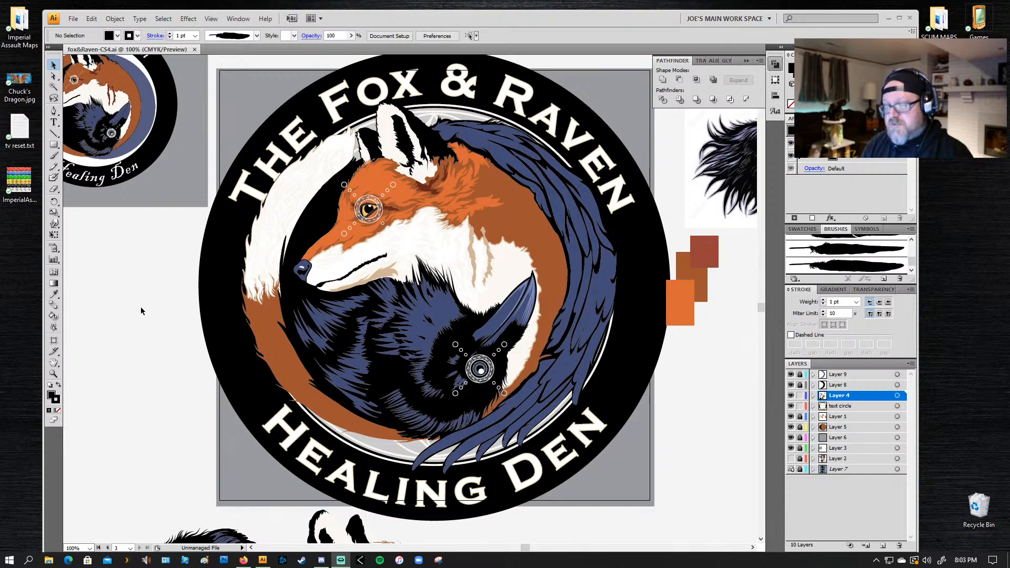
Step: Select the three overlapping orange and brown color swatches beside the logo and move them farther out from the black ring
{"action": "key", "text": "z"}
{"action": "left_click", "coordinate": [516, 368], "text": "alt"}
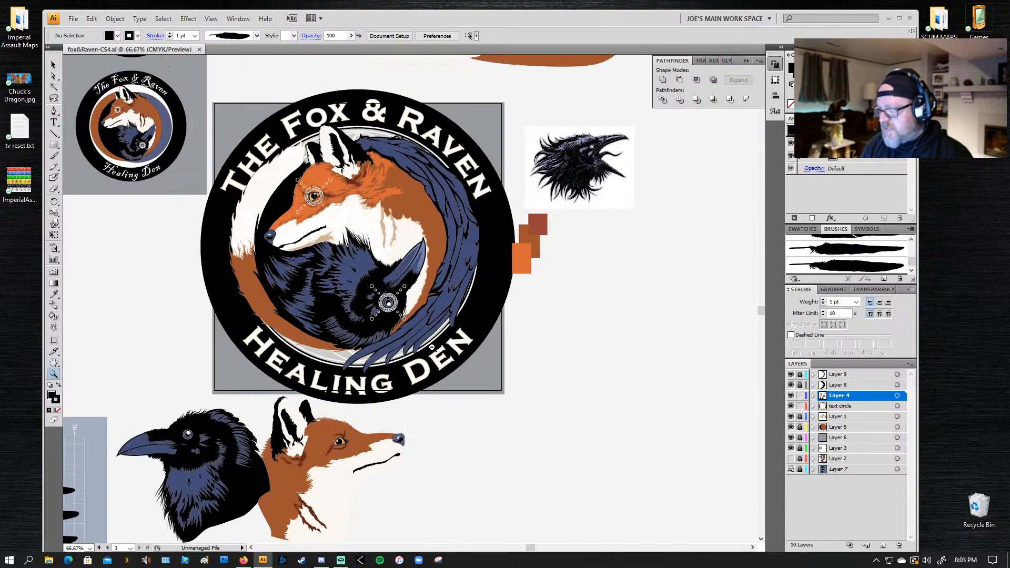
{"action": "left_click", "coordinate": [281, 247], "text": "alt"}
{"action": "key", "text": "a"}
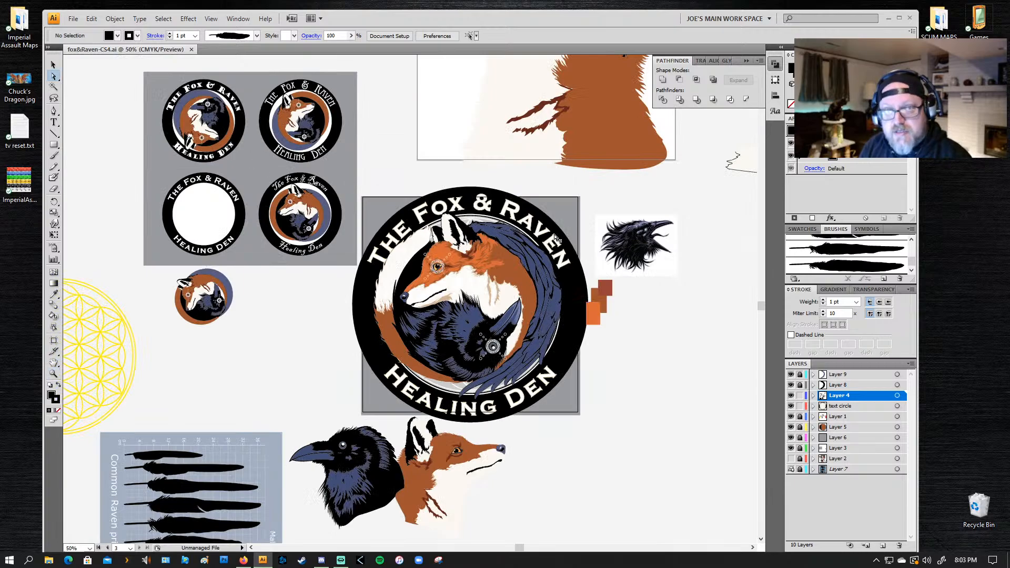
{"action": "left_click_drag", "start_coordinate": [630, 362], "coordinate": [675, 344]}
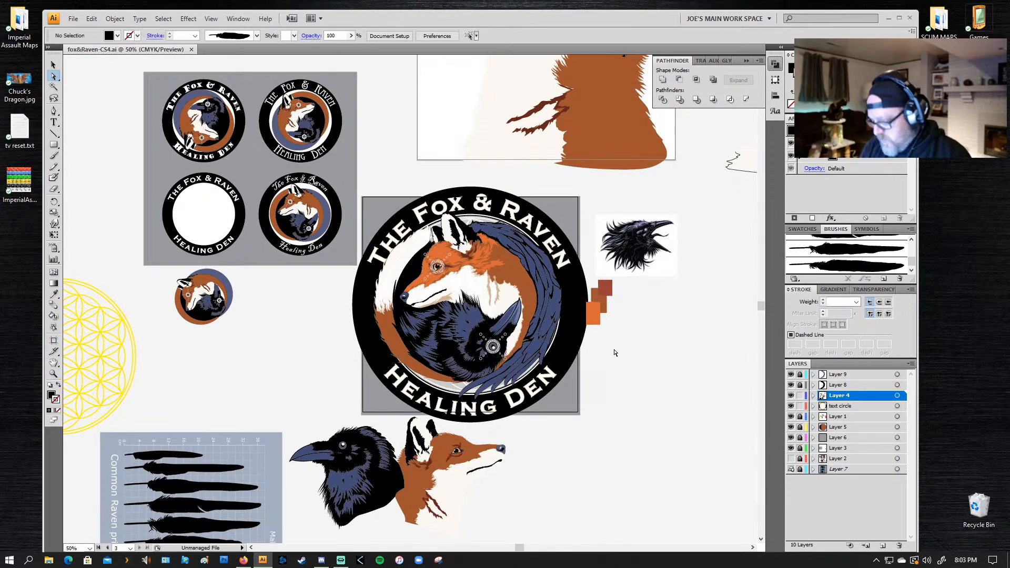
{"action": "key", "text": "z"}
{"action": "left_click_drag", "start_coordinate": [574, 248], "coordinate": [617, 374]}
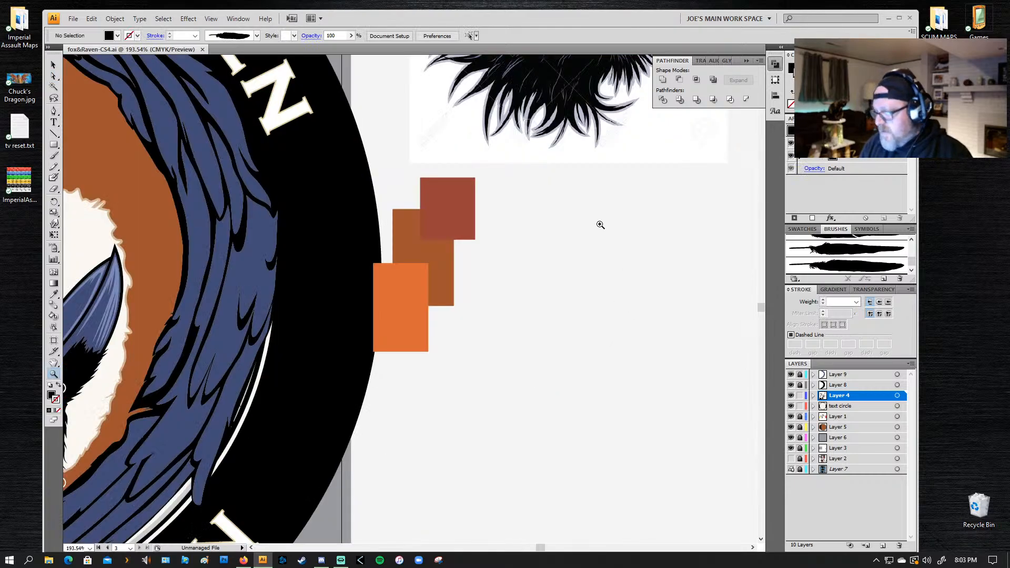
{"action": "key", "text": "a"}
{"action": "left_click", "coordinate": [460, 222]}
{"action": "left_click", "coordinate": [439, 259], "text": "shift"}
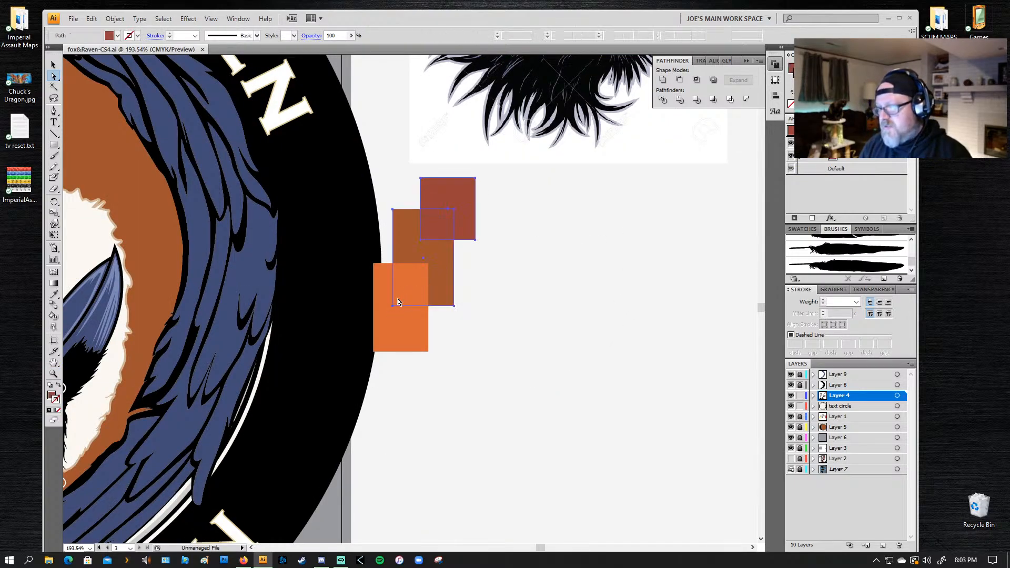
{"action": "left_click", "coordinate": [403, 331], "text": "shift"}
{"action": "left_click_drag", "start_coordinate": [458, 205], "coordinate": [711, 356]}
{"action": "key", "text": "z"}
{"action": "left_click", "coordinate": [470, 321], "text": "alt"}
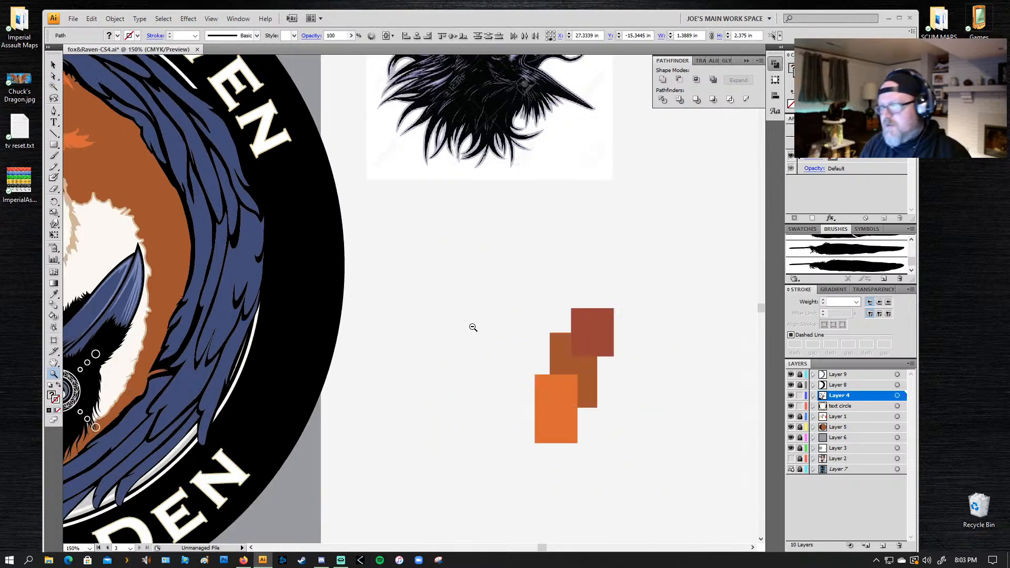
{"action": "left_click", "coordinate": [429, 355], "text": "alt"}
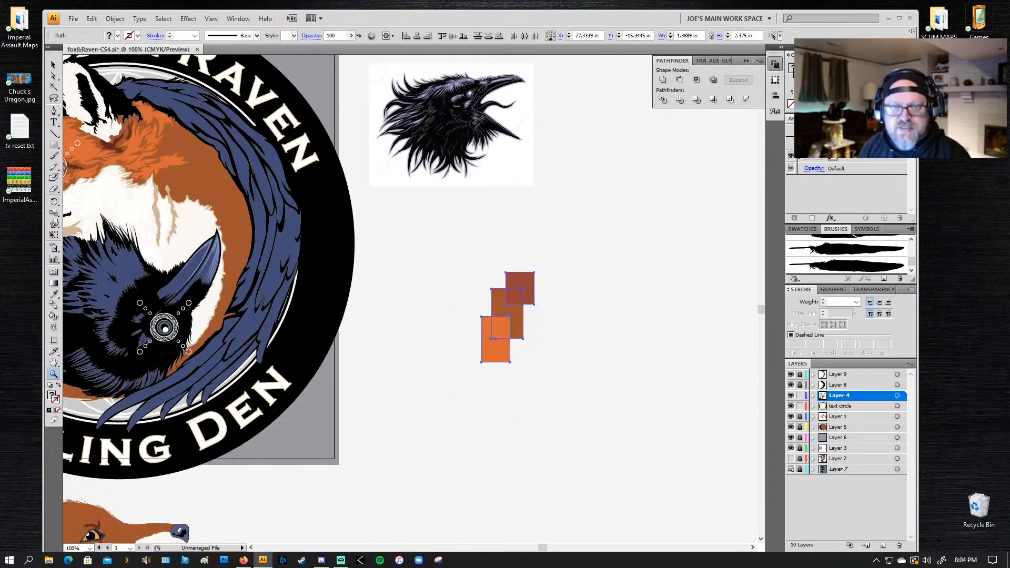
{"action": "left_click", "coordinate": [424, 397]}
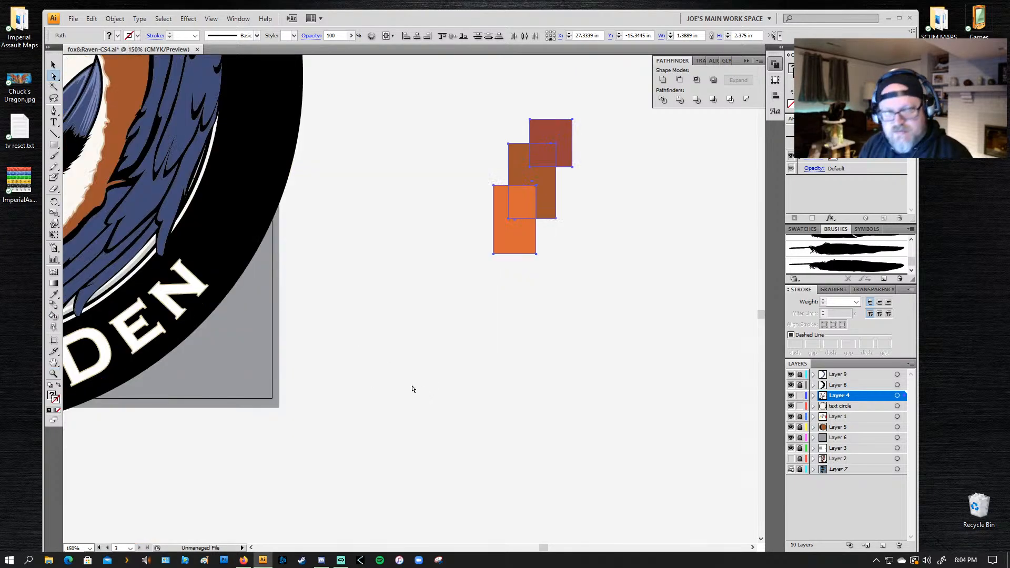
{"action": "left_click", "coordinate": [449, 350], "text": "alt"}
{"action": "left_click_drag", "start_coordinate": [54, 259], "coordinate": [531, 340]}
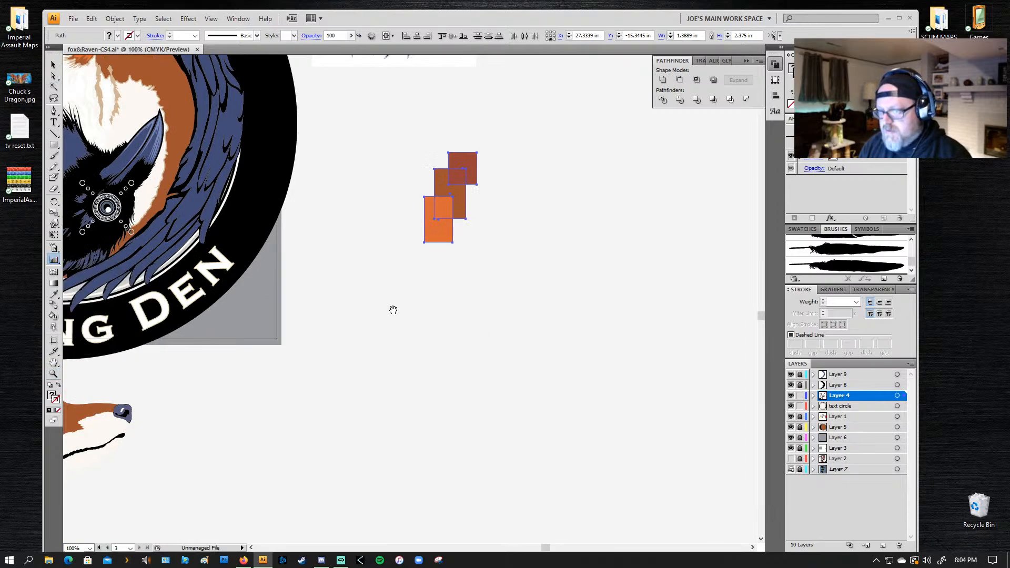
{"action": "left_click_drag", "start_coordinate": [218, 235], "coordinate": [594, 402]}
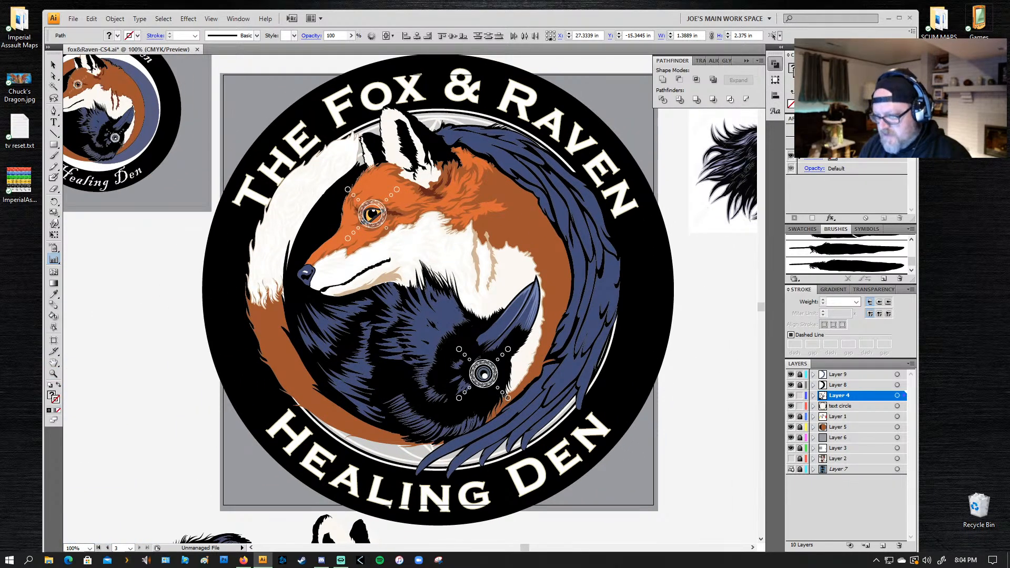
Step: Try to select the complete raven and fox head drawings below the logo
{"action": "key", "text": "z"}
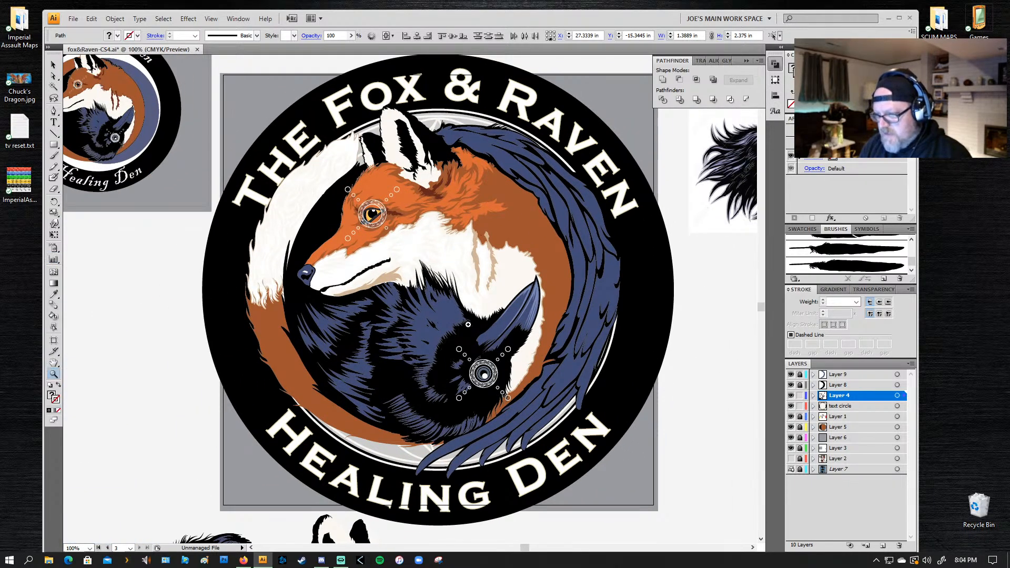
{"action": "left_click", "coordinate": [437, 329], "text": "alt"}
{"action": "left_click_drag", "start_coordinate": [326, 446], "coordinate": [366, 211]}
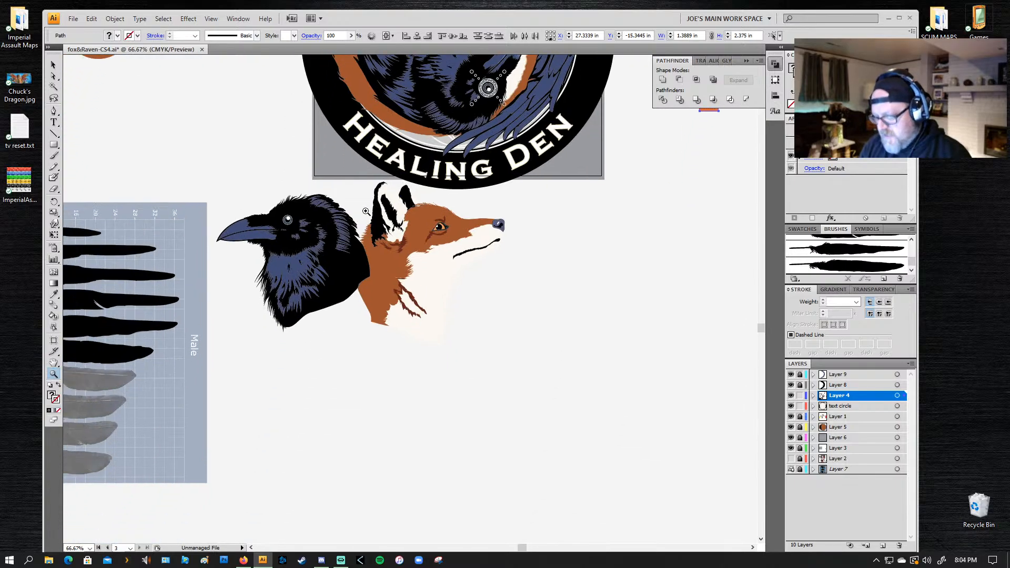
{"action": "key", "text": "v"}
{"action": "left_click_drag", "start_coordinate": [573, 380], "coordinate": [213, 193]}
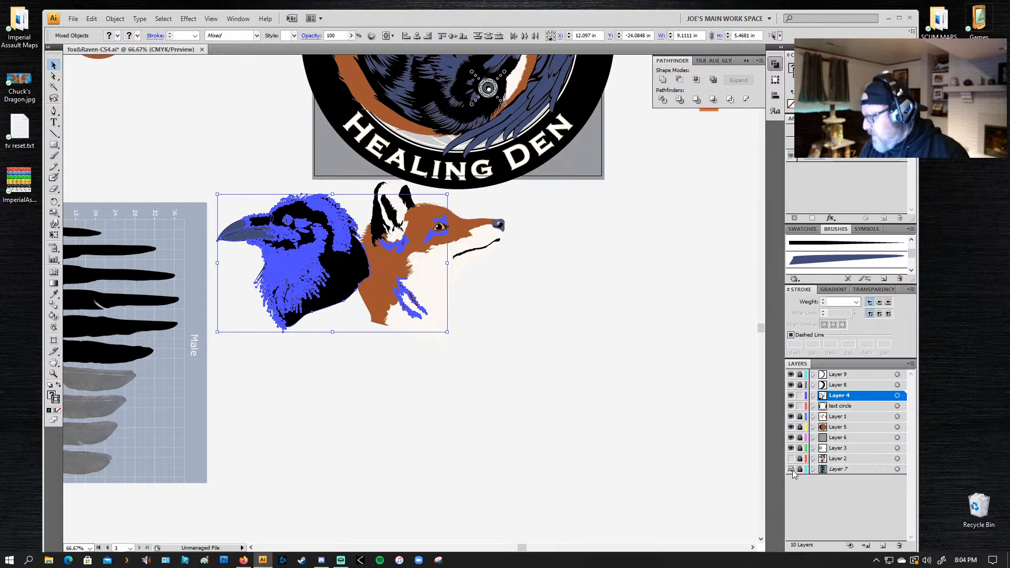
Step: Hide Layer 7, Layer 3 and the text circle layer
{"action": "left_click", "coordinate": [791, 470]}
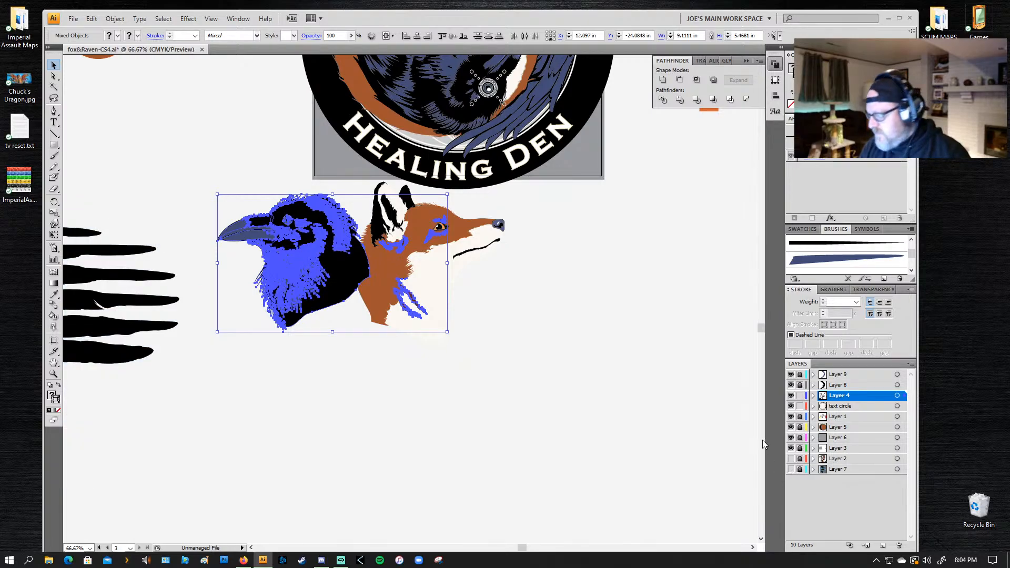
{"action": "left_click", "coordinate": [791, 438]}
{"action": "left_click", "coordinate": [791, 437]}
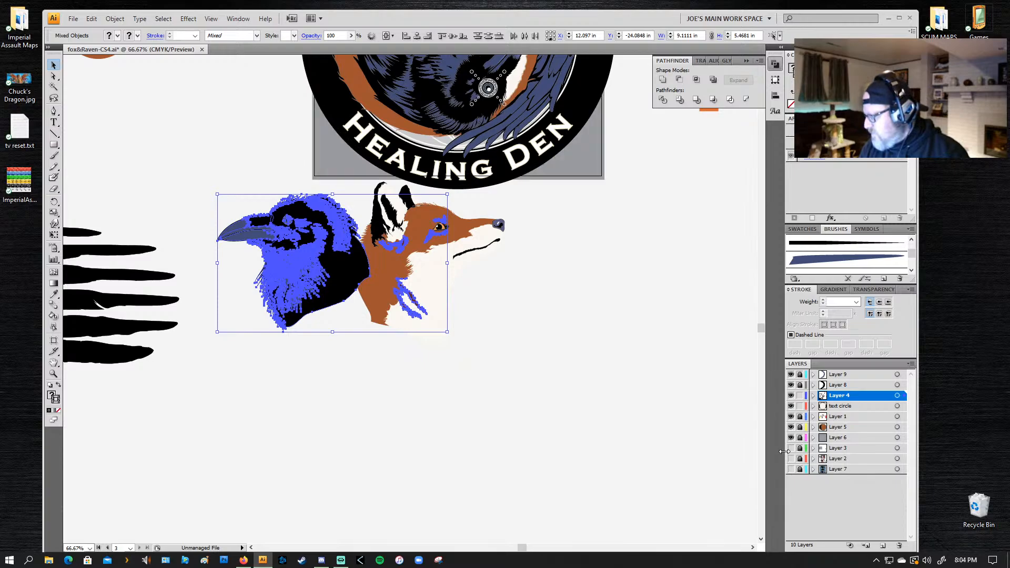
{"action": "left_click", "coordinate": [791, 405]}
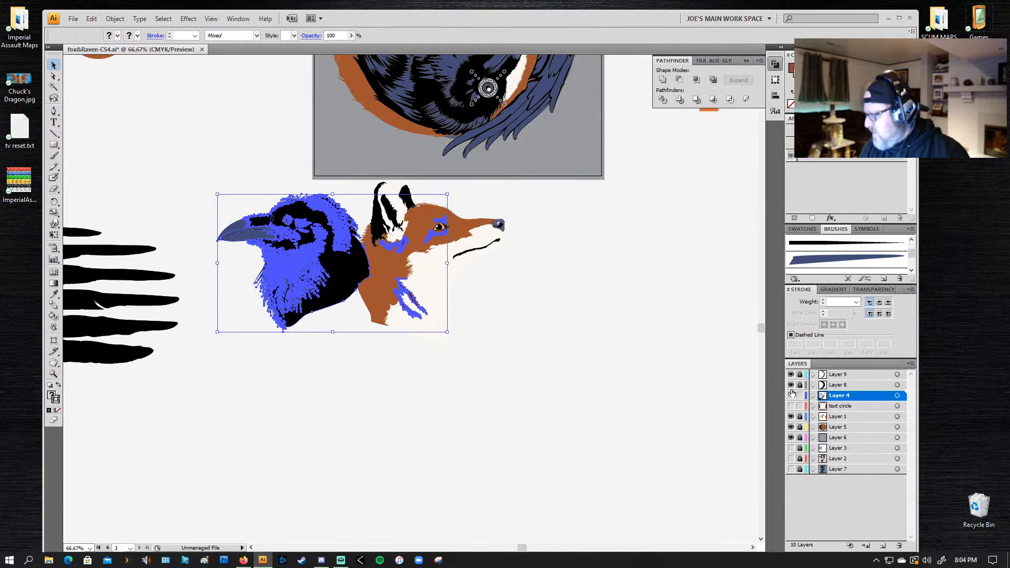
Step: Toggle the visibility of Layer 4, Layer 8 and Layer 1 to check which parts of the artwork each holds
{"action": "left_click", "coordinate": [791, 395]}
{"action": "left_click", "coordinate": [791, 395]}
{"action": "left_click", "coordinate": [790, 396]}
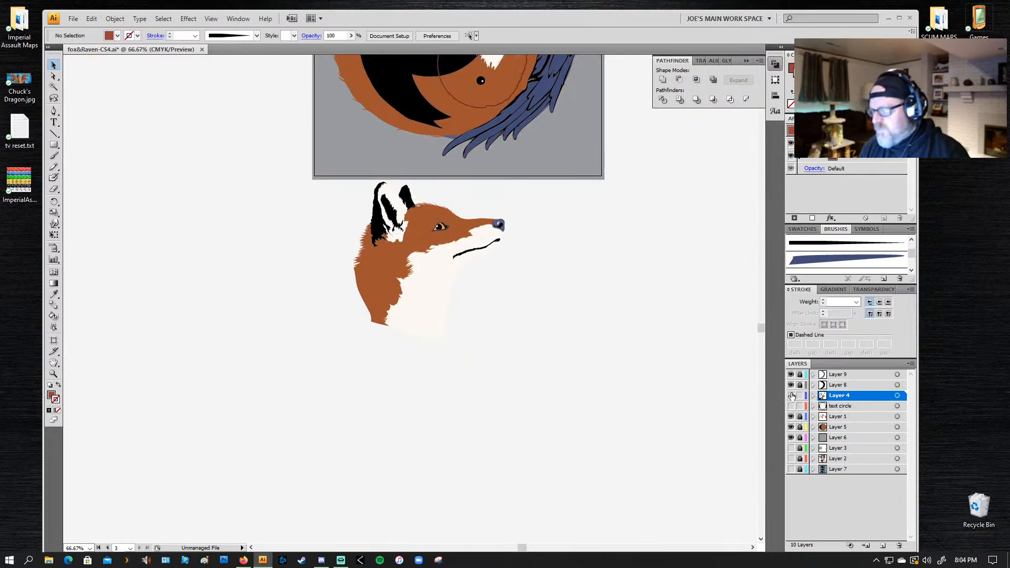
{"action": "left_click", "coordinate": [792, 395]}
{"action": "left_click", "coordinate": [790, 388]}
{"action": "left_click", "coordinate": [790, 387]}
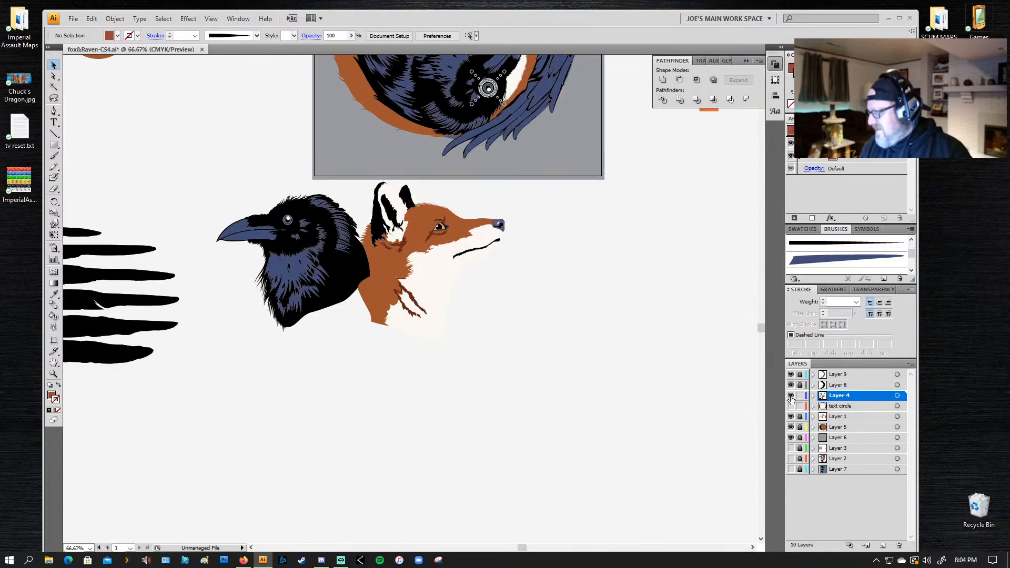
{"action": "left_click", "coordinate": [790, 396]}
{"action": "left_click", "coordinate": [791, 396]}
{"action": "left_click", "coordinate": [791, 417]}
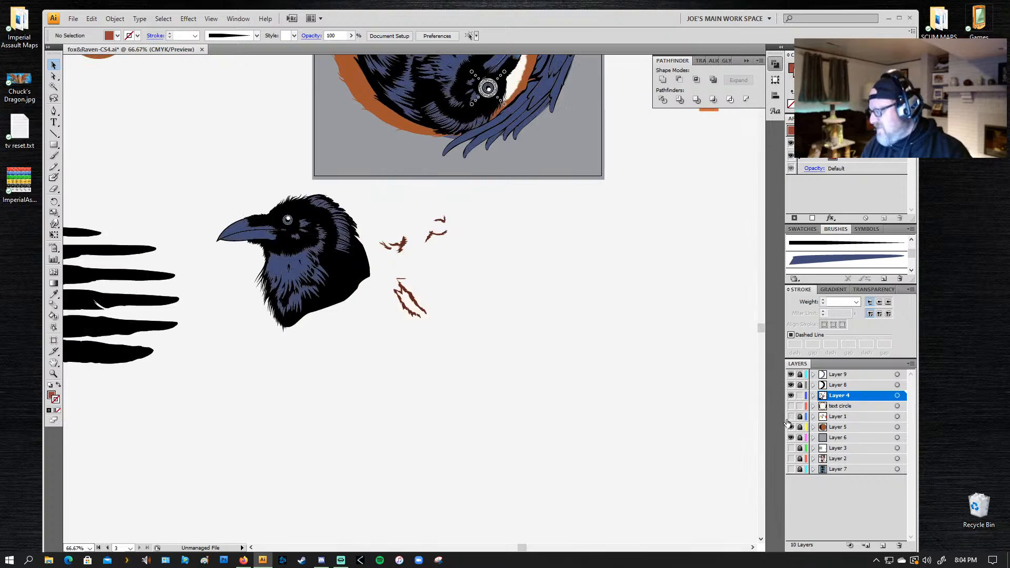
{"action": "left_click", "coordinate": [790, 417]}
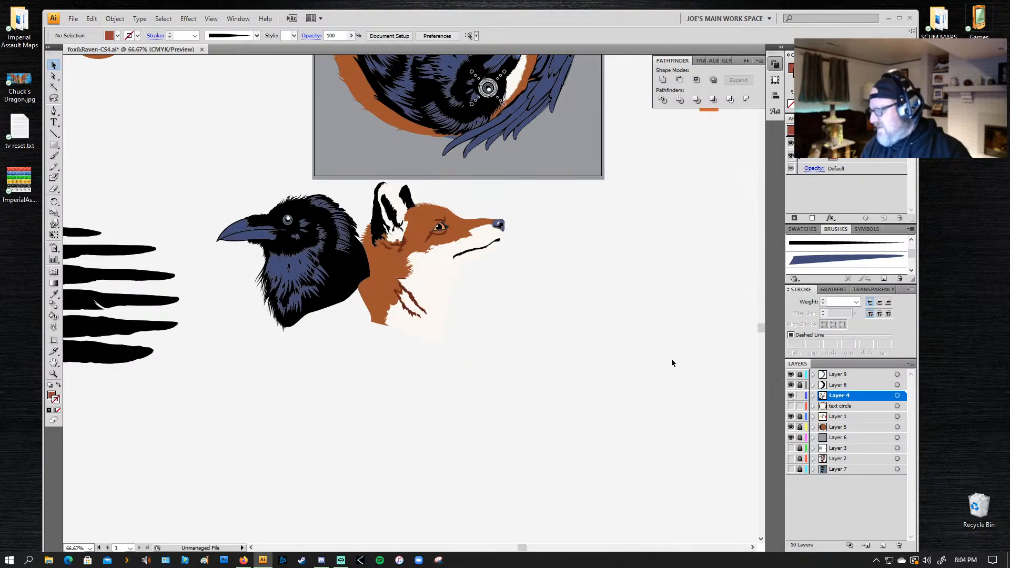
Step: Unlock Layers 9, 8, 1, 5, 6 and 3 so that all their artwork can be selected
{"action": "mouse_move", "coordinate": [522, 189]}
{"action": "left_mouse_down"}
{"action": "mouse_move", "coordinate": [203, 236]}
{"action": "mouse_move", "coordinate": [180, 339]}
{"action": "left_mouse_up"}
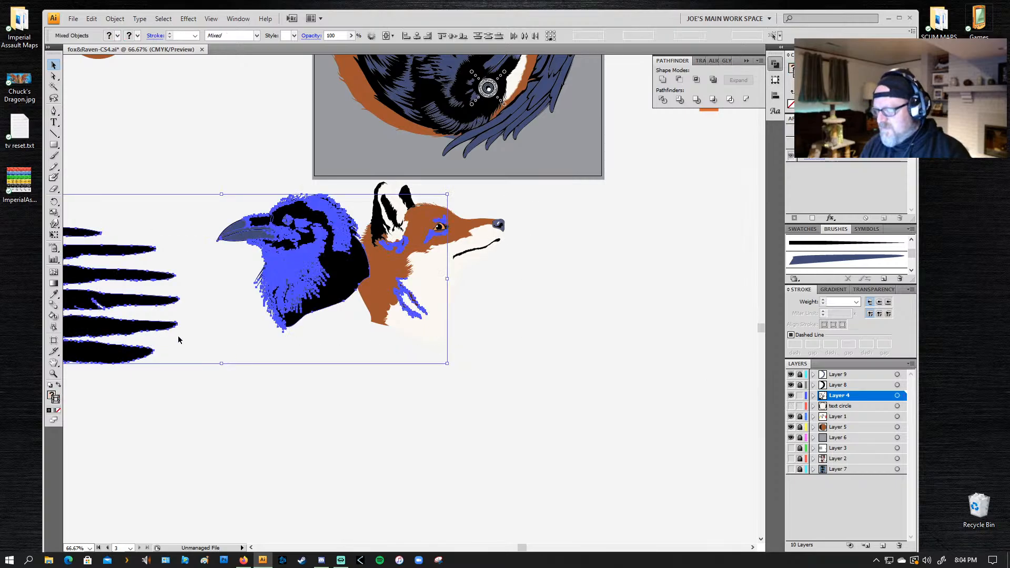
{"action": "left_click", "coordinate": [540, 258]}
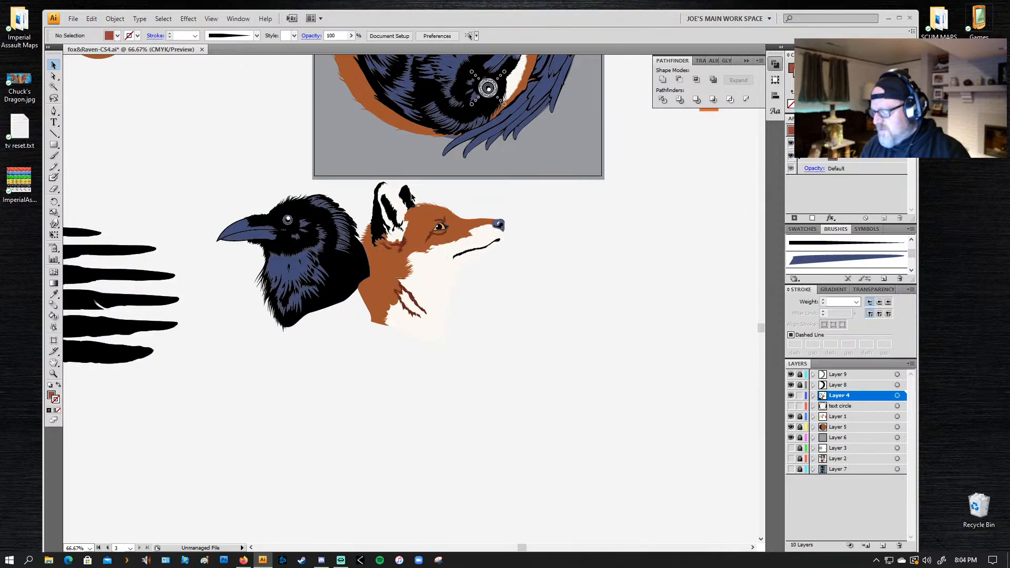
{"action": "left_click", "coordinate": [800, 385]}
{"action": "left_click", "coordinate": [799, 374]}
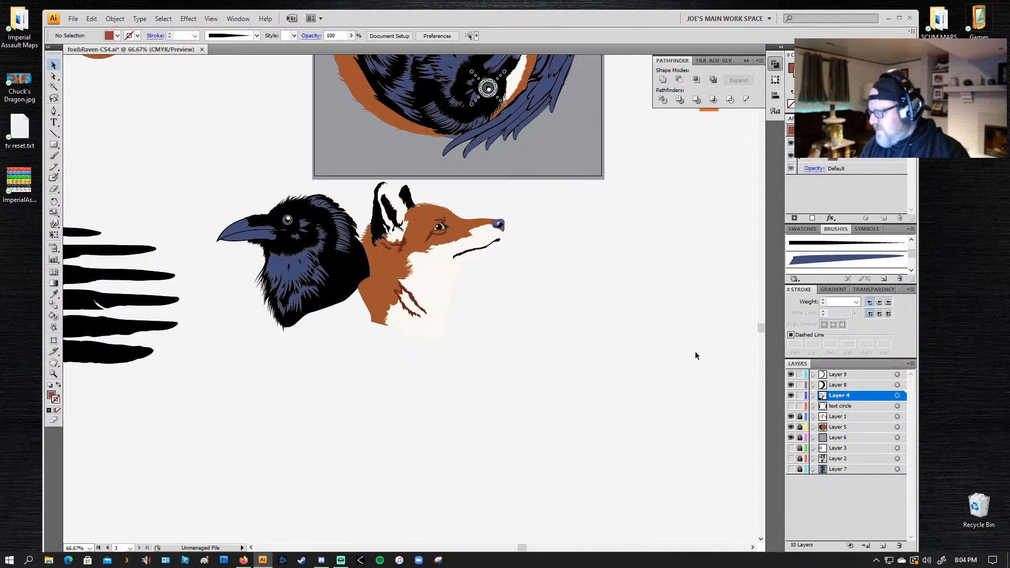
{"action": "left_click", "coordinate": [800, 416]}
{"action": "left_click", "coordinate": [800, 427]}
{"action": "left_click", "coordinate": [799, 437]}
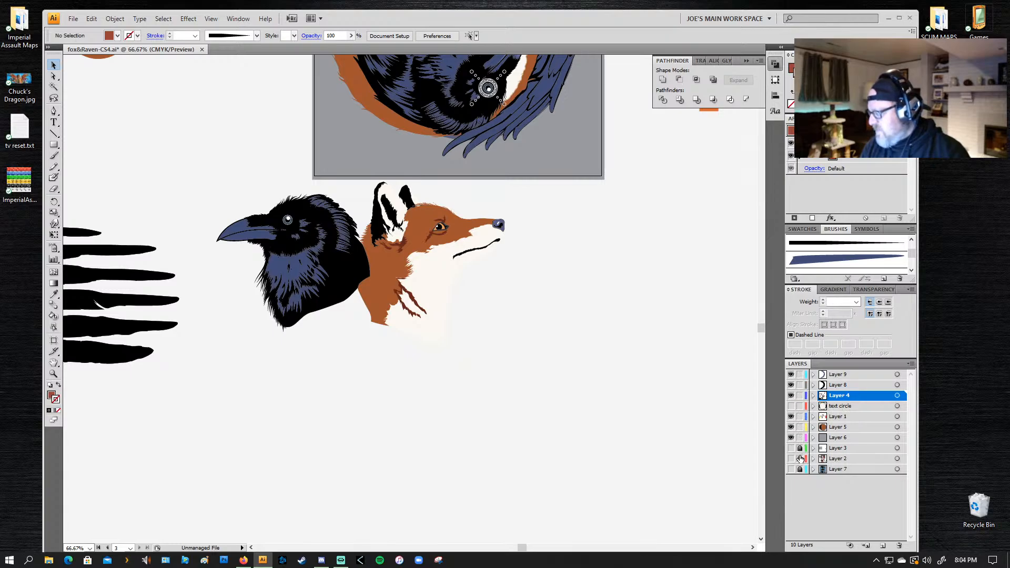
{"action": "left_click", "coordinate": [800, 448]}
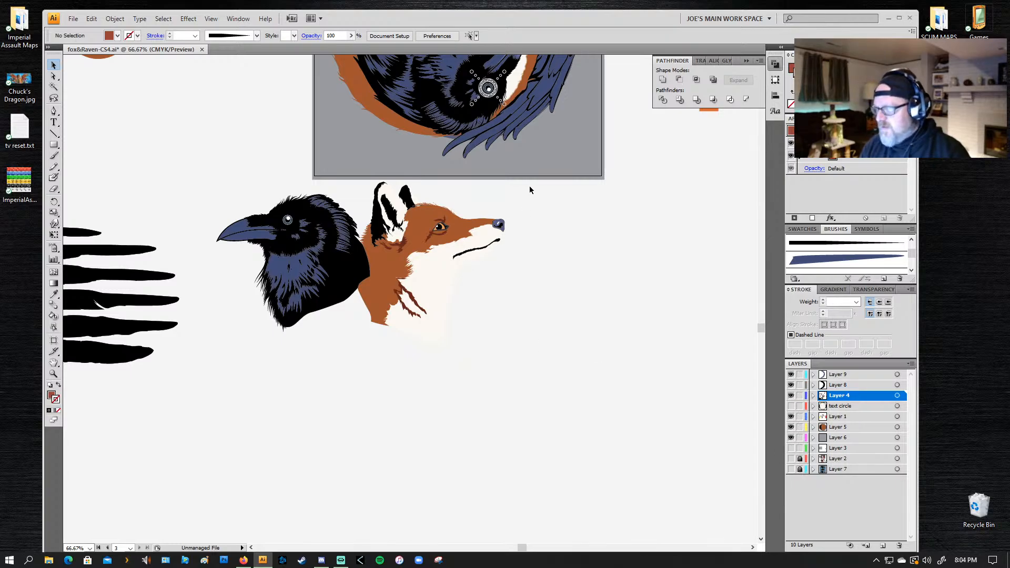
Step: Select the complete raven and fox head drawings and move them away from the logo, below the black feather silhouettes
{"action": "left_click_drag", "start_coordinate": [528, 188], "coordinate": [208, 382]}
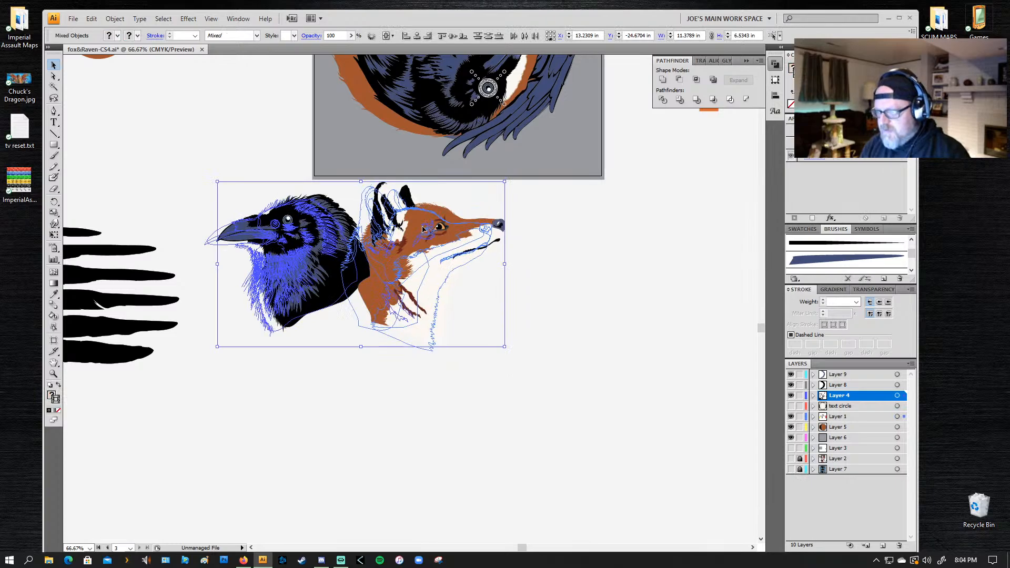
{"action": "left_click_drag", "start_coordinate": [422, 229], "coordinate": [82, 418]}
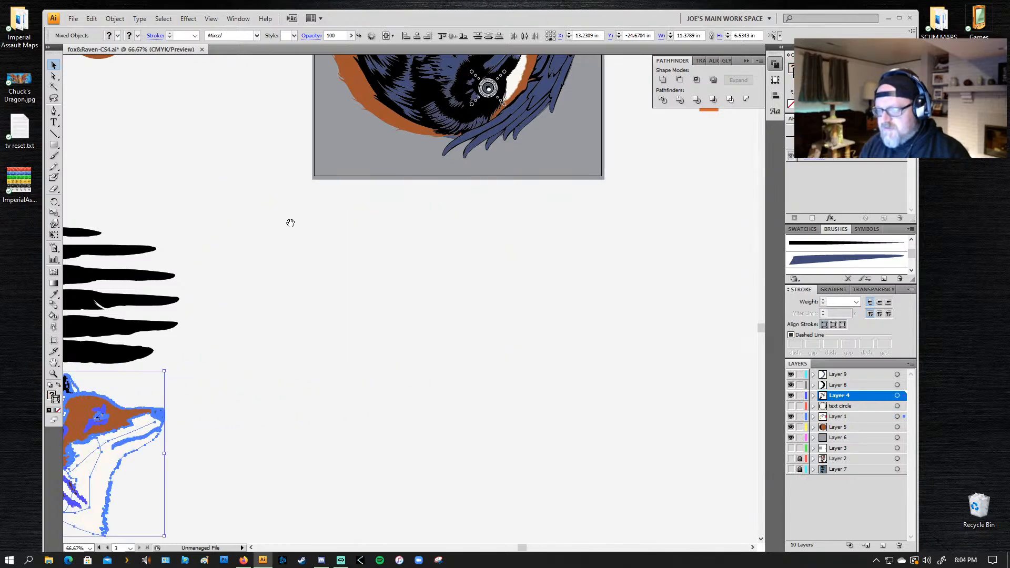
Step: Examine the rest of the canvas, including the small badge variations, the overlapping circle patterns and the main logo
{"action": "left_click_drag", "start_coordinate": [294, 215], "coordinate": [230, 395]}
{"action": "left_click_drag", "start_coordinate": [251, 214], "coordinate": [564, 411]}
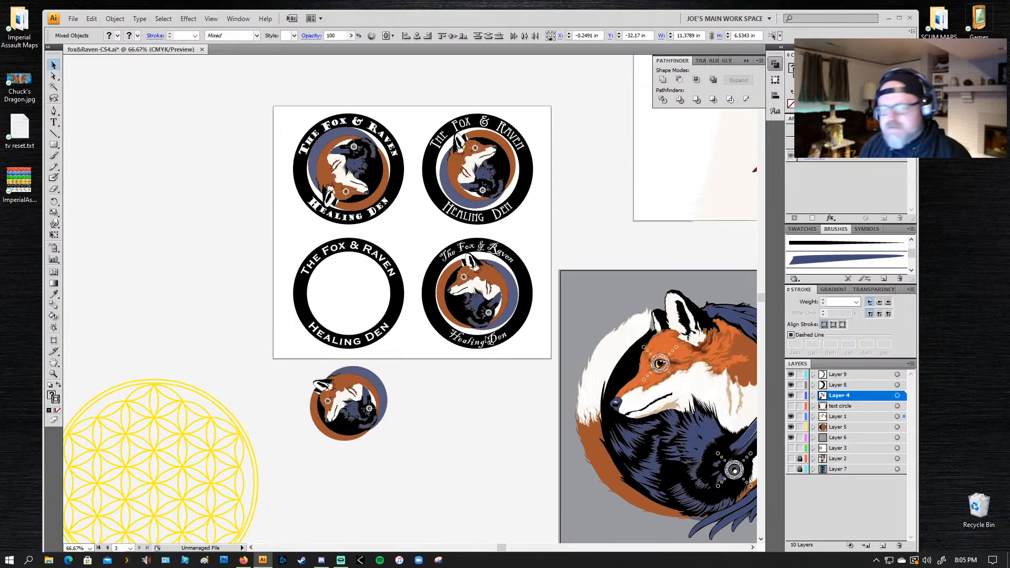
{"action": "left_click_drag", "start_coordinate": [538, 350], "coordinate": [155, 327]}
{"action": "left_click_drag", "start_coordinate": [579, 248], "coordinate": [189, 278]}
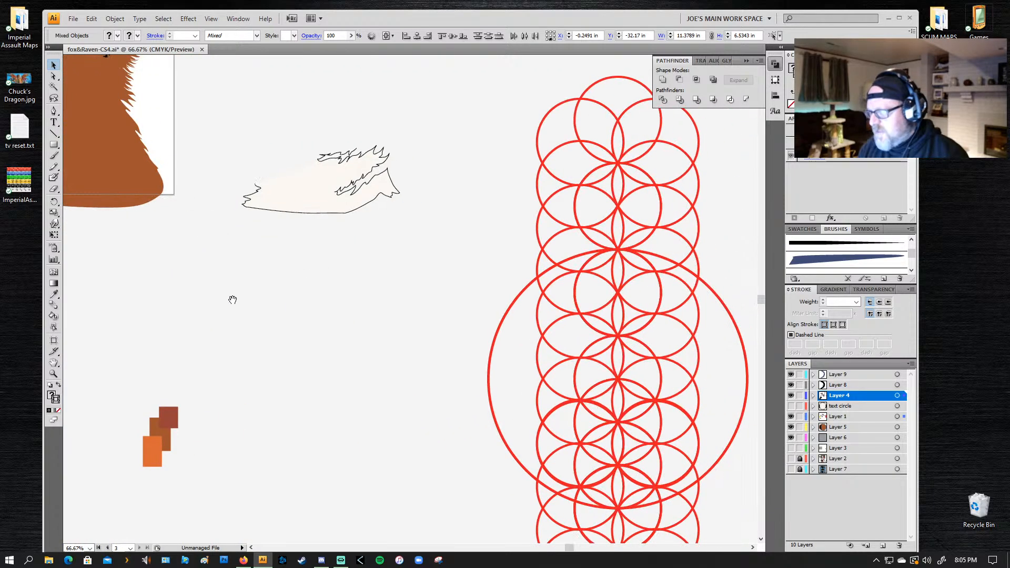
{"action": "left_click_drag", "start_coordinate": [268, 327], "coordinate": [628, 142]}
{"action": "left_click_drag", "start_coordinate": [188, 319], "coordinate": [311, 339]}
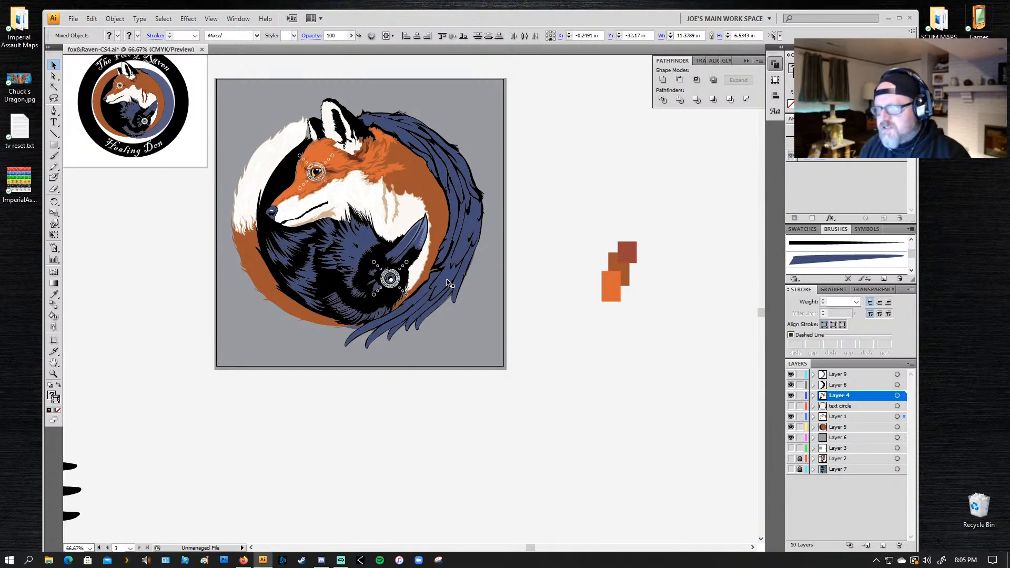
{"action": "left_click_drag", "start_coordinate": [378, 268], "coordinate": [394, 271]}
{"action": "left_click_drag", "start_coordinate": [322, 237], "coordinate": [383, 266]}
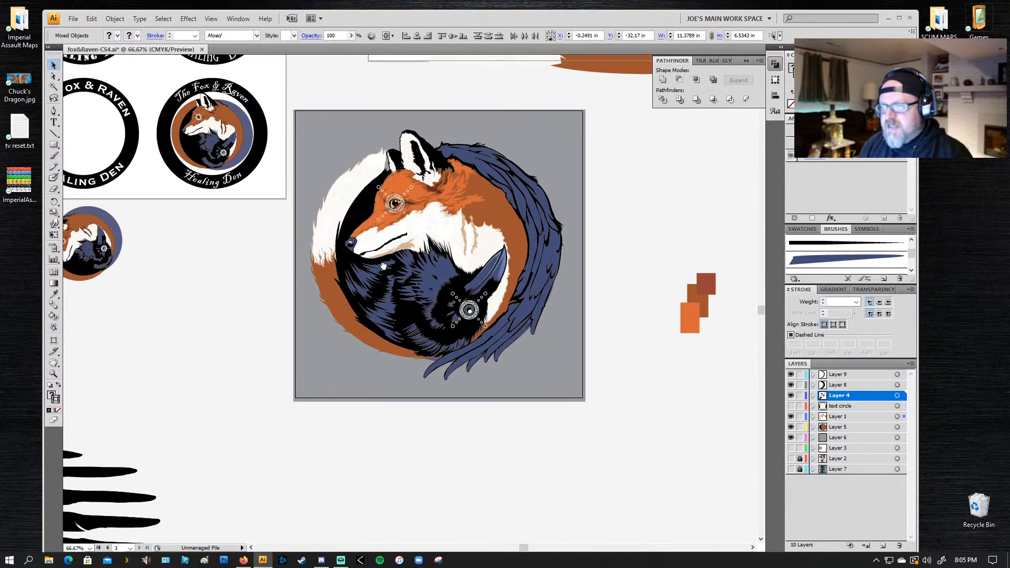
Step: Show the text circle layer again and switch to the Artboard tool to display the document's artboards
{"action": "left_click", "coordinate": [791, 406]}
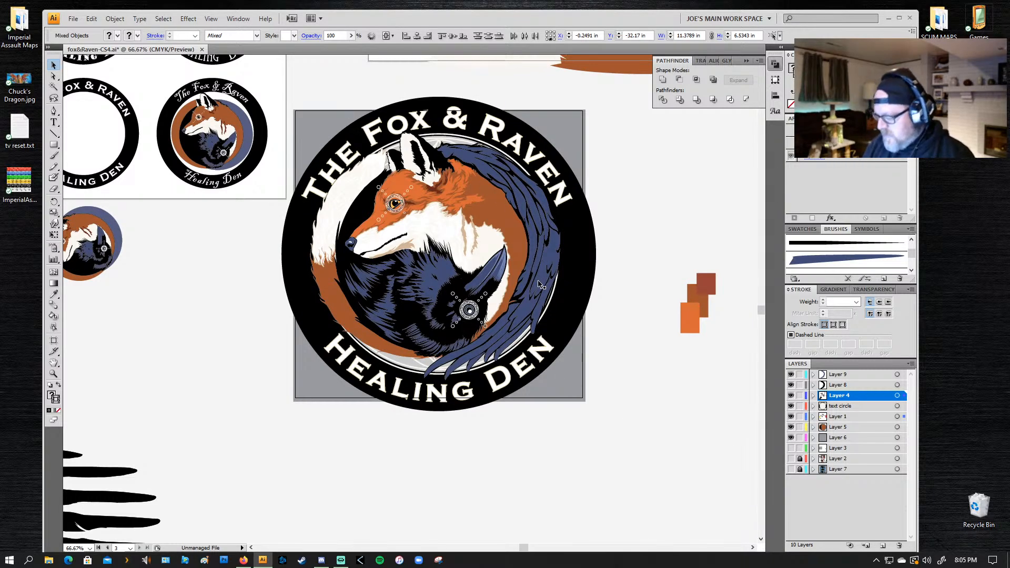
{"action": "key", "text": "shift+o"}
{"action": "left_click_drag", "start_coordinate": [228, 234], "coordinate": [246, 387]}
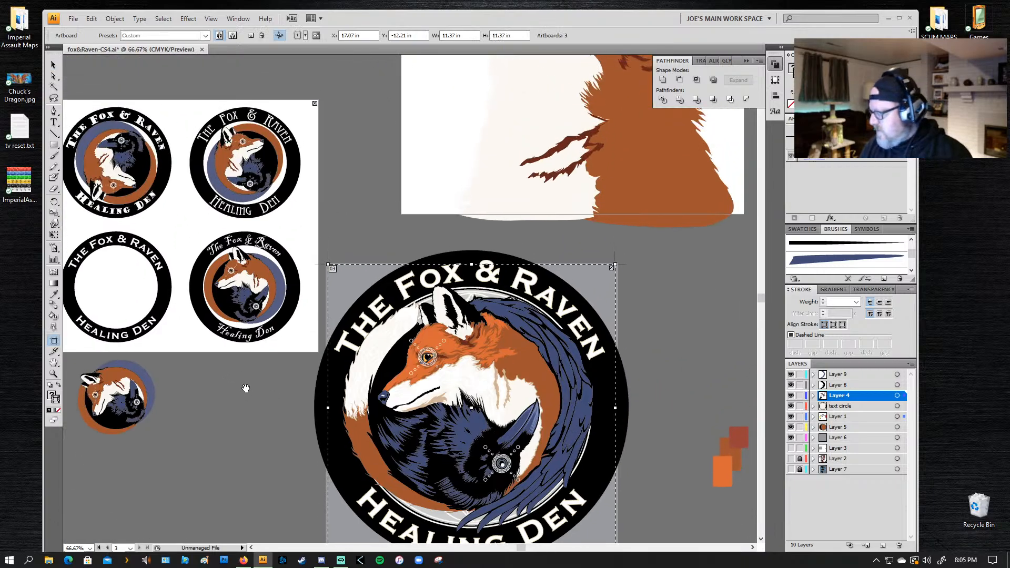
Step: Unlock Layers 2 and 7 and make Layer 3 visible, keeping Layer 2 hidden
{"action": "left_click", "coordinate": [790, 447]}
{"action": "left_click", "coordinate": [790, 458]}
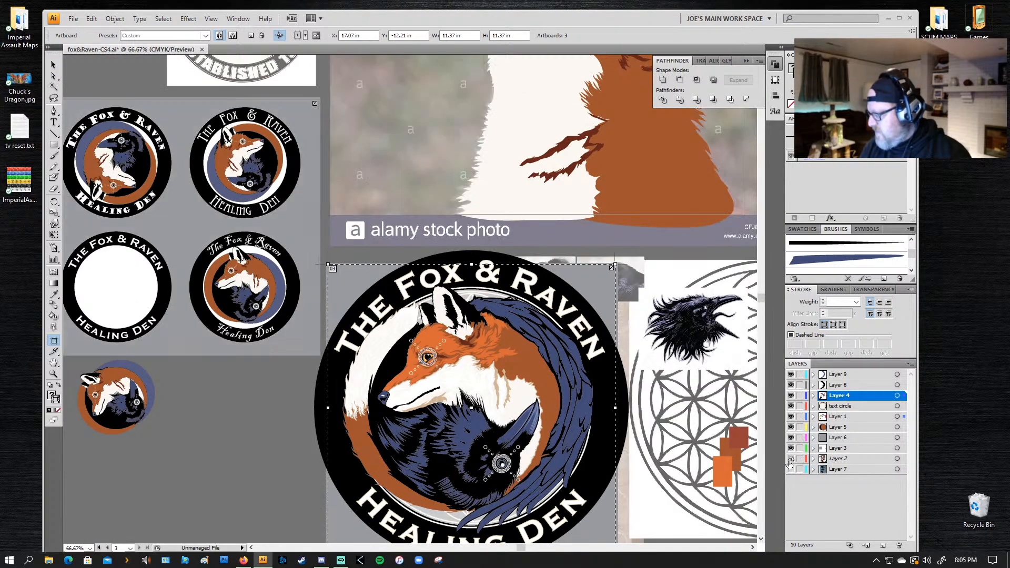
{"action": "left_click", "coordinate": [791, 459]}
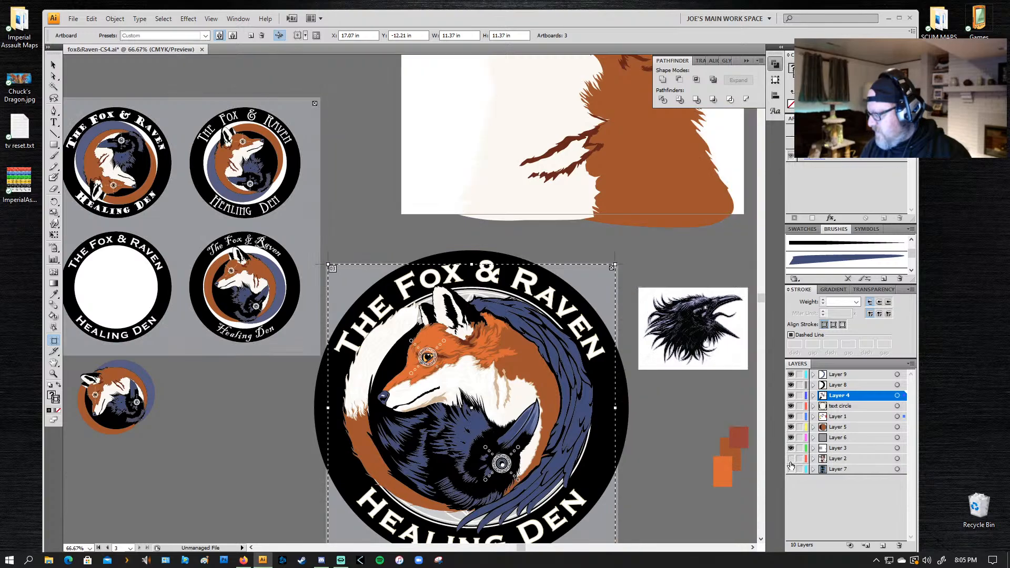
Step: Move the reference raven image onto the hidden Layer 2 and delete the three brown and orange colour swatch rectangles
{"action": "key", "text": "a"}
{"action": "left_click", "coordinate": [705, 351]}
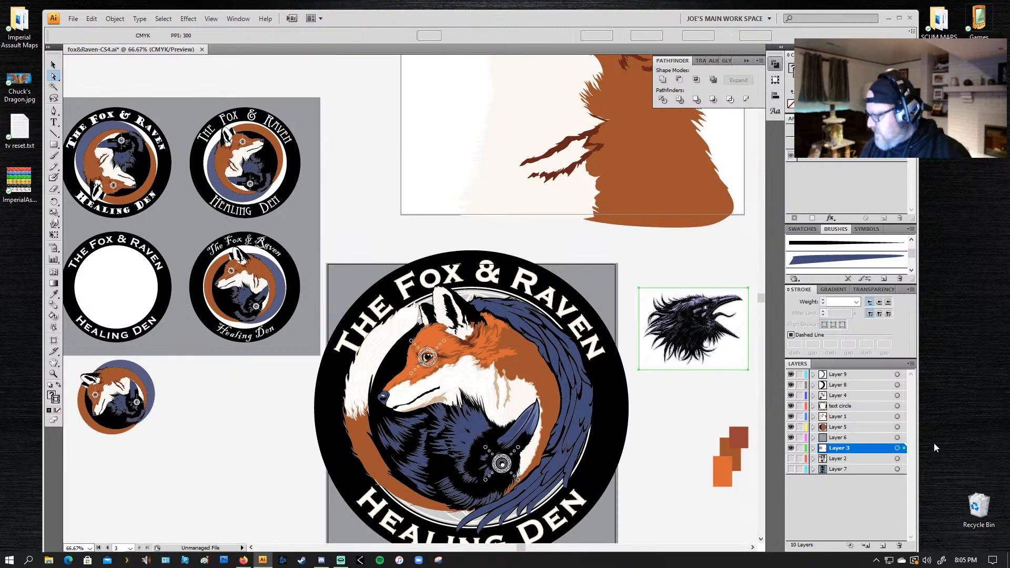
{"action": "left_click", "coordinate": [897, 458]}
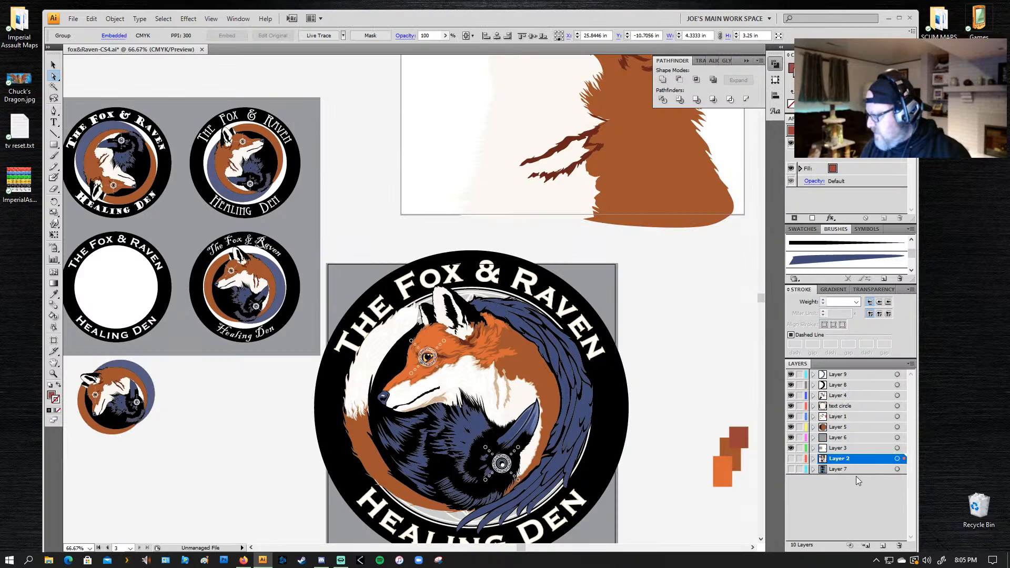
{"action": "left_click_drag", "start_coordinate": [701, 422], "coordinate": [756, 496]}
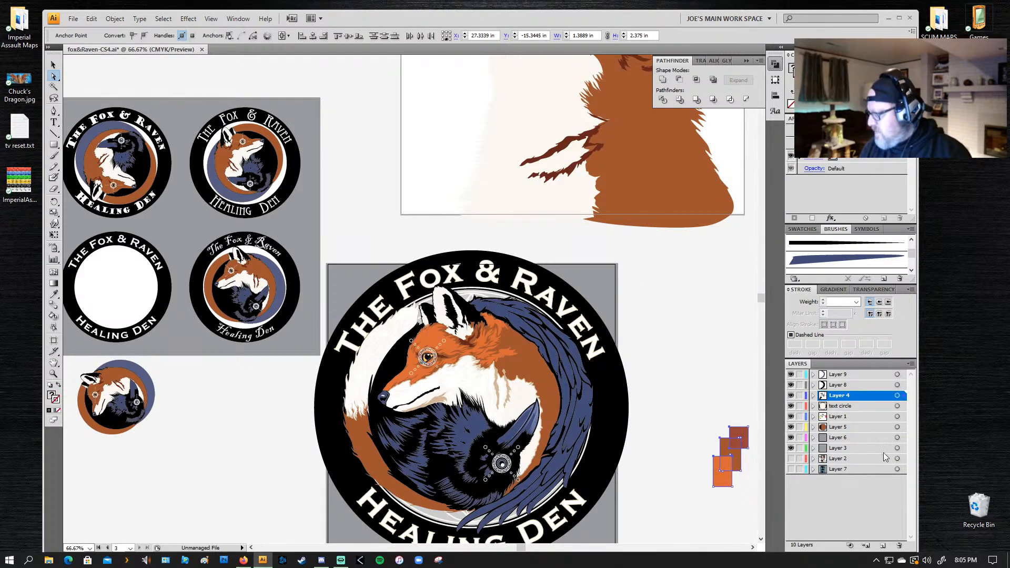
{"action": "key", "text": "Delete"}
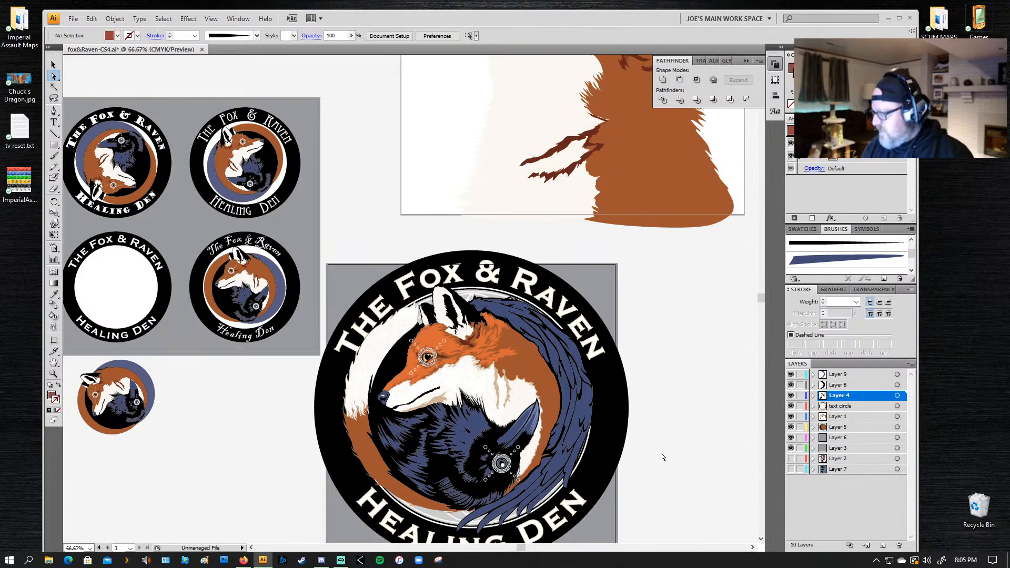
Step: Move the artboard holding the four badge variations, with its artwork, further left away from the main logo
{"action": "left_click_drag", "start_coordinate": [168, 357], "coordinate": [407, 328]}
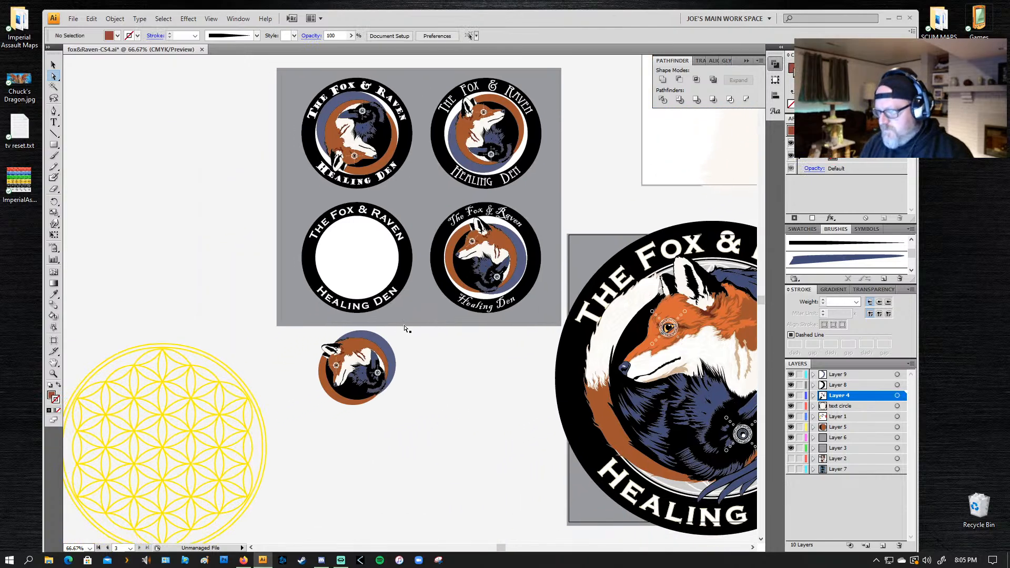
{"action": "key", "text": "shift+o"}
{"action": "left_click", "coordinate": [539, 193]}
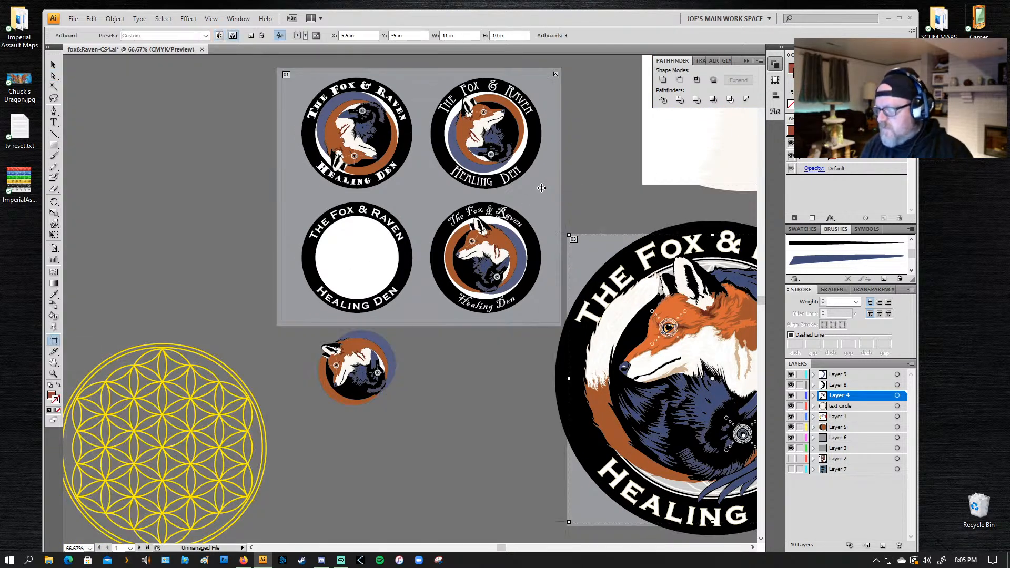
{"action": "left_click_drag", "start_coordinate": [539, 193], "coordinate": [371, 205]}
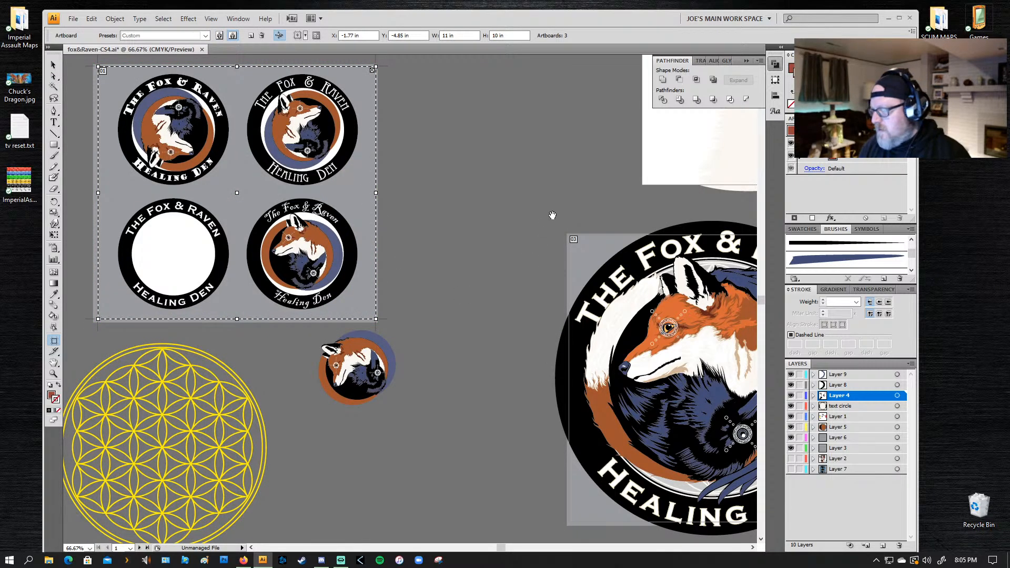
Step: Move the main logo's artboard with its artwork slightly to the right and down
{"action": "left_click_drag", "start_coordinate": [552, 216], "coordinate": [144, 120]}
{"action": "left_click_drag", "start_coordinate": [467, 345], "coordinate": [542, 246]}
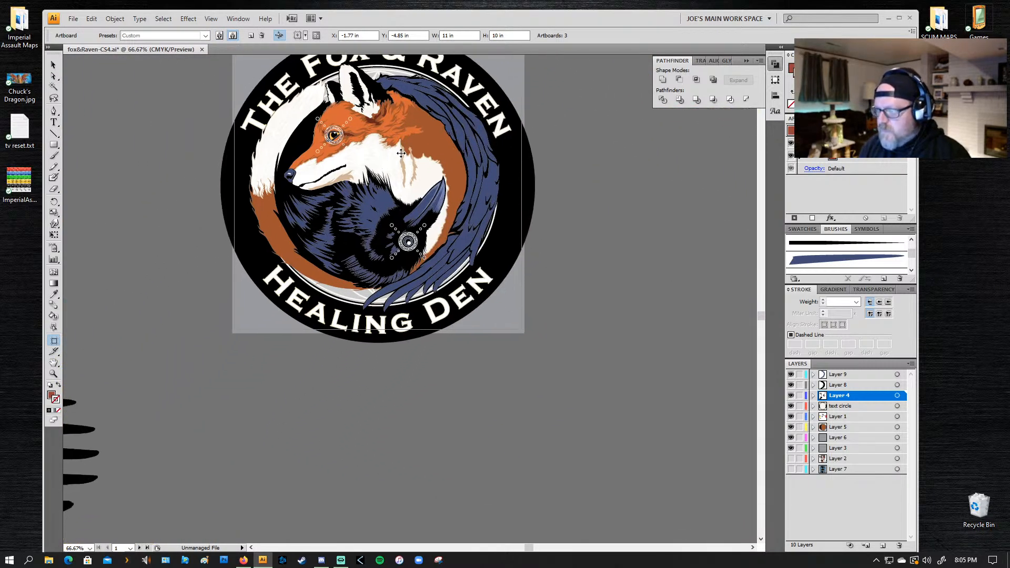
{"action": "left_click_drag", "start_coordinate": [401, 153], "coordinate": [466, 232]}
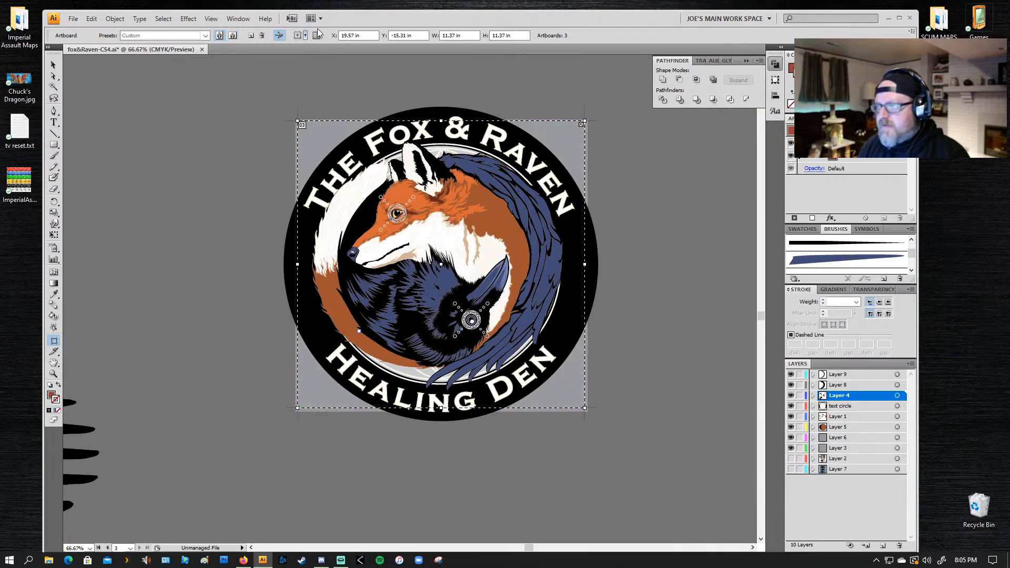
Step: Resize the main logo's artboard to 13 in wide by 13 in high
{"action": "double_click", "coordinate": [452, 34]}
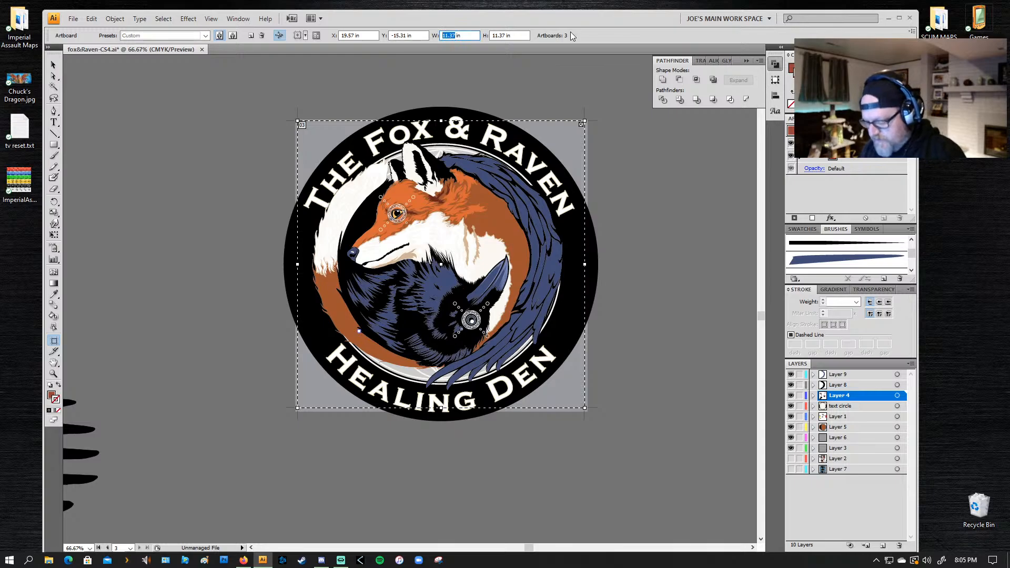
{"action": "type", "text": "13"}
{"action": "key", "text": "Tab"}
{"action": "type", "text": "13"}
{"action": "key", "text": "Tab"}
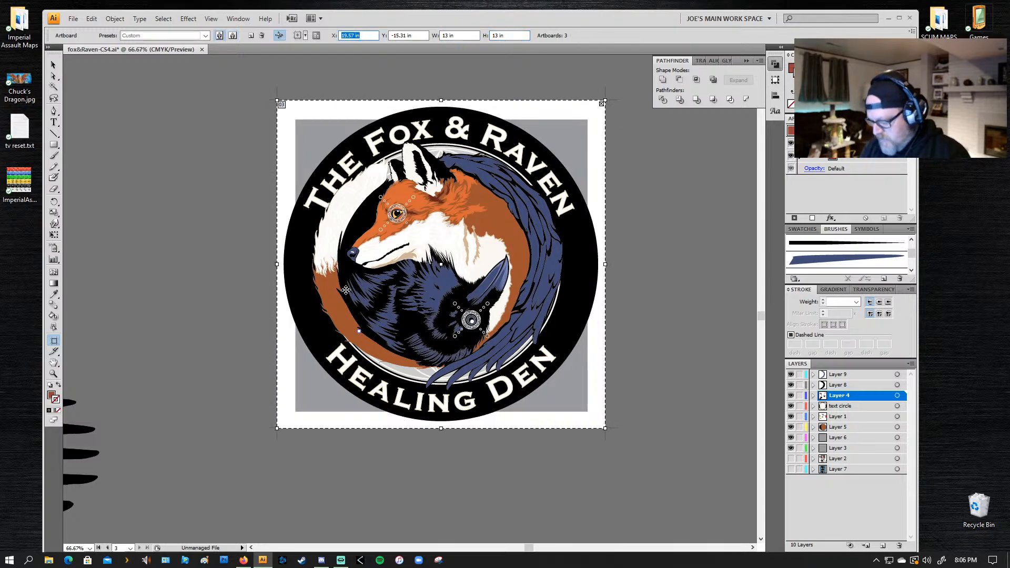
{"action": "type", "text": "v"}
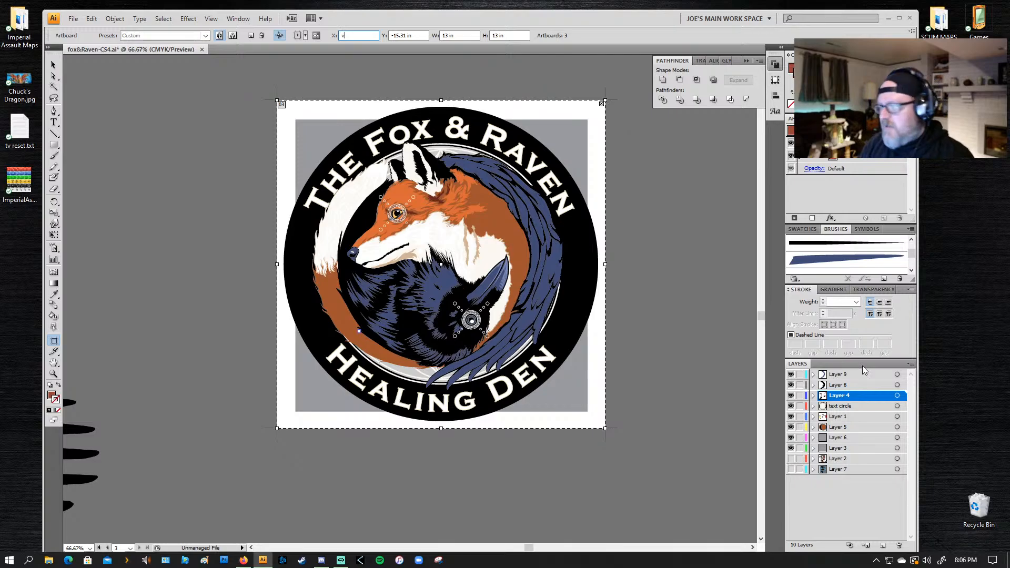
{"action": "type", "text": "va"}
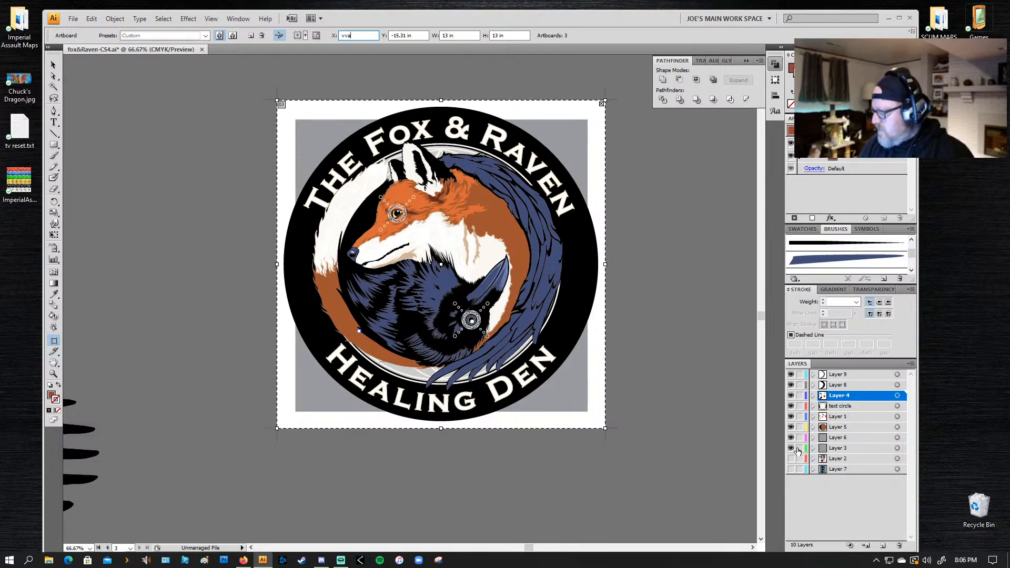
{"action": "key", "text": "Return"}
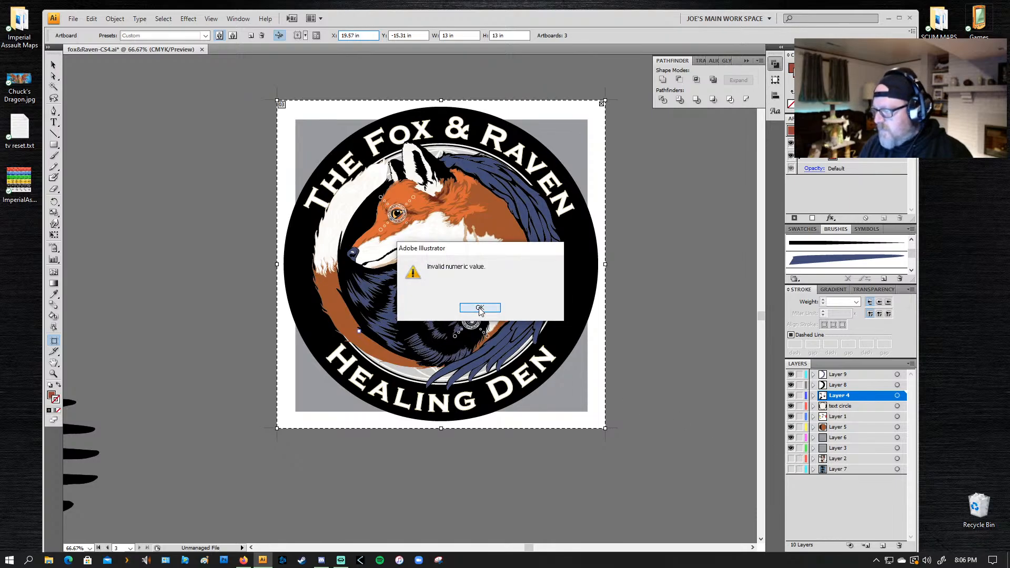
{"action": "left_click", "coordinate": [479, 308]}
Step: Lock Layers 3 and 6, keep both visible, and rename Layer 6 to "back ground grey"
{"action": "left_click", "coordinate": [800, 449]}
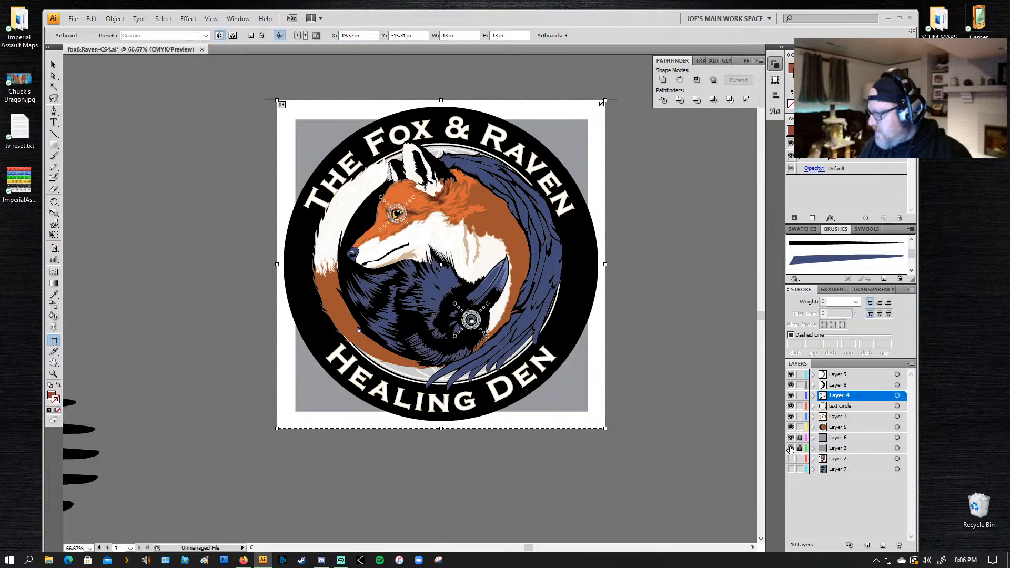
{"action": "left_click", "coordinate": [791, 440]}
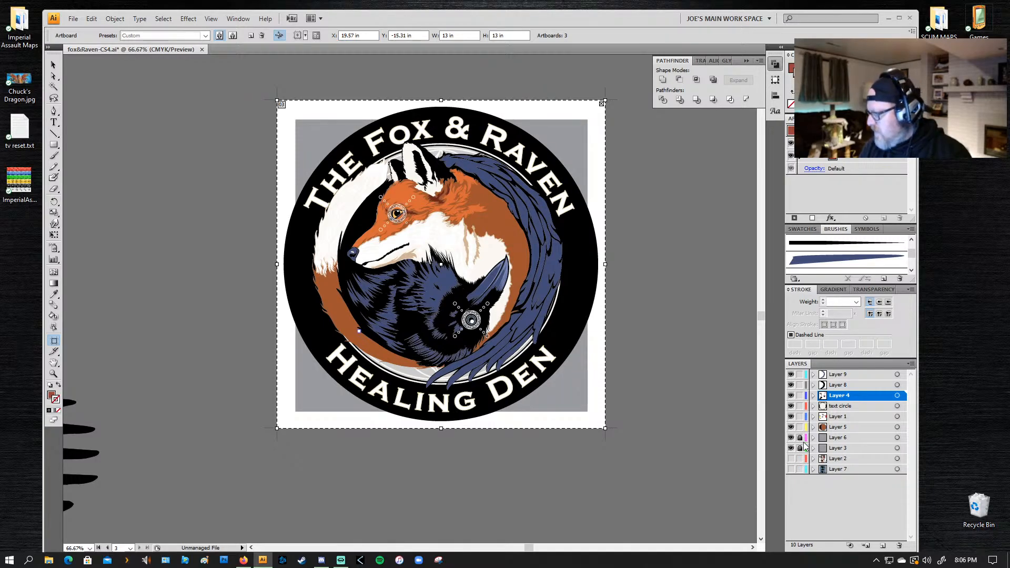
{"action": "left_click", "coordinate": [841, 439]}
{"action": "double_click", "coordinate": [840, 440]}
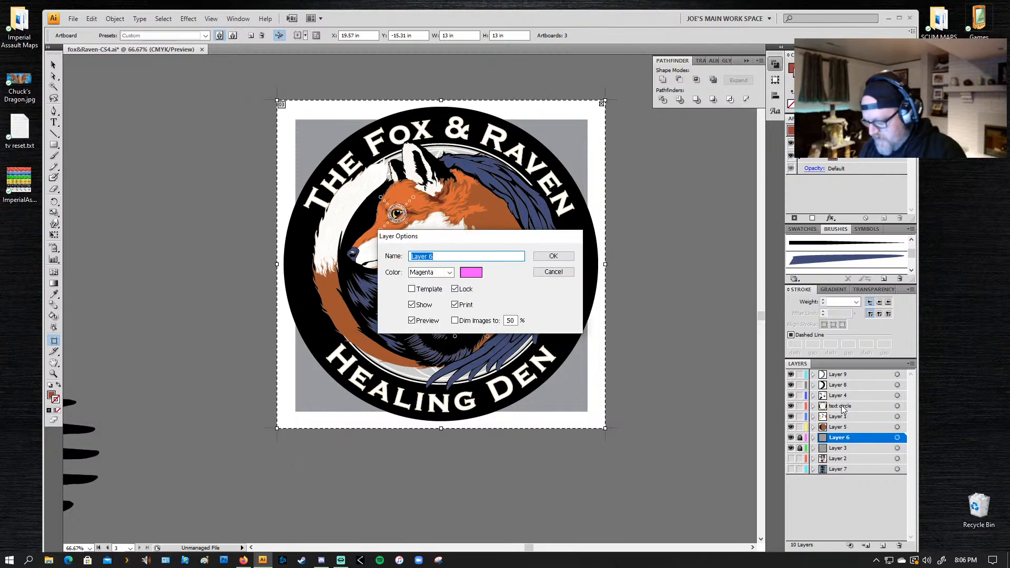
{"action": "type", "text": "back ground grey"}
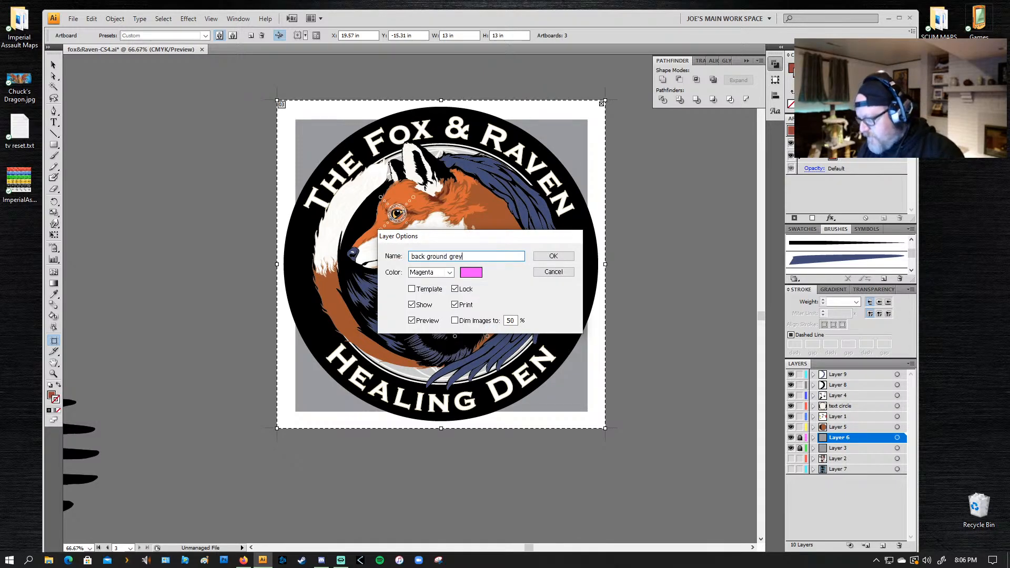
{"action": "key", "text": "Return"}
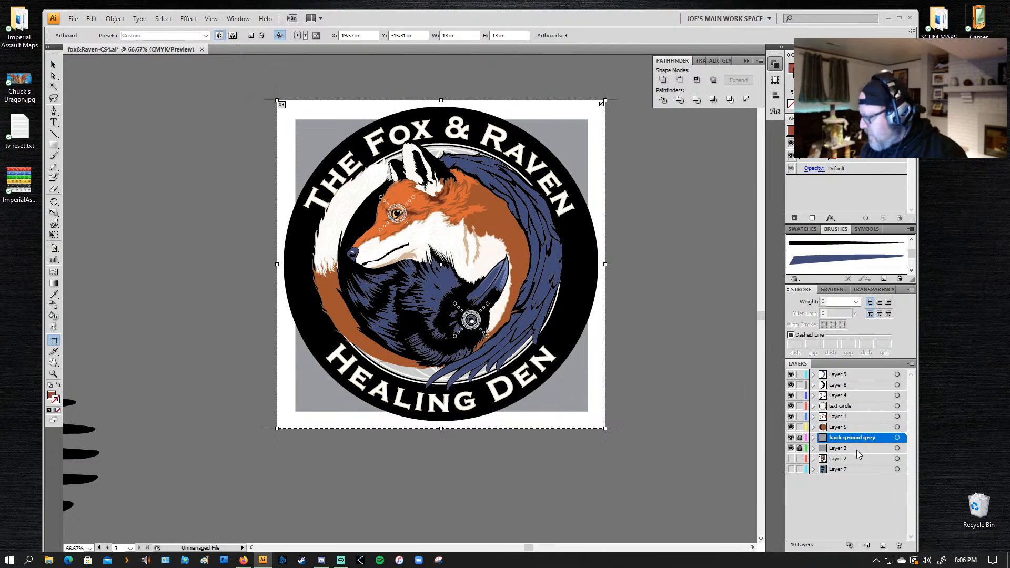
Step: Correct the grey background layer's name to "background grey"
{"action": "double_click", "coordinate": [846, 440]}
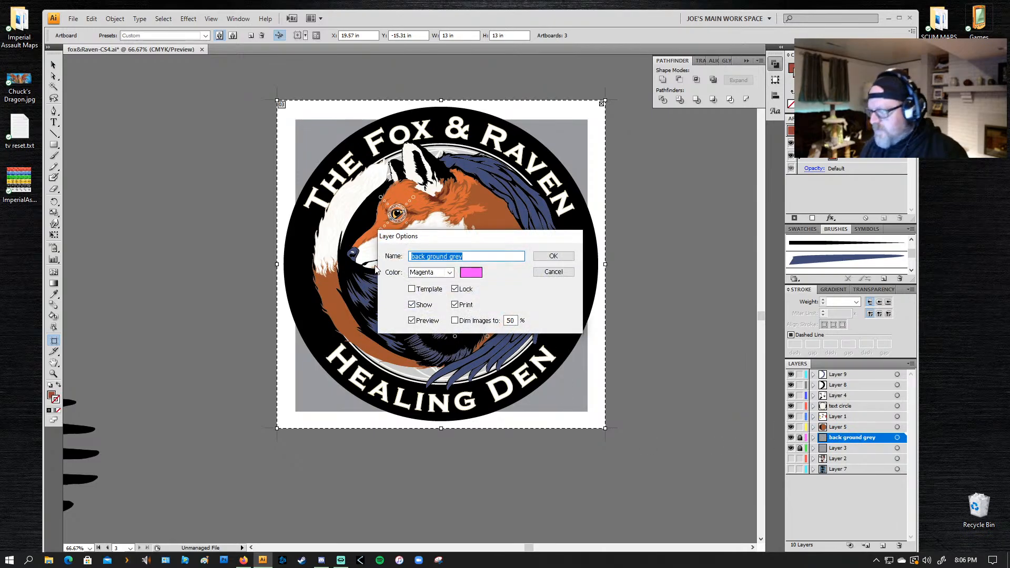
{"action": "left_click", "coordinate": [427, 256]}
{"action": "key", "text": "BackSpace"}
{"action": "key", "text": "Return"}
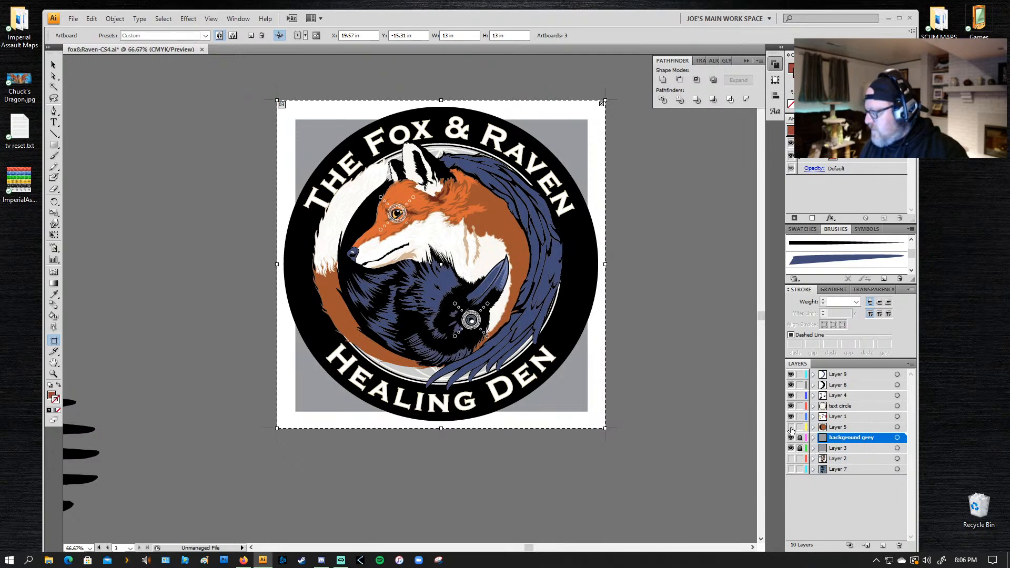
Step: Lock the hidden Layer 5, then lock Layer 1 while keeping it visible
{"action": "left_click", "coordinate": [799, 427]}
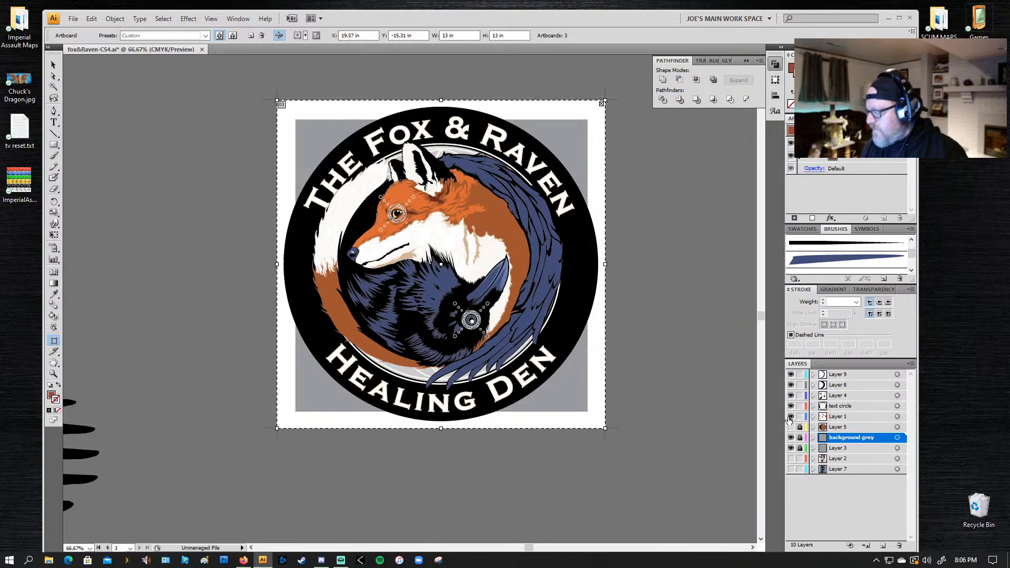
{"action": "left_click", "coordinate": [790, 417]}
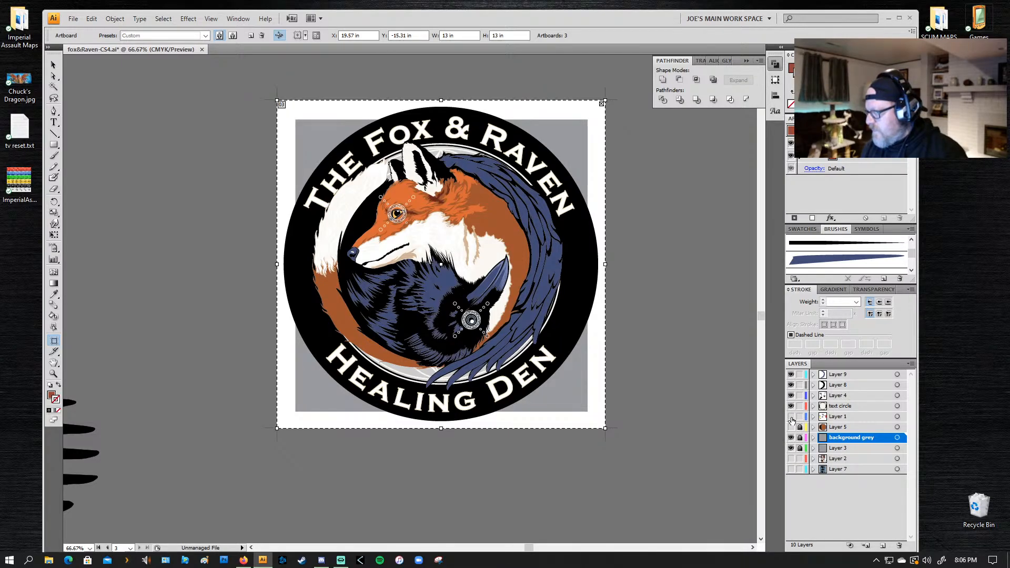
{"action": "left_click", "coordinate": [800, 418]}
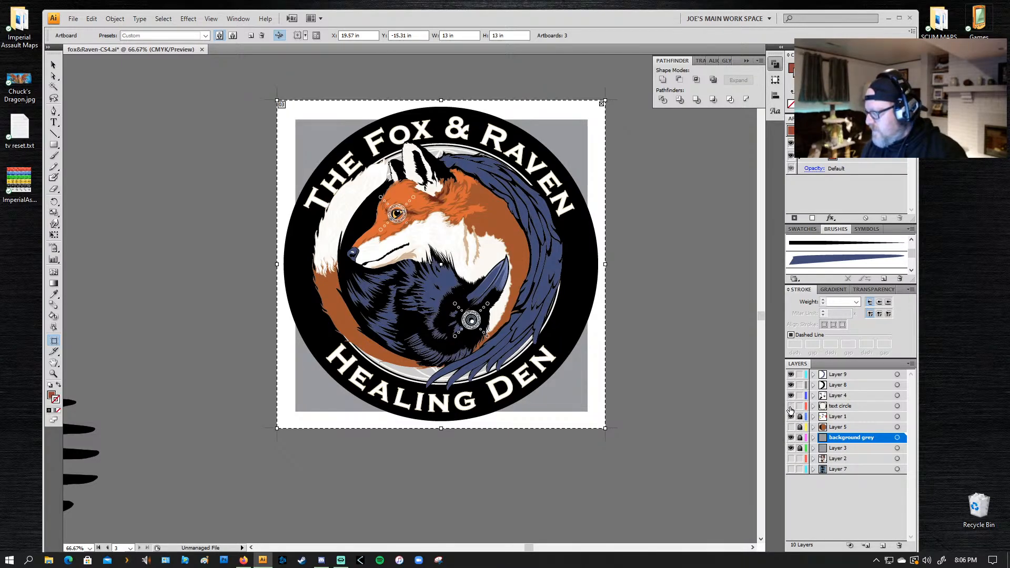
Step: Toggle the text circle layer and Layer 4 off and on to check which artwork each holds, leaving both visible
{"action": "left_click", "coordinate": [790, 406]}
{"action": "left_click", "coordinate": [791, 406]}
{"action": "left_click", "coordinate": [791, 407]}
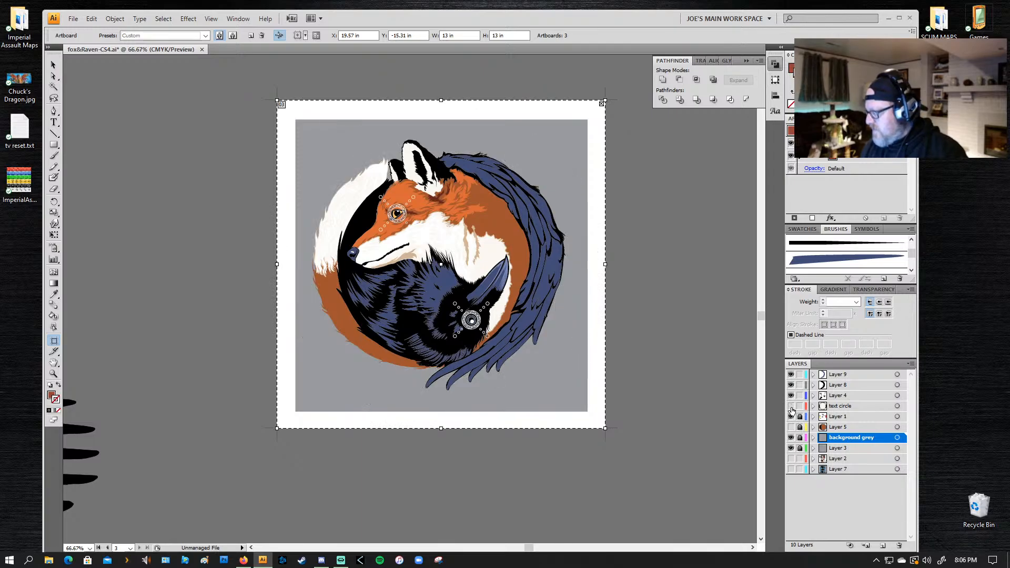
{"action": "left_click", "coordinate": [791, 407]}
{"action": "left_click", "coordinate": [790, 397]}
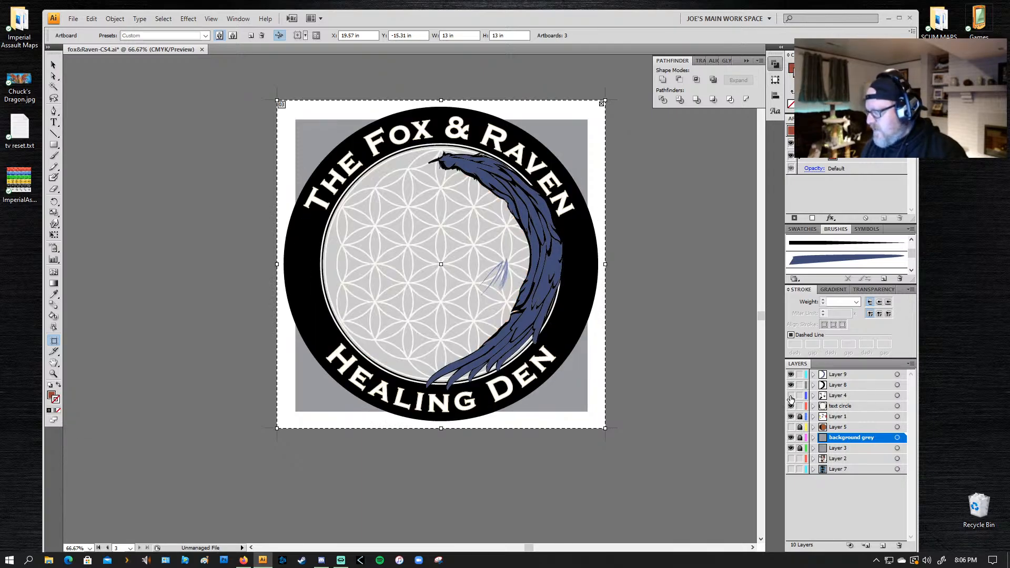
{"action": "left_click", "coordinate": [791, 396]}
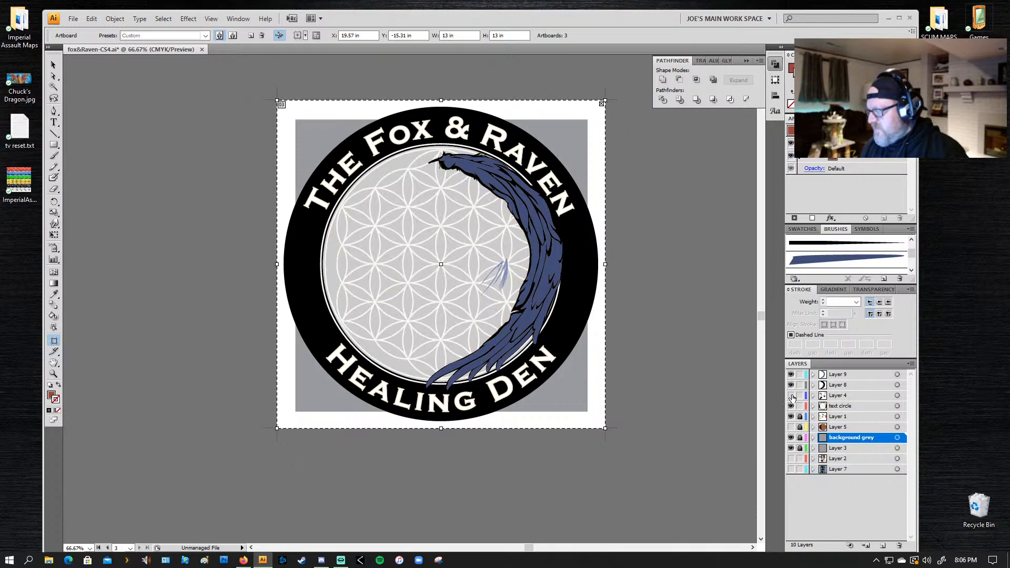
{"action": "left_click", "coordinate": [790, 396]}
Step: Inspect the full logo, and examine the feather shapes on the upper part of the raven's wing up close
{"action": "left_click_drag", "start_coordinate": [263, 439], "coordinate": [347, 409]}
{"action": "left_click_drag", "start_coordinate": [572, 324], "coordinate": [493, 356]}
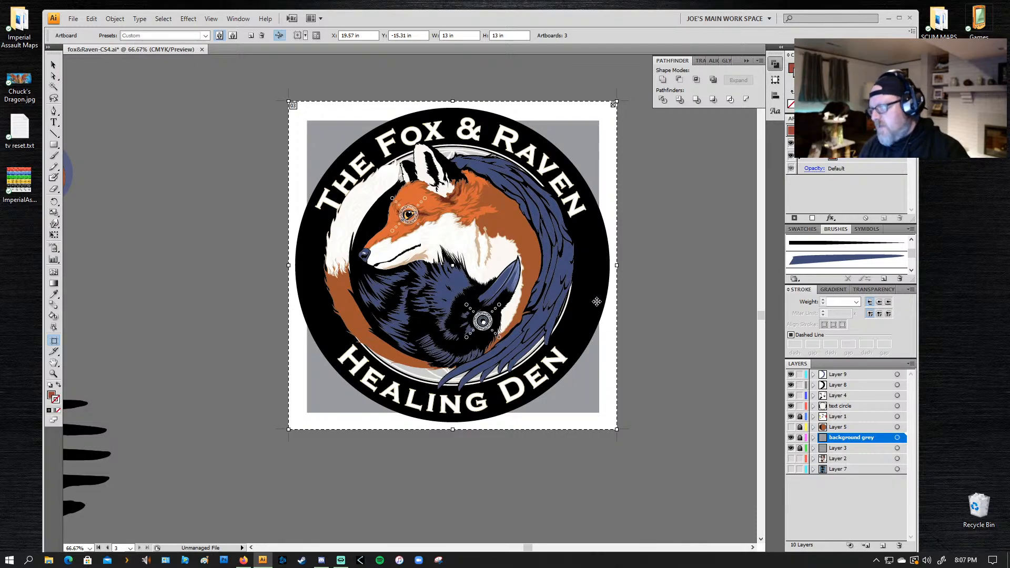
{"action": "key", "text": "z"}
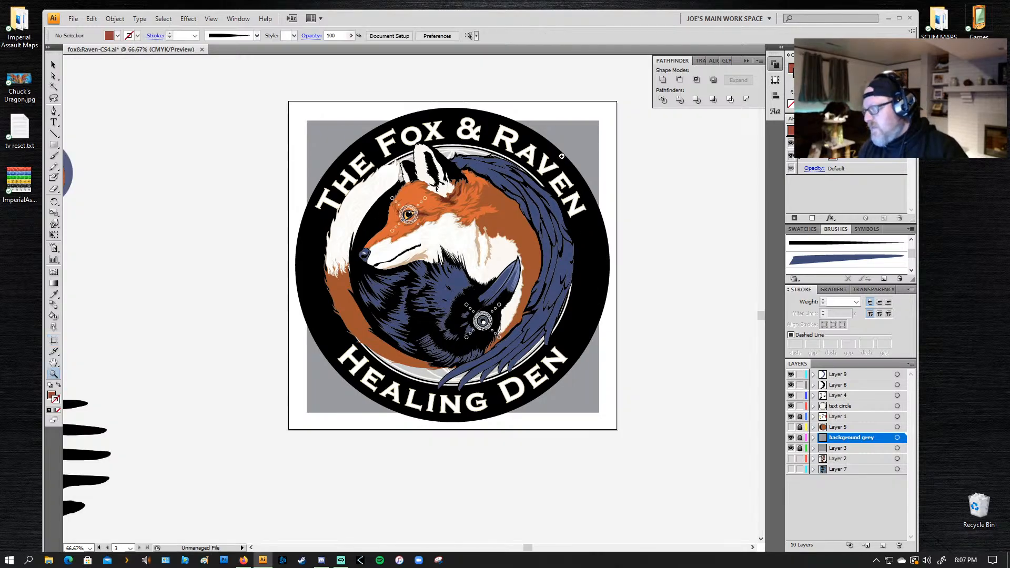
{"action": "left_click_drag", "start_coordinate": [575, 133], "coordinate": [384, 254]}
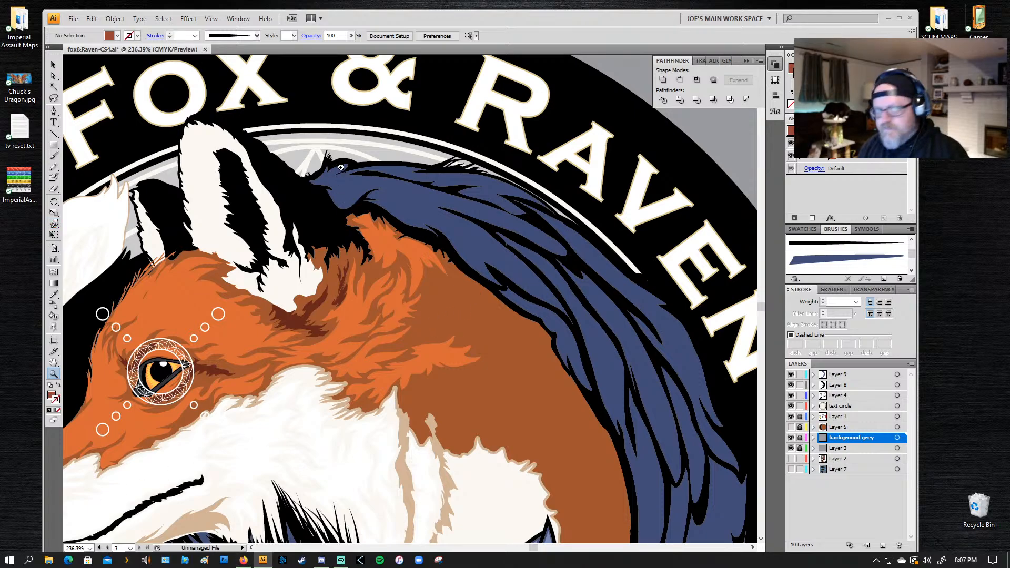
{"action": "key", "text": "alt+Tab"}
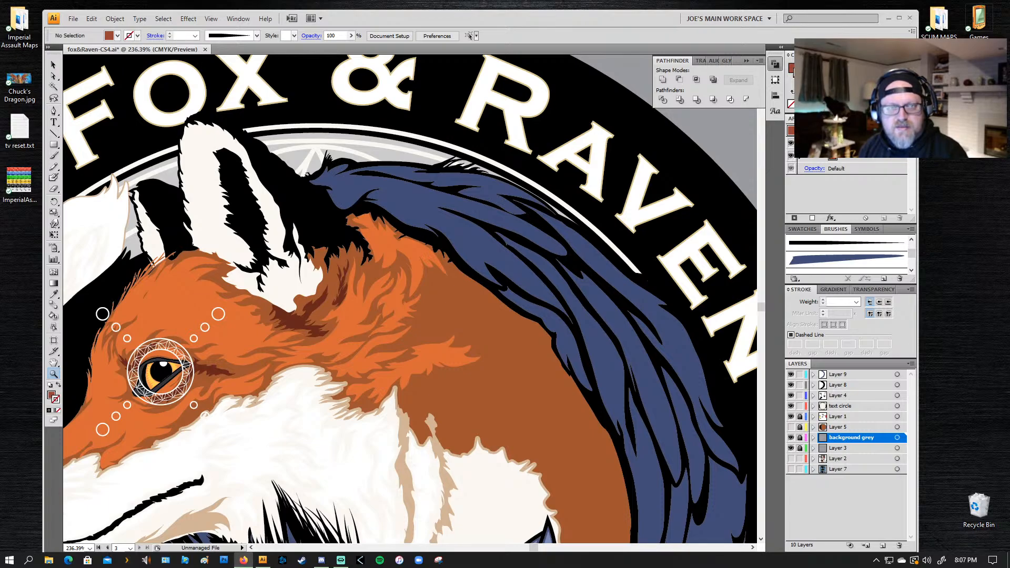
{"action": "key", "text": "alt+Tab"}
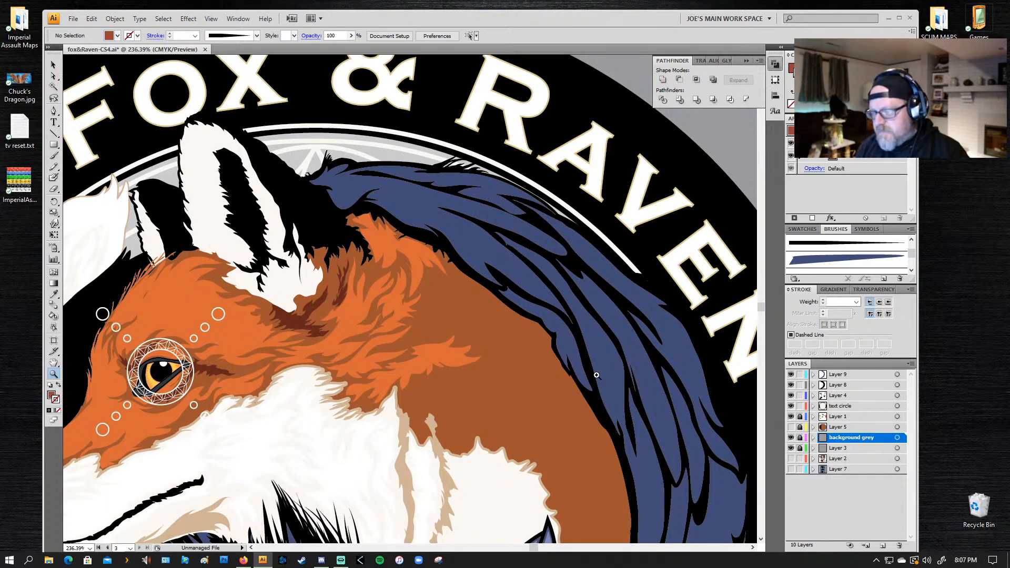
{"action": "left_click_drag", "start_coordinate": [463, 366], "coordinate": [461, 357]}
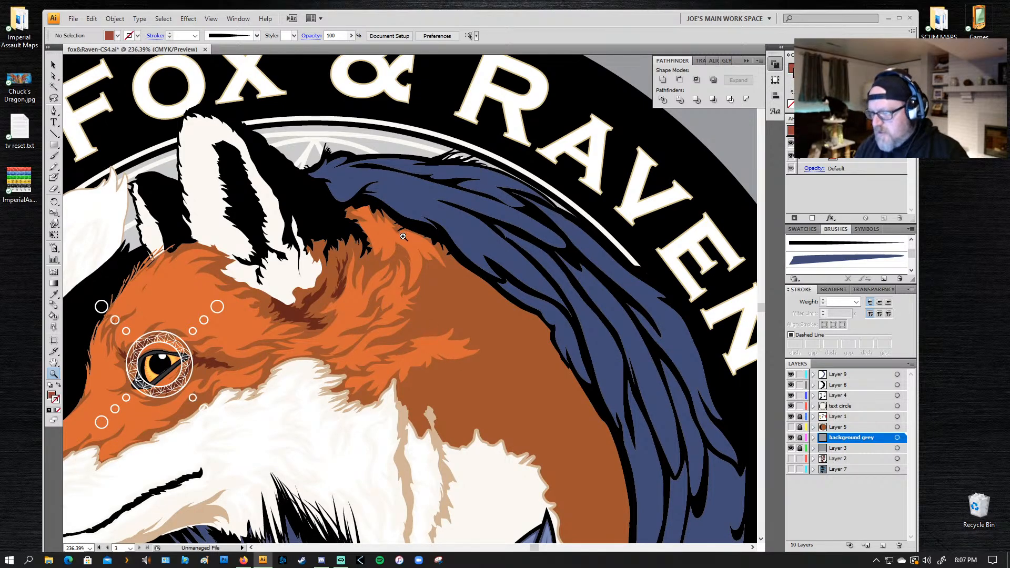
{"action": "left_click_drag", "start_coordinate": [528, 122], "coordinate": [264, 293]}
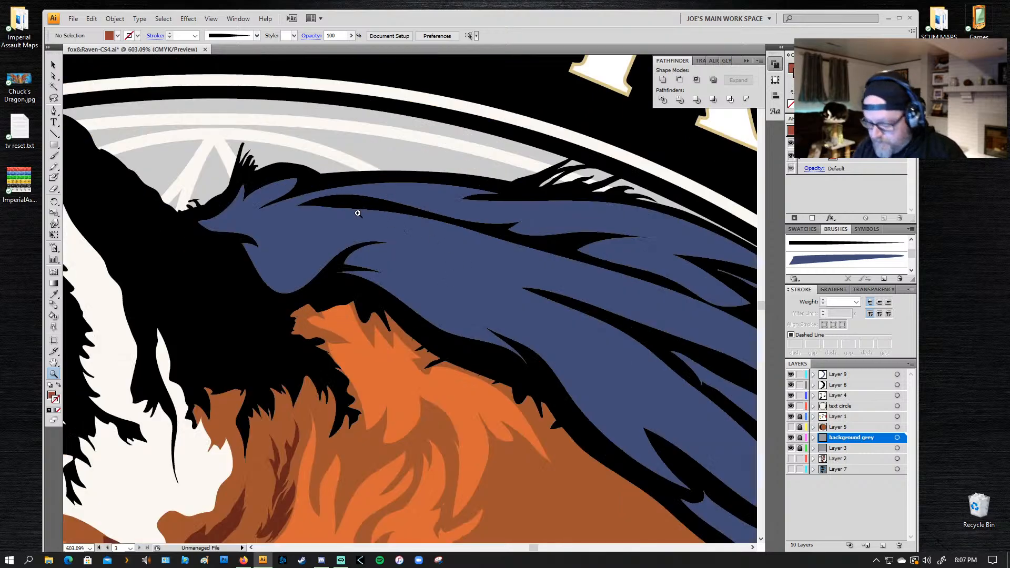
Step: Set up the Paintbrush with black and the tapered black art brush at a 1 pt stroke
{"action": "key", "text": "n"}
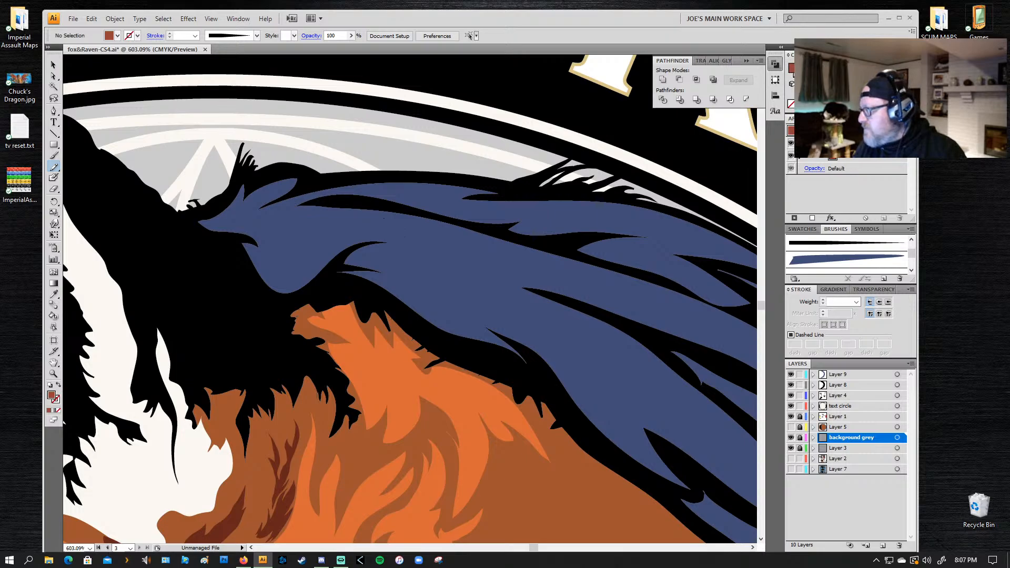
{"action": "left_click", "coordinate": [909, 106]}
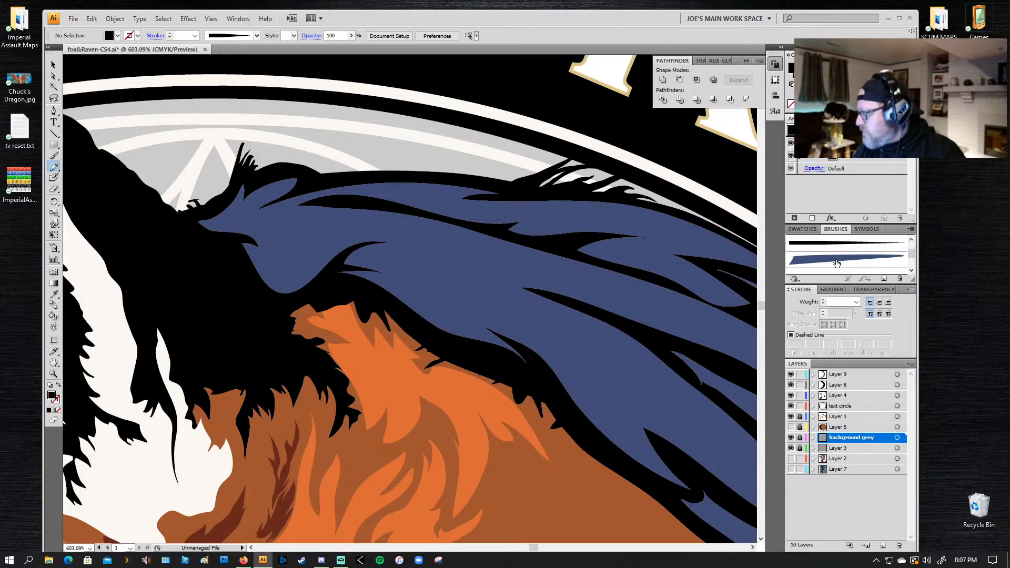
{"action": "left_click", "coordinate": [862, 246]}
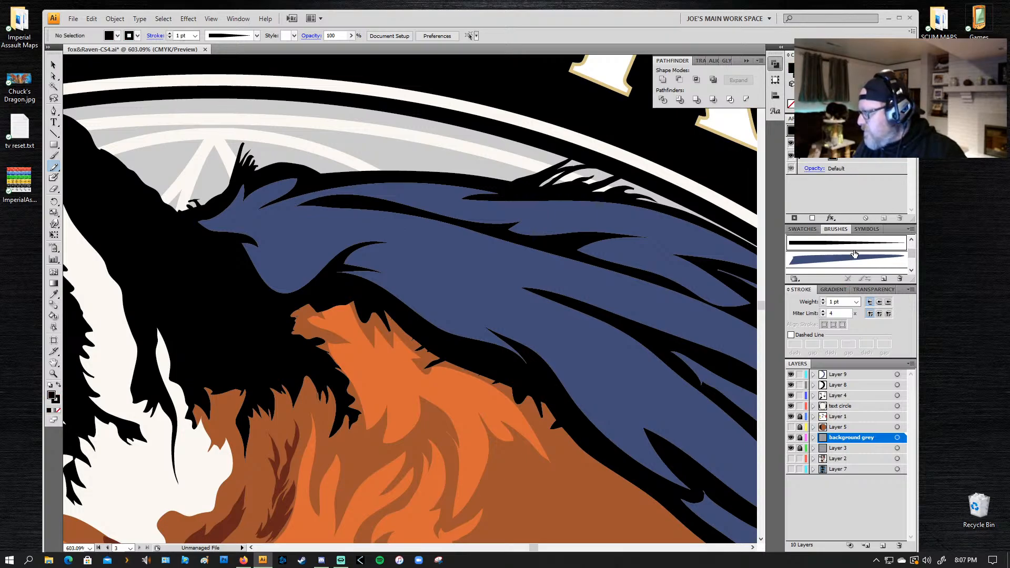
{"action": "key", "text": "b"}
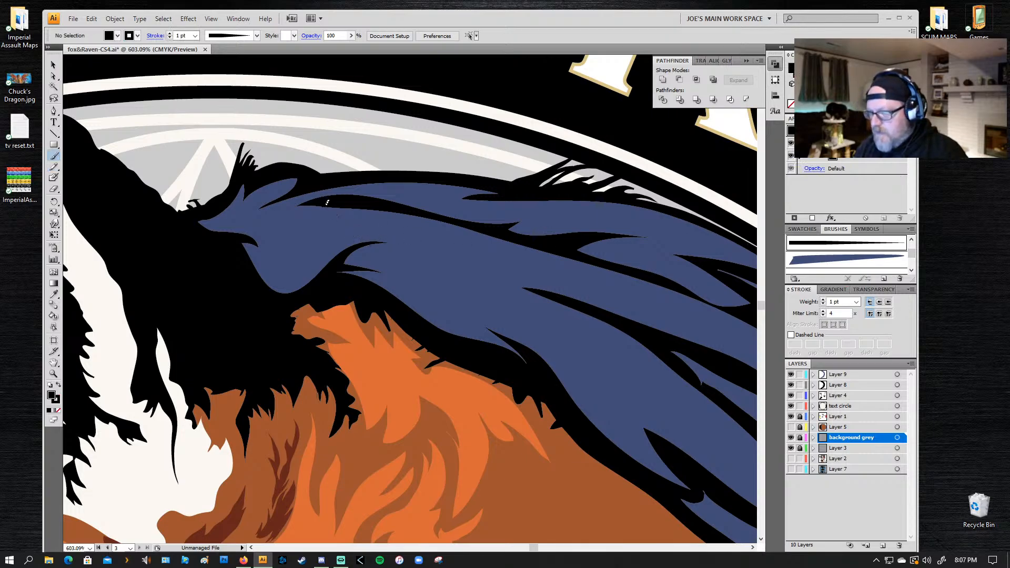
{"action": "key", "text": "slash"}
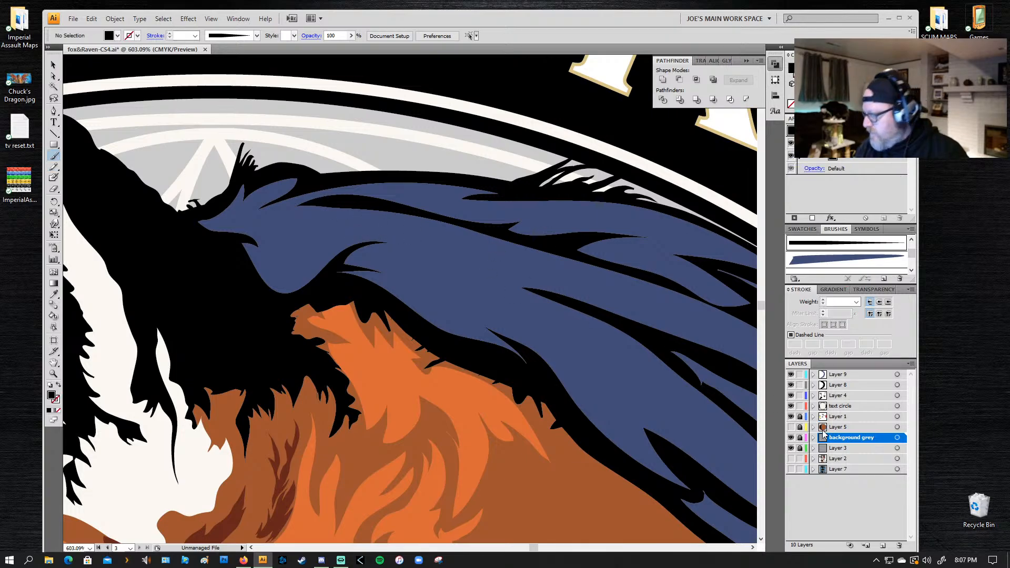
Step: Toggle Layers 4, 8 and 9 off and on to check which artwork each holds, leaving all three visible
{"action": "left_click", "coordinate": [839, 387]}
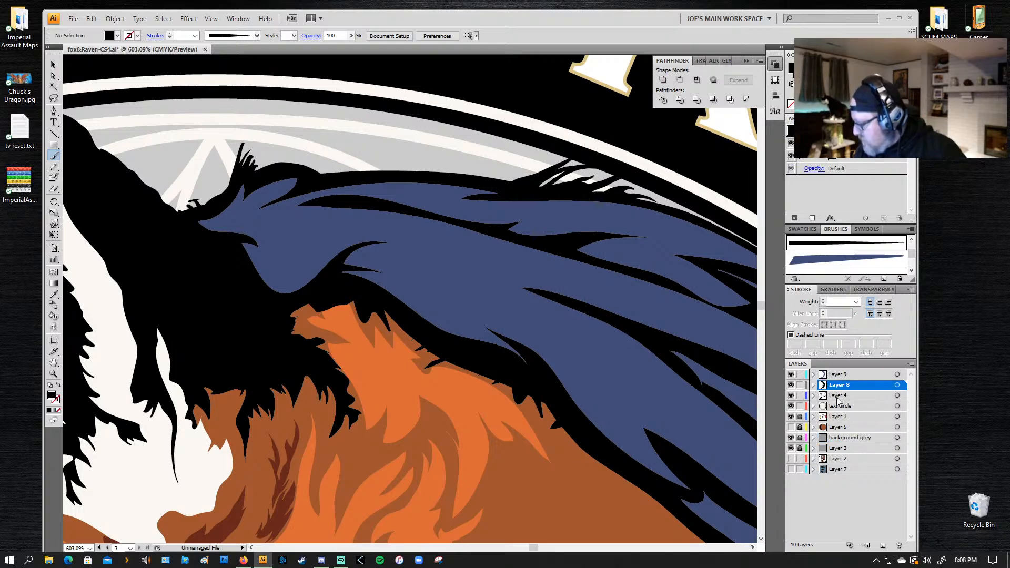
{"action": "left_click", "coordinate": [838, 398]}
{"action": "left_click", "coordinate": [791, 396]}
{"action": "left_click", "coordinate": [791, 395]}
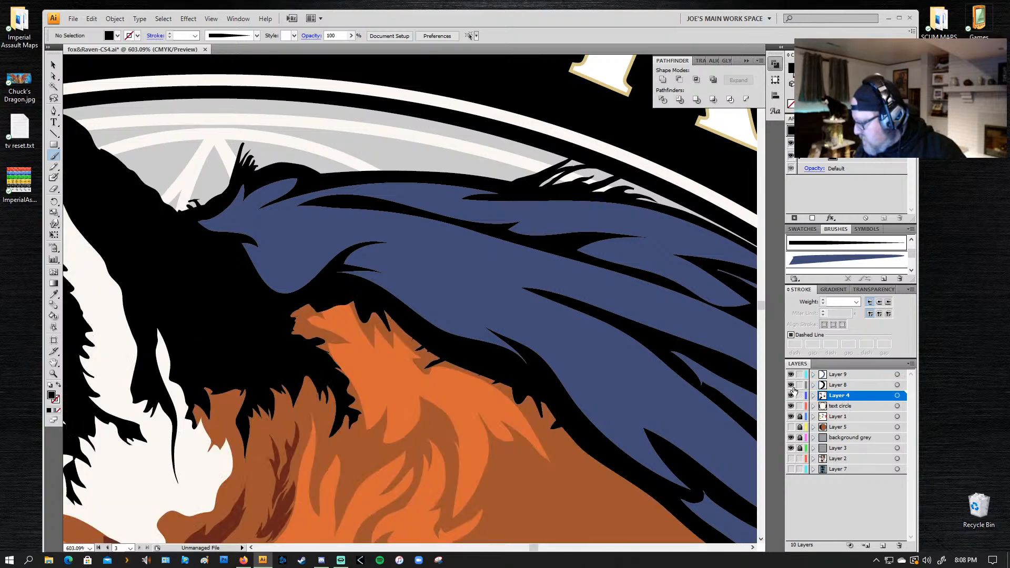
{"action": "left_click", "coordinate": [791, 385]}
{"action": "left_click", "coordinate": [790, 384]}
{"action": "left_click", "coordinate": [791, 374]}
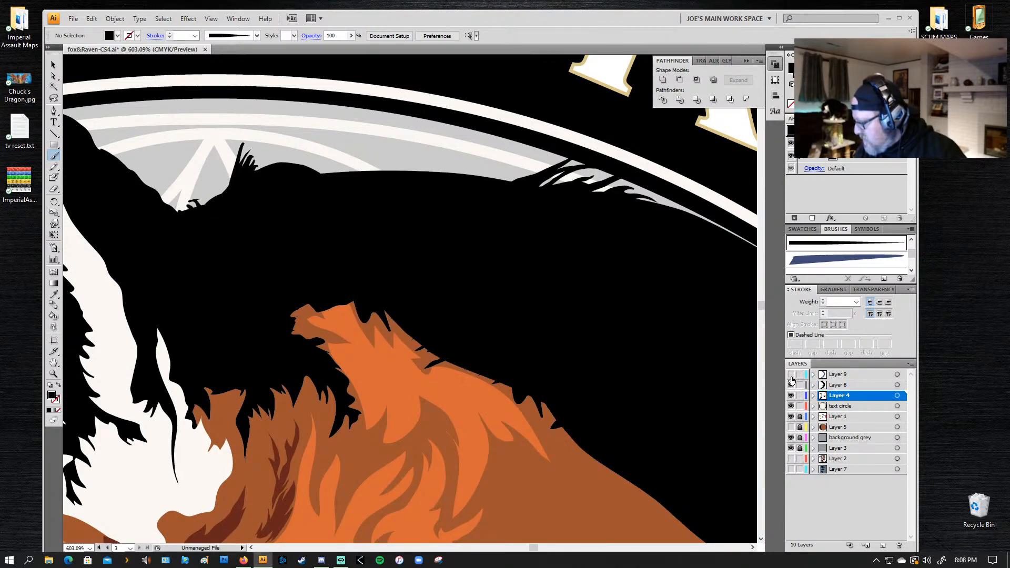
{"action": "left_click", "coordinate": [791, 374]}
Step: Add a new layer above Layer 9, and lock Layers 9, 8, 4, text circle, 2 and 7
{"action": "left_click", "coordinate": [850, 375]}
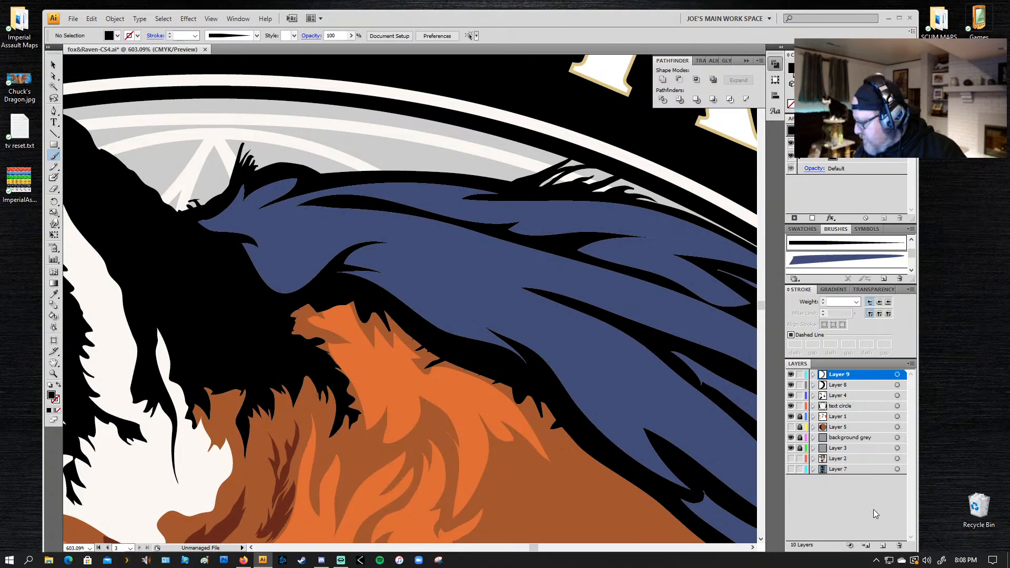
{"action": "left_click", "coordinate": [883, 547]}
{"action": "left_click", "coordinate": [799, 385]}
{"action": "left_click", "coordinate": [799, 396]}
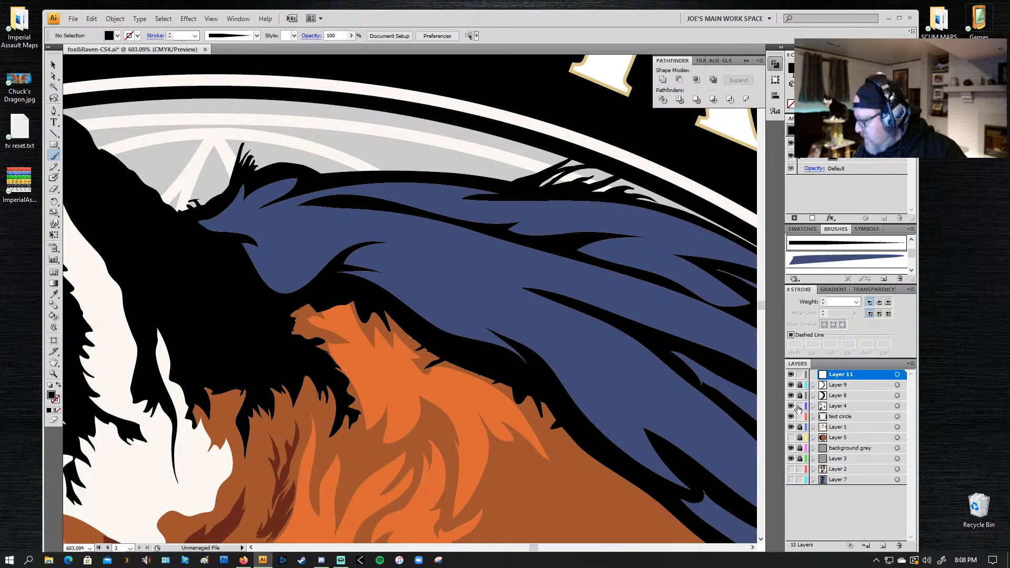
{"action": "left_click", "coordinate": [799, 406]}
{"action": "left_click", "coordinate": [800, 416]}
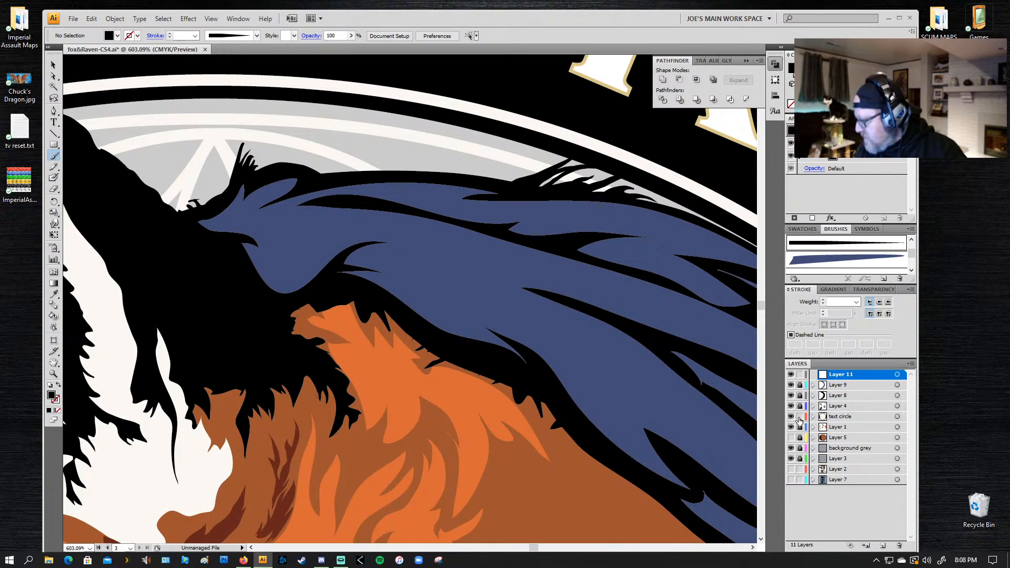
{"action": "left_click", "coordinate": [799, 469]}
{"action": "left_click", "coordinate": [800, 480]}
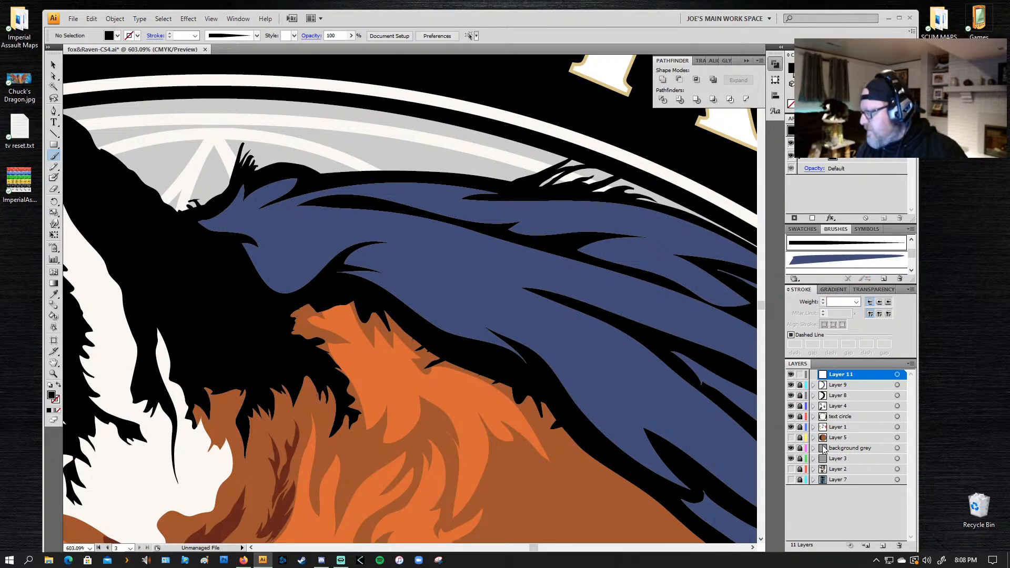
Step: Paint a thin tapered black feather line on the new layer, in the blue area along the wing's top edge
{"action": "scroll", "coordinate": [913, 257], "scroll_direction": "down", "scroll_amount": 3}
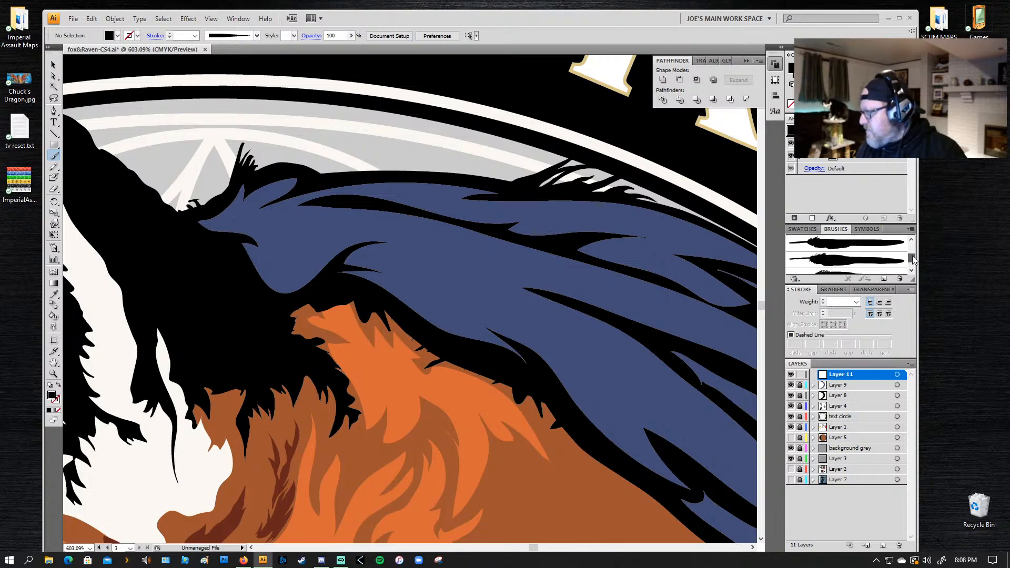
{"action": "left_click_drag", "start_coordinate": [913, 261], "coordinate": [913, 256]}
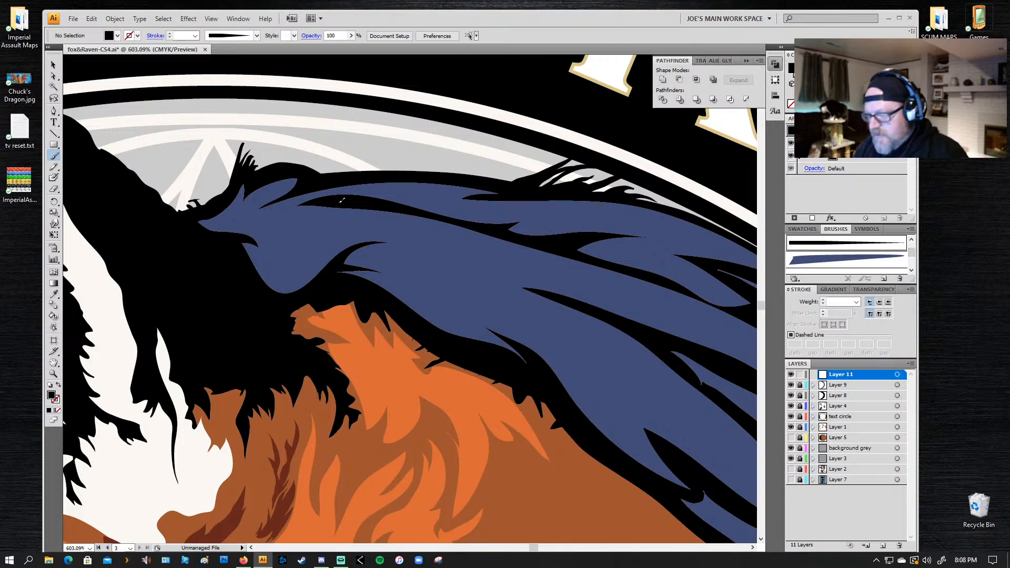
{"action": "left_click_drag", "start_coordinate": [343, 203], "coordinate": [466, 246]}
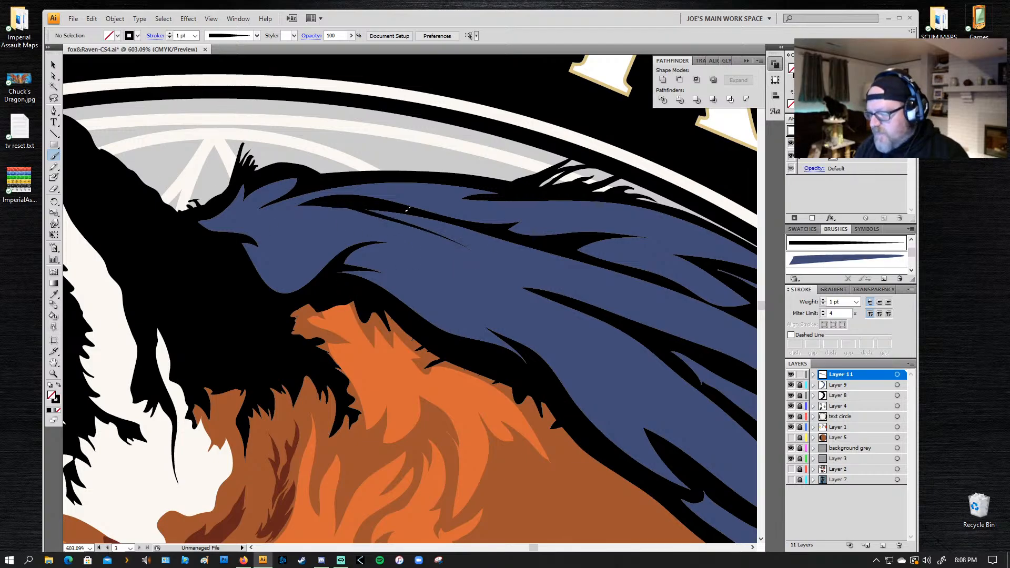
{"action": "key", "text": "ctrl+z"}
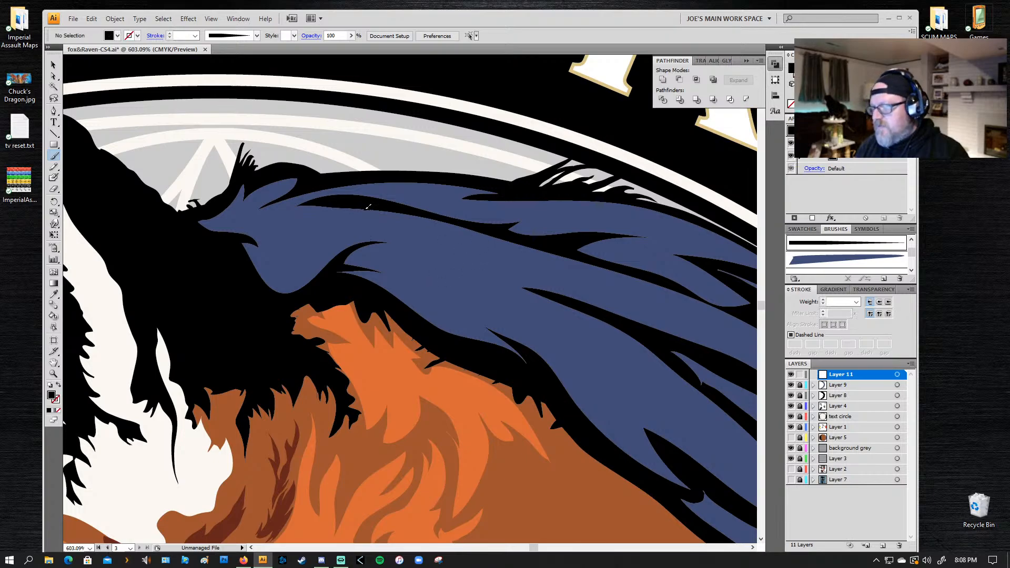
{"action": "left_click_drag", "start_coordinate": [358, 194], "coordinate": [507, 202]}
{"action": "key", "text": "ctrl+z"}
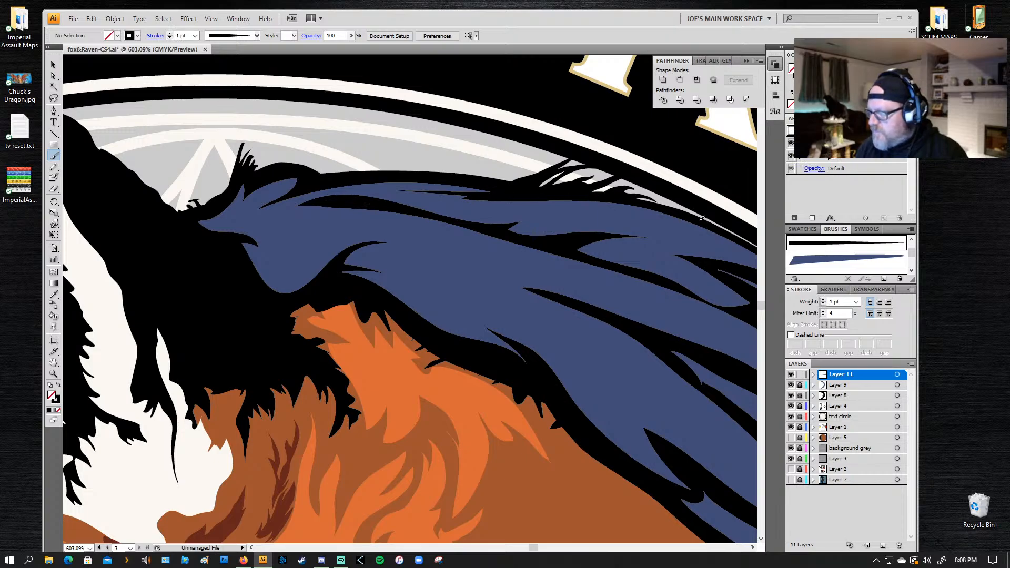
{"action": "left_click_drag", "start_coordinate": [655, 213], "coordinate": [553, 210]}
{"action": "key", "text": "ctrl+z"}
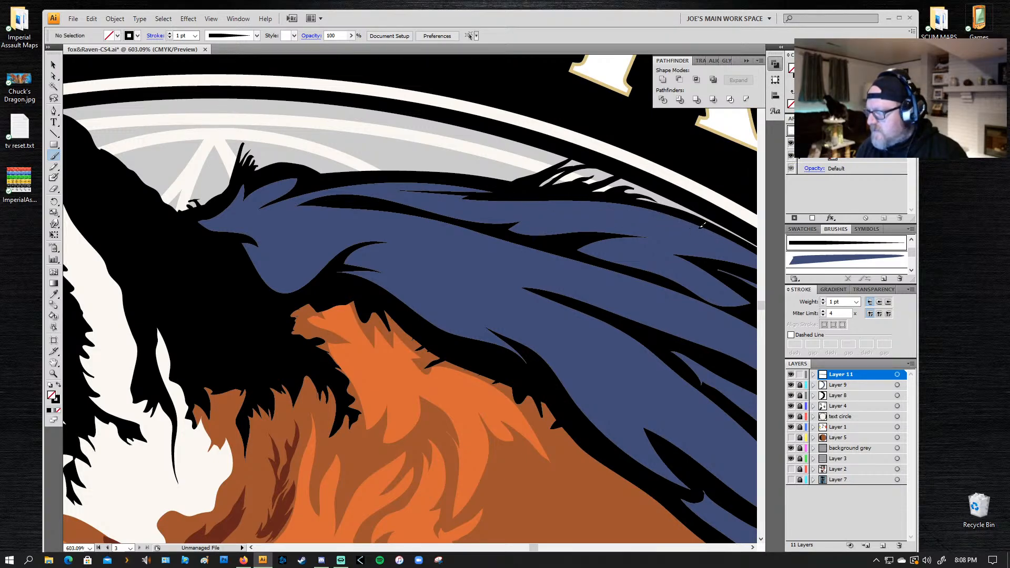
Step: Paint fine tapered black feather lines inward from the wing's upper outer edge, undoing the strokes that miss the feather flow
{"action": "left_click_drag", "start_coordinate": [622, 215], "coordinate": [600, 218]}
{"action": "left_click_drag", "start_coordinate": [726, 255], "coordinate": [408, 183]}
{"action": "left_click_drag", "start_coordinate": [494, 200], "coordinate": [415, 173]}
{"action": "key", "text": "ctrl+z"}
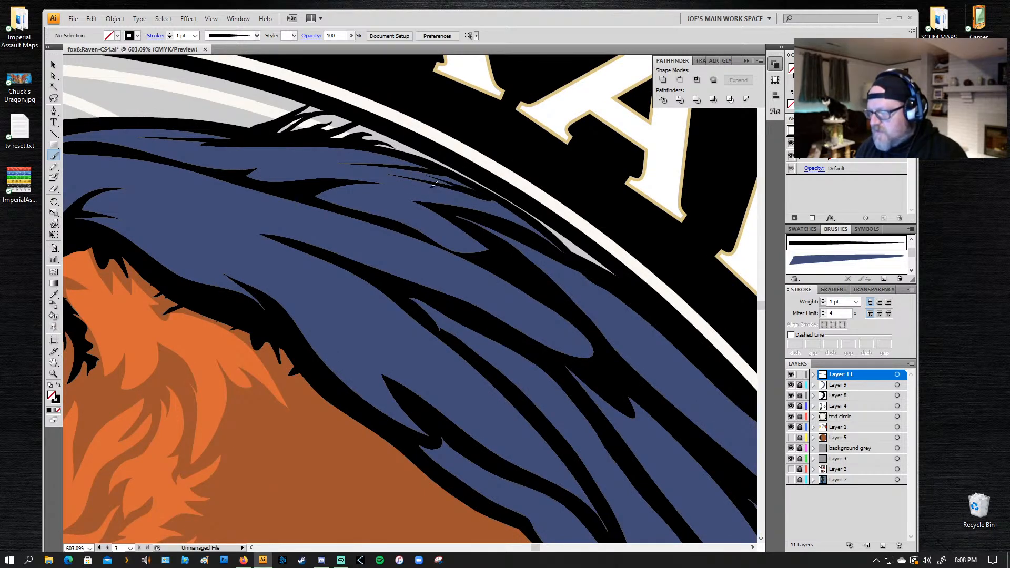
{"action": "key", "text": "ctrl+z"}
{"action": "key", "text": "ctrl+z"}
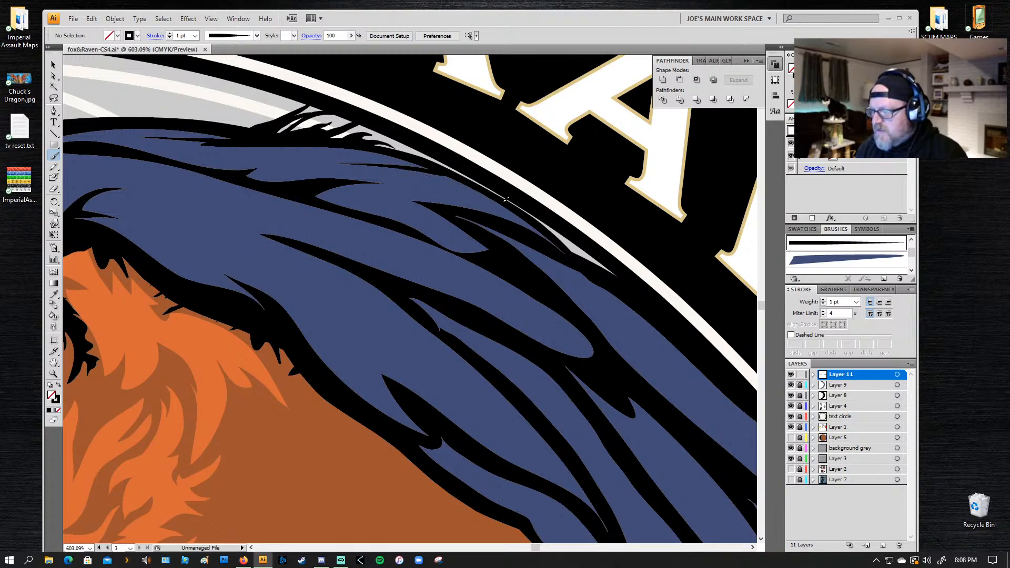
{"action": "left_click_drag", "start_coordinate": [453, 181], "coordinate": [404, 174]}
{"action": "key", "text": "ctrl+z"}
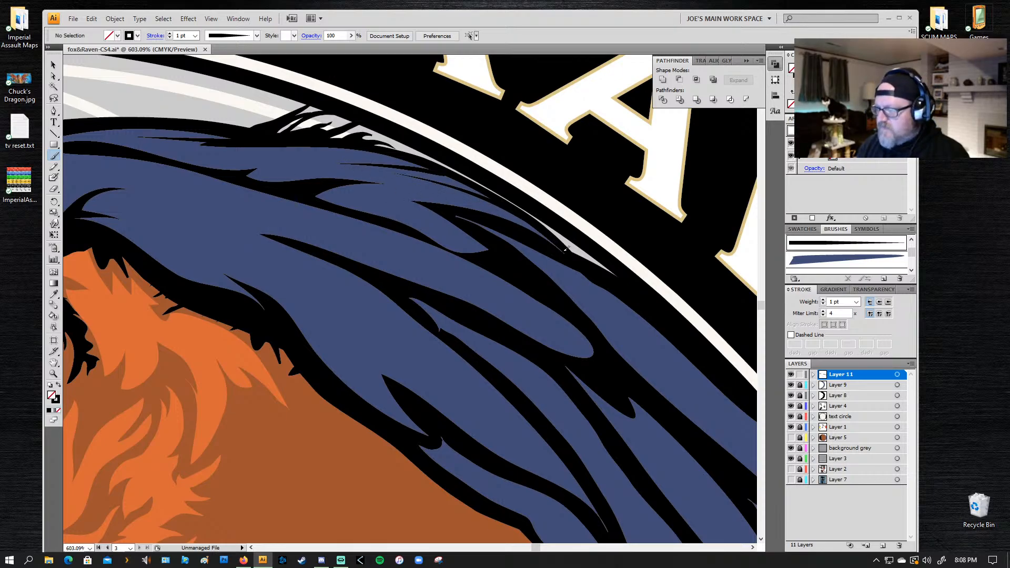
Step: Paint more thin black lines through the blue feather just inside the outer edge, undoing unsuitable strokes
{"action": "mouse_move", "coordinate": [536, 230]}
{"action": "left_mouse_down"}
{"action": "mouse_move", "coordinate": [410, 186]}
{"action": "mouse_move", "coordinate": [489, 252]}
{"action": "mouse_move", "coordinate": [383, 206]}
{"action": "left_mouse_up"}
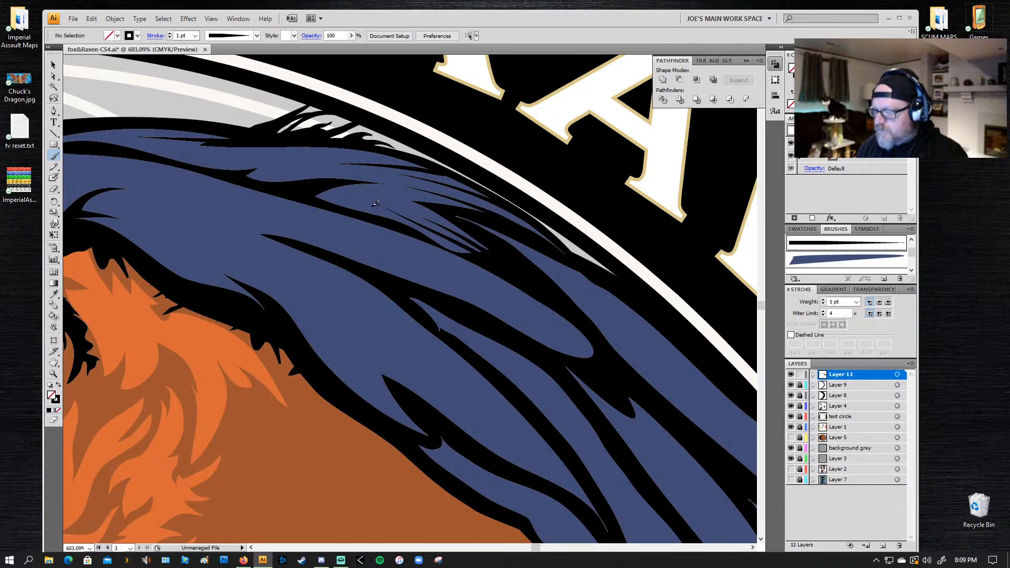
{"action": "key", "text": "ctrl+z"}
{"action": "key", "text": "ctrl+z"}
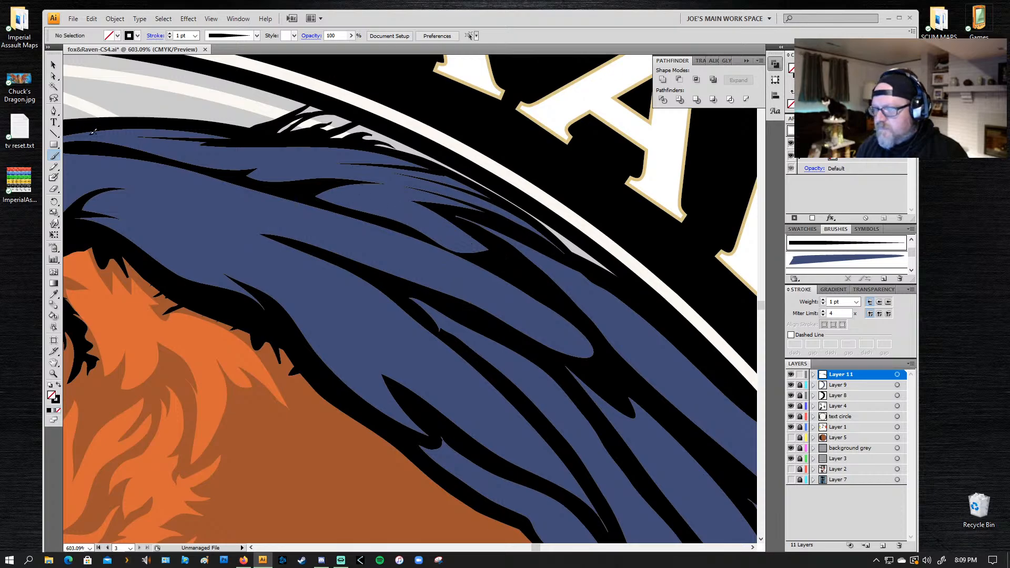
{"action": "left_click_drag", "start_coordinate": [449, 206], "coordinate": [332, 196]}
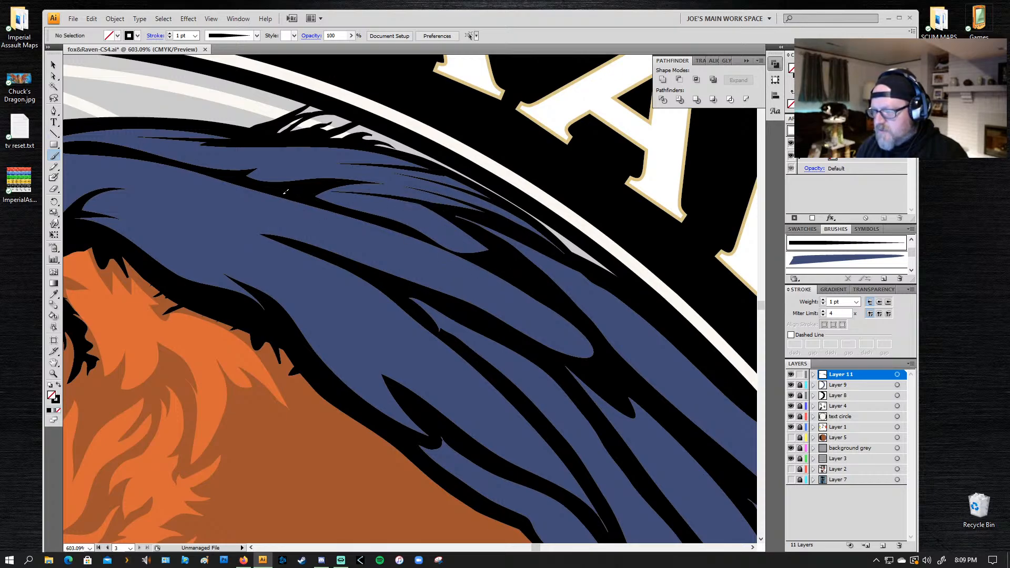
{"action": "left_click_drag", "start_coordinate": [451, 212], "coordinate": [355, 197]}
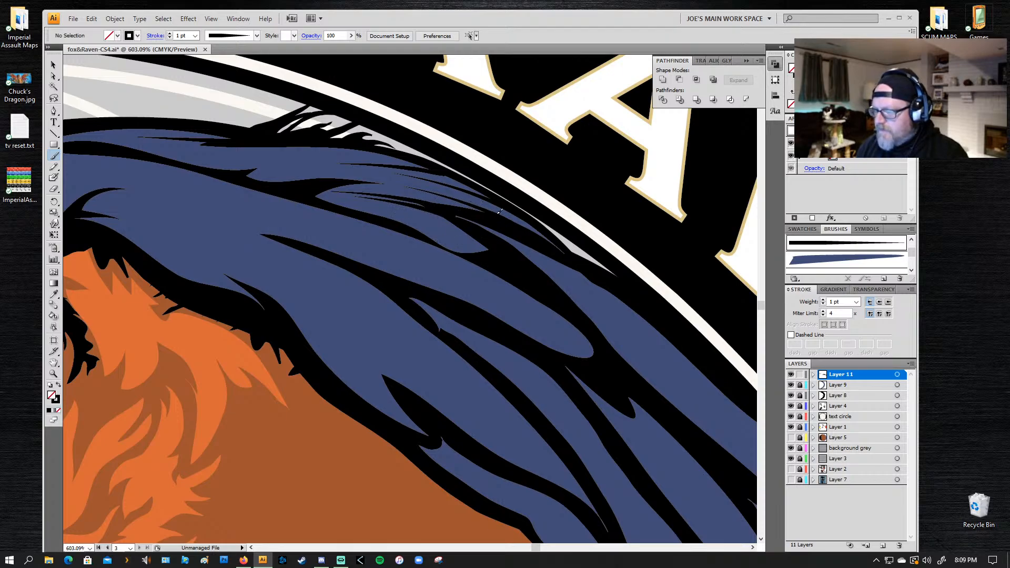
{"action": "left_click_drag", "start_coordinate": [495, 214], "coordinate": [301, 171]}
{"action": "key", "text": "ctrl+z"}
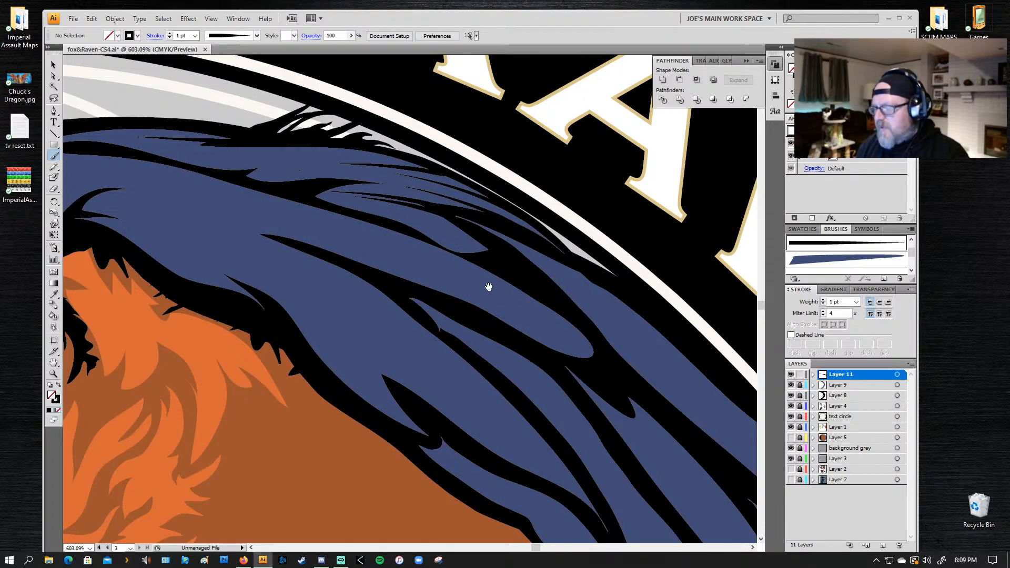
Step: Paint two thin tapered black lines into the outer blue feather near the white ring's lower end, undoing strokes that do not fit
{"action": "left_click_drag", "start_coordinate": [489, 287], "coordinate": [412, 201]}
{"action": "left_click_drag", "start_coordinate": [351, 161], "coordinate": [348, 160]}
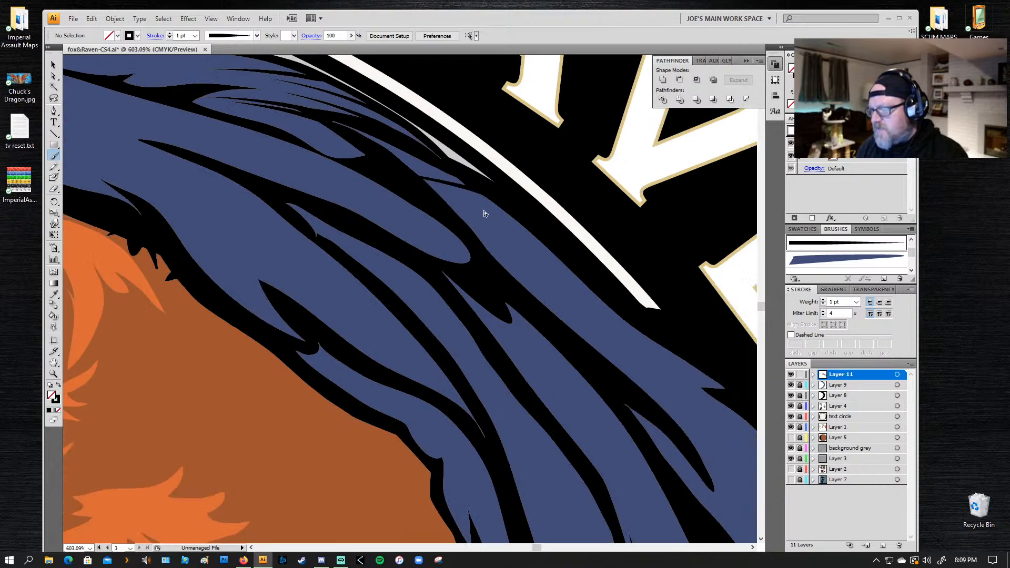
{"action": "key", "text": "ctrl+z"}
{"action": "left_click_drag", "start_coordinate": [436, 193], "coordinate": [434, 193]}
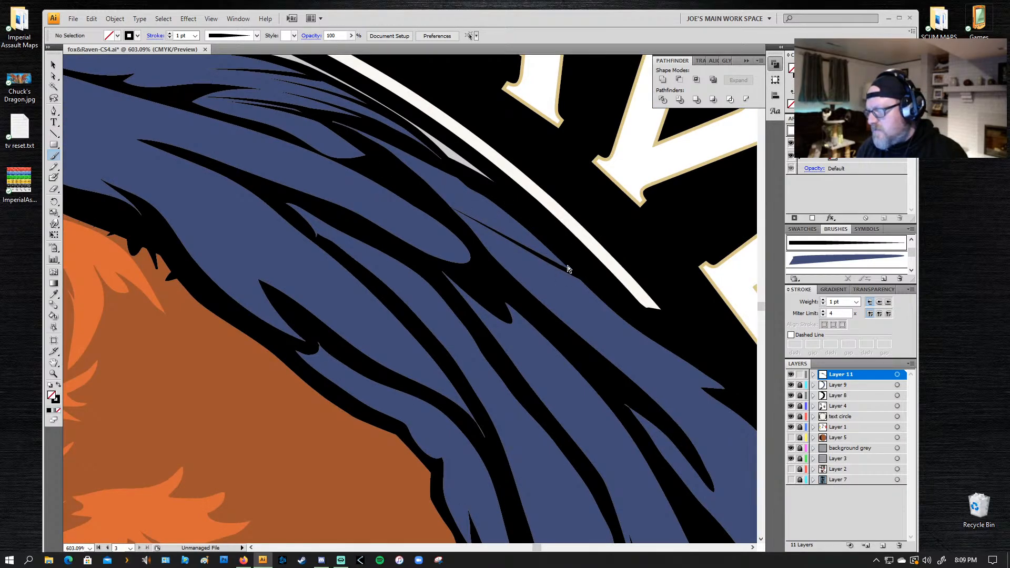
{"action": "key", "text": "ctrl+z"}
{"action": "left_click_drag", "start_coordinate": [576, 270], "coordinate": [487, 222]}
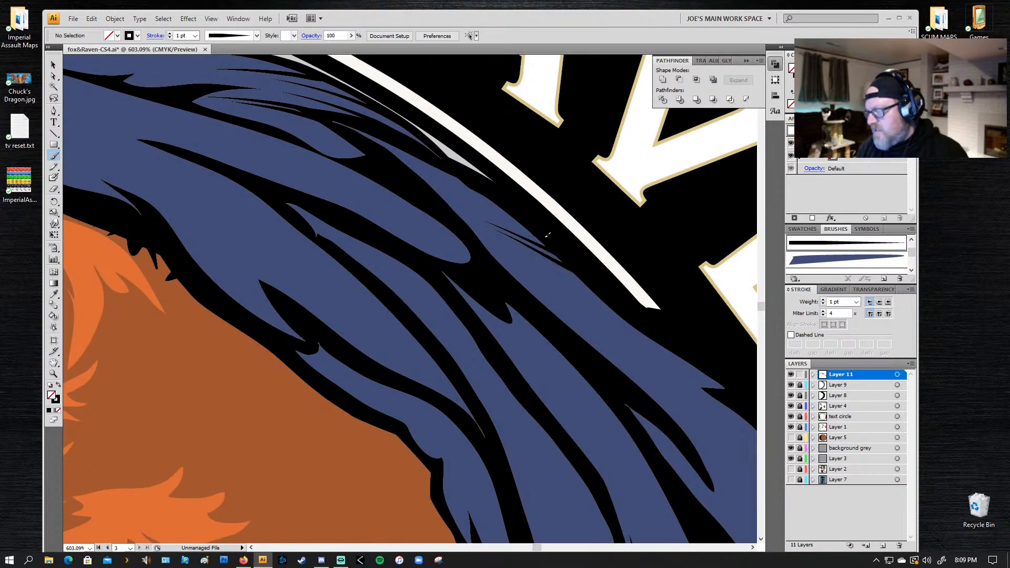
Step: Paint fine tapered black lines inward from the wing's outer edge around the pointed feather tip beside the letter E, undoing unsuitable strokes
{"action": "left_click_drag", "start_coordinate": [560, 282], "coordinate": [408, 181]}
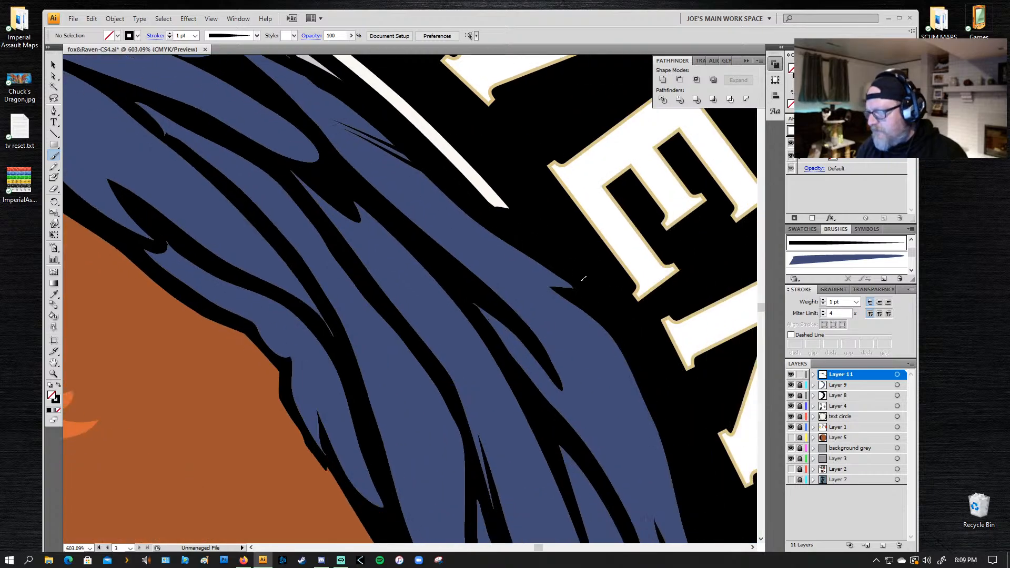
{"action": "left_click_drag", "start_coordinate": [531, 278], "coordinate": [463, 249]}
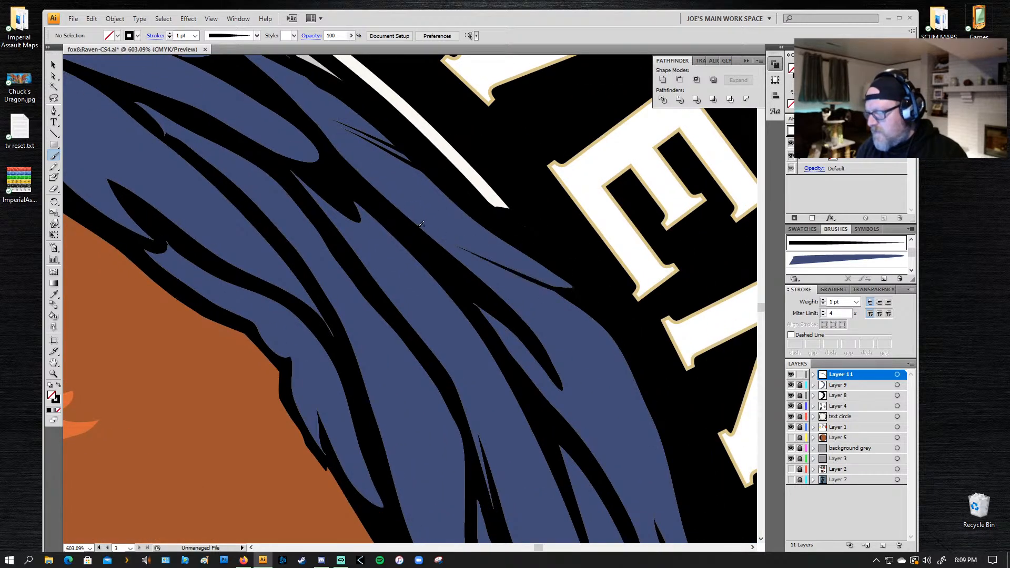
{"action": "key", "text": "ctrl+z"}
{"action": "left_click_drag", "start_coordinate": [551, 286], "coordinate": [472, 244]}
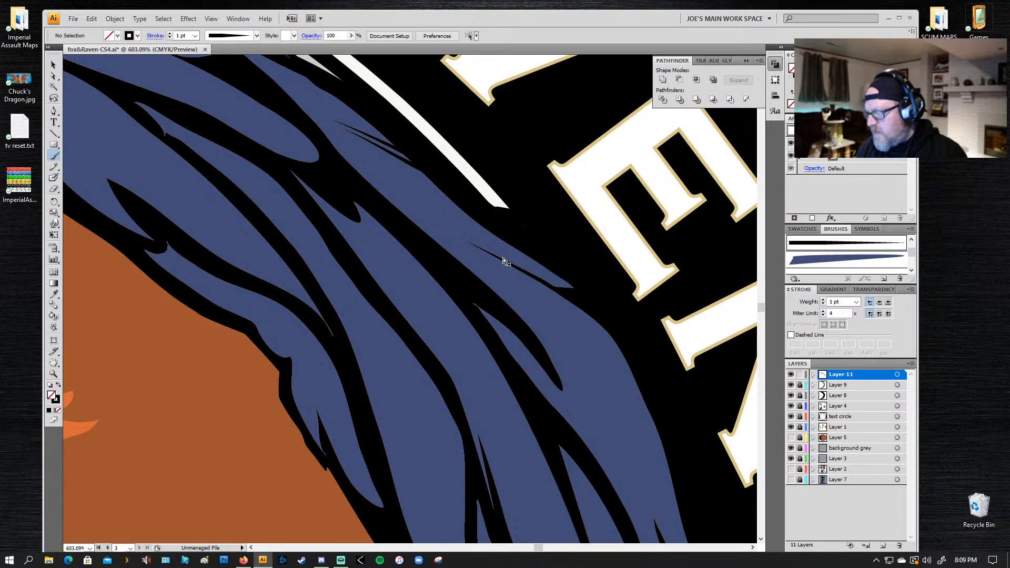
{"action": "key", "text": "ctrl+z"}
{"action": "mouse_move", "coordinate": [579, 301]}
{"action": "left_mouse_down"}
{"action": "mouse_move", "coordinate": [404, 216]}
{"action": "mouse_move", "coordinate": [475, 232]}
{"action": "mouse_move", "coordinate": [409, 208]}
{"action": "left_mouse_up"}
{"action": "key", "text": "ctrl+z"}
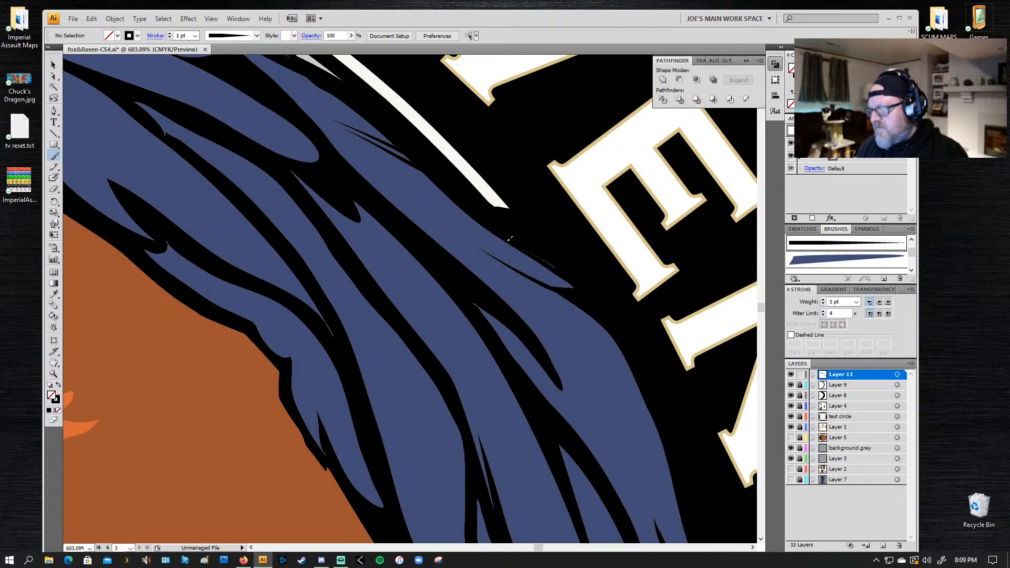
{"action": "left_click_drag", "start_coordinate": [509, 238], "coordinate": [408, 208]}
{"action": "key", "text": "ctrl+z"}
{"action": "left_click_drag", "start_coordinate": [529, 252], "coordinate": [375, 186]}
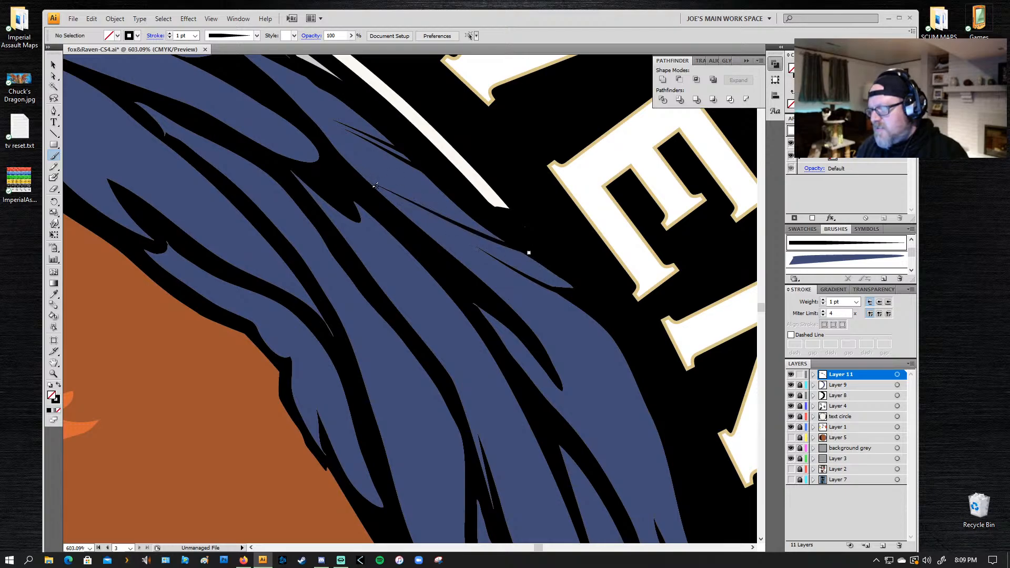
Step: Paint two thin curved black lines inward from the wing's outer edge, in the blue feather beside the letter N, undoing poor attempts
{"action": "left_click_drag", "start_coordinate": [546, 310], "coordinate": [452, 182]}
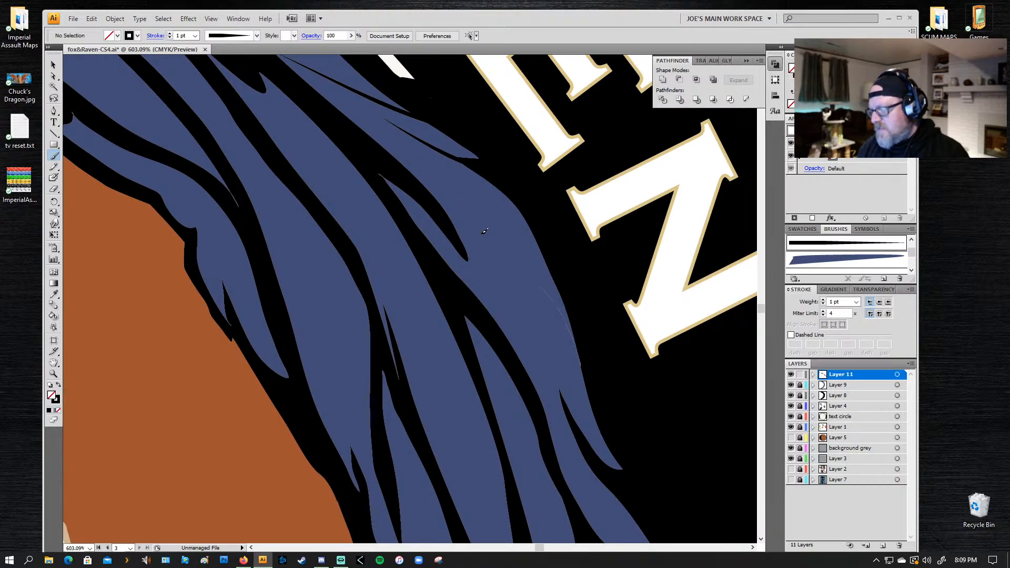
{"action": "left_click_drag", "start_coordinate": [483, 233], "coordinate": [456, 216]}
{"action": "key", "text": "ctrl+z"}
{"action": "left_click_drag", "start_coordinate": [553, 283], "coordinate": [460, 206]}
{"action": "mouse_move", "coordinate": [545, 261]}
{"action": "left_mouse_down"}
{"action": "mouse_move", "coordinate": [447, 181]}
{"action": "mouse_move", "coordinate": [462, 197]}
{"action": "left_mouse_up"}
{"action": "key", "text": "ctrl+z"}
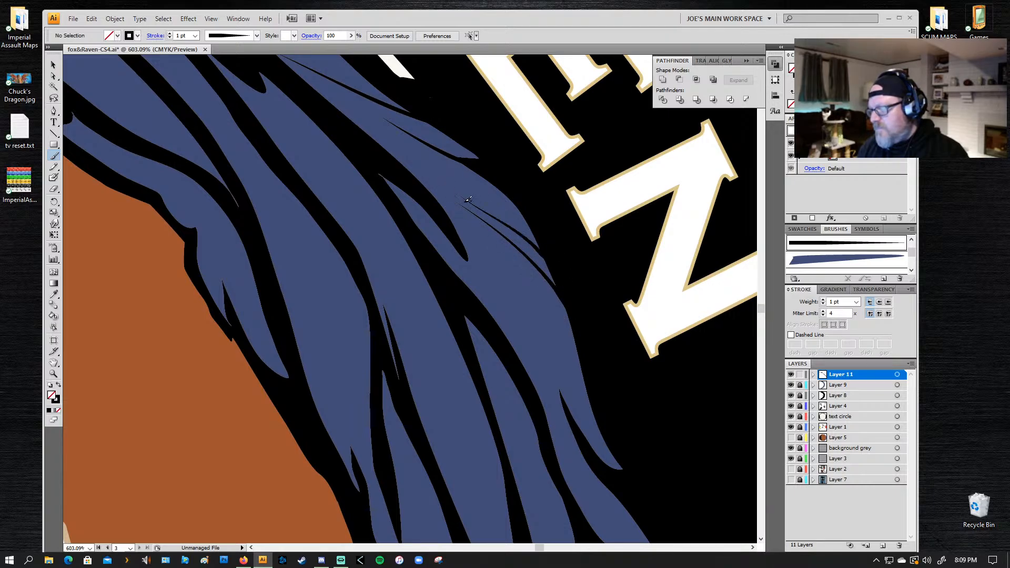
{"action": "key", "text": "ctrl+z"}
{"action": "left_click_drag", "start_coordinate": [565, 275], "coordinate": [471, 199]}
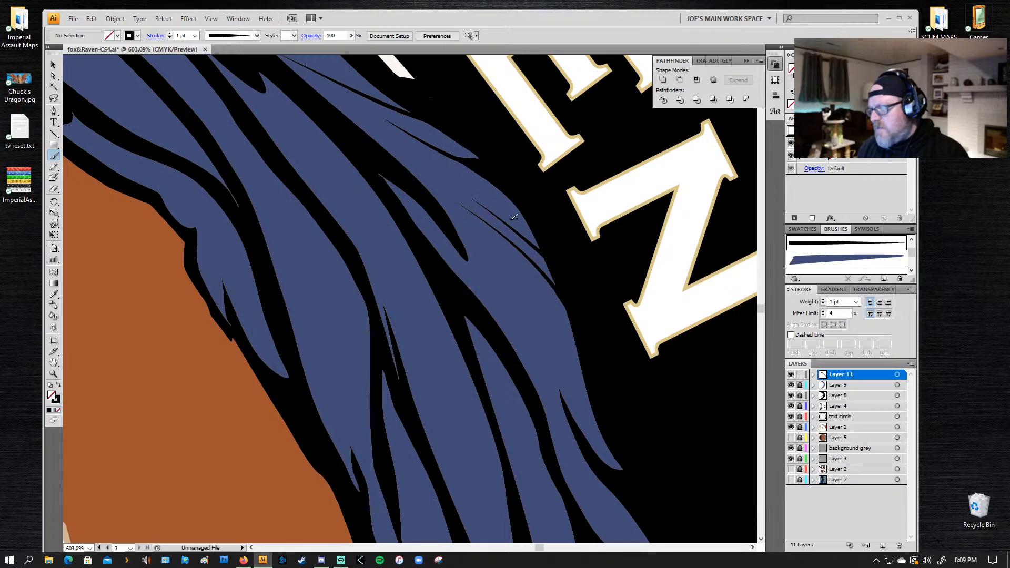
{"action": "key", "text": "ctrl+z"}
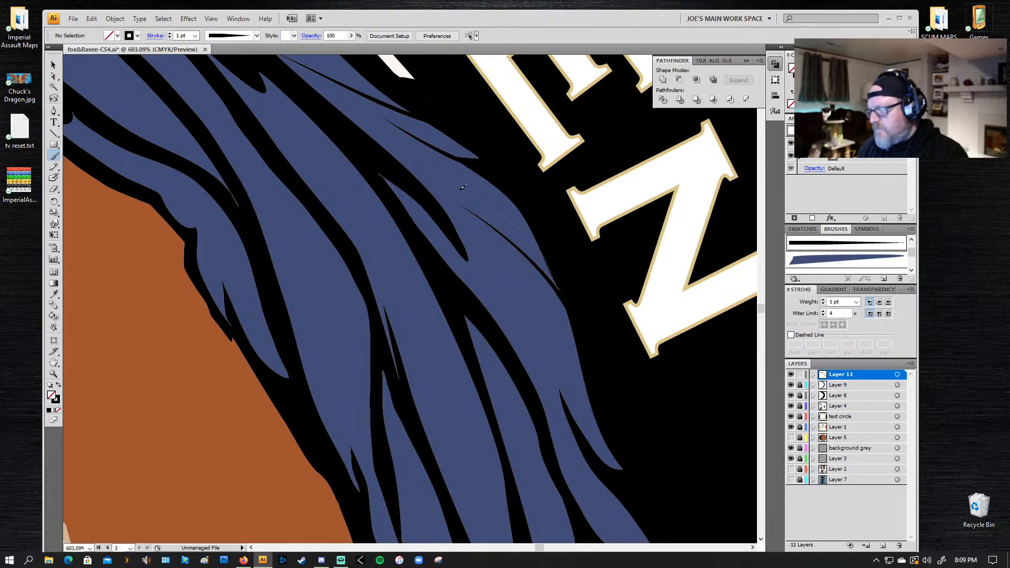
{"action": "left_click_drag", "start_coordinate": [463, 186], "coordinate": [451, 180]}
Step: Paint one more tapered black line just below the pair on the wing's outer edge, undoing the longer strokes that do not fit
{"action": "scroll", "coordinate": [537, 360], "scroll_direction": "down", "scroll_amount": 3}
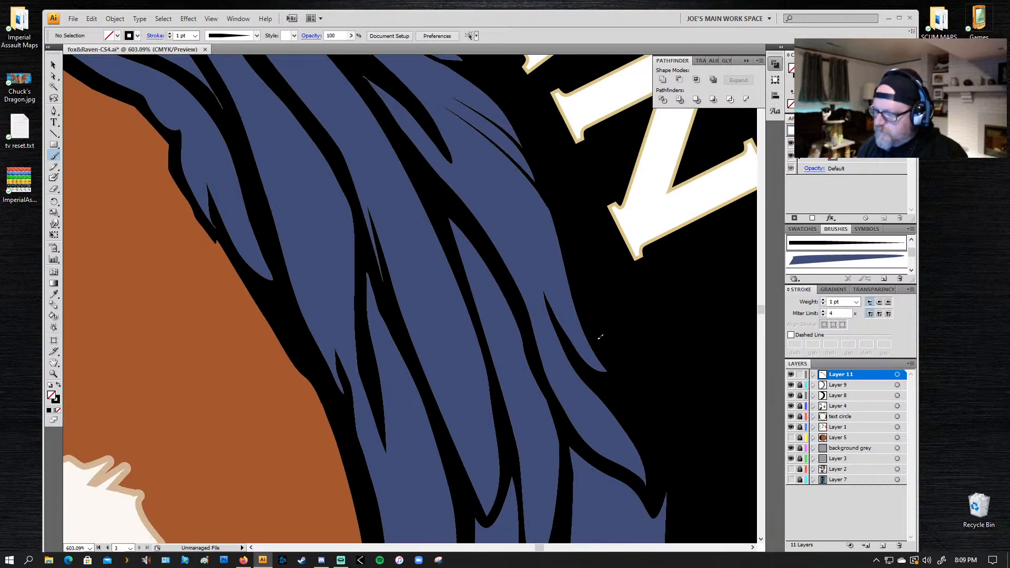
{"action": "mouse_move", "coordinate": [600, 337]}
{"action": "left_mouse_down"}
{"action": "mouse_move", "coordinate": [546, 224]}
{"action": "mouse_move", "coordinate": [505, 169]}
{"action": "left_mouse_up"}
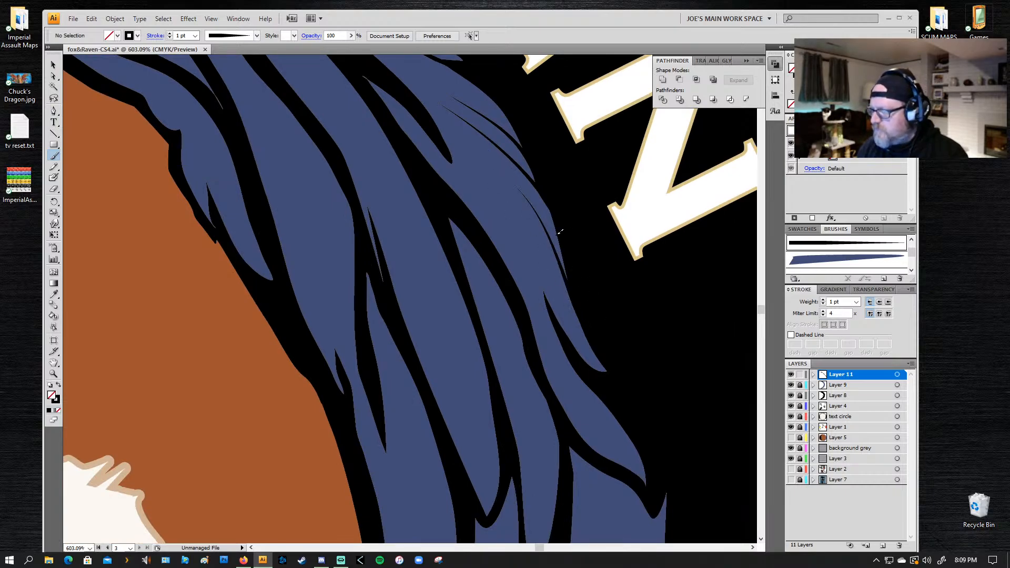
{"action": "key", "text": "ctrl+z"}
{"action": "mouse_move", "coordinate": [609, 369]}
{"action": "left_mouse_down"}
{"action": "mouse_move", "coordinate": [556, 218]}
{"action": "mouse_move", "coordinate": [535, 193]}
{"action": "left_mouse_up"}
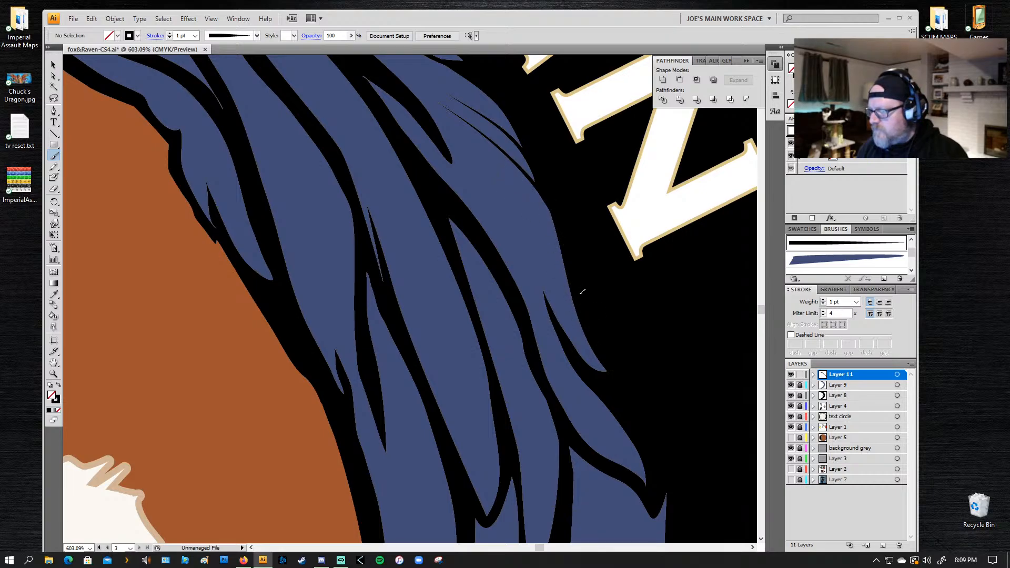
{"action": "mouse_move", "coordinate": [579, 293]}
{"action": "left_mouse_down"}
{"action": "mouse_move", "coordinate": [545, 215]}
{"action": "mouse_move", "coordinate": [497, 170]}
{"action": "left_mouse_up"}
{"action": "key", "text": "ctrl+z"}
{"action": "left_click_drag", "start_coordinate": [560, 239], "coordinate": [496, 168]}
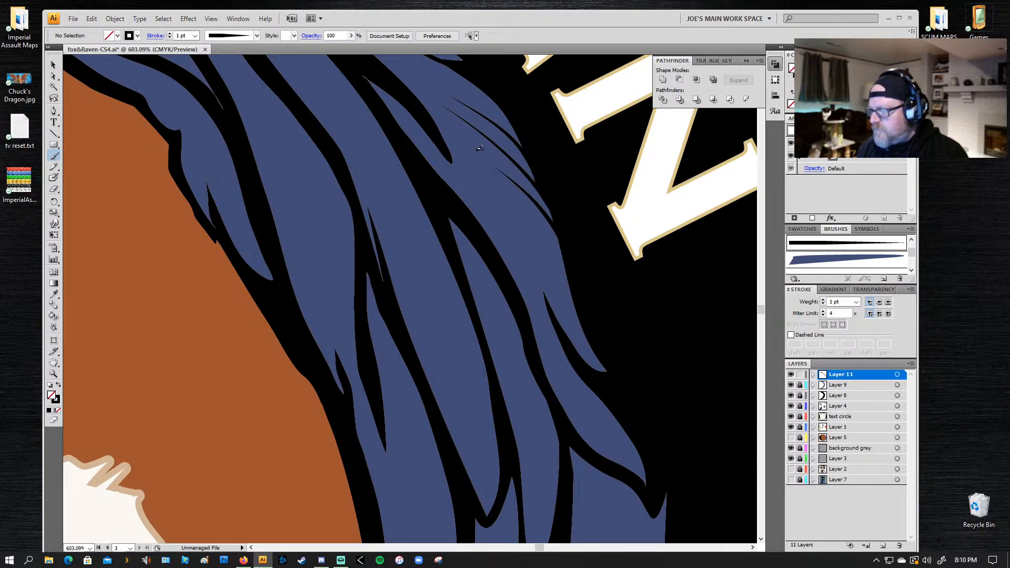
Step: Paint tapered black lines upward from the inner edge of the narrow feather lower on the wing, undoing unsuitable strokes
{"action": "left_click_drag", "start_coordinate": [474, 229], "coordinate": [467, 156]}
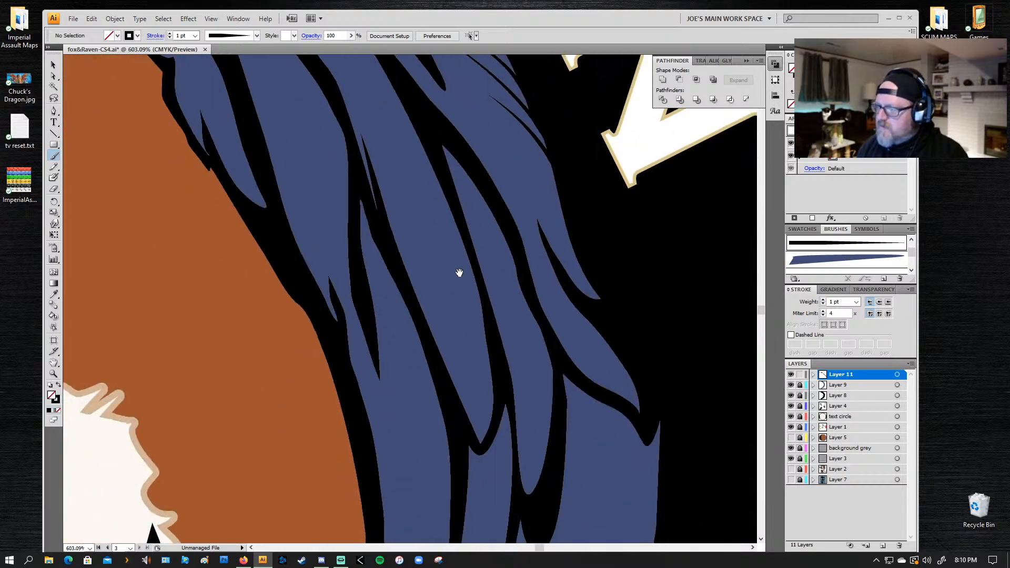
{"action": "left_click_drag", "start_coordinate": [489, 312], "coordinate": [485, 214]}
{"action": "left_click_drag", "start_coordinate": [514, 288], "coordinate": [510, 204]}
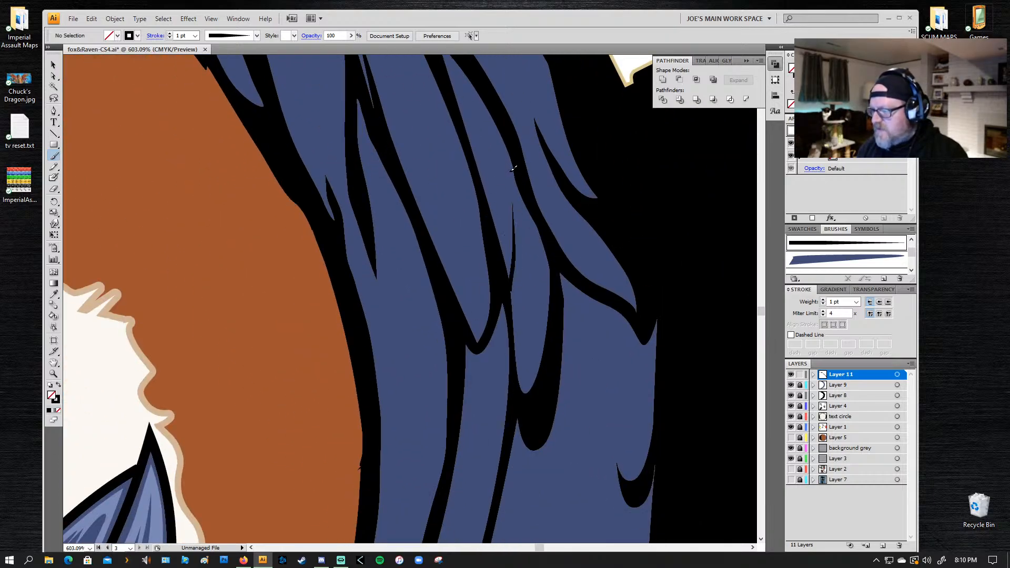
{"action": "key", "text": "ctrl+z"}
{"action": "left_click_drag", "start_coordinate": [513, 301], "coordinate": [520, 173]}
{"action": "key", "text": "ctrl+z"}
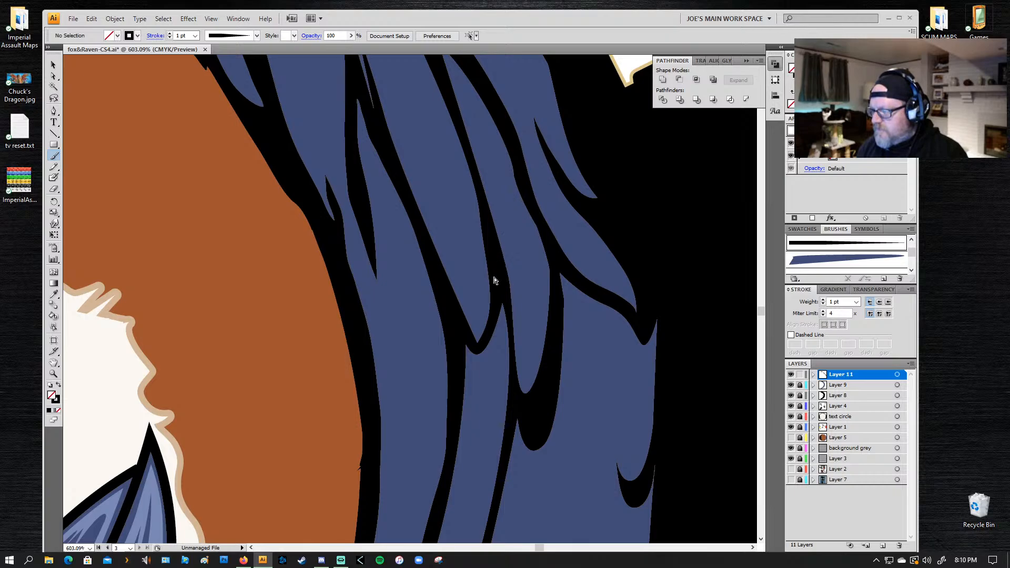
{"action": "left_click_drag", "start_coordinate": [514, 273], "coordinate": [506, 155]}
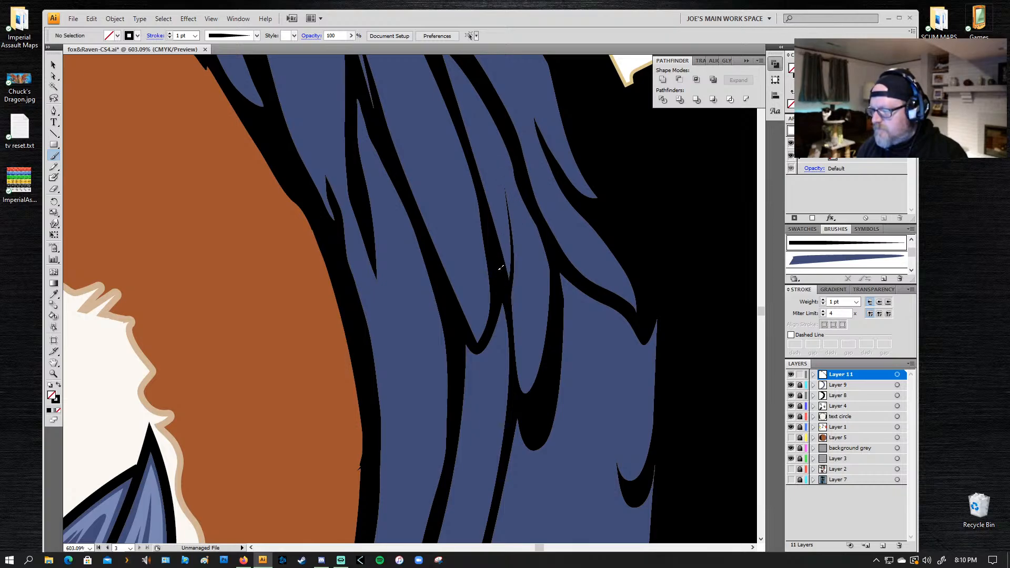
{"action": "mouse_move", "coordinate": [508, 272]}
{"action": "left_mouse_down"}
{"action": "mouse_move", "coordinate": [494, 164]}
{"action": "mouse_move", "coordinate": [472, 129]}
{"action": "left_mouse_up"}
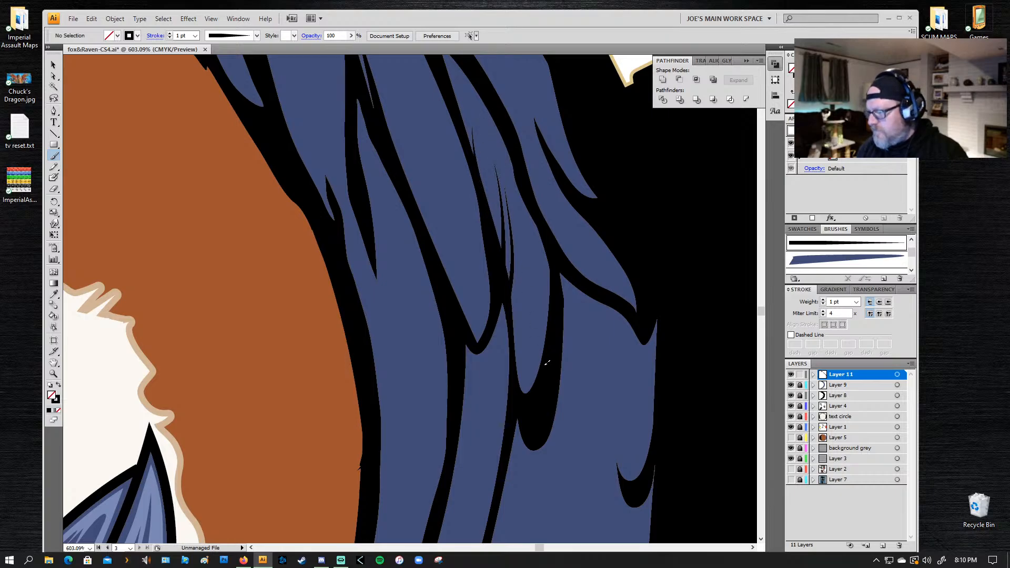
Step: Paint short tapered black lines along the narrow feather's outer edge and inside the base of the neighbouring outer feather
{"action": "mouse_move", "coordinate": [546, 363]}
{"action": "left_mouse_down"}
{"action": "mouse_move", "coordinate": [545, 292]}
{"action": "mouse_move", "coordinate": [528, 254]}
{"action": "left_mouse_up"}
{"action": "left_click_drag", "start_coordinate": [561, 288], "coordinate": [525, 224]}
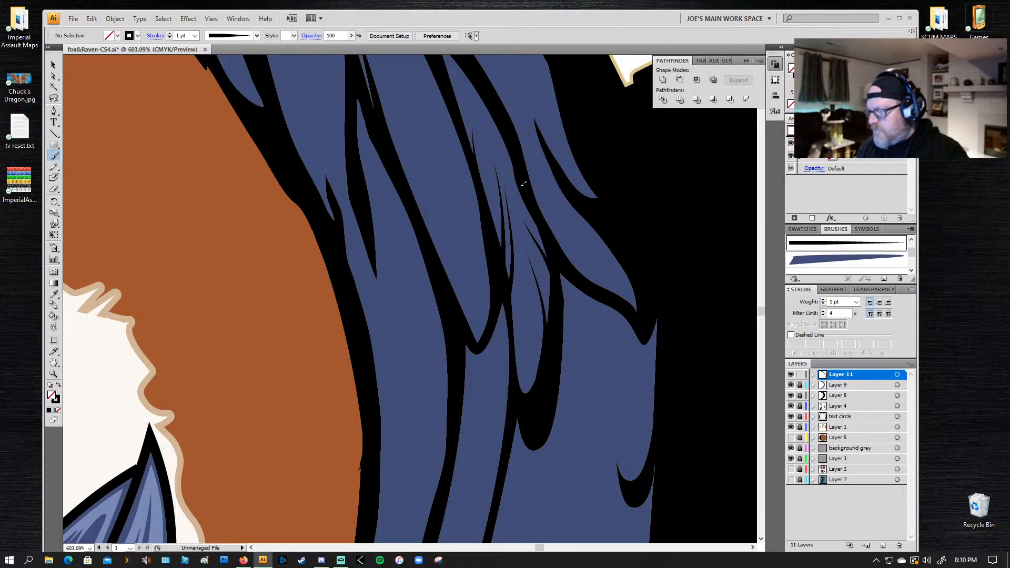
{"action": "left_click_drag", "start_coordinate": [569, 240], "coordinate": [598, 292]}
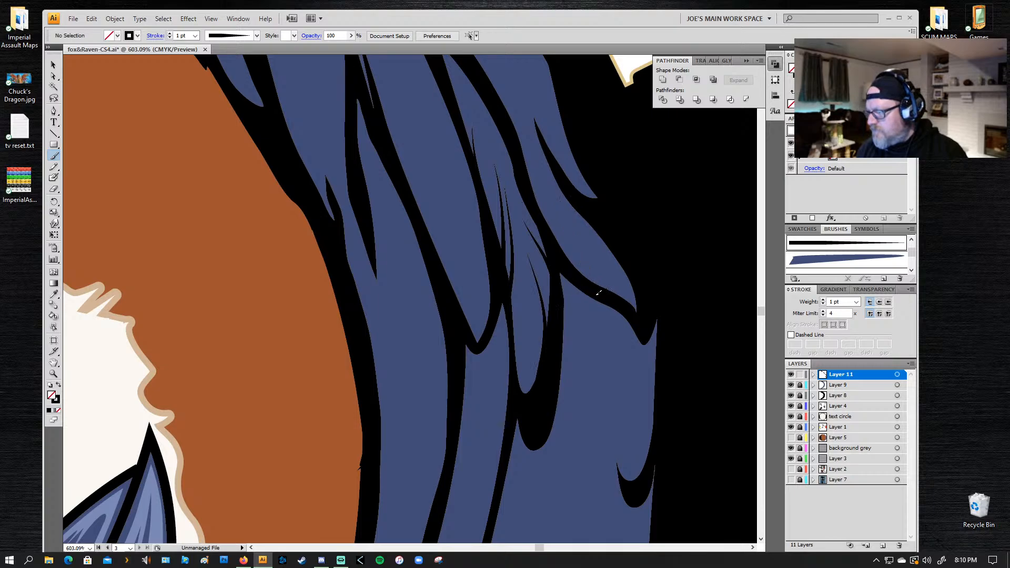
{"action": "left_click_drag", "start_coordinate": [550, 217], "coordinate": [556, 241]}
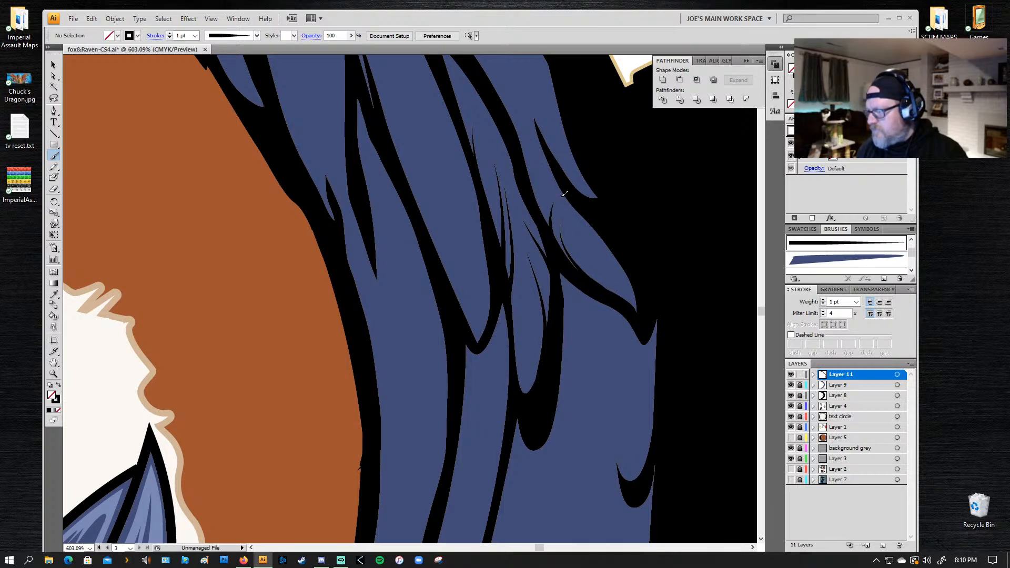
Step: Try to extend the tip of the black notch in the outermost feather with a fine tapered line, undoing unsuitable strokes
{"action": "mouse_move", "coordinate": [528, 145]}
{"action": "left_mouse_down"}
{"action": "mouse_move", "coordinate": [564, 177]}
{"action": "mouse_move", "coordinate": [532, 107]}
{"action": "left_mouse_up"}
{"action": "key", "text": "ctrl+z"}
{"action": "key", "text": "ctrl+z"}
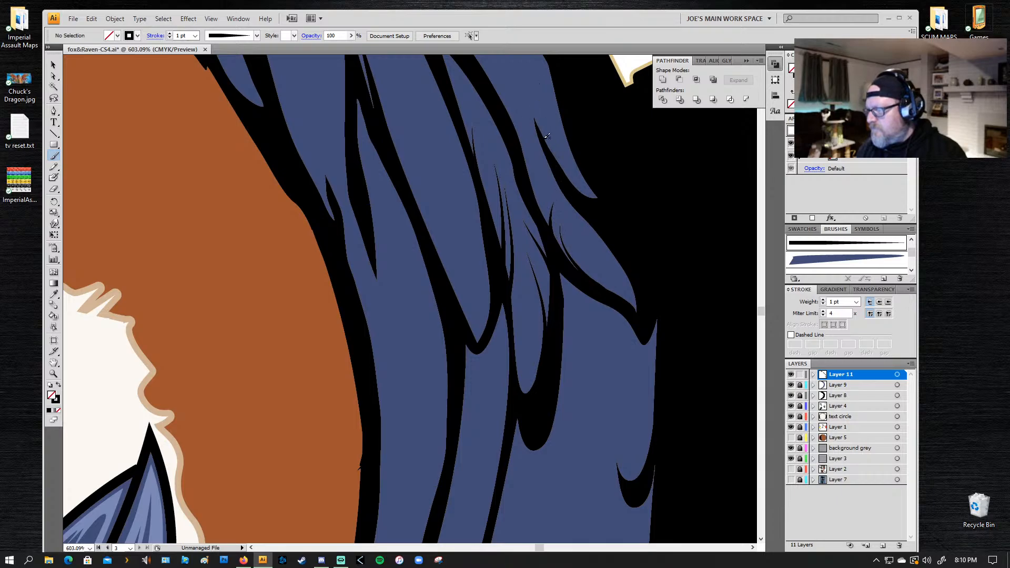
{"action": "mouse_move", "coordinate": [544, 142]}
{"action": "left_mouse_down"}
{"action": "mouse_move", "coordinate": [530, 78]}
{"action": "mouse_move", "coordinate": [555, 160]}
{"action": "left_mouse_up"}
{"action": "key", "text": "ctrl+z"}
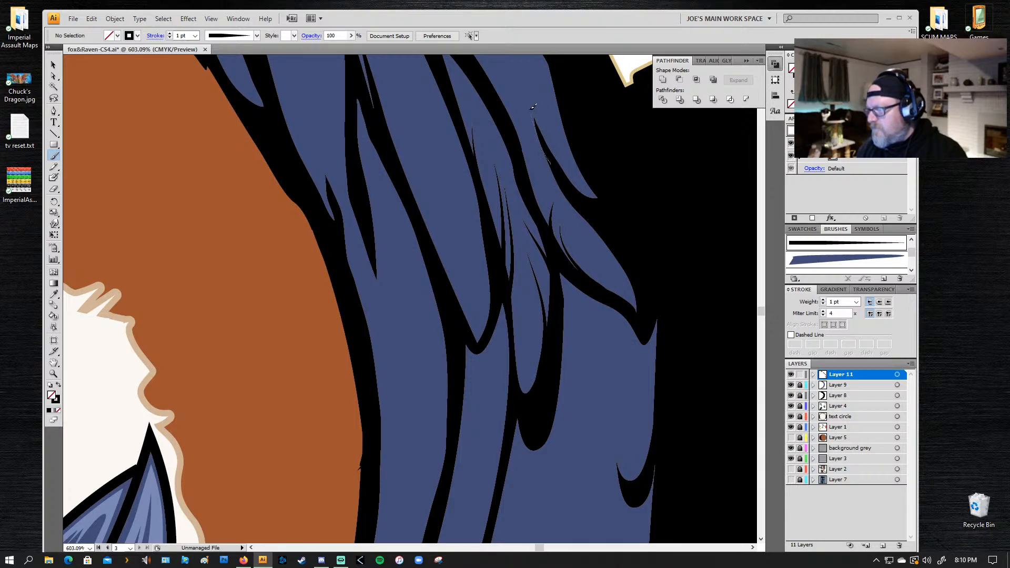
{"action": "left_click_drag", "start_coordinate": [531, 109], "coordinate": [528, 87]}
{"action": "key", "text": "ctrl+z"}
{"action": "left_click_drag", "start_coordinate": [541, 129], "coordinate": [524, 87]}
{"action": "key", "text": "ctrl+z"}
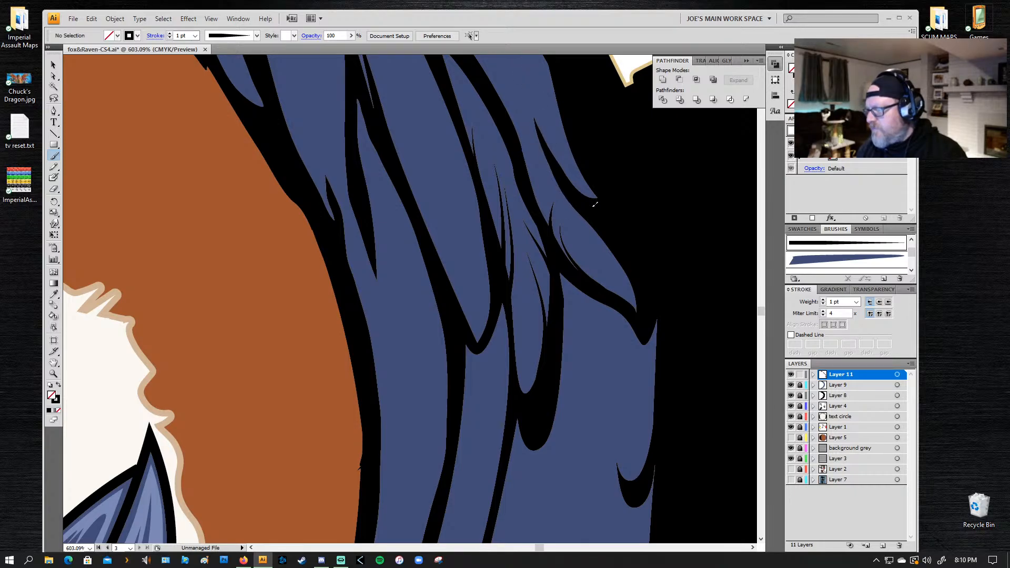
{"action": "left_click_drag", "start_coordinate": [547, 140], "coordinate": [528, 100]}
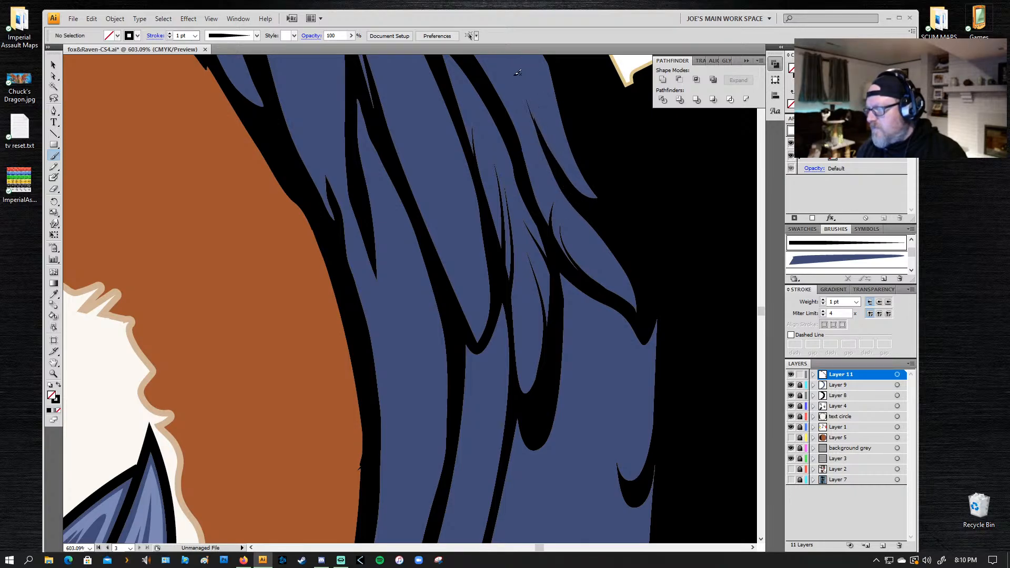
Step: Try a longer tapered line from the notch up into the outermost feather at close zoom, and undo it
{"action": "key", "text": "z"}
{"action": "left_click_drag", "start_coordinate": [587, 202], "coordinate": [559, 180]}
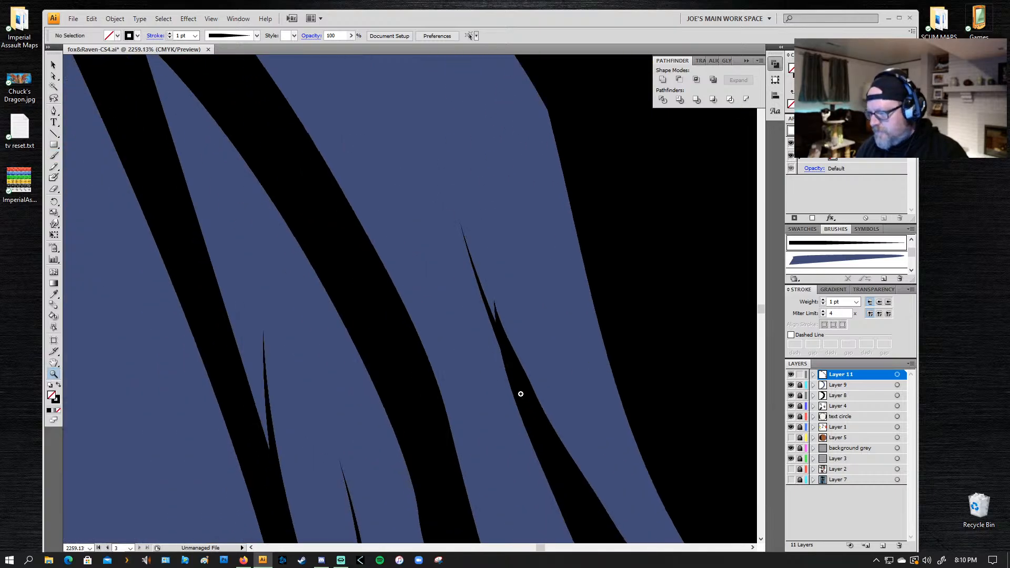
{"action": "key", "text": "b"}
{"action": "mouse_move", "coordinate": [552, 454]}
{"action": "left_mouse_down"}
{"action": "mouse_move", "coordinate": [455, 230]}
{"action": "mouse_move", "coordinate": [390, 130]}
{"action": "left_mouse_up"}
{"action": "key", "text": "ctrl+z"}
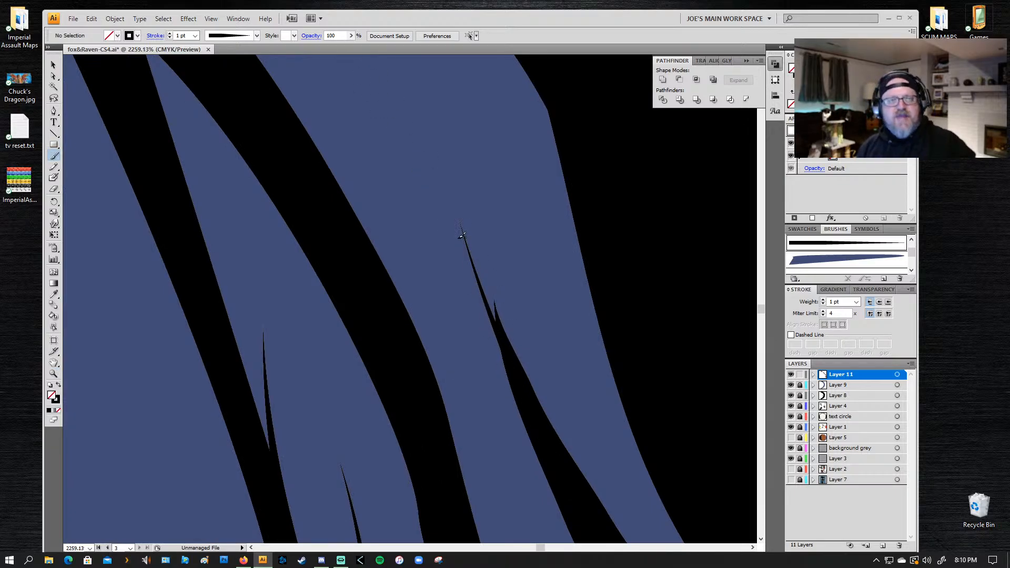
Step: Delete the tapered line added at the tip of the black notch in the outermost feather
{"action": "key", "text": "z"}
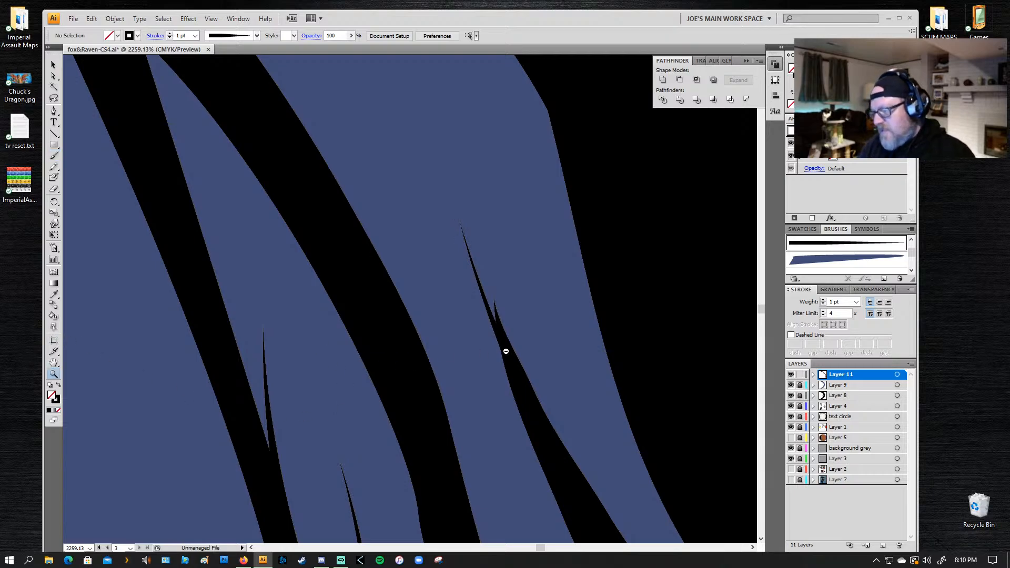
{"action": "left_click", "coordinate": [498, 339], "text": "alt"}
{"action": "left_click", "coordinate": [392, 337], "text": "alt"}
{"action": "left_click_drag", "start_coordinate": [283, 306], "coordinate": [346, 260]}
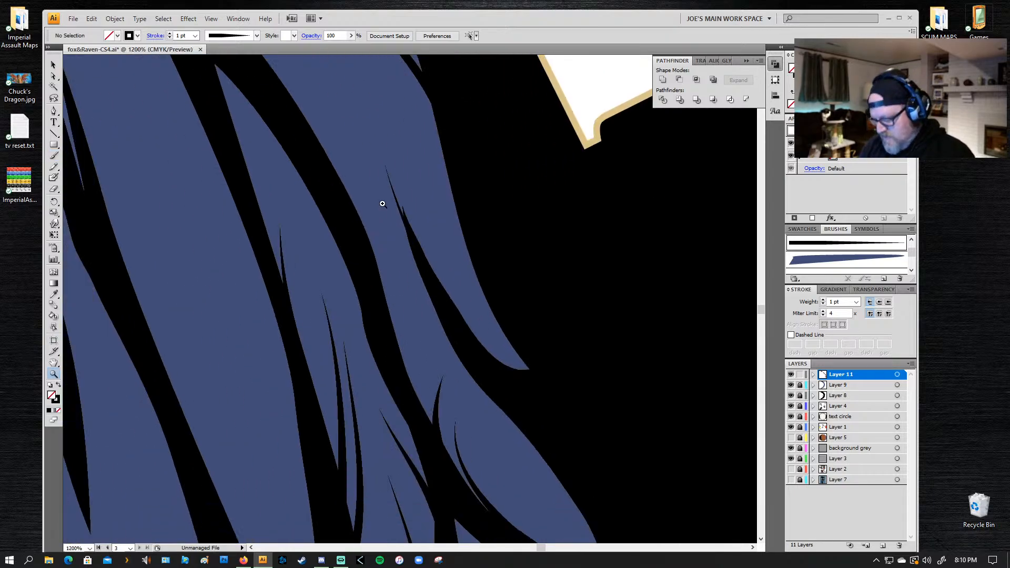
{"action": "key", "text": "v"}
{"action": "left_click", "coordinate": [408, 229]}
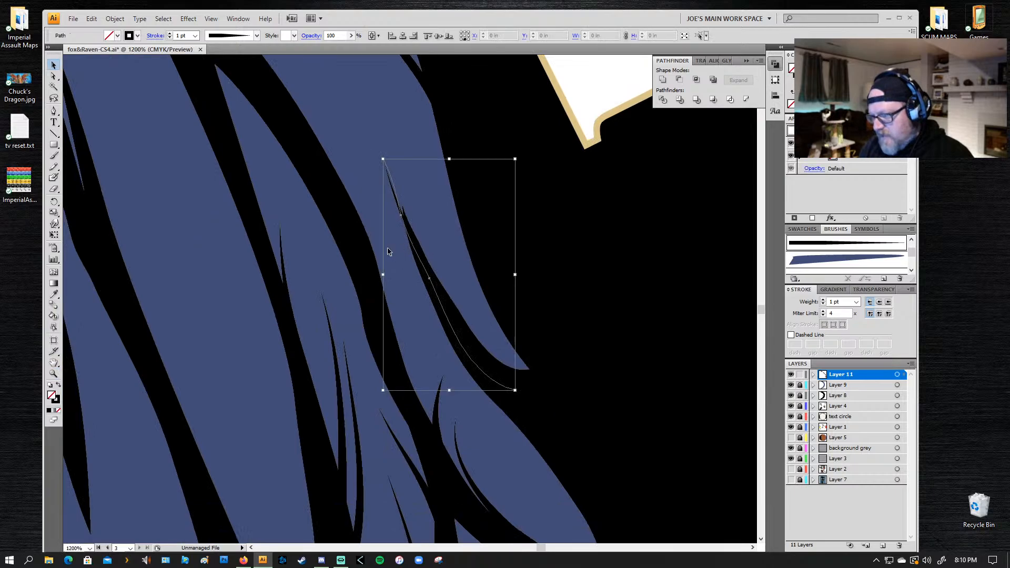
{"action": "key", "text": "Delete"}
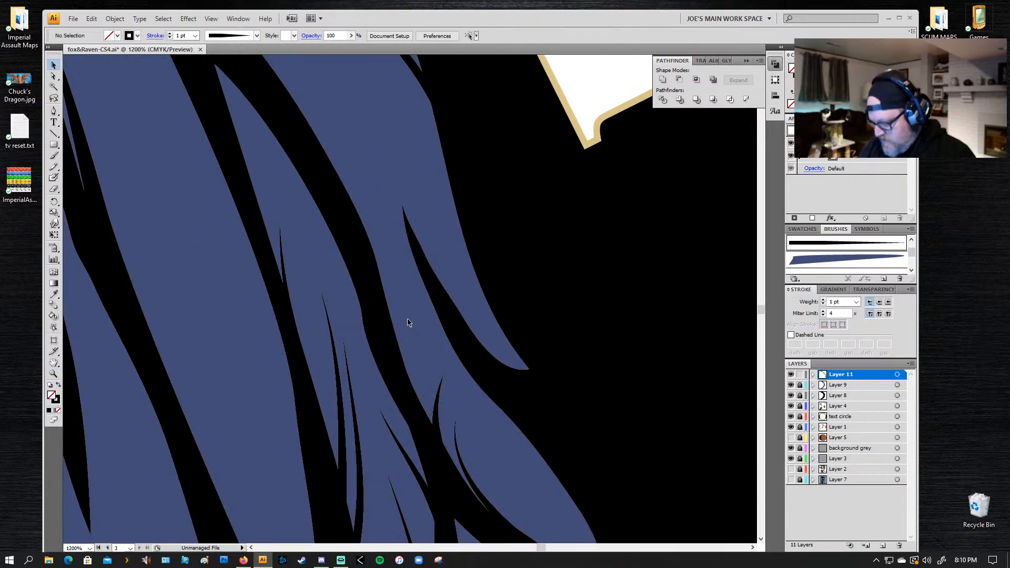
{"action": "key", "text": "n"}
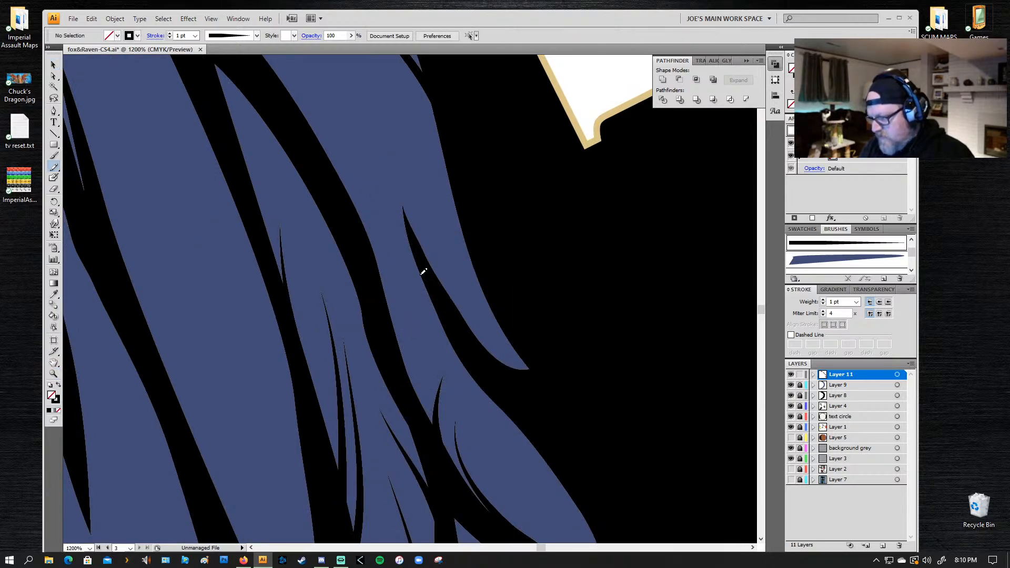
Step: Extend the tip of the outermost feather's black notch with a tapered Paintbrush line and paint two short ones along that feather's outer edge
{"action": "left_click_drag", "start_coordinate": [416, 255], "coordinate": [383, 119]}
{"action": "key", "text": "ctrl+shift+a"}
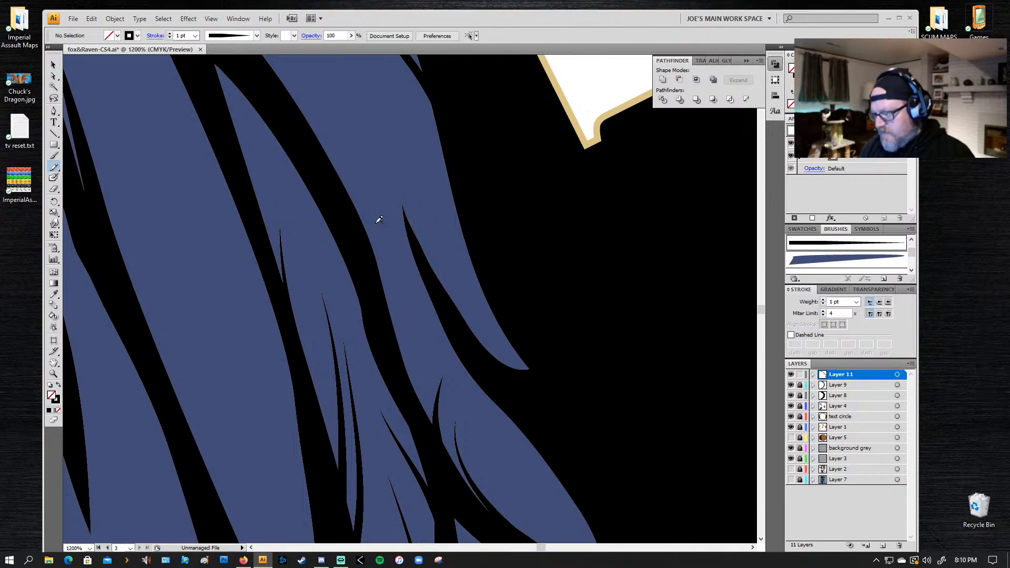
{"action": "key", "text": "b"}
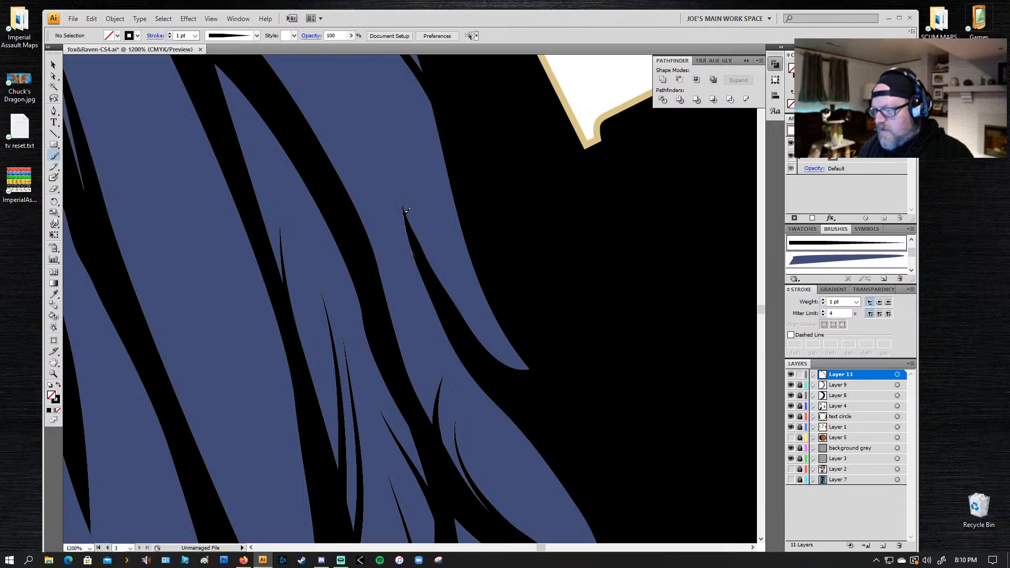
{"action": "left_click_drag", "start_coordinate": [404, 213], "coordinate": [368, 110]}
{"action": "key", "text": "ctrl+z"}
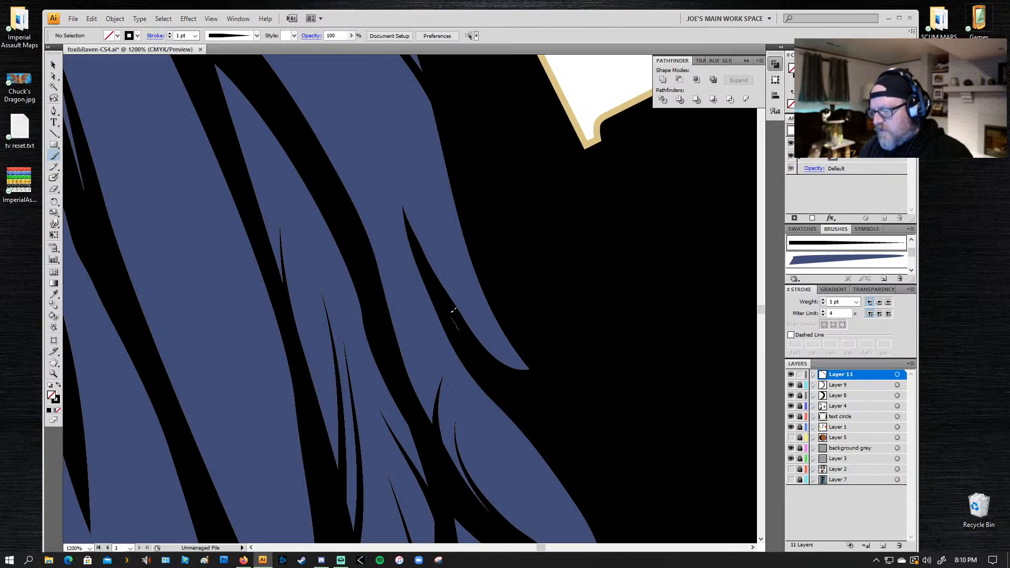
{"action": "left_click_drag", "start_coordinate": [453, 310], "coordinate": [425, 258]}
{"action": "left_click_drag", "start_coordinate": [404, 216], "coordinate": [388, 152]}
{"action": "key", "text": "ctrl+z"}
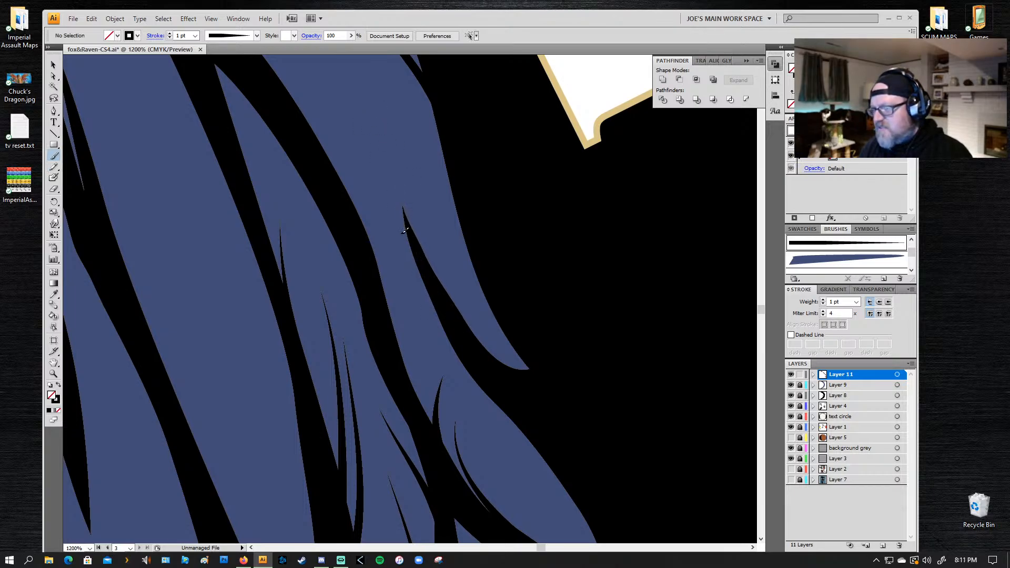
{"action": "left_click_drag", "start_coordinate": [406, 213], "coordinate": [396, 171]}
{"action": "key", "text": "ctrl+z"}
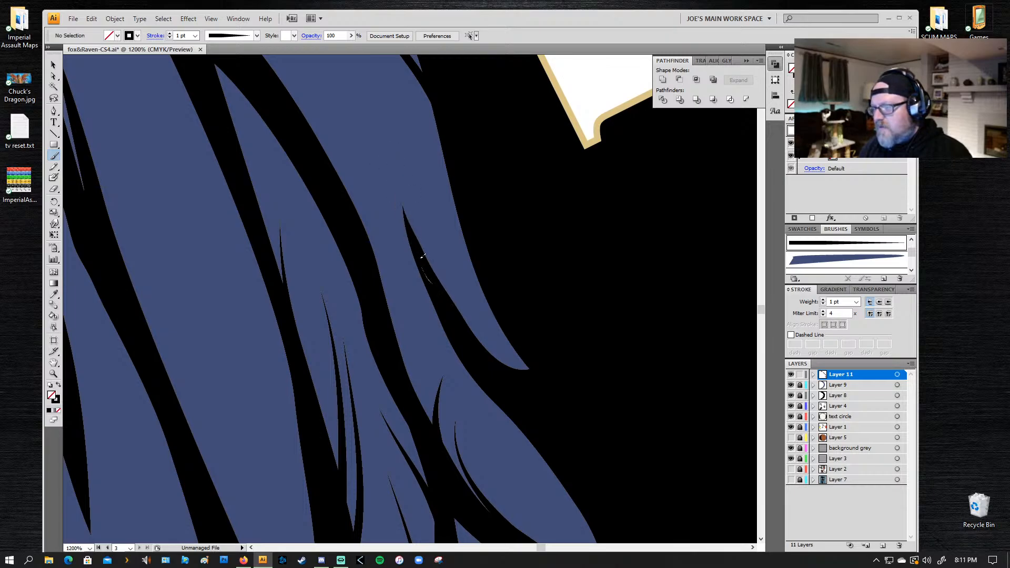
{"action": "left_click_drag", "start_coordinate": [422, 256], "coordinate": [383, 133]}
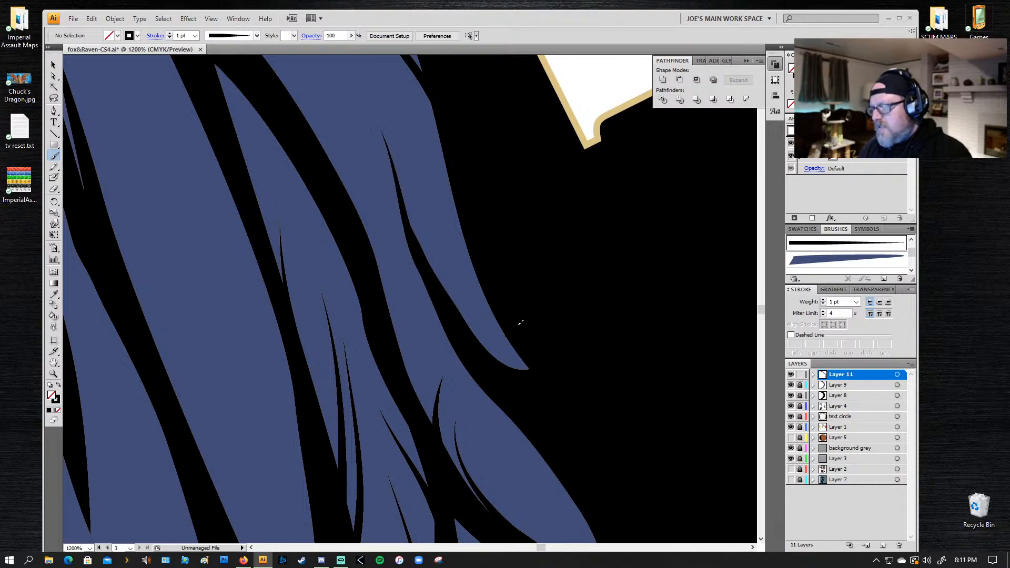
{"action": "left_click_drag", "start_coordinate": [430, 184], "coordinate": [422, 151]}
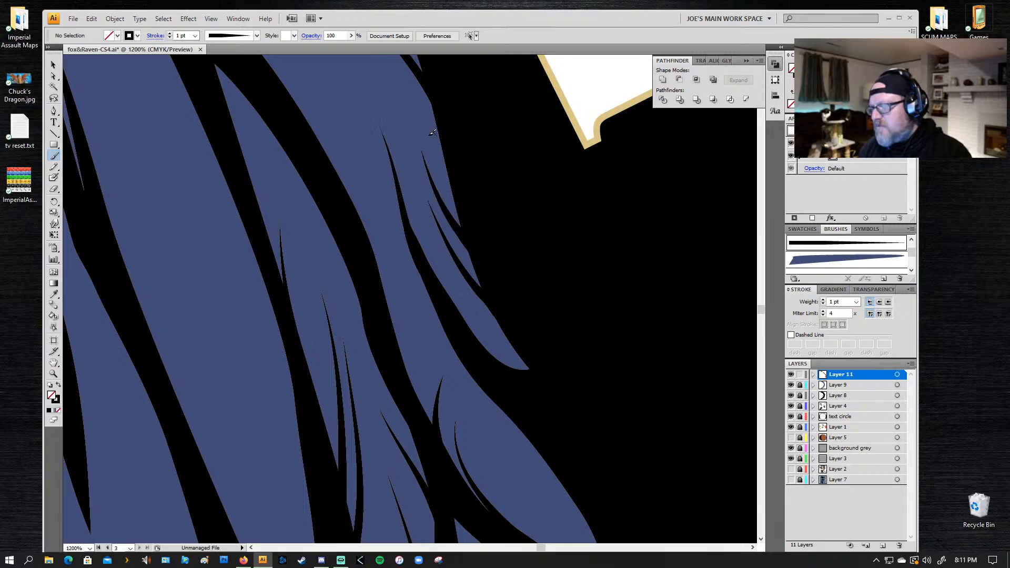
Step: Paint a curved tapered line and a shorter one beside it into the outermost feather's inner edge above the notch, undoing unsuitable strokes
{"action": "left_click_drag", "start_coordinate": [334, 128], "coordinate": [385, 167]}
{"action": "left_click_drag", "start_coordinate": [412, 293], "coordinate": [375, 125]}
{"action": "left_click_drag", "start_coordinate": [377, 169], "coordinate": [370, 265]}
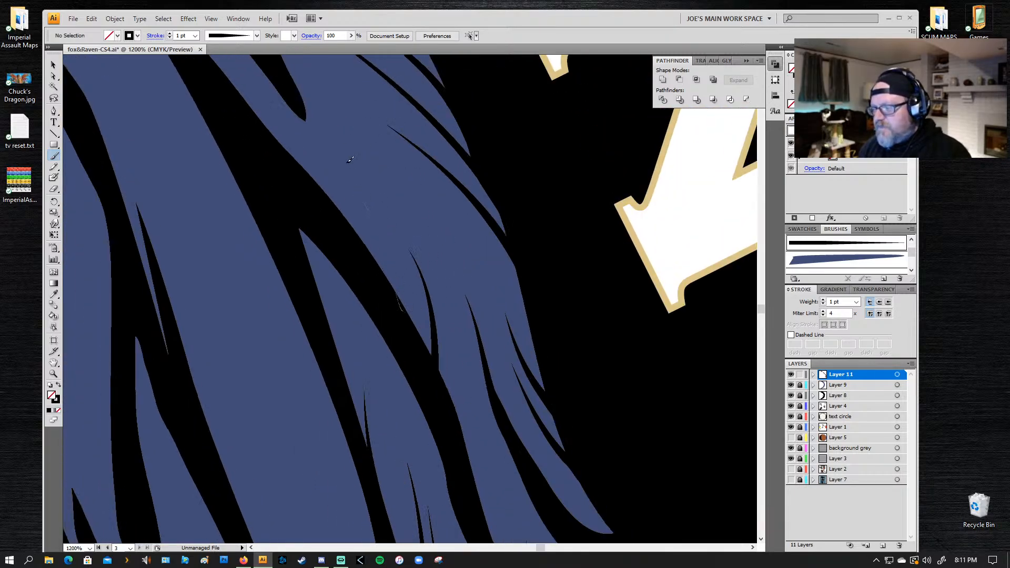
{"action": "left_click_drag", "start_coordinate": [348, 159], "coordinate": [344, 153]}
{"action": "key", "text": "ctrl+z"}
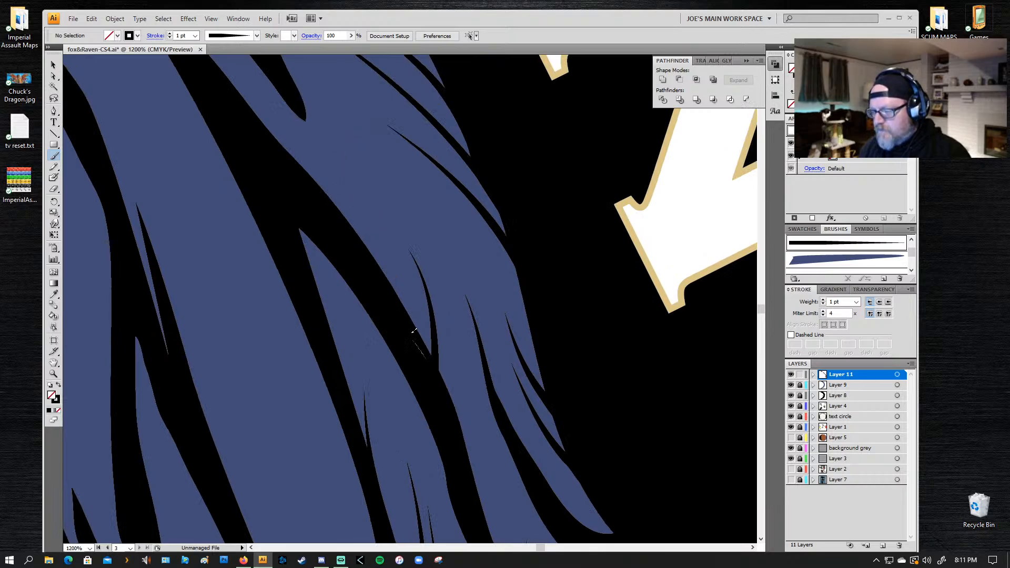
{"action": "mouse_move", "coordinate": [414, 331]}
{"action": "left_mouse_down"}
{"action": "mouse_move", "coordinate": [389, 276]}
{"action": "mouse_move", "coordinate": [362, 153]}
{"action": "left_mouse_up"}
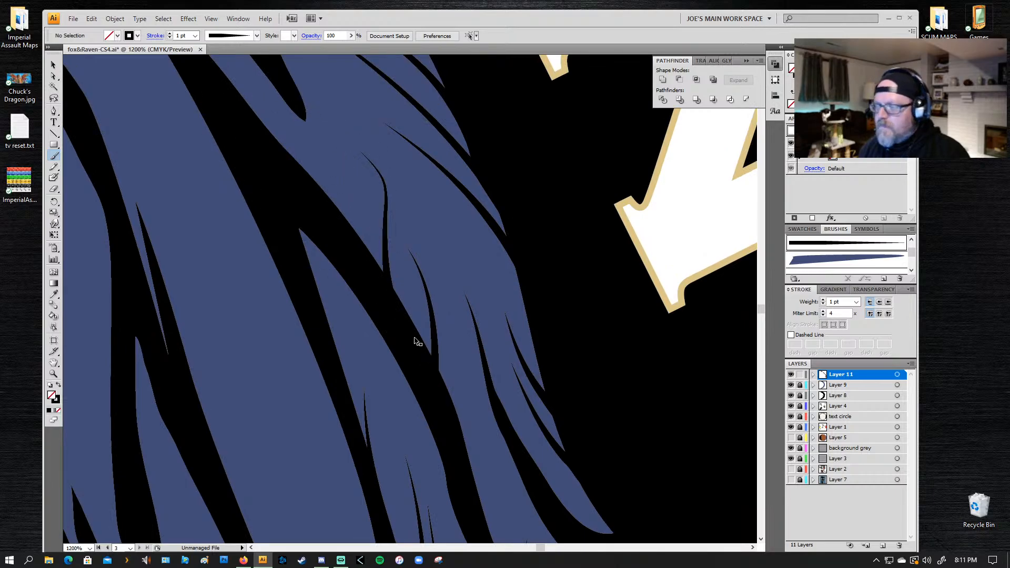
{"action": "key", "text": "ctrl+z"}
{"action": "left_click_drag", "start_coordinate": [422, 350], "coordinate": [409, 253]}
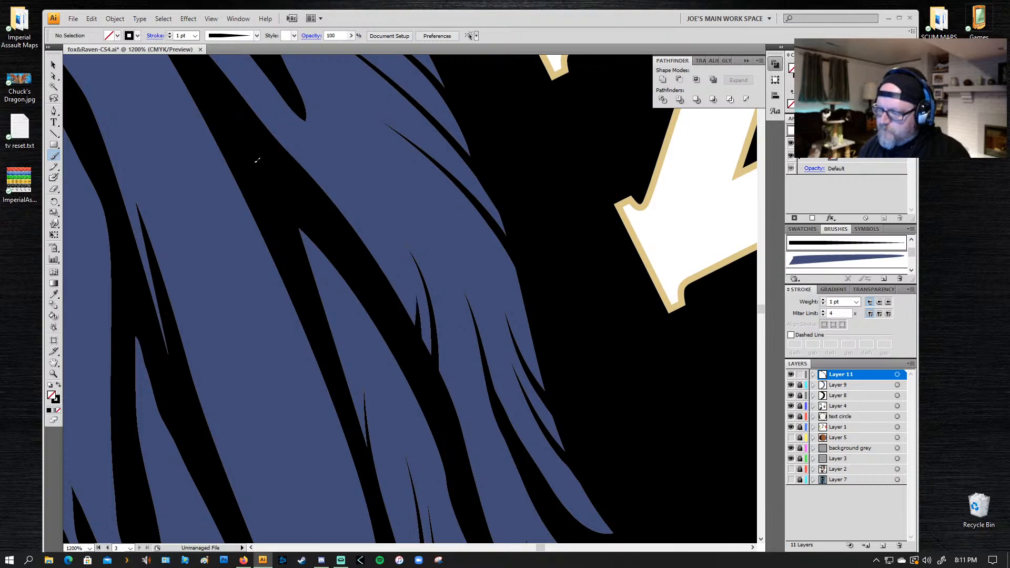
Step: Paint a short tapered line inside the pointed upper end of the narrow feather sliver higher up the wing
{"action": "left_click_drag", "start_coordinate": [267, 162], "coordinate": [342, 244]}
{"action": "left_click_drag", "start_coordinate": [221, 141], "coordinate": [338, 255]}
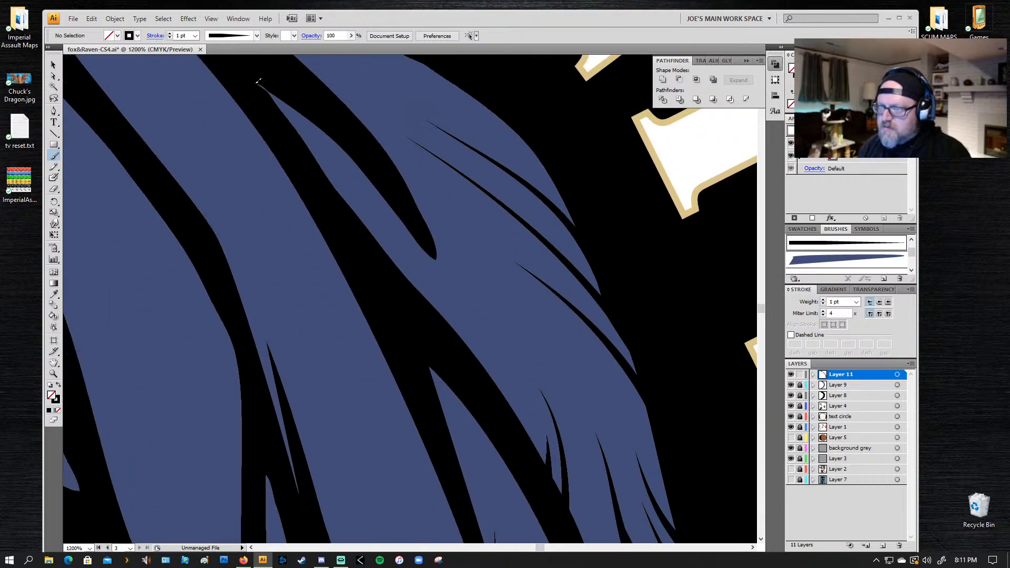
{"action": "left_click_drag", "start_coordinate": [280, 96], "coordinate": [331, 158]}
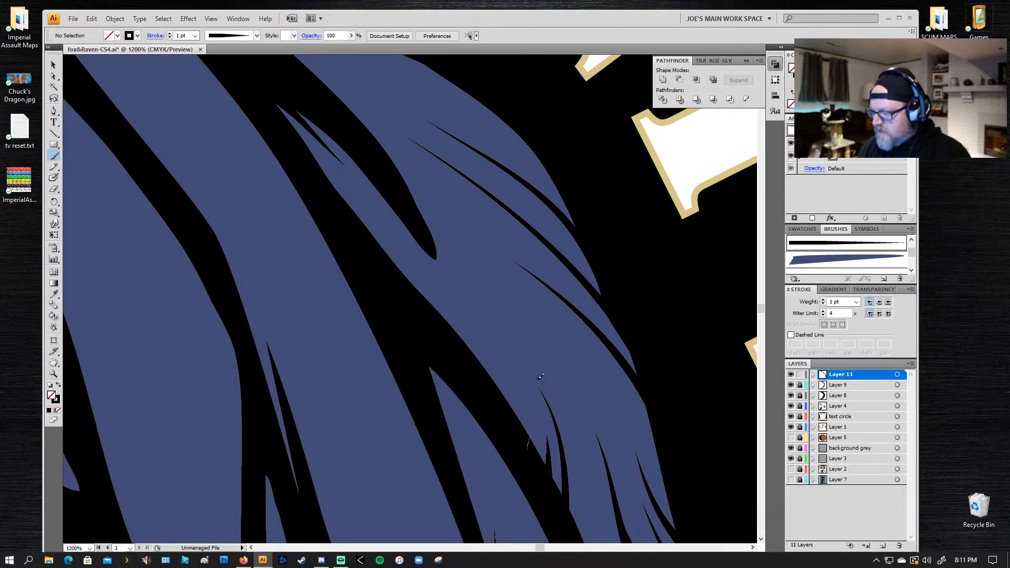
Step: Paint two tapered lines into the outer feather's inner edge below the sliver and another at the feather tip further up the wing
{"action": "left_click_drag", "start_coordinate": [475, 298], "coordinate": [468, 266]}
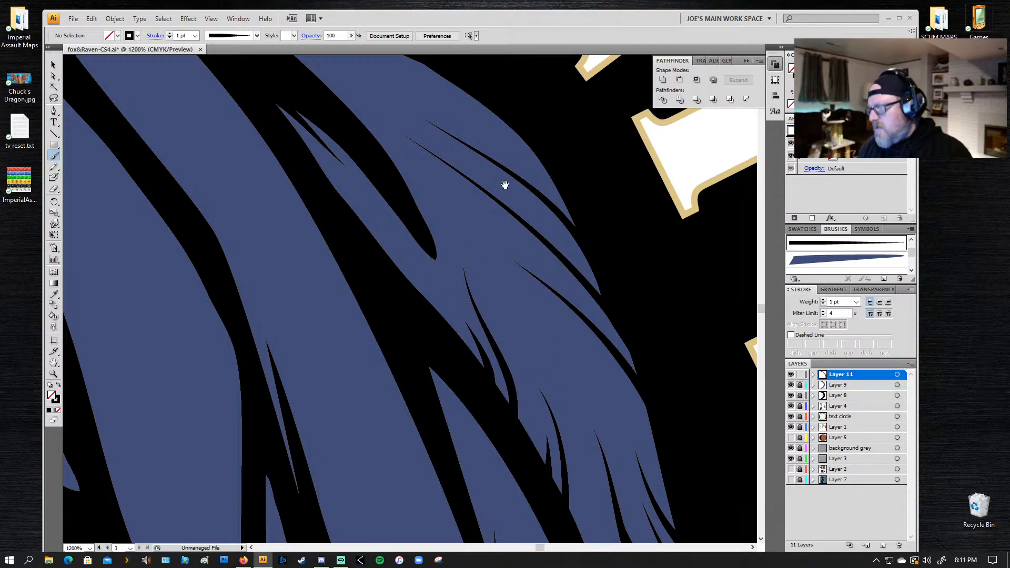
{"action": "left_click_drag", "start_coordinate": [505, 180], "coordinate": [564, 297]}
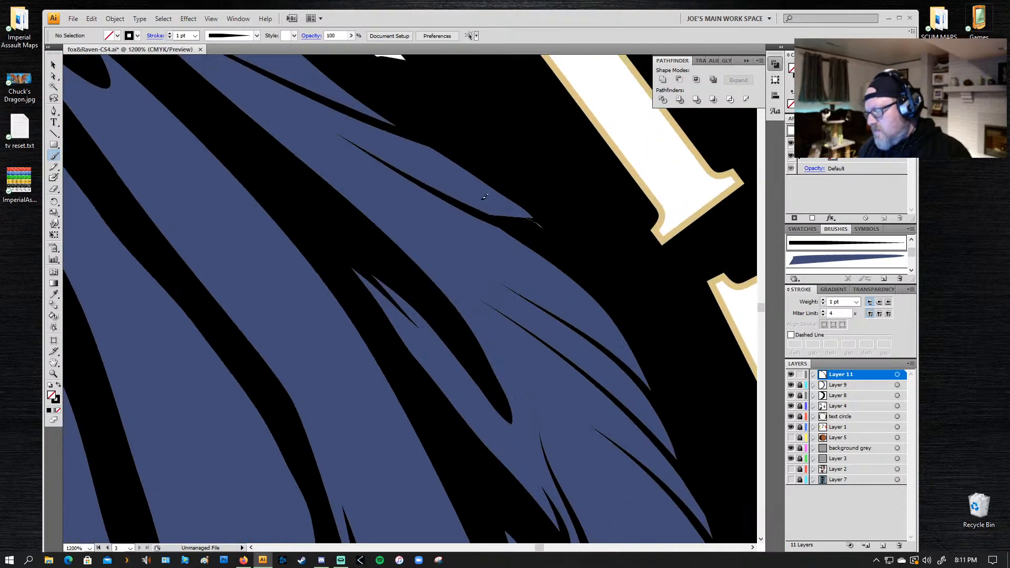
{"action": "left_click_drag", "start_coordinate": [530, 216], "coordinate": [409, 170]}
Step: Paint two tapered lines rising from the point between the two small outer feather tips on the lower wing, at 600% zoom
{"action": "left_click_drag", "start_coordinate": [321, 297], "coordinate": [271, 171]}
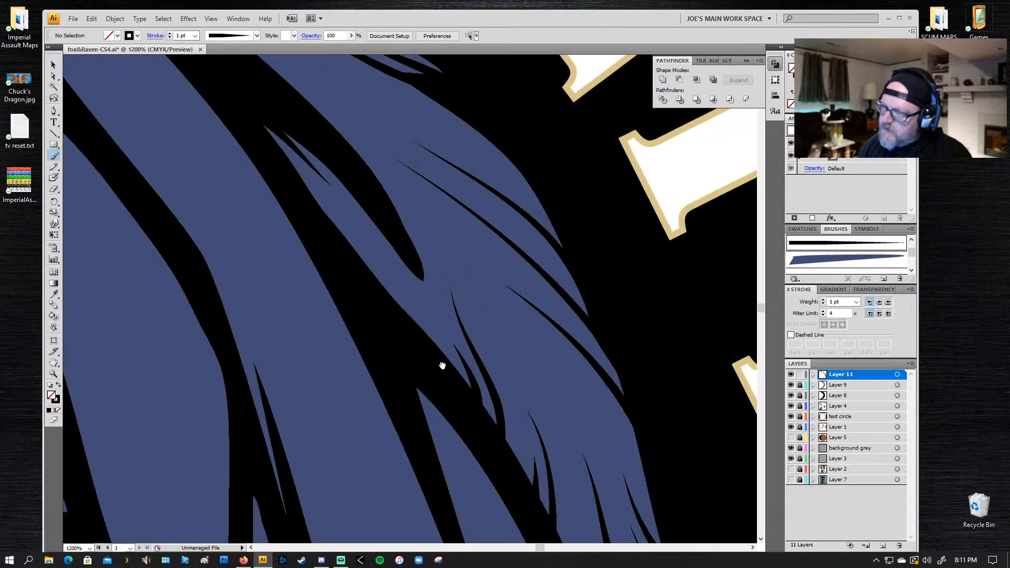
{"action": "left_click_drag", "start_coordinate": [443, 365], "coordinate": [448, 208]}
{"action": "left_click_drag", "start_coordinate": [534, 374], "coordinate": [446, 168]}
{"action": "left_click_drag", "start_coordinate": [452, 368], "coordinate": [360, 165]}
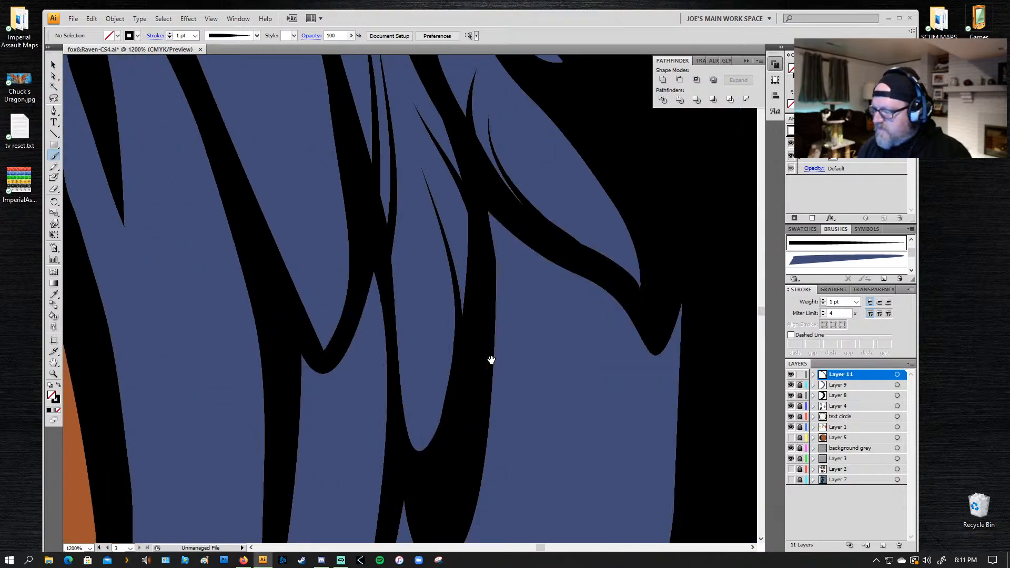
{"action": "left_click_drag", "start_coordinate": [492, 360], "coordinate": [423, 149]}
{"action": "left_click_drag", "start_coordinate": [273, 380], "coordinate": [316, 320]}
{"action": "left_click_drag", "start_coordinate": [473, 183], "coordinate": [463, 281]}
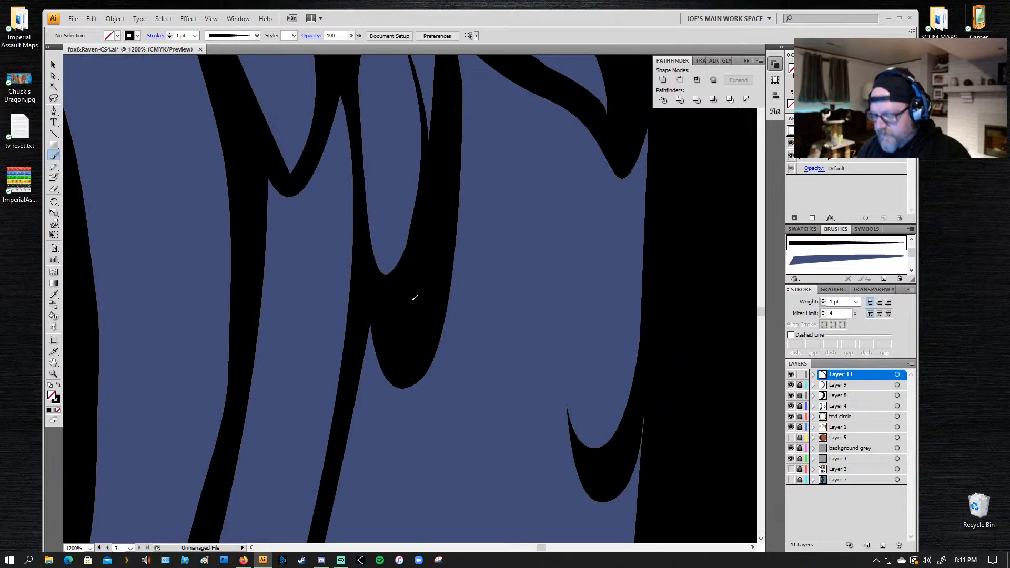
{"action": "key", "text": "z"}
{"action": "left_click", "coordinate": [444, 236], "text": "alt"}
{"action": "left_click", "coordinate": [440, 237], "text": "alt"}
{"action": "left_click_drag", "start_coordinate": [481, 386], "coordinate": [465, 244]}
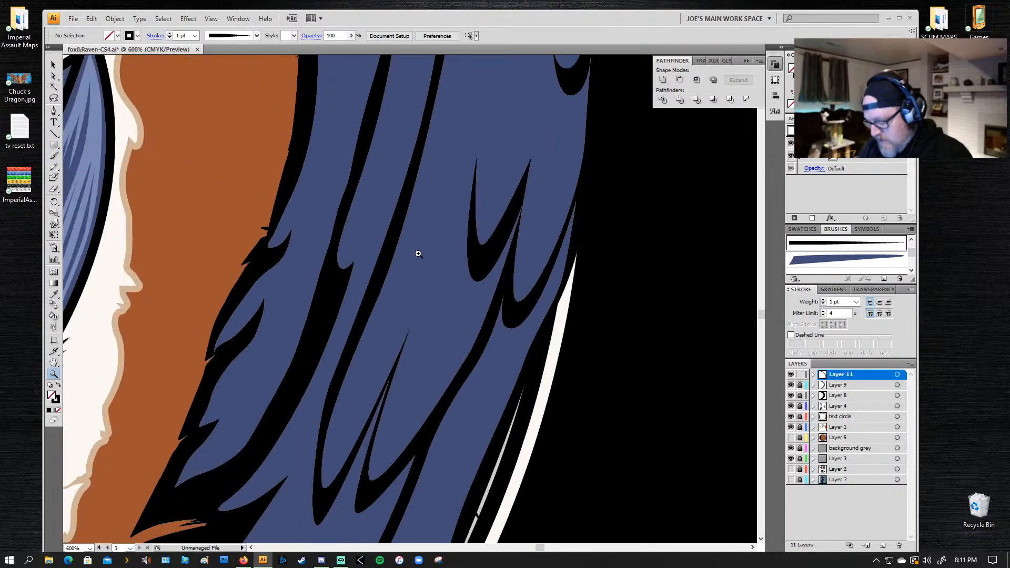
{"action": "key", "text": "b"}
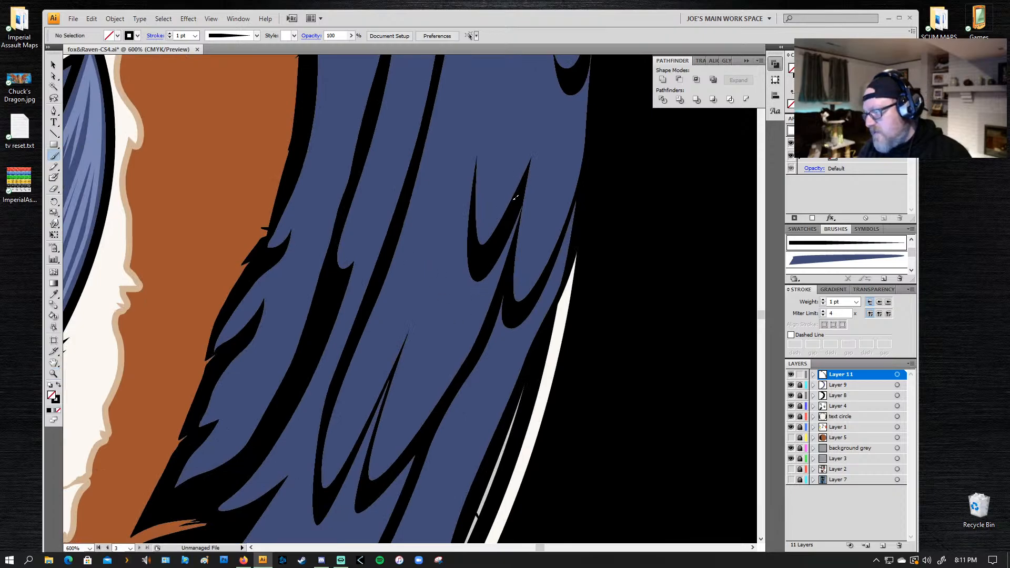
{"action": "mouse_move", "coordinate": [515, 199]}
{"action": "left_mouse_down"}
{"action": "mouse_move", "coordinate": [527, 154]}
{"action": "mouse_move", "coordinate": [511, 89]}
{"action": "left_mouse_up"}
{"action": "key", "text": "ctrl+z"}
{"action": "mouse_move", "coordinate": [509, 225]}
{"action": "left_mouse_down"}
{"action": "mouse_move", "coordinate": [524, 176]}
{"action": "mouse_move", "coordinate": [520, 108]}
{"action": "left_mouse_up"}
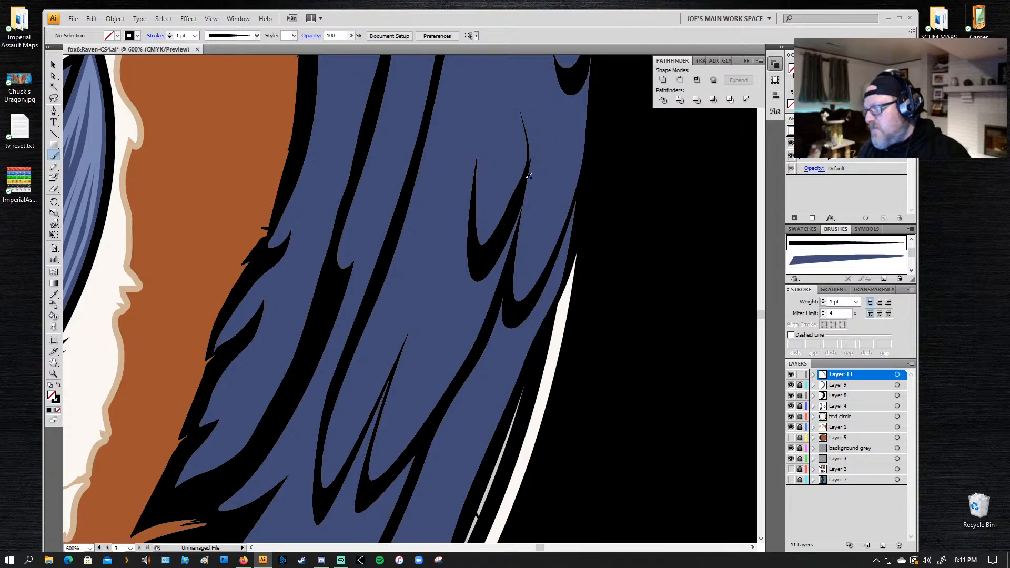
{"action": "left_click_drag", "start_coordinate": [524, 44], "coordinate": [522, 47]}
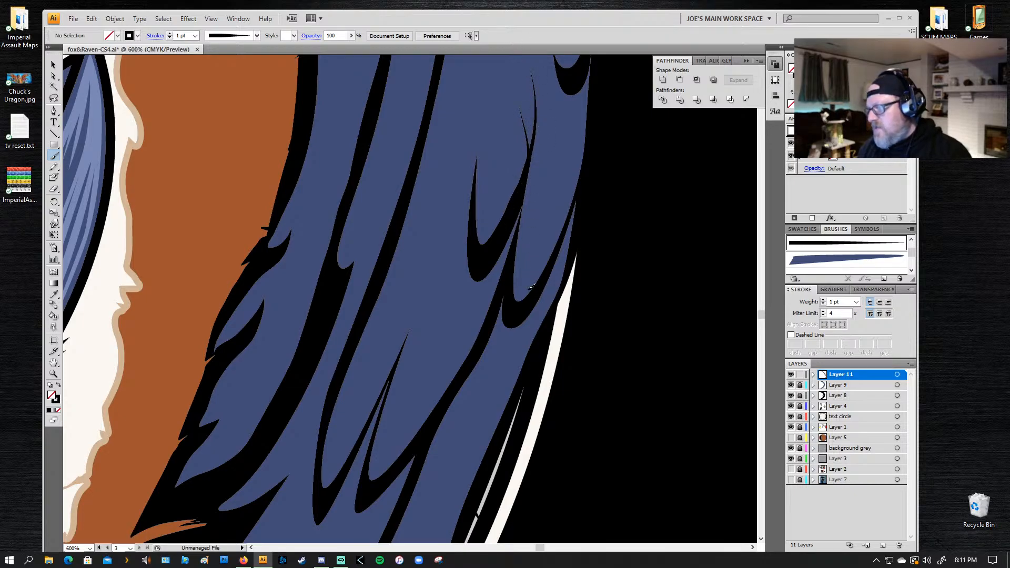
Step: Paint fine tapered lines along both edges of the outermost small feather tip and up the wing's outer edge above it
{"action": "left_click_drag", "start_coordinate": [548, 278], "coordinate": [567, 158]}
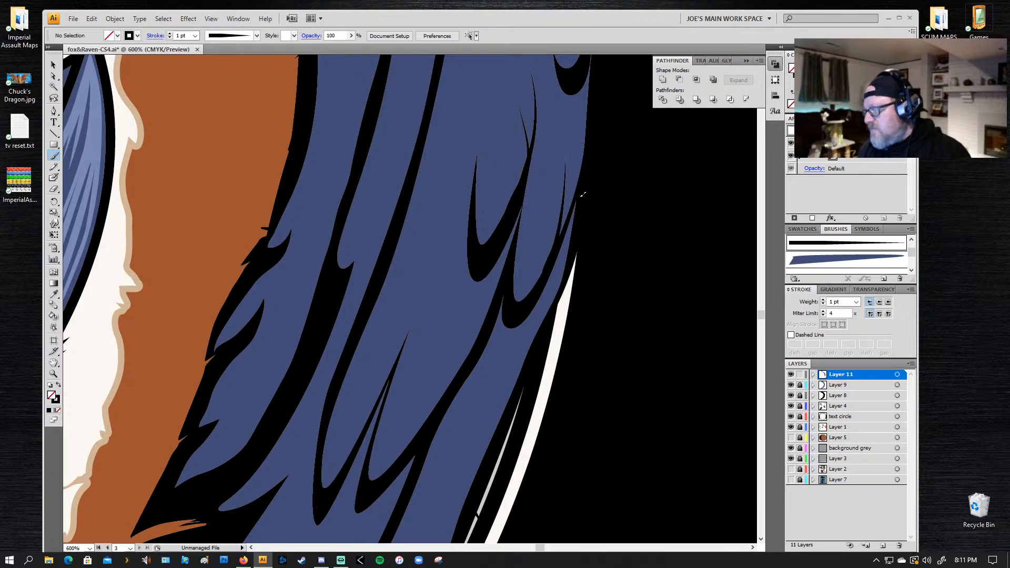
{"action": "left_click_drag", "start_coordinate": [583, 195], "coordinate": [564, 122]}
{"action": "left_click_drag", "start_coordinate": [582, 192], "coordinate": [569, 100]}
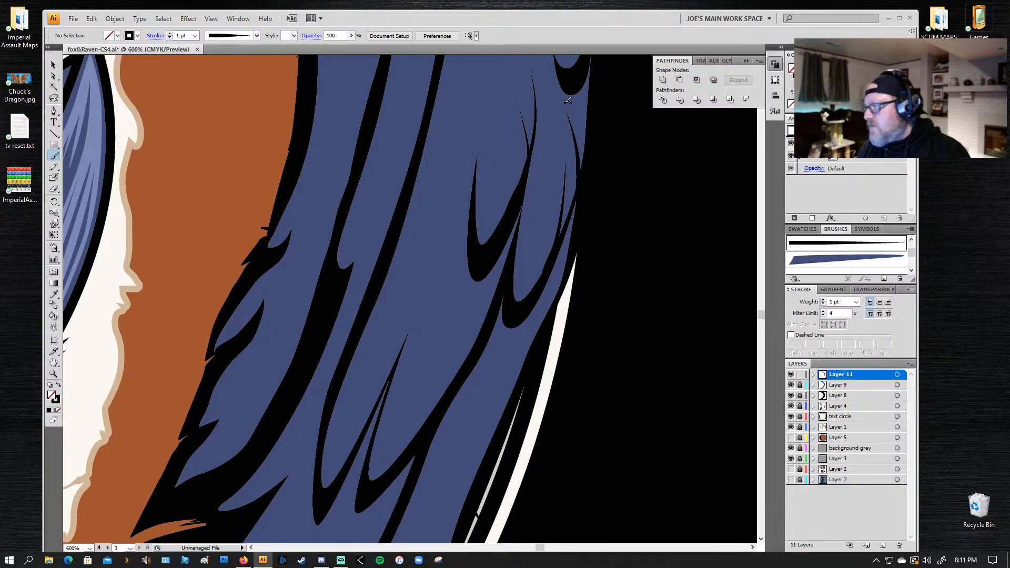
{"action": "left_click_drag", "start_coordinate": [585, 134], "coordinate": [569, 107]}
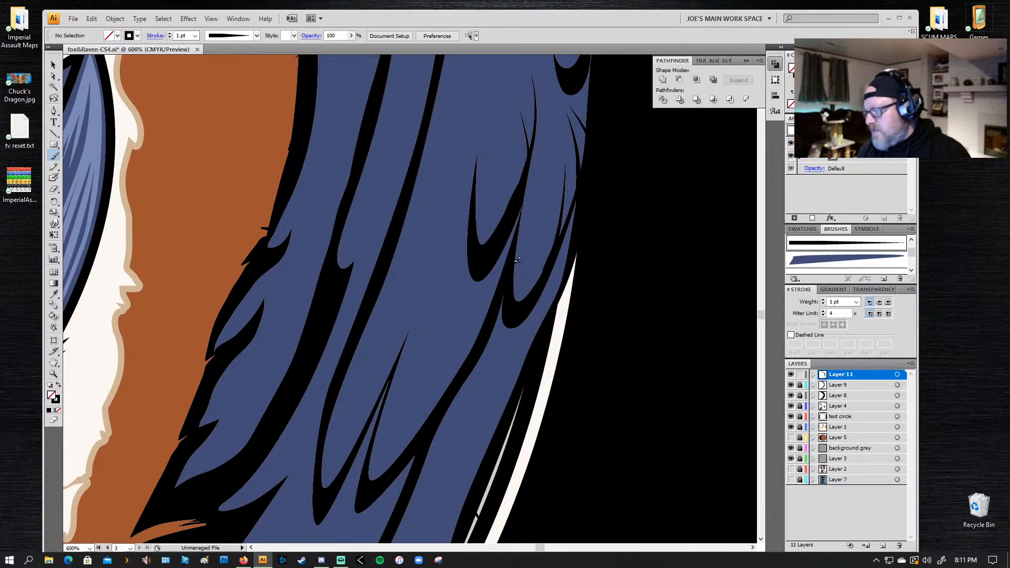
{"action": "left_click_drag", "start_coordinate": [517, 259], "coordinate": [543, 171]}
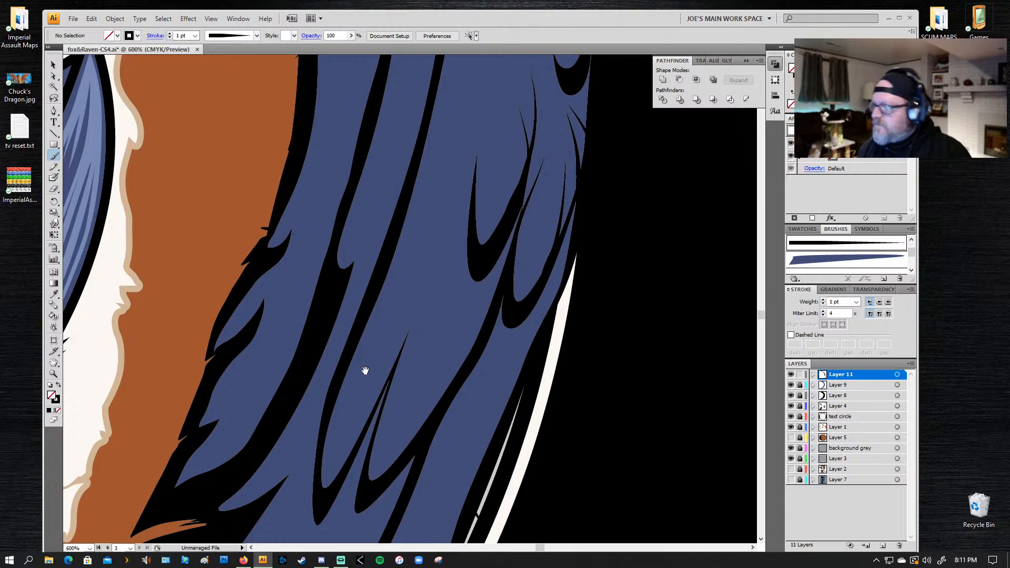
Step: Paint short tapered lines along the outer edge of the next feather group down the wing, below the small feather tips
{"action": "left_click_drag", "start_coordinate": [468, 240], "coordinate": [509, 53]}
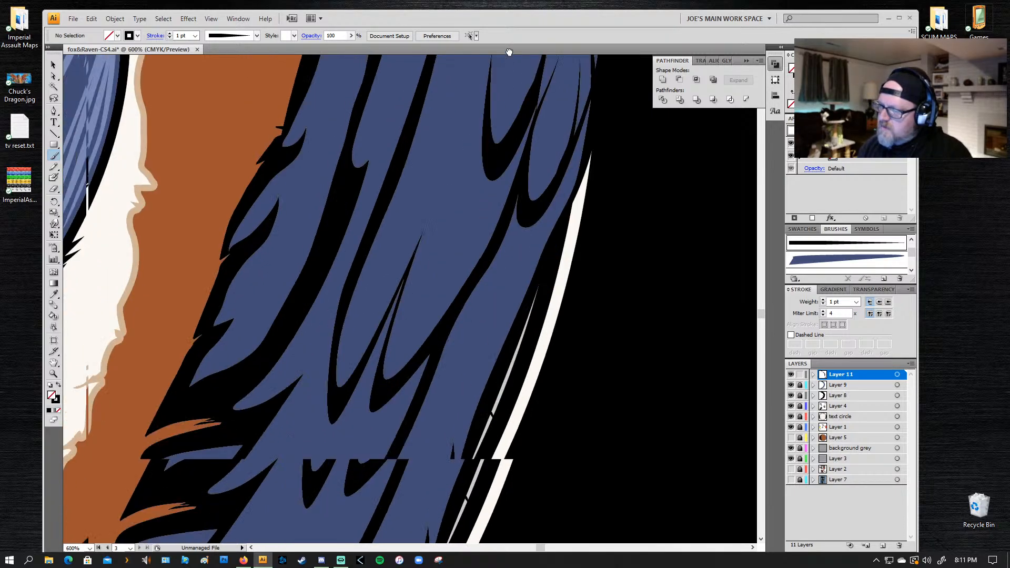
{"action": "left_click_drag", "start_coordinate": [455, 259], "coordinate": [486, 136]}
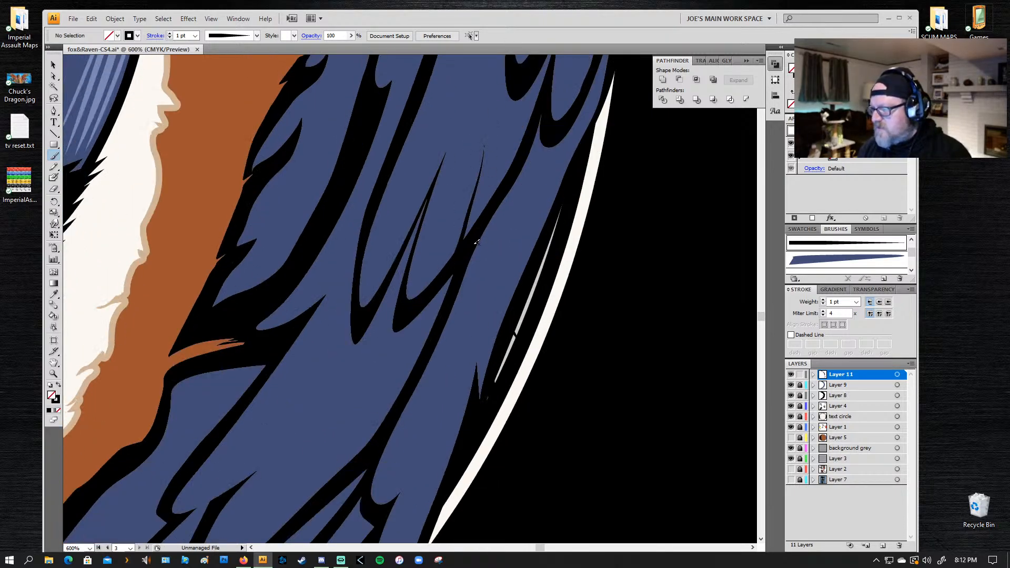
{"action": "mouse_move", "coordinate": [473, 237]}
{"action": "left_mouse_down"}
{"action": "mouse_move", "coordinate": [493, 149]}
{"action": "mouse_move", "coordinate": [506, 136]}
{"action": "mouse_move", "coordinate": [503, 193]}
{"action": "mouse_move", "coordinate": [514, 166]}
{"action": "mouse_move", "coordinate": [504, 105]}
{"action": "left_mouse_up"}
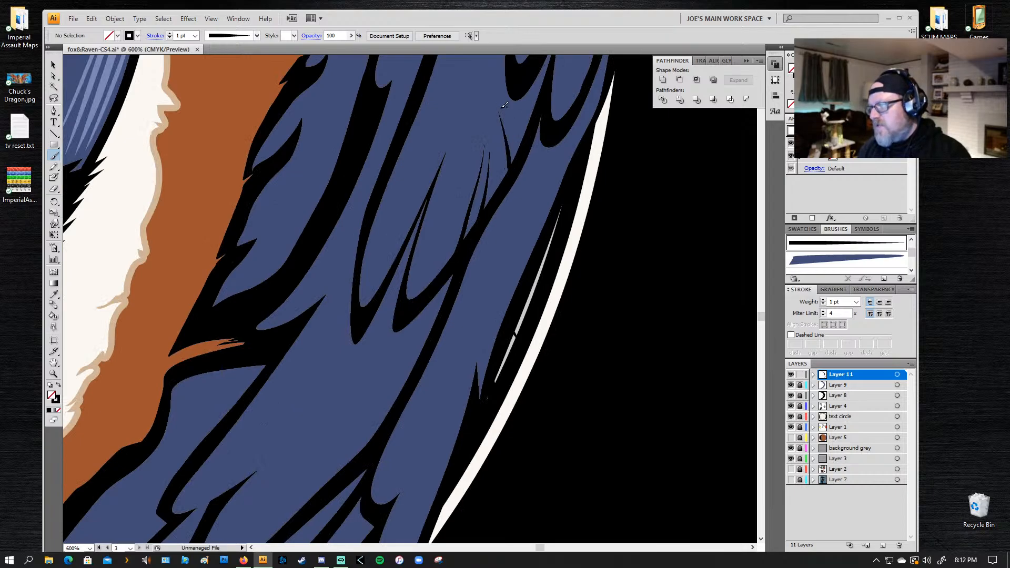
{"action": "left_click_drag", "start_coordinate": [521, 164], "coordinate": [507, 105]}
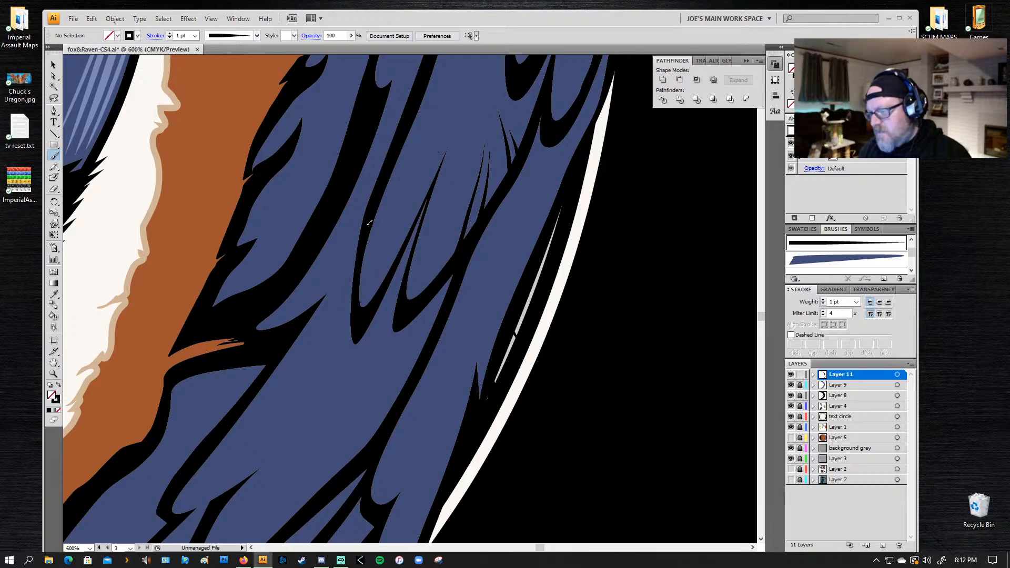
Step: Paint two tapered lines branching off the inner edge of the same feather group into the blue area
{"action": "left_click_drag", "start_coordinate": [383, 202], "coordinate": [445, 117]}
{"action": "key", "text": "ctrl+z"}
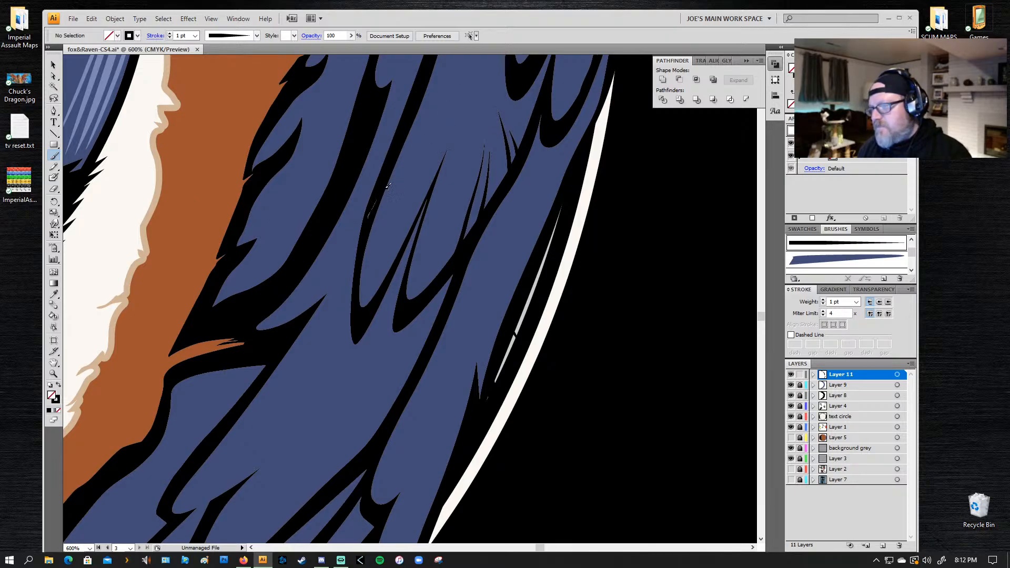
{"action": "left_click_drag", "start_coordinate": [387, 185], "coordinate": [442, 114]}
{"action": "left_click_drag", "start_coordinate": [401, 143], "coordinate": [444, 97]}
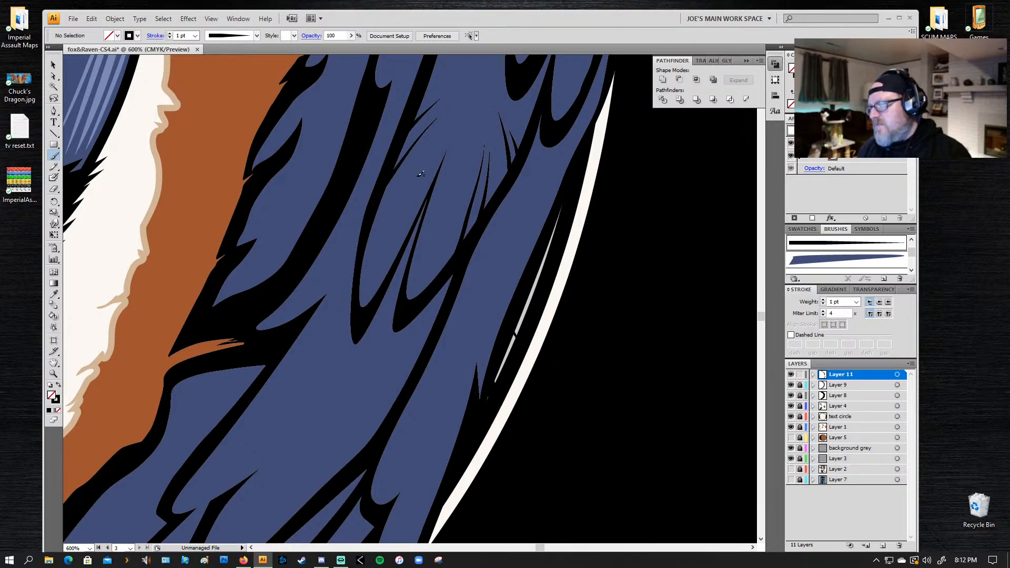
Step: Paint fine tapered lines rising from the black point between the group's two feather tips, undoing unsuitable strokes
{"action": "left_click_drag", "start_coordinate": [424, 164], "coordinate": [424, 161]}
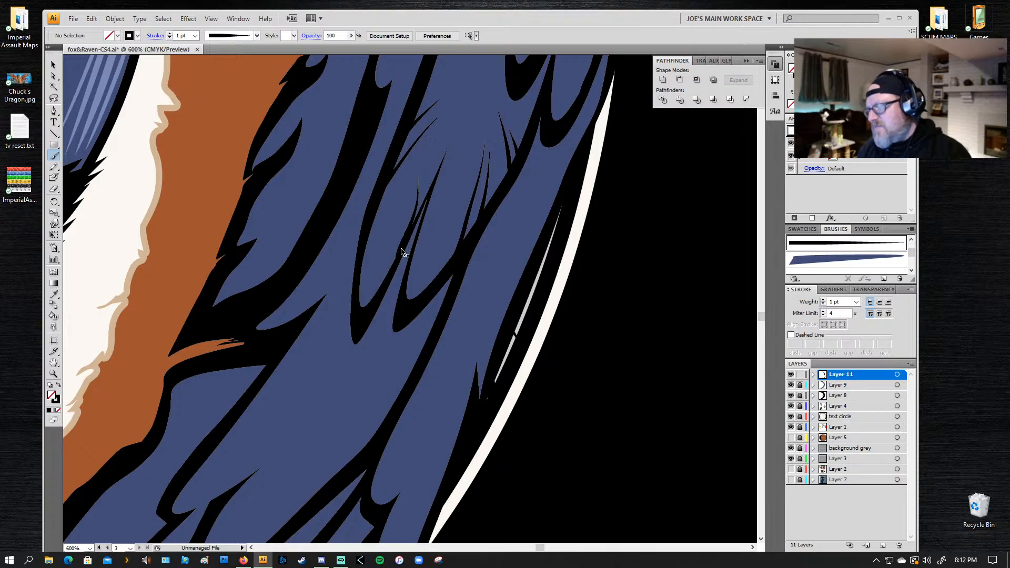
{"action": "key", "text": "ctrl+z"}
{"action": "left_click_drag", "start_coordinate": [394, 273], "coordinate": [429, 137]}
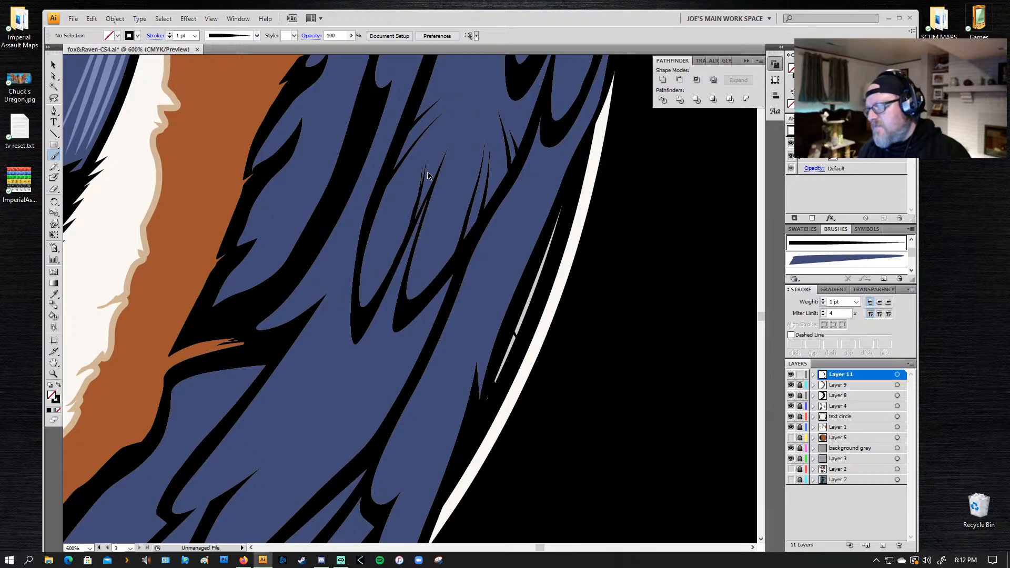
{"action": "key", "text": "ctrl+z"}
{"action": "left_click_drag", "start_coordinate": [420, 213], "coordinate": [435, 140]}
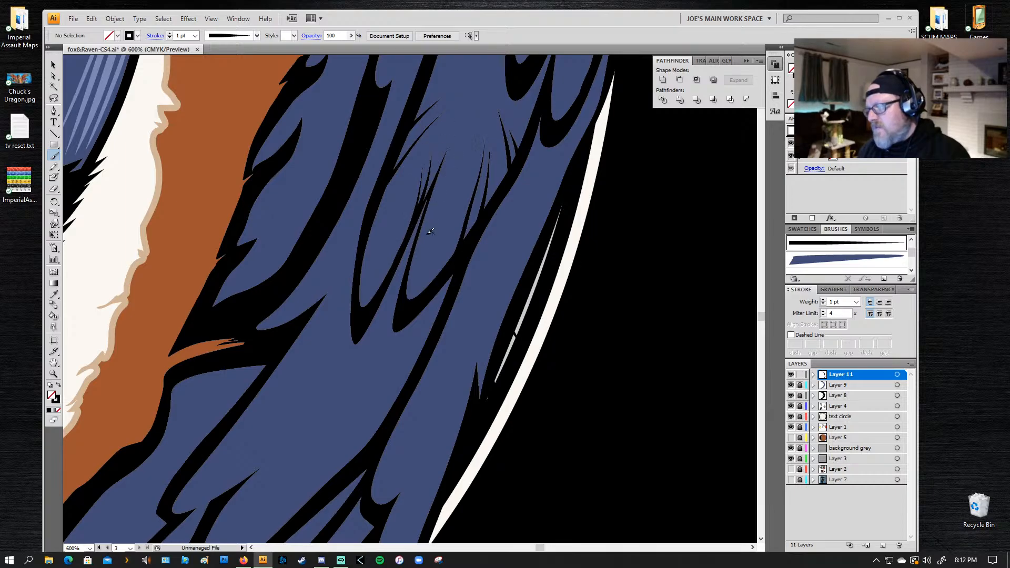
Step: Paint fine tapered black lines across the lower feathers on the wing's inner edge beside the fox's brown fur, undoing unsuitable strokes
{"action": "left_click_drag", "start_coordinate": [429, 380], "coordinate": [430, 173]}
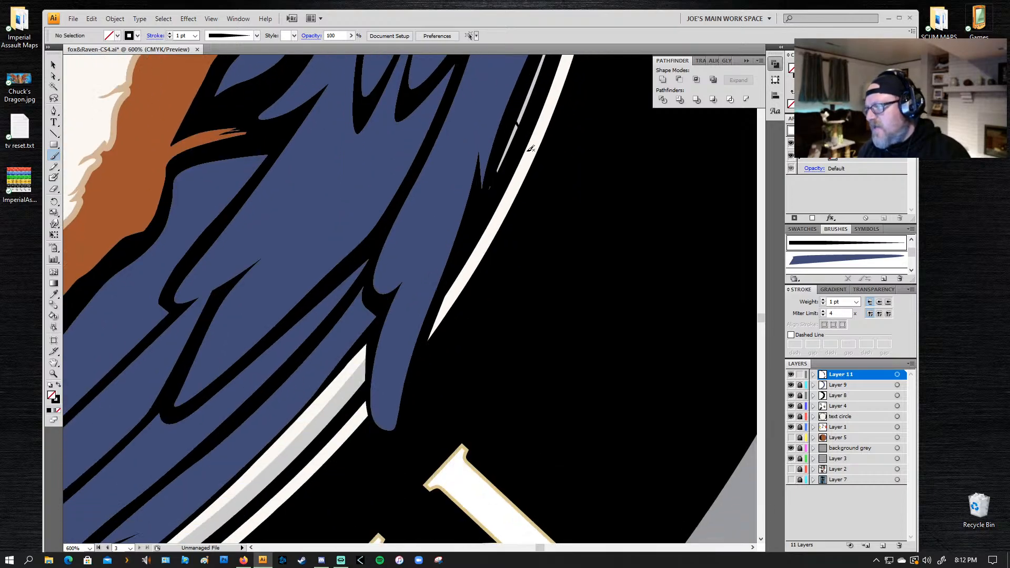
{"action": "scroll", "coordinate": [316, 252], "scroll_direction": "up", "scroll_amount": 5}
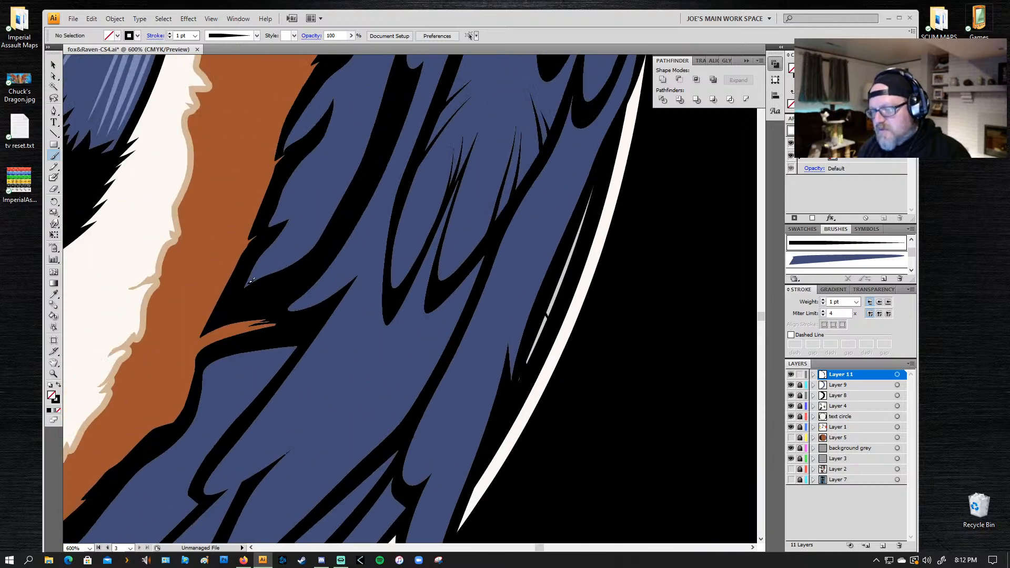
{"action": "left_click_drag", "start_coordinate": [344, 209], "coordinate": [345, 208]}
{"action": "key", "text": "ctrl+z"}
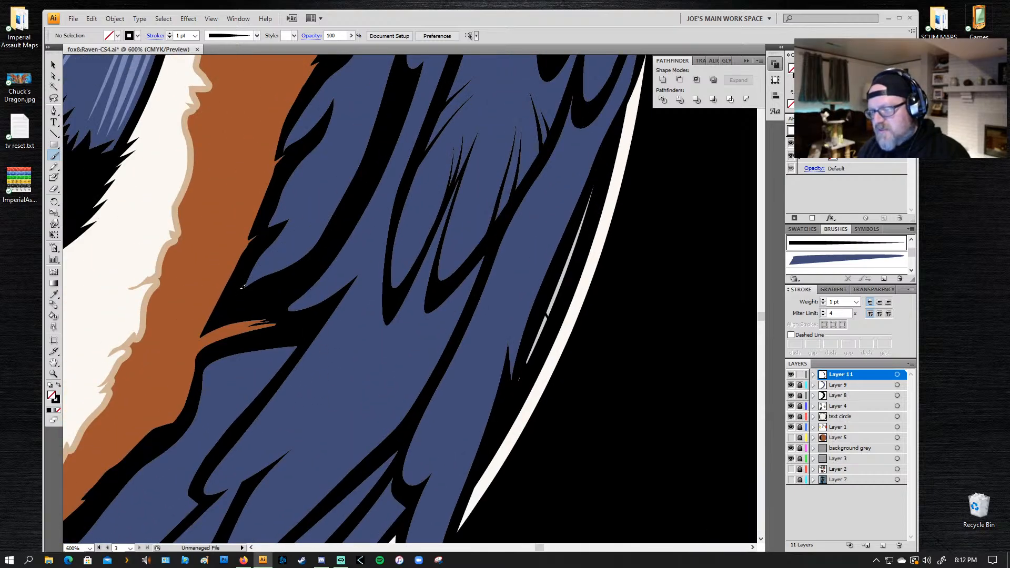
{"action": "left_click_drag", "start_coordinate": [244, 282], "coordinate": [324, 212]}
{"action": "left_click_drag", "start_coordinate": [259, 254], "coordinate": [322, 190]}
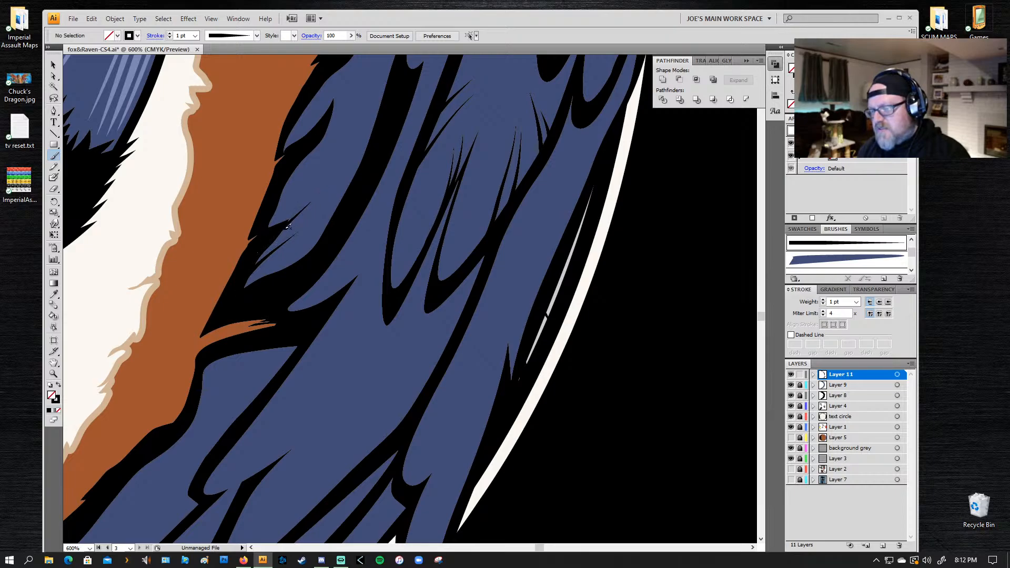
{"action": "key", "text": "ctrl+z"}
{"action": "mouse_move", "coordinate": [269, 238]}
{"action": "left_mouse_down"}
{"action": "mouse_move", "coordinate": [321, 189]}
{"action": "mouse_move", "coordinate": [300, 171]}
{"action": "left_mouse_up"}
{"action": "left_click_drag", "start_coordinate": [362, 110], "coordinate": [298, 171]}
{"action": "left_click_drag", "start_coordinate": [351, 39], "coordinate": [339, 68]}
{"action": "key", "text": "ctrl+z"}
Step: Paint short tapered lines at the next small feather tip up the wing's inner edge, undoing an unsuitable stroke
{"action": "key", "text": "ctrl+z"}
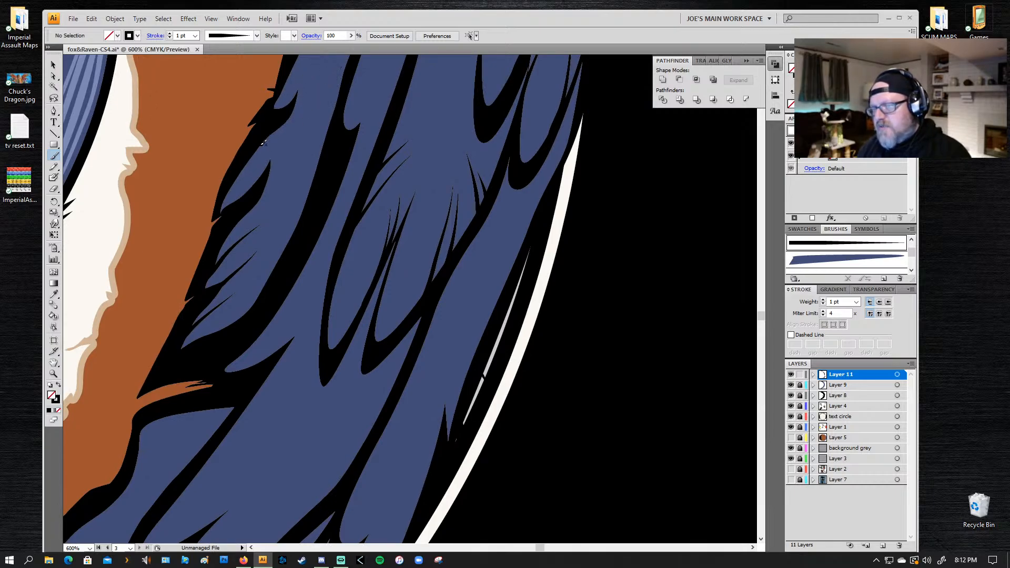
{"action": "left_click_drag", "start_coordinate": [260, 146], "coordinate": [337, 71]}
{"action": "key", "text": "ctrl+z"}
{"action": "mouse_move", "coordinate": [248, 156]}
{"action": "left_mouse_down"}
{"action": "mouse_move", "coordinate": [327, 65]}
{"action": "mouse_move", "coordinate": [264, 175]}
{"action": "left_mouse_up"}
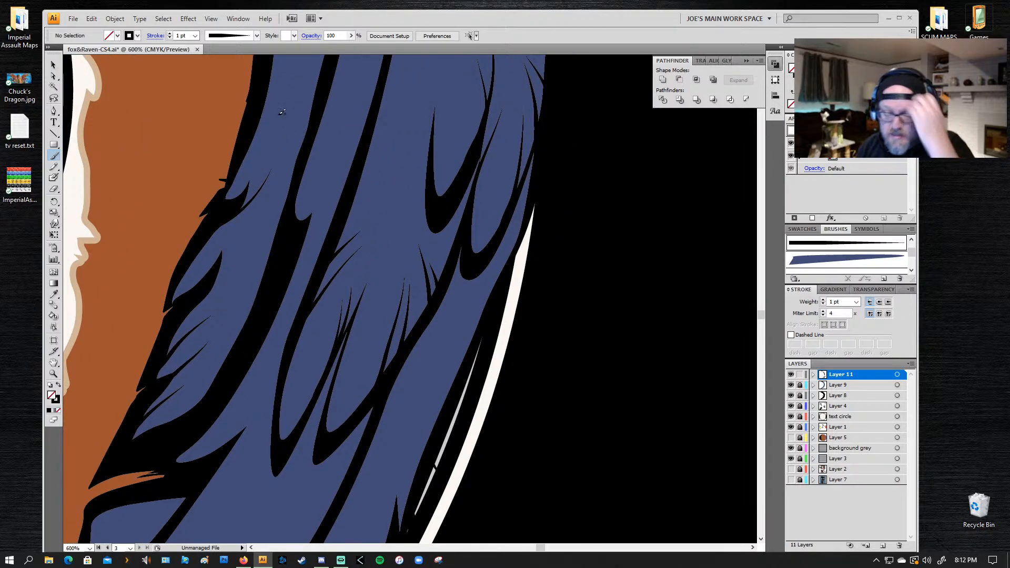
{"action": "scroll", "coordinate": [269, 146], "scroll_direction": "up", "scroll_amount": 5}
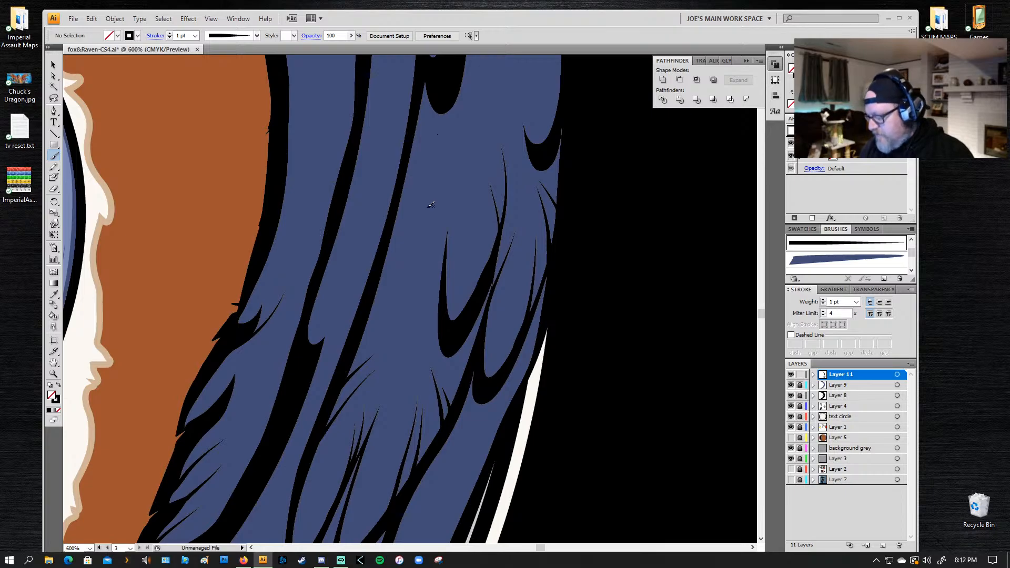
{"action": "key", "text": "p"}
{"action": "left_click", "coordinate": [668, 166]}
{"action": "left_click", "coordinate": [708, 221]}
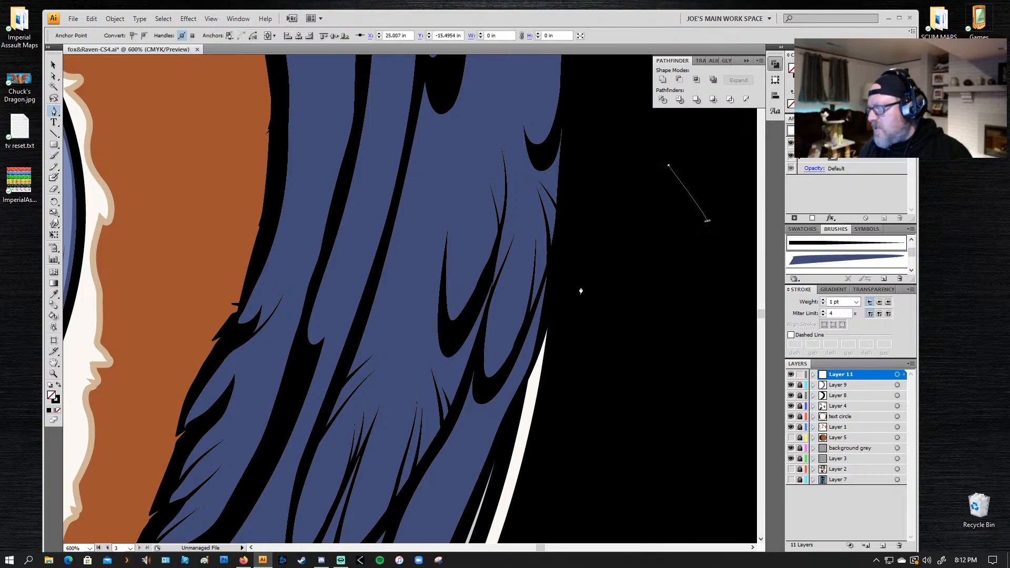
{"action": "left_click", "coordinate": [580, 285]}
{"action": "left_click", "coordinate": [570, 198]}
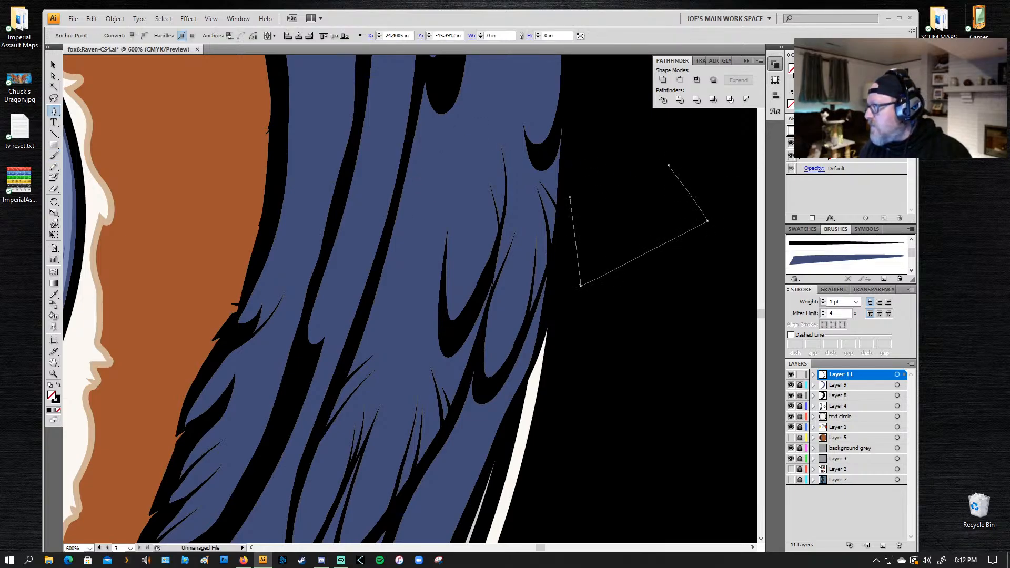
{"action": "key", "text": "period"}
{"action": "key", "text": "comma"}
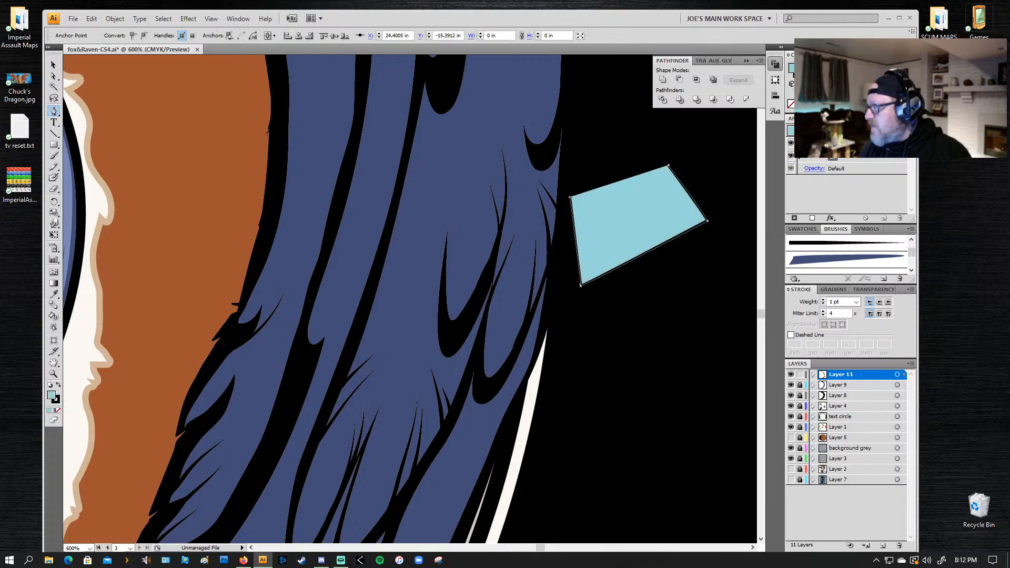
{"action": "left_click", "coordinate": [588, 237]}
{"action": "left_click", "coordinate": [621, 228]}
{"action": "left_click_drag", "start_coordinate": [599, 201], "coordinate": [624, 218]}
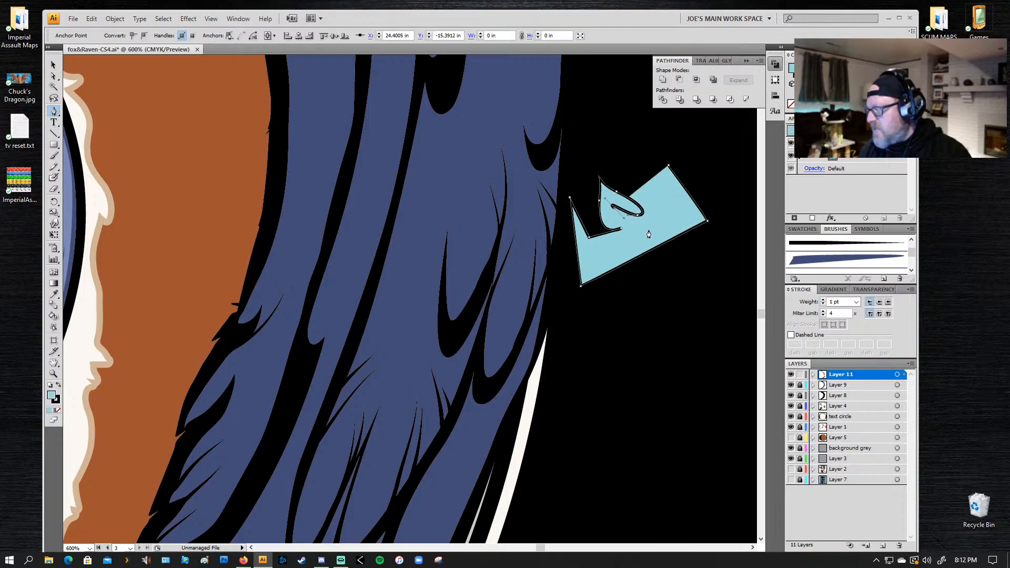
{"action": "left_click", "coordinate": [643, 230]}
{"action": "left_click", "coordinate": [682, 210]}
{"action": "left_click_drag", "start_coordinate": [668, 166], "coordinate": [708, 149]}
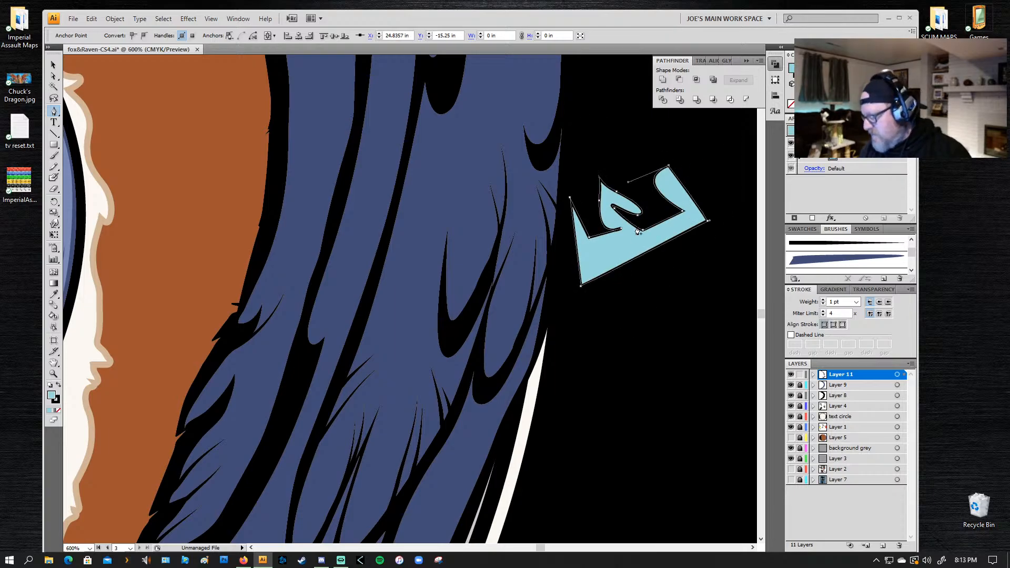
{"action": "key", "text": "Delete"}
{"action": "key", "text": "Delete"}
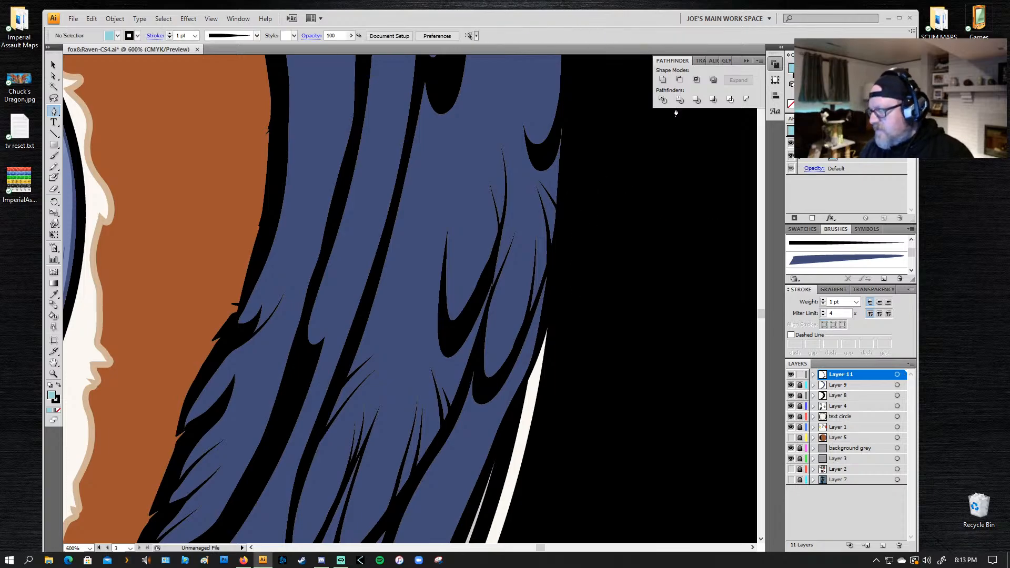
Step: Paint tapered lines with the Paintbrush branching outward from the long black line through the middle of the wing, undoing unsuitable strokes
{"action": "left_click_drag", "start_coordinate": [471, 158], "coordinate": [488, 104]}
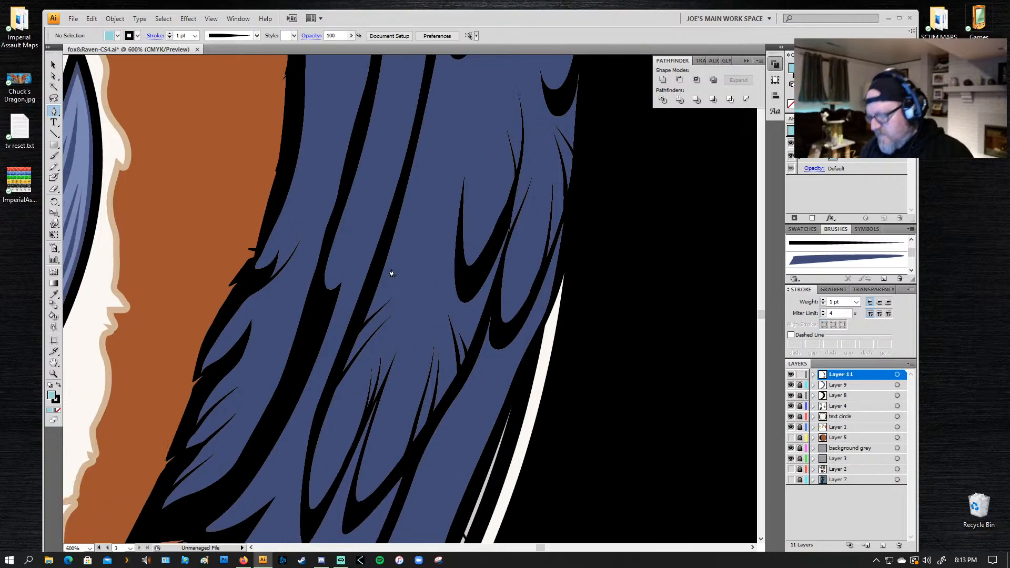
{"action": "key", "text": "b"}
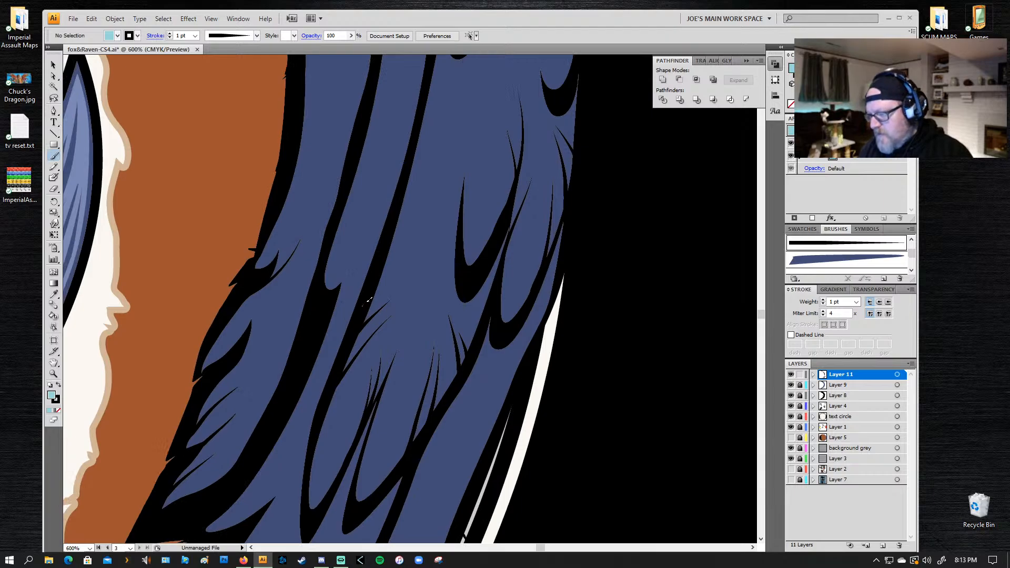
{"action": "left_click_drag", "start_coordinate": [364, 305], "coordinate": [459, 191]}
{"action": "key", "text": "ctrl+z"}
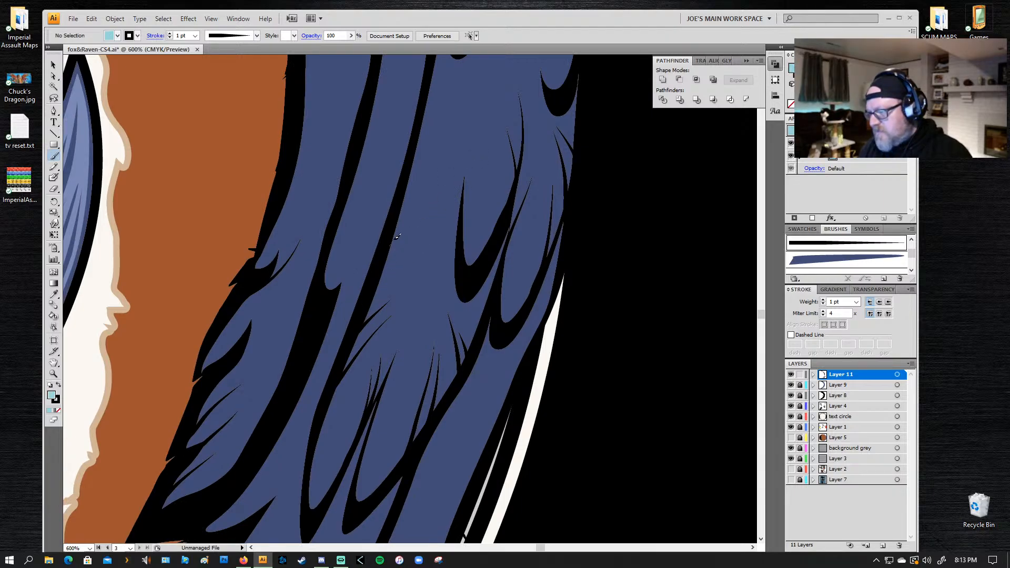
{"action": "left_click_drag", "start_coordinate": [395, 238], "coordinate": [470, 134]}
{"action": "key", "text": "ctrl+z"}
{"action": "mouse_move", "coordinate": [407, 173]}
{"action": "left_mouse_down"}
{"action": "mouse_move", "coordinate": [447, 125]}
{"action": "mouse_move", "coordinate": [399, 286]}
{"action": "left_mouse_up"}
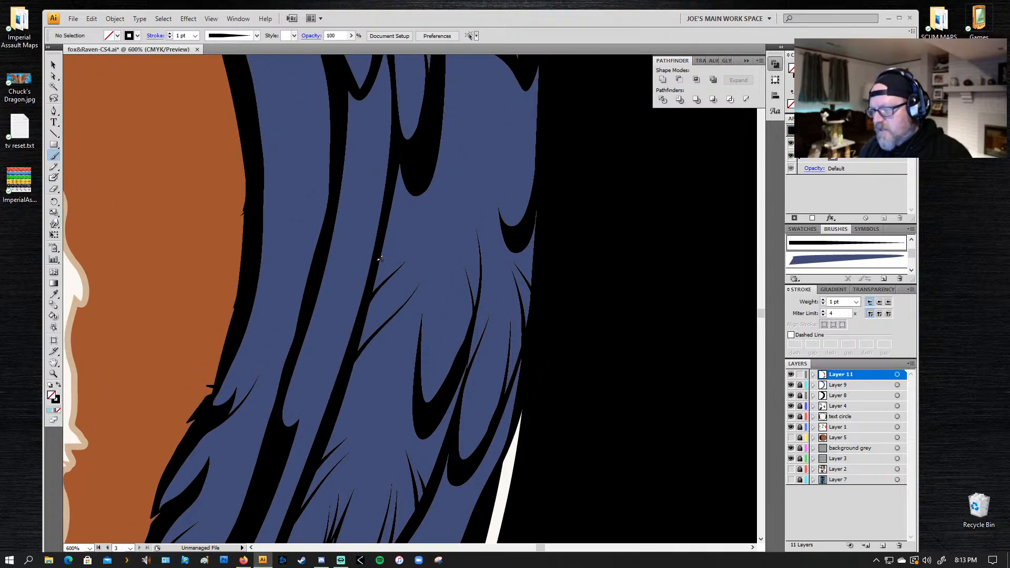
{"action": "left_click_drag", "start_coordinate": [461, 164], "coordinate": [451, 160]}
{"action": "left_click_drag", "start_coordinate": [438, 118], "coordinate": [461, 275]}
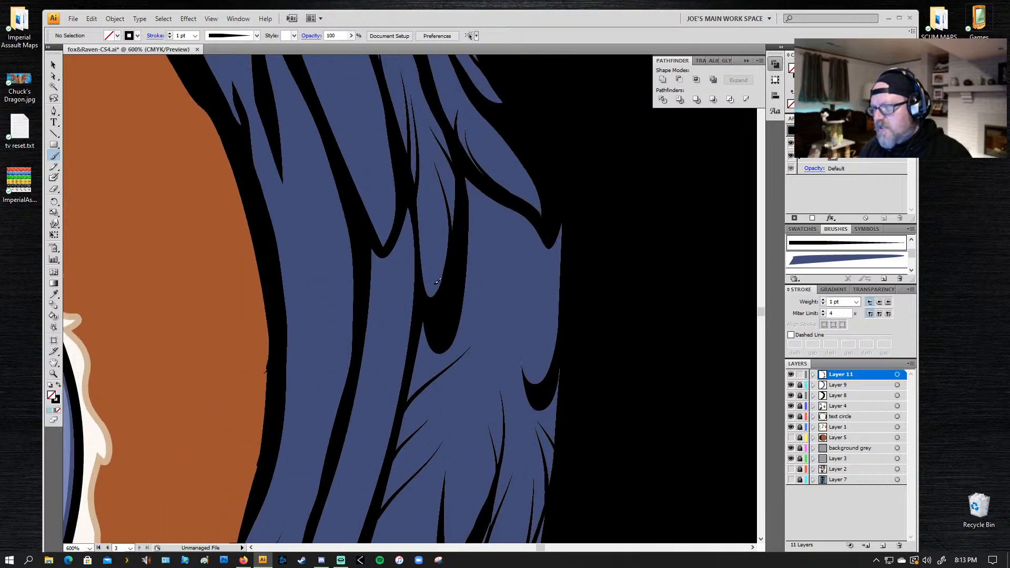
Step: Examine how the wing's new feather lines look within the whole logo
{"action": "key", "text": "z"}
{"action": "left_click", "coordinate": [410, 239], "text": "alt"}
{"action": "left_click", "coordinate": [410, 242], "text": "alt"}
{"action": "left_click", "coordinate": [402, 257], "text": "alt"}
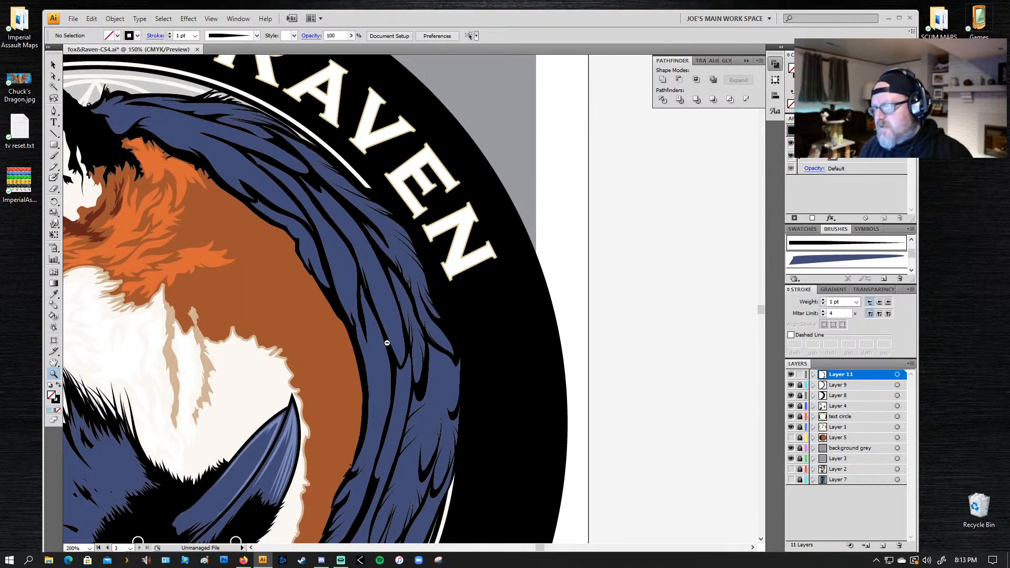
{"action": "left_click", "coordinate": [387, 342], "text": "alt"}
{"action": "left_click", "coordinate": [390, 338], "text": "alt"}
{"action": "left_click_drag", "start_coordinate": [310, 378], "coordinate": [393, 221]}
{"action": "left_click_drag", "start_coordinate": [539, 257], "coordinate": [564, 315]}
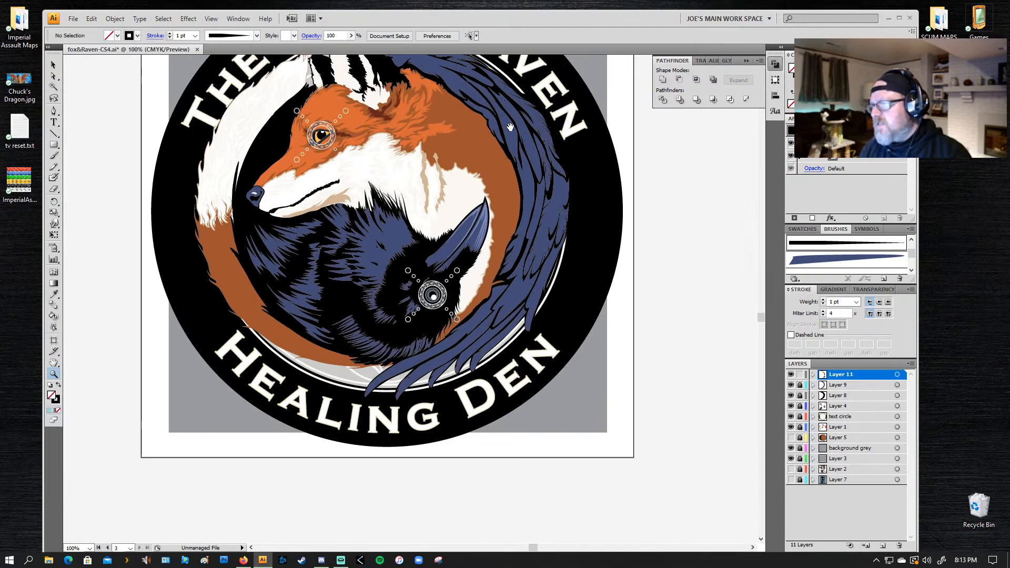
{"action": "left_click_drag", "start_coordinate": [506, 128], "coordinate": [490, 181]}
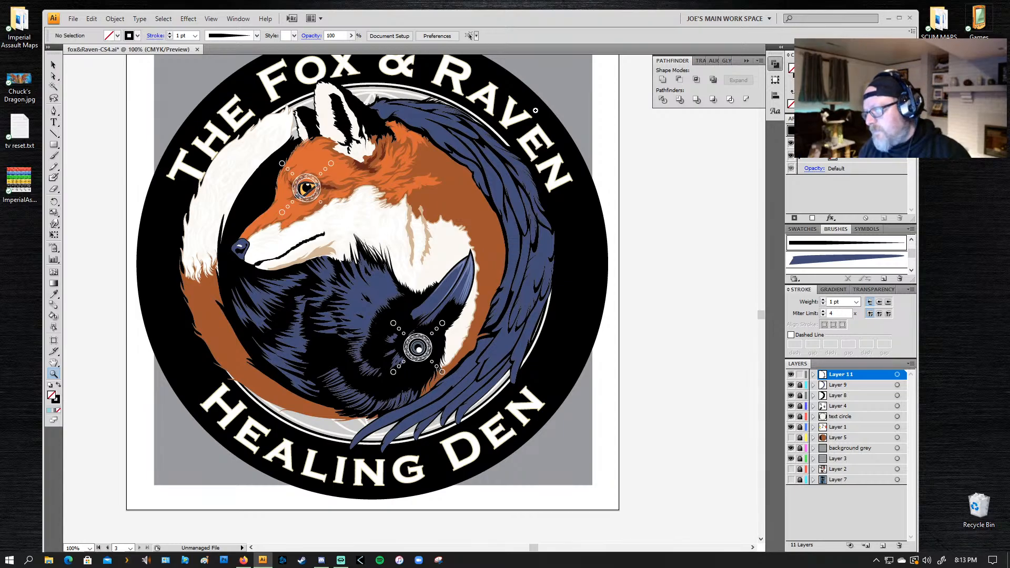
Step: Paint curved tapered lines rising from the upper wing's inner black edge above the fox's neck, undoing unsuitable strokes
{"action": "left_click_drag", "start_coordinate": [535, 110], "coordinate": [328, 258]}
{"action": "left_click_drag", "start_coordinate": [603, 78], "coordinate": [275, 258]}
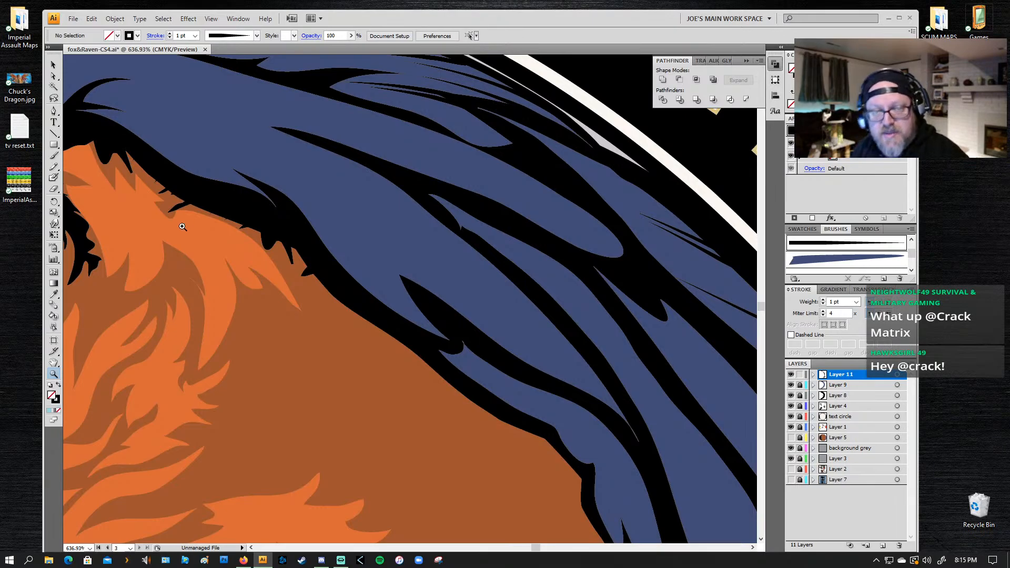
{"action": "key", "text": "b"}
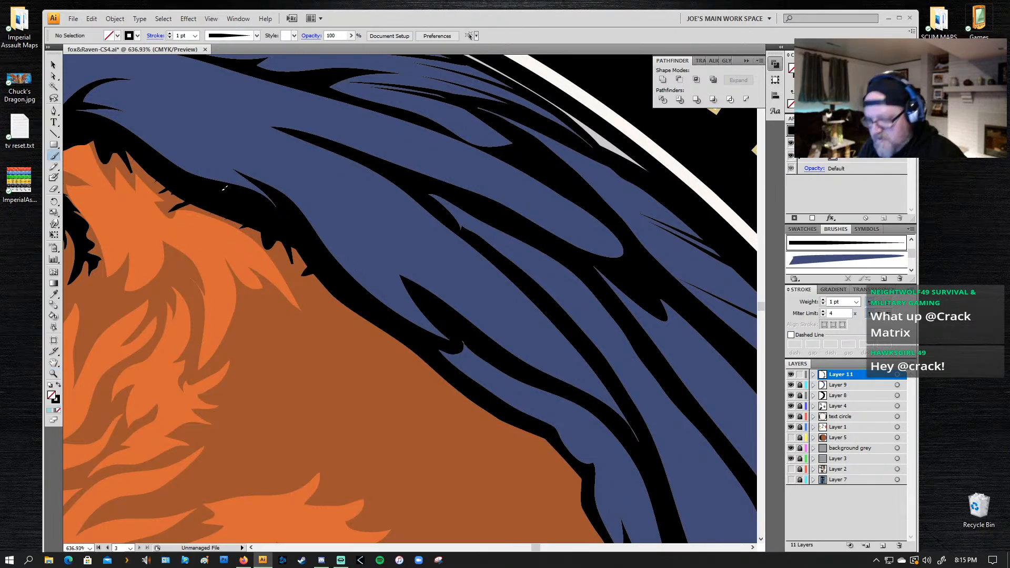
{"action": "mouse_move", "coordinate": [404, 313]}
{"action": "left_mouse_down"}
{"action": "mouse_move", "coordinate": [370, 281]}
{"action": "mouse_move", "coordinate": [352, 198]}
{"action": "mouse_move", "coordinate": [350, 219]}
{"action": "left_mouse_up"}
{"action": "key", "text": "super"}
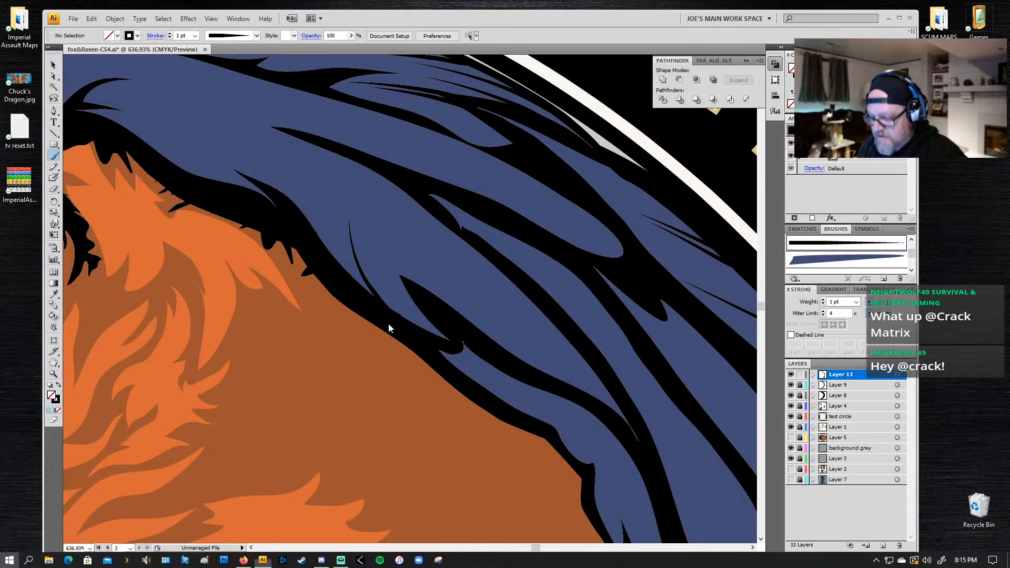
{"action": "type", "text": "z"}
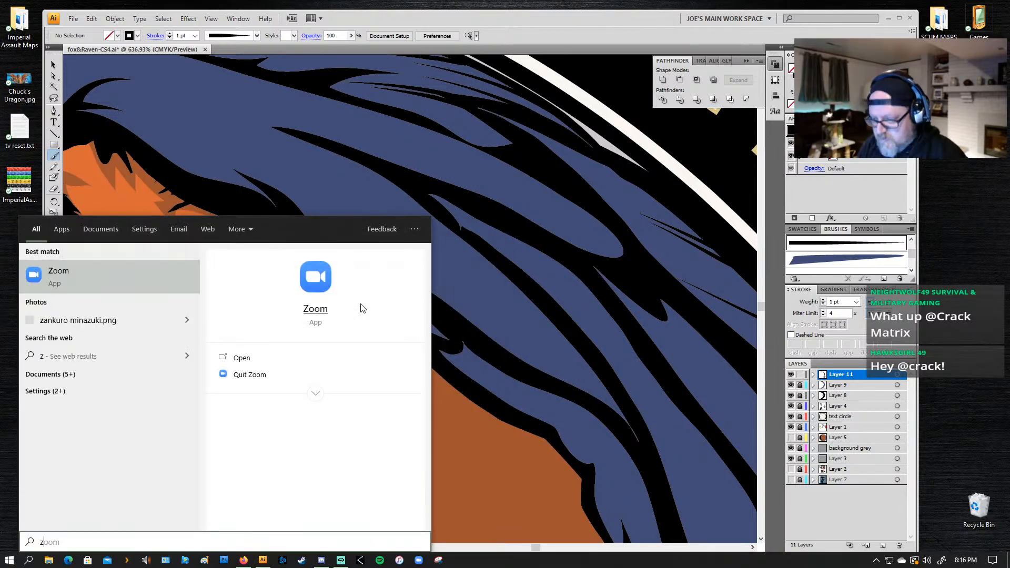
{"action": "key", "text": "Escape"}
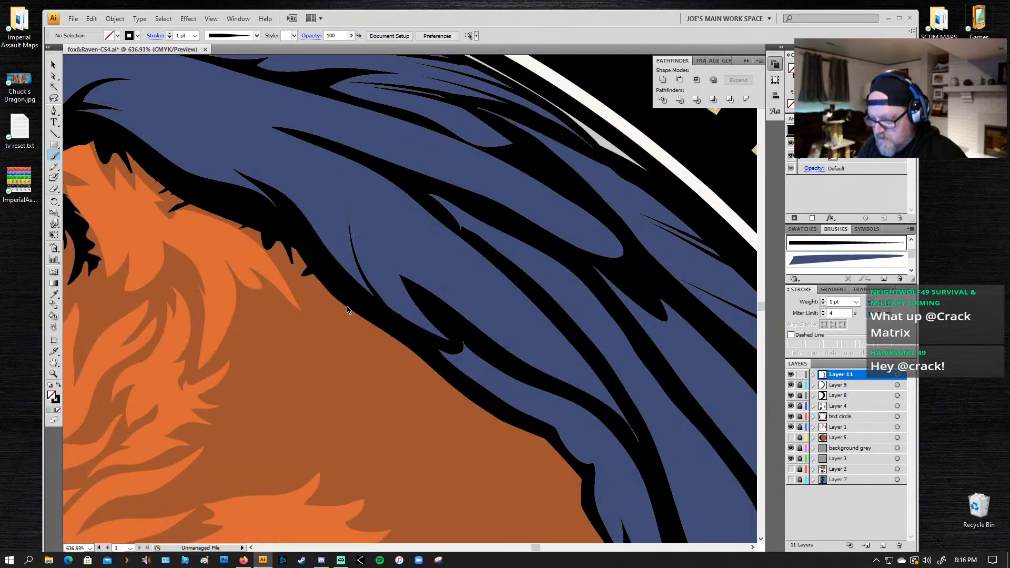
{"action": "key", "text": "ctrl+z"}
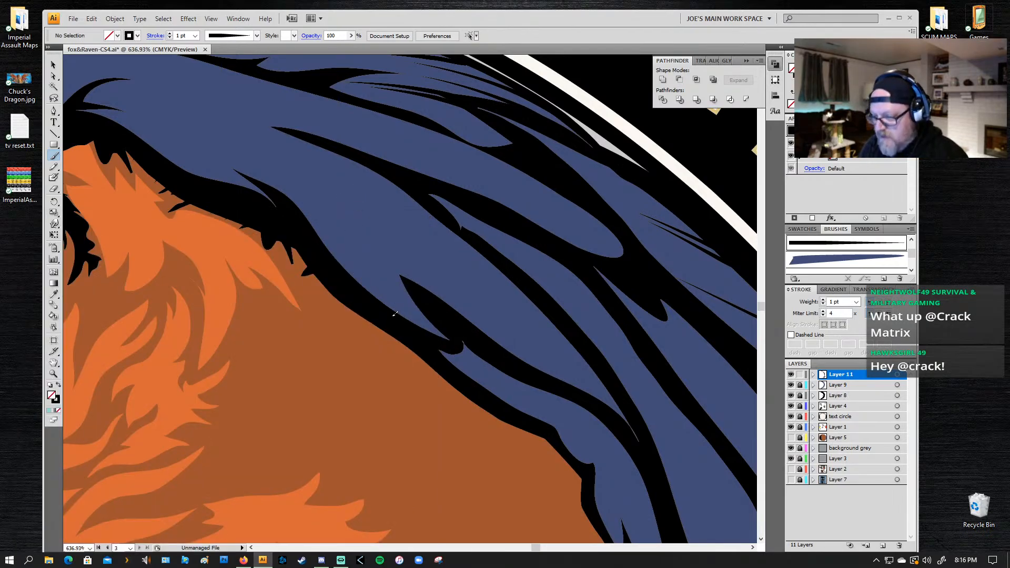
{"action": "mouse_move", "coordinate": [413, 328]}
{"action": "left_mouse_down"}
{"action": "mouse_move", "coordinate": [379, 296]}
{"action": "mouse_move", "coordinate": [355, 235]}
{"action": "left_mouse_up"}
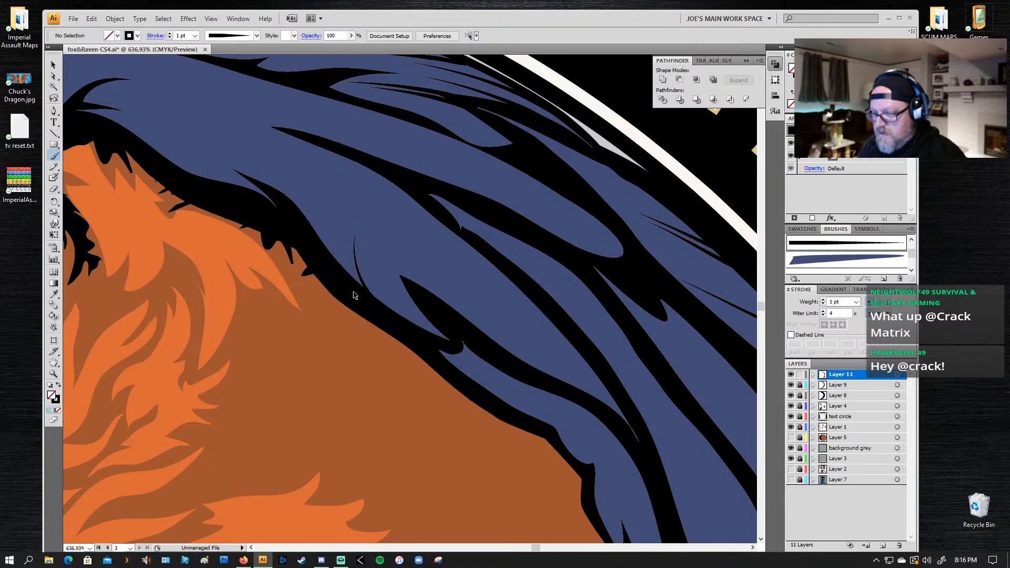
{"action": "key", "text": "ctrl+z"}
{"action": "mouse_move", "coordinate": [406, 327]}
{"action": "left_mouse_down"}
{"action": "mouse_move", "coordinate": [371, 285]}
{"action": "mouse_move", "coordinate": [347, 191]}
{"action": "left_mouse_up"}
{"action": "left_click_drag", "start_coordinate": [347, 281], "coordinate": [306, 171]}
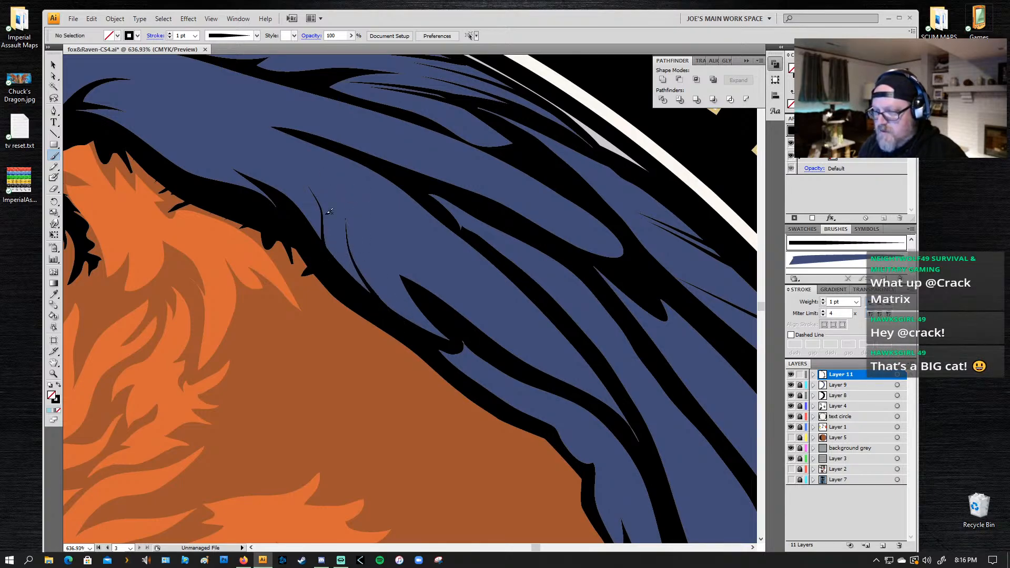
{"action": "left_click_drag", "start_coordinate": [415, 329], "coordinate": [371, 232]}
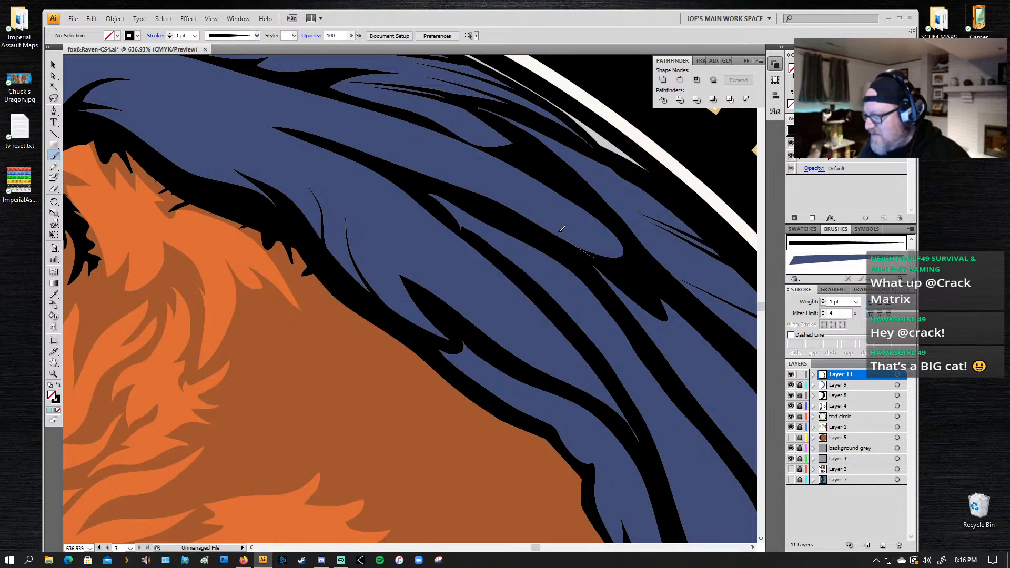
Step: Paint fine tapered lines into the long blue feathers across the upper wing, branching from their tips and black dividing lines
{"action": "left_click_drag", "start_coordinate": [599, 255], "coordinate": [537, 198]}
{"action": "mouse_move", "coordinate": [607, 223]}
{"action": "left_mouse_down"}
{"action": "mouse_move", "coordinate": [528, 184]}
{"action": "mouse_move", "coordinate": [556, 178]}
{"action": "mouse_move", "coordinate": [476, 164]}
{"action": "left_mouse_up"}
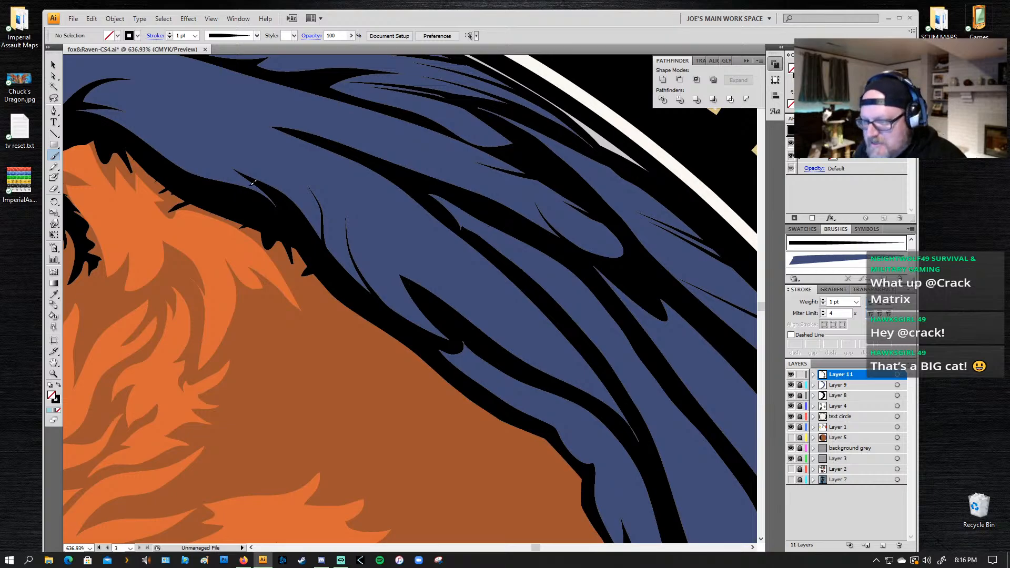
{"action": "left_click_drag", "start_coordinate": [359, 163], "coordinate": [301, 148]}
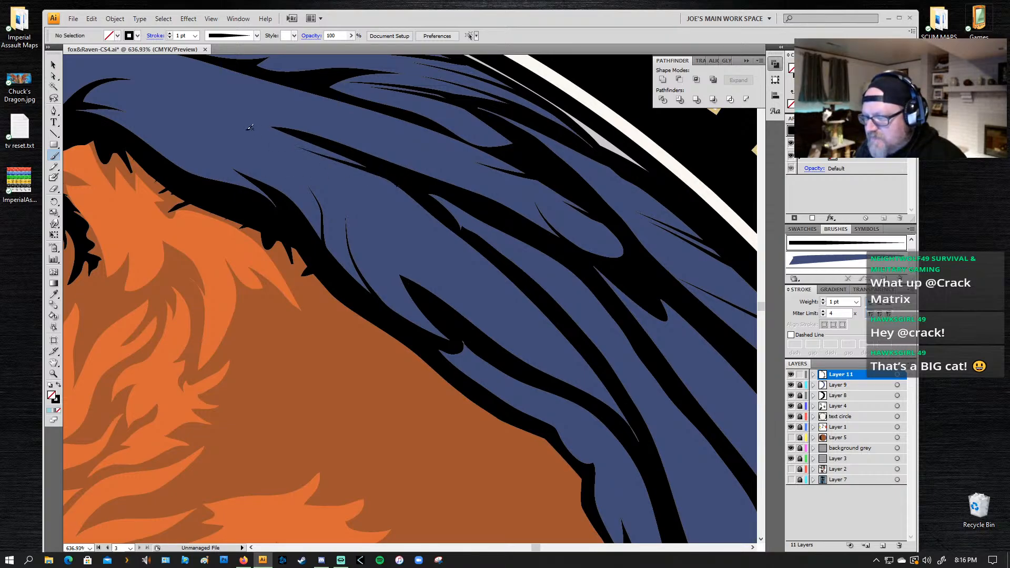
{"action": "left_click_drag", "start_coordinate": [503, 157], "coordinate": [404, 127]}
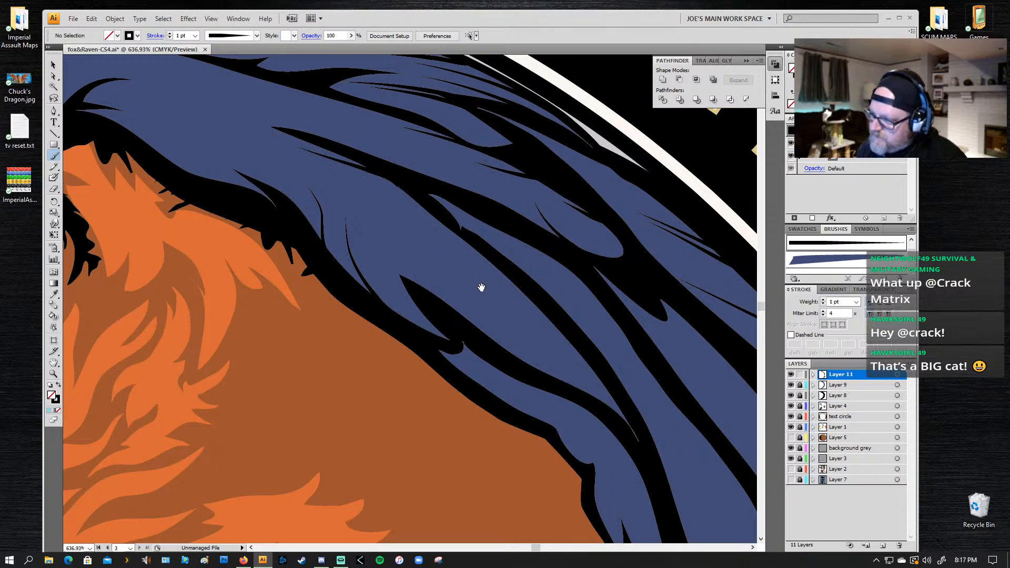
{"action": "left_click_drag", "start_coordinate": [526, 174], "coordinate": [439, 145]}
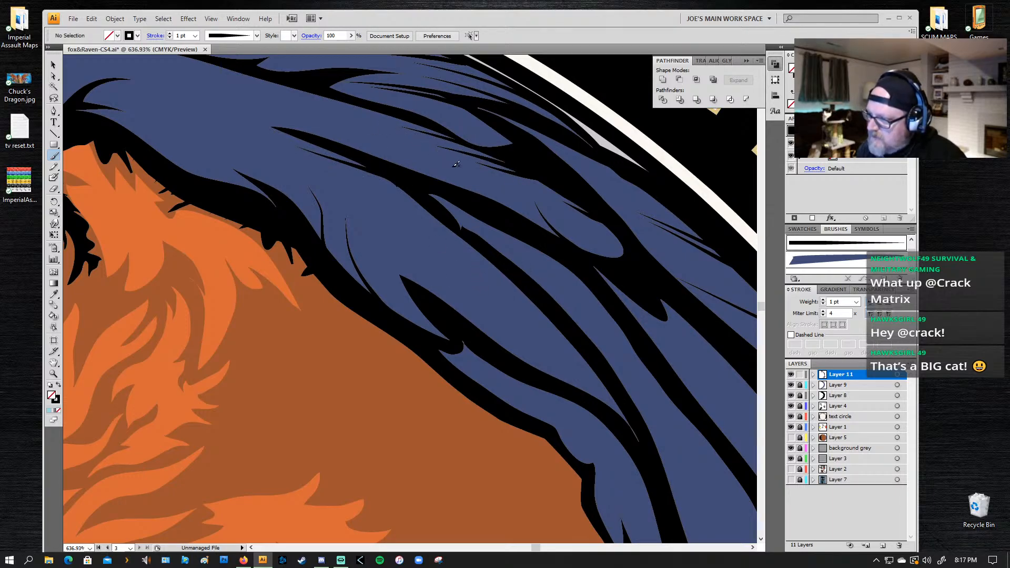
{"action": "left_click_drag", "start_coordinate": [322, 214], "coordinate": [452, 211]}
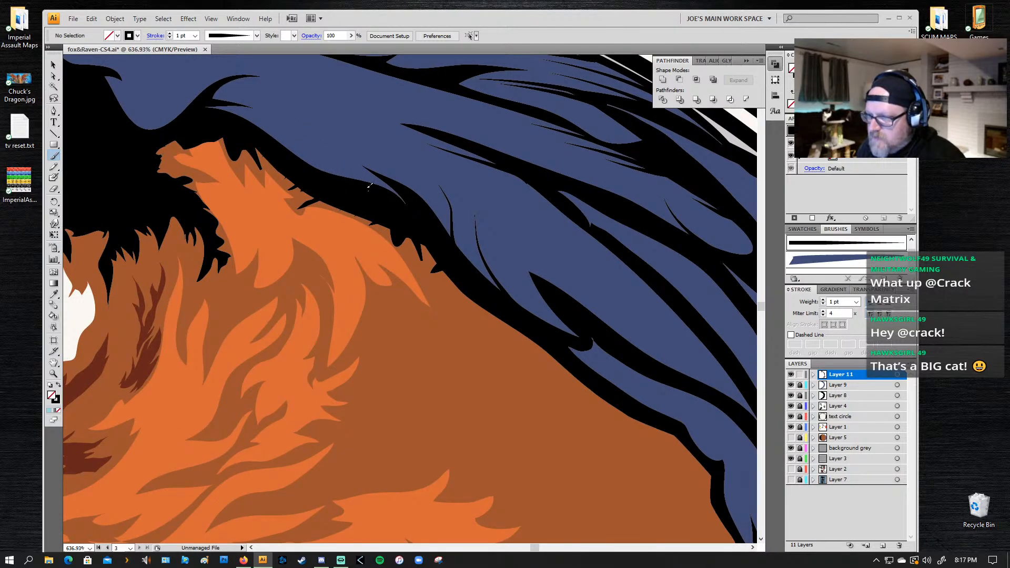
Step: Paint curved tapered lines from the upper wing's inner black edge and across the rounded blue shoulder feather, undoing unsuitable strokes
{"action": "left_click_drag", "start_coordinate": [368, 190], "coordinate": [294, 130]}
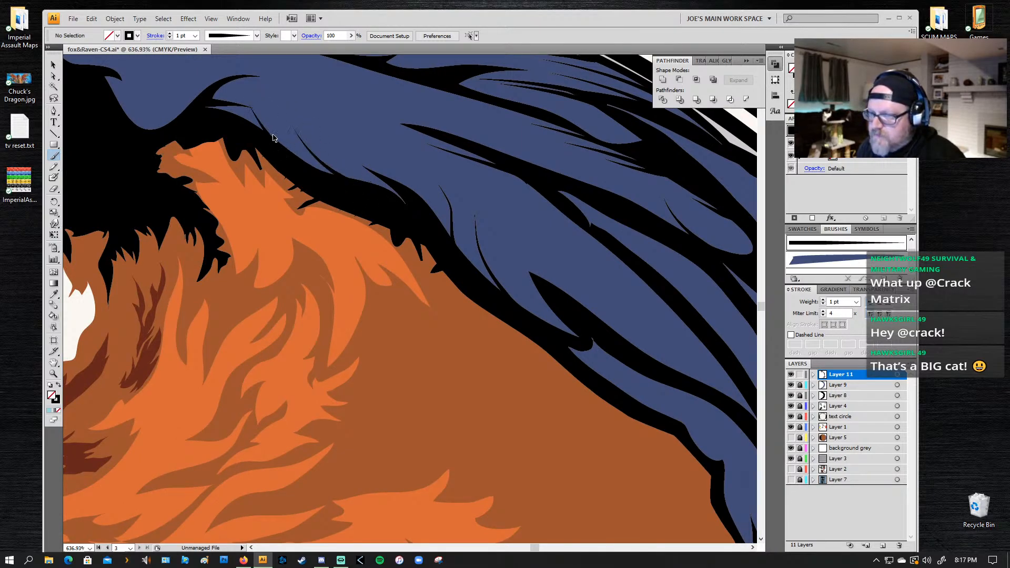
{"action": "mouse_move", "coordinate": [303, 165]}
{"action": "left_mouse_down"}
{"action": "mouse_move", "coordinate": [268, 114]}
{"action": "mouse_move", "coordinate": [265, 73]}
{"action": "left_mouse_up"}
{"action": "left_click_drag", "start_coordinate": [289, 152], "coordinate": [452, 266]}
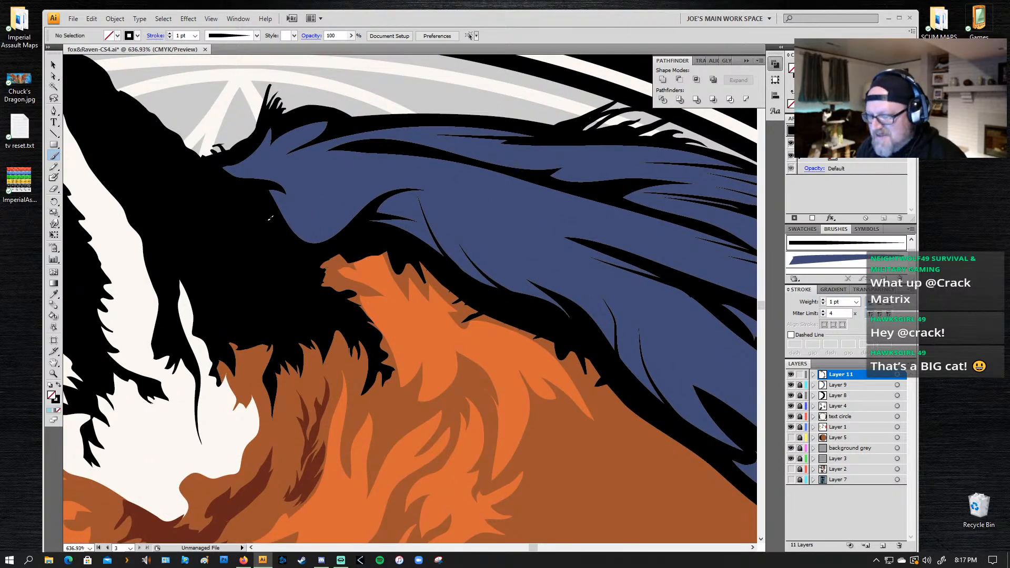
{"action": "mouse_move", "coordinate": [264, 196]}
{"action": "left_mouse_down"}
{"action": "mouse_move", "coordinate": [348, 224]}
{"action": "mouse_move", "coordinate": [360, 212]}
{"action": "left_mouse_up"}
{"action": "key", "text": "ctrl+z"}
{"action": "key", "text": "ctrl+z"}
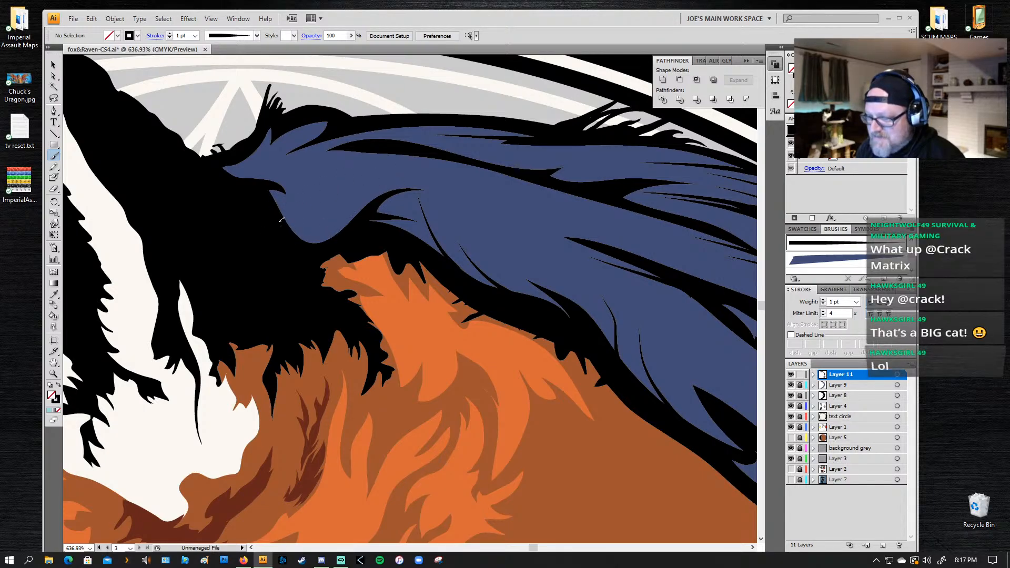
{"action": "mouse_move", "coordinate": [277, 218]}
{"action": "left_mouse_down"}
{"action": "mouse_move", "coordinate": [314, 227]}
{"action": "mouse_move", "coordinate": [405, 185]}
{"action": "mouse_move", "coordinate": [378, 202]}
{"action": "left_mouse_up"}
{"action": "key", "text": "ctrl+z"}
{"action": "left_click_drag", "start_coordinate": [275, 217], "coordinate": [344, 210]}
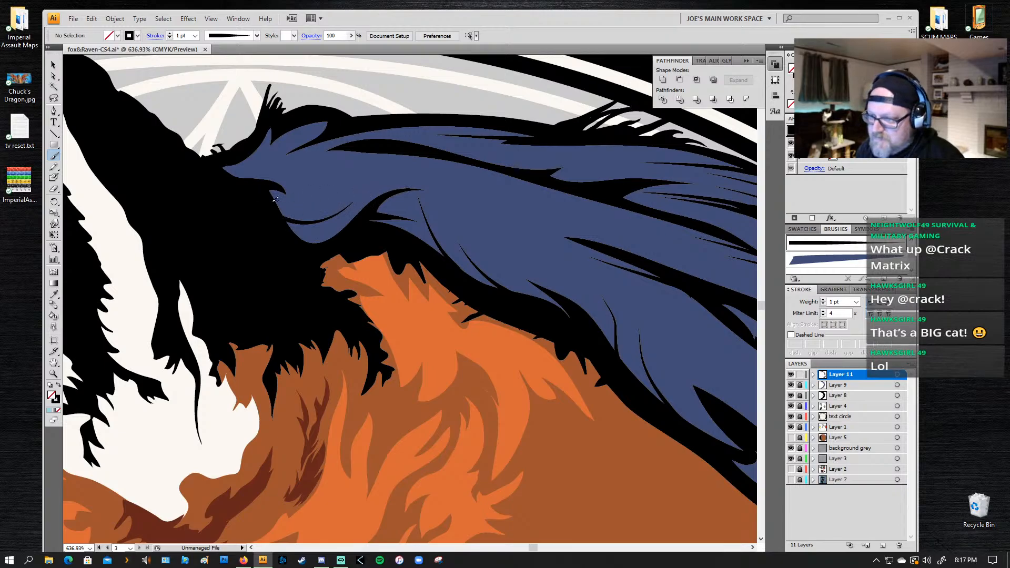
Step: Try fine black lines inside the small blue feather at the very top of the wing's shoulder, undoing unsuitable strokes
{"action": "left_click_drag", "start_coordinate": [293, 131], "coordinate": [288, 138]}
{"action": "key", "text": "ctrl+z"}
{"action": "key", "text": "ctrl+z"}
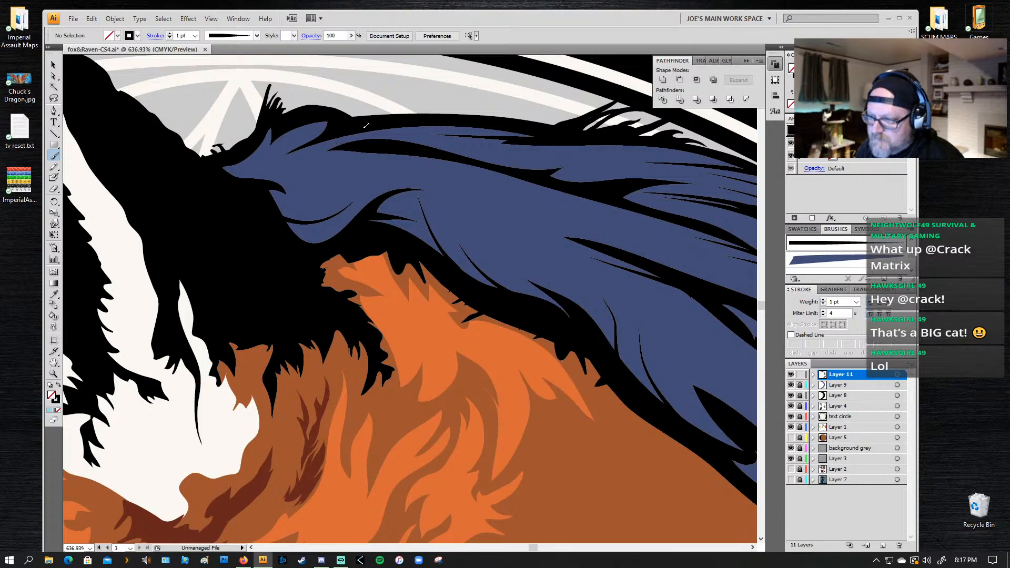
{"action": "left_click_drag", "start_coordinate": [364, 127], "coordinate": [293, 138]}
{"action": "key", "text": "ctrl+z"}
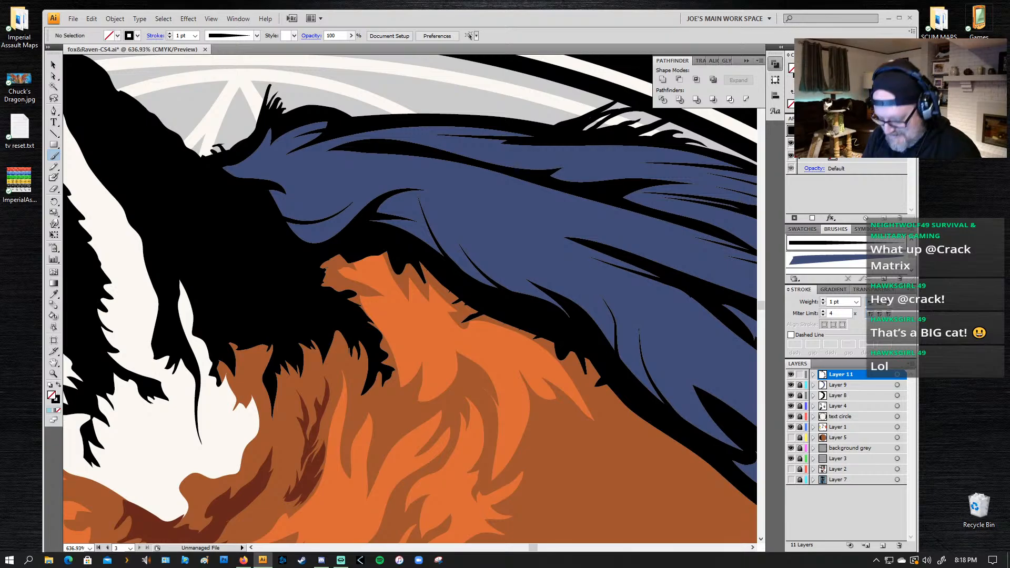
Step: Paint tapered lines branching up from the black dividing line of the inner feathers partway down the wing, beside the fox's neck
{"action": "key", "text": "z"}
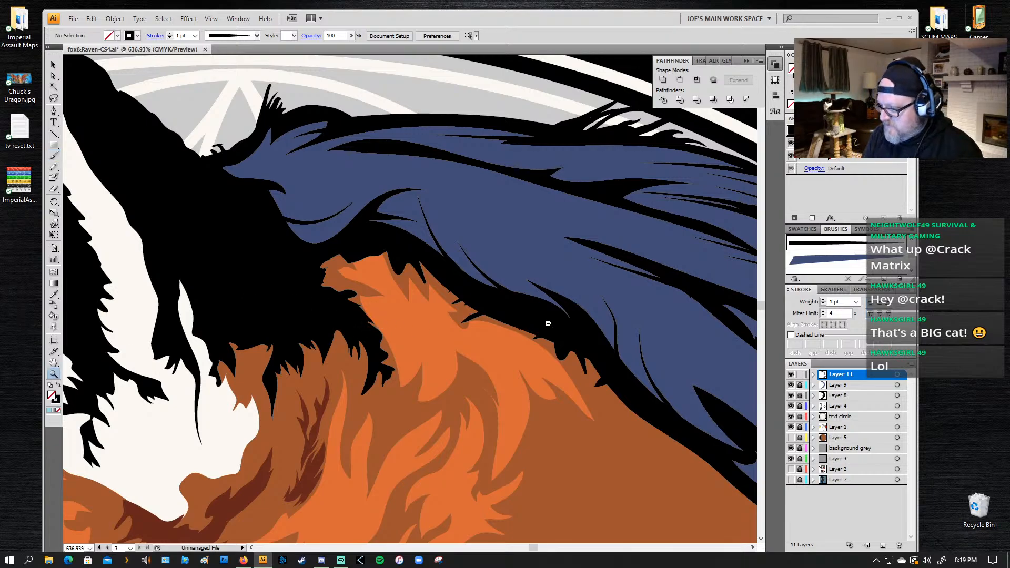
{"action": "left_click", "coordinate": [548, 321], "text": "alt"}
{"action": "left_click", "coordinate": [547, 321], "text": "alt"}
{"action": "left_click", "coordinate": [426, 405], "text": "alt"}
{"action": "left_click", "coordinate": [426, 404], "text": "alt"}
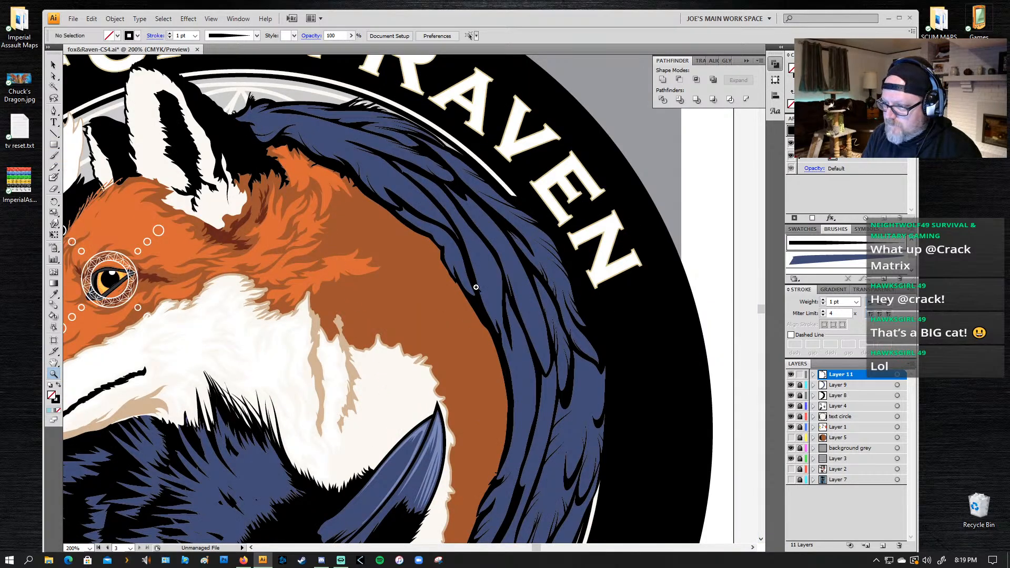
{"action": "left_click_drag", "start_coordinate": [461, 293], "coordinate": [454, 260]}
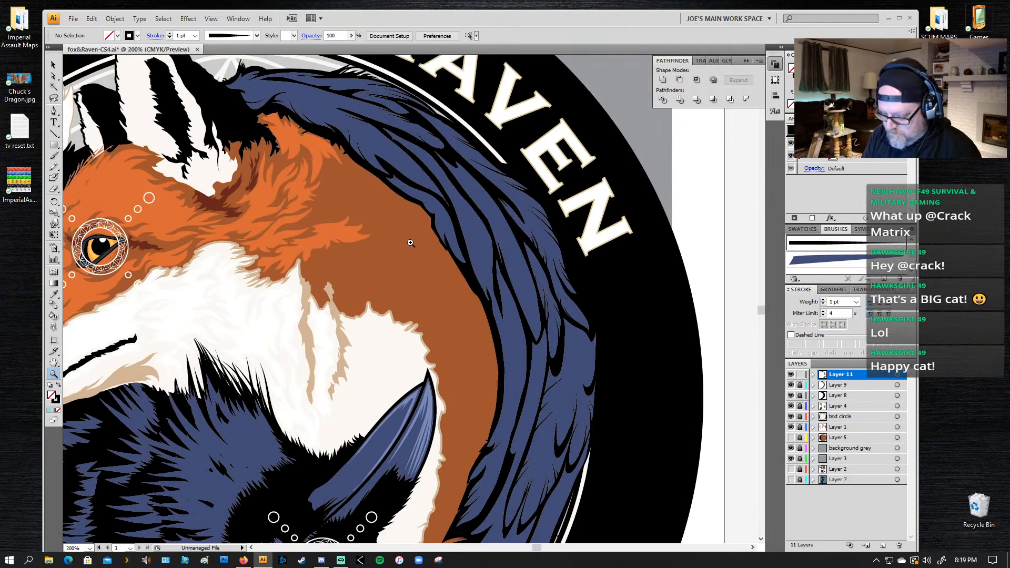
{"action": "left_click_drag", "start_coordinate": [472, 122], "coordinate": [385, 254]}
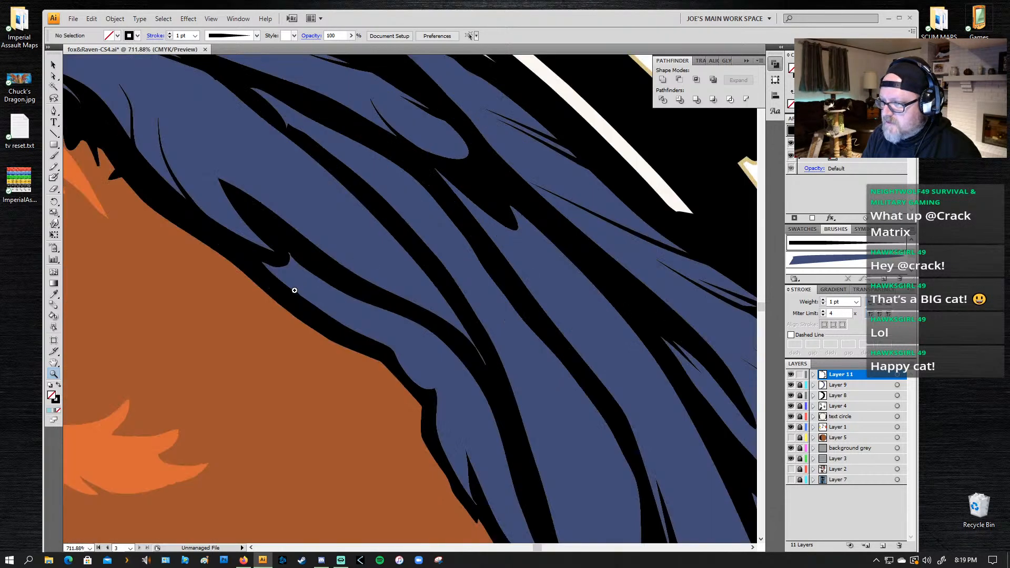
{"action": "key", "text": "b"}
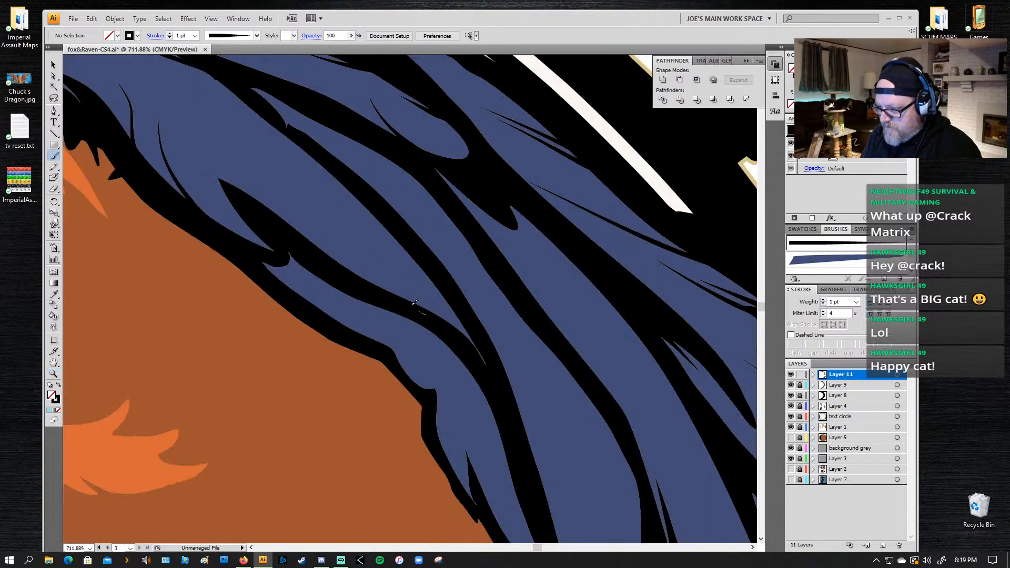
{"action": "mouse_move", "coordinate": [430, 312]}
{"action": "left_mouse_down"}
{"action": "mouse_move", "coordinate": [362, 265]}
{"action": "mouse_move", "coordinate": [331, 236]}
{"action": "left_mouse_up"}
{"action": "mouse_move", "coordinate": [360, 281]}
{"action": "left_mouse_down"}
{"action": "mouse_move", "coordinate": [312, 232]}
{"action": "mouse_move", "coordinate": [289, 194]}
{"action": "left_mouse_up"}
{"action": "left_click_drag", "start_coordinate": [301, 235], "coordinate": [284, 212]}
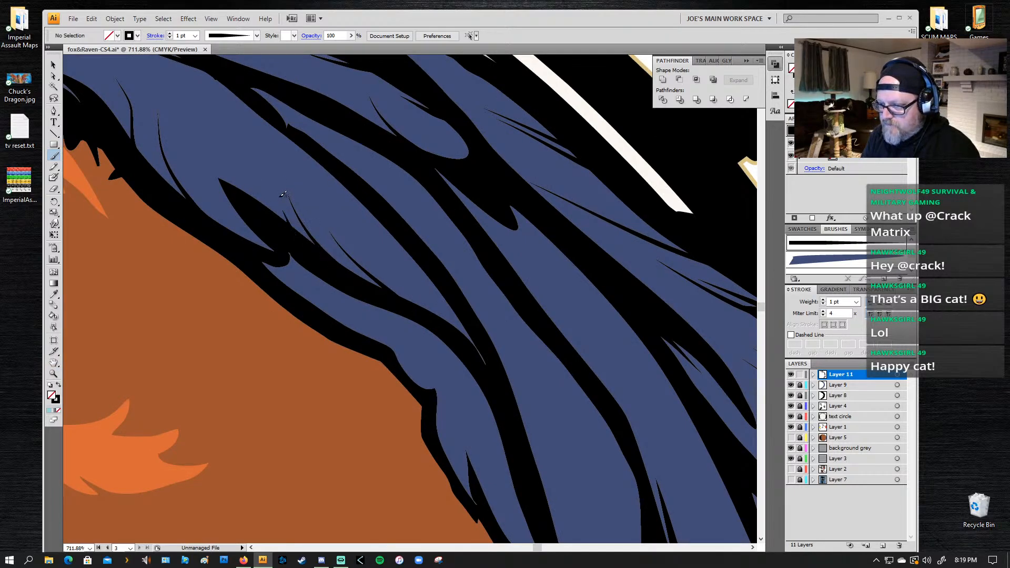
Step: Paint tapered lines into the narrow inner-edge feathers and the adjoining long feather, curving up from their black borders and tips
{"action": "left_click_drag", "start_coordinate": [331, 320], "coordinate": [284, 168]}
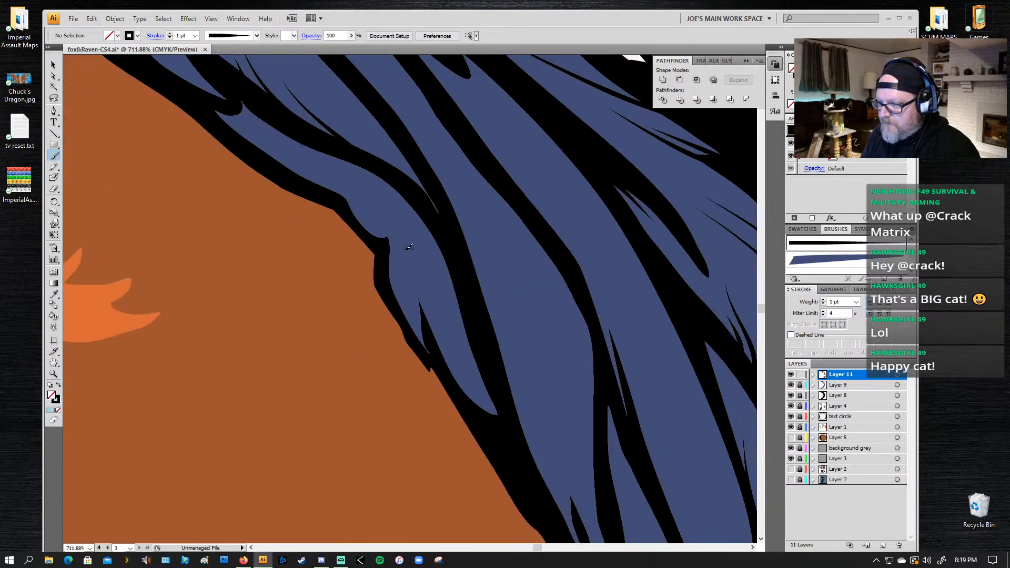
{"action": "mouse_move", "coordinate": [416, 331]}
{"action": "left_mouse_down"}
{"action": "mouse_move", "coordinate": [426, 264]}
{"action": "mouse_move", "coordinate": [413, 284]}
{"action": "left_mouse_up"}
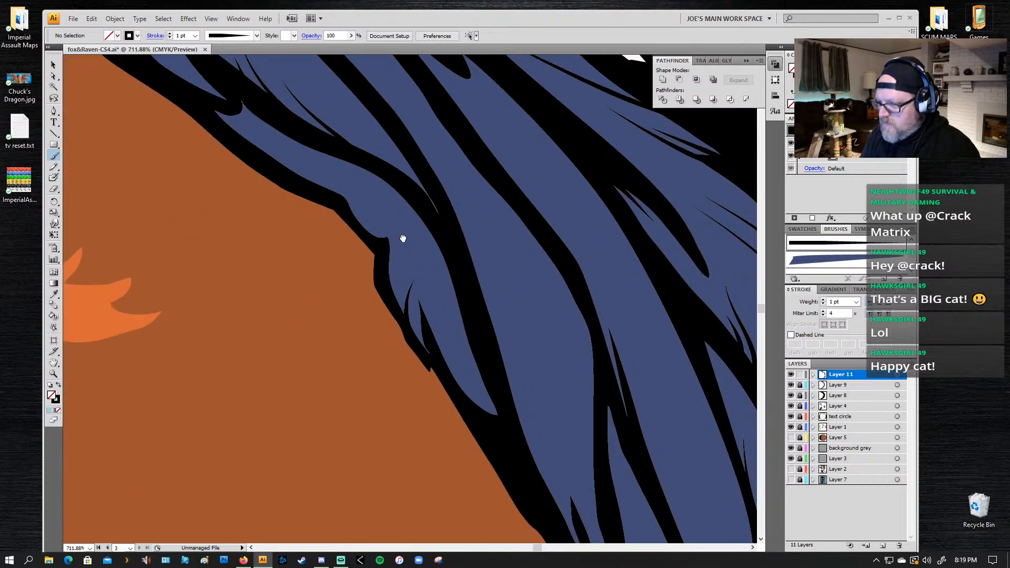
{"action": "mouse_move", "coordinate": [379, 229]}
{"action": "left_mouse_down"}
{"action": "mouse_move", "coordinate": [386, 261]}
{"action": "mouse_move", "coordinate": [375, 222]}
{"action": "mouse_move", "coordinate": [316, 198]}
{"action": "left_mouse_up"}
{"action": "mouse_move", "coordinate": [425, 234]}
{"action": "left_mouse_down"}
{"action": "mouse_move", "coordinate": [420, 212]}
{"action": "mouse_move", "coordinate": [223, 9]}
{"action": "left_mouse_up"}
{"action": "left_click_drag", "start_coordinate": [402, 299], "coordinate": [363, 186]}
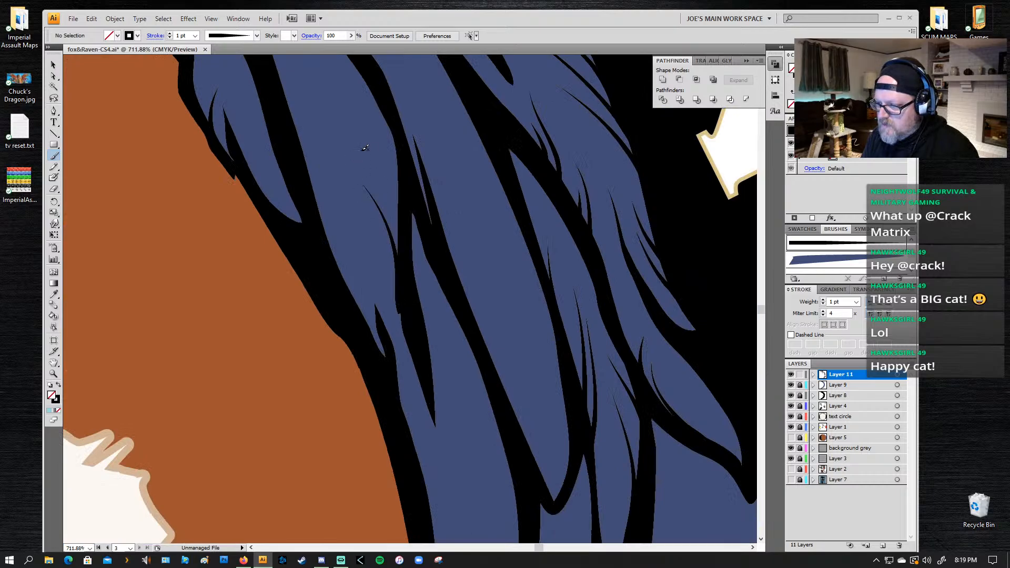
{"action": "left_click_drag", "start_coordinate": [403, 233], "coordinate": [354, 145]}
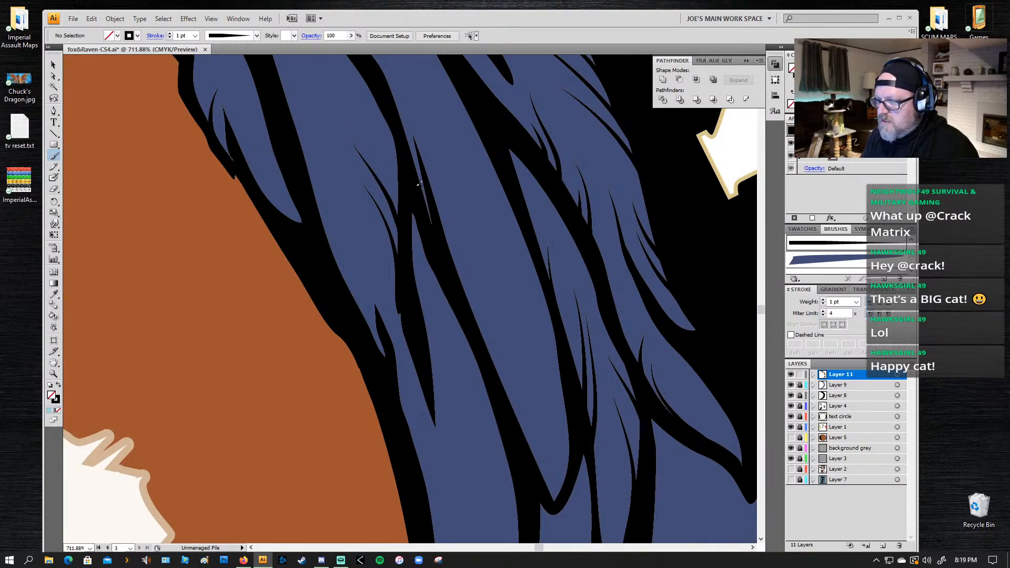
{"action": "mouse_move", "coordinate": [370, 309]}
{"action": "left_mouse_down"}
{"action": "mouse_move", "coordinate": [370, 265]}
{"action": "mouse_move", "coordinate": [330, 187]}
{"action": "mouse_move", "coordinate": [330, 158]}
{"action": "mouse_move", "coordinate": [340, 235]}
{"action": "left_mouse_up"}
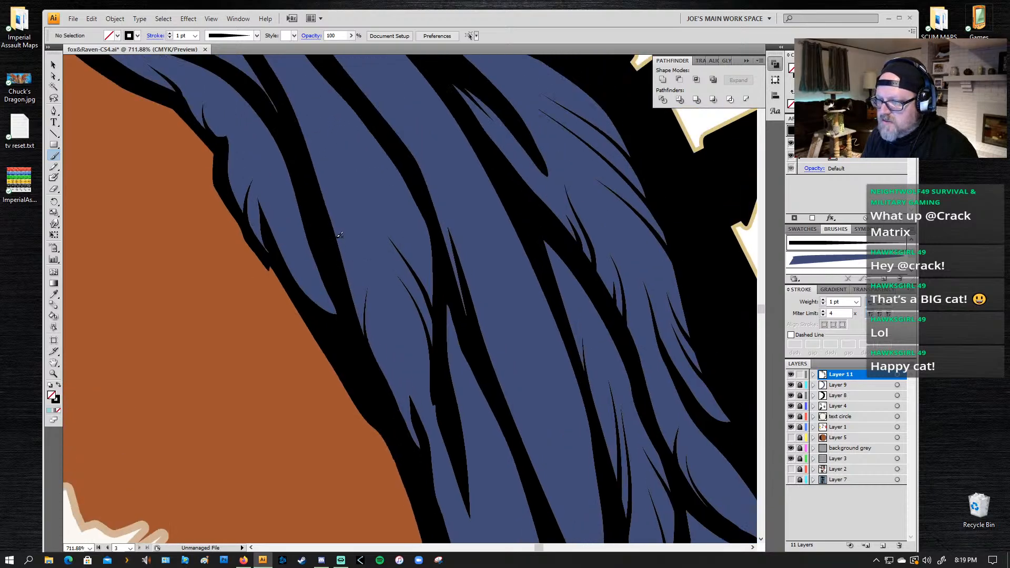
Step: Paint tapered lines from both black borders into the upper part of the long mid-wing feather, undoing unsuitable strokes
{"action": "left_click_drag", "start_coordinate": [350, 287], "coordinate": [339, 179]}
{"action": "key", "text": "ctrl+z"}
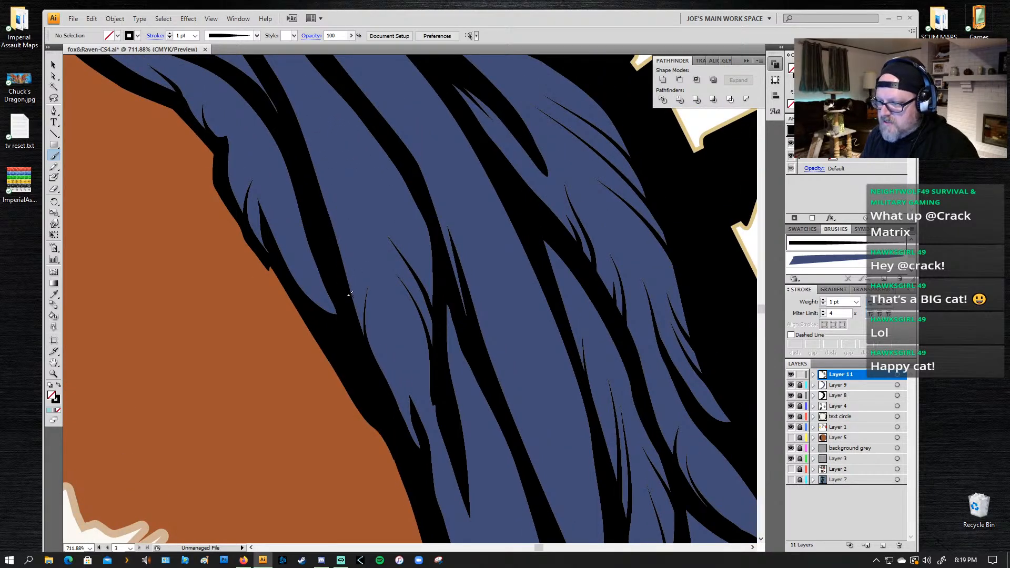
{"action": "left_click_drag", "start_coordinate": [344, 301], "coordinate": [346, 175]}
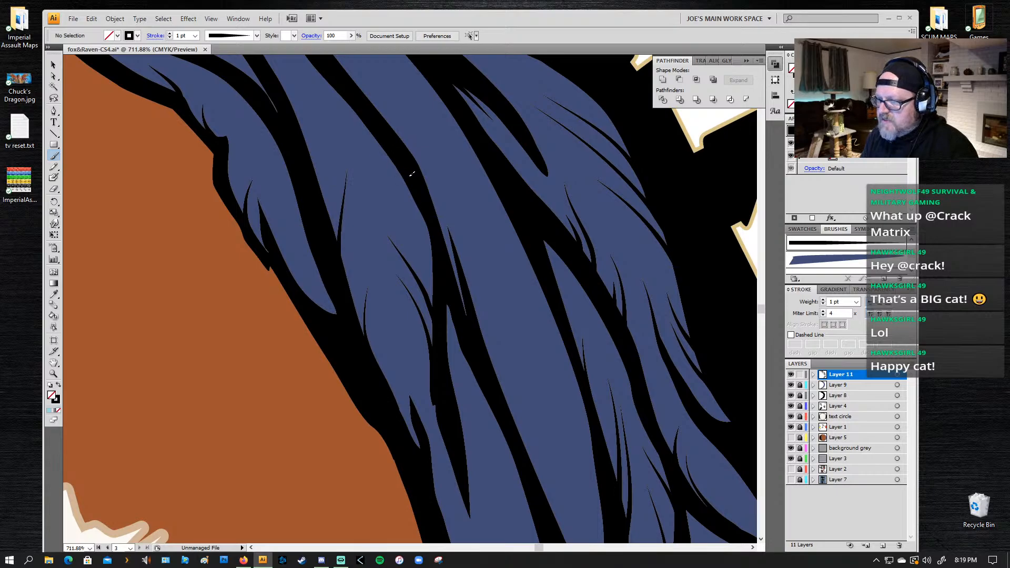
{"action": "left_click_drag", "start_coordinate": [412, 174], "coordinate": [353, 130]}
{"action": "key", "text": "ctrl+z"}
{"action": "left_click_drag", "start_coordinate": [417, 182], "coordinate": [339, 115]}
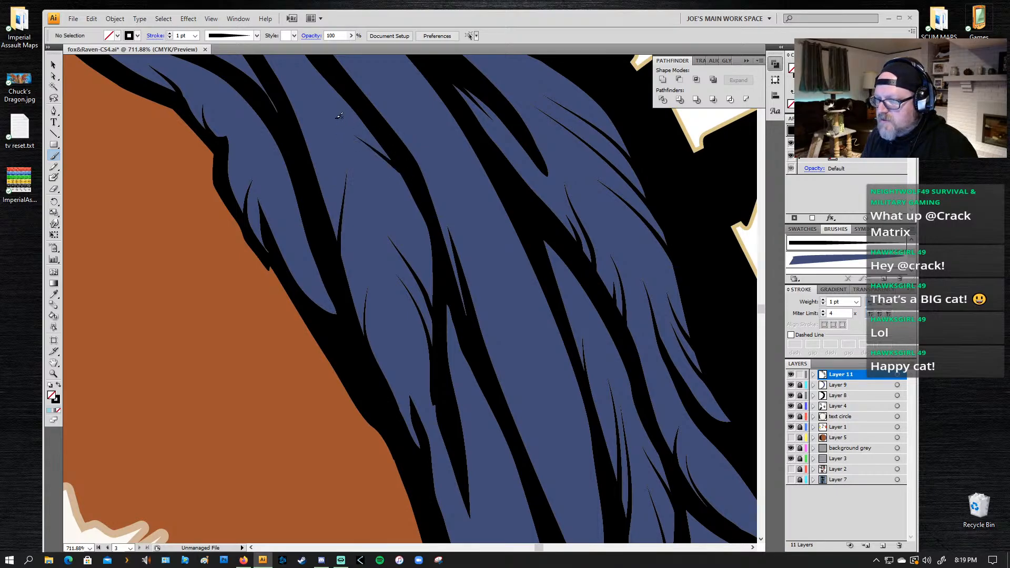
{"action": "left_click_drag", "start_coordinate": [391, 135], "coordinate": [329, 100]}
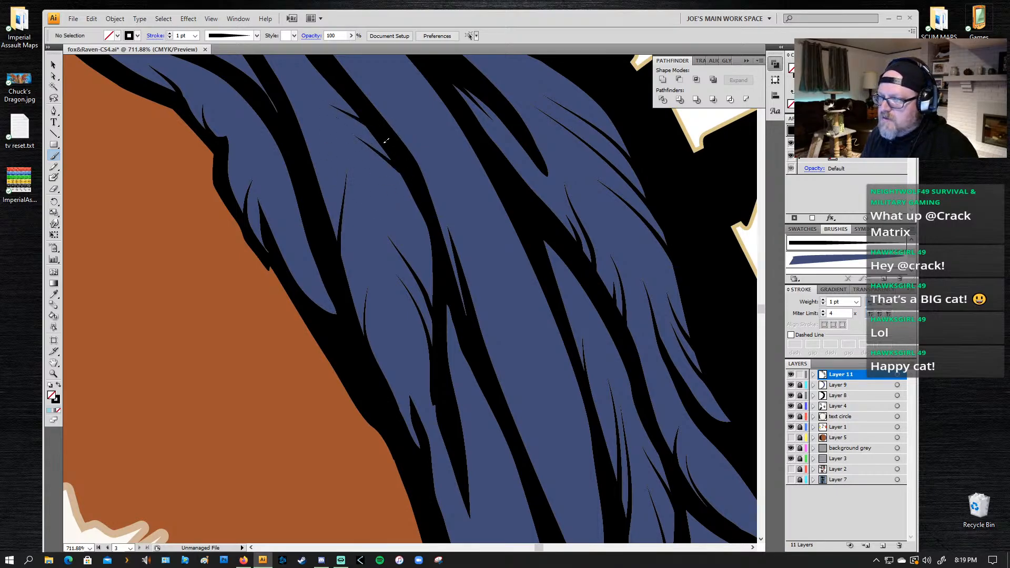
Step: Paint short tapered lines from both black borders into the innermost long feather above the level of the raven's beak tip
{"action": "scroll", "coordinate": [388, 240], "scroll_direction": "down", "scroll_amount": 5}
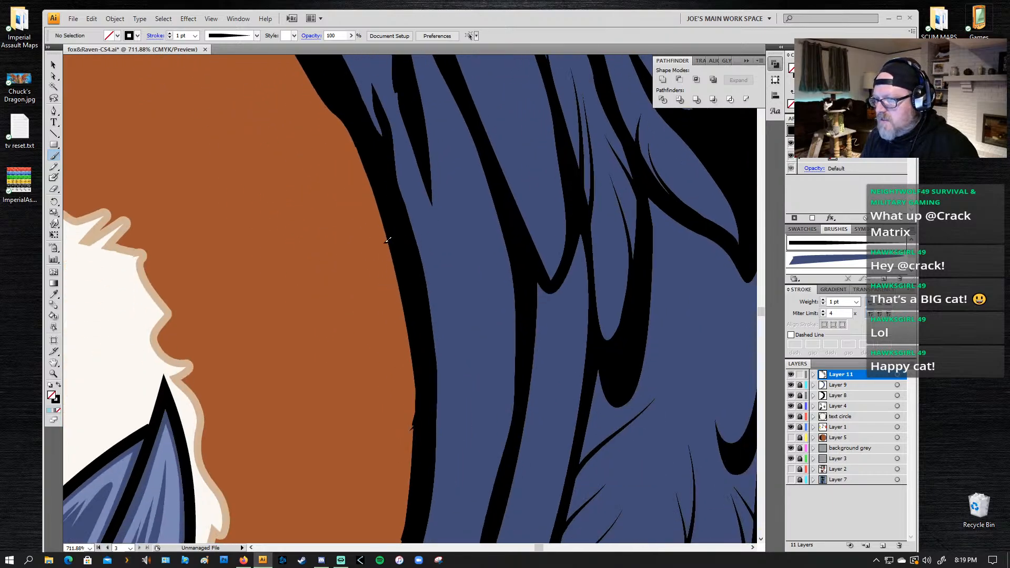
{"action": "left_click_drag", "start_coordinate": [429, 317], "coordinate": [433, 237]}
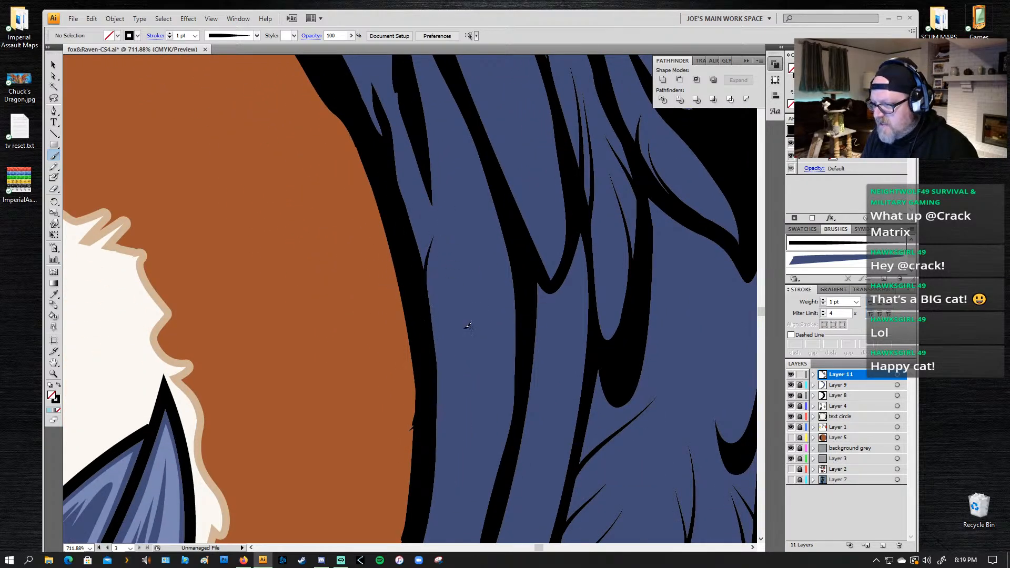
{"action": "left_click_drag", "start_coordinate": [520, 262], "coordinate": [464, 196]}
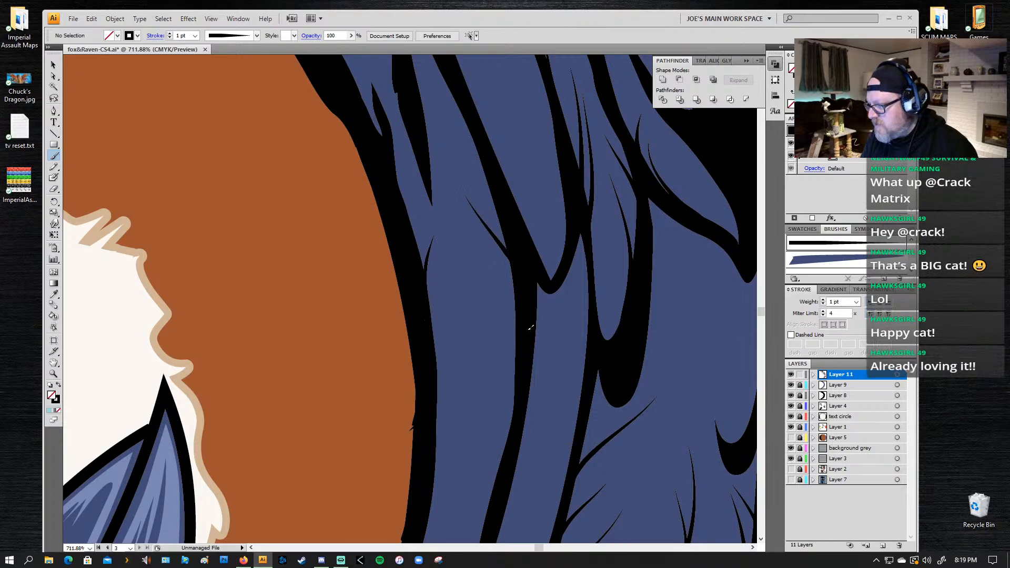
{"action": "left_click_drag", "start_coordinate": [521, 349], "coordinate": [489, 279]}
Step: Paint tapered lines rising from the wing's inner black edge into the long feather beside the raven's beak, undoing unsuitable strokes
{"action": "left_click_drag", "start_coordinate": [499, 402], "coordinate": [541, 210]}
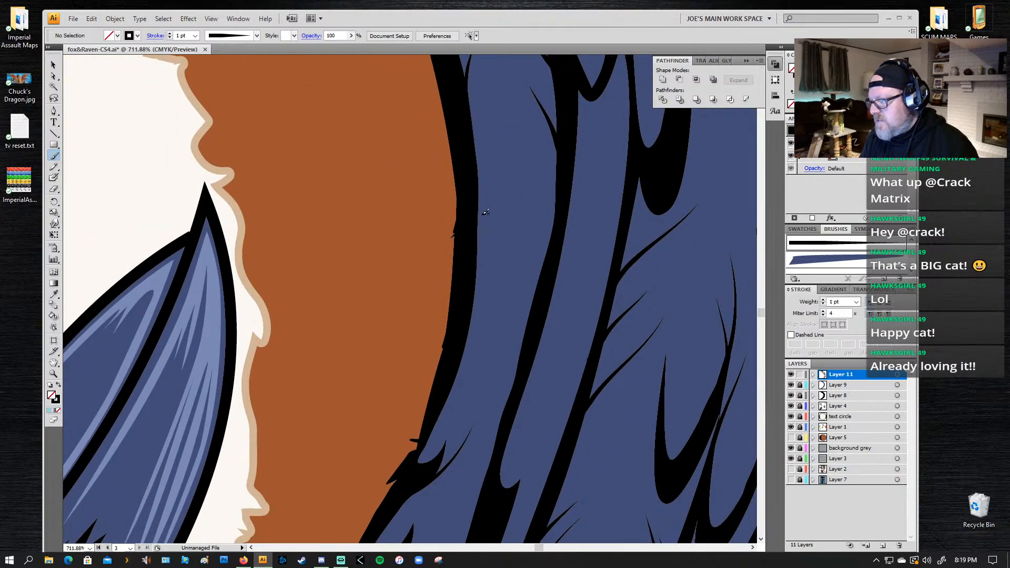
{"action": "left_click_drag", "start_coordinate": [477, 170], "coordinate": [486, 127]}
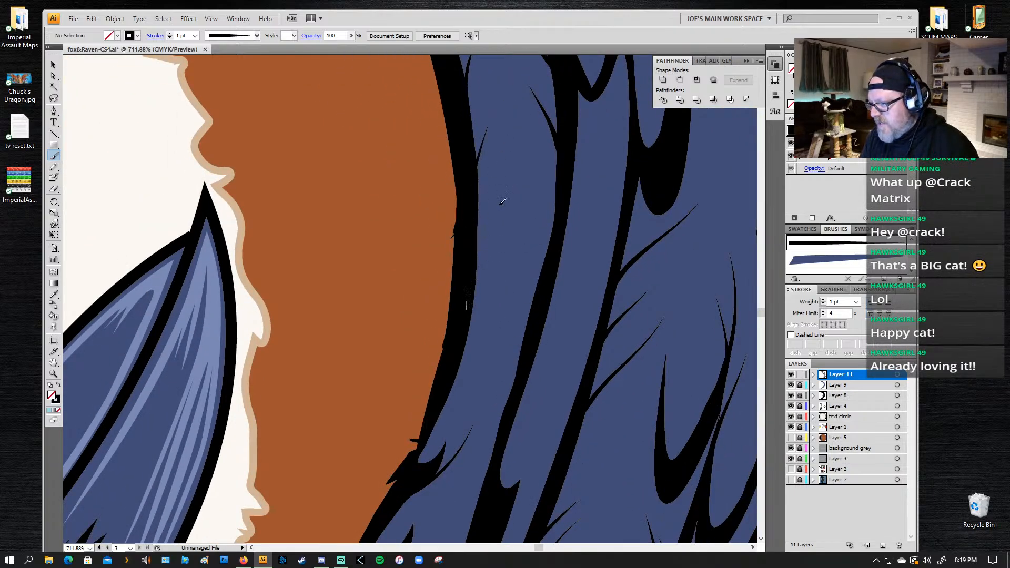
{"action": "left_click_drag", "start_coordinate": [474, 281], "coordinate": [494, 215]}
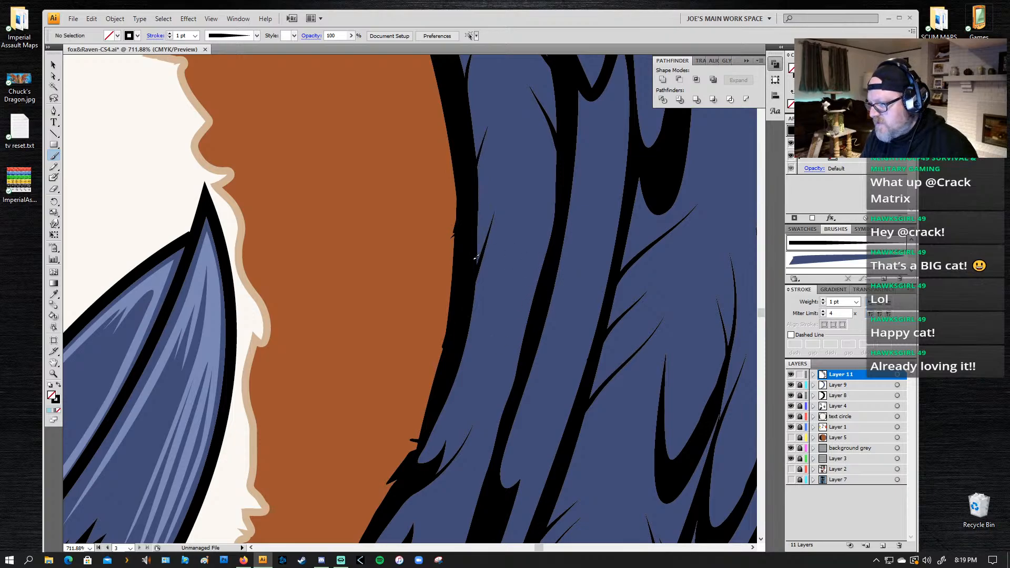
{"action": "left_click_drag", "start_coordinate": [468, 257], "coordinate": [500, 175]}
{"action": "key", "text": "ctrl+z"}
{"action": "left_click_drag", "start_coordinate": [470, 251], "coordinate": [500, 176]}
Step: Paint tapered lines upward from the black dividing line bordering the innermost feathers, continuing into the lower wing and undoing unsuitable strokes
{"action": "left_click_drag", "start_coordinate": [536, 289], "coordinate": [531, 213]}
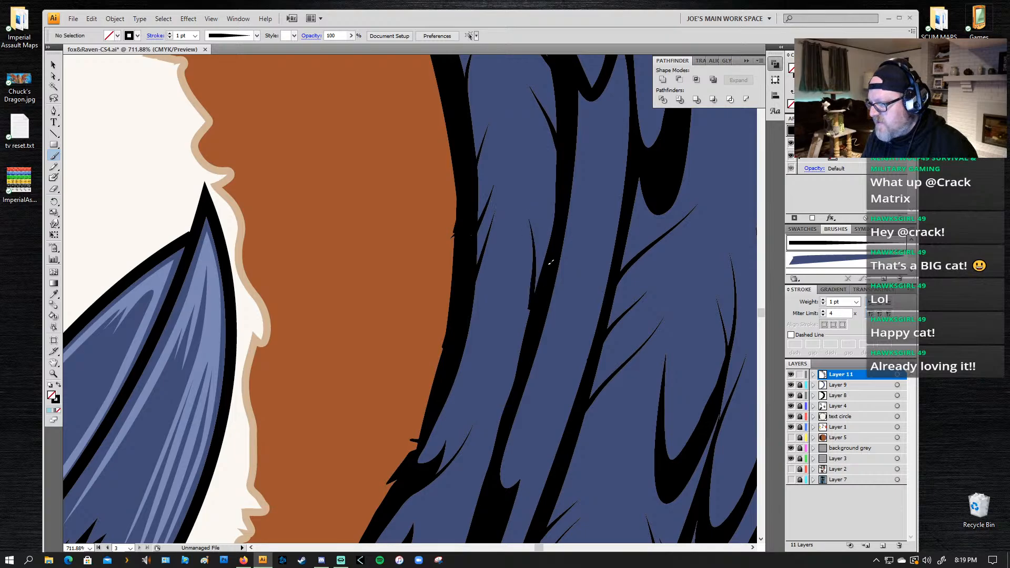
{"action": "key", "text": "ctrl+z"}
{"action": "left_click_drag", "start_coordinate": [537, 303], "coordinate": [532, 247]}
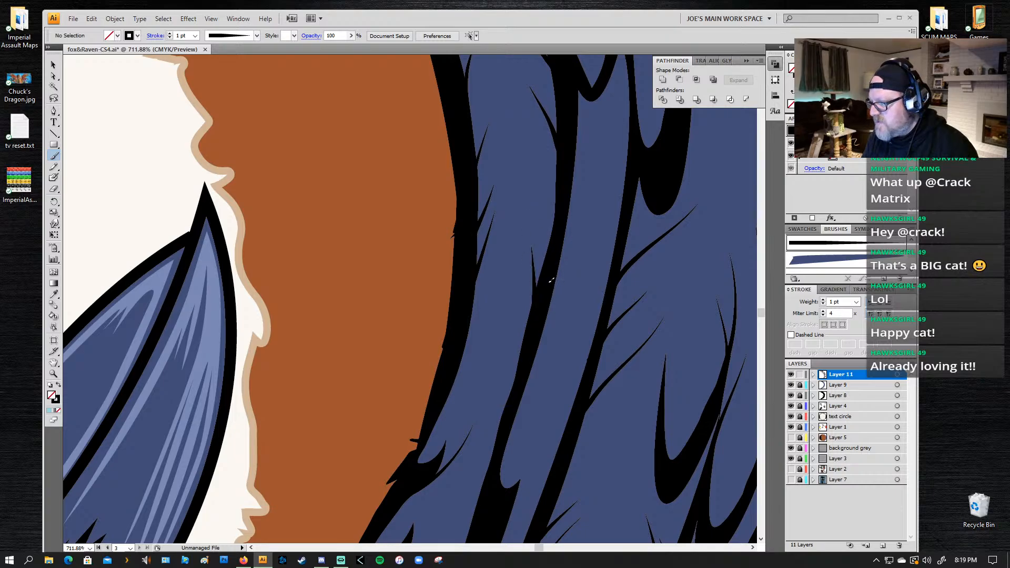
{"action": "left_click_drag", "start_coordinate": [550, 281], "coordinate": [542, 227]}
{"action": "left_click_drag", "start_coordinate": [513, 362], "coordinate": [564, 204]}
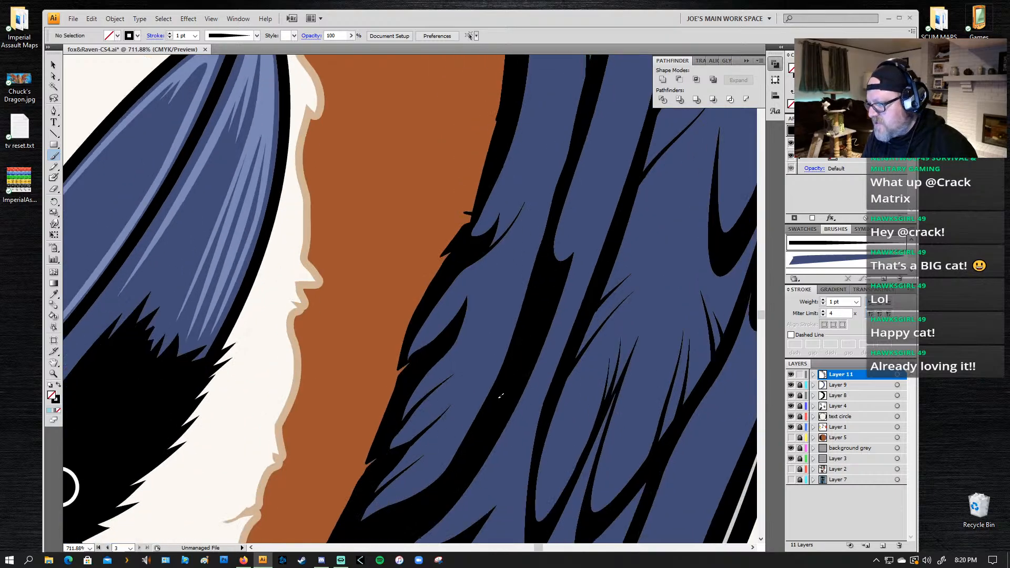
{"action": "left_click_drag", "start_coordinate": [509, 350], "coordinate": [510, 287]}
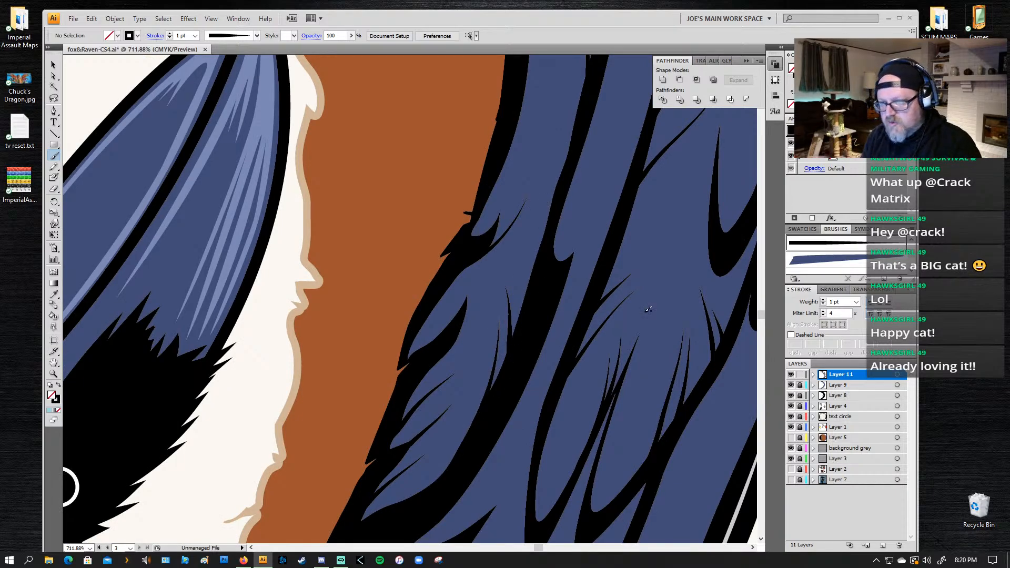
Step: Delete the thin line beside the small notched feather on the lower wing's inner edge and paint a longer tapered line there
{"action": "left_click_drag", "start_coordinate": [594, 273], "coordinate": [545, 296]}
{"action": "key", "text": "a"}
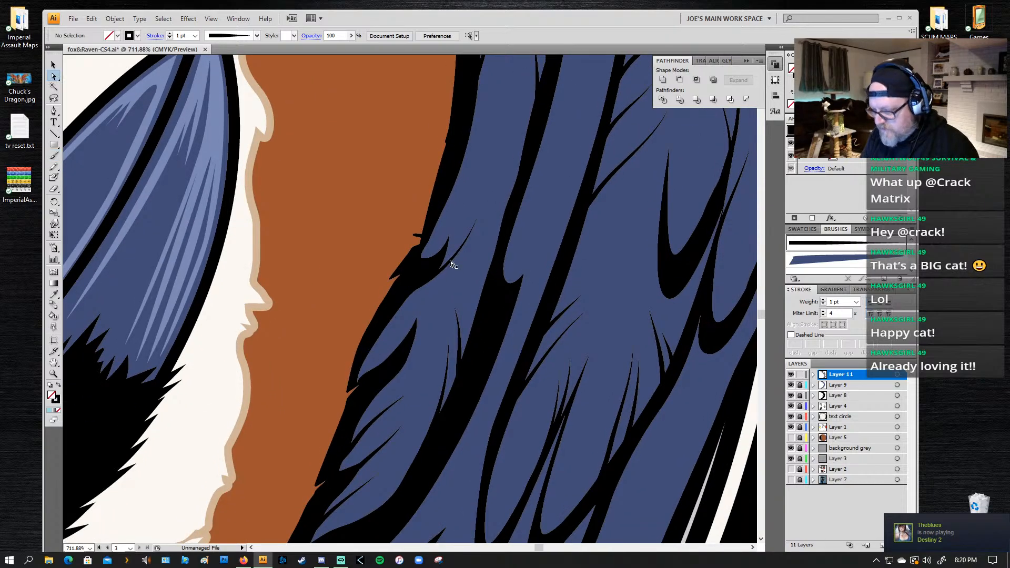
{"action": "left_click", "coordinate": [447, 271]}
{"action": "key", "text": "Delete"}
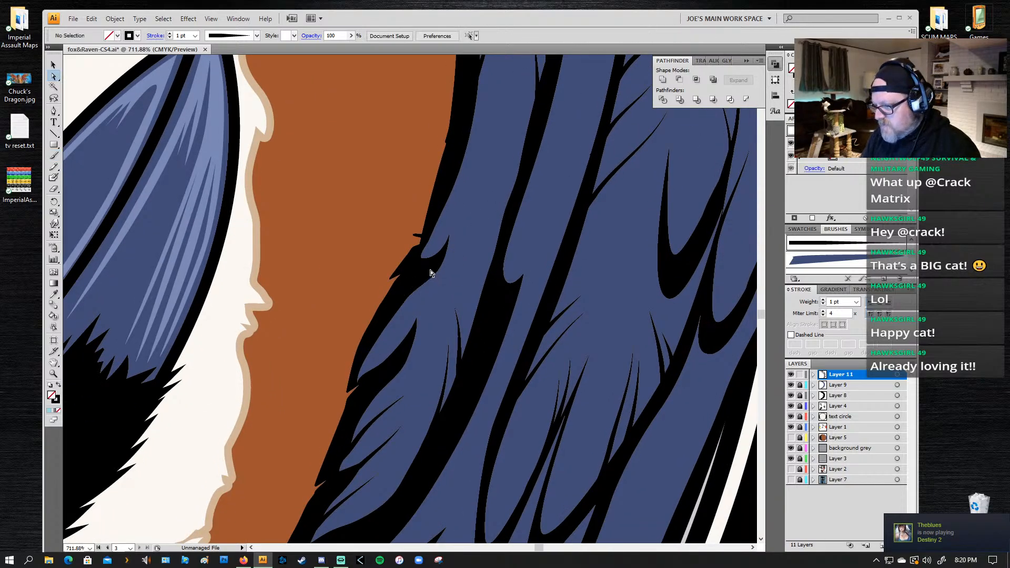
{"action": "key", "text": "b"}
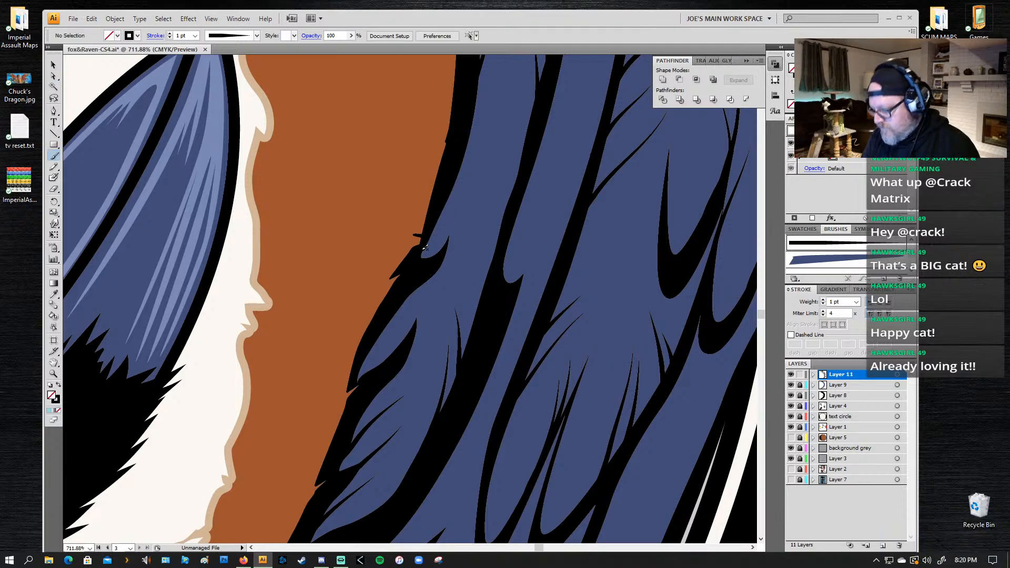
{"action": "left_click_drag", "start_coordinate": [422, 270], "coordinate": [467, 190]}
{"action": "key", "text": "ctrl+z"}
{"action": "left_click_drag", "start_coordinate": [432, 265], "coordinate": [472, 182]}
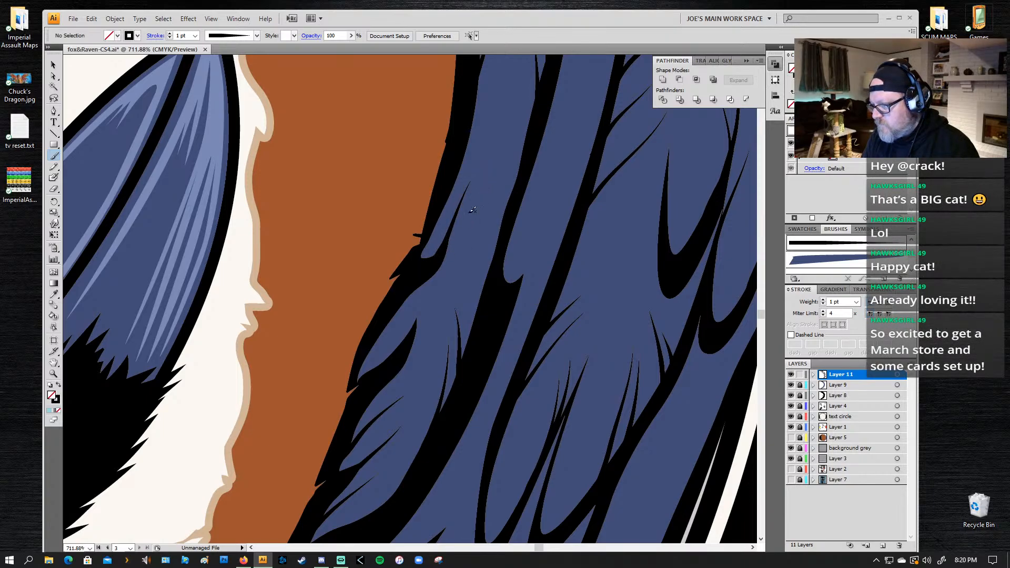
Step: Undo the long line beside the small notched feather on the wing's inner edge and paint a shorter tapered line, undoing unsuitable strokes
{"action": "key", "text": "ctrl+z"}
{"action": "mouse_move", "coordinate": [417, 273]}
{"action": "left_mouse_down"}
{"action": "mouse_move", "coordinate": [441, 258]}
{"action": "mouse_move", "coordinate": [485, 186]}
{"action": "left_mouse_up"}
{"action": "key", "text": "ctrl+z"}
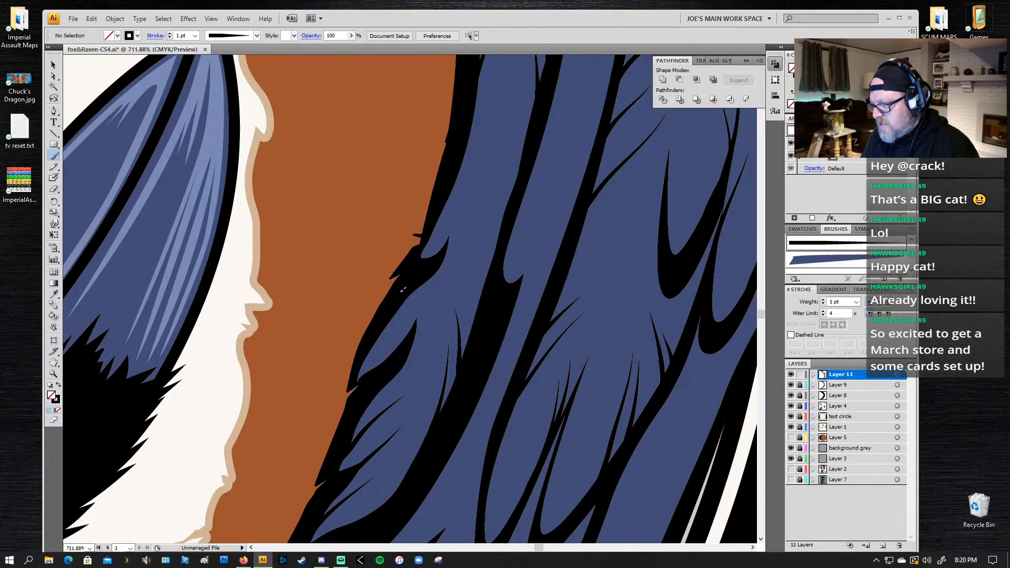
{"action": "left_click_drag", "start_coordinate": [404, 291], "coordinate": [488, 215]}
{"action": "key", "text": "ctrl+z"}
{"action": "mouse_move", "coordinate": [397, 298]}
{"action": "left_mouse_down"}
{"action": "mouse_move", "coordinate": [423, 284]}
{"action": "mouse_move", "coordinate": [481, 207]}
{"action": "mouse_move", "coordinate": [480, 158]}
{"action": "left_mouse_up"}
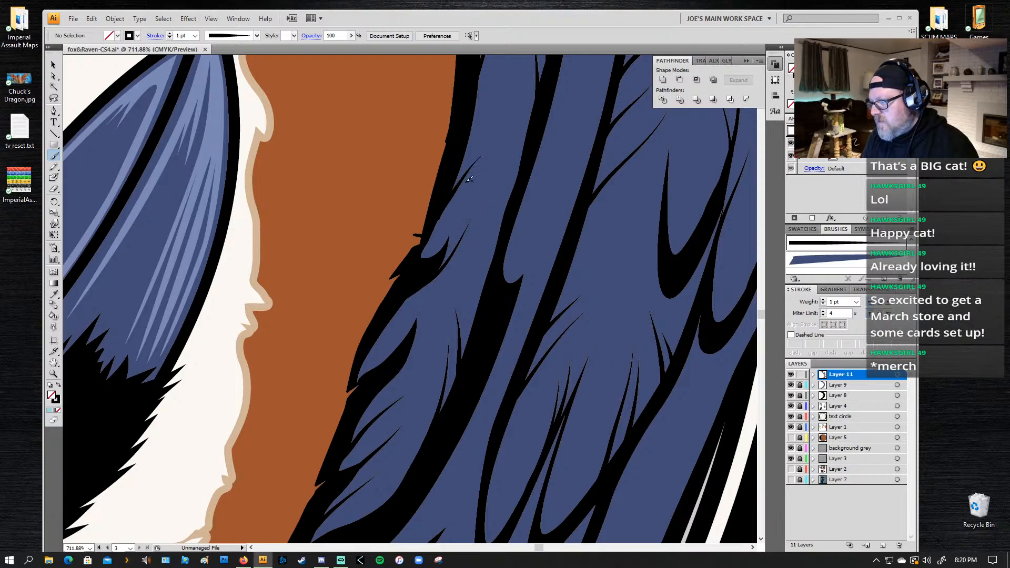
Step: Paint short tapered lines rising from the wing's inner black edge just above the small notched feather, undoing unsuitable strokes
{"action": "key", "text": "ctrl+z"}
{"action": "left_click_drag", "start_coordinate": [436, 221], "coordinate": [501, 132]}
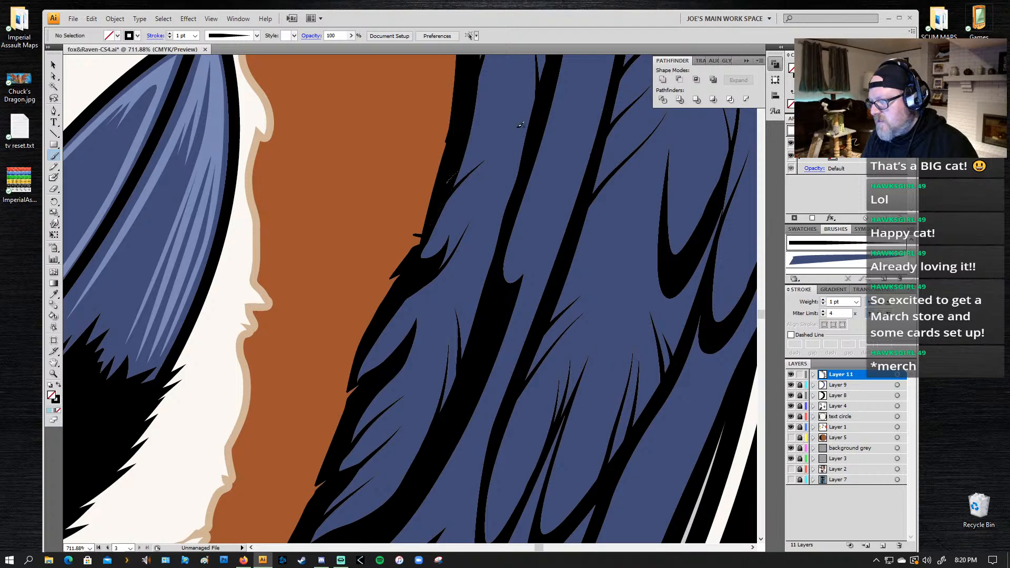
{"action": "key", "text": "ctrl+z"}
{"action": "mouse_move", "coordinate": [445, 190]}
{"action": "left_mouse_down"}
{"action": "mouse_move", "coordinate": [493, 146]}
{"action": "mouse_move", "coordinate": [459, 179]}
{"action": "left_mouse_up"}
{"action": "key", "text": "ctrl+z"}
{"action": "key", "text": "ctrl+z"}
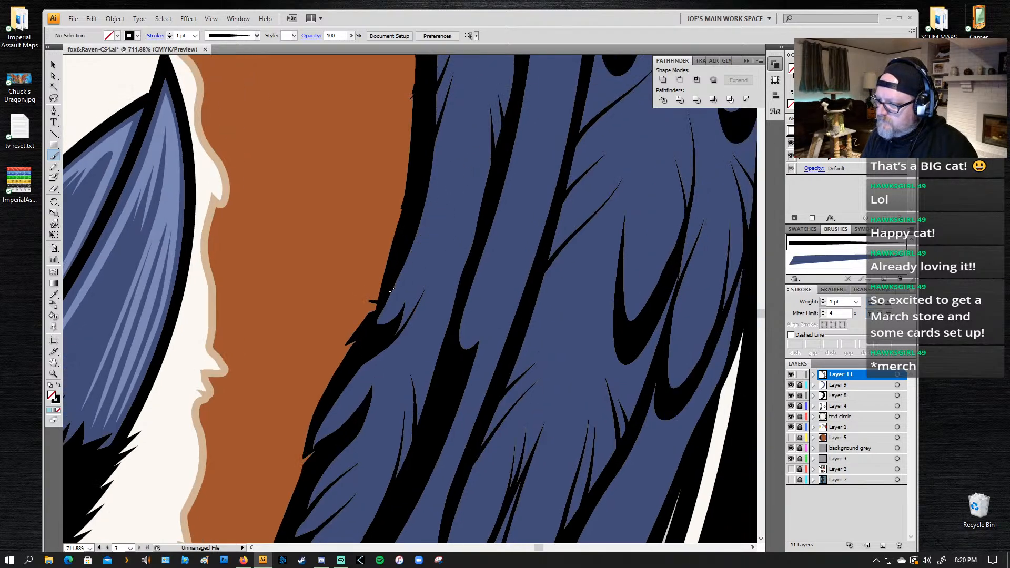
{"action": "left_click_drag", "start_coordinate": [392, 287], "coordinate": [444, 219]}
{"action": "left_click_drag", "start_coordinate": [398, 259], "coordinate": [439, 217]}
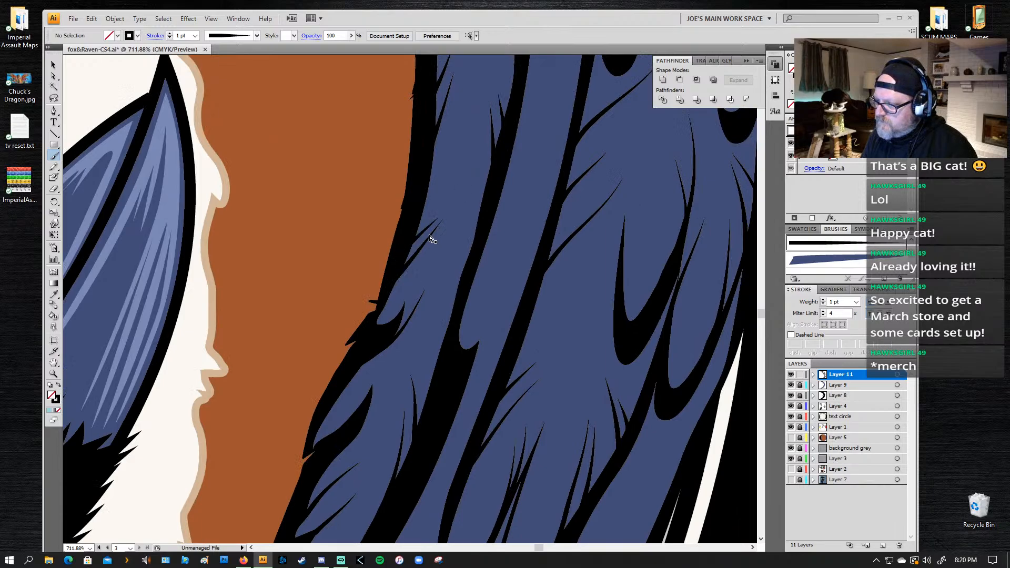
{"action": "key", "text": "ctrl+z"}
{"action": "left_click_drag", "start_coordinate": [396, 257], "coordinate": [445, 202]}
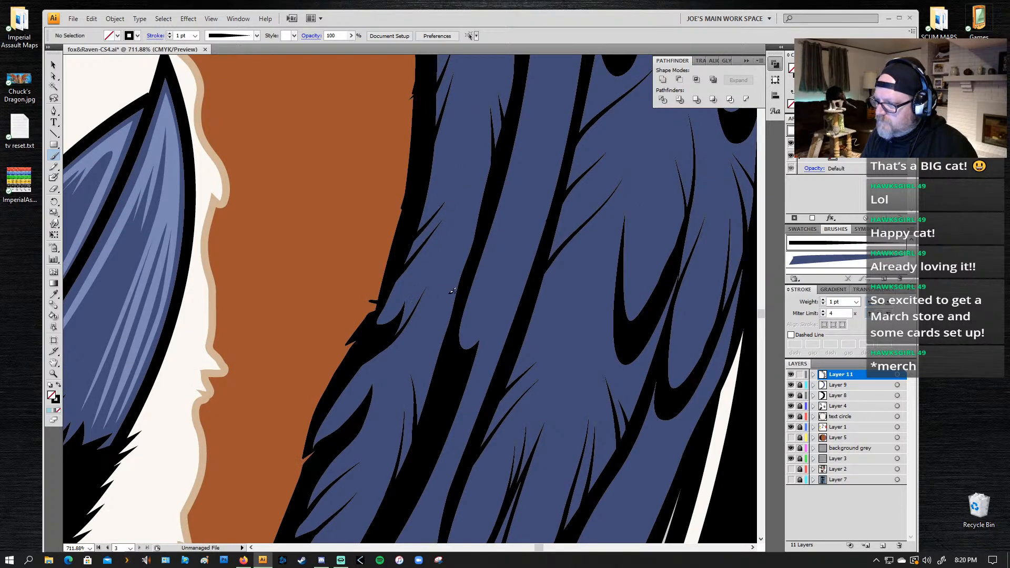
Step: Paint four tapered lines rising from the black feather dividers on the lower wing, below and beside the brown fur tuft
{"action": "left_click_drag", "start_coordinate": [496, 340], "coordinate": [520, 189]}
{"action": "left_click_drag", "start_coordinate": [405, 351], "coordinate": [437, 194]}
{"action": "left_click_drag", "start_coordinate": [333, 356], "coordinate": [409, 247]}
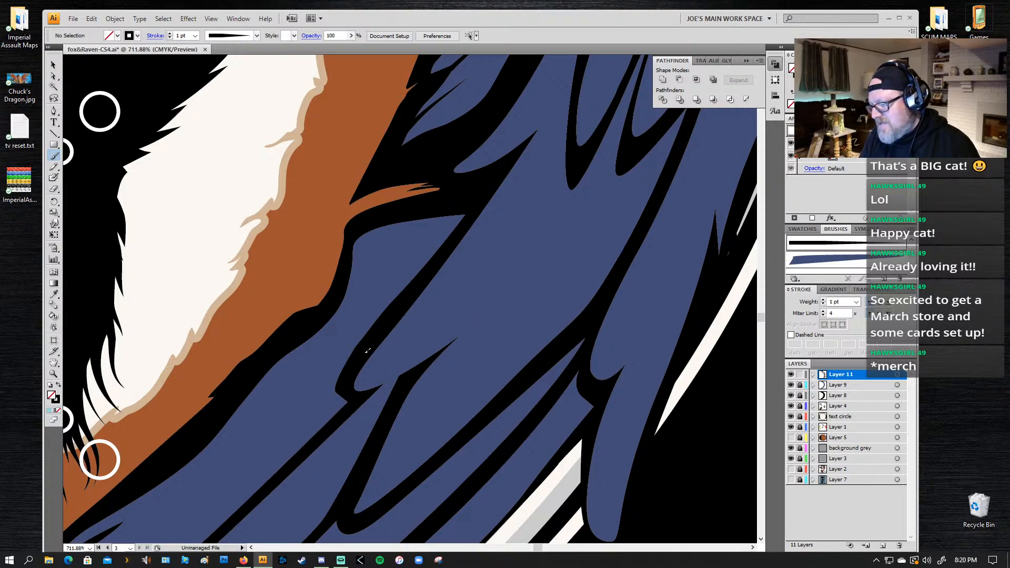
{"action": "left_click_drag", "start_coordinate": [413, 305], "coordinate": [475, 269]}
{"action": "left_click_drag", "start_coordinate": [411, 374], "coordinate": [469, 309]}
{"action": "left_click_drag", "start_coordinate": [407, 380], "coordinate": [446, 313]}
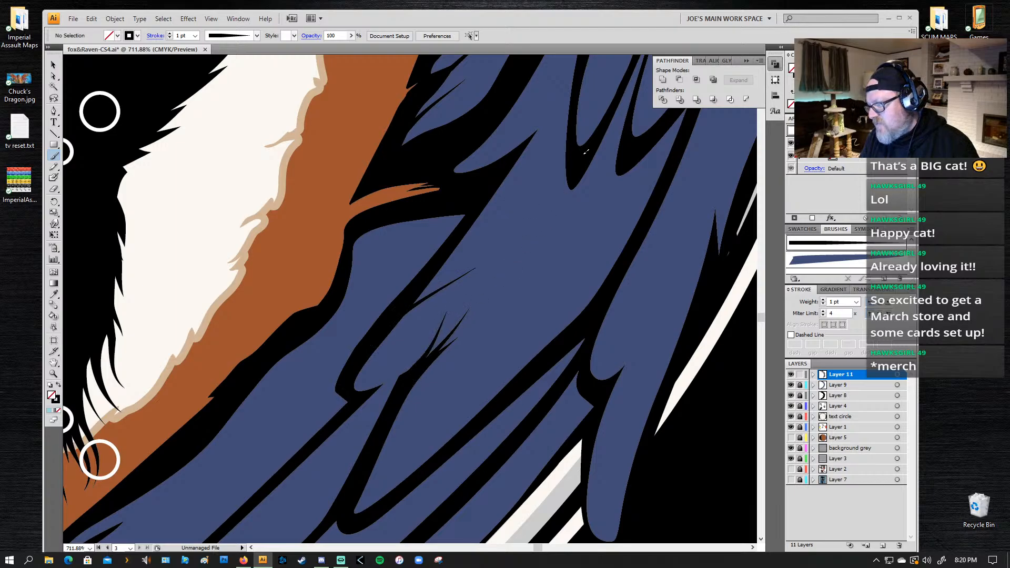
{"action": "left_click_drag", "start_coordinate": [455, 241], "coordinate": [531, 190]}
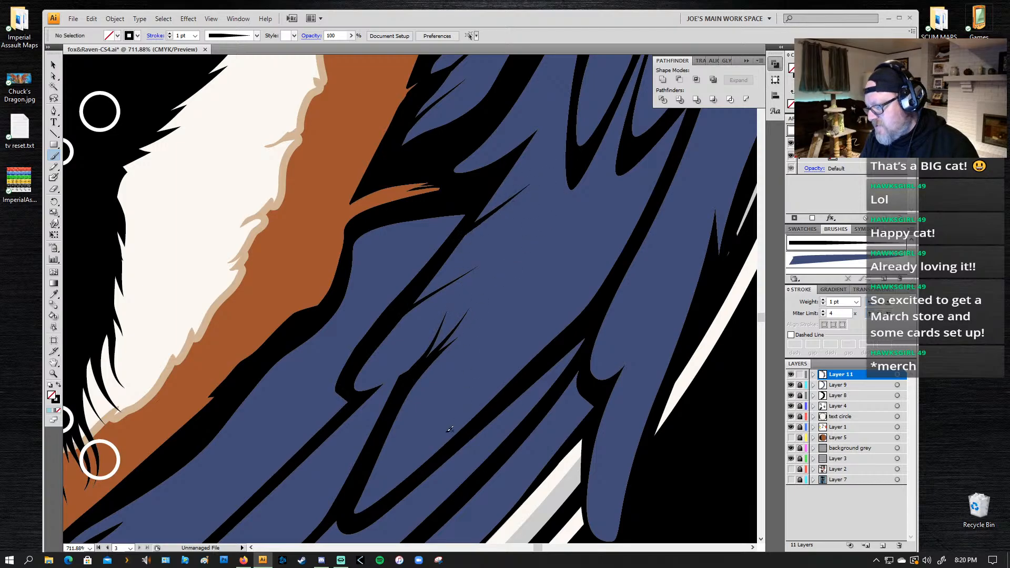
Step: Paint a short tapered line into the curved feather tip above the "DE" lettering, starting at its inner black edge and undoing the overlong attempt
{"action": "mouse_move", "coordinate": [478, 420]}
{"action": "left_mouse_down"}
{"action": "mouse_move", "coordinate": [524, 337]}
{"action": "mouse_move", "coordinate": [599, 258]}
{"action": "left_mouse_up"}
{"action": "mouse_move", "coordinate": [350, 453]}
{"action": "left_mouse_down"}
{"action": "mouse_move", "coordinate": [421, 346]}
{"action": "mouse_move", "coordinate": [467, 177]}
{"action": "left_mouse_up"}
{"action": "left_click_drag", "start_coordinate": [327, 393], "coordinate": [405, 273]}
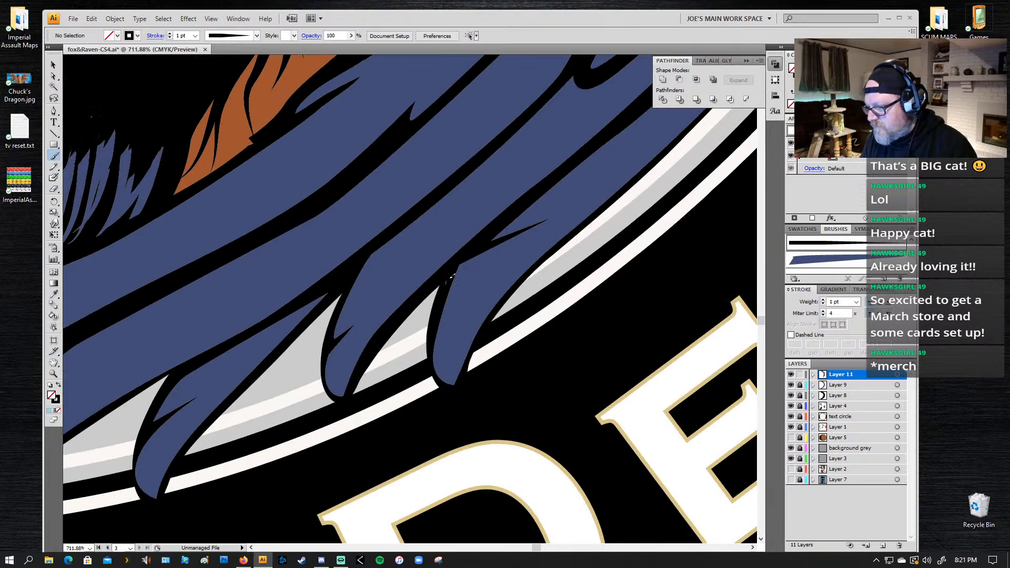
{"action": "left_click_drag", "start_coordinate": [448, 277], "coordinate": [534, 246]}
{"action": "key", "text": "ctrl+z"}
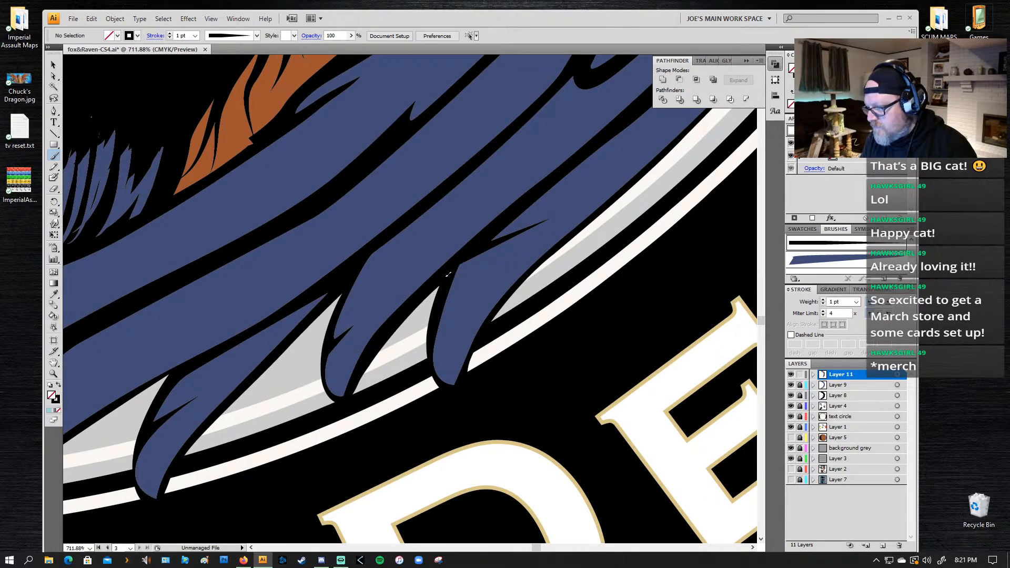
{"action": "left_click_drag", "start_coordinate": [448, 275], "coordinate": [477, 263]}
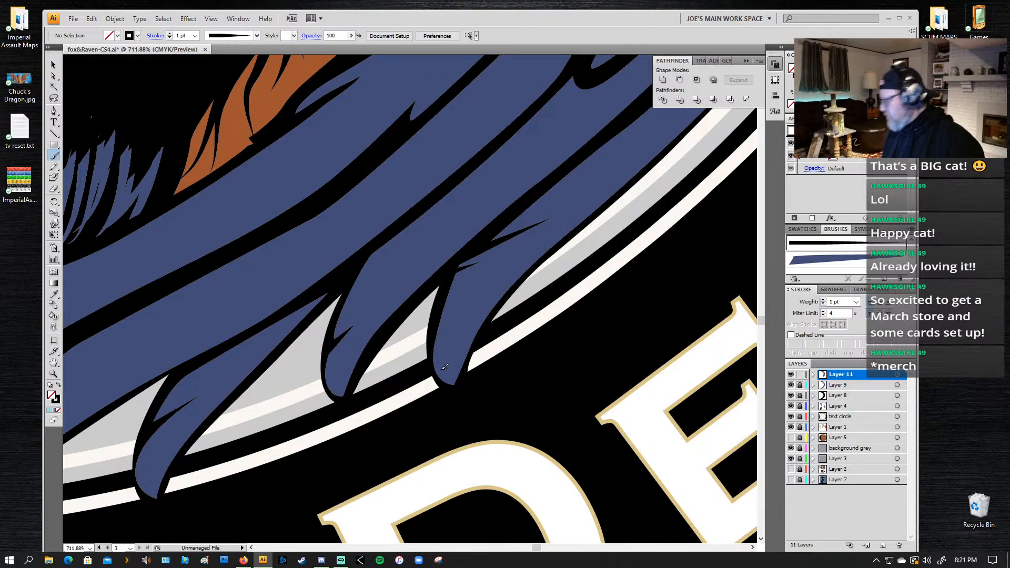
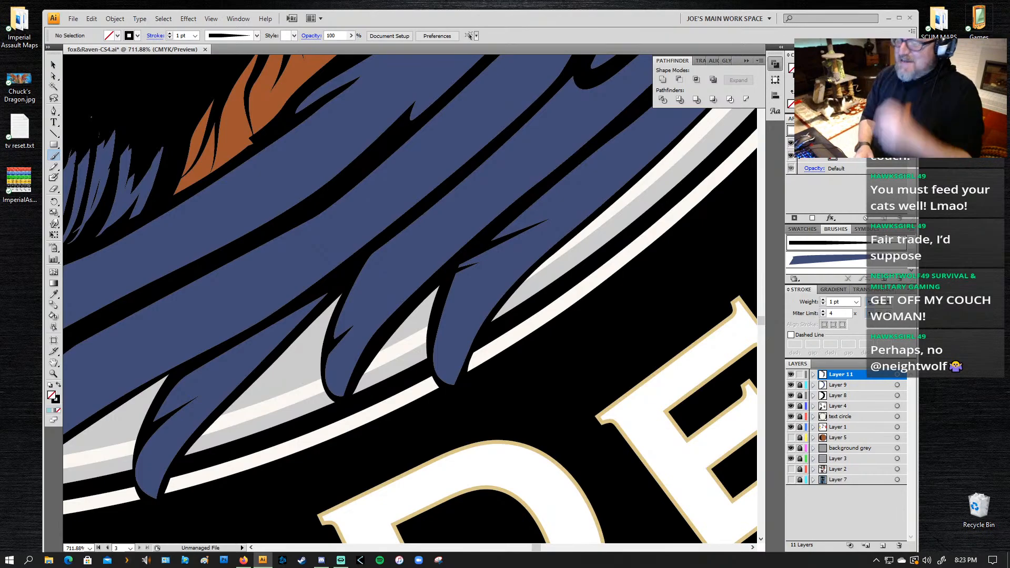
Step: Paint short tapered lines into the two long feathers above the "ING" lettering, starting at their upper black edges and undoing unsuitable strokes
{"action": "mouse_move", "coordinate": [204, 301]}
{"action": "left_mouse_down"}
{"action": "mouse_move", "coordinate": [340, 257]}
{"action": "mouse_move", "coordinate": [550, 149]}
{"action": "left_mouse_up"}
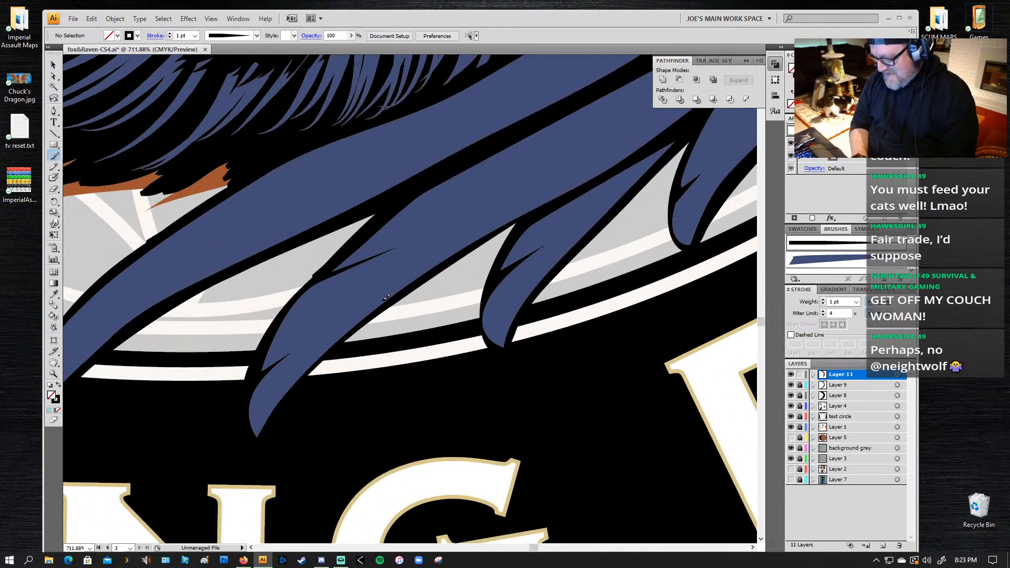
{"action": "mouse_move", "coordinate": [366, 236]}
{"action": "left_mouse_down"}
{"action": "mouse_move", "coordinate": [438, 218]}
{"action": "mouse_move", "coordinate": [536, 163]}
{"action": "left_mouse_up"}
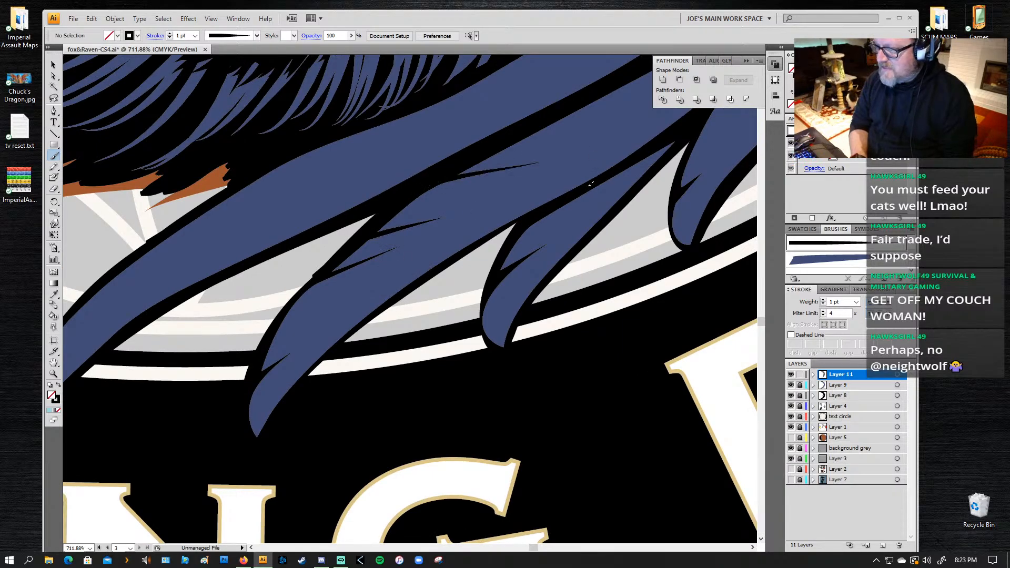
{"action": "mouse_move", "coordinate": [90, 271]}
{"action": "left_mouse_down"}
{"action": "mouse_move", "coordinate": [239, 227]}
{"action": "mouse_move", "coordinate": [255, 238]}
{"action": "left_mouse_up"}
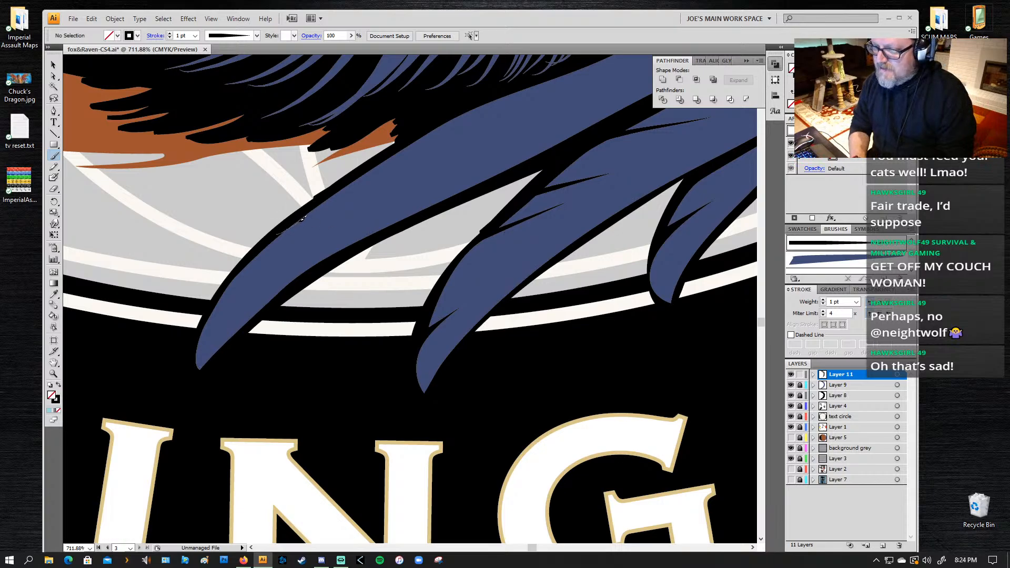
{"action": "left_click_drag", "start_coordinate": [302, 218], "coordinate": [389, 192]}
{"action": "key", "text": "ctrl+z"}
{"action": "mouse_move", "coordinate": [295, 220]}
{"action": "left_mouse_down"}
{"action": "mouse_move", "coordinate": [548, 116]}
{"action": "mouse_move", "coordinate": [356, 161]}
{"action": "left_mouse_up"}
{"action": "mouse_move", "coordinate": [273, 165]}
{"action": "left_mouse_down"}
{"action": "mouse_move", "coordinate": [403, 152]}
{"action": "mouse_move", "coordinate": [390, 185]}
{"action": "left_mouse_up"}
{"action": "key", "text": "ctrl+z"}
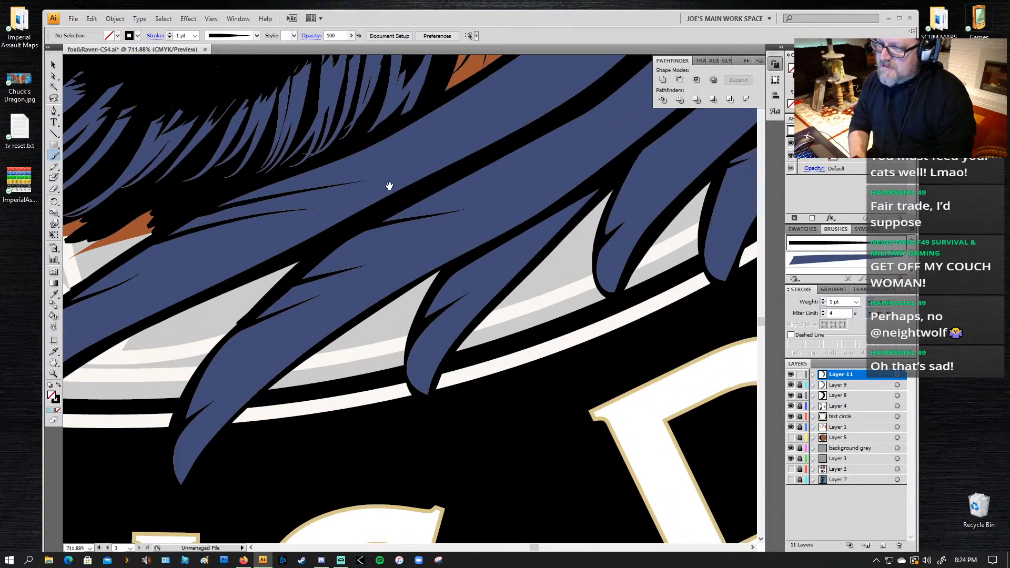
{"action": "key", "text": "ctrl+z"}
{"action": "left_click_drag", "start_coordinate": [189, 217], "coordinate": [279, 193]}
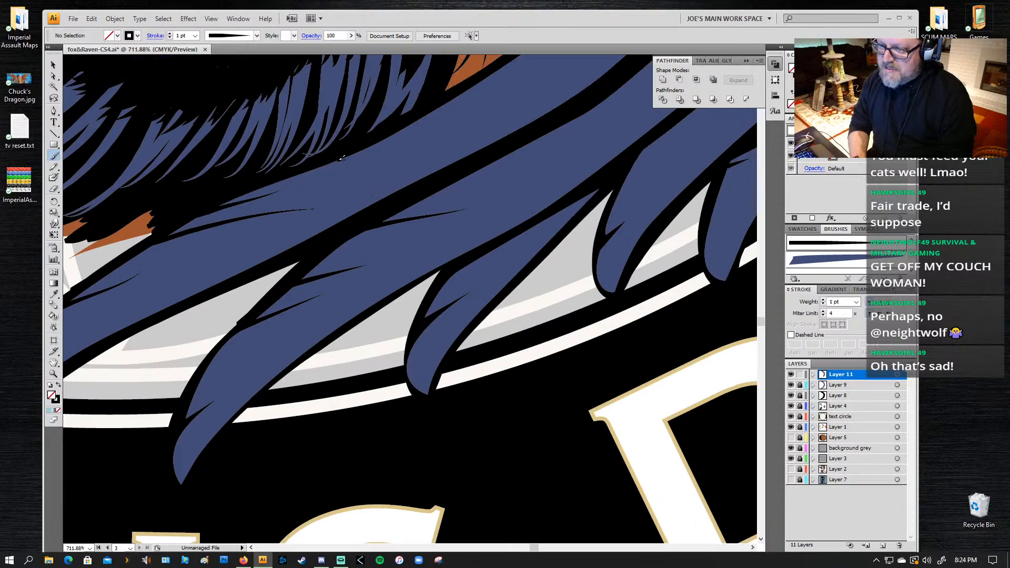
Step: Paint a short tapered line rising from the wing's inner black edge just below the brown fur tuft's tip, undoing unsuitable strokes
{"action": "mouse_move", "coordinate": [442, 134]}
{"action": "left_mouse_down"}
{"action": "mouse_move", "coordinate": [414, 160]}
{"action": "mouse_move", "coordinate": [273, 218]}
{"action": "left_mouse_up"}
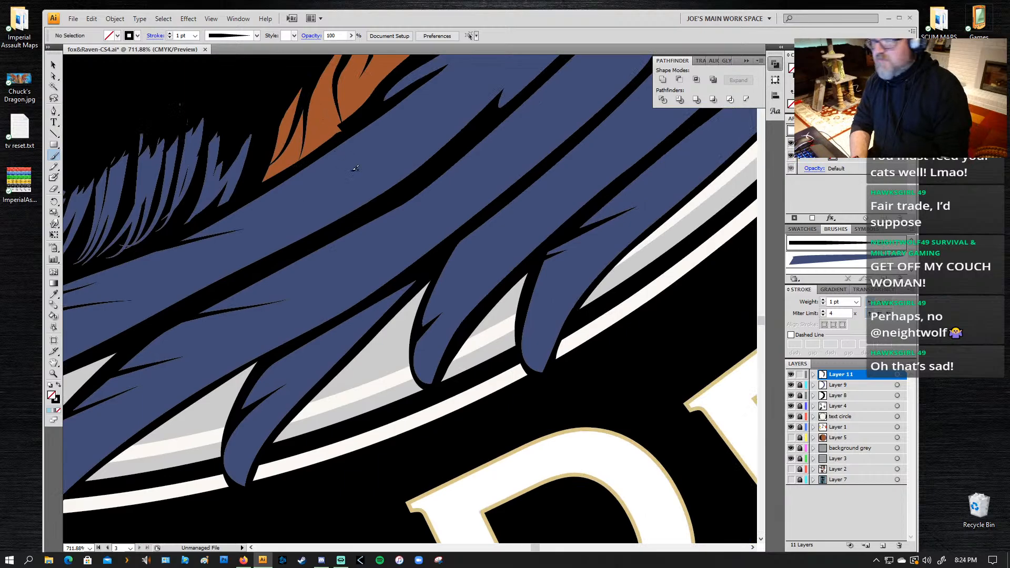
{"action": "mouse_move", "coordinate": [191, 229]}
{"action": "left_mouse_down"}
{"action": "mouse_move", "coordinate": [356, 181]}
{"action": "mouse_move", "coordinate": [315, 185]}
{"action": "left_mouse_up"}
{"action": "key", "text": "ctrl+z"}
{"action": "key", "text": "ctrl+z"}
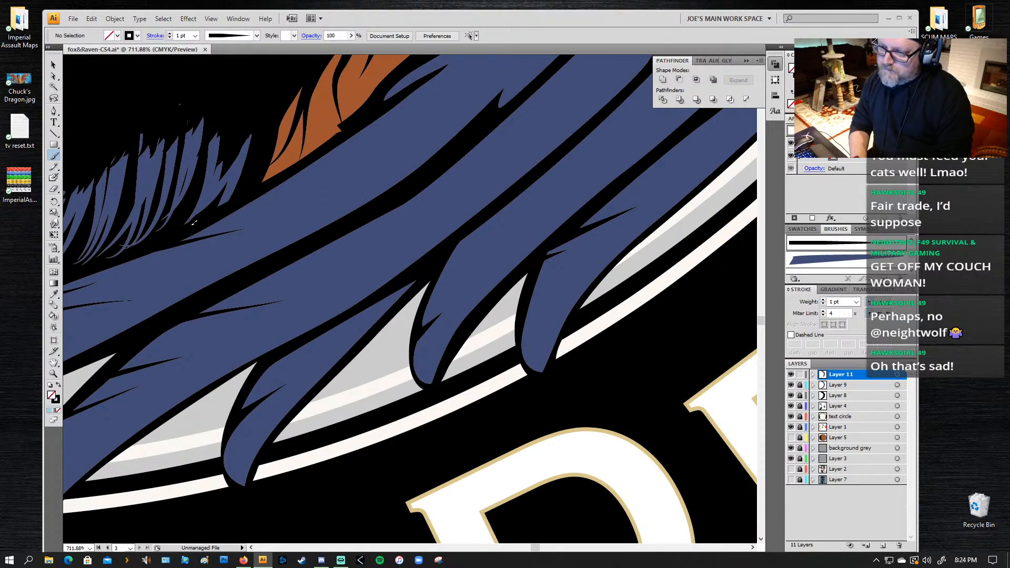
{"action": "mouse_move", "coordinate": [202, 225]}
{"action": "left_mouse_down"}
{"action": "mouse_move", "coordinate": [304, 204]}
{"action": "mouse_move", "coordinate": [311, 186]}
{"action": "left_mouse_up"}
{"action": "key", "text": "ctrl+z"}
Step: Paint fine tapered lines along the wing's inner black edge beside the brown fur, just above the small notched feather
{"action": "key", "text": "space"}
{"action": "left_click_drag", "start_coordinate": [382, 154], "coordinate": [198, 263]}
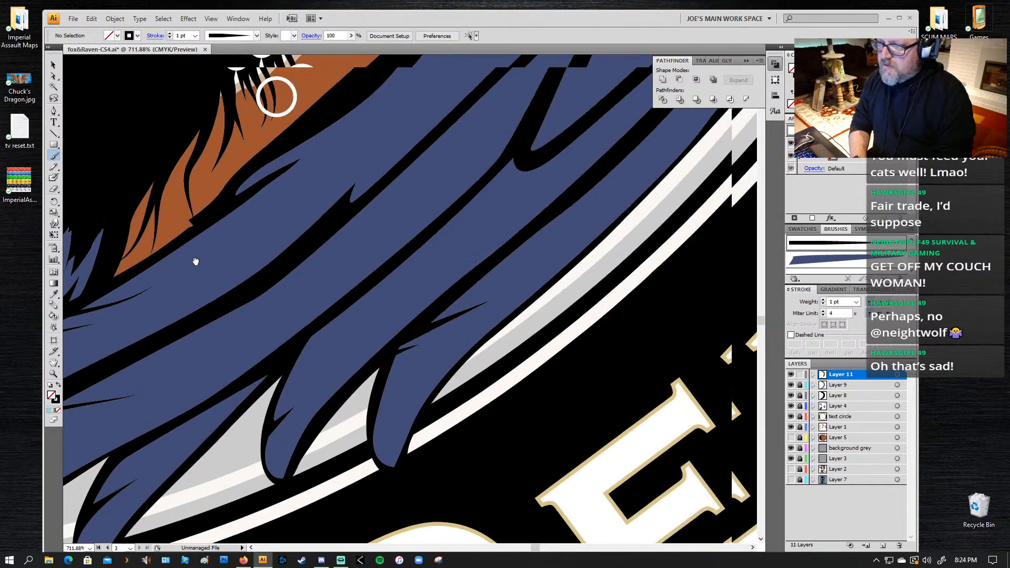
{"action": "left_click_drag", "start_coordinate": [208, 196], "coordinate": [350, 122]}
Step: Paint short tapered lines into the inner-edge feather just below the narrow brown fur strand, undoing unsuitable strokes
{"action": "key", "text": "space"}
{"action": "mouse_move", "coordinate": [423, 112]}
{"action": "left_mouse_down"}
{"action": "mouse_move", "coordinate": [392, 215]}
{"action": "mouse_move", "coordinate": [317, 292]}
{"action": "left_mouse_up"}
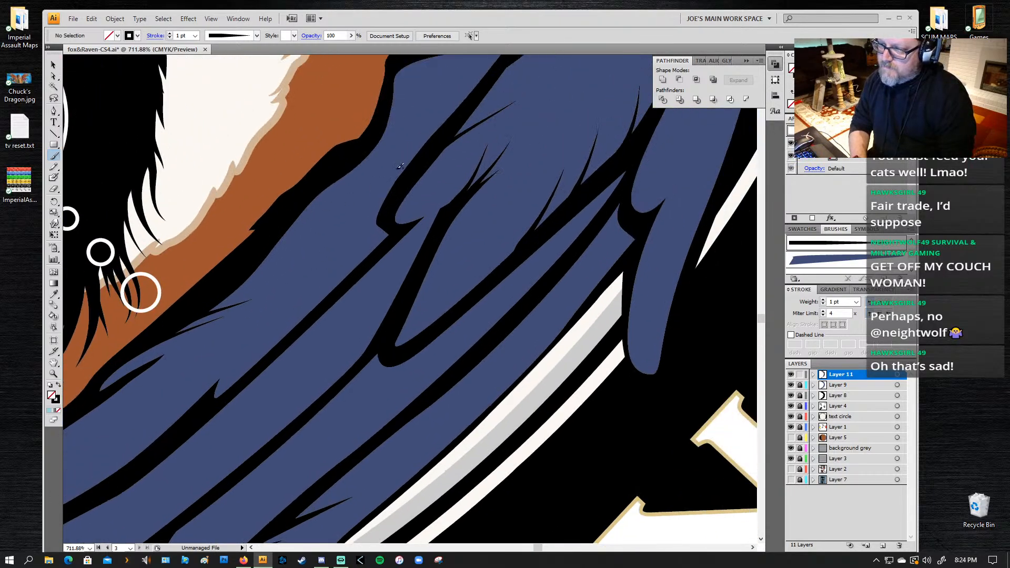
{"action": "left_click_drag", "start_coordinate": [390, 155], "coordinate": [392, 153]}
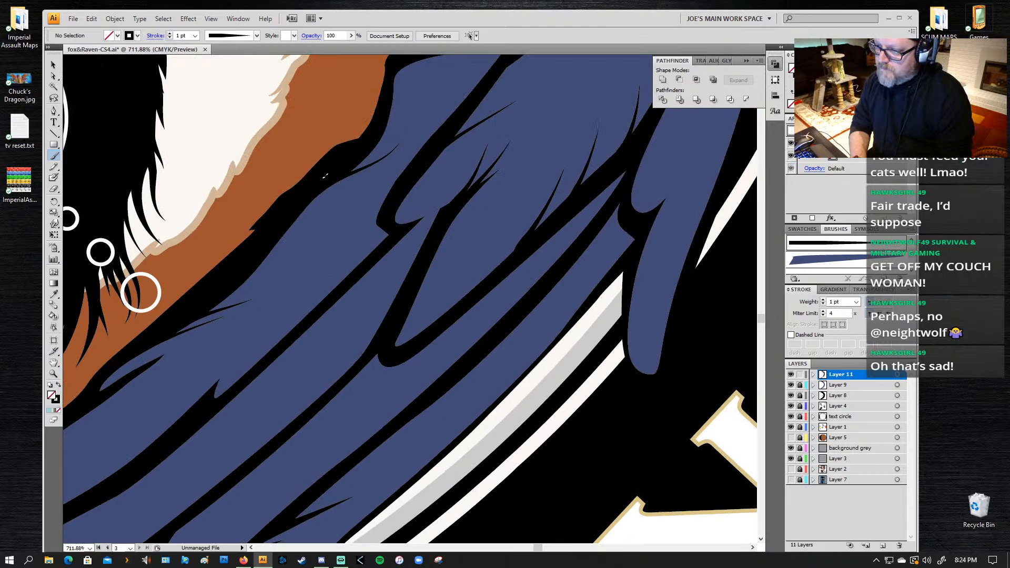
{"action": "left_click_drag", "start_coordinate": [337, 170], "coordinate": [397, 125]}
{"action": "key", "text": "ctrl+z"}
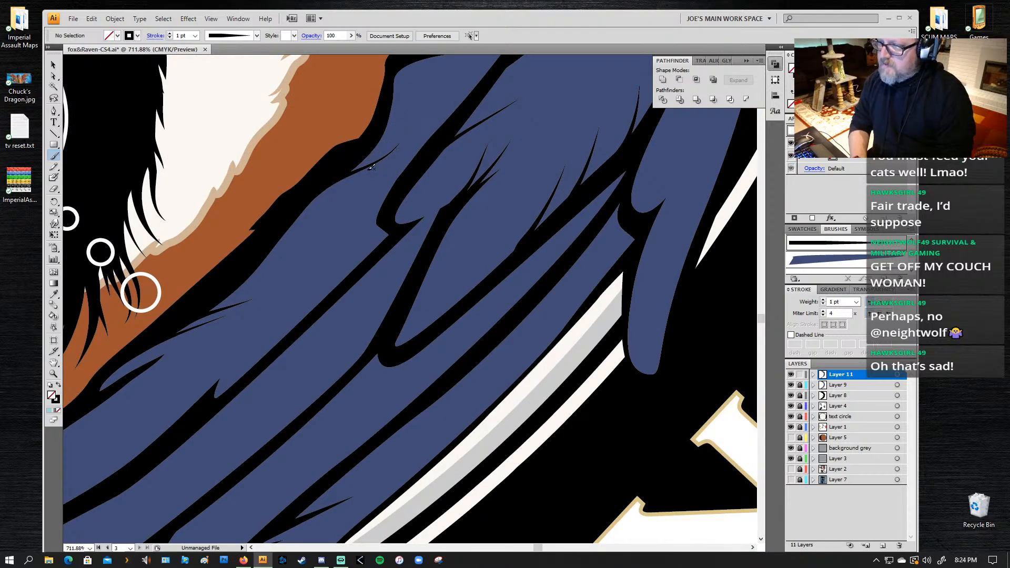
{"action": "key", "text": "ctrl+z"}
{"action": "mouse_move", "coordinate": [297, 204]}
{"action": "left_mouse_down"}
{"action": "mouse_move", "coordinate": [433, 133]}
{"action": "mouse_move", "coordinate": [412, 143]}
{"action": "left_mouse_up"}
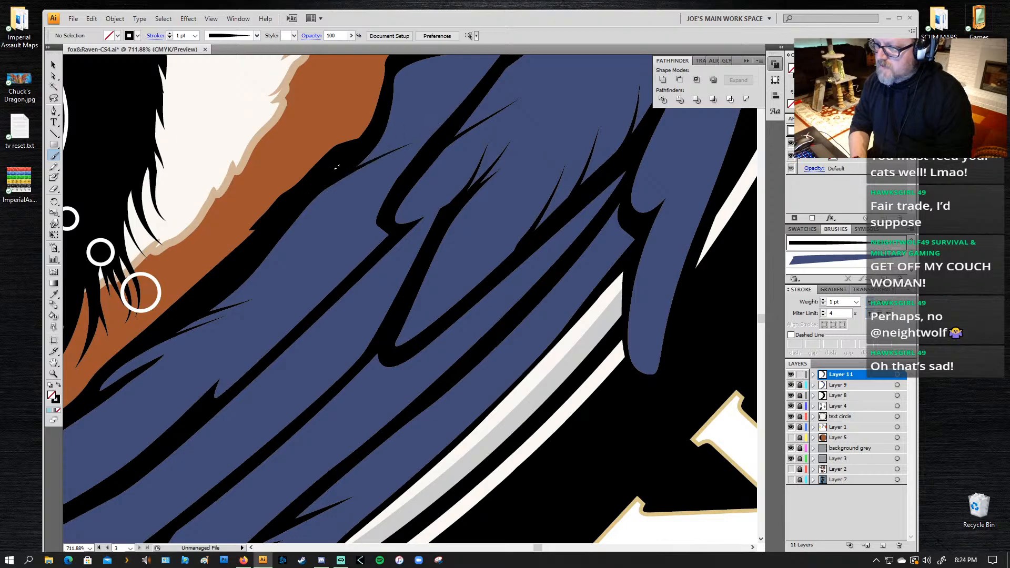
{"action": "mouse_move", "coordinate": [330, 174]}
{"action": "left_mouse_down"}
{"action": "mouse_move", "coordinate": [428, 124]}
{"action": "mouse_move", "coordinate": [112, 278]}
{"action": "left_mouse_up"}
{"action": "left_click_drag", "start_coordinate": [163, 210], "coordinate": [306, 155]}
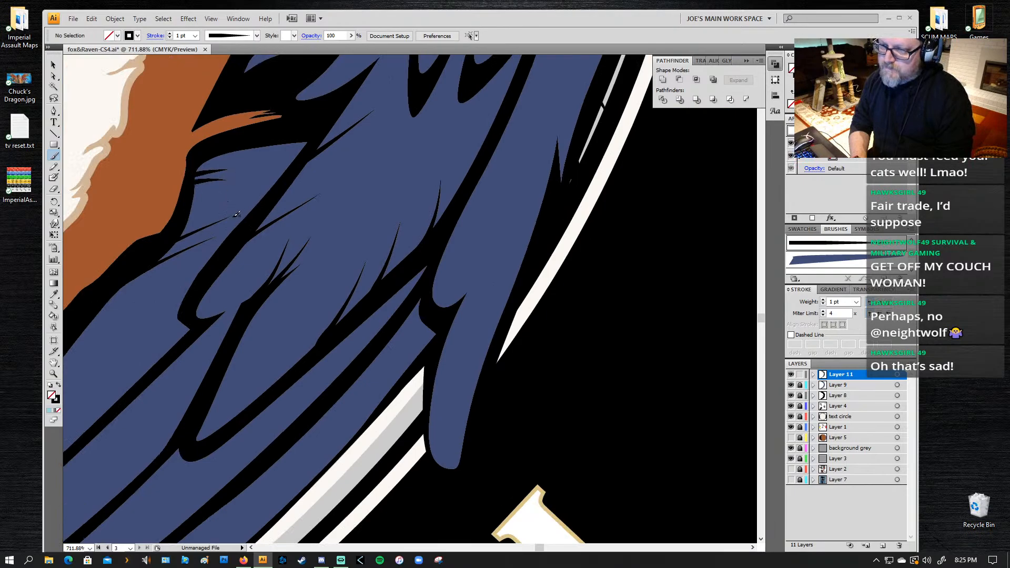
Step: Paint tapered lines at the edges of the two narrow curved feather tips in the middle of the wing, undoing unsuitable strokes
{"action": "left_click_drag", "start_coordinate": [287, 178], "coordinate": [337, 310]}
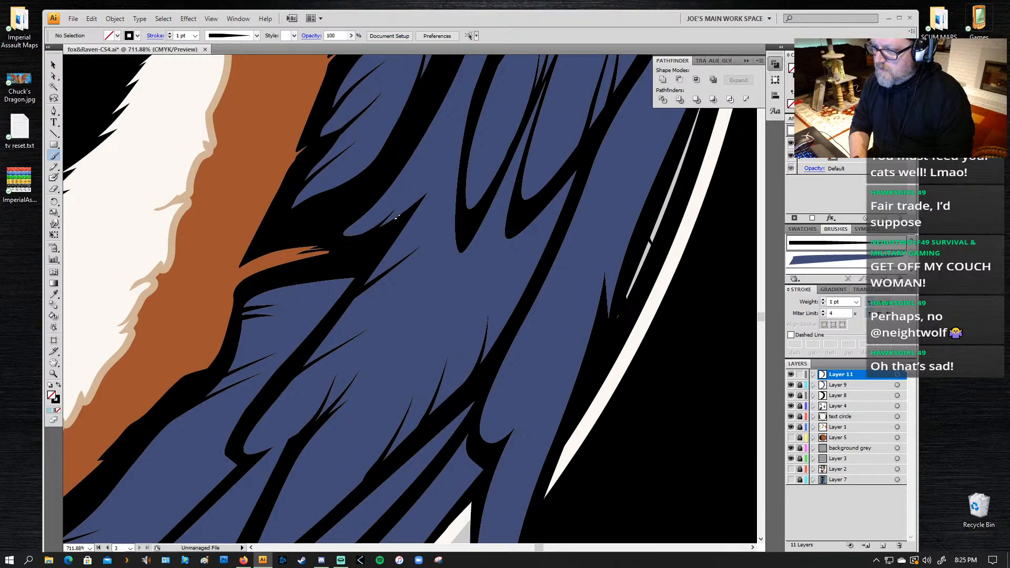
{"action": "left_click_drag", "start_coordinate": [443, 137], "coordinate": [424, 255]}
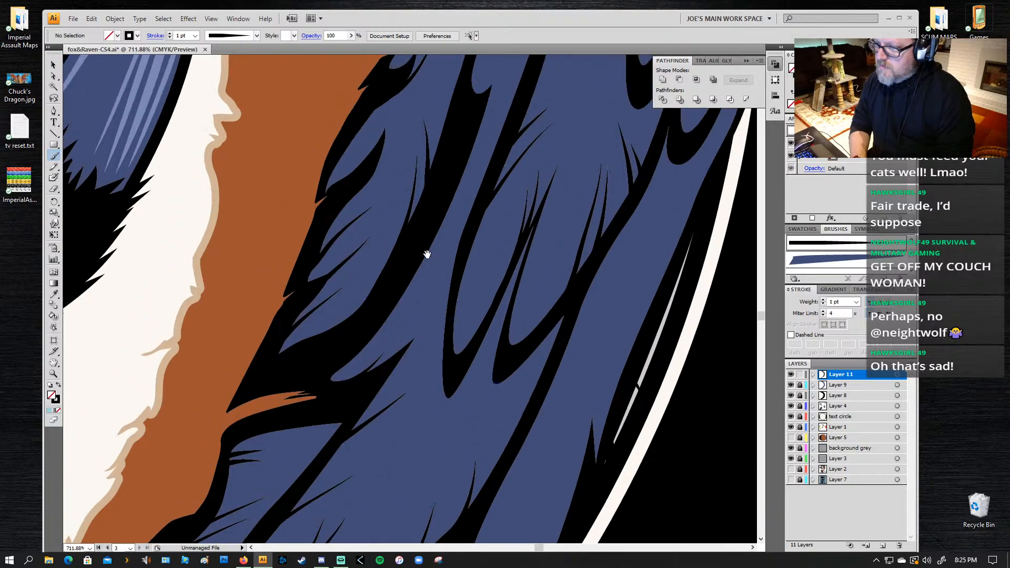
{"action": "left_click_drag", "start_coordinate": [447, 329], "coordinate": [458, 292]}
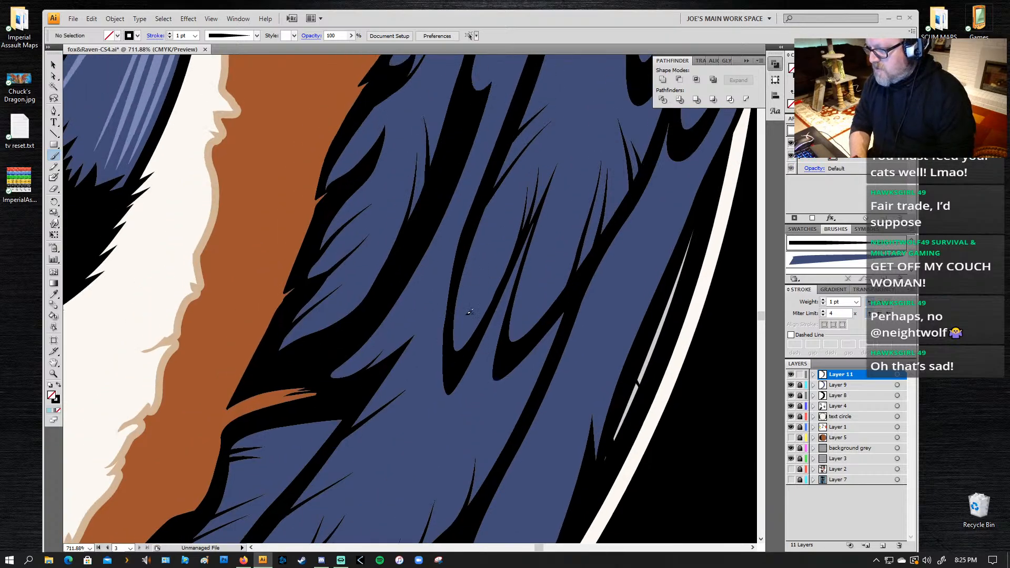
{"action": "key", "text": "ctrl+z"}
{"action": "left_click_drag", "start_coordinate": [454, 361], "coordinate": [460, 292]}
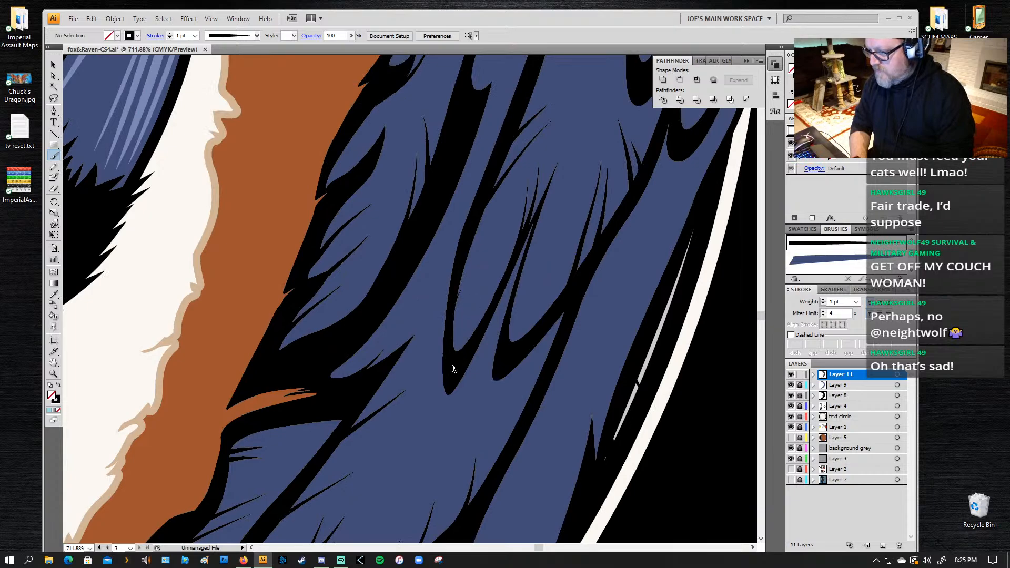
{"action": "left_click_drag", "start_coordinate": [452, 329], "coordinate": [465, 284]}
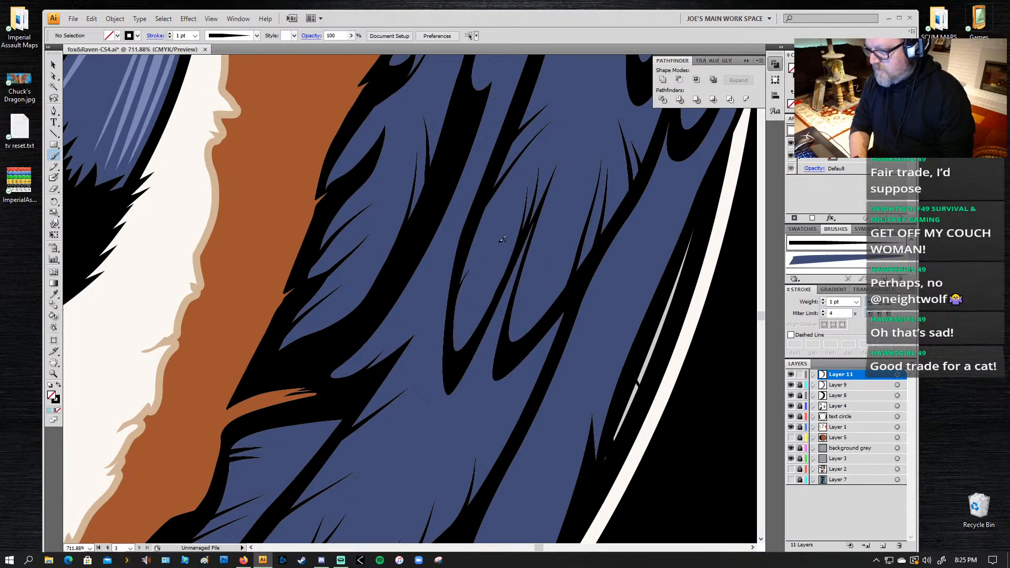
{"action": "left_click_drag", "start_coordinate": [545, 318], "coordinate": [569, 256]}
{"action": "key", "text": "ctrl+z"}
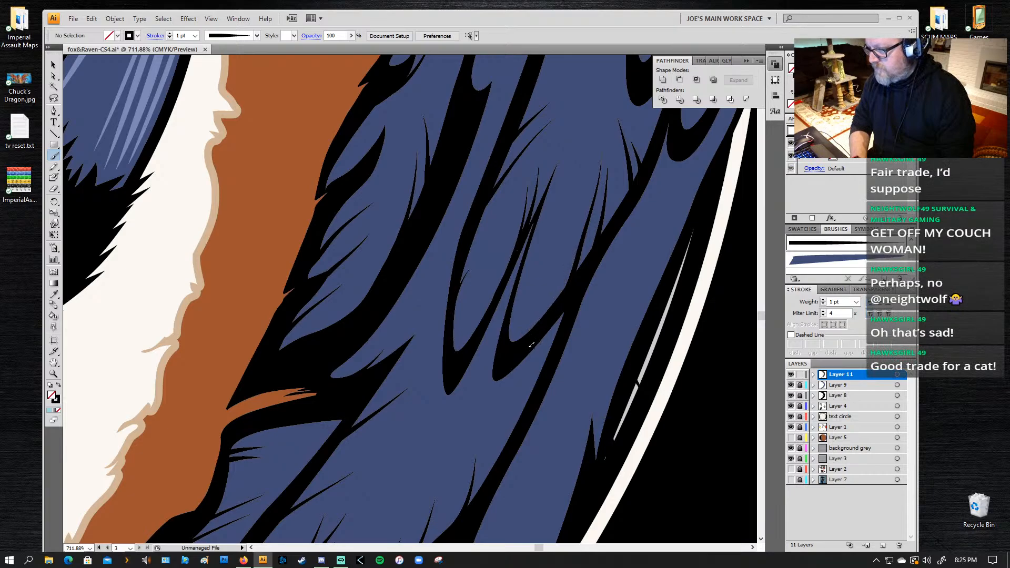
Step: Set the stroke weight of the line along the narrow curved feather's inner edge to 2 pt and narrow the line slightly
{"action": "key", "text": "a"}
{"action": "left_click", "coordinate": [461, 284]}
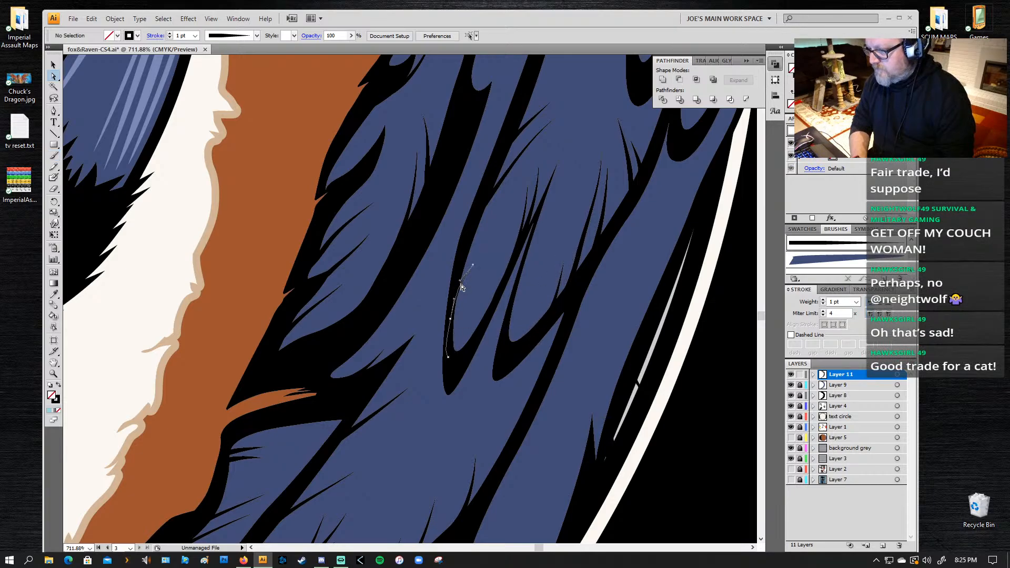
{"action": "left_click", "coordinate": [823, 300]}
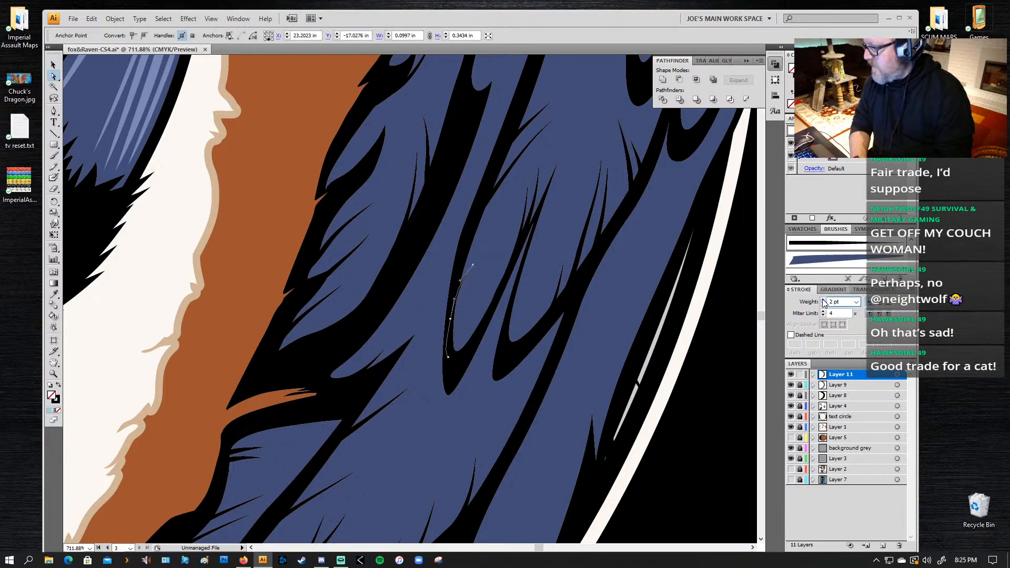
{"action": "left_click", "coordinate": [823, 300]}
{"action": "left_click", "coordinate": [824, 300]}
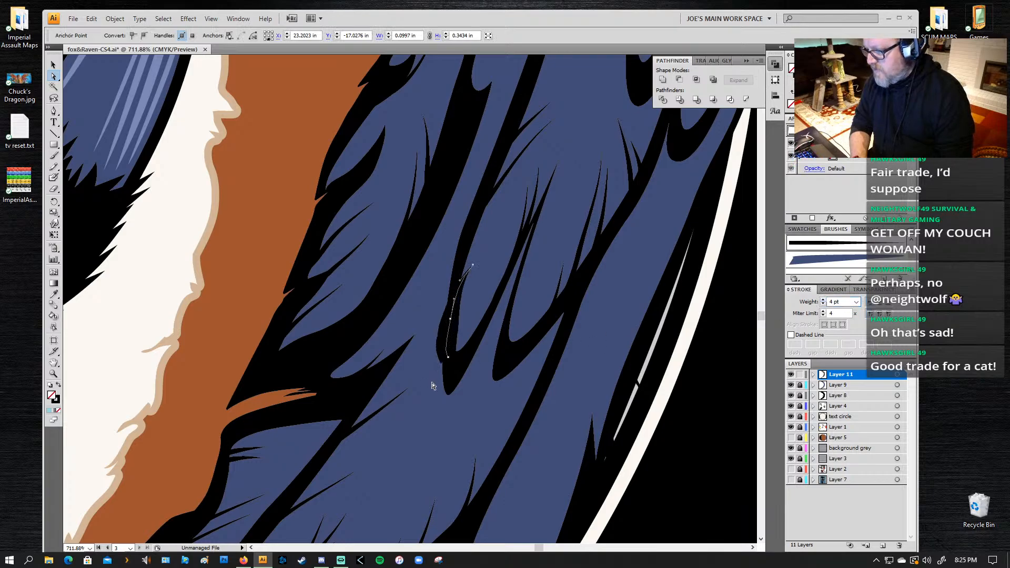
{"action": "key", "text": "v"}
{"action": "left_click", "coordinate": [823, 304]}
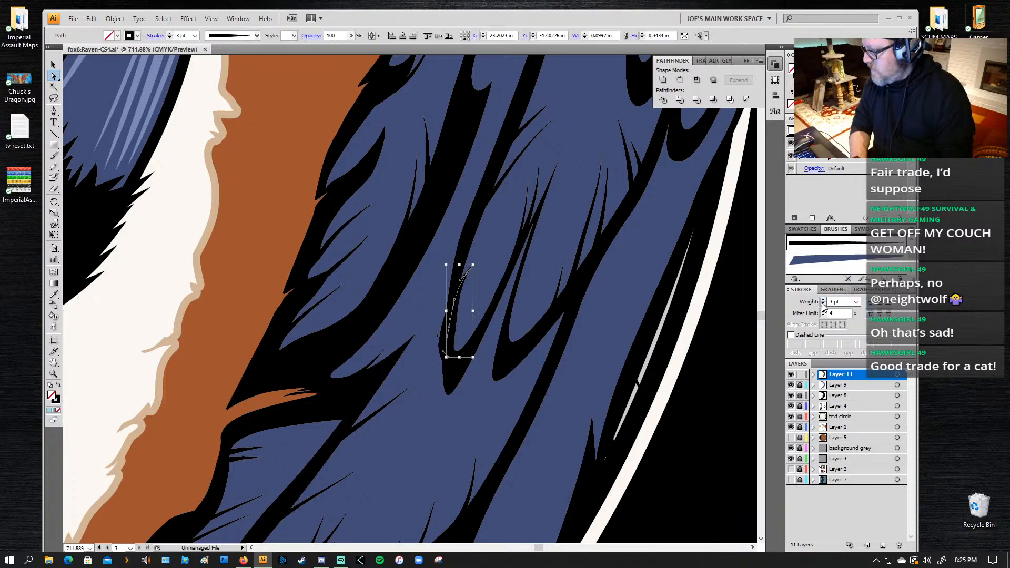
{"action": "left_click", "coordinate": [823, 304]}
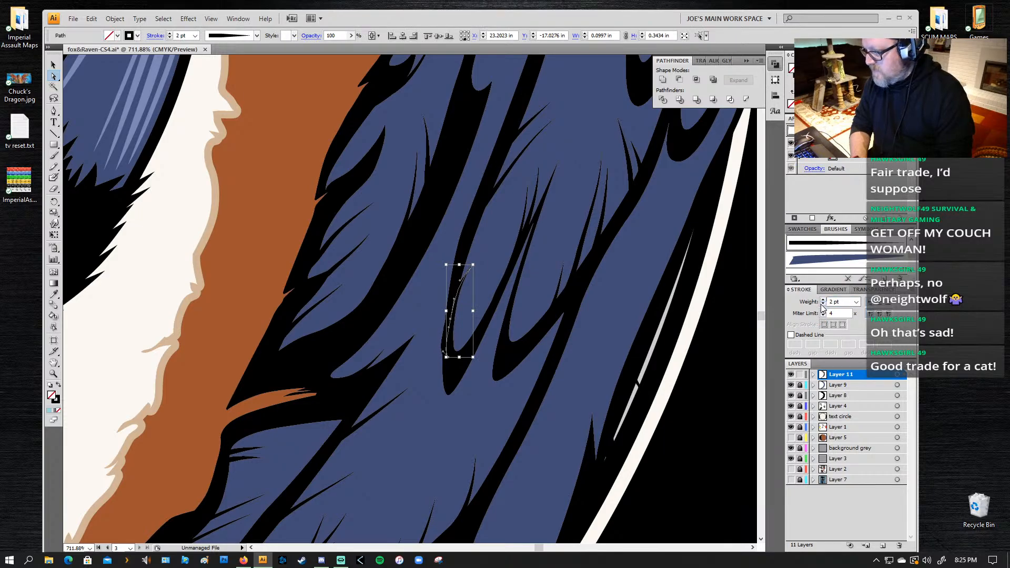
{"action": "key", "text": "v"}
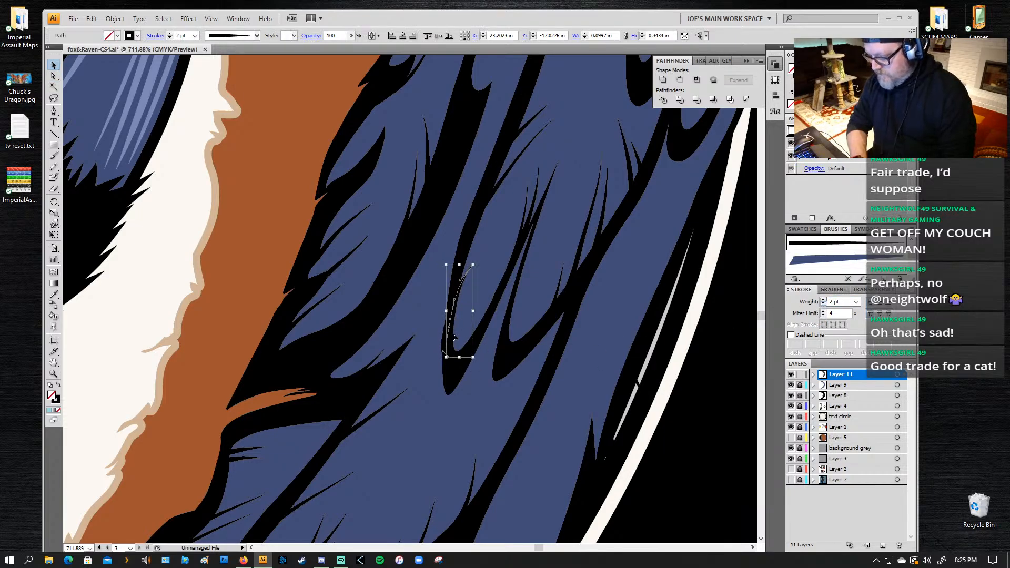
{"action": "left_click_drag", "start_coordinate": [447, 311], "coordinate": [450, 311]}
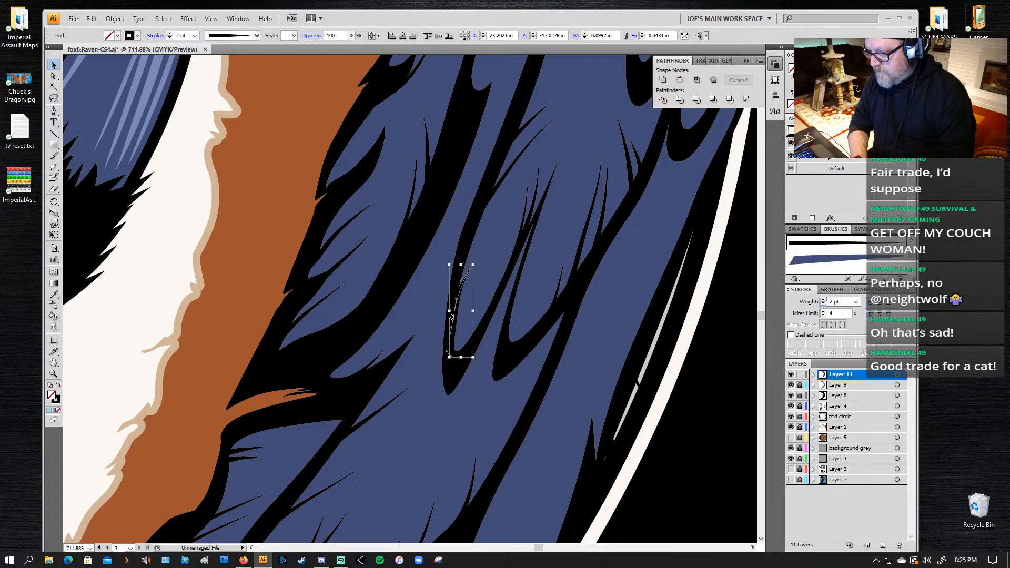
Step: Paint a short tapered line into the hanging feather above the "N" of "DEN", undoing unsuitable strokes and returning the stroke weight to 1 pt
{"action": "key", "text": "z"}
{"action": "key", "text": "ctrl+a"}
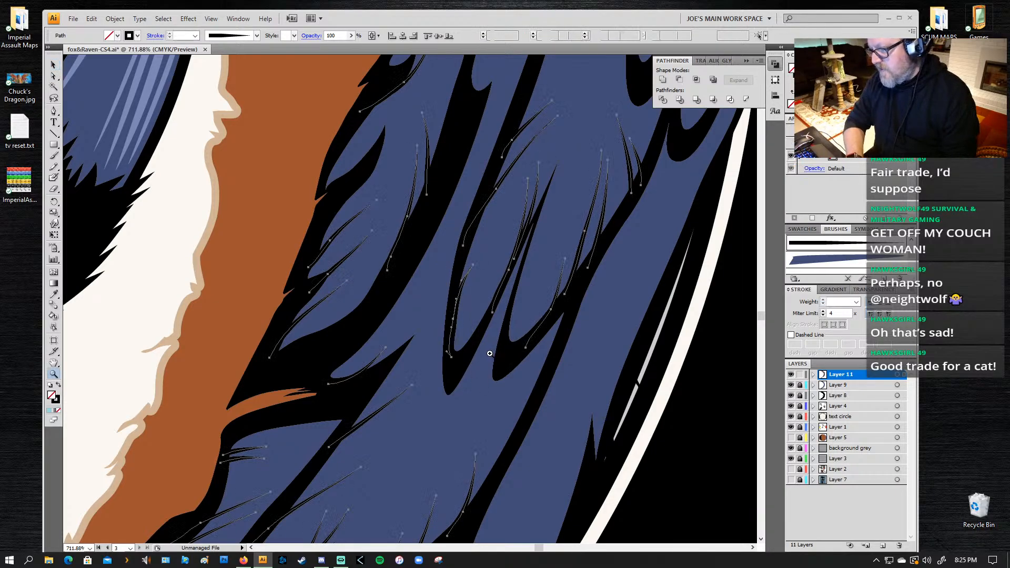
{"action": "key", "text": "ctrl+shift+a"}
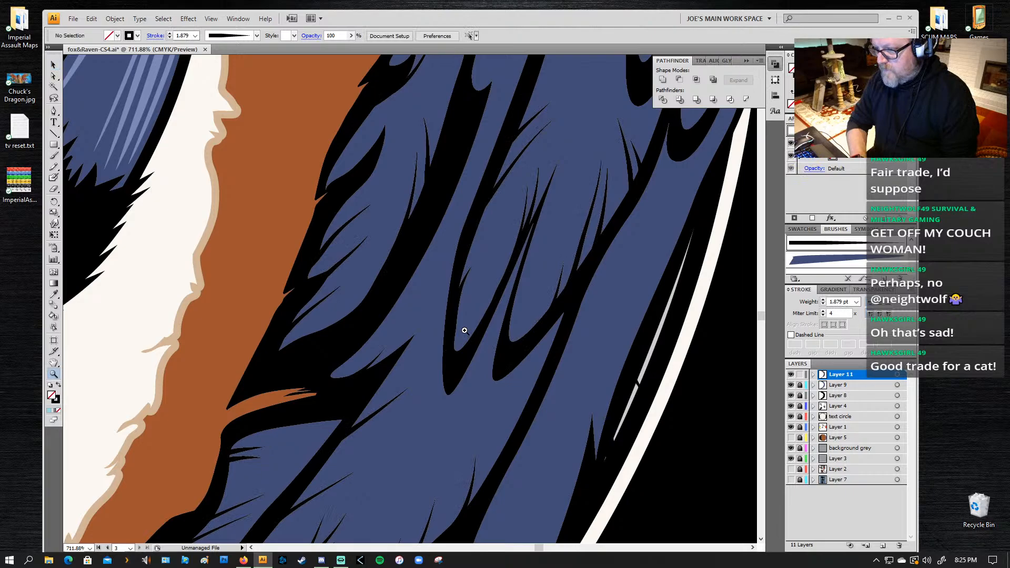
{"action": "left_click", "coordinate": [483, 293], "text": "alt"}
{"action": "left_click", "coordinate": [484, 293], "text": "alt"}
{"action": "left_click_drag", "start_coordinate": [372, 416], "coordinate": [548, 190]}
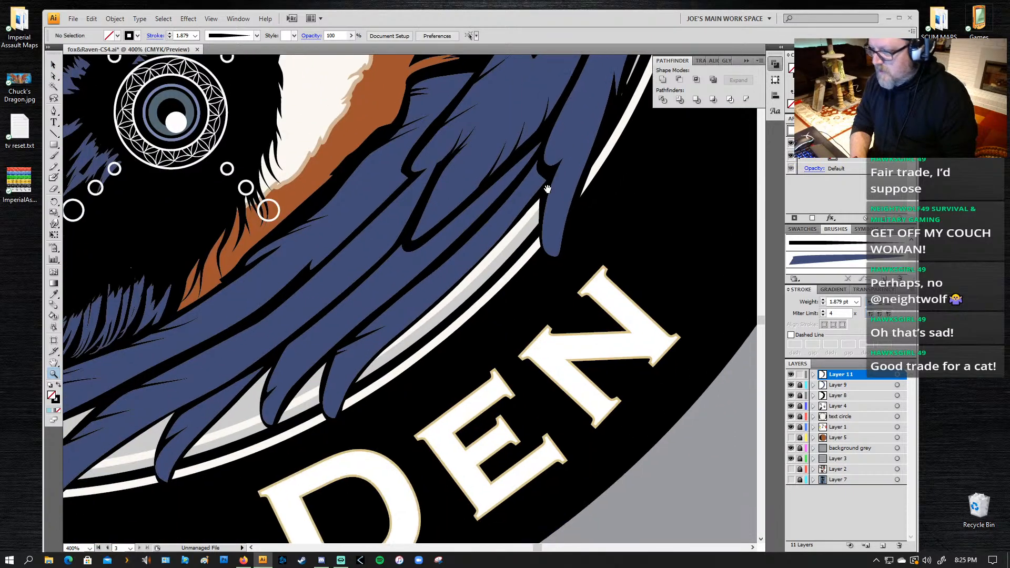
{"action": "left_click_drag", "start_coordinate": [556, 240], "coordinate": [491, 295]}
{"action": "key", "text": "b"}
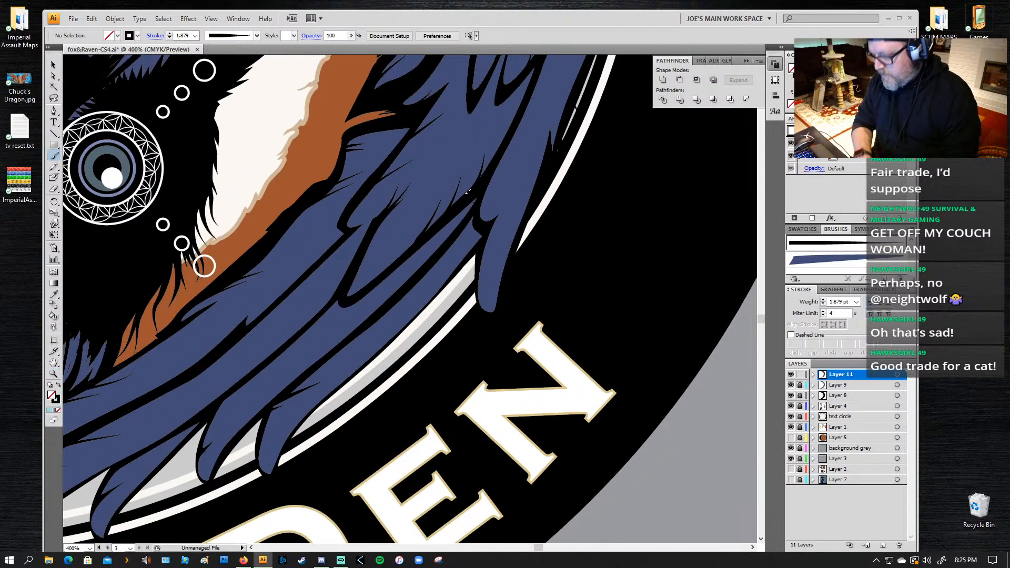
{"action": "mouse_move", "coordinate": [503, 208]}
{"action": "left_mouse_down"}
{"action": "mouse_move", "coordinate": [483, 229]}
{"action": "mouse_move", "coordinate": [495, 205]}
{"action": "left_mouse_up"}
{"action": "key", "text": "ctrl+z"}
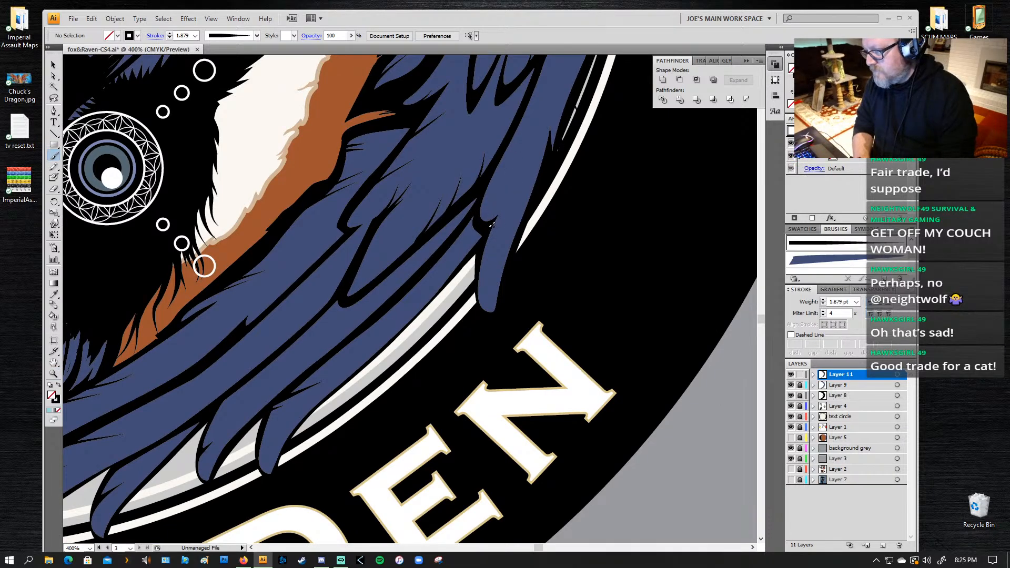
{"action": "key", "text": "ctrl+z"}
{"action": "left_click_drag", "start_coordinate": [483, 209], "coordinate": [493, 198]}
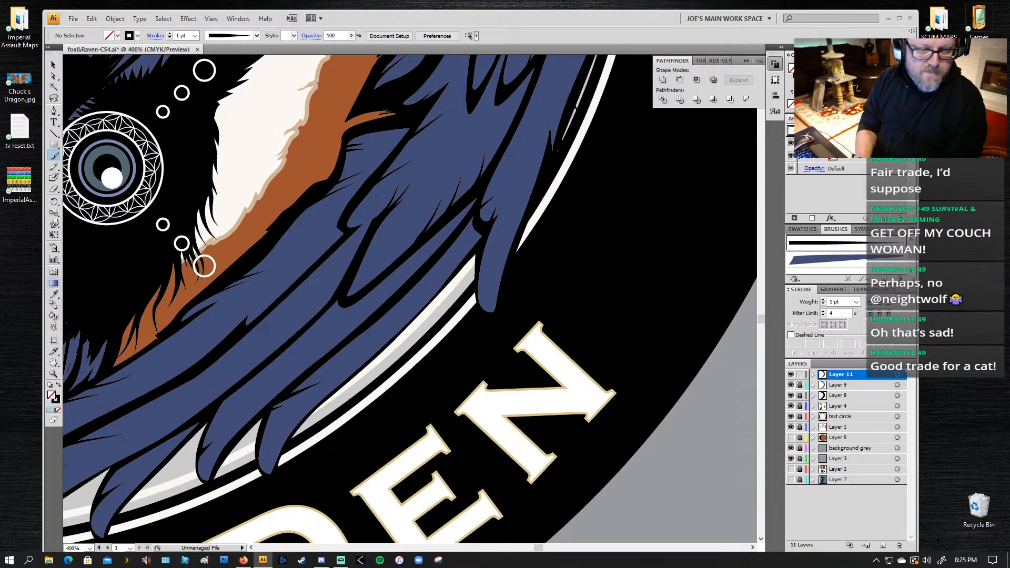
Step: Paint a short tapered line into the long outer feather beside the white ring, starting at its inner black divider
{"action": "left_click_drag", "start_coordinate": [579, 104], "coordinate": [484, 237]}
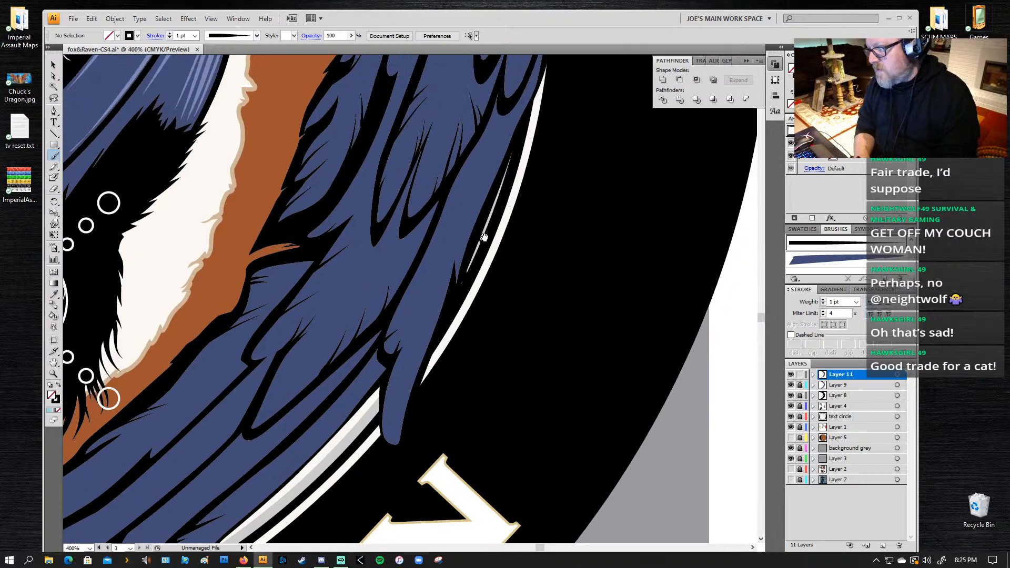
{"action": "left_click_drag", "start_coordinate": [490, 105], "coordinate": [491, 175]}
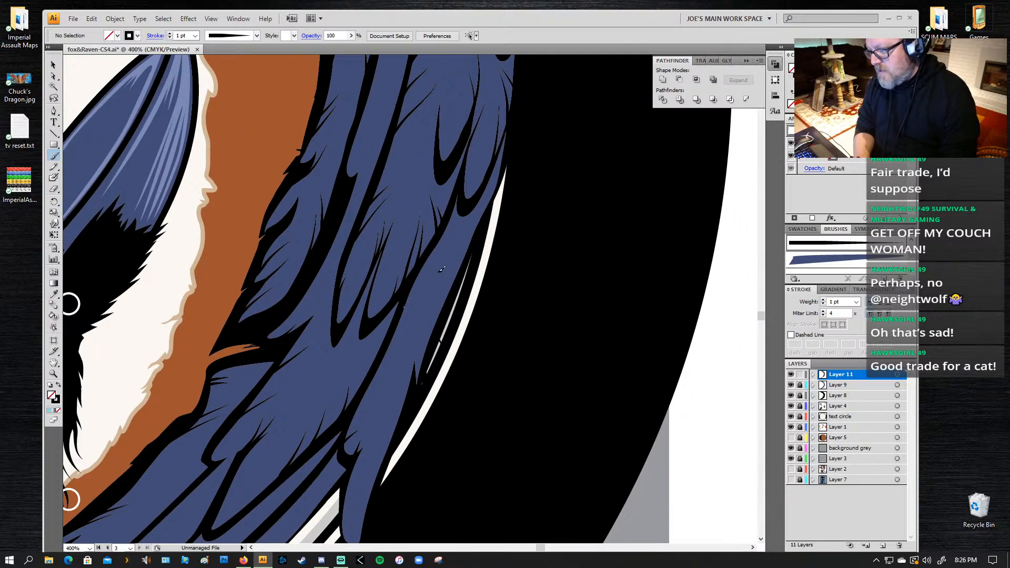
{"action": "left_click_drag", "start_coordinate": [399, 315], "coordinate": [427, 276]}
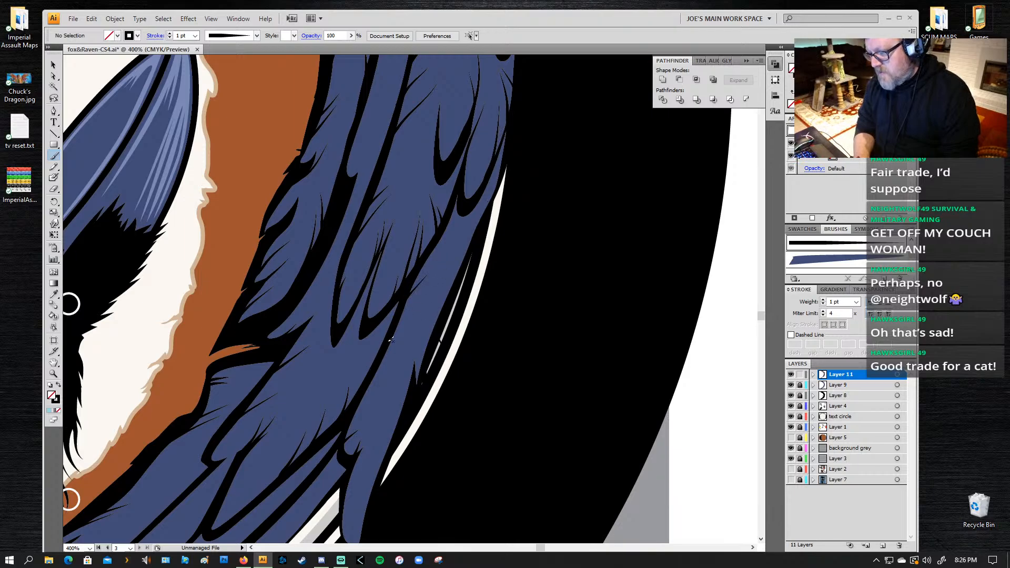
Step: Paint a short tapered line into the feathers beside the white ring, undoing an unsuitable stroke
{"action": "left_click_drag", "start_coordinate": [397, 321], "coordinate": [422, 285]}
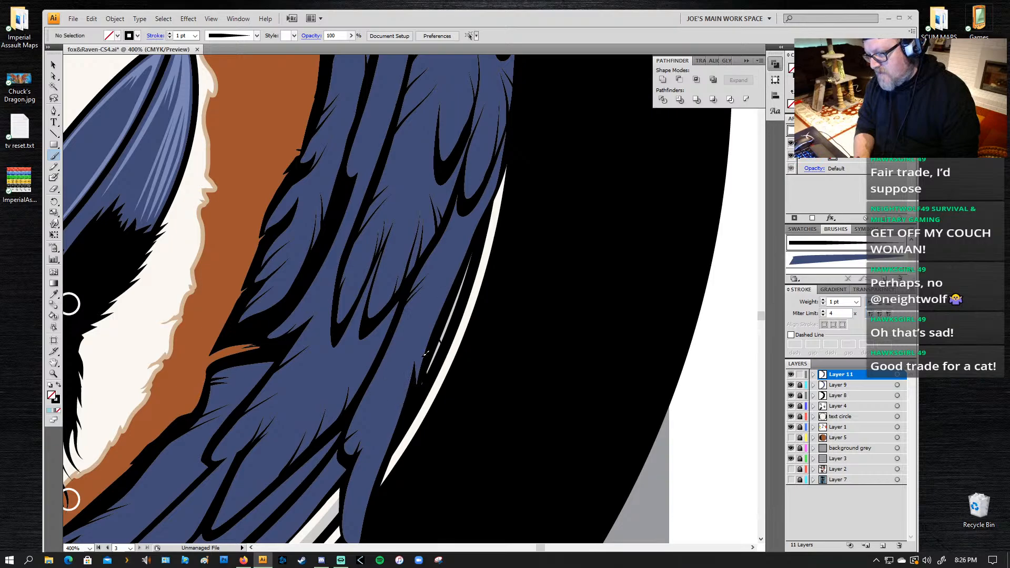
{"action": "left_click_drag", "start_coordinate": [428, 364], "coordinate": [453, 270]}
{"action": "key", "text": "ctrl+z"}
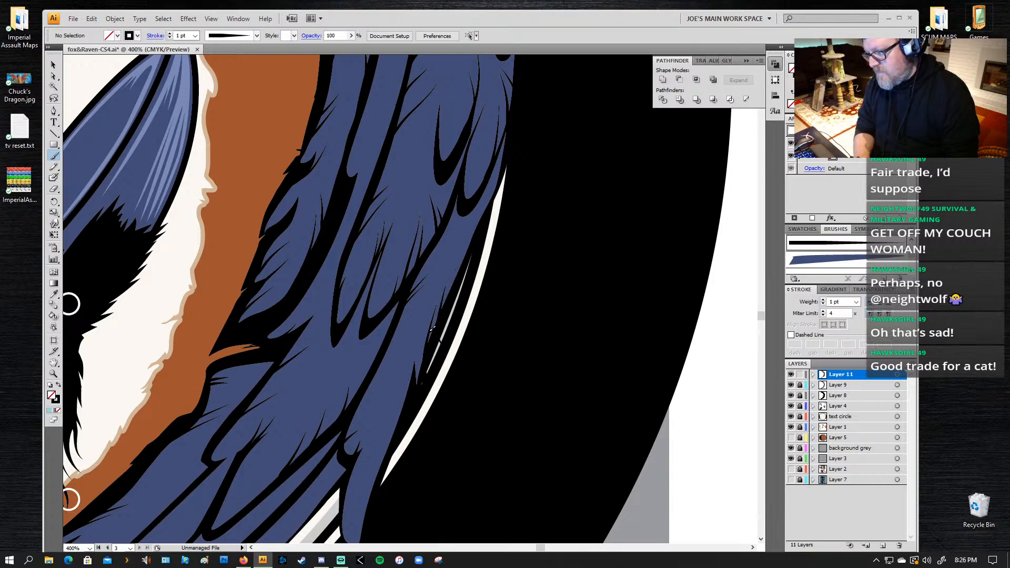
Step: Paint a tapered line into the narrow curved feather beside the hanging feather, starting at its lower black divider
{"action": "mouse_move", "coordinate": [376, 404]}
{"action": "left_mouse_down"}
{"action": "mouse_move", "coordinate": [452, 289]}
{"action": "mouse_move", "coordinate": [469, 165]}
{"action": "left_mouse_up"}
{"action": "left_click_drag", "start_coordinate": [291, 379], "coordinate": [353, 293]}
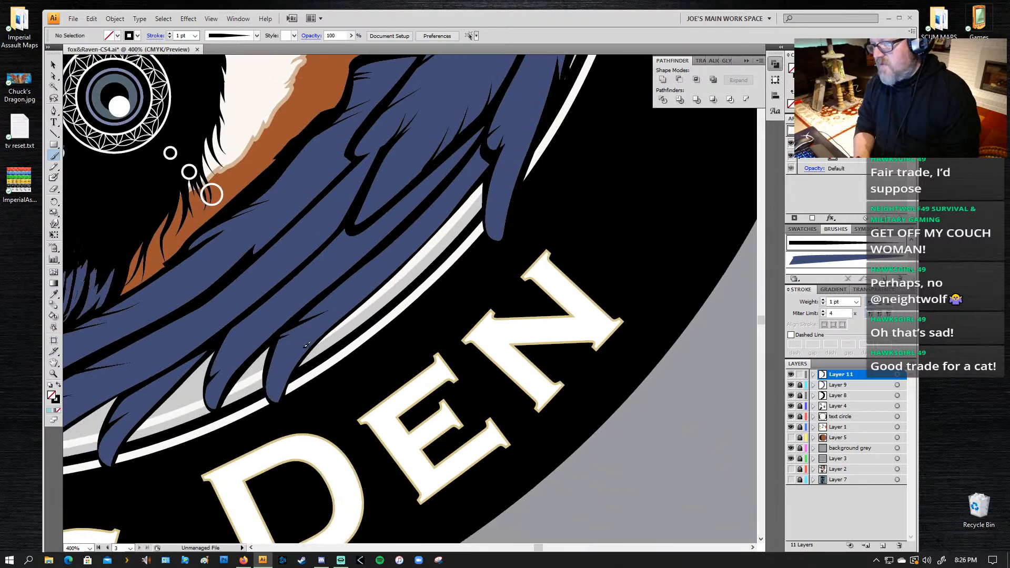
{"action": "key", "text": "z"}
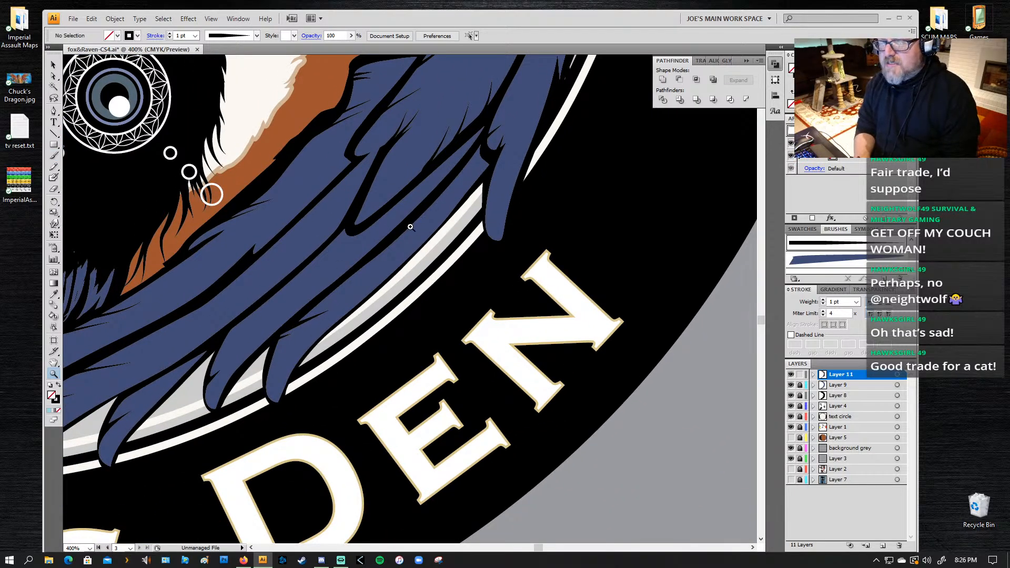
{"action": "left_click_drag", "start_coordinate": [528, 106], "coordinate": [227, 358]}
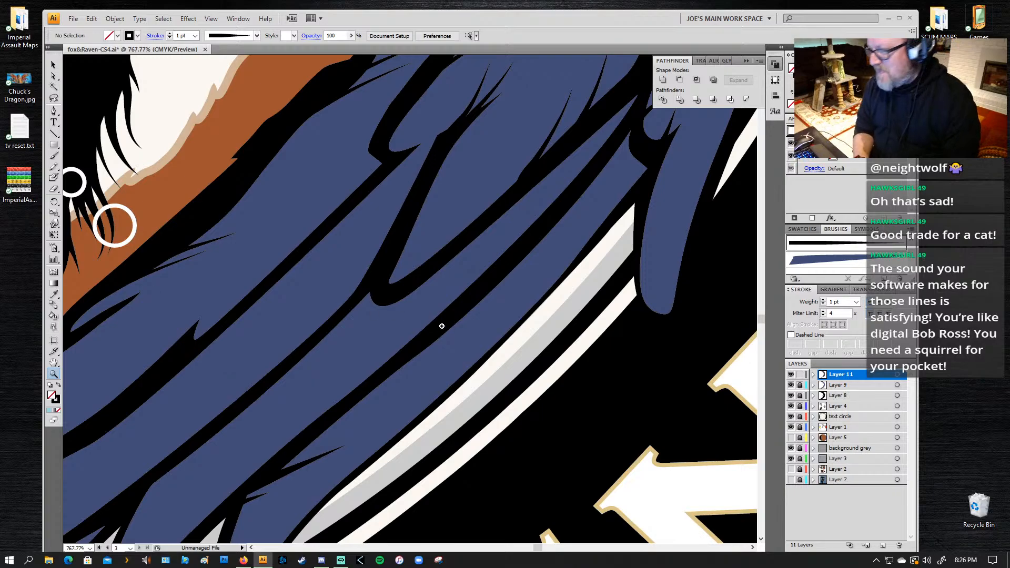
{"action": "key", "text": "b"}
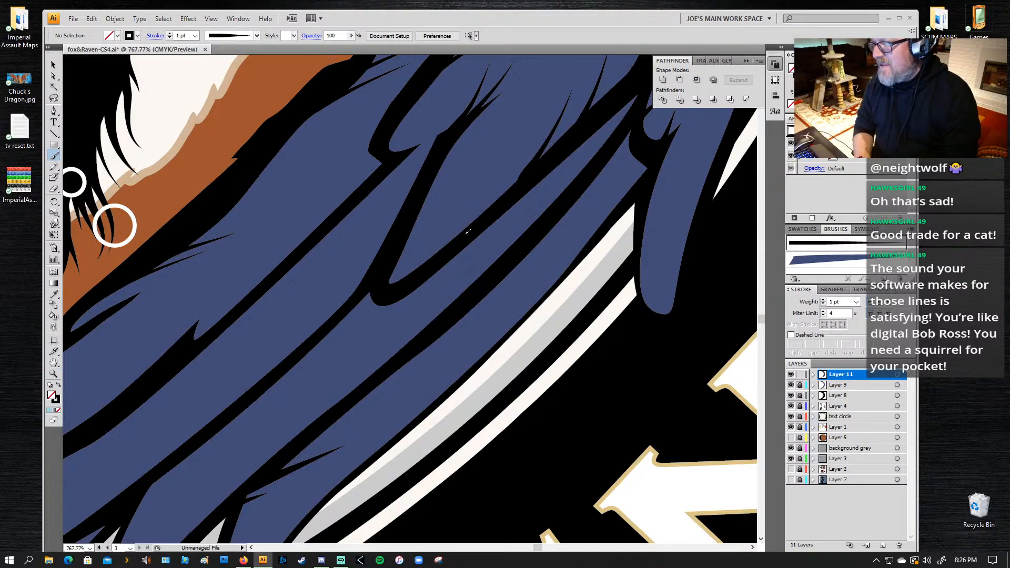
{"action": "left_click_drag", "start_coordinate": [480, 223], "coordinate": [539, 113]}
Step: Paint two short tapered lines into the hanging feather above the "N" of "DEN", starting at its inner edge
{"action": "left_click_drag", "start_coordinate": [524, 225], "coordinate": [298, 253]}
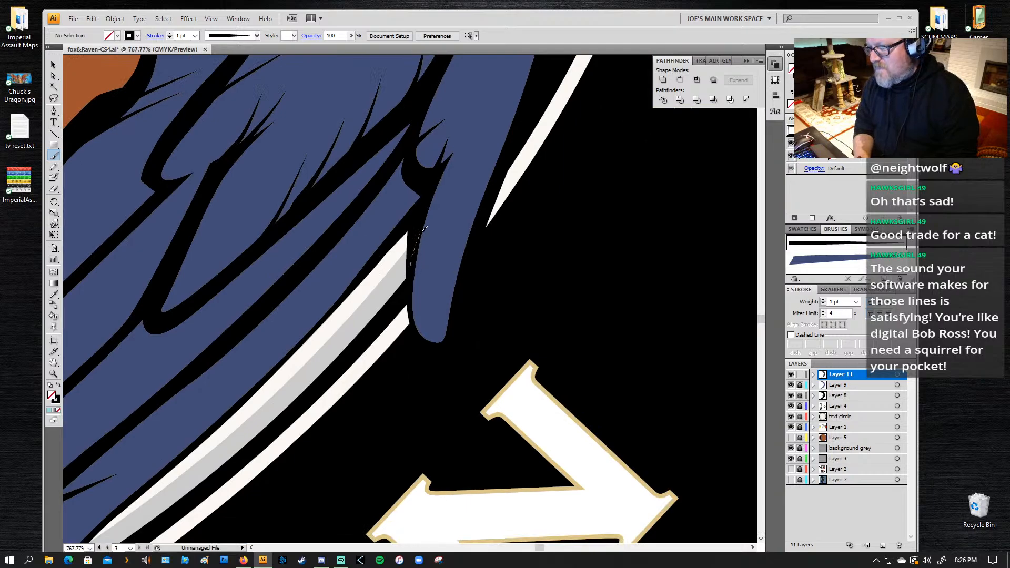
{"action": "left_click_drag", "start_coordinate": [425, 227], "coordinate": [452, 176]}
{"action": "left_click_drag", "start_coordinate": [417, 265], "coordinate": [447, 214]}
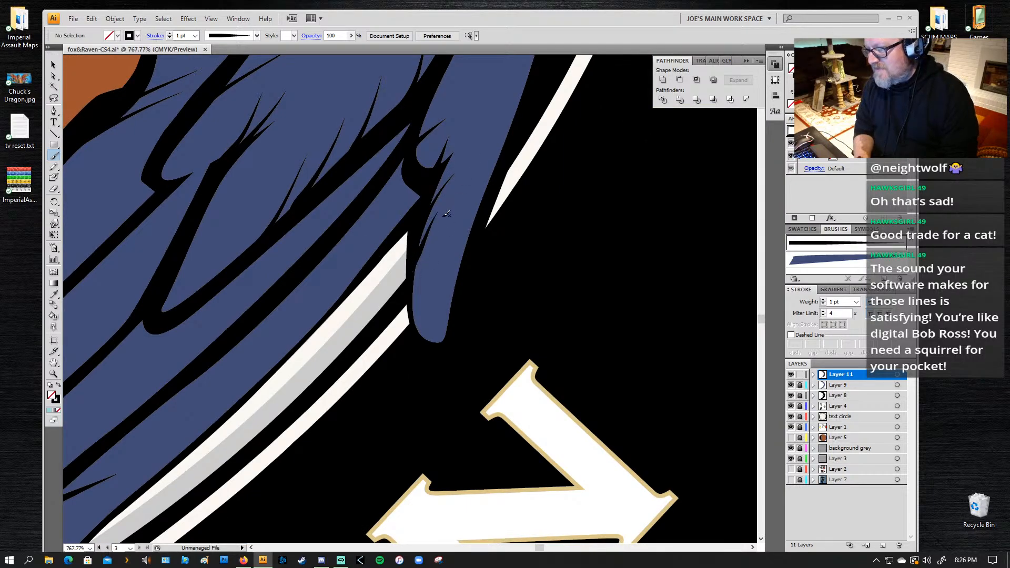
Step: Paint further short tapered lines along both edges of the narrow curved feather, near its rounded tip
{"action": "left_click_drag", "start_coordinate": [333, 263], "coordinate": [492, 72]}
{"action": "left_click_drag", "start_coordinate": [207, 353], "coordinate": [321, 311]}
{"action": "mouse_move", "coordinate": [213, 313]}
{"action": "left_mouse_down"}
{"action": "mouse_move", "coordinate": [261, 400]}
{"action": "mouse_move", "coordinate": [218, 453]}
{"action": "left_mouse_up"}
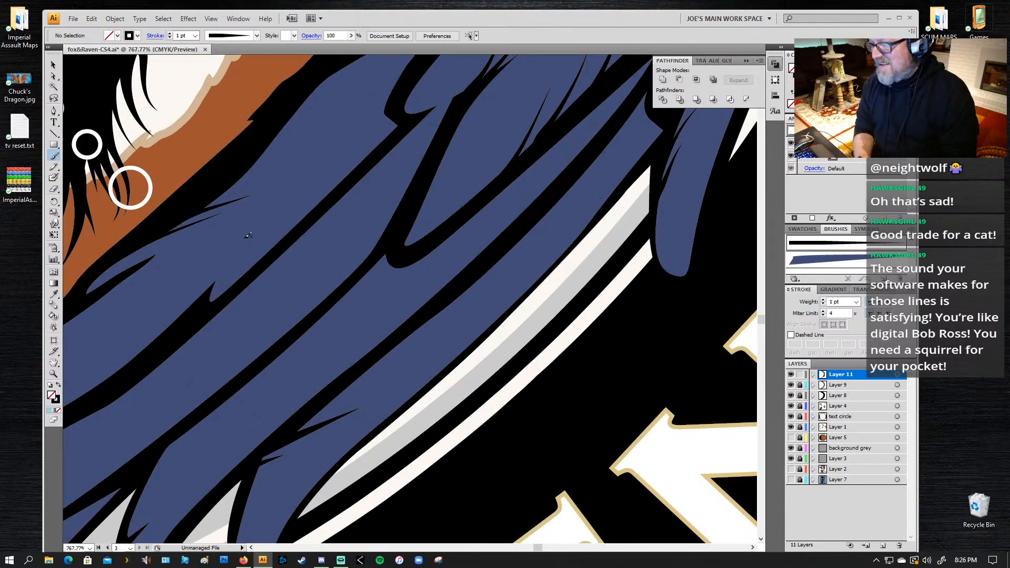
{"action": "mouse_move", "coordinate": [421, 203]}
{"action": "left_mouse_down"}
{"action": "mouse_move", "coordinate": [454, 164]}
{"action": "mouse_move", "coordinate": [461, 219]}
{"action": "left_mouse_up"}
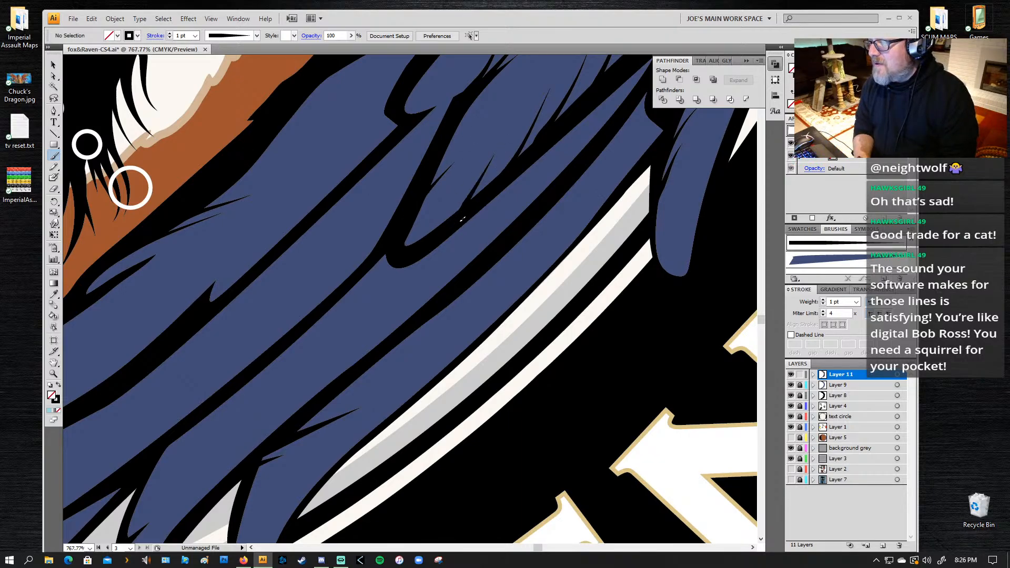
{"action": "left_click_drag", "start_coordinate": [492, 113], "coordinate": [418, 237]}
Step: Paint tapered lines at the base of the second feather tip above the "D" of "DEN", undoing an unsuitable stroke
{"action": "key", "text": "z"}
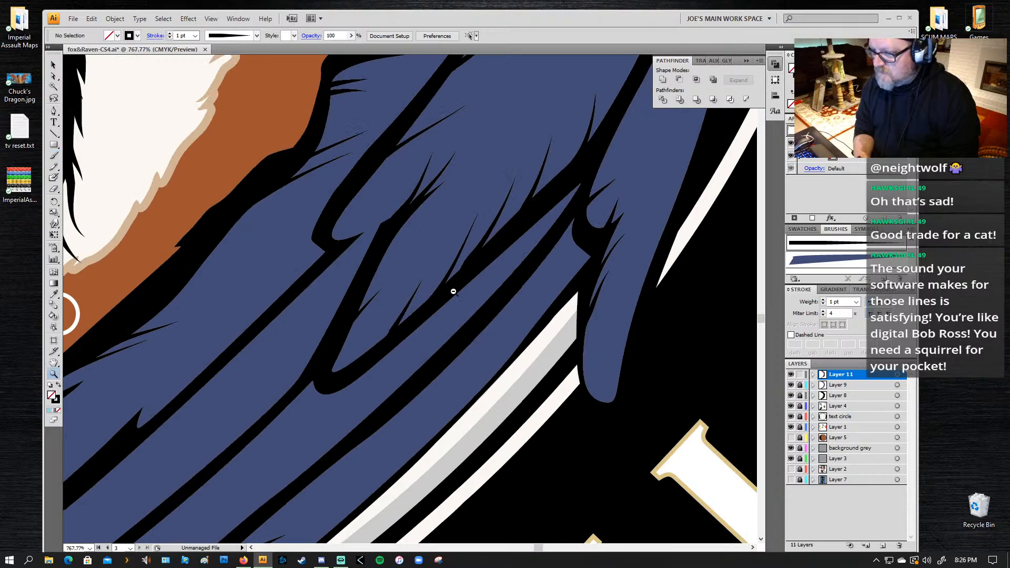
{"action": "left_click", "coordinate": [465, 300], "text": "alt"}
{"action": "left_click", "coordinate": [465, 300], "text": "alt"}
{"action": "left_click", "coordinate": [465, 300], "text": "alt"}
{"action": "left_click", "coordinate": [333, 336], "text": "alt"}
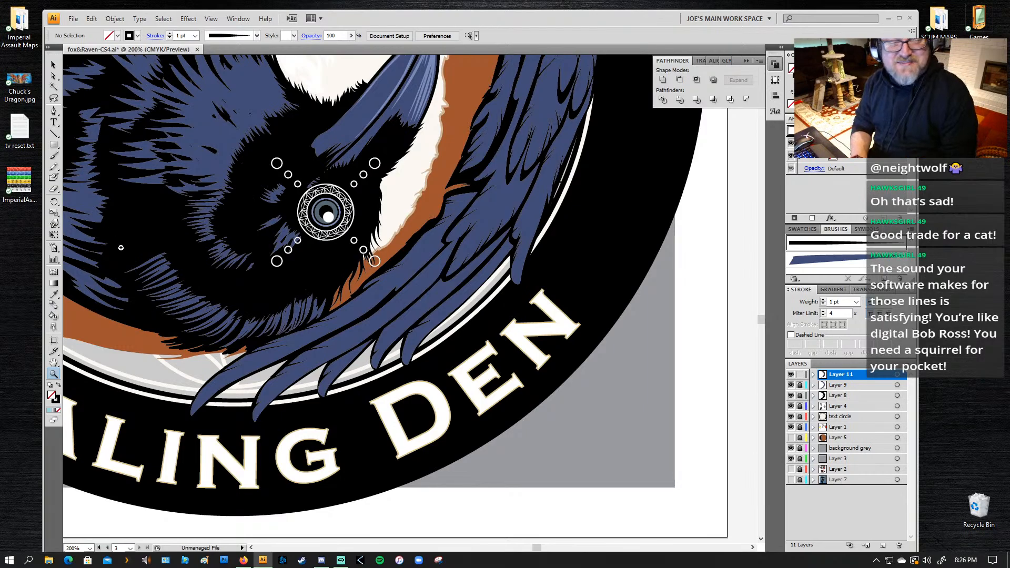
{"action": "left_click_drag", "start_coordinate": [242, 350], "coordinate": [287, 306]}
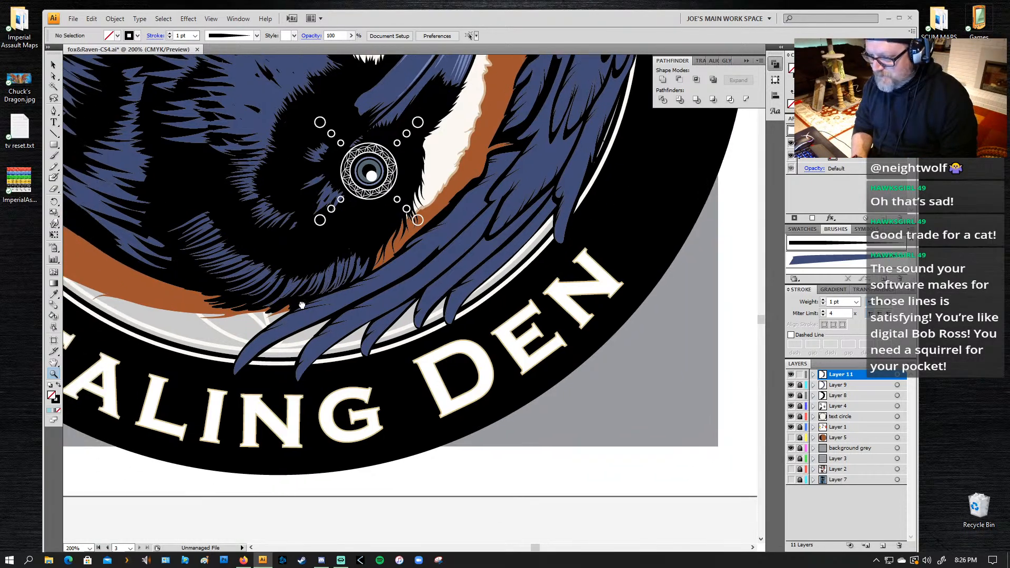
{"action": "left_click_drag", "start_coordinate": [519, 286], "coordinate": [469, 316]}
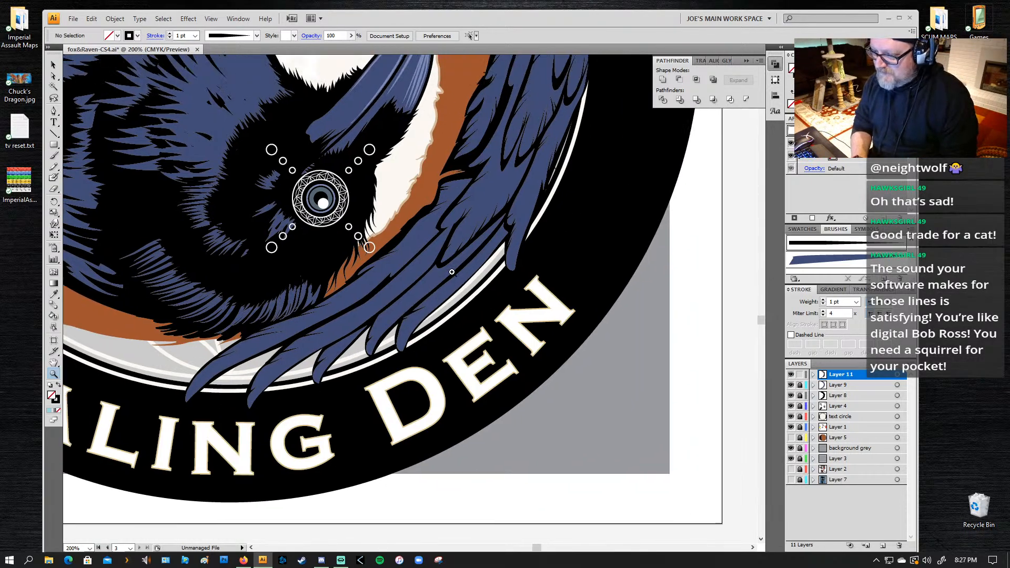
{"action": "mouse_move", "coordinate": [461, 240]}
{"action": "left_mouse_down"}
{"action": "mouse_move", "coordinate": [457, 309]}
{"action": "mouse_move", "coordinate": [314, 368]}
{"action": "left_mouse_up"}
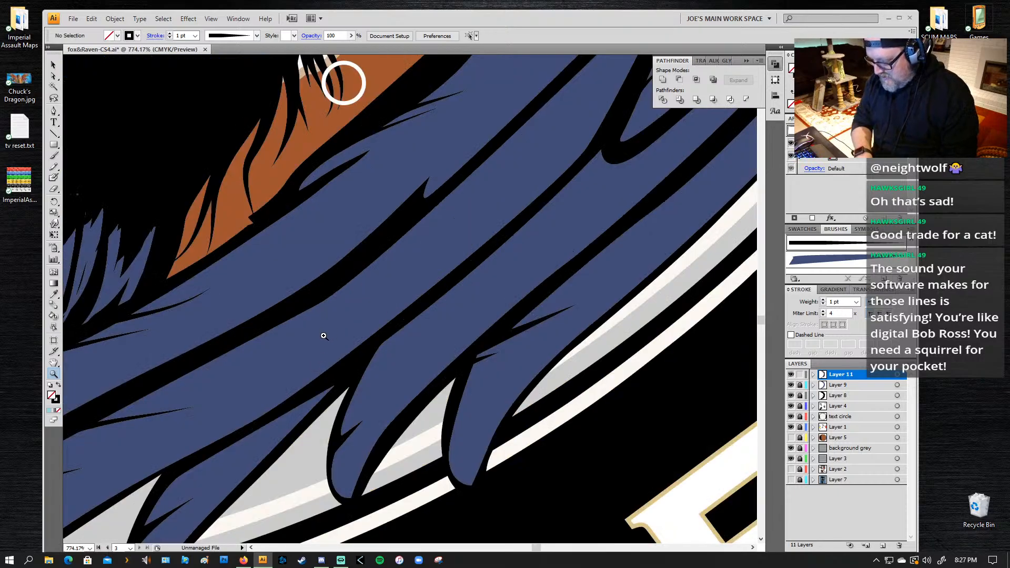
{"action": "key", "text": "b"}
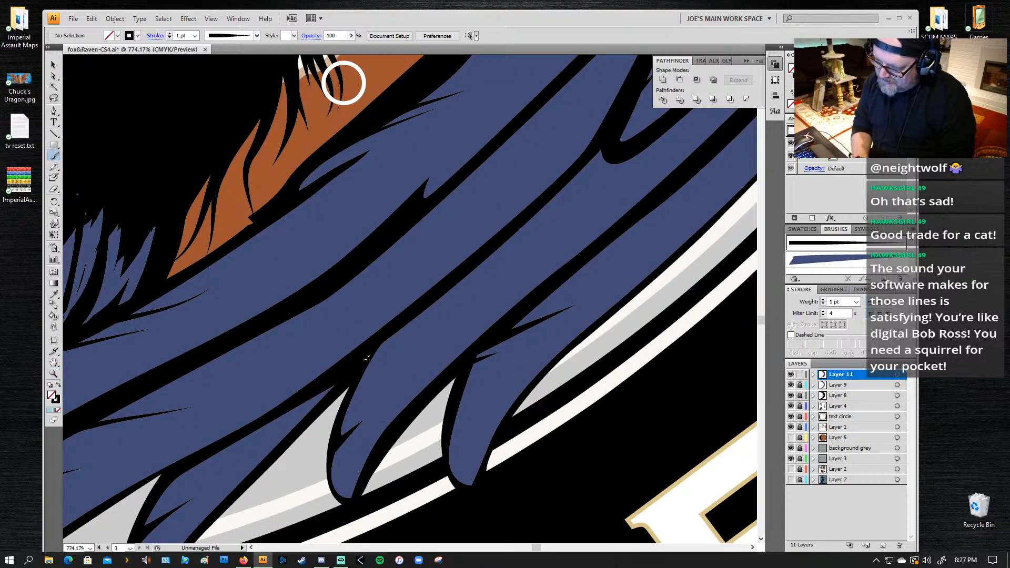
{"action": "left_click_drag", "start_coordinate": [435, 339], "coordinate": [437, 338]}
{"action": "key", "text": "ctrl+z"}
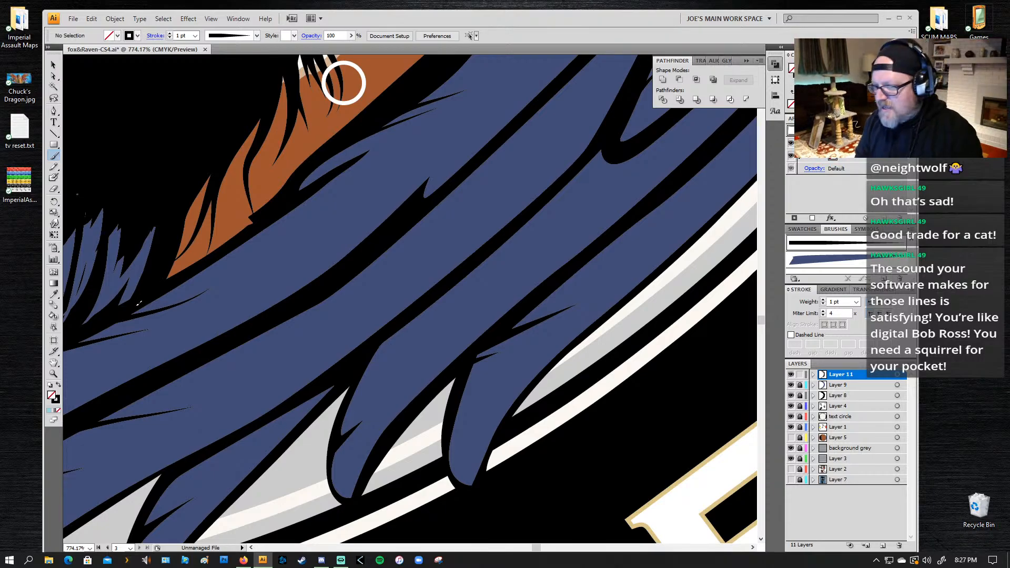
{"action": "left_click_drag", "start_coordinate": [378, 351], "coordinate": [457, 335]}
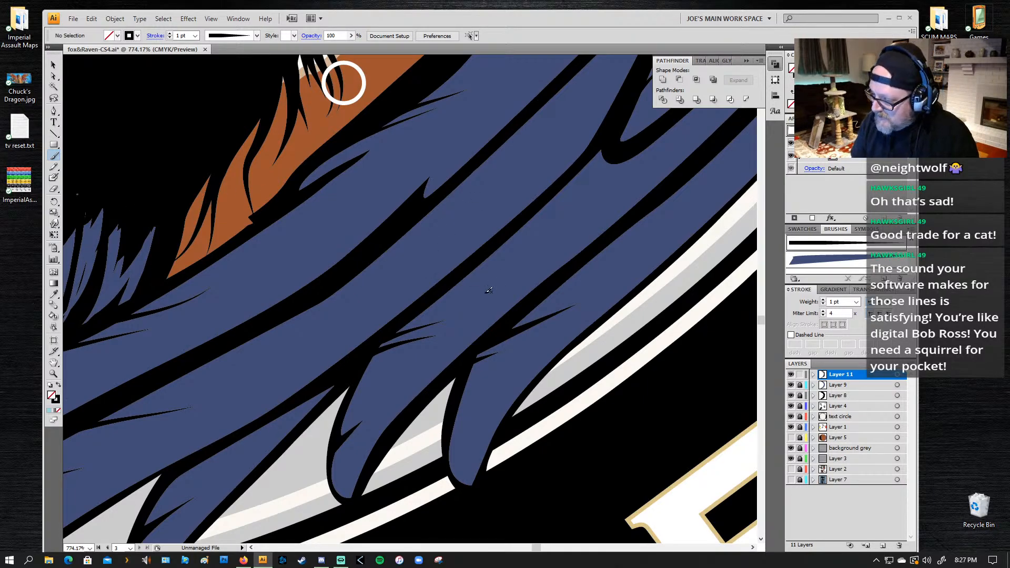
Step: Paint tapered lines into the long outermost feather from its inner black divider, undoing unsuitable strokes
{"action": "left_click_drag", "start_coordinate": [584, 244], "coordinate": [284, 338]}
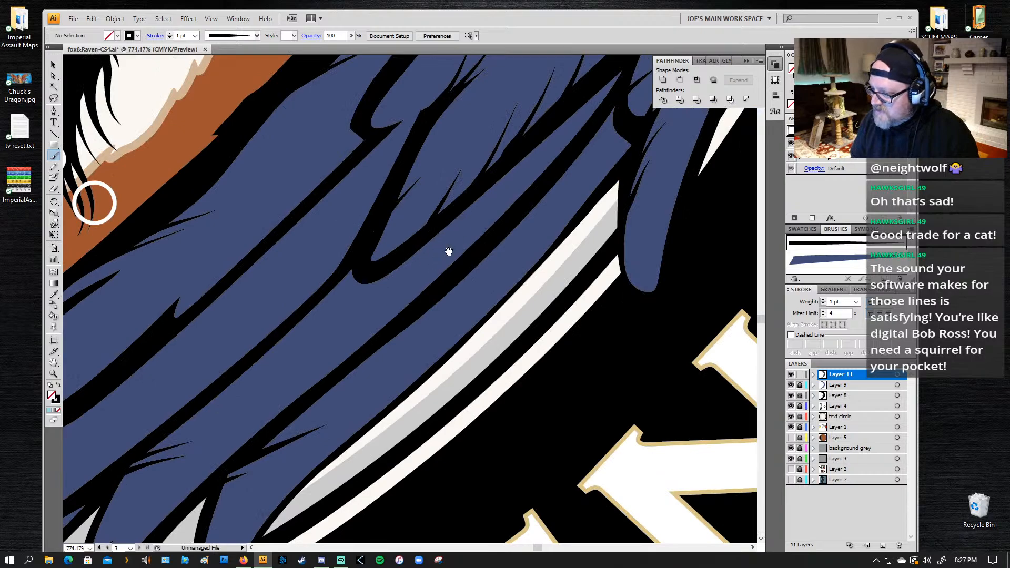
{"action": "mouse_move", "coordinate": [413, 317]}
{"action": "left_mouse_down"}
{"action": "mouse_move", "coordinate": [401, 219]}
{"action": "mouse_move", "coordinate": [394, 222]}
{"action": "mouse_move", "coordinate": [467, 187]}
{"action": "mouse_move", "coordinate": [310, 251]}
{"action": "left_mouse_up"}
{"action": "key", "text": "ctrl+z"}
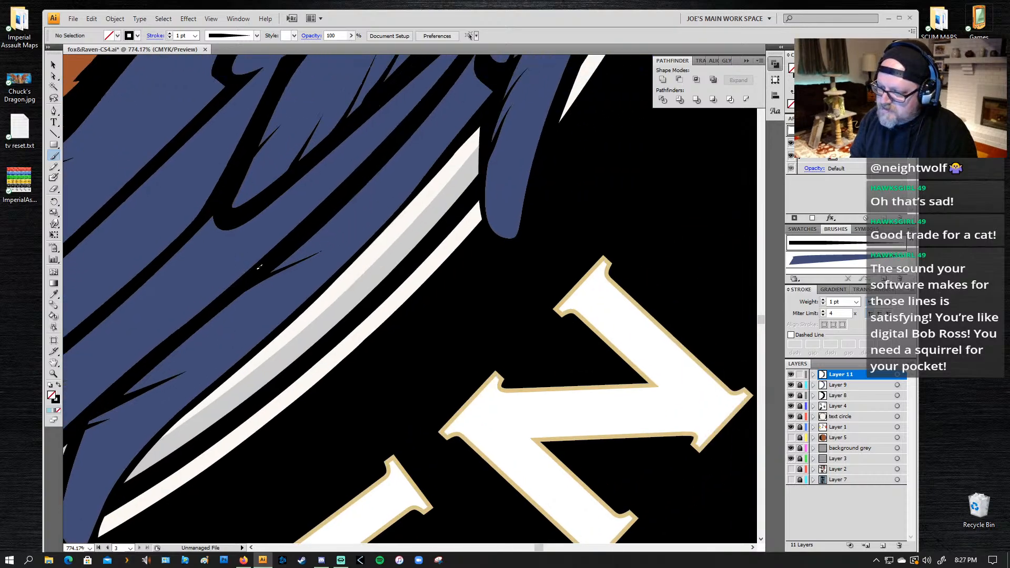
{"action": "left_click_drag", "start_coordinate": [390, 189], "coordinate": [390, 189]}
{"action": "key", "text": "ctrl+z"}
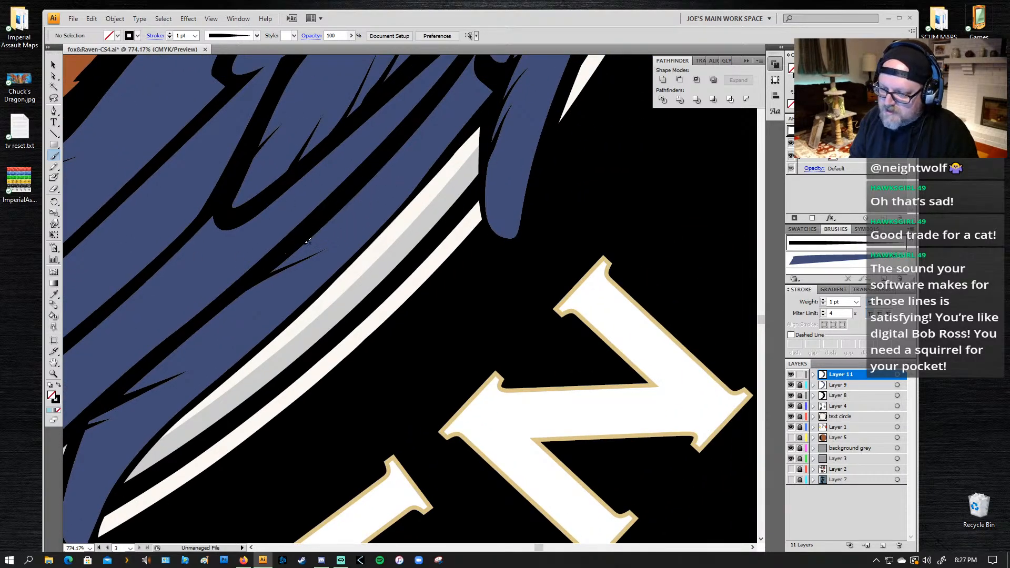
{"action": "left_click_drag", "start_coordinate": [304, 233], "coordinate": [371, 192]}
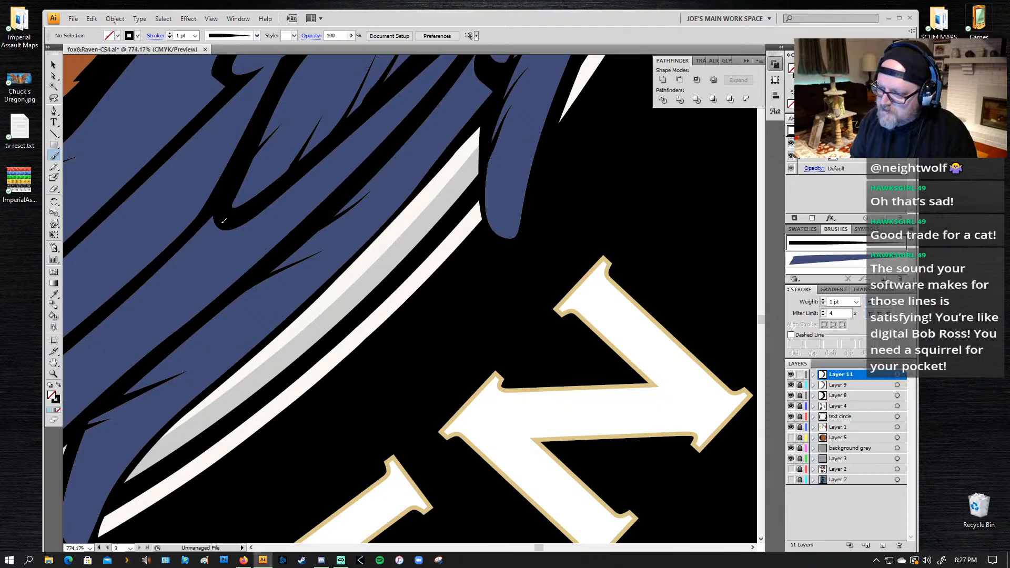
Step: Paint tapered lines from the narrow curved feather's rounded tip and divider into the feather below, undoing an unsuitable stroke
{"action": "left_click_drag", "start_coordinate": [255, 225], "coordinate": [289, 219]}
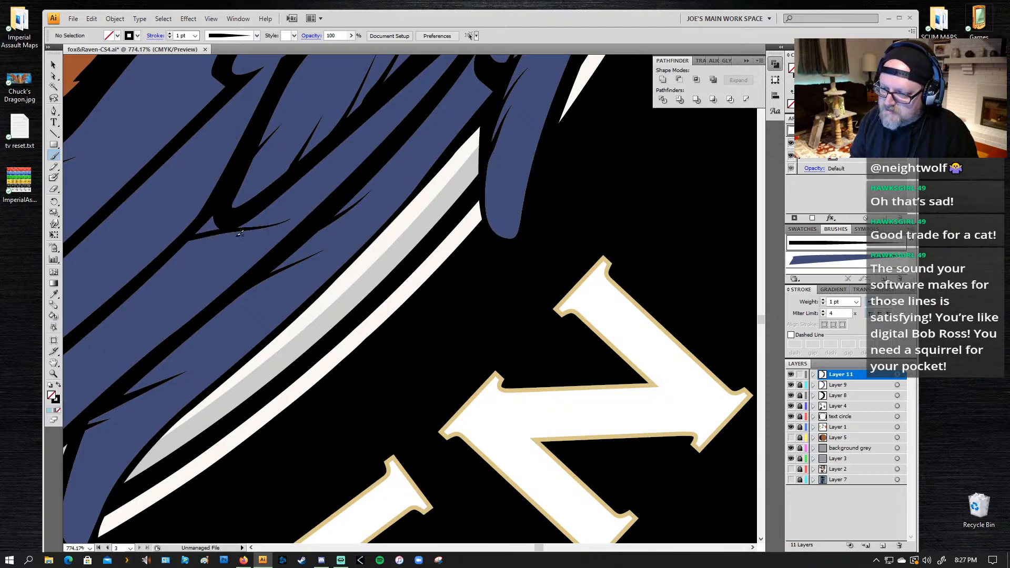
{"action": "key", "text": "ctrl+z"}
{"action": "mouse_move", "coordinate": [178, 243]}
{"action": "left_mouse_down"}
{"action": "mouse_move", "coordinate": [200, 244]}
{"action": "mouse_move", "coordinate": [164, 262]}
{"action": "mouse_move", "coordinate": [224, 258]}
{"action": "left_mouse_up"}
Step: Examine the wing's feather detail against the whole Fox & Raven Healing Den logo
{"action": "key", "text": "space"}
{"action": "mouse_move", "coordinate": [175, 303]}
{"action": "left_mouse_down"}
{"action": "mouse_move", "coordinate": [442, 230]}
{"action": "mouse_move", "coordinate": [502, 264]}
{"action": "mouse_move", "coordinate": [472, 269]}
{"action": "left_mouse_up"}
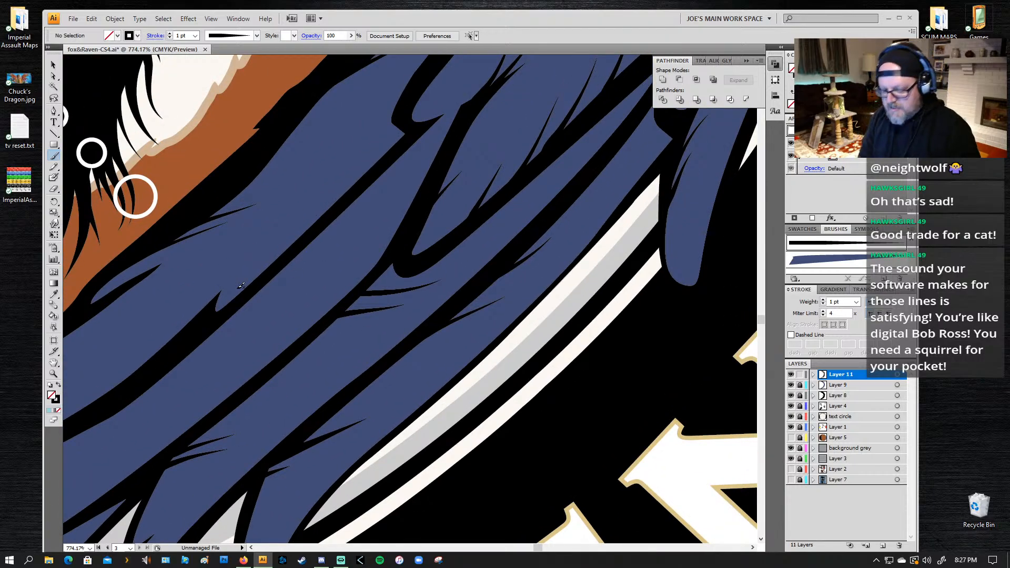
{"action": "key", "text": "ctrl+alt+space"}
{"action": "left_click", "coordinate": [399, 256], "text": "ctrl+alt"}
{"action": "left_click", "coordinate": [398, 256], "text": "ctrl+alt"}
{"action": "left_click", "coordinate": [398, 257], "text": "ctrl+alt"}
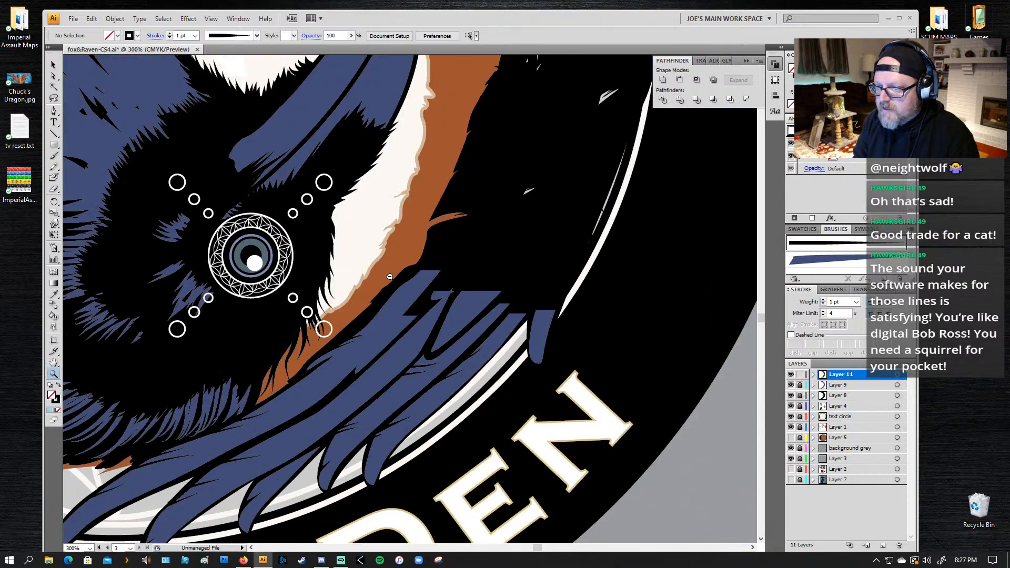
{"action": "left_click", "coordinate": [398, 259], "text": "ctrl+alt"}
{"action": "left_click", "coordinate": [396, 287], "text": "ctrl+alt"}
{"action": "left_click", "coordinate": [398, 318], "text": "ctrl+alt"}
{"action": "left_click_drag", "start_coordinate": [331, 304], "coordinate": [346, 325]}
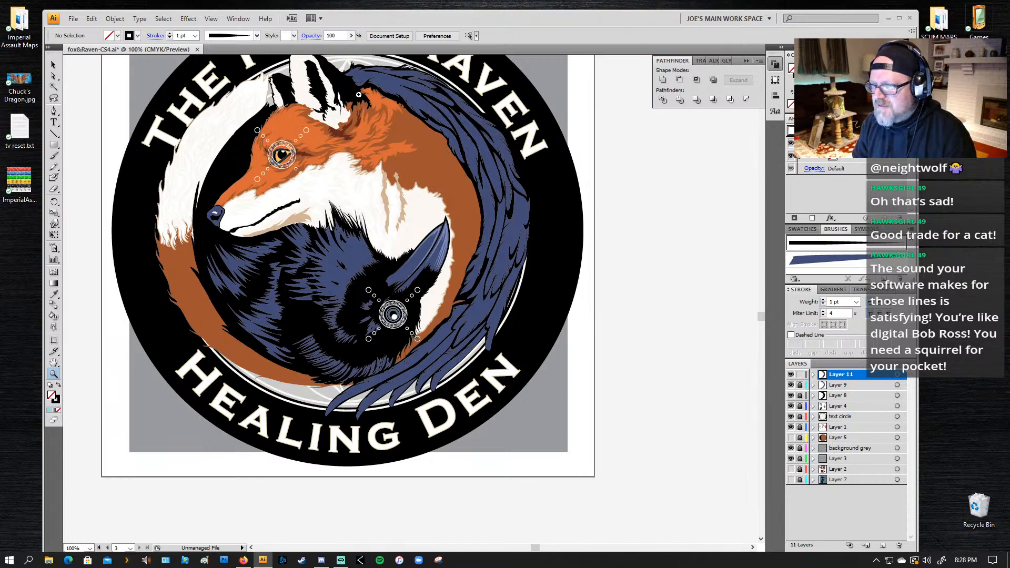
Step: Draw a jagged fur shape with the Pencil tool along the lower white edge of the fox's ear base, about 0.95 in wide and 0.5 in tall
{"action": "left_click_drag", "start_coordinate": [358, 86], "coordinate": [321, 154]}
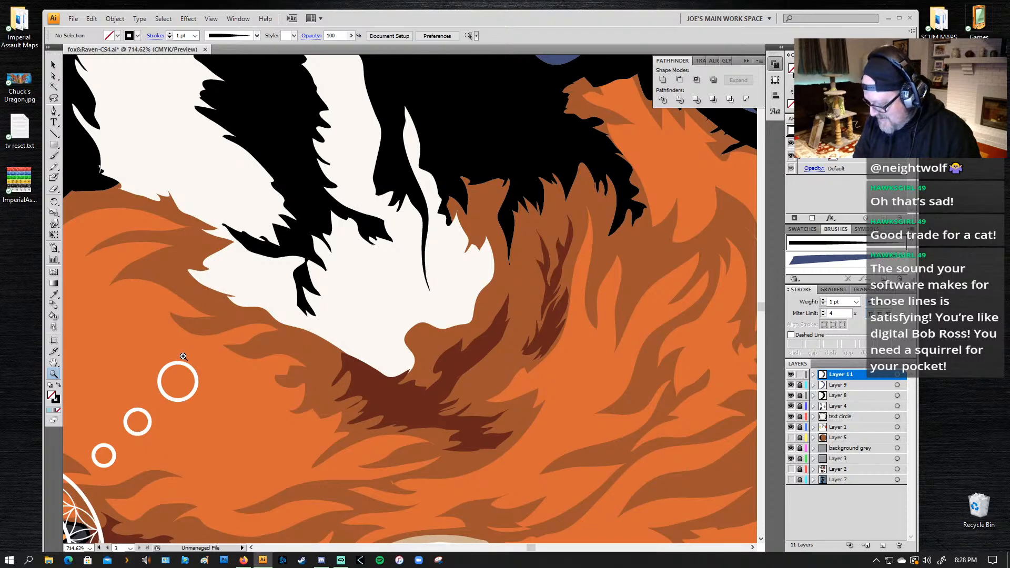
{"action": "key", "text": "n"}
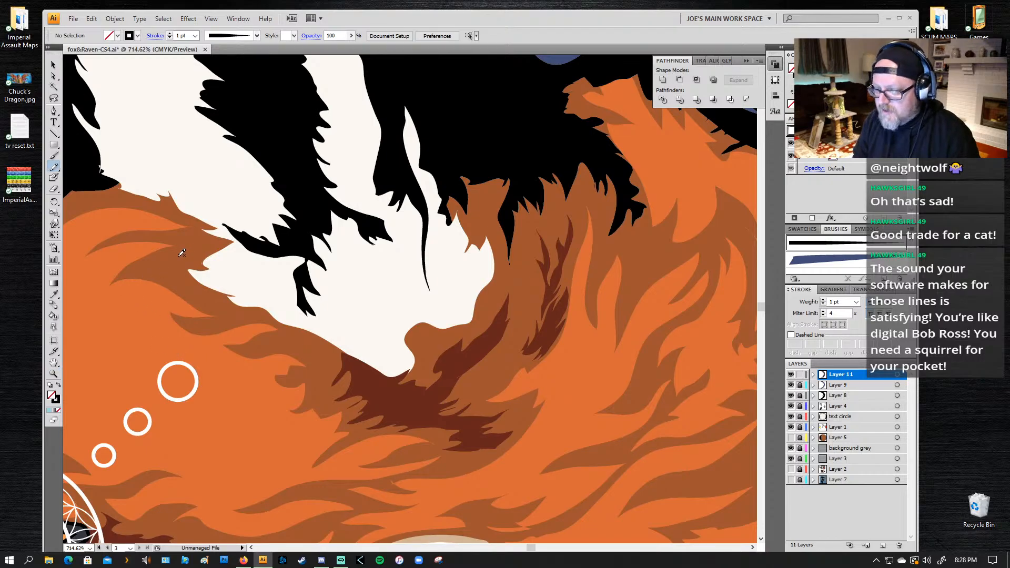
{"action": "mouse_move", "coordinate": [206, 250]}
{"action": "left_mouse_down"}
{"action": "mouse_move", "coordinate": [239, 255]}
{"action": "mouse_move", "coordinate": [210, 258]}
{"action": "mouse_move", "coordinate": [263, 276]}
{"action": "mouse_move", "coordinate": [212, 275]}
{"action": "mouse_move", "coordinate": [284, 289]}
{"action": "mouse_move", "coordinate": [279, 305]}
{"action": "mouse_move", "coordinate": [352, 338]}
{"action": "mouse_move", "coordinate": [354, 325]}
{"action": "mouse_move", "coordinate": [379, 343]}
{"action": "mouse_move", "coordinate": [398, 332]}
{"action": "mouse_move", "coordinate": [399, 346]}
{"action": "mouse_move", "coordinate": [421, 356]}
{"action": "mouse_move", "coordinate": [411, 381]}
{"action": "mouse_move", "coordinate": [360, 371]}
{"action": "left_mouse_up"}
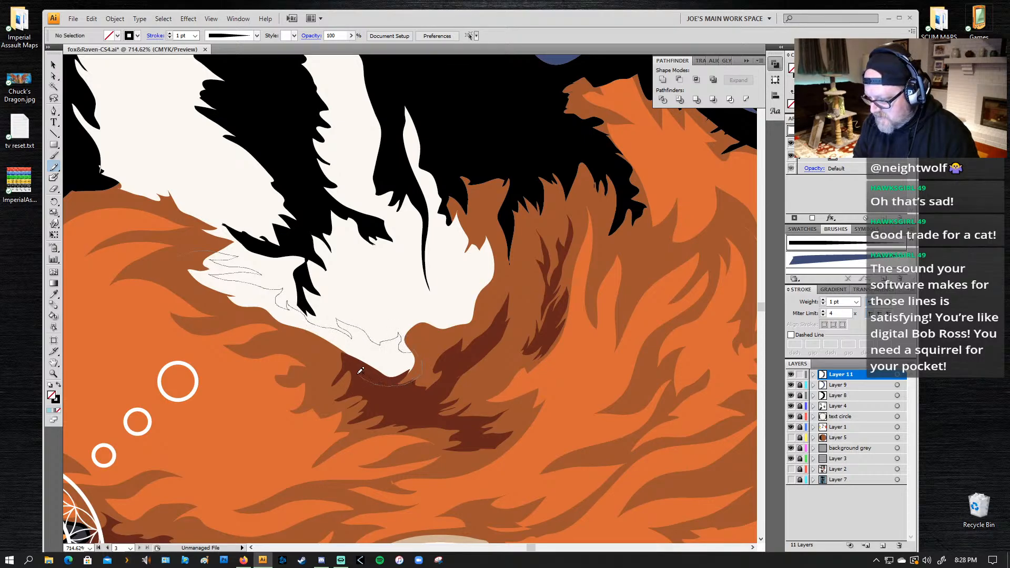
{"action": "left_click_drag", "start_coordinate": [312, 342], "coordinate": [247, 310]}
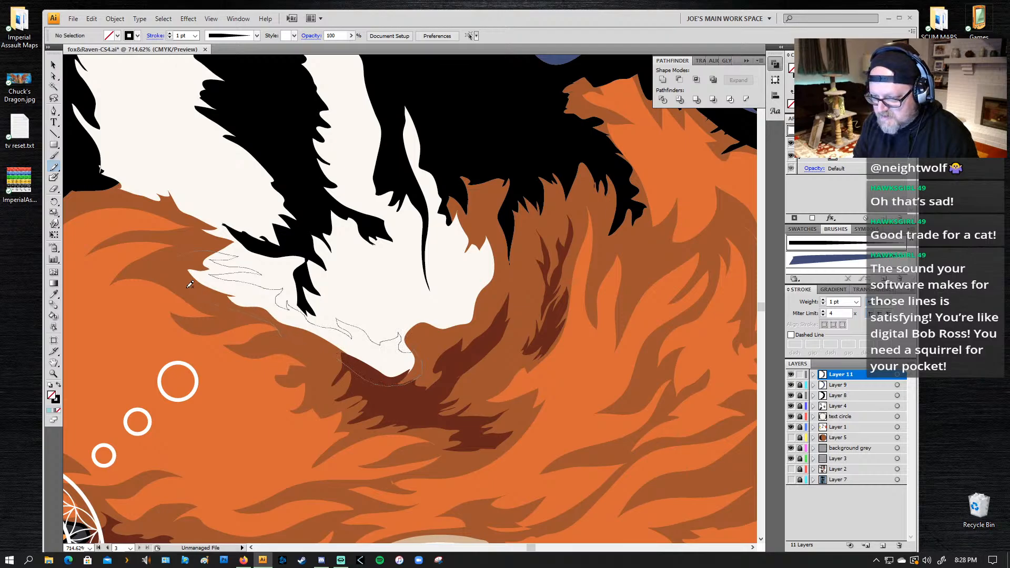
{"action": "left_click_drag", "start_coordinate": [191, 260], "coordinate": [189, 260]}
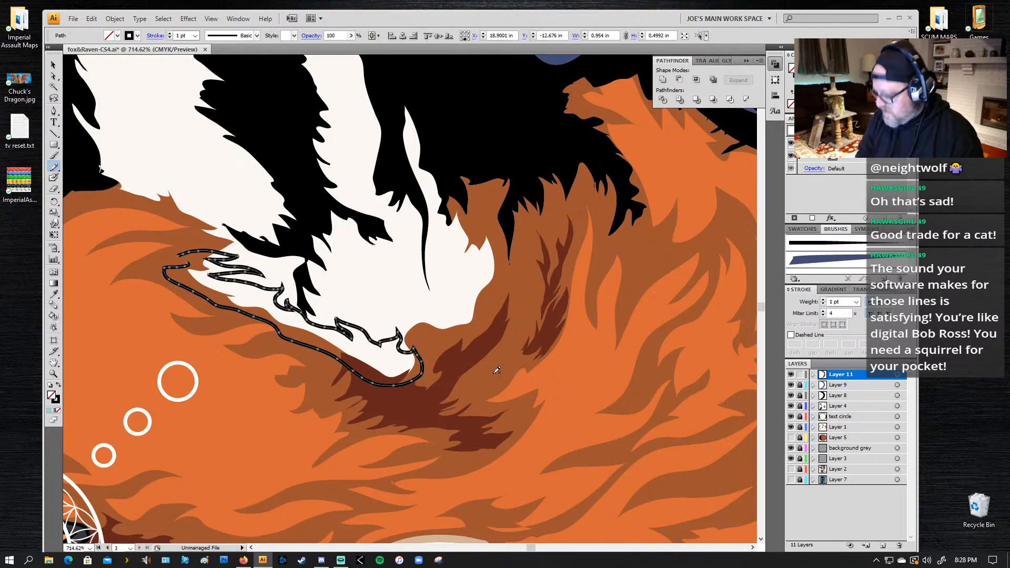
Step: Fill the new fur shape with the brown sampled from the neighbouring fur, without a stroke, and deselect it
{"action": "key", "text": "i"}
{"action": "left_click", "coordinate": [435, 347]}
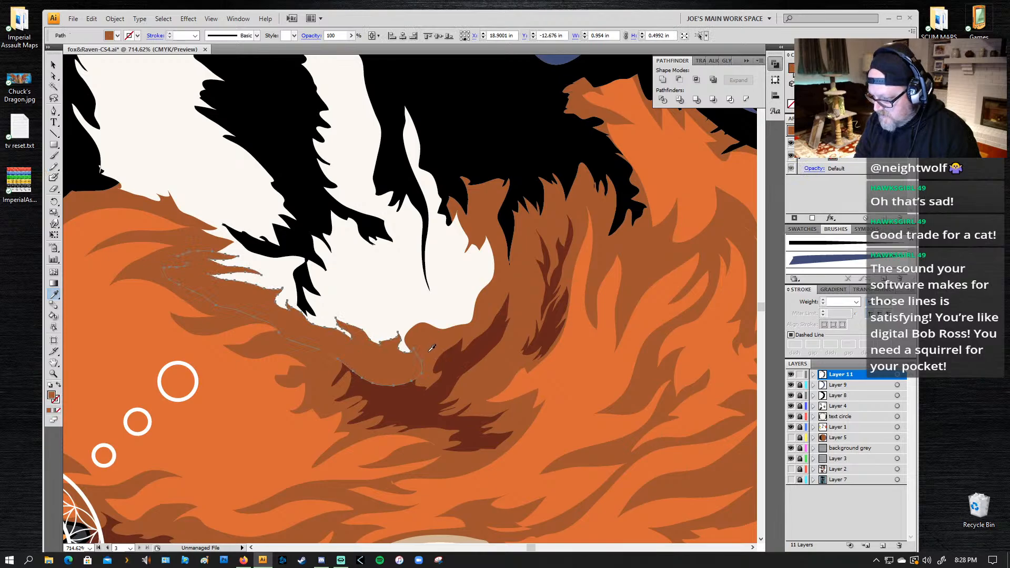
{"action": "key", "text": "ctrl+shift+a"}
{"action": "key", "text": "z"}
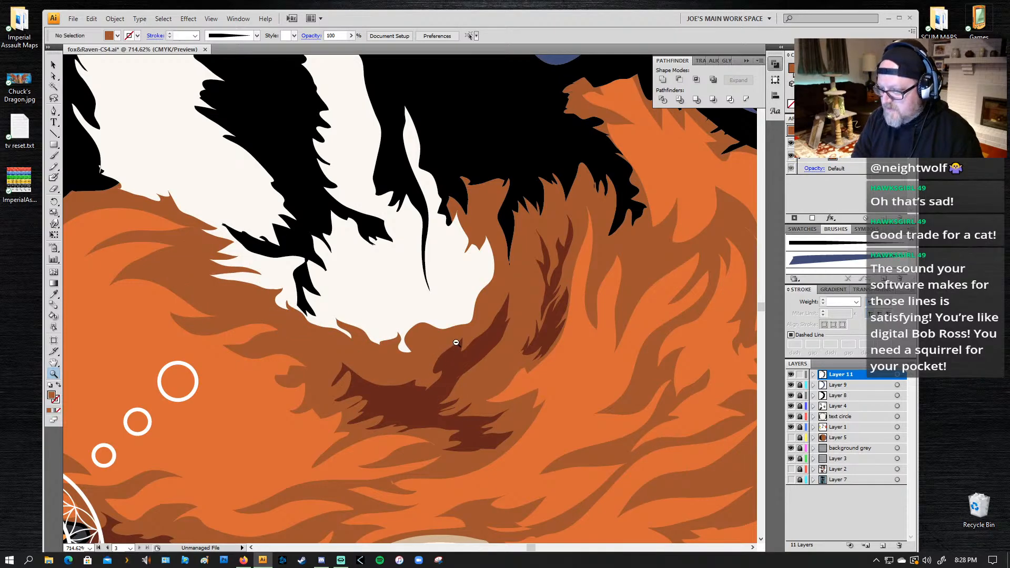
Step: Unlock Layer 4 and move the new brown fur shape at the fox's ear base onto it
{"action": "key", "text": "v"}
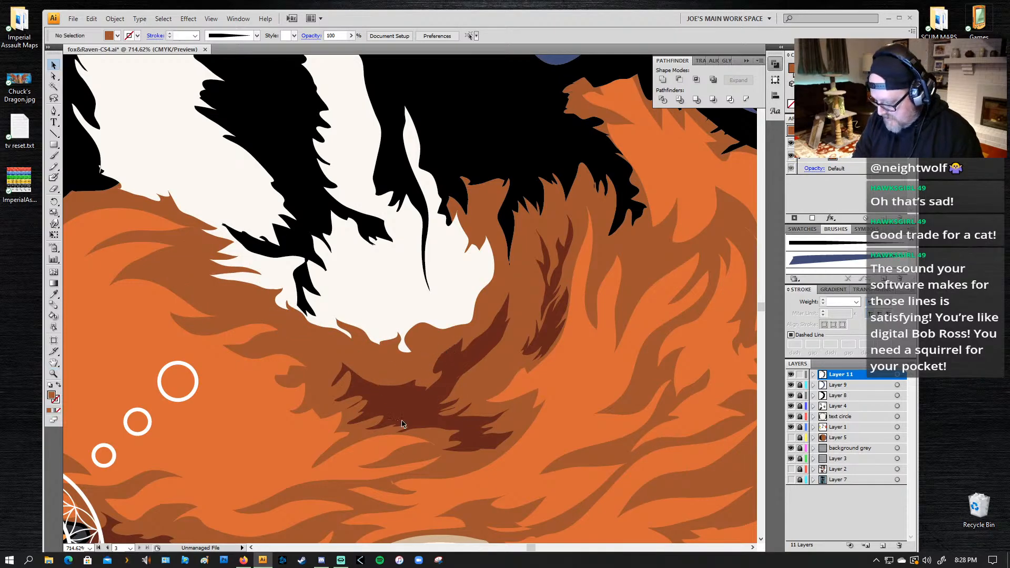
{"action": "left_click", "coordinate": [380, 368]}
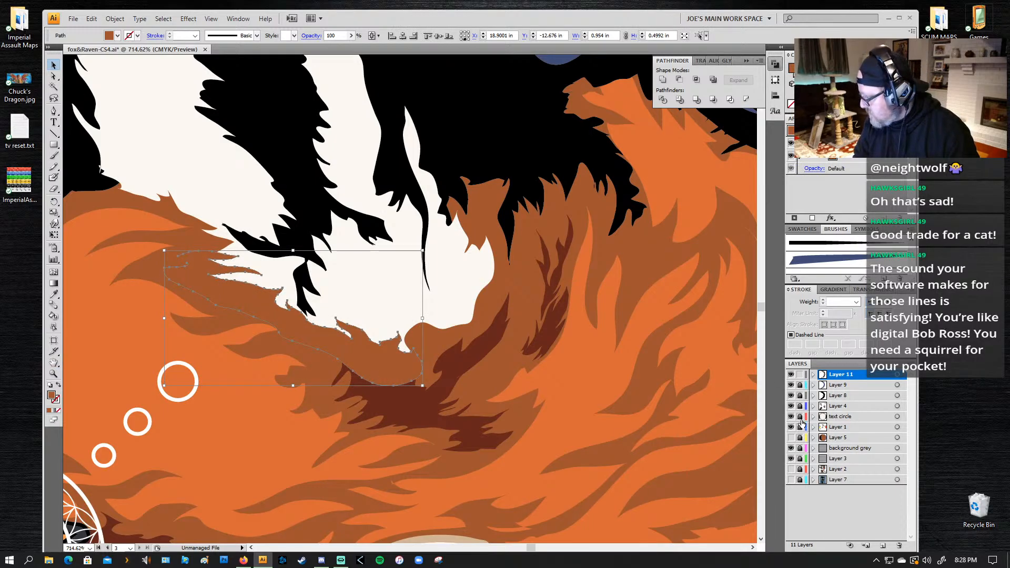
{"action": "left_click", "coordinate": [791, 406]}
{"action": "left_click", "coordinate": [790, 406]}
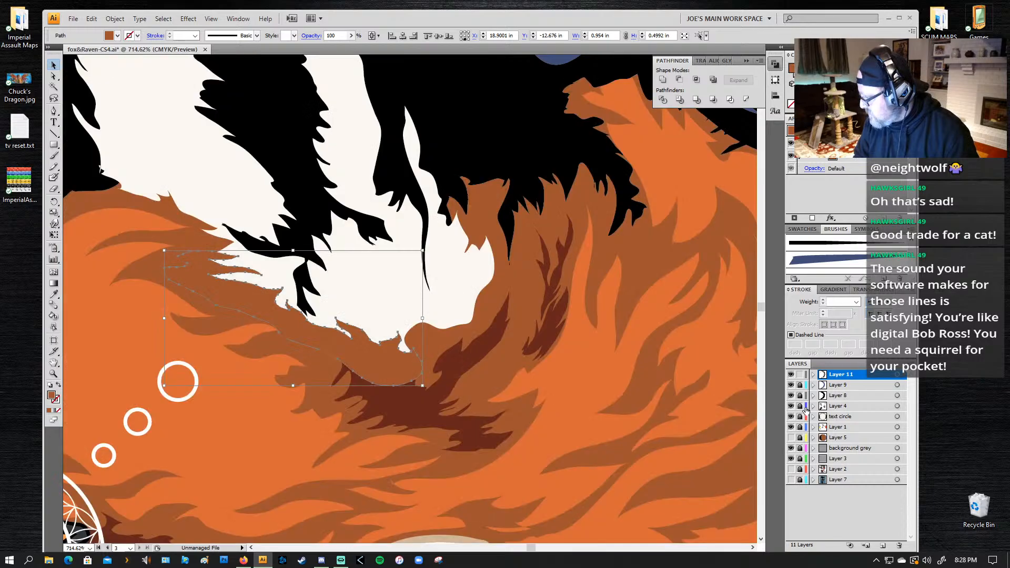
{"action": "left_click_drag", "start_coordinate": [901, 397], "coordinate": [899, 409]}
Step: Bring the dark brown fur shape beneath the fox's ear in front of the new brown fur
{"action": "key", "text": "a"}
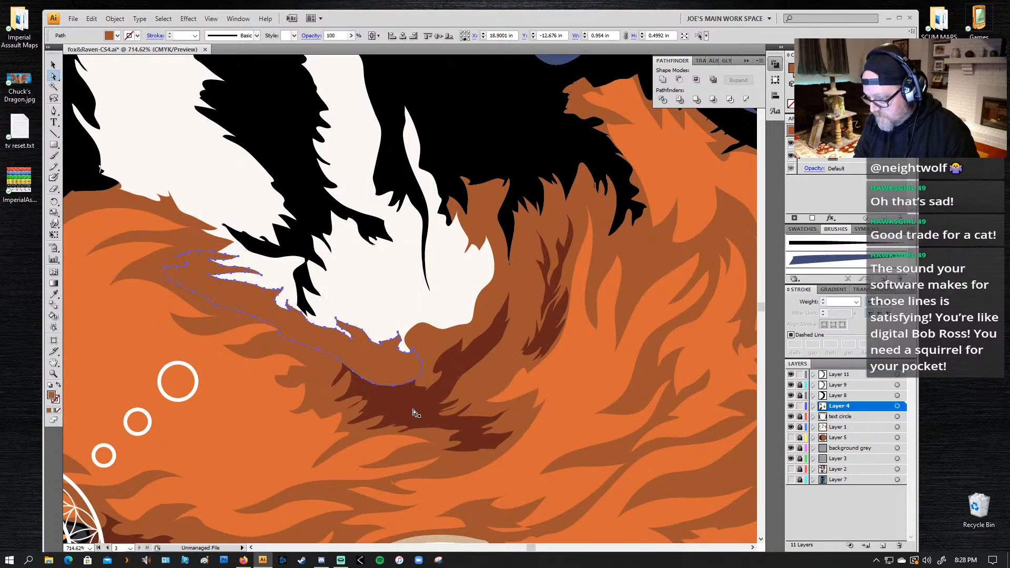
{"action": "left_click", "coordinate": [417, 420]}
{"action": "key", "text": "v"}
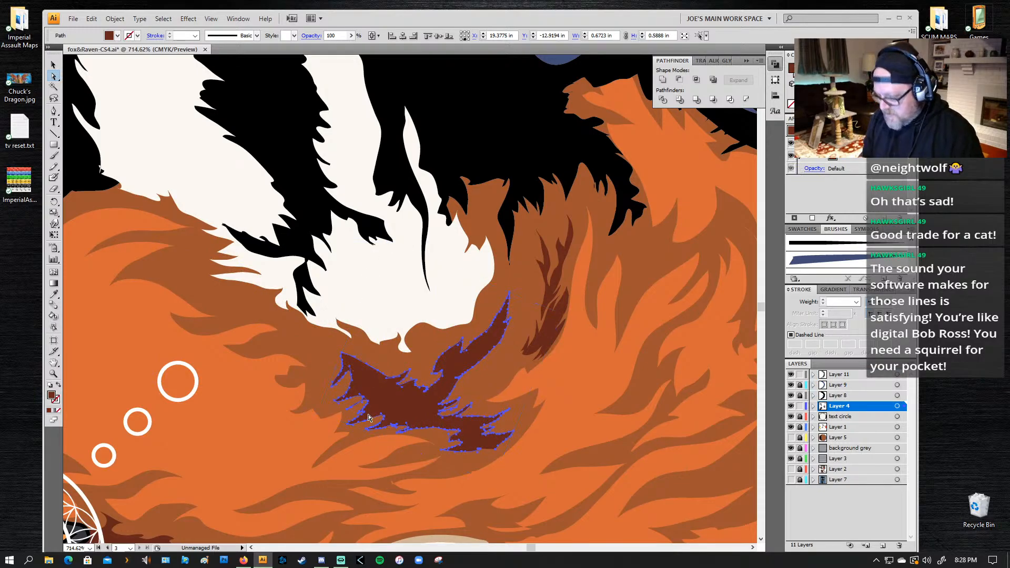
Step: Draw a spiky fur tuft with the Pencil tool at the front of the large ear's base, about 0.36 in wide and 0.22 in tall
{"action": "key", "text": "z"}
{"action": "left_click", "coordinate": [403, 348], "text": "alt"}
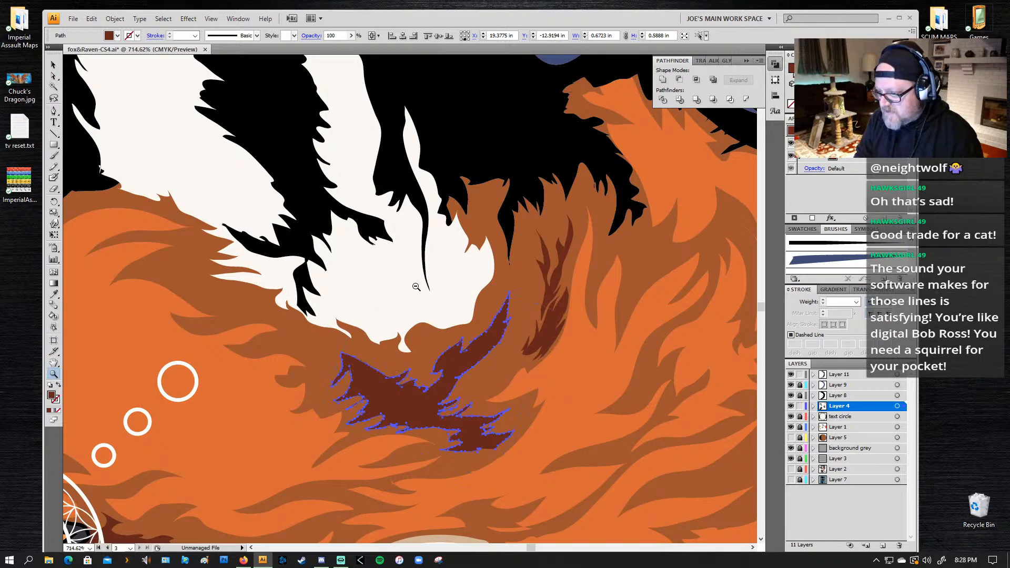
{"action": "left_click", "coordinate": [417, 287], "text": "alt"}
{"action": "left_click", "coordinate": [406, 368], "text": "alt"}
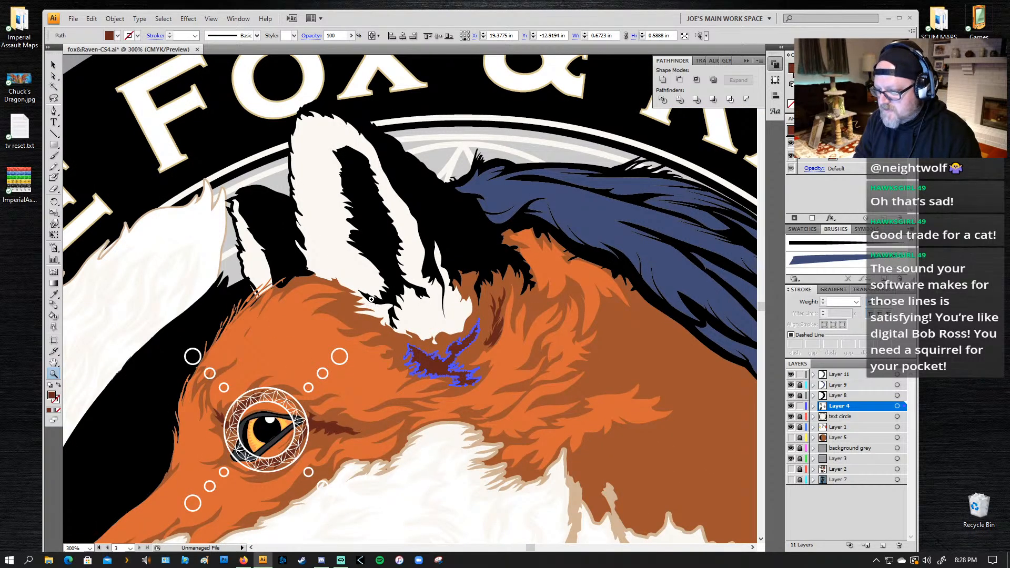
{"action": "left_click_drag", "start_coordinate": [471, 224], "coordinate": [215, 393]}
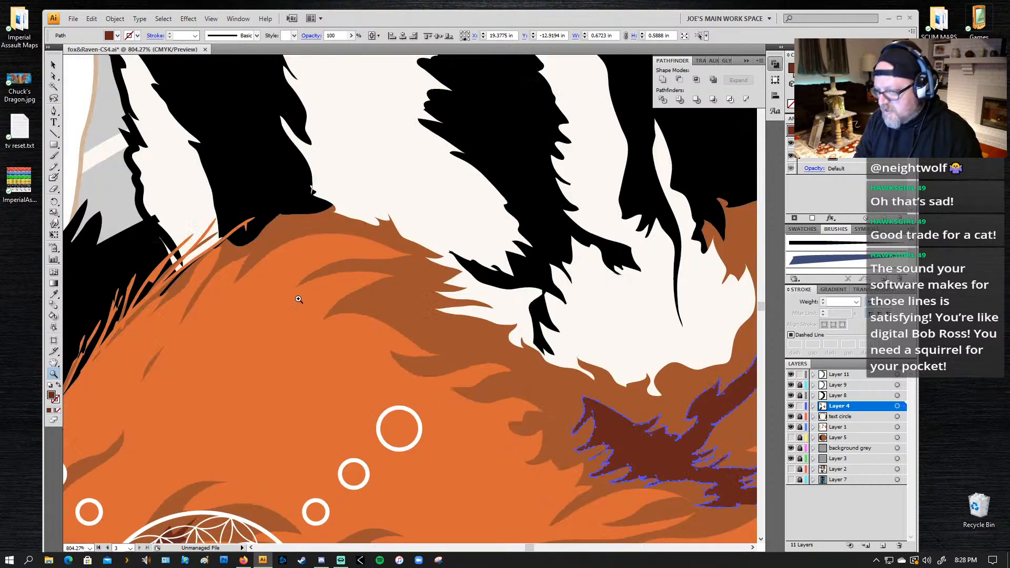
{"action": "key", "text": "n"}
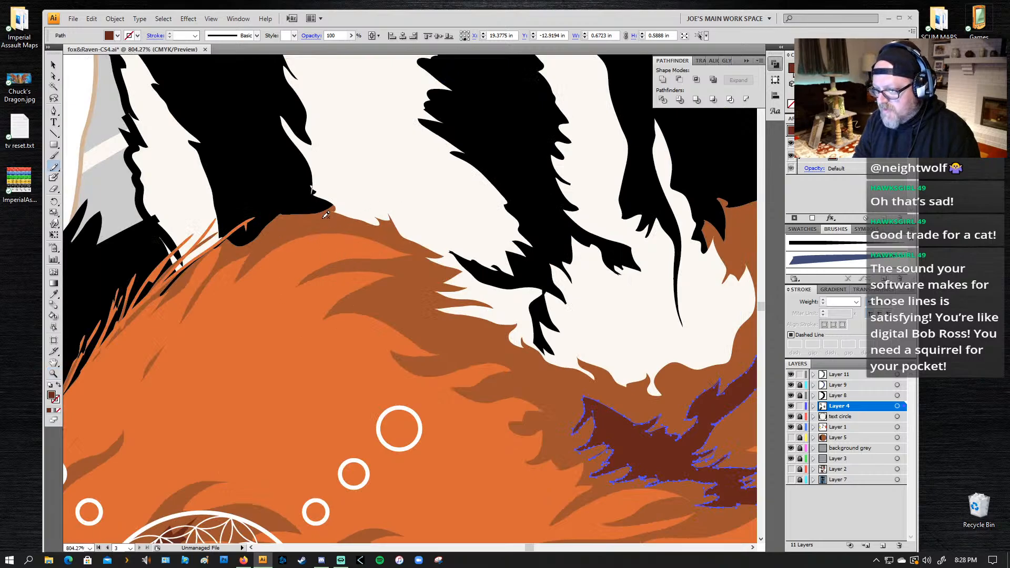
{"action": "mouse_move", "coordinate": [329, 205]}
{"action": "left_mouse_down"}
{"action": "mouse_move", "coordinate": [378, 205]}
{"action": "mouse_move", "coordinate": [371, 210]}
{"action": "mouse_move", "coordinate": [394, 234]}
{"action": "left_mouse_up"}
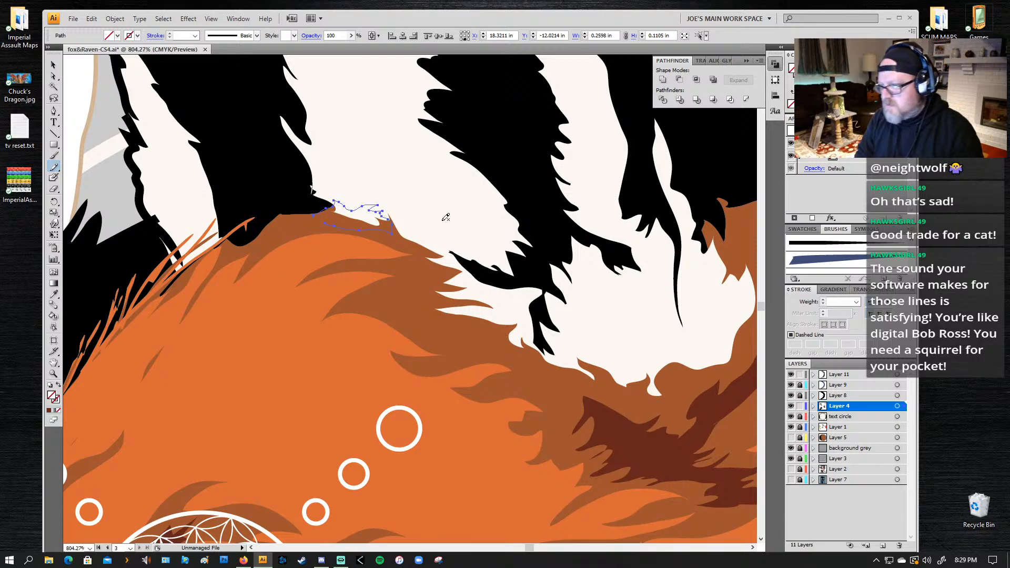
{"action": "key", "text": "ctrl+z"}
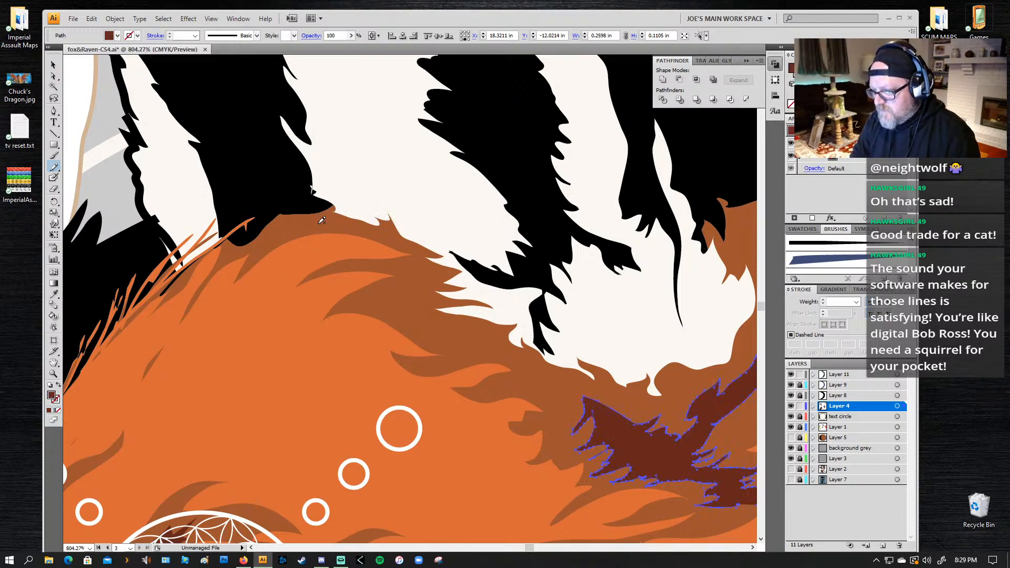
{"action": "mouse_move", "coordinate": [318, 216]}
{"action": "left_mouse_down"}
{"action": "mouse_move", "coordinate": [334, 183]}
{"action": "mouse_move", "coordinate": [342, 213]}
{"action": "mouse_move", "coordinate": [372, 185]}
{"action": "mouse_move", "coordinate": [373, 208]}
{"action": "mouse_move", "coordinate": [397, 204]}
{"action": "mouse_move", "coordinate": [423, 247]}
{"action": "mouse_move", "coordinate": [316, 221]}
{"action": "left_mouse_up"}
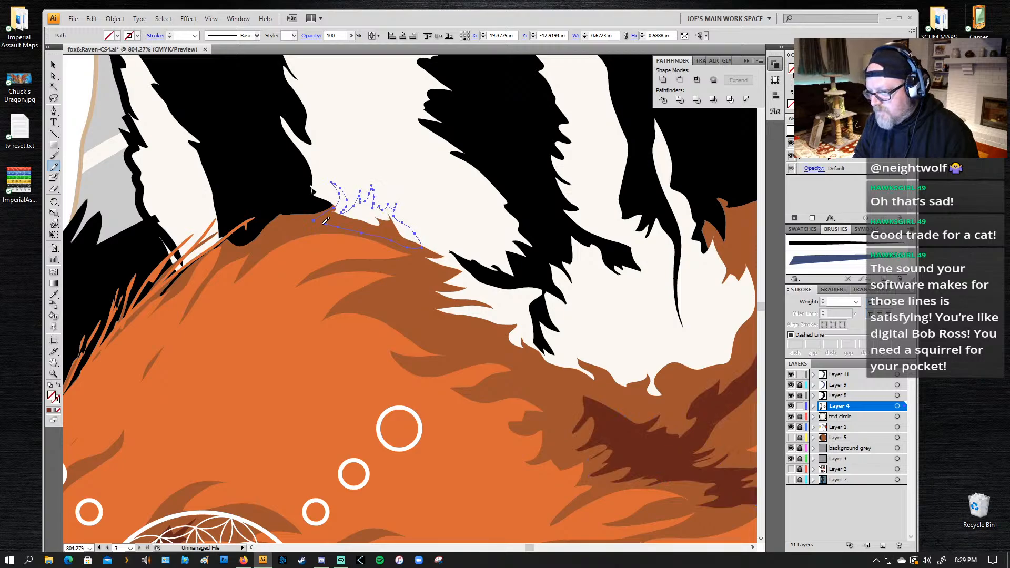
Step: Fill the spiky tuft with the brown sampled from the fur beside it, without a stroke, and deselect it
{"action": "key", "text": "i"}
{"action": "left_click", "coordinate": [358, 252]}
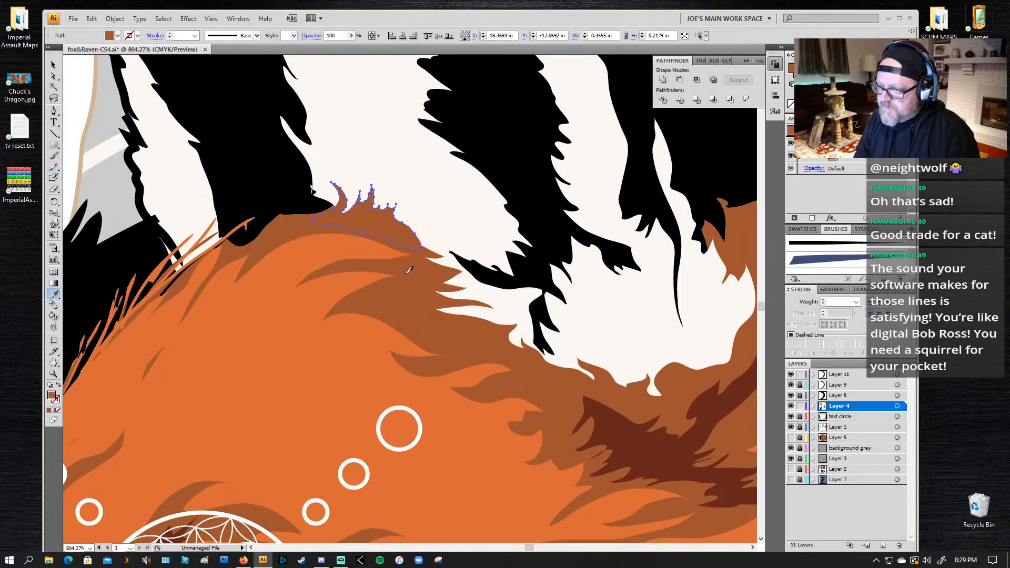
{"action": "key", "text": "ctrl+z"}
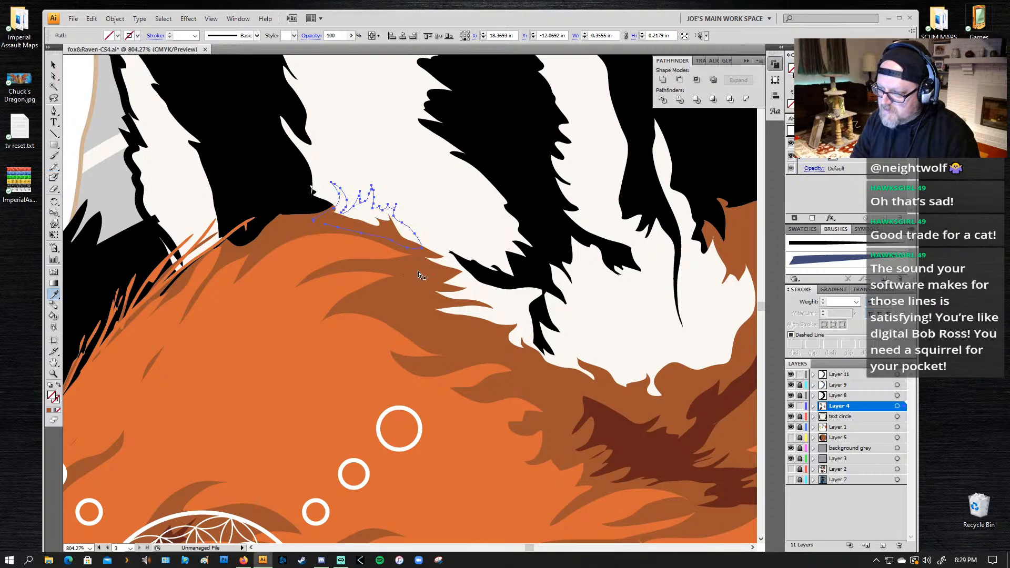
{"action": "key", "text": "ctrl+shift+z"}
{"action": "key", "text": "z"}
{"action": "left_click", "coordinate": [438, 258], "text": "alt"}
{"action": "left_click", "coordinate": [438, 259], "text": "alt"}
{"action": "left_click", "coordinate": [426, 258], "text": "alt"}
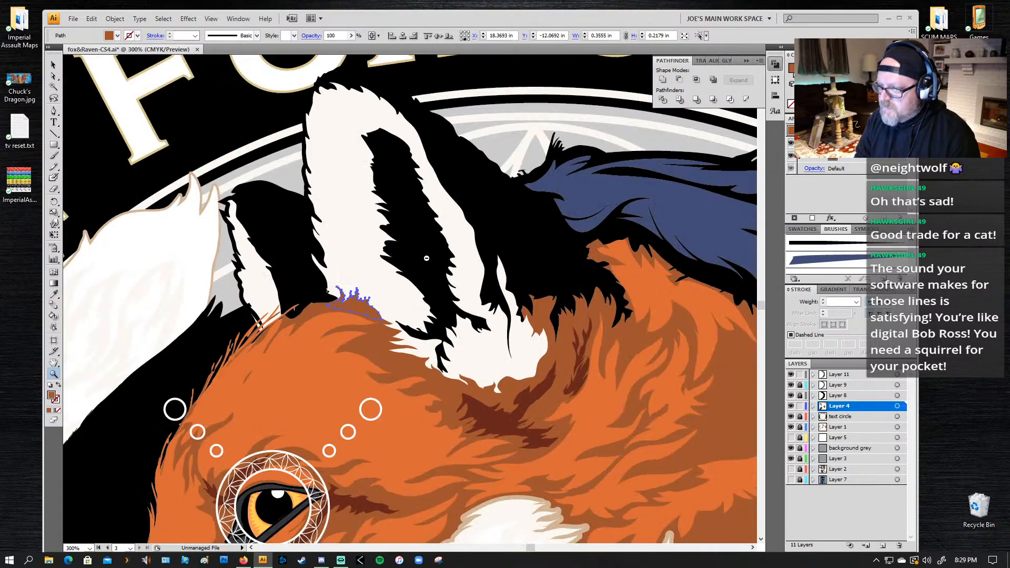
{"action": "left_click", "coordinate": [426, 258], "text": "alt"}
{"action": "left_click", "coordinate": [427, 258], "text": "alt"}
{"action": "key", "text": "ctrl+shift+a"}
Step: Try a tan fill sampled from the fur shading on the white areas of both fox ears, and restore their off-white fill
{"action": "left_click_drag", "start_coordinate": [450, 475], "coordinate": [440, 276]}
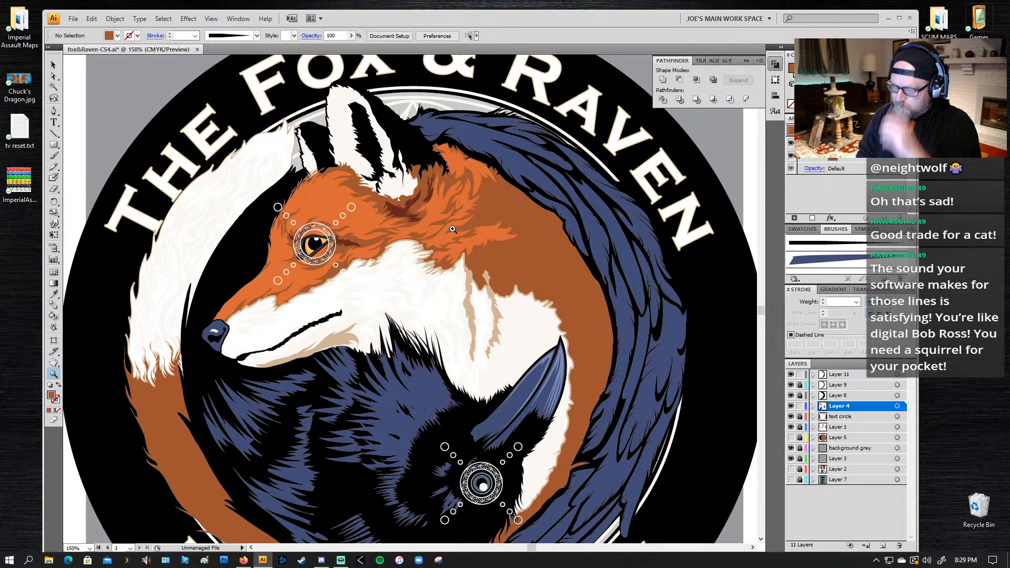
{"action": "key", "text": "a"}
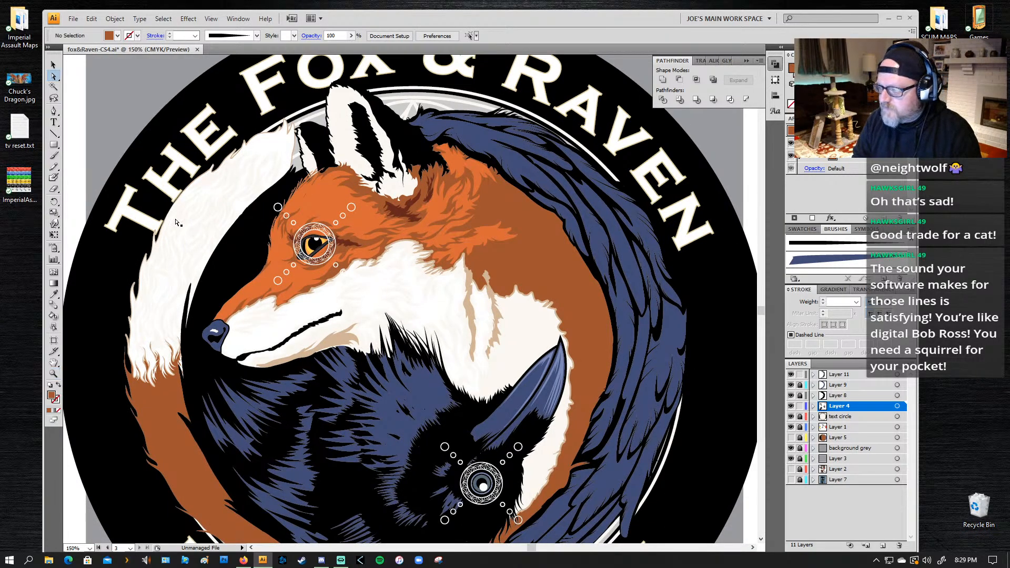
{"action": "left_click", "coordinate": [394, 192]}
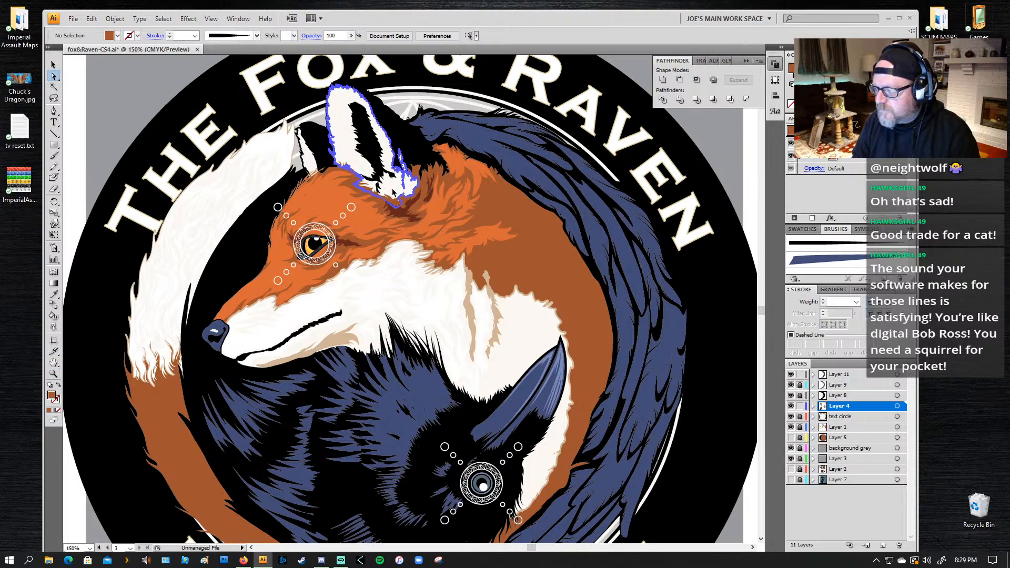
{"action": "left_click", "coordinate": [313, 167], "text": "shift"}
{"action": "key", "text": "i"}
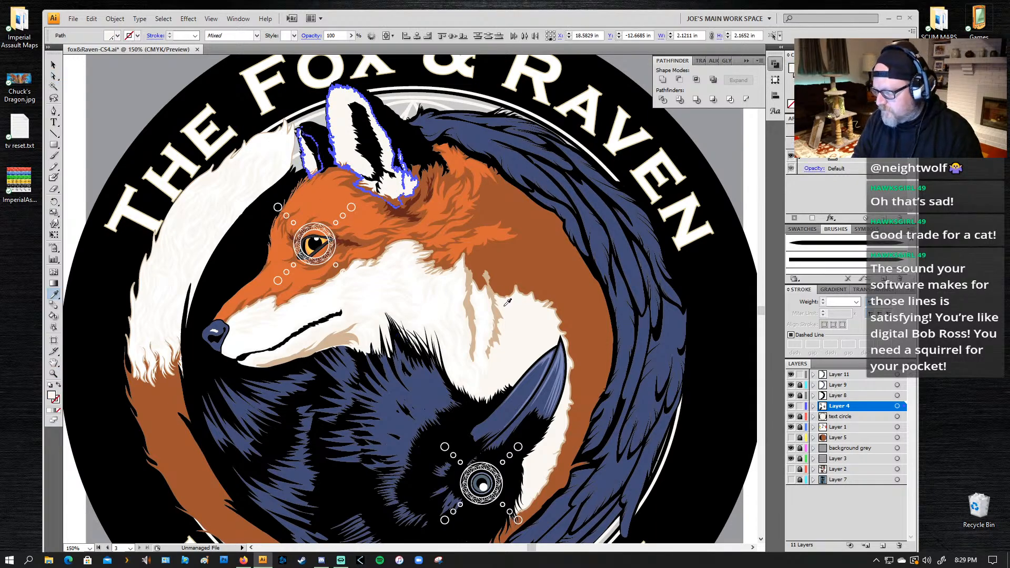
{"action": "left_click", "coordinate": [471, 282]}
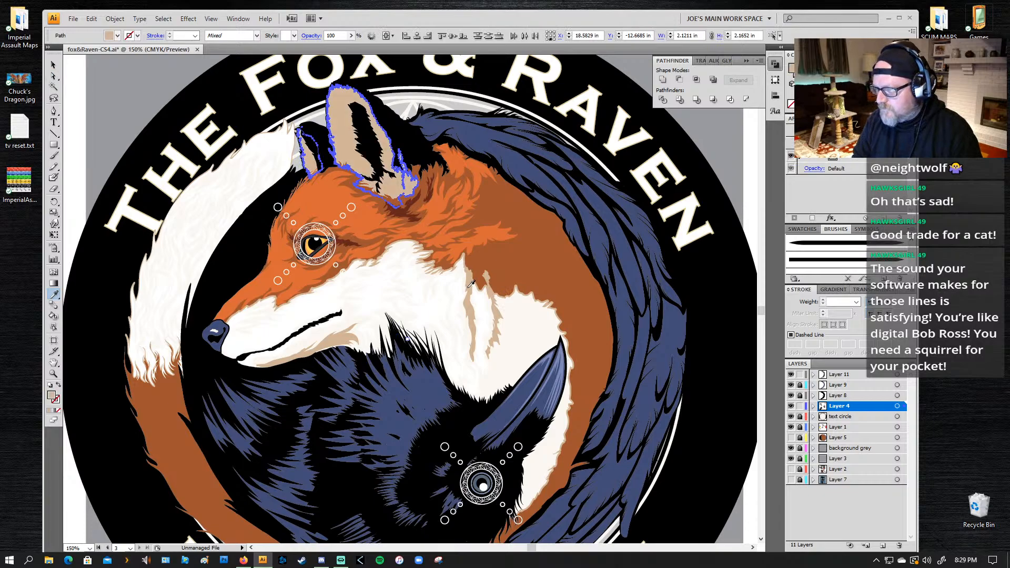
{"action": "left_click", "coordinate": [360, 317]}
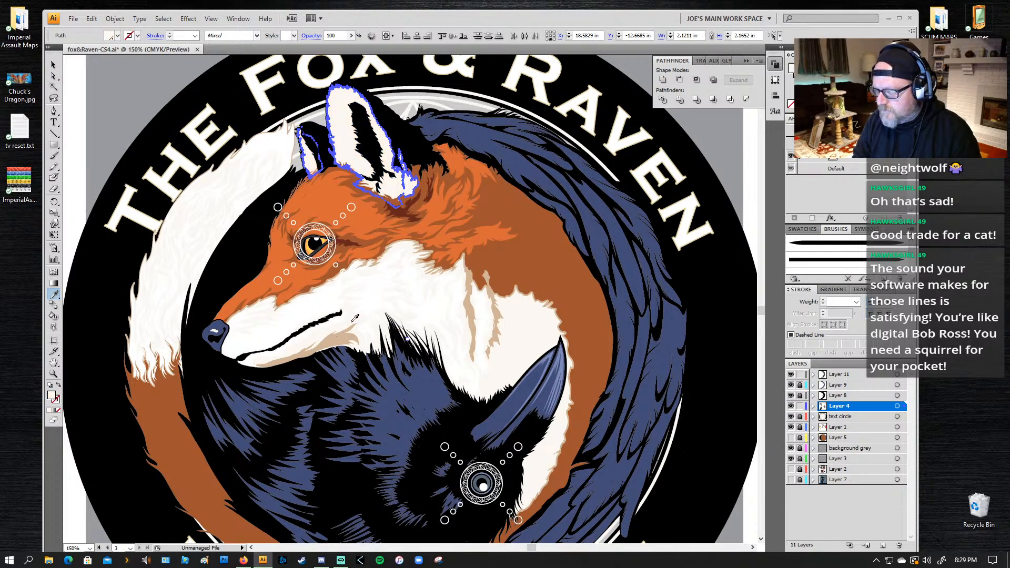
{"action": "left_click", "coordinate": [339, 339]}
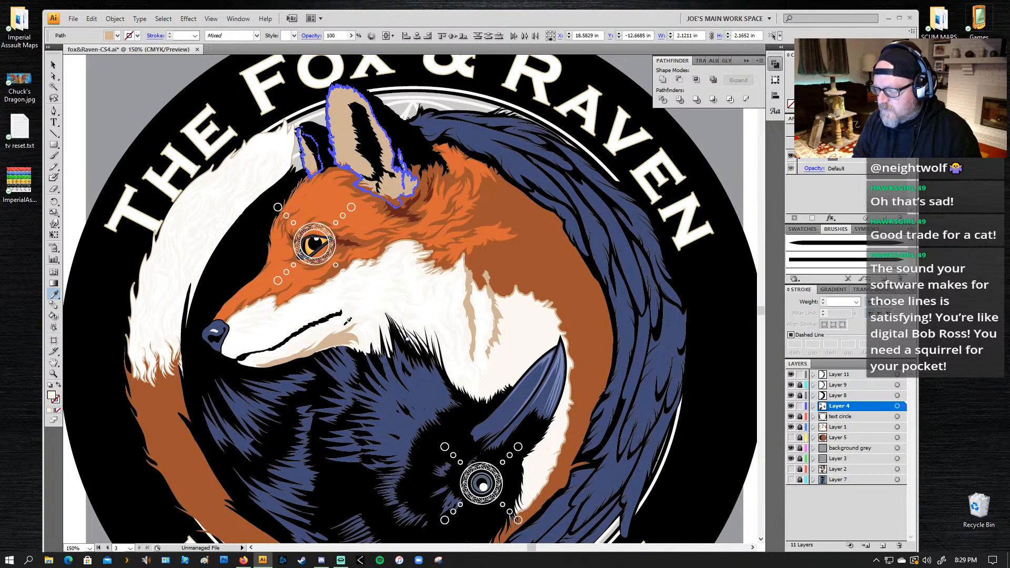
{"action": "left_click", "coordinate": [347, 320]}
Step: Draw a jagged fur highlight with the Pencil tool down the front edge of the large ear's white area, about 0.39 in wide and 1.31 in tall
{"action": "key", "text": "z"}
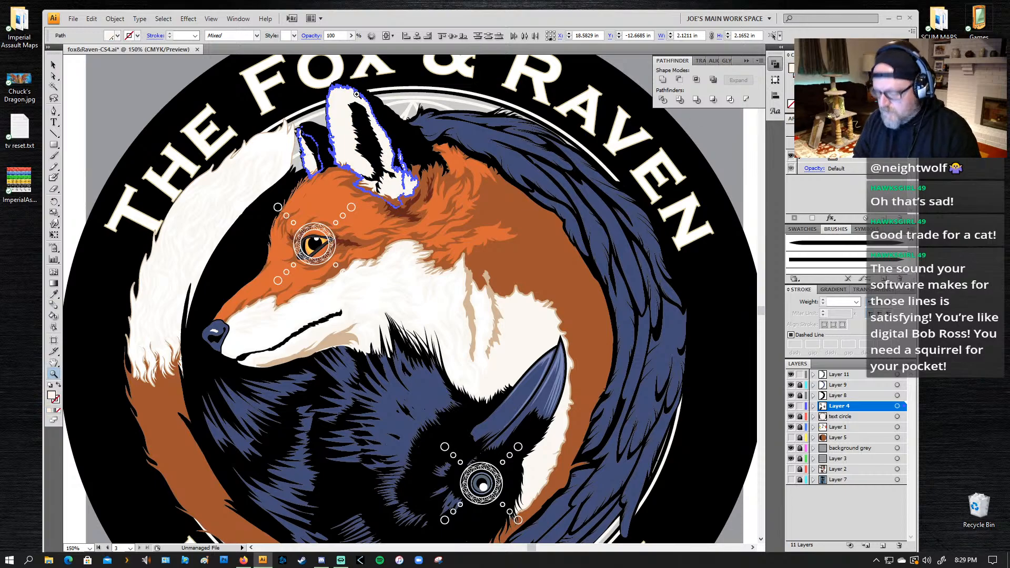
{"action": "left_click_drag", "start_coordinate": [395, 93], "coordinate": [289, 198]}
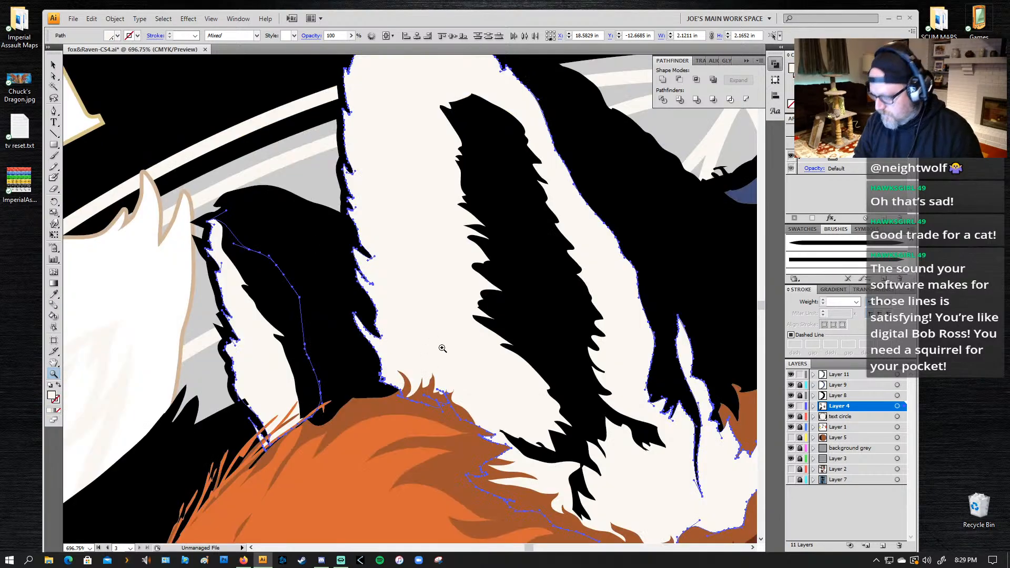
{"action": "key", "text": "l"}
{"action": "key", "text": "ctrl+shift+a"}
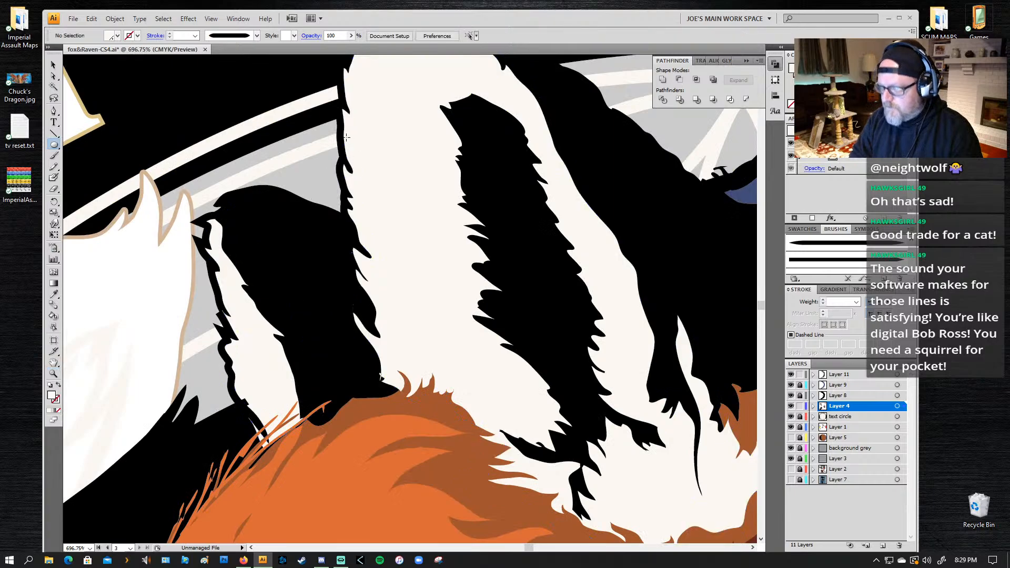
{"action": "left_click_drag", "start_coordinate": [434, 195], "coordinate": [400, 242]}
{"action": "key", "text": "n"}
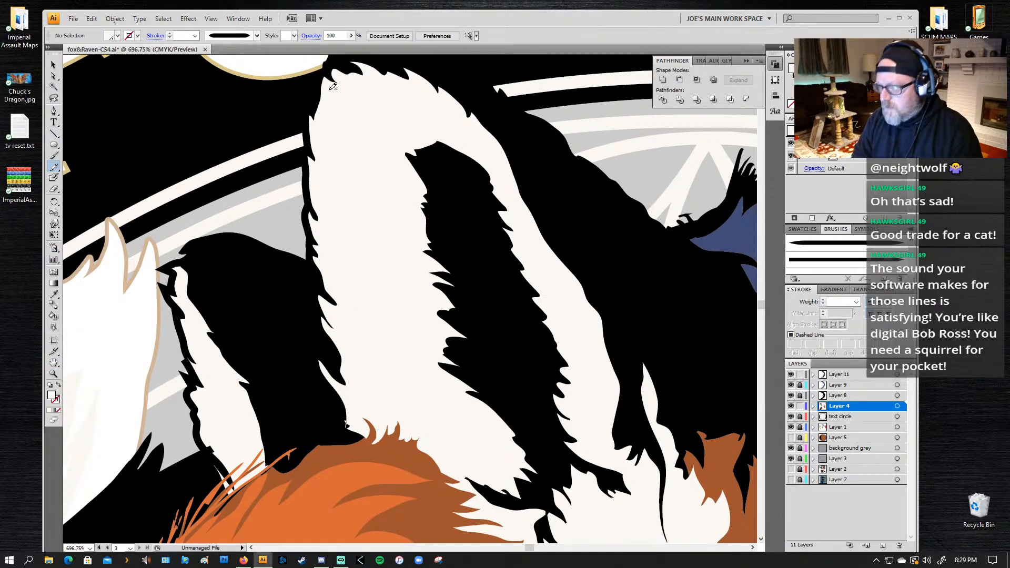
{"action": "mouse_move", "coordinate": [326, 80]}
{"action": "left_mouse_down"}
{"action": "mouse_move", "coordinate": [368, 98]}
{"action": "mouse_move", "coordinate": [367, 80]}
{"action": "mouse_move", "coordinate": [380, 96]}
{"action": "mouse_move", "coordinate": [383, 135]}
{"action": "mouse_move", "coordinate": [365, 128]}
{"action": "mouse_move", "coordinate": [376, 168]}
{"action": "mouse_move", "coordinate": [344, 142]}
{"action": "mouse_move", "coordinate": [366, 176]}
{"action": "mouse_move", "coordinate": [339, 168]}
{"action": "mouse_move", "coordinate": [373, 217]}
{"action": "mouse_move", "coordinate": [352, 213]}
{"action": "mouse_move", "coordinate": [392, 248]}
{"action": "mouse_move", "coordinate": [355, 238]}
{"action": "mouse_move", "coordinate": [382, 258]}
{"action": "mouse_move", "coordinate": [371, 263]}
{"action": "mouse_move", "coordinate": [392, 269]}
{"action": "mouse_move", "coordinate": [365, 276]}
{"action": "mouse_move", "coordinate": [387, 291]}
{"action": "mouse_move", "coordinate": [397, 307]}
{"action": "mouse_move", "coordinate": [371, 298]}
{"action": "mouse_move", "coordinate": [409, 341]}
{"action": "mouse_move", "coordinate": [369, 323]}
{"action": "mouse_move", "coordinate": [409, 378]}
{"action": "mouse_move", "coordinate": [372, 365]}
{"action": "mouse_move", "coordinate": [403, 398]}
{"action": "mouse_move", "coordinate": [380, 394]}
{"action": "mouse_move", "coordinate": [385, 414]}
{"action": "mouse_move", "coordinate": [351, 414]}
{"action": "mouse_move", "coordinate": [333, 380]}
{"action": "mouse_move", "coordinate": [350, 387]}
{"action": "mouse_move", "coordinate": [348, 357]}
{"action": "mouse_move", "coordinate": [325, 325]}
{"action": "mouse_move", "coordinate": [354, 341]}
{"action": "mouse_move", "coordinate": [320, 301]}
{"action": "mouse_move", "coordinate": [360, 321]}
{"action": "mouse_move", "coordinate": [317, 254]}
{"action": "mouse_move", "coordinate": [340, 267]}
{"action": "mouse_move", "coordinate": [314, 217]}
{"action": "mouse_move", "coordinate": [344, 231]}
{"action": "mouse_move", "coordinate": [332, 176]}
{"action": "left_mouse_up"}
{"action": "mouse_move", "coordinate": [310, 134]}
{"action": "left_mouse_down"}
{"action": "mouse_move", "coordinate": [337, 127]}
{"action": "mouse_move", "coordinate": [325, 111]}
{"action": "mouse_move", "coordinate": [315, 126]}
{"action": "mouse_move", "coordinate": [321, 108]}
{"action": "mouse_move", "coordinate": [339, 109]}
{"action": "mouse_move", "coordinate": [325, 94]}
{"action": "mouse_move", "coordinate": [338, 73]}
{"action": "left_mouse_up"}
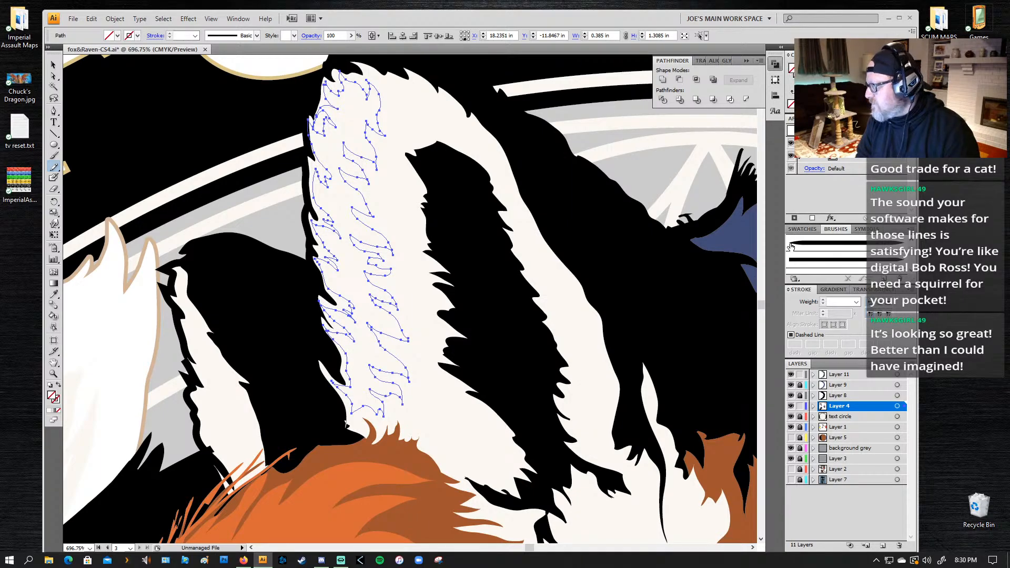
Step: Fill the highlight with pure white and add a second white one across the ear tip, about 0.45 in wide and 0.37 in tall
{"action": "left_click", "coordinate": [815, 232]}
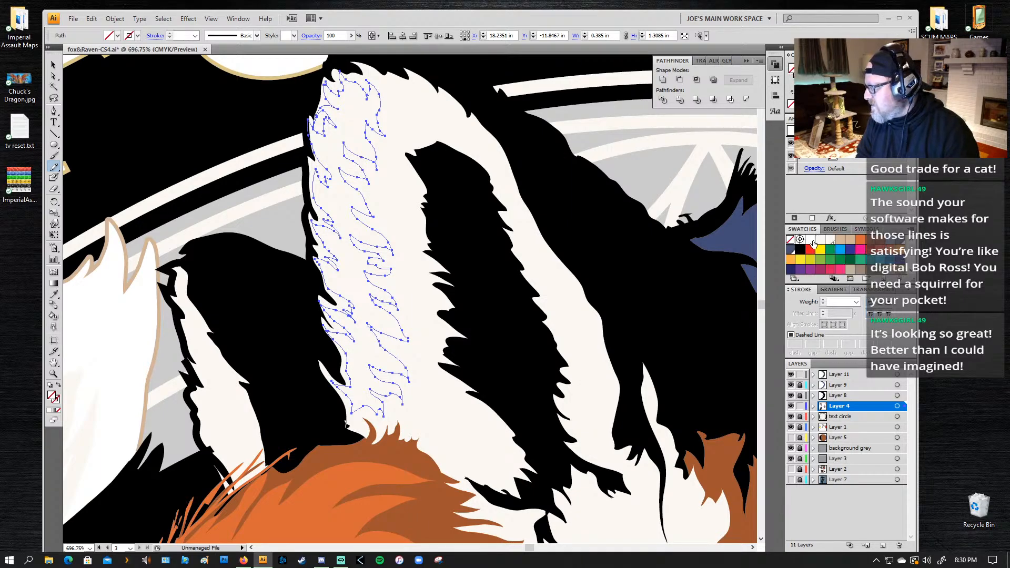
{"action": "left_click", "coordinate": [810, 240]}
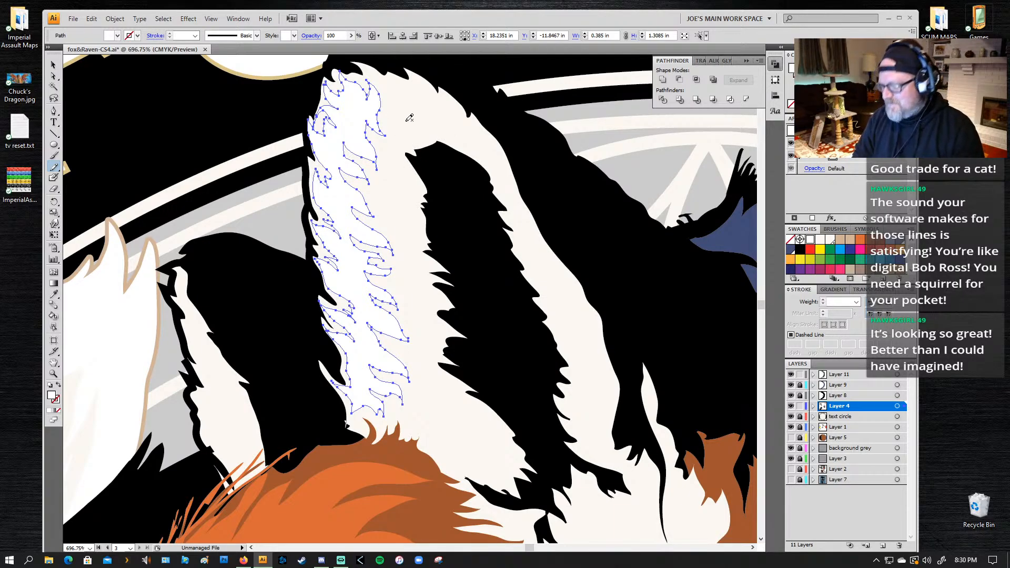
{"action": "mouse_move", "coordinate": [374, 74]}
{"action": "left_mouse_down"}
{"action": "mouse_move", "coordinate": [406, 98]}
{"action": "mouse_move", "coordinate": [392, 79]}
{"action": "mouse_move", "coordinate": [448, 93]}
{"action": "mouse_move", "coordinate": [489, 139]}
{"action": "mouse_move", "coordinate": [494, 171]}
{"action": "mouse_move", "coordinate": [425, 122]}
{"action": "mouse_move", "coordinate": [461, 131]}
{"action": "mouse_move", "coordinate": [415, 111]}
{"action": "mouse_move", "coordinate": [437, 110]}
{"action": "mouse_move", "coordinate": [418, 97]}
{"action": "mouse_move", "coordinate": [403, 104]}
{"action": "mouse_move", "coordinate": [375, 75]}
{"action": "left_mouse_up"}
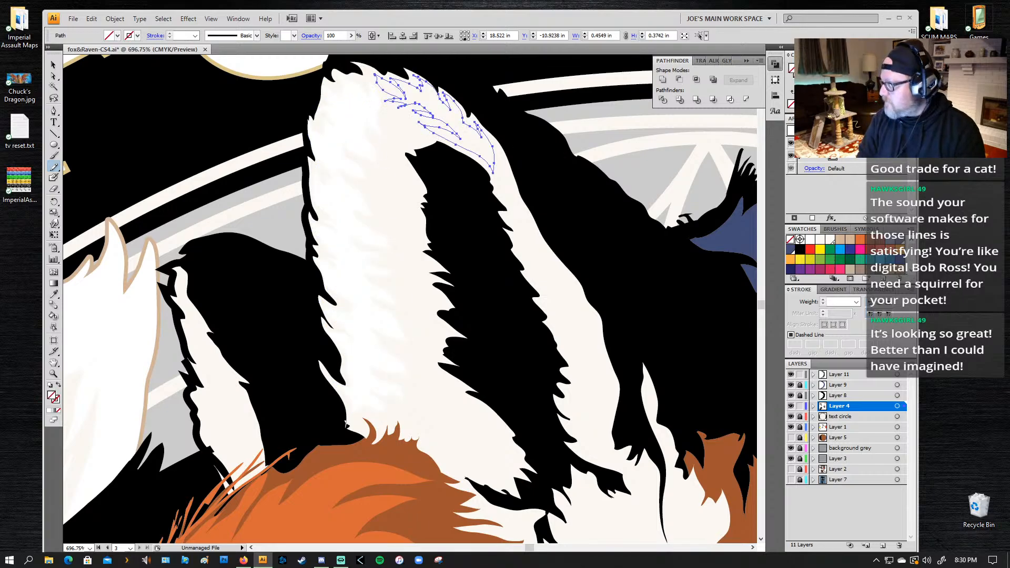
Step: Try shifting the two white fur highlights away from their places on the ear, and undo both moves
{"action": "key", "text": "a"}
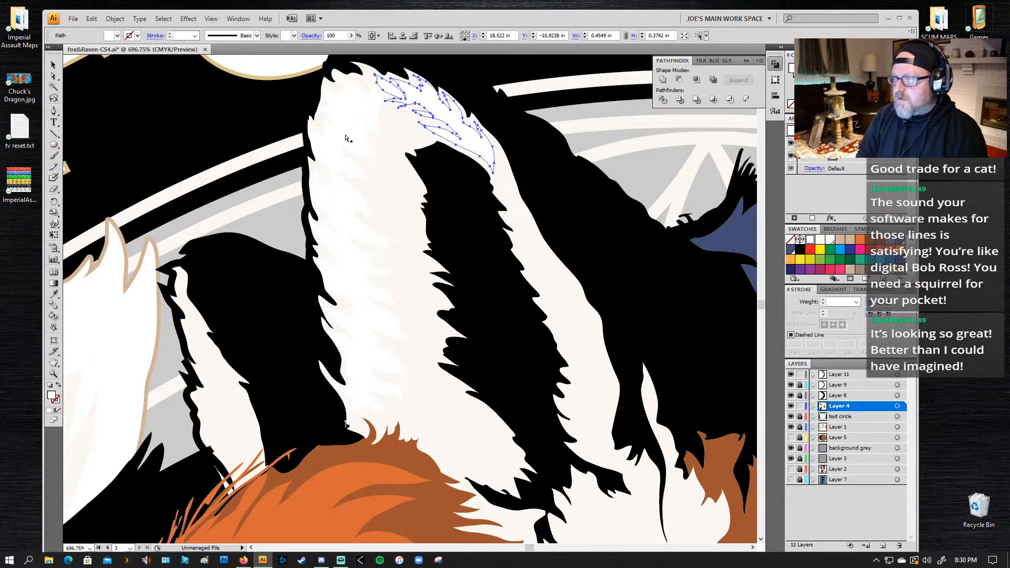
{"action": "left_click", "coordinate": [351, 124]}
{"action": "left_click_drag", "start_coordinate": [345, 292], "coordinate": [181, 287]}
{"action": "left_click", "coordinate": [429, 105]}
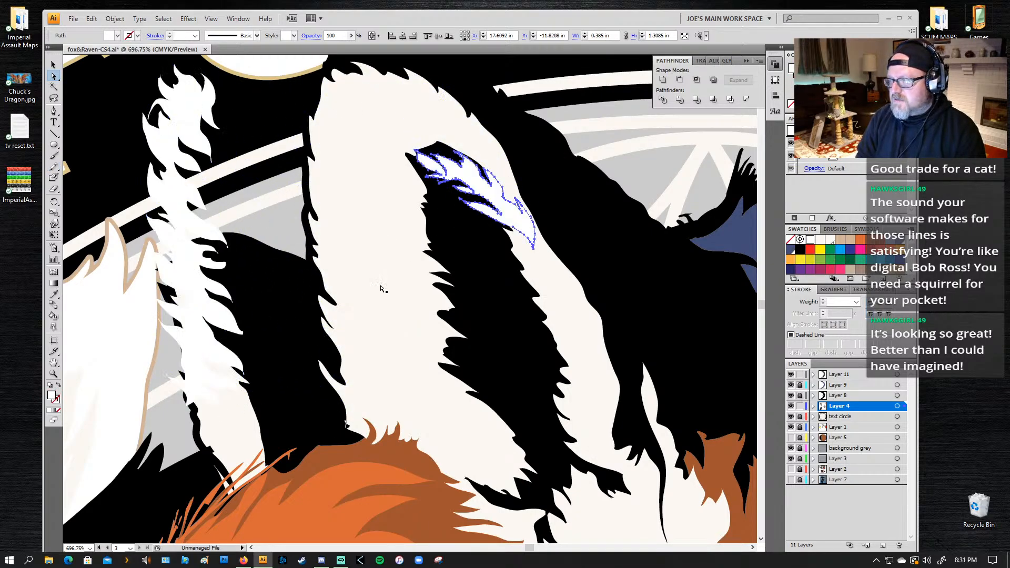
{"action": "key", "text": "ctrl+z"}
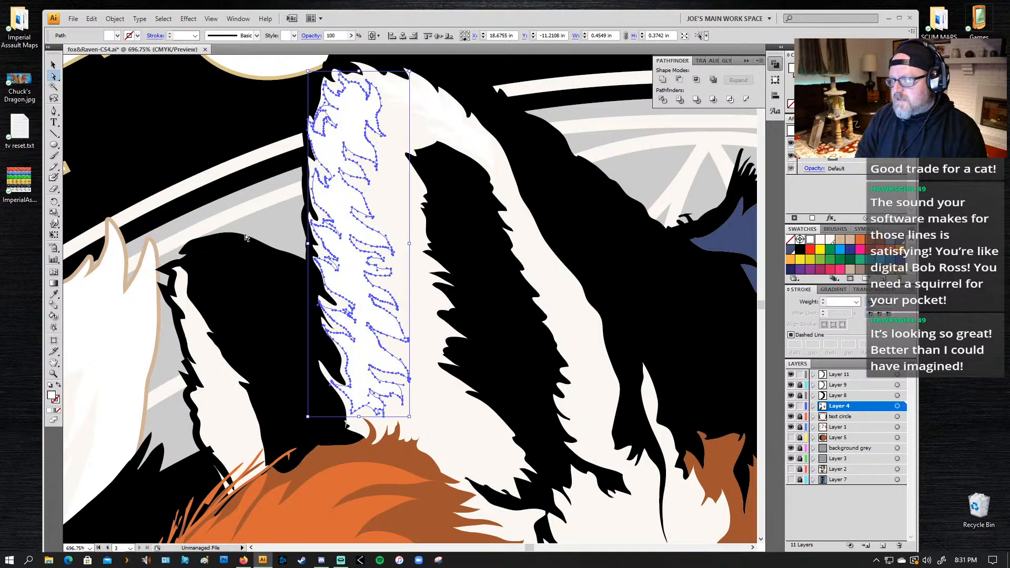
{"action": "key", "text": "ctrl+shift+z"}
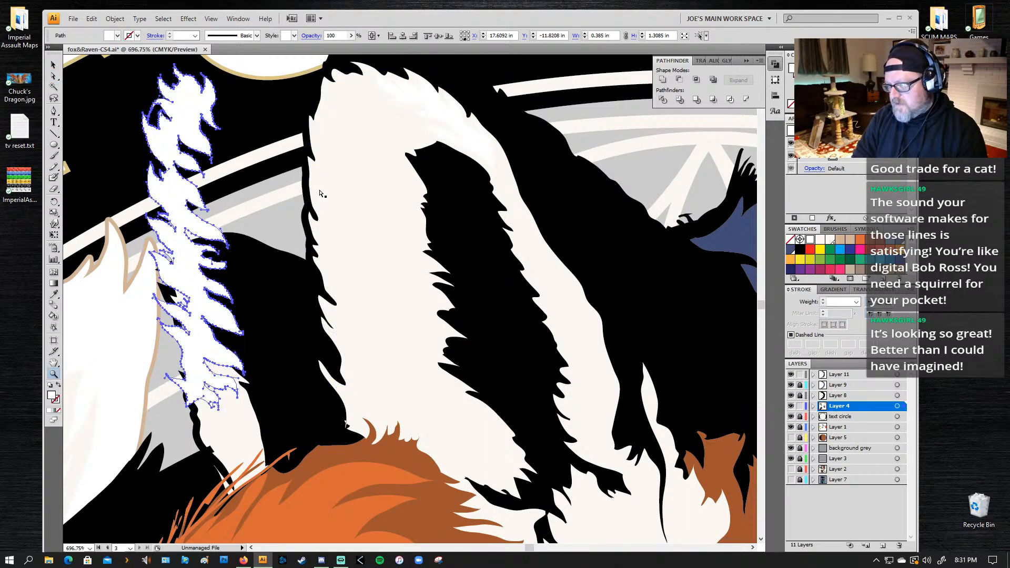
{"action": "key", "text": "ctrl+z"}
{"action": "key", "text": "z"}
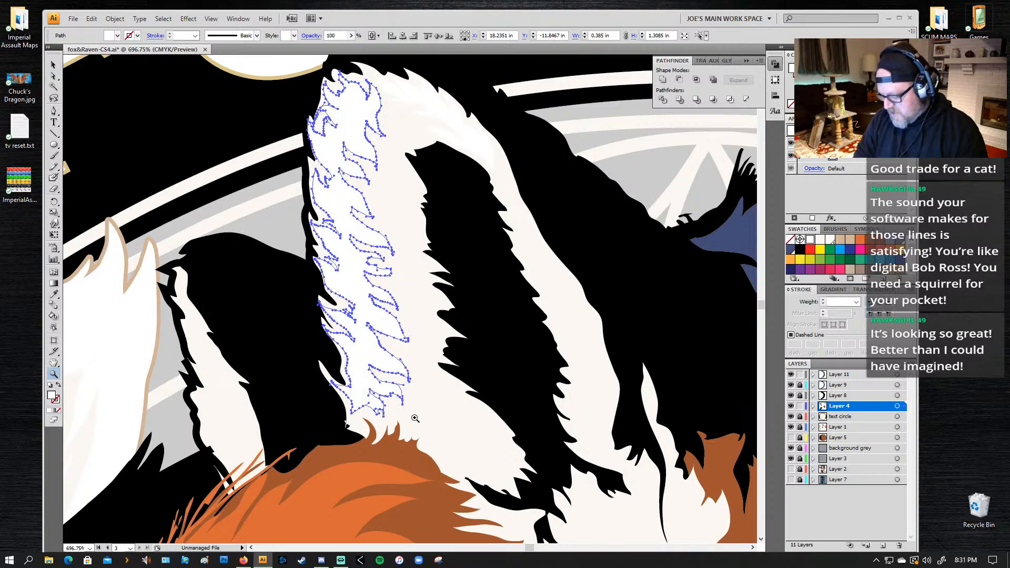
Step: Narrow the jagged front highlight on the large ear to about 0.27 in wide and move it back against the ear's front edge
{"action": "key", "text": "v"}
{"action": "left_click_drag", "start_coordinate": [308, 245], "coordinate": [339, 244]}
{"action": "key", "text": "super"}
{"action": "key", "text": "super"}
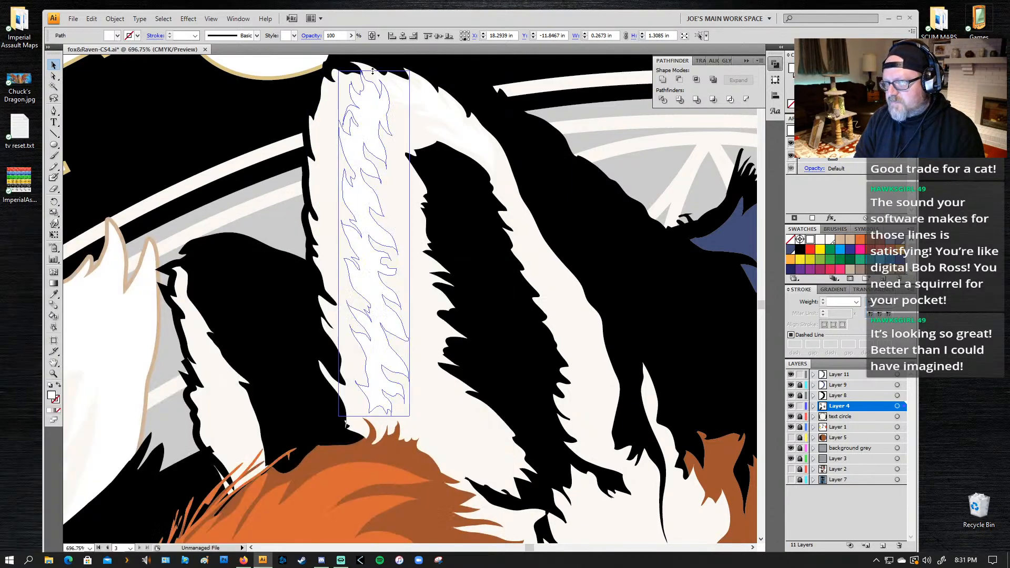
{"action": "left_click_drag", "start_coordinate": [374, 72], "coordinate": [374, 216]}
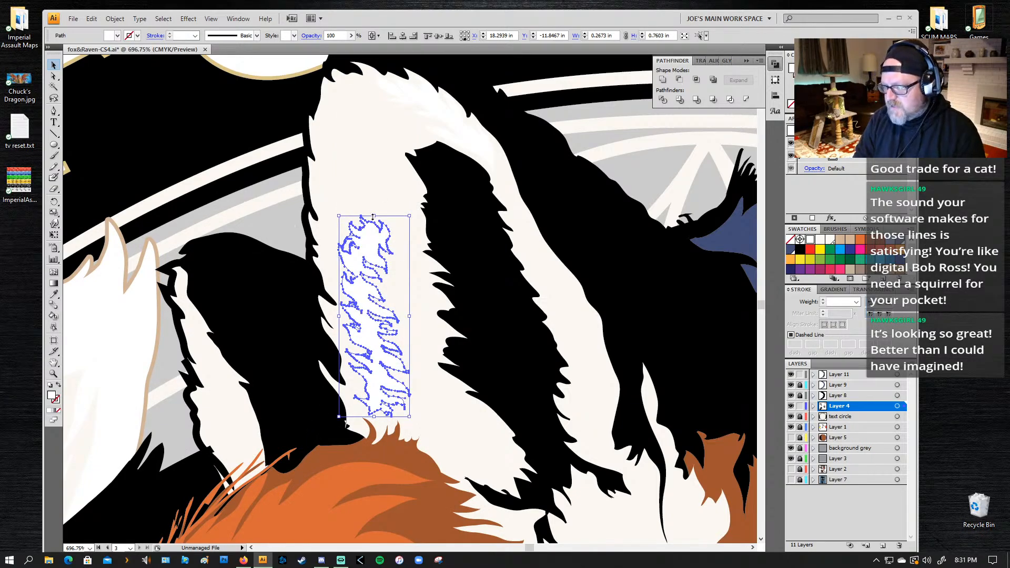
{"action": "key", "text": "ctrl+z"}
{"action": "left_click_drag", "start_coordinate": [372, 127], "coordinate": [349, 127]}
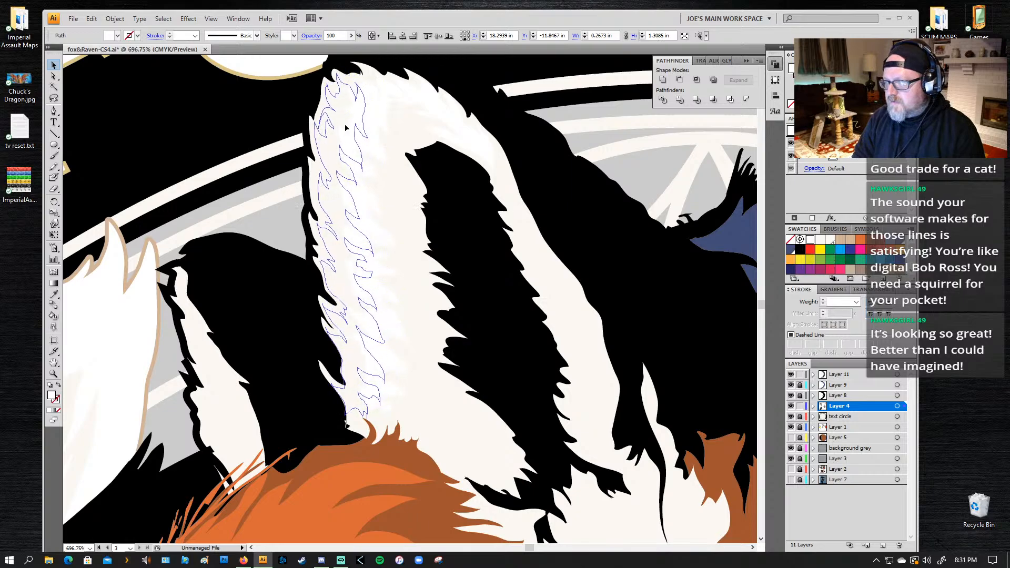
Step: Rotate the front highlight slightly to follow the ear's slant and redraw stretches of both its edges with the Paintbrush tool
{"action": "key", "text": "z"}
{"action": "left_click", "coordinate": [408, 276], "text": "alt"}
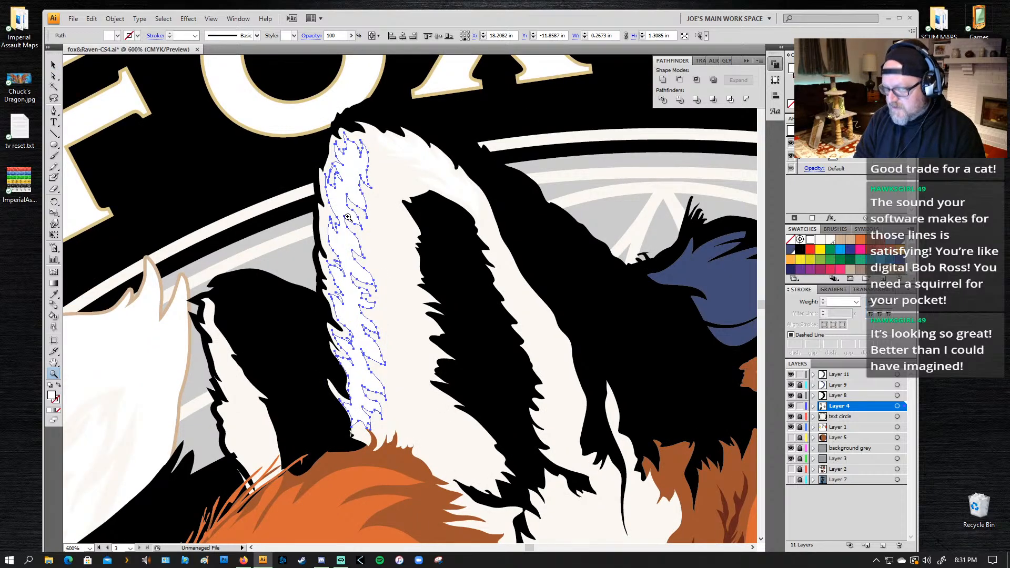
{"action": "key", "text": "r"}
{"action": "left_click_drag", "start_coordinate": [402, 327], "coordinate": [405, 327]}
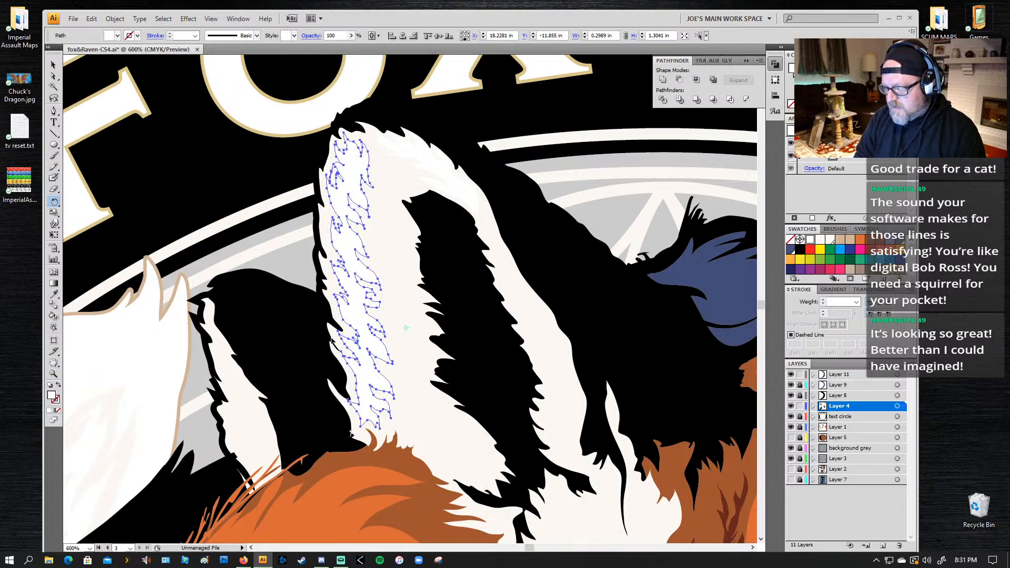
{"action": "key", "text": "b"}
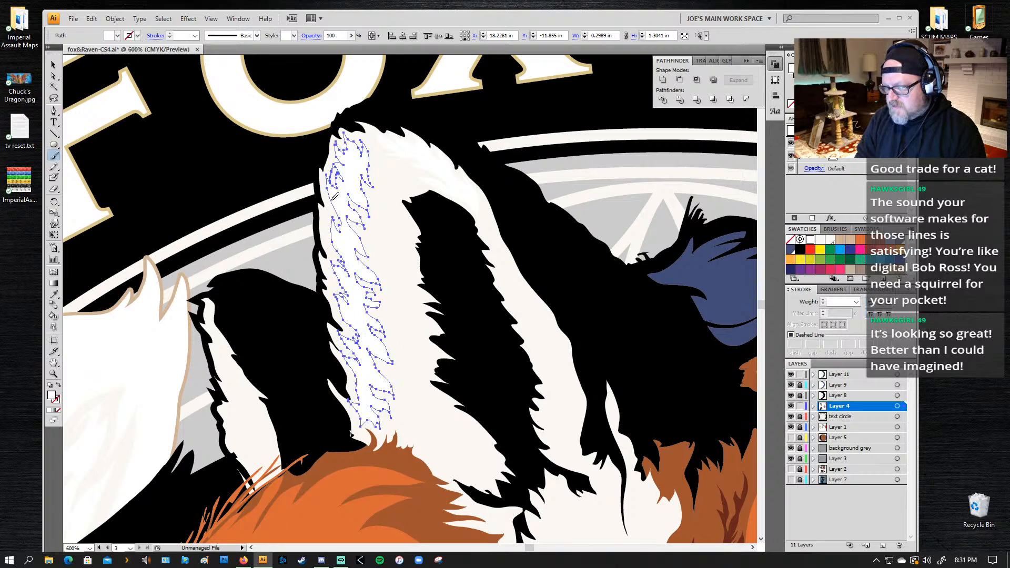
{"action": "left_click_drag", "start_coordinate": [333, 199], "coordinate": [346, 141]}
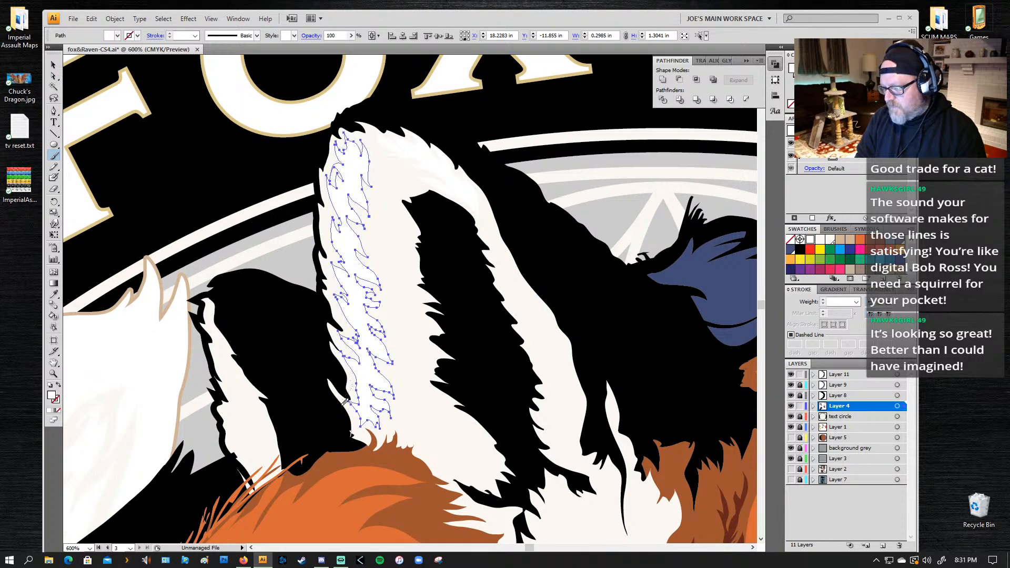
{"action": "mouse_move", "coordinate": [387, 393]}
{"action": "left_mouse_down"}
{"action": "mouse_move", "coordinate": [371, 352]}
{"action": "mouse_move", "coordinate": [387, 354]}
{"action": "mouse_move", "coordinate": [365, 323]}
{"action": "mouse_move", "coordinate": [378, 318]}
{"action": "mouse_move", "coordinate": [372, 296]}
{"action": "left_mouse_up"}
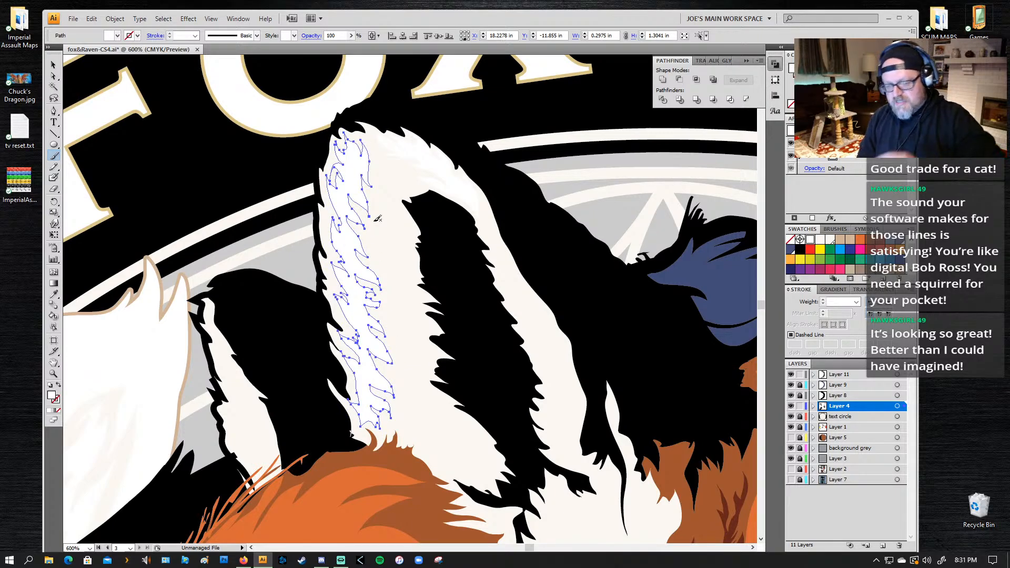
Step: Examine the ear highlight in the context of the whole fox and raven logo
{"action": "key", "text": "z"}
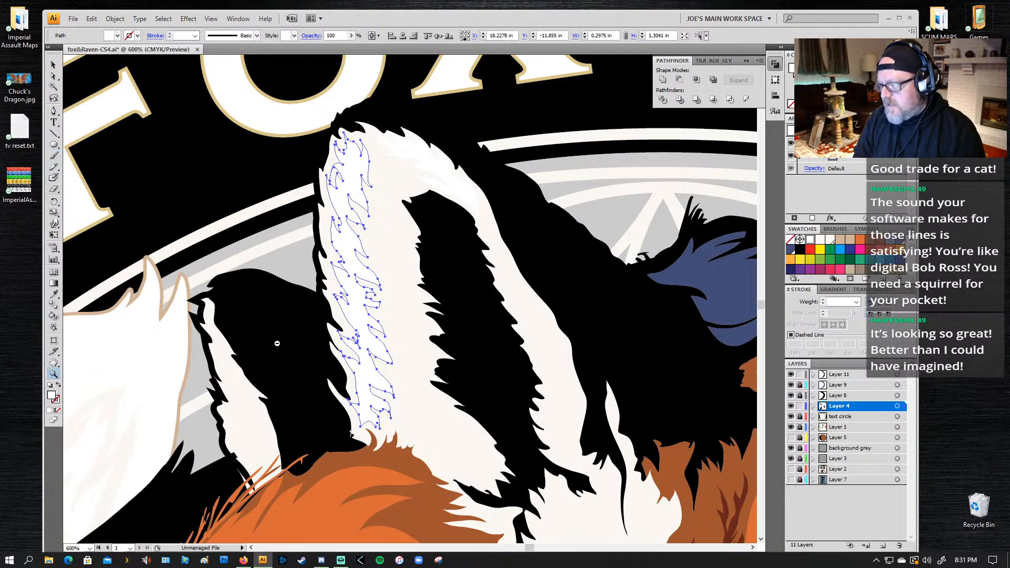
{"action": "left_click", "coordinate": [534, 365], "text": "alt"}
{"action": "left_click", "coordinate": [406, 357], "text": "alt"}
{"action": "left_click", "coordinate": [399, 361], "text": "alt"}
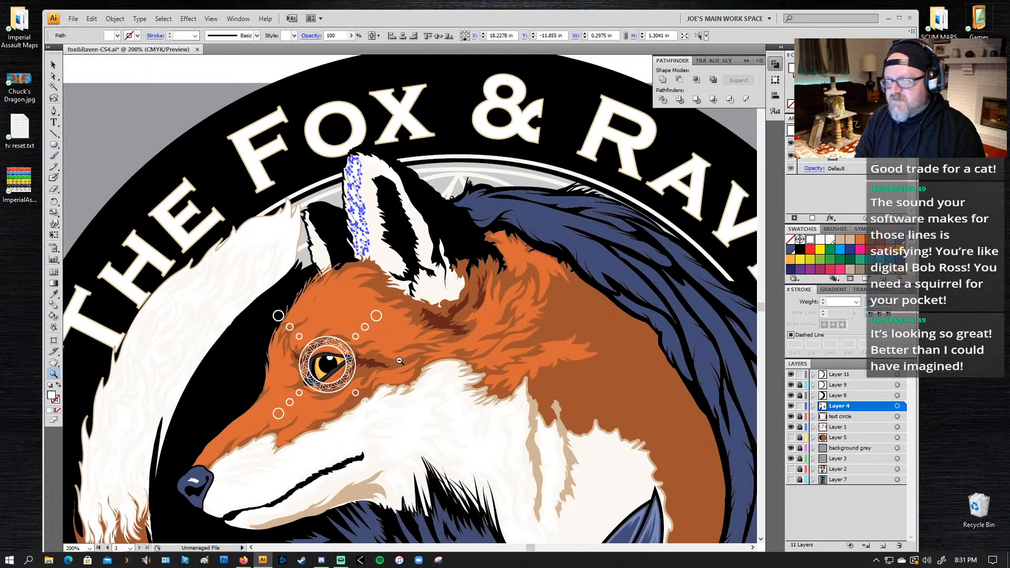
{"action": "left_click", "coordinate": [112, 313], "text": "alt"}
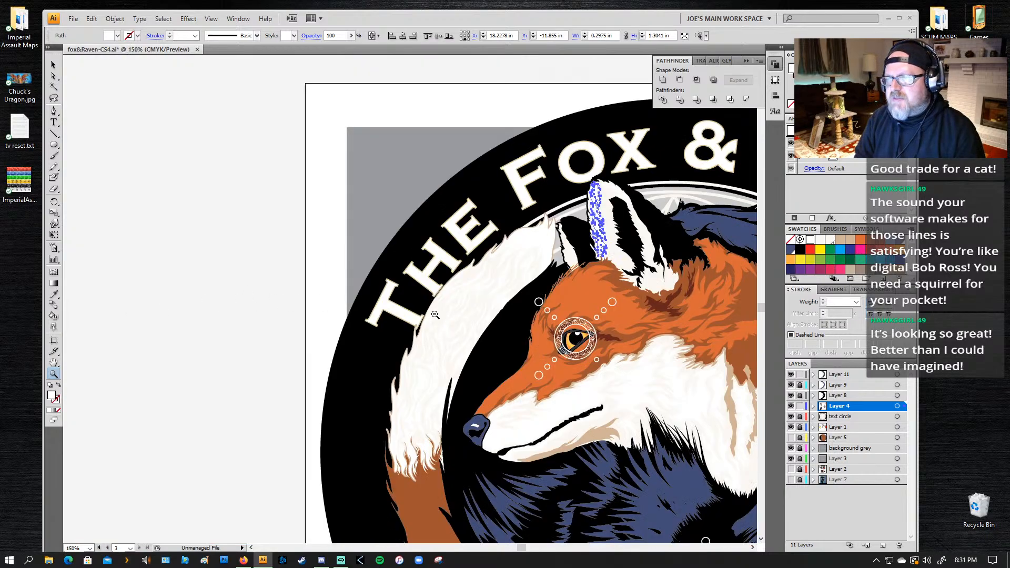
{"action": "left_click", "coordinate": [702, 335], "text": "alt"}
{"action": "left_click", "coordinate": [603, 359], "text": "alt"}
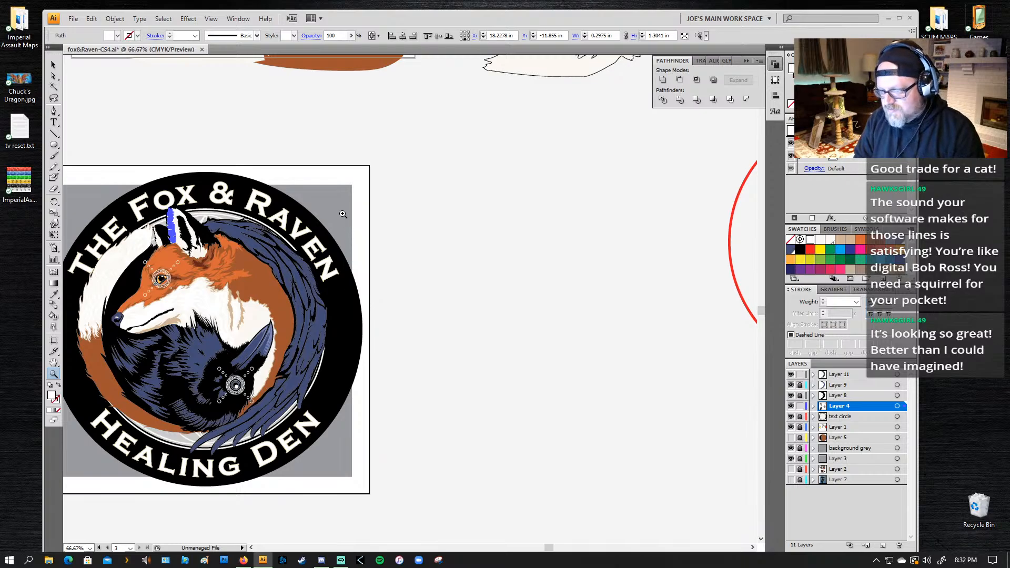
{"action": "left_click_drag", "start_coordinate": [342, 180], "coordinate": [91, 465]}
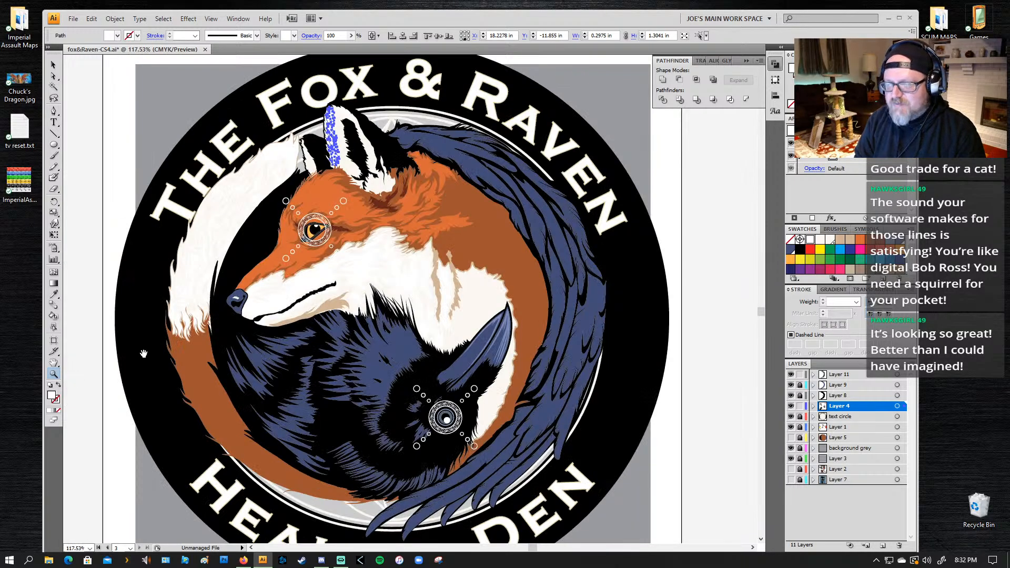
{"action": "left_click_drag", "start_coordinate": [281, 296], "coordinate": [304, 242]}
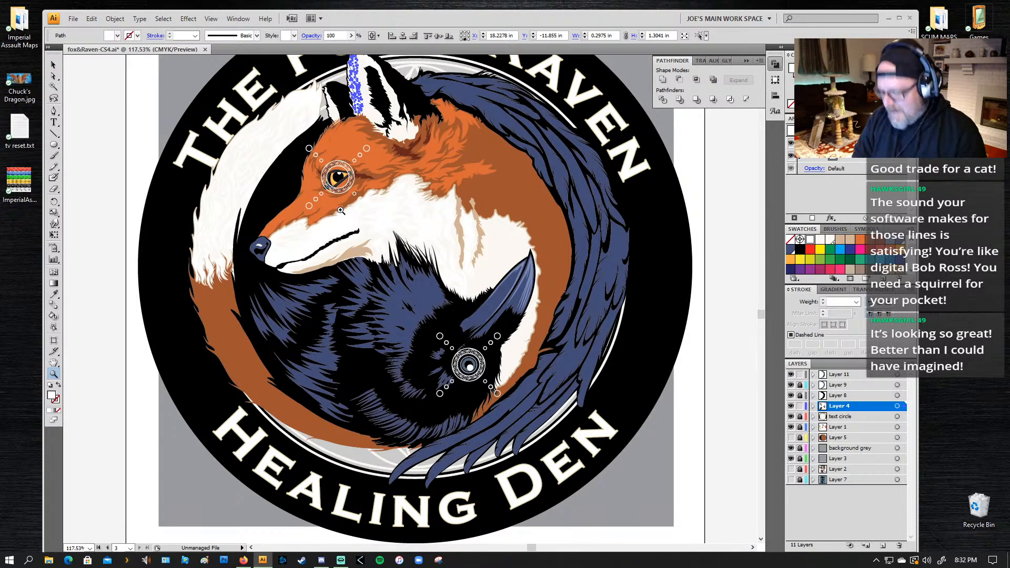
Step: Deselect the ear highlight and save the logo file
{"action": "key", "text": "ctrl+shift+a"}
{"action": "left_click_drag", "start_coordinate": [437, 183], "coordinate": [394, 228]}
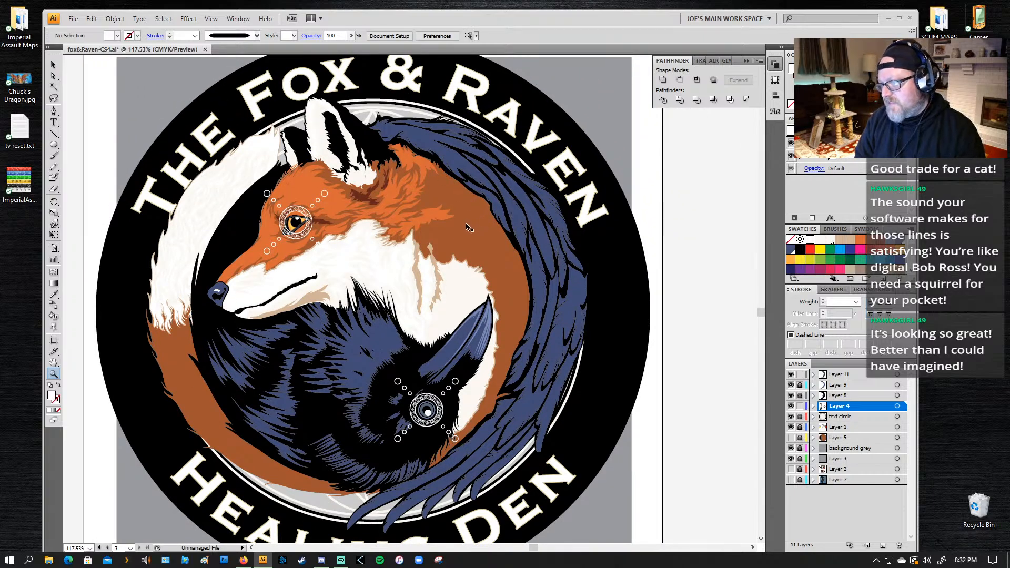
{"action": "key", "text": "ctrl+s"}
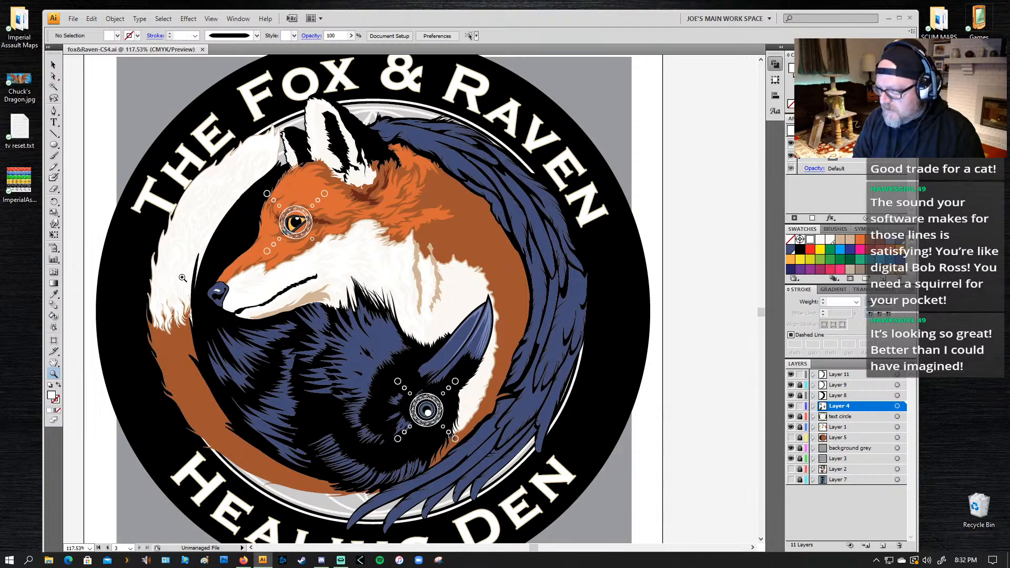
Step: Draw a jagged highlight with the Pen tool down the small ear's white area, about 0.21 in wide and 0.70 in tall
{"action": "key", "text": "n"}
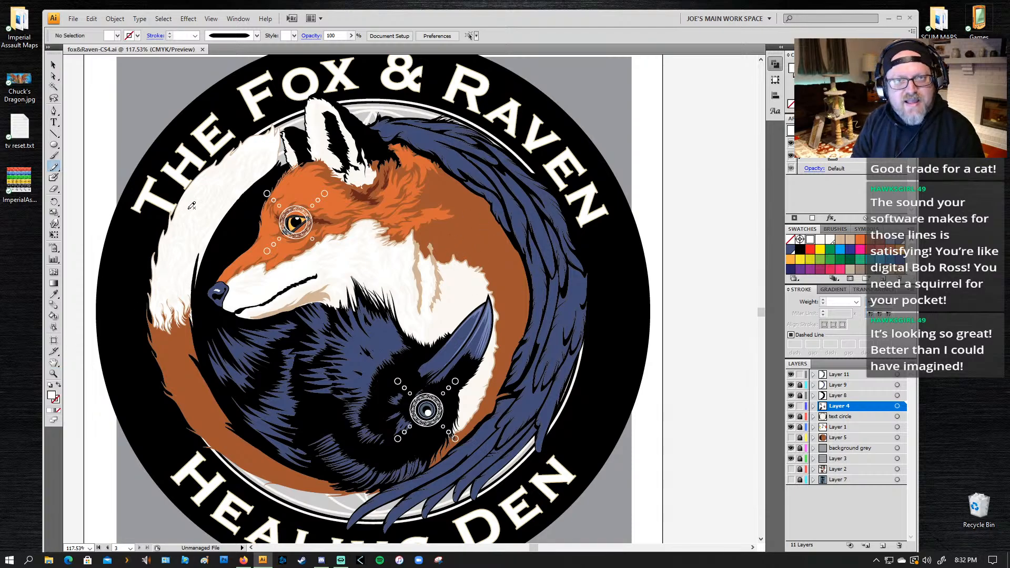
{"action": "mouse_move", "coordinate": [436, 299]}
{"action": "left_mouse_down"}
{"action": "mouse_move", "coordinate": [419, 230]}
{"action": "mouse_move", "coordinate": [393, 287]}
{"action": "left_mouse_up"}
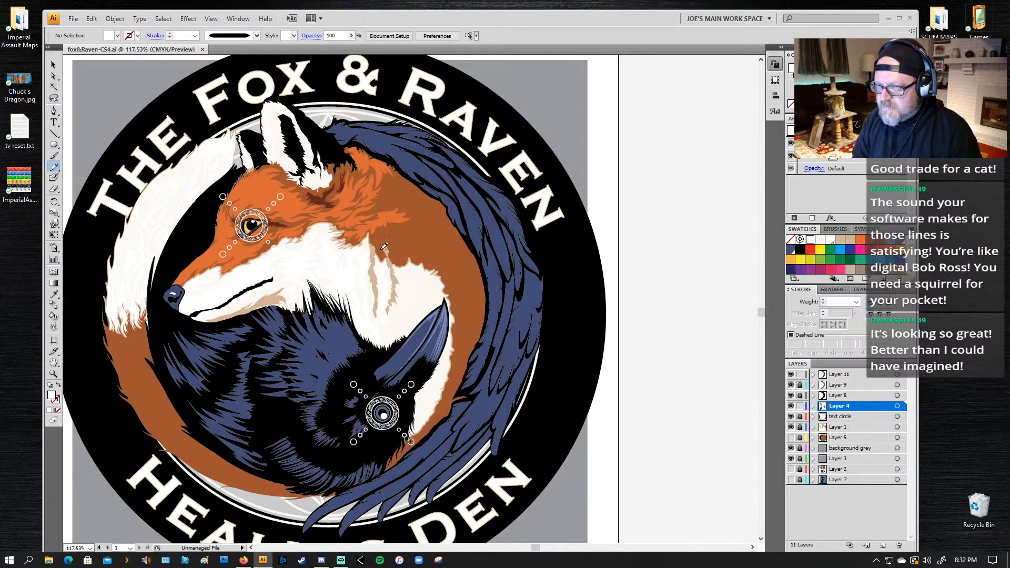
{"action": "key", "text": "z"}
{"action": "left_click_drag", "start_coordinate": [261, 118], "coordinate": [227, 203]}
{"action": "key", "text": "l"}
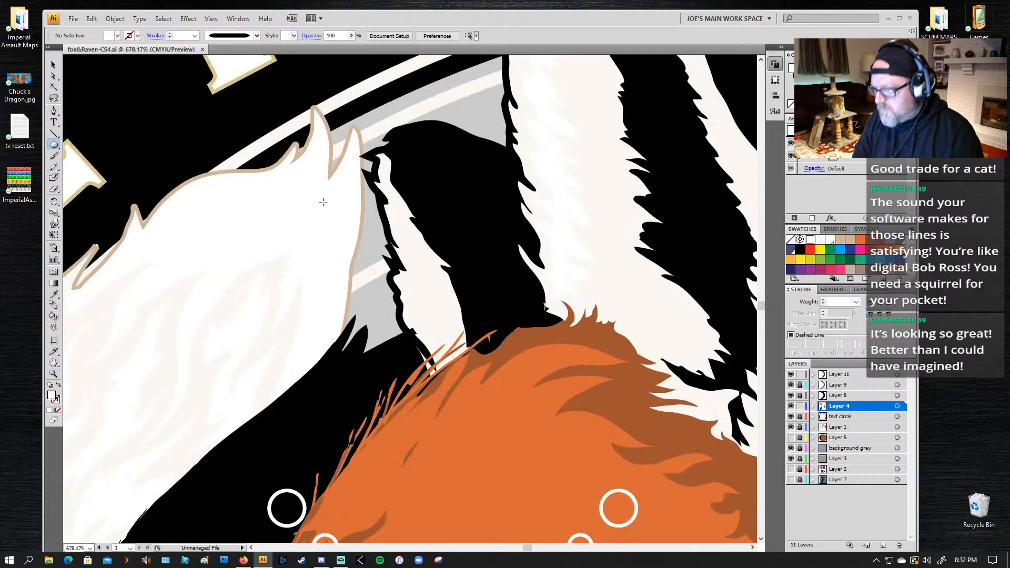
{"action": "key", "text": "p"}
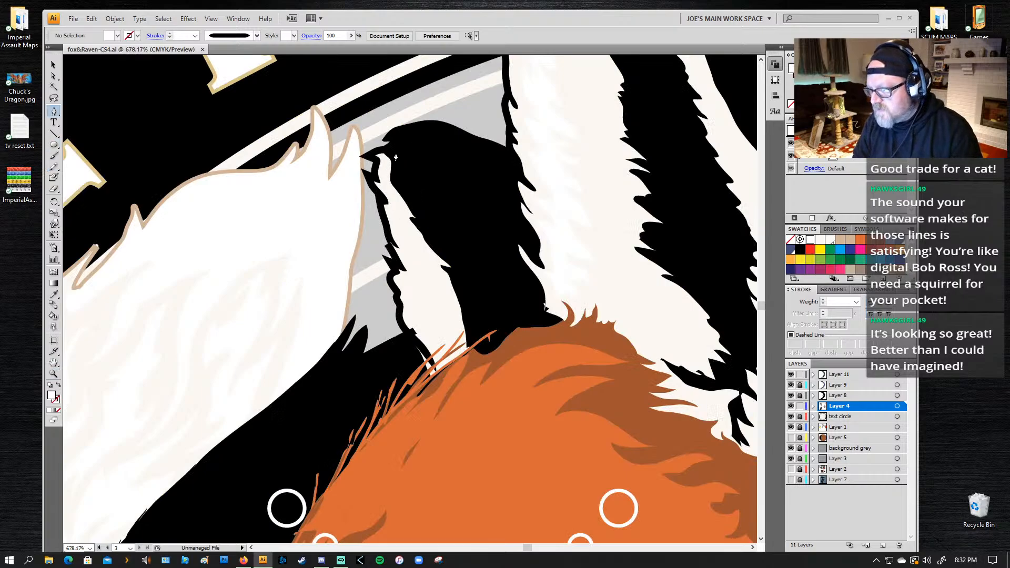
{"action": "left_click", "coordinate": [384, 157]}
{"action": "left_click_drag", "start_coordinate": [388, 166], "coordinate": [398, 197]}
{"action": "left_click", "coordinate": [404, 209]}
{"action": "mouse_move", "coordinate": [418, 243]}
{"action": "left_mouse_down"}
{"action": "mouse_move", "coordinate": [427, 259]}
{"action": "mouse_move", "coordinate": [405, 233]}
{"action": "left_mouse_up"}
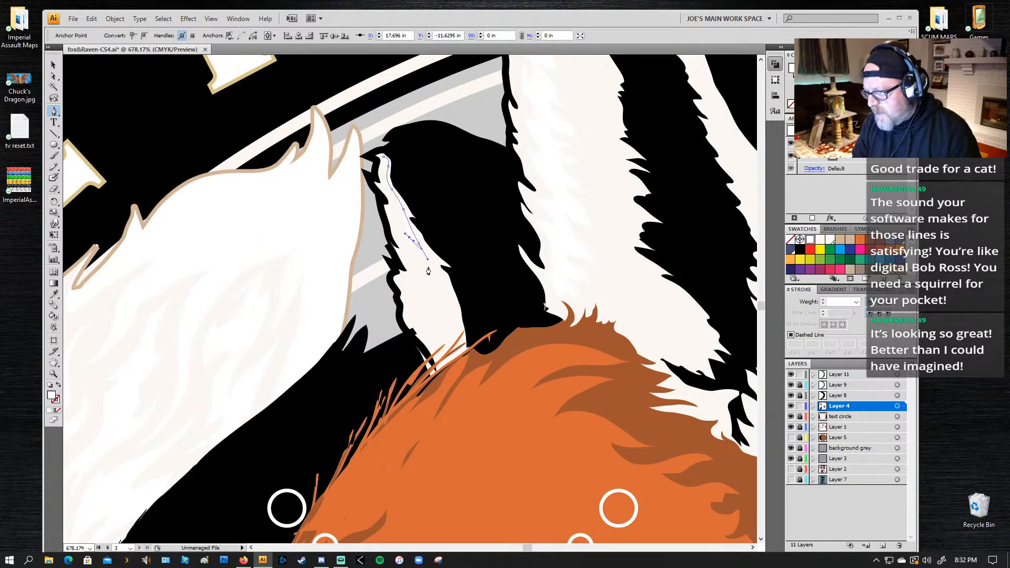
{"action": "left_click_drag", "start_coordinate": [426, 268], "coordinate": [399, 282]}
{"action": "left_click", "coordinate": [437, 305]}
{"action": "left_click", "coordinate": [437, 337]}
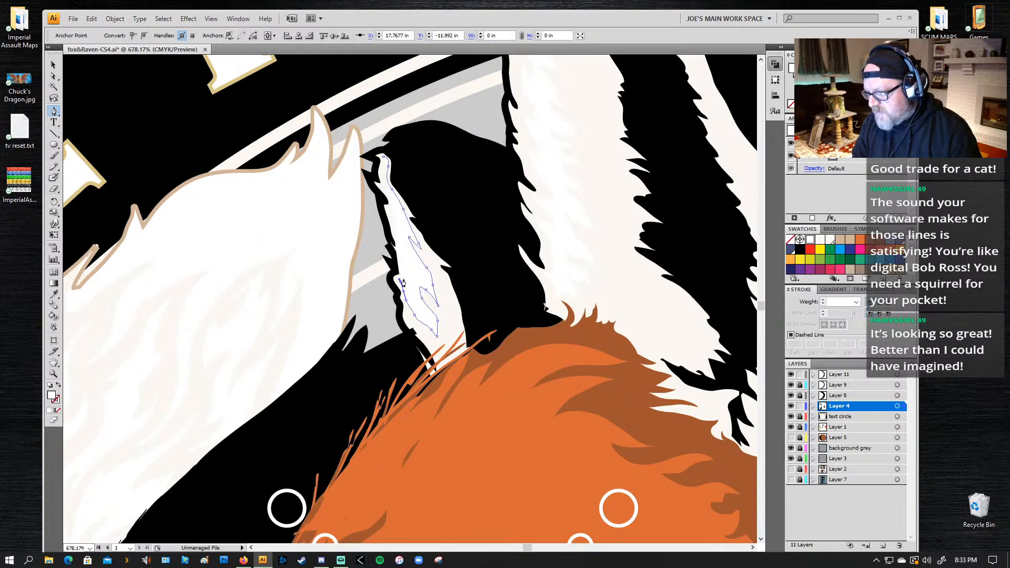
{"action": "left_click", "coordinate": [394, 288]}
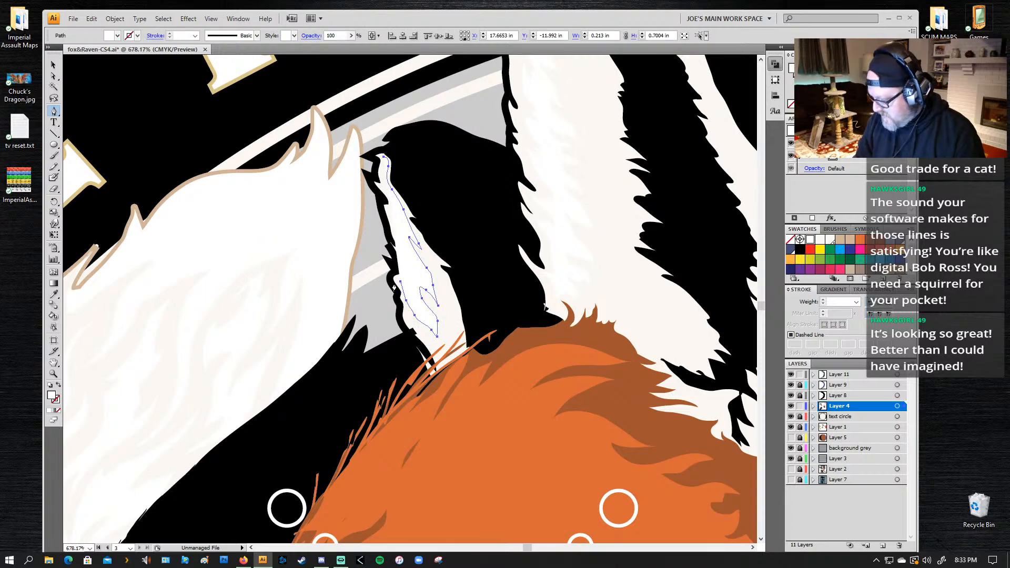
{"action": "key", "text": "ctrl+shift+a"}
Step: Draw a more detailed fur highlight down the small ear with the Pencil tool, about 0.26 by 0.73 in, and fill it with white
{"action": "key", "text": "n"}
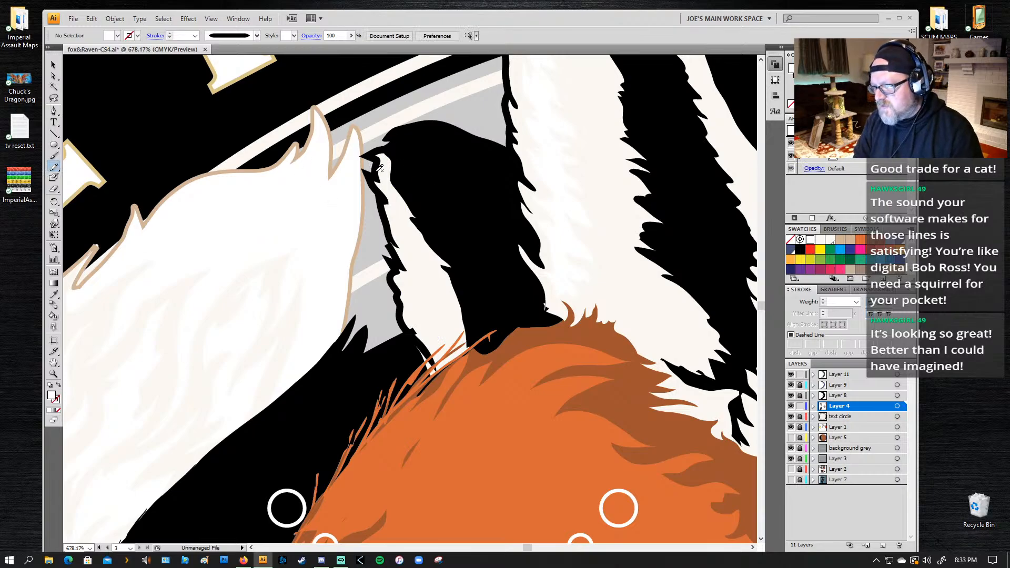
{"action": "mouse_move", "coordinate": [380, 166]}
{"action": "left_mouse_down"}
{"action": "mouse_move", "coordinate": [423, 283]}
{"action": "mouse_move", "coordinate": [403, 280]}
{"action": "mouse_move", "coordinate": [406, 307]}
{"action": "mouse_move", "coordinate": [434, 342]}
{"action": "mouse_move", "coordinate": [426, 313]}
{"action": "mouse_move", "coordinate": [446, 320]}
{"action": "mouse_move", "coordinate": [439, 291]}
{"action": "mouse_move", "coordinate": [388, 156]}
{"action": "left_mouse_up"}
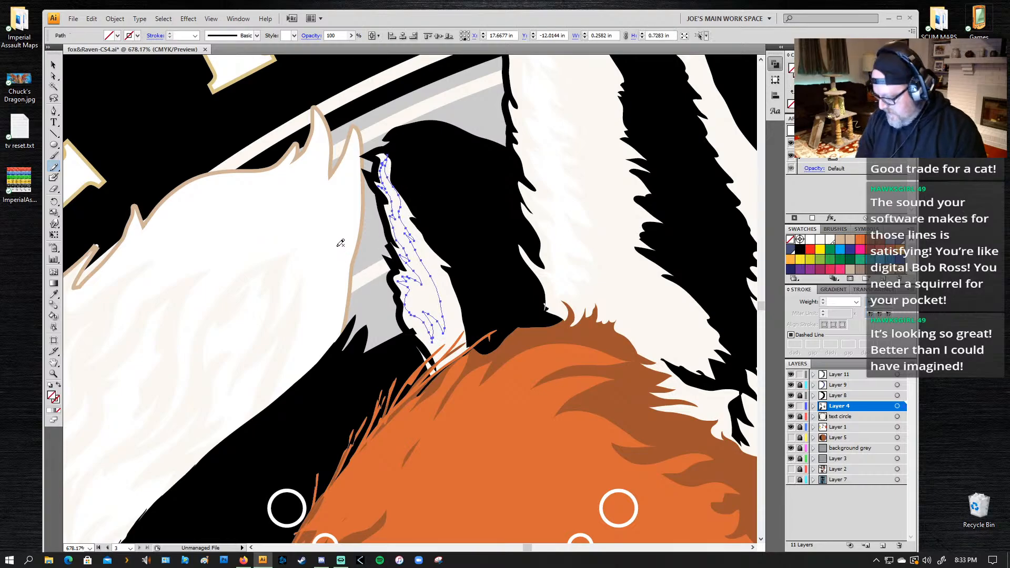
{"action": "key", "text": "p"}
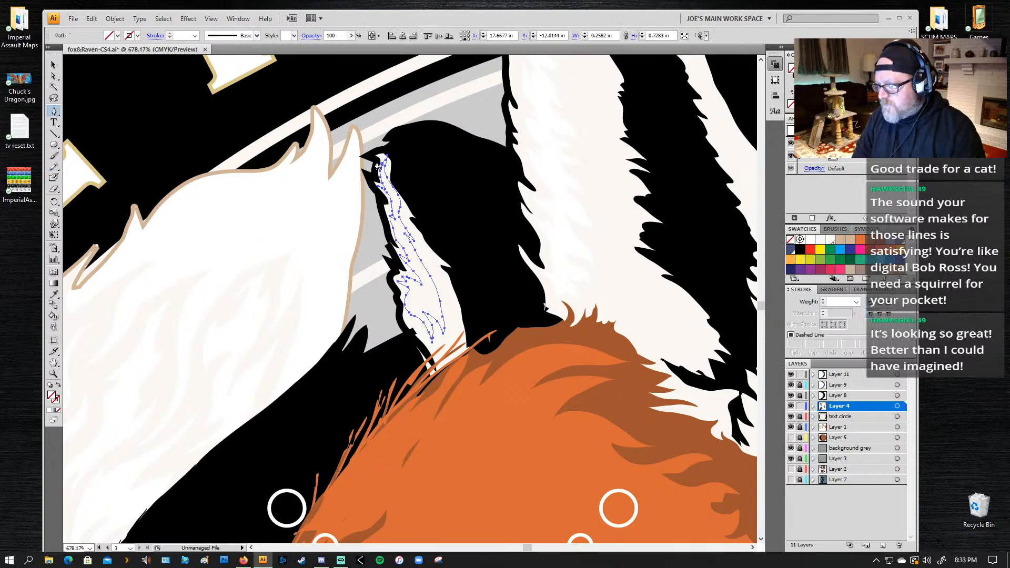
{"action": "left_click", "coordinate": [387, 160]}
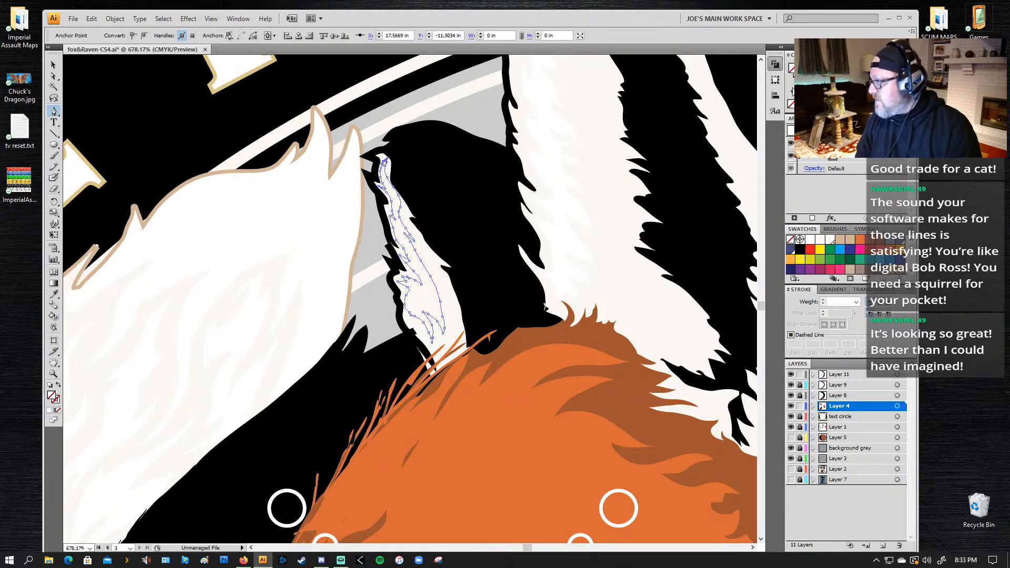
{"action": "left_click", "coordinate": [809, 239]}
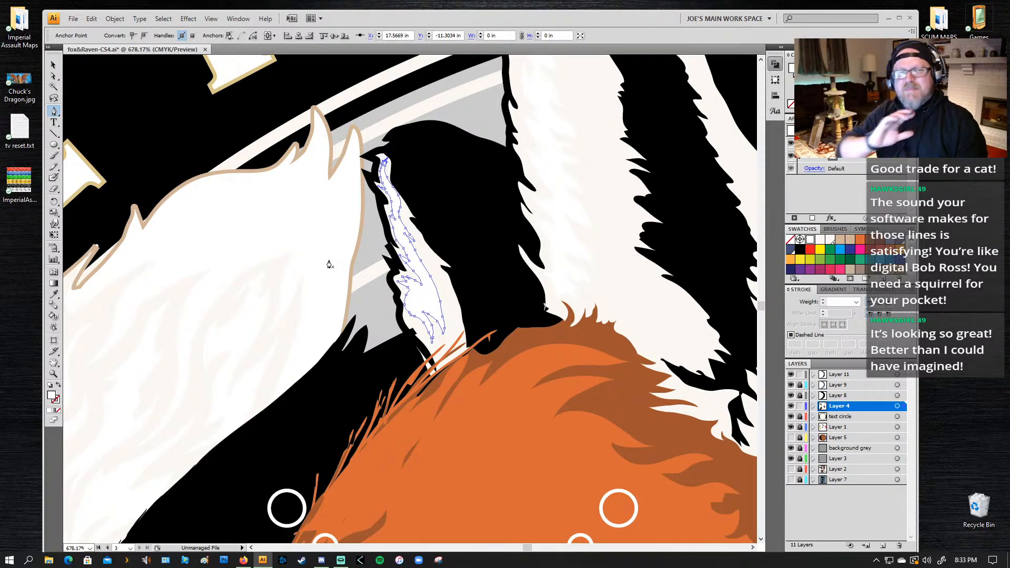
Step: Select the large ear's off-white shape and edit anchor points at its lower front corner with the Pen tool, undoing the last edit
{"action": "left_click_drag", "start_coordinate": [731, 310], "coordinate": [554, 212]}
{"action": "key", "text": "z"}
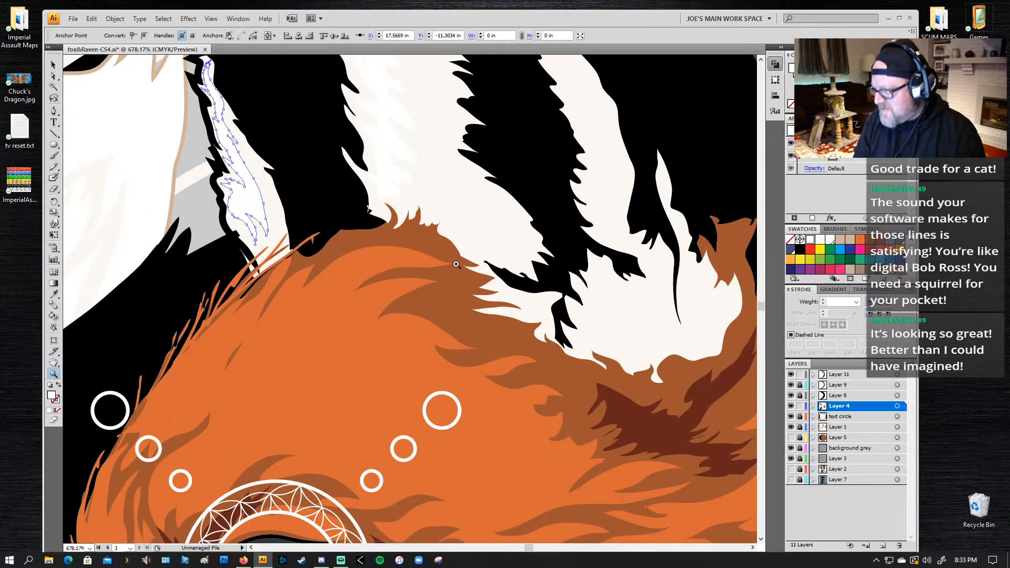
{"action": "key", "text": "a"}
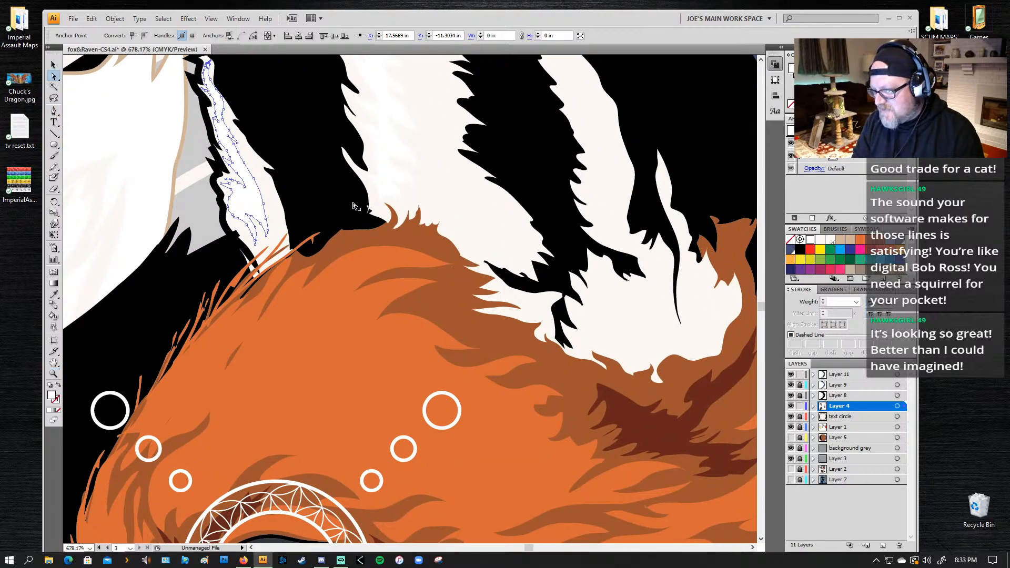
{"action": "left_click", "coordinate": [368, 226]}
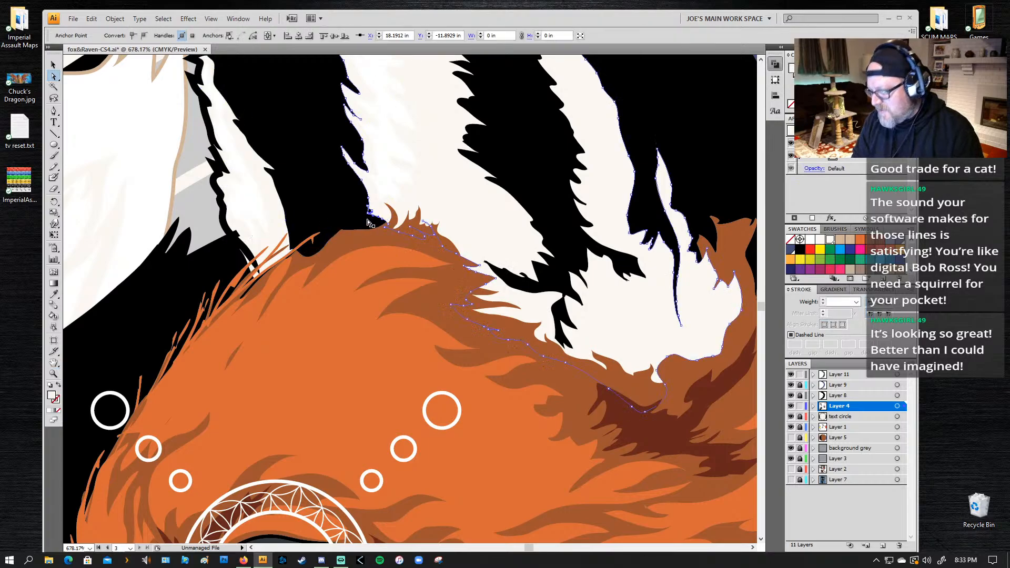
{"action": "key", "text": "p"}
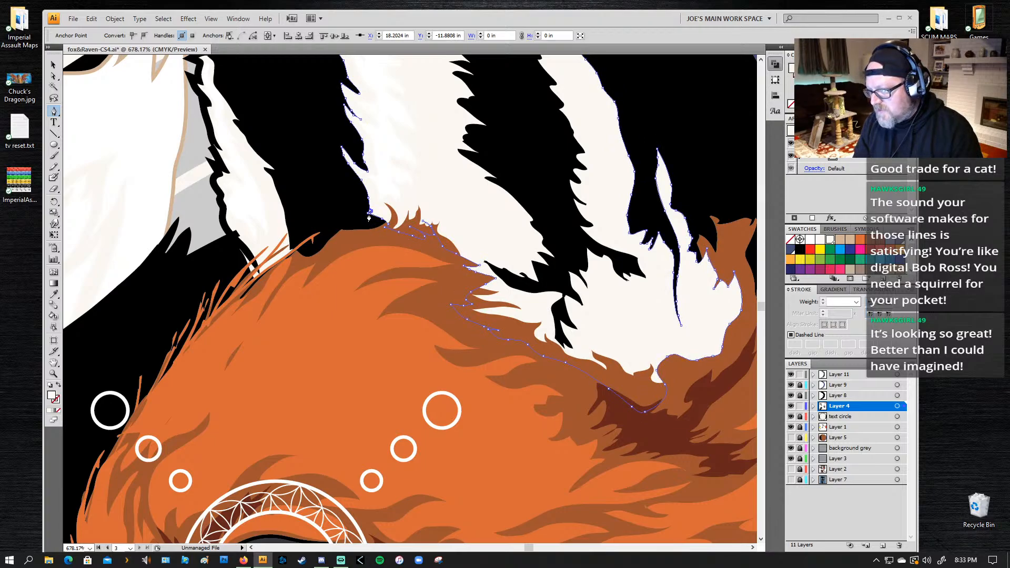
{"action": "left_click", "coordinate": [369, 213]}
{"action": "left_click", "coordinate": [368, 214]}
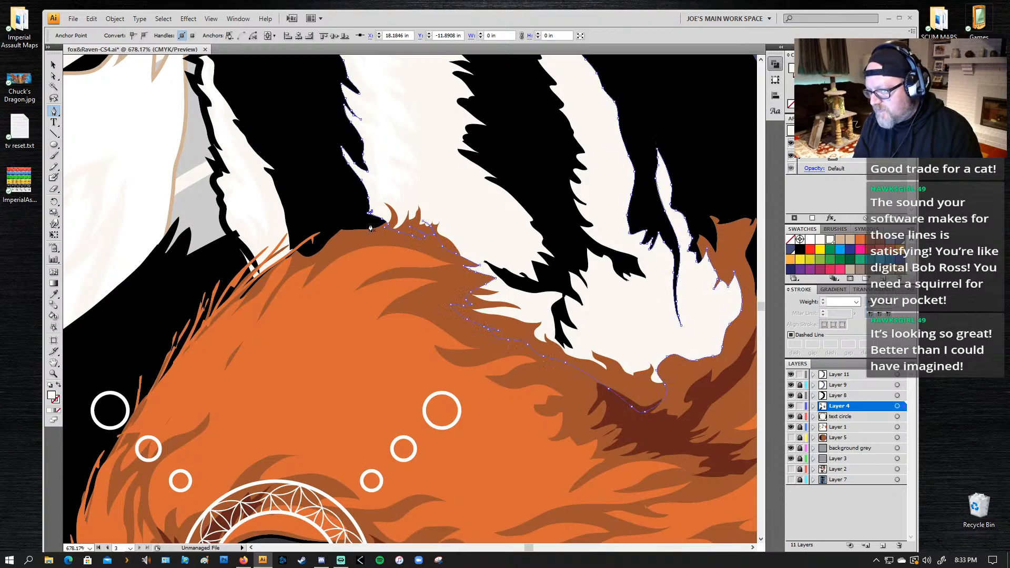
{"action": "key", "text": "ctrl+z"}
Step: Erase the stray edge at the large ear's lower front corner with a smaller Eraser
{"action": "key", "text": "shift+e"}
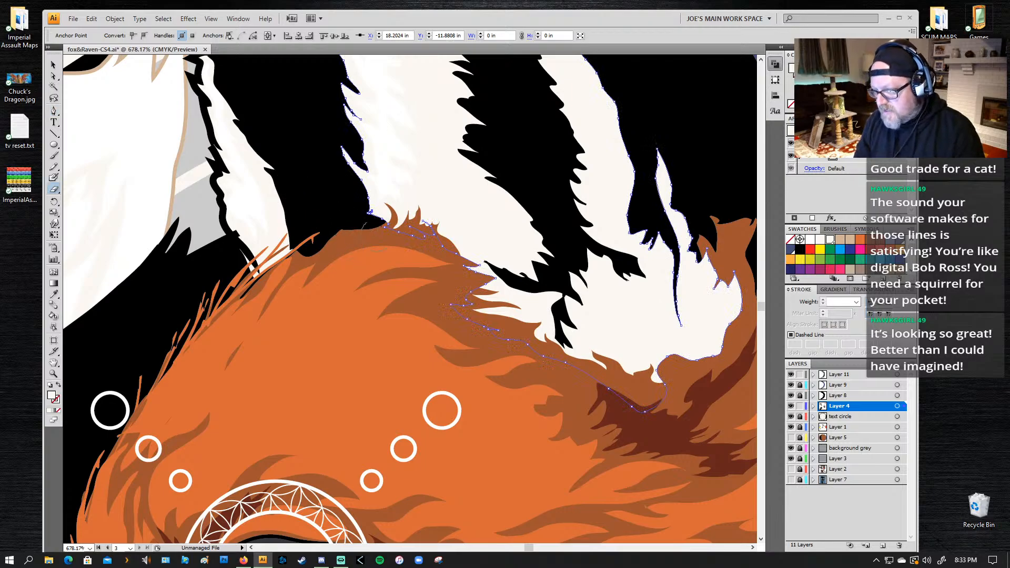
{"action": "key", "text": "bracketleft"}
{"action": "key", "text": "bracketleft"}
{"action": "key", "text": "bracketleft"}
{"action": "key", "text": "bracketleft"}
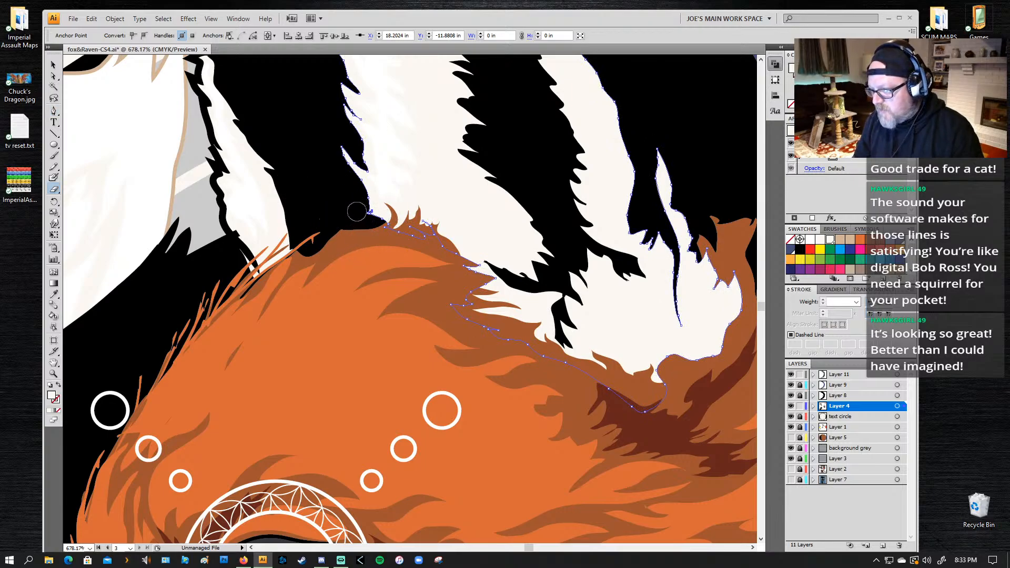
{"action": "mouse_move", "coordinate": [356, 209]}
{"action": "left_mouse_down"}
{"action": "mouse_move", "coordinate": [355, 189]}
{"action": "mouse_move", "coordinate": [368, 226]}
{"action": "left_mouse_up"}
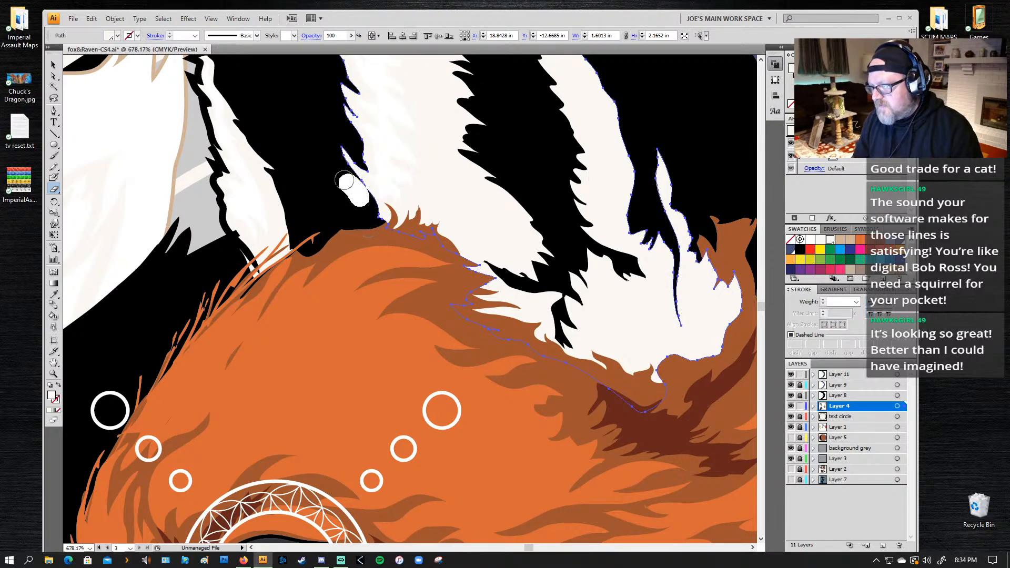
Step: Examine the cleaned ear edge and the whole logo with the ear shape deselected
{"action": "key", "text": "z"}
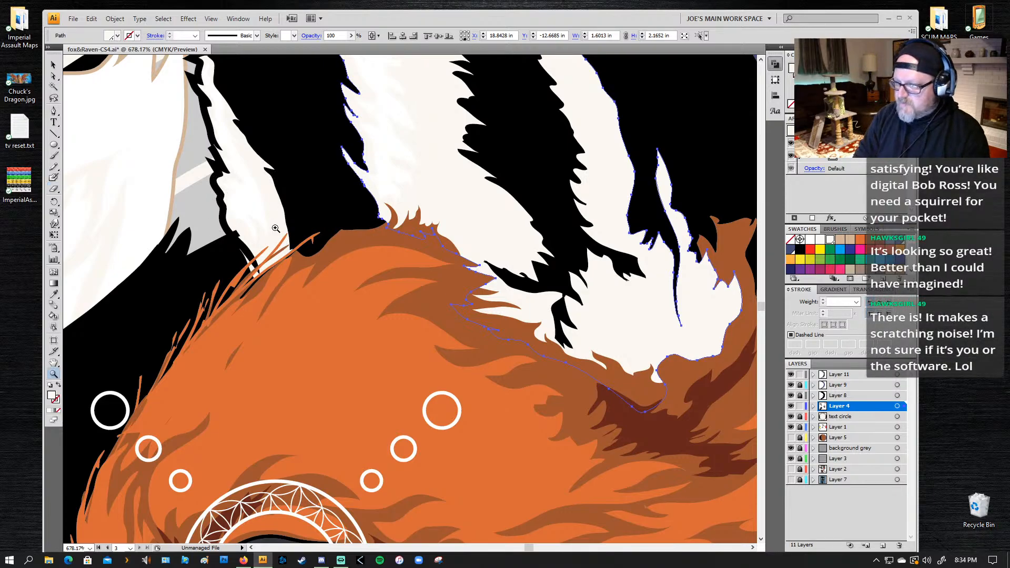
{"action": "left_click", "coordinate": [334, 177], "text": "alt"}
{"action": "left_click", "coordinate": [335, 171], "text": "alt"}
{"action": "left_click_drag", "start_coordinate": [575, 374], "coordinate": [458, 244]}
{"action": "left_click", "coordinate": [498, 298], "text": "alt"}
{"action": "left_click", "coordinate": [498, 298], "text": "alt"}
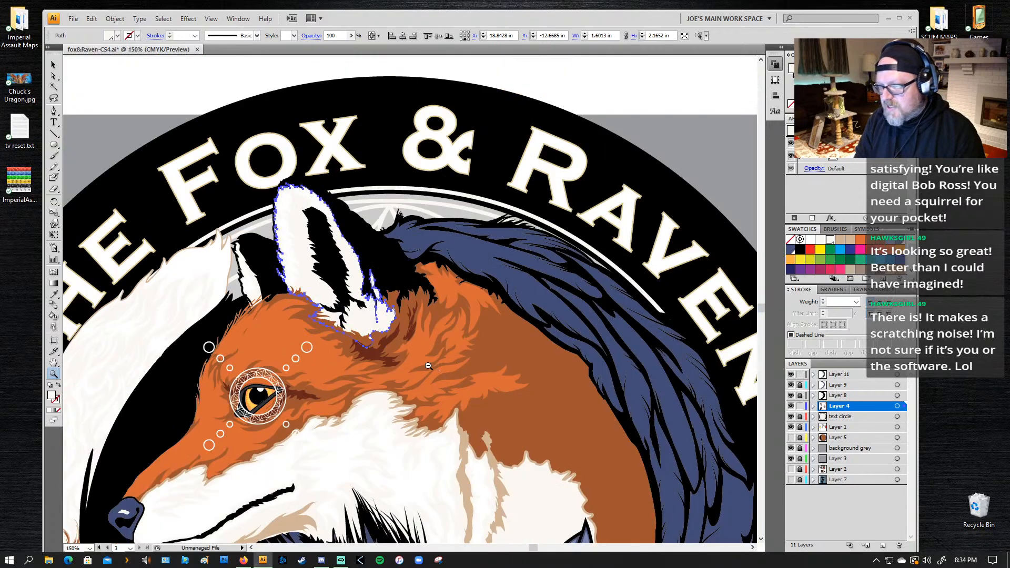
{"action": "left_click", "coordinate": [437, 366], "text": "alt"}
{"action": "left_click", "coordinate": [437, 367], "text": "alt"}
{"action": "left_click_drag", "start_coordinate": [371, 308], "coordinate": [455, 227]}
{"action": "key", "text": "ctrl+shift+a"}
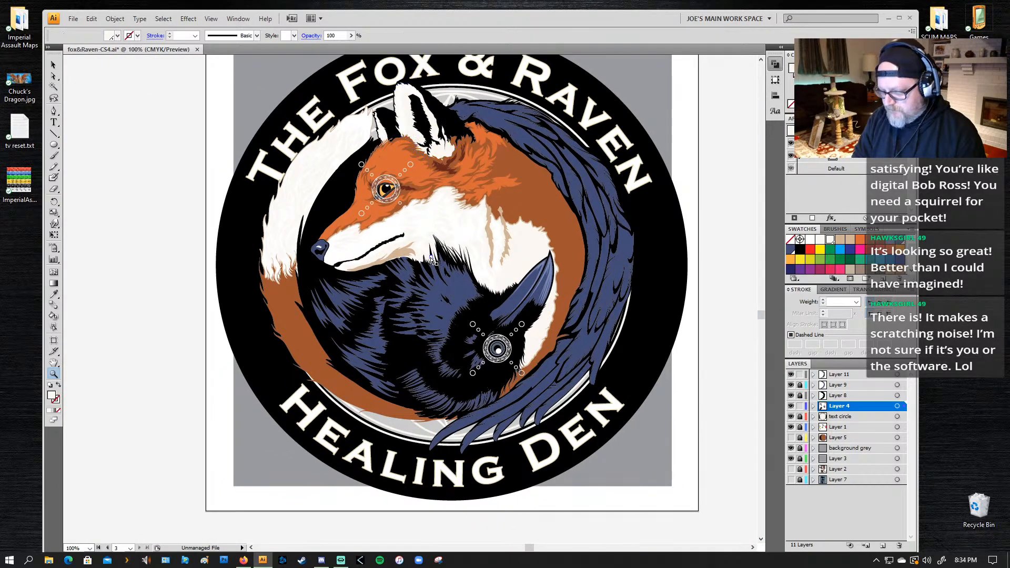
{"action": "left_click_drag", "start_coordinate": [468, 262], "coordinate": [443, 286]}
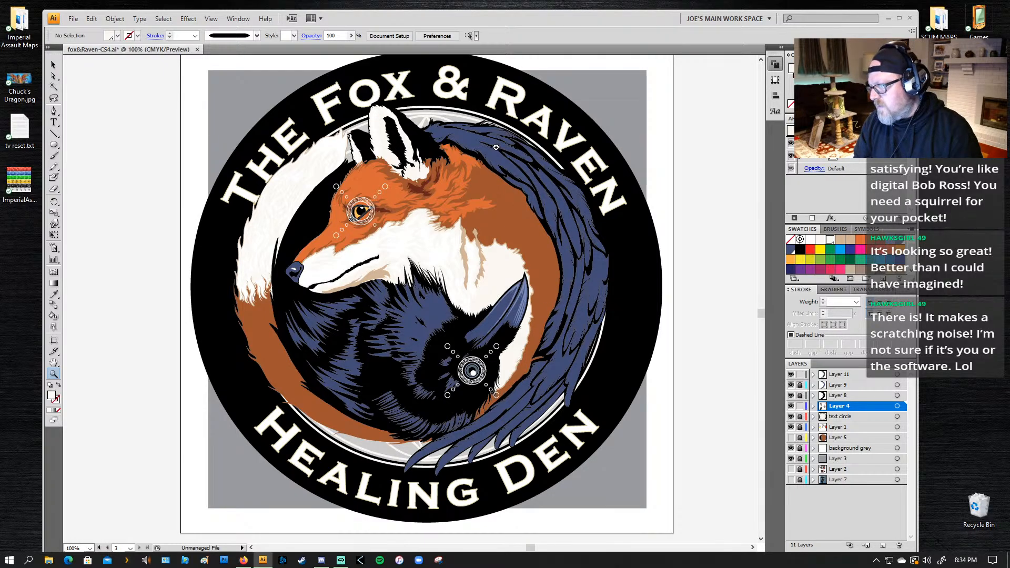
Step: Select the shape beside the raven's beak, clear the selection and save the logo file
{"action": "key", "text": "a"}
{"action": "left_click", "coordinate": [524, 303]}
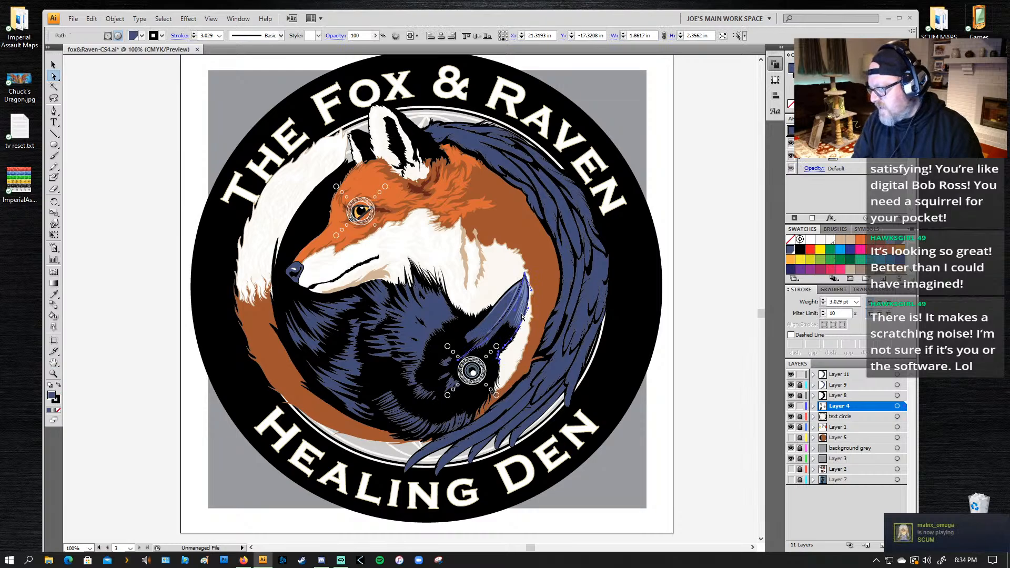
{"action": "key", "text": "z"}
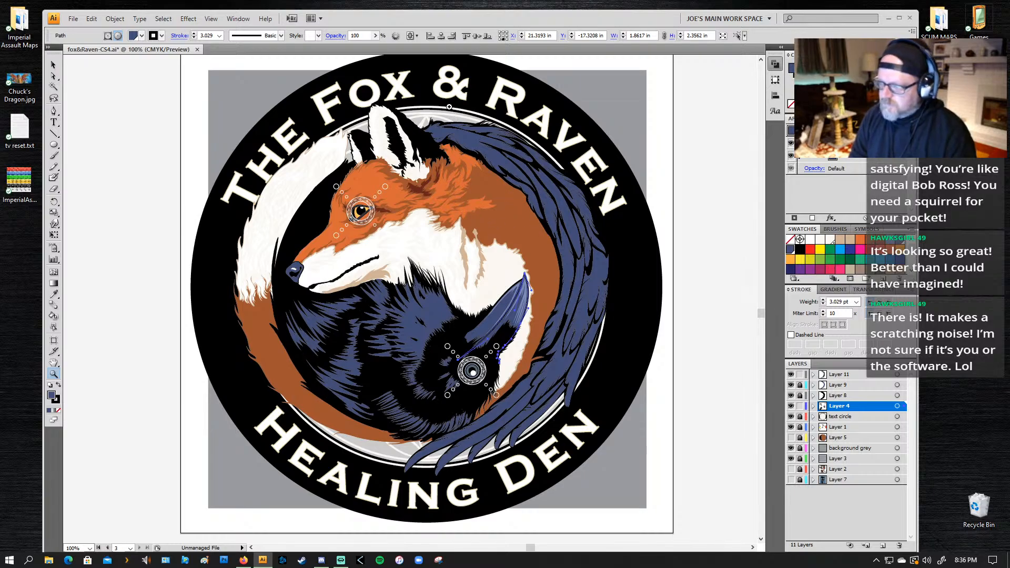
{"action": "key", "text": "ctrl+shift+a"}
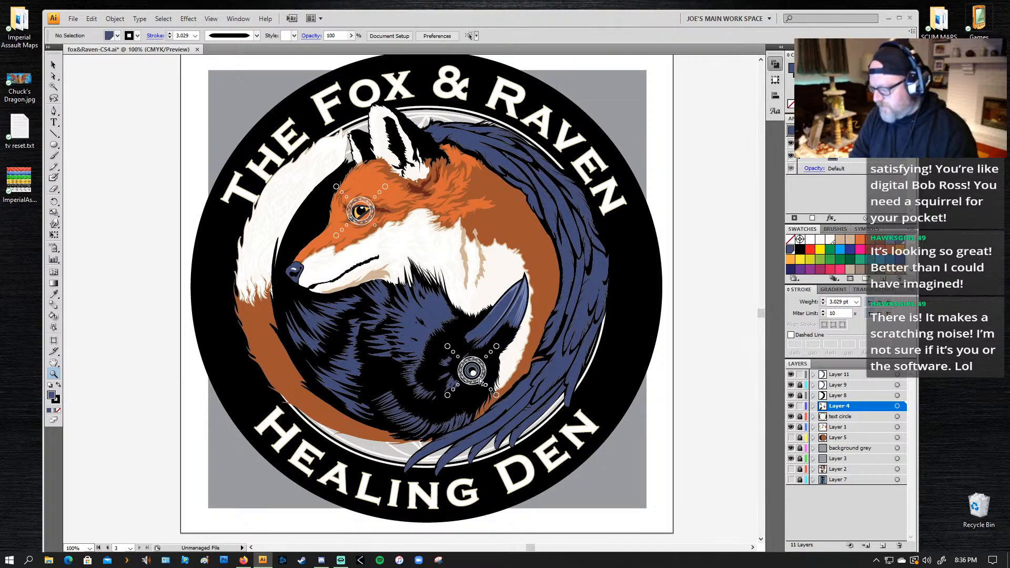
{"action": "key", "text": "ctrl+s"}
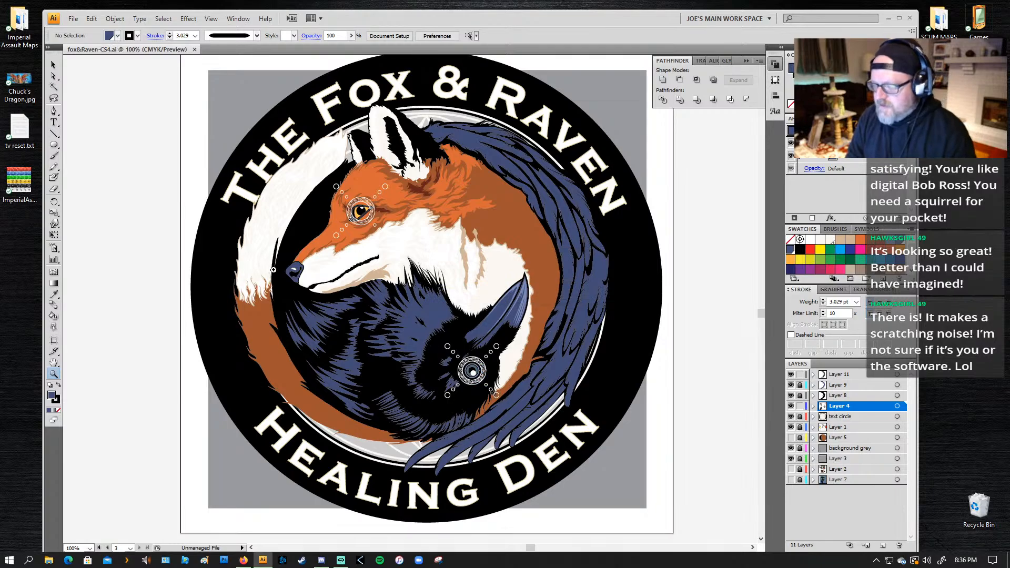
{"action": "left_click_drag", "start_coordinate": [304, 258], "coordinate": [227, 421]}
{"action": "key", "text": "p"}
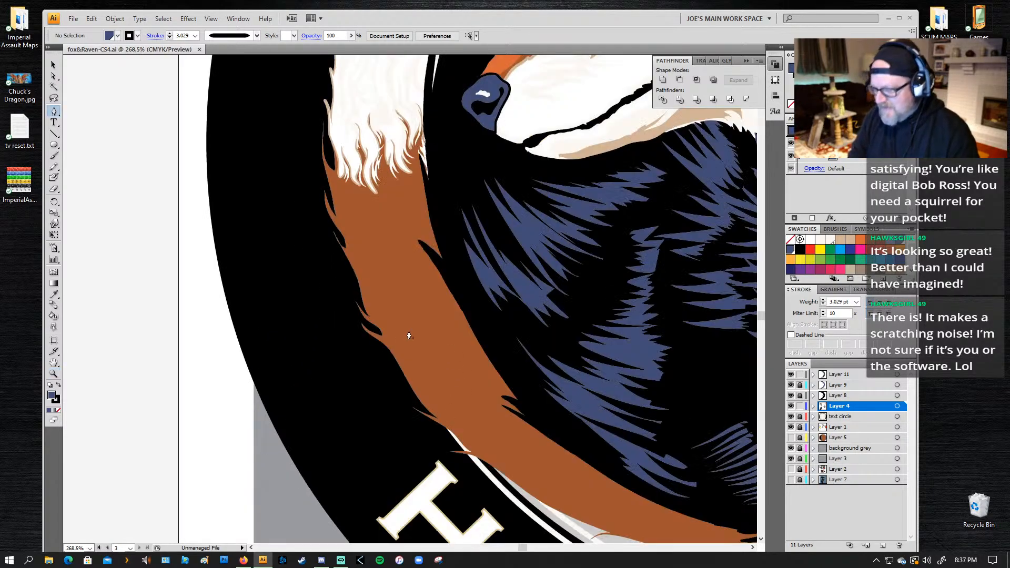
{"action": "left_click_drag", "start_coordinate": [457, 418], "coordinate": [461, 420]}
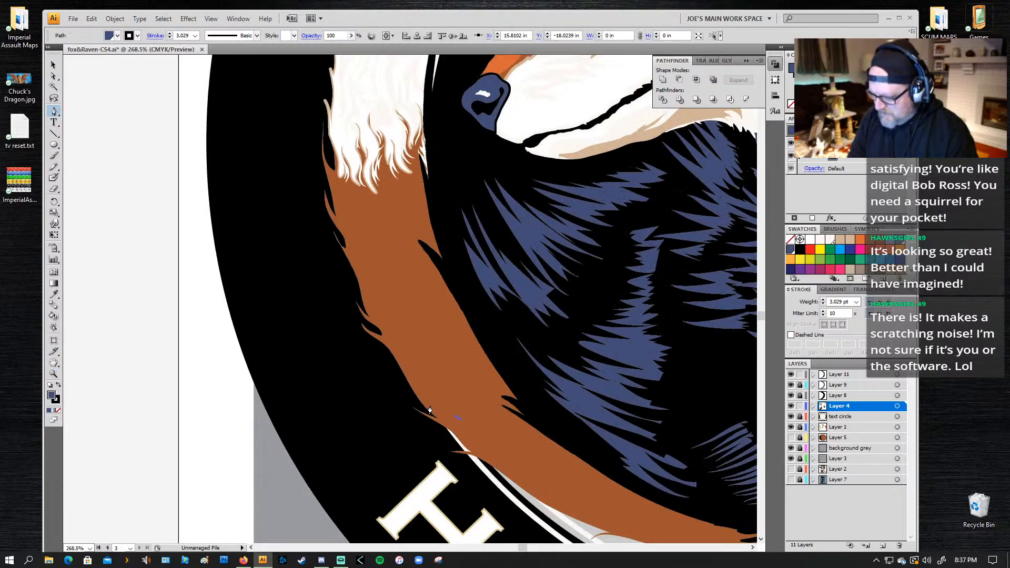
{"action": "key", "text": "ctrl+z"}
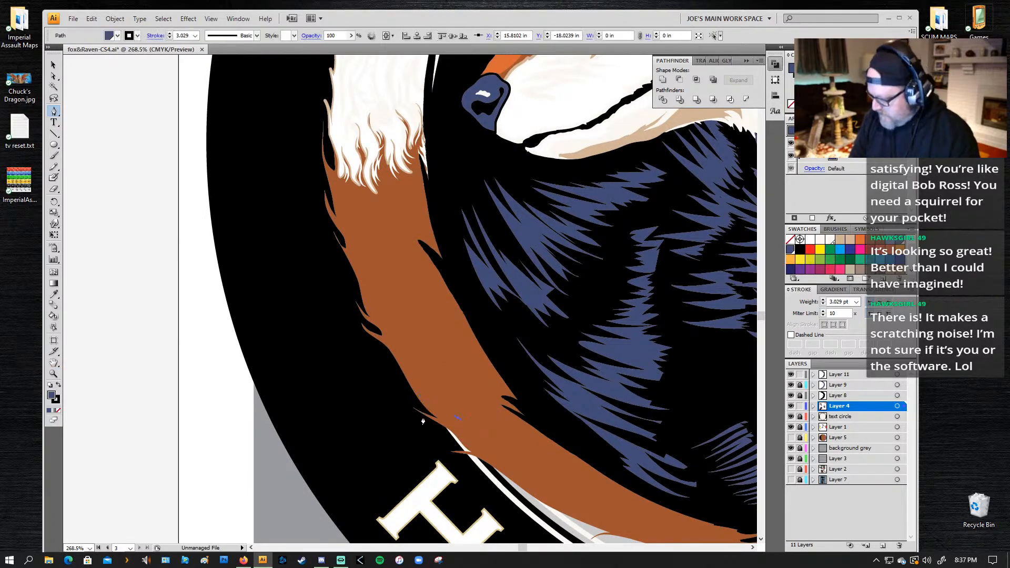
Step: Draw a jagged fur highlight across the middle of the fox's tail with the Pencil tool, about 1.61 by 1.25 in, and fill it with the face's orange
{"action": "key", "text": "n"}
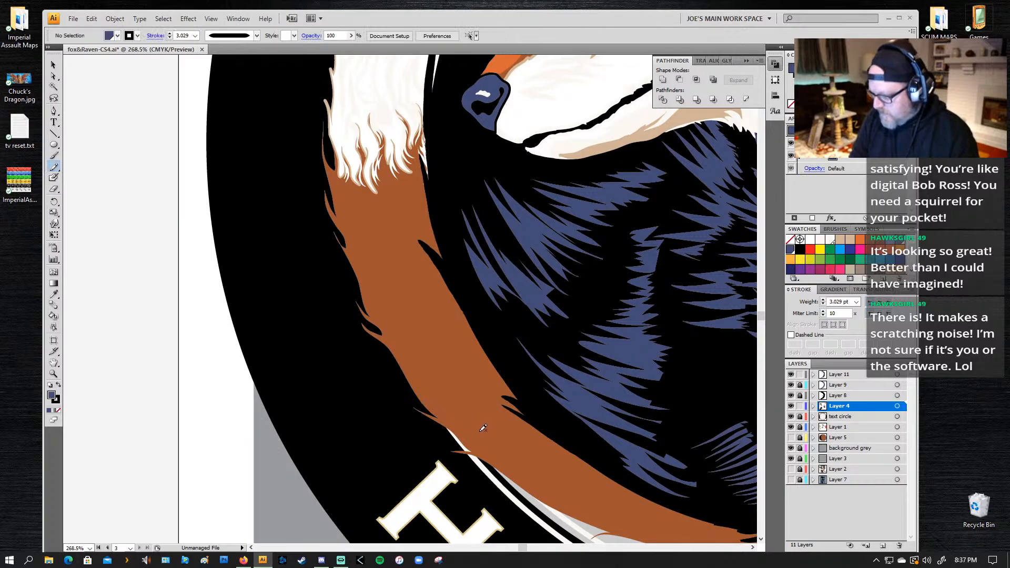
{"action": "mouse_move", "coordinate": [478, 426]}
{"action": "left_mouse_down"}
{"action": "mouse_move", "coordinate": [427, 397]}
{"action": "mouse_move", "coordinate": [401, 368]}
{"action": "mouse_move", "coordinate": [443, 396]}
{"action": "mouse_move", "coordinate": [390, 350]}
{"action": "mouse_move", "coordinate": [449, 375]}
{"action": "mouse_move", "coordinate": [403, 329]}
{"action": "mouse_move", "coordinate": [454, 359]}
{"action": "mouse_move", "coordinate": [439, 339]}
{"action": "mouse_move", "coordinate": [448, 342]}
{"action": "mouse_move", "coordinate": [477, 352]}
{"action": "left_mouse_up"}
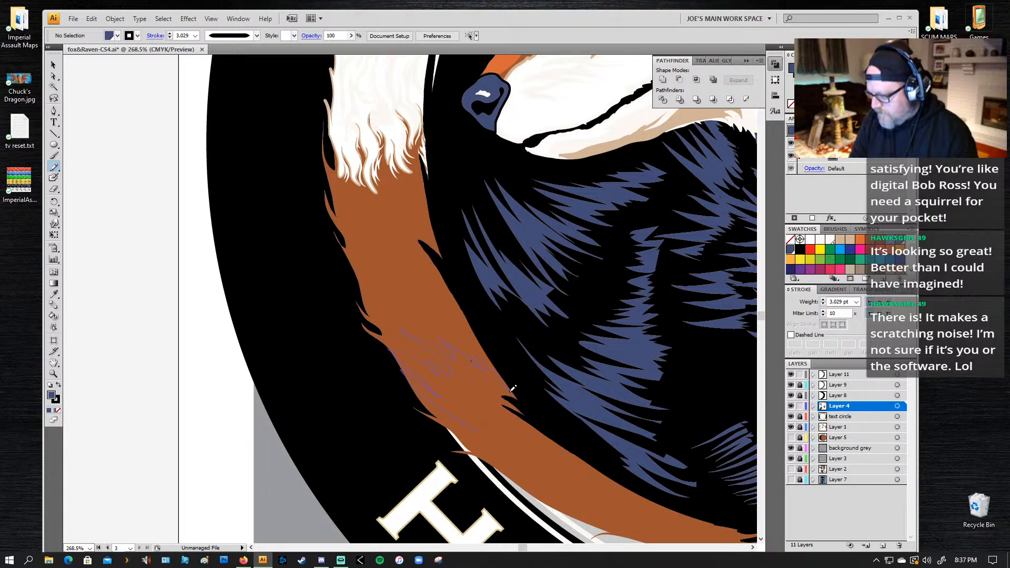
{"action": "mouse_move", "coordinate": [512, 388]}
{"action": "left_mouse_down"}
{"action": "mouse_move", "coordinate": [489, 386]}
{"action": "mouse_move", "coordinate": [552, 456]}
{"action": "mouse_move", "coordinate": [486, 421]}
{"action": "left_mouse_up"}
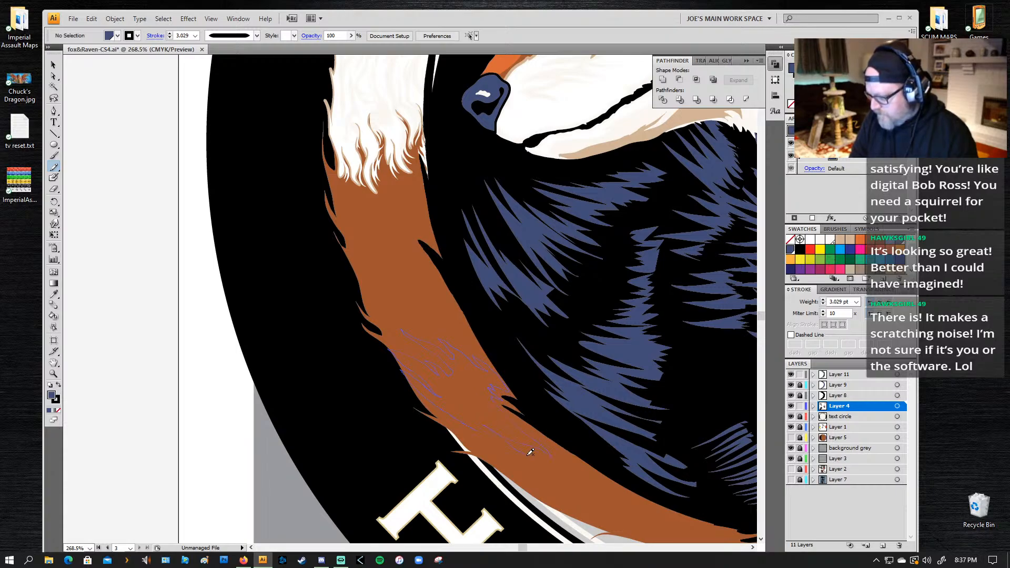
{"action": "mouse_move", "coordinate": [531, 452]}
{"action": "left_mouse_down"}
{"action": "mouse_move", "coordinate": [472, 439]}
{"action": "mouse_move", "coordinate": [444, 418]}
{"action": "mouse_move", "coordinate": [469, 427]}
{"action": "mouse_move", "coordinate": [459, 421]}
{"action": "left_mouse_up"}
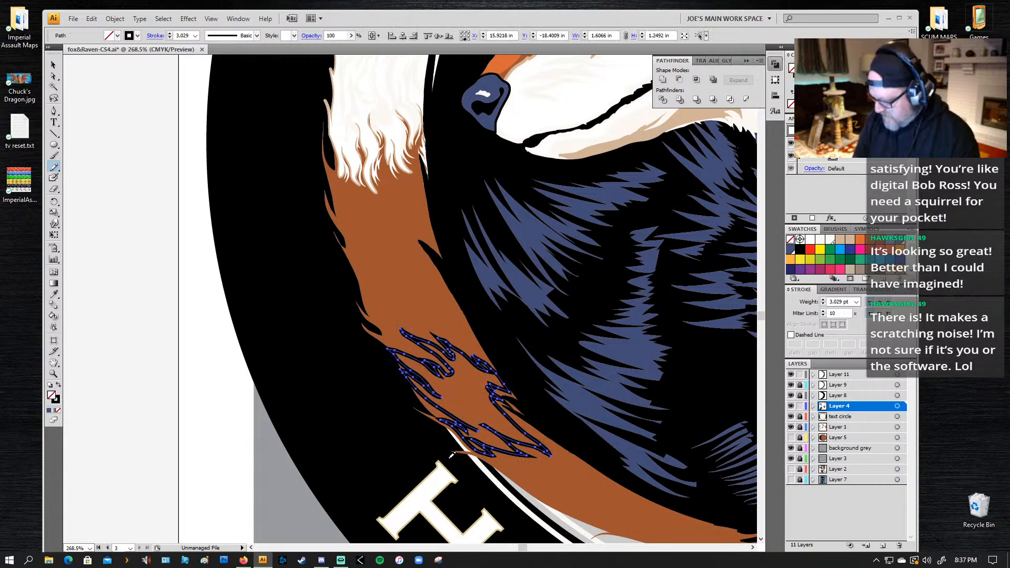
{"action": "key", "text": "i"}
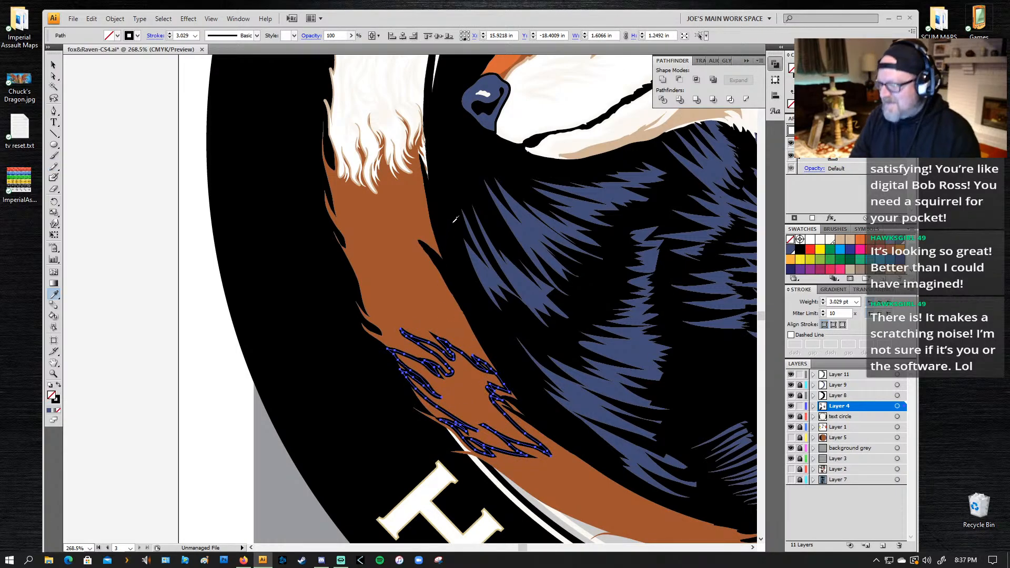
{"action": "left_click", "coordinate": [495, 75]}
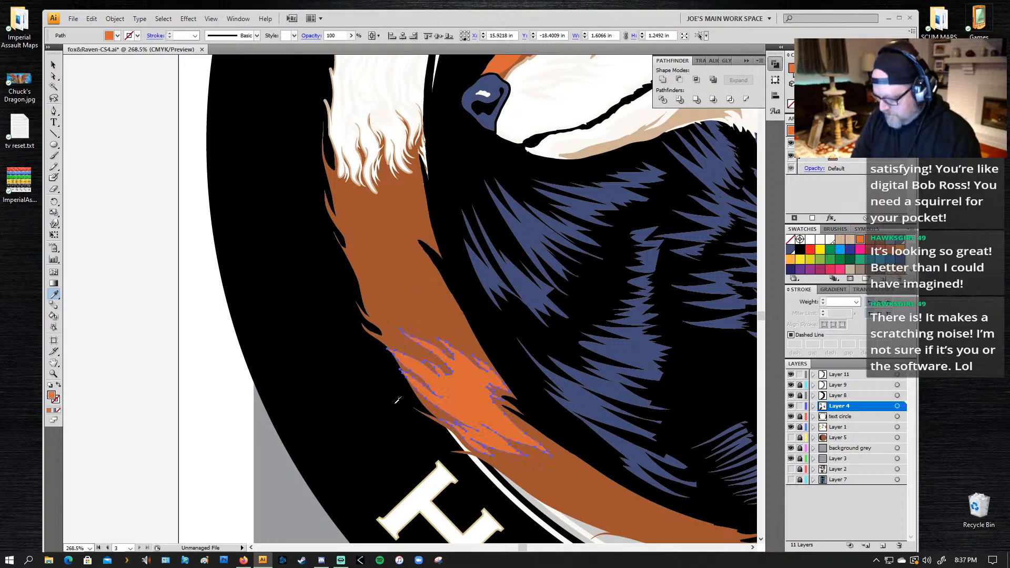
{"action": "key", "text": "b"}
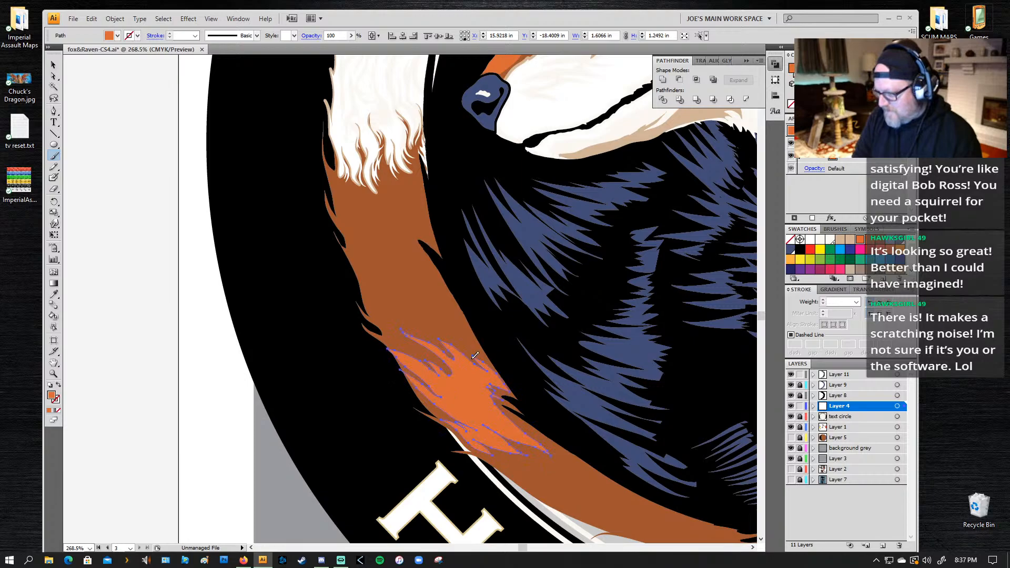
{"action": "key", "text": "ctrl+shift+a"}
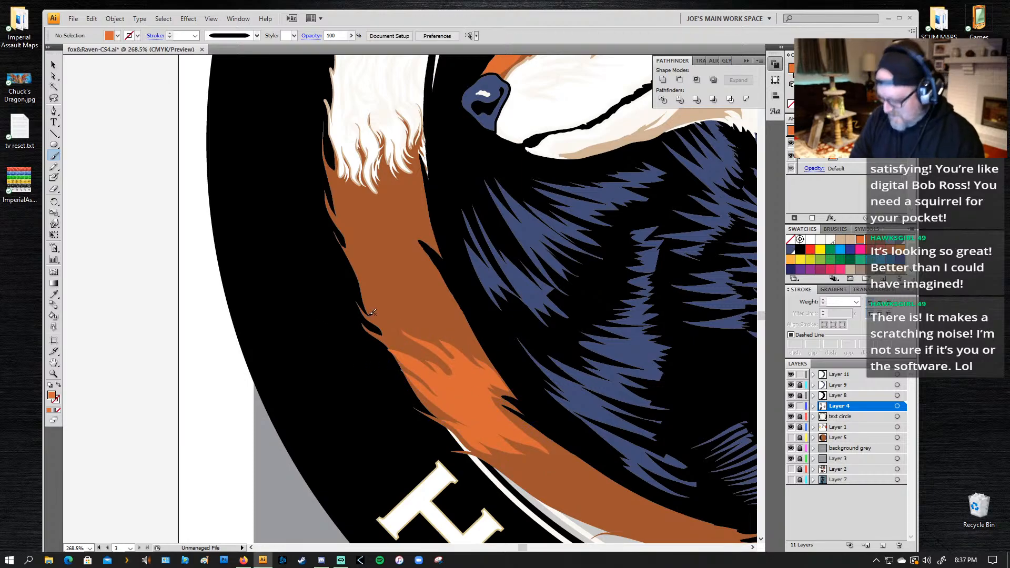
Step: Draw a second flame-like fur highlight just above the first on the tail, about 1.26 by 1.22 in, and fill it with the same orange
{"action": "key", "text": "n"}
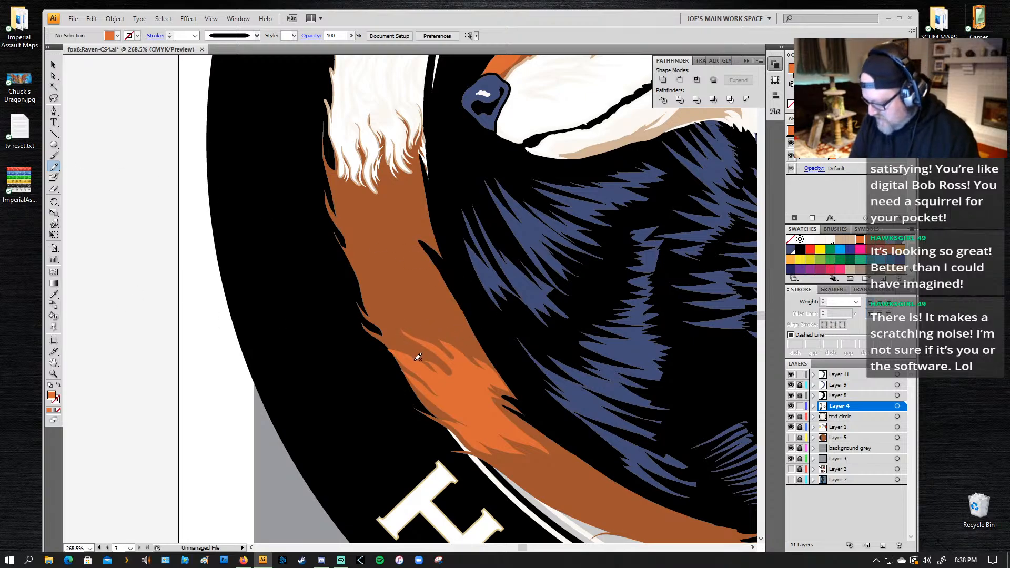
{"action": "mouse_move", "coordinate": [423, 350]}
{"action": "left_mouse_down"}
{"action": "mouse_move", "coordinate": [365, 328]}
{"action": "mouse_move", "coordinate": [400, 338]}
{"action": "mouse_move", "coordinate": [371, 317]}
{"action": "mouse_move", "coordinate": [395, 325]}
{"action": "mouse_move", "coordinate": [373, 295]}
{"action": "mouse_move", "coordinate": [375, 278]}
{"action": "mouse_move", "coordinate": [378, 297]}
{"action": "mouse_move", "coordinate": [413, 315]}
{"action": "mouse_move", "coordinate": [398, 295]}
{"action": "mouse_move", "coordinate": [427, 327]}
{"action": "mouse_move", "coordinate": [464, 346]}
{"action": "mouse_move", "coordinate": [474, 334]}
{"action": "mouse_move", "coordinate": [414, 268]}
{"action": "mouse_move", "coordinate": [407, 281]}
{"action": "mouse_move", "coordinate": [427, 304]}
{"action": "mouse_move", "coordinate": [393, 284]}
{"action": "mouse_move", "coordinate": [396, 265]}
{"action": "mouse_move", "coordinate": [381, 240]}
{"action": "mouse_move", "coordinate": [394, 255]}
{"action": "mouse_move", "coordinate": [385, 288]}
{"action": "mouse_move", "coordinate": [374, 253]}
{"action": "mouse_move", "coordinate": [347, 237]}
{"action": "mouse_move", "coordinate": [362, 255]}
{"action": "mouse_move", "coordinate": [359, 311]}
{"action": "mouse_move", "coordinate": [374, 324]}
{"action": "mouse_move", "coordinate": [352, 299]}
{"action": "mouse_move", "coordinate": [429, 354]}
{"action": "left_mouse_up"}
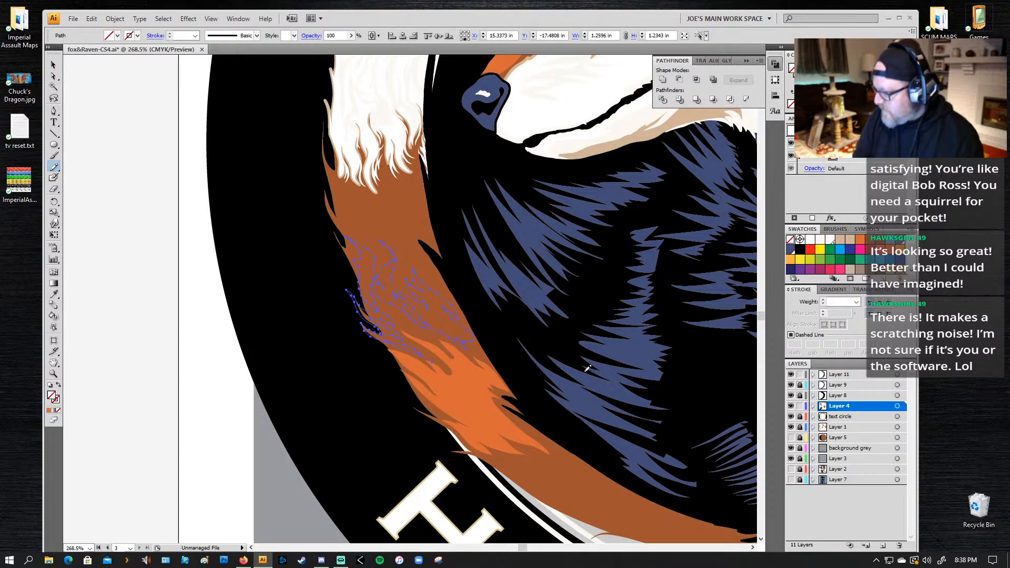
{"action": "key", "text": "i"}
{"action": "left_click", "coordinate": [472, 396]}
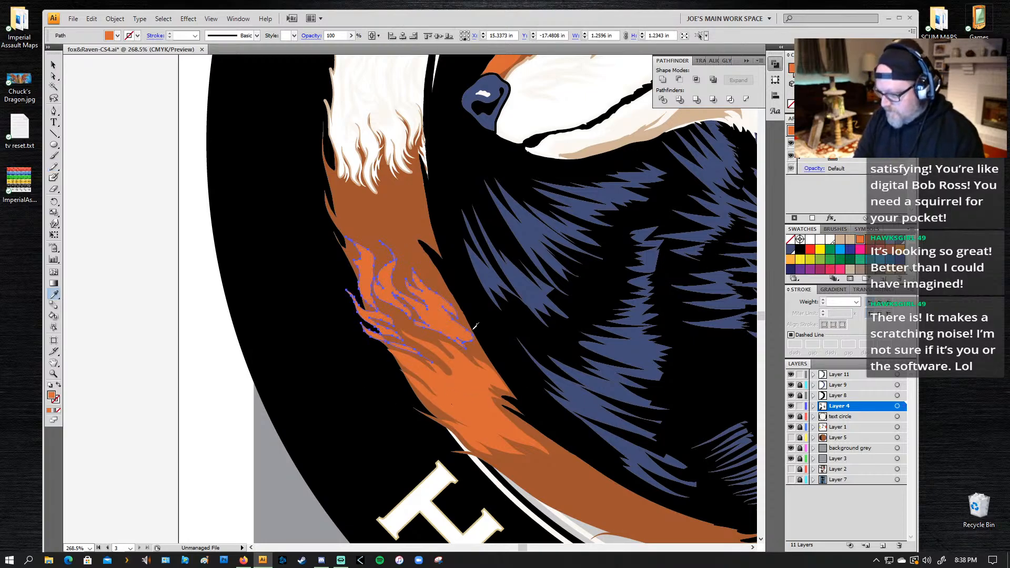
{"action": "key", "text": "ctrl+shift+a"}
Step: Narrow the second tail highlight slightly from its outer side and deselect it
{"action": "key", "text": "a"}
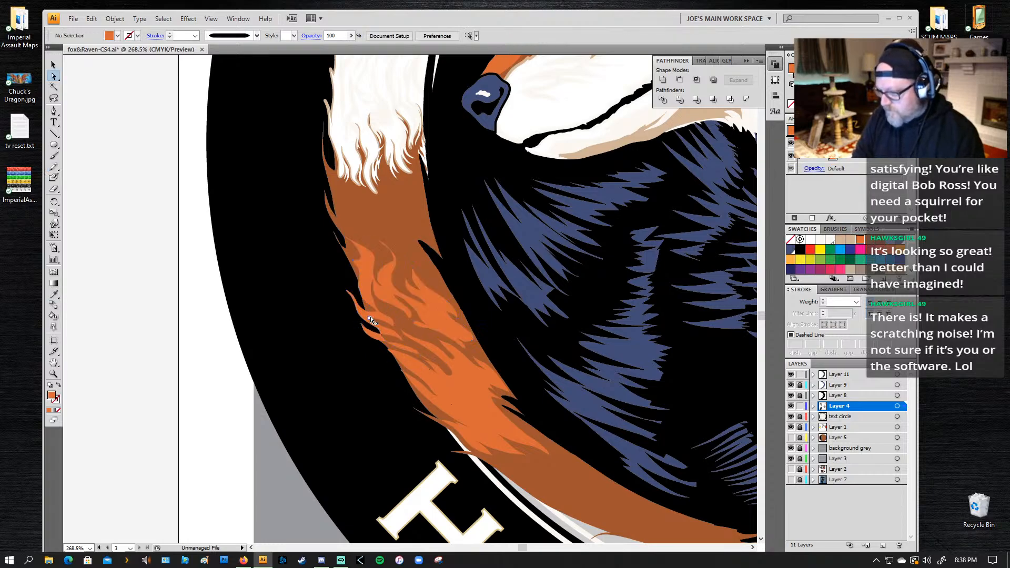
{"action": "left_click", "coordinate": [366, 317]}
{"action": "key", "text": "v"}
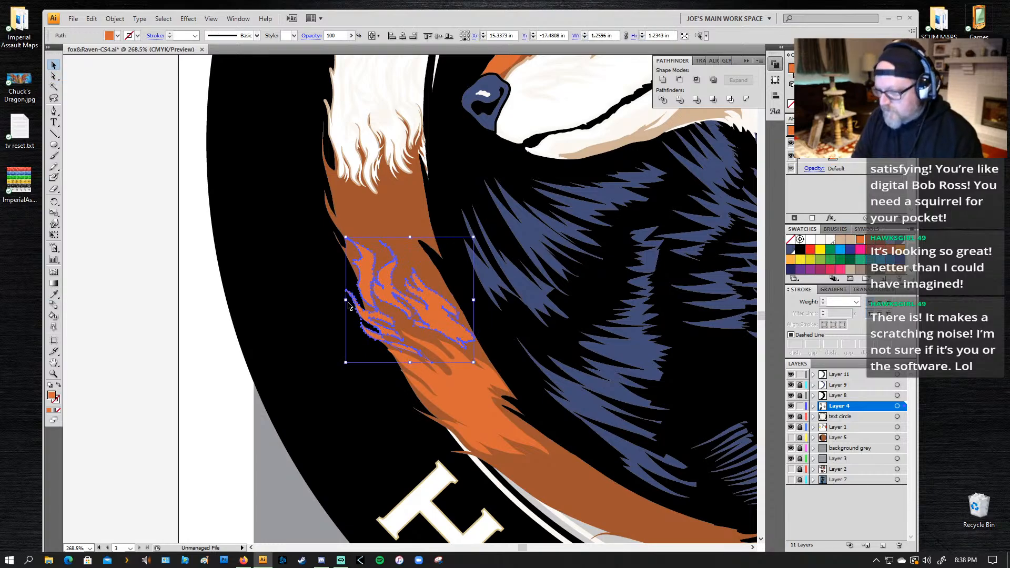
{"action": "left_click_drag", "start_coordinate": [348, 303], "coordinate": [349, 300]}
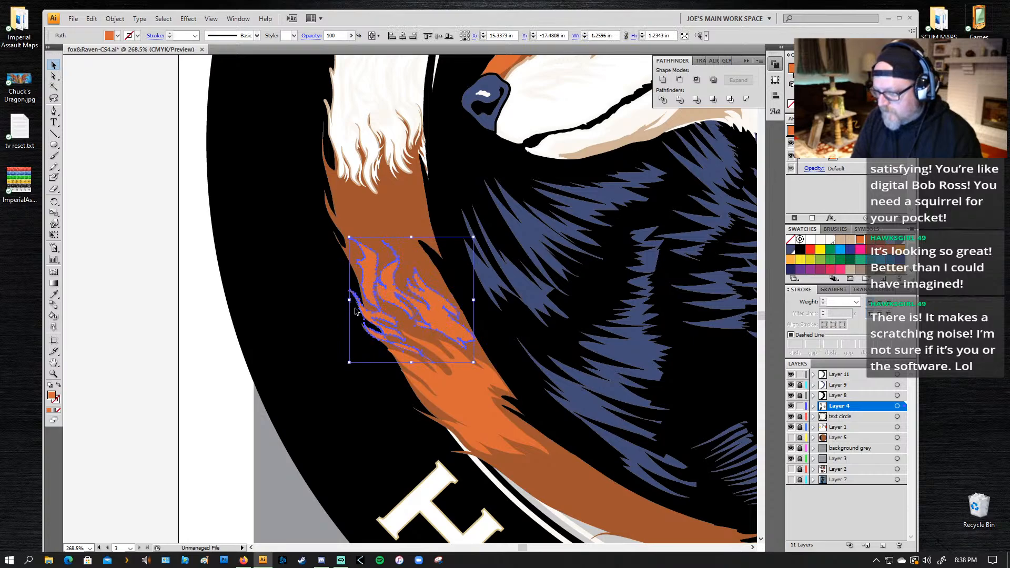
{"action": "key", "text": "ctrl+shift+a"}
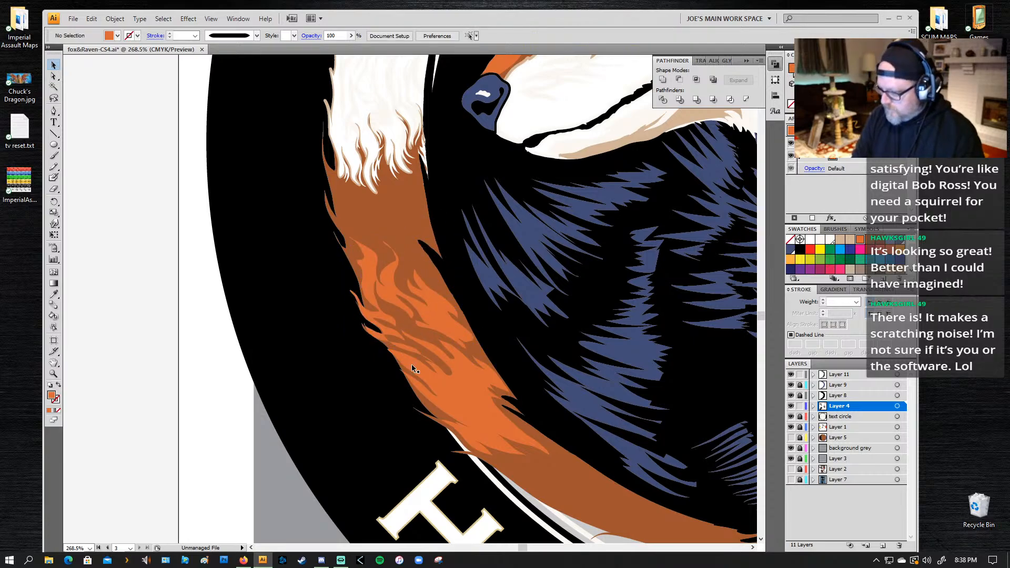
Step: Draw a third fur highlight below the tail's white tip with the Pencil tool, about 0.80 by 0.91 in, and fill it with the same orange
{"action": "key", "text": "n"}
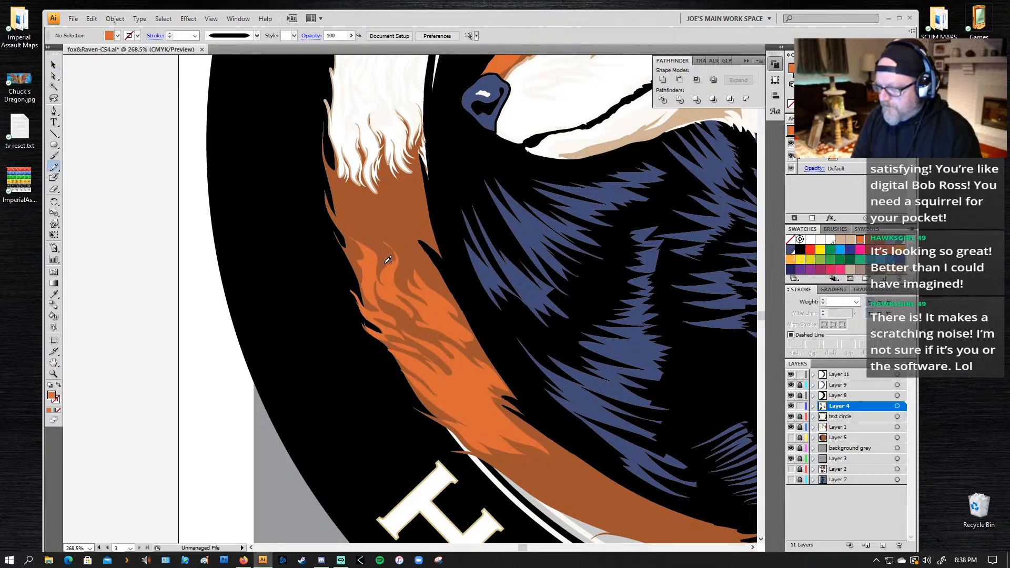
{"action": "mouse_move", "coordinate": [384, 256]}
{"action": "left_mouse_down"}
{"action": "mouse_move", "coordinate": [355, 230]}
{"action": "mouse_move", "coordinate": [372, 237]}
{"action": "mouse_move", "coordinate": [350, 204]}
{"action": "mouse_move", "coordinate": [382, 229]}
{"action": "mouse_move", "coordinate": [361, 205]}
{"action": "mouse_move", "coordinate": [396, 225]}
{"action": "mouse_move", "coordinate": [391, 183]}
{"action": "mouse_move", "coordinate": [417, 211]}
{"action": "mouse_move", "coordinate": [418, 231]}
{"action": "mouse_move", "coordinate": [411, 215]}
{"action": "mouse_move", "coordinate": [406, 232]}
{"action": "mouse_move", "coordinate": [432, 271]}
{"action": "left_mouse_up"}
{"action": "mouse_move", "coordinate": [406, 234]}
{"action": "left_mouse_down"}
{"action": "mouse_move", "coordinate": [405, 268]}
{"action": "mouse_move", "coordinate": [376, 232]}
{"action": "mouse_move", "coordinate": [385, 269]}
{"action": "left_mouse_up"}
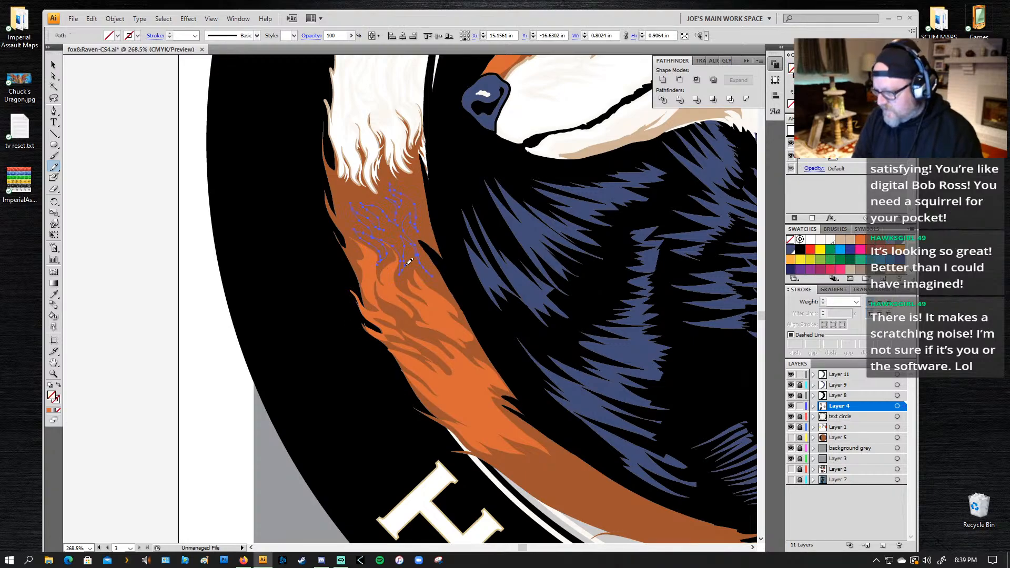
{"action": "key", "text": "i"}
{"action": "left_click", "coordinate": [431, 313]}
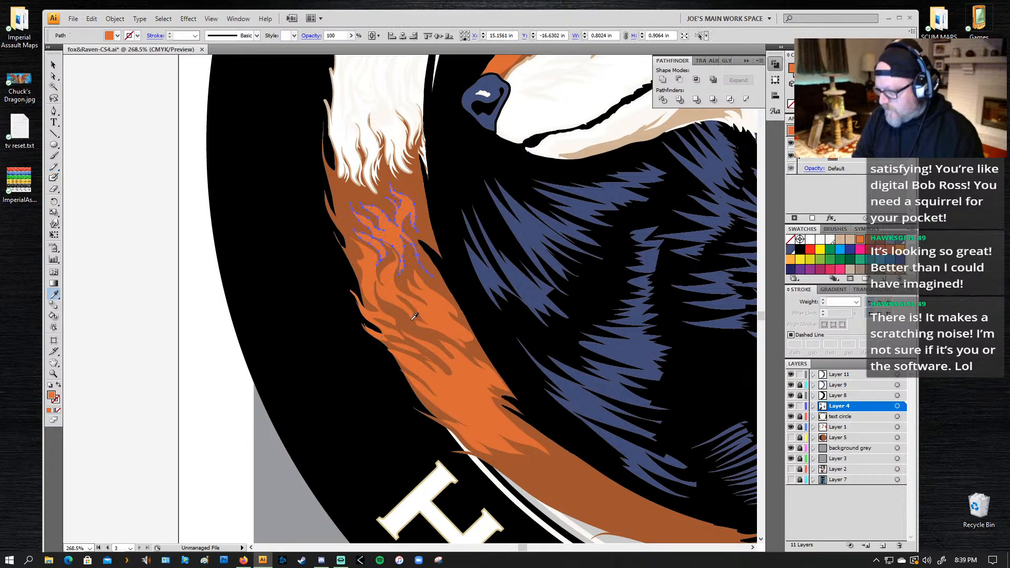
Step: Scale up the third tail highlight to about 0.85 by 0.95 in
{"action": "key", "text": "n"}
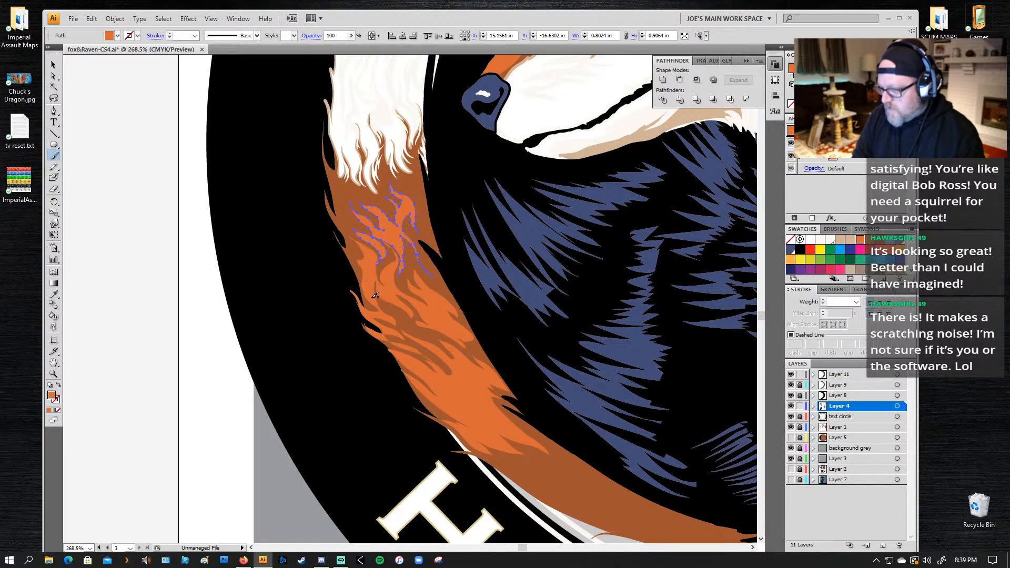
{"action": "key", "text": "v"}
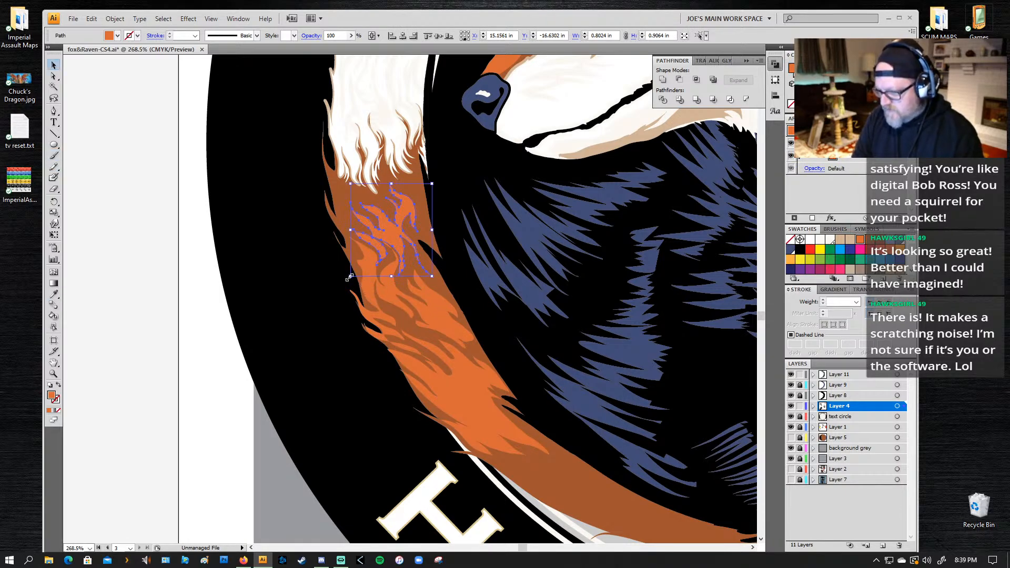
{"action": "left_click_drag", "start_coordinate": [348, 278], "coordinate": [342, 282]}
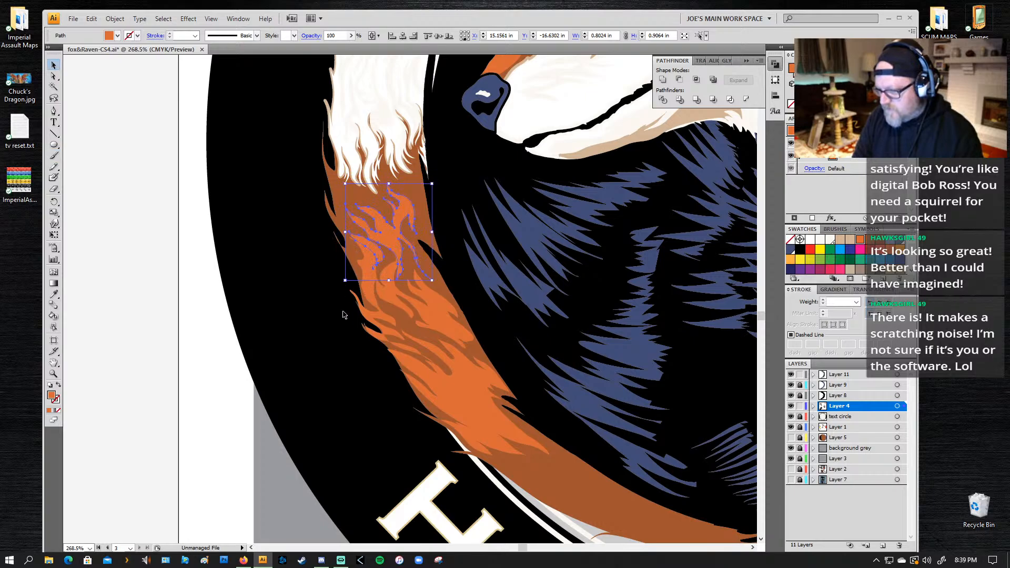
Step: Draw a fur highlight on the lower tail above the letter H, about 1.08 by 0.66 in, and fill it with the same orange
{"action": "left_click", "coordinate": [356, 289]}
{"action": "key", "text": "a"}
{"action": "left_click_drag", "start_coordinate": [441, 345], "coordinate": [415, 145]}
{"action": "left_click_drag", "start_coordinate": [574, 300], "coordinate": [331, 211]}
{"action": "key", "text": "n"}
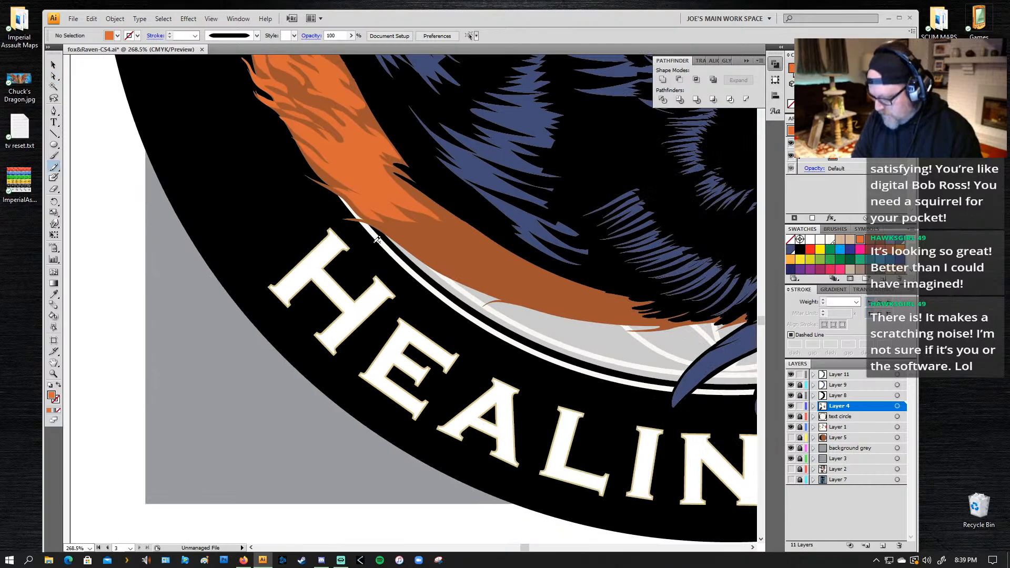
{"action": "mouse_move", "coordinate": [422, 214]}
{"action": "left_mouse_down"}
{"action": "mouse_move", "coordinate": [465, 238]}
{"action": "mouse_move", "coordinate": [429, 199]}
{"action": "left_mouse_up"}
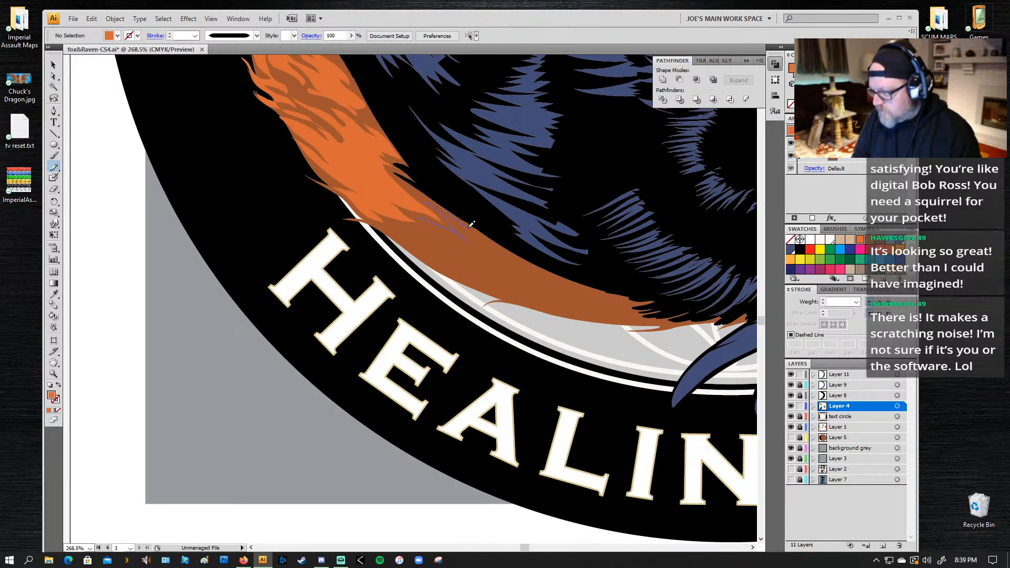
{"action": "mouse_move", "coordinate": [488, 240]}
{"action": "left_mouse_down"}
{"action": "mouse_move", "coordinate": [468, 233]}
{"action": "mouse_move", "coordinate": [482, 247]}
{"action": "mouse_move", "coordinate": [440, 236]}
{"action": "mouse_move", "coordinate": [471, 256]}
{"action": "mouse_move", "coordinate": [410, 239]}
{"action": "mouse_move", "coordinate": [461, 269]}
{"action": "mouse_move", "coordinate": [379, 226]}
{"action": "mouse_move", "coordinate": [440, 234]}
{"action": "mouse_move", "coordinate": [405, 214]}
{"action": "left_mouse_up"}
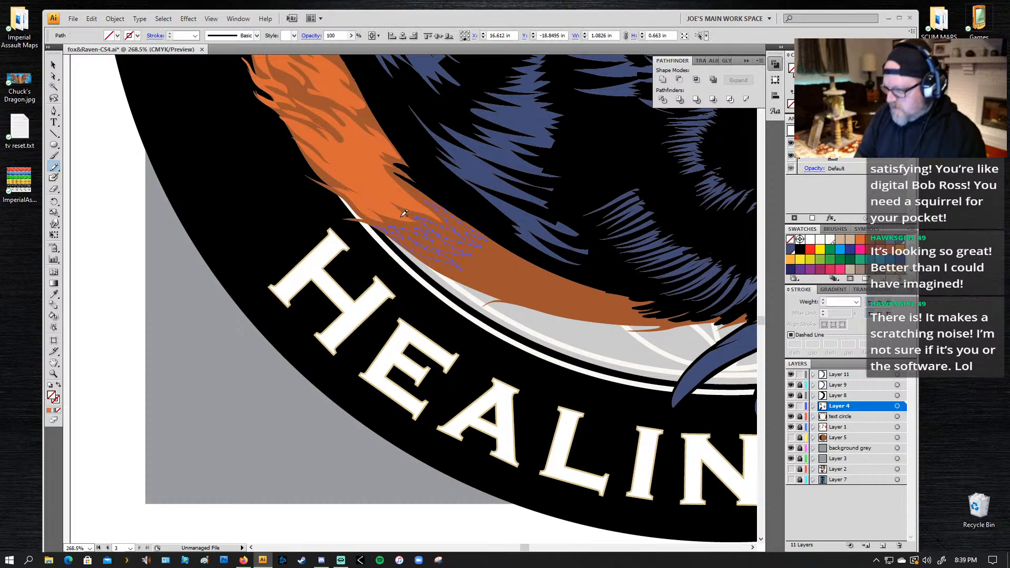
{"action": "key", "text": "i"}
{"action": "left_click", "coordinate": [389, 188]}
{"action": "left_click", "coordinate": [389, 188]}
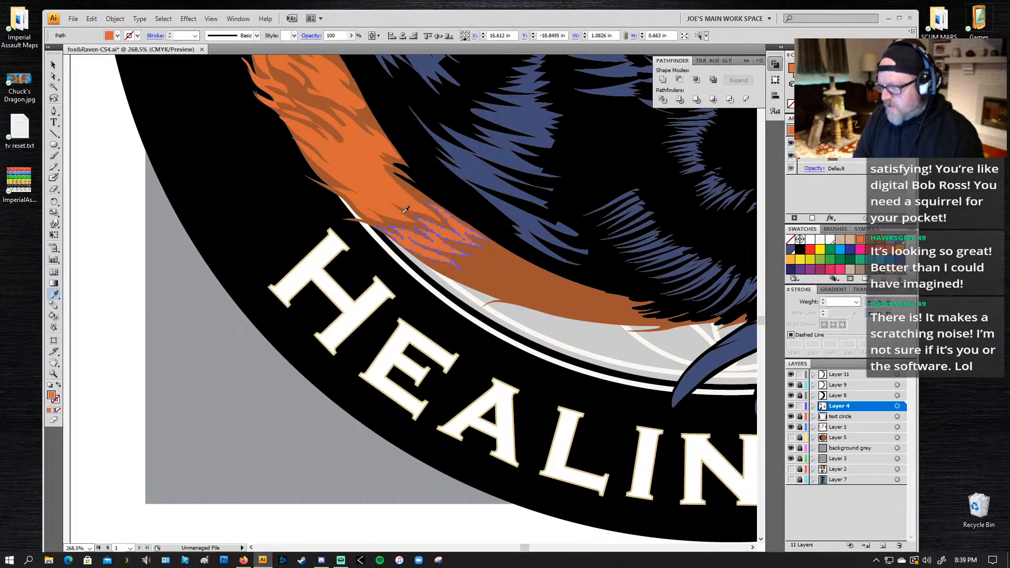
{"action": "key", "text": "ctrl+shift+a"}
Step: Draw a fur highlight at the tail's outer edge just below the white tip, about 0.62 by 0.74 in, and fill it with the same orange
{"action": "key", "text": "z"}
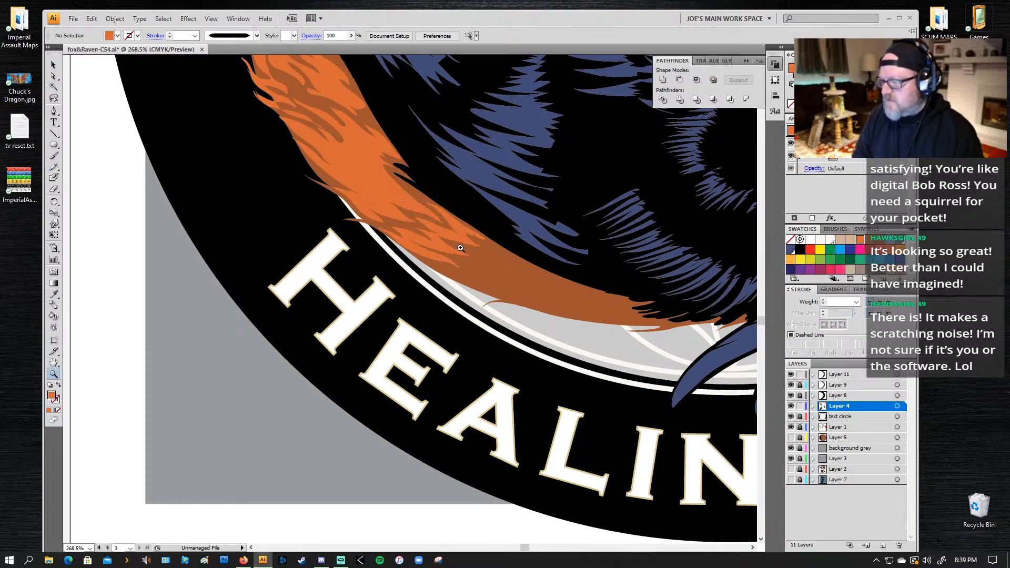
{"action": "left_click", "coordinate": [557, 251], "text": "alt"}
{"action": "left_click", "coordinate": [470, 384], "text": "alt"}
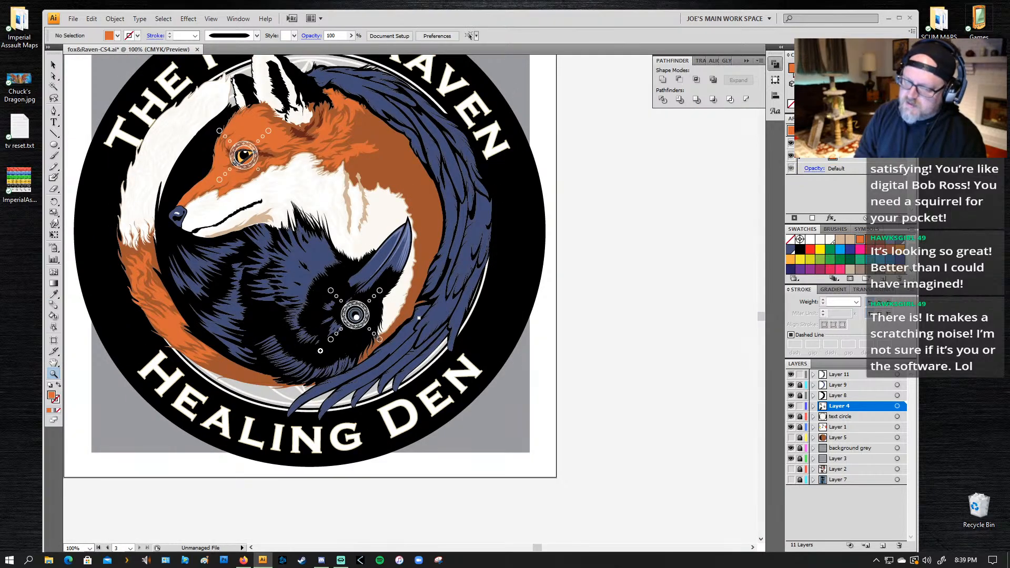
{"action": "left_click_drag", "start_coordinate": [188, 297], "coordinate": [233, 294]}
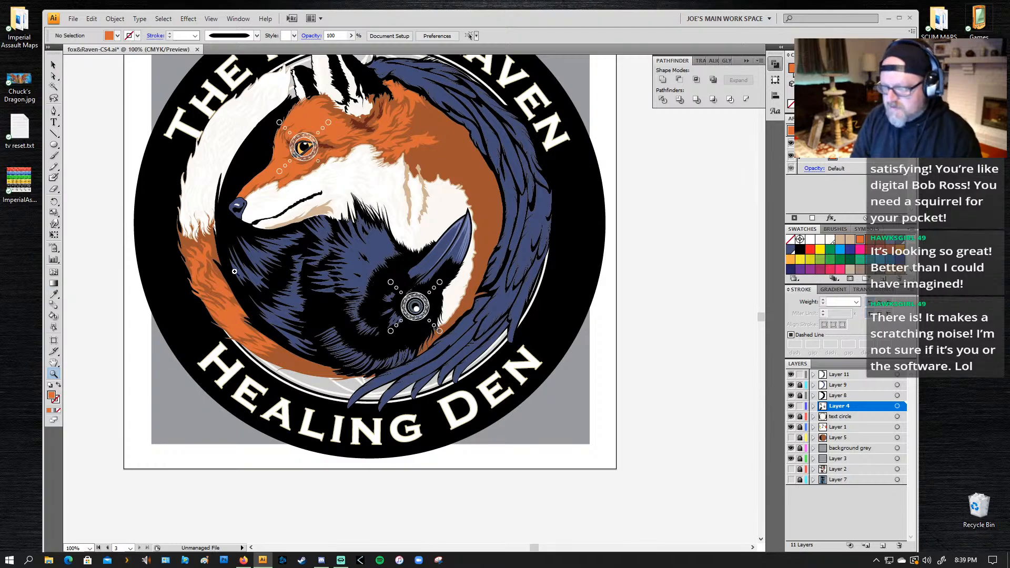
{"action": "left_click_drag", "start_coordinate": [235, 192], "coordinate": [149, 327]}
{"action": "key", "text": "n"}
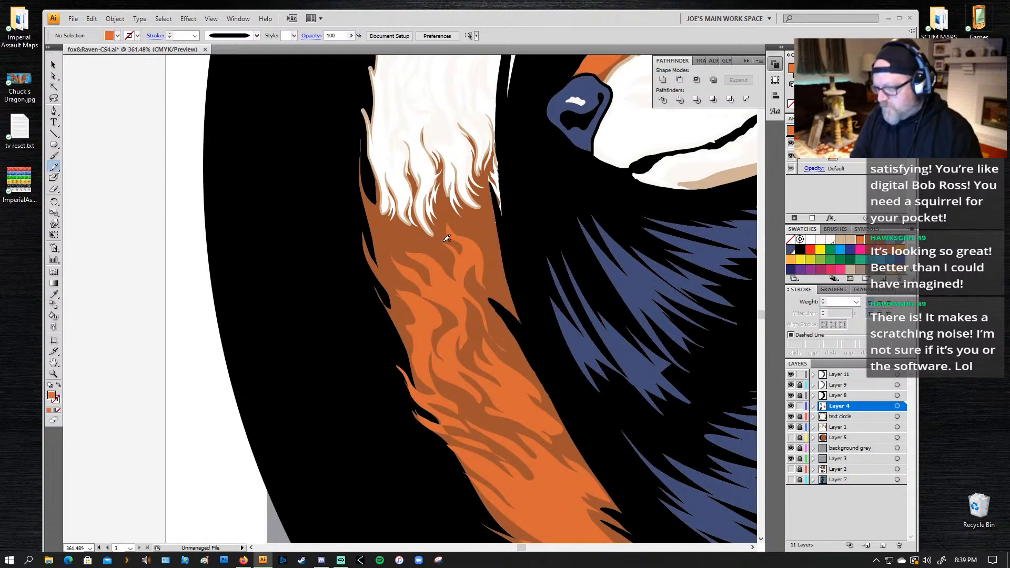
{"action": "mouse_move", "coordinate": [374, 225]}
{"action": "left_mouse_down"}
{"action": "mouse_move", "coordinate": [360, 186]}
{"action": "mouse_move", "coordinate": [391, 236]}
{"action": "mouse_move", "coordinate": [393, 224]}
{"action": "mouse_move", "coordinate": [411, 229]}
{"action": "mouse_move", "coordinate": [445, 257]}
{"action": "mouse_move", "coordinate": [405, 243]}
{"action": "mouse_move", "coordinate": [421, 266]}
{"action": "mouse_move", "coordinate": [394, 243]}
{"action": "mouse_move", "coordinate": [401, 279]}
{"action": "mouse_move", "coordinate": [387, 270]}
{"action": "mouse_move", "coordinate": [387, 286]}
{"action": "mouse_move", "coordinate": [361, 230]}
{"action": "mouse_move", "coordinate": [387, 273]}
{"action": "mouse_move", "coordinate": [374, 235]}
{"action": "left_mouse_up"}
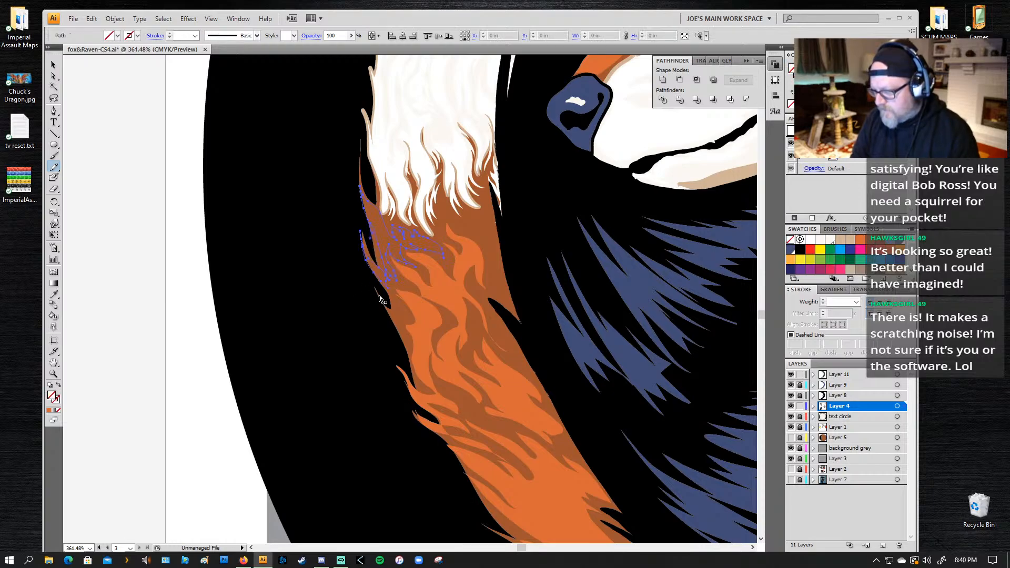
{"action": "key", "text": "period"}
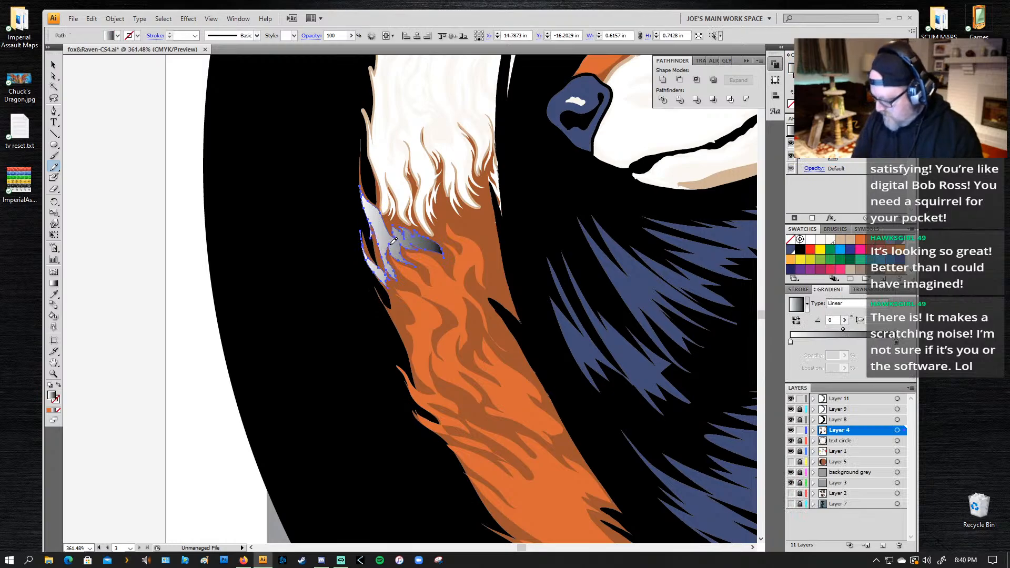
{"action": "key", "text": "comma"}
{"action": "key", "text": "i"}
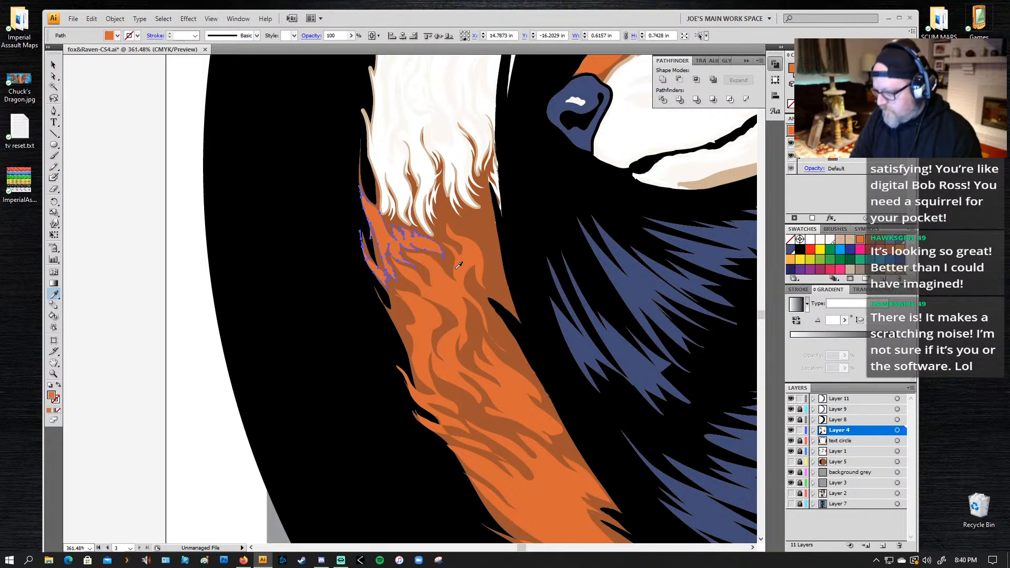
Step: Redraw the new highlight's outer edge with the Pencil tool and erase its outer excess, leaving it about 0.57 by 0.64 in
{"action": "key", "text": "n"}
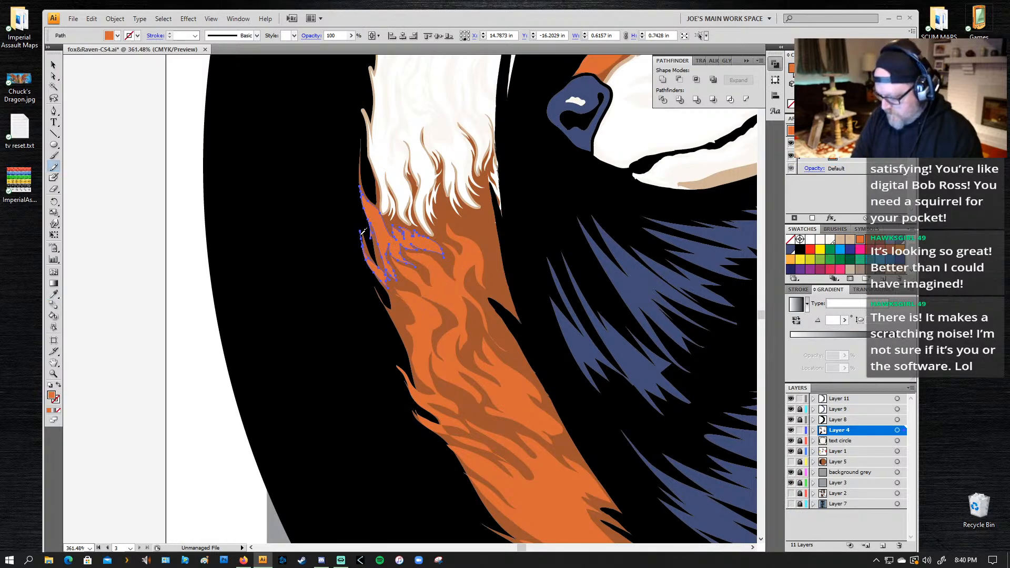
{"action": "mouse_move", "coordinate": [372, 241]}
{"action": "left_mouse_down"}
{"action": "mouse_move", "coordinate": [366, 227]}
{"action": "mouse_move", "coordinate": [373, 241]}
{"action": "left_mouse_up"}
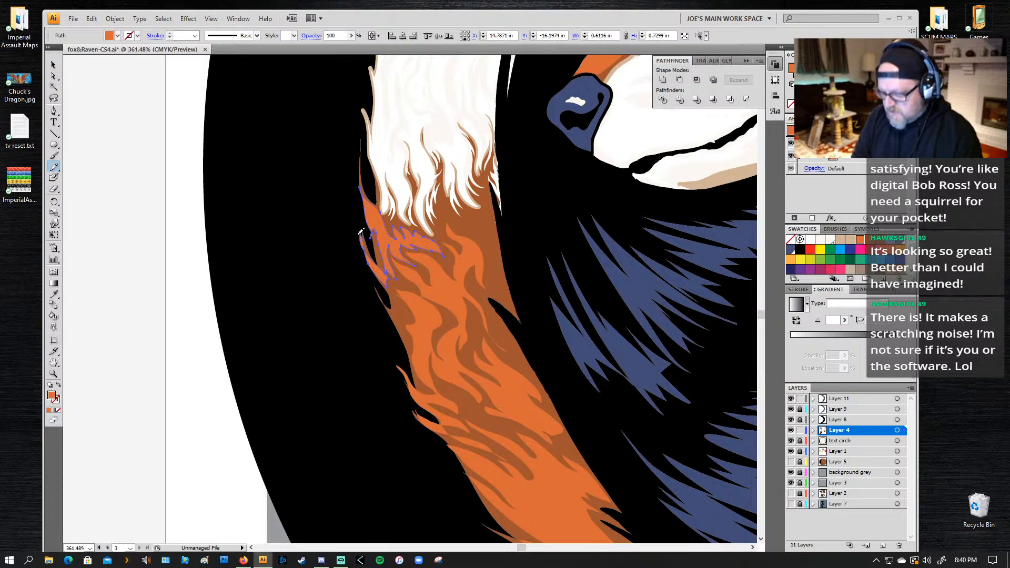
{"action": "key", "text": "shift+e"}
{"action": "mouse_move", "coordinate": [357, 236]}
{"action": "left_mouse_down"}
{"action": "mouse_move", "coordinate": [356, 278]}
{"action": "mouse_move", "coordinate": [359, 262]}
{"action": "left_mouse_up"}
{"action": "left_click_drag", "start_coordinate": [349, 168], "coordinate": [370, 238]}
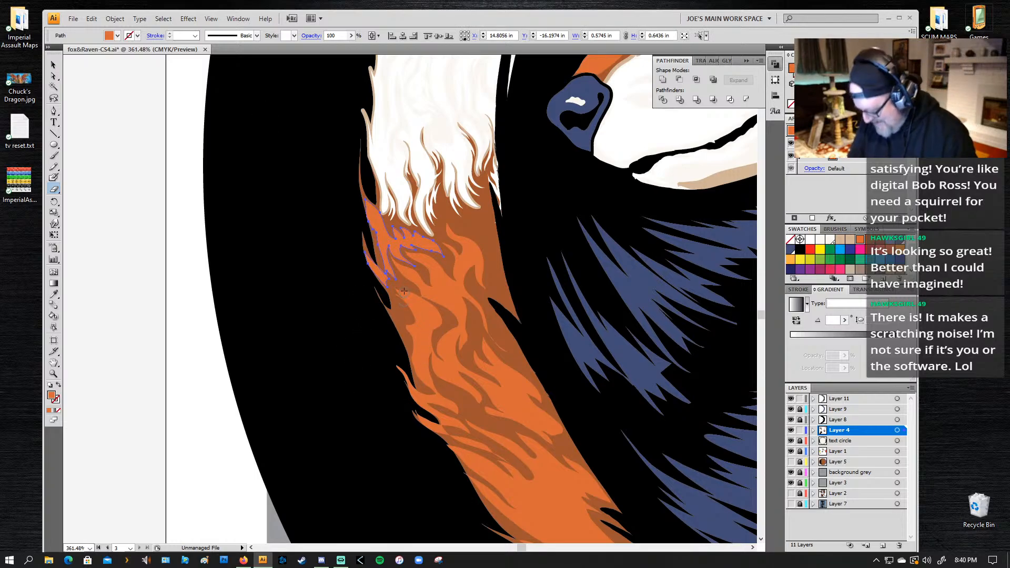
Step: Draw another orange fur highlight lower along the tail's outer edge with the Pencil tool, about 0.37 by 0.63 in, and deselect it
{"action": "key", "text": "n"}
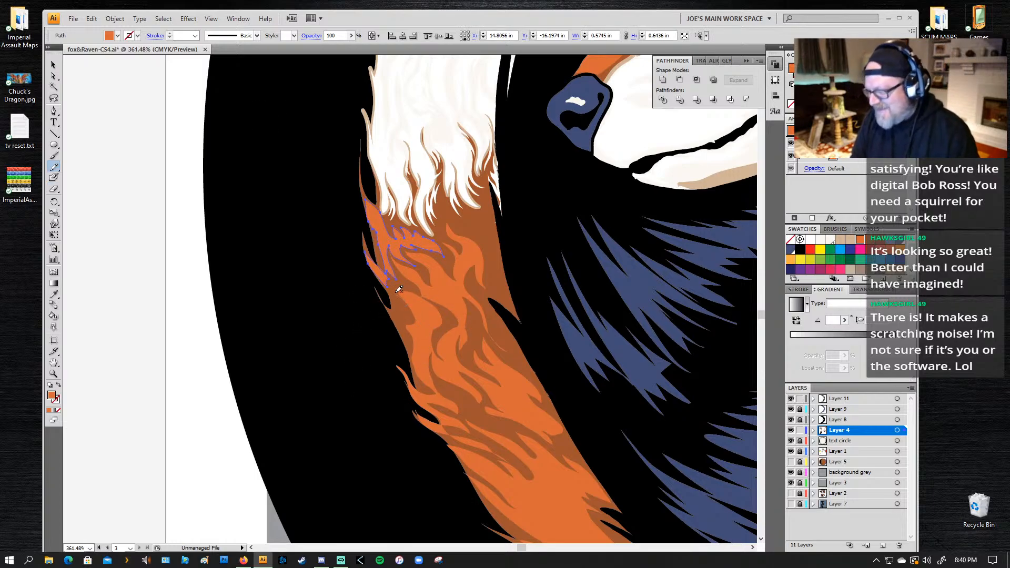
{"action": "mouse_move", "coordinate": [396, 282]}
{"action": "left_mouse_down"}
{"action": "mouse_move", "coordinate": [399, 315]}
{"action": "mouse_move", "coordinate": [374, 281]}
{"action": "mouse_move", "coordinate": [413, 368]}
{"action": "mouse_move", "coordinate": [399, 319]}
{"action": "mouse_move", "coordinate": [417, 339]}
{"action": "mouse_move", "coordinate": [414, 304]}
{"action": "left_mouse_up"}
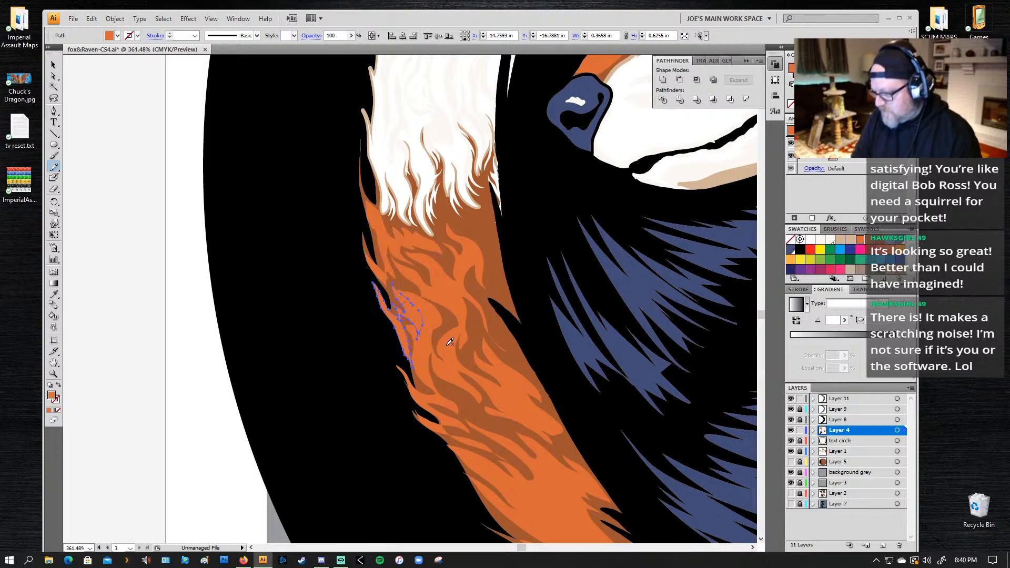
{"action": "key", "text": "ctrl+shift+a"}
{"action": "key", "text": "a"}
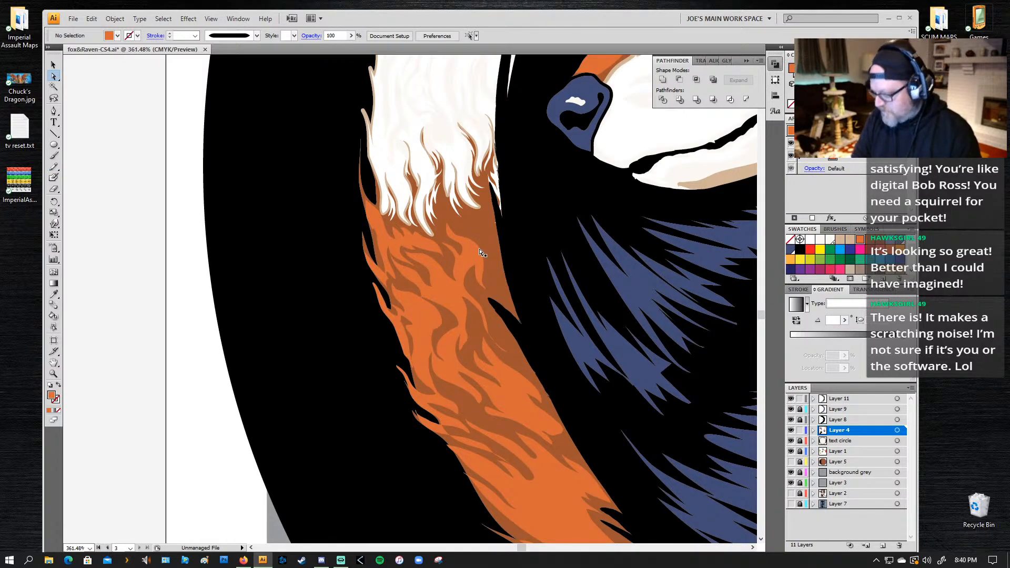
Step: Draw a fur highlight at the tail's inner edge below the white tip, about 0.42 by 0.70 in, and fill it with the same orange
{"action": "key", "text": "n"}
{"action": "mouse_move", "coordinate": [470, 250]}
{"action": "left_mouse_down"}
{"action": "mouse_move", "coordinate": [446, 203]}
{"action": "mouse_move", "coordinate": [481, 235]}
{"action": "mouse_move", "coordinate": [472, 216]}
{"action": "mouse_move", "coordinate": [492, 229]}
{"action": "mouse_move", "coordinate": [488, 212]}
{"action": "left_mouse_up"}
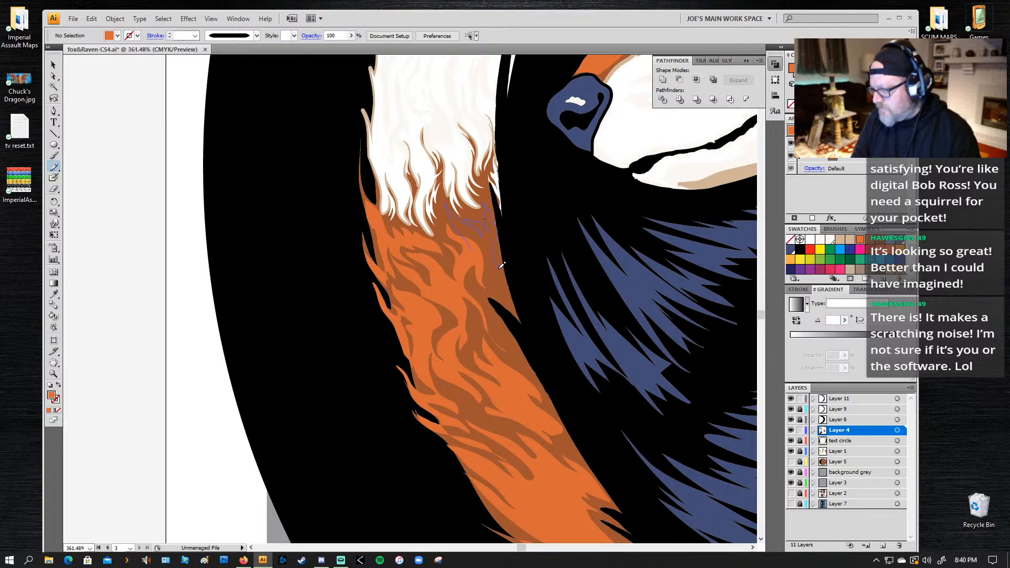
{"action": "mouse_move", "coordinate": [502, 259]}
{"action": "left_mouse_down"}
{"action": "mouse_move", "coordinate": [502, 294]}
{"action": "mouse_move", "coordinate": [487, 253]}
{"action": "mouse_move", "coordinate": [467, 247]}
{"action": "left_mouse_up"}
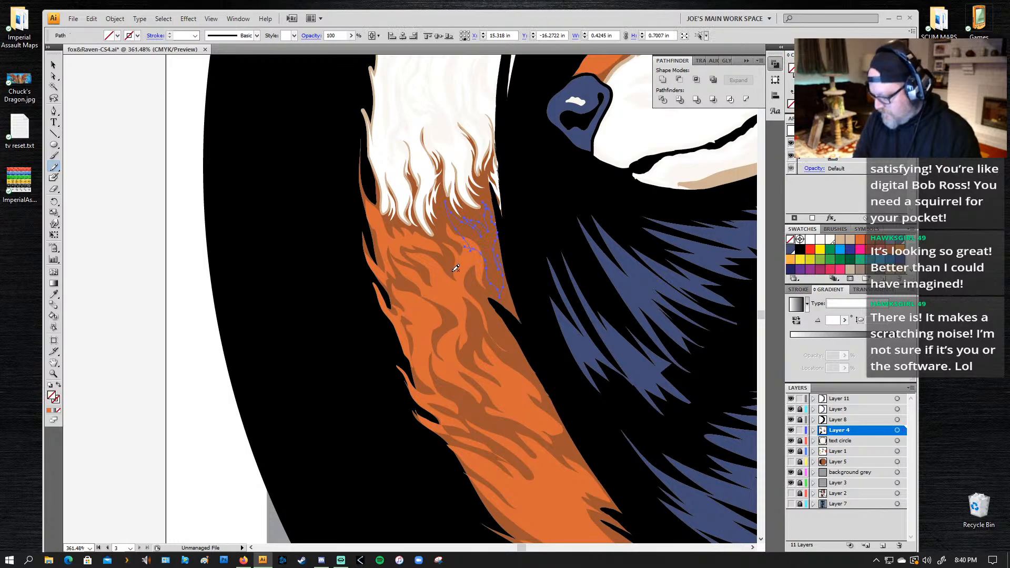
{"action": "key", "text": "period"}
{"action": "key", "text": "comma"}
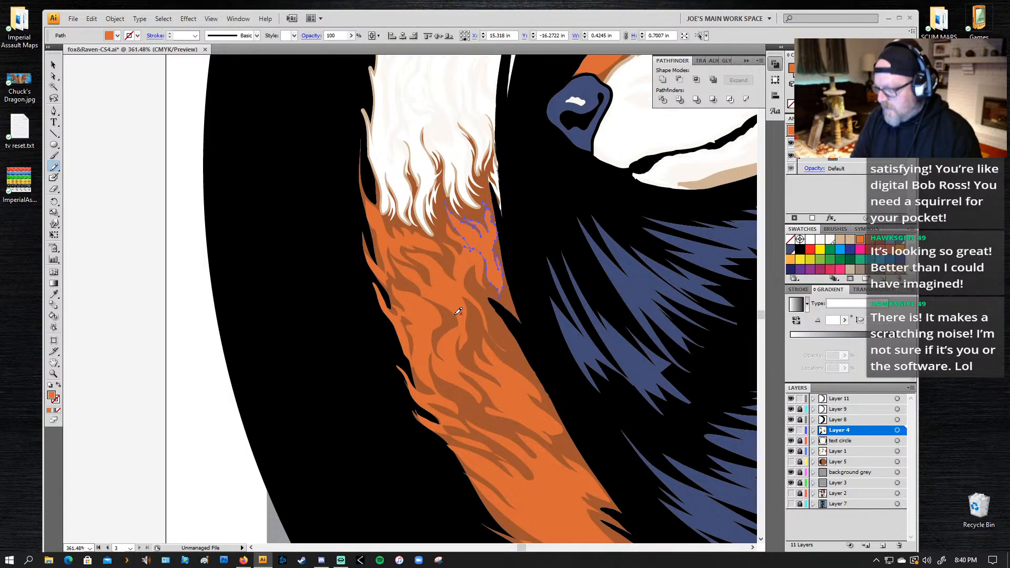
{"action": "key", "text": "ctrl+shift+a"}
Step: Draw a small fur highlight beside the upper black notch on the tail's inner edge, about 0.46 by 0.45 in, and fill it with the same orange
{"action": "scroll", "coordinate": [485, 201], "scroll_direction": "down", "scroll_amount": 5}
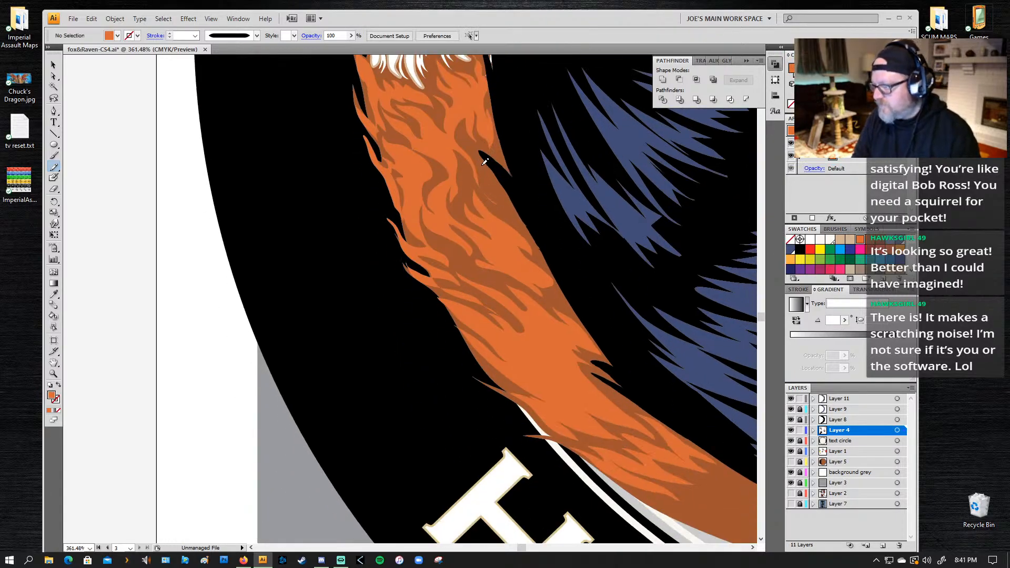
{"action": "left_click_drag", "start_coordinate": [477, 167], "coordinate": [502, 205]}
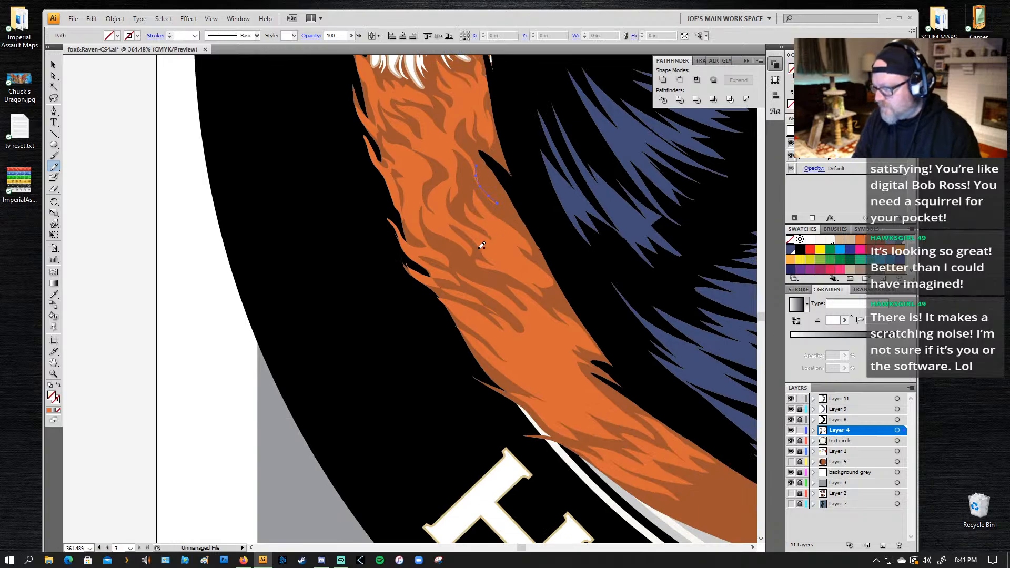
{"action": "key", "text": "ctrl+z"}
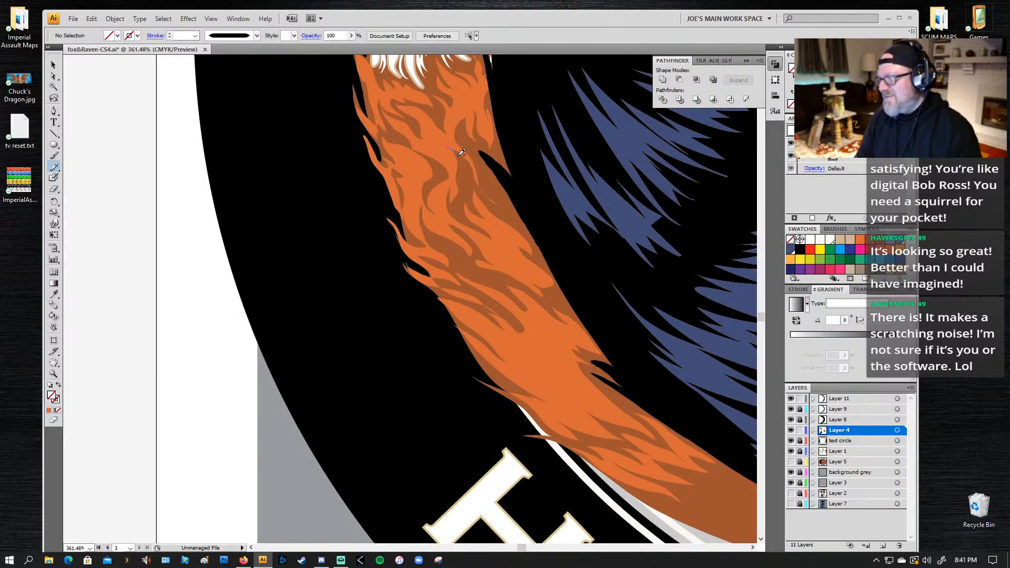
{"action": "left_click_drag", "start_coordinate": [476, 165], "coordinate": [507, 201]}
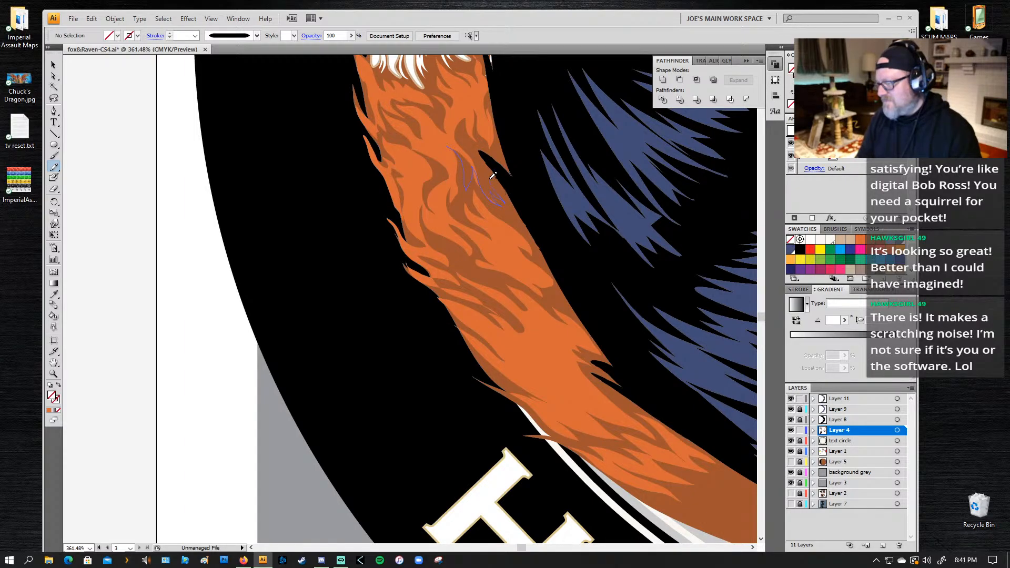
{"action": "left_click_drag", "start_coordinate": [443, 145], "coordinate": [442, 145]}
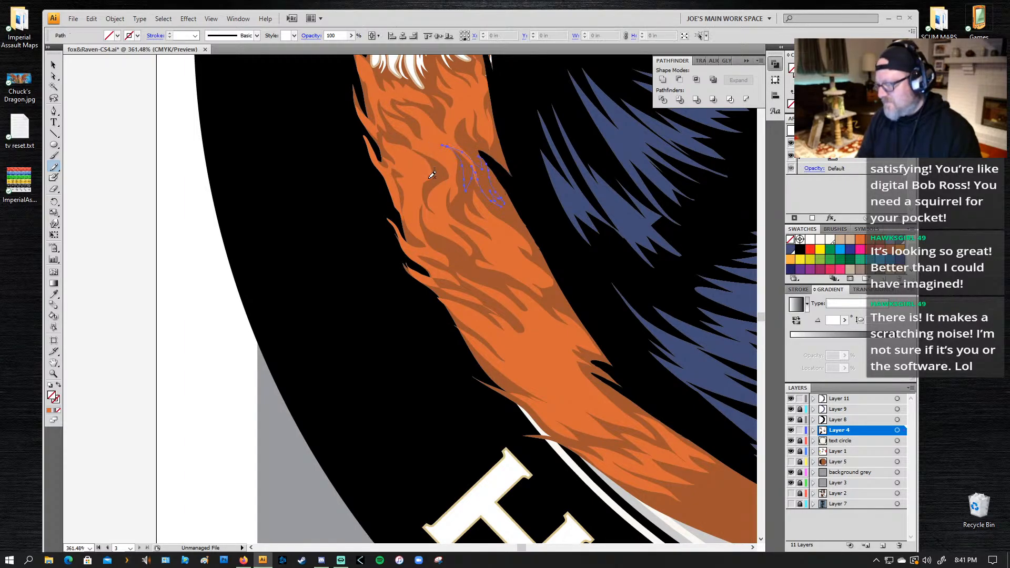
{"action": "key", "text": "i"}
{"action": "left_click", "coordinate": [437, 192]}
{"action": "key", "text": "n"}
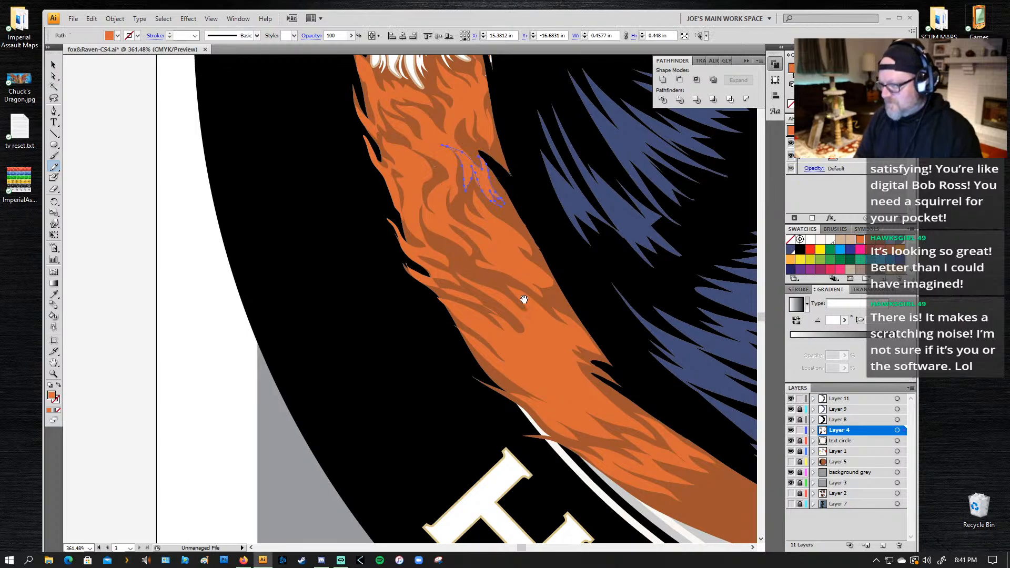
Step: Draw a thin orange highlight along the hair wisp on the tail's outer edge above the H, about 0.58 by 0.40 in, and refine its outline
{"action": "scroll", "coordinate": [518, 248], "scroll_direction": "down", "scroll_amount": 5}
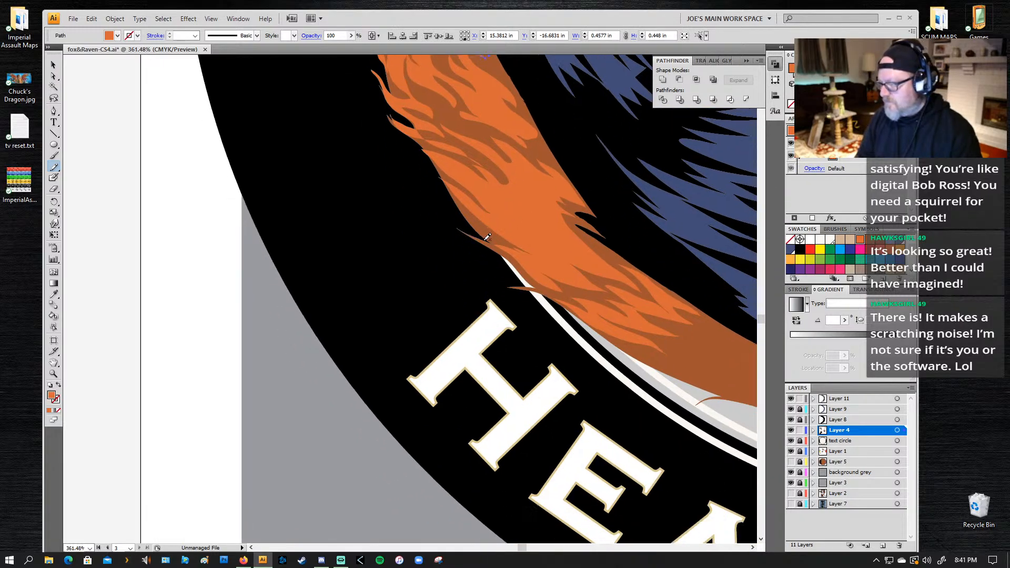
{"action": "mouse_move", "coordinate": [487, 237]}
{"action": "left_mouse_down"}
{"action": "mouse_move", "coordinate": [523, 256]}
{"action": "mouse_move", "coordinate": [536, 279]}
{"action": "mouse_move", "coordinate": [455, 224]}
{"action": "left_mouse_up"}
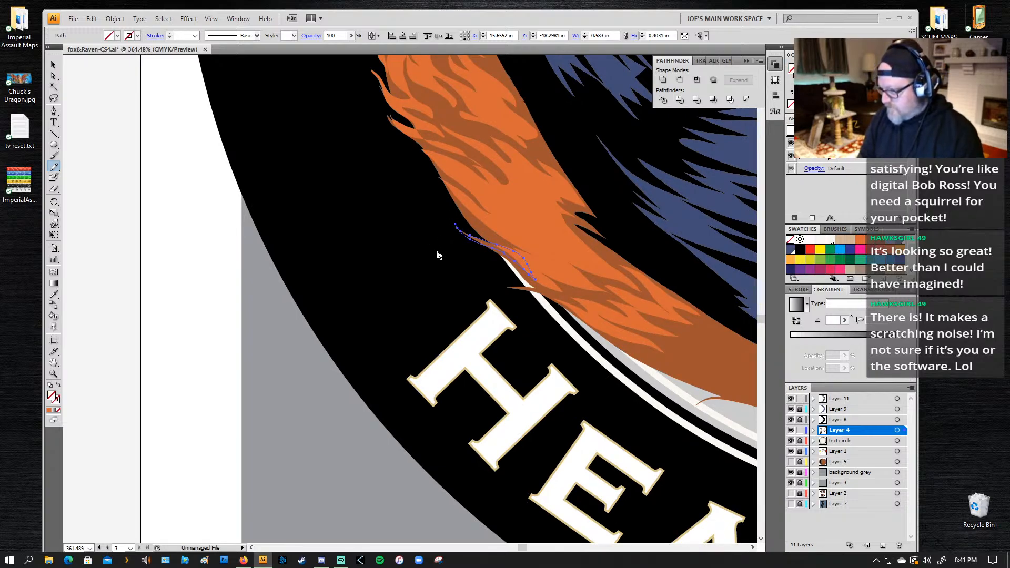
{"action": "key", "text": "ctrl+k"}
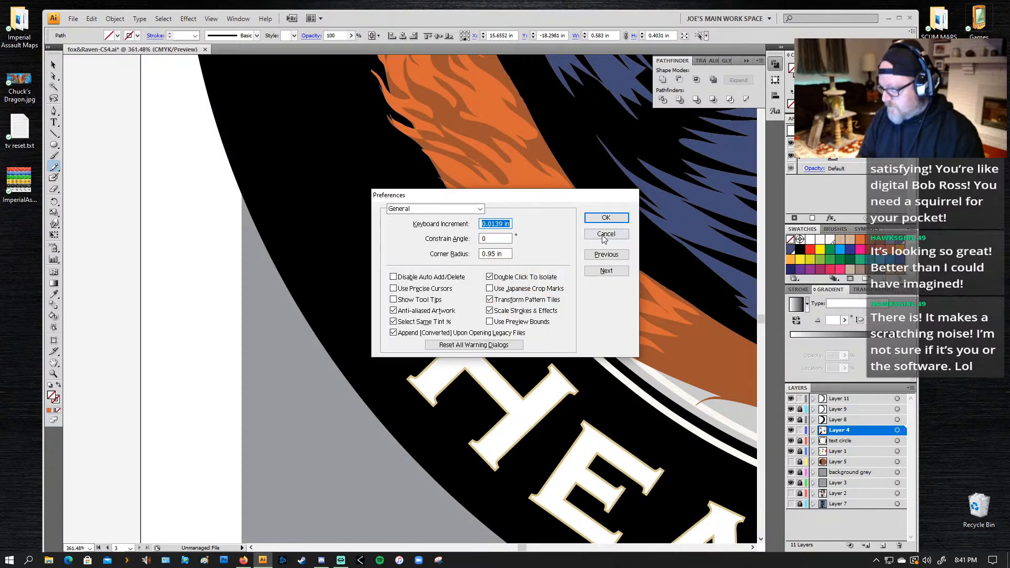
{"action": "left_click", "coordinate": [605, 238]}
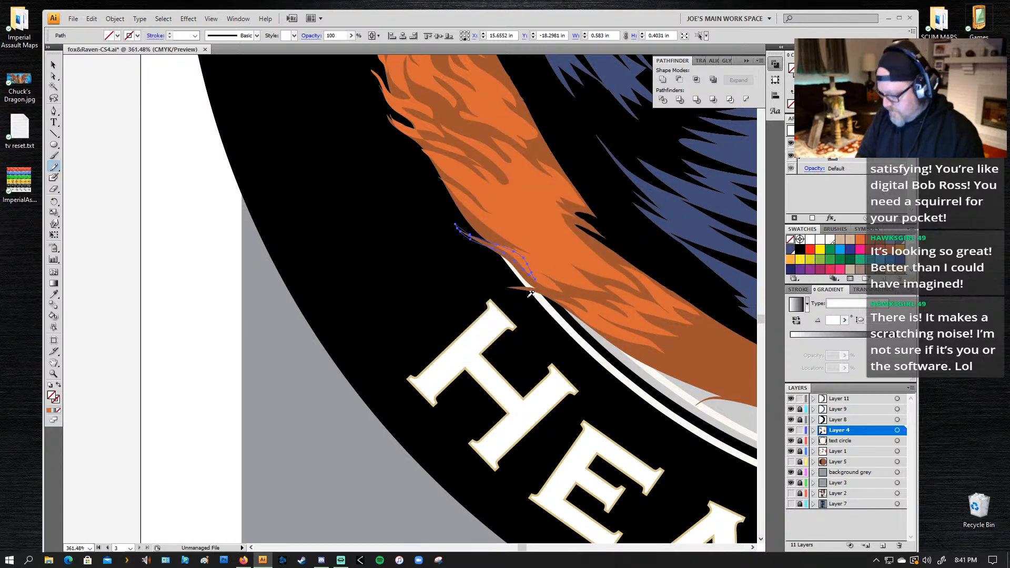
{"action": "key", "text": "i"}
{"action": "left_click", "coordinate": [551, 255]}
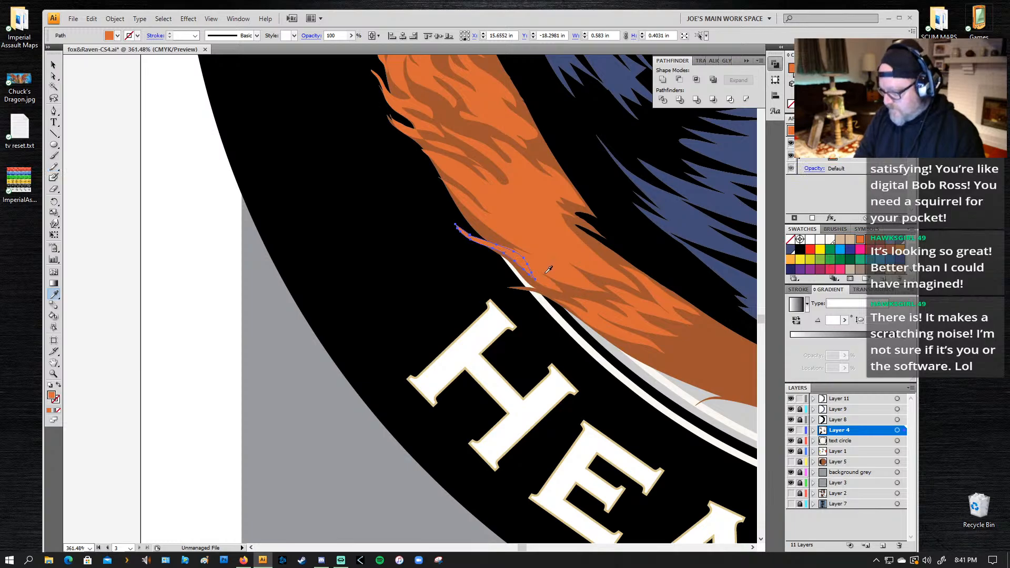
{"action": "key", "text": "n"}
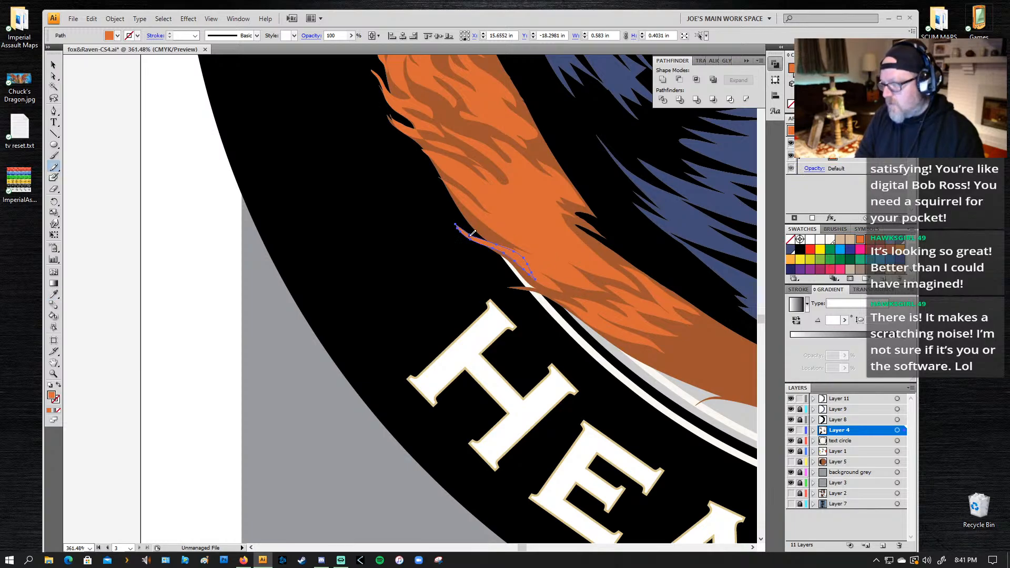
{"action": "left_click_drag", "start_coordinate": [461, 227], "coordinate": [534, 274]}
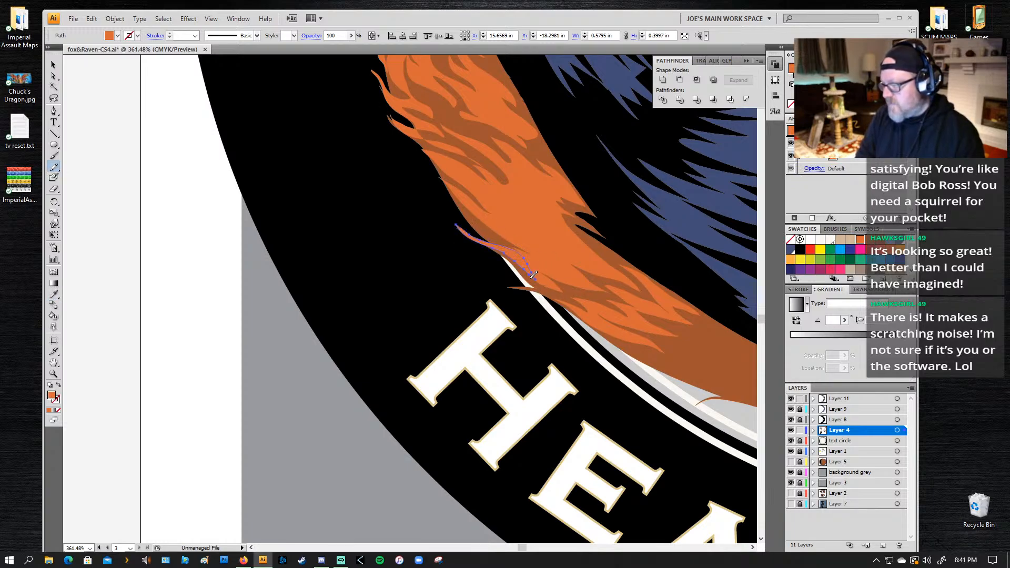
Step: Draw a fur highlight across the tail's lower curve above the E and A, about 0.91 by 0.48 in, and fill it with the same orange
{"action": "left_click_drag", "start_coordinate": [648, 304], "coordinate": [301, 152]}
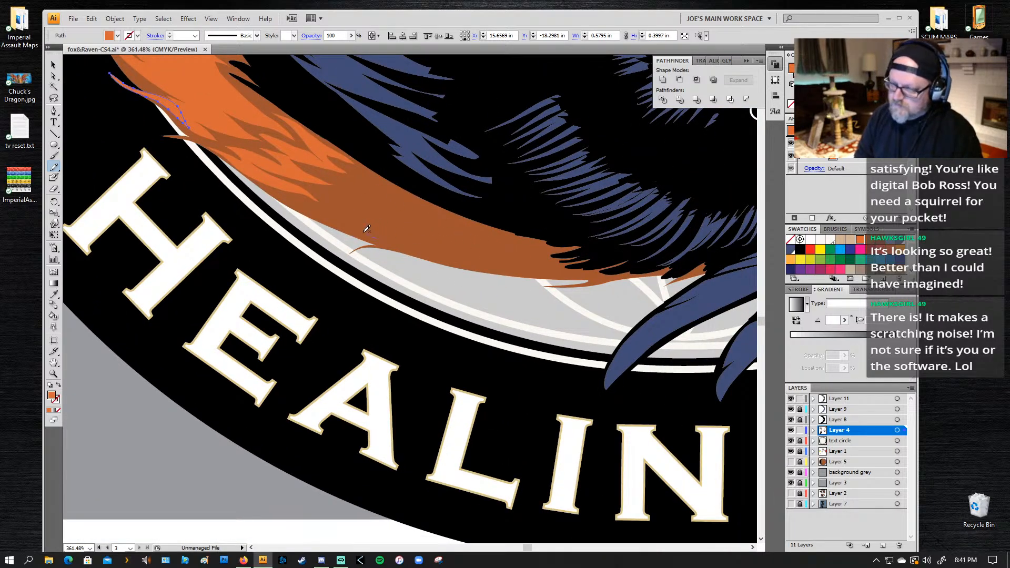
{"action": "mouse_move", "coordinate": [316, 209]}
{"action": "left_mouse_down"}
{"action": "mouse_move", "coordinate": [372, 227]}
{"action": "mouse_move", "coordinate": [313, 188]}
{"action": "mouse_move", "coordinate": [388, 221]}
{"action": "mouse_move", "coordinate": [324, 176]}
{"action": "mouse_move", "coordinate": [383, 195]}
{"action": "mouse_move", "coordinate": [364, 181]}
{"action": "mouse_move", "coordinate": [439, 217]}
{"action": "mouse_move", "coordinate": [384, 199]}
{"action": "mouse_move", "coordinate": [414, 218]}
{"action": "mouse_move", "coordinate": [389, 209]}
{"action": "left_mouse_up"}
{"action": "left_click_drag", "start_coordinate": [389, 209], "coordinate": [392, 213]}
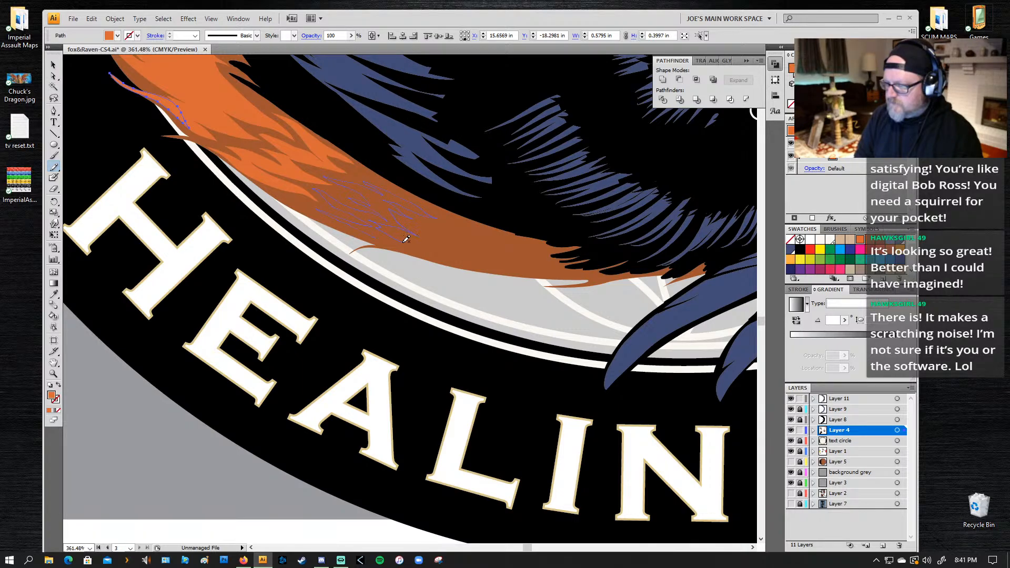
{"action": "left_click_drag", "start_coordinate": [406, 240], "coordinate": [376, 232]}
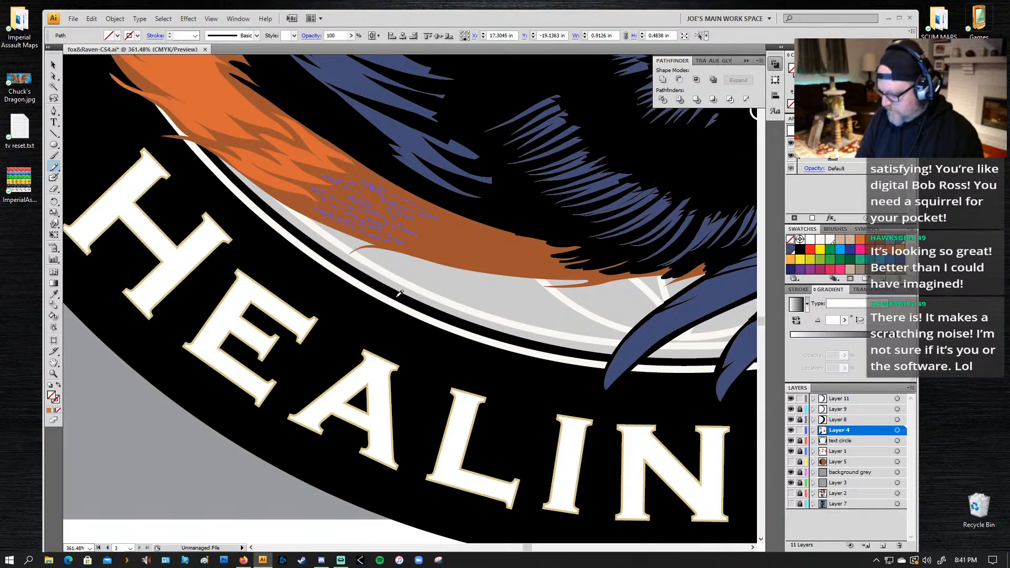
{"action": "key", "text": "comma"}
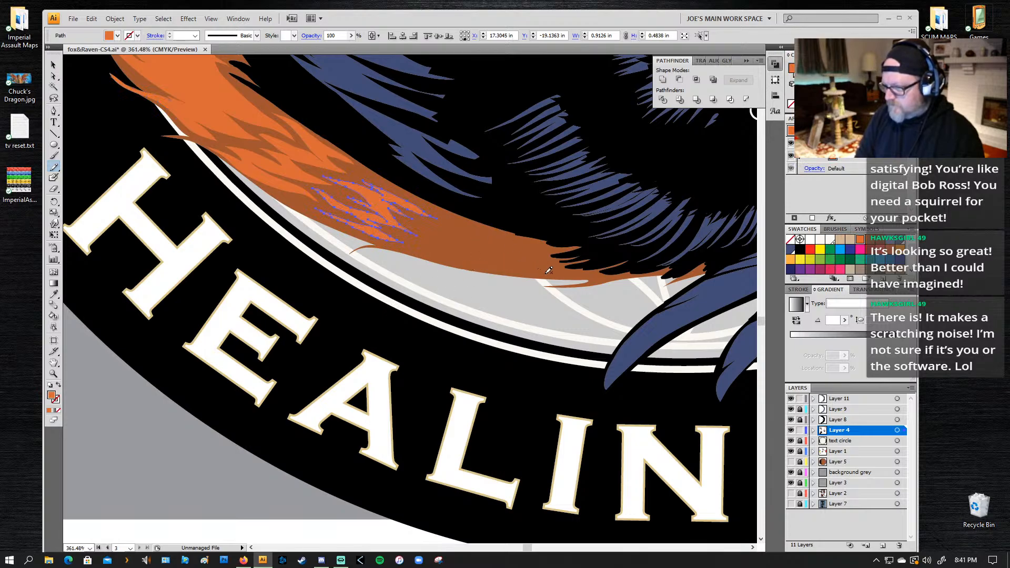
Step: Draw a longer fur highlight further along the tail's lower end near the raven's feathers, about 0.98 by 0.32 in, and fill it with orange
{"action": "mouse_move", "coordinate": [532, 271]}
{"action": "left_mouse_down"}
{"action": "mouse_move", "coordinate": [473, 265]}
{"action": "mouse_move", "coordinate": [451, 256]}
{"action": "mouse_move", "coordinate": [508, 266]}
{"action": "mouse_move", "coordinate": [431, 242]}
{"action": "mouse_move", "coordinate": [495, 255]}
{"action": "mouse_move", "coordinate": [449, 231]}
{"action": "mouse_move", "coordinate": [528, 250]}
{"action": "mouse_move", "coordinate": [502, 253]}
{"action": "mouse_move", "coordinate": [540, 267]}
{"action": "left_mouse_up"}
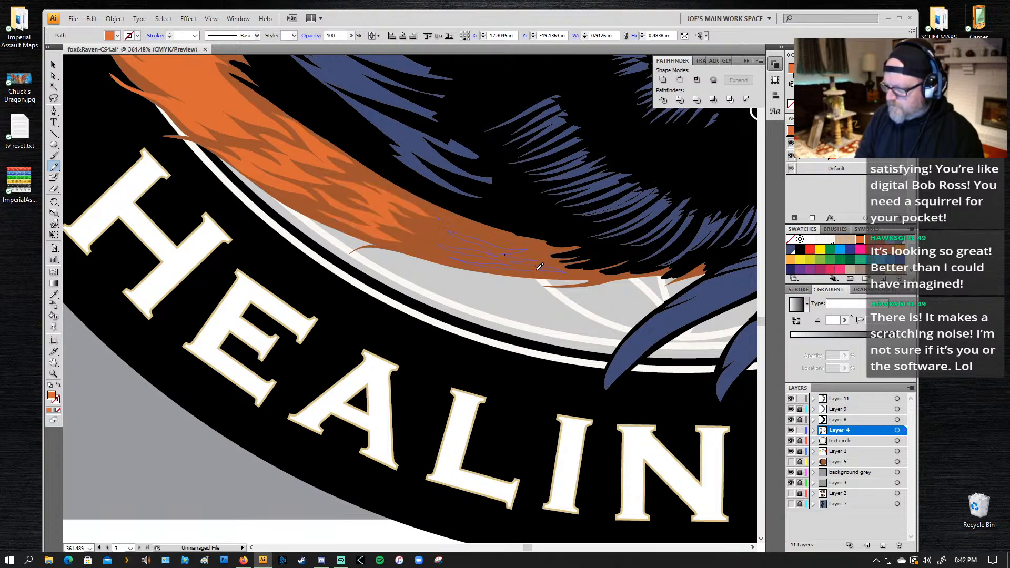
{"action": "key", "text": "ctrl+j"}
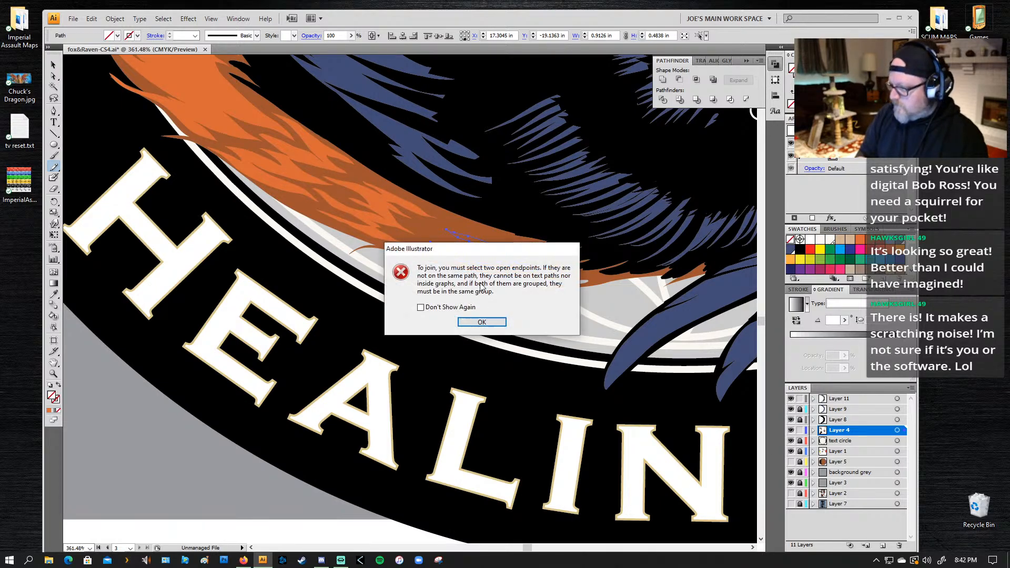
{"action": "left_click", "coordinate": [496, 319]}
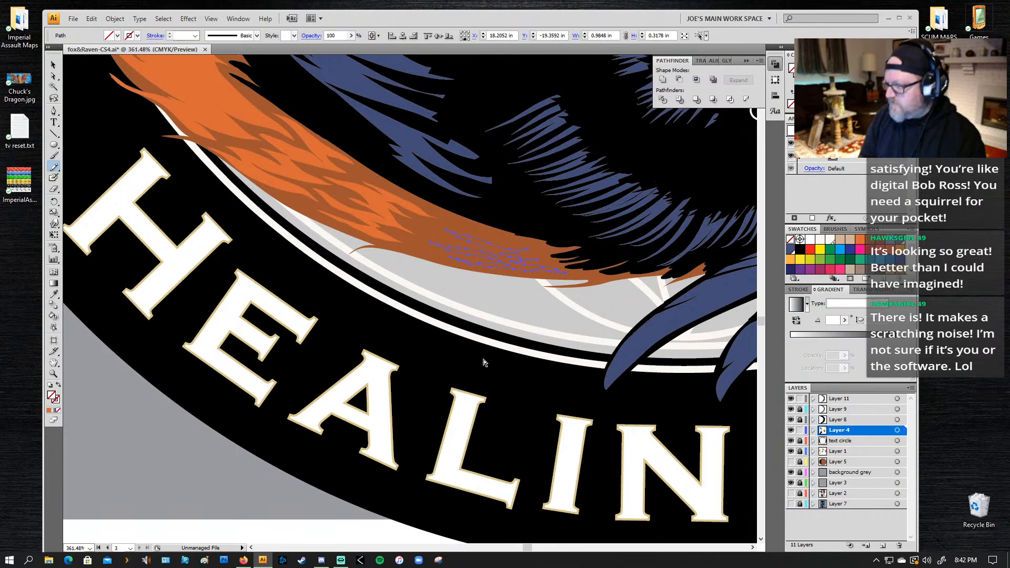
{"action": "key", "text": "comma"}
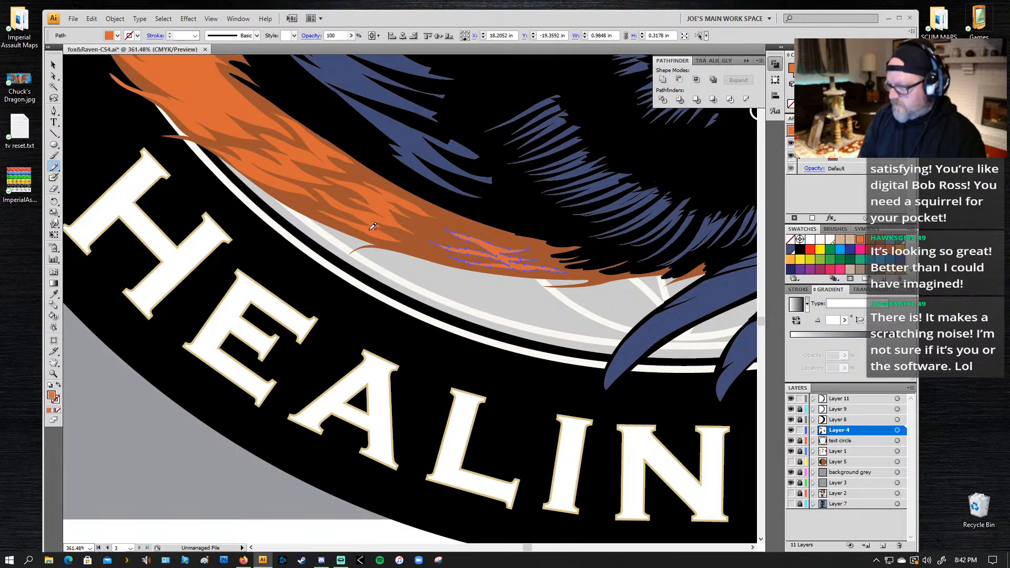
Step: Move the fur highlight above the E and A about 0.1 in along the tail toward the raven's talons
{"action": "key", "text": "v"}
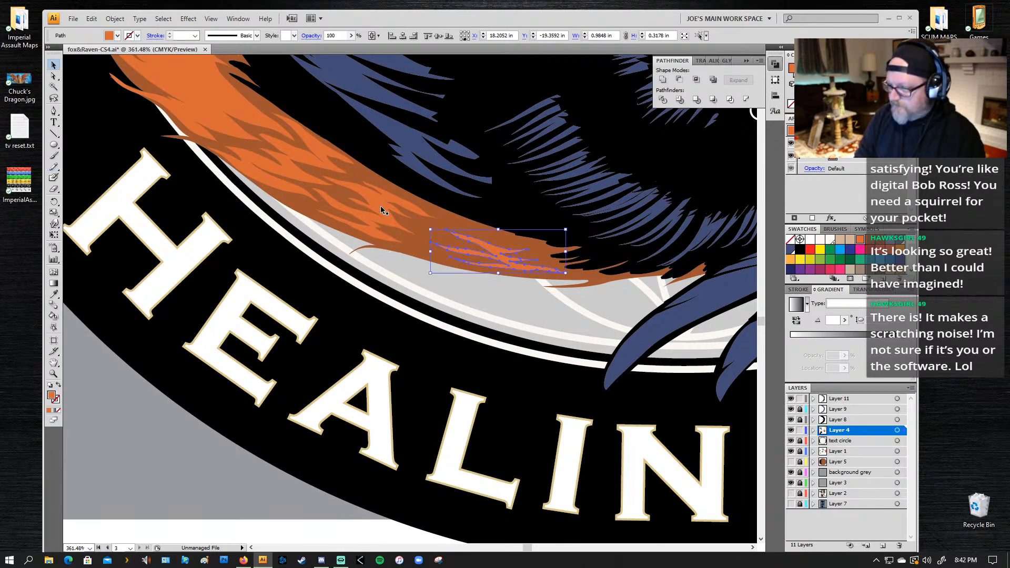
{"action": "left_click_drag", "start_coordinate": [380, 208], "coordinate": [392, 209]}
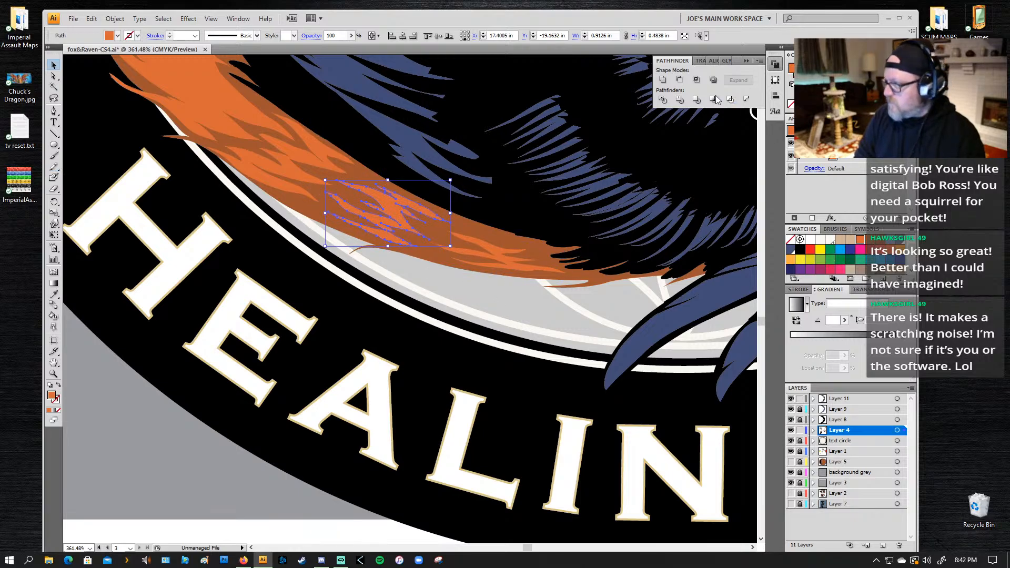
{"action": "left_click", "coordinate": [515, 269]}
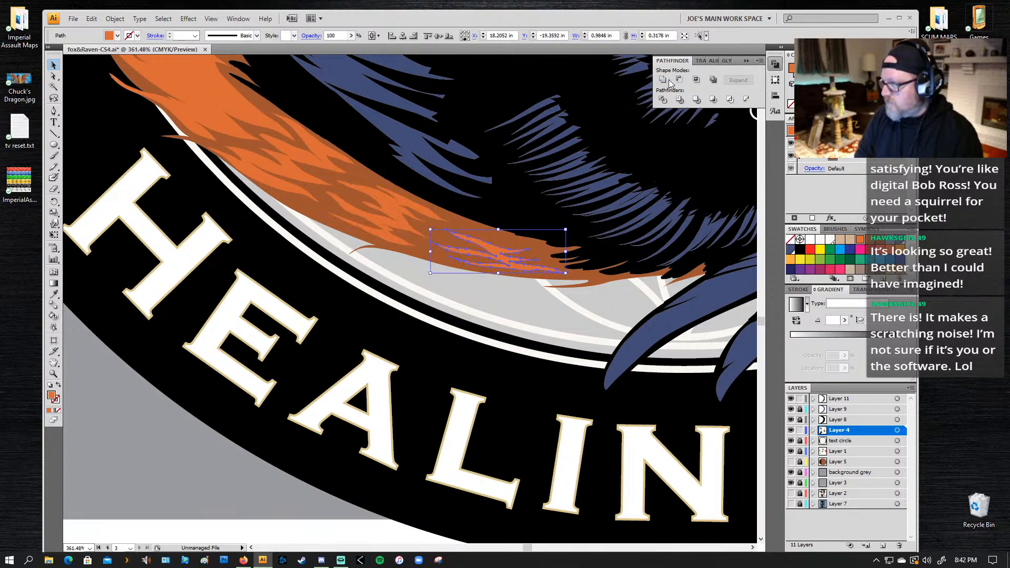
{"action": "left_click", "coordinate": [387, 220]}
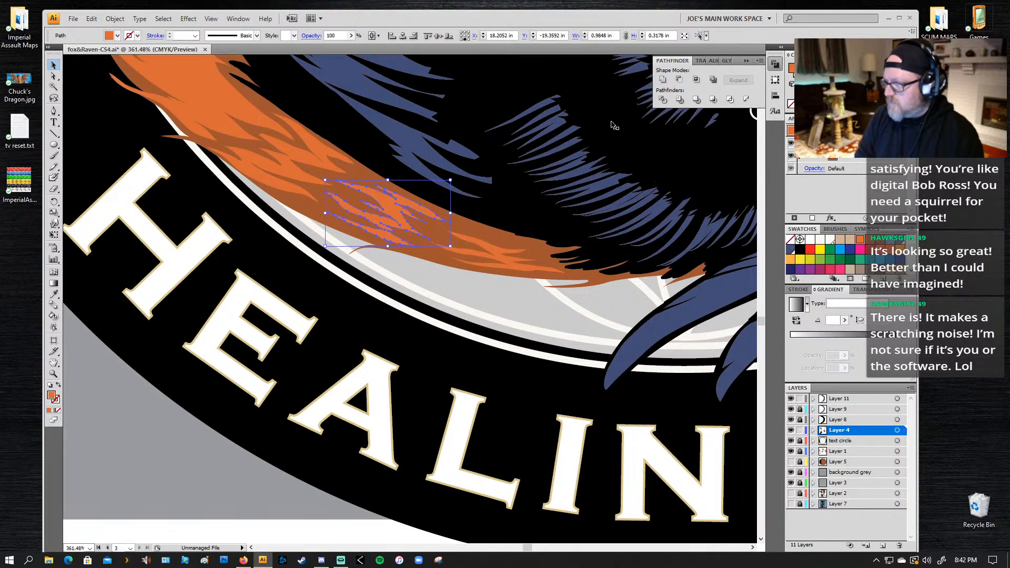
{"action": "left_click", "coordinate": [285, 165]}
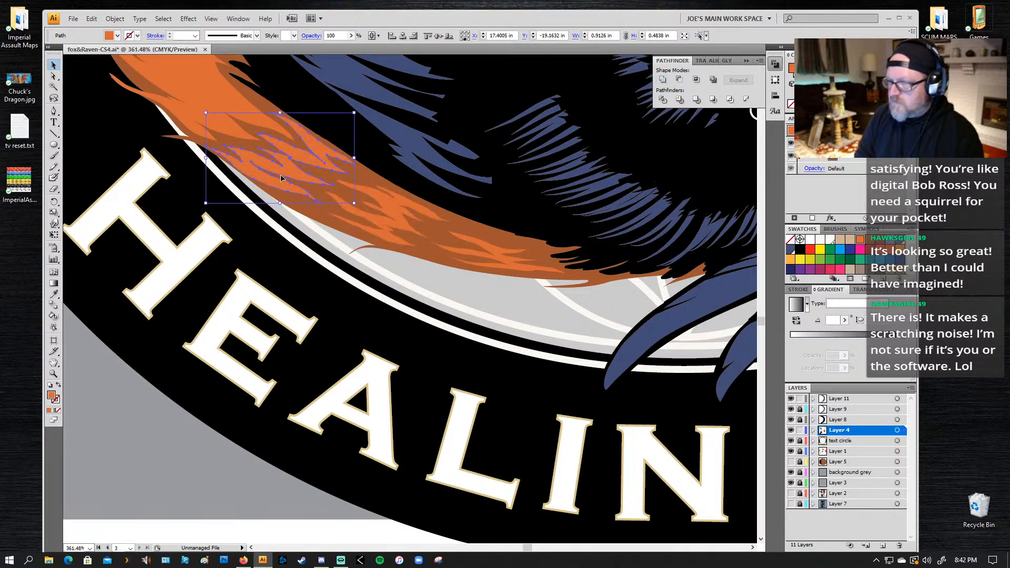
Step: Deselect the highlights and examine the whole logo to judge the finished tail and the remaining unshaded fur
{"action": "key", "text": "z"}
{"action": "left_click", "coordinate": [478, 244], "text": "alt"}
{"action": "left_click", "coordinate": [478, 243], "text": "alt"}
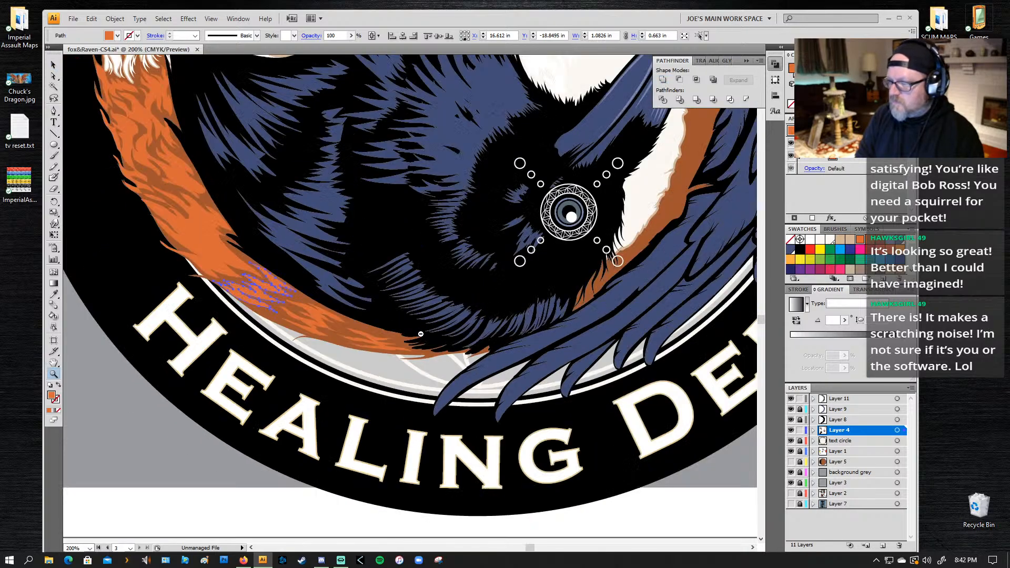
{"action": "left_click", "coordinate": [371, 230], "text": "alt"}
{"action": "left_click", "coordinate": [371, 231], "text": "alt"}
{"action": "key", "text": "ctrl+shift+a"}
{"action": "left_click_drag", "start_coordinate": [468, 340], "coordinate": [436, 353]}
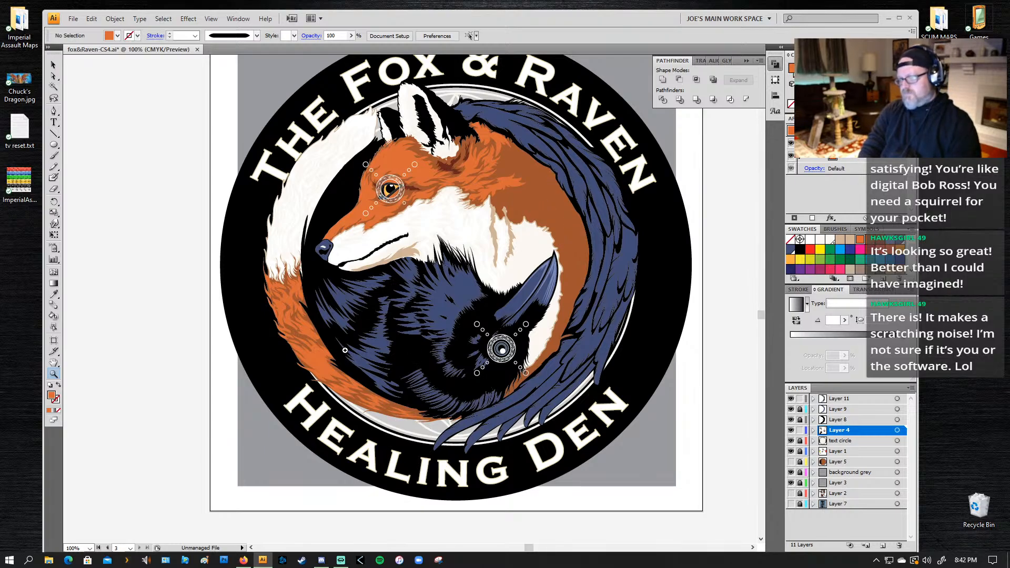
{"action": "left_click", "coordinate": [528, 294], "text": "alt"}
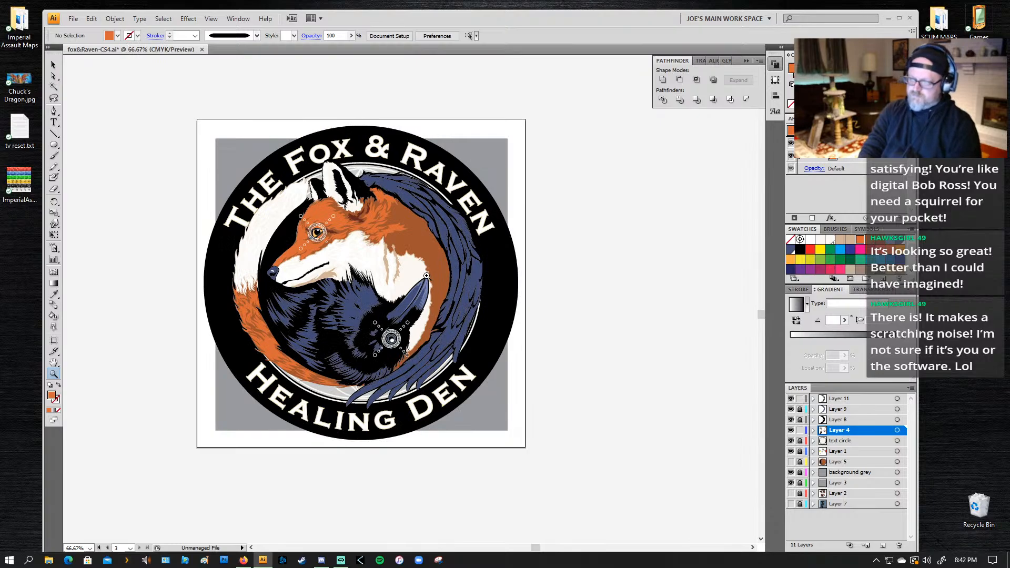
{"action": "left_click_drag", "start_coordinate": [402, 329], "coordinate": [498, 327]}
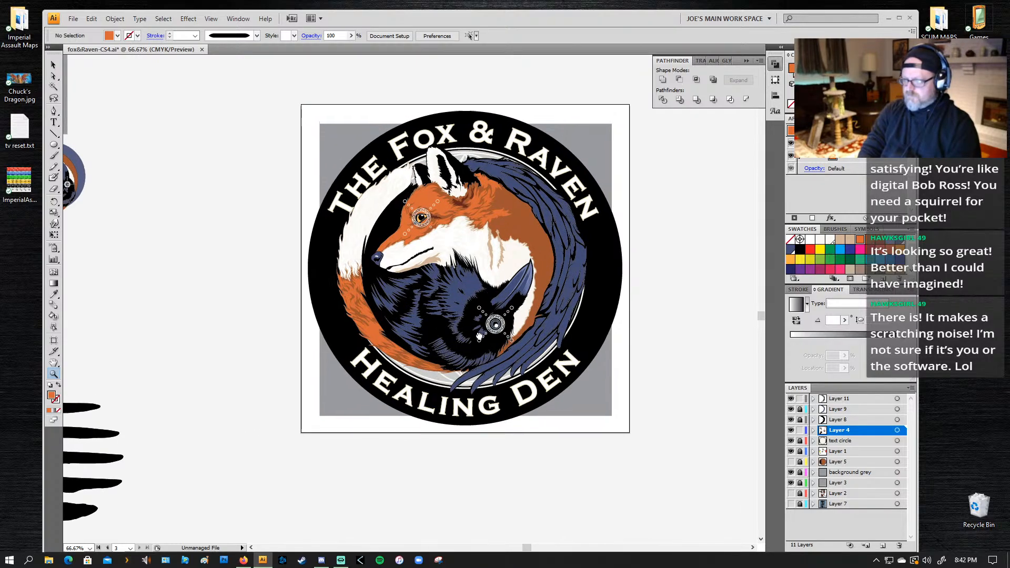
{"action": "left_click", "coordinate": [456, 299]}
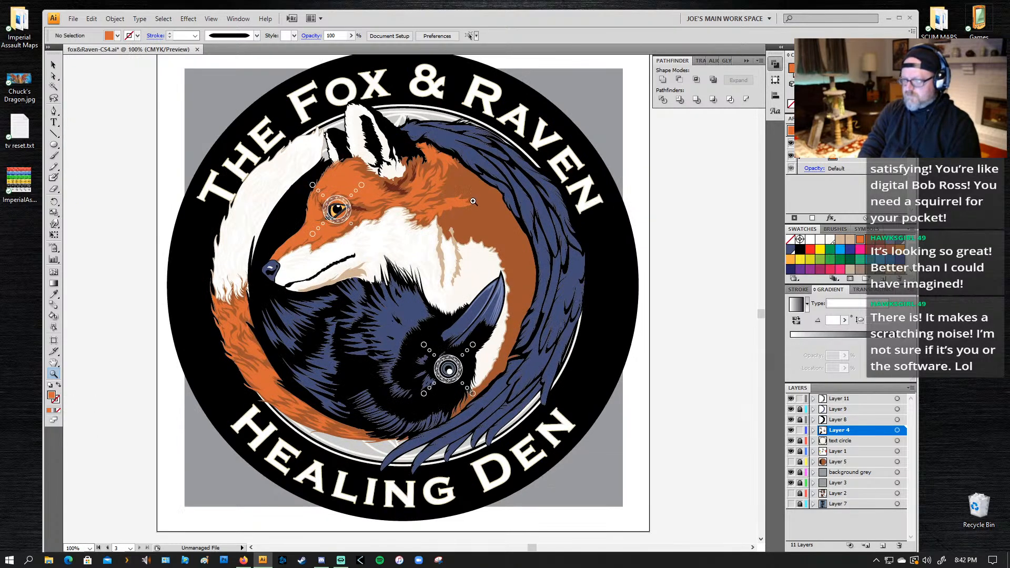
Step: Draw an orange fur highlight on the brown back of the fox's neck with the Pencil tool, about 0.42 by 0.54 in
{"action": "left_click_drag", "start_coordinate": [519, 163], "coordinate": [401, 272]}
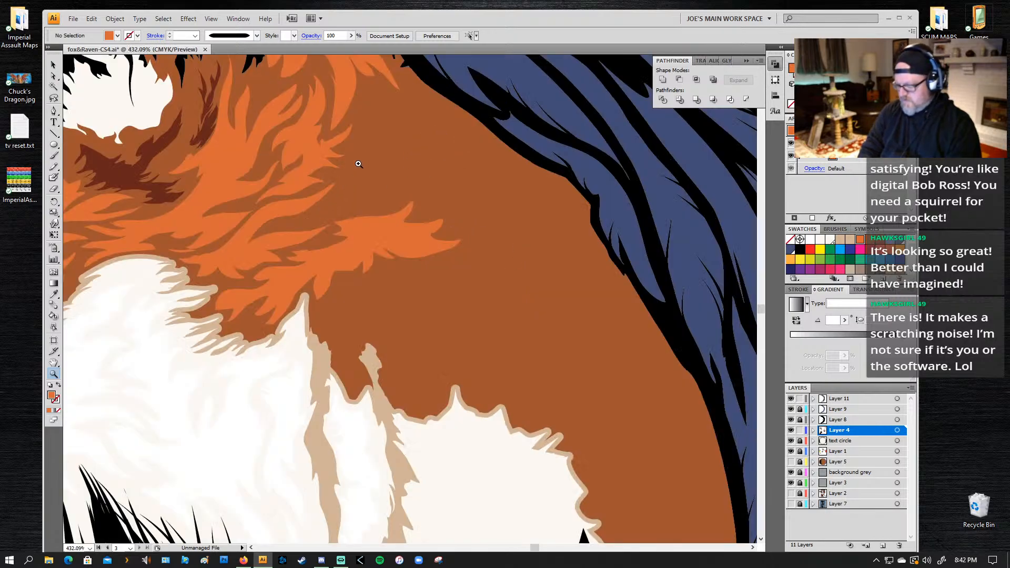
{"action": "key", "text": "n"}
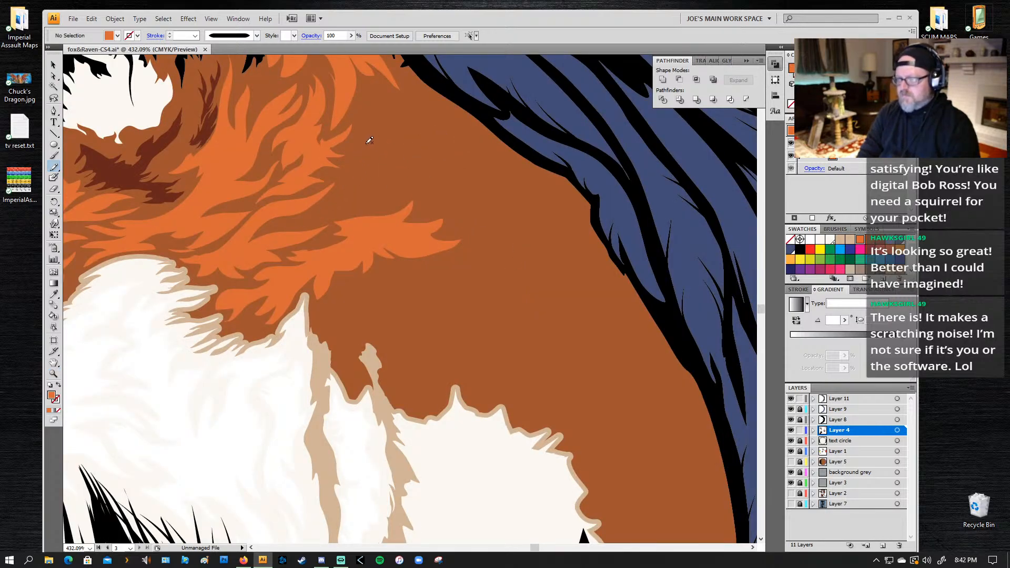
{"action": "mouse_move", "coordinate": [369, 140]}
{"action": "left_mouse_down"}
{"action": "mouse_move", "coordinate": [346, 158]}
{"action": "mouse_move", "coordinate": [366, 161]}
{"action": "mouse_move", "coordinate": [336, 191]}
{"action": "left_mouse_up"}
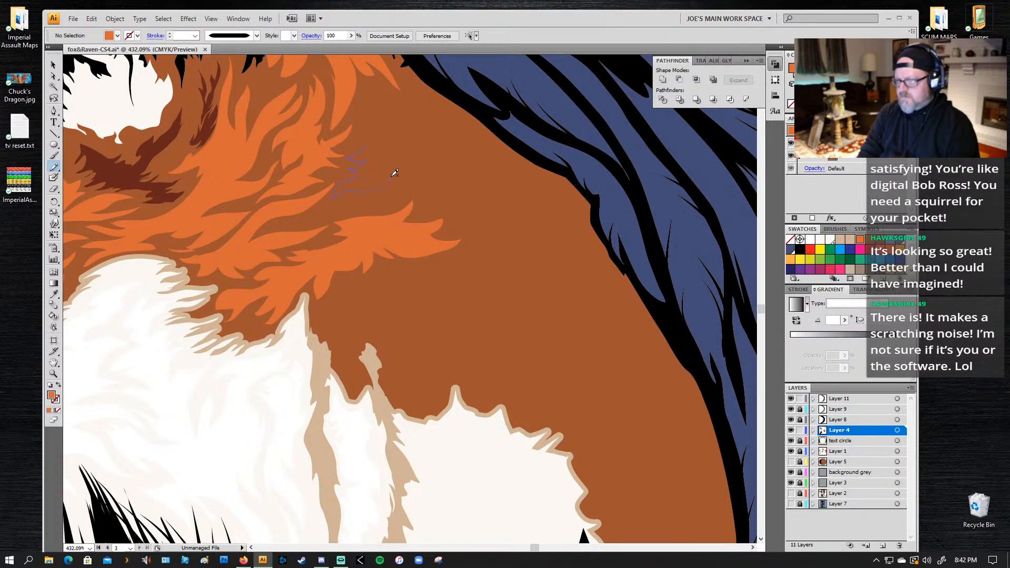
{"action": "mouse_move", "coordinate": [394, 172]}
{"action": "left_mouse_down"}
{"action": "mouse_move", "coordinate": [366, 181]}
{"action": "mouse_move", "coordinate": [396, 167]}
{"action": "mouse_move", "coordinate": [376, 162]}
{"action": "mouse_move", "coordinate": [401, 146]}
{"action": "mouse_move", "coordinate": [374, 147]}
{"action": "mouse_move", "coordinate": [388, 121]}
{"action": "mouse_move", "coordinate": [377, 130]}
{"action": "mouse_move", "coordinate": [357, 109]}
{"action": "mouse_move", "coordinate": [363, 133]}
{"action": "left_mouse_up"}
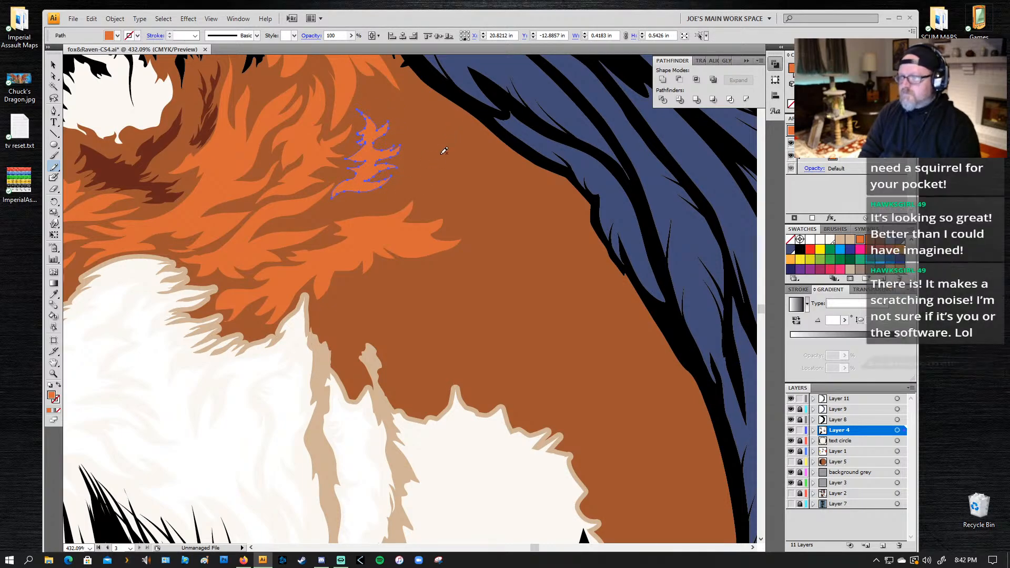
Step: Draw two small orange fur tufts beside the neck highlight toward the raven's wing, the upper one about 0.25 by 0.21 in
{"action": "mouse_move", "coordinate": [424, 164]}
{"action": "left_mouse_down"}
{"action": "mouse_move", "coordinate": [449, 149]}
{"action": "mouse_move", "coordinate": [439, 165]}
{"action": "mouse_move", "coordinate": [450, 171]}
{"action": "mouse_move", "coordinate": [428, 172]}
{"action": "left_mouse_up"}
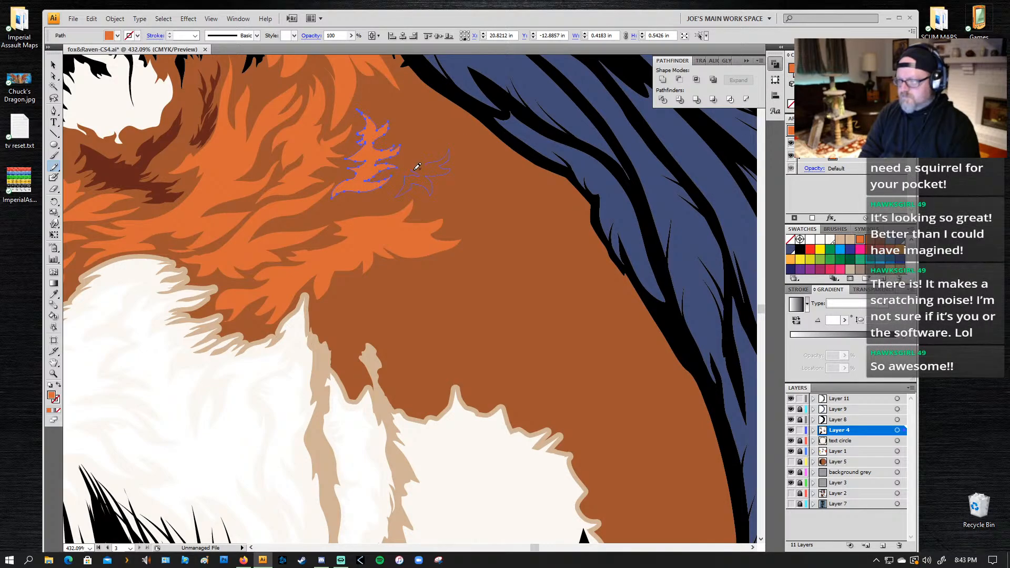
{"action": "left_click_drag", "start_coordinate": [428, 163], "coordinate": [428, 163]}
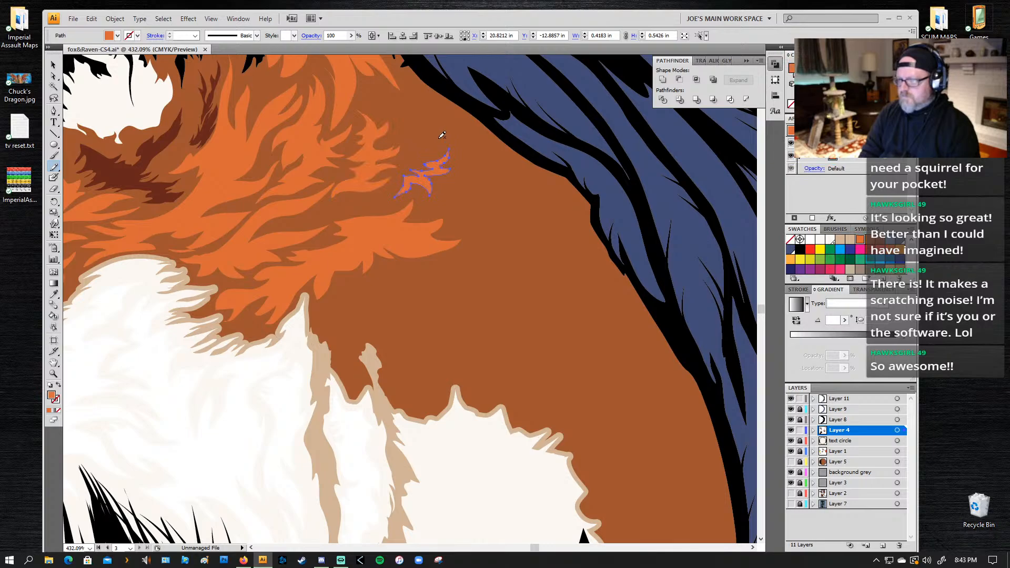
{"action": "mouse_move", "coordinate": [427, 102]}
{"action": "left_mouse_down"}
{"action": "mouse_move", "coordinate": [455, 112]}
{"action": "mouse_move", "coordinate": [434, 114]}
{"action": "mouse_move", "coordinate": [446, 127]}
{"action": "mouse_move", "coordinate": [423, 128]}
{"action": "mouse_move", "coordinate": [432, 140]}
{"action": "mouse_move", "coordinate": [425, 106]}
{"action": "left_mouse_up"}
Step: Draw two orange fur tufts below the neck highlights above the white chest, about 0.42 by 0.28 in and 0.29 by 0.37 in
{"action": "left_click_drag", "start_coordinate": [508, 289], "coordinate": [524, 167]}
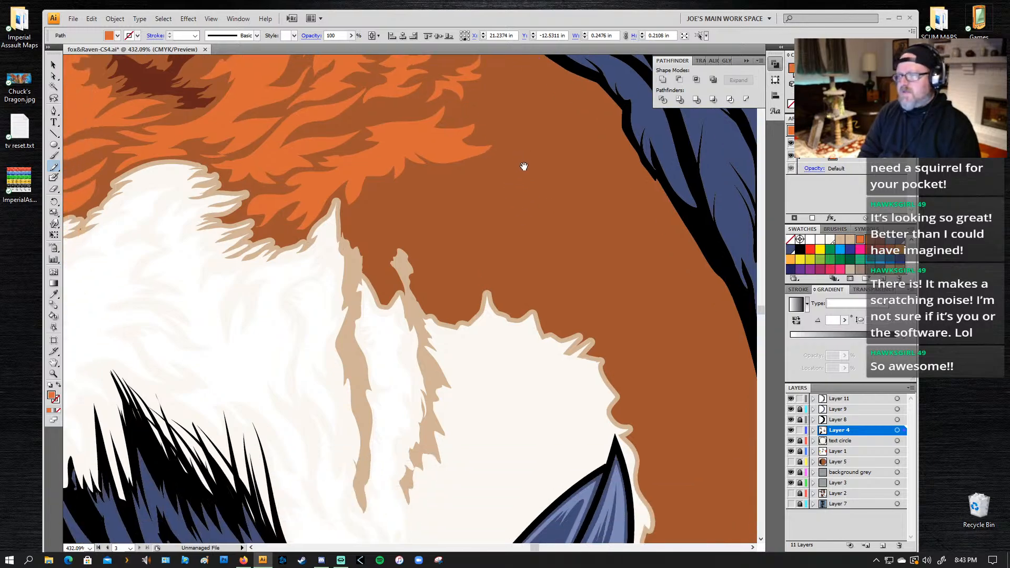
{"action": "mouse_move", "coordinate": [444, 183]}
{"action": "left_mouse_down"}
{"action": "mouse_move", "coordinate": [479, 186]}
{"action": "mouse_move", "coordinate": [441, 190]}
{"action": "mouse_move", "coordinate": [448, 205]}
{"action": "mouse_move", "coordinate": [430, 198]}
{"action": "mouse_move", "coordinate": [422, 222]}
{"action": "mouse_move", "coordinate": [410, 205]}
{"action": "mouse_move", "coordinate": [422, 188]}
{"action": "mouse_move", "coordinate": [441, 177]}
{"action": "left_mouse_up"}
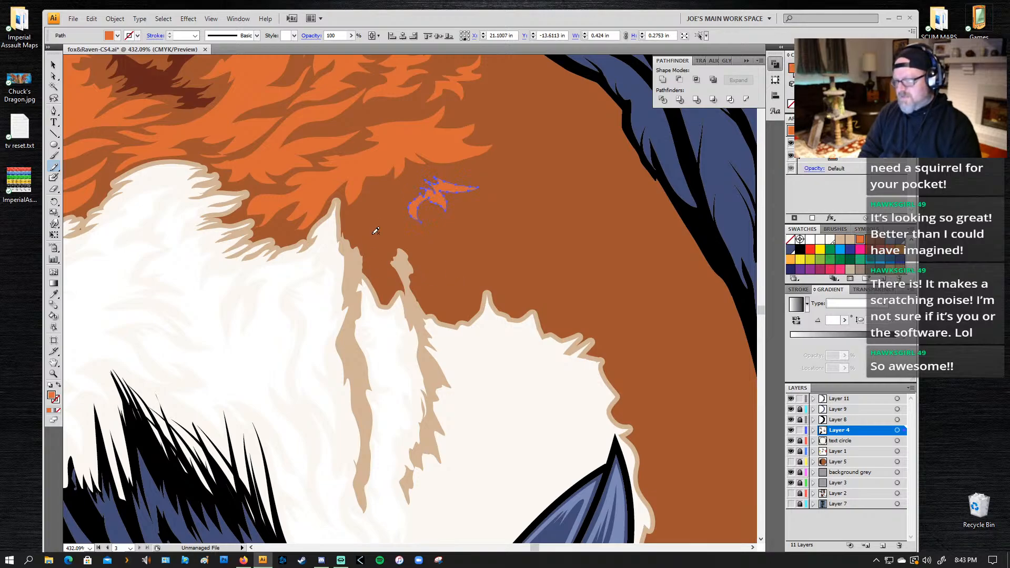
{"action": "mouse_move", "coordinate": [363, 215]}
{"action": "left_mouse_down"}
{"action": "mouse_move", "coordinate": [375, 258]}
{"action": "mouse_move", "coordinate": [382, 228]}
{"action": "mouse_move", "coordinate": [370, 224]}
{"action": "mouse_move", "coordinate": [396, 227]}
{"action": "mouse_move", "coordinate": [385, 202]}
{"action": "left_mouse_up"}
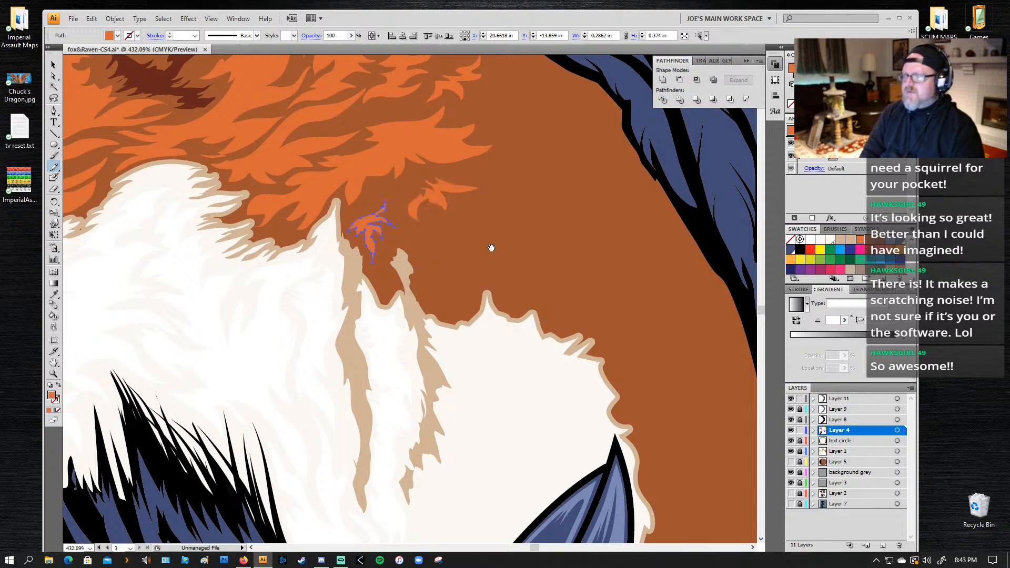
Step: Draw a small orange fur tuft higher on the neck near the raven's wing, about 0.21 by 0.20 in
{"action": "left_click_drag", "start_coordinate": [491, 247], "coordinate": [434, 229]}
{"action": "mouse_move", "coordinate": [424, 160]}
{"action": "left_mouse_down"}
{"action": "mouse_move", "coordinate": [429, 215]}
{"action": "mouse_move", "coordinate": [406, 262]}
{"action": "left_mouse_up"}
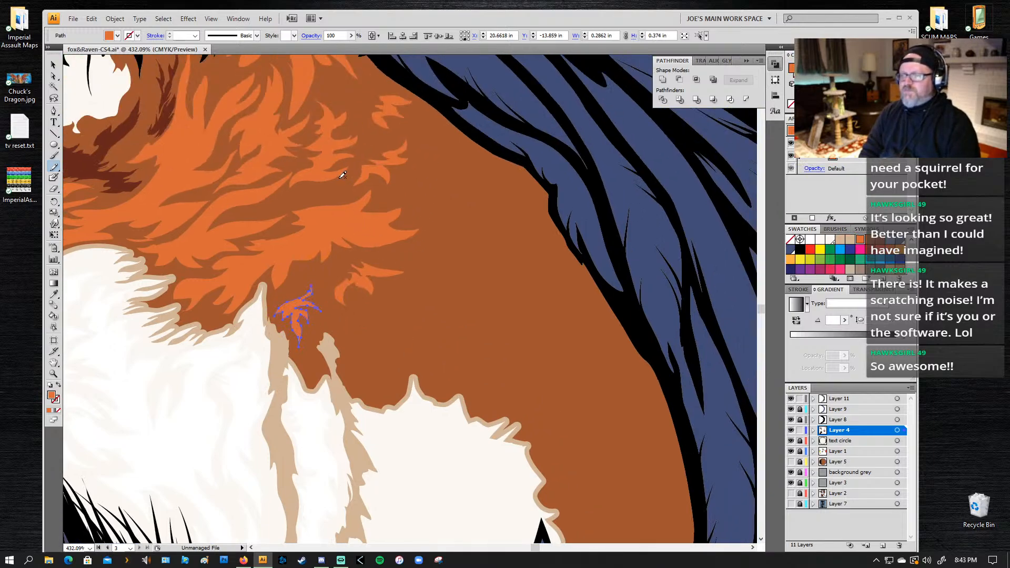
{"action": "mouse_move", "coordinate": [343, 69]}
{"action": "left_mouse_down"}
{"action": "mouse_move", "coordinate": [362, 83]}
{"action": "mouse_move", "coordinate": [359, 93]}
{"action": "left_mouse_up"}
{"action": "mouse_move", "coordinate": [344, 91]}
{"action": "left_mouse_down"}
{"action": "mouse_move", "coordinate": [335, 100]}
{"action": "mouse_move", "coordinate": [327, 84]}
{"action": "mouse_move", "coordinate": [338, 71]}
{"action": "left_mouse_up"}
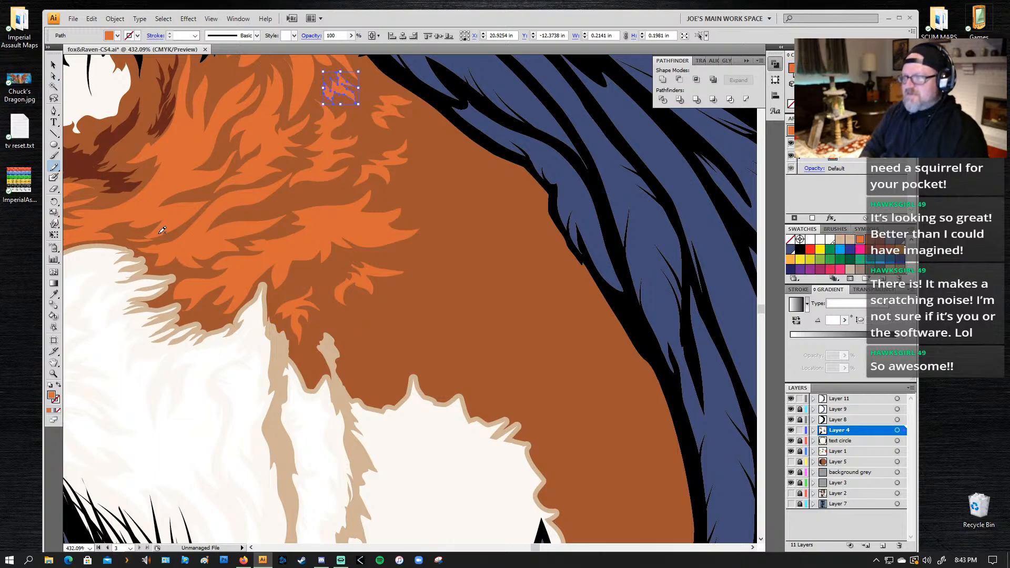
Step: Draw a fur tuft beside the top of the tan chest streak, about 0.32 by 0.26 in, and fill it with the same orange
{"action": "key", "text": "z"}
{"action": "left_click", "coordinate": [409, 229], "text": "alt"}
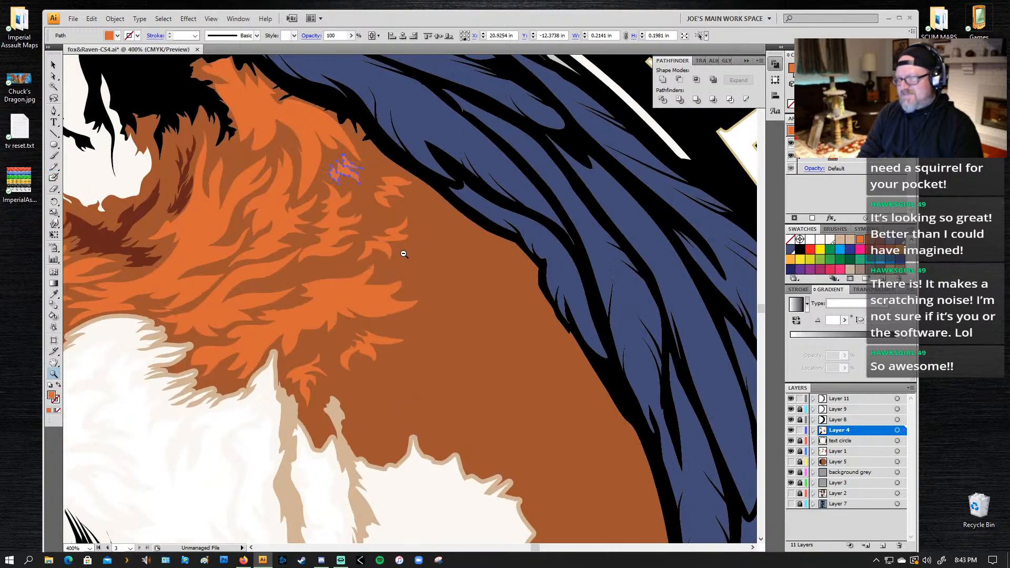
{"action": "left_click", "coordinate": [404, 249], "text": "alt"}
{"action": "left_click", "coordinate": [287, 359], "text": "alt"}
{"action": "left_click", "coordinate": [269, 359], "text": "alt"}
{"action": "scroll", "coordinate": [464, 284], "scroll_direction": "down", "scroll_amount": 5}
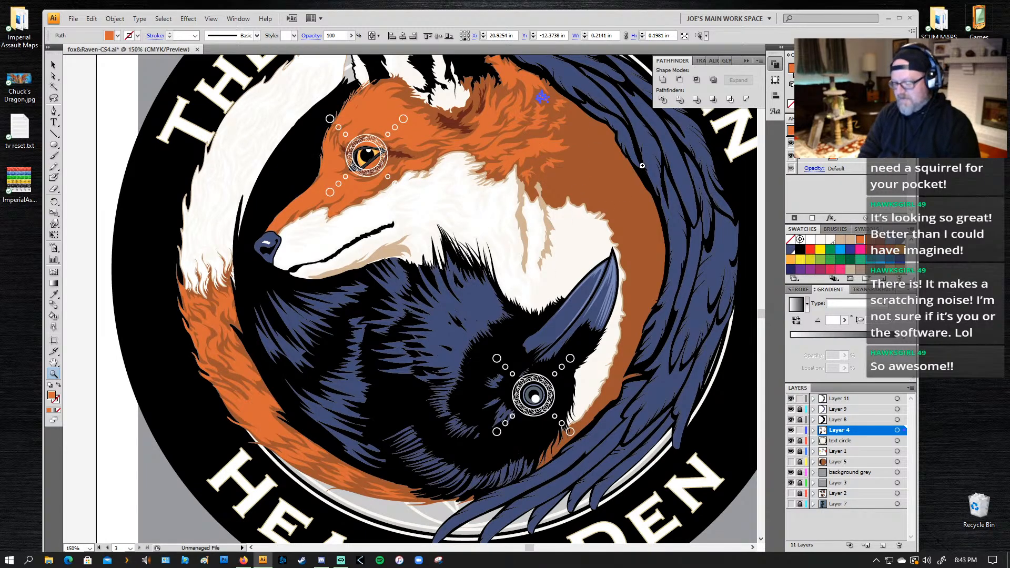
{"action": "left_click_drag", "start_coordinate": [617, 113], "coordinate": [499, 242]}
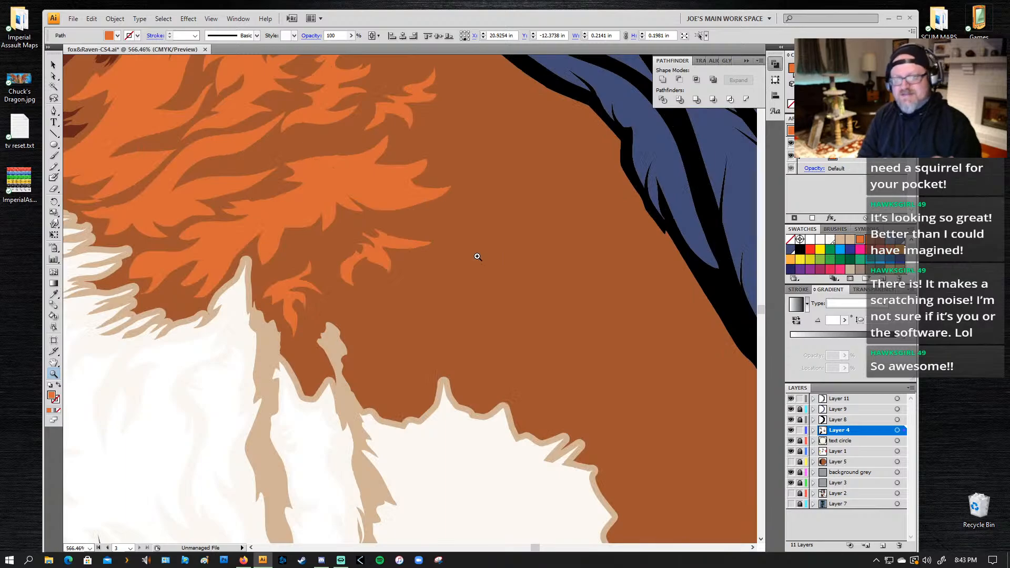
{"action": "key", "text": "n"}
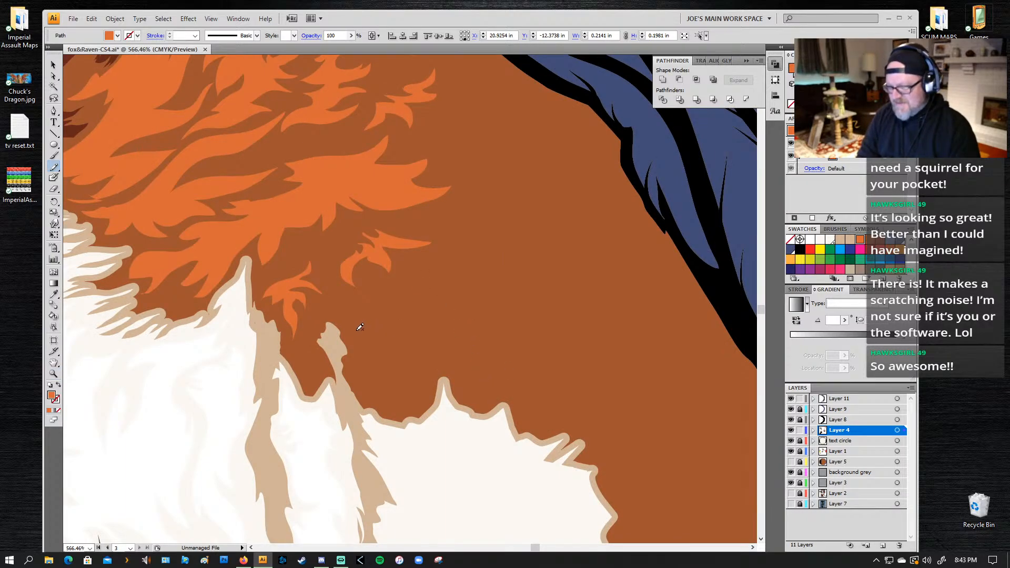
{"action": "mouse_move", "coordinate": [379, 326]}
{"action": "left_mouse_down"}
{"action": "mouse_move", "coordinate": [373, 296]}
{"action": "mouse_move", "coordinate": [411, 292]}
{"action": "mouse_move", "coordinate": [391, 300]}
{"action": "mouse_move", "coordinate": [406, 323]}
{"action": "mouse_move", "coordinate": [386, 315]}
{"action": "mouse_move", "coordinate": [391, 324]}
{"action": "mouse_move", "coordinate": [365, 347]}
{"action": "mouse_move", "coordinate": [364, 325]}
{"action": "mouse_move", "coordinate": [343, 324]}
{"action": "mouse_move", "coordinate": [356, 304]}
{"action": "left_mouse_up"}
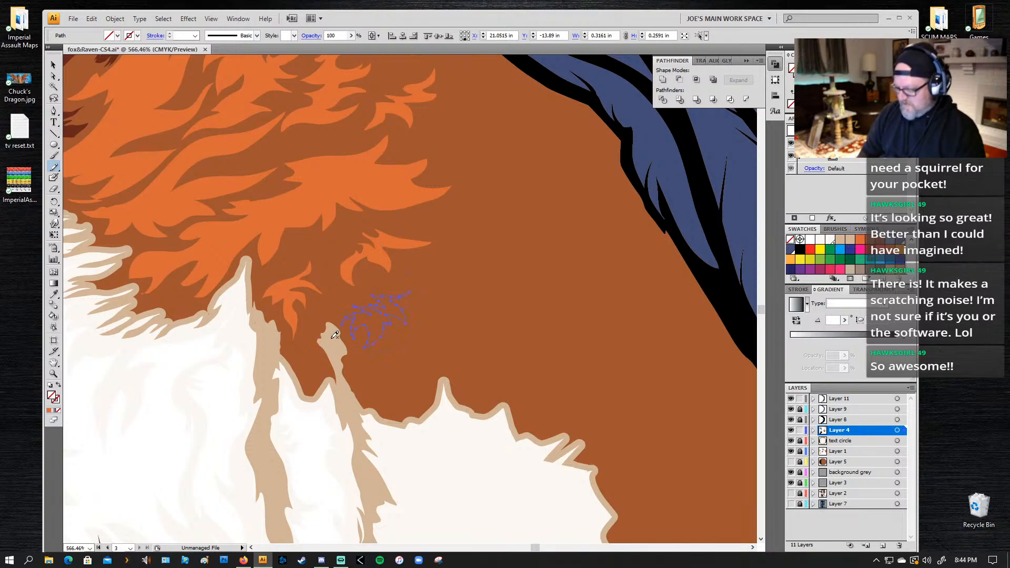
{"action": "key", "text": "comma"}
Step: Deselect the last tuft, review the complete logo, and save the file
{"action": "key", "text": "ctrl+0"}
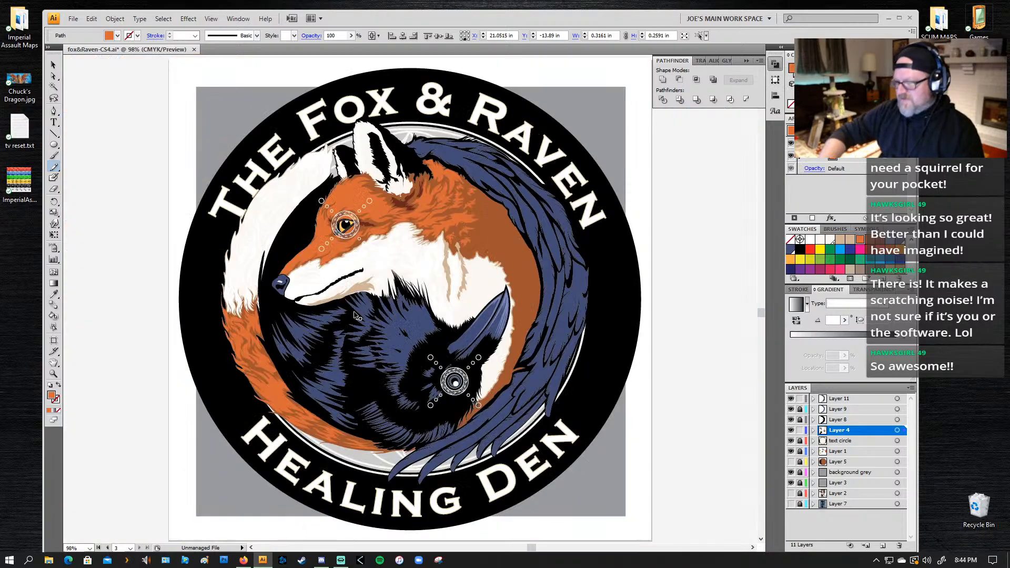
{"action": "key", "text": "ctrl+shift+a"}
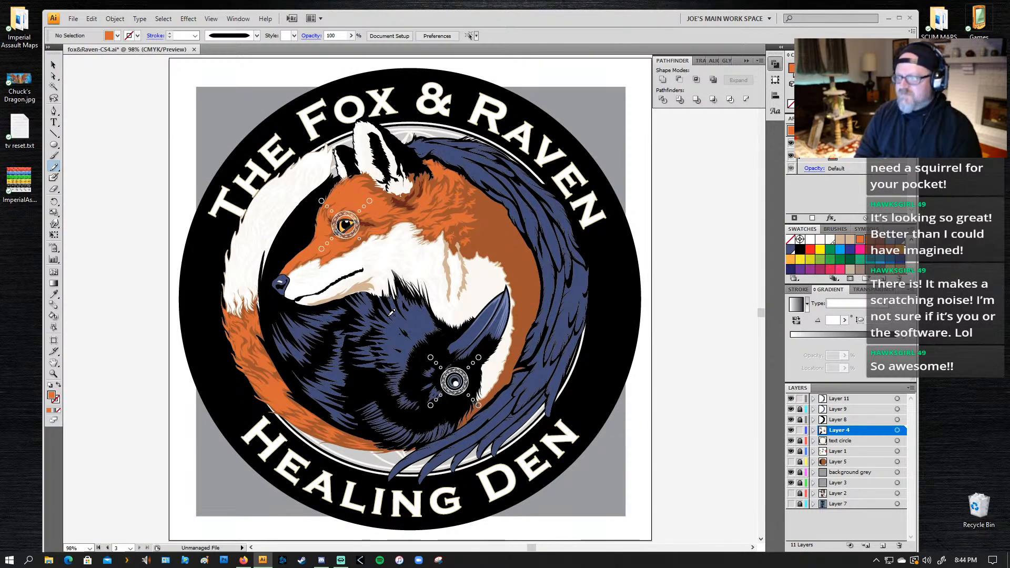
{"action": "mouse_move", "coordinate": [396, 387]}
{"action": "left_mouse_down"}
{"action": "mouse_move", "coordinate": [468, 299]}
{"action": "mouse_move", "coordinate": [447, 251]}
{"action": "mouse_move", "coordinate": [457, 232]}
{"action": "mouse_move", "coordinate": [453, 298]}
{"action": "left_mouse_up"}
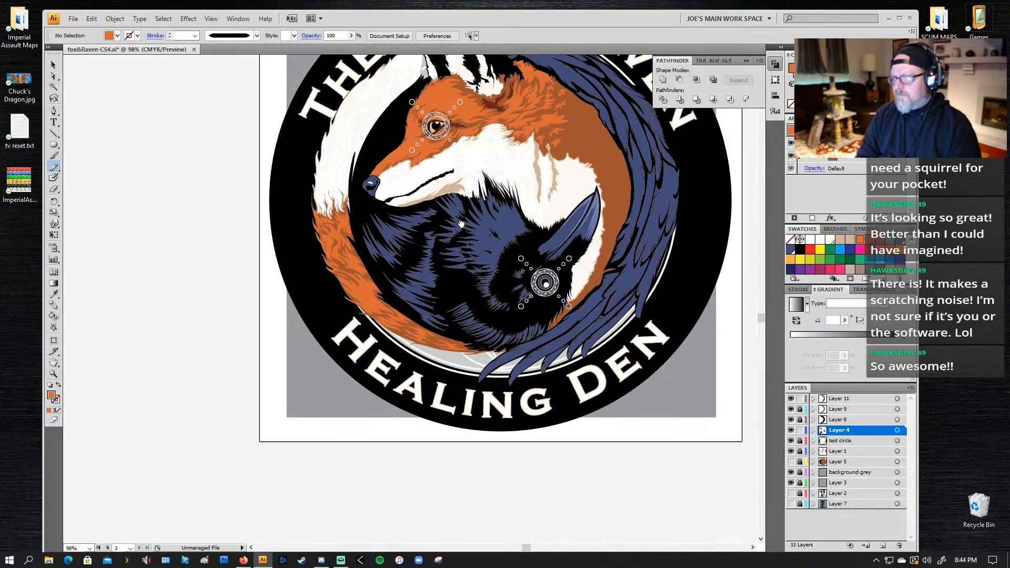
{"action": "left_click_drag", "start_coordinate": [461, 224], "coordinate": [433, 274]}
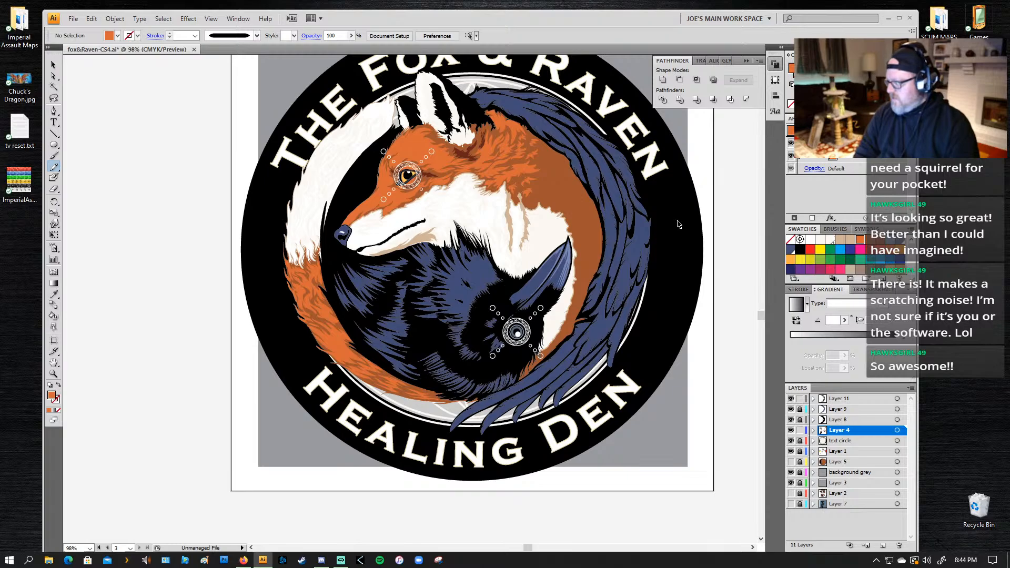
{"action": "key", "text": "ctrl+s"}
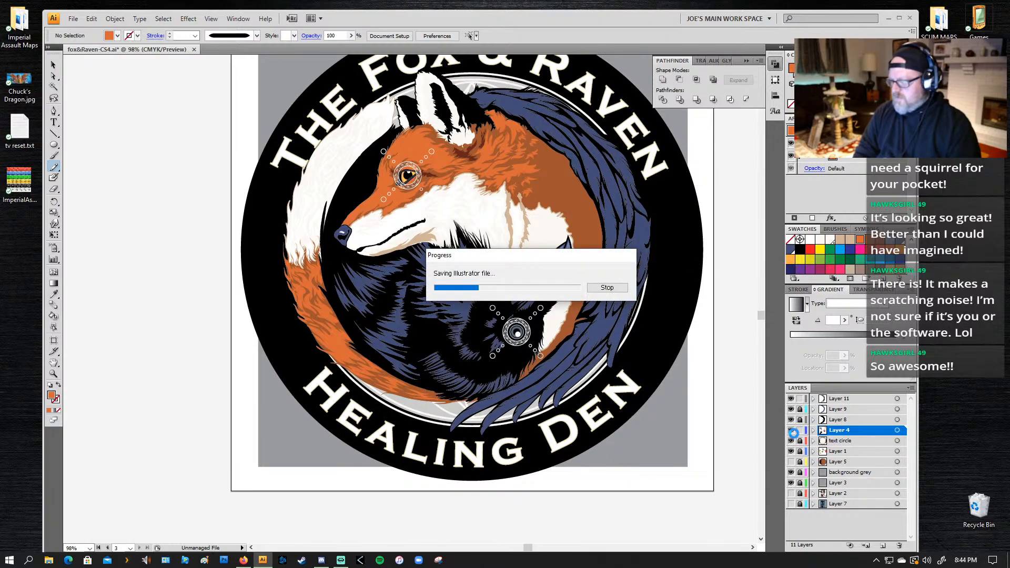
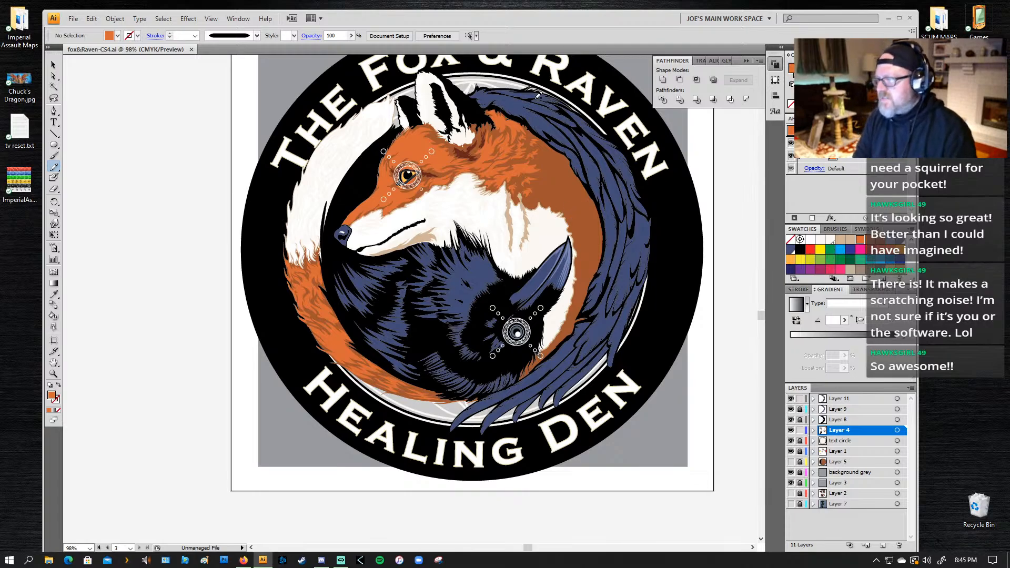
Step: Start a Pen outline at the shoulder tip of the raven's wing and trace the highlight's upper edge to the first feather tip
{"action": "key", "text": "z"}
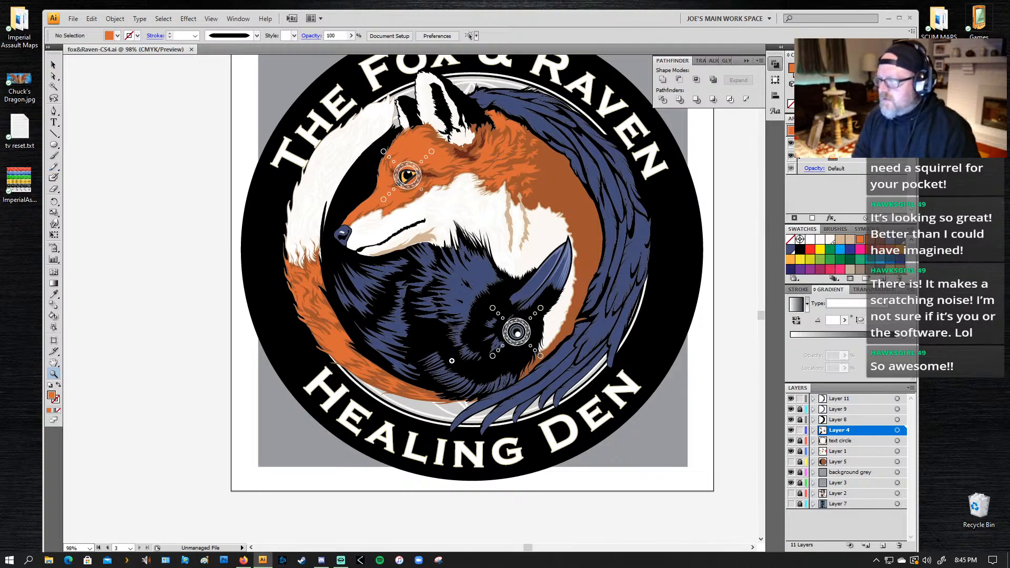
{"action": "left_click_drag", "start_coordinate": [580, 73], "coordinate": [441, 199]}
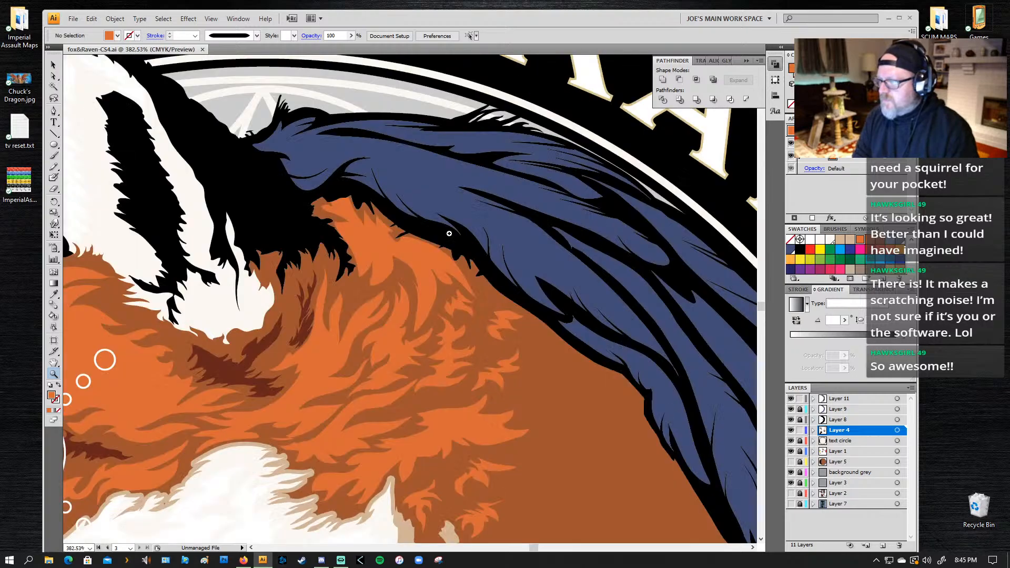
{"action": "key", "text": "l"}
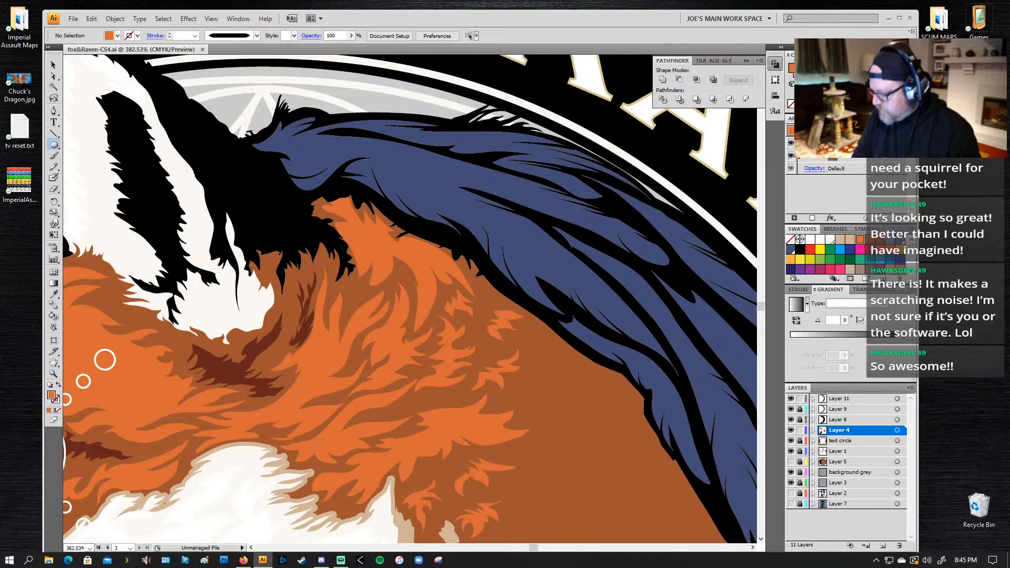
{"action": "left_click", "coordinate": [259, 143]}
{"action": "left_click", "coordinate": [521, 295]}
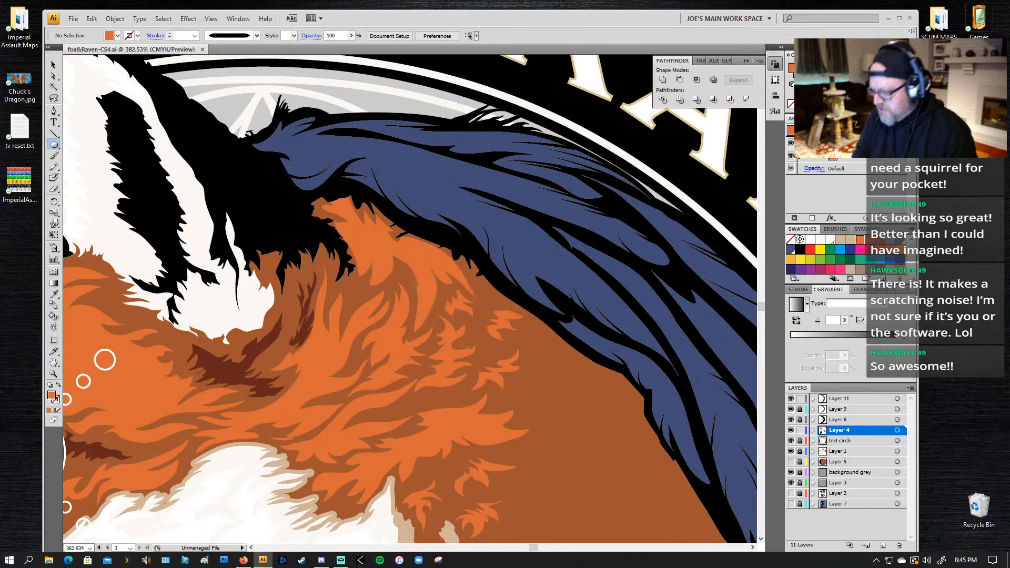
{"action": "key", "text": "p"}
{"action": "left_click", "coordinate": [260, 145]}
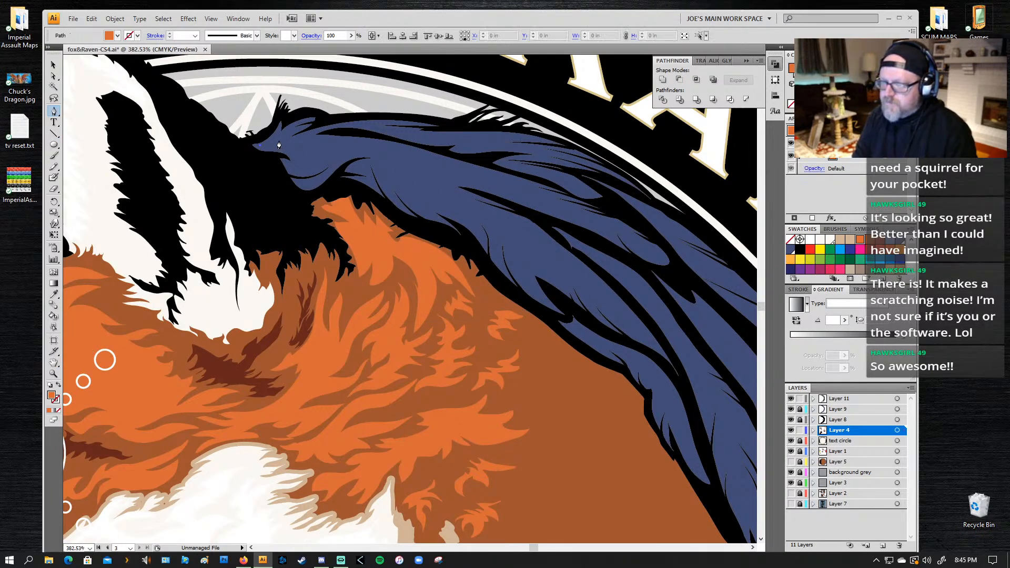
{"action": "left_click", "coordinate": [277, 140]}
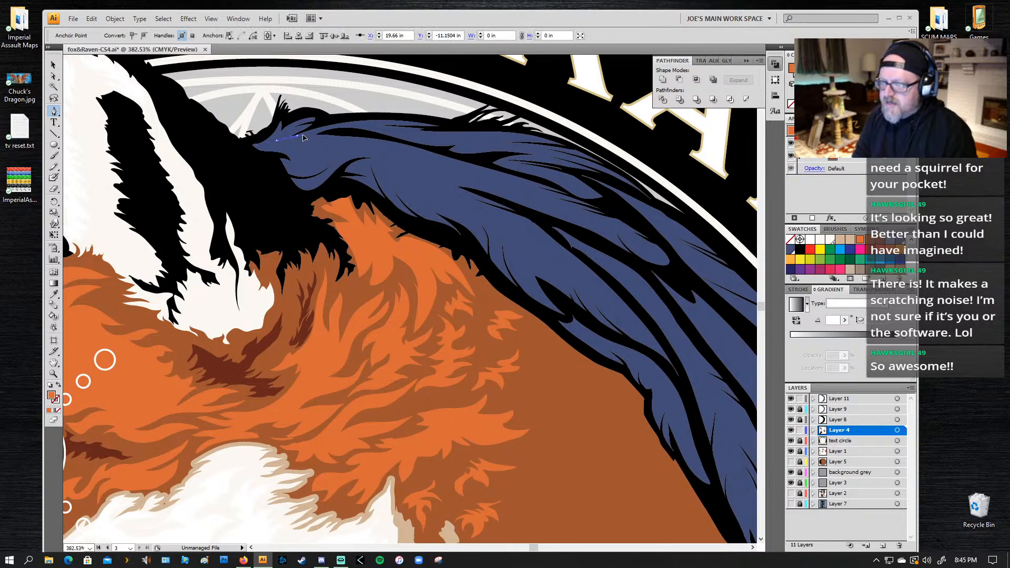
{"action": "left_click", "coordinate": [368, 141]}
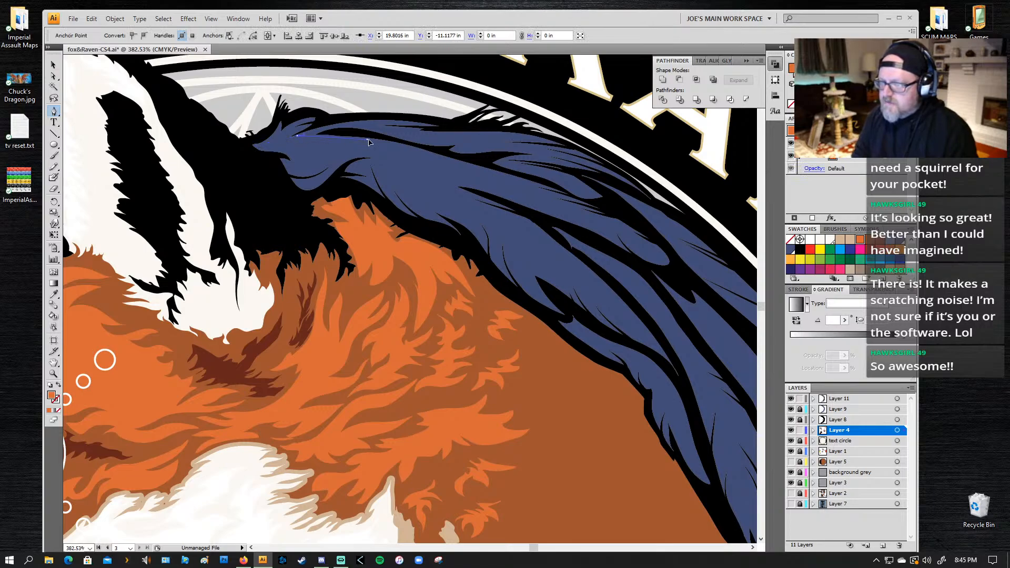
{"action": "left_click", "coordinate": [494, 171]}
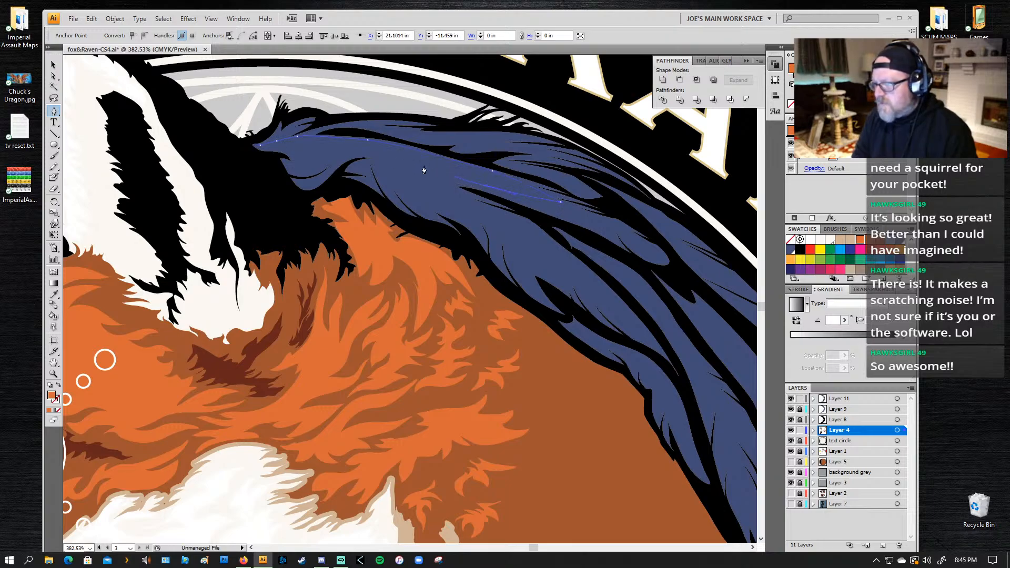
Step: Continue the highlight outline down to a second, lower feather tip and back through short notches toward the shoulder
{"action": "left_click_drag", "start_coordinate": [470, 201], "coordinate": [479, 204]}
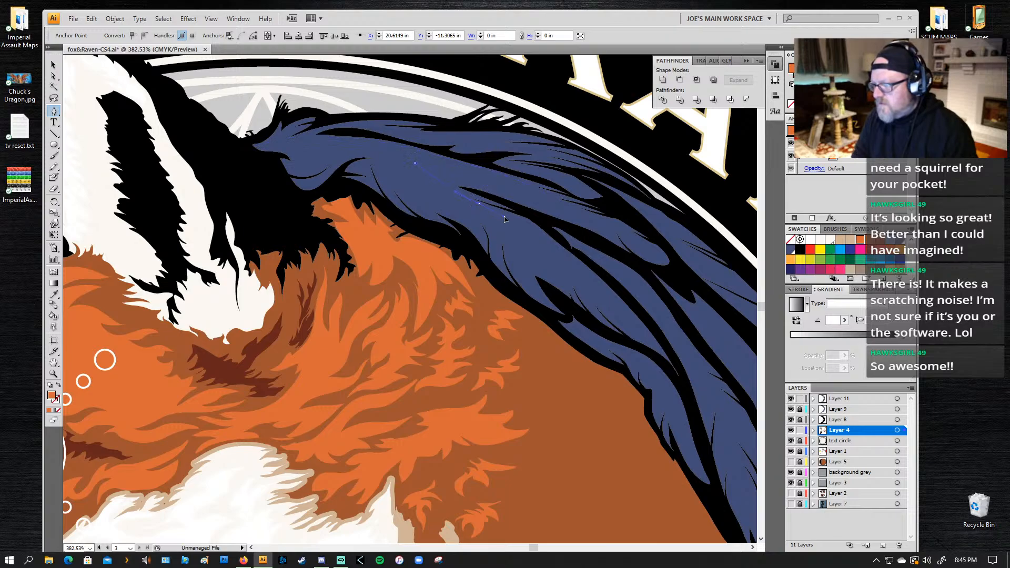
{"action": "left_click_drag", "start_coordinate": [615, 306], "coordinate": [634, 330]}
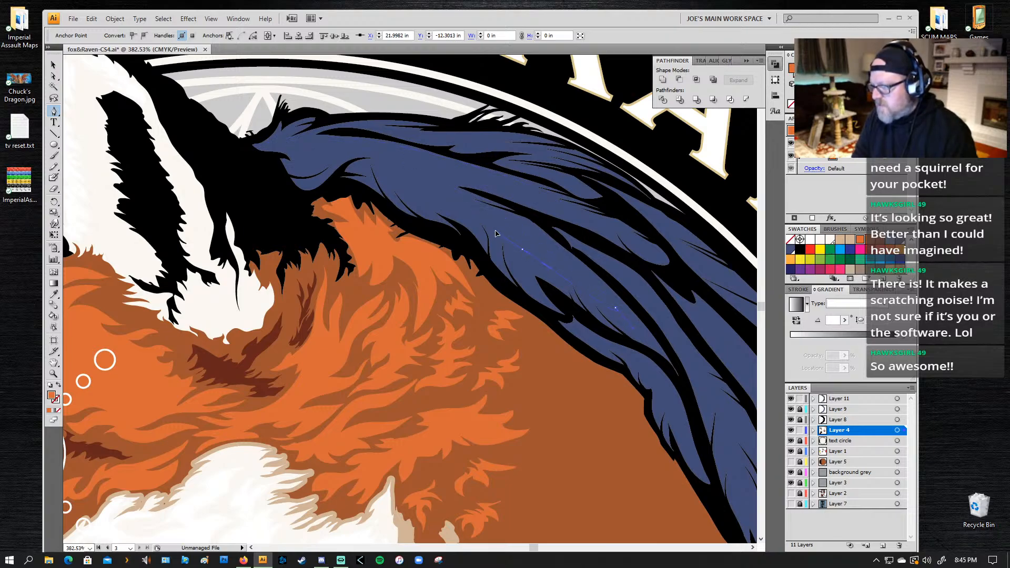
{"action": "left_click_drag", "start_coordinate": [474, 226], "coordinate": [470, 225]}
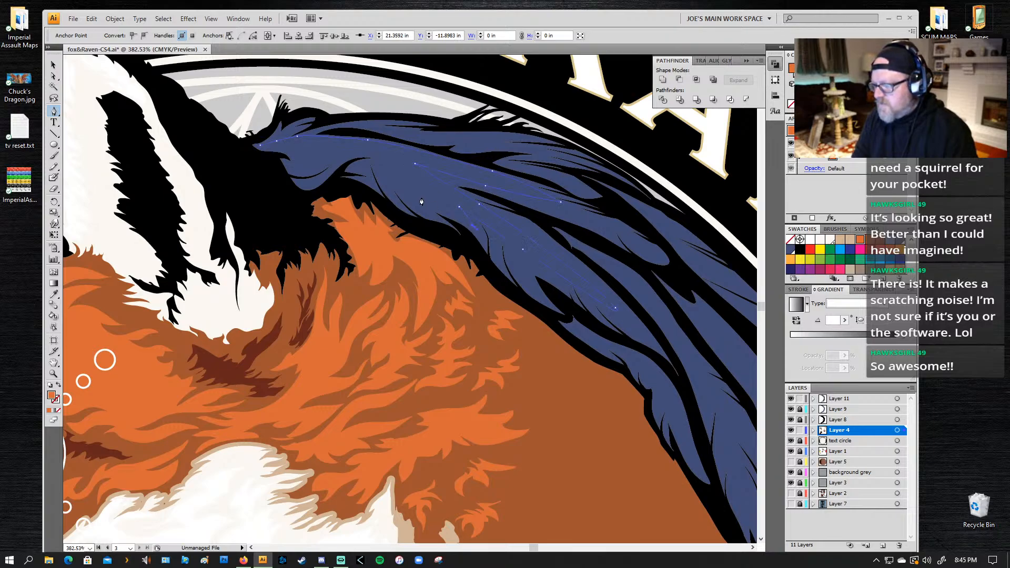
{"action": "left_click_drag", "start_coordinate": [421, 197], "coordinate": [403, 180]}
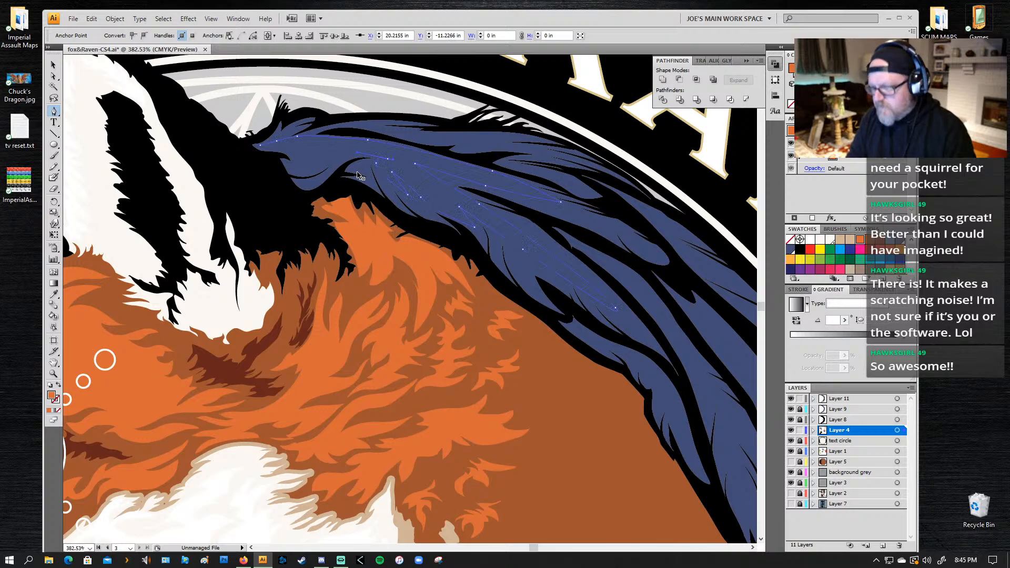
{"action": "left_click_drag", "start_coordinate": [357, 153], "coordinate": [358, 154]}
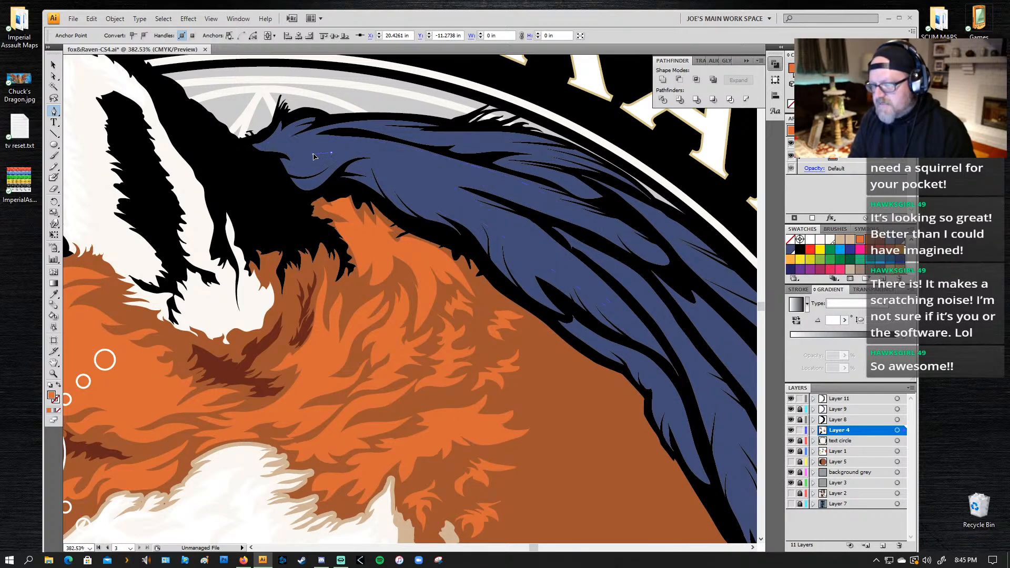
{"action": "key", "text": "ctrl+z"}
{"action": "key", "text": "ctrl+z"}
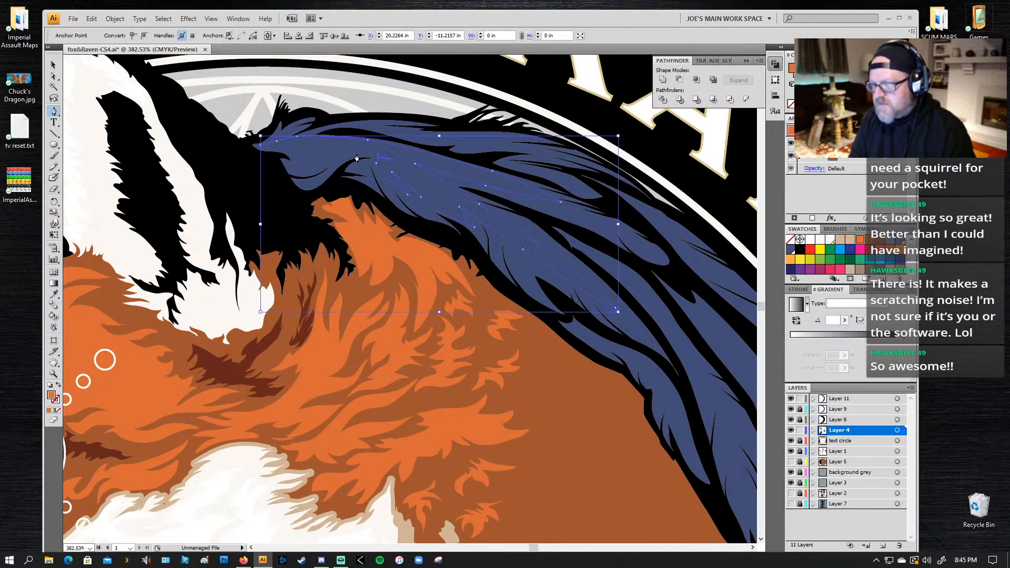
Step: Curve the outline's lower edge back to the wing's shoulder and close the highlight shape at about 2.47 by 1.22 in
{"action": "left_click", "coordinate": [350, 156]}
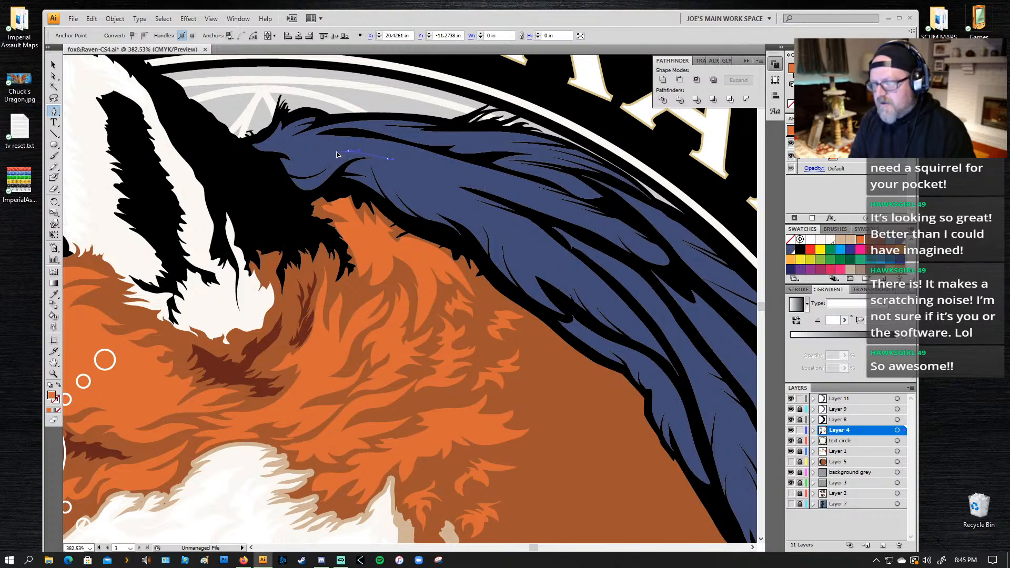
{"action": "left_click", "coordinate": [341, 156]}
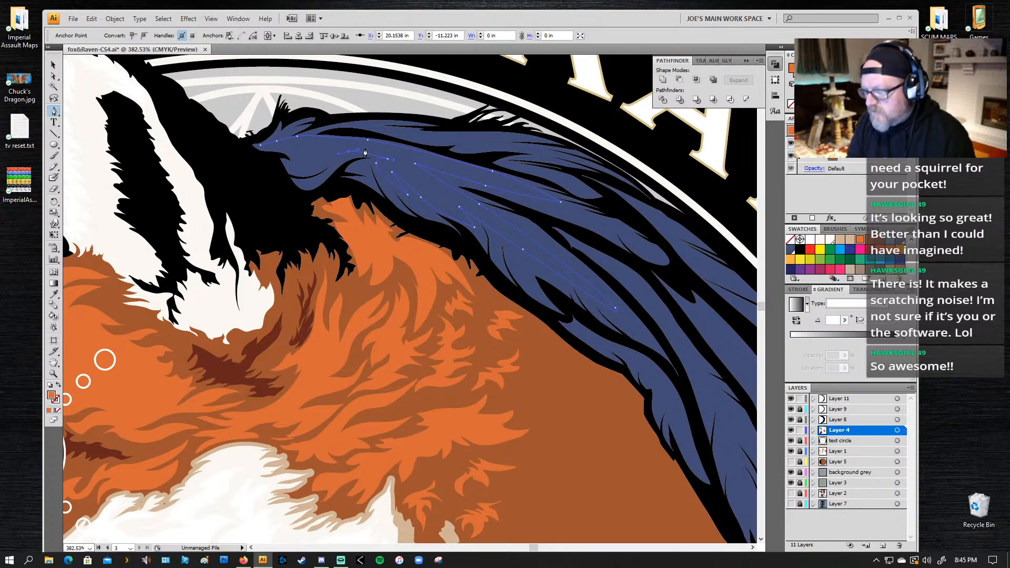
{"action": "left_click_drag", "start_coordinate": [345, 151], "coordinate": [291, 168]}
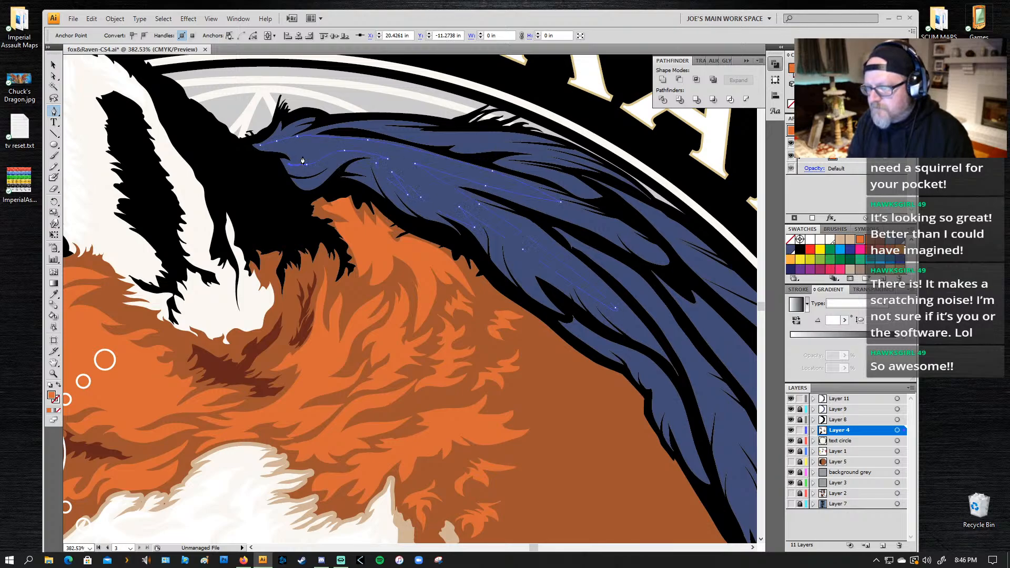
{"action": "left_click_drag", "start_coordinate": [314, 153], "coordinate": [260, 149]}
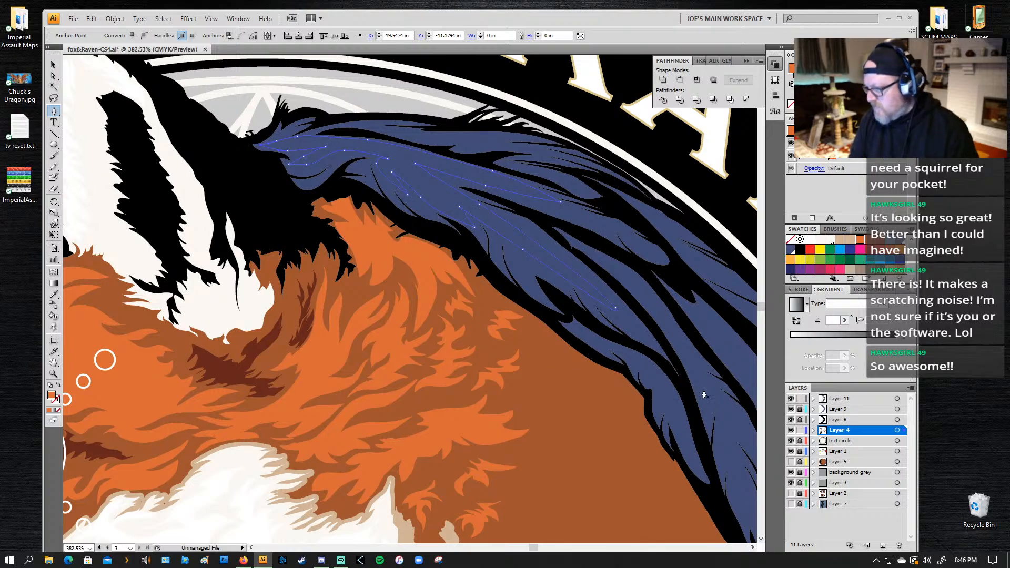
Step: Fill the wing highlight with light blue and move it from Layer 4 to Layer 11
{"action": "left_click_drag", "start_coordinate": [497, 329], "coordinate": [518, 293]}
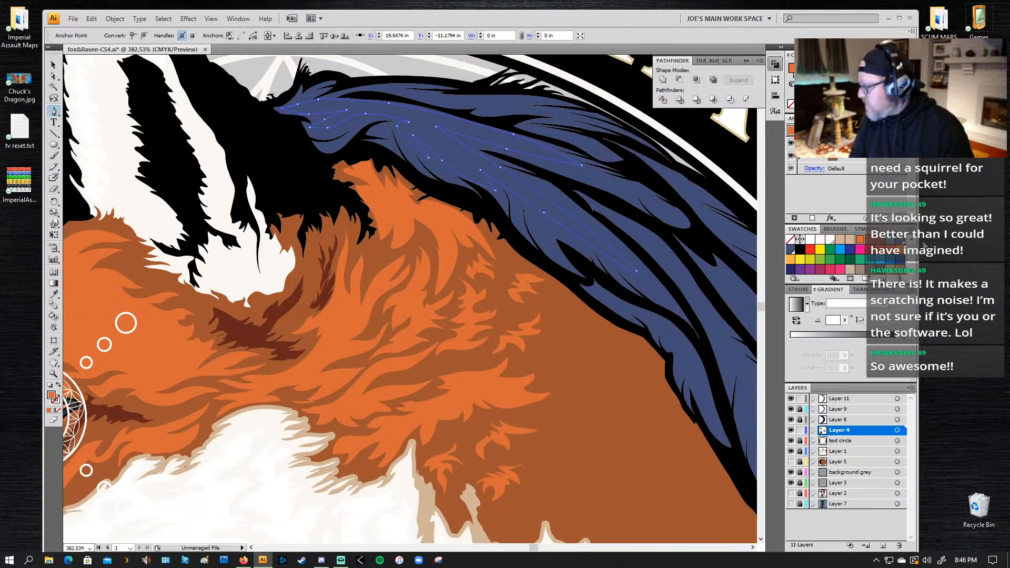
{"action": "left_click", "coordinate": [895, 243]}
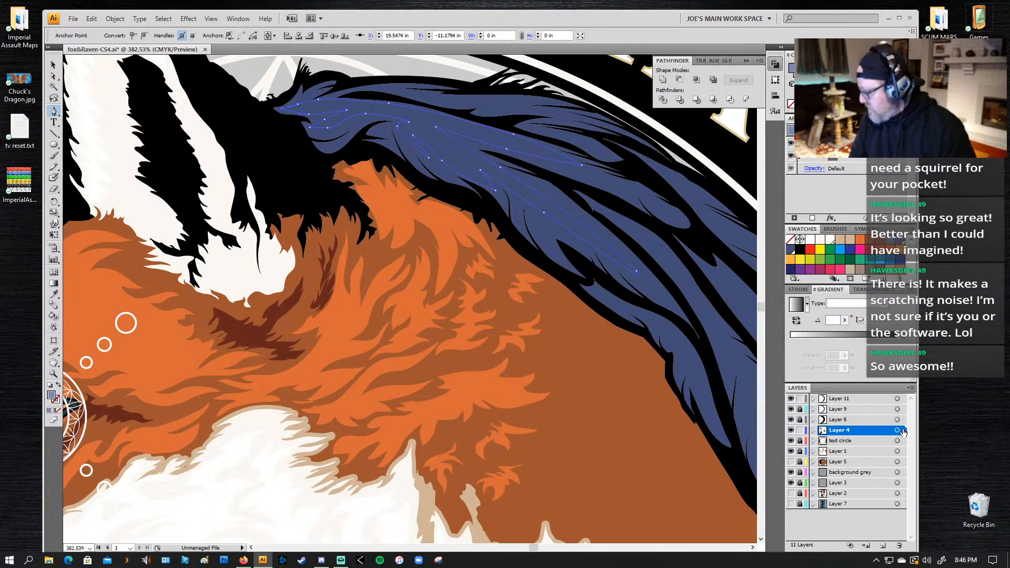
{"action": "left_click_drag", "start_coordinate": [905, 430], "coordinate": [903, 400]}
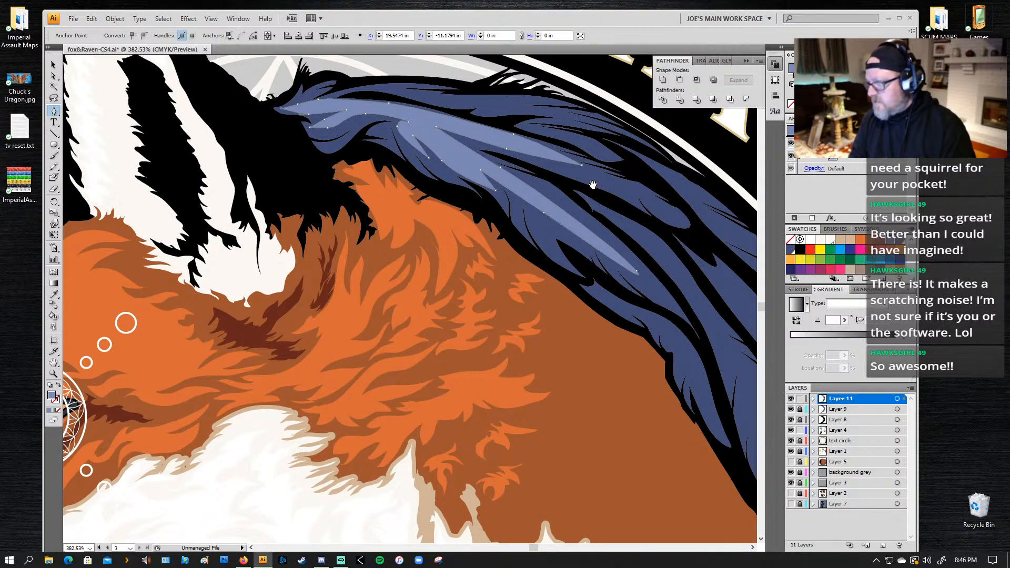
Step: Move the wing highlight onto a new layer above Layer 11, and lock Layer 11 and Layer 4
{"action": "left_click_drag", "start_coordinate": [593, 184], "coordinate": [526, 196]}
{"action": "left_click", "coordinate": [883, 545]}
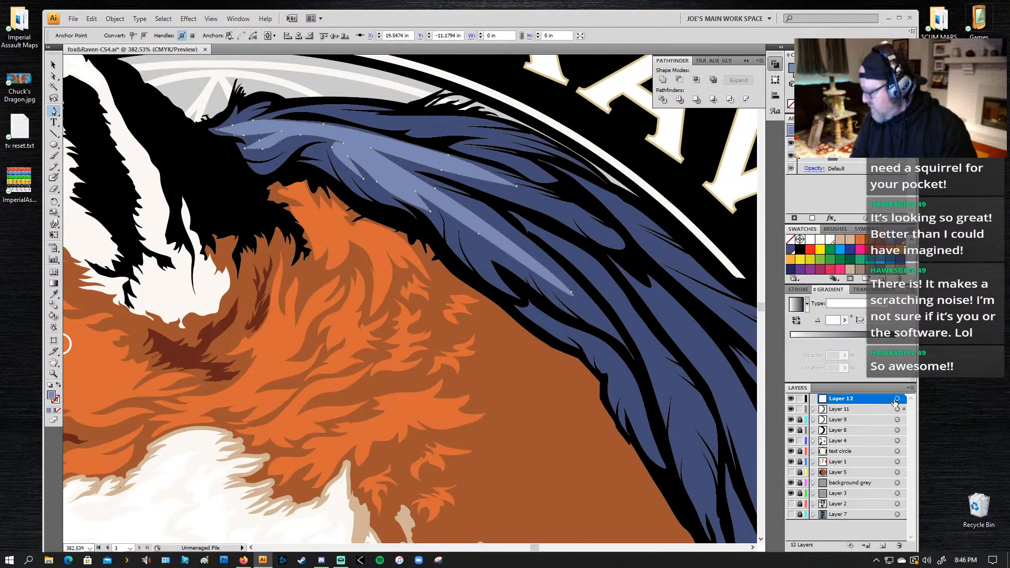
{"action": "left_click_drag", "start_coordinate": [904, 409], "coordinate": [904, 399]}
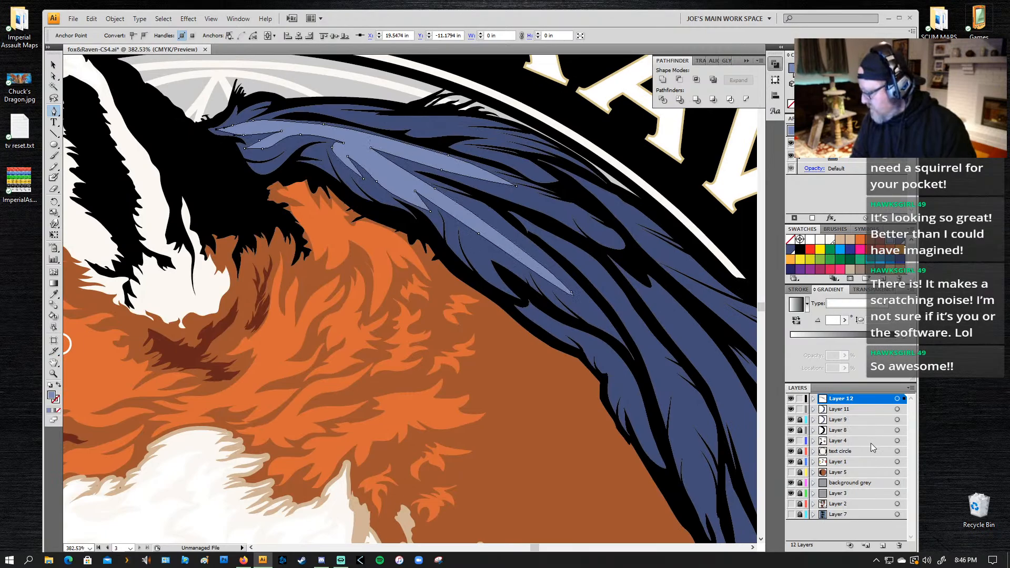
{"action": "left_click", "coordinate": [800, 409]}
{"action": "left_click", "coordinate": [799, 440]}
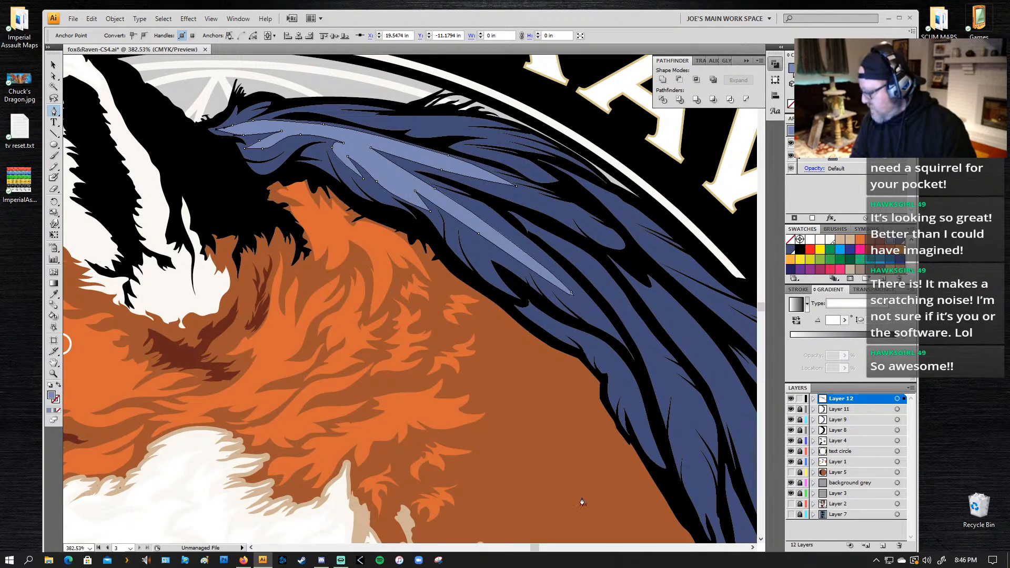
Step: Select the whole wing highlight and set Layer 12's selection color to Teal
{"action": "left_click_drag", "start_coordinate": [285, 209], "coordinate": [250, 251]}
{"action": "left_click", "coordinate": [226, 269], "text": "ctrl"}
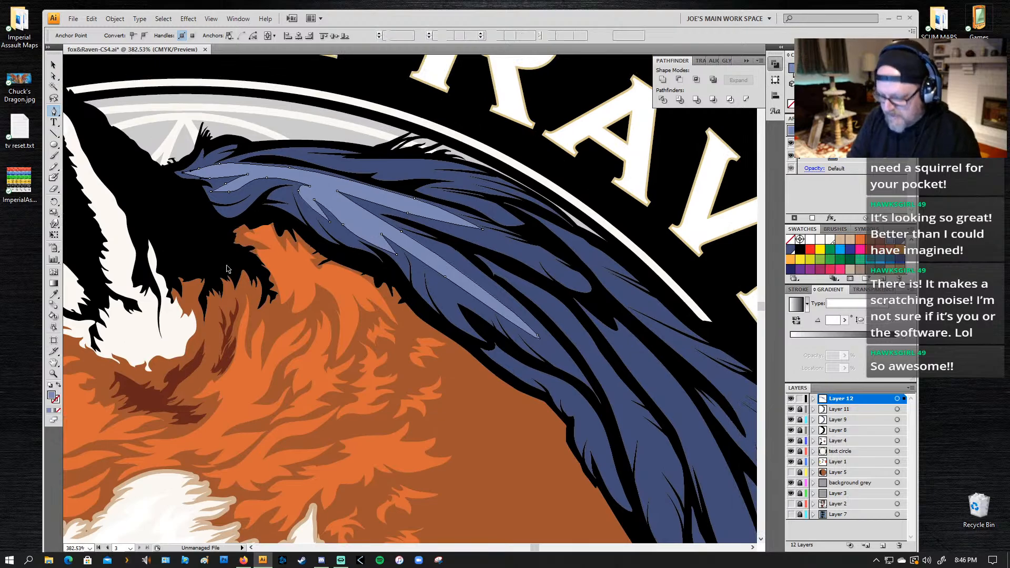
{"action": "left_click", "coordinate": [370, 226], "text": "ctrl"}
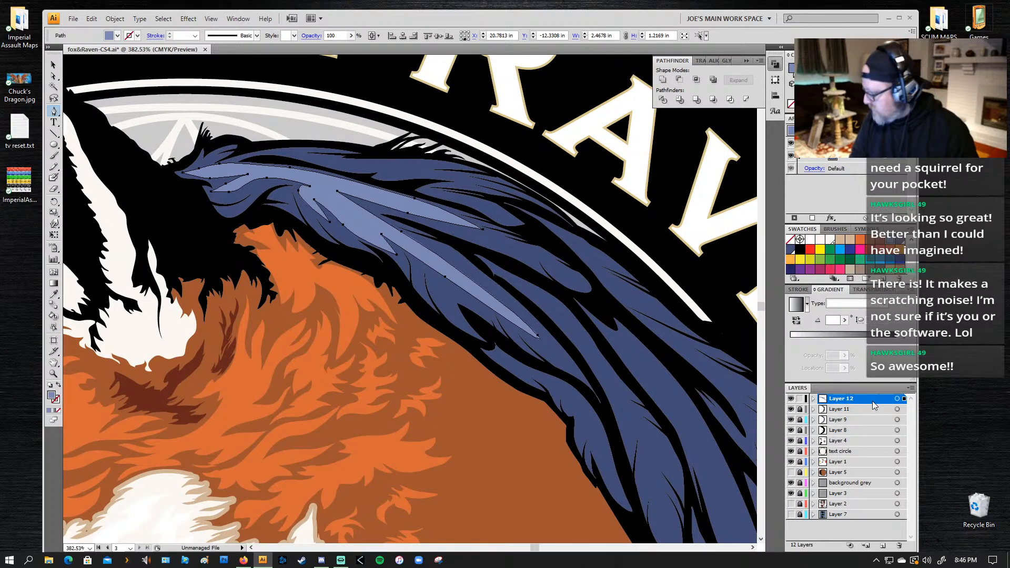
{"action": "double_click", "coordinate": [865, 398]}
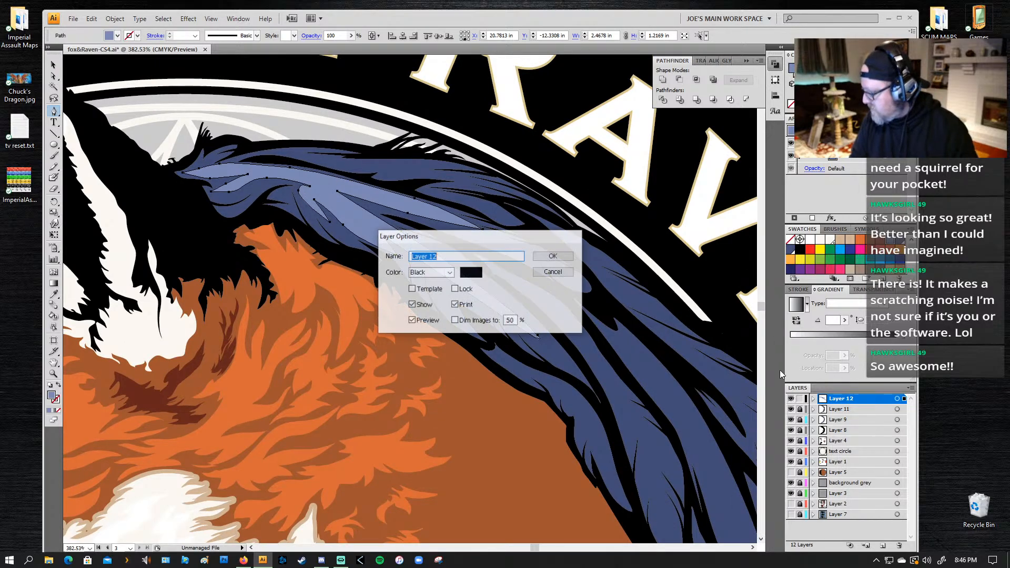
{"action": "left_click", "coordinate": [449, 272]}
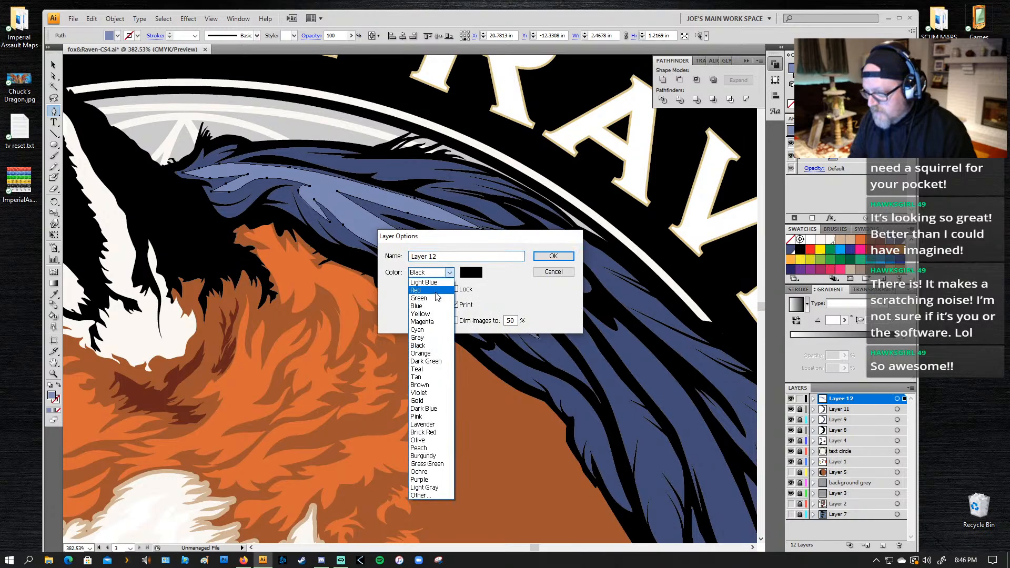
{"action": "left_click", "coordinate": [416, 369]}
{"action": "left_click", "coordinate": [558, 260]}
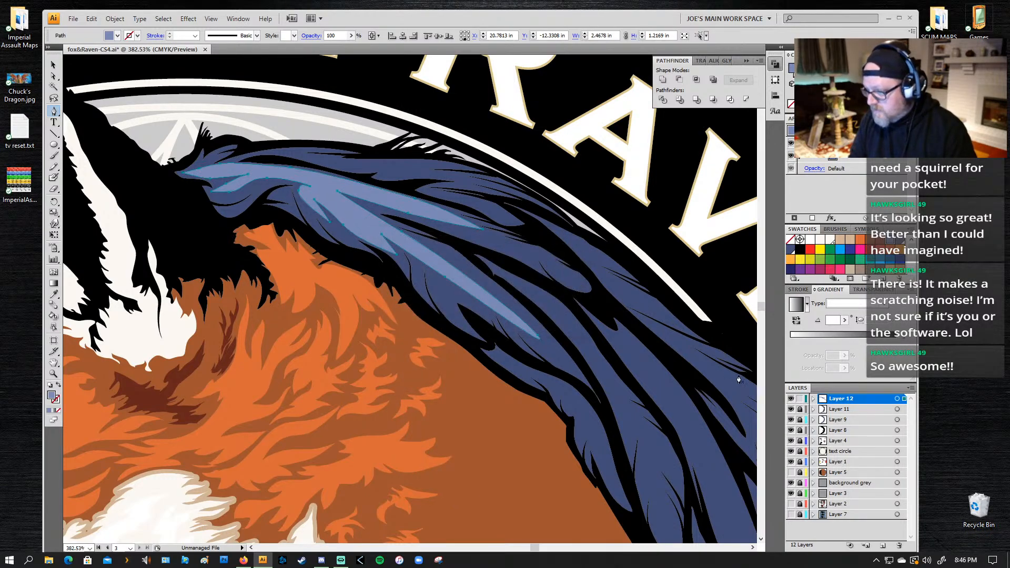
Step: Set Layer 12's selection color to Green and deselect the wing highlight
{"action": "double_click", "coordinate": [847, 399]}
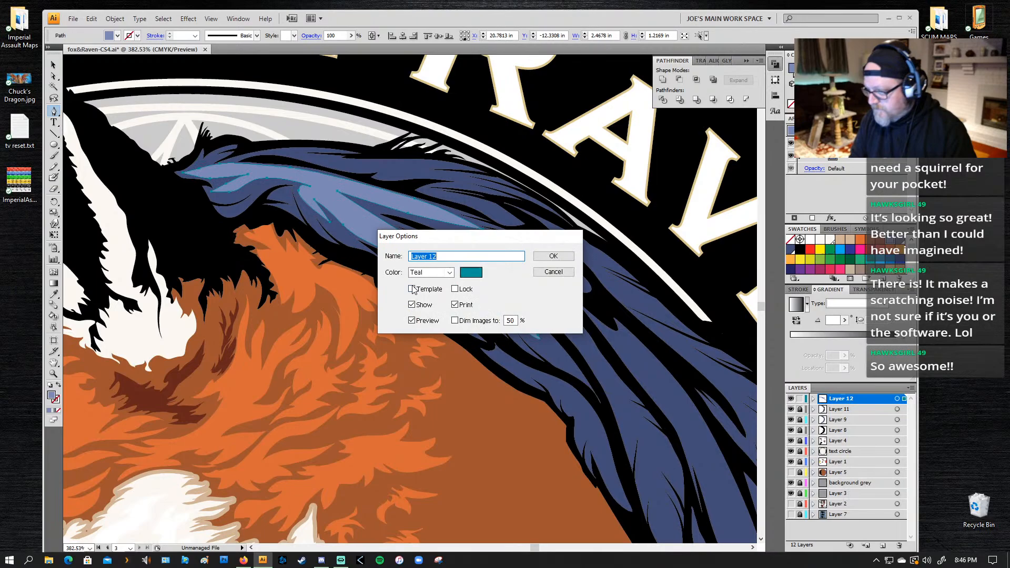
{"action": "left_click", "coordinate": [437, 273]}
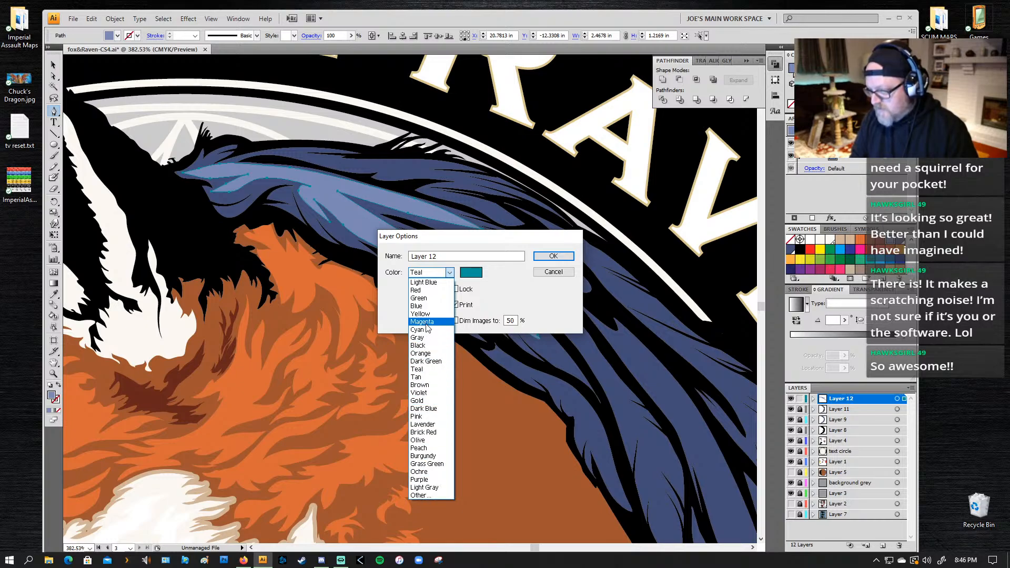
{"action": "left_click", "coordinate": [418, 298]}
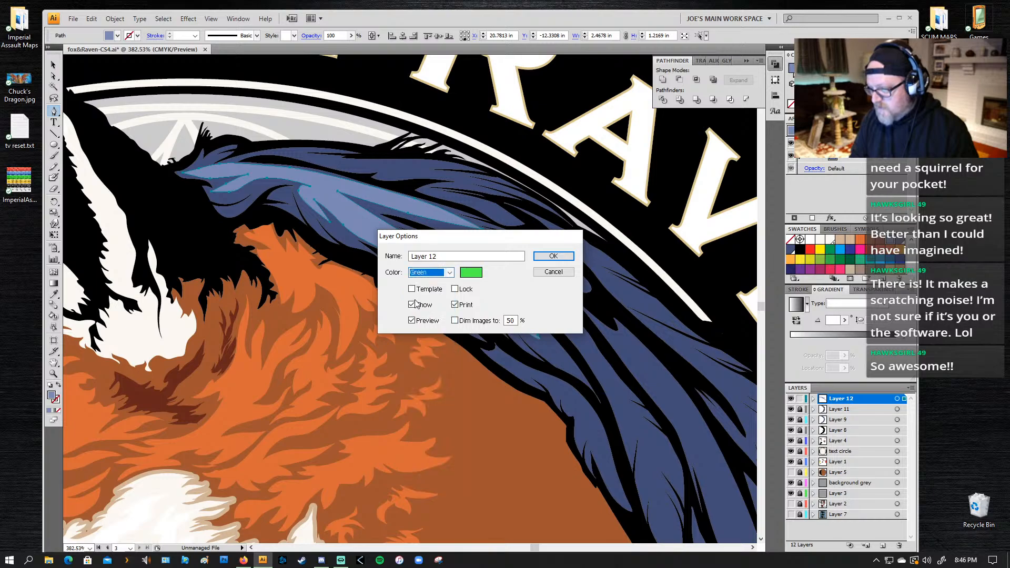
{"action": "left_click", "coordinate": [553, 257]}
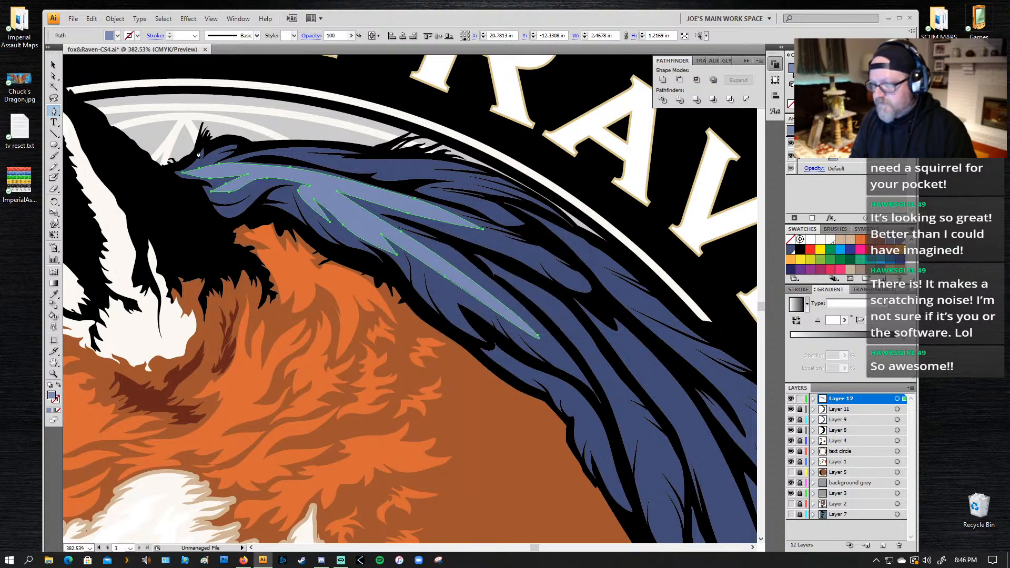
{"action": "key", "text": "ctrl+shift+a"}
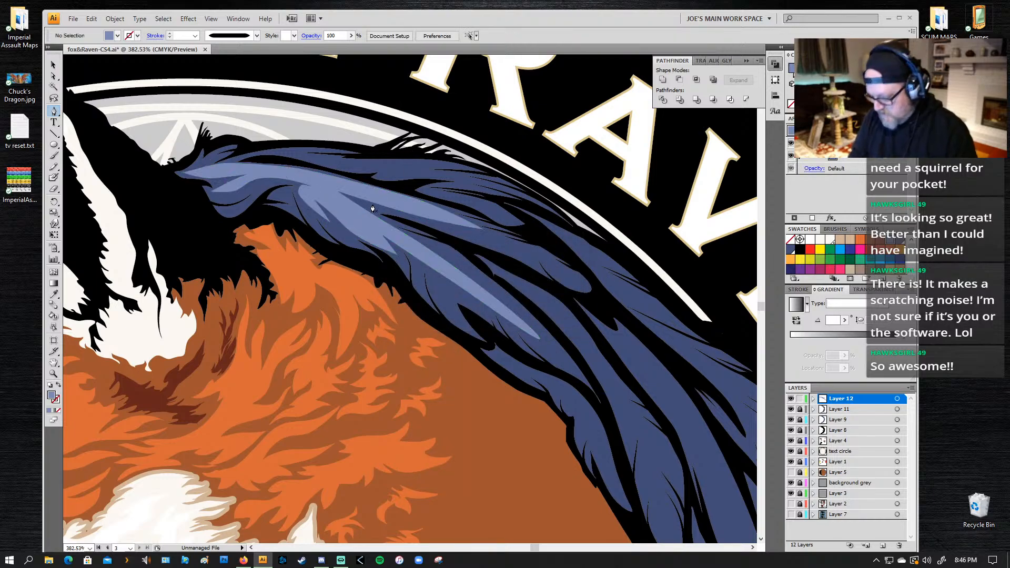
{"action": "key", "text": "v"}
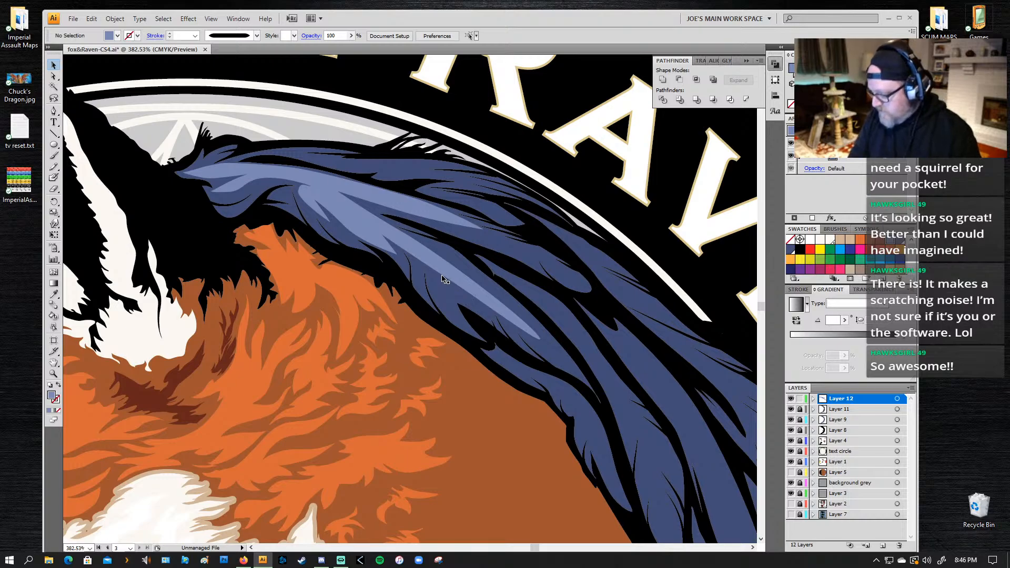
Step: Draw a closed light blue highlight with the Pen tool on the upper wing feathers near the shoulder, with pointed feather tips
{"action": "key", "text": "p"}
{"action": "left_click", "coordinate": [300, 152]}
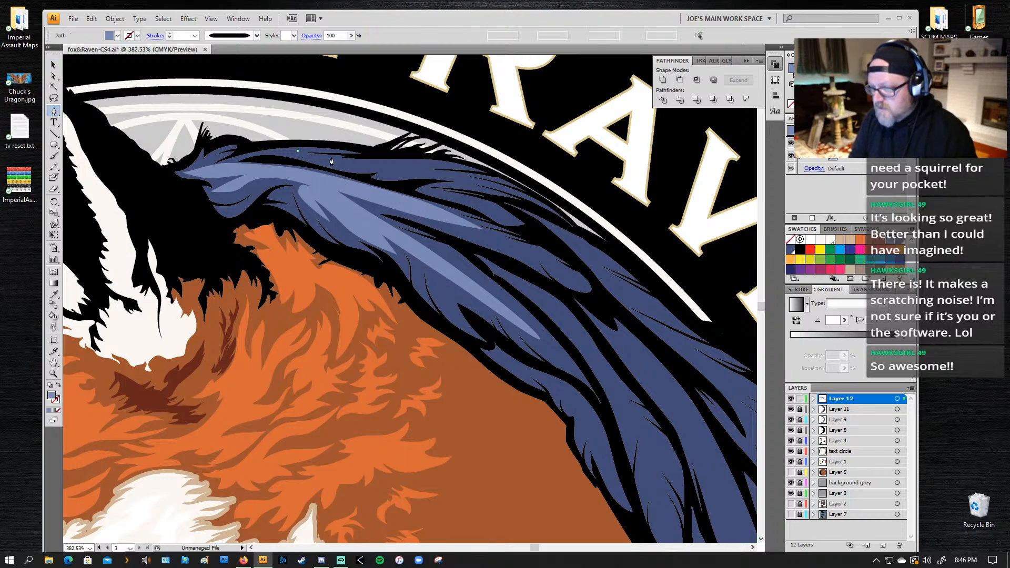
{"action": "left_click_drag", "start_coordinate": [343, 158], "coordinate": [350, 158]}
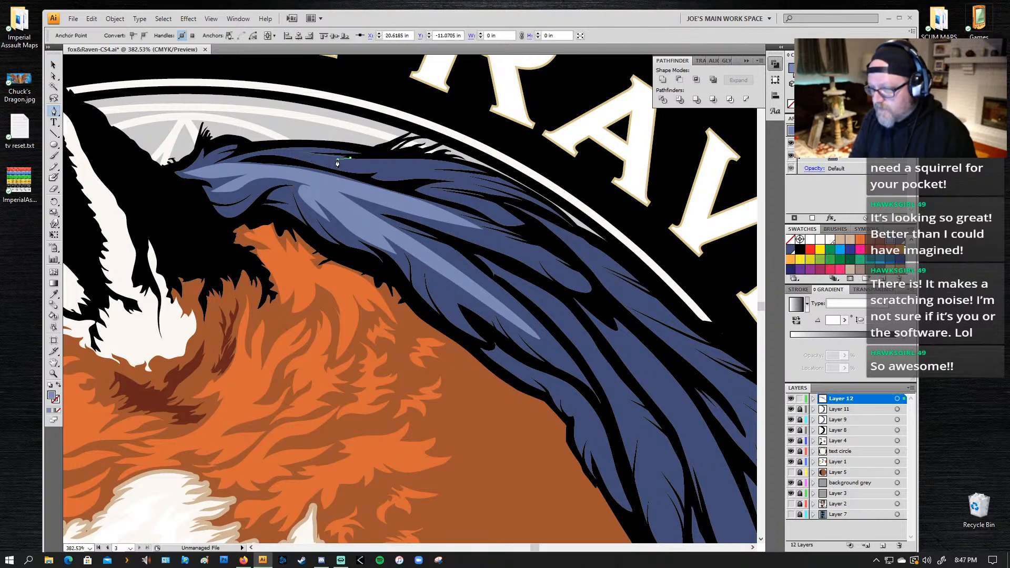
{"action": "left_click_drag", "start_coordinate": [431, 161], "coordinate": [389, 165]}
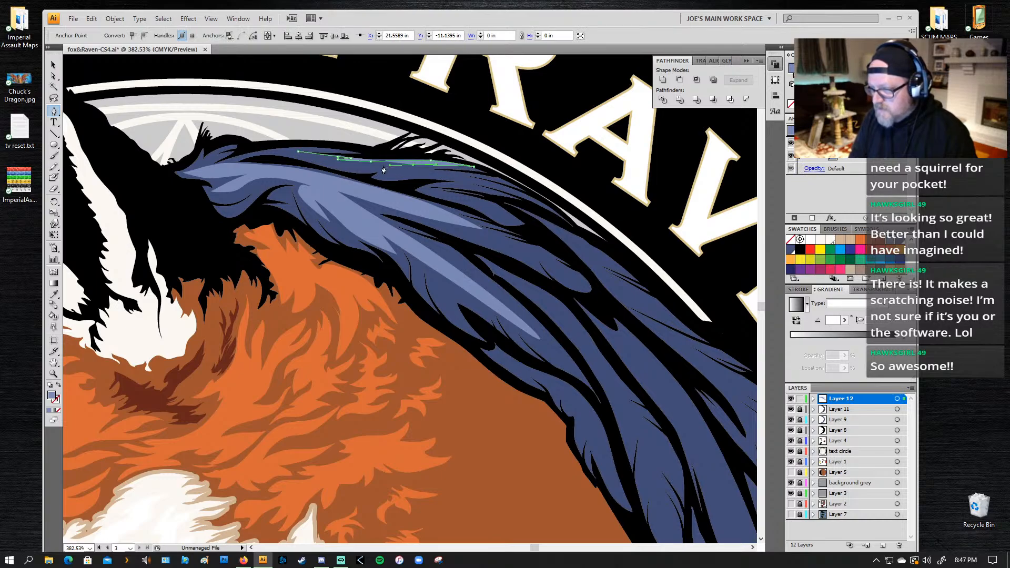
{"action": "left_click", "coordinate": [384, 166]}
{"action": "left_click_drag", "start_coordinate": [464, 174], "coordinate": [474, 174]}
{"action": "left_click", "coordinate": [464, 173]}
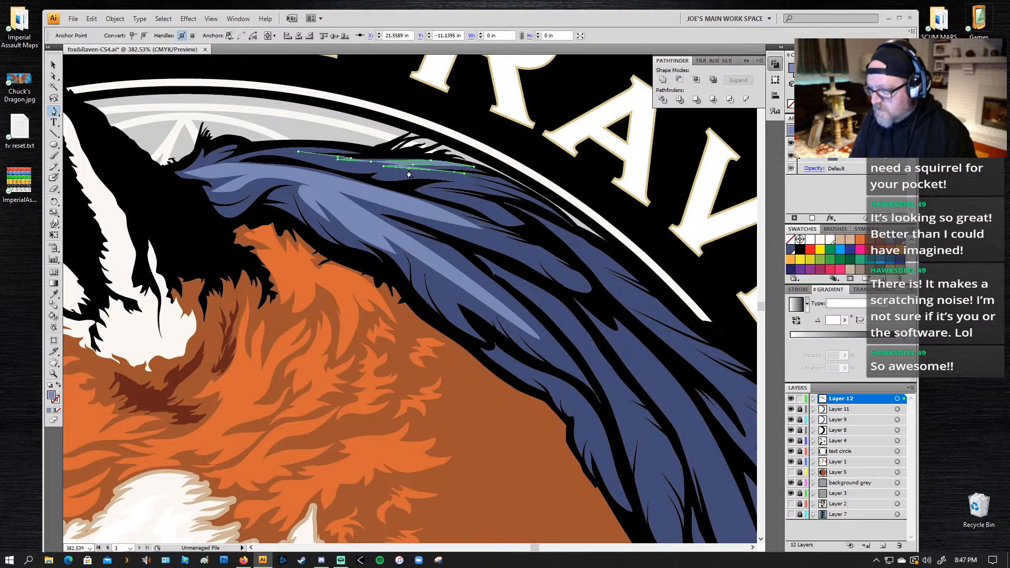
{"action": "left_click", "coordinate": [388, 174]}
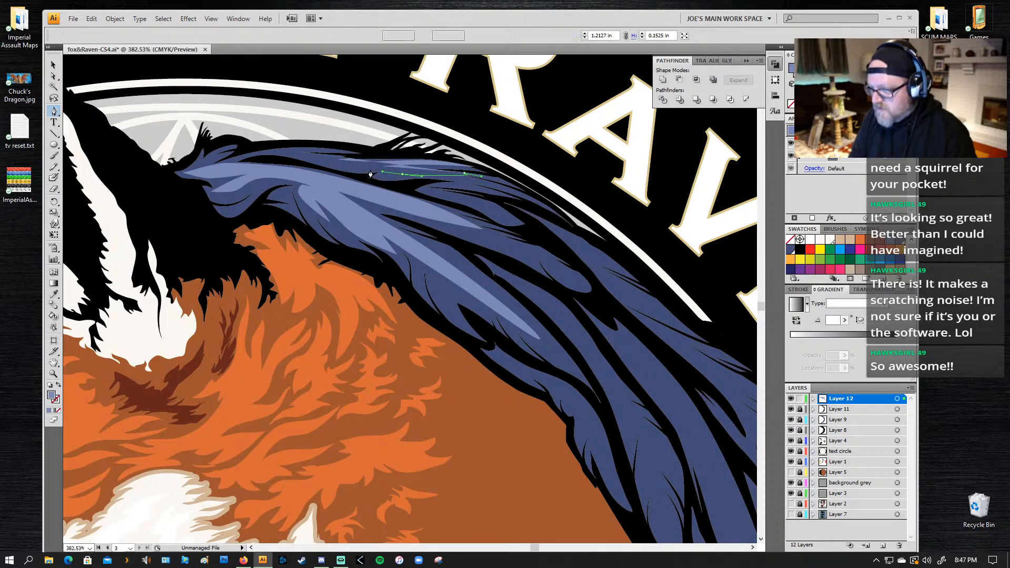
{"action": "left_click_drag", "start_coordinate": [343, 167], "coordinate": [333, 165]}
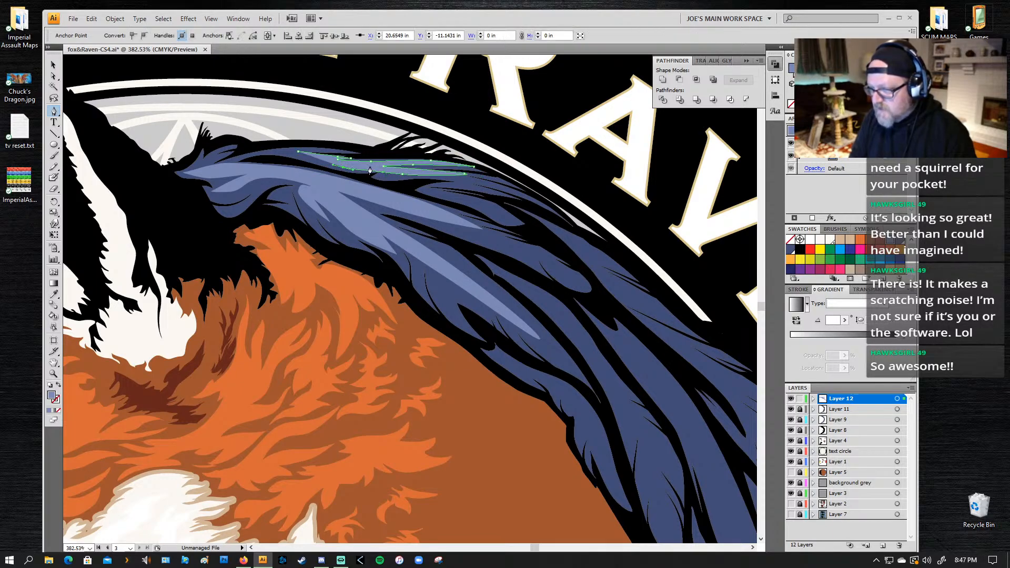
{"action": "left_click", "coordinate": [370, 171]}
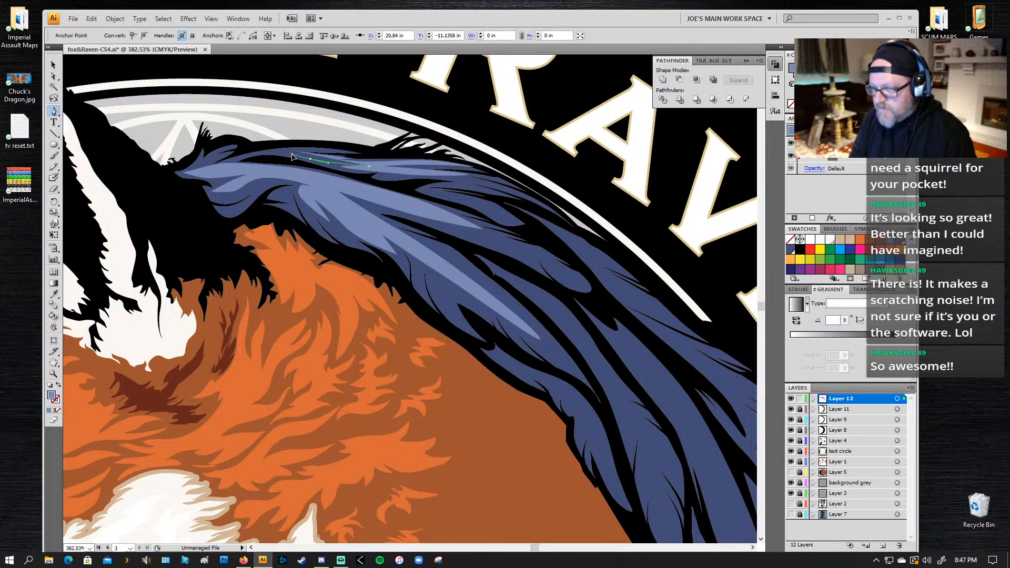
{"action": "left_click", "coordinate": [265, 151]}
{"action": "left_click_drag", "start_coordinate": [299, 152], "coordinate": [319, 159]}
Step: Draw a closed light blue highlight with two pointed tips along the wing's outer edge, below the white ring's inner side
{"action": "left_click_drag", "start_coordinate": [403, 200], "coordinate": [272, 144]}
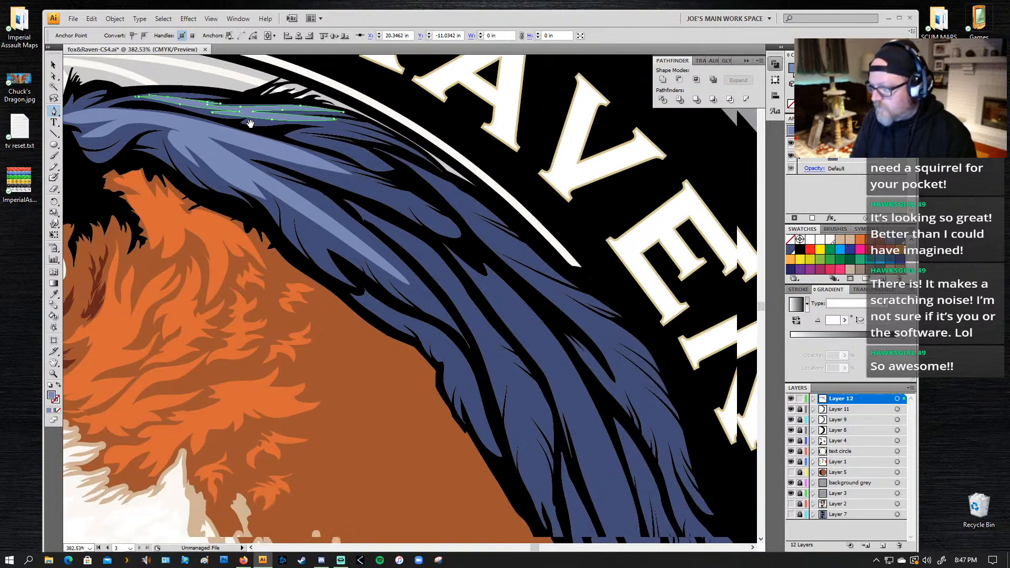
{"action": "left_click", "coordinate": [417, 172]}
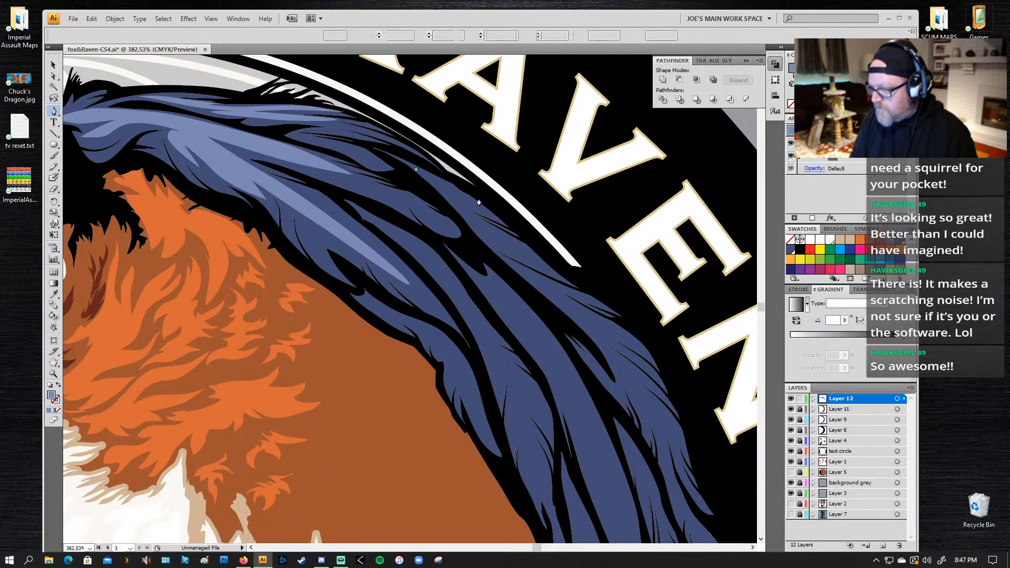
{"action": "left_click_drag", "start_coordinate": [464, 194], "coordinate": [485, 206]}
{"action": "left_click", "coordinate": [501, 218]}
{"action": "left_click", "coordinate": [462, 204]}
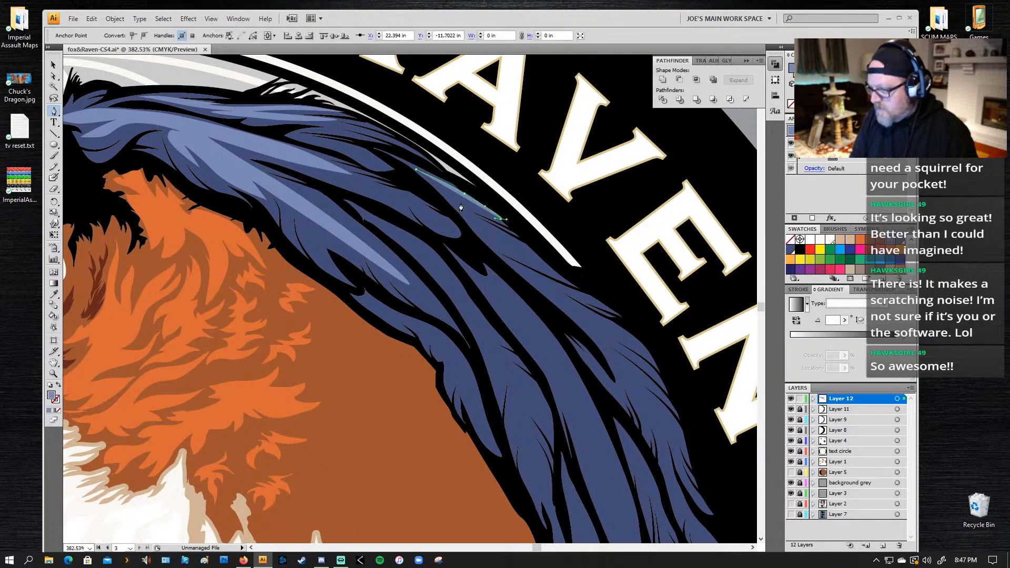
{"action": "left_click", "coordinate": [498, 232]}
{"action": "left_click", "coordinate": [526, 245]}
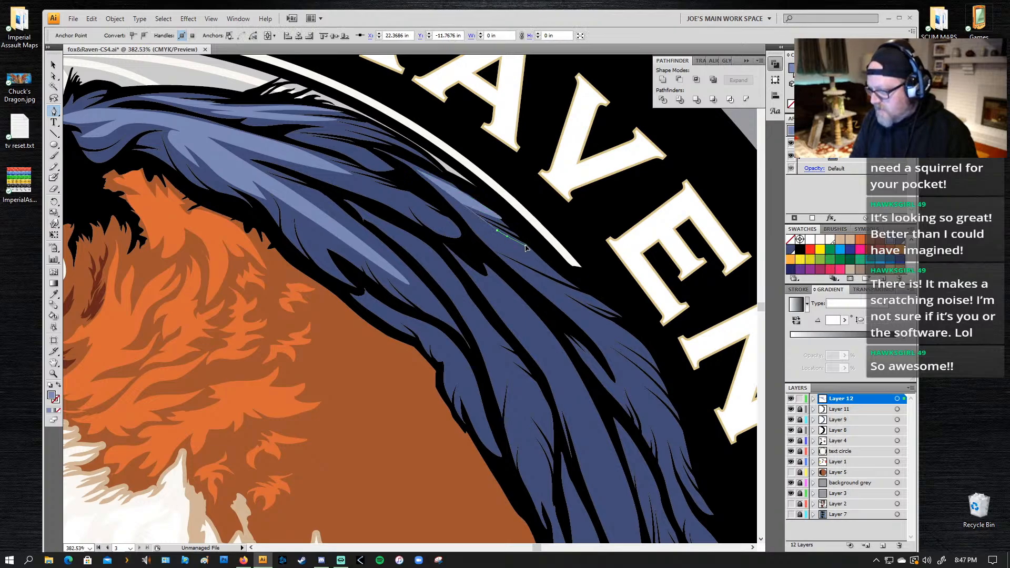
{"action": "left_click", "coordinate": [559, 277]}
{"action": "left_click_drag", "start_coordinate": [500, 251], "coordinate": [486, 241]}
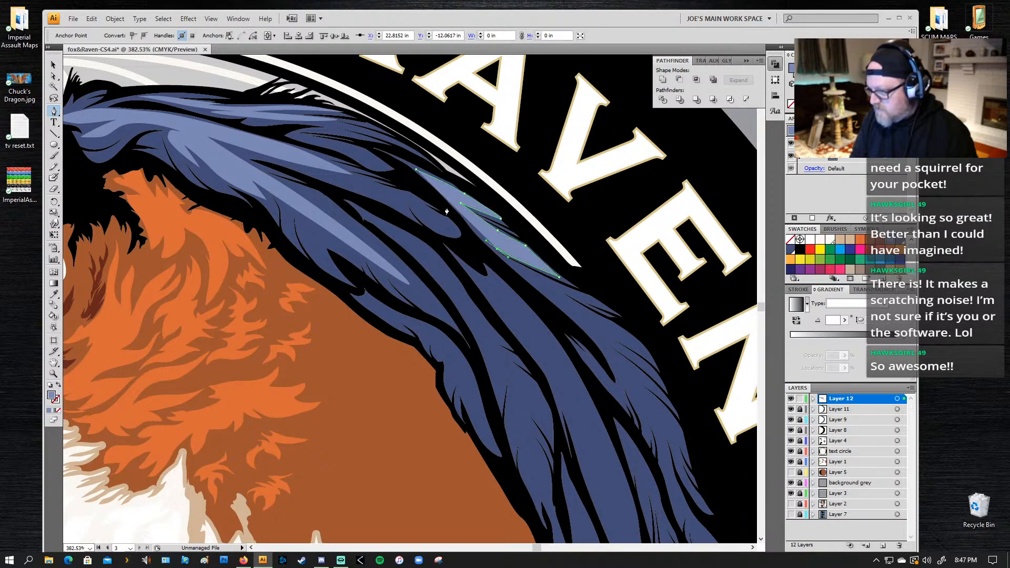
{"action": "left_click", "coordinate": [415, 169]}
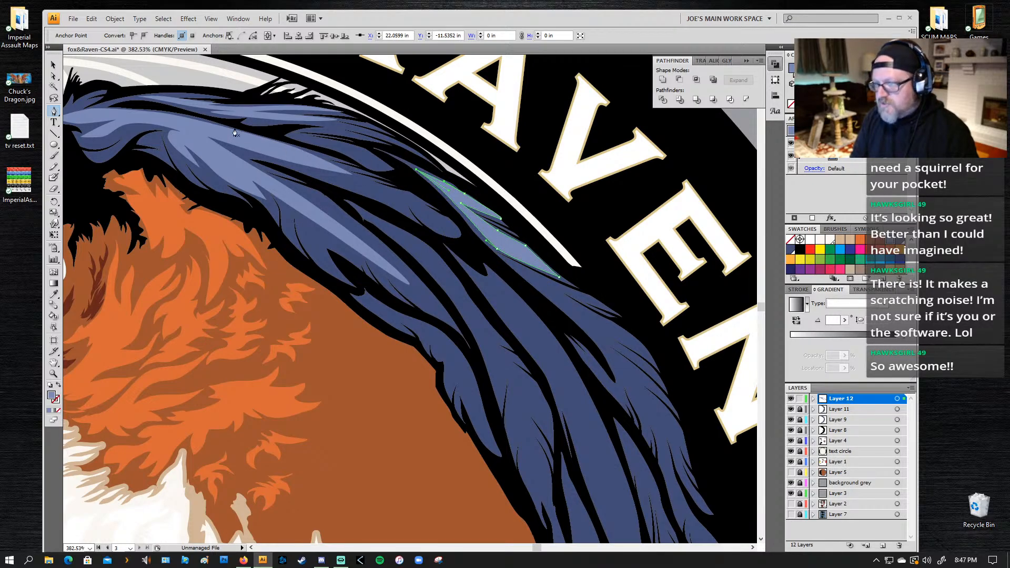
Step: Draw a long, closed light blue highlight down the large central wing feather, with a small forked tip at its upper end
{"action": "left_click_drag", "start_coordinate": [456, 265], "coordinate": [353, 181]}
{"action": "left_click", "coordinate": [368, 154]}
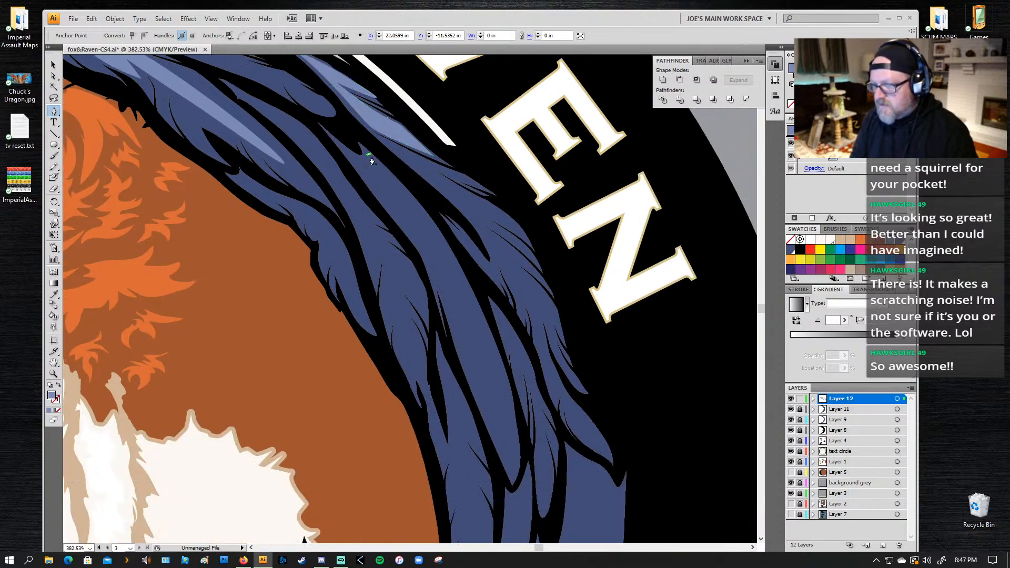
{"action": "left_click", "coordinate": [429, 213]}
{"action": "left_click", "coordinate": [446, 247]}
{"action": "left_click", "coordinate": [465, 284]}
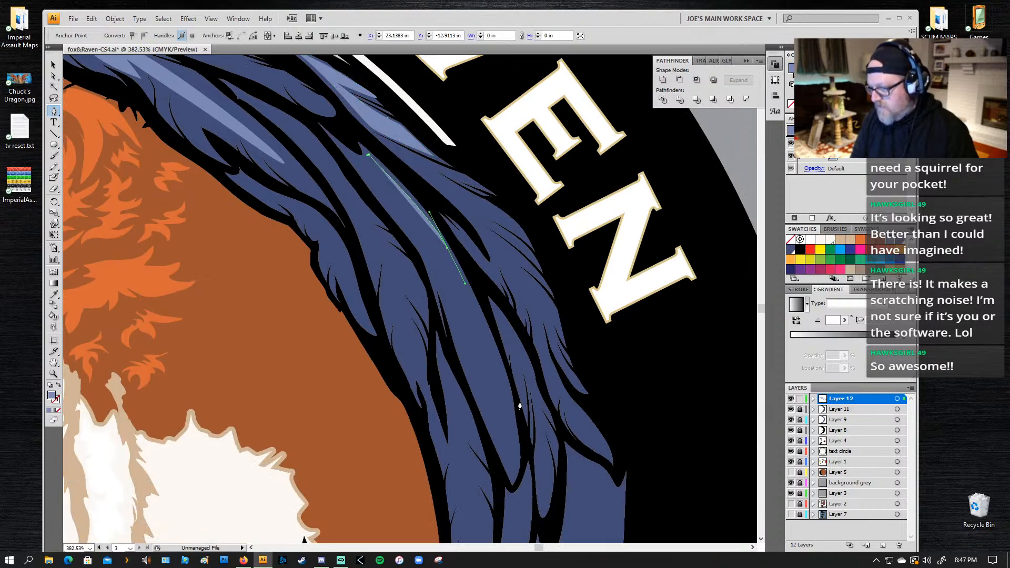
{"action": "left_click_drag", "start_coordinate": [502, 379], "coordinate": [511, 409]}
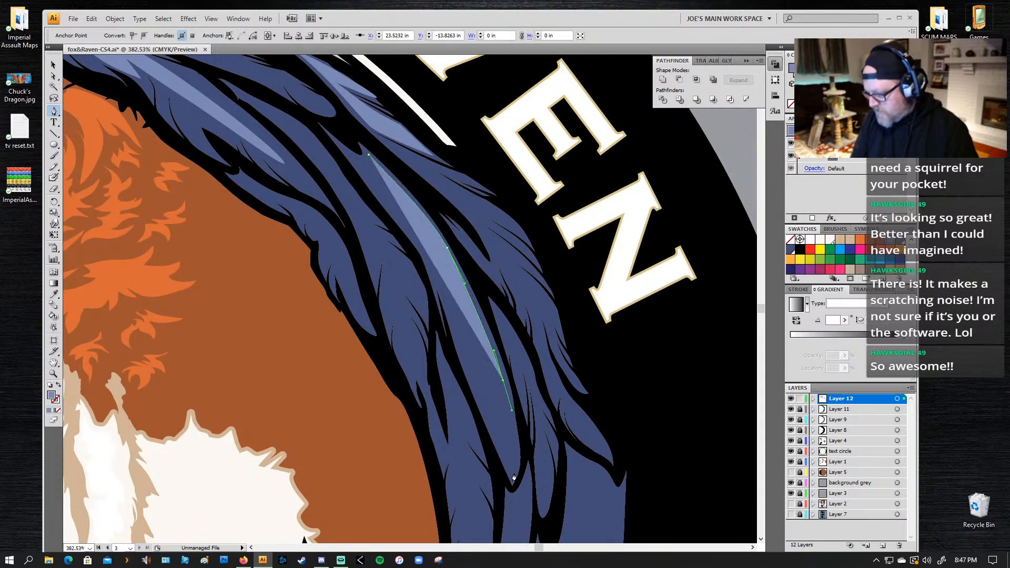
{"action": "left_click_drag", "start_coordinate": [514, 473], "coordinate": [505, 499]}
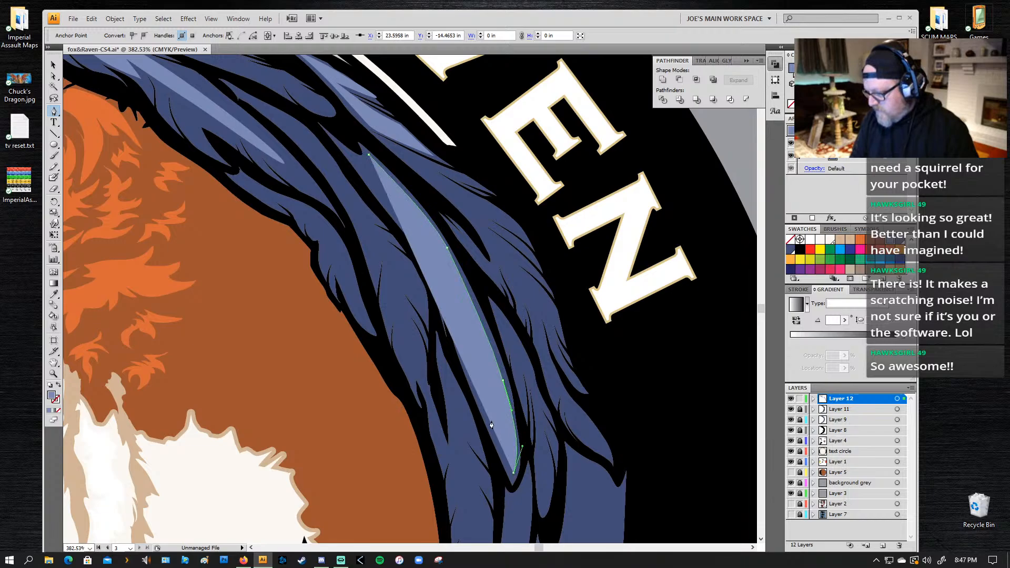
{"action": "left_click_drag", "start_coordinate": [473, 381], "coordinate": [462, 361]}
{"action": "left_click", "coordinate": [447, 299]}
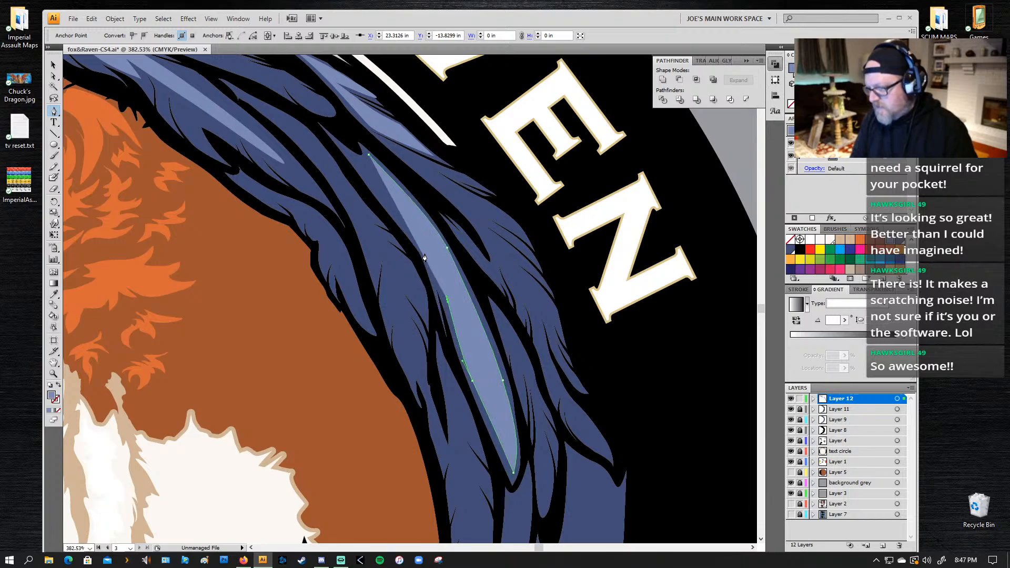
{"action": "left_click", "coordinate": [426, 262]}
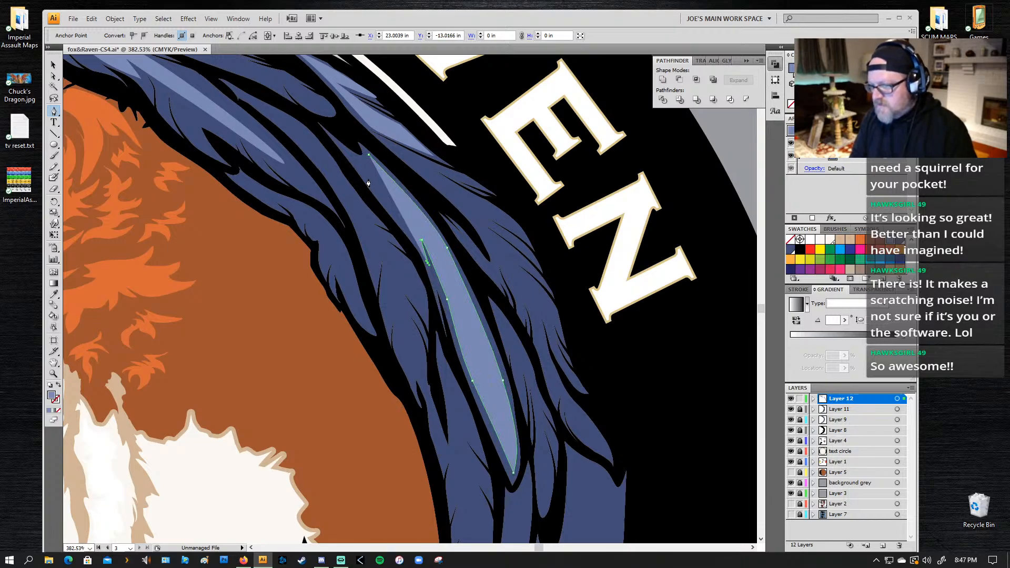
{"action": "mouse_move", "coordinate": [366, 177]}
{"action": "left_mouse_down"}
{"action": "mouse_move", "coordinate": [346, 156]}
{"action": "mouse_move", "coordinate": [376, 168]}
{"action": "left_mouse_up"}
{"action": "left_click", "coordinate": [343, 151]}
{"action": "left_click", "coordinate": [370, 157]}
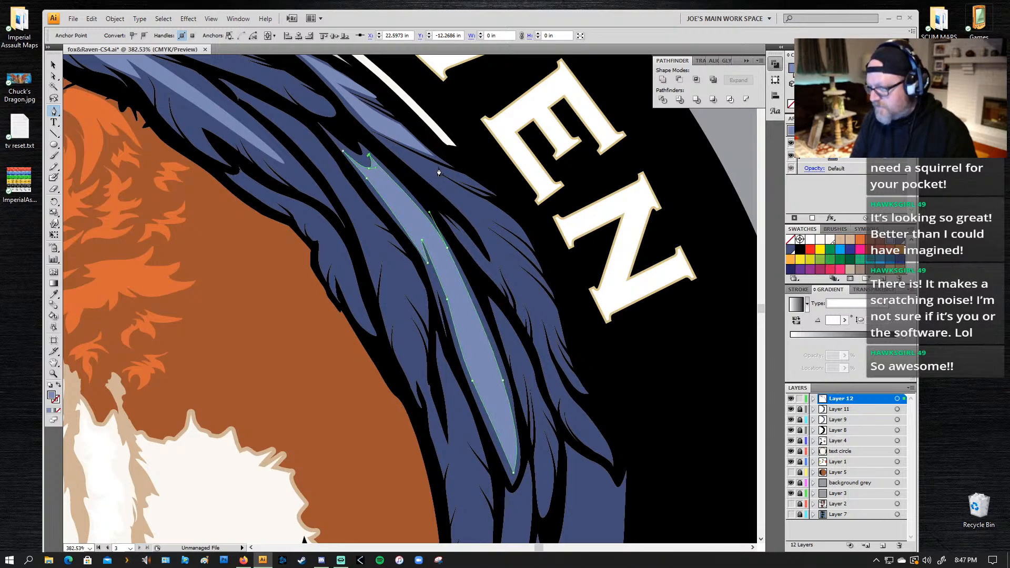
Step: Draw a closed light blue highlight with jagged feather tips on the outer wing feathers beside the lettering "EN"
{"action": "left_click", "coordinate": [409, 157]}
{"action": "left_click_drag", "start_coordinate": [501, 213], "coordinate": [538, 273]}
{"action": "left_click", "coordinate": [525, 238]}
{"action": "left_click", "coordinate": [474, 209]}
{"action": "left_click", "coordinate": [534, 262]}
{"action": "left_click", "coordinate": [464, 210]}
{"action": "left_click", "coordinate": [448, 195]}
{"action": "left_click_drag", "start_coordinate": [448, 195], "coordinate": [426, 172]}
{"action": "left_click", "coordinate": [391, 144]}
{"action": "key", "text": "ctrl+z"}
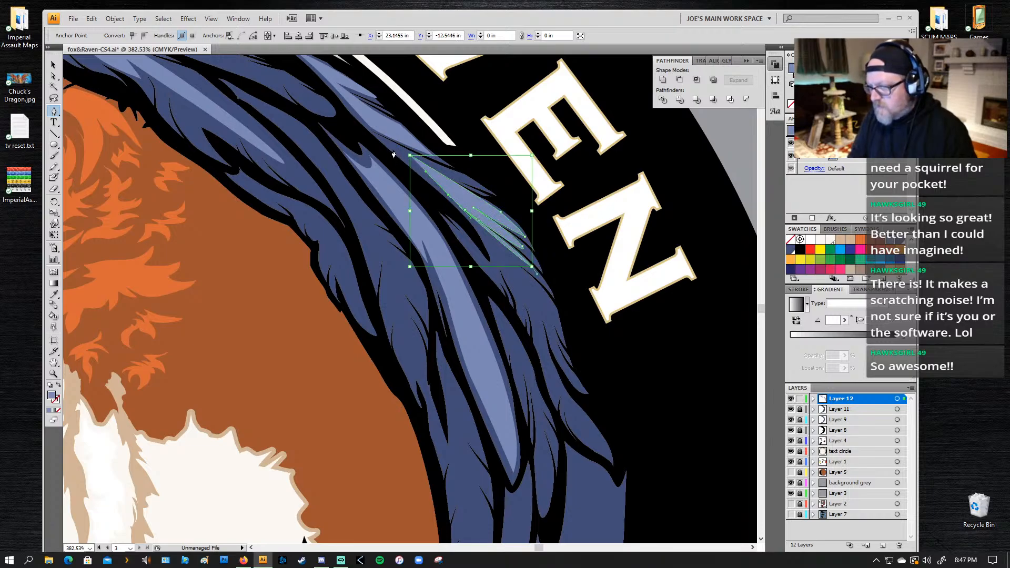
{"action": "left_click", "coordinate": [385, 144]}
{"action": "left_click", "coordinate": [410, 156]}
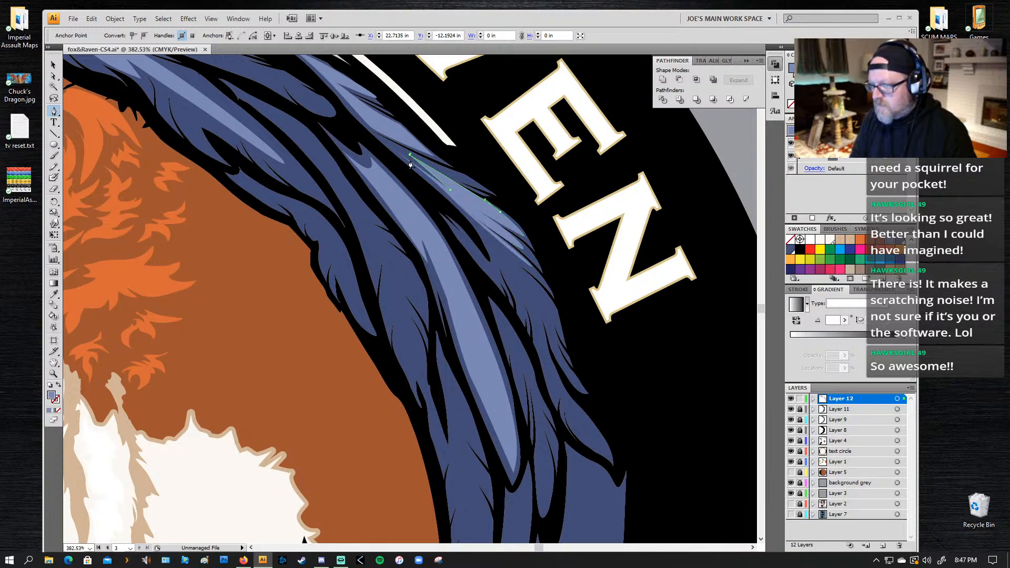
Step: Draw the inner edge and lower pointed tip of a light blue highlight on the outer wing feathers beside the letter N
{"action": "left_click_drag", "start_coordinate": [491, 265], "coordinate": [462, 211]}
{"action": "left_click", "coordinate": [415, 122]}
{"action": "left_click", "coordinate": [461, 192]}
{"action": "key", "text": "ctrl+z"}
{"action": "left_click", "coordinate": [469, 231]}
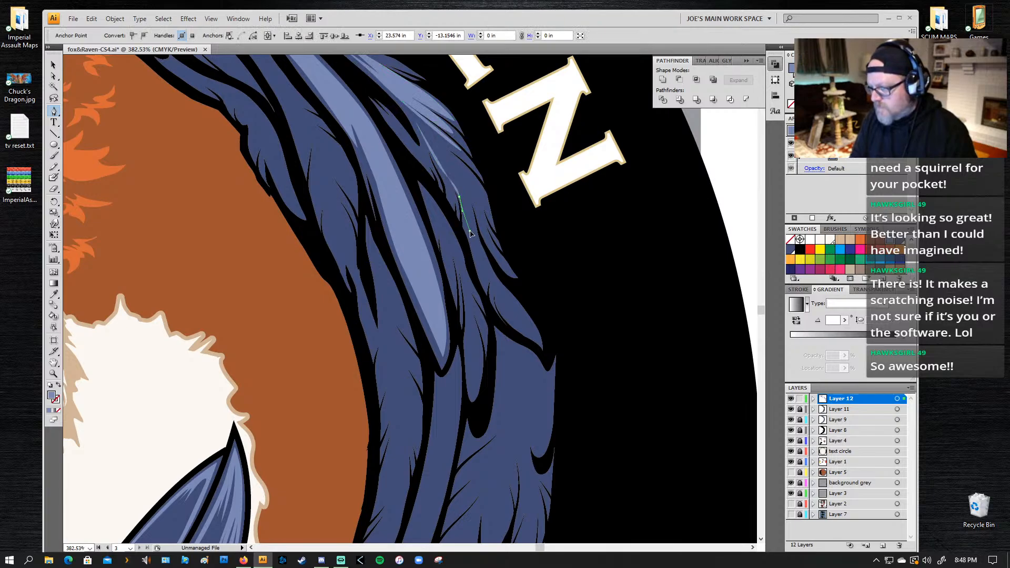
{"action": "left_click_drag", "start_coordinate": [477, 266], "coordinate": [466, 187]}
{"action": "left_click", "coordinate": [494, 302]}
{"action": "left_click", "coordinate": [495, 292]}
{"action": "left_click", "coordinate": [539, 341]}
{"action": "key", "text": "ctrl+z"}
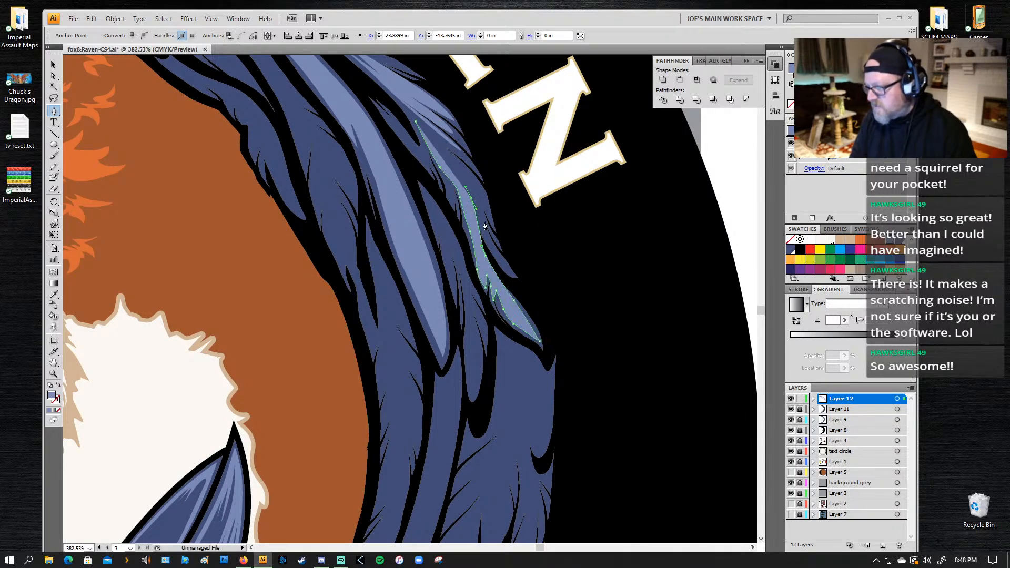
Step: Draw the jagged outer edge of the highlight beside the letter N and close its path at the upper starting point
{"action": "left_click_drag", "start_coordinate": [488, 246], "coordinate": [435, 139]}
{"action": "left_click", "coordinate": [506, 264]}
{"action": "left_click", "coordinate": [479, 206]}
{"action": "left_click", "coordinate": [491, 219]}
{"action": "left_click", "coordinate": [415, 123]}
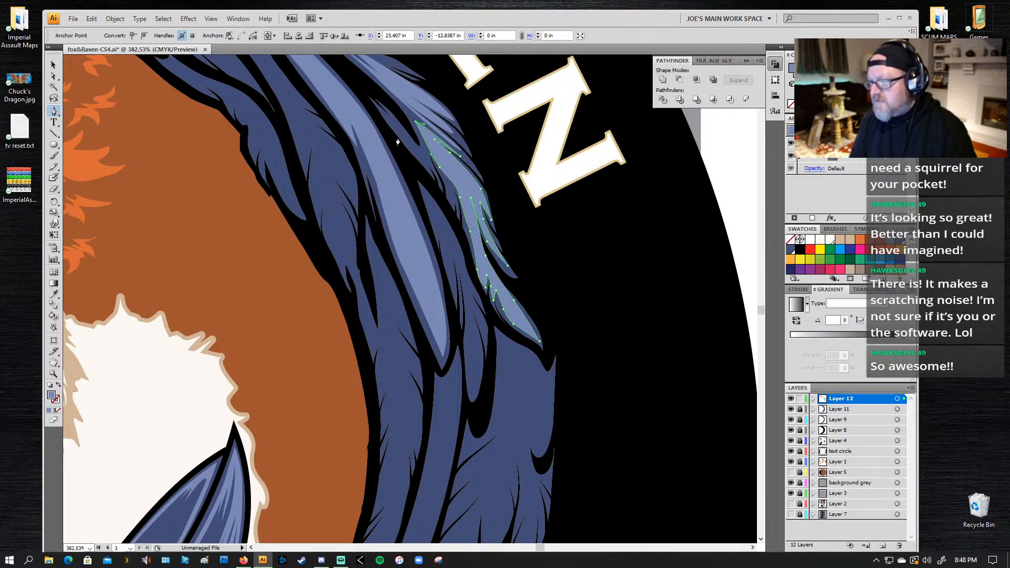
Step: Draw a closed light blue highlight with split feather tips on the narrow feather between the central feather and the outer highlight
{"action": "left_click", "coordinate": [426, 193]}
{"action": "left_click_drag", "start_coordinate": [459, 247], "coordinate": [479, 297]}
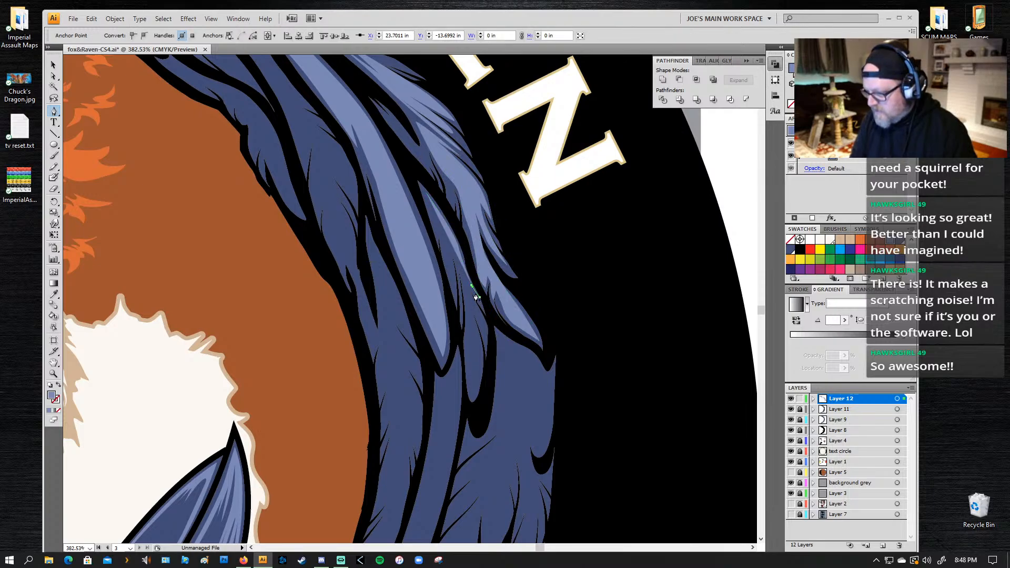
{"action": "left_click", "coordinate": [483, 324]}
{"action": "left_click", "coordinate": [472, 305]}
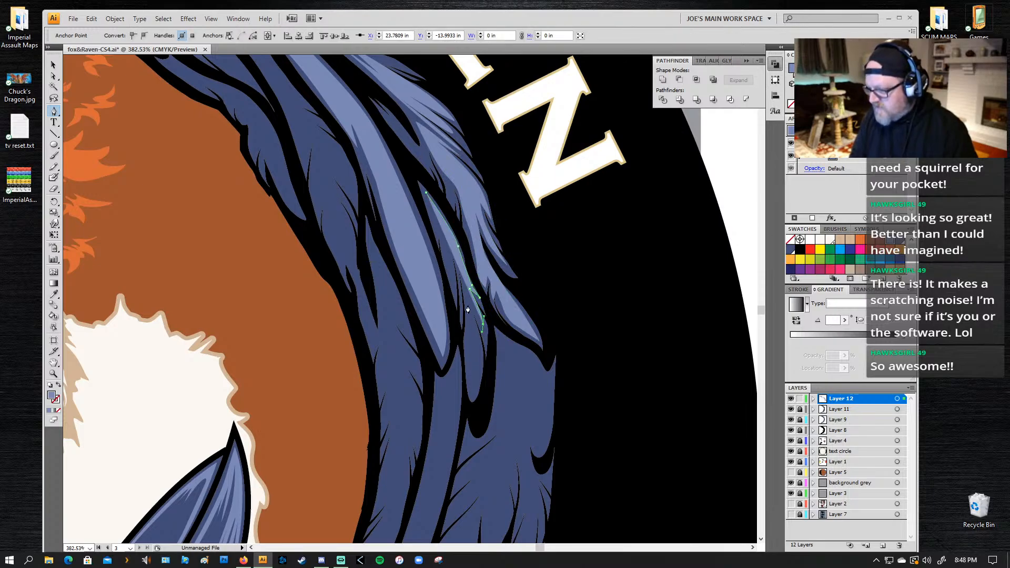
{"action": "left_click", "coordinate": [481, 332]}
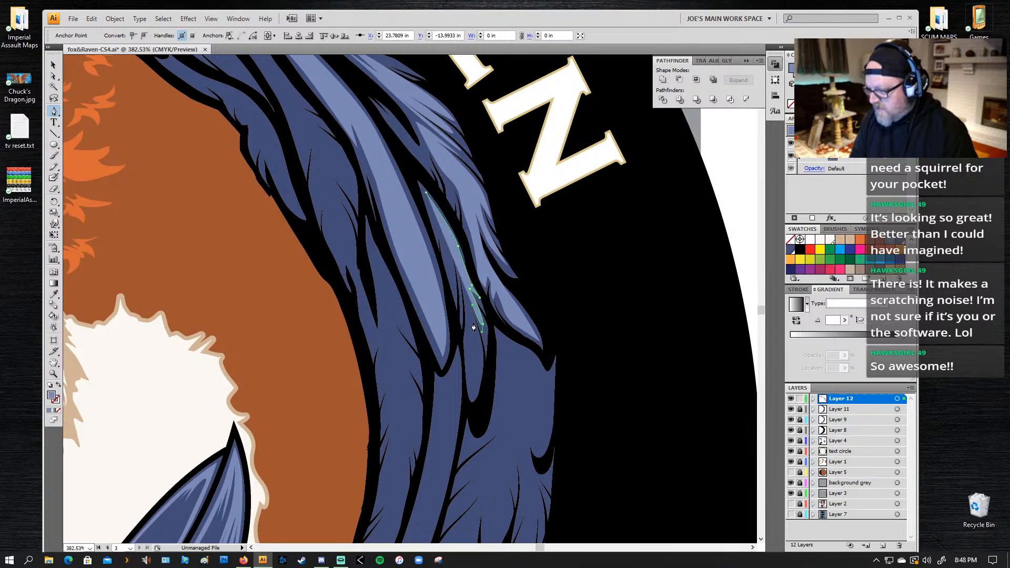
{"action": "left_click", "coordinate": [471, 390]}
{"action": "left_click", "coordinate": [467, 344]}
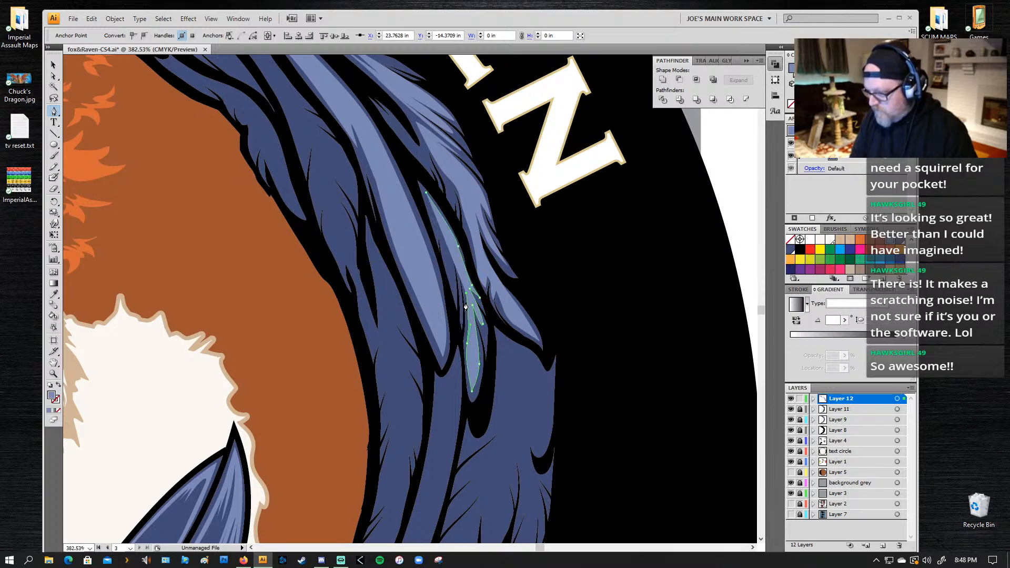
{"action": "left_click", "coordinate": [453, 253]}
{"action": "left_click", "coordinate": [455, 289]}
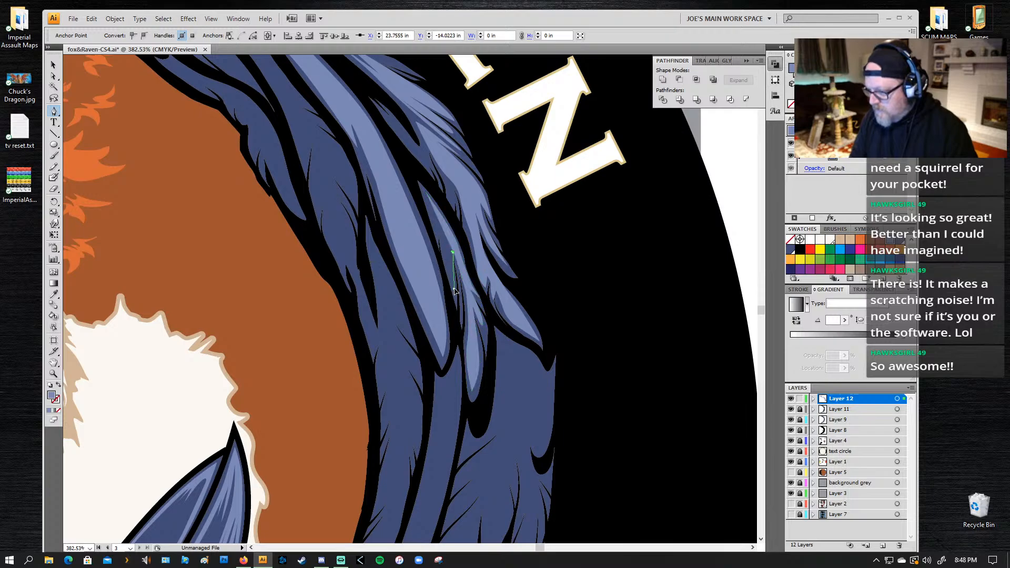
{"action": "left_click_drag", "start_coordinate": [442, 247], "coordinate": [440, 233]}
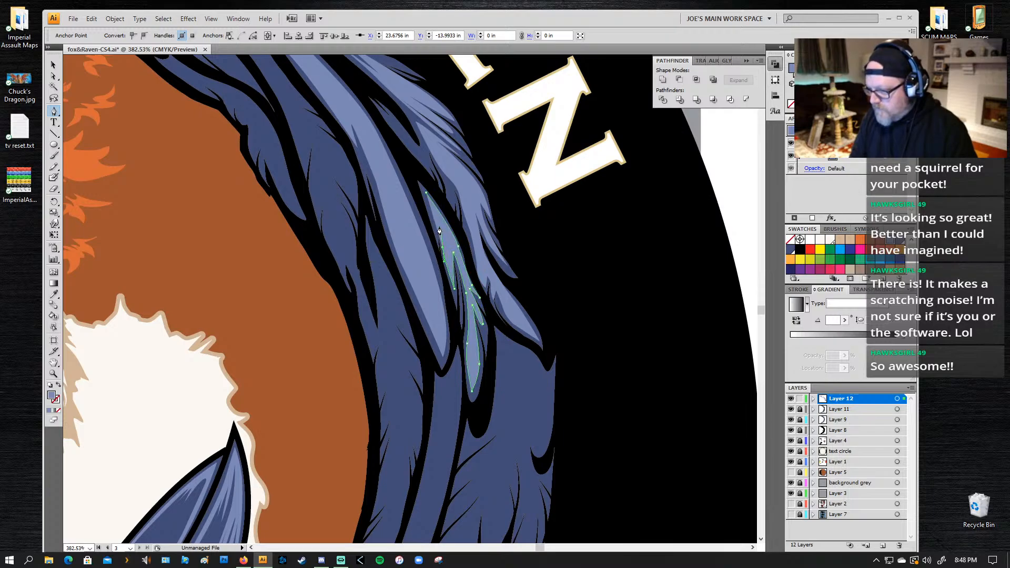
{"action": "left_click", "coordinate": [439, 226]}
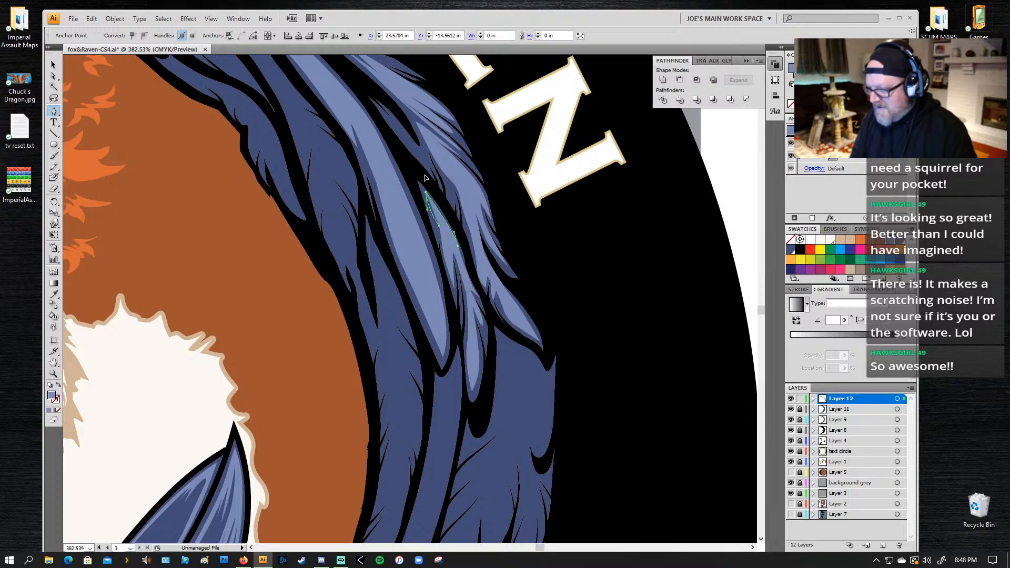
Step: Draw the outer edge and rounded lower tip of a light blue highlight on the long narrow feather below the central feather's tip
{"action": "left_click_drag", "start_coordinate": [446, 312], "coordinate": [429, 71]}
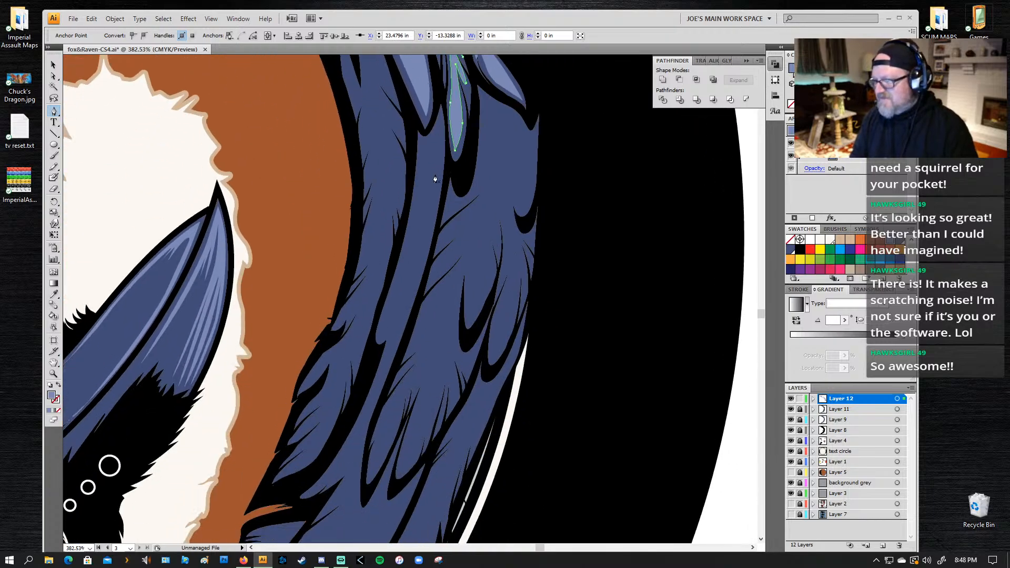
{"action": "left_click", "coordinate": [442, 117]}
{"action": "left_click_drag", "start_coordinate": [433, 222], "coordinate": [418, 287]}
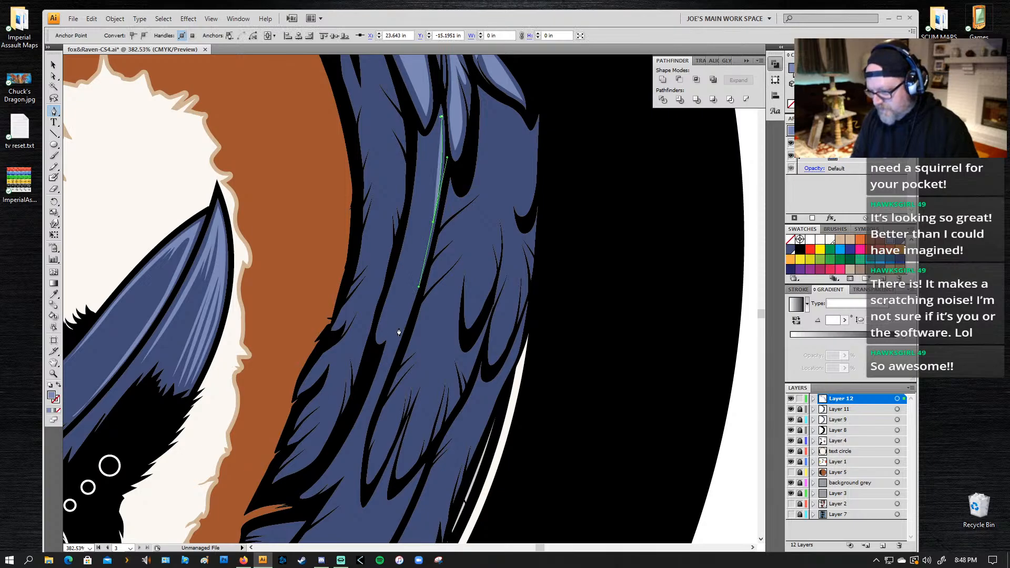
{"action": "left_click_drag", "start_coordinate": [382, 335], "coordinate": [369, 337]}
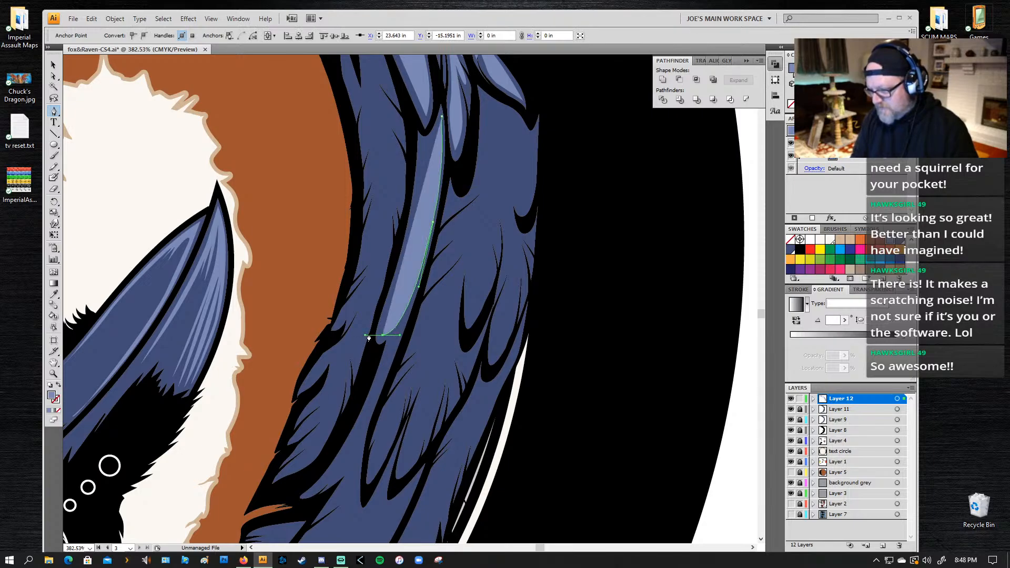
{"action": "left_click", "coordinate": [405, 251]}
{"action": "key", "text": "ctrl+z"}
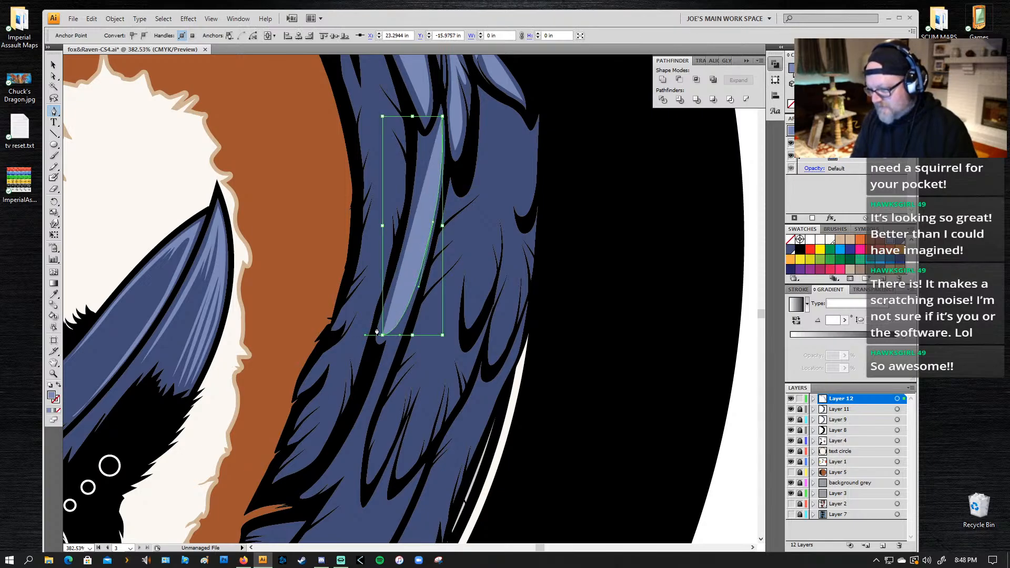
{"action": "left_click_drag", "start_coordinate": [383, 335], "coordinate": [378, 334]}
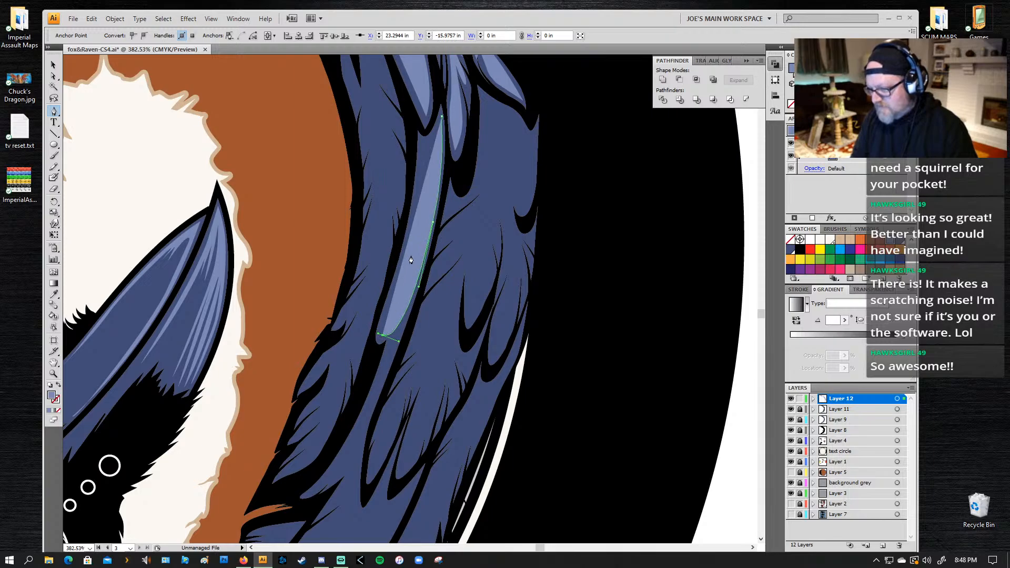
Step: Draw the lower inner edge of the long narrow feather's highlight with two slanted, pointed notches
{"action": "left_click_drag", "start_coordinate": [411, 253], "coordinate": [427, 232]}
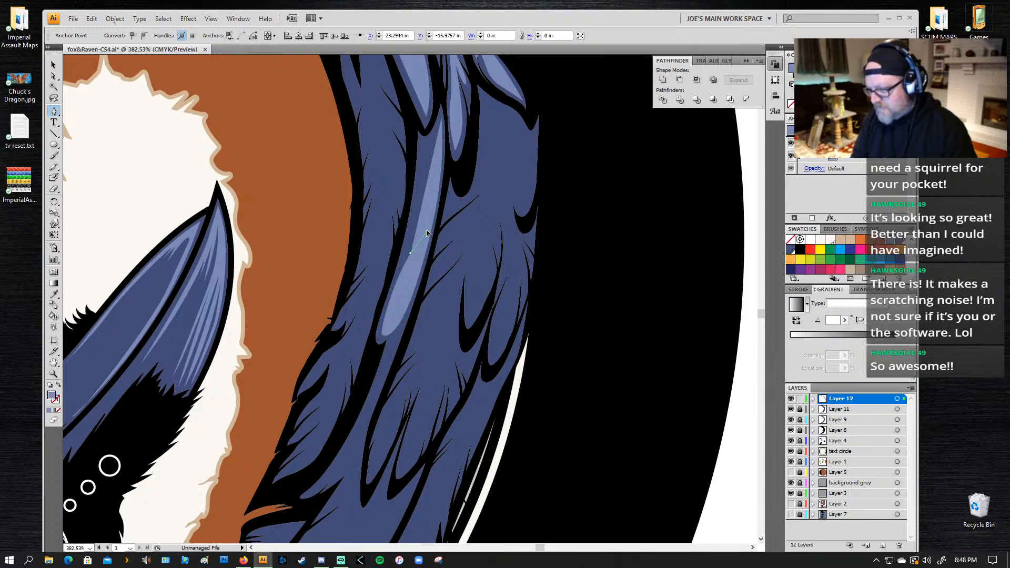
{"action": "left_click", "coordinate": [401, 261]}
{"action": "left_click", "coordinate": [412, 220]}
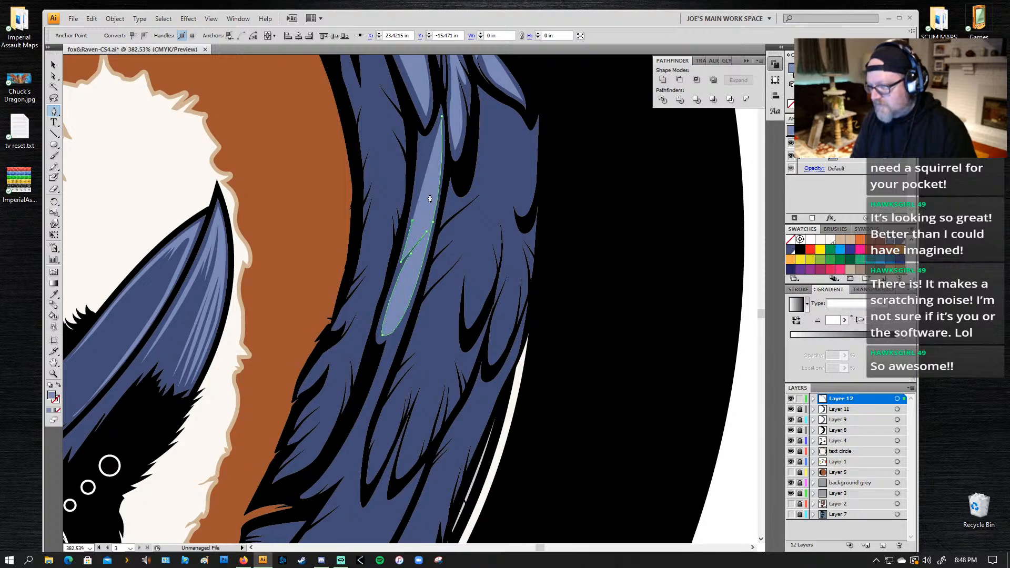
{"action": "left_click_drag", "start_coordinate": [432, 180], "coordinate": [436, 167]}
{"action": "left_click", "coordinate": [432, 181]}
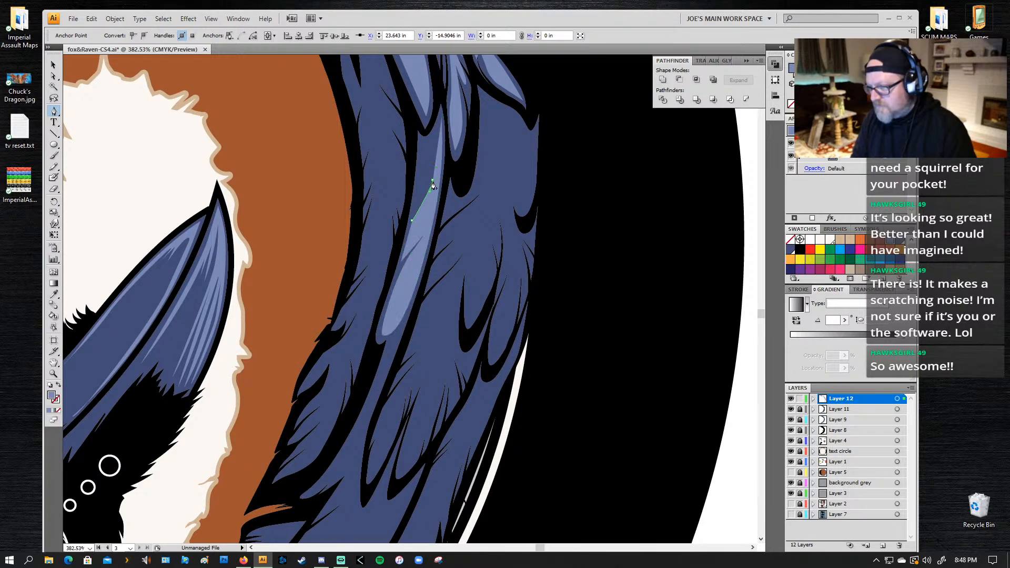
{"action": "left_click", "coordinate": [414, 207]}
{"action": "left_click", "coordinate": [419, 194]}
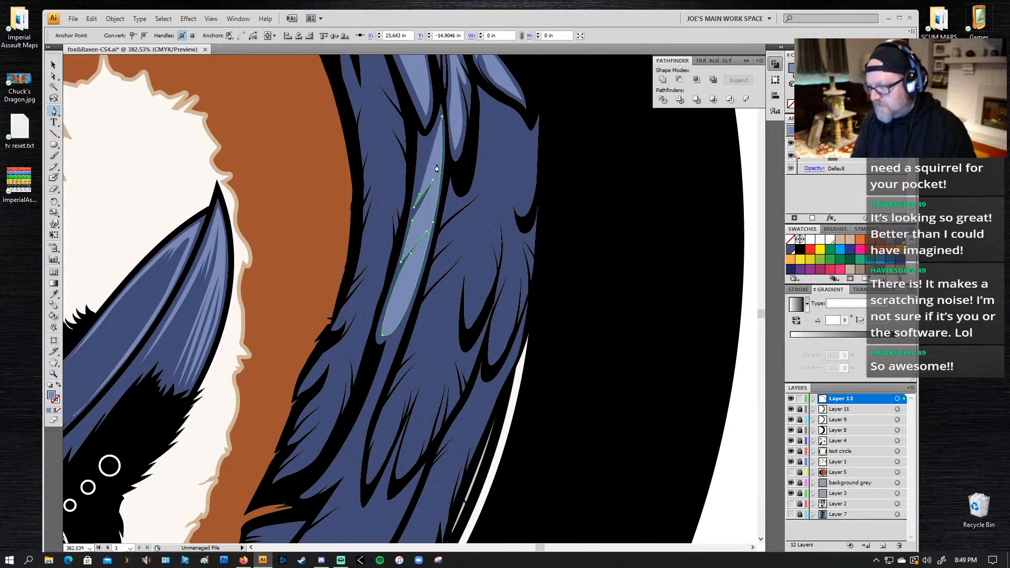
Step: Add a third slanted notch near the highlight's upper end, close its path at the starting point, and deselect it
{"action": "left_click_drag", "start_coordinate": [439, 141], "coordinate": [441, 130]}
{"action": "left_click", "coordinate": [439, 141]}
{"action": "left_click", "coordinate": [416, 183]}
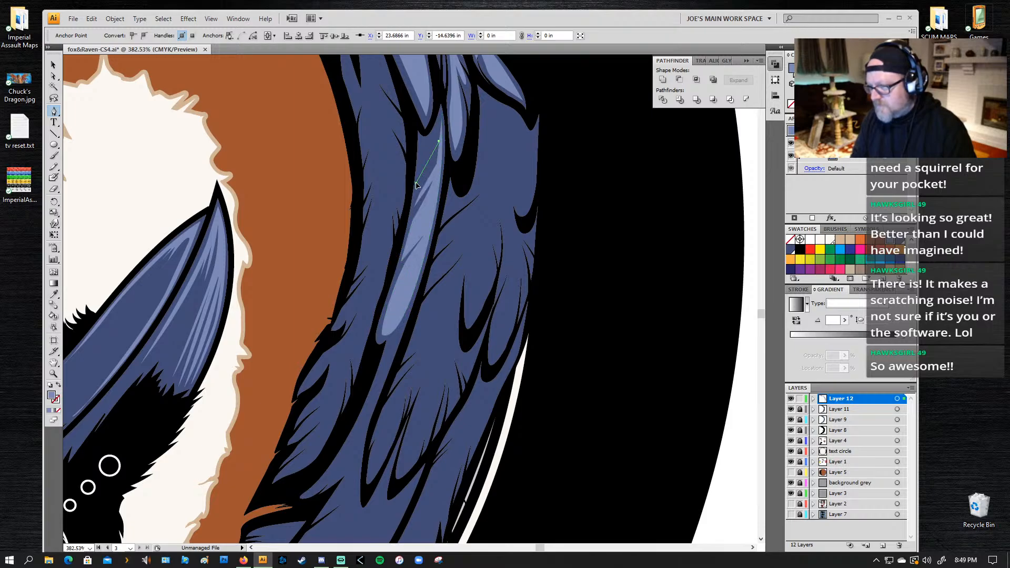
{"action": "left_click", "coordinate": [438, 137]}
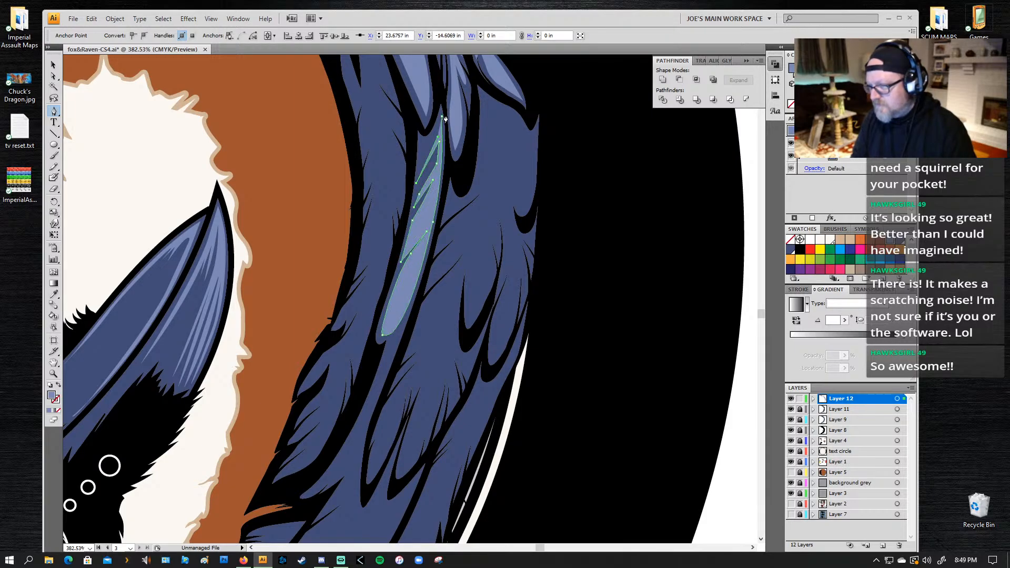
{"action": "left_click_drag", "start_coordinate": [442, 116], "coordinate": [446, 115]}
{"action": "key", "text": "ctrl+shift+a"}
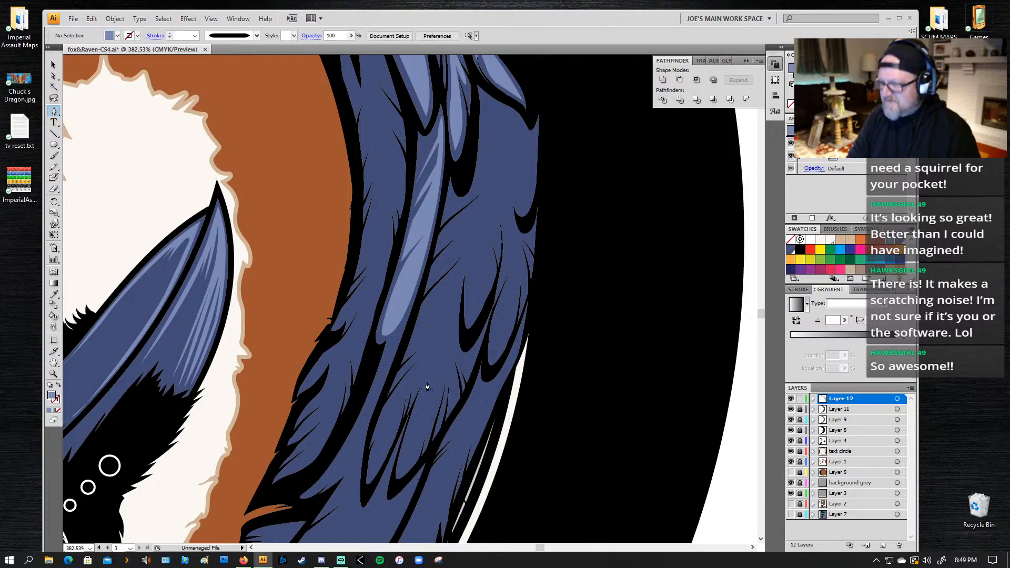
Step: Draw the long inner edge of a light blue highlight down to the lower tip of the neighbouring wide outer feather
{"action": "left_click_drag", "start_coordinate": [481, 307], "coordinate": [473, 263]}
{"action": "left_click_drag", "start_coordinate": [506, 226], "coordinate": [489, 270]}
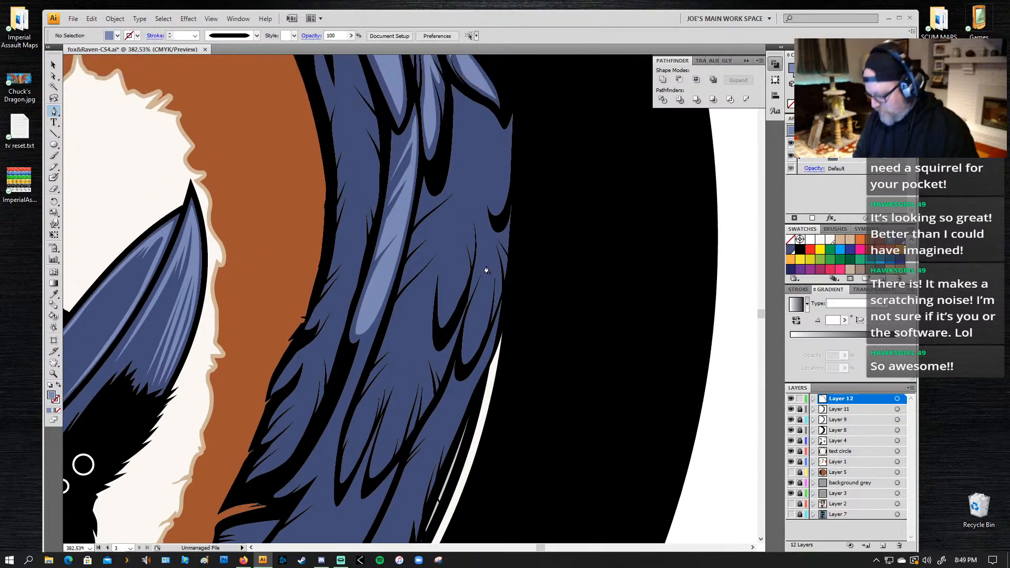
{"action": "key", "text": "l"}
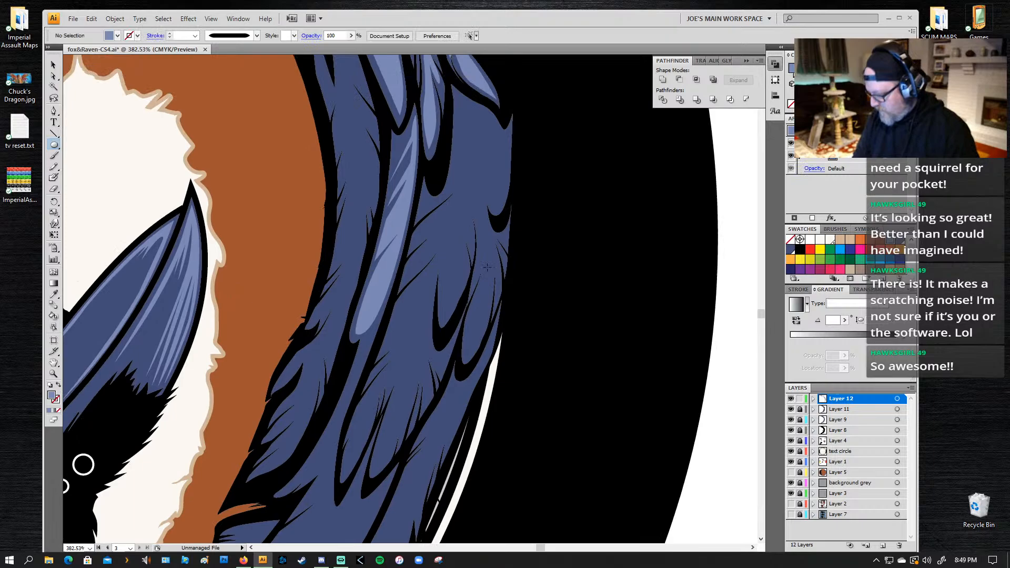
{"action": "key", "text": "p"}
{"action": "left_click", "coordinate": [464, 99]}
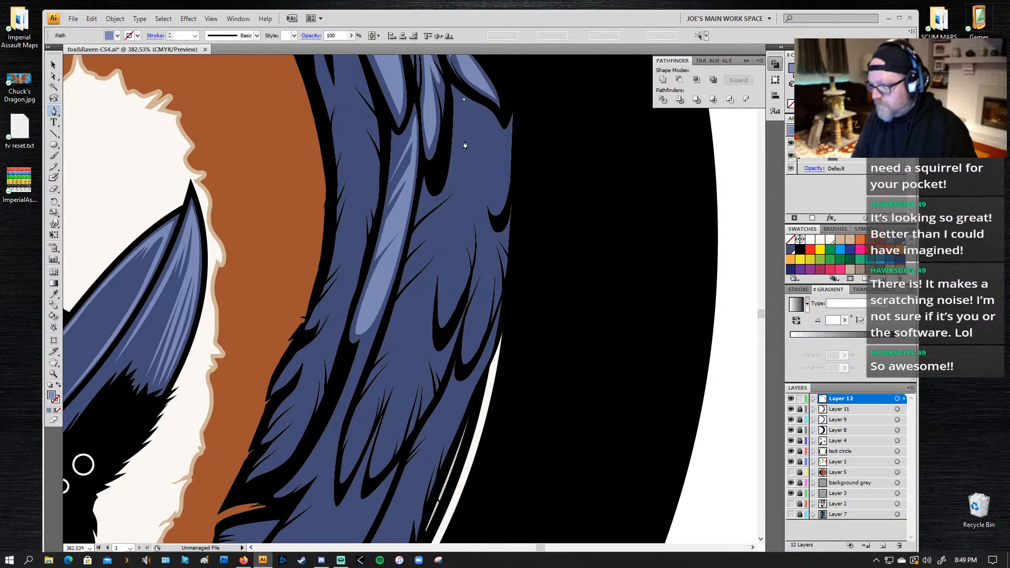
{"action": "left_click", "coordinate": [446, 230]}
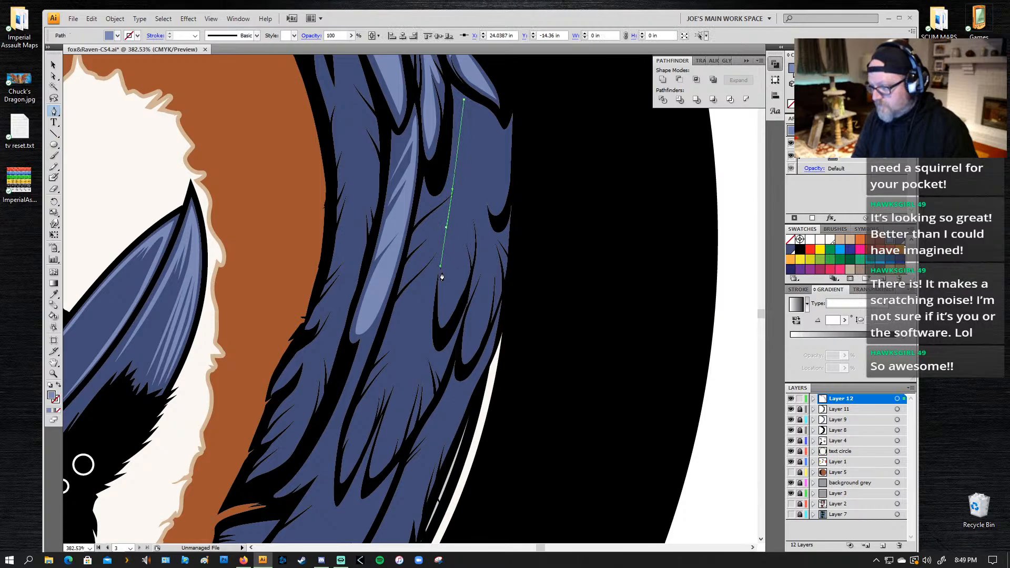
{"action": "left_click_drag", "start_coordinate": [440, 319], "coordinate": [444, 332]}
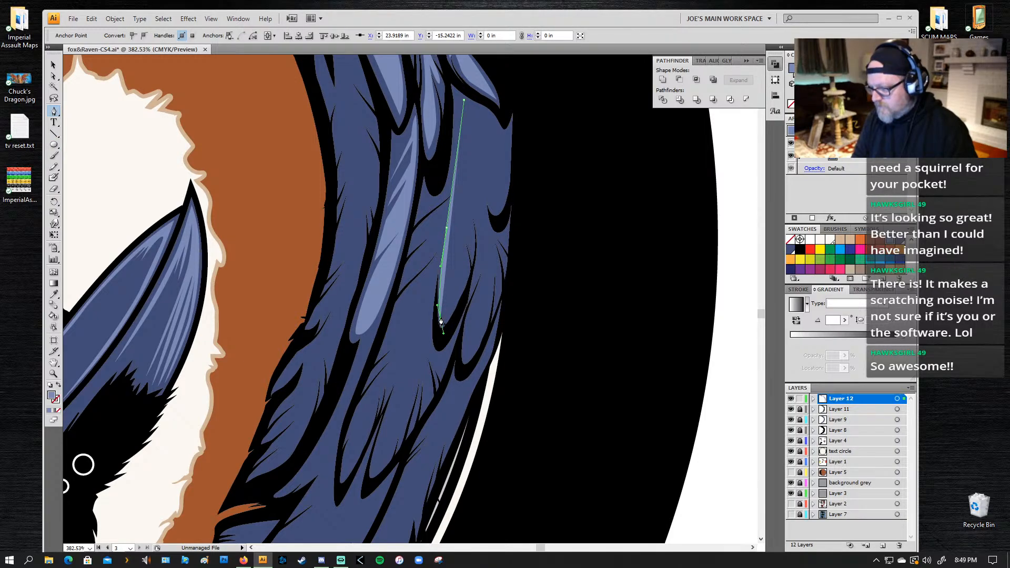
{"action": "left_click", "coordinate": [441, 320]}
Step: Draw the highlight's jagged outer edge upward from the lower tip, forming split feather points along the wide outer feather
{"action": "left_click", "coordinate": [452, 308]}
{"action": "left_click", "coordinate": [452, 258]}
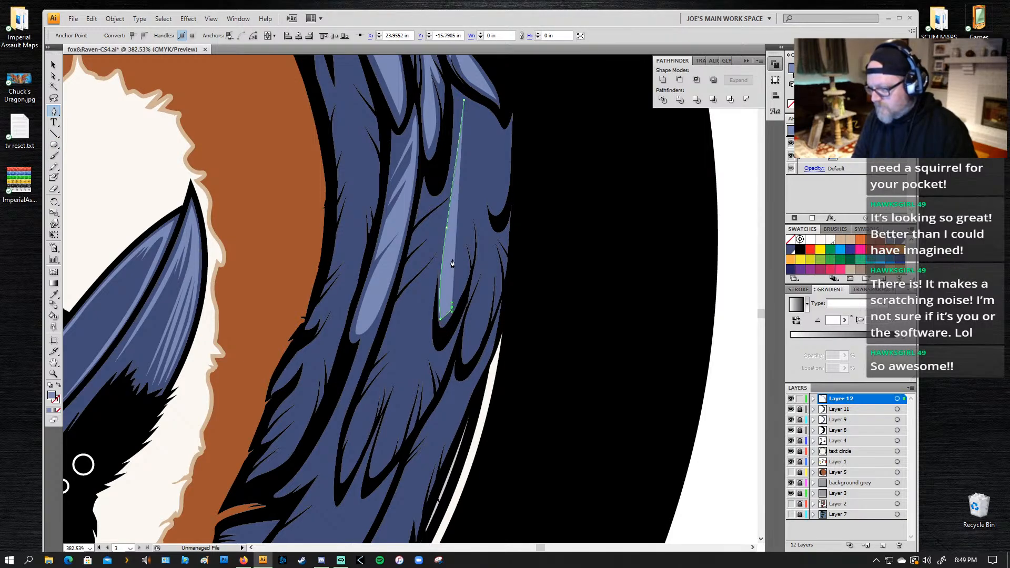
{"action": "left_click", "coordinate": [459, 296]}
{"action": "left_click", "coordinate": [464, 275]}
{"action": "left_click", "coordinate": [455, 245]}
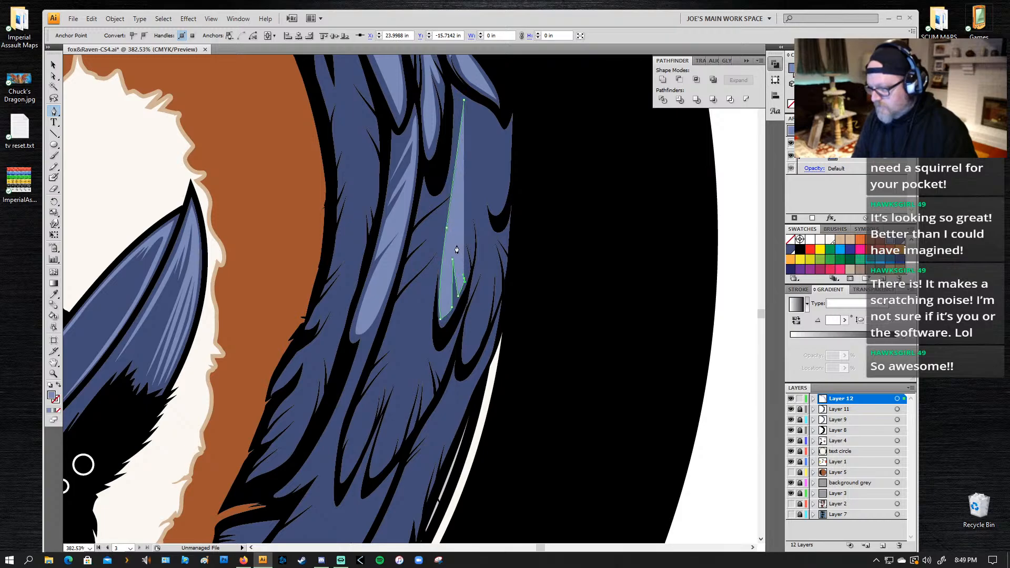
{"action": "left_click", "coordinate": [463, 194]}
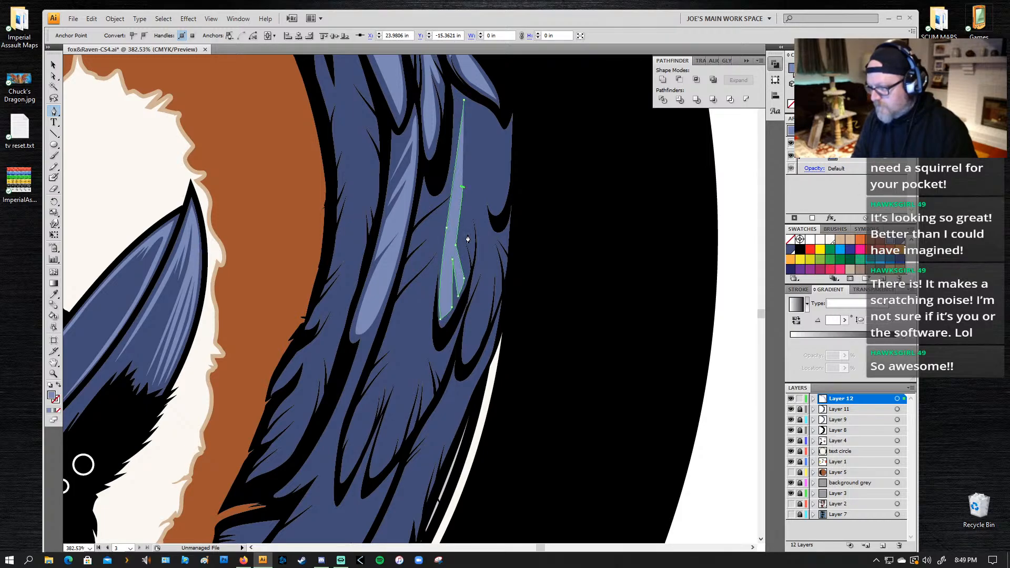
{"action": "left_click", "coordinate": [467, 235]}
{"action": "left_click", "coordinate": [464, 178]}
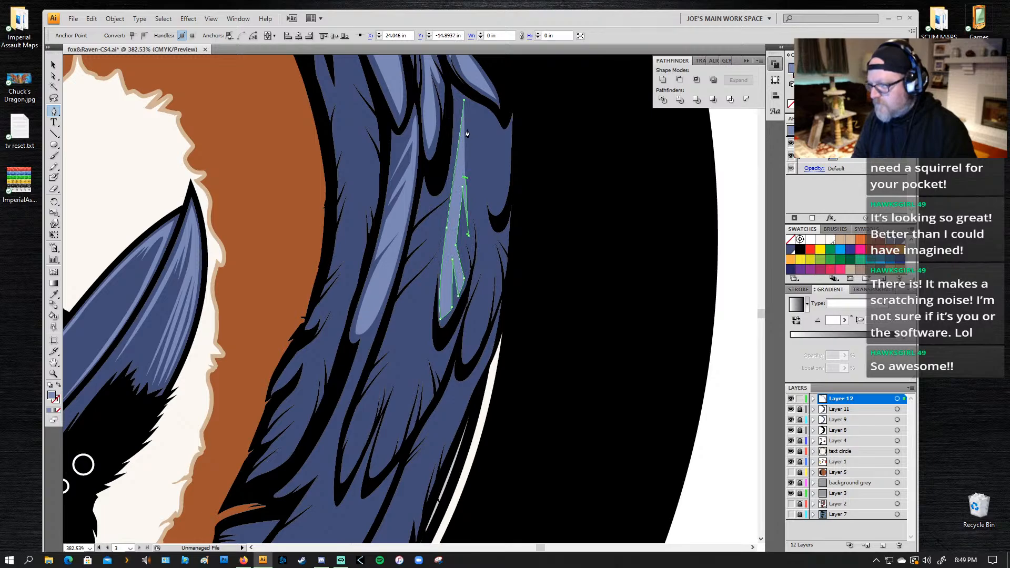
{"action": "left_click_drag", "start_coordinate": [467, 125], "coordinate": [465, 115]}
{"action": "left_click", "coordinate": [470, 106]}
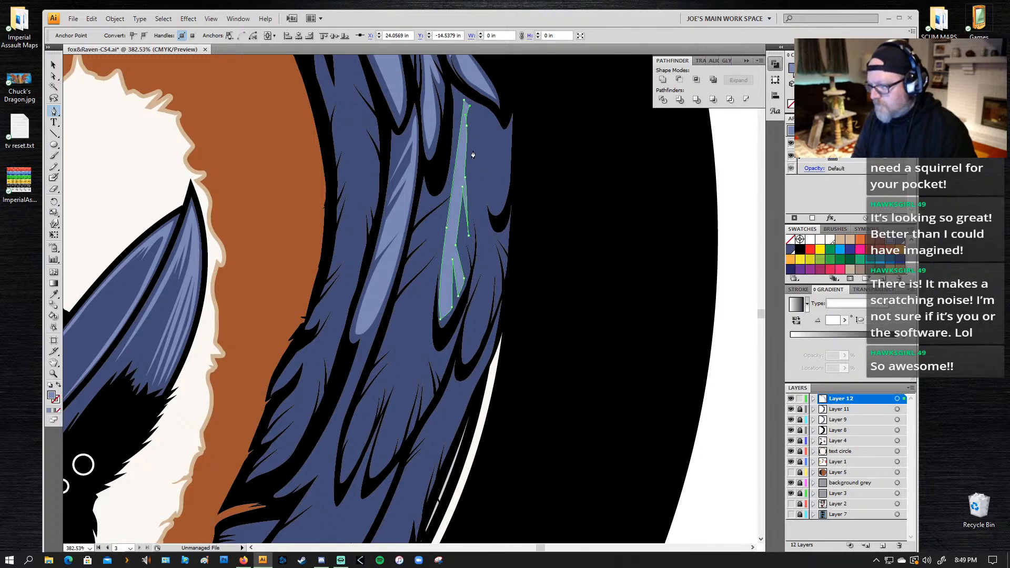
{"action": "key", "text": "ctrl+z"}
{"action": "key", "text": "ctrl+z"}
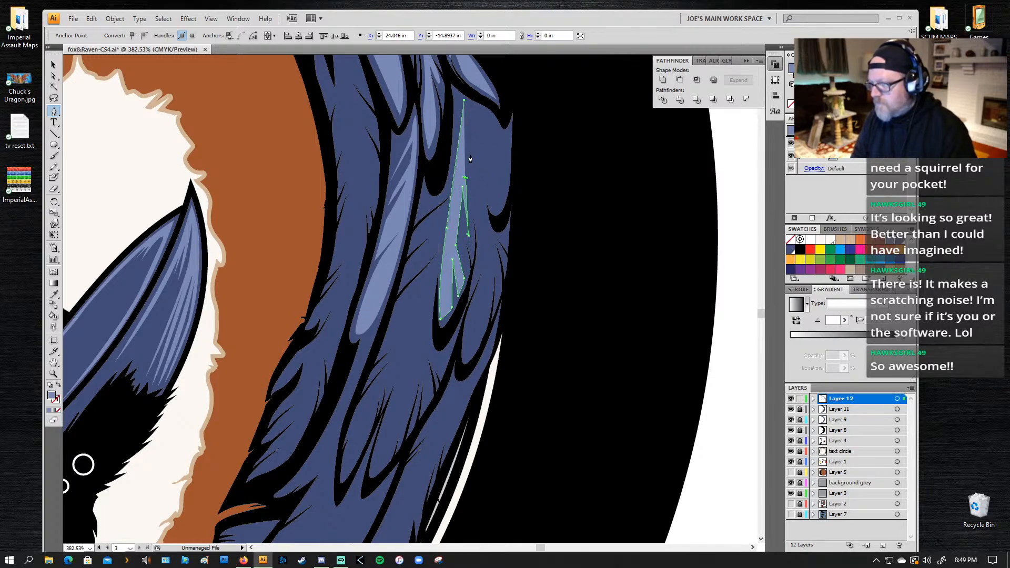
Step: Add a pointed feather tip near the upper end of the wide outer feather's highlight and continue its edge to the top
{"action": "left_click_drag", "start_coordinate": [469, 124], "coordinate": [472, 109]}
{"action": "left_click", "coordinate": [469, 125]}
{"action": "left_click", "coordinate": [481, 161]}
{"action": "left_click", "coordinate": [471, 104]}
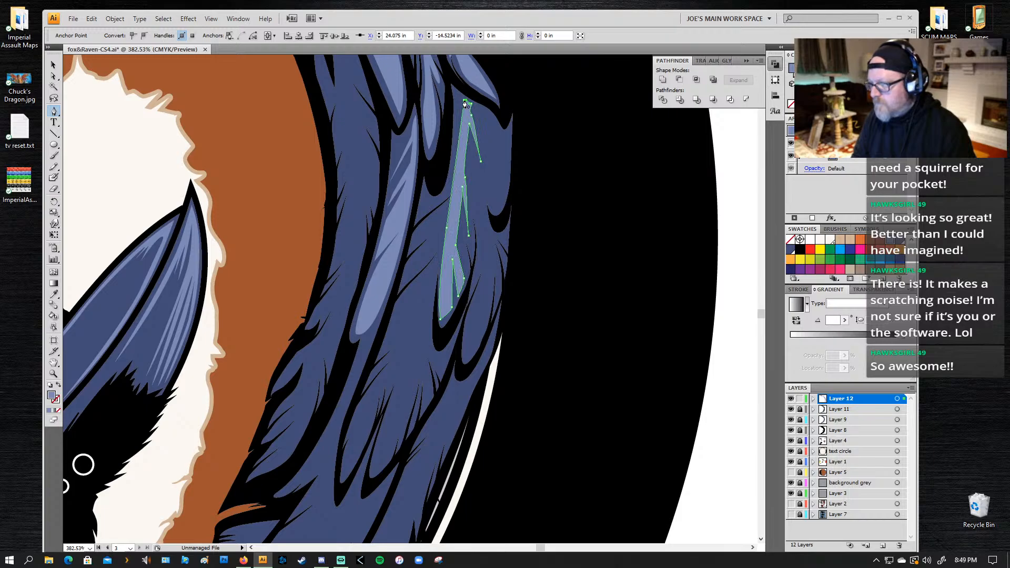
Step: Close the highlight's path at its upper starting point and trim its upper end along the black feather outline with the Eraser
{"action": "key", "text": "z"}
{"action": "left_click", "coordinate": [466, 109]}
{"action": "left_click_drag", "start_coordinate": [345, 392], "coordinate": [370, 302]}
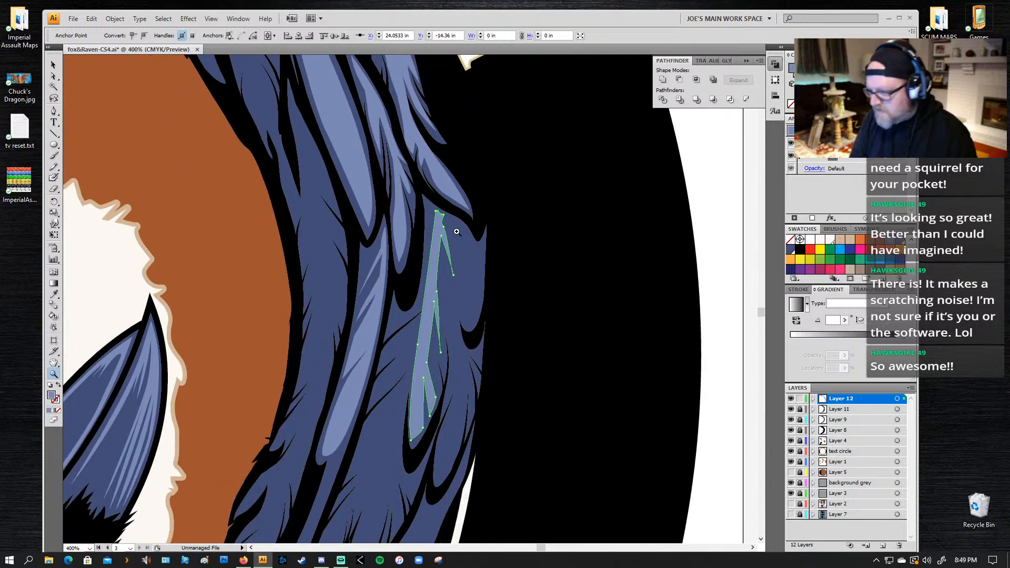
{"action": "key", "text": "p"}
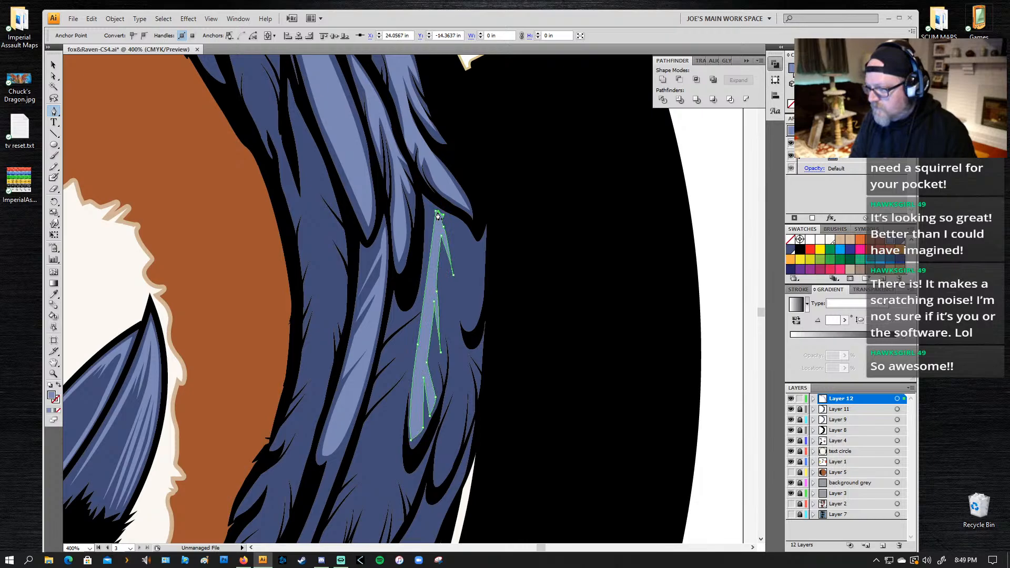
{"action": "left_click", "coordinate": [437, 214]}
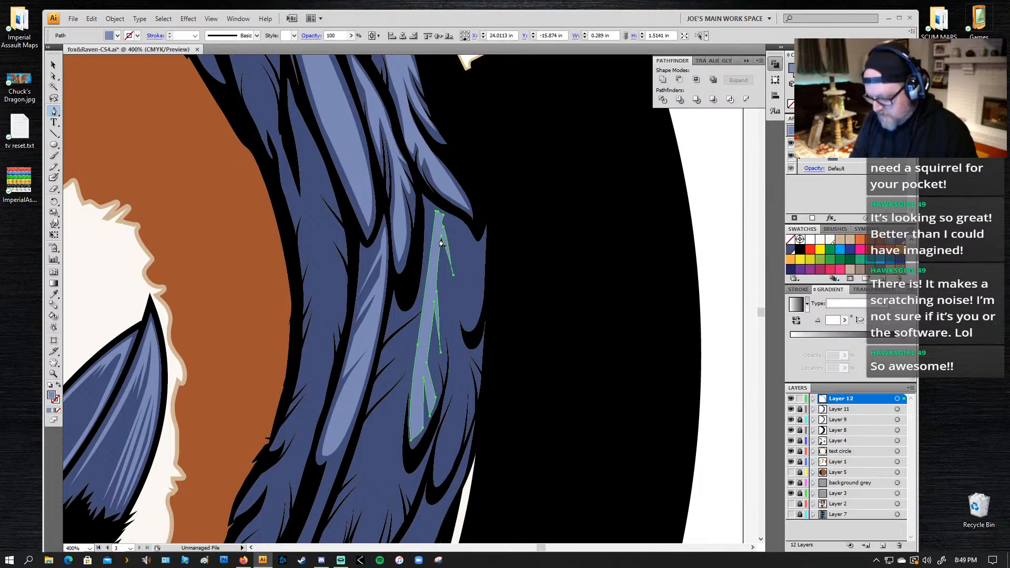
{"action": "key", "text": "shift+e"}
{"action": "mouse_move", "coordinate": [433, 198]}
{"action": "left_mouse_down"}
{"action": "mouse_move", "coordinate": [445, 227]}
{"action": "mouse_move", "coordinate": [435, 200]}
{"action": "mouse_move", "coordinate": [460, 219]}
{"action": "left_mouse_up"}
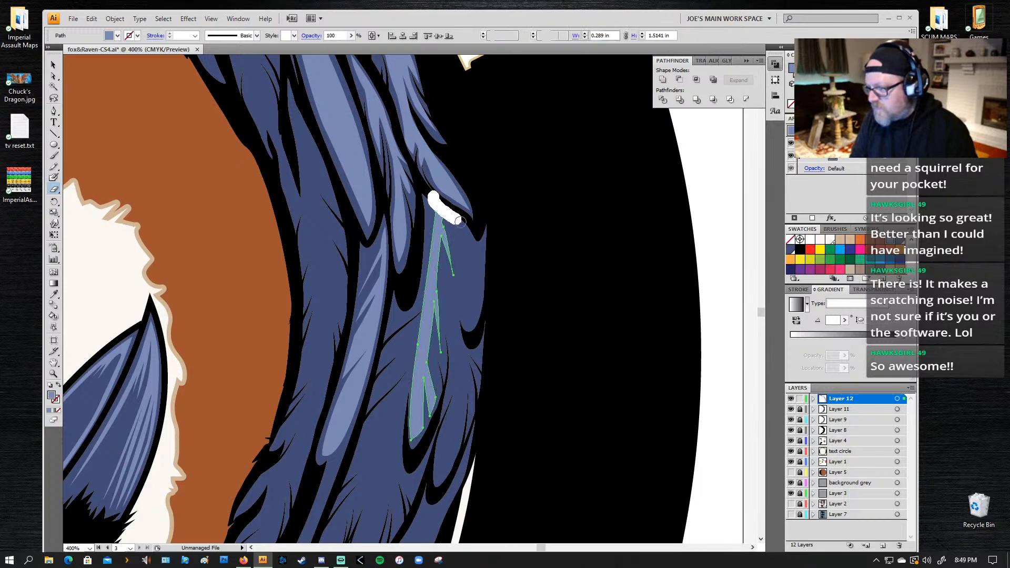
{"action": "left_click_drag", "start_coordinate": [442, 433], "coordinate": [405, 281]}
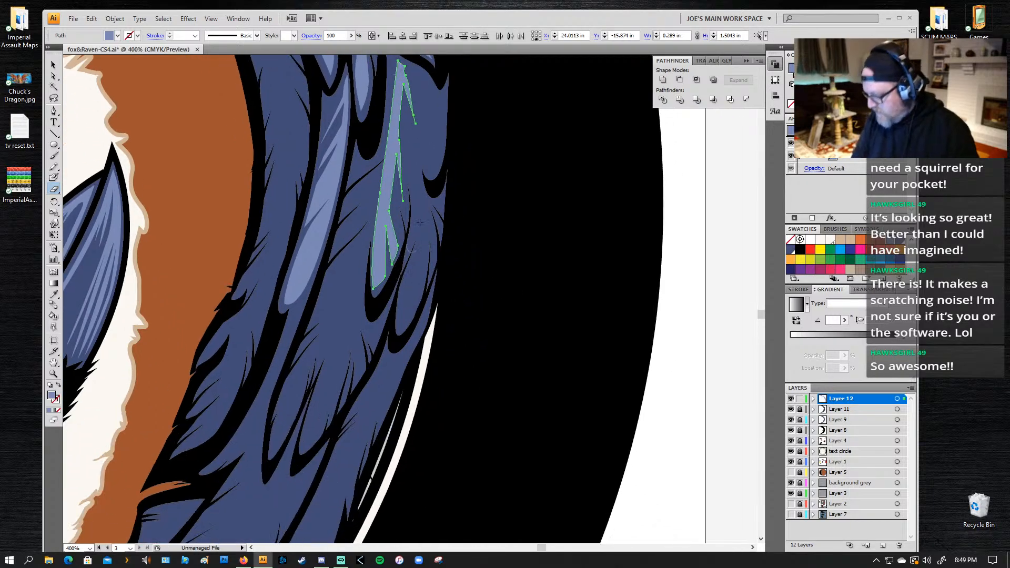
{"action": "key", "text": "l"}
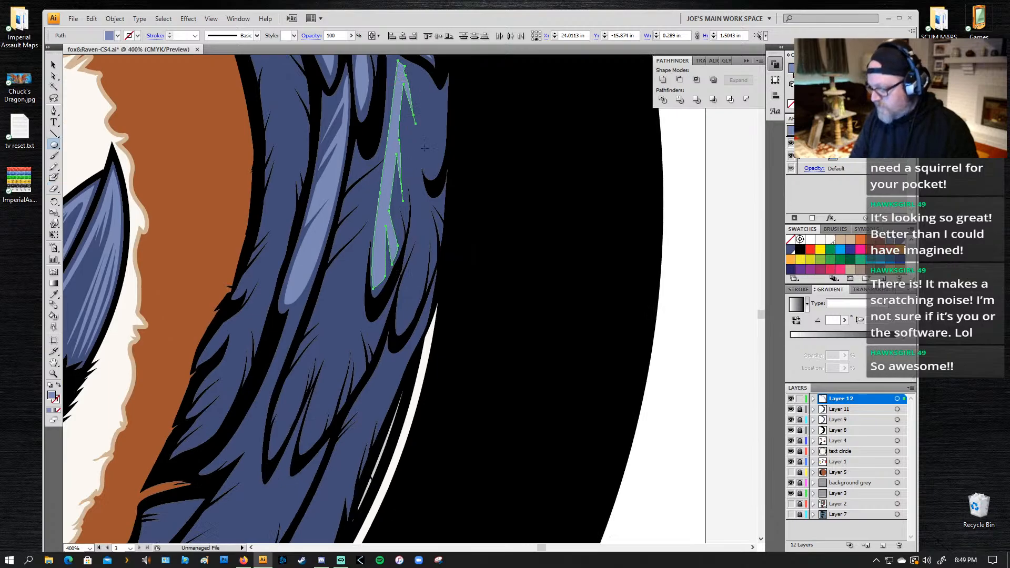
{"action": "key", "text": "p"}
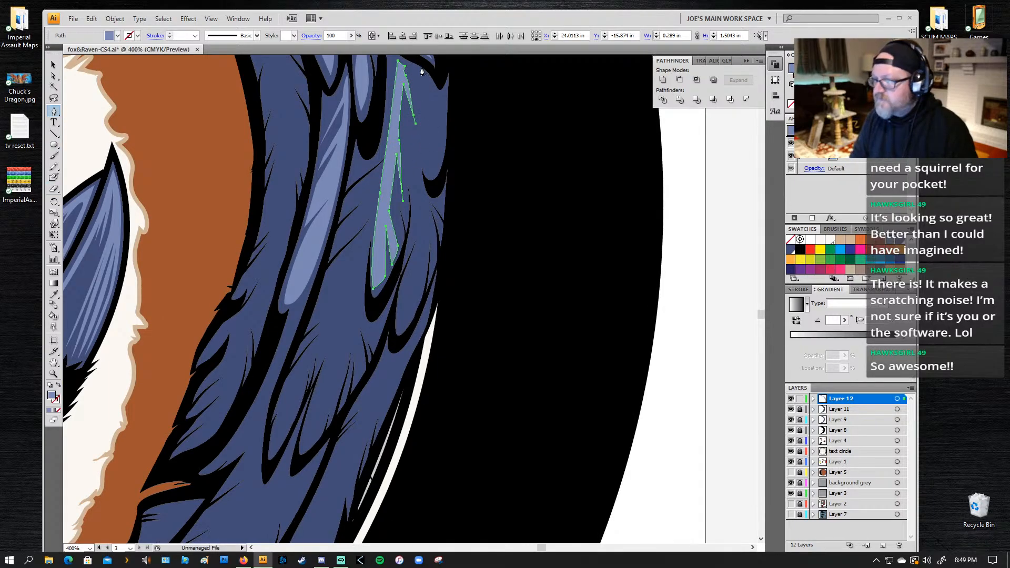
{"action": "left_click_drag", "start_coordinate": [426, 76], "coordinate": [437, 95]}
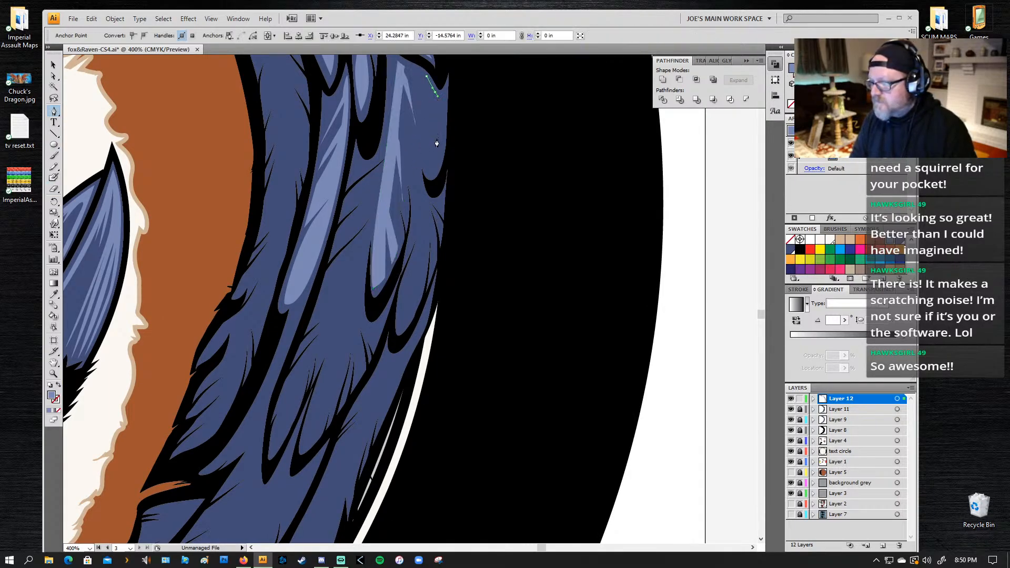
{"action": "key", "text": "ctrl+z"}
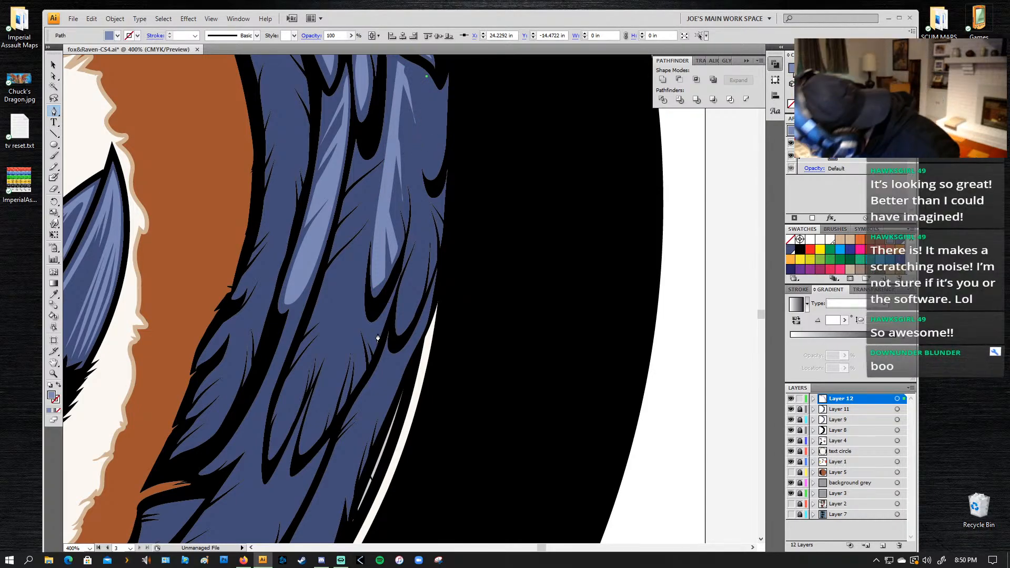
{"action": "key", "text": "ctrl+z"}
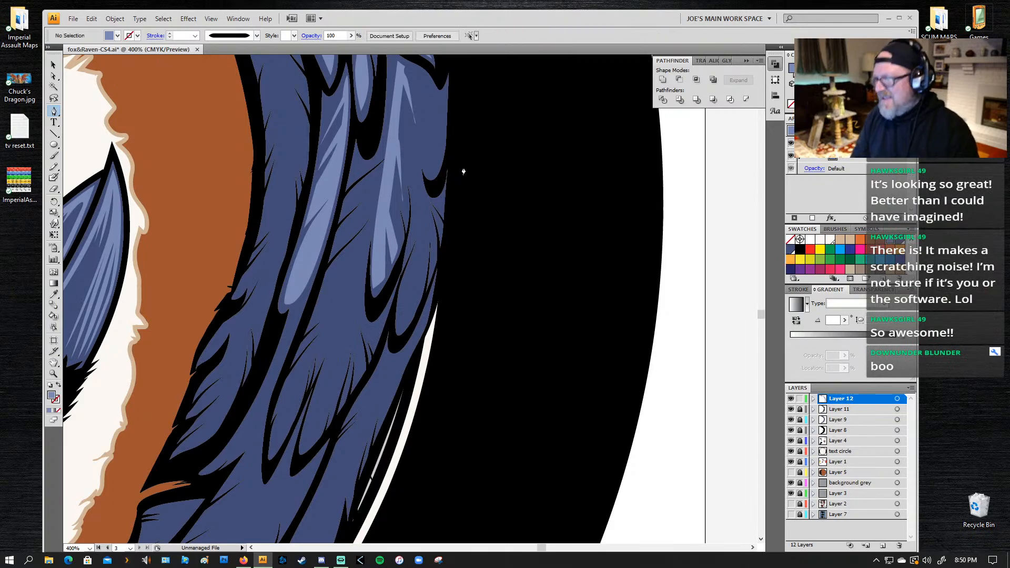
Step: Draw a closed light blue highlight with jagged notches at both ends on the short feather along the wing's outer edge
{"action": "left_click", "coordinate": [446, 92]}
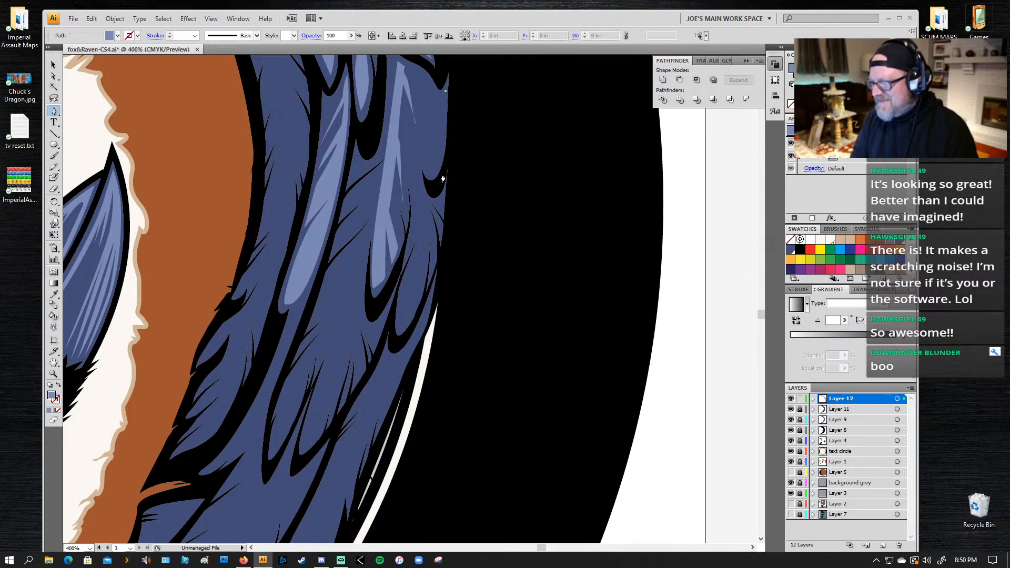
{"action": "left_click", "coordinate": [437, 170]}
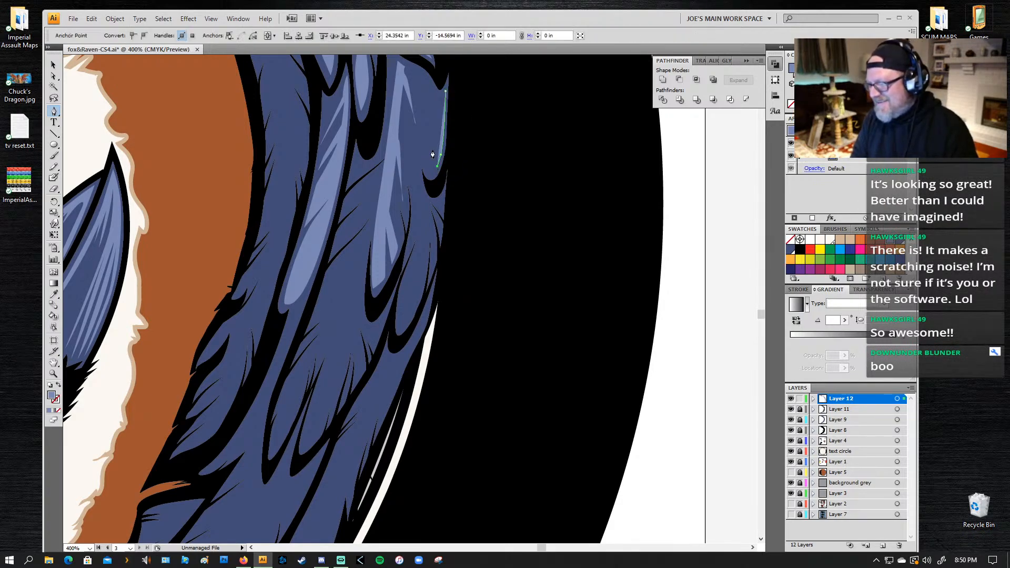
{"action": "left_click", "coordinate": [432, 147]}
{"action": "left_click_drag", "start_coordinate": [435, 174], "coordinate": [432, 177]}
{"action": "left_click", "coordinate": [425, 169]}
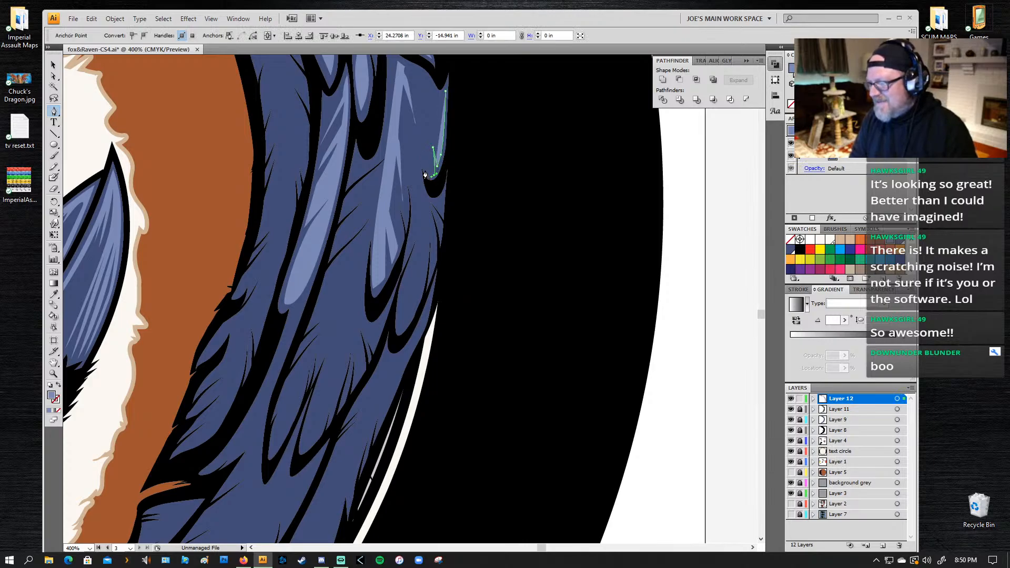
{"action": "left_click", "coordinate": [424, 93]}
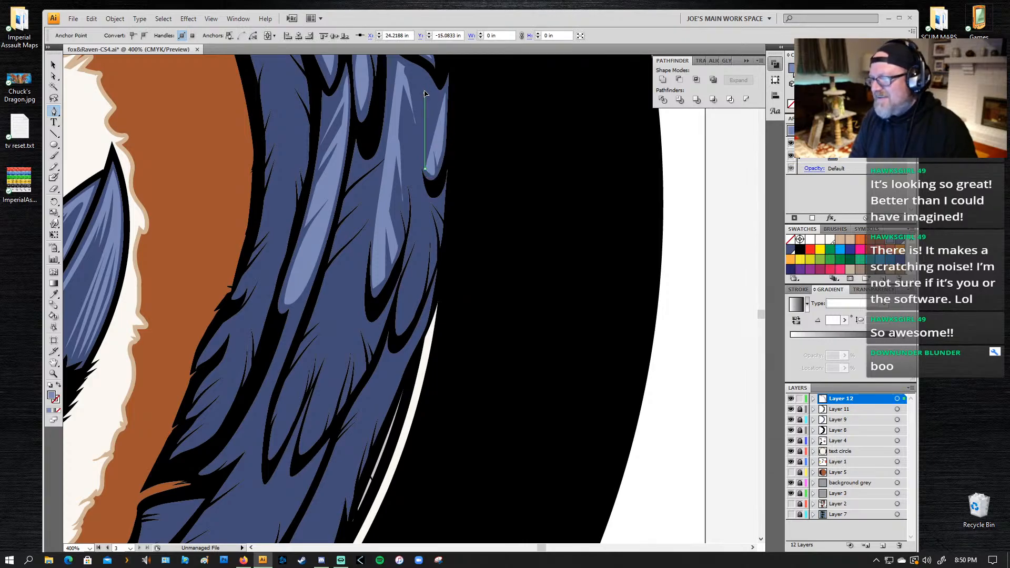
{"action": "left_click", "coordinate": [427, 77]}
{"action": "mouse_move", "coordinate": [435, 100]}
{"action": "left_mouse_down"}
{"action": "mouse_move", "coordinate": [434, 135]}
{"action": "mouse_move", "coordinate": [438, 98]}
{"action": "left_mouse_up"}
{"action": "left_click", "coordinate": [446, 91]}
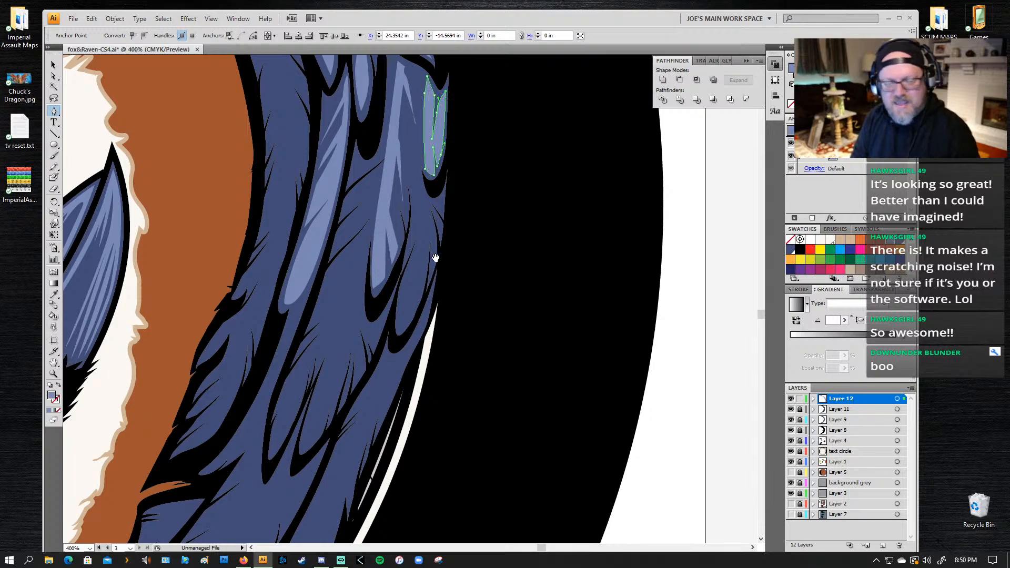
Step: Start a light blue highlight on the long feather further down the wing, drawing its notched edge down to the lower tip
{"action": "left_click_drag", "start_coordinate": [435, 258], "coordinate": [495, 95]}
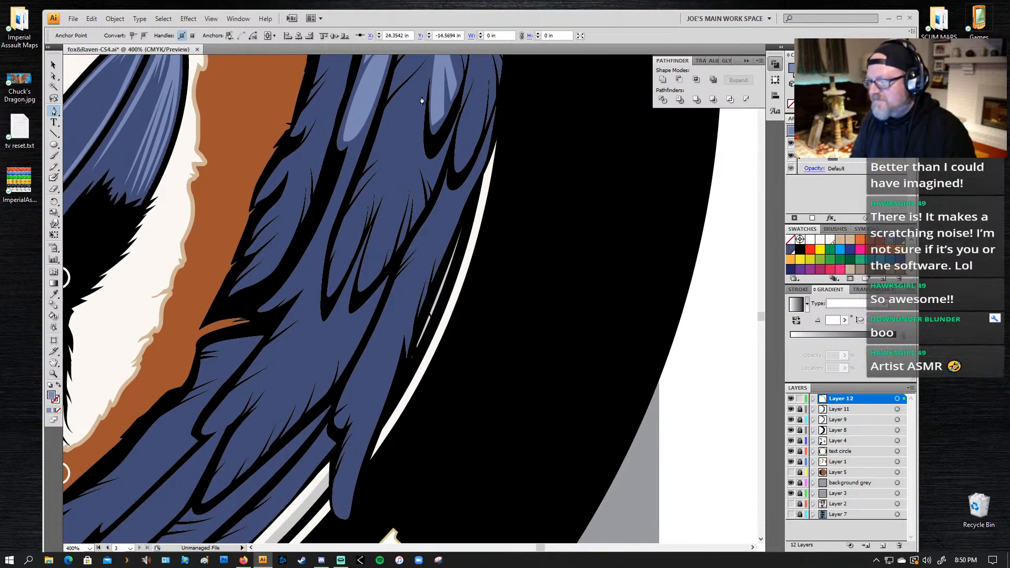
{"action": "left_click", "coordinate": [380, 187]}
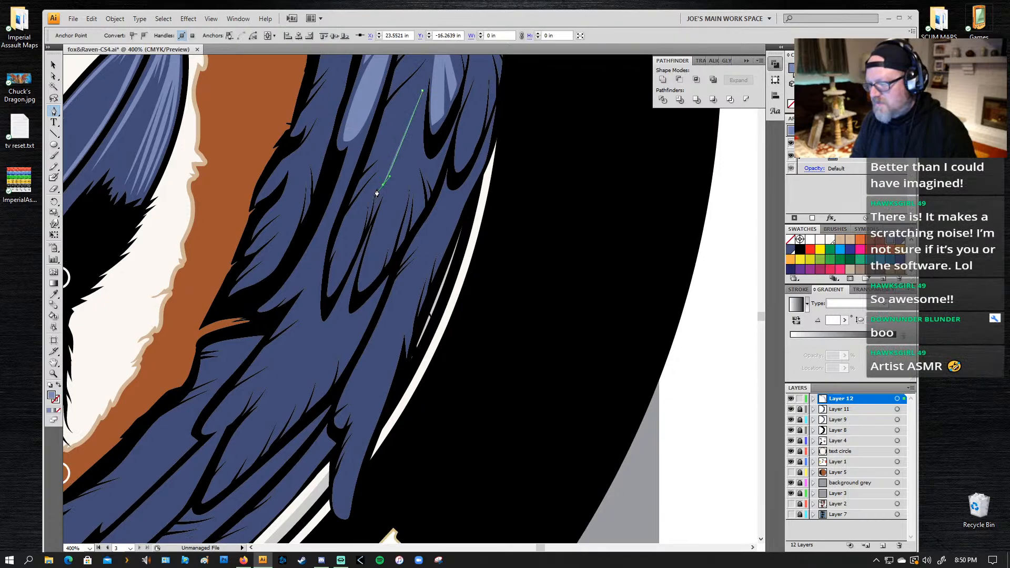
{"action": "left_click", "coordinate": [377, 188]}
{"action": "left_click", "coordinate": [369, 194]}
{"action": "left_click", "coordinate": [370, 207]}
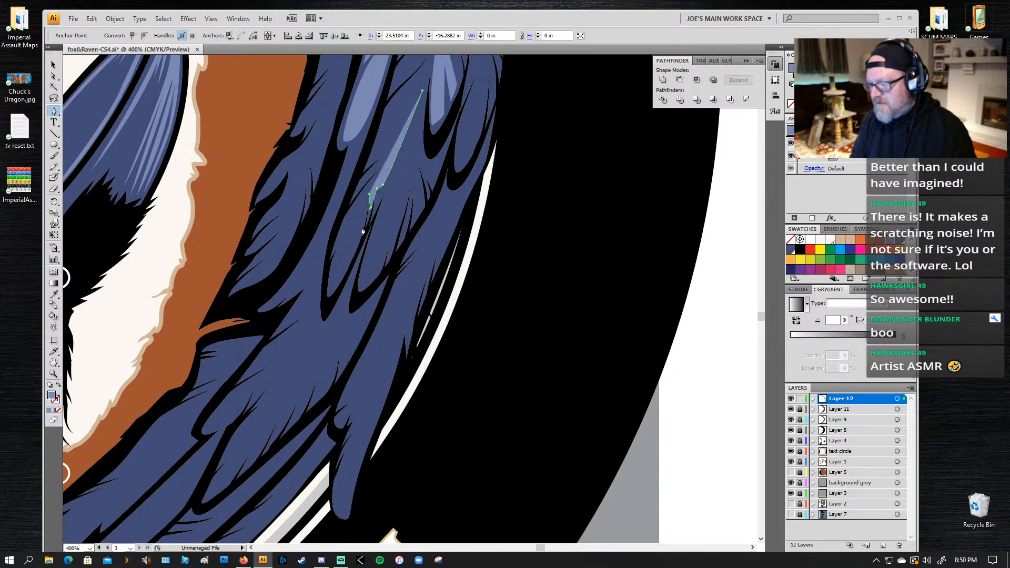
{"action": "left_click", "coordinate": [349, 262]}
{"action": "left_click", "coordinate": [336, 283]}
{"action": "left_click", "coordinate": [329, 288]}
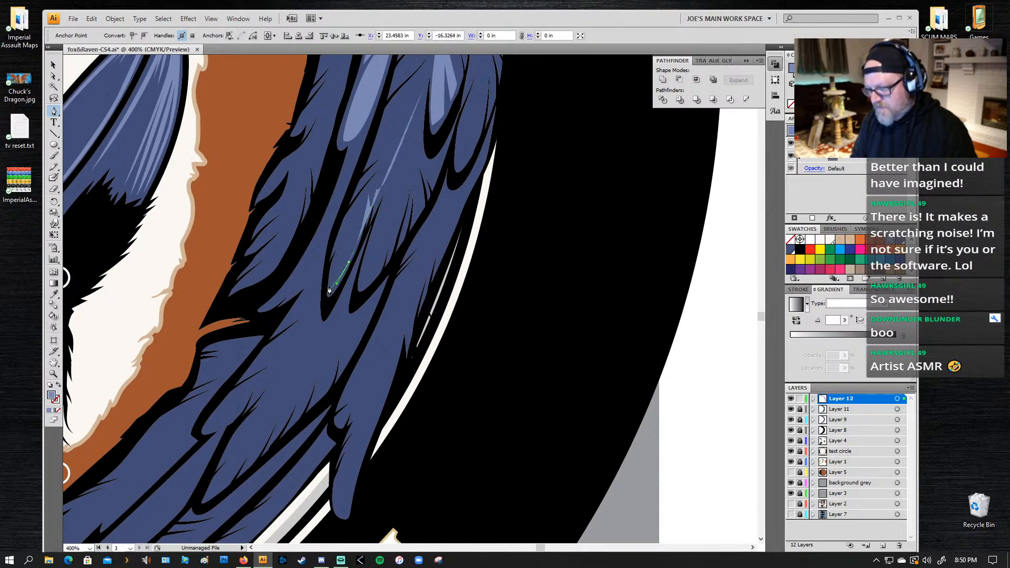
Step: Draw the highlight's other edge upward from the lower tip, cutting in slanted notches to form split feather points
{"action": "left_click_drag", "start_coordinate": [340, 243], "coordinate": [353, 224]}
{"action": "left_click", "coordinate": [361, 211]}
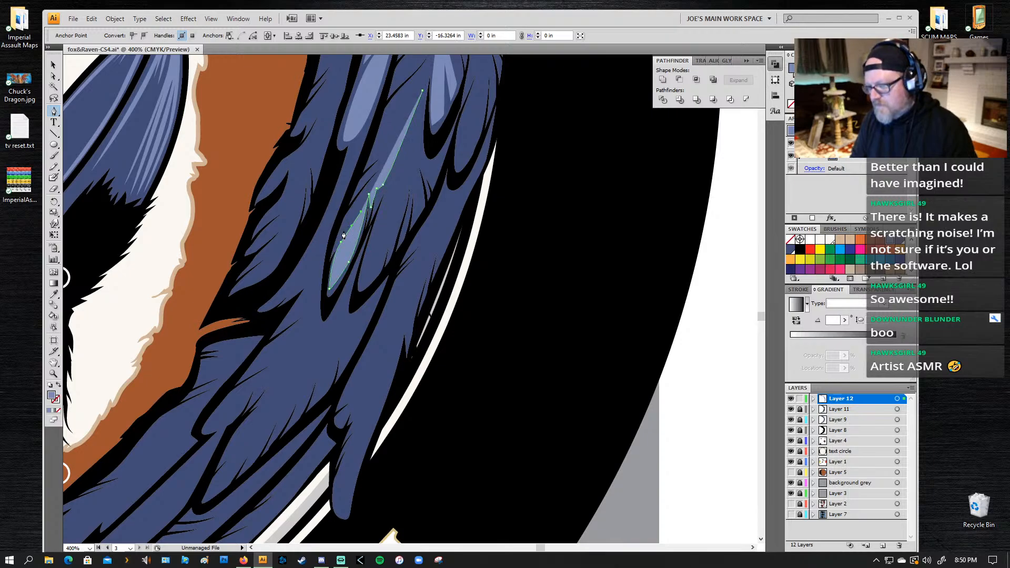
{"action": "left_click", "coordinate": [340, 237]}
{"action": "left_click", "coordinate": [348, 218]}
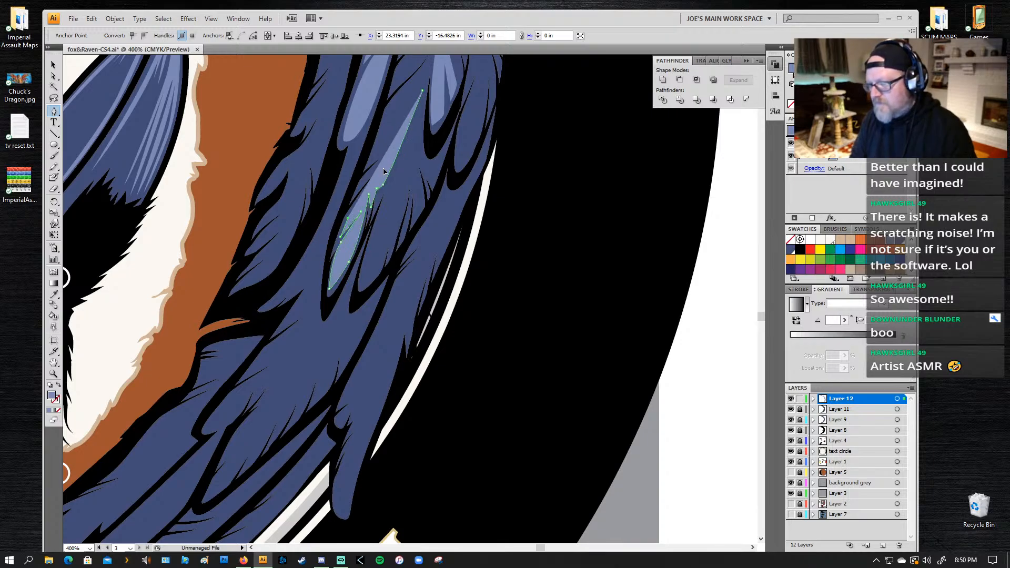
{"action": "left_click_drag", "start_coordinate": [384, 168], "coordinate": [391, 162]}
{"action": "left_click", "coordinate": [384, 169]}
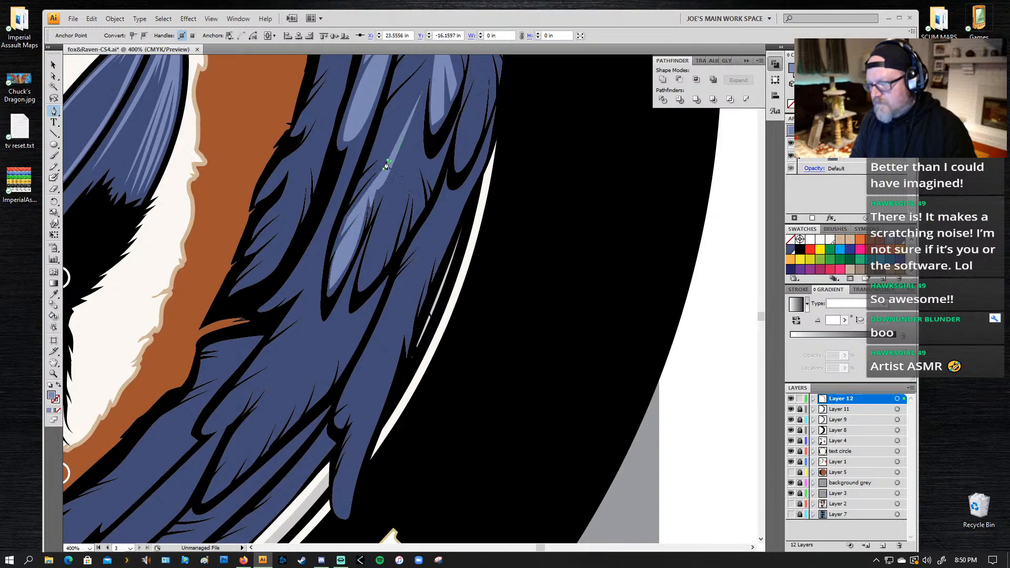
{"action": "left_click", "coordinate": [358, 188]}
Step: Continue the jagged edge up the long feather with further slanted barbs along its black outline
{"action": "left_click", "coordinate": [388, 160]}
{"action": "left_click", "coordinate": [398, 145]}
{"action": "left_click", "coordinate": [388, 152]}
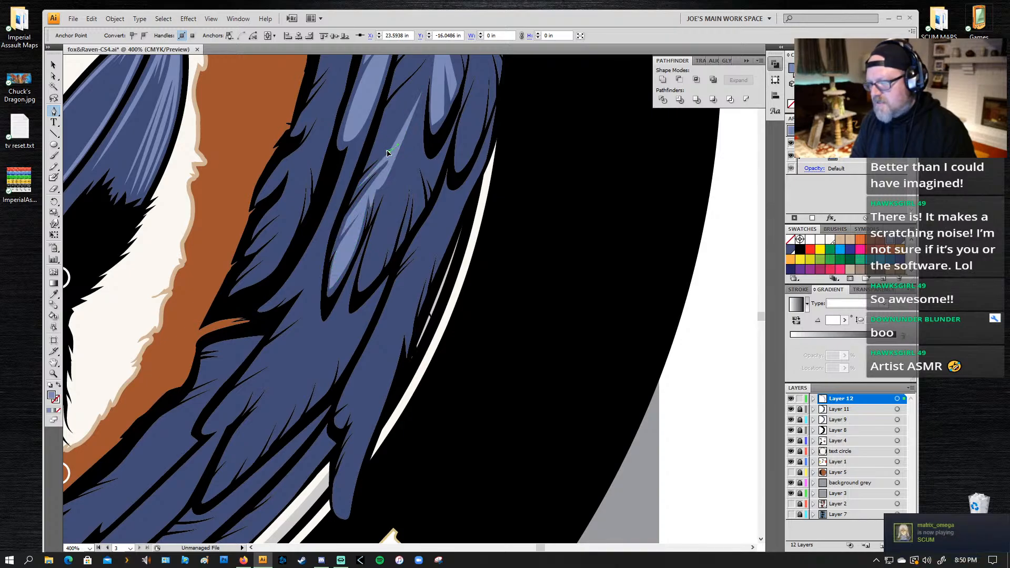
{"action": "left_click", "coordinate": [371, 159]}
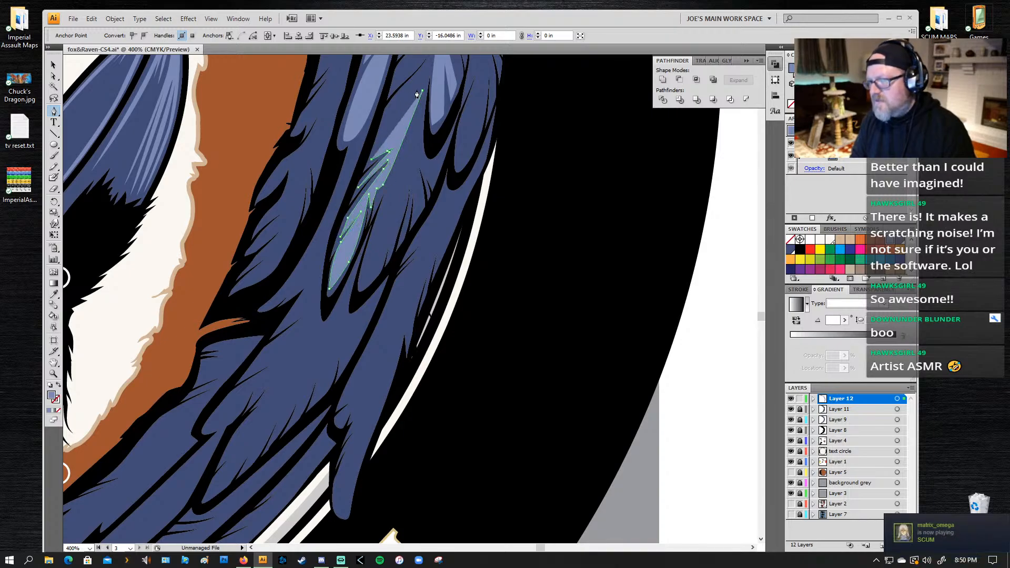
{"action": "left_click", "coordinate": [378, 141]}
{"action": "left_click", "coordinate": [404, 115]}
{"action": "left_click", "coordinate": [380, 133]}
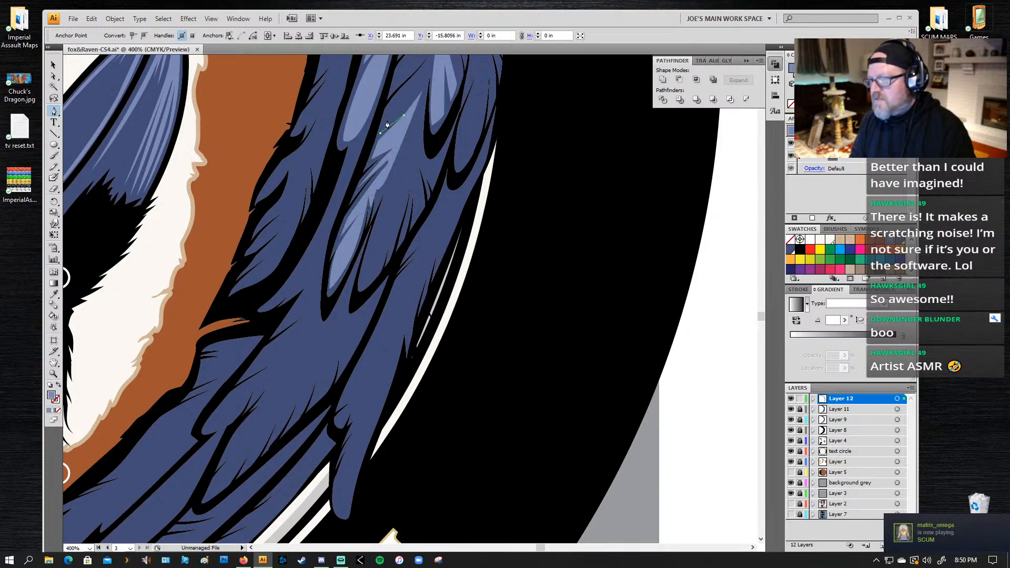
{"action": "left_click", "coordinate": [388, 108]}
Step: Extend the long feather's highlight up into the neighbouring light blue highlight and close its path
{"action": "left_click_drag", "start_coordinate": [415, 86], "coordinate": [378, 145]}
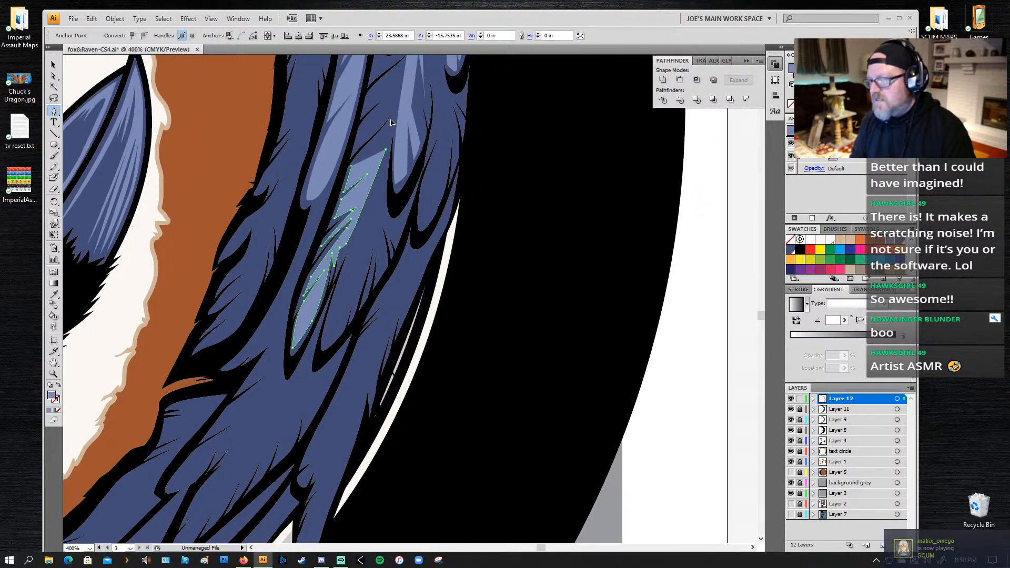
{"action": "left_click", "coordinate": [391, 121]}
{"action": "left_click", "coordinate": [401, 110]}
{"action": "left_click", "coordinate": [408, 81]}
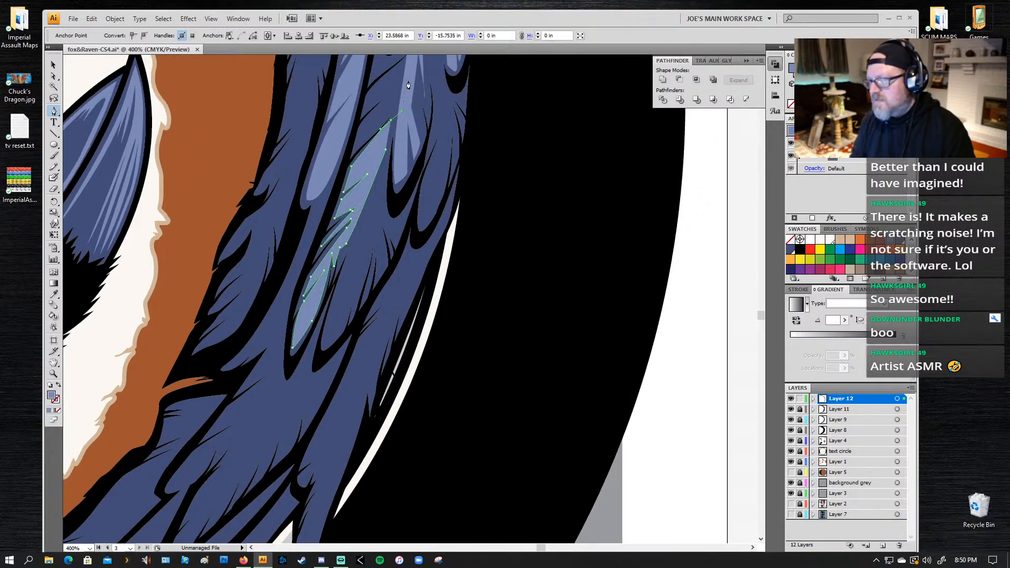
{"action": "left_click", "coordinate": [385, 154]}
{"action": "left_click_drag", "start_coordinate": [372, 176], "coordinate": [372, 178]}
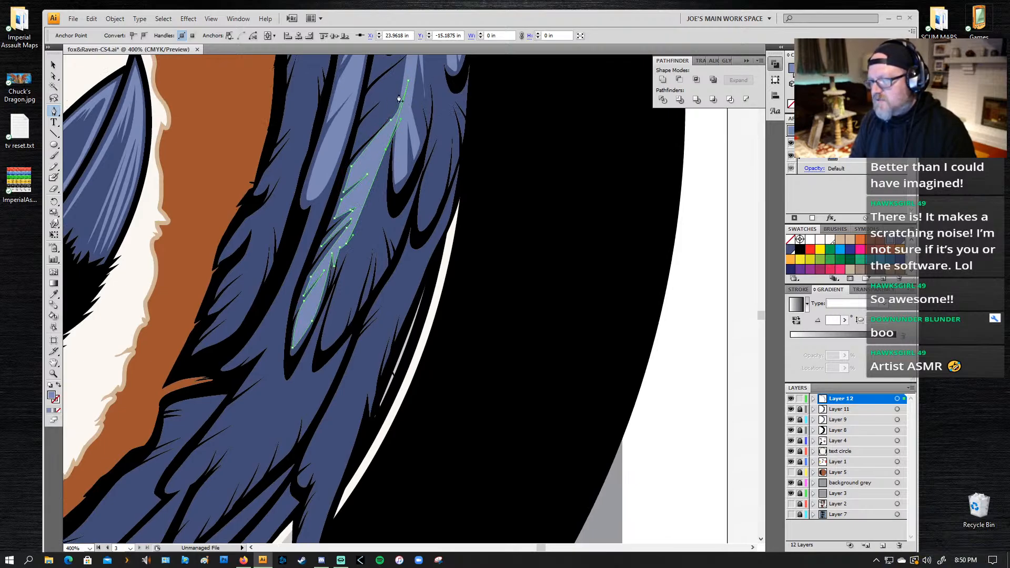
Step: Draw a second light blue patch above it, with slanted split points along the feather's black outline
{"action": "left_click", "coordinate": [410, 64]}
{"action": "left_click_drag", "start_coordinate": [381, 117], "coordinate": [359, 142]}
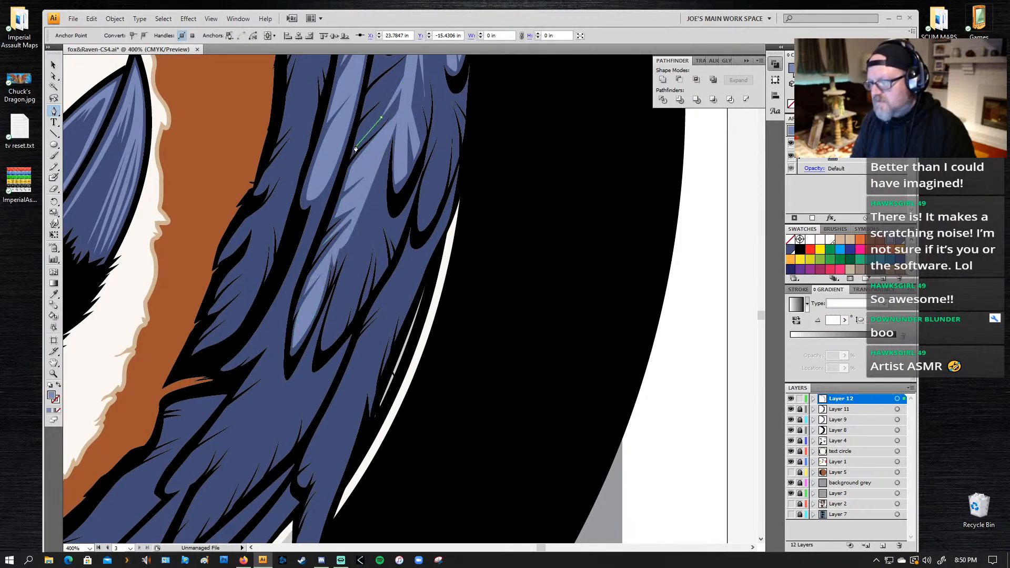
{"action": "left_click", "coordinate": [356, 147]}
{"action": "left_click", "coordinate": [361, 125]}
{"action": "left_click", "coordinate": [410, 64]}
{"action": "left_click", "coordinate": [398, 79]}
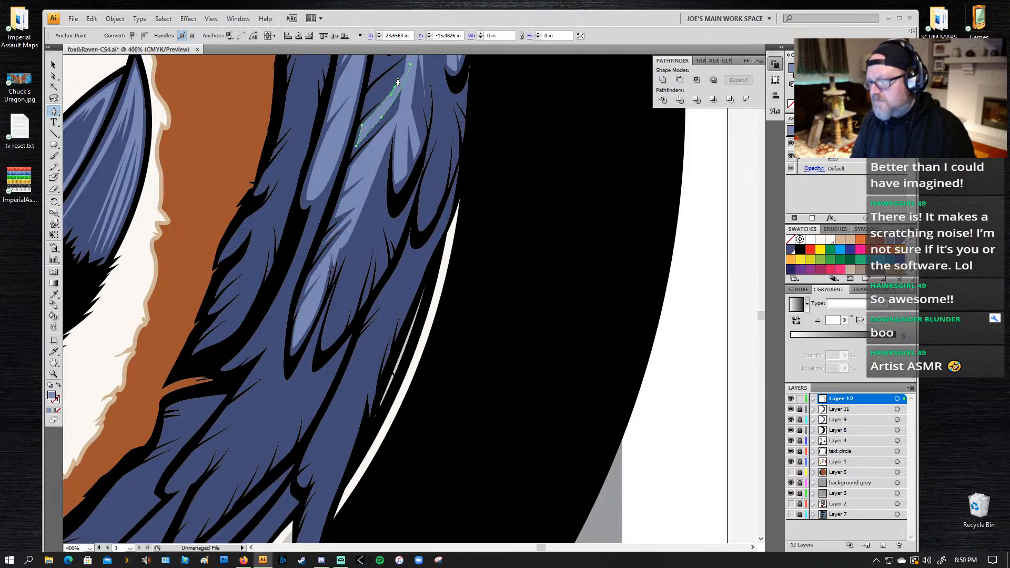
{"action": "left_click", "coordinate": [363, 111]}
{"action": "left_click", "coordinate": [370, 94]}
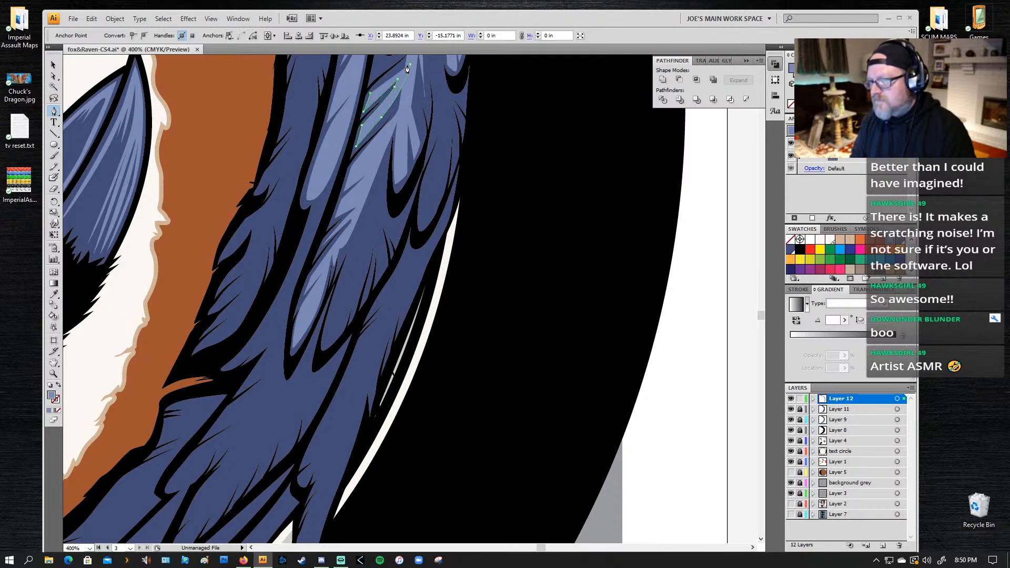
Step: Carry the second patch's edge up to its upper end beside the feather shaft and close the path
{"action": "left_click_drag", "start_coordinate": [407, 59], "coordinate": [411, 51]}
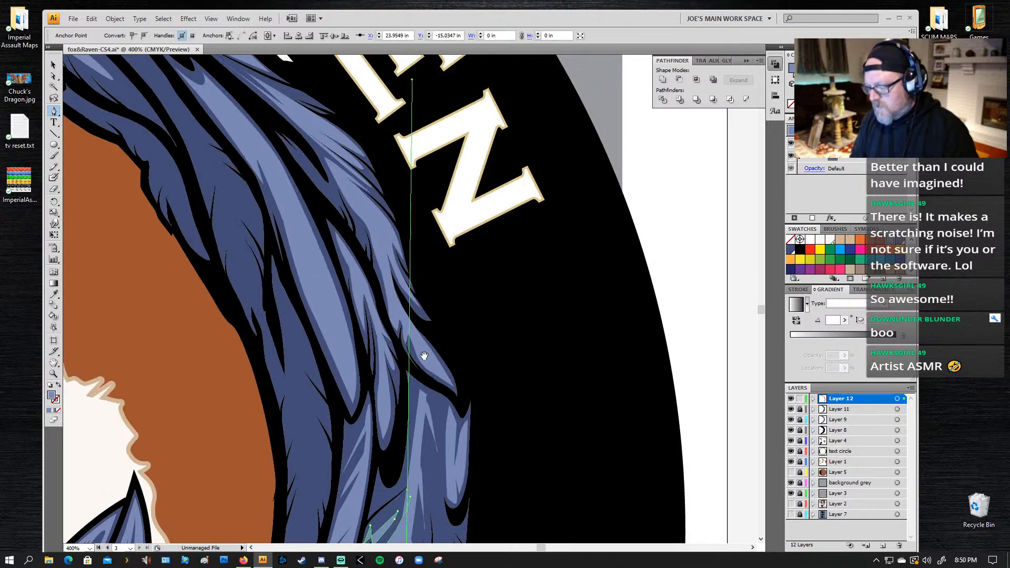
{"action": "left_click_drag", "start_coordinate": [408, 419], "coordinate": [489, 262]}
{"action": "left_click", "coordinate": [496, 244]}
{"action": "left_click", "coordinate": [492, 267]}
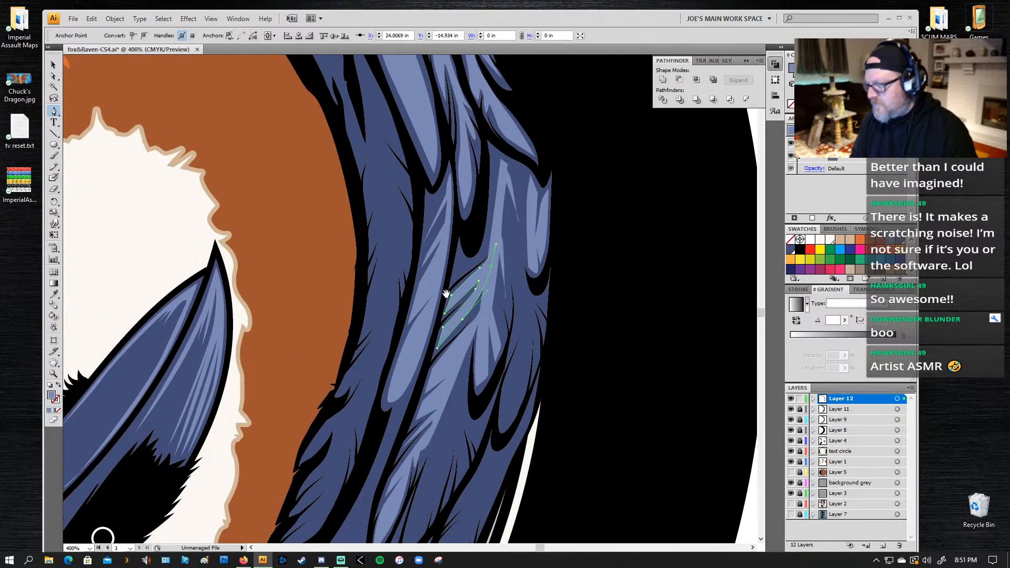
Step: Start a highlight on the adjoining lower feather, tracing its inner edge to the lower tip and notching a first split point
{"action": "left_click_drag", "start_coordinate": [450, 404], "coordinate": [438, 227]}
{"action": "left_click_drag", "start_coordinate": [439, 264], "coordinate": [421, 106]}
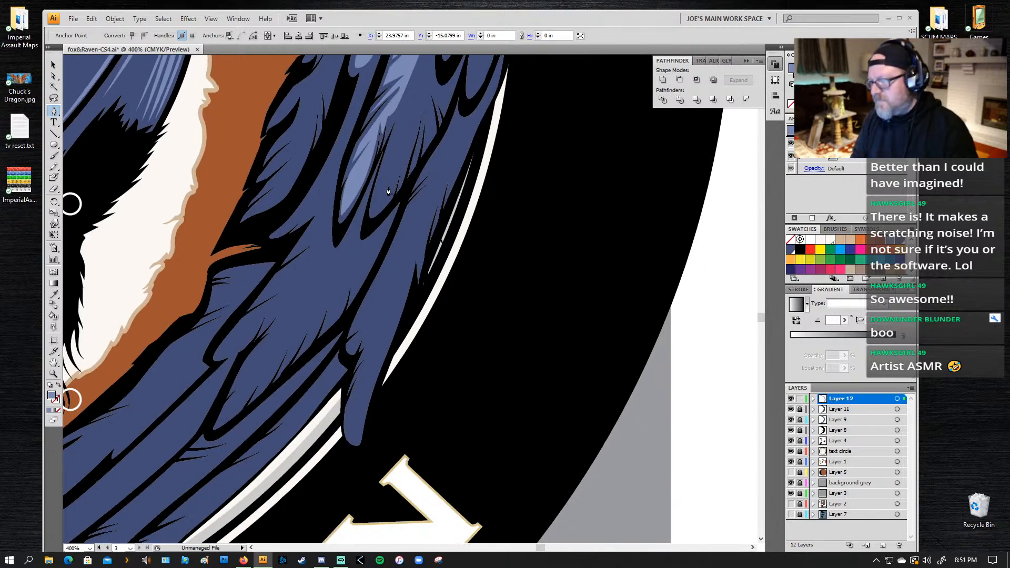
{"action": "left_click", "coordinate": [416, 65]}
{"action": "left_click", "coordinate": [377, 184]}
{"action": "left_click", "coordinate": [373, 210]}
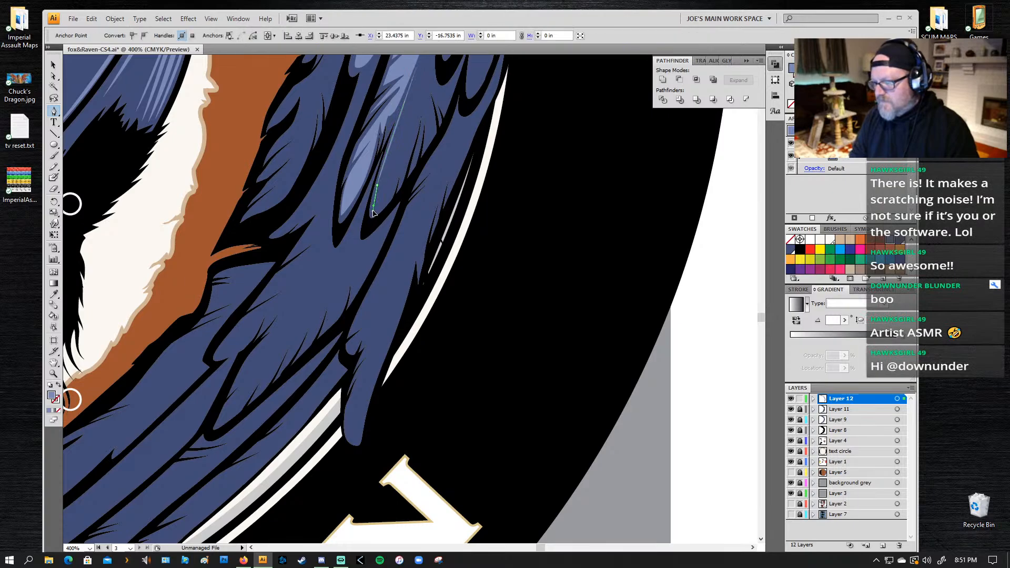
{"action": "left_click", "coordinate": [392, 193]}
{"action": "left_click", "coordinate": [404, 149]}
{"action": "left_click", "coordinate": [401, 180]}
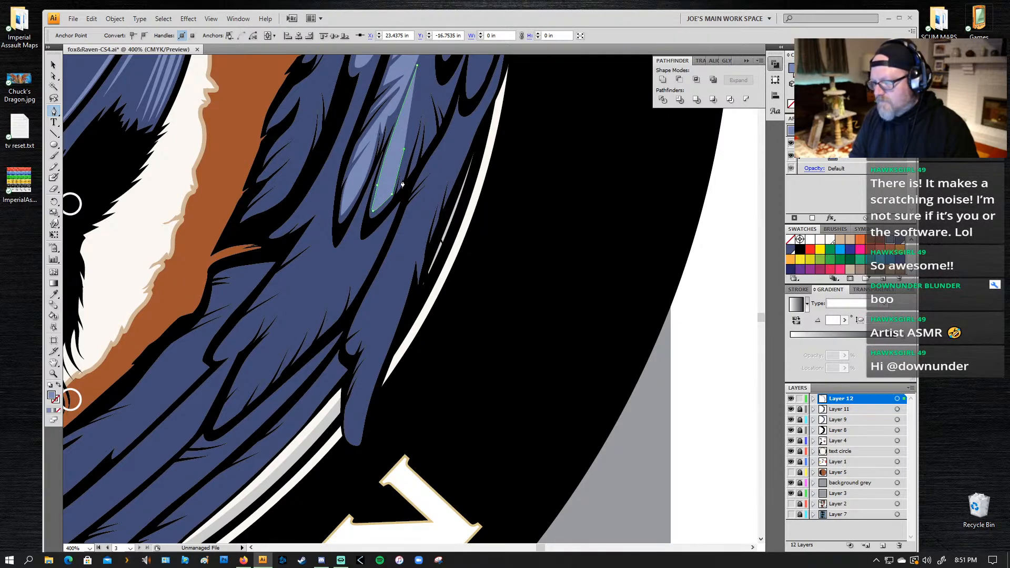
Step: Continue the adjoining feather highlight's outer edge upward with narrow pointed barbs
{"action": "left_click", "coordinate": [421, 115]}
{"action": "left_click_drag", "start_coordinate": [423, 95], "coordinate": [422, 95]}
{"action": "left_click", "coordinate": [426, 86]}
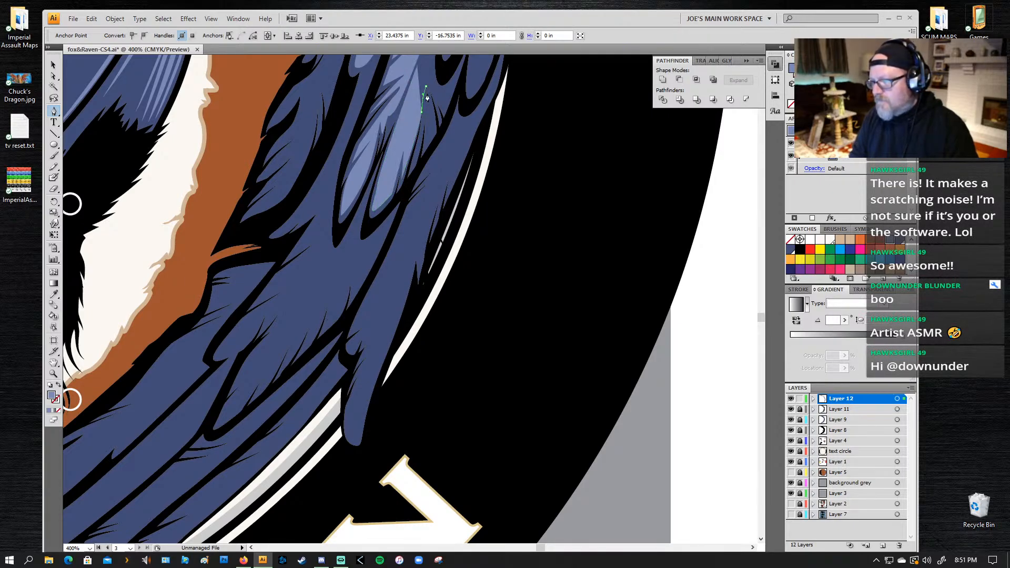
{"action": "left_click", "coordinate": [429, 138]}
{"action": "left_click", "coordinate": [431, 122]}
{"action": "left_click", "coordinate": [427, 77]}
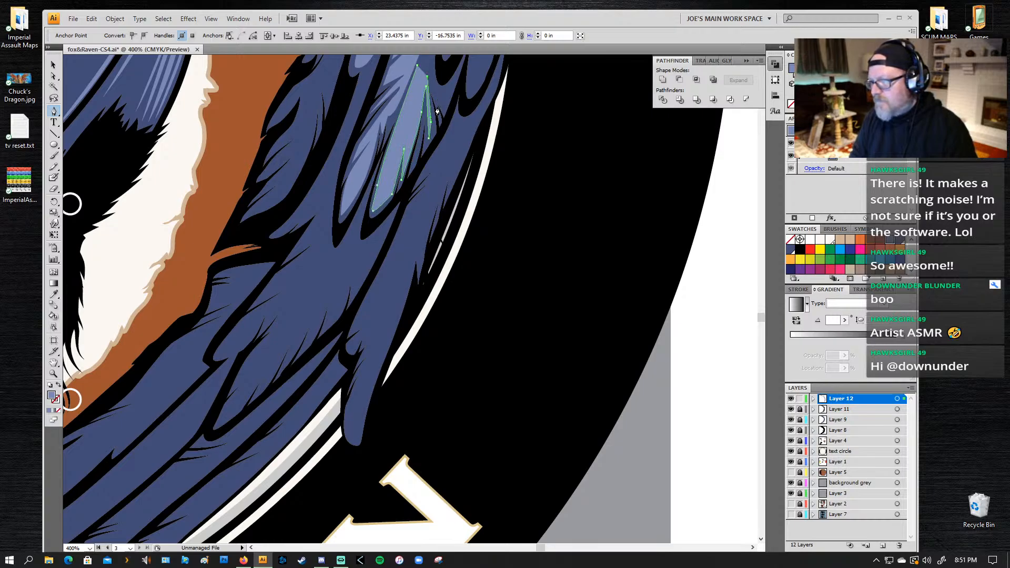
Step: Add the last pointed barbs near the highlight's upper end and close the path along a clean inner edge
{"action": "left_click", "coordinate": [436, 108]}
{"action": "left_click", "coordinate": [433, 81]}
{"action": "left_click", "coordinate": [440, 96]}
{"action": "left_click_drag", "start_coordinate": [432, 60], "coordinate": [432, 90]}
{"action": "left_click", "coordinate": [438, 73]}
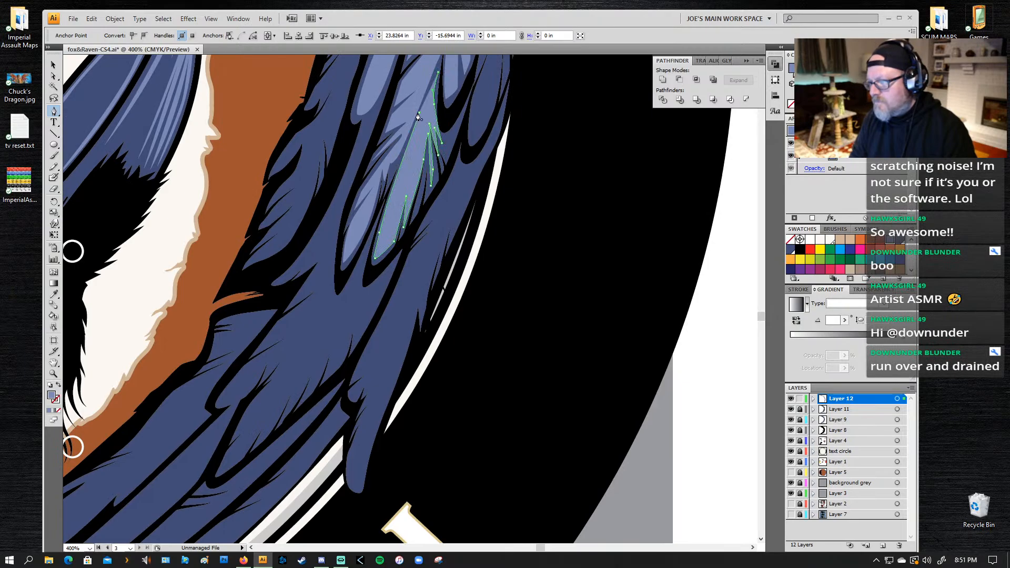
{"action": "left_click", "coordinate": [419, 112]}
{"action": "left_click", "coordinate": [382, 212]}
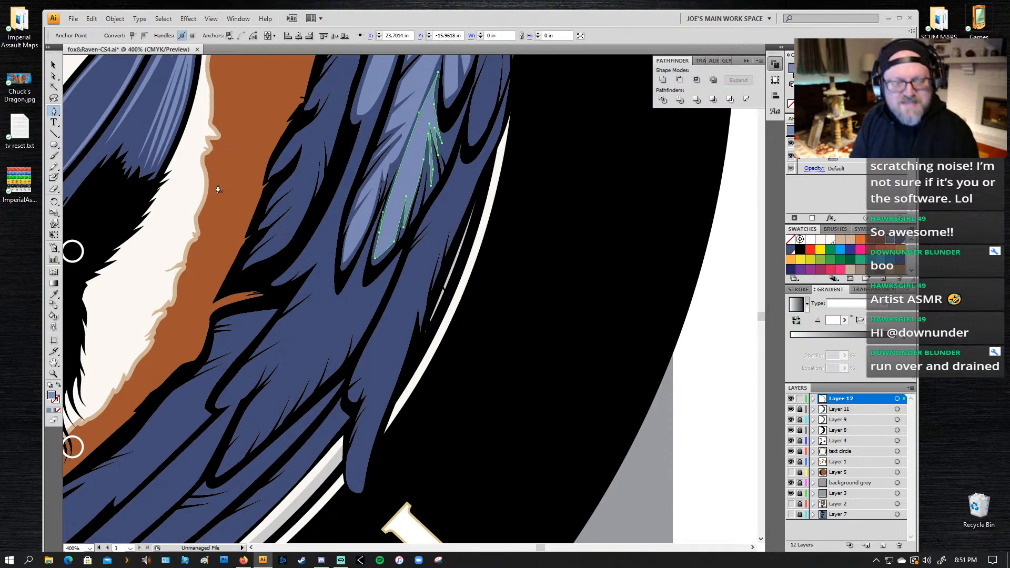
{"action": "left_click_drag", "start_coordinate": [418, 267], "coordinate": [388, 235]}
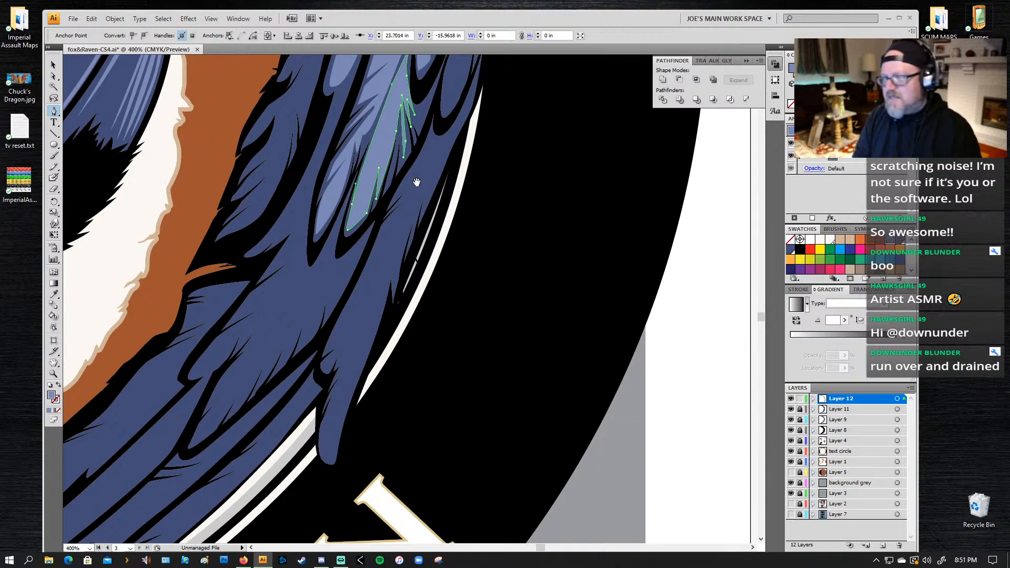
{"action": "left_click_drag", "start_coordinate": [417, 182], "coordinate": [412, 238]}
{"action": "left_click", "coordinate": [388, 142]}
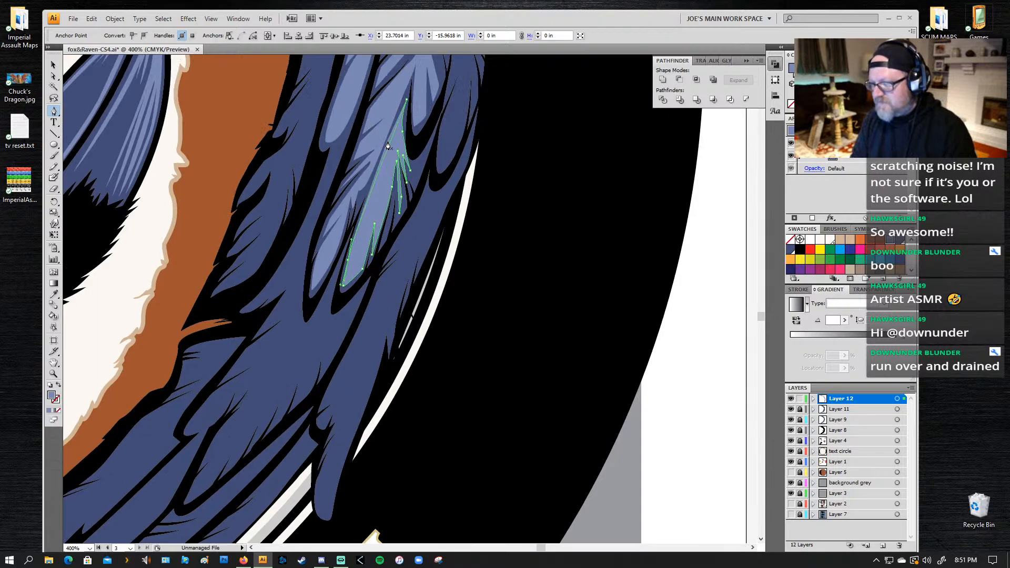
Step: Start a light blue highlight on the small feather at the wing's outer edge, tracing its inner side with split points to the lower tip
{"action": "left_click_drag", "start_coordinate": [421, 184], "coordinate": [345, 338]}
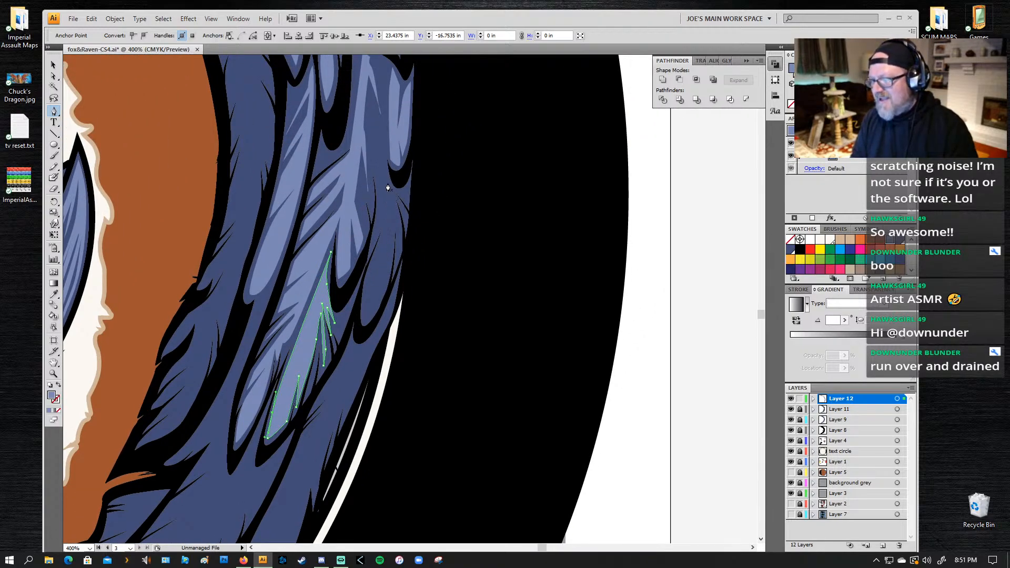
{"action": "left_click", "coordinate": [382, 163]}
{"action": "left_click_drag", "start_coordinate": [377, 222], "coordinate": [376, 272]}
{"action": "left_click", "coordinate": [388, 205]}
{"action": "left_click", "coordinate": [364, 288]}
{"action": "left_click", "coordinate": [362, 316]}
{"action": "left_click", "coordinate": [382, 260]}
{"action": "left_click", "coordinate": [364, 321]}
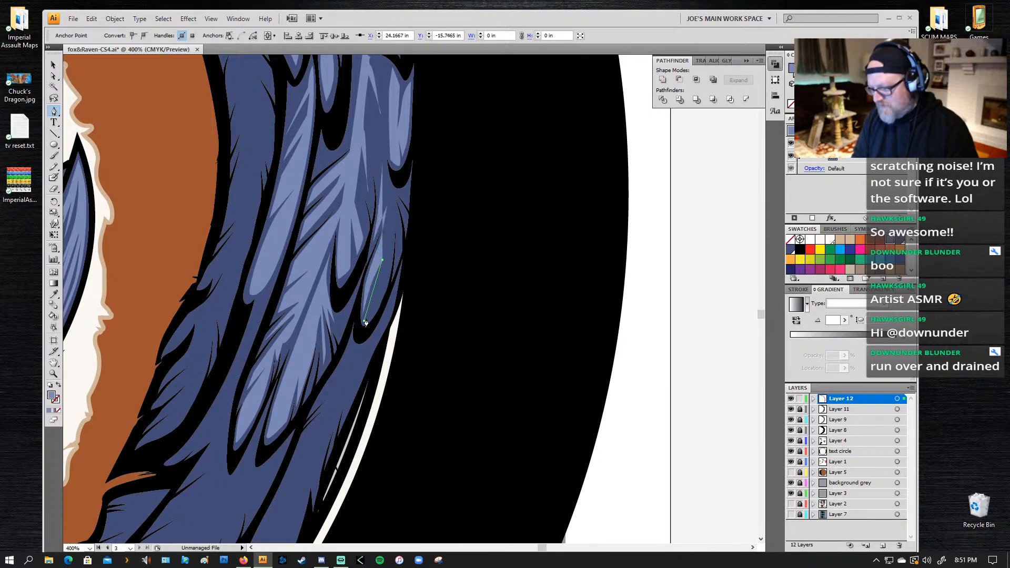
Step: Carry the small feather highlight's outer edge upward from the tip, forming two long pointed barbs
{"action": "left_click_drag", "start_coordinate": [377, 310], "coordinate": [391, 264]}
{"action": "left_click", "coordinate": [393, 218]}
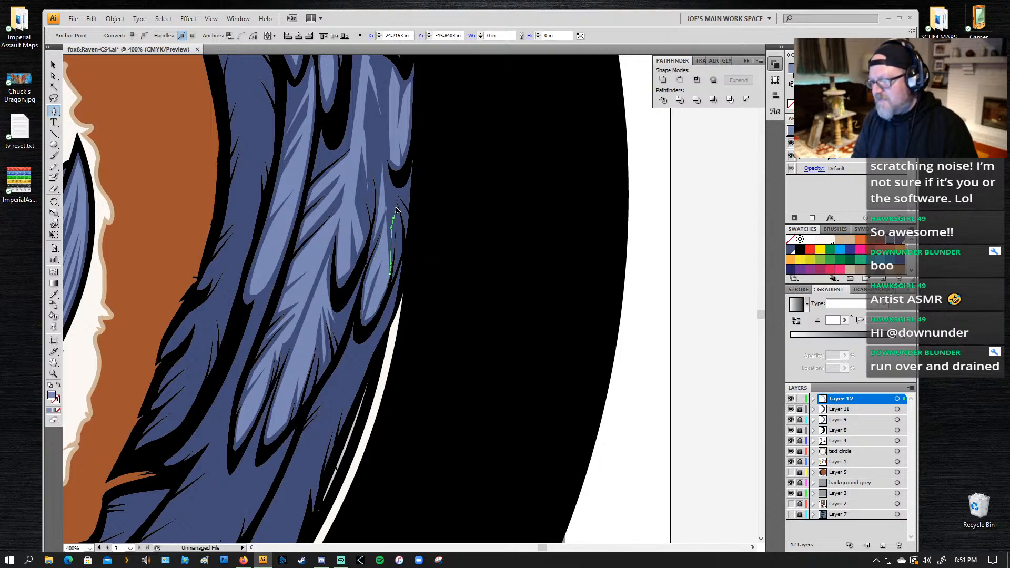
{"action": "left_click", "coordinate": [393, 218]}
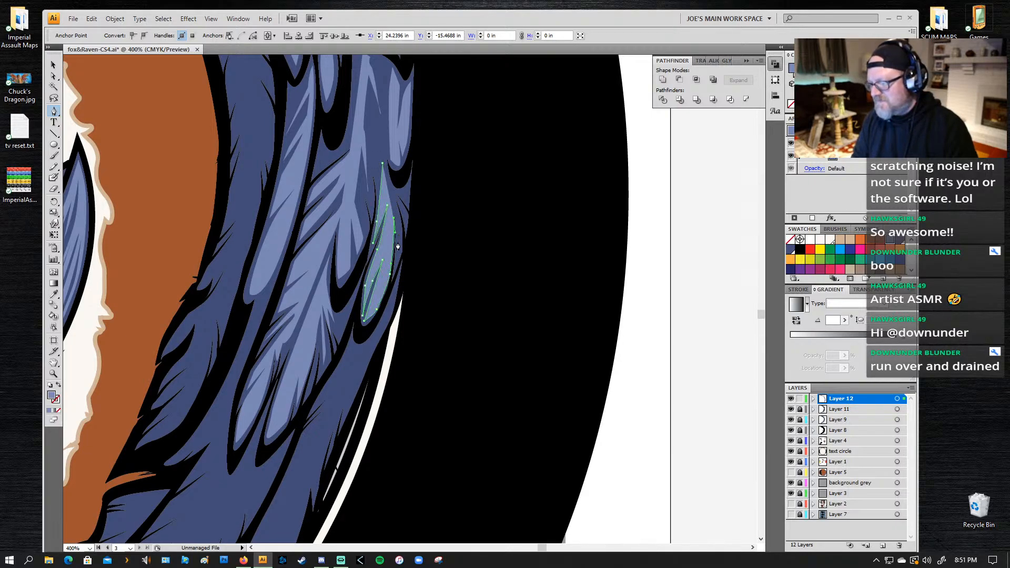
{"action": "mouse_move", "coordinate": [398, 242]}
{"action": "left_mouse_down"}
{"action": "mouse_move", "coordinate": [397, 250]}
{"action": "mouse_move", "coordinate": [396, 203]}
{"action": "left_mouse_up"}
{"action": "left_click", "coordinate": [397, 258]}
{"action": "left_click", "coordinate": [394, 195]}
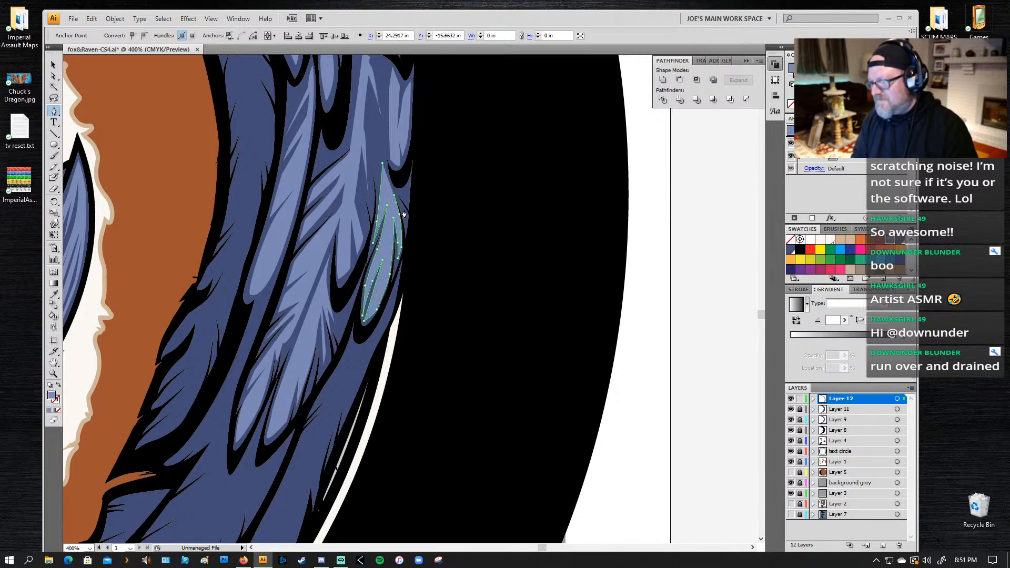
Step: Add short barbs at the outline near the highlight's upper end and close the path at its starting point
{"action": "left_click", "coordinate": [407, 222]}
{"action": "left_click", "coordinate": [395, 192]}
{"action": "left_click", "coordinate": [406, 215]}
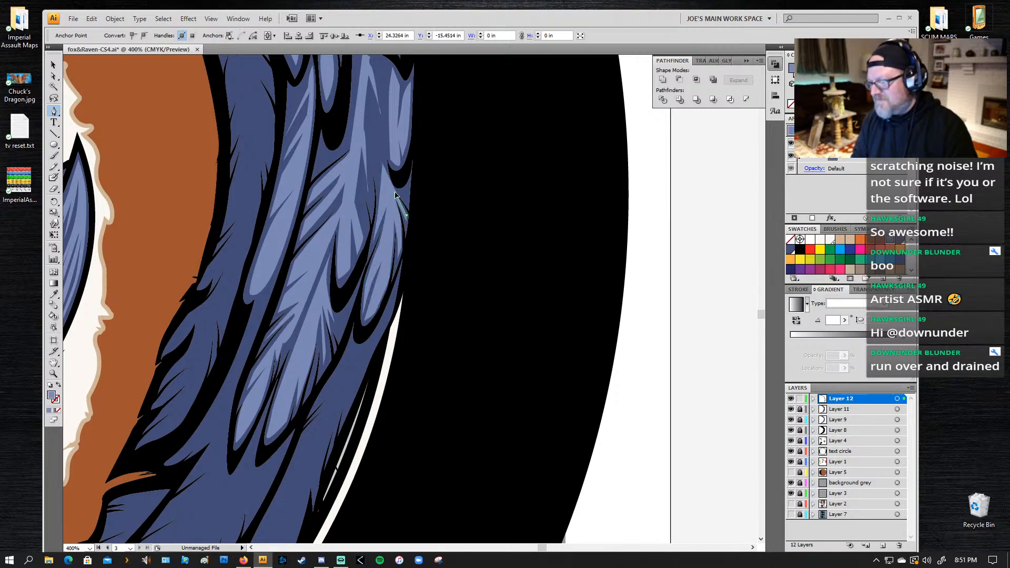
{"action": "left_click", "coordinate": [408, 204]}
{"action": "left_click", "coordinate": [407, 195]}
{"action": "left_click_drag", "start_coordinate": [390, 186], "coordinate": [388, 183]}
{"action": "left_click", "coordinate": [386, 144]}
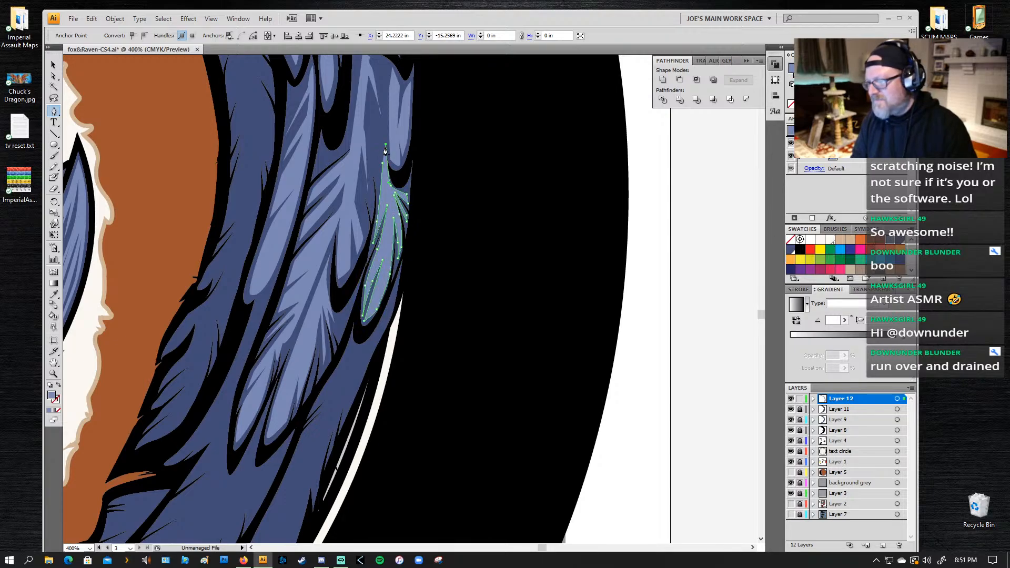
{"action": "left_click", "coordinate": [383, 164]}
Step: Start a highlight on the long outermost feather below, tracing its outer edge downward with narrow pointed barbs
{"action": "left_click_drag", "start_coordinate": [338, 288], "coordinate": [440, 96]}
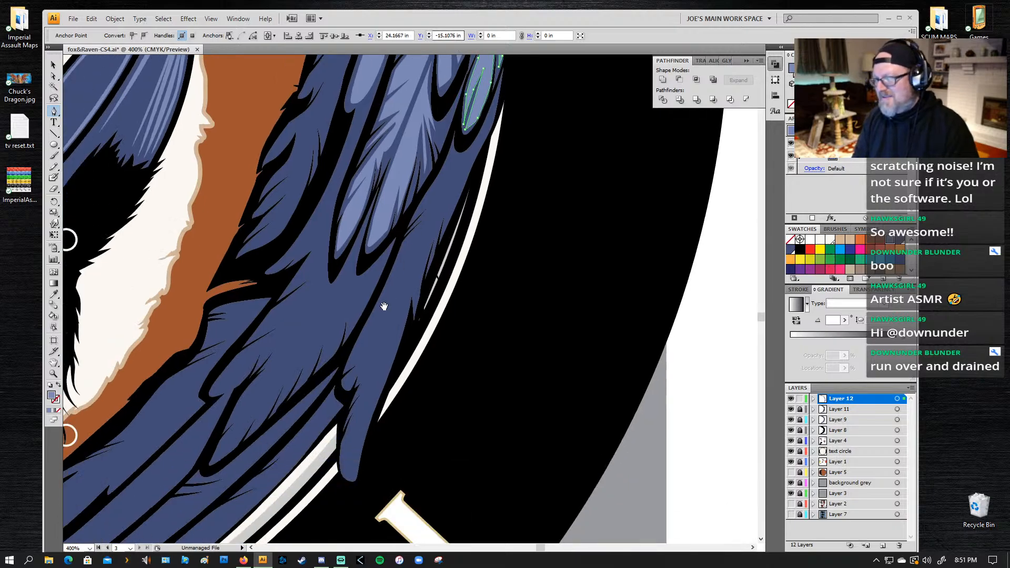
{"action": "left_click_drag", "start_coordinate": [398, 293], "coordinate": [401, 289]}
{"action": "left_click", "coordinate": [480, 144]}
{"action": "left_click", "coordinate": [449, 222]}
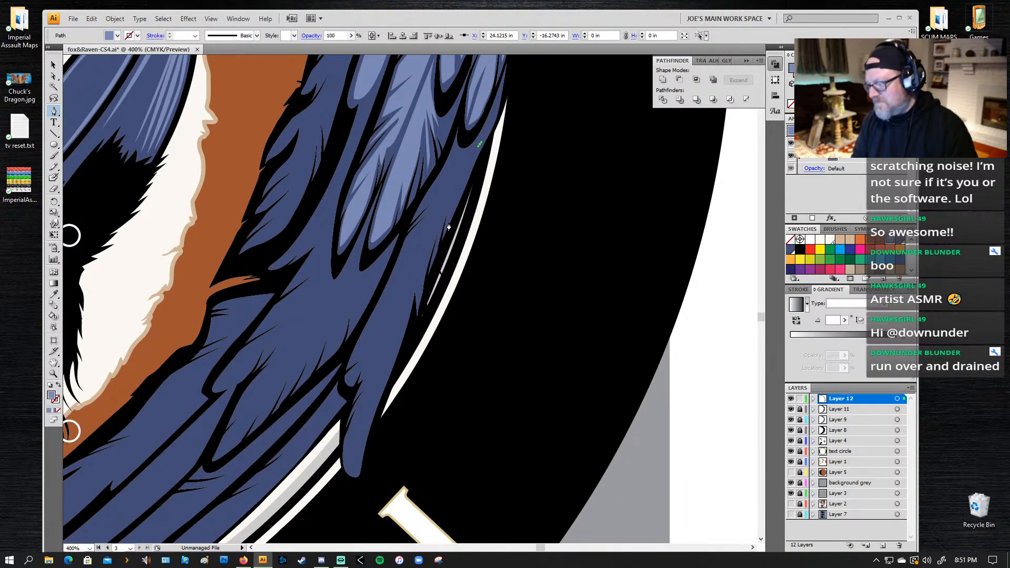
{"action": "left_click_drag", "start_coordinate": [450, 202], "coordinate": [453, 189]}
{"action": "left_click", "coordinate": [436, 249]}
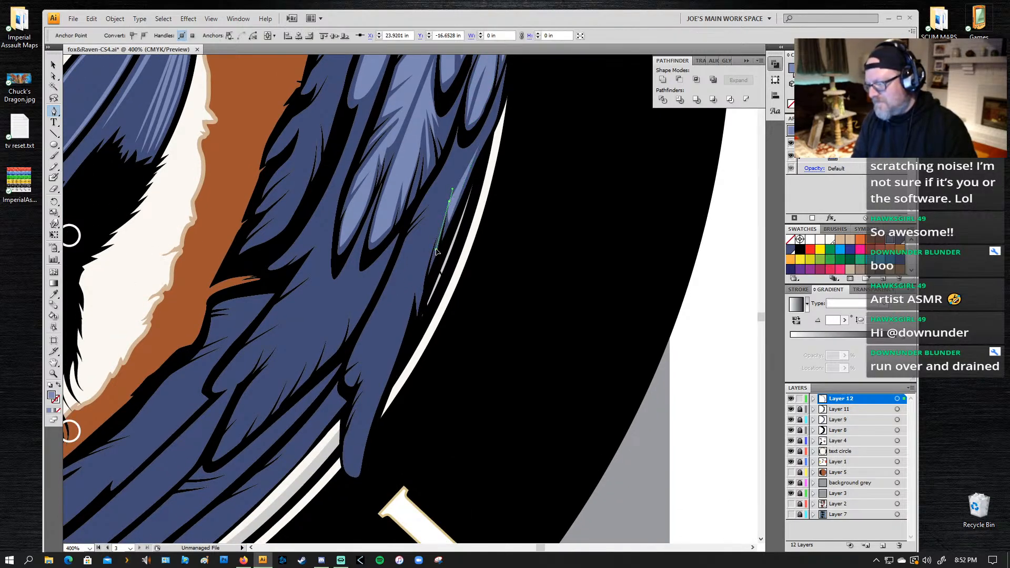
{"action": "left_click", "coordinate": [441, 225]}
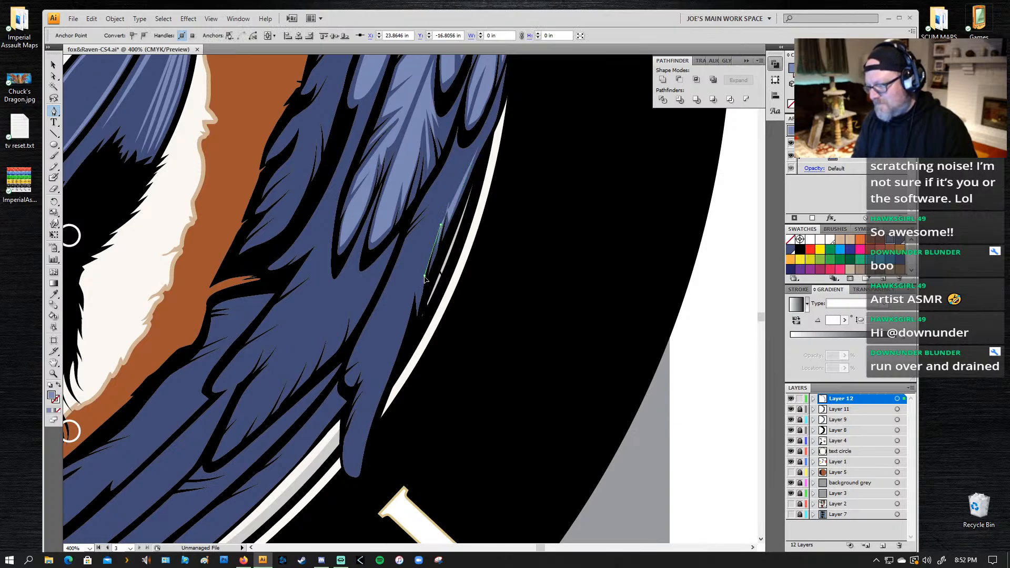
{"action": "left_click", "coordinate": [419, 298]}
{"action": "left_click", "coordinate": [424, 276]}
{"action": "left_click_drag", "start_coordinate": [419, 269], "coordinate": [423, 251]}
{"action": "left_click", "coordinate": [419, 269]}
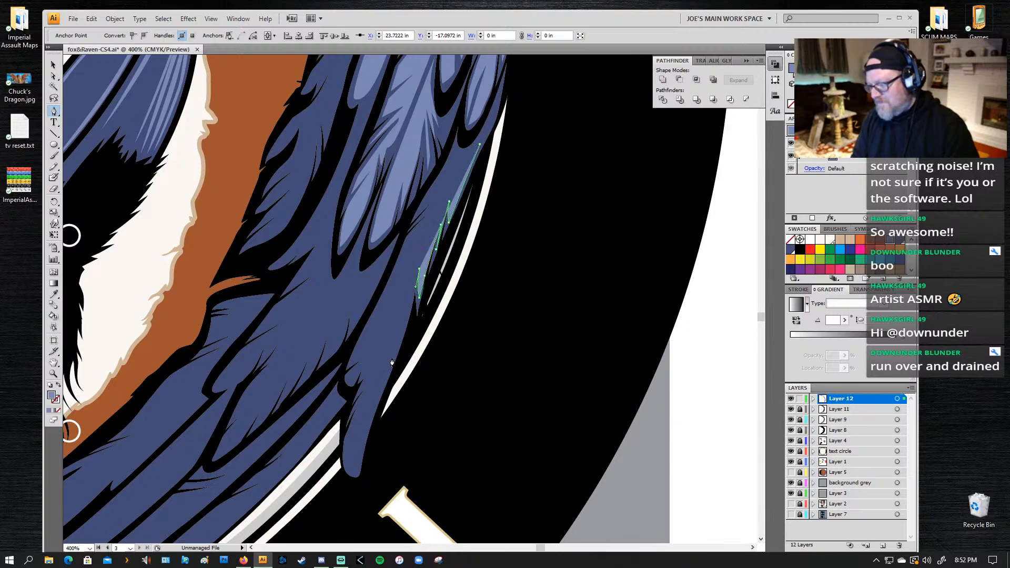
Step: Continue the long feather highlight down around its rounded lower tip and cut the first split on the inner edge
{"action": "left_click_drag", "start_coordinate": [391, 358], "coordinate": [381, 389]}
{"action": "mouse_move", "coordinate": [366, 432]}
{"action": "left_mouse_down"}
{"action": "mouse_move", "coordinate": [361, 450]}
{"action": "mouse_move", "coordinate": [353, 424]}
{"action": "left_mouse_up"}
{"action": "left_click", "coordinate": [353, 471]}
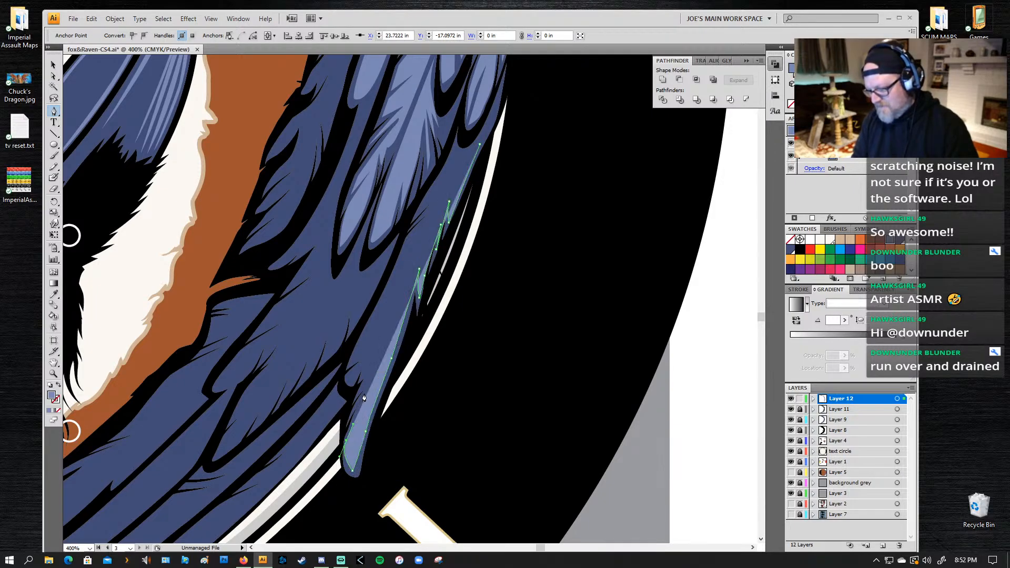
{"action": "left_click", "coordinate": [365, 396]}
{"action": "left_click", "coordinate": [353, 413]}
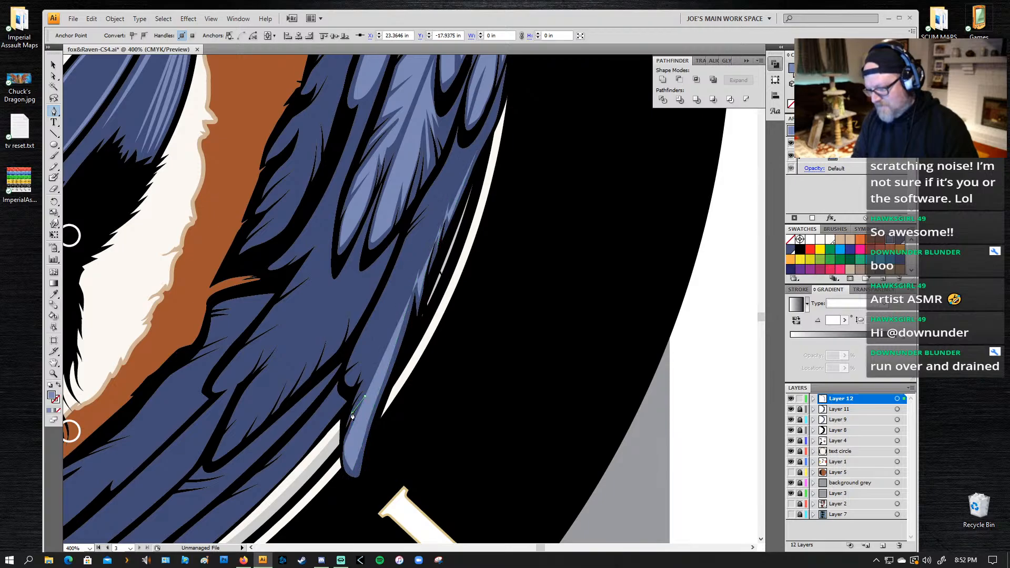
Step: Add narrow barbs above the first split and a deep notch toward the feather's middle
{"action": "left_click_drag", "start_coordinate": [372, 378], "coordinate": [382, 364]}
{"action": "left_click", "coordinate": [371, 378]}
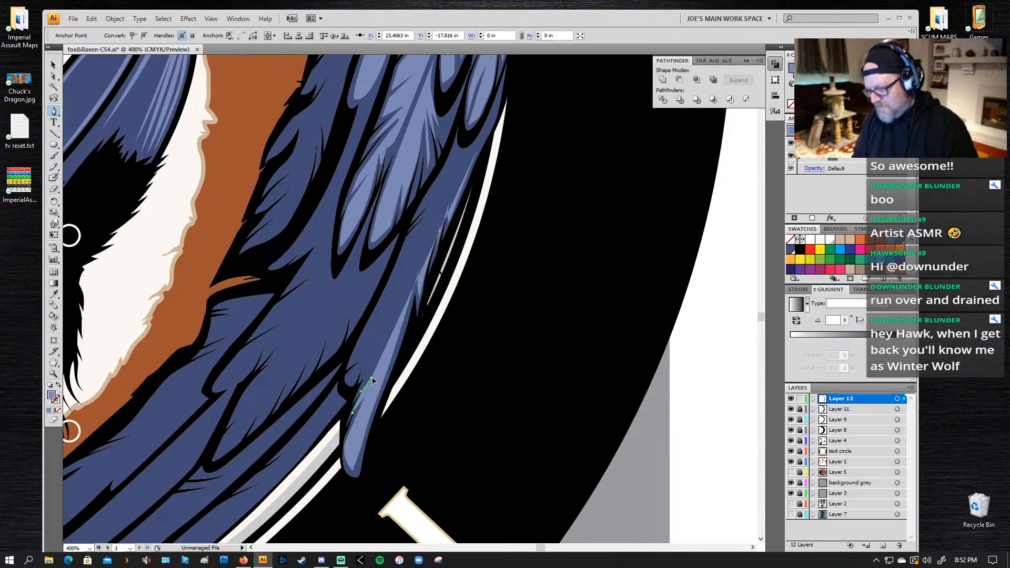
{"action": "left_click", "coordinate": [361, 388]}
{"action": "left_click", "coordinate": [375, 362]}
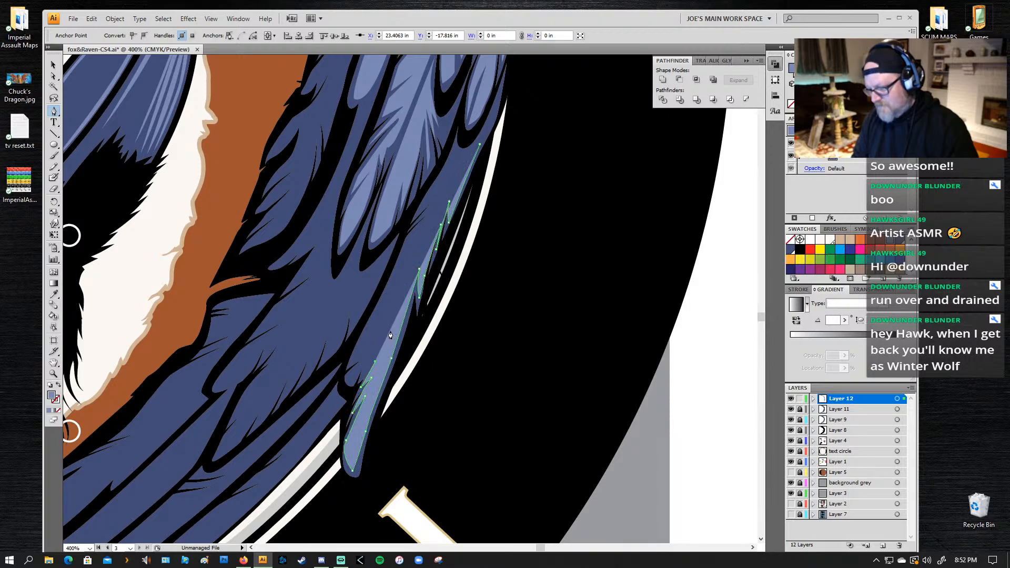
{"action": "left_click", "coordinate": [388, 335]}
Step: Shape the small tuft on the long feather's inner edge with short points beside the black outline
{"action": "left_click", "coordinate": [365, 378]}
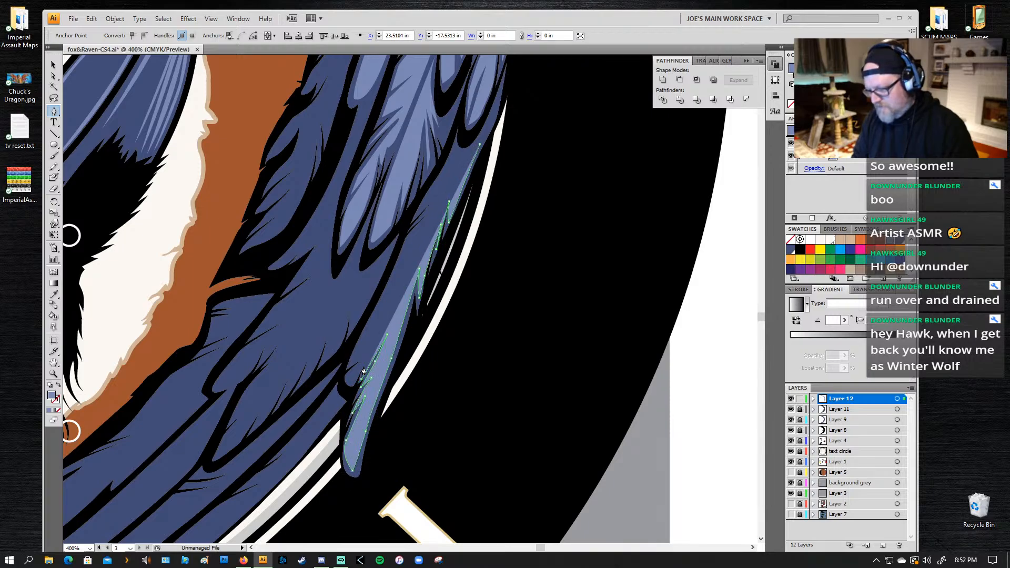
{"action": "left_click_drag", "start_coordinate": [363, 366], "coordinate": [353, 387]}
{"action": "left_click", "coordinate": [346, 376]}
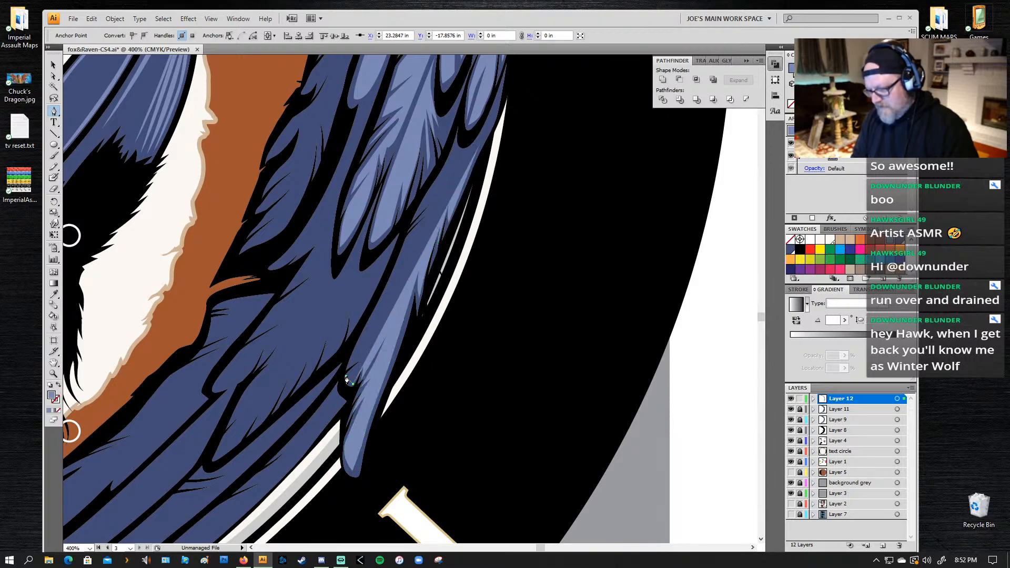
{"action": "left_click", "coordinate": [350, 398]}
{"action": "left_click", "coordinate": [347, 388], "text": "ctrl"}
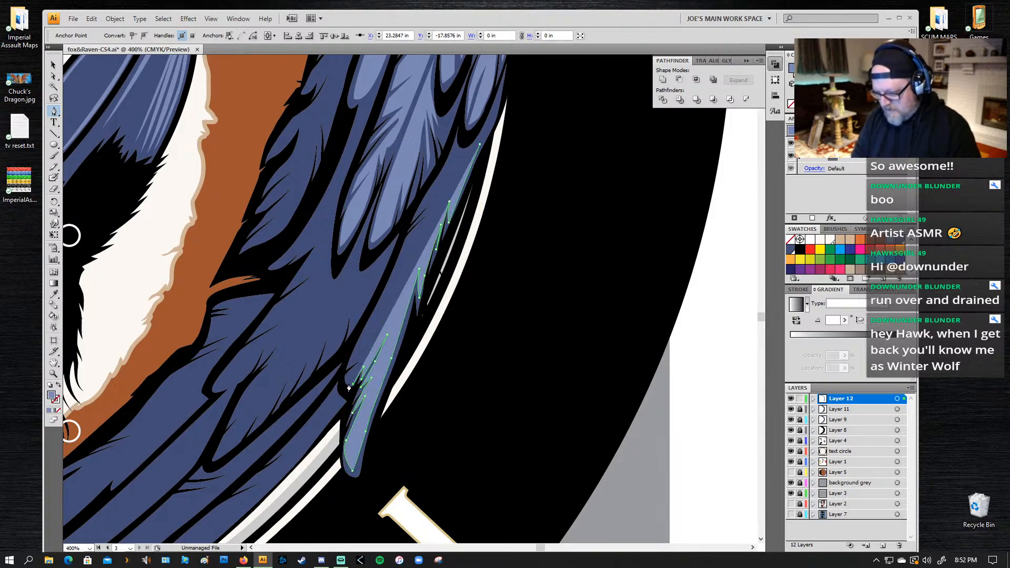
{"action": "left_click", "coordinate": [347, 376], "text": "ctrl"}
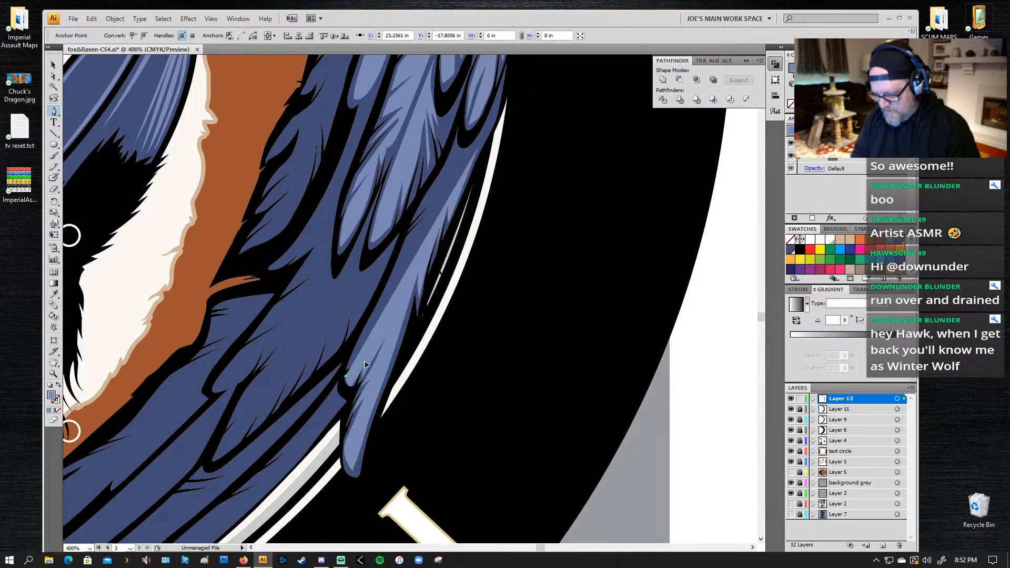
{"action": "left_click_drag", "start_coordinate": [352, 363], "coordinate": [347, 364]}
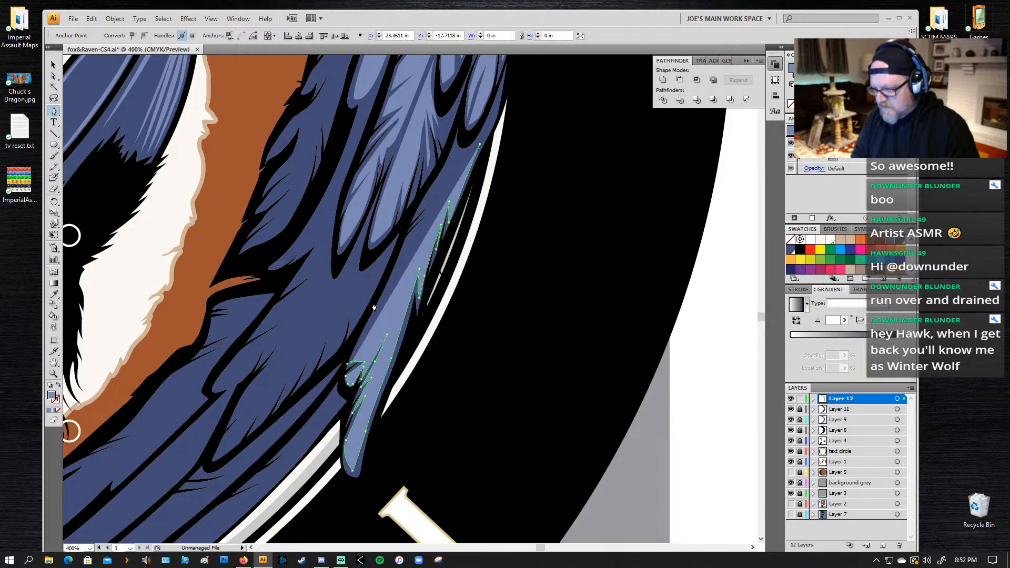
Step: Carry the long feather highlight's inner edge upward, notching two splits along its middle section
{"action": "left_click_drag", "start_coordinate": [375, 309], "coordinate": [389, 297]}
{"action": "left_click", "coordinate": [407, 276]}
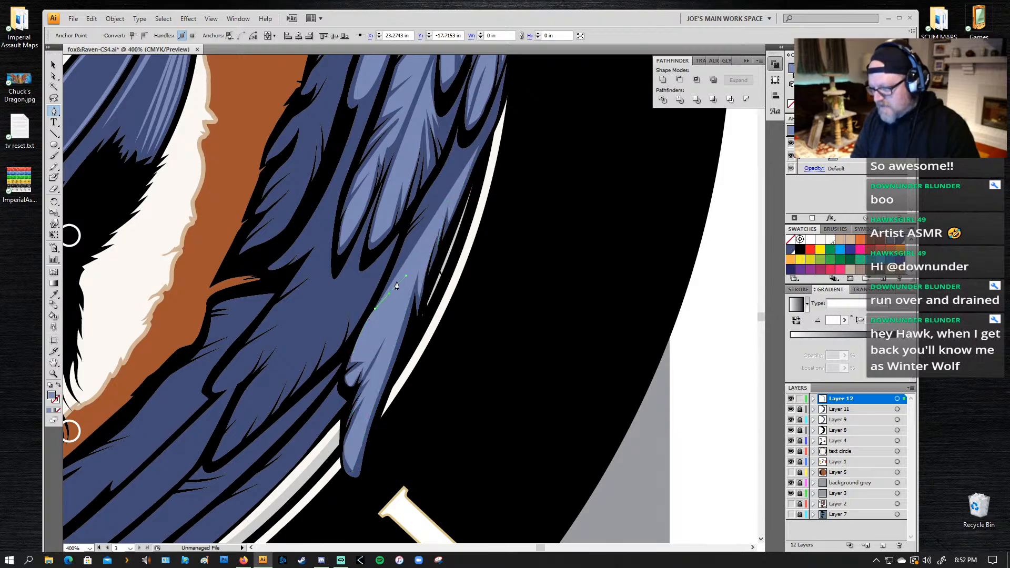
{"action": "left_click", "coordinate": [385, 291]}
{"action": "left_click", "coordinate": [421, 247]}
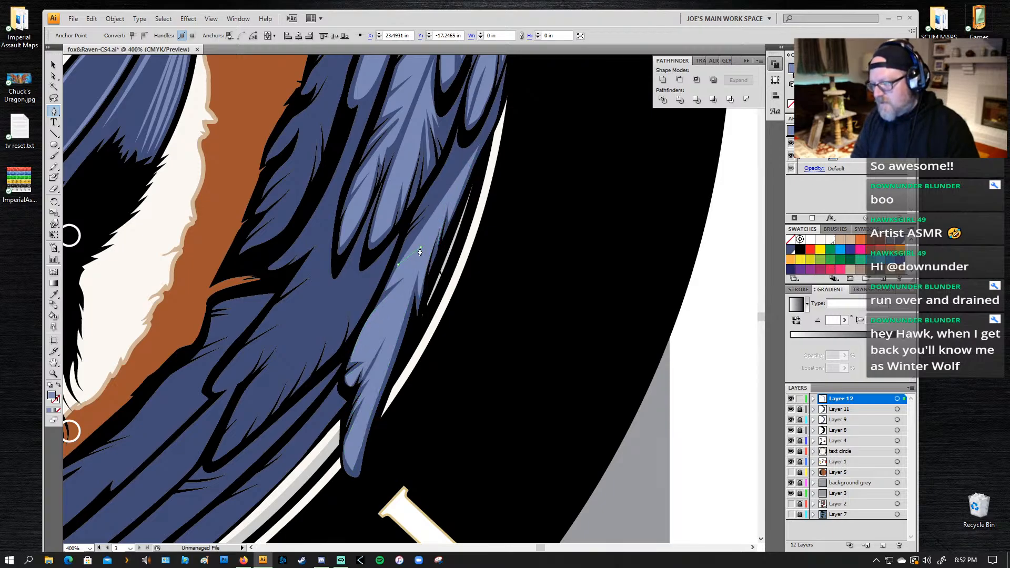
{"action": "left_click", "coordinate": [402, 257]}
{"action": "left_click", "coordinate": [421, 245]}
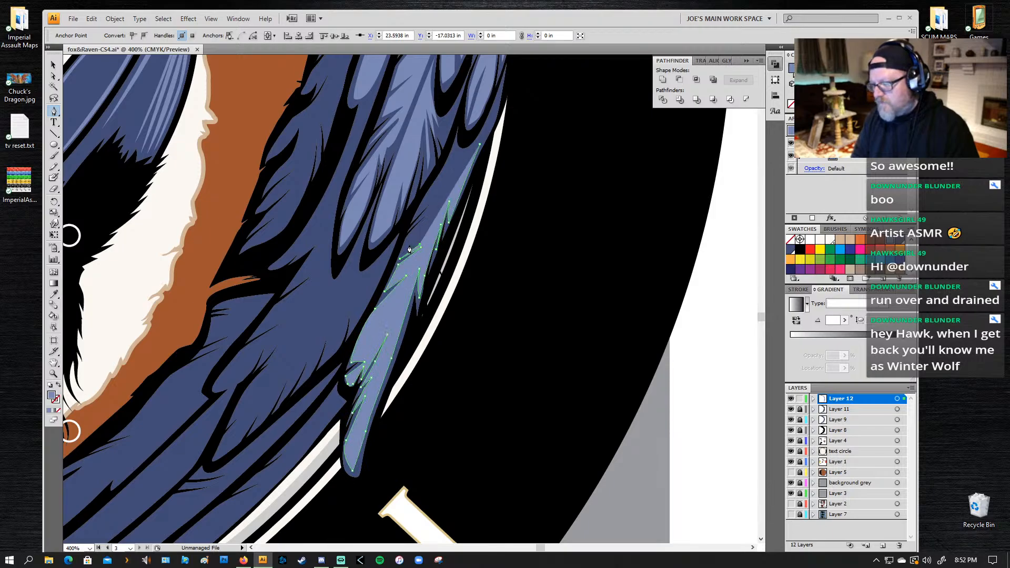
Step: Add the upper barbs along the long feather's inner edge and close the highlight path at its upper end
{"action": "left_click", "coordinate": [407, 238]}
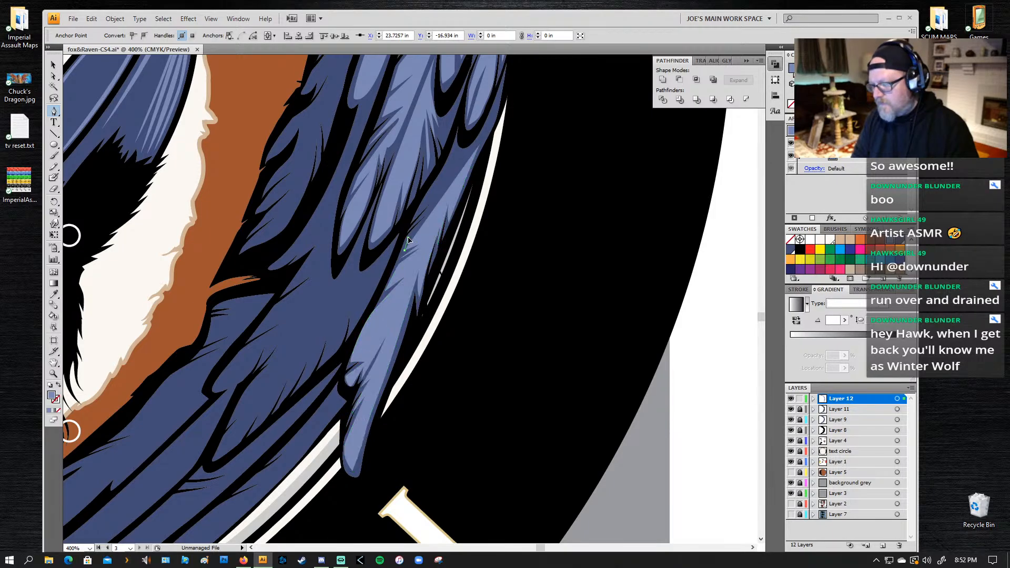
{"action": "left_click", "coordinate": [434, 211]}
{"action": "left_click", "coordinate": [411, 228]}
{"action": "left_click", "coordinate": [436, 203]}
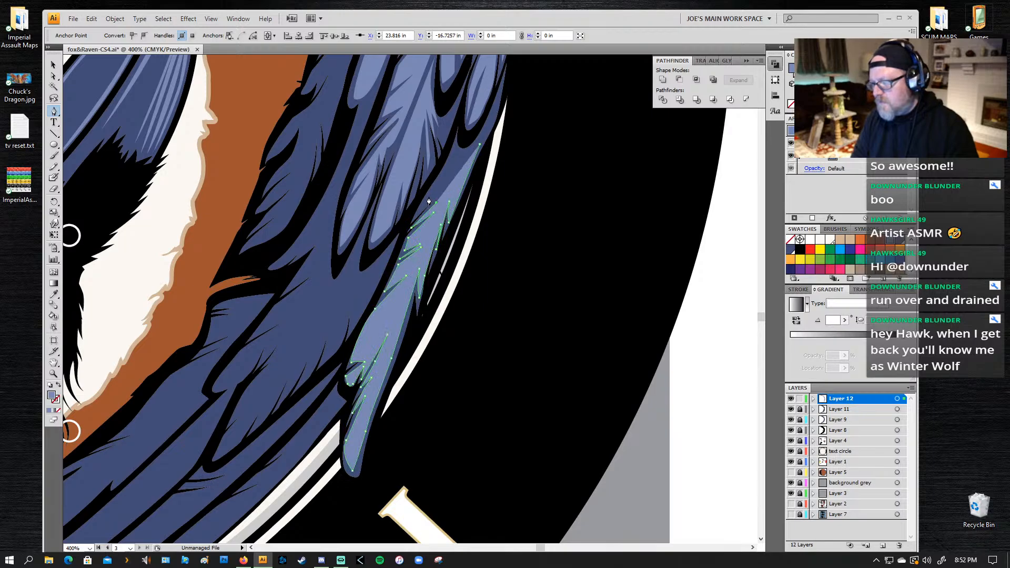
{"action": "left_click_drag", "start_coordinate": [417, 212], "coordinate": [411, 217]}
{"action": "left_click_drag", "start_coordinate": [442, 174], "coordinate": [448, 166]}
{"action": "left_click", "coordinate": [457, 148]}
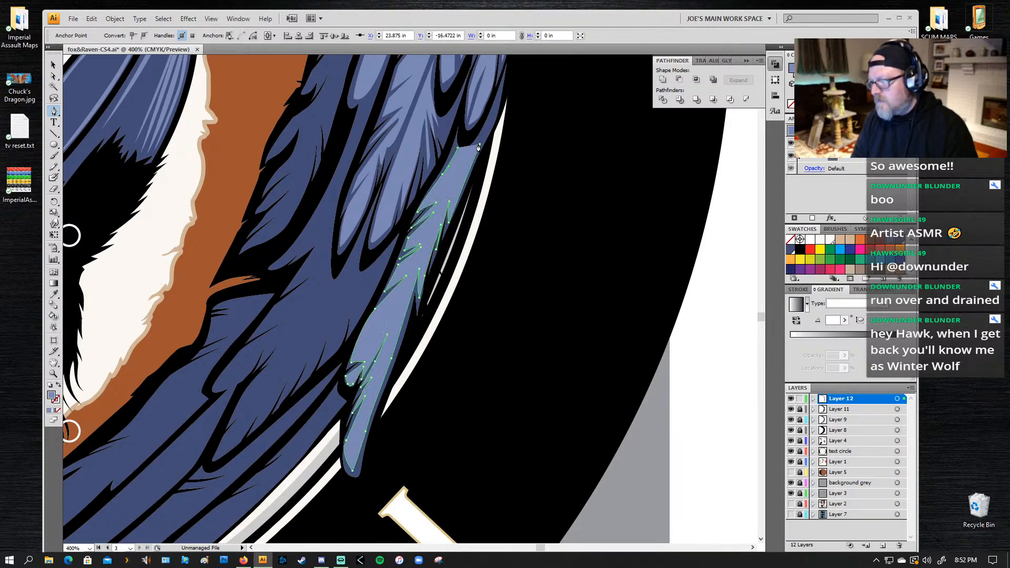
{"action": "left_click", "coordinate": [479, 144]}
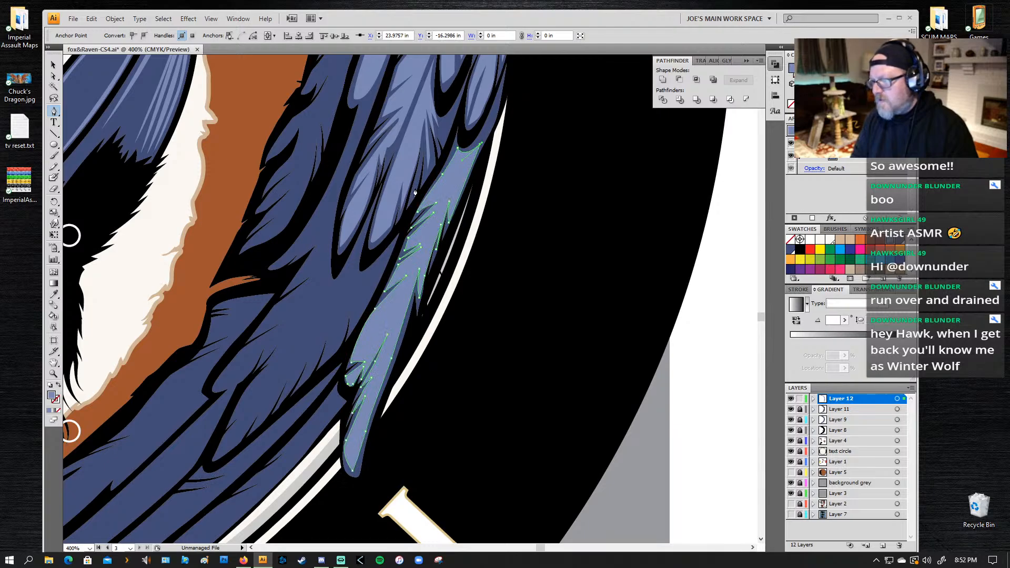
Step: Deselect the finished highlight and examine the wing highlights against the whole logo
{"action": "left_click_drag", "start_coordinate": [459, 230], "coordinate": [506, 209]}
{"action": "key", "text": "ctrl+shift+a"}
{"action": "key", "text": "z"}
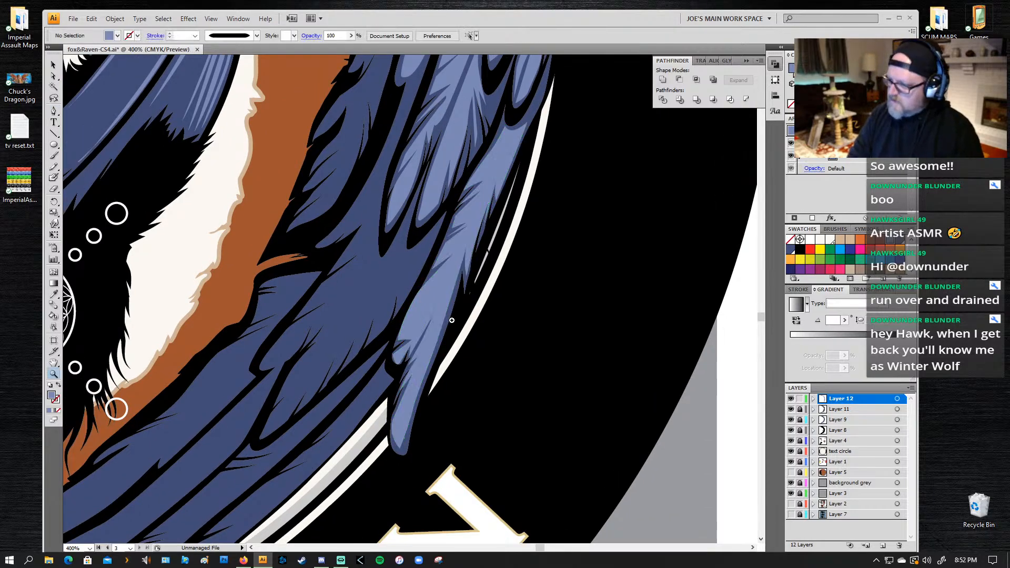
{"action": "left_click", "coordinate": [541, 206], "text": "alt"}
{"action": "left_click", "coordinate": [541, 206], "text": "alt"}
{"action": "left_click_drag", "start_coordinate": [36, 364], "coordinate": [333, 327]}
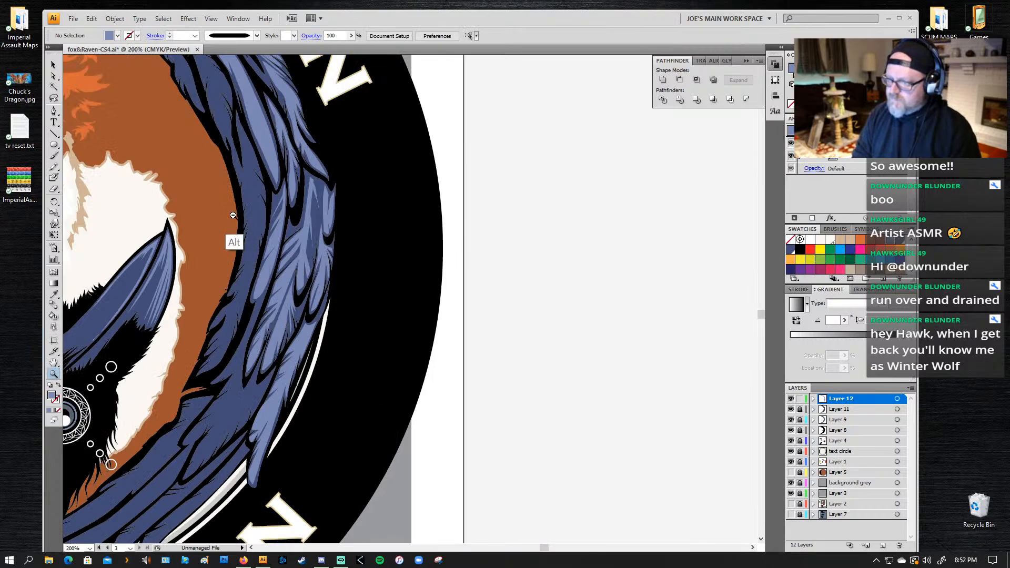
{"action": "left_click", "coordinate": [235, 243], "text": "alt"}
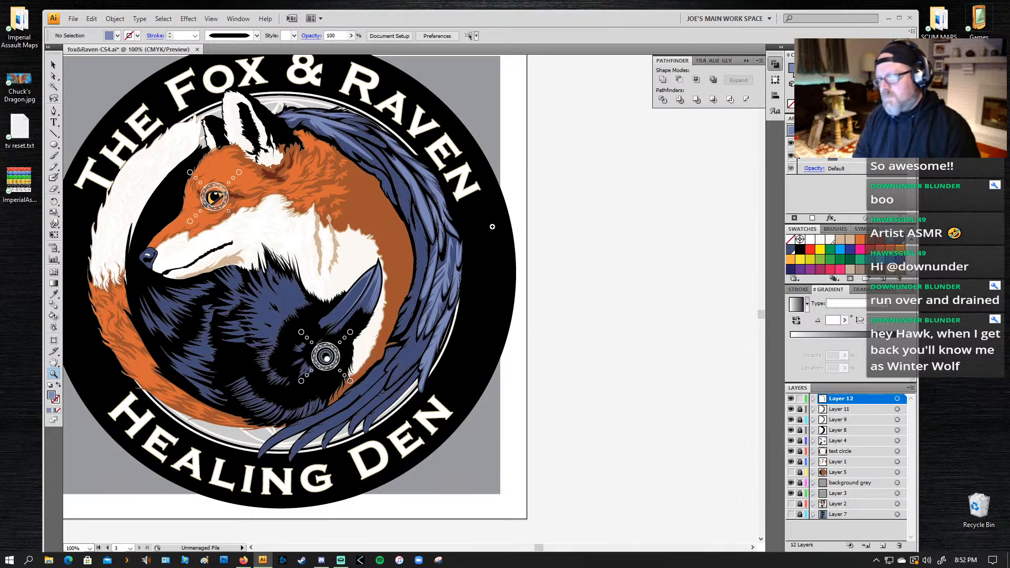
{"action": "left_click_drag", "start_coordinate": [352, 338], "coordinate": [466, 234]}
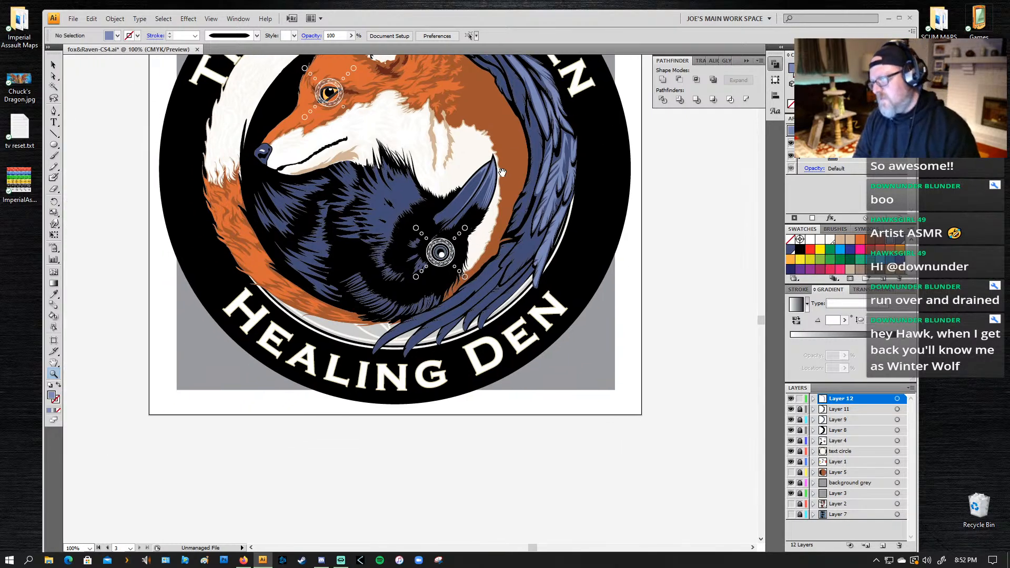
{"action": "left_click_drag", "start_coordinate": [502, 170], "coordinate": [486, 221]}
Step: Start a light blue Pen tool highlight on the wing feather beside the fox's back, tracing its upper edge down to a first notch
{"action": "left_click_drag", "start_coordinate": [557, 98], "coordinate": [445, 255]}
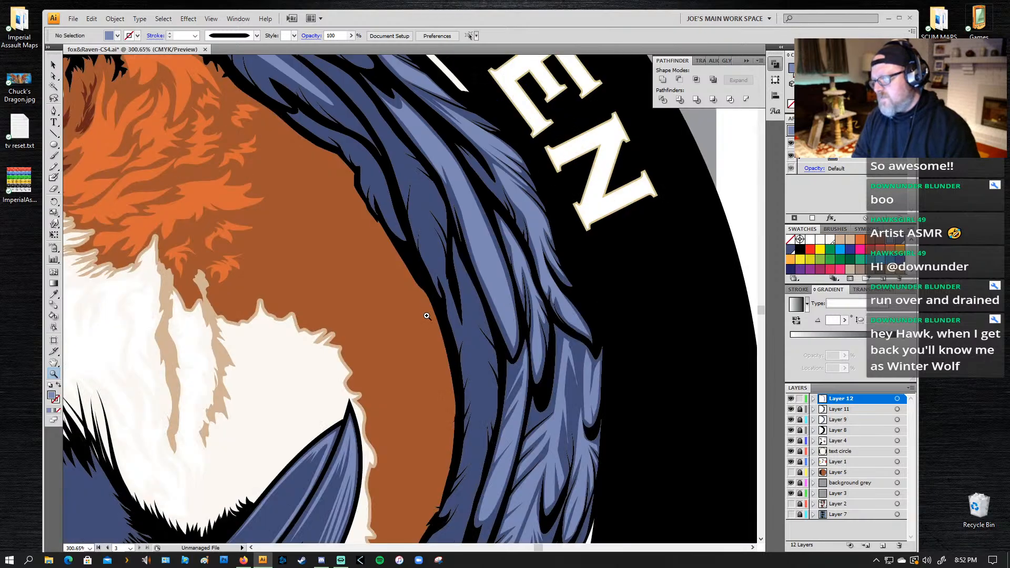
{"action": "key", "text": "p"}
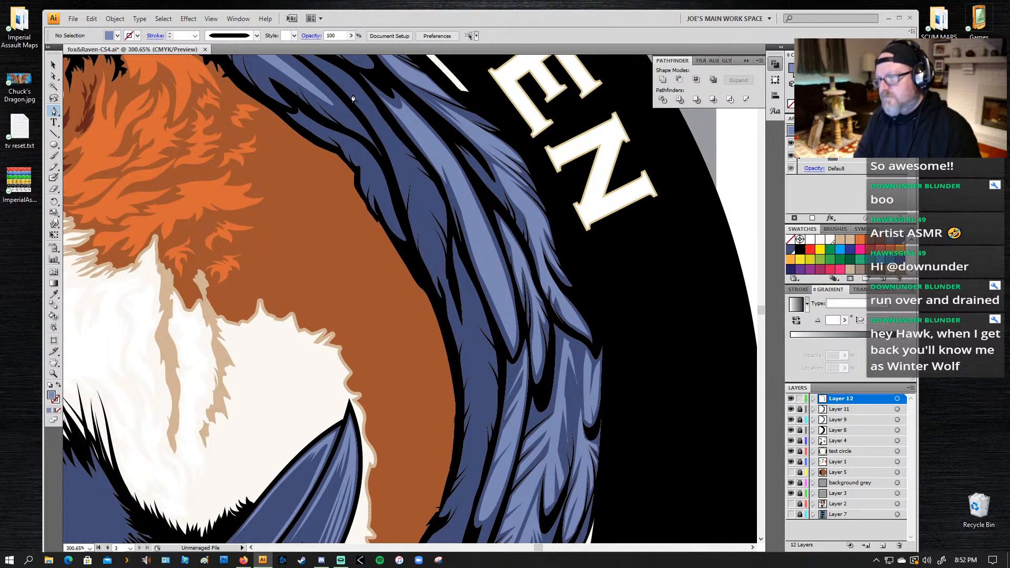
{"action": "left_click", "coordinate": [344, 74]}
{"action": "left_click_drag", "start_coordinate": [392, 130], "coordinate": [397, 138]}
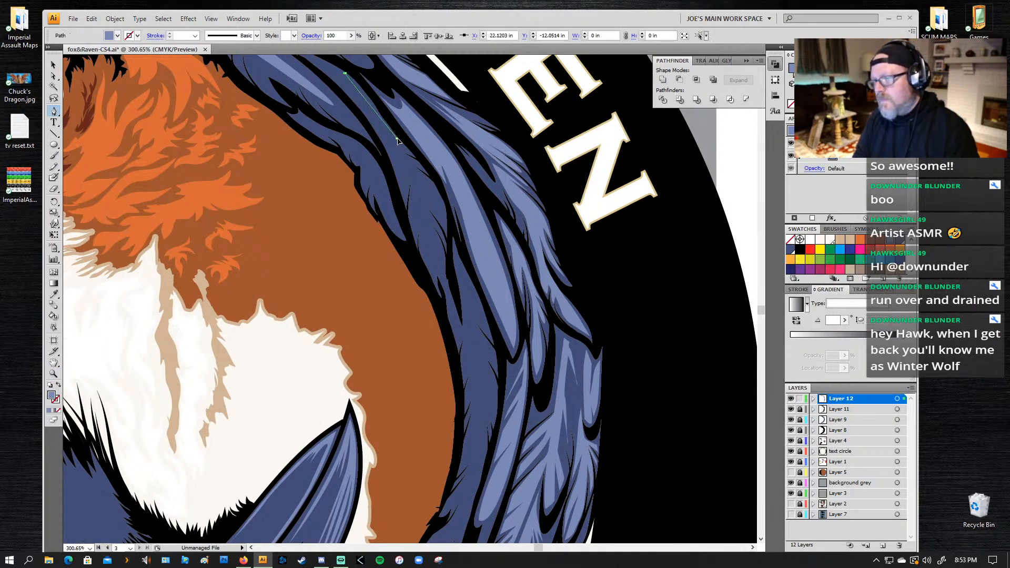
{"action": "key", "text": "ctrl+z"}
{"action": "left_click_drag", "start_coordinate": [373, 97], "coordinate": [388, 117]}
{"action": "left_click", "coordinate": [419, 159]}
{"action": "left_click", "coordinate": [400, 148]}
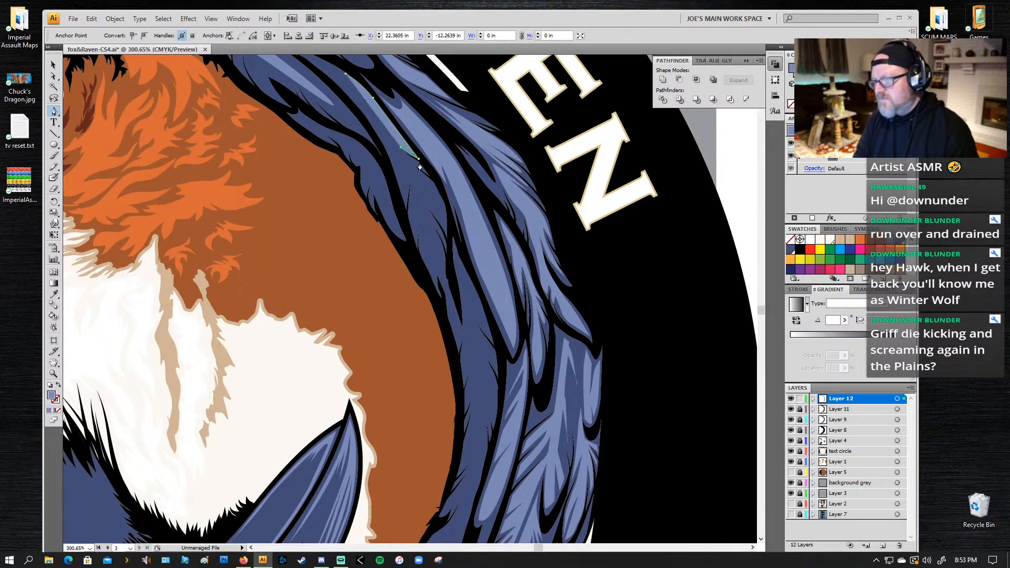
Step: Continue the highlight down the feather's outer edge with pointed splits, ending at the feather's lower tip
{"action": "left_click_drag", "start_coordinate": [427, 168], "coordinate": [438, 189]}
{"action": "left_click", "coordinate": [435, 177]}
{"action": "left_click", "coordinate": [412, 162]}
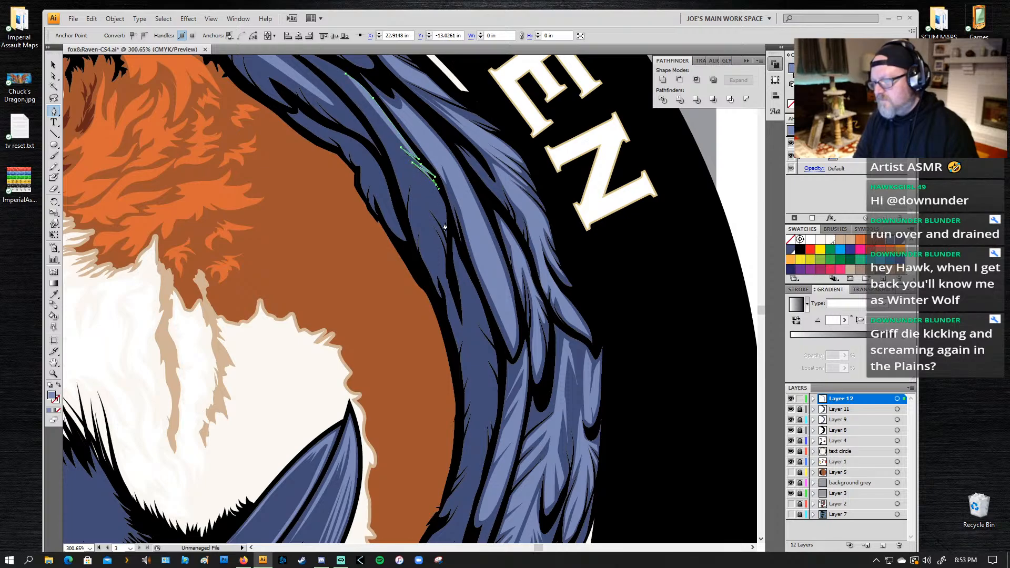
{"action": "left_click", "coordinate": [446, 231]}
{"action": "left_click", "coordinate": [448, 251]}
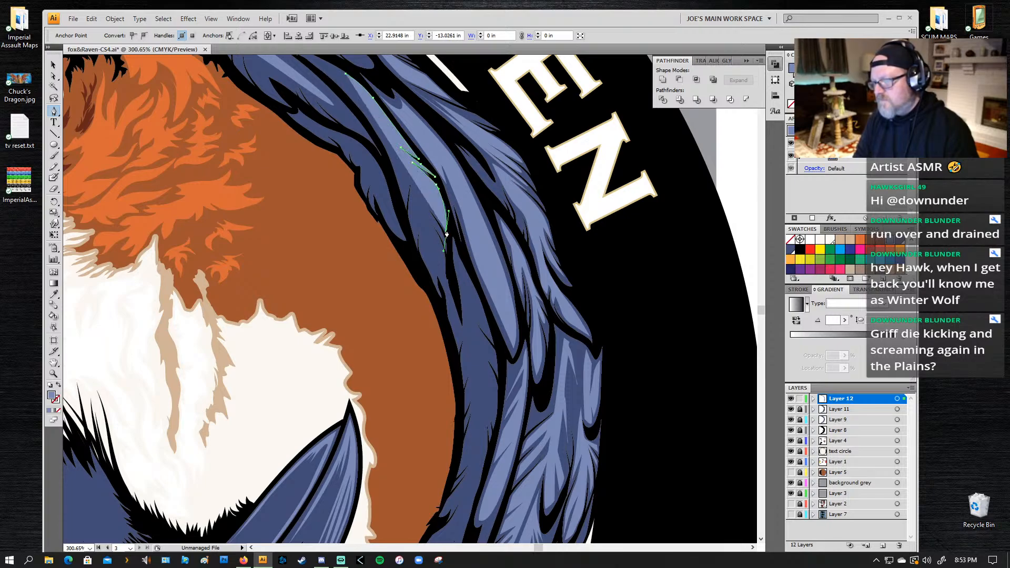
{"action": "left_click", "coordinate": [419, 195]}
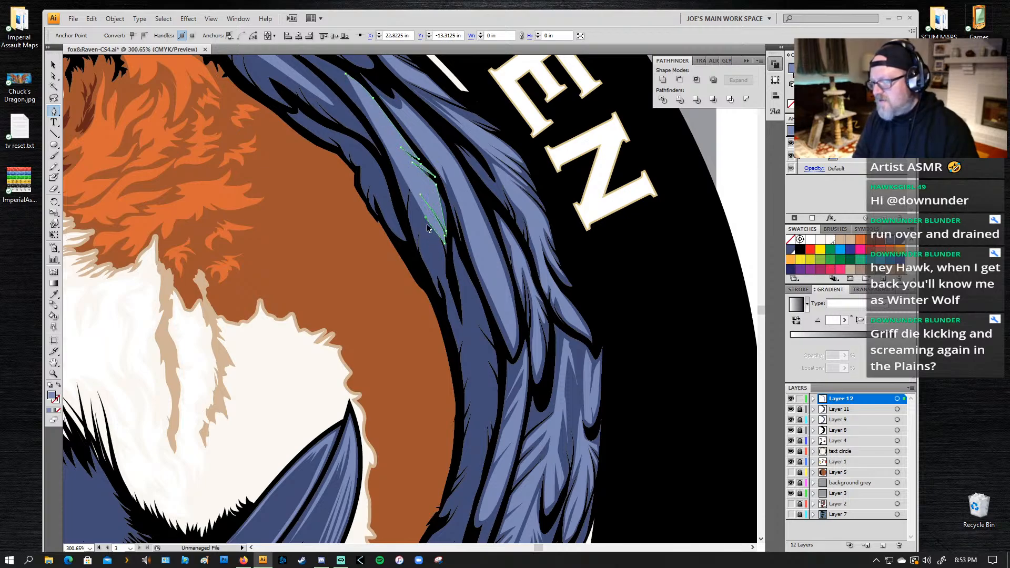
{"action": "left_click_drag", "start_coordinate": [445, 244], "coordinate": [424, 226]}
{"action": "left_click", "coordinate": [442, 277]}
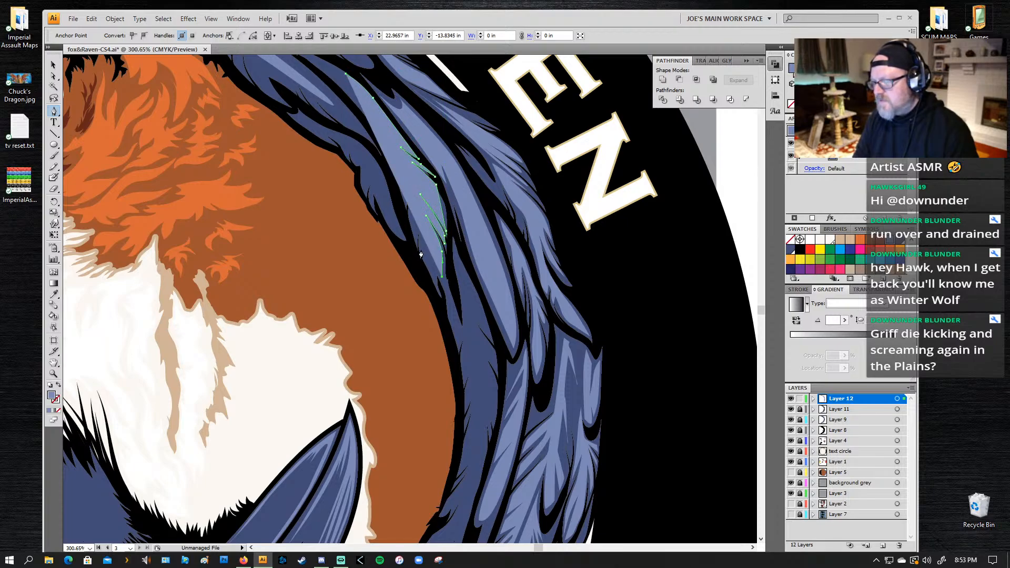
Step: Bring the highlight back up the feather's inner edge with a row of short pointed barbs
{"action": "left_click_drag", "start_coordinate": [421, 253], "coordinate": [399, 168]}
{"action": "left_click", "coordinate": [418, 214]}
{"action": "left_click", "coordinate": [409, 181]}
{"action": "left_click", "coordinate": [404, 197]}
{"action": "left_click", "coordinate": [401, 158]}
{"action": "left_click", "coordinate": [397, 167]}
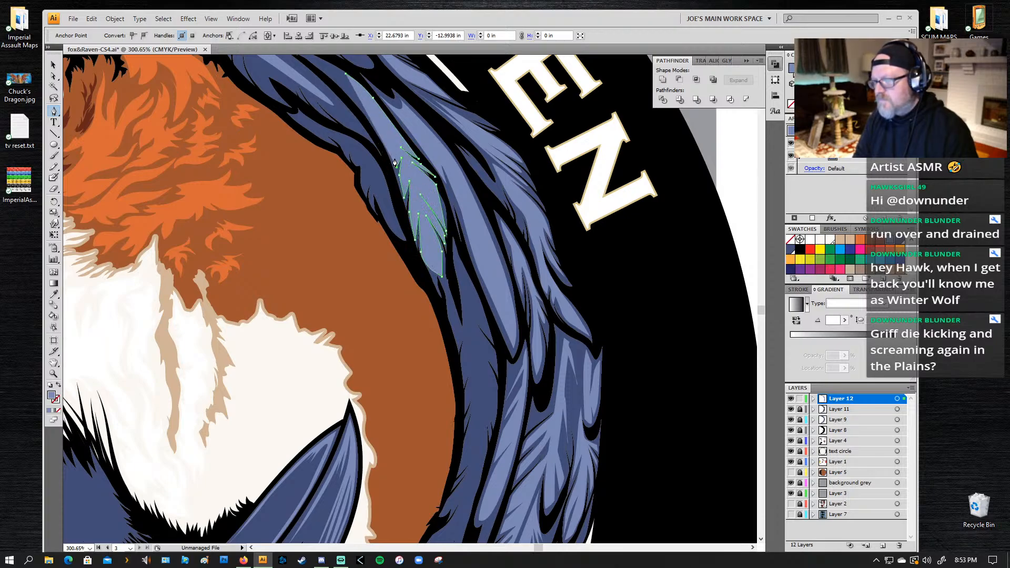
{"action": "left_click", "coordinate": [396, 151]}
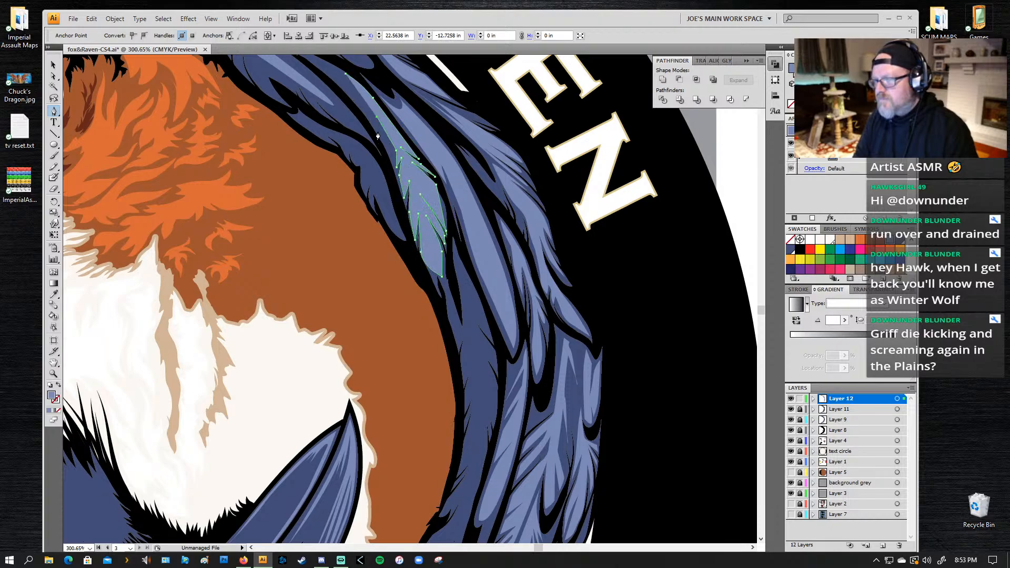
{"action": "left_click", "coordinate": [371, 111]}
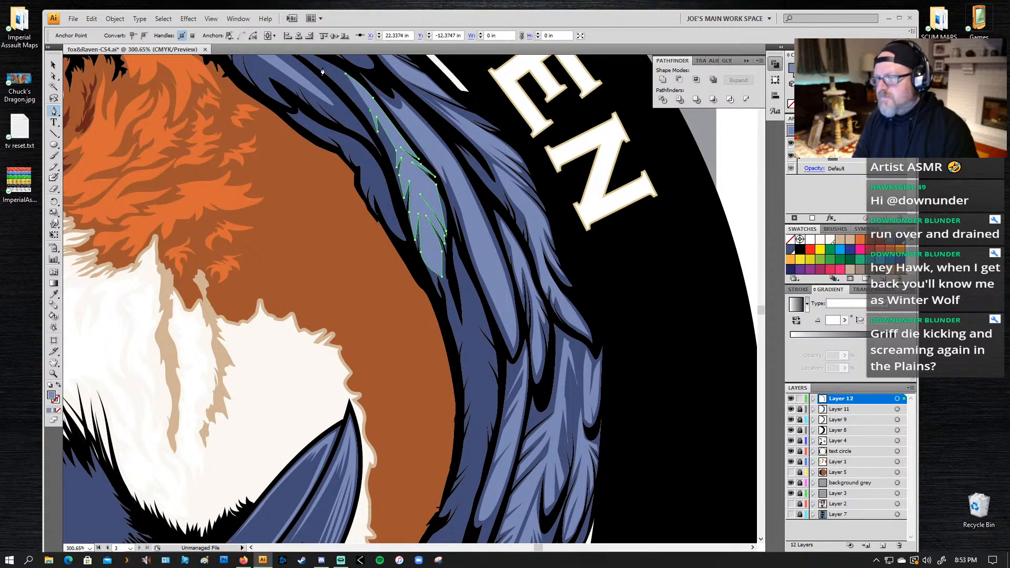
Step: Extend the highlight to a thin point at the feather's upper end and close the path
{"action": "left_click_drag", "start_coordinate": [340, 88], "coordinate": [328, 118]}
{"action": "left_click", "coordinate": [324, 116]}
{"action": "left_click", "coordinate": [383, 149]}
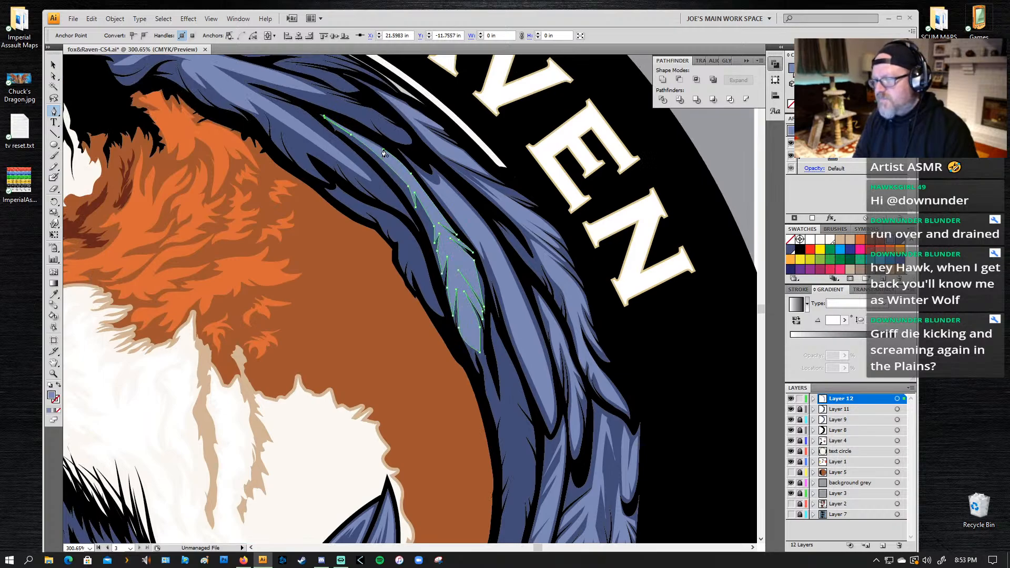
Step: Start a highlight on the long innermost feather below, curving down its middle to a first barb near the fox's back
{"action": "left_click_drag", "start_coordinate": [413, 185], "coordinate": [380, 30]}
{"action": "left_click", "coordinate": [475, 261]}
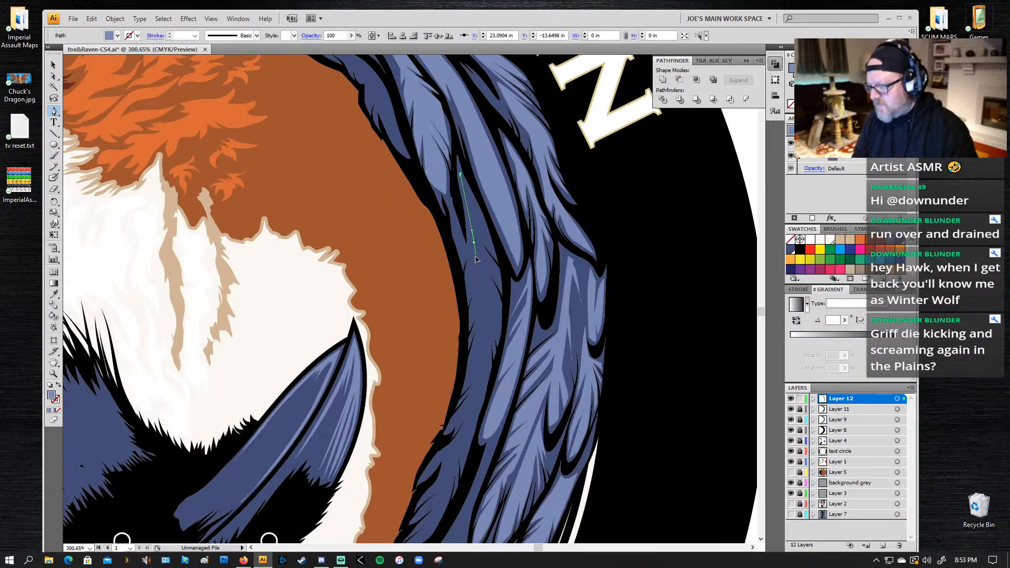
{"action": "left_click", "coordinate": [476, 361]}
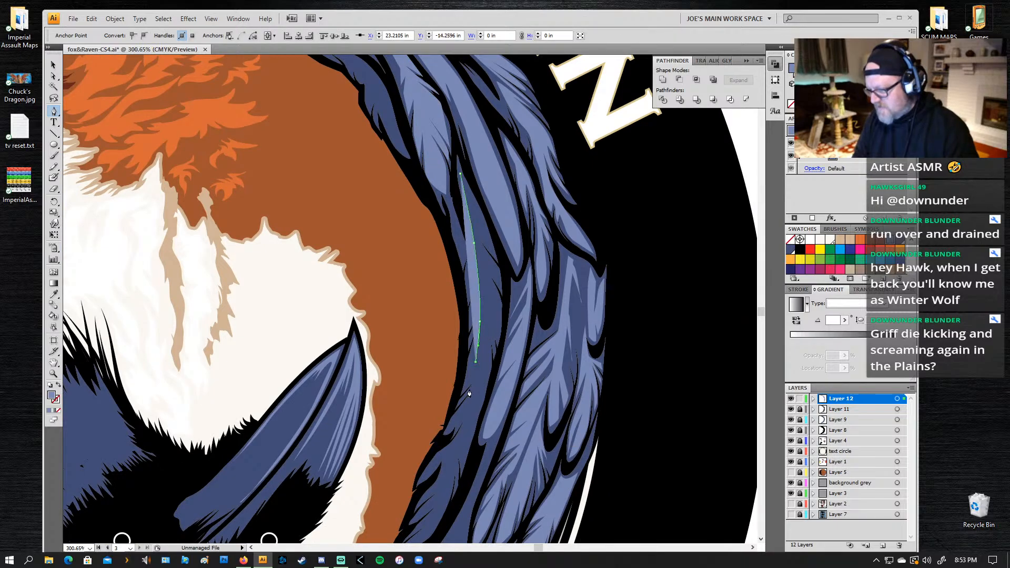
{"action": "left_click", "coordinate": [467, 407]}
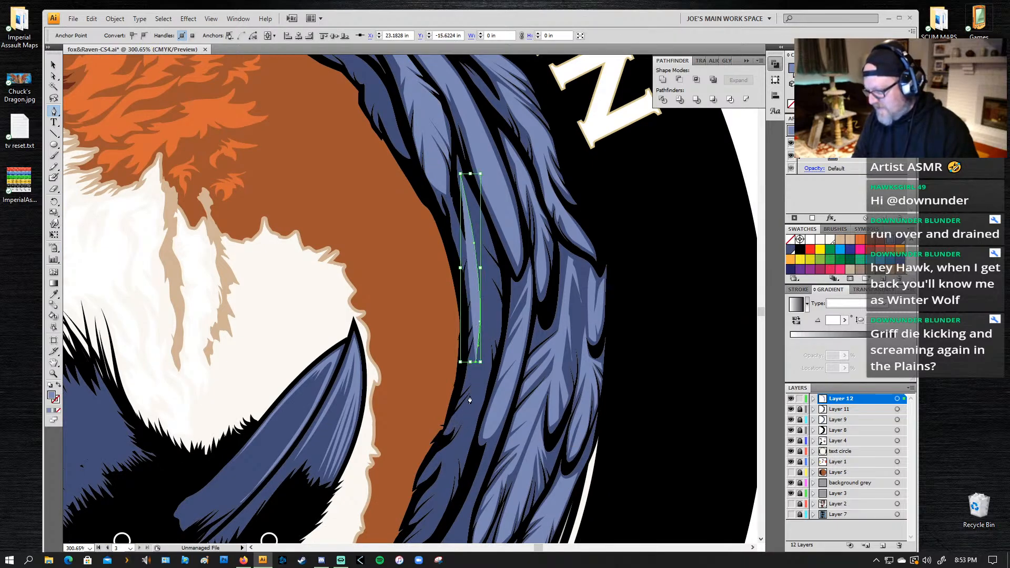
{"action": "left_click_drag", "start_coordinate": [450, 427], "coordinate": [467, 414]}
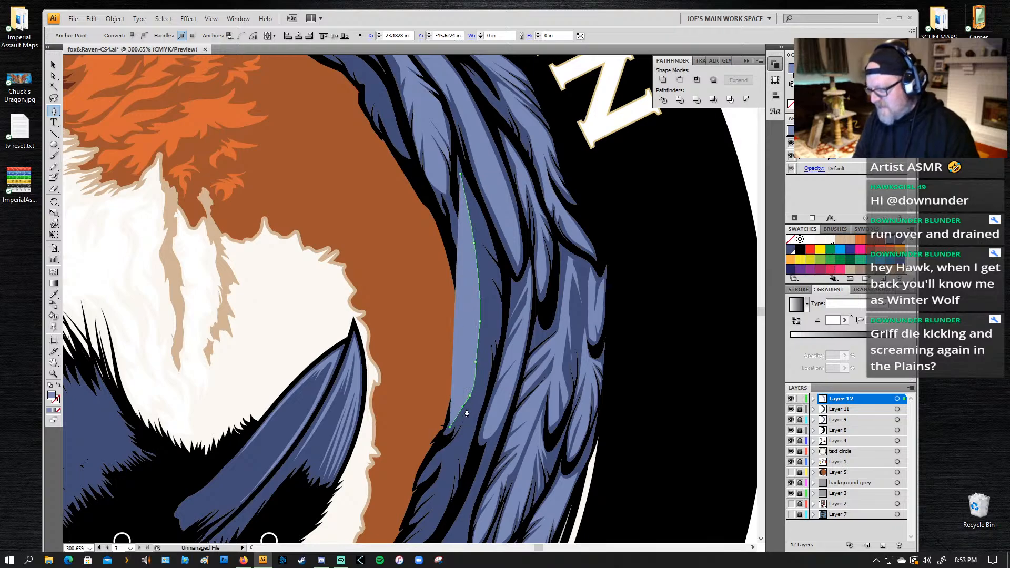
Step: Draw jagged barbs along the lower inner edge of the innermost feather's highlight, reaching down to the feather tip
{"action": "left_click", "coordinate": [452, 442]}
{"action": "left_click", "coordinate": [432, 458]}
{"action": "left_click", "coordinate": [418, 479]}
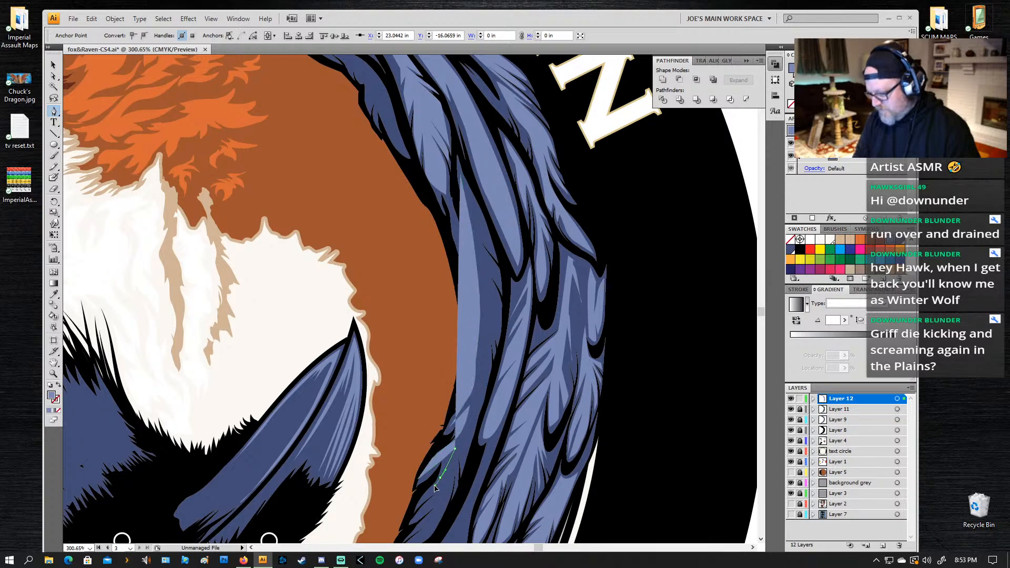
{"action": "left_click", "coordinate": [440, 477]}
{"action": "left_click", "coordinate": [421, 499]}
{"action": "left_click", "coordinate": [439, 491]}
{"action": "left_click", "coordinate": [448, 476]}
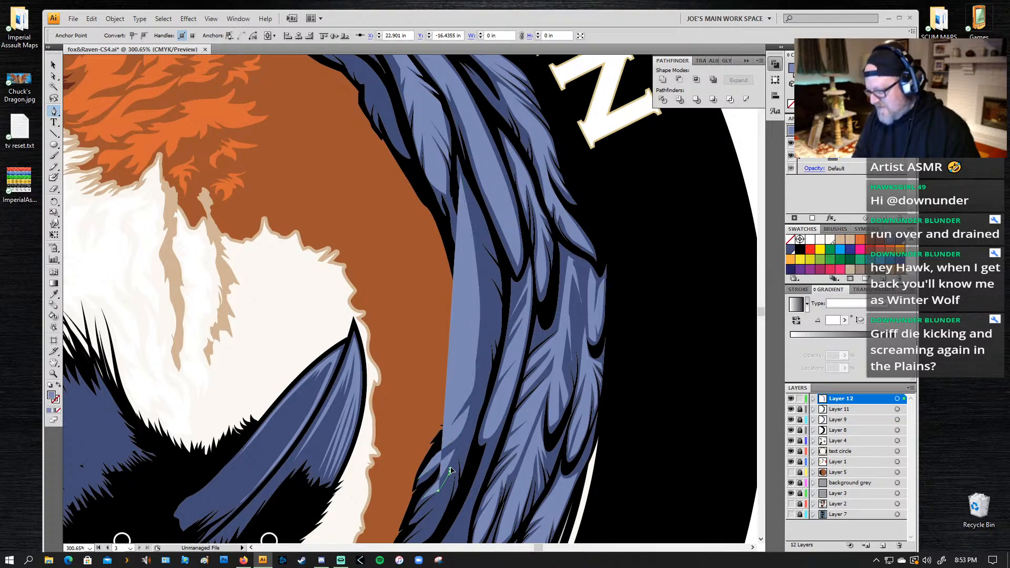
{"action": "left_click", "coordinate": [420, 532]}
{"action": "left_click", "coordinate": [435, 510]}
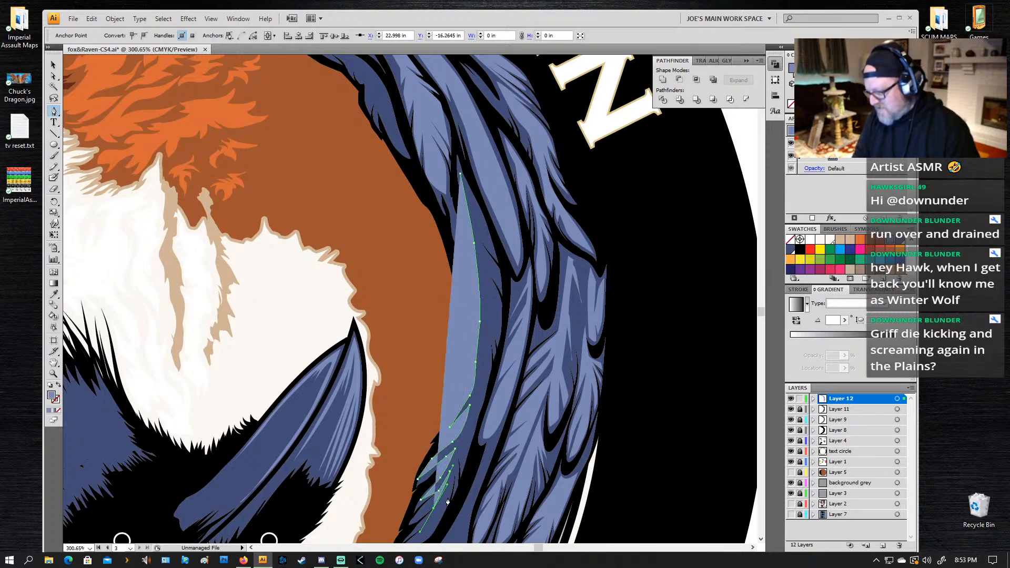
Step: Turn the highlight at the innermost feather's lower tip and notch narrow points back up its outer side
{"action": "left_click_drag", "start_coordinate": [427, 500], "coordinate": [474, 378]}
{"action": "left_click", "coordinate": [443, 431]}
{"action": "left_click", "coordinate": [481, 358]}
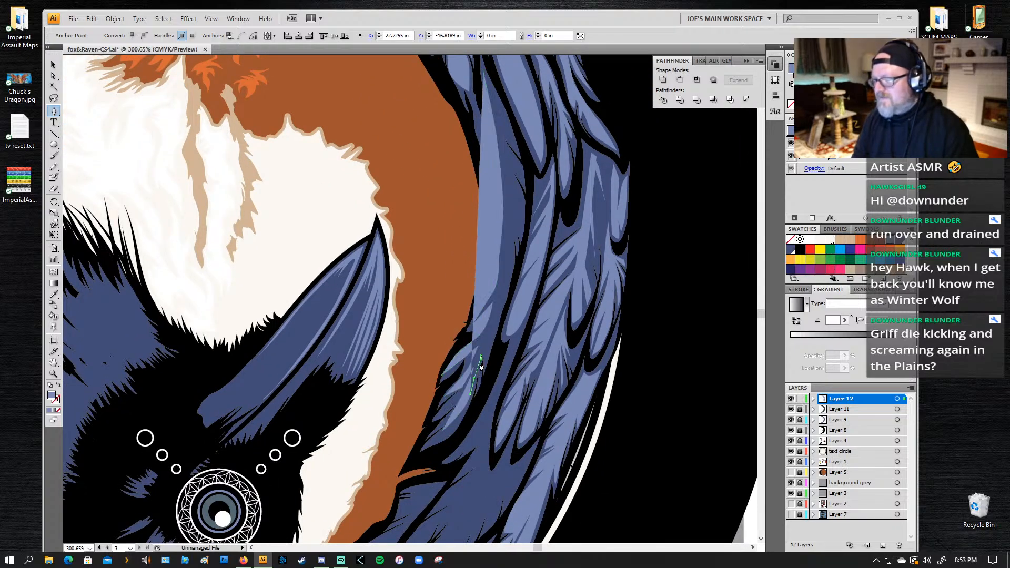
{"action": "left_click", "coordinate": [477, 387]}
{"action": "left_click", "coordinate": [486, 346]}
{"action": "left_click", "coordinate": [487, 364]}
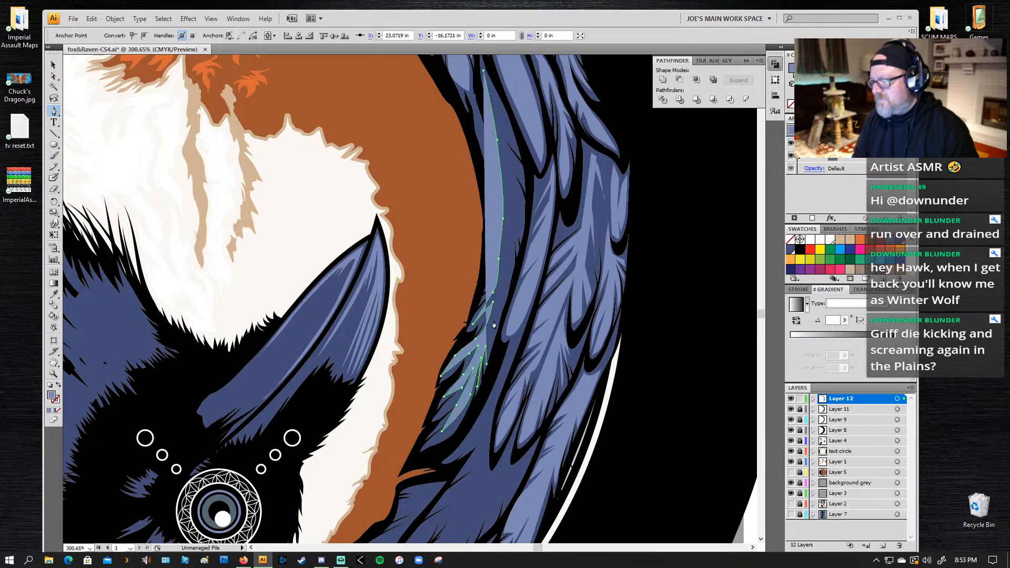
Step: Carry the innermost feather highlight's outer edge upward, adding long splits along its middle section
{"action": "left_click", "coordinate": [504, 273]}
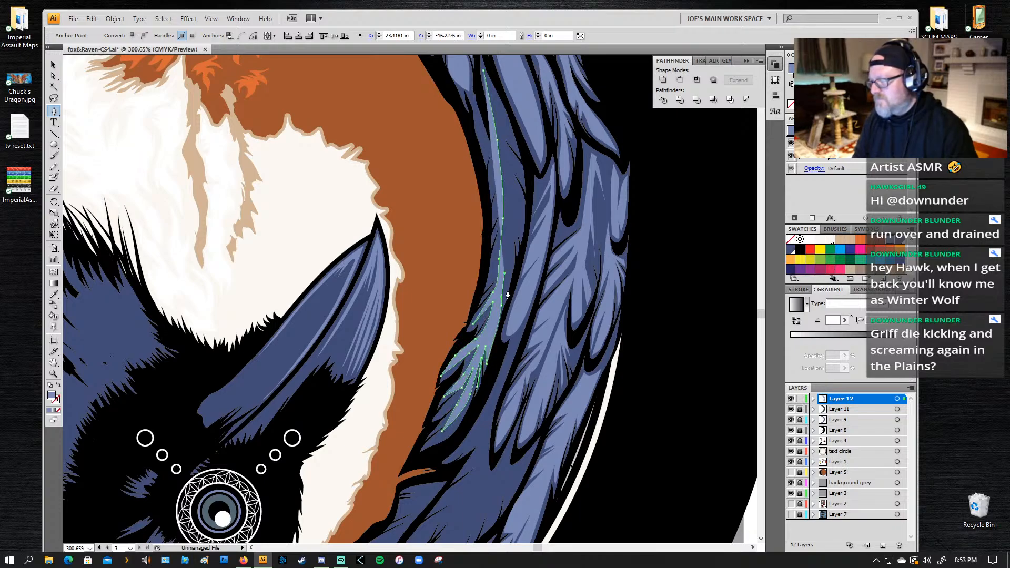
{"action": "left_click", "coordinate": [513, 261]}
{"action": "left_click", "coordinate": [512, 219]}
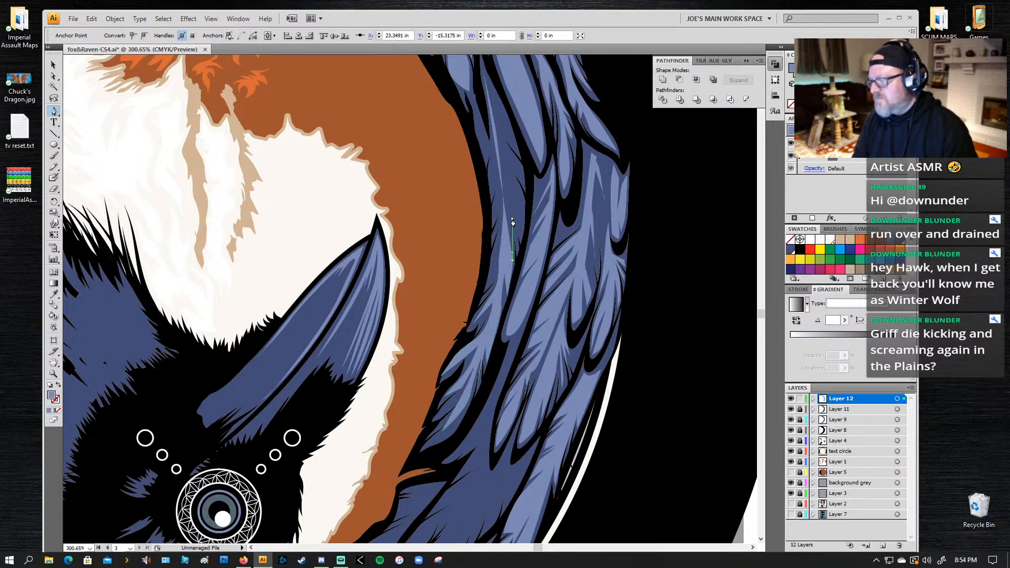
{"action": "left_click", "coordinate": [514, 229]}
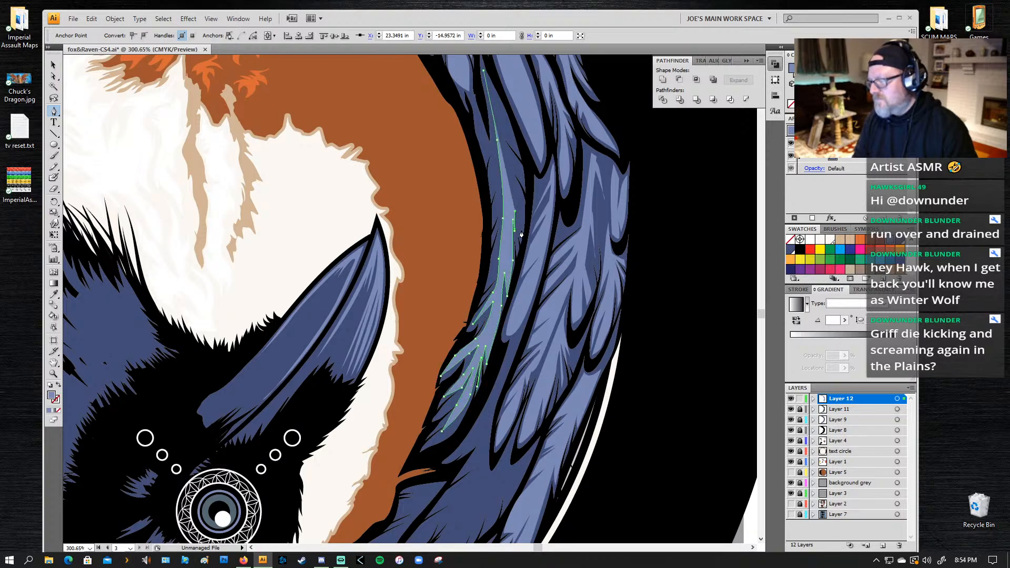
{"action": "left_click", "coordinate": [521, 232]}
{"action": "left_click", "coordinate": [521, 204]}
{"action": "left_click", "coordinate": [515, 189]}
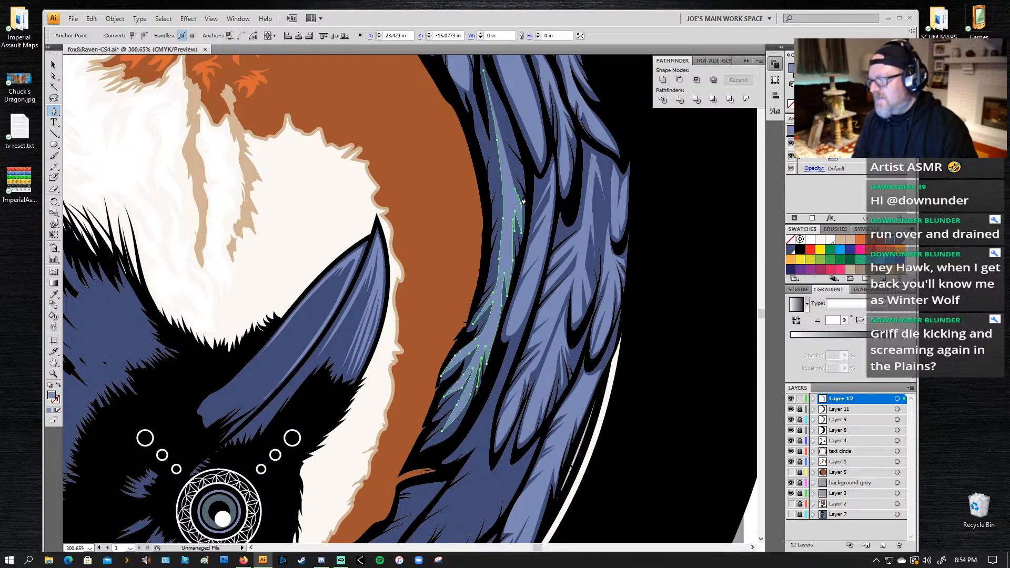
Step: Add short slanted barbs higher up the outer edge of the innermost feather's highlight
{"action": "left_click", "coordinate": [523, 199]}
{"action": "left_click", "coordinate": [511, 172]}
{"action": "left_click", "coordinate": [520, 180]}
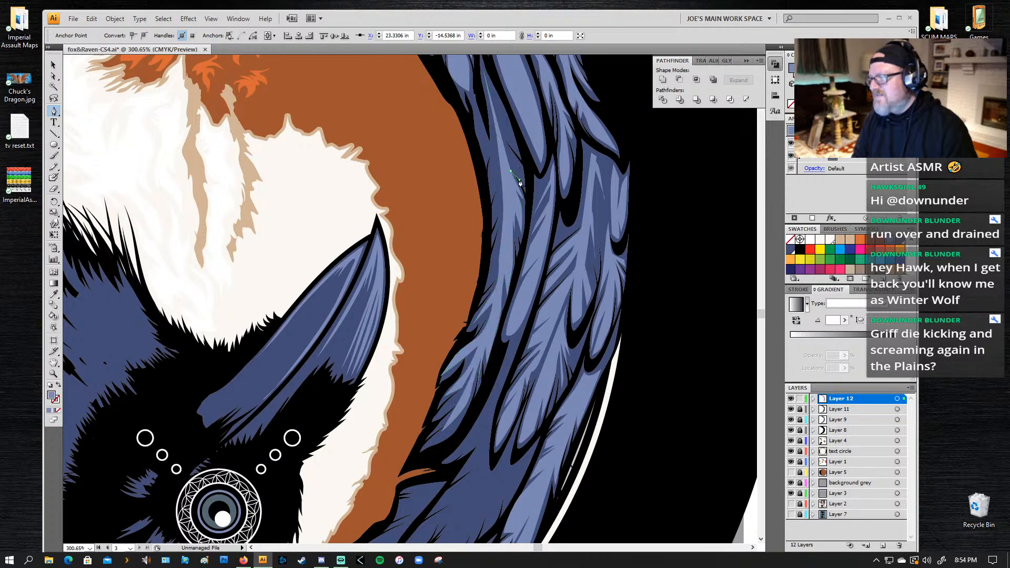
{"action": "left_click", "coordinate": [506, 161]}
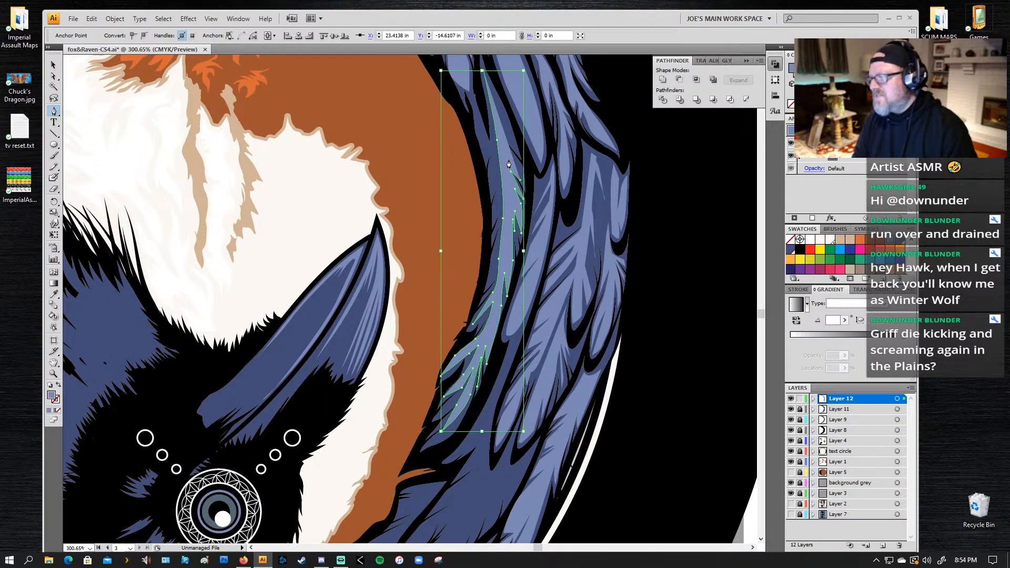
{"action": "left_click", "coordinate": [525, 176]}
{"action": "left_click", "coordinate": [522, 166]}
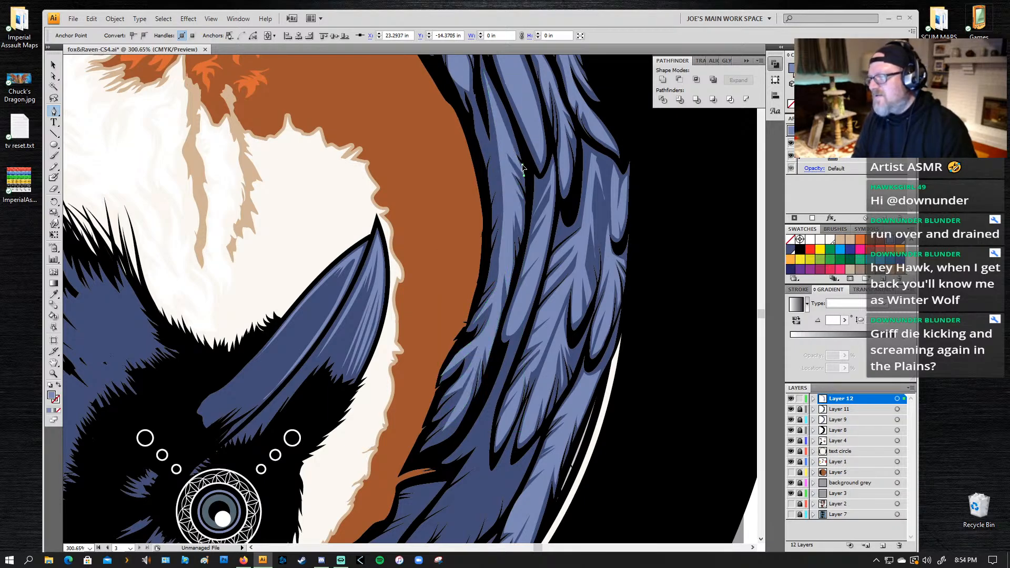
Step: Rework the uppermost barbs of the innermost feather's highlight and close the path at its narrow upper end
{"action": "left_click", "coordinate": [504, 146]}
{"action": "key", "text": "ctrl+z"}
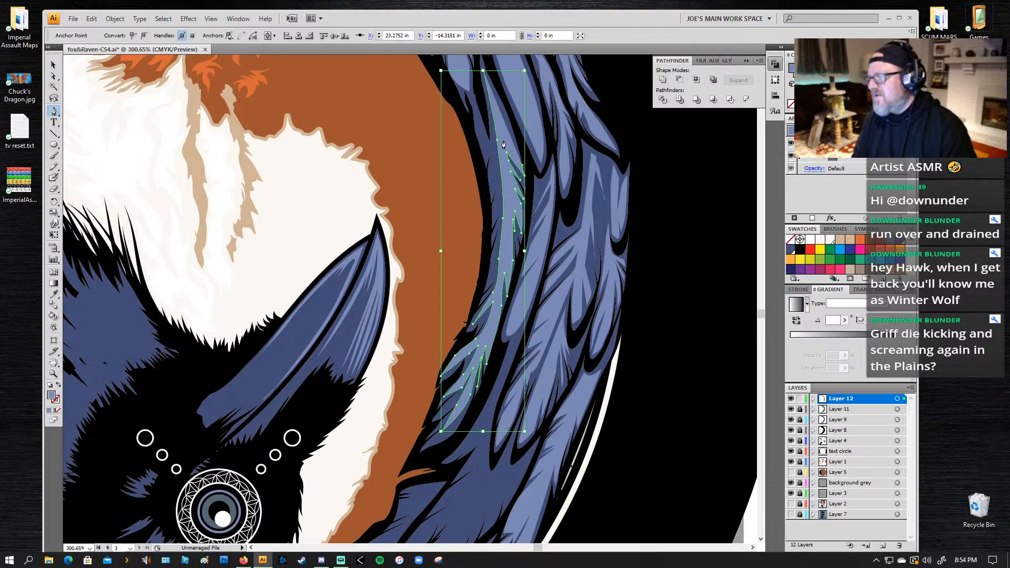
{"action": "left_click", "coordinate": [503, 139]}
{"action": "key", "text": "ctrl+z"}
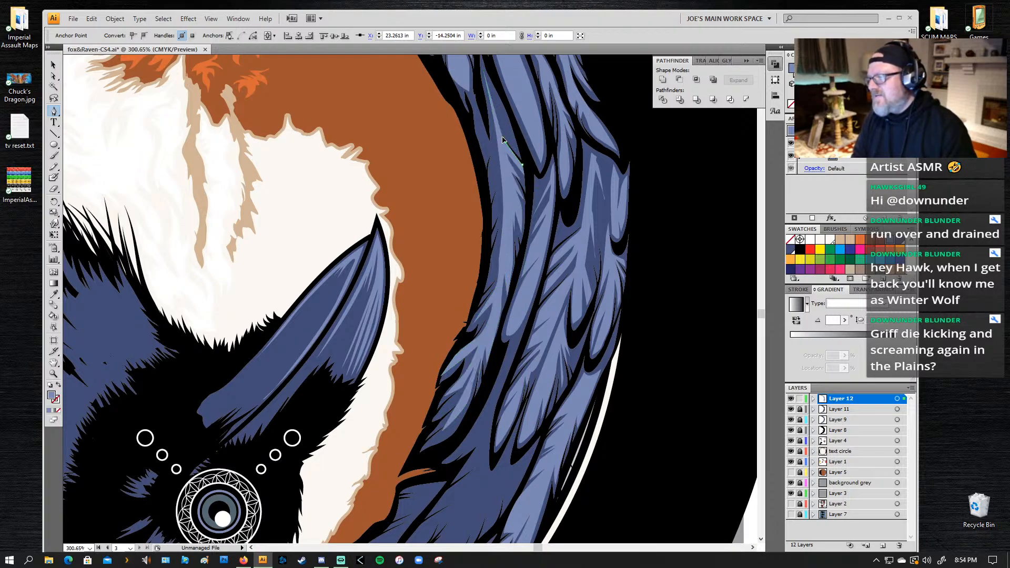
{"action": "left_click", "coordinate": [501, 126]}
{"action": "left_click", "coordinate": [519, 149]}
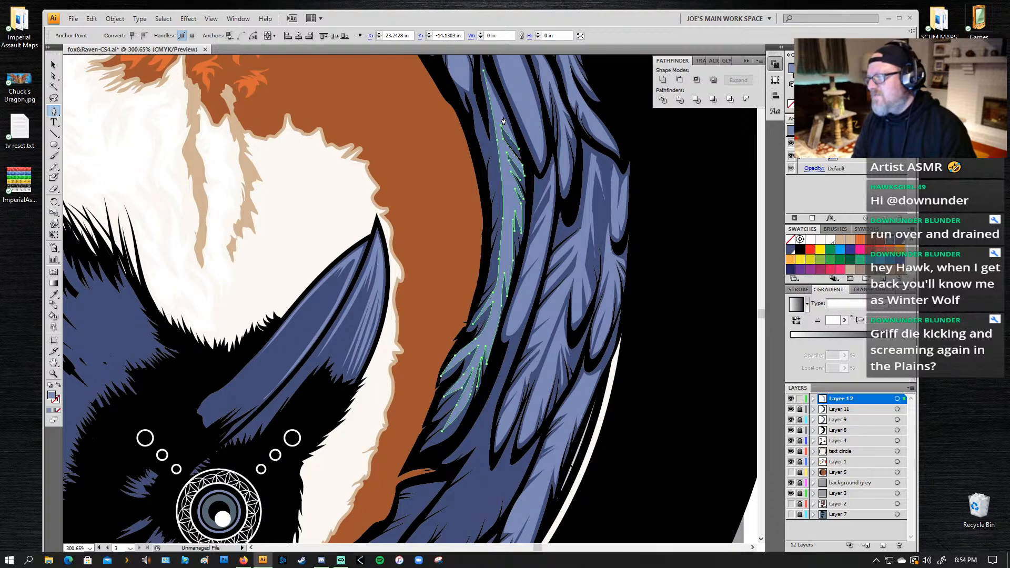
{"action": "left_click_drag", "start_coordinate": [503, 117], "coordinate": [499, 109]}
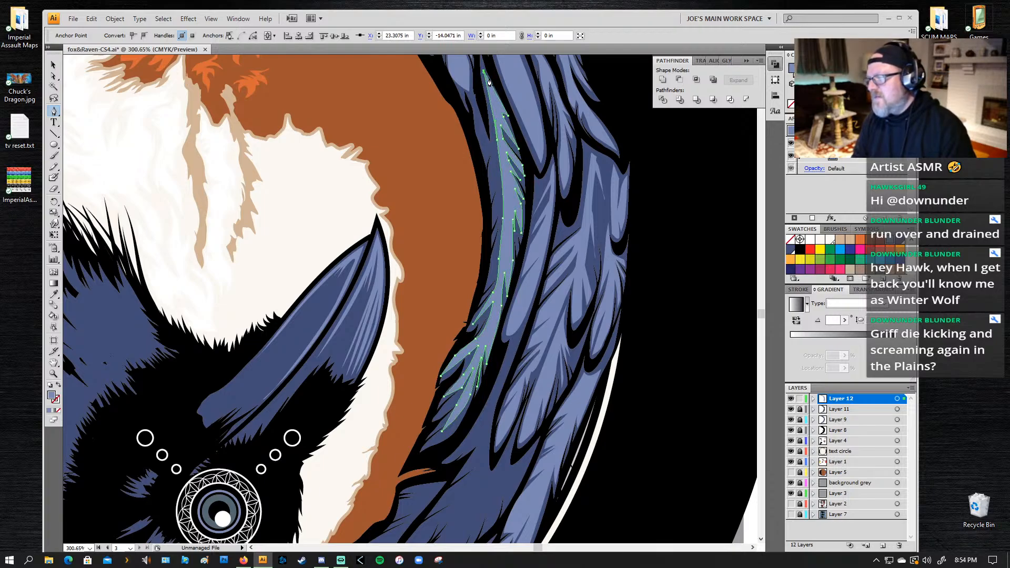
Step: Start a highlight on the broad feather below the finished ones, cutting narrow barbs down the upper part of its outer edge
{"action": "left_click_drag", "start_coordinate": [520, 251], "coordinate": [554, 97]}
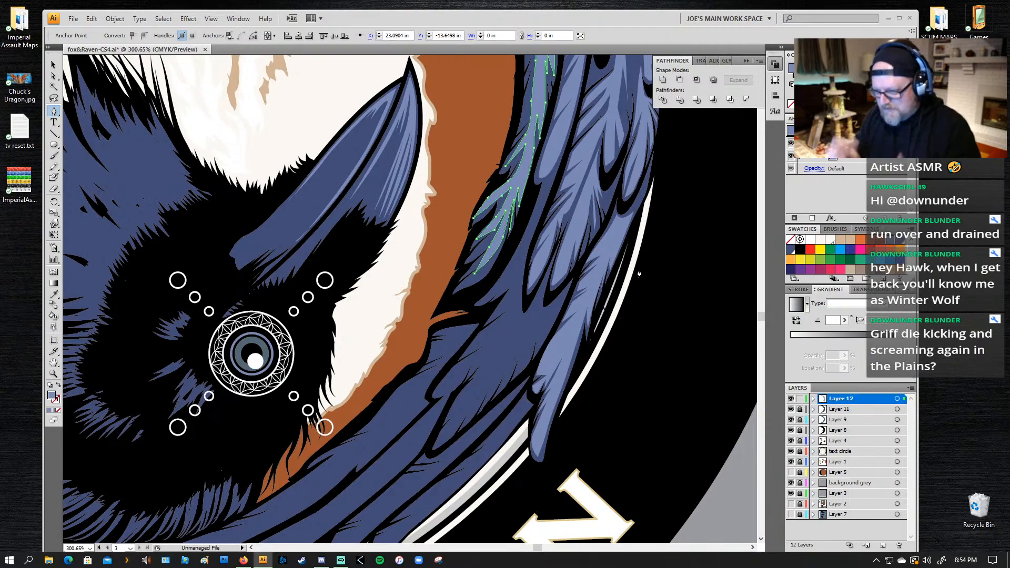
{"action": "left_click_drag", "start_coordinate": [535, 359], "coordinate": [514, 241]}
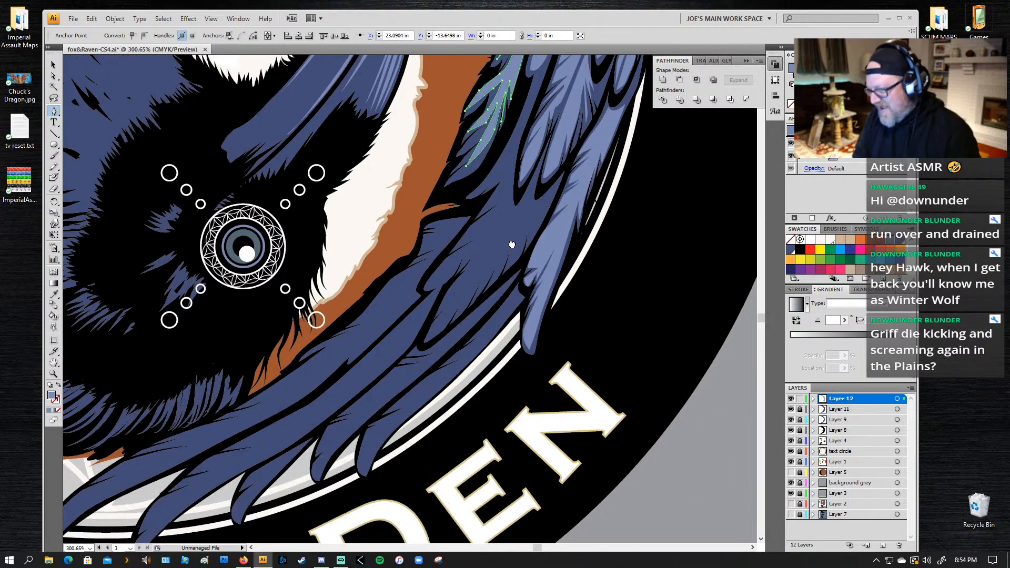
{"action": "left_click", "coordinate": [549, 196]}
{"action": "left_click", "coordinate": [529, 241]}
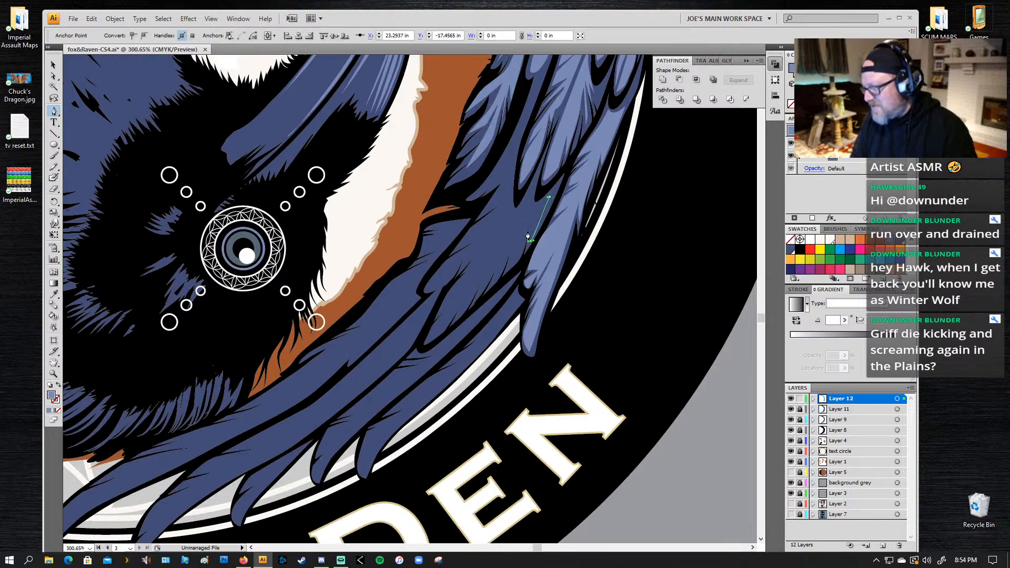
{"action": "left_click", "coordinate": [527, 232]}
{"action": "left_click_drag", "start_coordinate": [514, 260], "coordinate": [483, 291]}
{"action": "left_click", "coordinate": [517, 236]}
{"action": "left_click", "coordinate": [497, 263]}
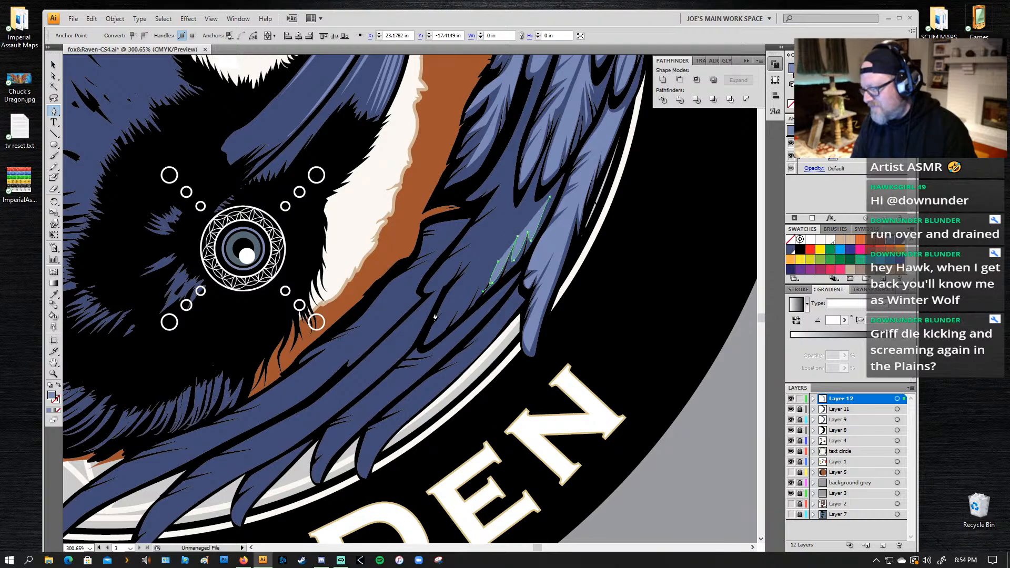
Step: Rework the last barb and carry the broad feather highlight's jagged outer edge down along its middle section
{"action": "key", "text": "ctrl"}
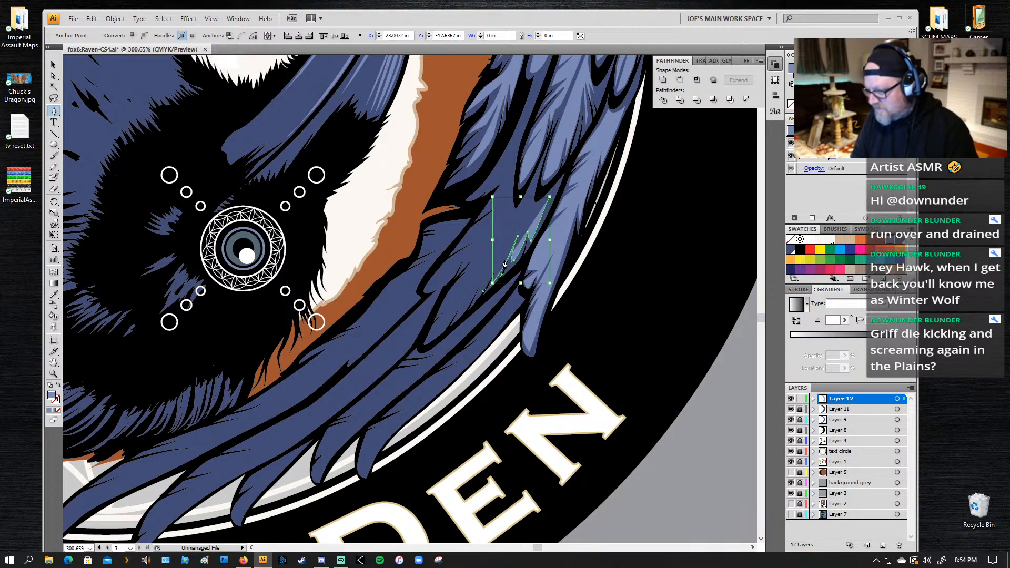
{"action": "left_click", "coordinate": [492, 283]}
{"action": "left_click_drag", "start_coordinate": [498, 264], "coordinate": [498, 260]}
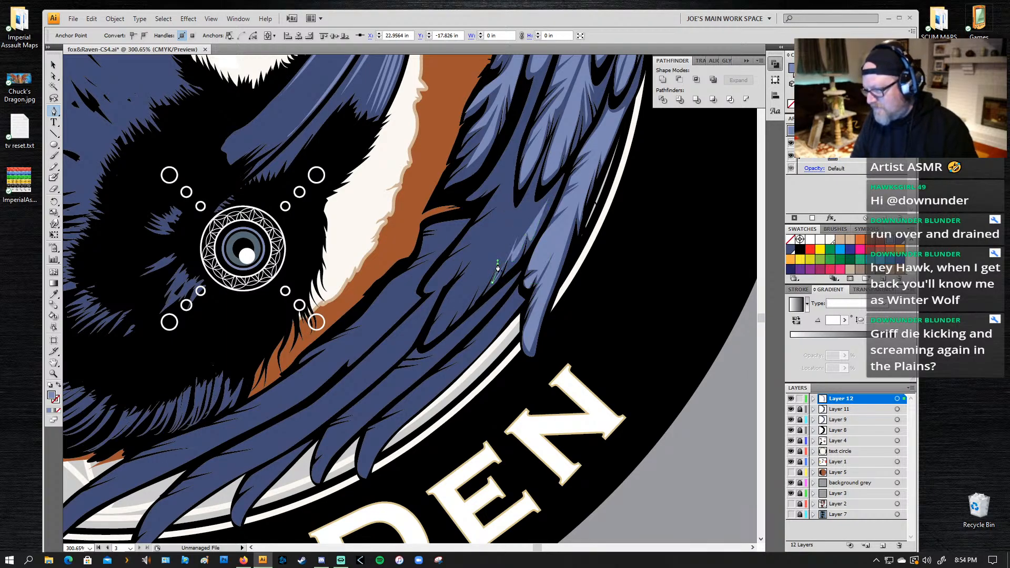
{"action": "left_click", "coordinate": [477, 296]}
{"action": "left_click", "coordinate": [480, 284]}
{"action": "left_click", "coordinate": [461, 315]}
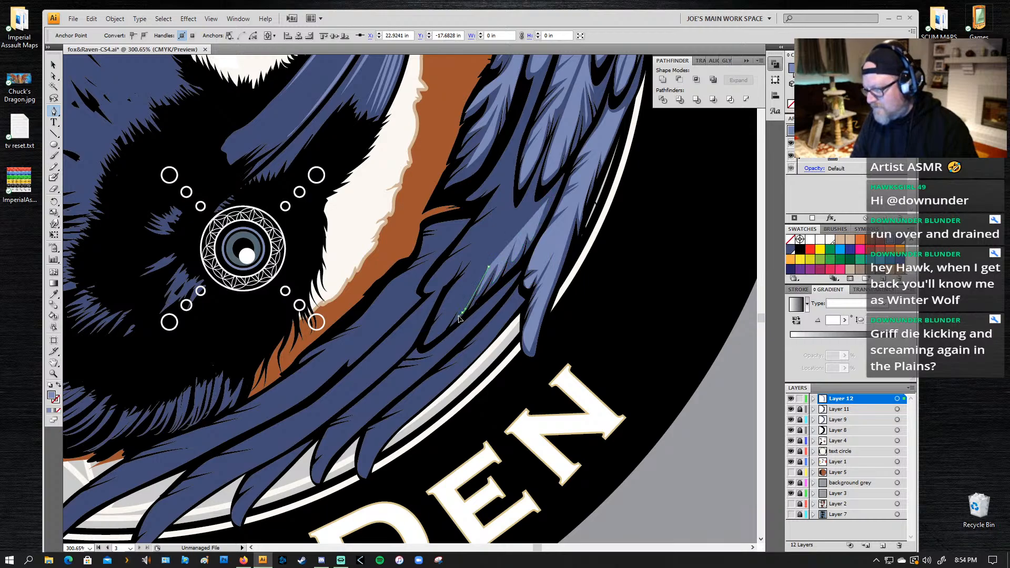
Step: Notch the lower outer edge of the broad feather's highlight and turn the outline at the pointed tip
{"action": "left_click", "coordinate": [465, 295]}
{"action": "left_click", "coordinate": [440, 332]}
{"action": "left_click_drag", "start_coordinate": [440, 331], "coordinate": [457, 300]}
{"action": "left_click", "coordinate": [426, 342]}
{"action": "left_click", "coordinate": [442, 316]}
{"action": "left_click", "coordinate": [452, 287]}
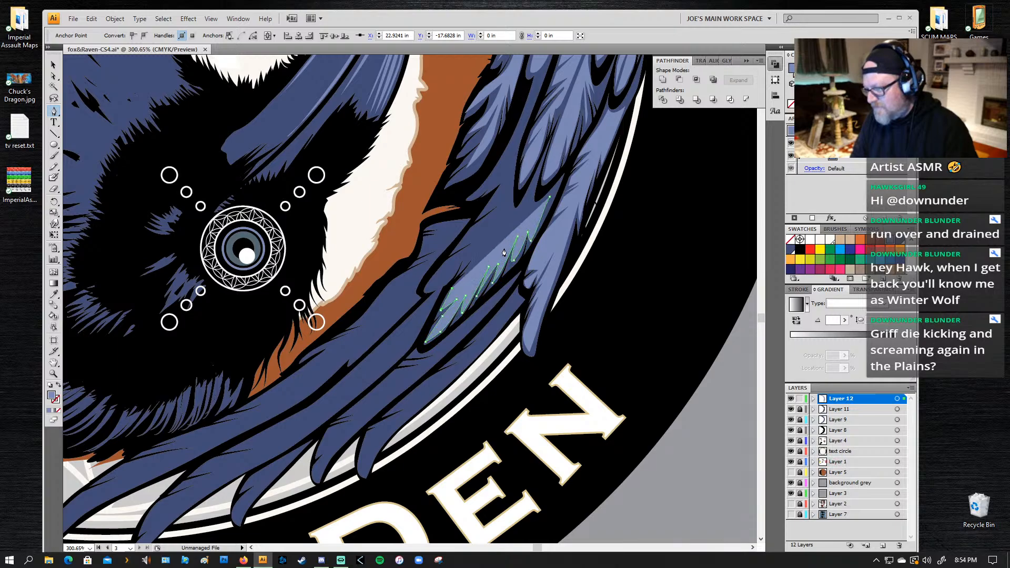
Step: Run the broad feather highlight's inner edge back up, cut a long split down its middle and close the path
{"action": "left_click", "coordinate": [471, 271]}
{"action": "left_click", "coordinate": [497, 242]}
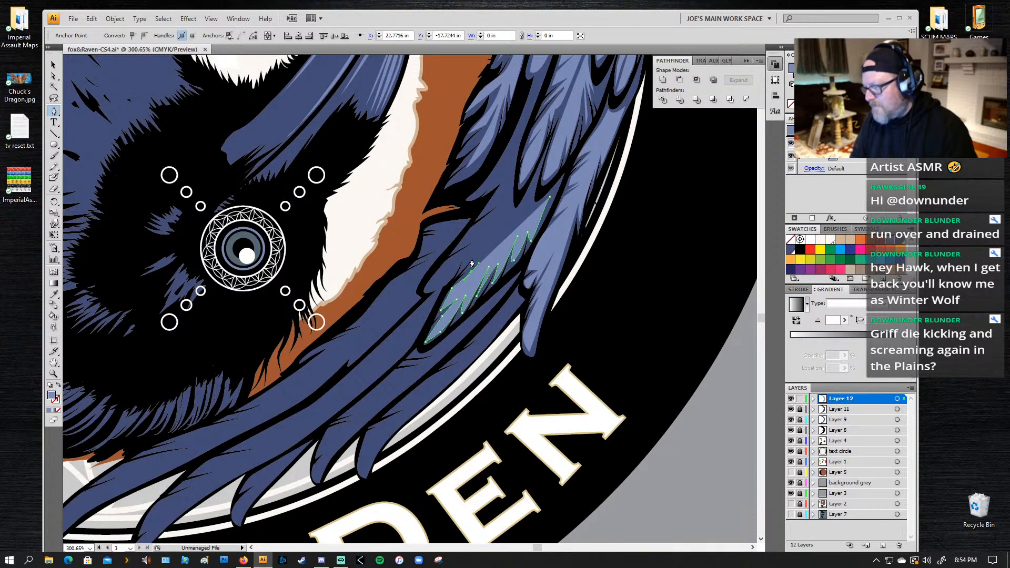
{"action": "left_click", "coordinate": [479, 250]}
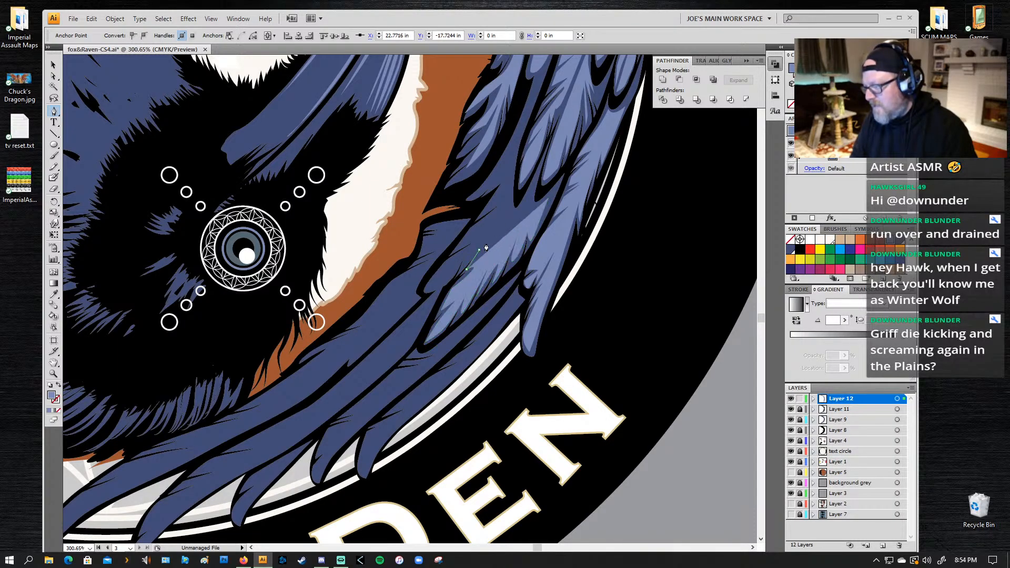
{"action": "left_click", "coordinate": [508, 212]}
{"action": "left_click", "coordinate": [529, 196]}
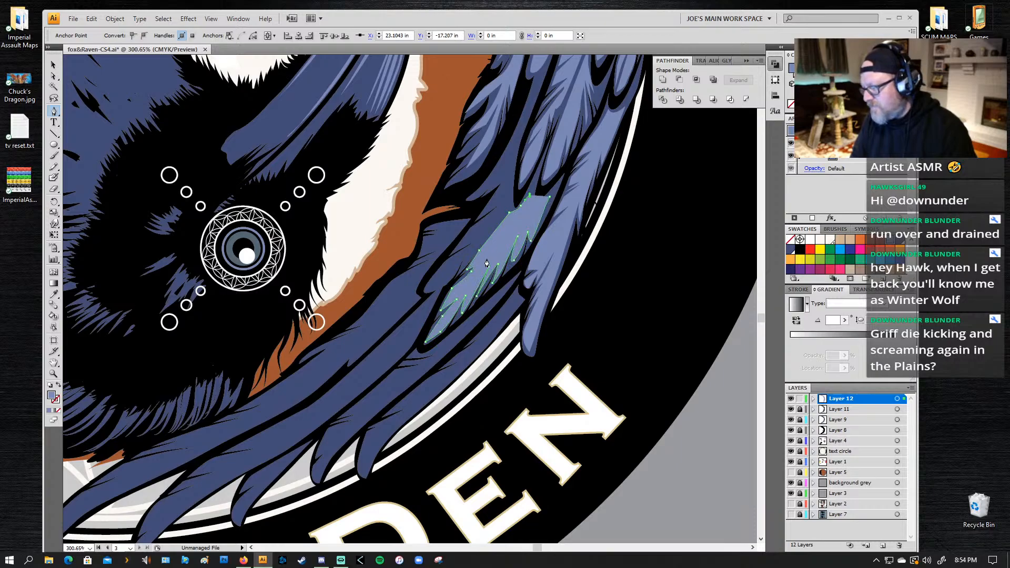
{"action": "left_click", "coordinate": [536, 211]}
{"action": "left_click", "coordinate": [529, 206]}
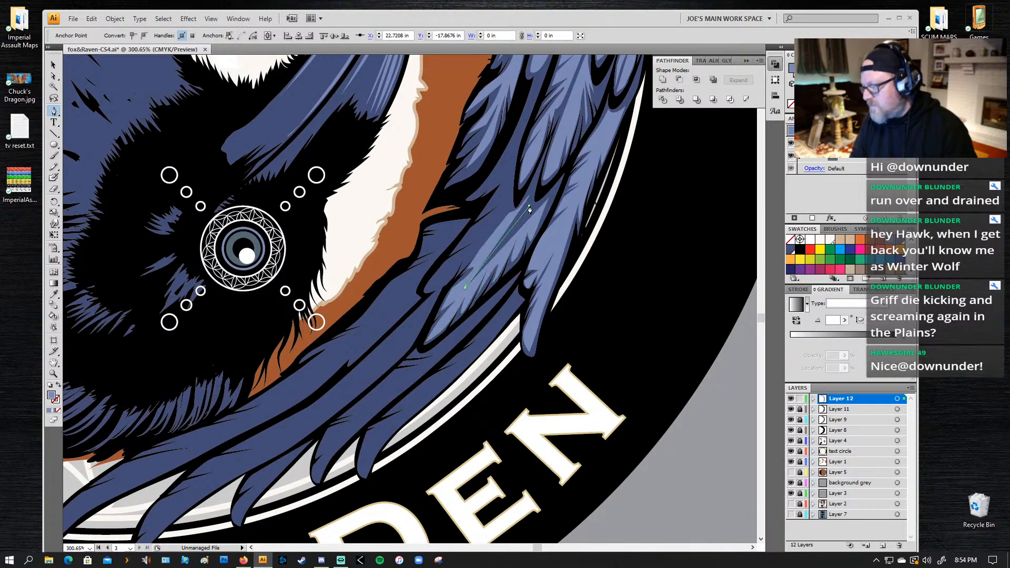
{"action": "left_click_drag", "start_coordinate": [549, 197], "coordinate": [560, 185]}
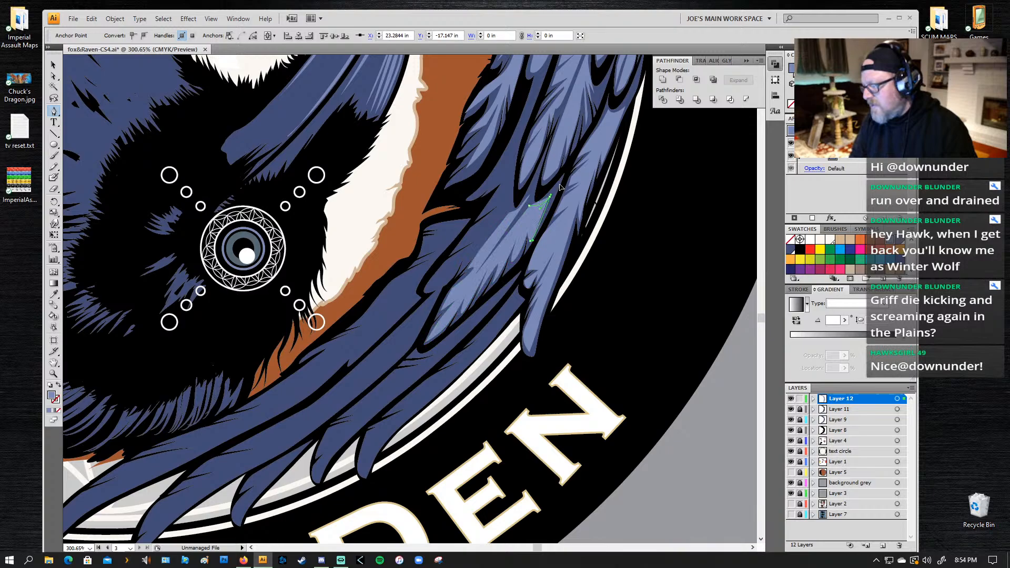
Step: Start a highlight on the adjacent inner feather, outlining its outer side, rounded lower tip and first inner notch
{"action": "left_click", "coordinate": [502, 216]}
{"action": "left_click", "coordinate": [465, 264]}
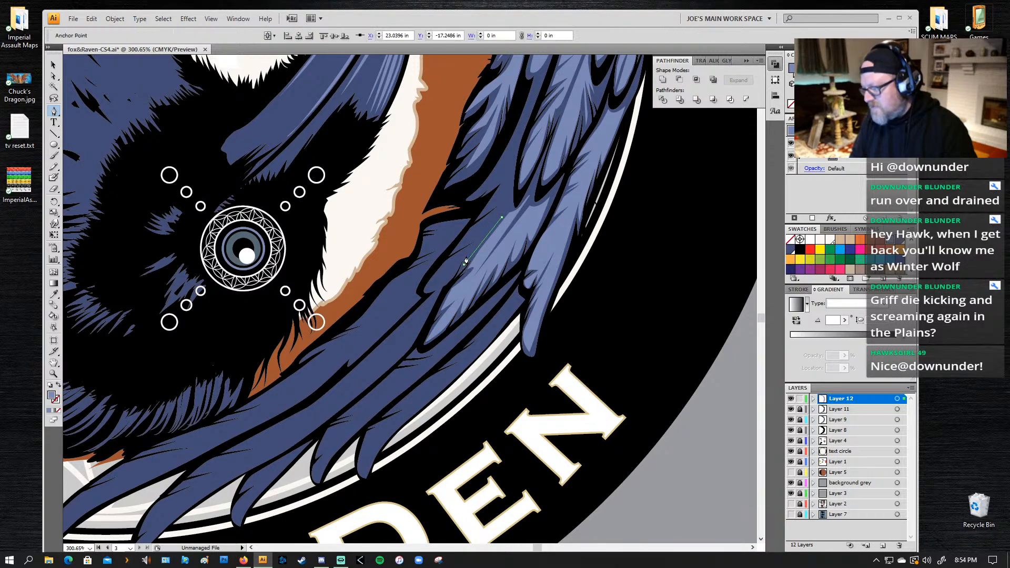
{"action": "left_click_drag", "start_coordinate": [440, 282], "coordinate": [453, 257]}
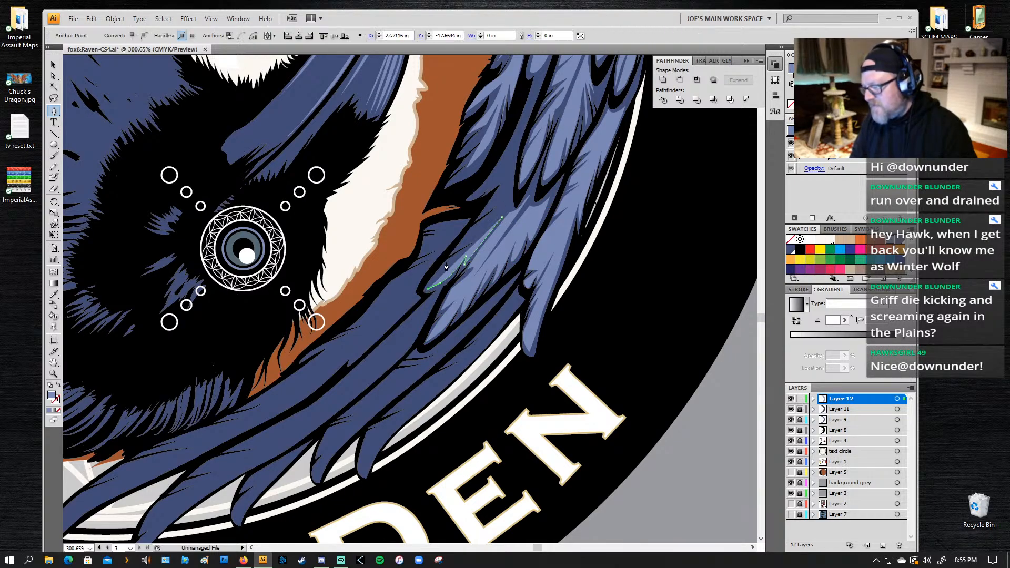
{"action": "left_click", "coordinate": [482, 239]}
{"action": "left_click", "coordinate": [458, 249]}
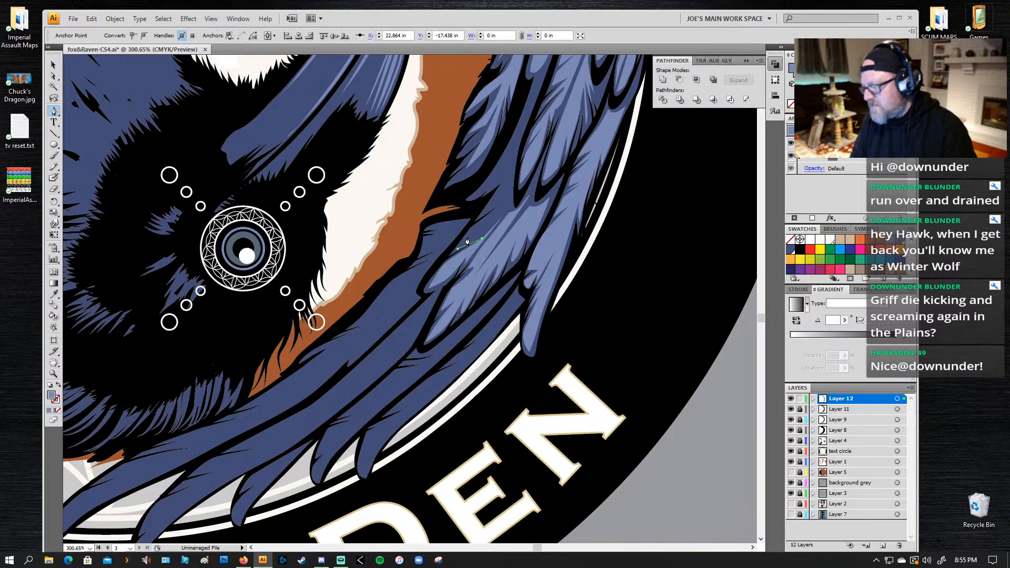
Step: Add slanted barbs up the inner edge of the adjacent feather's highlight and close the path at its upper end
{"action": "left_click", "coordinate": [473, 227]}
{"action": "left_click", "coordinate": [499, 208]}
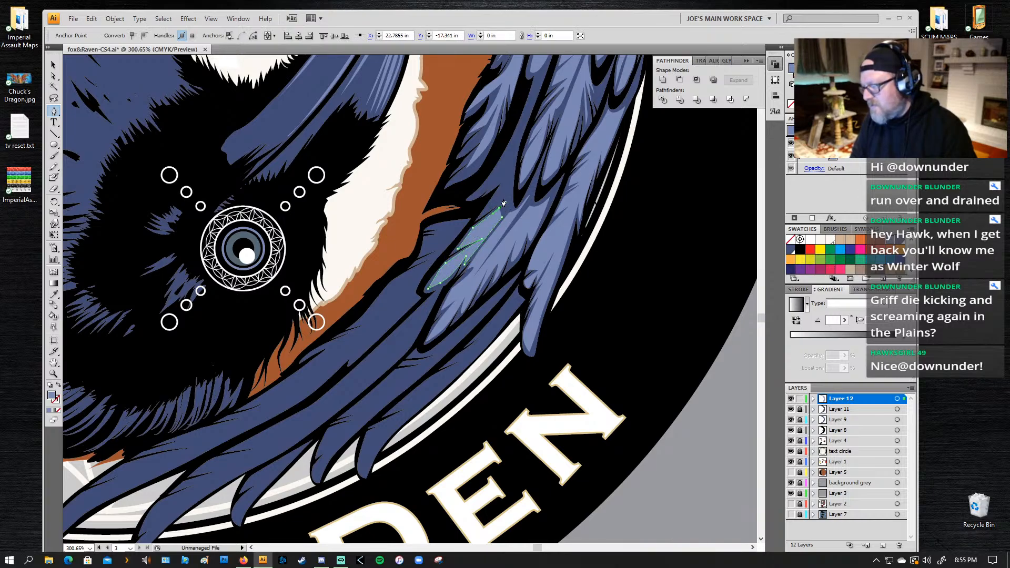
{"action": "left_click", "coordinate": [506, 198]}
{"action": "left_click", "coordinate": [483, 214]}
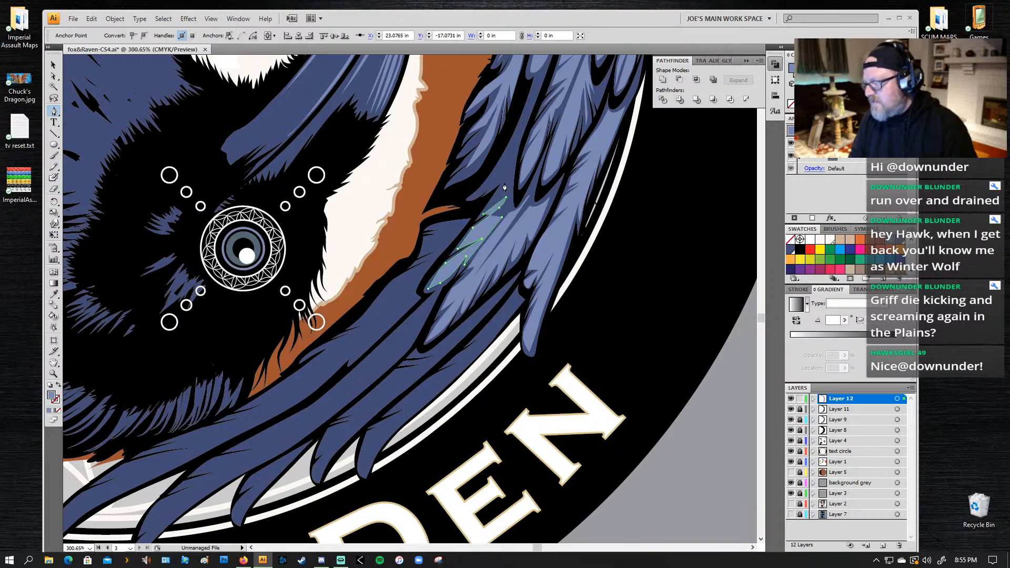
{"action": "left_click", "coordinate": [503, 184]}
{"action": "left_click", "coordinate": [511, 176]}
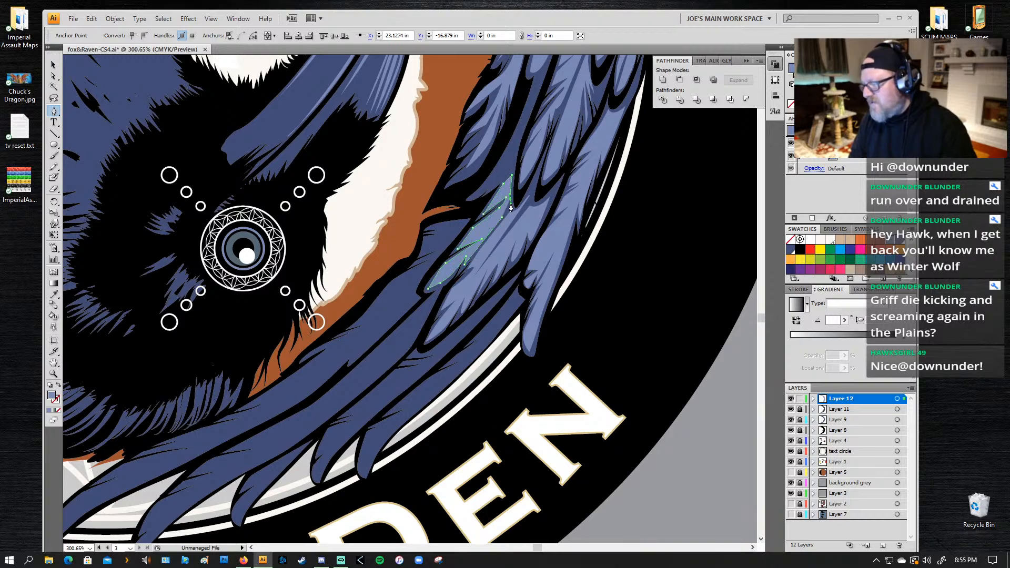
{"action": "left_click", "coordinate": [502, 218]}
{"action": "left_click", "coordinate": [510, 163]}
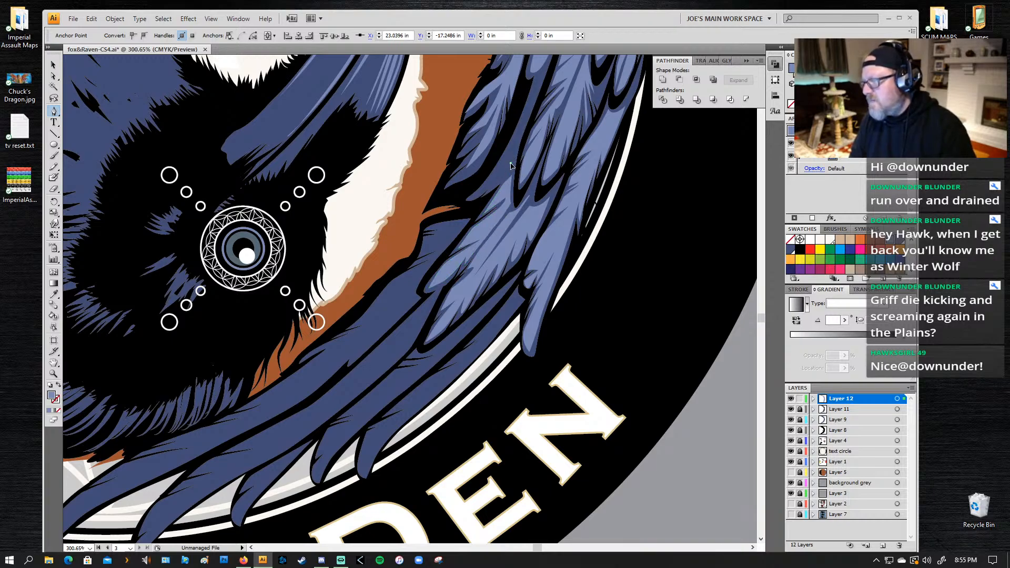
{"action": "key", "text": "ctrl+z"}
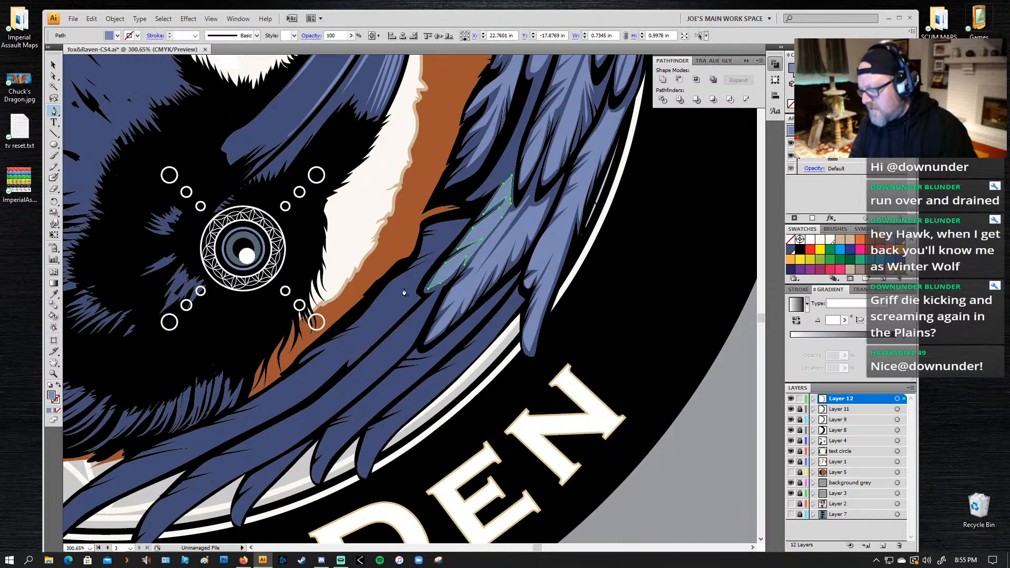
Step: Start a highlight on the longest bottom feather, running its lower edge from the narrow upper end down to the tip
{"action": "left_click_drag", "start_coordinate": [406, 323], "coordinate": [707, 201]}
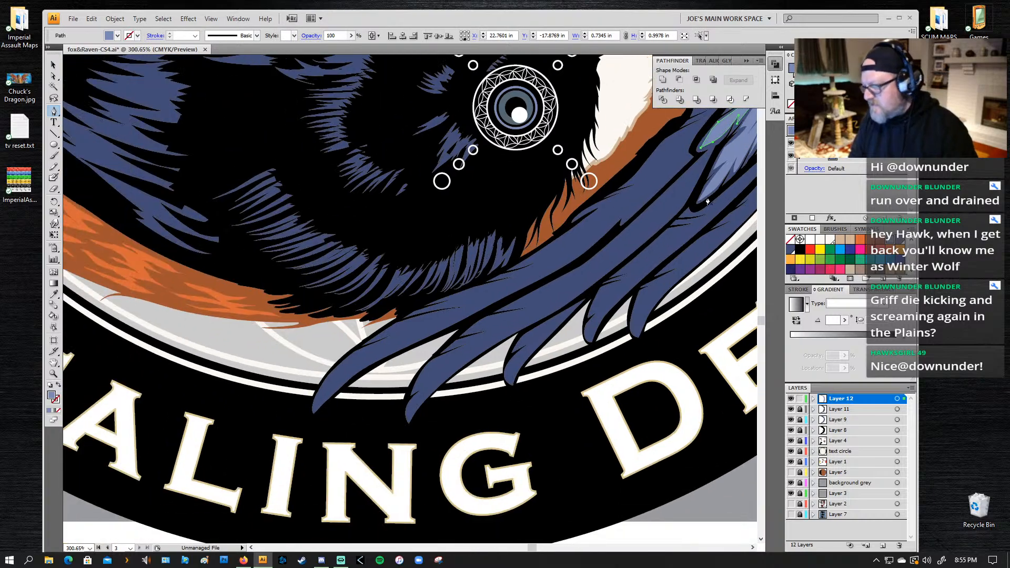
{"action": "left_click", "coordinate": [679, 162], "text": "ctrl"}
{"action": "left_click", "coordinate": [624, 220]}
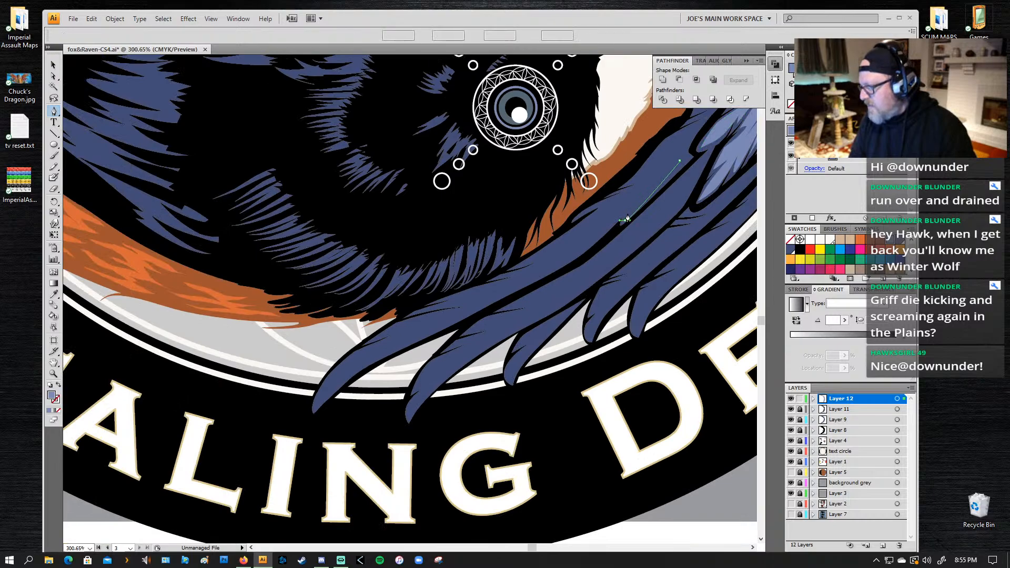
{"action": "left_click_drag", "start_coordinate": [544, 275], "coordinate": [505, 293]}
{"action": "mouse_move", "coordinate": [370, 362]}
{"action": "left_mouse_down"}
{"action": "mouse_move", "coordinate": [334, 378]}
{"action": "mouse_move", "coordinate": [363, 353]}
{"action": "left_mouse_up"}
{"action": "left_click", "coordinate": [312, 409]}
Step: Turn back from the longest feather's tip and cut long thin barbs into the lower part of the highlight's upper edge
{"action": "left_click", "coordinate": [405, 333]}
{"action": "left_click", "coordinate": [381, 336]}
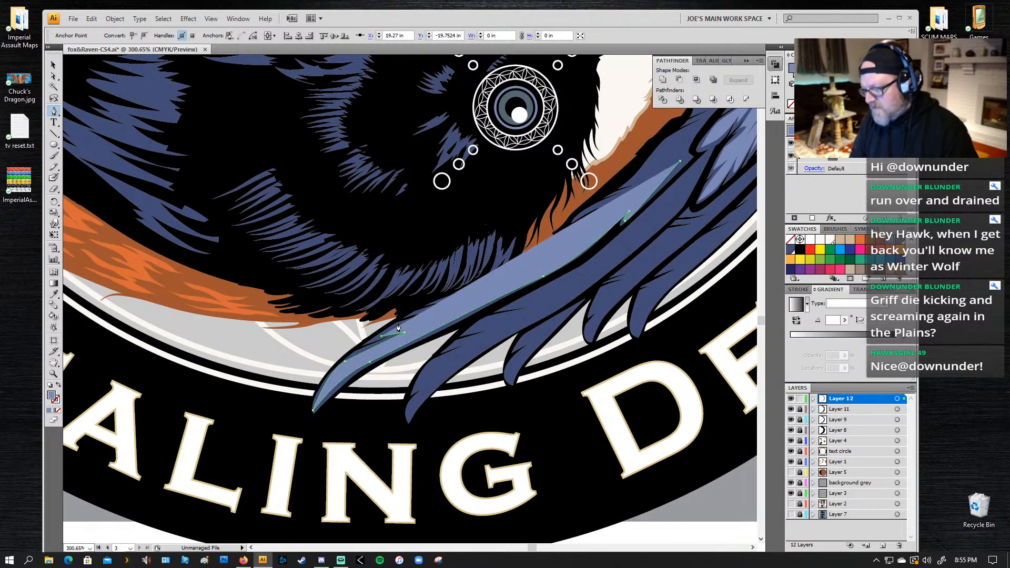
{"action": "left_click_drag", "start_coordinate": [401, 323], "coordinate": [411, 319]}
{"action": "left_click", "coordinate": [453, 314]}
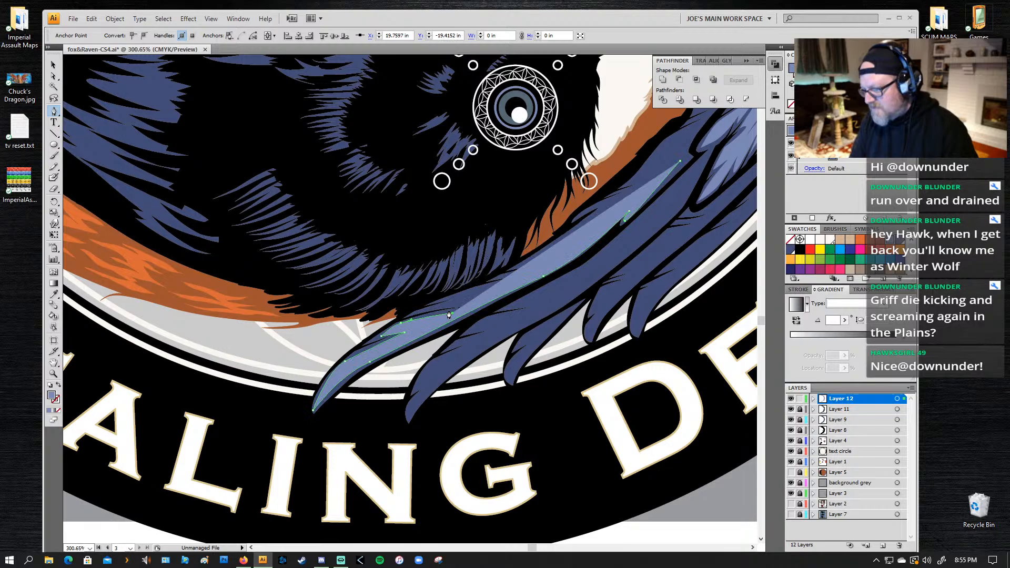
{"action": "left_click", "coordinate": [474, 306]}
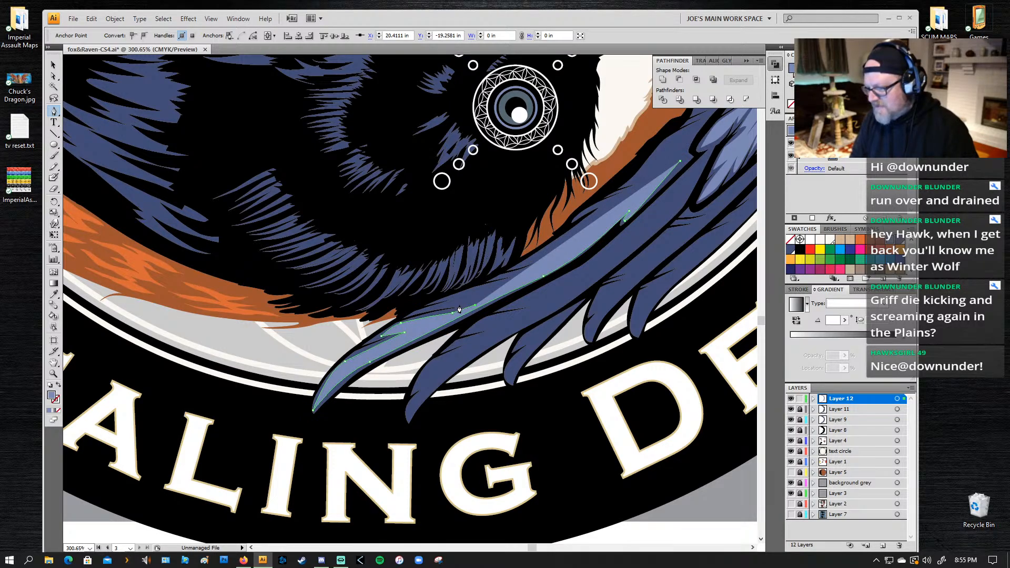
{"action": "key", "text": "ctrl+z"}
{"action": "left_click", "coordinate": [469, 305]}
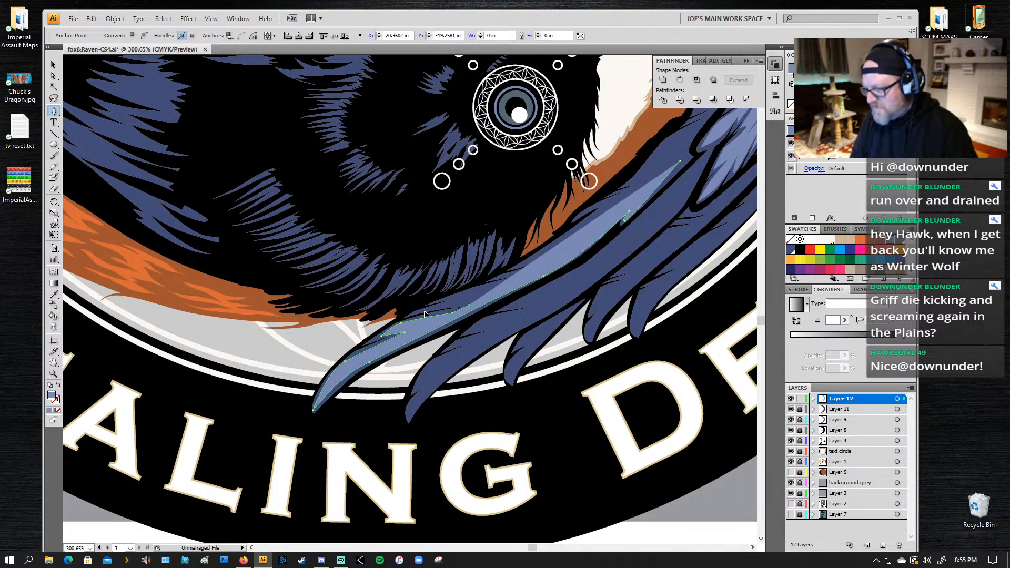
{"action": "left_click_drag", "start_coordinate": [425, 311], "coordinate": [397, 319]}
{"action": "left_click", "coordinate": [424, 312]}
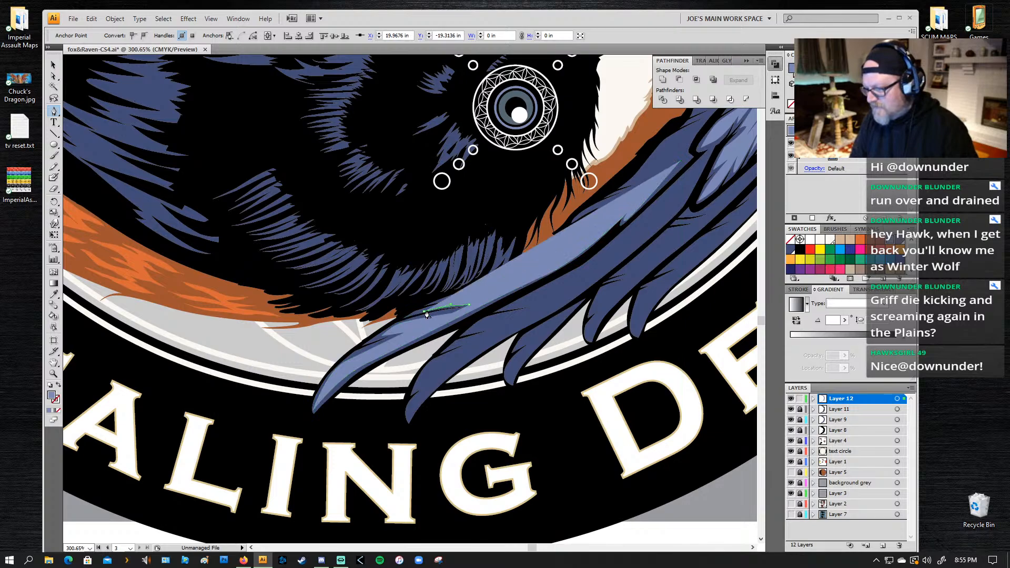
Step: Continue the thin slanted barbs along the middle section of the upper edge of the longest feather's highlight
{"action": "left_click", "coordinate": [485, 297]}
{"action": "left_click", "coordinate": [456, 297]}
{"action": "left_click_drag", "start_coordinate": [508, 285], "coordinate": [551, 263]}
{"action": "left_click", "coordinate": [535, 273]}
{"action": "left_click", "coordinate": [515, 275]}
{"action": "left_click", "coordinate": [557, 256]}
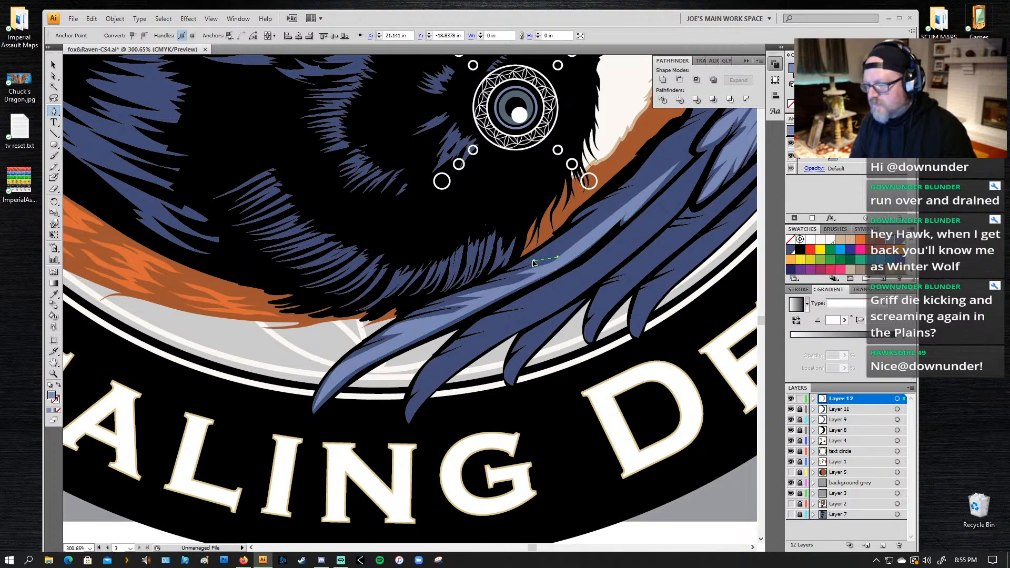
{"action": "left_click", "coordinate": [533, 261]}
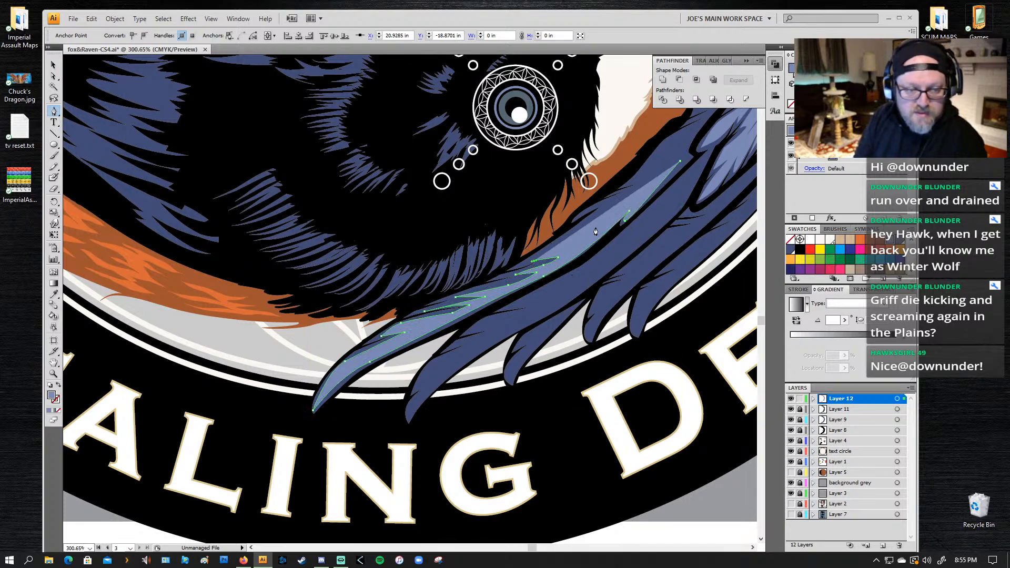
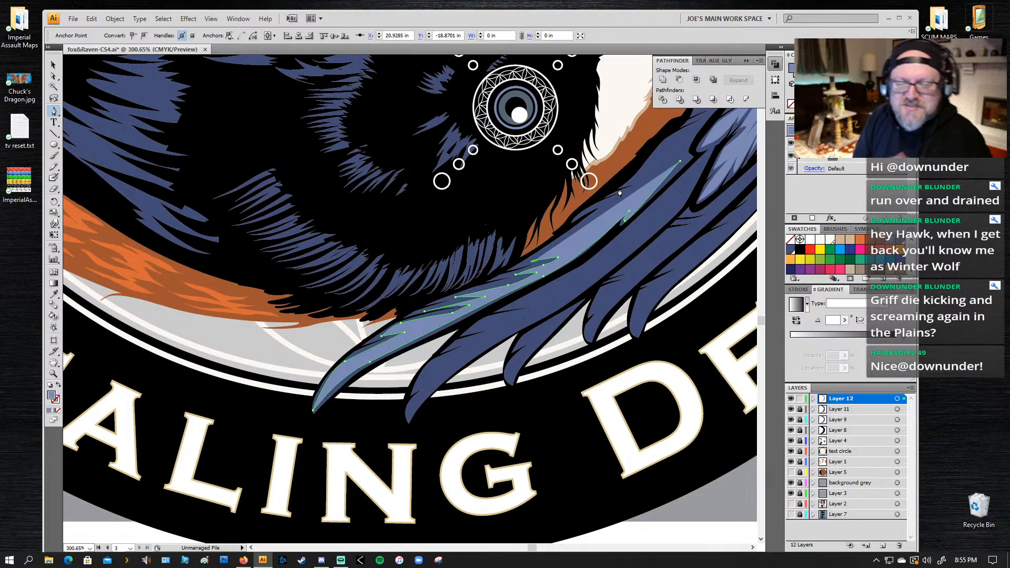
Step: Continue the slanted barbs up the upper section of the inner edge of the longest bottom feather's highlight
{"action": "left_click", "coordinate": [533, 261]}
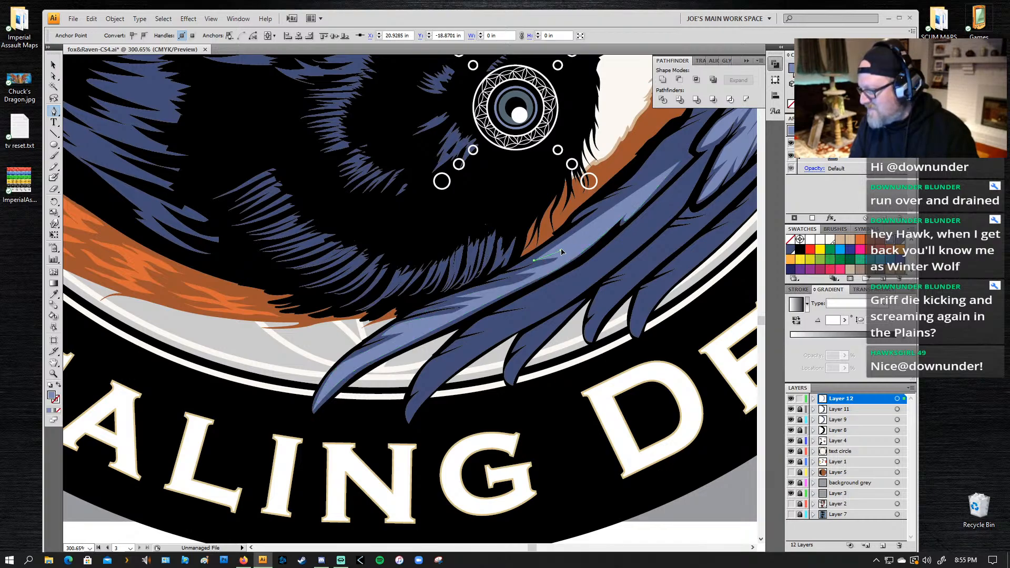
{"action": "left_click_drag", "start_coordinate": [570, 248], "coordinate": [567, 222]}
{"action": "left_click", "coordinate": [583, 237]}
{"action": "left_click", "coordinate": [558, 244]}
{"action": "left_click", "coordinate": [600, 212]}
{"action": "left_click", "coordinate": [607, 211]}
{"action": "left_click_drag", "start_coordinate": [631, 191], "coordinate": [649, 179]}
{"action": "left_click", "coordinate": [615, 193]}
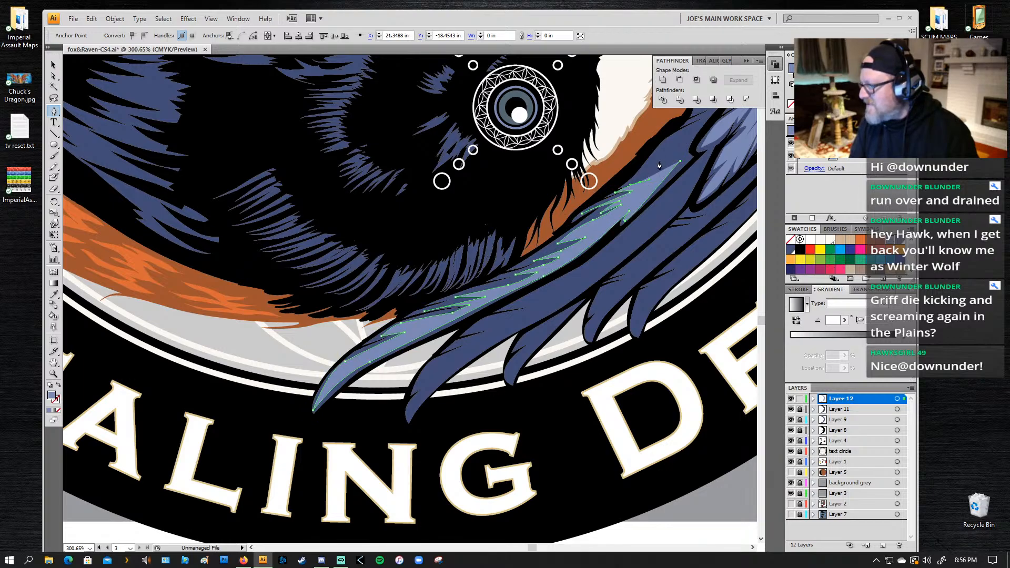
Step: Cut short barbs near the longest feather's narrow upper end and bring the highlight's outline back down to its lower edge
{"action": "left_click", "coordinate": [662, 163]}
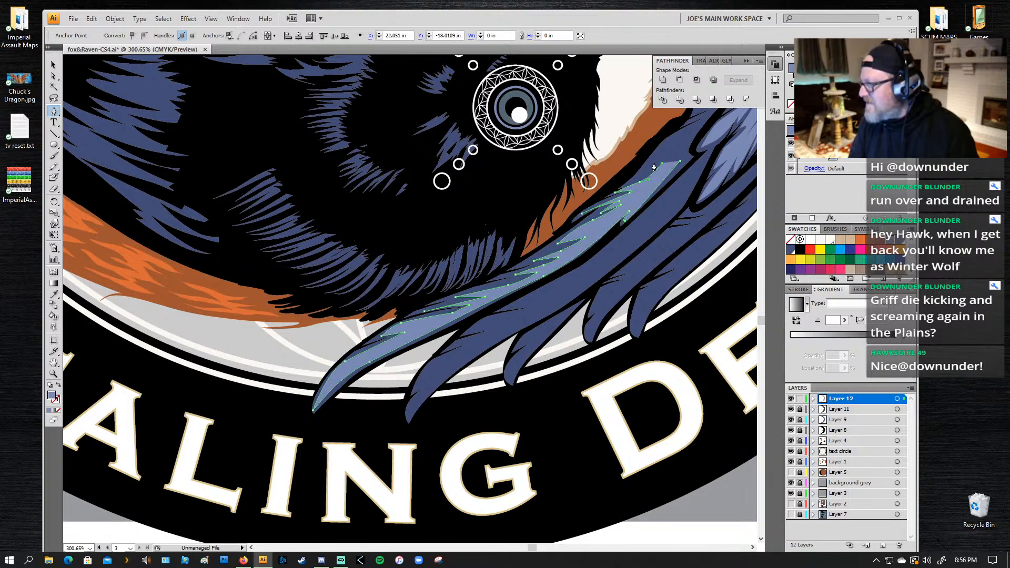
{"action": "left_click", "coordinate": [652, 163]}
{"action": "left_click_drag", "start_coordinate": [665, 156], "coordinate": [704, 131]}
{"action": "left_click", "coordinate": [679, 144]}
{"action": "left_click", "coordinate": [661, 153]}
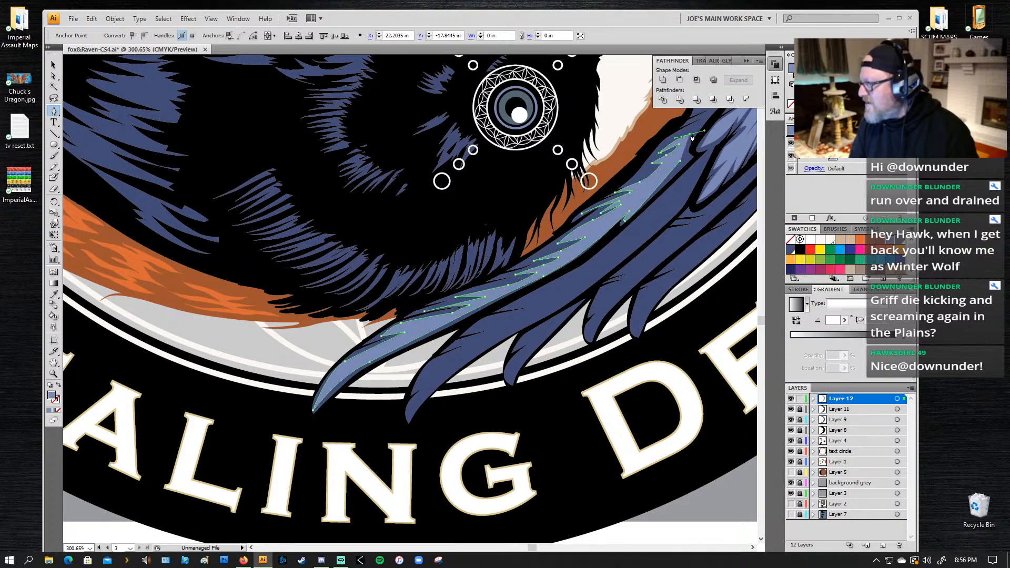
{"action": "left_click", "coordinate": [692, 134]}
{"action": "left_click", "coordinate": [683, 153]}
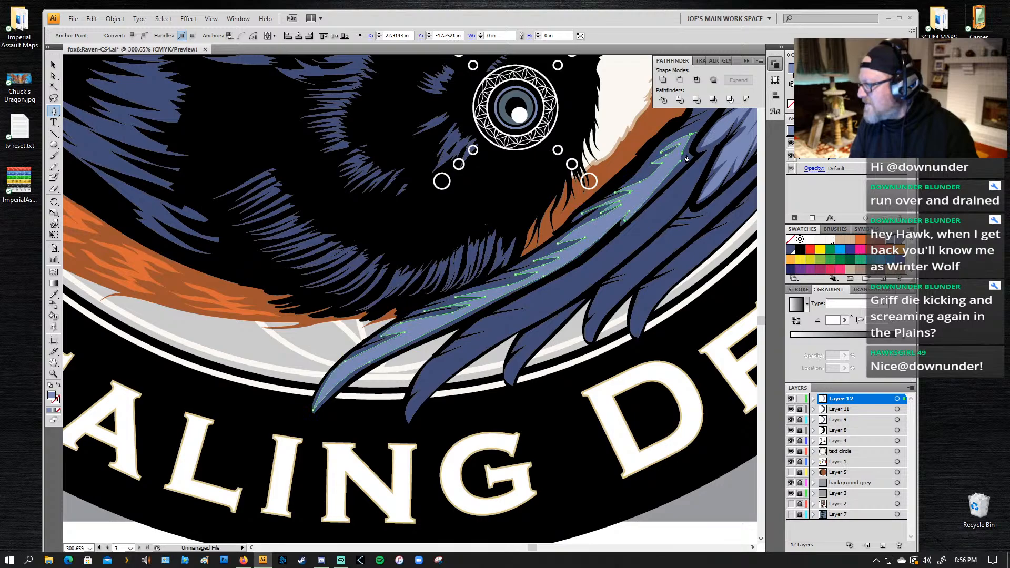
{"action": "left_click", "coordinate": [686, 155]}
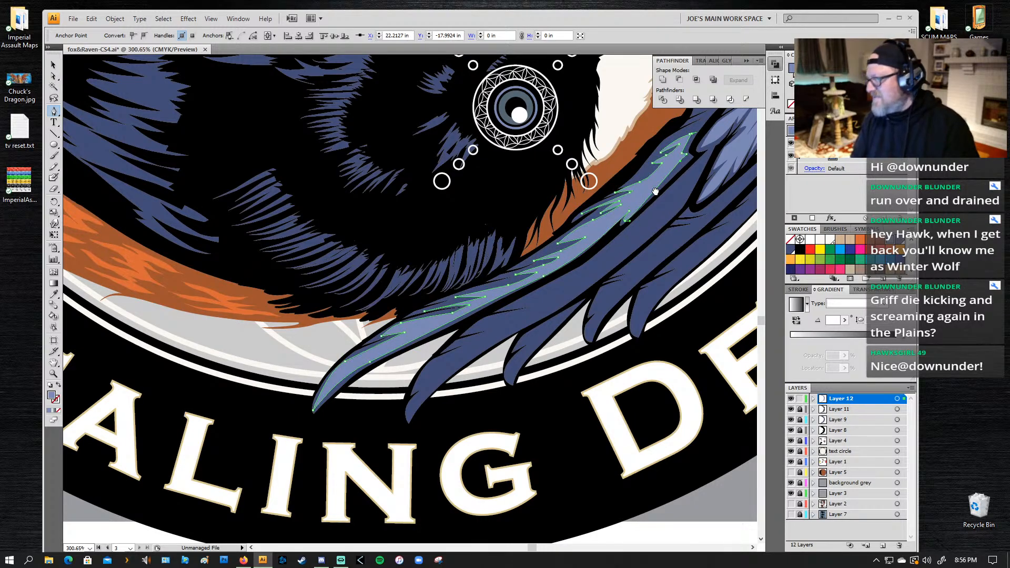
Step: Start a highlight on the second bottom feather, running its lower edge from the narrow upper end down to the tip
{"action": "left_click_drag", "start_coordinate": [662, 200], "coordinate": [459, 126]}
{"action": "left_click", "coordinate": [461, 125]}
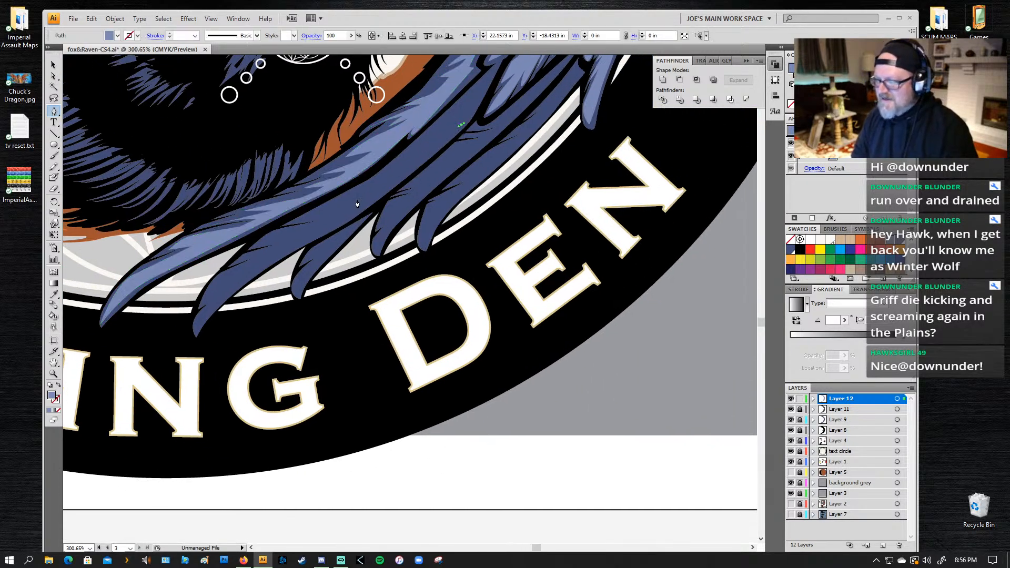
{"action": "left_click_drag", "start_coordinate": [357, 213], "coordinate": [332, 228]}
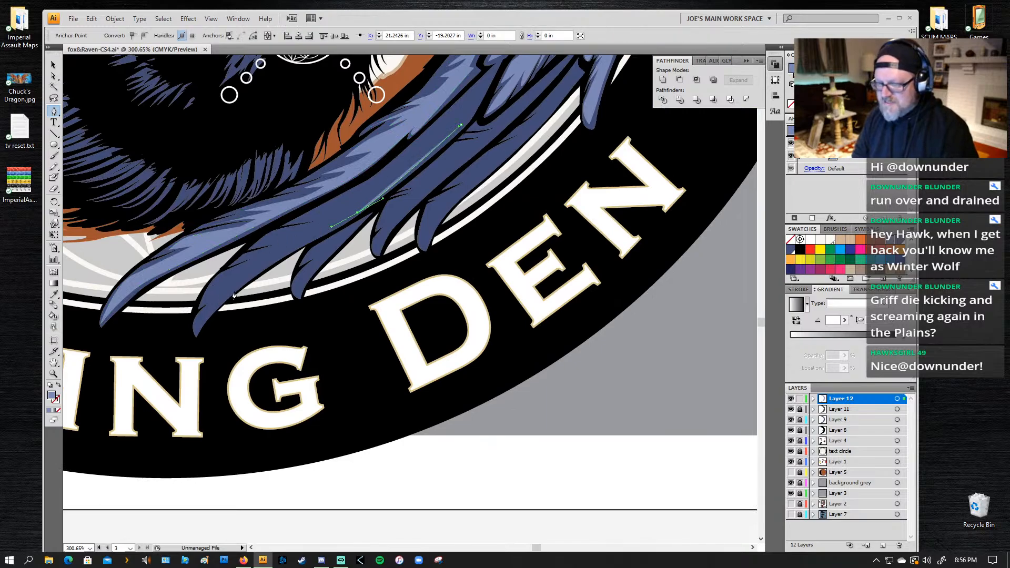
{"action": "mouse_move", "coordinate": [239, 286]}
{"action": "left_mouse_down"}
{"action": "mouse_move", "coordinate": [211, 306]}
{"action": "mouse_move", "coordinate": [240, 267]}
{"action": "left_mouse_up"}
{"action": "left_click", "coordinate": [194, 333]}
{"action": "key", "text": "ctrl+z"}
Step: Turn back from the second feather's tip and cut thin slanted barbs into the lower part of the highlight's upper edge
{"action": "left_click", "coordinate": [228, 291]}
{"action": "left_click", "coordinate": [207, 298]}
{"action": "left_click", "coordinate": [271, 253]}
{"action": "left_click", "coordinate": [236, 262]}
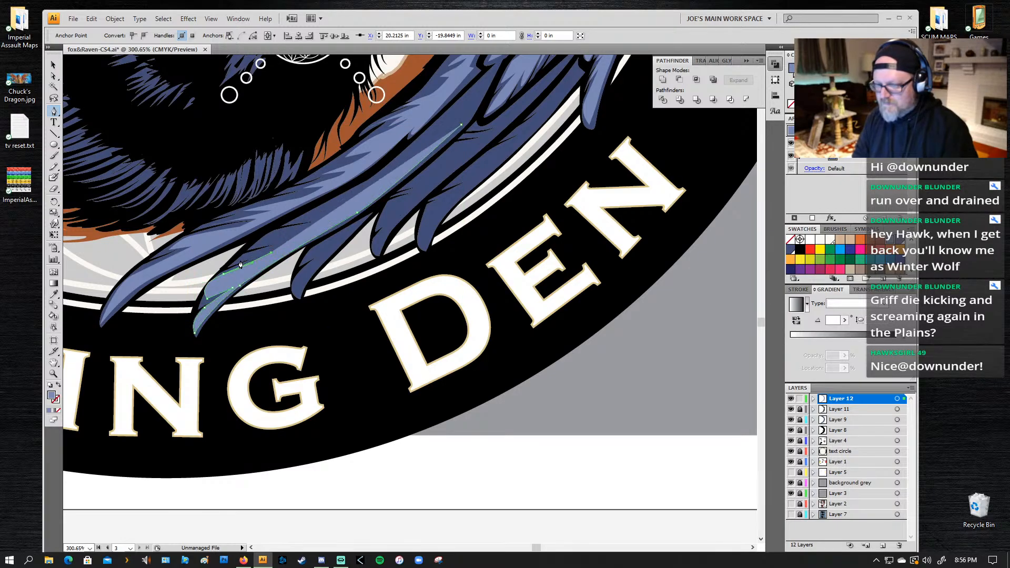
{"action": "left_click", "coordinate": [277, 247]}
{"action": "left_click", "coordinate": [257, 251]}
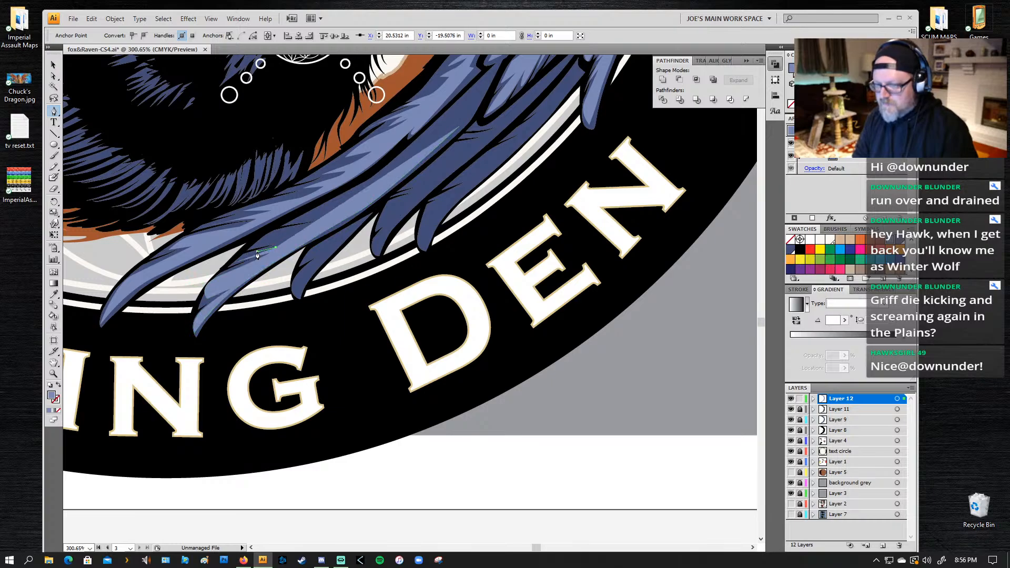
{"action": "left_click", "coordinate": [301, 238]}
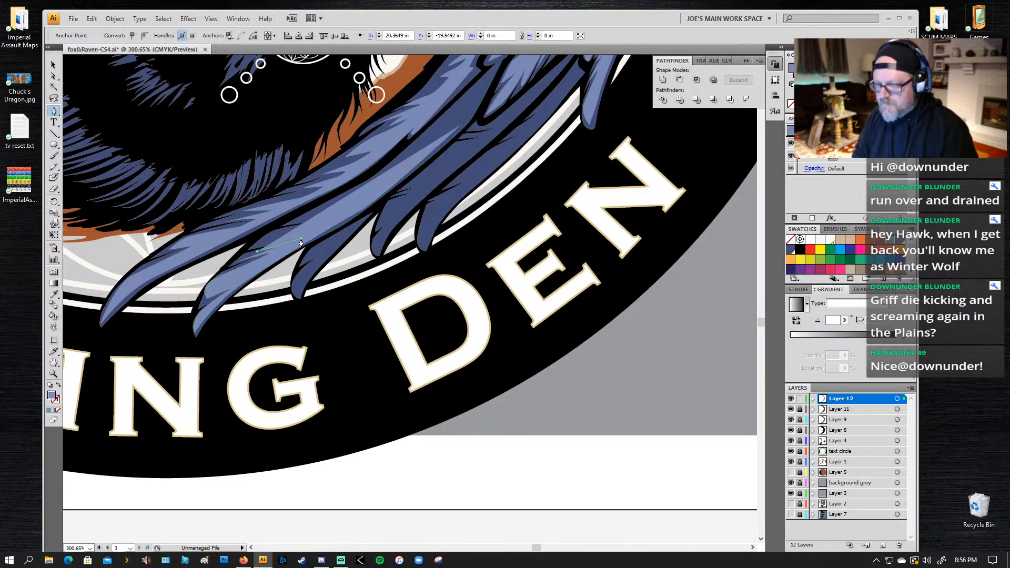
{"action": "left_click", "coordinate": [242, 245]}
{"action": "left_click", "coordinate": [275, 241]}
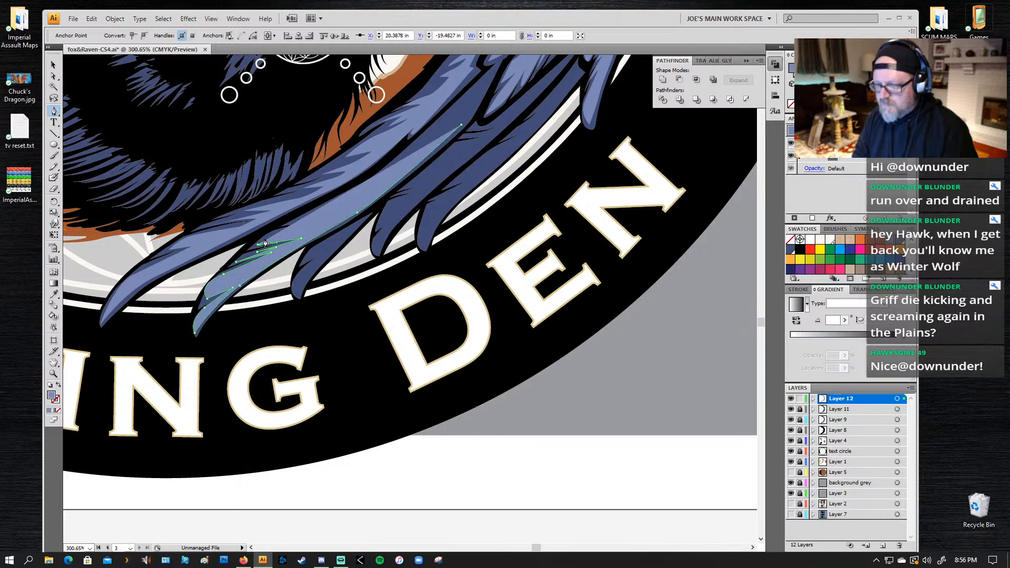
{"action": "key", "text": "ctrl+z"}
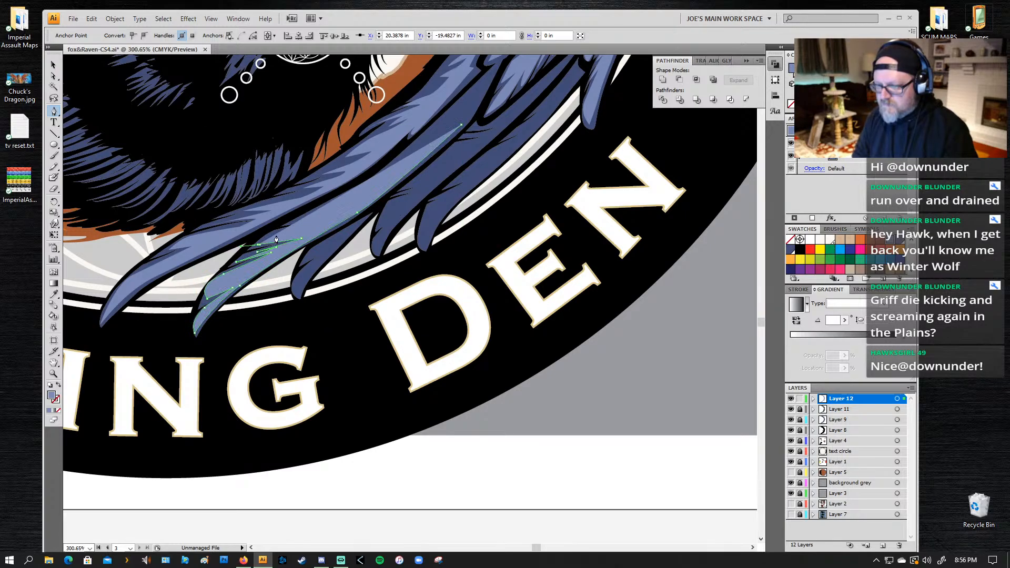
{"action": "key", "text": "ctrl+z"}
Step: Add longer barbs along the rest of the second feather's upper edge and close the highlight at its narrow upper end
{"action": "left_click", "coordinate": [259, 245]}
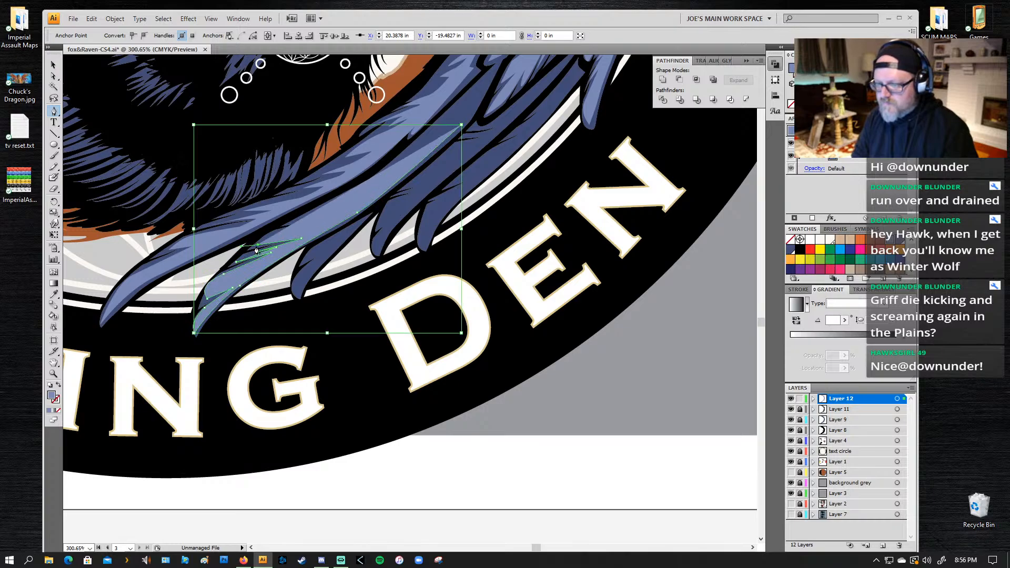
{"action": "left_click_drag", "start_coordinate": [257, 245], "coordinate": [294, 227]}
{"action": "left_click", "coordinate": [322, 221]}
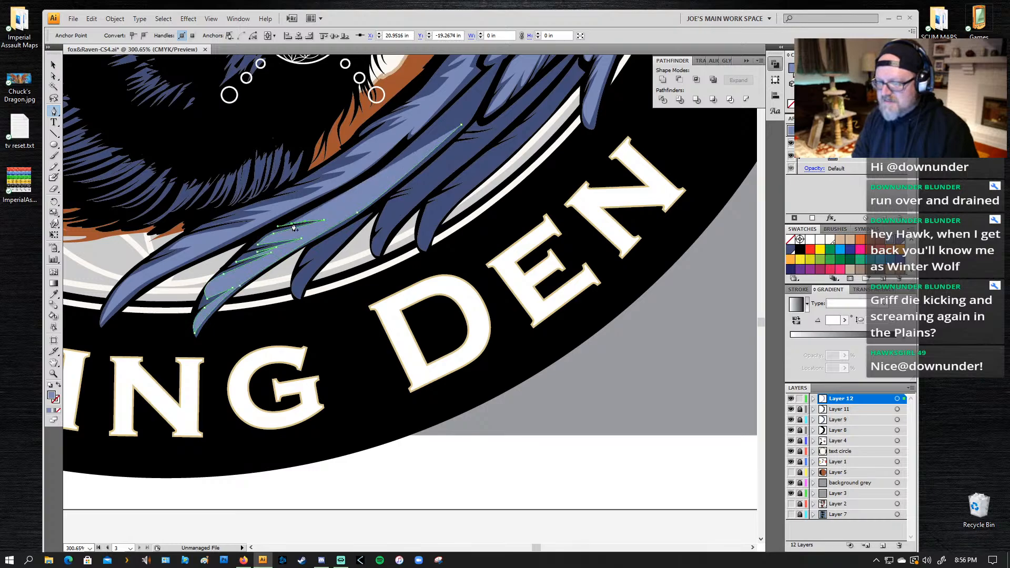
{"action": "left_click_drag", "start_coordinate": [350, 194], "coordinate": [374, 185]}
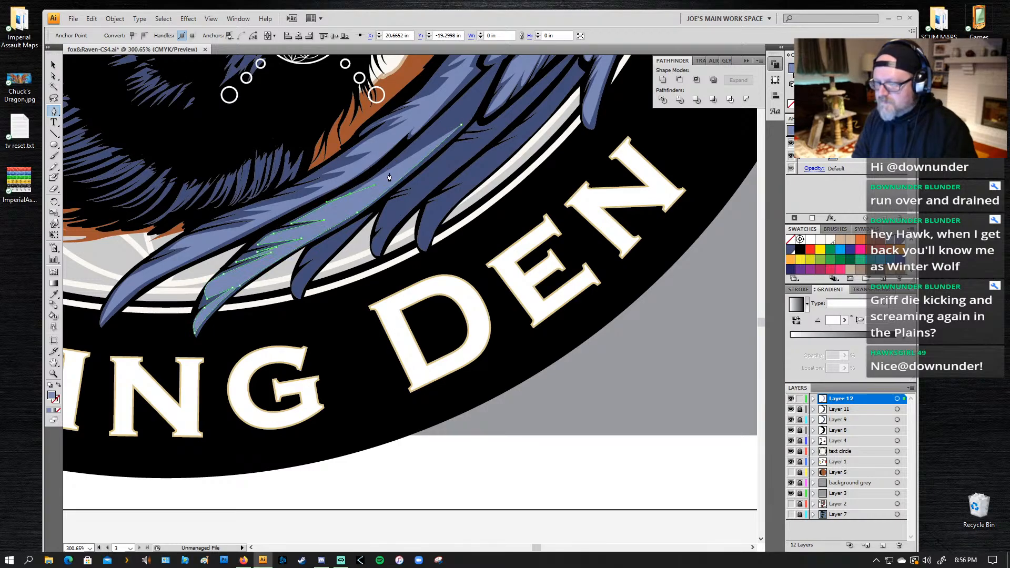
{"action": "left_click", "coordinate": [410, 163]}
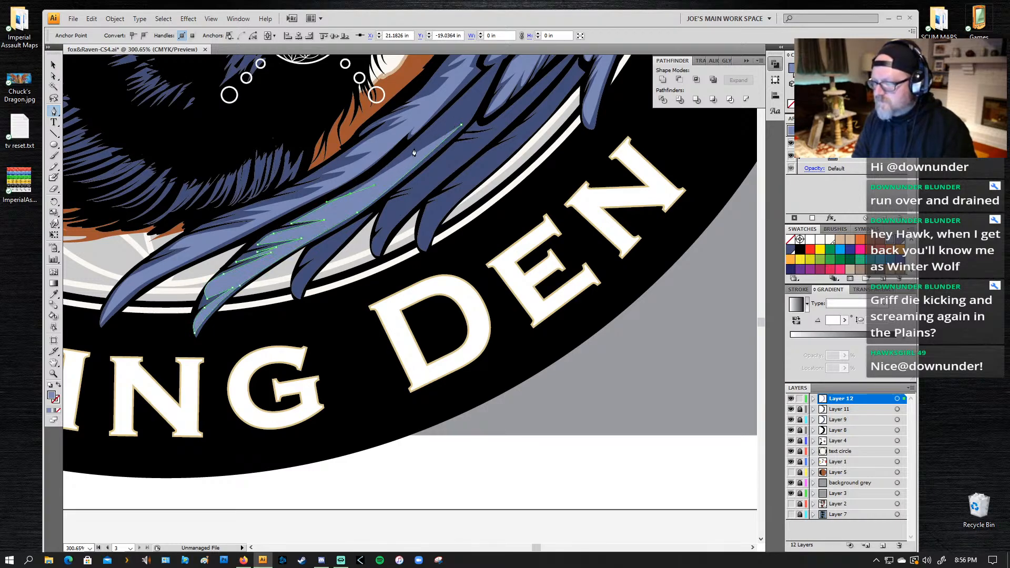
{"action": "left_click_drag", "start_coordinate": [462, 126], "coordinate": [475, 146]}
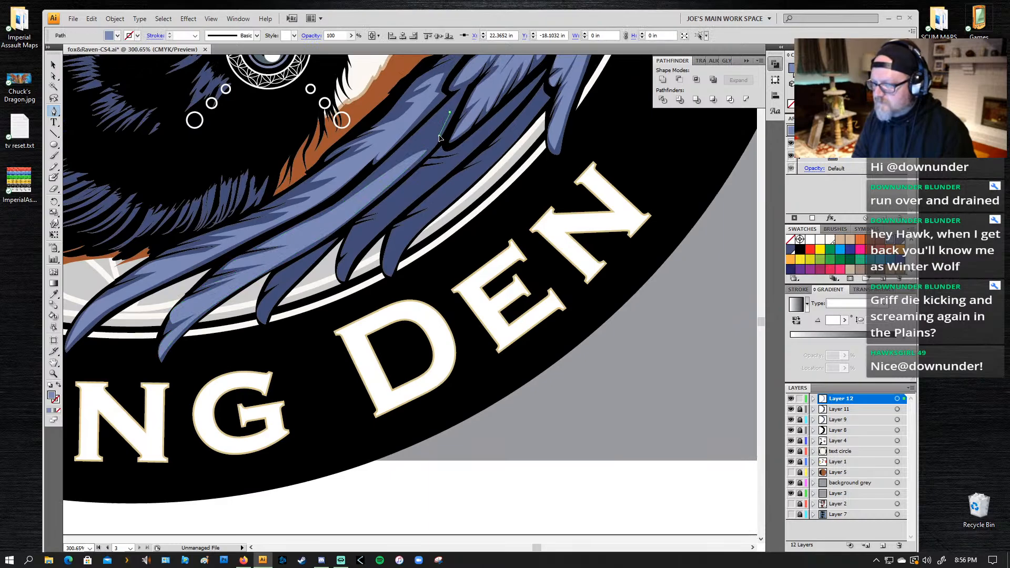
Step: Draw a small separate highlight with short barbs on its inner edge just above the second feather's finished highlight
{"action": "left_click", "coordinate": [440, 136]}
{"action": "left_click", "coordinate": [417, 157]}
{"action": "left_click", "coordinate": [381, 170]}
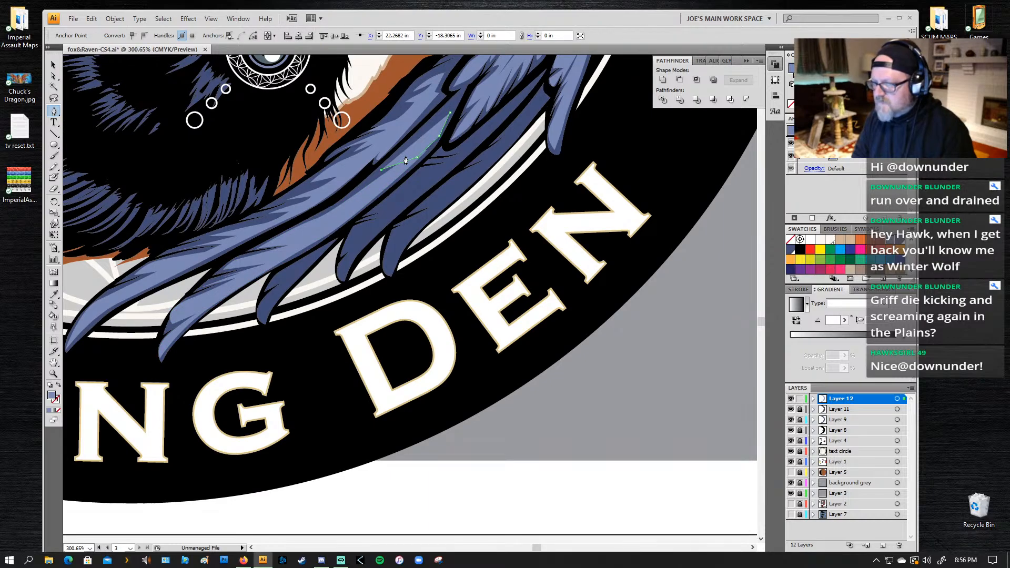
{"action": "left_click", "coordinate": [406, 156]}
{"action": "left_click", "coordinate": [419, 146]}
{"action": "left_click", "coordinate": [405, 151]}
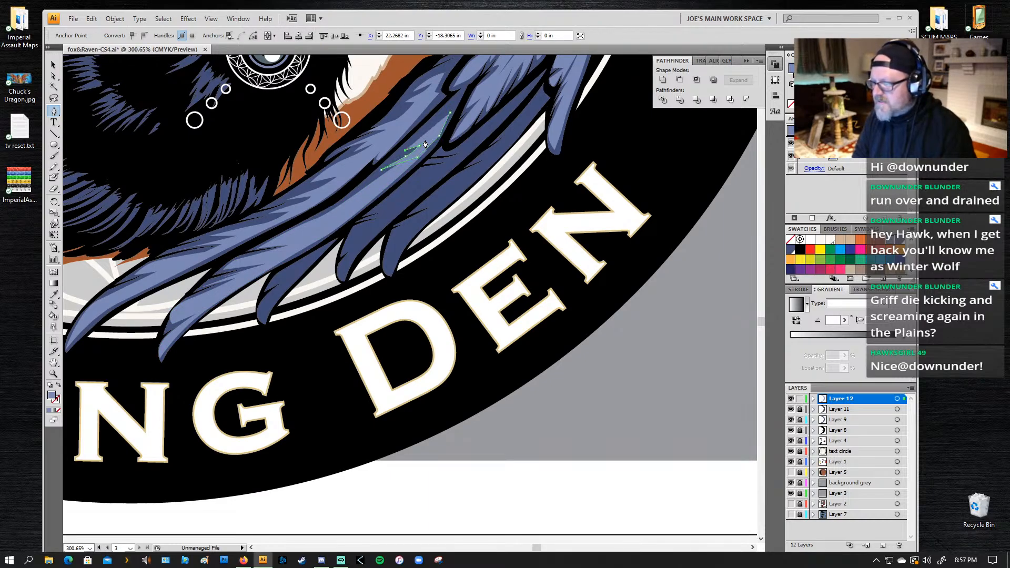
{"action": "left_click", "coordinate": [427, 139]}
{"action": "left_click", "coordinate": [415, 143]}
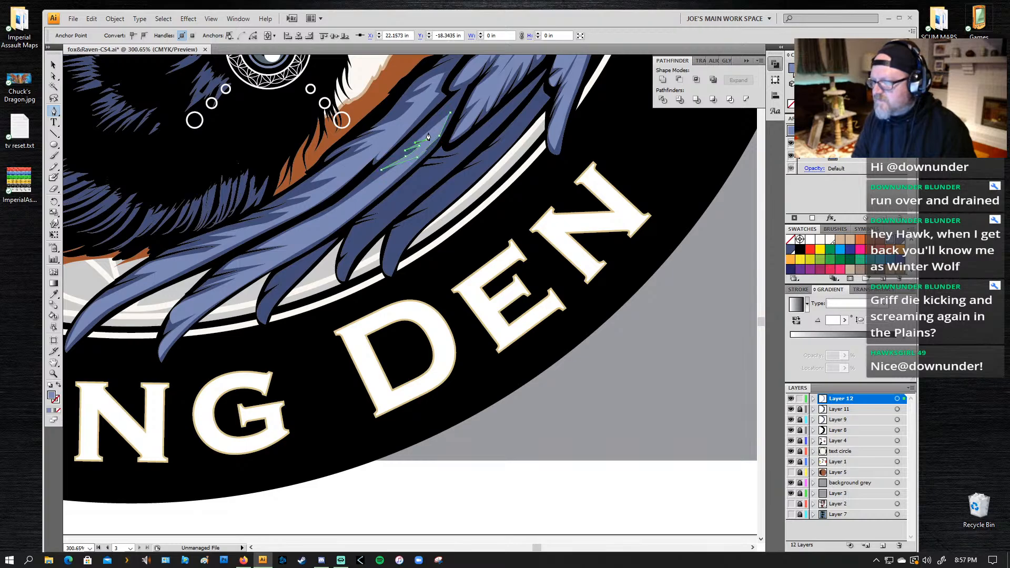
{"action": "left_click", "coordinate": [436, 128]}
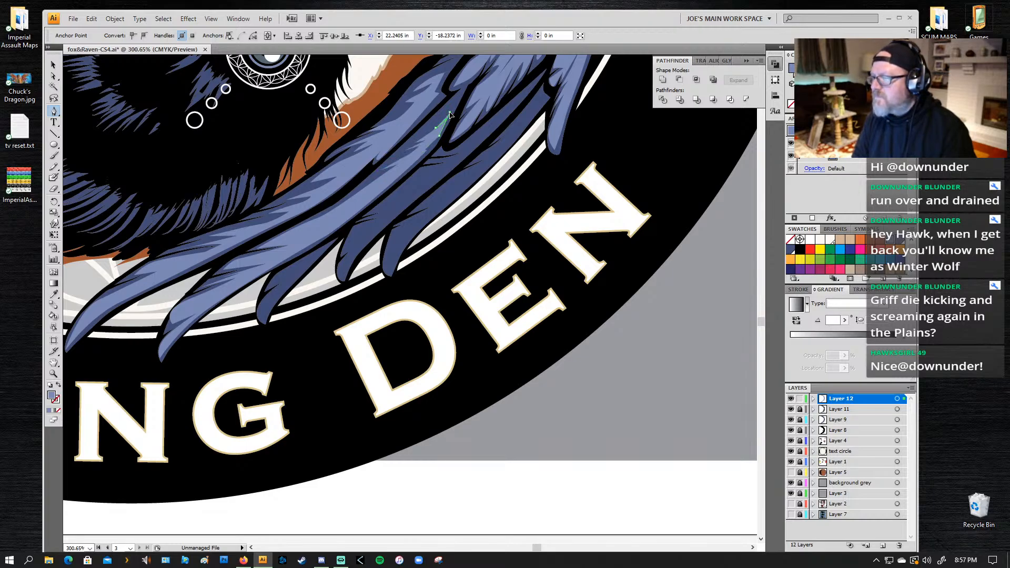
{"action": "left_click", "coordinate": [435, 165], "text": "ctrl"}
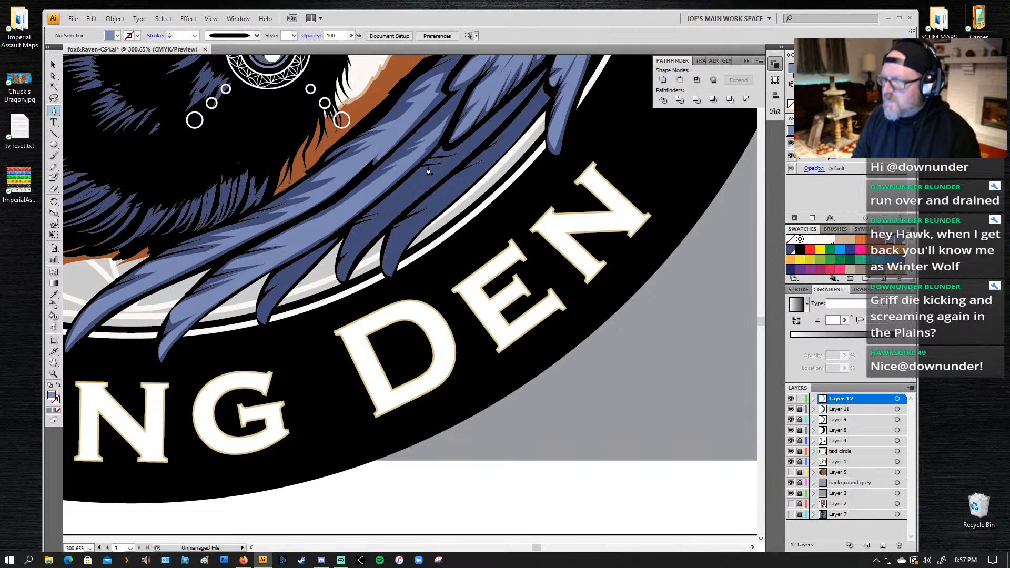
Step: Start a highlight on the fourth bottom feather, skipping the short third one, and run its lower edge down to the tip
{"action": "left_click_drag", "start_coordinate": [427, 218], "coordinate": [401, 177]}
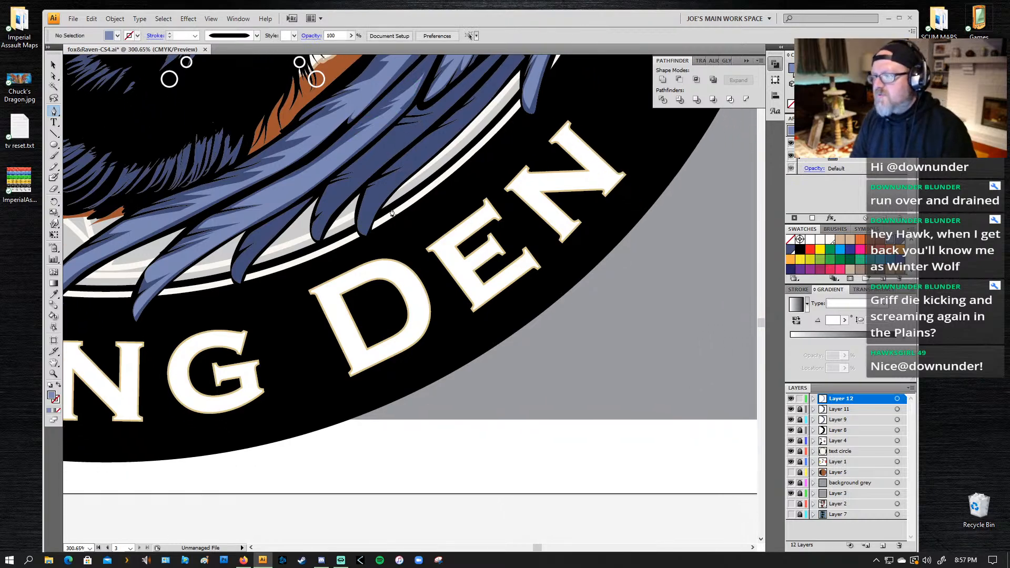
{"action": "left_click", "coordinate": [421, 129]}
{"action": "left_click_drag", "start_coordinate": [345, 197], "coordinate": [332, 211]}
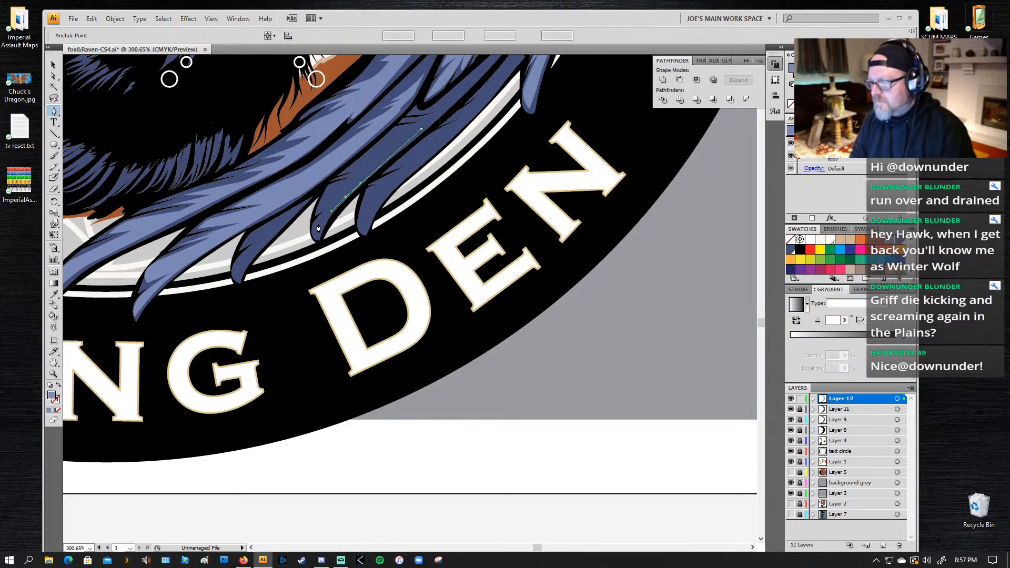
{"action": "left_click", "coordinate": [317, 239]}
{"action": "left_click", "coordinate": [314, 222]}
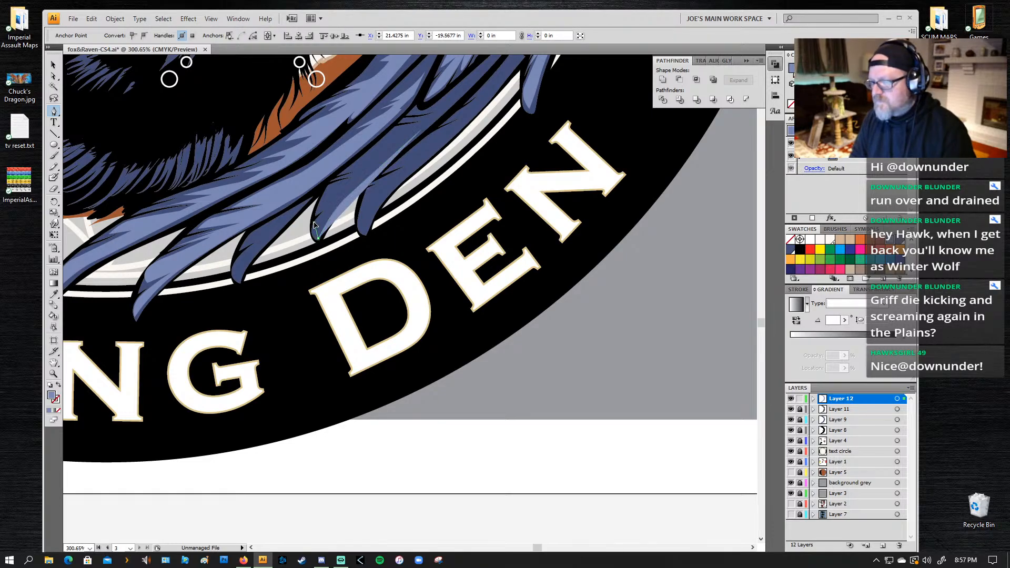
Step: Cut slanted barbs into the upper edge of the fourth feather's highlight, working from the tip up toward its base
{"action": "left_click_drag", "start_coordinate": [321, 215], "coordinate": [361, 167]}
{"action": "left_click", "coordinate": [338, 195]}
{"action": "left_click", "coordinate": [319, 211]}
{"action": "left_click", "coordinate": [356, 176]}
{"action": "left_click", "coordinate": [368, 166]}
{"action": "left_click", "coordinate": [386, 140]}
{"action": "left_click", "coordinate": [401, 128]}
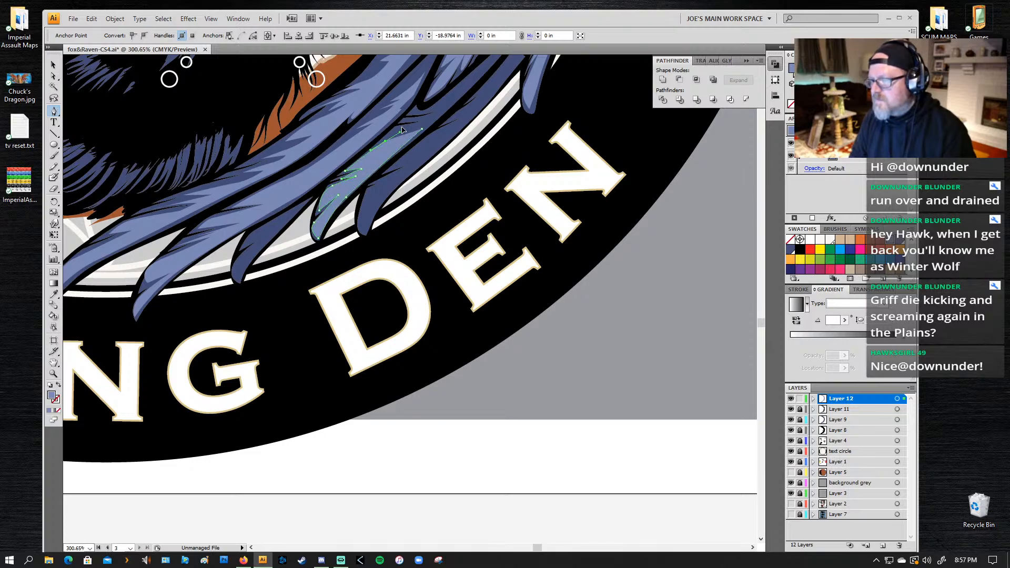
Step: Extend the fourth feather's highlight with thin barbs up to its narrow base and close the path along the lower edge
{"action": "left_click", "coordinate": [422, 128]}
{"action": "left_click", "coordinate": [436, 117]}
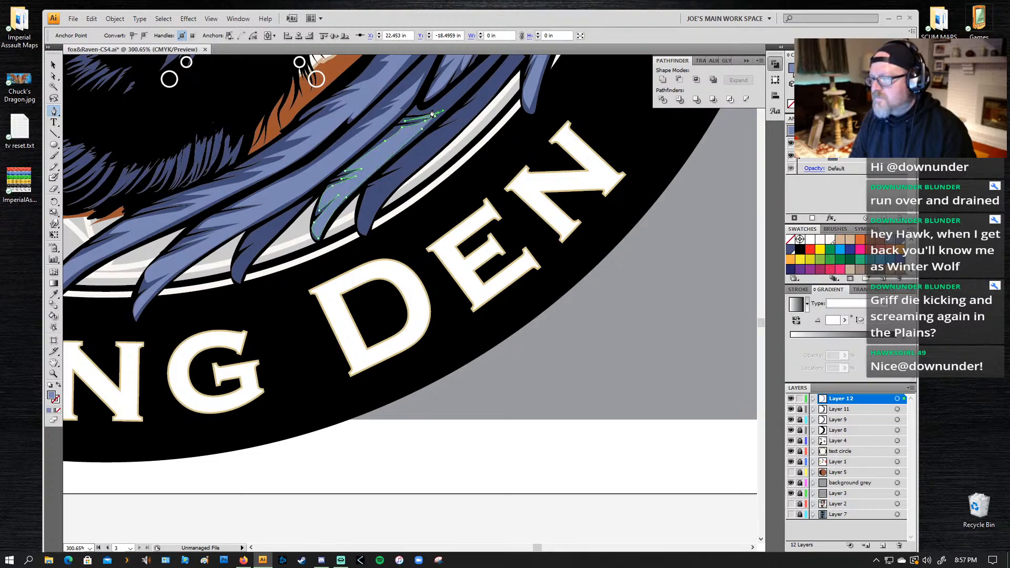
{"action": "left_click_drag", "start_coordinate": [416, 114], "coordinate": [462, 89]}
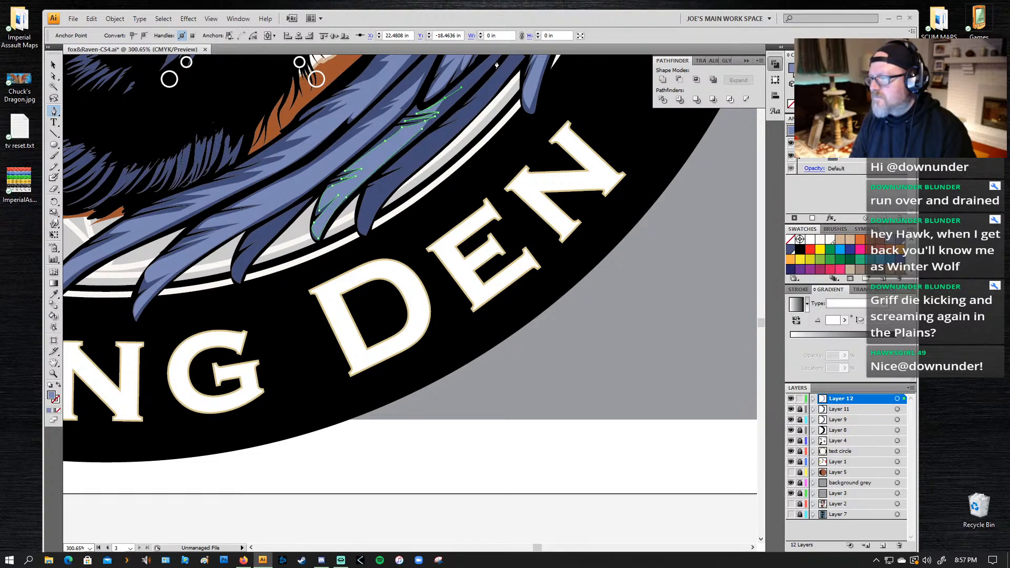
{"action": "left_click", "coordinate": [497, 58]}
{"action": "left_click_drag", "start_coordinate": [422, 129], "coordinate": [396, 147]}
Step: Start a highlight on the fifth, outermost bottom feather, tracing its lower edge to the tip and back into a first barb
{"action": "left_click", "coordinate": [452, 134]}
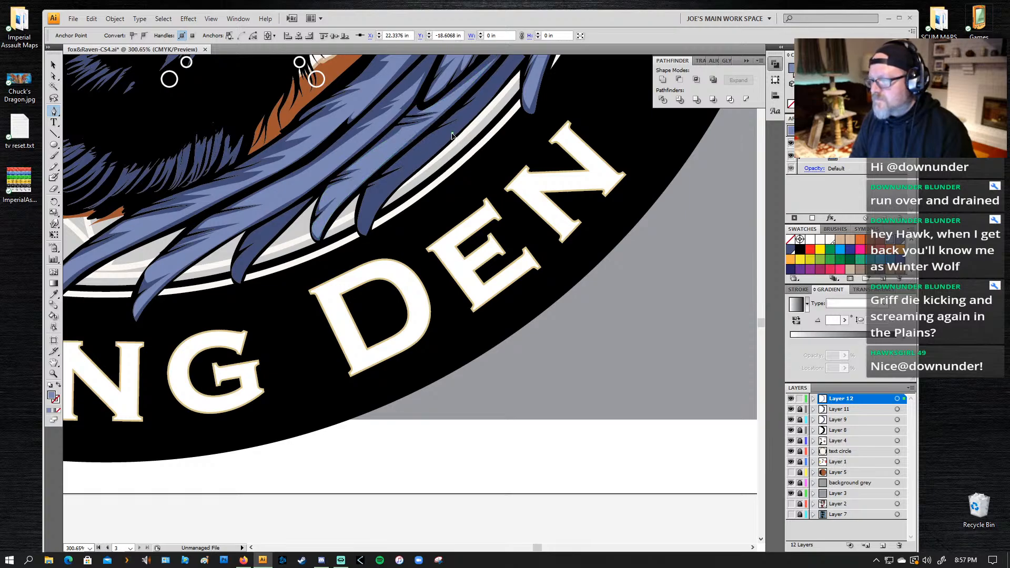
{"action": "left_click", "coordinate": [416, 165]}
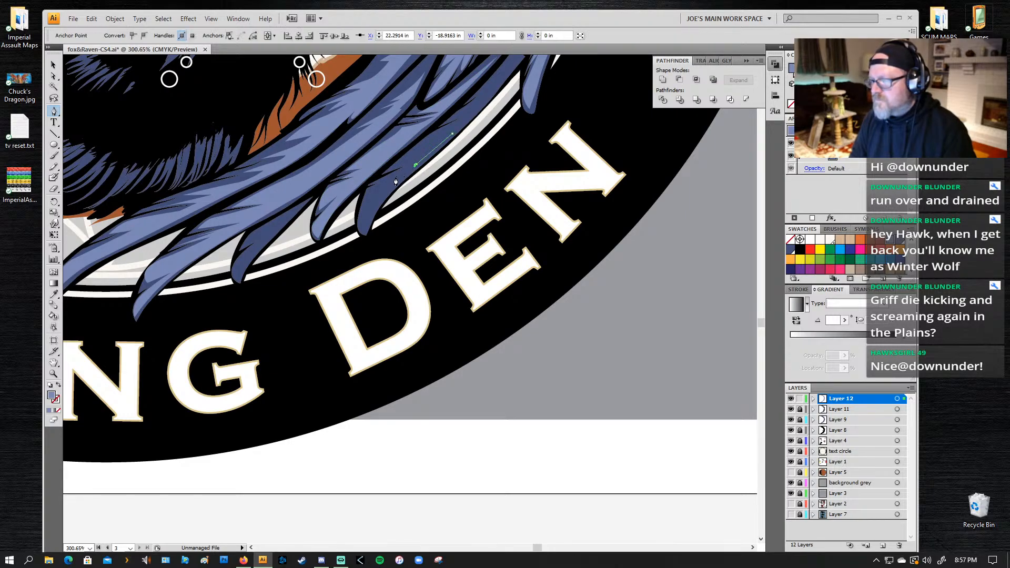
{"action": "left_click_drag", "start_coordinate": [365, 231], "coordinate": [387, 177]}
{"action": "left_click", "coordinate": [411, 164]}
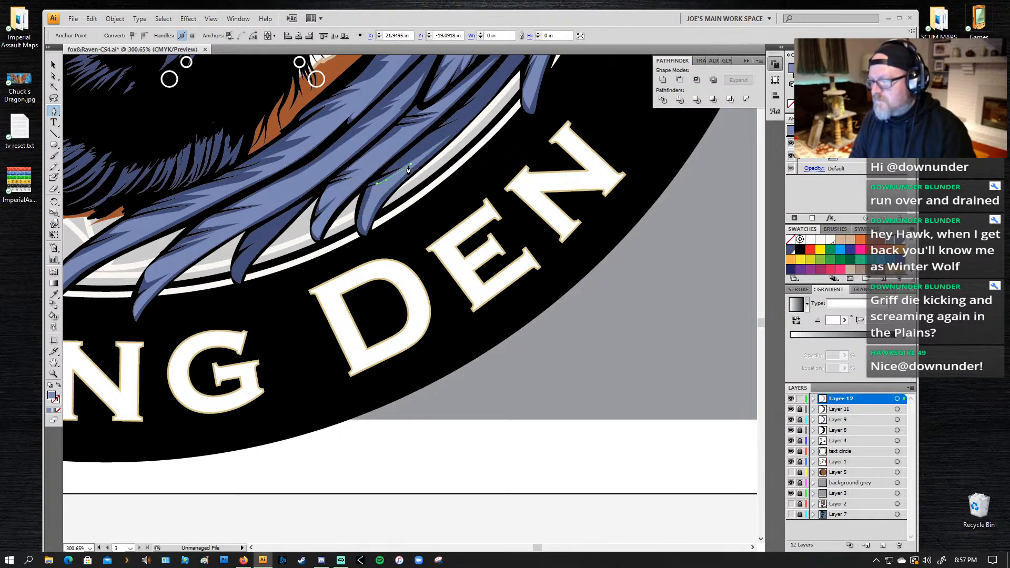
Step: Add barbs up the inner edge of the fifth feather's highlight to its narrow base and close the path along the lower edge
{"action": "left_click", "coordinate": [395, 169]}
{"action": "mouse_move", "coordinate": [430, 138]}
{"action": "left_mouse_down"}
{"action": "mouse_move", "coordinate": [483, 93]}
{"action": "mouse_move", "coordinate": [423, 143]}
{"action": "left_mouse_up"}
{"action": "left_click", "coordinate": [458, 115]}
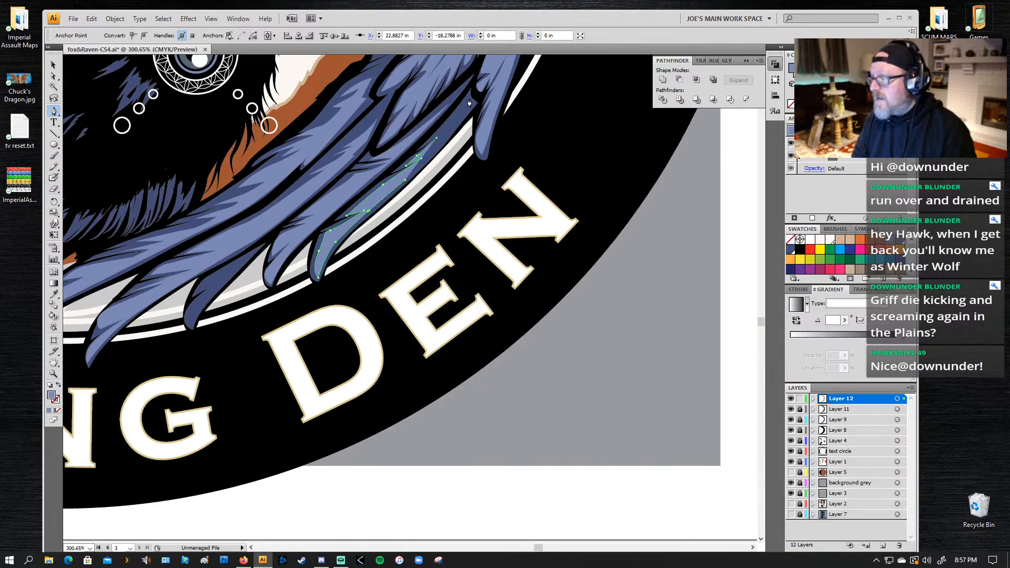
{"action": "left_click", "coordinate": [467, 101]}
{"action": "left_click", "coordinate": [468, 104]}
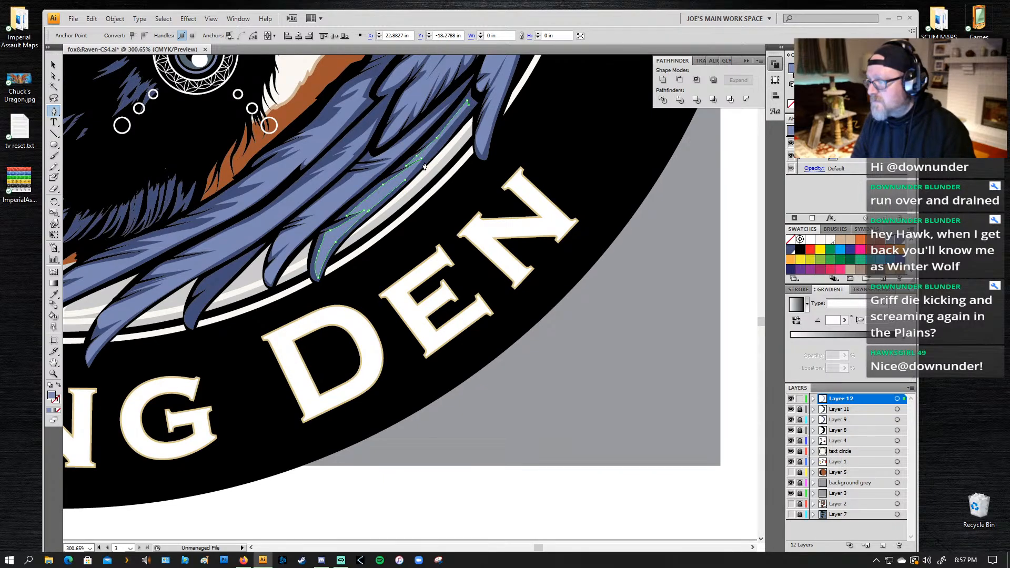
{"action": "left_click_drag", "start_coordinate": [404, 181], "coordinate": [357, 221]}
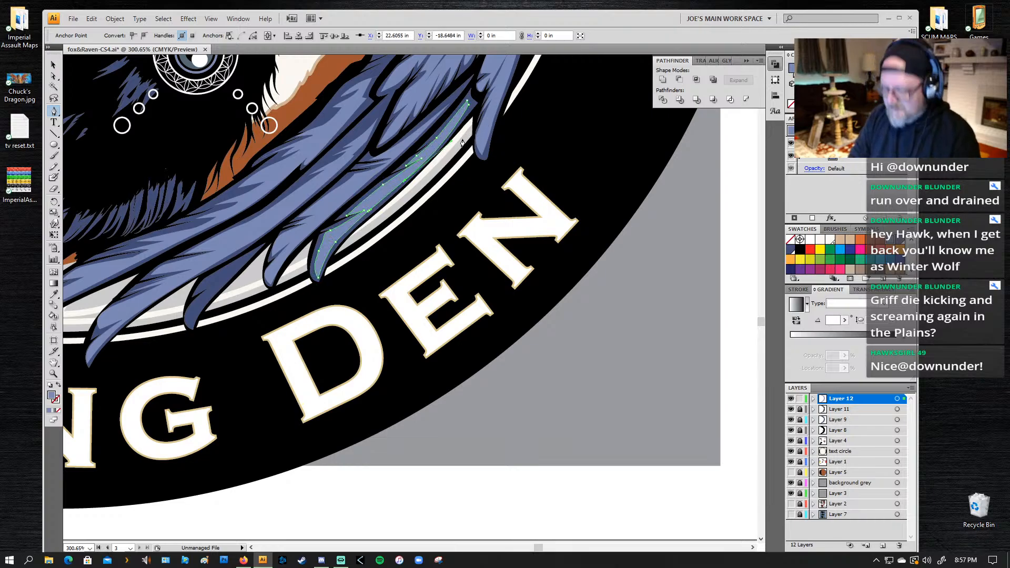
Step: Draw a light blue highlight with a notched barb on the small dark feather between the bottom wing feathers
{"action": "key", "text": "ctrl+shift+a"}
{"action": "key", "text": "z"}
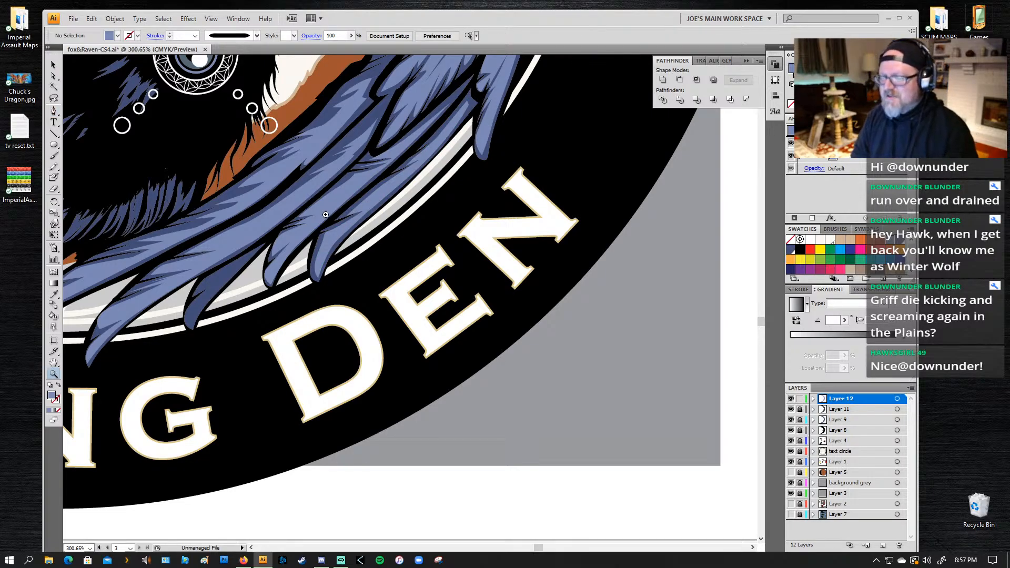
{"action": "key", "text": "p"}
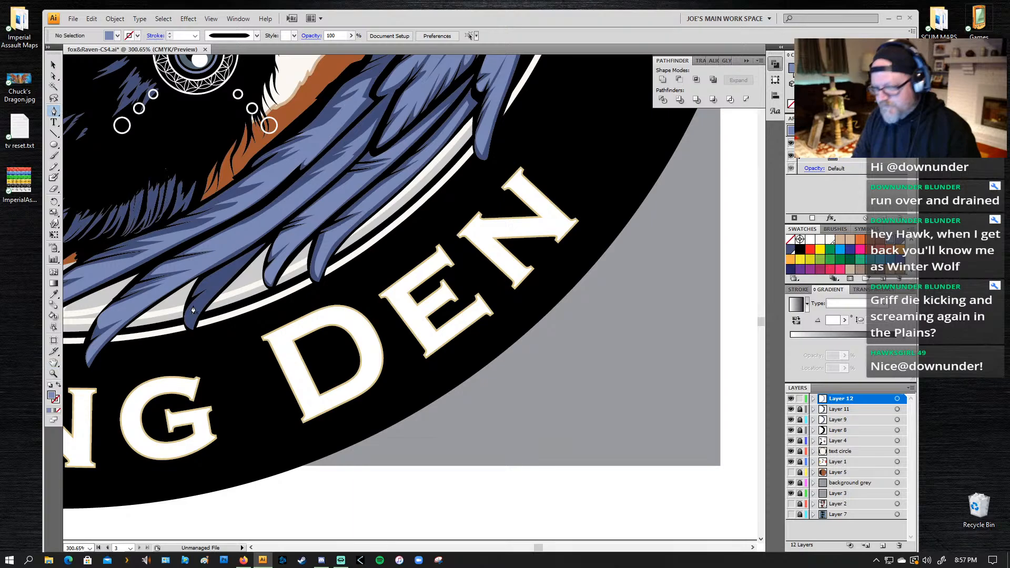
{"action": "left_click", "coordinate": [244, 262]}
{"action": "left_click_drag", "start_coordinate": [192, 331], "coordinate": [195, 298]}
{"action": "left_click", "coordinate": [216, 282]}
{"action": "left_click", "coordinate": [199, 291]}
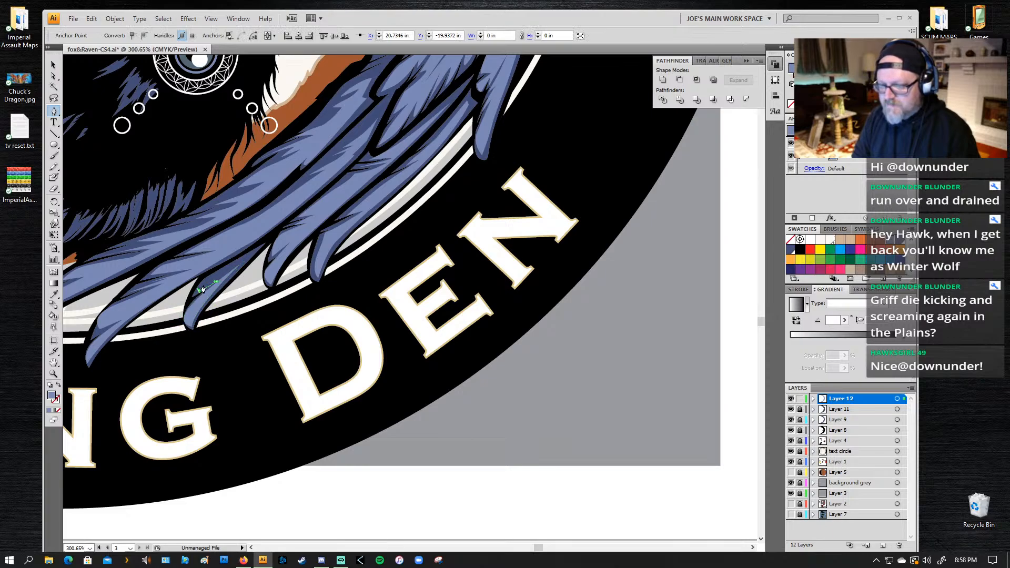
{"action": "left_click", "coordinate": [243, 262]}
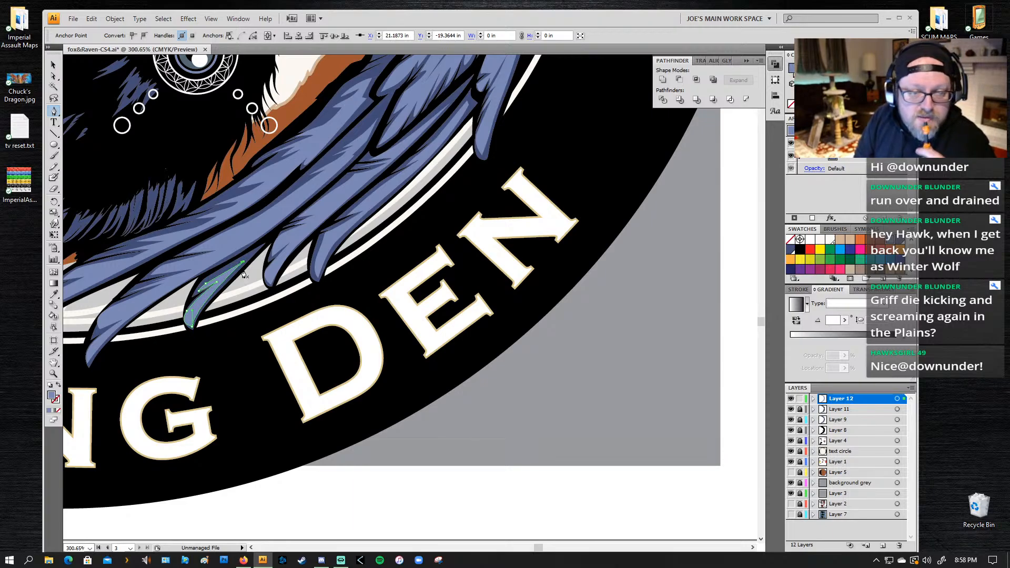
Step: Start a highlight on the upper wing's inner feather beside the orange fur, tracing its outer edge down to the tip
{"action": "left_click_drag", "start_coordinate": [432, 173], "coordinate": [357, 329]}
{"action": "left_click_drag", "start_coordinate": [415, 152], "coordinate": [362, 329]}
{"action": "key", "text": "z"}
{"action": "left_click", "coordinate": [396, 245], "text": "alt"}
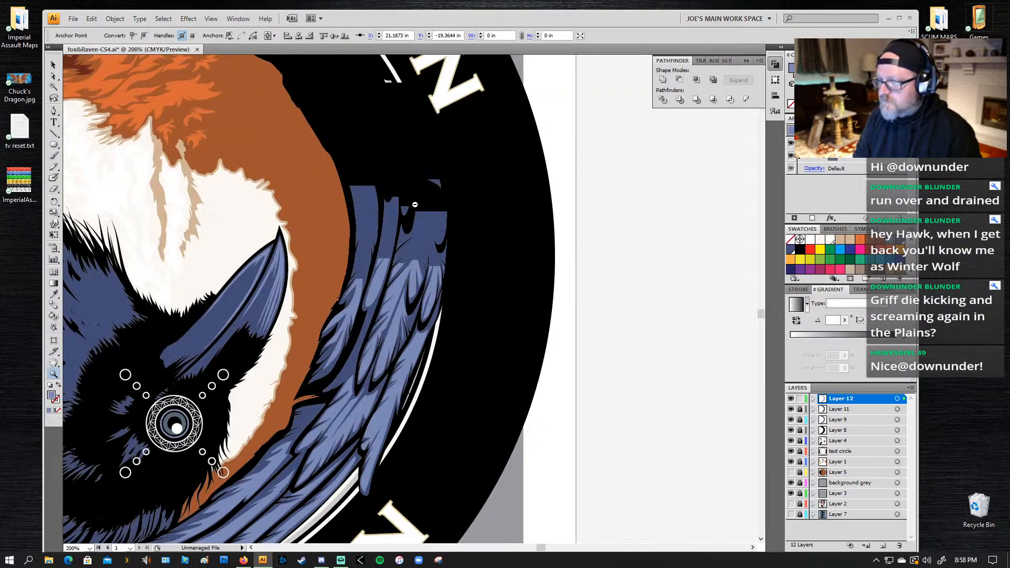
{"action": "left_click", "coordinate": [179, 399], "text": "alt"}
{"action": "left_click_drag", "start_coordinate": [230, 353], "coordinate": [247, 363]}
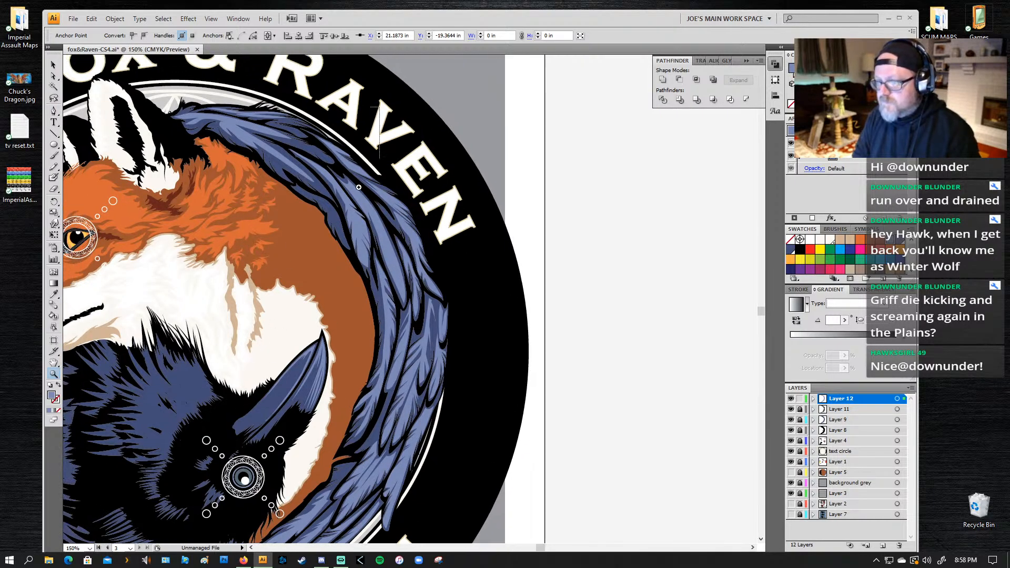
{"action": "left_click_drag", "start_coordinate": [374, 107], "coordinate": [298, 308]}
{"action": "key", "text": "p"}
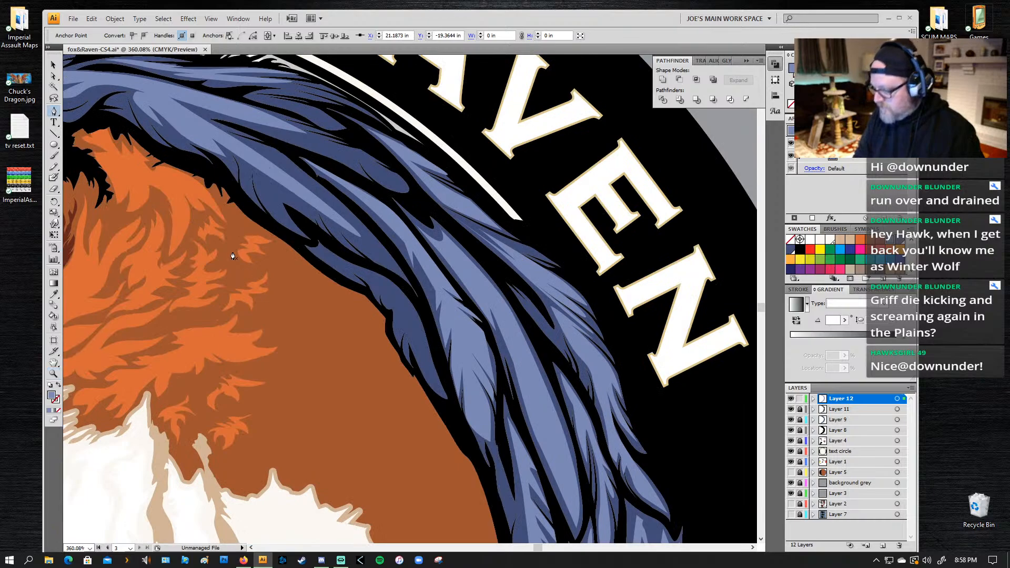
{"action": "left_click", "coordinate": [227, 136]}
{"action": "left_click_drag", "start_coordinate": [275, 153], "coordinate": [286, 158]}
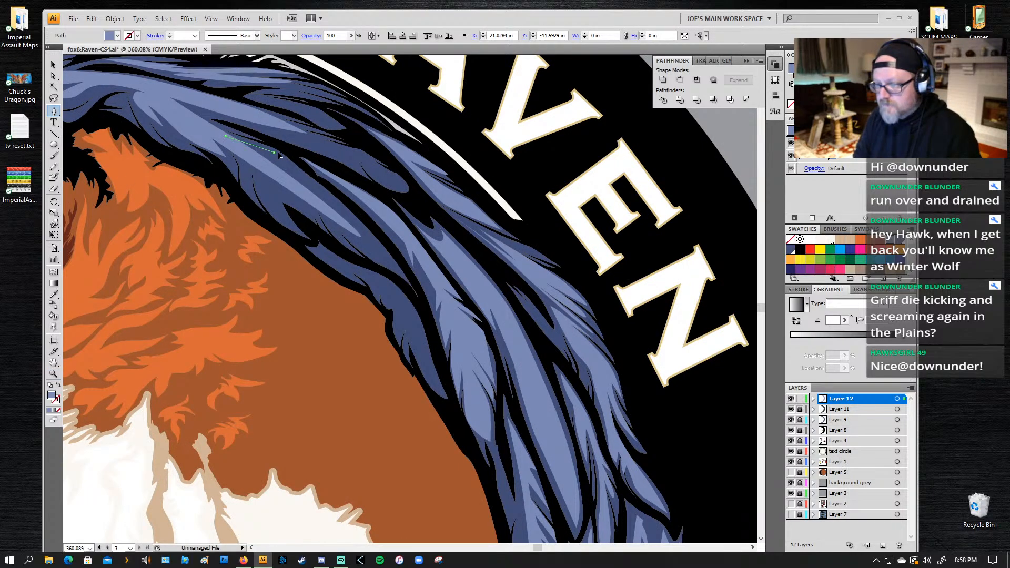
{"action": "left_click_drag", "start_coordinate": [349, 213], "coordinate": [273, 172]}
{"action": "left_click", "coordinate": [401, 271]}
Step: Cut slanted barbs into the inner edge of this upper feather's highlight, working back from the tip
{"action": "left_click", "coordinate": [333, 219]}
{"action": "left_click", "coordinate": [346, 243]}
{"action": "left_click", "coordinate": [323, 224]}
{"action": "left_click", "coordinate": [283, 198]}
{"action": "left_click", "coordinate": [282, 212]}
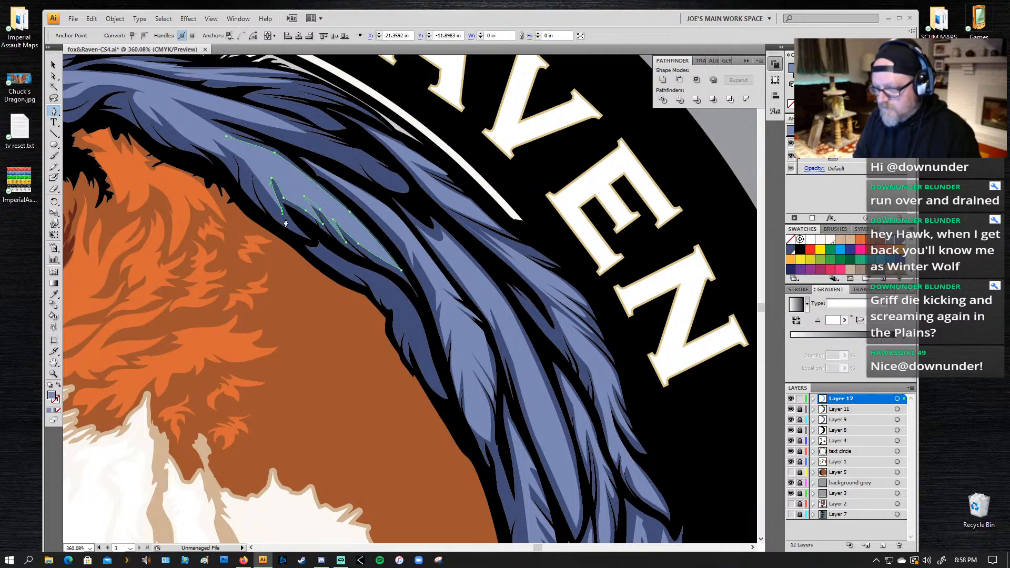
{"action": "left_click", "coordinate": [301, 233]}
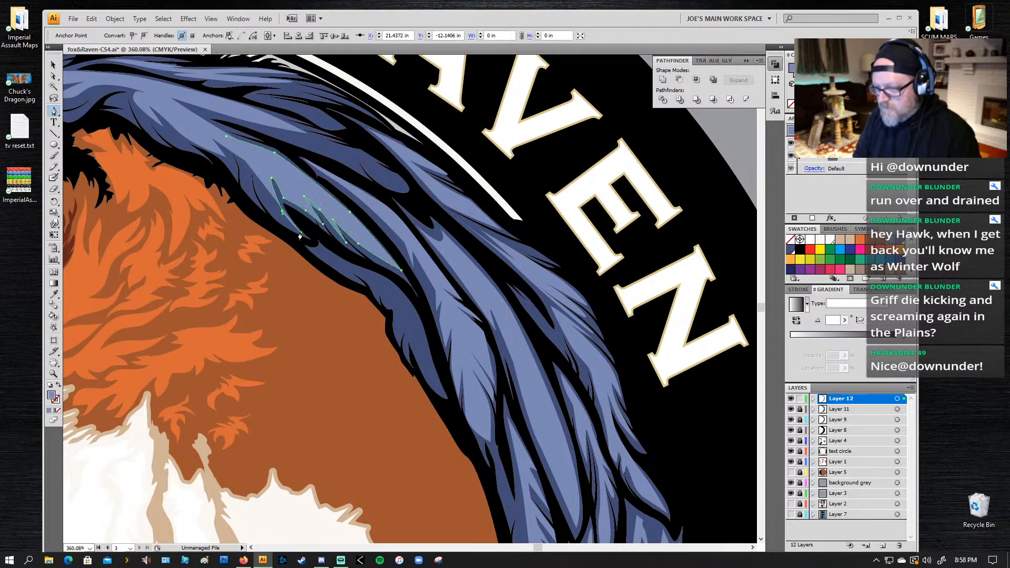
Step: Add long curved barbs near the base of the inner feather's highlight and close the path at its starting point
{"action": "left_click_drag", "start_coordinate": [256, 169], "coordinate": [261, 134]}
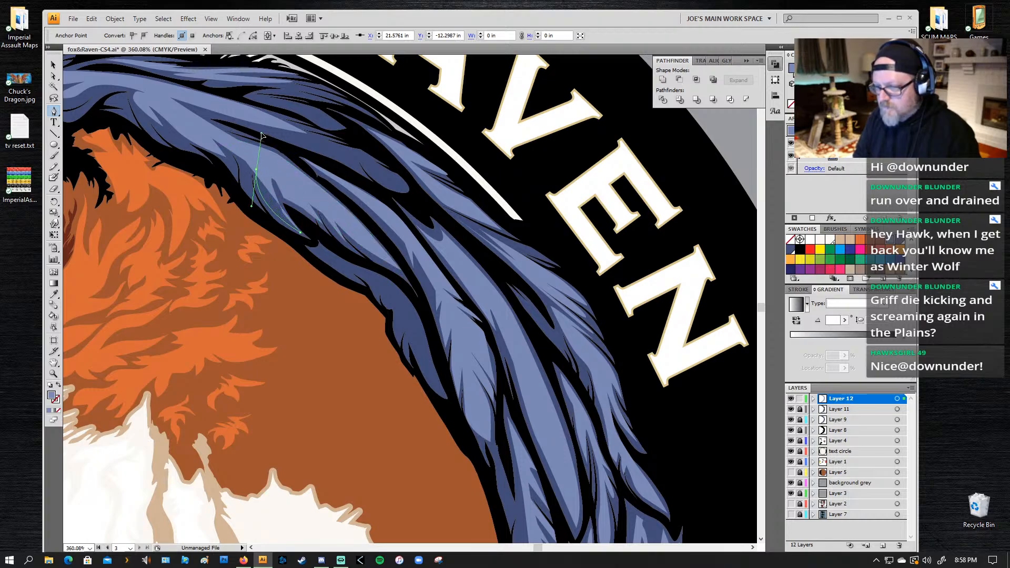
{"action": "left_click", "coordinate": [256, 171]}
{"action": "left_click_drag", "start_coordinate": [250, 188], "coordinate": [241, 153]}
{"action": "left_click", "coordinate": [257, 202]}
{"action": "left_click", "coordinate": [233, 148]}
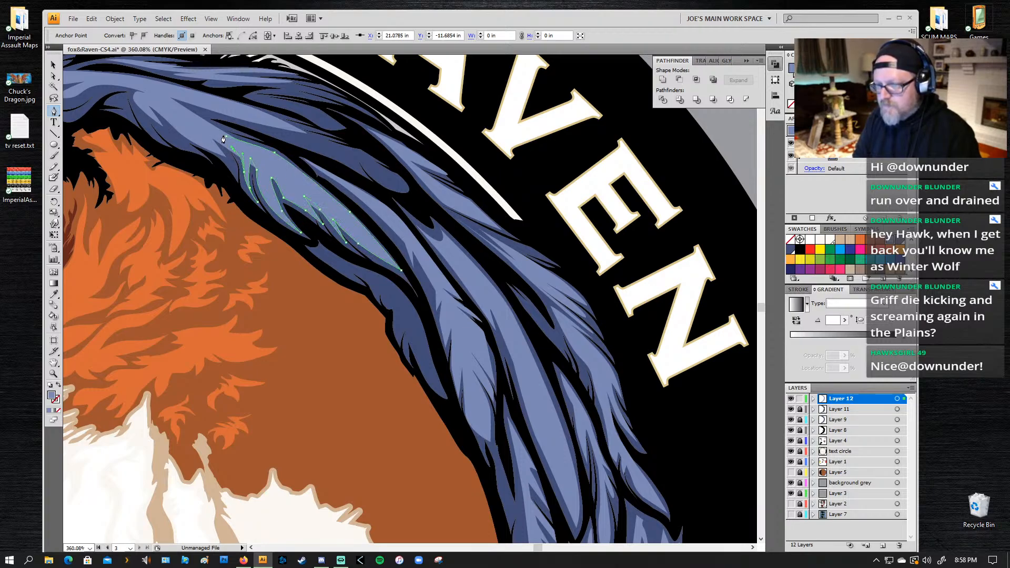
{"action": "left_click", "coordinate": [226, 137]}
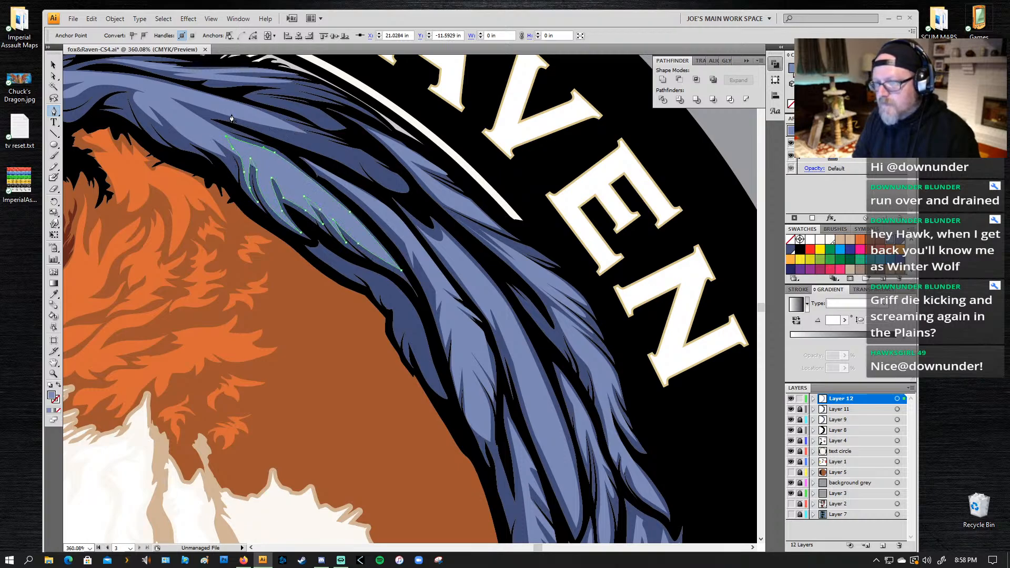
Step: Start a highlight on the adjacent outer feather, running from its base along the lower edge with short barbs
{"action": "left_click", "coordinate": [232, 114]}
{"action": "left_click", "coordinate": [308, 135]}
{"action": "left_click", "coordinate": [272, 132]}
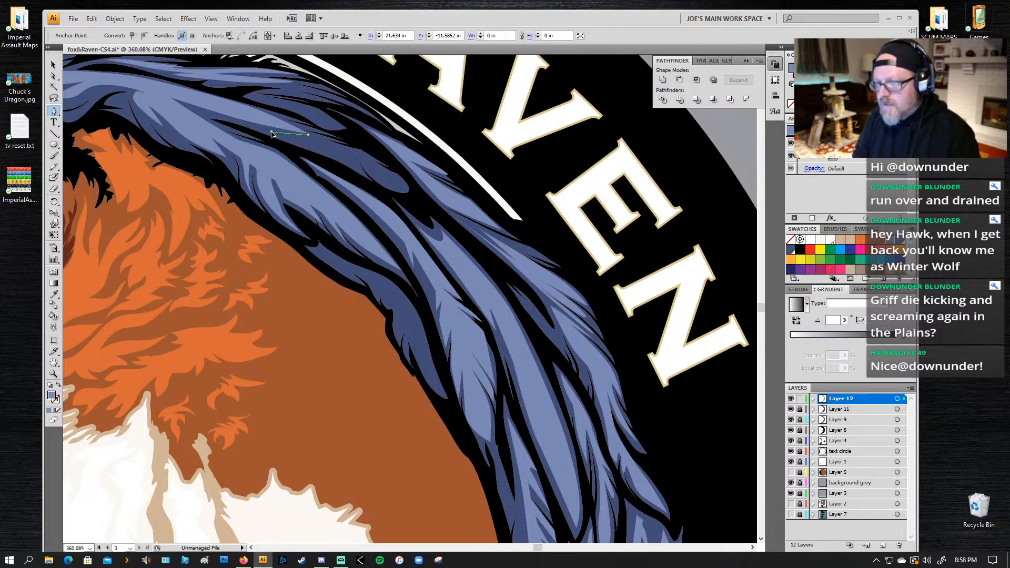
{"action": "left_click", "coordinate": [306, 145]}
{"action": "left_click", "coordinate": [329, 148]}
{"action": "left_click", "coordinate": [326, 153]}
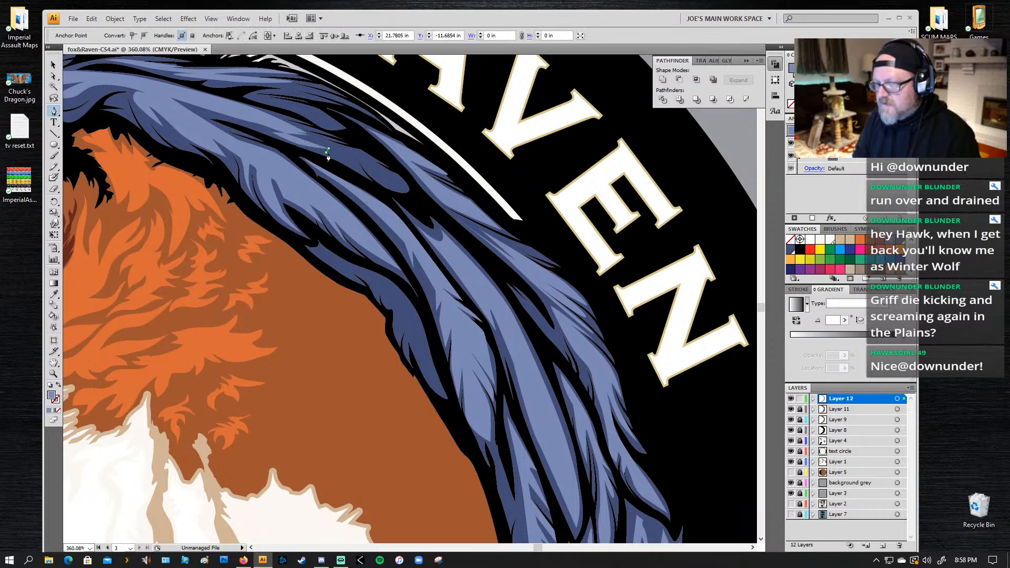
Step: Continue the outer feather's highlight with small barbs along the lower edge to its rounded tip
{"action": "left_click", "coordinate": [359, 169]}
{"action": "left_click", "coordinate": [356, 157]}
{"action": "left_click_drag", "start_coordinate": [380, 181], "coordinate": [395, 188]}
{"action": "left_click", "coordinate": [381, 181]}
{"action": "left_click", "coordinate": [388, 178]}
{"action": "left_click", "coordinate": [405, 188]}
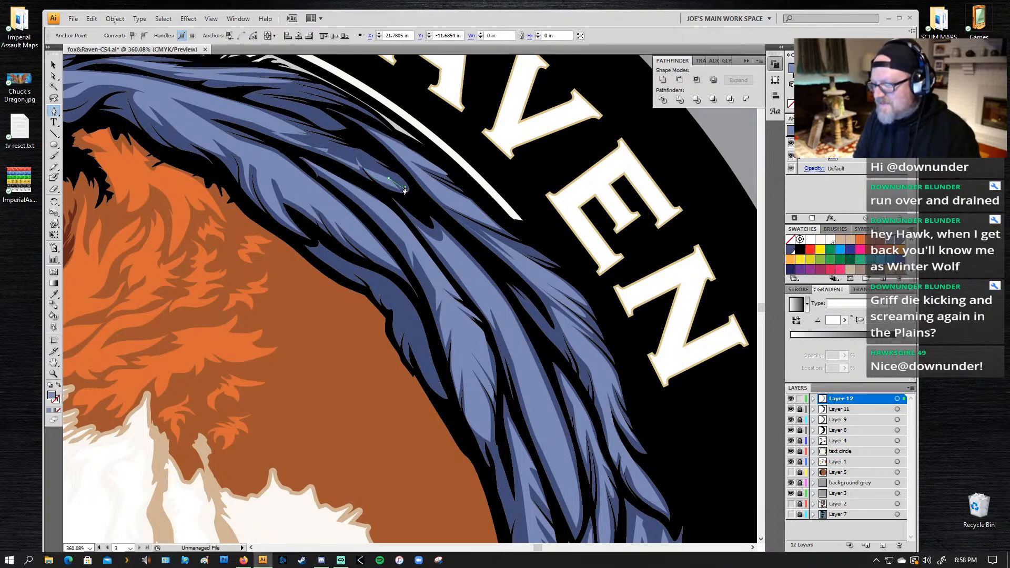
Step: Trace the outer feather's highlight back along its upper edge with a notch and close the path at its base
{"action": "left_click", "coordinate": [395, 175]}
{"action": "left_click_drag", "start_coordinate": [366, 158], "coordinate": [211, 96]}
{"action": "left_click", "coordinate": [330, 134]}
{"action": "left_click", "coordinate": [288, 117]}
{"action": "left_click", "coordinate": [231, 114]}
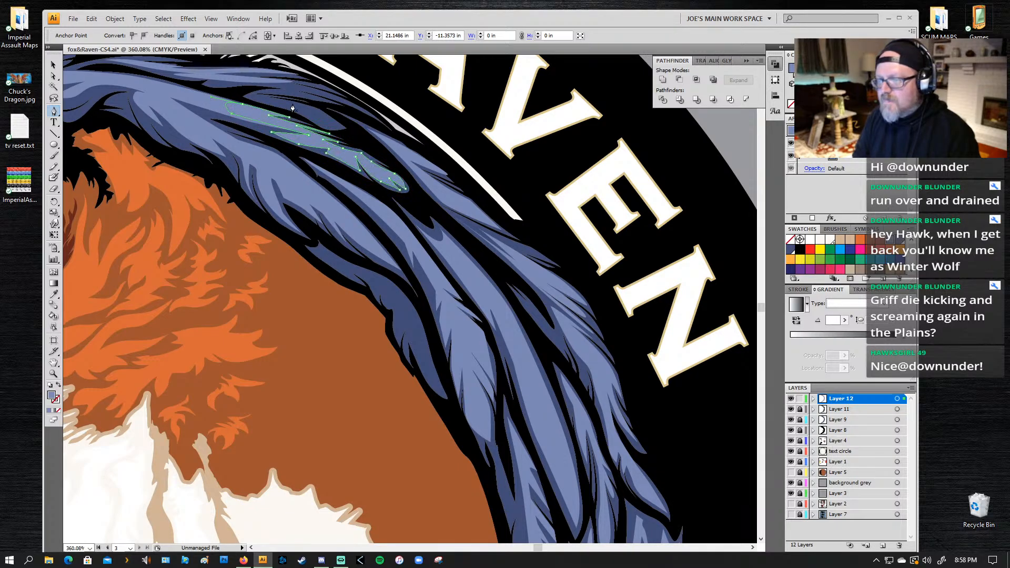
Step: Draw a small tapered highlight on the short dark feather tip above that feather and deselect it
{"action": "left_click", "coordinate": [319, 109]}
{"action": "left_click", "coordinate": [338, 126]}
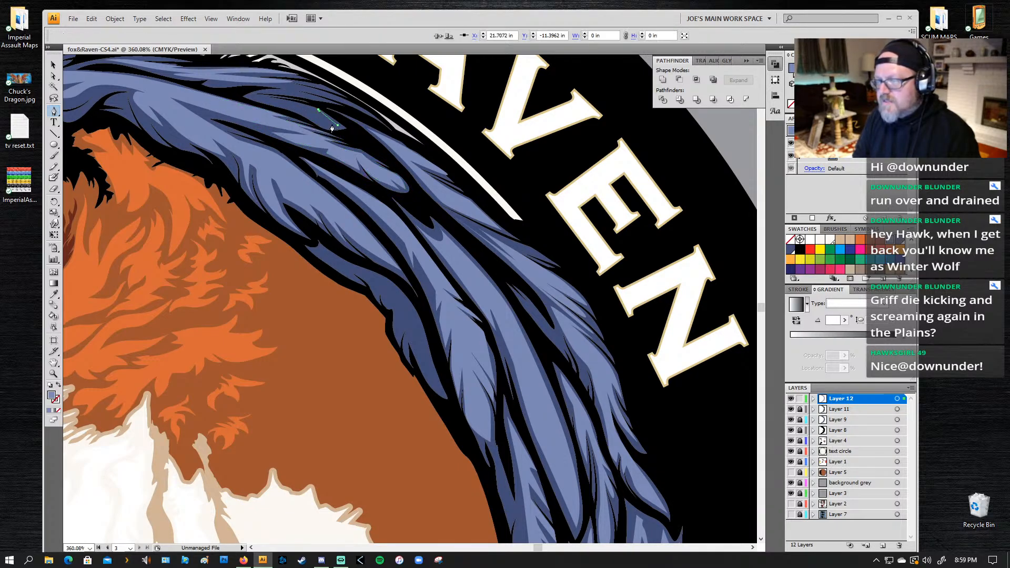
{"action": "left_click", "coordinate": [325, 124]}
{"action": "left_click", "coordinate": [307, 114]}
{"action": "left_click", "coordinate": [274, 102]}
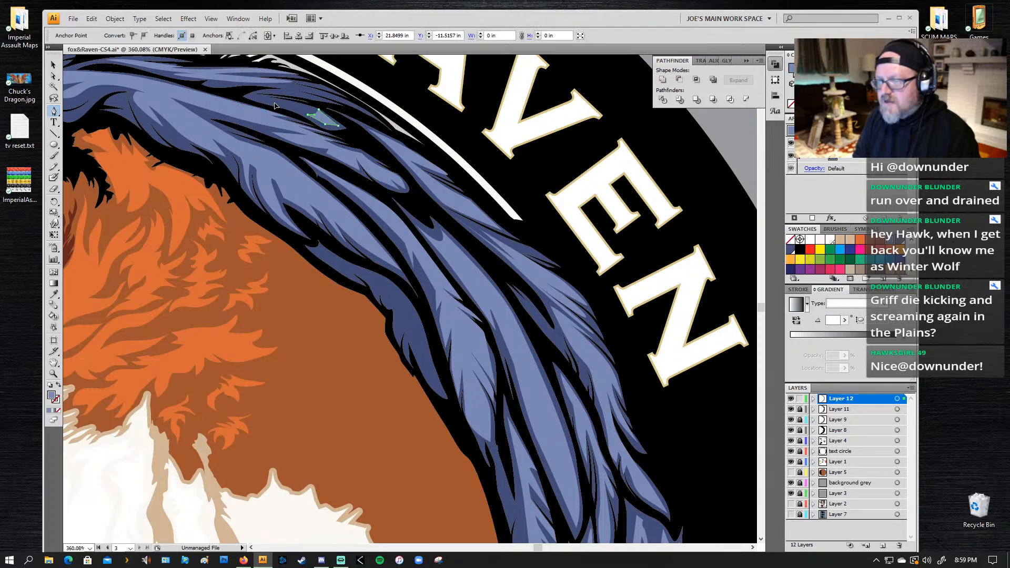
{"action": "left_click", "coordinate": [249, 96]}
{"action": "left_click_drag", "start_coordinate": [318, 110], "coordinate": [338, 119]}
{"action": "key", "text": "ctrl+shift+a"}
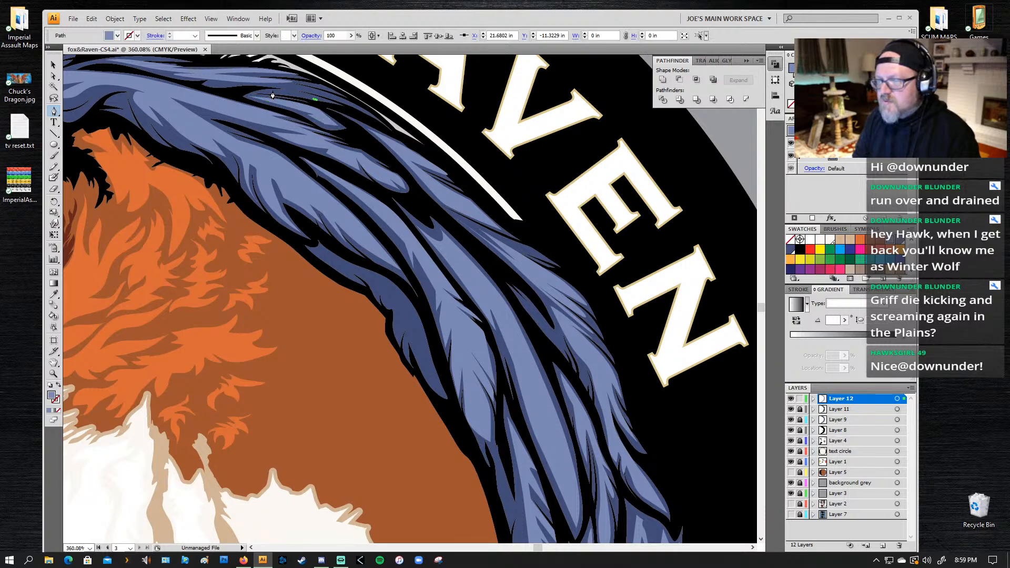
Step: Draw a thin barbed highlight on the narrow feather nearest the white ring, undoing and redrawing its closing points
{"action": "left_click", "coordinate": [272, 91]}
{"action": "left_click", "coordinate": [294, 90]}
{"action": "left_click", "coordinate": [316, 98]}
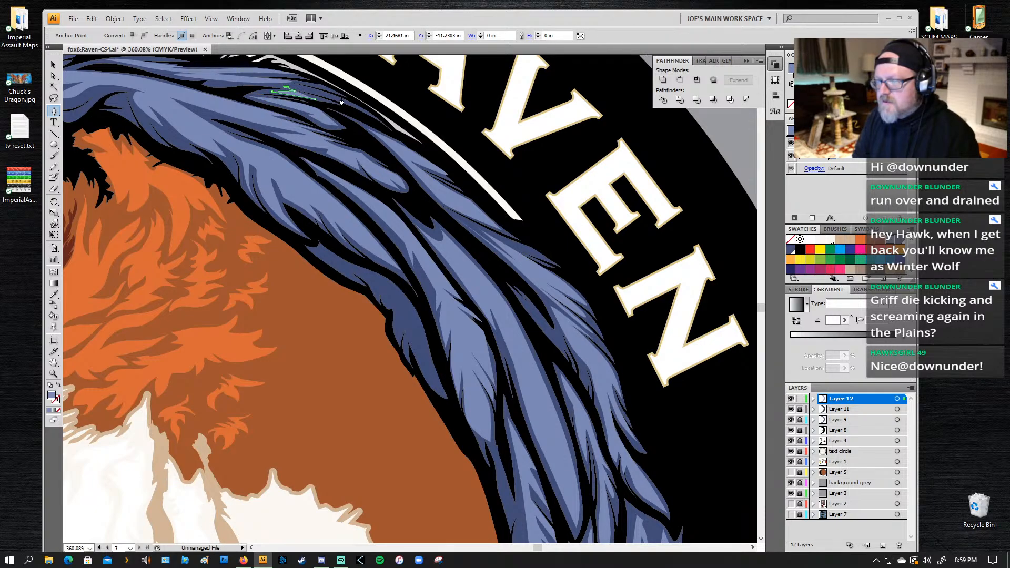
{"action": "left_click_drag", "start_coordinate": [341, 96], "coordinate": [362, 107]}
{"action": "left_click", "coordinate": [367, 111]}
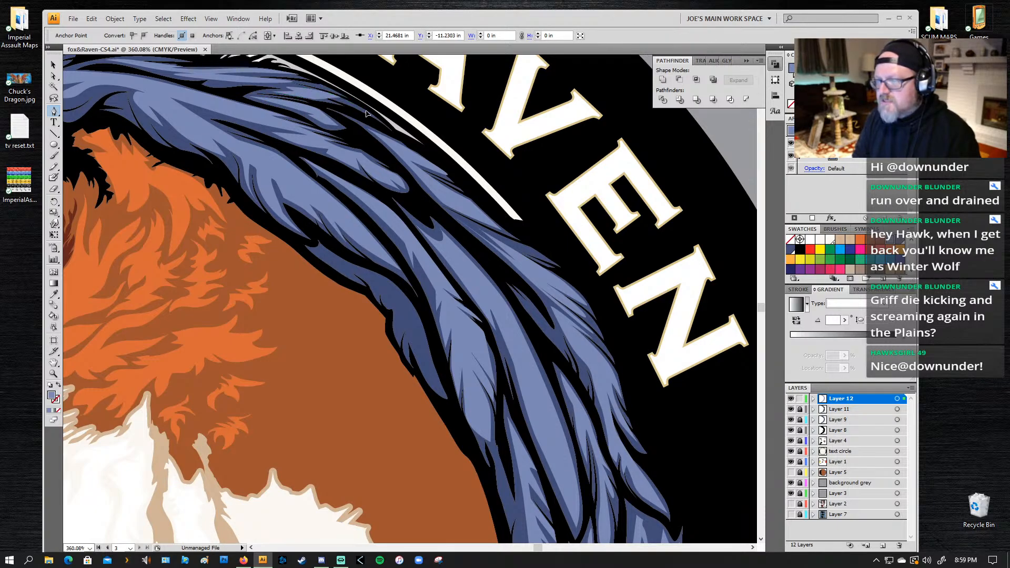
{"action": "left_click", "coordinate": [315, 98]}
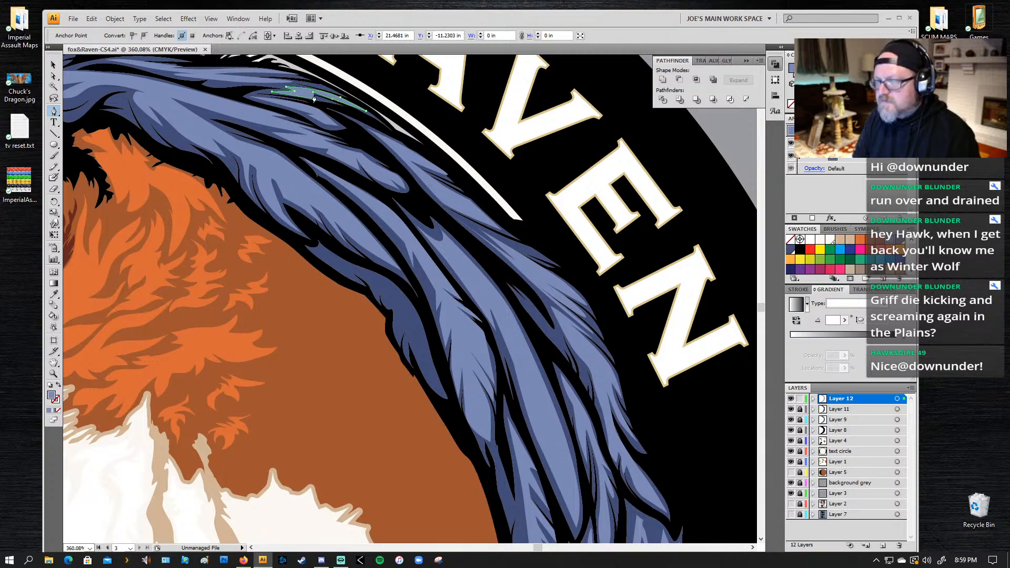
{"action": "key", "text": "ctrl+z"}
{"action": "key", "text": "ctrl+z"}
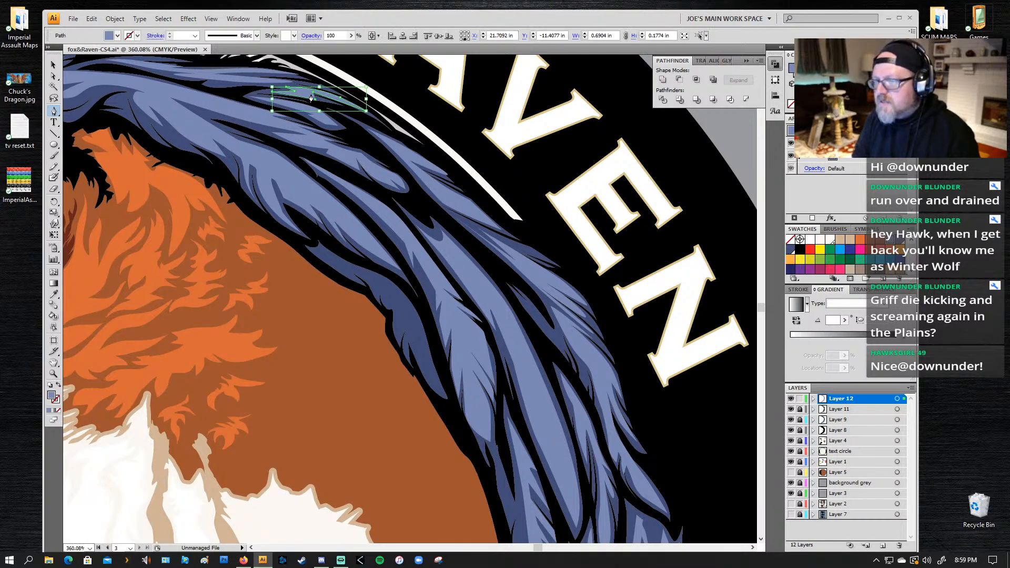
{"action": "left_click", "coordinate": [329, 101]}
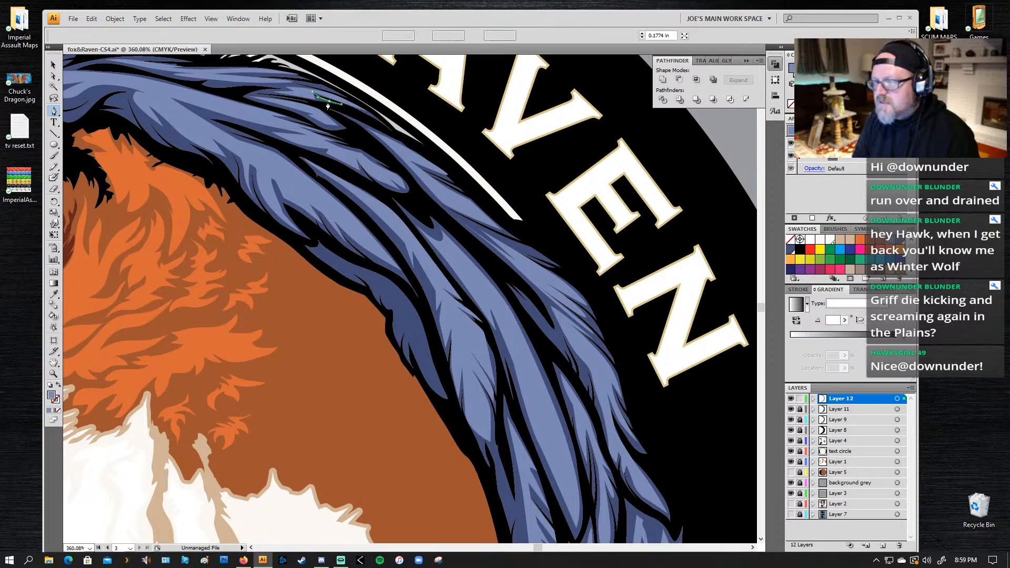
Step: Start a highlight on the dark inner feather bordering the orange fur, tracing its outer edge to the tip and back into a barb
{"action": "scroll", "coordinate": [332, 213], "scroll_direction": "down", "scroll_amount": 3}
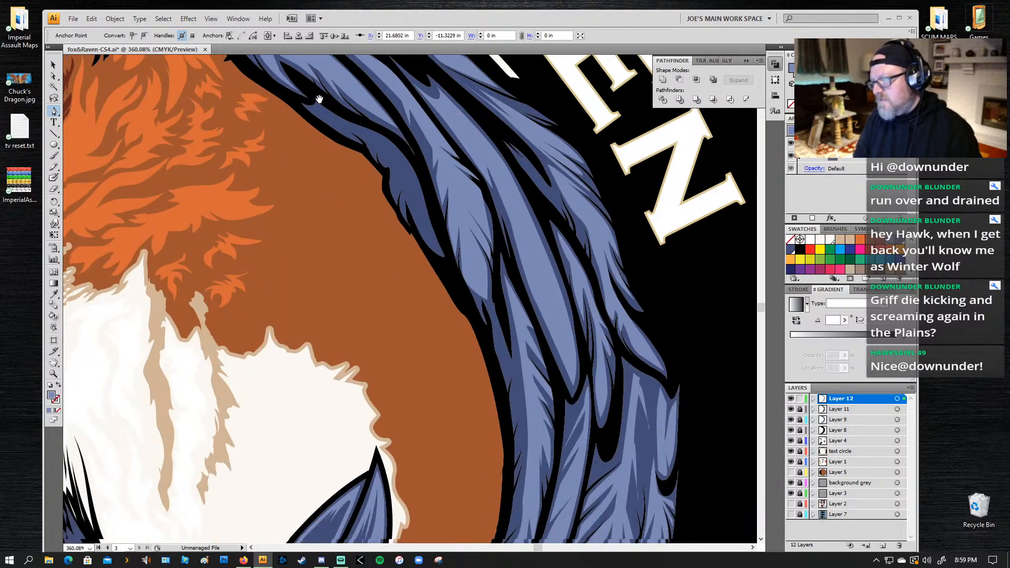
{"action": "left_click_drag", "start_coordinate": [381, 137], "coordinate": [387, 139]}
{"action": "left_click_drag", "start_coordinate": [411, 171], "coordinate": [407, 224]}
{"action": "left_click", "coordinate": [442, 253]}
{"action": "left_click", "coordinate": [381, 138]}
{"action": "left_click", "coordinate": [409, 190]}
{"action": "left_click", "coordinate": [404, 216]}
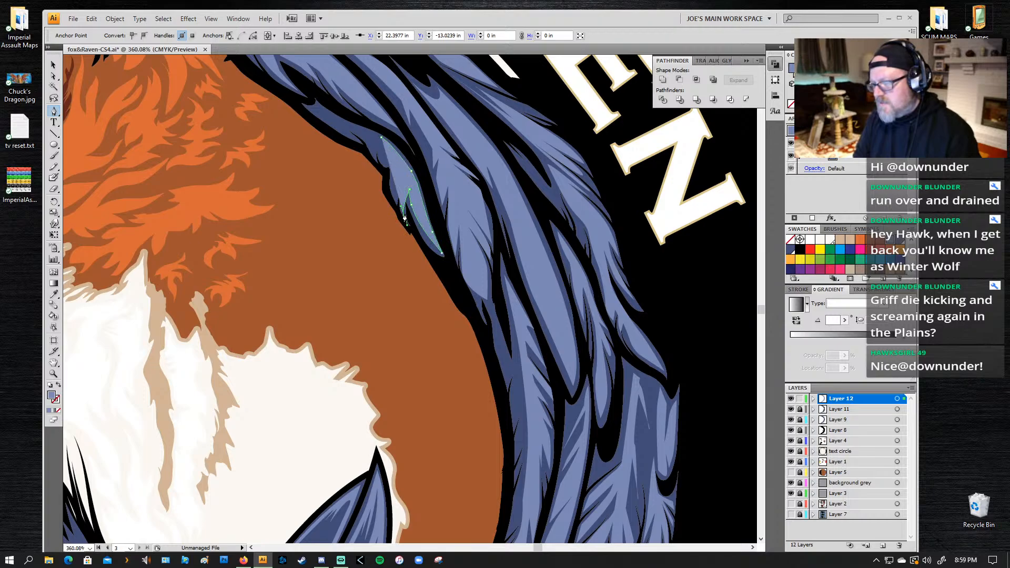
Step: Cut narrow barbs into the middle of the dark inner feather's highlight along the fur side
{"action": "left_click", "coordinate": [404, 216]}
{"action": "left_click", "coordinate": [404, 186]}
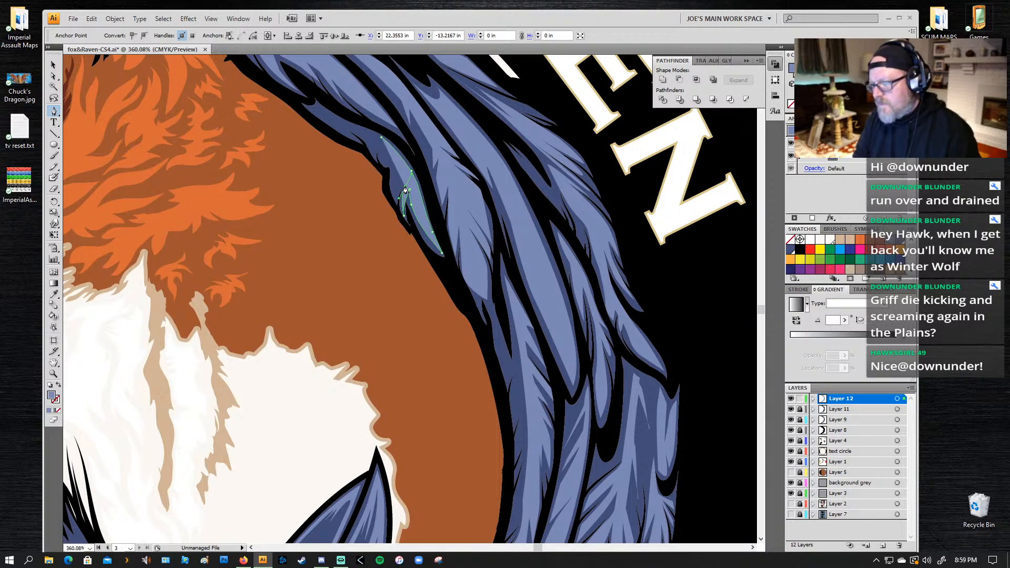
{"action": "left_click", "coordinate": [405, 185]}
{"action": "left_click", "coordinate": [405, 180]}
{"action": "left_click", "coordinate": [402, 185]}
{"action": "left_click", "coordinate": [402, 174]}
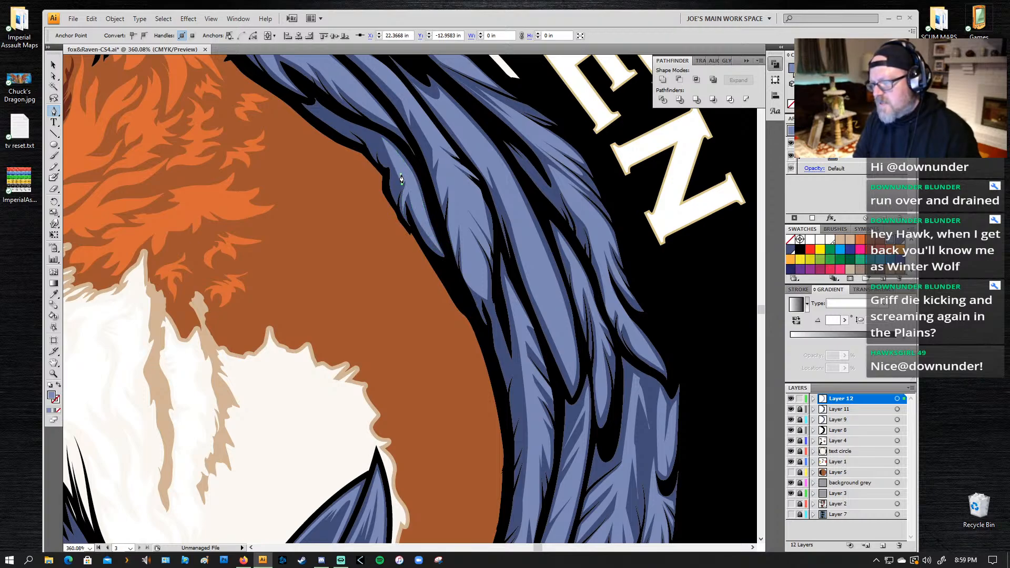
Step: Extend the dark inner feather's highlight with further barbs along its inner edge toward the base
{"action": "left_click_drag", "start_coordinate": [394, 198], "coordinate": [383, 146]}
{"action": "left_click", "coordinate": [397, 163]}
{"action": "left_click", "coordinate": [389, 153]}
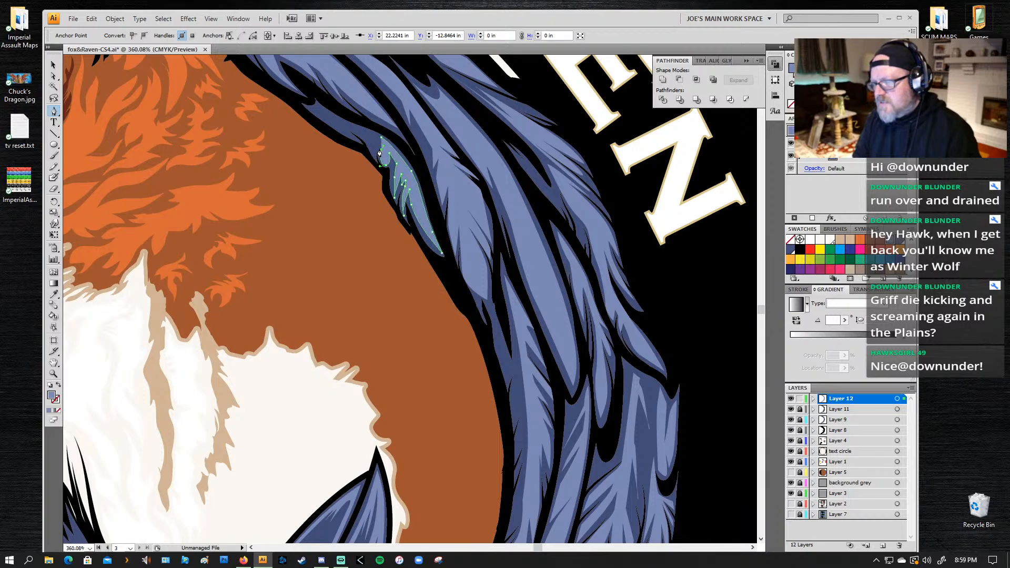
{"action": "left_click", "coordinate": [381, 149]}
{"action": "left_click", "coordinate": [373, 153]}
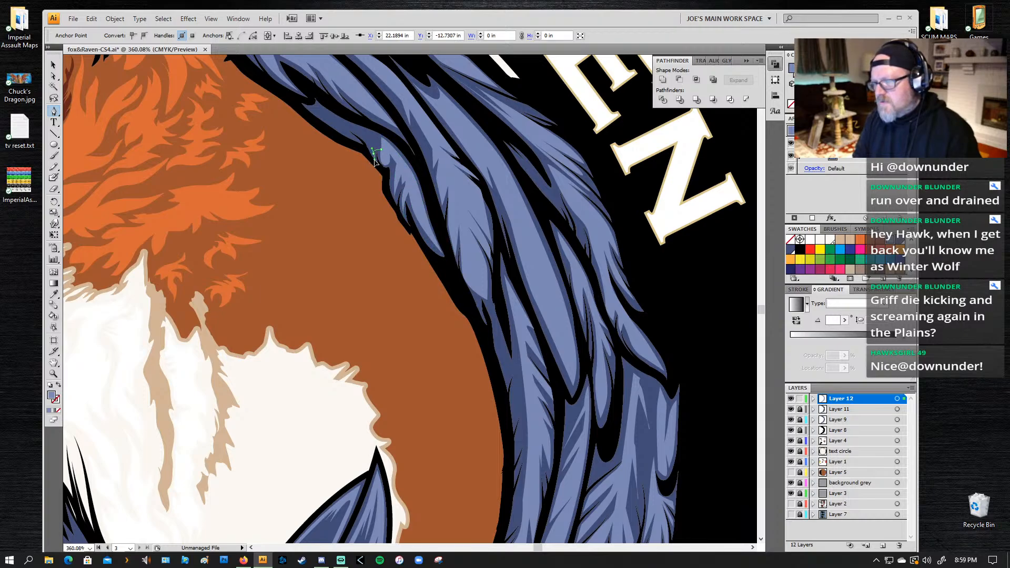
{"action": "left_click", "coordinate": [373, 158]}
{"action": "left_click", "coordinate": [368, 140]}
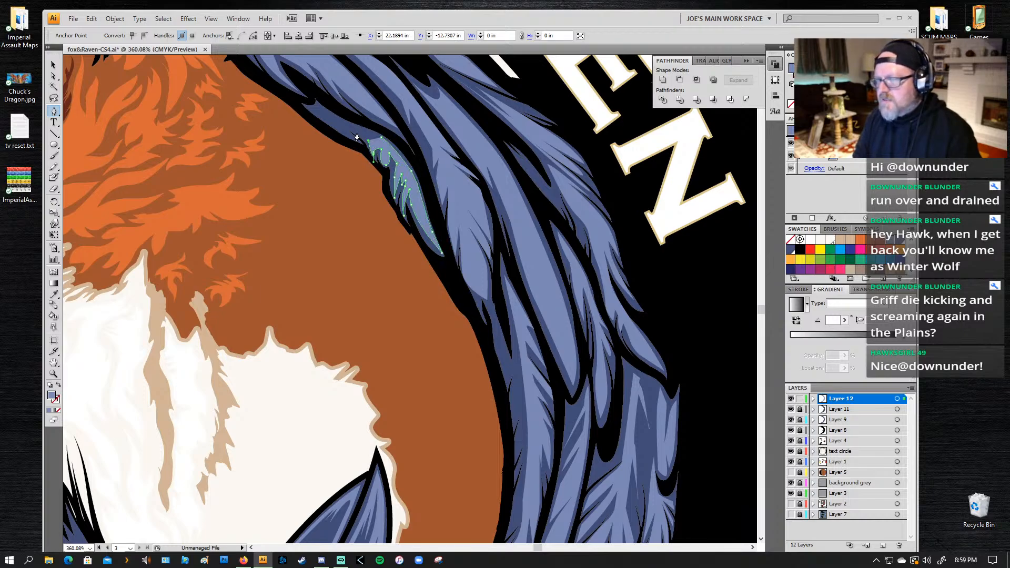
Step: Carry the inner feather's highlight along the fur border to its narrow base and close the path along the outer edge
{"action": "left_click_drag", "start_coordinate": [357, 133], "coordinate": [312, 102]}
{"action": "left_click", "coordinate": [335, 124]}
{"action": "left_click", "coordinate": [355, 137]}
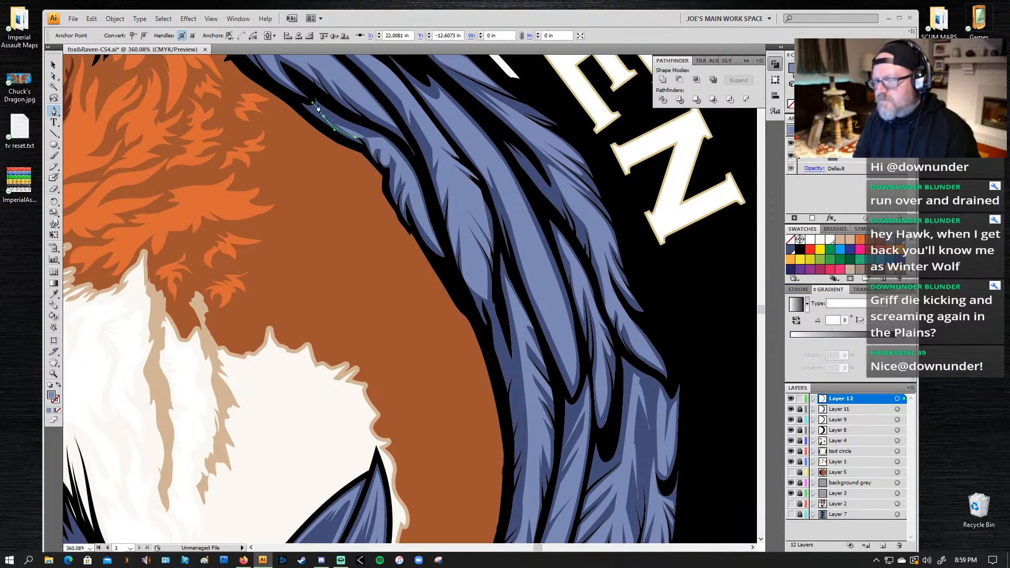
{"action": "left_click", "coordinate": [320, 105]}
{"action": "left_click_drag", "start_coordinate": [382, 137], "coordinate": [420, 156]}
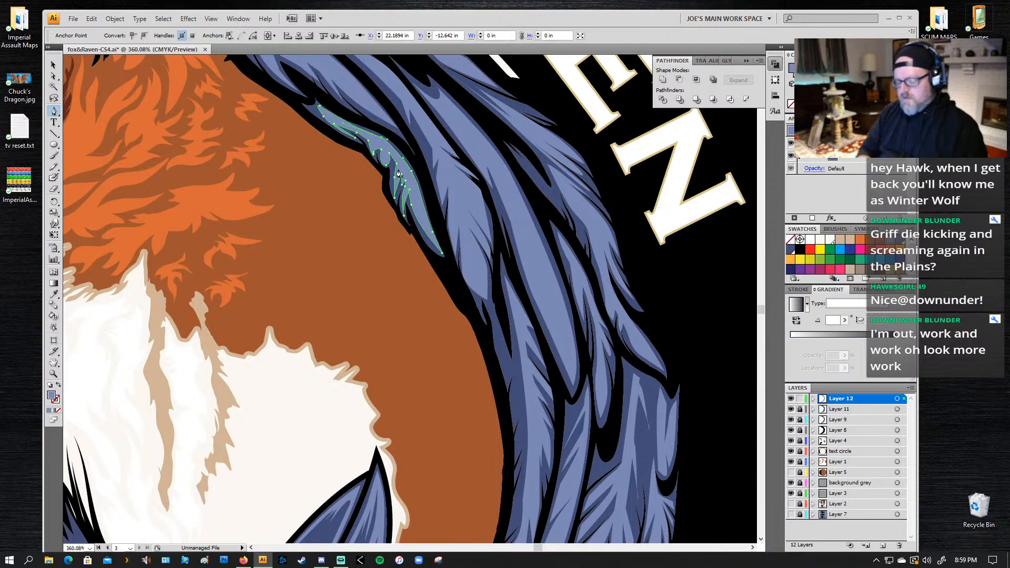
{"action": "key", "text": "z"}
{"action": "left_click", "coordinate": [578, 279], "text": "alt"}
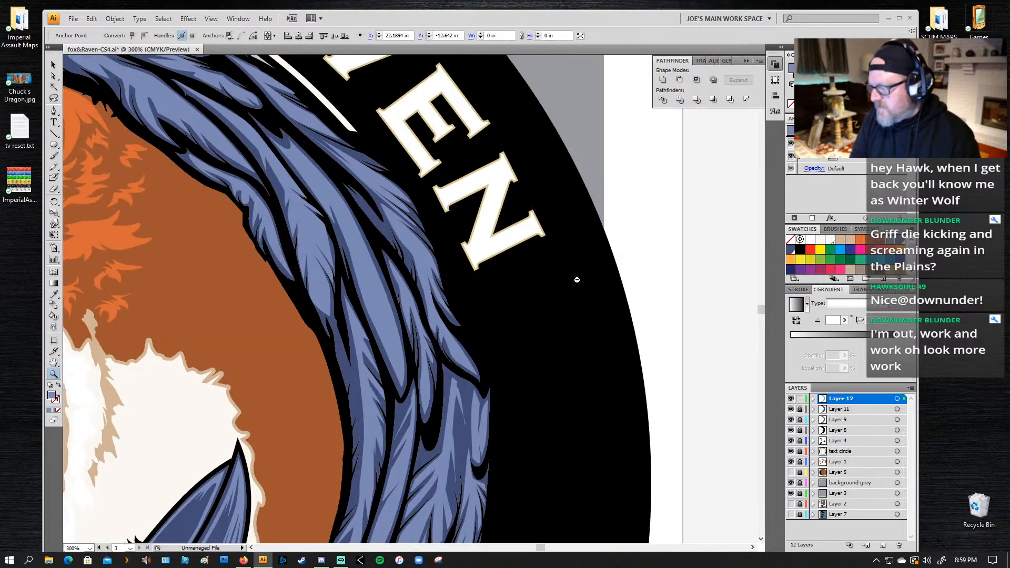
Step: Start a highlight on the broad outer feather below the 'N' of 'Raven', tracing its inner edge down to a point and back up
{"action": "left_click", "coordinate": [577, 279], "text": "alt"}
{"action": "left_click", "coordinate": [577, 279], "text": "alt"}
{"action": "left_click_drag", "start_coordinate": [4, 356], "coordinate": [119, 319]}
{"action": "key", "text": "space"}
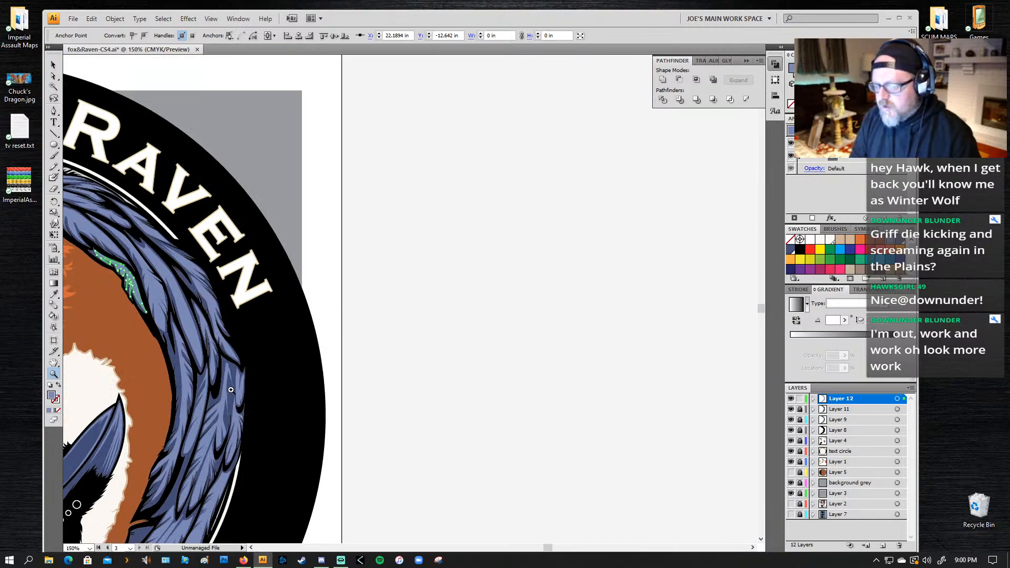
{"action": "left_click_drag", "start_coordinate": [205, 462], "coordinate": [265, 350]}
{"action": "key", "text": "p"}
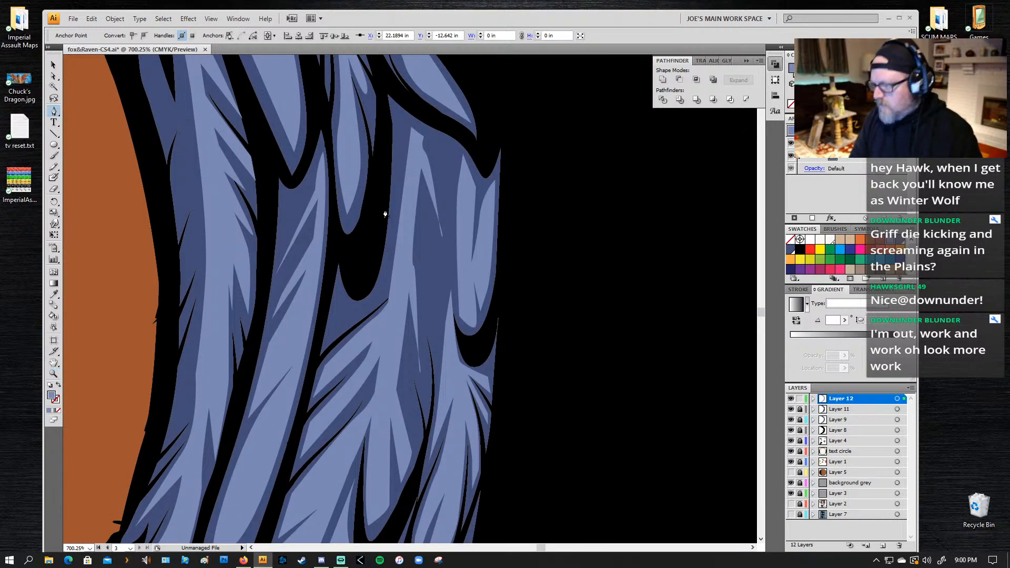
{"action": "left_click", "coordinate": [401, 113]}
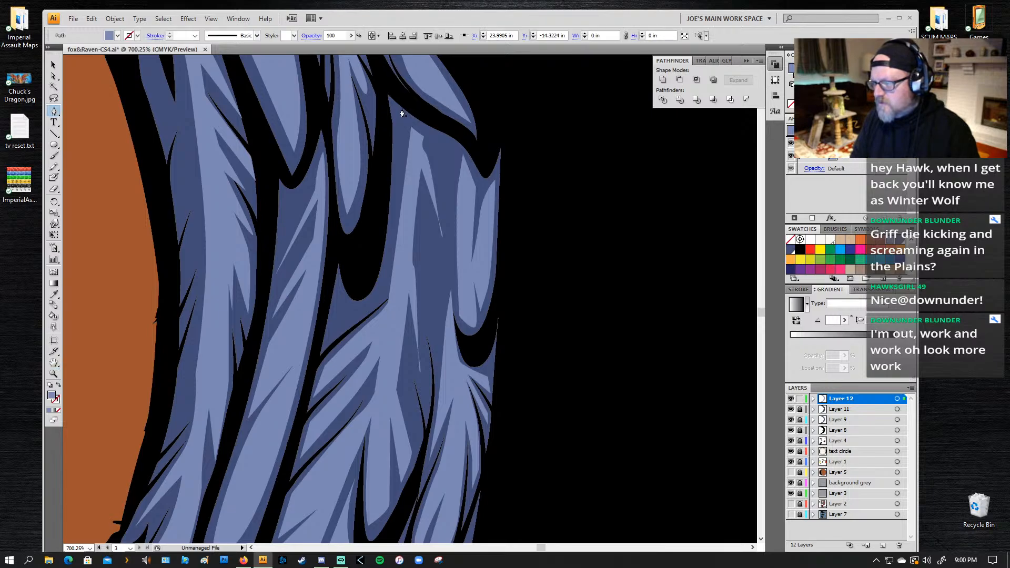
{"action": "left_click_drag", "start_coordinate": [393, 307], "coordinate": [387, 389]}
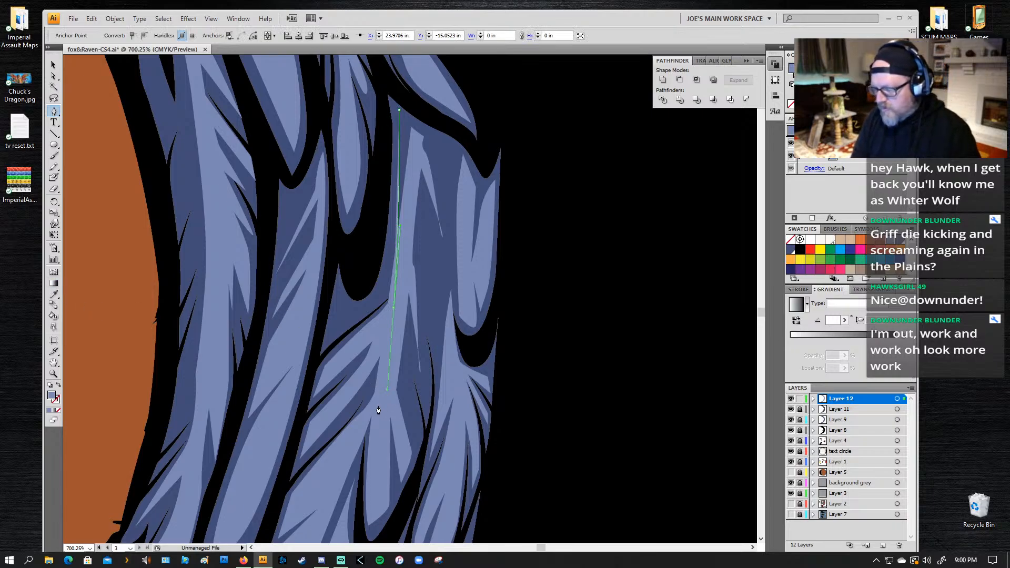
{"action": "left_click_drag", "start_coordinate": [374, 409], "coordinate": [383, 375]}
{"action": "left_click_drag", "start_coordinate": [410, 236], "coordinate": [419, 210]}
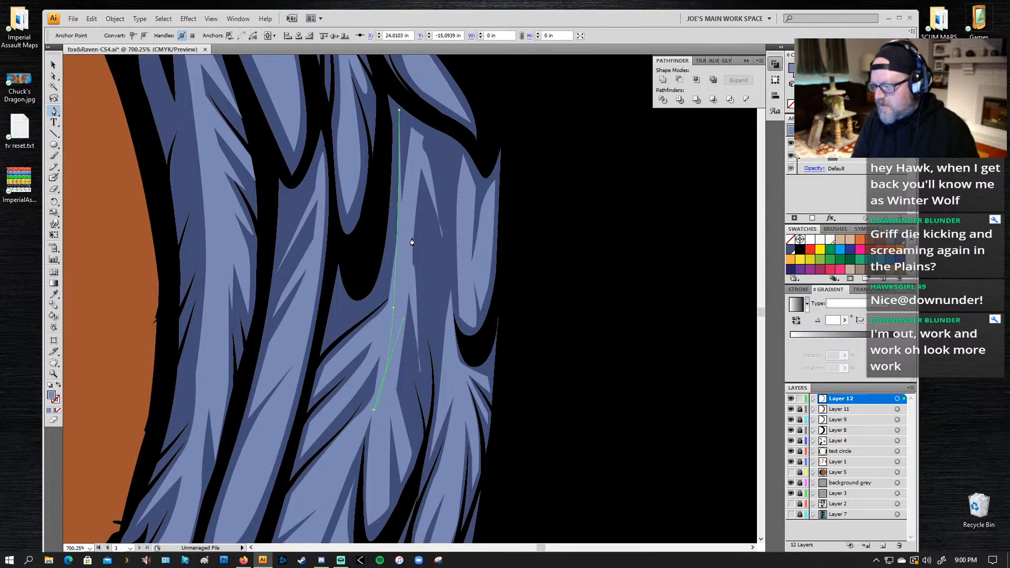
{"action": "left_click", "coordinate": [410, 237]}
Step: Cut long, narrow barbs into the middle of the broad outer feather's highlight, working up from its lower part
{"action": "left_click", "coordinate": [427, 315]}
{"action": "left_click_drag", "start_coordinate": [435, 333], "coordinate": [435, 343]}
{"action": "left_click", "coordinate": [436, 343]}
{"action": "left_click_drag", "start_coordinate": [417, 226], "coordinate": [416, 196]}
{"action": "left_click_drag", "start_coordinate": [435, 279], "coordinate": [441, 302]}
{"action": "left_click_drag", "start_coordinate": [415, 157], "coordinate": [412, 156]}
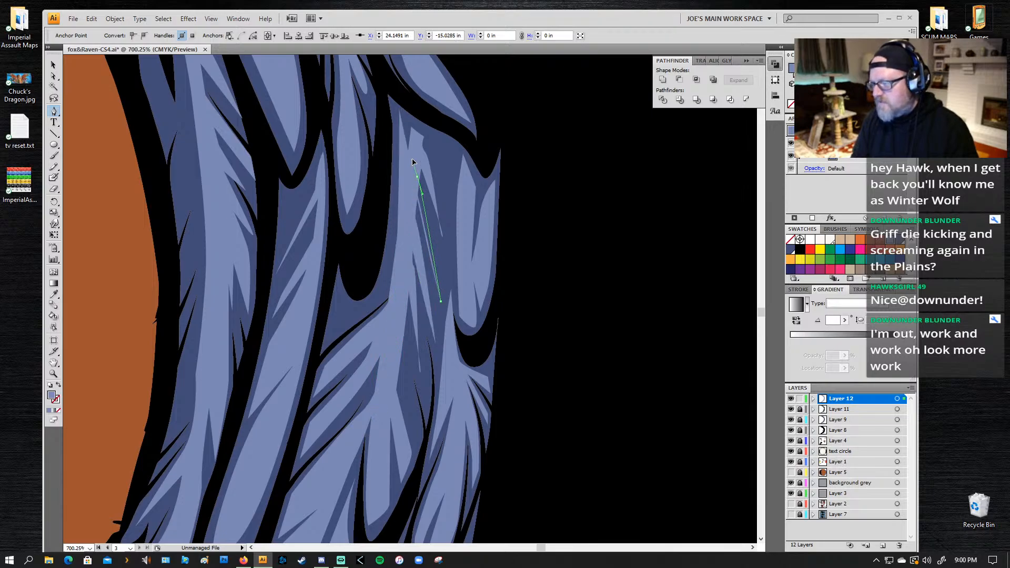
{"action": "left_click_drag", "start_coordinate": [445, 249], "coordinate": [451, 281]}
{"action": "left_click", "coordinate": [449, 269]}
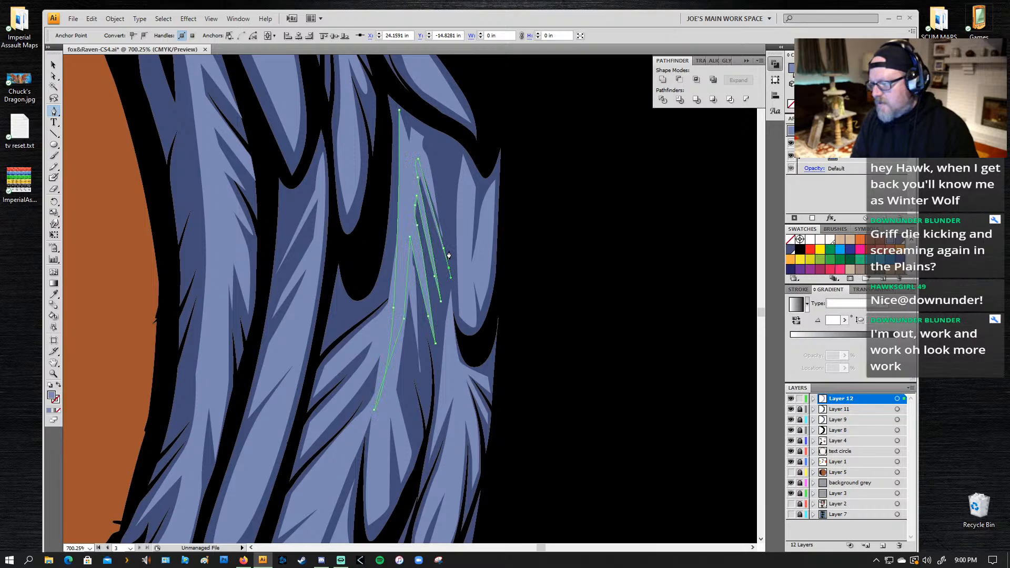
Step: Finish the broad outer feather's highlight with short barbs near its top edge, close the path, and deselect it
{"action": "left_click_drag", "start_coordinate": [435, 181], "coordinate": [429, 156]}
{"action": "left_click", "coordinate": [425, 148]}
{"action": "left_click", "coordinate": [442, 186]}
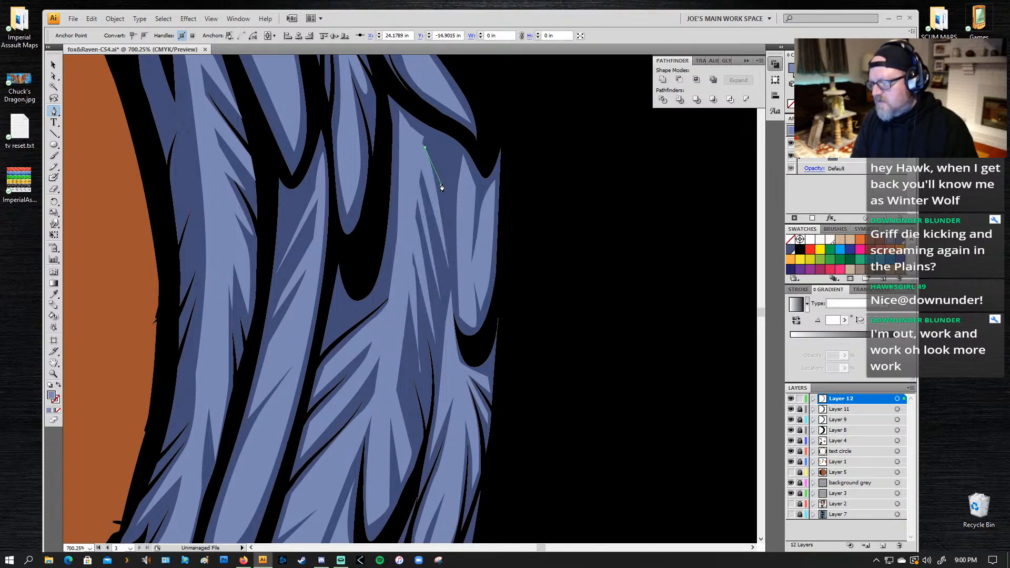
{"action": "left_click", "coordinate": [429, 139]}
{"action": "left_click", "coordinate": [445, 158]}
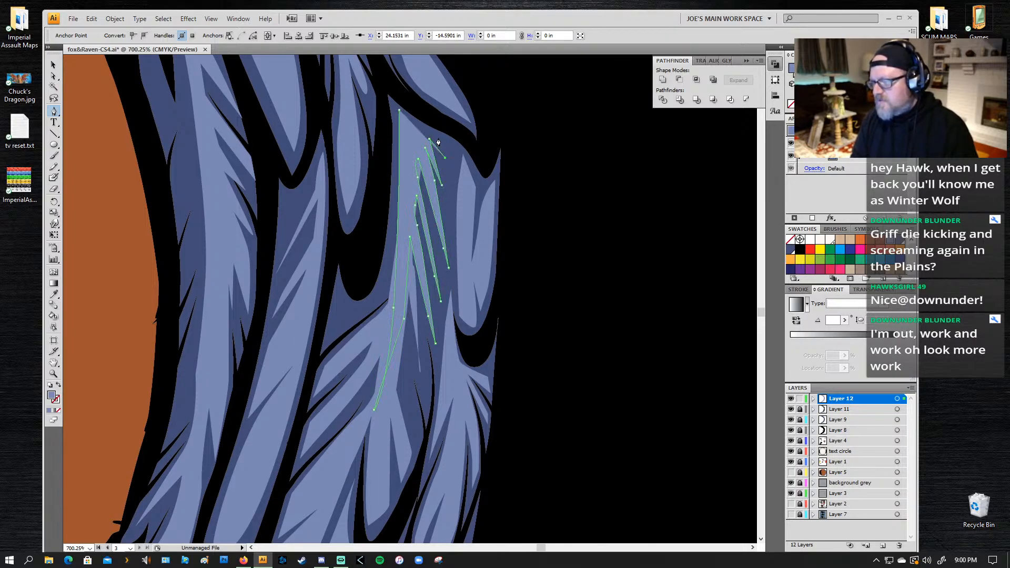
{"action": "left_click", "coordinate": [439, 143]}
{"action": "left_click", "coordinate": [428, 127]}
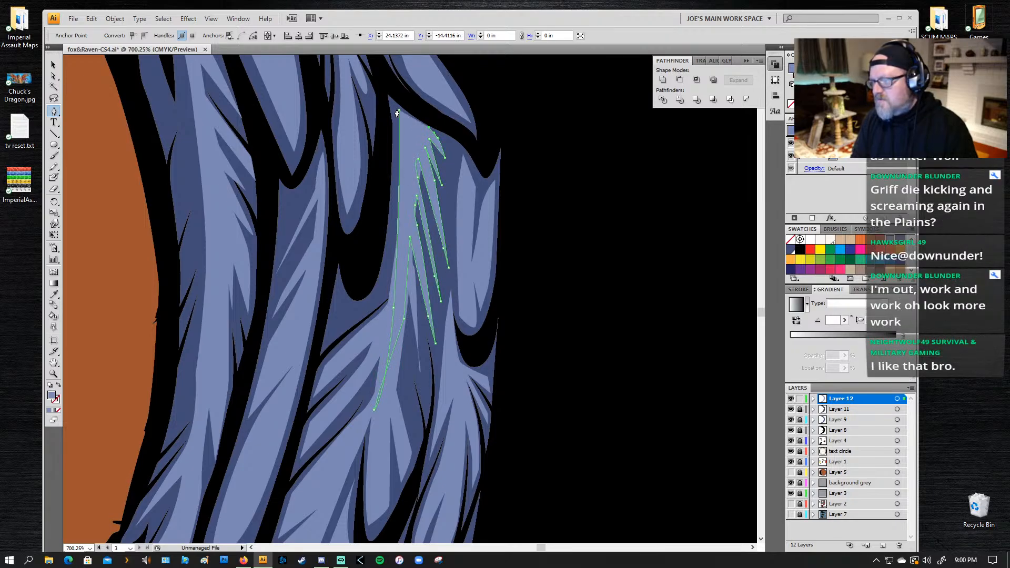
{"action": "left_click_drag", "start_coordinate": [399, 110], "coordinate": [395, 102]}
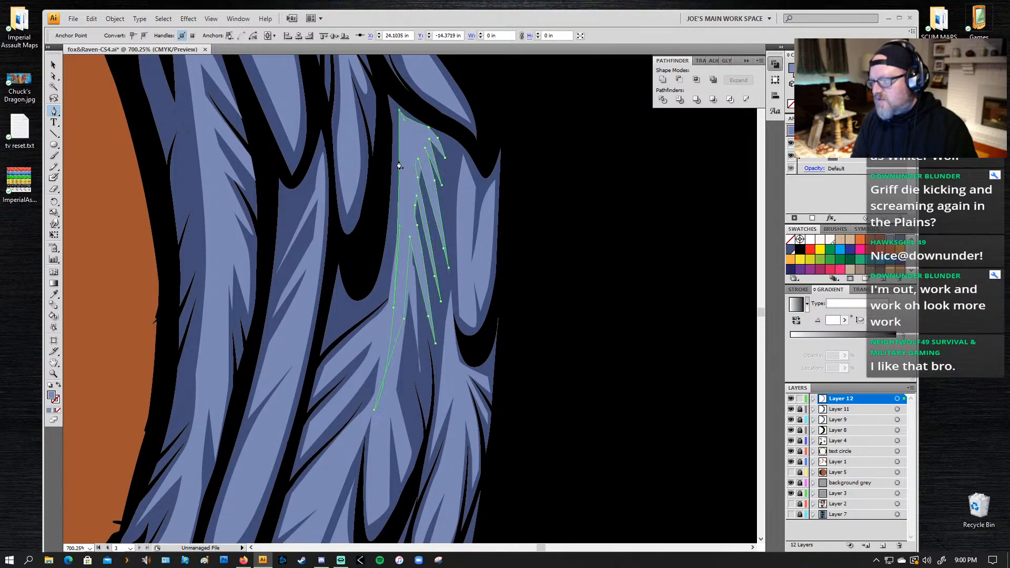
{"action": "left_click", "coordinate": [381, 222], "text": "ctrl"}
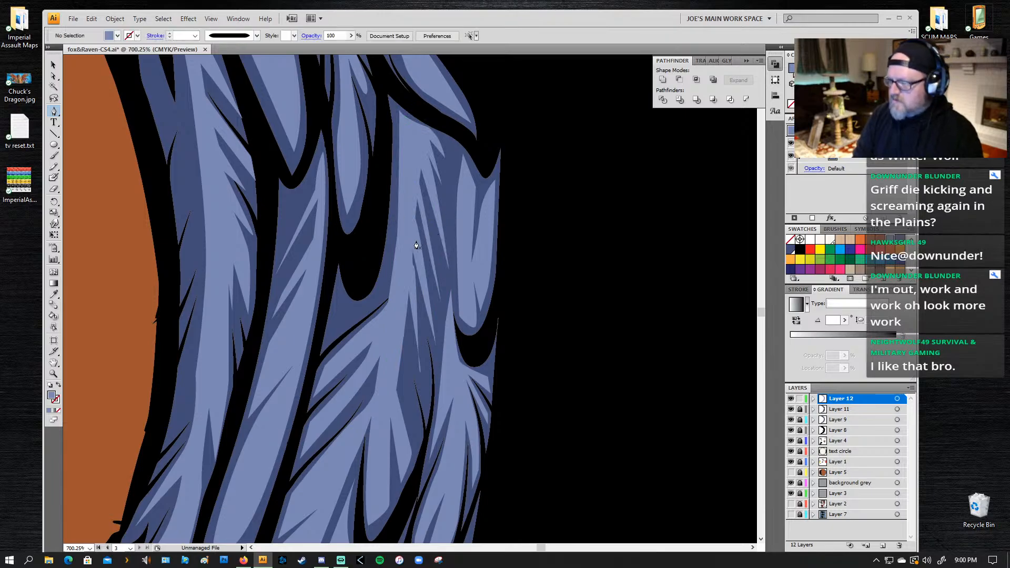
Step: Draw a closed highlight with narrow pointed barbs over the dark lower middle of the same broad feather
{"action": "scroll", "coordinate": [428, 198], "scroll_direction": "down", "scroll_amount": 3}
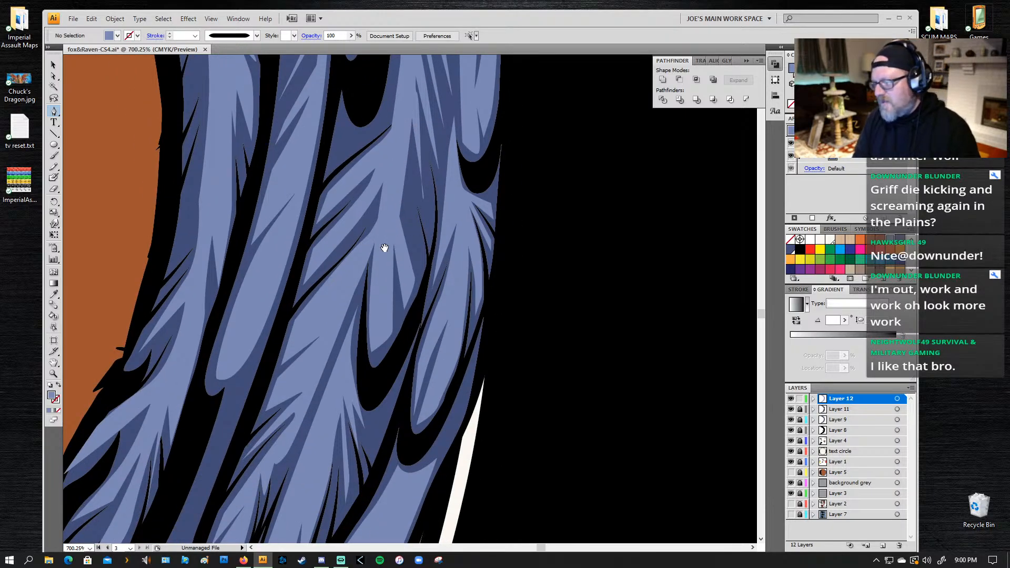
{"action": "left_click", "coordinate": [389, 223]}
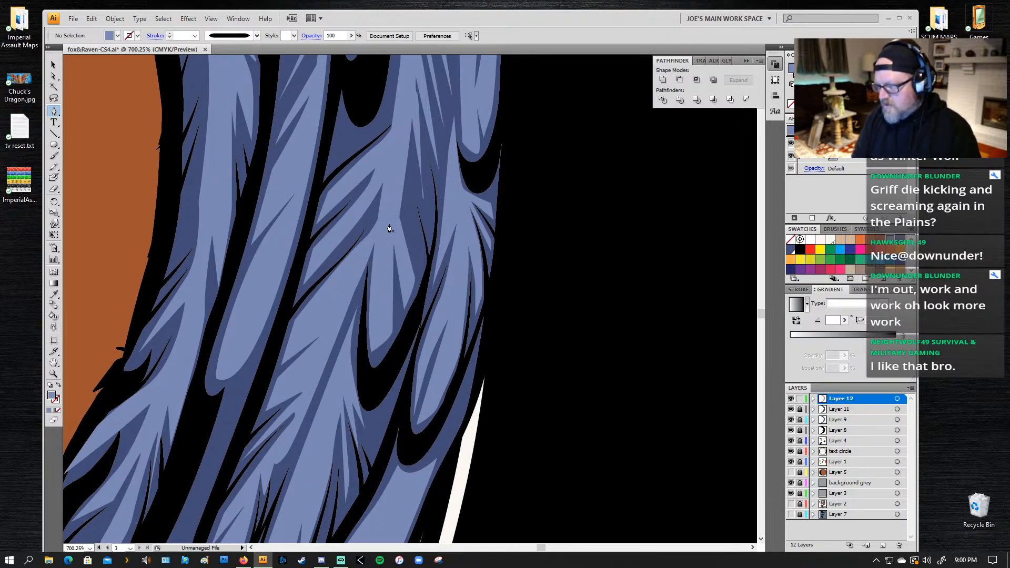
{"action": "left_click", "coordinate": [398, 173]}
{"action": "left_click", "coordinate": [418, 257]}
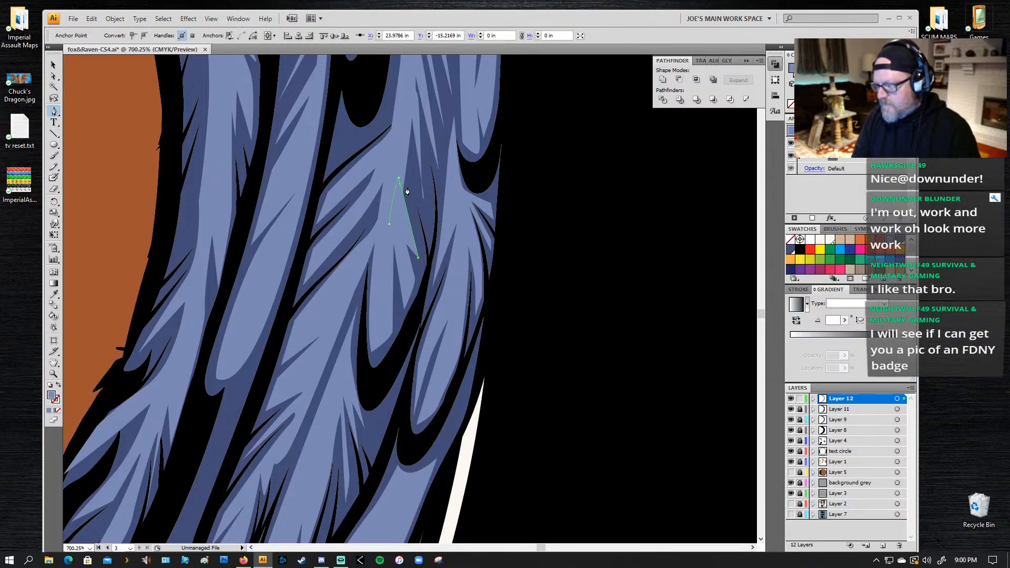
{"action": "left_click", "coordinate": [407, 167]}
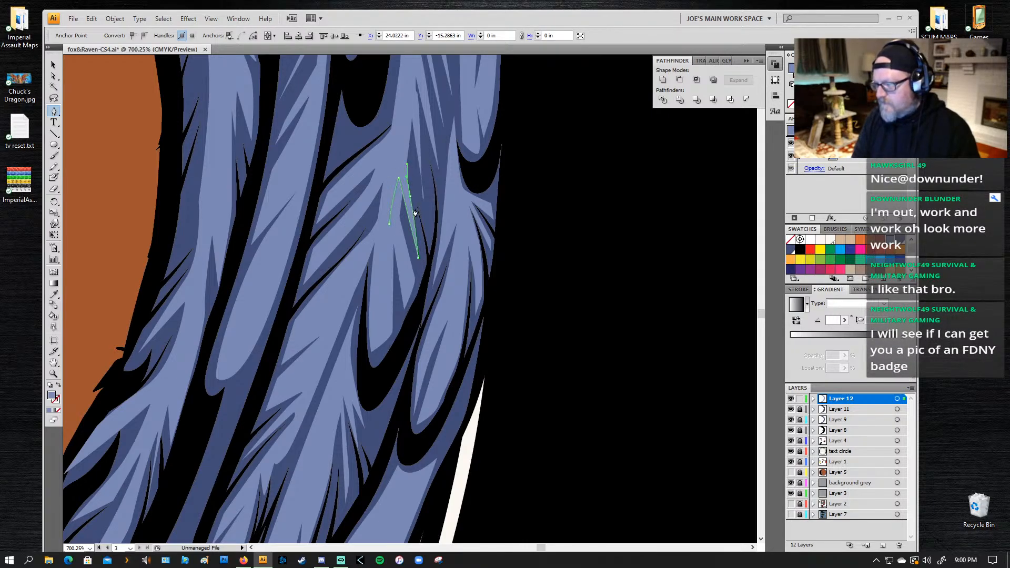
{"action": "left_click", "coordinate": [423, 215]}
{"action": "left_click_drag", "start_coordinate": [419, 118], "coordinate": [410, 83]}
{"action": "left_click", "coordinate": [414, 70]}
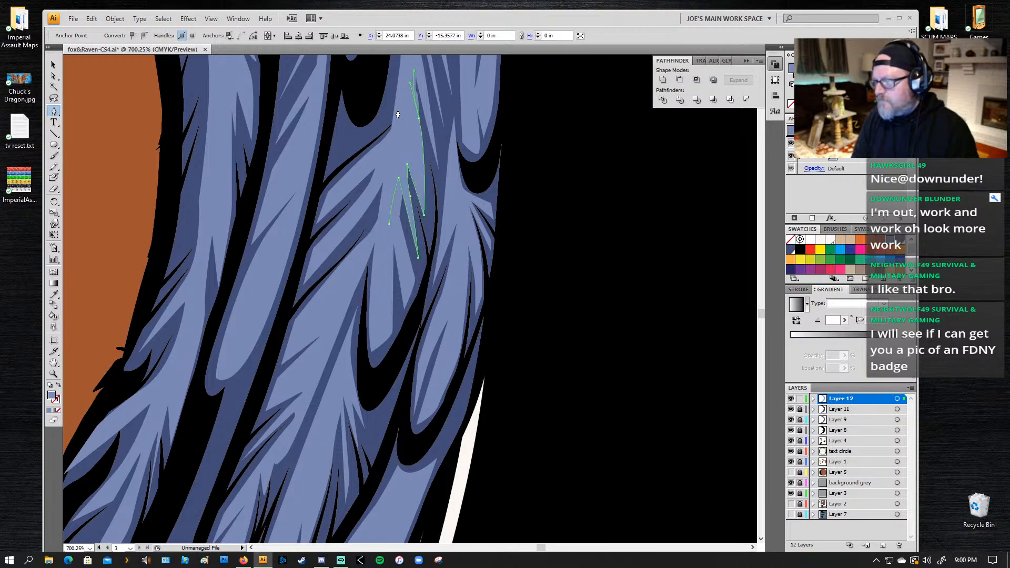
{"action": "left_click", "coordinate": [390, 228]}
Step: Draw a slender curved highlight along the broad feather's inner edge, following the black notch down to the lower barb tip
{"action": "scroll", "coordinate": [387, 230], "scroll_direction": "up", "scroll_amount": 3}
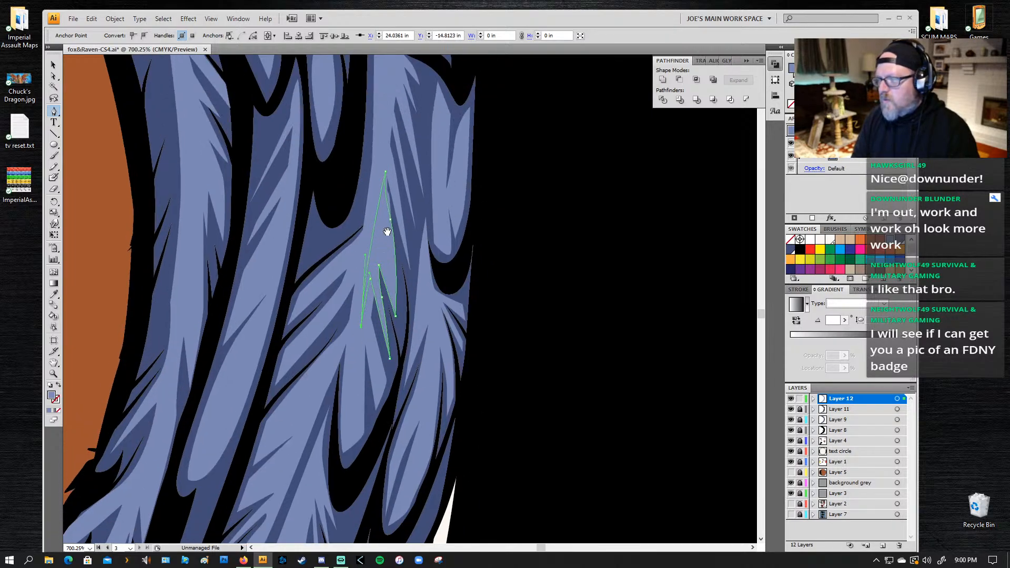
{"action": "left_click", "coordinate": [377, 183]}
{"action": "left_click_drag", "start_coordinate": [341, 237], "coordinate": [313, 248]}
{"action": "left_click", "coordinate": [299, 271]}
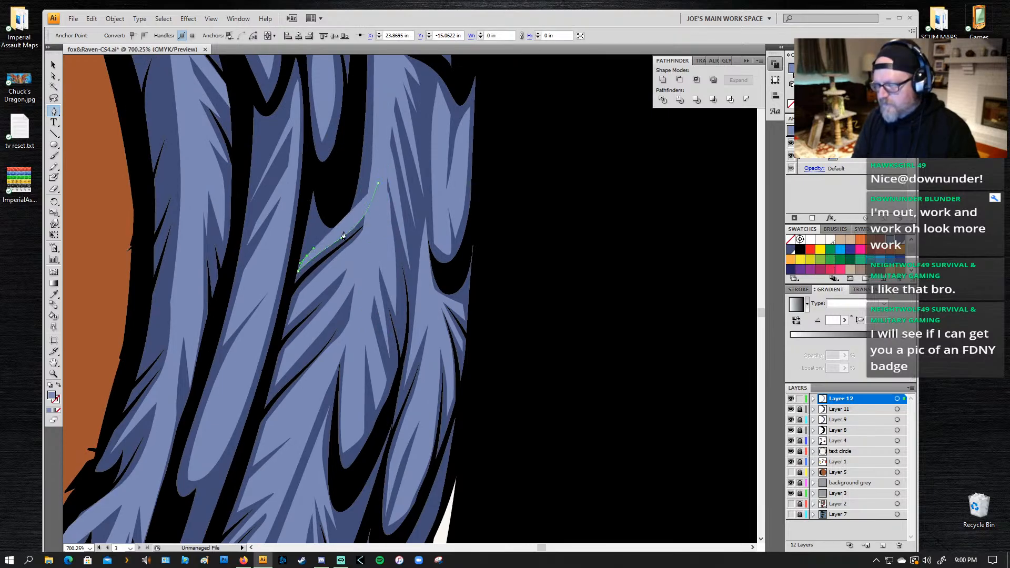
{"action": "left_click", "coordinate": [352, 221]}
{"action": "left_click_drag", "start_coordinate": [352, 222], "coordinate": [359, 212]}
{"action": "left_click", "coordinate": [378, 154]}
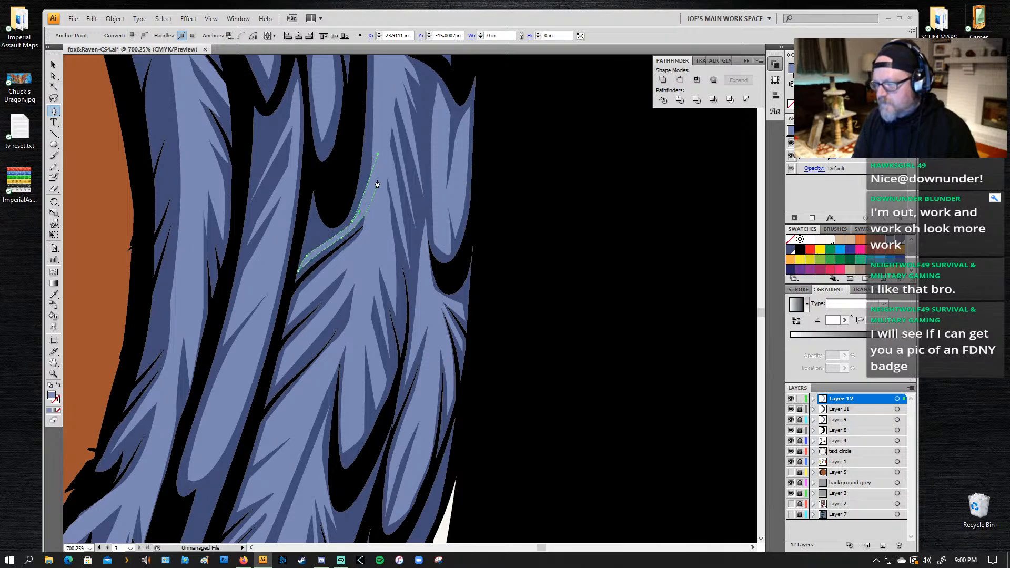
{"action": "key", "text": "ctrl+z"}
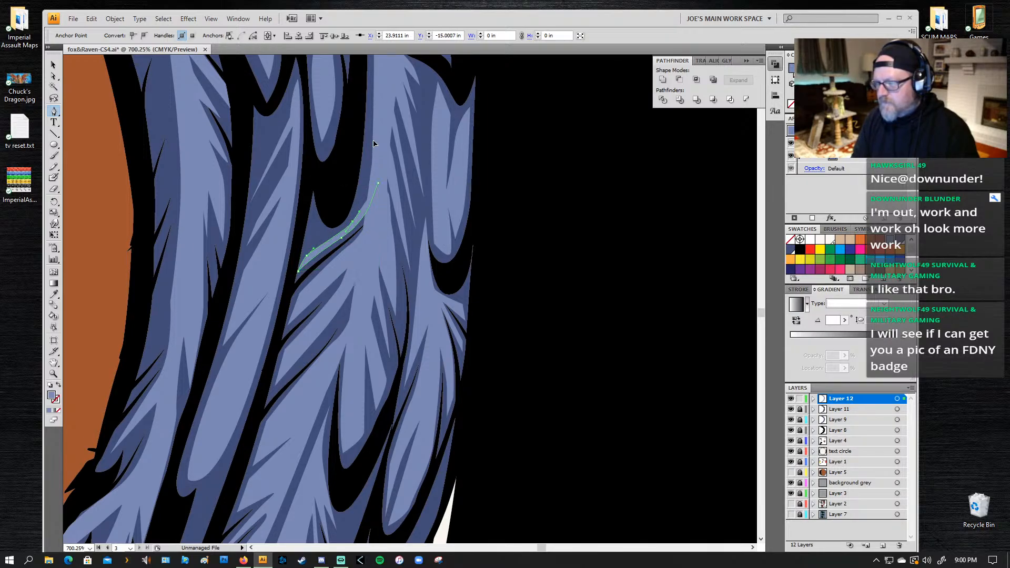
{"action": "left_click_drag", "start_coordinate": [373, 141], "coordinate": [378, 114]}
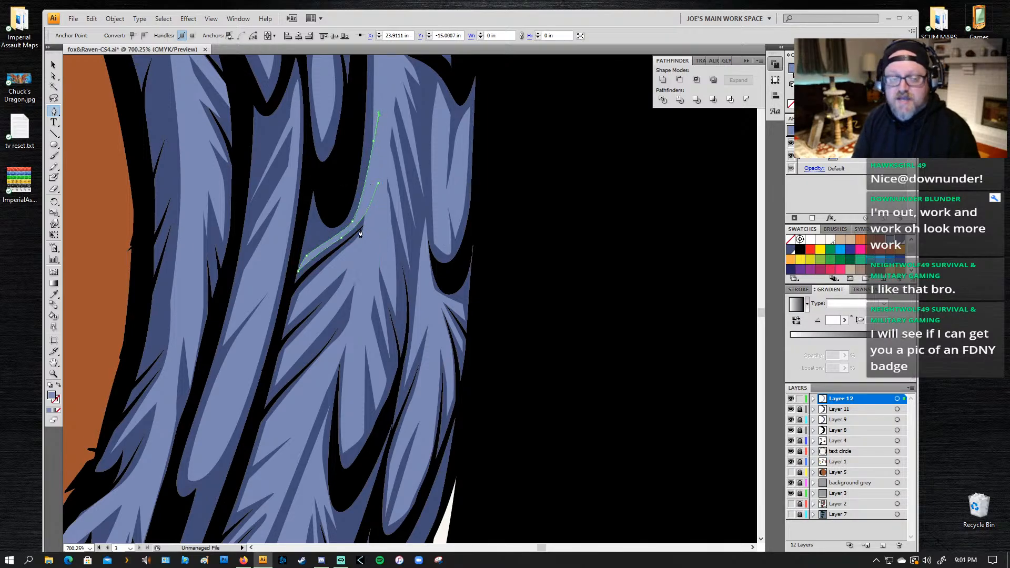
{"action": "left_click", "coordinate": [378, 183]}
{"action": "left_click_drag", "start_coordinate": [401, 167], "coordinate": [392, 207]}
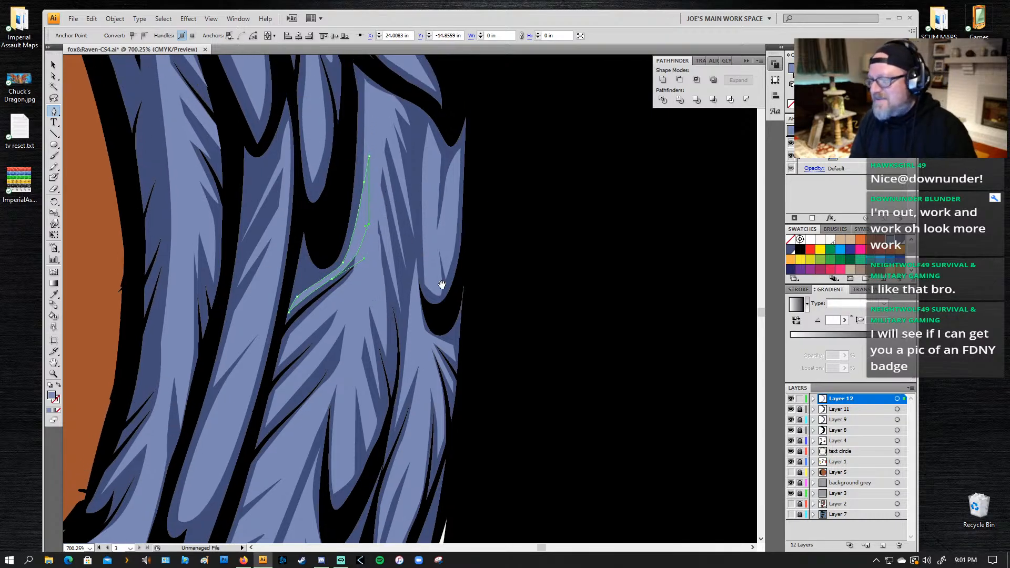
{"action": "left_click_drag", "start_coordinate": [366, 313], "coordinate": [417, 258]}
{"action": "left_click_drag", "start_coordinate": [414, 185], "coordinate": [452, 289]}
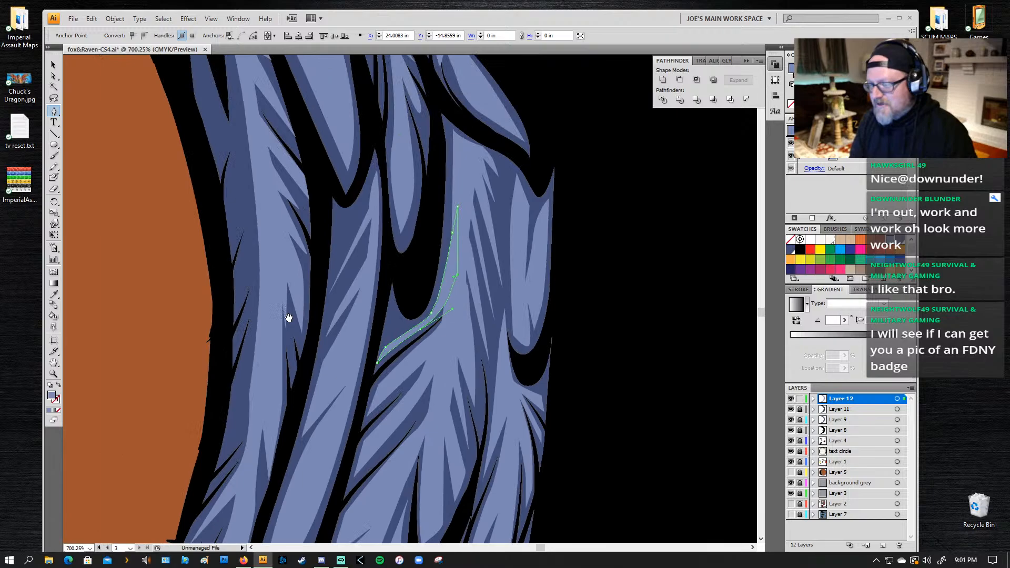
{"action": "left_click", "coordinate": [372, 217]}
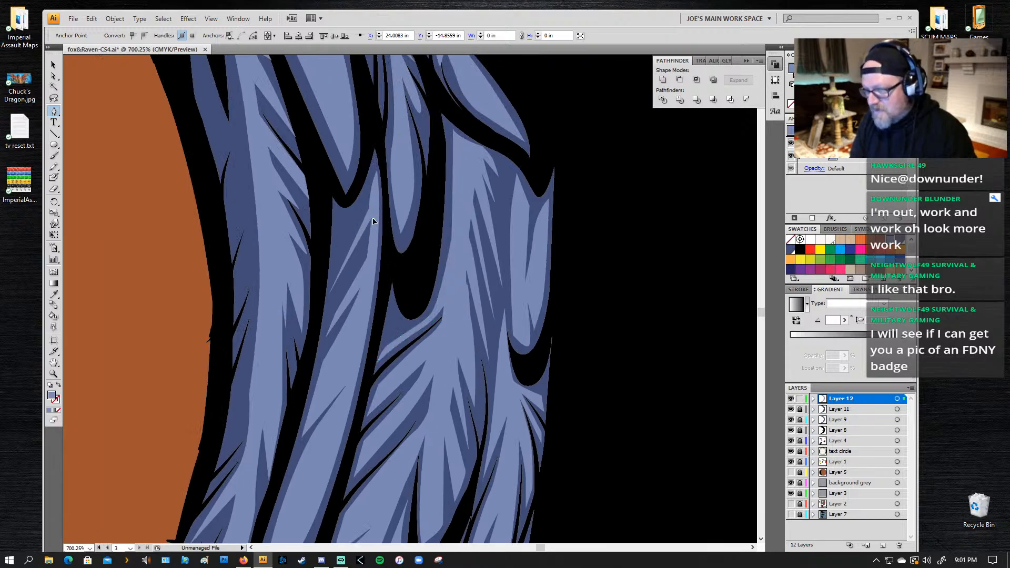
{"action": "left_click", "coordinate": [329, 307]}
{"action": "left_click", "coordinate": [372, 252]}
{"action": "key", "text": "ctrl+z"}
{"action": "key", "text": "ctrl+z"}
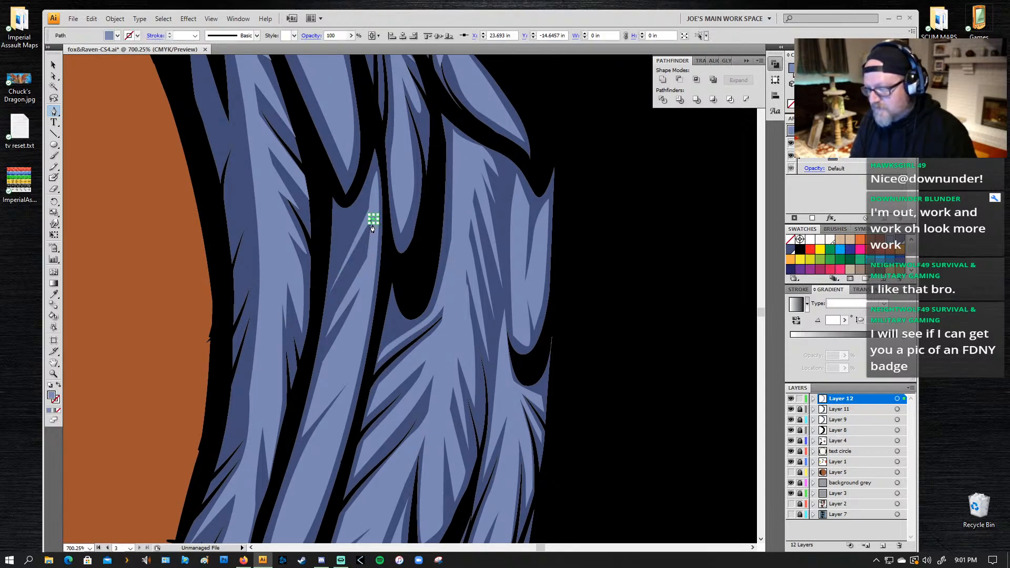
{"action": "key", "text": "ctrl+z"}
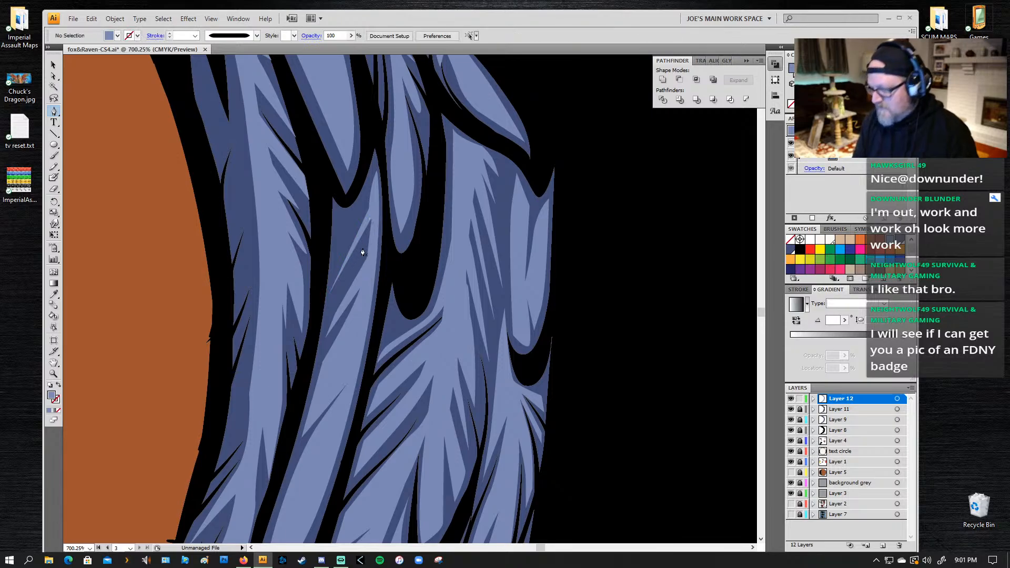
Step: Add a thin diagonal highlight sliver to the dark upper part of the feather between the broad feather and the fur-side one
{"action": "left_click", "coordinate": [371, 221]}
{"action": "left_click", "coordinate": [334, 298]}
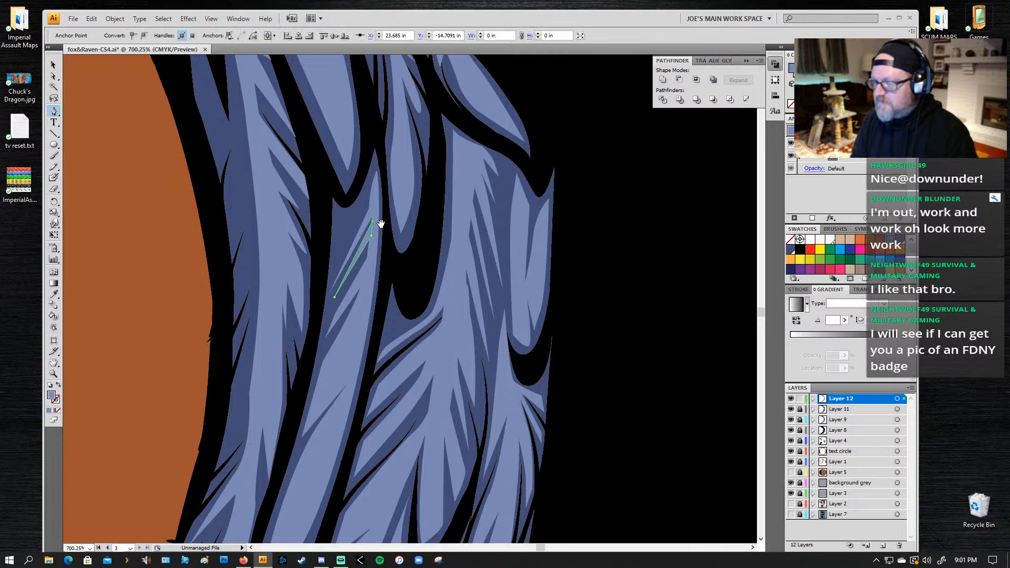
{"action": "scroll", "coordinate": [373, 225], "scroll_direction": "down", "scroll_amount": 2}
{"action": "key", "text": "z"}
{"action": "left_click", "coordinate": [456, 234], "text": "alt"}
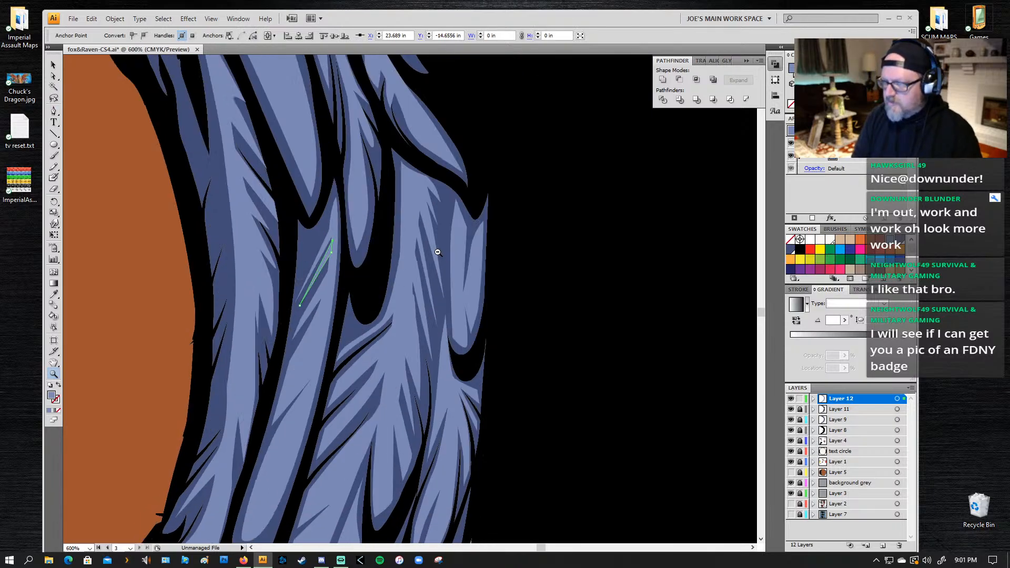
{"action": "left_click", "coordinate": [451, 238], "text": "alt"}
{"action": "left_click", "coordinate": [213, 324], "text": "alt"}
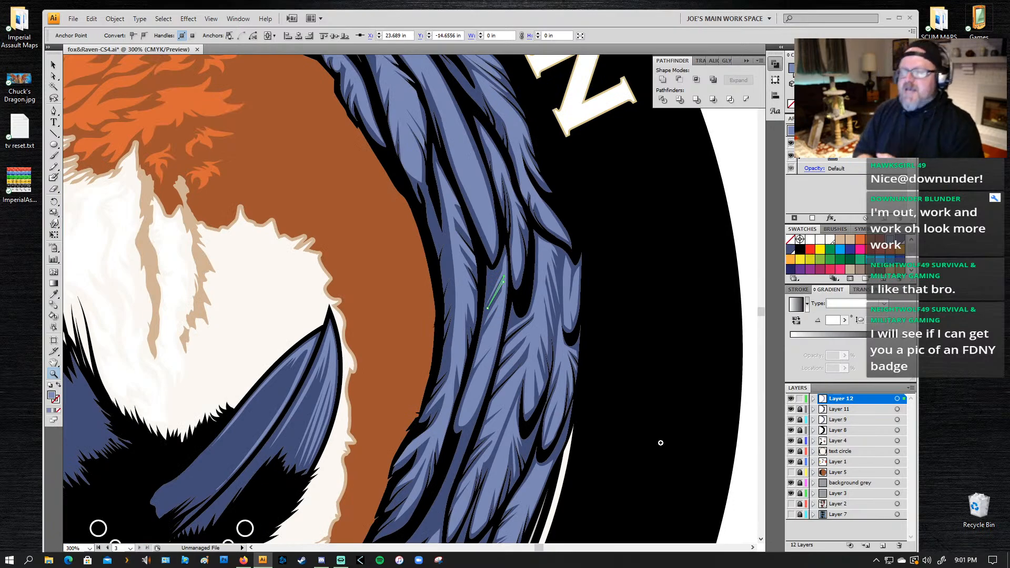
{"action": "left_click", "coordinate": [533, 303], "text": "alt"}
{"action": "left_click", "coordinate": [424, 334], "text": "alt"}
{"action": "left_click_drag", "start_coordinate": [242, 291], "coordinate": [400, 225]}
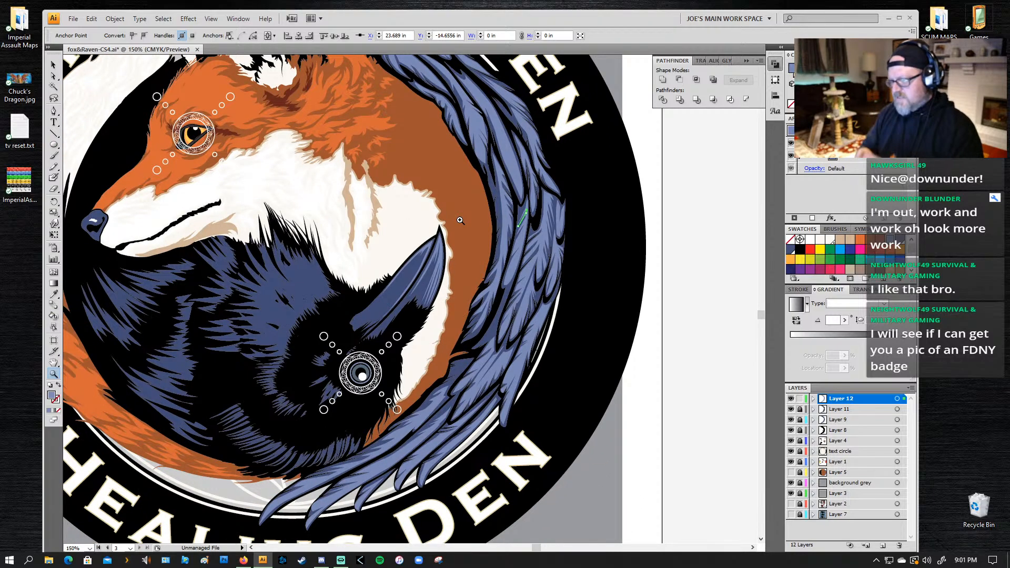
Step: Draw a closed light blue highlight with pointed barbs along the upper inner edge of the fur-side wing feather
{"action": "left_click_drag", "start_coordinate": [552, 137], "coordinate": [414, 292]}
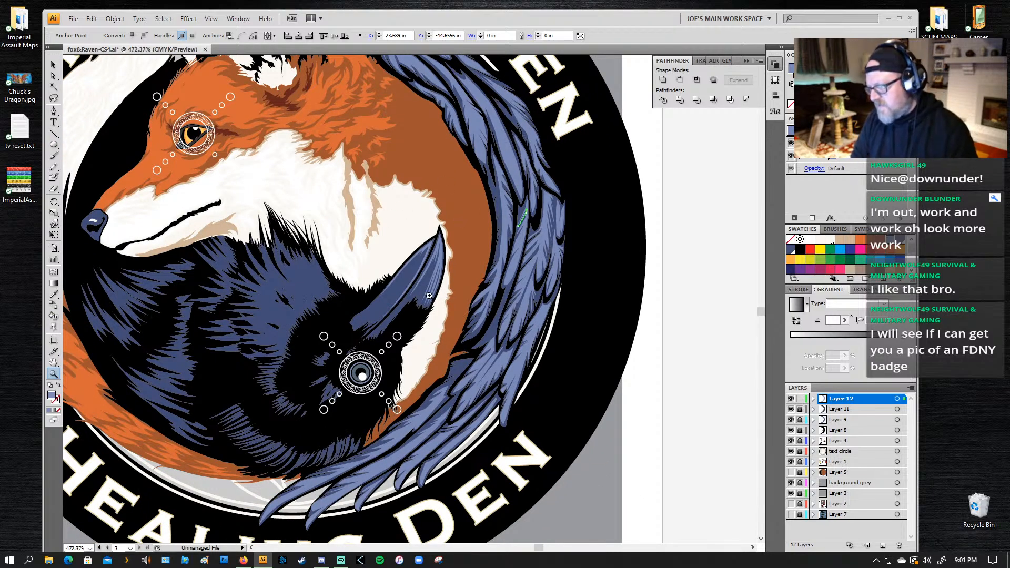
{"action": "key", "text": "p"}
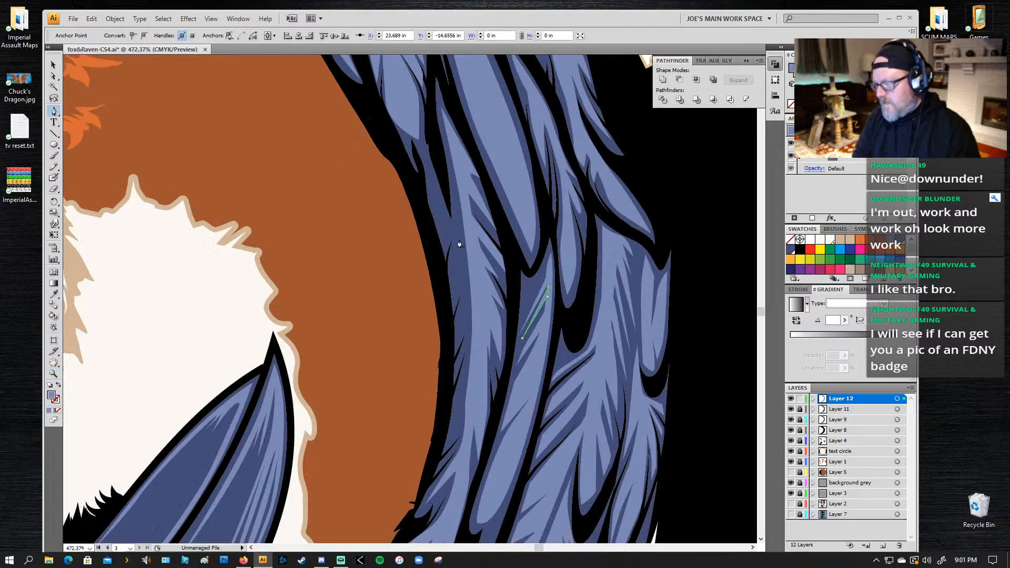
{"action": "left_click", "coordinate": [464, 207]}
{"action": "left_click_drag", "start_coordinate": [448, 272], "coordinate": [451, 298]}
{"action": "left_click", "coordinate": [451, 292]}
{"action": "left_click_drag", "start_coordinate": [457, 259], "coordinate": [461, 245]}
{"action": "left_click", "coordinate": [469, 237]}
{"action": "left_click", "coordinate": [454, 296]}
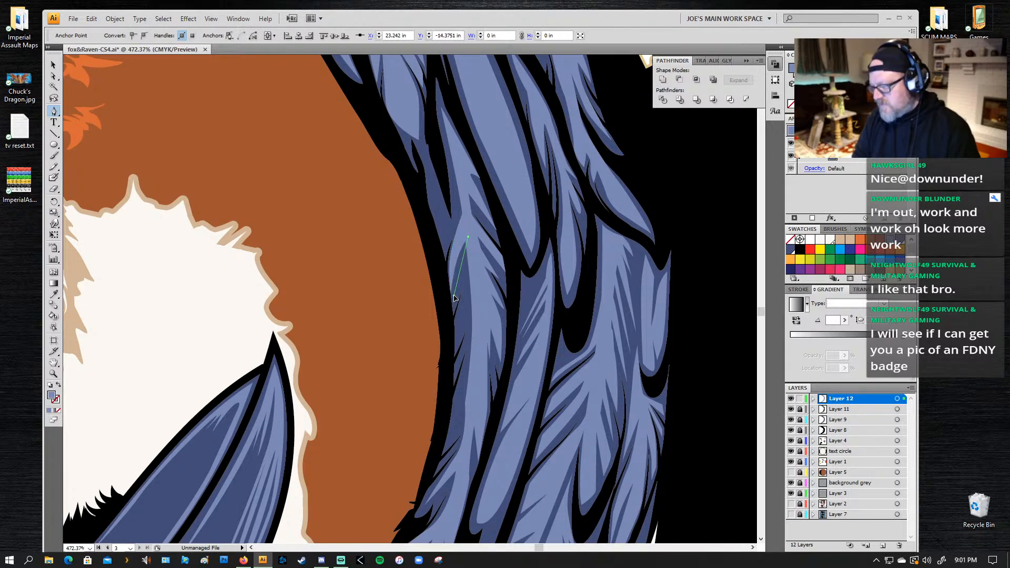
{"action": "left_click", "coordinate": [453, 312]}
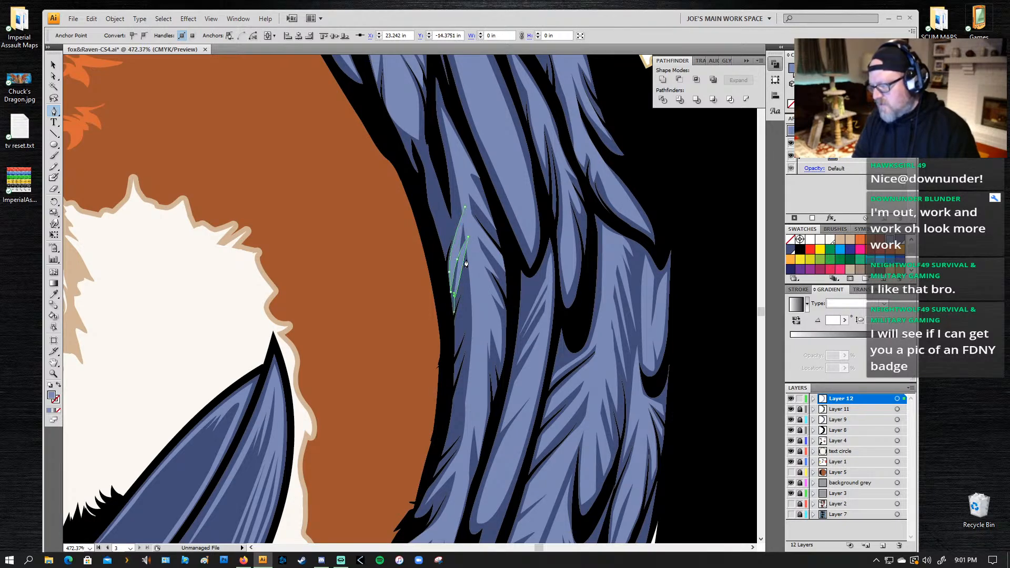
{"action": "key", "text": "ctrl+shift+a"}
{"action": "left_click", "coordinate": [454, 296]}
{"action": "left_click_drag", "start_coordinate": [469, 253], "coordinate": [473, 246]}
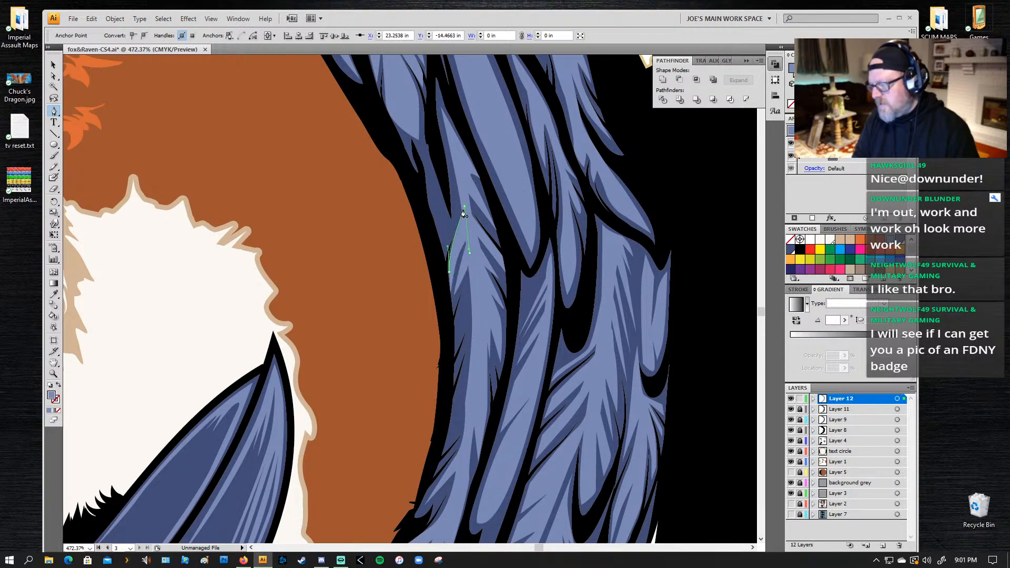
Step: Draw a second narrow pointed highlight just below it on the fur-side feather's inner edge and close the path
{"action": "left_click_drag", "start_coordinate": [454, 323], "coordinate": [482, 96]}
{"action": "left_click", "coordinate": [478, 76]}
{"action": "left_click", "coordinate": [465, 144]}
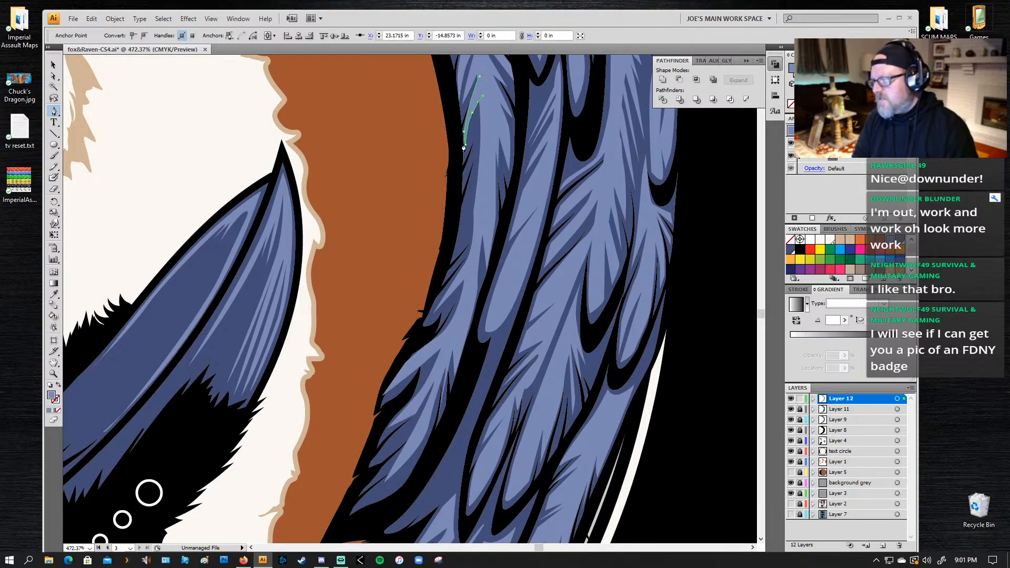
{"action": "mouse_move", "coordinate": [468, 140]}
{"action": "left_mouse_down"}
{"action": "mouse_move", "coordinate": [465, 156]}
{"action": "mouse_move", "coordinate": [466, 137]}
{"action": "left_mouse_up"}
{"action": "key", "text": "ctrl+z"}
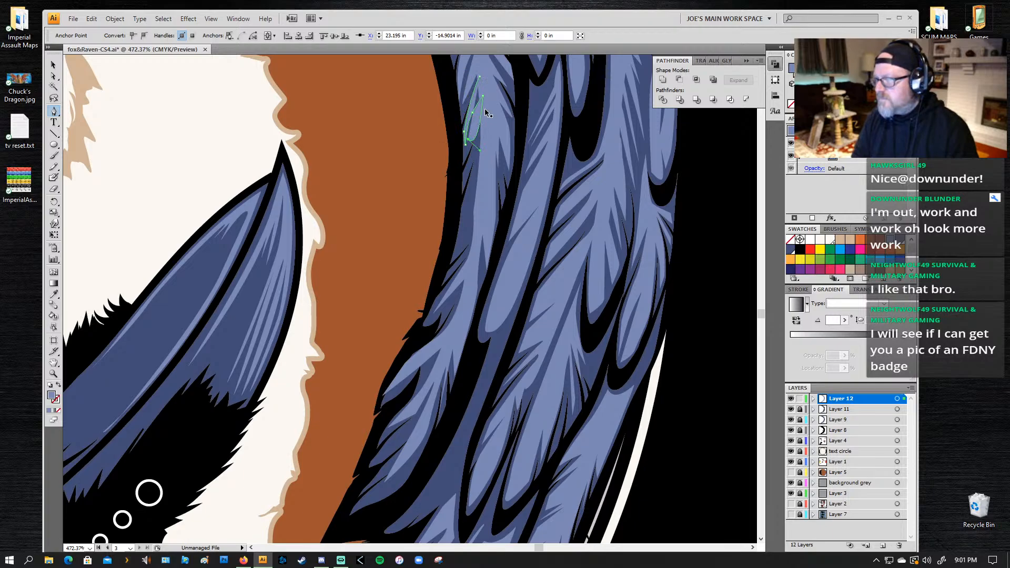
{"action": "key", "text": "ctrl+z"}
{"action": "left_click", "coordinate": [468, 140]}
{"action": "key", "text": "ctrl+z"}
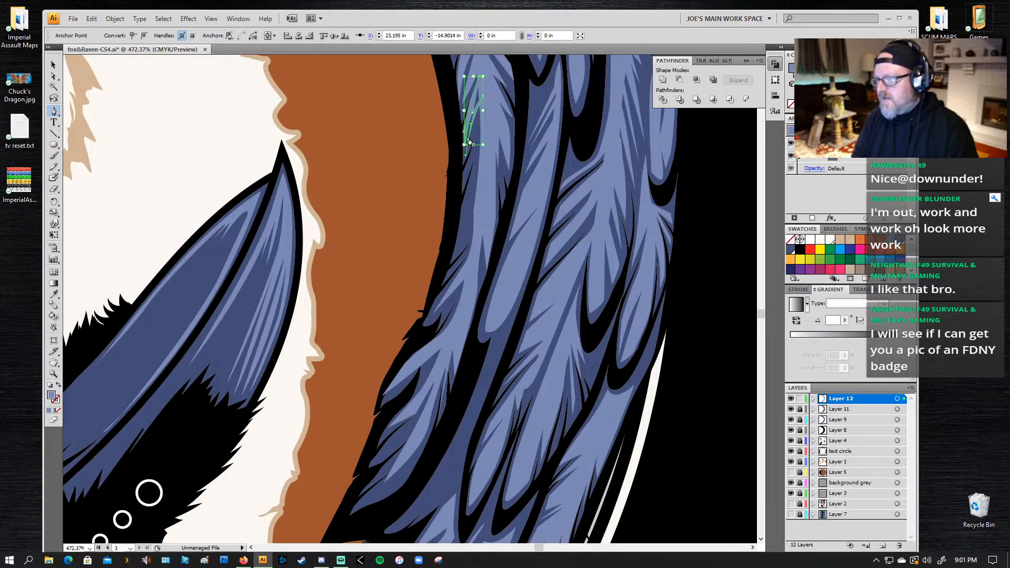
{"action": "left_click_drag", "start_coordinate": [468, 139], "coordinate": [467, 138]}
{"action": "key", "text": "ctrl+z"}
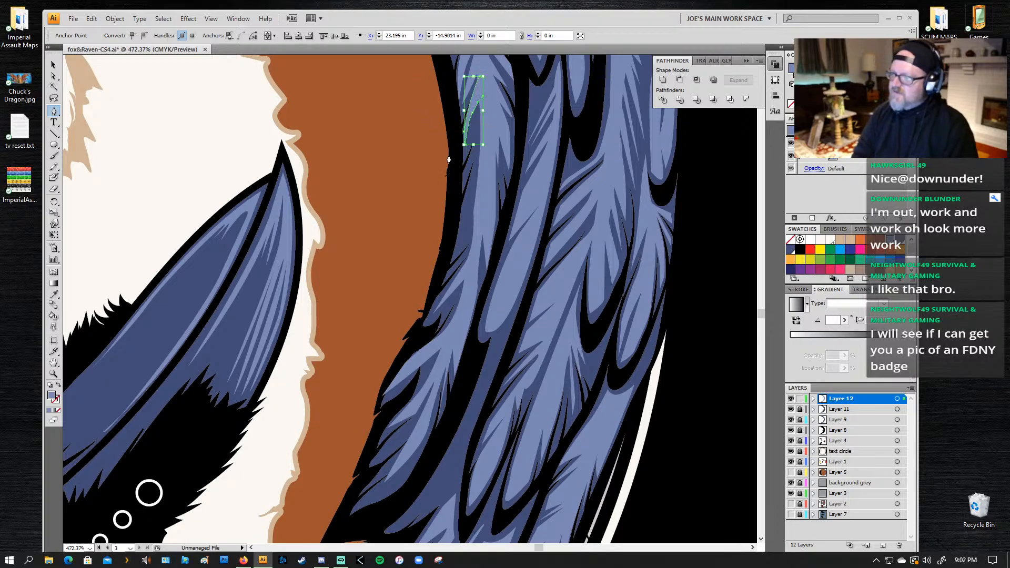
{"action": "left_click", "coordinate": [479, 77]}
Step: Add a thin closed highlight sliver slanting down to the black outline on the inner edge of the fur-side feather
{"action": "left_click_drag", "start_coordinate": [483, 159], "coordinate": [485, 122]}
{"action": "left_click", "coordinate": [485, 73]}
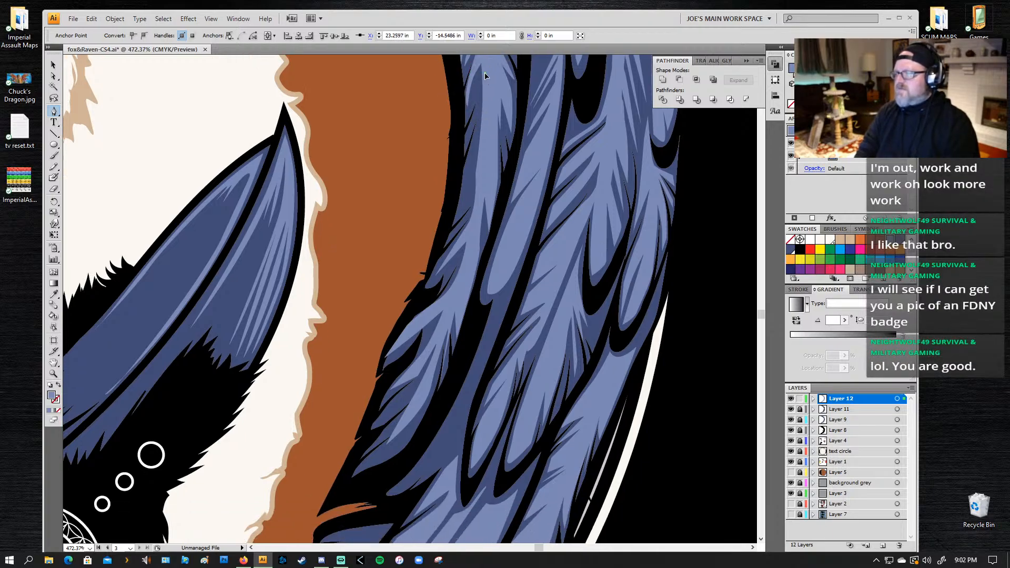
{"action": "left_click", "coordinate": [465, 145]}
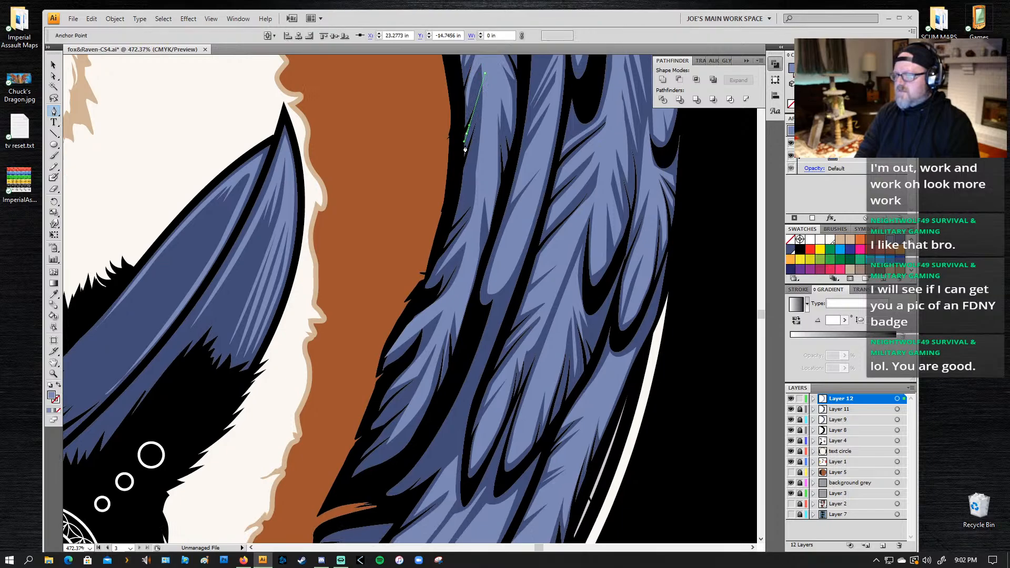
{"action": "left_click_drag", "start_coordinate": [484, 92], "coordinate": [484, 89]}
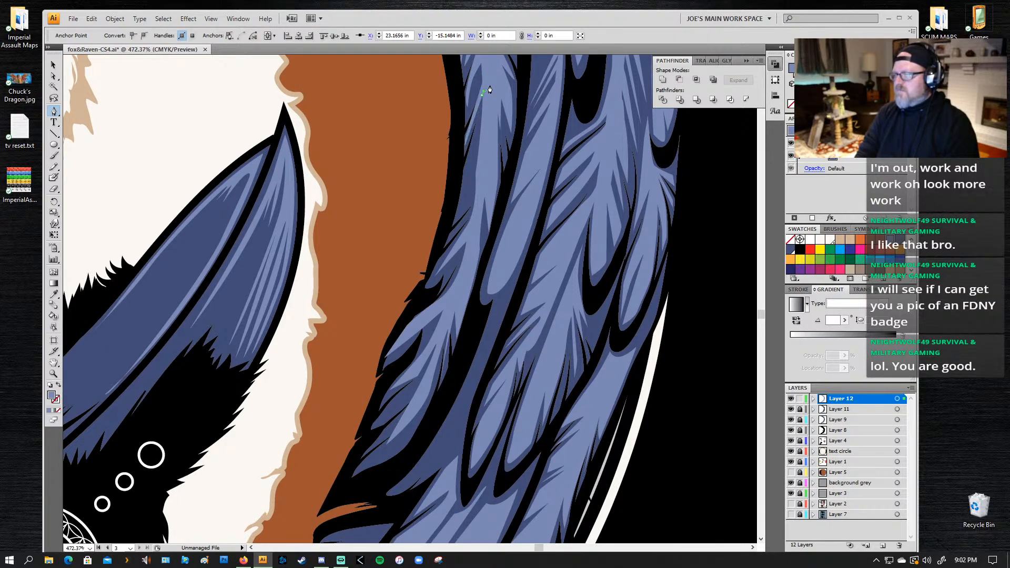
{"action": "left_click", "coordinate": [484, 74]}
Step: Start another highlight lower on the fur-side feather, running its first barb down to the dark inner edge
{"action": "left_click", "coordinate": [481, 109]}
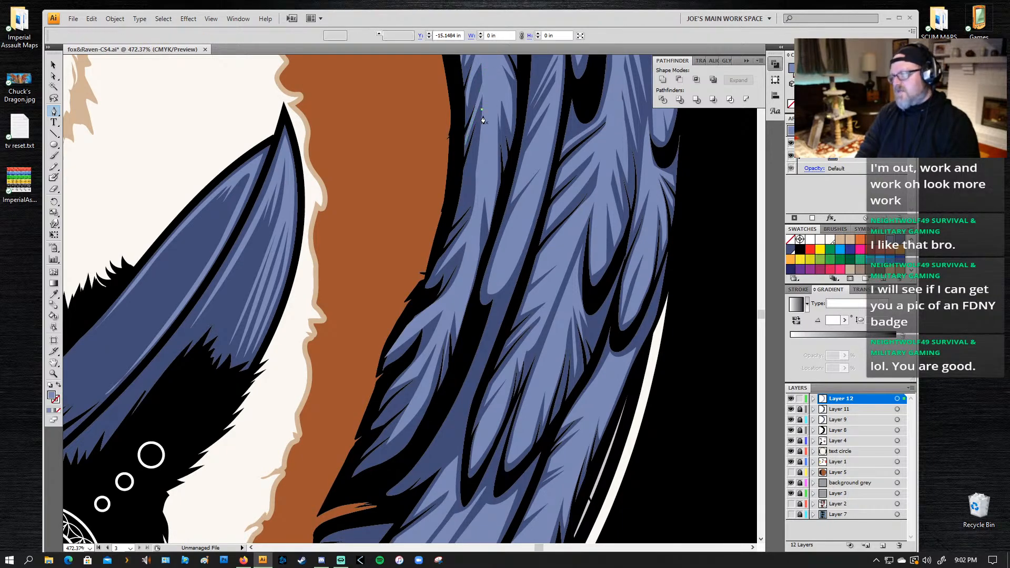
{"action": "left_click", "coordinate": [470, 154]}
{"action": "left_click", "coordinate": [464, 173]}
{"action": "left_click", "coordinate": [470, 168]}
{"action": "left_click", "coordinate": [465, 177]}
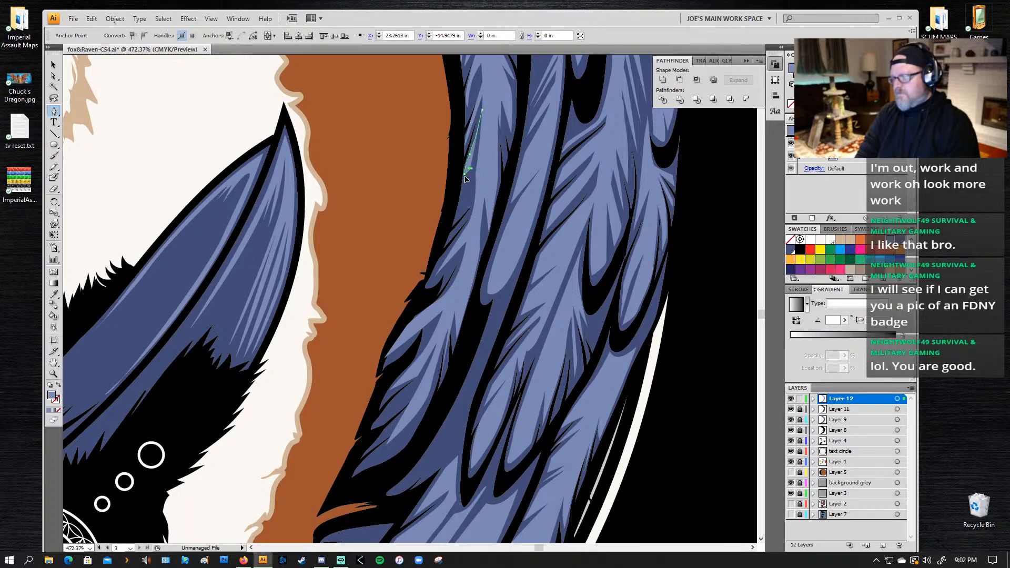
{"action": "left_click", "coordinate": [469, 177]}
{"action": "left_click", "coordinate": [461, 189]}
{"action": "left_click", "coordinate": [466, 187]}
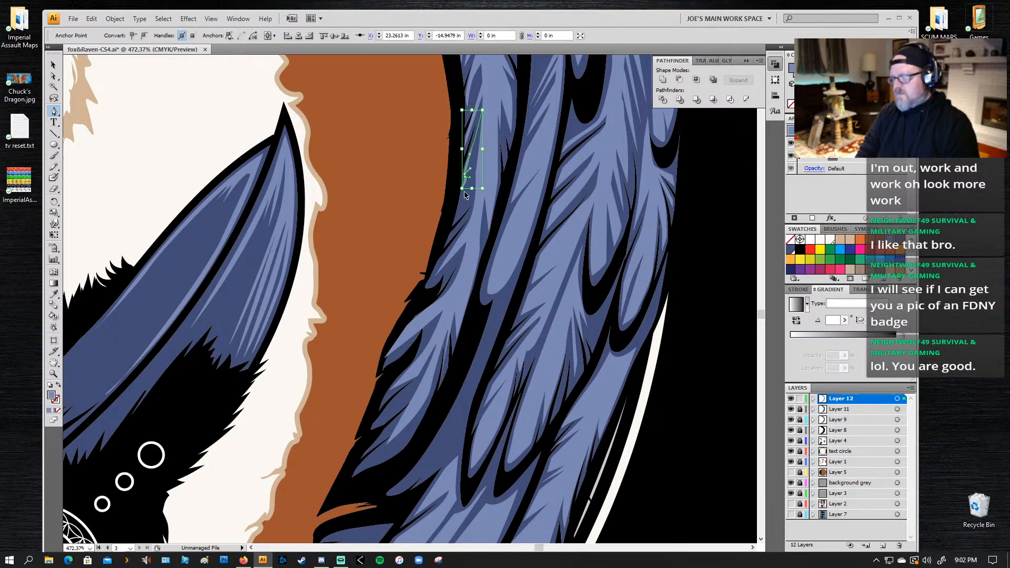
{"action": "key", "text": "ctrl+z"}
{"action": "key", "text": "ctrl+z"}
{"action": "key", "text": "ctrl+z"}
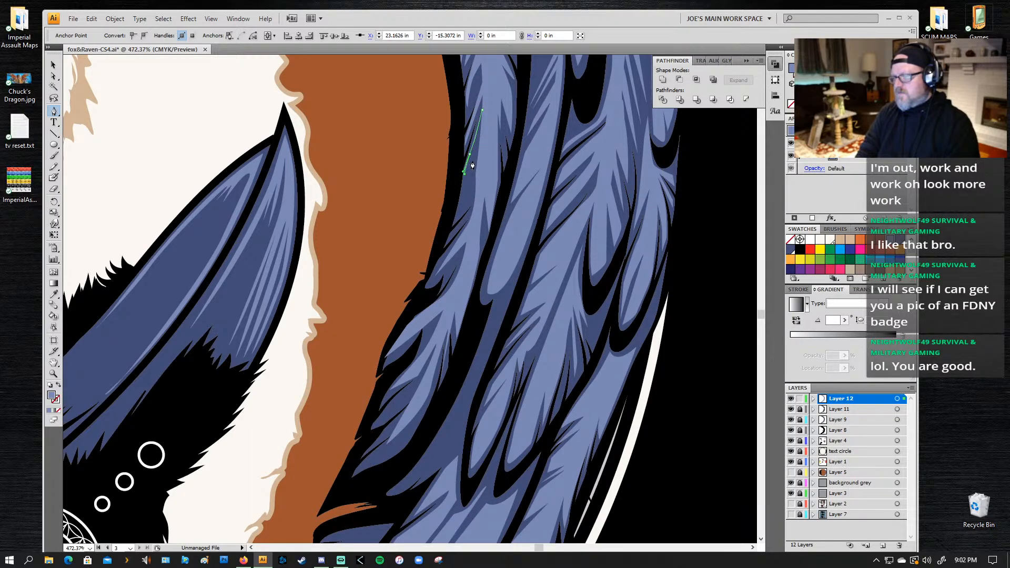
Step: Complete this highlight with jagged barbs down the inner edge and a smooth curved inner side, close the path, and deselect it
{"action": "left_click", "coordinate": [471, 161]}
{"action": "left_click", "coordinate": [464, 182]}
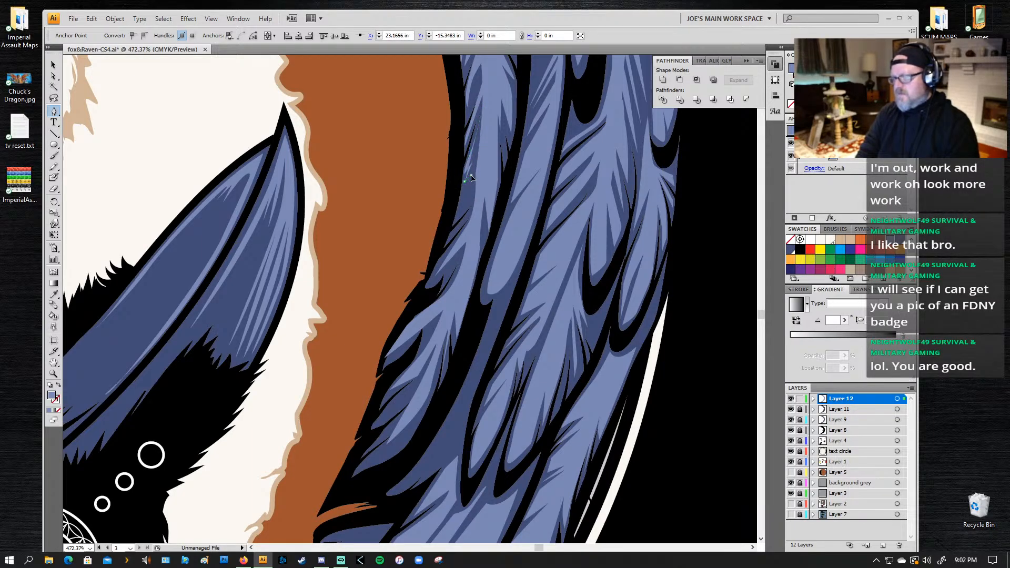
{"action": "left_click_drag", "start_coordinate": [471, 175], "coordinate": [474, 175]}
{"action": "left_click", "coordinate": [459, 195]}
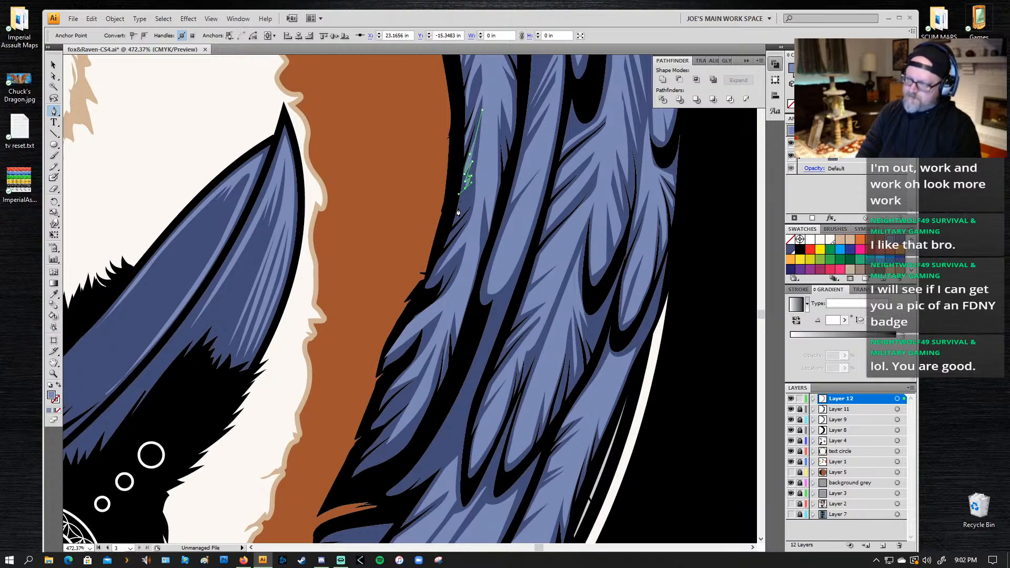
{"action": "left_click", "coordinate": [458, 210]}
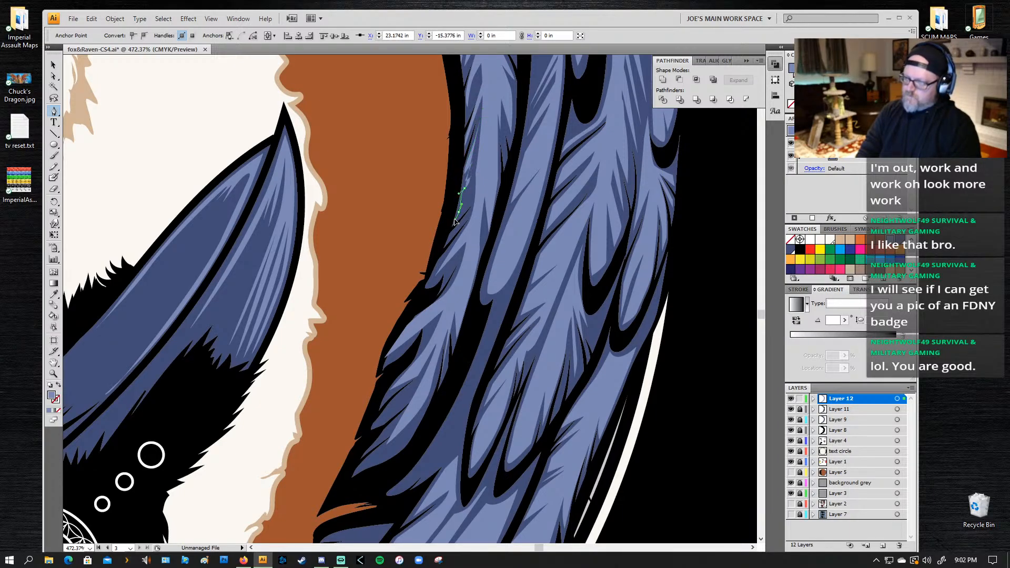
{"action": "left_click", "coordinate": [483, 199]}
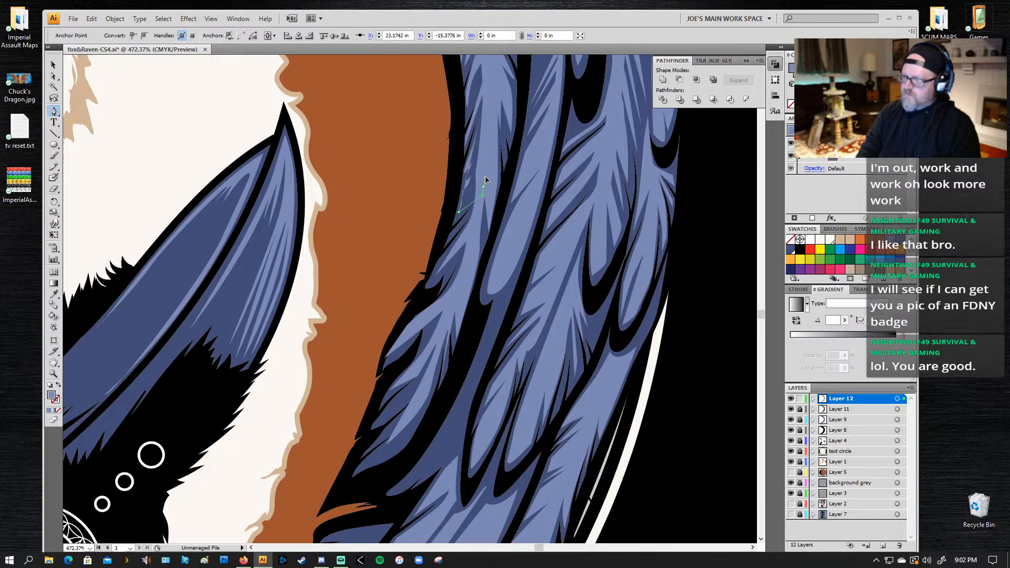
{"action": "left_click", "coordinate": [485, 177]}
{"action": "left_click", "coordinate": [482, 110]}
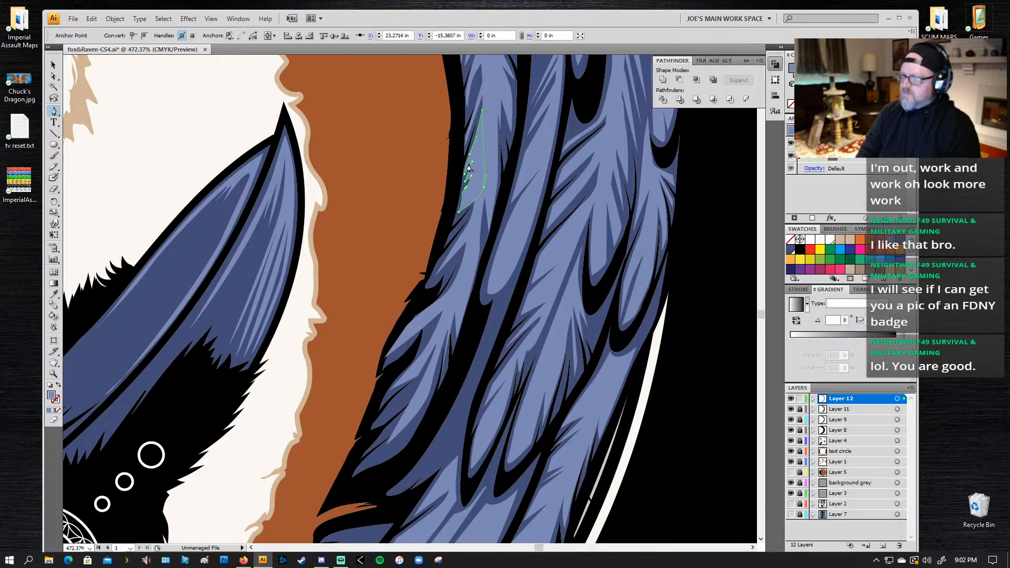
{"action": "key", "text": "ctrl+shift+a"}
Step: Check the complete Fox & Raven Healing Den logo as a whole and save the document
{"action": "key", "text": "z"}
{"action": "left_click", "coordinate": [578, 168], "text": "alt"}
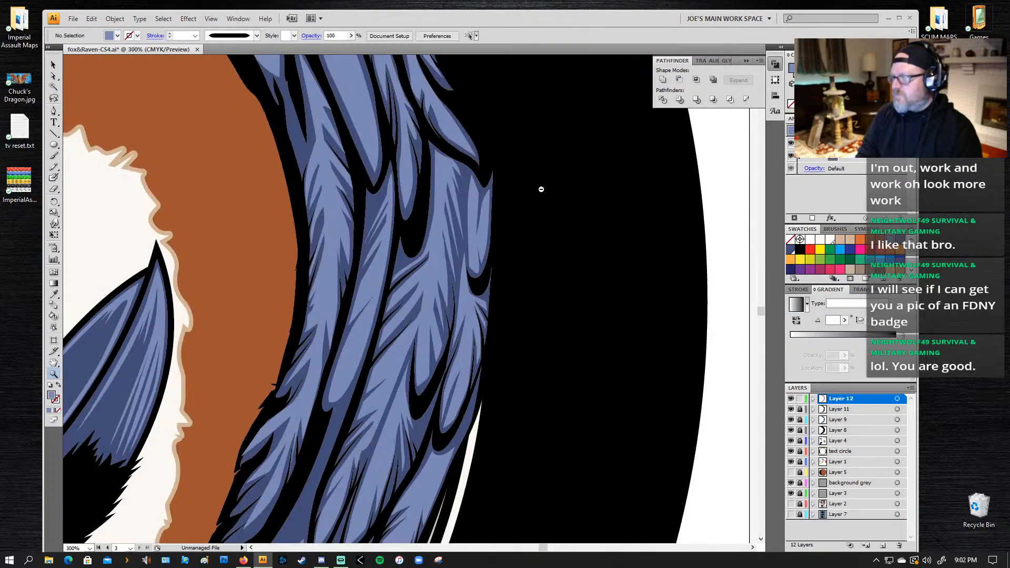
{"action": "left_click", "coordinate": [569, 170], "text": "alt"}
{"action": "left_click", "coordinate": [162, 288], "text": "alt"}
{"action": "left_click", "coordinate": [162, 287], "text": "alt"}
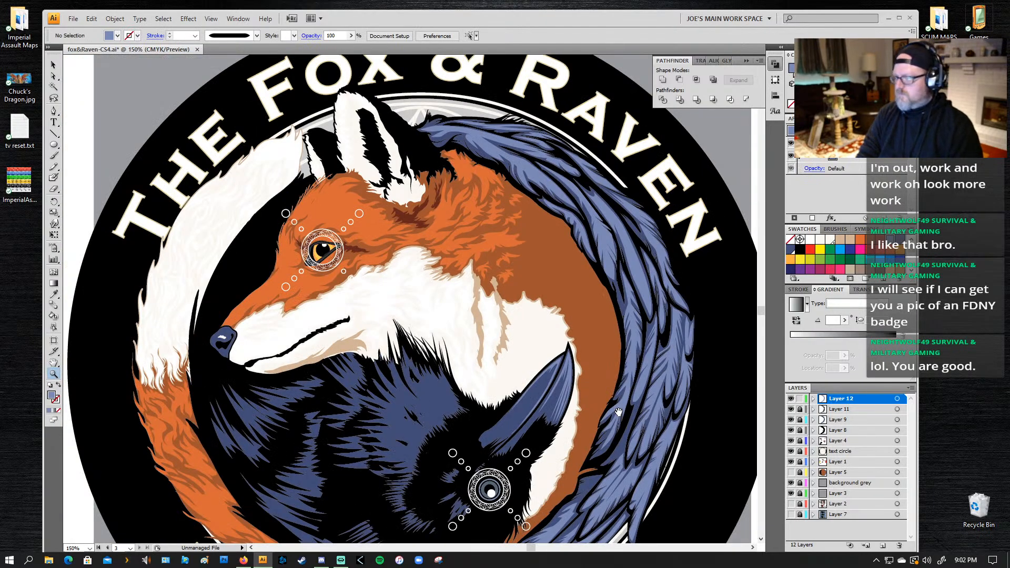
{"action": "left_click_drag", "start_coordinate": [614, 412], "coordinate": [560, 291]}
{"action": "left_click", "coordinate": [494, 247], "text": "alt"}
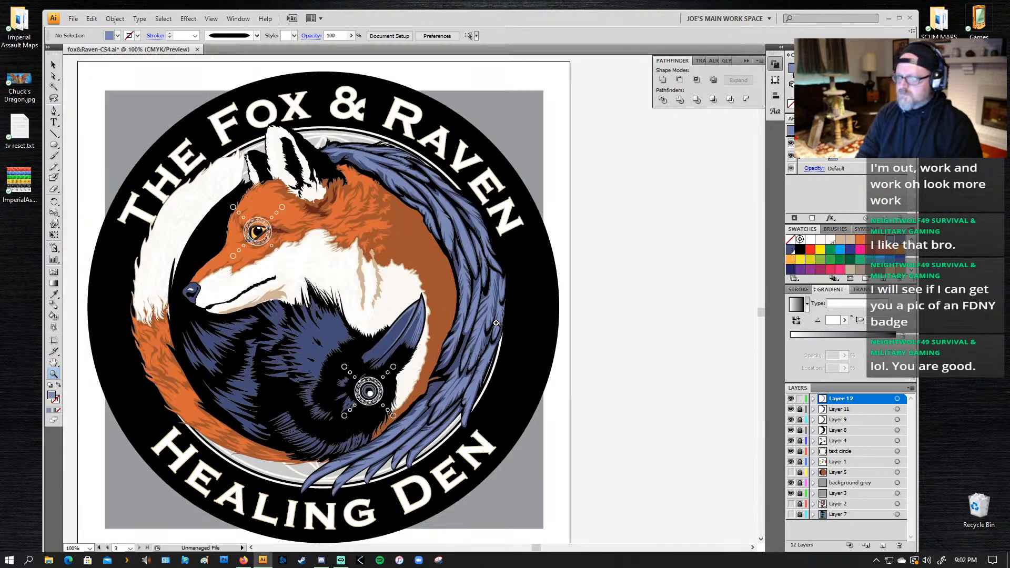
{"action": "left_click", "coordinate": [386, 273], "text": "alt"}
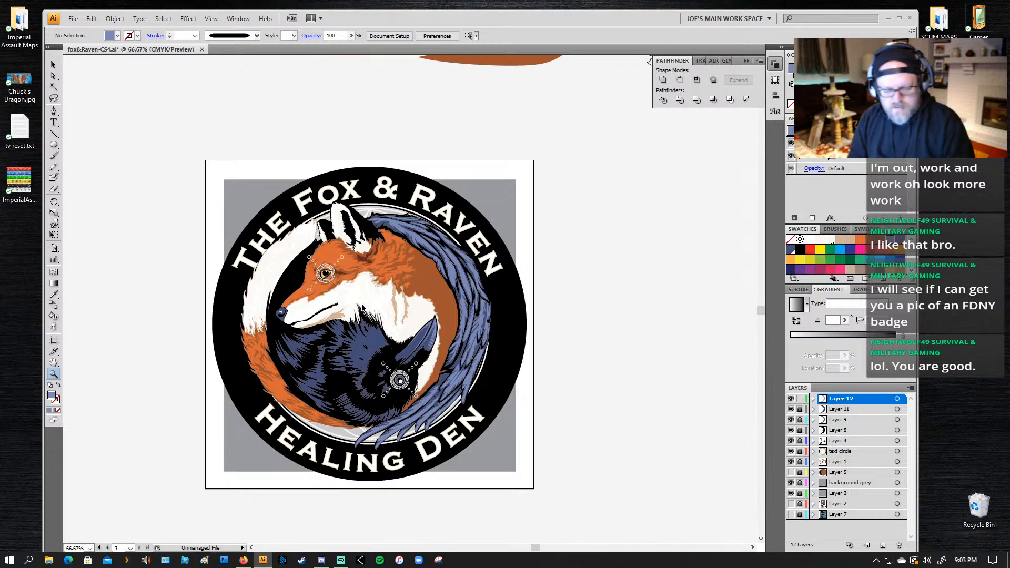
{"action": "key", "text": "ctrl+s"}
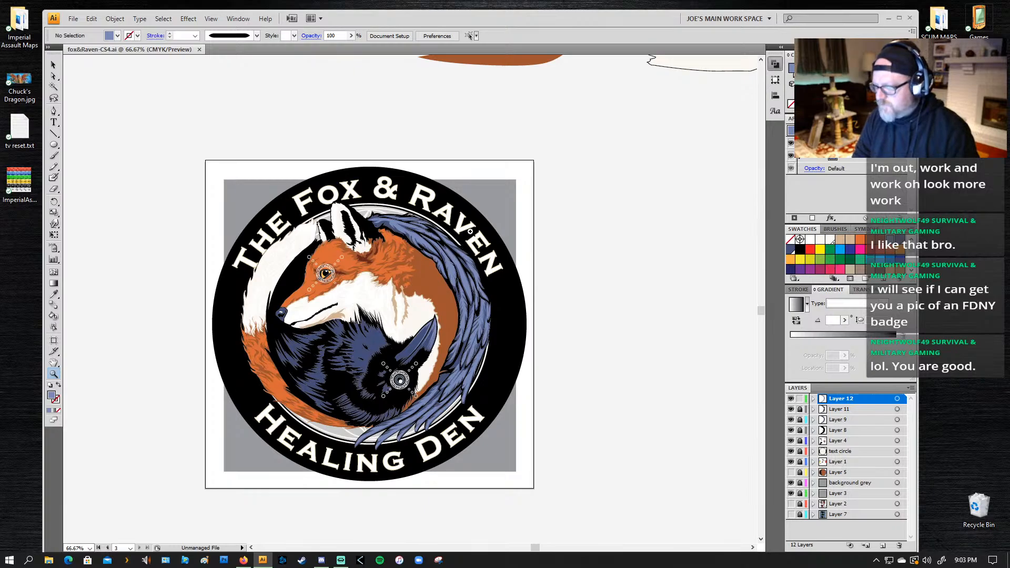
Step: Unlock Layer 8, Layer 4, text circle, Layer 1, Layer 9 and Layer 11
{"action": "left_click_drag", "start_coordinate": [471, 232], "coordinate": [410, 443]}
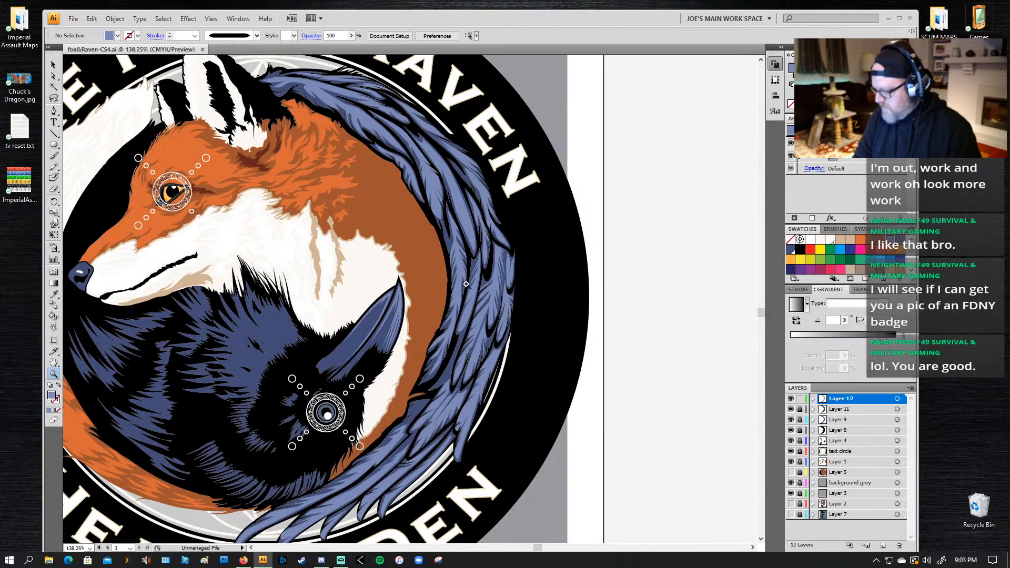
{"action": "key", "text": "p"}
{"action": "key", "text": "a"}
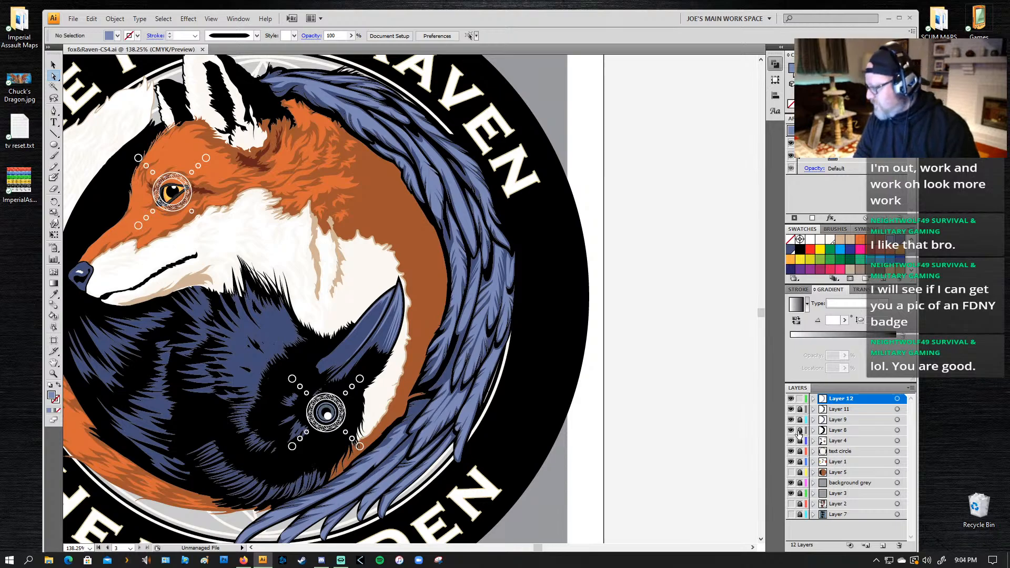
{"action": "left_click", "coordinate": [799, 442]}
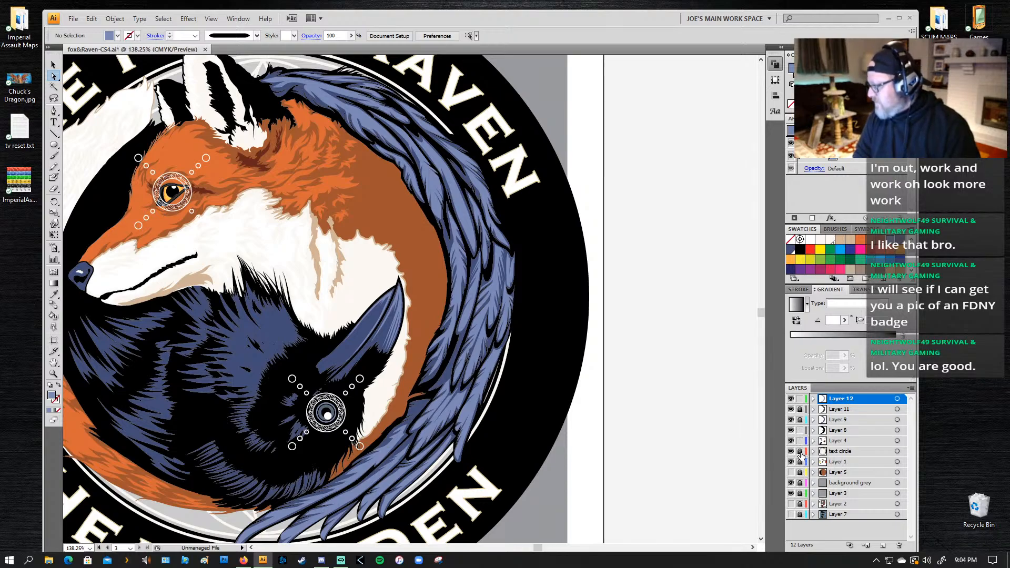
{"action": "left_click", "coordinate": [800, 452]}
{"action": "left_click", "coordinate": [799, 462]}
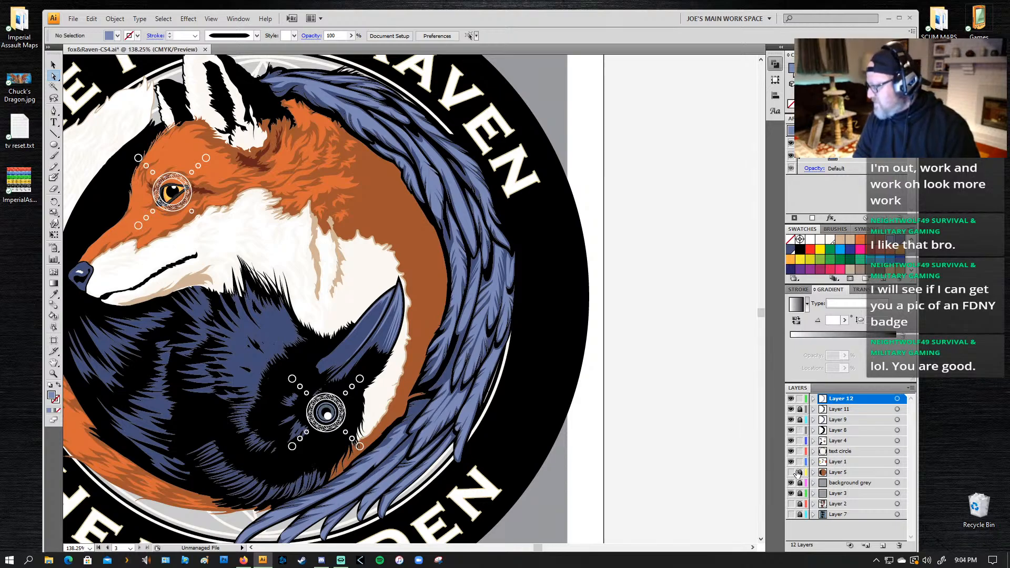
{"action": "left_click", "coordinate": [799, 419]}
{"action": "left_click", "coordinate": [800, 409]}
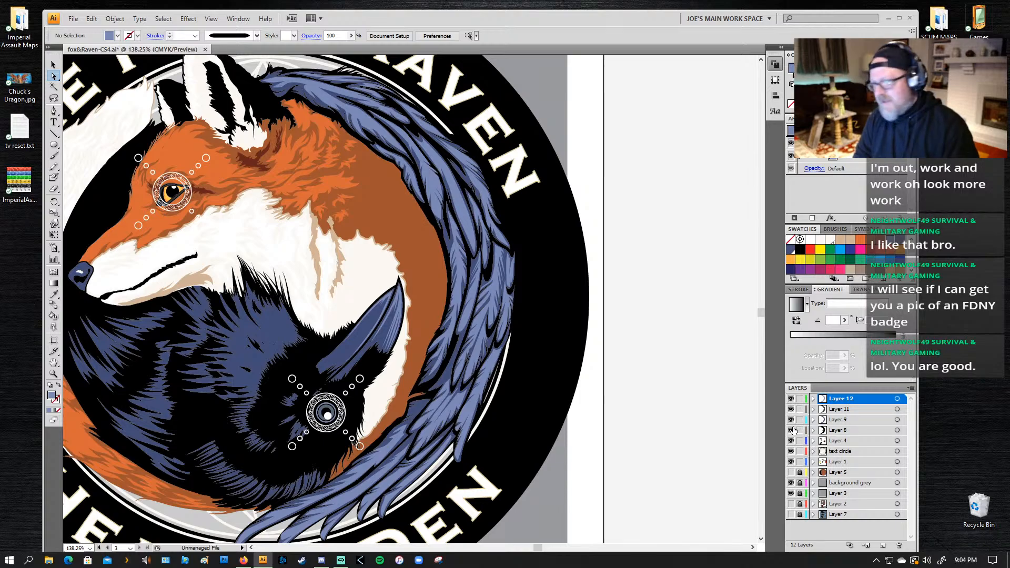
Step: Select the black-stroked paths on Layer 8 along the border of the fox's back and the wing, and fill them with dark reddish brown
{"action": "key", "text": "p"}
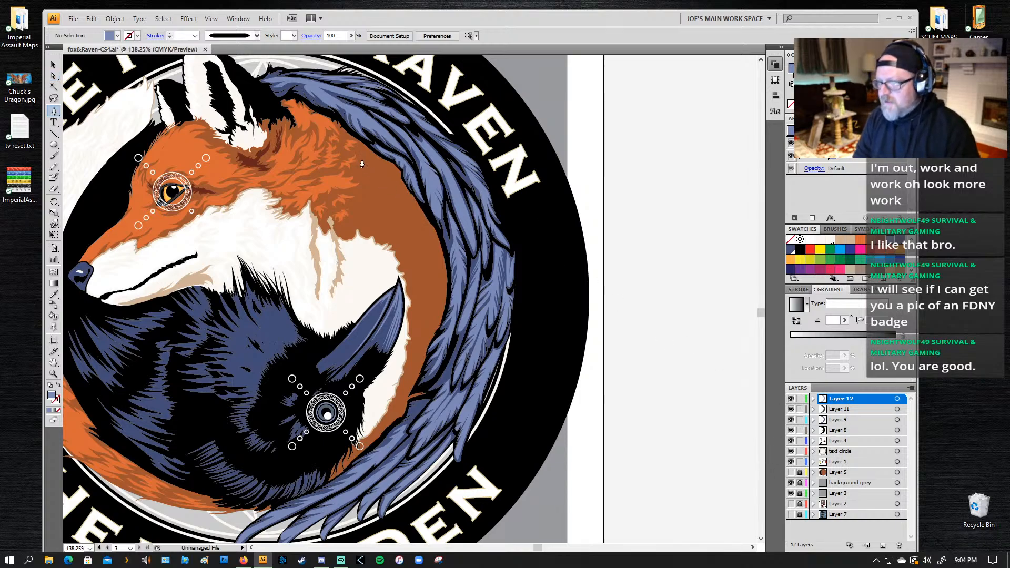
{"action": "key", "text": "v"}
{"action": "left_click", "coordinate": [430, 225]}
{"action": "left_click_drag", "start_coordinate": [430, 225], "coordinate": [432, 225]}
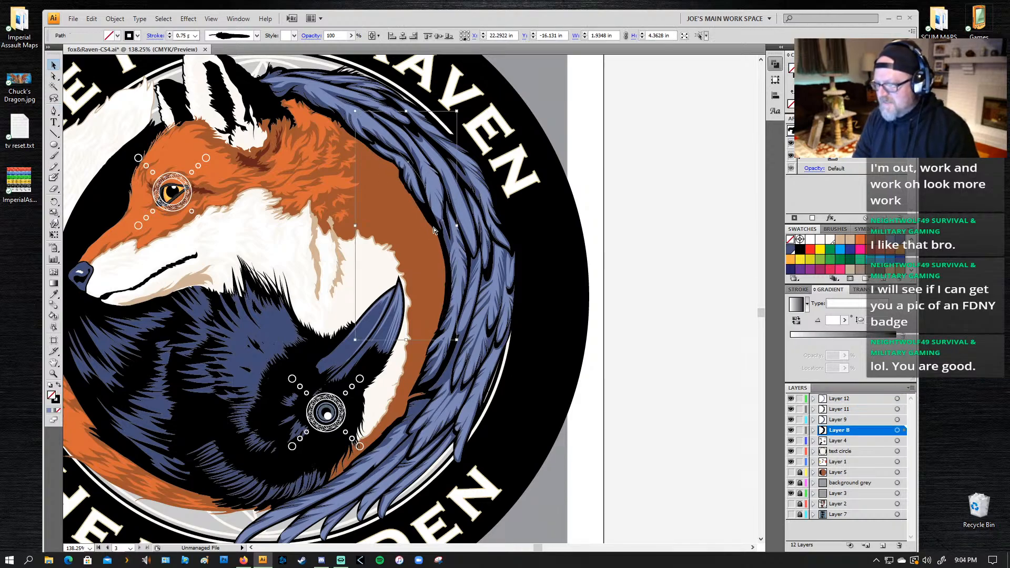
{"action": "left_click", "coordinate": [375, 155], "text": "shift"}
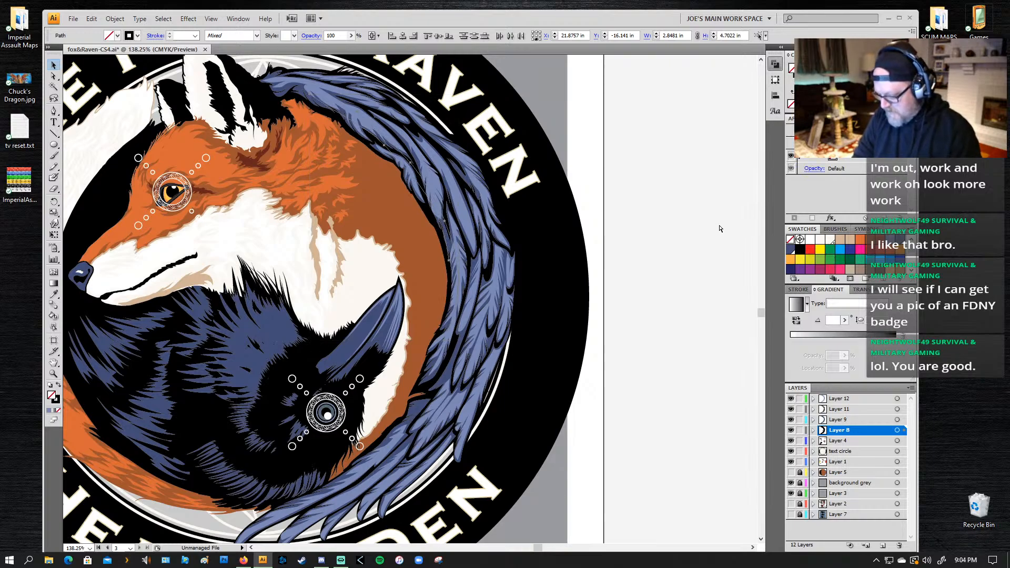
{"action": "left_click", "coordinate": [875, 245]}
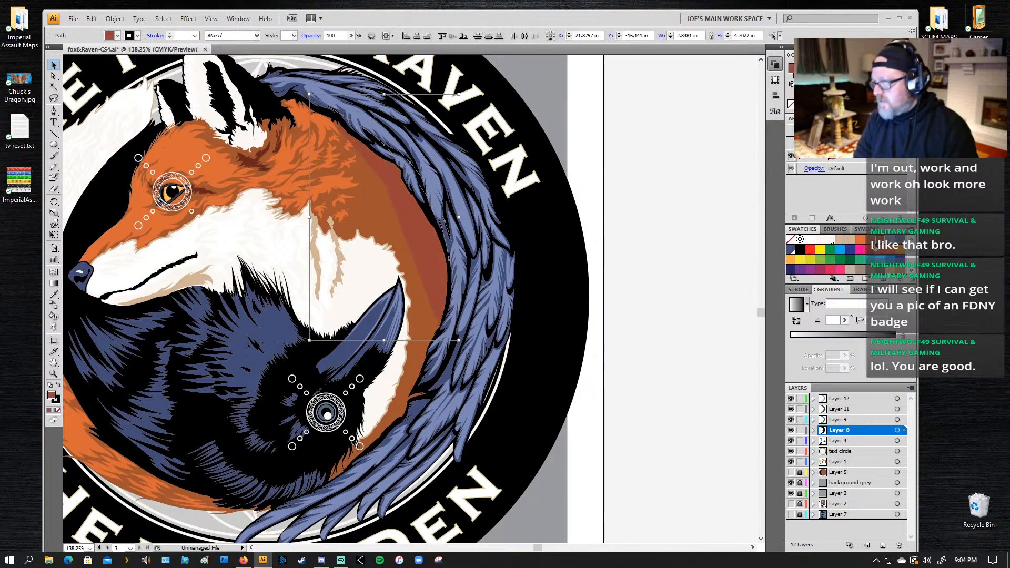
Step: Remove the fill from the Layer 8 path between the fox's back and wing, stroke it reddish brown, and rotate it slightly onto the fox
{"action": "left_click", "coordinate": [790, 107]}
{"action": "left_click", "coordinate": [796, 73]}
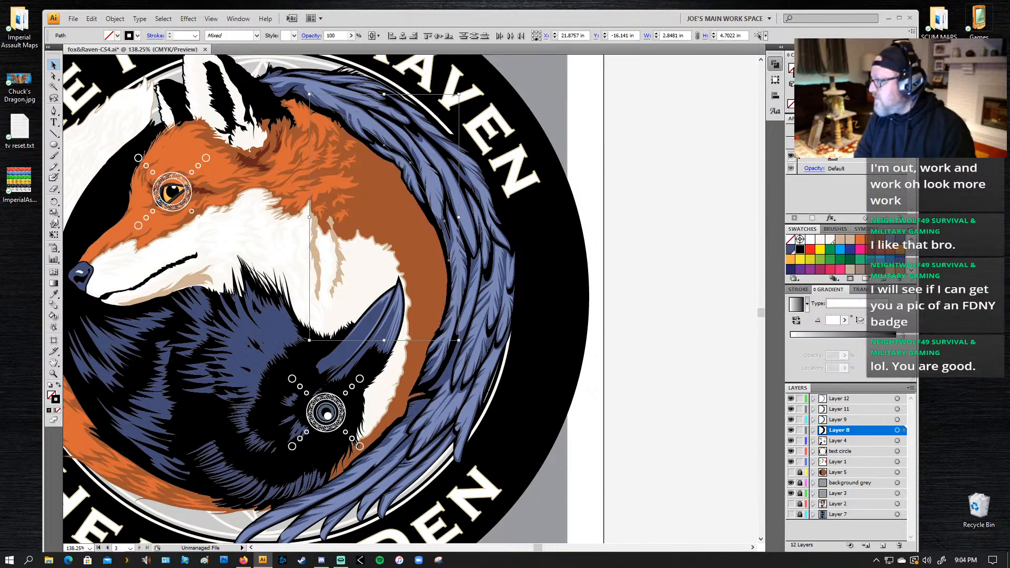
{"action": "left_click", "coordinate": [879, 240]}
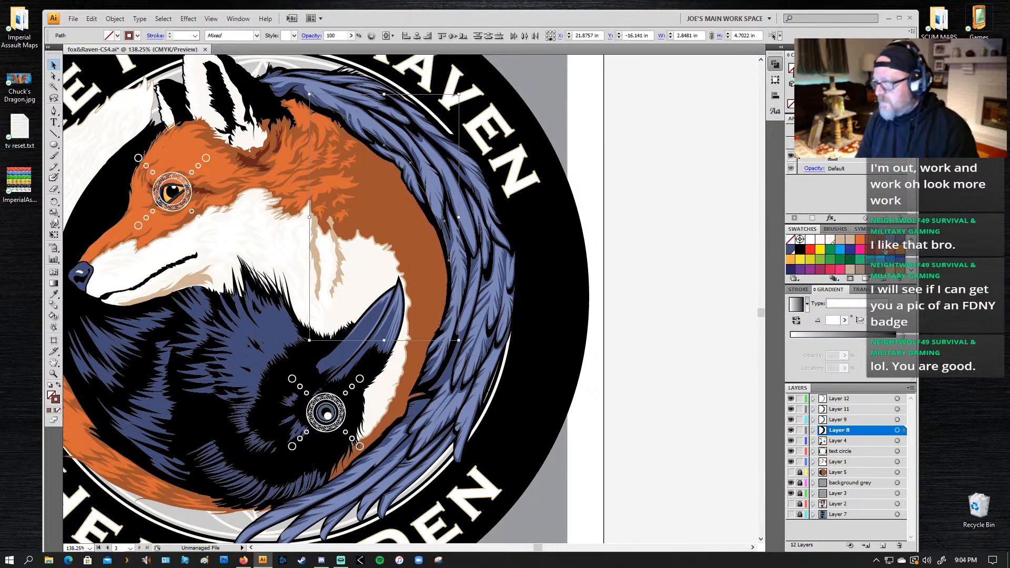
{"action": "key", "text": "r"}
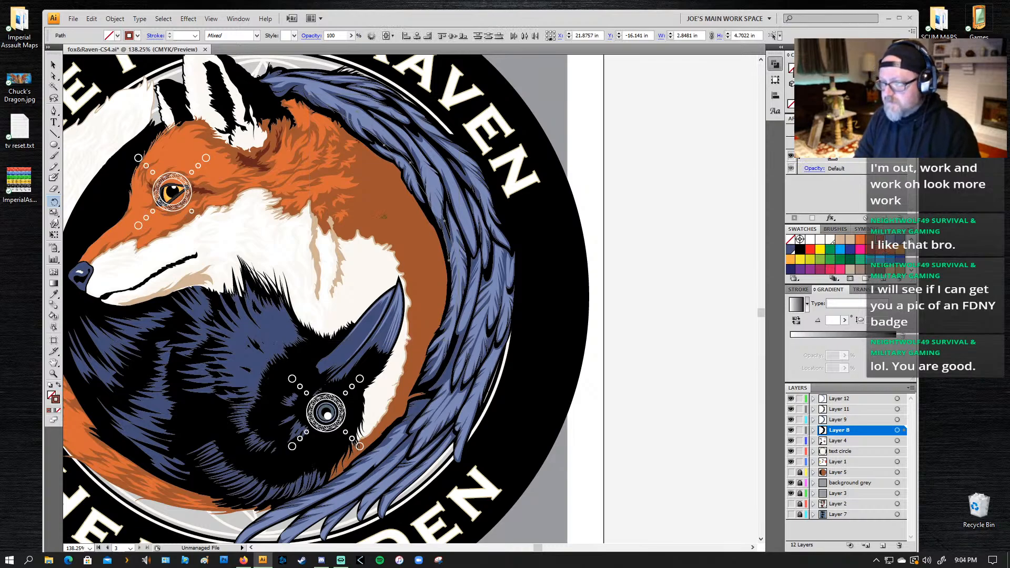
{"action": "left_click_drag", "start_coordinate": [485, 273], "coordinate": [477, 277]}
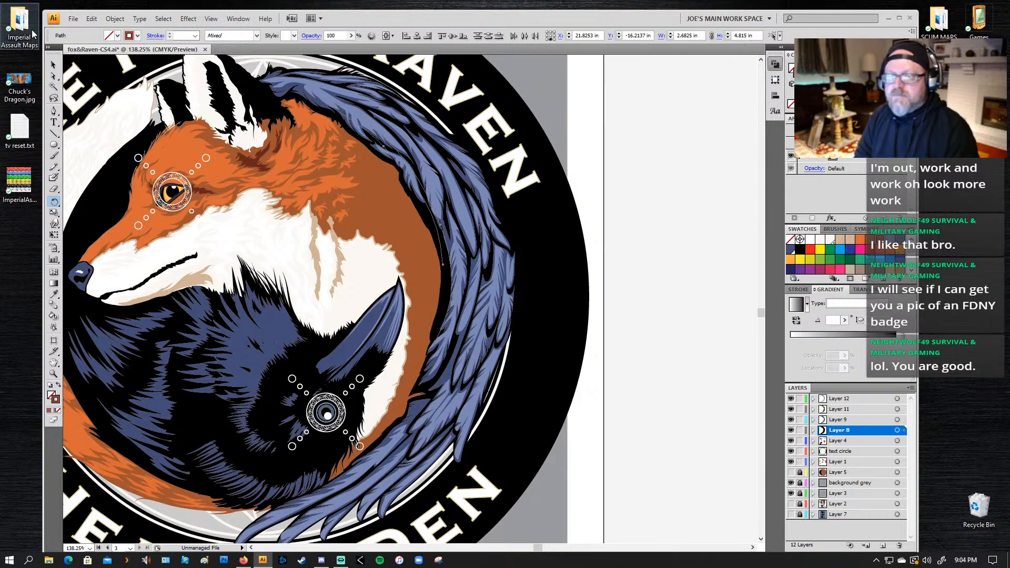
Step: Outline the path's stroke, fill it with the dark reddish brown sampled from the fox's fur shading without a stroke, and save that color as a swatch
{"action": "left_click", "coordinate": [115, 20]}
{"action": "mouse_move", "coordinate": [74, 221]}
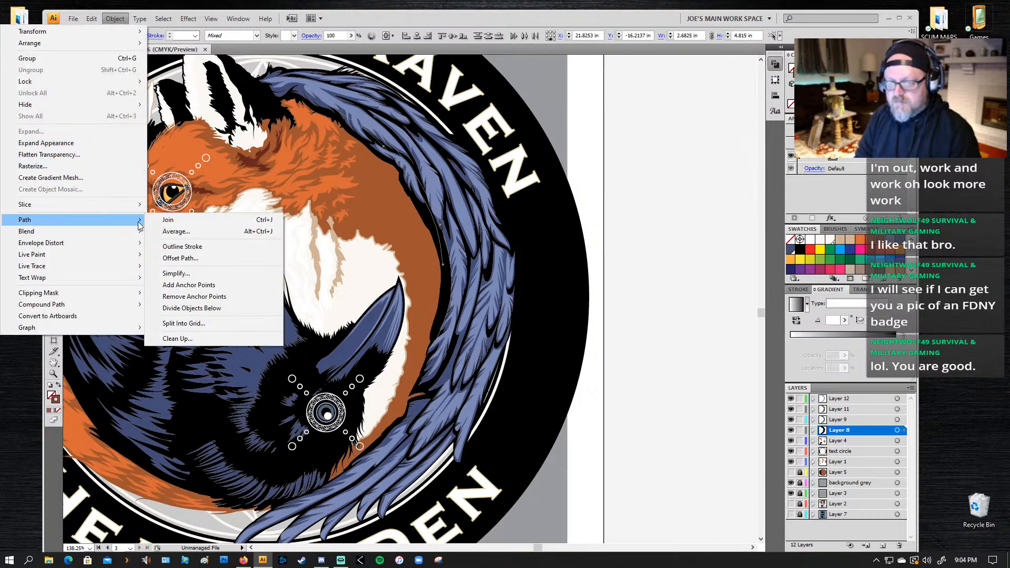
{"action": "left_click", "coordinate": [181, 248]}
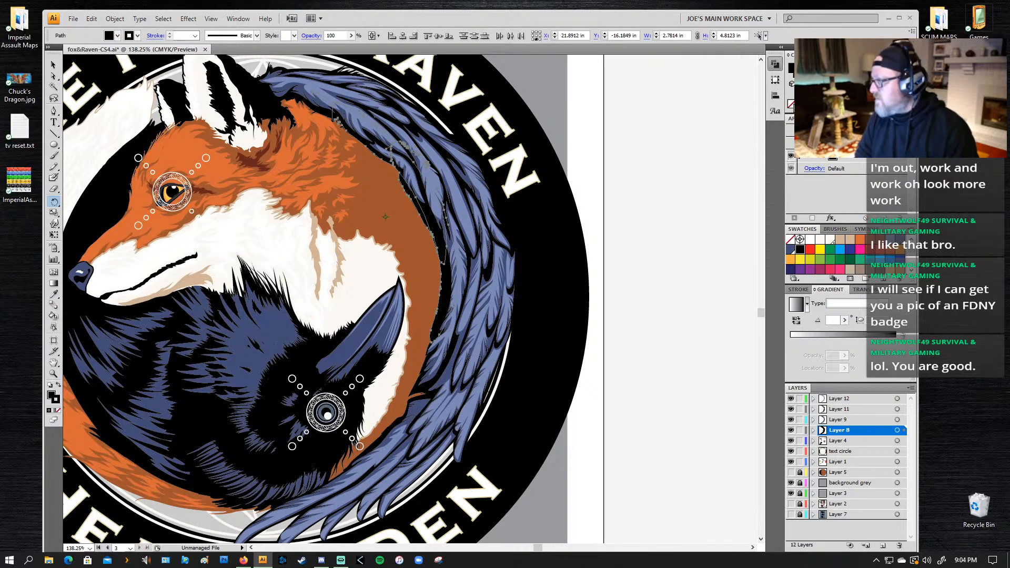
{"action": "left_click", "coordinate": [790, 104]}
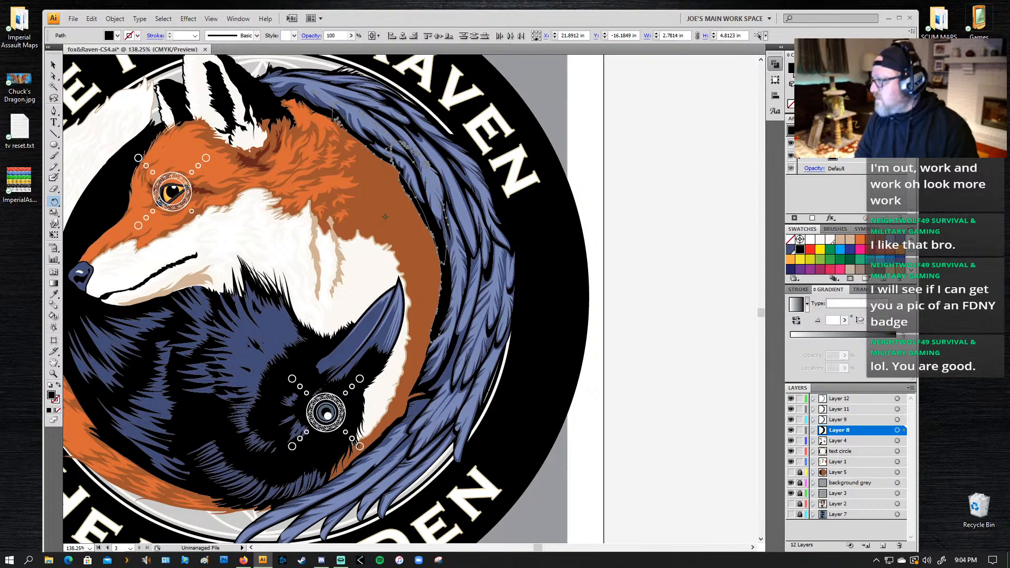
{"action": "left_click", "coordinate": [877, 241]}
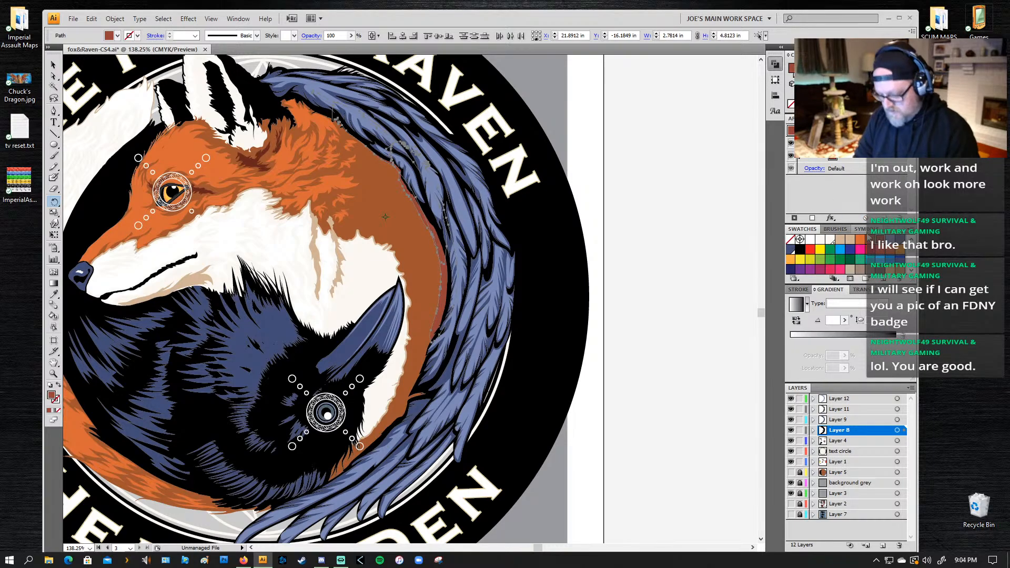
{"action": "key", "text": "i"}
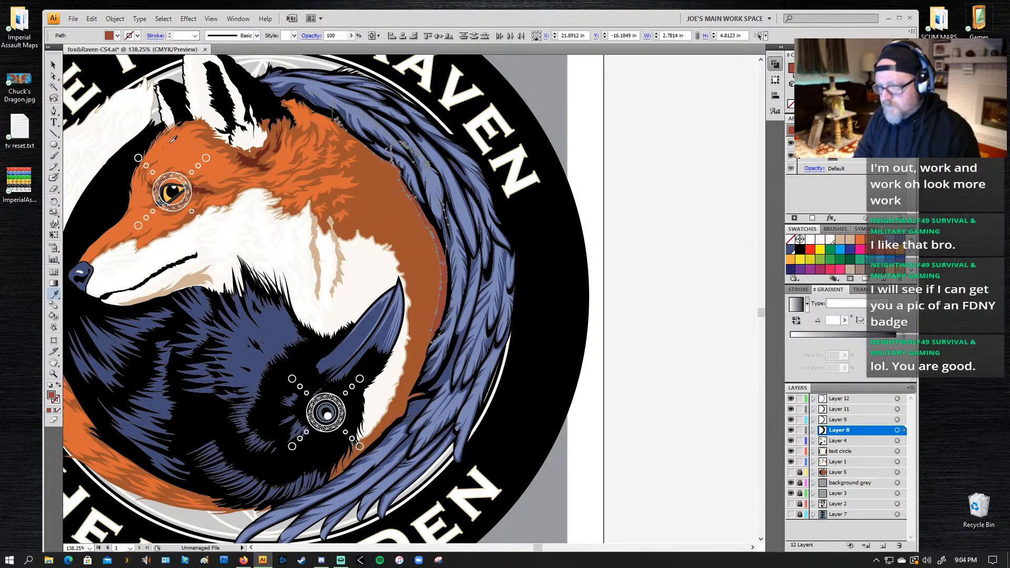
{"action": "left_click", "coordinate": [252, 163]}
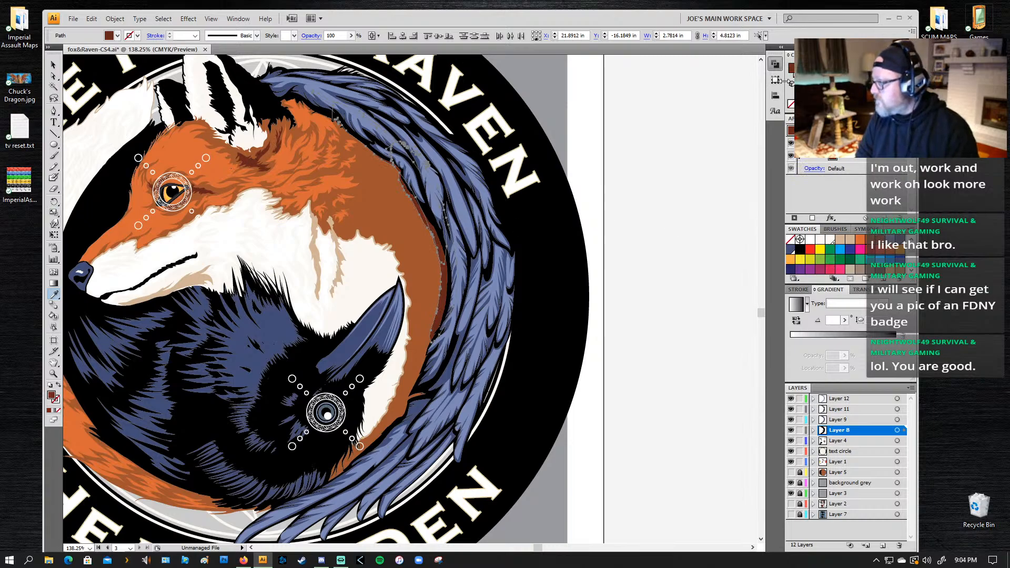
{"action": "left_click_drag", "start_coordinate": [791, 69], "coordinate": [886, 247]}
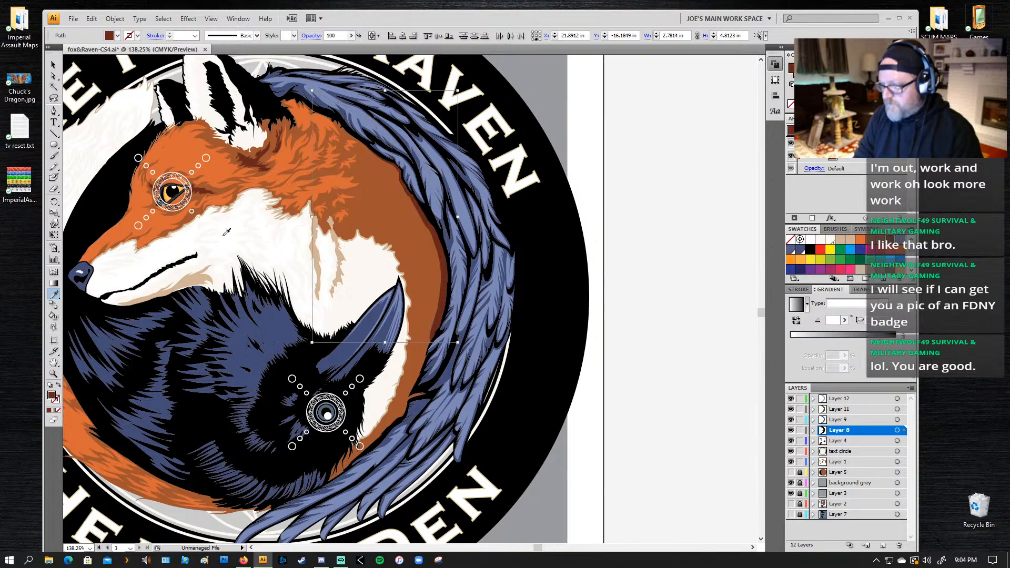
Step: Move the dark shading strip slightly down and rotate it to follow the wing's inner edge beside the fox's back
{"action": "key", "text": "v"}
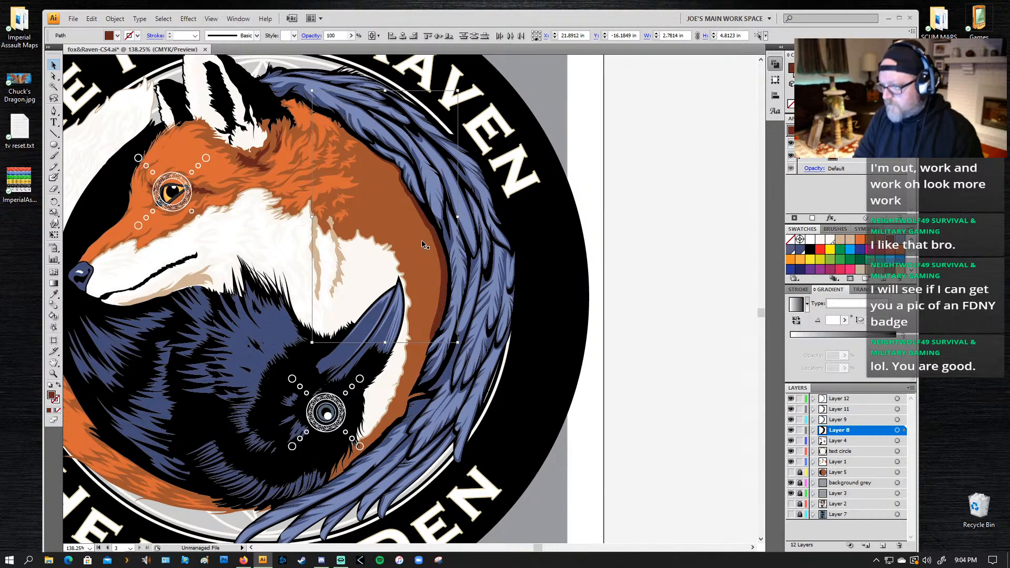
{"action": "left_click_drag", "start_coordinate": [426, 225], "coordinate": [427, 231]}
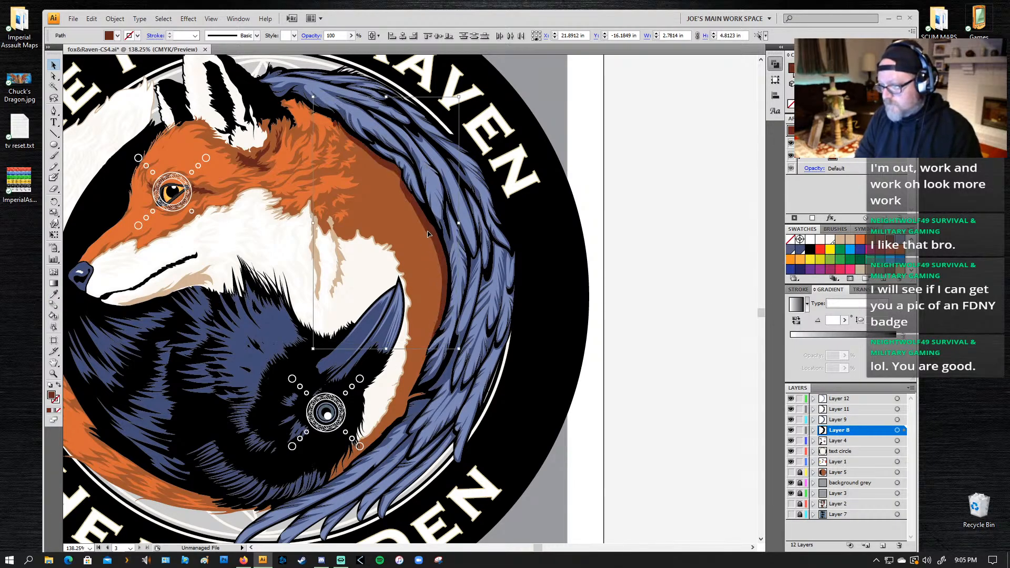
{"action": "key", "text": "r"}
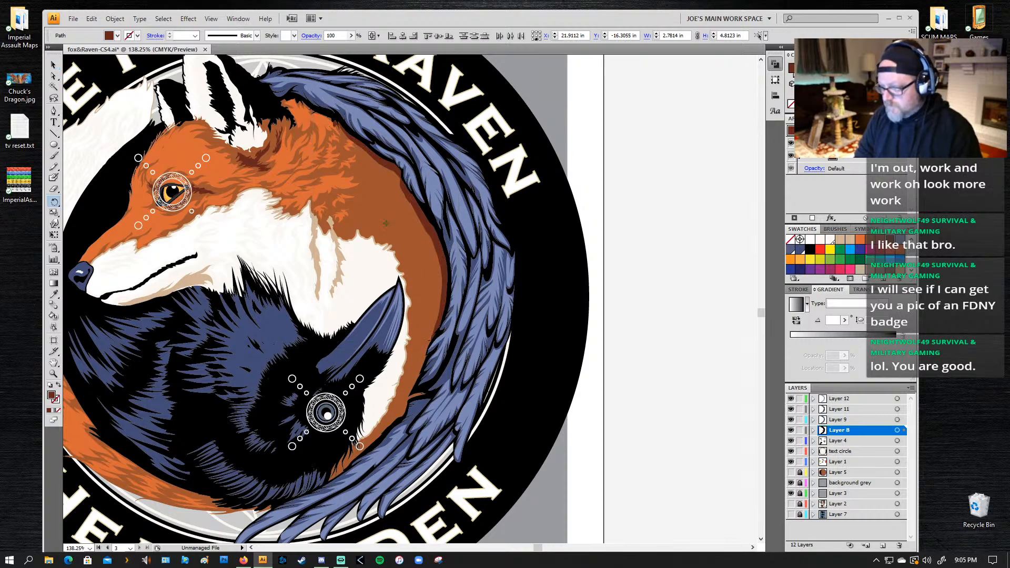
{"action": "left_click_drag", "start_coordinate": [353, 114], "coordinate": [356, 126]}
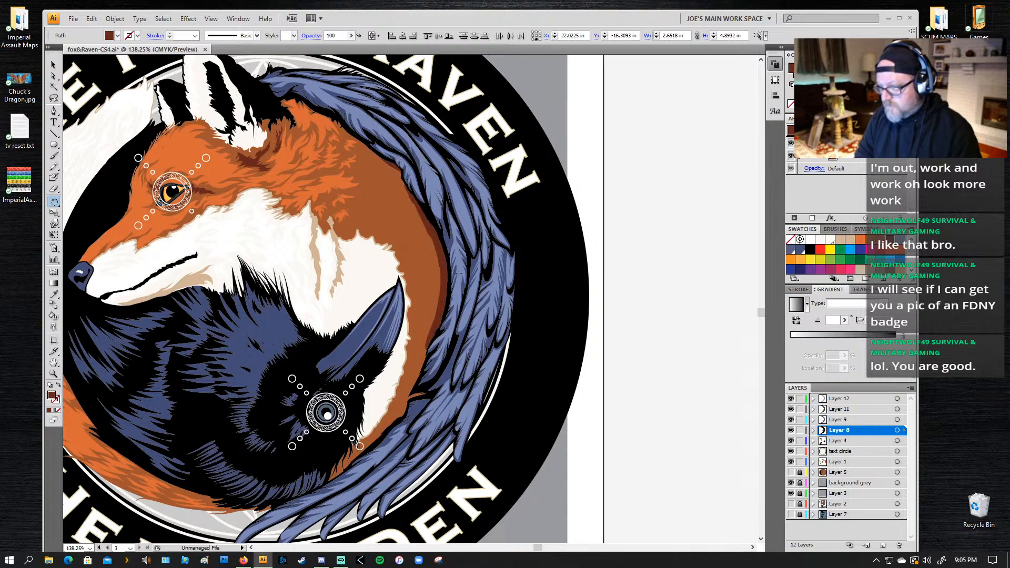
Step: Nudge the black feather outline at the wing's lower inner edge slightly outward
{"action": "key", "text": "a"}
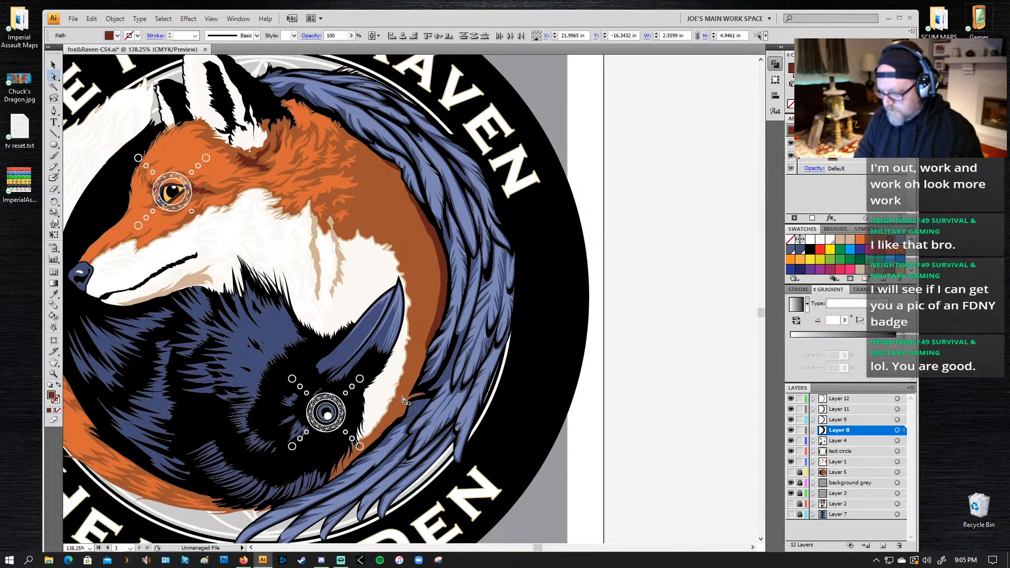
{"action": "left_click", "coordinate": [415, 397]}
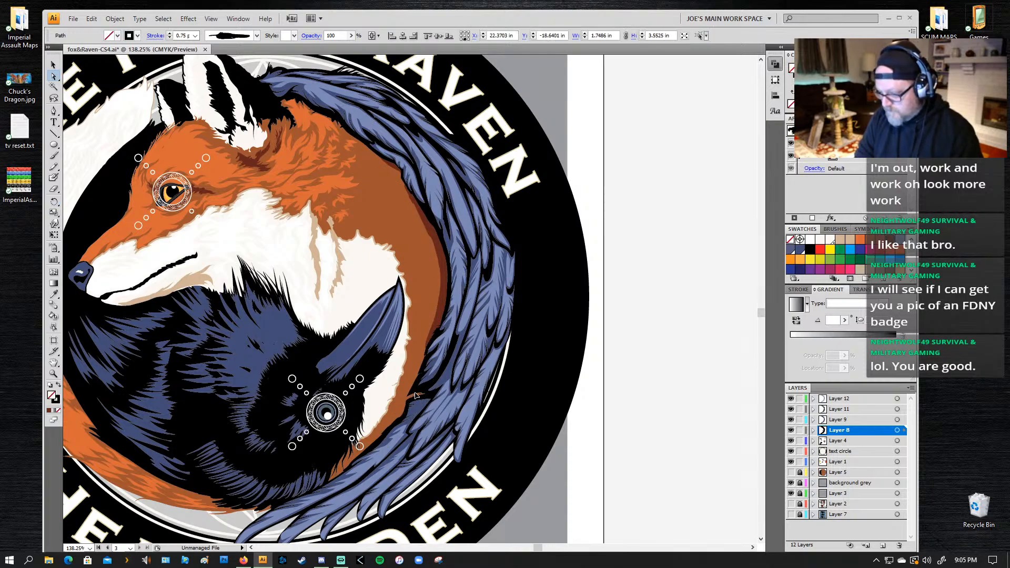
{"action": "left_click_drag", "start_coordinate": [415, 394], "coordinate": [416, 393]}
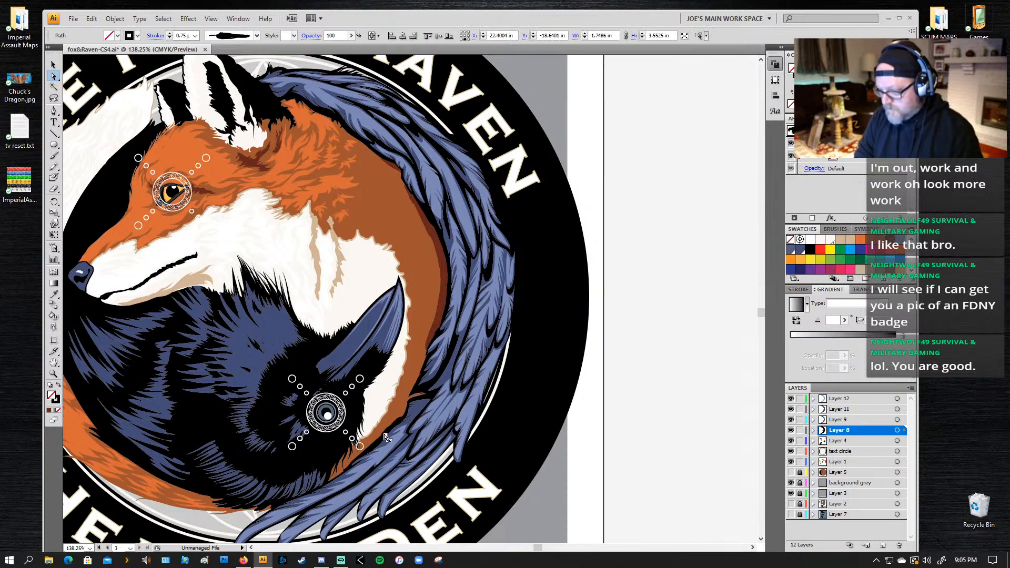
{"action": "left_click", "coordinate": [402, 417]}
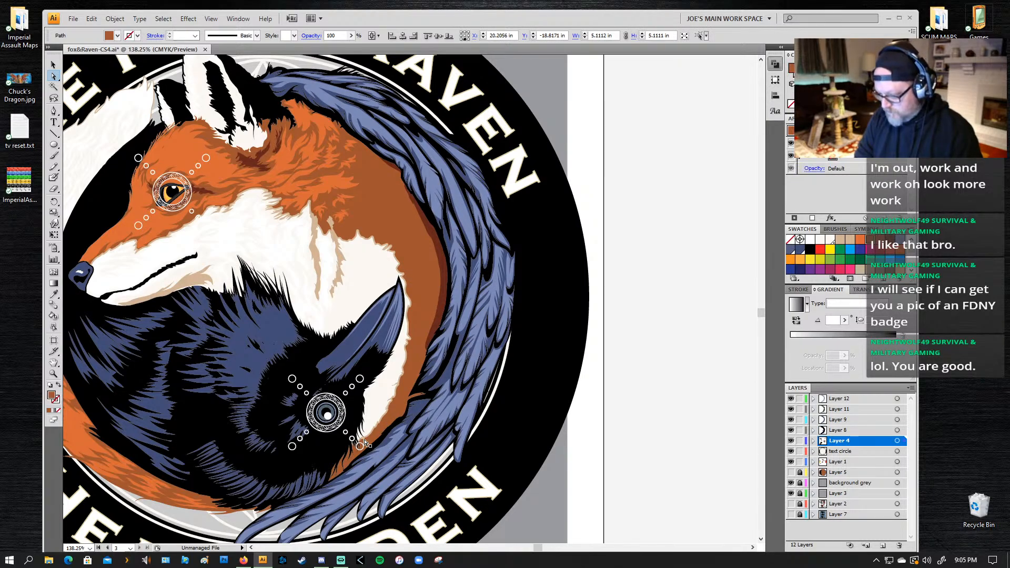
Step: Select the black brush outline along the inner edge of the lower wing feathers on Layer 8 and copy it
{"action": "key", "text": "v"}
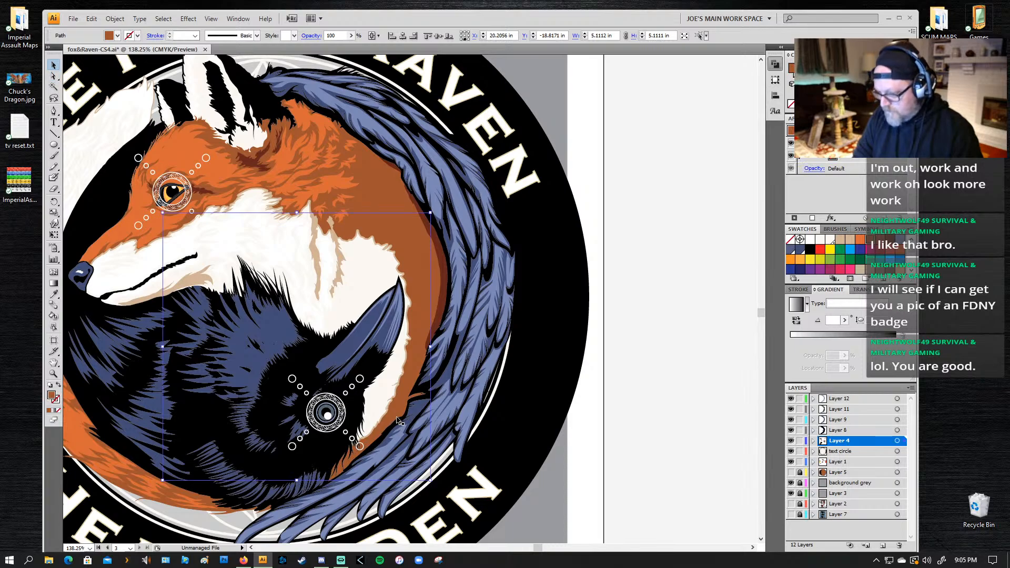
{"action": "left_click", "coordinate": [394, 430]}
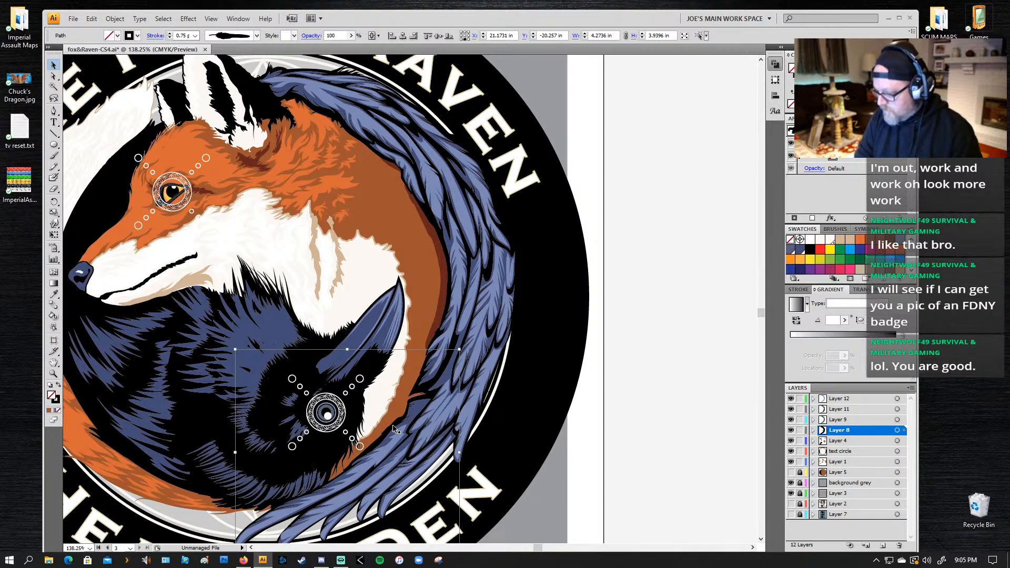
{"action": "key", "text": "ctrl+c"}
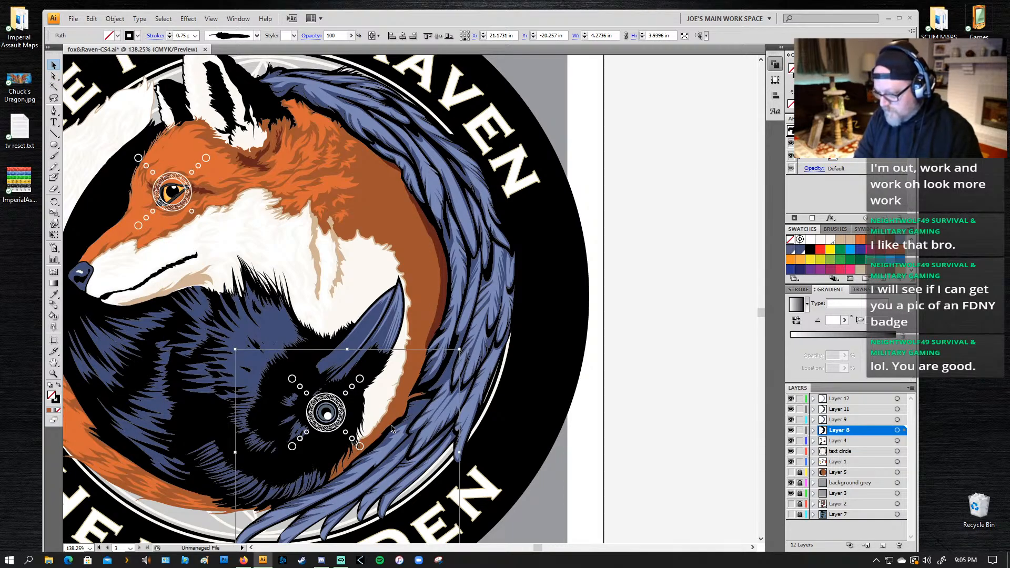
{"action": "left_click", "coordinate": [388, 429]}
{"action": "left_click", "coordinate": [379, 443]}
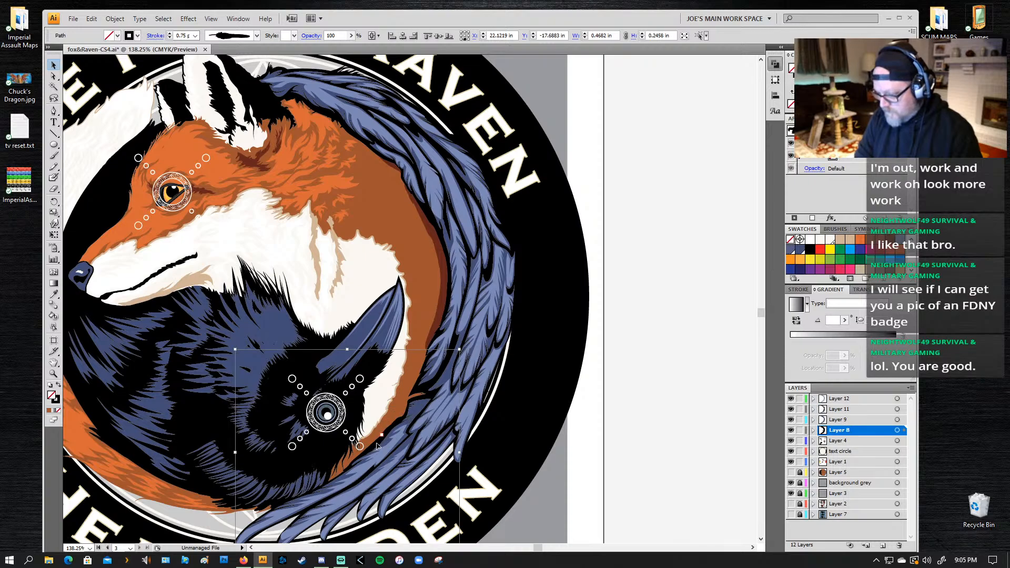
{"action": "key", "text": "ctrl+z"}
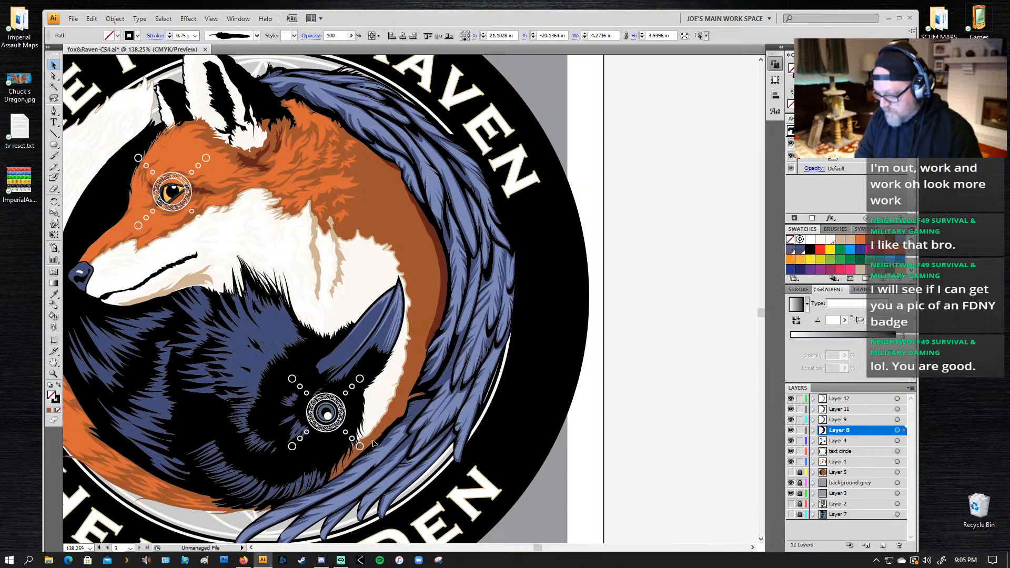
{"action": "key", "text": "ctrl+h"}
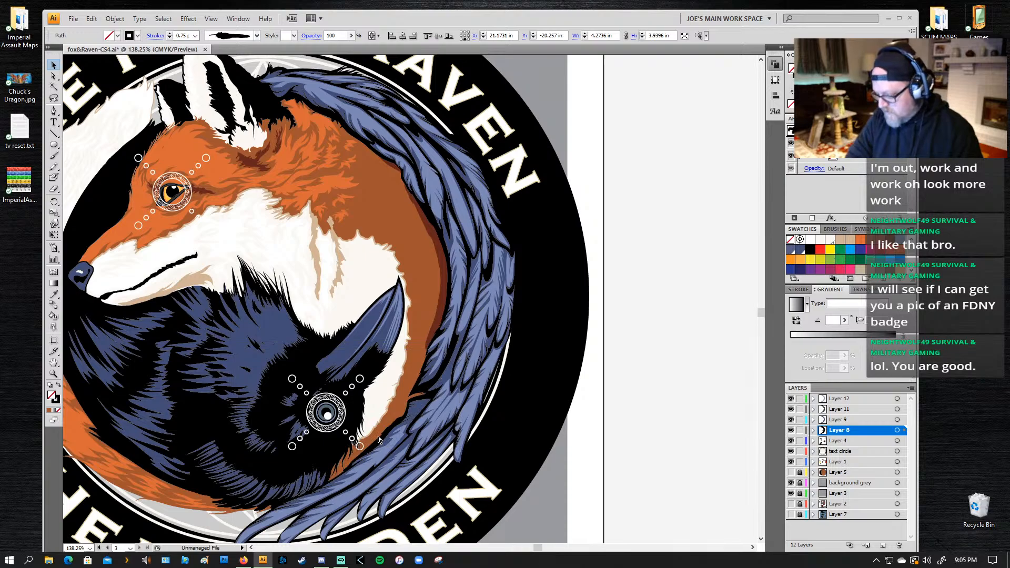
{"action": "key", "text": "ctrl+h"}
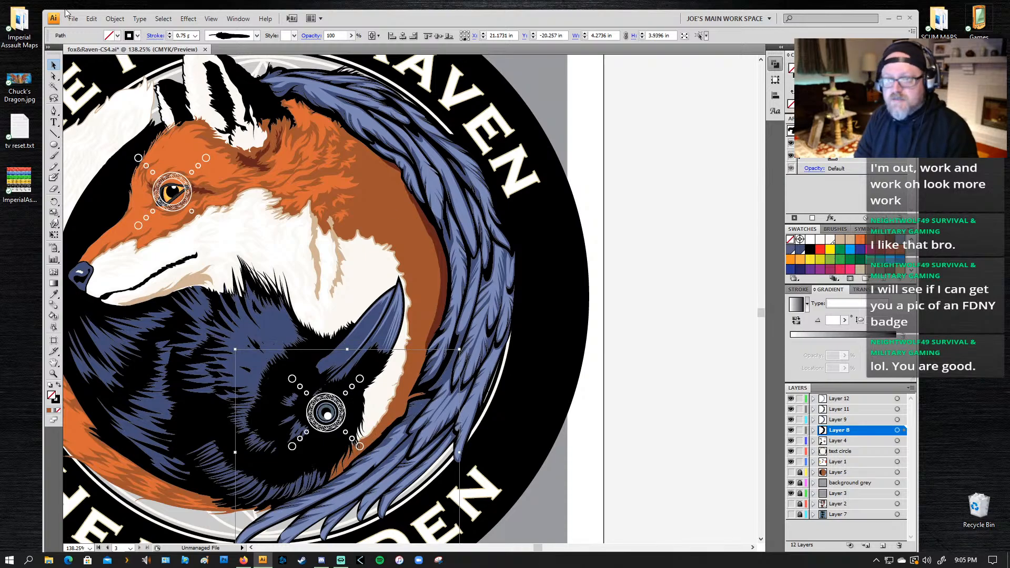
Step: Expand the lower wing outline's appearance and fill it with dark reddish brown without a stroke
{"action": "left_click", "coordinate": [115, 18]}
{"action": "left_click", "coordinate": [90, 146]}
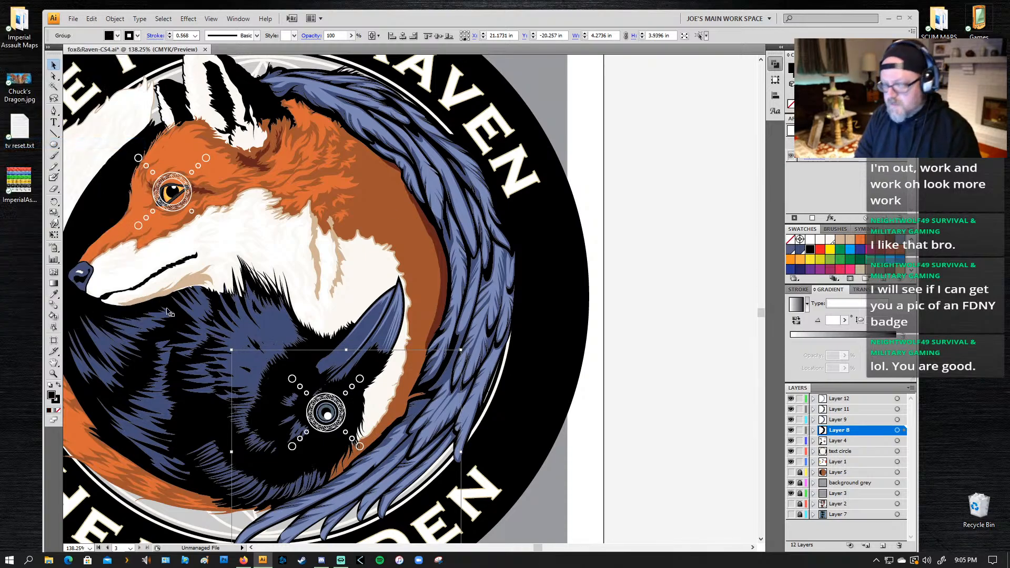
{"action": "left_click", "coordinate": [861, 239]}
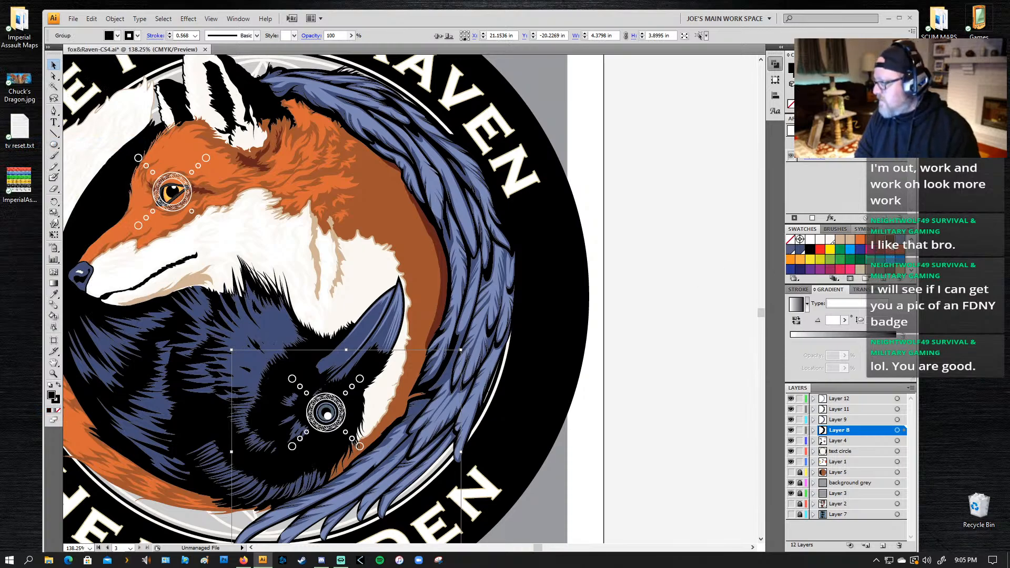
{"action": "left_click", "coordinate": [796, 75]}
{"action": "left_click", "coordinate": [791, 104]}
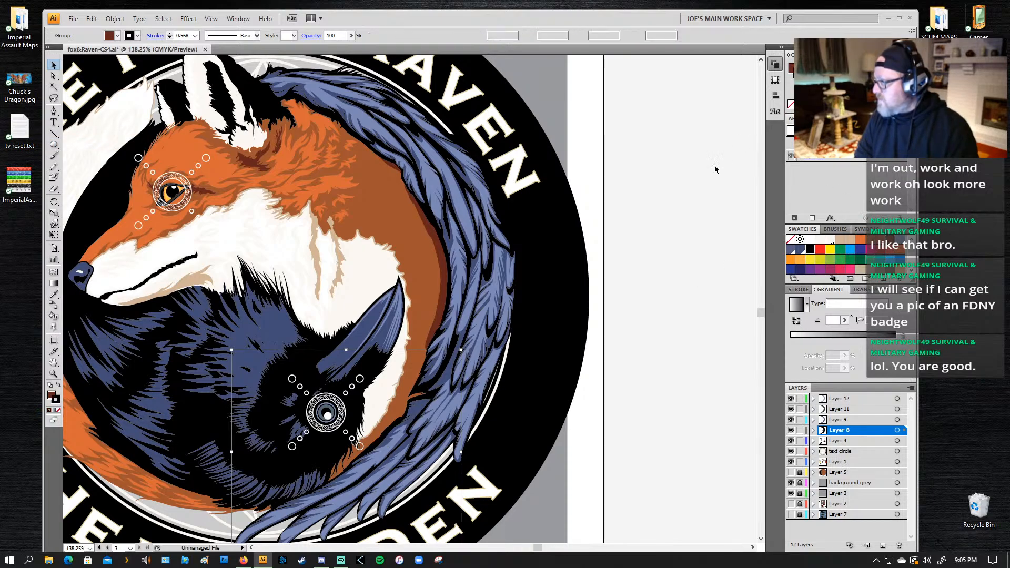
Step: Rotate the dark reddish-brown outline in small increments until it follows the inner edge of the lower wing feathers
{"action": "key", "text": "r"}
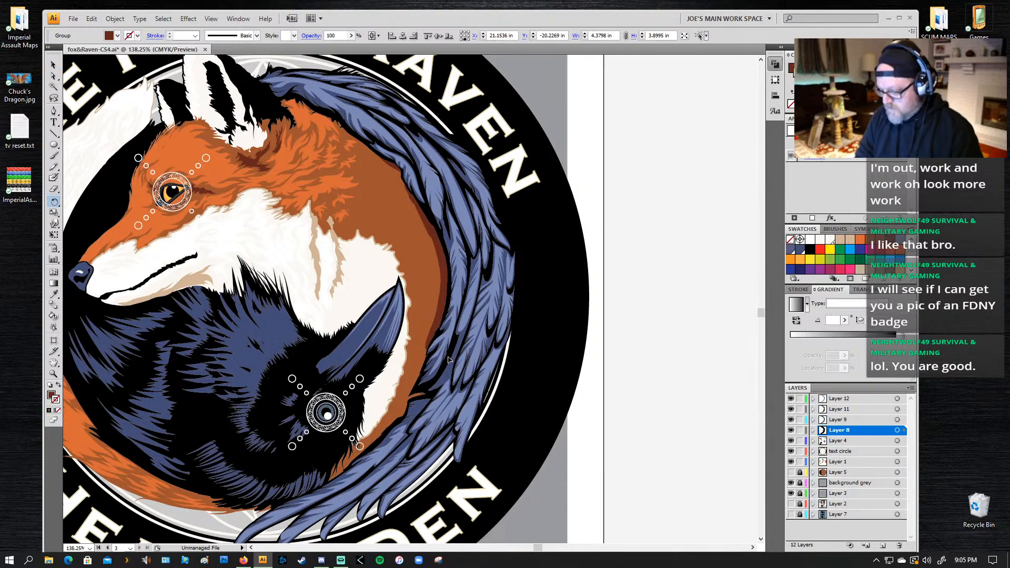
{"action": "left_click_drag", "start_coordinate": [425, 397], "coordinate": [432, 403]}
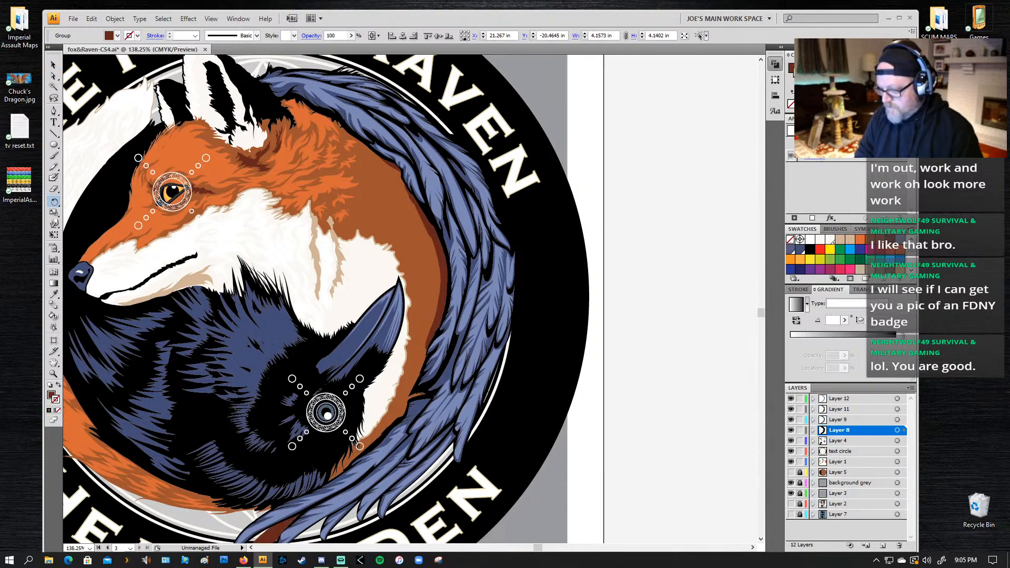
{"action": "key", "text": "ctrl+z"}
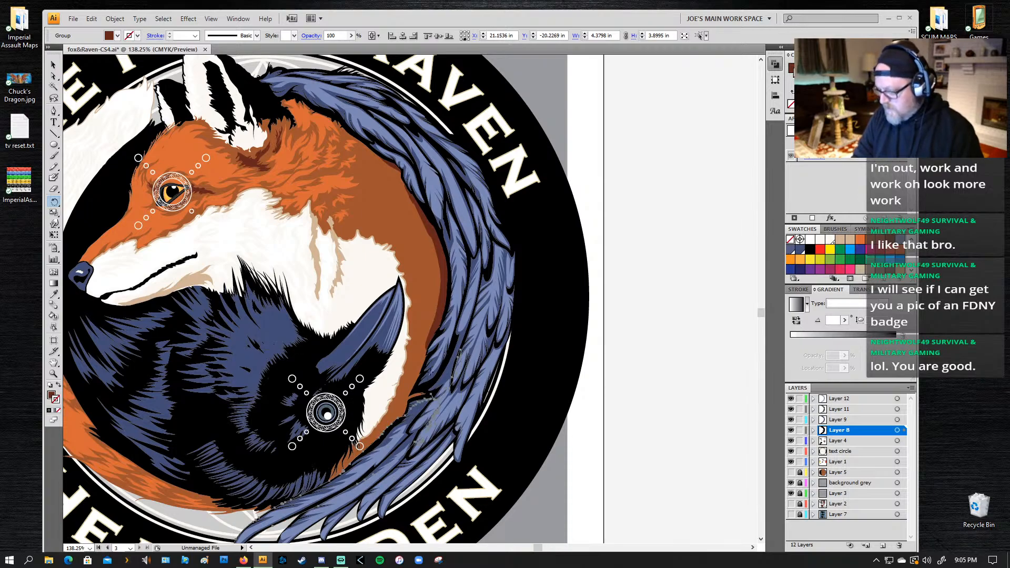
{"action": "left_click_drag", "start_coordinate": [403, 411], "coordinate": [439, 304]}
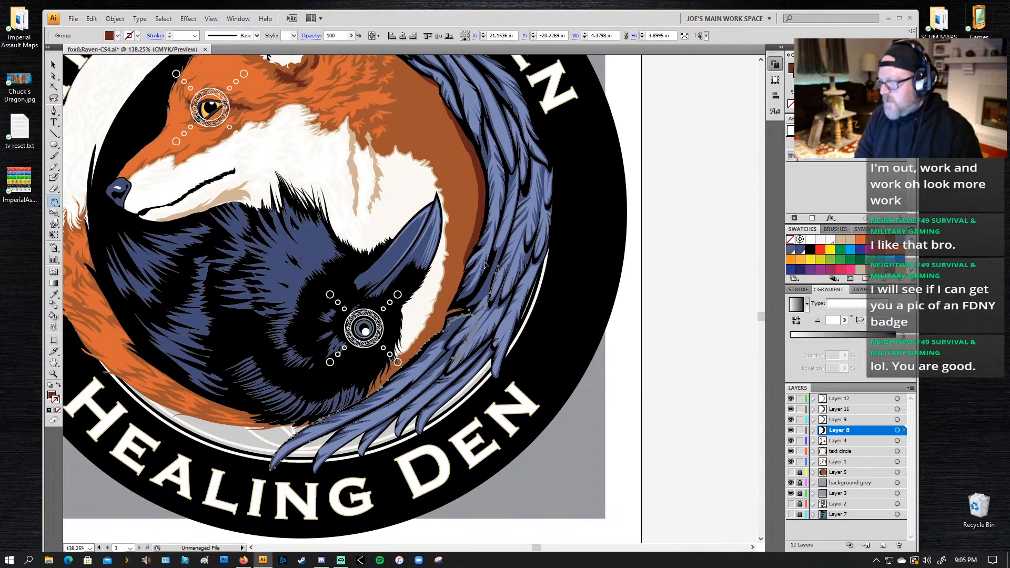
{"action": "left_click_drag", "start_coordinate": [471, 359], "coordinate": [454, 356]}
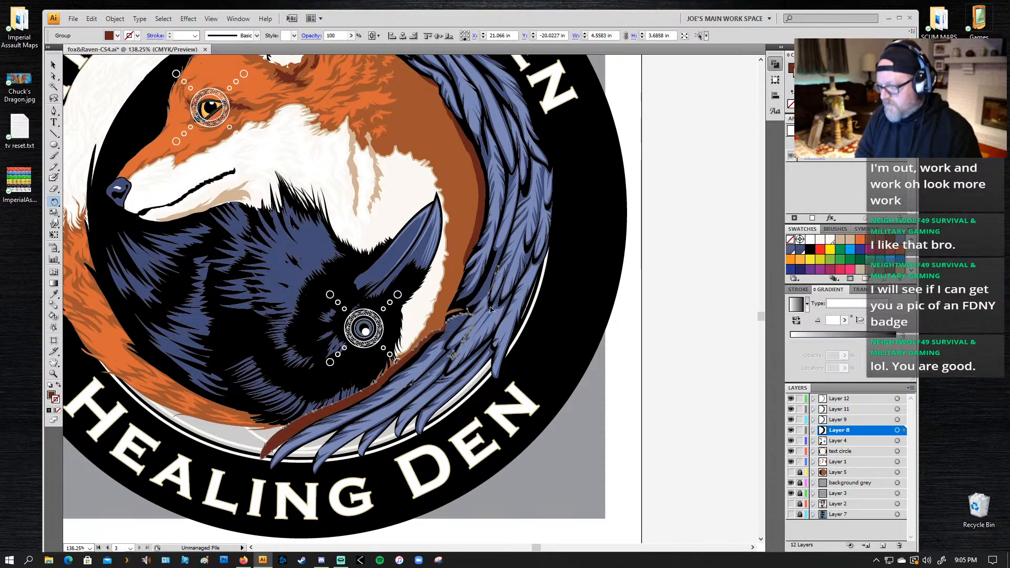
{"action": "left_click_drag", "start_coordinate": [490, 310], "coordinate": [484, 301]}
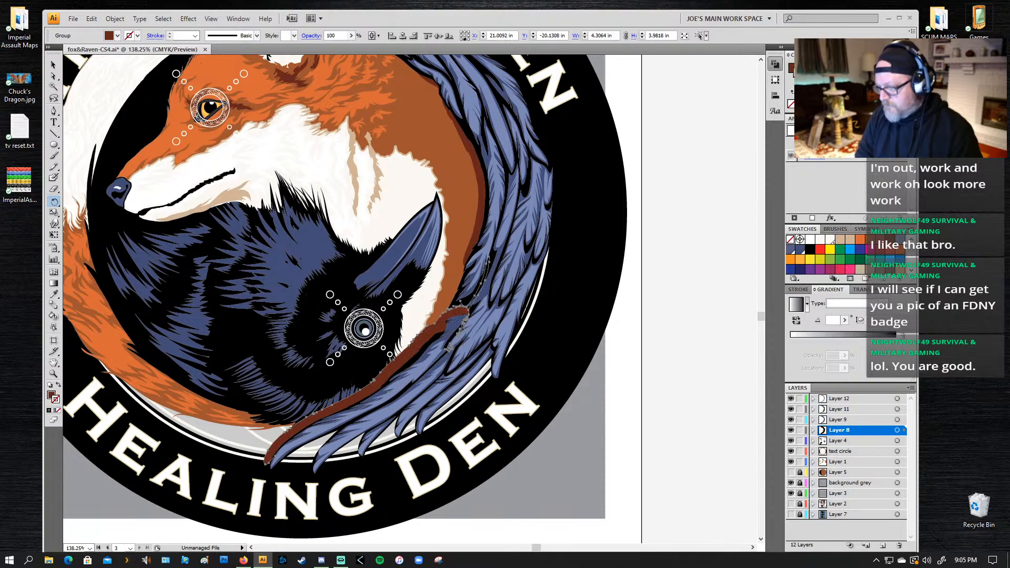
{"action": "left_click_drag", "start_coordinate": [325, 404], "coordinate": [324, 402]}
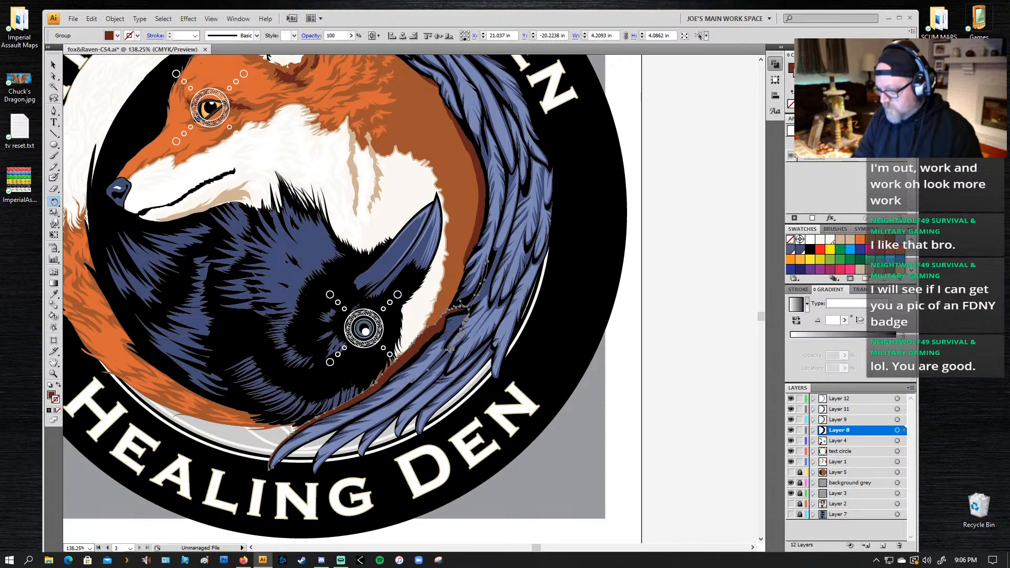
{"action": "left_click", "coordinate": [465, 305]}
{"action": "left_click_drag", "start_coordinate": [339, 376], "coordinate": [341, 380]}
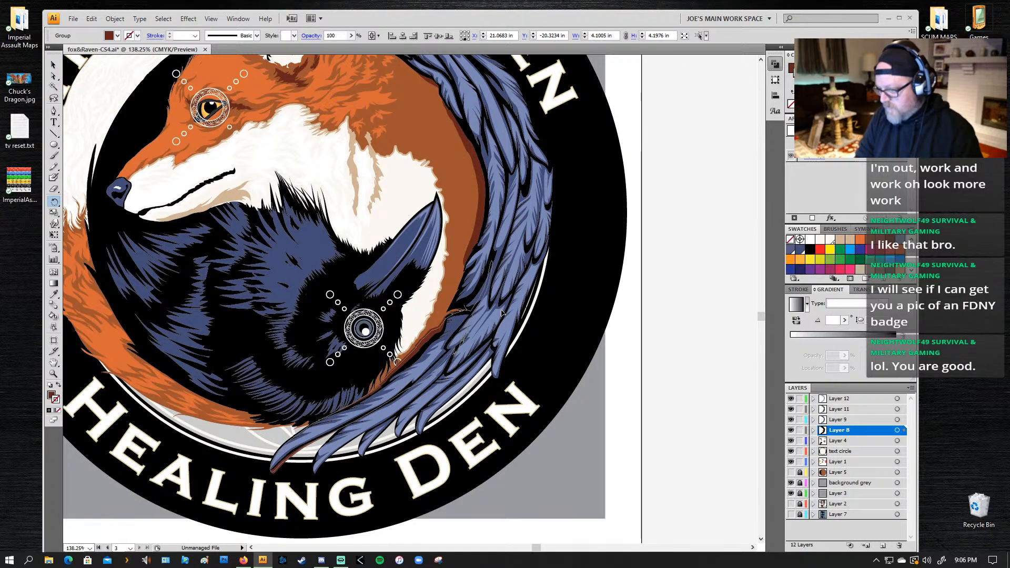
{"action": "left_click_drag", "start_coordinate": [502, 312], "coordinate": [442, 332]}
{"action": "left_click_drag", "start_coordinate": [332, 375], "coordinate": [330, 373]}
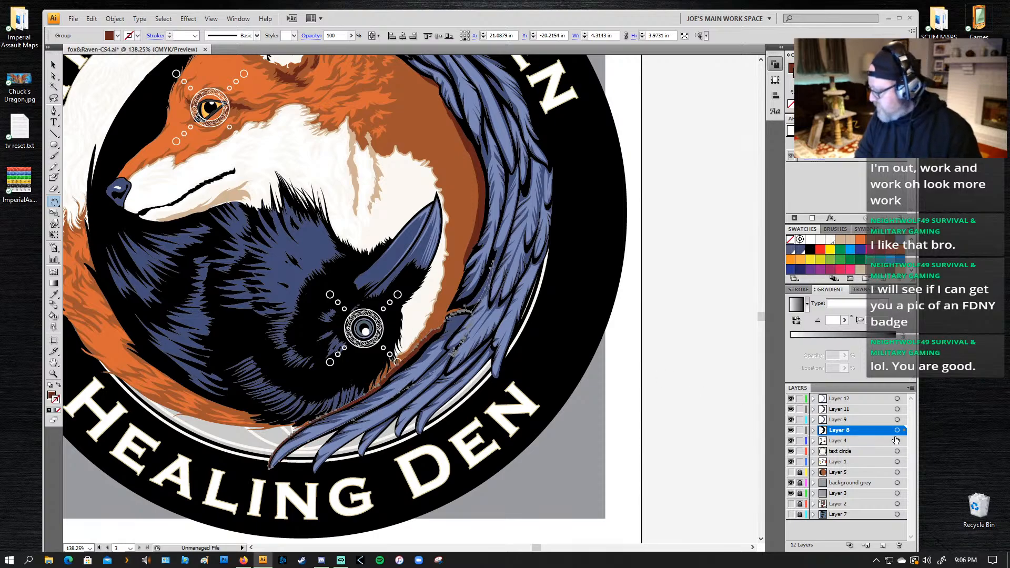
Step: Move the dark reddish-brown shading shape from Layer 8 to Layer 4 and deselect everything
{"action": "left_click_drag", "start_coordinate": [904, 430], "coordinate": [900, 446]}
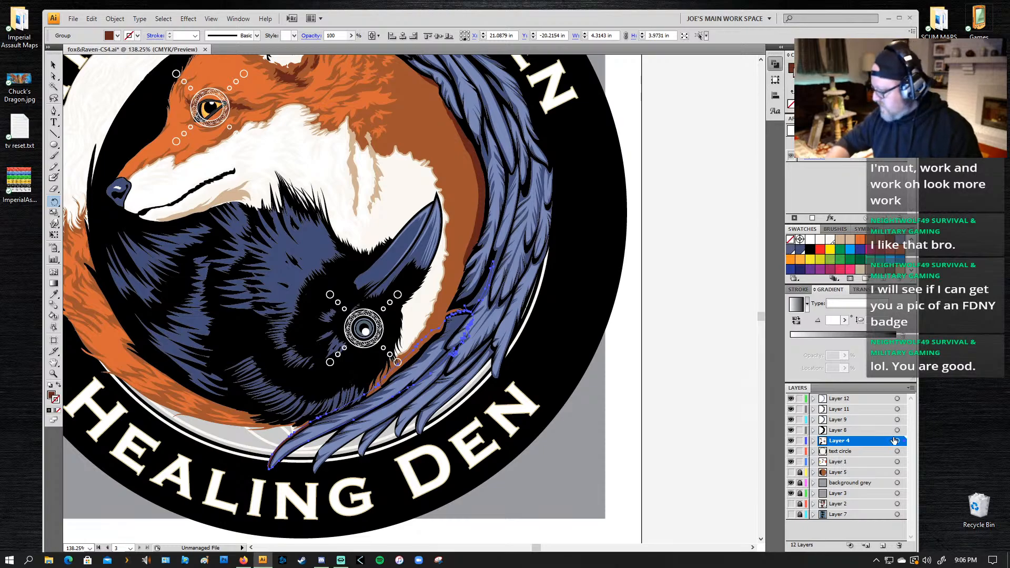
{"action": "key", "text": "ctrl"}
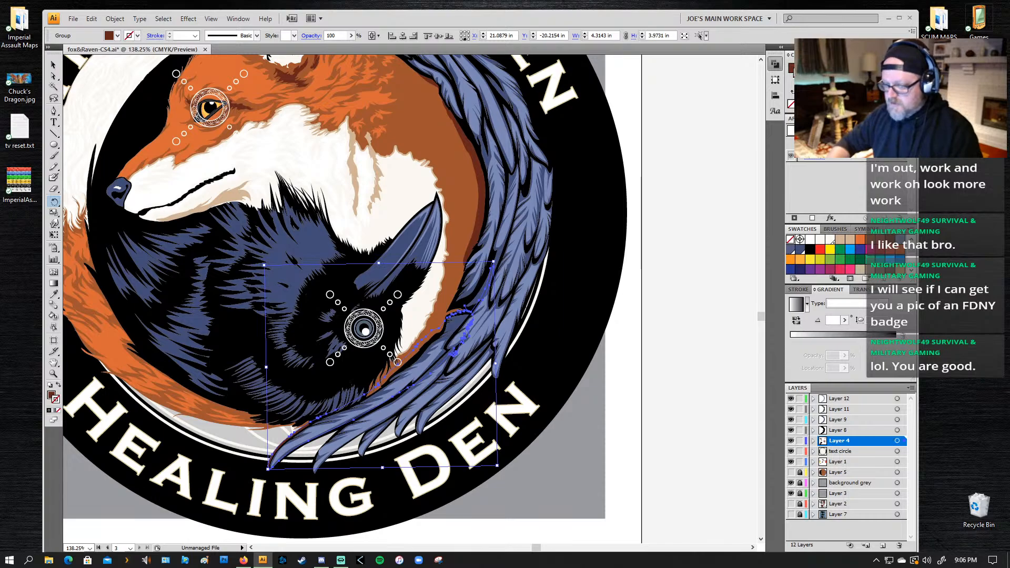
{"action": "key", "text": "a"}
{"action": "left_click", "coordinate": [427, 343]}
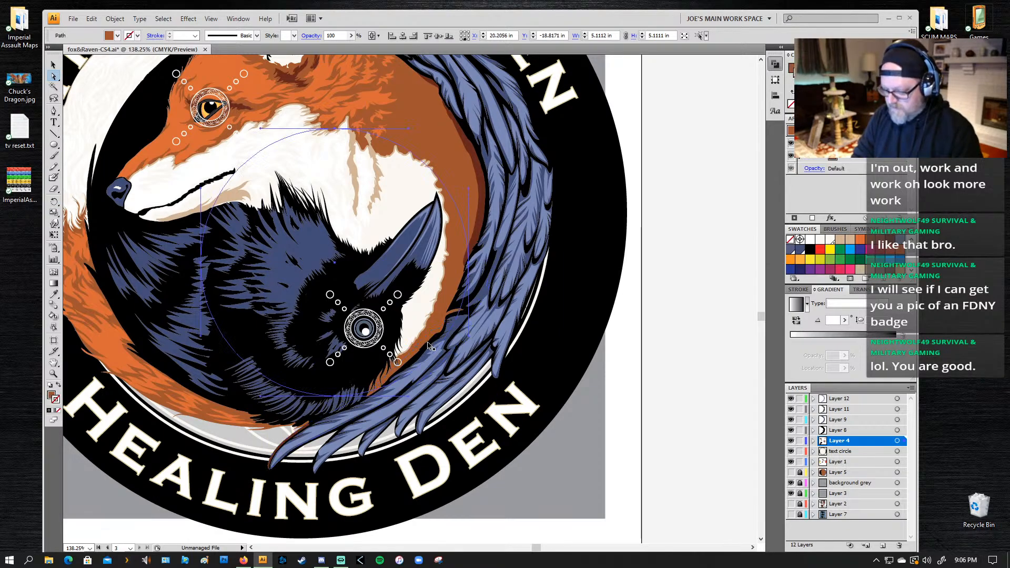
{"action": "left_click", "coordinate": [667, 419]}
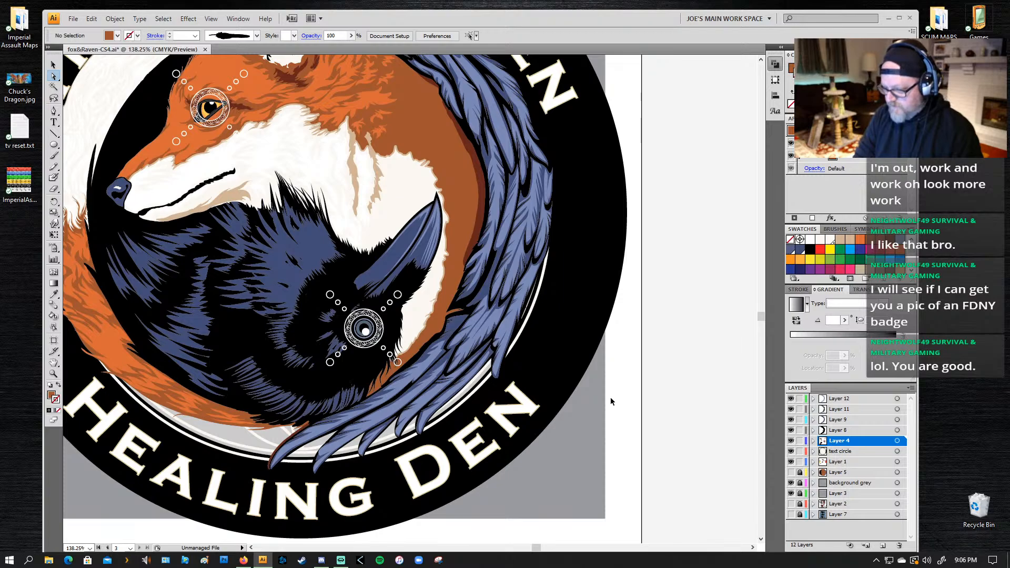
Step: Select the reddish-brown shading along the lower wing and bring it to the front of Layer 4
{"action": "key", "text": "v"}
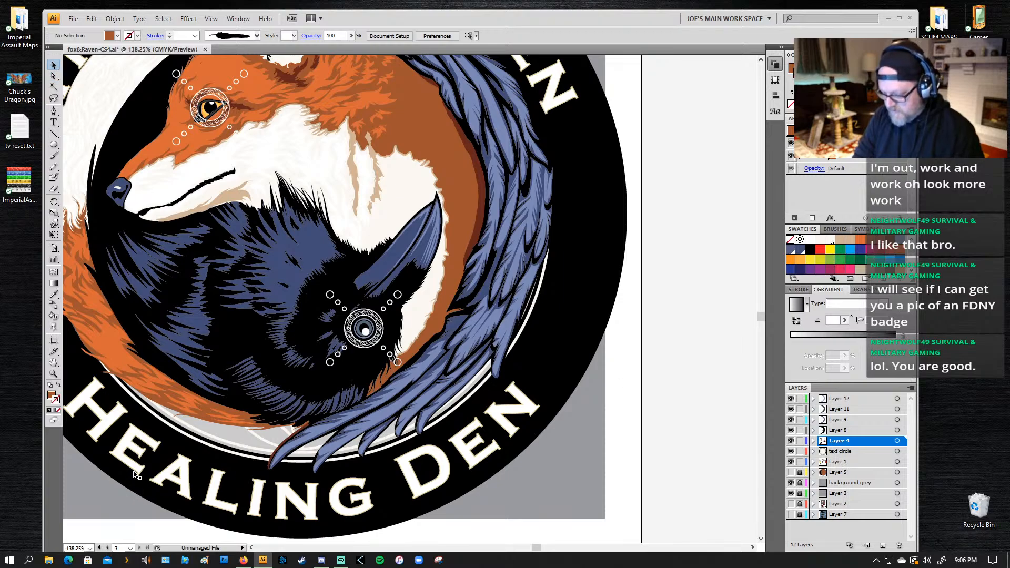
{"action": "left_click", "coordinate": [290, 442]}
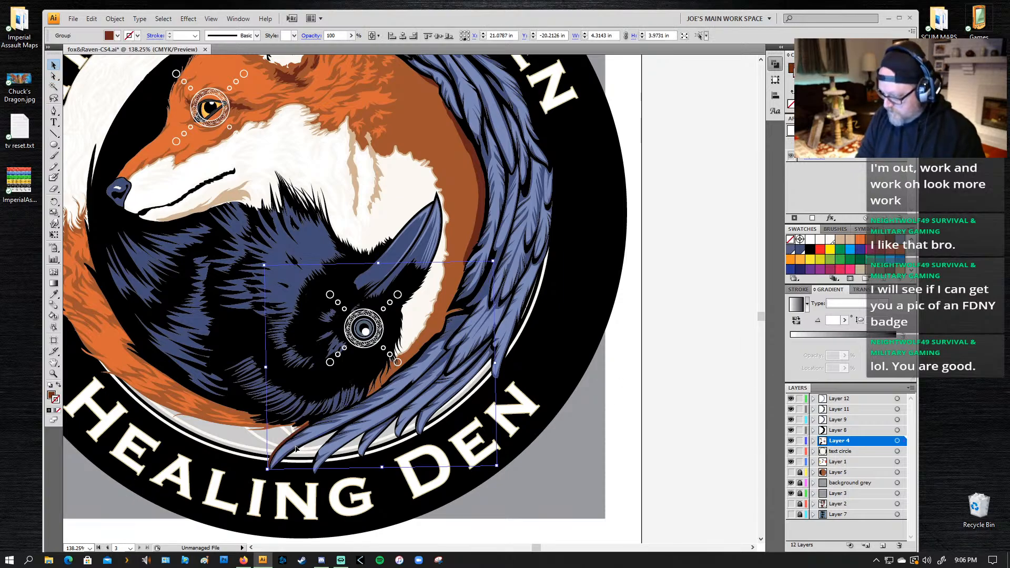
{"action": "key", "text": "ctrl+shift+]"}
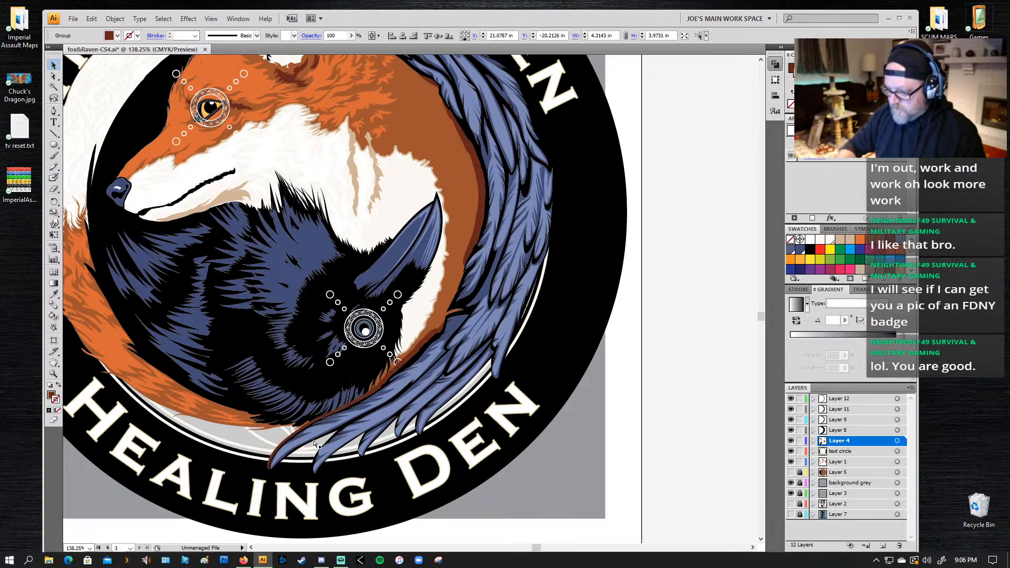
{"action": "left_click", "coordinate": [345, 403]}
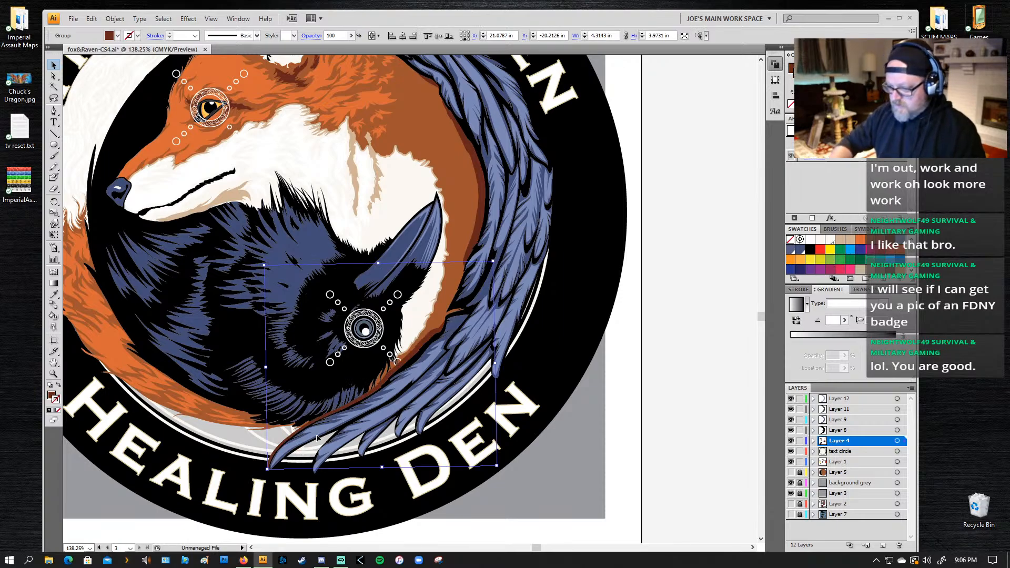
{"action": "left_click", "coordinate": [362, 374]}
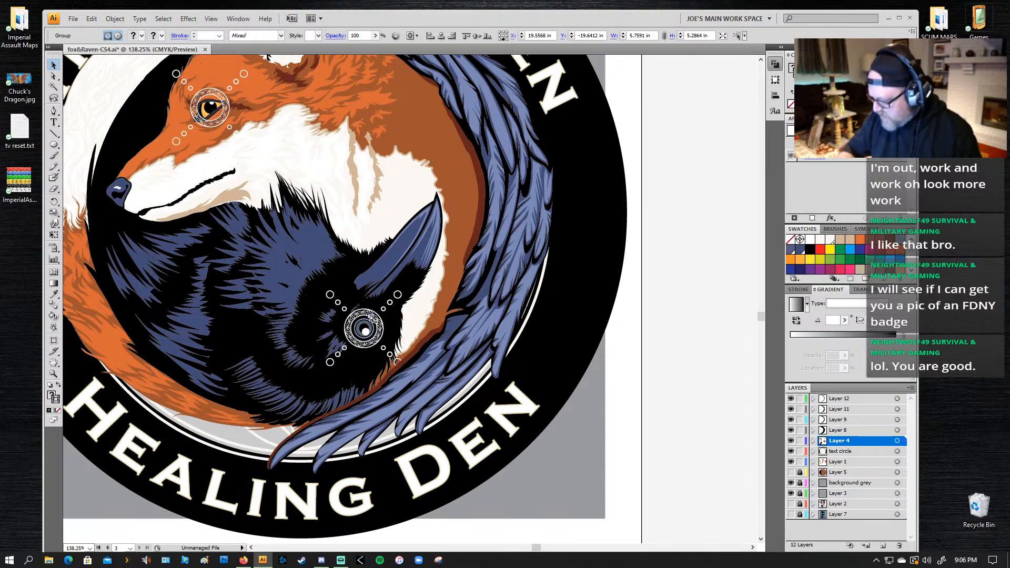
{"action": "key", "text": "ctrl+shift+bracketleft"}
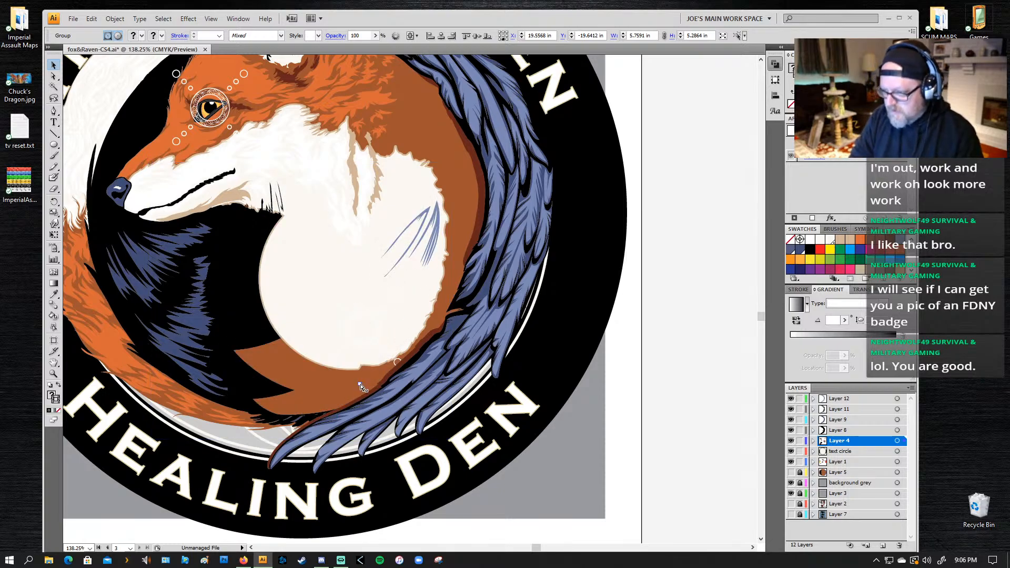
{"action": "key", "text": "ctrl+z"}
Step: Erase the lower end of the reddish-brown shading beside the feather tips using an enlarged Eraser
{"action": "left_click", "coordinate": [420, 356]}
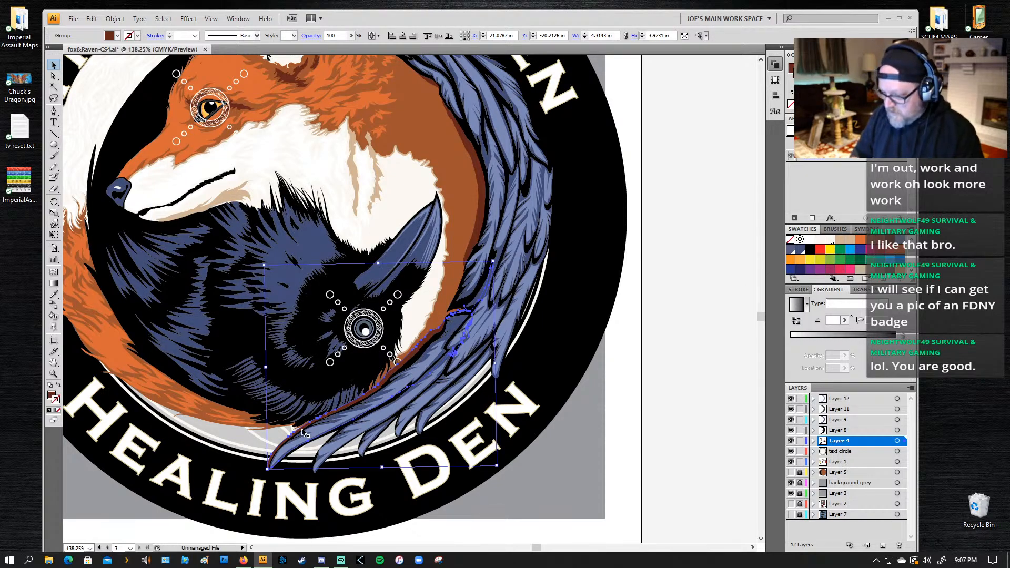
{"action": "key", "text": "shift+e"}
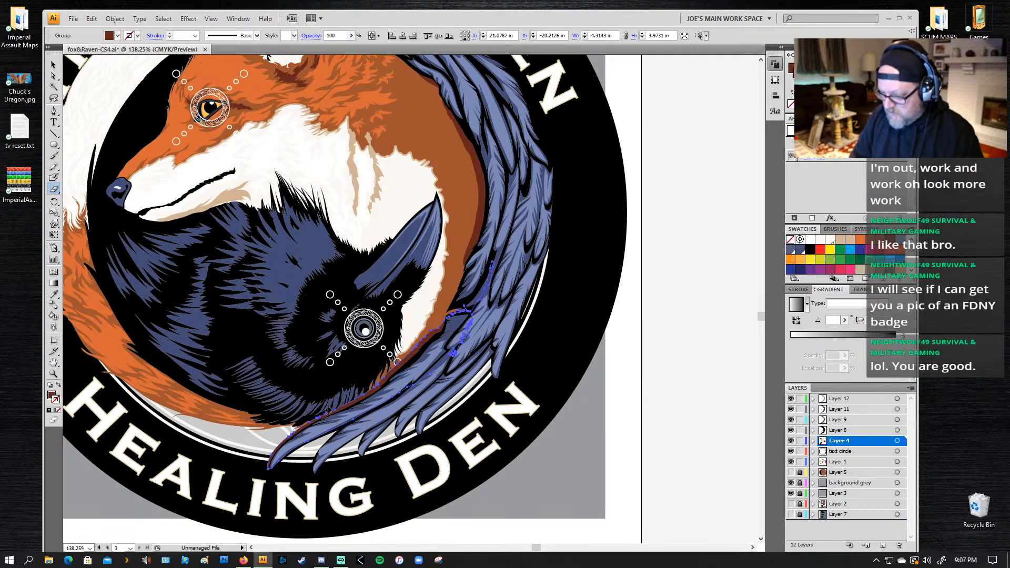
{"action": "key", "text": "bracketright"}
{"action": "key", "text": "bracketright"}
{"action": "key", "text": "bracketright"}
{"action": "key", "text": "bracketright"}
{"action": "key", "text": "bracketright"}
{"action": "key", "text": "bracketright"}
{"action": "key", "text": "bracketright"}
{"action": "key", "text": "bracketright"}
{"action": "key", "text": "bracketright"}
{"action": "key", "text": "bracketright"}
{"action": "mouse_move", "coordinate": [251, 484]}
{"action": "left_mouse_down"}
{"action": "mouse_move", "coordinate": [293, 451]}
{"action": "mouse_move", "coordinate": [368, 434]}
{"action": "left_mouse_up"}
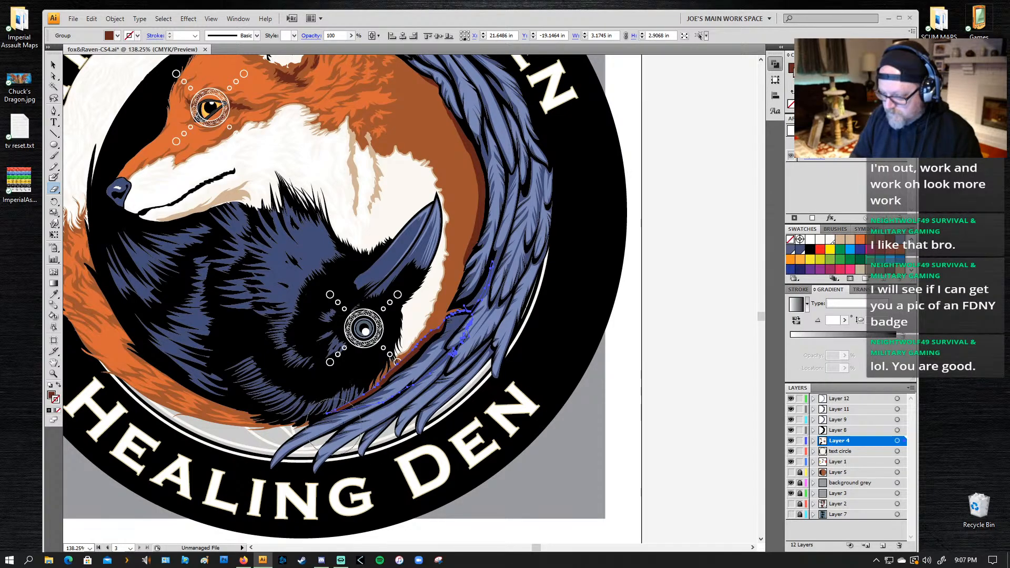
{"action": "left_click_drag", "start_coordinate": [287, 418], "coordinate": [344, 387]}
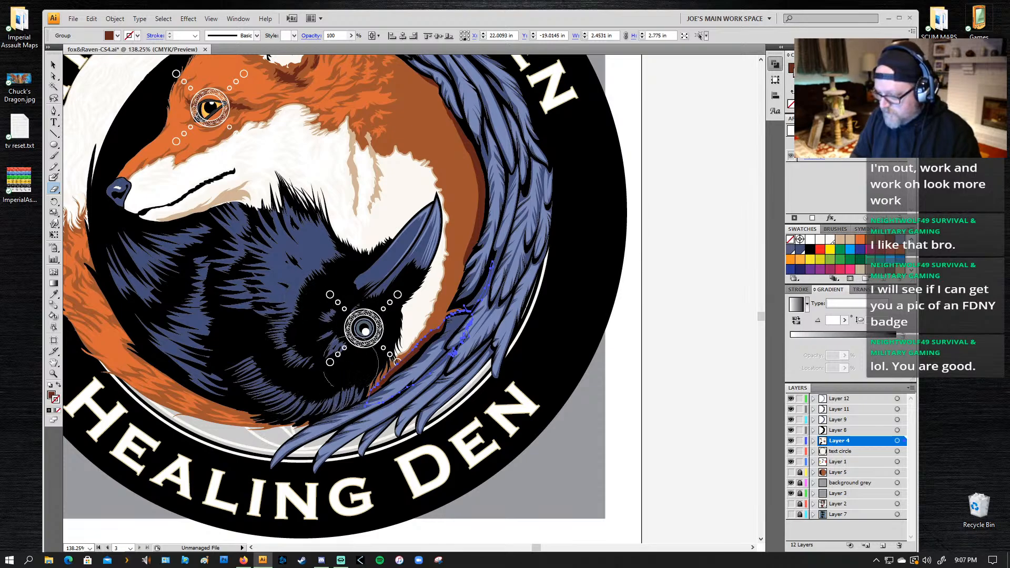
{"action": "key", "text": "ctrl+z"}
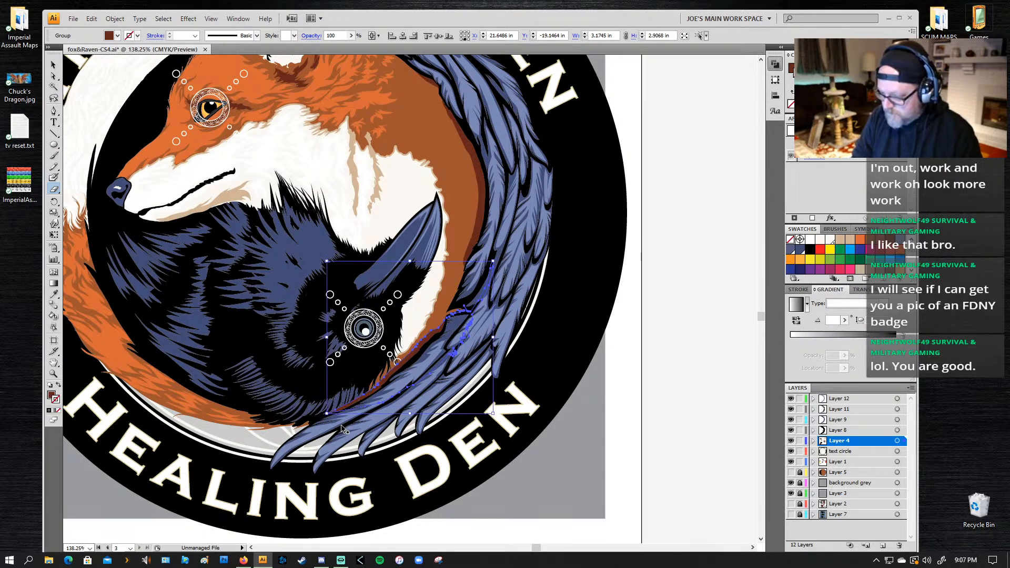
{"action": "key", "text": "ctrl+z"}
{"action": "key", "text": "ctrl+shift+z"}
{"action": "key", "text": "ctrl+shift+z"}
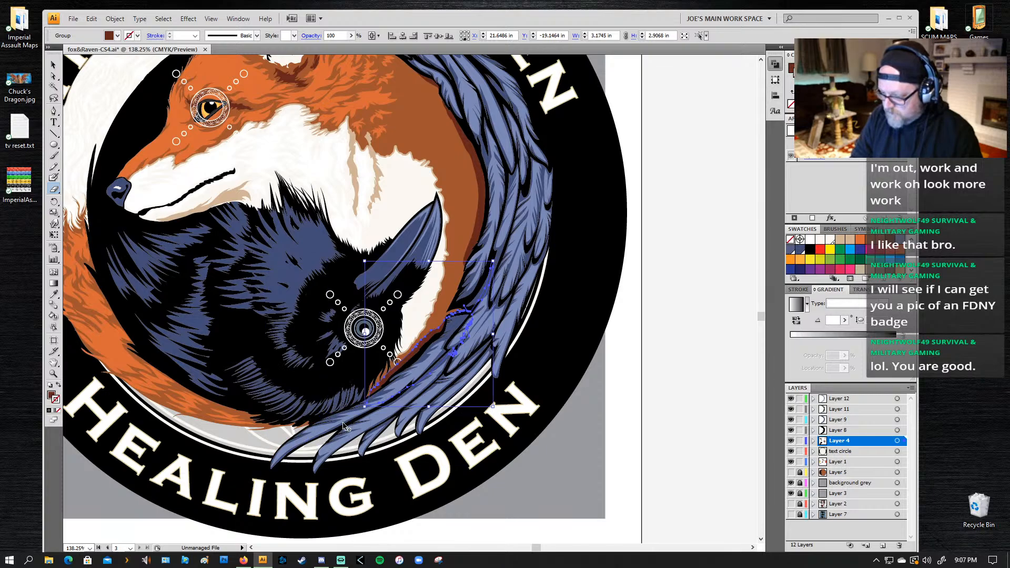
Step: Adjust the anchor point at the erased lower end of the shading, extending it slightly under the feathers
{"action": "key", "text": "a"}
{"action": "left_click", "coordinate": [367, 409]}
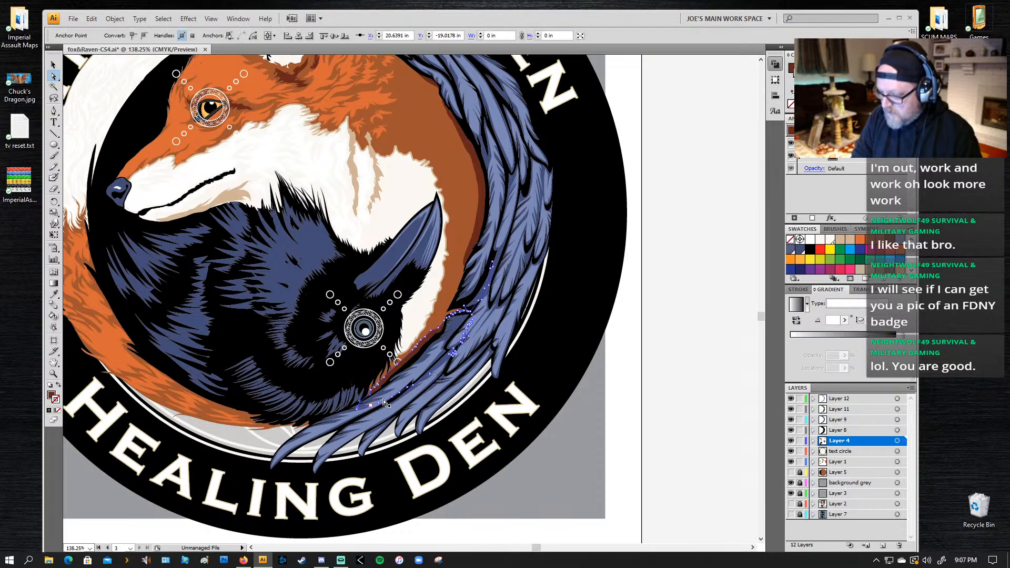
{"action": "key", "text": "z"}
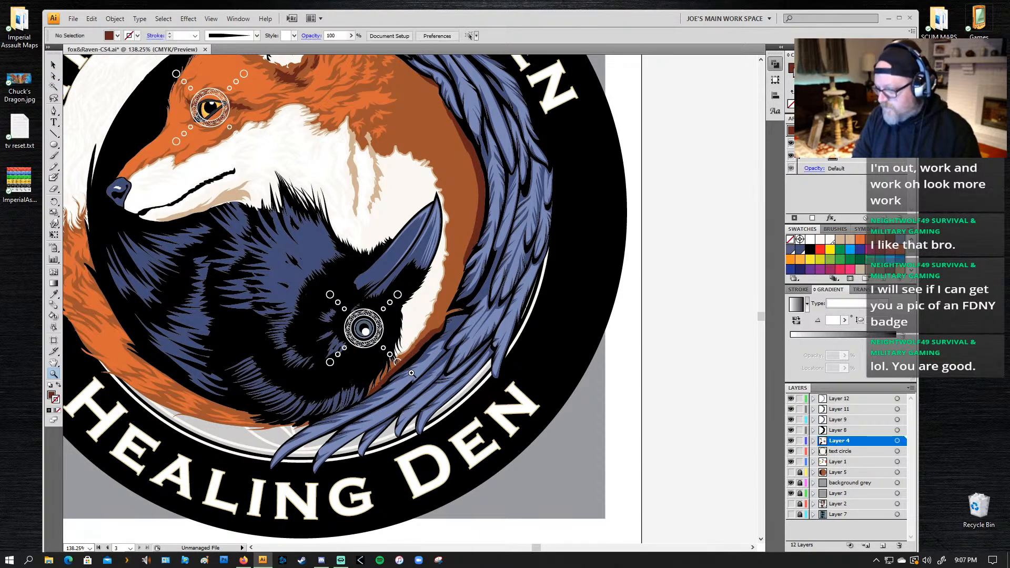
{"action": "key", "text": "a"}
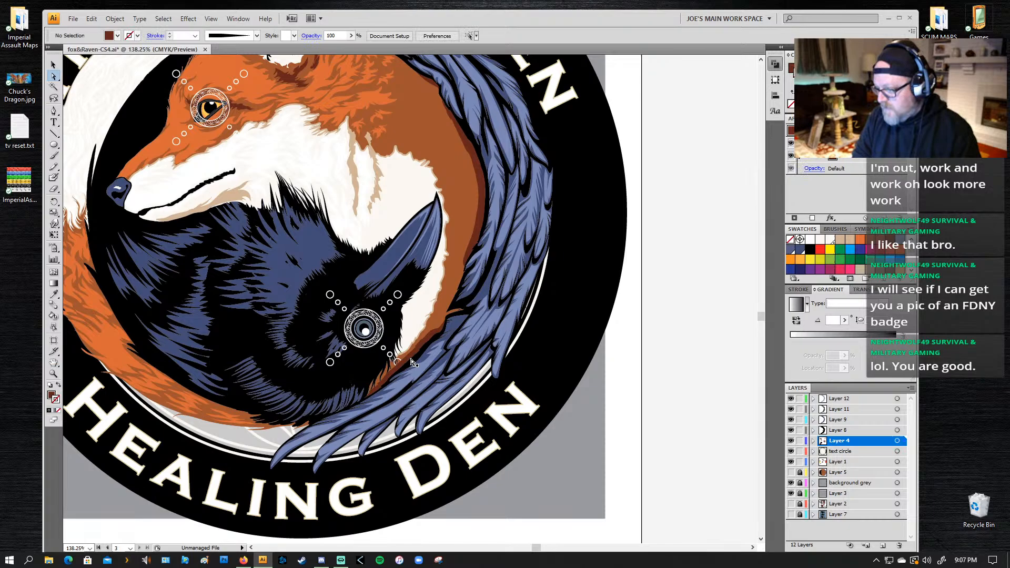
Step: Send the reddish-brown shading to the back of Layer 4 and bring it forward one level
{"action": "key", "text": "v"}
{"action": "left_click", "coordinate": [377, 358]}
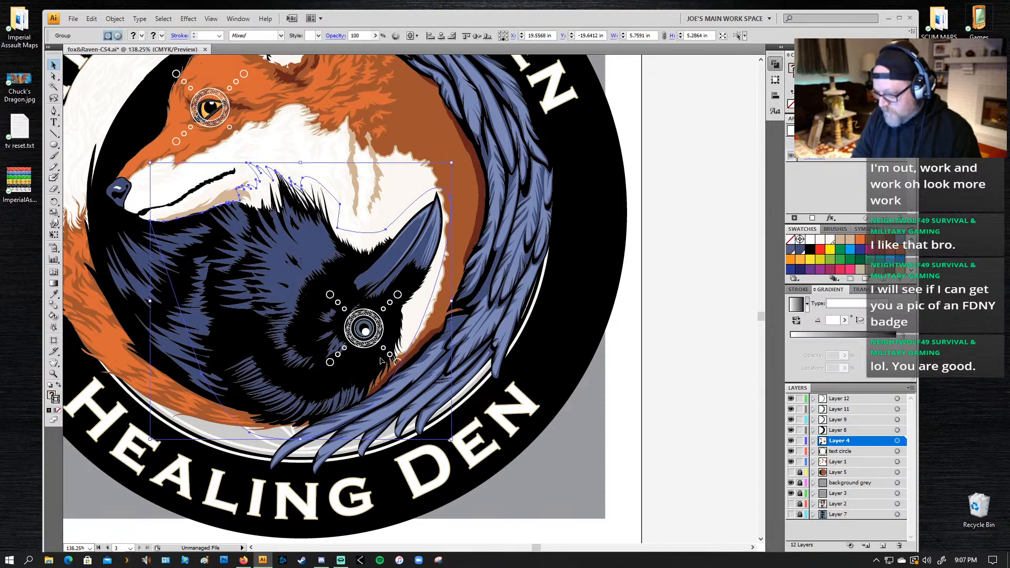
{"action": "left_click", "coordinate": [405, 368]}
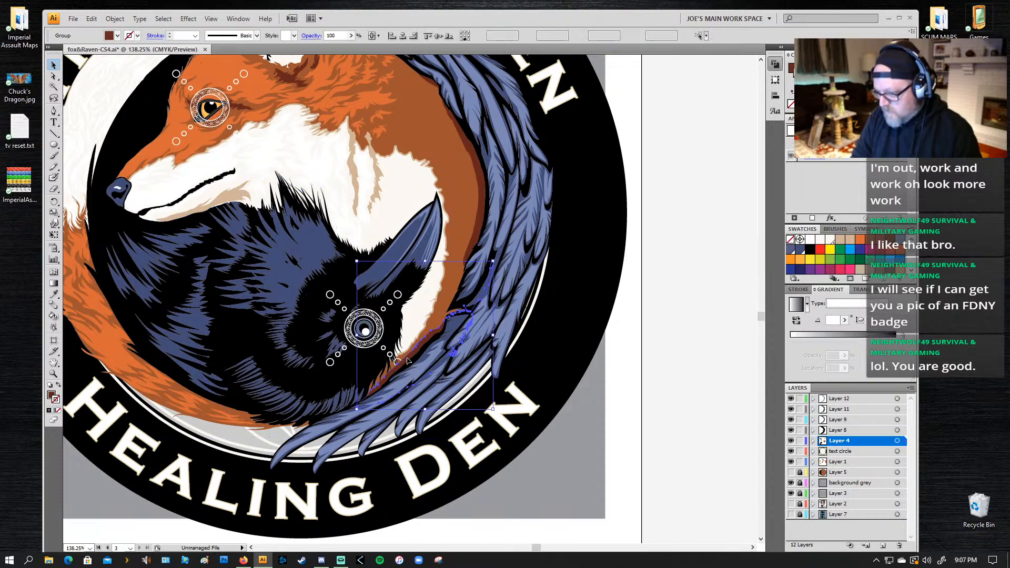
{"action": "left_click", "coordinate": [400, 365]}
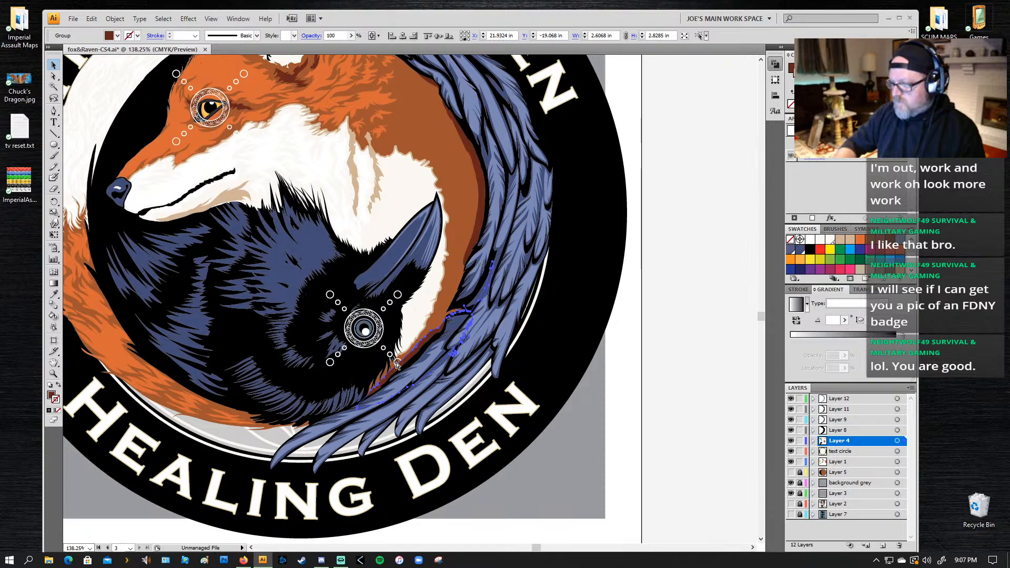
{"action": "left_click", "coordinate": [425, 356]}
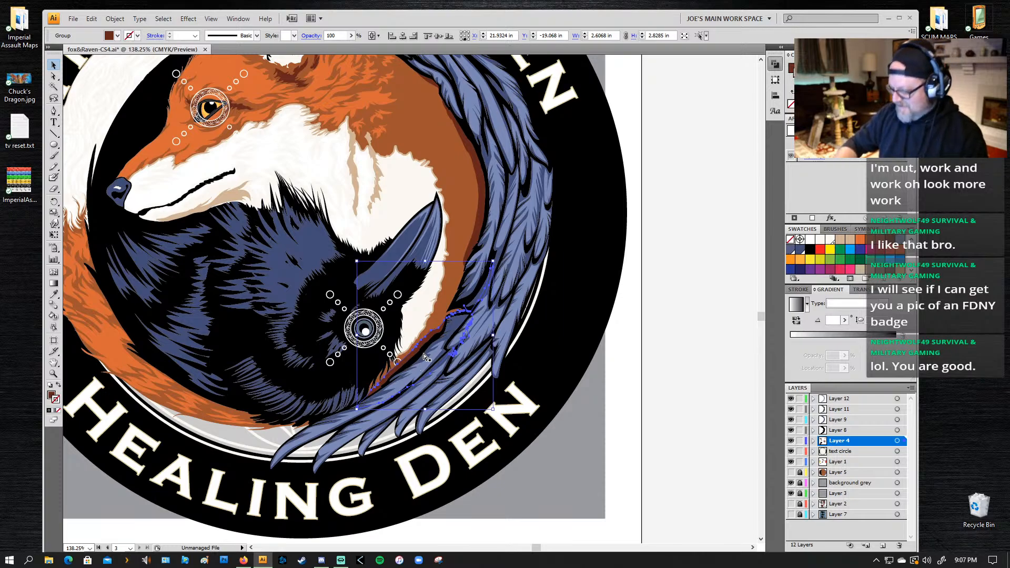
{"action": "key", "text": "ctrl+shift+["}
{"action": "left_click", "coordinate": [440, 329]}
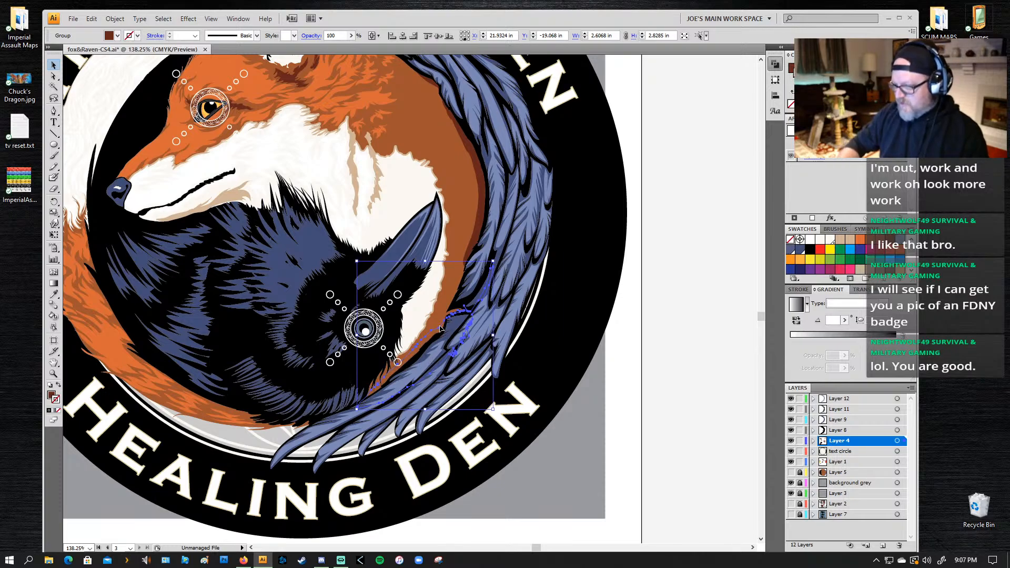
{"action": "key", "text": "ctrl+shift+["}
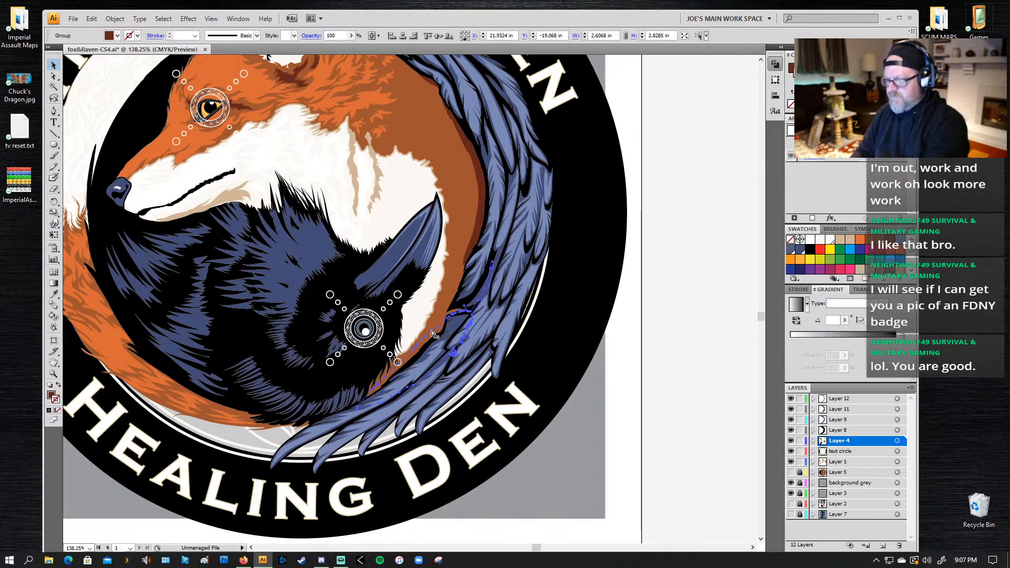
{"action": "key", "text": "ctrl+]"}
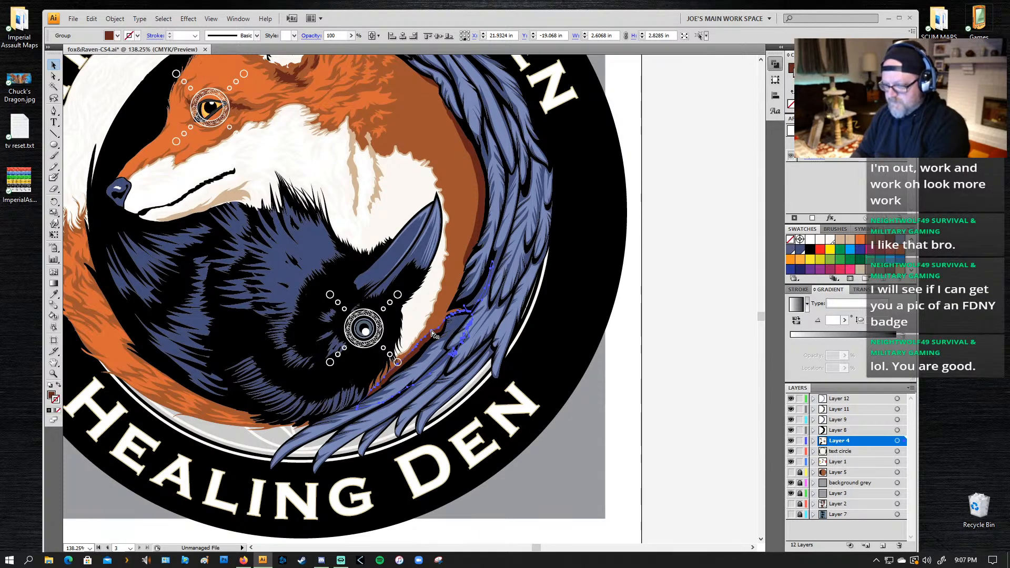
Step: Bring the reddish-brown shading along the lower wing forward another level in Layer 4 and deselect it
{"action": "key", "text": "ctrl+]"}
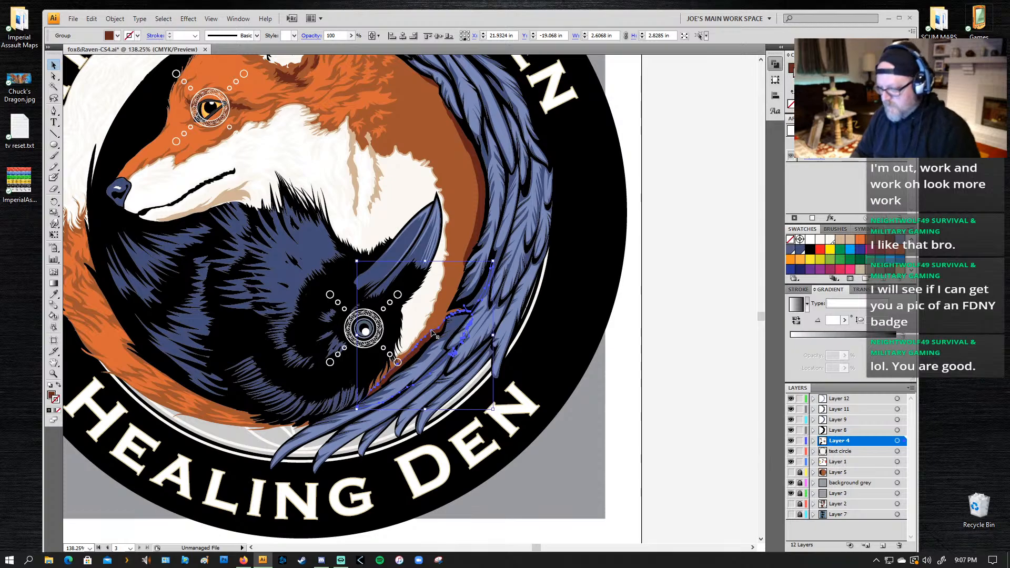
{"action": "key", "text": "ctrl+shift+a"}
{"action": "key", "text": "z"}
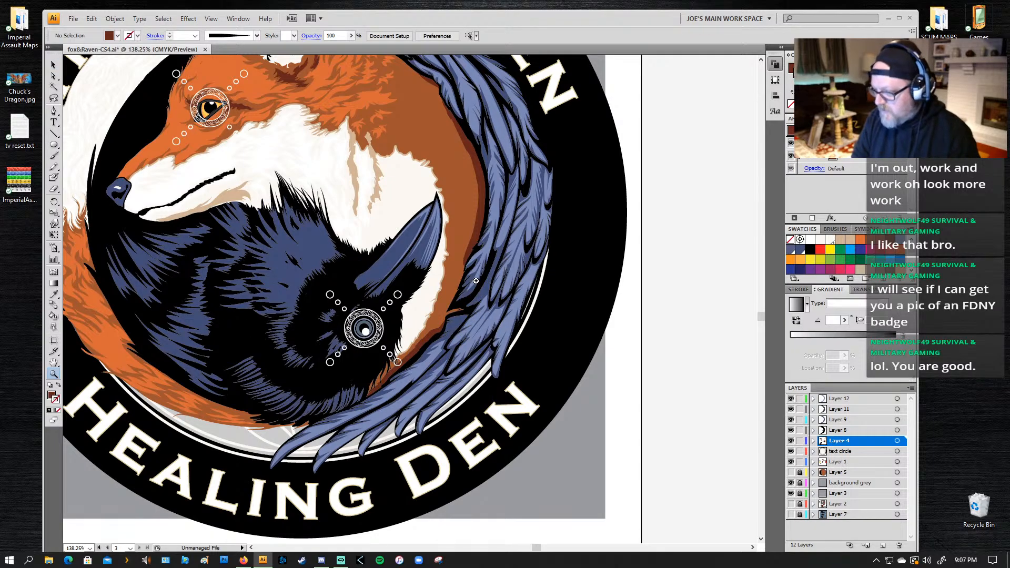
Step: Select the black brush stroke along the wing's inner edge and move it from Layer 8 to Layer 4
{"action": "key", "text": "a"}
{"action": "left_click", "coordinate": [453, 307]}
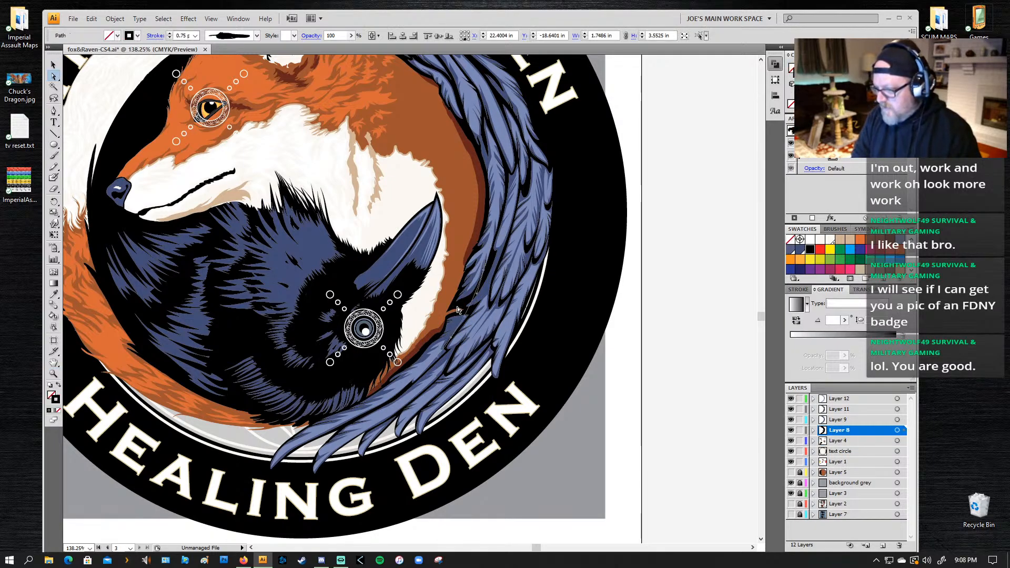
{"action": "key", "text": "ctrl+]"}
{"action": "key", "text": "ctrl+z"}
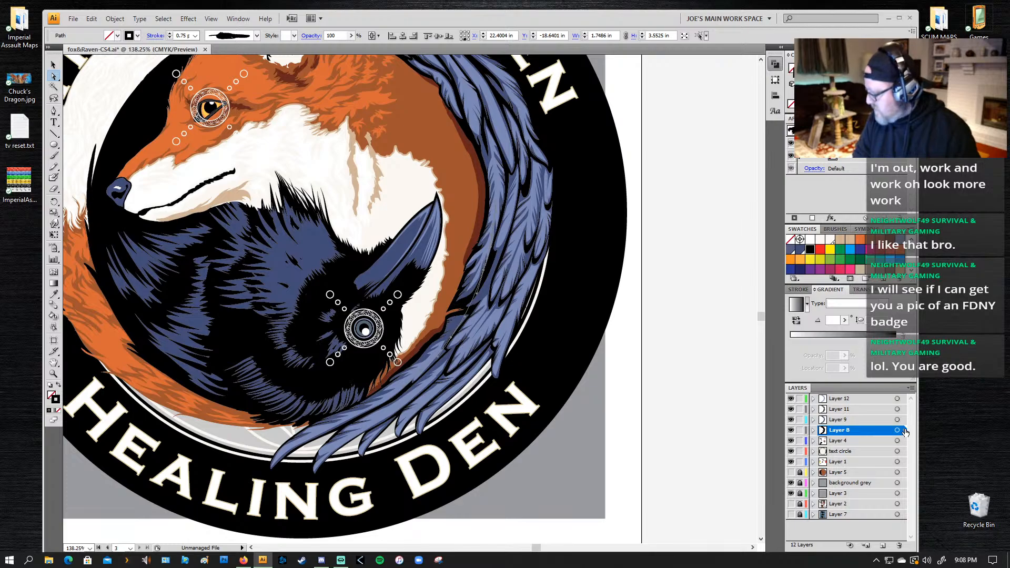
{"action": "left_click_drag", "start_coordinate": [904, 431], "coordinate": [901, 442]}
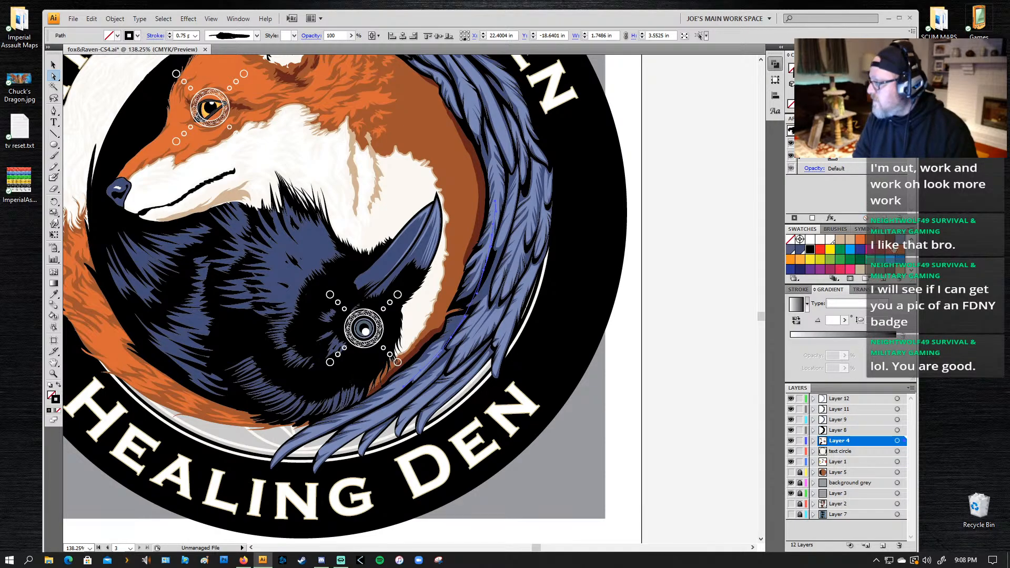
Step: Expand the brush stroke's appearance, remove its outline and fill the resulting shape with reddish brown
{"action": "left_click", "coordinate": [115, 18]}
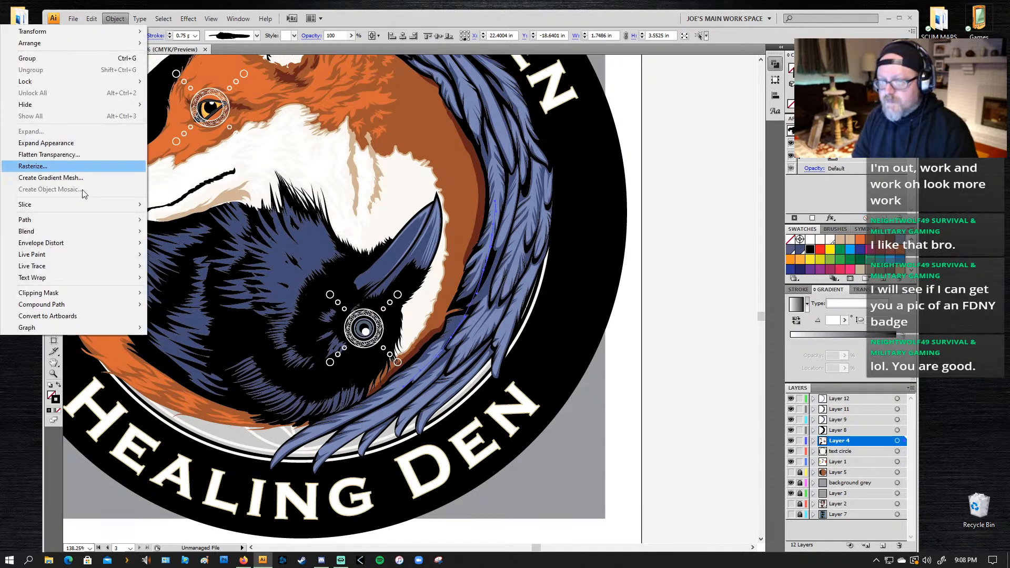
{"action": "left_click", "coordinate": [52, 143]}
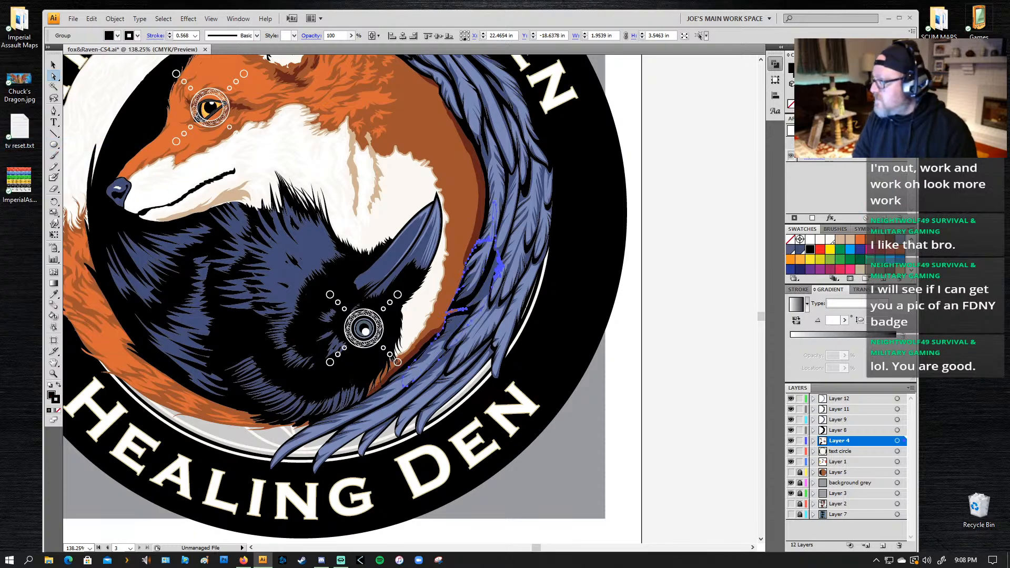
{"action": "left_click", "coordinate": [789, 106]}
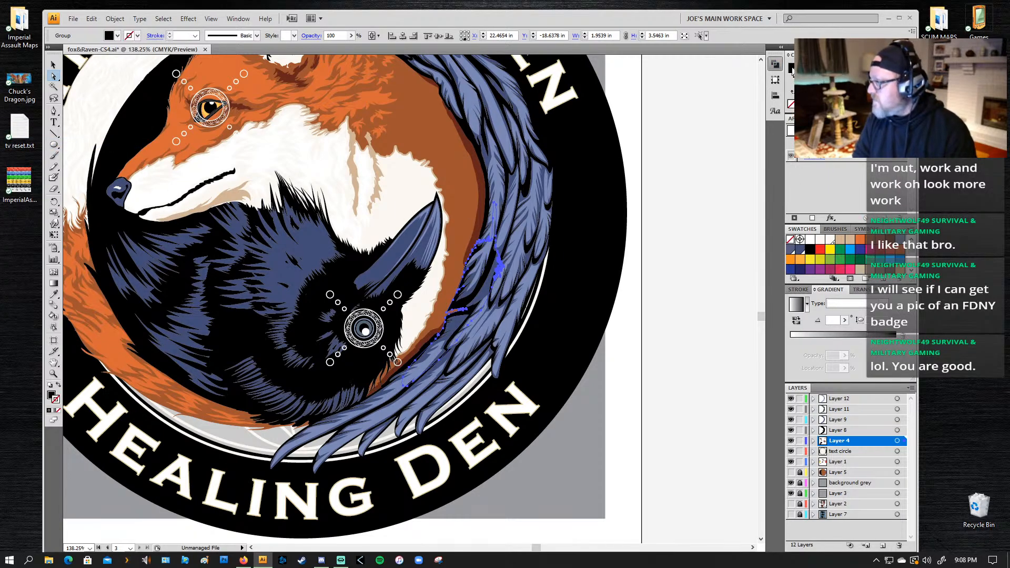
{"action": "left_click", "coordinate": [889, 240]}
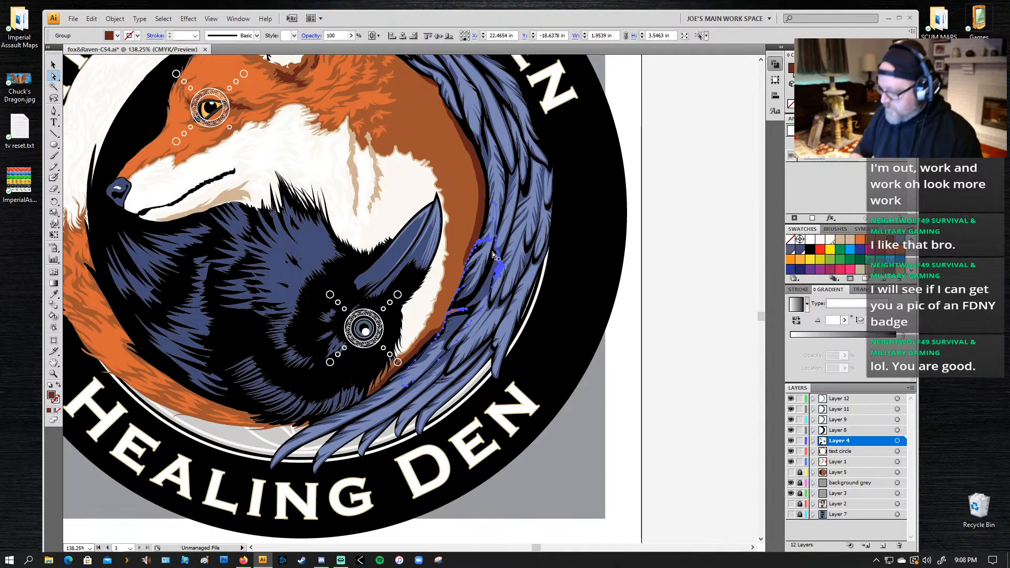
Step: Shift the new reddish-brown shading slightly toward the fox and rotate it to follow the wing's inner edge
{"action": "left_click_drag", "start_coordinate": [496, 253], "coordinate": [491, 252]}
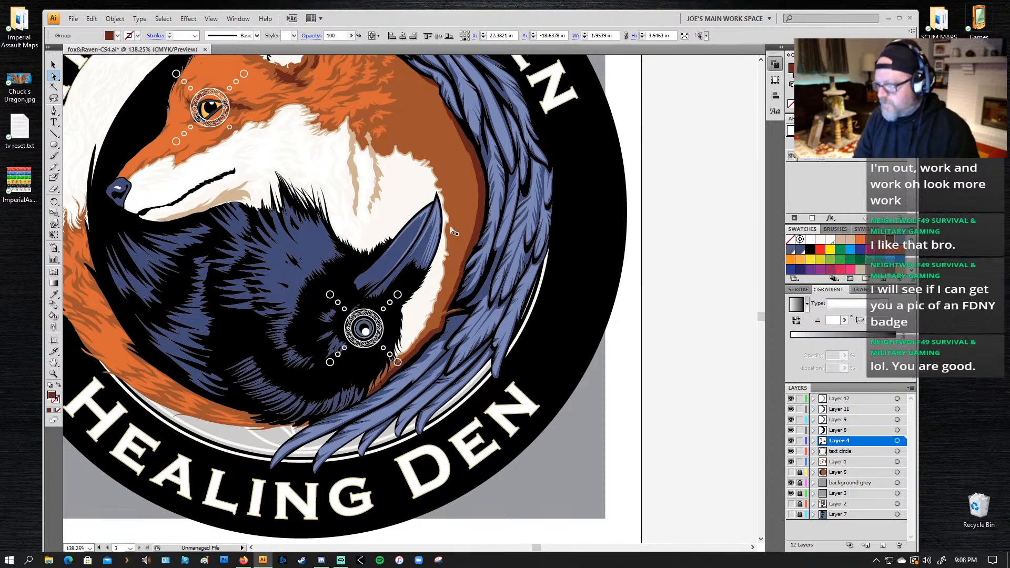
{"action": "key", "text": "z"}
{"action": "left_click", "coordinate": [528, 231], "text": "alt"}
{"action": "left_click_drag", "start_coordinate": [196, 297], "coordinate": [329, 236]}
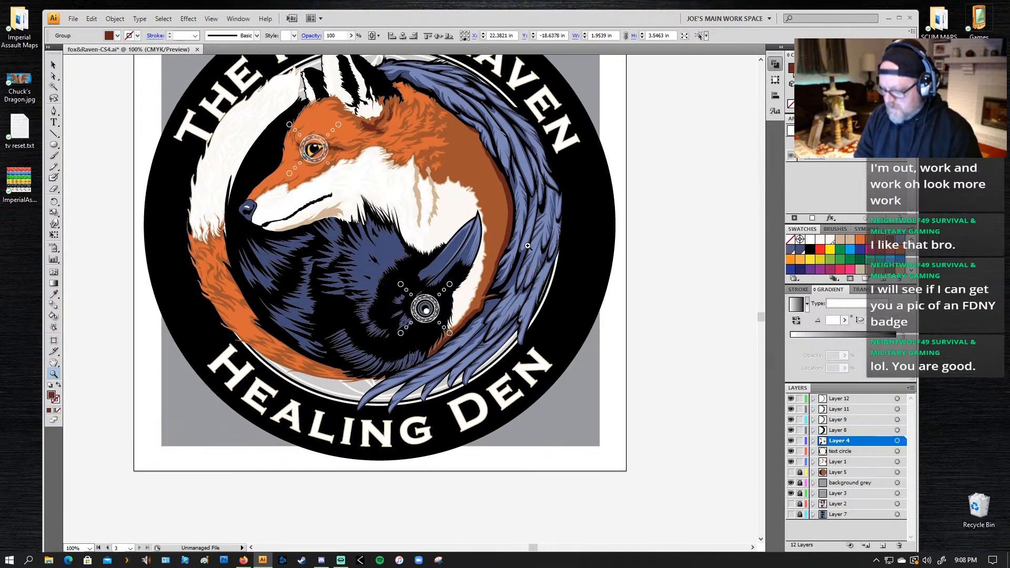
{"action": "key", "text": "q"}
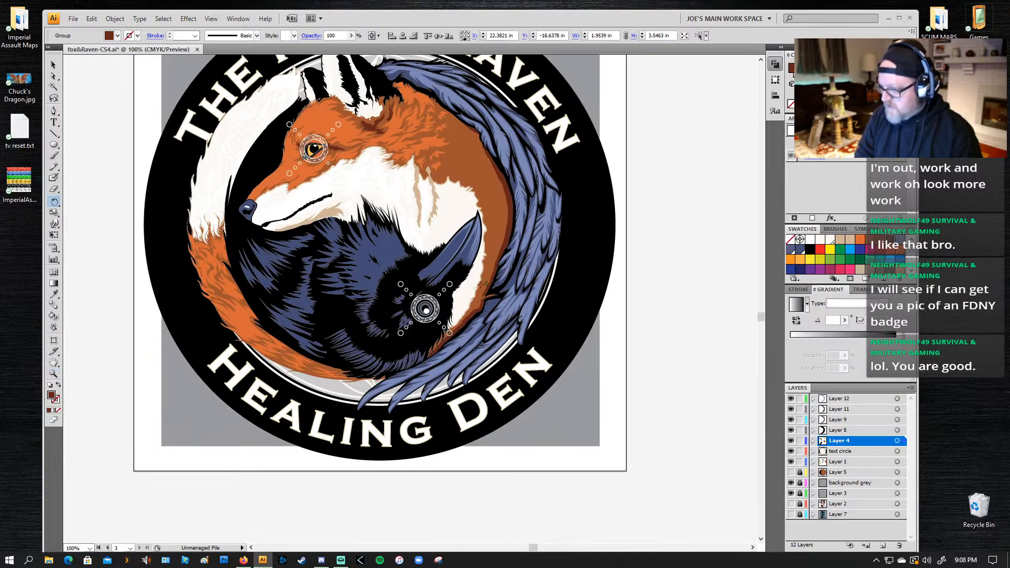
{"action": "mouse_move", "coordinate": [485, 284]}
{"action": "left_mouse_down"}
{"action": "mouse_move", "coordinate": [442, 232]}
{"action": "mouse_move", "coordinate": [478, 318]}
{"action": "mouse_move", "coordinate": [512, 252]}
{"action": "left_mouse_up"}
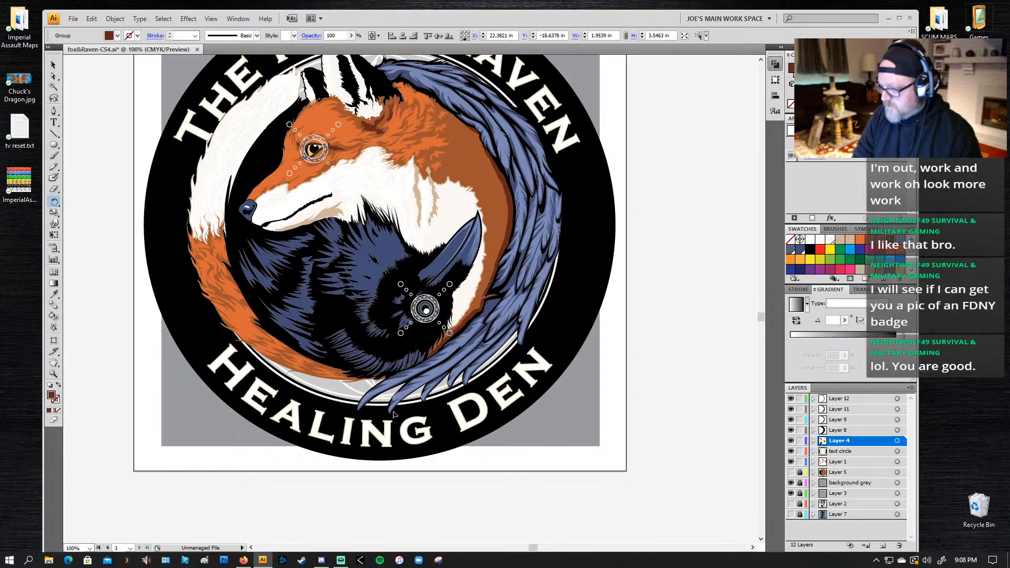
{"action": "left_click_drag", "start_coordinate": [393, 413], "coordinate": [389, 407]}
{"action": "left_click_drag", "start_coordinate": [544, 245], "coordinate": [553, 244]}
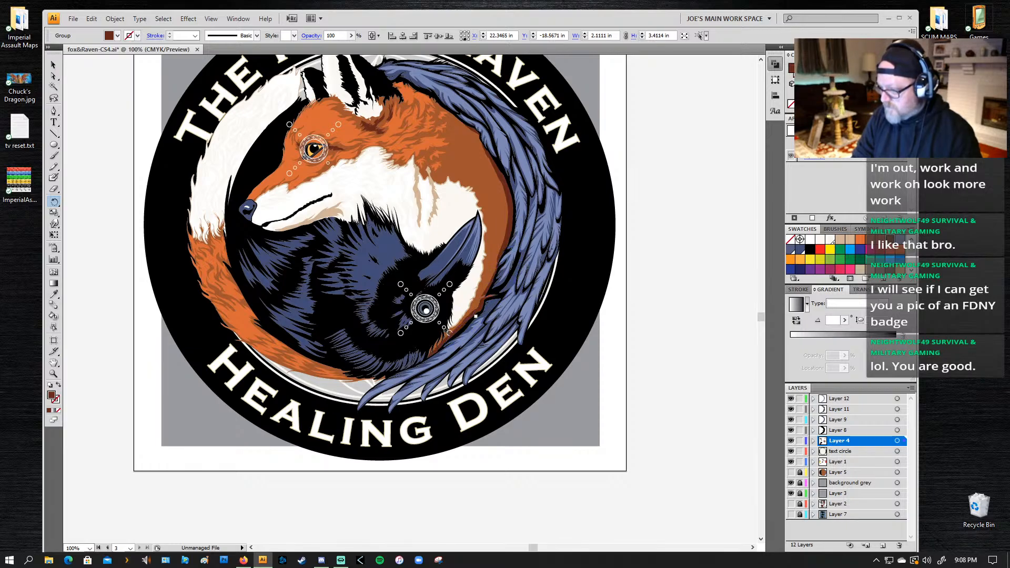
{"action": "key", "text": "ctrl+shift+a"}
Step: Select the artwork group at the raven's neck feathers and examine its paths in outline view
{"action": "left_click_drag", "start_coordinate": [558, 285], "coordinate": [544, 302]}
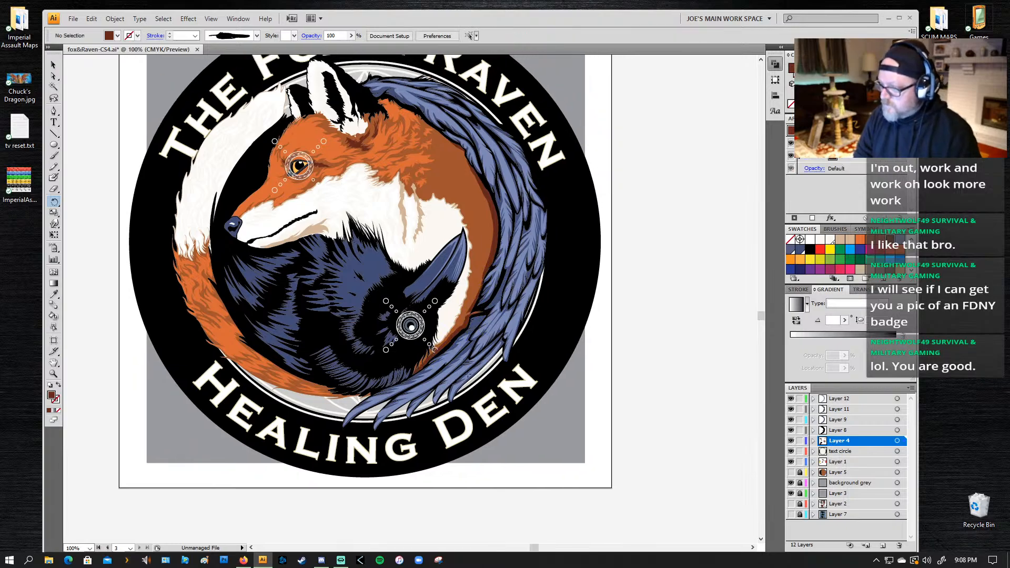
{"action": "left_click_drag", "start_coordinate": [266, 255], "coordinate": [276, 273]}
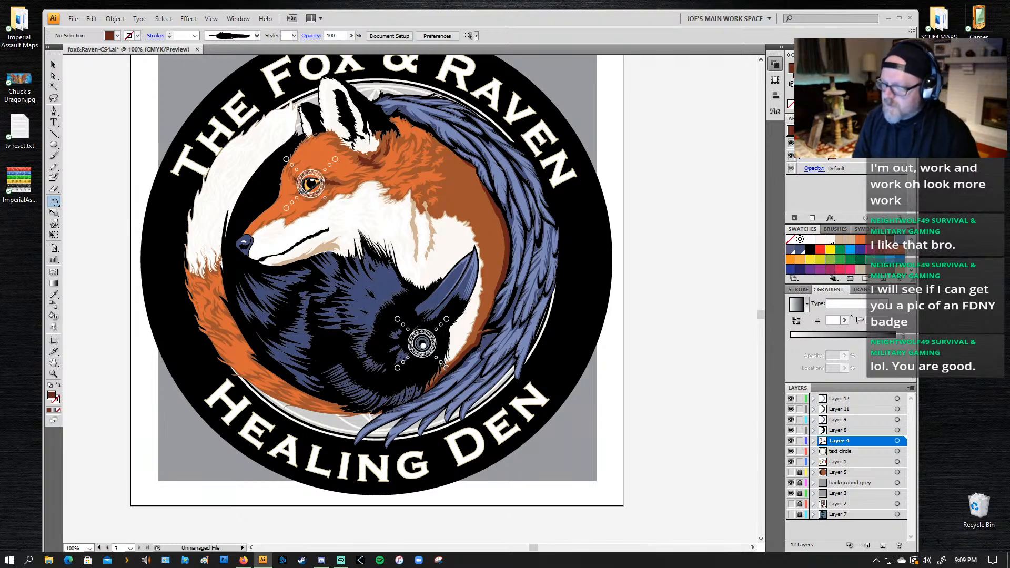
{"action": "key", "text": "z"}
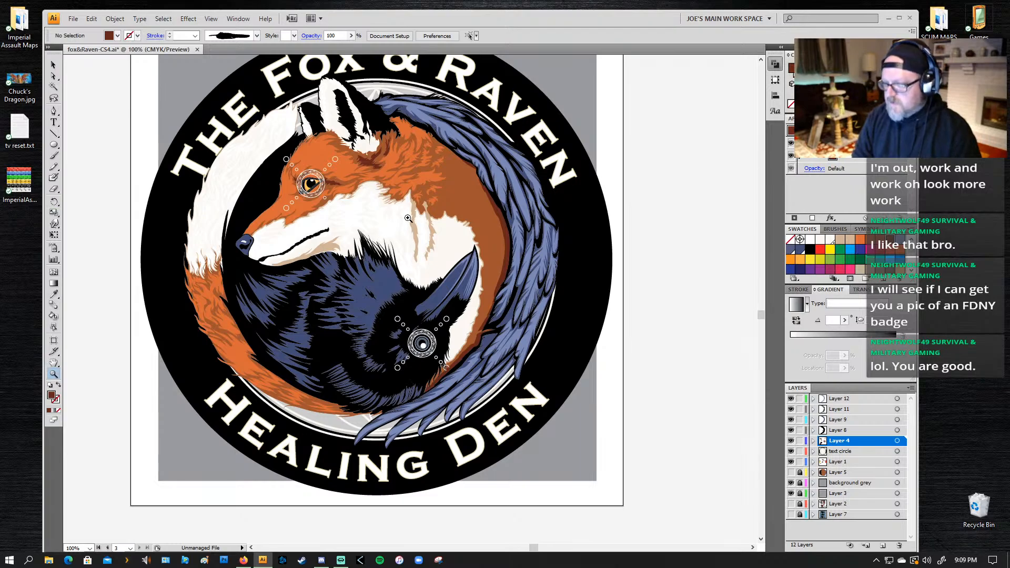
{"action": "left_click_drag", "start_coordinate": [406, 213], "coordinate": [318, 312]}
{"action": "key", "text": "a"}
{"action": "key", "text": "v"}
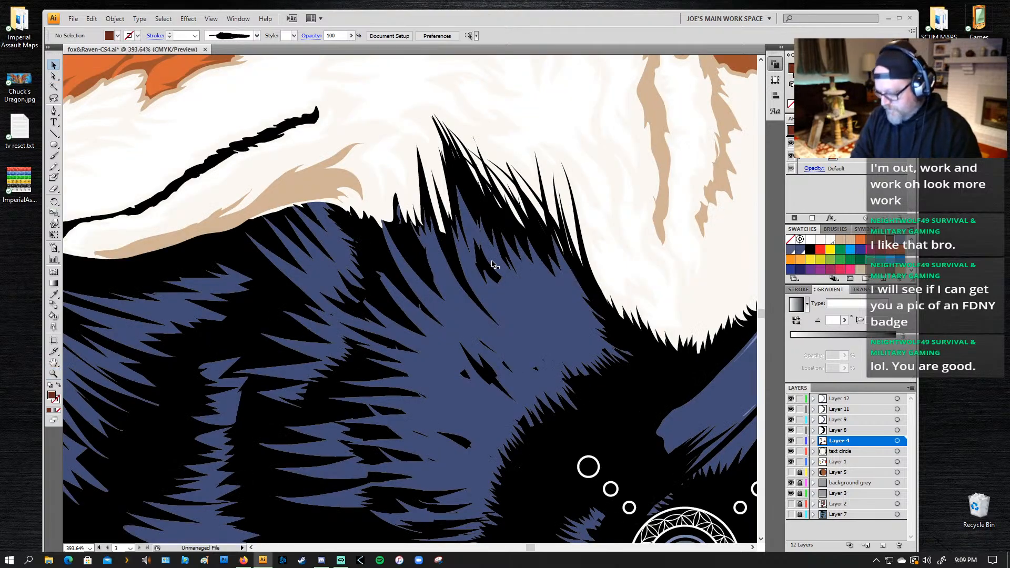
{"action": "left_click", "coordinate": [472, 206]}
{"action": "key", "text": "ctrl+shift+g"}
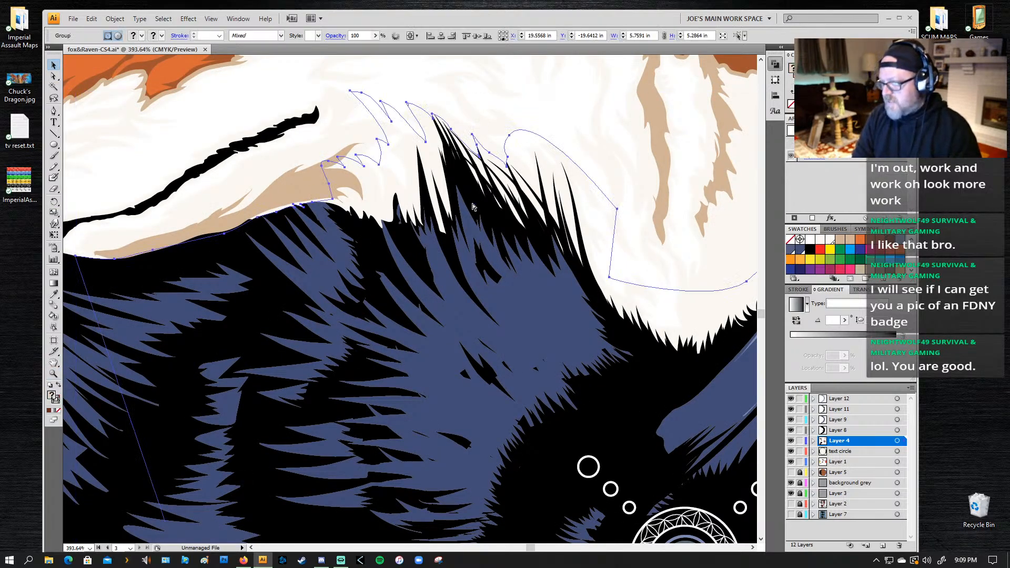
{"action": "key", "text": "ctrl+y"}
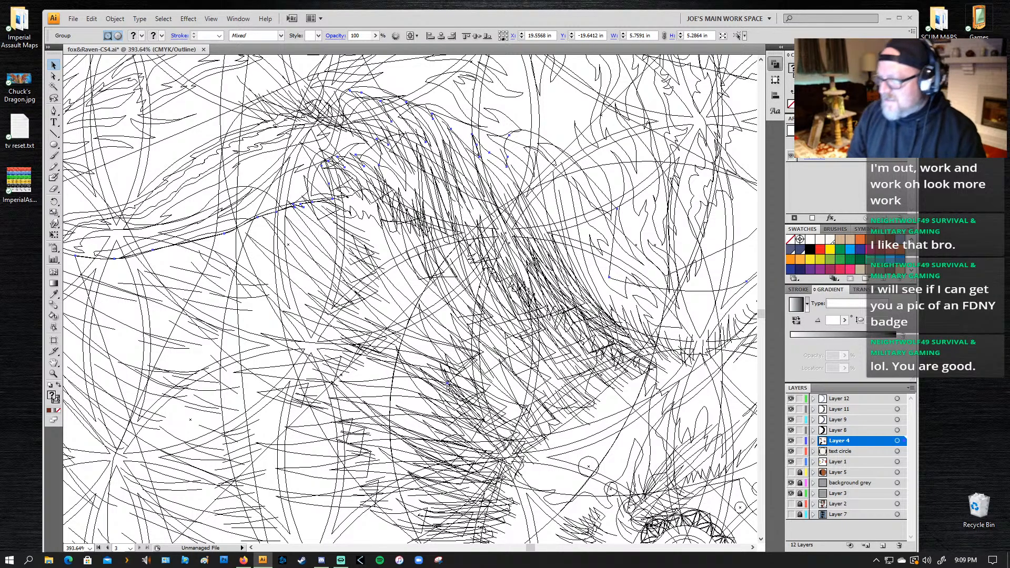
{"action": "key", "text": "ctrl+y"}
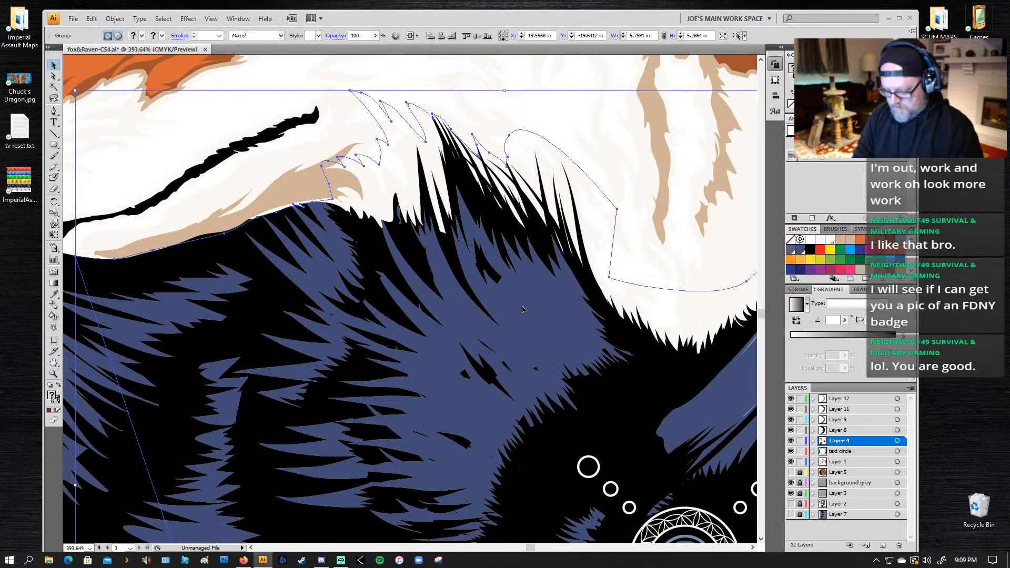
{"action": "key", "text": "ctrl+shift+a"}
Step: Lock Layer 1, Layer 4, Layer 8, Layer 9, Layer 11 and Layer 12
{"action": "key", "text": "z"}
{"action": "left_click", "coordinate": [549, 240], "text": "alt"}
{"action": "left_click", "coordinate": [532, 232], "text": "alt"}
{"action": "left_click", "coordinate": [527, 221], "text": "alt"}
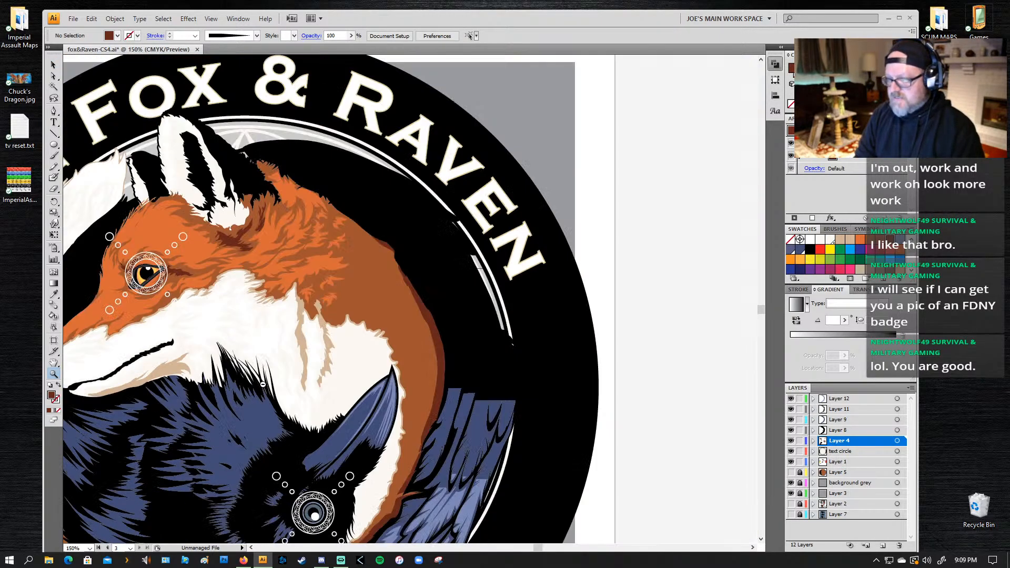
{"action": "left_click", "coordinate": [262, 384], "text": "alt"}
{"action": "left_click_drag", "start_coordinate": [278, 386], "coordinate": [338, 329]}
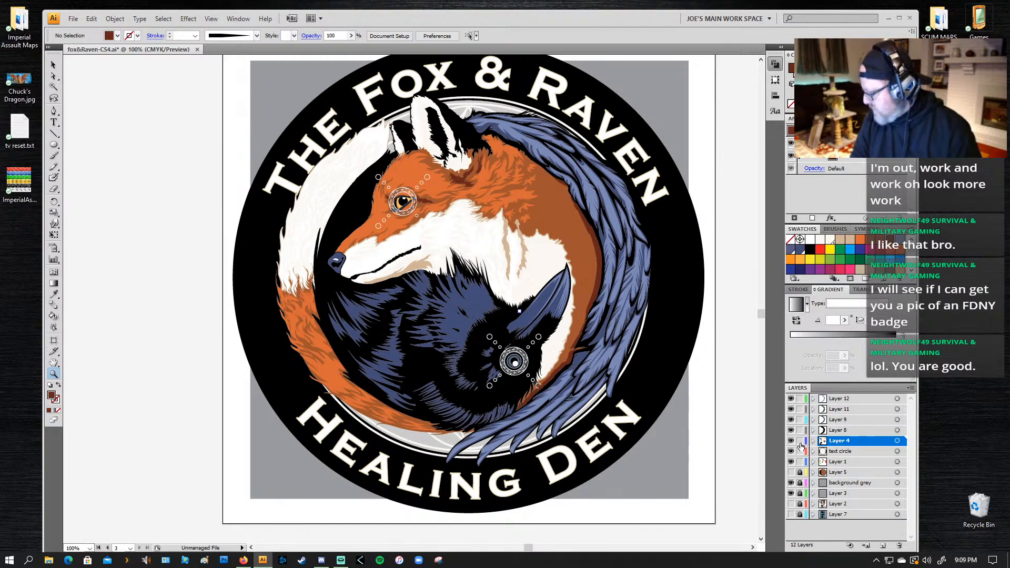
{"action": "left_click_drag", "start_coordinate": [800, 443], "coordinate": [800, 402]}
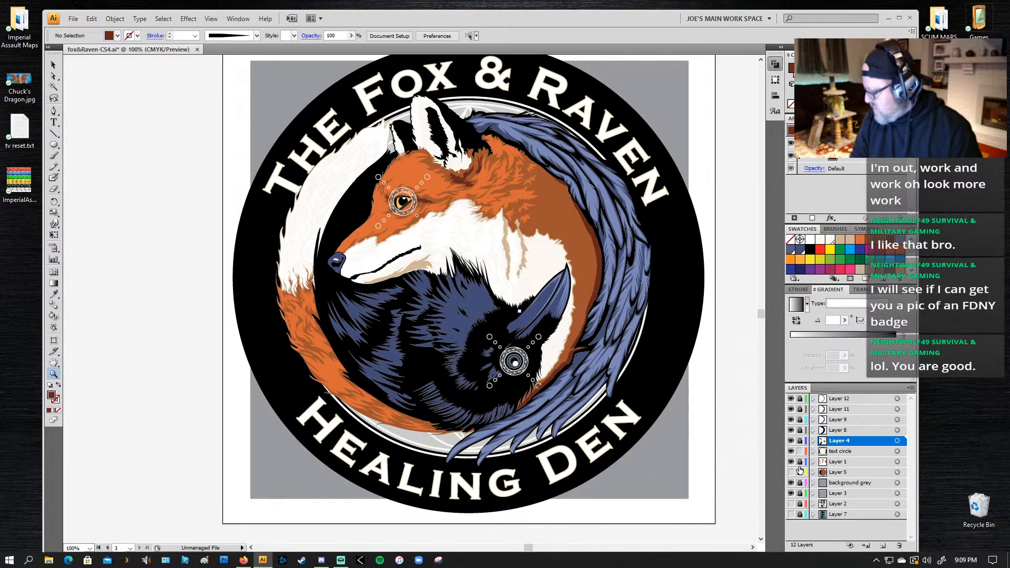
Step: Hide and reshow Layers 4, 8, 9, 11 and 12 to view the background pattern, and inspect the fox's eye
{"action": "left_click_drag", "start_coordinate": [790, 441], "coordinate": [791, 403]}
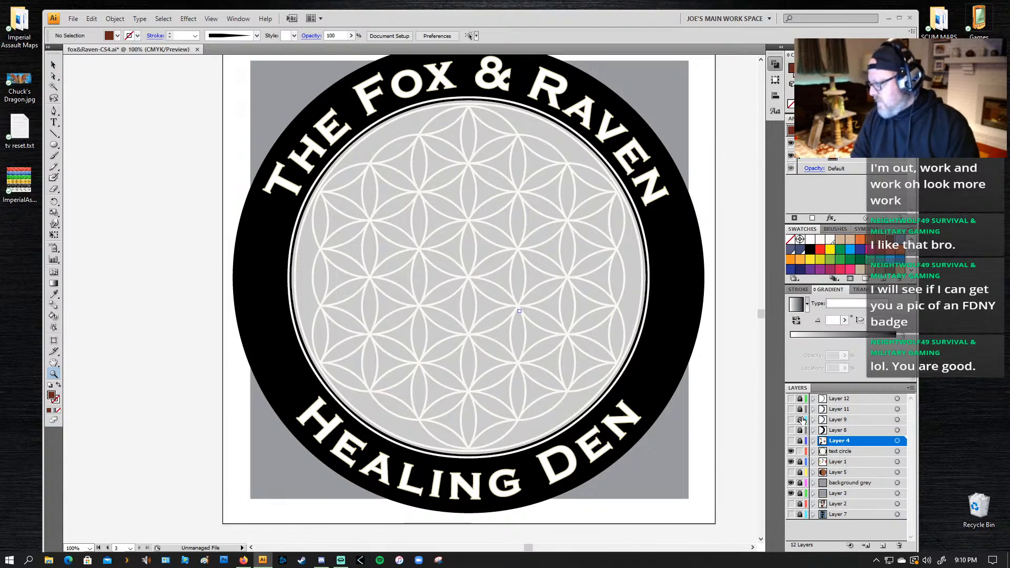
{"action": "left_click_drag", "start_coordinate": [790, 398], "coordinate": [789, 442]}
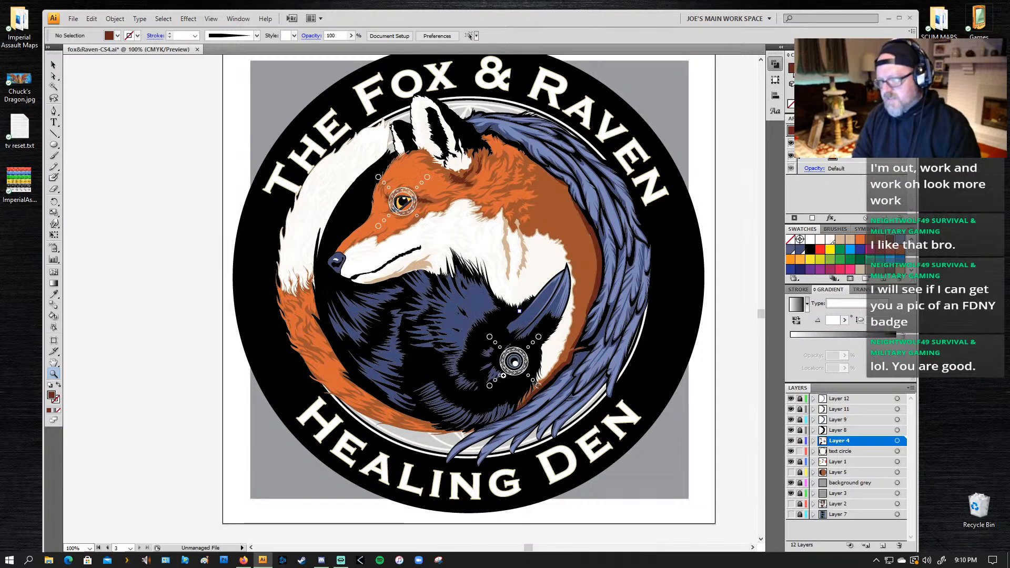
{"action": "left_click_drag", "start_coordinate": [427, 172], "coordinate": [364, 222]}
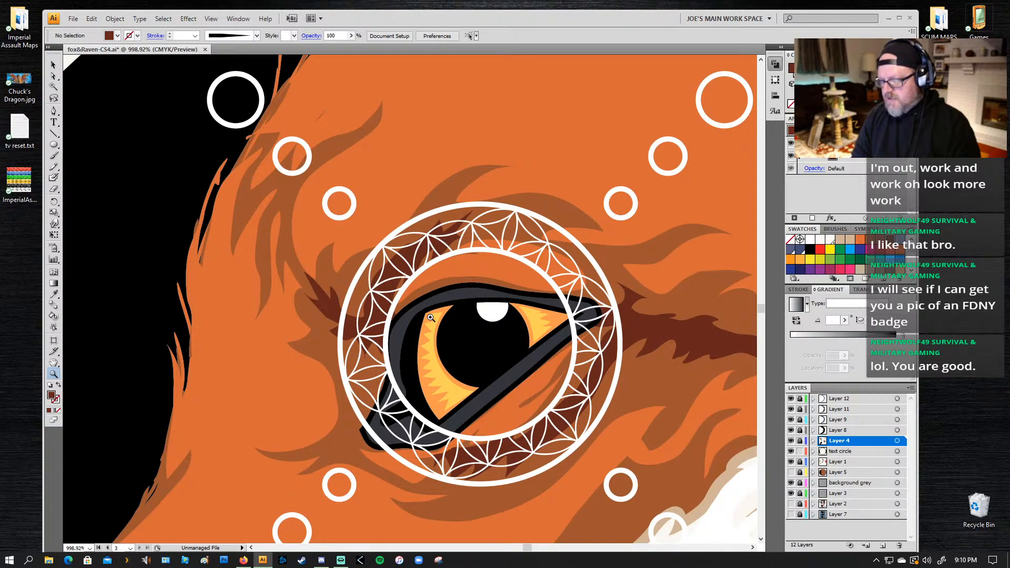
{"action": "left_click_drag", "start_coordinate": [481, 374], "coordinate": [438, 289]}
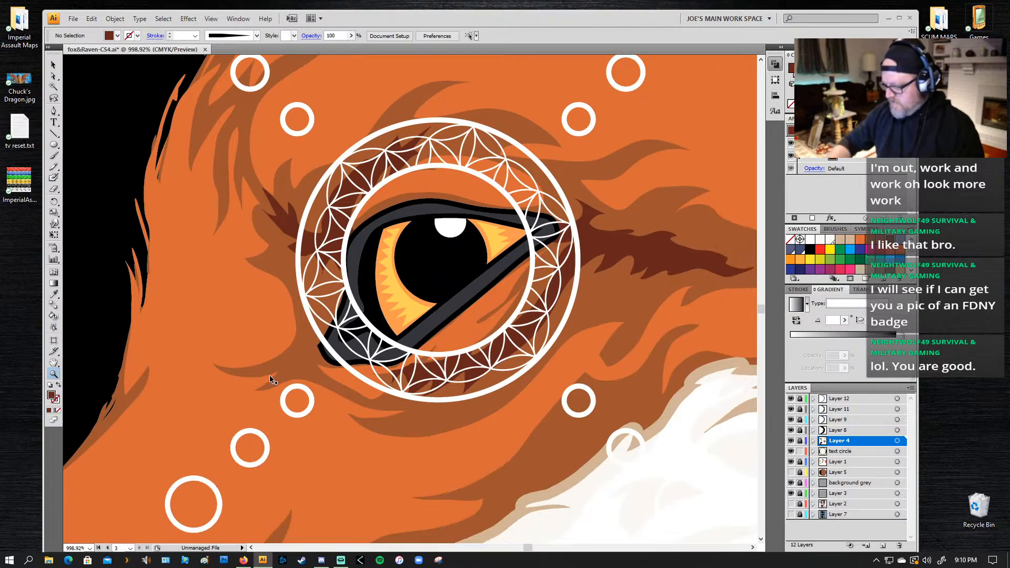
{"action": "key", "text": "ctrl+0"}
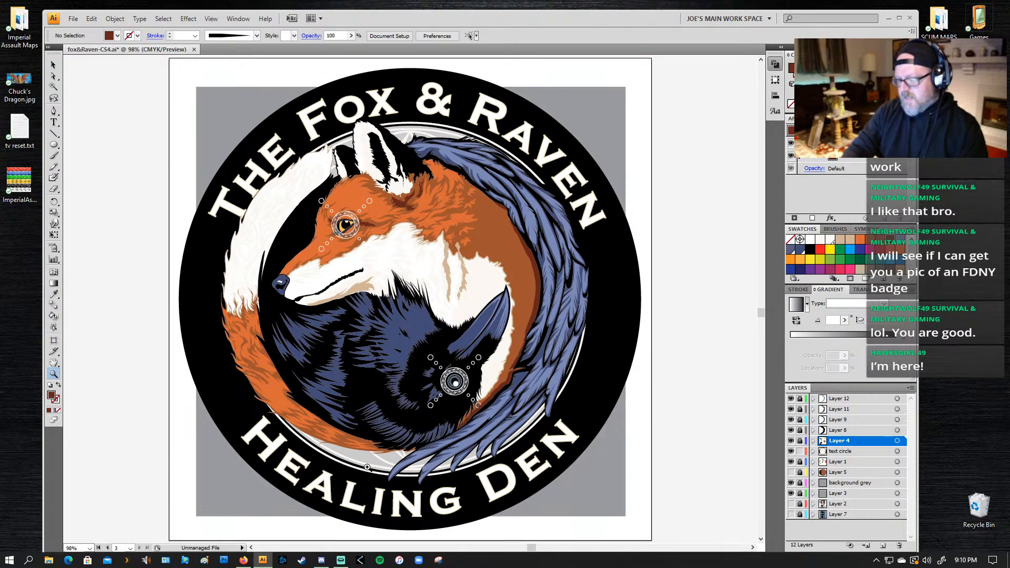
{"action": "key", "text": "a"}
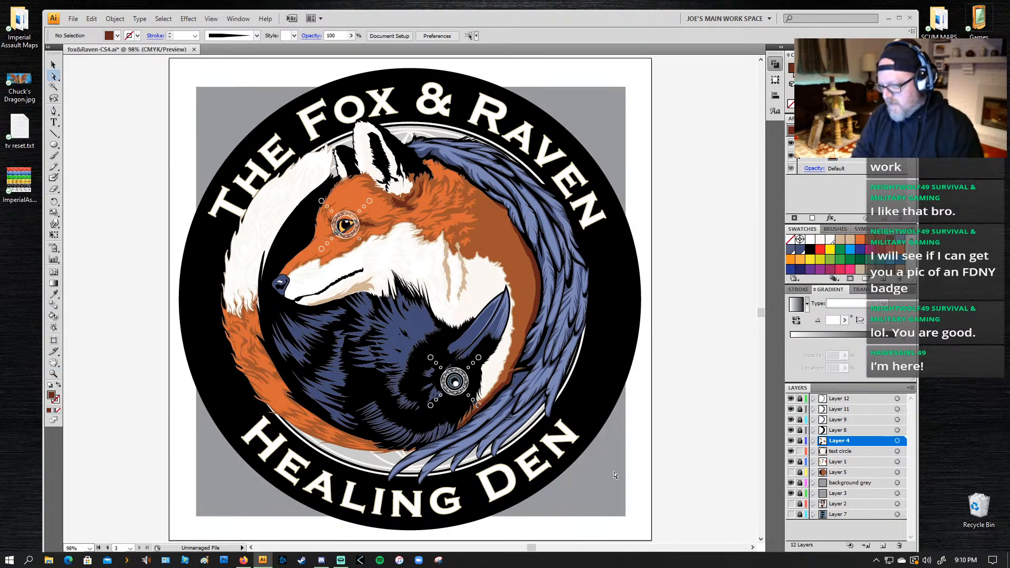
{"action": "left_click_drag", "start_coordinate": [424, 301], "coordinate": [393, 299]}
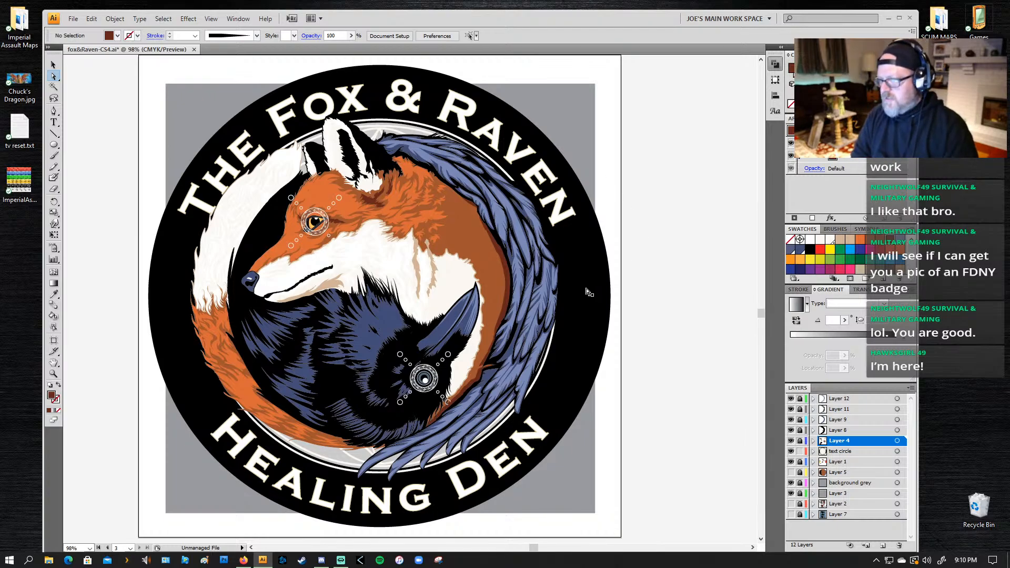
Step: Lock the text circle layer, unlock Layer 4 and make Layer 4 active for work on the raven's body
{"action": "key", "text": "z"}
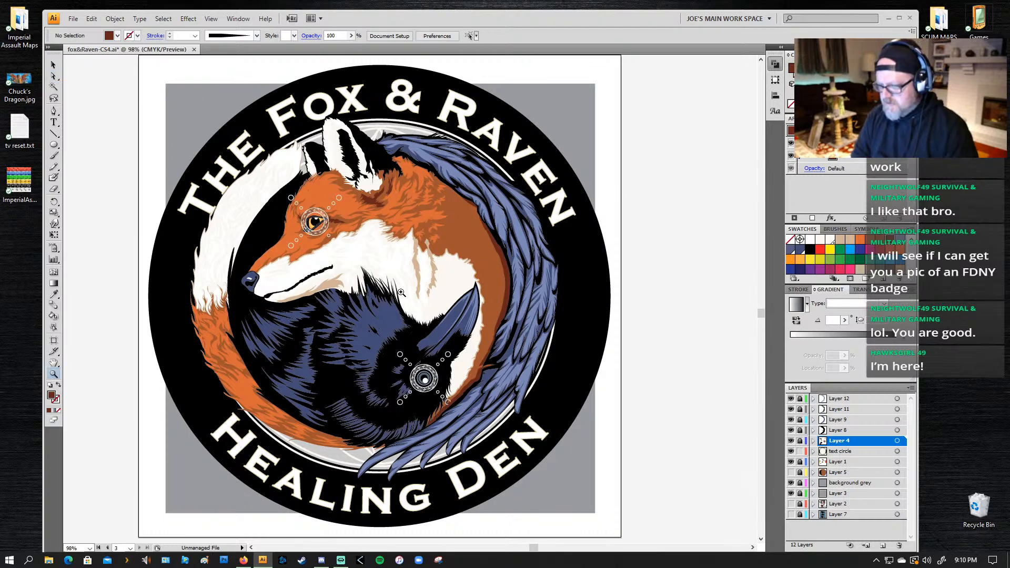
{"action": "left_click_drag", "start_coordinate": [408, 271], "coordinate": [302, 433]}
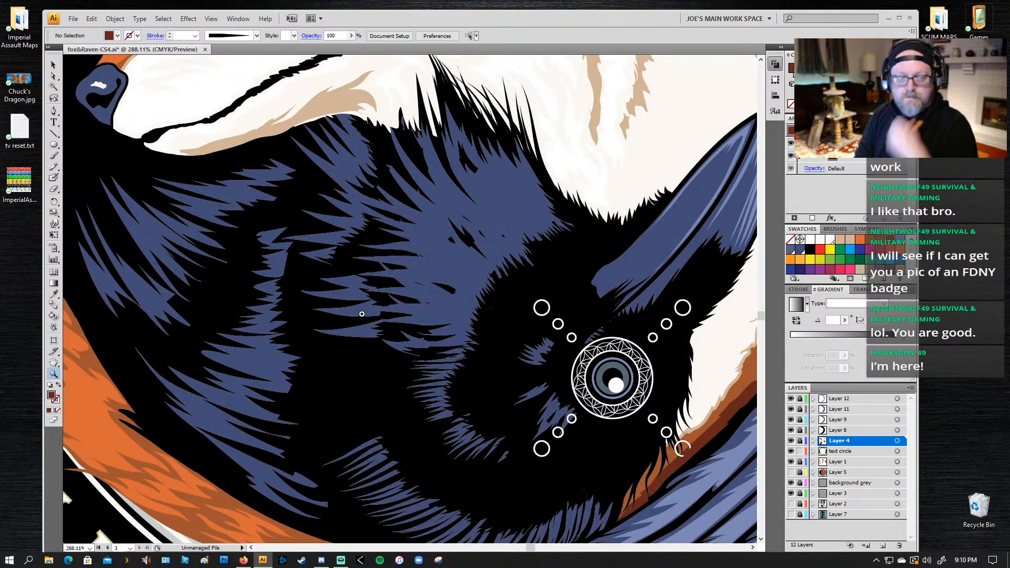
{"action": "key", "text": "a"}
{"action": "left_click", "coordinate": [454, 266]}
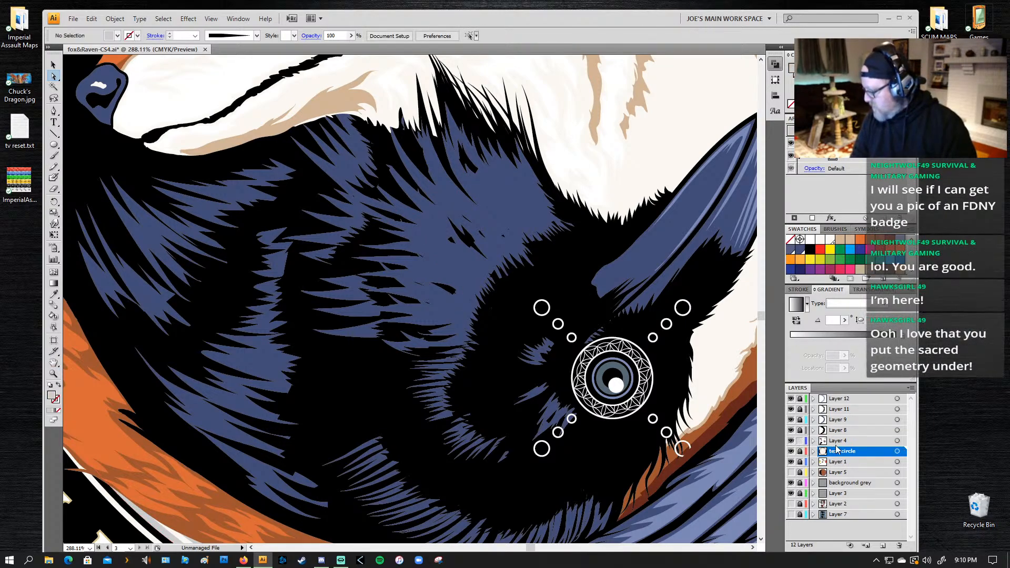
{"action": "left_click", "coordinate": [842, 441]}
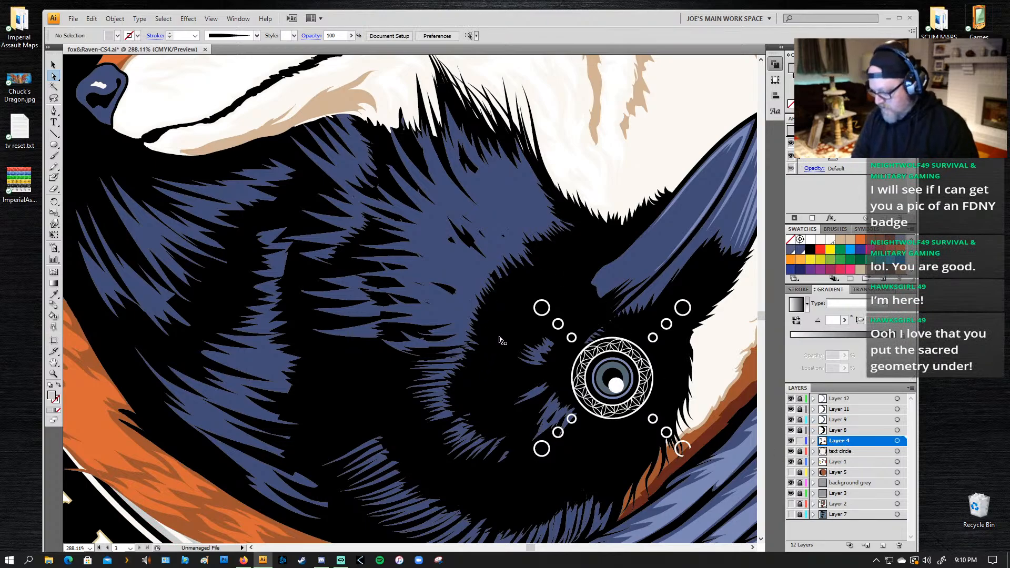
{"action": "left_click", "coordinate": [534, 219]}
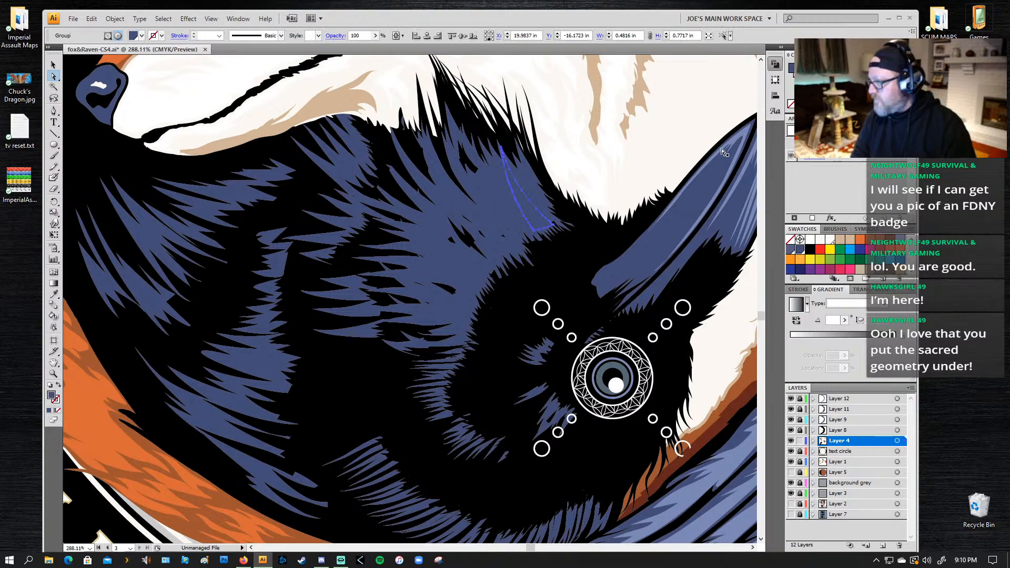
{"action": "left_click", "coordinate": [505, 199], "text": "shift"}
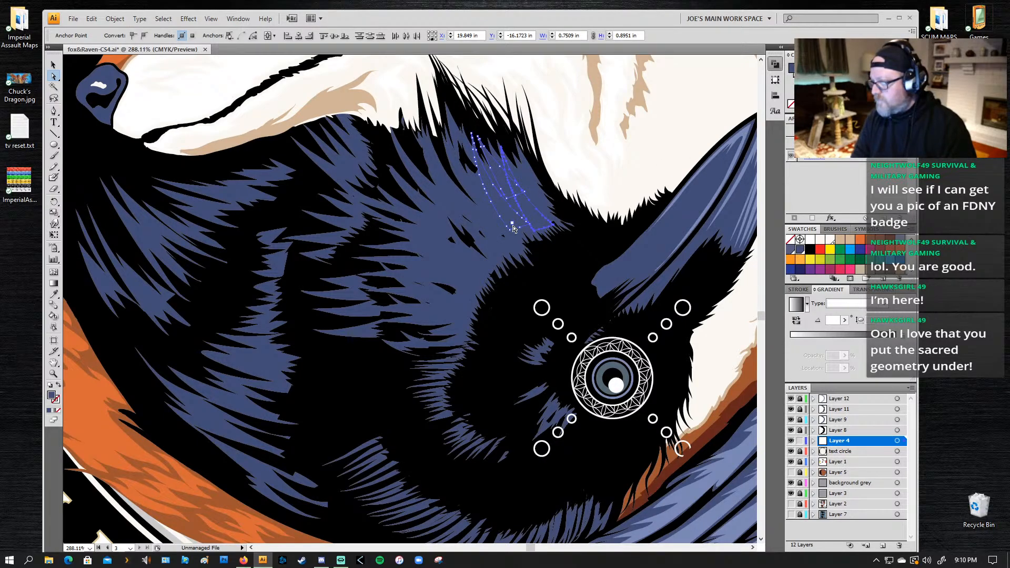
{"action": "left_click", "coordinate": [531, 254]}
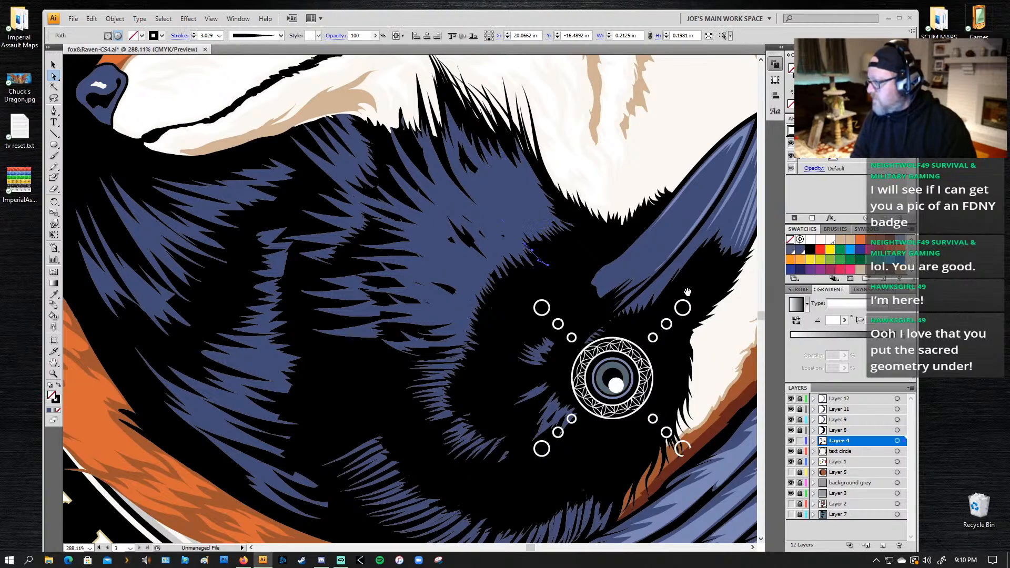
{"action": "left_click_drag", "start_coordinate": [692, 300], "coordinate": [680, 314]}
{"action": "key", "text": "p"}
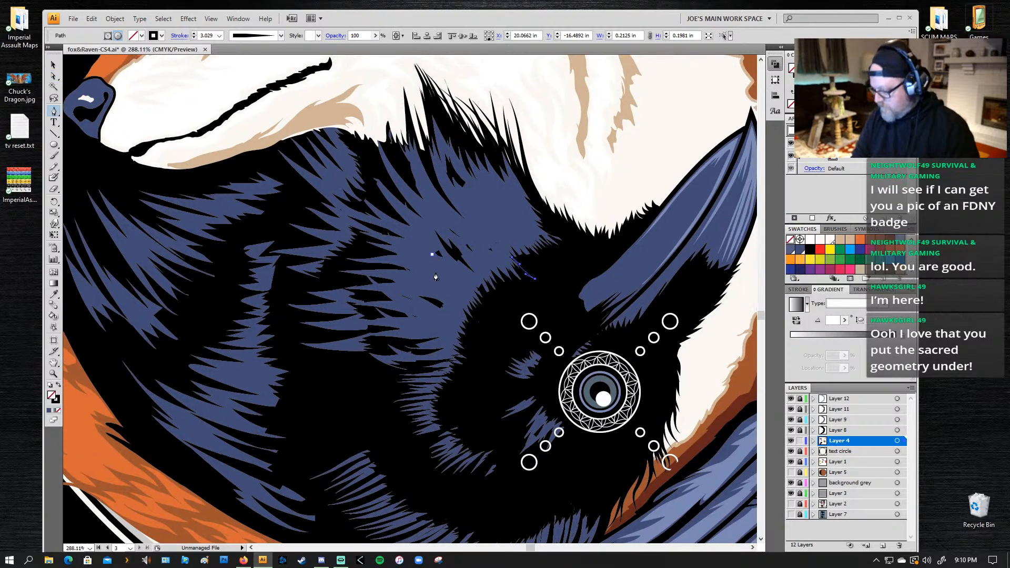
{"action": "left_click", "coordinate": [530, 233]}
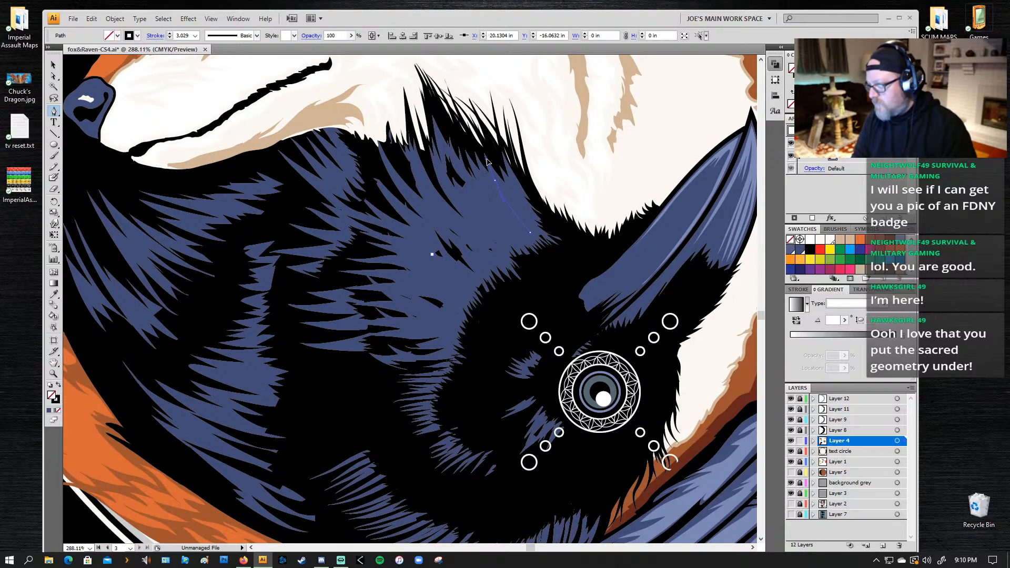
{"action": "left_click", "coordinate": [495, 184]}
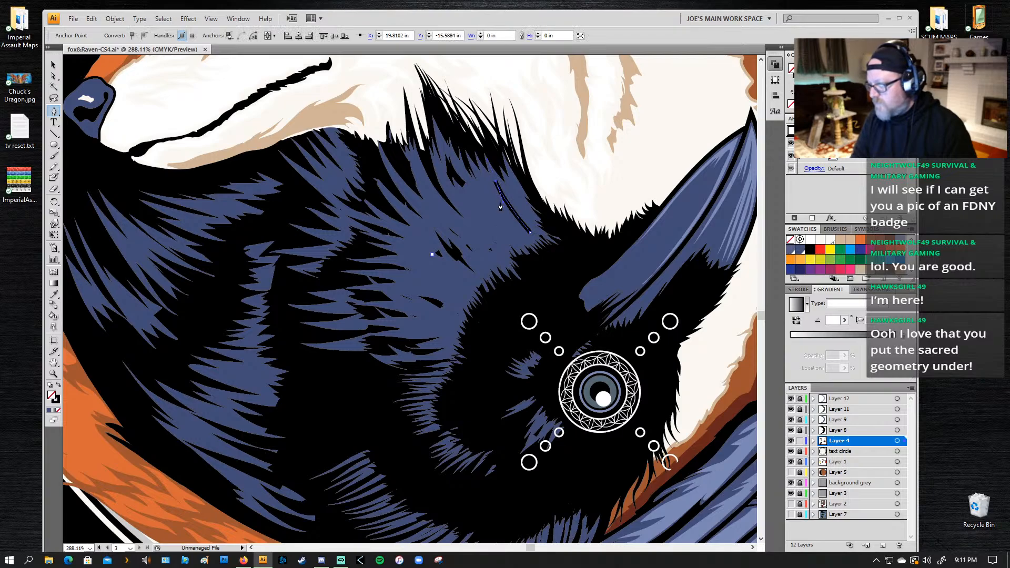
{"action": "left_click", "coordinate": [517, 238]}
{"action": "key", "text": "ctrl+z"}
{"action": "key", "text": "ctrl+z"}
{"action": "key", "text": "ctrl+z"}
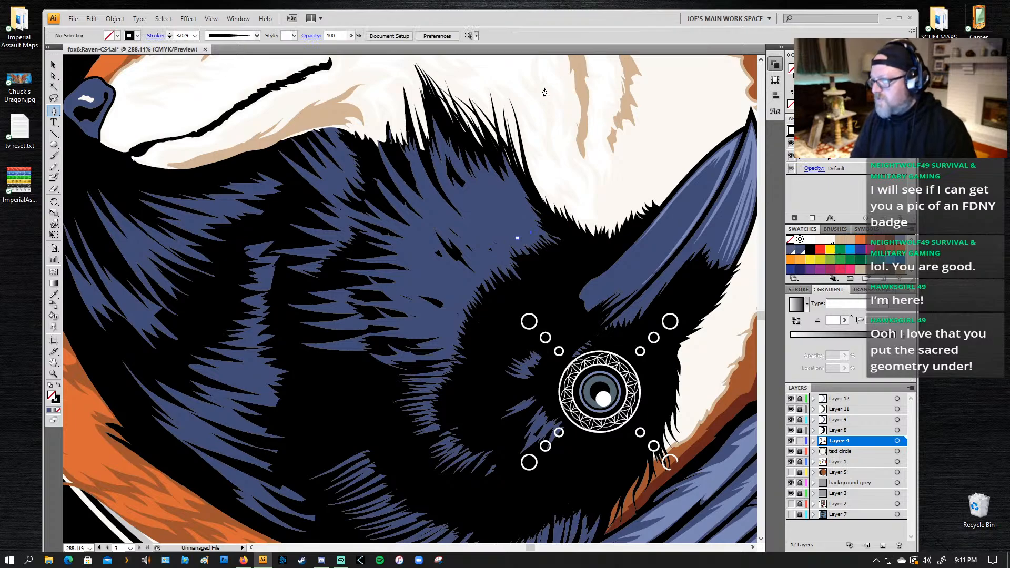
Step: Draw a thin closed wedge with the Pen tool, about 0.73 in long, on the fox's white cheek fur
{"action": "left_click", "coordinate": [546, 70]}
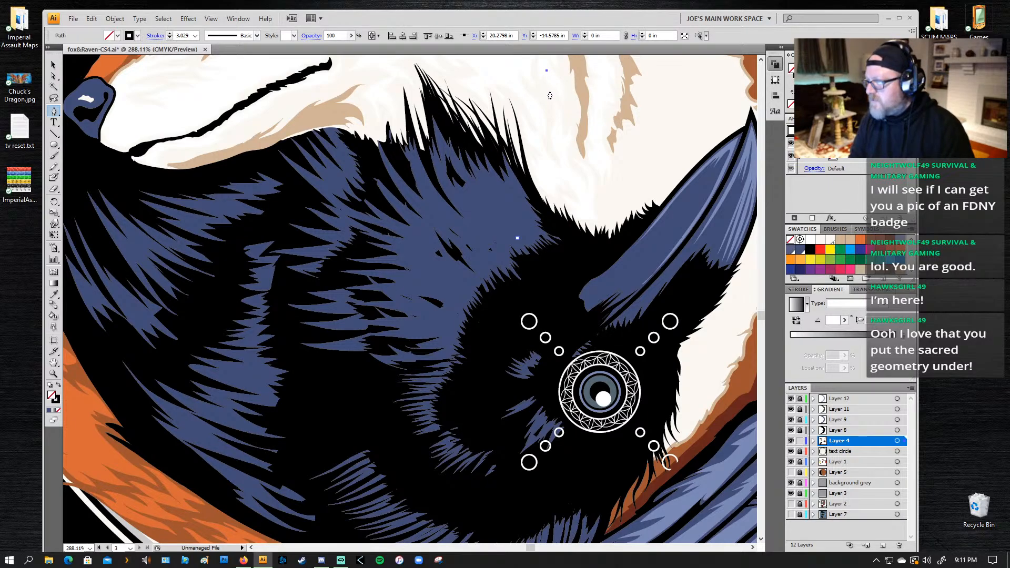
{"action": "left_click", "coordinate": [547, 90]}
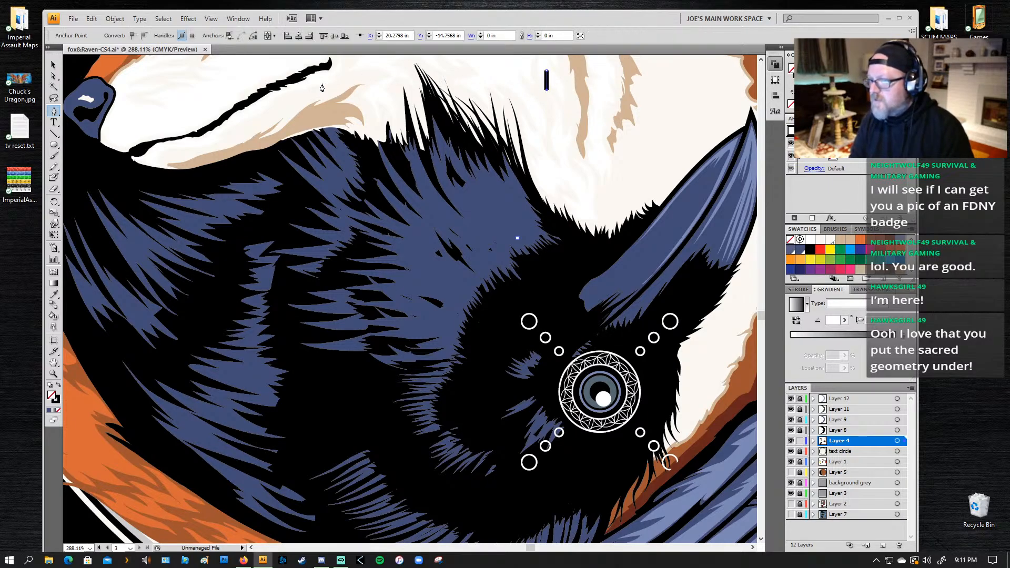
{"action": "key", "text": "ctrl+z"}
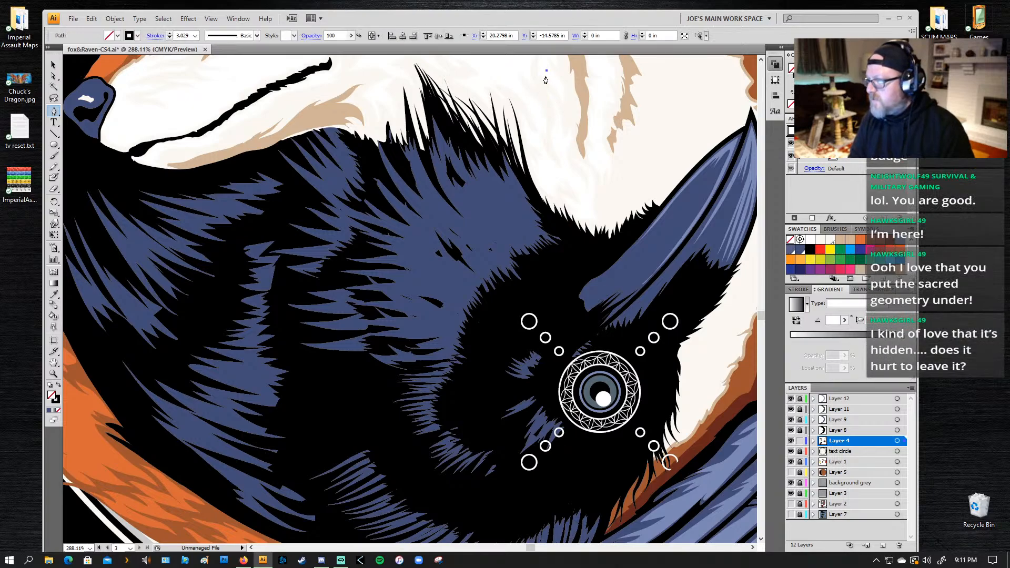
{"action": "left_click_drag", "start_coordinate": [460, 69], "coordinate": [447, 67]}
{"action": "key", "text": "ctrl+z"}
{"action": "left_click", "coordinate": [466, 71]}
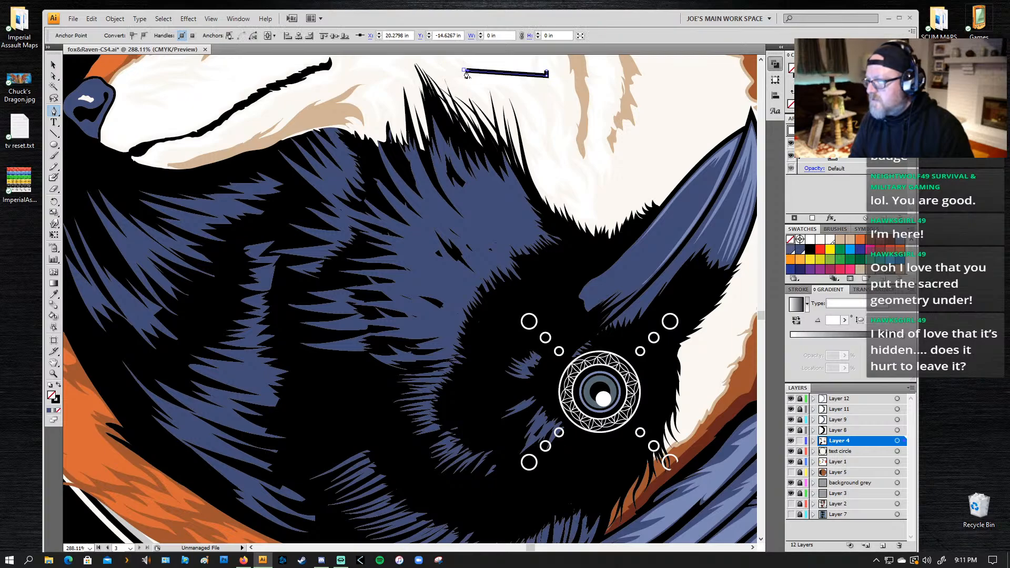
{"action": "left_click", "coordinate": [547, 71]}
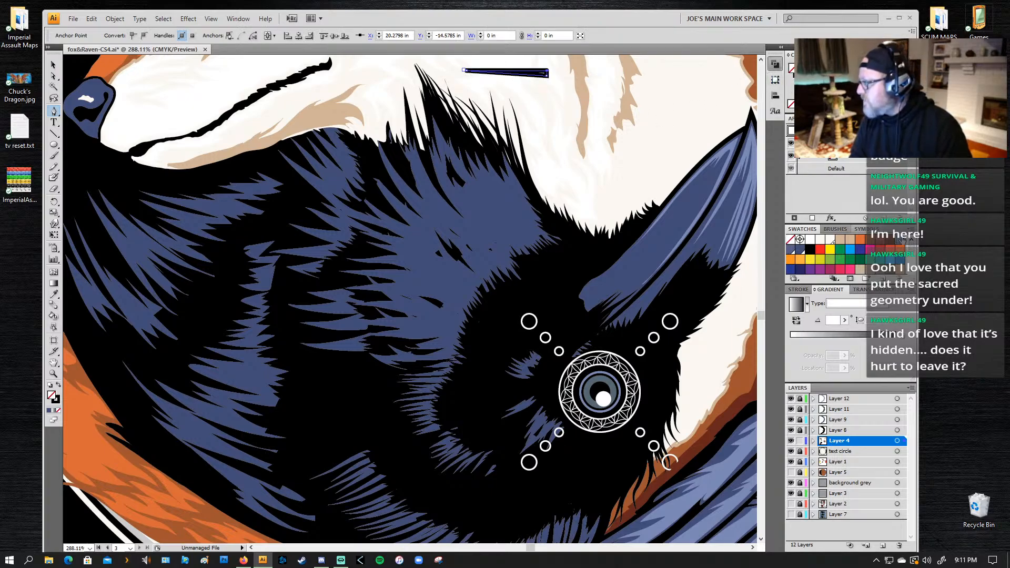
Step: Give the thin wedge on the fox's cheek a lighter blue fill and no stroke
{"action": "double_click", "coordinate": [903, 240]}
{"action": "left_click", "coordinate": [572, 260]}
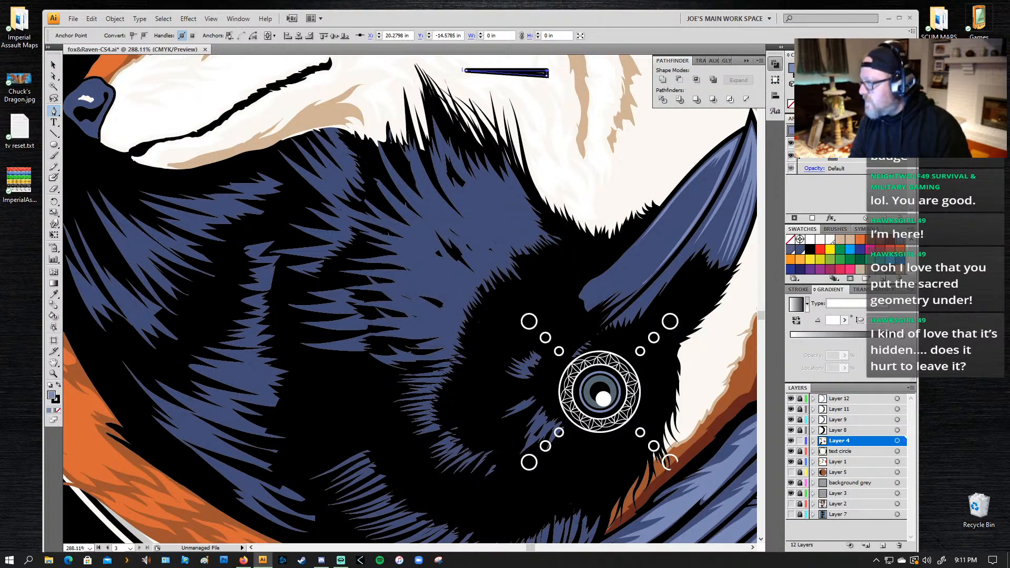
{"action": "key", "text": "x"}
{"action": "key", "text": "slash"}
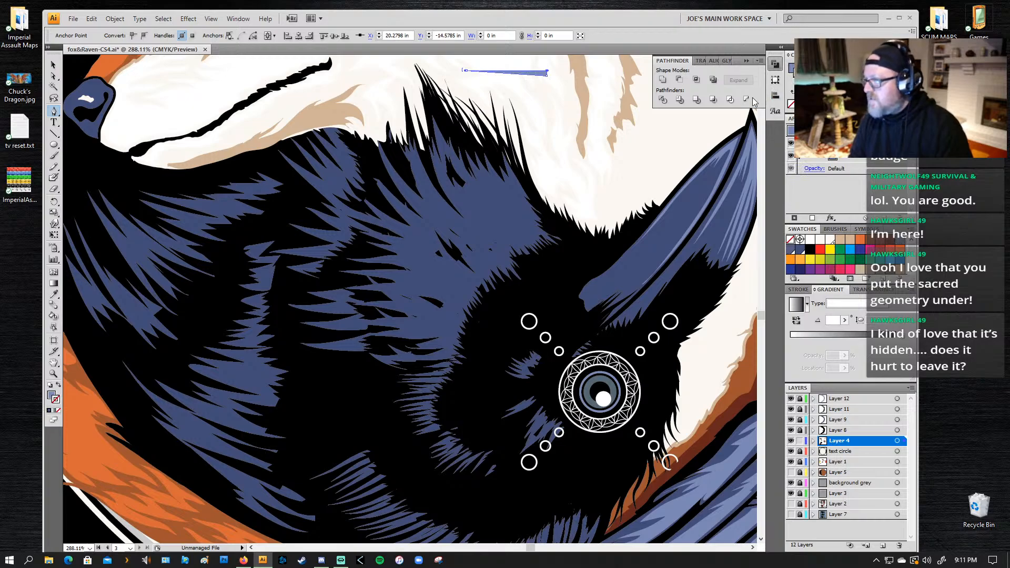
{"action": "key", "text": "a"}
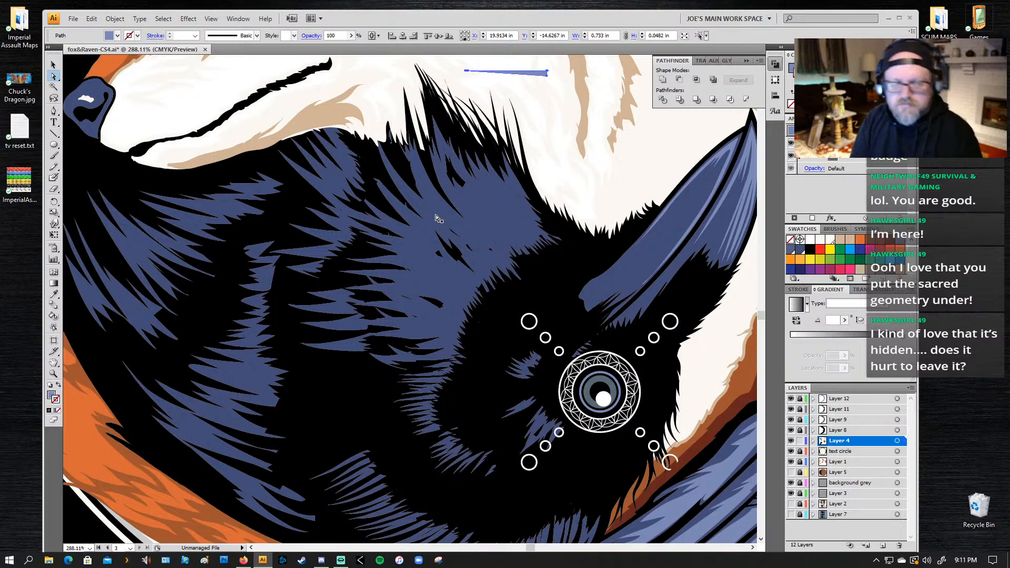
{"action": "key", "text": "v"}
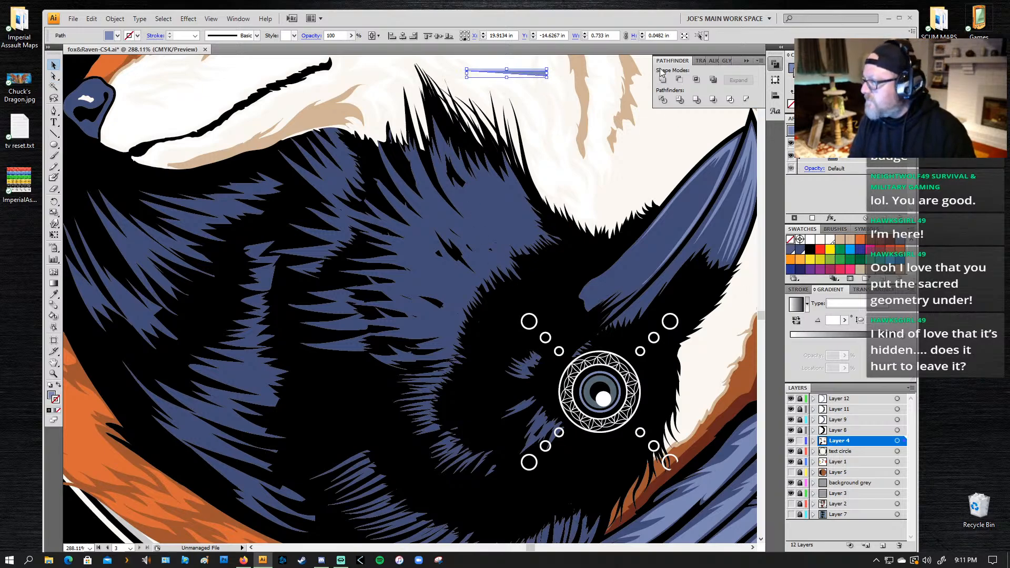
{"action": "left_click", "coordinate": [675, 106]}
Step: Unlock the text circle layer and select the pale circle behind the fox and raven
{"action": "key", "text": "z"}
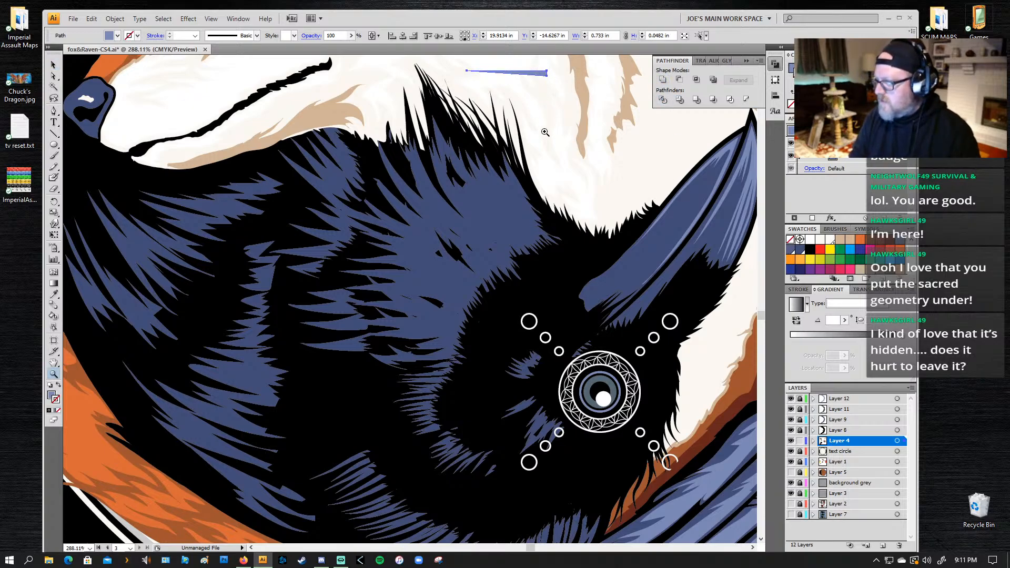
{"action": "left_click", "coordinate": [564, 160], "text": "alt"}
{"action": "left_click", "coordinate": [564, 160], "text": "alt"}
{"action": "left_click", "coordinate": [304, 286], "text": "alt"}
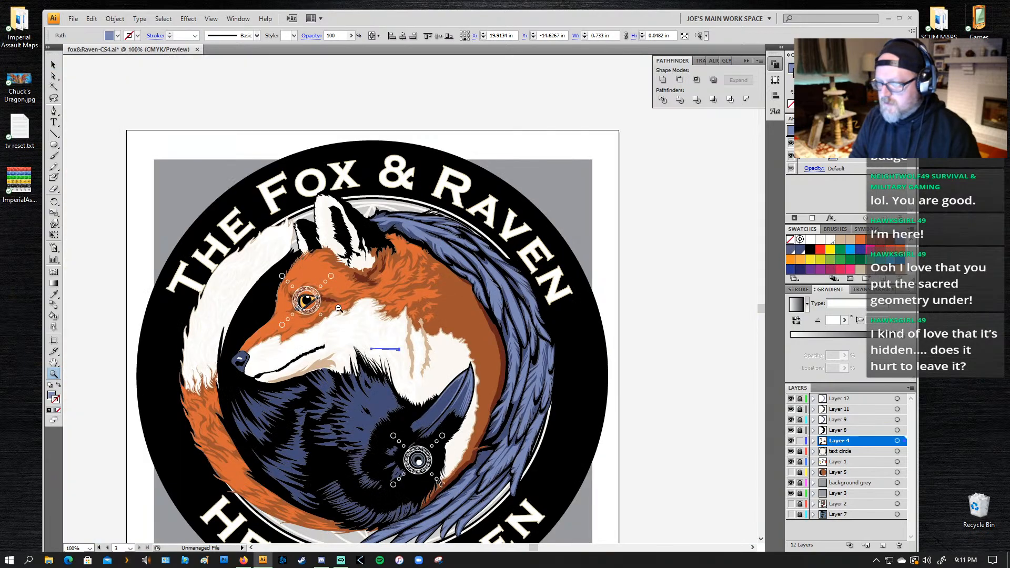
{"action": "left_click", "coordinate": [304, 286], "text": "alt"}
{"action": "left_click_drag", "start_coordinate": [396, 356], "coordinate": [408, 284]}
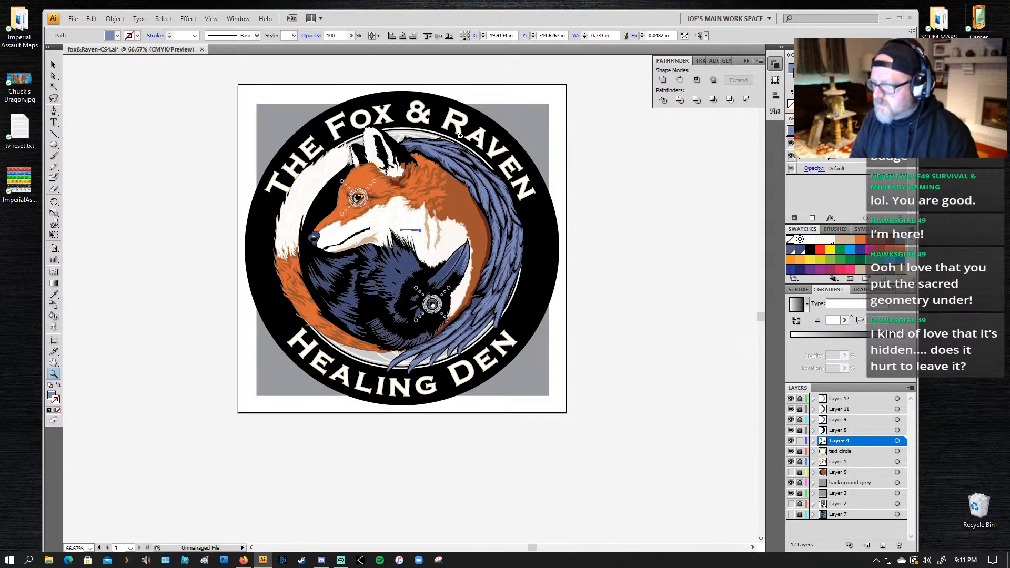
{"action": "key", "text": "a"}
{"action": "left_click", "coordinate": [375, 363]}
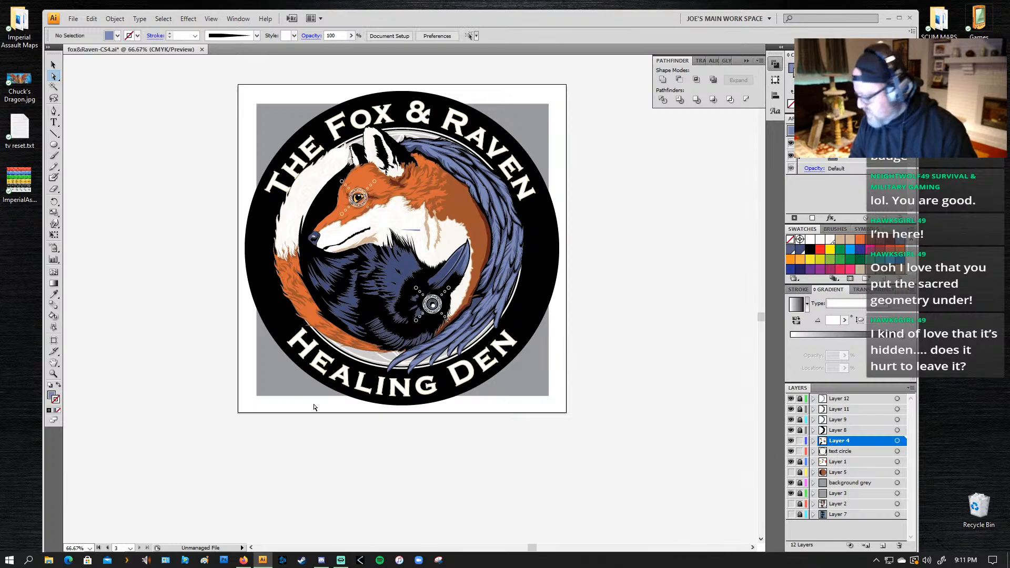
{"action": "left_click", "coordinate": [374, 364]}
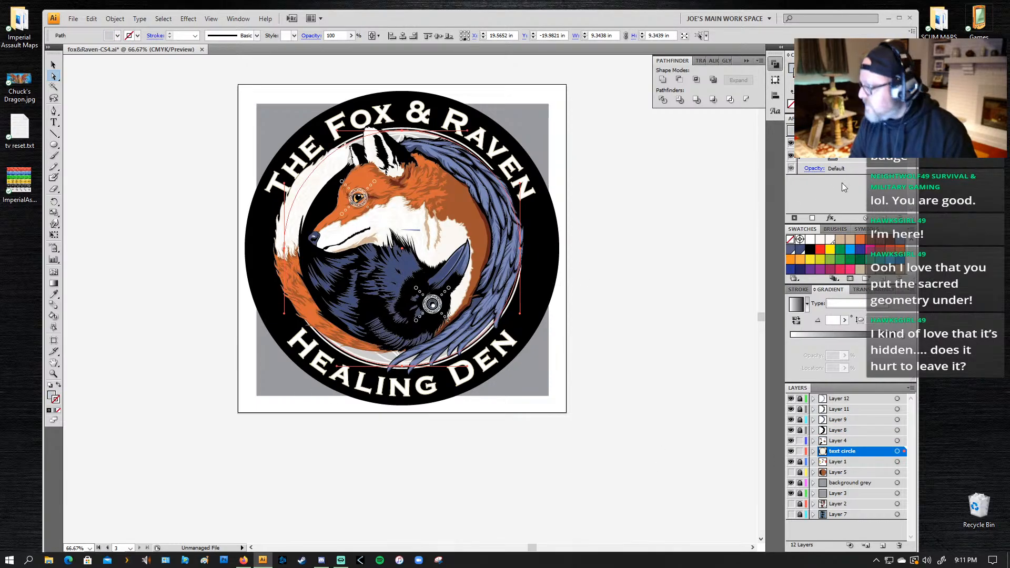
Step: Try the circle behind the fox and raven with no fill and a 1 pt black stroke
{"action": "left_click", "coordinate": [792, 104]}
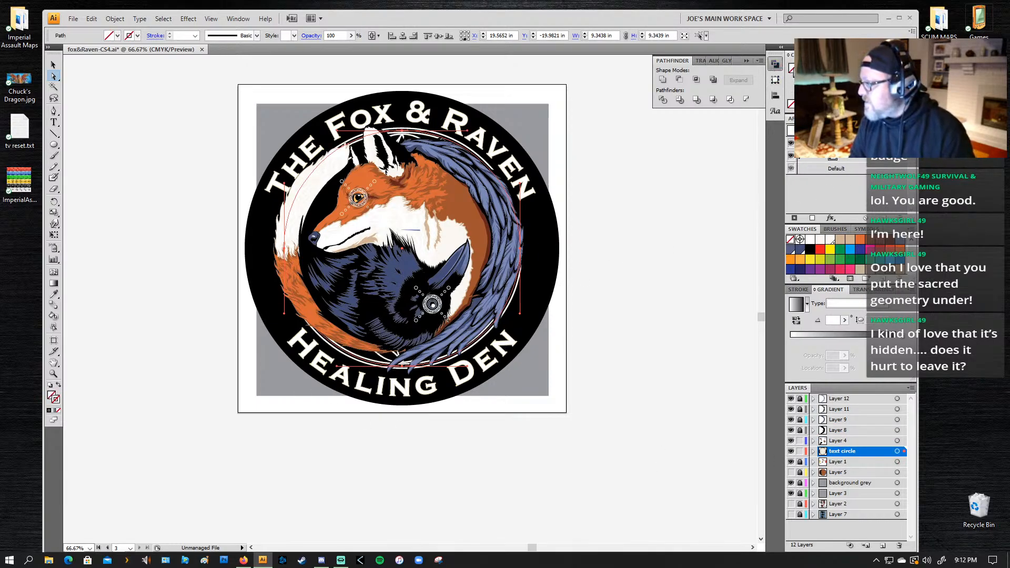
{"action": "left_click", "coordinate": [910, 106]}
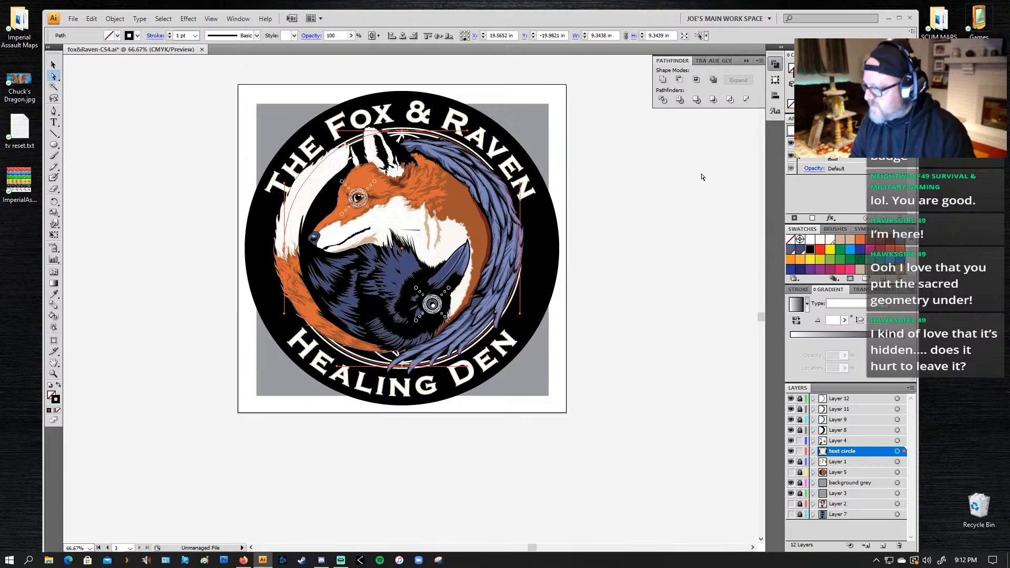
{"action": "left_click", "coordinate": [588, 188]}
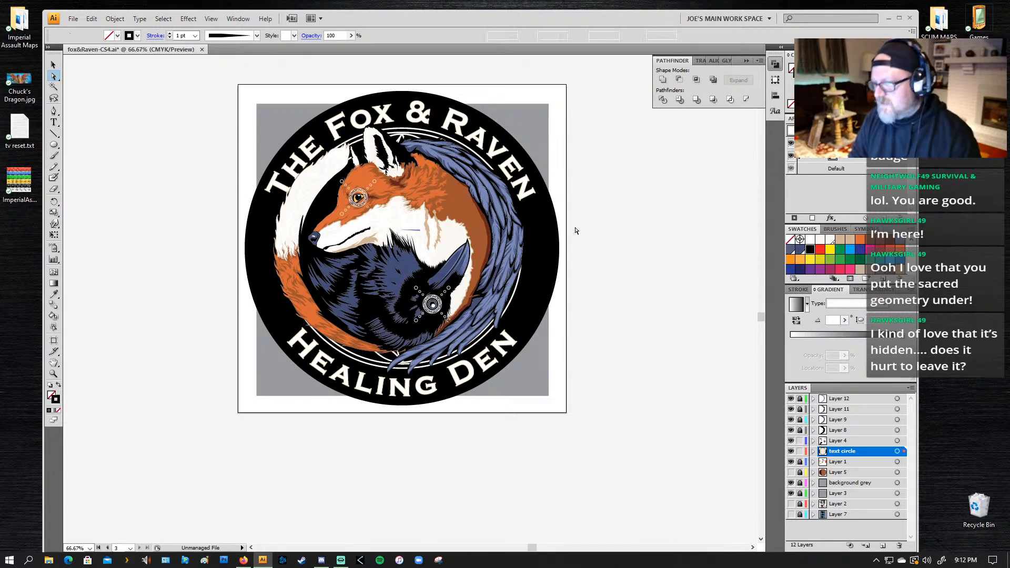
{"action": "left_click", "coordinate": [392, 153]}
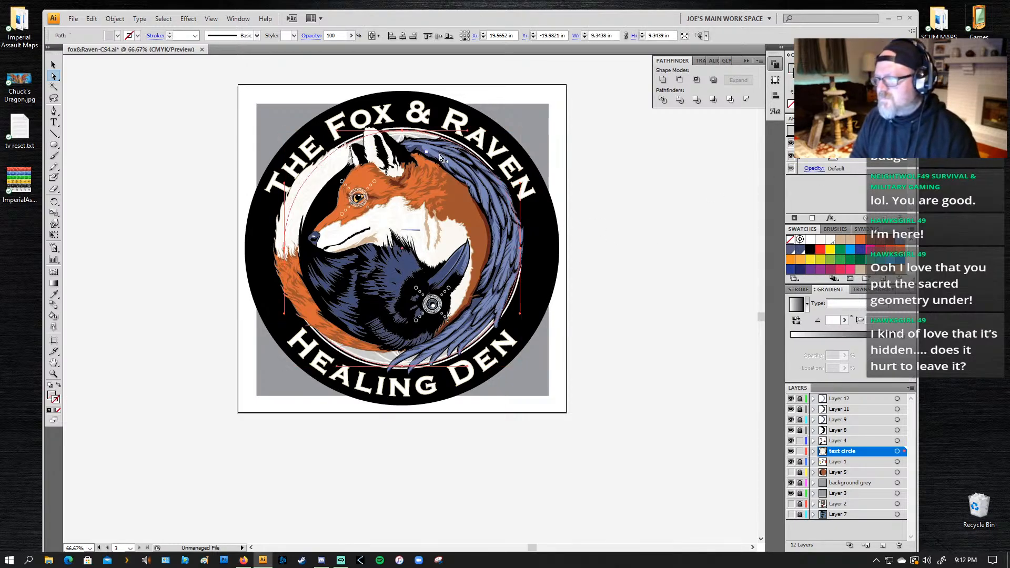
{"action": "left_click", "coordinate": [635, 221]}
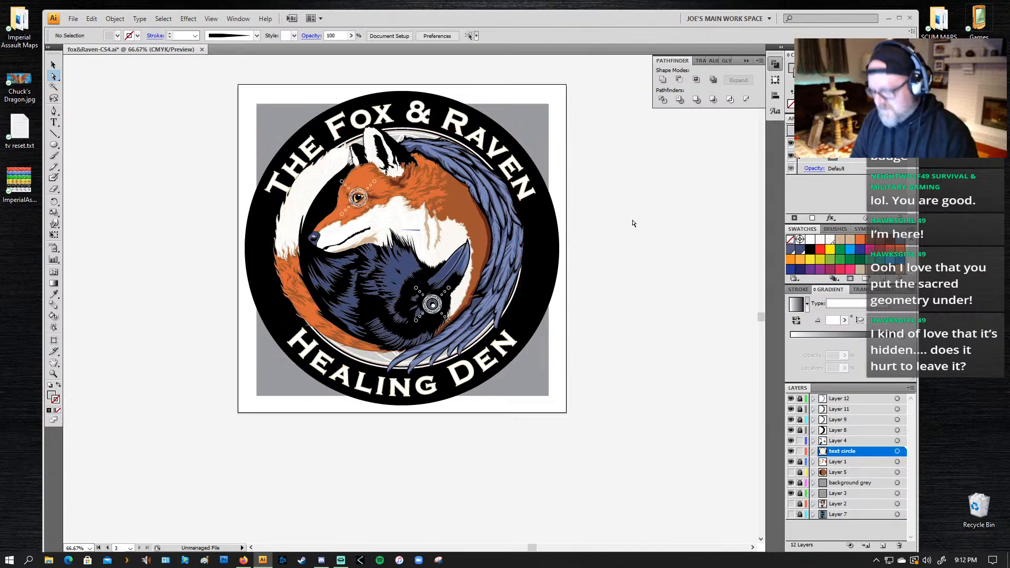
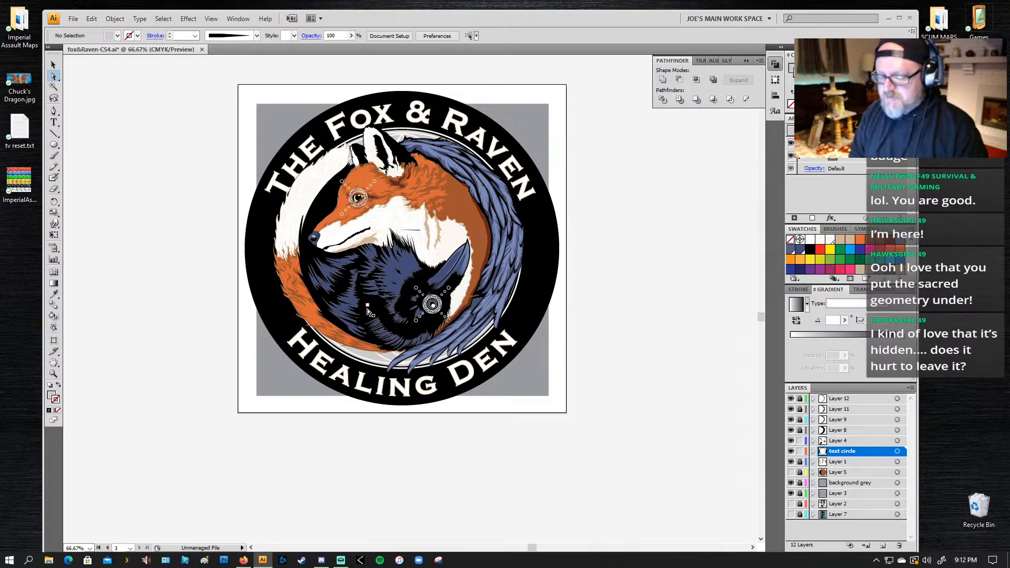
Step: Start a new art brush from the tapered light-blue sliver above the raven's head feathers
{"action": "key", "text": "z"}
{"action": "left_click_drag", "start_coordinate": [439, 218], "coordinate": [371, 318]}
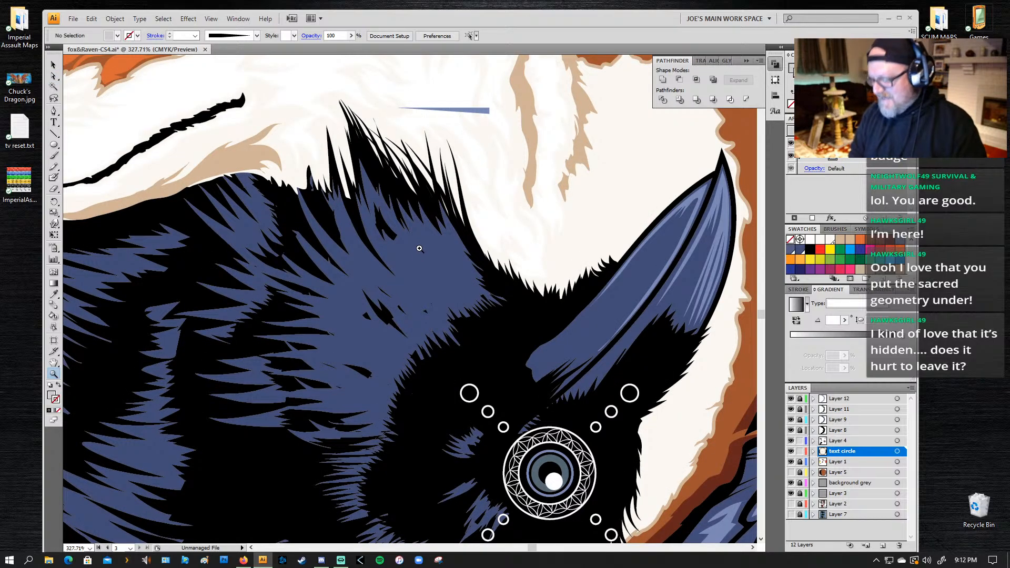
{"action": "key", "text": "v"}
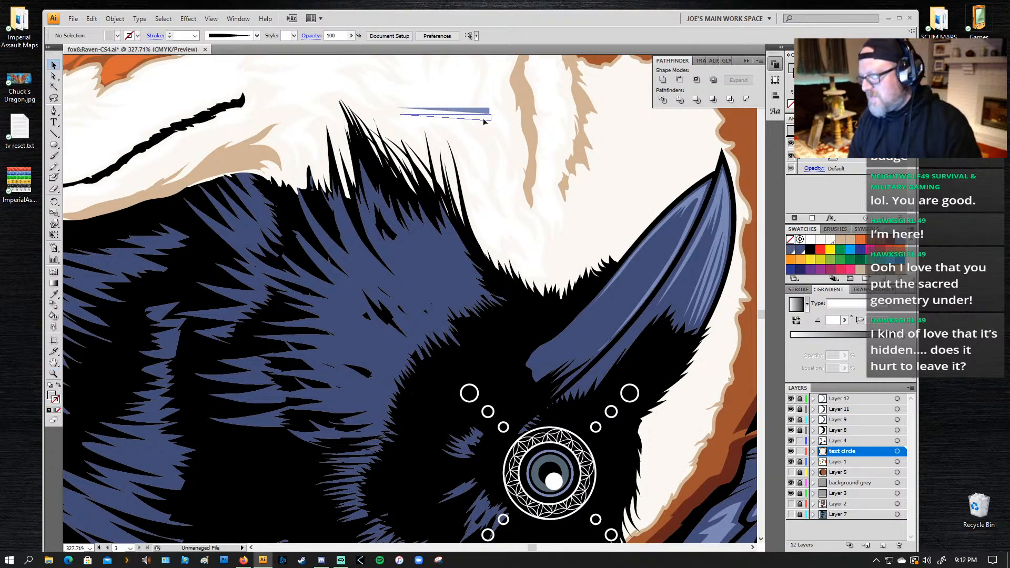
{"action": "left_click", "coordinate": [483, 111]}
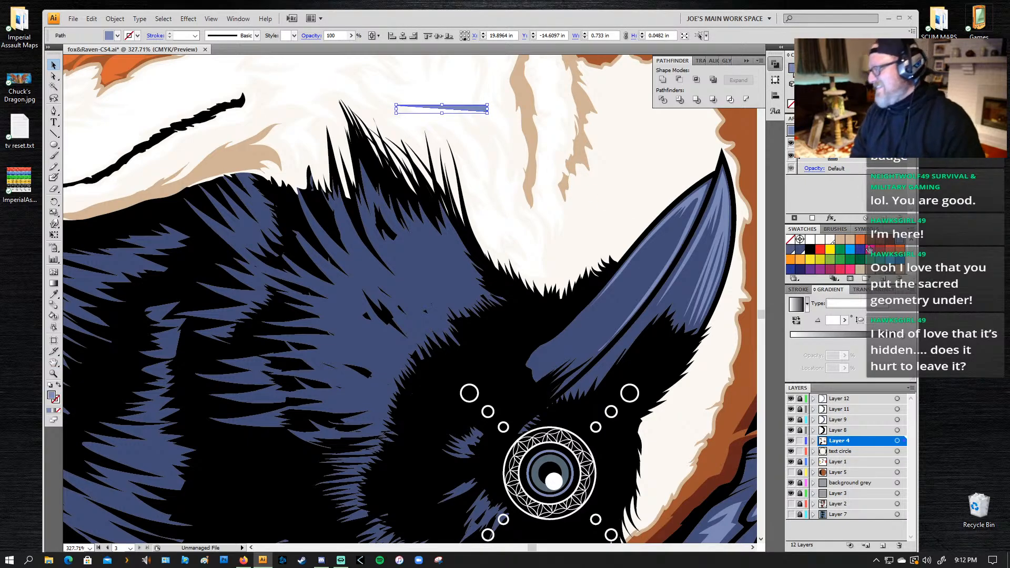
{"action": "left_click", "coordinate": [835, 230]}
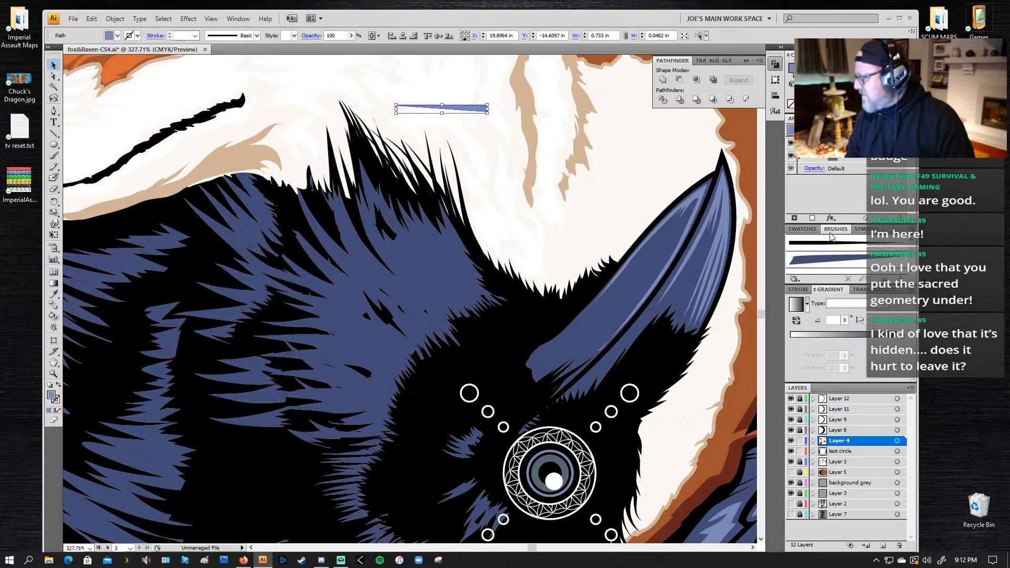
{"action": "left_click", "coordinate": [913, 230]}
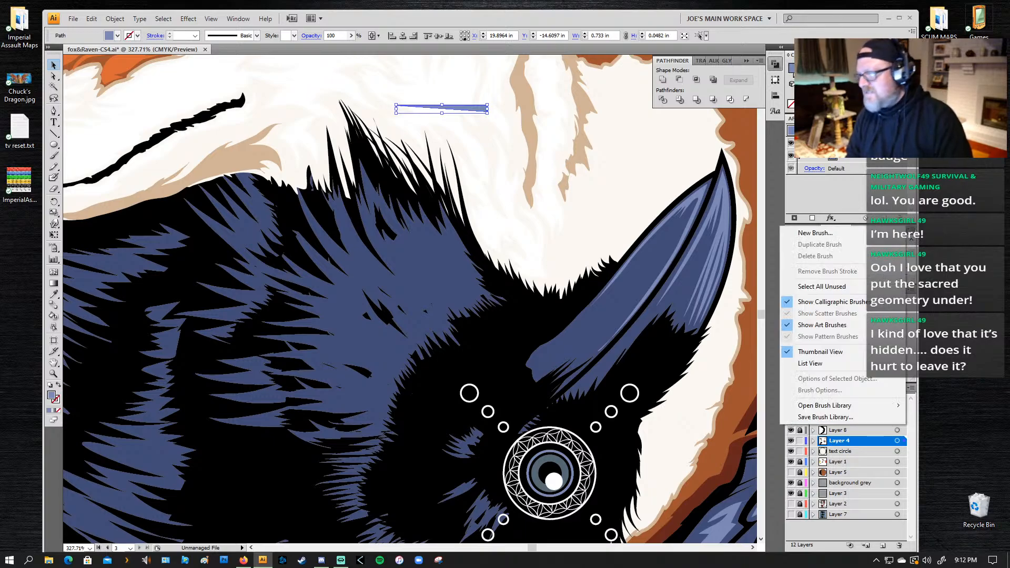
{"action": "left_click", "coordinate": [810, 235]}
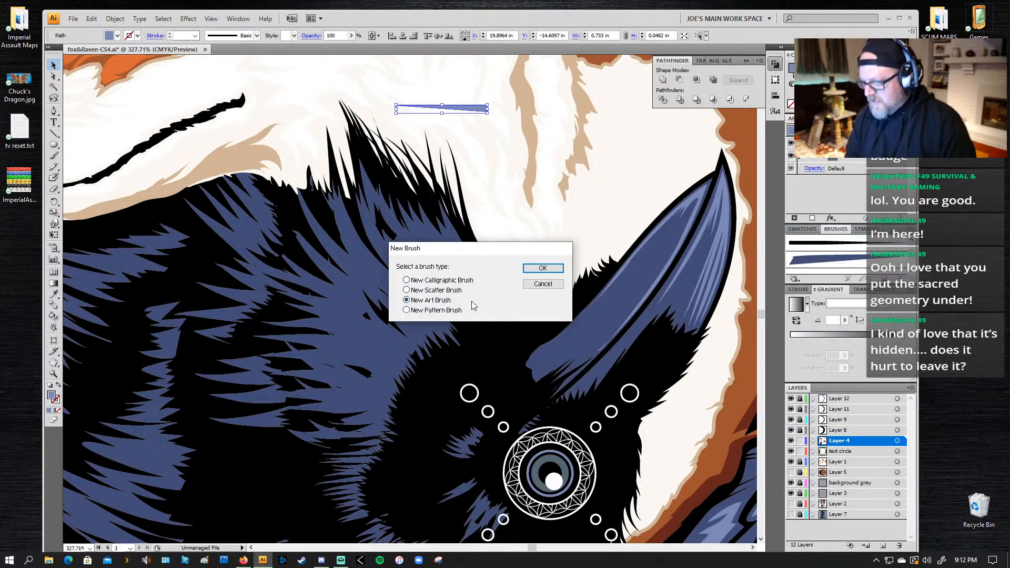
{"action": "left_click", "coordinate": [541, 268]}
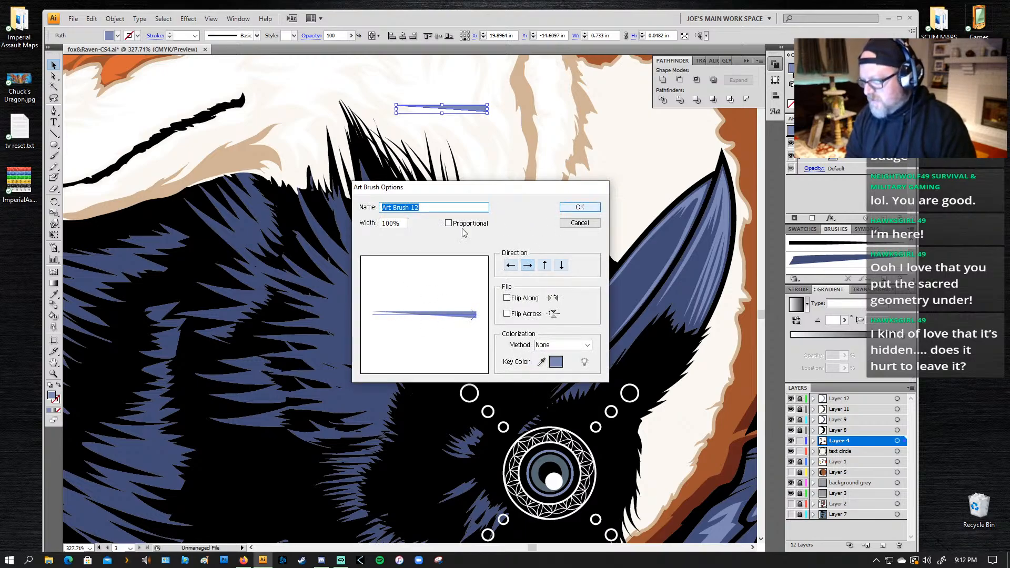
Step: Set the new art brush to 60% width with proportional scaling and create it
{"action": "left_click", "coordinate": [388, 223]}
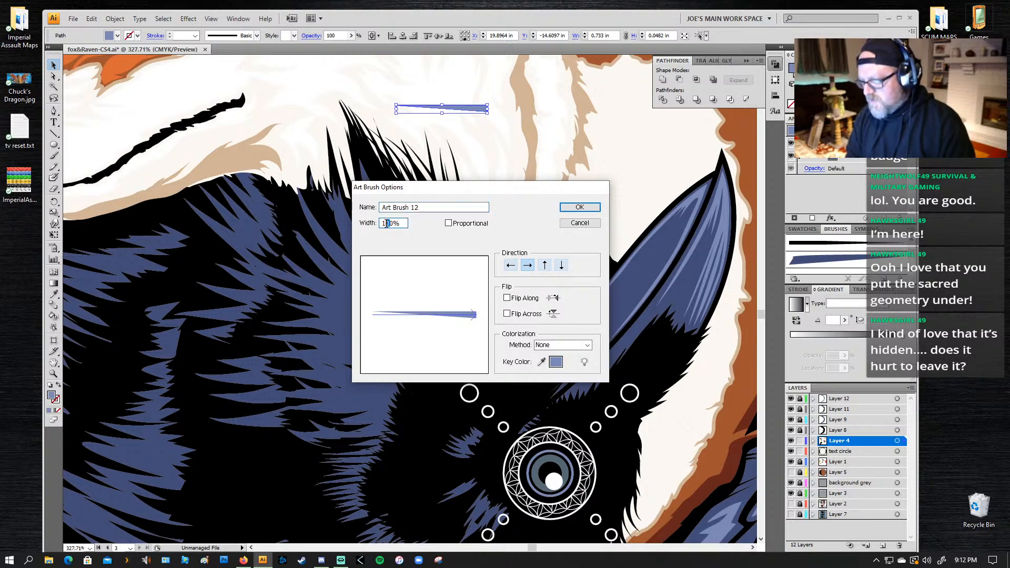
{"action": "double_click", "coordinate": [387, 223]}
{"action": "type", "text": "60"}
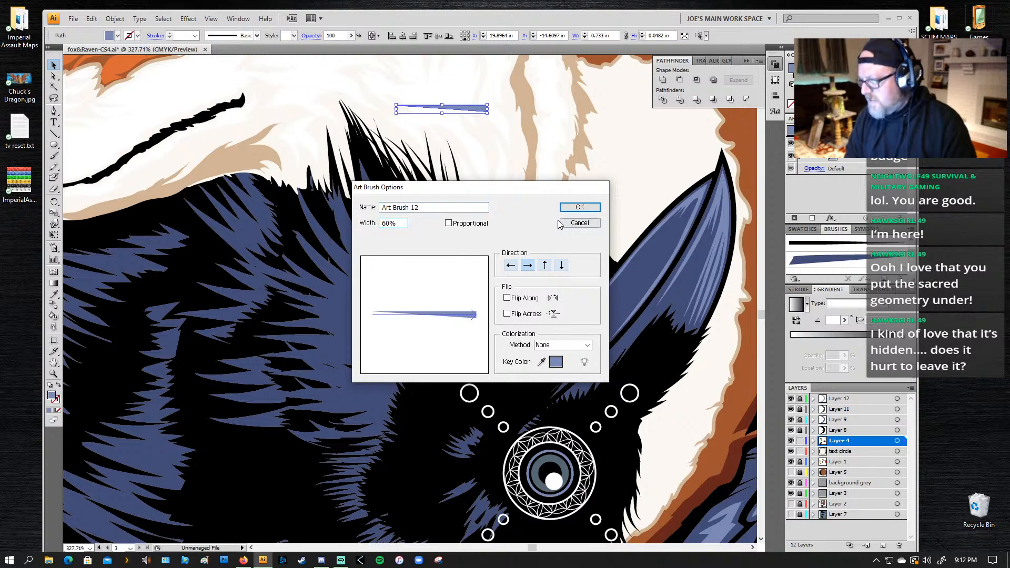
{"action": "left_click", "coordinate": [448, 223]}
{"action": "left_click", "coordinate": [592, 208]}
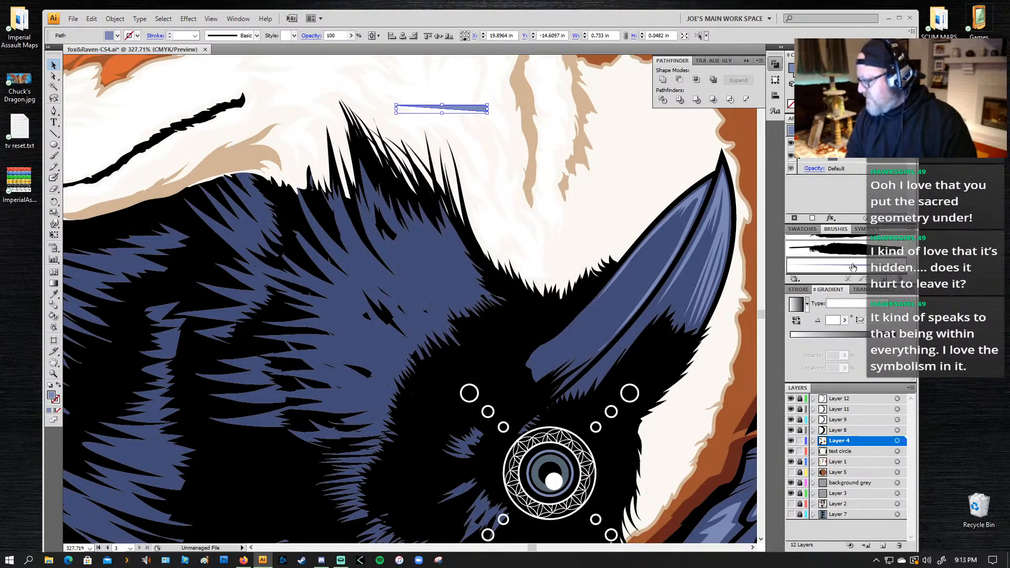
Step: Delete the tapered light-blue sliver from the artwork and switch to the Paintbrush tool
{"action": "scroll", "coordinate": [852, 268], "scroll_direction": "up", "scroll_amount": 3}
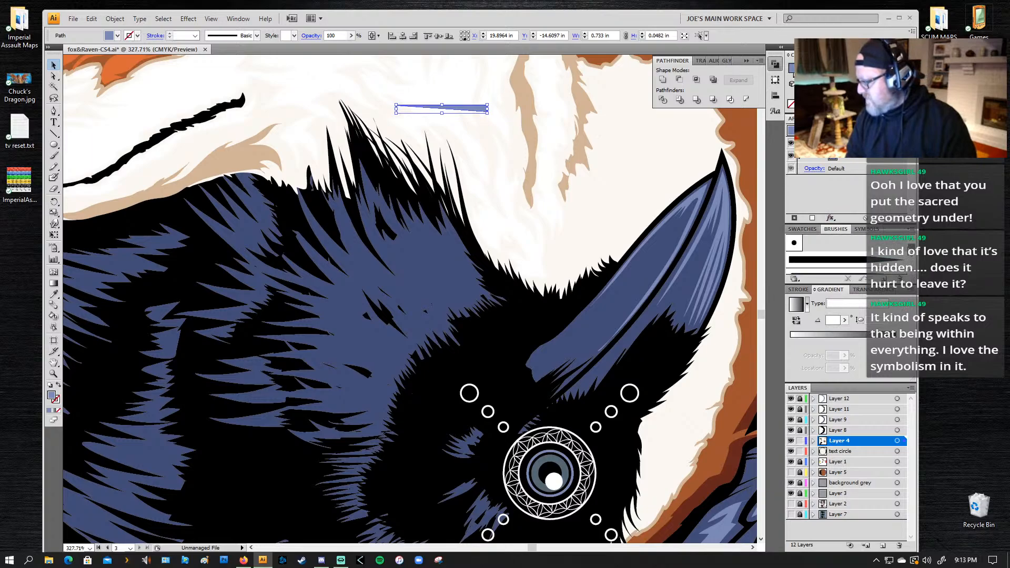
{"action": "scroll", "coordinate": [857, 269], "scroll_direction": "down", "scroll_amount": 4}
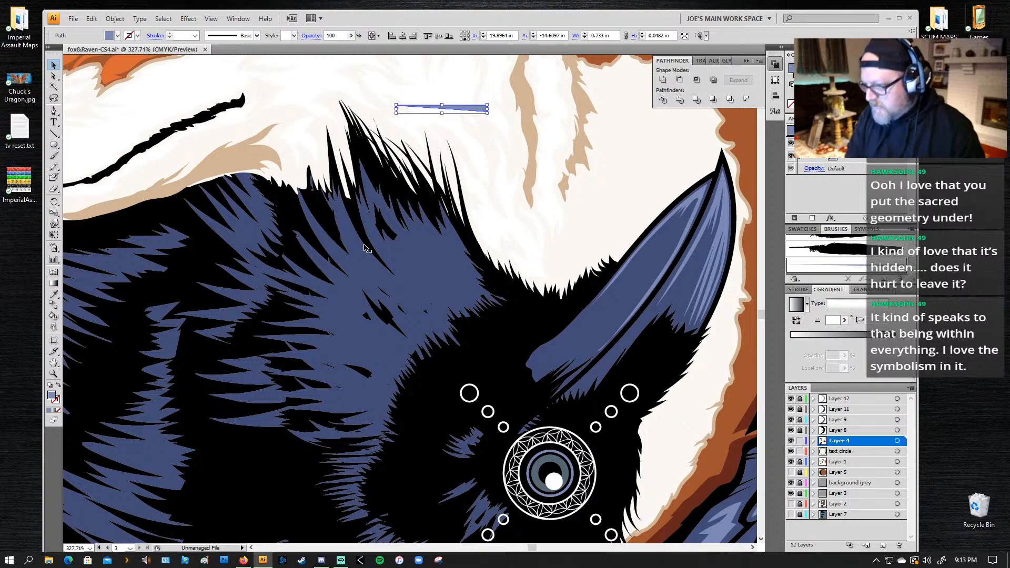
{"action": "key", "text": "Delete"}
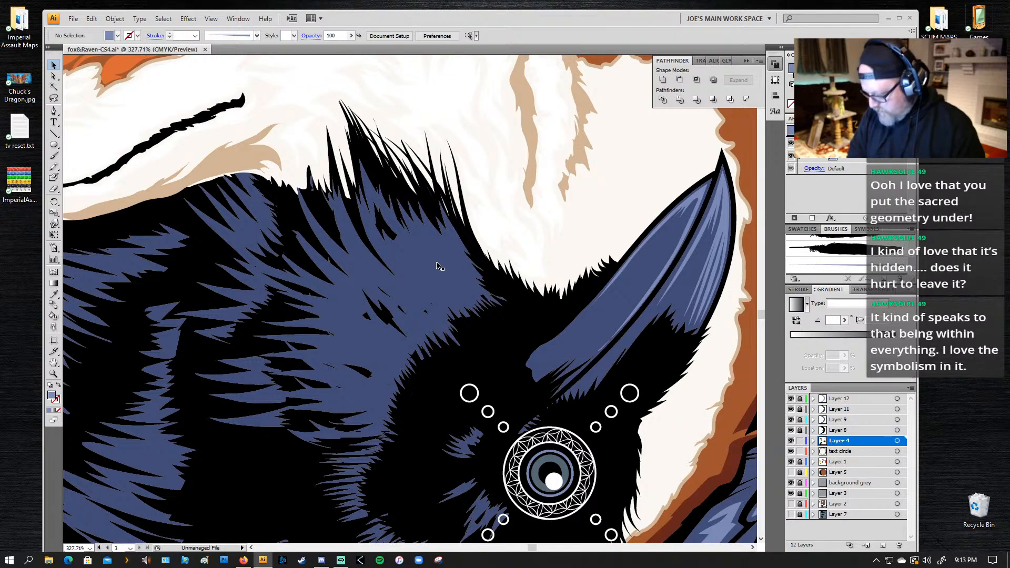
{"action": "key", "text": "n"}
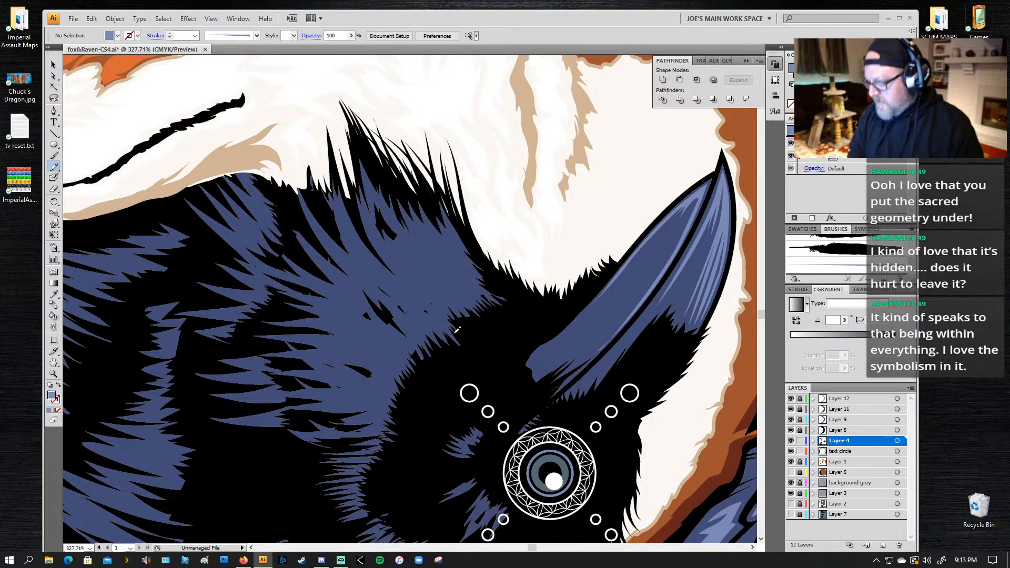
{"action": "key", "text": "b"}
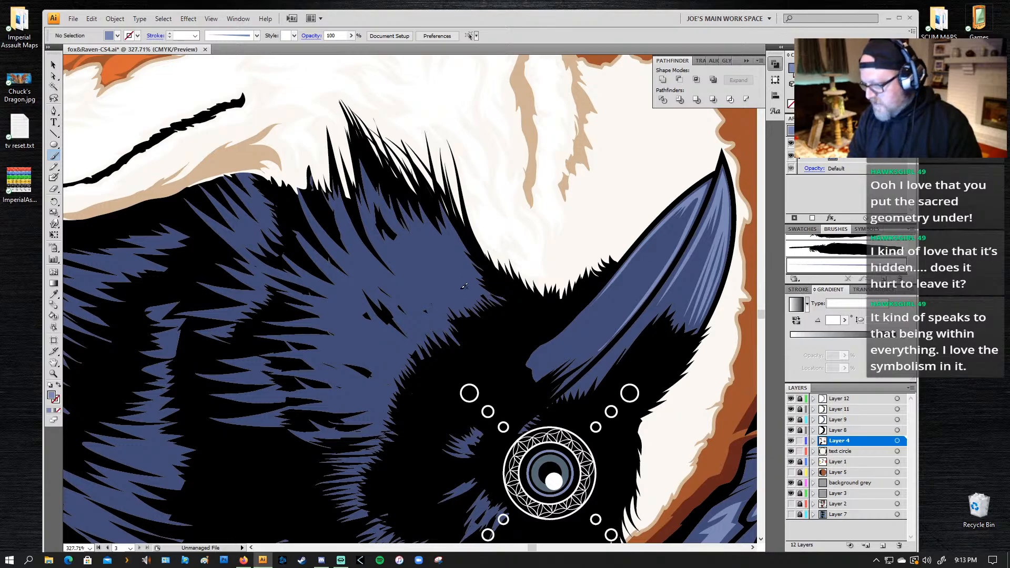
Step: Test the new art brush on the raven's upper feathers and try its Flip Along option
{"action": "left_click_drag", "start_coordinate": [422, 242], "coordinate": [467, 292]}
{"action": "key", "text": "ctrl+z"}
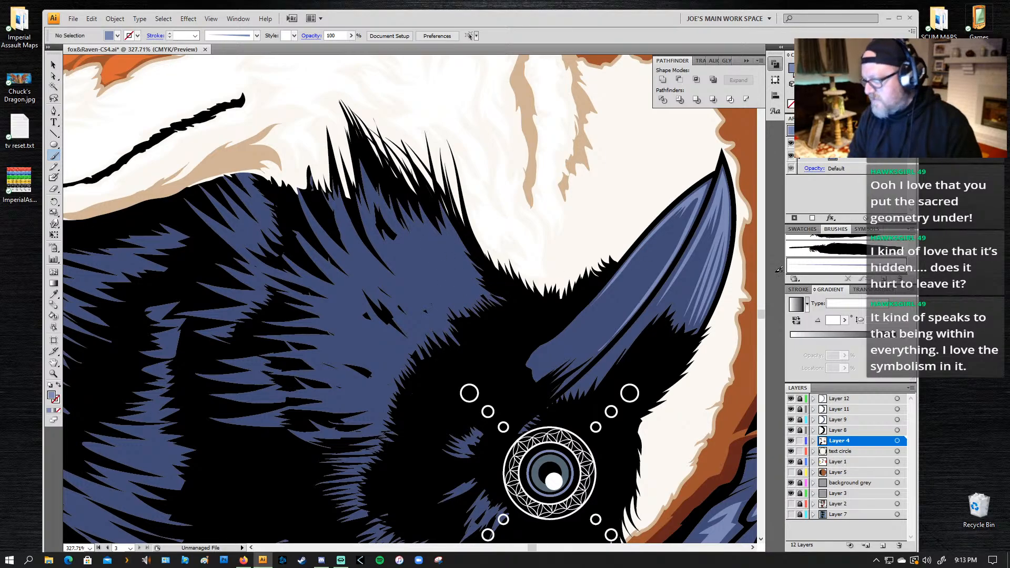
{"action": "double_click", "coordinate": [834, 268]}
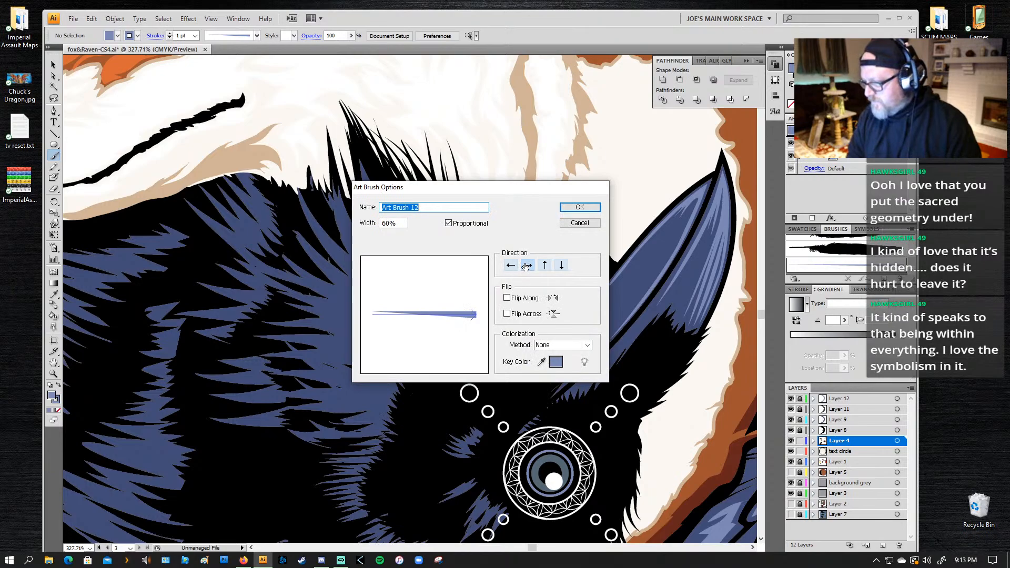
{"action": "left_click", "coordinate": [507, 298]}
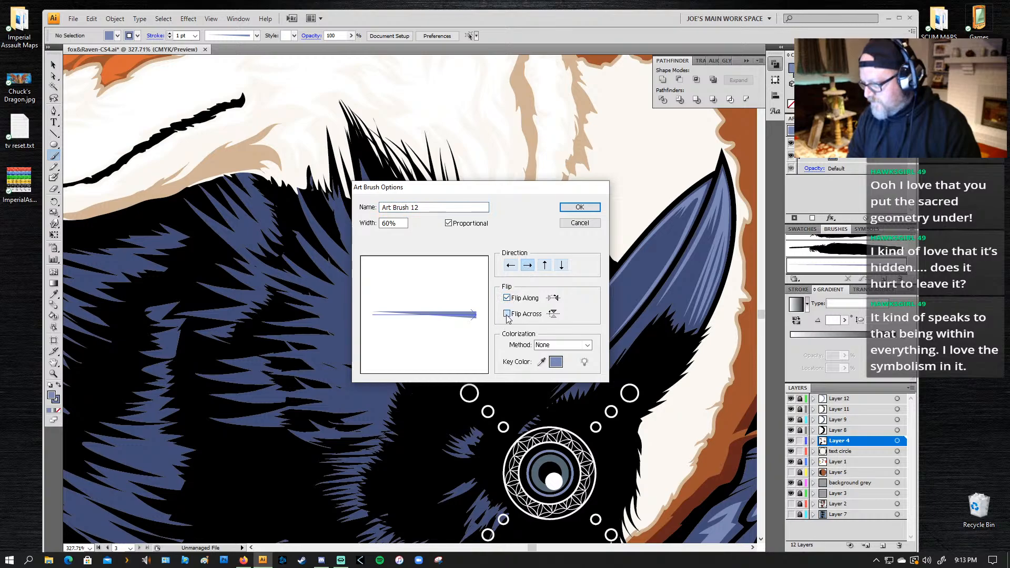
{"action": "left_click", "coordinate": [528, 265]}
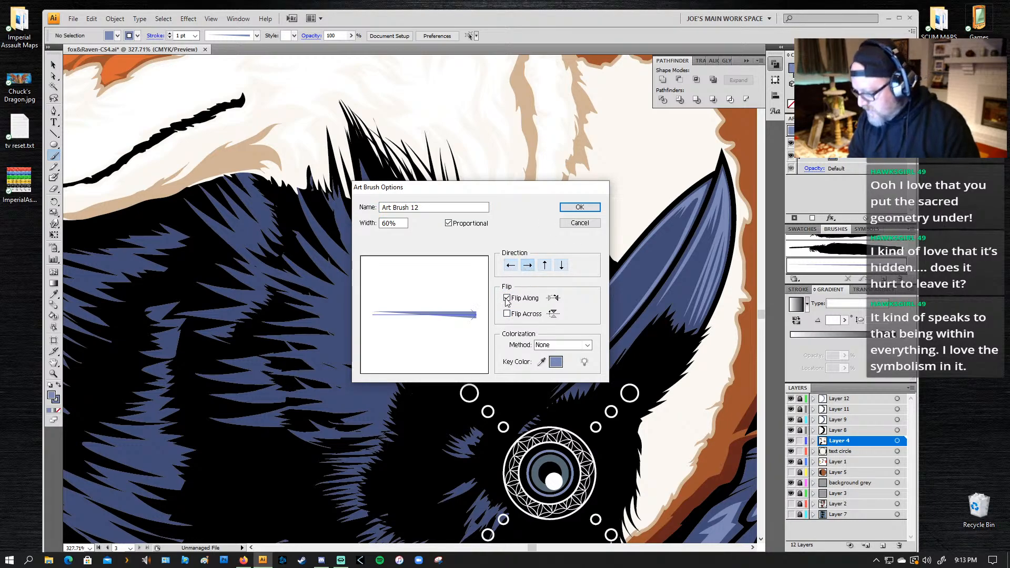
{"action": "left_click", "coordinate": [507, 298]}
{"action": "left_click", "coordinate": [579, 208]}
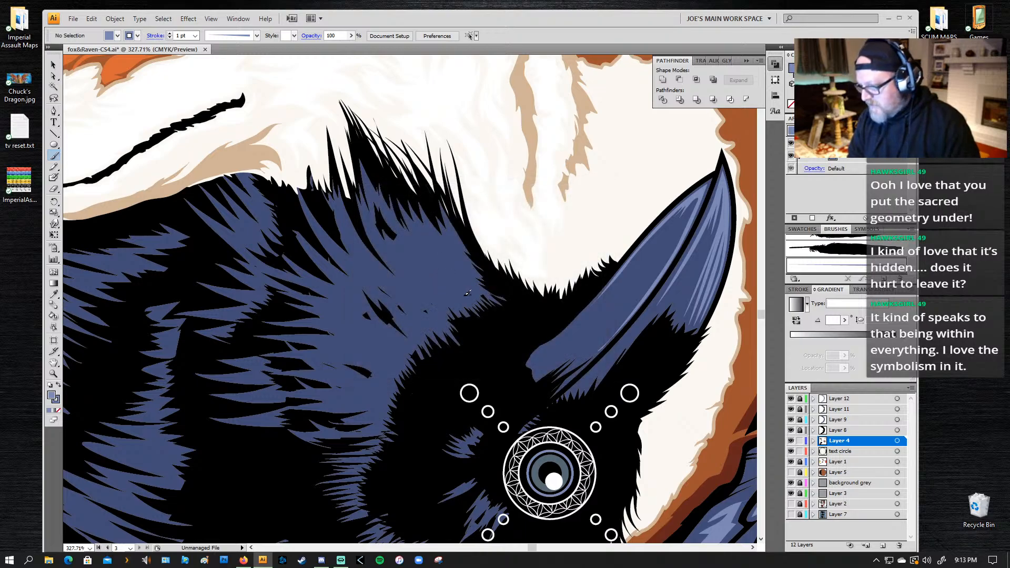
{"action": "key", "text": "ctrl+z"}
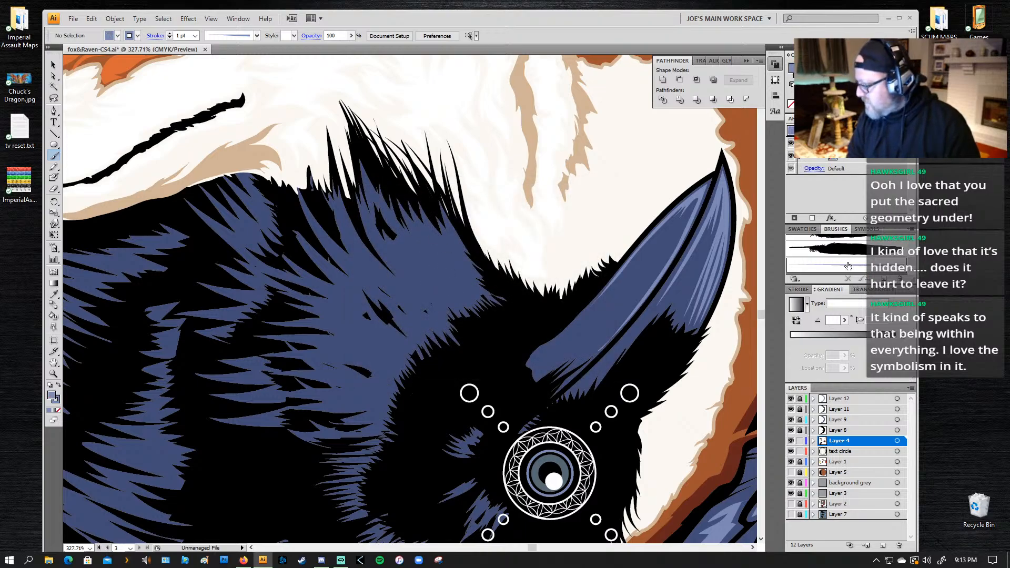
Step: Turn on Flip Along in the new art brush's options
{"action": "double_click", "coordinate": [845, 264]}
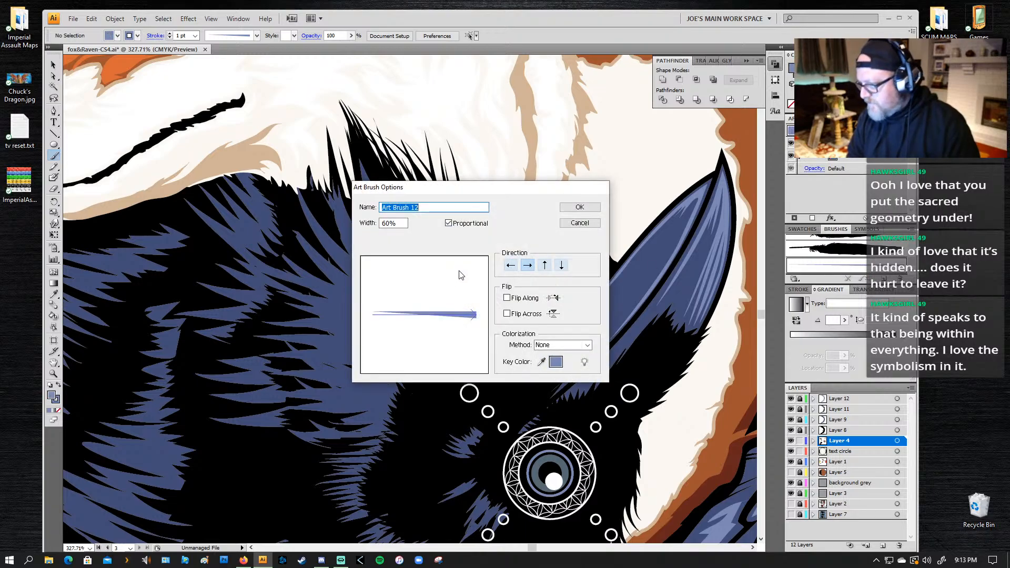
{"action": "left_click", "coordinate": [506, 299]}
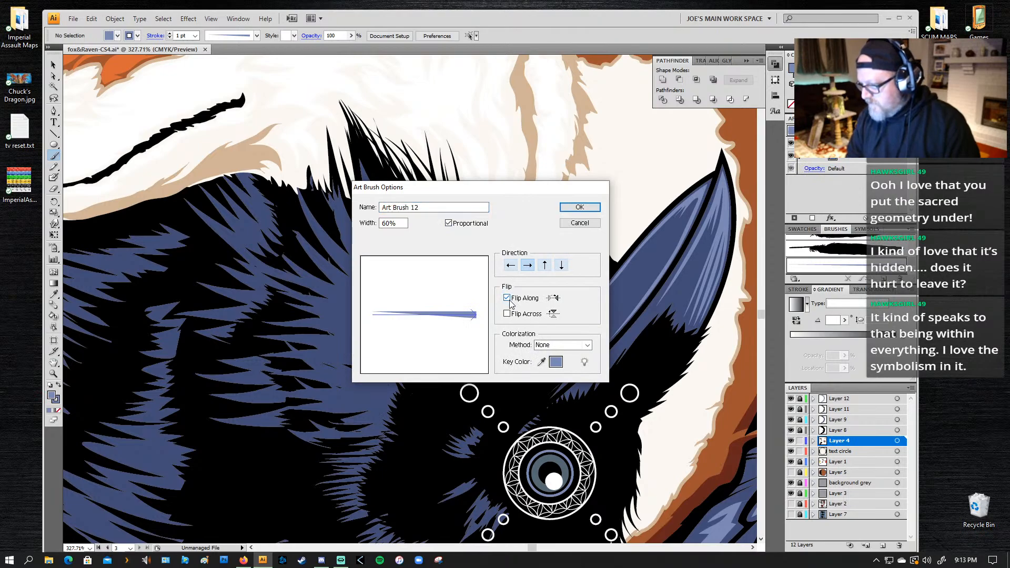
{"action": "left_click", "coordinate": [579, 207]}
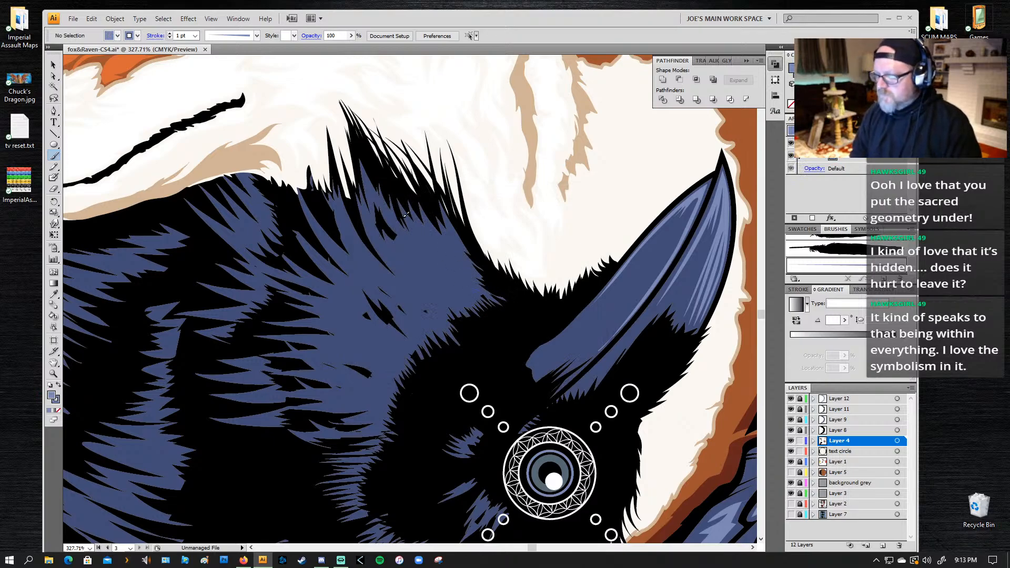
Step: Paint several curved light-blue highlight strokes along the raven's upper blue feathers, between the spiky crest and the beak
{"action": "left_click_drag", "start_coordinate": [479, 289], "coordinate": [404, 230]}
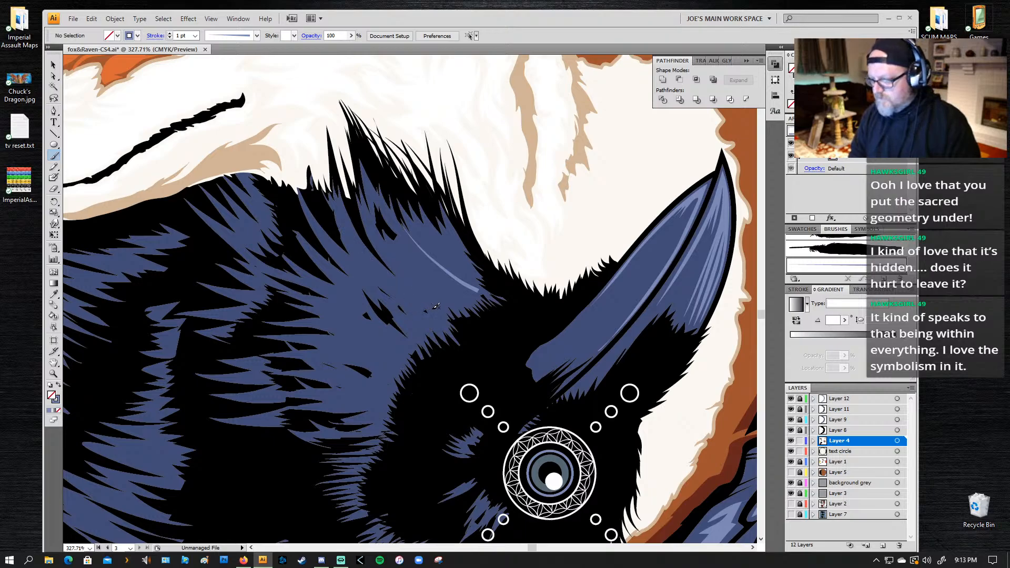
{"action": "left_click_drag", "start_coordinate": [429, 311], "coordinate": [337, 205]}
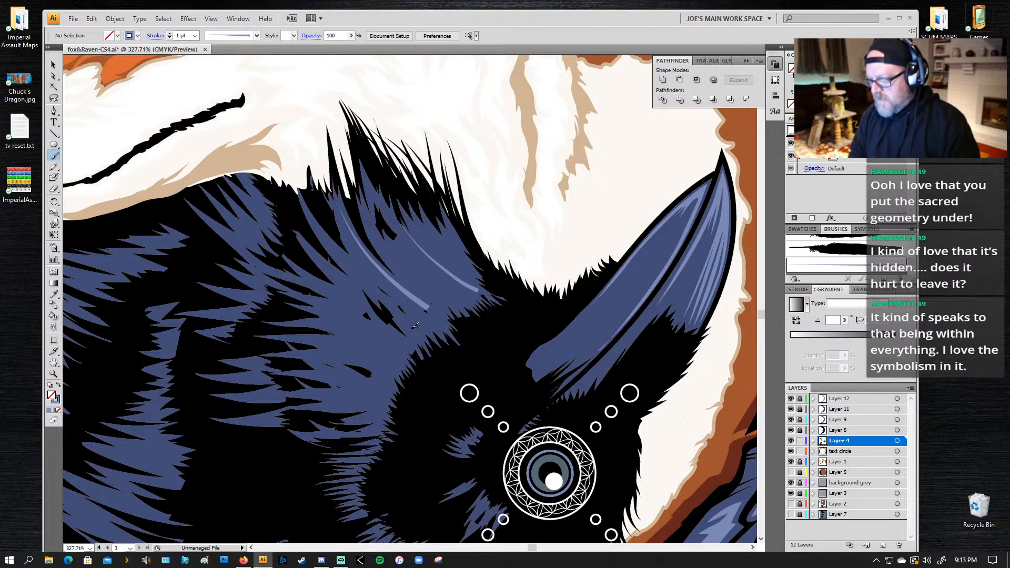
{"action": "left_click_drag", "start_coordinate": [390, 303], "coordinate": [338, 258]}
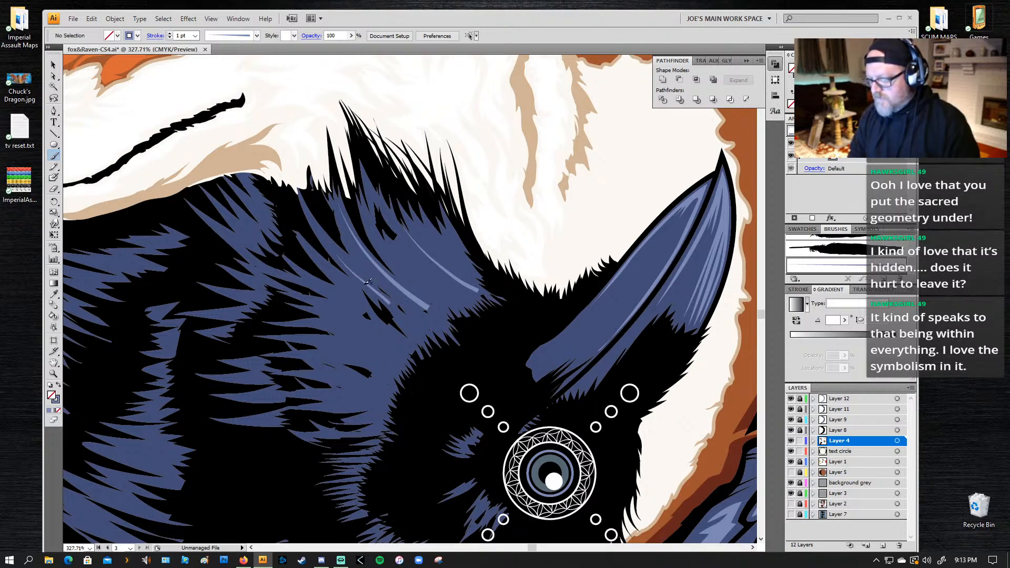
{"action": "mouse_move", "coordinate": [383, 293]}
{"action": "left_mouse_down"}
{"action": "mouse_move", "coordinate": [351, 228]}
{"action": "mouse_move", "coordinate": [392, 301]}
{"action": "mouse_move", "coordinate": [348, 225]}
{"action": "left_mouse_up"}
{"action": "key", "text": "ctrl+z"}
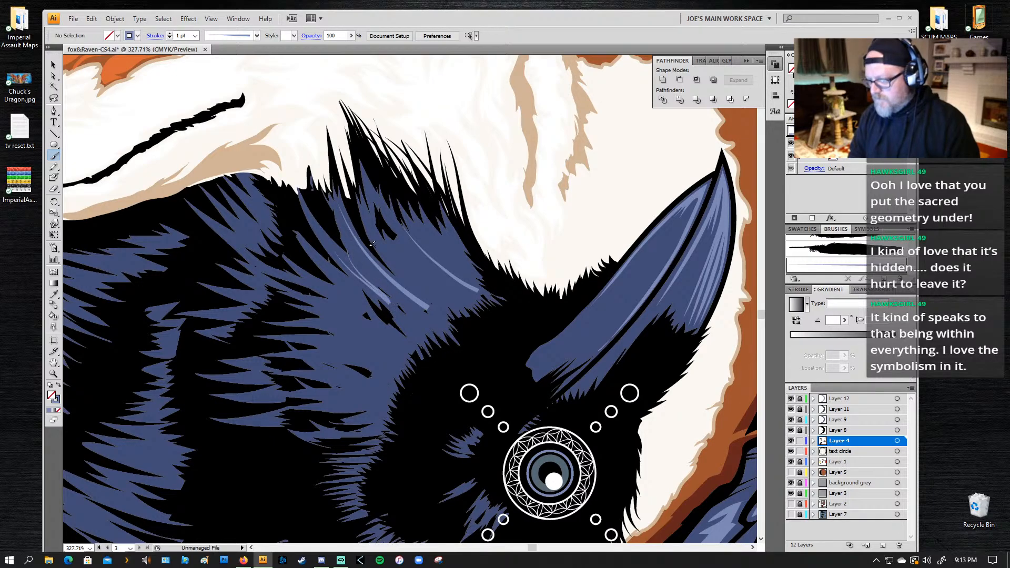
{"action": "key", "text": "ctrl+z"}
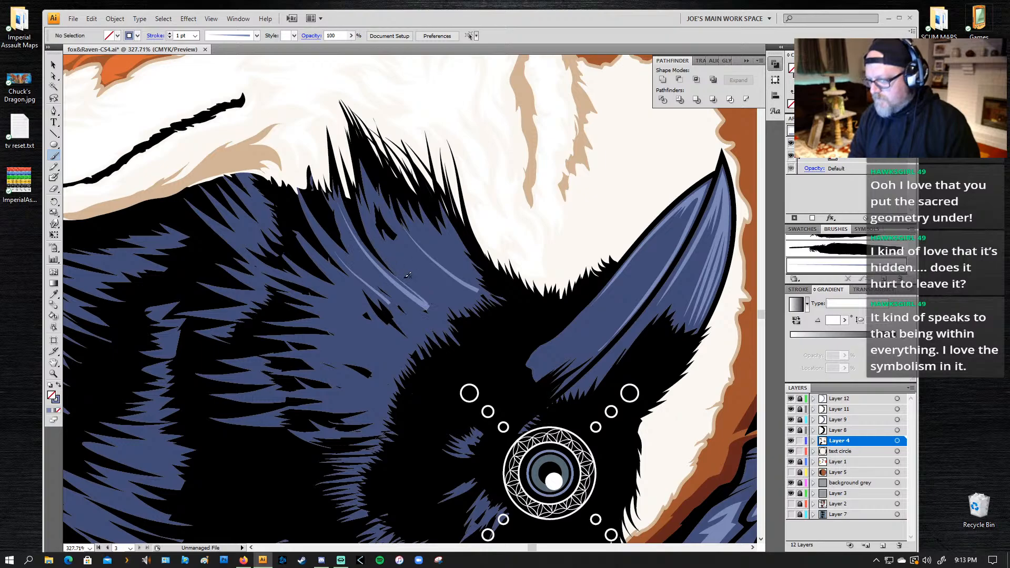
{"action": "left_click_drag", "start_coordinate": [483, 286], "coordinate": [443, 227]}
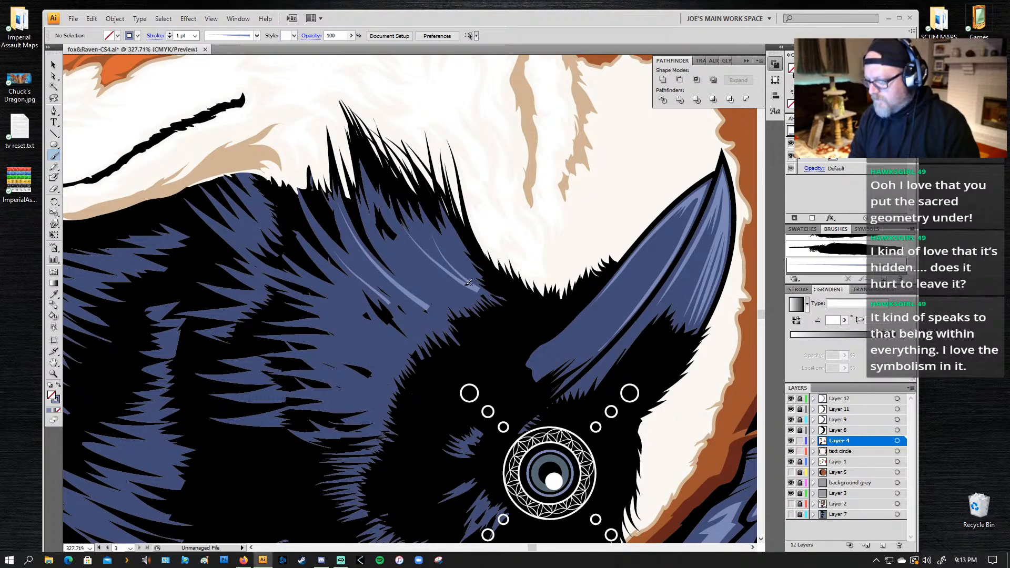
{"action": "left_click_drag", "start_coordinate": [479, 288], "coordinate": [438, 243]}
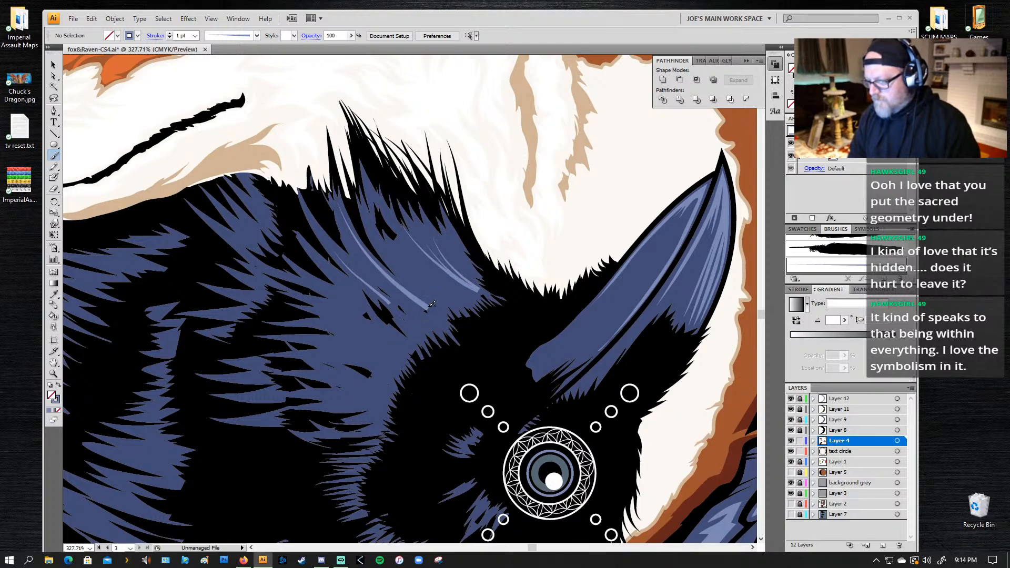
{"action": "left_click_drag", "start_coordinate": [395, 264], "coordinate": [392, 255]}
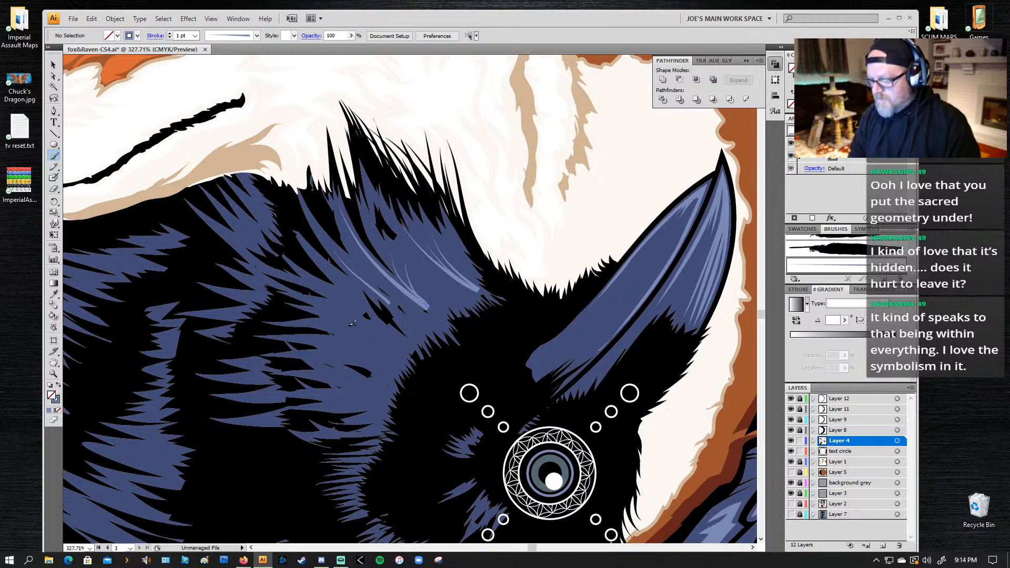
Step: Paint more tapered highlight strokes fanning out over the blue feathers below the first highlights
{"action": "left_click_drag", "start_coordinate": [287, 315], "coordinate": [285, 316]}
{"action": "key", "text": "ctrl+z"}
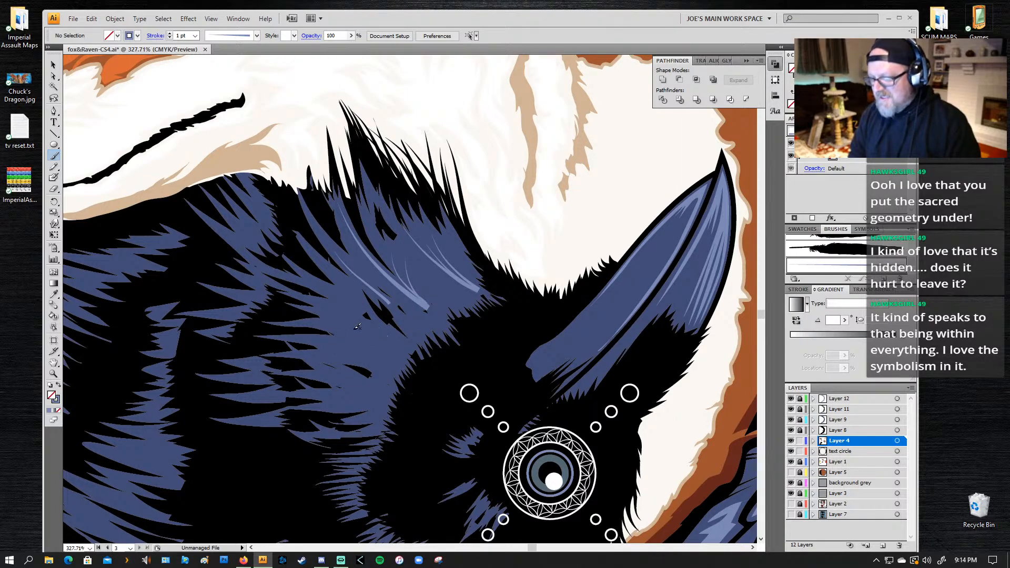
{"action": "key", "text": "ctrl+shift+z"}
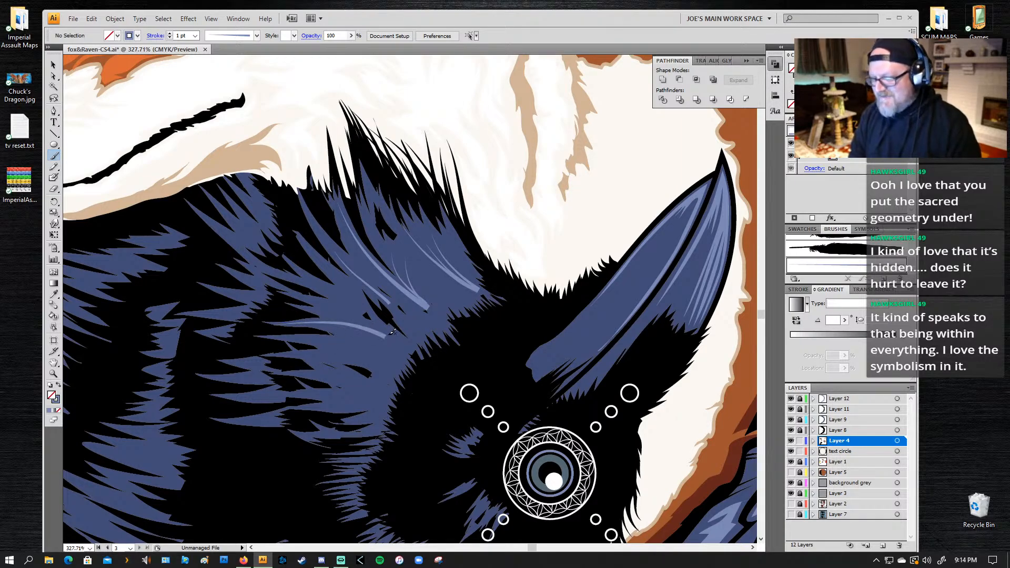
{"action": "mouse_move", "coordinate": [382, 333]}
{"action": "left_mouse_down"}
{"action": "mouse_move", "coordinate": [295, 298]}
{"action": "mouse_move", "coordinate": [302, 266]}
{"action": "left_mouse_up"}
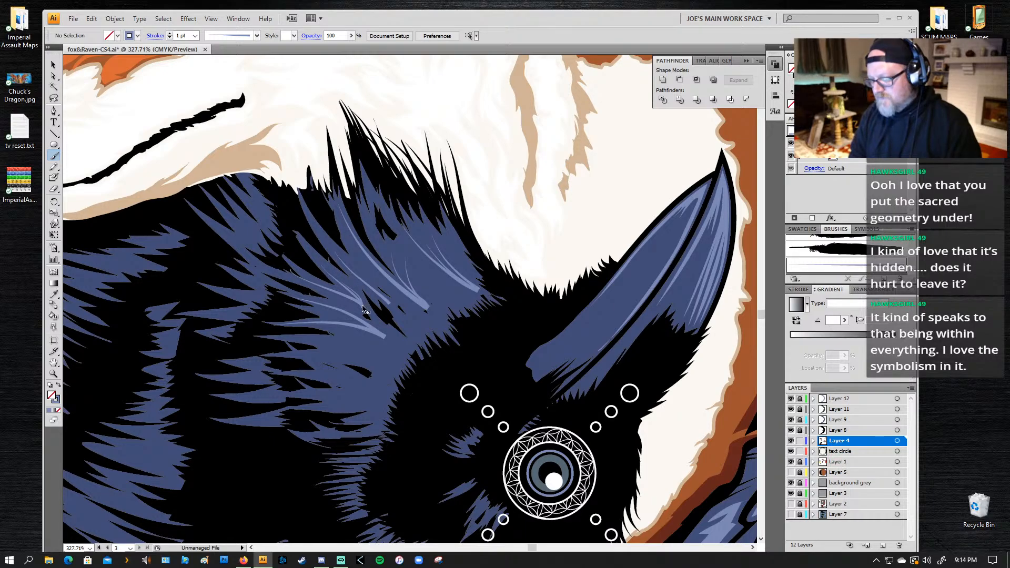
Step: Undo the last highlight stroke and repaint it along the blue feathers just above the lowest highlight
{"action": "key", "text": "ctrl+z"}
{"action": "left_click_drag", "start_coordinate": [363, 306], "coordinate": [338, 271]}
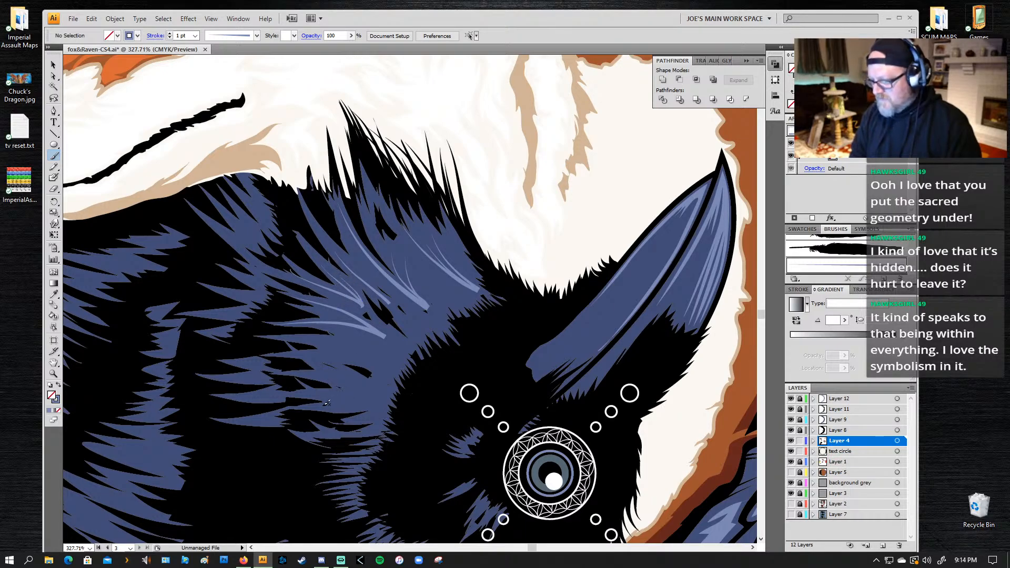
Step: Set the width of Art Brush 12 to 100% and apply the change to the existing brush strokes
{"action": "double_click", "coordinate": [849, 265]}
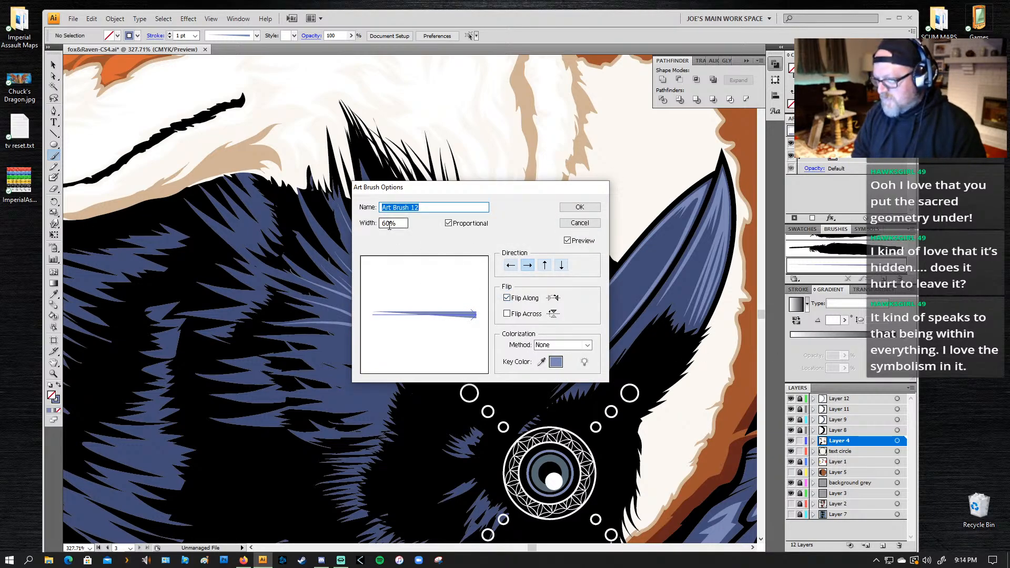
{"action": "left_click_drag", "start_coordinate": [386, 223], "coordinate": [335, 227]}
{"action": "type", "text": "1"}
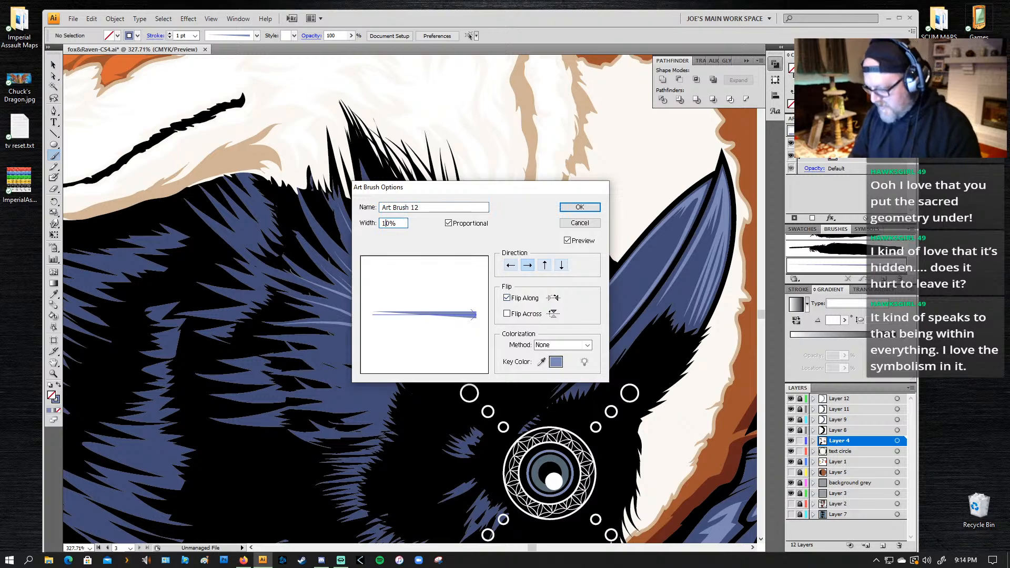
{"action": "type", "text": "0"}
{"action": "left_click", "coordinate": [579, 207]}
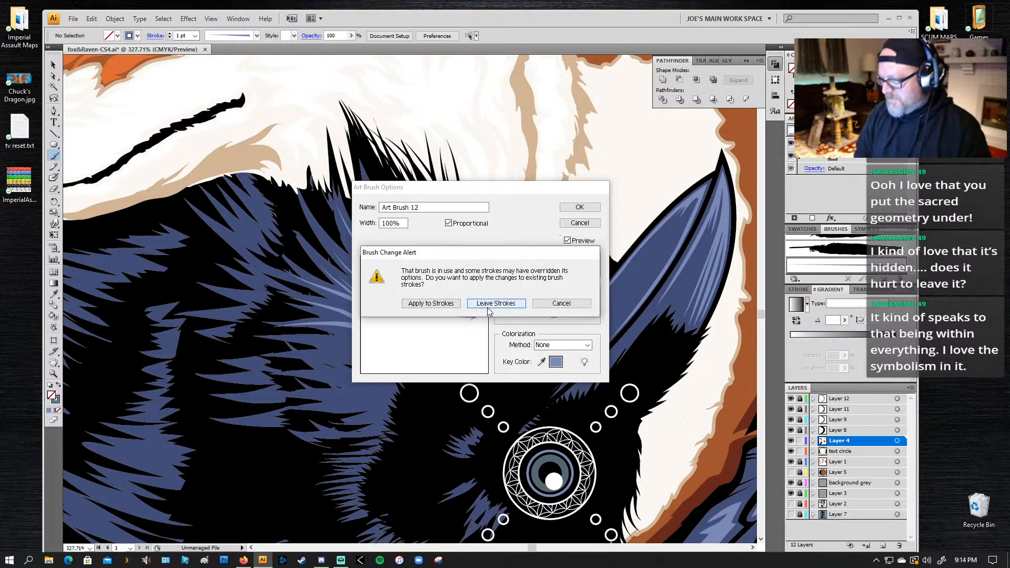
{"action": "left_click", "coordinate": [452, 304]}
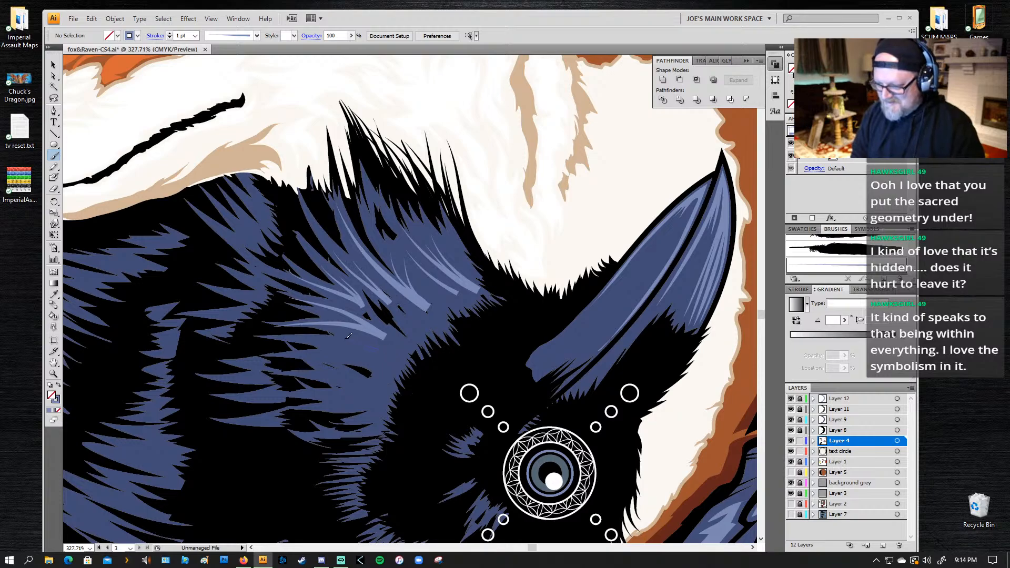
Step: Paint curved light-blue highlights on the lower blue feathers behind the raven's eye, undoing and repainting the strokes that do not fit
{"action": "left_click_drag", "start_coordinate": [253, 327], "coordinate": [252, 328]}
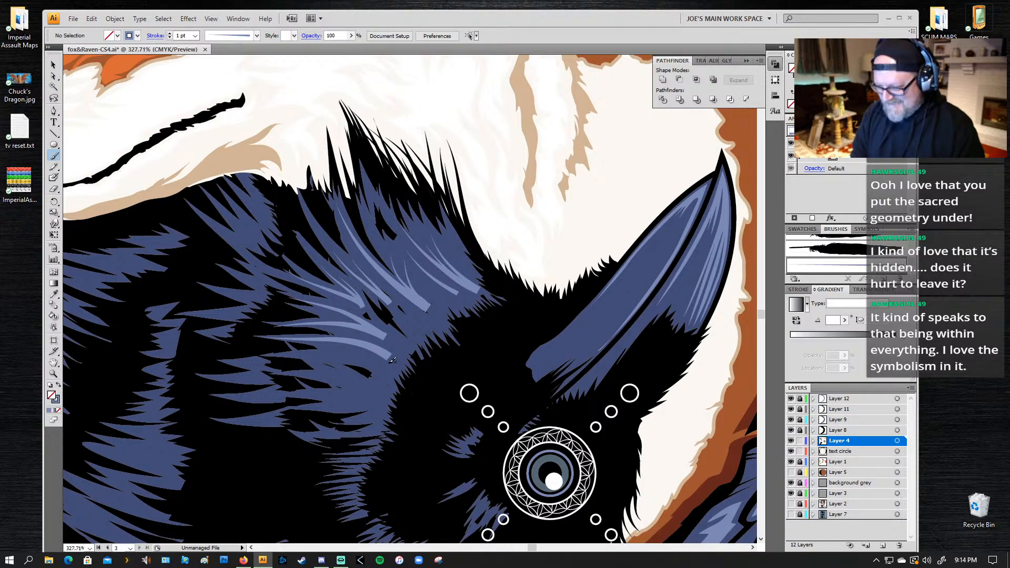
{"action": "mouse_move", "coordinate": [311, 351]}
{"action": "left_mouse_down"}
{"action": "mouse_move", "coordinate": [388, 355]}
{"action": "mouse_move", "coordinate": [317, 335]}
{"action": "left_mouse_up"}
{"action": "key", "text": "ctrl+z"}
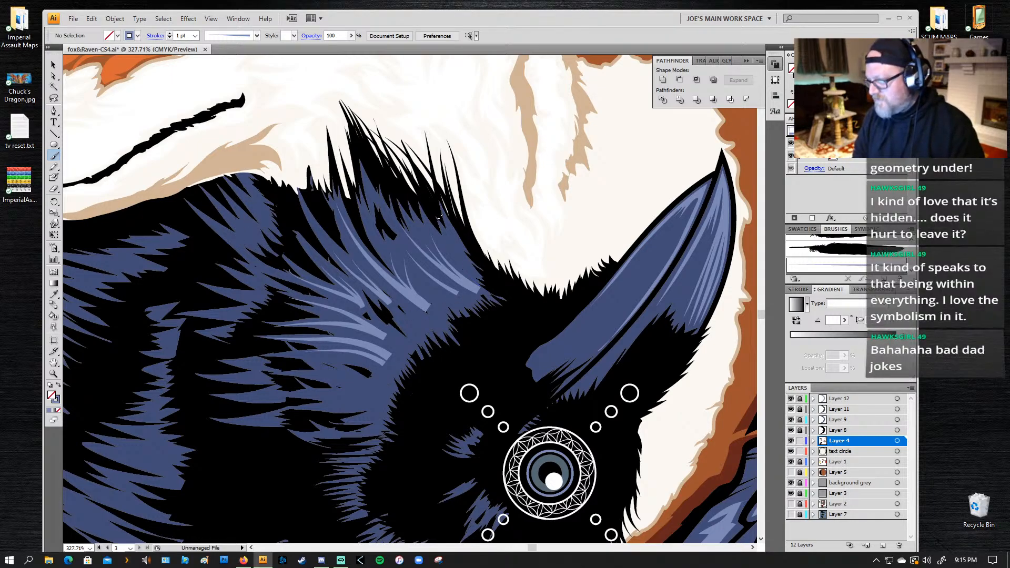
{"action": "mouse_move", "coordinate": [429, 333]}
{"action": "left_mouse_down"}
{"action": "mouse_move", "coordinate": [383, 299]}
{"action": "mouse_move", "coordinate": [382, 173]}
{"action": "mouse_move", "coordinate": [418, 170]}
{"action": "left_mouse_up"}
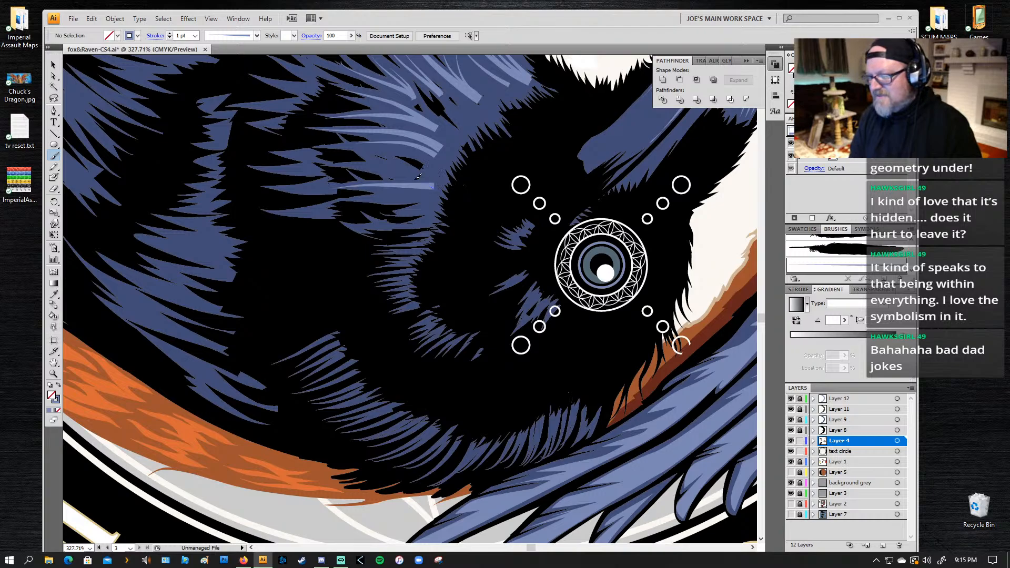
{"action": "left_click_drag", "start_coordinate": [341, 160], "coordinate": [428, 178]}
{"action": "key", "text": "ctrl+z"}
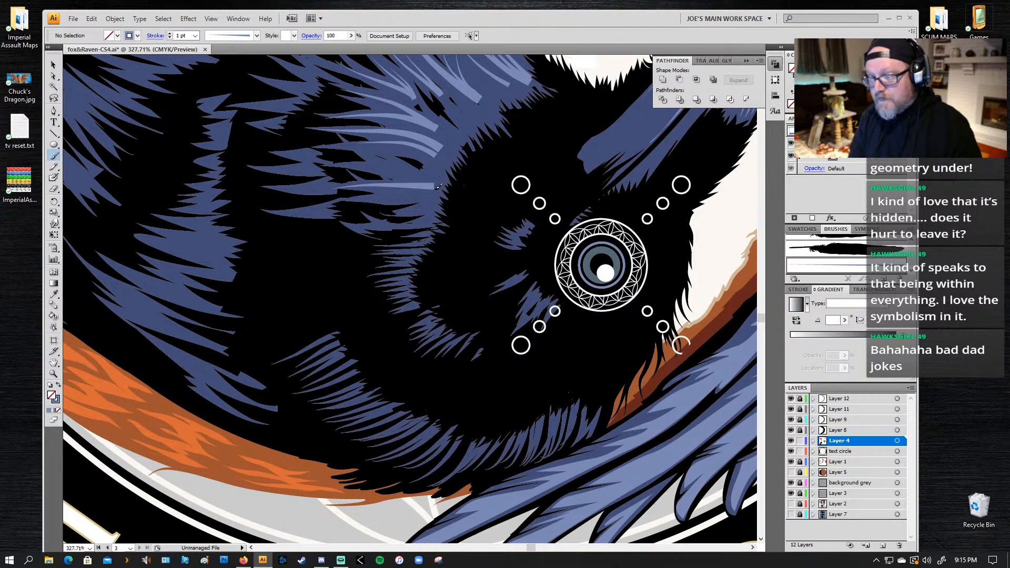
{"action": "left_click_drag", "start_coordinate": [344, 165], "coordinate": [438, 189]}
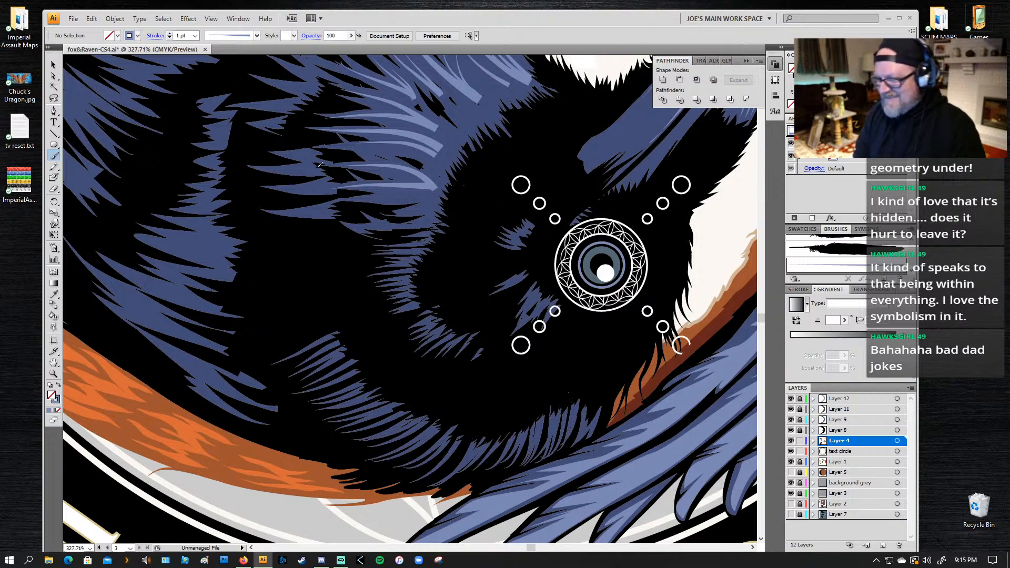
Step: Paint short horizontal highlights on the pointed feather tips at the outer end of the lower blue feathers
{"action": "left_click_drag", "start_coordinate": [230, 159], "coordinate": [248, 159]}
{"action": "key", "text": "ctrl+z"}
{"action": "left_click_drag", "start_coordinate": [313, 166], "coordinate": [247, 166]}
{"action": "left_click_drag", "start_coordinate": [319, 151], "coordinate": [271, 152]}
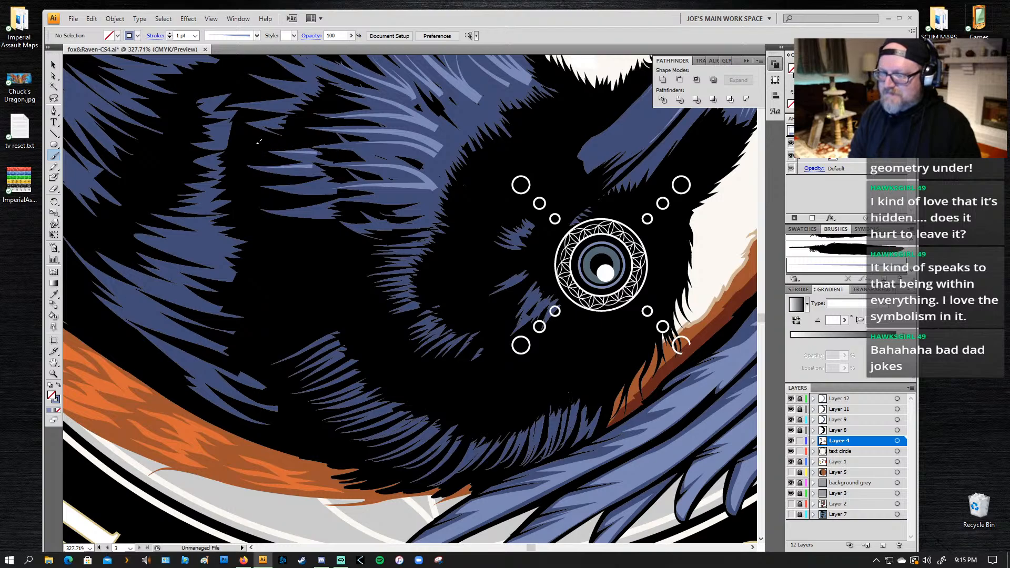
Step: Paint tapered highlights on the two small feather tufts above the short horizontal highlights, retrying the lower one until it fits
{"action": "left_click_drag", "start_coordinate": [235, 97], "coordinate": [233, 98]}
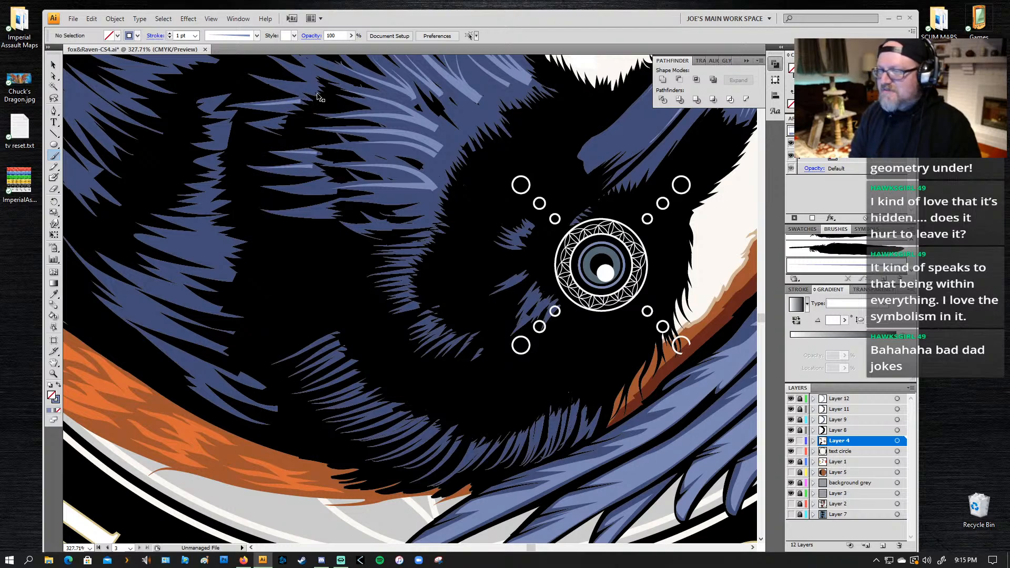
{"action": "key", "text": "ctrl+z"}
{"action": "left_click_drag", "start_coordinate": [299, 101], "coordinate": [228, 93]}
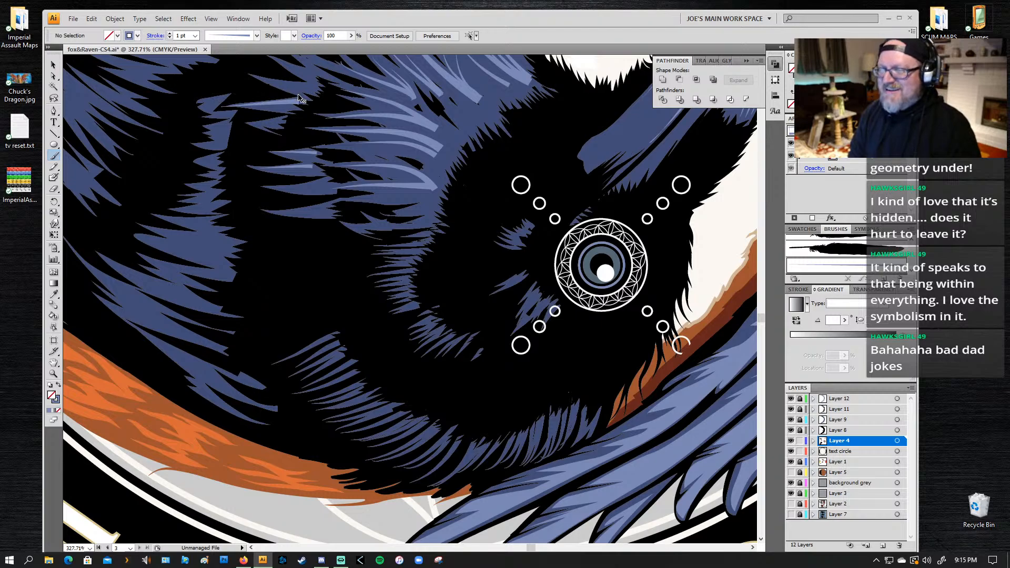
{"action": "key", "text": "ctrl+z"}
{"action": "left_click_drag", "start_coordinate": [296, 99], "coordinate": [230, 95]}
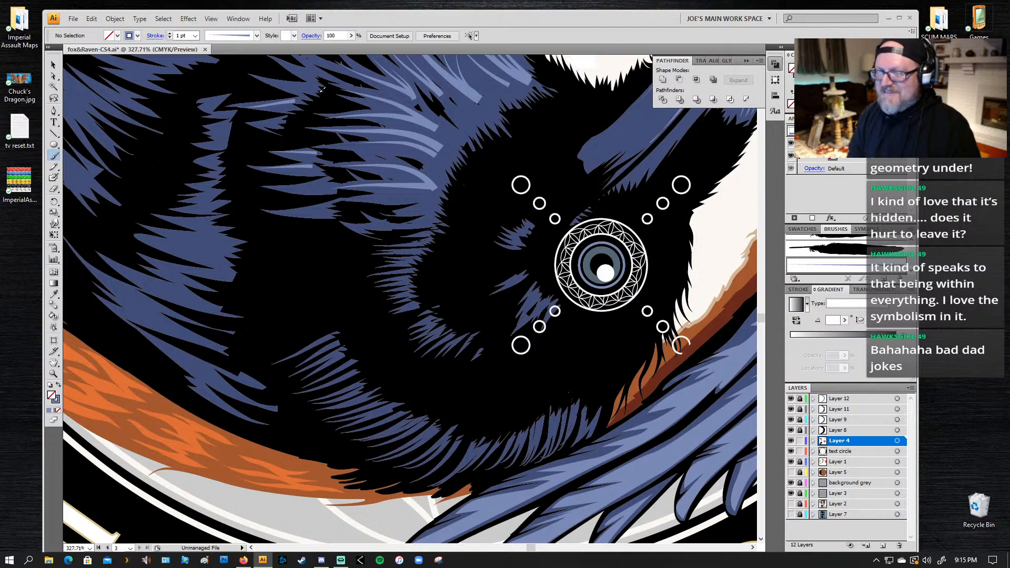
{"action": "left_click_drag", "start_coordinate": [315, 87], "coordinate": [264, 74]}
Step: Draw the spiky upper edge of a highlight shape with the Pen tool on the blue feather patch beneath the fox's jaw
{"action": "mouse_move", "coordinate": [355, 157]}
{"action": "left_mouse_down"}
{"action": "mouse_move", "coordinate": [374, 184]}
{"action": "mouse_move", "coordinate": [415, 334]}
{"action": "left_mouse_up"}
{"action": "key", "text": "p"}
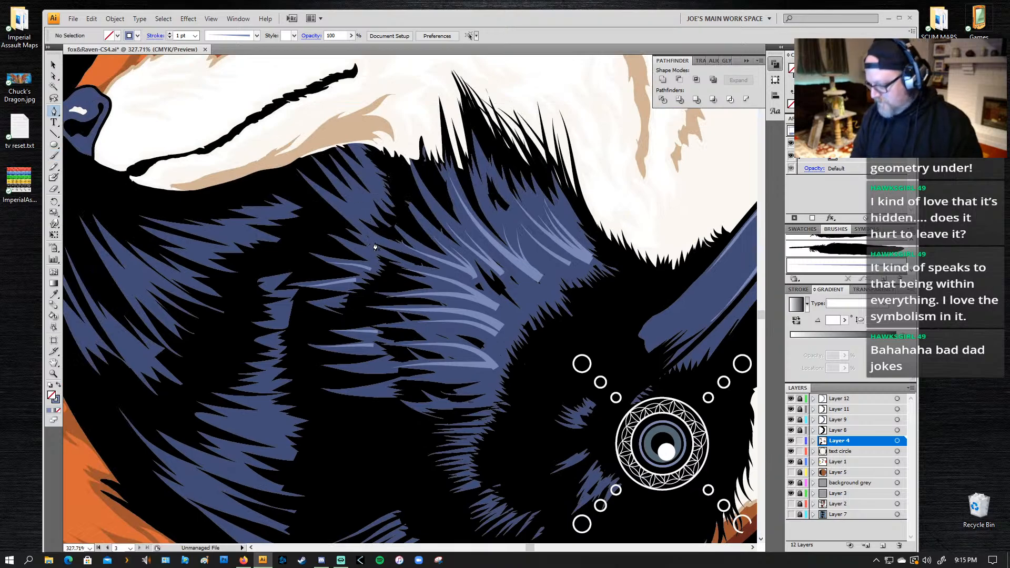
{"action": "left_click", "coordinate": [375, 237]}
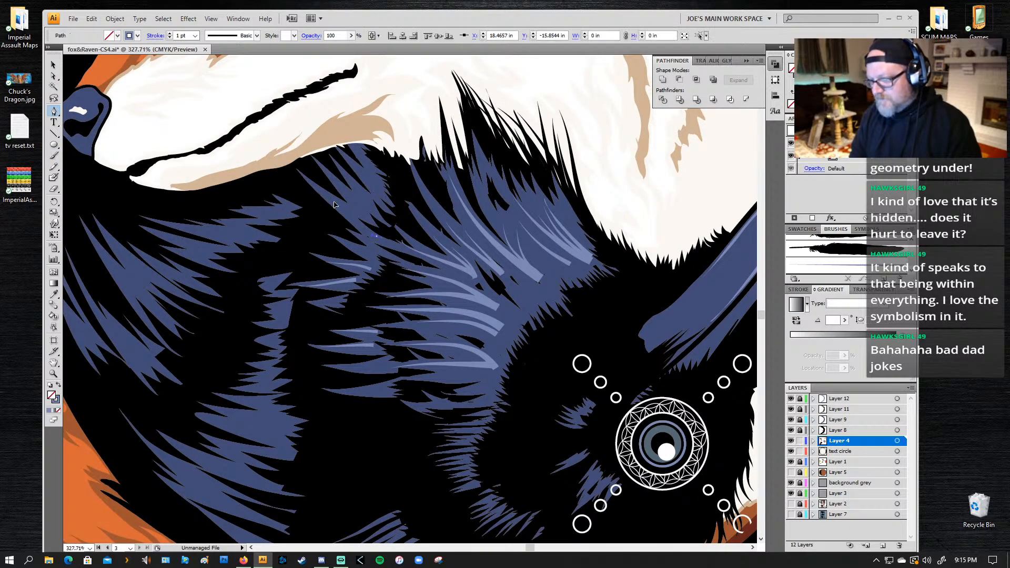
{"action": "left_click", "coordinate": [319, 188]}
{"action": "left_click", "coordinate": [364, 214]}
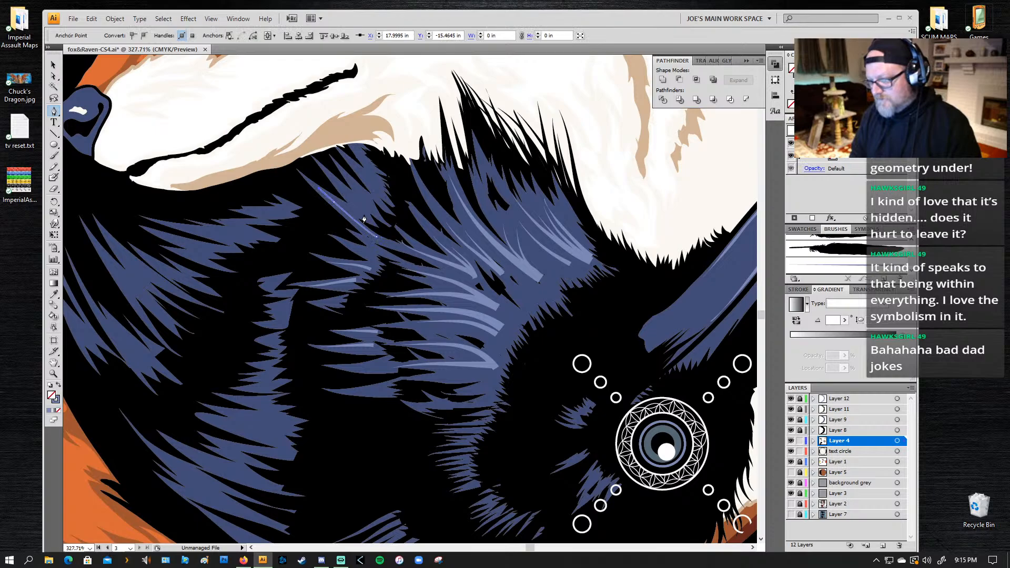
{"action": "left_click_drag", "start_coordinate": [349, 193], "coordinate": [335, 183]}
{"action": "key", "text": "ctrl+z"}
{"action": "left_click", "coordinate": [322, 165]}
{"action": "left_click_drag", "start_coordinate": [363, 205], "coordinate": [369, 214]}
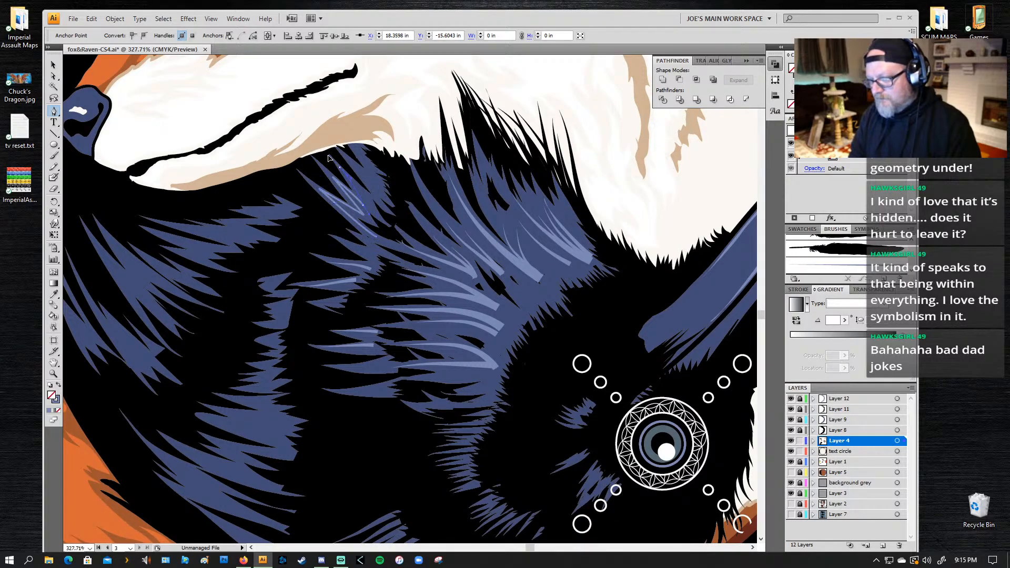
{"action": "left_click_drag", "start_coordinate": [331, 157], "coordinate": [331, 156]}
{"action": "left_click", "coordinate": [339, 168]}
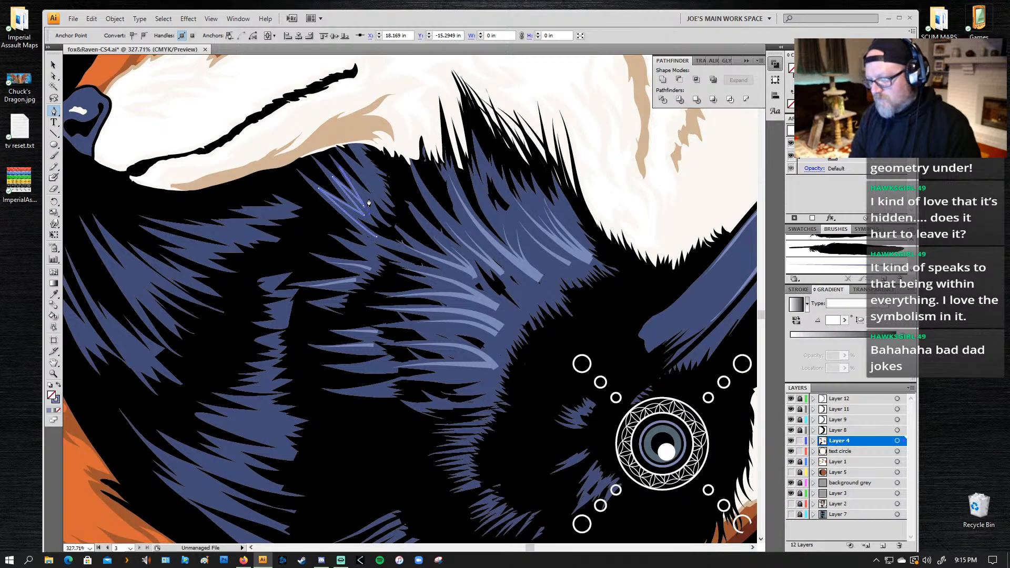
{"action": "left_click", "coordinate": [376, 194]}
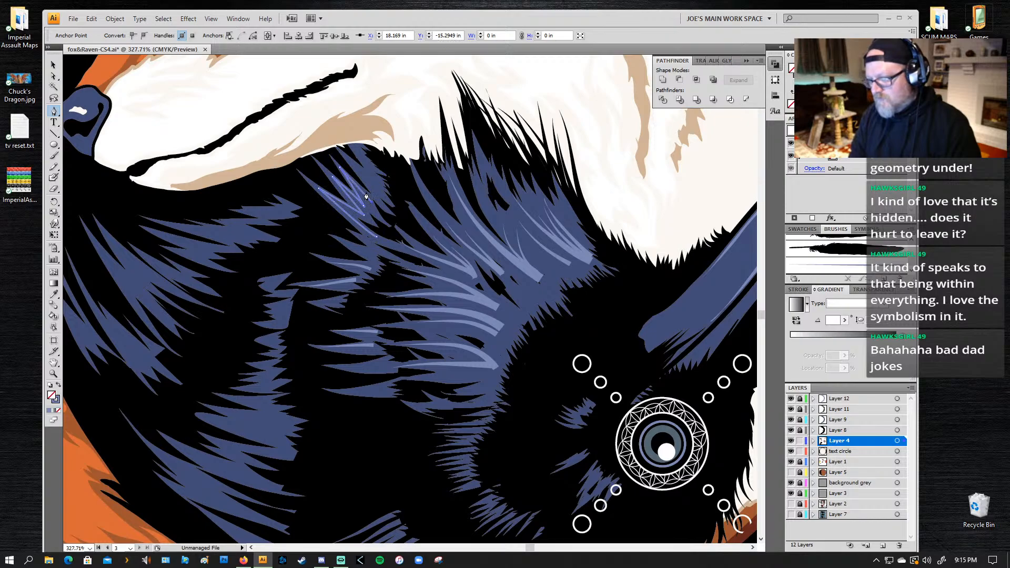
{"action": "left_click", "coordinate": [347, 164]}
{"action": "left_click", "coordinate": [372, 174]}
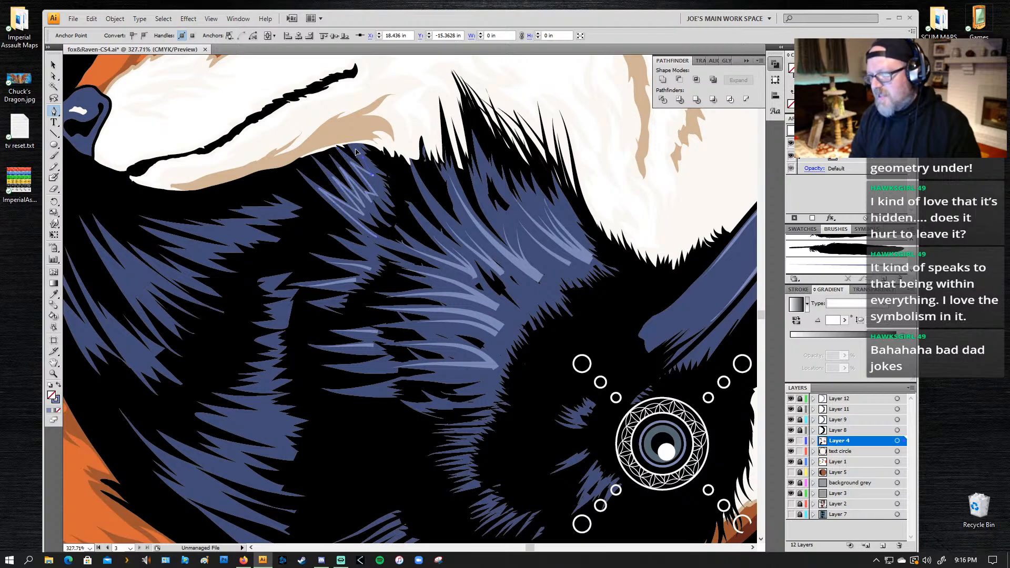
{"action": "left_click", "coordinate": [360, 154]}
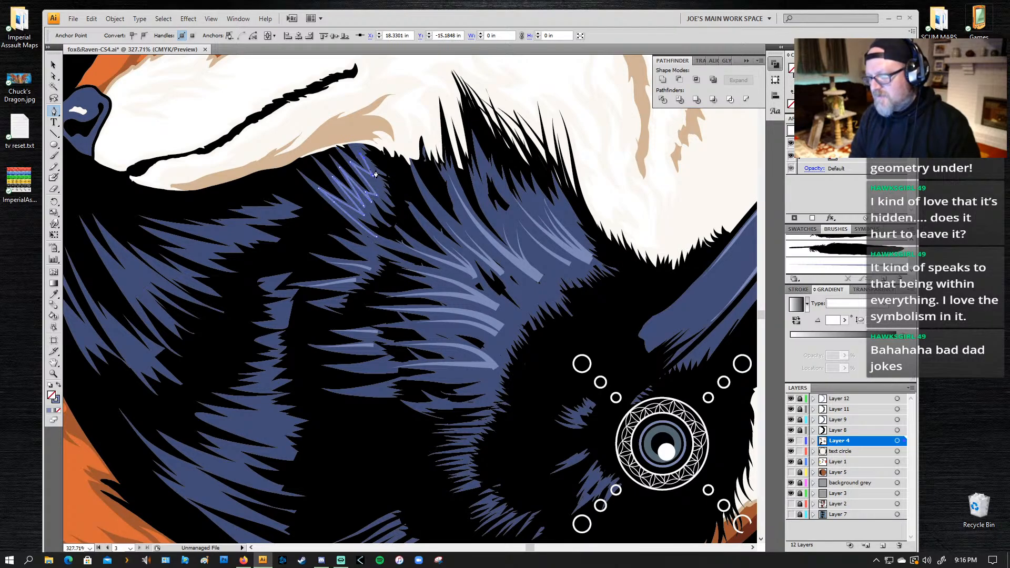
{"action": "left_click", "coordinate": [379, 190]}
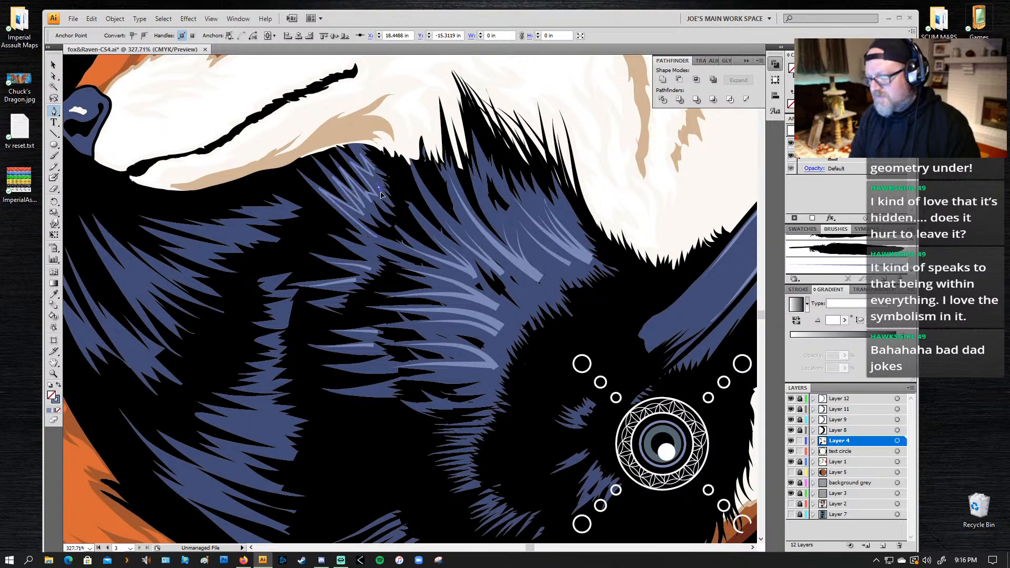
Step: Continue the highlight outline with jagged points down the patch's inner side and close it at its starting point
{"action": "key", "text": "ctrl+z"}
{"action": "key", "text": "ctrl+shift+z"}
{"action": "left_click", "coordinate": [382, 192]}
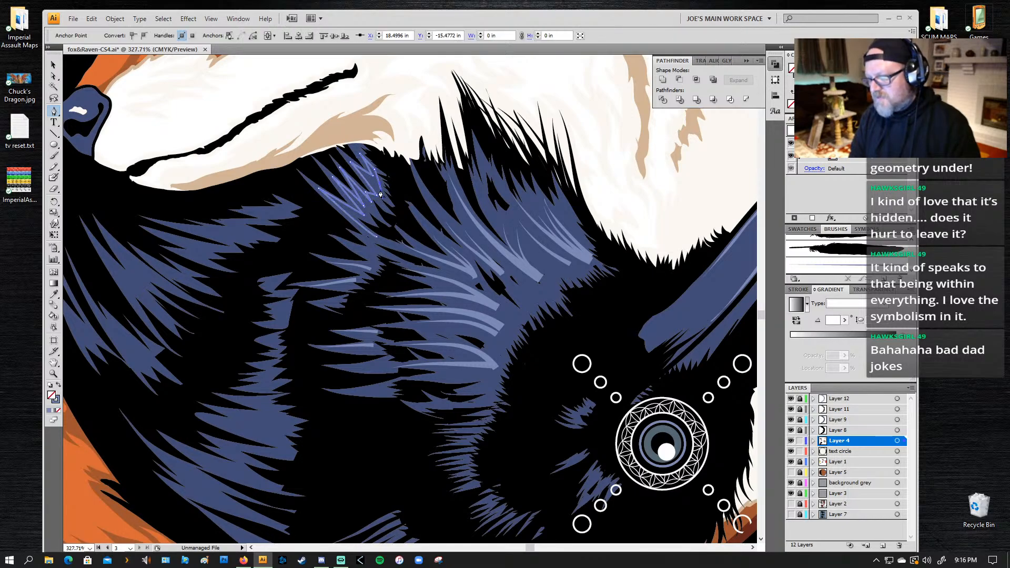
{"action": "left_click", "coordinate": [381, 203]}
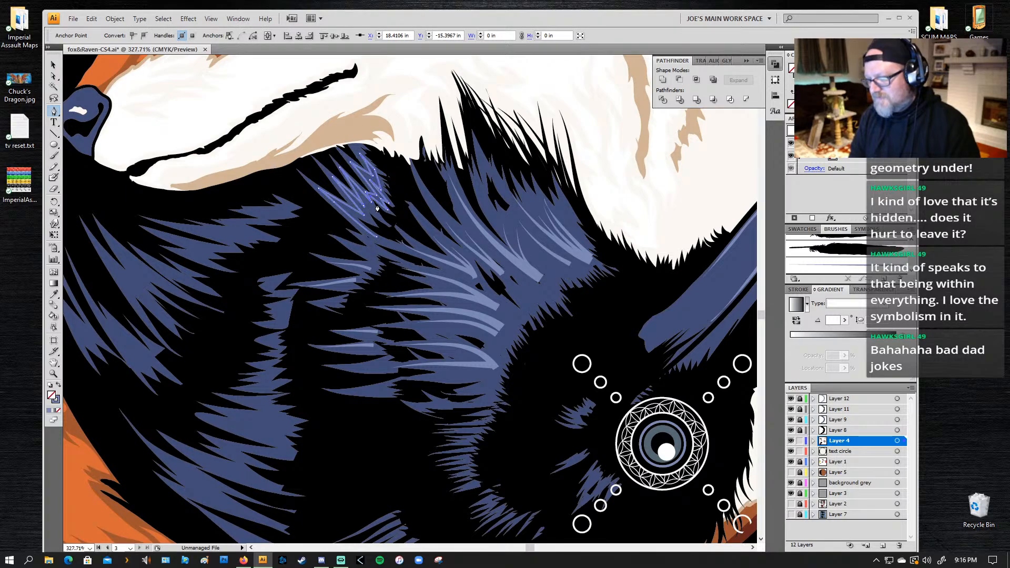
{"action": "left_click", "coordinate": [379, 219]}
{"action": "left_click", "coordinate": [366, 225]}
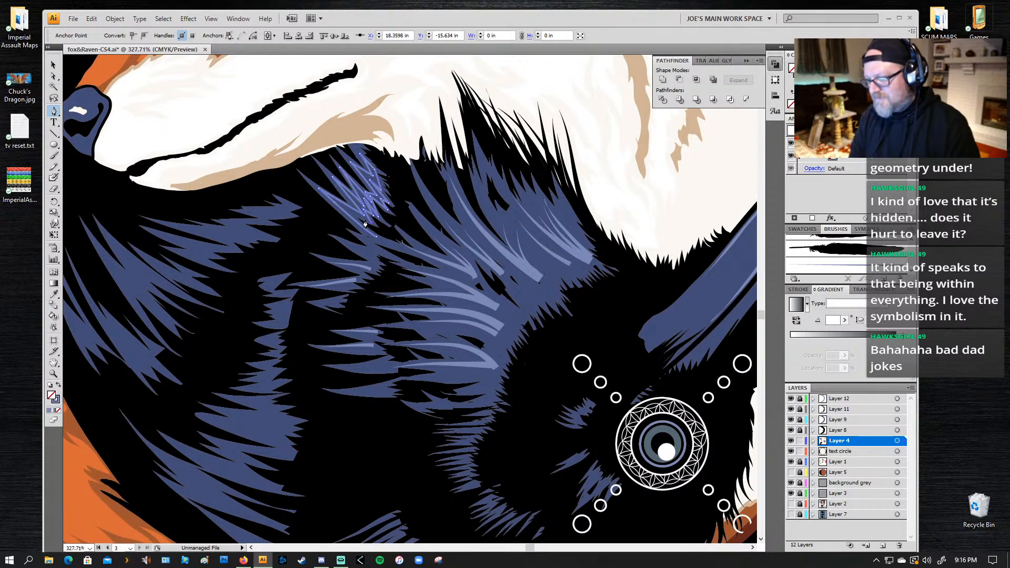
{"action": "left_click", "coordinate": [371, 238]}
{"action": "left_click_drag", "start_coordinate": [385, 244], "coordinate": [387, 246]}
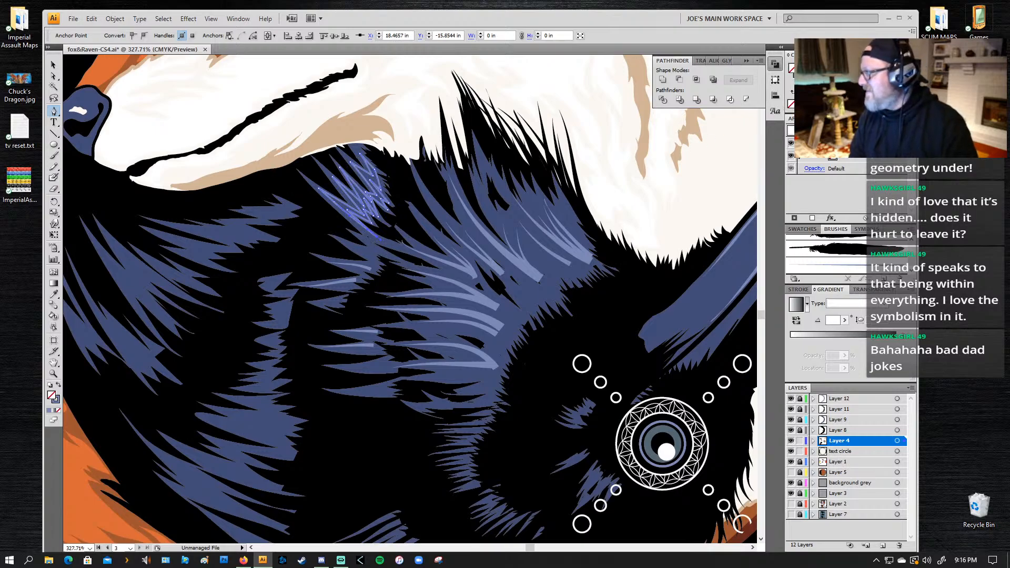
Step: Give the jagged highlight shape a light-blue fill with no stroke and deselect it
{"action": "left_click", "coordinate": [800, 92]}
{"action": "left_click", "coordinate": [790, 104]}
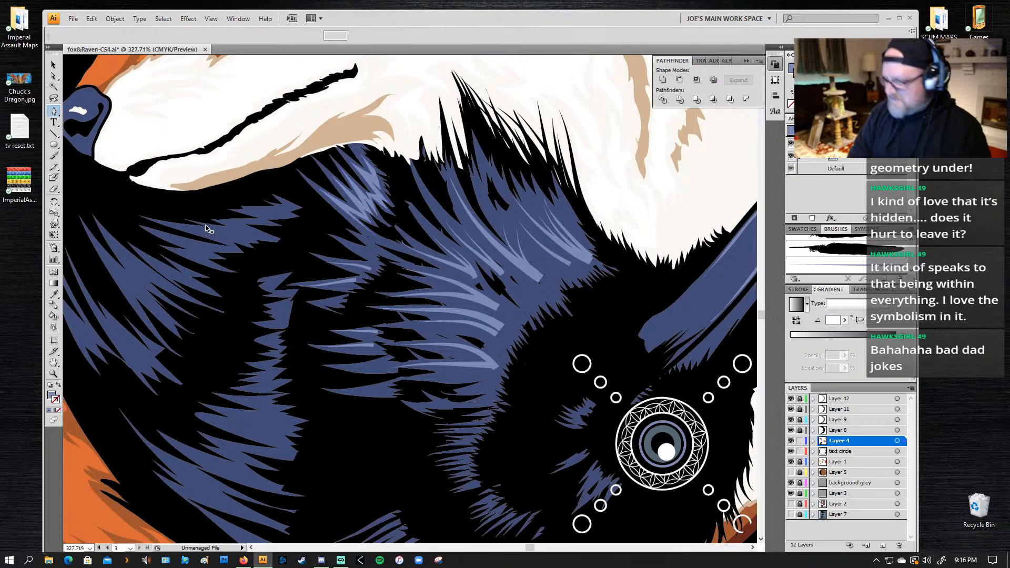
{"action": "key", "text": "ctrl+shift+a"}
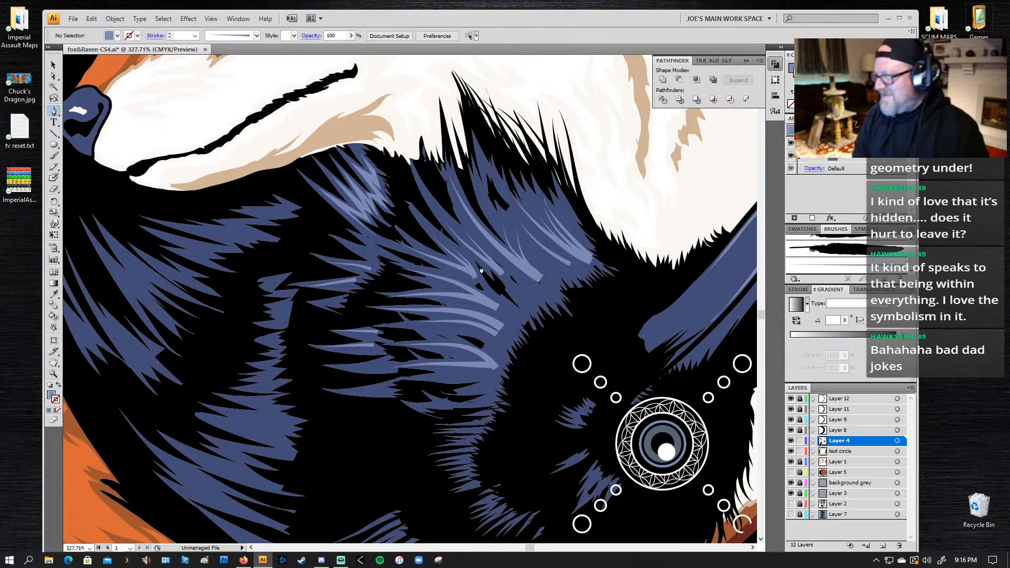
Step: Select the long highlight stroke below the raven's crest with the Direct Selection tool and nudge it slightly downward
{"action": "left_click", "coordinate": [555, 281]}
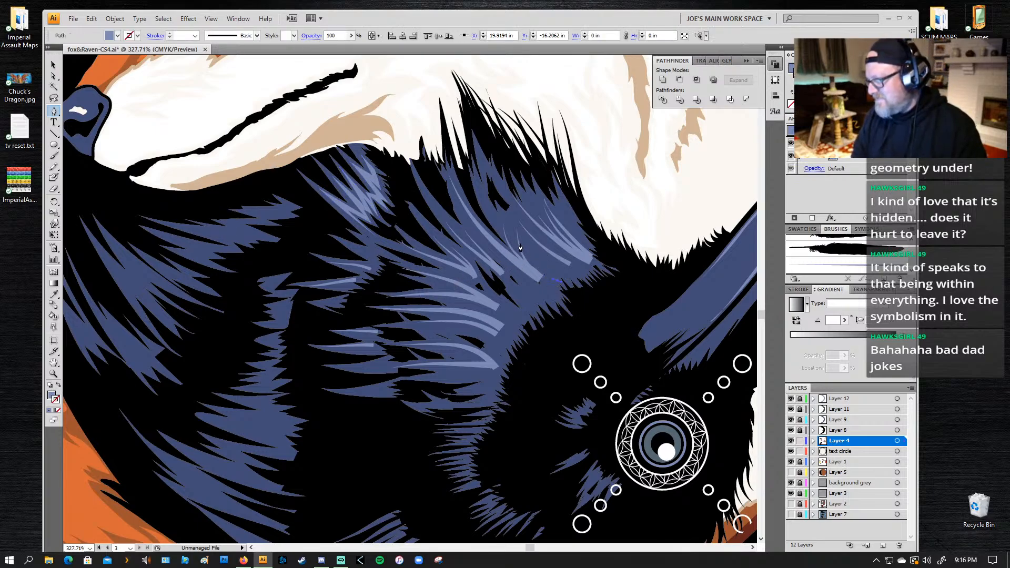
{"action": "key", "text": "ctrl+shift+a"}
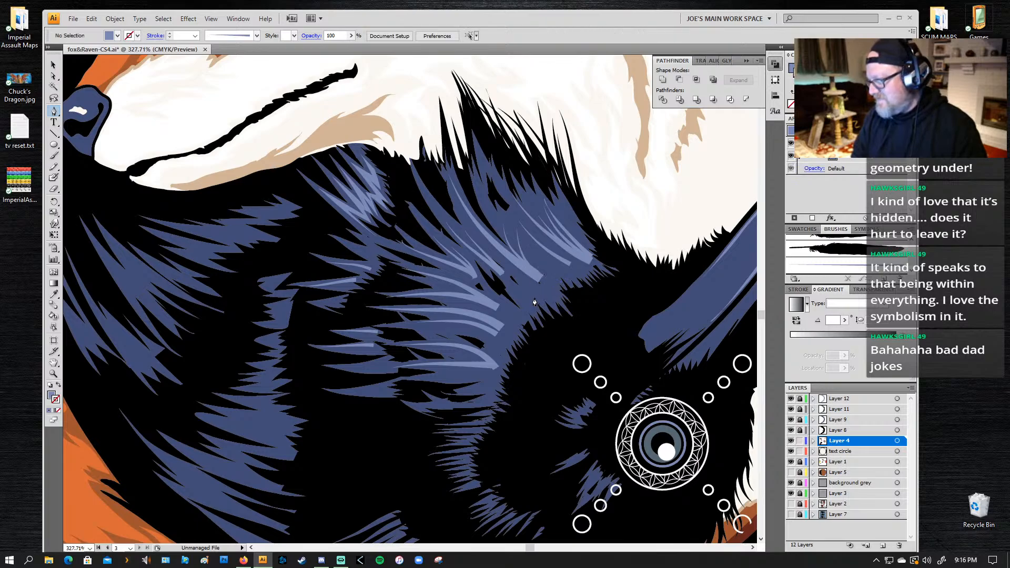
{"action": "key", "text": "a"}
{"action": "left_click", "coordinate": [539, 278]}
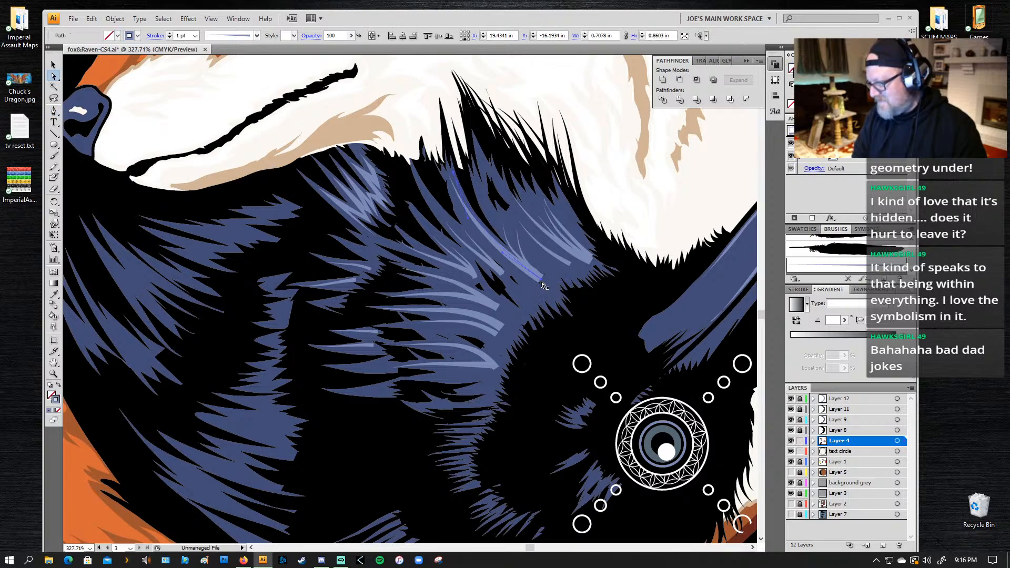
{"action": "left_click_drag", "start_coordinate": [541, 283], "coordinate": [543, 285]}
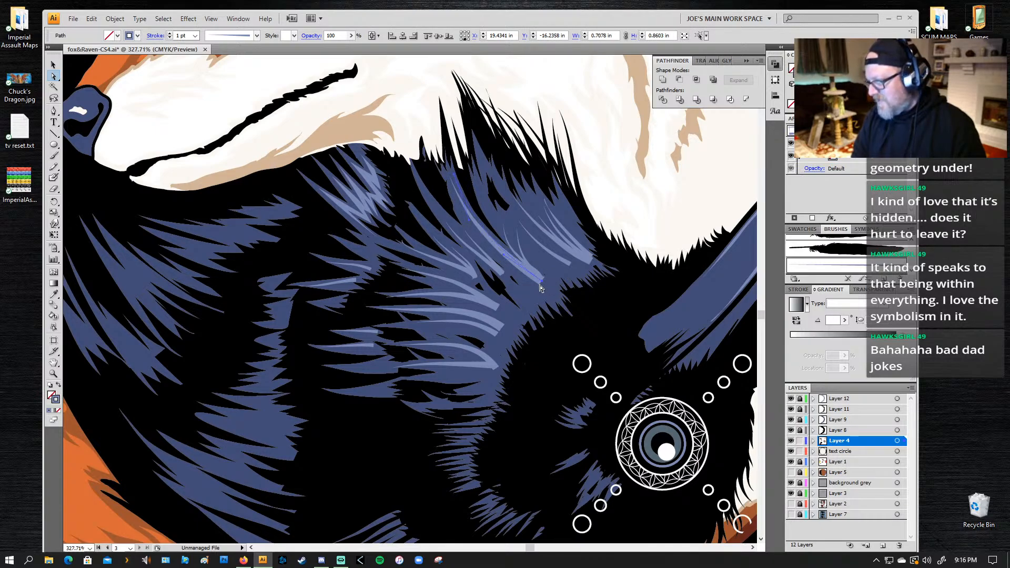
Step: Draw the upper spikes of a new highlight outline with the Pen tool on the blue feather patch nearest the fox's tail
{"action": "scroll", "coordinate": [408, 289], "scroll_direction": "down", "scroll_amount": 3}
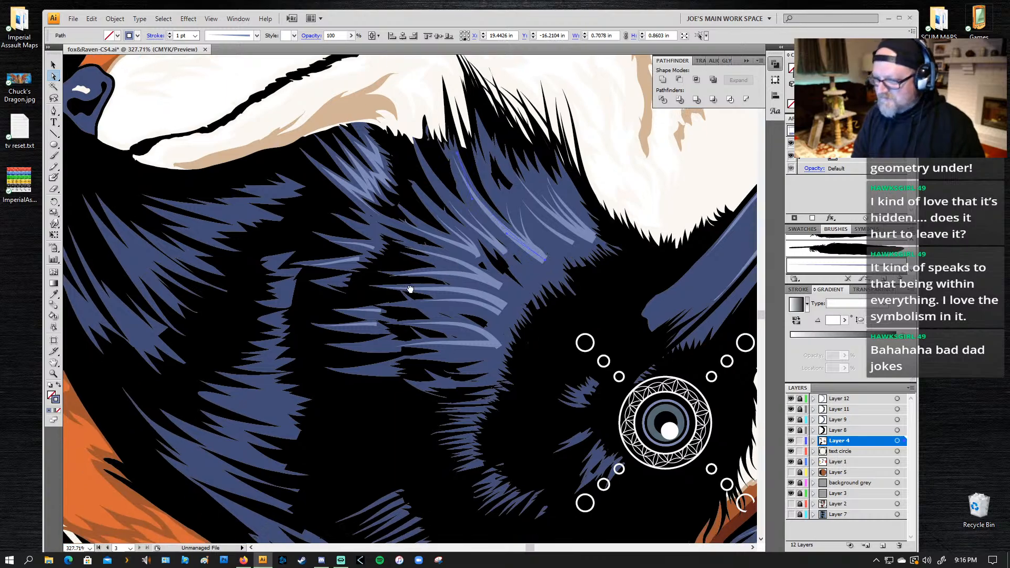
{"action": "scroll", "coordinate": [242, 212], "scroll_direction": "left", "scroll_amount": 5}
{"action": "key", "text": "p"}
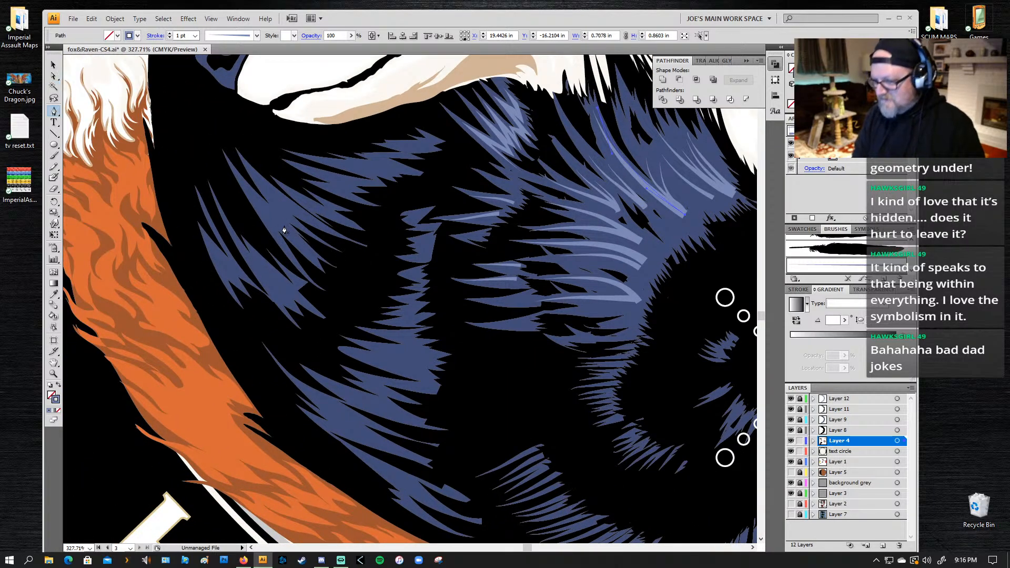
{"action": "left_click", "coordinate": [331, 231]}
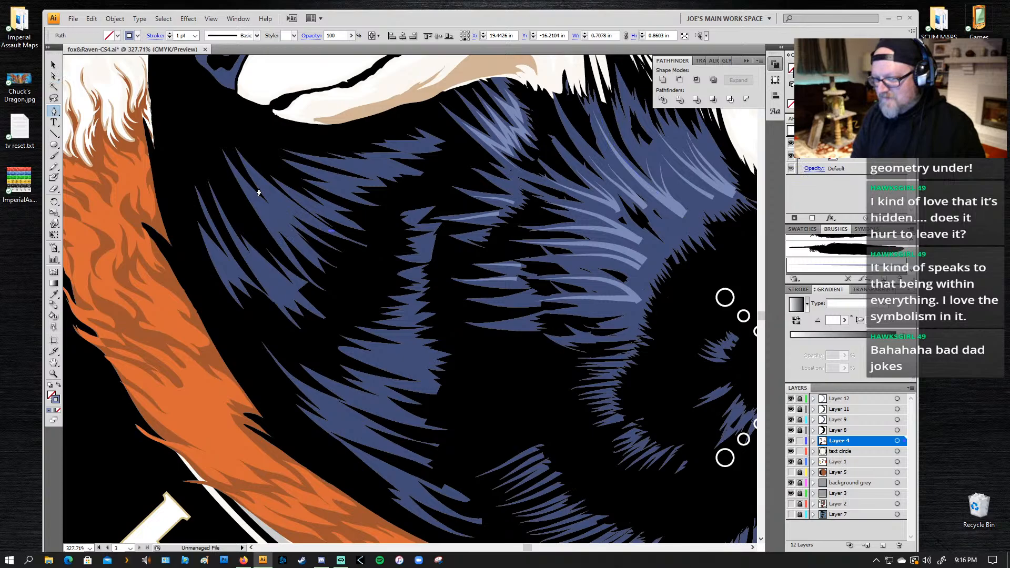
{"action": "left_click", "coordinate": [246, 164]}
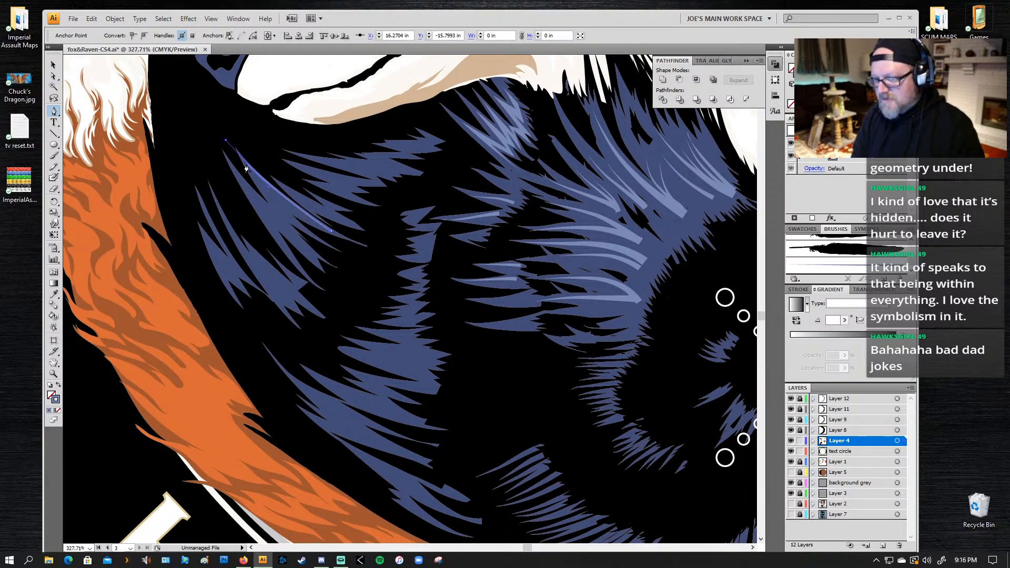
{"action": "left_click", "coordinate": [283, 213]}
{"action": "left_click", "coordinate": [270, 206]}
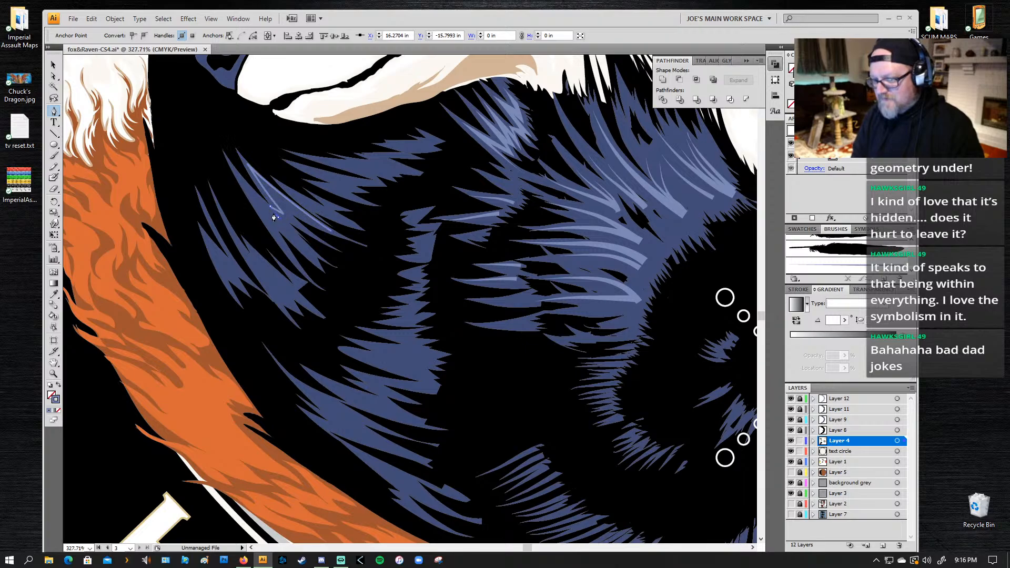
{"action": "left_click", "coordinate": [233, 167]}
Step: Extend the highlight outline with long, pointed spikes down through the middle of the same feather patch
{"action": "left_click_drag", "start_coordinate": [284, 249], "coordinate": [297, 267]}
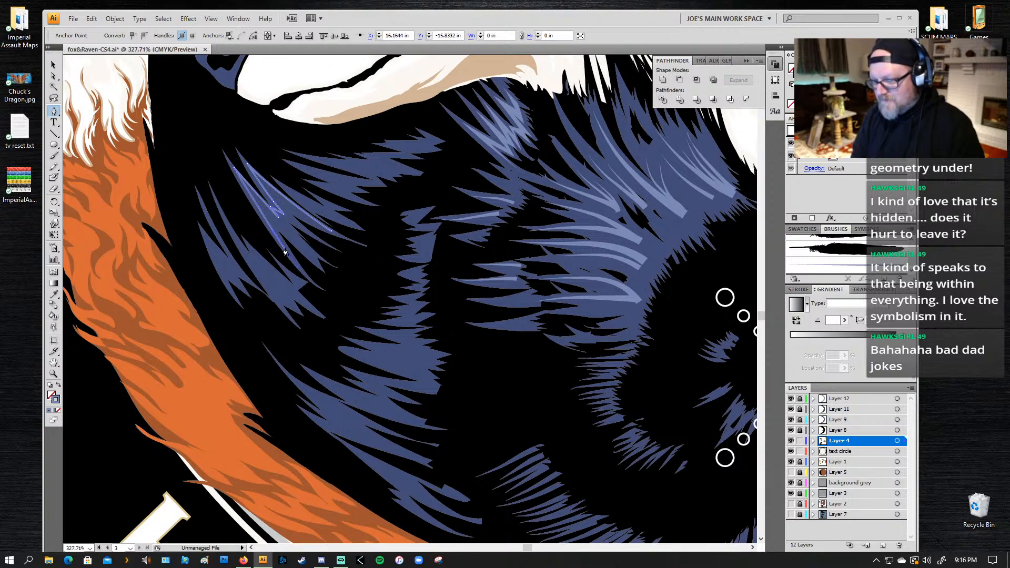
{"action": "left_click", "coordinate": [284, 248]}
{"action": "left_click", "coordinate": [266, 215]}
{"action": "left_click_drag", "start_coordinate": [318, 262], "coordinate": [318, 263]}
{"action": "key", "text": "ctrl+z"}
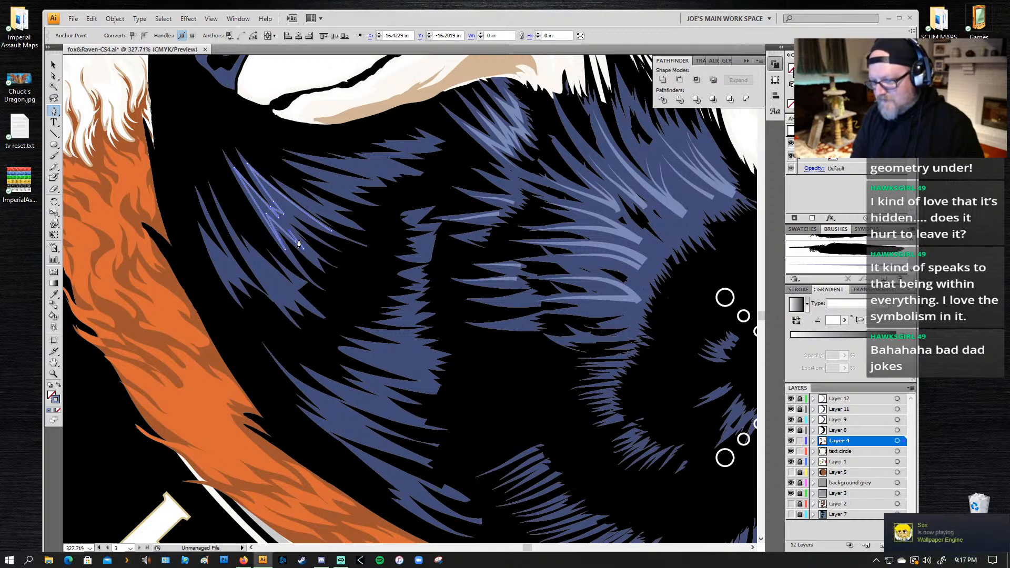
{"action": "left_click", "coordinate": [302, 242]}
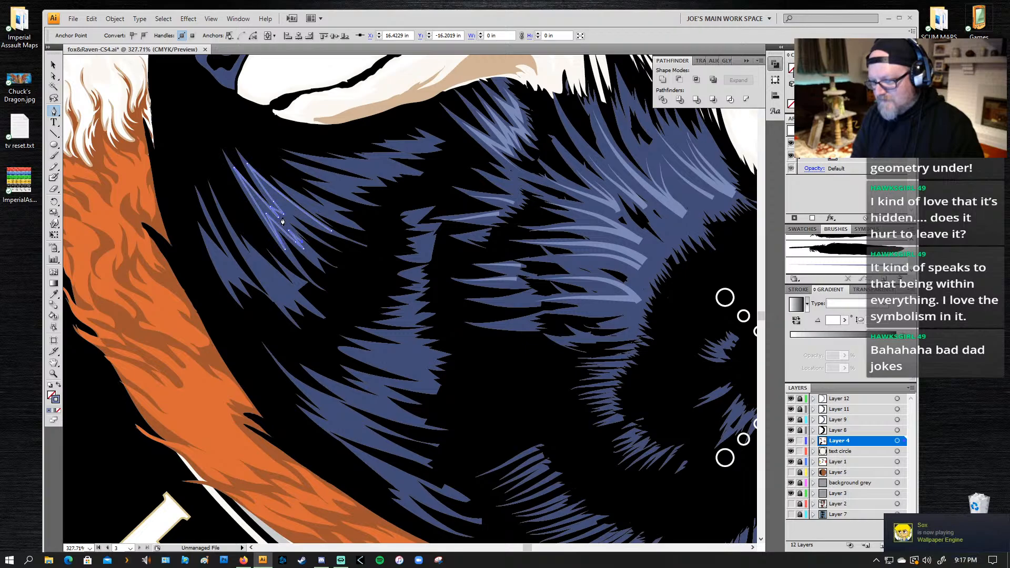
Step: Finish the last jagged spikes, close the highlight outline, and give it a light-blue fill with no stroke
{"action": "left_click", "coordinate": [316, 238]}
{"action": "left_click", "coordinate": [283, 218]}
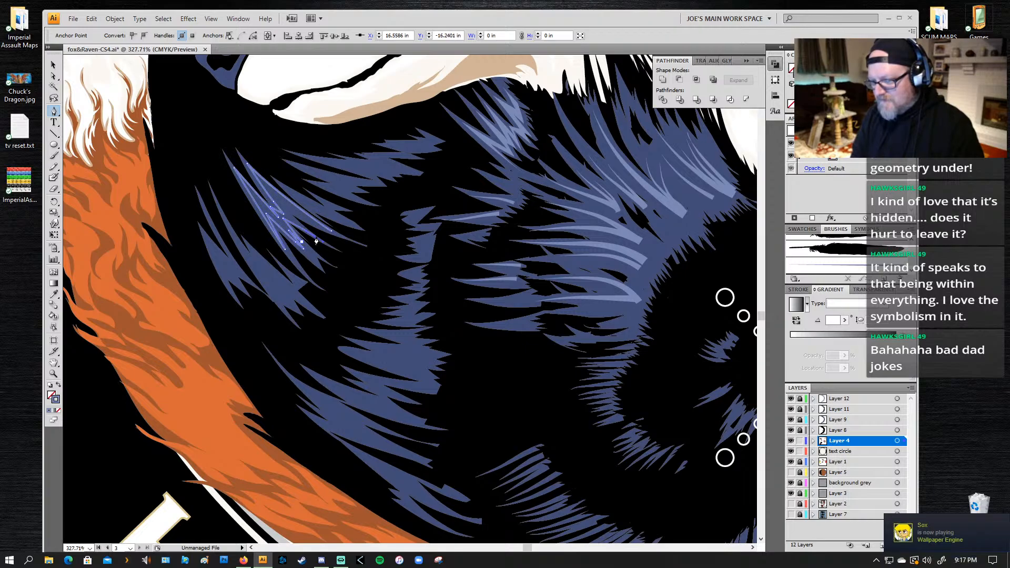
{"action": "left_click", "coordinate": [280, 205]}
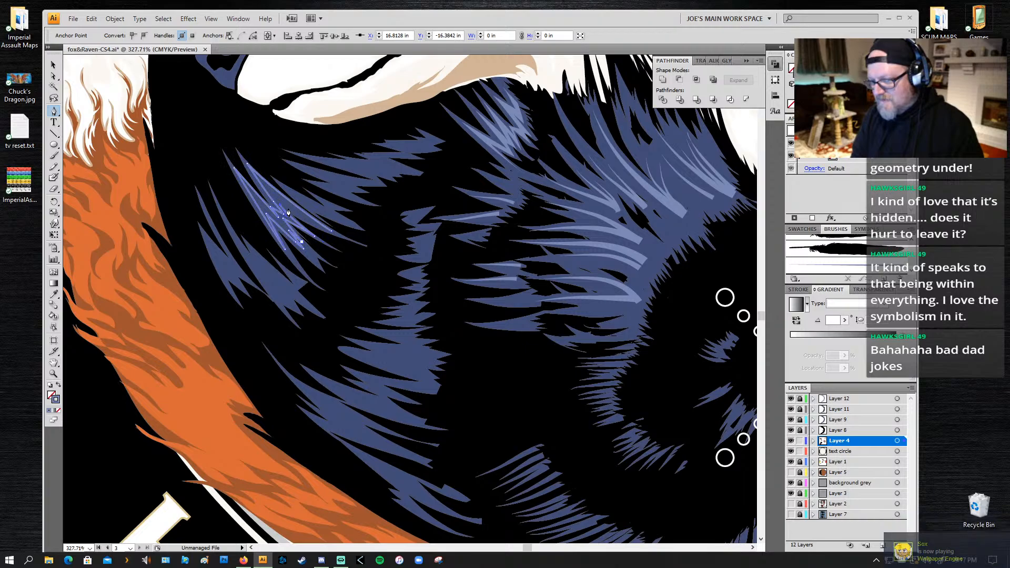
{"action": "left_click", "coordinate": [328, 236]}
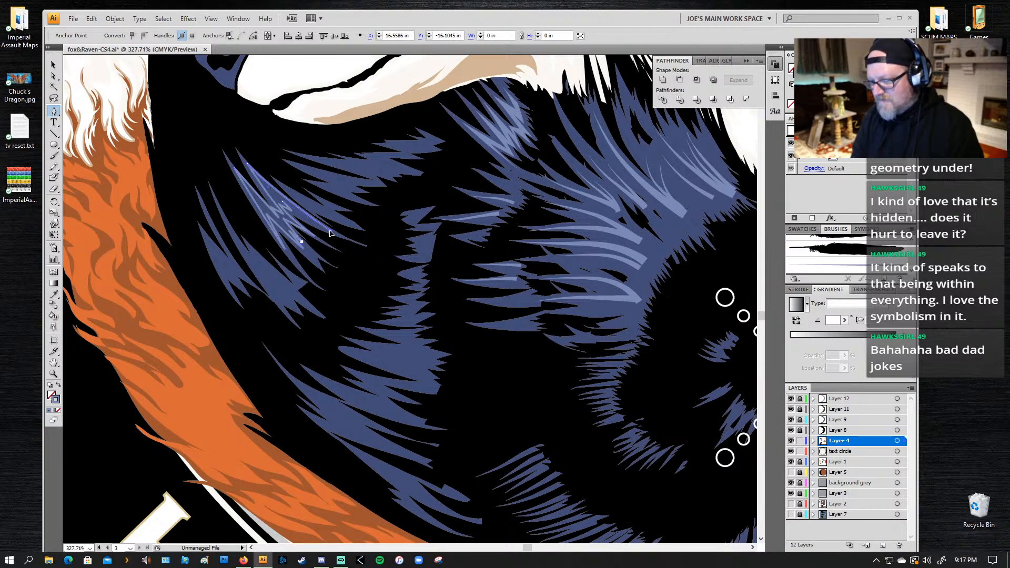
{"action": "left_click_drag", "start_coordinate": [356, 241], "coordinate": [356, 243]}
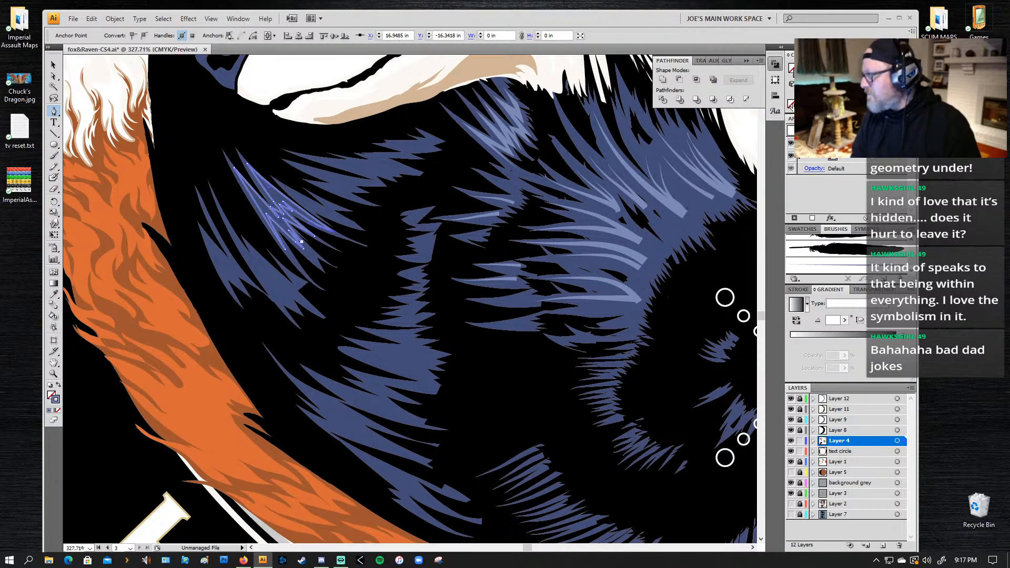
{"action": "left_click", "coordinate": [791, 105]}
{"action": "key", "text": "z"}
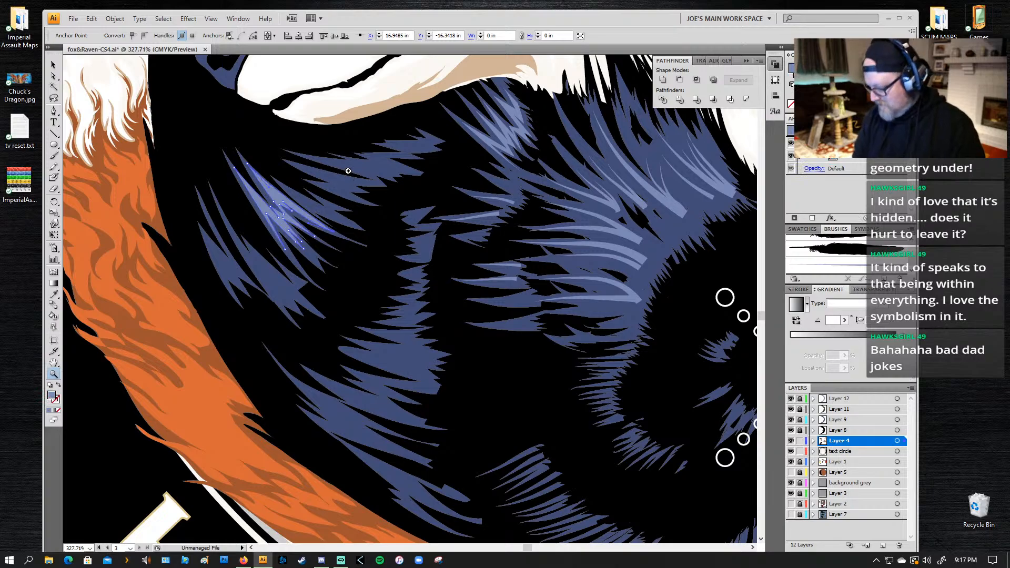
Step: Draw the upper spiky edge of another light-blue highlight with the Pen tool on the feather patch below the fox's chin
{"action": "key", "text": "p"}
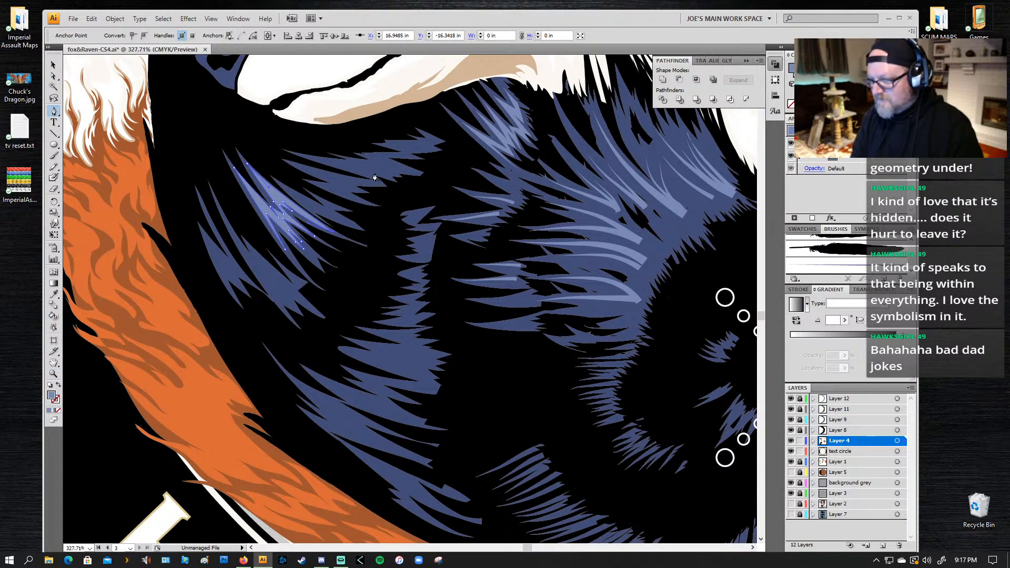
{"action": "left_click", "coordinate": [374, 174]}
{"action": "left_click", "coordinate": [340, 166]}
{"action": "left_click", "coordinate": [381, 168]}
{"action": "left_click", "coordinate": [353, 162]}
{"action": "left_click", "coordinate": [374, 165]}
{"action": "left_click", "coordinate": [385, 163]}
{"action": "left_click", "coordinate": [367, 156]}
{"action": "left_click", "coordinate": [395, 155]}
{"action": "left_click", "coordinate": [381, 157]}
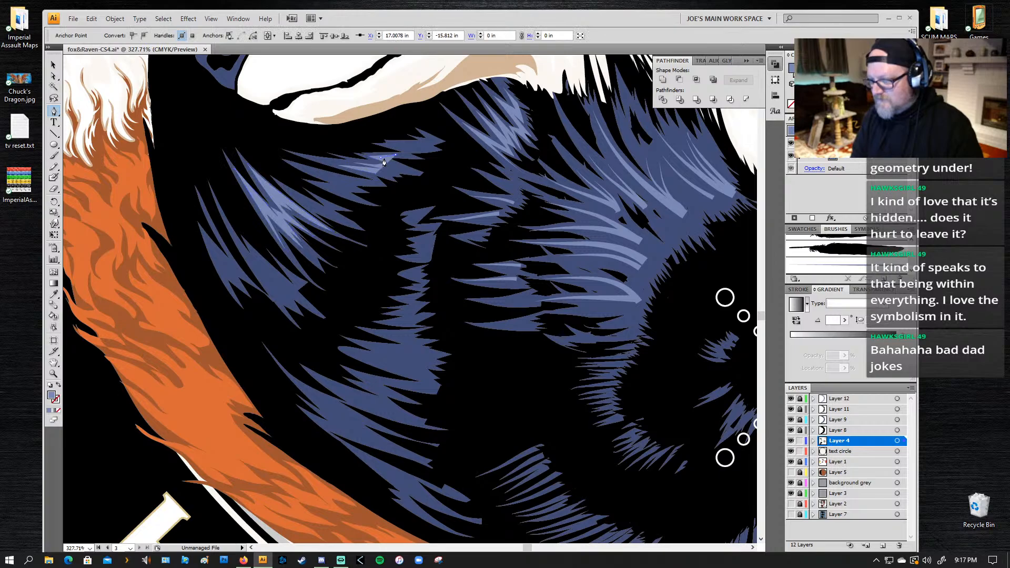
Step: Add short jagged points along the highlight's lower edge and close the shape below the fox's chin
{"action": "left_click", "coordinate": [387, 163]}
{"action": "left_click", "coordinate": [408, 169]}
{"action": "left_click", "coordinate": [396, 170]}
{"action": "left_click", "coordinate": [376, 174]}
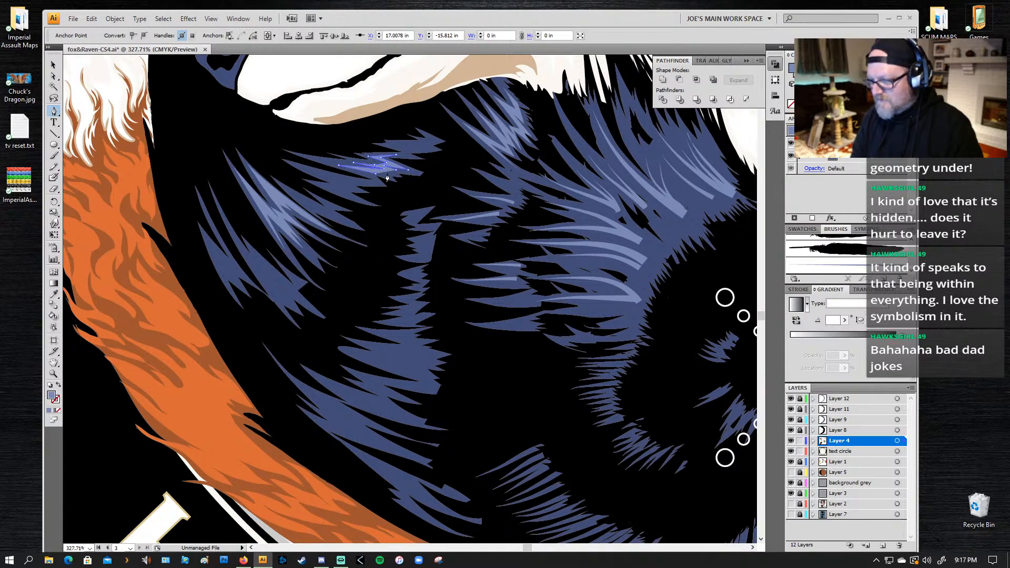
{"action": "left_click", "coordinate": [380, 173]}
{"action": "left_click", "coordinate": [389, 177]}
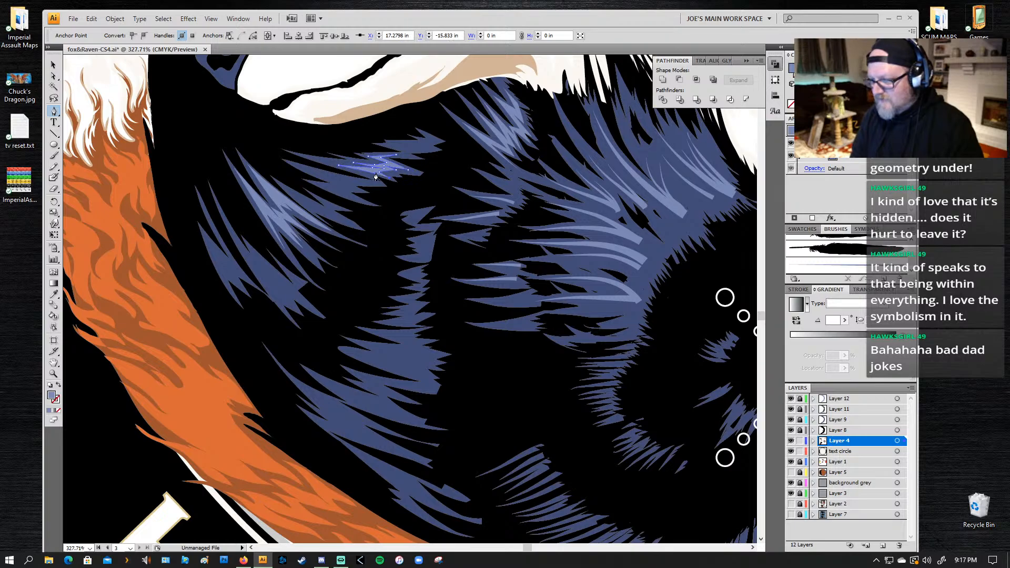
{"action": "left_click", "coordinate": [375, 173]}
Step: Draw a small jagged light-blue highlight with the Pen tool at the upper tip of the feather patch below the fox's chin
{"action": "left_click", "coordinate": [428, 135]}
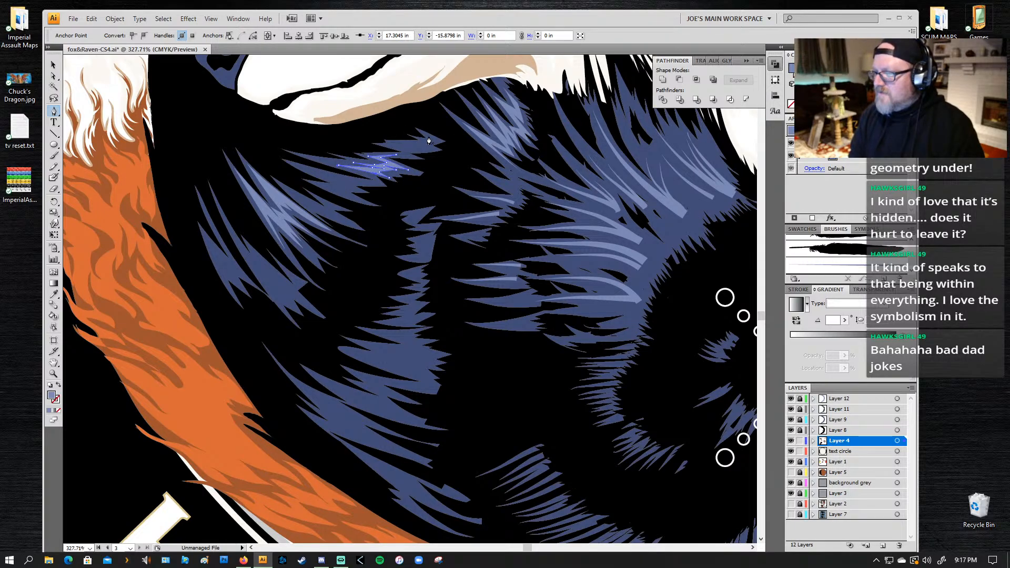
{"action": "left_click", "coordinate": [438, 140]}
{"action": "left_click", "coordinate": [428, 142]}
{"action": "left_click", "coordinate": [434, 148]}
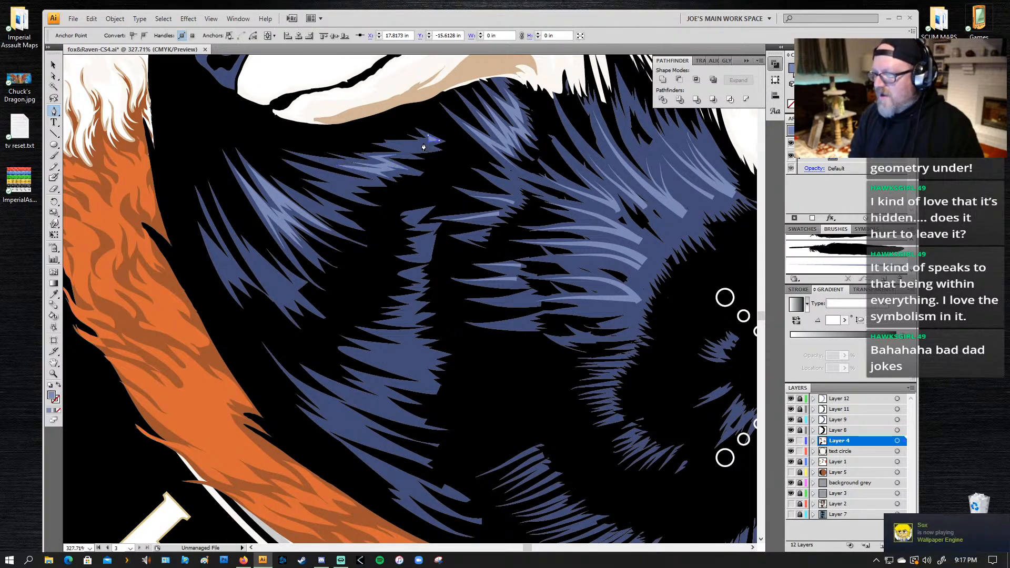
{"action": "left_click", "coordinate": [423, 141]}
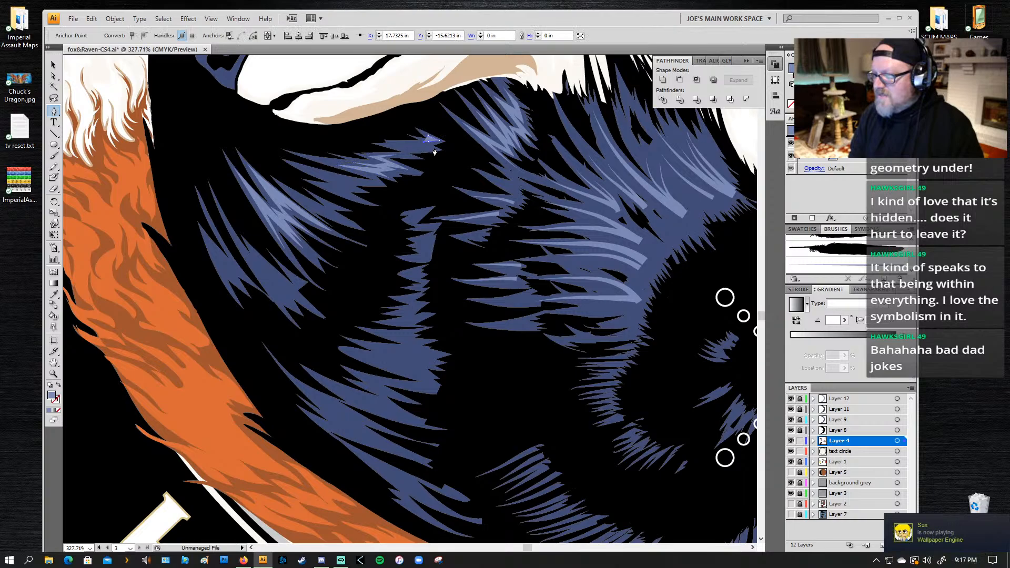
{"action": "left_click", "coordinate": [392, 147]}
{"action": "left_click", "coordinate": [396, 144]}
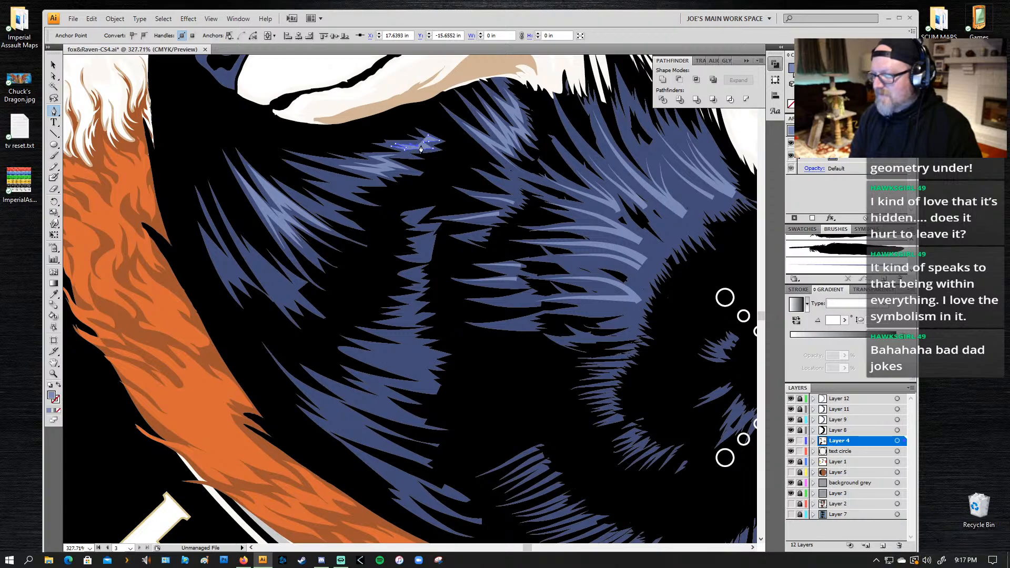
{"action": "left_click", "coordinate": [413, 145]}
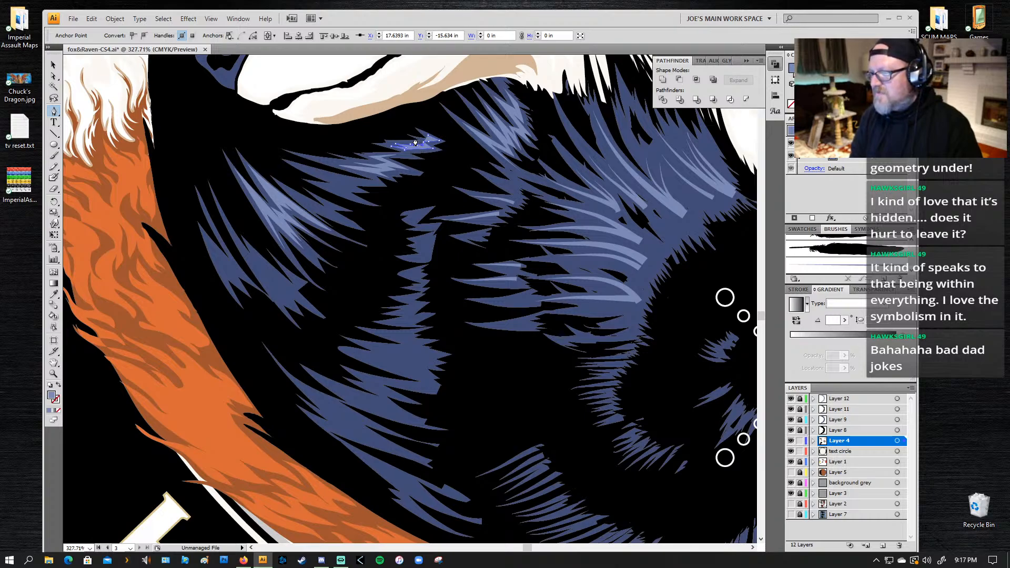
{"action": "left_click", "coordinate": [415, 143]}
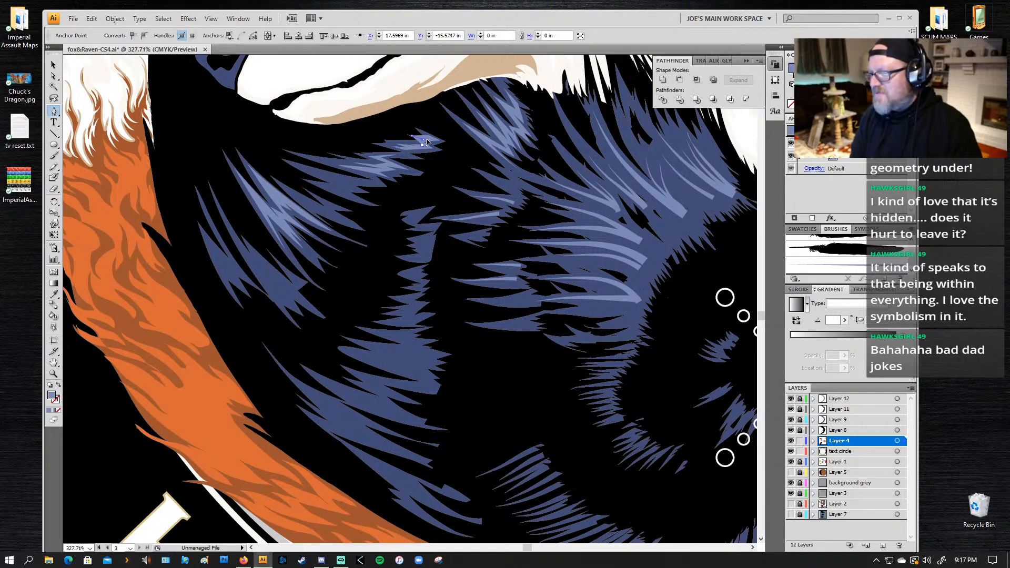
{"action": "left_click", "coordinate": [428, 141]}
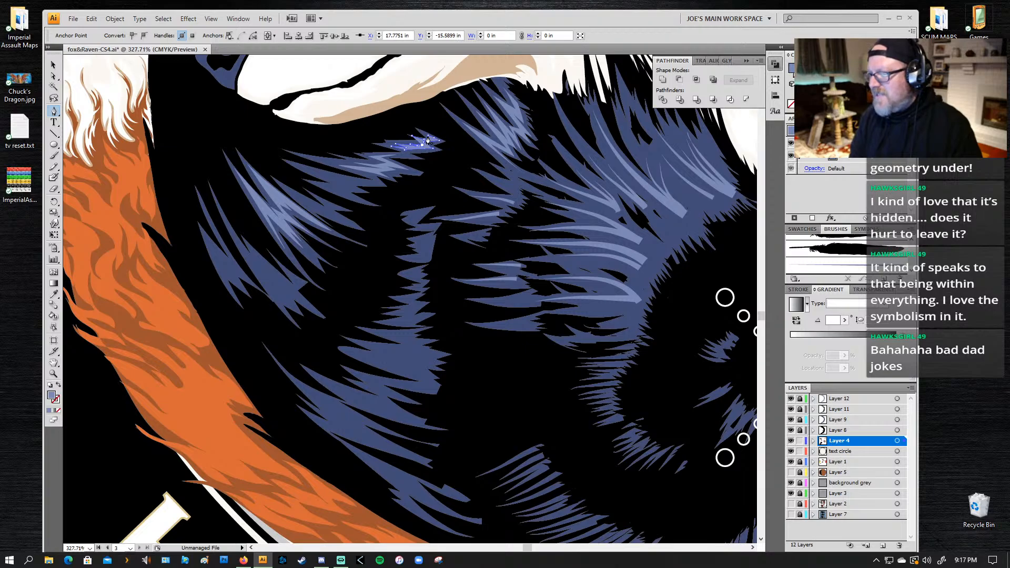
Step: Refine the anchor points along the small highlight's upper edge with the Direct Selection tool
{"action": "key", "text": "a"}
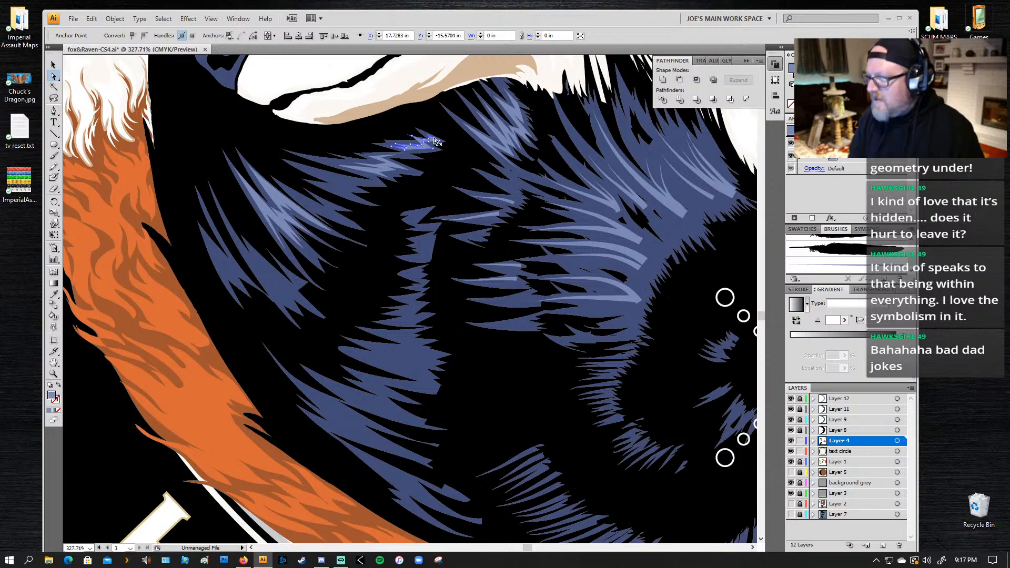
{"action": "left_click", "coordinate": [428, 140]}
{"action": "left_click", "coordinate": [427, 139]}
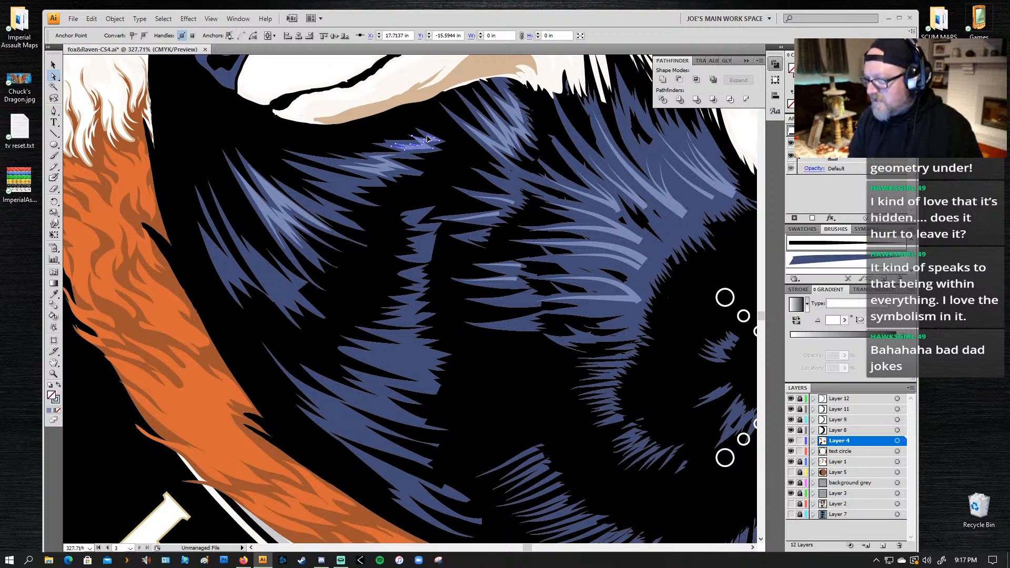
{"action": "key", "text": "Delete"}
{"action": "left_click", "coordinate": [416, 129]}
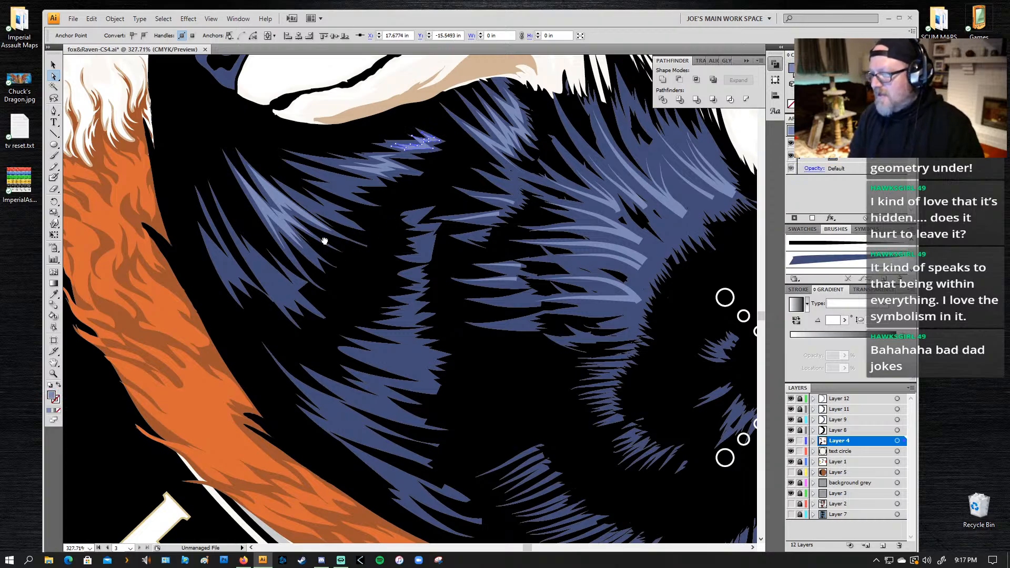
Step: Draw and close a jagged light-blue highlight with the Pen tool along the lower feathers of the patch below the chin, and deselect it
{"action": "left_click_drag", "start_coordinate": [319, 255], "coordinate": [351, 177]}
{"action": "key", "text": "p"}
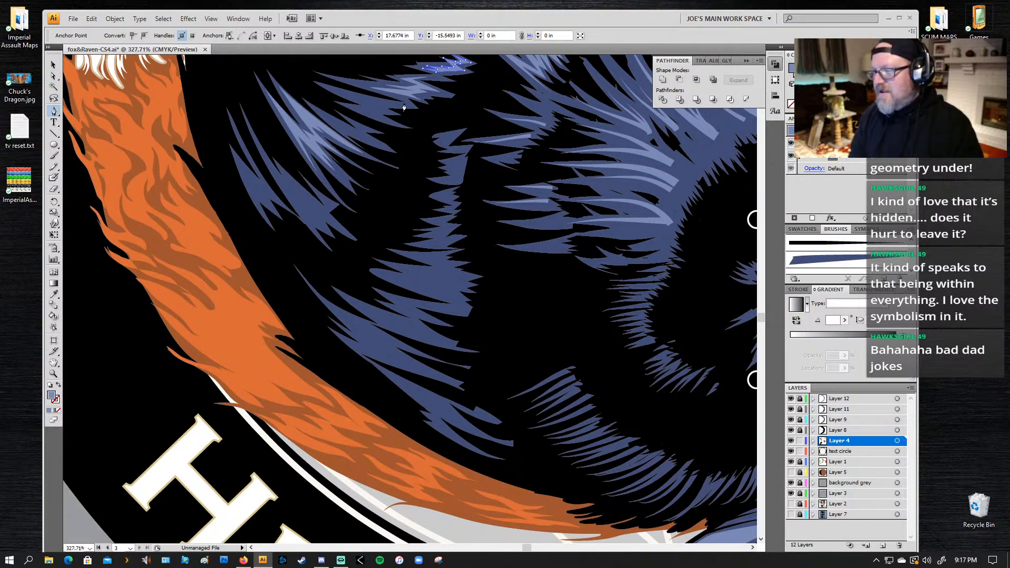
{"action": "key", "text": "ctrl+shift+a"}
{"action": "left_click", "coordinate": [400, 105]}
{"action": "left_click", "coordinate": [334, 93]}
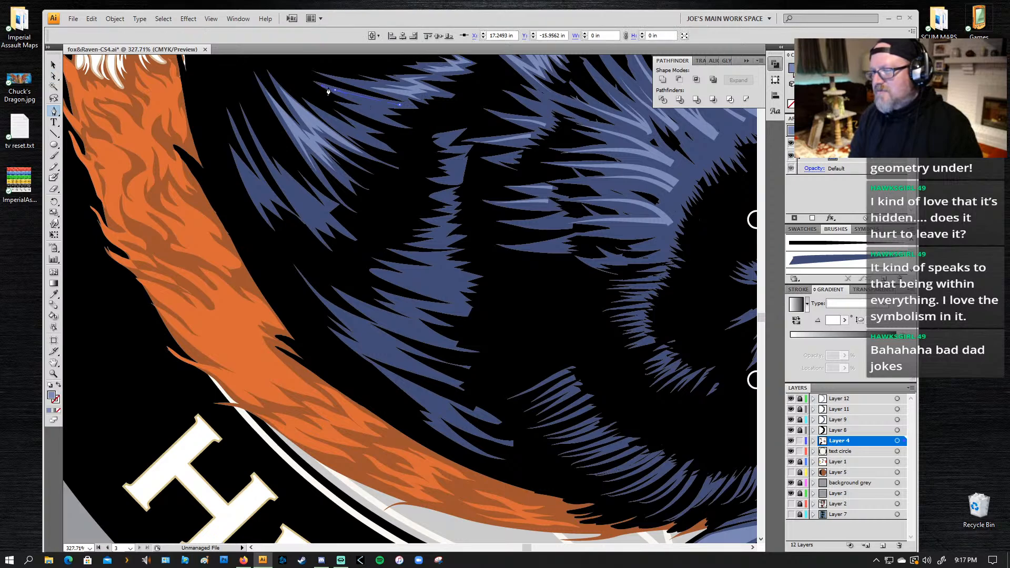
{"action": "left_click", "coordinate": [375, 108]}
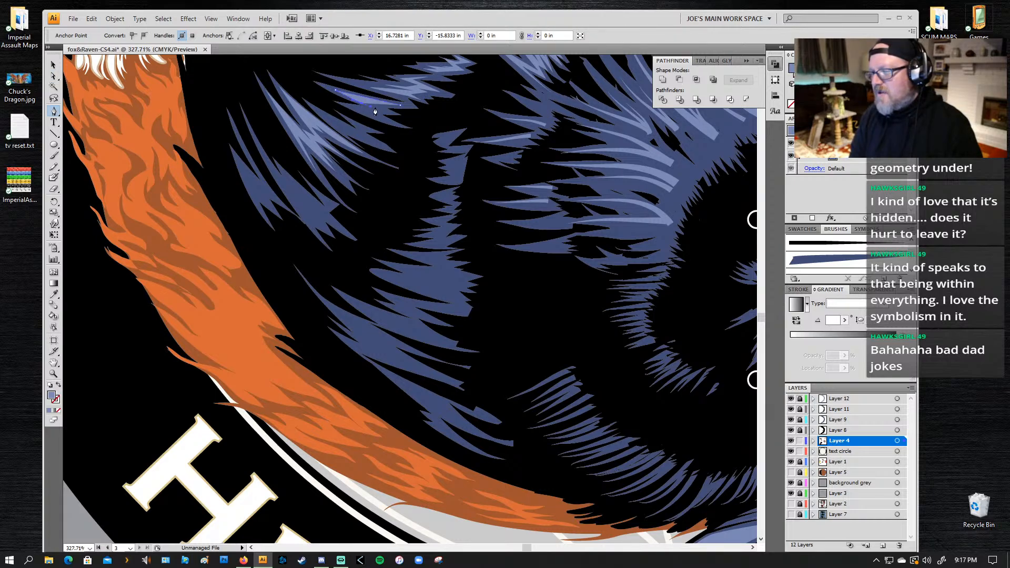
{"action": "left_click", "coordinate": [344, 106]}
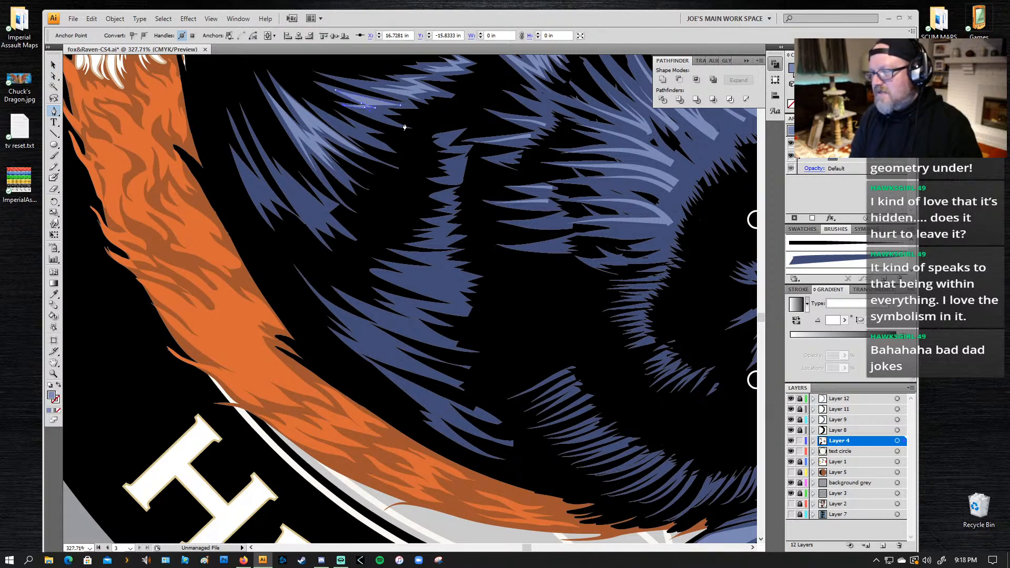
{"action": "left_click", "coordinate": [390, 124]}
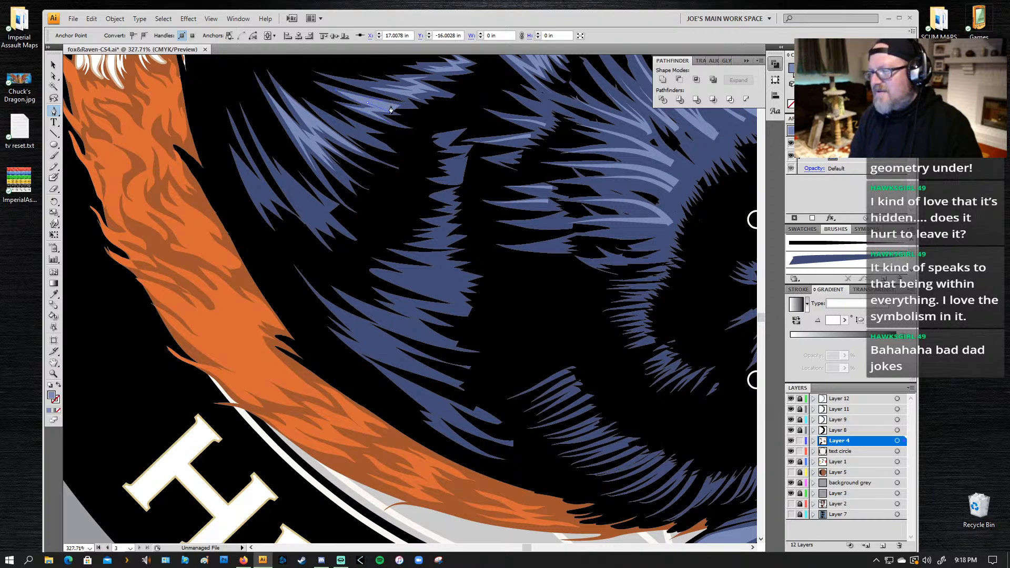
{"action": "left_click", "coordinate": [400, 106]}
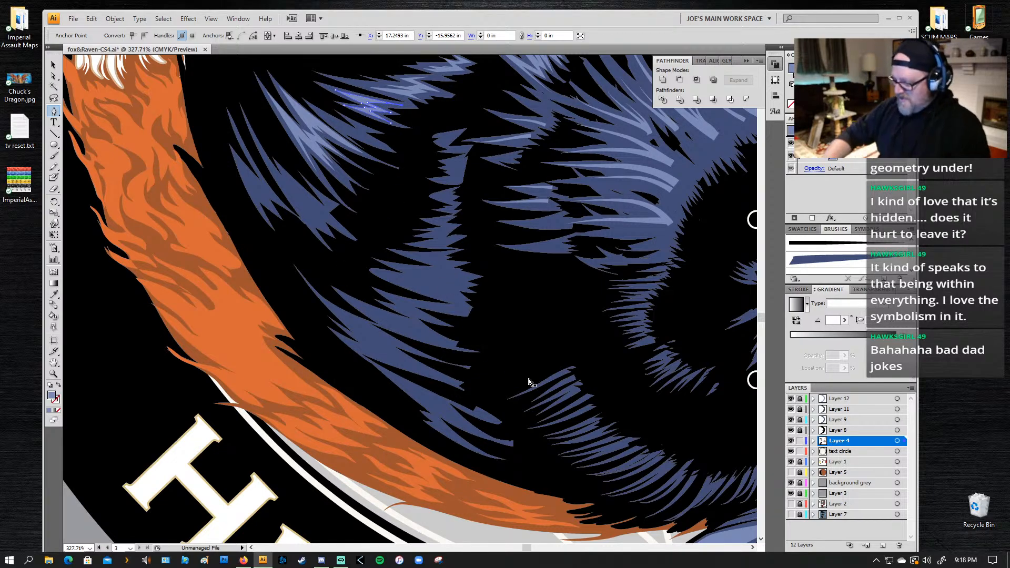
{"action": "key", "text": "ctrl+0"}
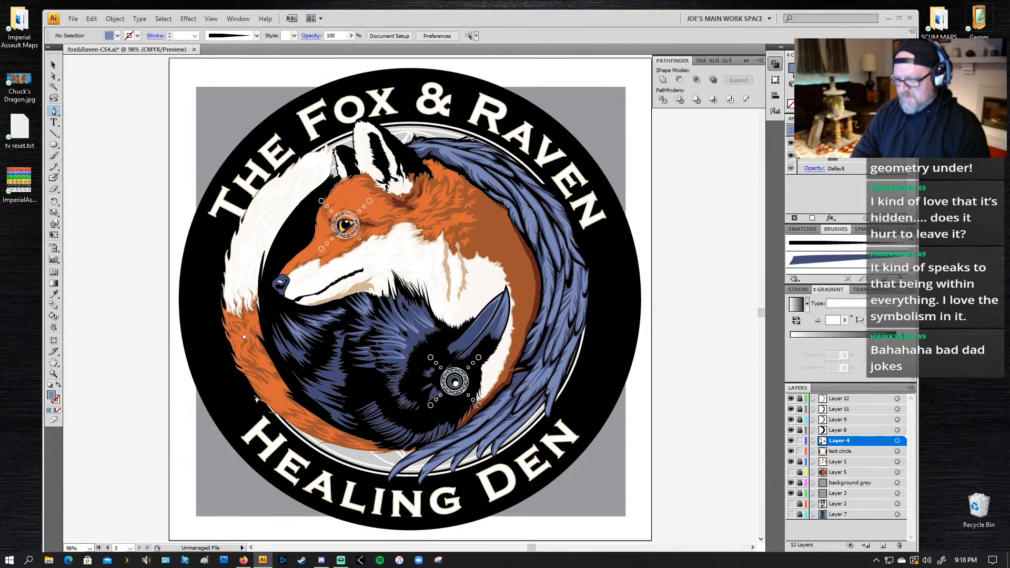
{"action": "left_click_drag", "start_coordinate": [400, 410], "coordinate": [437, 261]}
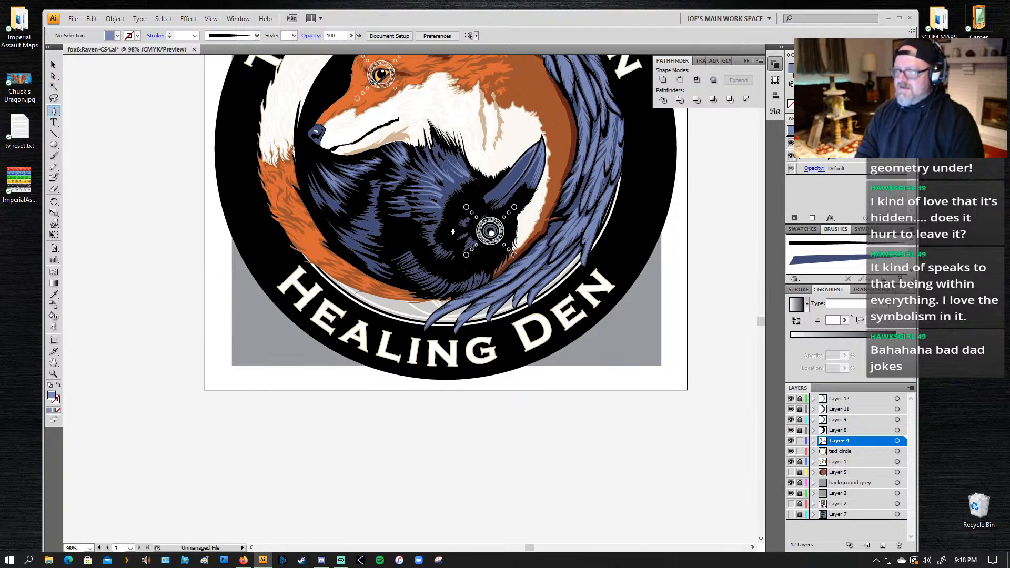
Step: Start a jagged light-blue highlight with the Pen tool at the feather tips between the raven's neck and beak
{"action": "key", "text": "z"}
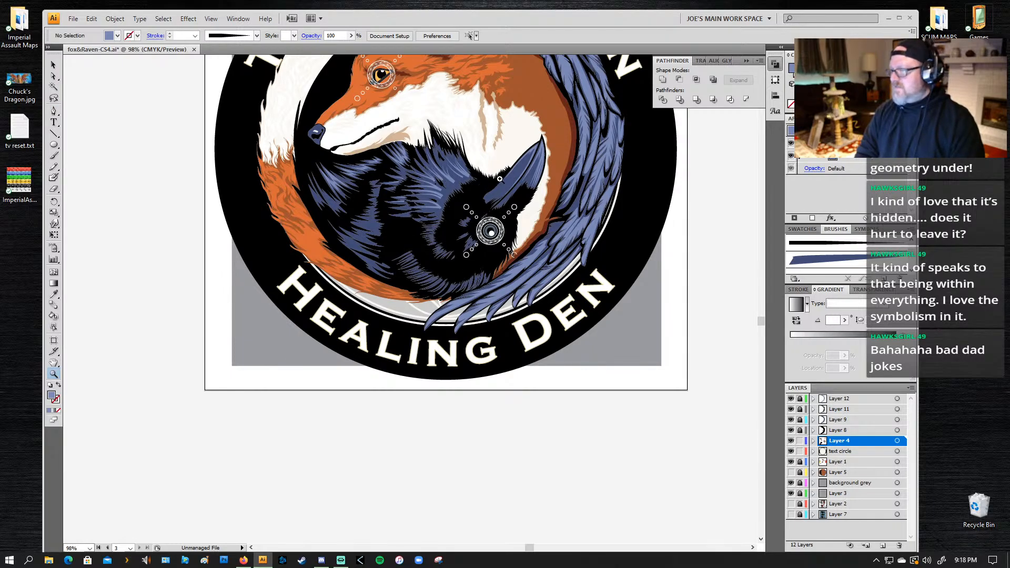
{"action": "left_click_drag", "start_coordinate": [483, 149], "coordinate": [415, 292]}
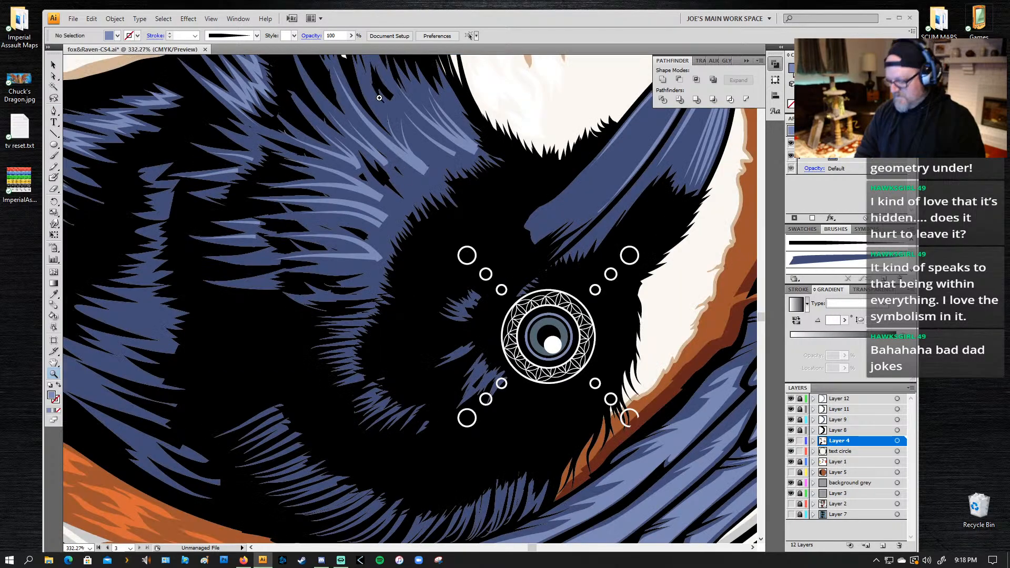
{"action": "key", "text": "p"}
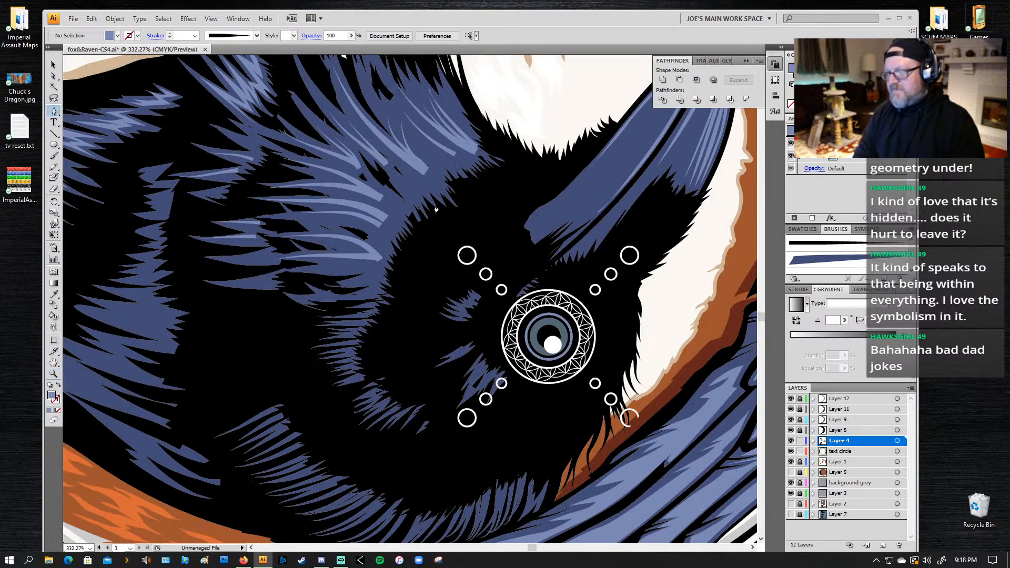
{"action": "left_click", "coordinate": [415, 163]}
{"action": "left_click", "coordinate": [437, 171]}
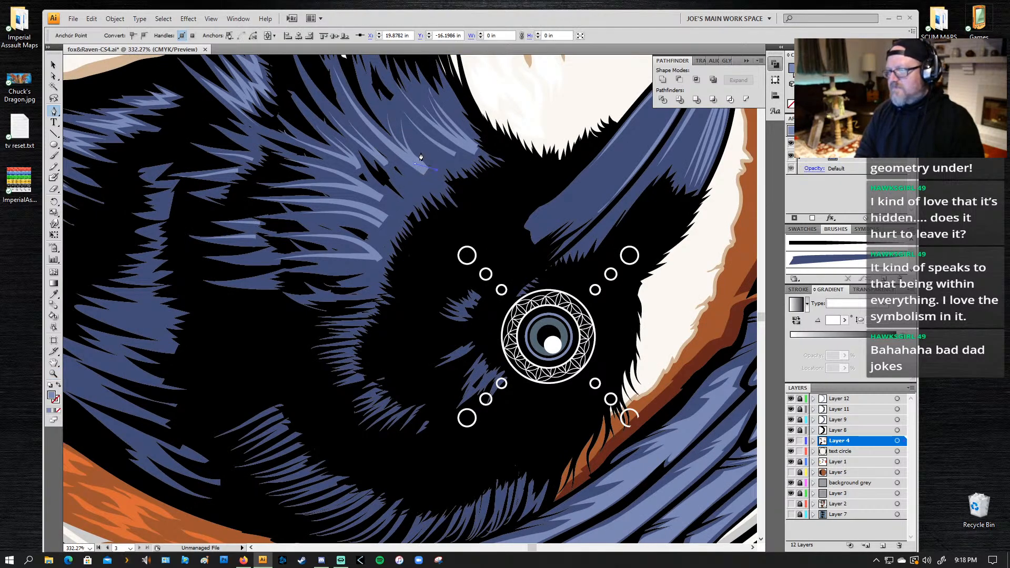
{"action": "left_click", "coordinate": [414, 136]}
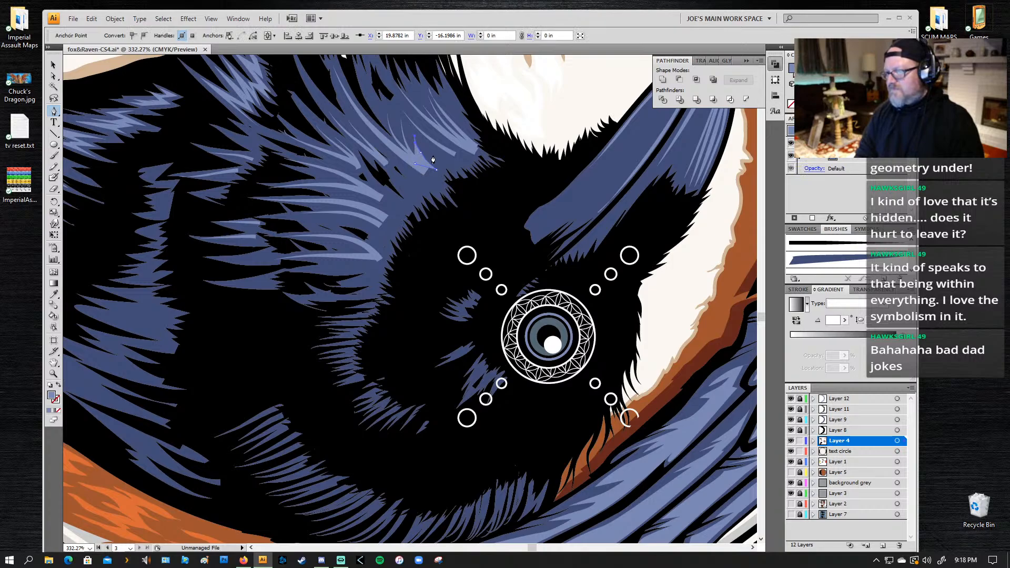
{"action": "left_click_drag", "start_coordinate": [436, 160], "coordinate": [457, 168]}
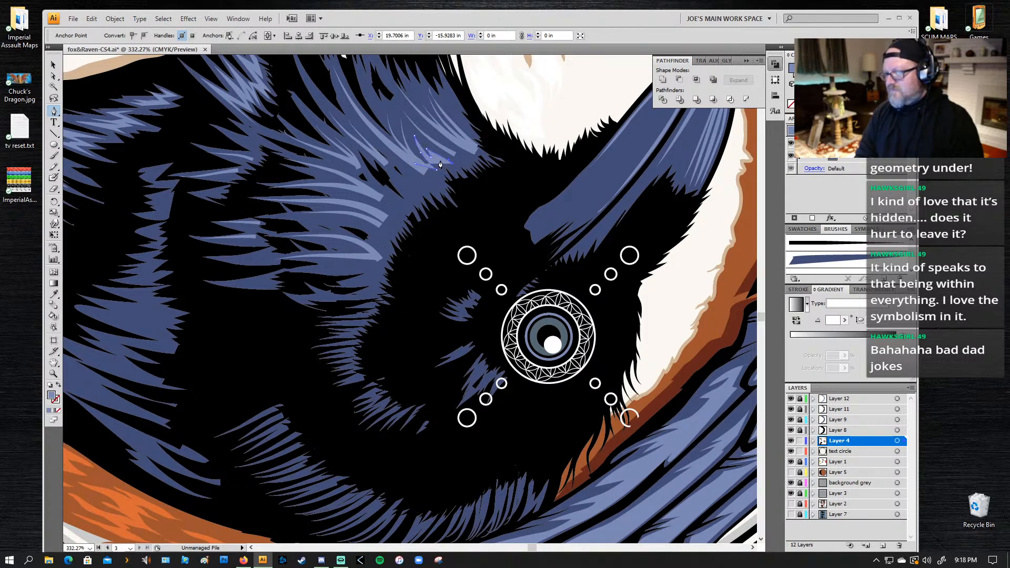
{"action": "left_click", "coordinate": [439, 158]}
{"action": "left_click", "coordinate": [445, 168]}
{"action": "left_click", "coordinate": [436, 164]}
{"action": "left_click", "coordinate": [445, 179]}
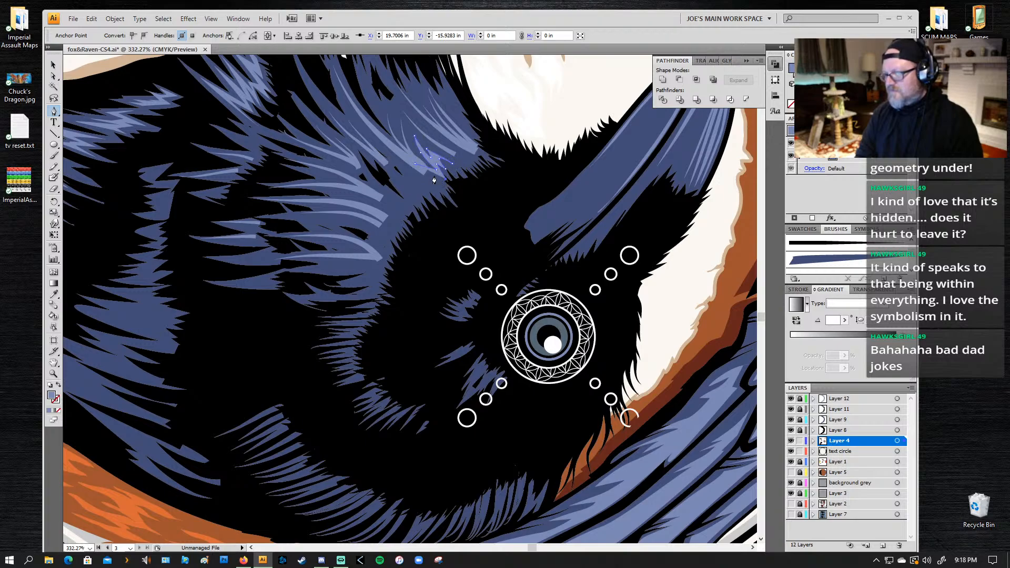
Step: Extend the highlight's lower edge with further jagged points along the neck feather tips
{"action": "left_click", "coordinate": [436, 177]}
{"action": "left_click", "coordinate": [437, 189]}
{"action": "left_click_drag", "start_coordinate": [421, 182], "coordinate": [415, 182]}
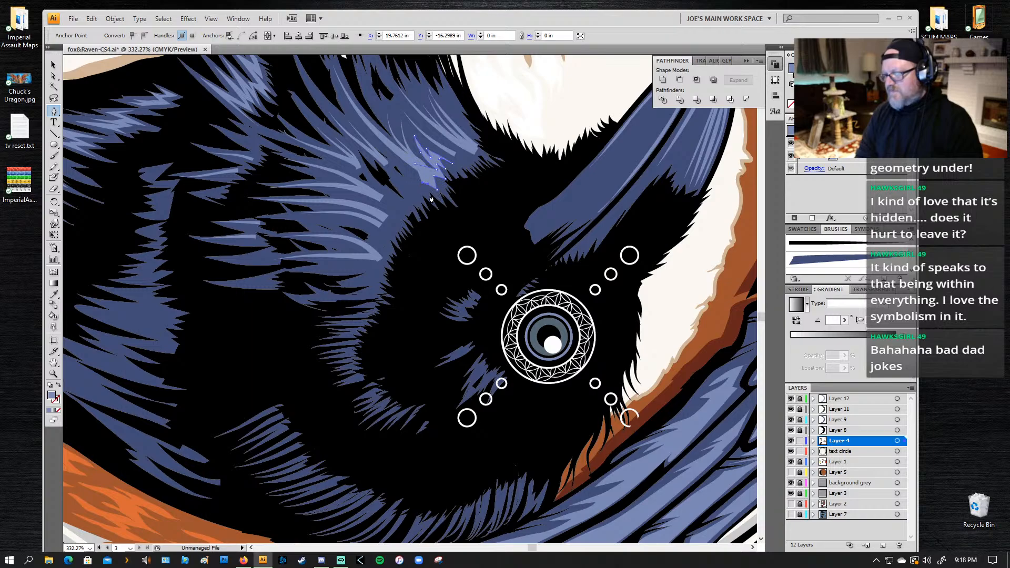
{"action": "left_click", "coordinate": [432, 195]}
{"action": "left_click", "coordinate": [420, 200]}
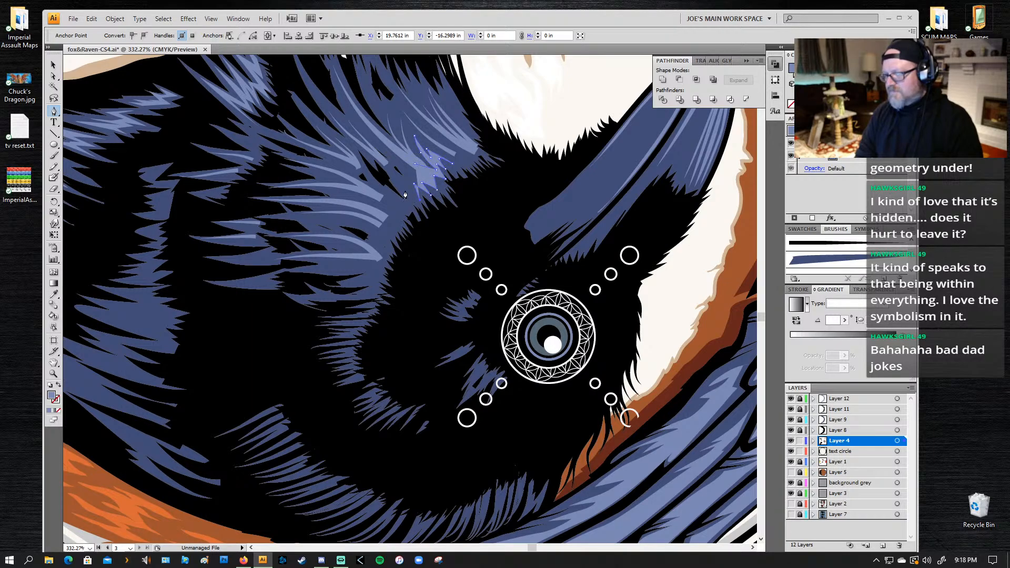
{"action": "left_click", "coordinate": [406, 188]}
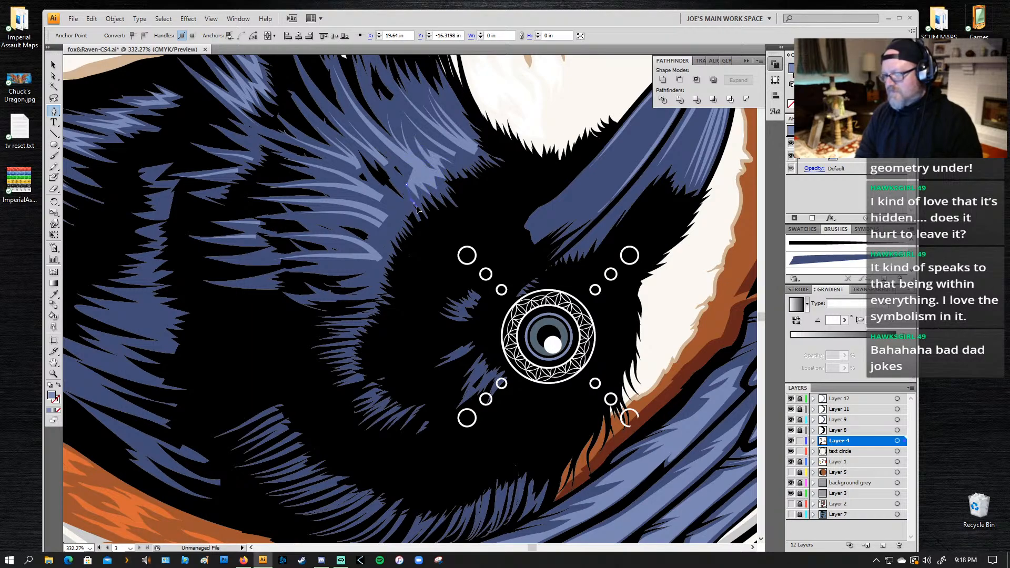
Step: Try to continue the highlight with Pen-drawn jagged points through the upper neck feathers
{"action": "left_click", "coordinate": [379, 159]}
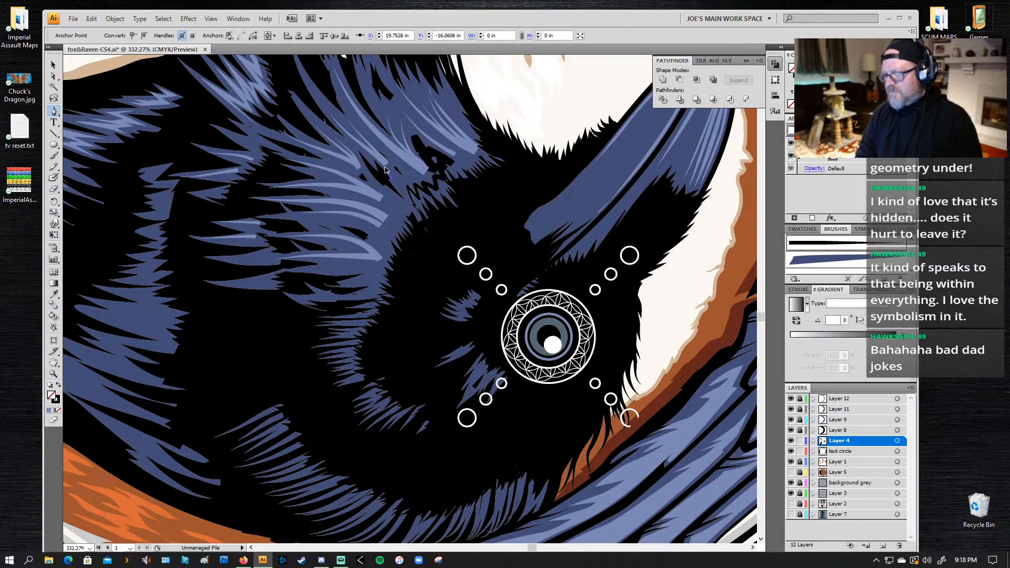
{"action": "left_click", "coordinate": [416, 213]}
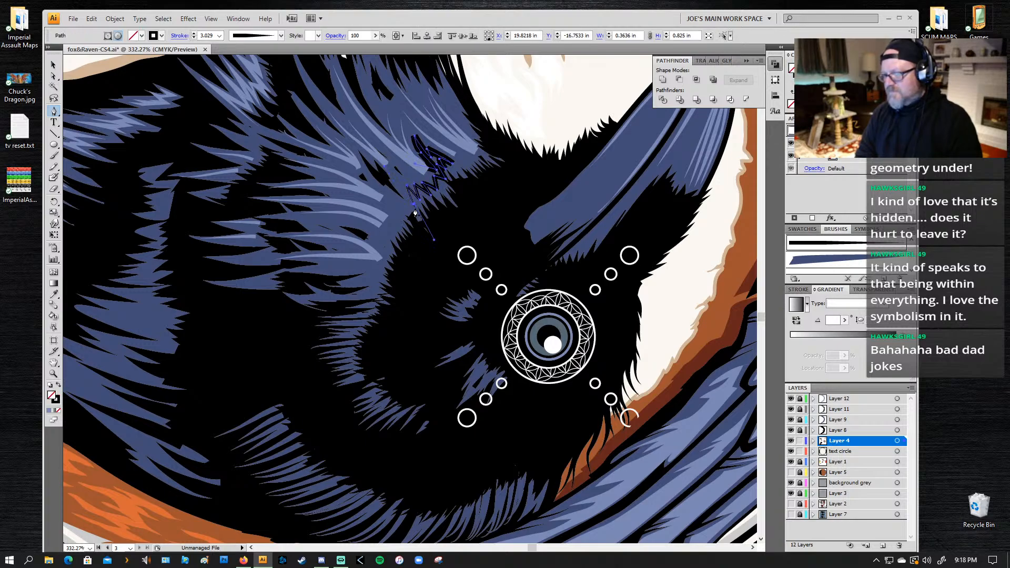
{"action": "left_click", "coordinate": [413, 209]}
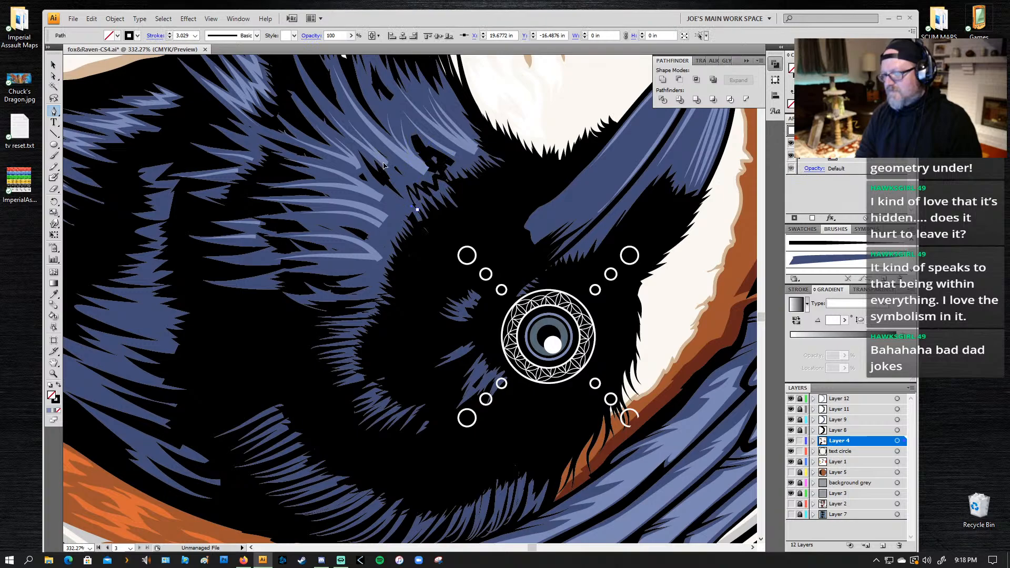
{"action": "left_click_drag", "start_coordinate": [378, 159], "coordinate": [422, 190]}
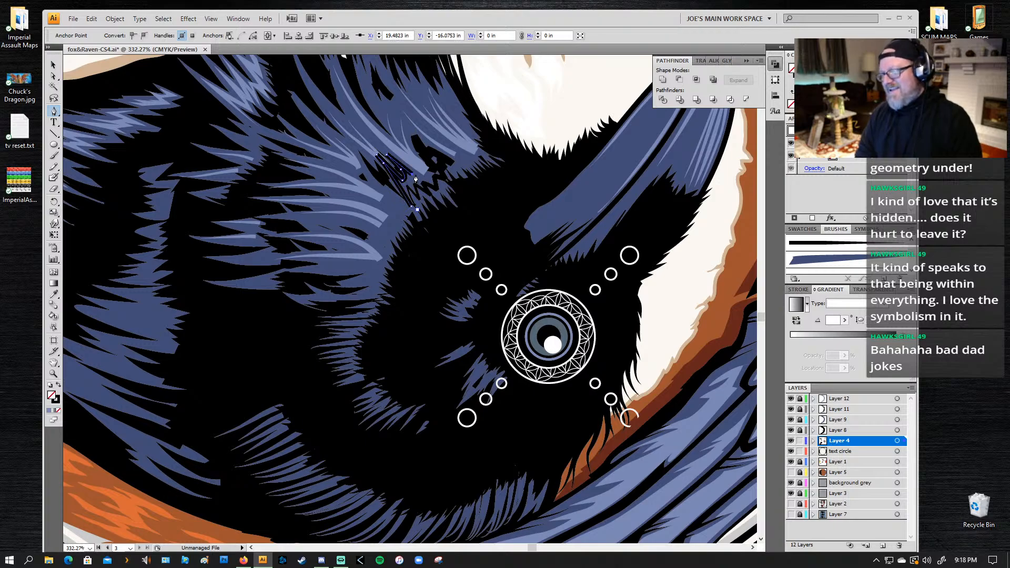
{"action": "left_click", "coordinate": [413, 174]}
{"action": "left_click", "coordinate": [419, 164]}
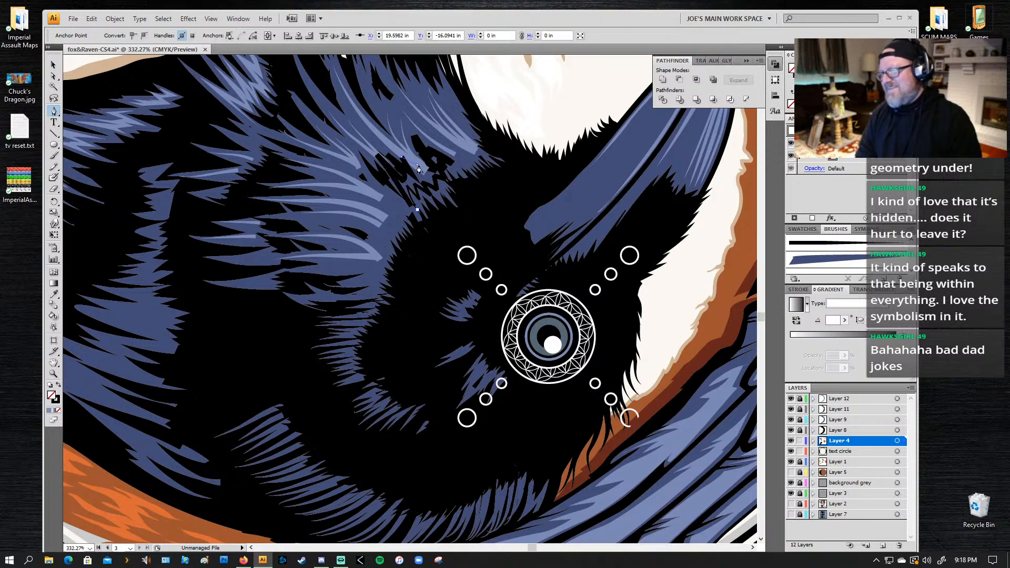
Step: Try to isolate and remove the stray black-outlined path from the neck feathers, checking it in Outline view
{"action": "key", "text": "v"}
{"action": "left_click", "coordinate": [412, 199]}
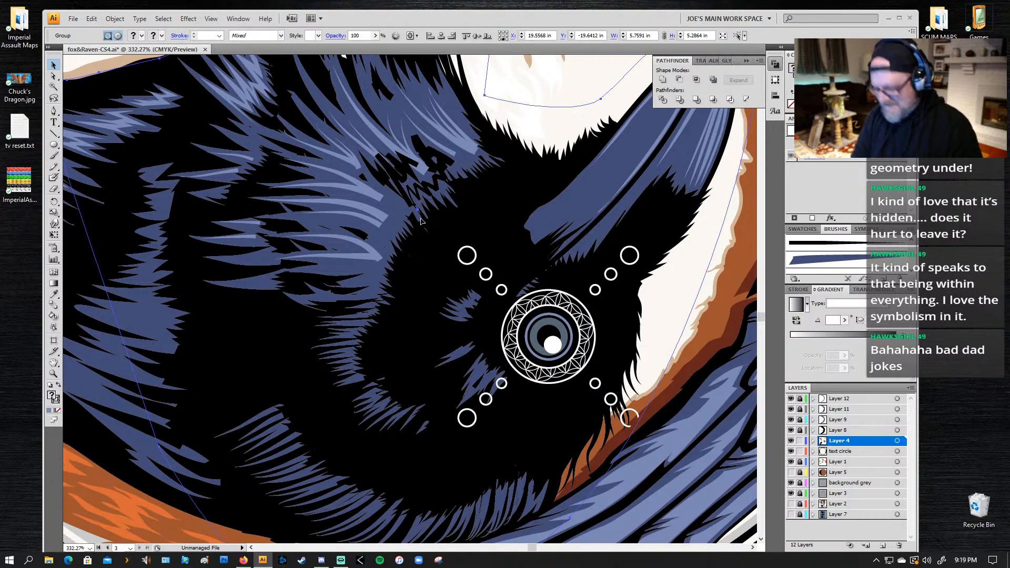
{"action": "double_click", "coordinate": [416, 191]}
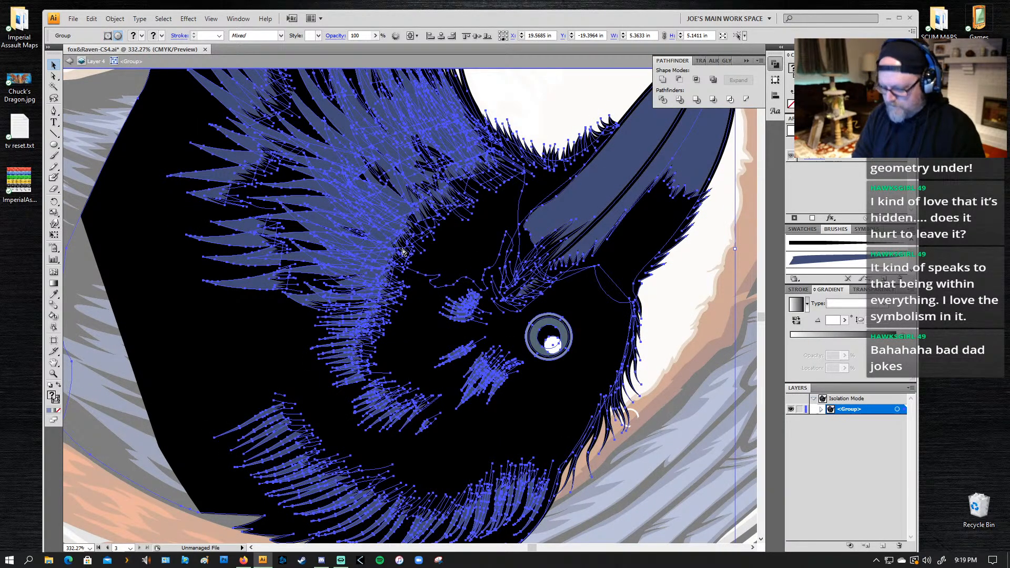
{"action": "key", "text": "ctrl+y"}
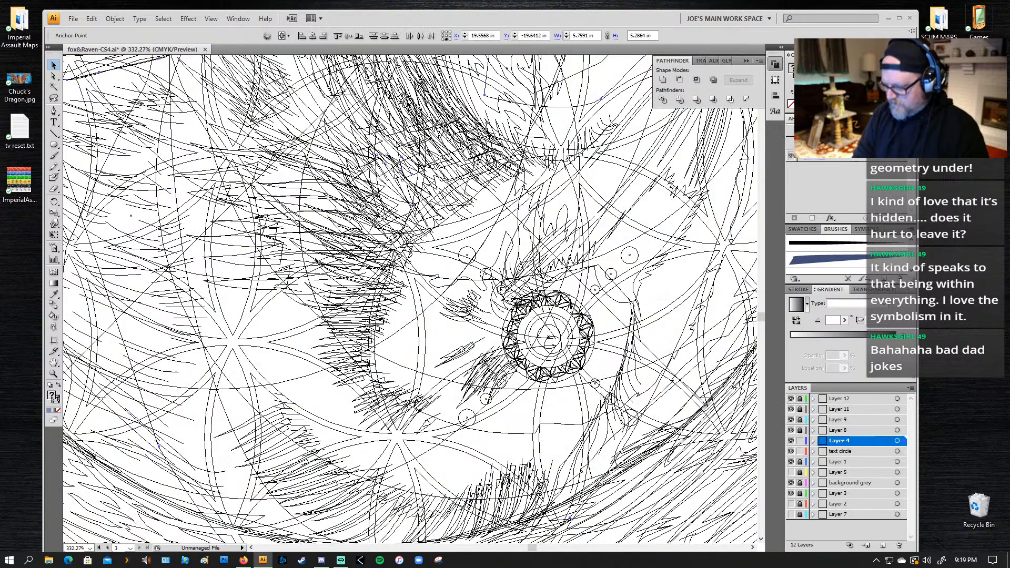
{"action": "key", "text": "ctrl+y"}
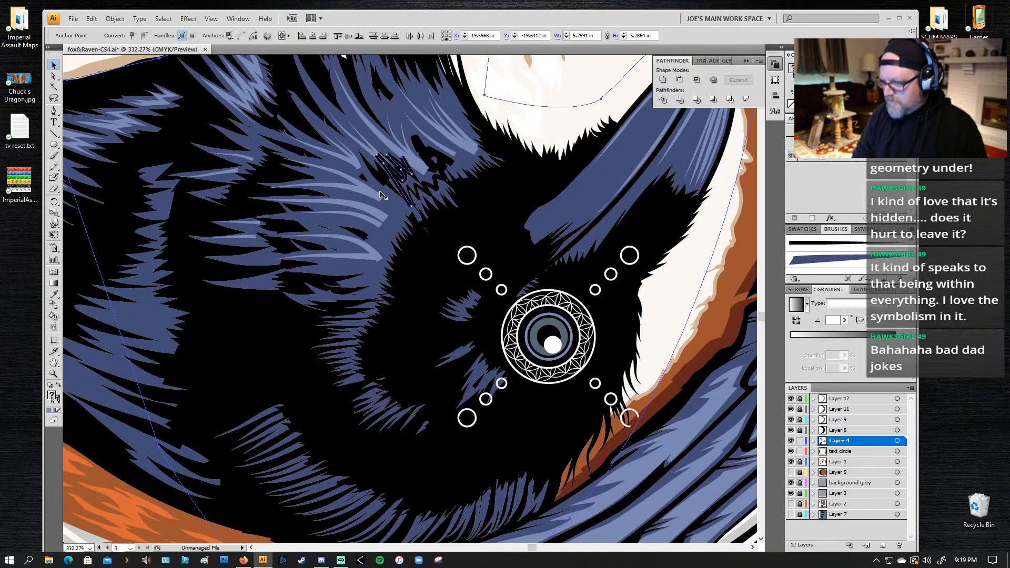
{"action": "left_click", "coordinate": [416, 199]}
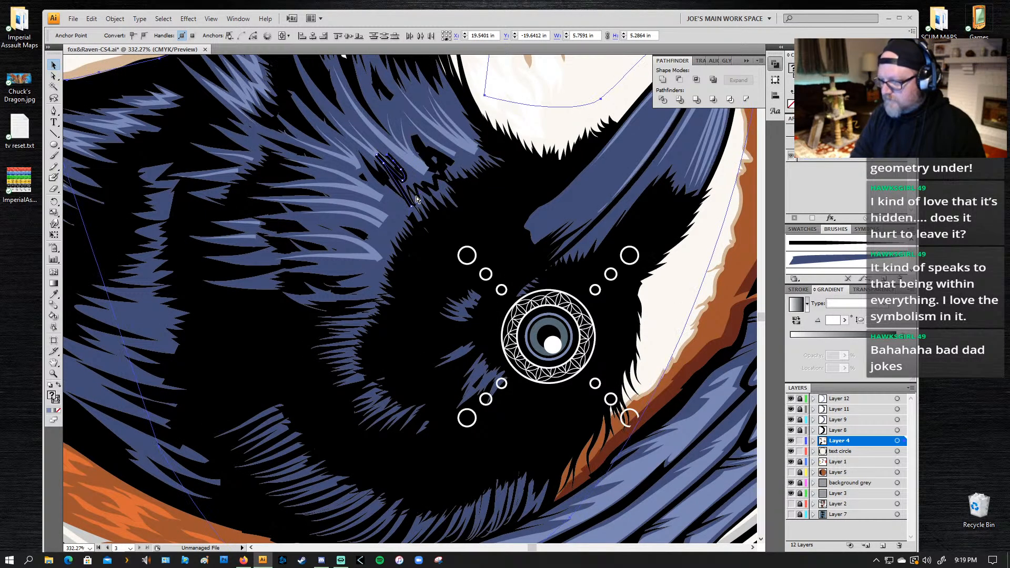
{"action": "left_click", "coordinate": [430, 223]}
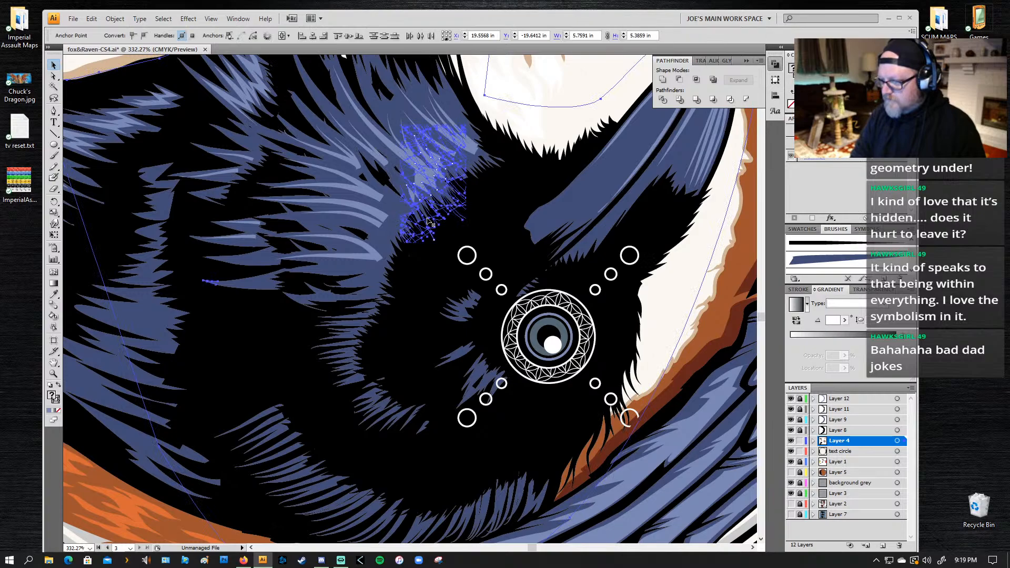
{"action": "key", "text": "Delete"}
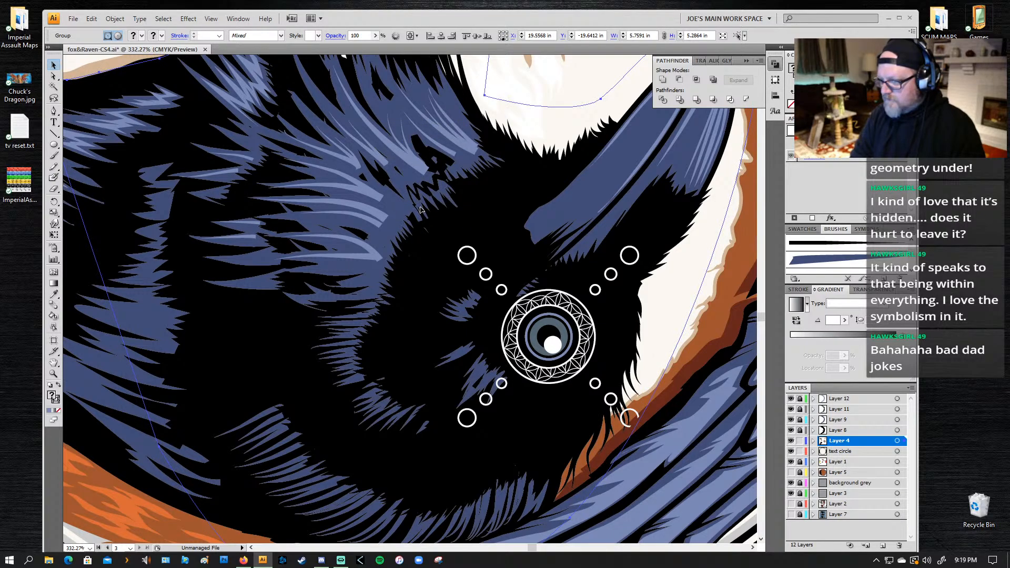
Step: Undo the recent edits back to the light-blue highlight path and deselect everything
{"action": "left_click", "coordinate": [421, 210]}
{"action": "key", "text": "ctrl+z"}
{"action": "key", "text": "ctrl+z"}
{"action": "key", "text": "ctrl+z"}
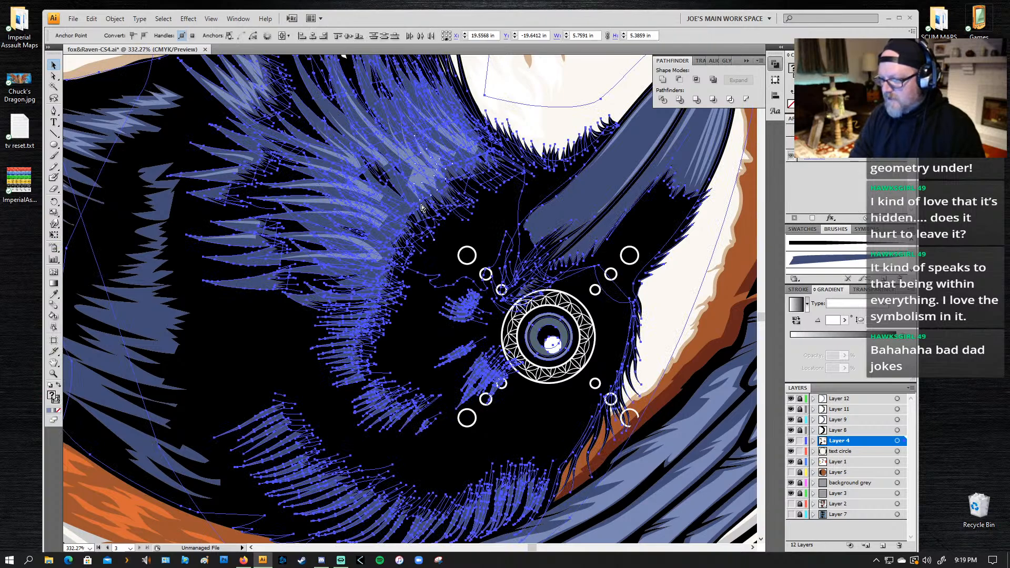
{"action": "key", "text": "ctrl+shift+a"}
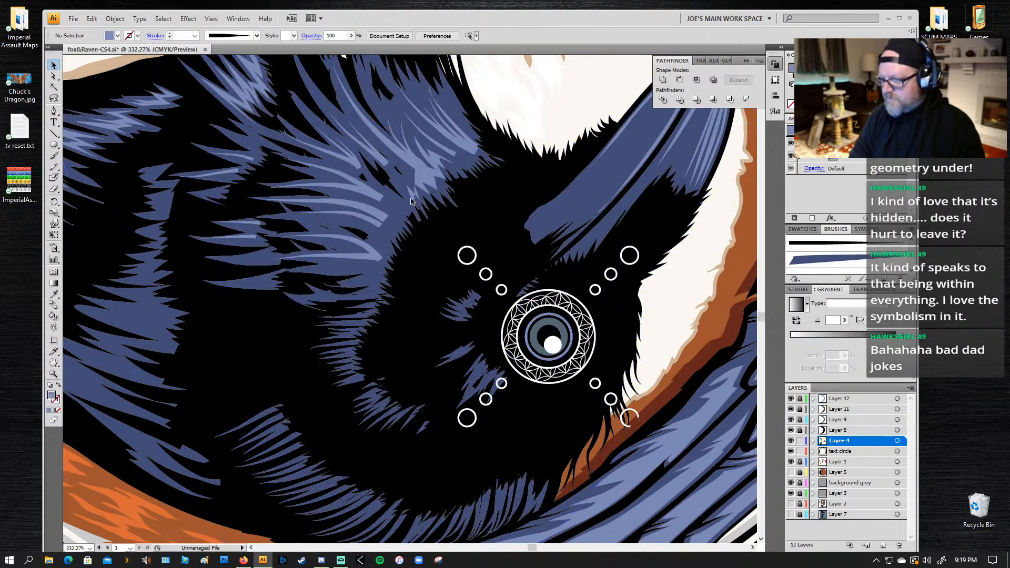
Step: Resume the open highlight path from its lower end with the Pen tool and add jagged points through the upper neck feathers
{"action": "left_click", "coordinate": [411, 203]}
{"action": "key", "text": "p"}
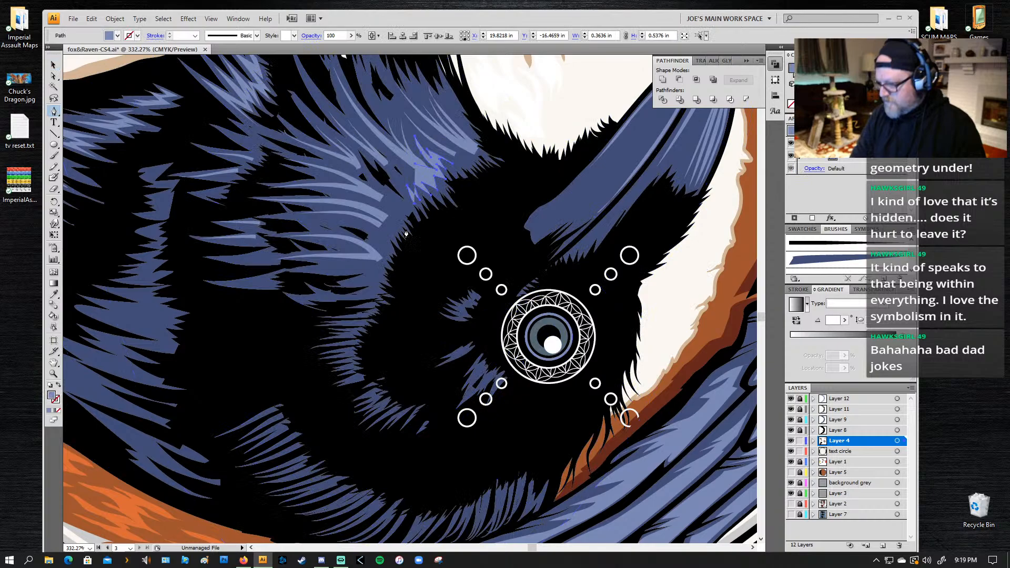
{"action": "left_click", "coordinate": [414, 204]}
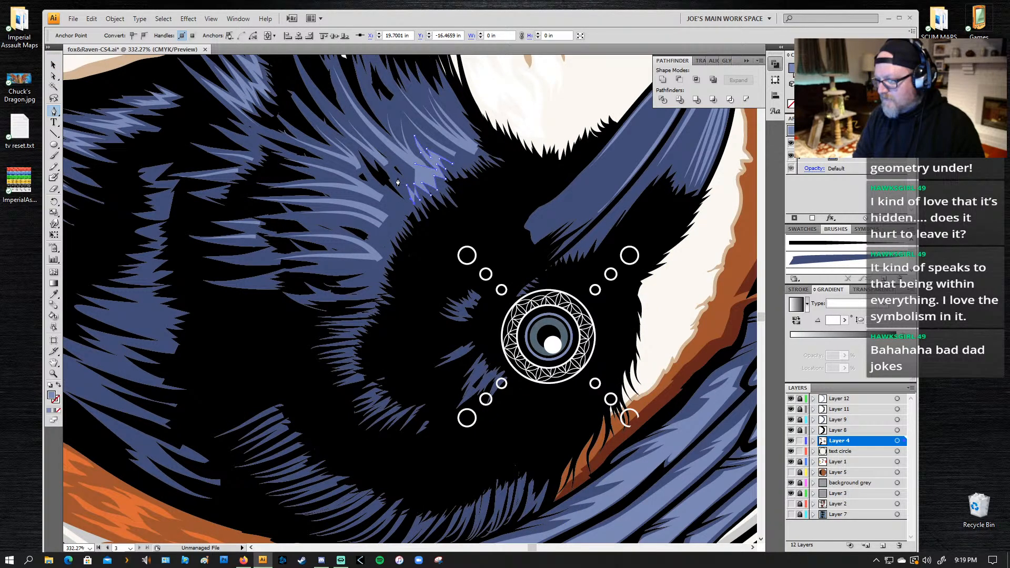
{"action": "left_click", "coordinate": [374, 156]}
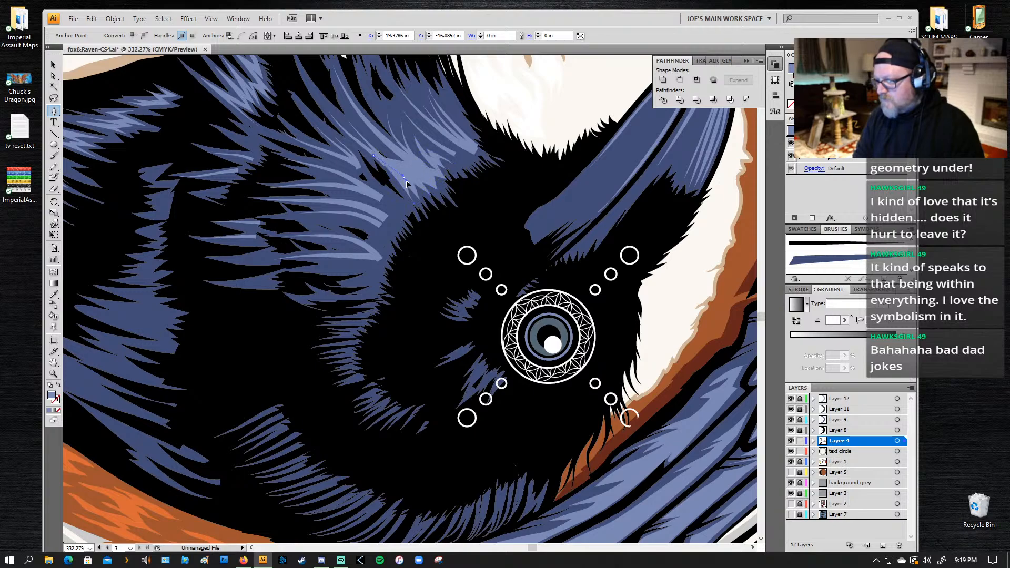
{"action": "left_click", "coordinate": [410, 188]}
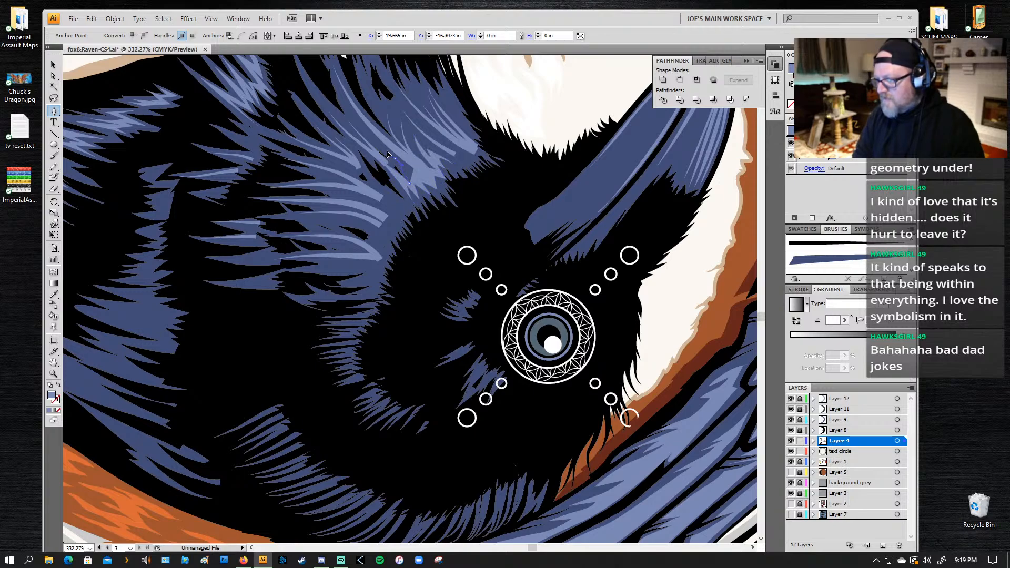
{"action": "left_click_drag", "start_coordinate": [387, 152], "coordinate": [387, 151]}
{"action": "left_click", "coordinate": [395, 158]}
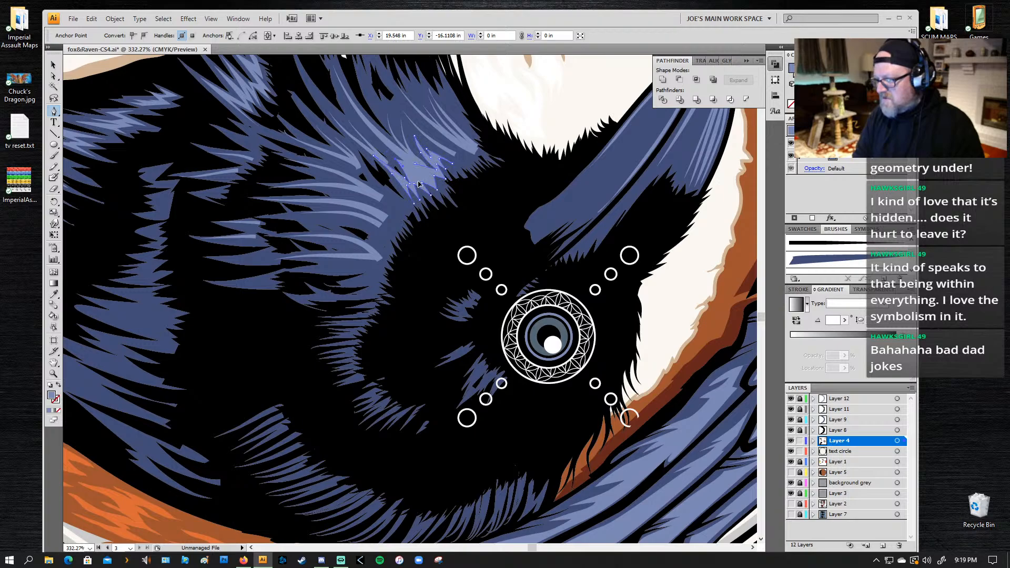
Step: Add the last jagged points along the highlight's upper edge, close the shape, and deselect it
{"action": "left_click", "coordinate": [416, 179]}
{"action": "left_click_drag", "start_coordinate": [427, 177], "coordinate": [404, 158]}
{"action": "left_click", "coordinate": [414, 167]}
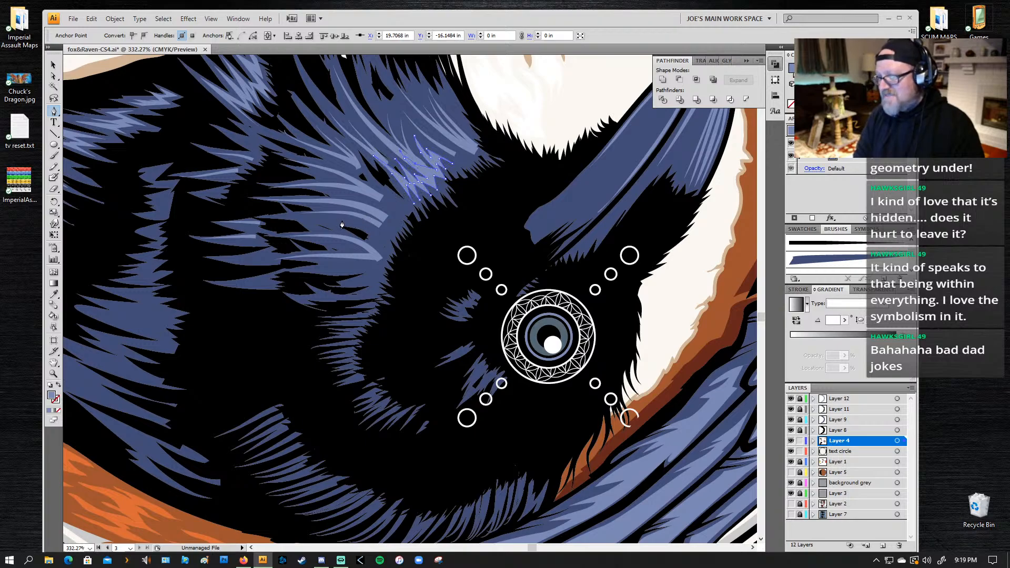
{"action": "key", "text": "ctrl+shift+a"}
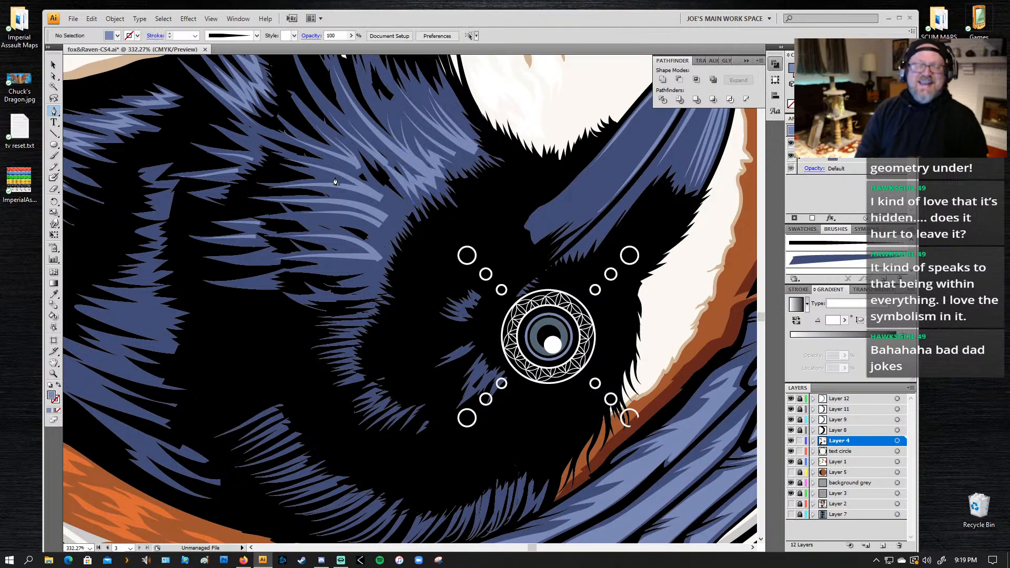
Step: Start a light-blue highlight shape with the Pen tool at the lower end of the beak, adding small jagged points
{"action": "left_click", "coordinate": [576, 183]}
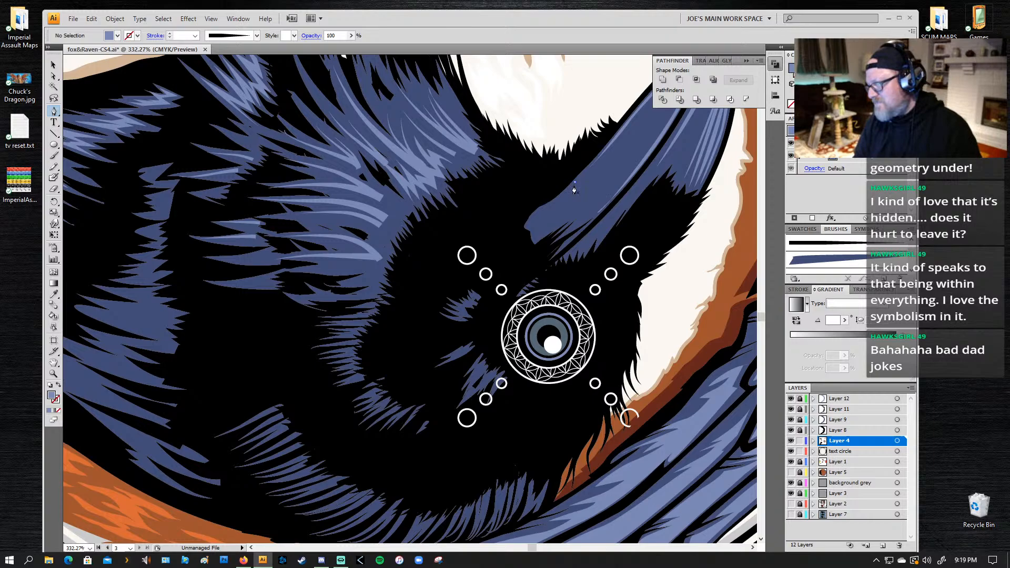
{"action": "left_click", "coordinate": [538, 211]}
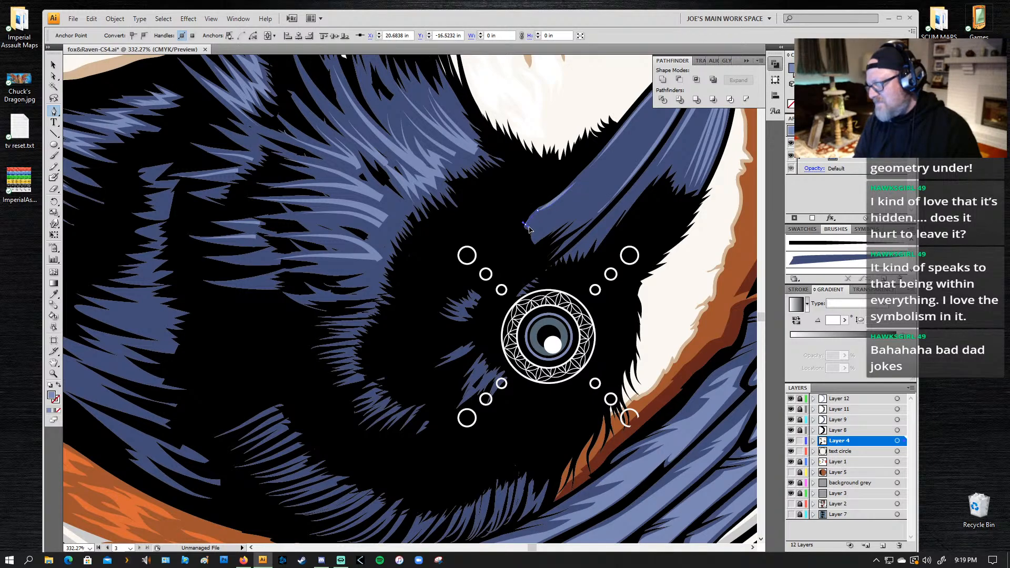
{"action": "left_click", "coordinate": [530, 227]}
{"action": "left_click", "coordinate": [532, 230]}
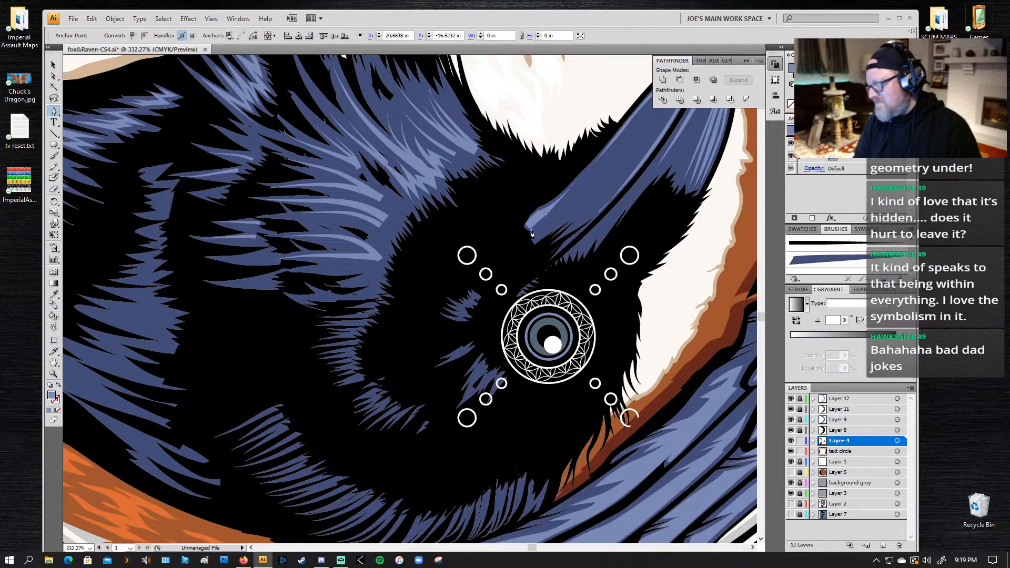
{"action": "left_click", "coordinate": [544, 225]}
{"action": "left_click", "coordinate": [533, 241]}
{"action": "left_click_drag", "start_coordinate": [565, 211], "coordinate": [561, 214]}
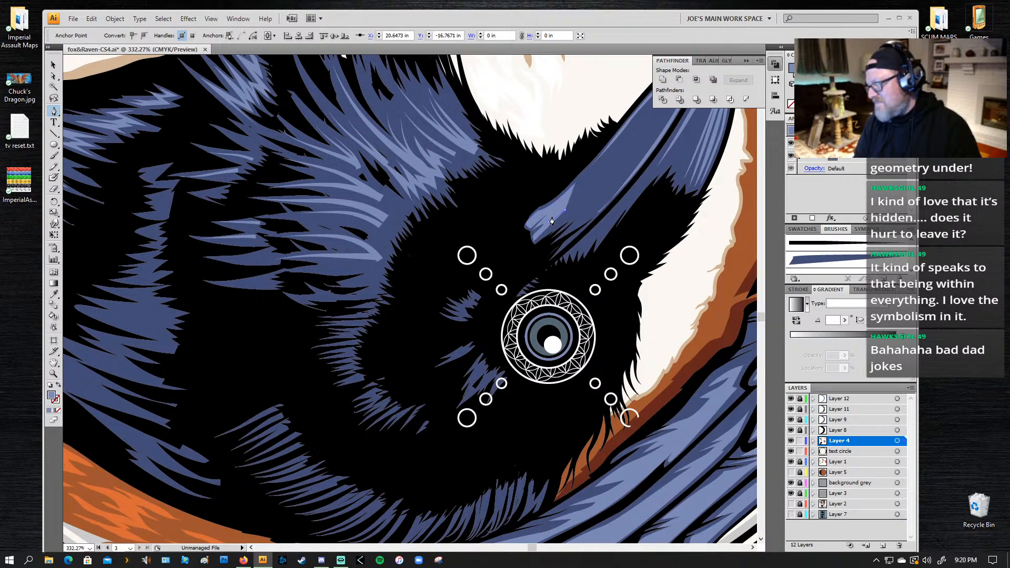
{"action": "left_click", "coordinate": [551, 217]}
{"action": "left_click", "coordinate": [543, 225]}
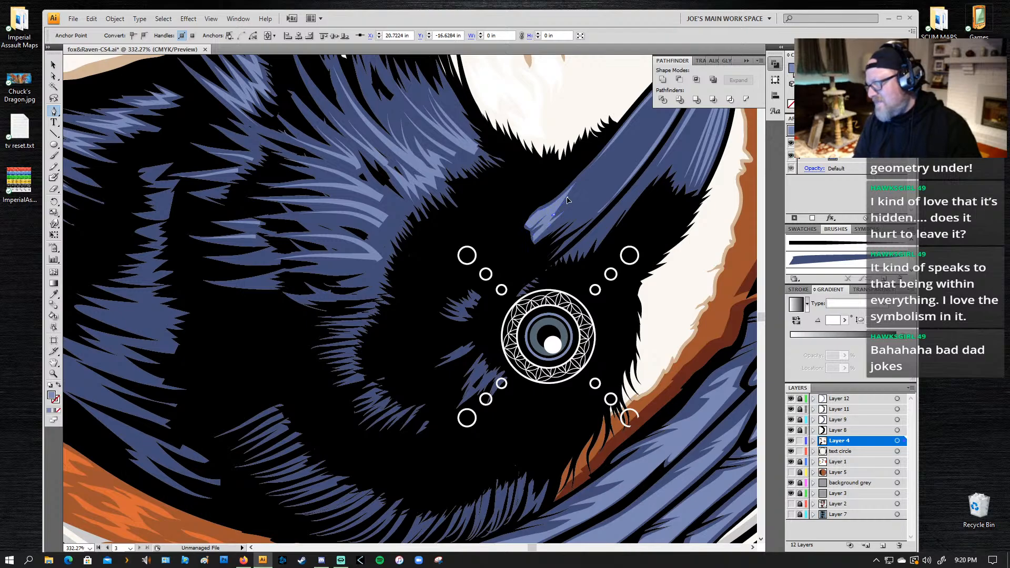
Step: Add the remaining spikes toward the upper edge of the beak highlight, close the shape, and deselect it
{"action": "left_click", "coordinate": [569, 198]}
{"action": "left_click", "coordinate": [532, 227]}
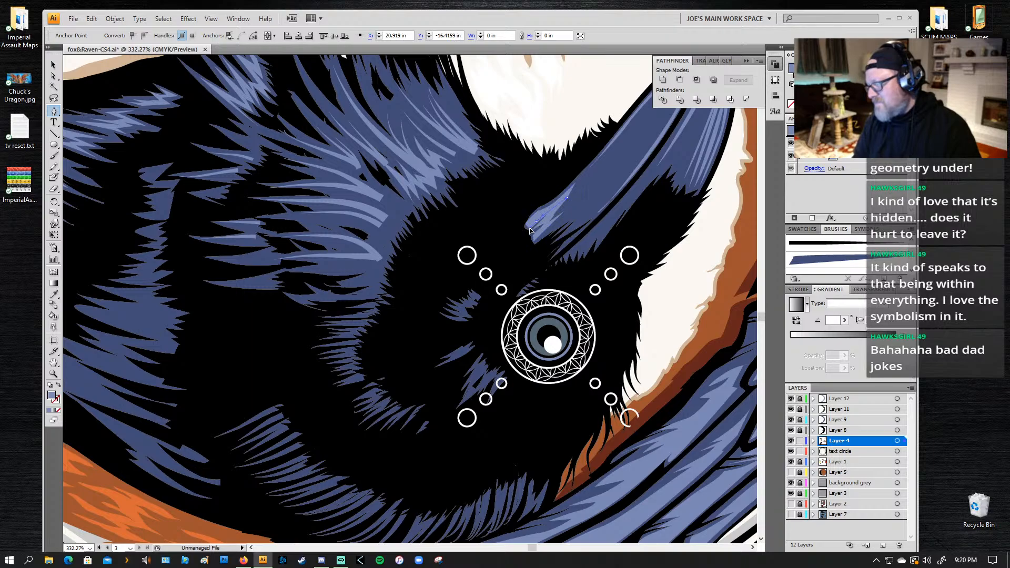
{"action": "left_click_drag", "start_coordinate": [529, 229], "coordinate": [530, 229]}
{"action": "left_click", "coordinate": [536, 224]}
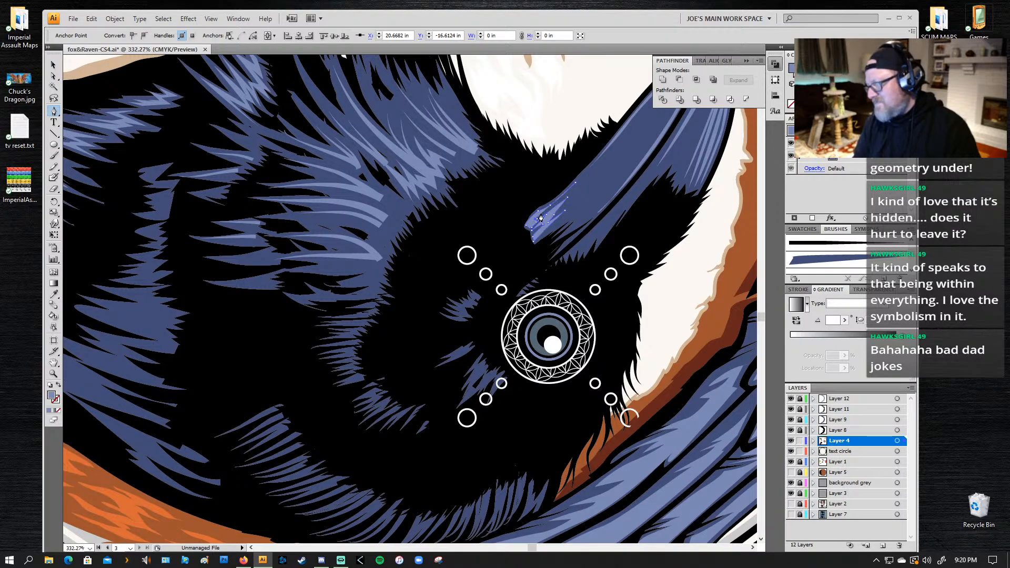
{"action": "left_click_drag", "start_coordinate": [572, 194], "coordinate": [590, 169]}
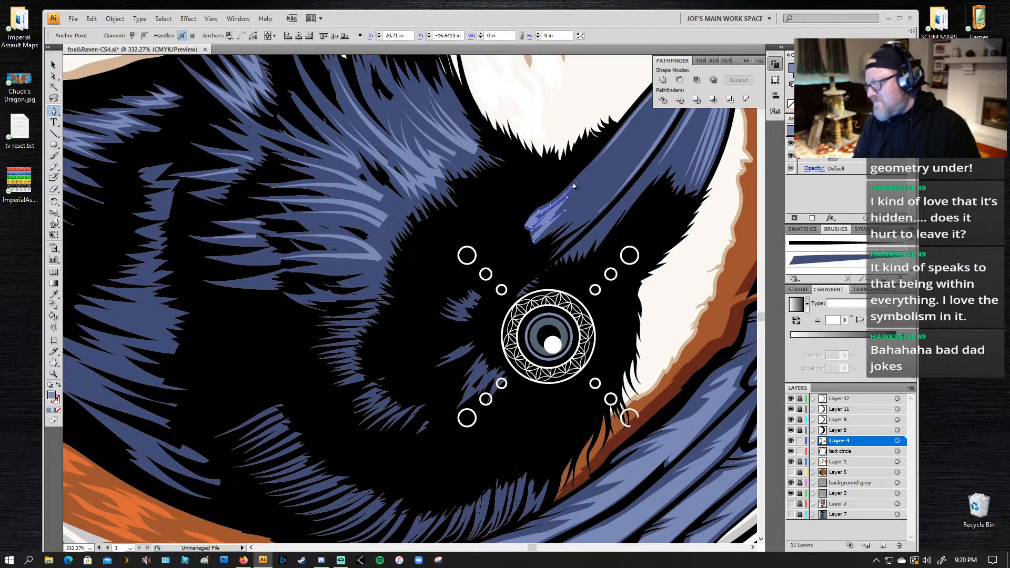
{"action": "key", "text": "ctrl+shift+a"}
Step: Draw jagged Pen tool points between the light streak ends in the raven's neck feathers, redoing a misplaced point
{"action": "left_click_drag", "start_coordinate": [629, 216], "coordinate": [337, 200]}
{"action": "left_click_drag", "start_coordinate": [162, 235], "coordinate": [487, 251]}
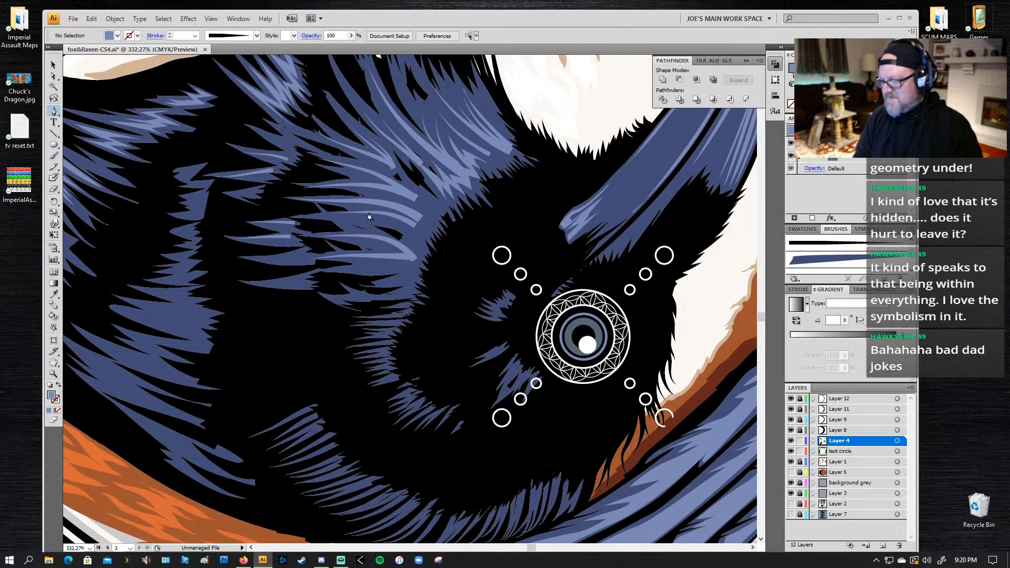
{"action": "left_click", "coordinate": [415, 216]}
{"action": "left_click_drag", "start_coordinate": [401, 207], "coordinate": [392, 197]}
{"action": "key", "text": "ctrl+z"}
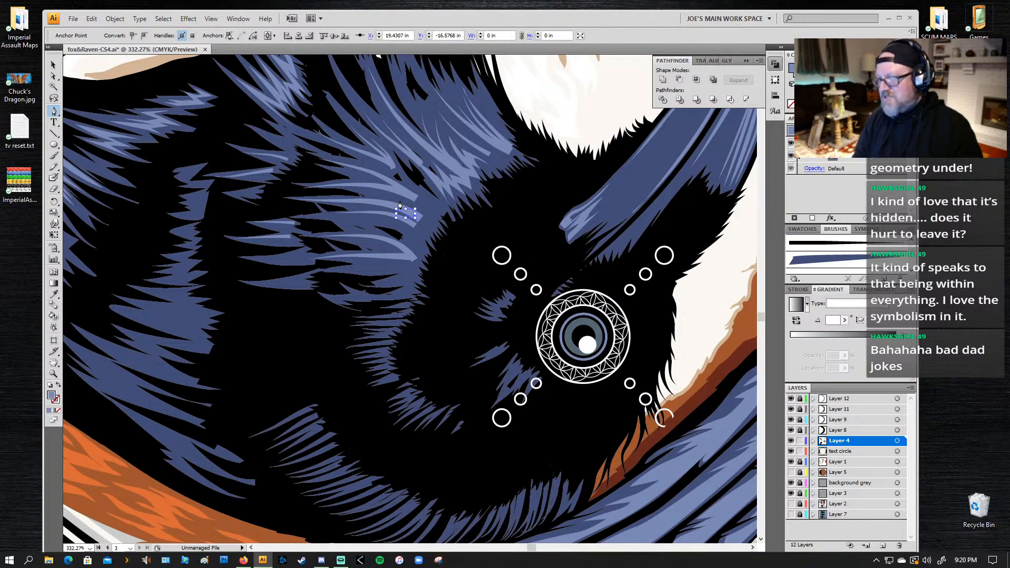
{"action": "left_click", "coordinate": [400, 203]}
{"action": "left_click_drag", "start_coordinate": [394, 201], "coordinate": [392, 197]}
{"action": "left_click", "coordinate": [401, 201]}
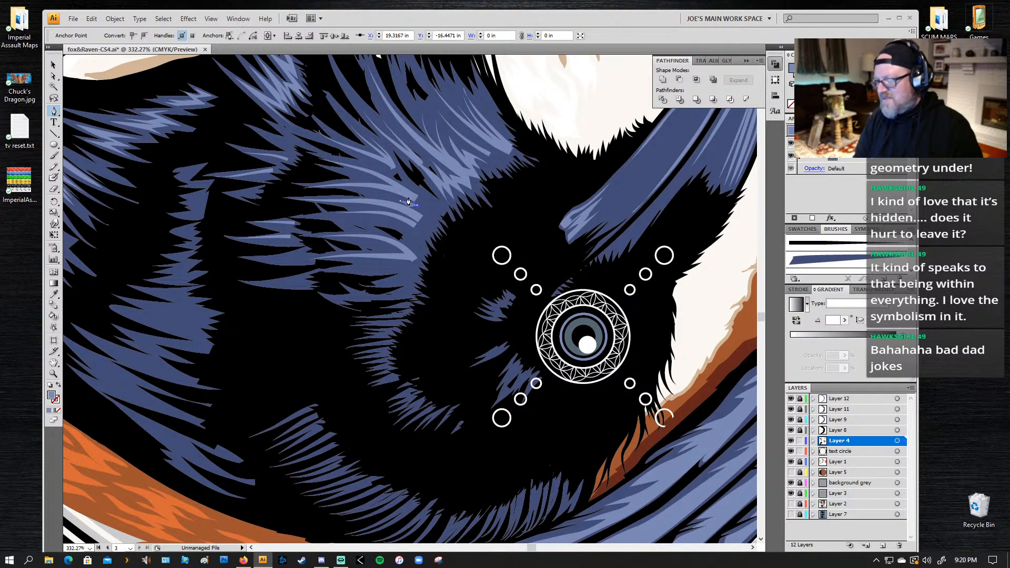
{"action": "left_click", "coordinate": [403, 193]}
{"action": "left_click_drag", "start_coordinate": [421, 191], "coordinate": [415, 184]}
{"action": "left_click", "coordinate": [438, 204]}
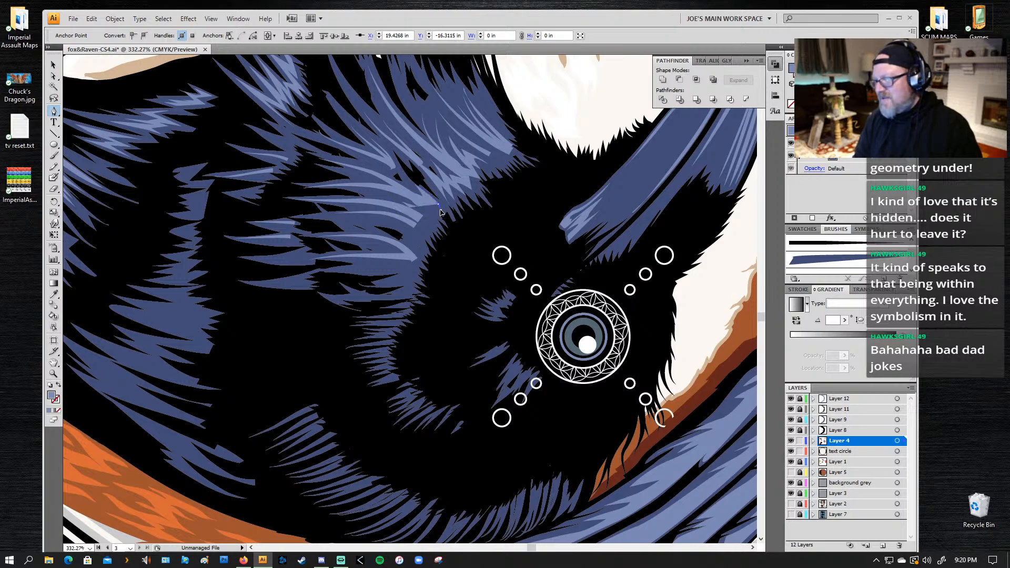
{"action": "left_click", "coordinate": [439, 218], "text": "ctrl"}
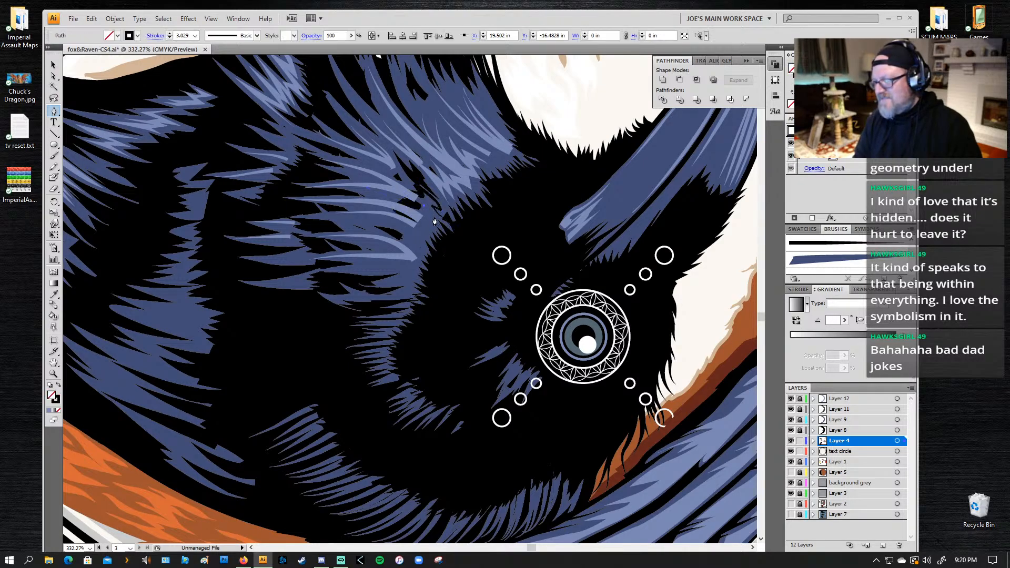
Step: Extend the neck highlight to the feathers' outer edge, add a long thin streak along the feathers, and finish the shape
{"action": "left_click", "coordinate": [432, 217], "text": "ctrl+shift"}
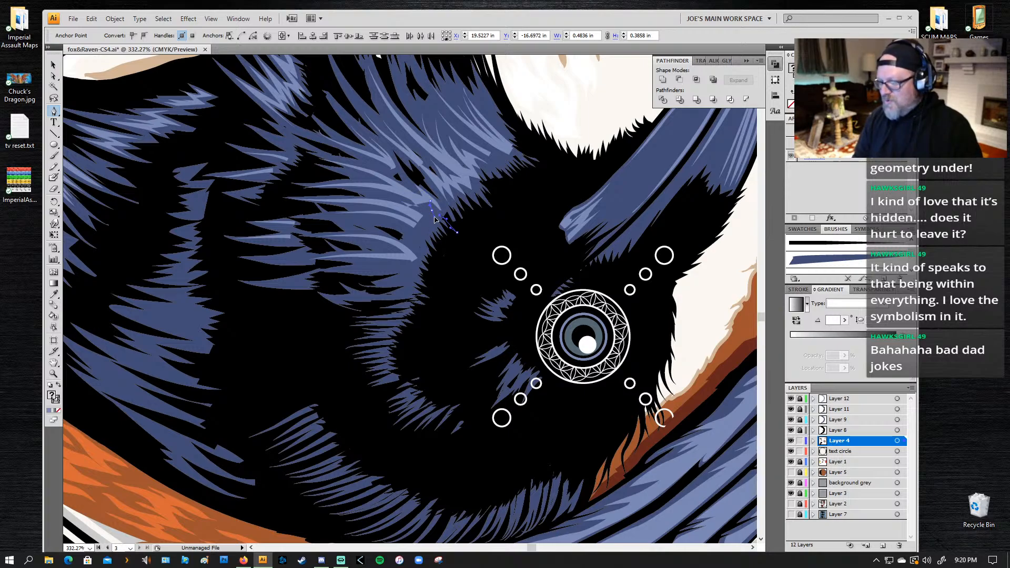
{"action": "left_click", "coordinate": [428, 212]}
{"action": "left_click", "coordinate": [432, 230]}
{"action": "left_click", "coordinate": [448, 251]}
{"action": "left_click", "coordinate": [414, 217]}
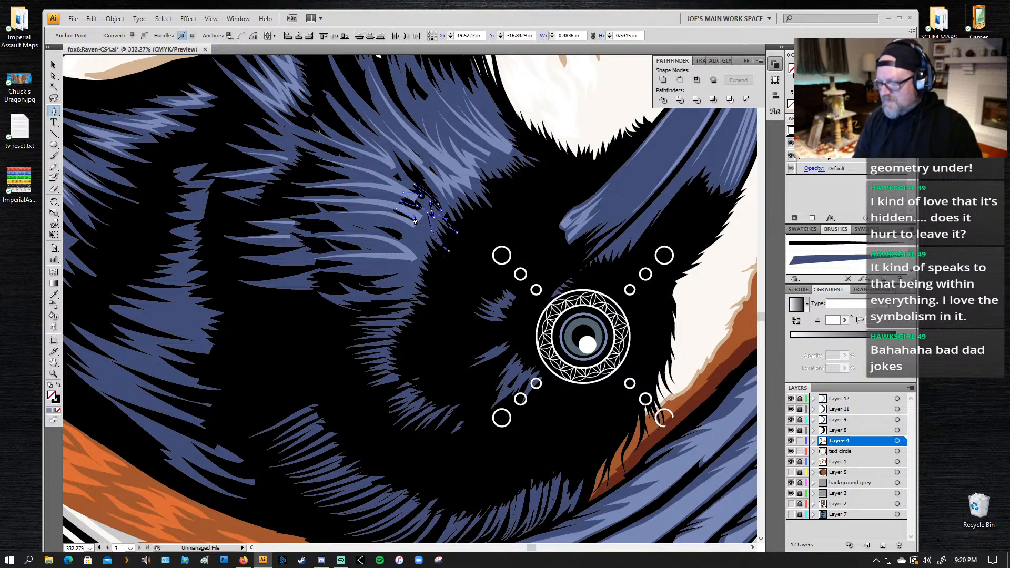
{"action": "key", "text": "ctrl+z"}
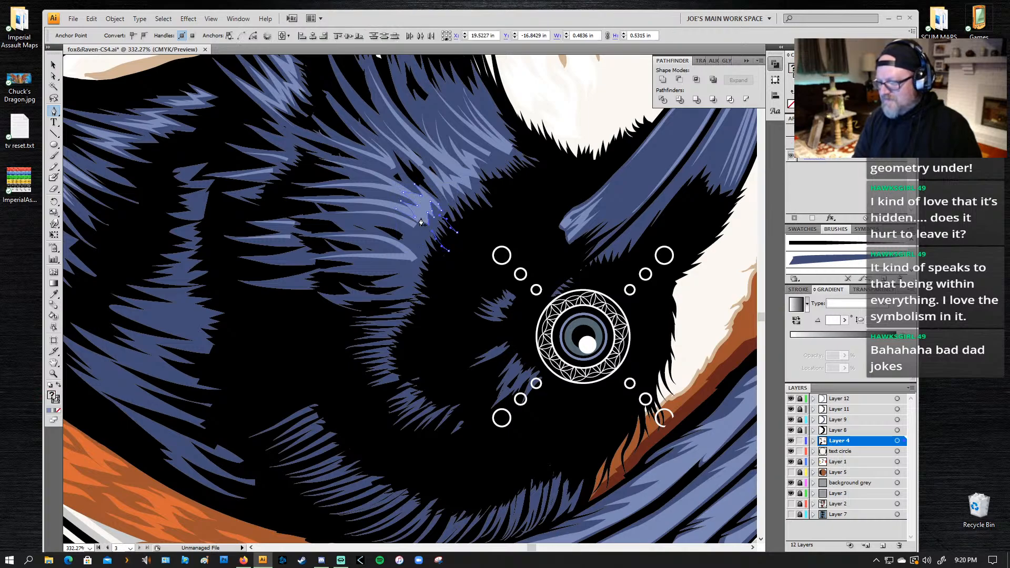
{"action": "left_click", "coordinate": [420, 220], "text": "ctrl+shift"}
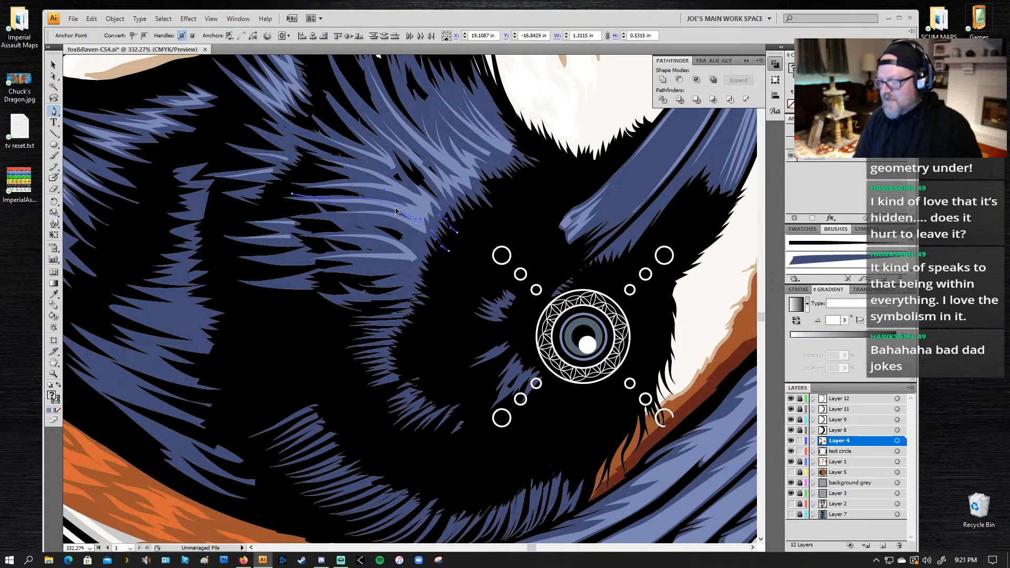
{"action": "left_click_drag", "start_coordinate": [396, 209], "coordinate": [396, 209]}
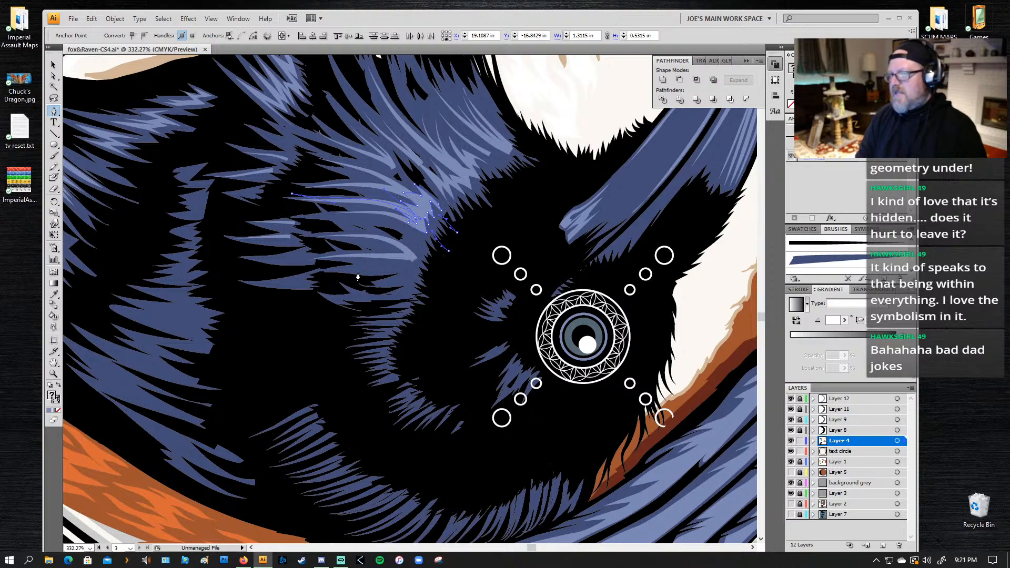
Step: Start another jagged highlight path beneath the lowest light streak of the neck feathers, adding several thin pointed tips
{"action": "left_click_drag", "start_coordinate": [370, 315], "coordinate": [409, 240]}
{"action": "left_click", "coordinate": [447, 182], "text": "ctrl"}
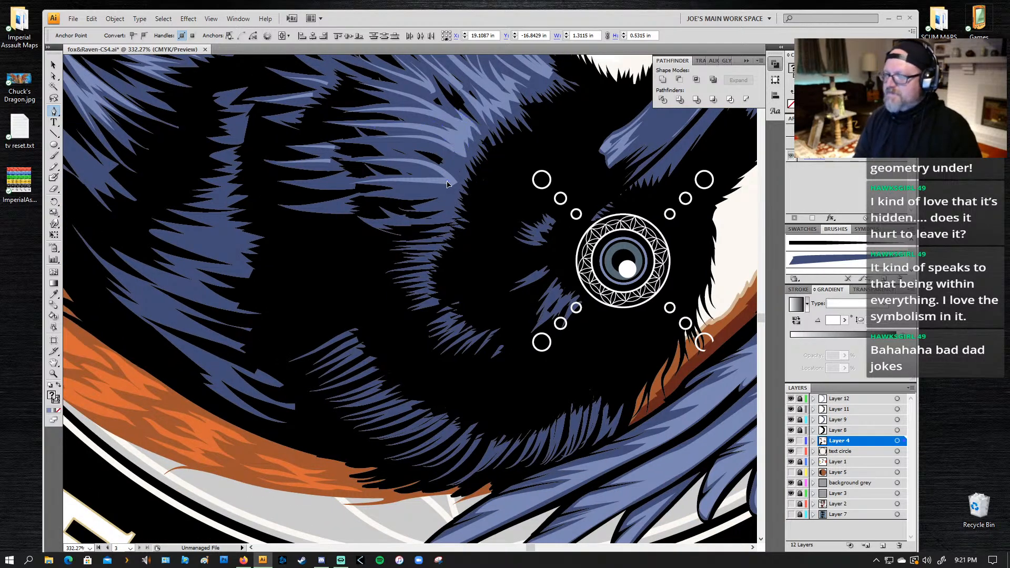
{"action": "left_click_drag", "start_coordinate": [447, 182], "coordinate": [439, 214]}
{"action": "left_click", "coordinate": [419, 207]}
{"action": "left_click", "coordinate": [451, 206]}
{"action": "left_click", "coordinate": [449, 212]}
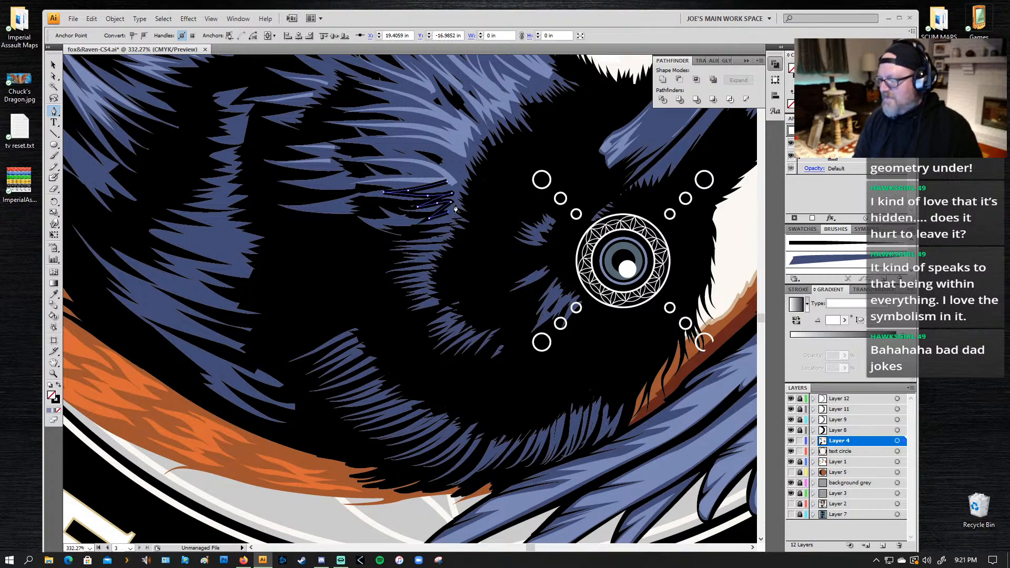
{"action": "left_click", "coordinate": [451, 209]}
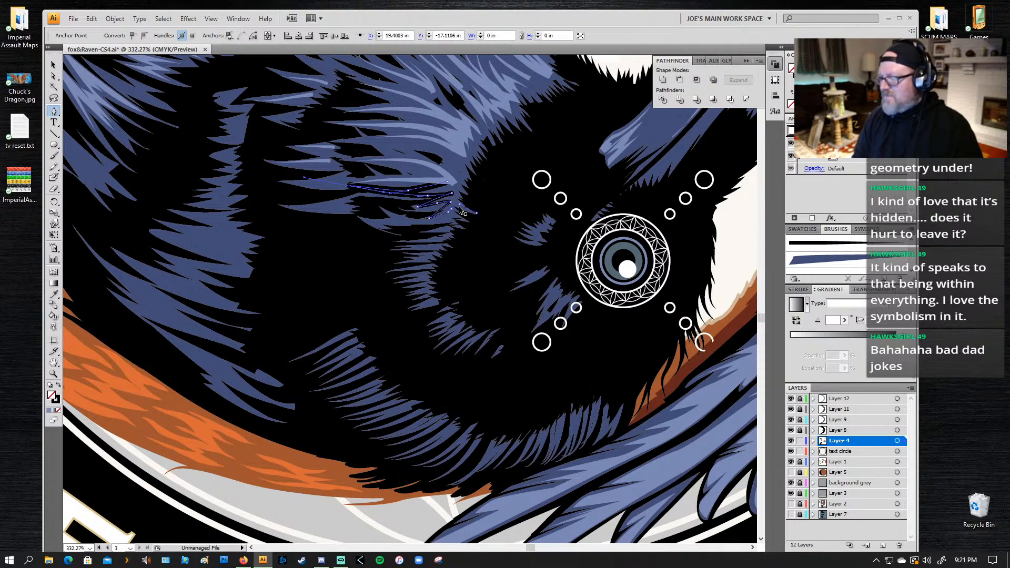
Step: Continue the lower neck highlight up the feathers' outer edge to overlap the light streaks above, and close the path
{"action": "left_click", "coordinate": [449, 214]}
{"action": "left_click", "coordinate": [450, 214]}
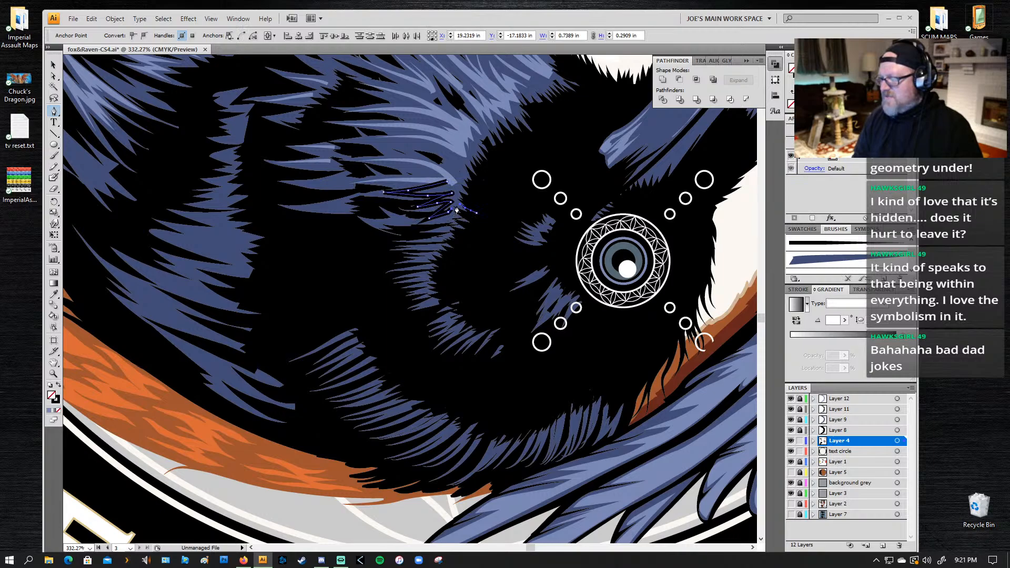
{"action": "left_click", "coordinate": [456, 208]}
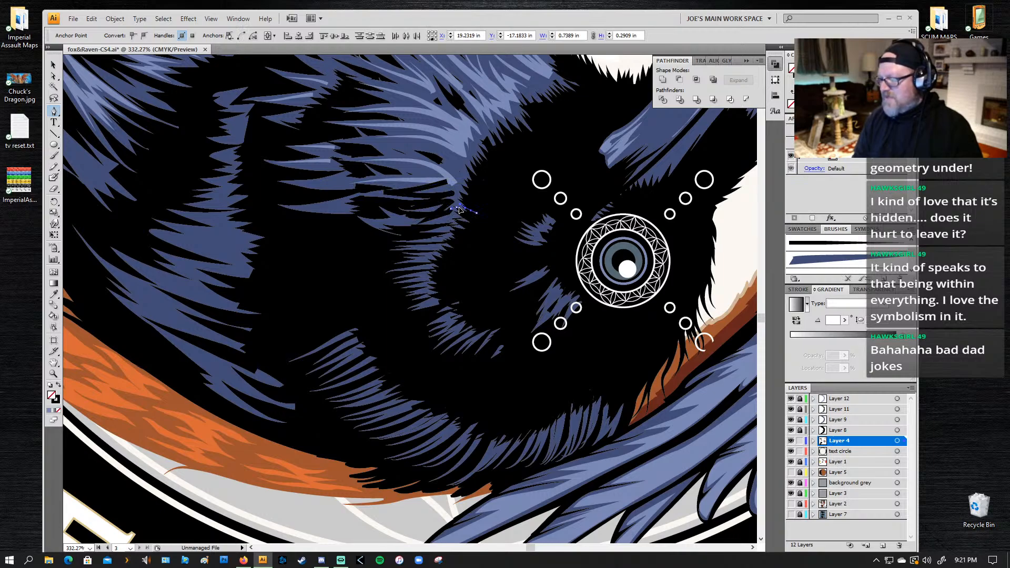
{"action": "left_click", "coordinate": [460, 177]}
{"action": "mouse_move", "coordinate": [466, 172]}
{"action": "left_mouse_down"}
{"action": "mouse_move", "coordinate": [445, 174]}
{"action": "mouse_move", "coordinate": [449, 182]}
{"action": "left_mouse_up"}
{"action": "left_click", "coordinate": [455, 200]}
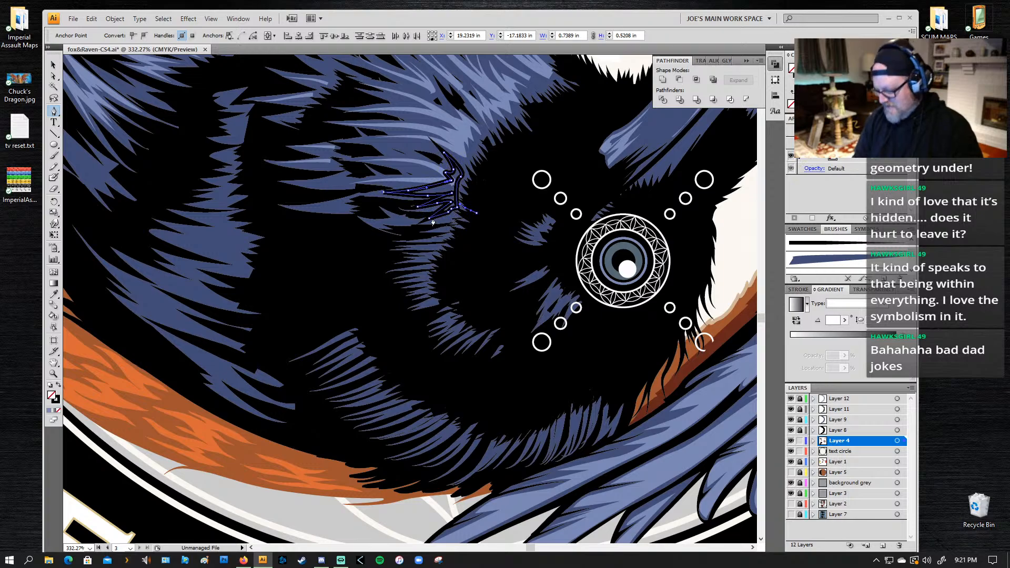
Step: Replace the new neck shape's black stroke with the light-blue fill using the Eyedropper, and deselect it
{"action": "key", "text": "i"}
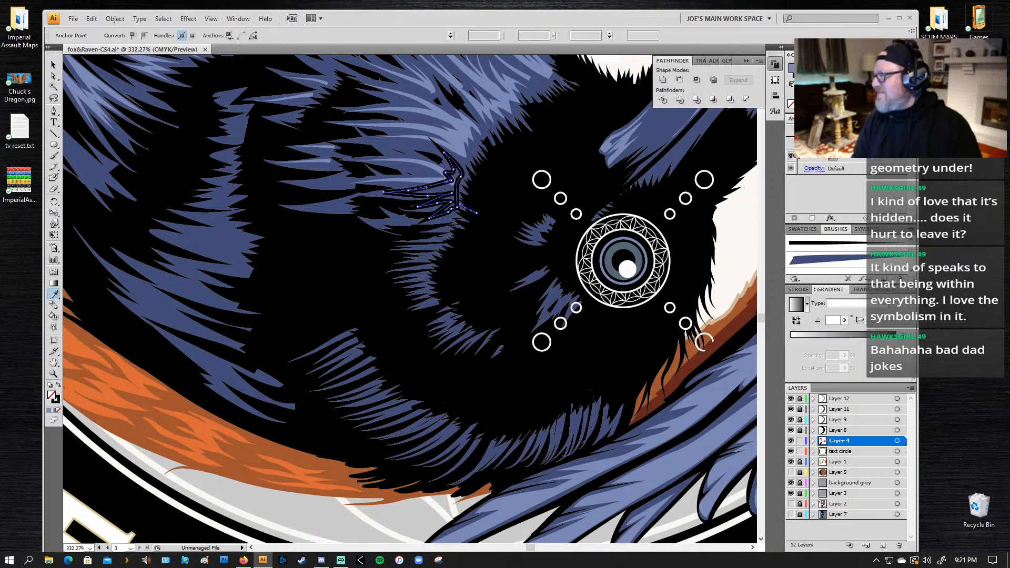
{"action": "key", "text": "x"}
{"action": "left_click", "coordinate": [791, 104]}
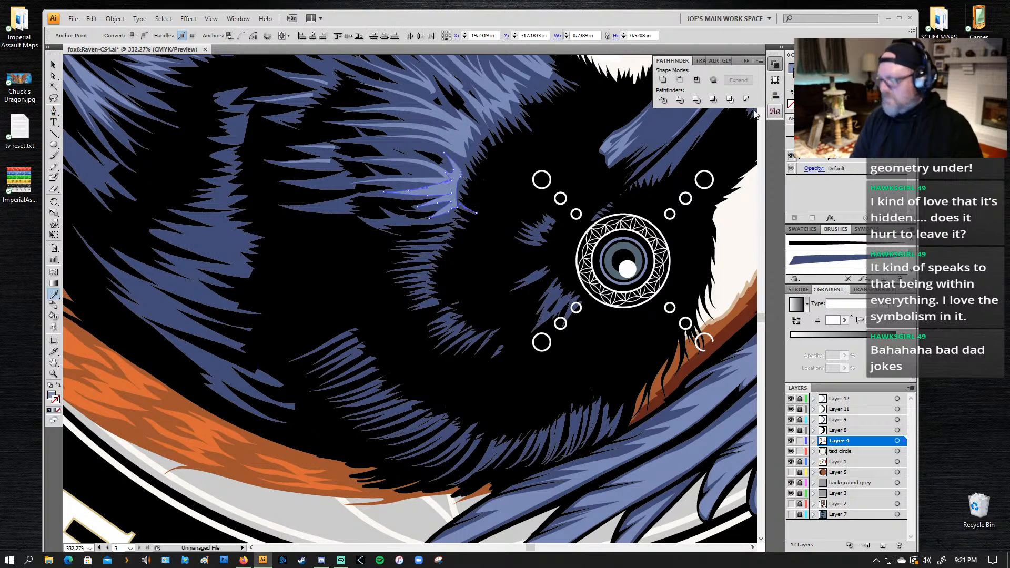
{"action": "key", "text": "ctrl+shift+a"}
Step: Start a light-blue highlight shape with the Pen tool on the dark-blue feather cluster nearest the orange fur, drawing its first thin spike
{"action": "key", "text": "z"}
{"action": "left_click", "coordinate": [498, 166], "text": "alt"}
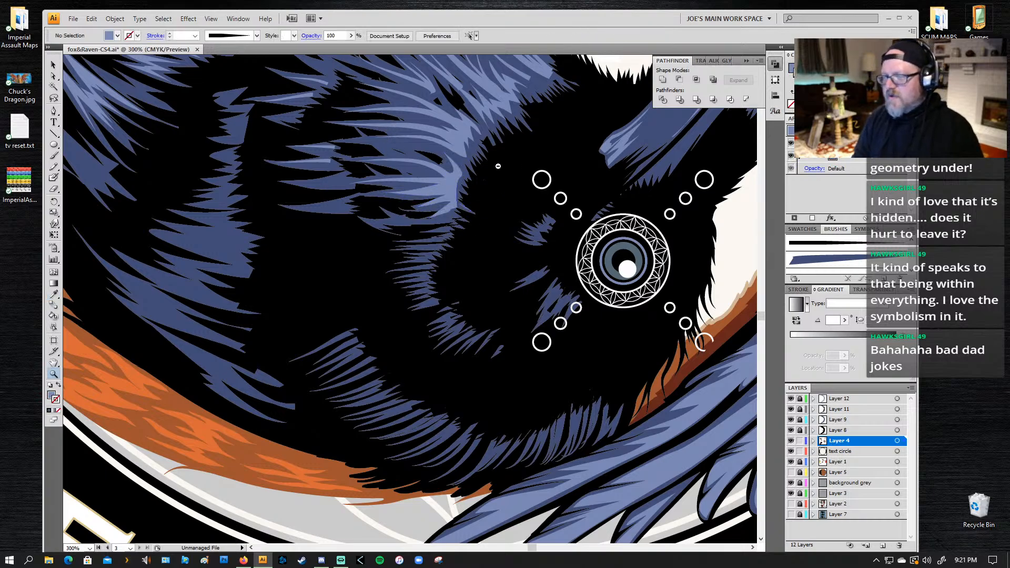
{"action": "left_click", "coordinate": [498, 166], "text": "alt"}
{"action": "left_click_drag", "start_coordinate": [255, 330], "coordinate": [501, 205]}
{"action": "left_click_drag", "start_coordinate": [370, 325], "coordinate": [311, 262]}
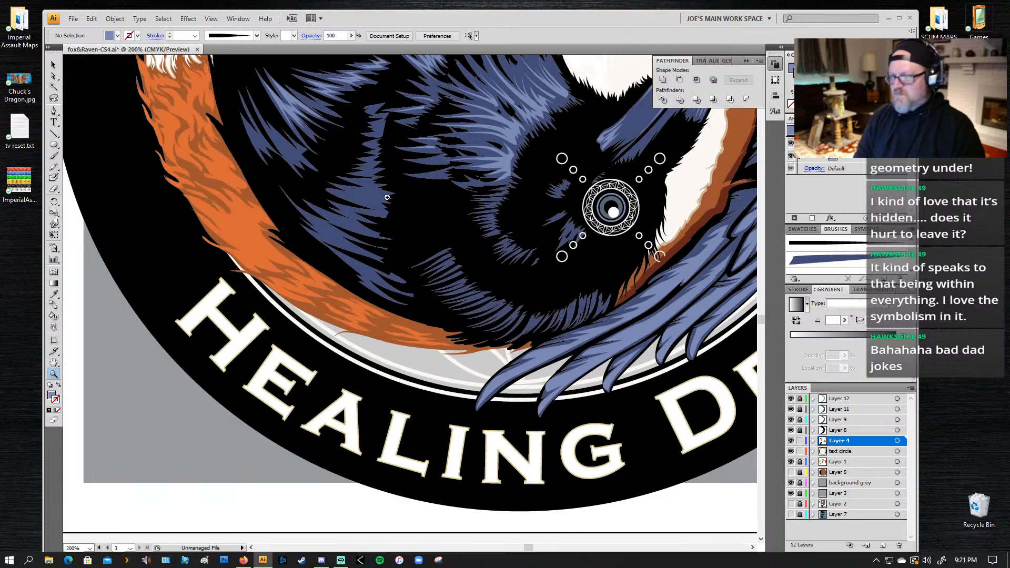
{"action": "left_click_drag", "start_coordinate": [427, 124], "coordinate": [298, 312]}
{"action": "key", "text": "p"}
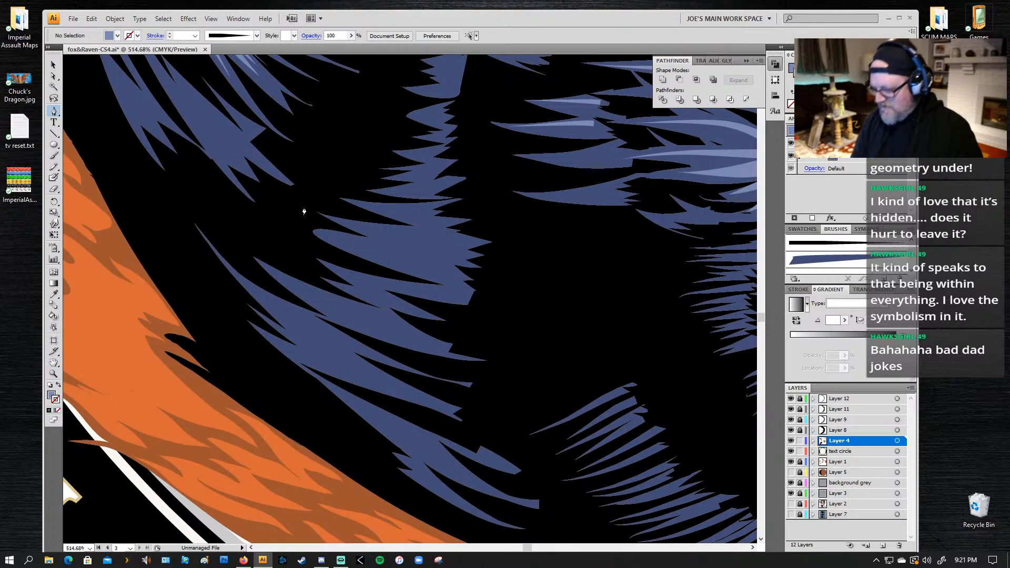
{"action": "left_click", "coordinate": [451, 275]}
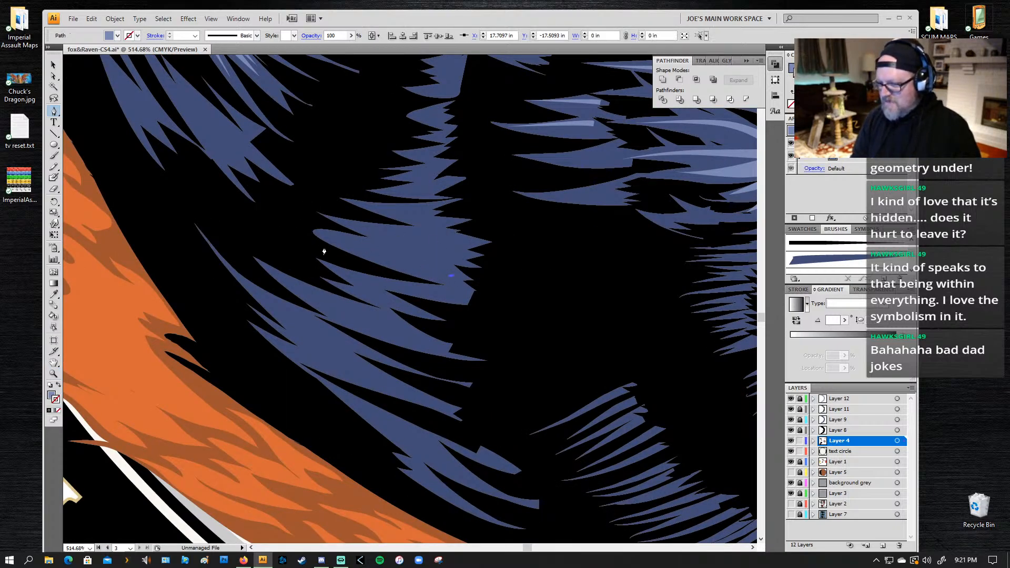
{"action": "left_click", "coordinate": [333, 238]}
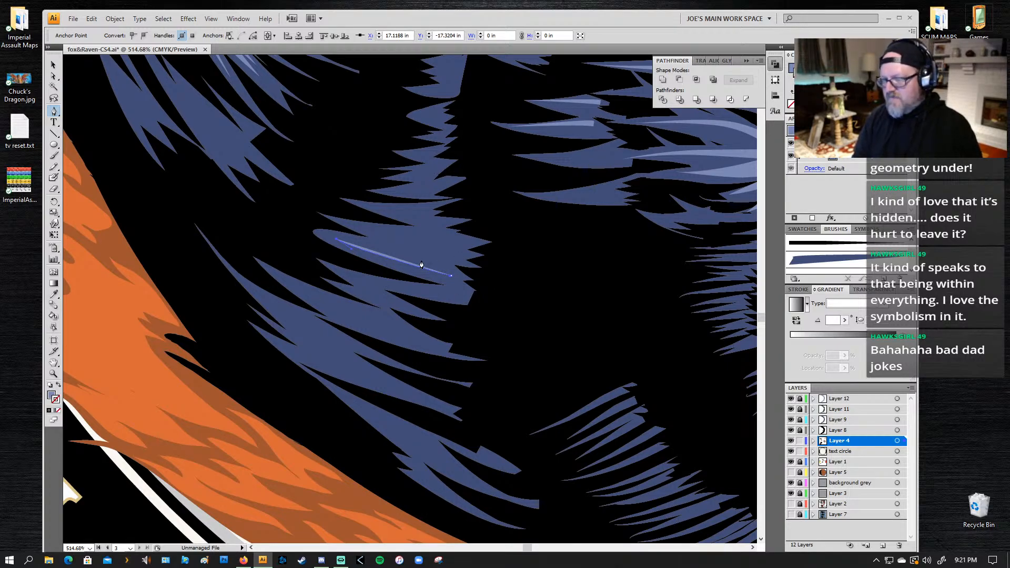
{"action": "left_click", "coordinate": [441, 262]}
{"action": "left_click", "coordinate": [421, 260]}
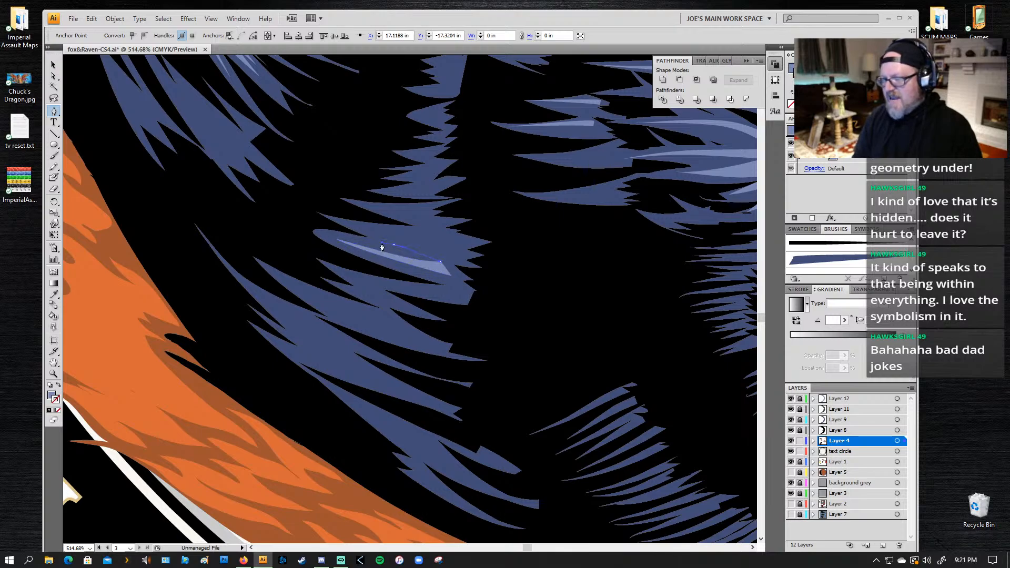
Step: Extend the light-blue highlight up the dark-blue feather cluster, adding more long spikes towards the fur and a short tip at the upper inner edge
{"action": "left_click", "coordinate": [394, 245]}
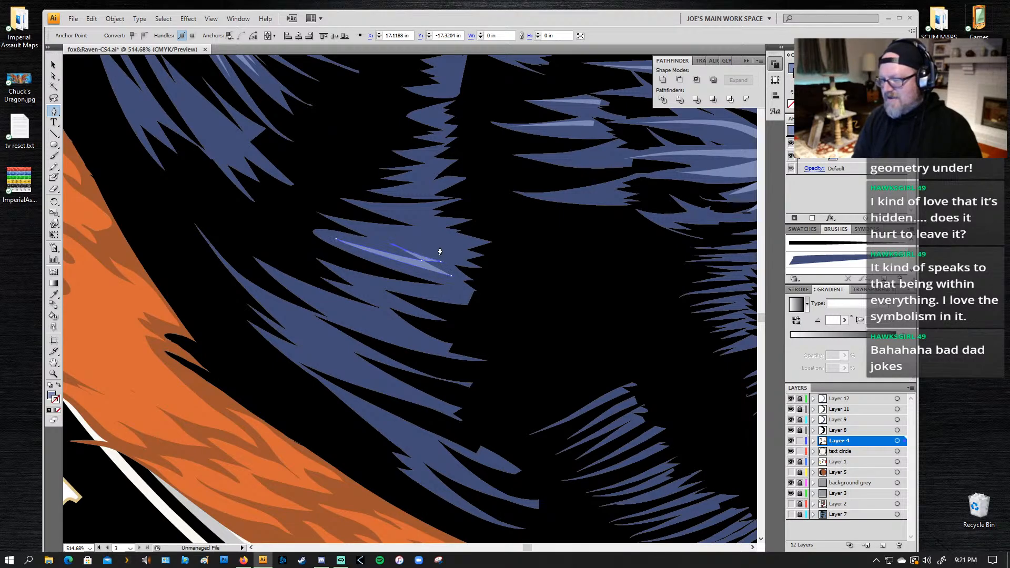
{"action": "left_click", "coordinate": [358, 225]}
{"action": "left_click", "coordinate": [337, 218]}
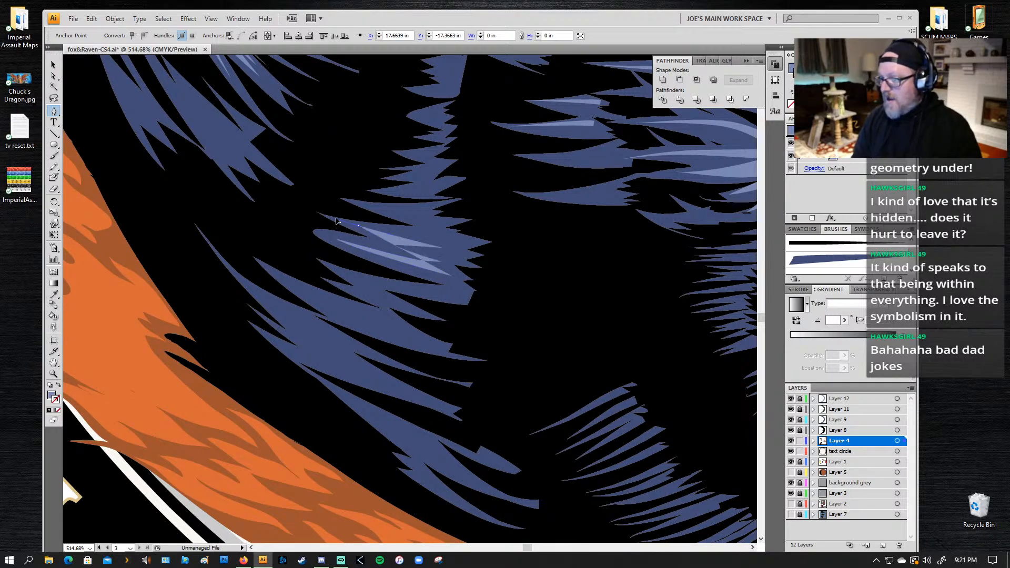
{"action": "left_click", "coordinate": [427, 233]}
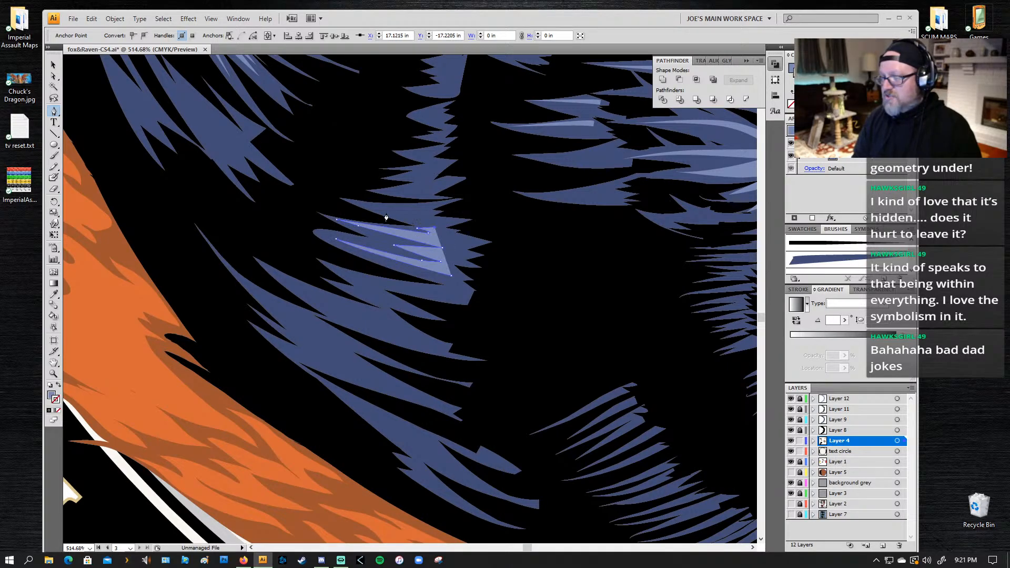
{"action": "left_click", "coordinate": [360, 206]}
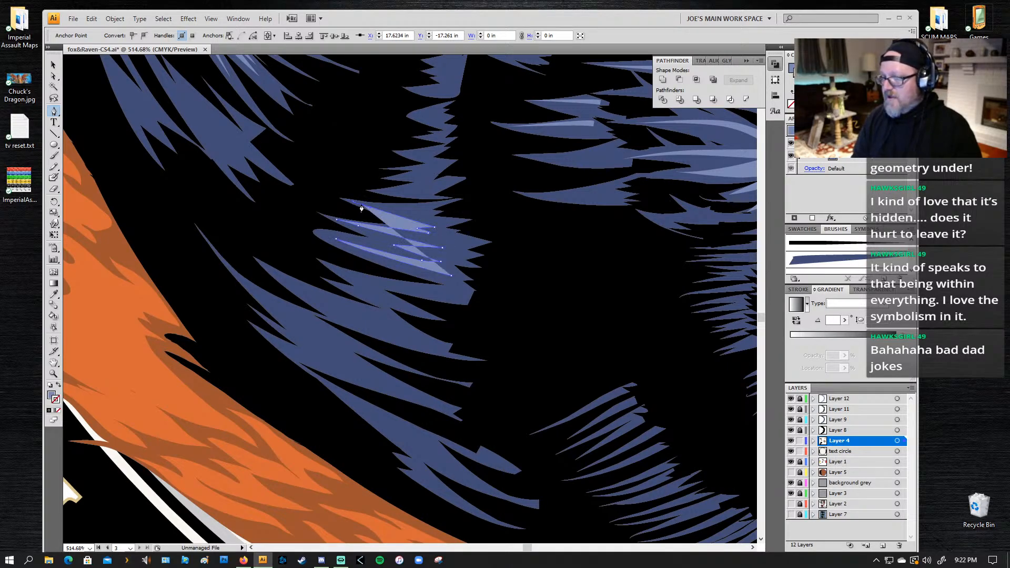
{"action": "mouse_move", "coordinate": [415, 213]}
{"action": "left_mouse_down"}
{"action": "mouse_move", "coordinate": [424, 215]}
{"action": "mouse_move", "coordinate": [415, 210]}
{"action": "left_mouse_up"}
{"action": "left_click", "coordinate": [396, 207]}
{"action": "left_click", "coordinate": [442, 204]}
{"action": "left_click", "coordinate": [436, 211]}
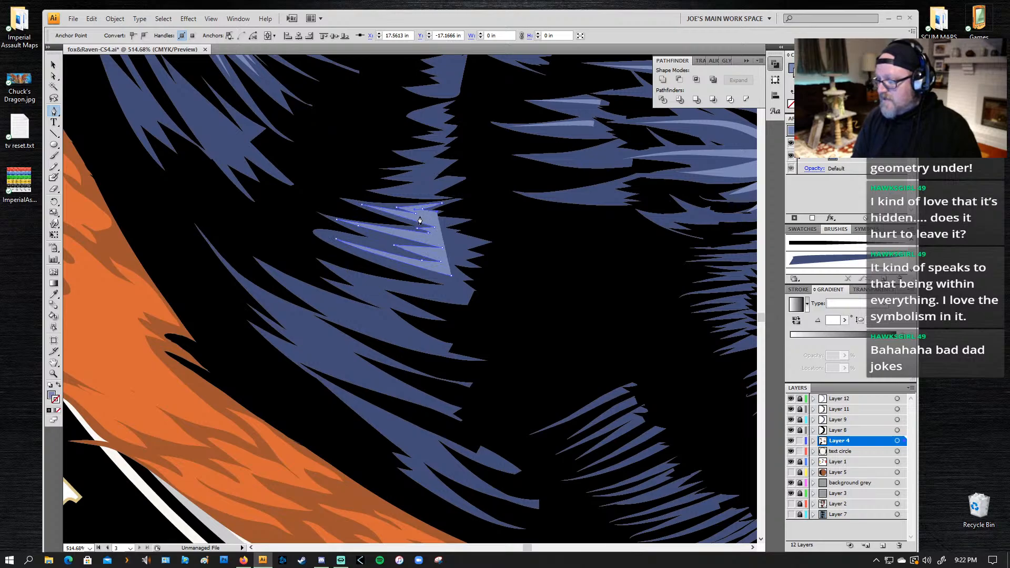
Step: Work back down the cluster's inner edge with short, jagged points and close the highlight shape at its starting anchor
{"action": "left_click", "coordinate": [420, 216]}
{"action": "left_click", "coordinate": [455, 221]}
{"action": "left_click", "coordinate": [433, 226]}
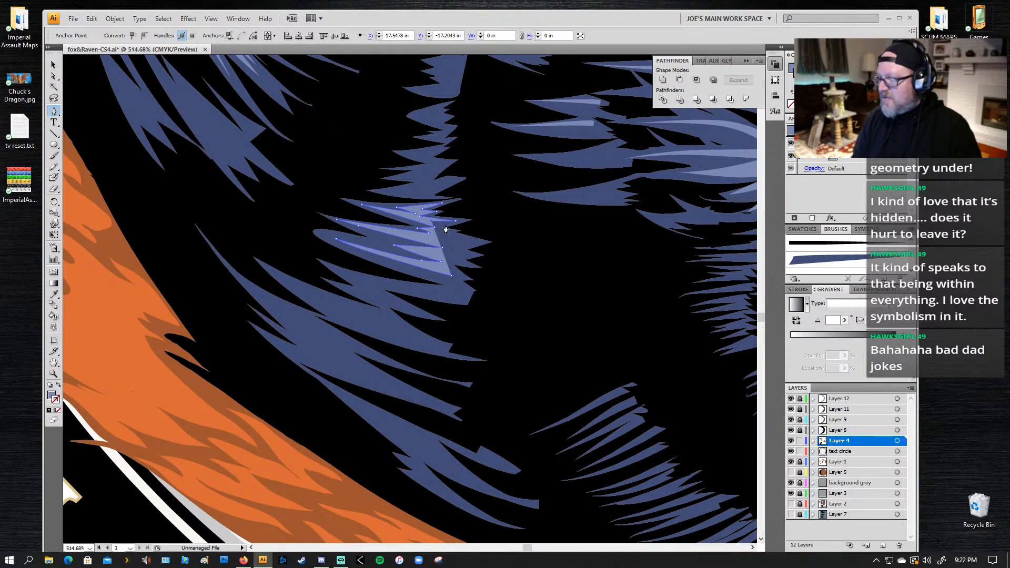
{"action": "left_click", "coordinate": [453, 231]}
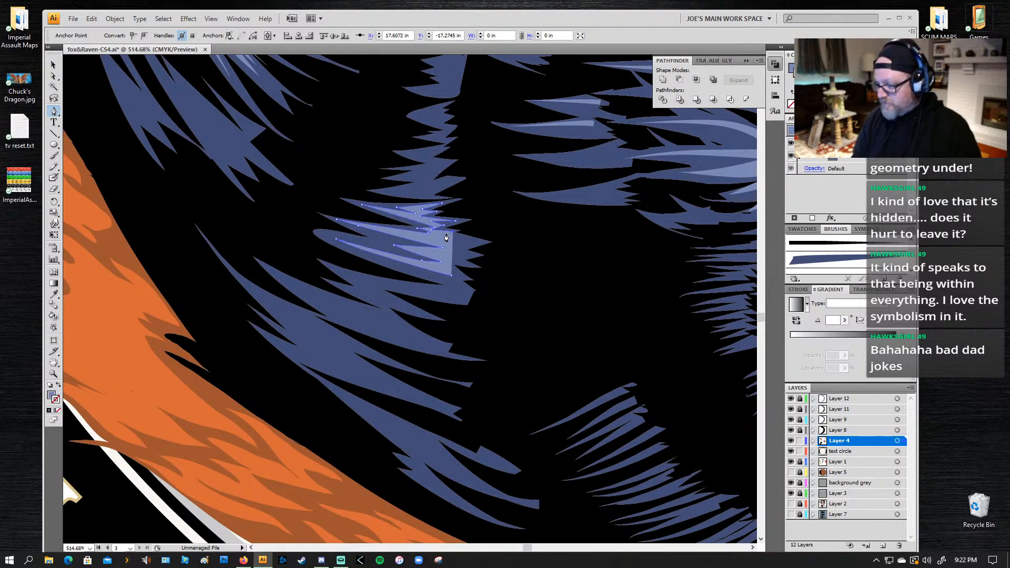
{"action": "left_click", "coordinate": [475, 244]}
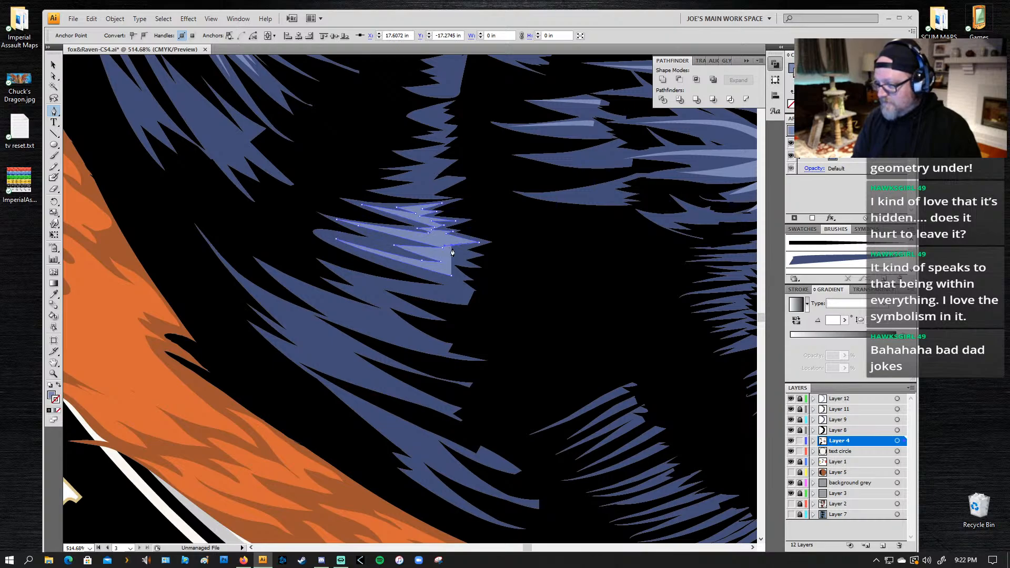
{"action": "left_click", "coordinate": [468, 252]}
{"action": "left_click", "coordinate": [442, 254]}
{"action": "left_click", "coordinate": [433, 254]}
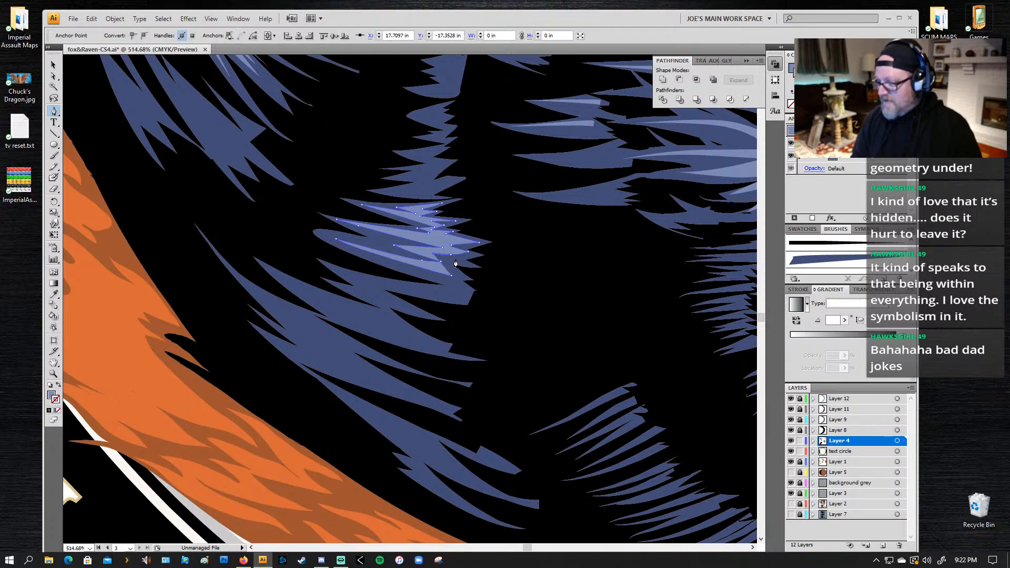
{"action": "left_click", "coordinate": [462, 258]}
{"action": "left_click", "coordinate": [445, 258]}
{"action": "left_click_drag", "start_coordinate": [446, 266], "coordinate": [441, 266]}
{"action": "left_click", "coordinate": [449, 274]}
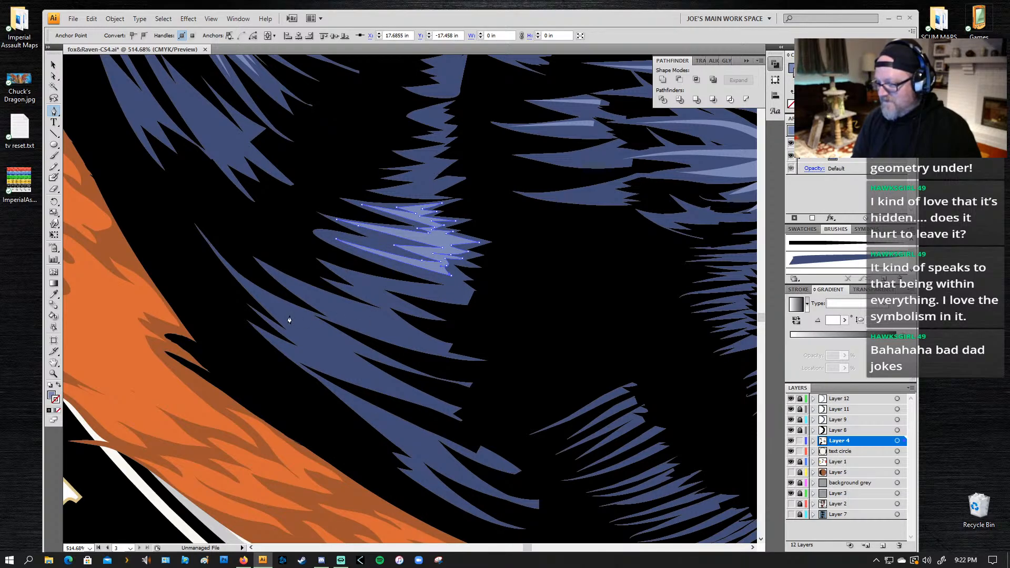
{"action": "left_click_drag", "start_coordinate": [425, 346], "coordinate": [421, 346]}
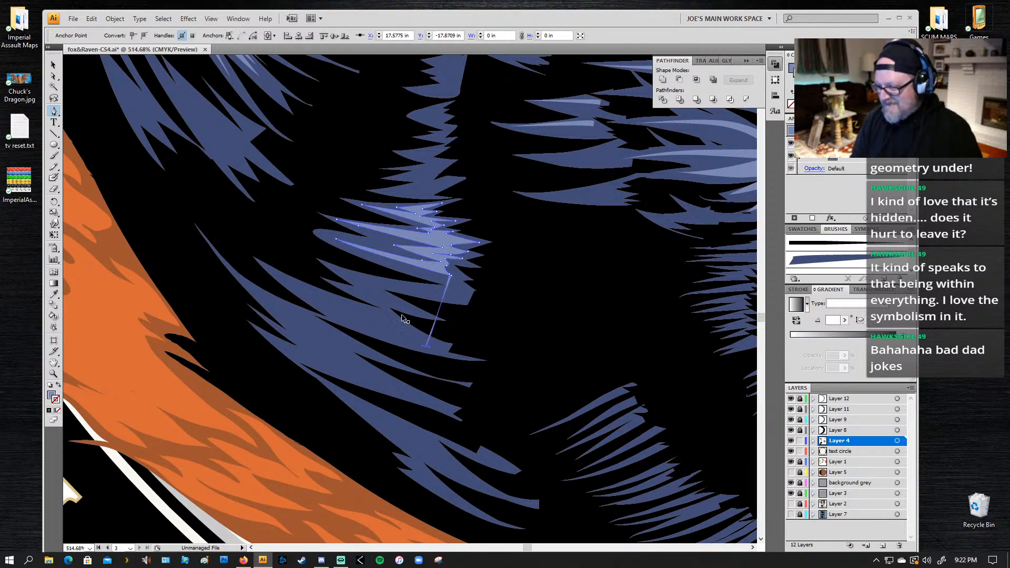
{"action": "key", "text": "ctrl+z"}
{"action": "key", "text": "ctrl+z"}
Step: Close the jagged highlight again and draw a separate thin, tapered highlight along the cluster's lowest feather
{"action": "left_click", "coordinate": [450, 275]}
{"action": "left_click_drag", "start_coordinate": [451, 275], "coordinate": [458, 283]}
{"action": "left_click", "coordinate": [466, 298]}
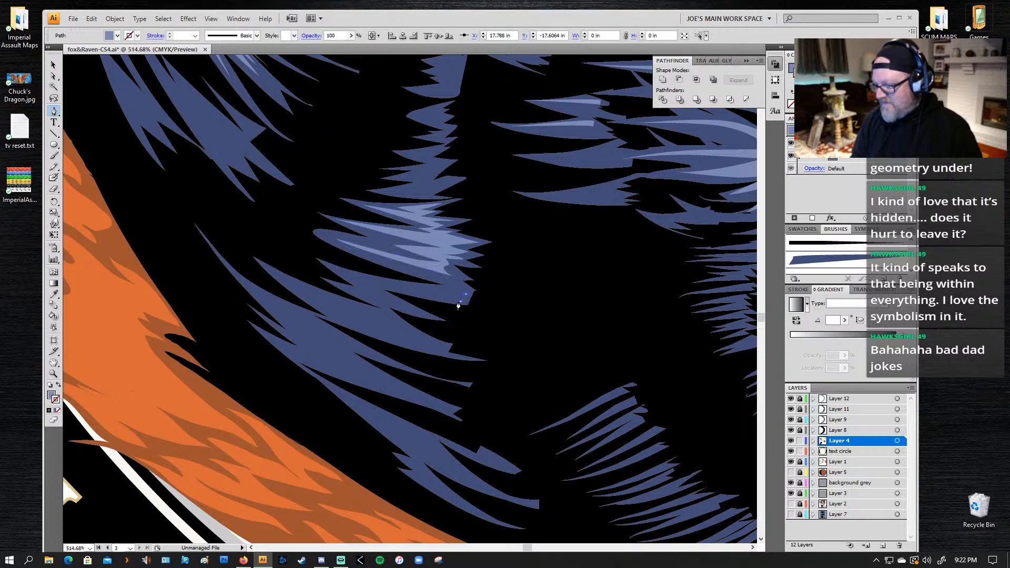
{"action": "left_click", "coordinate": [339, 273]}
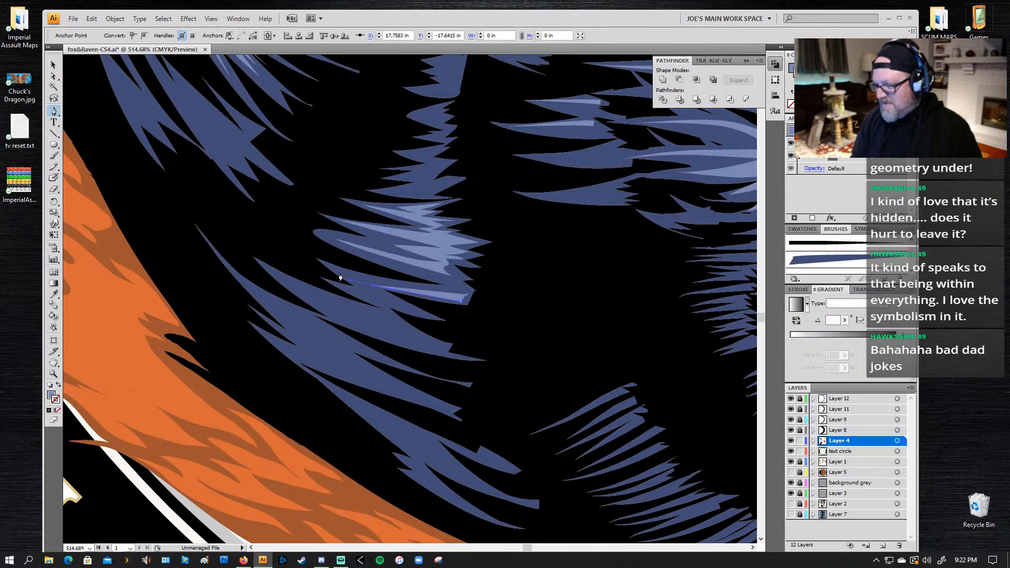
{"action": "left_click", "coordinate": [466, 298]}
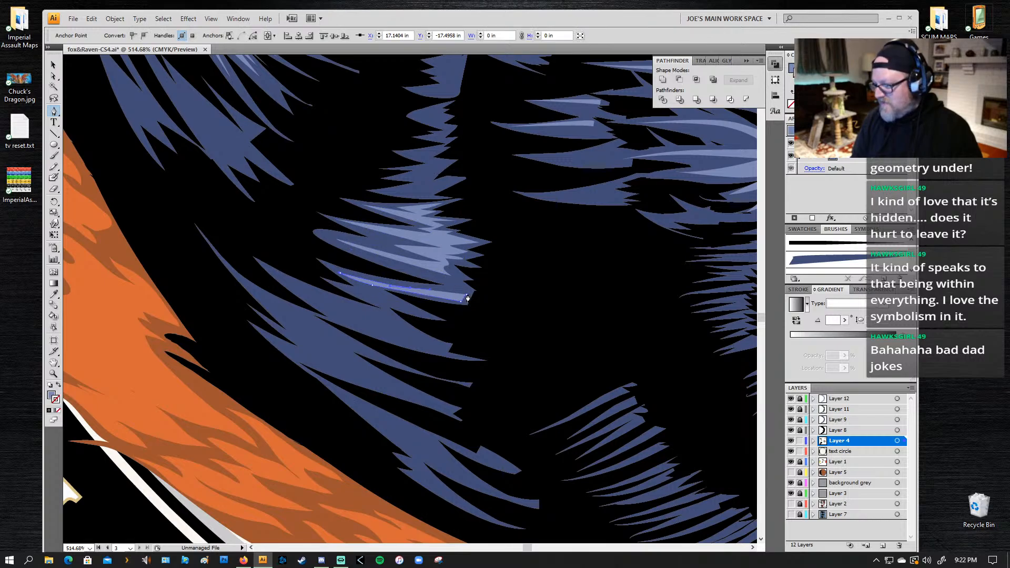
Step: Draw a closed light-blue highlight with two long tips on the broad feather below the cluster
{"action": "left_click", "coordinate": [438, 348]}
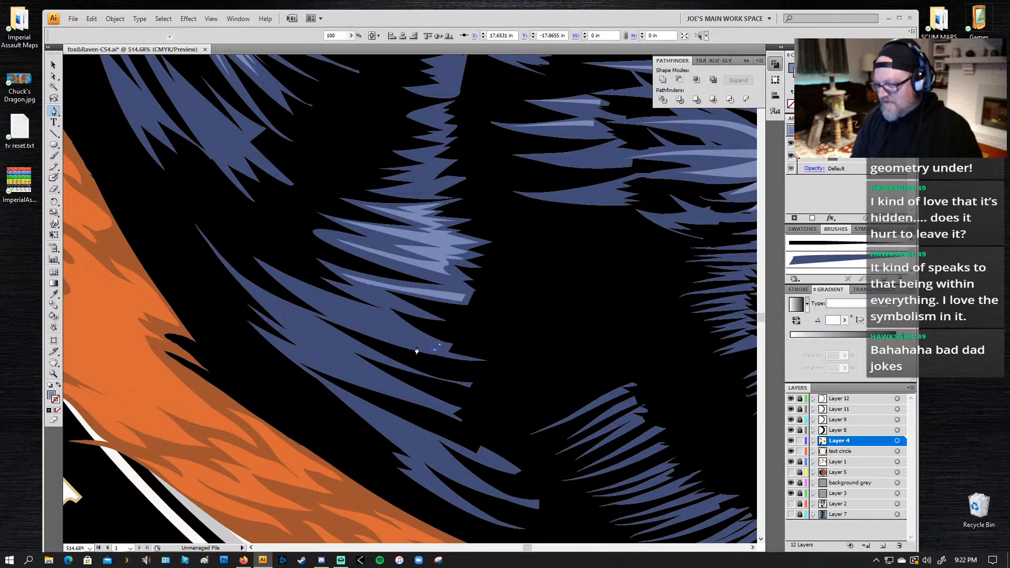
{"action": "left_click", "coordinate": [334, 320]}
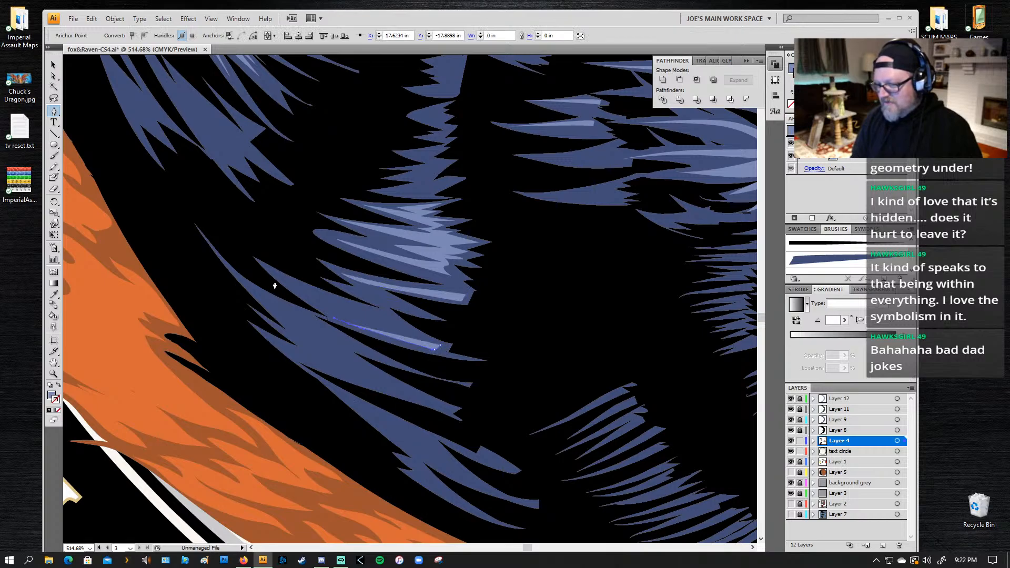
{"action": "left_click", "coordinate": [266, 271]}
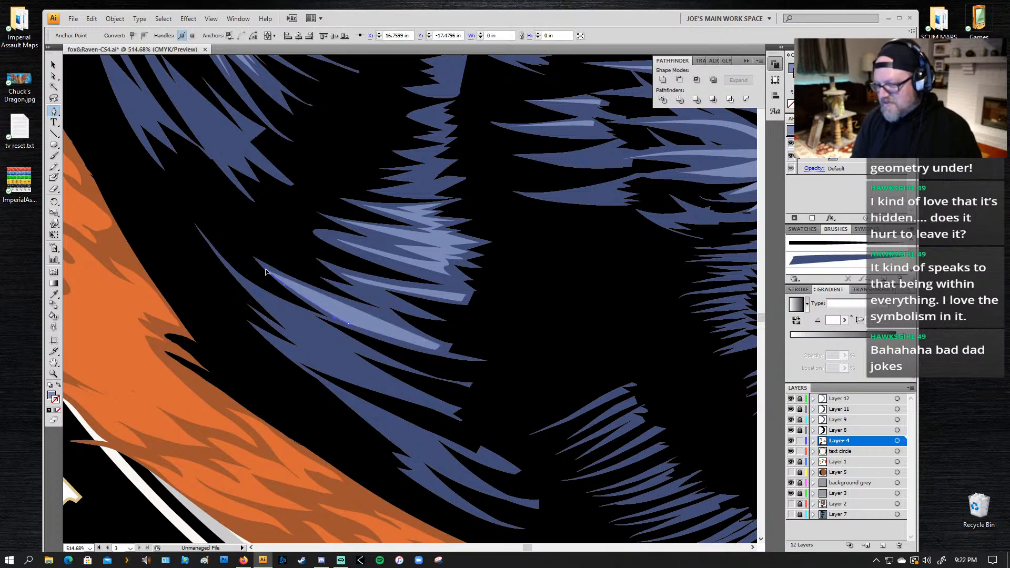
{"action": "left_click", "coordinate": [375, 327]}
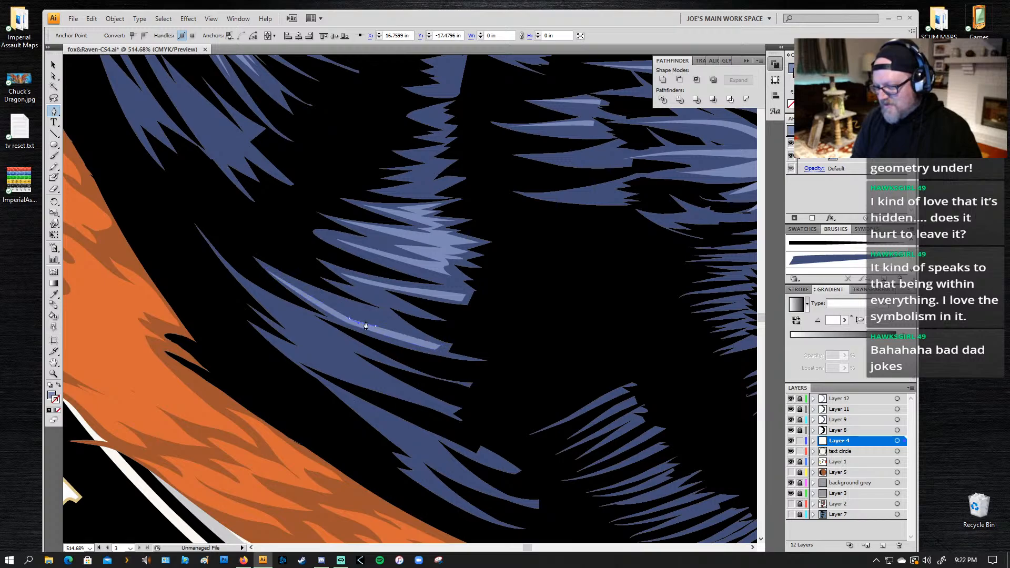
{"action": "left_click_drag", "start_coordinate": [374, 314], "coordinate": [399, 320]}
{"action": "left_click", "coordinate": [440, 349]}
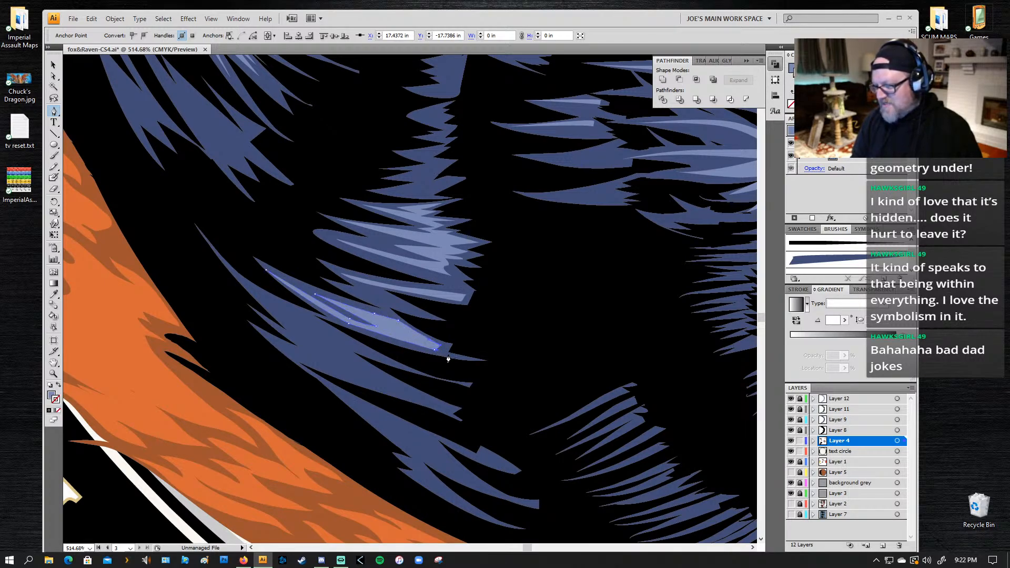
Step: Draw a closed, forked light-blue highlight with several pointed tips on the next feather group down, nearer the orange fur
{"action": "left_click", "coordinate": [416, 398]}
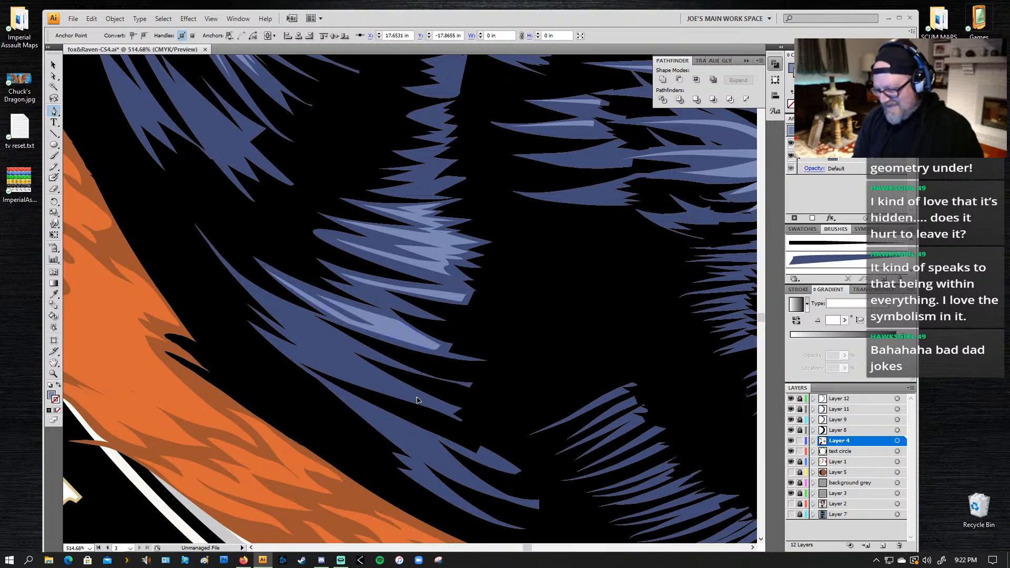
{"action": "left_click_drag", "start_coordinate": [416, 398], "coordinate": [413, 397]}
{"action": "left_click_drag", "start_coordinate": [280, 346], "coordinate": [342, 356]}
{"action": "left_click", "coordinate": [260, 296]}
{"action": "left_click", "coordinate": [348, 339]}
{"action": "left_click", "coordinate": [299, 319]}
{"action": "left_click", "coordinate": [418, 397]}
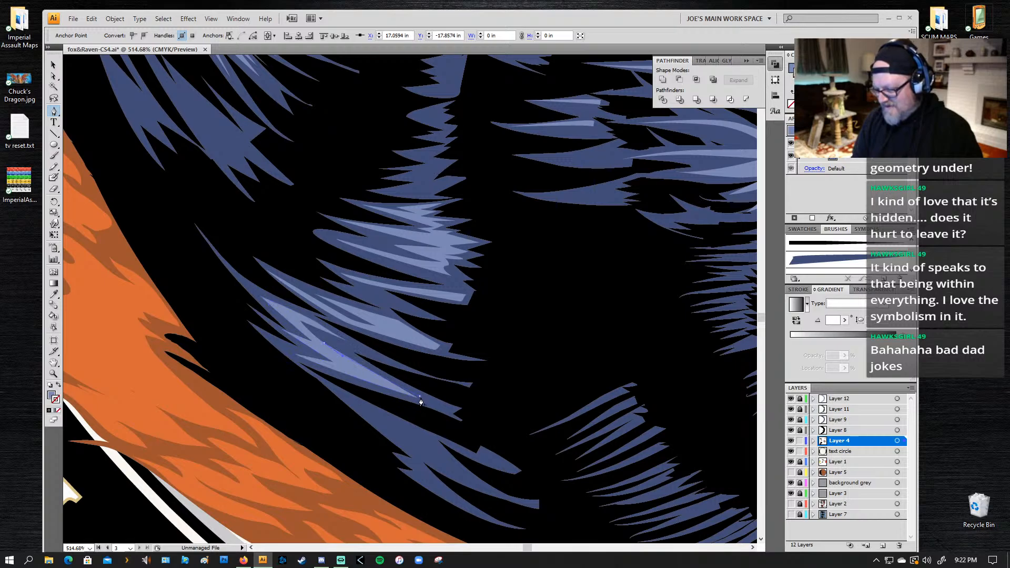
{"action": "left_click", "coordinate": [418, 398]}
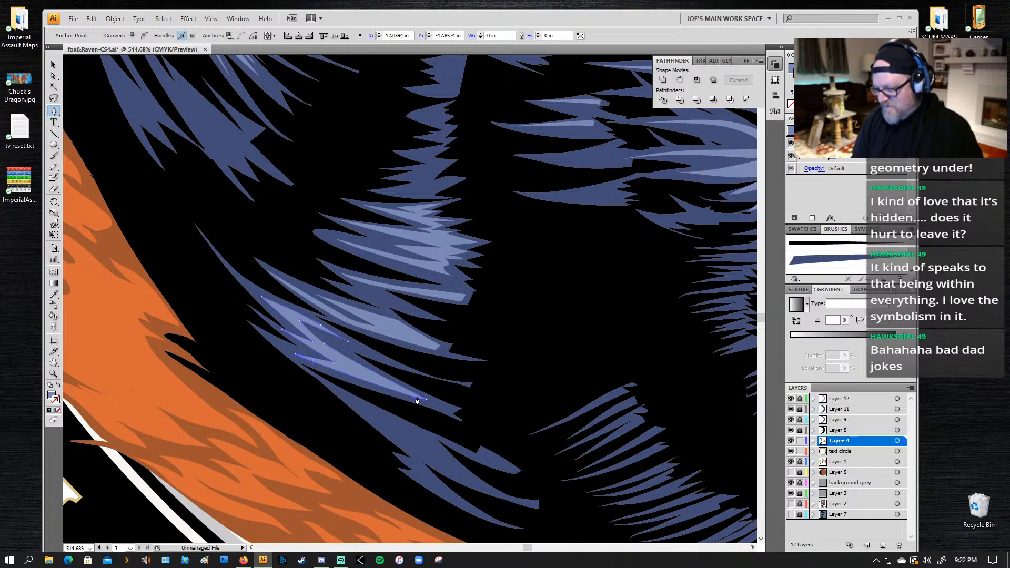
Step: Draw a closed, tapered light-blue highlight along the lowest dark-blue feather group beside the orange tail
{"action": "left_click_drag", "start_coordinate": [337, 391], "coordinate": [236, 202]}
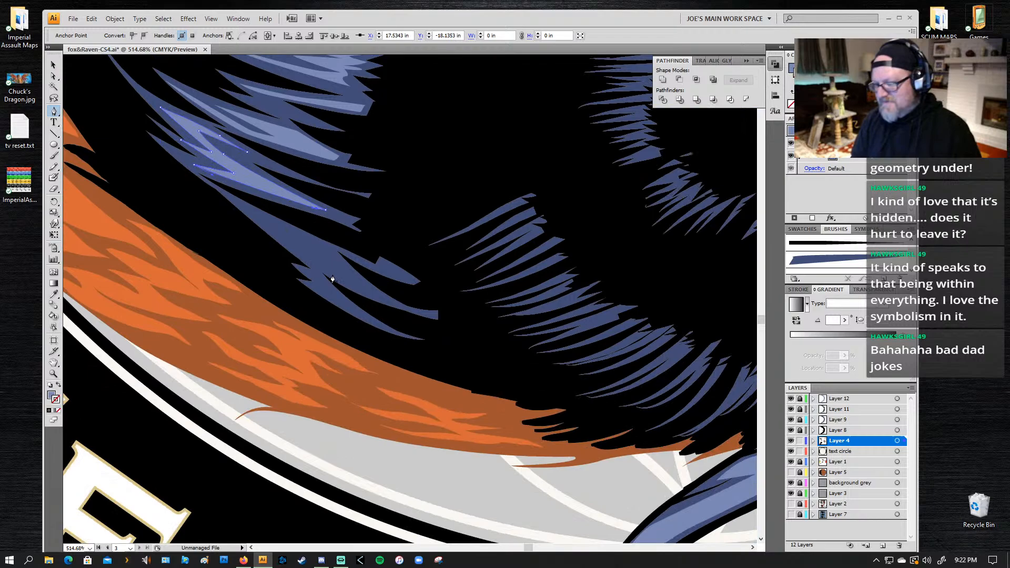
{"action": "left_click", "coordinate": [385, 298]}
{"action": "left_click", "coordinate": [310, 260]}
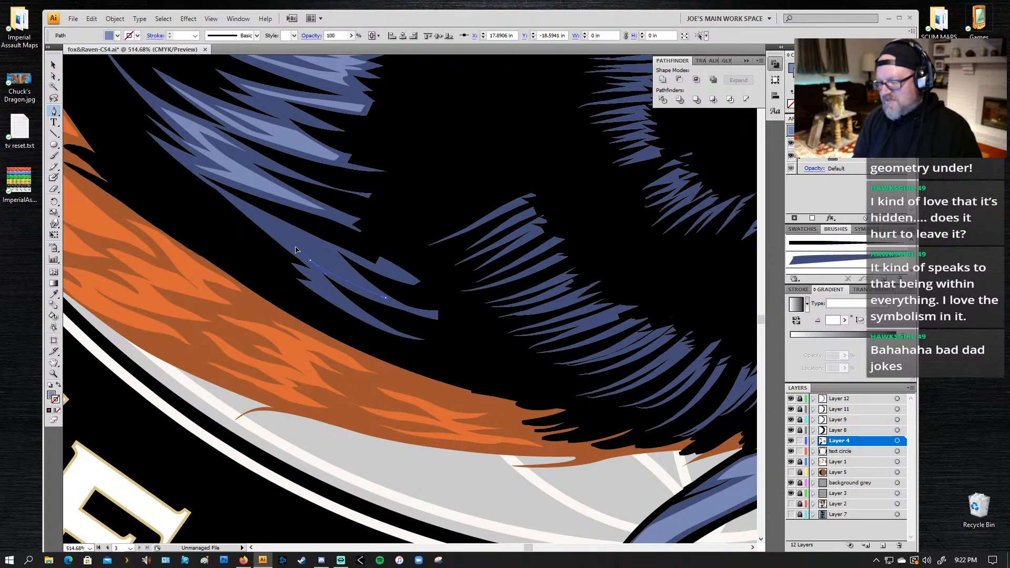
{"action": "left_click_drag", "start_coordinate": [309, 259], "coordinate": [274, 235]}
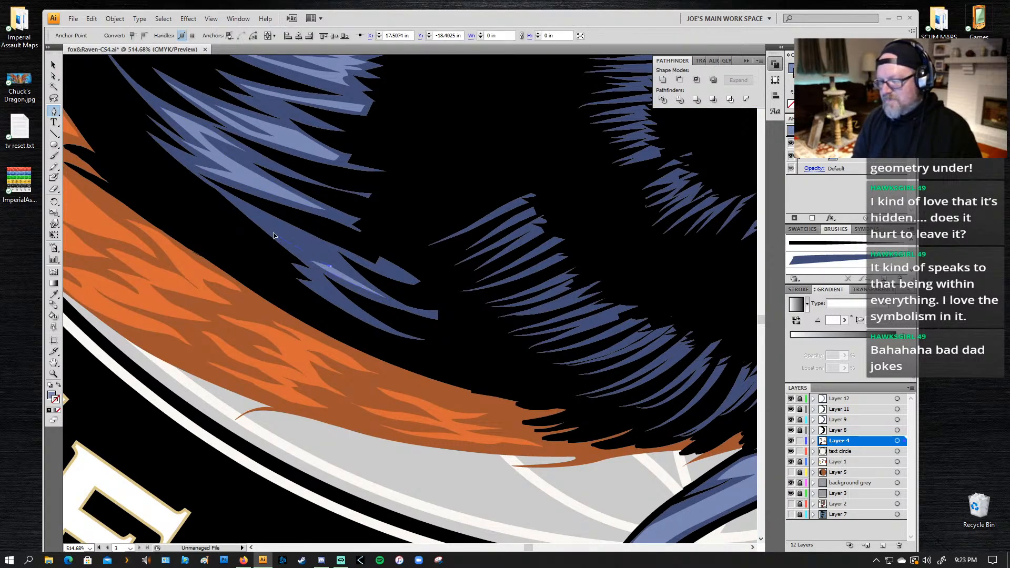
{"action": "left_click", "coordinate": [243, 206]}
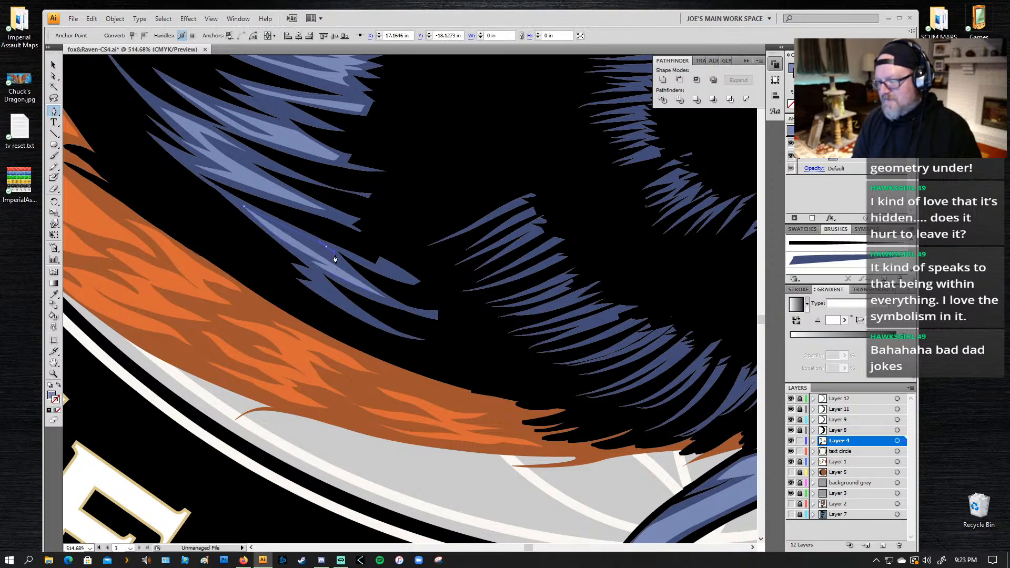
{"action": "left_click", "coordinate": [326, 246]}
{"action": "left_click", "coordinate": [317, 251]}
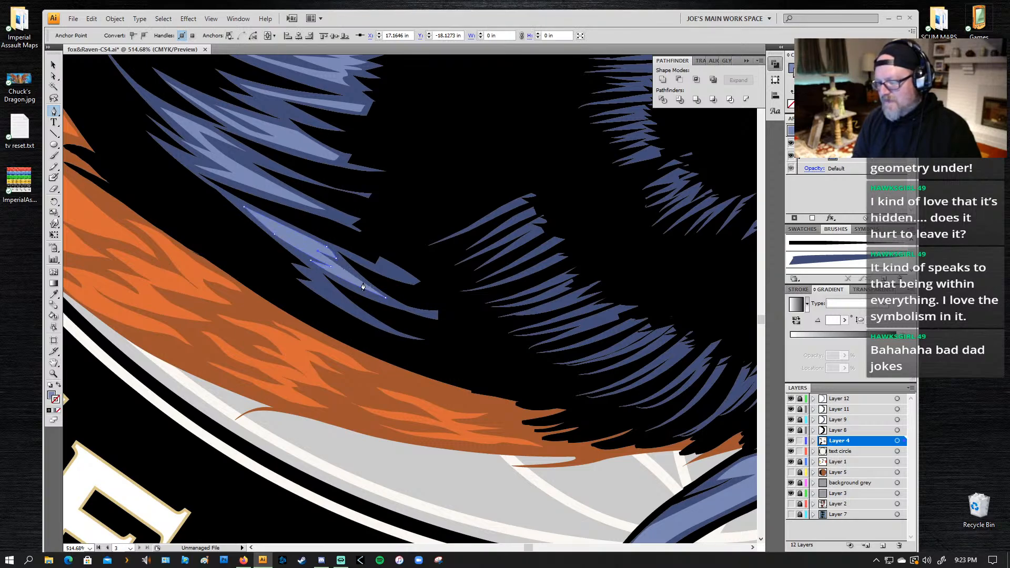
{"action": "left_click", "coordinate": [388, 301]}
Step: Review the new feather highlights against the raven's head and wing at 200% zoom, and save the file
{"action": "left_click_drag", "start_coordinate": [347, 141], "coordinate": [378, 388]}
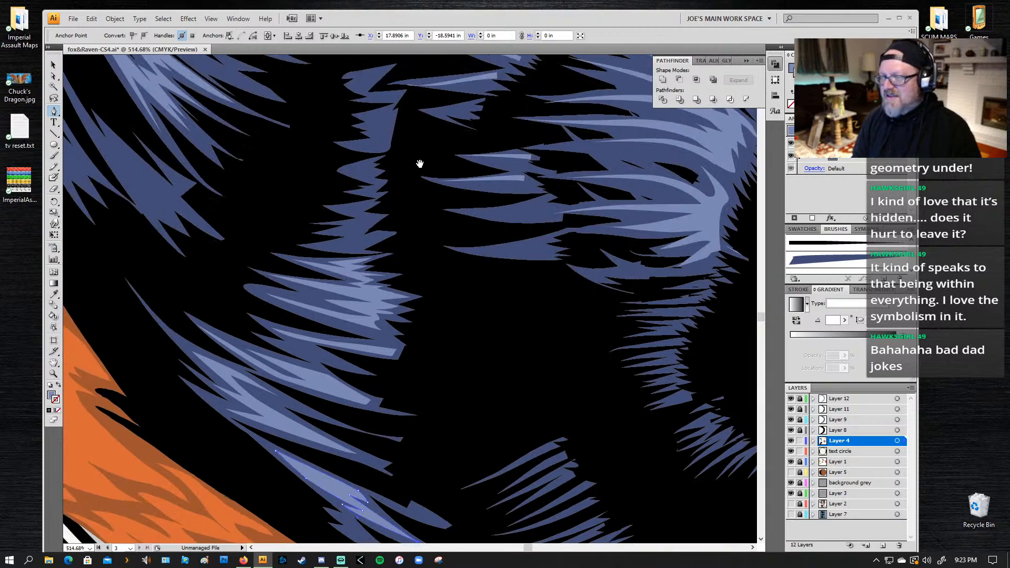
{"action": "left_click_drag", "start_coordinate": [420, 163], "coordinate": [332, 214]}
{"action": "key", "text": "ctrl+space"}
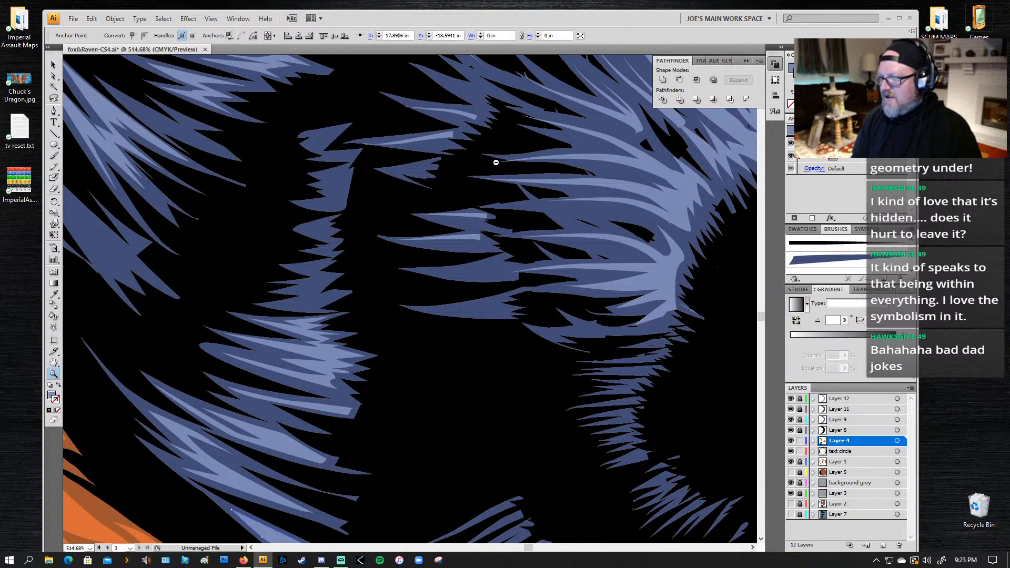
{"action": "left_click", "coordinate": [496, 162], "text": "alt"}
{"action": "left_click", "coordinate": [494, 167], "text": "alt"}
{"action": "left_click", "coordinate": [294, 369], "text": "alt"}
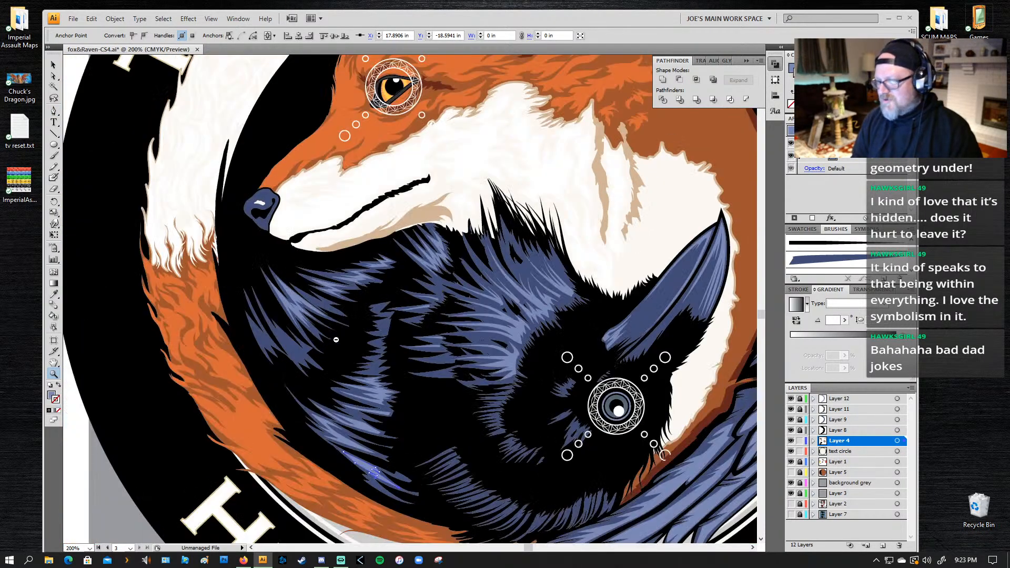
{"action": "left_click_drag", "start_coordinate": [448, 395], "coordinate": [475, 237]}
{"action": "left_click_drag", "start_coordinate": [593, 164], "coordinate": [237, 188]}
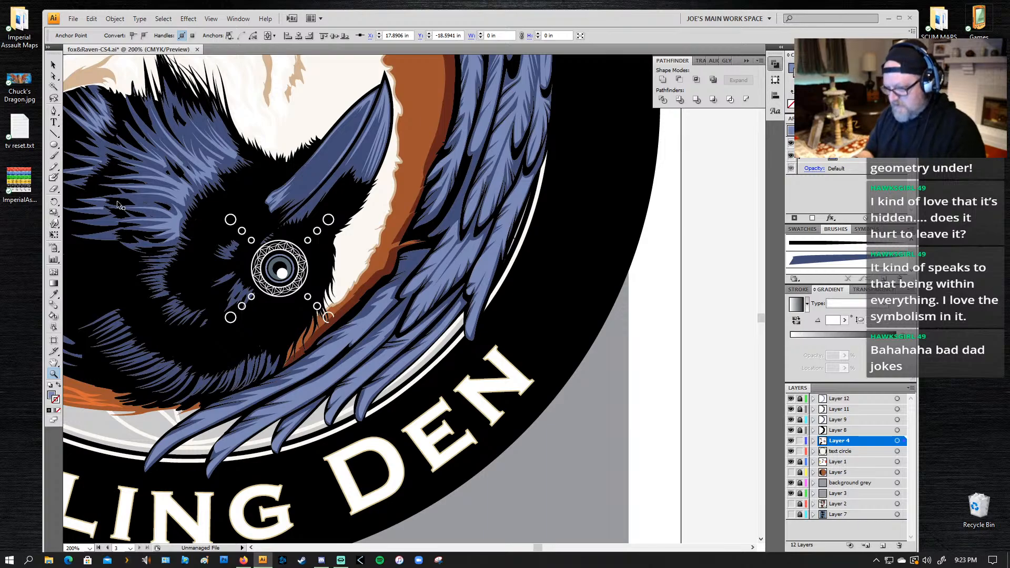
{"action": "key", "text": "ctrl+s"}
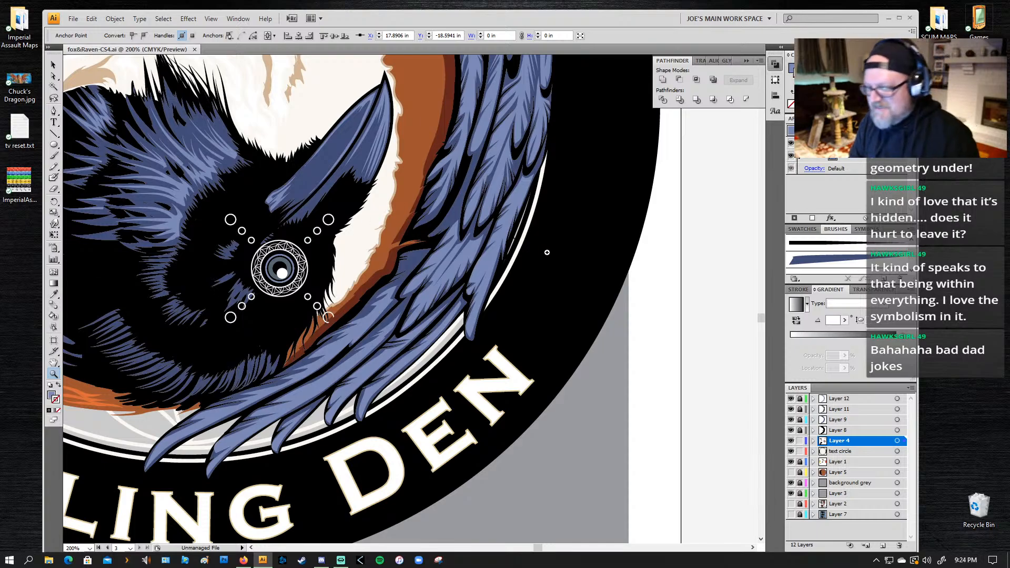
Step: Zoom out to 50% and examine the highlighted raven within the whole Fox & Raven logo
{"action": "left_click", "coordinate": [479, 200], "text": "alt"}
{"action": "left_click", "coordinate": [479, 200], "text": "alt"}
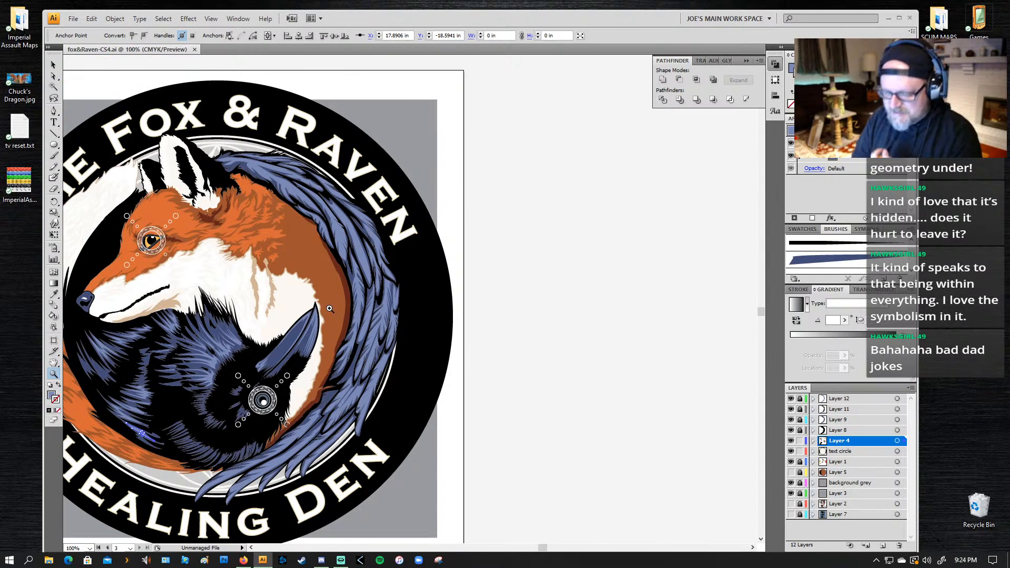
{"action": "left_click", "coordinate": [286, 265], "text": "alt"}
{"action": "left_click", "coordinate": [403, 303], "text": "alt"}
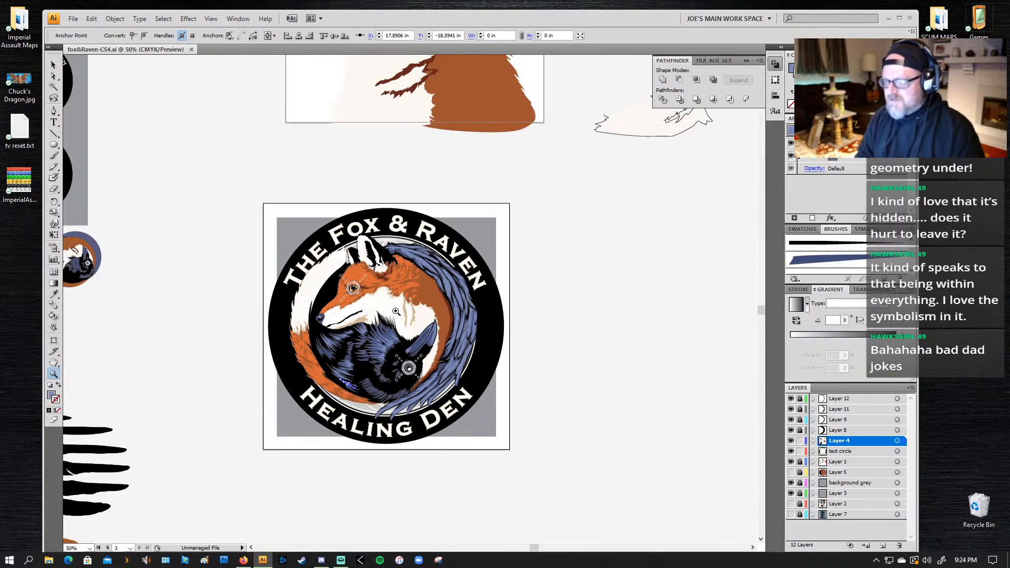
{"action": "left_click_drag", "start_coordinate": [403, 293], "coordinate": [420, 203]}
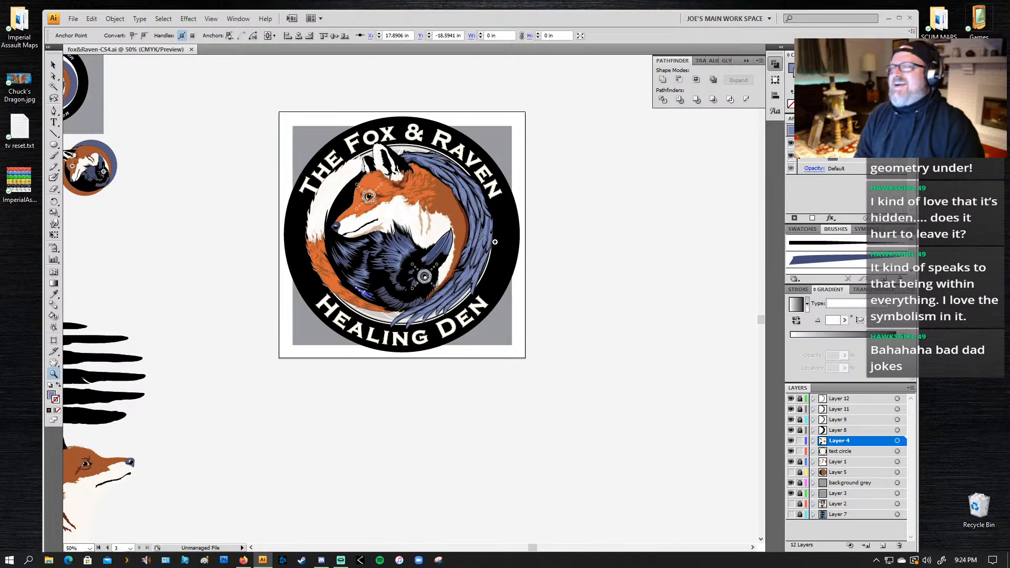
Step: Delete the stray oval path of the text circle layer hidden beneath the raven's wing feathers
{"action": "left_click_drag", "start_coordinate": [499, 156], "coordinate": [442, 234]}
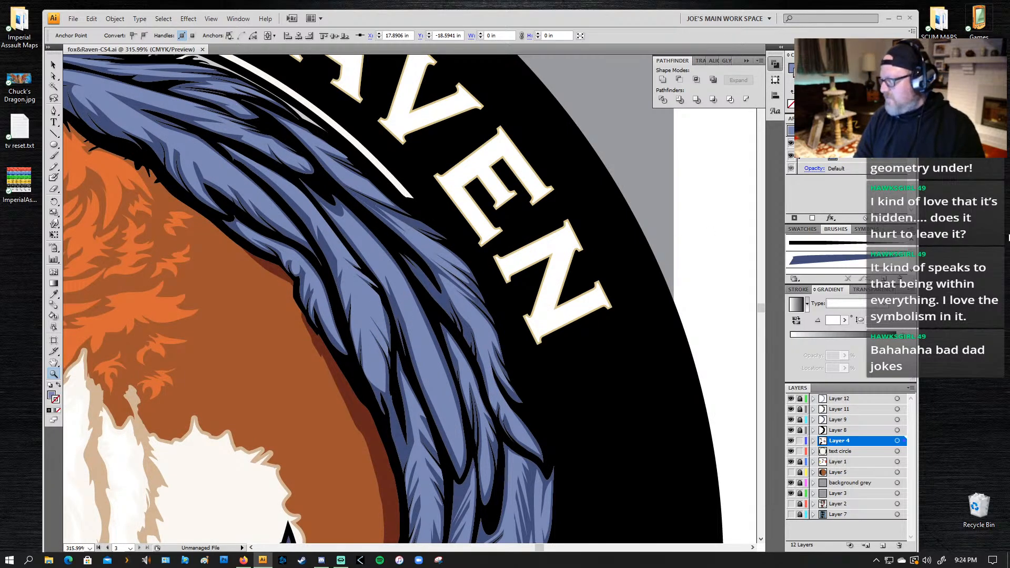
{"action": "key", "text": "a"}
{"action": "left_click", "coordinate": [429, 375]}
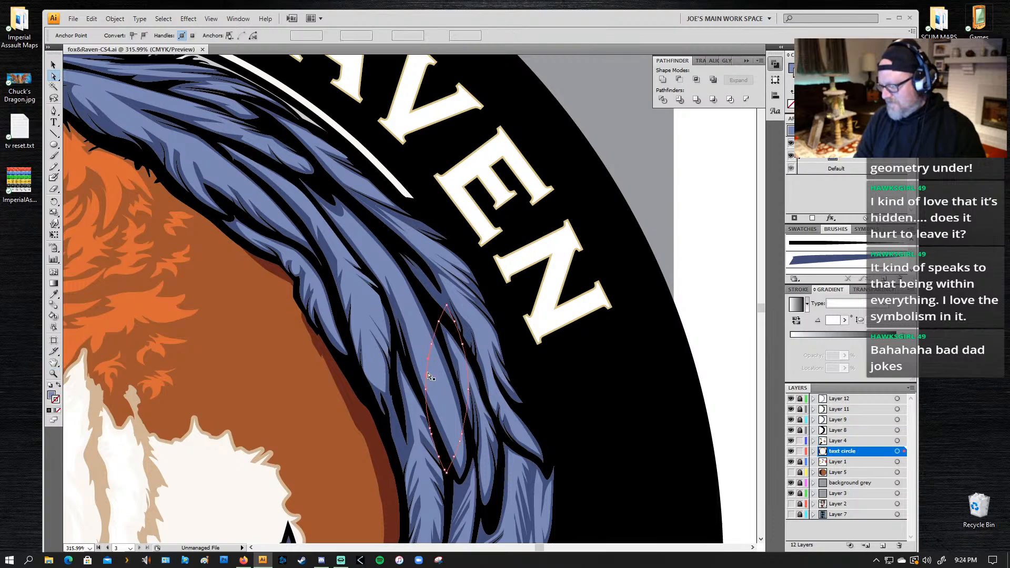
{"action": "key", "text": "Delete"}
{"action": "key", "text": "Delete"}
{"action": "left_click", "coordinate": [428, 375]}
Step: Examine the whole Fox & Raven logo and frame its artboard closely in the view
{"action": "key", "text": "z"}
{"action": "left_click", "coordinate": [344, 292], "text": "alt"}
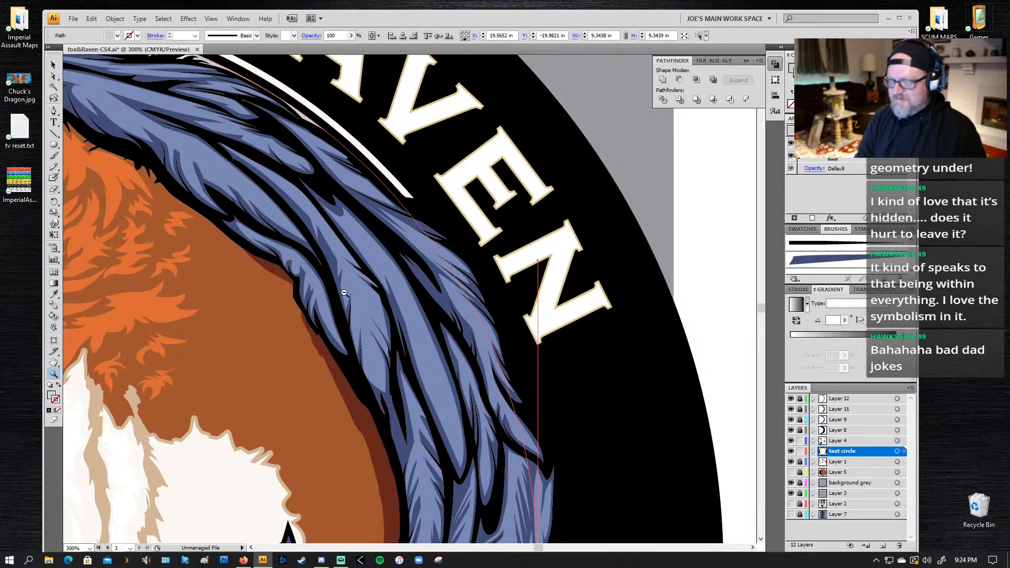
{"action": "left_click", "coordinate": [344, 293], "text": "alt"}
{"action": "left_click", "coordinate": [335, 295], "text": "alt"}
{"action": "left_click", "coordinate": [333, 308], "text": "alt"}
{"action": "left_click", "coordinate": [333, 310], "text": "alt"}
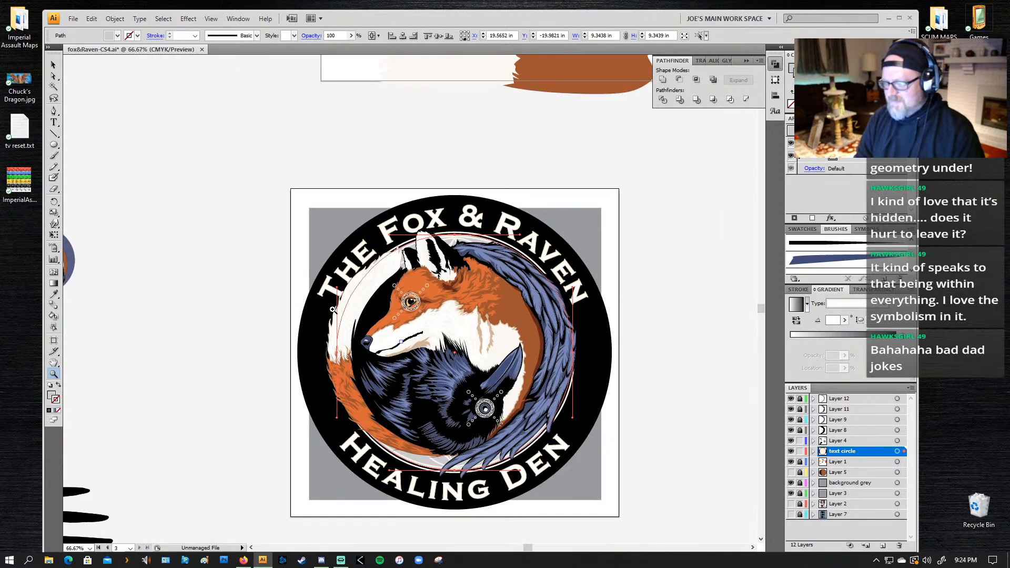
{"action": "left_click_drag", "start_coordinate": [480, 375], "coordinate": [420, 285]}
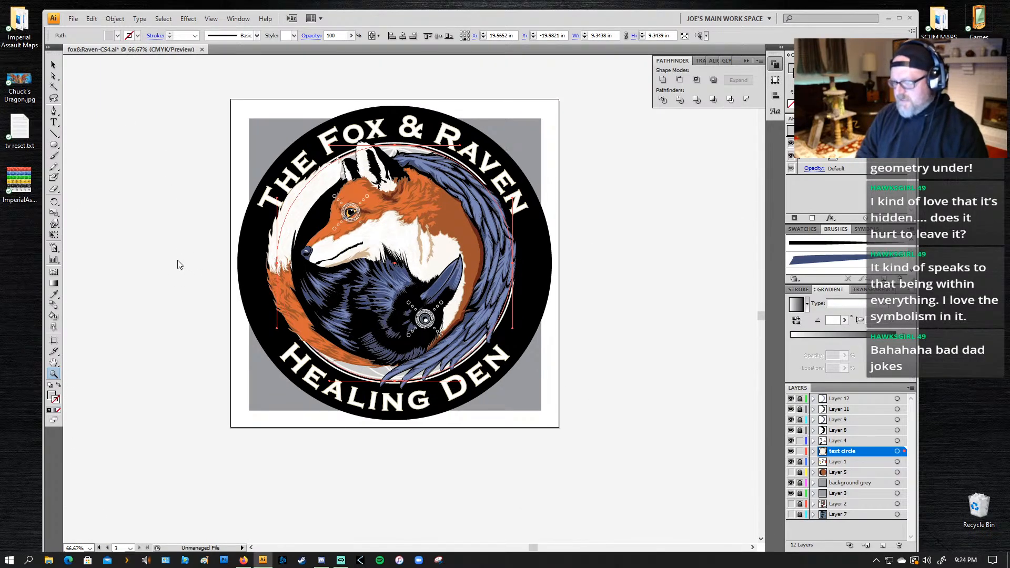
{"action": "key", "text": "ctrl+shift+s"}
{"action": "left_click", "coordinate": [319, 274]}
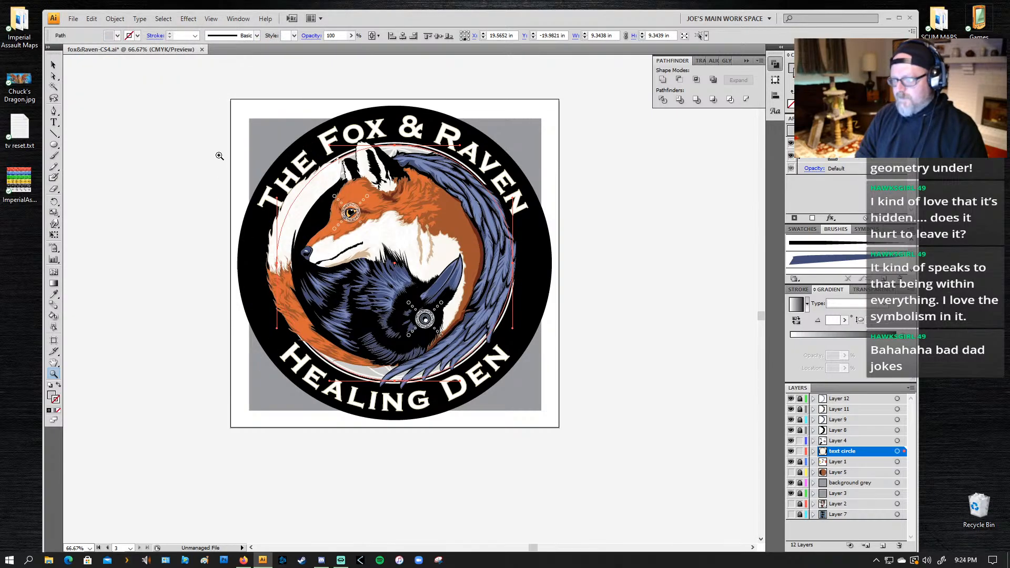
{"action": "left_click_drag", "start_coordinate": [222, 94], "coordinate": [561, 428]}
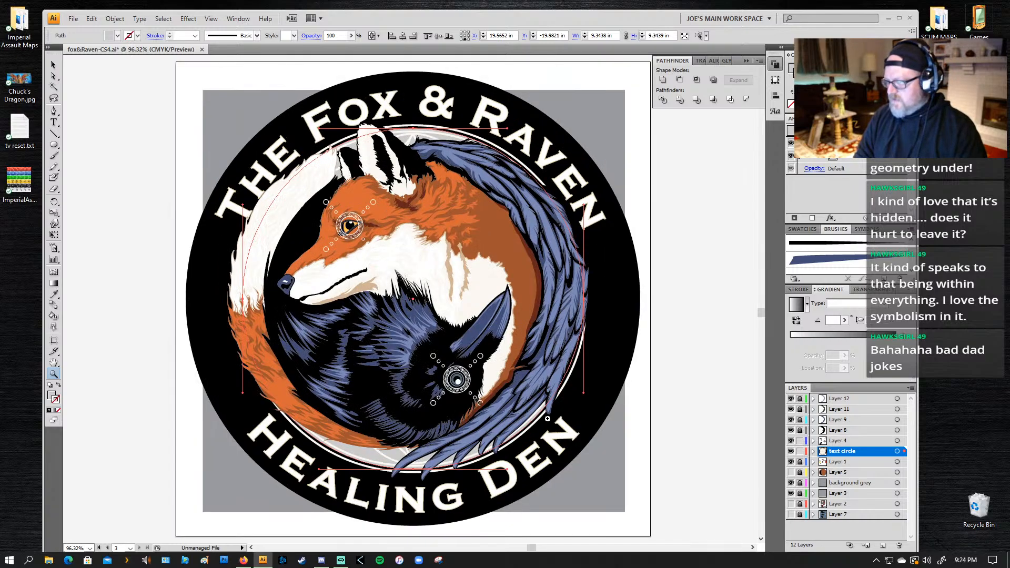
Step: Lock Layer 4 and the text circle layer, and make Layer 5 visible
{"action": "left_click", "coordinate": [800, 440]}
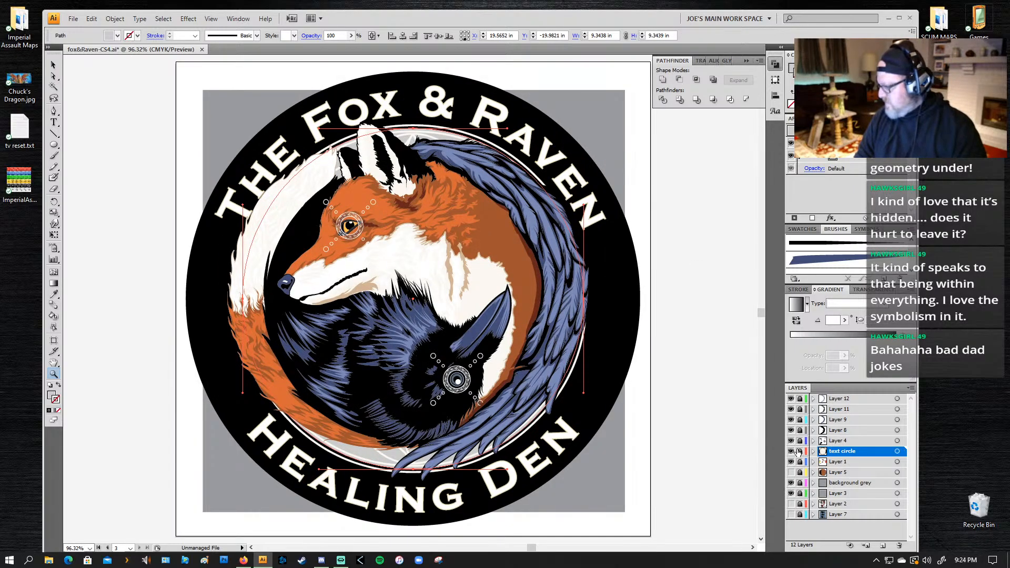
{"action": "left_click", "coordinate": [799, 451]}
{"action": "key", "text": "a"}
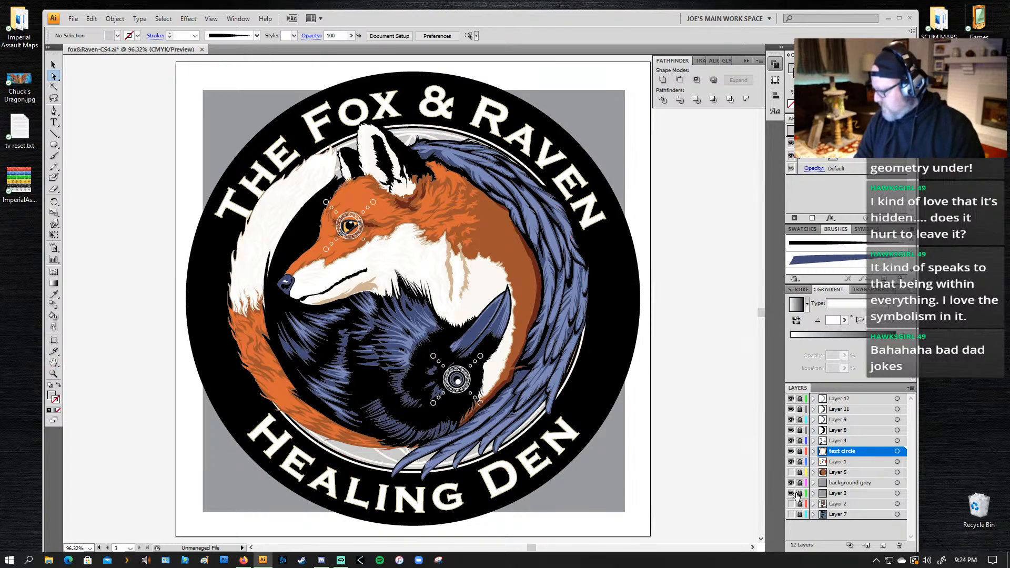
{"action": "left_click", "coordinate": [790, 472]}
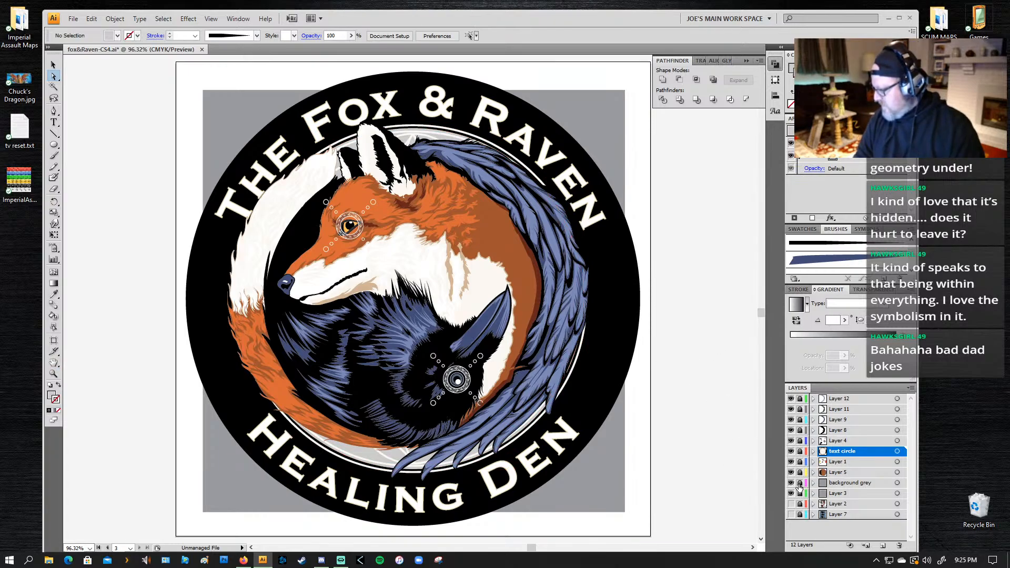
Step: Unlock the background grey layer and enlarge its grey square to about 13.05 in, covering the whole artboard
{"action": "left_click", "coordinate": [799, 484]}
{"action": "left_click", "coordinate": [616, 494]}
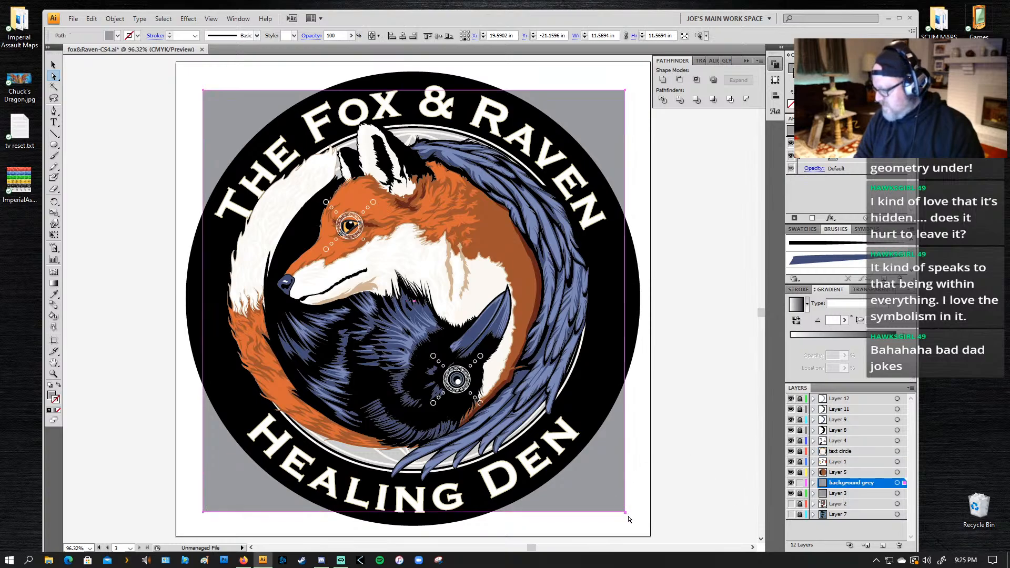
{"action": "key", "text": "v"}
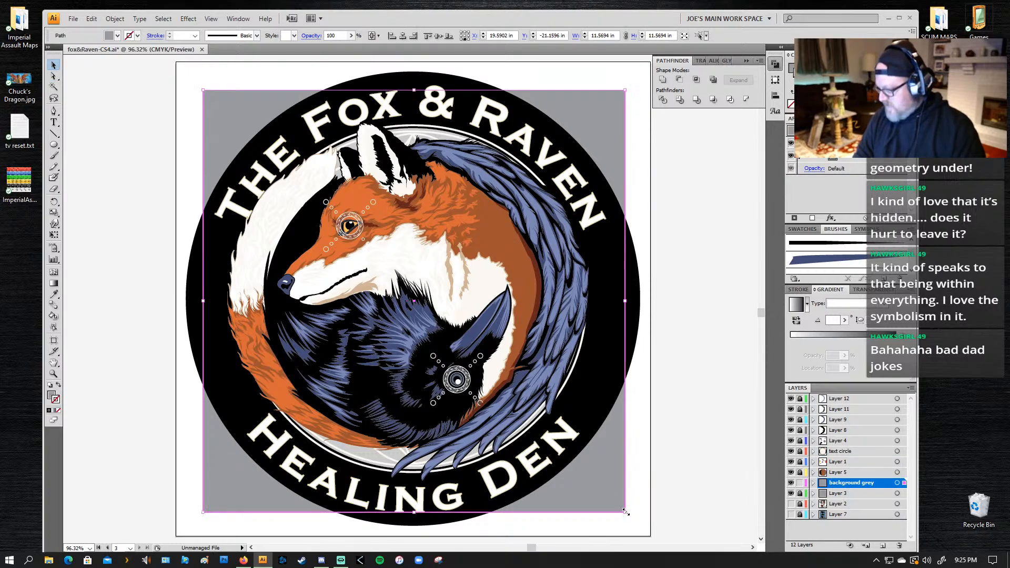
{"action": "left_click_drag", "start_coordinate": [624, 512], "coordinate": [651, 538]}
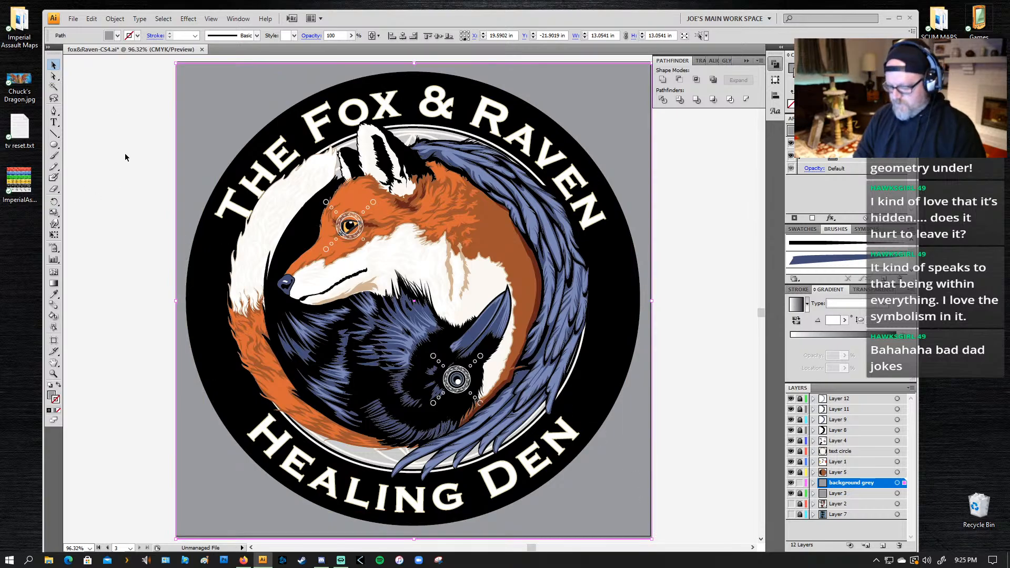
Step: Review the centred logo on its grey background in full-screen mode at 150% and 100% zoom
{"action": "key", "text": "f"}
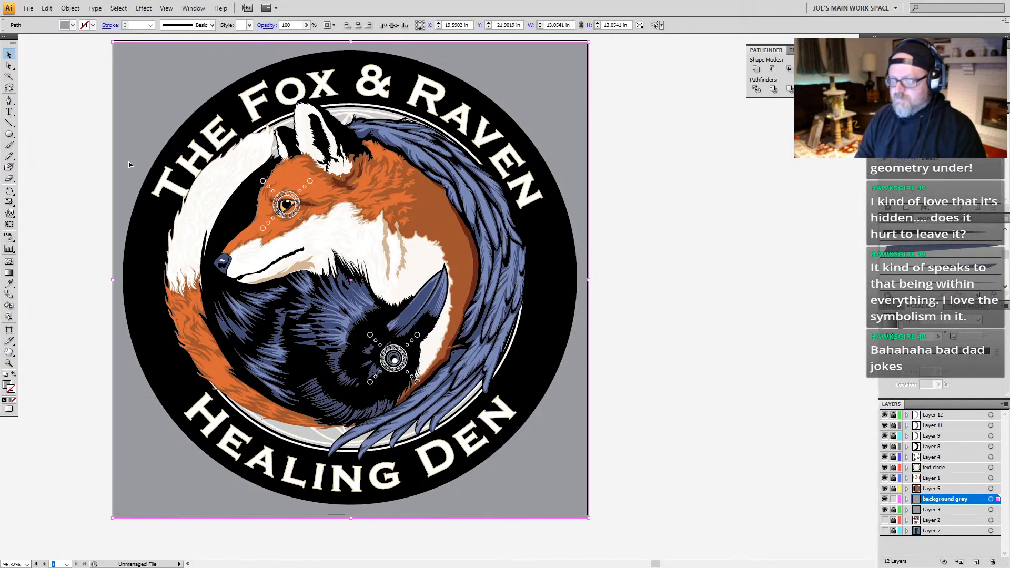
{"action": "key", "text": "f"}
{"action": "left_click_drag", "start_coordinate": [360, 278], "coordinate": [437, 308]}
{"action": "left_click", "coordinate": [438, 307]}
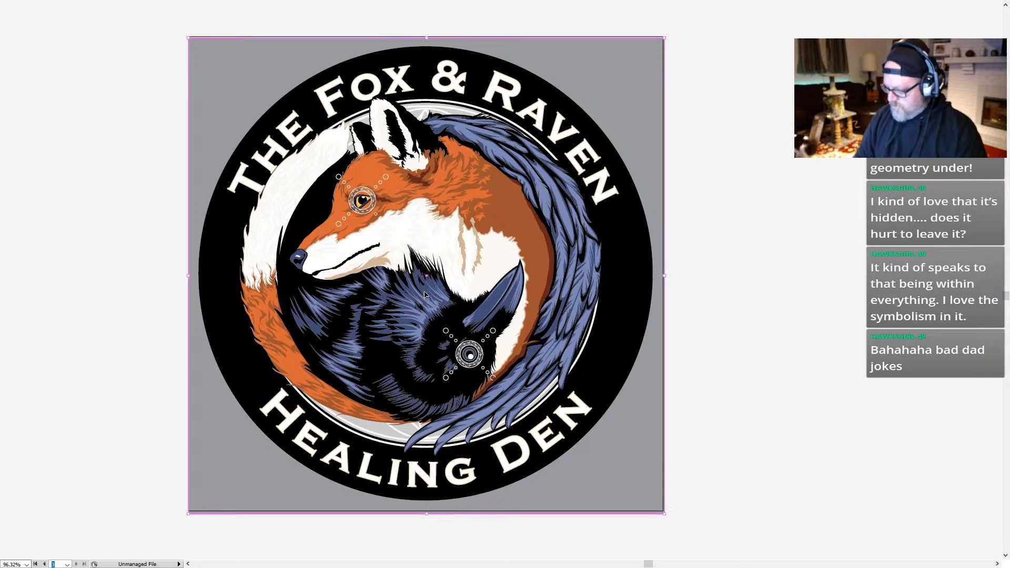
{"action": "key", "text": "ctrl+1"}
{"action": "key", "text": "ctrl+plus"}
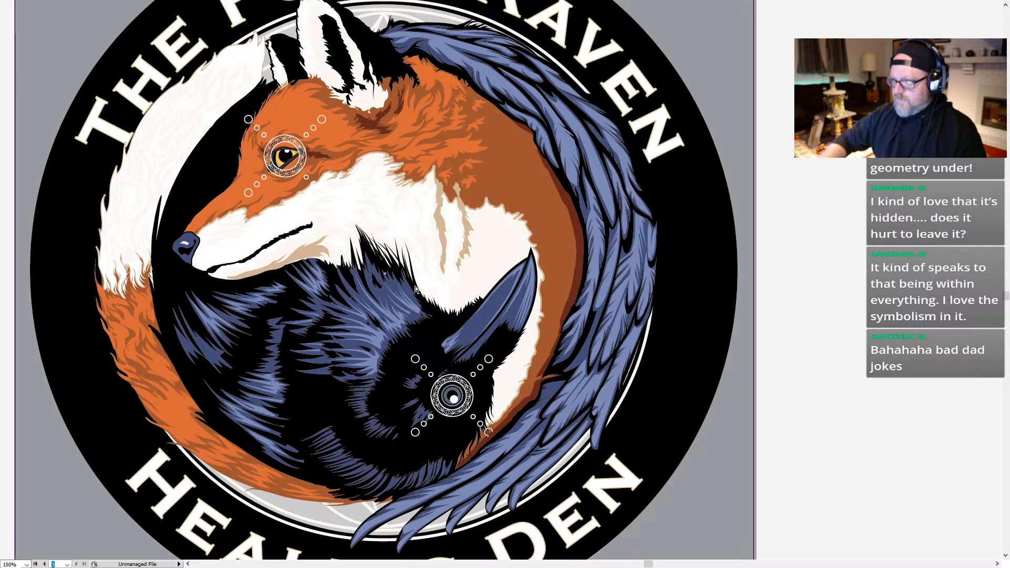
{"action": "key", "text": "ctrl+1"}
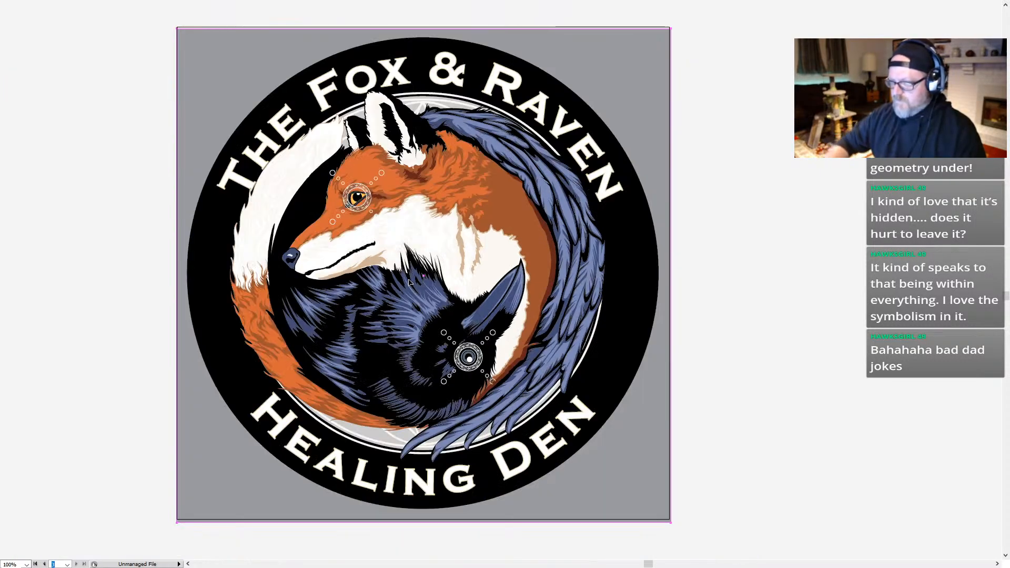
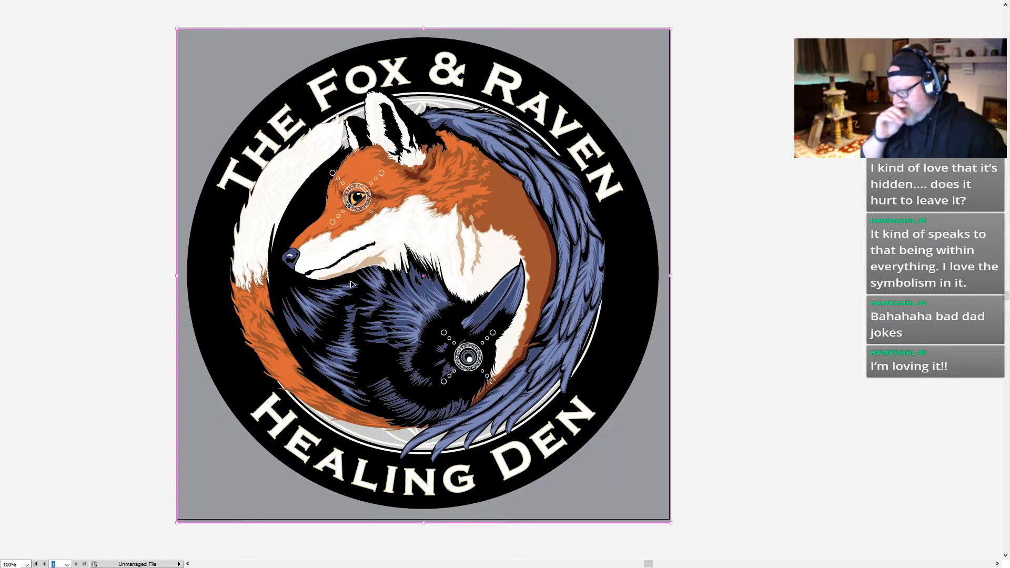
Step: Leave the full-screen review at the broken ring beside the raven's eye and unlock Layer 4 and the text circle layer
{"action": "key", "text": "z"}
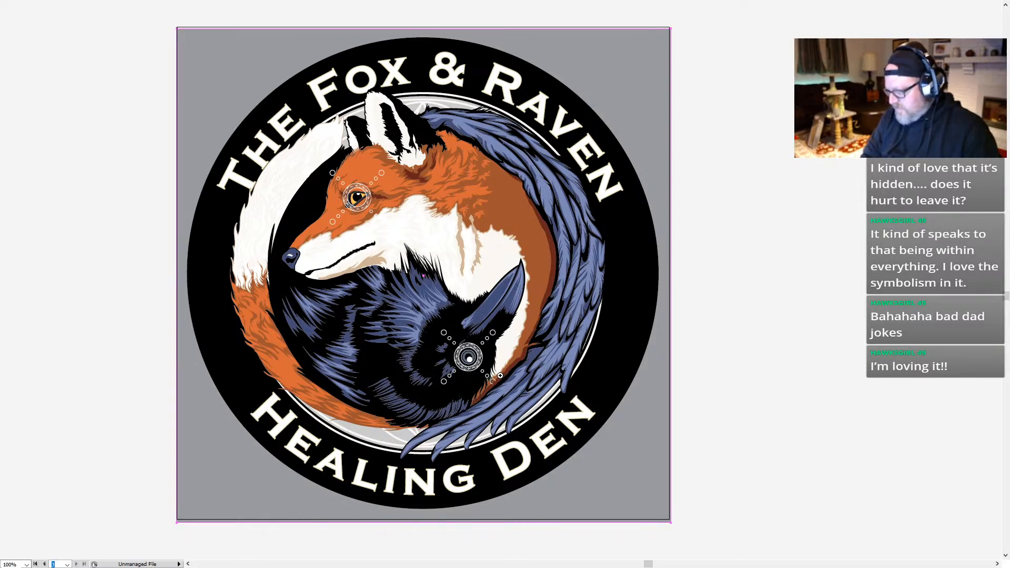
{"action": "left_click_drag", "start_coordinate": [504, 379], "coordinate": [453, 409]}
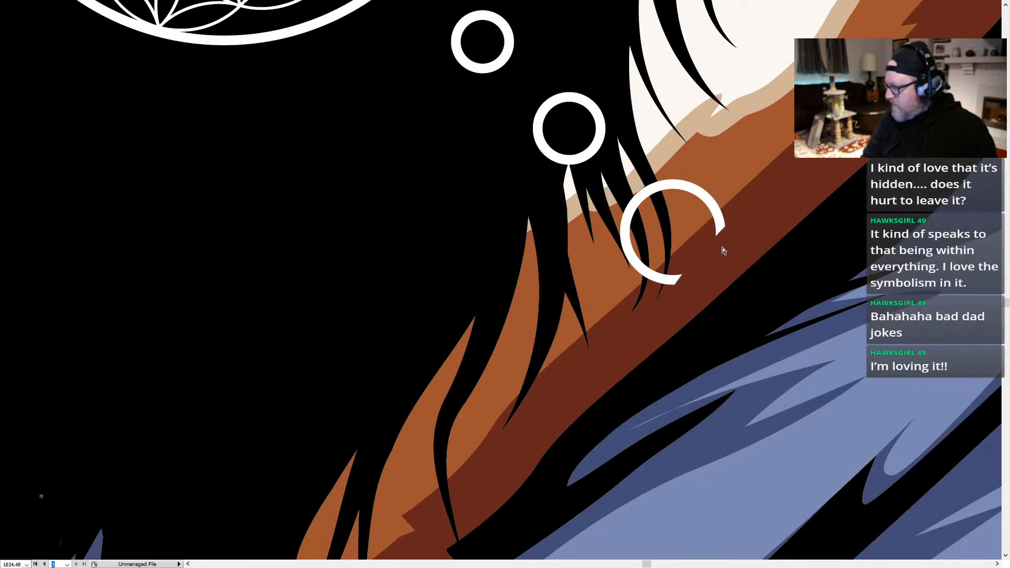
{"action": "key", "text": "Tab"}
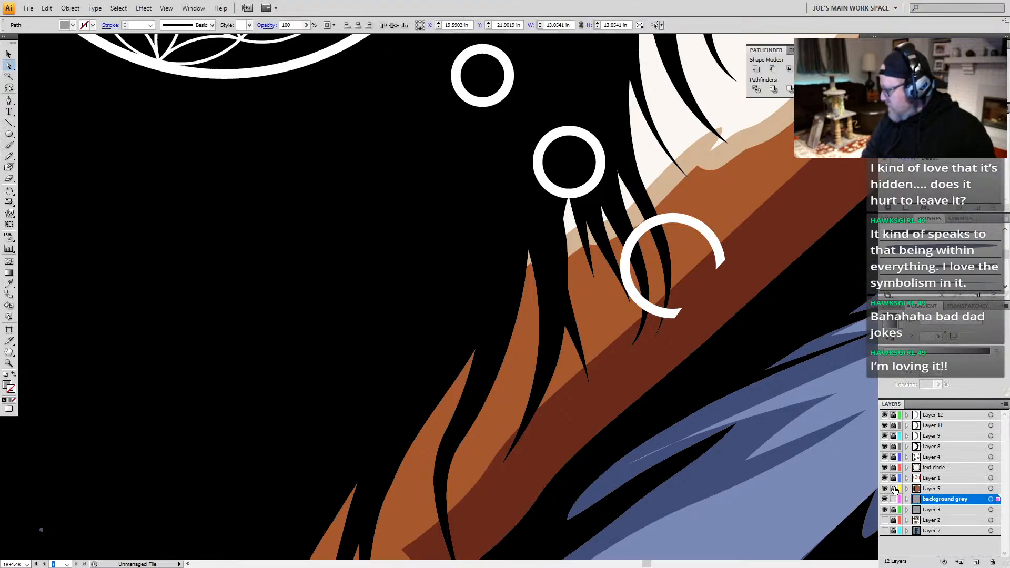
{"action": "left_click_drag", "start_coordinate": [893, 446], "coordinate": [893, 468]}
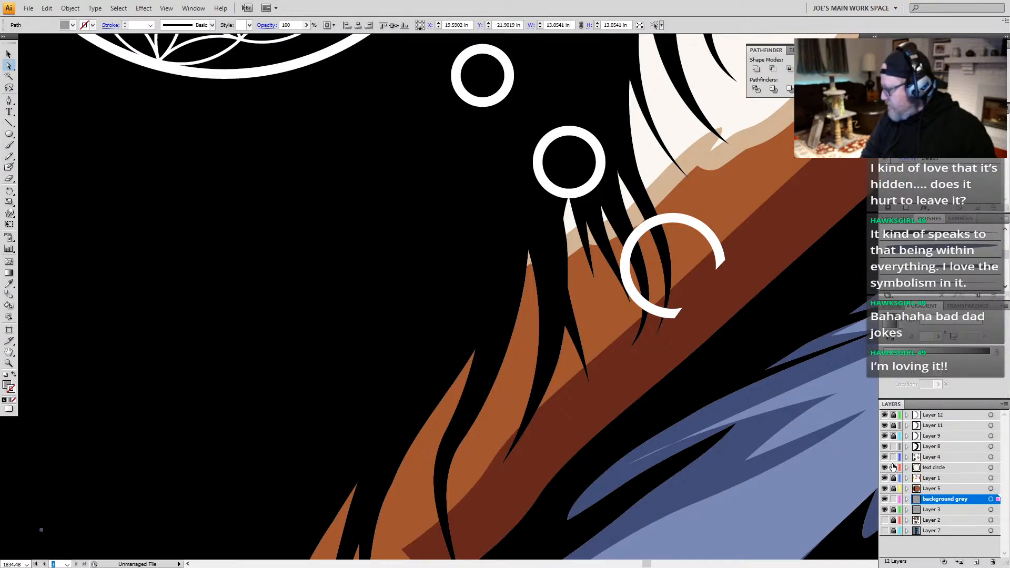
Step: Erase the part of the dark red fox-body shape covering the small white ring beside the raven's eye, using a smaller eraser
{"action": "left_click", "coordinate": [702, 333]}
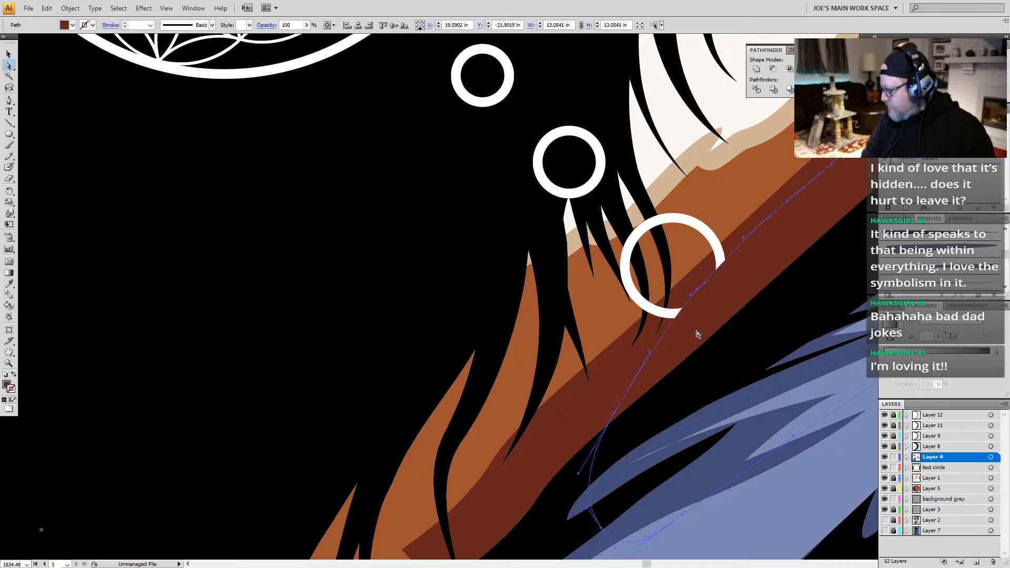
{"action": "key", "text": "shift+e"}
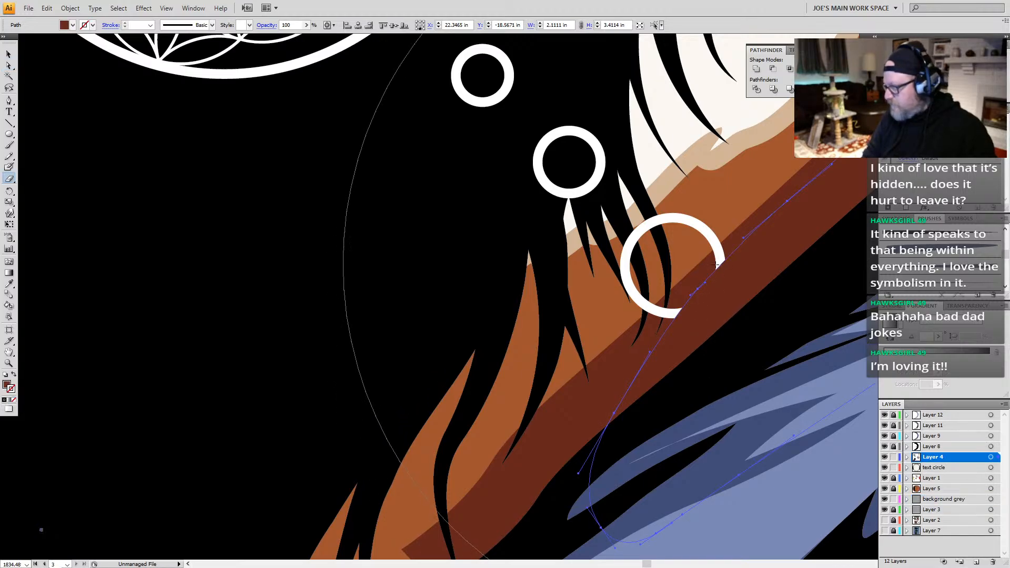
{"action": "key", "text": "bracketleft"}
{"action": "key", "text": "bracketleft"}
{"action": "key", "text": "bracketleft"}
{"action": "key", "text": "bracketleft"}
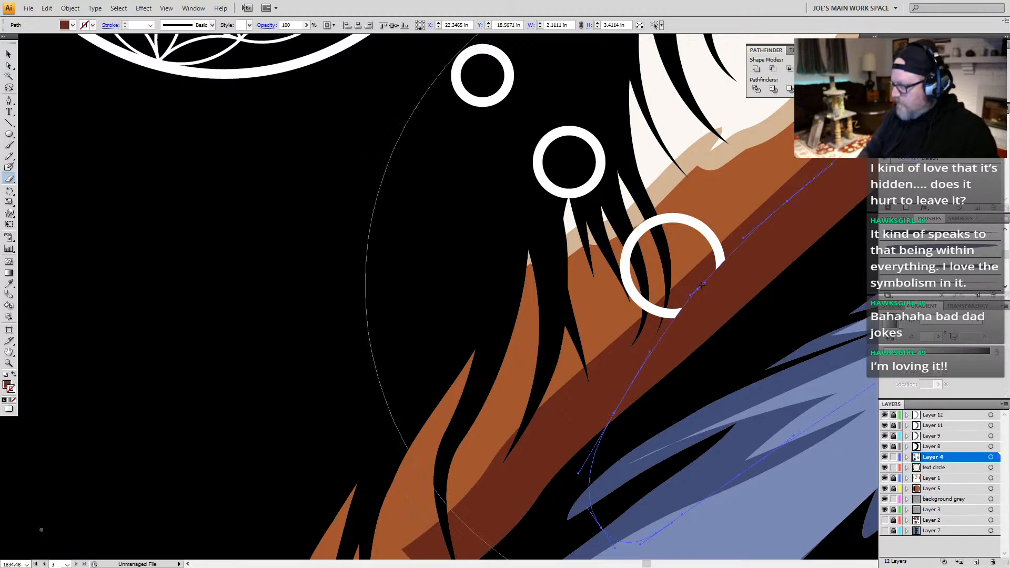
{"action": "key", "text": "bracketleft"}
{"action": "key", "text": "bracketleft"}
{"action": "key", "text": "bracketleft"}
{"action": "key", "text": "bracketleft"}
{"action": "key", "text": "bracketleft"}
{"action": "key", "text": "bracketleft"}
{"action": "key", "text": "bracketleft"}
{"action": "key", "text": "bracketleft"}
{"action": "key", "text": "bracketleft"}
{"action": "key", "text": "bracketleft"}
{"action": "key", "text": "bracketleft"}
{"action": "key", "text": "bracketleft"}
{"action": "key", "text": "bracketleft"}
{"action": "key", "text": "bracketleft"}
{"action": "key", "text": "bracketleft"}
{"action": "key", "text": "bracketleft"}
{"action": "key", "text": "bracketleft"}
{"action": "key", "text": "bracketleft"}
{"action": "key", "text": "bracketleft"}
{"action": "key", "text": "bracketleft"}
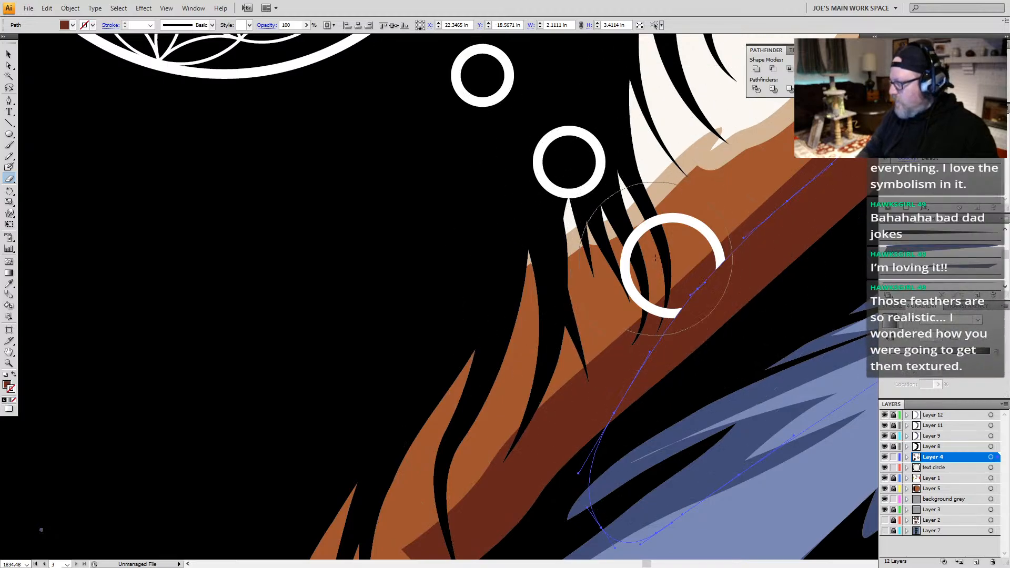
{"action": "left_click_drag", "start_coordinate": [666, 261], "coordinate": [667, 261]}
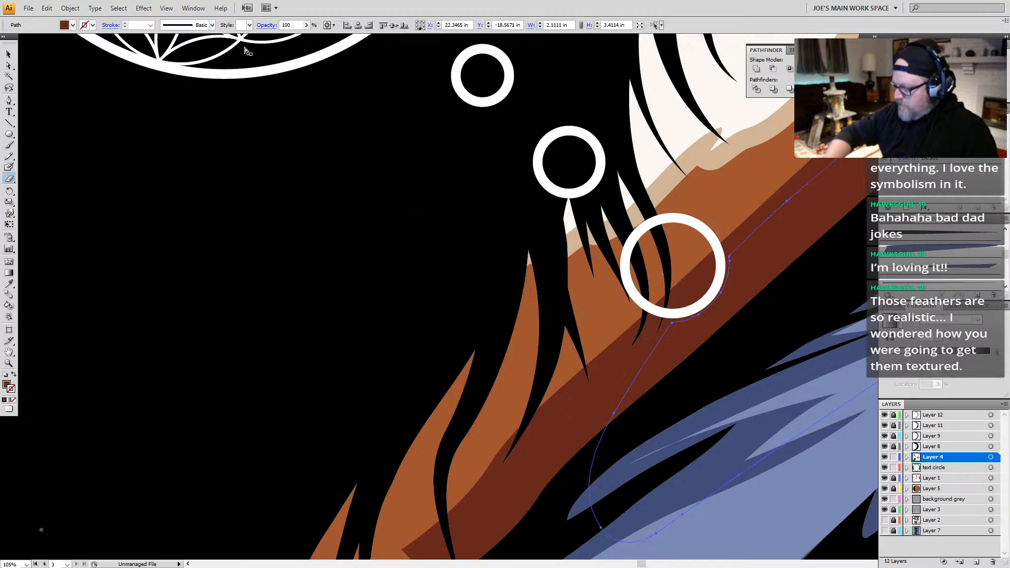
Step: Examine the whole logo in full colour and as outlines
{"action": "key", "text": "ctrl+0"}
{"action": "key", "text": "ctrl+a"}
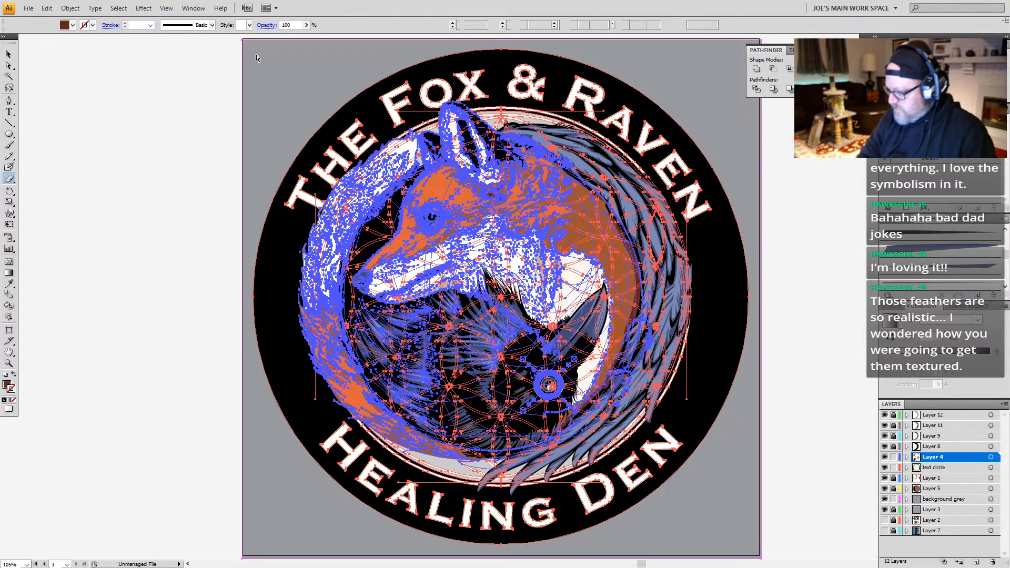
{"action": "key", "text": "ctrl+h"}
{"action": "key", "text": "ctrl+shift+a"}
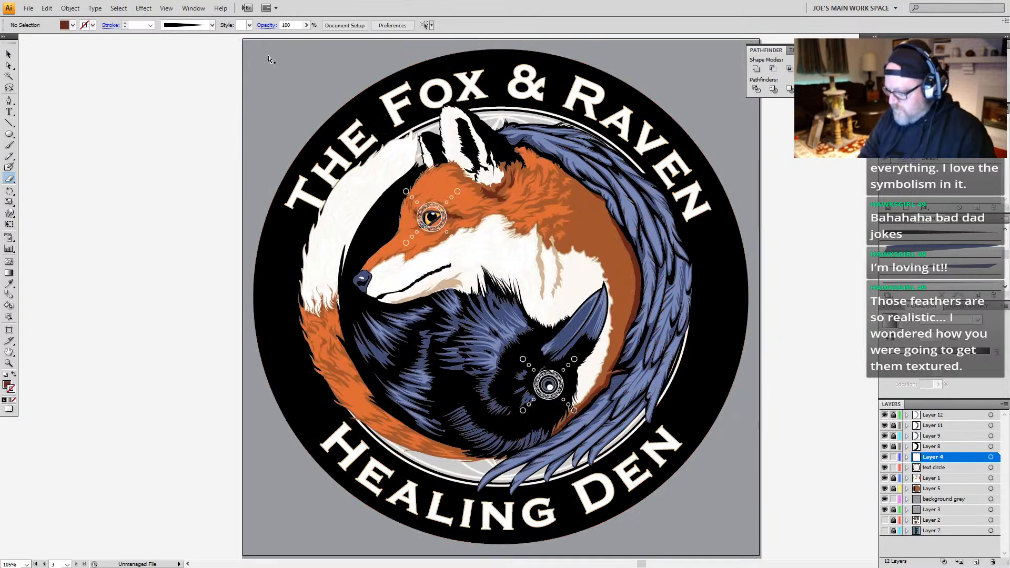
{"action": "key", "text": "ctrl+y"}
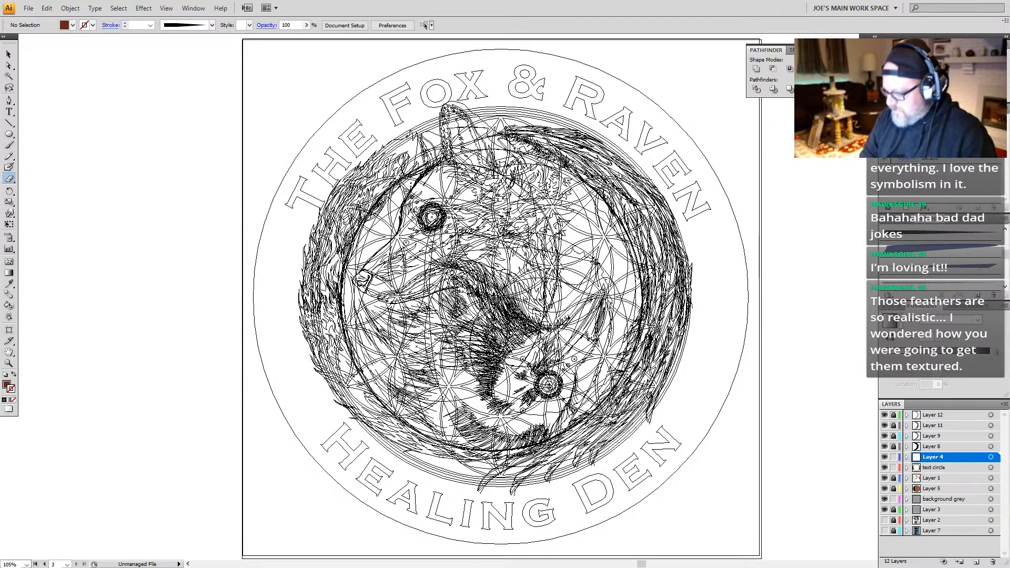
{"action": "key", "text": "ctrl+y"}
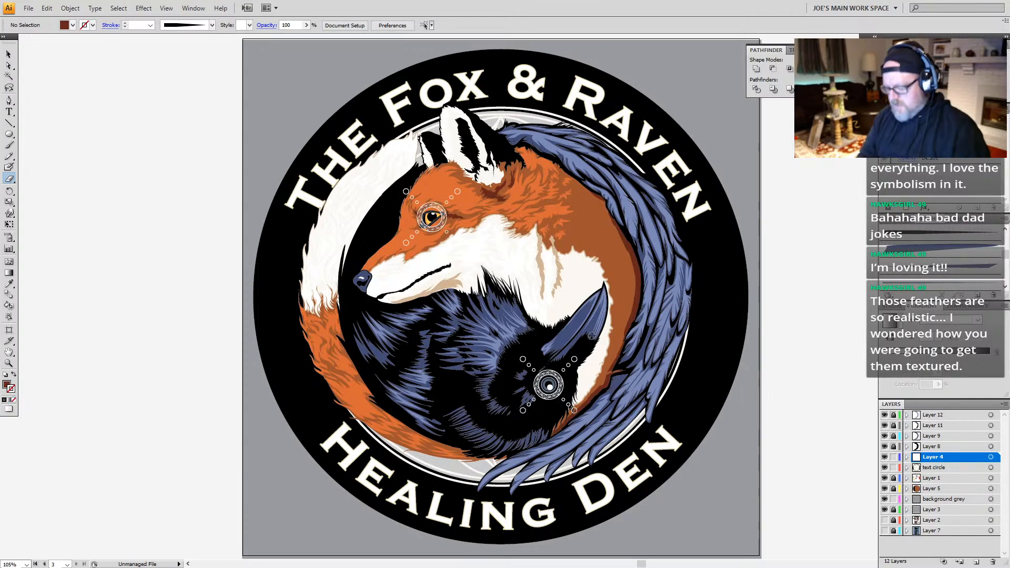
Step: Draw a thin, tapered closed sliver with the Pen tool from the letter E across to the raven's upper wing feathers
{"action": "key", "text": "z"}
{"action": "left_click_drag", "start_coordinate": [671, 150], "coordinate": [599, 279]}
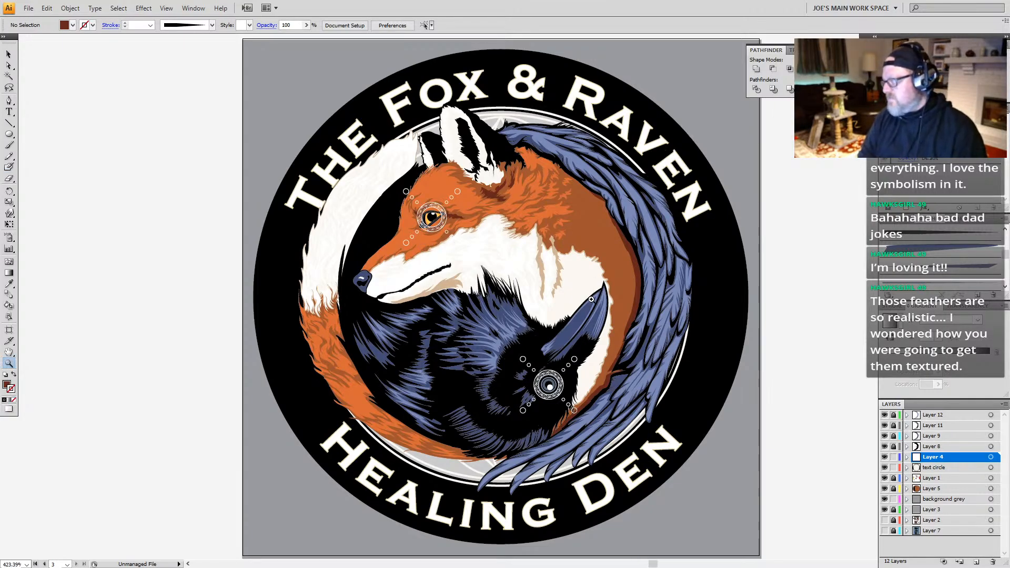
{"action": "key", "text": "p"}
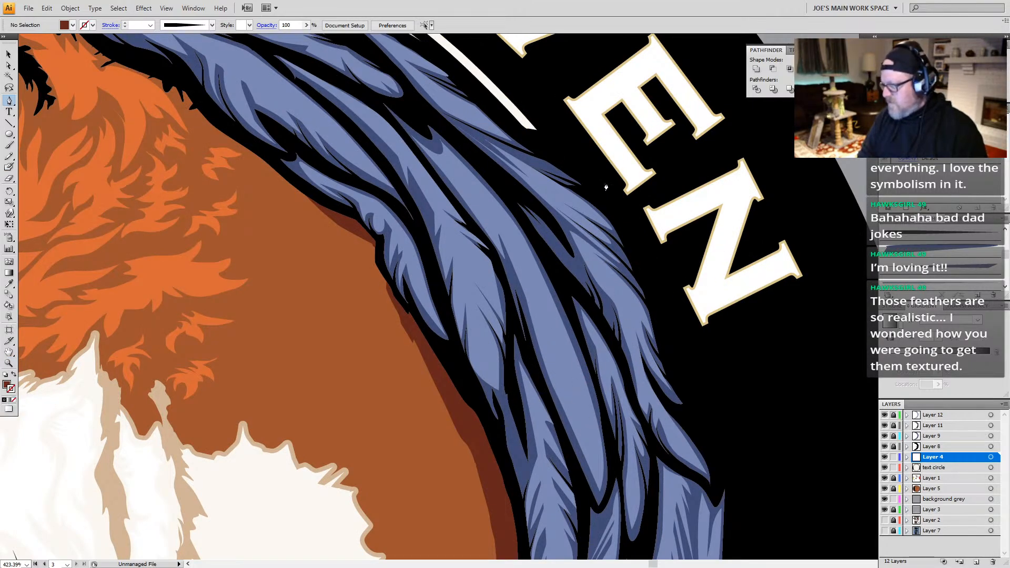
{"action": "left_click", "coordinate": [607, 93]}
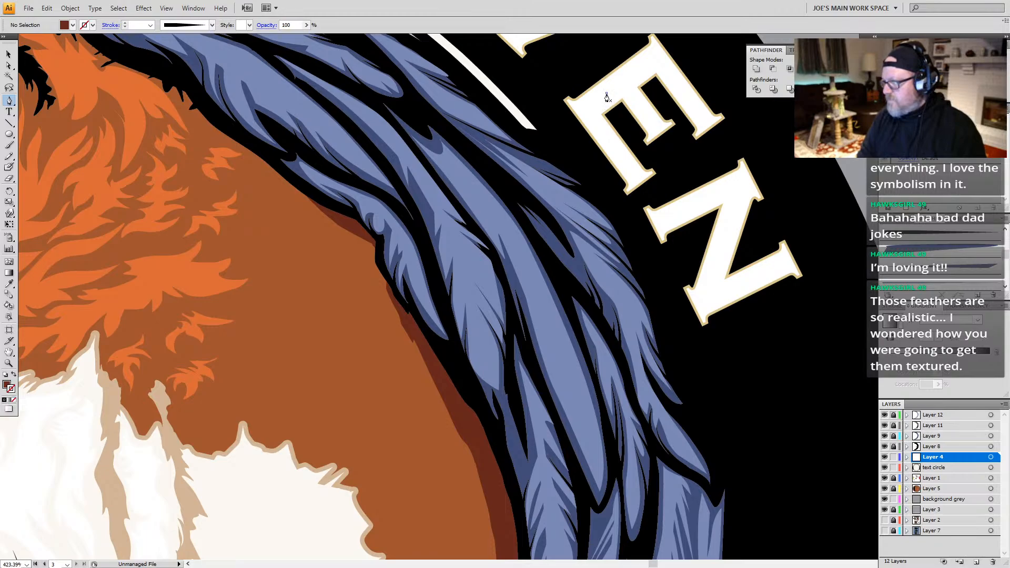
{"action": "left_click", "coordinate": [607, 101]}
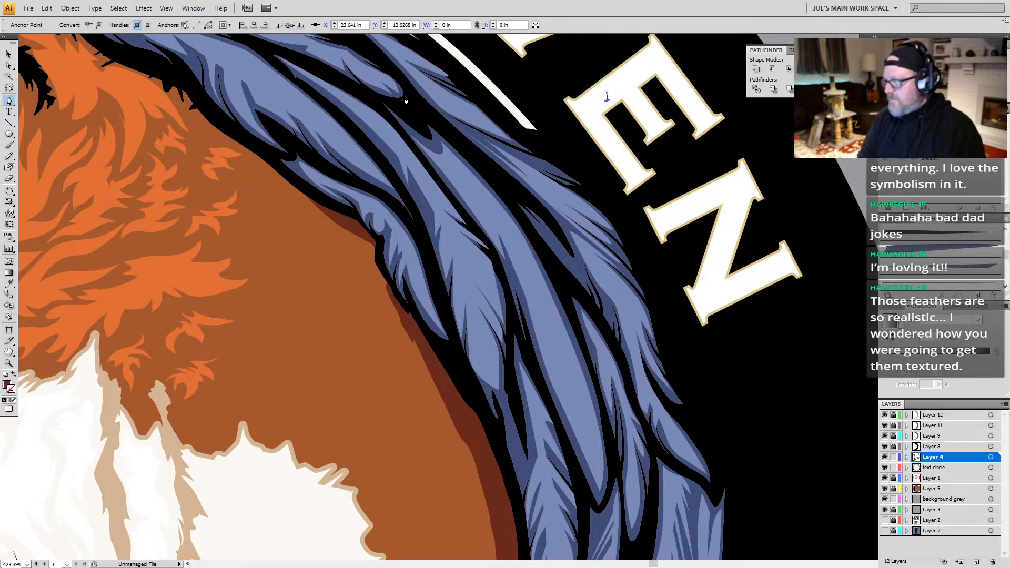
{"action": "left_click", "coordinate": [425, 92]}
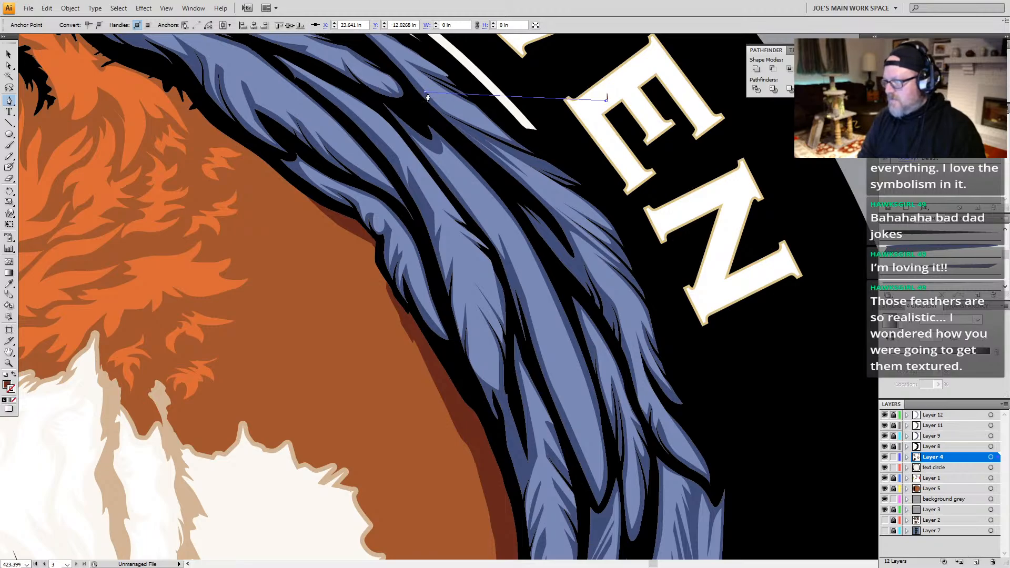
{"action": "left_click", "coordinate": [607, 94]}
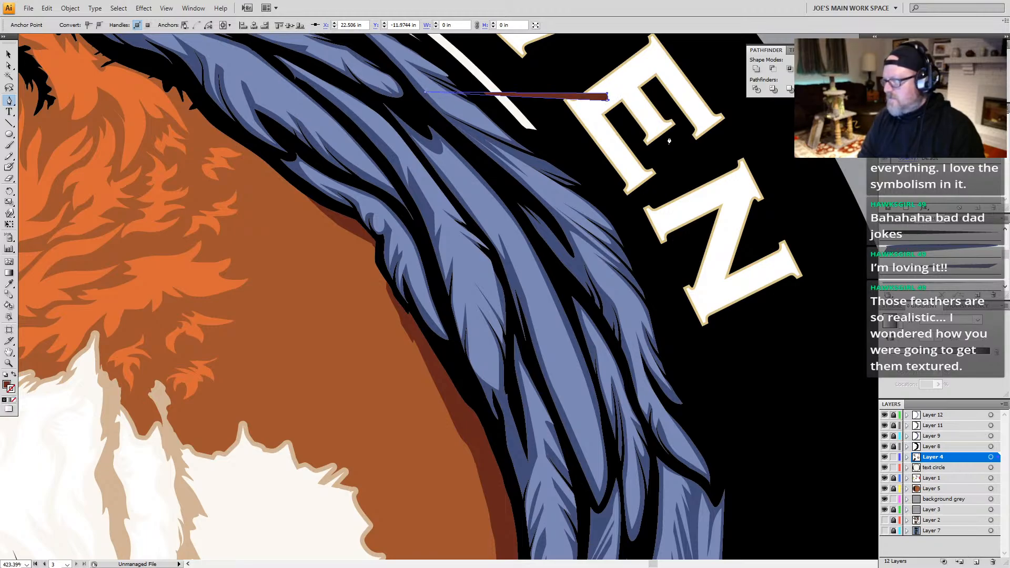
Step: Fill the sliver with the wing's dark blue and shrink it to about 0.61 in long over the middle feathers
{"action": "left_click", "coordinate": [903, 220]}
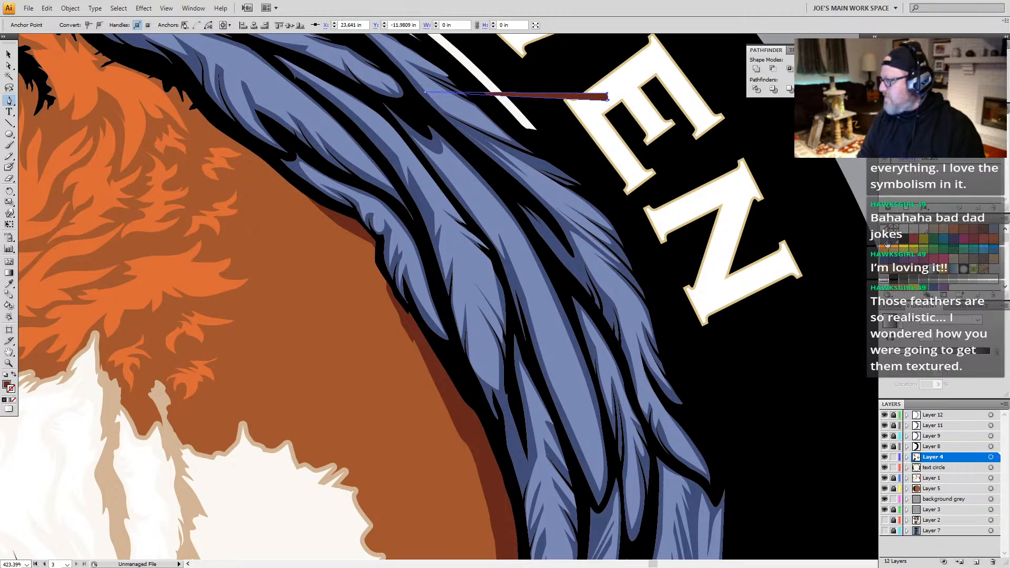
{"action": "left_click", "coordinate": [885, 242]}
{"action": "key", "text": "i"}
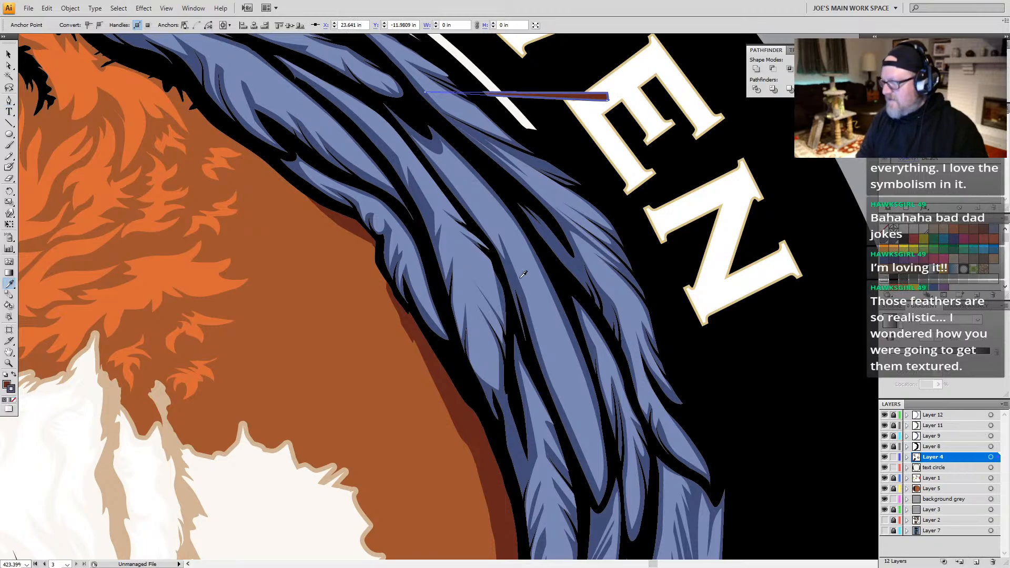
{"action": "left_click", "coordinate": [575, 257]}
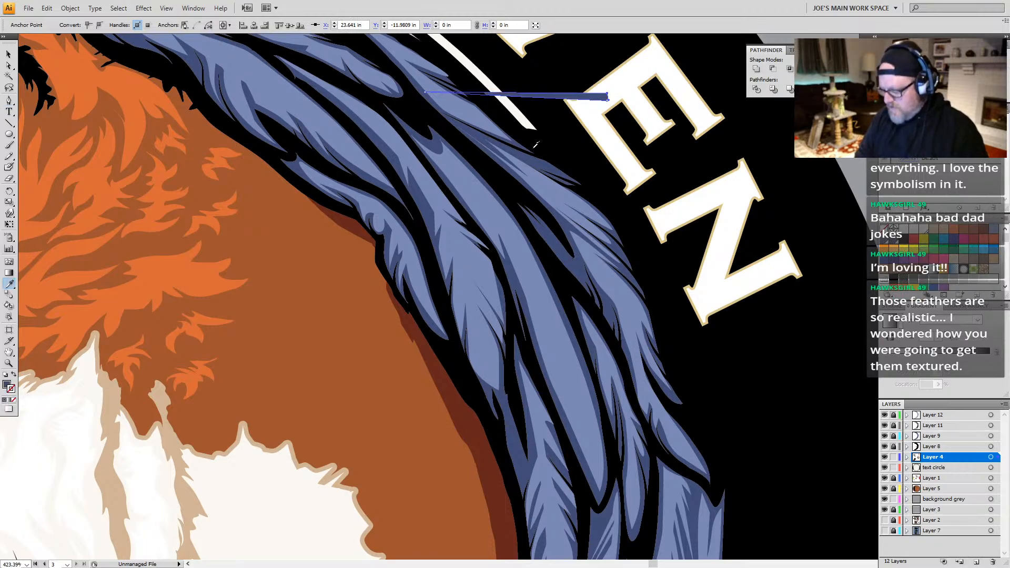
{"action": "key", "text": "v"}
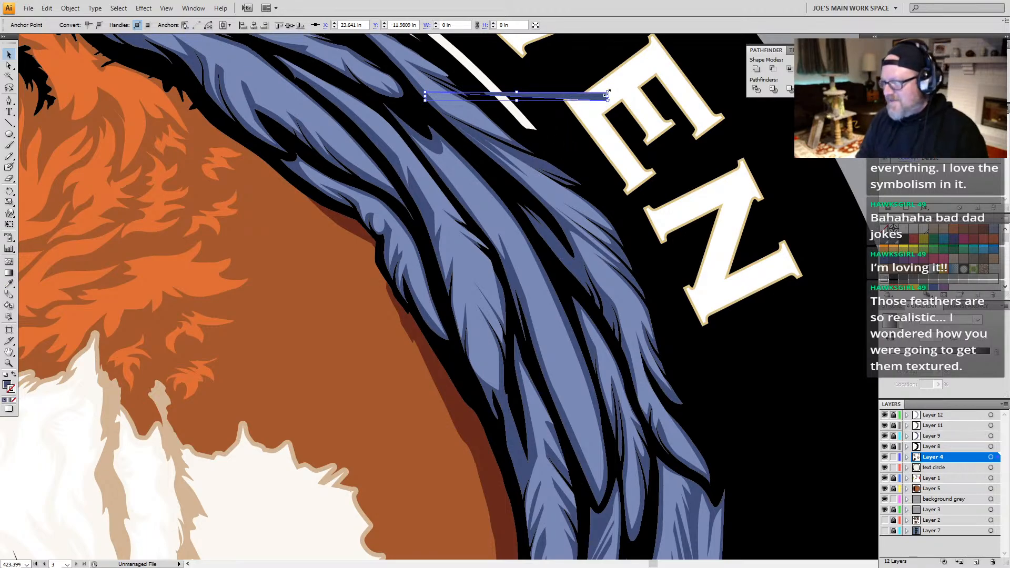
{"action": "left_click_drag", "start_coordinate": [584, 99], "coordinate": [496, 372]}
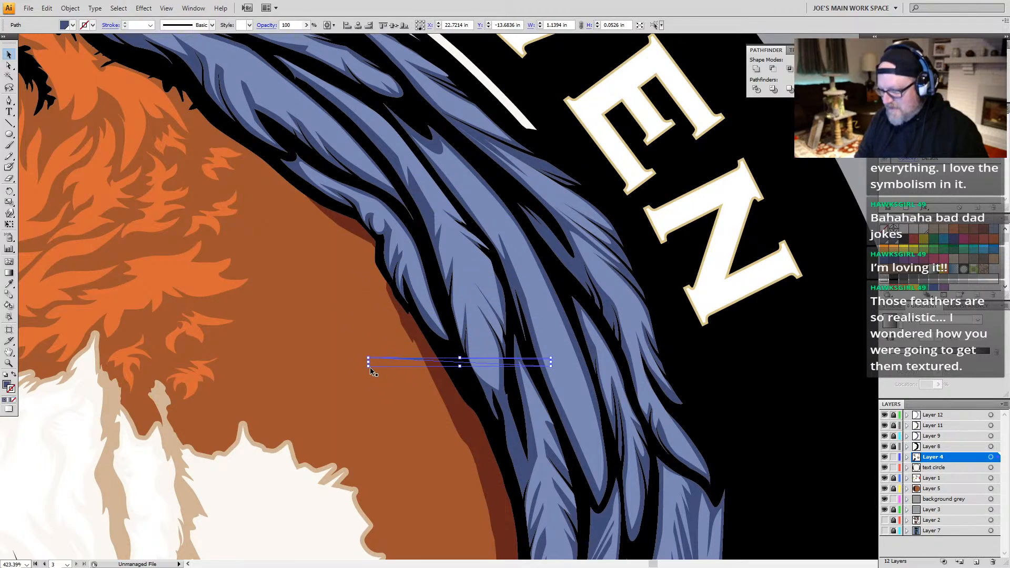
{"action": "left_click_drag", "start_coordinate": [369, 363], "coordinate": [452, 362]}
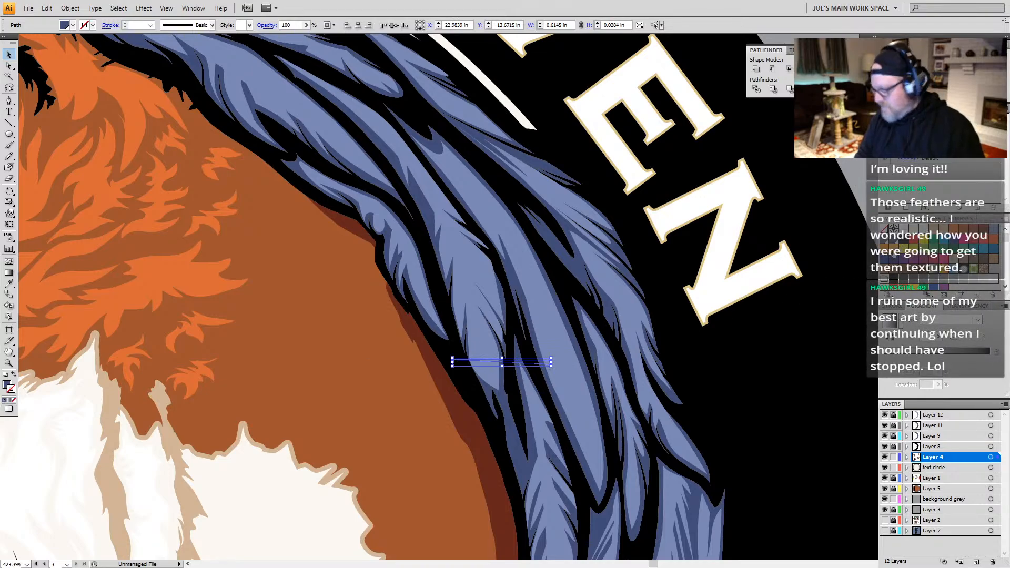
Step: Create an art brush from the sliver with a leftward direction and Flip Along enabled, and delete the sliver from the artwork
{"action": "left_click", "coordinate": [935, 225]}
{"action": "left_click", "coordinate": [1005, 221]}
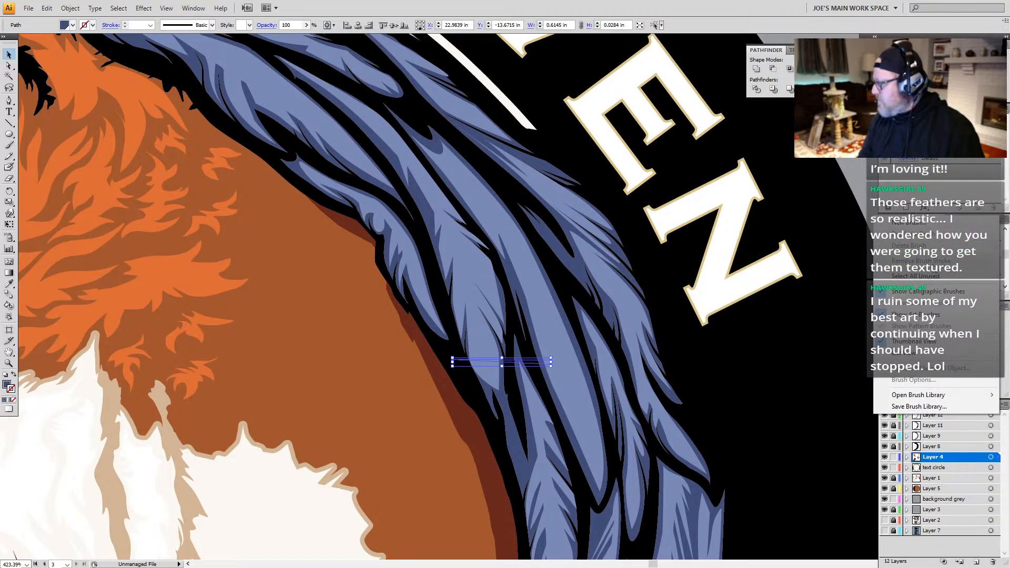
{"action": "left_click", "coordinate": [909, 223]}
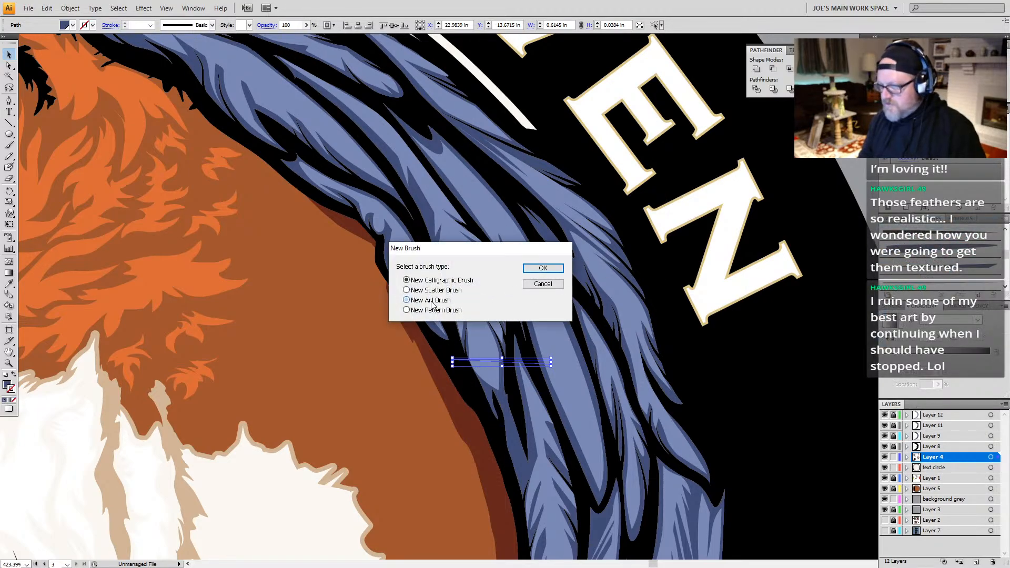
{"action": "left_click", "coordinate": [432, 304]}
{"action": "left_click", "coordinate": [542, 269]}
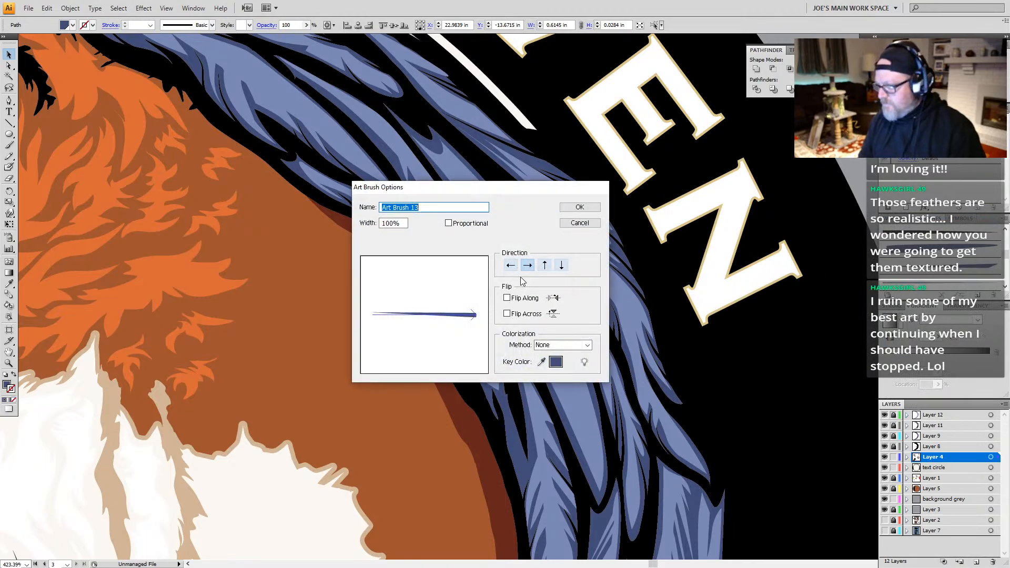
{"action": "left_click", "coordinate": [506, 298]}
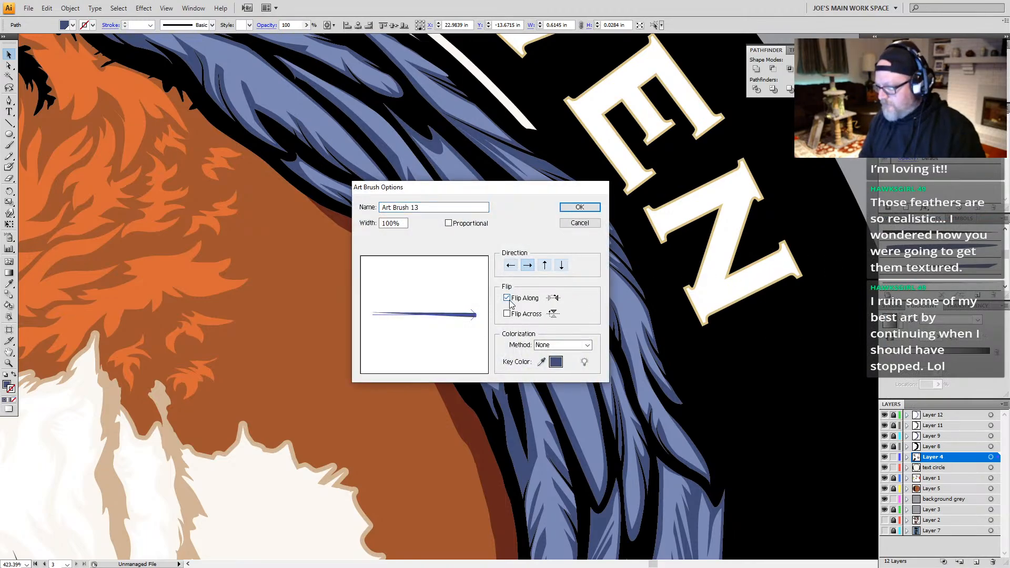
{"action": "left_click", "coordinate": [510, 266]}
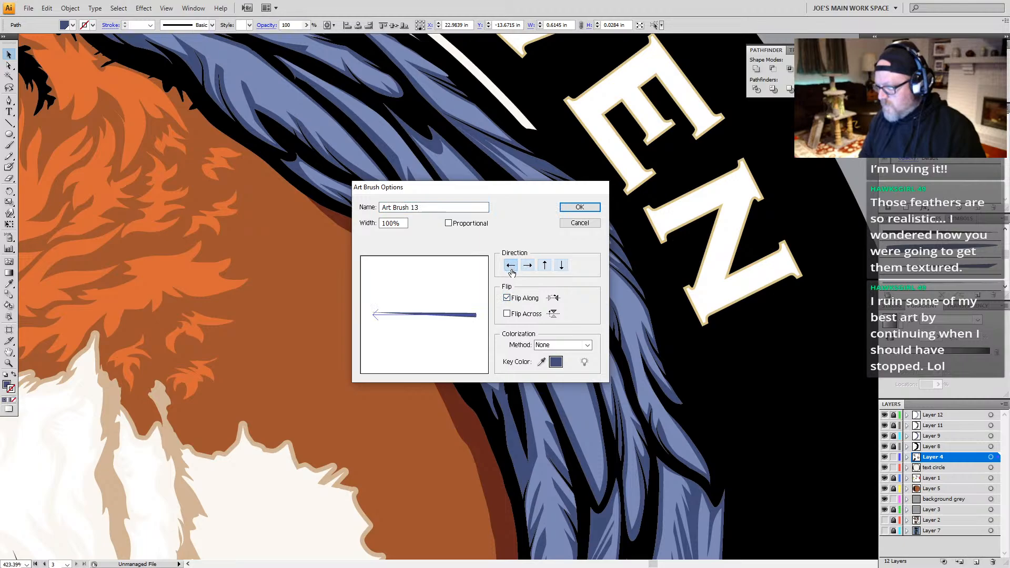
{"action": "left_click", "coordinate": [579, 207]}
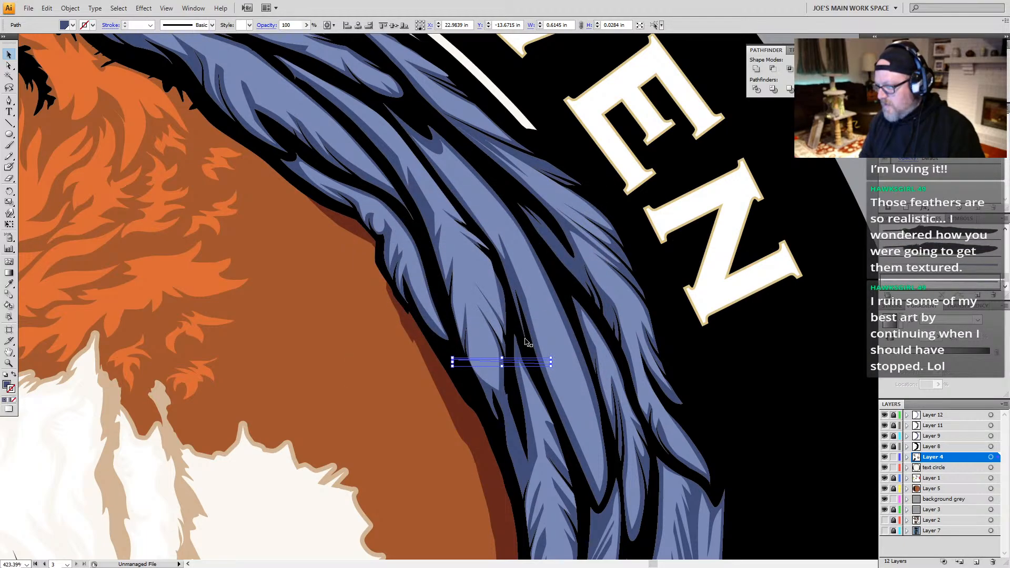
{"action": "key", "text": "Delete"}
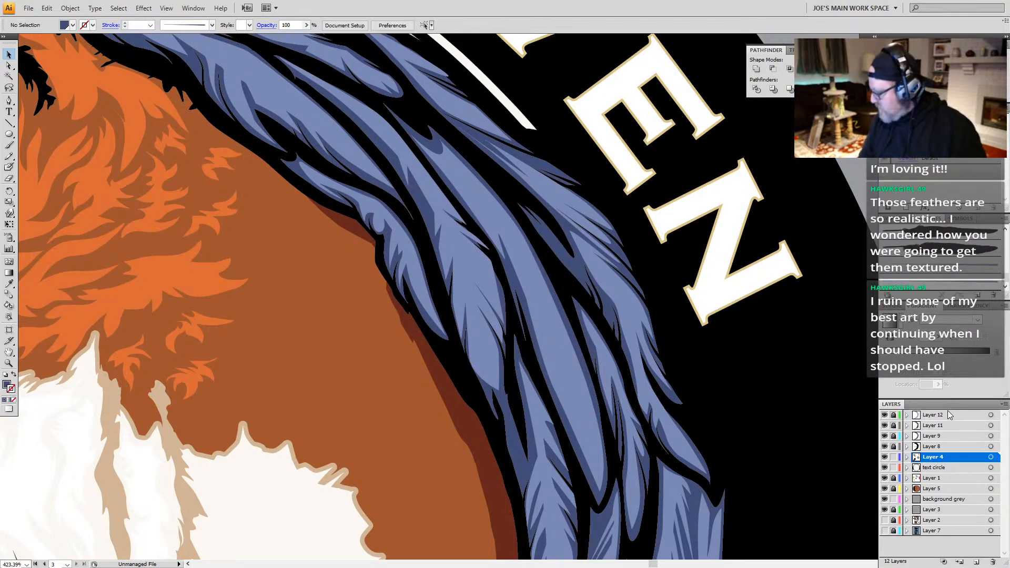
Step: Paint a dark blue, unfilled 1 pt brush stroke on Layer 12 as a quill line along the long middle wing feather
{"action": "left_click", "coordinate": [950, 415]}
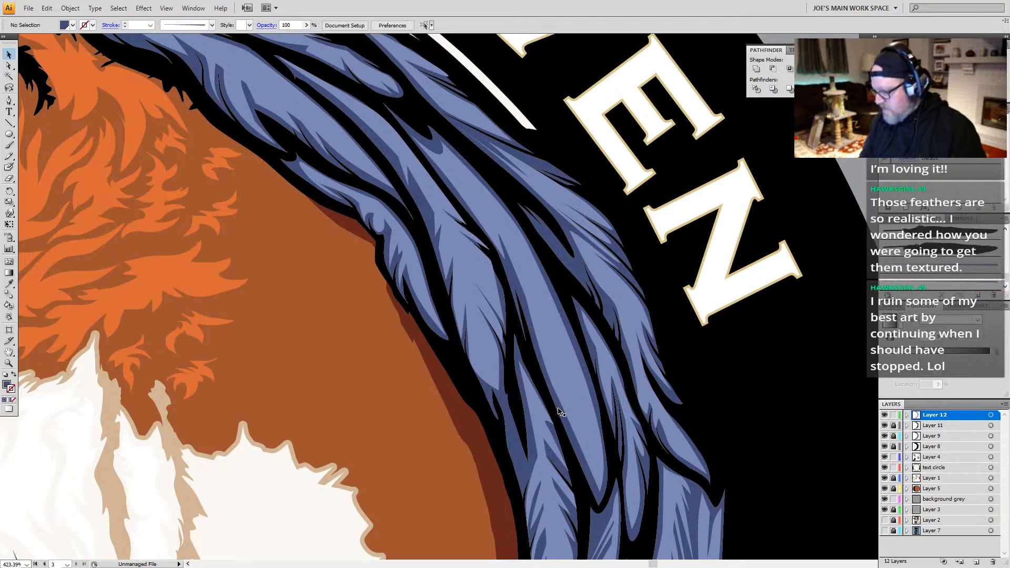
{"action": "key", "text": "b"}
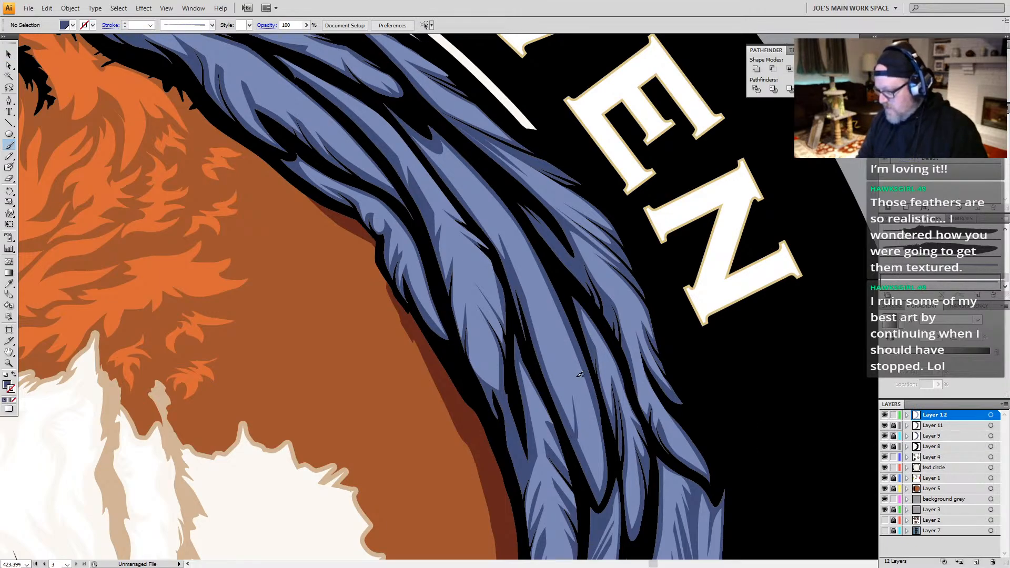
{"action": "key", "text": "shift+x"}
{"action": "mouse_move", "coordinate": [562, 409]}
{"action": "left_mouse_down"}
{"action": "mouse_move", "coordinate": [561, 345]}
{"action": "mouse_move", "coordinate": [544, 357]}
{"action": "mouse_move", "coordinate": [542, 320]}
{"action": "left_mouse_up"}
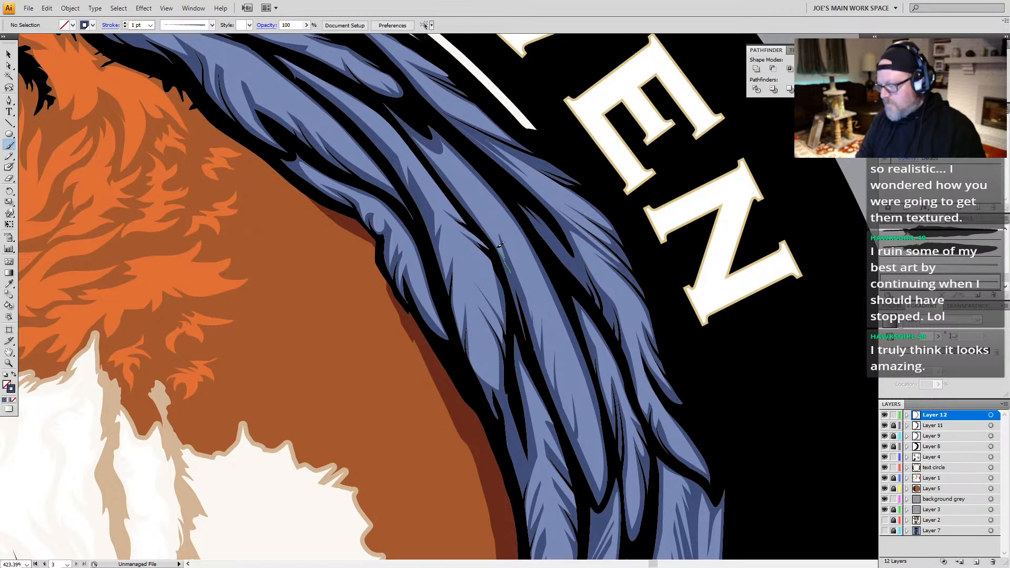
Step: Paint short 1 pt quill strokes along the upper wing feathers beside the letters E and N, undoing the last one
{"action": "left_click_drag", "start_coordinate": [485, 198], "coordinate": [484, 197]}
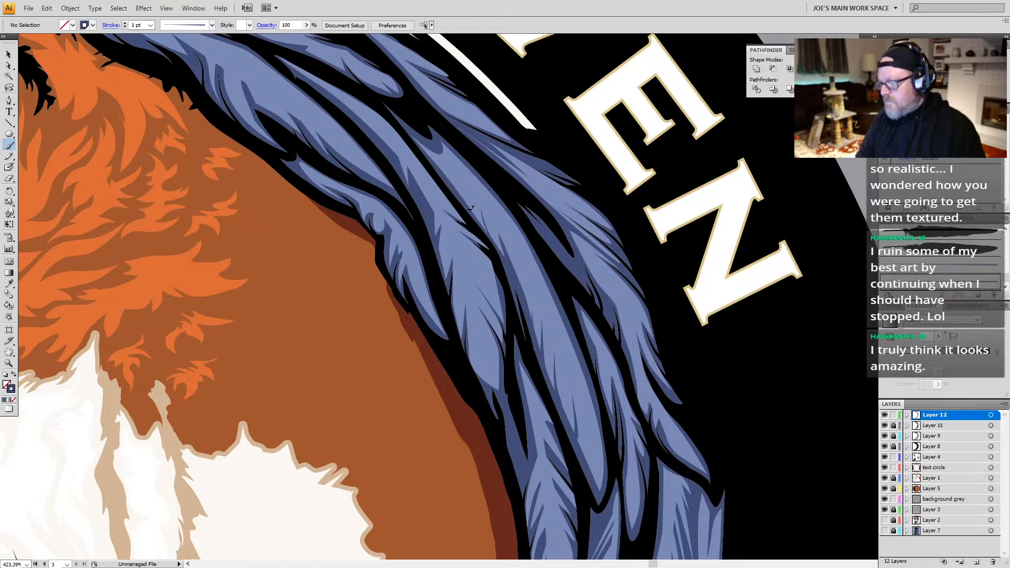
{"action": "left_click_drag", "start_coordinate": [461, 191], "coordinate": [454, 178]}
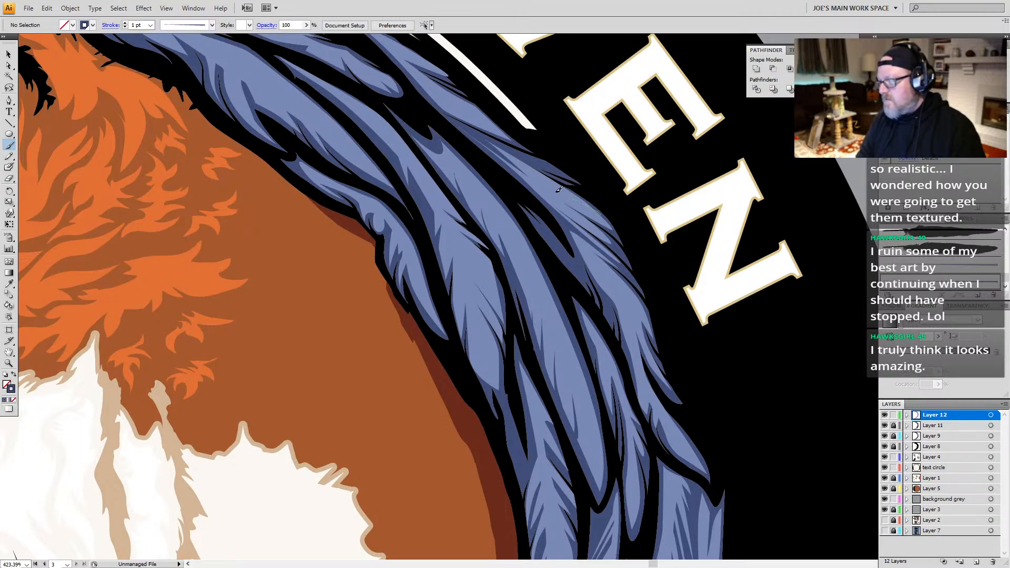
{"action": "mouse_move", "coordinate": [579, 362]}
{"action": "left_mouse_down"}
{"action": "mouse_move", "coordinate": [522, 230]}
{"action": "mouse_move", "coordinate": [517, 315]}
{"action": "left_mouse_up"}
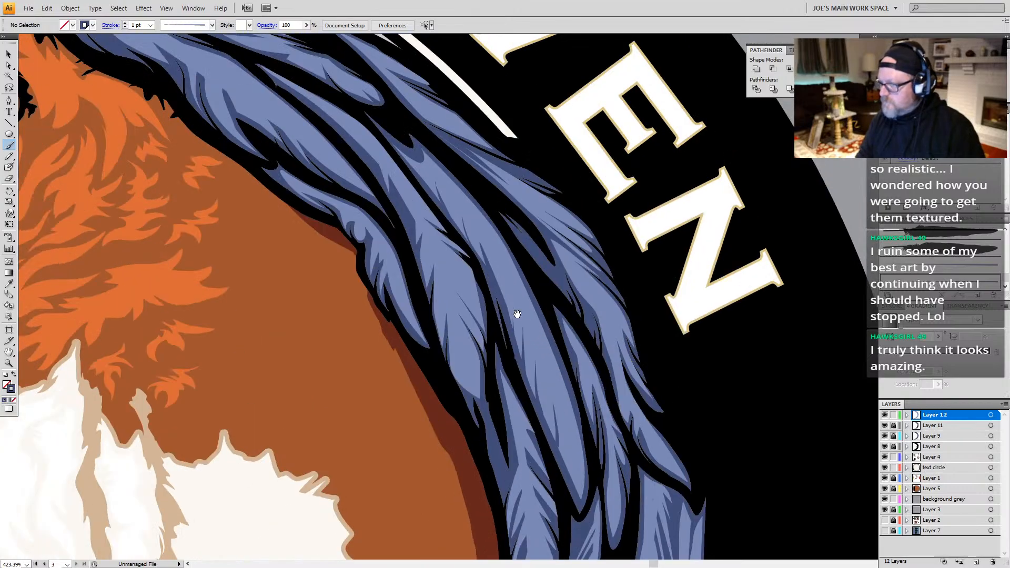
{"action": "left_click_drag", "start_coordinate": [439, 203], "coordinate": [514, 325]}
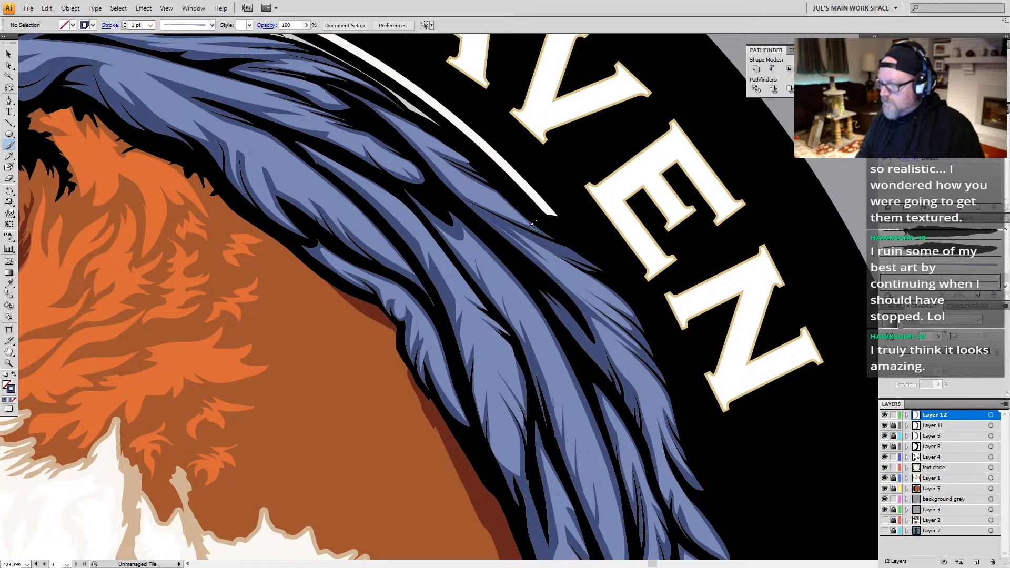
{"action": "left_click_drag", "start_coordinate": [458, 182], "coordinate": [446, 179]}
{"action": "key", "text": "ctrl+z"}
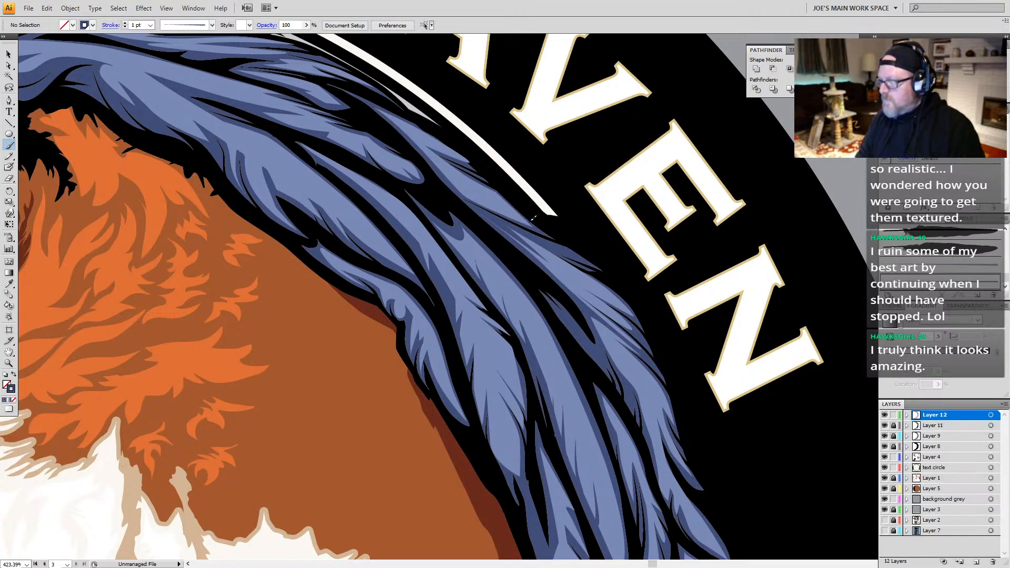
{"action": "left_click_drag", "start_coordinate": [466, 189], "coordinate": [510, 234]}
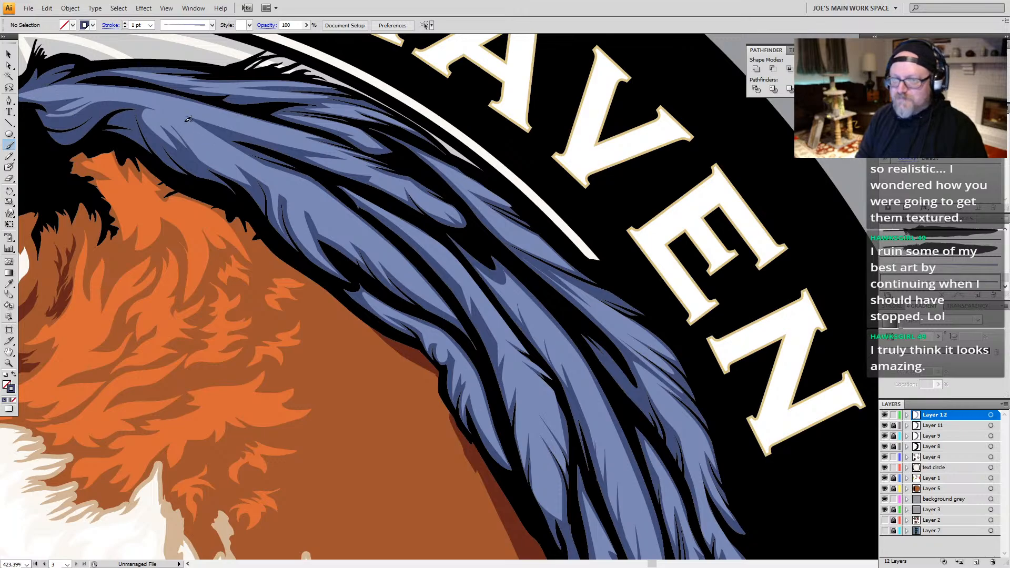
Step: Paint short 1 pt quill strokes on the small feathers along the wing's outer edge, below the letter N of RAVEN
{"action": "scroll", "coordinate": [189, 119], "scroll_direction": "down", "scroll_amount": 5}
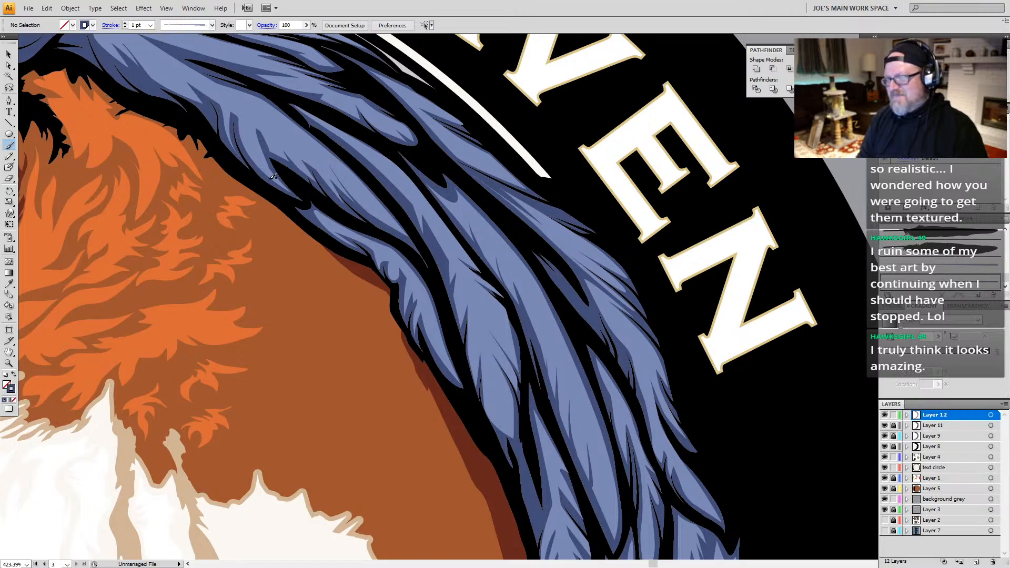
{"action": "scroll", "coordinate": [350, 264], "scroll_direction": "down", "scroll_amount": 6}
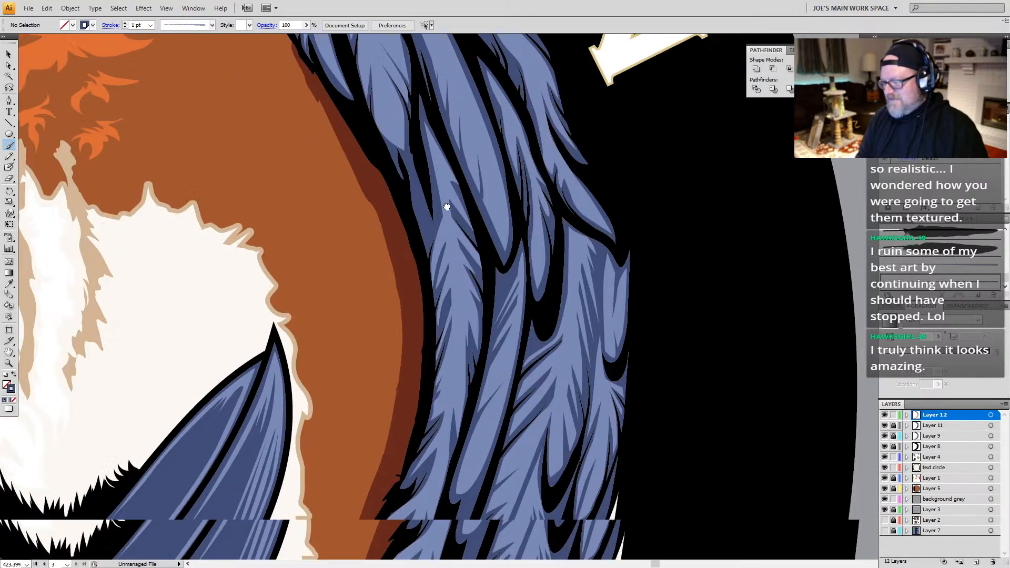
{"action": "scroll", "coordinate": [456, 264], "scroll_direction": "down", "scroll_amount": 1}
{"action": "left_click_drag", "start_coordinate": [493, 331], "coordinate": [557, 124]}
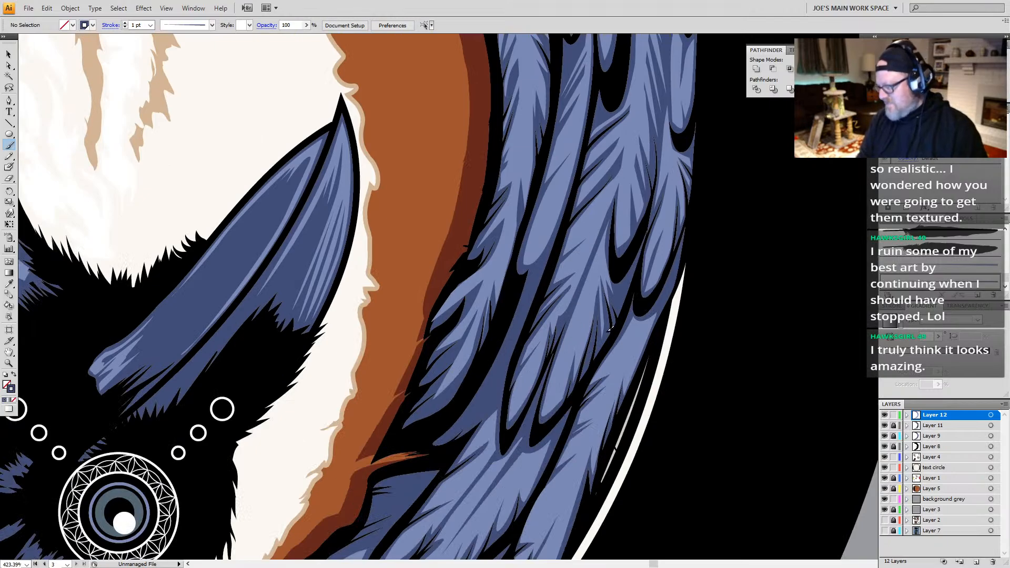
{"action": "left_click_drag", "start_coordinate": [641, 204], "coordinate": [564, 291]}
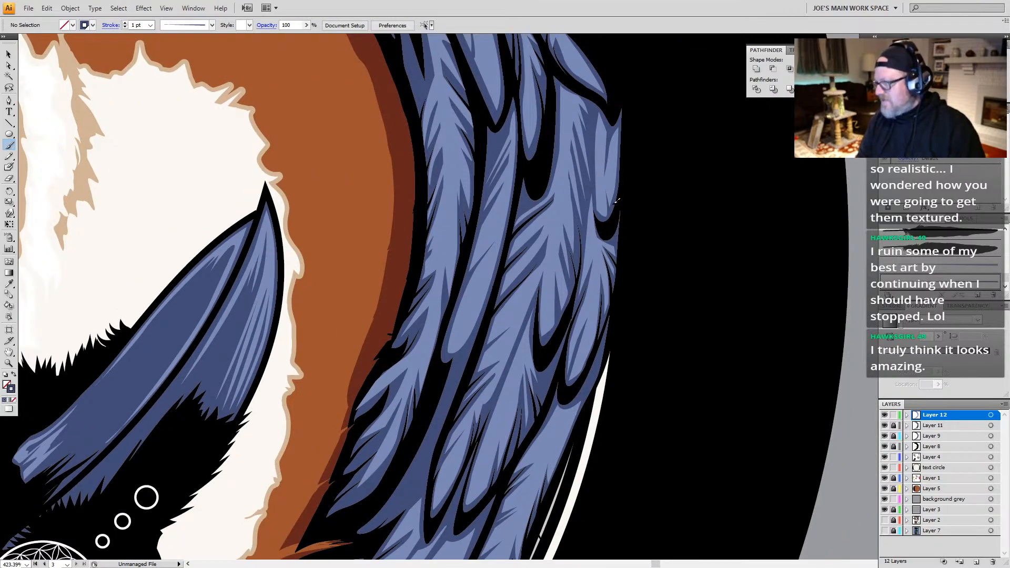
{"action": "left_click_drag", "start_coordinate": [612, 201], "coordinate": [606, 168]}
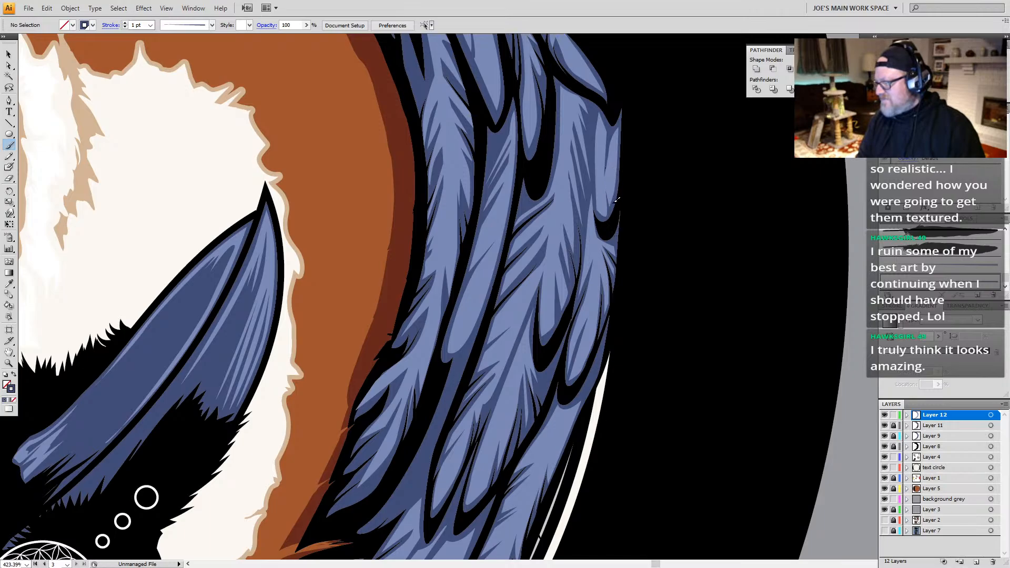
{"action": "left_click_drag", "start_coordinate": [613, 204], "coordinate": [613, 165]}
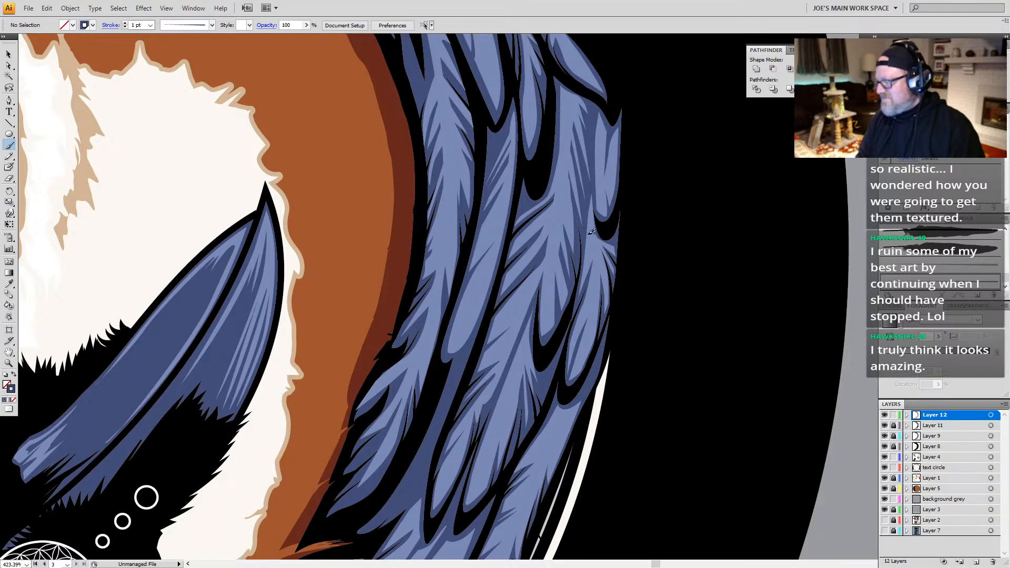
{"action": "left_click_drag", "start_coordinate": [572, 200], "coordinate": [566, 182]}
{"action": "left_click_drag", "start_coordinate": [540, 305], "coordinate": [576, 77]}
{"action": "left_click_drag", "start_coordinate": [482, 387], "coordinate": [513, 242]}
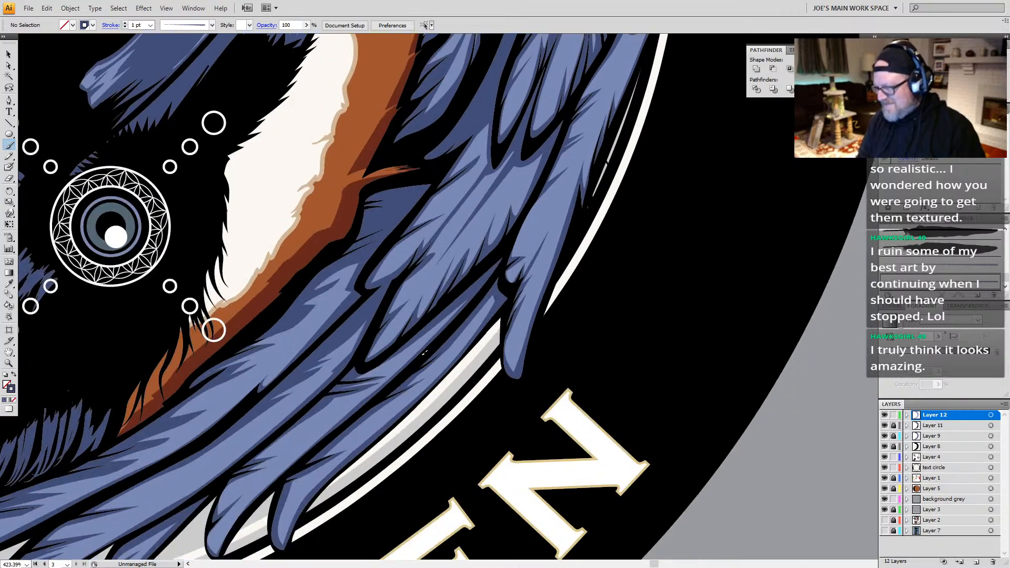
Step: Paint a quill stroke along the lowest wing feather tip above the letters I and N, undoing the first attempt
{"action": "key", "text": "a"}
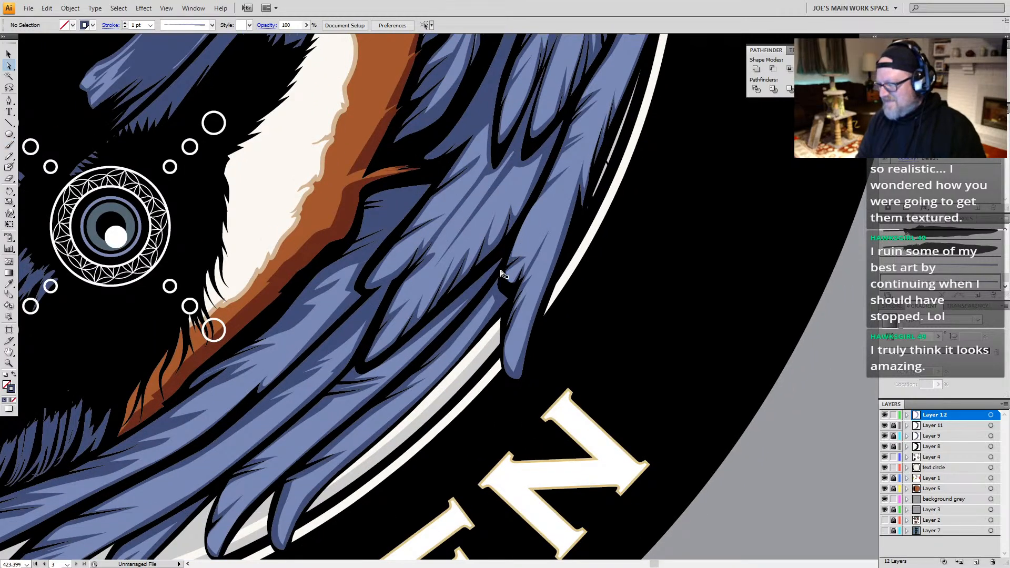
{"action": "left_click_drag", "start_coordinate": [266, 341], "coordinate": [523, 113]}
{"action": "left_click_drag", "start_coordinate": [310, 321], "coordinate": [481, 243]}
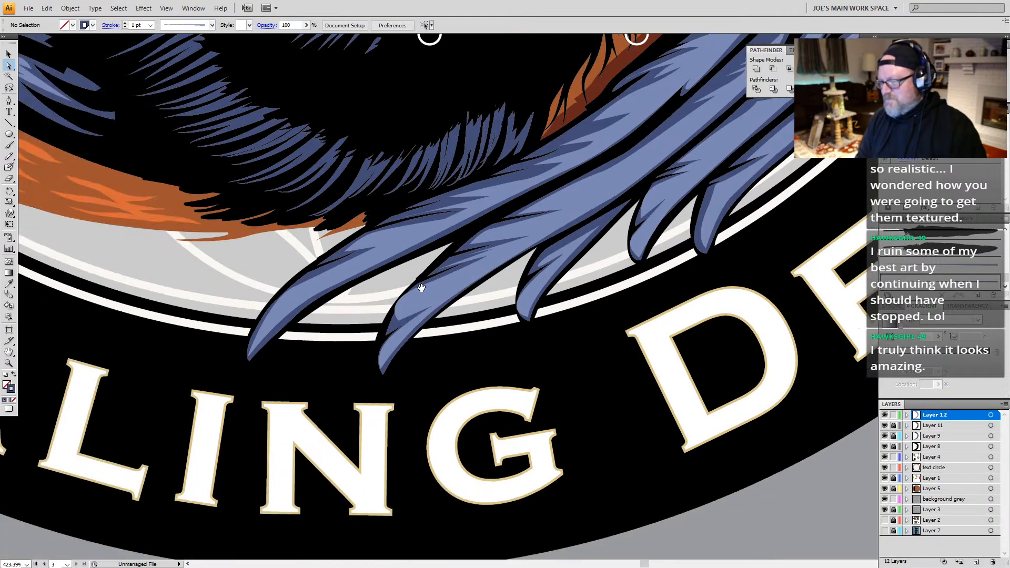
{"action": "key", "text": "b"}
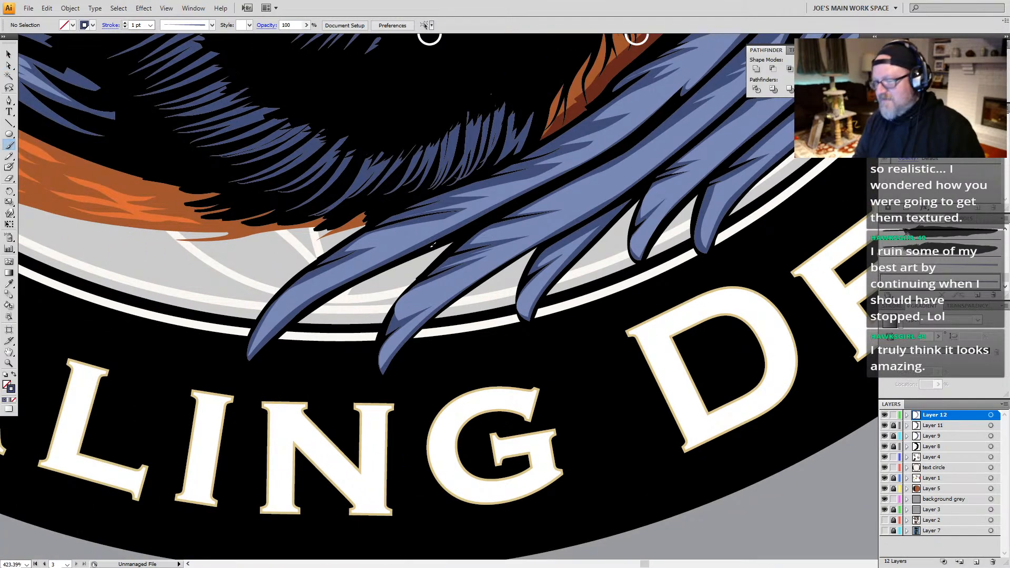
{"action": "left_click_drag", "start_coordinate": [412, 235], "coordinate": [414, 234]}
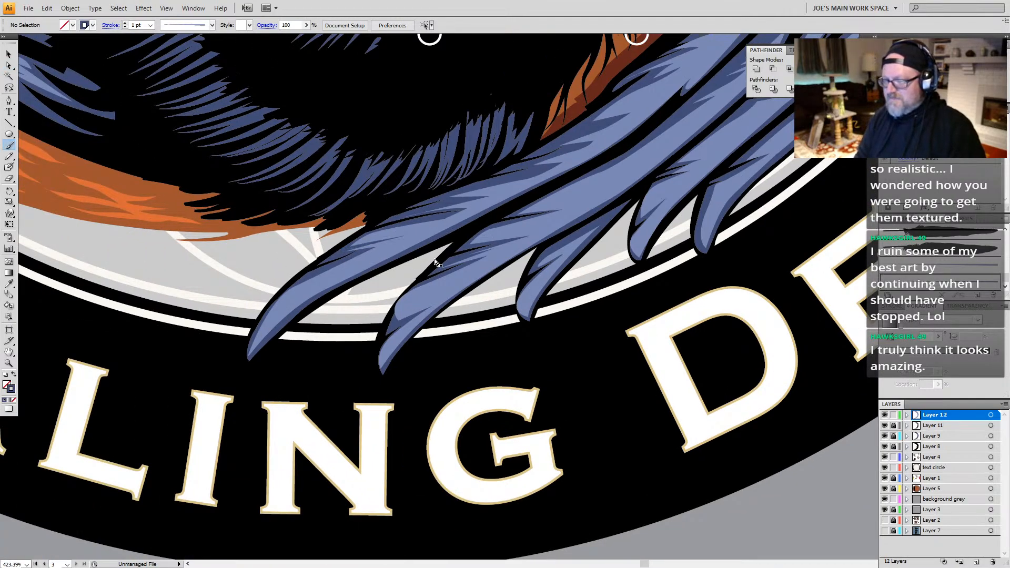
{"action": "key", "text": "ctrl+z"}
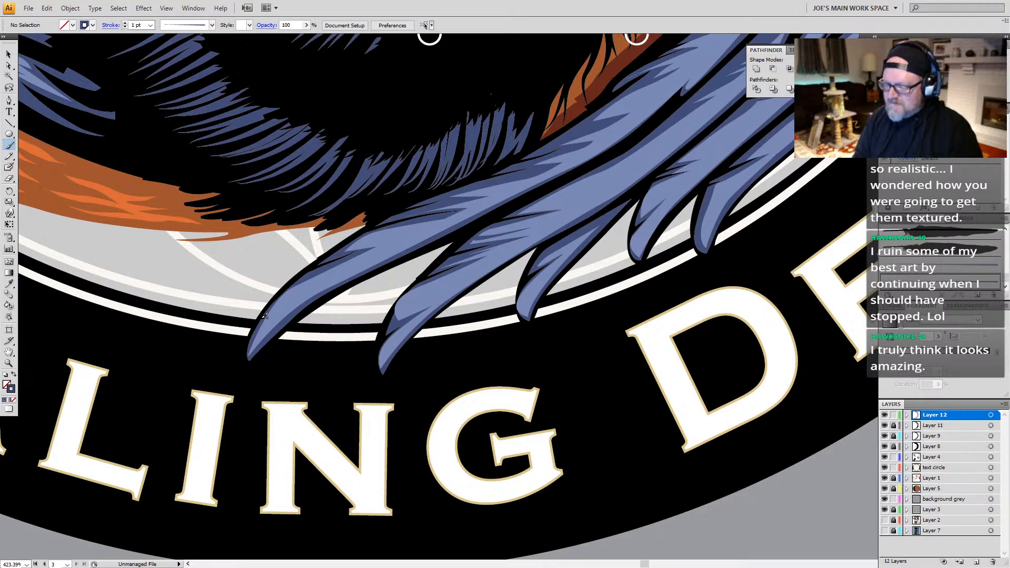
{"action": "left_click_drag", "start_coordinate": [267, 318], "coordinate": [351, 267]}
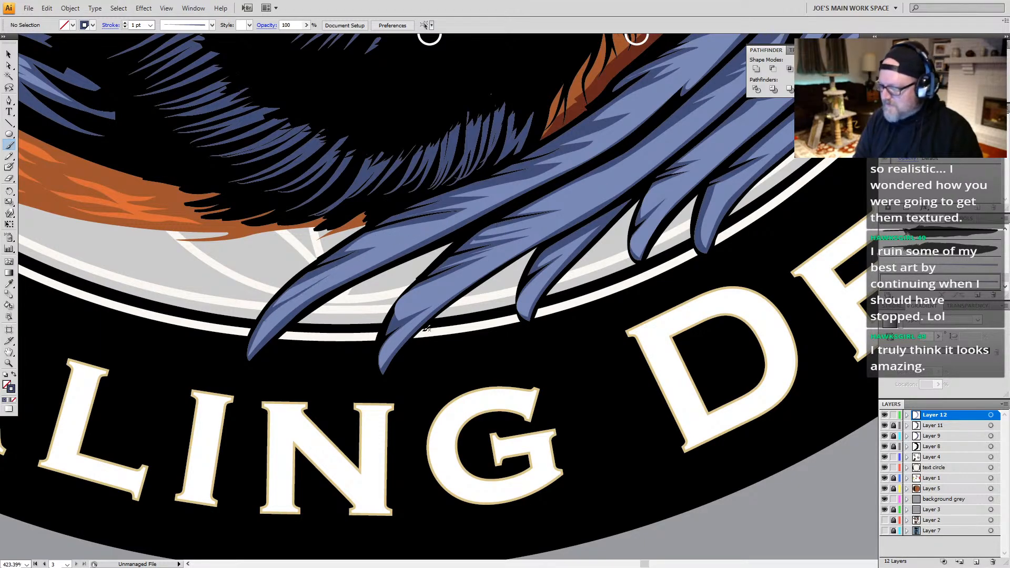
Step: Trim the outer edge of the light blue shape at the second-lowest feather's tip with the Eraser
{"action": "key", "text": "a"}
{"action": "left_click", "coordinate": [412, 312]}
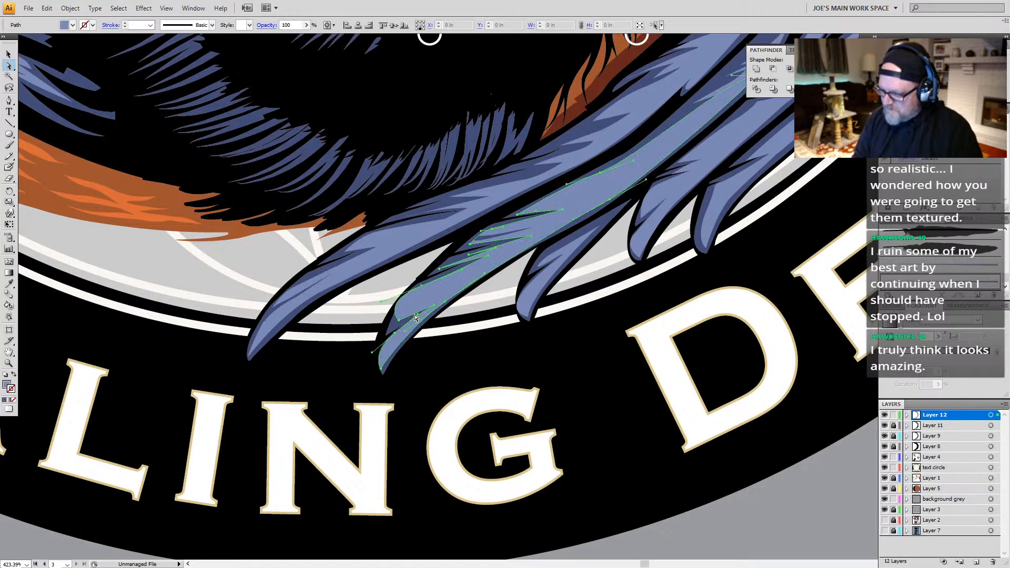
{"action": "key", "text": "shift+e"}
{"action": "mouse_move", "coordinate": [383, 326]}
{"action": "left_mouse_down"}
{"action": "mouse_move", "coordinate": [427, 264]}
{"action": "mouse_move", "coordinate": [383, 304]}
{"action": "mouse_move", "coordinate": [366, 353]}
{"action": "left_mouse_up"}
{"action": "left_click_drag", "start_coordinate": [429, 263], "coordinate": [367, 343]}
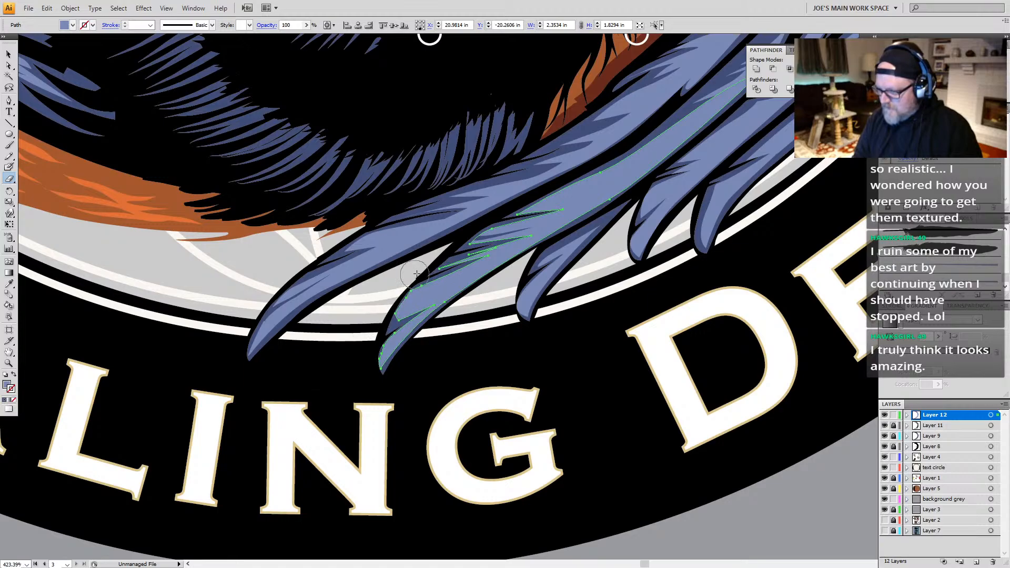
{"action": "left_click_drag", "start_coordinate": [417, 271], "coordinate": [363, 334]}
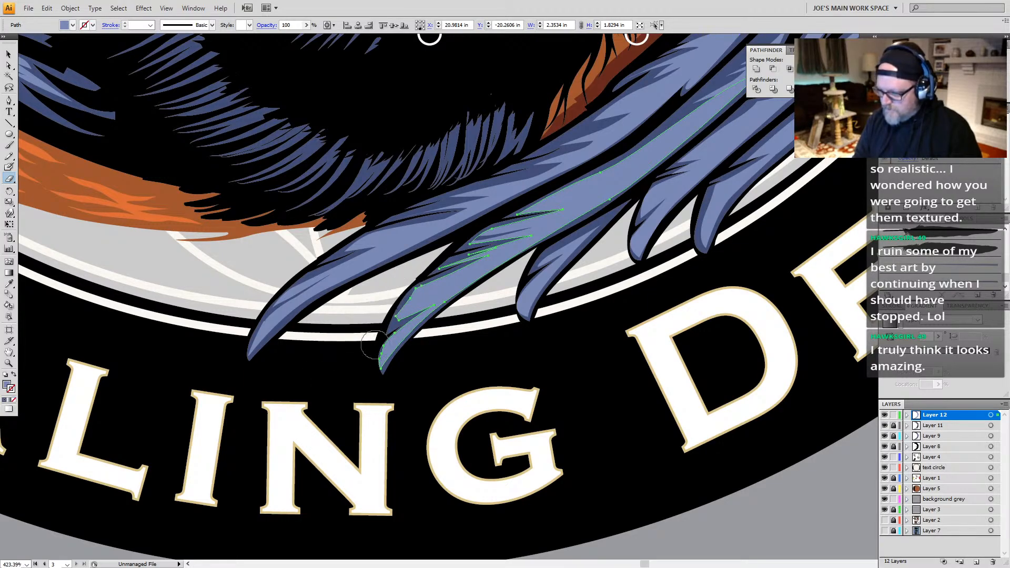
{"action": "mouse_move", "coordinate": [412, 267]}
{"action": "left_mouse_down"}
{"action": "mouse_move", "coordinate": [381, 320]}
{"action": "mouse_move", "coordinate": [423, 261]}
{"action": "left_mouse_up"}
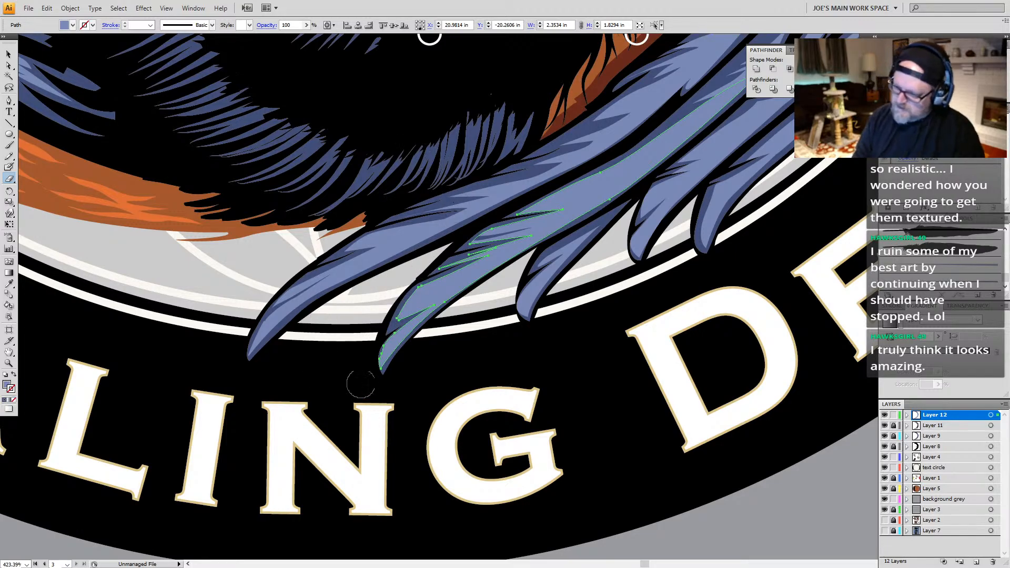
{"action": "left_click_drag", "start_coordinate": [372, 327], "coordinate": [374, 392]}
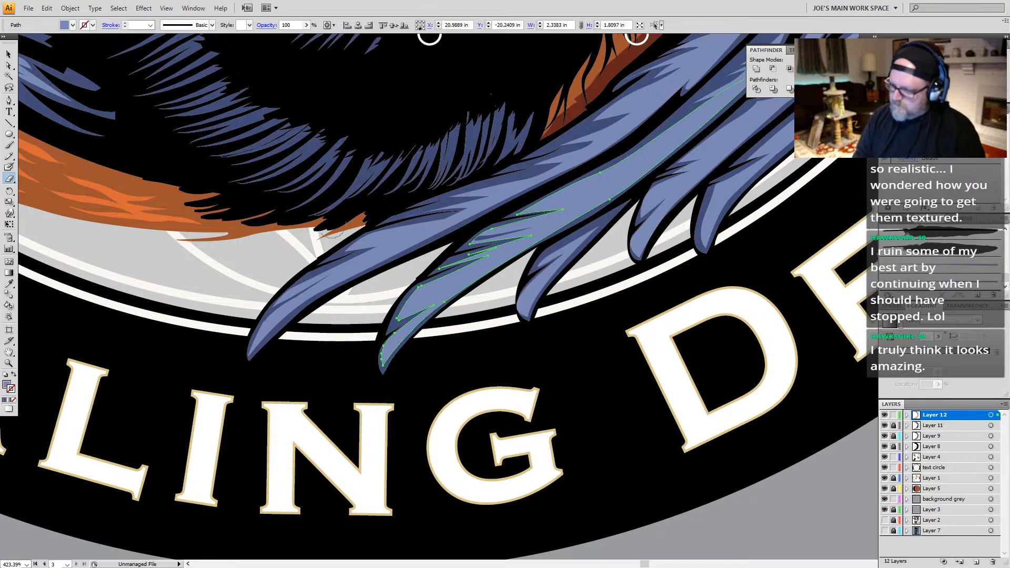
Step: Try to paint a quill stroke up from the tip of the lower wing feather above the letters D and E
{"action": "left_click_drag", "start_coordinate": [716, 239], "coordinate": [549, 345]}
{"action": "left_click_drag", "start_coordinate": [145, 426], "coordinate": [163, 421]}
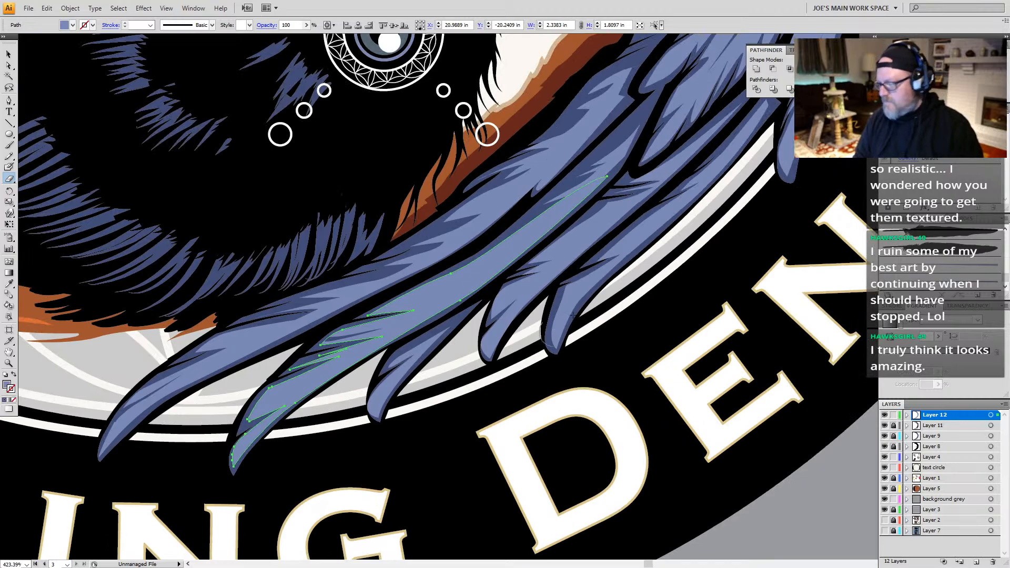
{"action": "mouse_move", "coordinate": [621, 249]}
{"action": "left_mouse_down"}
{"action": "mouse_move", "coordinate": [600, 276]}
{"action": "mouse_move", "coordinate": [465, 318]}
{"action": "left_mouse_up"}
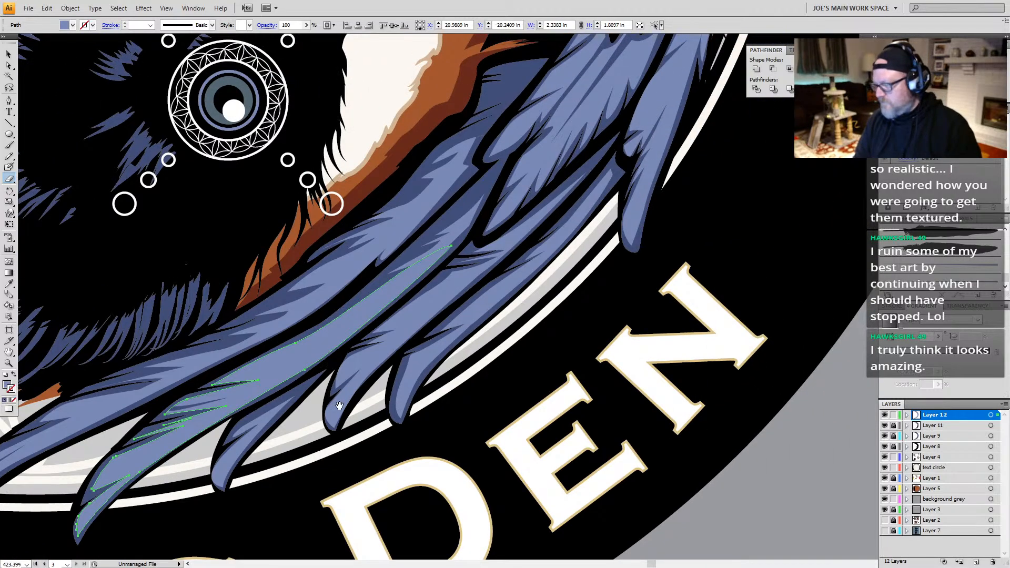
{"action": "key", "text": "a"}
{"action": "left_click", "coordinate": [413, 375]}
{"action": "key", "text": "b"}
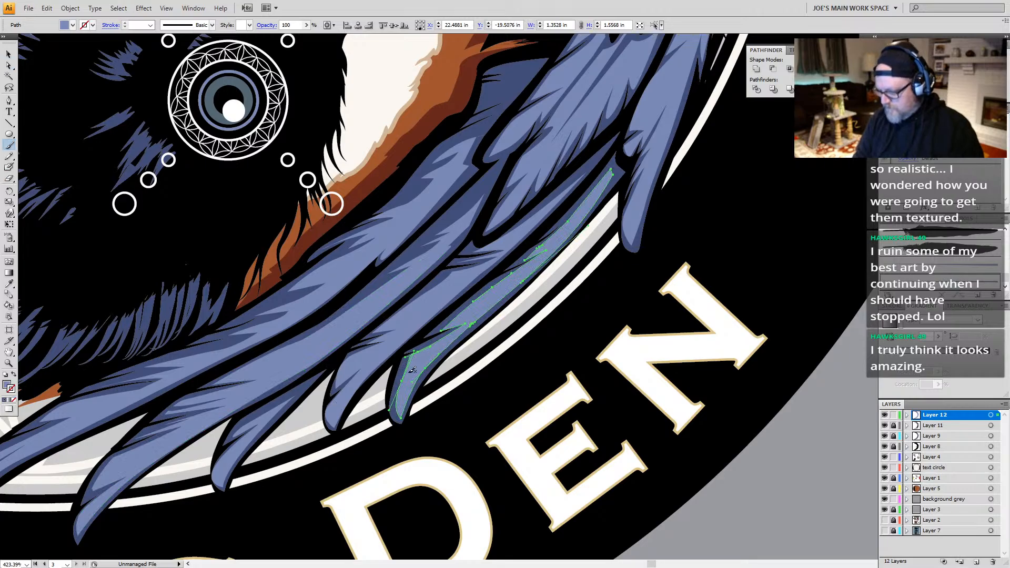
{"action": "key", "text": "ctrl+shift+a"}
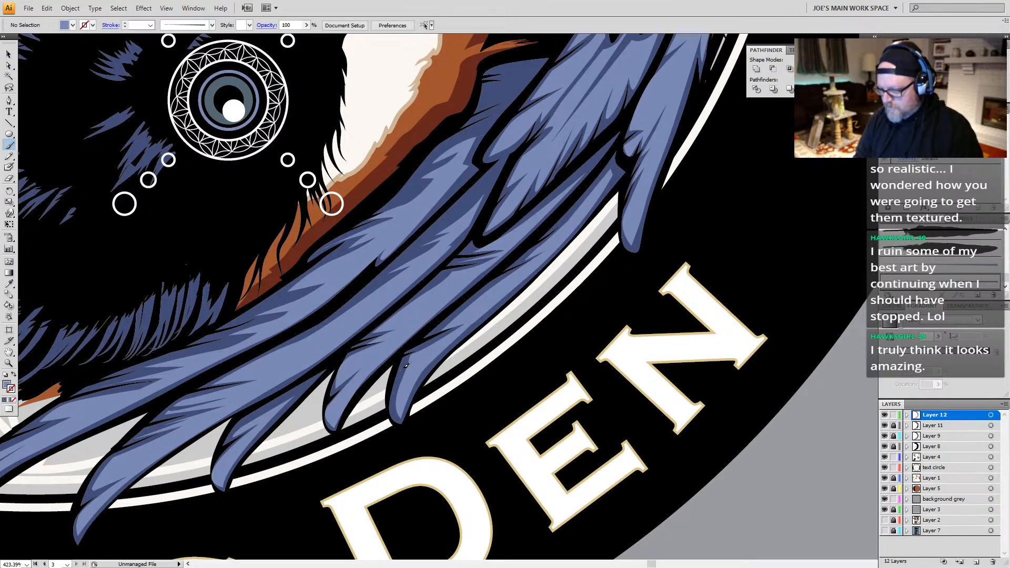
{"action": "left_click_drag", "start_coordinate": [404, 367], "coordinate": [446, 336]}
{"action": "key", "text": "ctrl+z"}
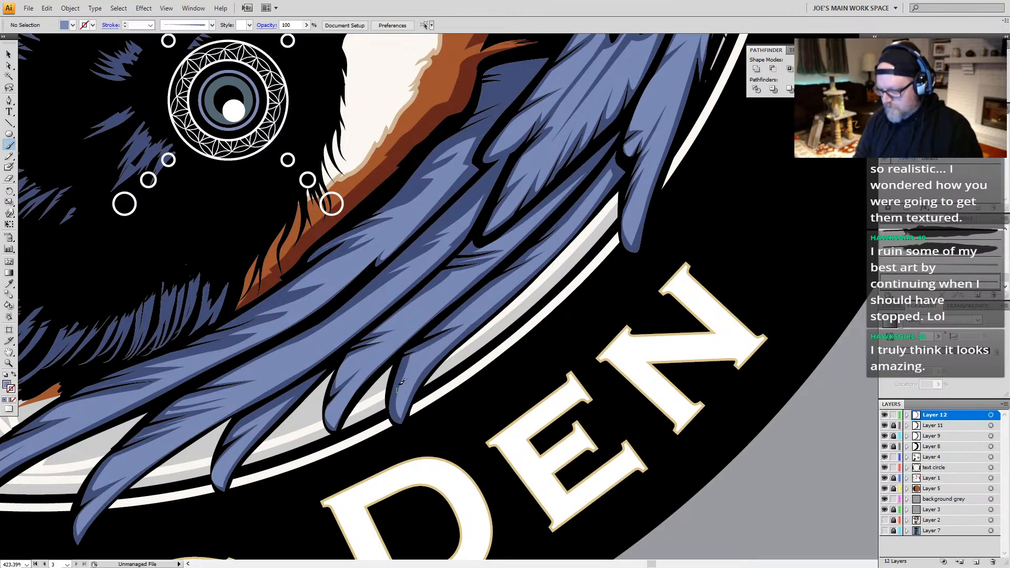
{"action": "mouse_move", "coordinate": [399, 384]}
{"action": "left_mouse_down"}
{"action": "mouse_move", "coordinate": [458, 322]}
{"action": "mouse_move", "coordinate": [401, 380]}
{"action": "mouse_move", "coordinate": [457, 347]}
{"action": "left_mouse_up"}
{"action": "key", "text": "ctrl+z"}
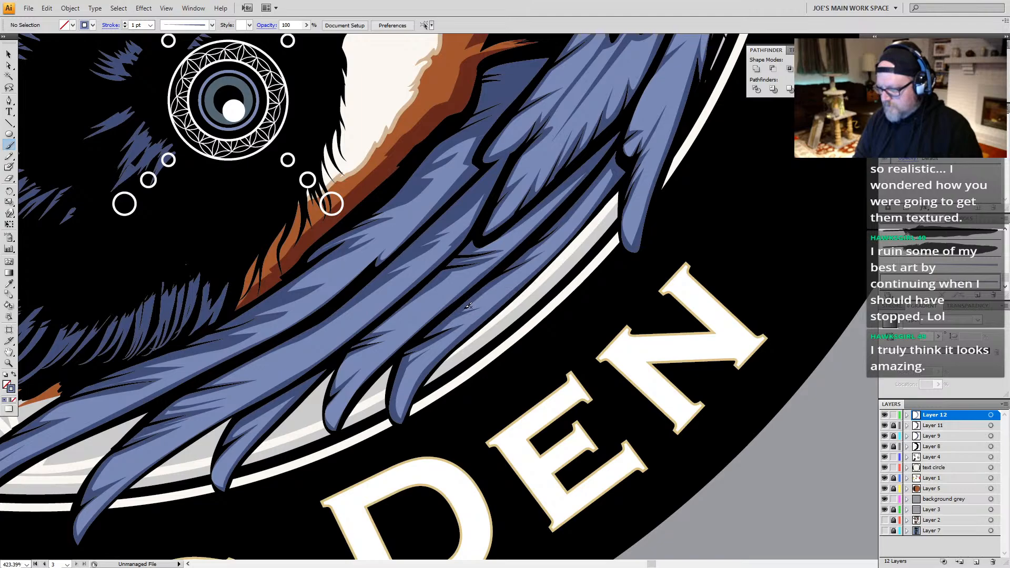
Step: Examine the feather detailing from the lower wing upward, including an overall look at the fox and raven at 200% zoom
{"action": "left_click_drag", "start_coordinate": [496, 307], "coordinate": [329, 339]}
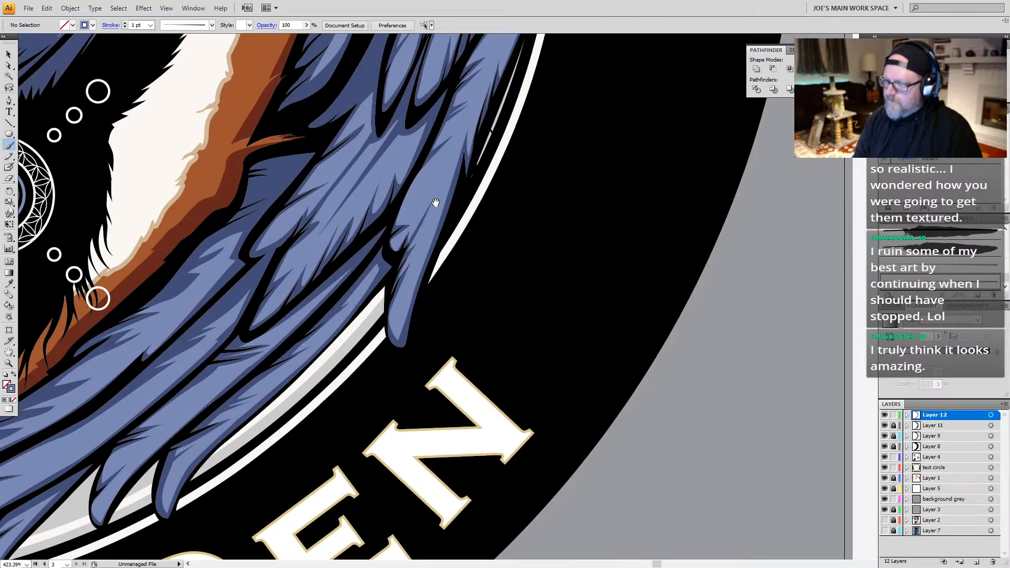
{"action": "left_click_drag", "start_coordinate": [435, 203], "coordinate": [422, 243]}
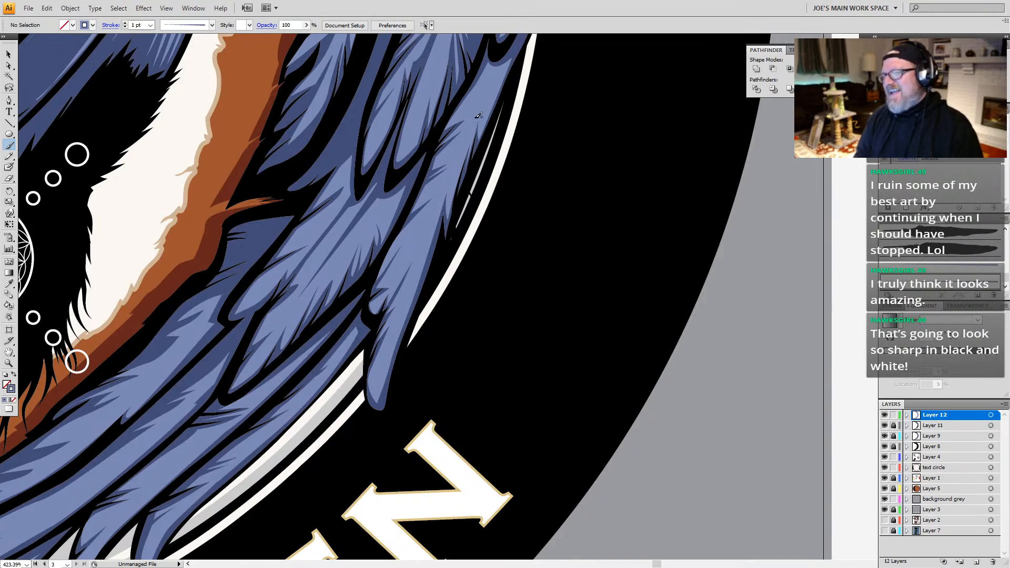
{"action": "scroll", "coordinate": [477, 115], "scroll_direction": "up", "scroll_amount": 4}
{"action": "left_click_drag", "start_coordinate": [401, 88], "coordinate": [393, 136]}
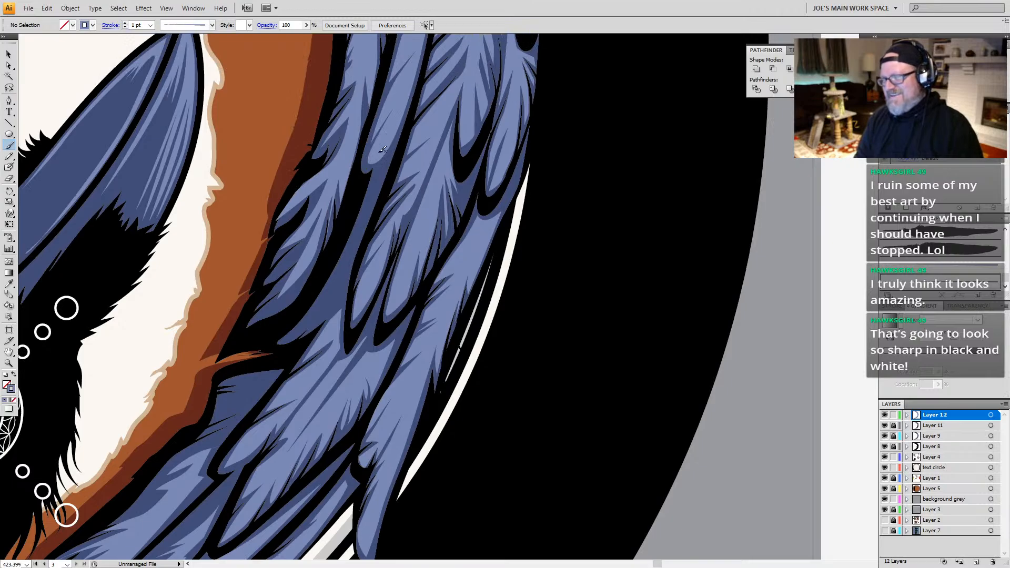
{"action": "left_click_drag", "start_coordinate": [400, 120], "coordinate": [332, 267]}
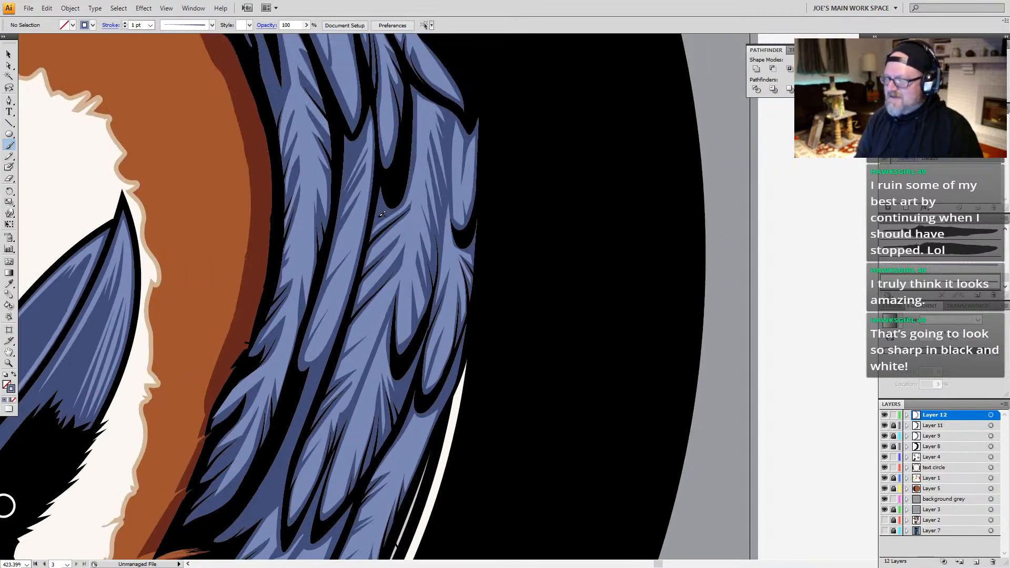
{"action": "key", "text": "z"}
{"action": "left_click", "coordinate": [409, 249], "text": "alt"}
{"action": "left_click", "coordinate": [409, 250], "text": "alt"}
{"action": "left_click", "coordinate": [409, 249], "text": "alt"}
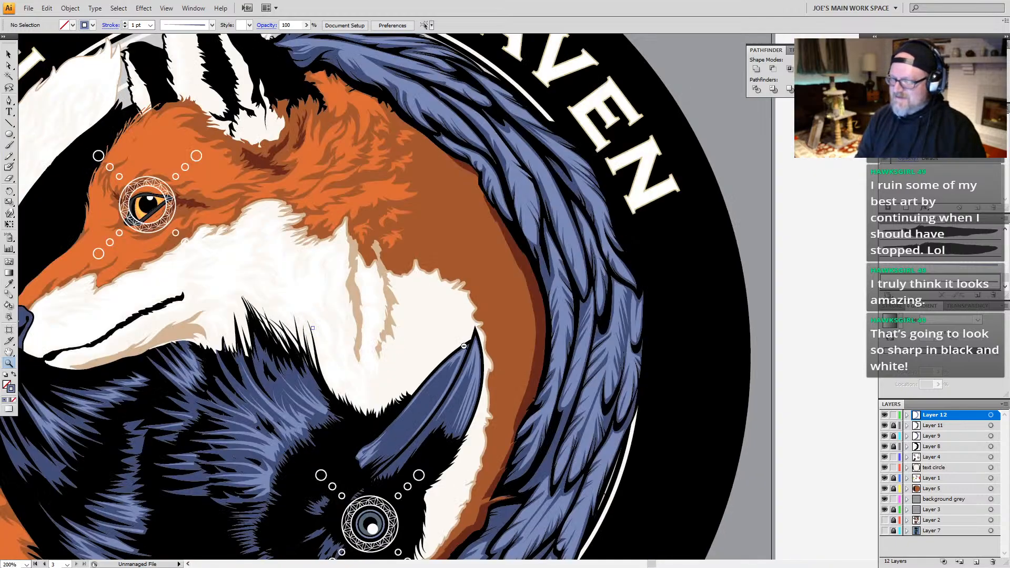
Step: Examine the whole logo at 66.67% zoom to judge the finished wing detail against the fox and lettering
{"action": "left_click", "coordinate": [518, 276], "text": "alt"}
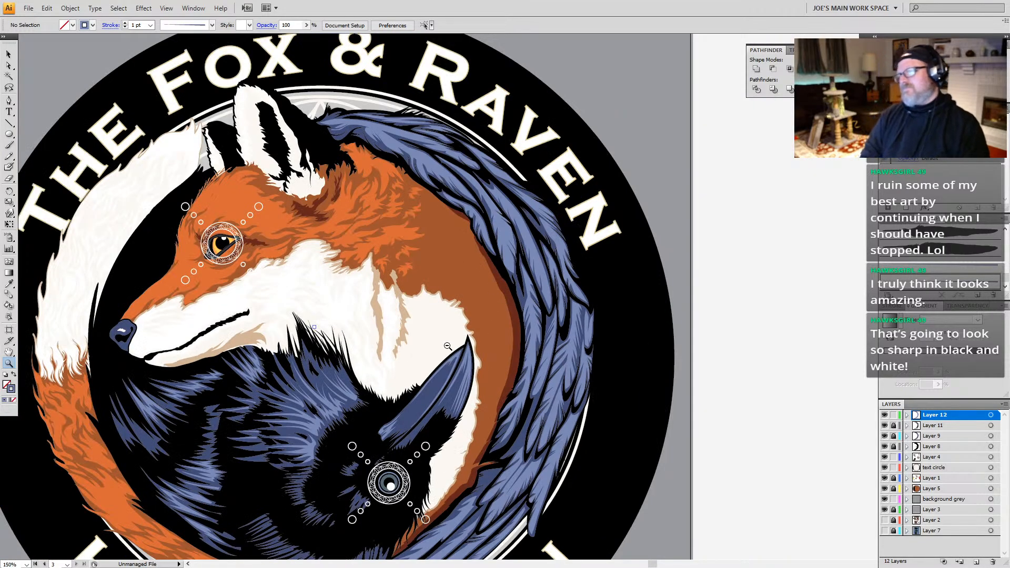
{"action": "left_click", "coordinate": [449, 347], "text": "alt"}
{"action": "left_click", "coordinate": [375, 420], "text": "alt"}
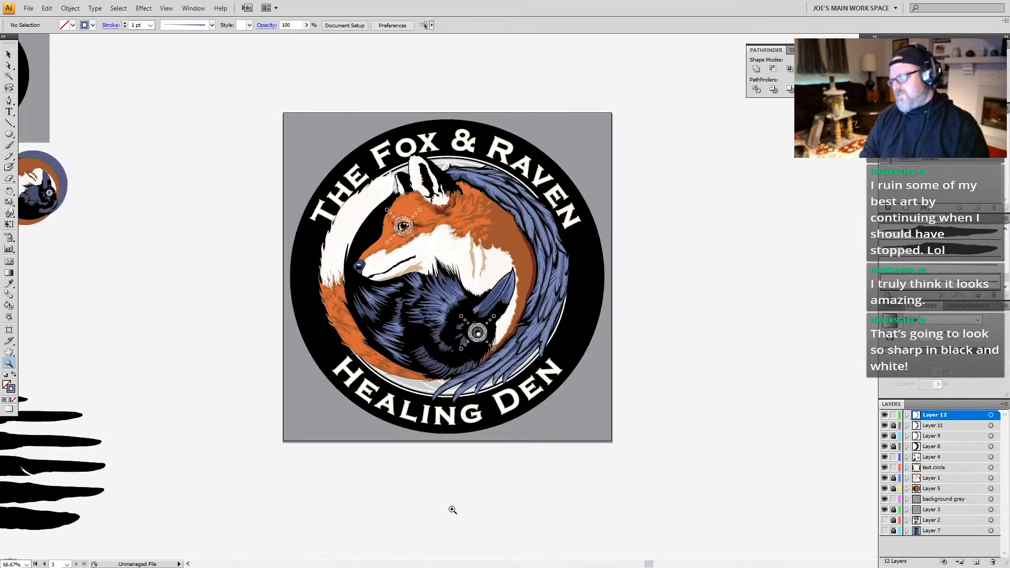
{"action": "left_click_drag", "start_coordinate": [543, 222], "coordinate": [545, 143]}
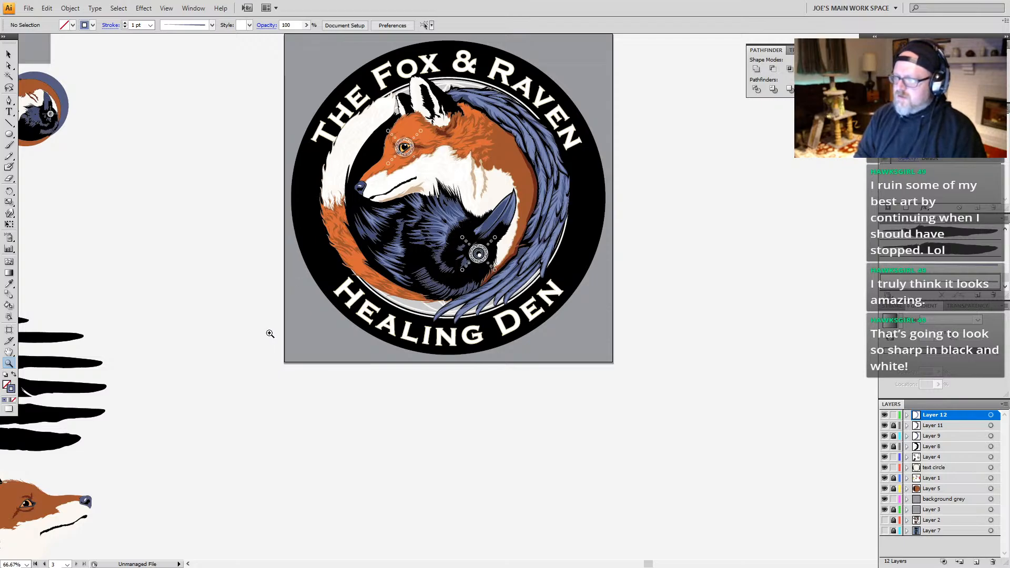
{"action": "key", "text": "a"}
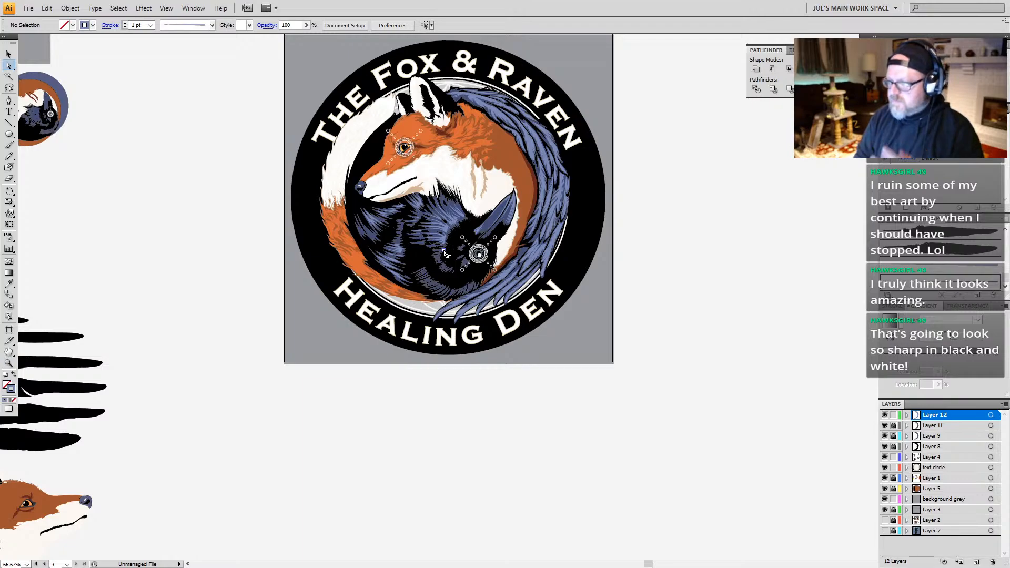
{"action": "key", "text": "z"}
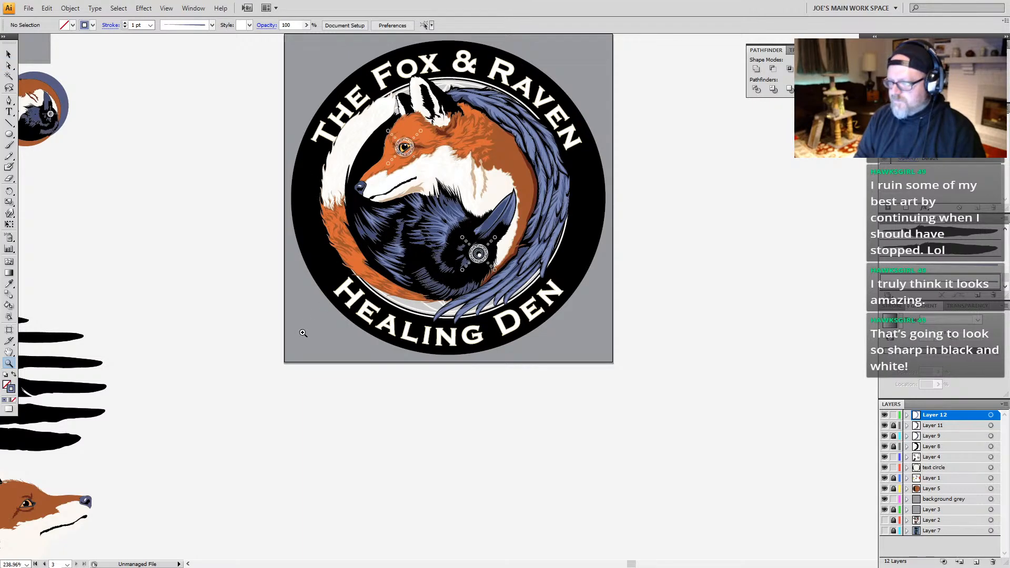
Step: Outline the brown fur base shape of the fox's tail with a 2 pt dark reddish-brown stroke, checking it with selection edges hidden
{"action": "left_click_drag", "start_coordinate": [301, 322], "coordinate": [419, 174]}
{"action": "key", "text": "a"}
{"action": "left_click", "coordinate": [472, 403]}
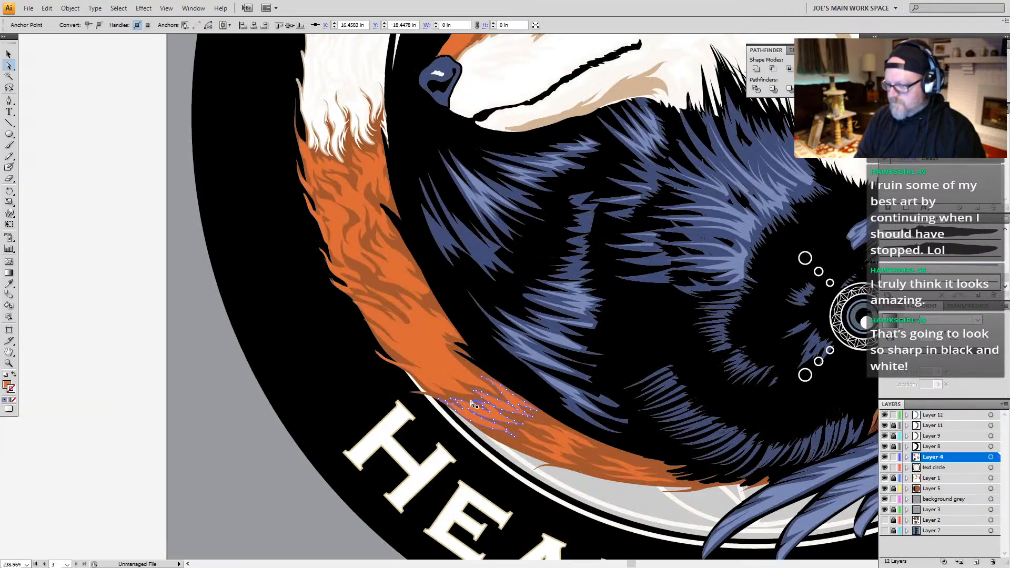
{"action": "left_click_drag", "start_coordinate": [525, 232], "coordinate": [432, 296]}
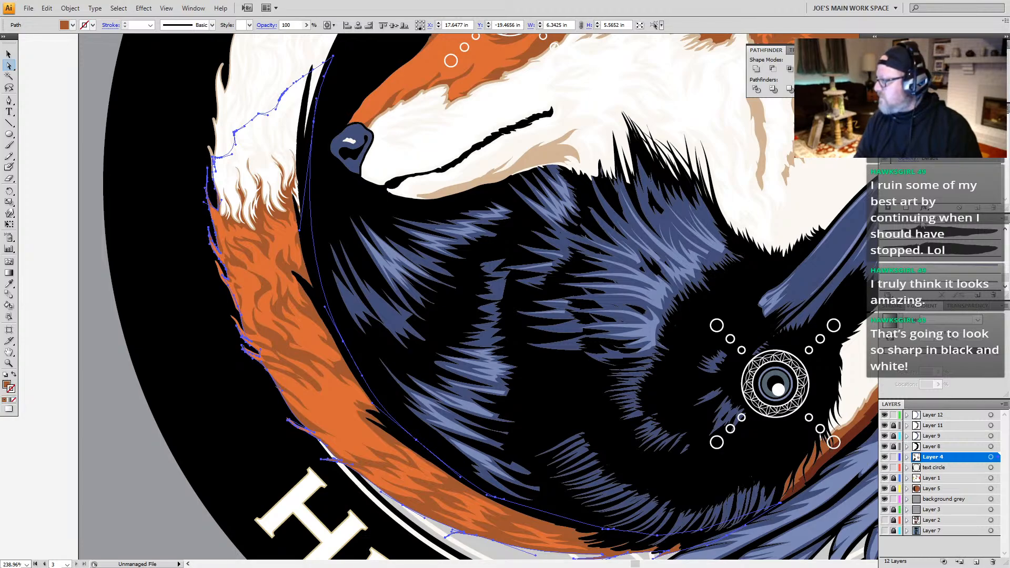
{"action": "left_click", "coordinate": [907, 223]}
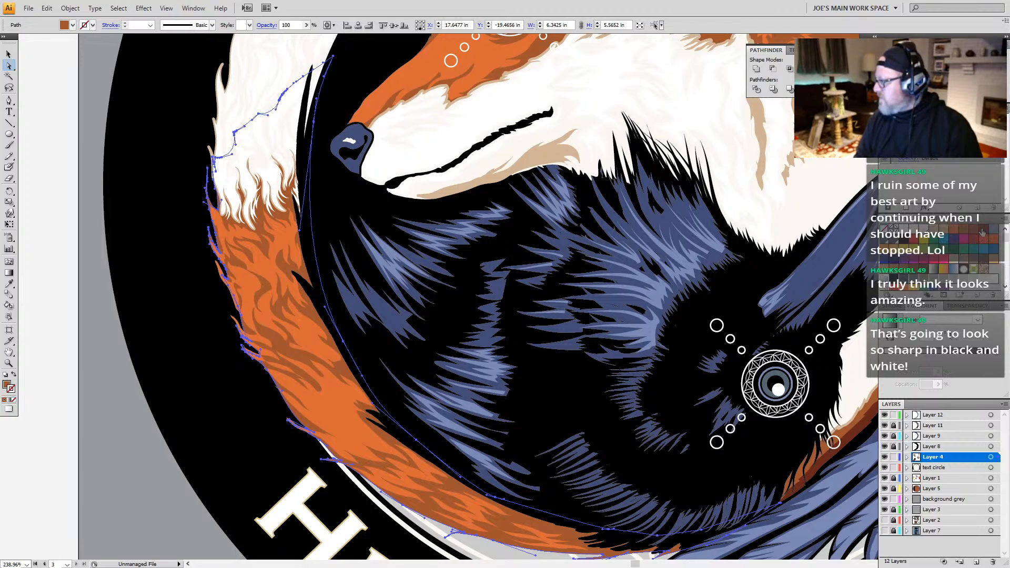
{"action": "left_click", "coordinate": [984, 232]}
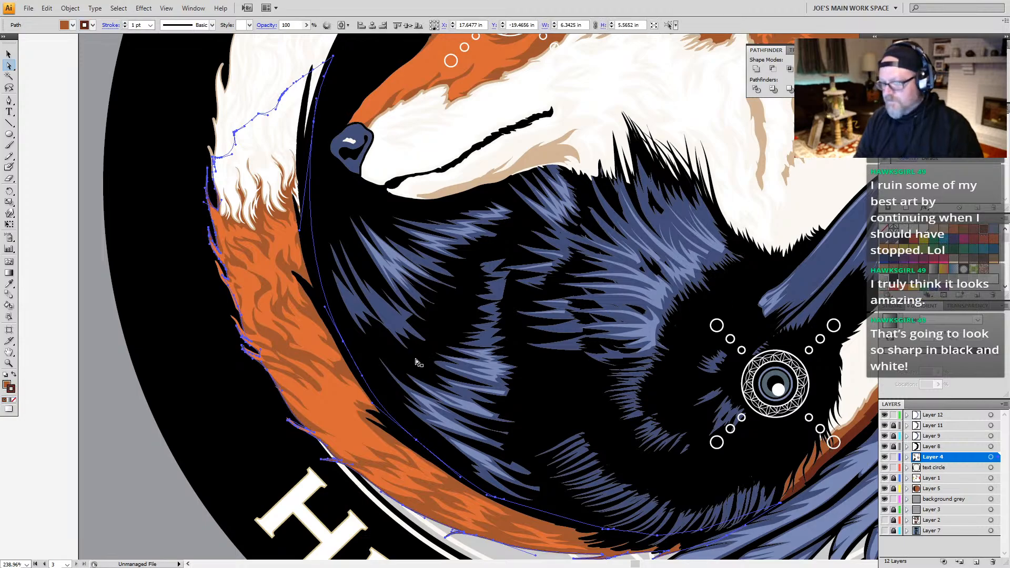
{"action": "key", "text": "ctrl+h"}
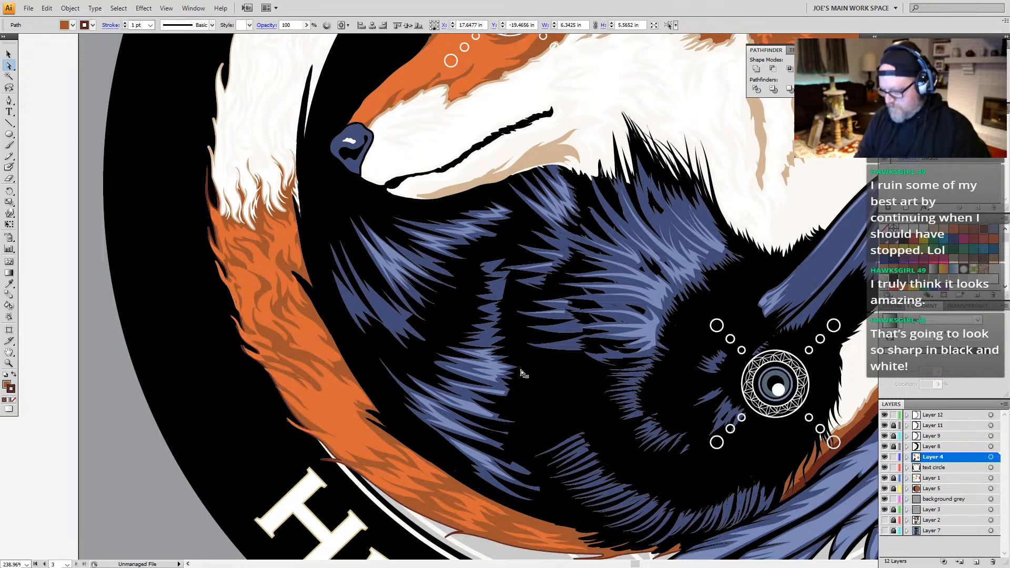
{"action": "left_click", "coordinate": [895, 309]}
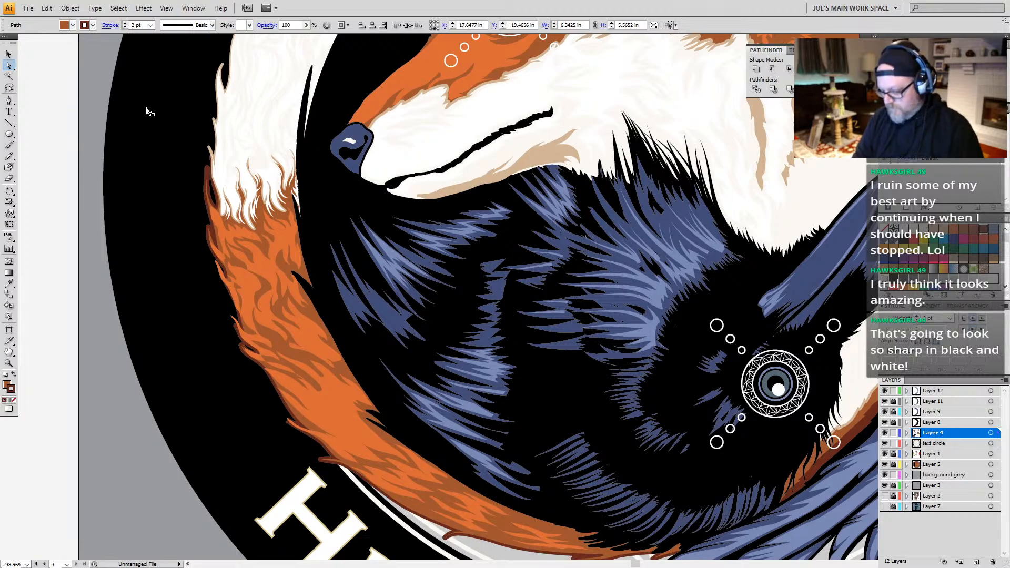
Step: Inspect the outline path and stroke settings of the white fur shape at the fox's tail tip
{"action": "key", "text": "v"}
{"action": "left_click", "coordinate": [223, 67]}
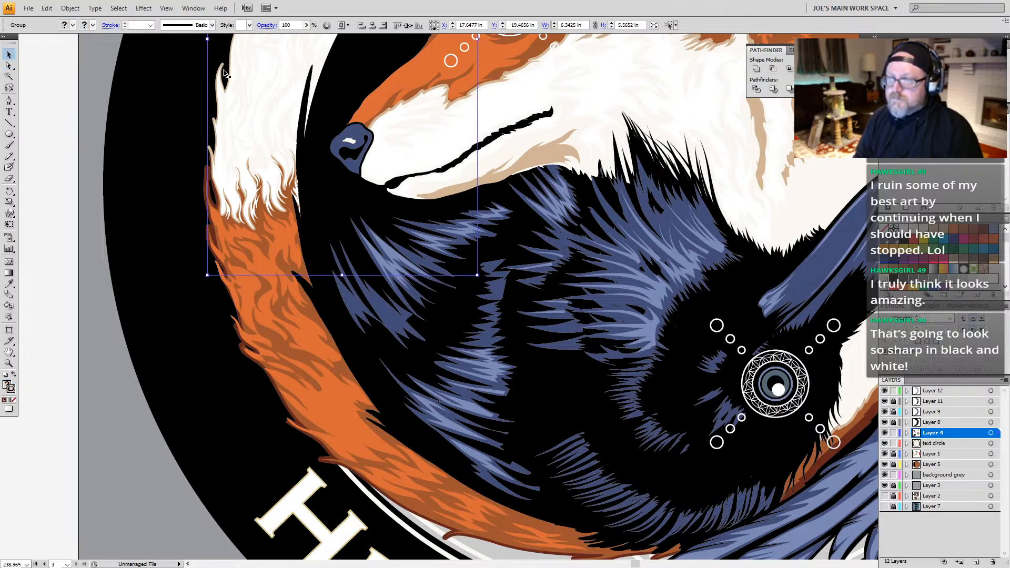
{"action": "left_click_drag", "start_coordinate": [300, 177], "coordinate": [305, 326]}
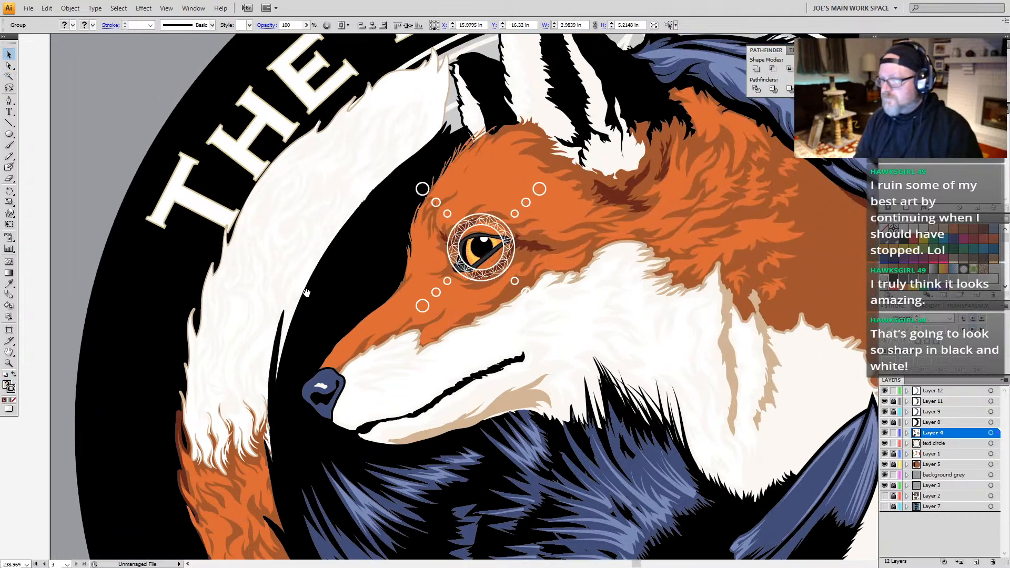
{"action": "left_click_drag", "start_coordinate": [342, 220], "coordinate": [310, 299]}
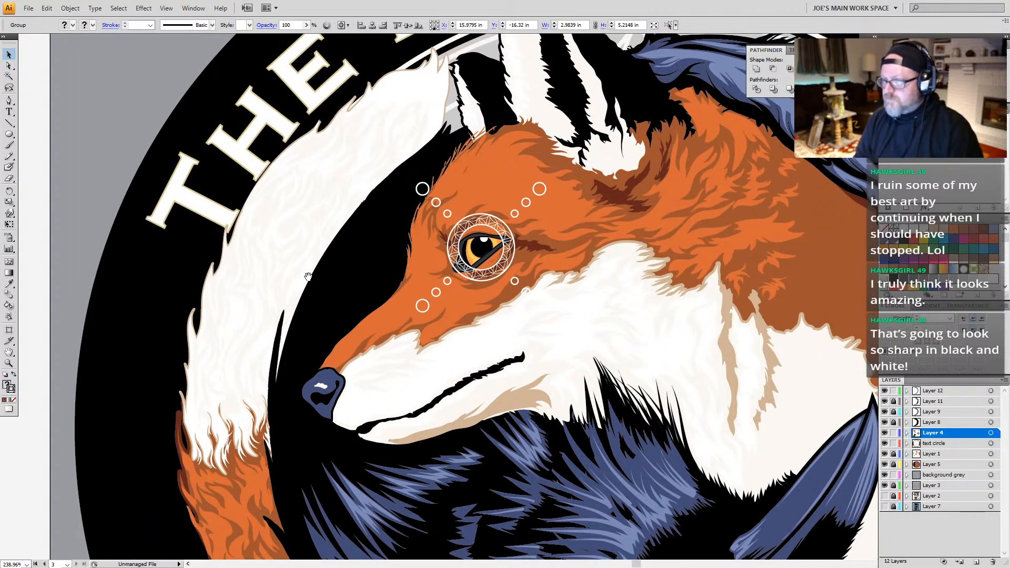
{"action": "left_click", "coordinate": [441, 61]}
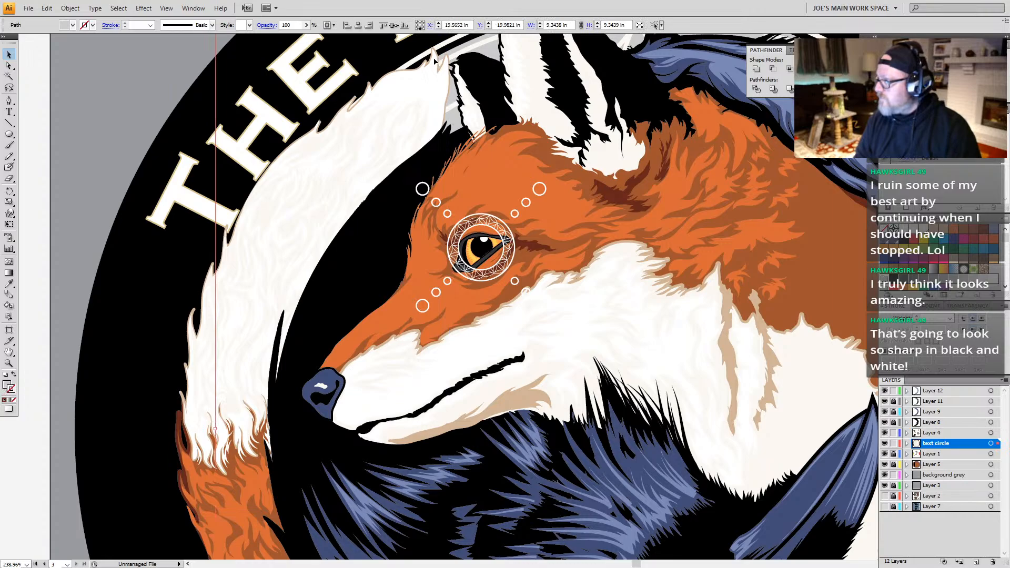
{"action": "left_click", "coordinate": [433, 61]}
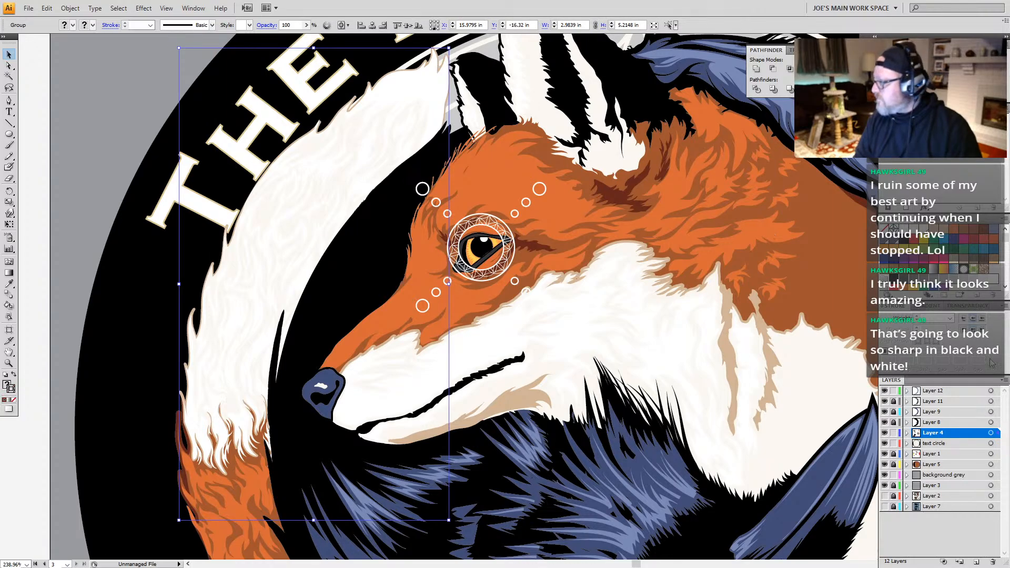
{"action": "left_click", "coordinate": [451, 93]}
{"action": "left_click", "coordinate": [449, 92]}
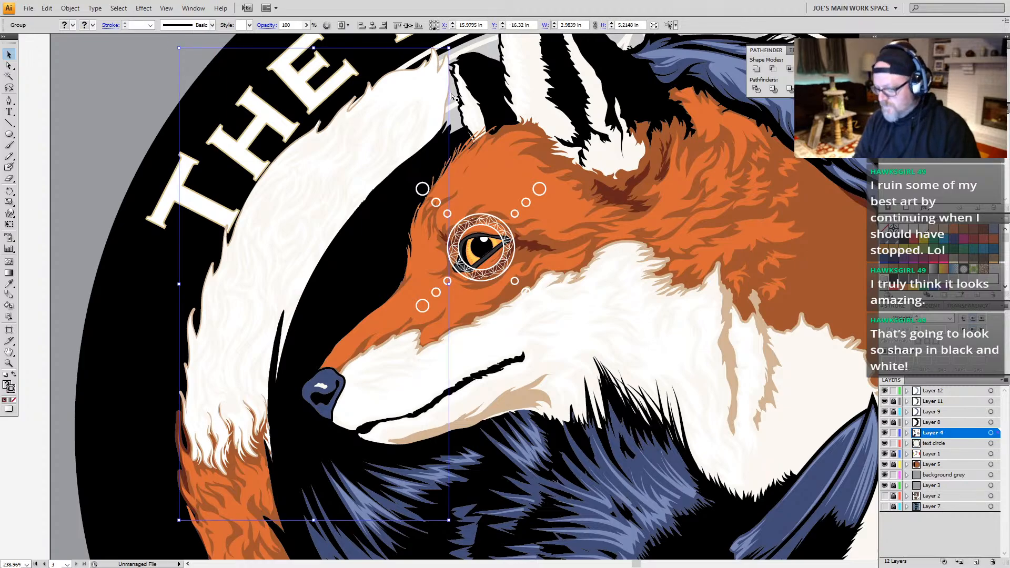
{"action": "key", "text": "ctrl+h"}
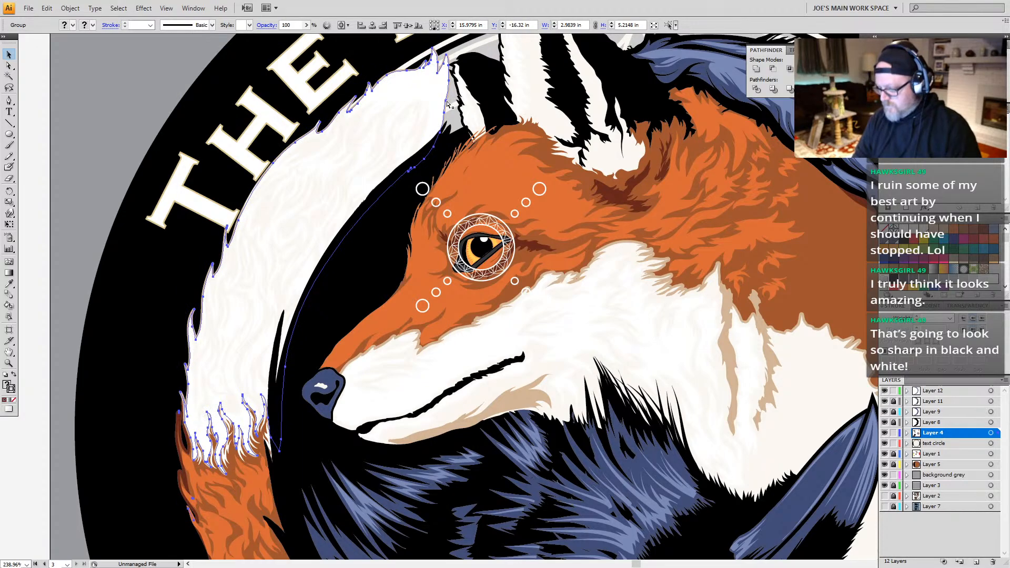
{"action": "key", "text": "ctrl+shift+a"}
{"action": "key", "text": "a"}
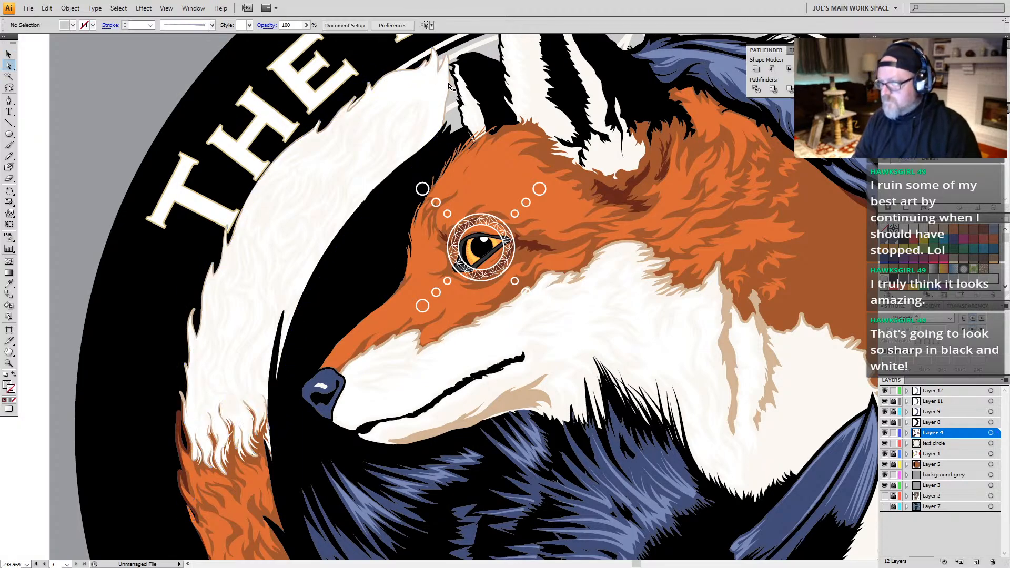
{"action": "left_click", "coordinate": [449, 88]}
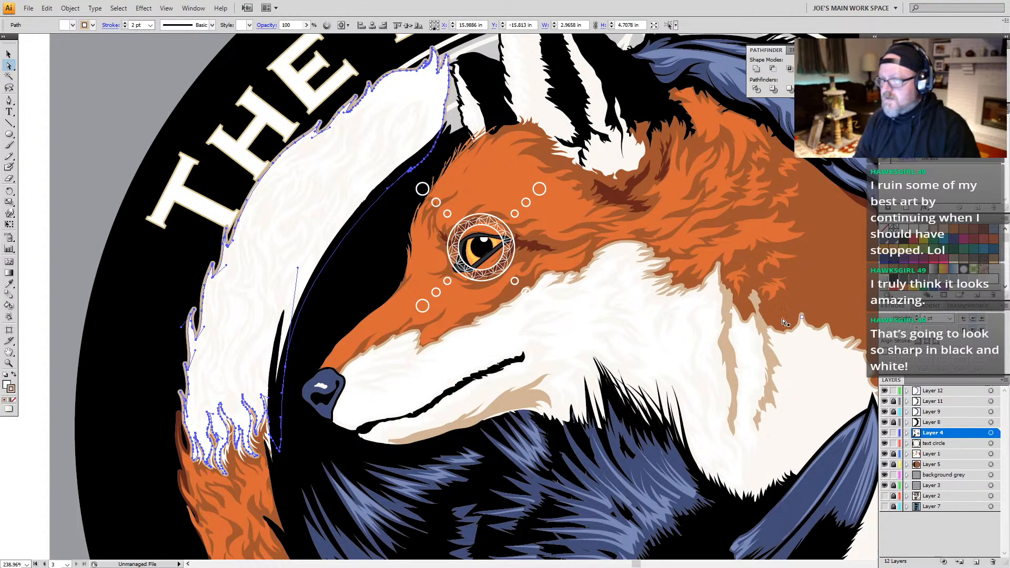
Step: Examine the complete logo with the outlined tail at 100% and 66.67% zoom, and check its artboard
{"action": "key", "text": "z"}
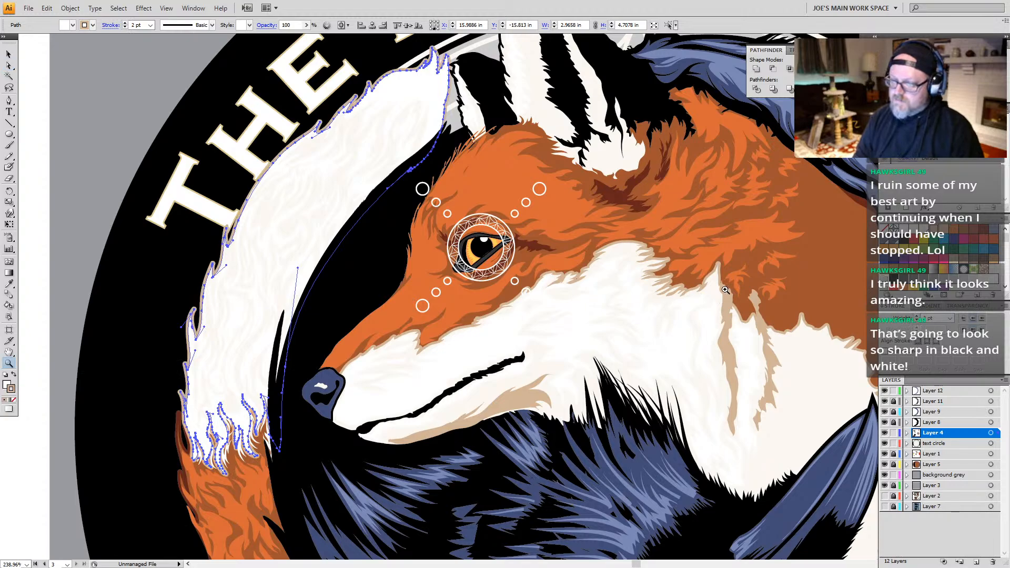
{"action": "left_click", "coordinate": [687, 313], "text": "alt"}
{"action": "left_click", "coordinate": [687, 313], "text": "alt"}
{"action": "left_click_drag", "start_coordinate": [214, 358], "coordinate": [370, 301]}
{"action": "left_click", "coordinate": [453, 274], "text": "alt"}
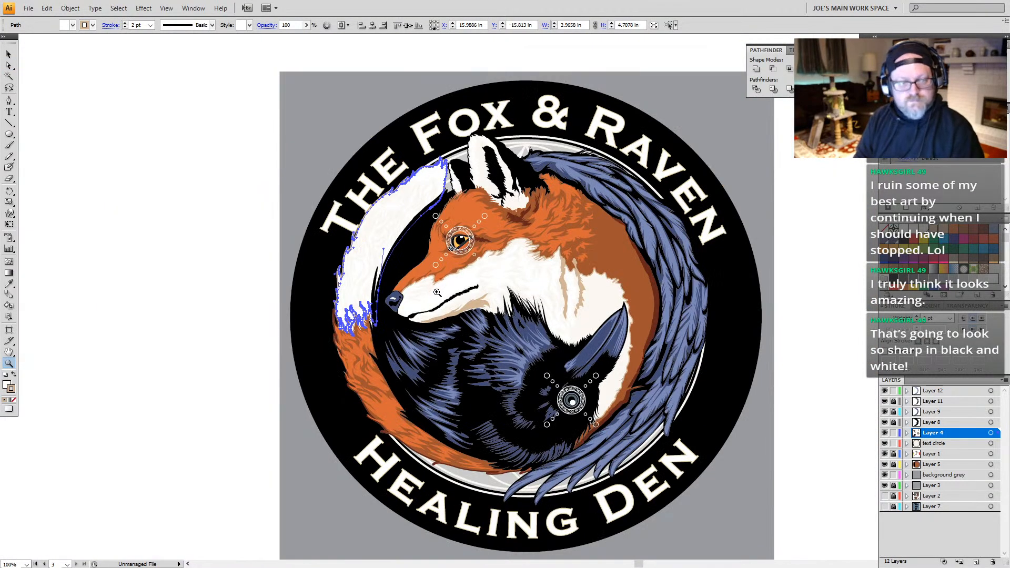
{"action": "left_click_drag", "start_coordinate": [561, 336], "coordinate": [424, 303]}
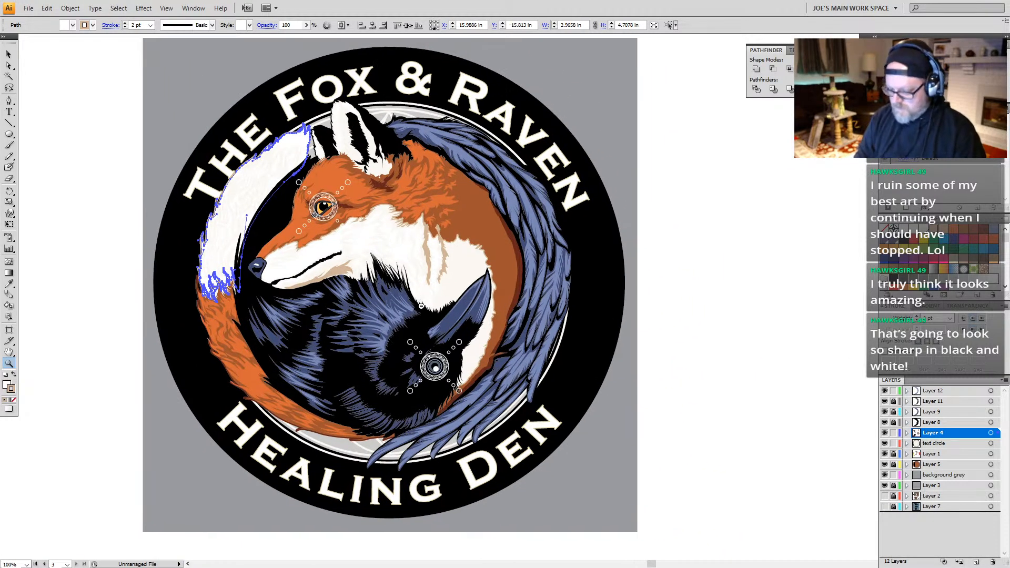
{"action": "key", "text": "ctrl+minus"}
{"action": "left_click_drag", "start_coordinate": [532, 309], "coordinate": [289, 292]}
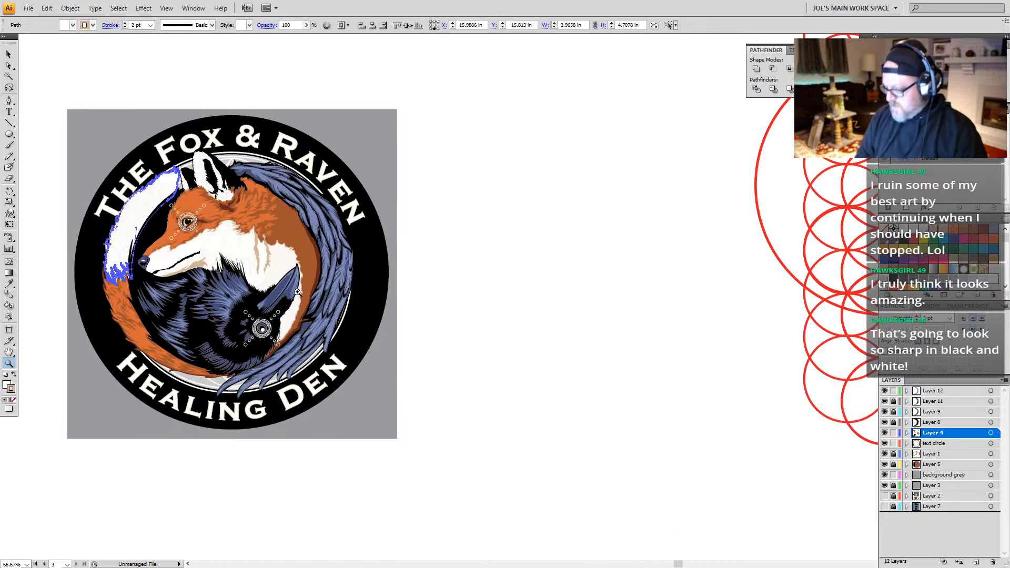
{"action": "key", "text": "shift+o"}
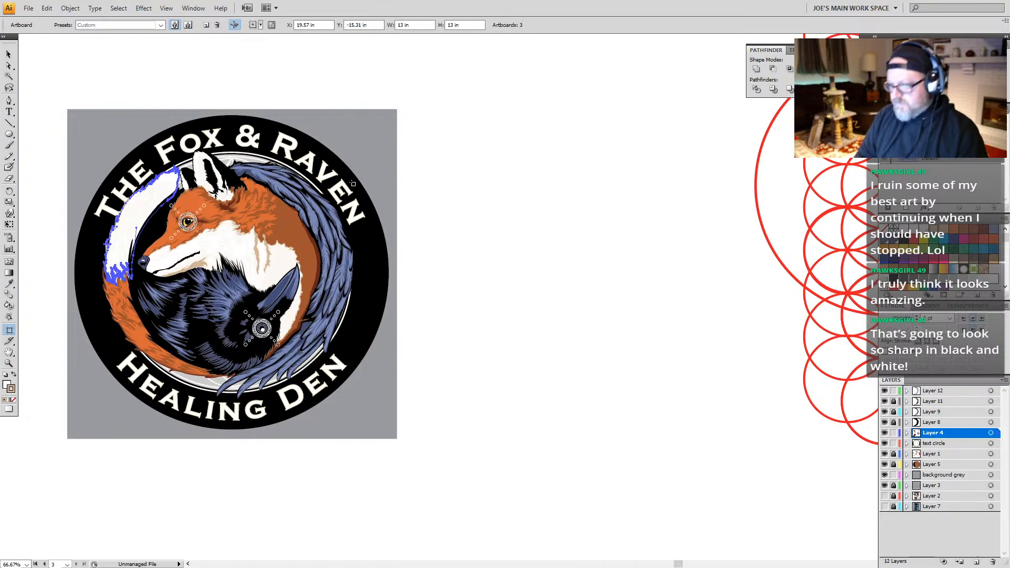
{"action": "key", "text": "a"}
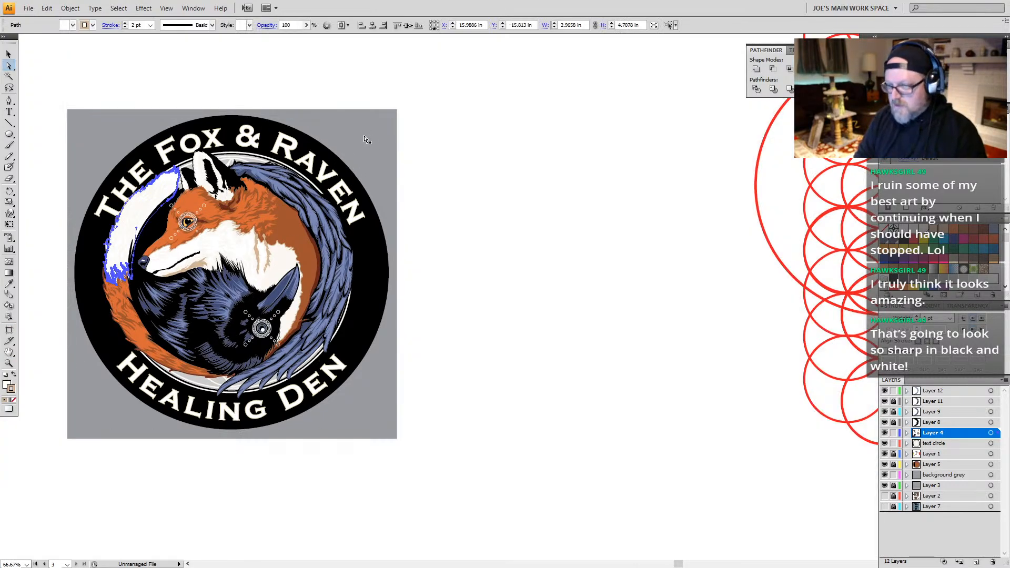
Step: Show the document's artboards and select the grey background square behind the circular logo
{"action": "left_click", "coordinate": [366, 143]}
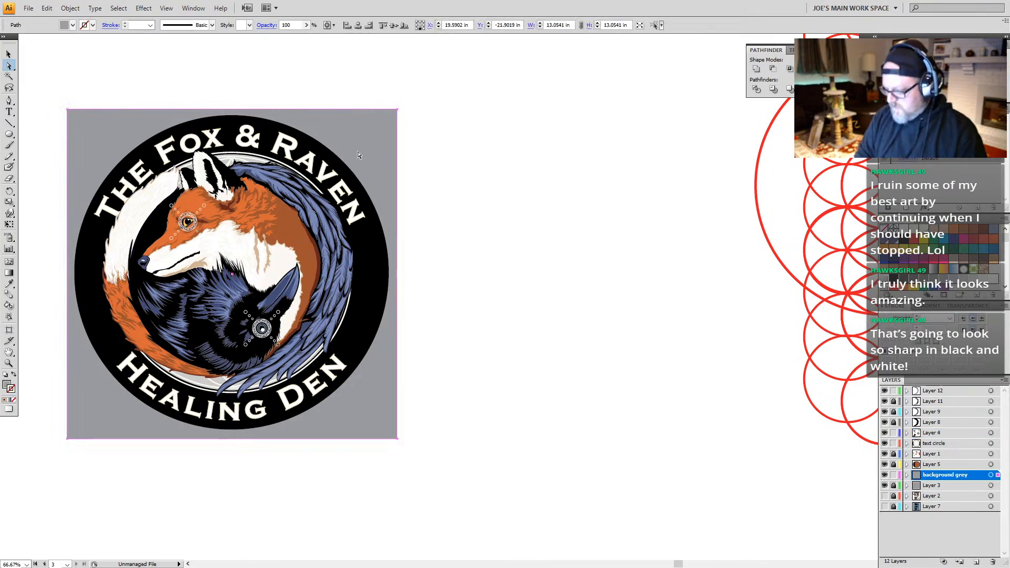
{"action": "left_click", "coordinate": [195, 9]}
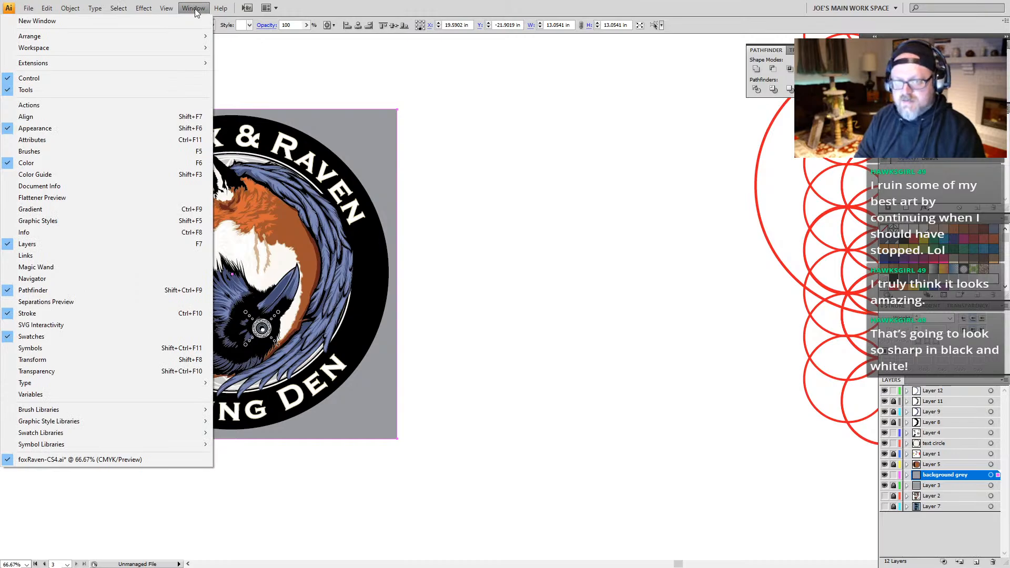
{"action": "left_click", "coordinate": [194, 9]}
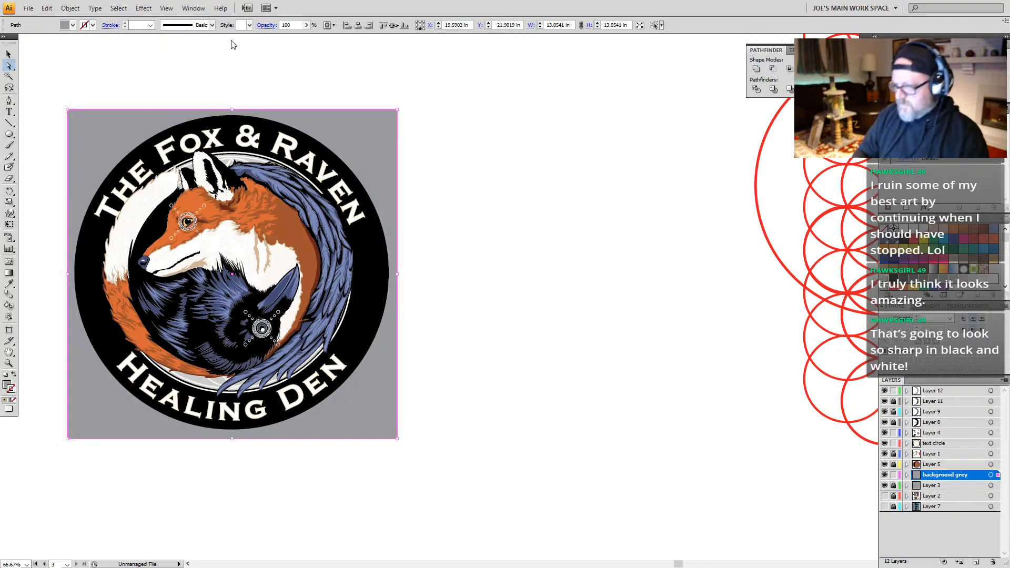
{"action": "key", "text": "ctrl+o"}
{"action": "left_click", "coordinate": [268, 210]}
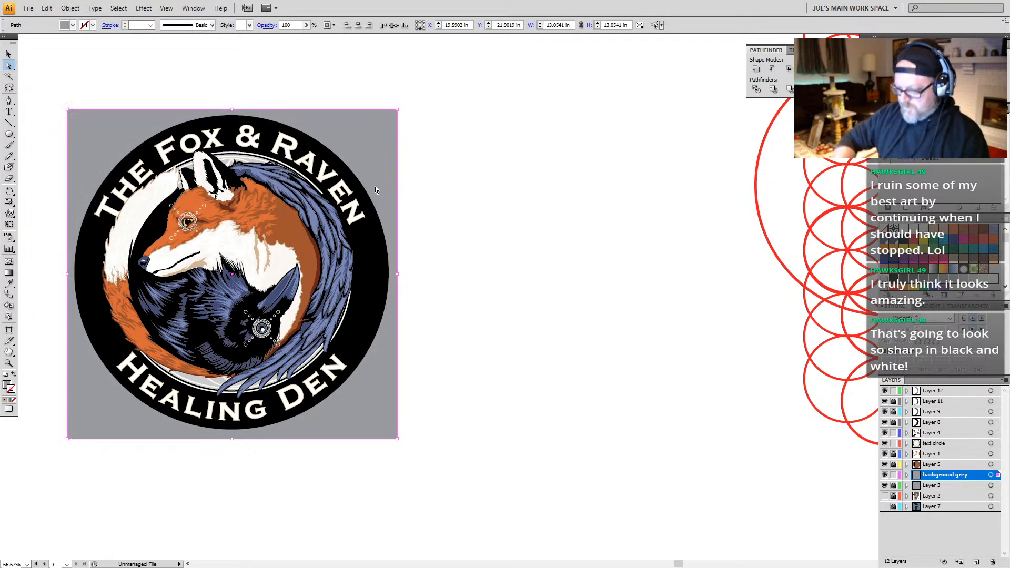
{"action": "key", "text": "v"}
{"action": "left_click", "coordinate": [451, 232]}
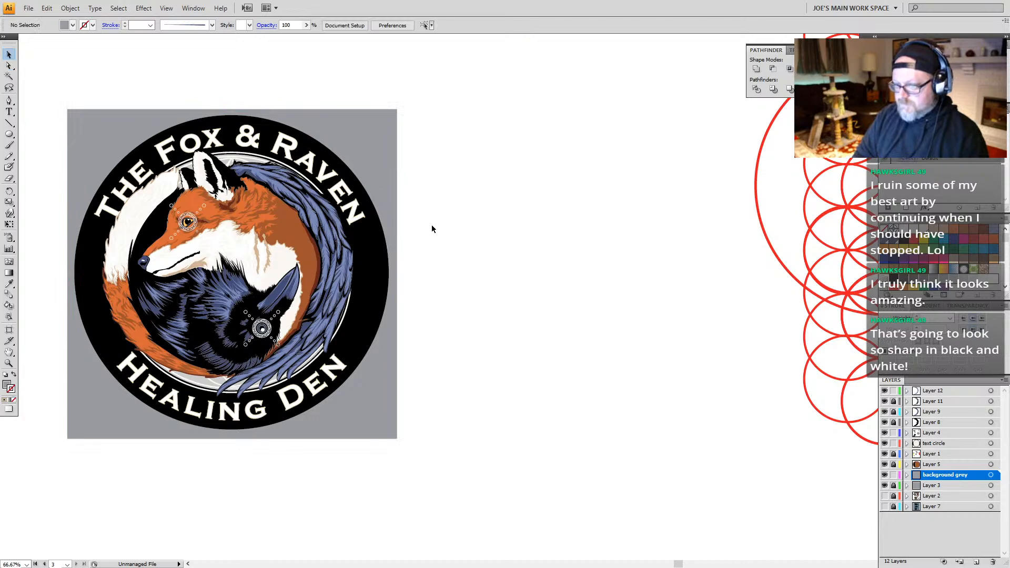
{"action": "left_click", "coordinate": [208, 8]}
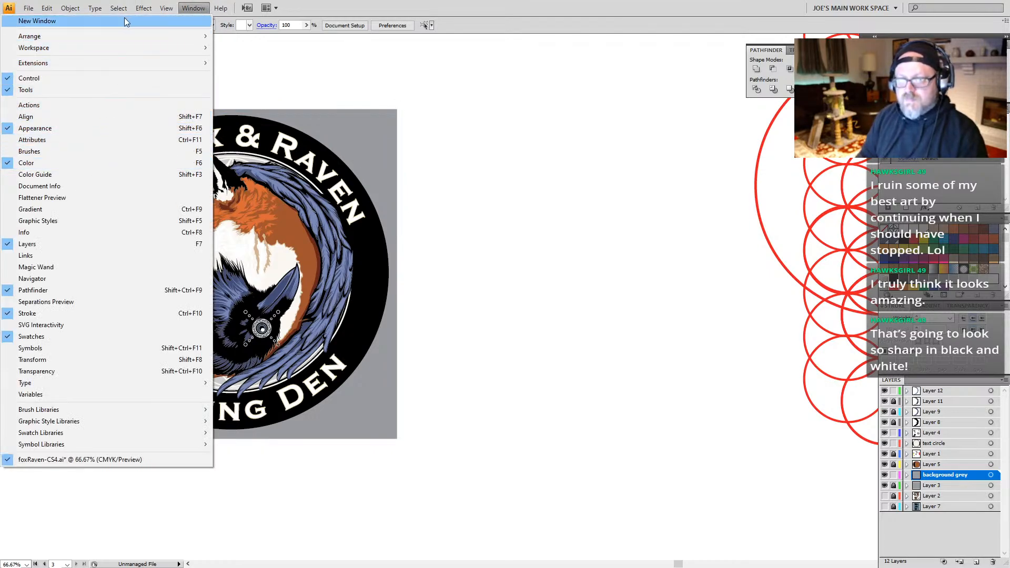
{"action": "mouse_move", "coordinate": [144, 8]}
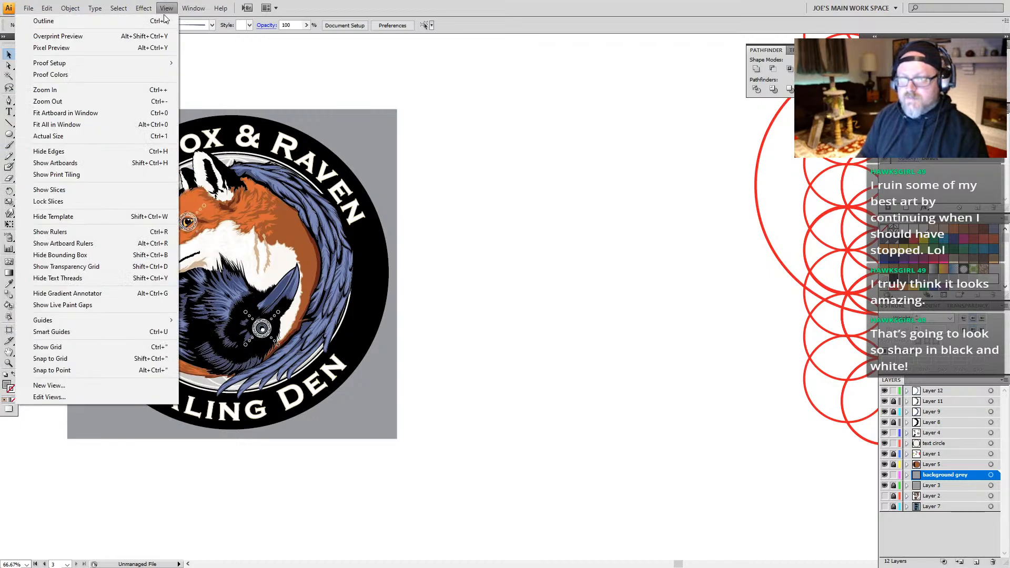
{"action": "left_click", "coordinate": [71, 152]}
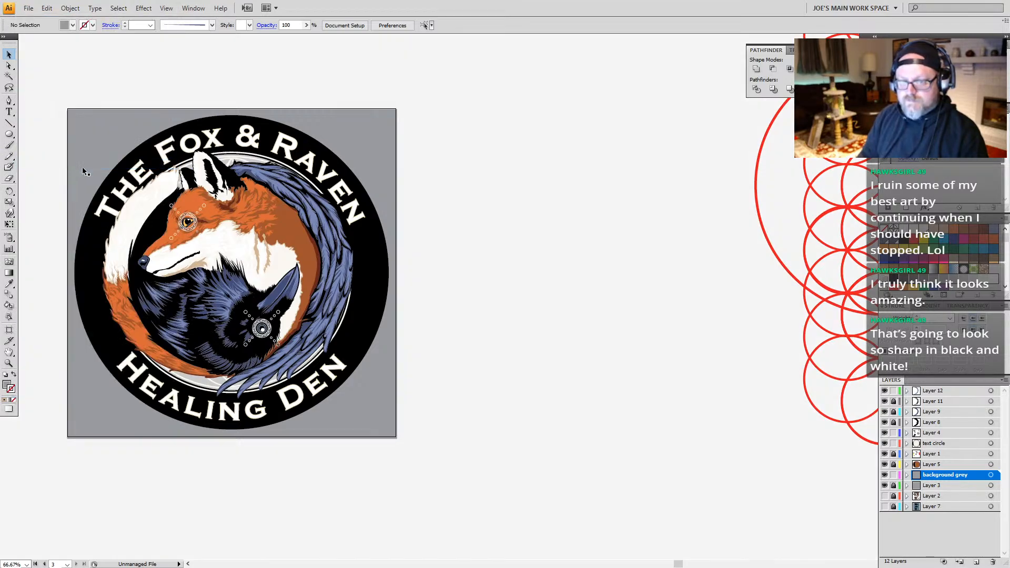
{"action": "left_click", "coordinate": [374, 147]}
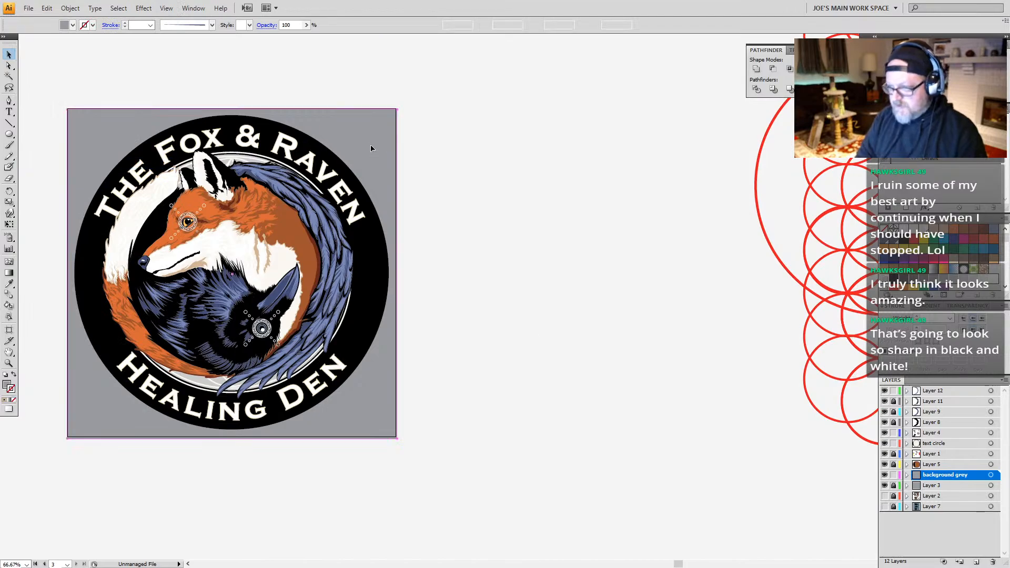
Step: Center the grey background square horizontally and vertically behind the color logo, and deselect it
{"action": "left_click", "coordinate": [360, 26]}
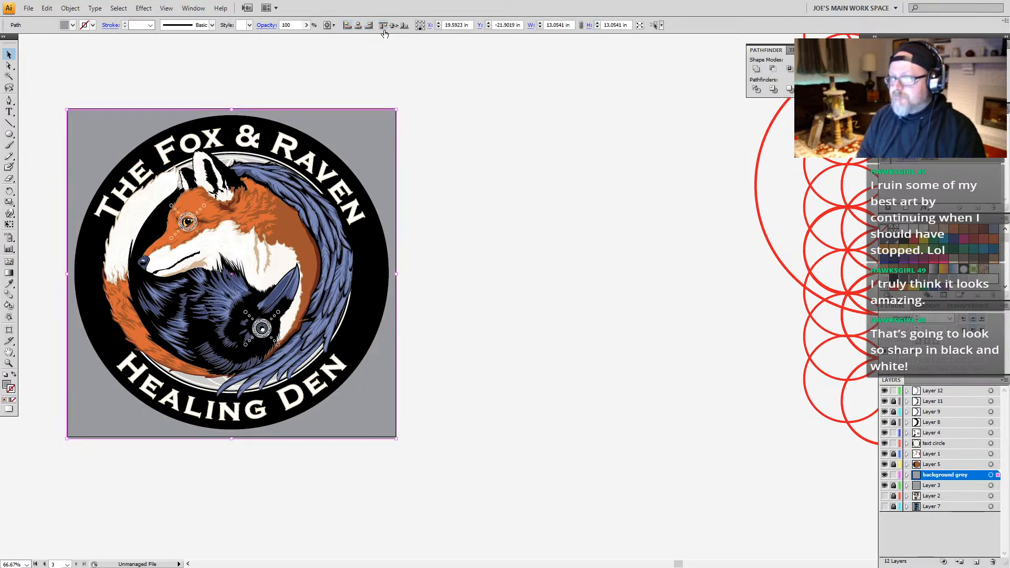
{"action": "left_click", "coordinate": [394, 25]}
{"action": "left_click", "coordinate": [367, 88]}
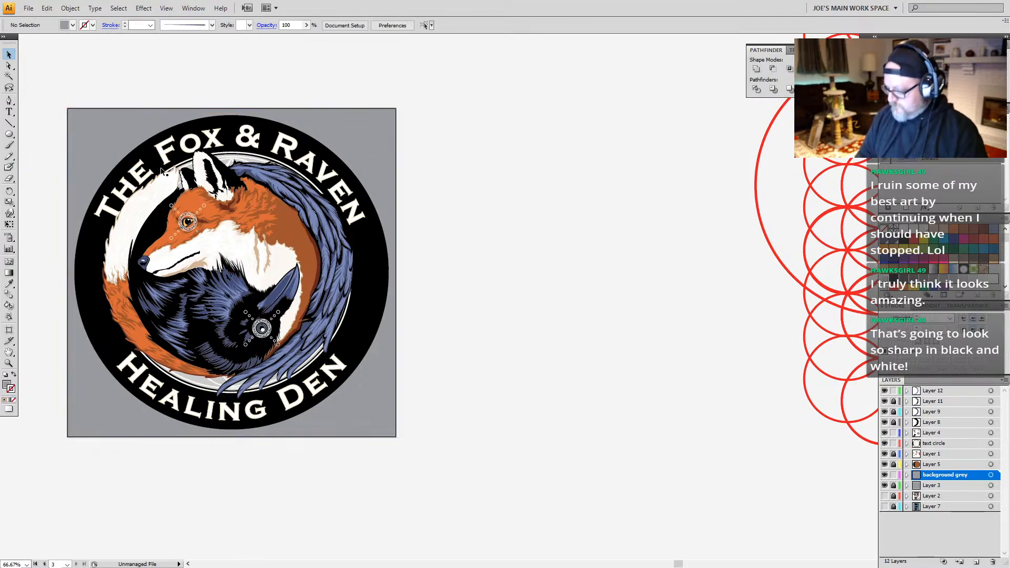
Step: Try to duplicate the color logo's artboard together with its artwork, and undo the copy
{"action": "key", "text": "shift+o"}
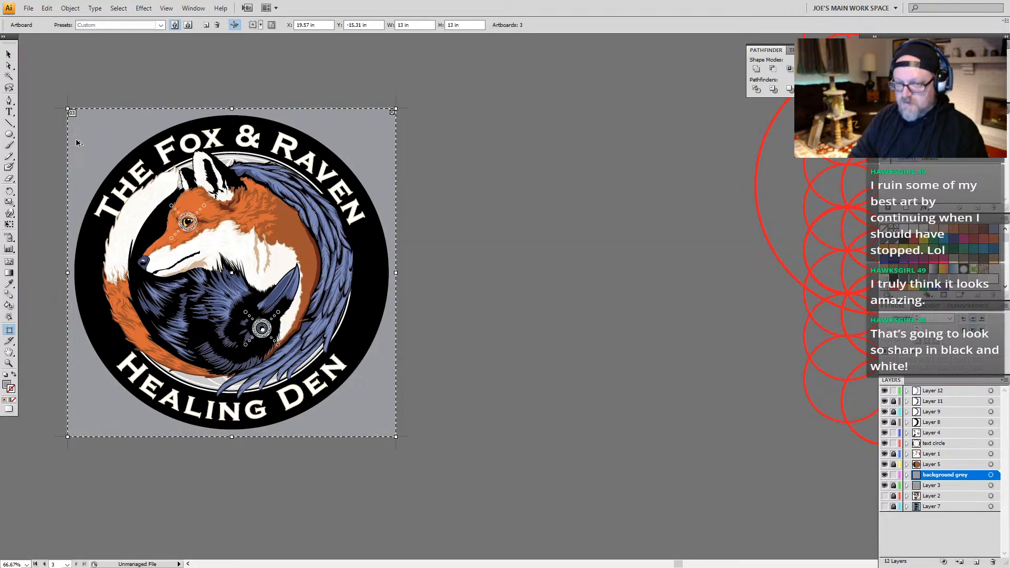
{"action": "left_click_drag", "start_coordinate": [76, 142], "coordinate": [415, 141]}
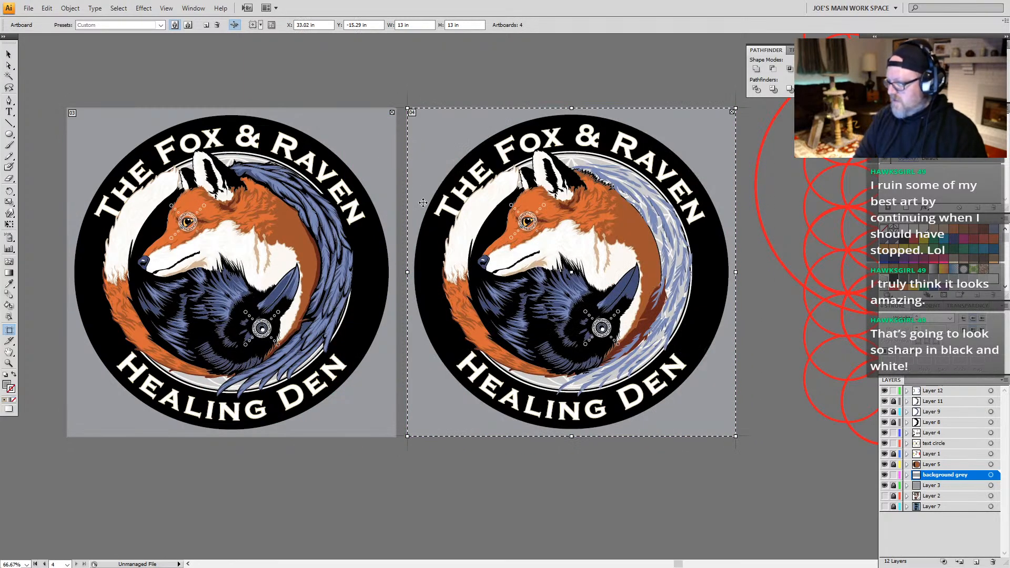
{"action": "key", "text": "ctrl+z"}
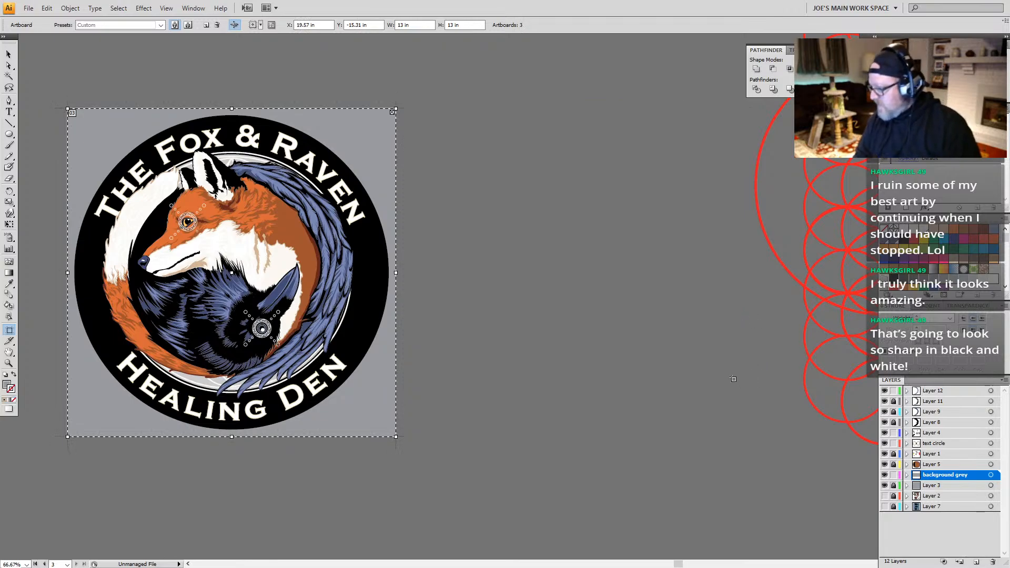
Step: Unlock Layers 11, 9, 8, 1 and 5, and duplicate the logo's artboard with all its artwork beside the original
{"action": "left_click", "coordinate": [894, 423]}
{"action": "left_click", "coordinate": [893, 412]}
{"action": "left_click", "coordinate": [893, 402]}
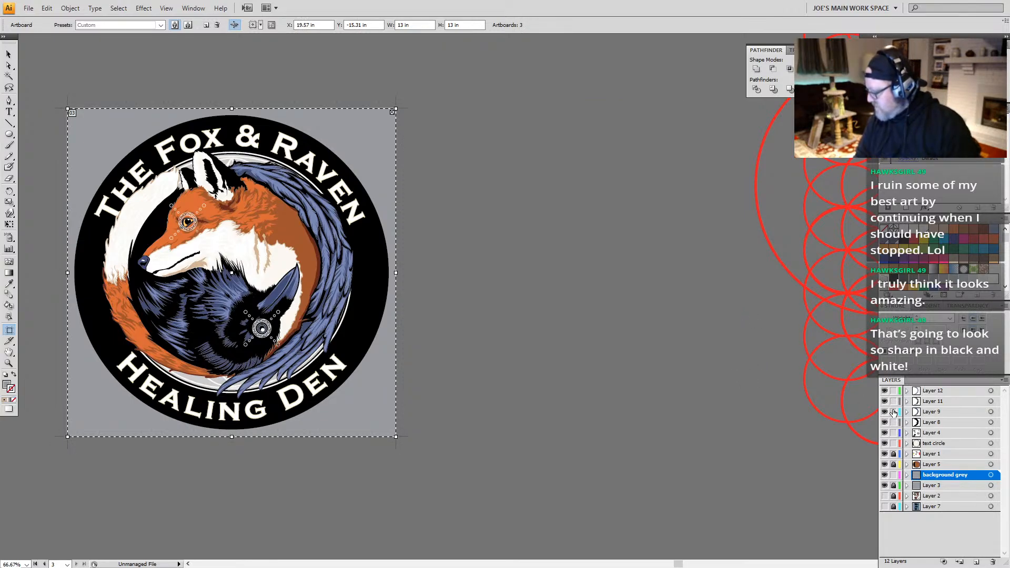
{"action": "left_click", "coordinate": [892, 455]}
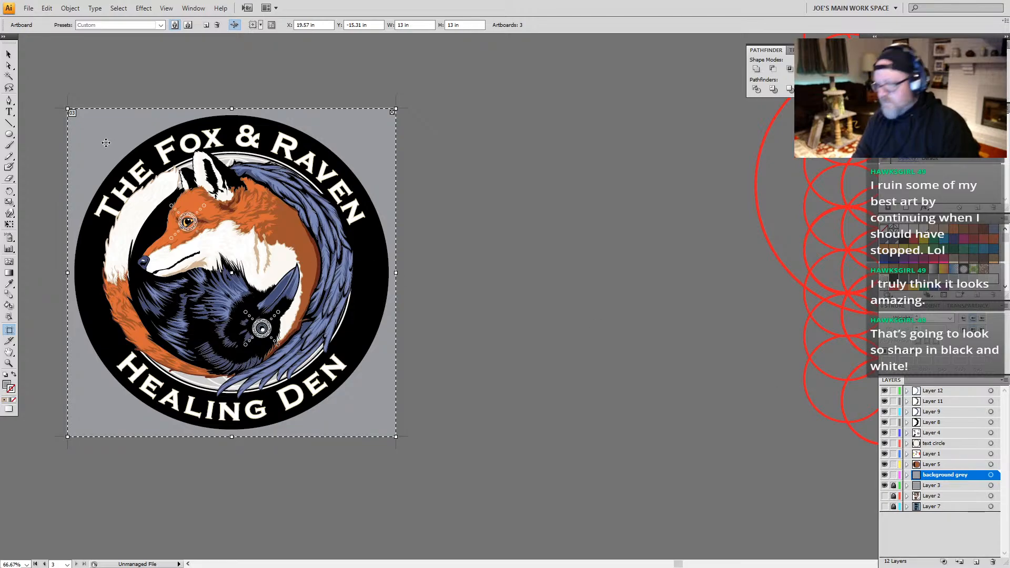
{"action": "left_click_drag", "start_coordinate": [96, 133], "coordinate": [432, 137]}
{"action": "left_click_drag", "start_coordinate": [602, 277], "coordinate": [440, 248]}
{"action": "key", "text": "v"}
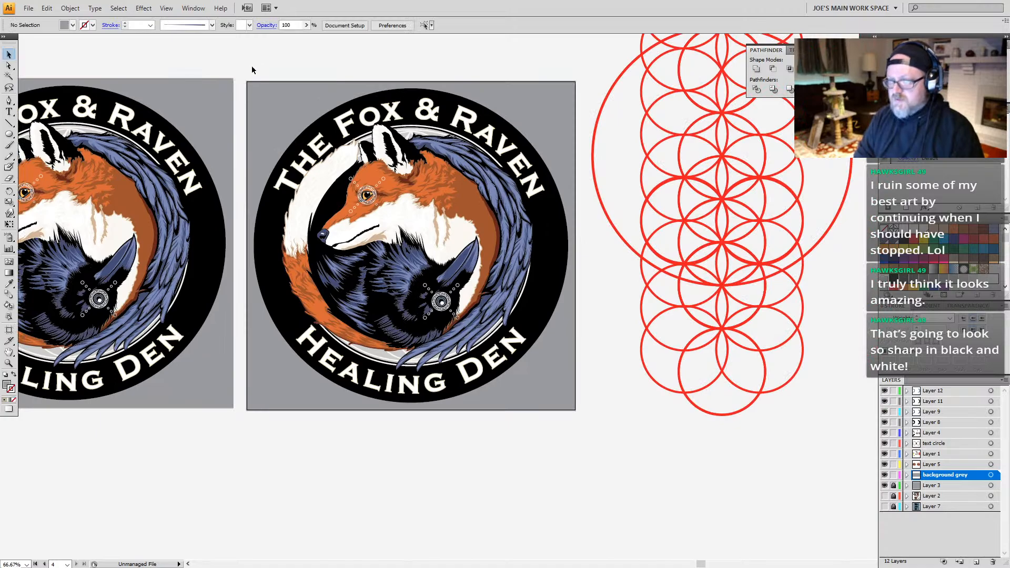
Step: Group all artwork of the duplicated logo, leaving its grey background square out of the group
{"action": "left_click_drag", "start_coordinate": [252, 70], "coordinate": [567, 421]}
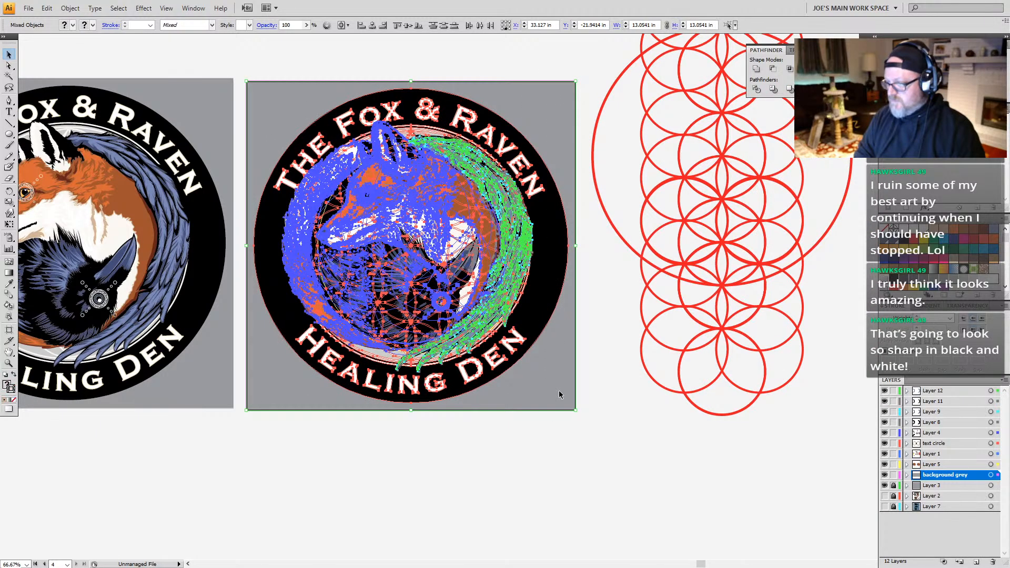
{"action": "left_click", "coordinate": [559, 395], "text": "shift"}
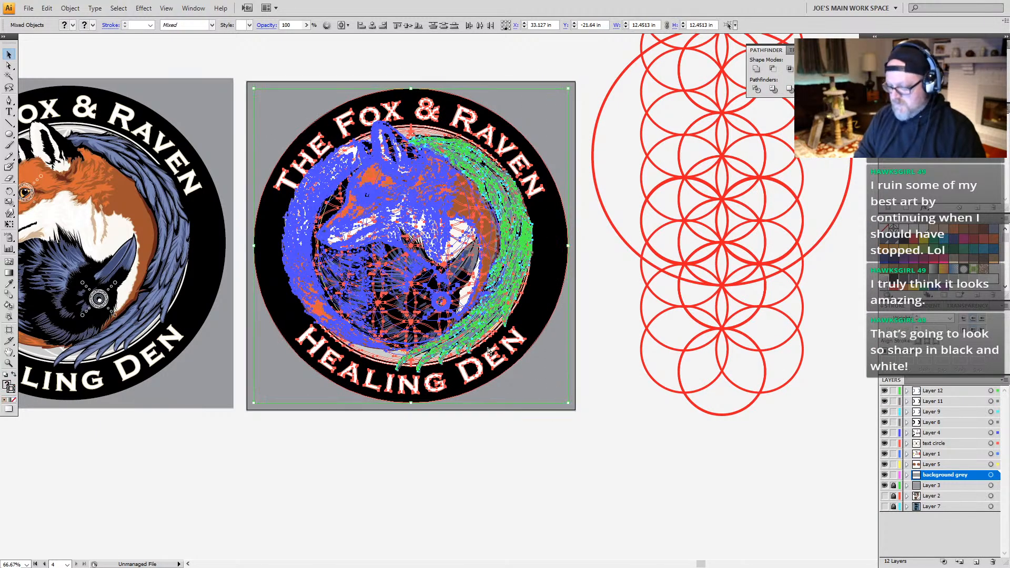
{"action": "key", "text": "ctrl+g"}
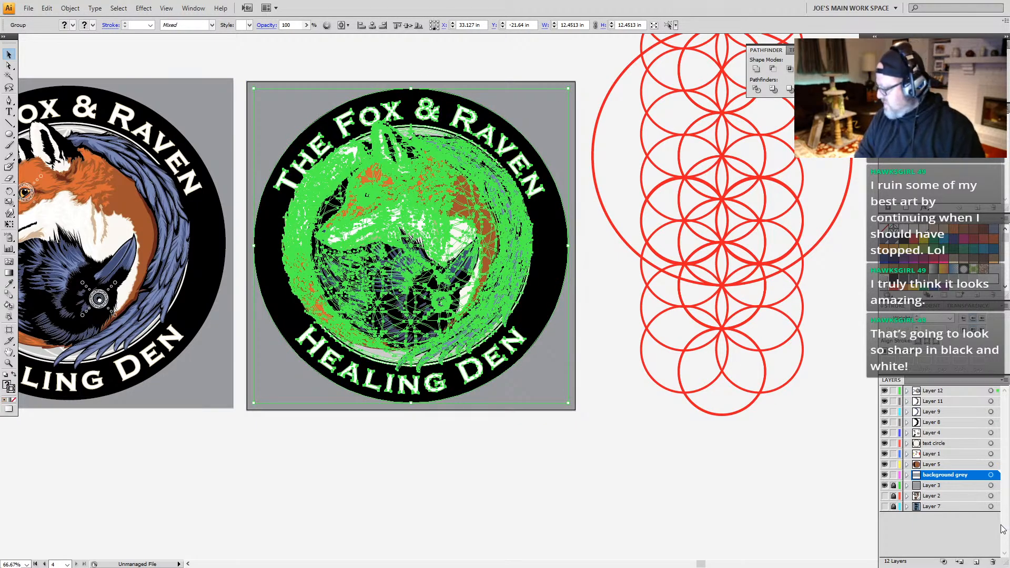
Step: Move the grouped logo copy onto a new layer above all others, and lock the layers below it
{"action": "left_click", "coordinate": [976, 561]}
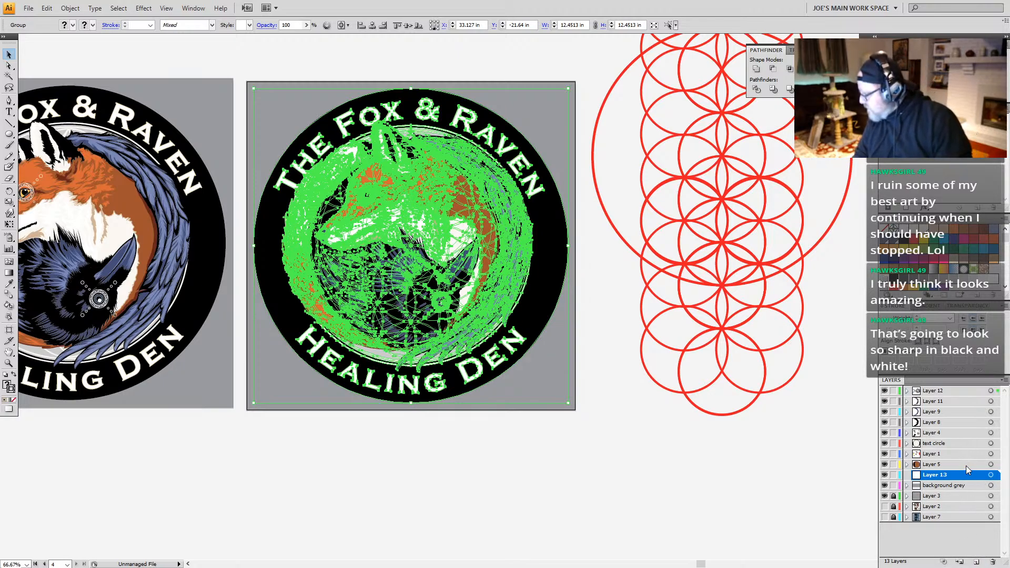
{"action": "left_click_drag", "start_coordinate": [969, 480], "coordinate": [997, 390]}
{"action": "left_click_drag", "start_coordinate": [894, 401], "coordinate": [893, 481]}
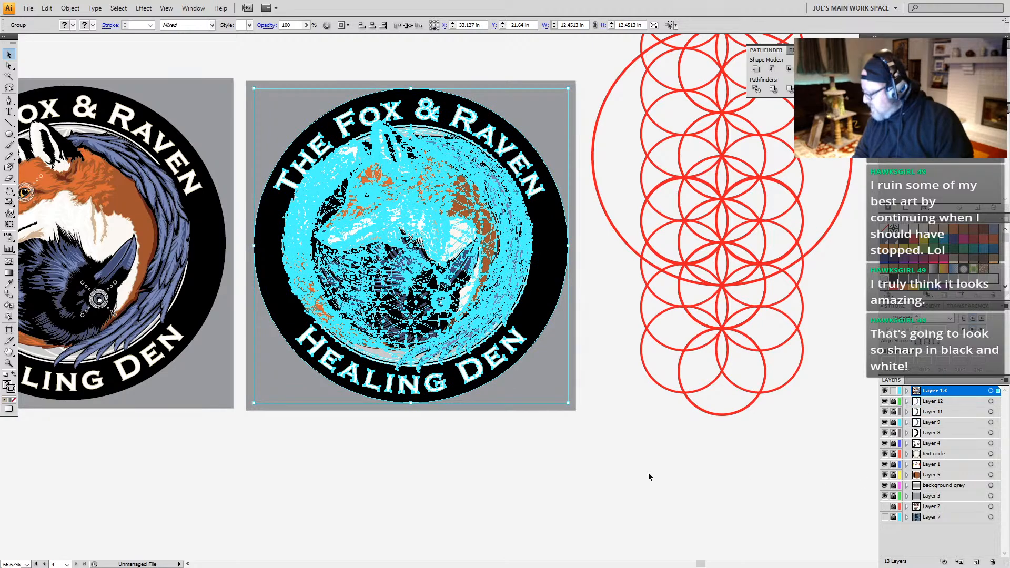
Step: Convert the duplicated logo's colors to grayscale with its selection edges hidden, and deselect it
{"action": "key", "text": "ctrl+h"}
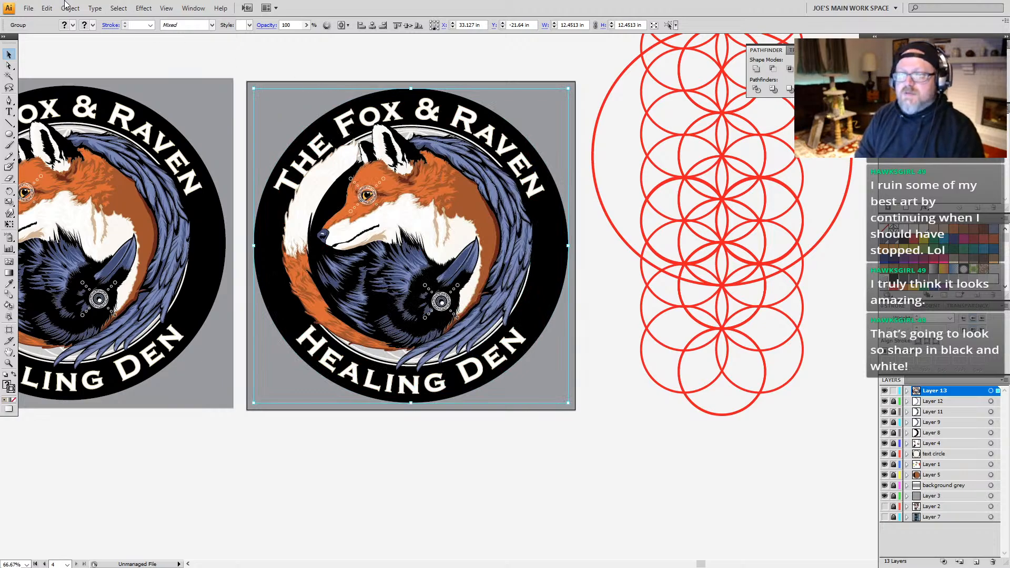
{"action": "left_click", "coordinate": [46, 8]}
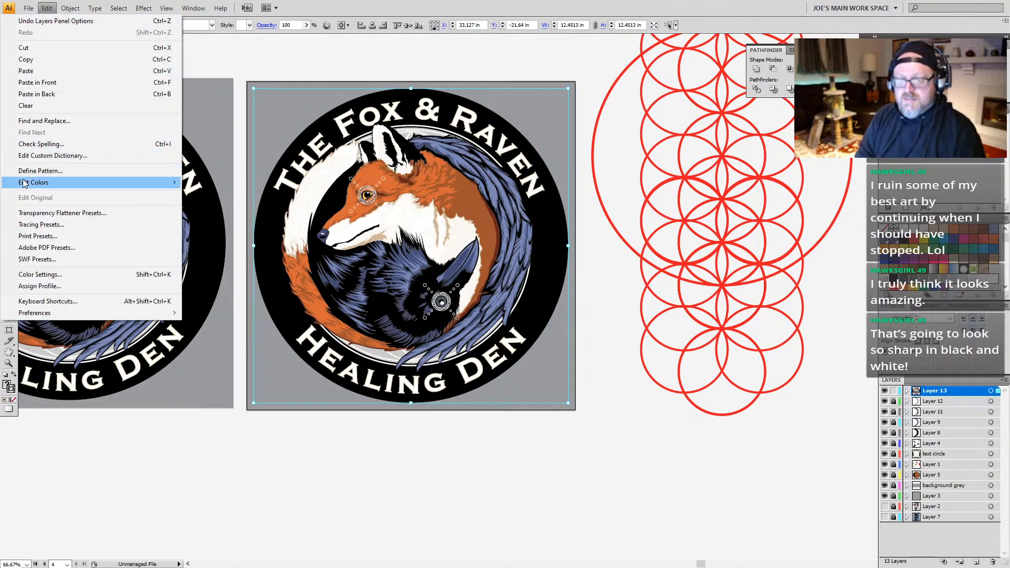
{"action": "mouse_move", "coordinate": [27, 183]}
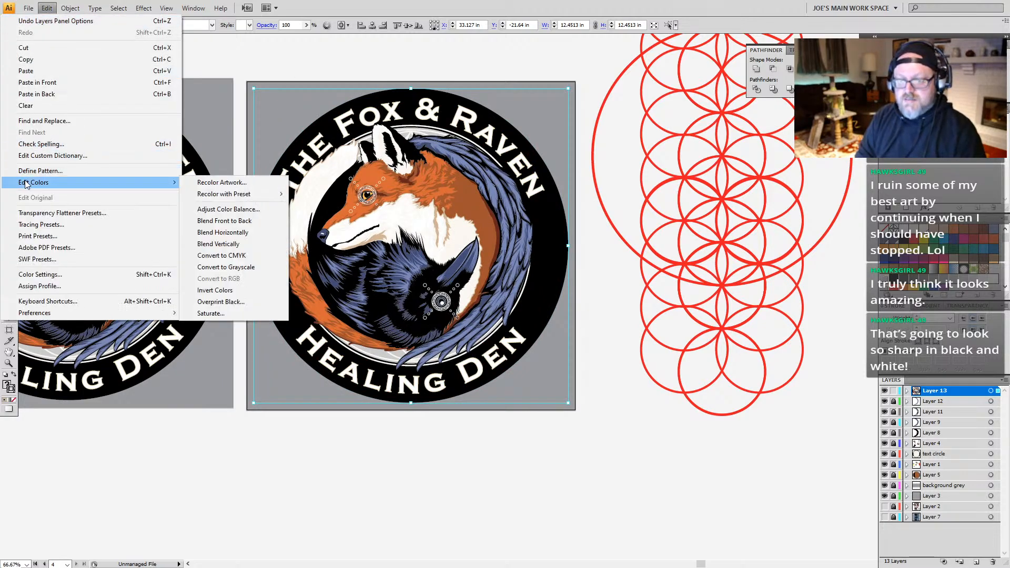
{"action": "left_click", "coordinate": [221, 268]}
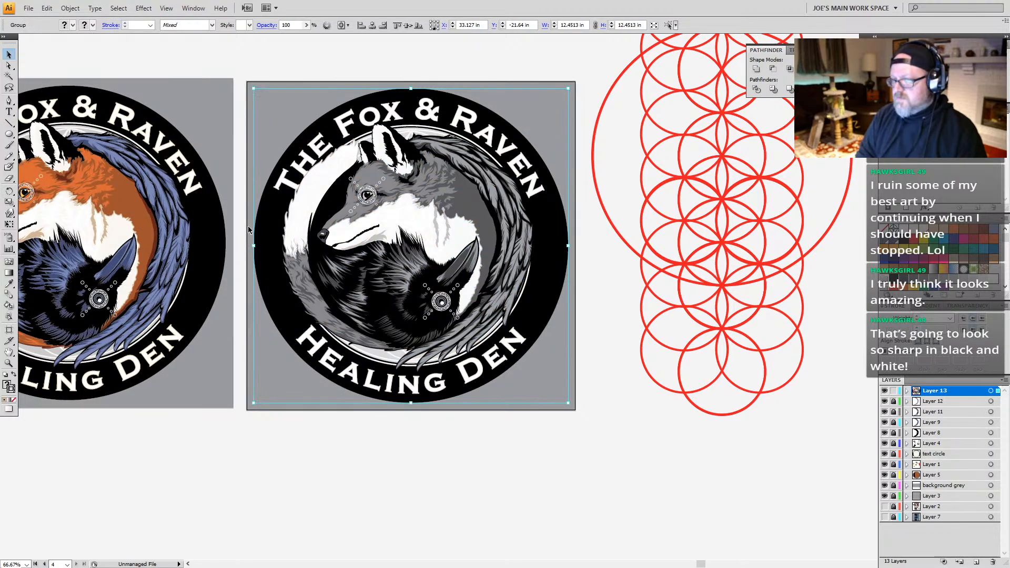
{"action": "key", "text": "a"}
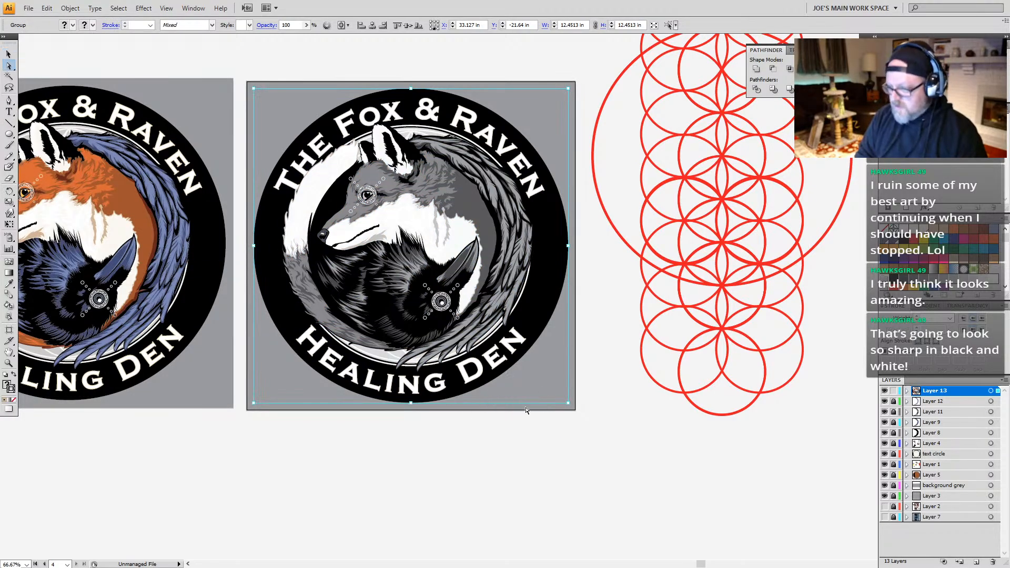
{"action": "left_click", "coordinate": [546, 440]}
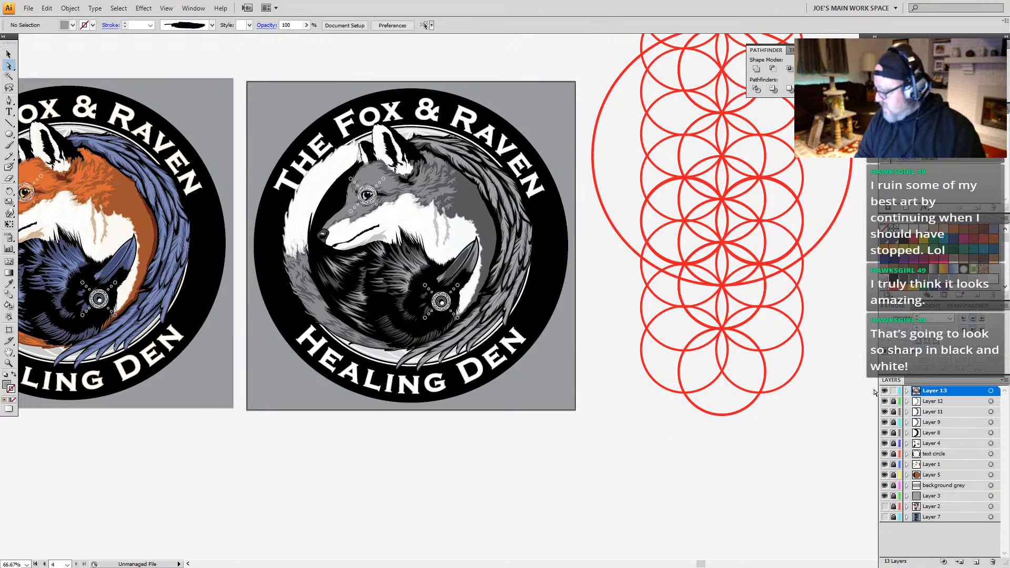
Step: Unlock the "background grey" layer and delete the grey square behind the grayscale logo
{"action": "left_click", "coordinate": [893, 485]}
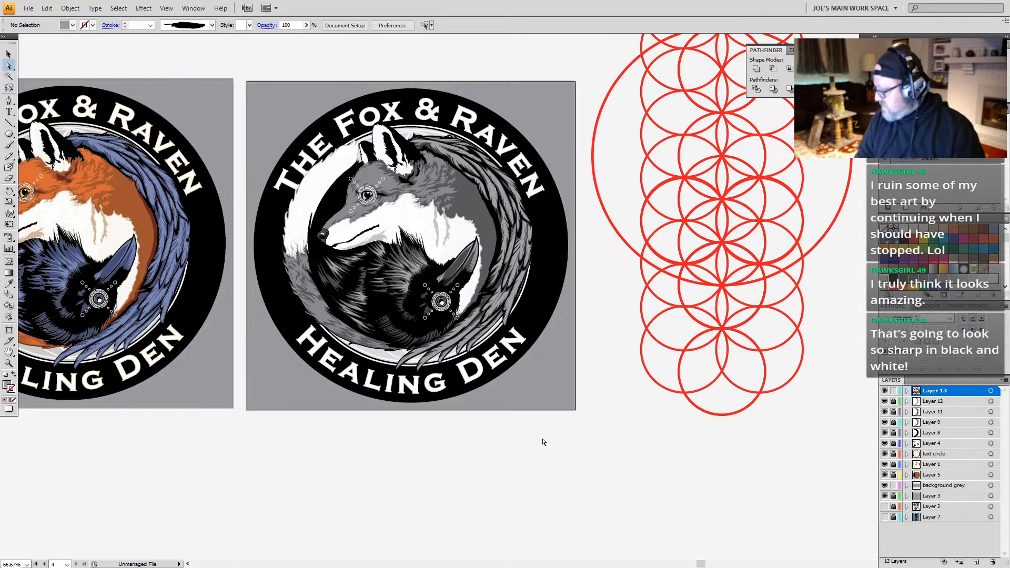
{"action": "left_click", "coordinate": [560, 408]}
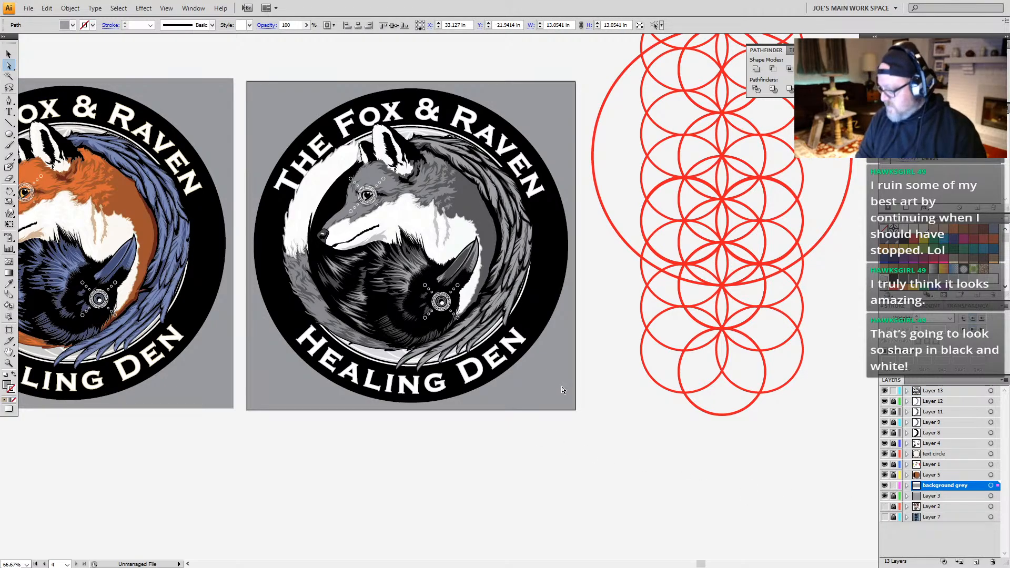
{"action": "key", "text": "Delete"}
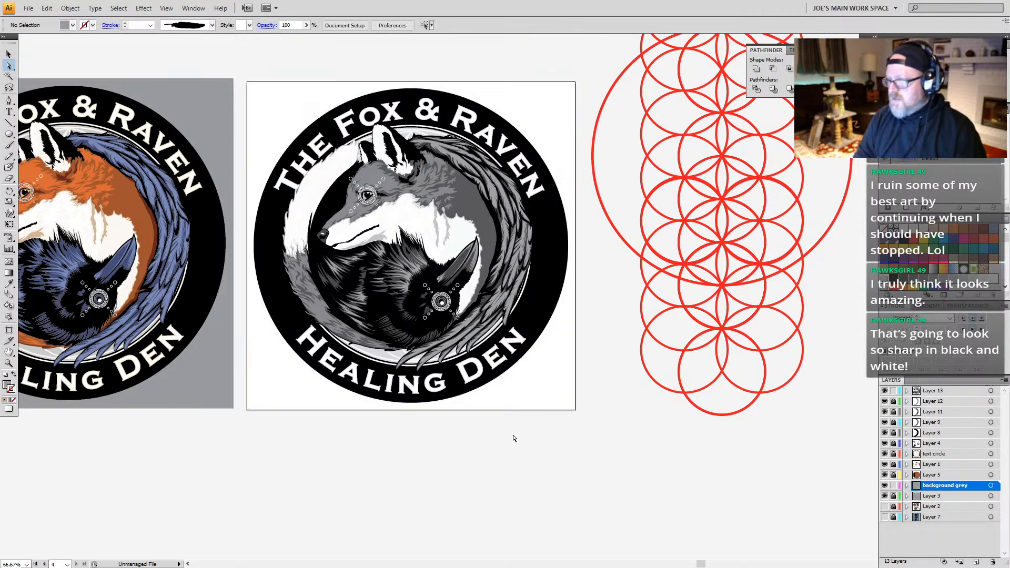
Step: Examine the grayscale logo up close, checking the fox, raven, wing feathers and lettering
{"action": "key", "text": "z"}
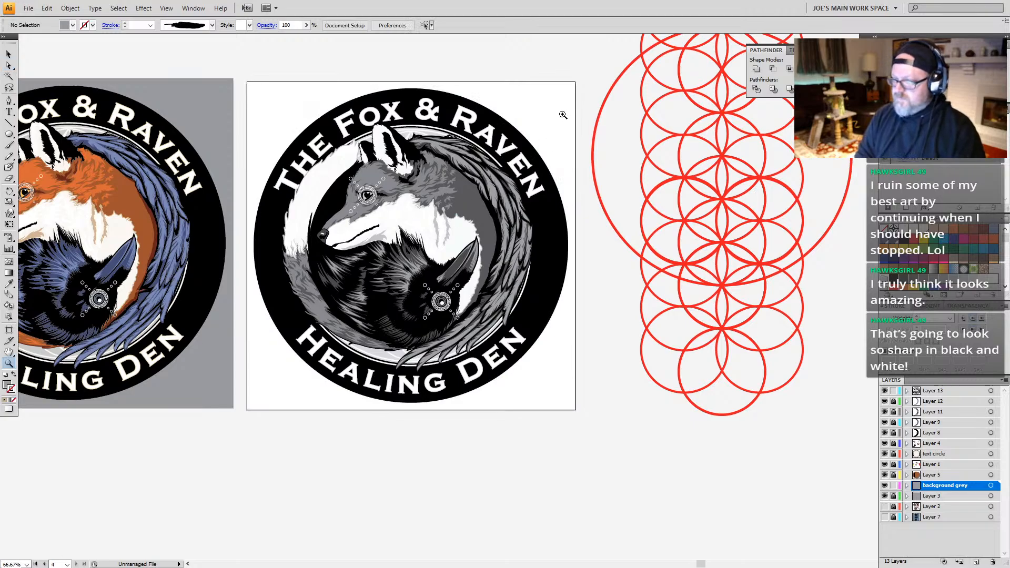
{"action": "left_click_drag", "start_coordinate": [558, 86], "coordinate": [254, 385]}
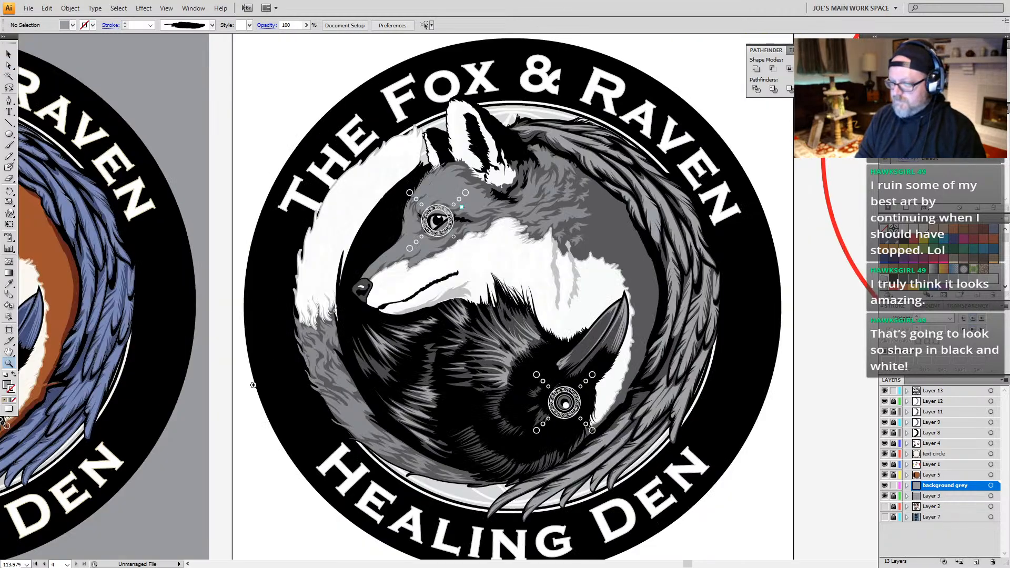
{"action": "left_click_drag", "start_coordinate": [377, 375], "coordinate": [356, 361]}
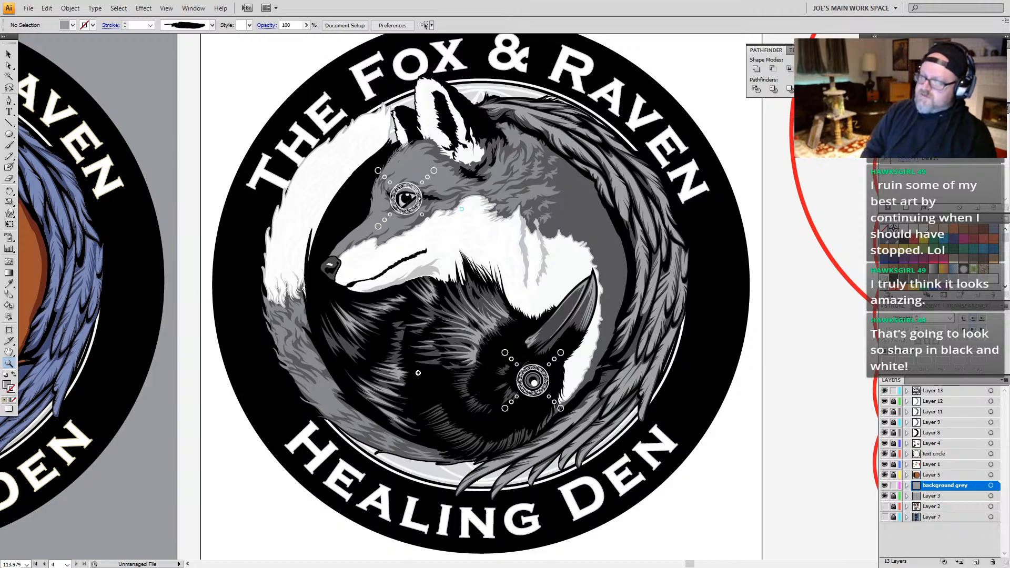
{"action": "left_click_drag", "start_coordinate": [452, 367], "coordinate": [423, 358]}
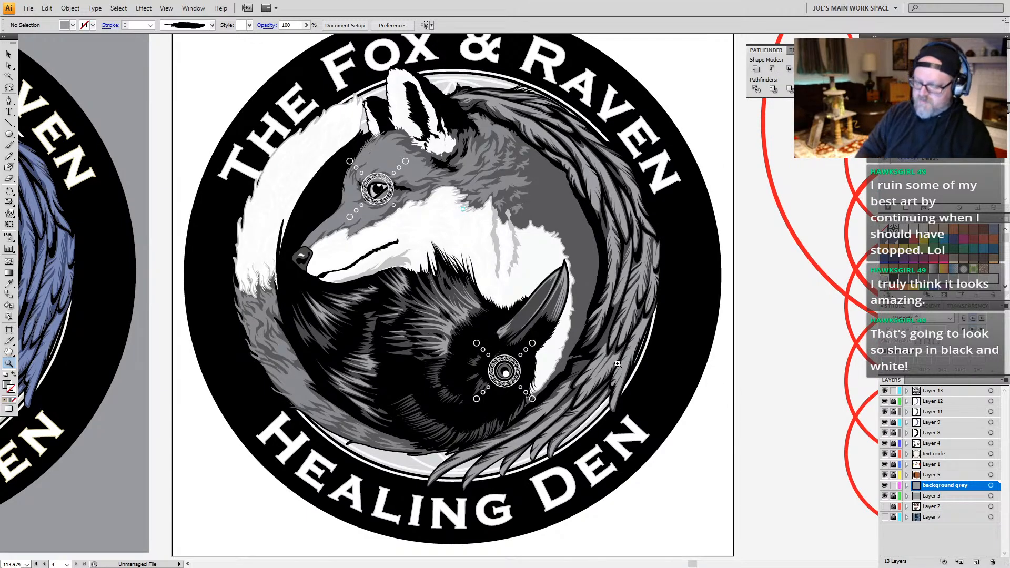
{"action": "left_click", "coordinate": [456, 298], "text": "alt"}
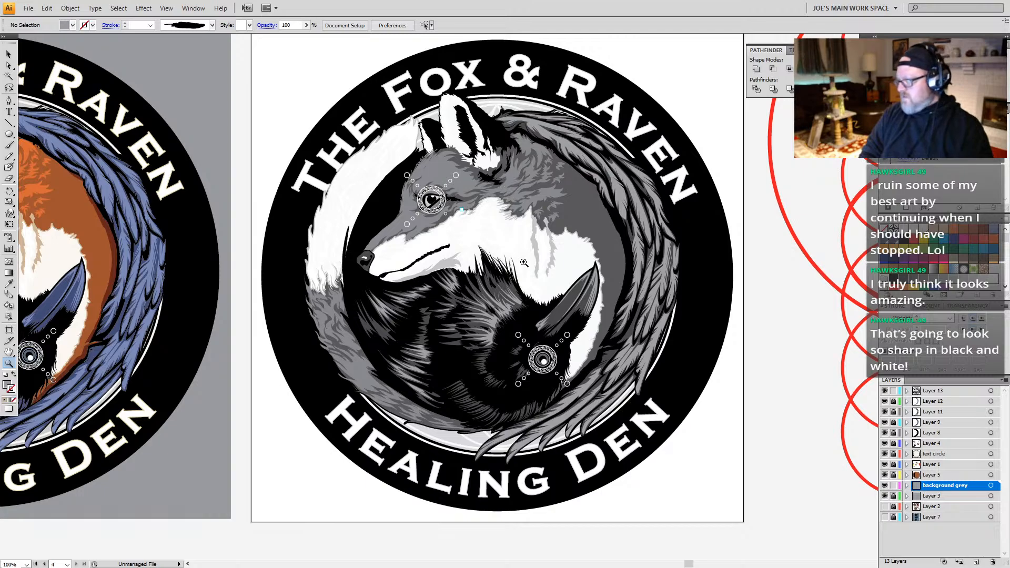
{"action": "key", "text": "v"}
{"action": "left_click", "coordinate": [470, 483]}
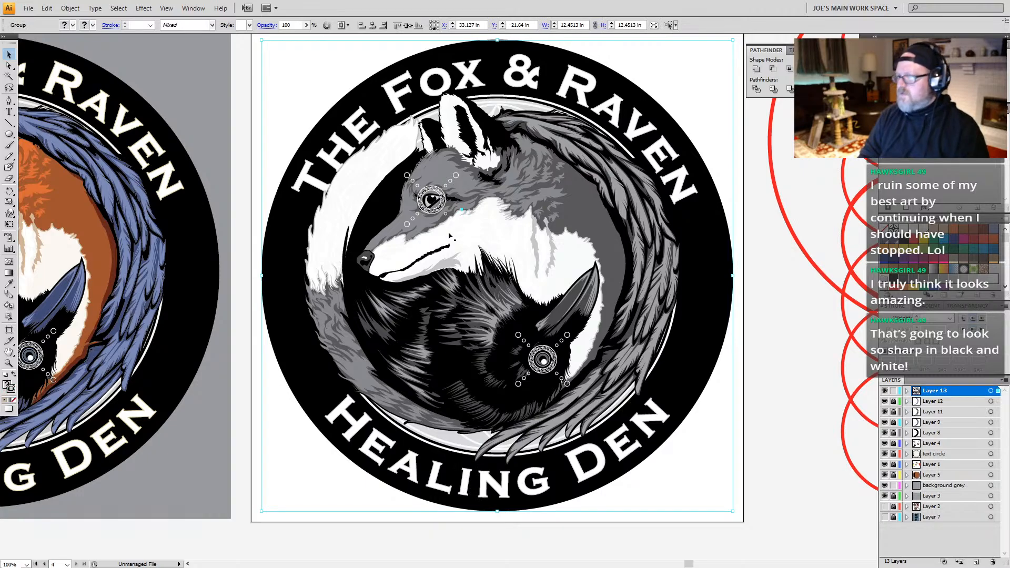
{"action": "key", "text": "z"}
{"action": "left_click", "coordinate": [506, 240], "text": "alt"}
{"action": "left_click", "coordinate": [510, 305], "text": "alt"}
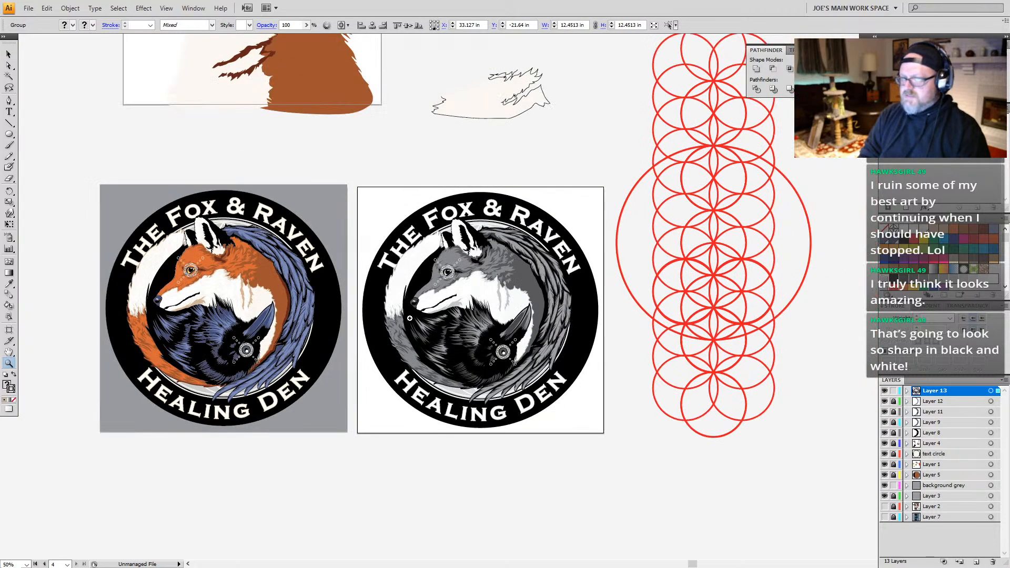
Step: Examine the outlined lettering along the upper ring of the color logo up close
{"action": "left_click_drag", "start_coordinate": [248, 186], "coordinate": [274, 223]}
{"action": "key", "text": "a"}
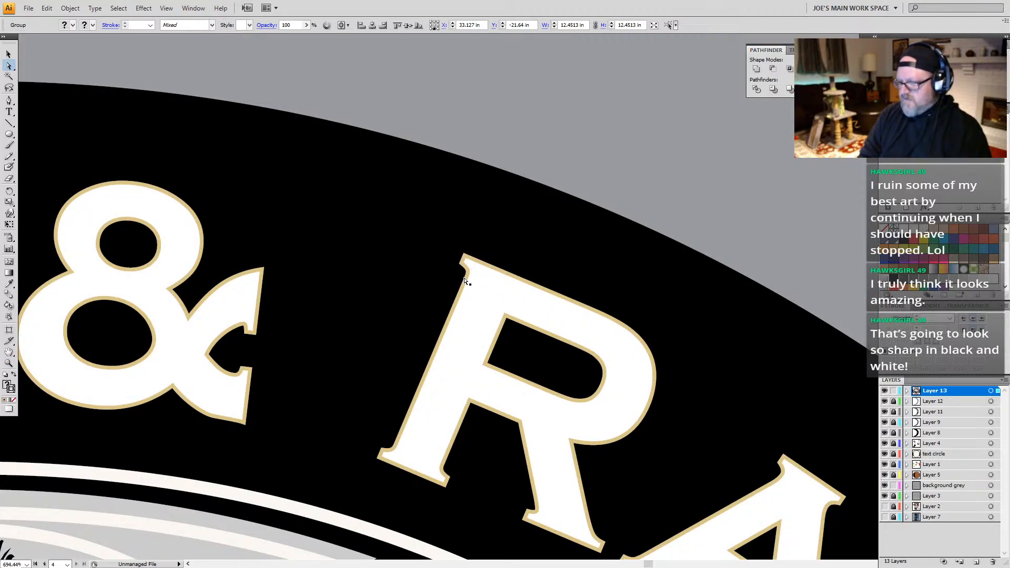
{"action": "key", "text": "z"}
{"action": "left_click", "coordinate": [453, 319], "text": "alt"}
{"action": "left_click", "coordinate": [361, 370], "text": "alt"}
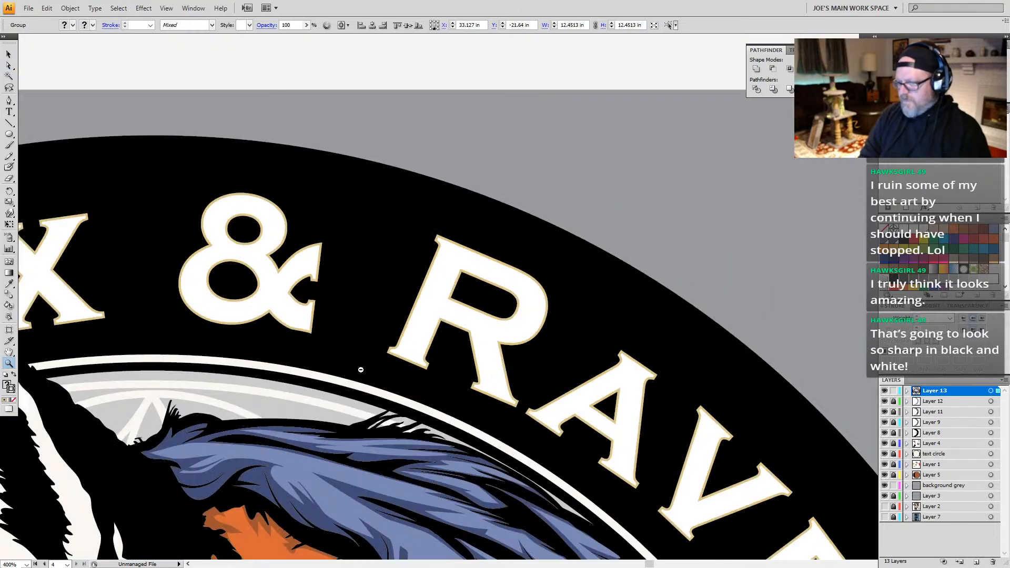
{"action": "left_click", "coordinate": [443, 314], "text": "alt"}
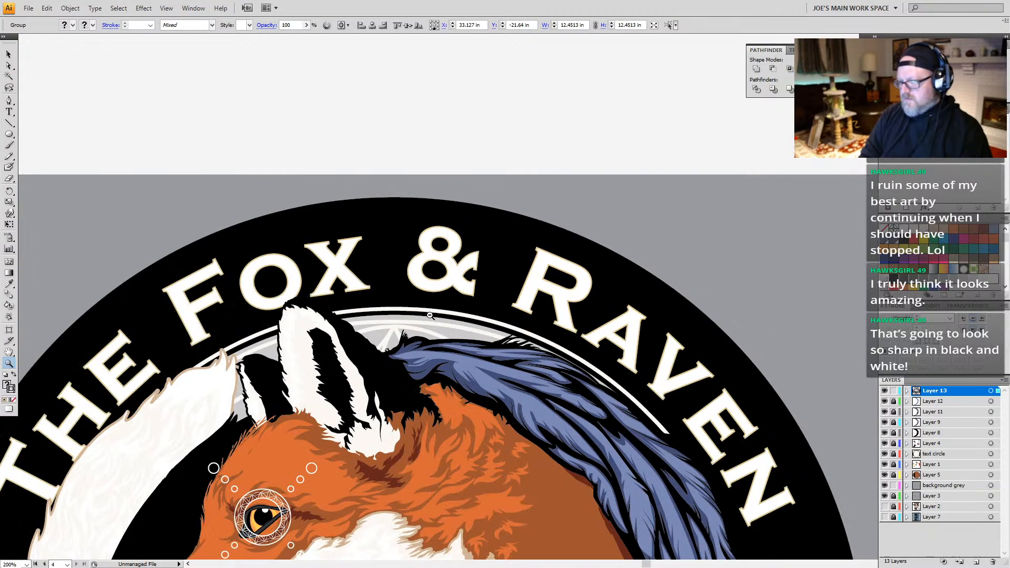
Step: Compare the color and grayscale logos side by side at 66.67% and 50% zoom
{"action": "left_click", "coordinate": [474, 374], "text": "alt"}
{"action": "left_click", "coordinate": [534, 442], "text": "alt"}
{"action": "left_click", "coordinate": [520, 430], "text": "alt"}
{"action": "left_click_drag", "start_coordinate": [507, 298], "coordinate": [426, 254]}
{"action": "left_click_drag", "start_coordinate": [535, 289], "coordinate": [103, 295]}
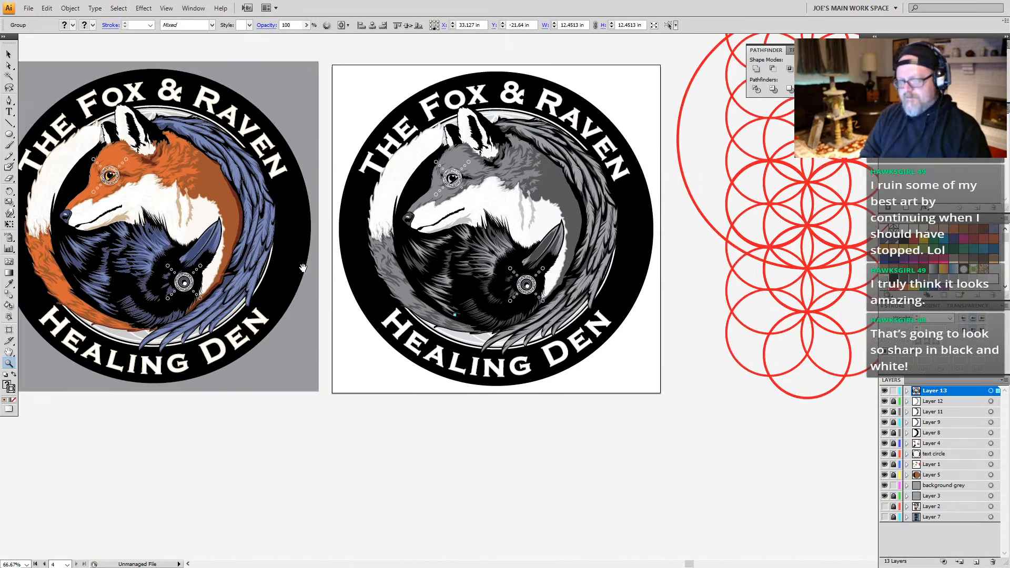
{"action": "left_click_drag", "start_coordinate": [317, 246], "coordinate": [352, 266]}
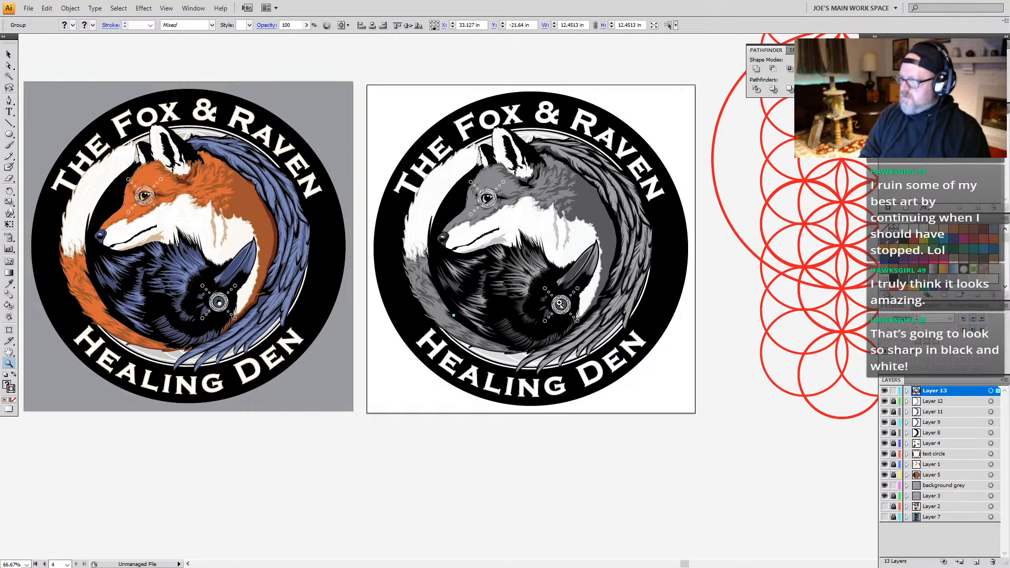
{"action": "left_click", "coordinate": [556, 270], "text": "alt"}
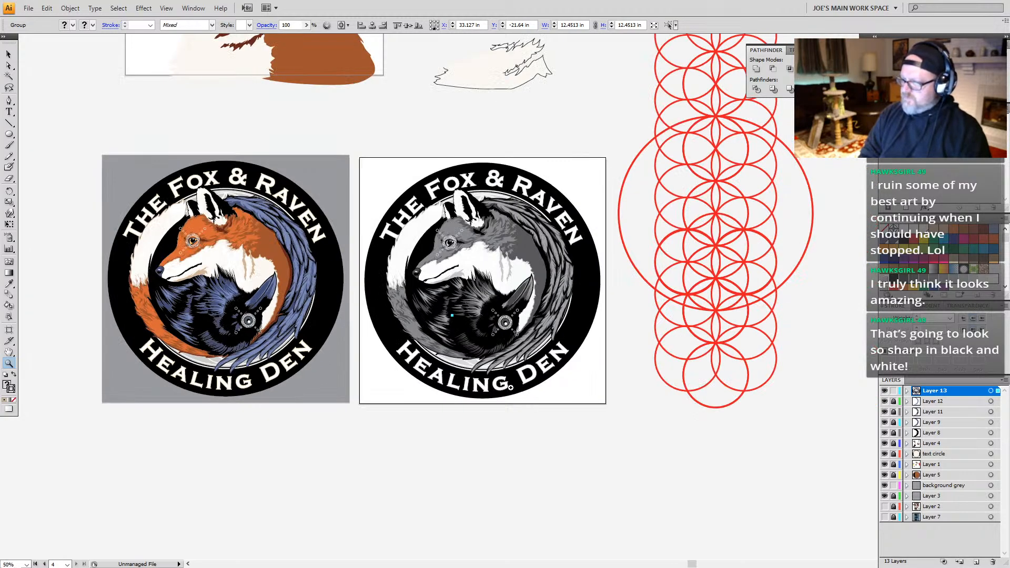
{"action": "left_click_drag", "start_coordinate": [352, 379], "coordinate": [343, 338]}
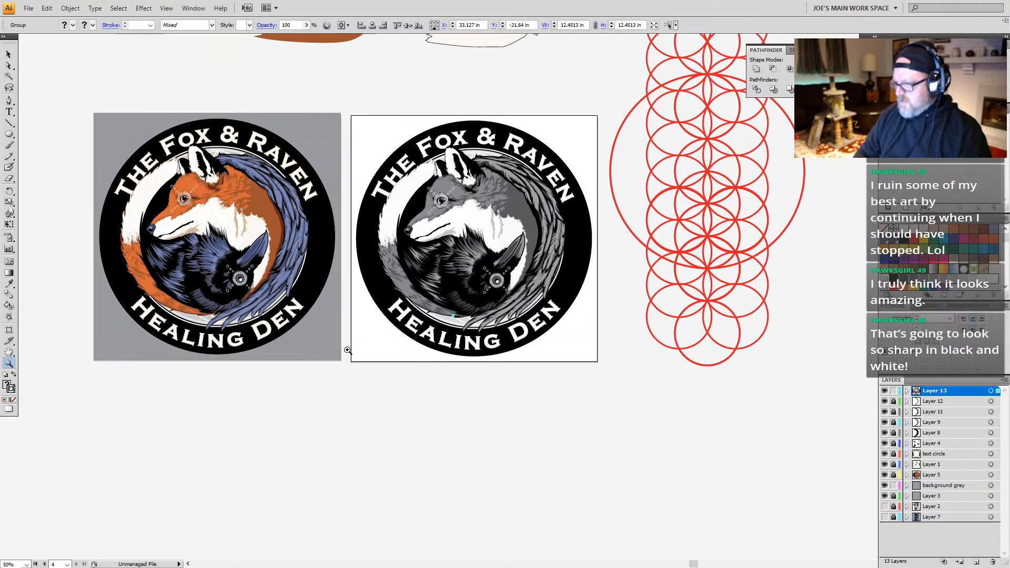
{"action": "key", "text": "shift+o"}
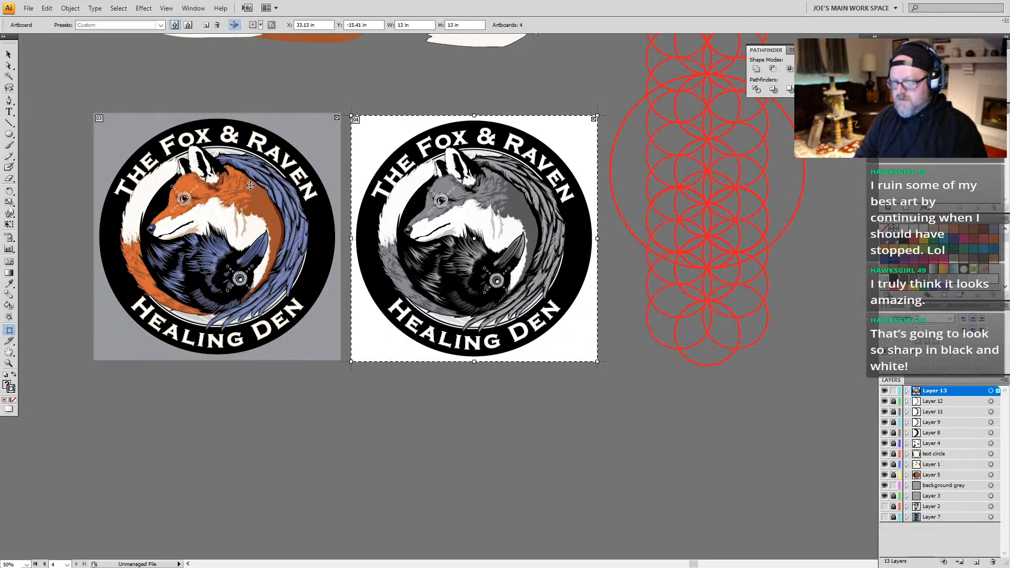
{"action": "left_click_drag", "start_coordinate": [322, 149], "coordinate": [322, 408]}
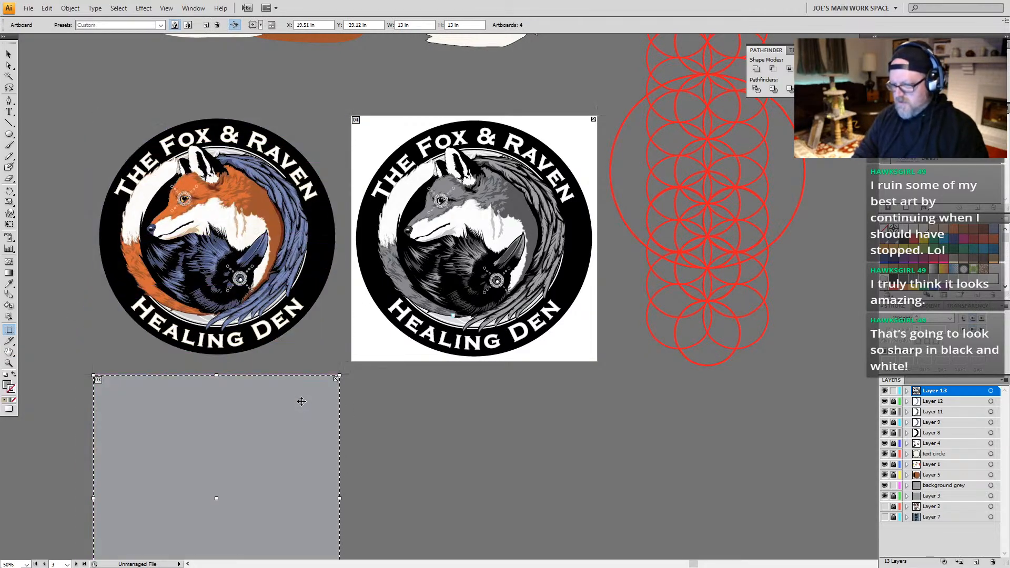
{"action": "key", "text": "ctrl+z"}
Step: Unlock Layers 12, 11, 9 and 8, then lock Layer 13 and rename it "greyscale-logo"
{"action": "left_click_drag", "start_coordinate": [897, 404], "coordinate": [894, 435]}
{"action": "left_click", "coordinate": [894, 391]}
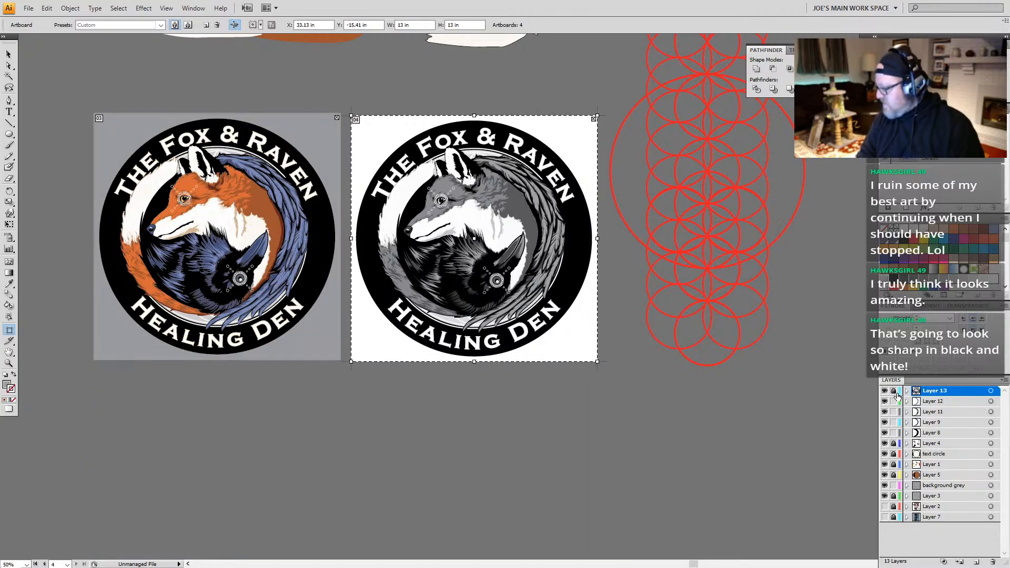
{"action": "double_click", "coordinate": [935, 392]}
{"action": "type", "text": "greyscale-logo"}
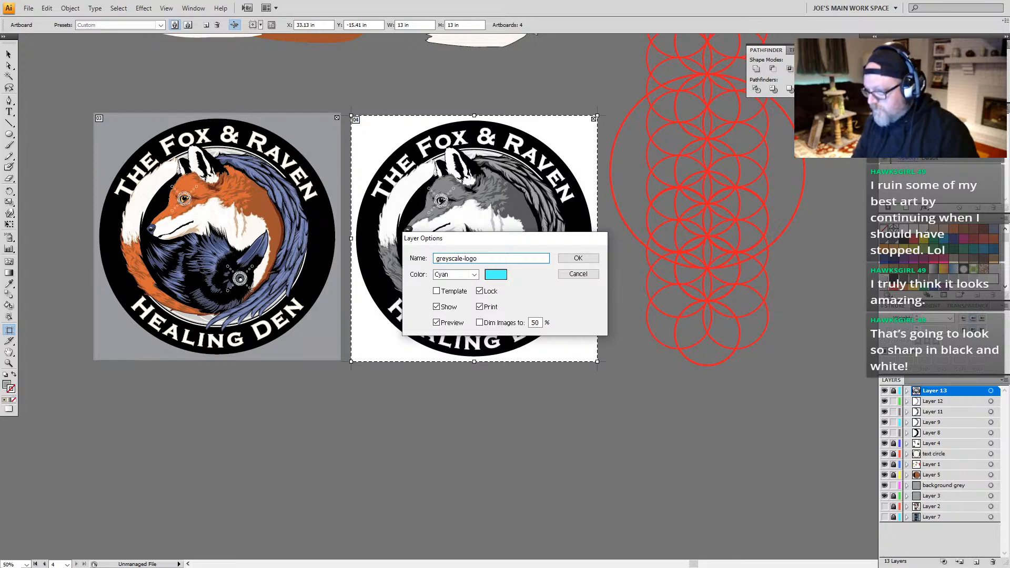
{"action": "left_click", "coordinate": [575, 261]}
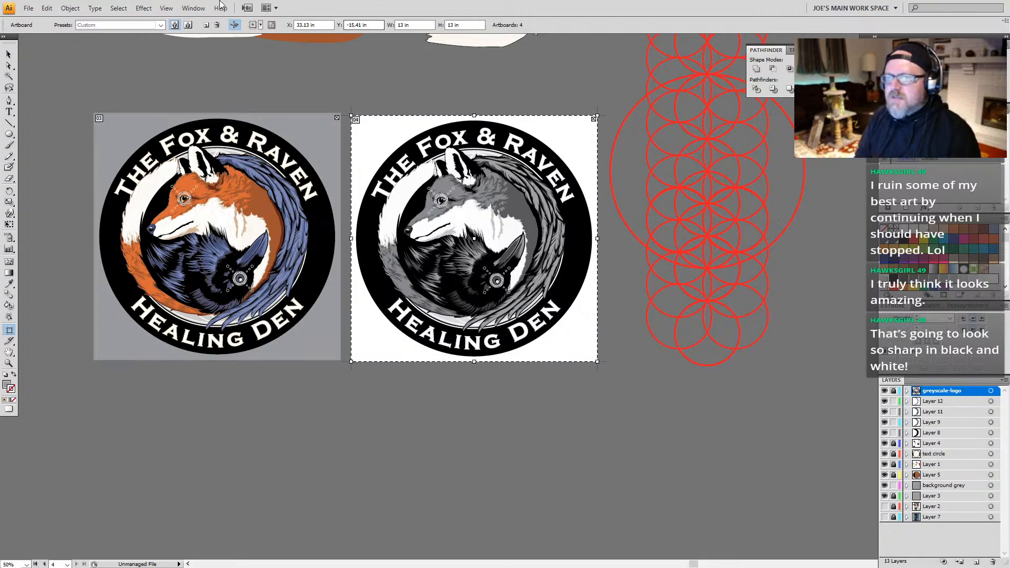
{"action": "left_click", "coordinate": [165, 7]}
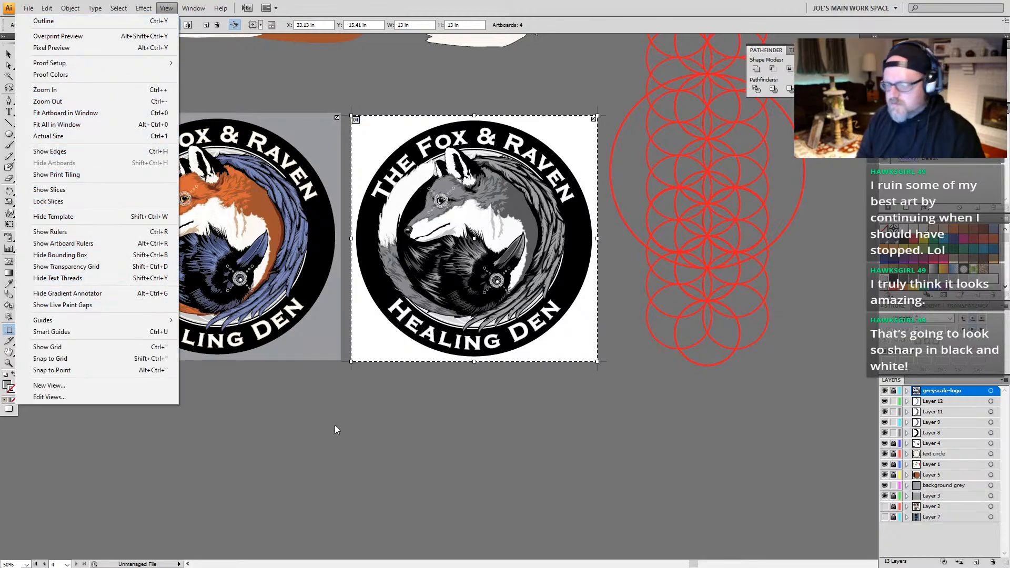
{"action": "left_click", "coordinate": [419, 425]}
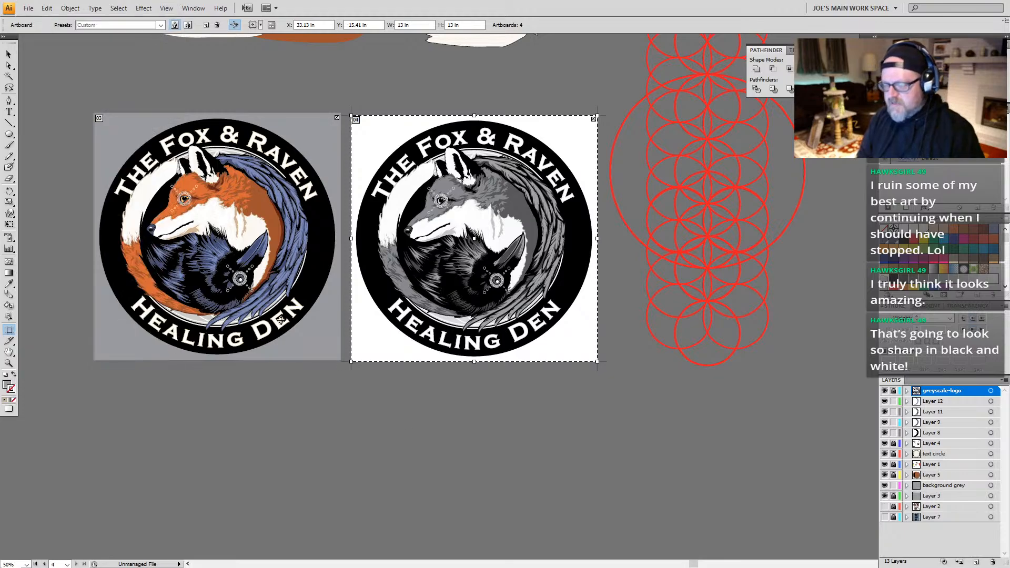
{"action": "key", "text": "Escape"}
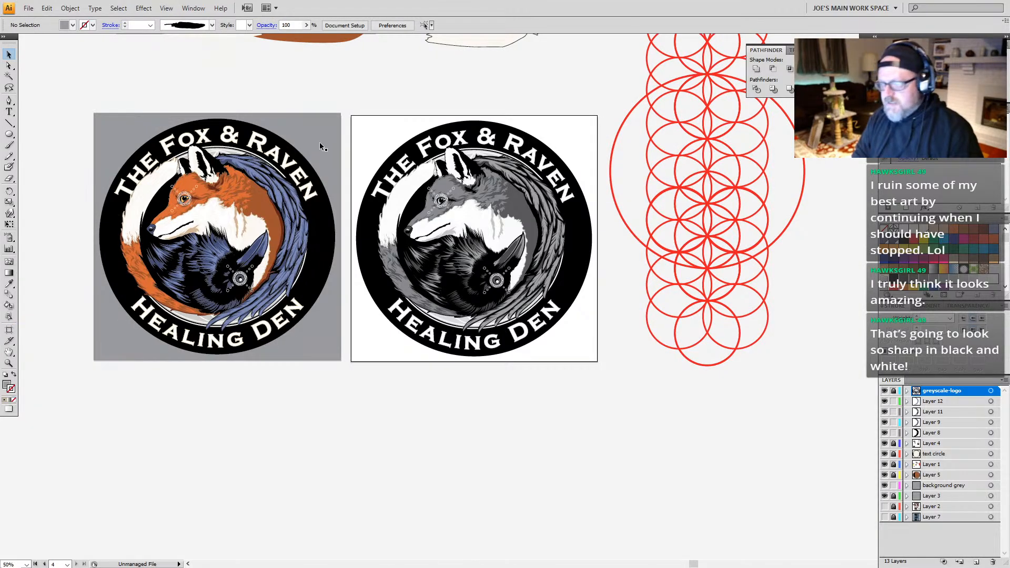
{"action": "key", "text": "shift+o"}
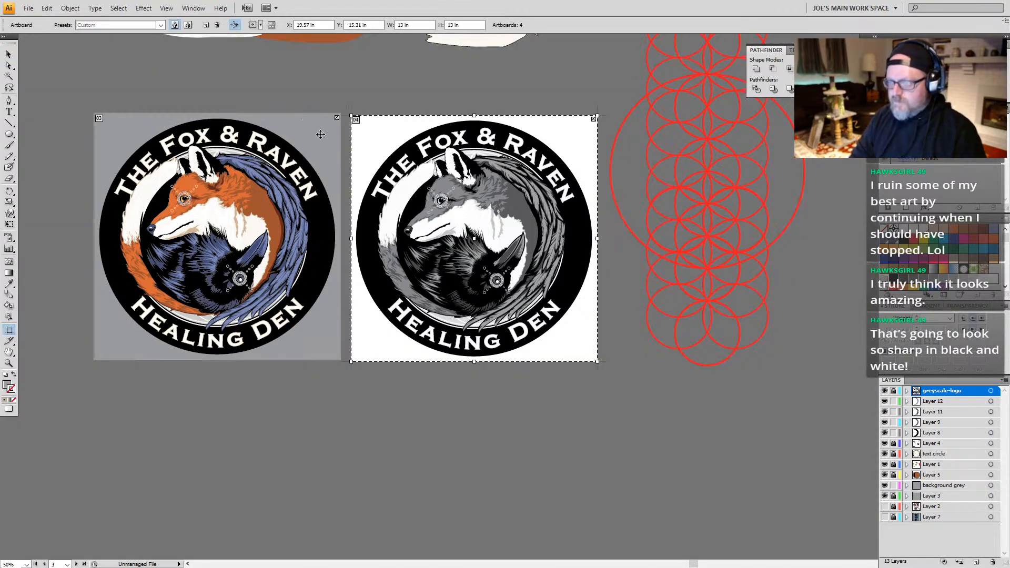
{"action": "left_click_drag", "start_coordinate": [320, 134], "coordinate": [314, 179]}
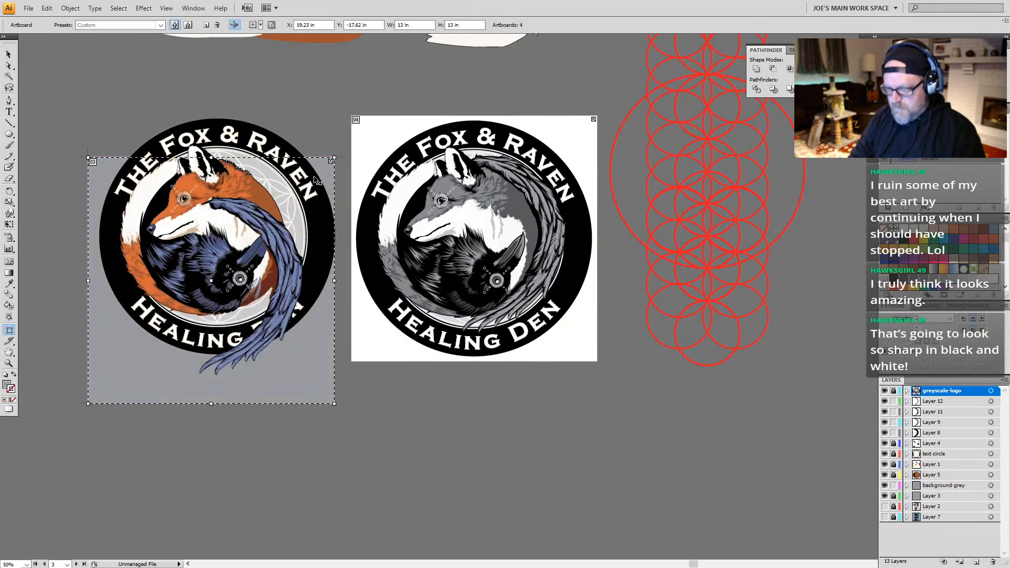
{"action": "key", "text": "ctrl+z"}
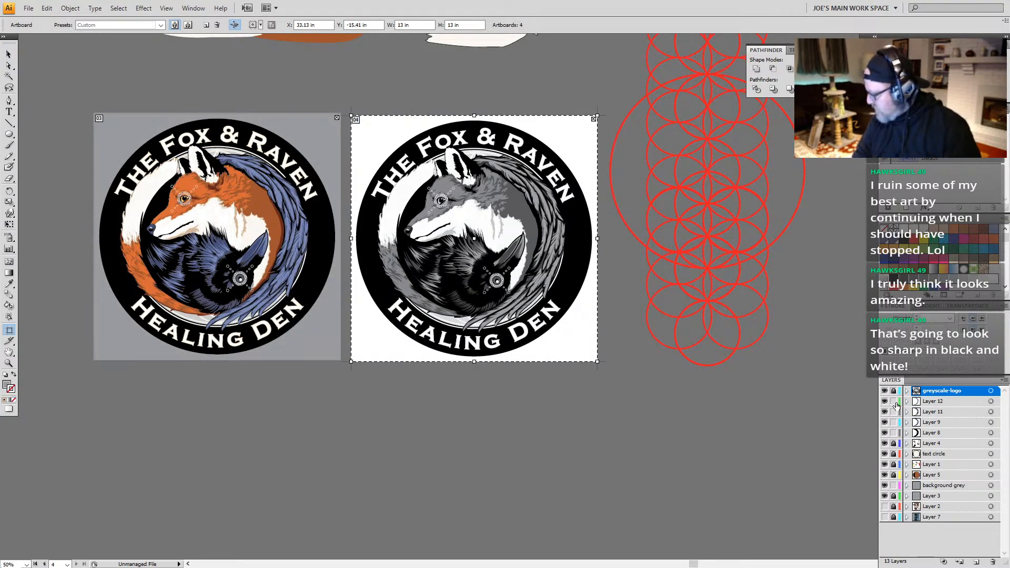
Step: Unlock the layers from Layer 4 down to Layer 5 and duplicate the color logo's artboard with its artwork below the grayscale artboard
{"action": "left_click", "coordinate": [893, 444]}
{"action": "left_click", "coordinate": [894, 475]}
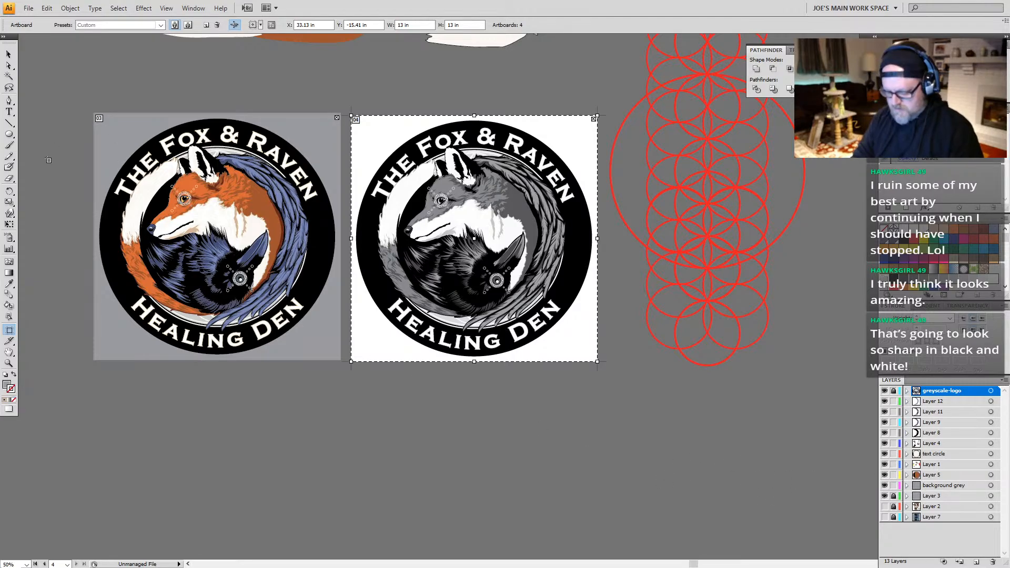
{"action": "left_click_drag", "start_coordinate": [118, 139], "coordinate": [377, 398]}
{"action": "scroll", "coordinate": [377, 368], "scroll_direction": "down", "scroll_amount": 5}
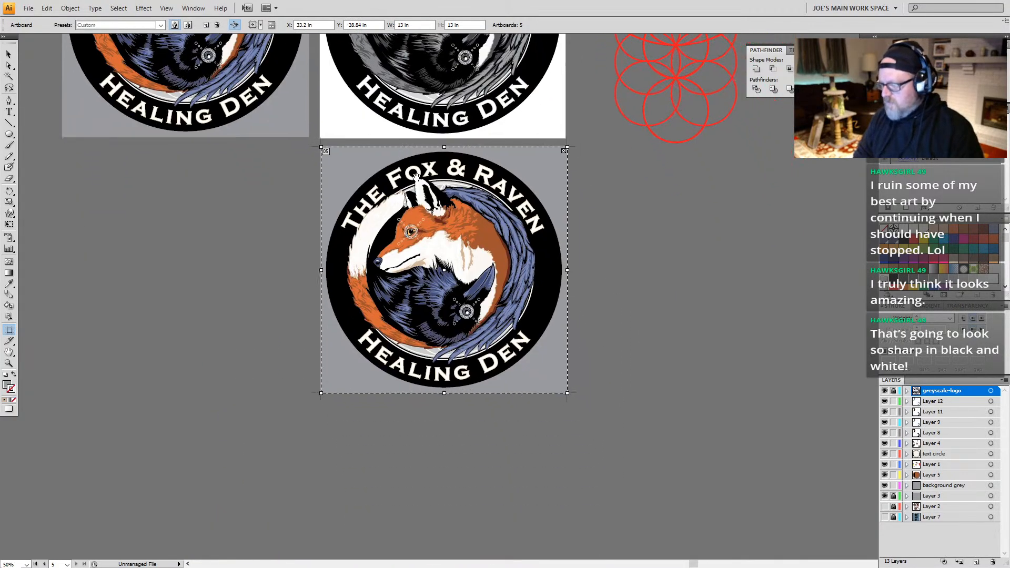
Step: Group the duplicated color logo without its grey background, locking the "background grey" layer, and move the group onto a new layer above Layer 12
{"action": "key", "text": "v"}
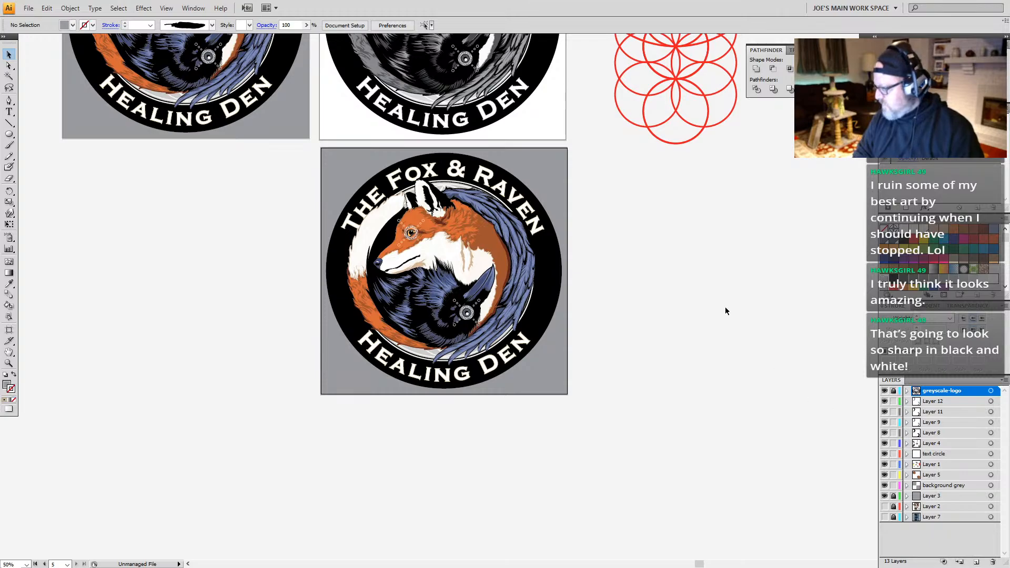
{"action": "left_click_drag", "start_coordinate": [576, 147], "coordinate": [309, 406]}
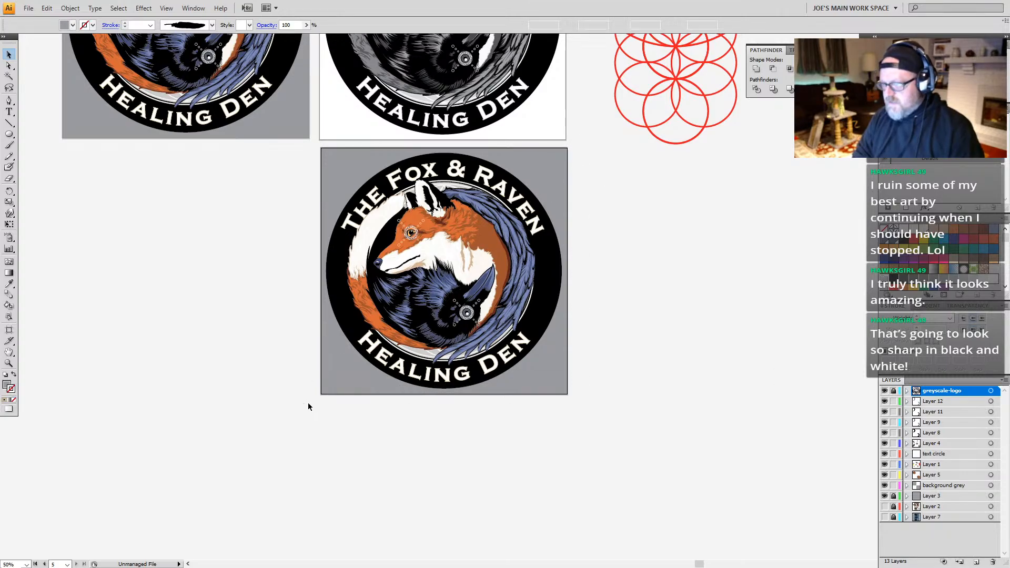
{"action": "left_click", "coordinate": [894, 485]}
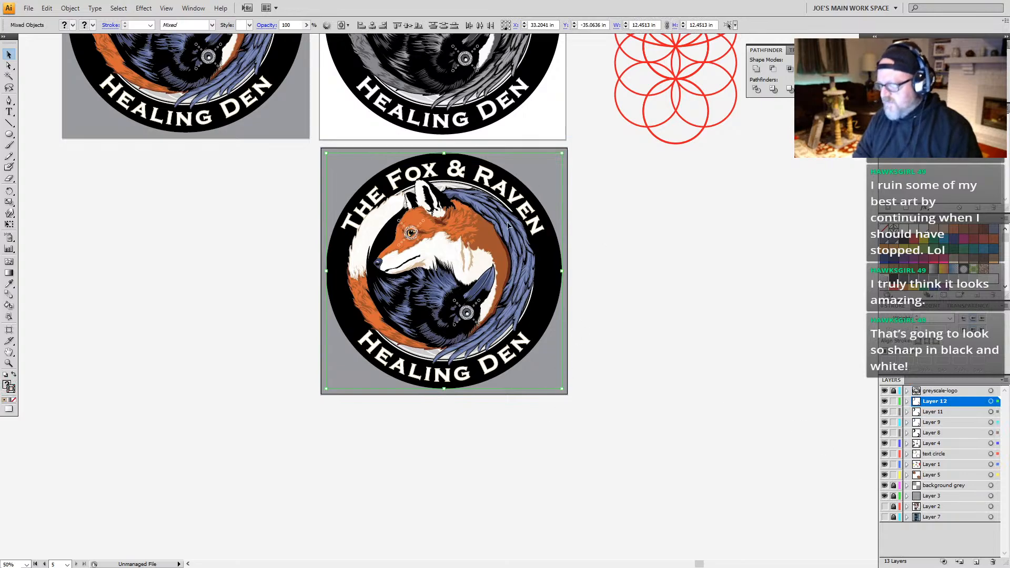
{"action": "key", "text": "ctrl+g"}
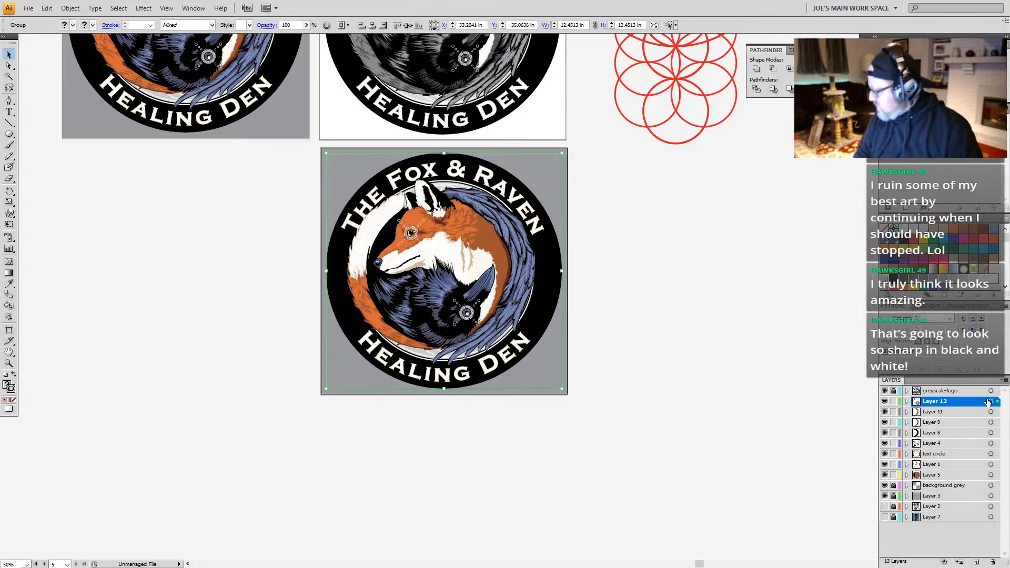
{"action": "left_click", "coordinate": [977, 561]}
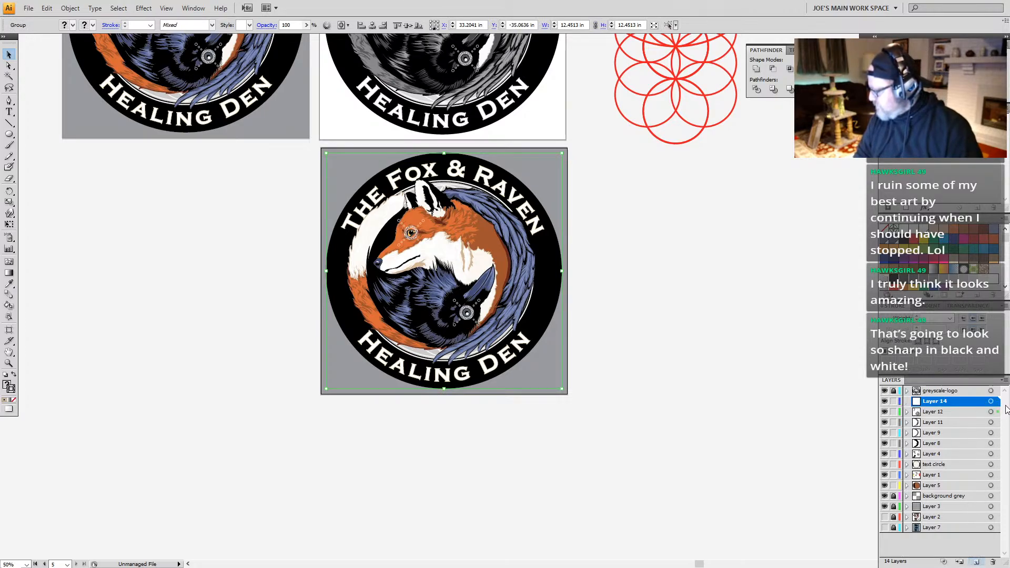
{"action": "left_click_drag", "start_coordinate": [997, 412], "coordinate": [998, 401]}
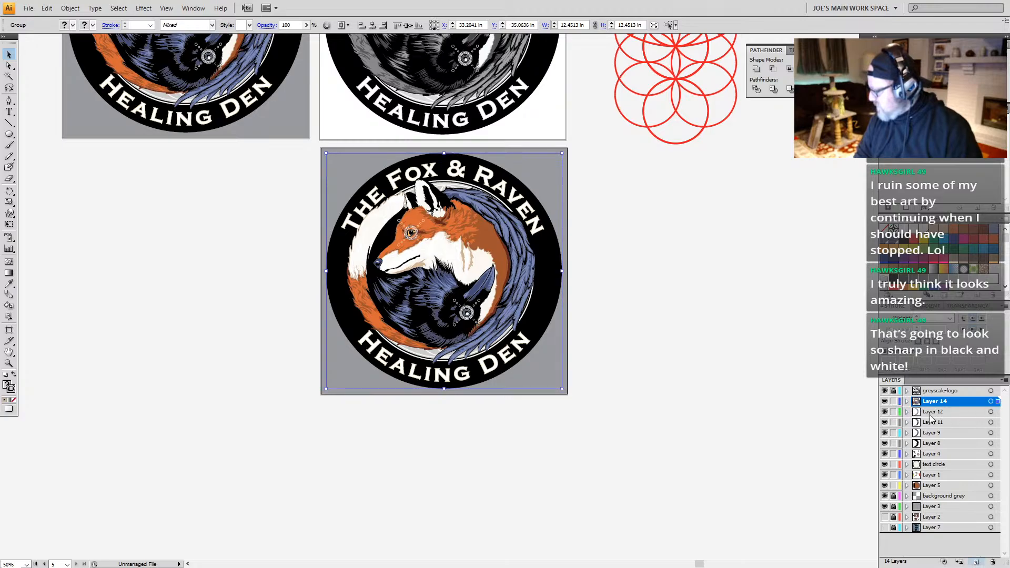
Step: Lock all layers from Layer 12 down to Layer 5 and save the document
{"action": "left_click", "coordinate": [893, 412]}
{"action": "left_click", "coordinate": [893, 423]}
{"action": "left_click_drag", "start_coordinate": [893, 433], "coordinate": [893, 487]}
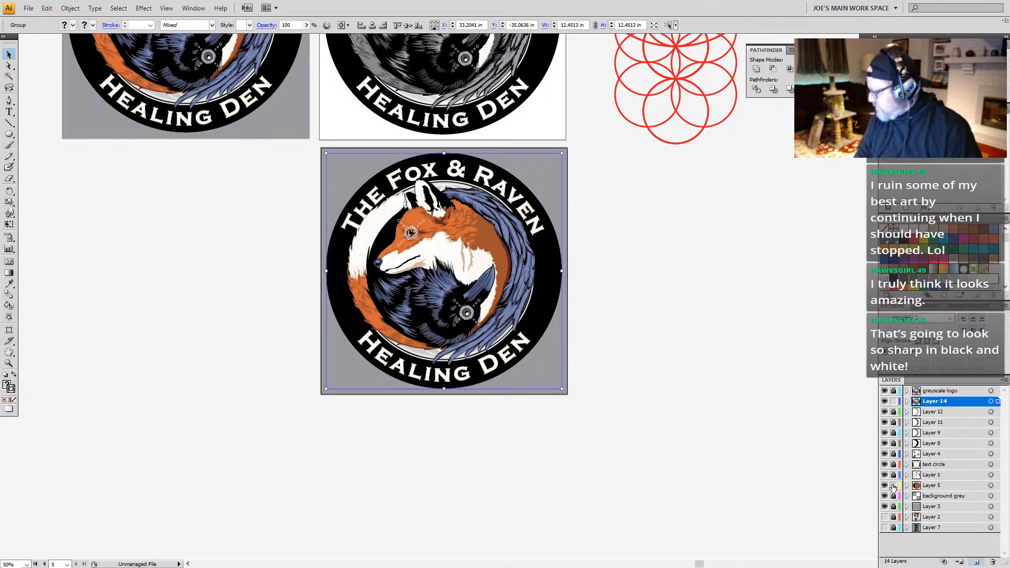
{"action": "left_click", "coordinate": [496, 330]}
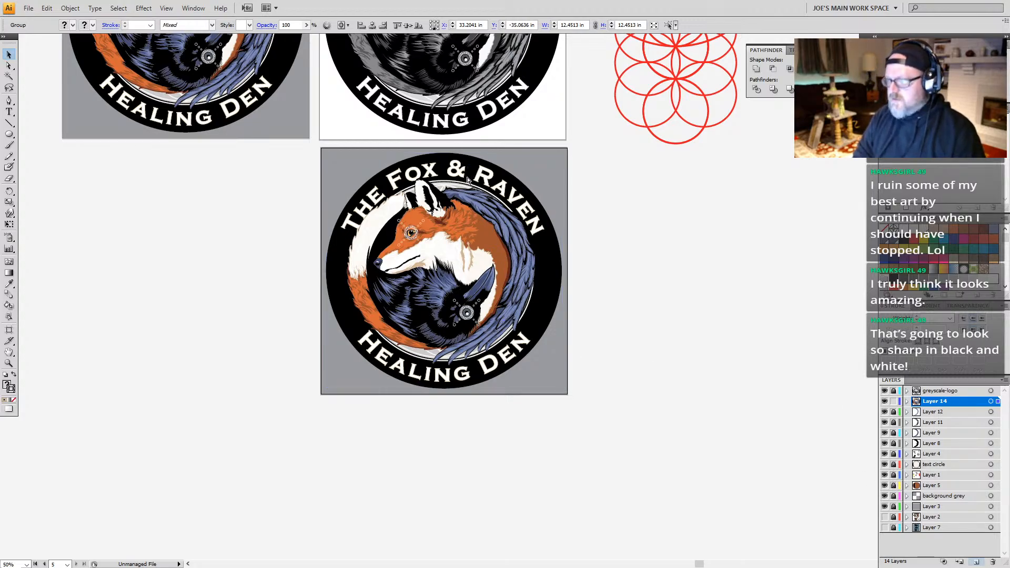
{"action": "key", "text": "ctrl+s"}
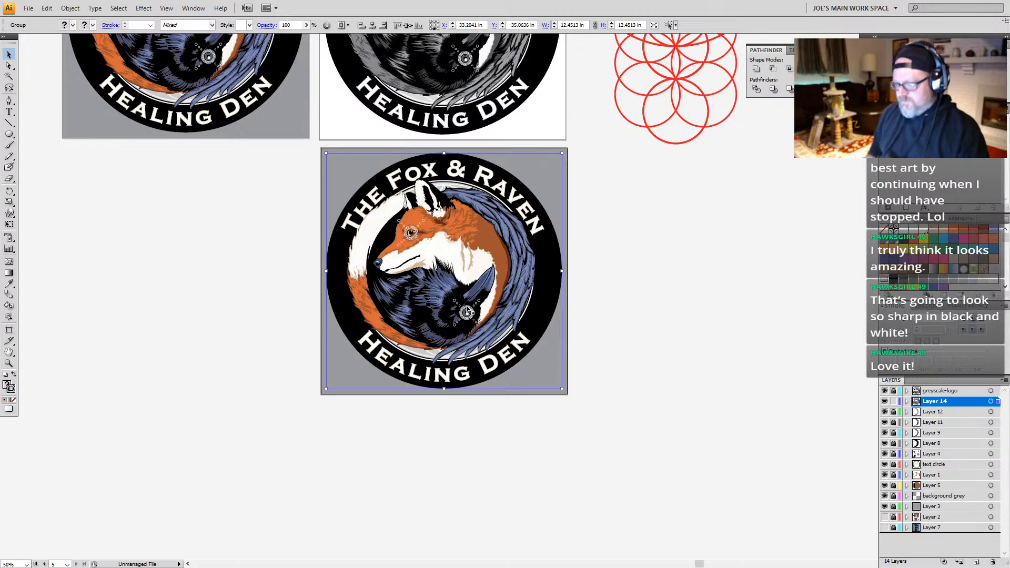
Step: Compare the duplicated color logo with the color original and the grayscale version above it
{"action": "key", "text": "space"}
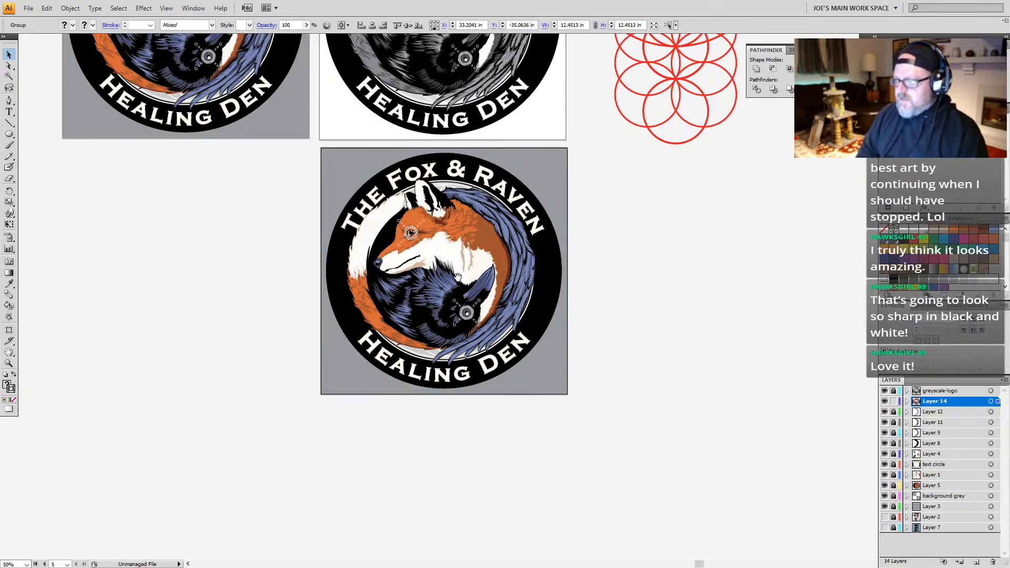
{"action": "left_click_drag", "start_coordinate": [445, 134], "coordinate": [458, 323]}
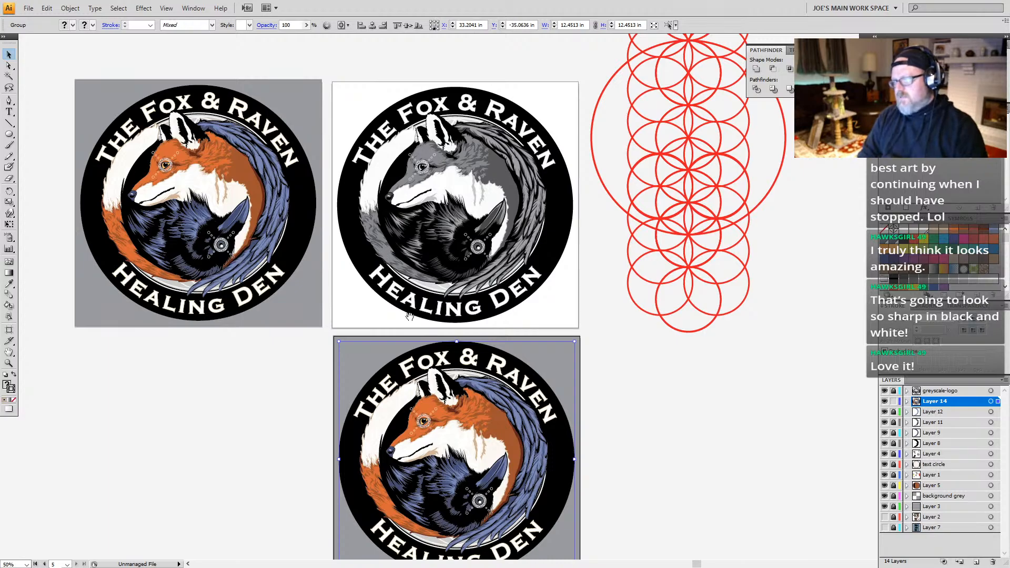
{"action": "left_click_drag", "start_coordinate": [409, 317], "coordinate": [400, 272]}
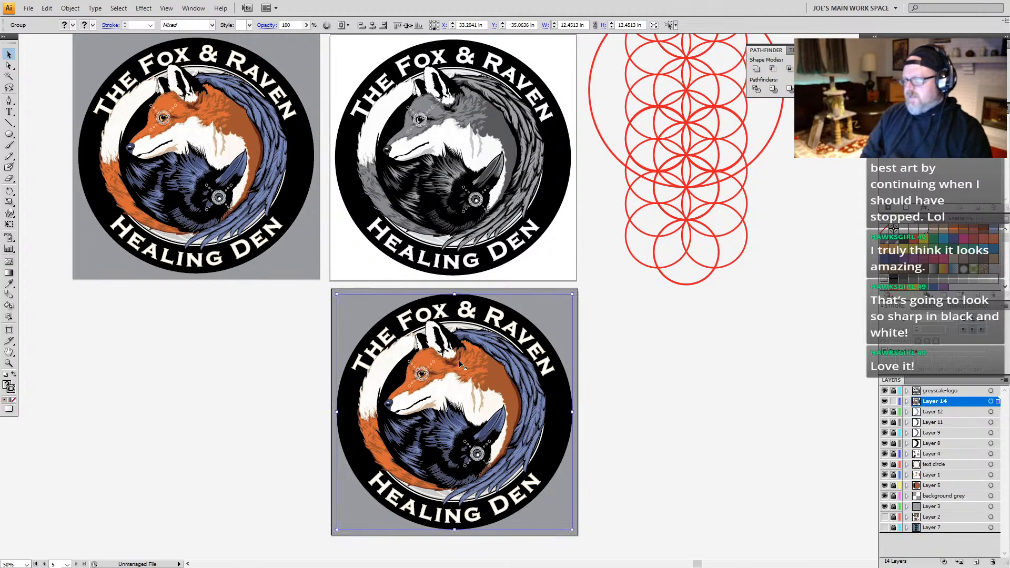
{"action": "key", "text": "space"}
{"action": "left_click_drag", "start_coordinate": [480, 359], "coordinate": [480, 286]}
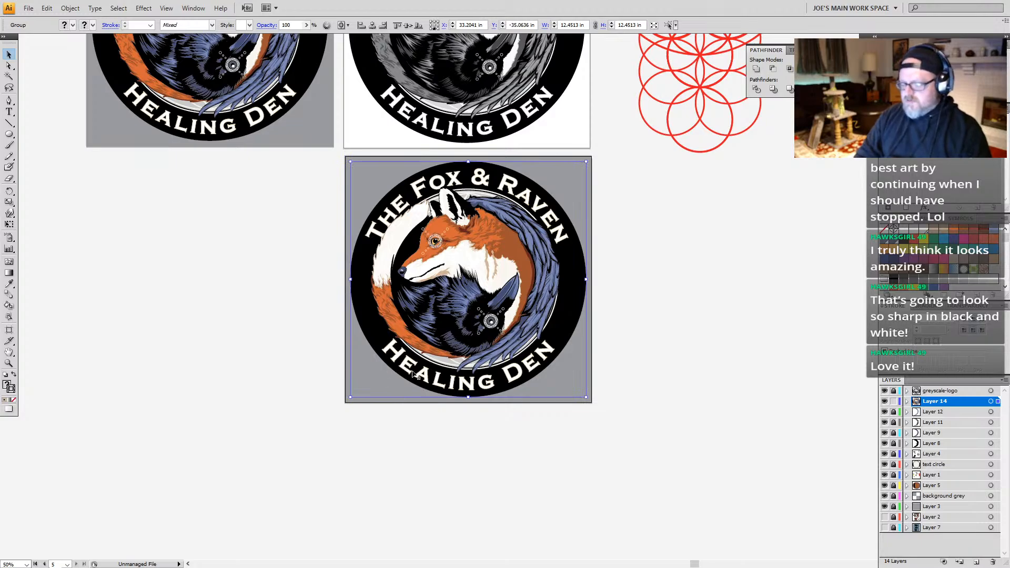
{"action": "key", "text": "space"}
{"action": "left_click_drag", "start_coordinate": [533, 235], "coordinate": [521, 258]}
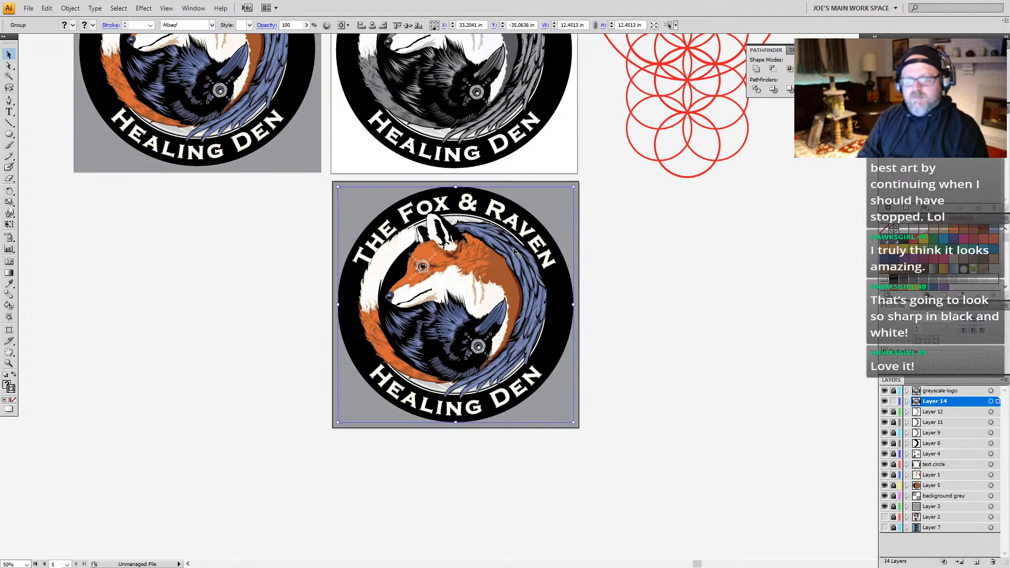
{"action": "key", "text": "space"}
{"action": "left_click_drag", "start_coordinate": [540, 314], "coordinate": [516, 259]}
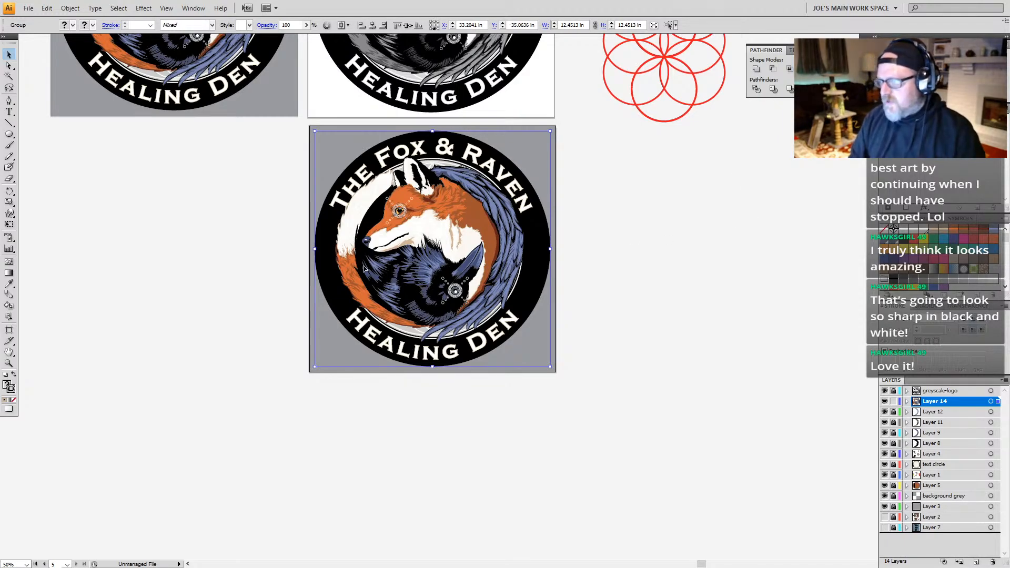
{"action": "key", "text": "space"}
{"action": "left_click_drag", "start_coordinate": [464, 213], "coordinate": [459, 242]}
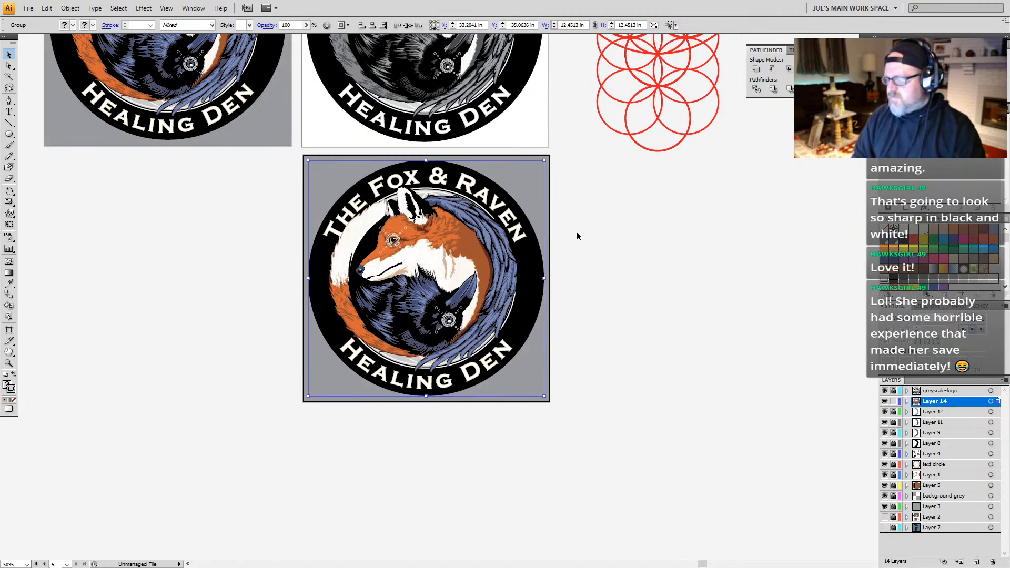
Step: Examine the paths of the logos in Outline view and return to the normal preview
{"action": "key", "text": "ctrl+y"}
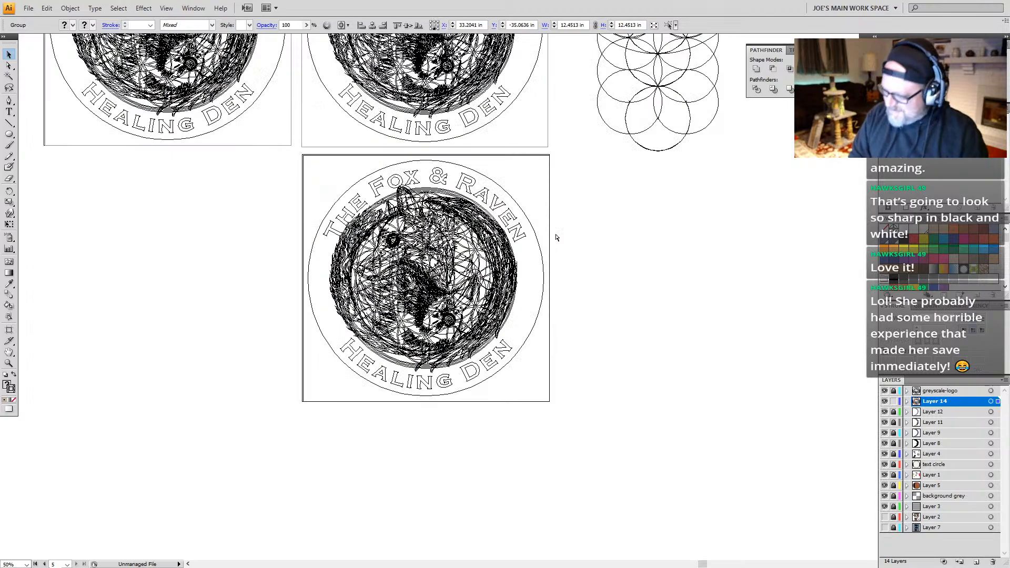
{"action": "key", "text": "ctrl+y"}
{"action": "scroll", "coordinate": [500, 273], "scroll_direction": "up", "scroll_amount": 2}
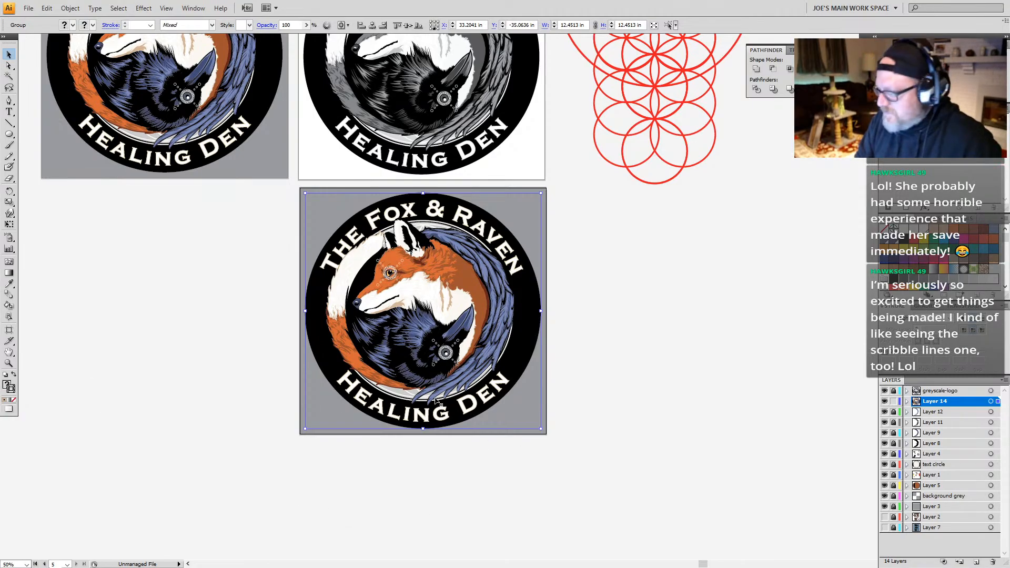
{"action": "left_click_drag", "start_coordinate": [442, 363], "coordinate": [420, 374]}
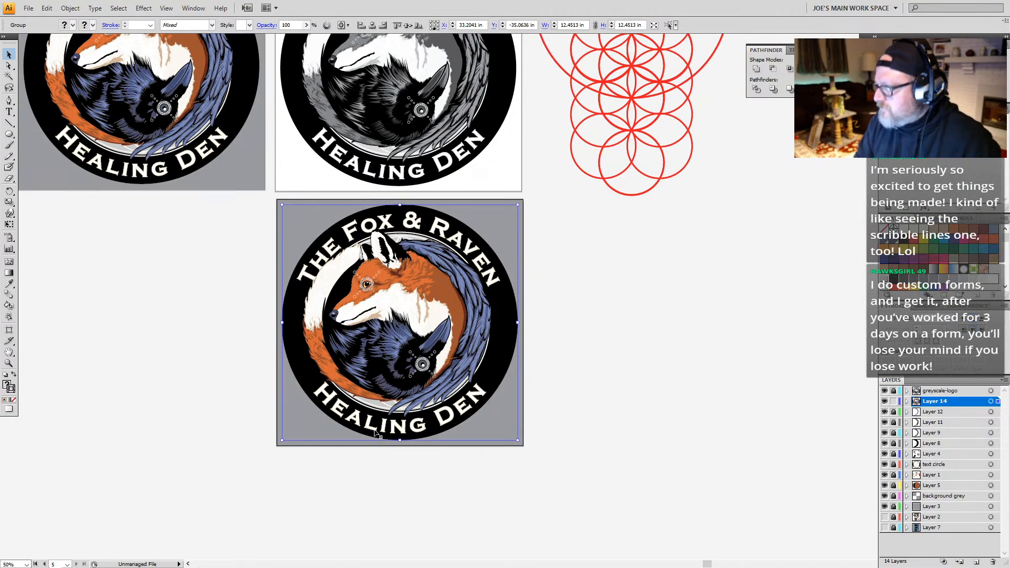
{"action": "key", "text": "space"}
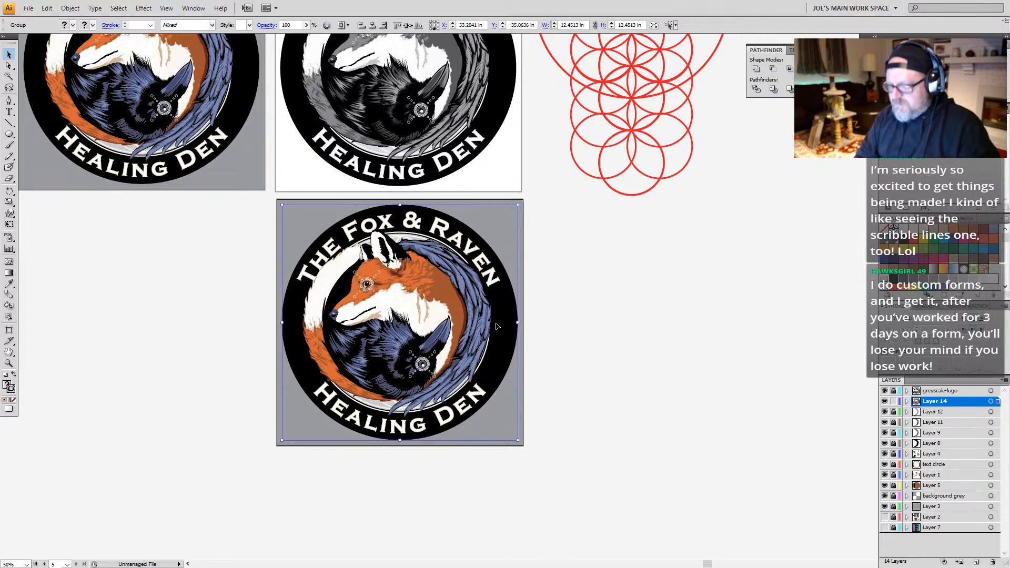
{"action": "left_click", "coordinate": [237, 430]}
{"action": "left_click_drag", "start_coordinate": [491, 358], "coordinate": [481, 355]}
{"action": "left_click", "coordinate": [481, 355]}
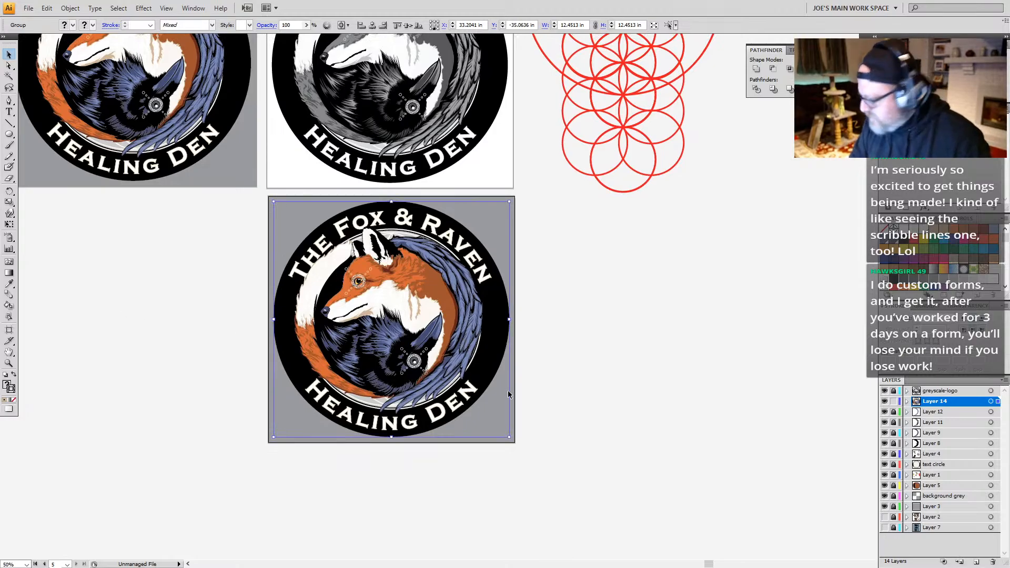
{"action": "left_click", "coordinate": [413, 317]}
{"action": "key", "text": "ctrl+y"}
{"action": "key", "text": "ctrl+y"}
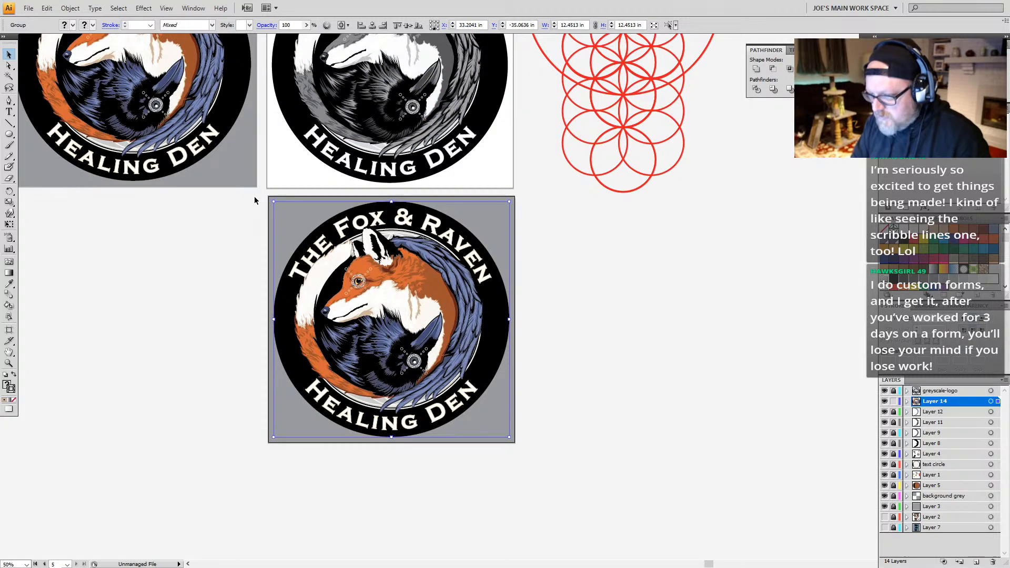
Step: Try to outline the strokes of the duplicated color logo group, and expand the group's appearance
{"action": "left_click_drag", "start_coordinate": [253, 197], "coordinate": [552, 443]}
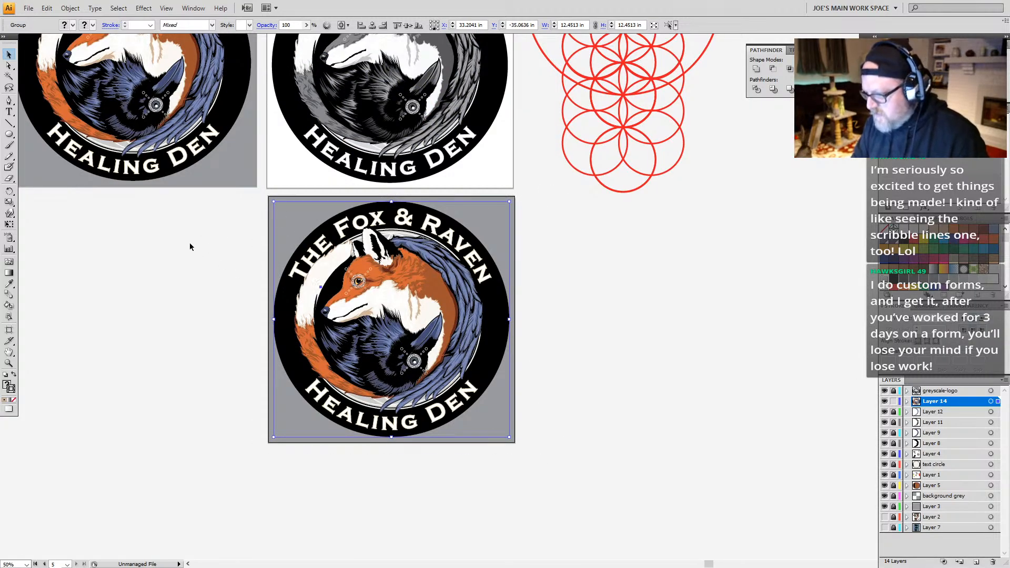
{"action": "left_click", "coordinate": [70, 8]}
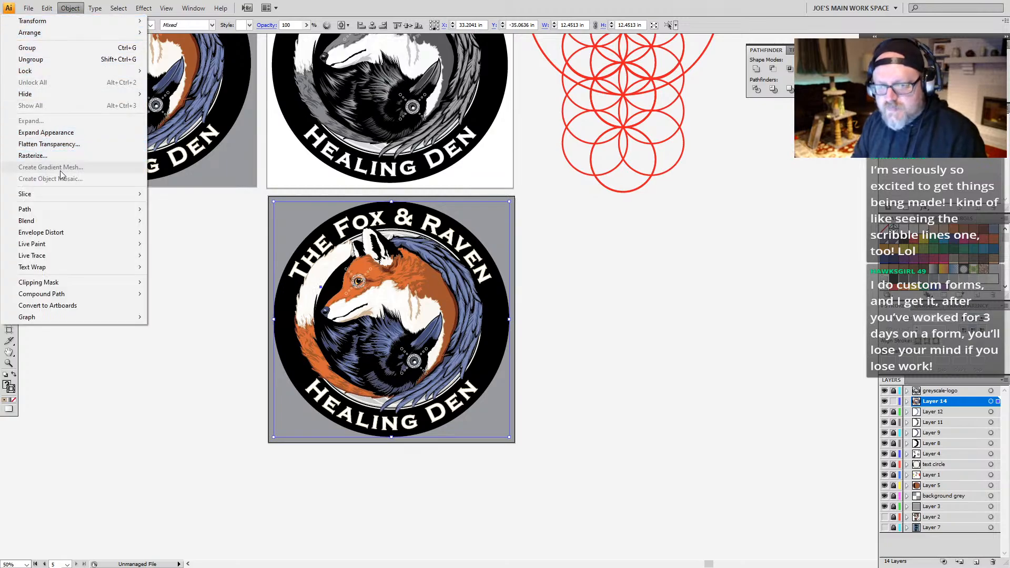
{"action": "mouse_move", "coordinate": [63, 209]}
{"action": "left_click", "coordinate": [182, 235]}
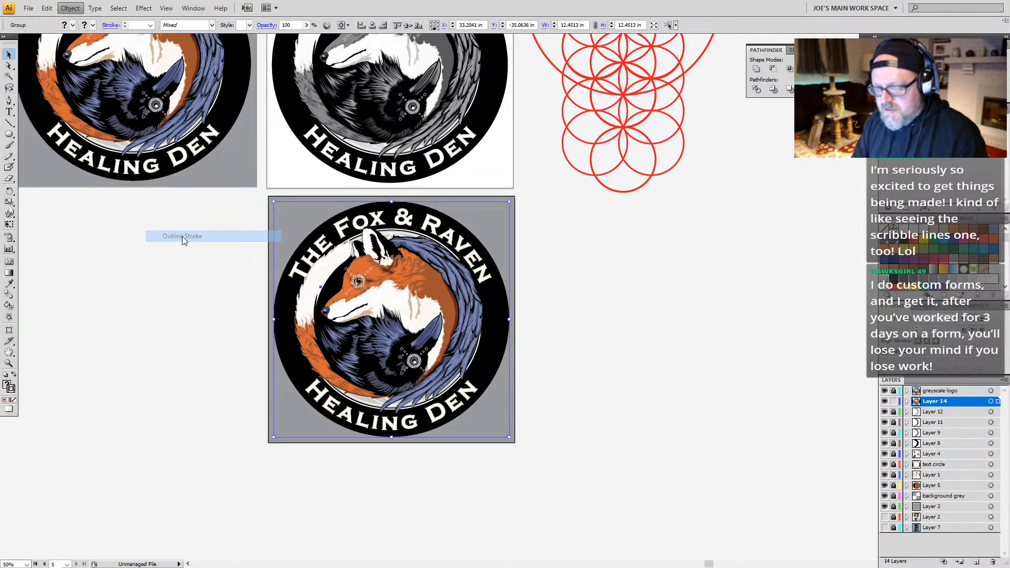
{"action": "left_click", "coordinate": [504, 311]}
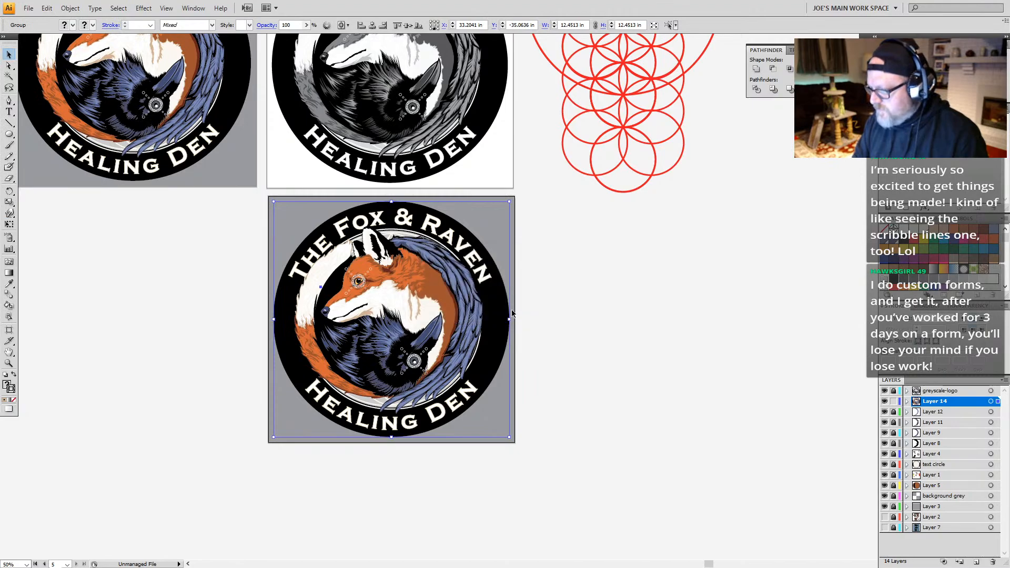
{"action": "left_click", "coordinate": [70, 9]}
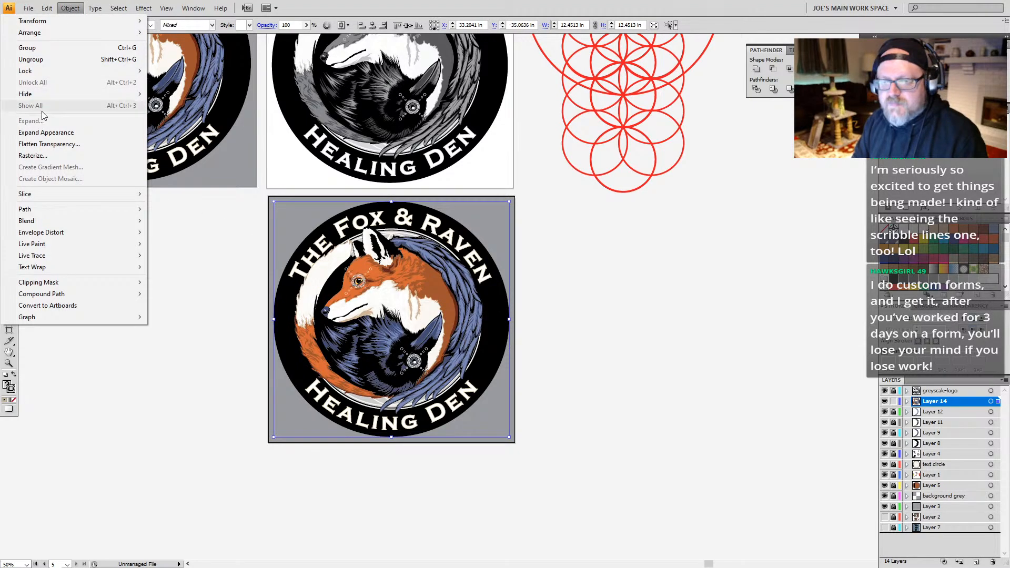
{"action": "left_click", "coordinate": [53, 134]}
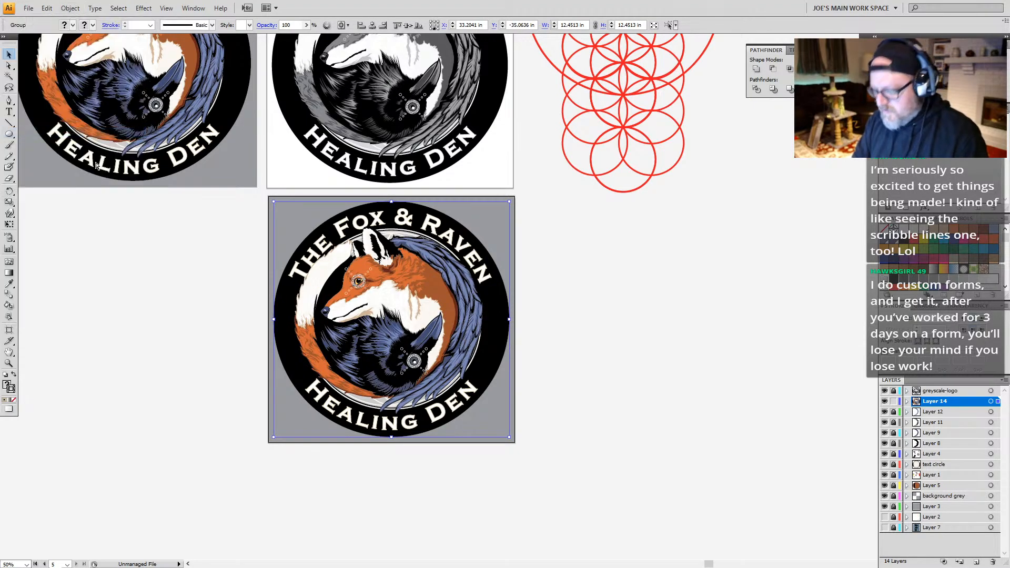
Step: Check the expanded logo in Outline view and try again to outline its strokes
{"action": "key", "text": "ctrl+h"}
{"action": "key", "text": "ctrl+y"}
{"action": "key", "text": "ctrl+y"}
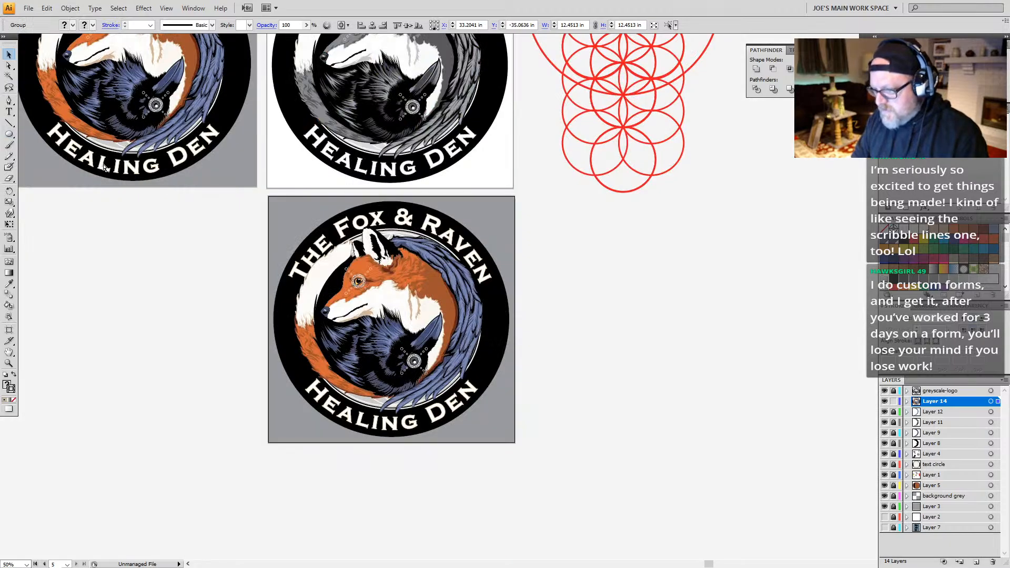
{"action": "key", "text": "ctrl+h"}
{"action": "left_click", "coordinate": [70, 8]}
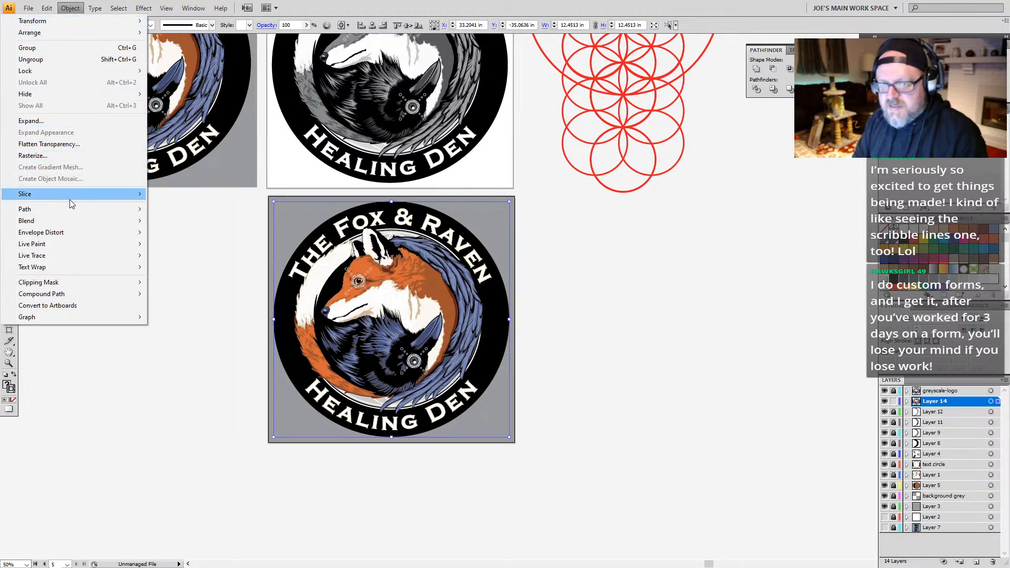
{"action": "mouse_move", "coordinate": [126, 208]}
{"action": "left_click", "coordinate": [177, 237]}
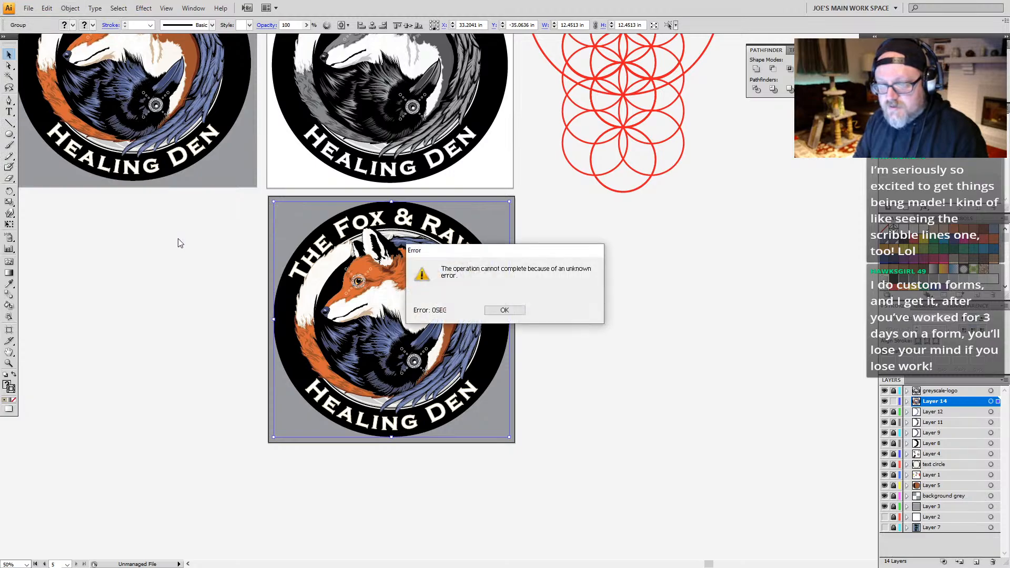
{"action": "left_click", "coordinate": [518, 316]}
Step: Examine the paths of the fox's face and the raven up close in Outline view, and return to the whole logo in preview
{"action": "key", "text": "z"}
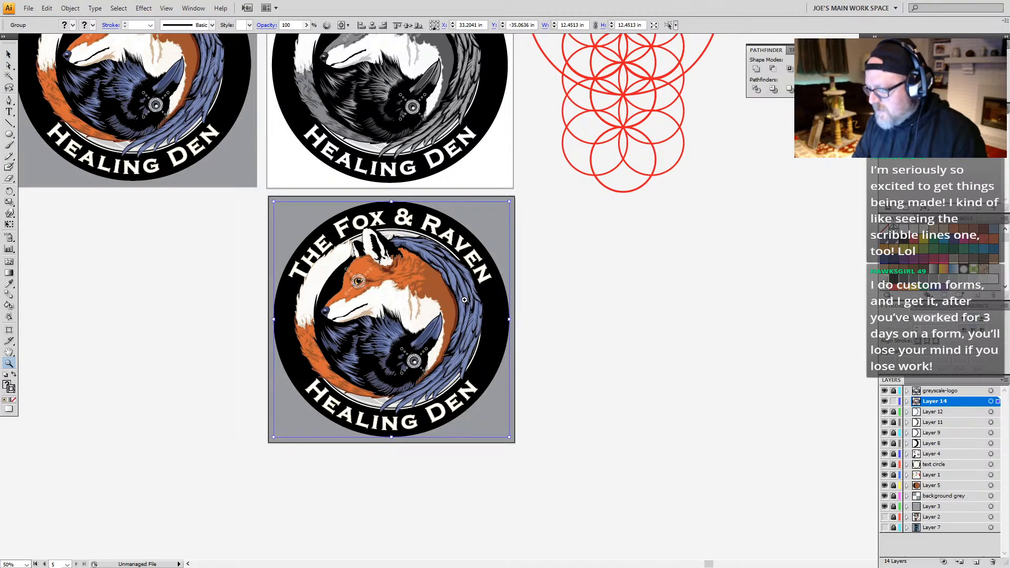
{"action": "left_click_drag", "start_coordinate": [477, 278], "coordinate": [325, 374]}
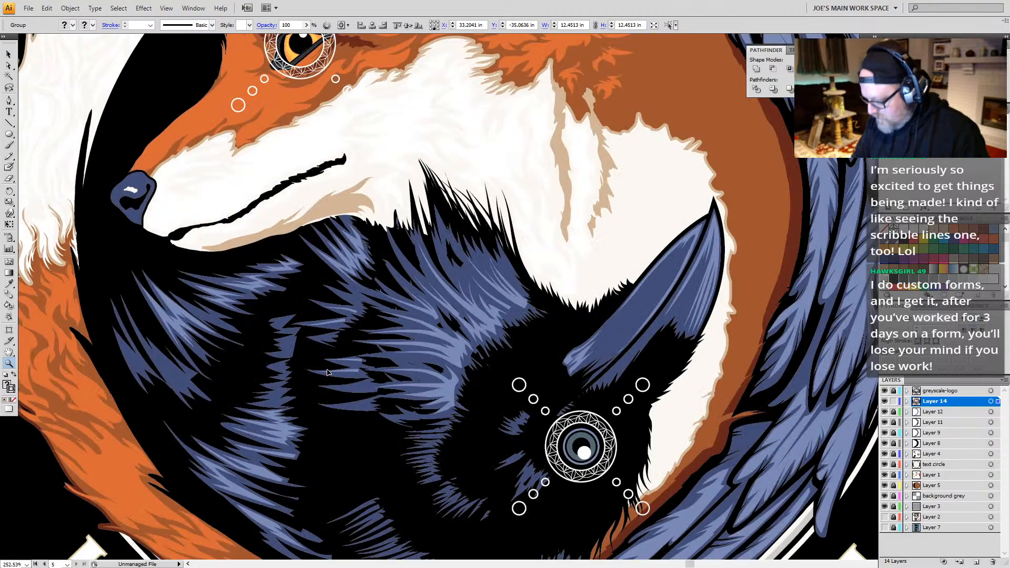
{"action": "key", "text": "ctrl+y"}
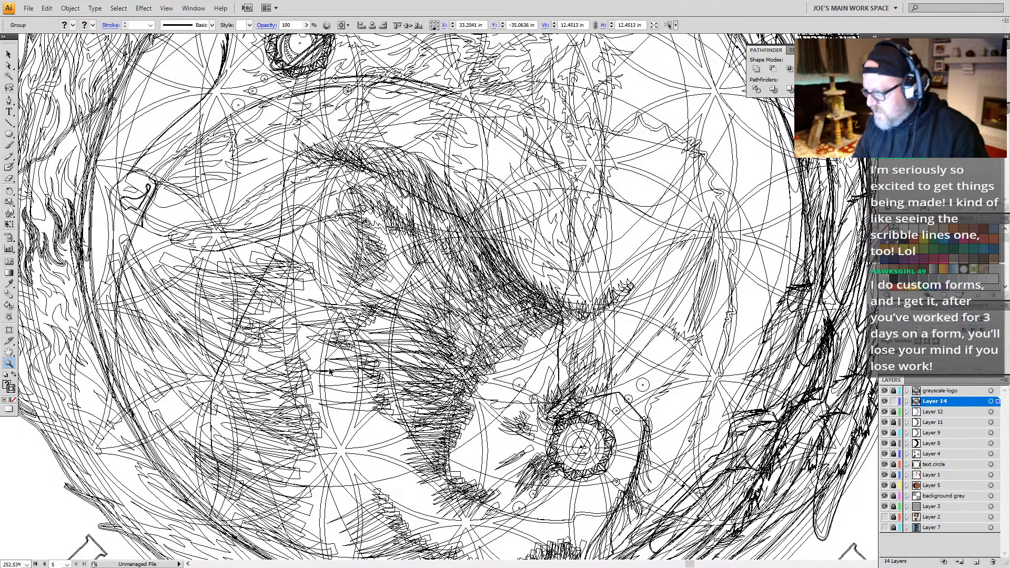
{"action": "key", "text": "ctrl+y"}
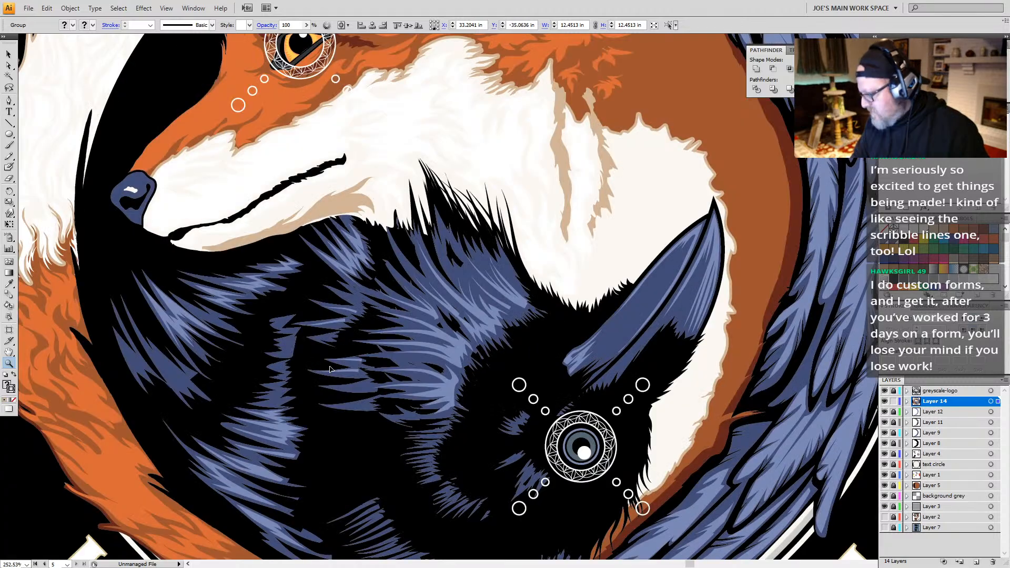
{"action": "left_click", "coordinate": [540, 296], "text": "alt"}
{"action": "left_click", "coordinate": [540, 296], "text": "alt"}
{"action": "left_click", "coordinate": [450, 304], "text": "alt"}
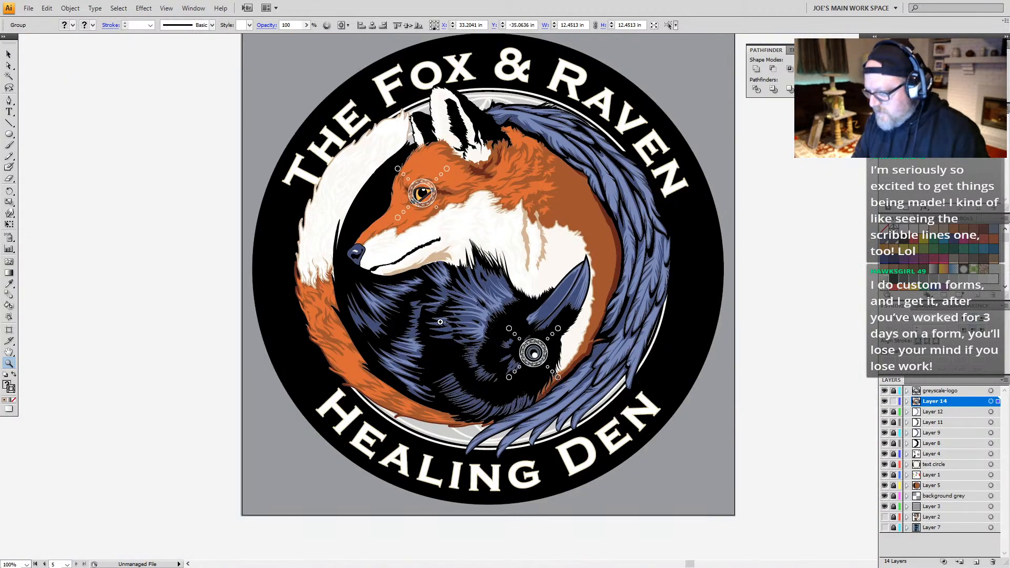
{"action": "left_click_drag", "start_coordinate": [511, 350], "coordinate": [439, 323]}
{"action": "left_click", "coordinate": [429, 302], "text": "alt"}
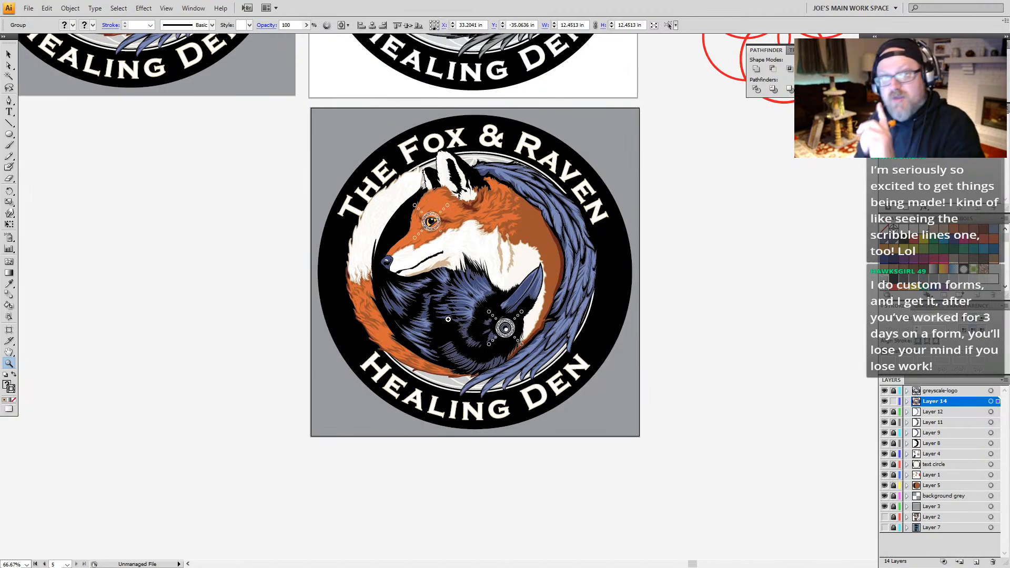
Step: Recolor all light blue raven feather shapes in the duplicated logo with the darker feather blue, selecting them by same fill color
{"action": "key", "text": "a"}
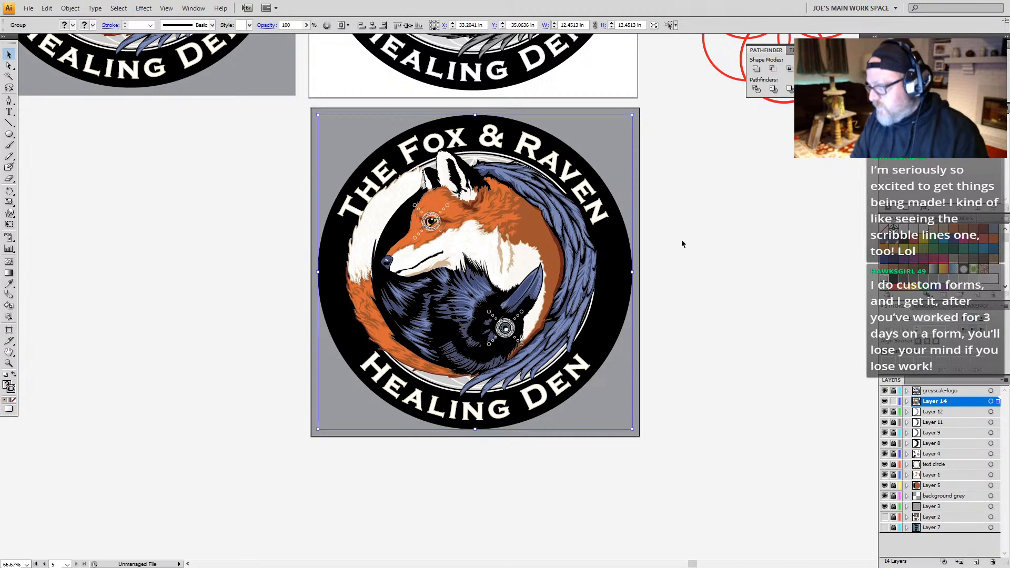
{"action": "left_click", "coordinate": [687, 215]}
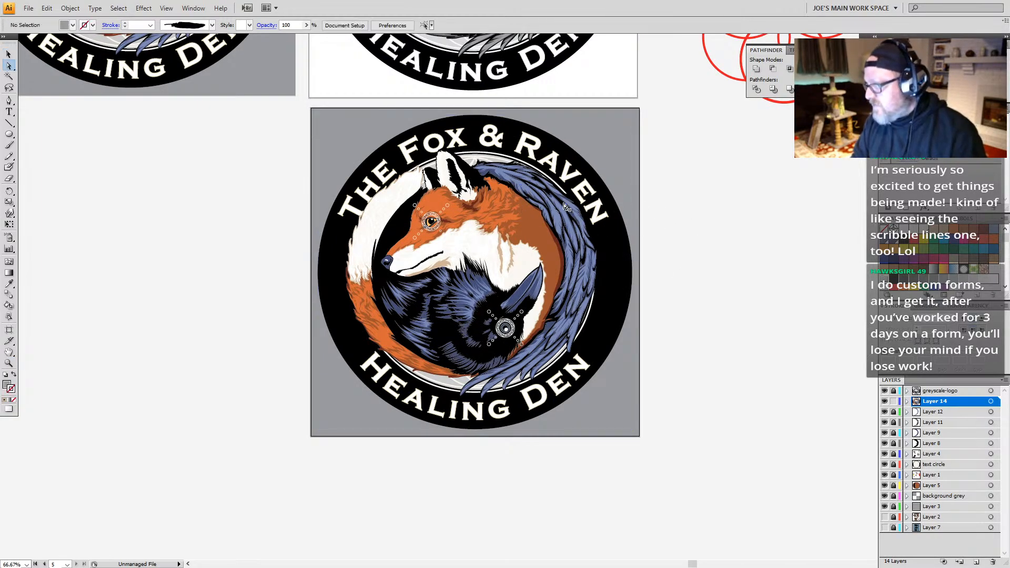
{"action": "left_click", "coordinate": [529, 188]}
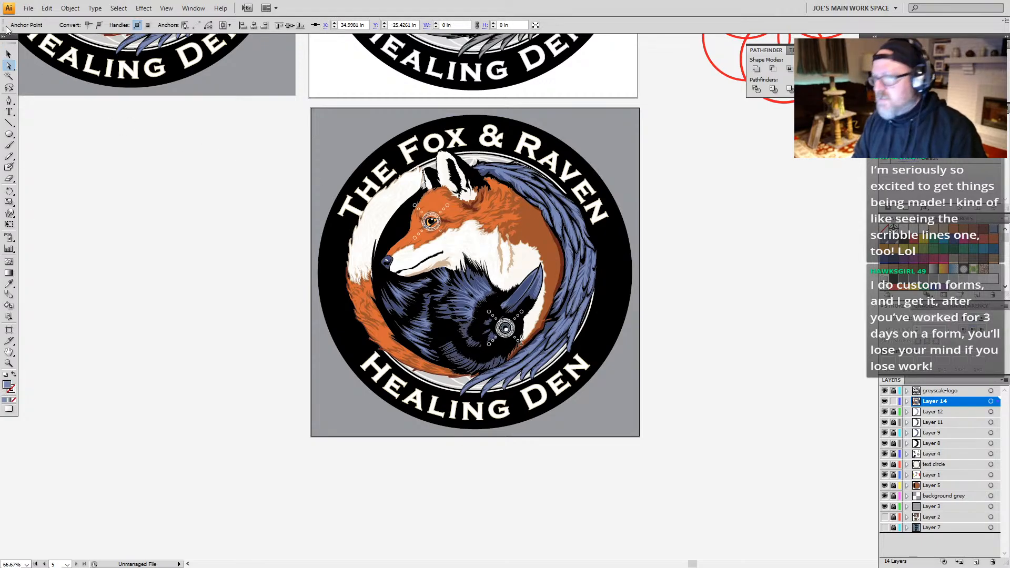
{"action": "left_click", "coordinate": [118, 8]}
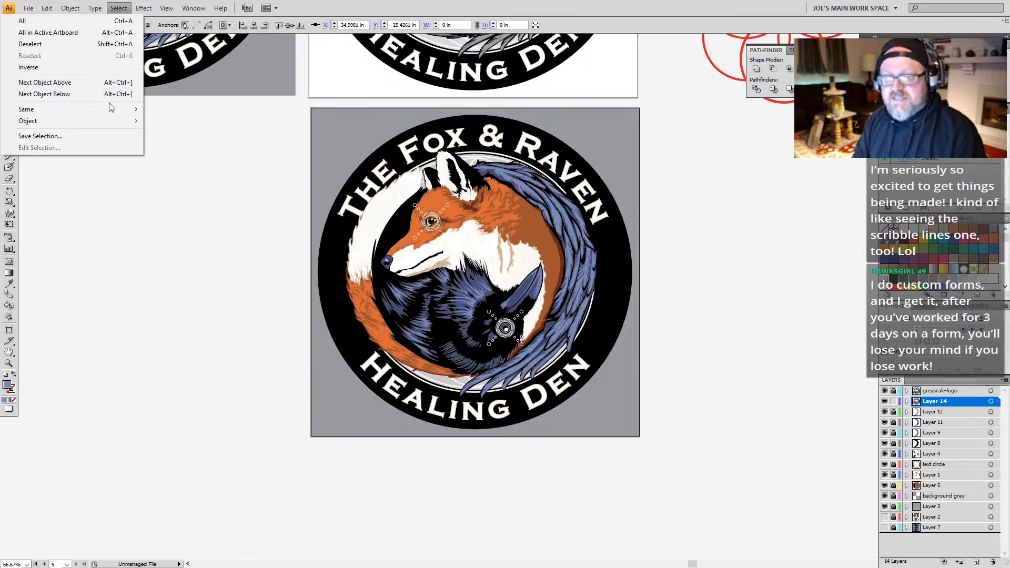
{"action": "mouse_move", "coordinate": [113, 110]}
{"action": "left_click", "coordinate": [171, 155]}
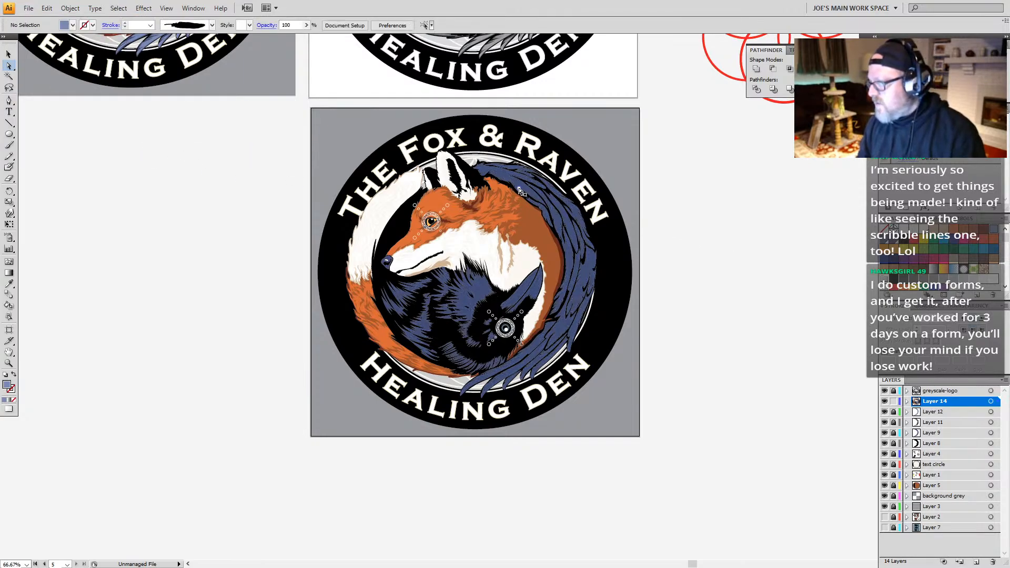
Step: Recolor all bright orange fox fur shapes with the darker rust brown sampled from the fox's back, selecting them by same fill color
{"action": "left_click", "coordinate": [455, 215]}
{"action": "left_click", "coordinate": [119, 8]}
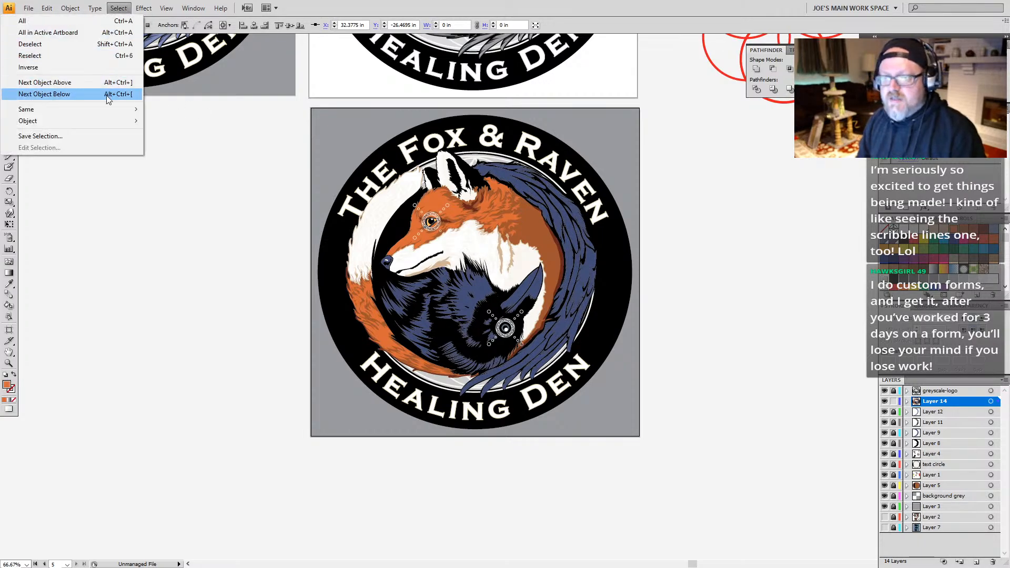
{"action": "mouse_move", "coordinate": [110, 109]}
{"action": "left_click", "coordinate": [176, 155]}
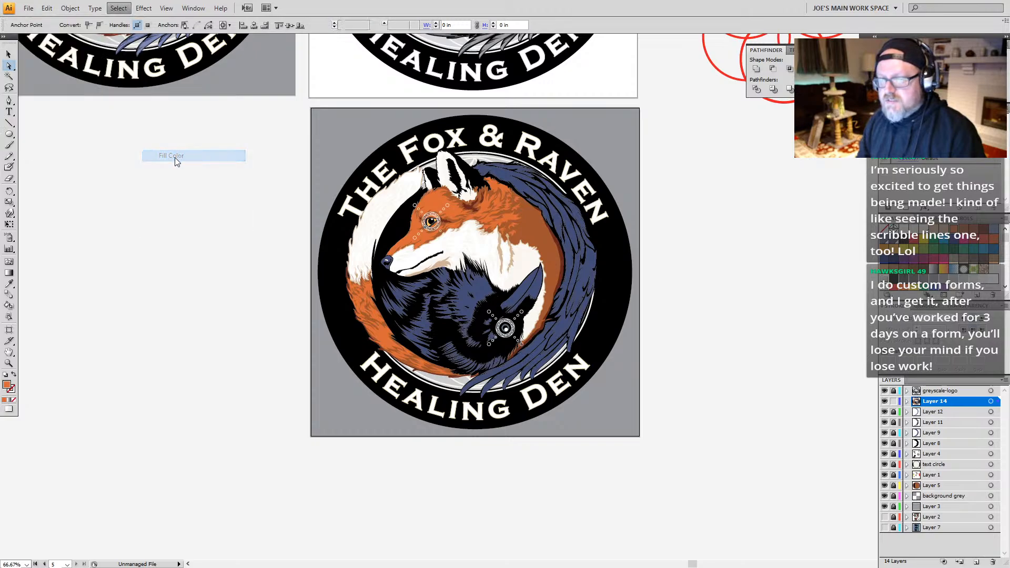
{"action": "key", "text": "i"}
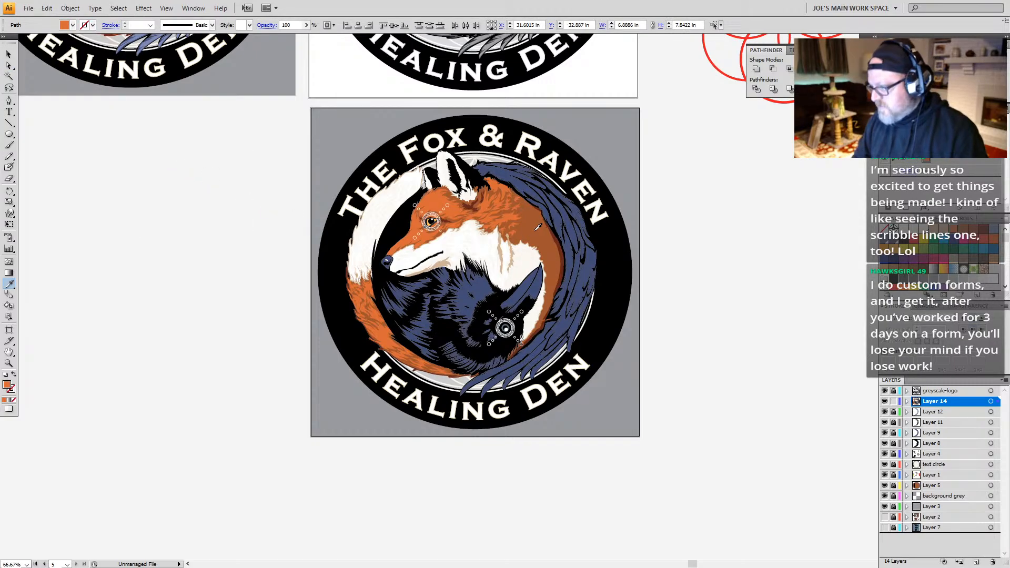
{"action": "left_click", "coordinate": [537, 230]}
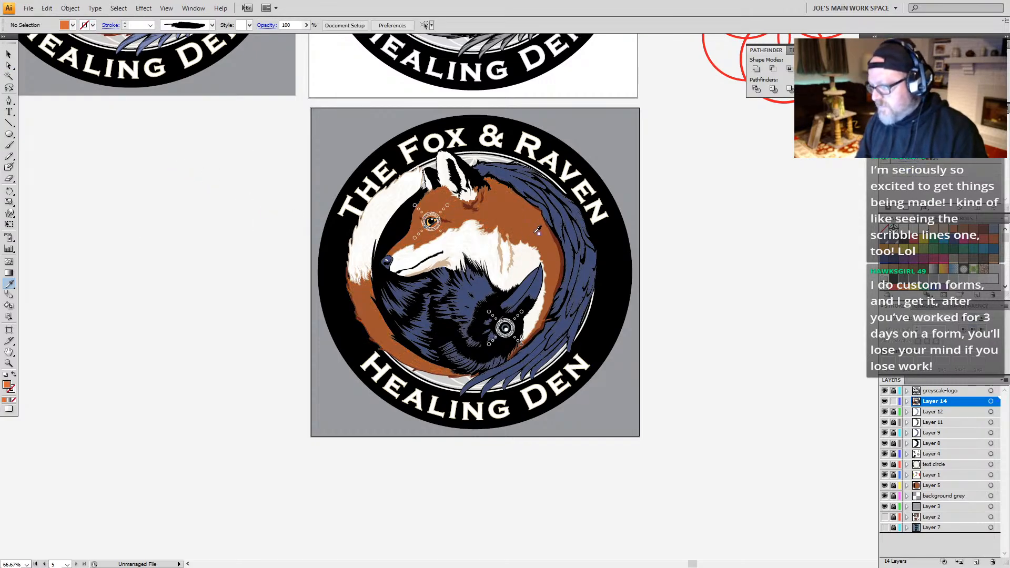
{"action": "key", "text": "ctrl+z"}
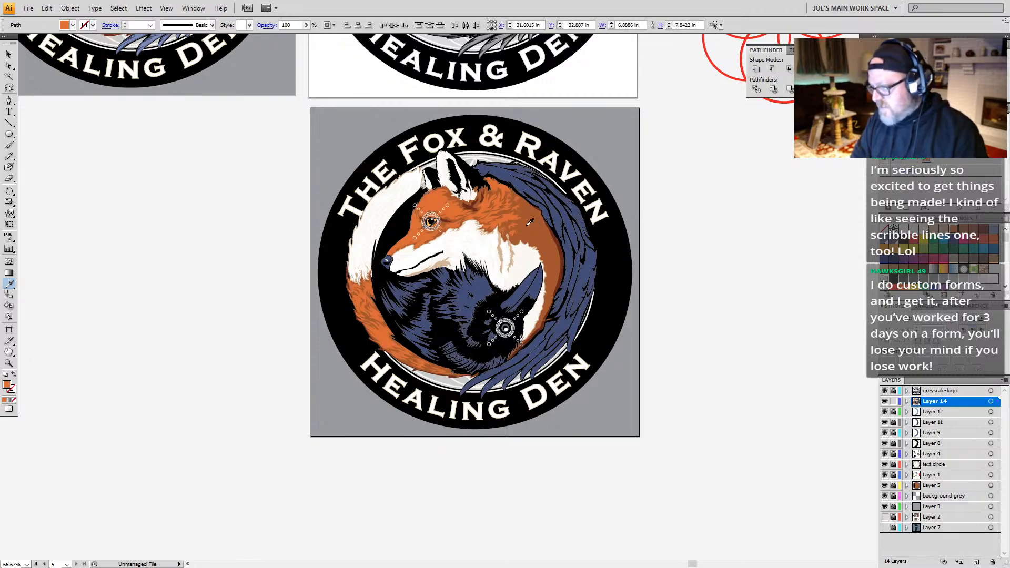
{"action": "left_click", "coordinate": [531, 223]}
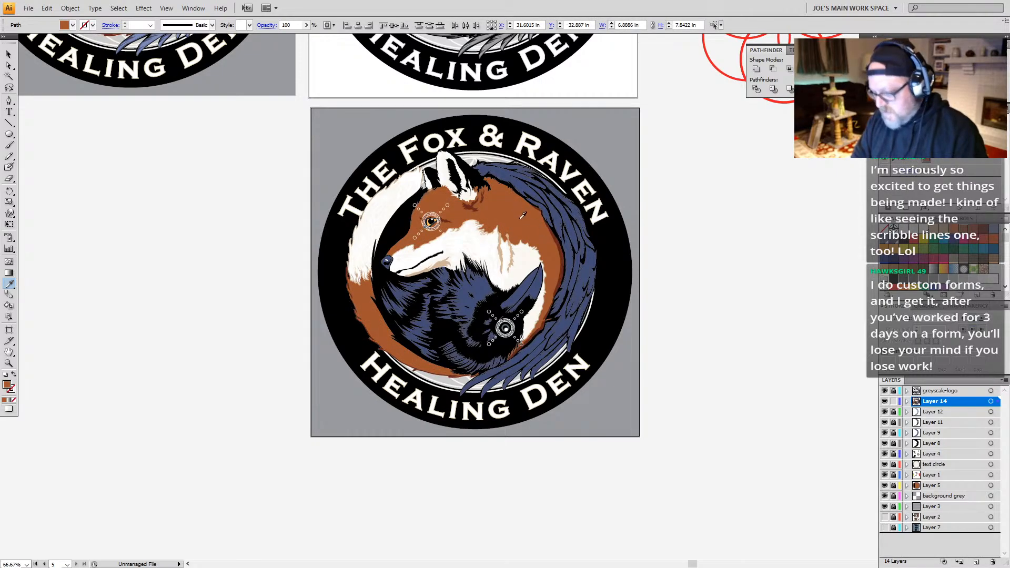
{"action": "key", "text": "ctrl+shift+a"}
{"action": "key", "text": "a"}
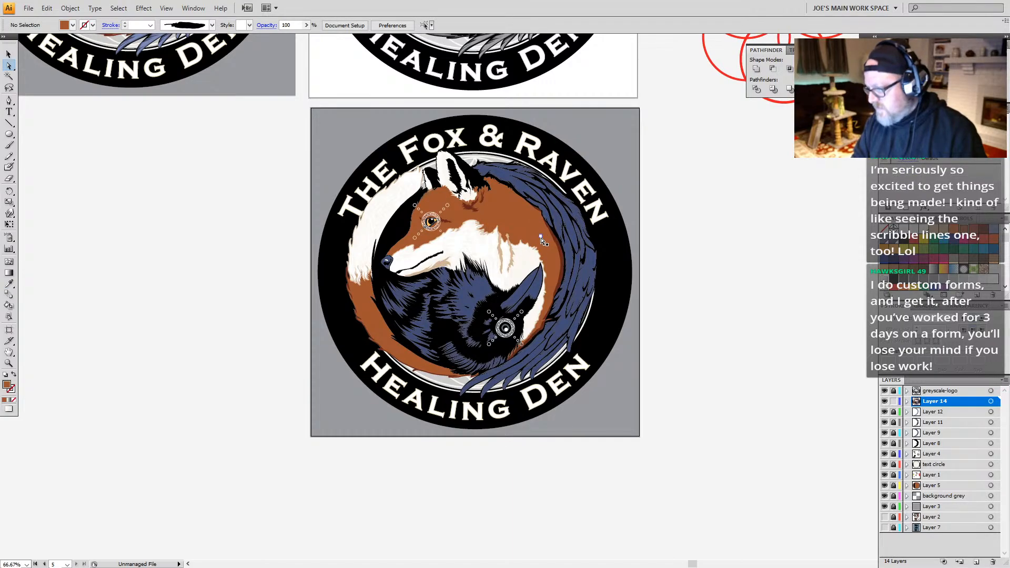
Step: Select every shape sharing the fill color of the fox's cream chest and recolor them white
{"action": "left_click", "coordinate": [530, 259]}
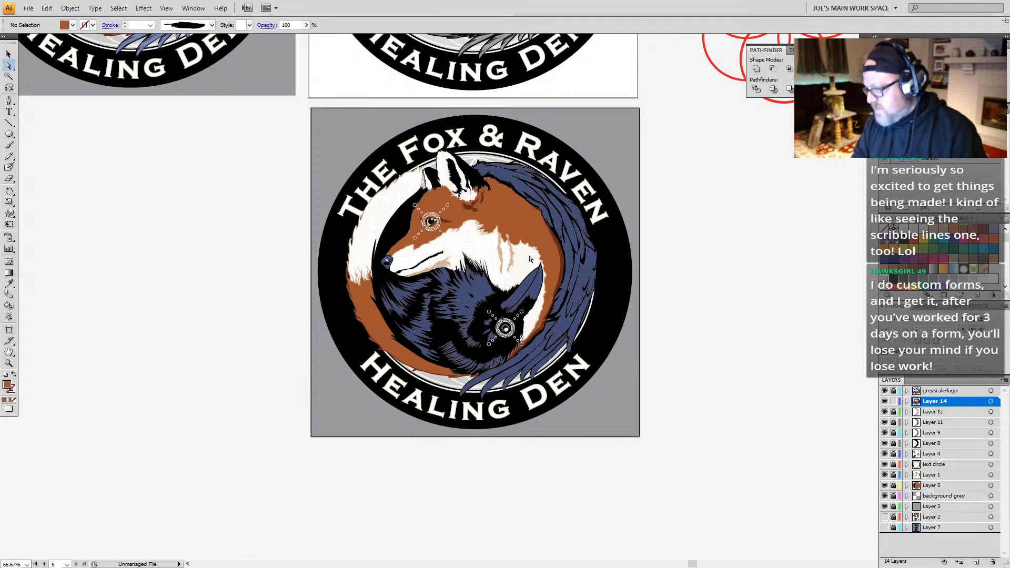
{"action": "left_click", "coordinate": [116, 8]}
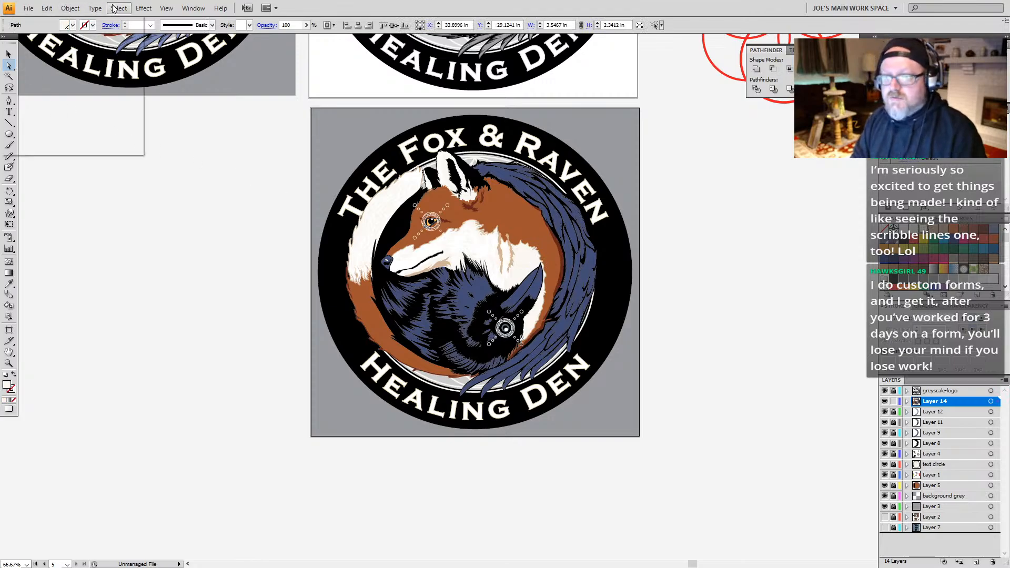
{"action": "mouse_move", "coordinate": [97, 115]}
{"action": "left_click", "coordinate": [180, 156]}
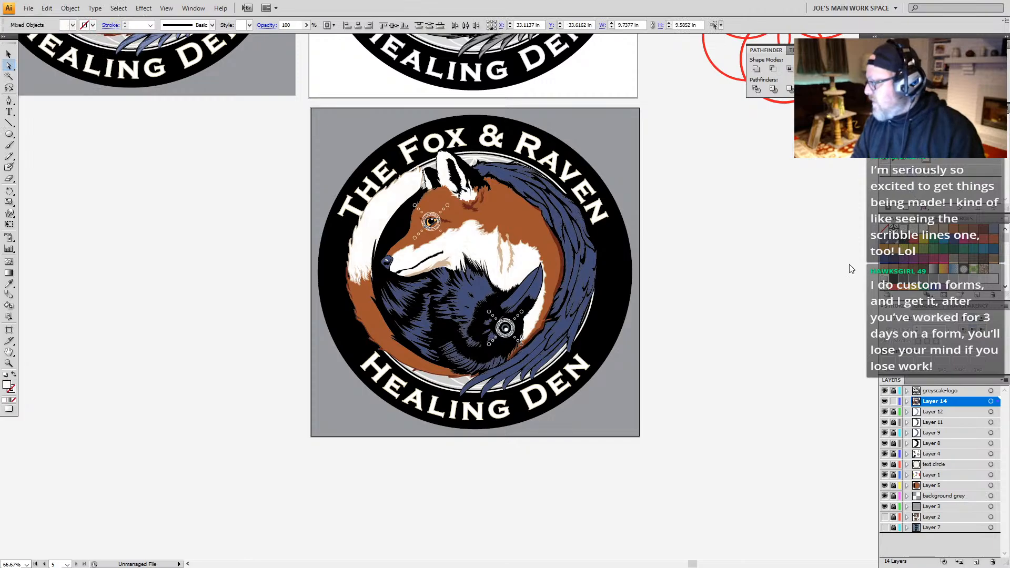
{"action": "left_click", "coordinate": [665, 292]}
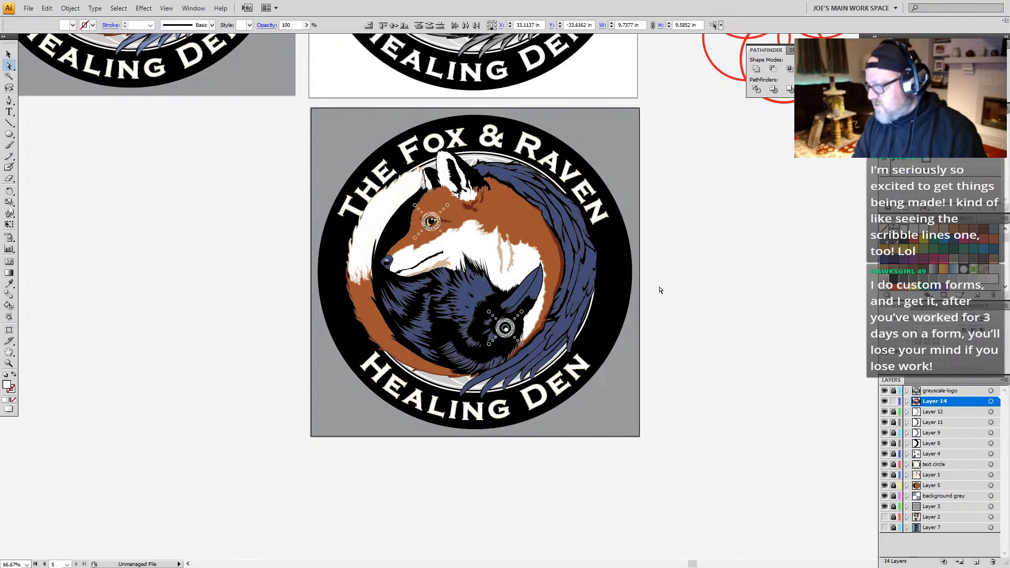
Step: Select every shape sharing the fill color of the tan shading on the fox's chest and fill them with black
{"action": "left_click", "coordinate": [516, 254]}
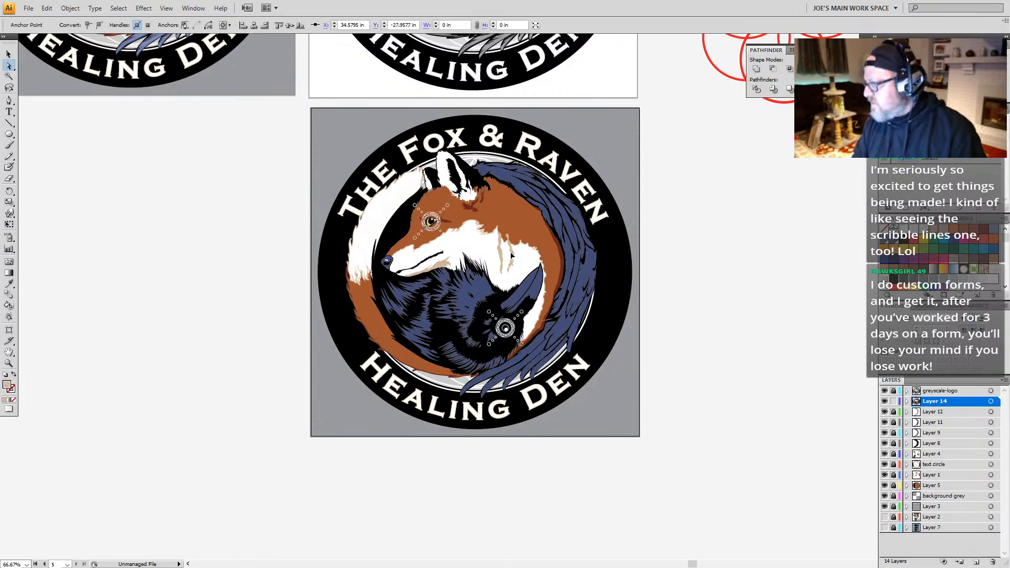
{"action": "left_click", "coordinate": [513, 259]}
{"action": "left_click", "coordinate": [119, 8]}
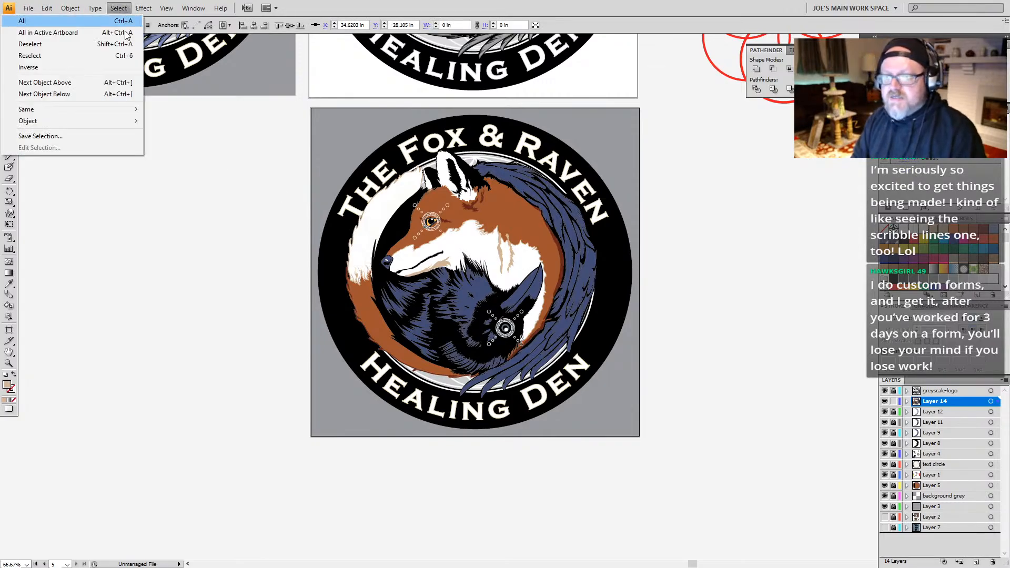
{"action": "mouse_move", "coordinate": [118, 109]}
{"action": "left_click", "coordinate": [177, 156]}
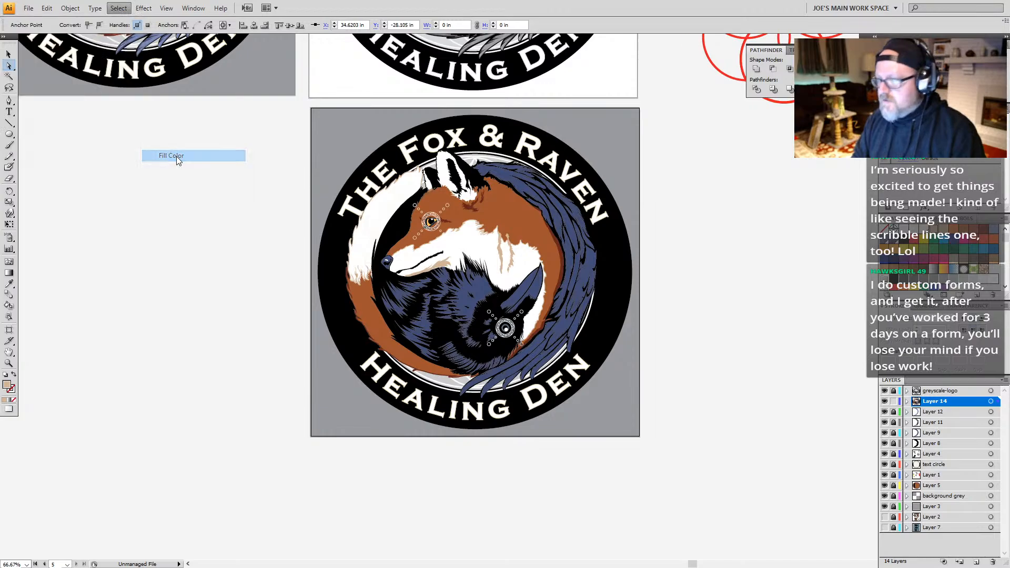
{"action": "left_click", "coordinate": [904, 245]}
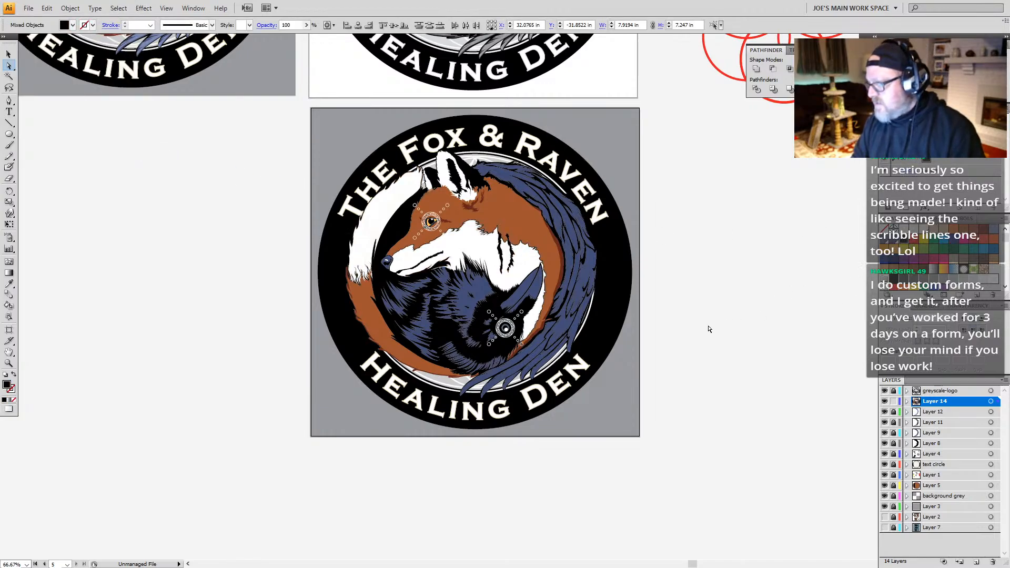
Step: Select every shape sharing the fill color of the dark brown shading on the fox's neck and fill them with black
{"action": "left_click", "coordinate": [657, 315]}
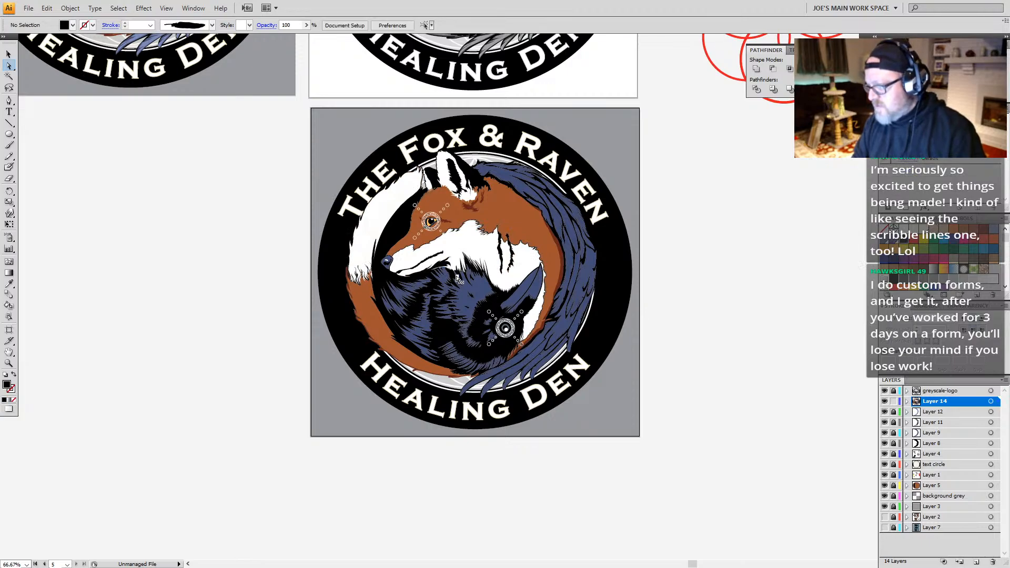
{"action": "left_click", "coordinate": [477, 213]}
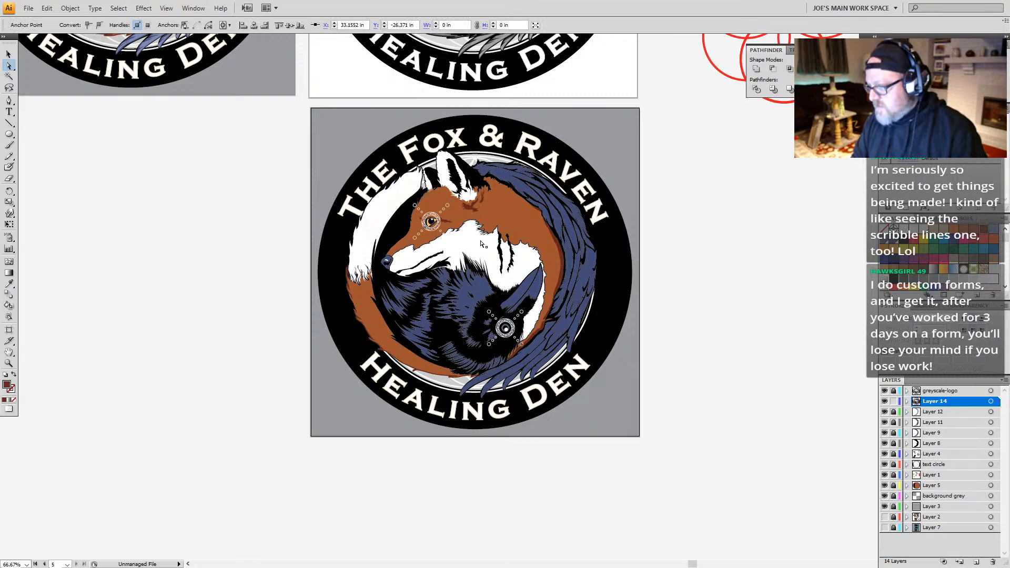
{"action": "left_click", "coordinate": [470, 199]}
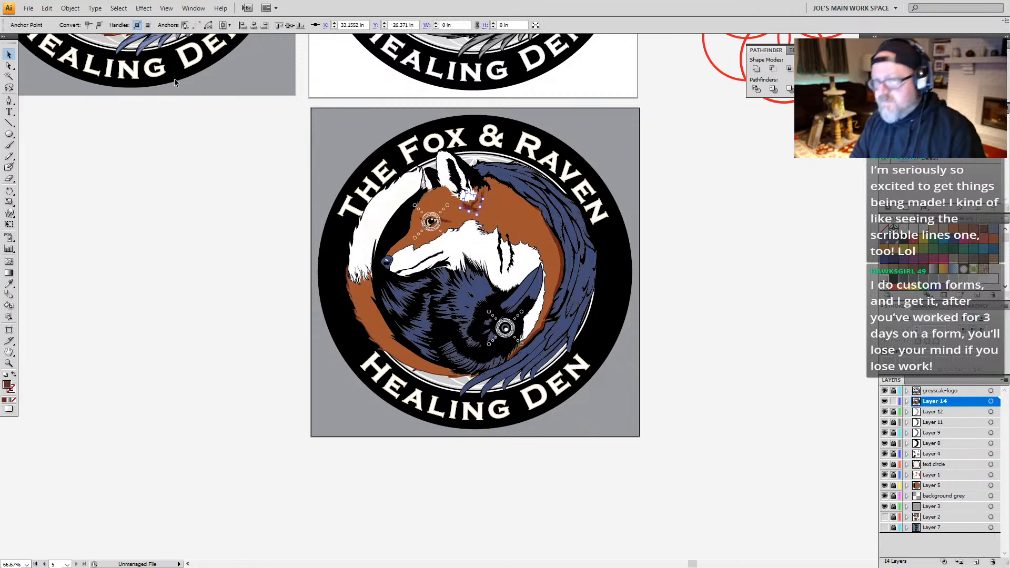
{"action": "left_click", "coordinate": [118, 8]}
{"action": "mouse_move", "coordinate": [105, 112]}
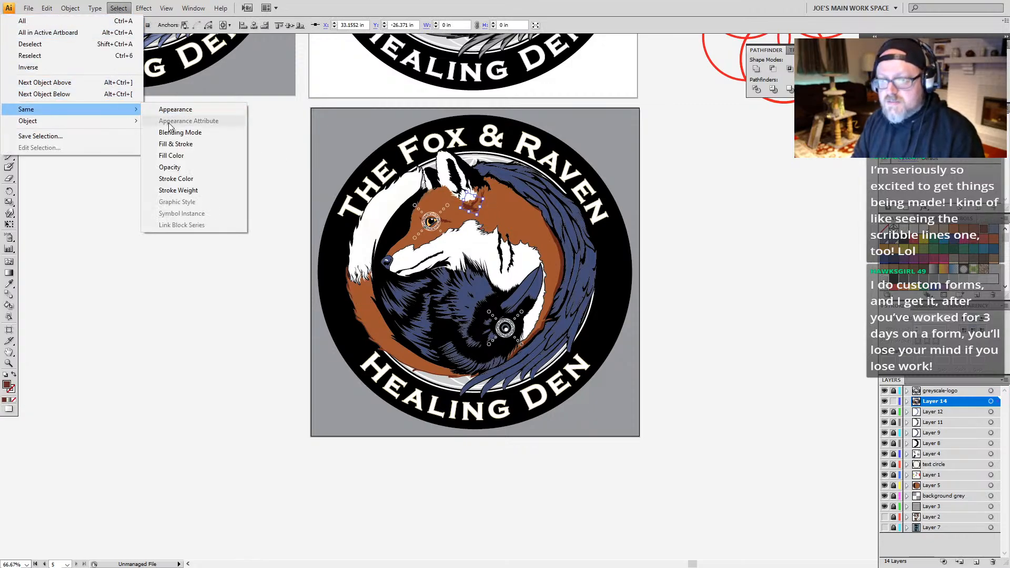
{"action": "left_click", "coordinate": [177, 157]}
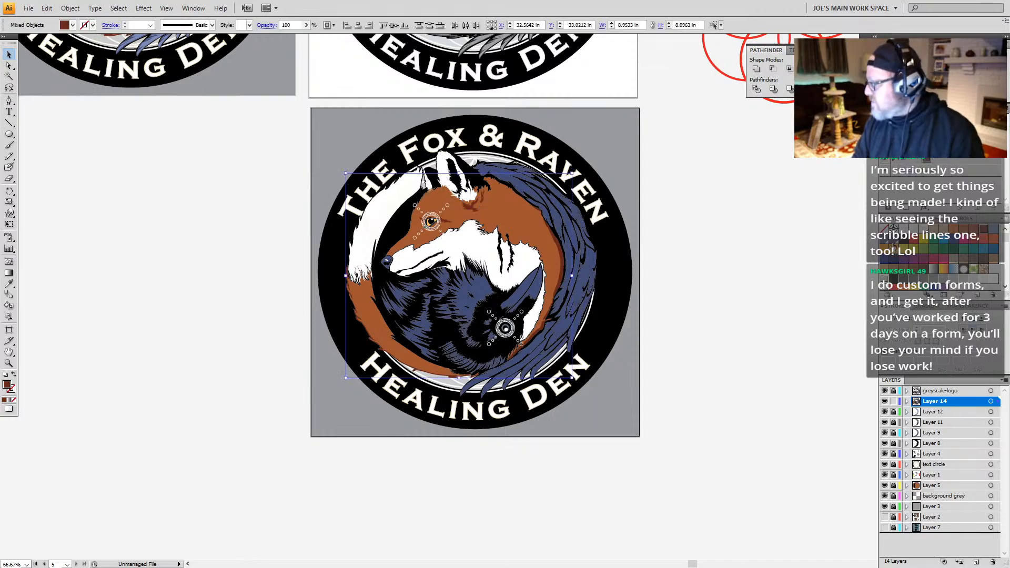
{"action": "left_click", "coordinate": [769, 314]}
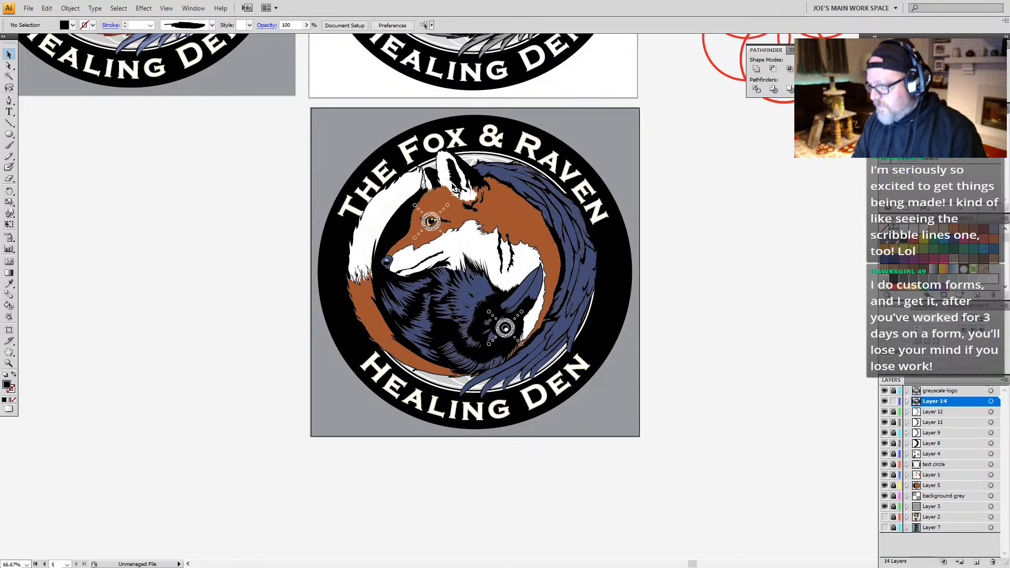
{"action": "left_click", "coordinate": [446, 201]}
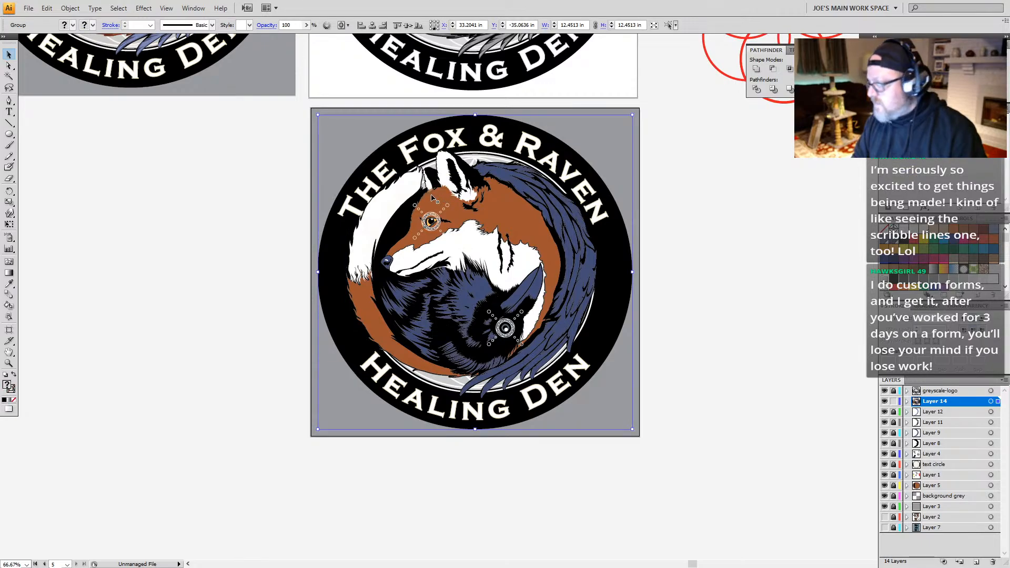
{"action": "left_click", "coordinate": [118, 9]}
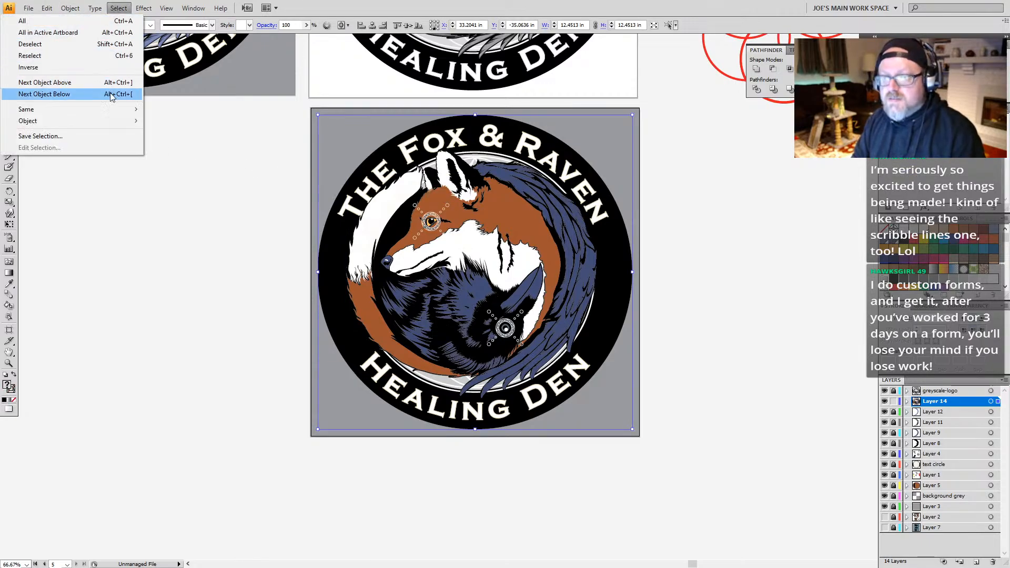
{"action": "mouse_move", "coordinate": [111, 109]}
{"action": "left_click", "coordinate": [178, 154]}
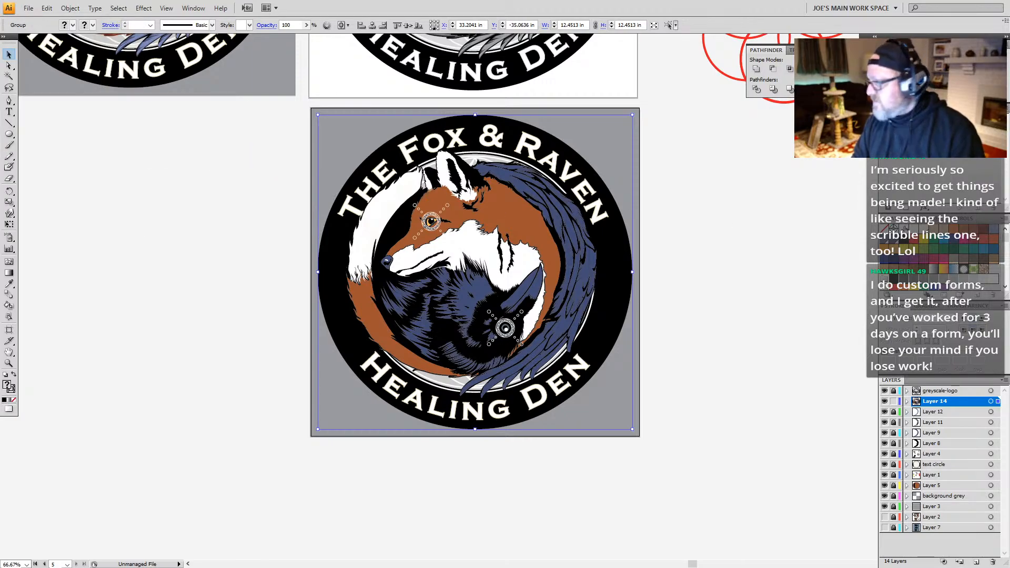
{"action": "left_click", "coordinate": [902, 230]}
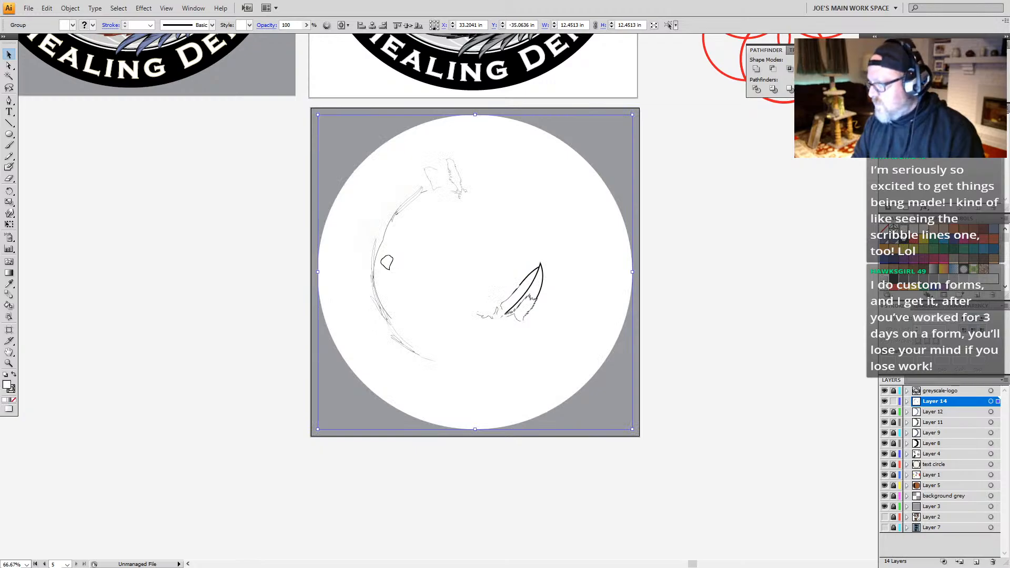
{"action": "key", "text": "ctrl+z"}
Step: Select every shape sharing the fill color of the fox's rust brown fur and recolor them white
{"action": "key", "text": "a"}
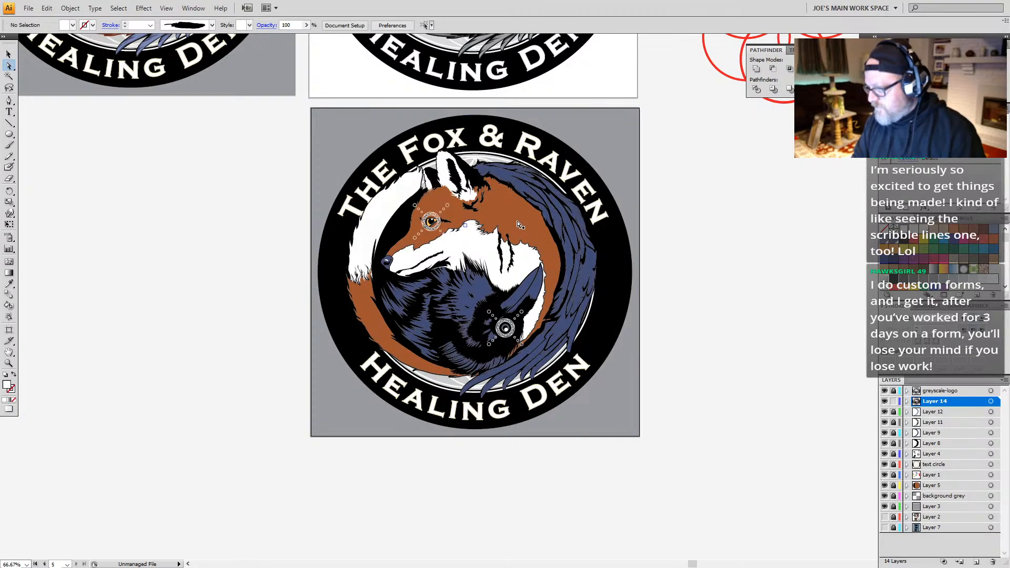
{"action": "left_click", "coordinate": [519, 225]}
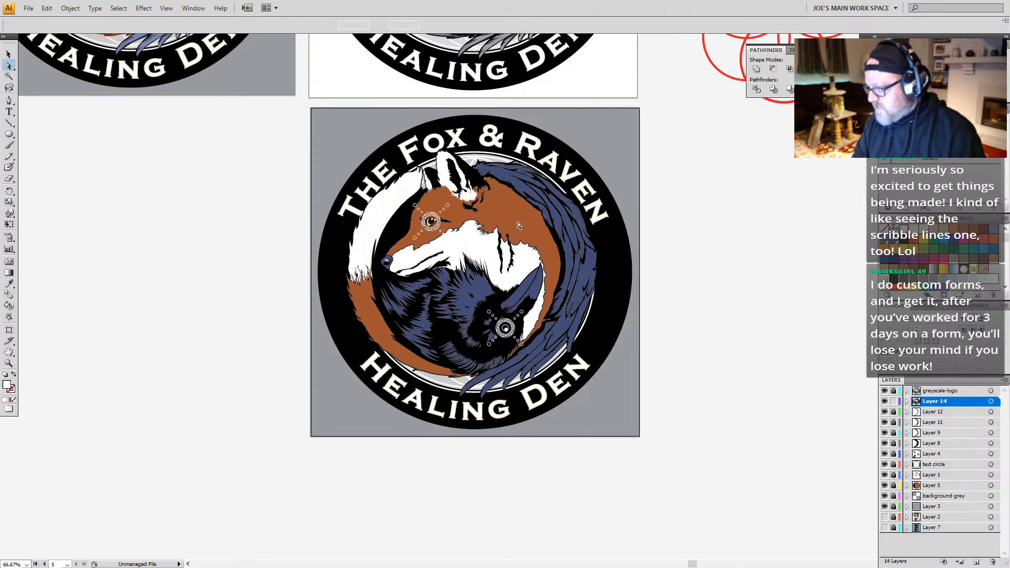
{"action": "left_click", "coordinate": [119, 8]}
{"action": "mouse_move", "coordinate": [121, 109]}
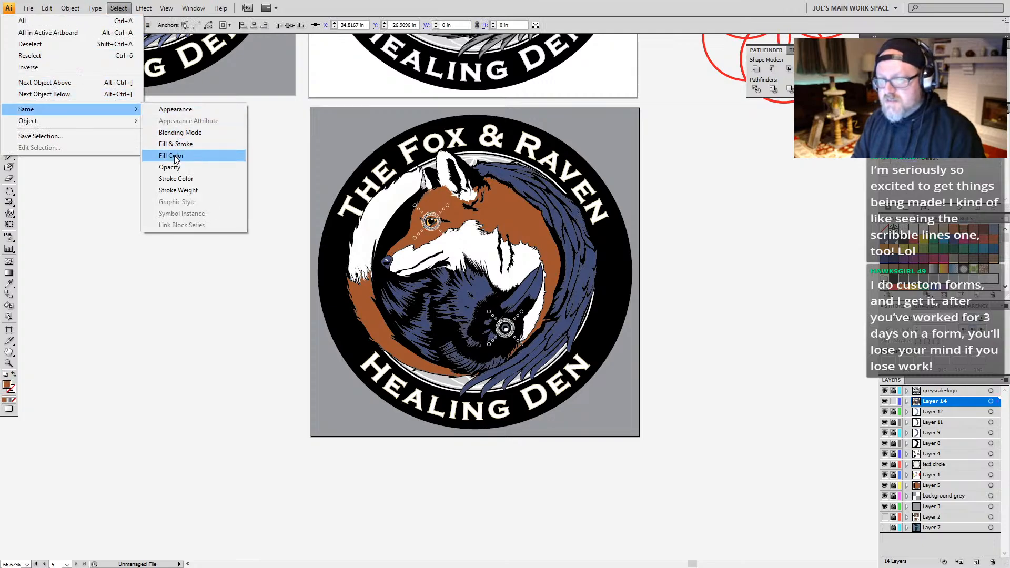
{"action": "left_click", "coordinate": [176, 160]}
{"action": "left_click", "coordinate": [904, 230]}
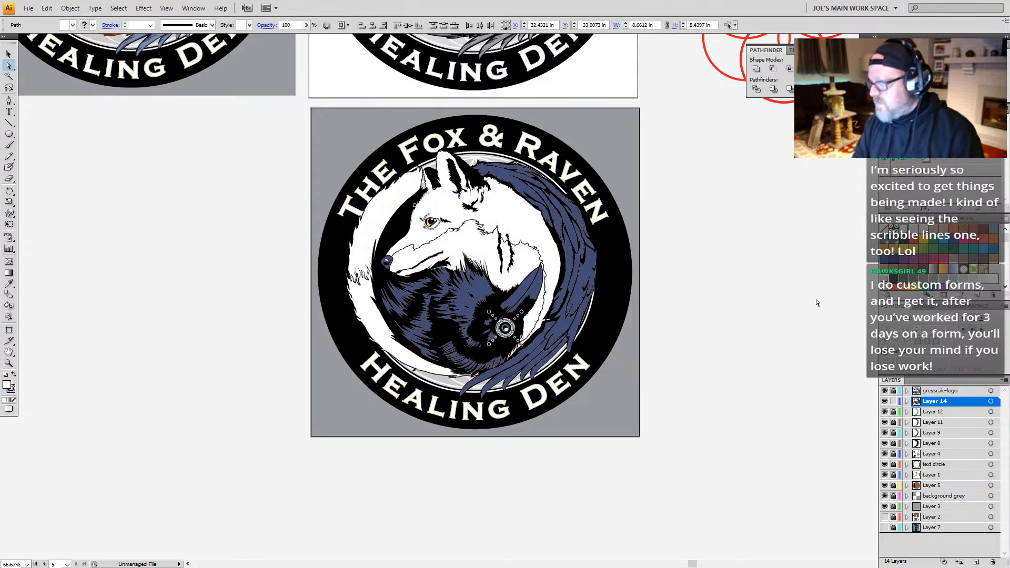
{"action": "left_click", "coordinate": [794, 330]}
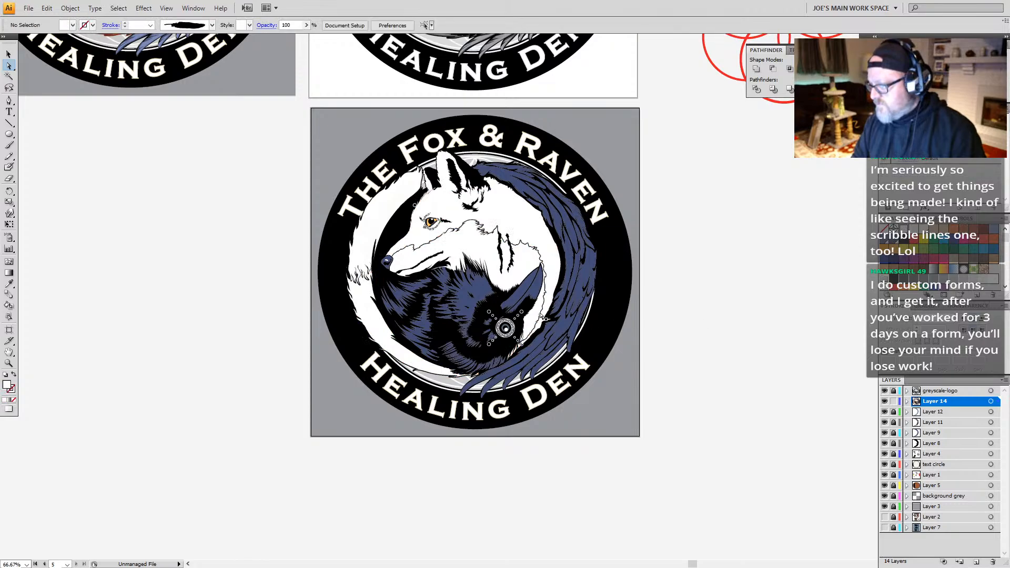
Step: Select every shape sharing the fill color of the raven's blue feathers and recolor them white
{"action": "left_click", "coordinate": [480, 291]}
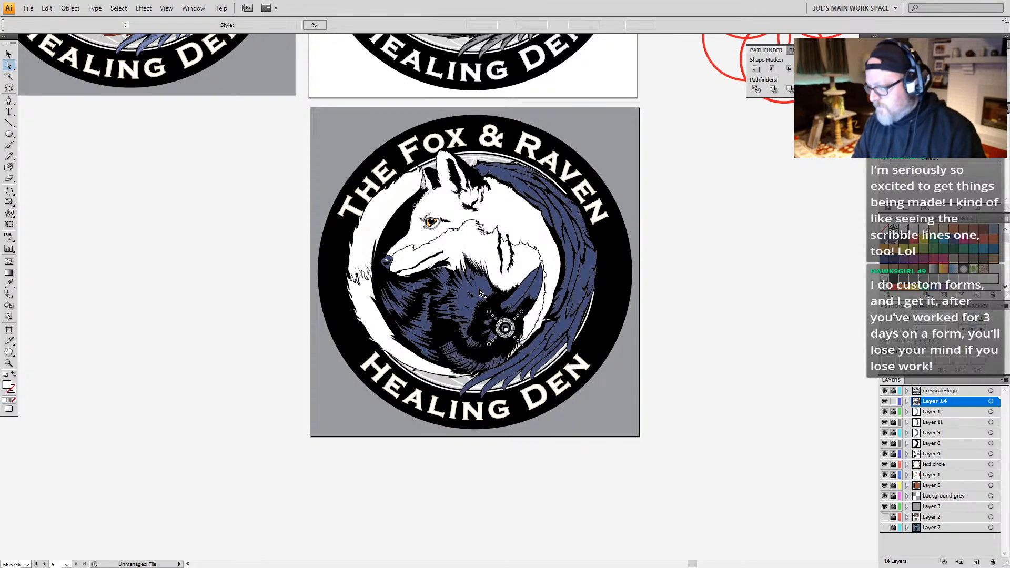
{"action": "left_click", "coordinate": [119, 8]}
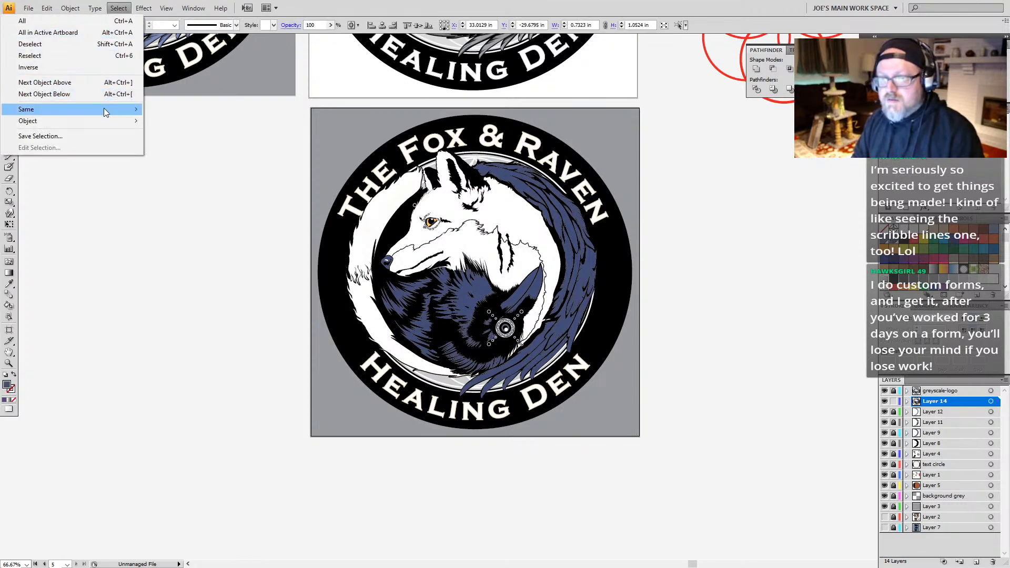
{"action": "mouse_move", "coordinate": [106, 109]}
{"action": "left_click", "coordinate": [176, 160]}
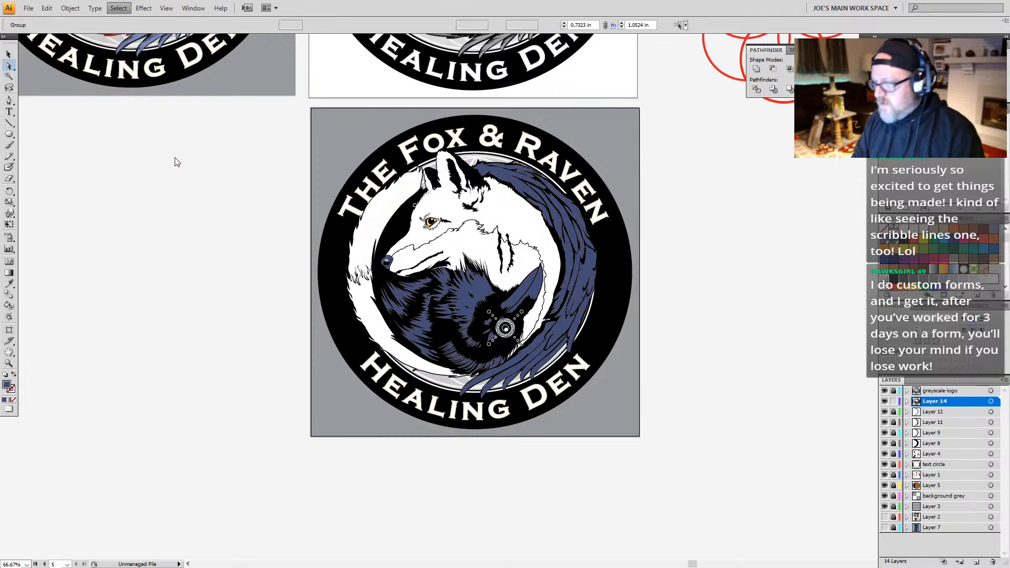
{"action": "left_click", "coordinate": [903, 230]}
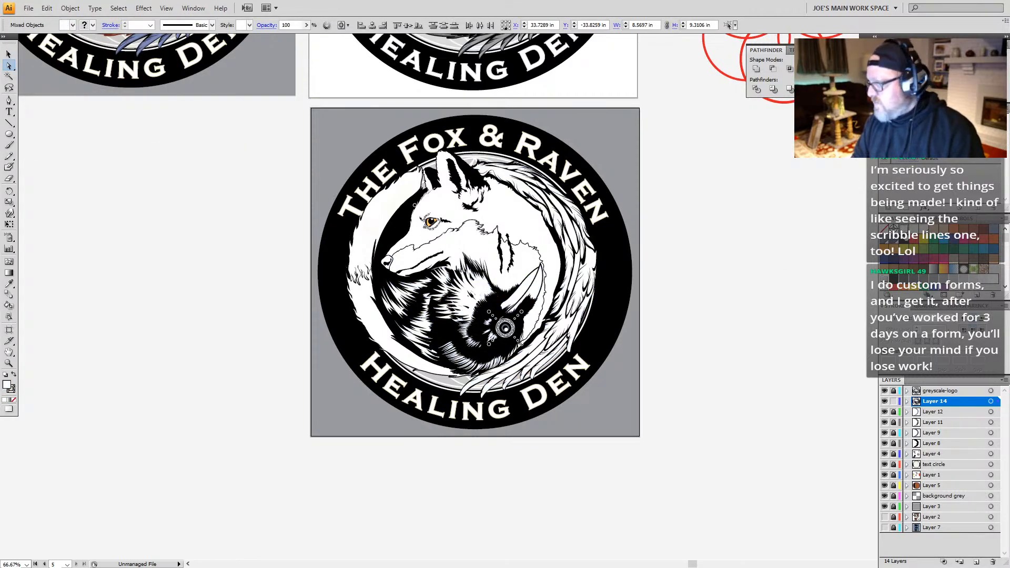
{"action": "left_click", "coordinate": [686, 331]}
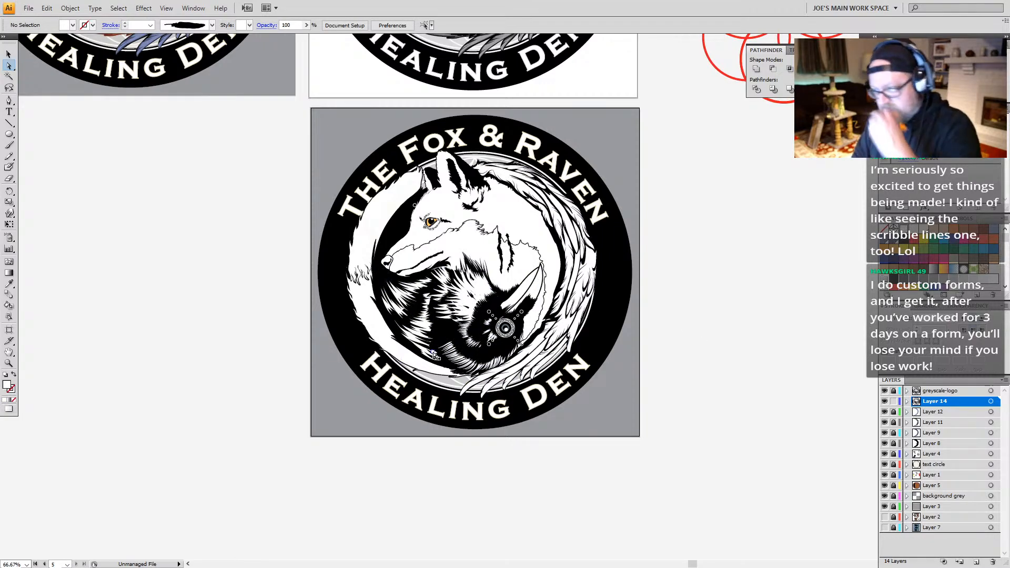
Step: Fill the dark gray rim shape around the fox's eye with black
{"action": "key", "text": "z"}
{"action": "left_click_drag", "start_coordinate": [453, 198], "coordinate": [405, 258]}
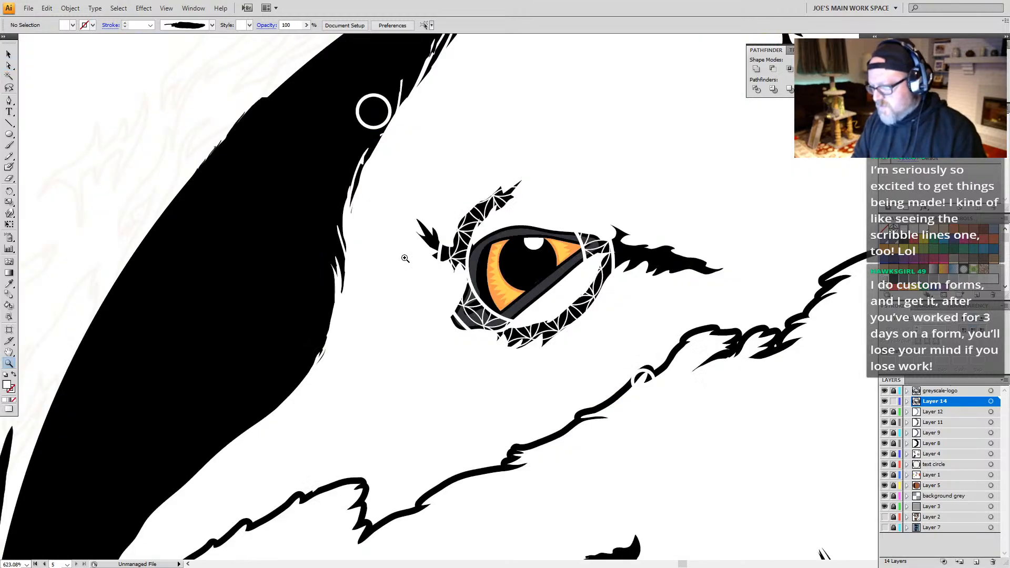
{"action": "key", "text": "v"}
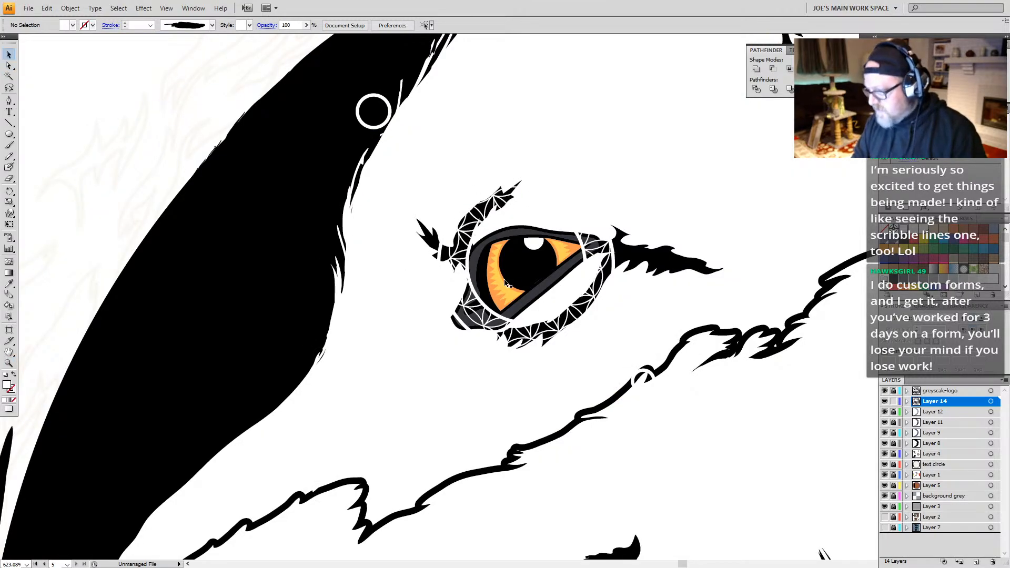
{"action": "left_click", "coordinate": [477, 261]}
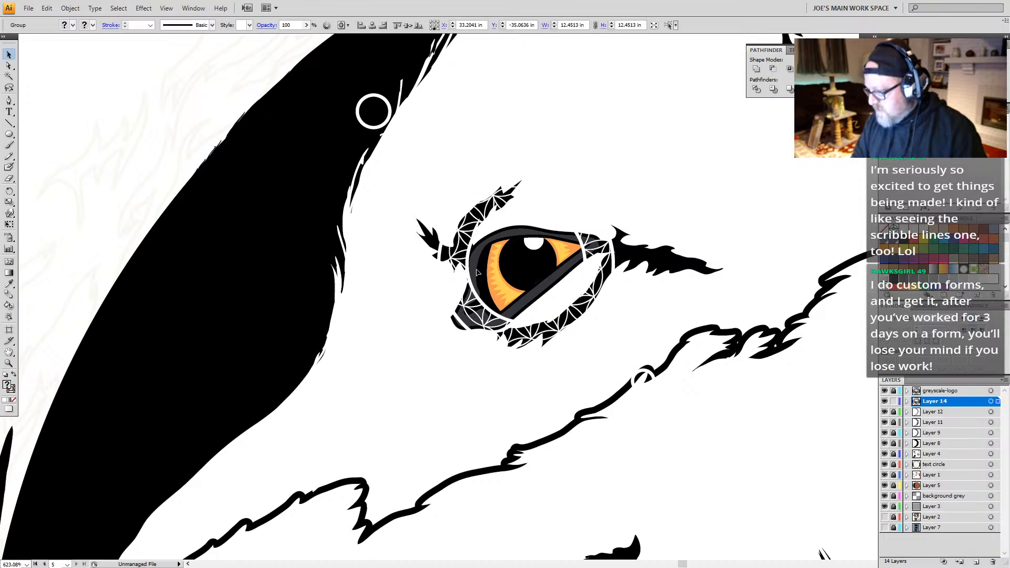
{"action": "left_click", "coordinate": [624, 293]}
{"action": "key", "text": "a"}
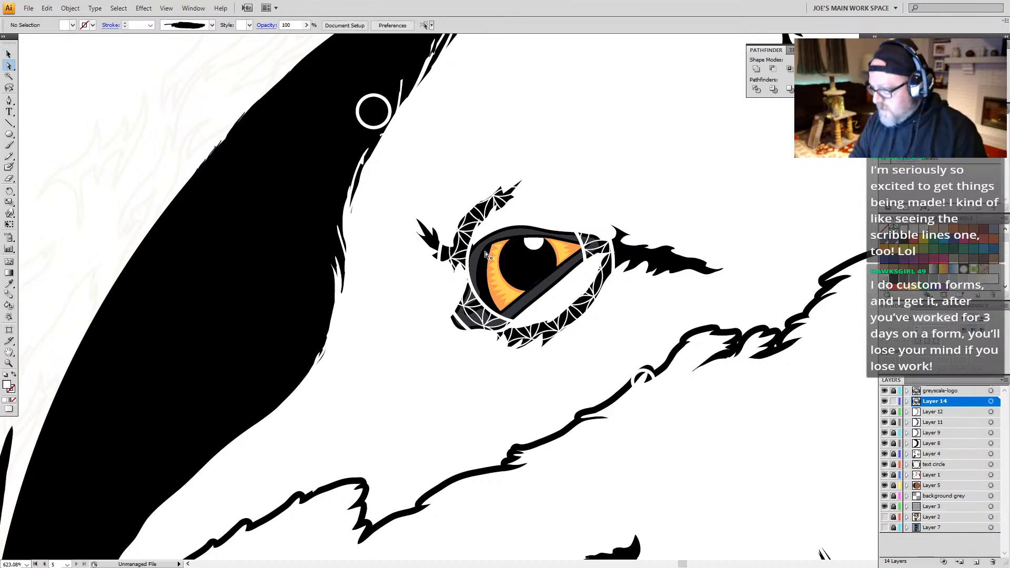
{"action": "left_click", "coordinate": [526, 304]}
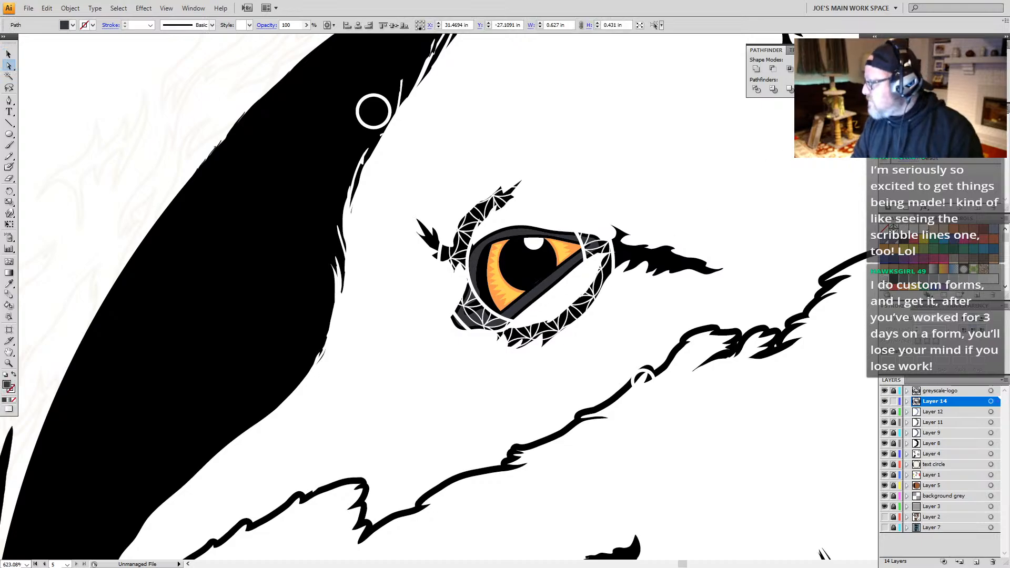
{"action": "left_click", "coordinate": [904, 239]}
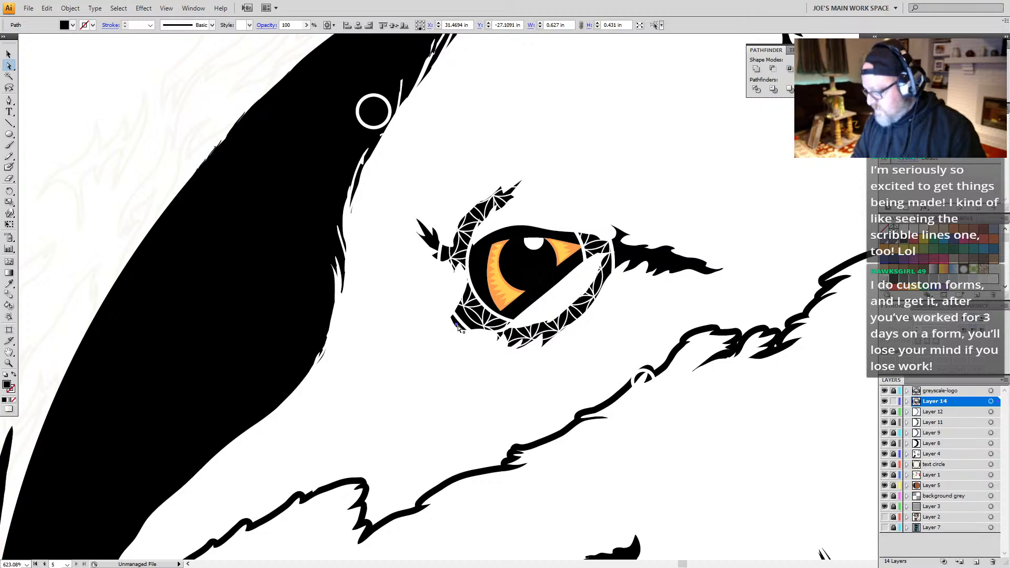
Step: Fill the orange and yellow iris shapes on both sides of the fox's pupil with white
{"action": "left_click", "coordinate": [508, 298]}
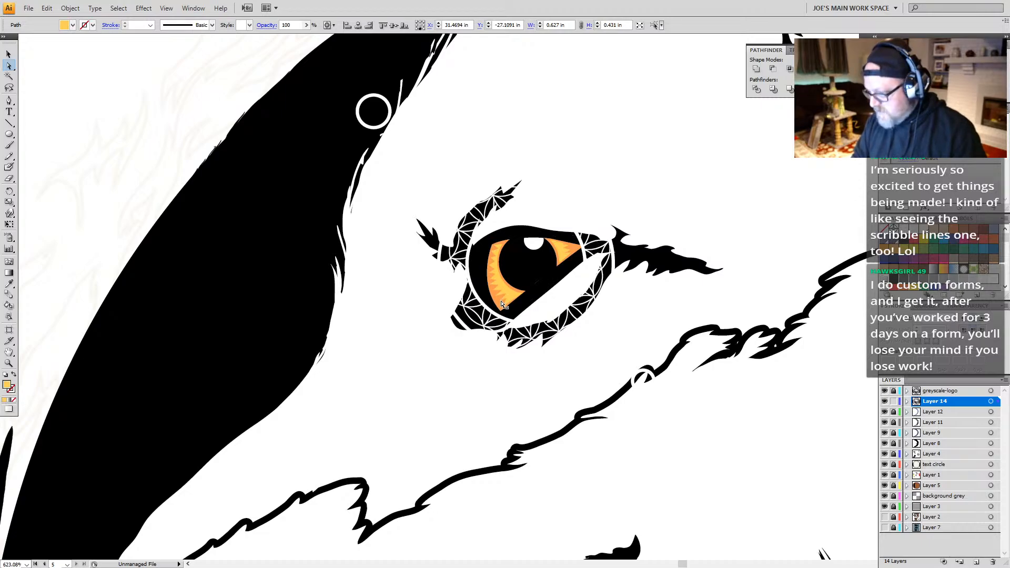
{"action": "left_click", "coordinate": [502, 305]}
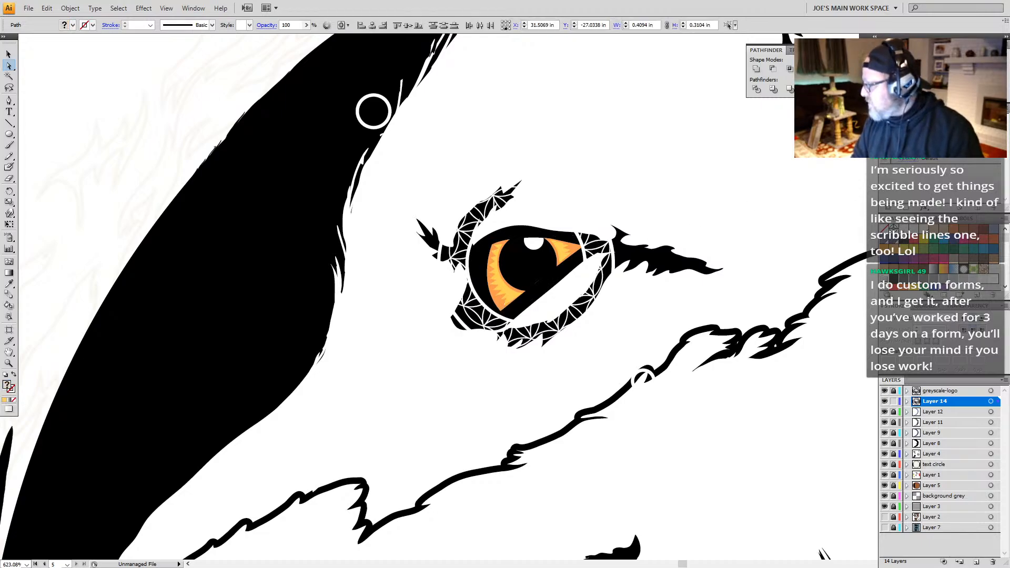
{"action": "left_click", "coordinate": [894, 229]}
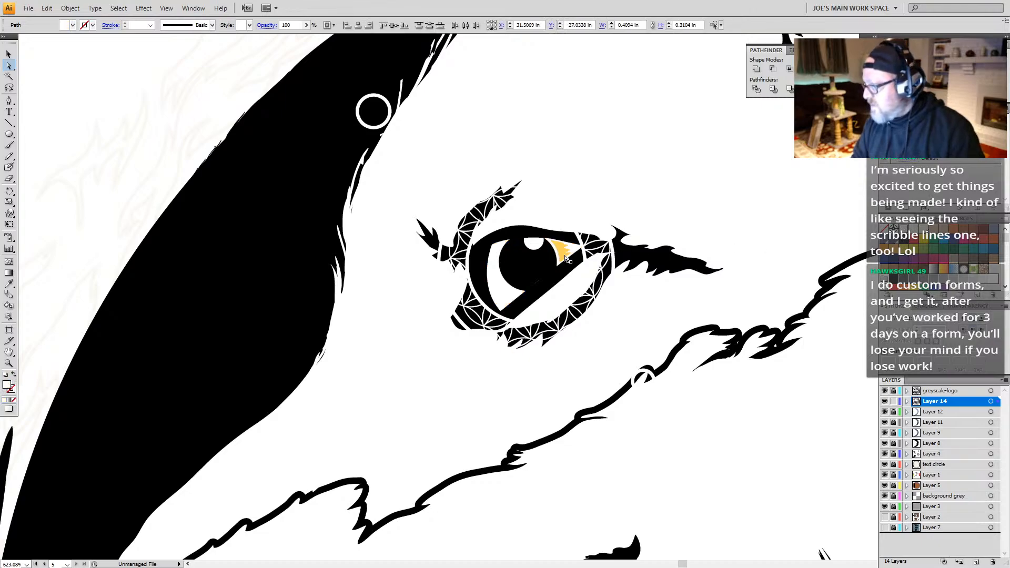
{"action": "left_click", "coordinate": [562, 254]}
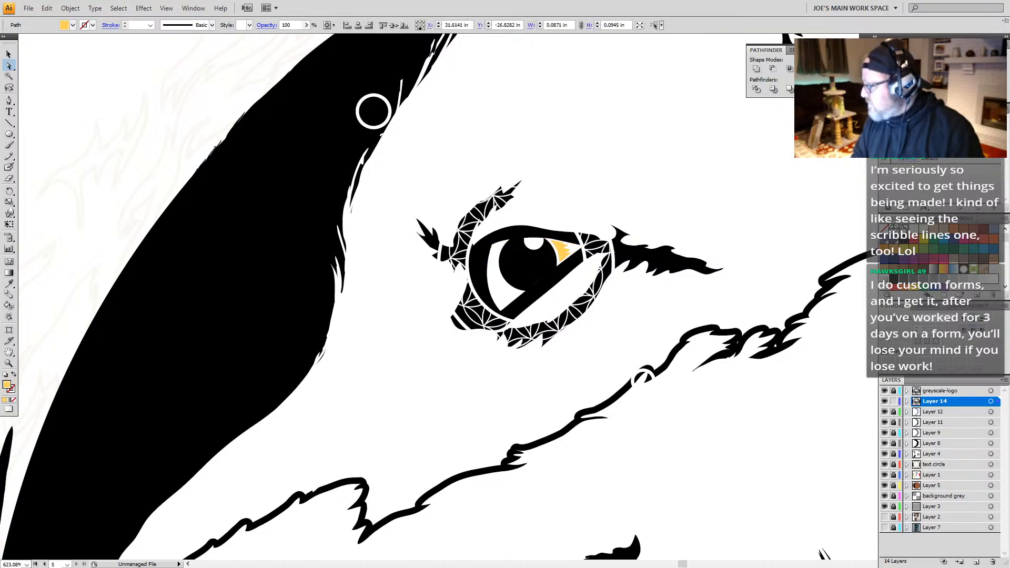
{"action": "left_click", "coordinate": [894, 229]}
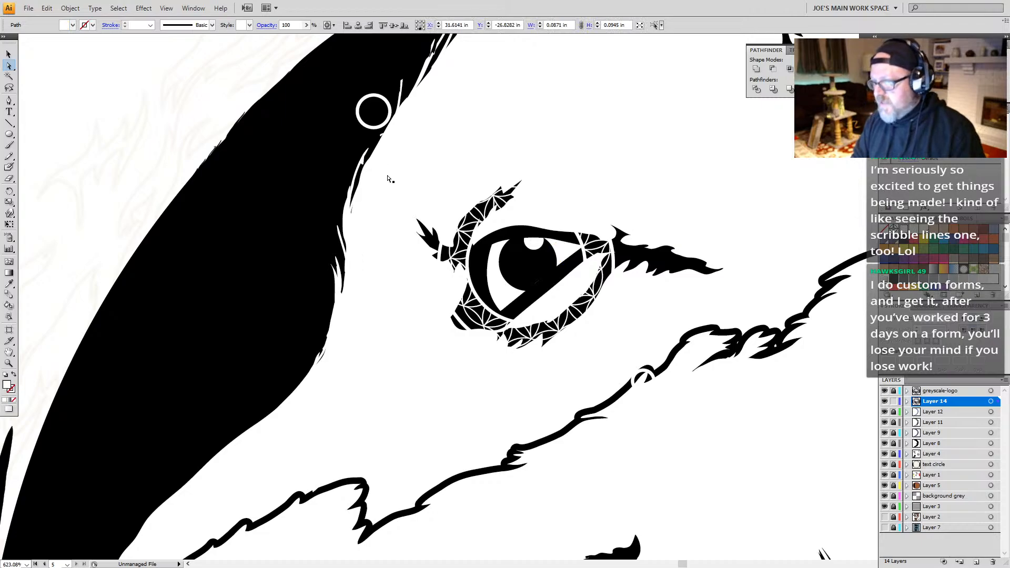
Step: Ungroup the logo artwork to isolate the fox's eye and the geometric ornament around it
{"action": "key", "text": "v"}
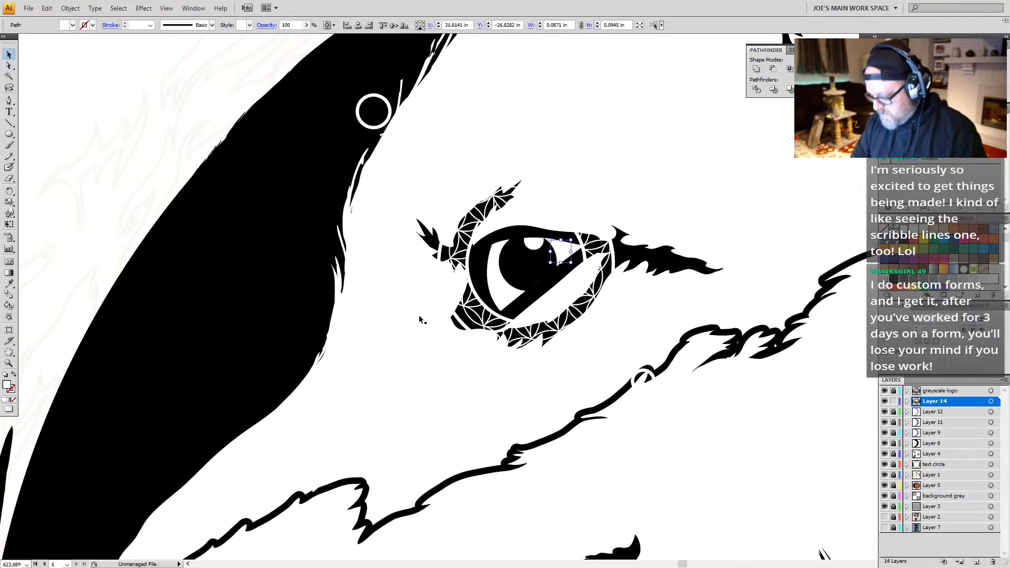
{"action": "left_click", "coordinate": [471, 283]}
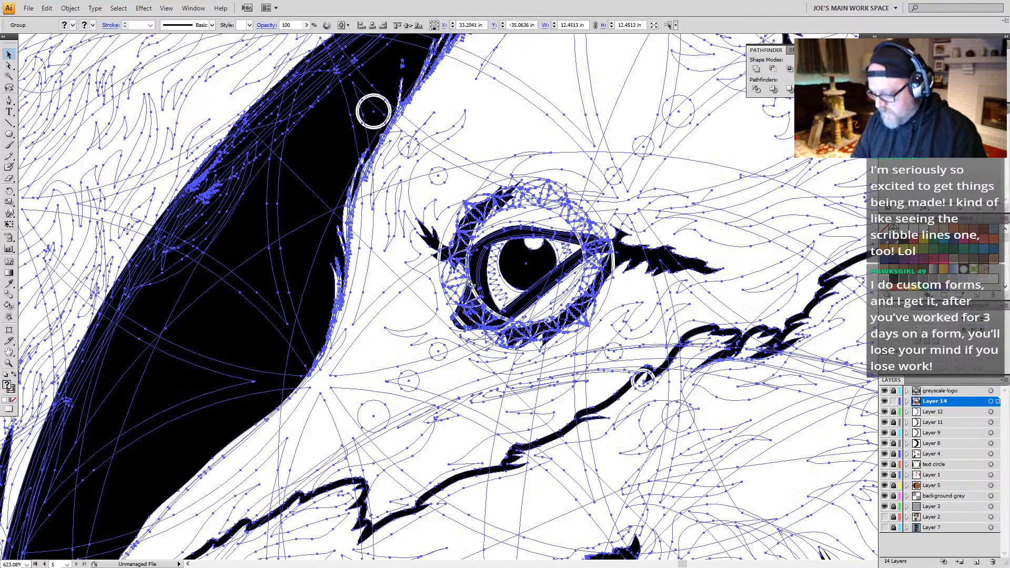
{"action": "left_click", "coordinate": [470, 282], "text": "shift"}
{"action": "left_click", "coordinate": [475, 283]}
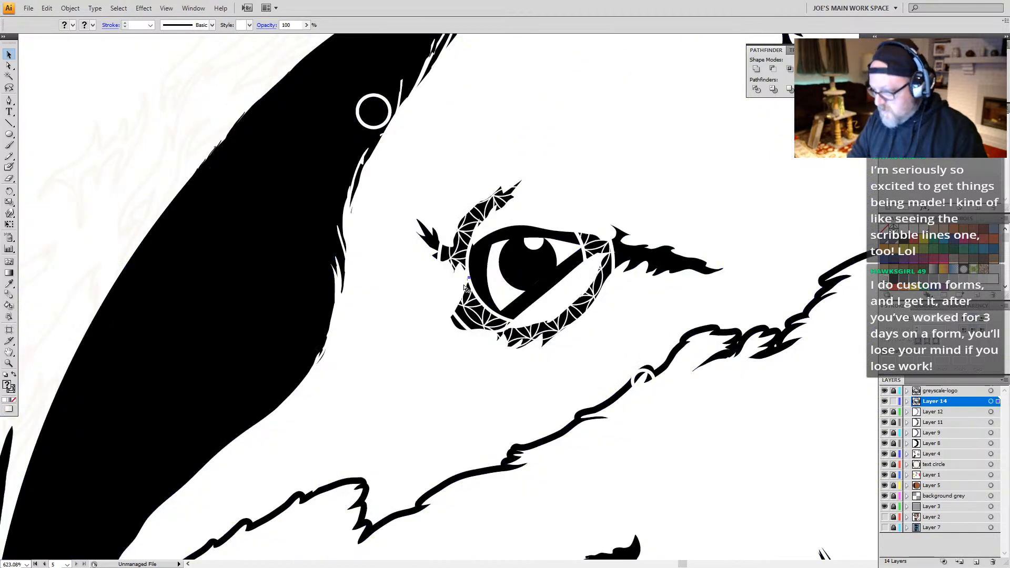
{"action": "left_click", "coordinate": [471, 278]}
{"action": "left_click", "coordinate": [471, 277]}
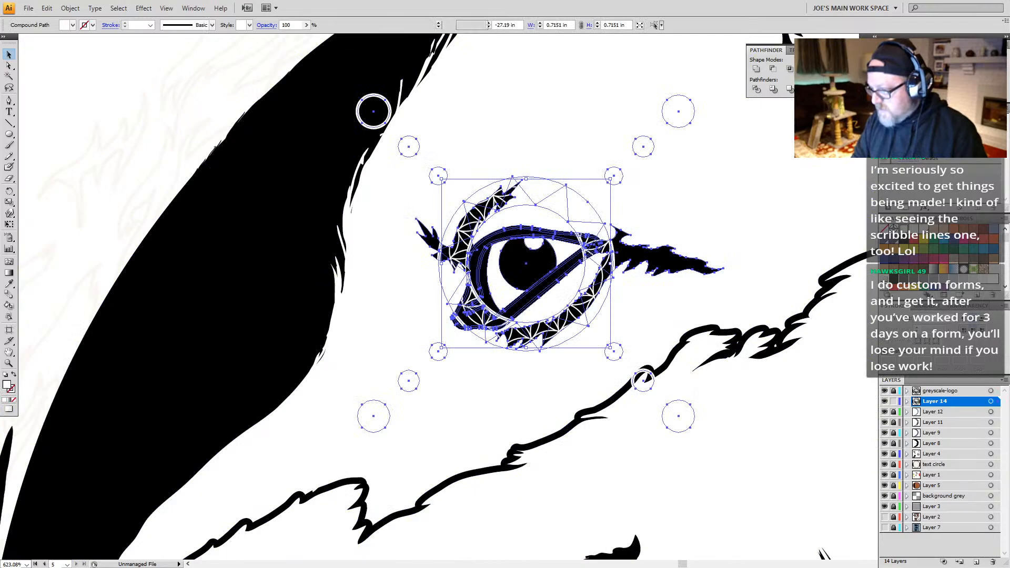
Step: Select the fox's eye shapes with the geometric ring and surrounding circles, and convert their strokes to outlines
{"action": "left_click", "coordinate": [504, 177], "text": "shift"}
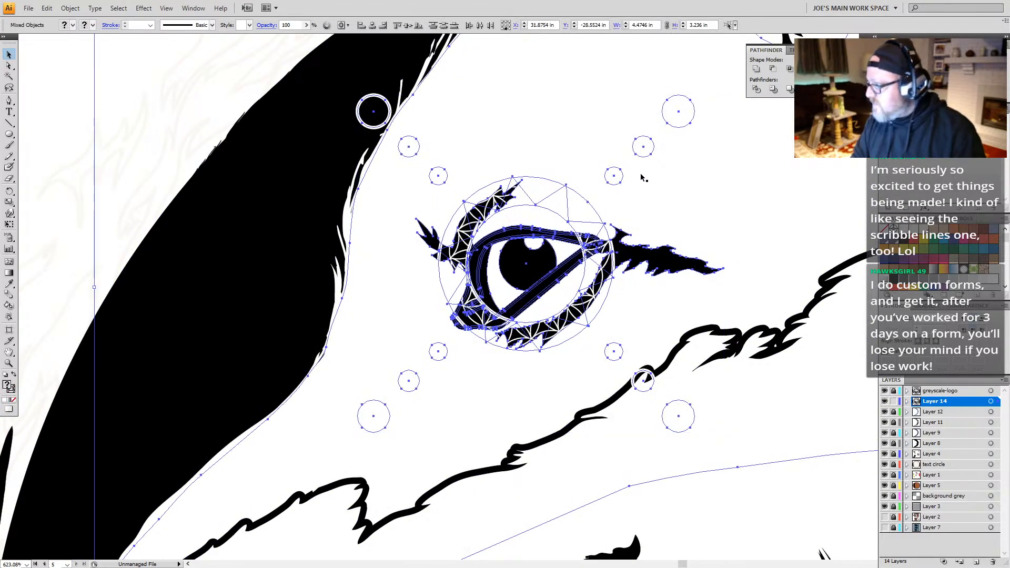
{"action": "left_click", "coordinate": [613, 248], "text": "shift"}
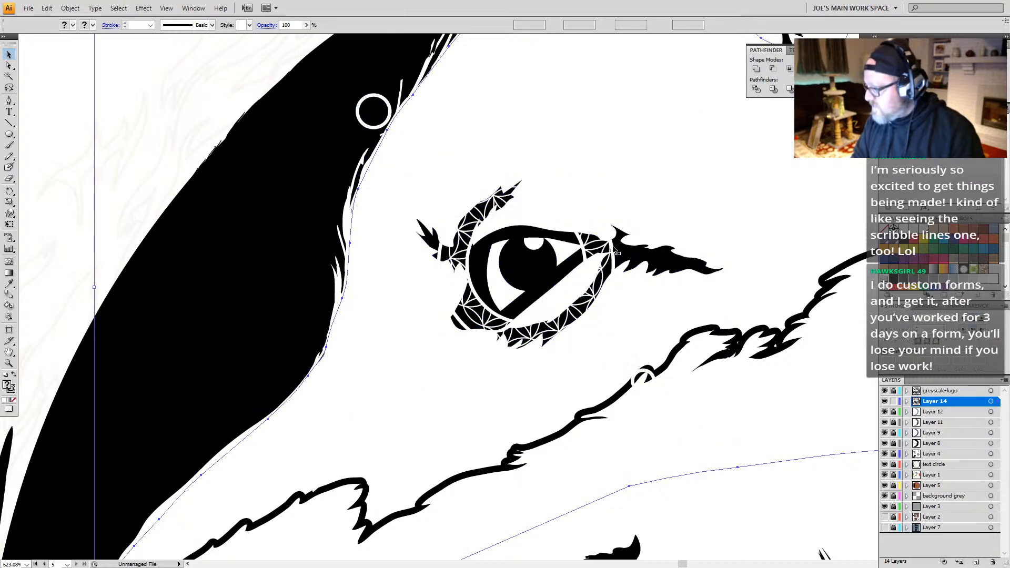
{"action": "left_click", "coordinate": [611, 250]}
{"action": "left_click", "coordinate": [608, 250]}
{"action": "left_click", "coordinate": [609, 265], "text": "shift"}
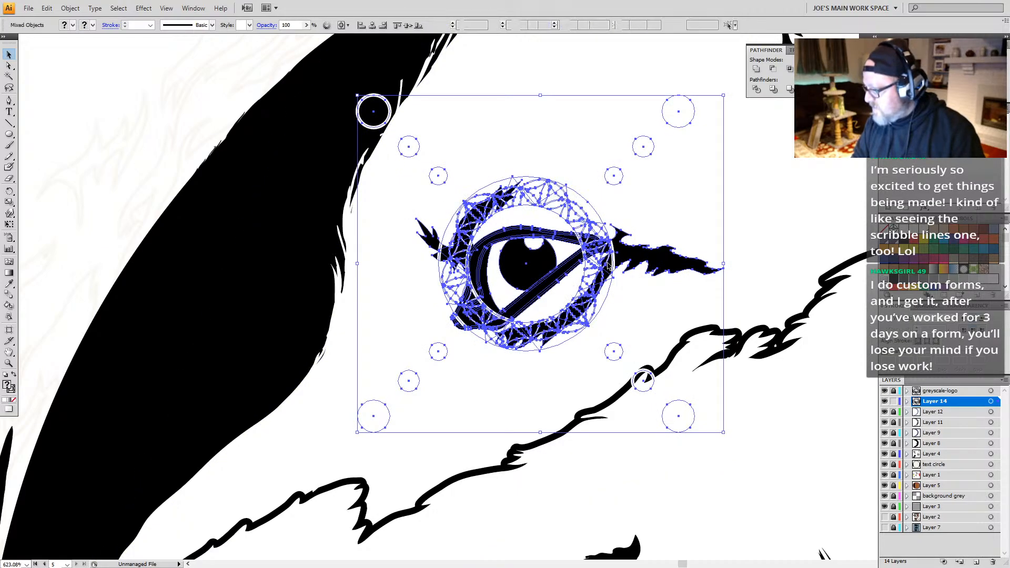
{"action": "left_click", "coordinate": [72, 10]}
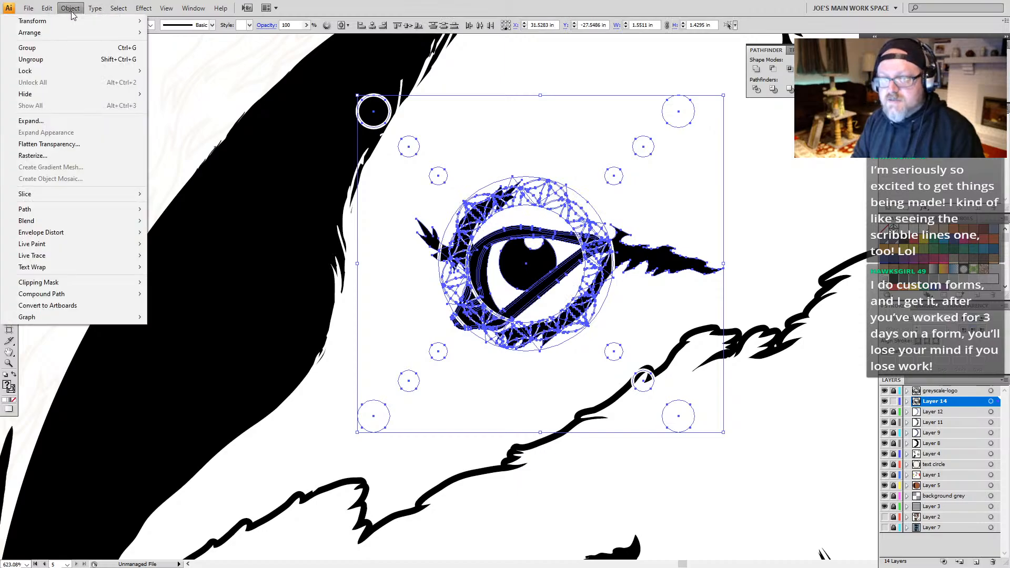
{"action": "mouse_move", "coordinate": [33, 213]}
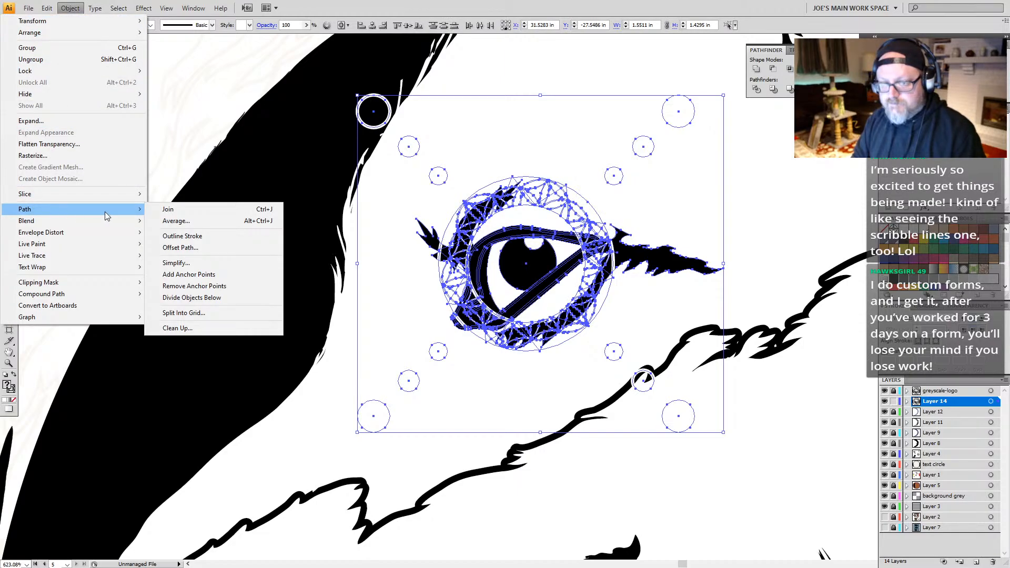
{"action": "left_click", "coordinate": [185, 237]}
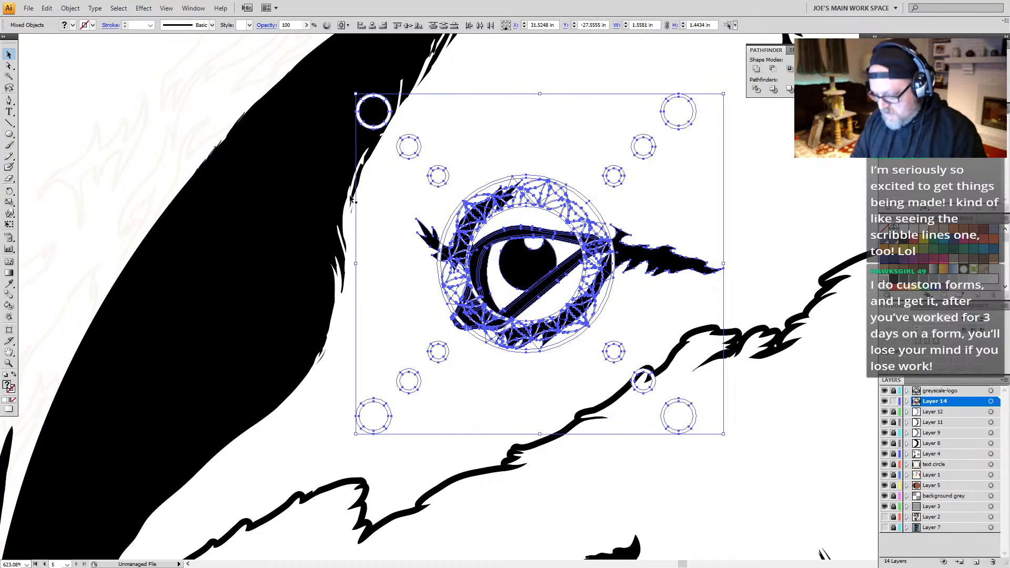
{"action": "key", "text": "q"}
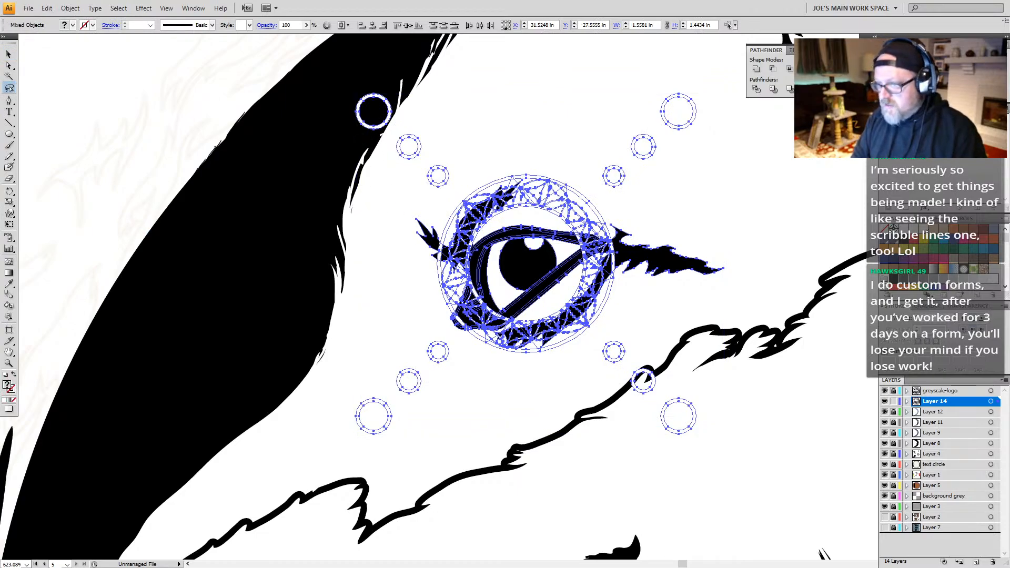
{"action": "left_click_drag", "start_coordinate": [413, 89], "coordinate": [383, 134]}
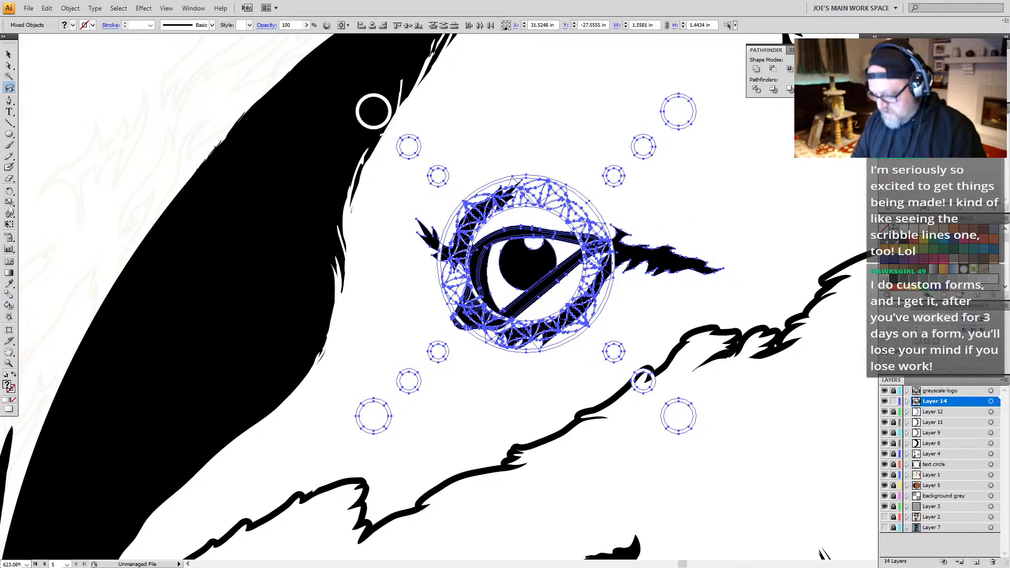
{"action": "key", "text": "a"}
{"action": "key", "text": "v"}
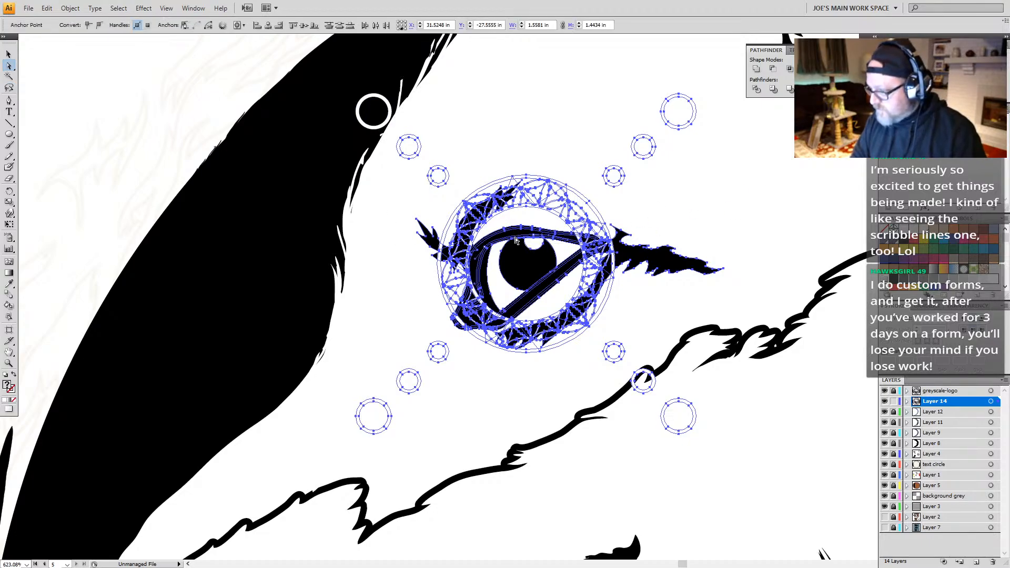
{"action": "key", "text": "c"}
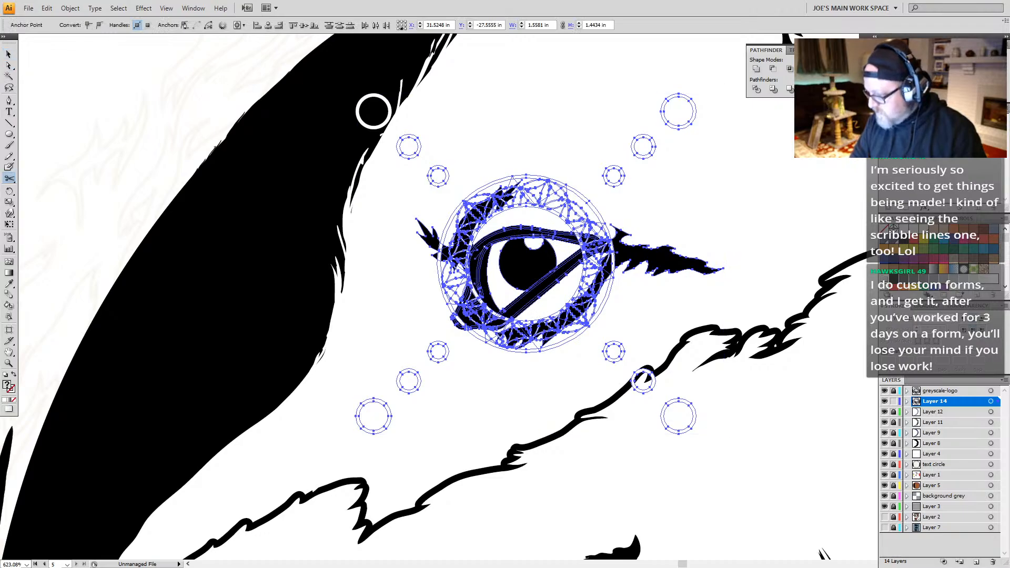
{"action": "key", "text": "v"}
{"action": "left_click", "coordinate": [539, 297], "text": "shift"}
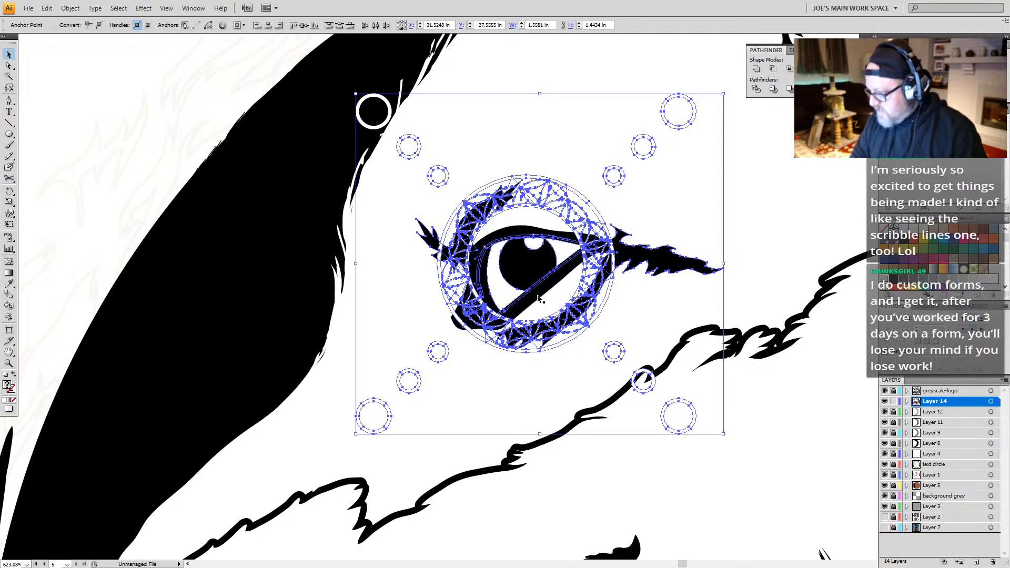
{"action": "left_click", "coordinate": [526, 295], "text": "shift"}
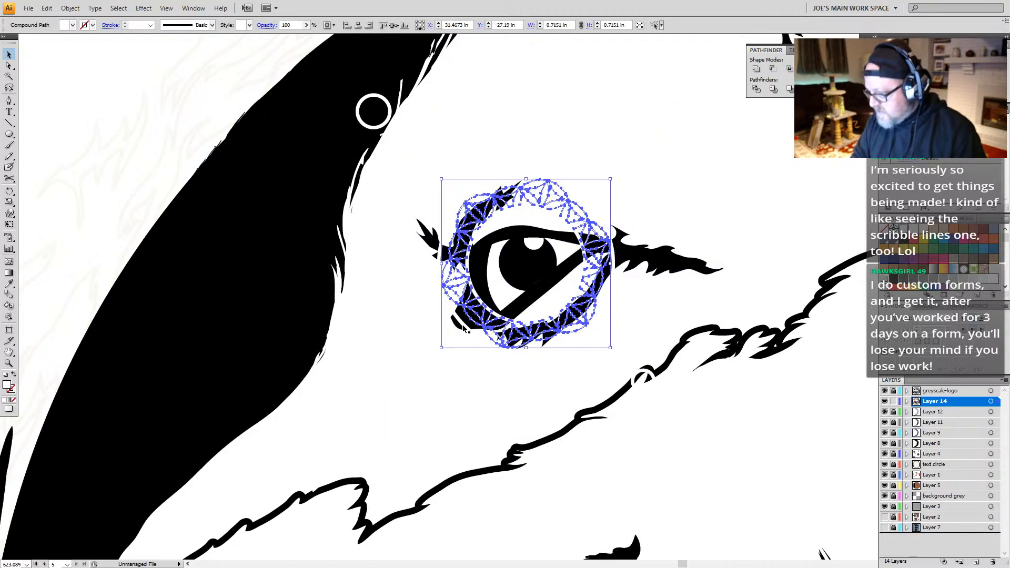
Step: Ungroup the fox's eye artwork, leave the eye and fur shapes out of the selection, and group the remaining ring and circles
{"action": "left_click", "coordinate": [465, 327]}
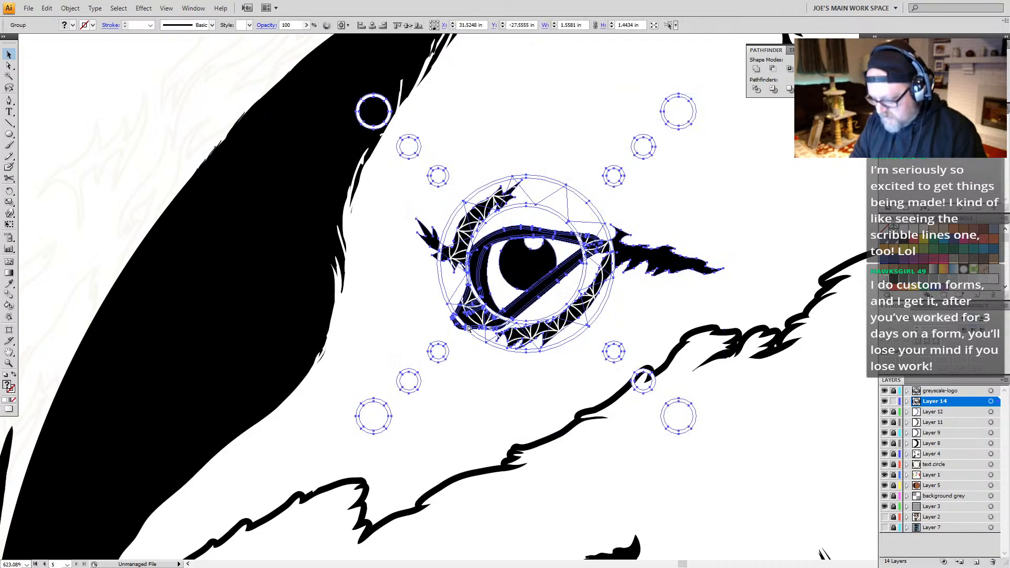
{"action": "key", "text": "ctrl+shift+g"}
{"action": "left_click", "coordinate": [526, 310], "text": "shift"}
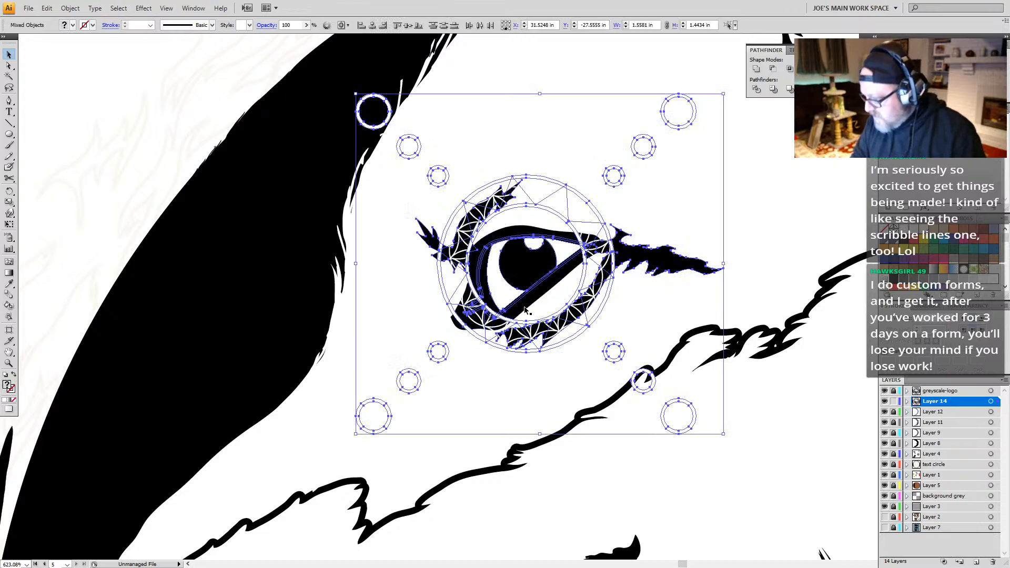
{"action": "left_click", "coordinate": [523, 298], "text": "shift"}
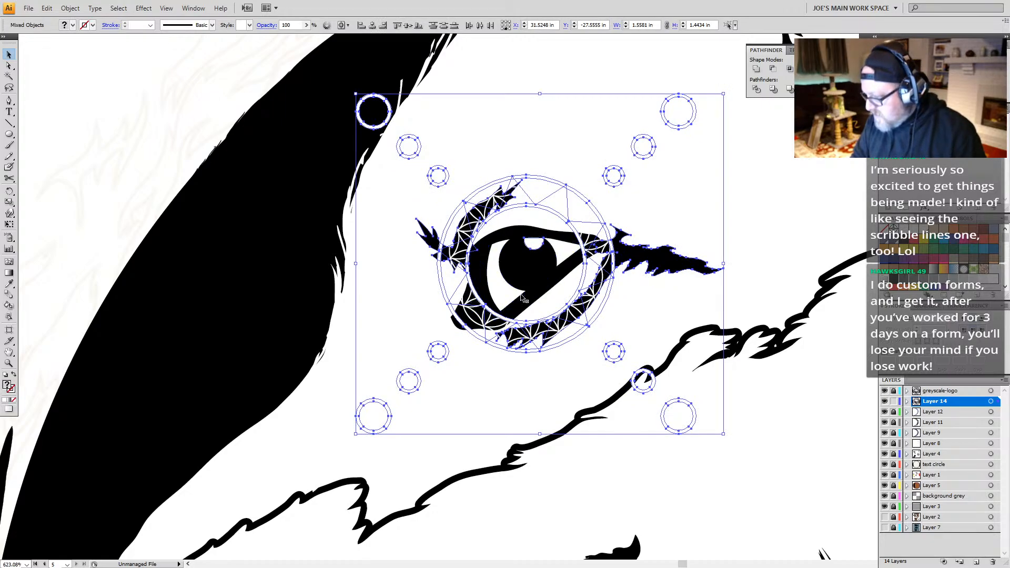
{"action": "left_click", "coordinate": [534, 241], "text": "shift"}
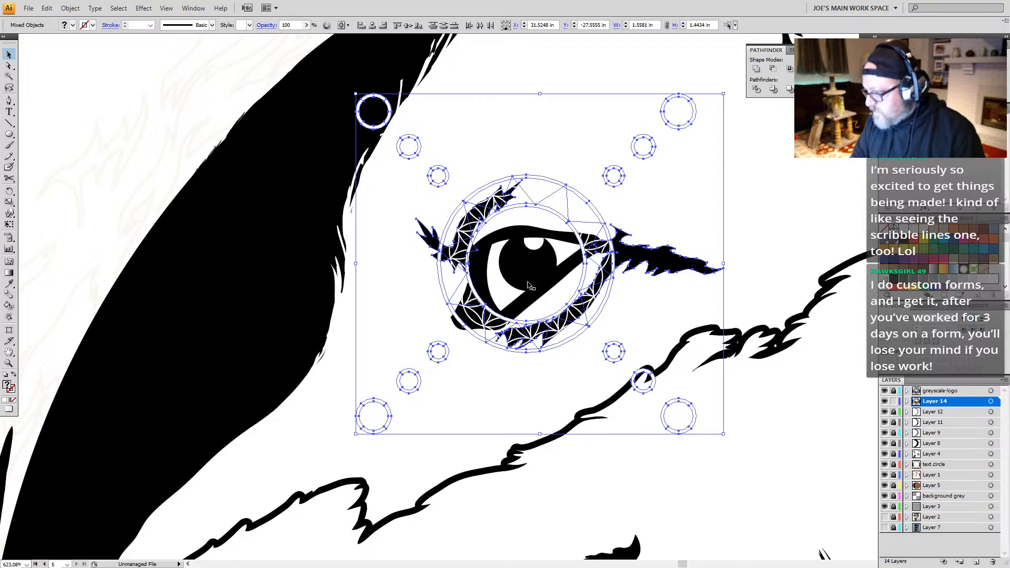
{"action": "left_click", "coordinate": [421, 246], "text": "shift"}
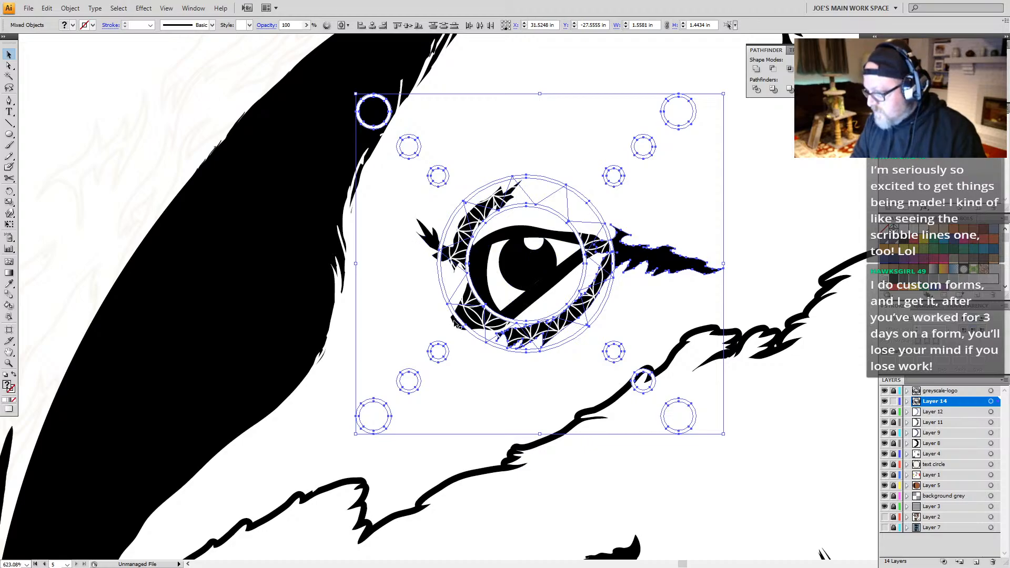
{"action": "left_click", "coordinate": [665, 271], "text": "shift"}
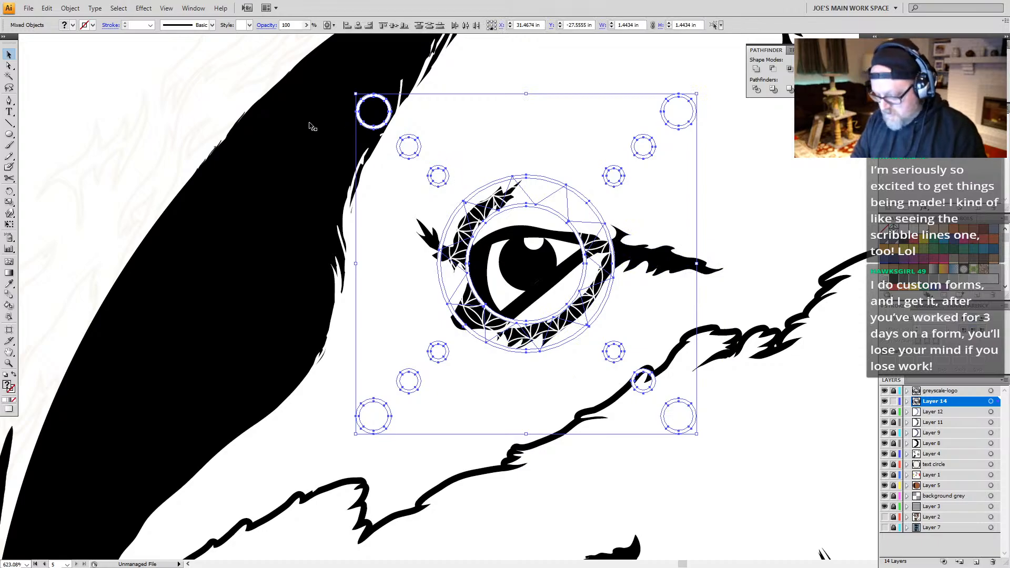
{"action": "key", "text": "ctrl+g"}
Step: Try filling the geometric ring and circles with black, excluding the circle over the black area, and undo the fill
{"action": "key", "text": "q"}
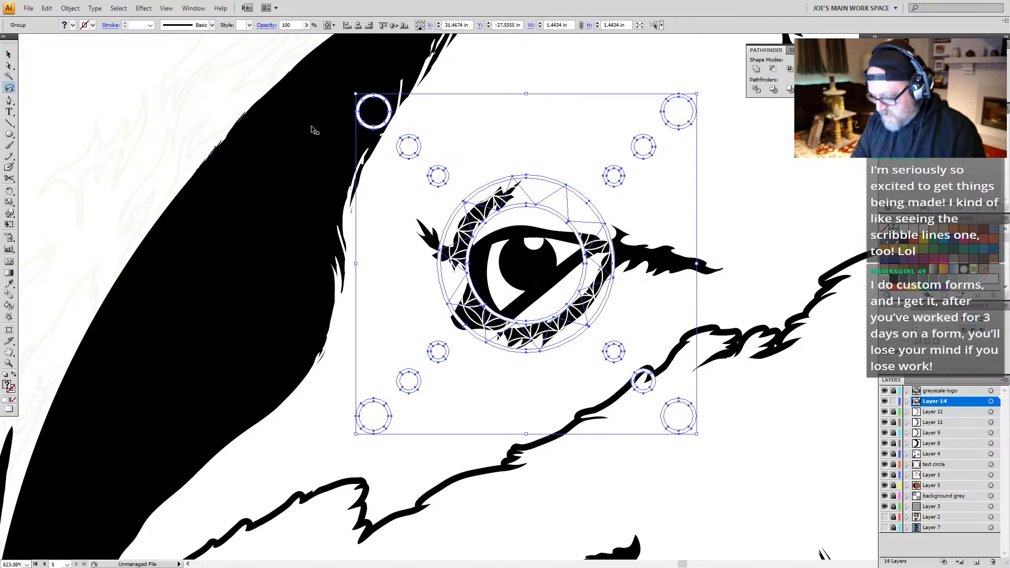
{"action": "mouse_move", "coordinate": [371, 86]}
{"action": "left_mouse_down"}
{"action": "mouse_move", "coordinate": [392, 124]}
{"action": "mouse_move", "coordinate": [365, 89]}
{"action": "left_mouse_up"}
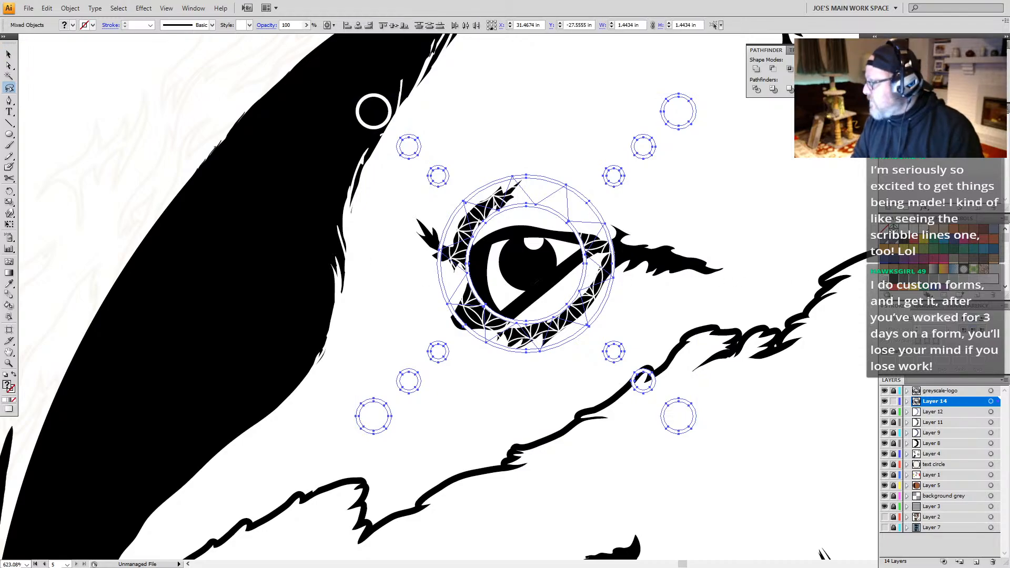
{"action": "left_click", "coordinate": [904, 240]}
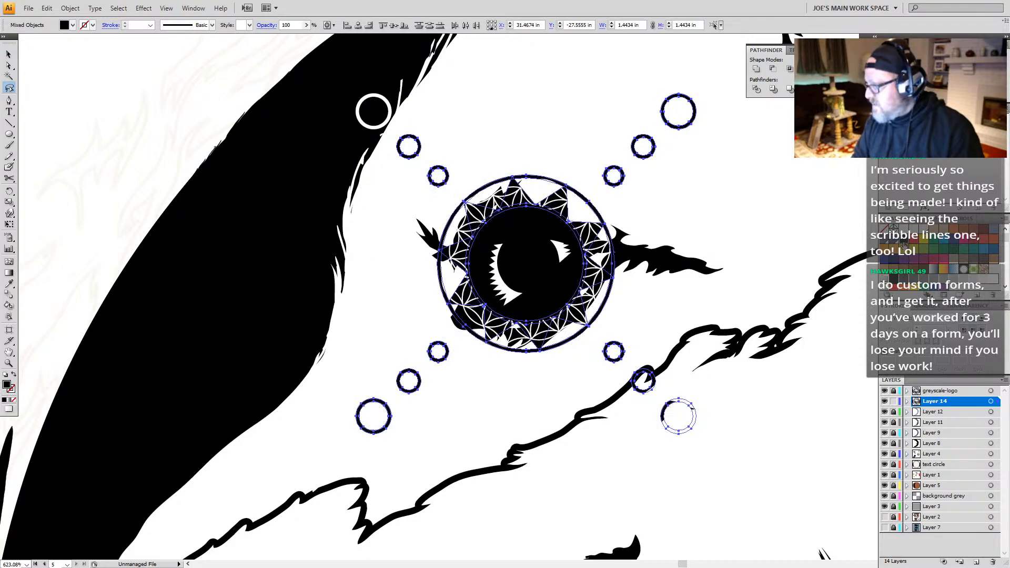
{"action": "key", "text": "ctrl+z"}
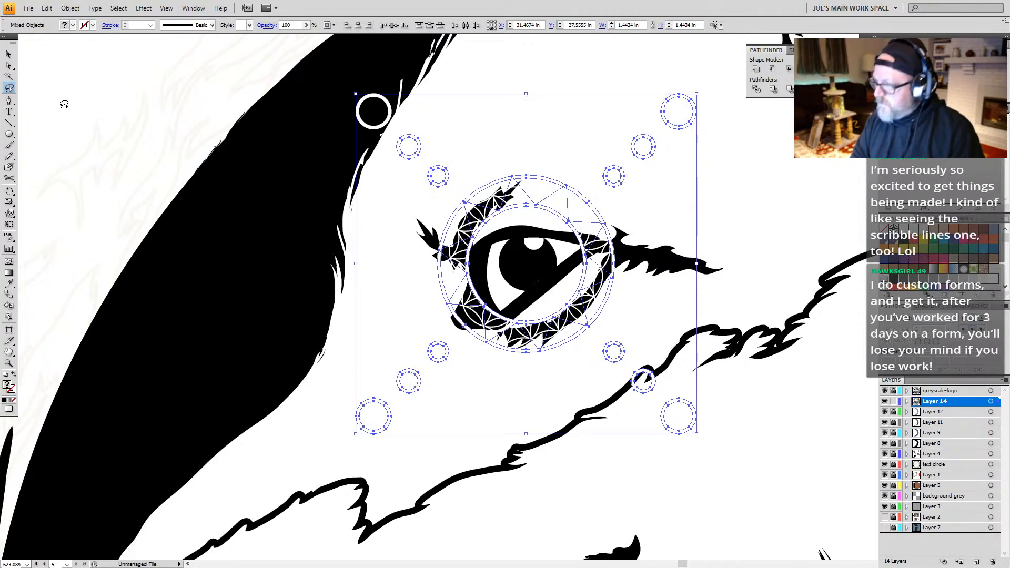
Step: Try to outline the strokes of the geometric ring and circles again and group the partial selection
{"action": "left_click", "coordinate": [70, 8]}
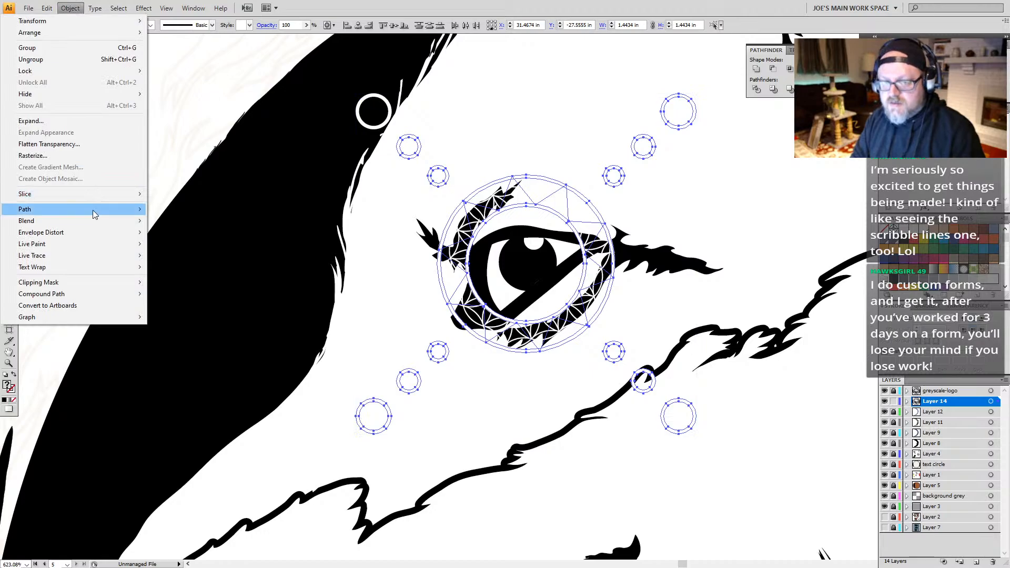
{"action": "mouse_move", "coordinate": [92, 210]}
{"action": "left_click", "coordinate": [173, 237]}
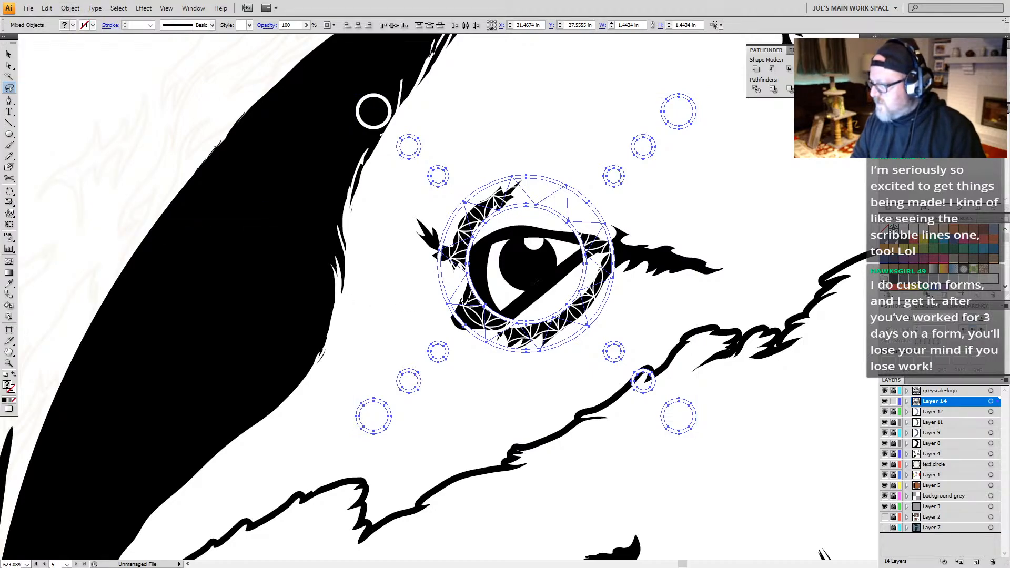
{"action": "key", "text": "ctrl+y"}
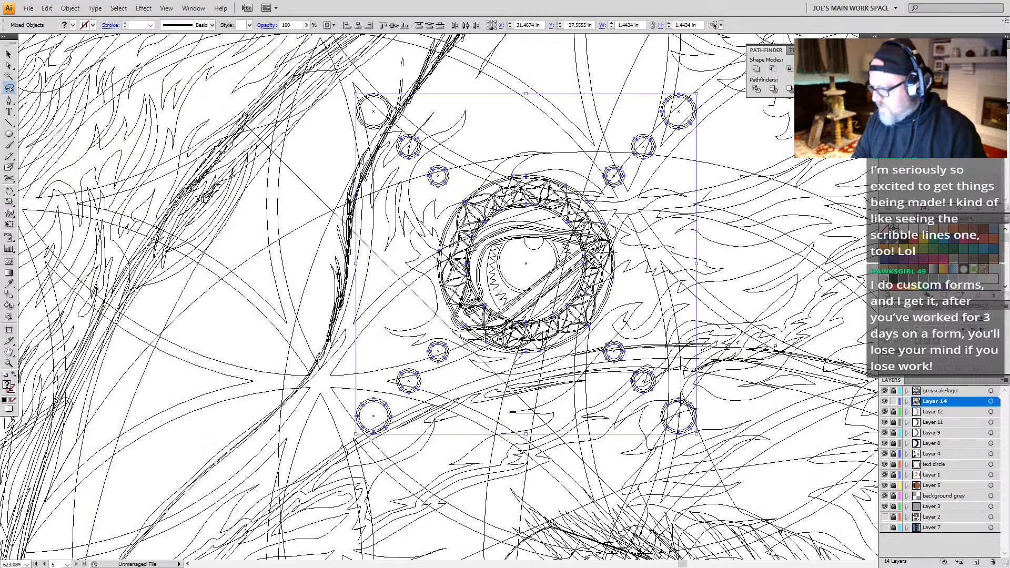
{"action": "key", "text": "ctrl+y"}
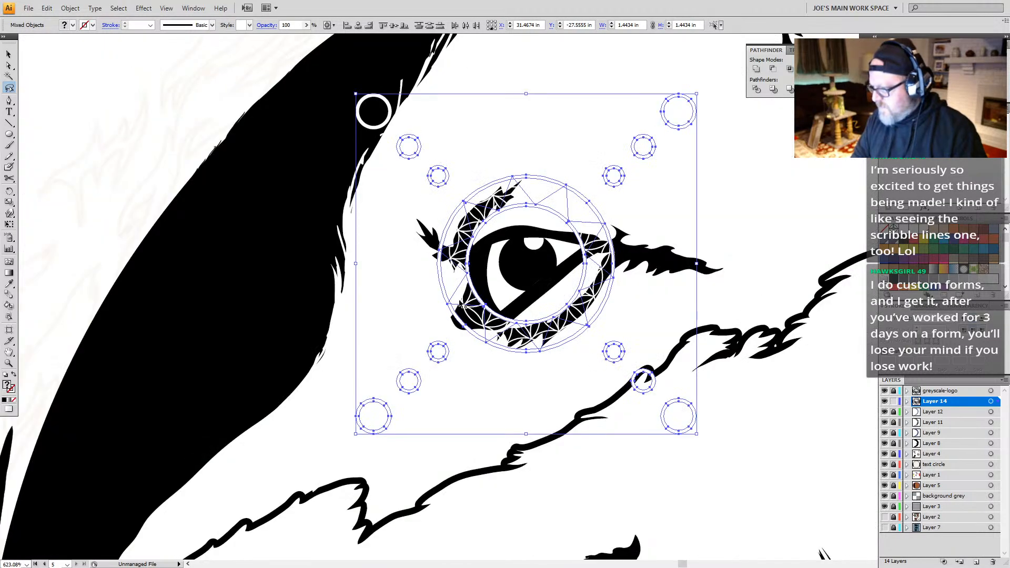
{"action": "key", "text": "ctrl+shift+b"}
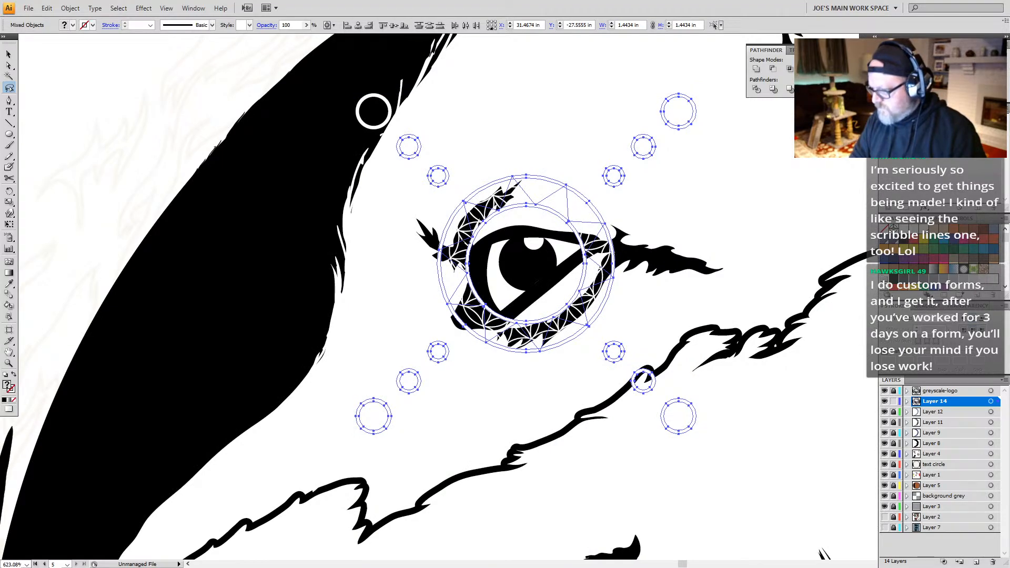
{"action": "key", "text": "ctrl+g"}
{"action": "left_click", "coordinate": [501, 306]}
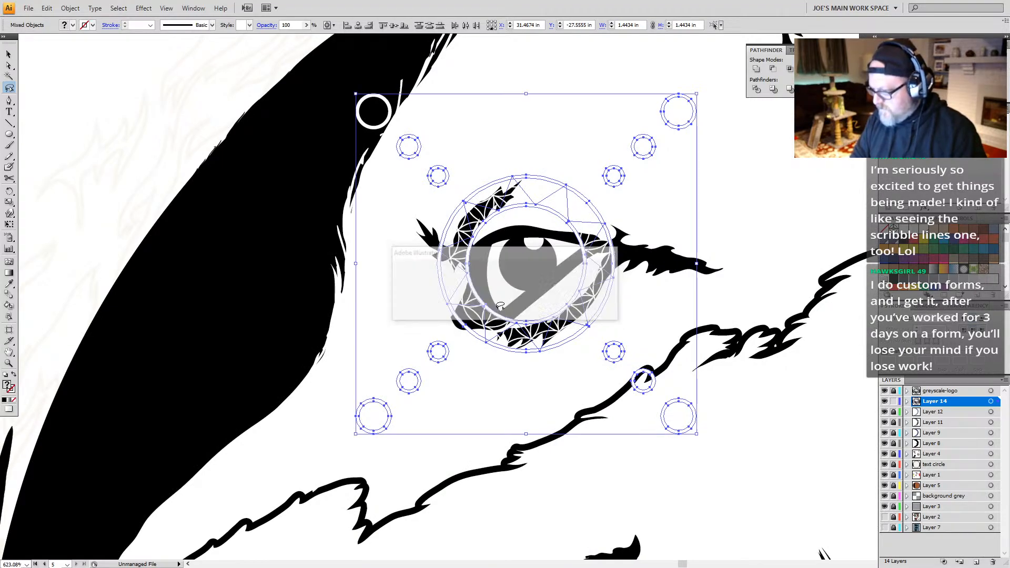
Step: Clear the selection and switch to outline view to examine the paths around the fox's eye
{"action": "key", "text": "ctrl+shift+a"}
{"action": "key", "text": "a"}
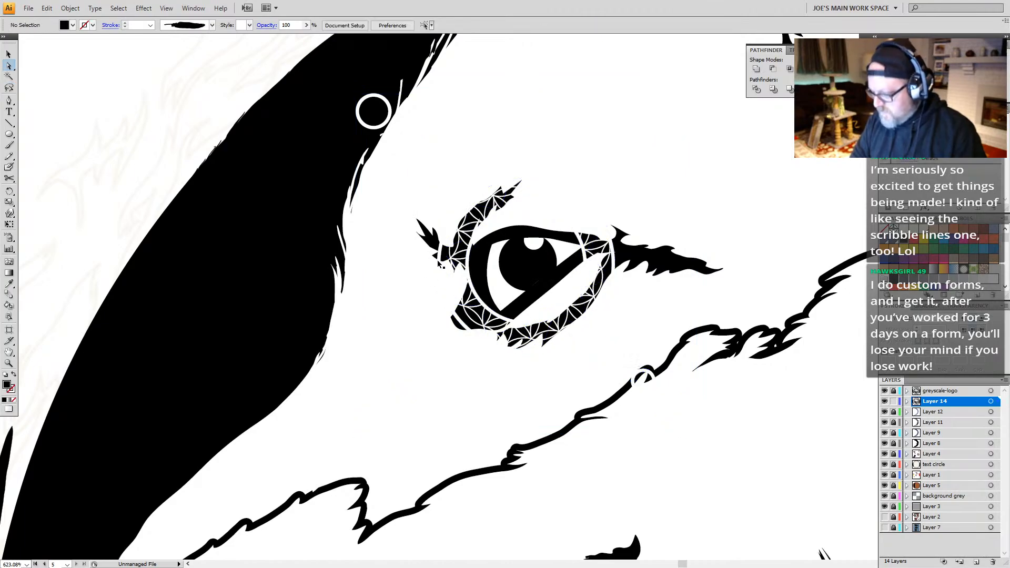
{"action": "key", "text": "ctrl+t"}
{"action": "key", "text": "v"}
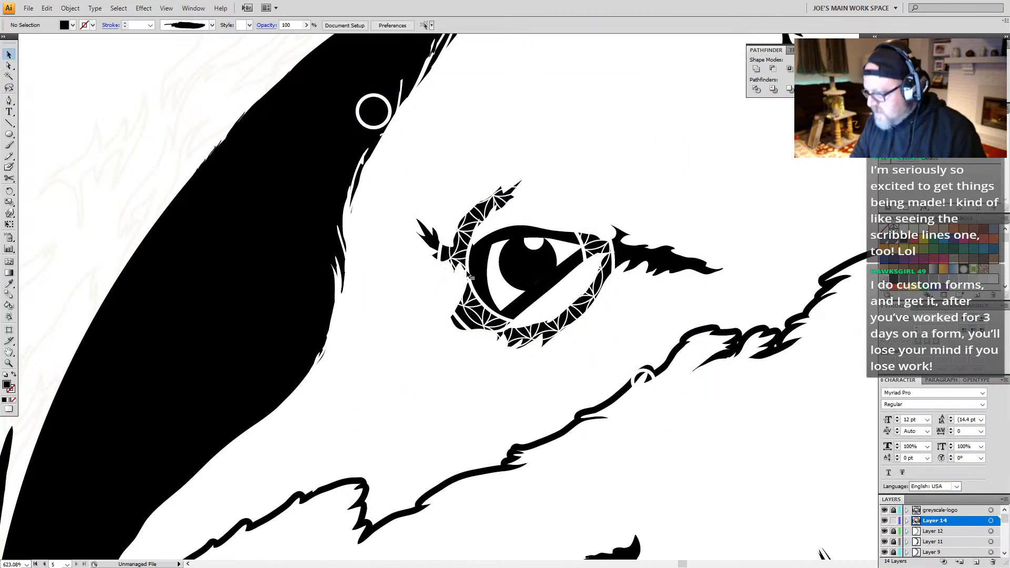
{"action": "key", "text": "ctrl+y"}
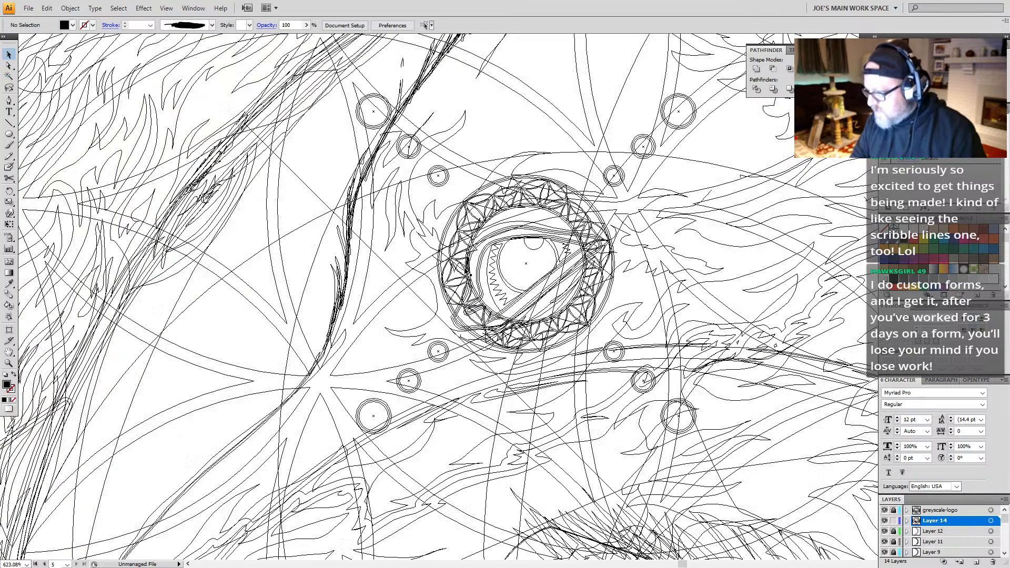
Step: Delete the extra path inside the geometric ring around the fox's eye and return to the normal preview
{"action": "left_click", "coordinate": [471, 226]}
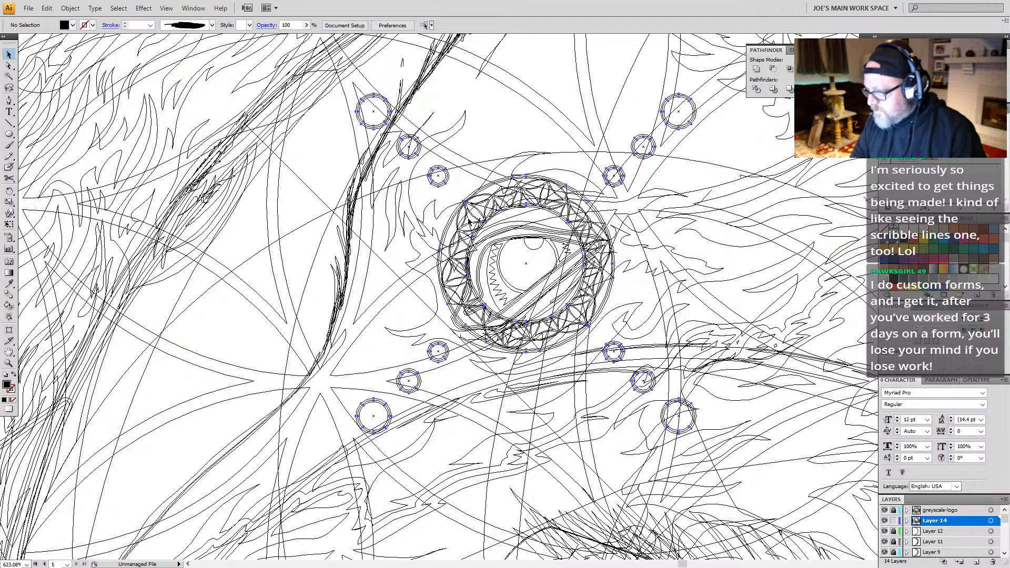
{"action": "key", "text": "a"}
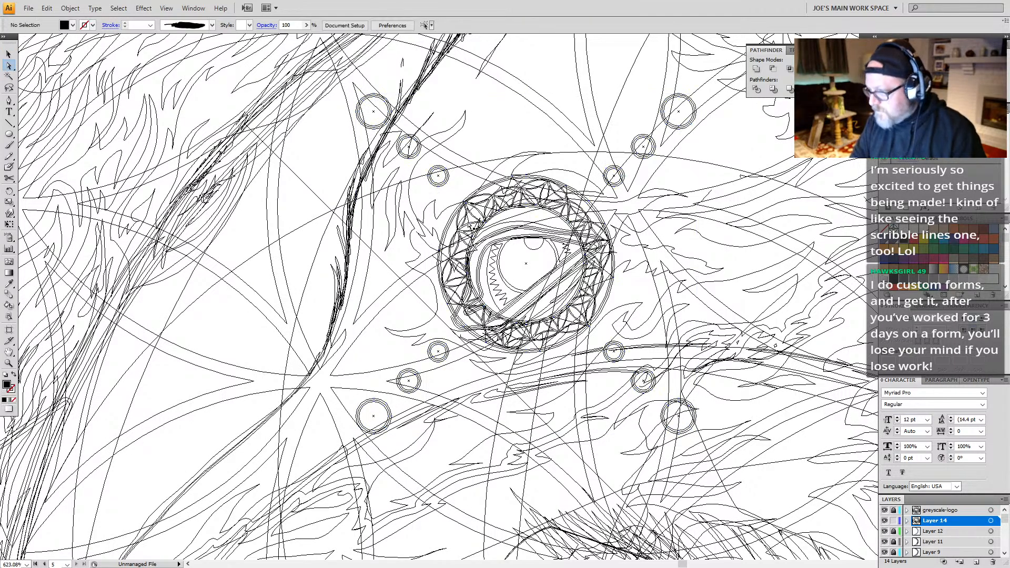
{"action": "left_click", "coordinate": [472, 228]}
{"action": "key", "text": "Delete"}
{"action": "key", "text": "Delete"}
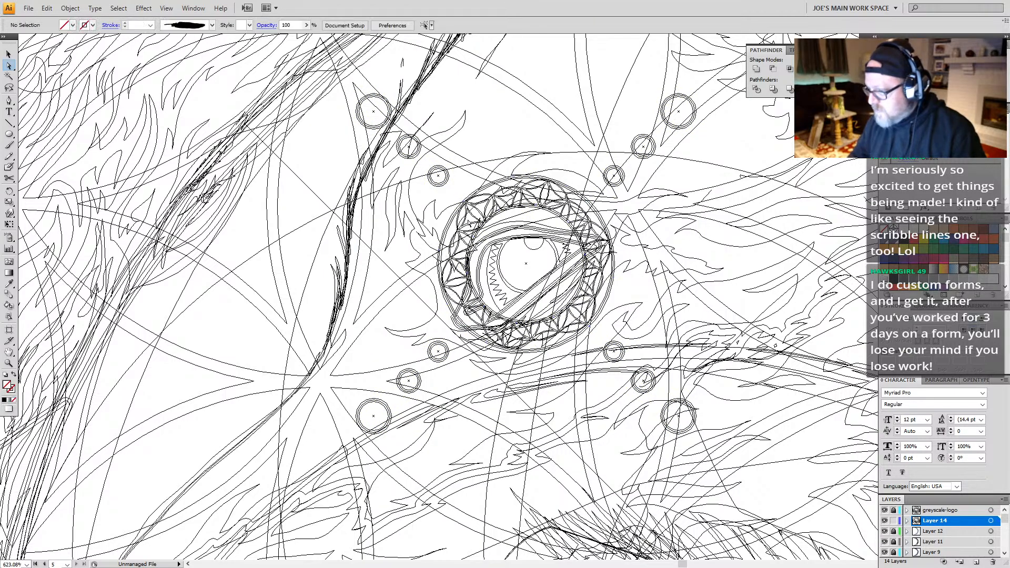
{"action": "key", "text": "ctrl+y"}
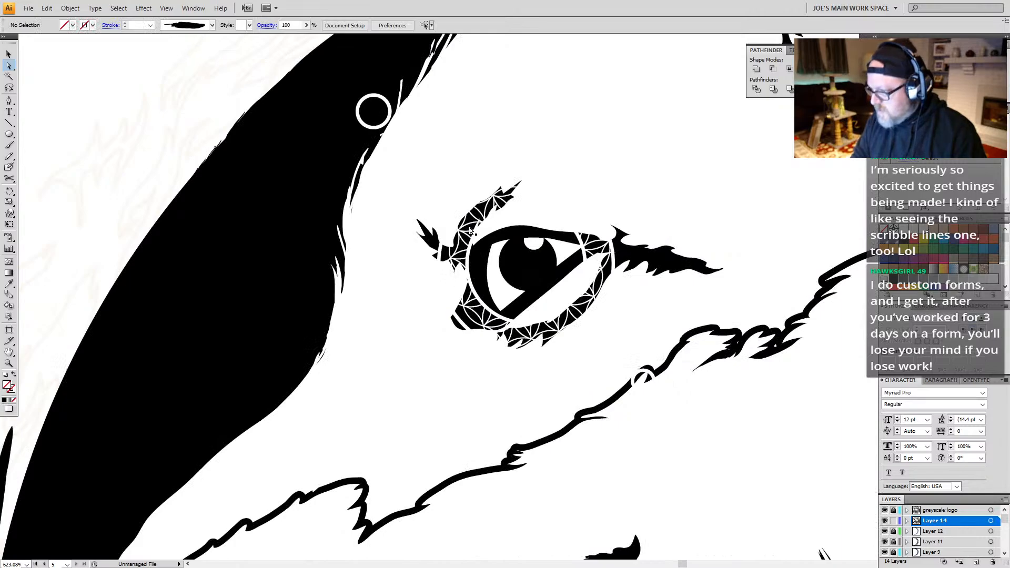
Step: Fill the geometric ring and circles around the fox's eye with black, leaving out the circle over the black area
{"action": "key", "text": "v"}
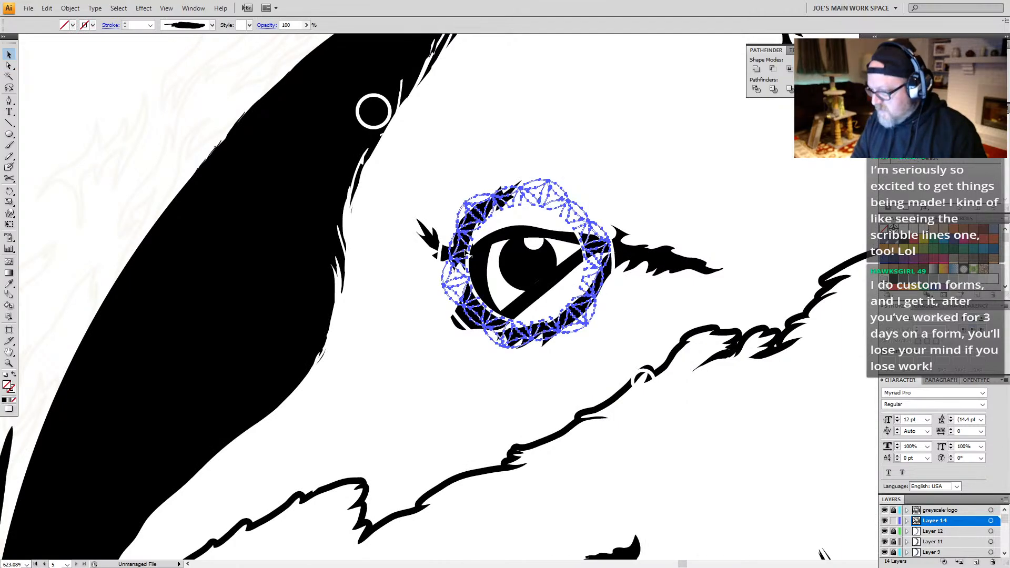
{"action": "left_click", "coordinate": [470, 258]}
{"action": "key", "text": "ctrl+a"}
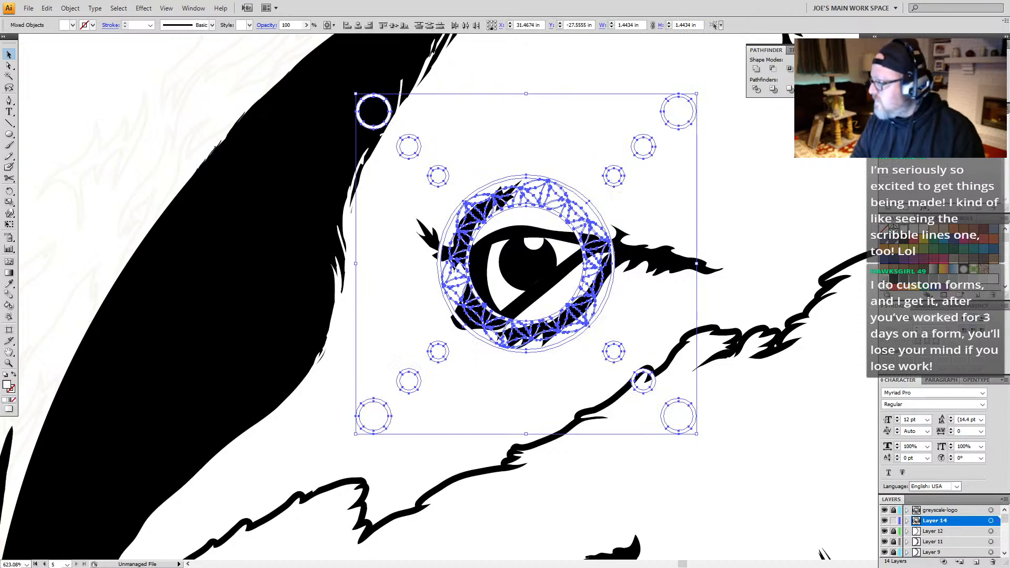
{"action": "left_click", "coordinate": [904, 241]}
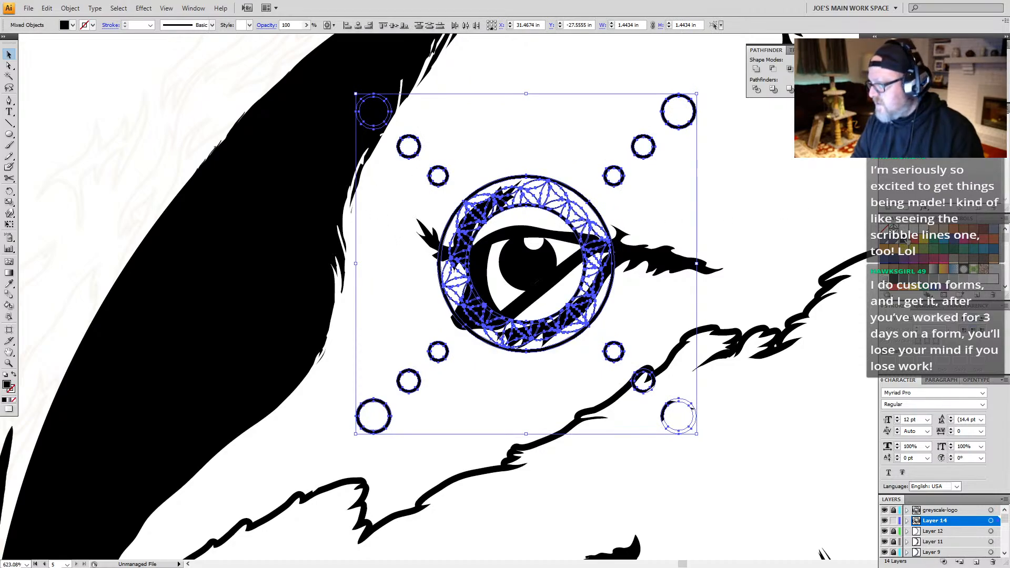
{"action": "key", "text": "ctrl+z"}
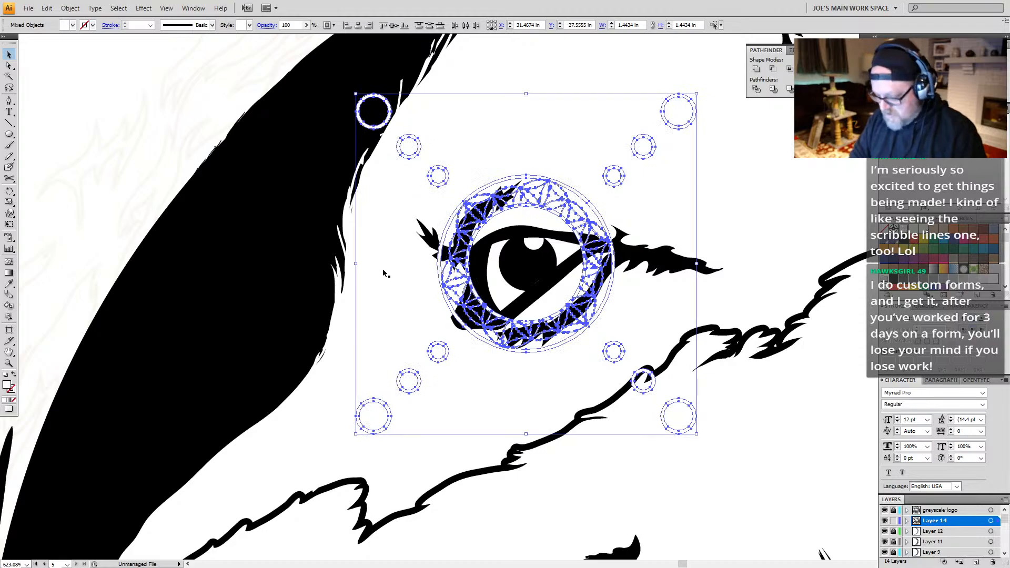
{"action": "key", "text": "q"}
{"action": "mouse_move", "coordinate": [415, 93]}
{"action": "left_mouse_down"}
{"action": "mouse_move", "coordinate": [387, 131]}
{"action": "mouse_move", "coordinate": [369, 96]}
{"action": "left_mouse_up"}
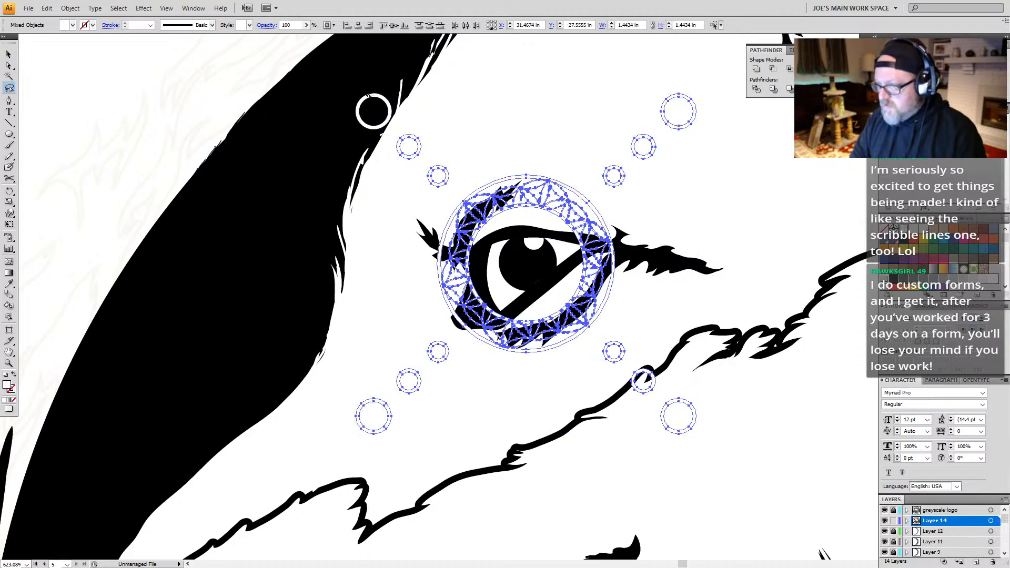
{"action": "left_click", "coordinate": [905, 241]}
{"action": "key", "text": "ctrl+shift+a"}
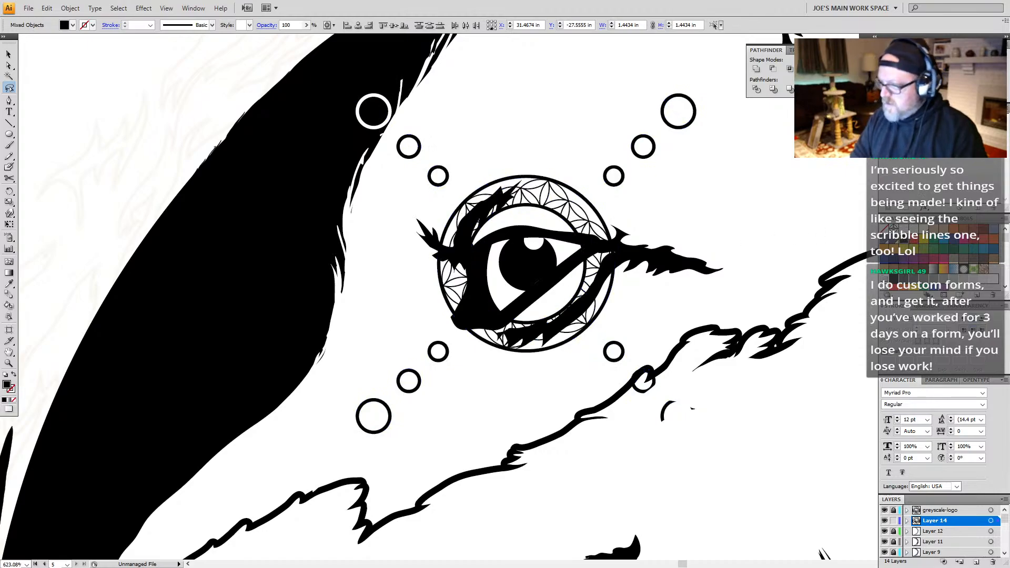
Step: Try the fox's eye without the black geometric ring and circles by deleting them, and undo the deletion
{"action": "key", "text": "z"}
{"action": "left_click", "coordinate": [614, 327], "text": "alt"}
{"action": "left_click", "coordinate": [593, 343], "text": "alt"}
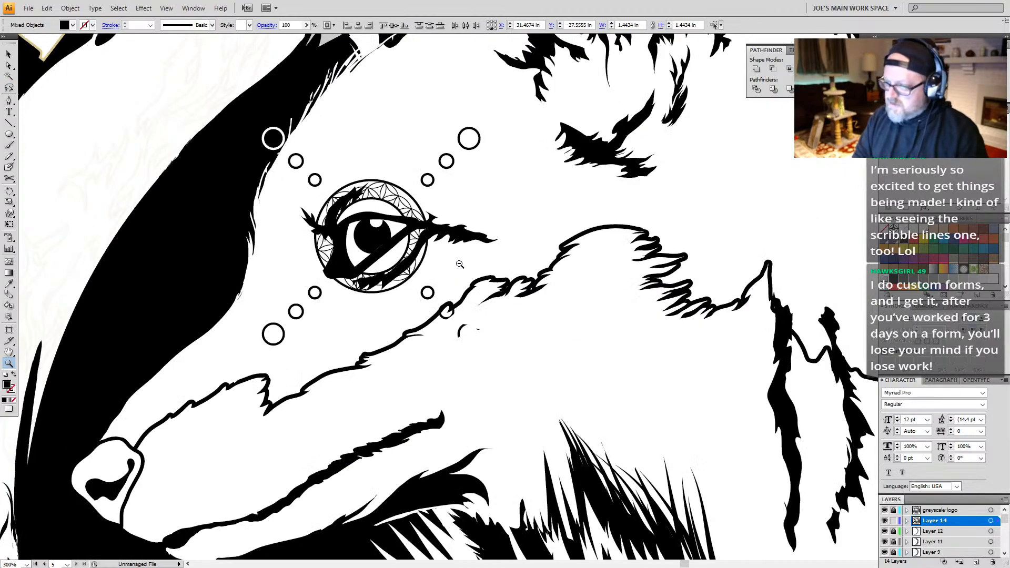
{"action": "left_click", "coordinate": [462, 264], "text": "alt"}
{"action": "left_click", "coordinate": [467, 267], "text": "alt"}
{"action": "key", "text": "v"}
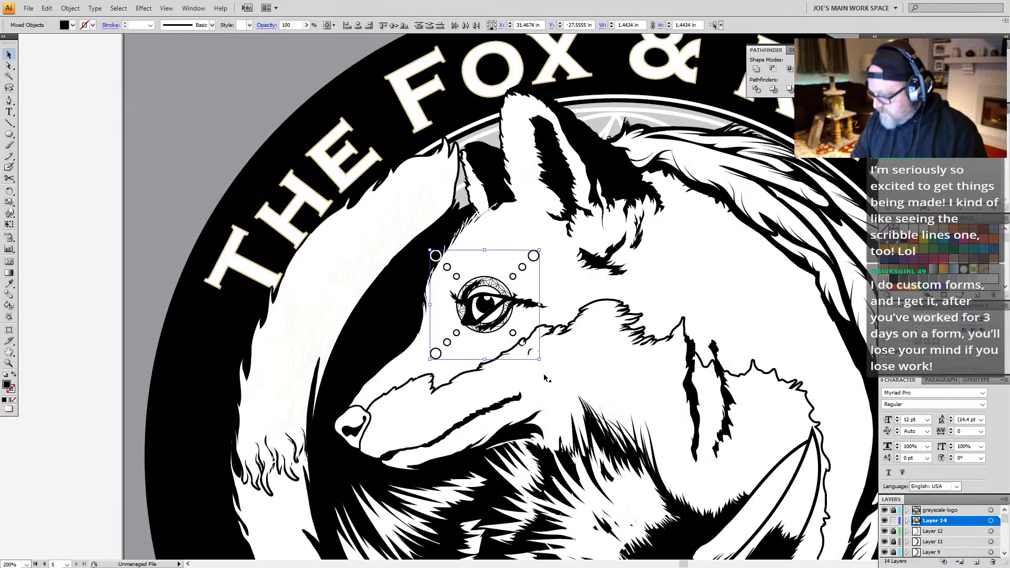
{"action": "left_click", "coordinate": [548, 368]}
{"action": "key", "text": "ctrl+h"}
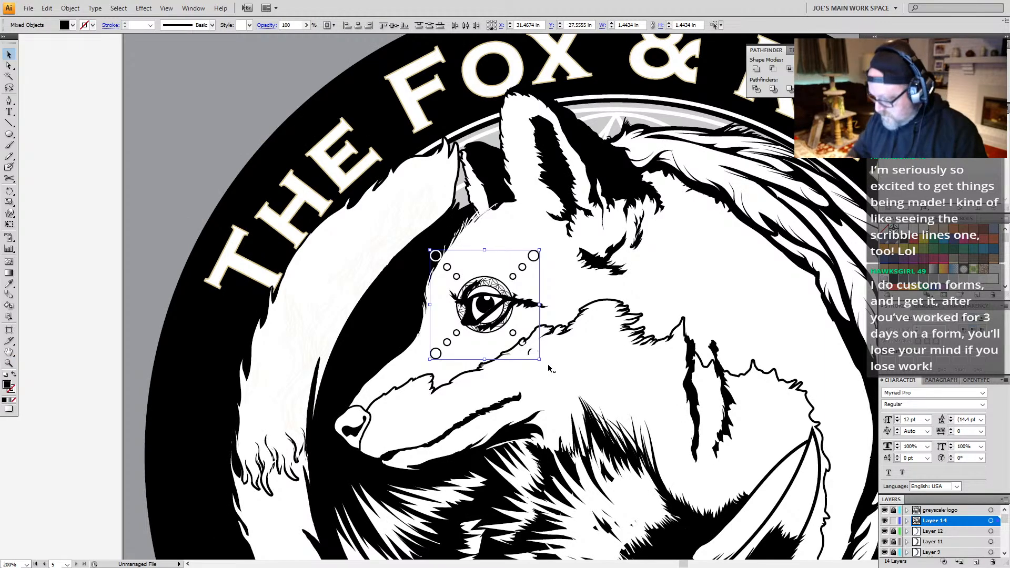
{"action": "key", "text": "ctrl+h"}
{"action": "key", "text": "ctrl+h"}
{"action": "key", "text": "Delete"}
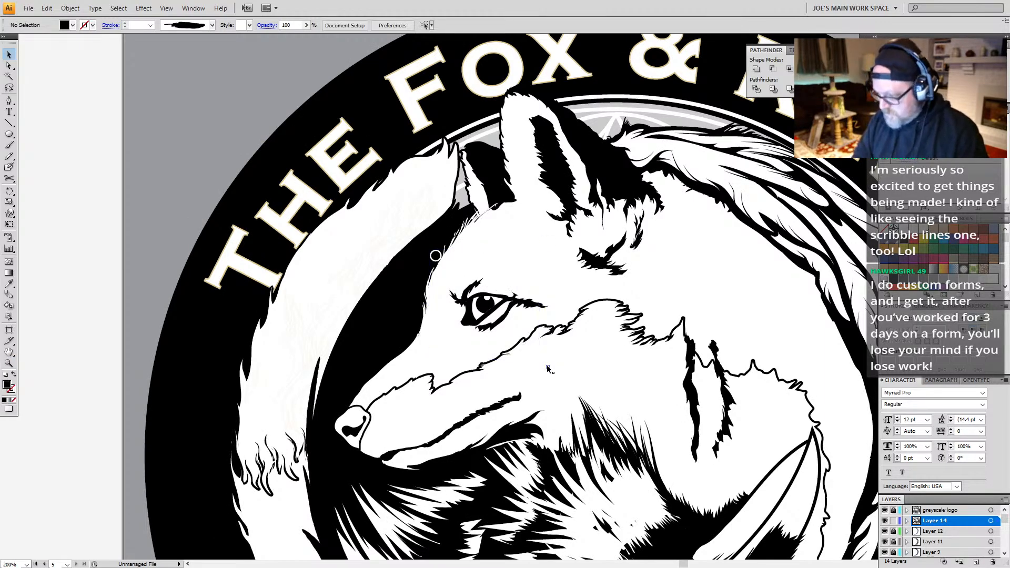
{"action": "key", "text": "ctrl+z"}
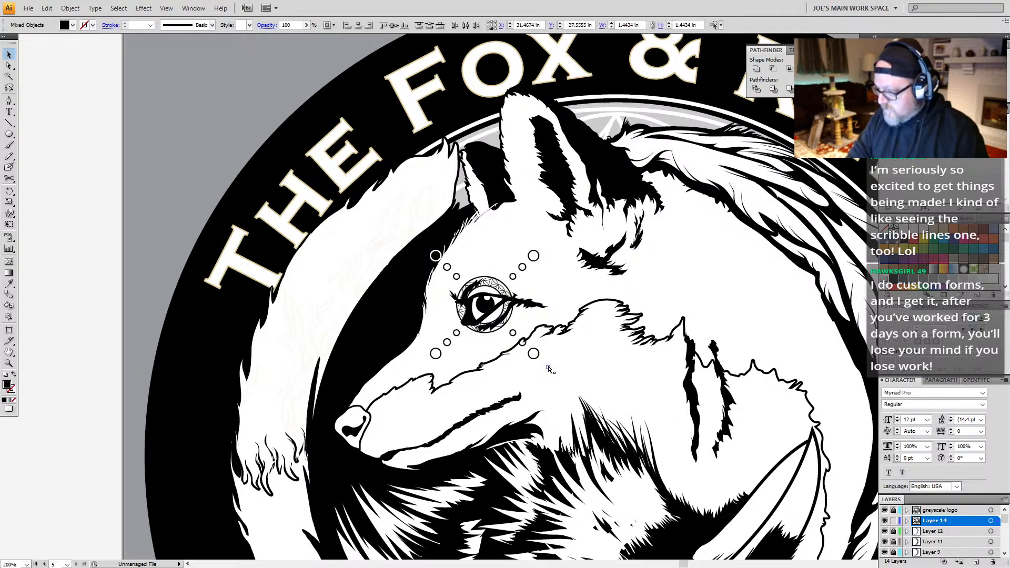
{"action": "key", "text": "ctrl+h"}
Step: Bring the raven's eye and its surrounding geometric ring and circles into view
{"action": "left_click_drag", "start_coordinate": [605, 383], "coordinate": [464, 207]}
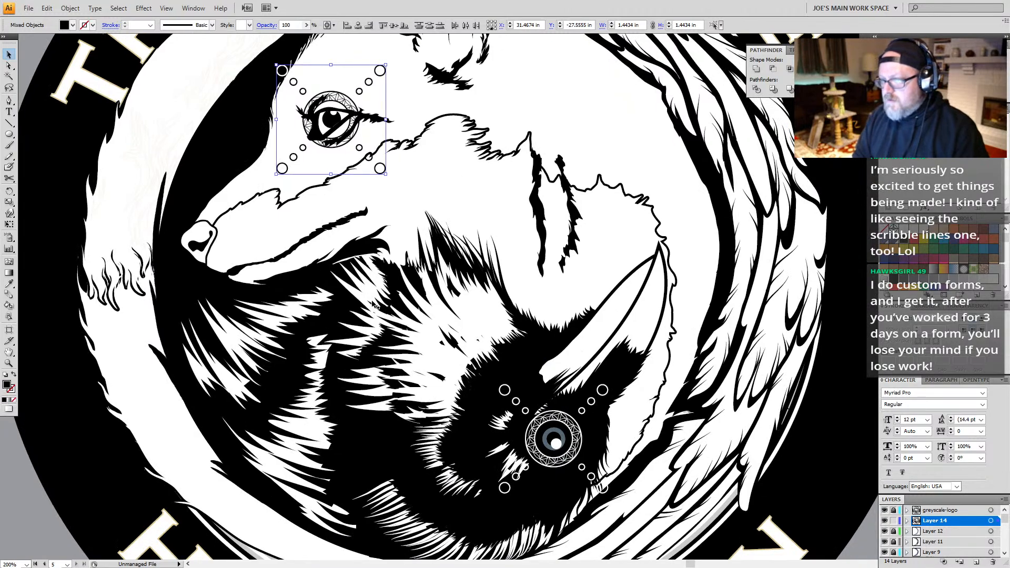
{"action": "scroll", "coordinate": [319, 316], "scroll_direction": "down", "scroll_amount": 3}
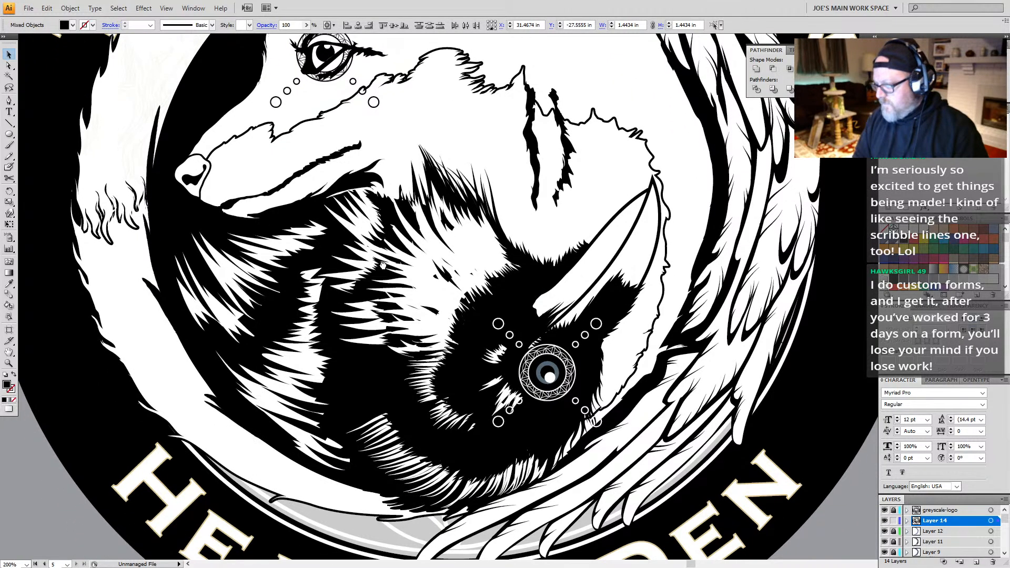
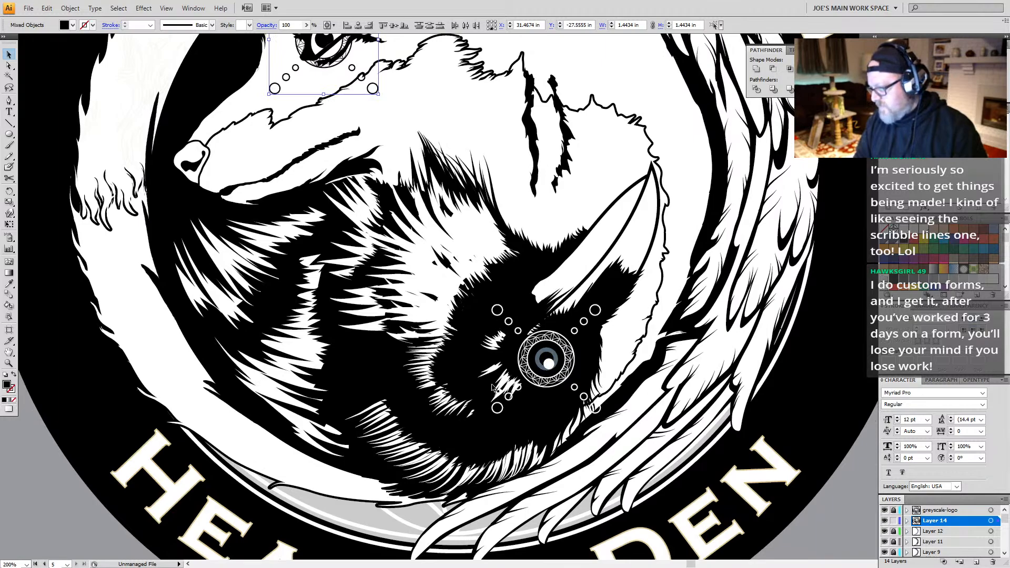
Step: Fill the blue-gray iris circle of the raven's eye with white
{"action": "key", "text": "a"}
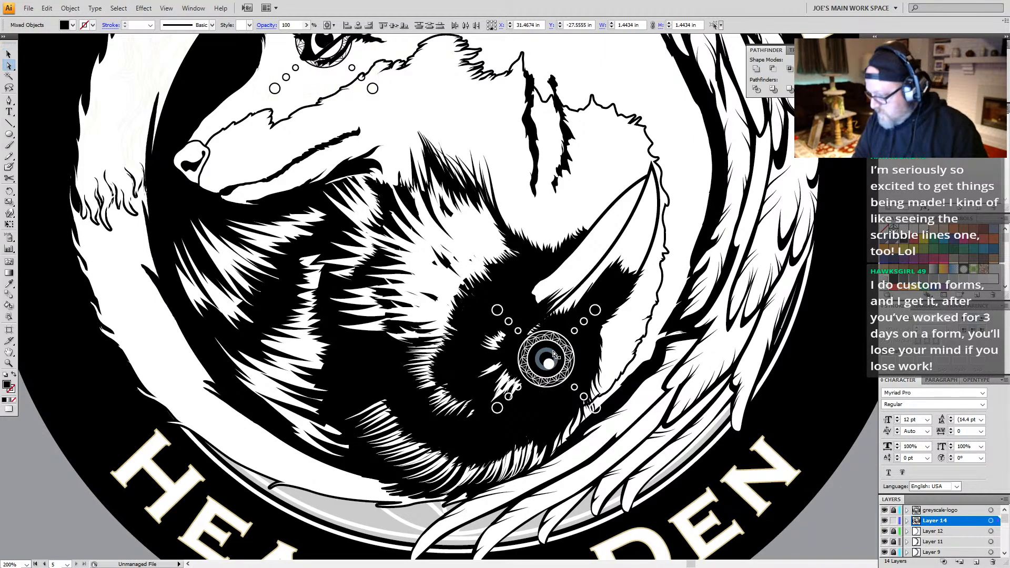
{"action": "left_click", "coordinate": [554, 354]}
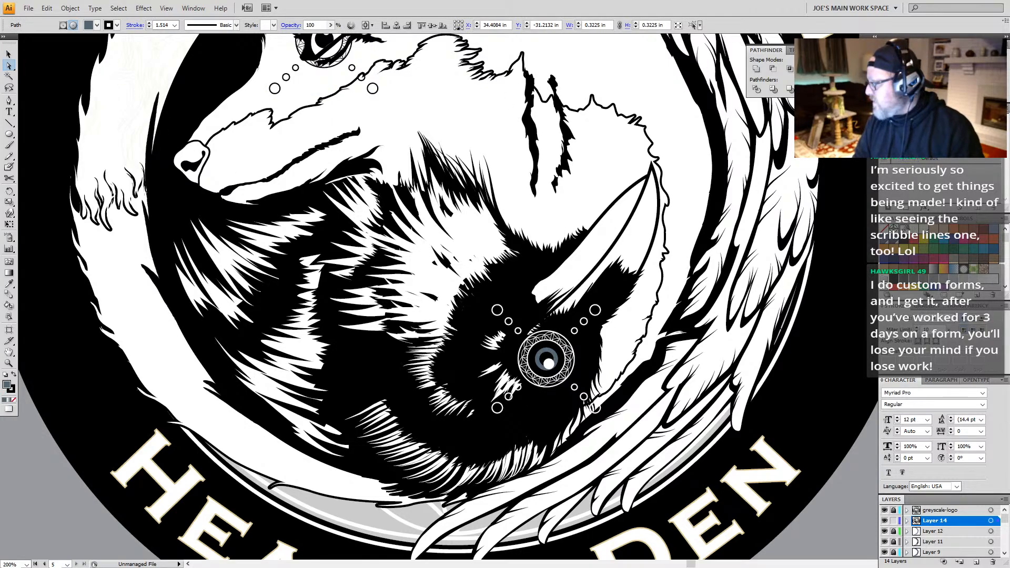
{"action": "key", "text": "z"}
{"action": "left_click", "coordinate": [457, 284], "text": "alt"}
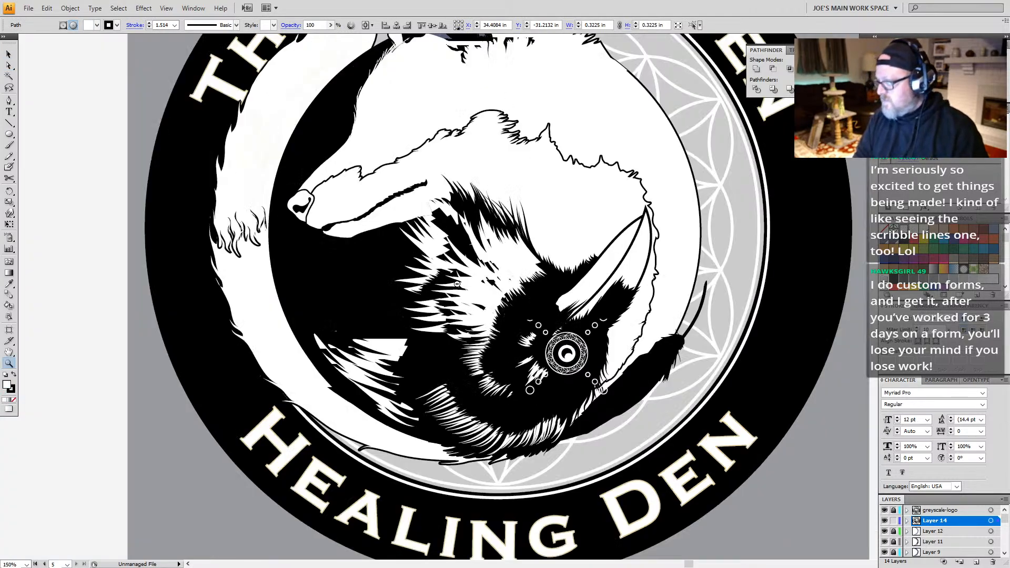
{"action": "left_click", "coordinate": [457, 284], "text": "alt"}
{"action": "left_click_drag", "start_coordinate": [446, 337], "coordinate": [444, 273]}
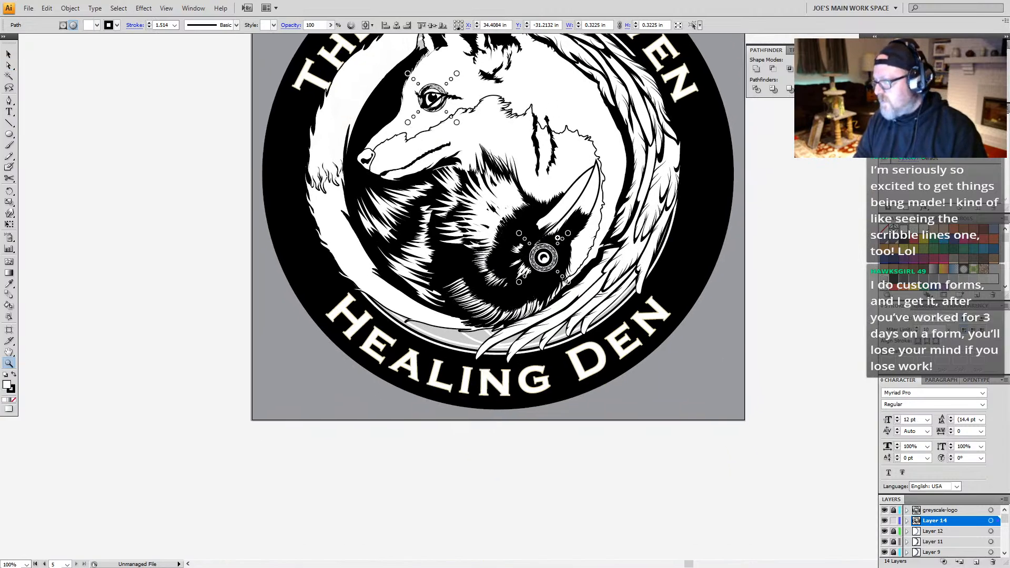
Step: Fill the raven's beak with black
{"action": "key", "text": "a"}
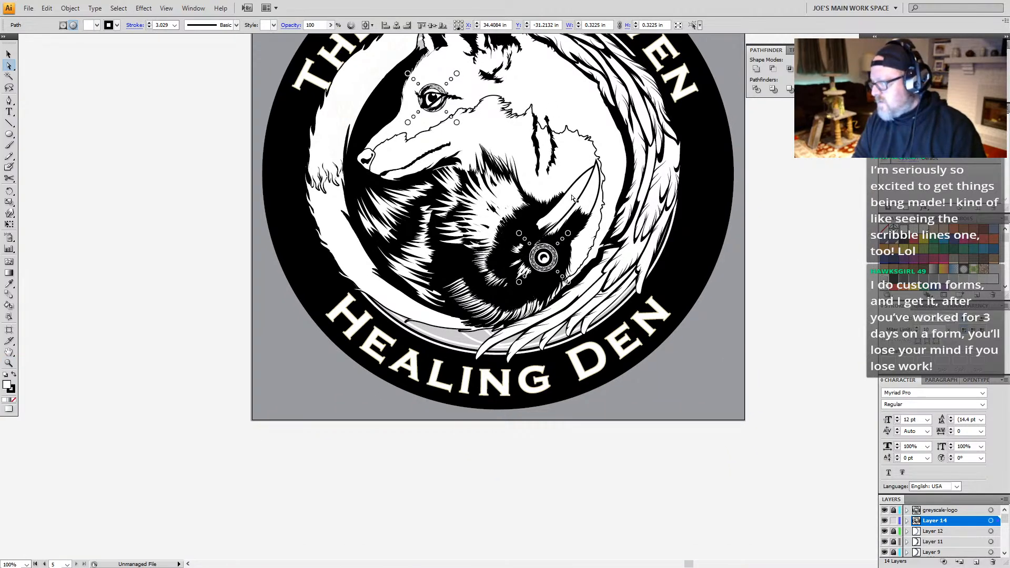
{"action": "left_click", "coordinate": [573, 198]}
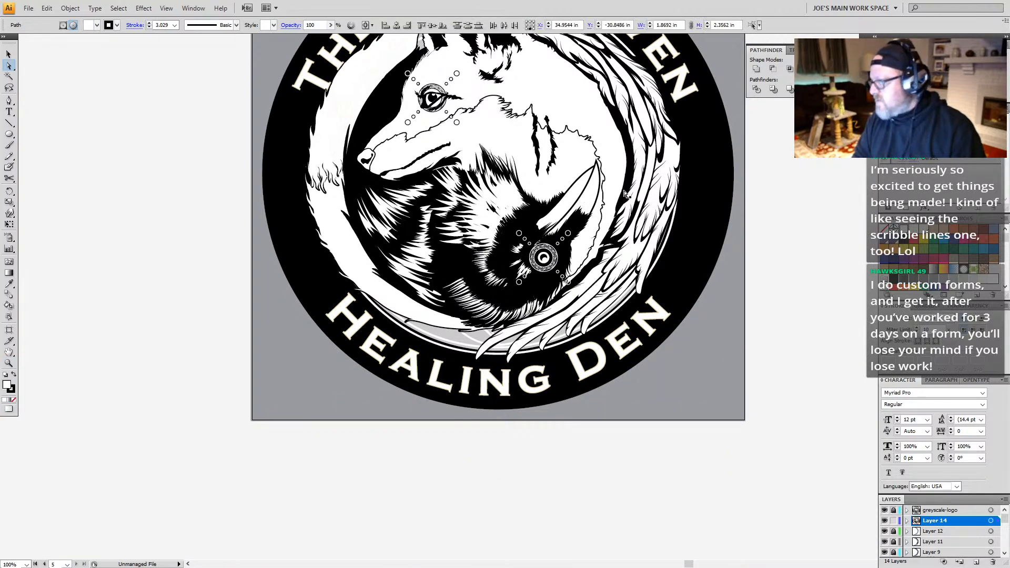
{"action": "left_click", "coordinate": [908, 242]}
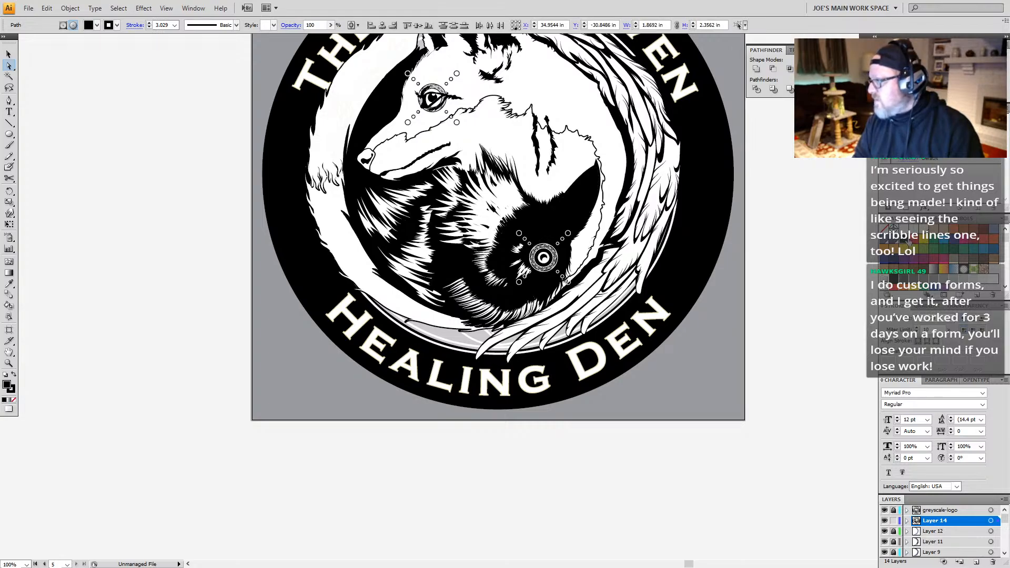
Step: Undo the beak's black fill to compare it with the white version, and restore the black fill
{"action": "key", "text": "z"}
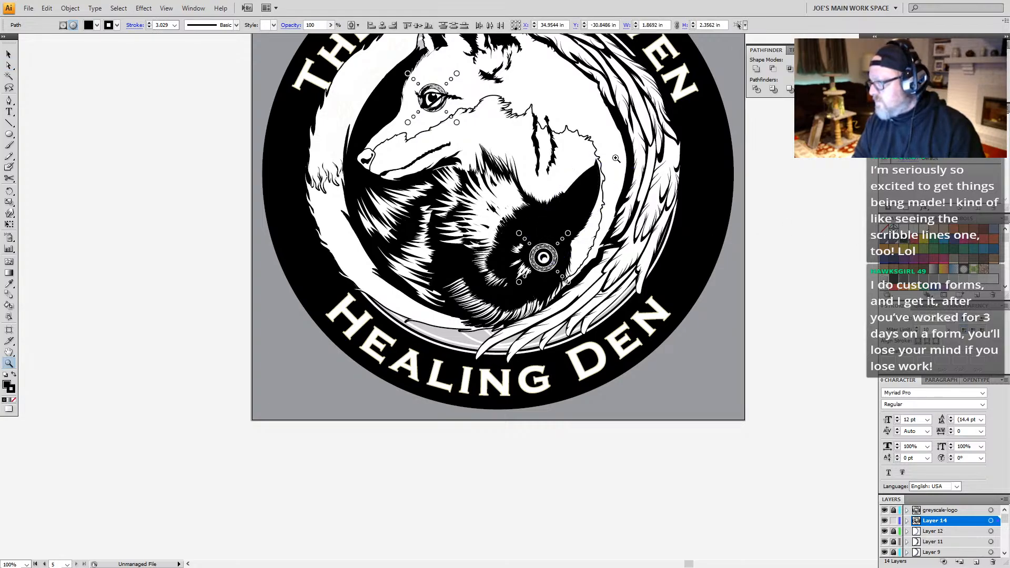
{"action": "left_click_drag", "start_coordinate": [611, 155], "coordinate": [490, 276]}
{"action": "key", "text": "ctrl+y"}
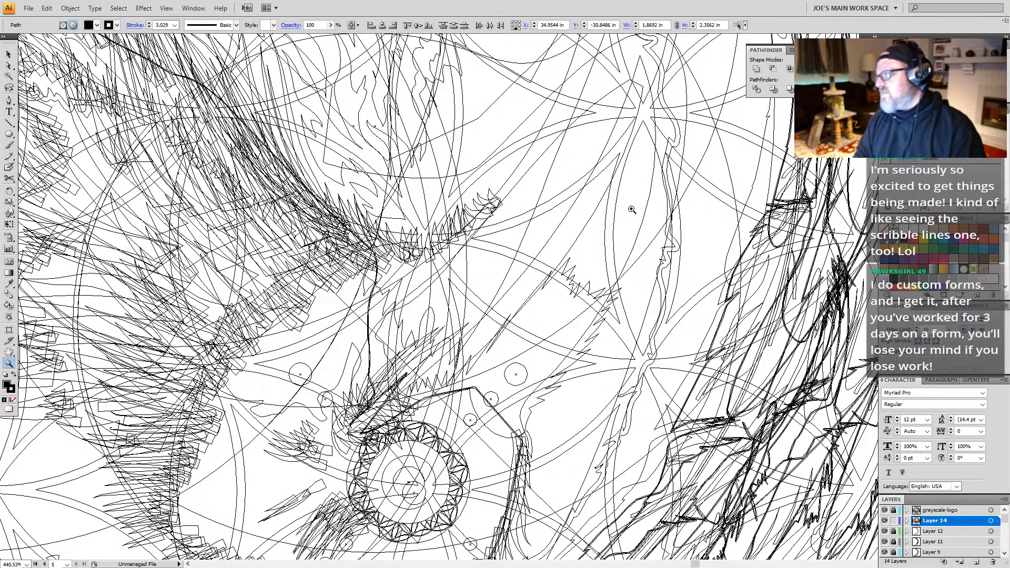
{"action": "key", "text": "ctrl+z"}
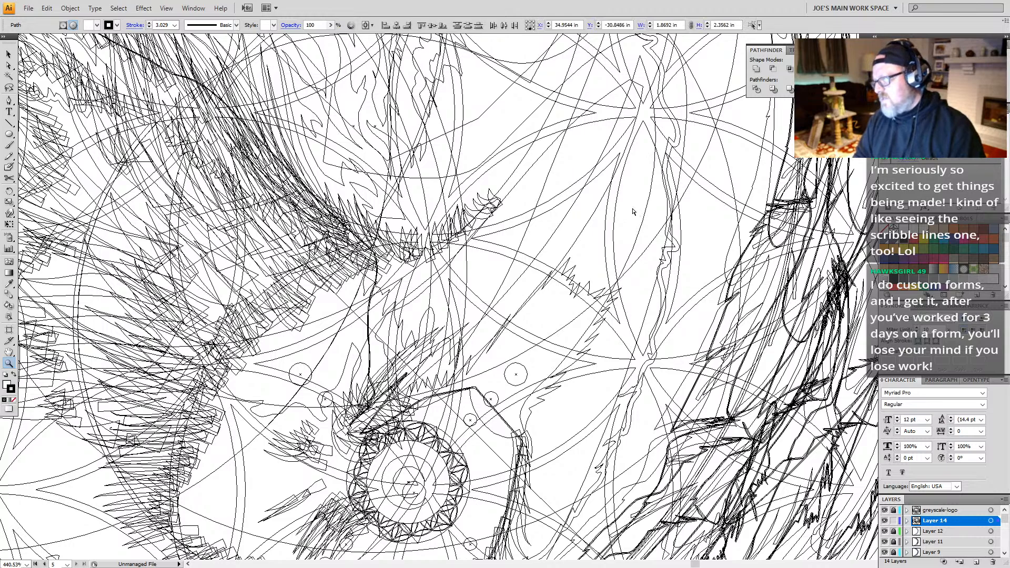
{"action": "key", "text": "ctrl+y"}
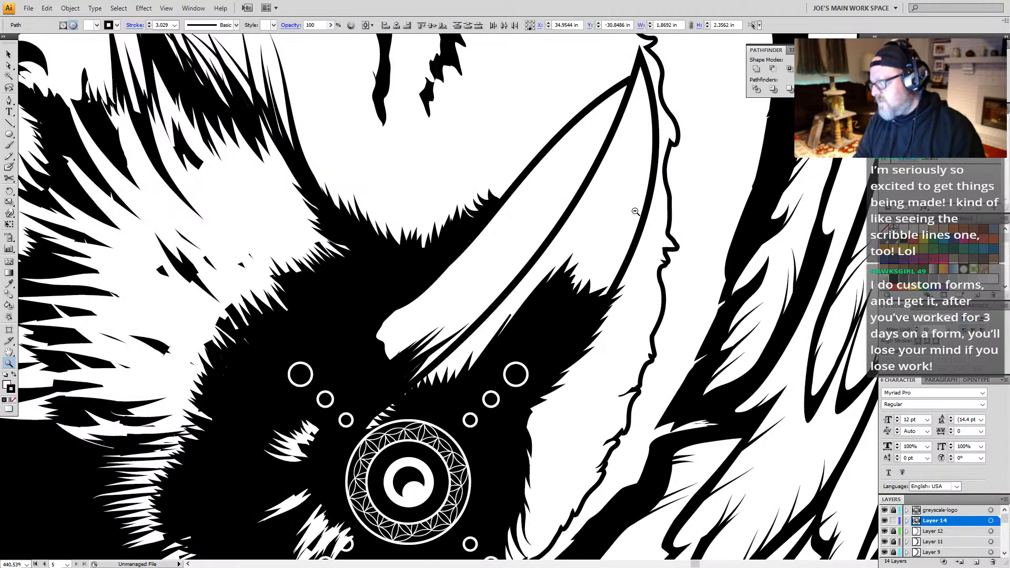
{"action": "left_click", "coordinate": [626, 208], "text": "alt"}
{"action": "left_click", "coordinate": [325, 362], "text": "alt"}
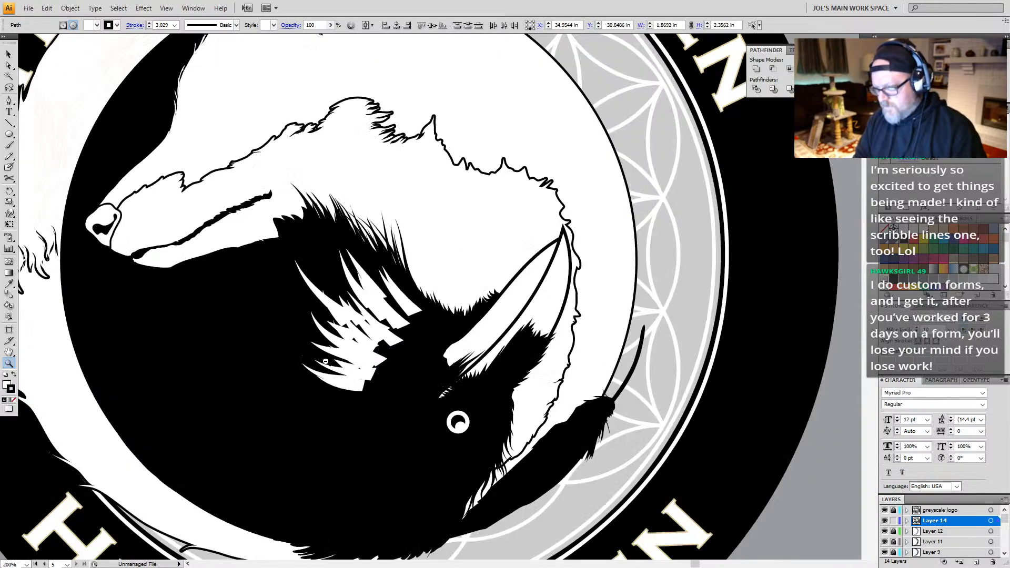
{"action": "left_click", "coordinate": [326, 362], "text": "alt"}
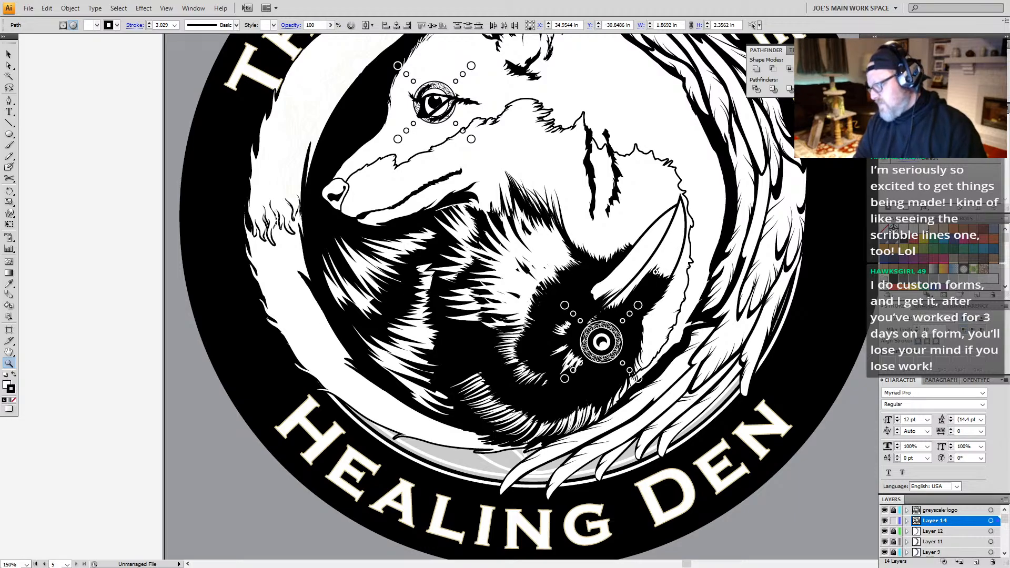
{"action": "key", "text": "ctrl+z"}
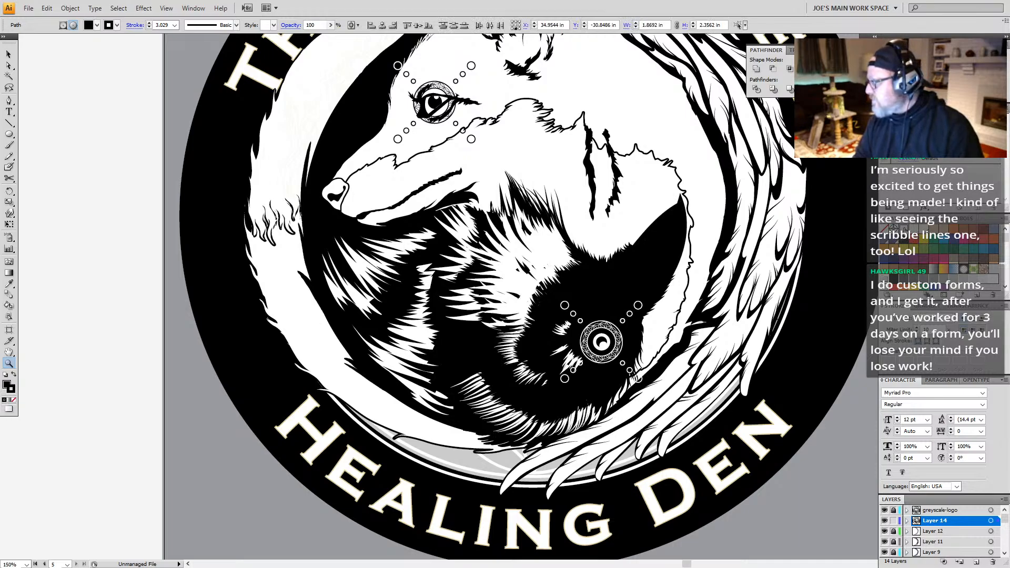
Step: Set the raven's beak outline stroke to white and check it against the whole logo
{"action": "left_click", "coordinate": [905, 229]}
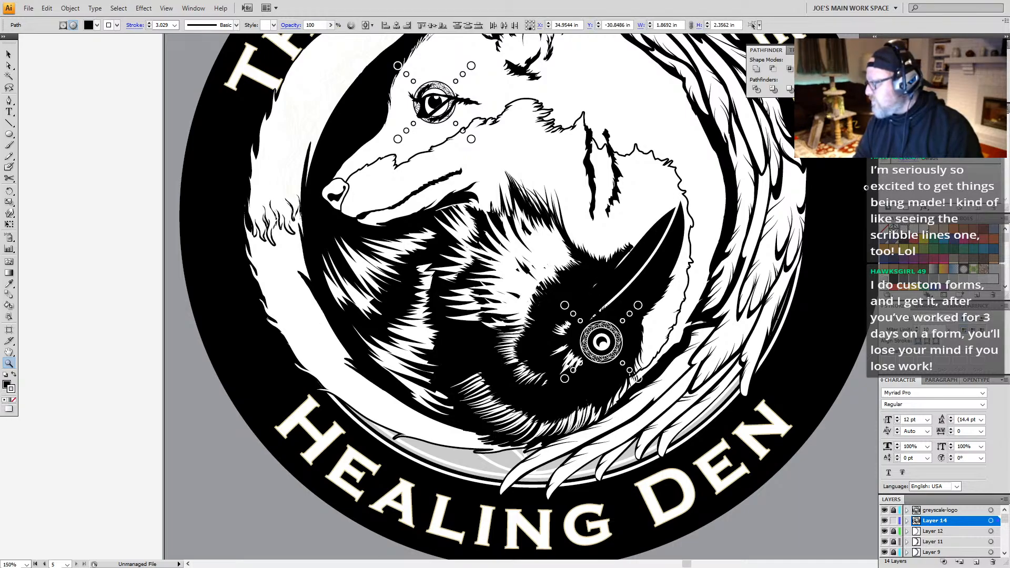
{"action": "left_click", "coordinate": [633, 292], "text": "alt"}
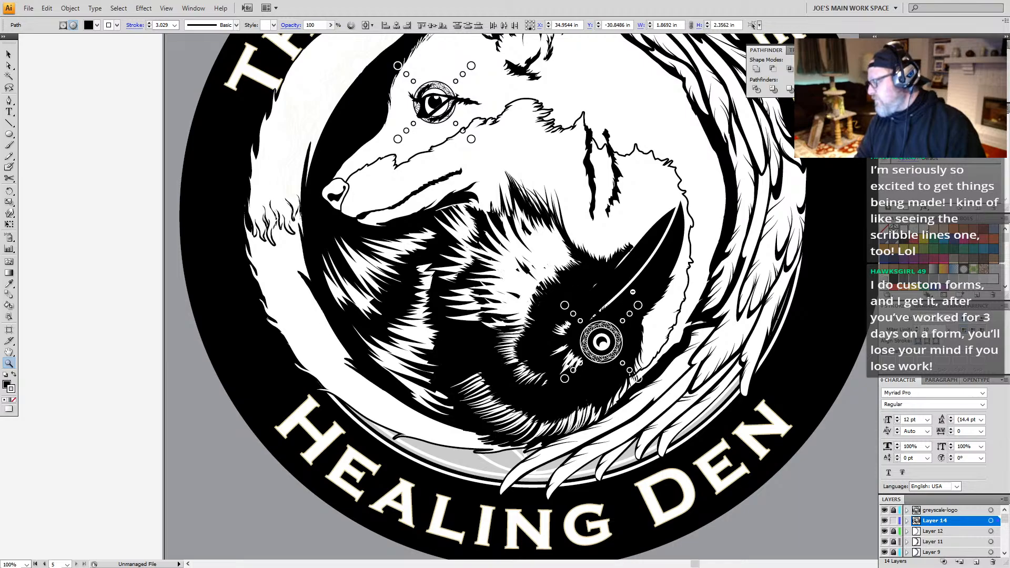
{"action": "left_click", "coordinate": [632, 292], "text": "alt"}
{"action": "left_click_drag", "start_coordinate": [318, 351], "coordinate": [352, 269]}
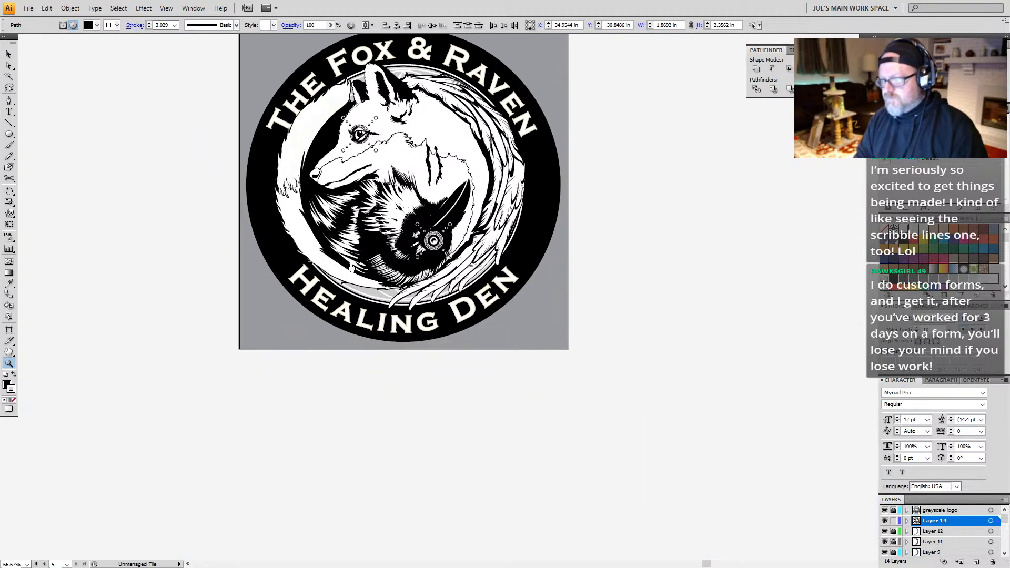
{"action": "left_click_drag", "start_coordinate": [349, 367], "coordinate": [399, 329]}
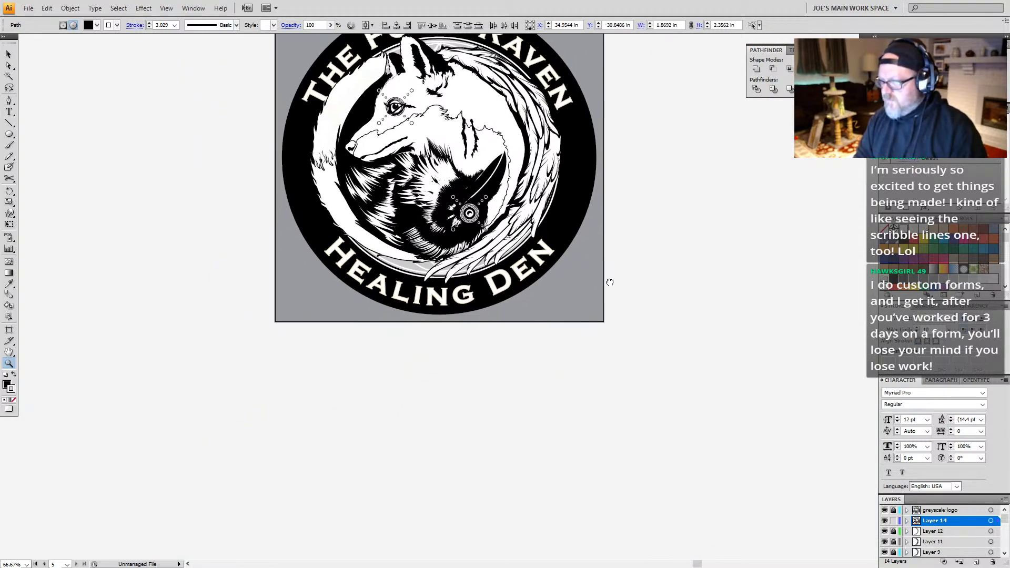
{"action": "left_click_drag", "start_coordinate": [610, 282], "coordinate": [628, 300]}
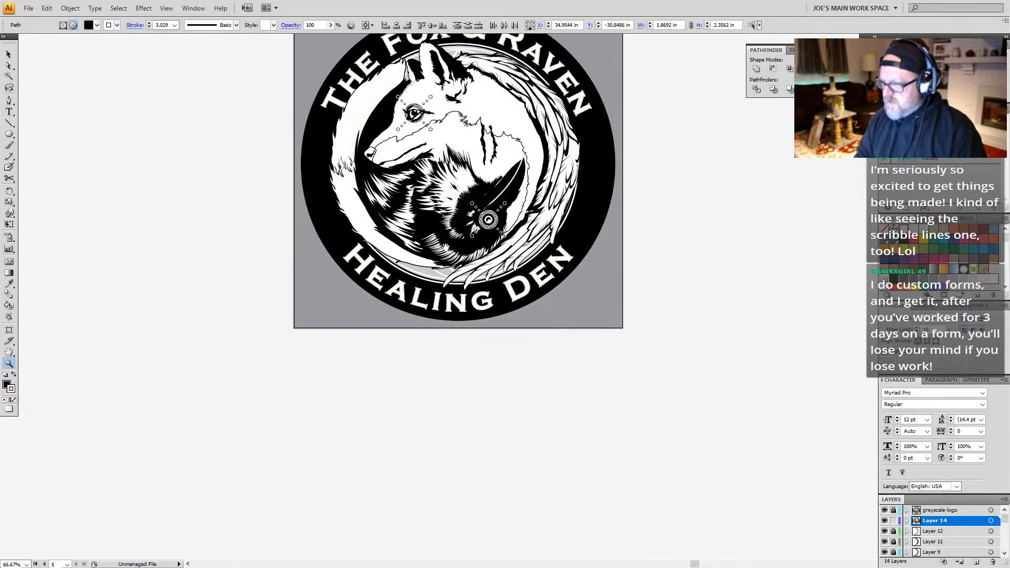
{"action": "left_click_drag", "start_coordinate": [446, 247], "coordinate": [447, 255]}
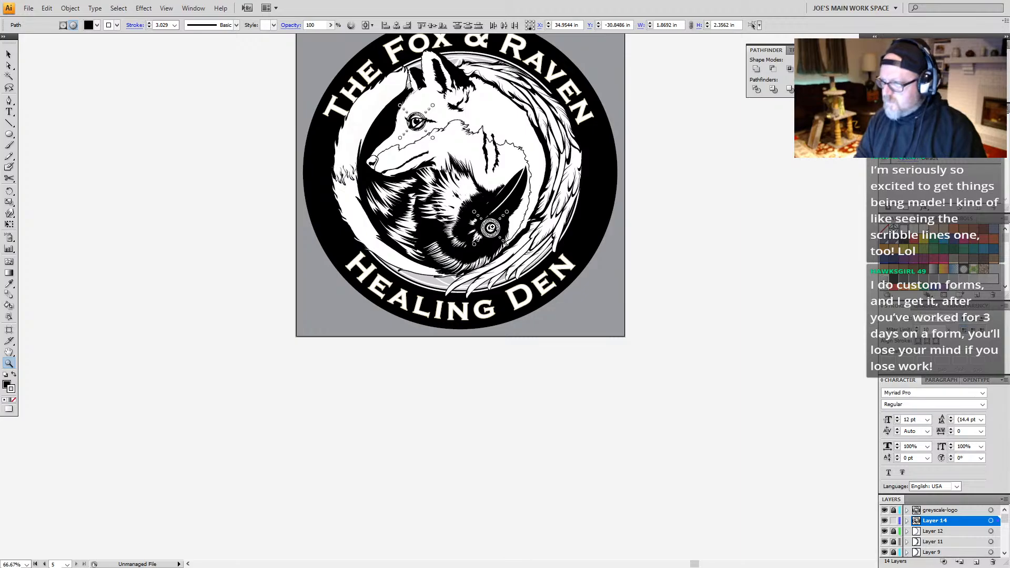
Step: Fill the light gray background circle behind the fox and raven with white
{"action": "key", "text": "a"}
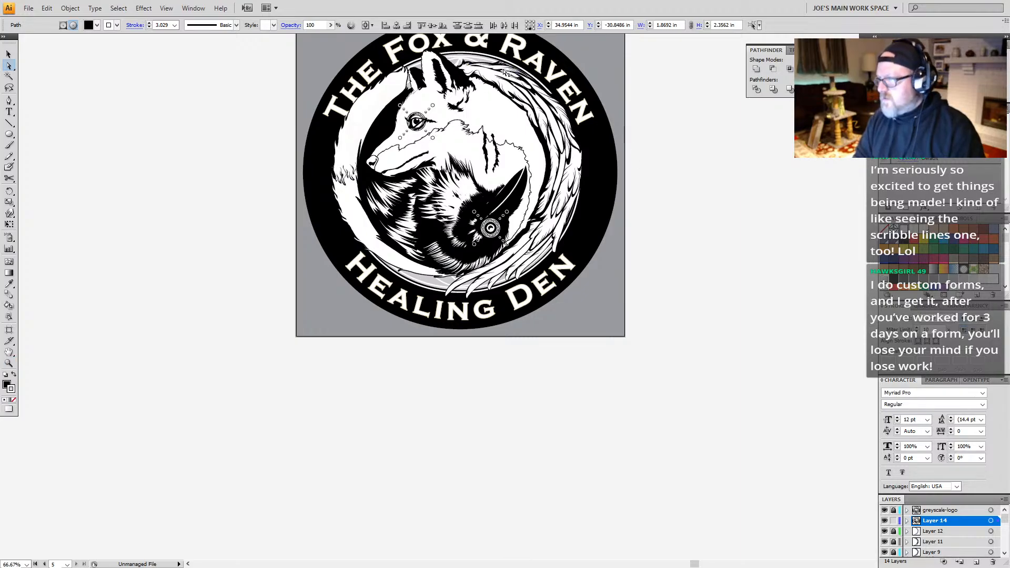
{"action": "key", "text": "ctrl+space"}
{"action": "left_click_drag", "start_coordinate": [504, 45], "coordinate": [399, 105]}
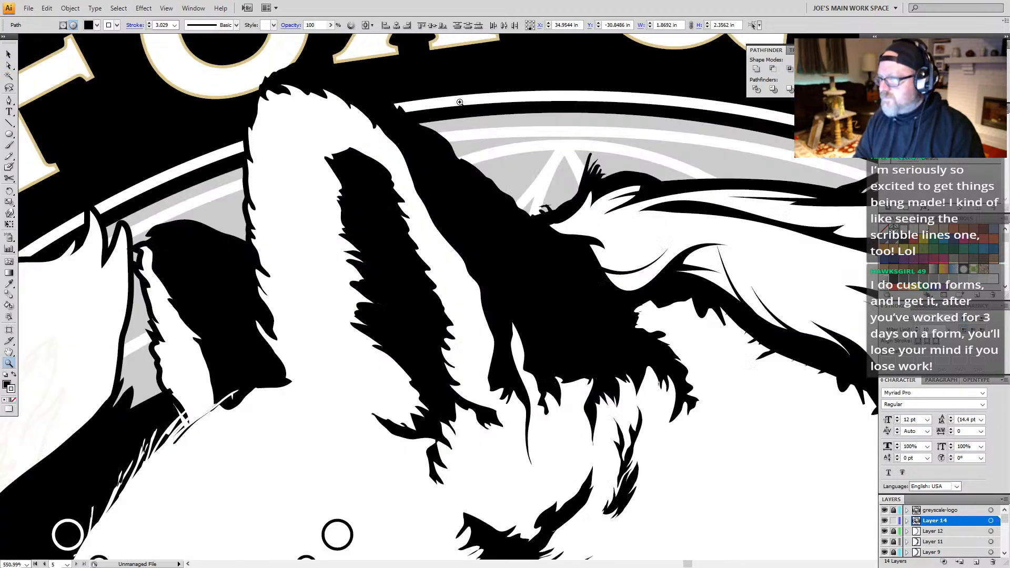
{"action": "left_click", "coordinate": [753, 164]}
{"action": "key", "text": "ctrl+space"}
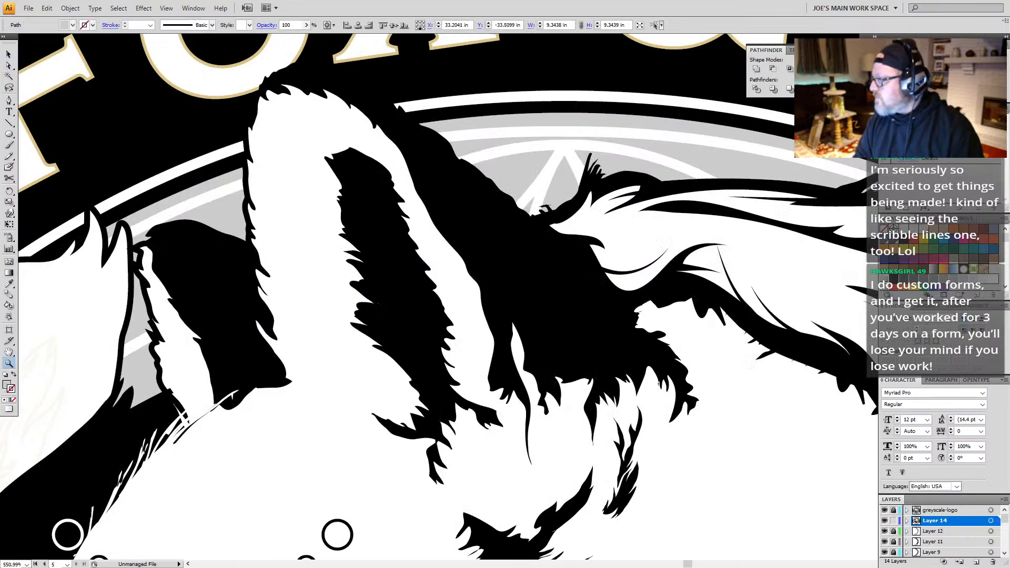
{"action": "left_click", "coordinate": [905, 229]}
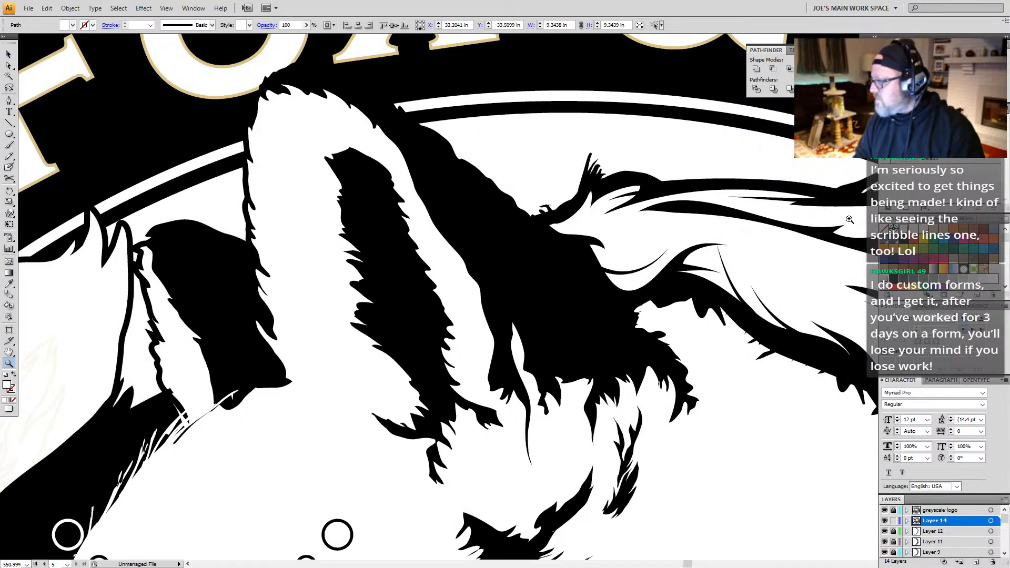
Step: Fill the geometric circle pattern group behind the animals with black, selecting it in outline view and returning to preview
{"action": "key", "text": "v"}
{"action": "left_click", "coordinate": [679, 167]}
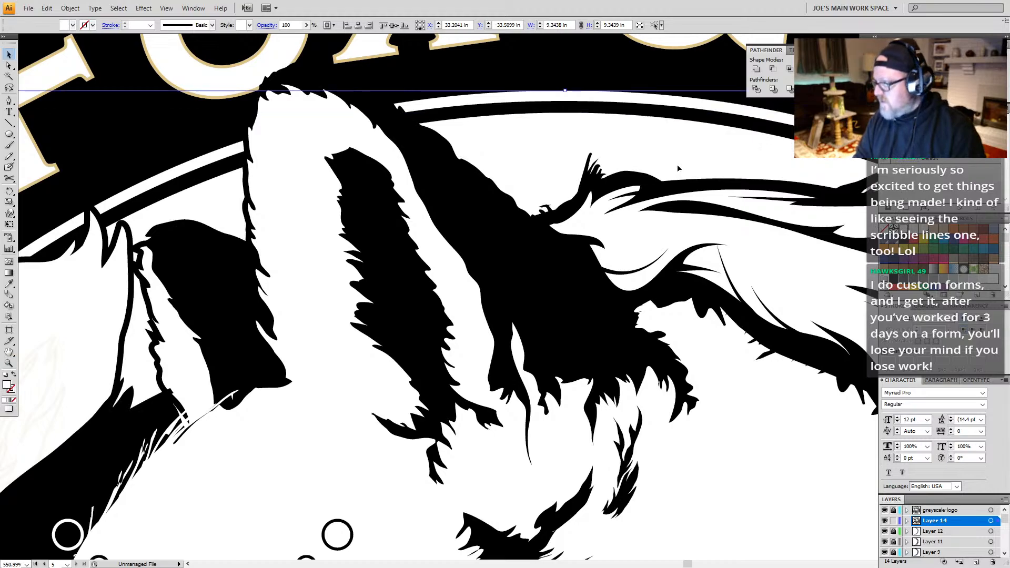
{"action": "key", "text": "ctrl+y"}
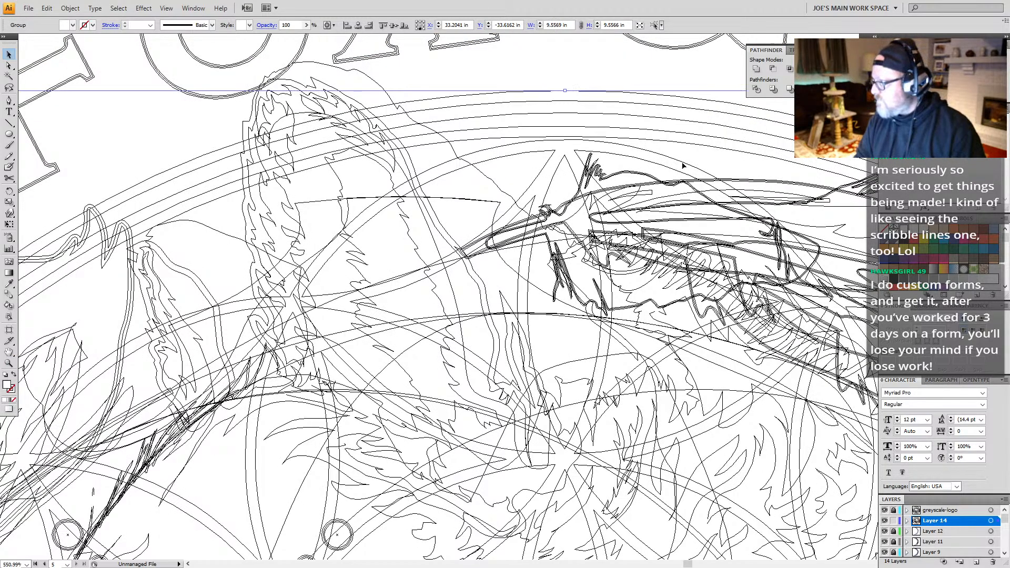
{"action": "left_click", "coordinate": [902, 241]}
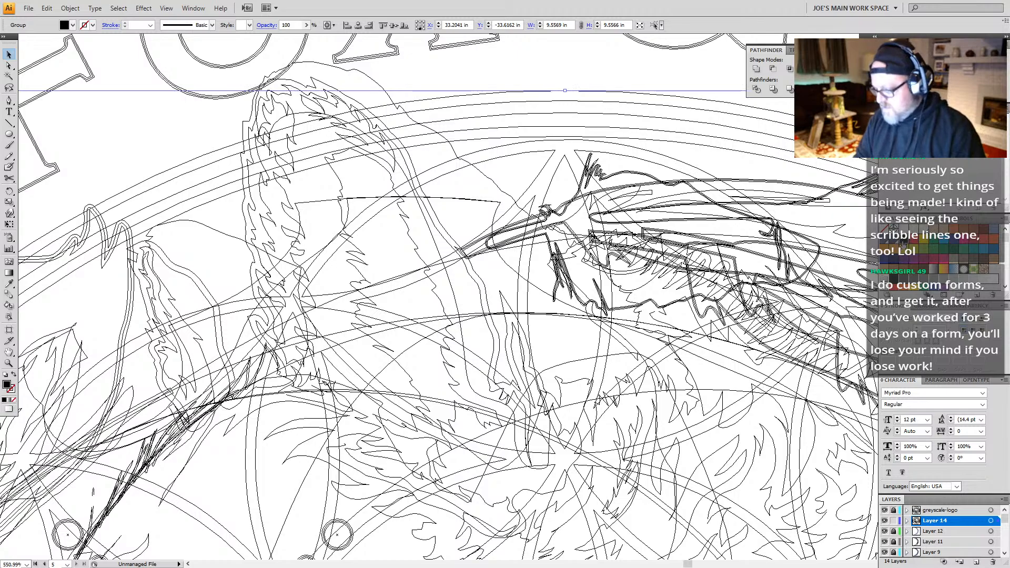
{"action": "key", "text": "ctrl+y"}
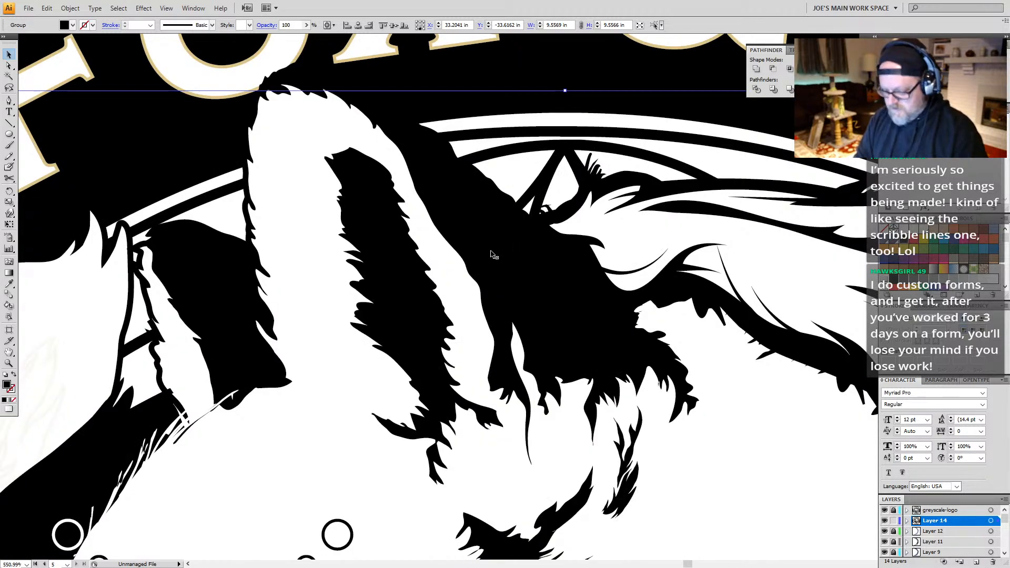
Step: Examine the whole logo with the black beak, white background circle and black geometric pattern
{"action": "key", "text": "z"}
{"action": "left_click", "coordinate": [555, 265], "text": "alt"}
{"action": "left_click", "coordinate": [551, 271], "text": "alt"}
{"action": "left_click", "coordinate": [525, 409], "text": "alt"}
{"action": "left_click", "coordinate": [517, 405], "text": "alt"}
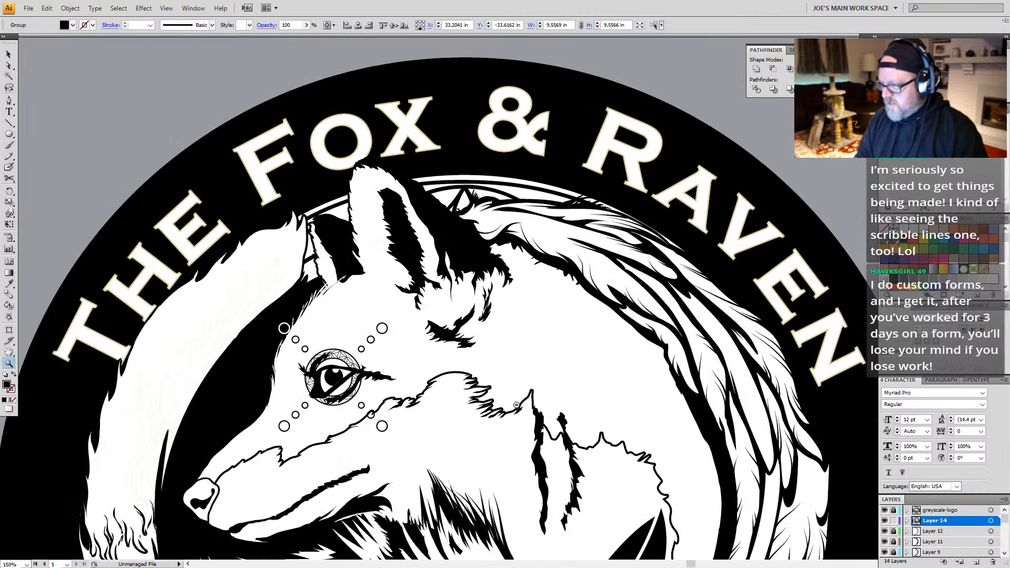
{"action": "left_click", "coordinate": [516, 406], "text": "alt"}
{"action": "left_click", "coordinate": [471, 408], "text": "alt"}
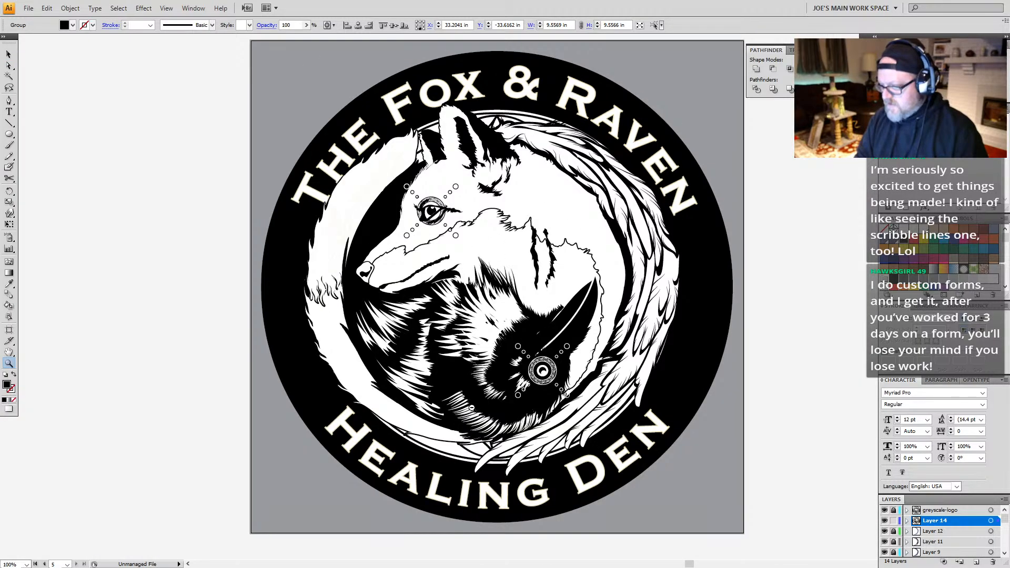
{"action": "left_click_drag", "start_coordinate": [478, 369], "coordinate": [488, 293]}
{"action": "left_click_drag", "start_coordinate": [408, 150], "coordinate": [378, 230]}
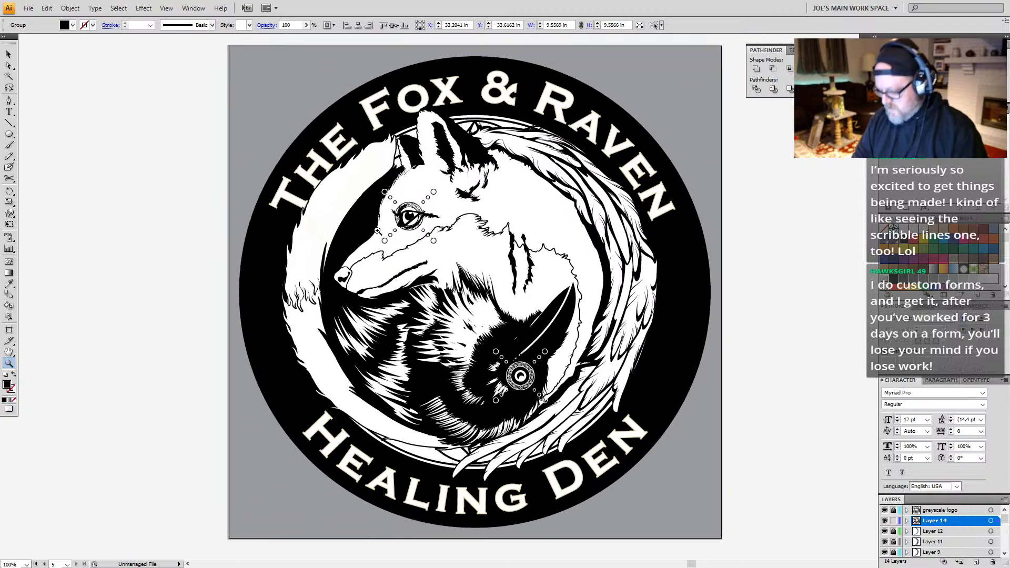
Step: Fill the tan outline around the logo's ring lettering with black, selecting all its pieces by matching fill color
{"action": "key", "text": "v"}
{"action": "left_click", "coordinate": [291, 200]}
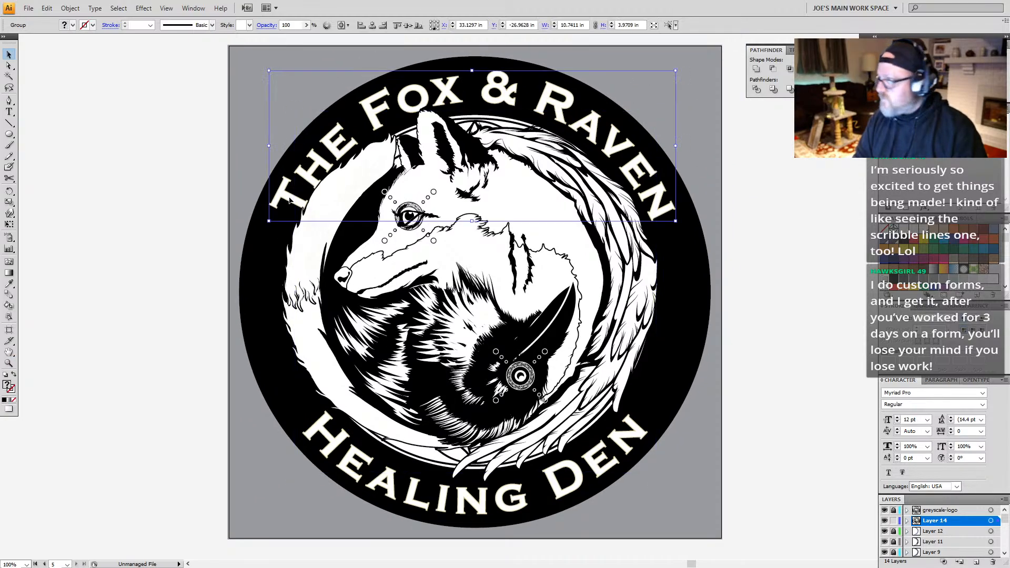
{"action": "key", "text": "a"}
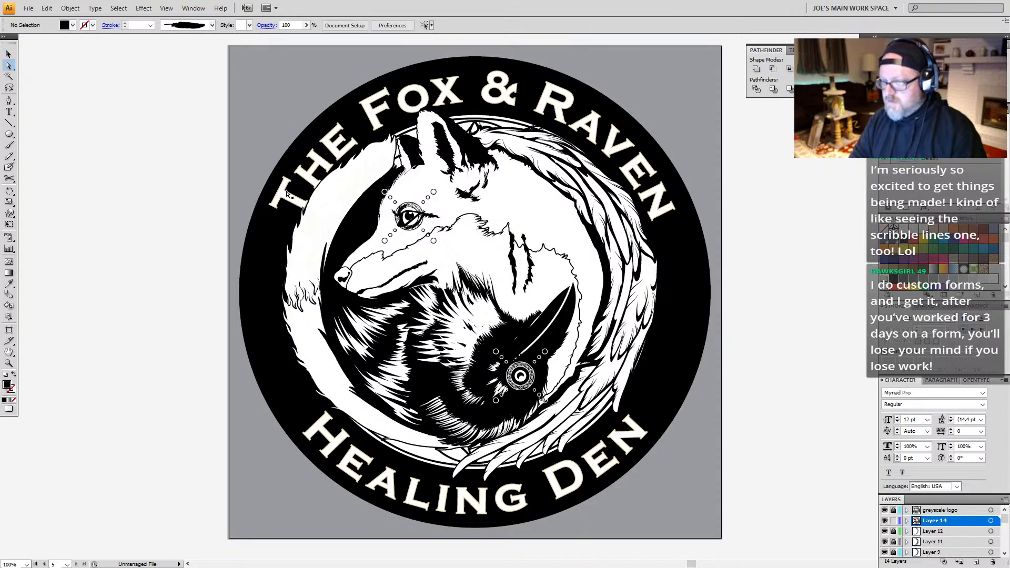
{"action": "left_click", "coordinate": [289, 196]}
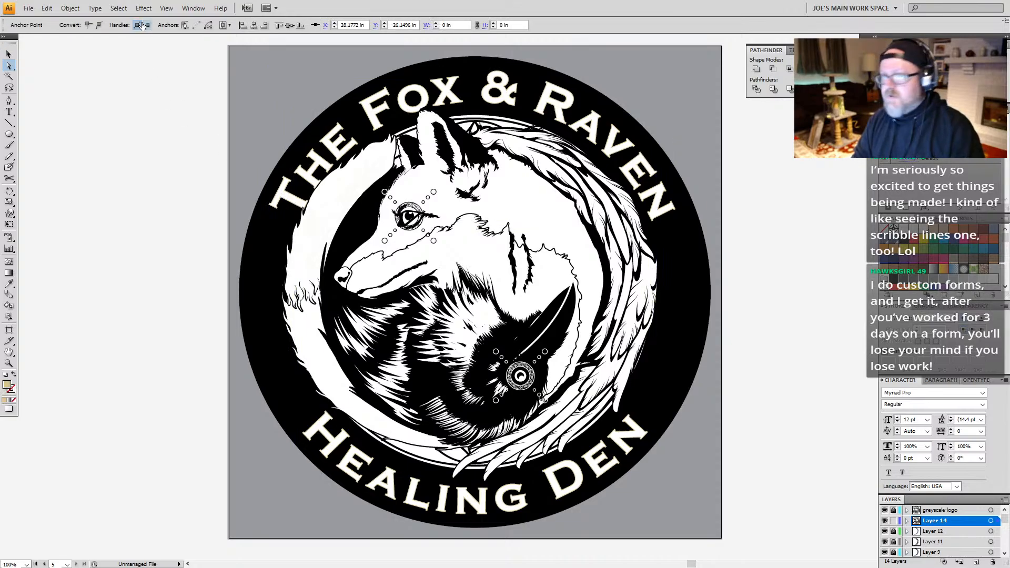
{"action": "left_click", "coordinate": [119, 8]}
{"action": "mouse_move", "coordinate": [131, 110]}
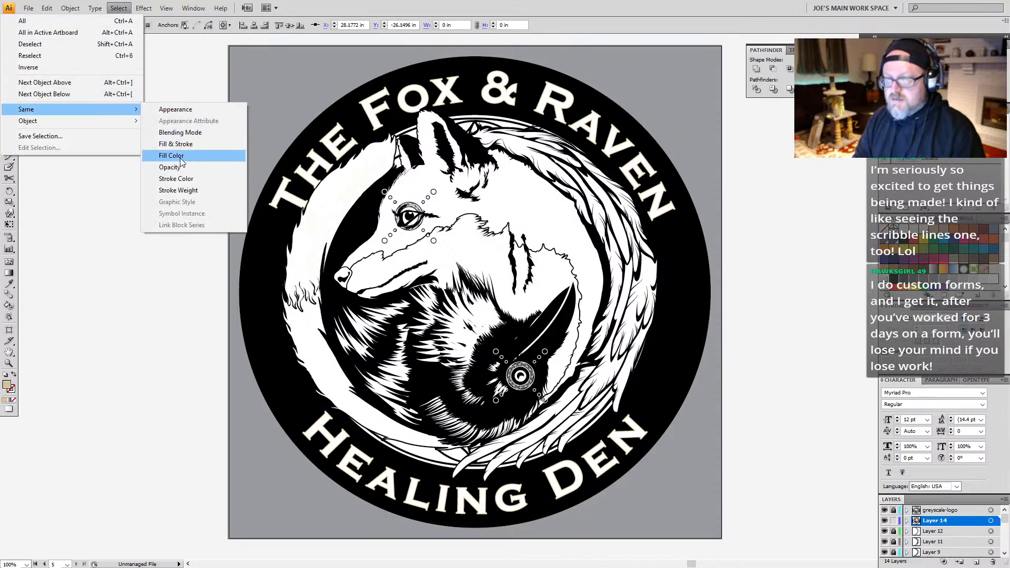
{"action": "left_click", "coordinate": [174, 156]}
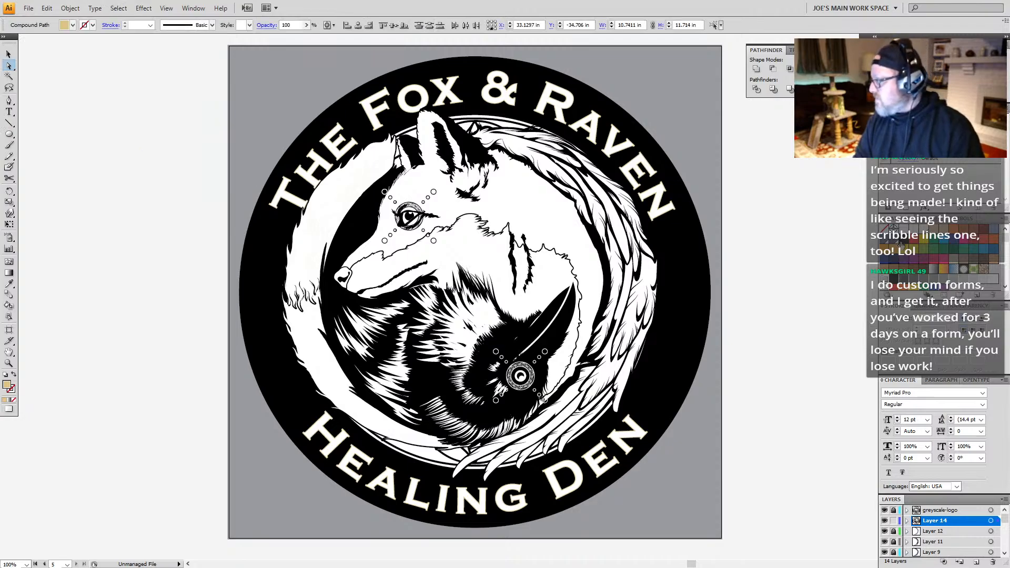
{"action": "left_click", "coordinate": [903, 245]}
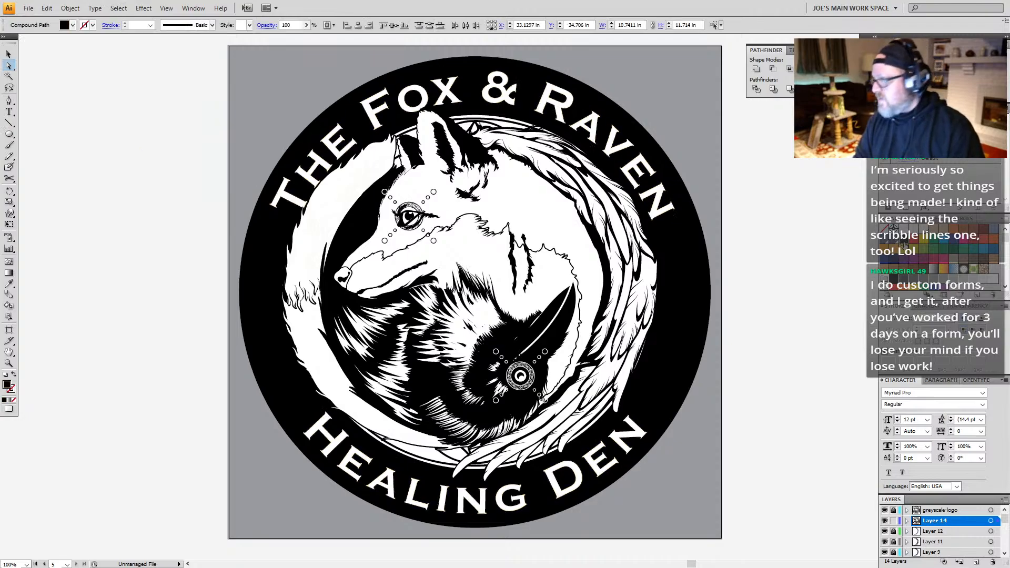
{"action": "left_click", "coordinate": [796, 384]}
Step: Compare the whole black-and-white logo with the color and grayscale versions on the neighboring artboards
{"action": "left_click_drag", "start_coordinate": [486, 321], "coordinate": [429, 300]}
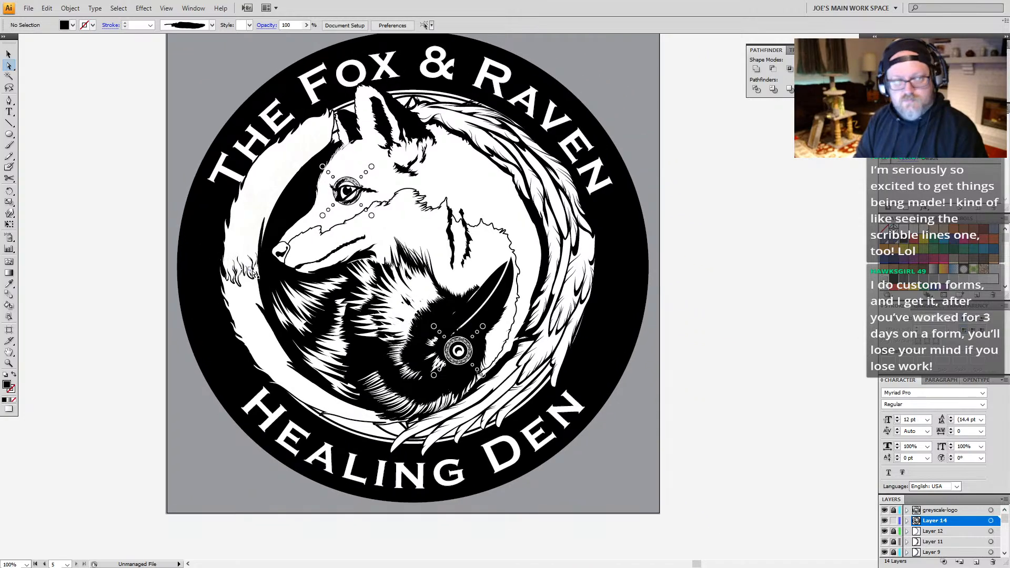
{"action": "left_click_drag", "start_coordinate": [443, 338], "coordinate": [393, 286]}
{"action": "key", "text": "z"}
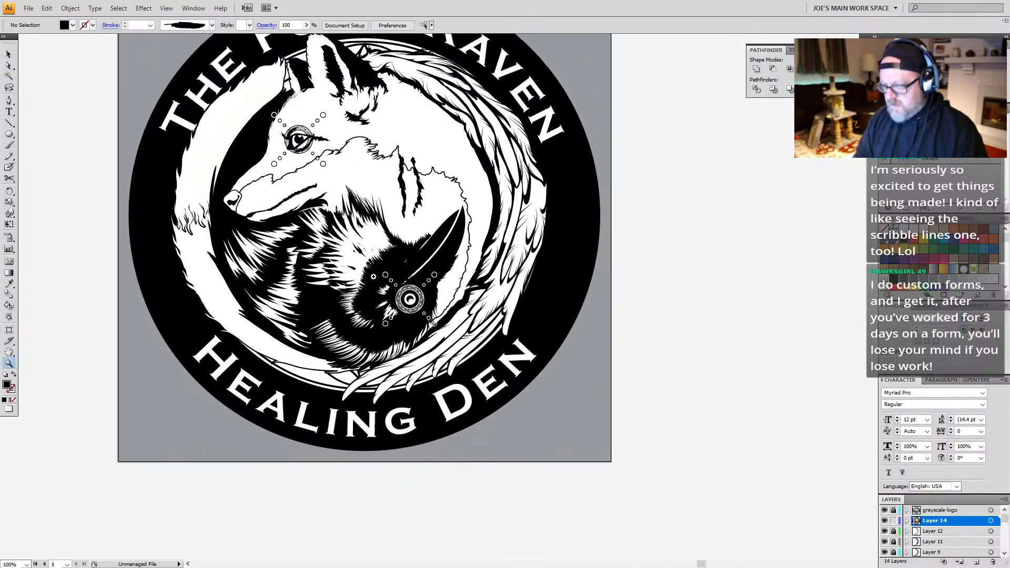
{"action": "left_click", "coordinate": [377, 275], "text": "alt"}
{"action": "left_click_drag", "start_coordinate": [552, 247], "coordinate": [508, 316]}
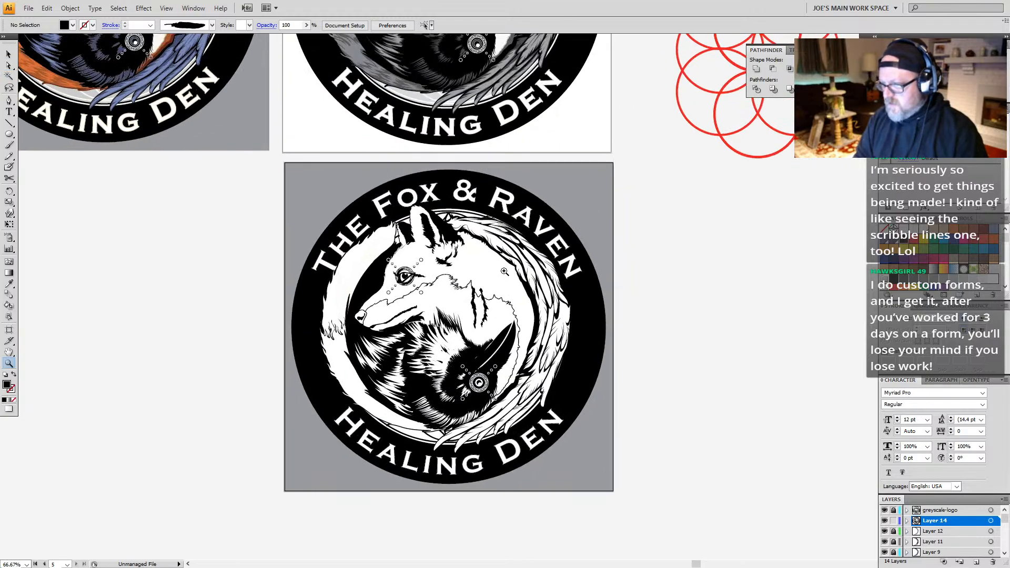
{"action": "left_click", "coordinate": [460, 247], "text": "alt"}
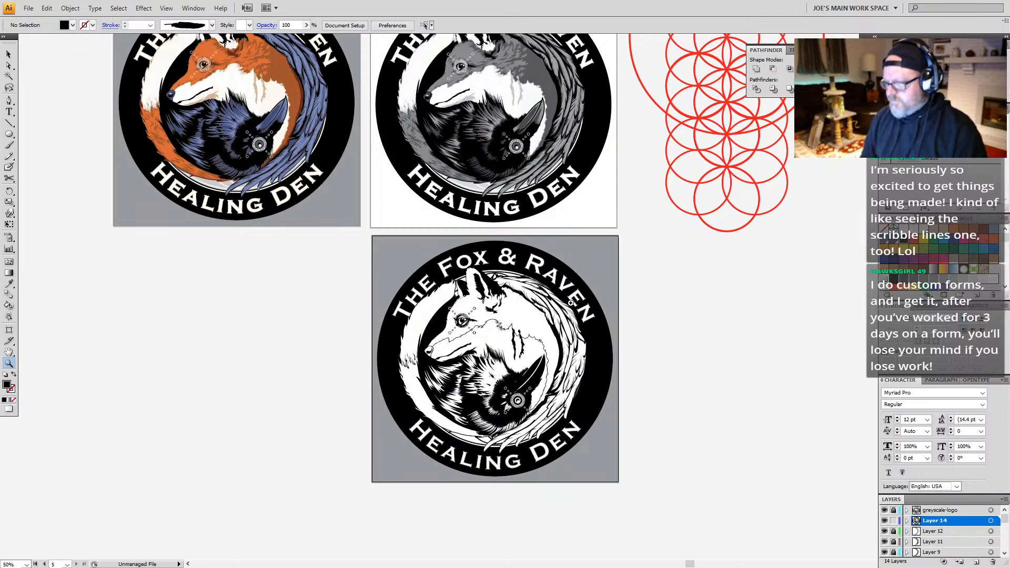
{"action": "left_click_drag", "start_coordinate": [570, 317], "coordinate": [518, 367]}
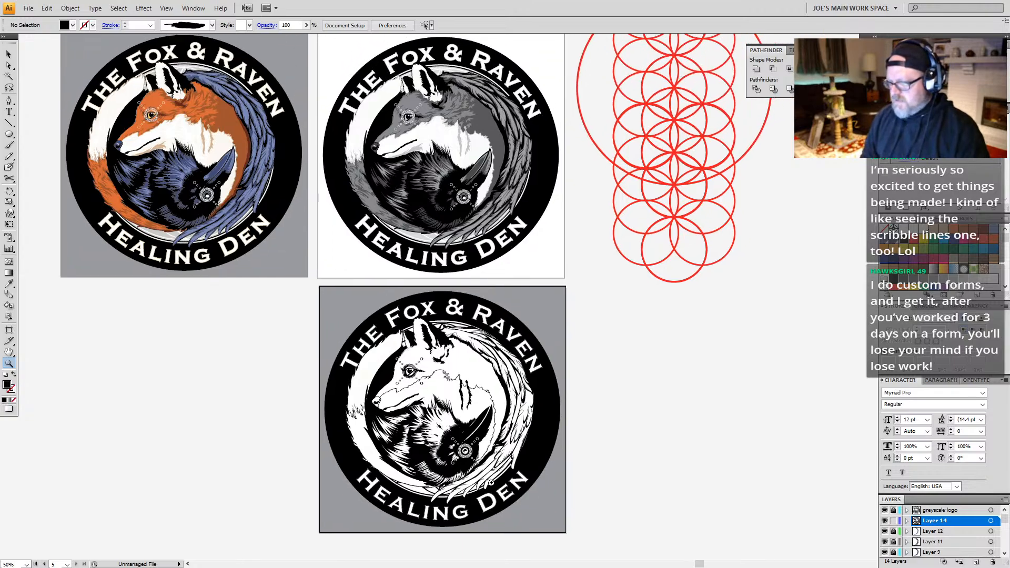
{"action": "key", "text": "a"}
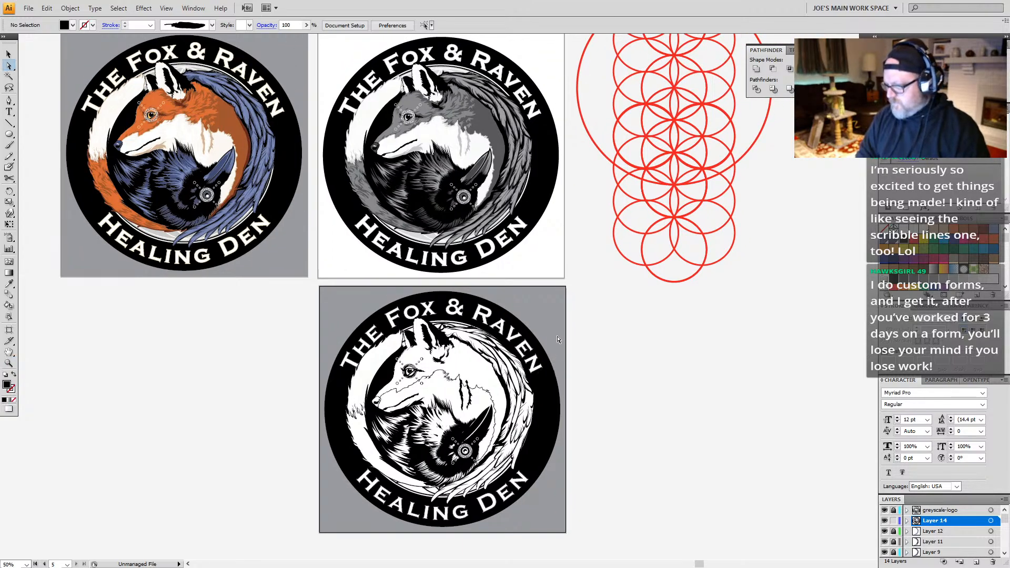
{"action": "left_click", "coordinate": [893, 521]}
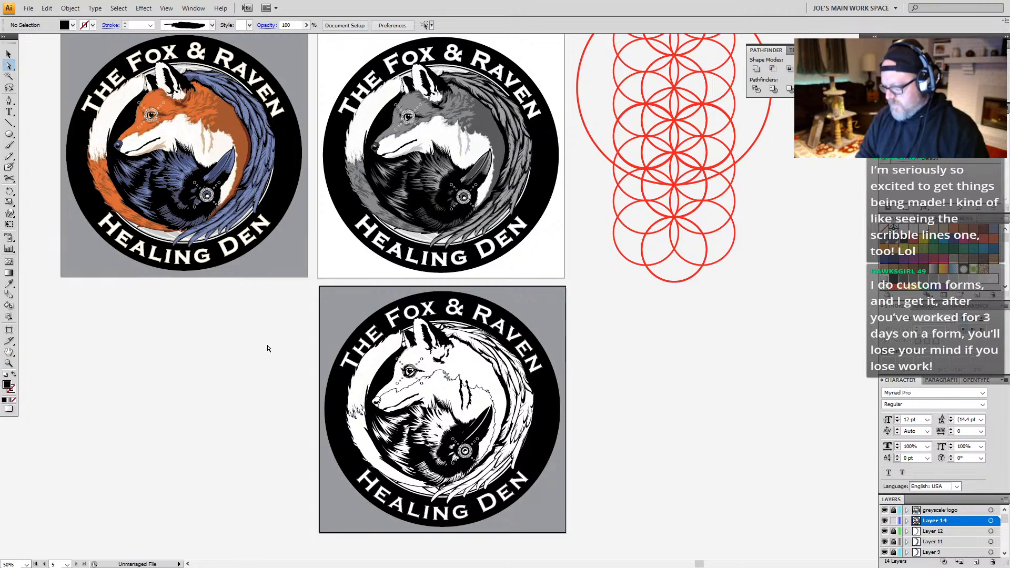
Step: Examine the black-and-white logo's fur, beak and eye details up close and at reduced size
{"action": "key", "text": "ctrl+space"}
{"action": "left_click_drag", "start_coordinate": [614, 302], "coordinate": [337, 513]}
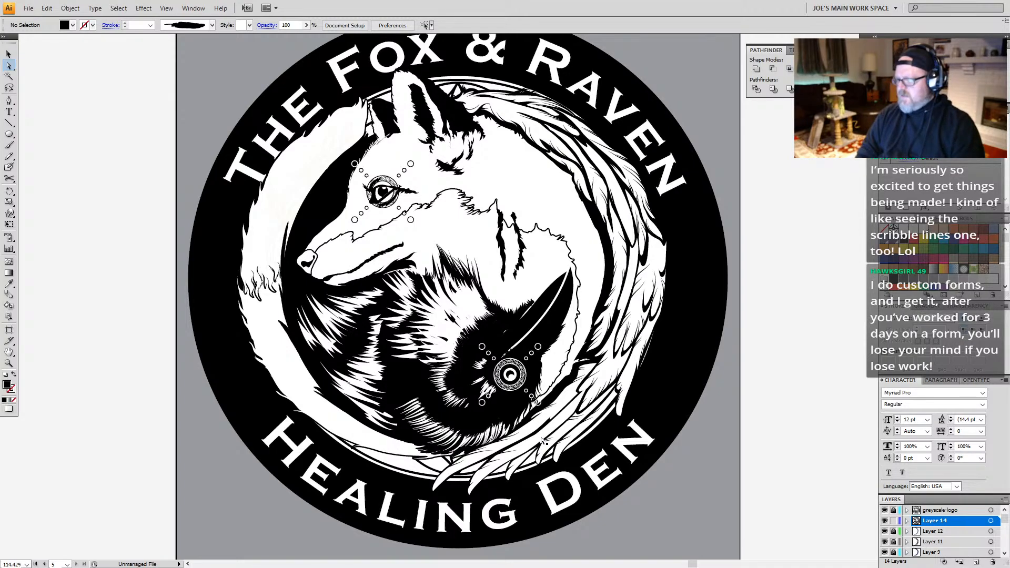
{"action": "key", "text": "z"}
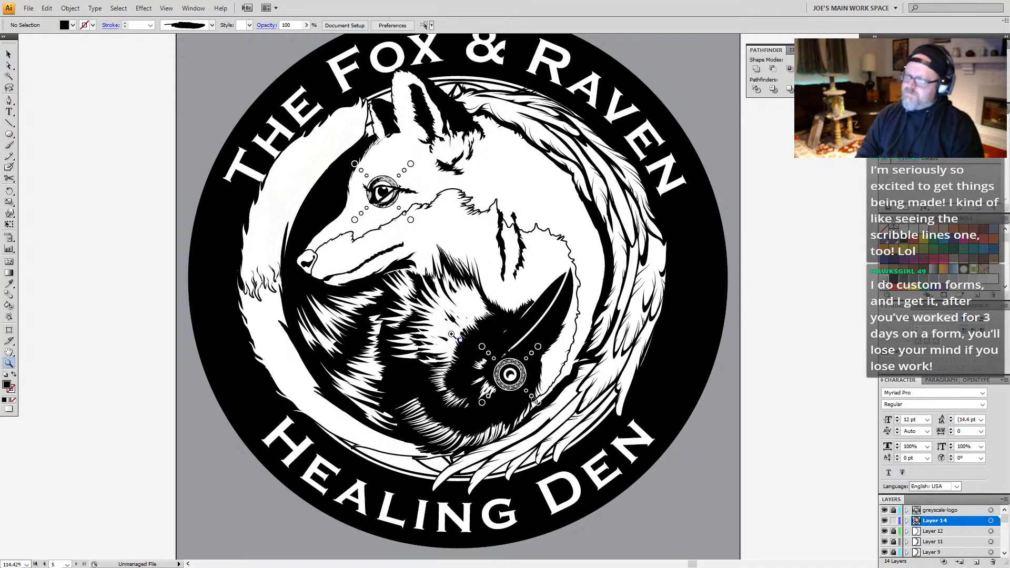
{"action": "left_click", "coordinate": [470, 295], "text": "alt"}
{"action": "left_click", "coordinate": [514, 296], "text": "alt"}
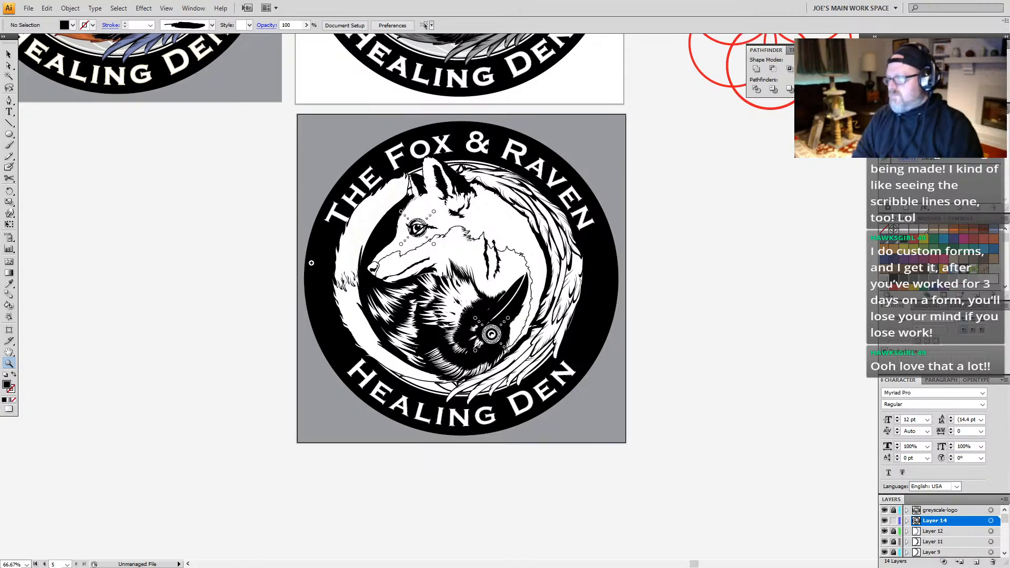
{"action": "left_click", "coordinate": [487, 230], "text": "alt"}
{"action": "left_click_drag", "start_coordinate": [517, 327], "coordinate": [479, 374]}
{"action": "left_click", "coordinate": [464, 381], "text": "alt"}
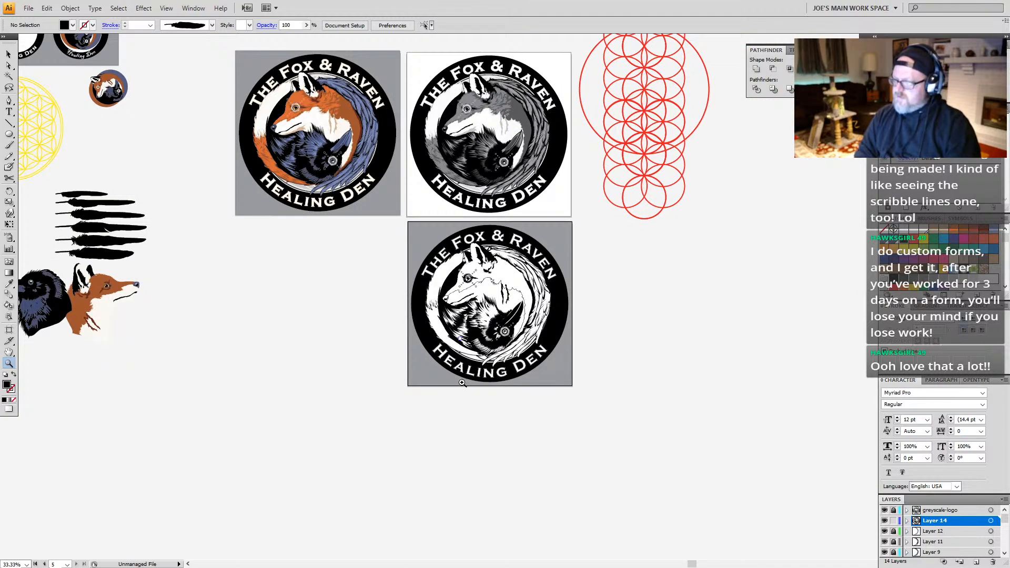
{"action": "left_click_drag", "start_coordinate": [515, 282], "coordinate": [458, 376]}
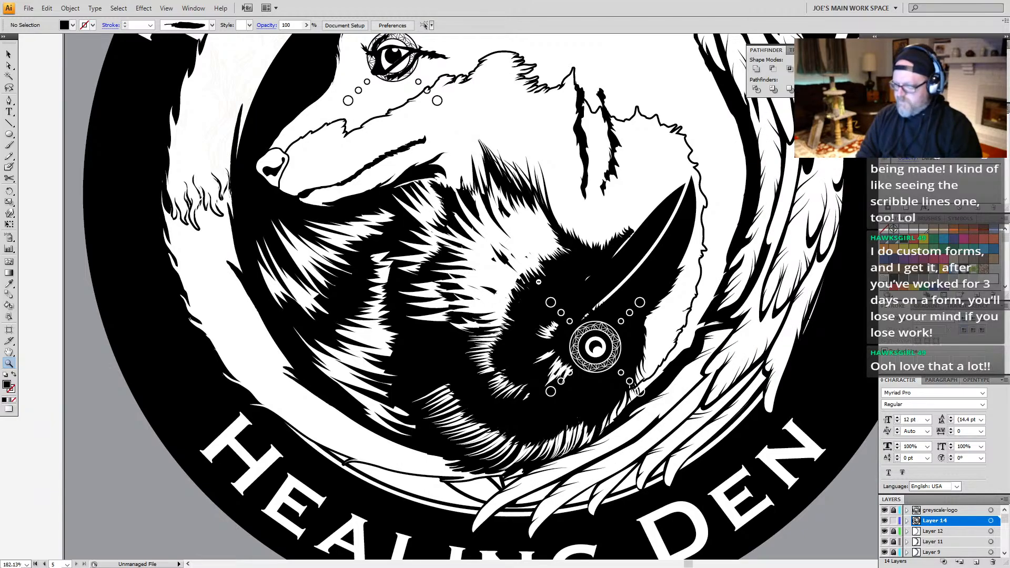
{"action": "left_click", "coordinate": [535, 262], "text": "alt"}
{"action": "left_click", "coordinate": [535, 262], "text": "alt"}
{"action": "left_click", "coordinate": [535, 262], "text": "alt"}
{"action": "left_click", "coordinate": [461, 312], "text": "alt"}
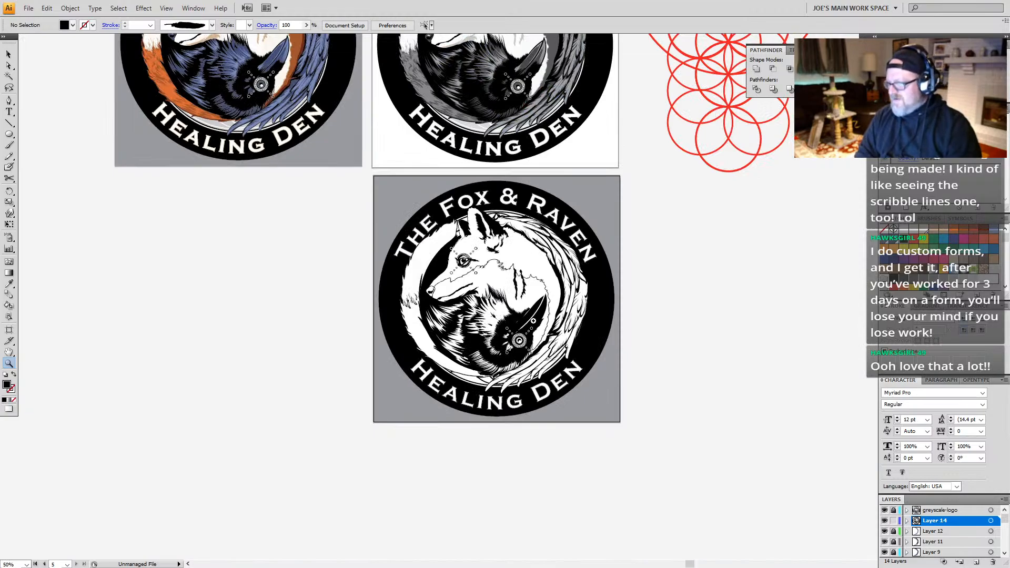
{"action": "left_click_drag", "start_coordinate": [540, 308], "coordinate": [506, 341]}
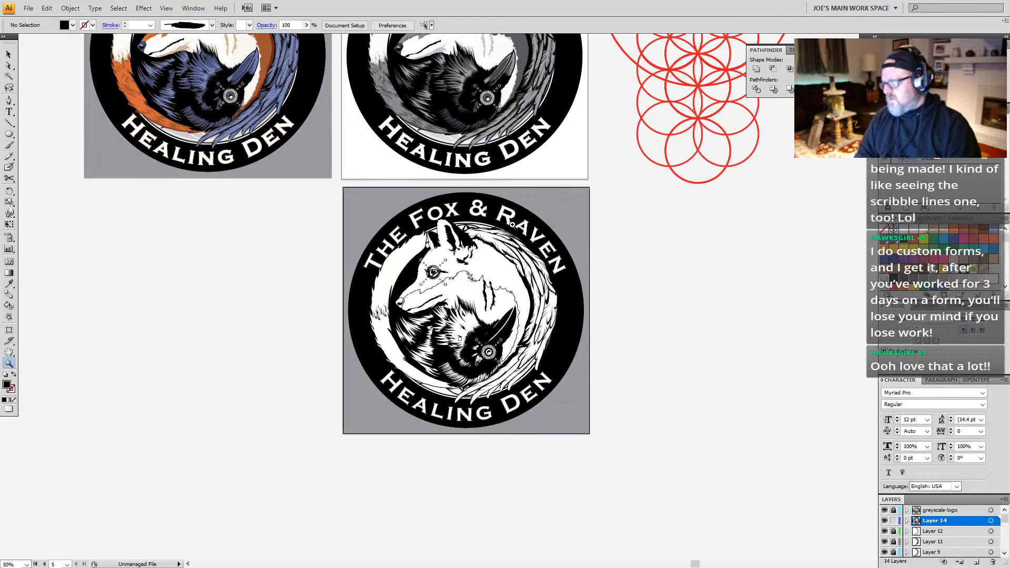
Step: Try a white fill on the black shadow shape beneath the fox's jaw and check it up close
{"action": "key", "text": "a"}
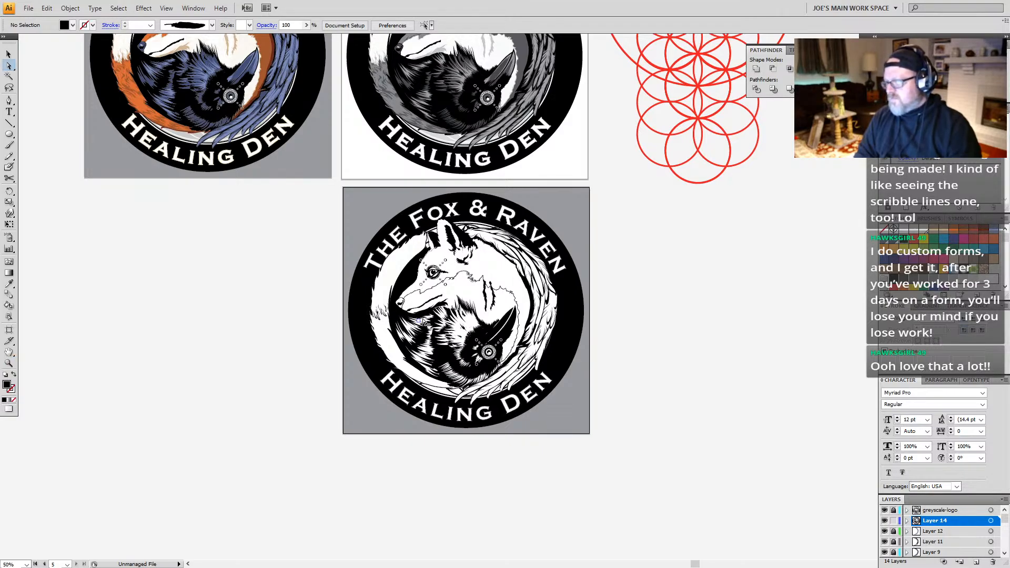
{"action": "left_click", "coordinate": [441, 309]}
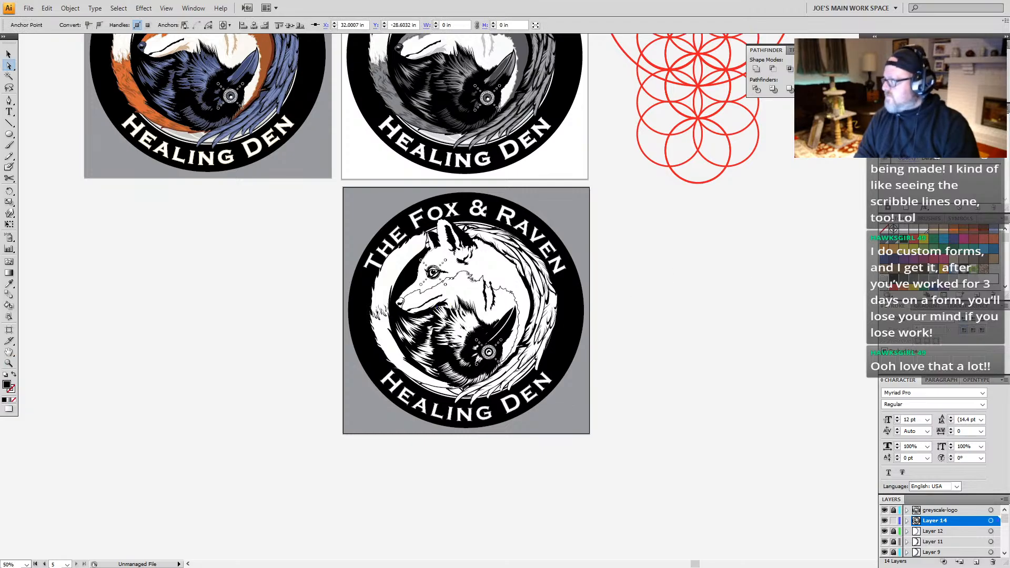
{"action": "left_click", "coordinate": [904, 229]}
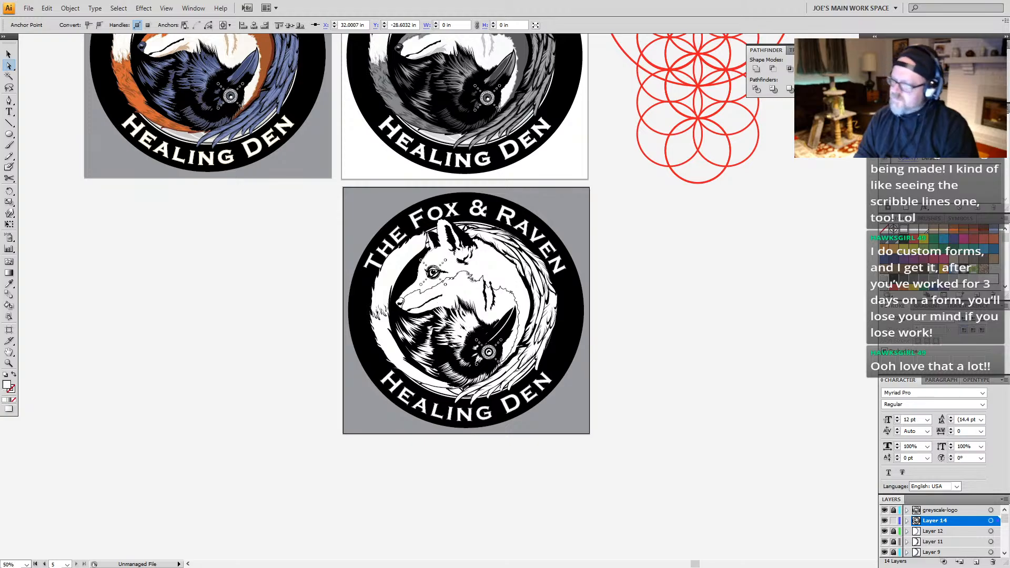
{"action": "key", "text": "ctrl+z"}
{"action": "left_click", "coordinate": [904, 229]}
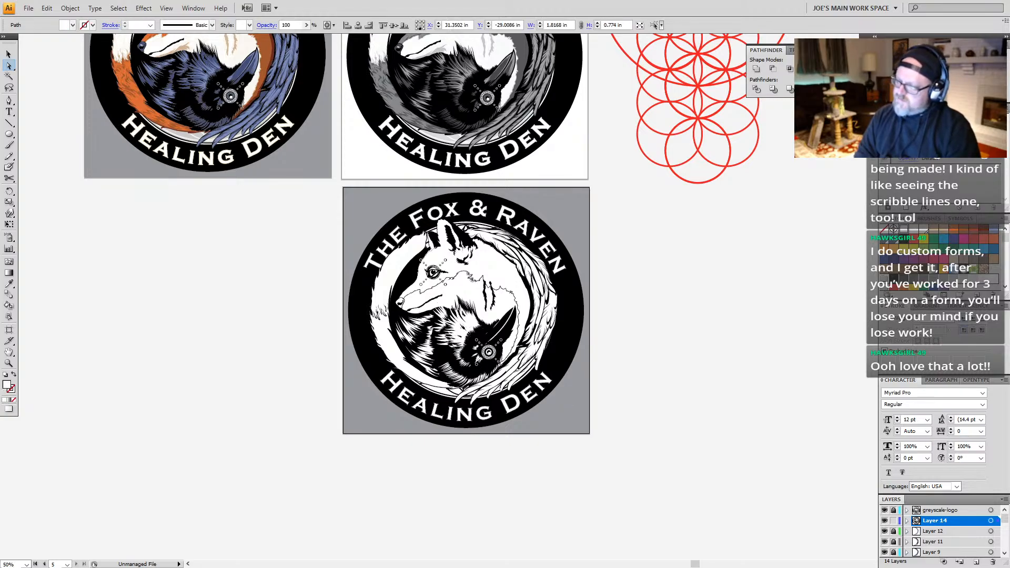
{"action": "key", "text": "ctrl+z"}
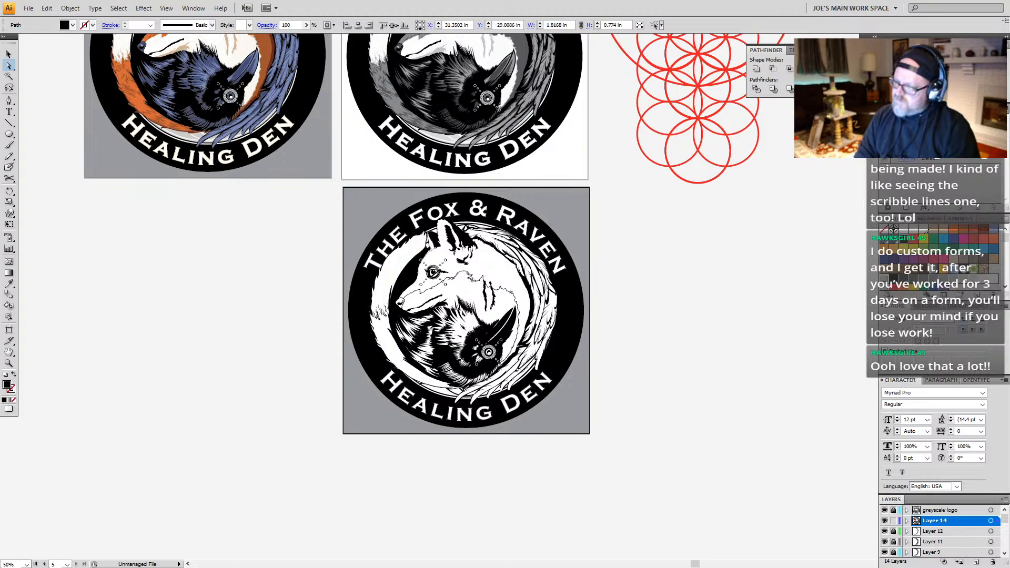
{"action": "key", "text": "ctrl+z"}
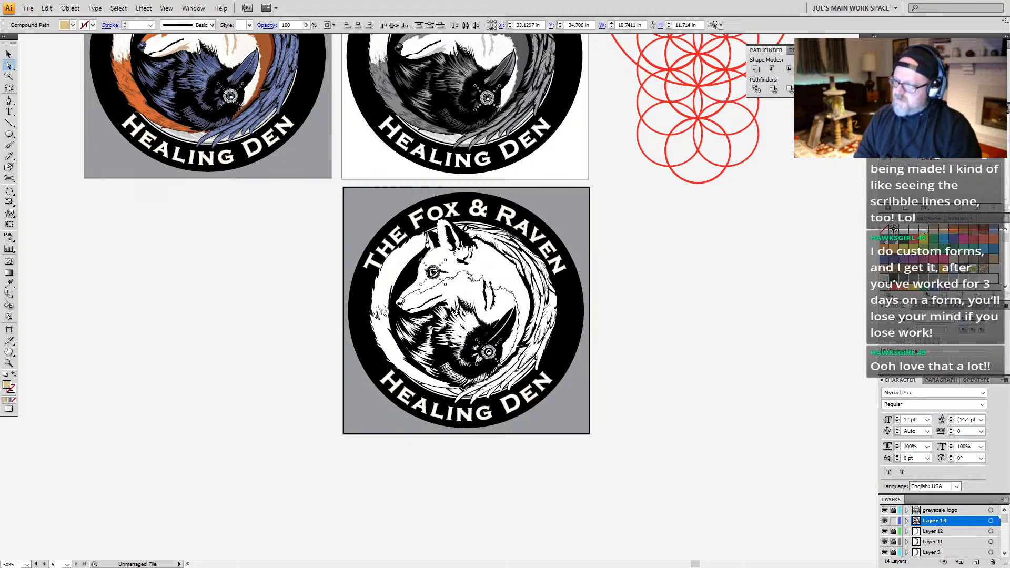
{"action": "key", "text": "ctrl+shift+z"}
{"action": "key", "text": "ctrl+shift+z"}
{"action": "key", "text": "z"}
{"action": "left_click_drag", "start_coordinate": [464, 253], "coordinate": [371, 351]}
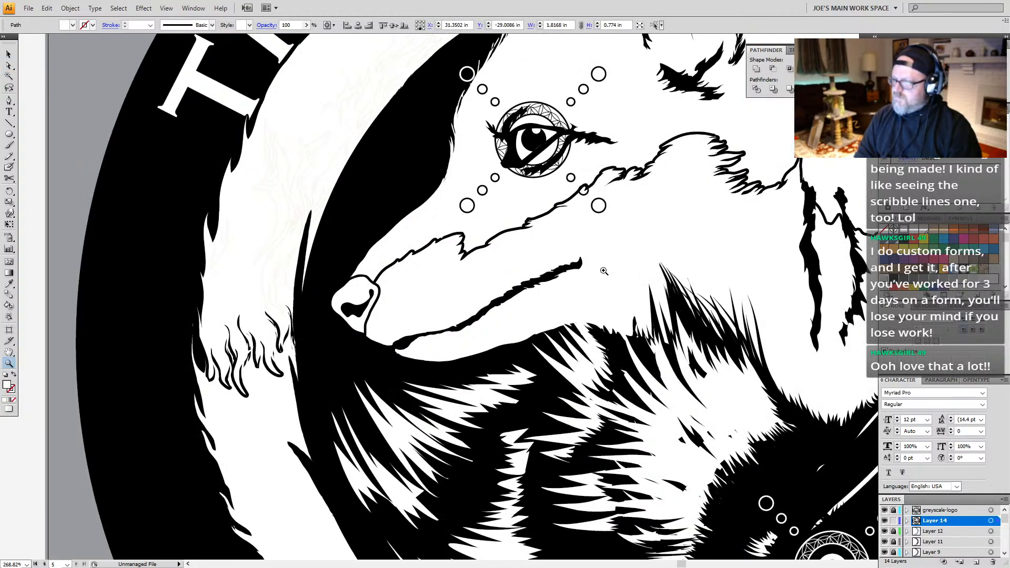
{"action": "left_click_drag", "start_coordinate": [658, 233], "coordinate": [630, 301]}
Step: Undo the white fill of the jaw shadow shape, stepping back and forth through the recent fill changes to compare
{"action": "key", "text": "ctrl+z"}
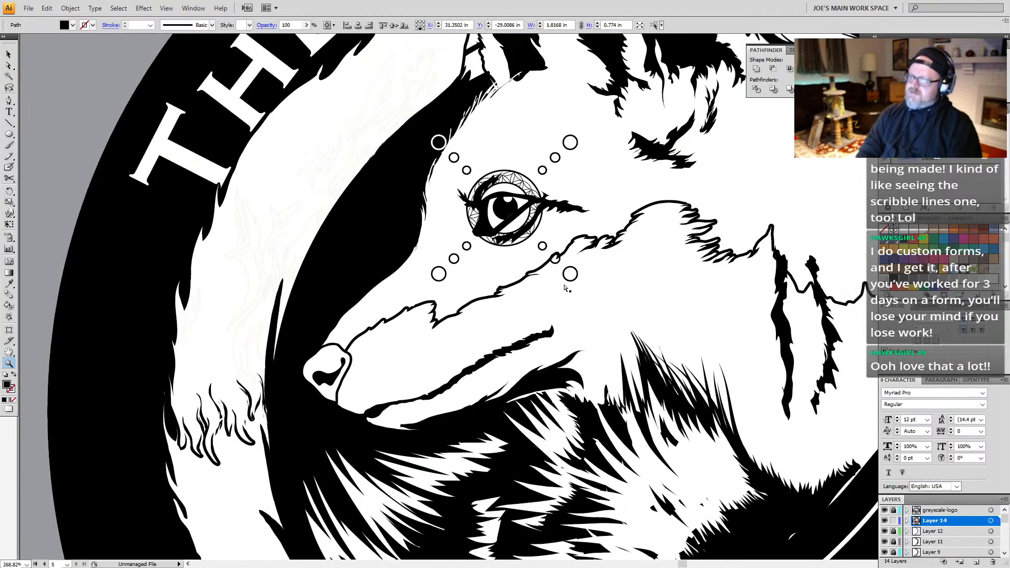
{"action": "key", "text": "ctrl+shift+z"}
{"action": "key", "text": "ctrl+z"}
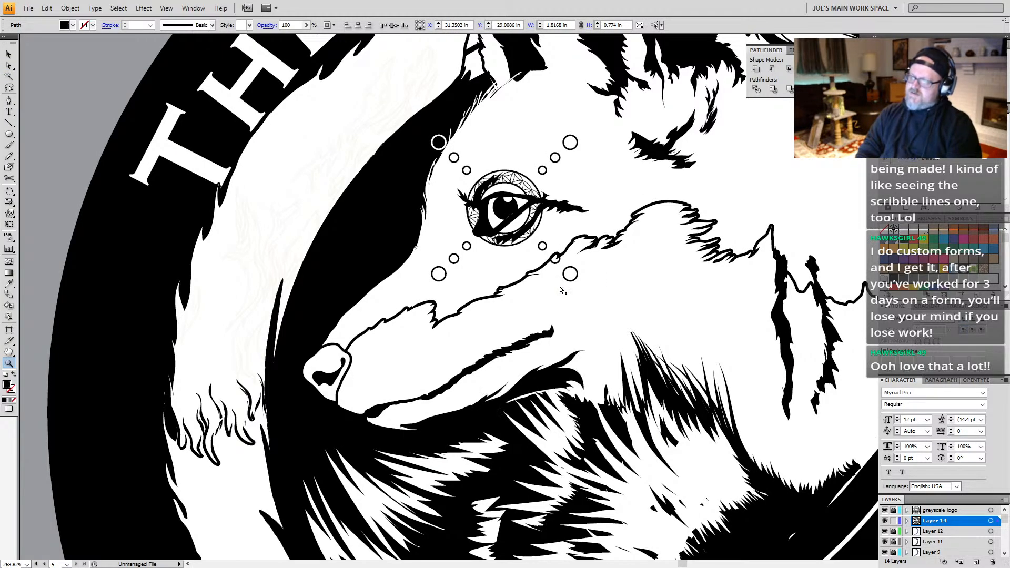
{"action": "key", "text": "ctrl+z"}
{"action": "key", "text": "ctrl+z"}
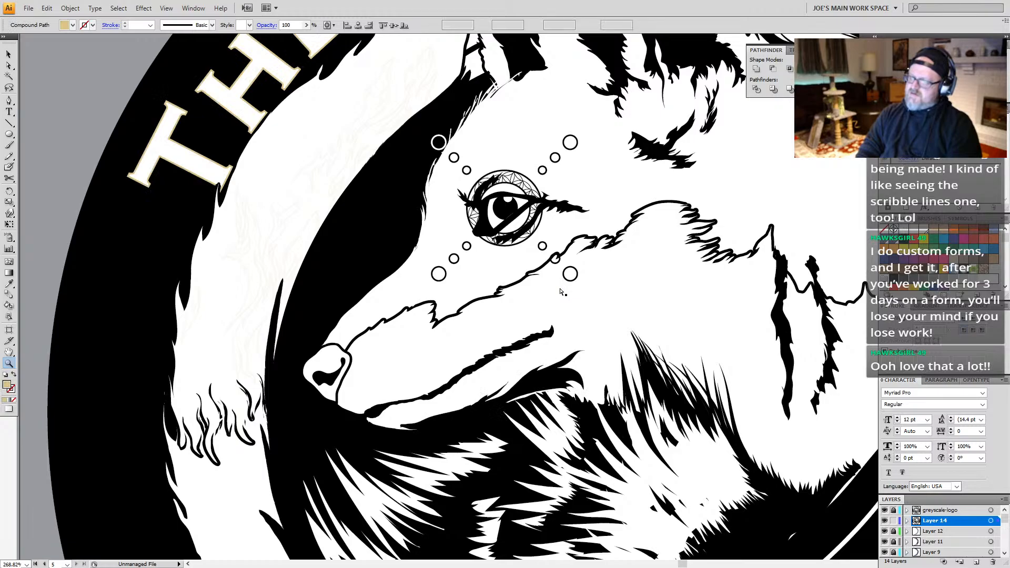
{"action": "key", "text": "ctrl+z"}
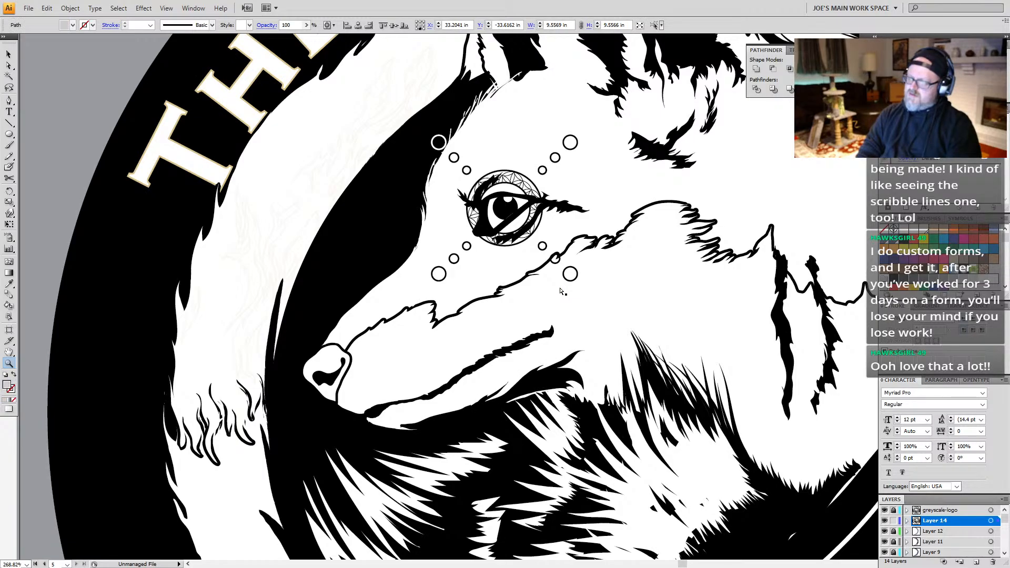
{"action": "key", "text": "ctrl+shift+z"}
{"action": "key", "text": "ctrl+shift+z"}
{"action": "key", "text": "ctrl+shift+z"}
{"action": "key", "text": "ctrl+shift+z"}
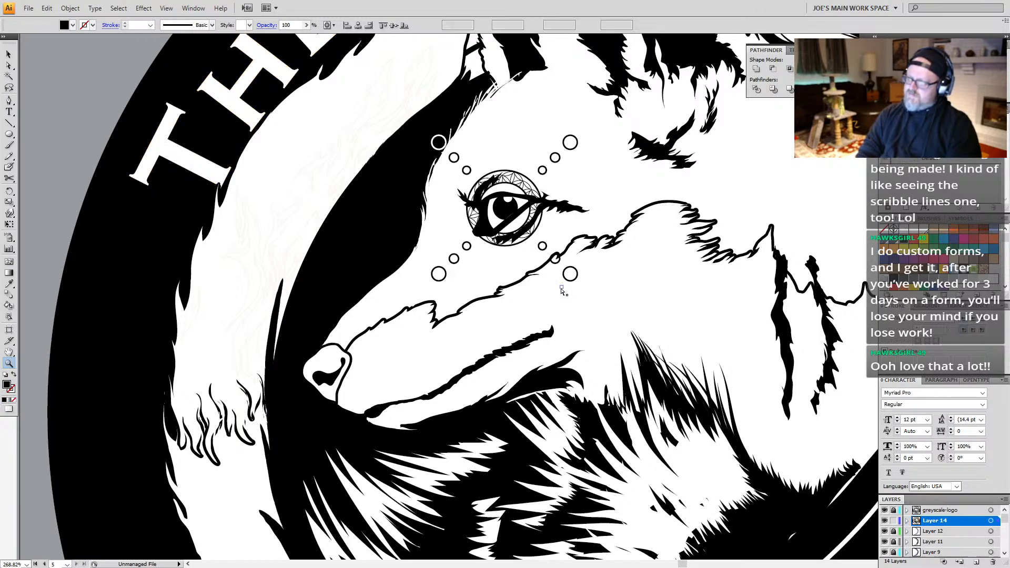
{"action": "key", "text": "ctrl+shift+z"}
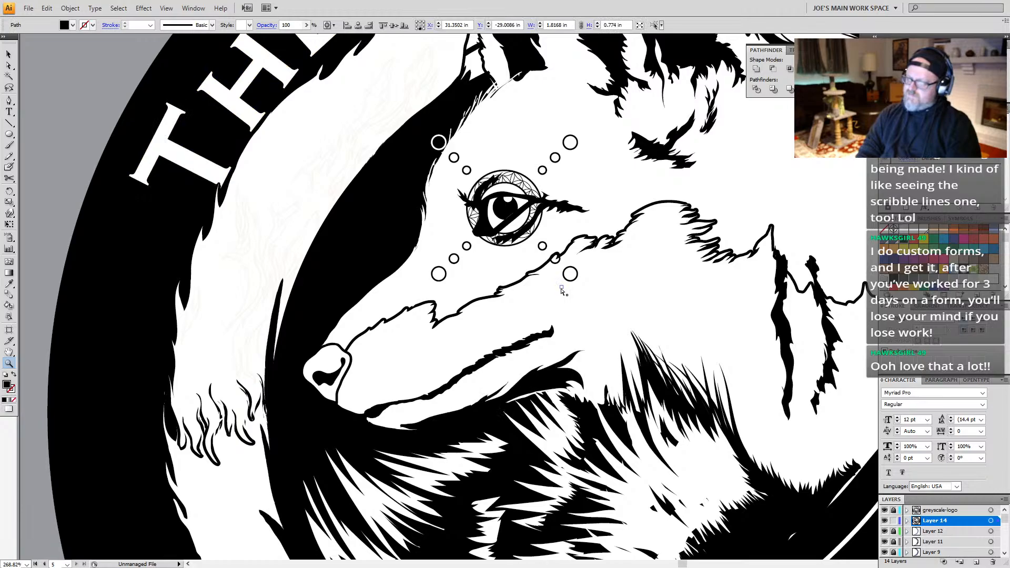
{"action": "key", "text": "ctrl+z"}
{"action": "key", "text": "ctrl+shift+z"}
Step: Compare the fox's jaw shadow shape in black and in white by stepping one fill change back and forward
{"action": "key", "text": "v"}
{"action": "left_click", "coordinate": [533, 423]}
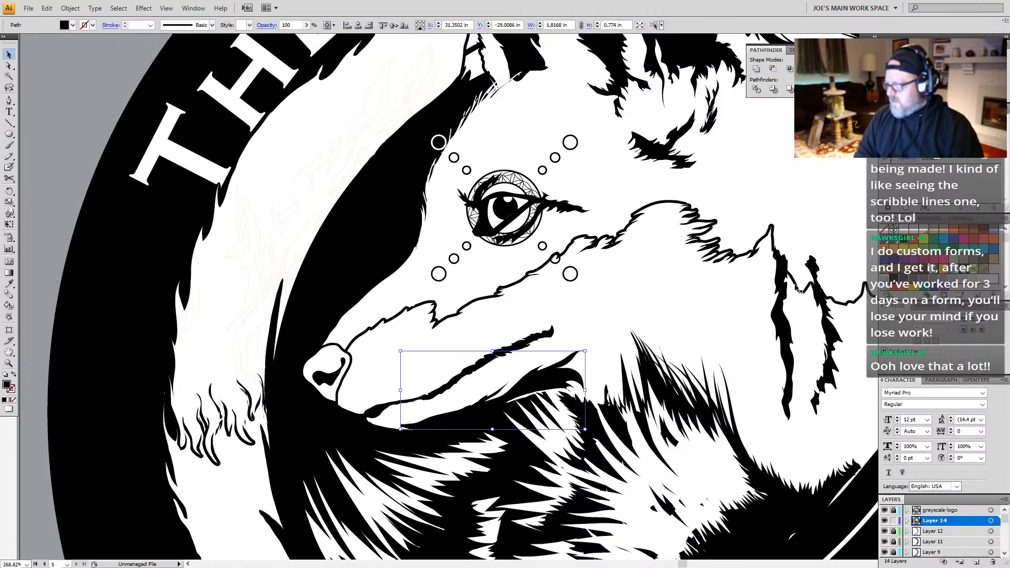
{"action": "key", "text": "z"}
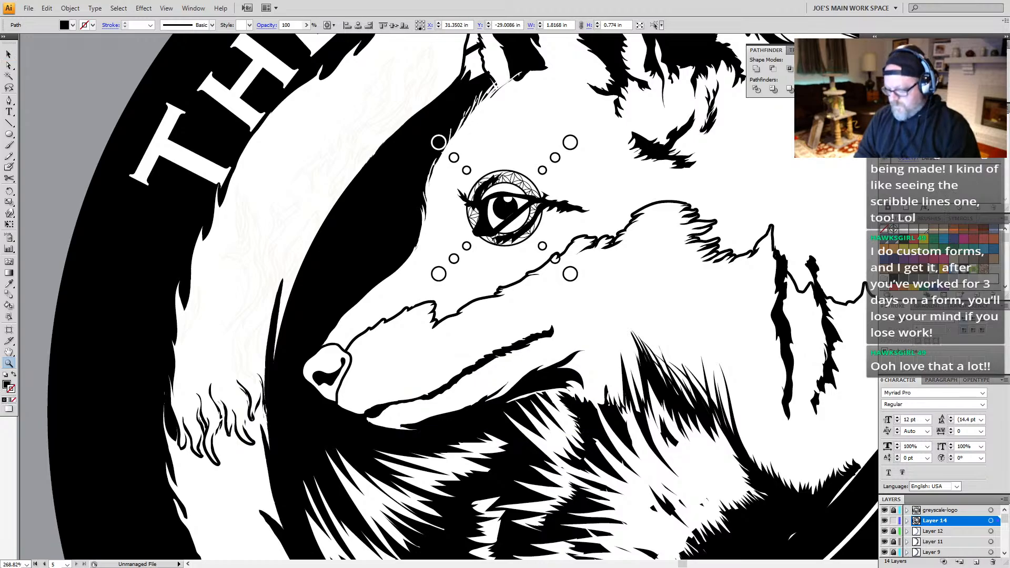
{"action": "key", "text": "ctrl+z"}
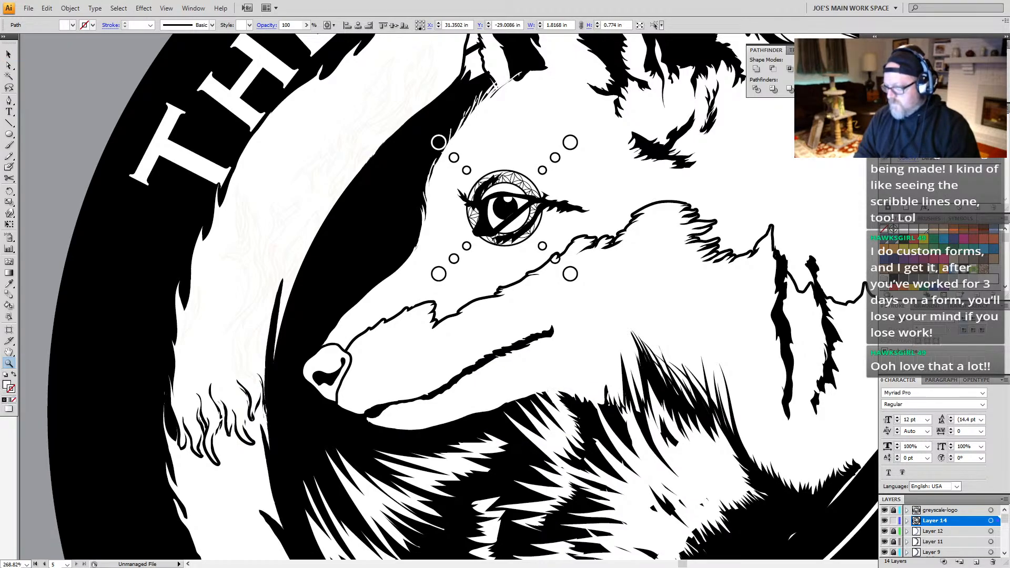
{"action": "key", "text": "ctrl+shift+z"}
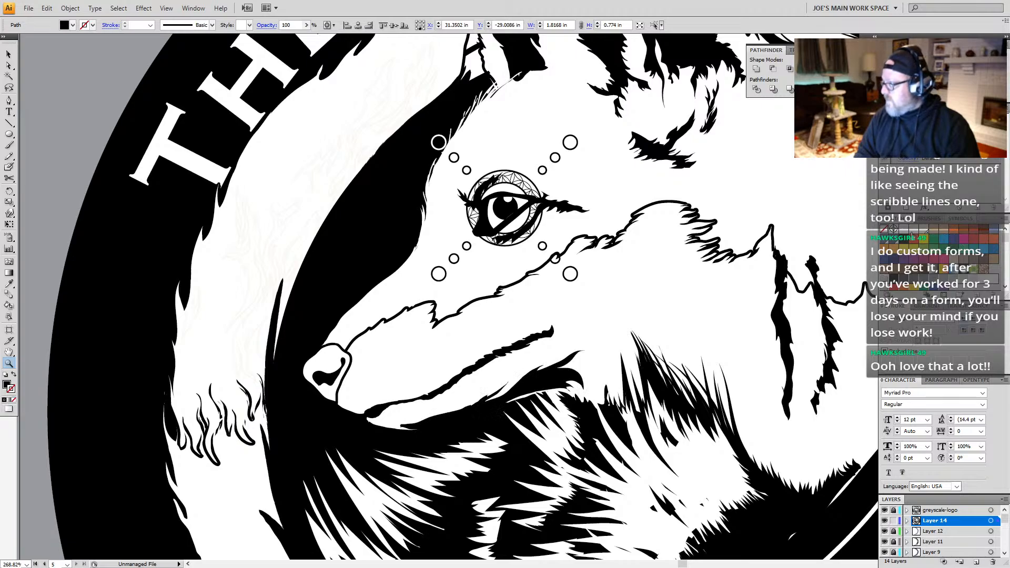
Step: Add a 1 pt white stroke to the black shadow shape beneath the fox's jaw
{"action": "left_click", "coordinate": [903, 230]}
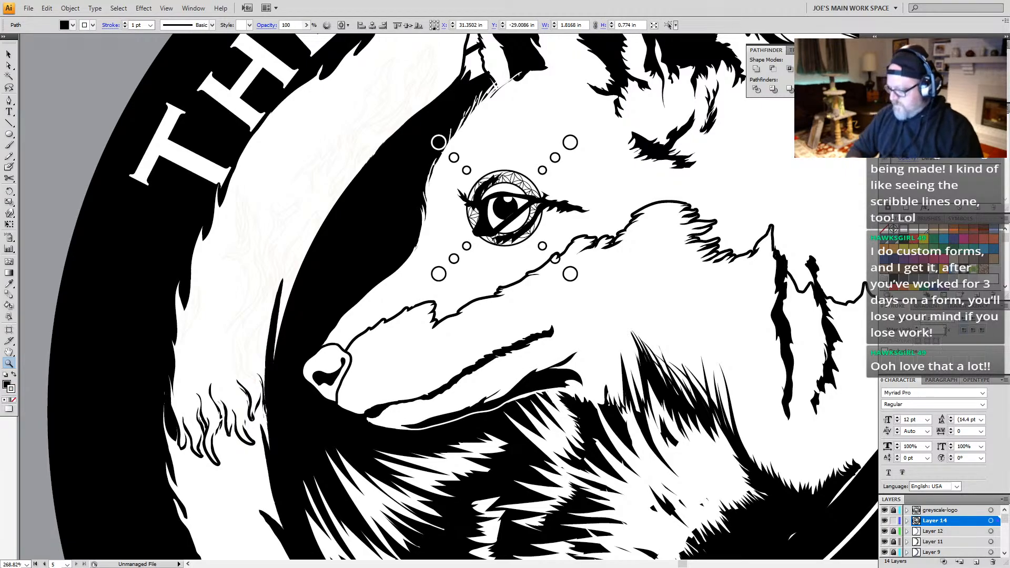
{"action": "key", "text": "ctrl+j"}
{"action": "left_click", "coordinate": [525, 284]}
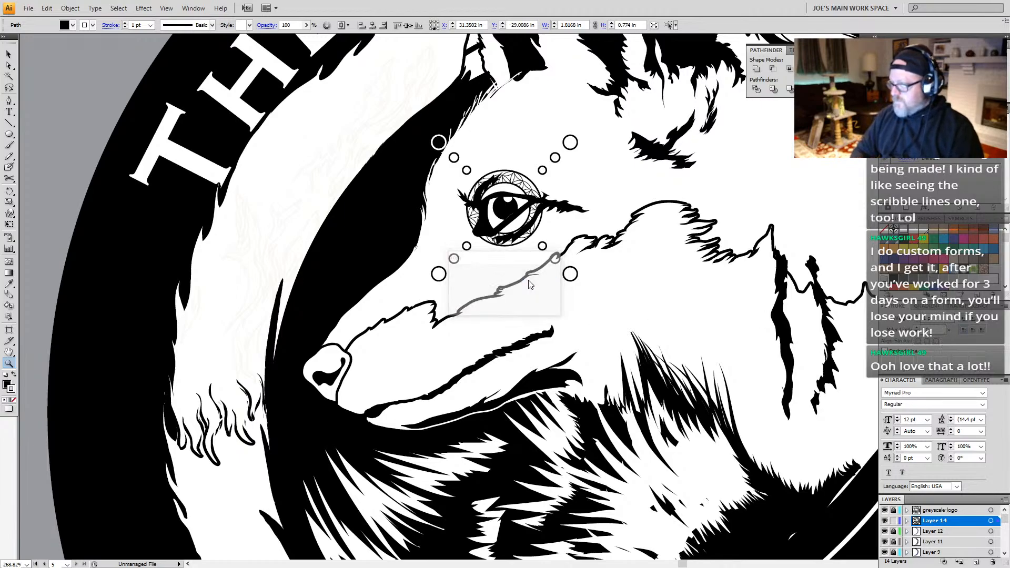
{"action": "left_click", "coordinate": [935, 341]}
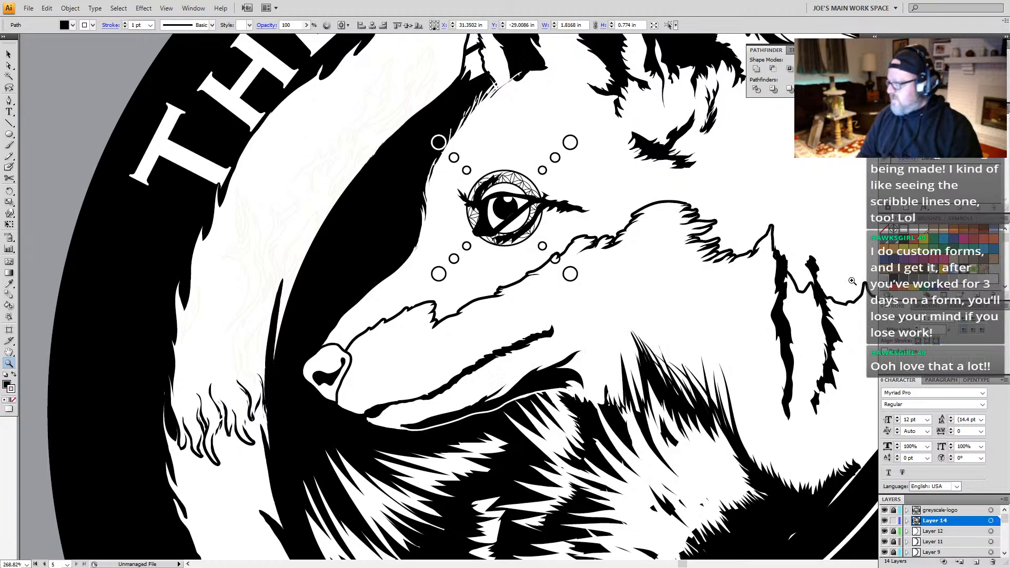
Step: Examine the outlined jaw shadow up close and at reduced size beside the color and grayscale logos
{"action": "left_click_drag", "start_coordinate": [775, 394], "coordinate": [558, 364]}
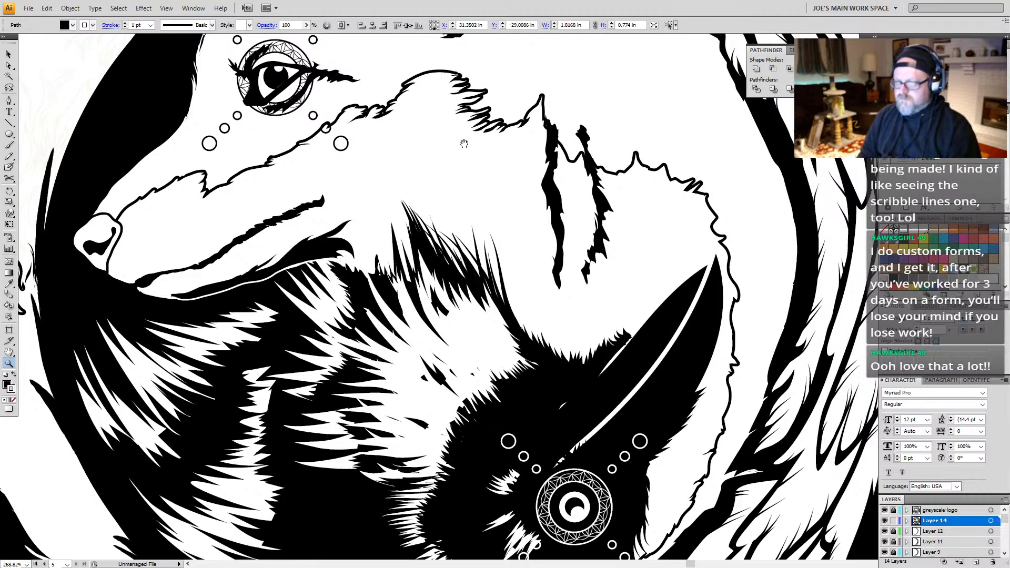
{"action": "left_click_drag", "start_coordinate": [464, 142], "coordinate": [497, 192]}
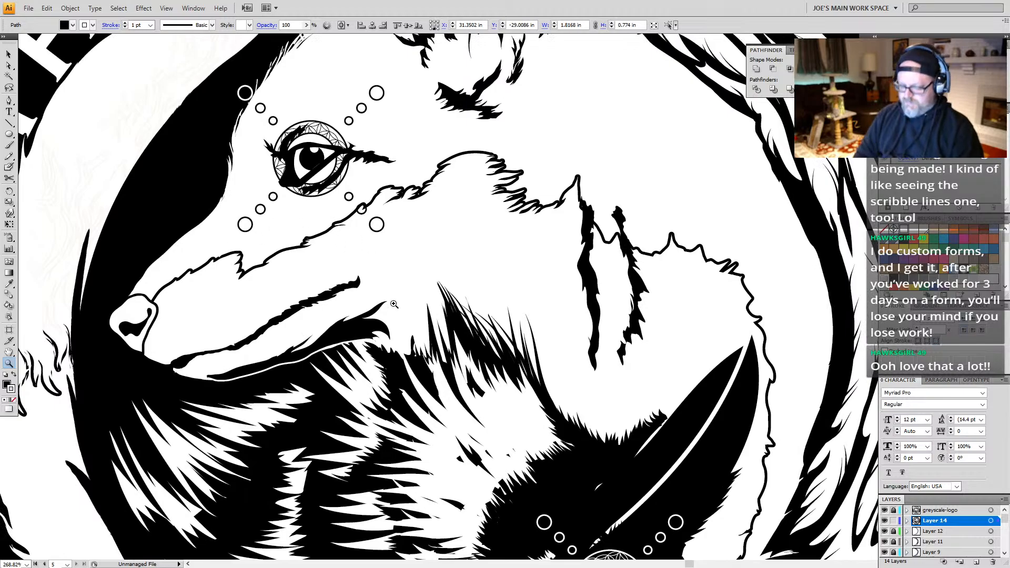
{"action": "left_click", "coordinate": [459, 280], "text": "alt"}
{"action": "left_click", "coordinate": [487, 368], "text": "alt"}
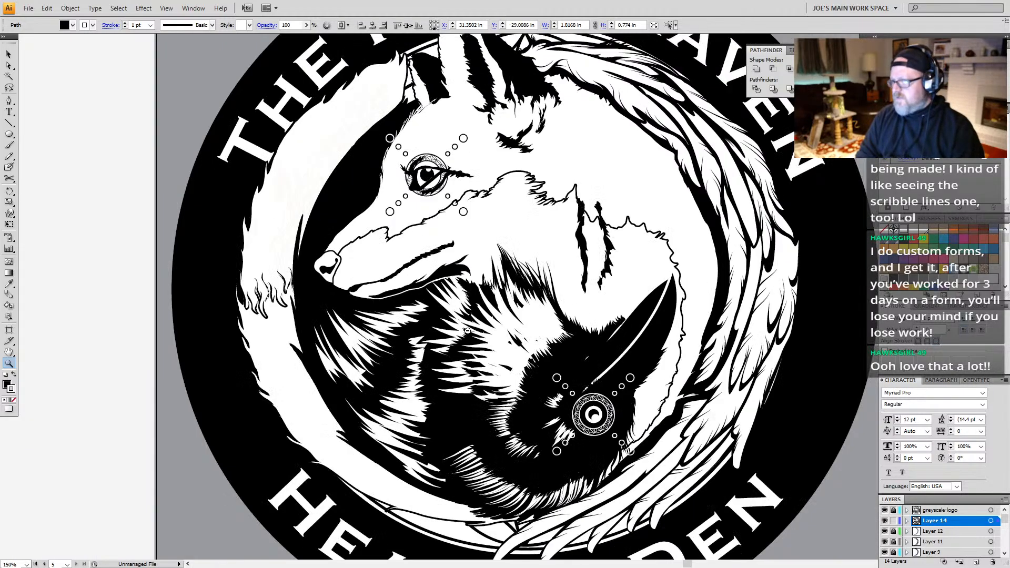
{"action": "left_click", "coordinate": [526, 386], "text": "alt"}
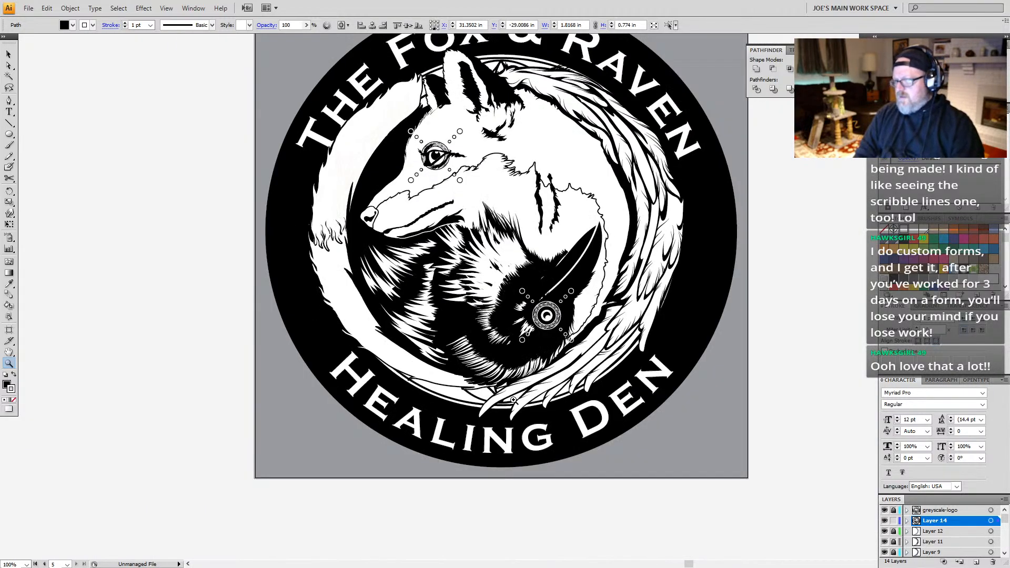
{"action": "left_click", "coordinate": [529, 275], "text": "alt"}
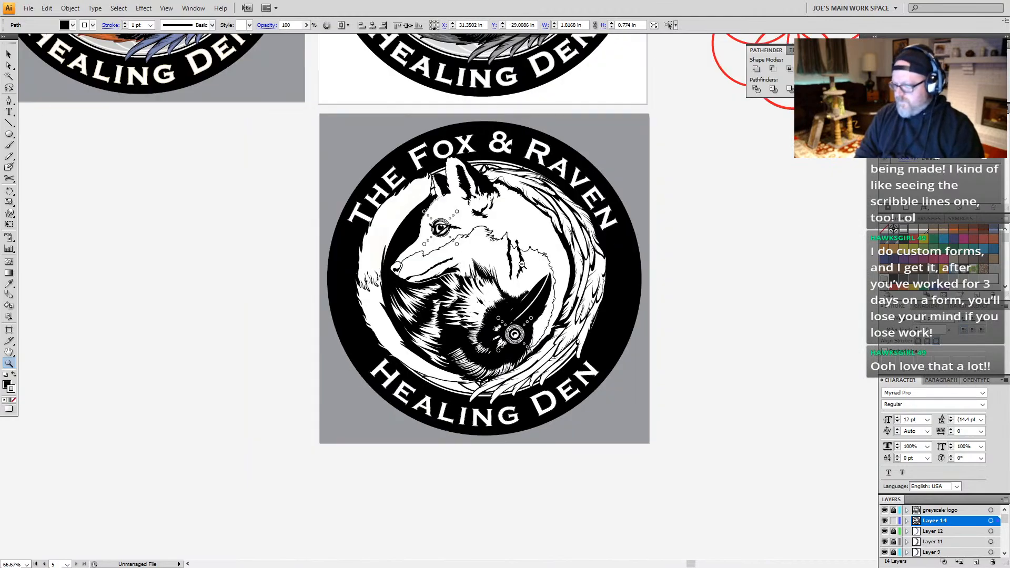
{"action": "left_click", "coordinate": [490, 240], "text": "alt"}
{"action": "left_click_drag", "start_coordinate": [488, 224], "coordinate": [496, 291]}
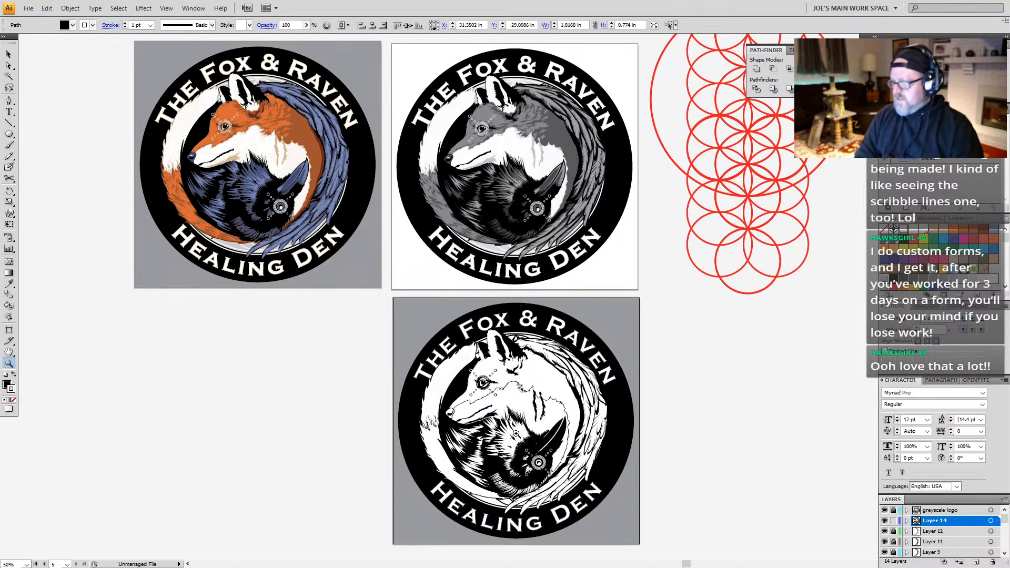
Step: Delete the artboard with the four early round logo concepts and the one behind the upward-looking fox head
{"action": "key", "text": "a"}
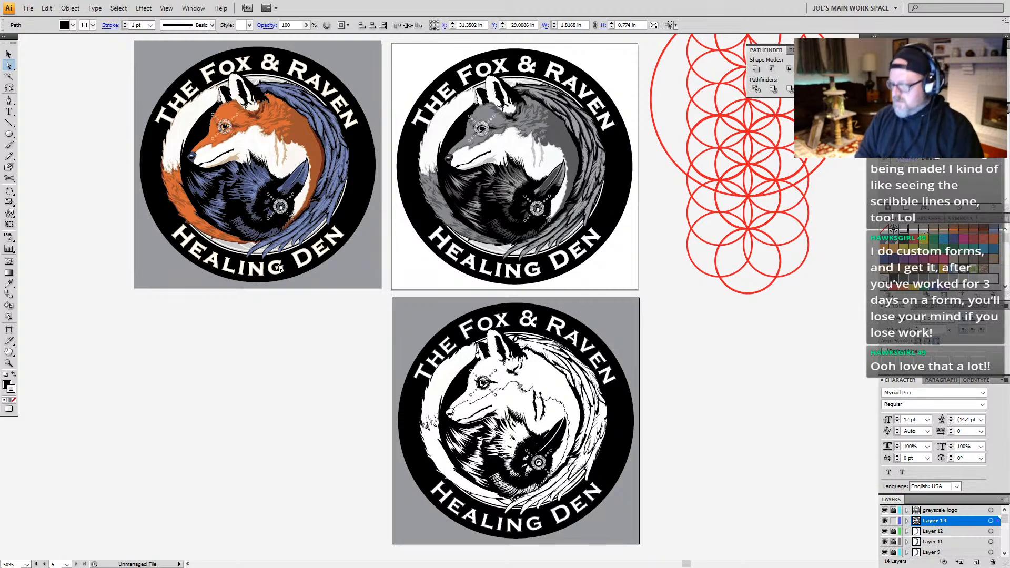
{"action": "key", "text": "shift+o"}
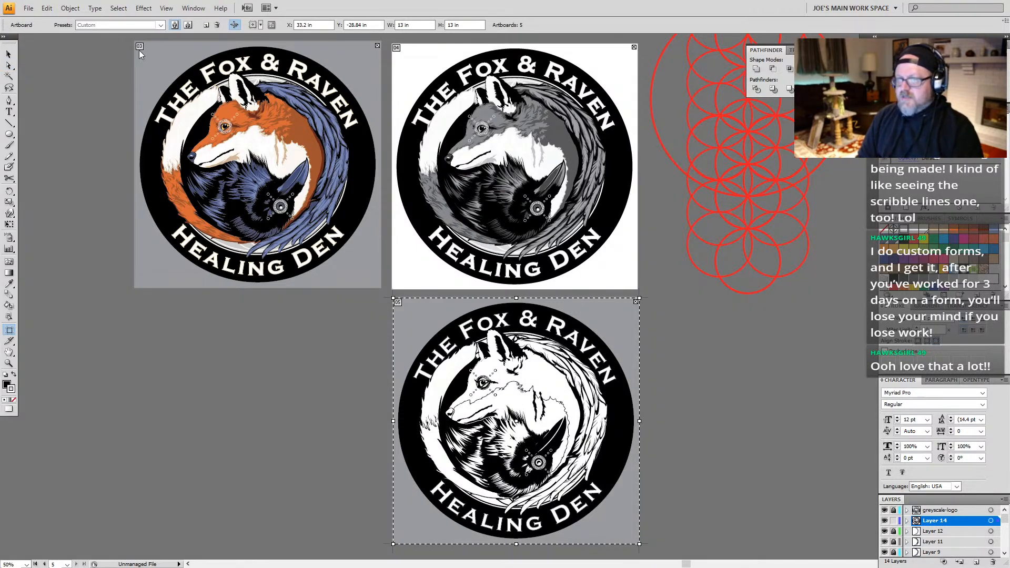
{"action": "left_click_drag", "start_coordinate": [247, 176], "coordinate": [391, 407]}
{"action": "left_click_drag", "start_coordinate": [184, 301], "coordinate": [647, 294]}
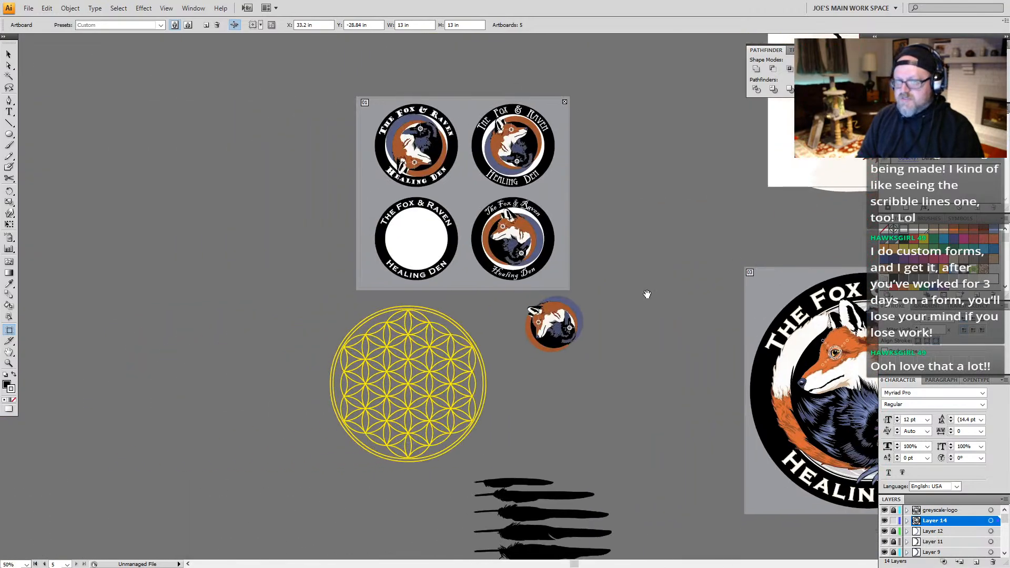
{"action": "left_click", "coordinate": [565, 102]}
{"action": "left_click_drag", "start_coordinate": [671, 232], "coordinate": [96, 428]}
{"action": "left_click", "coordinate": [437, 144]}
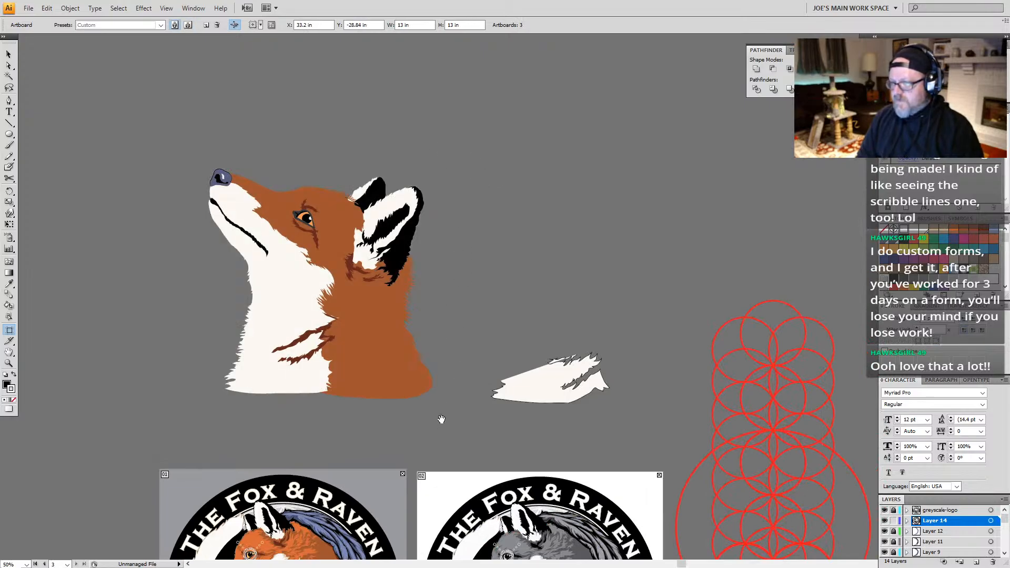
{"action": "left_click_drag", "start_coordinate": [442, 420], "coordinate": [424, 112]}
{"action": "left_click_drag", "start_coordinate": [441, 283], "coordinate": [442, 226]}
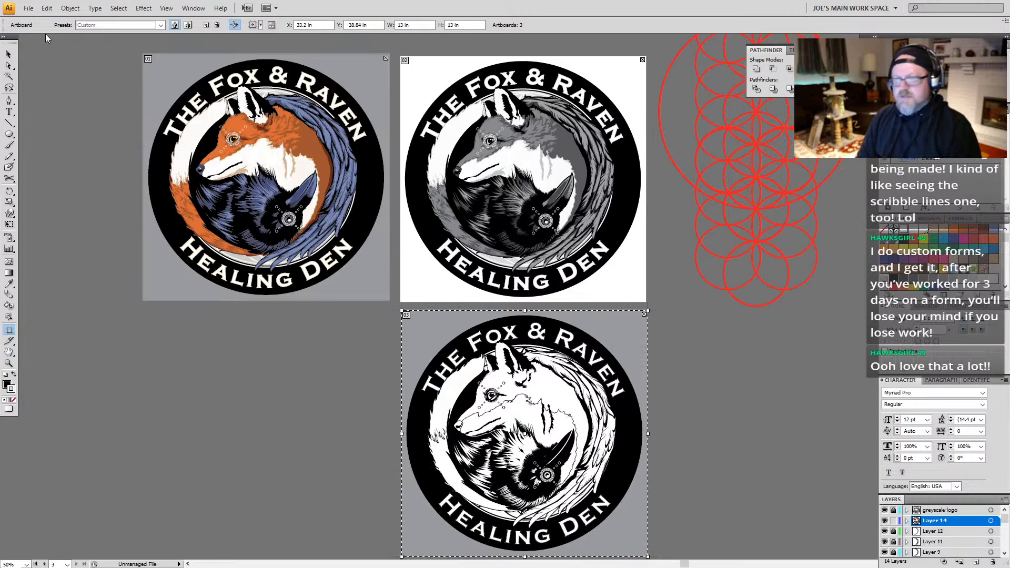
{"action": "key", "text": "a"}
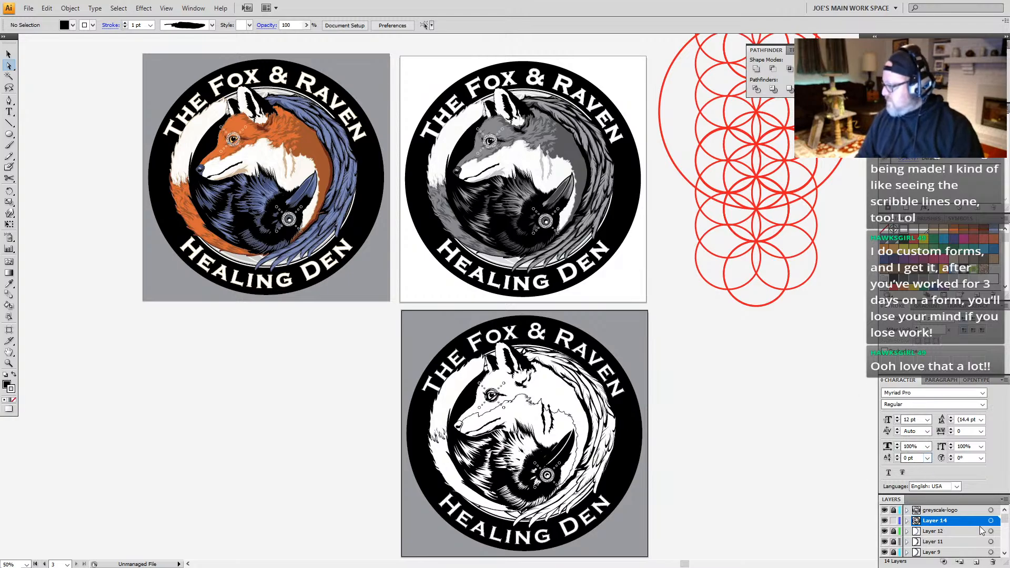
Step: Delete the grey rectangle behind the black-and-white logo from the background grey layer and relock that layer
{"action": "left_click_drag", "start_coordinate": [1006, 520], "coordinate": [1005, 545]}
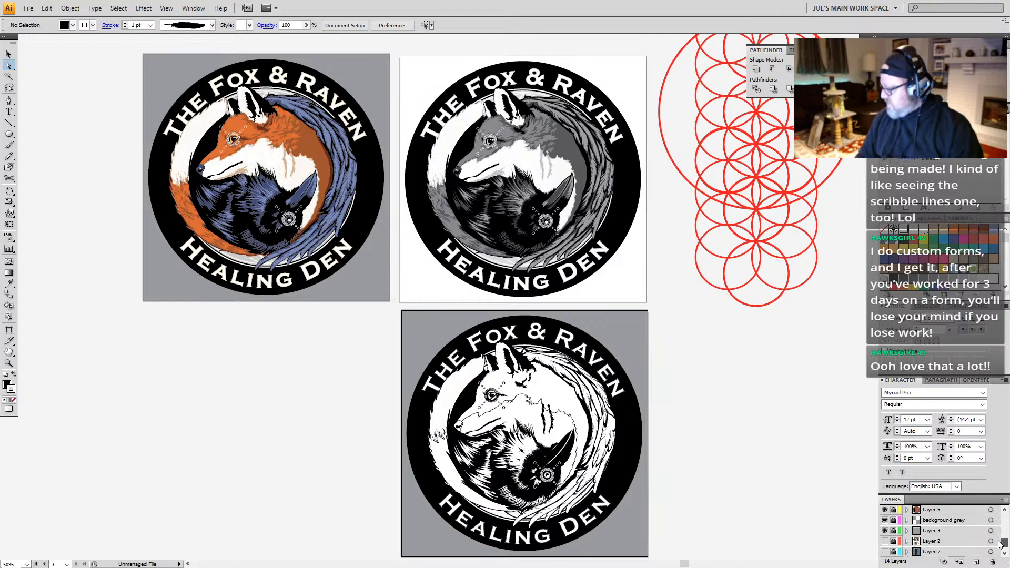
{"action": "left_click", "coordinate": [894, 521]}
{"action": "left_click", "coordinate": [619, 363]}
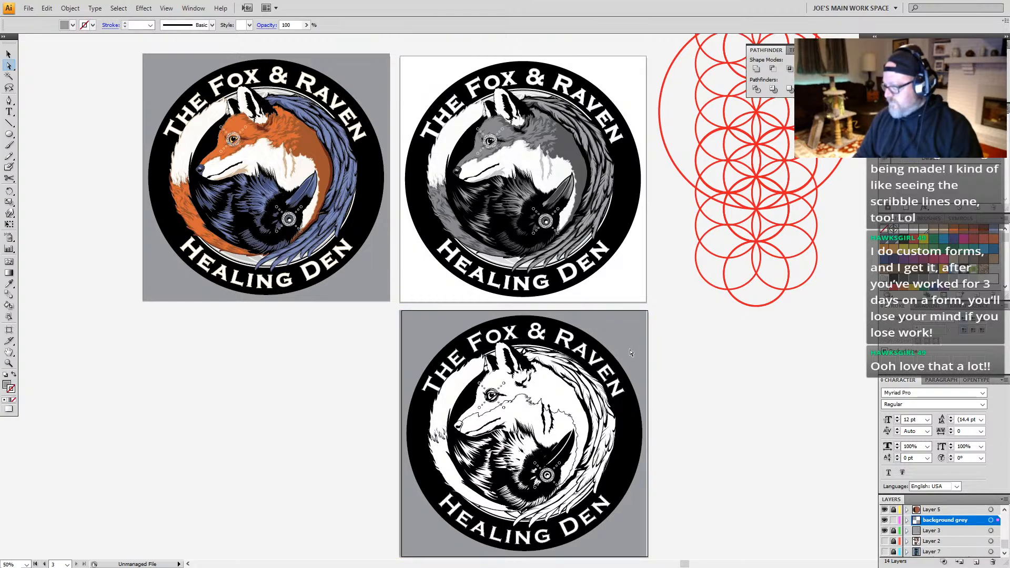
{"action": "key", "text": "Delete"}
{"action": "left_click", "coordinate": [894, 521]}
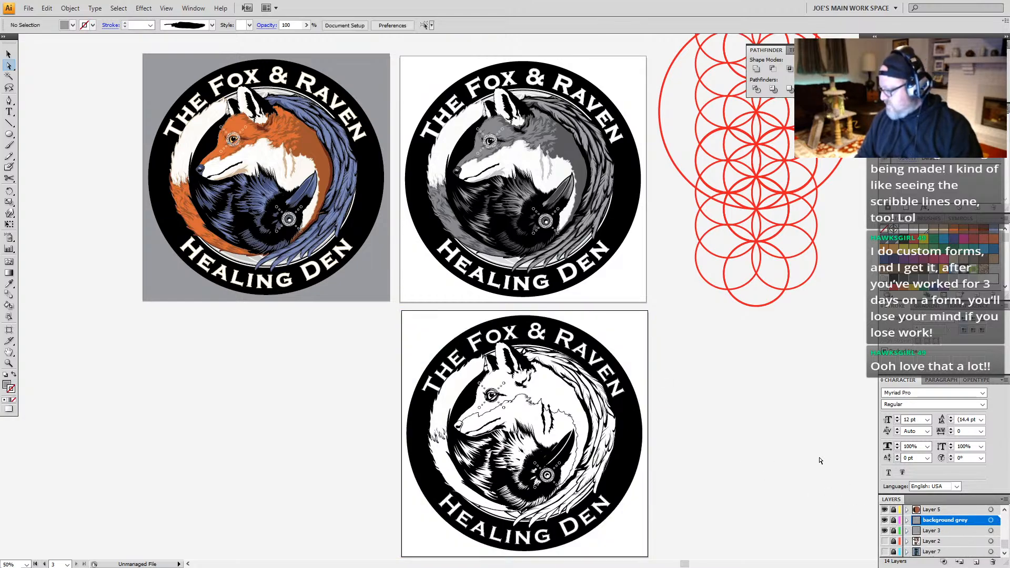
Step: Set up a JPEG export to the Desktop that uses artboards with the range 1-3
{"action": "left_click_drag", "start_coordinate": [420, 261], "coordinate": [390, 293]}
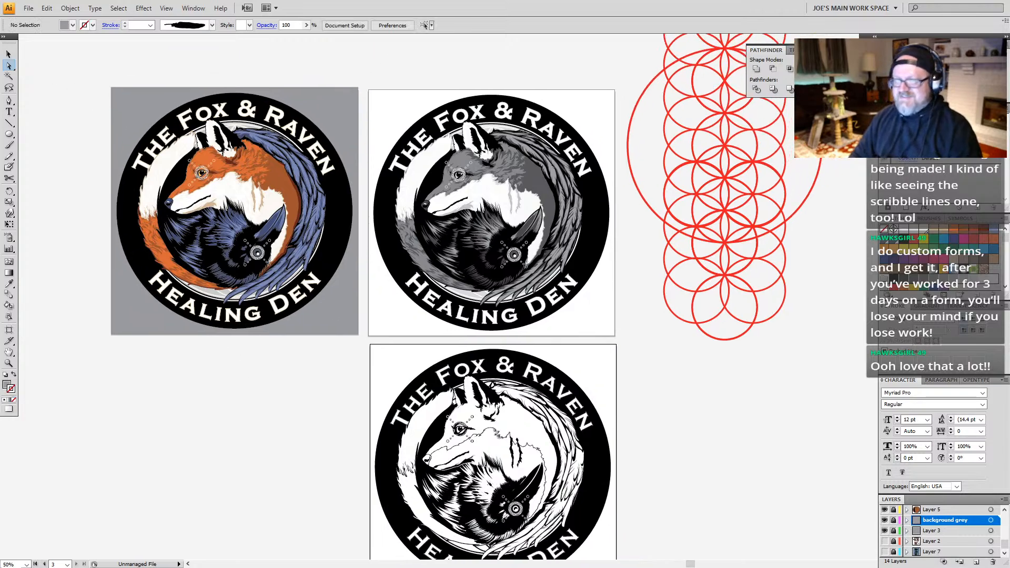
{"action": "left_click", "coordinate": [31, 9]}
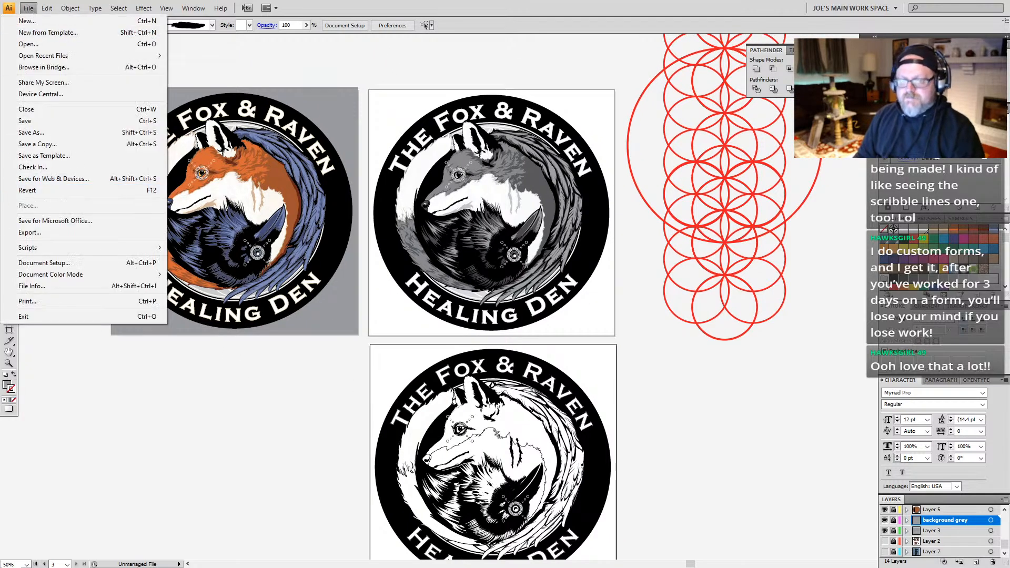
{"action": "left_click", "coordinate": [29, 233]}
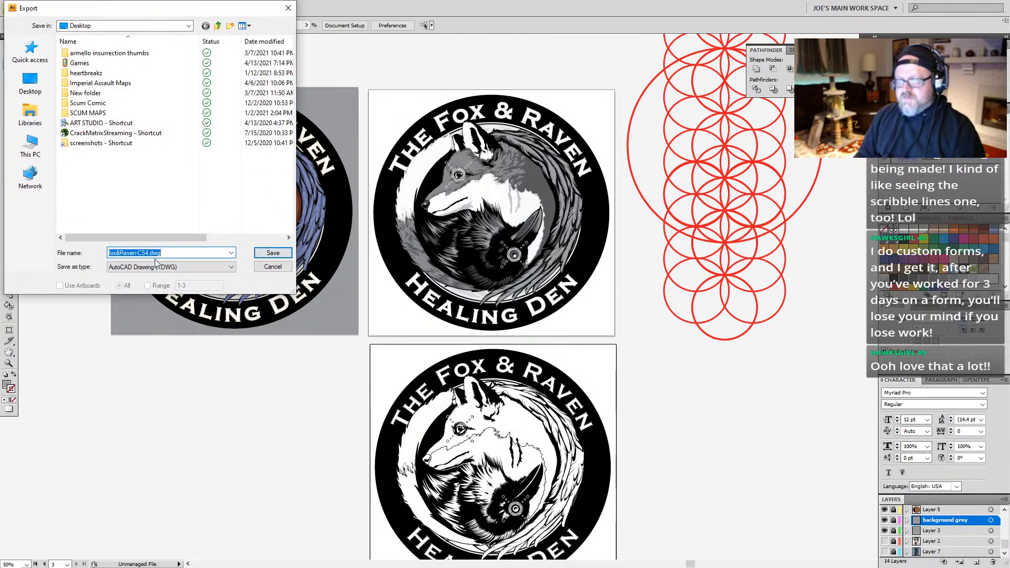
{"action": "left_click", "coordinate": [156, 267]}
{"action": "left_click", "coordinate": [136, 312]}
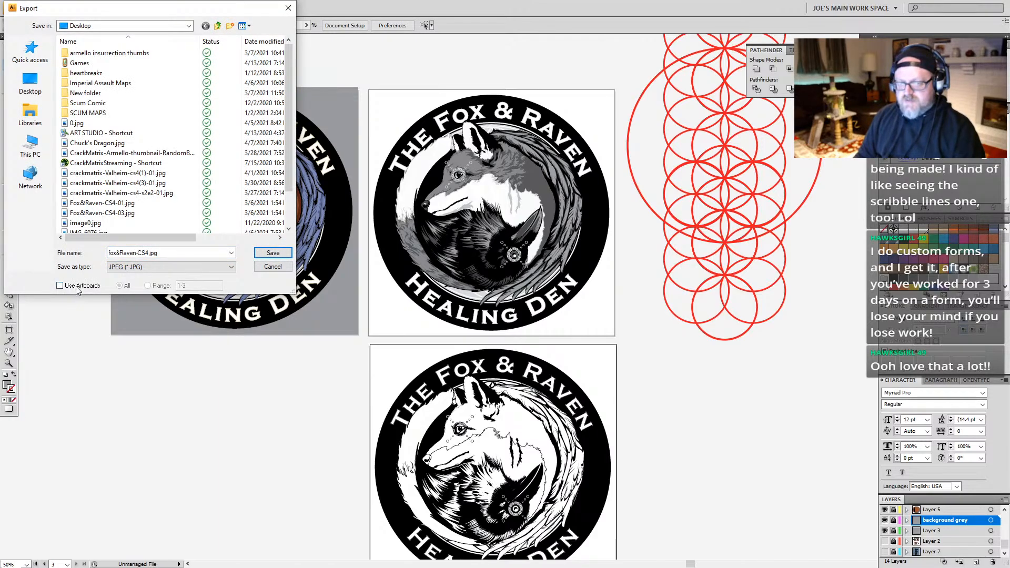
{"action": "left_click", "coordinate": [59, 285]}
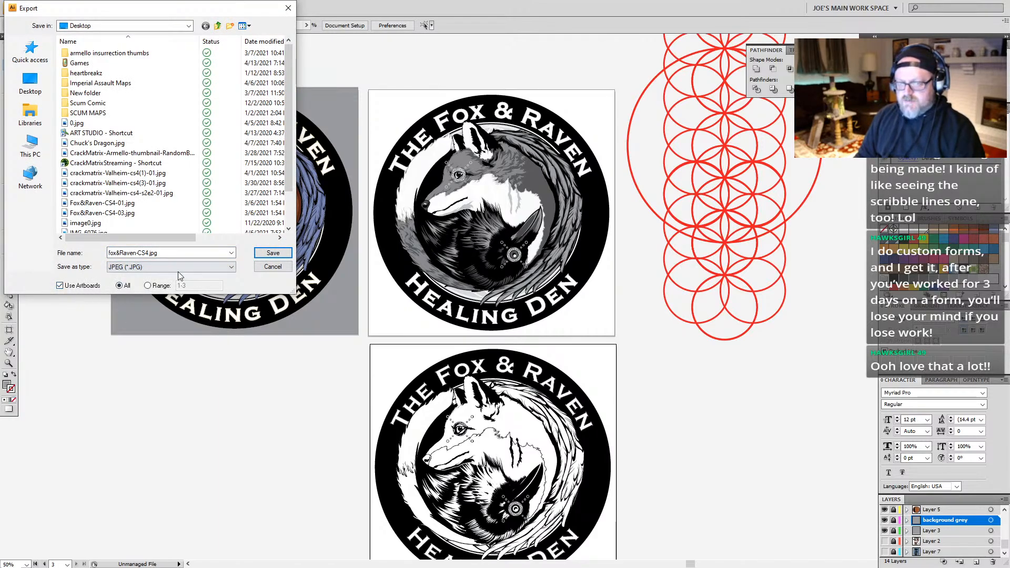
{"action": "left_click", "coordinate": [147, 285]}
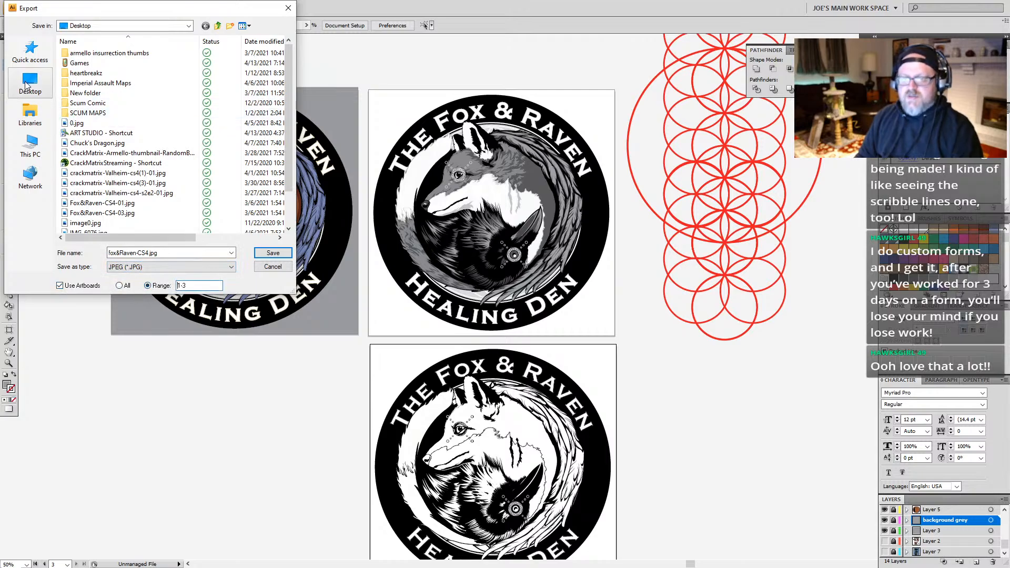
{"action": "left_click", "coordinate": [29, 83]}
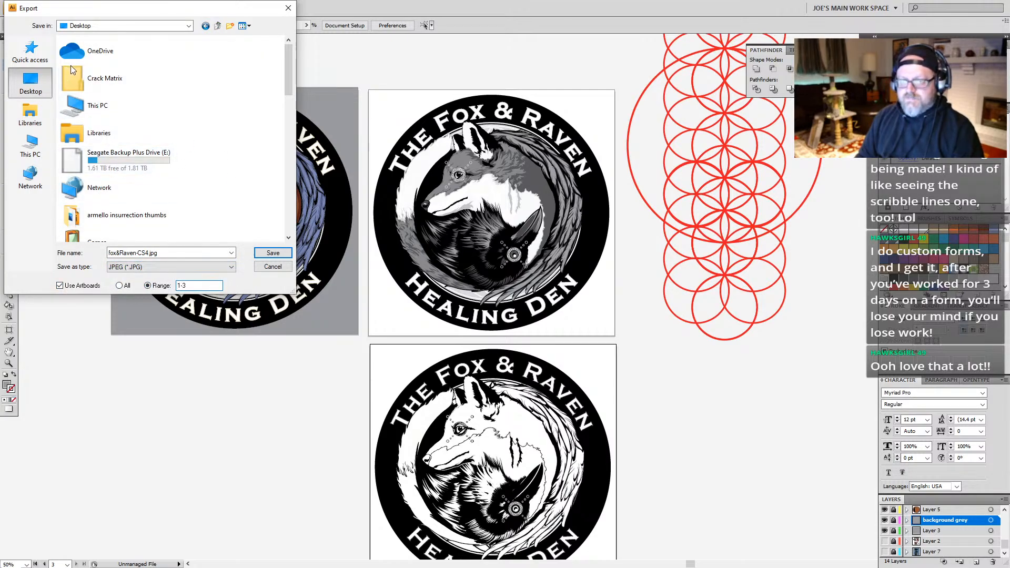
{"action": "left_click", "coordinate": [272, 254]}
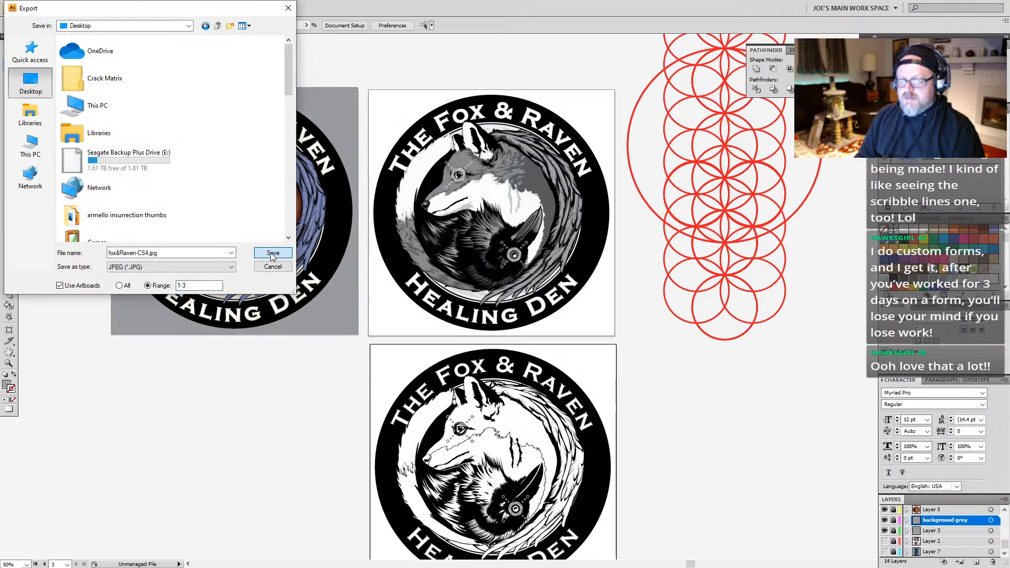
Step: Name the export file TheFox&Raven.jpg, dropping the CS4 suffix, and proceed to the JPEG options
{"action": "left_click_drag", "start_coordinate": [159, 254], "coordinate": [109, 284]}
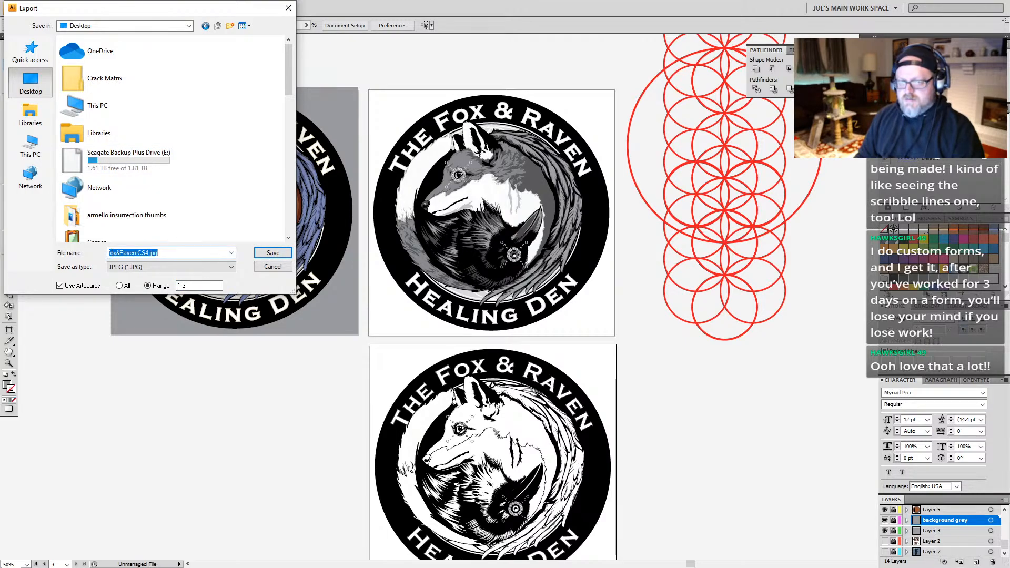
{"action": "key", "text": "Left"}
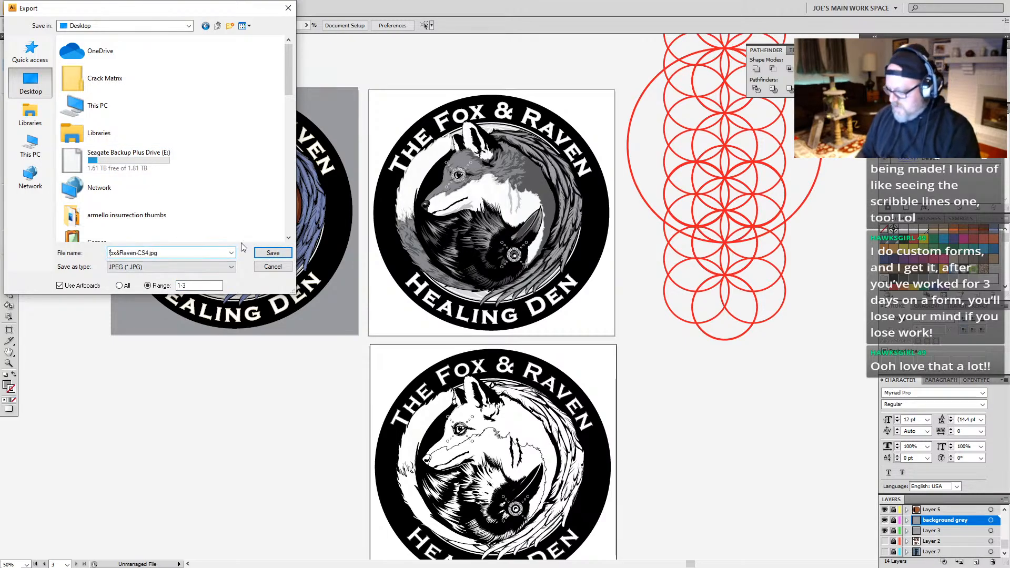
{"action": "key", "text": "BackSpace"}
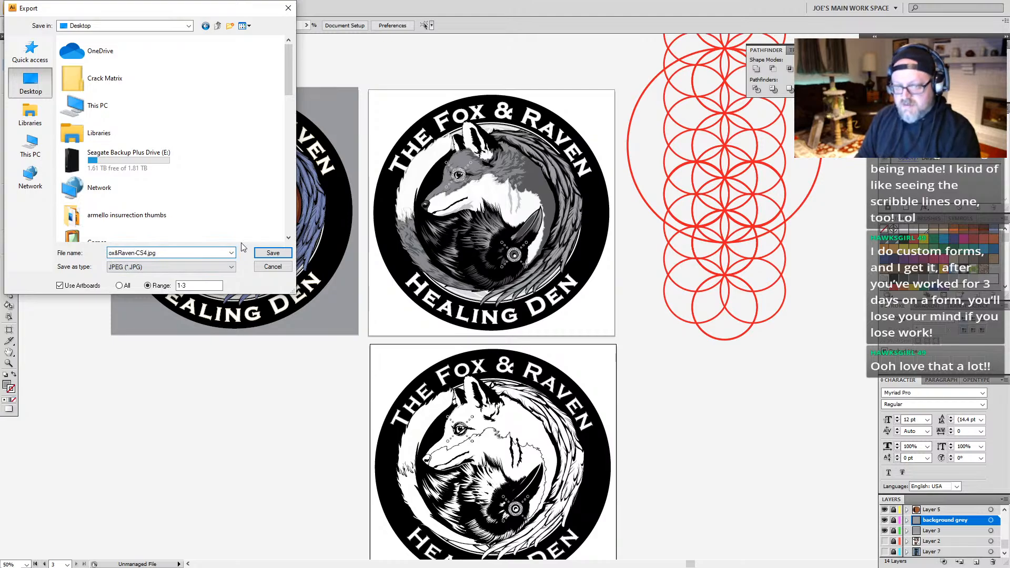
{"action": "type", "text": "F"}
{"action": "type", "text": "The"}
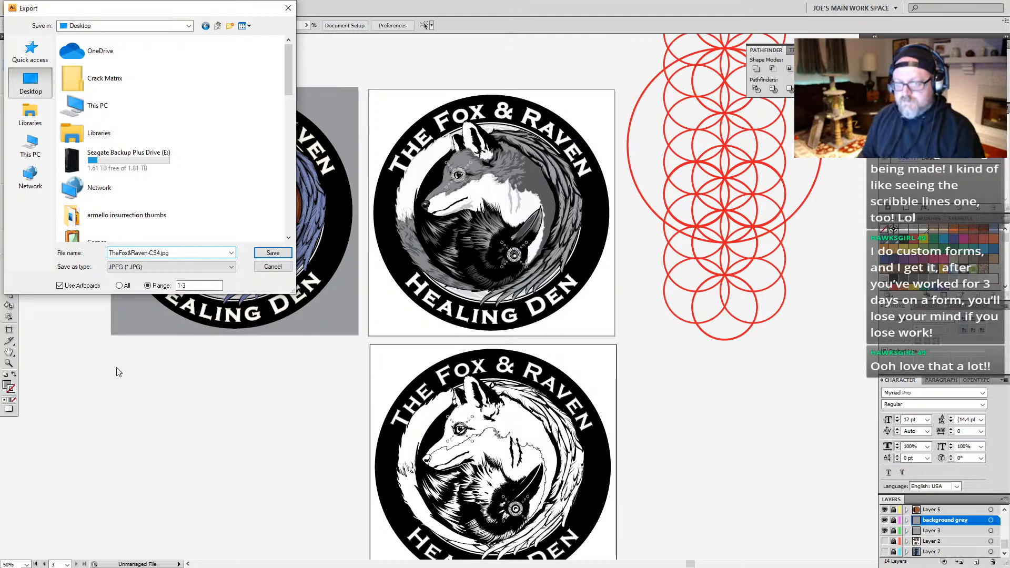
{"action": "left_click", "coordinate": [159, 256]}
{"action": "key", "text": "BackSpace"}
{"action": "key", "text": "BackSpace"}
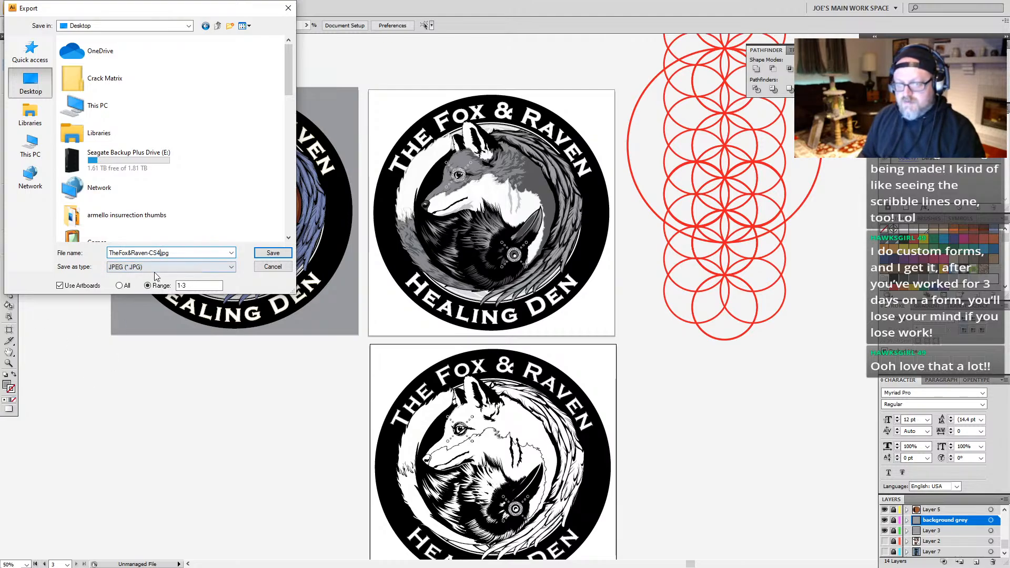
{"action": "key", "text": "BackSpace"}
{"action": "key", "text": "BackSpace"}
{"action": "key", "text": "BackSpace"}
{"action": "type", "text": "."}
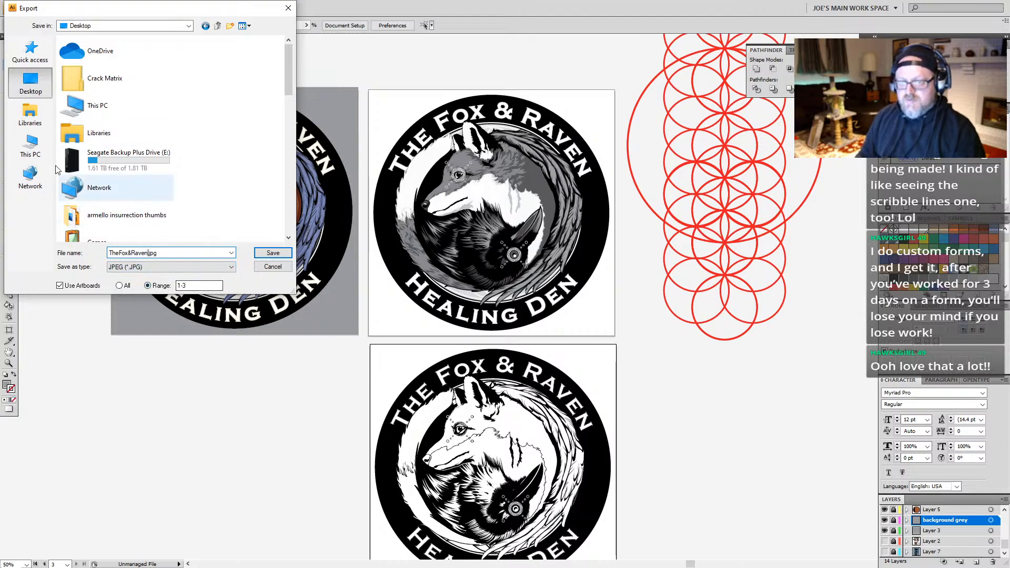
{"action": "left_click", "coordinate": [273, 253]}
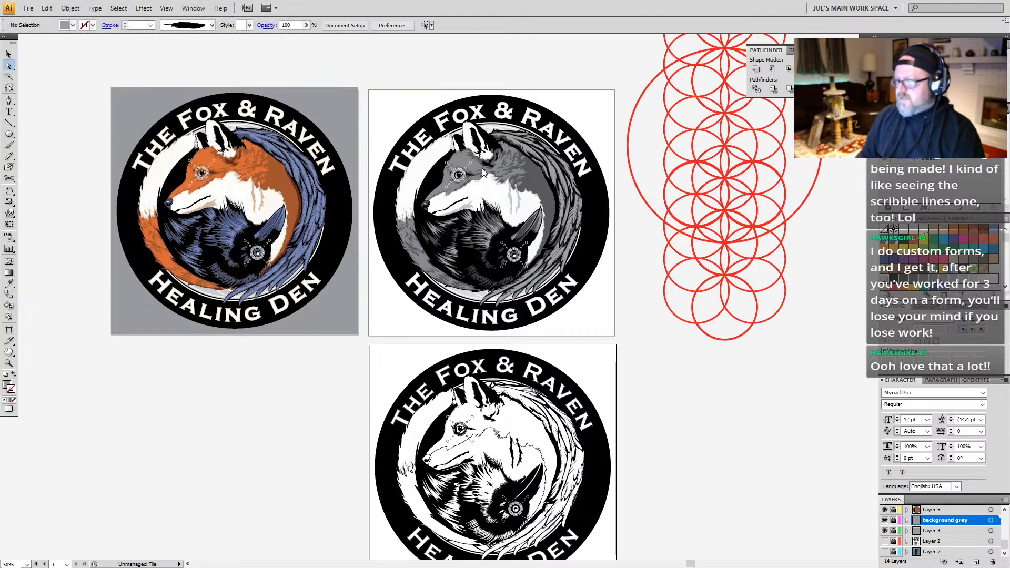
Step: Try to export the three artboards as RGB JPEGs at maximum quality 10 and High resolution
{"action": "left_click", "coordinate": [488, 207]}
{"action": "left_click", "coordinate": [480, 216]}
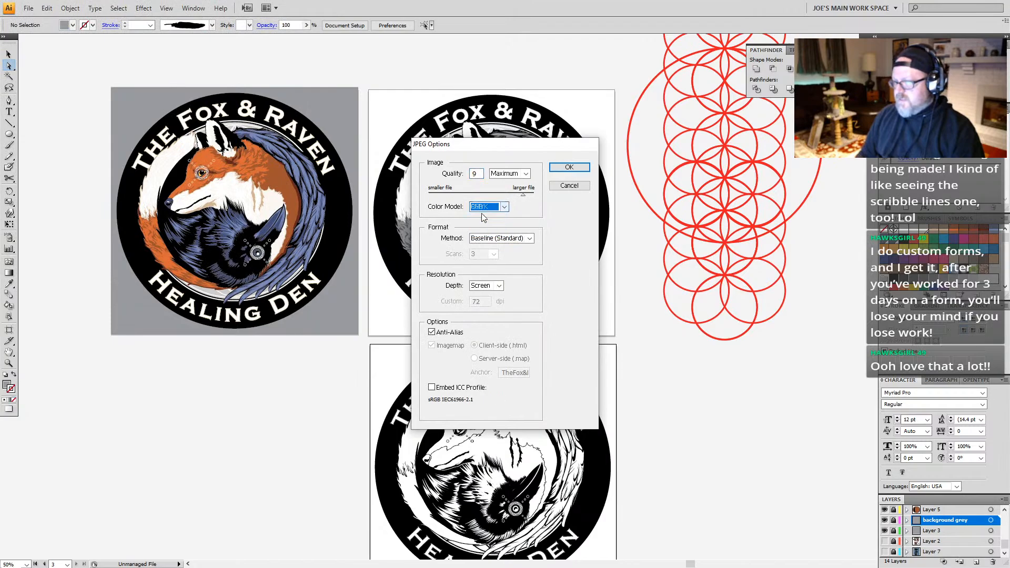
{"action": "left_click", "coordinate": [475, 177]}
{"action": "left_click_drag", "start_coordinate": [525, 197], "coordinate": [541, 199]}
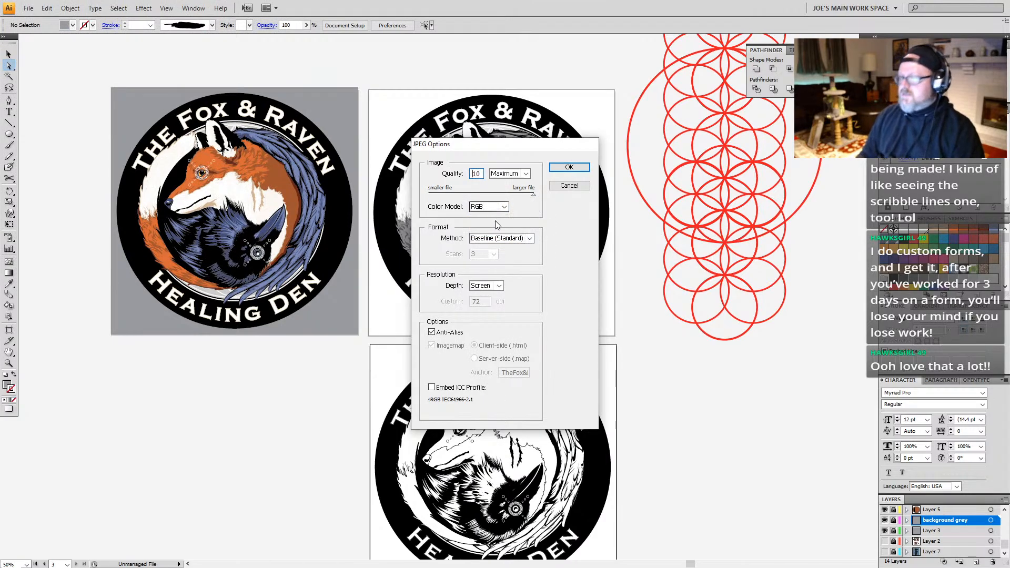
{"action": "left_click", "coordinate": [499, 286]}
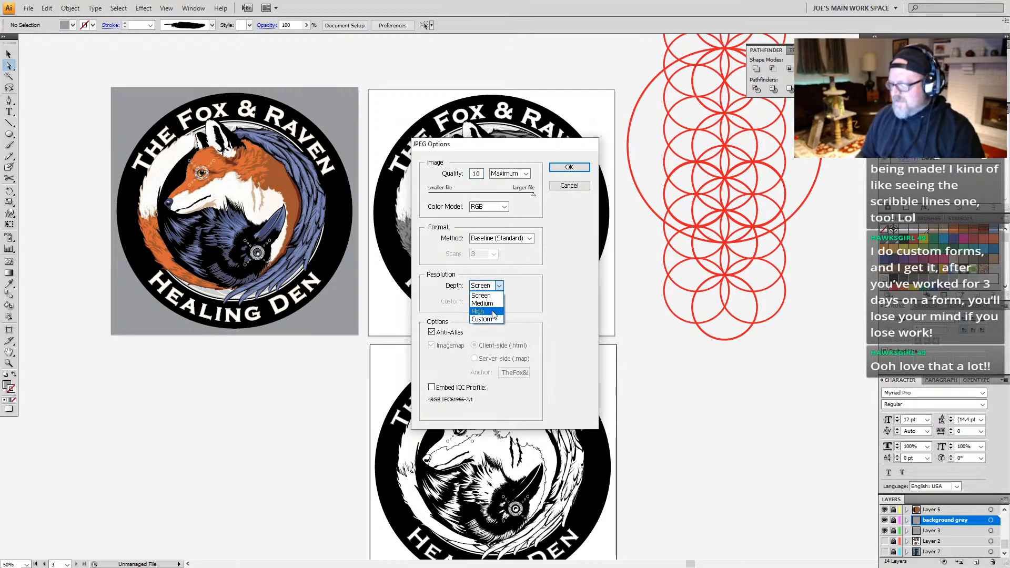
{"action": "left_click", "coordinate": [493, 311]}
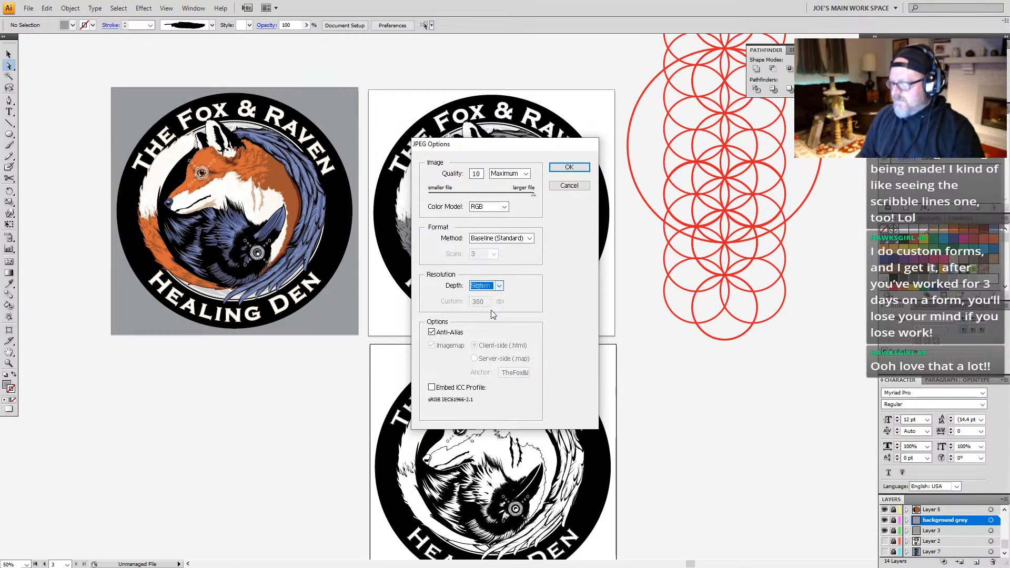
{"action": "left_click", "coordinate": [569, 167]}
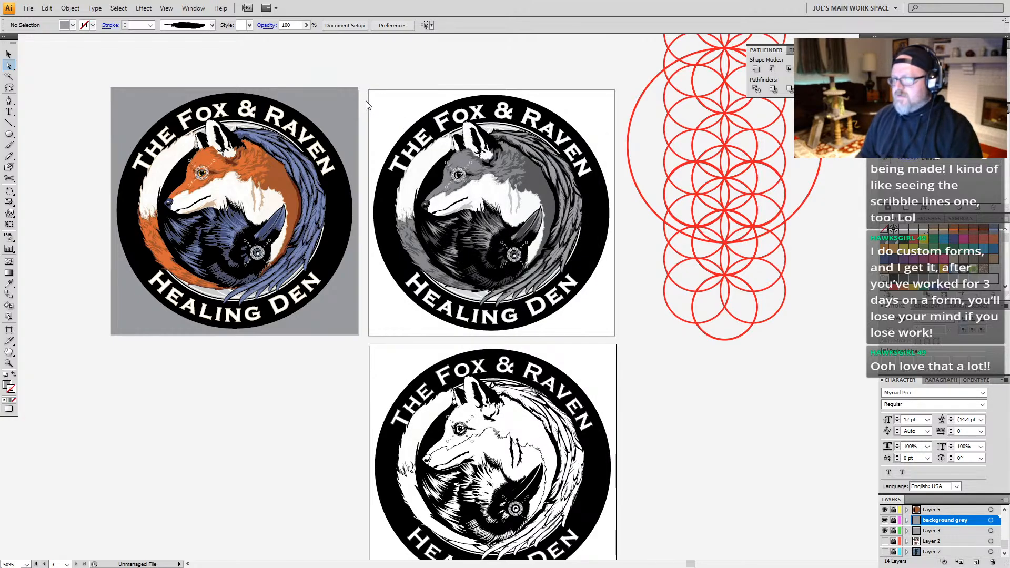
{"action": "left_click", "coordinate": [505, 312]}
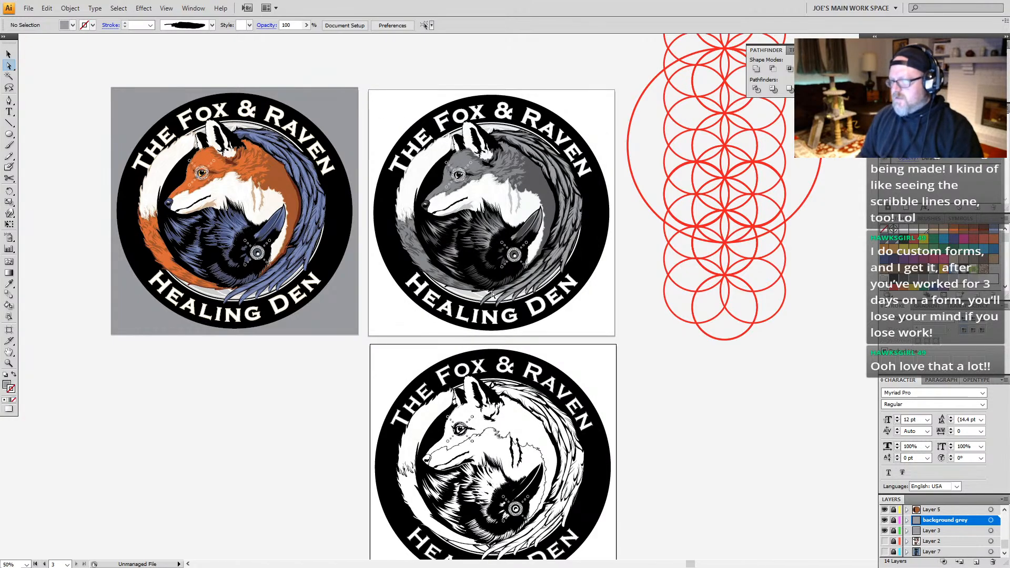
Step: Set up a JPEG export of artboard 1 only to the Desktop under the name fox&Raven-CS4.jpg
{"action": "left_click", "coordinate": [29, 8]}
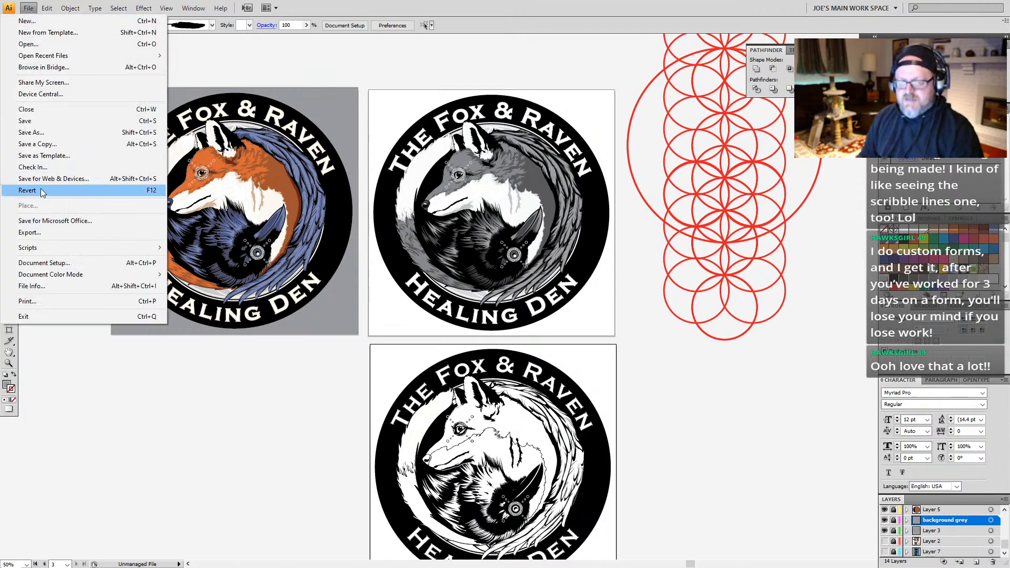
{"action": "left_click", "coordinate": [45, 233]}
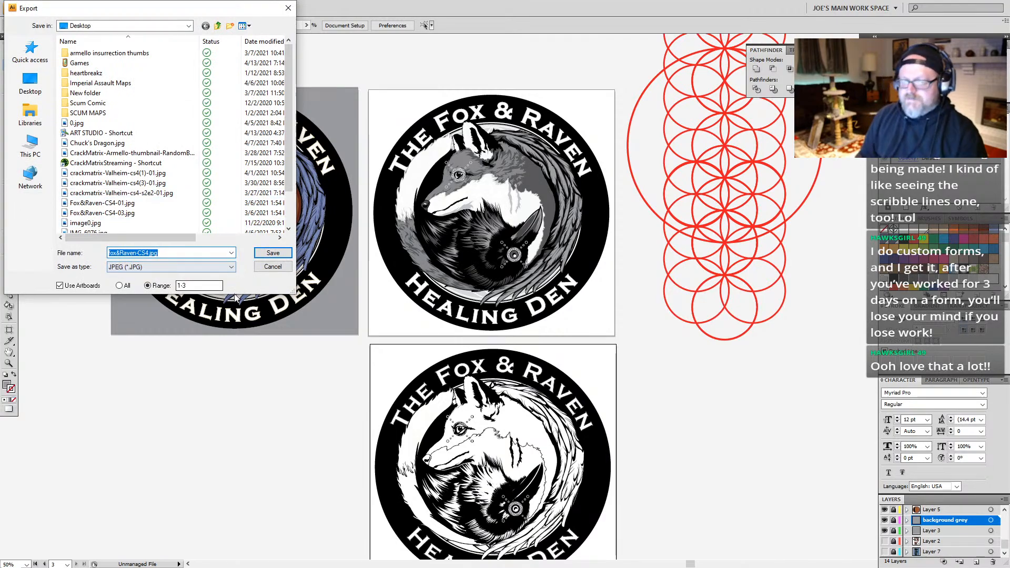
{"action": "left_click", "coordinate": [185, 285]}
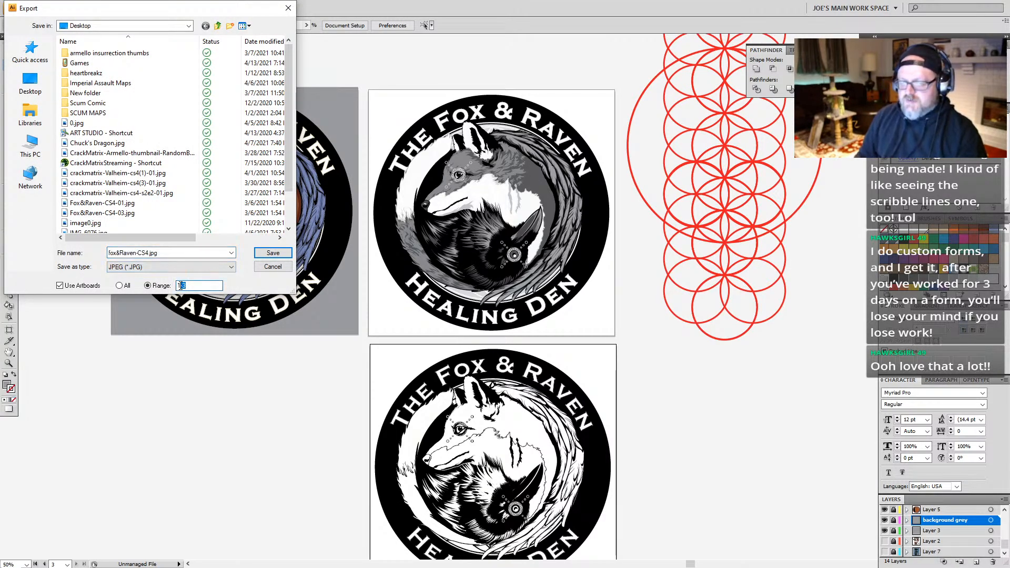
{"action": "type", "text": "1"}
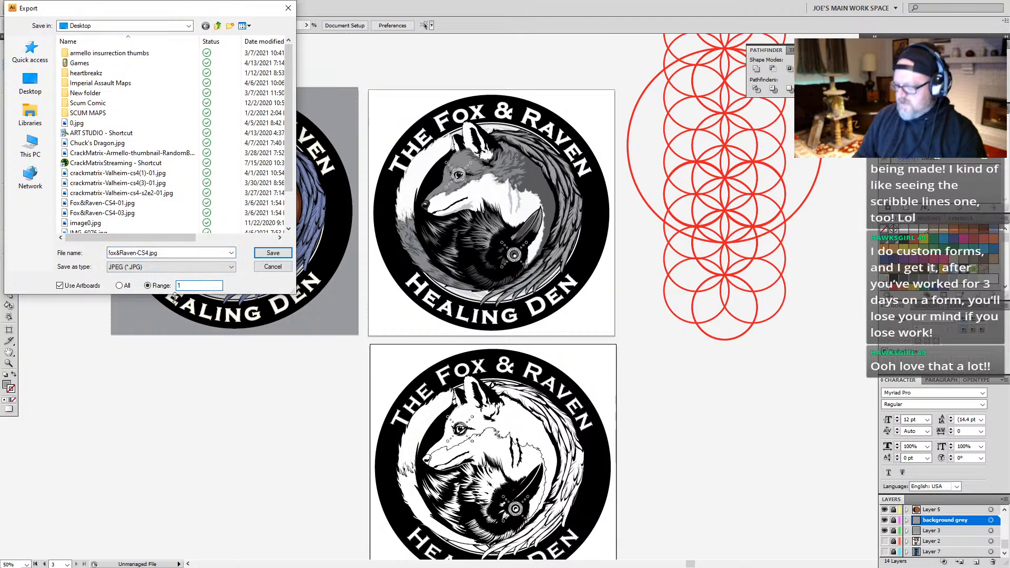
{"action": "left_click", "coordinate": [31, 82]}
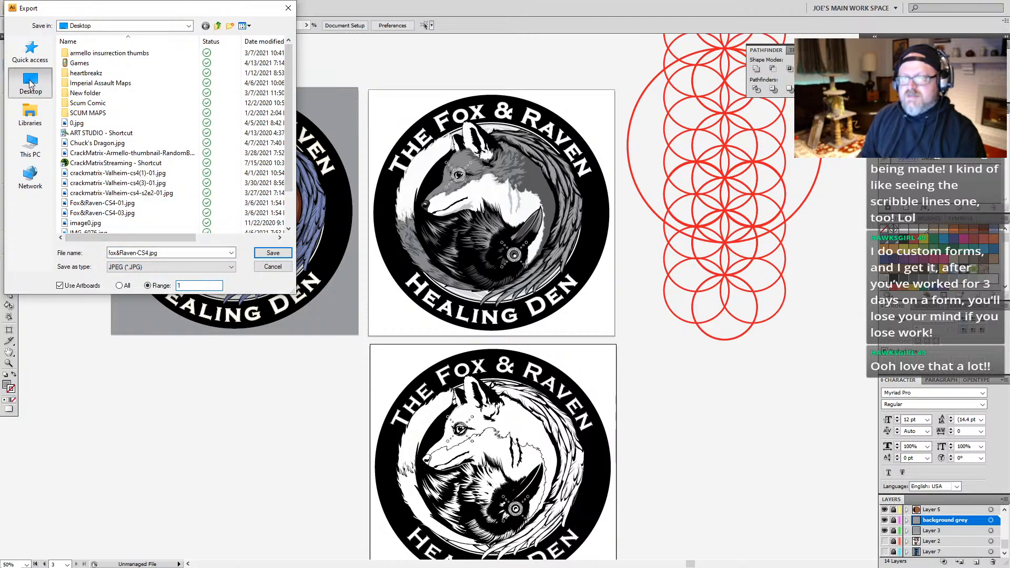
{"action": "left_click", "coordinate": [274, 255]}
Step: Try to export artboard 1 with the RGB color model, replacing the existing fox&Raven-CS4-01.jpg
{"action": "left_click", "coordinate": [489, 207]}
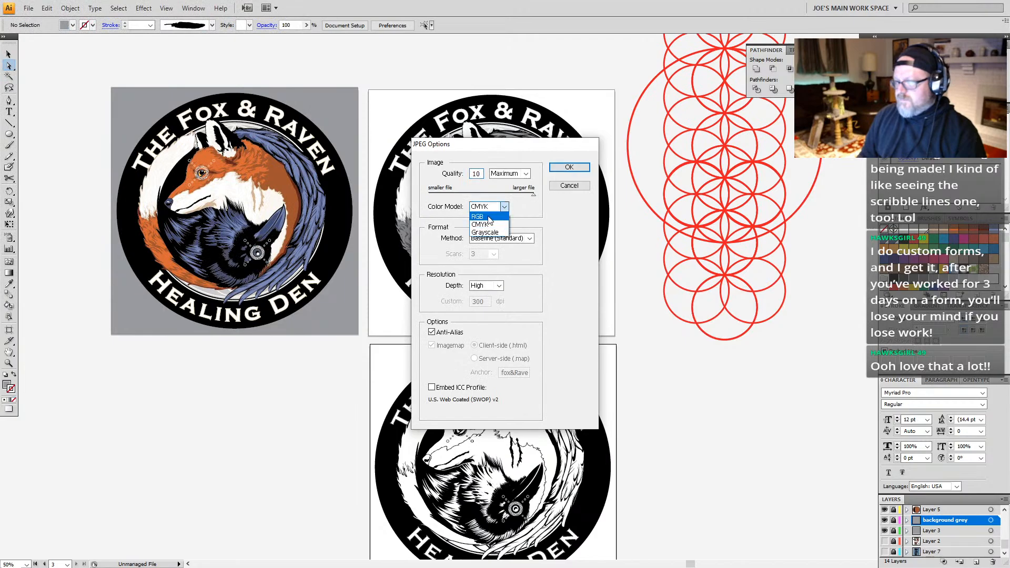
{"action": "left_click", "coordinate": [488, 217]}
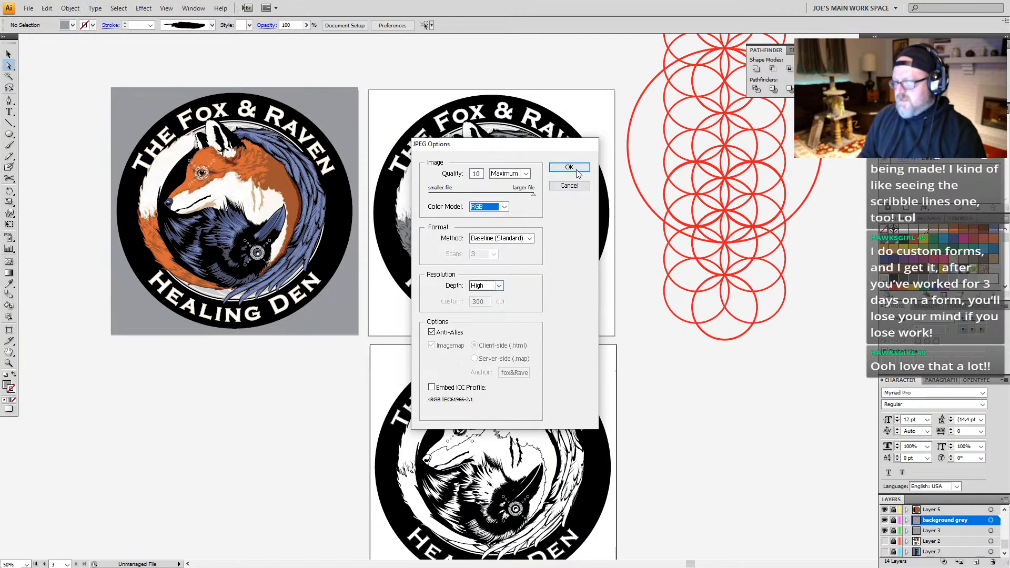
{"action": "left_click", "coordinate": [576, 168]}
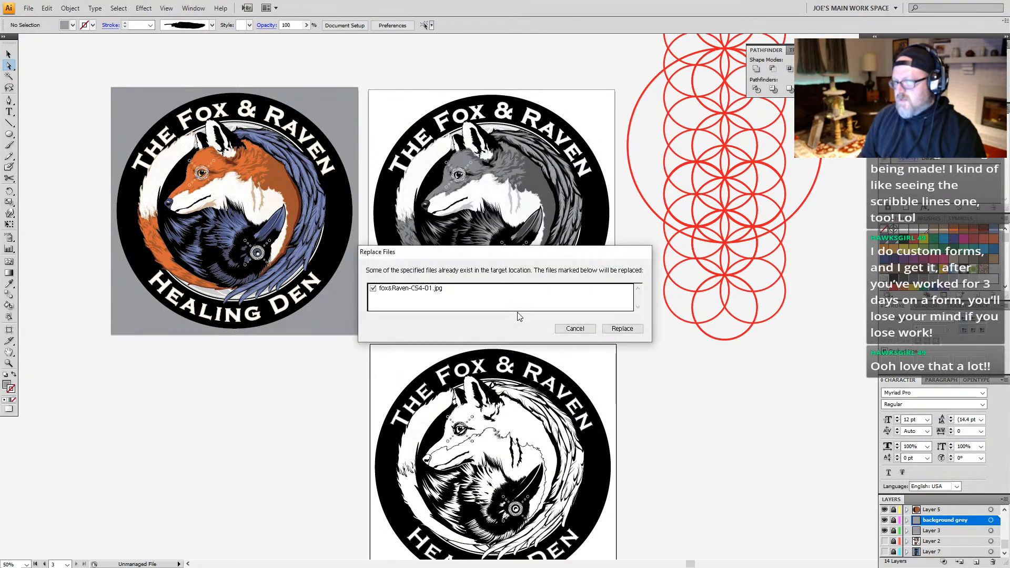
{"action": "left_click", "coordinate": [619, 329]}
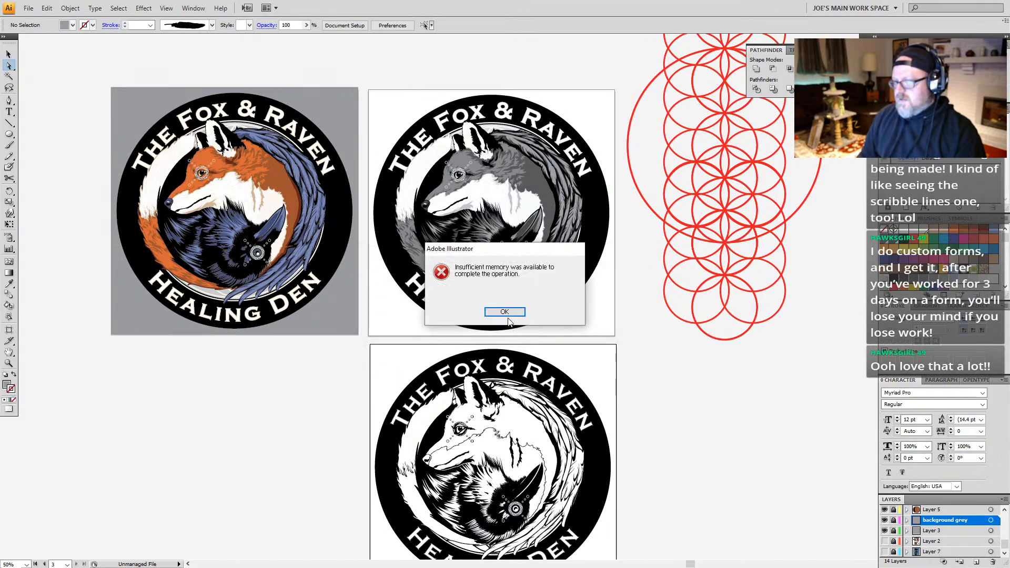
{"action": "left_click", "coordinate": [507, 315]}
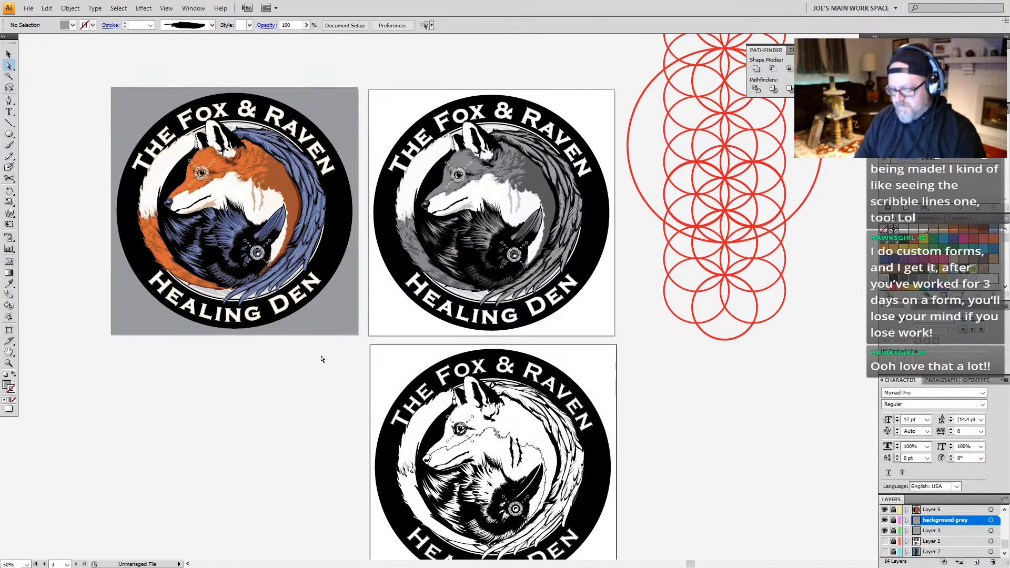
Step: Save the document with all three logo artboards in view
{"action": "key", "text": "z"}
{"action": "left_click", "coordinate": [417, 279], "text": "alt"}
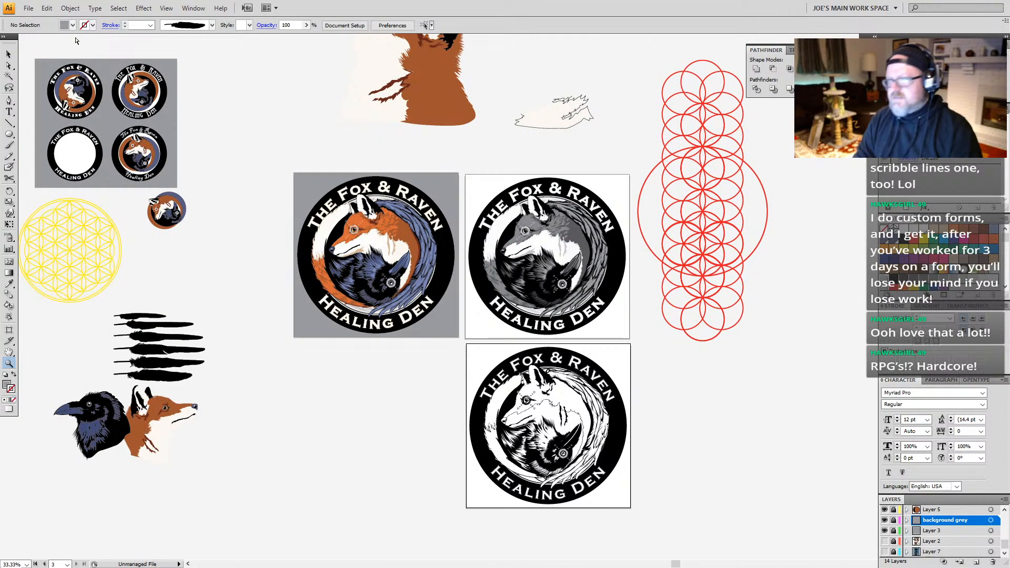
{"action": "key", "text": "ctrl+s"}
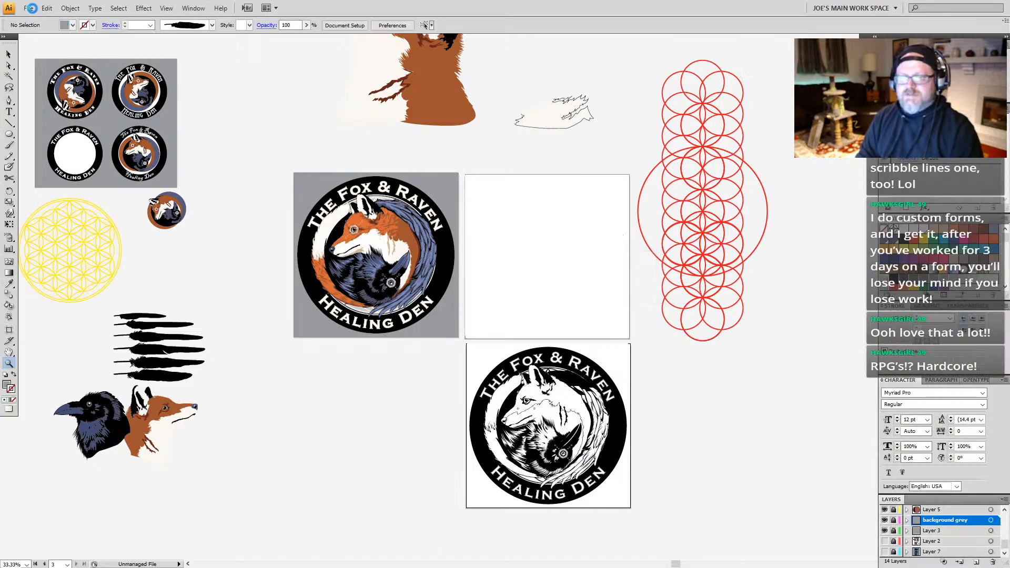
Step: Set up another JPEG export to the Desktop that uses artboards with the range 1-3
{"action": "left_click", "coordinate": [29, 8]}
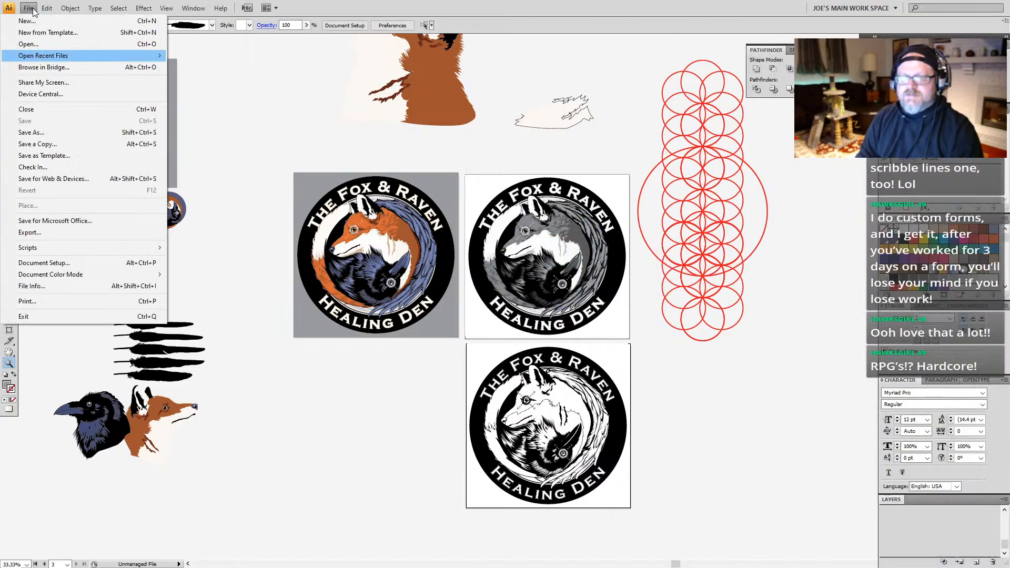
{"action": "left_click", "coordinate": [53, 231]}
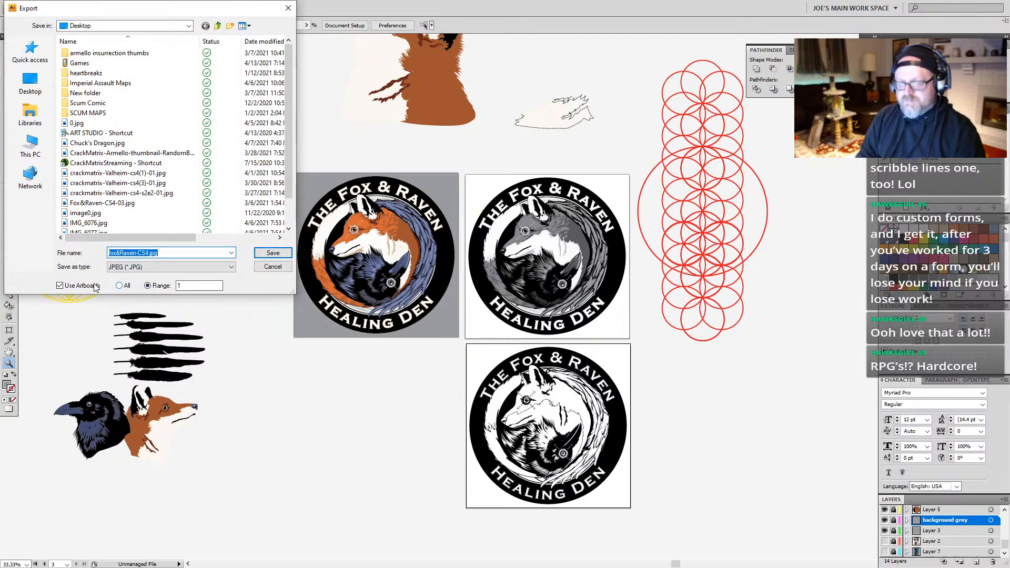
{"action": "left_click", "coordinate": [119, 285]}
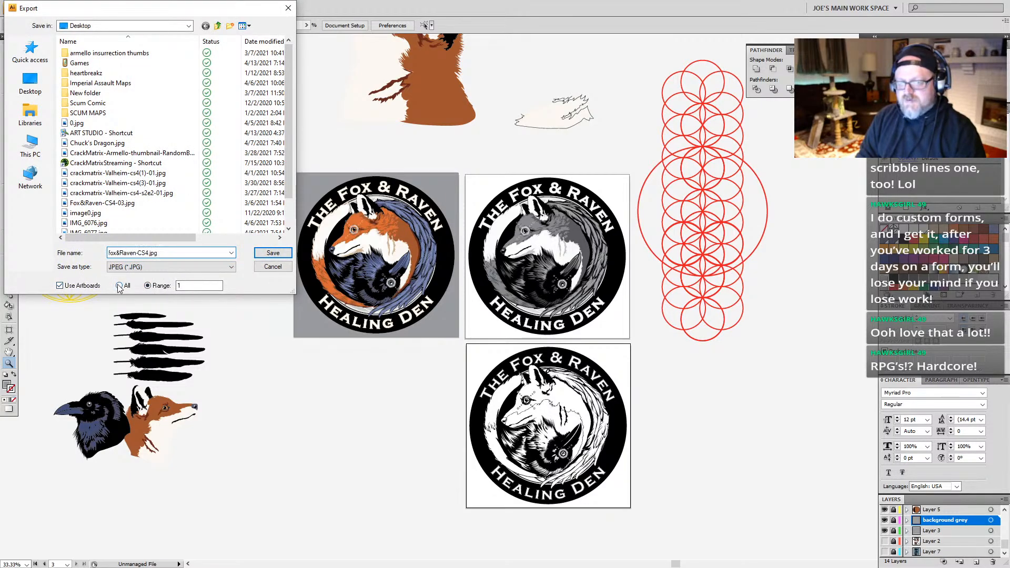
{"action": "left_click", "coordinate": [148, 285]}
{"action": "type", "text": "-3"}
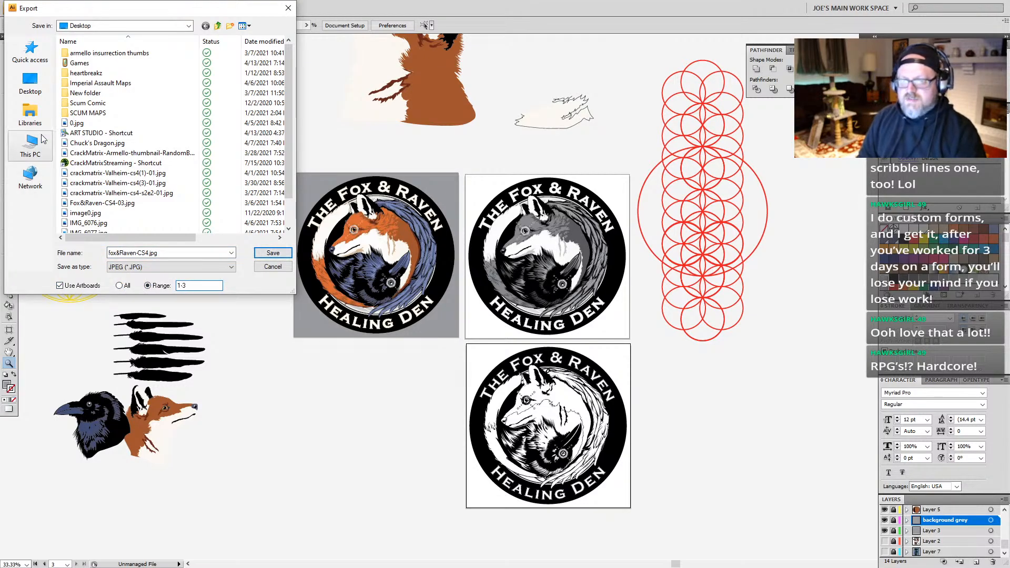
{"action": "left_click", "coordinate": [30, 82]}
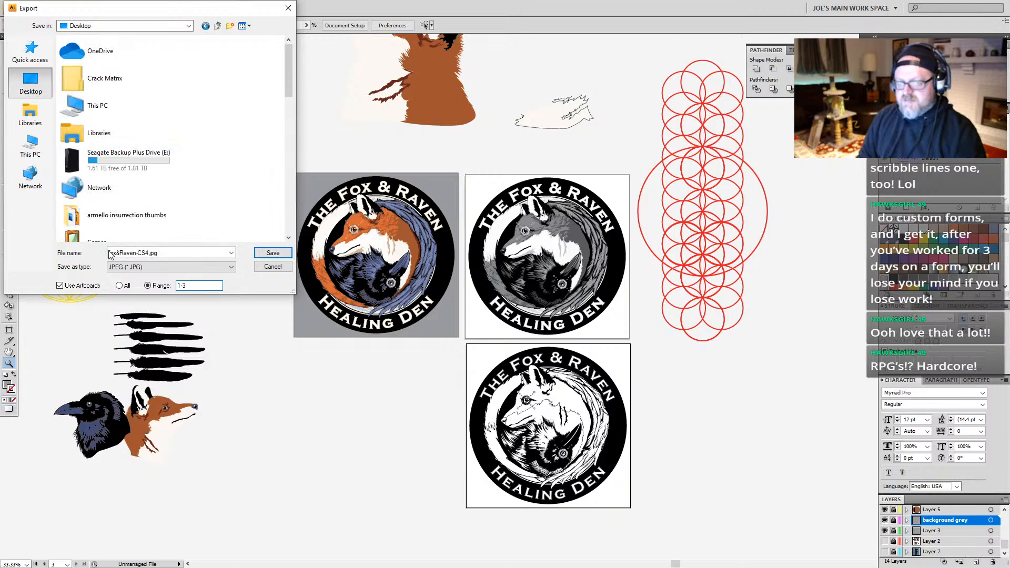
Step: Rename the export file as TheFox&Raven without the CS4 suffix and continue to the JPEG options
{"action": "left_click_drag", "start_coordinate": [111, 254], "coordinate": [169, 257]}
{"action": "key", "text": "Left"}
{"action": "key", "text": "BackSpace"}
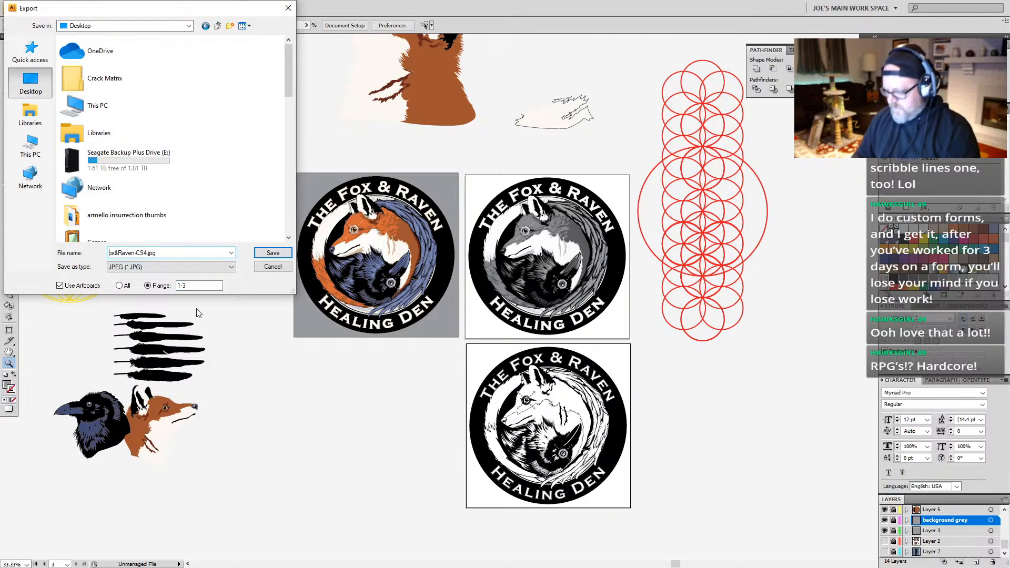
{"action": "type", "text": "TheF"}
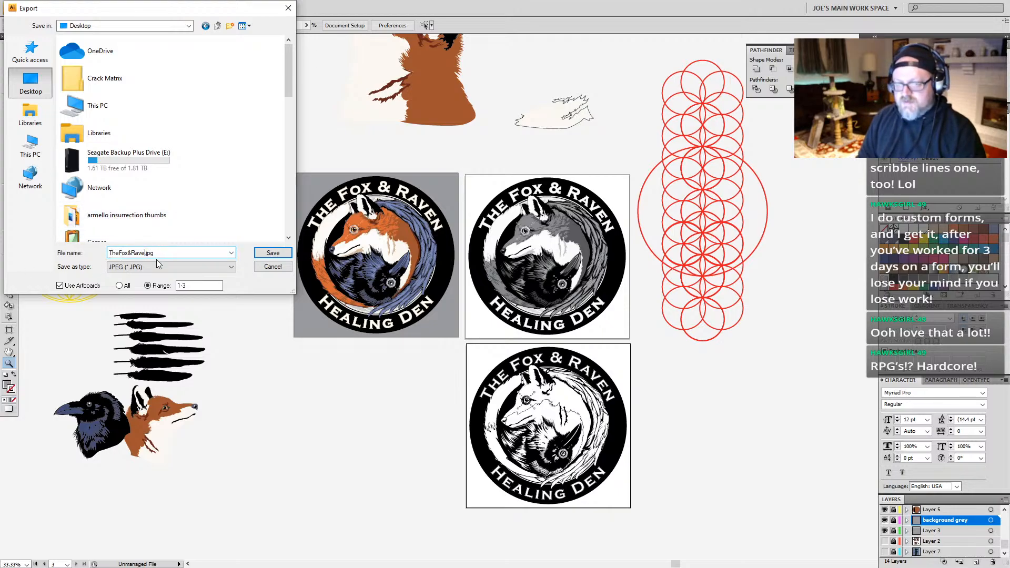
{"action": "key", "text": "BackSpace"}
{"action": "key", "text": "BackSpace"}
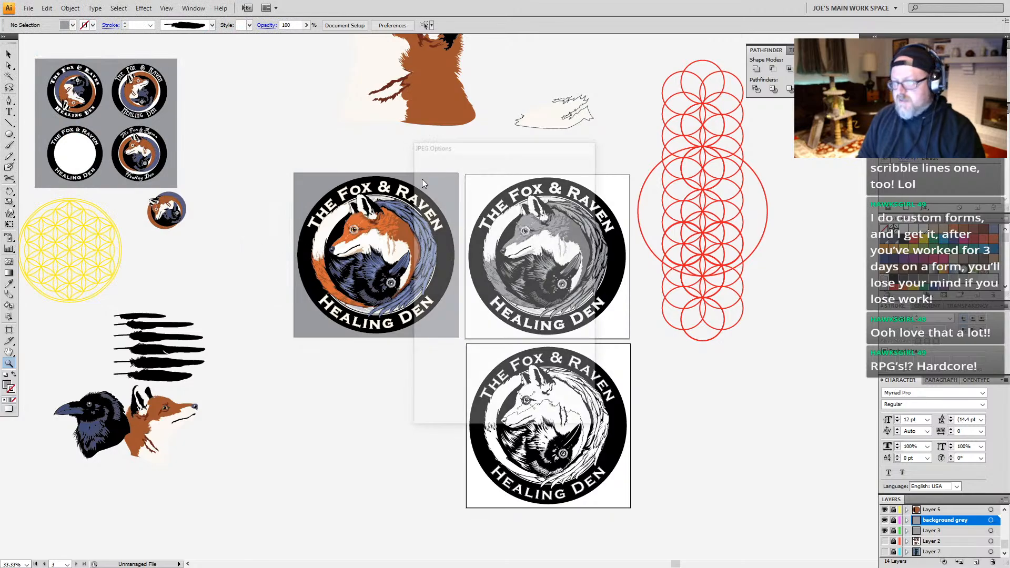
Step: Set the JPEG export to Screen resolution and the RGB color model, and export the three logo artboards
{"action": "left_click", "coordinate": [499, 286]}
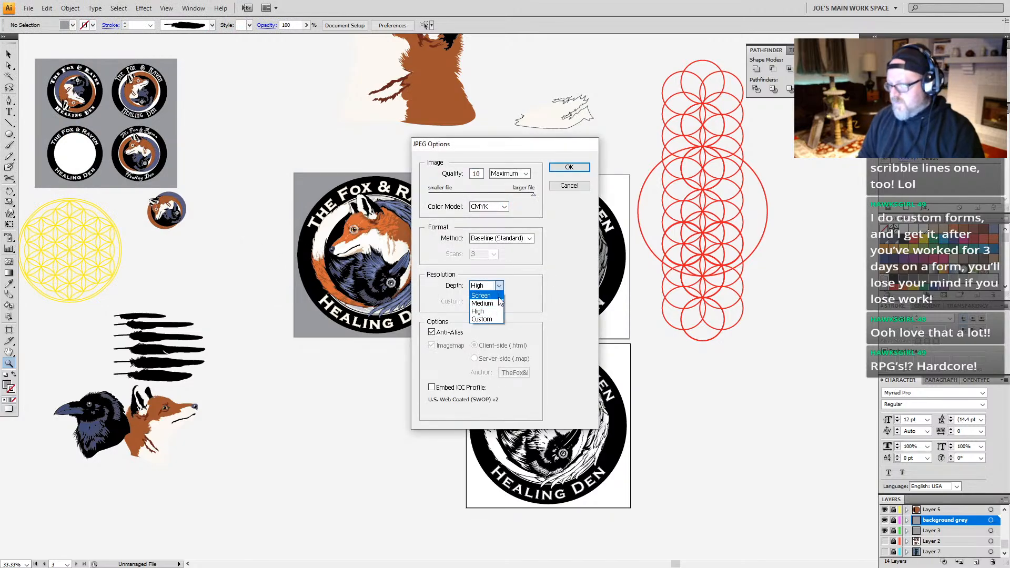
{"action": "left_click", "coordinate": [488, 293]}
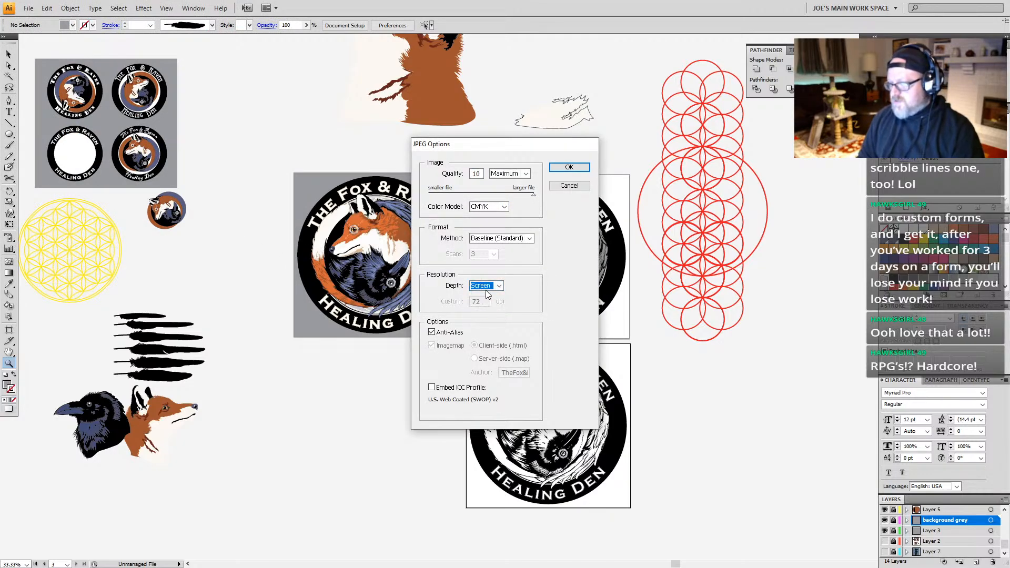
{"action": "left_click", "coordinate": [504, 207]}
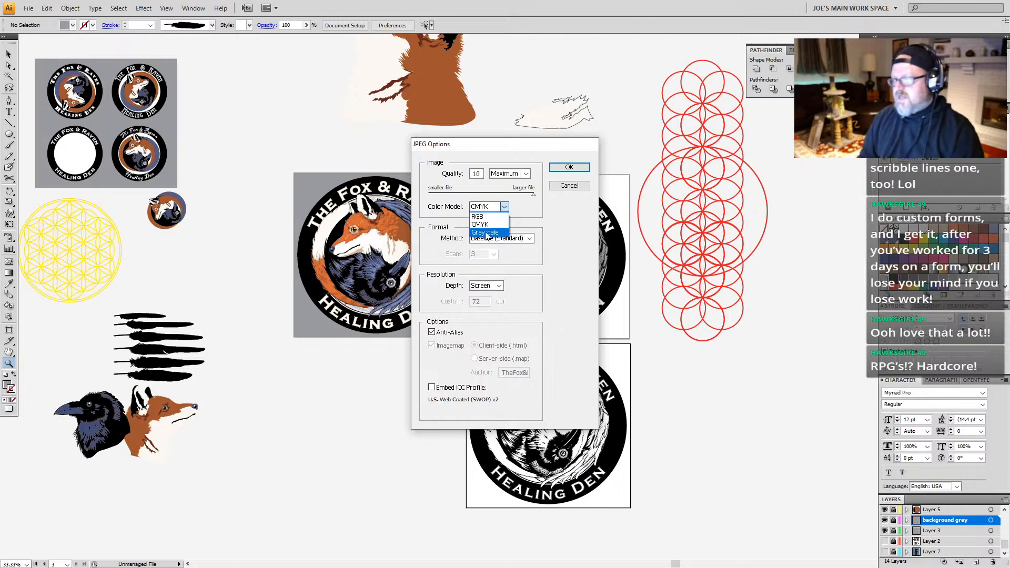
{"action": "left_click", "coordinate": [477, 216]}
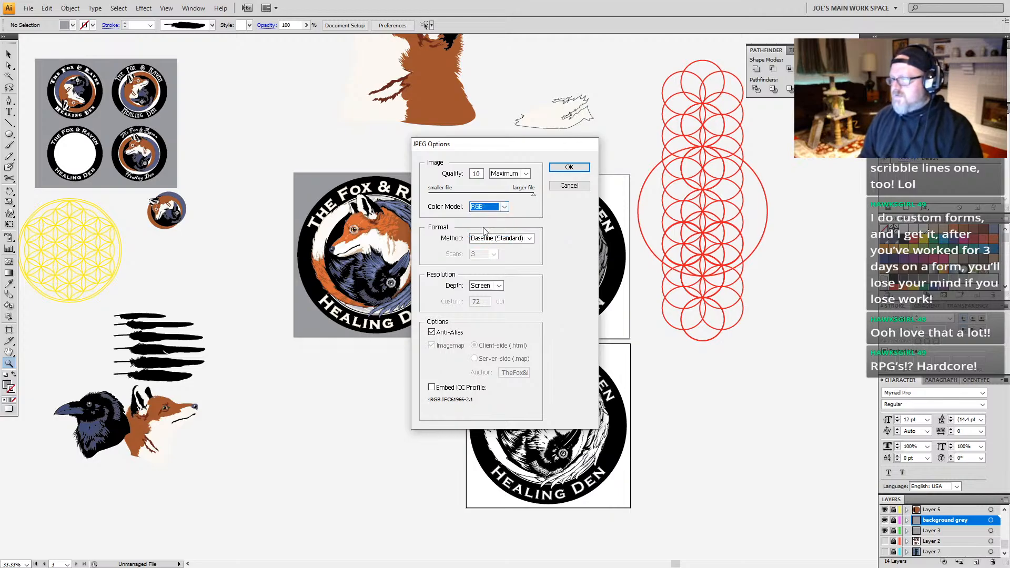
{"action": "left_click", "coordinate": [575, 169]}
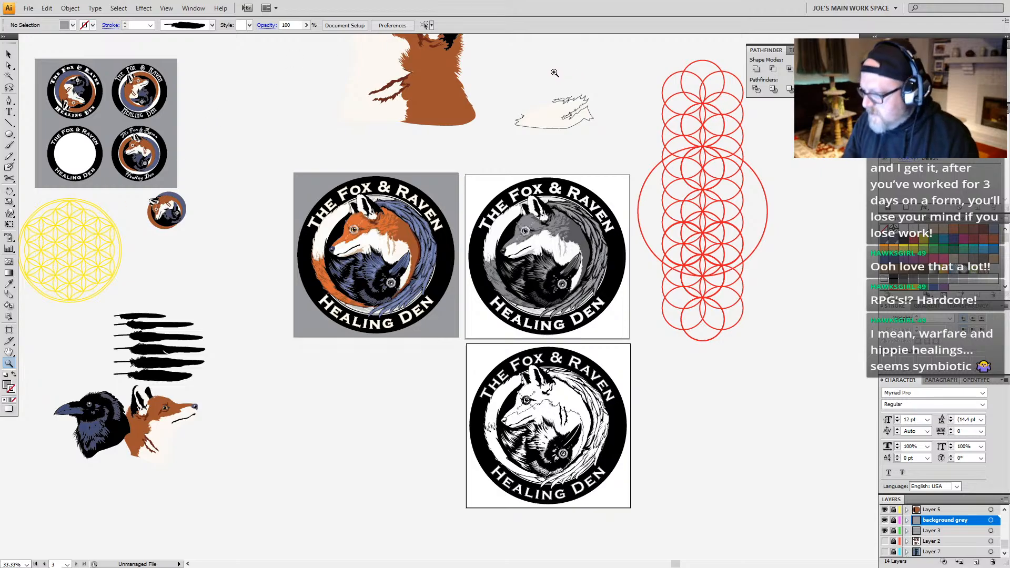
Step: Close the logo document and shift the empty Illustrator window on the desktop
{"action": "scroll", "coordinate": [348, 399], "scroll_direction": "down", "scroll_amount": 2}
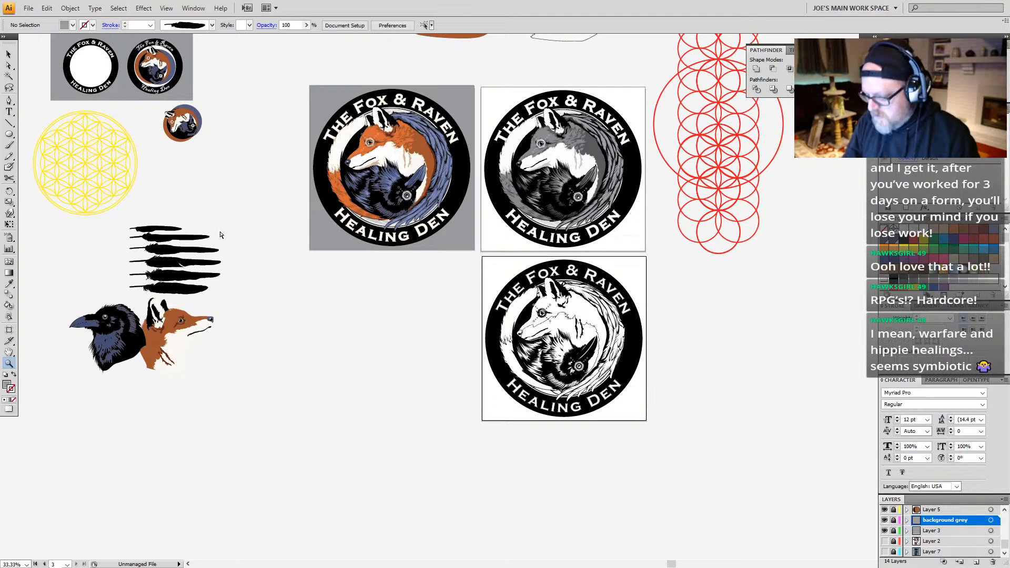
{"action": "key", "text": "ctrl+q"}
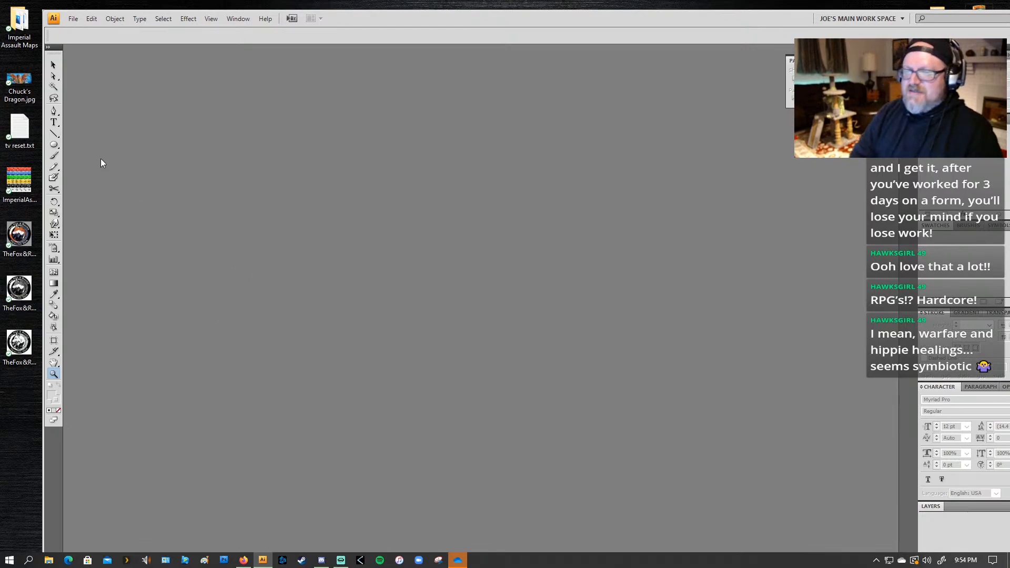
{"action": "left_click_drag", "start_coordinate": [383, 20], "coordinate": [345, 13]}
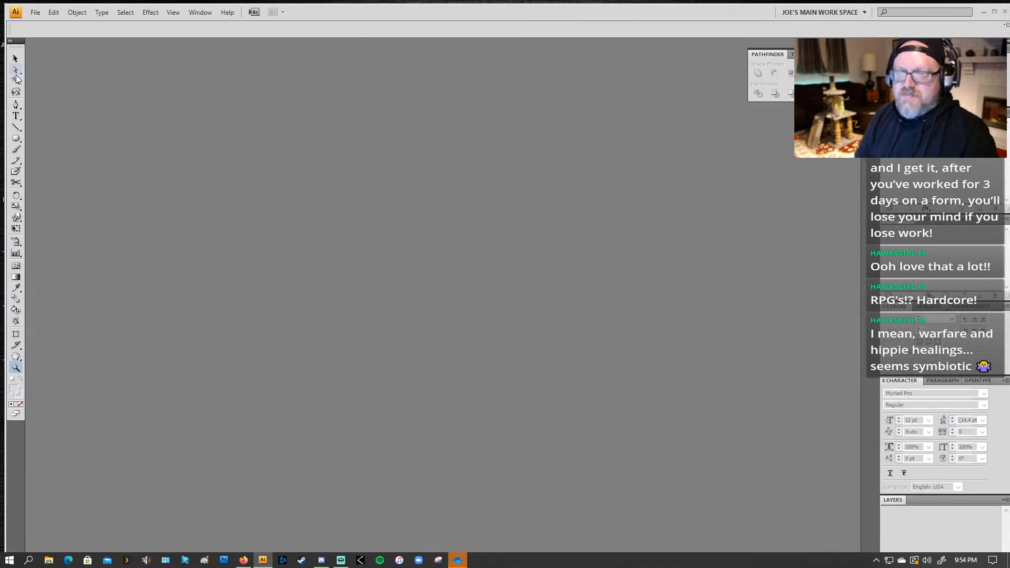
{"action": "left_click", "coordinate": [35, 12]}
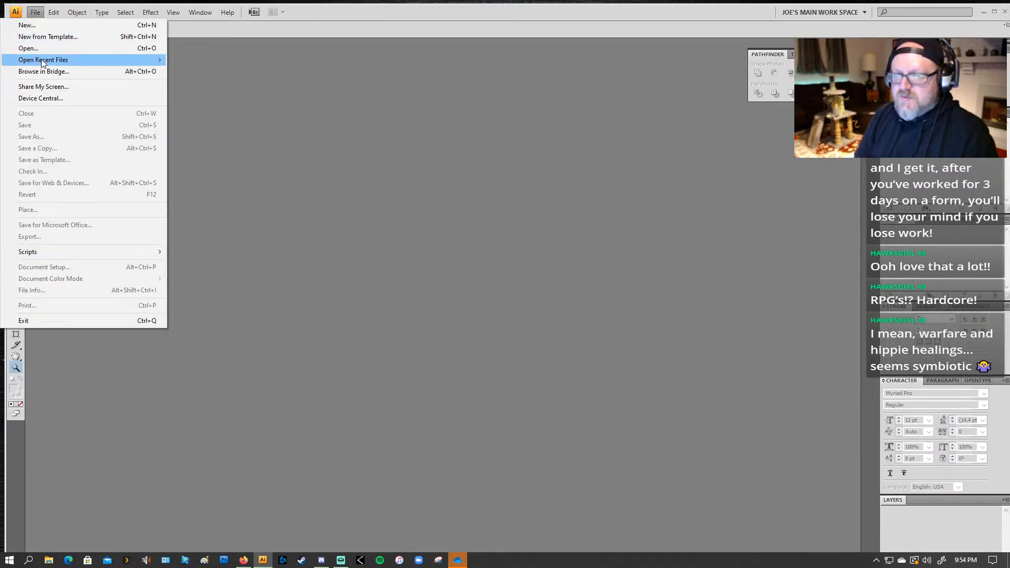
{"action": "mouse_move", "coordinate": [42, 62]}
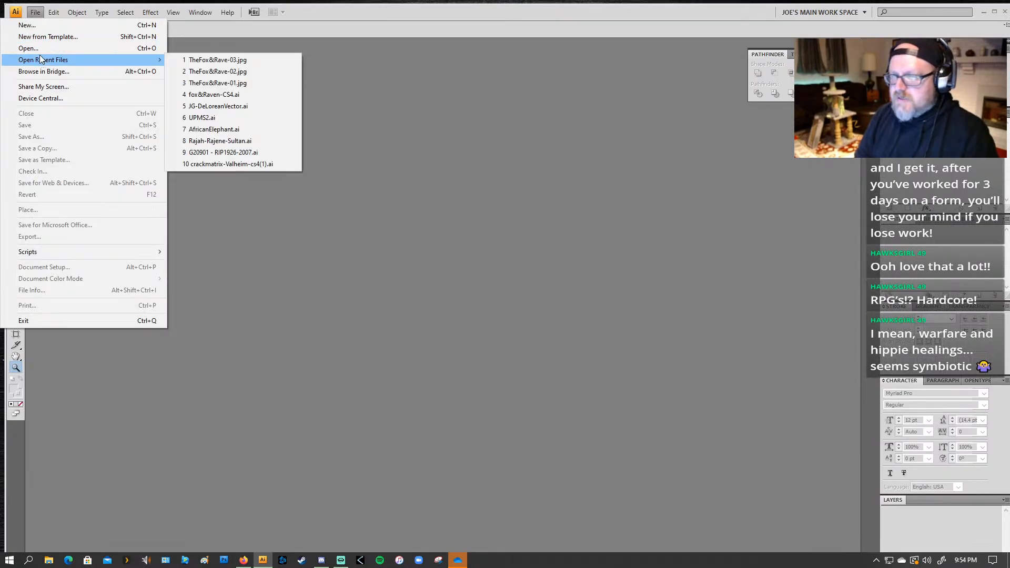
{"action": "left_click", "coordinate": [459, 260]}
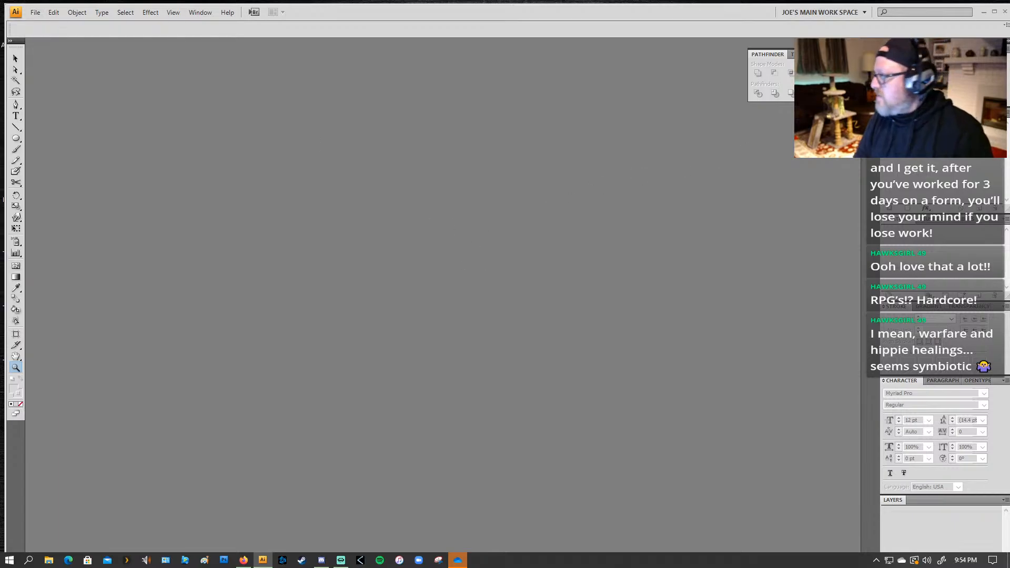
Step: Dismiss the OneDrive reminder about deleted files and quit Illustrator
{"action": "left_click", "coordinate": [984, 11]}
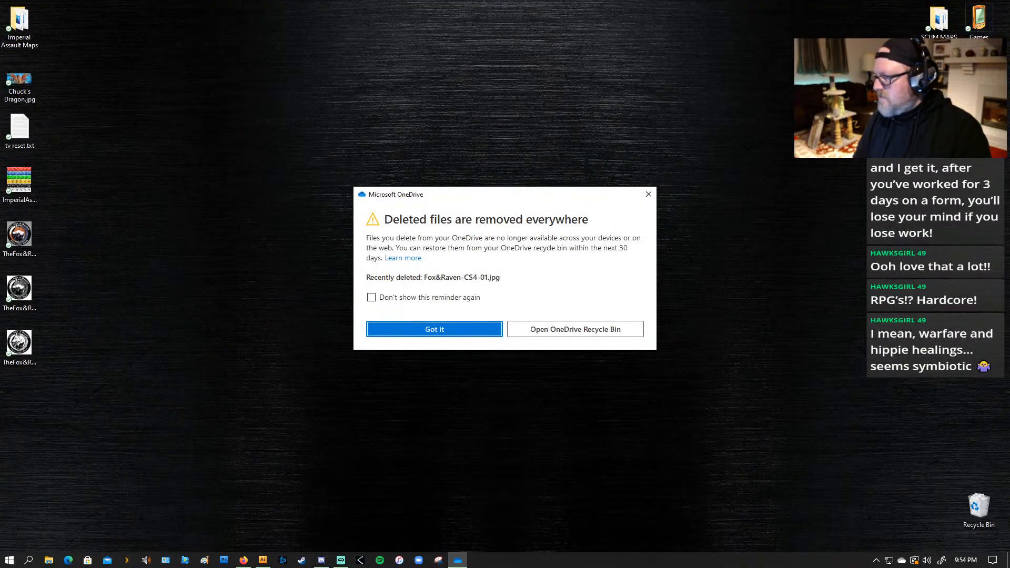
{"action": "left_click", "coordinate": [463, 323]}
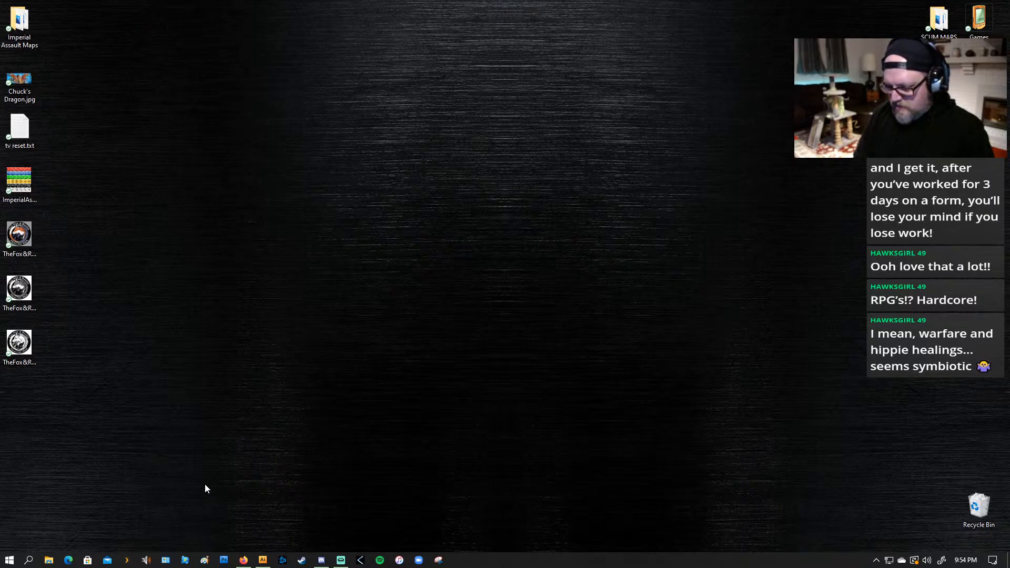
{"action": "left_click", "coordinate": [263, 560]}
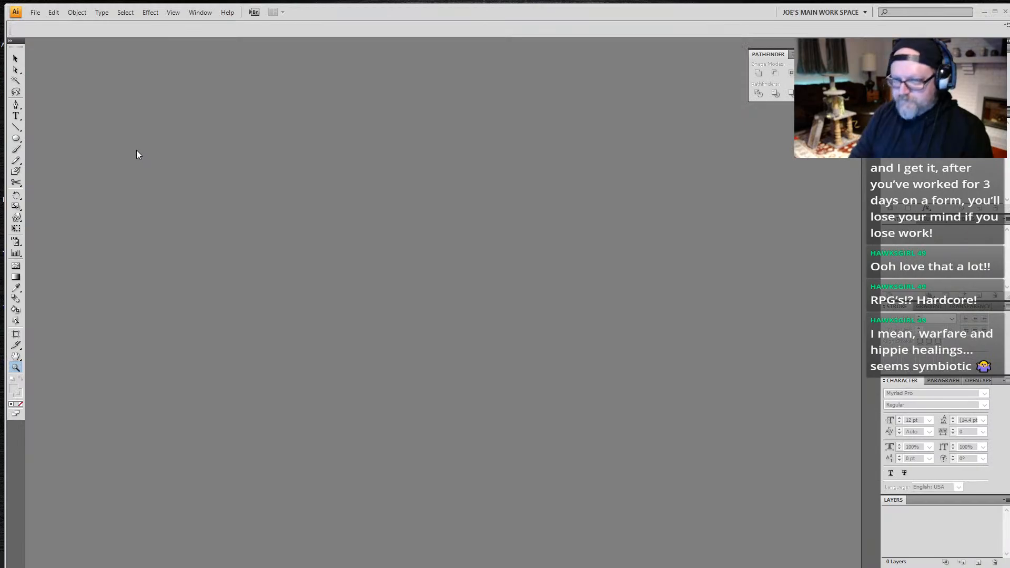
{"action": "key", "text": "ctrl+q"}
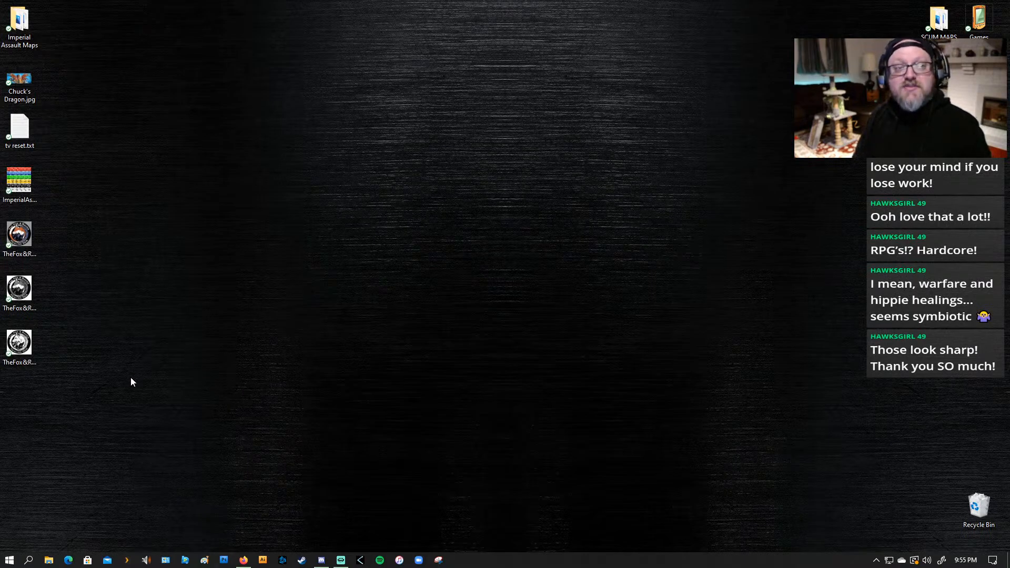
Step: Launch Photoshop and open Chuck's Dragon.jpg from the desktop in it
{"action": "left_click", "coordinate": [224, 560]}
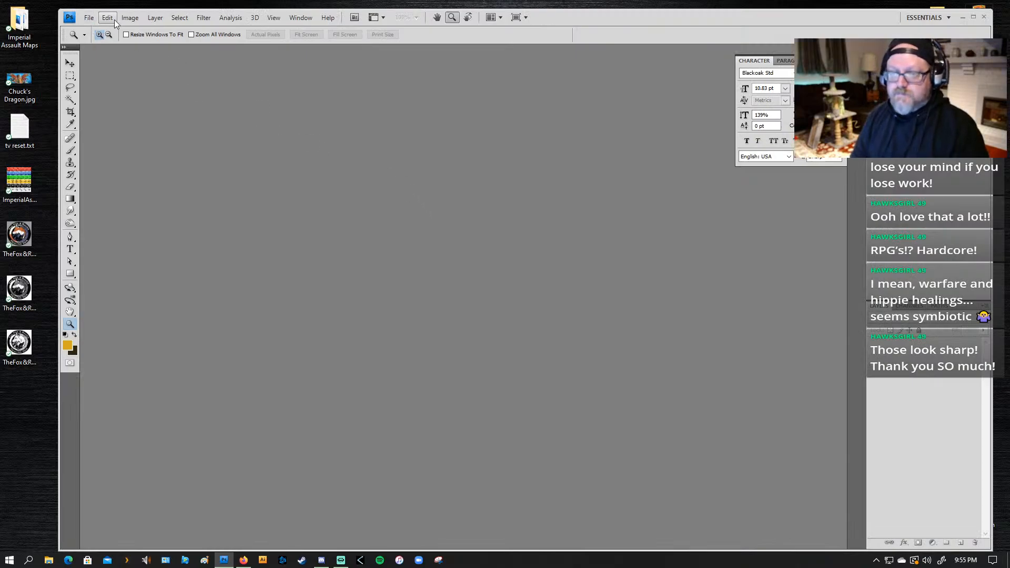
{"action": "left_click_drag", "start_coordinate": [578, 21], "coordinate": [565, 14]}
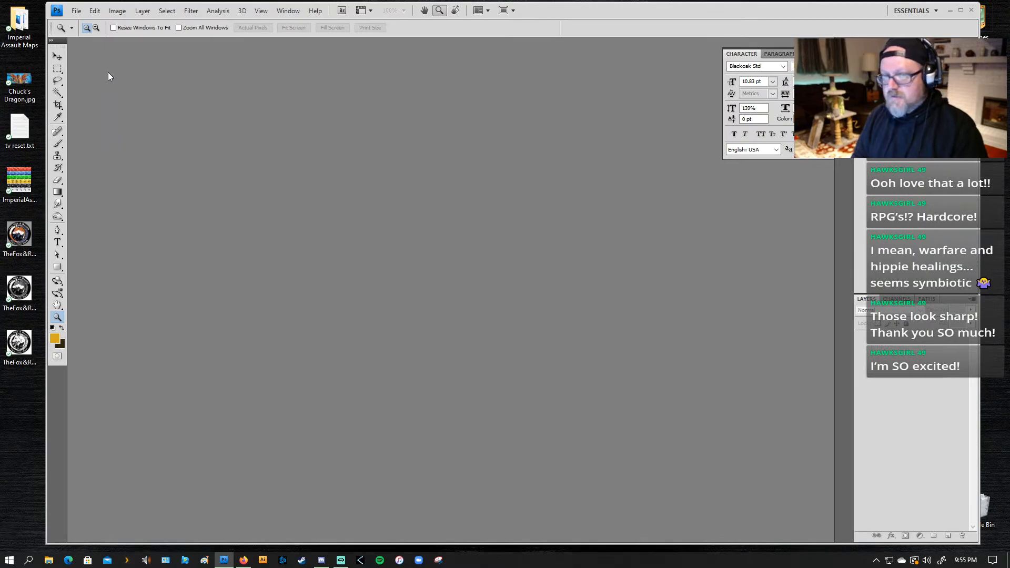
{"action": "left_click", "coordinate": [77, 10]}
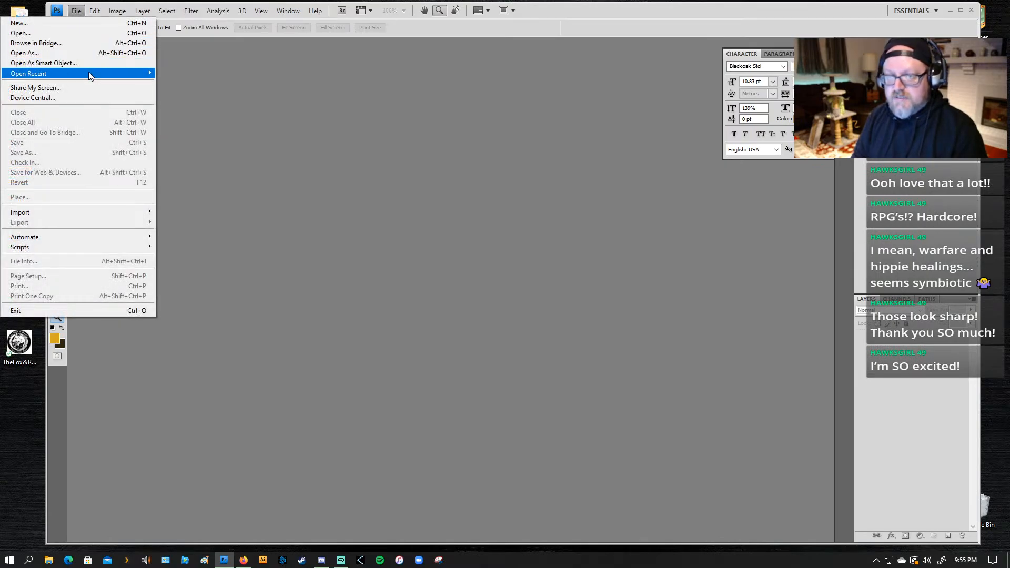
{"action": "mouse_move", "coordinate": [90, 76]}
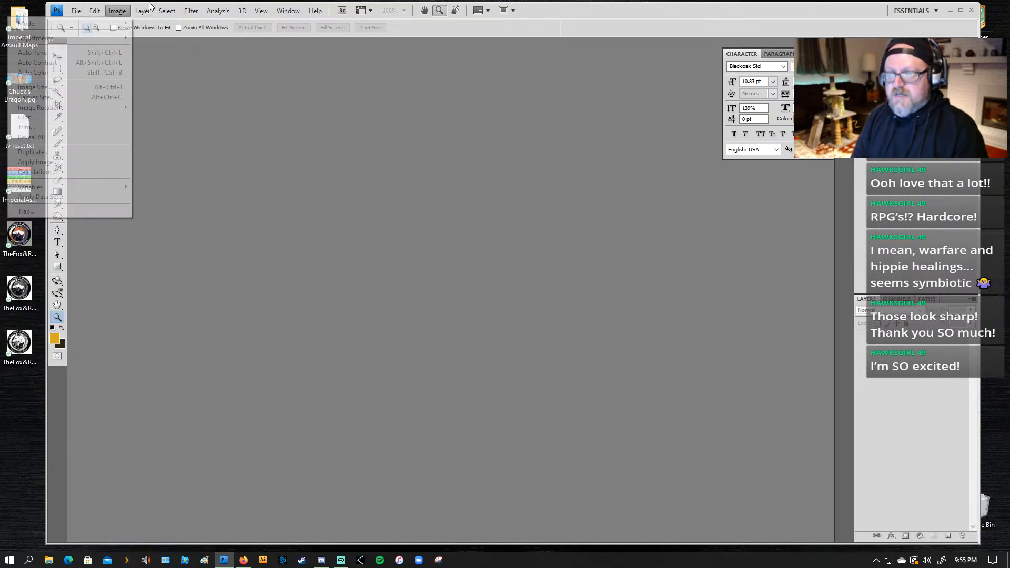
{"action": "left_click", "coordinate": [303, 146]}
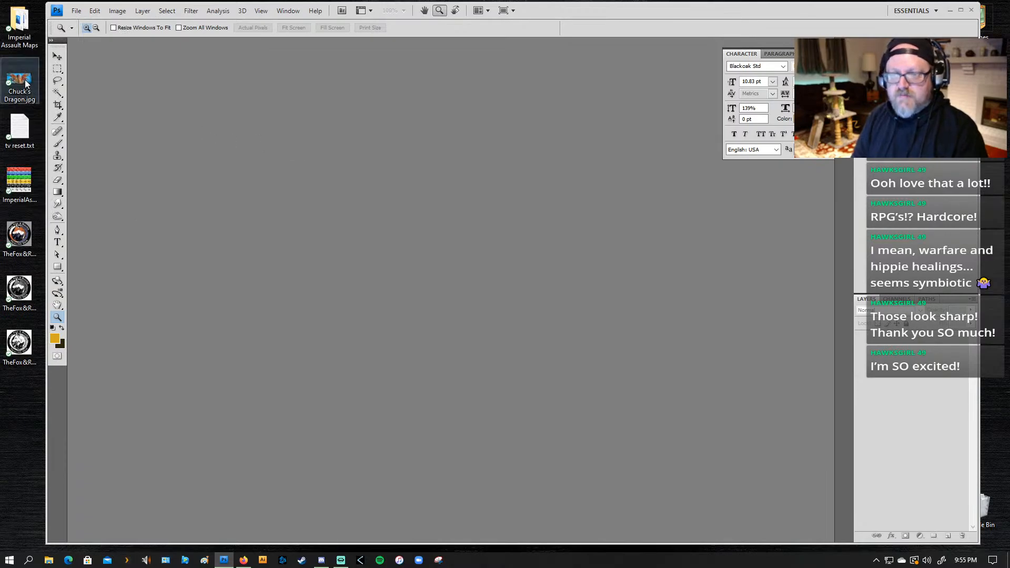
{"action": "left_click_drag", "start_coordinate": [26, 83], "coordinate": [397, 203]}
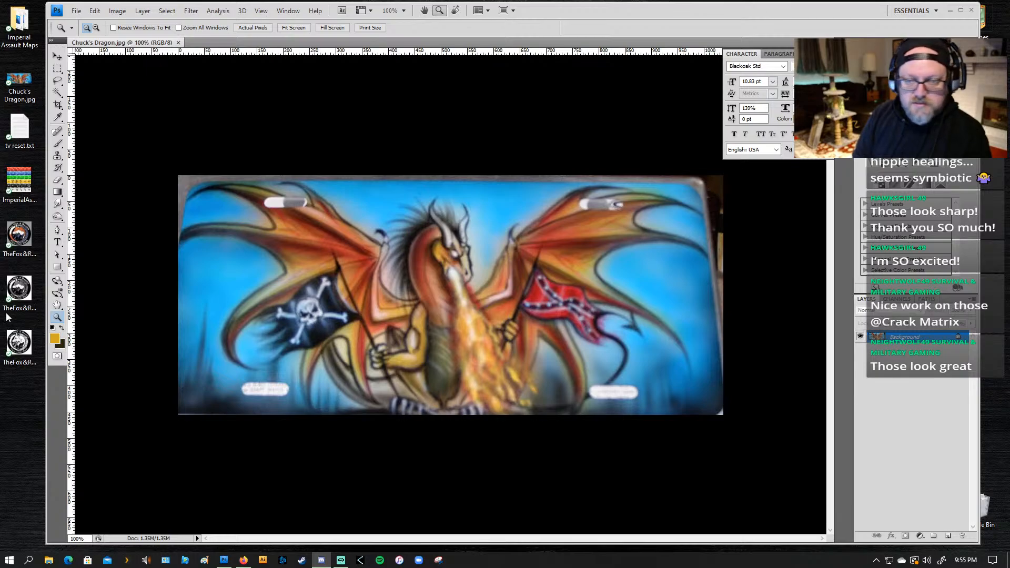
{"action": "left_click_drag", "start_coordinate": [31, 413], "coordinate": [0, 263]}
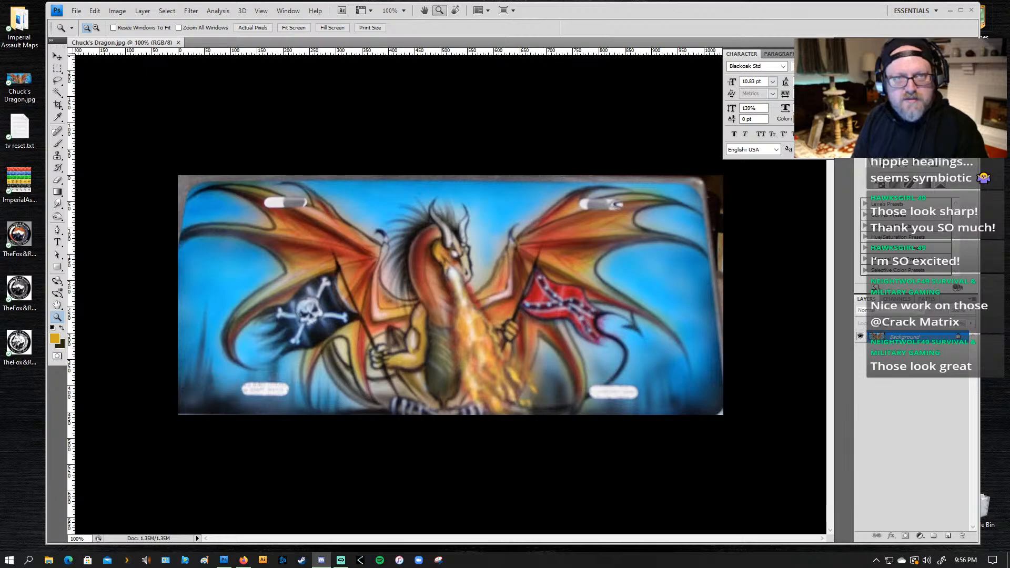
Step: Examine the dragon artwork at different magnifications, including the wing and pirate flag up close and the whole image
{"action": "left_click", "coordinate": [283, 154]}
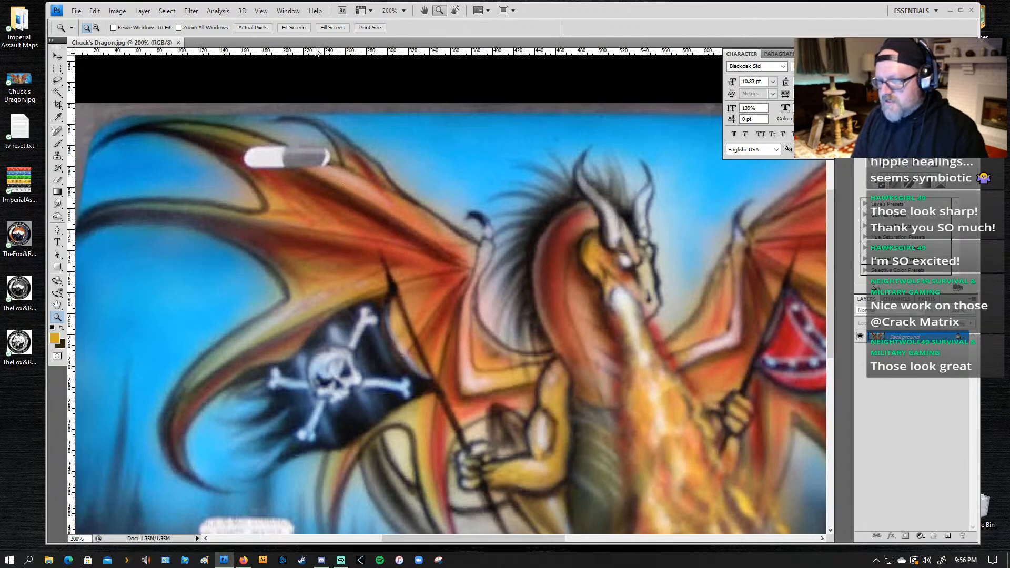
{"action": "left_click", "coordinate": [385, 267], "text": "alt"}
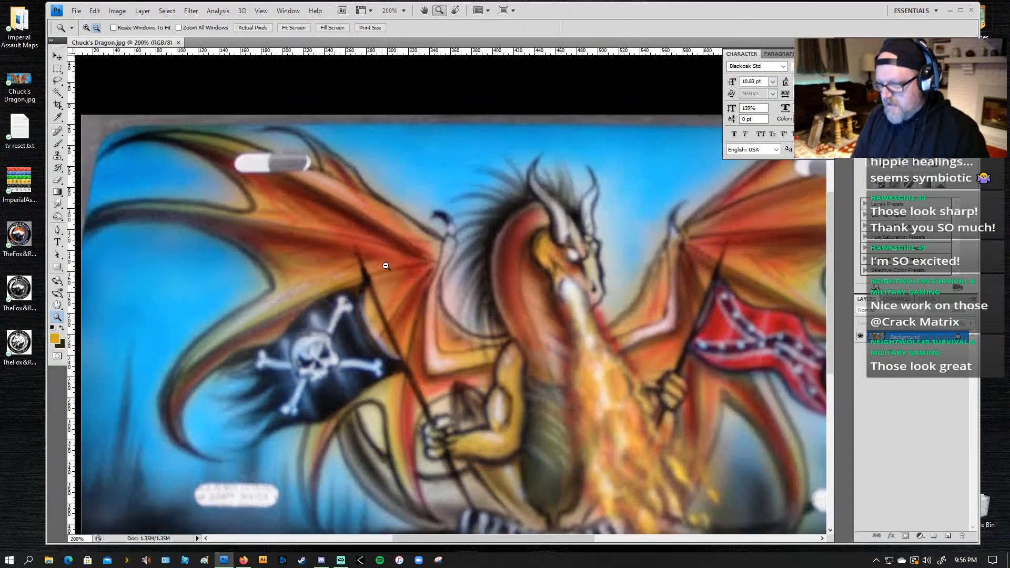
{"action": "left_click", "coordinate": [420, 305], "text": "alt"}
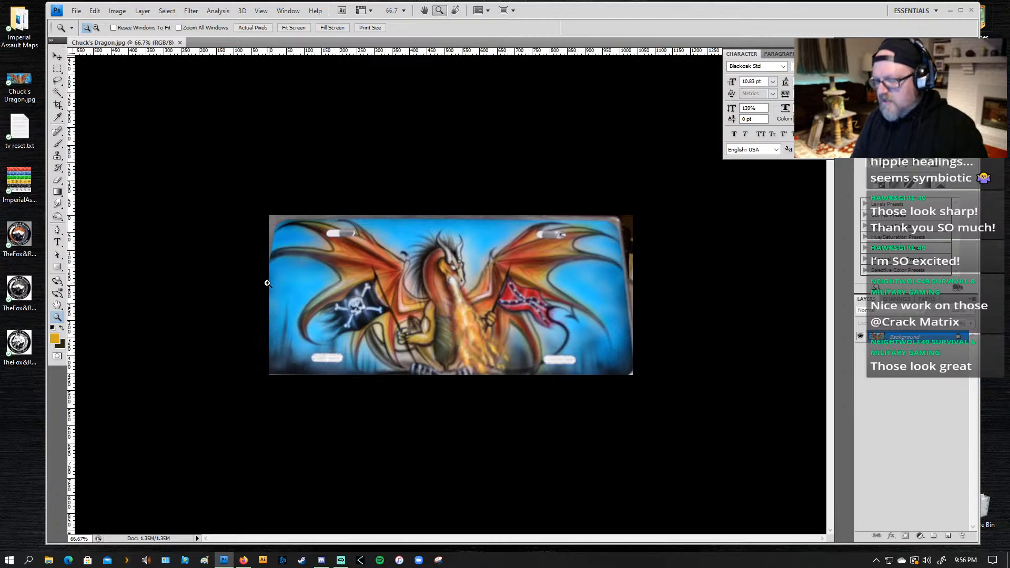
{"action": "left_click_drag", "start_coordinate": [383, 207], "coordinate": [225, 363]}
{"action": "left_click_drag", "start_coordinate": [441, 284], "coordinate": [453, 242]}
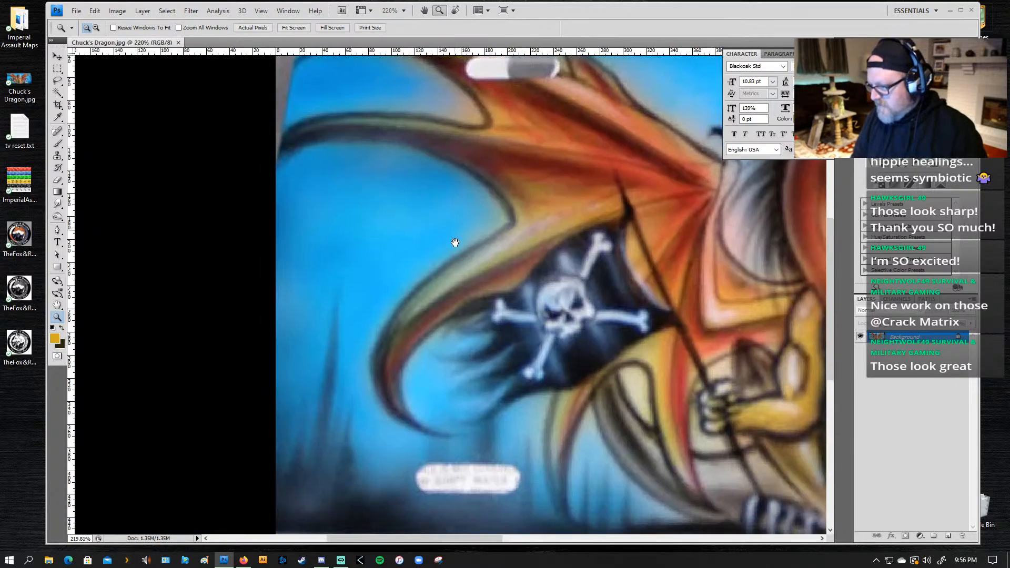
{"action": "key", "text": "p"}
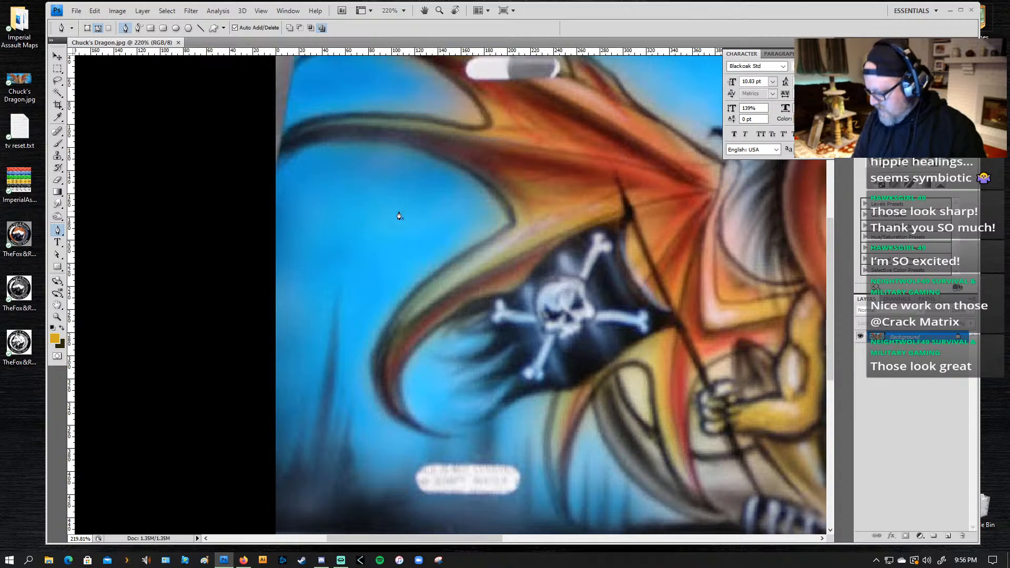
{"action": "key", "text": "z"}
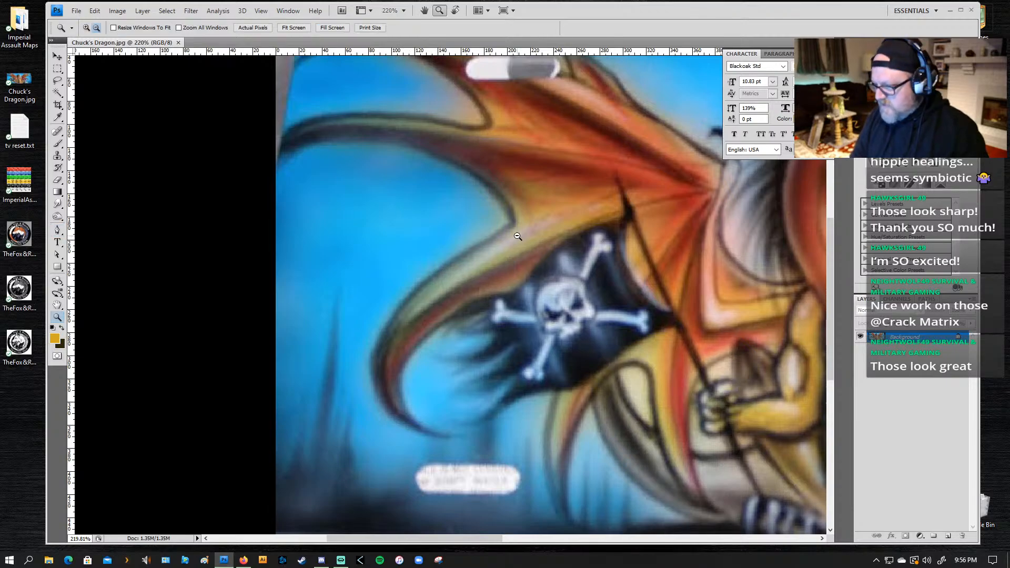
{"action": "left_click", "coordinate": [518, 237], "text": "alt"}
{"action": "left_click", "coordinate": [498, 239], "text": "alt"}
{"action": "left_click", "coordinate": [558, 261], "text": "alt"}
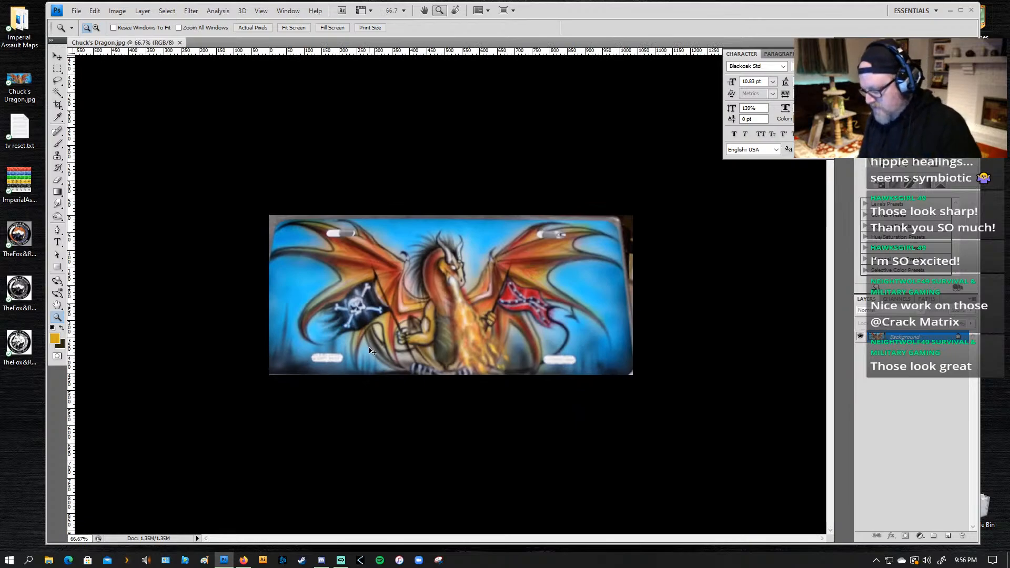
Step: Start a new document with a width of 1920 pixels and a height of 1080 pixels
{"action": "key", "text": "ctrl+n"}
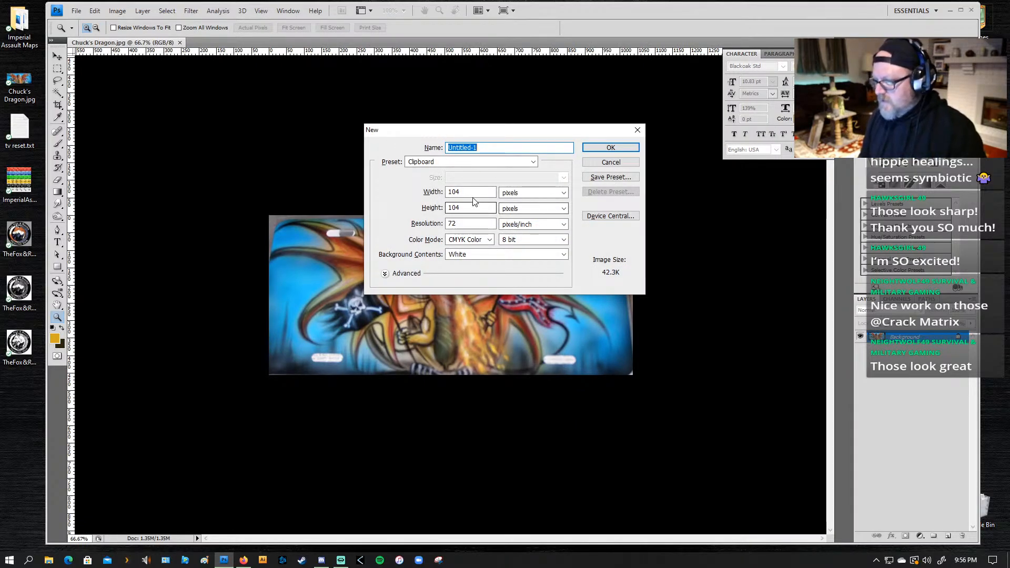
{"action": "double_click", "coordinate": [459, 192]}
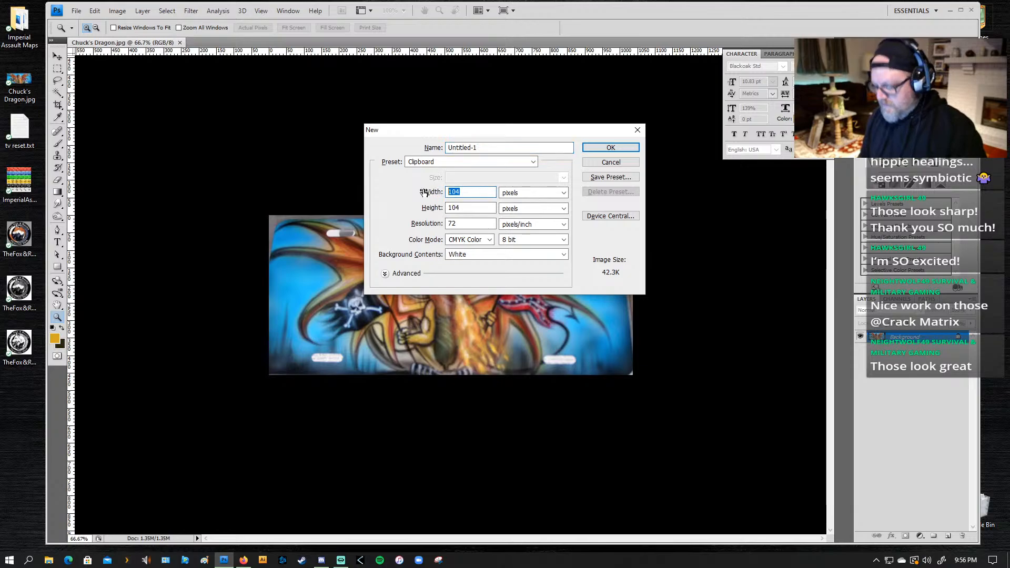
{"action": "type", "text": "1920"}
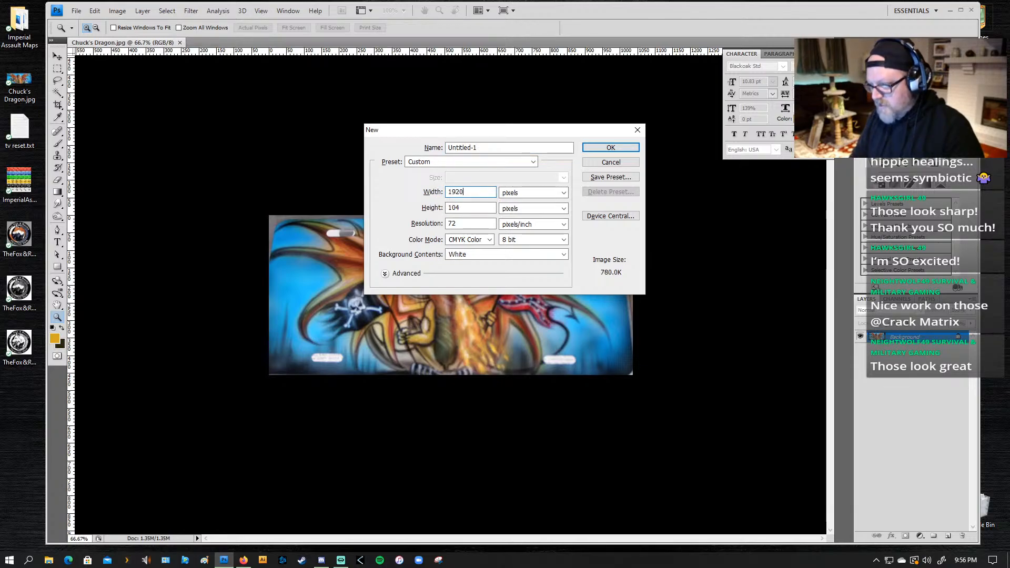
{"action": "key", "text": "Tab"}
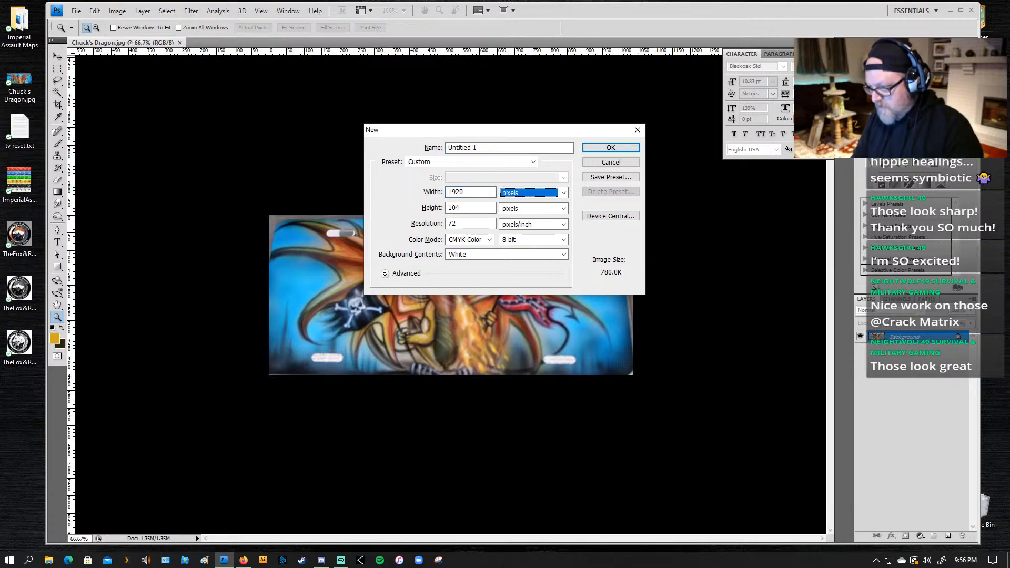
{"action": "key", "text": "Tab"}
{"action": "type", "text": "1080"}
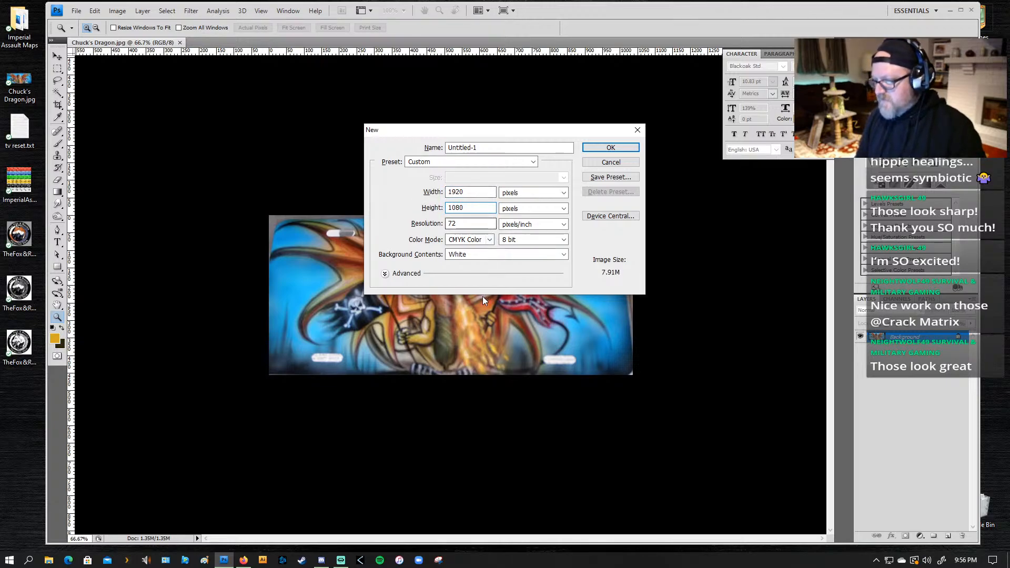
Step: Use RGB Color with a white background, name the new document Dragon007 and create it
{"action": "left_click", "coordinate": [490, 240]}
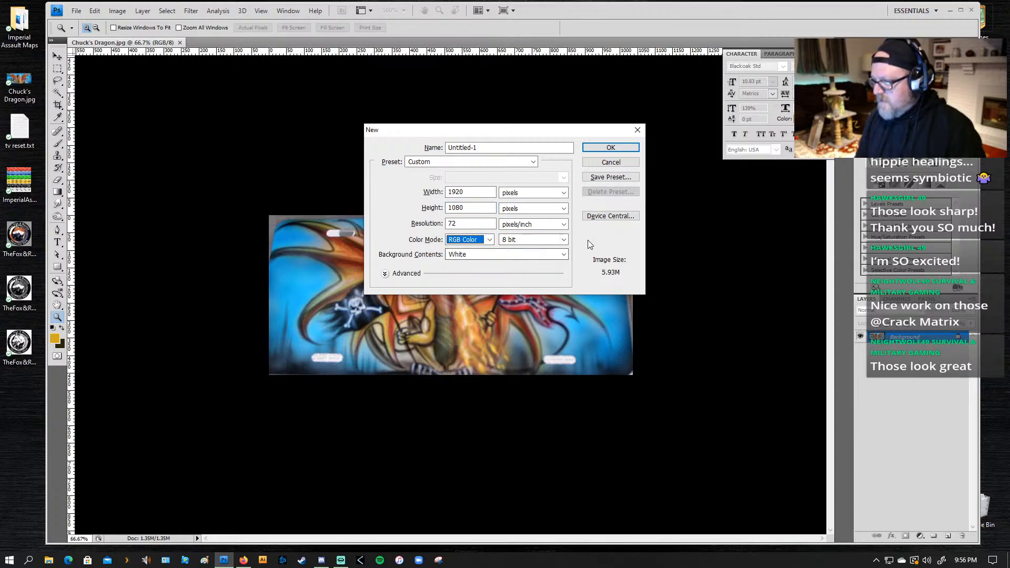
{"action": "left_click", "coordinate": [563, 254]}
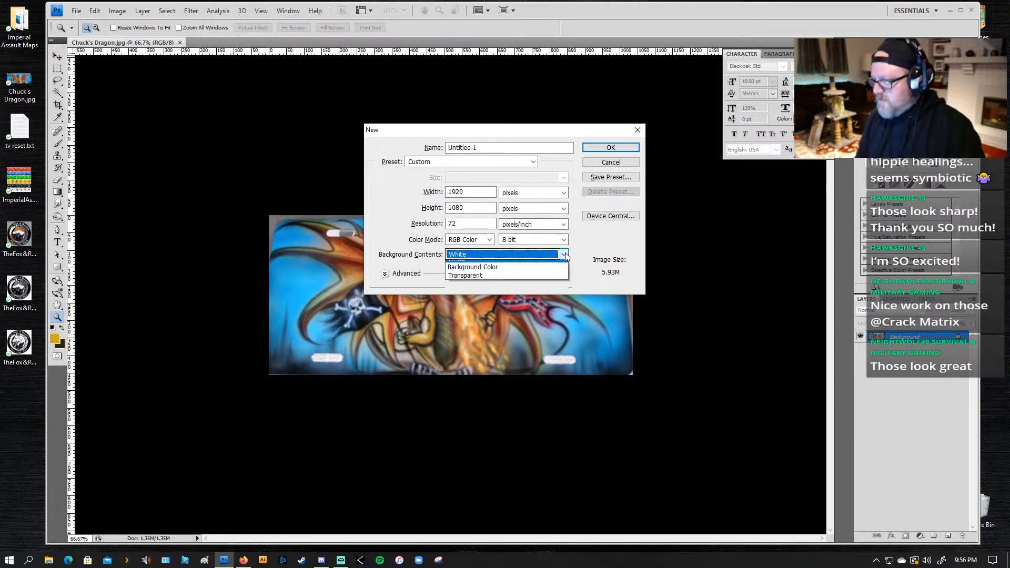
{"action": "left_click", "coordinate": [565, 255]}
{"action": "left_click", "coordinate": [522, 147]}
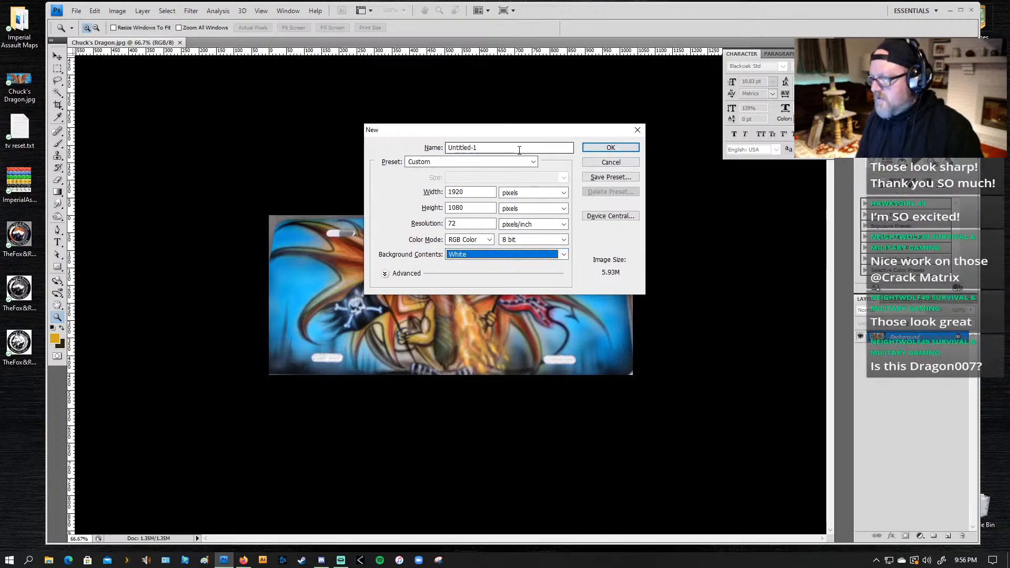
{"action": "type", "text": "Dragon007"}
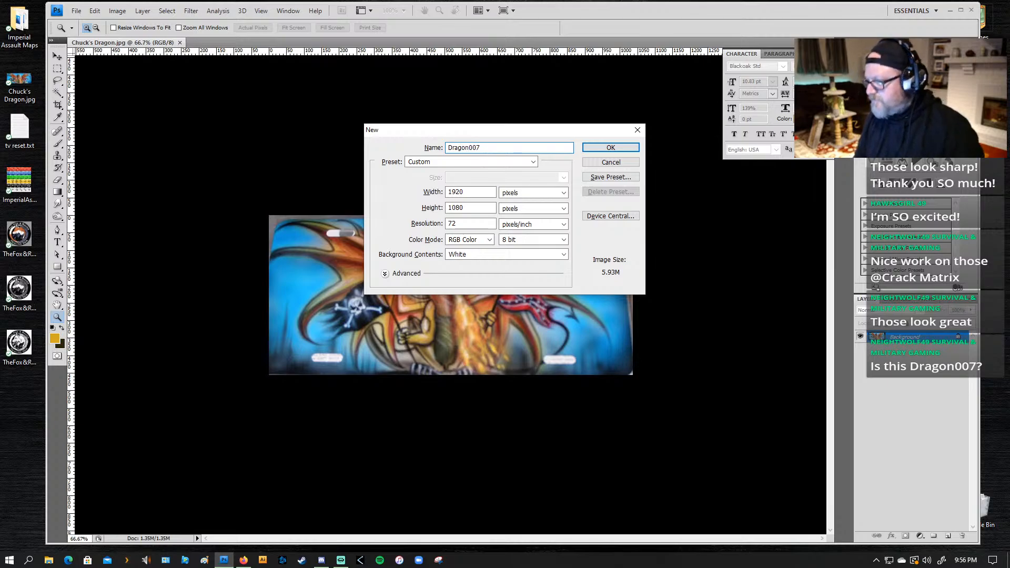
{"action": "key", "text": "Return"}
Step: Sample the sky blue near the top of Chuck's Dragon.jpg as the background color
{"action": "key", "text": "p"}
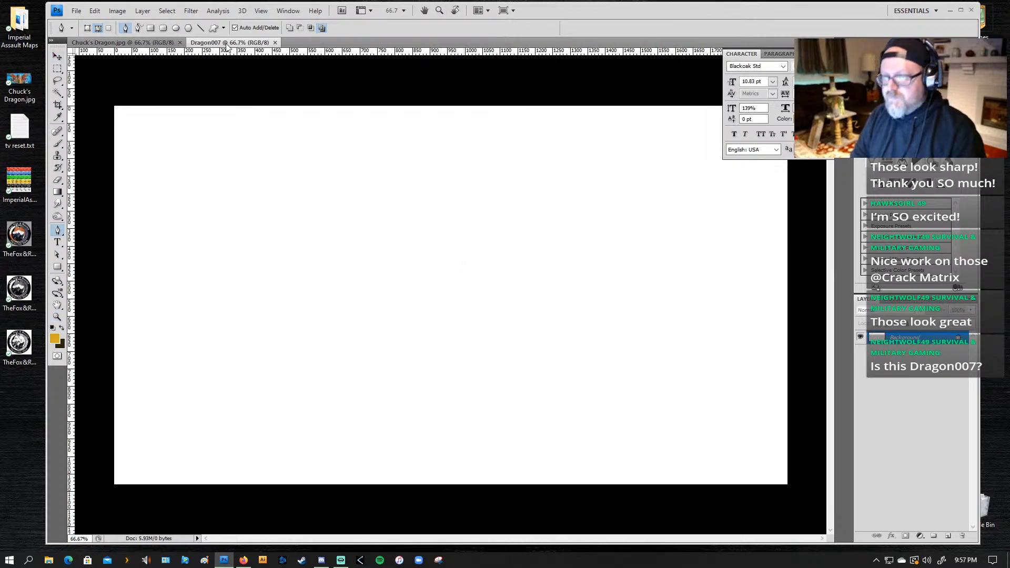
{"action": "left_click", "coordinate": [142, 44]}
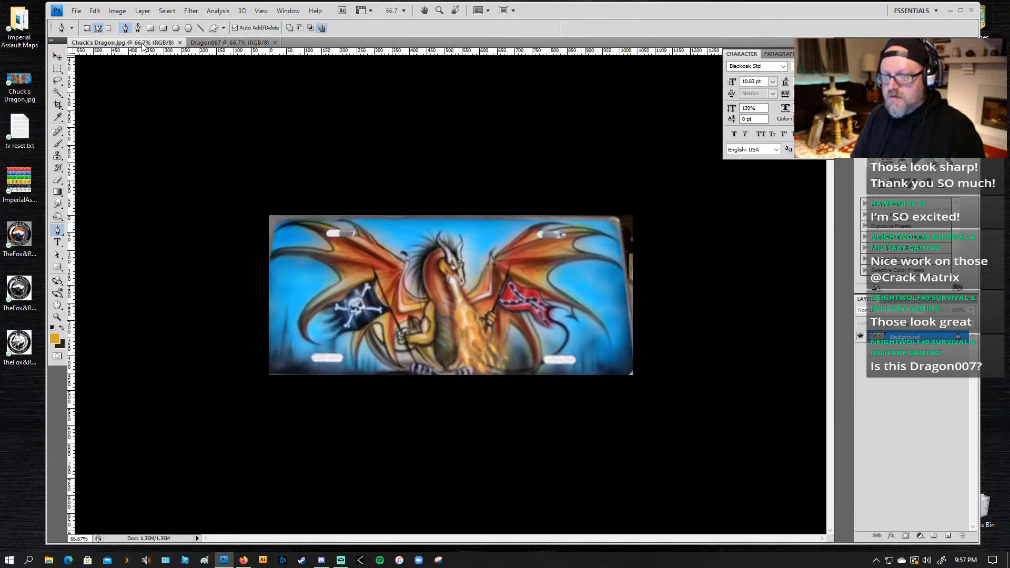
{"action": "key", "text": "i"}
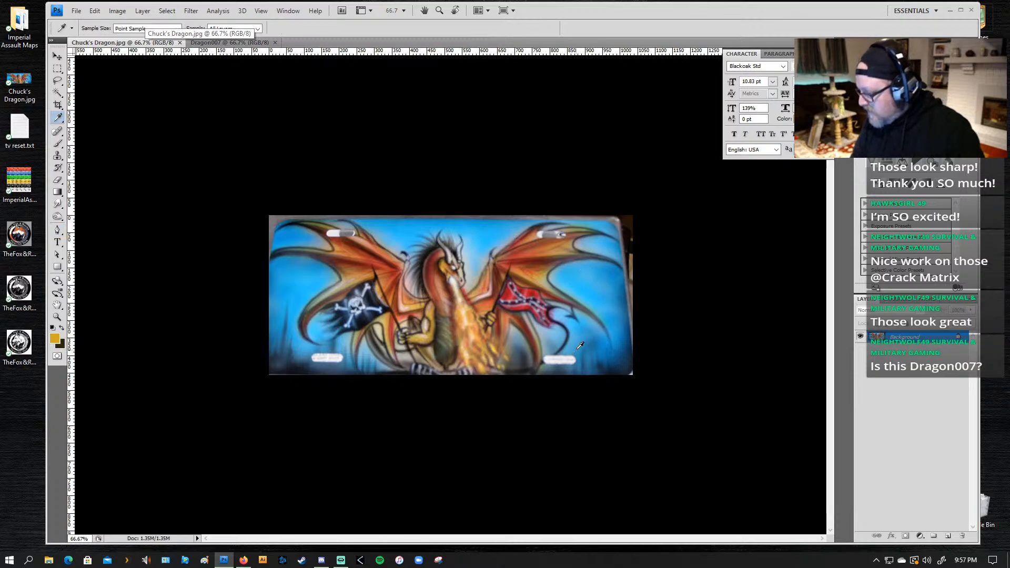
{"action": "left_click", "coordinate": [496, 219], "text": "alt"}
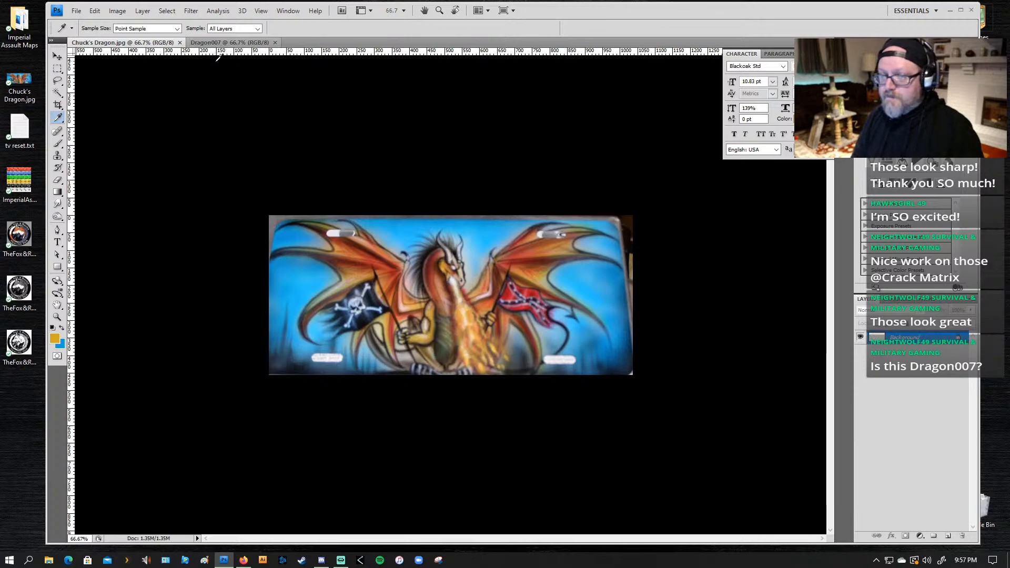
Step: Fill the whole Dragon007 canvas with the sampled blue background color and clear the selection
{"action": "left_click", "coordinate": [216, 42]}
{"action": "key", "text": "ctrl+a"}
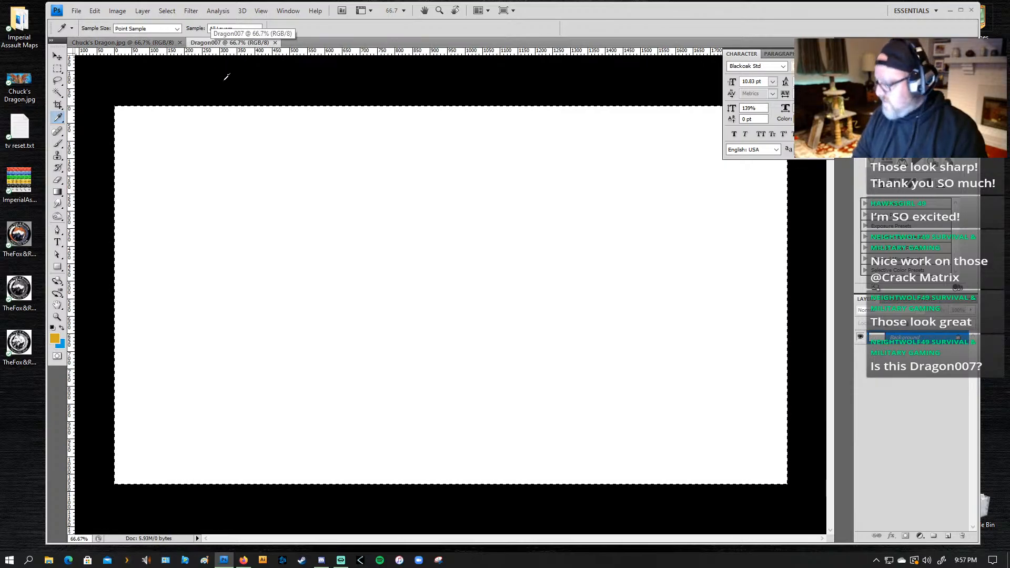
{"action": "key", "text": "ctrl+BackSpace"}
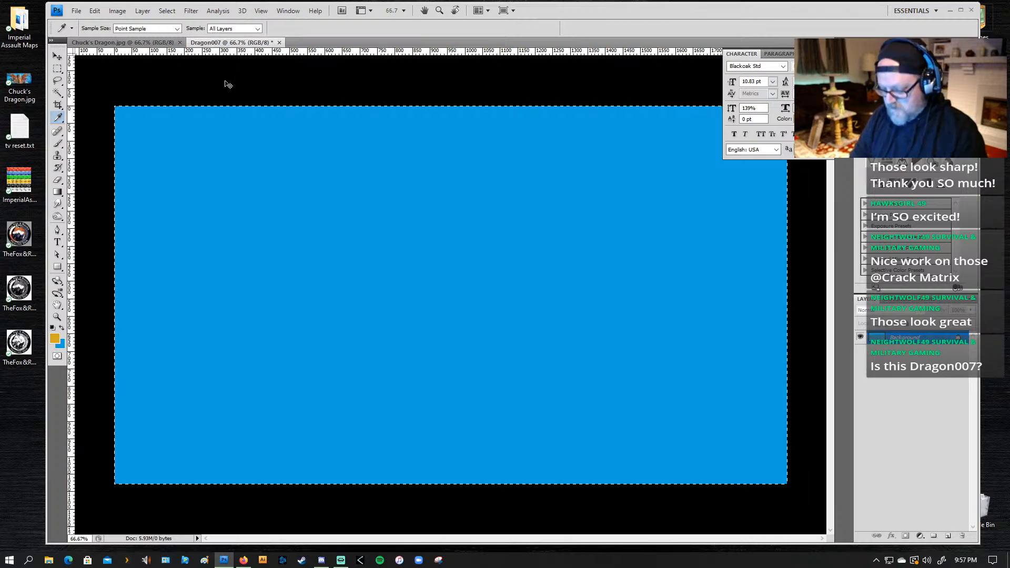
{"action": "key", "text": "z"}
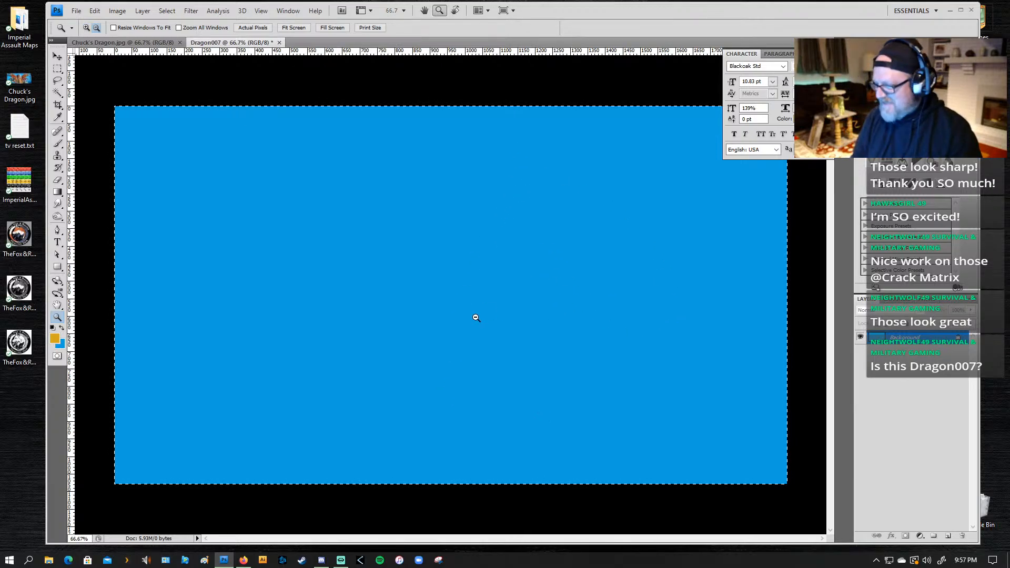
{"action": "left_click", "coordinate": [450, 324], "text": "alt"}
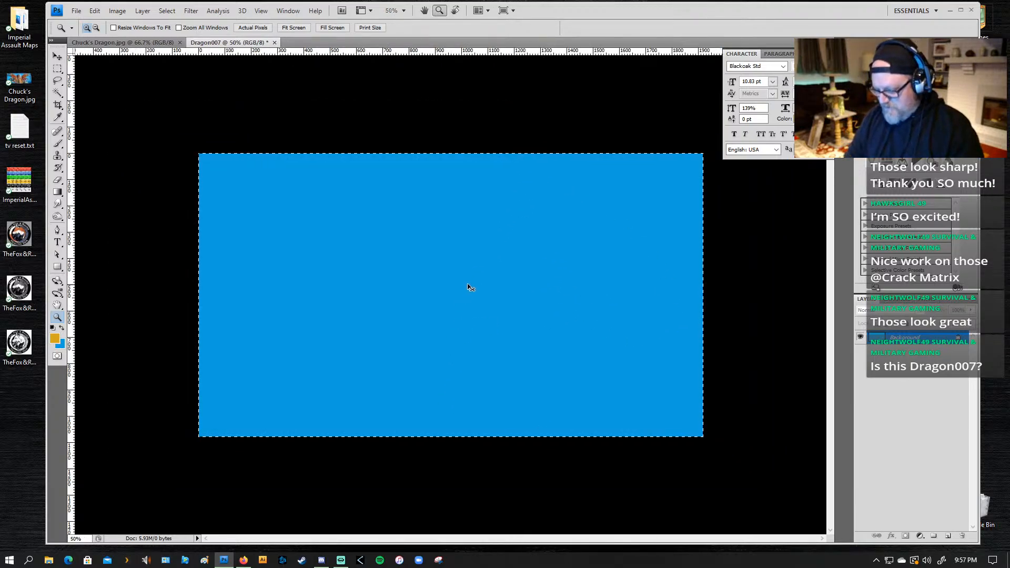
{"action": "key", "text": "ctrl+d"}
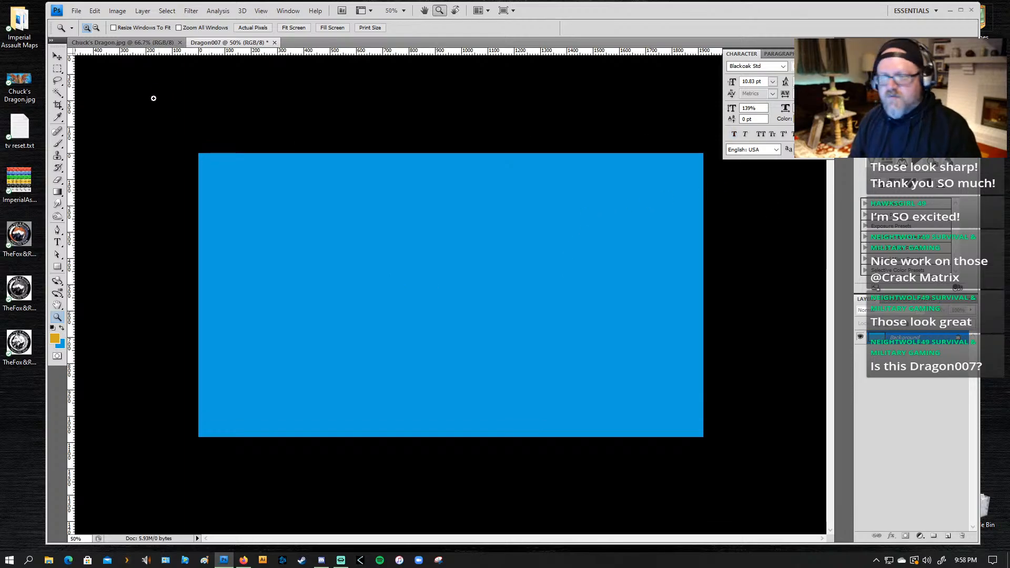
Step: Begin a Pen path in Chuck's Dragon.jpg around the long middle tip of the dragon's left-hand wing
{"action": "left_click", "coordinate": [153, 45]}
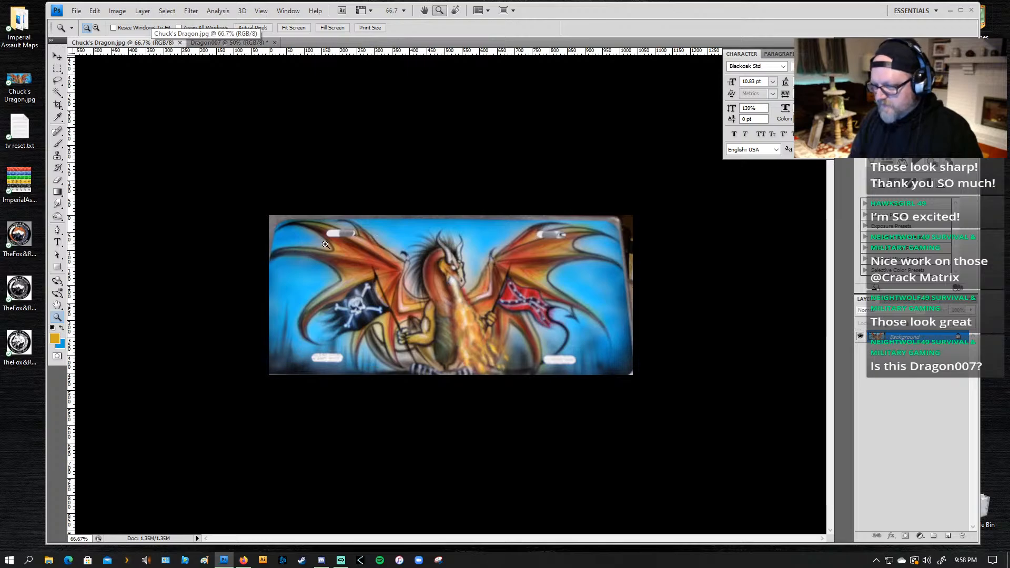
{"action": "left_click_drag", "start_coordinate": [325, 220], "coordinate": [258, 291]}
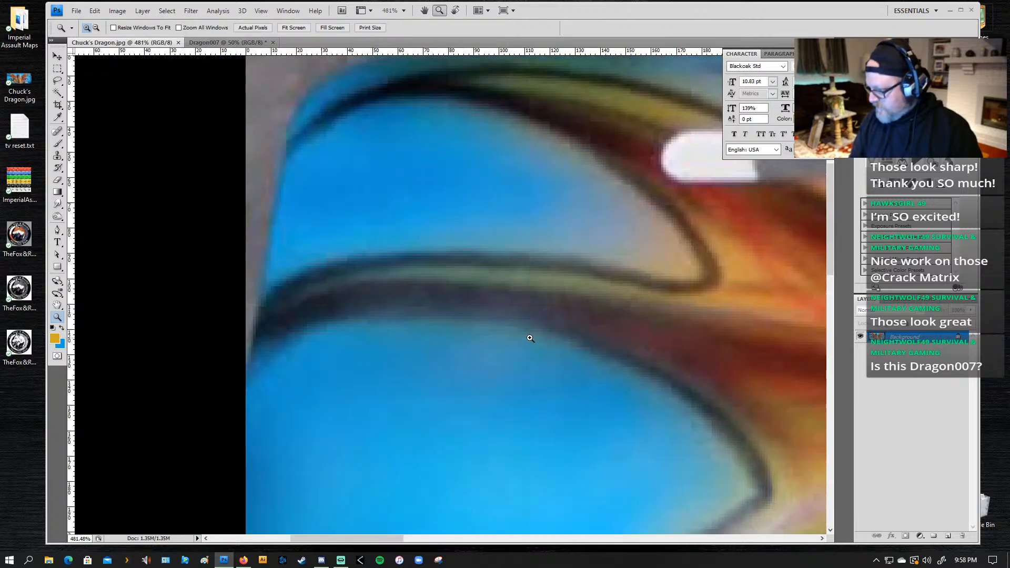
{"action": "left_click", "coordinate": [617, 324], "text": "alt"}
{"action": "left_click", "coordinate": [602, 330], "text": "alt"}
{"action": "left_click", "coordinate": [603, 339], "text": "alt"}
{"action": "left_click_drag", "start_coordinate": [578, 375], "coordinate": [440, 291]}
{"action": "key", "text": "p"}
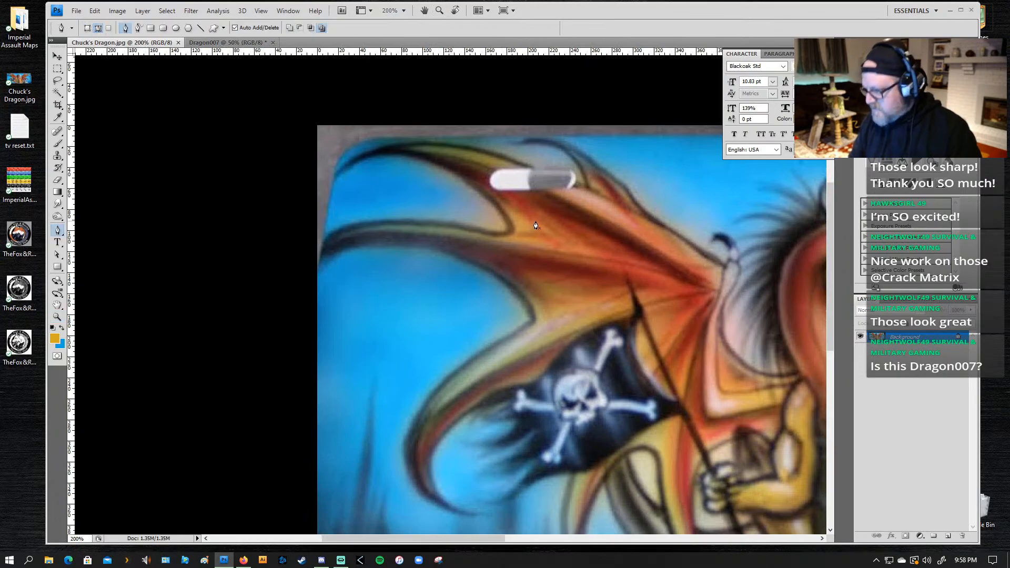
{"action": "left_click", "coordinate": [486, 230]}
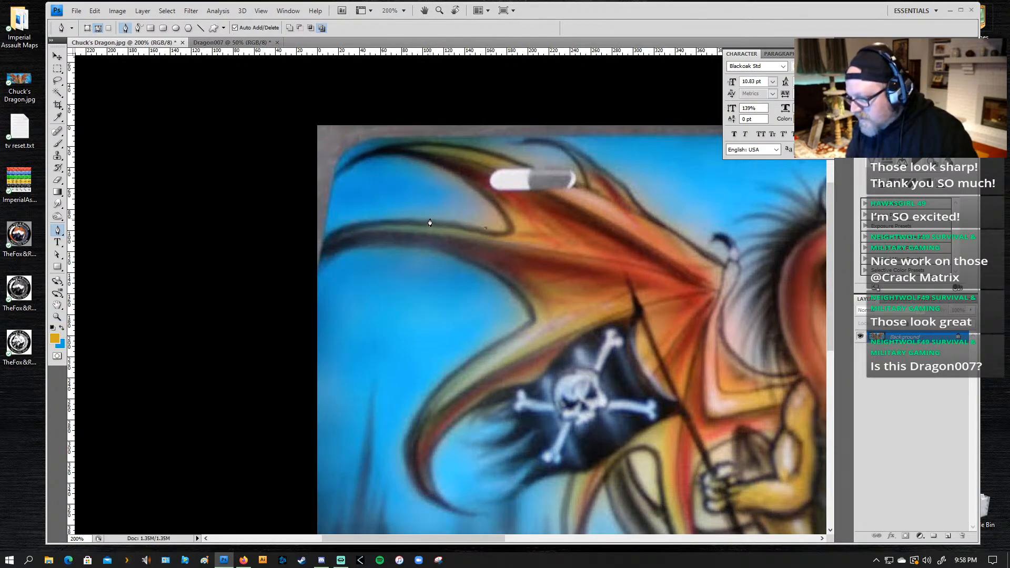
{"action": "left_click_drag", "start_coordinate": [430, 221], "coordinate": [406, 216]}
{"action": "left_click_drag", "start_coordinate": [344, 225], "coordinate": [394, 245]}
Step: Continue the path along the wing's scalloped edge above the pirate flag and down the outer curve toward the hooked lower tip
{"action": "left_click_drag", "start_coordinate": [454, 256], "coordinate": [477, 263]}
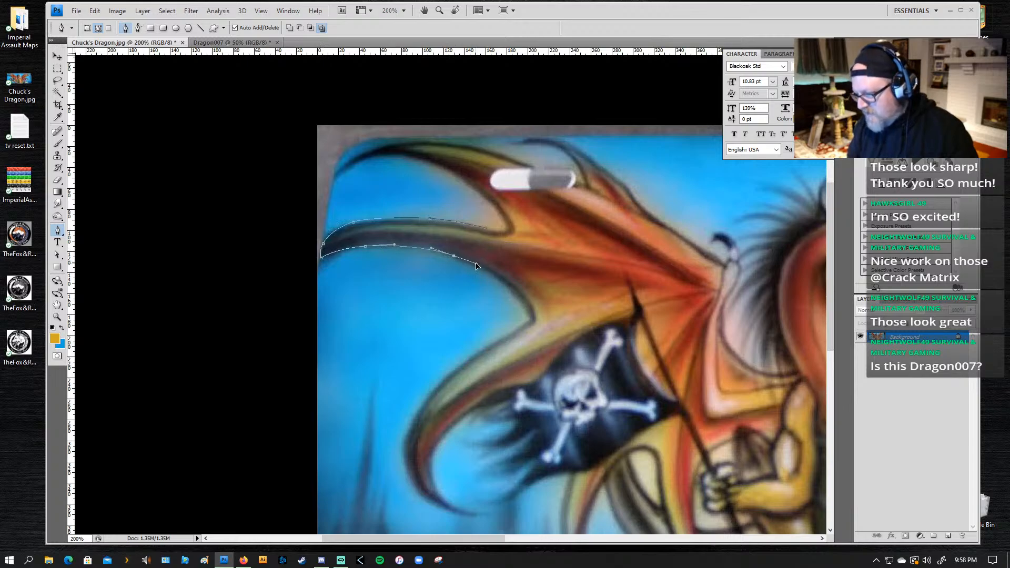
{"action": "left_click_drag", "start_coordinate": [514, 293], "coordinate": [522, 304]}
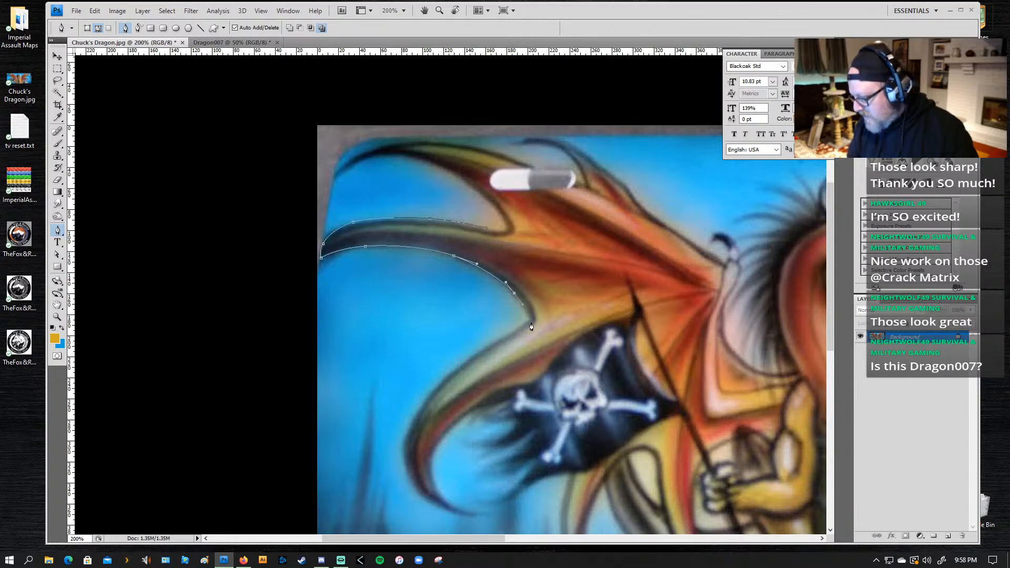
{"action": "left_click_drag", "start_coordinate": [466, 360], "coordinate": [436, 380]}
{"action": "left_click_drag", "start_coordinate": [404, 448], "coordinate": [417, 234]}
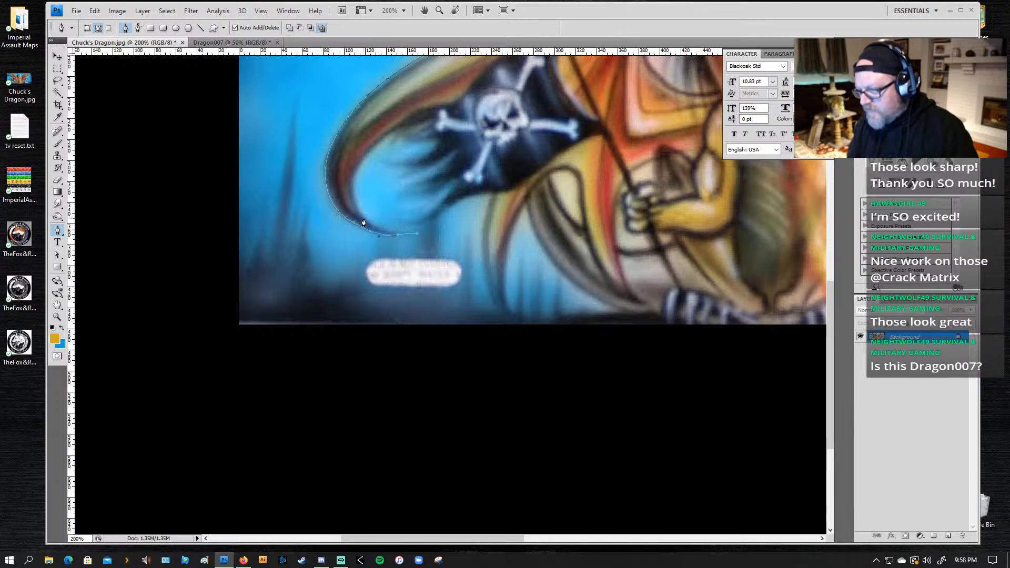
{"action": "left_click_drag", "start_coordinate": [362, 216], "coordinate": [353, 204]}
{"action": "key", "text": "ctrl+z"}
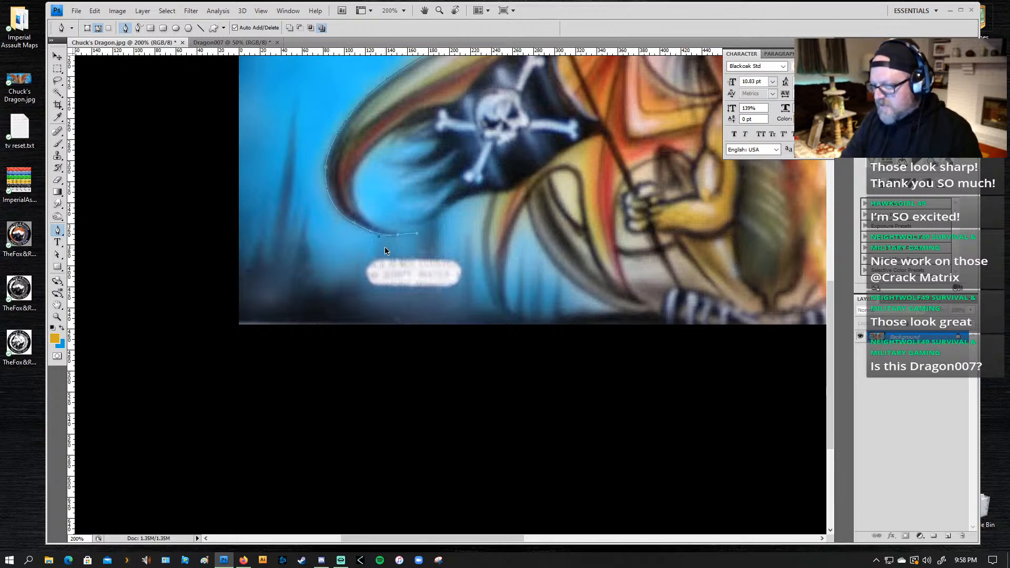
{"action": "key", "text": "ctrl+z"}
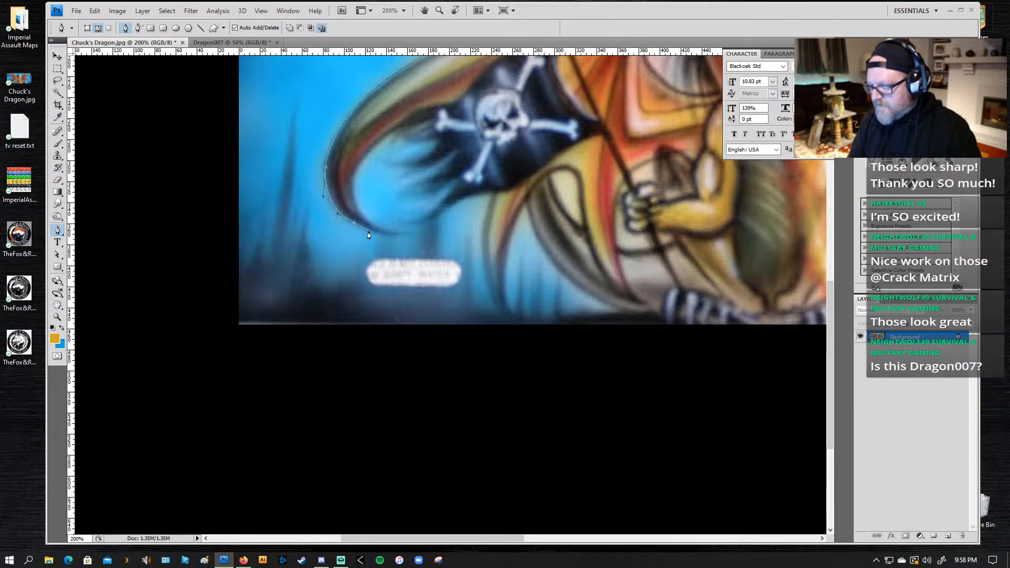
Step: Carry the path around the hooked lower wing tip and back up its inner edge to the pirate flag
{"action": "left_click", "coordinate": [386, 235]}
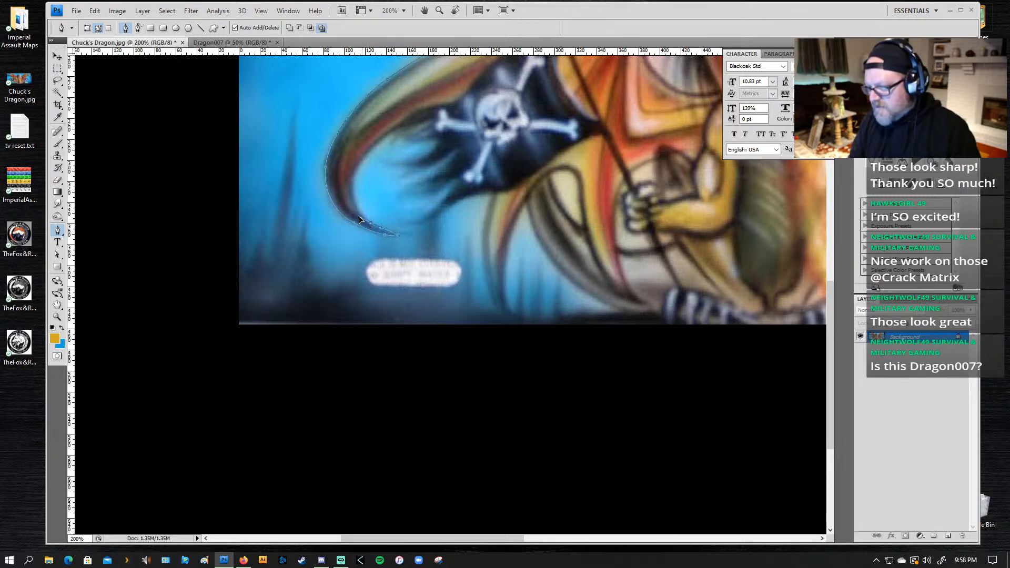
{"action": "left_click_drag", "start_coordinate": [359, 217], "coordinate": [356, 168]}
{"action": "left_click", "coordinate": [353, 177]}
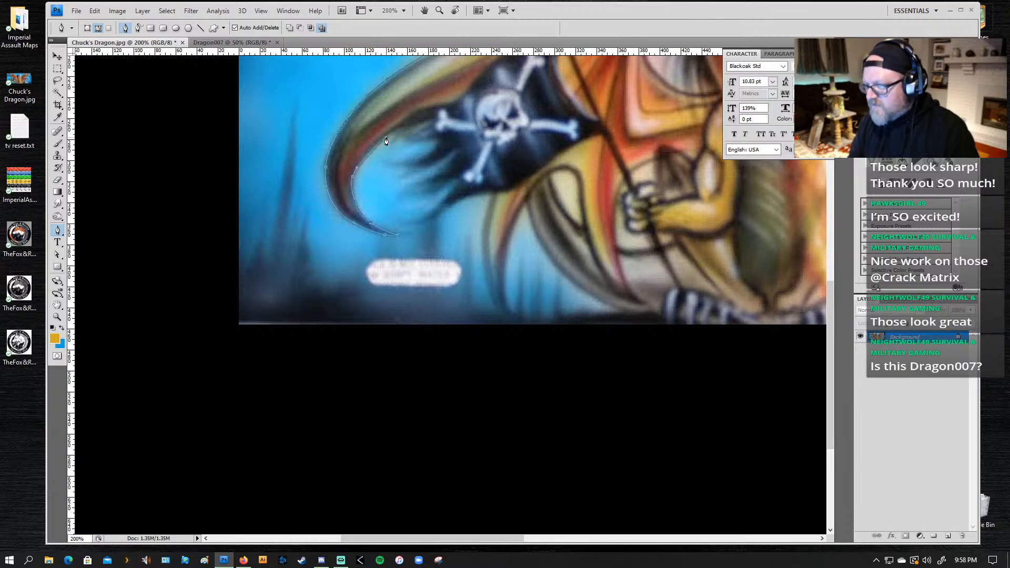
{"action": "left_click_drag", "start_coordinate": [385, 142], "coordinate": [395, 132]}
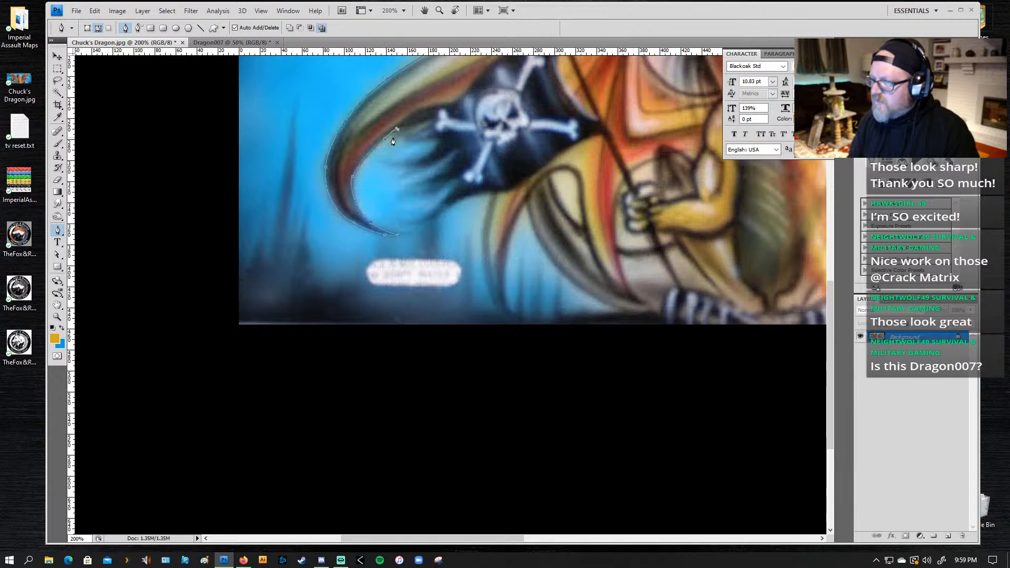
Step: Trace the pirate flag's upper tattered points with the Pen path
{"action": "left_click_drag", "start_coordinate": [411, 127], "coordinate": [455, 153]}
{"action": "left_click", "coordinate": [404, 175]}
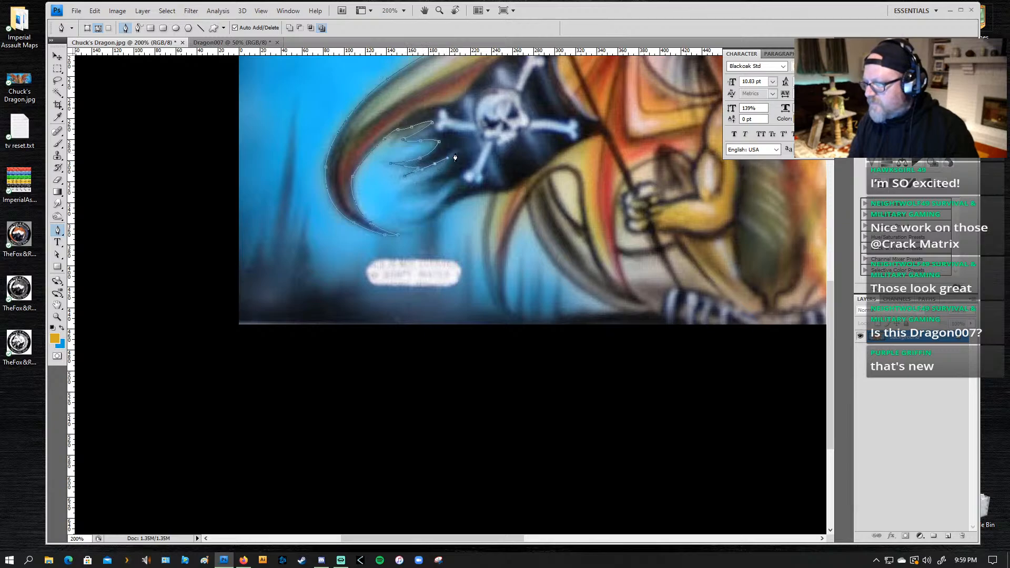
{"action": "left_click", "coordinate": [406, 189]}
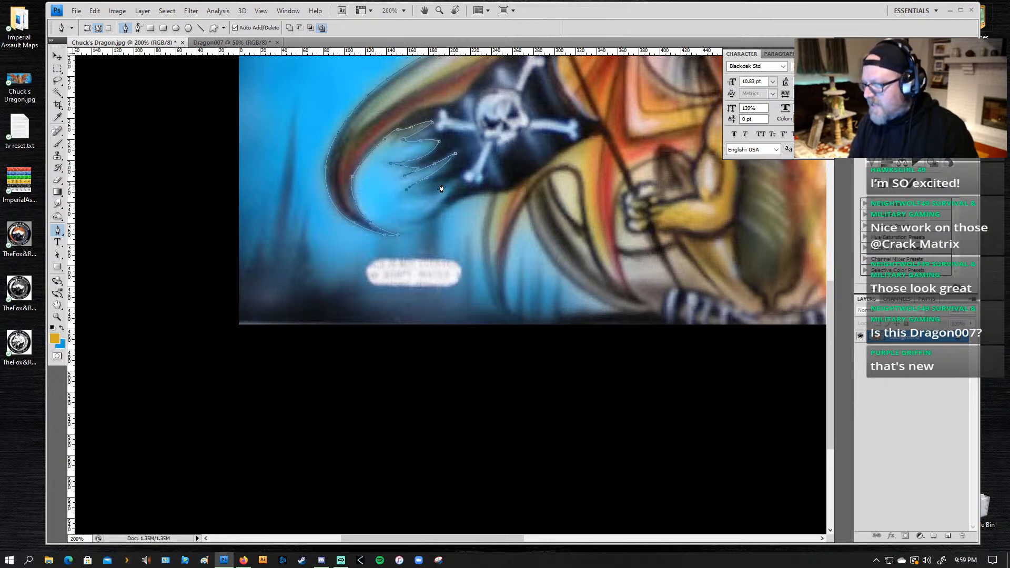
Step: Continue the Pen path along the pirate flag's lower edge and around the pointed lower wing tips beneath it
{"action": "left_click_drag", "start_coordinate": [437, 188], "coordinate": [485, 192]}
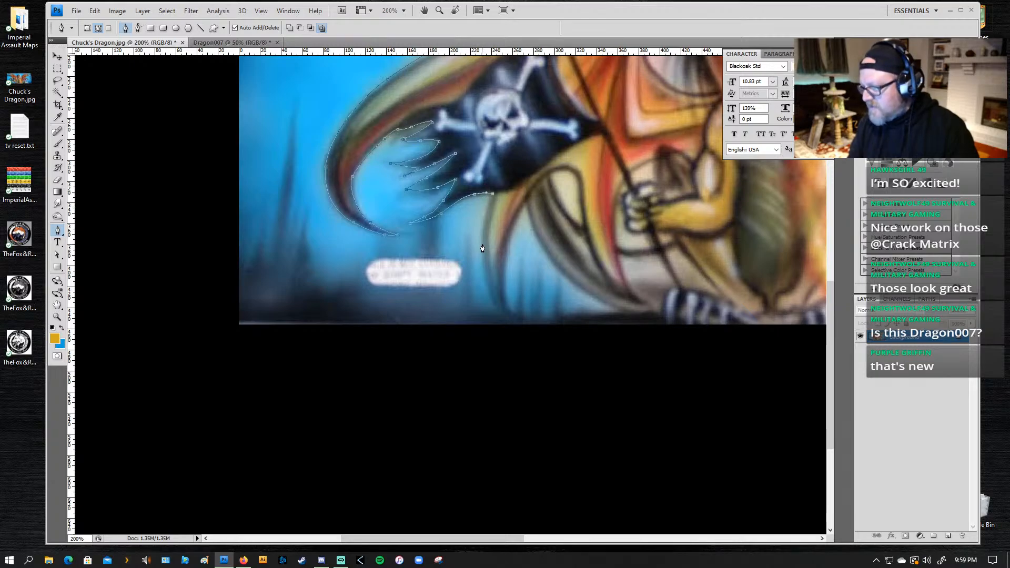
{"action": "left_click_drag", "start_coordinate": [483, 245], "coordinate": [503, 268]}
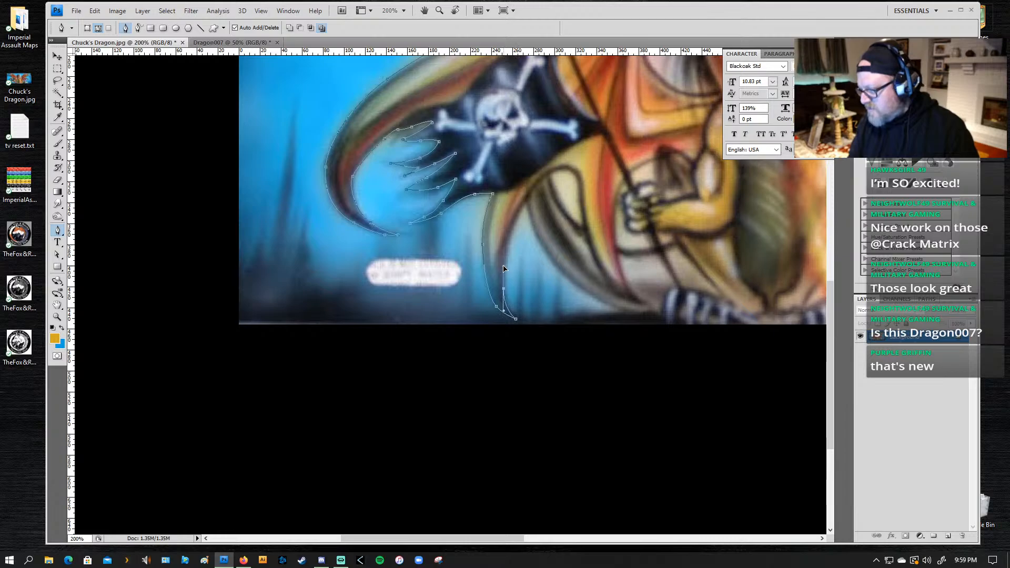
{"action": "left_click_drag", "start_coordinate": [512, 232], "coordinate": [573, 287]}
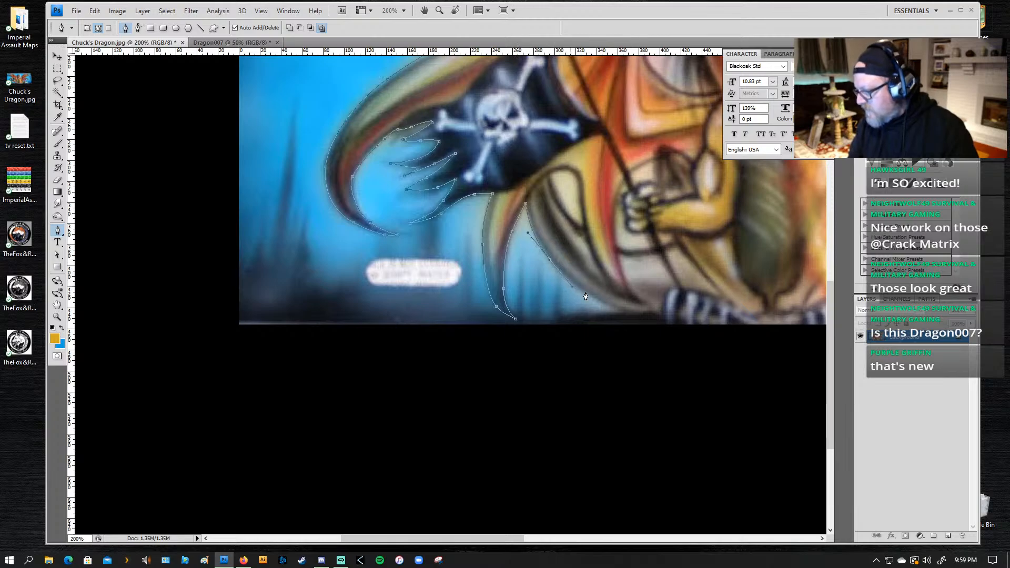
{"action": "left_click", "coordinate": [625, 315]}
Step: Run the path along the picture's bottom edge under the dragon's feet to the base of the right-hand wing's lowest tip
{"action": "left_click_drag", "start_coordinate": [626, 314], "coordinate": [403, 215]}
{"action": "left_click_drag", "start_coordinate": [356, 177], "coordinate": [349, 178]}
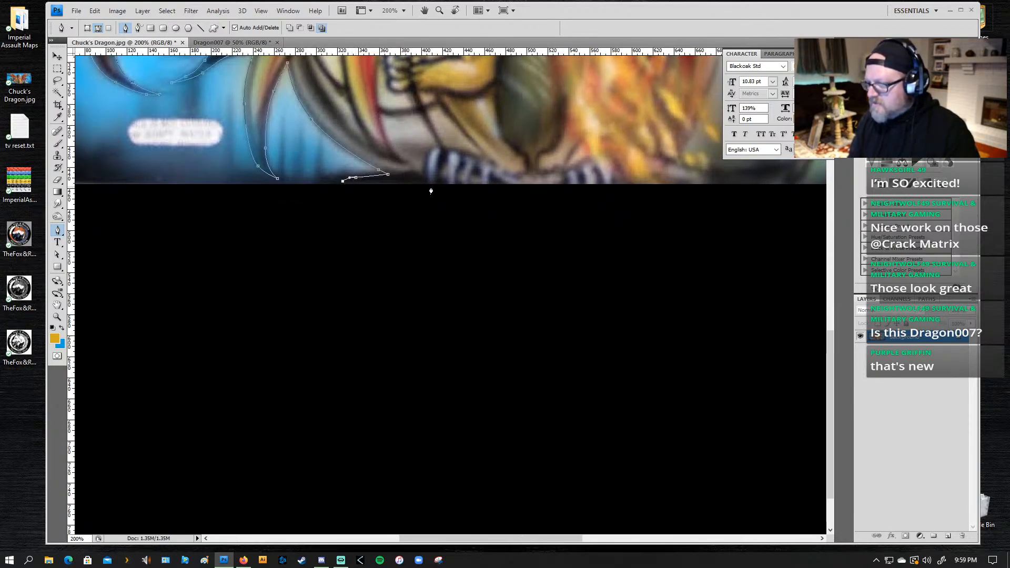
{"action": "left_click_drag", "start_coordinate": [435, 191], "coordinate": [140, 211]}
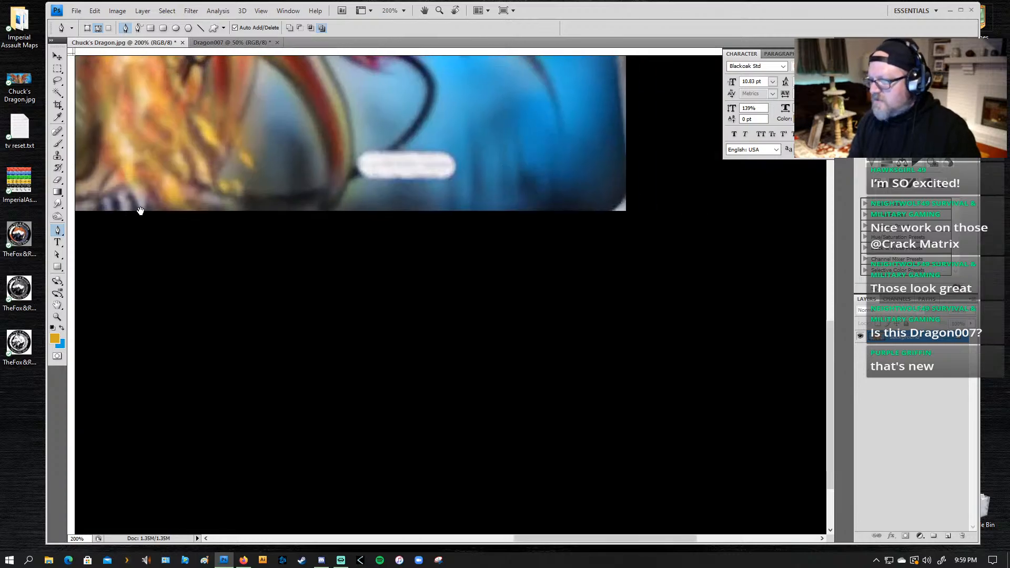
{"action": "left_click", "coordinate": [292, 213]}
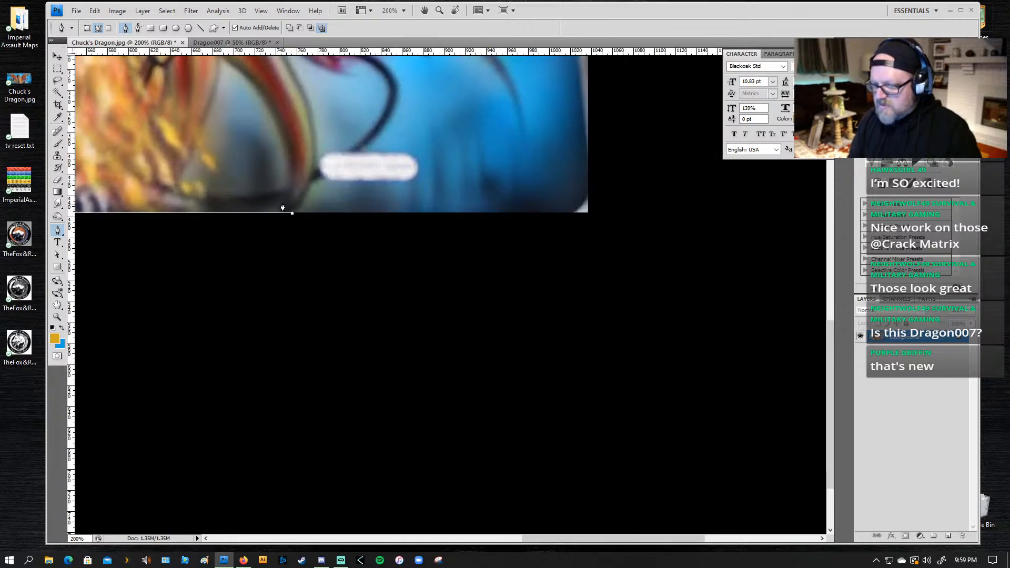
Step: Trace the path up from the picture's bottom edge along the outer curve of the dragon's tail
{"action": "left_click_drag", "start_coordinate": [305, 194], "coordinate": [330, 172]}
{"action": "left_click", "coordinate": [312, 182]}
{"action": "left_click_drag", "start_coordinate": [371, 142], "coordinate": [385, 131]}
{"action": "left_click_drag", "start_coordinate": [398, 87], "coordinate": [394, 73]}
Step: Carry the path past the red flag's torn end and around the tail's arrowhead to the wing's lower edge
{"action": "left_click_drag", "start_coordinate": [421, 179], "coordinate": [496, 253]}
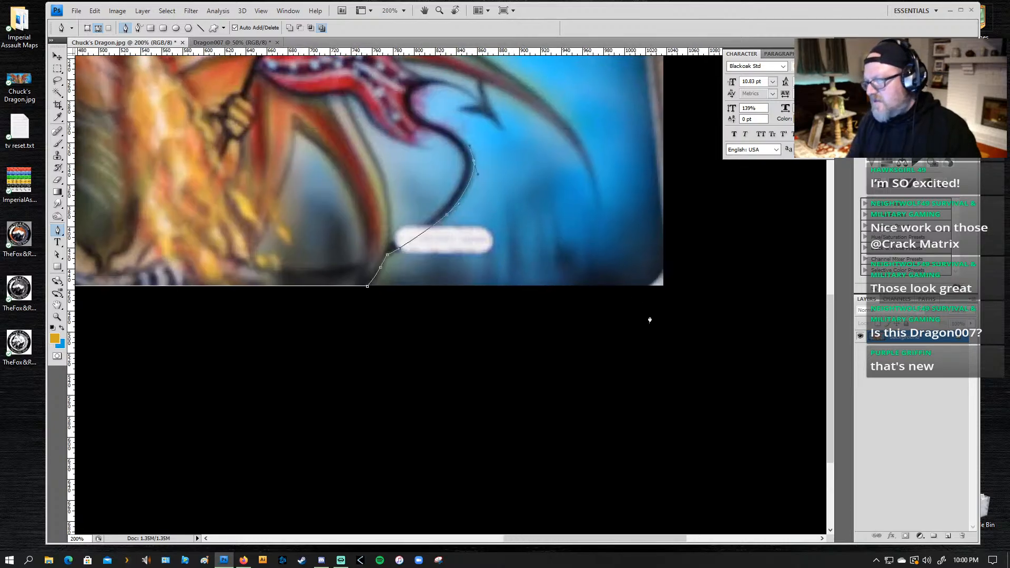
{"action": "left_click_drag", "start_coordinate": [444, 127], "coordinate": [464, 93]}
{"action": "left_click", "coordinate": [422, 116]}
{"action": "left_click", "coordinate": [432, 84]}
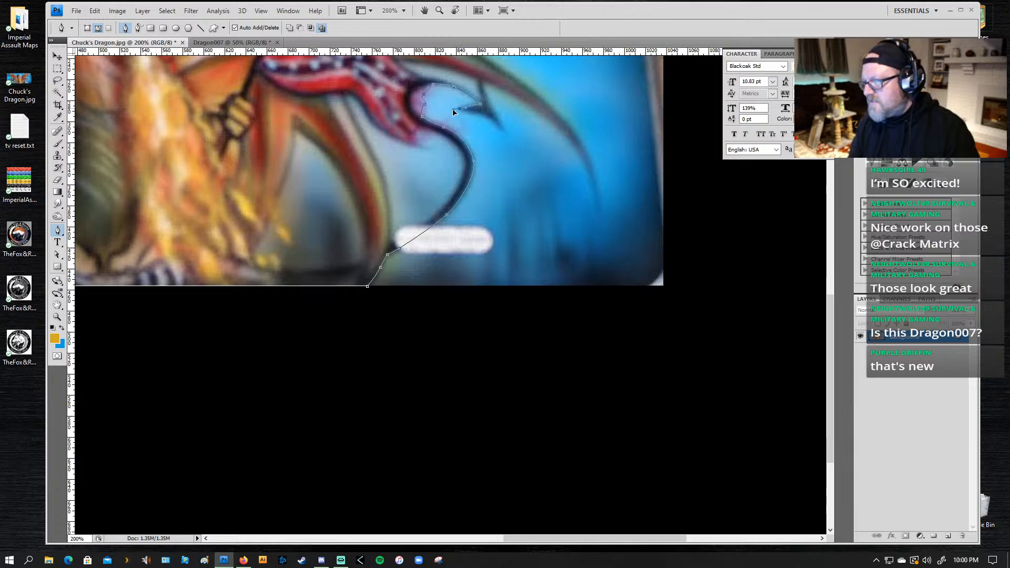
{"action": "left_click", "coordinate": [453, 109]}
{"action": "left_click_drag", "start_coordinate": [484, 114], "coordinate": [484, 91]}
{"action": "left_click", "coordinate": [505, 134]}
{"action": "left_click", "coordinate": [483, 82]}
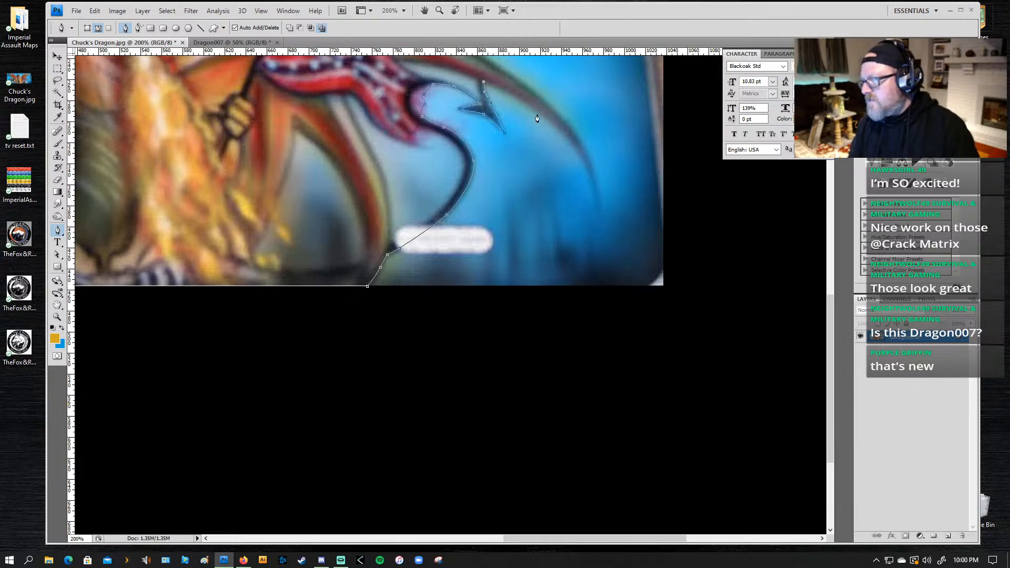
Step: Trace both sides of the right-hand wing's long lower tip with the path
{"action": "left_click_drag", "start_coordinate": [542, 118], "coordinate": [567, 139]}
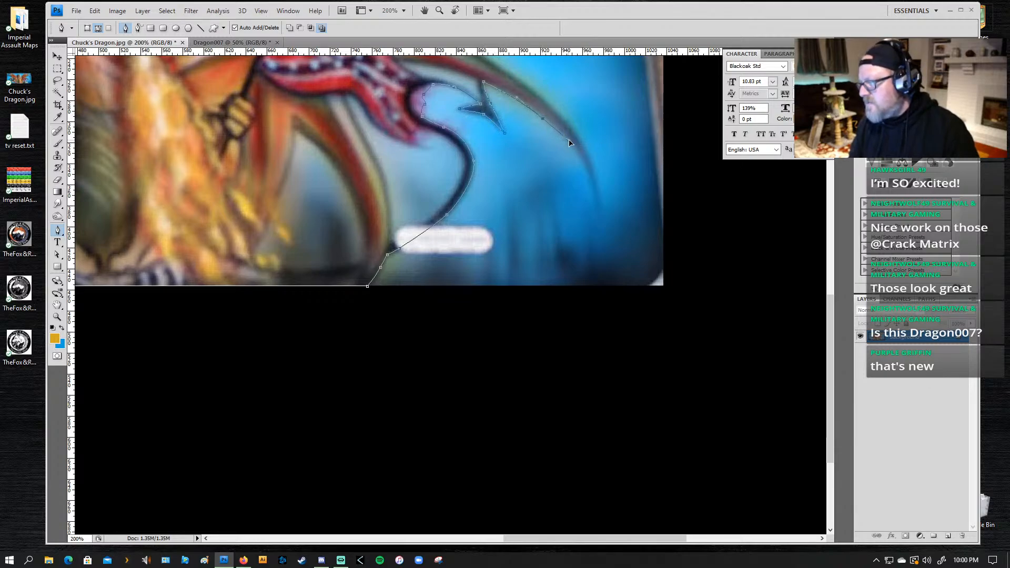
{"action": "left_click_drag", "start_coordinate": [590, 180], "coordinate": [596, 208]}
{"action": "left_click_drag", "start_coordinate": [560, 114], "coordinate": [557, 215]}
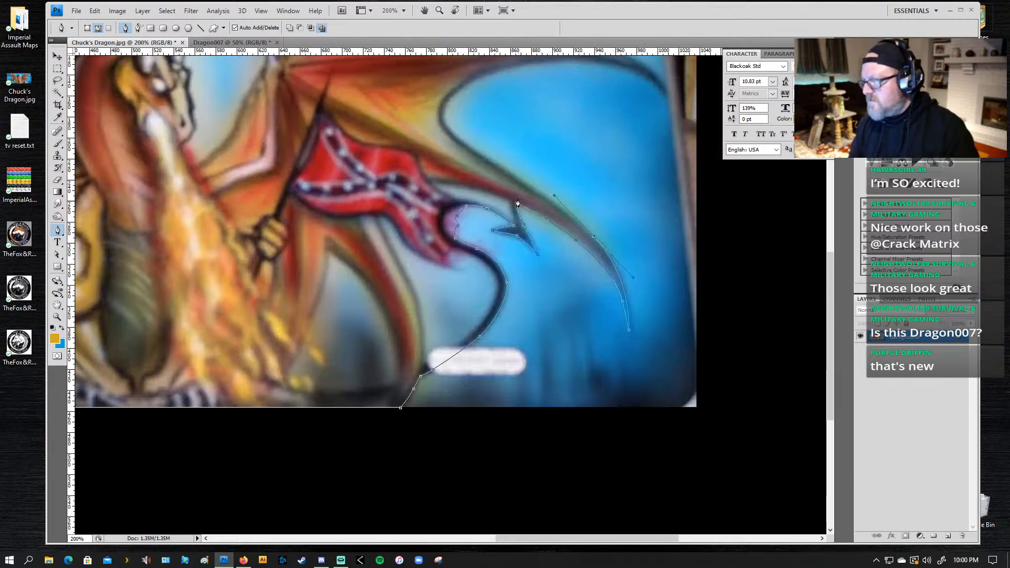
{"action": "left_click_drag", "start_coordinate": [514, 178], "coordinate": [494, 162]}
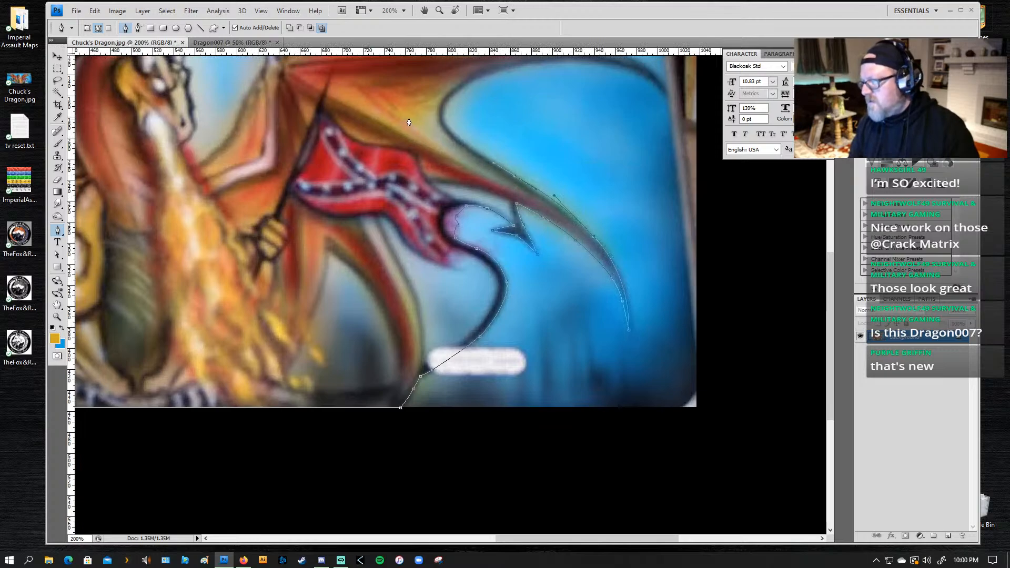
Step: Follow the right-hand wing's large scallop, its middle tip and the smaller scallop above with the path
{"action": "left_click_drag", "start_coordinate": [442, 114], "coordinate": [505, 69]}
{"action": "left_click_drag", "start_coordinate": [584, 58], "coordinate": [653, 81]}
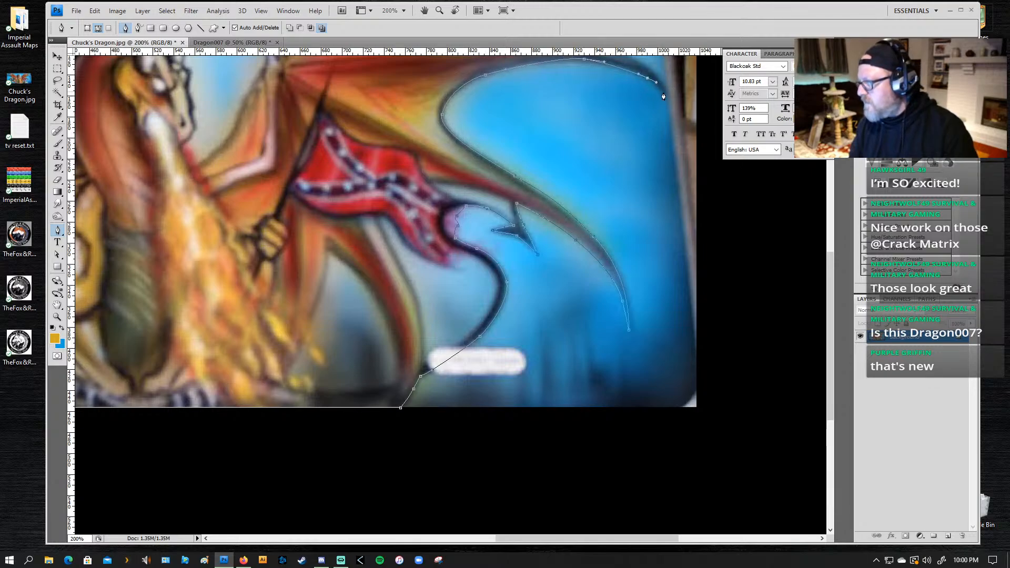
{"action": "left_click", "coordinate": [665, 97]}
{"action": "scroll", "coordinate": [663, 102], "scroll_direction": "up", "scroll_amount": 3}
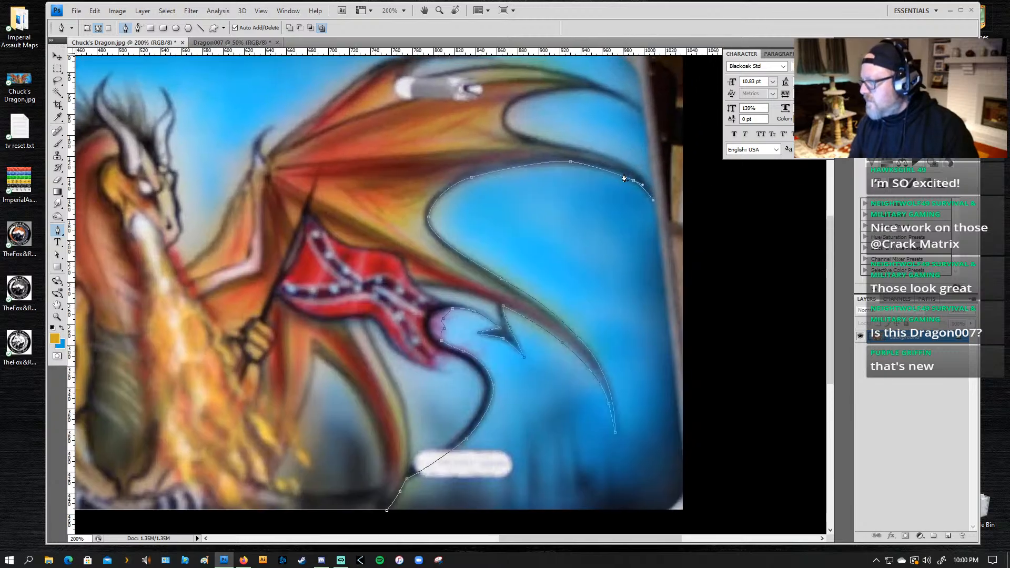
{"action": "left_click_drag", "start_coordinate": [625, 179], "coordinate": [640, 115]}
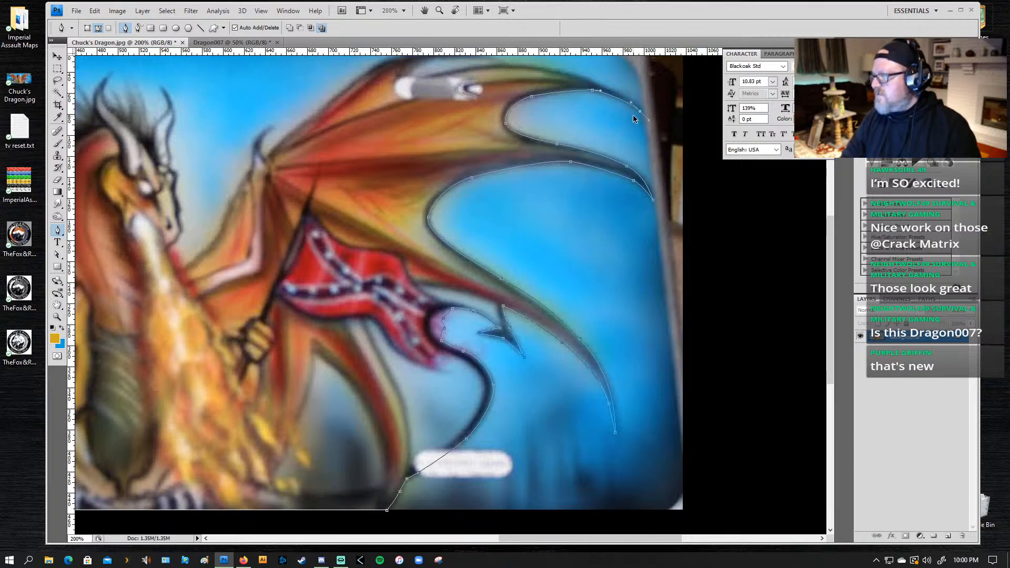
Step: Undo the last anchor and place it again at the end of the wing tip above the smaller scallop
{"action": "key", "text": "ctrl+z"}
{"action": "left_click_drag", "start_coordinate": [638, 111], "coordinate": [649, 122]}
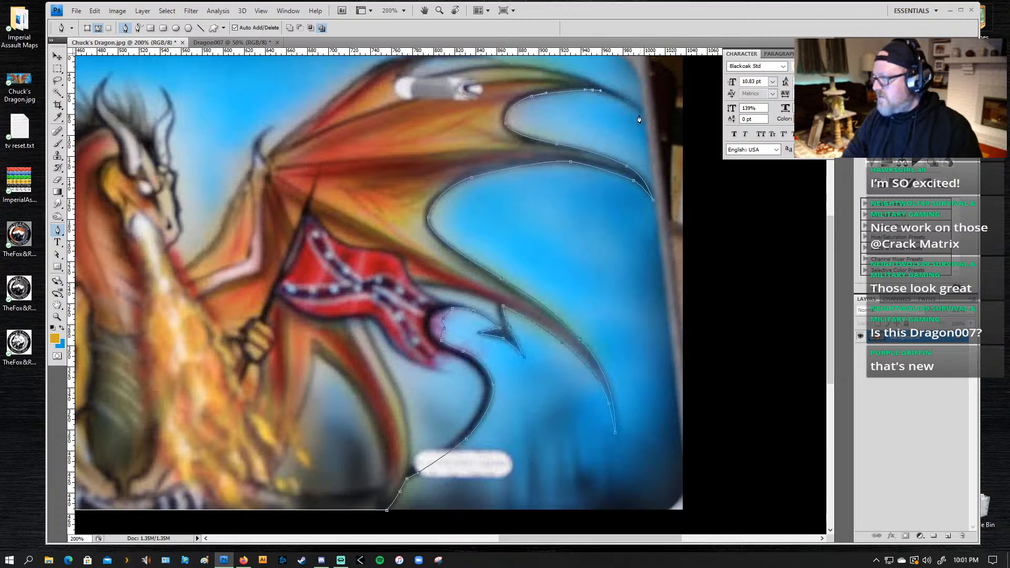
{"action": "key", "text": "ctrl+z"}
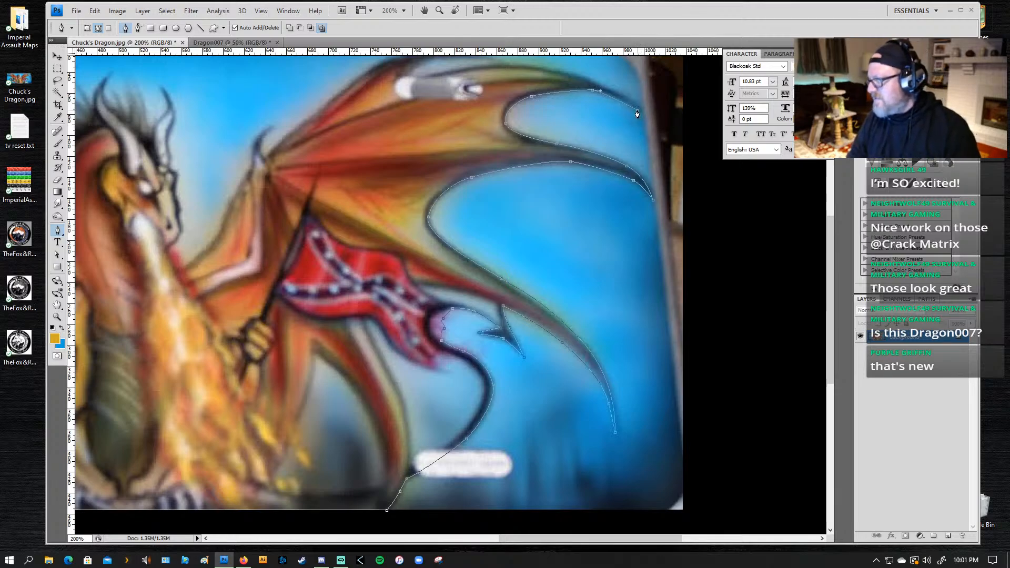
{"action": "left_click_drag", "start_coordinate": [637, 110], "coordinate": [640, 112]}
{"action": "left_click", "coordinate": [647, 117]}
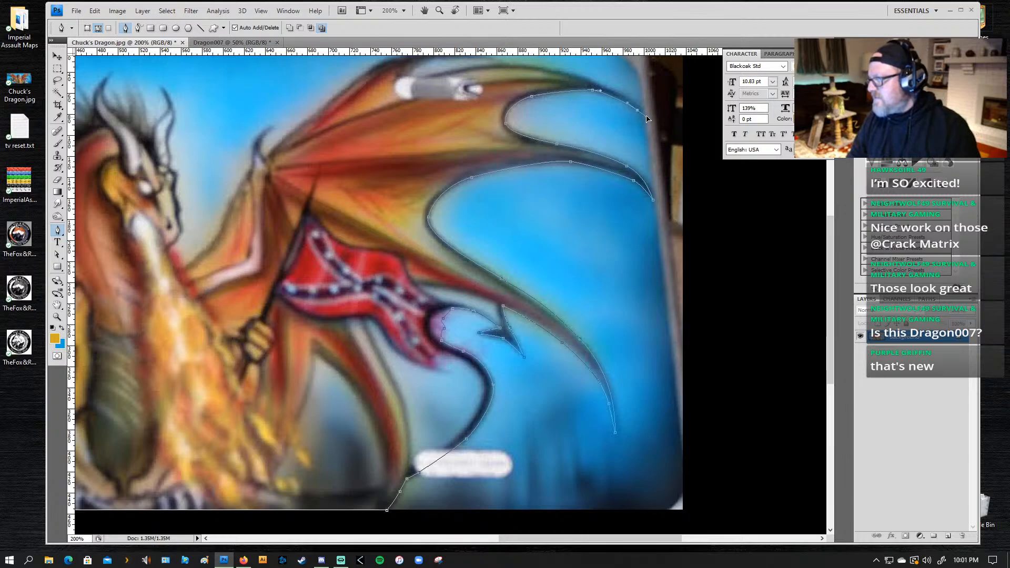
Step: Trace the upper edge of that wing tip and continue around the right-hand wing's topmost tip
{"action": "left_click_drag", "start_coordinate": [611, 90], "coordinate": [586, 79]}
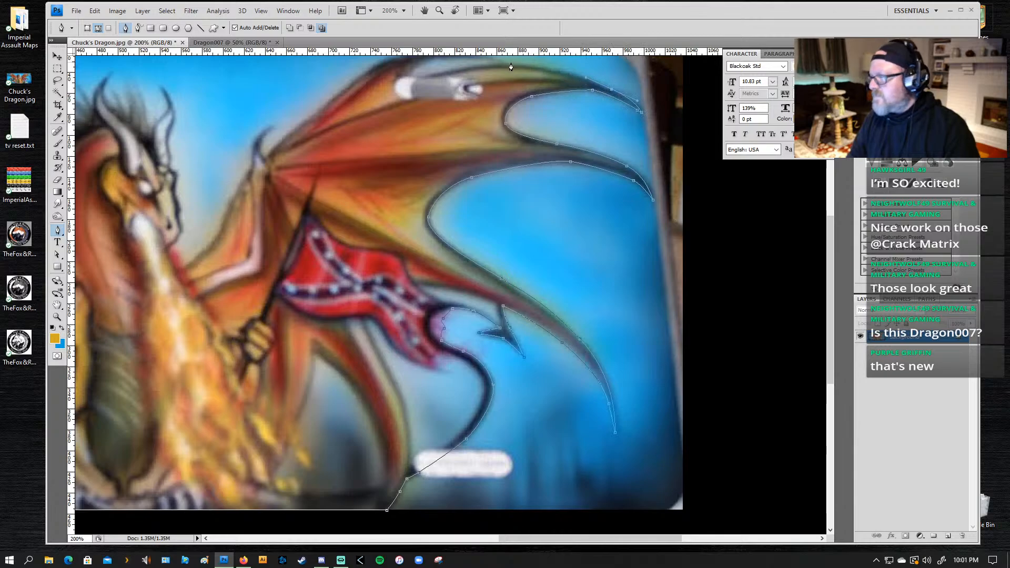
{"action": "left_click_drag", "start_coordinate": [512, 64], "coordinate": [480, 70]}
{"action": "left_click_drag", "start_coordinate": [535, 137], "coordinate": [570, 230]}
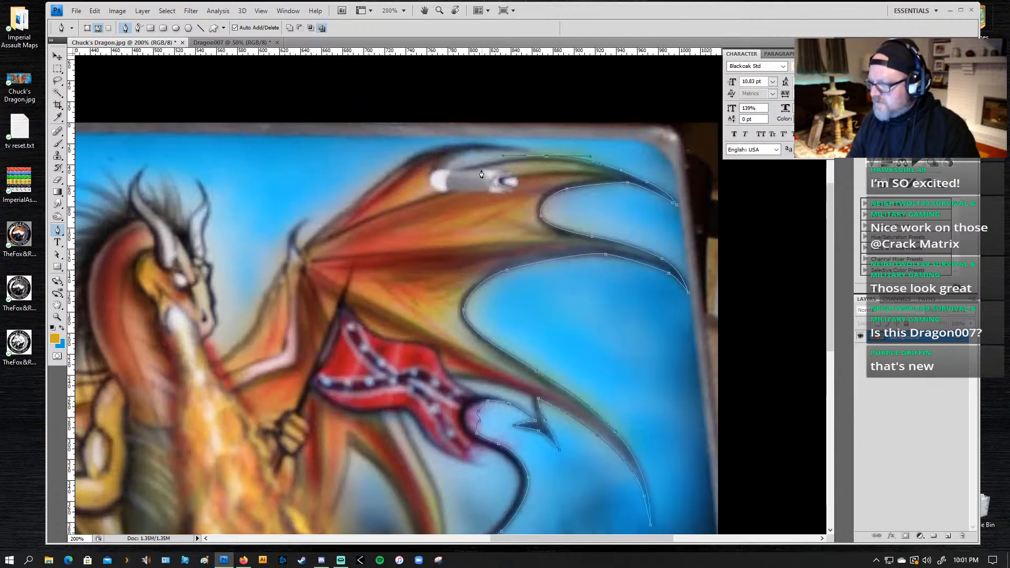
{"action": "left_click", "coordinate": [440, 173]}
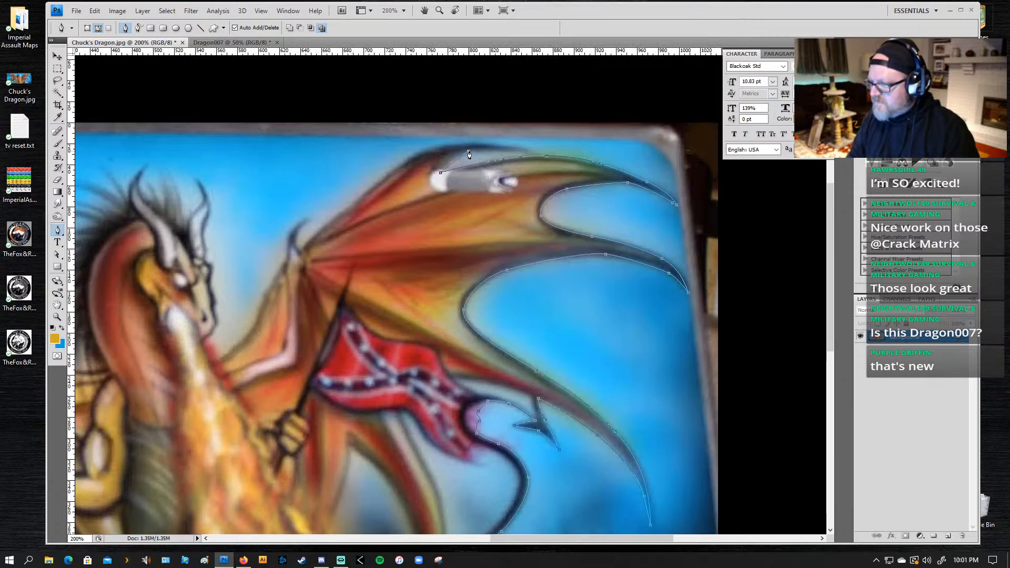
{"action": "left_click_drag", "start_coordinate": [468, 152], "coordinate": [396, 154]}
{"action": "left_click", "coordinate": [524, 151]}
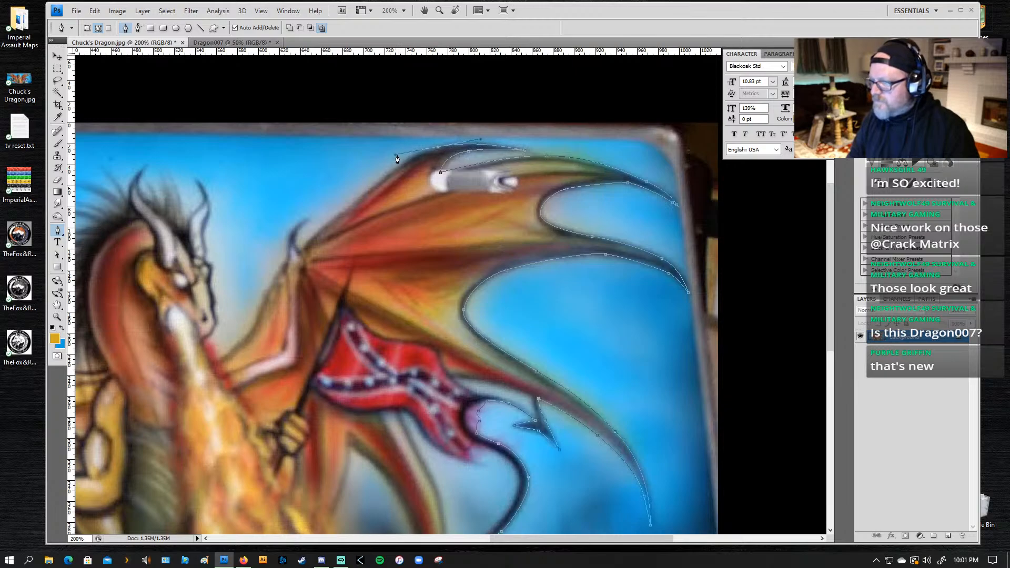
Step: Carry the path down the wing's leading edge, around the claw at its joint and down the inner edge to the neck
{"action": "left_click", "coordinate": [314, 240]}
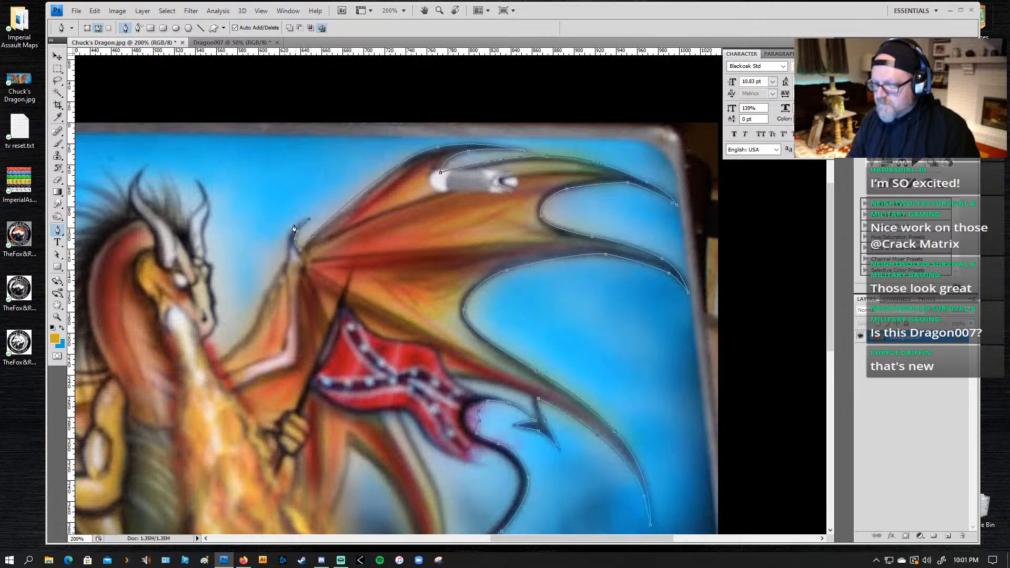
{"action": "left_click_drag", "start_coordinate": [288, 238], "coordinate": [288, 253]}
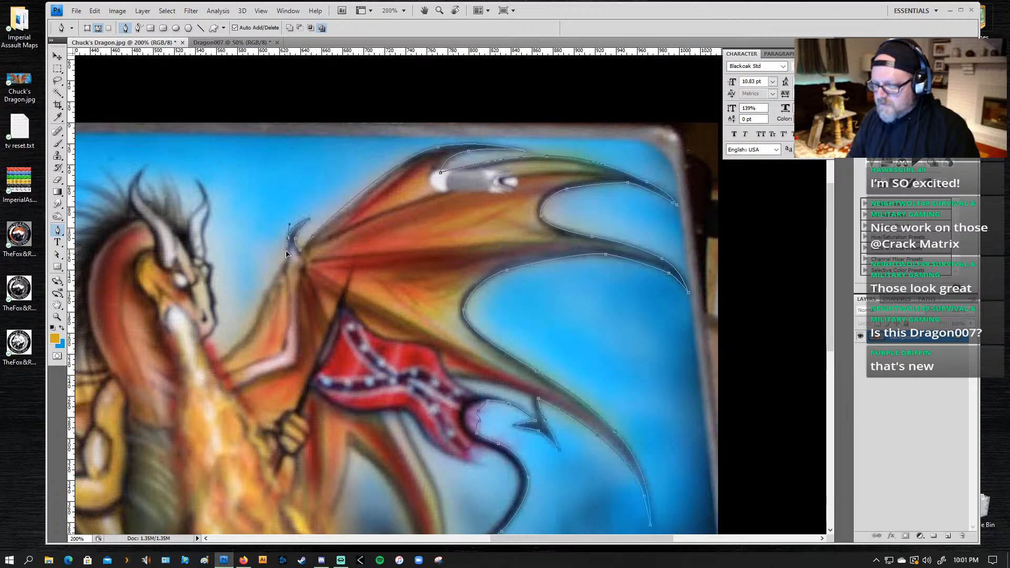
{"action": "left_click", "coordinate": [286, 259]}
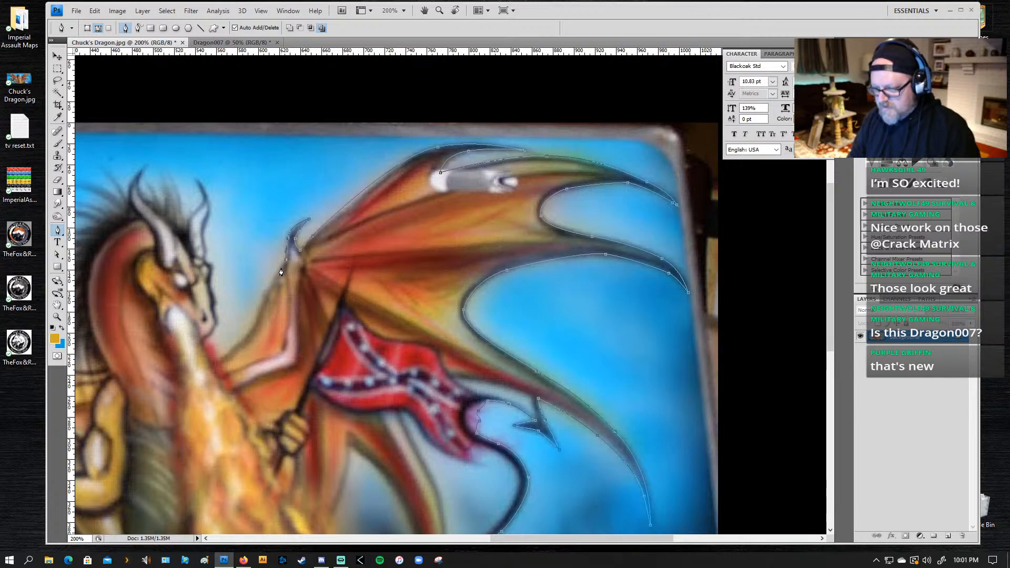
{"action": "left_click_drag", "start_coordinate": [273, 278], "coordinate": [234, 351]}
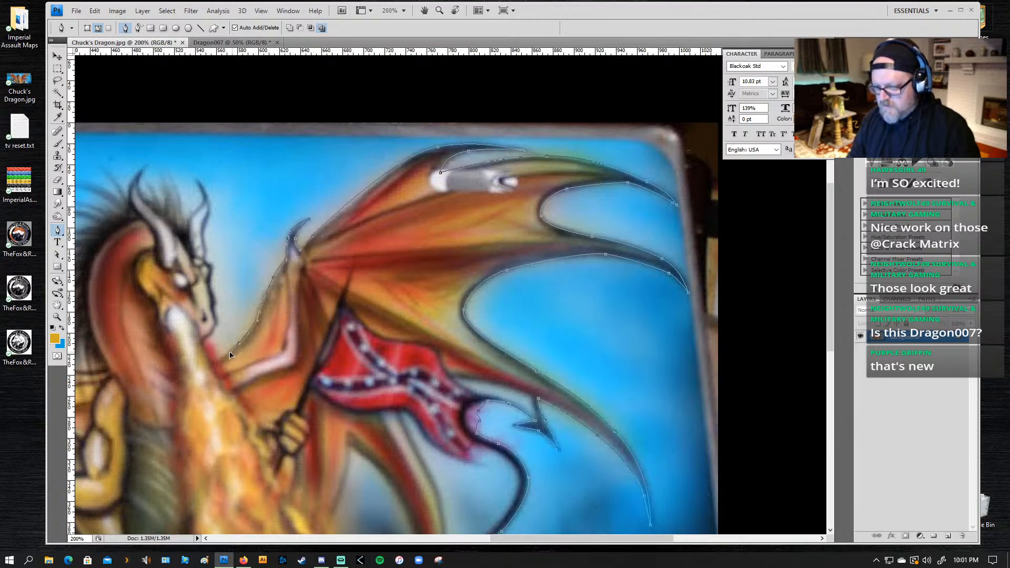
{"action": "left_click", "coordinate": [217, 361]}
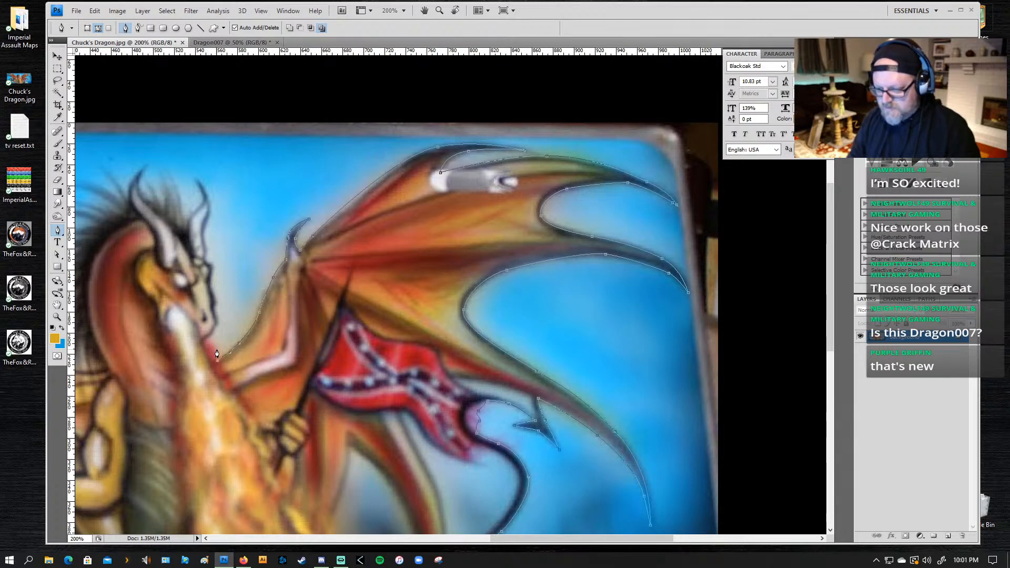
Step: Trace the path up from the neck along the front of the dragon's snout to the brow
{"action": "left_click_drag", "start_coordinate": [218, 353], "coordinate": [218, 300]}
{"action": "left_click", "coordinate": [215, 309]}
{"action": "left_click", "coordinate": [214, 266]}
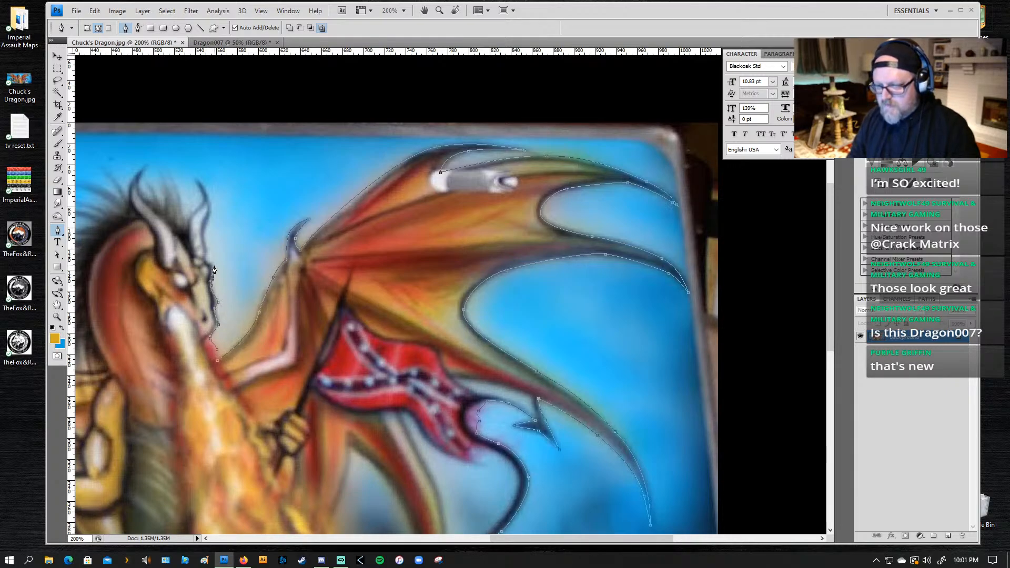
{"action": "left_click", "coordinate": [208, 262]}
Step: Follow the brow and outline the dragon's right-hand horn around its tip and down the inner side
{"action": "left_click_drag", "start_coordinate": [217, 249], "coordinate": [481, 189]}
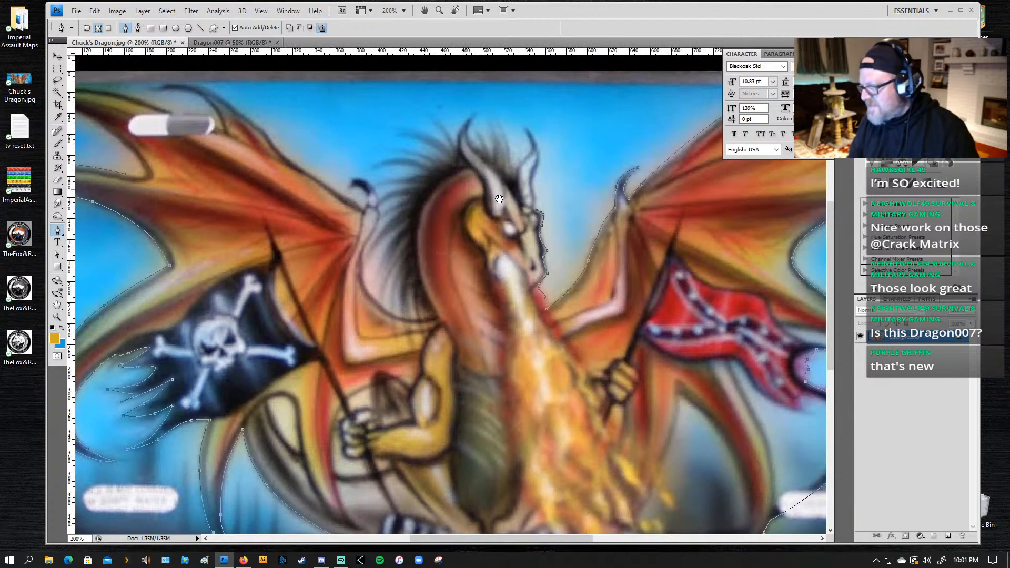
{"action": "left_click", "coordinate": [536, 209]}
{"action": "left_click", "coordinate": [537, 198]}
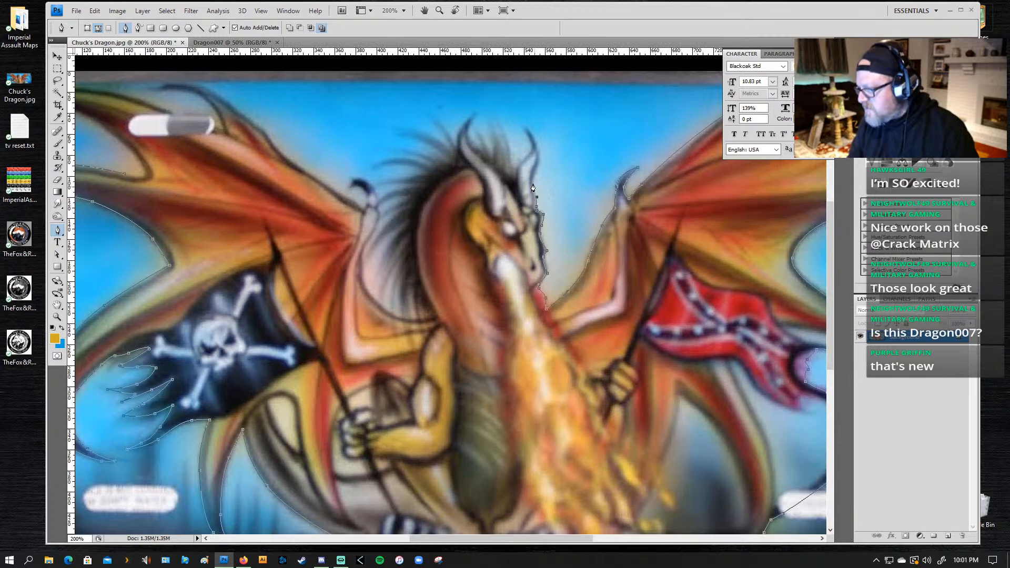
{"action": "left_click", "coordinate": [533, 181]}
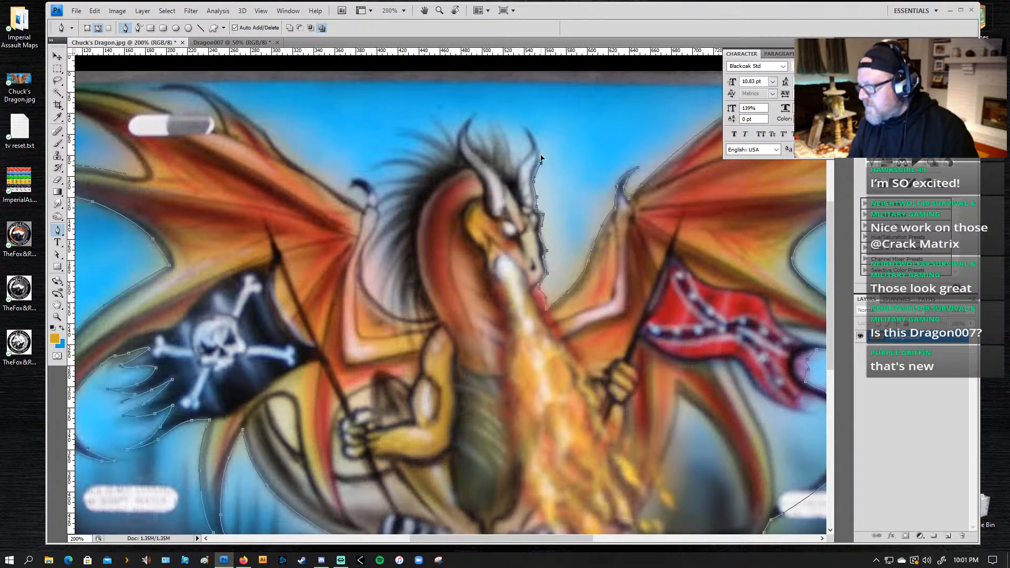
{"action": "left_click", "coordinate": [541, 159]}
{"action": "left_click", "coordinate": [535, 138]}
{"action": "left_click", "coordinate": [526, 127]}
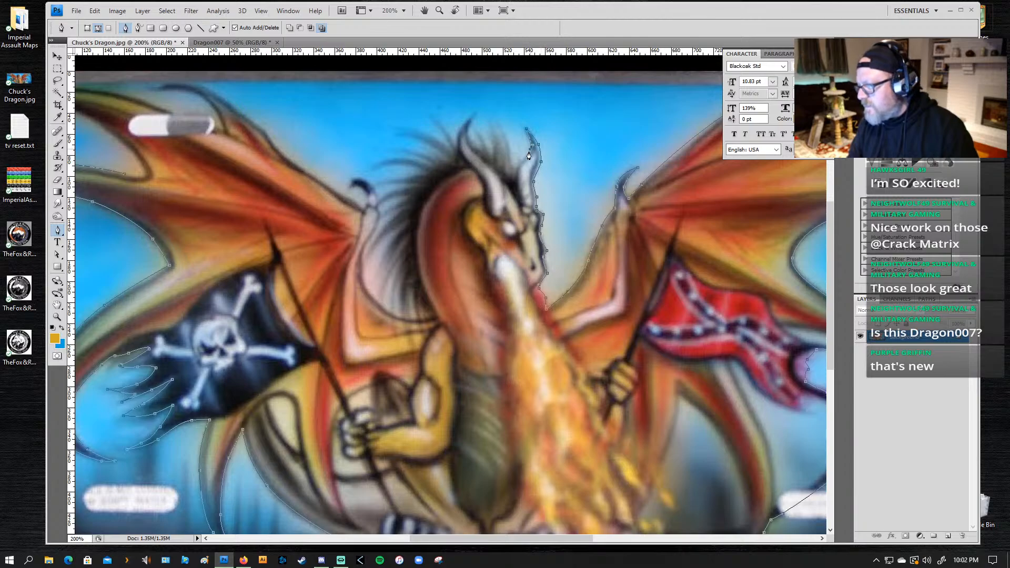
{"action": "left_click", "coordinate": [515, 167]}
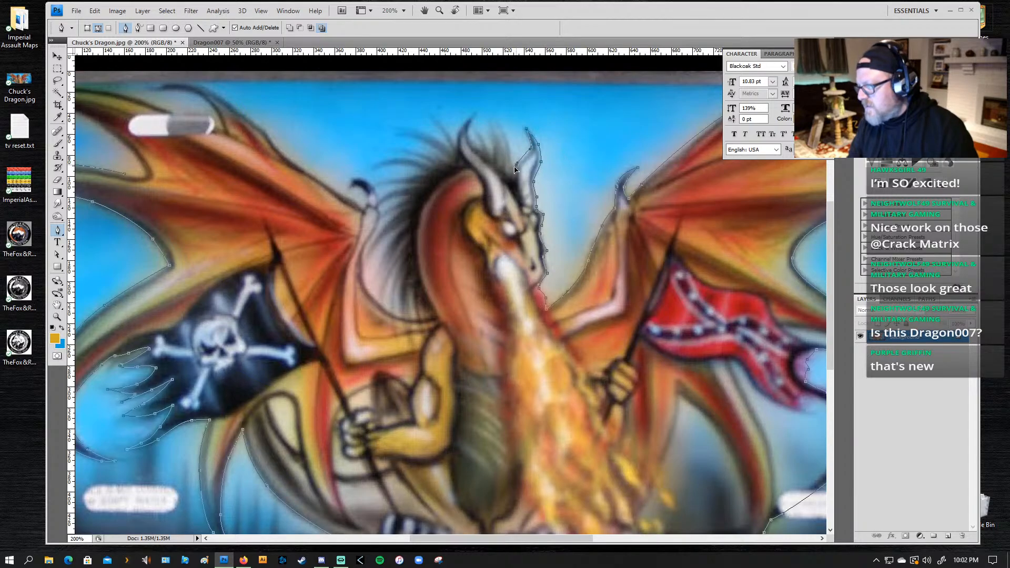
Step: Continue the path over the hair between the horns, past the left-hand horn's tip and along the mane's uppermost strands
{"action": "left_click", "coordinate": [504, 127]}
{"action": "left_click", "coordinate": [495, 116]}
{"action": "left_click", "coordinate": [473, 114]}
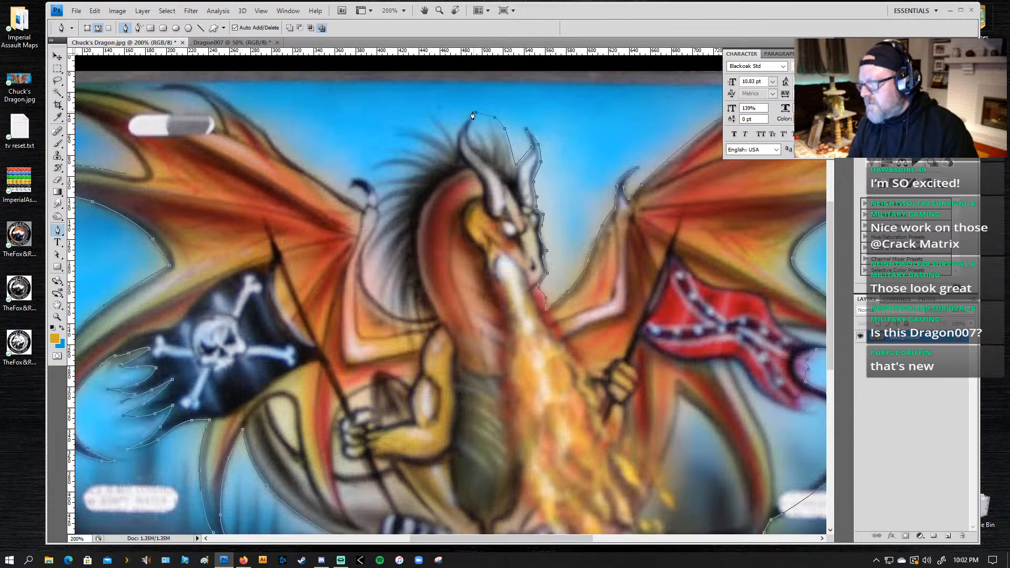
{"action": "left_click_drag", "start_coordinate": [455, 123], "coordinate": [360, 157]}
{"action": "left_click", "coordinate": [435, 132]}
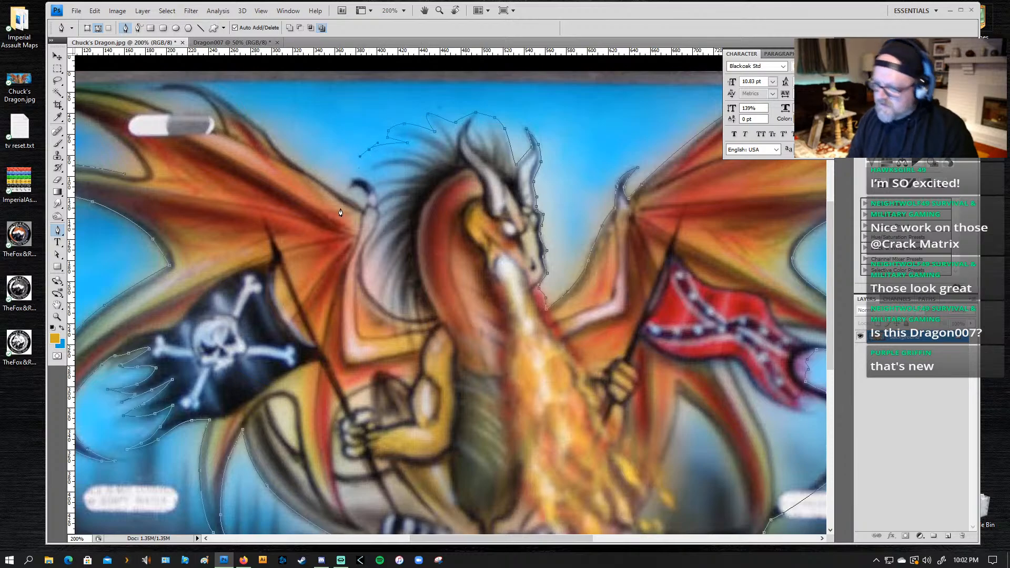
Step: Trace the path down the mane's edge to the left-hand wing's joint and around the dark claw there
{"action": "left_click", "coordinate": [361, 167]}
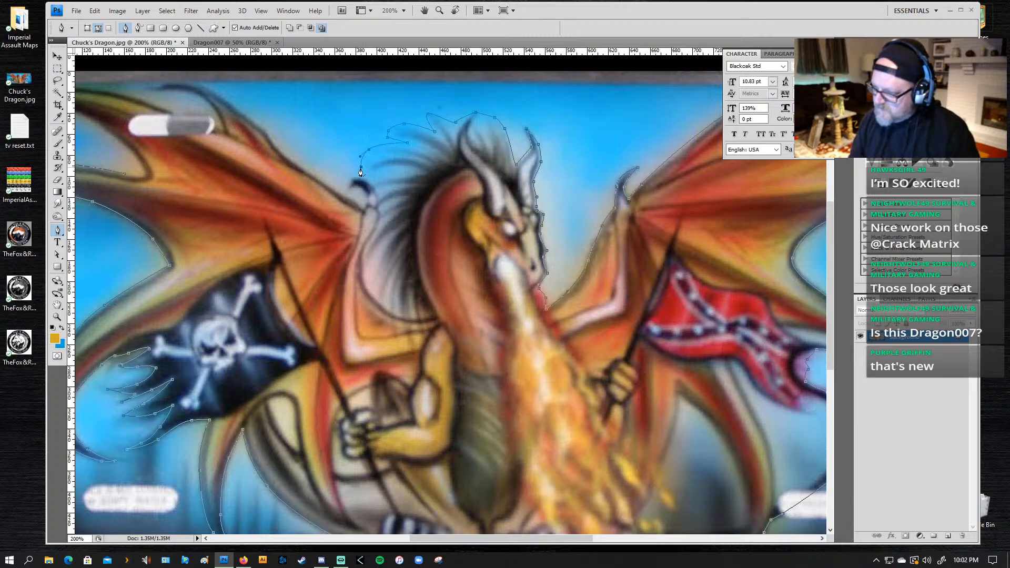
{"action": "left_click", "coordinate": [379, 176]}
{"action": "key", "text": "ctrl+z"}
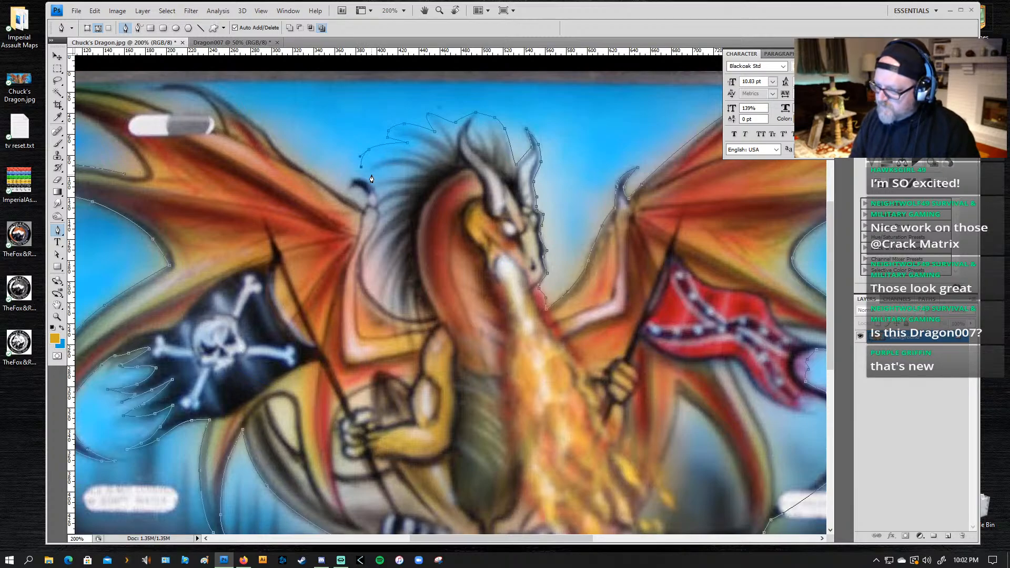
{"action": "left_click_drag", "start_coordinate": [371, 175], "coordinate": [347, 189]}
{"action": "left_click", "coordinate": [372, 183]}
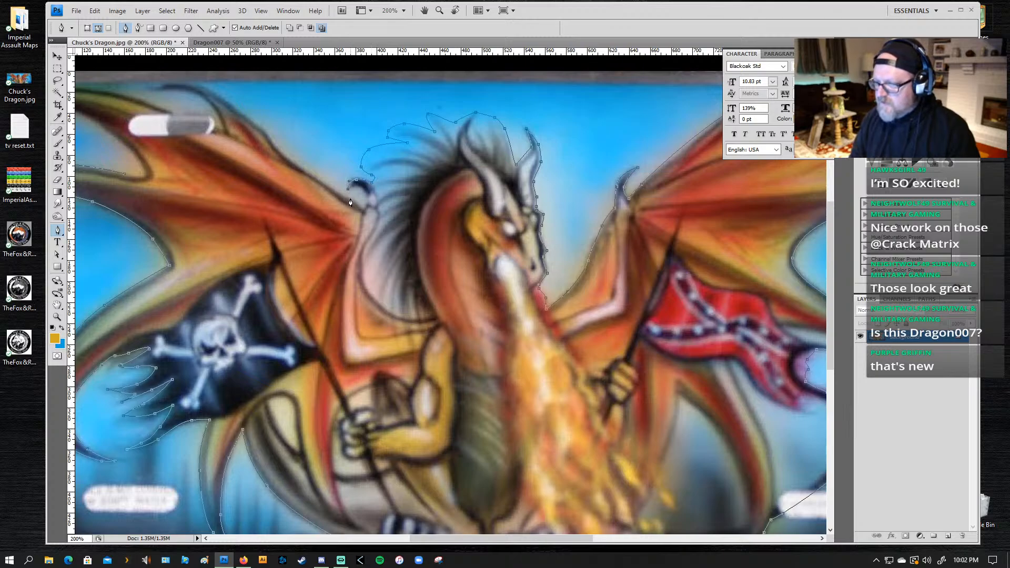
{"action": "left_click_drag", "start_coordinate": [362, 188], "coordinate": [368, 193]}
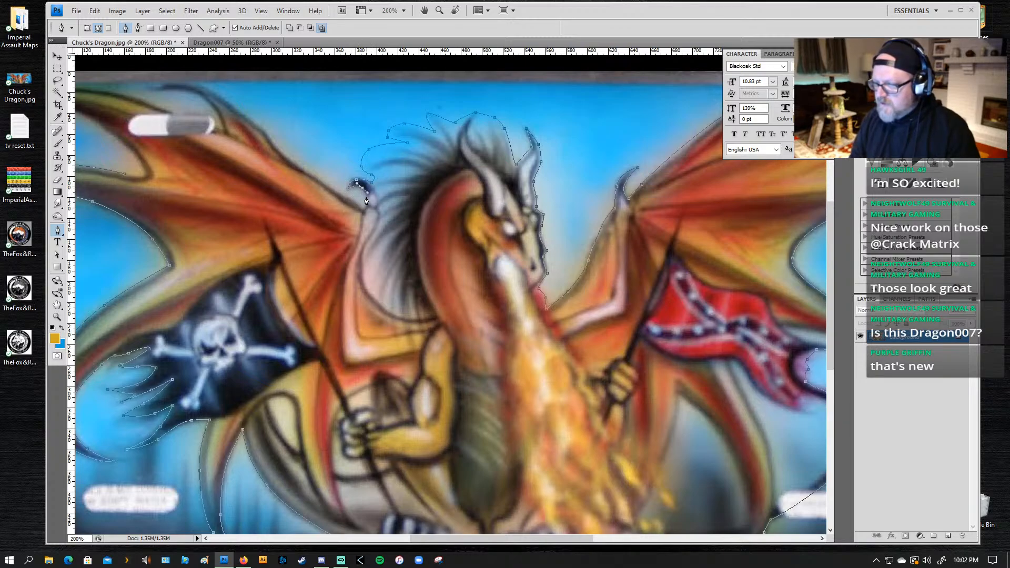
{"action": "left_click", "coordinate": [366, 204]}
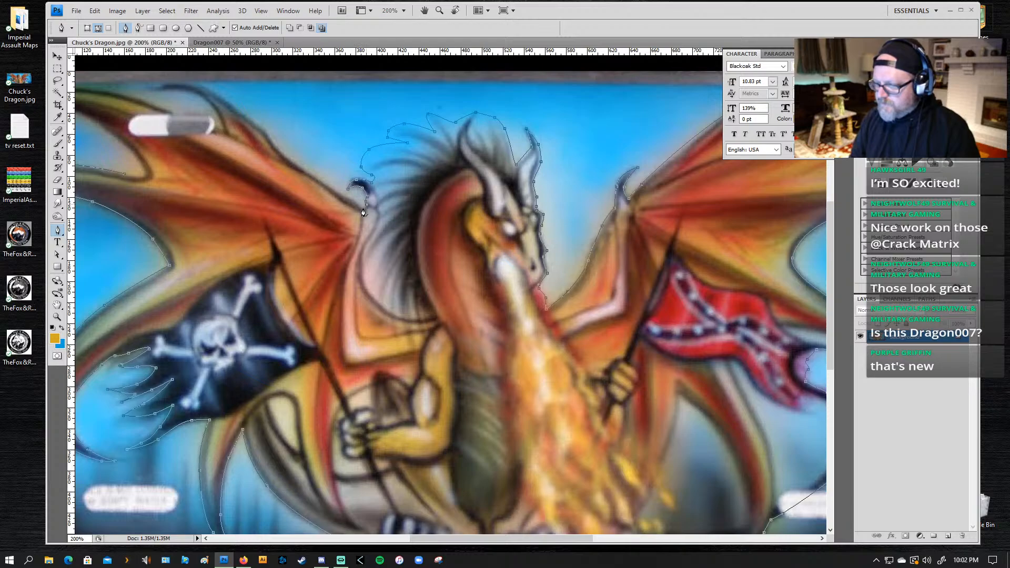
Step: Follow the left-hand wing's leading edge upward and outline the curved upper spike around its tip to its base
{"action": "left_click_drag", "start_coordinate": [336, 191], "coordinate": [330, 187]}
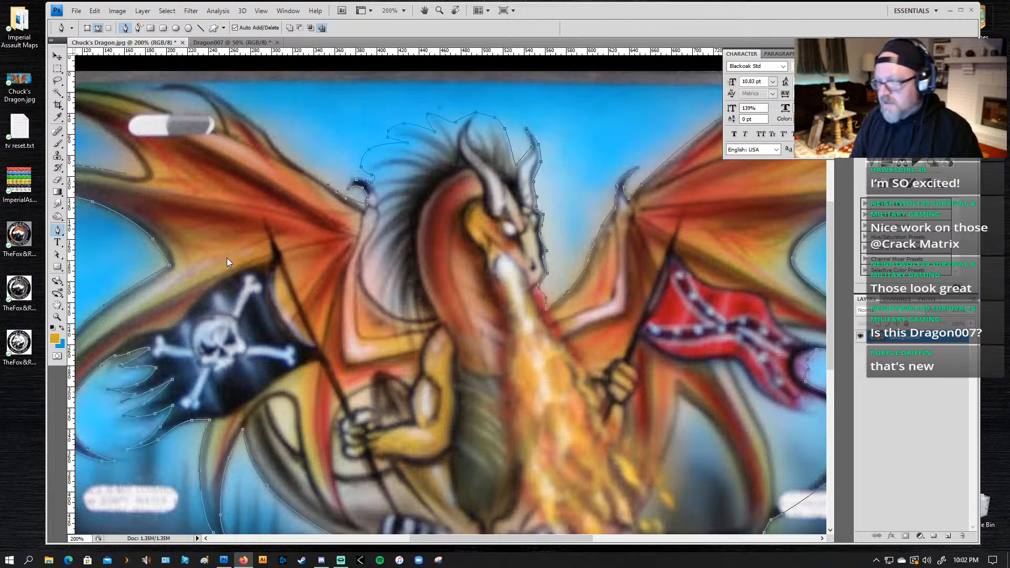
{"action": "left_click", "coordinate": [299, 169]}
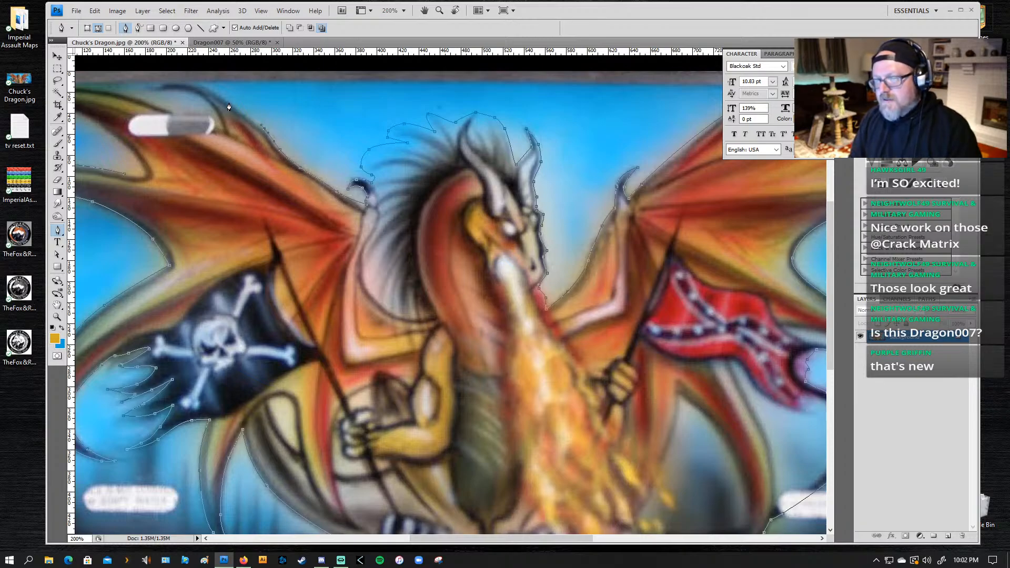
{"action": "left_click_drag", "start_coordinate": [186, 82], "coordinate": [203, 96]}
{"action": "left_click", "coordinate": [152, 89]}
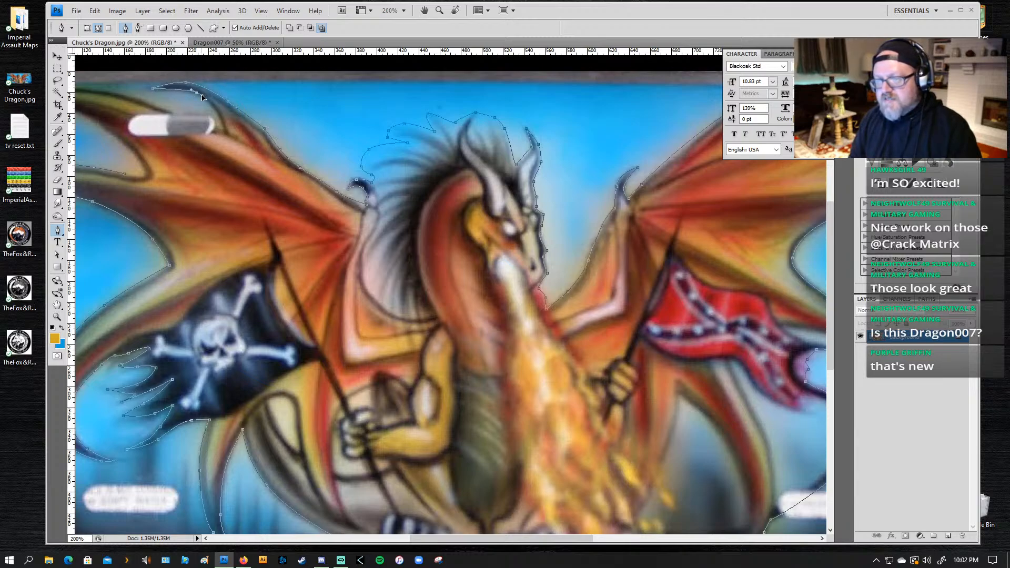
{"action": "left_click", "coordinate": [225, 132]}
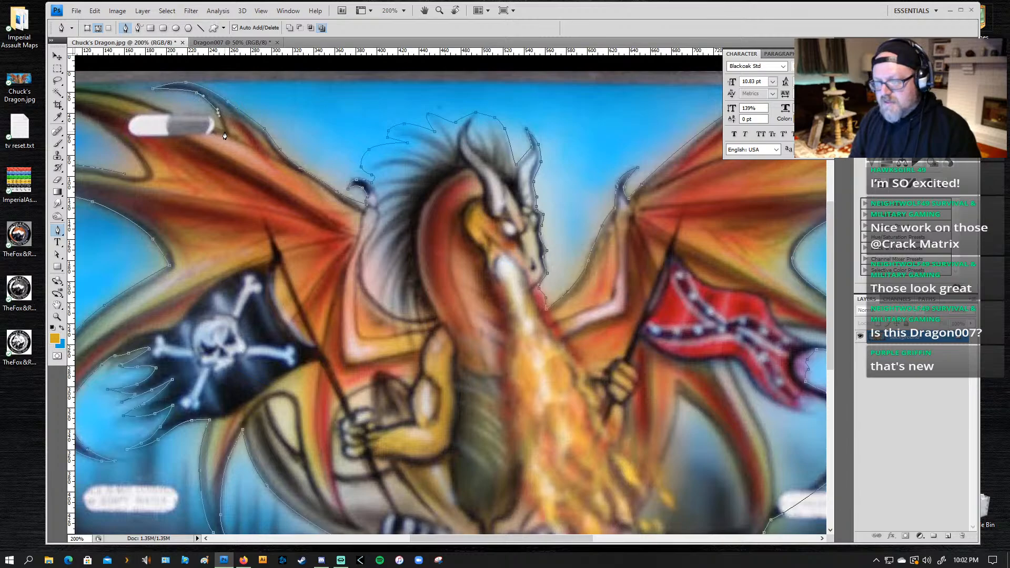
Step: Extend the path along the upper edge of the topmost wing finger and lengthen its outer curve handle to fit
{"action": "left_click_drag", "start_coordinate": [169, 111], "coordinate": [349, 160]}
{"action": "left_click_drag", "start_coordinate": [258, 120], "coordinate": [209, 122]}
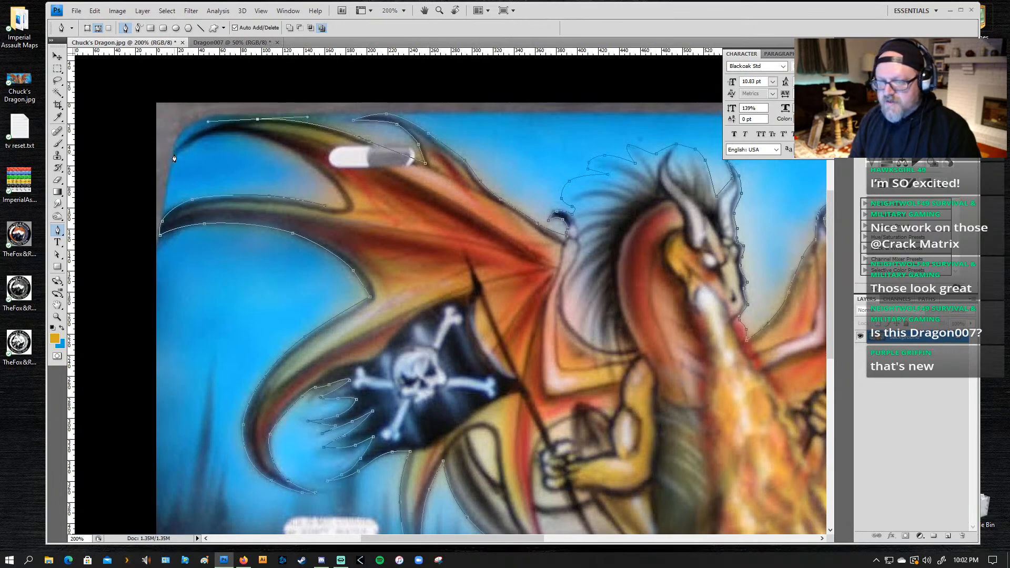
{"action": "left_click_drag", "start_coordinate": [174, 159], "coordinate": [166, 174]}
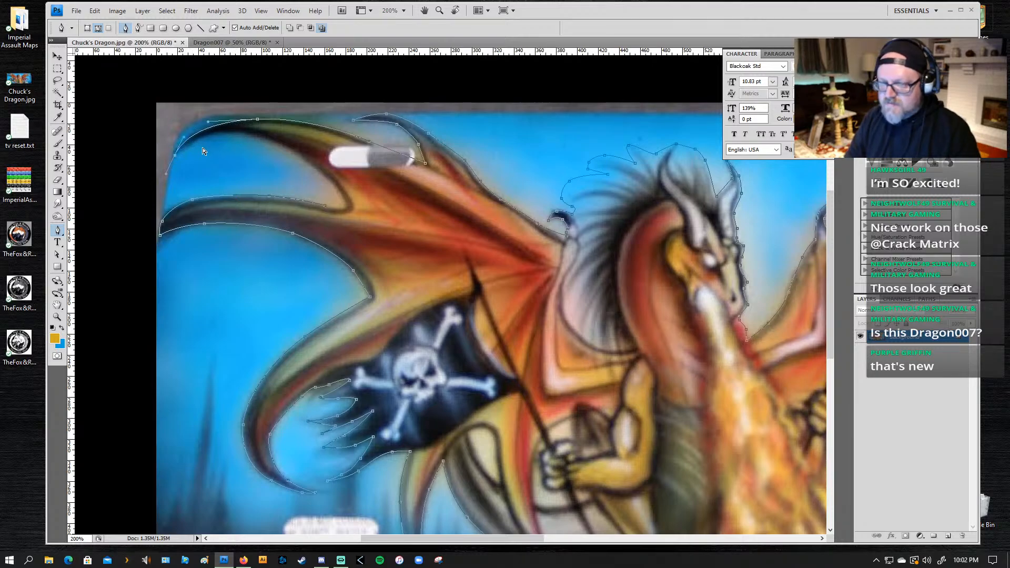
{"action": "key", "text": "ctrl+z"}
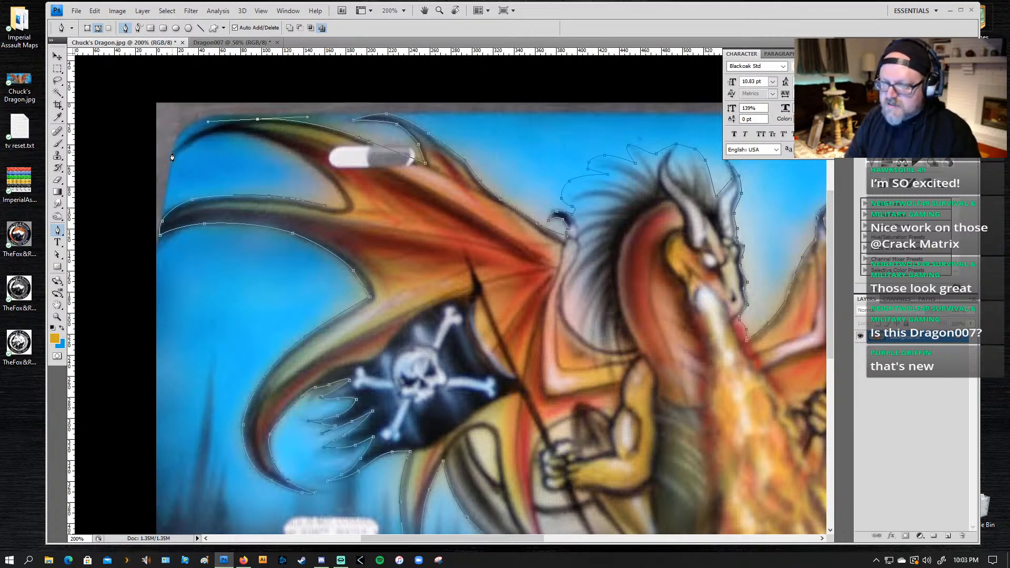
{"action": "left_click", "coordinate": [174, 153]}
{"action": "key", "text": "ctrl+z"}
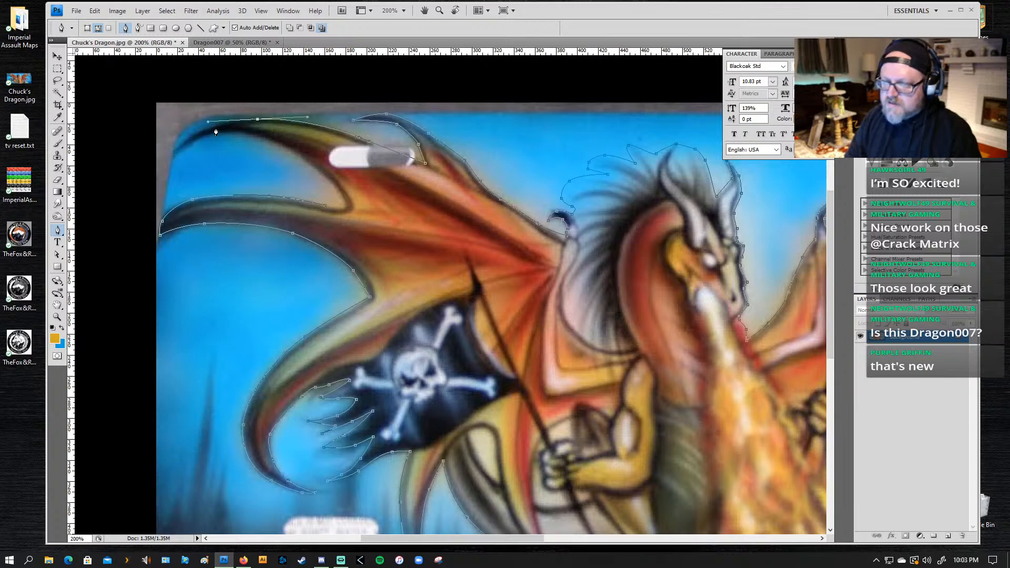
{"action": "key", "text": "a"}
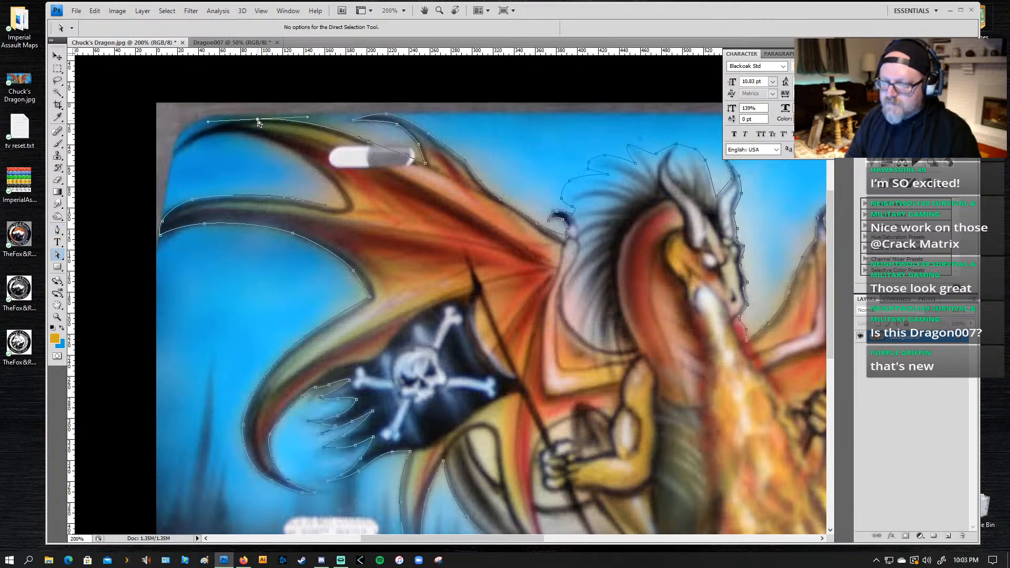
{"action": "left_click_drag", "start_coordinate": [209, 122], "coordinate": [182, 120]}
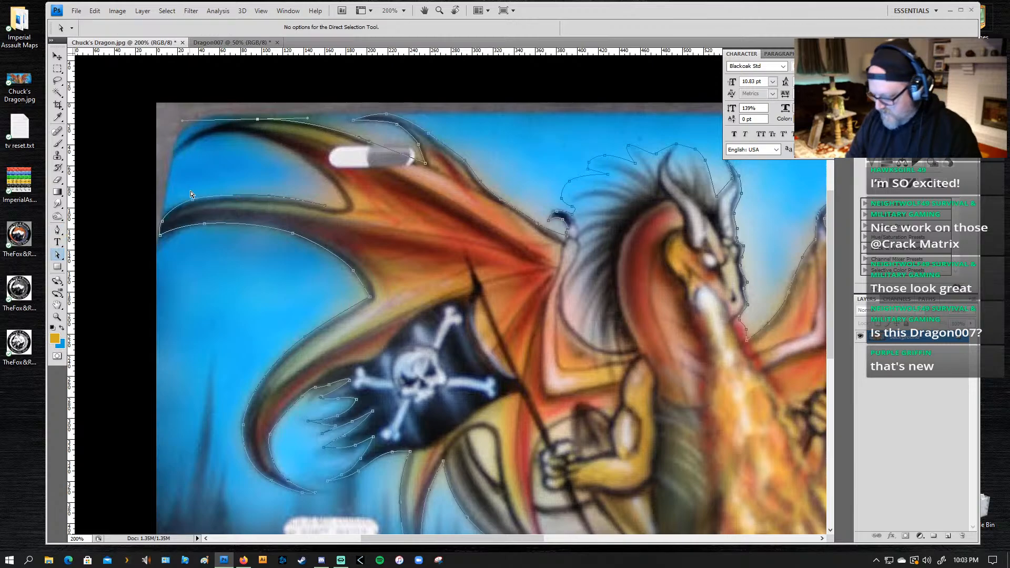
Step: Take the path around the topmost wing finger's tip and along its underside to close it at the membrane's inner corner
{"action": "key", "text": "p"}
{"action": "left_click", "coordinate": [173, 154]}
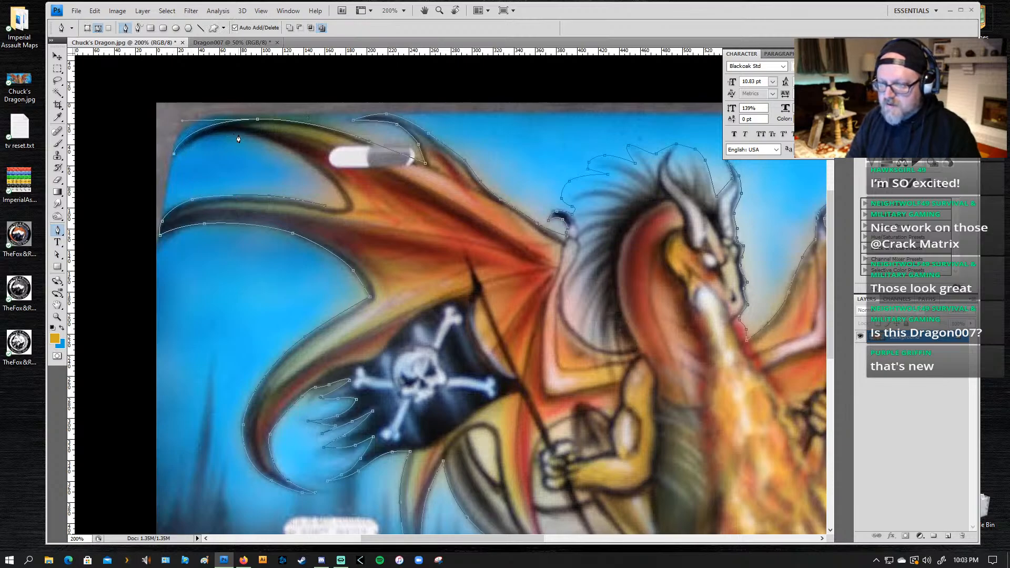
{"action": "left_click_drag", "start_coordinate": [241, 133], "coordinate": [271, 138]}
{"action": "left_click_drag", "start_coordinate": [332, 182], "coordinate": [342, 208]}
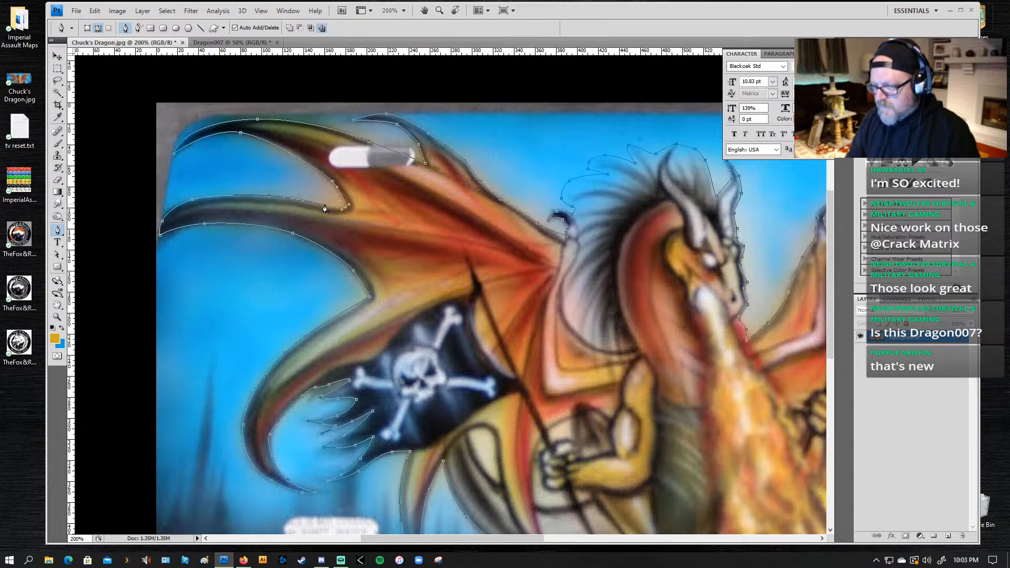
Step: Open the three Fox & Raven logo images from the desktop and close them again
{"action": "left_click_drag", "start_coordinate": [653, 398], "coordinate": [245, 308]}
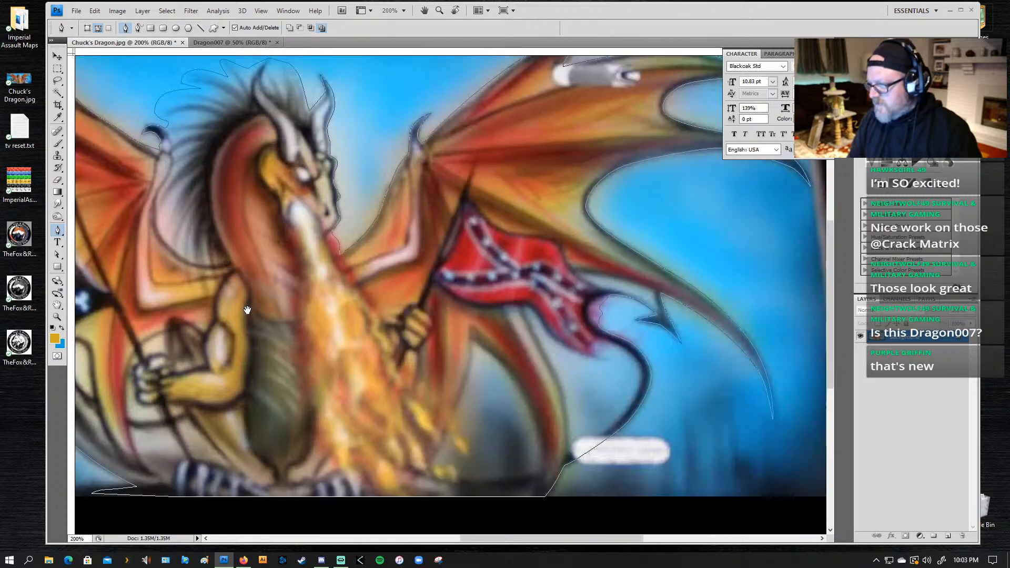
{"action": "left_click_drag", "start_coordinate": [731, 257], "coordinate": [485, 221]}
{"action": "left_click_drag", "start_coordinate": [19, 288], "coordinate": [221, 272]}
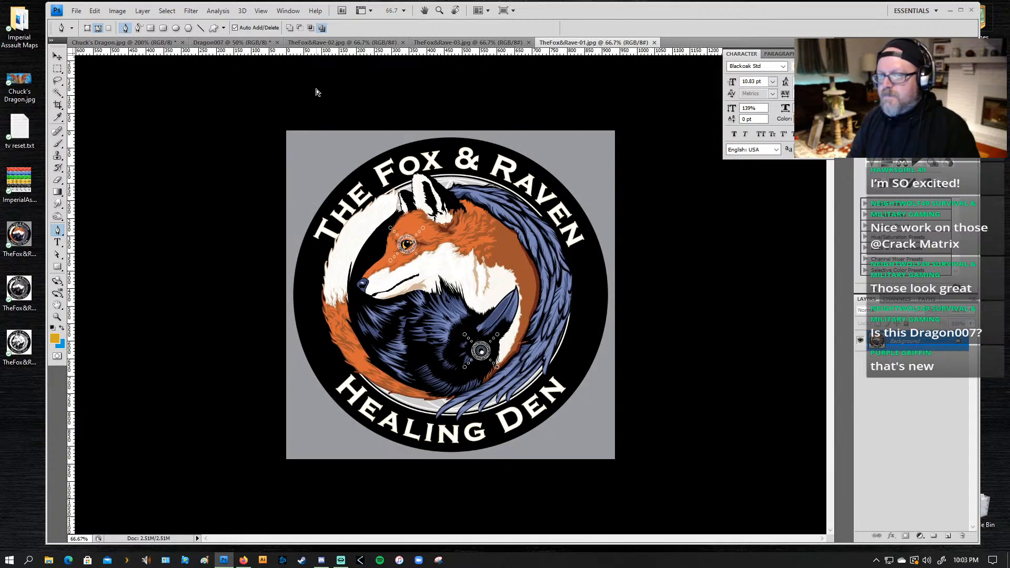
{"action": "left_click", "coordinate": [654, 42]}
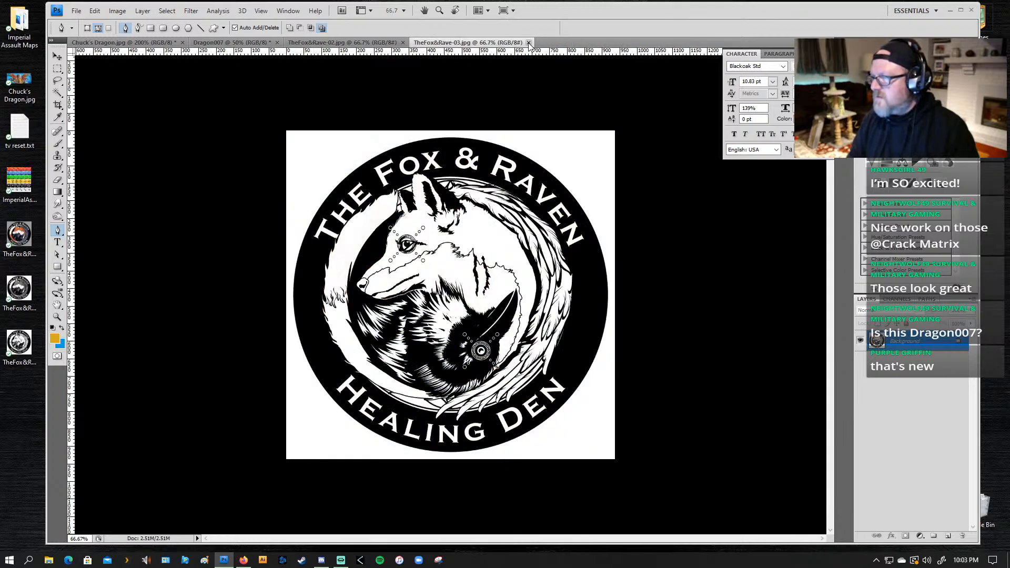
{"action": "left_click", "coordinate": [529, 42]}
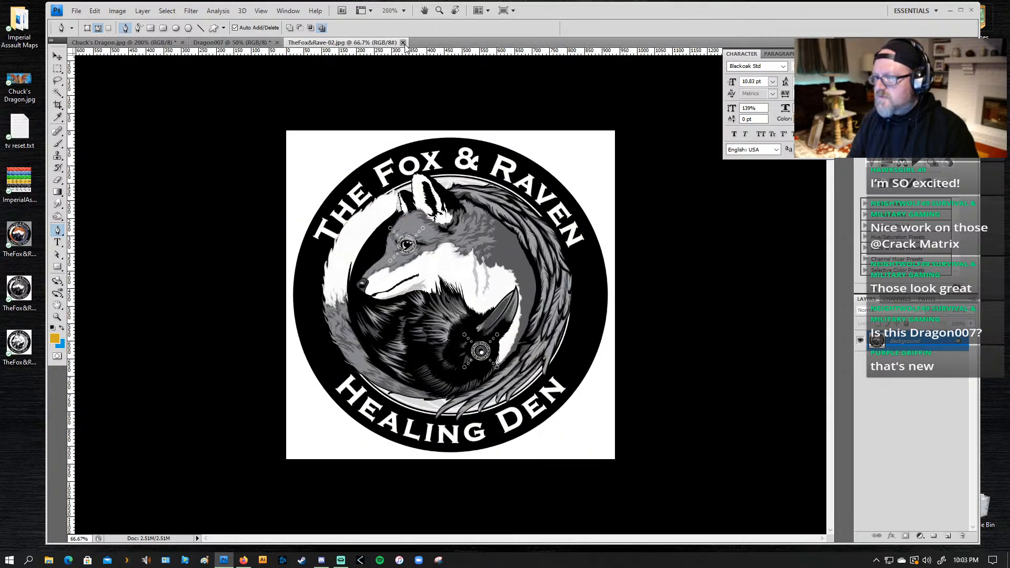
{"action": "left_click", "coordinate": [402, 42]}
Step: Load the finished dragon path as a selection in Chuck's Dragon.jpg
{"action": "left_click_drag", "start_coordinate": [185, 243], "coordinate": [462, 232]}
{"action": "left_click_drag", "start_coordinate": [274, 244], "coordinate": [411, 260]}
{"action": "key", "text": "z"}
{"action": "left_click", "coordinate": [377, 242], "text": "alt"}
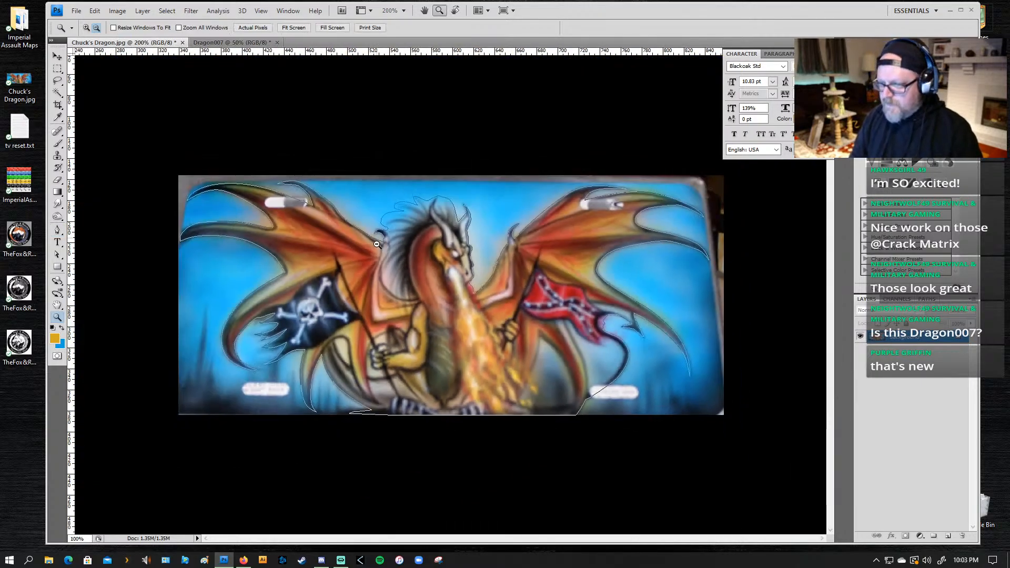
{"action": "left_click", "coordinate": [445, 341]}
{"action": "left_click", "coordinate": [445, 341], "text": "alt"}
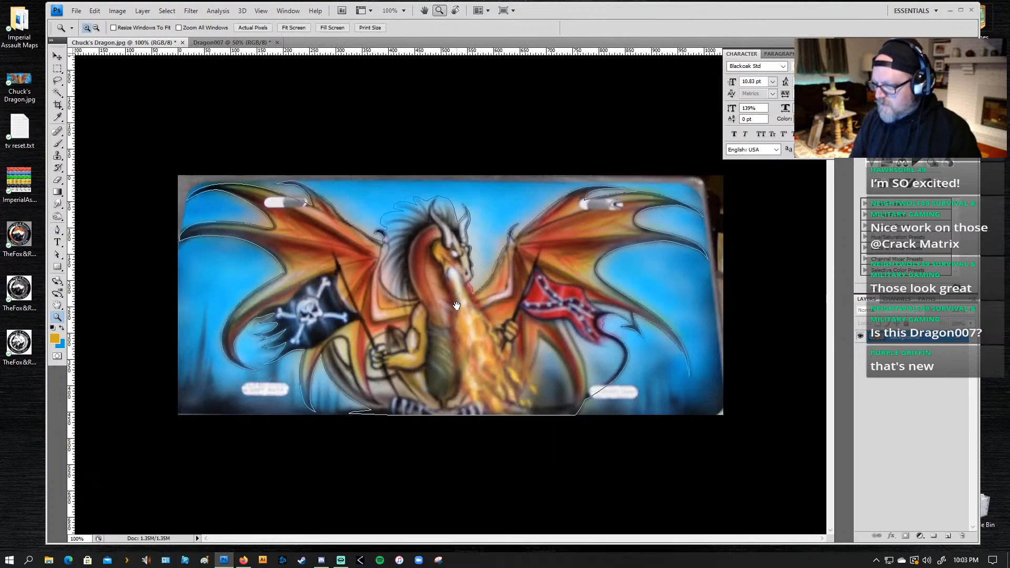
{"action": "key", "text": "p"}
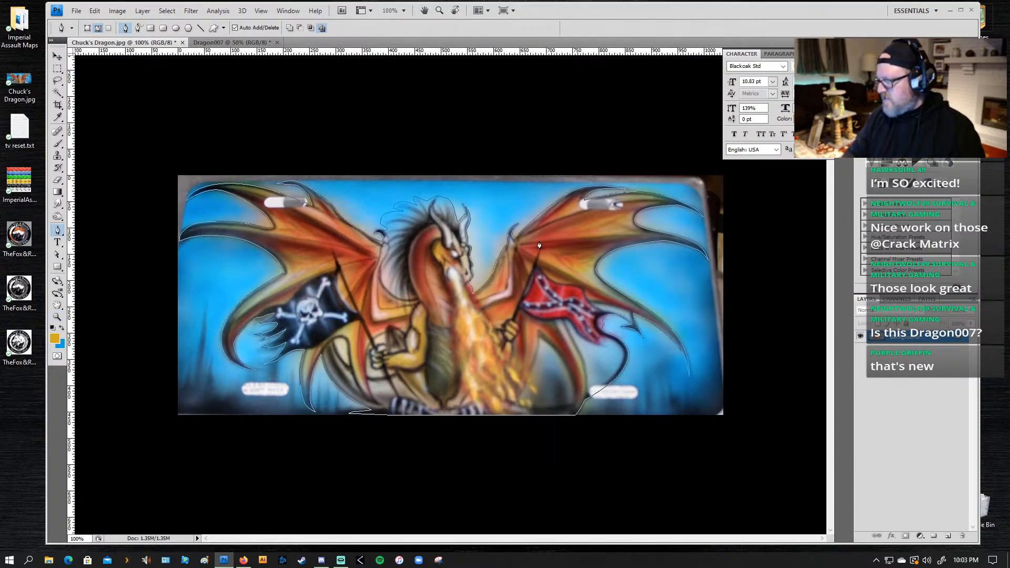
{"action": "left_click", "coordinate": [921, 300]}
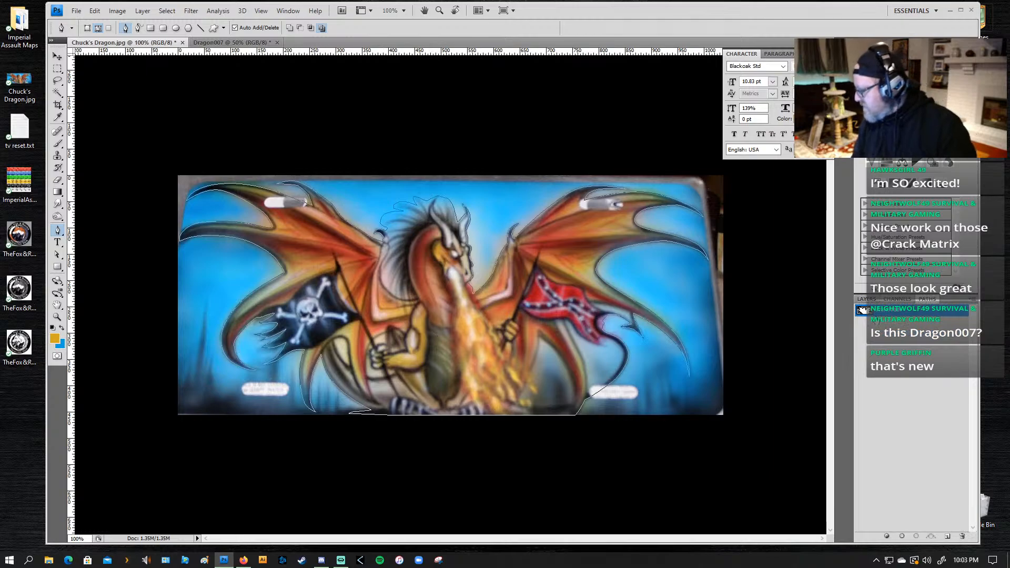
{"action": "left_click", "coordinate": [948, 536]}
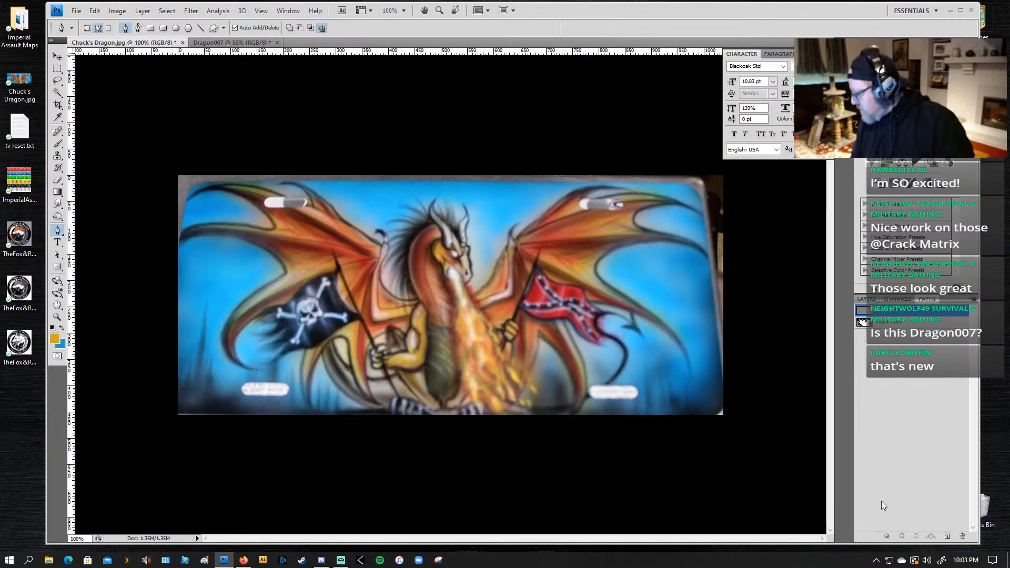
{"action": "key", "text": "ctrl+z"}
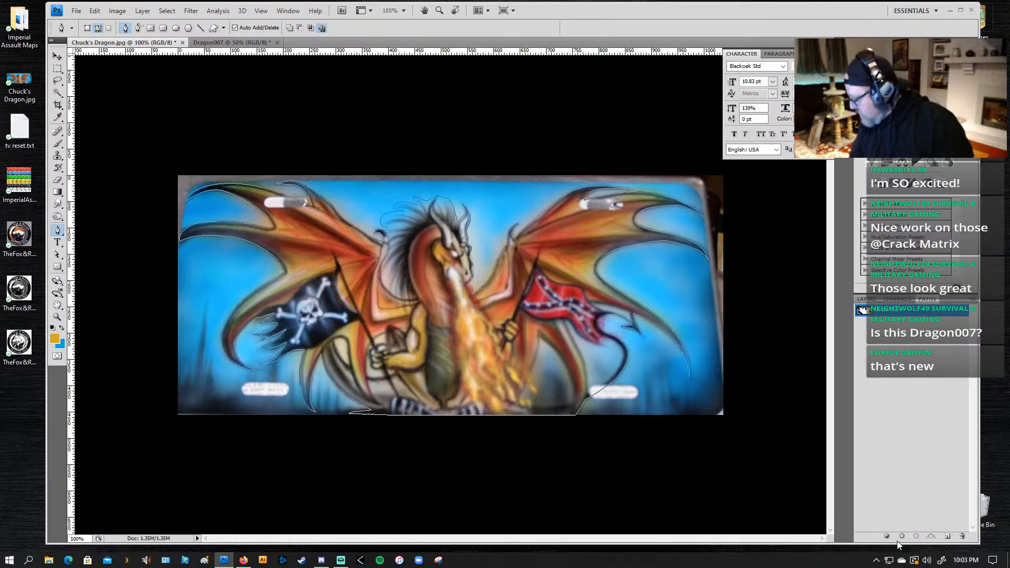
{"action": "left_click", "coordinate": [916, 536]}
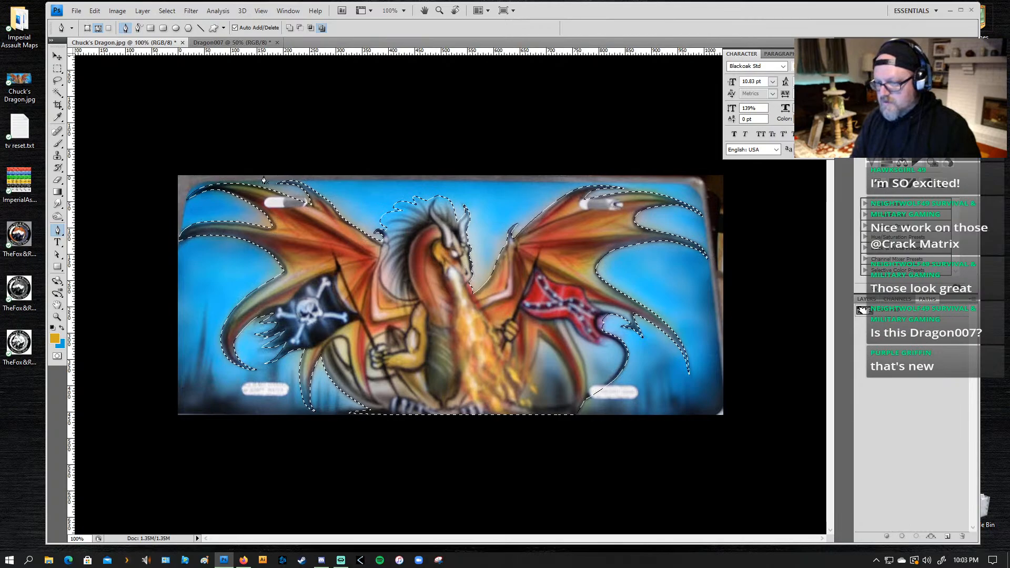
Step: Save the dragon selection as an alpha channel, check its mask and return to the RGB composite
{"action": "left_click", "coordinate": [897, 299]}
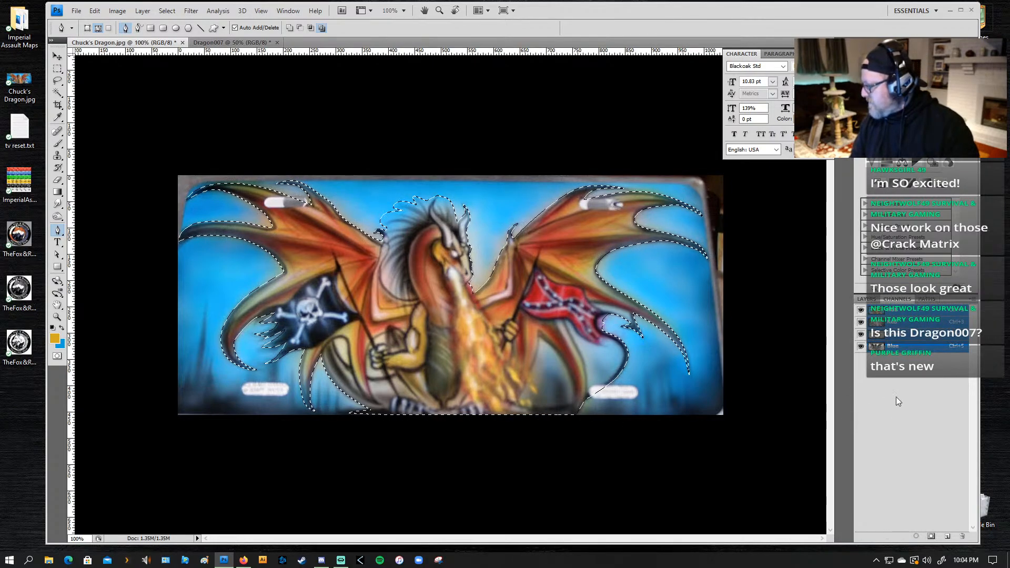
{"action": "left_click", "coordinate": [927, 535]}
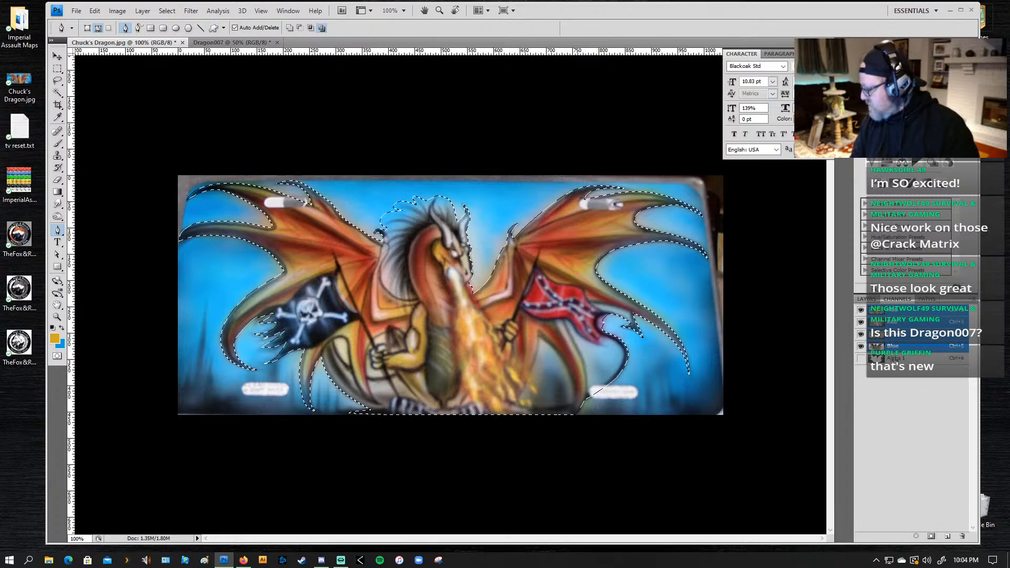
{"action": "left_click", "coordinate": [873, 358]}
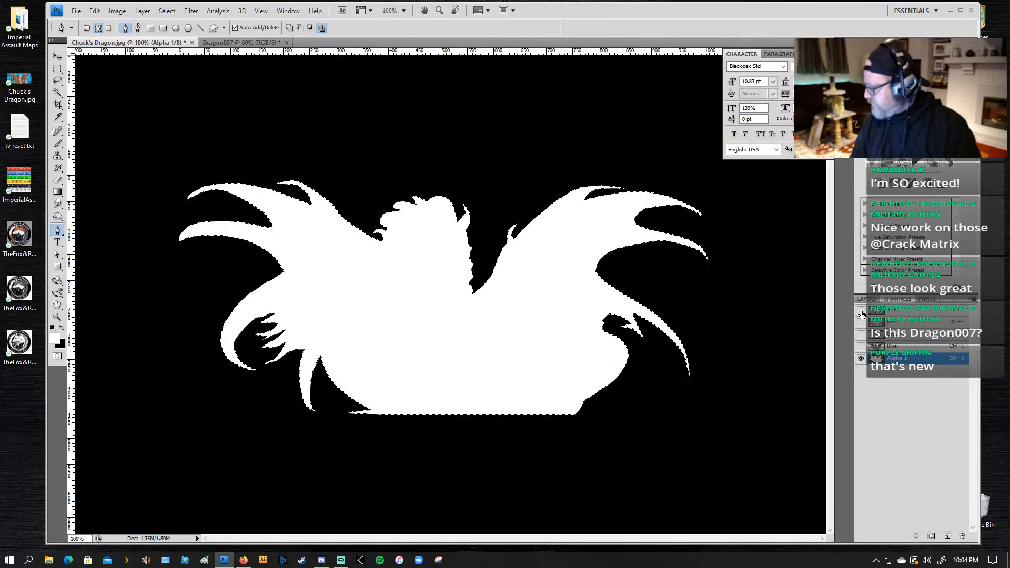
{"action": "left_click", "coordinate": [899, 310]}
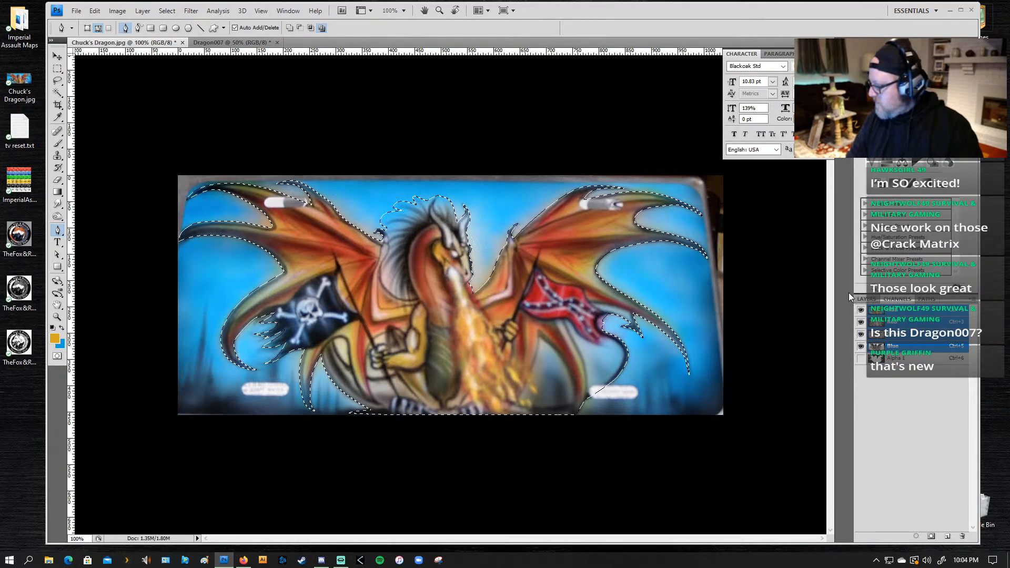
Step: Paste the selected dragon into the Dragon007 document
{"action": "left_click", "coordinate": [213, 42]}
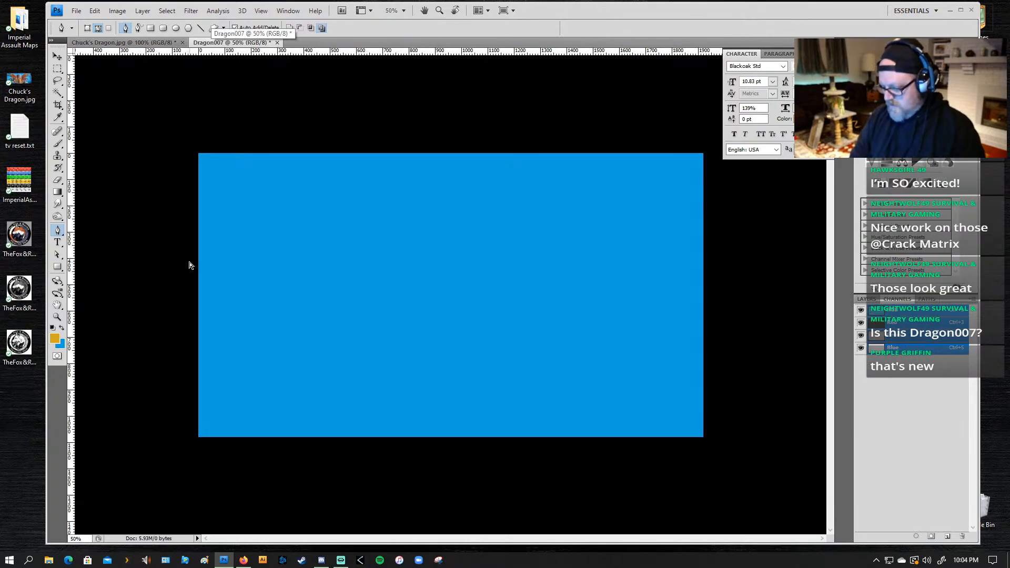
{"action": "key", "text": "ctrl+b"}
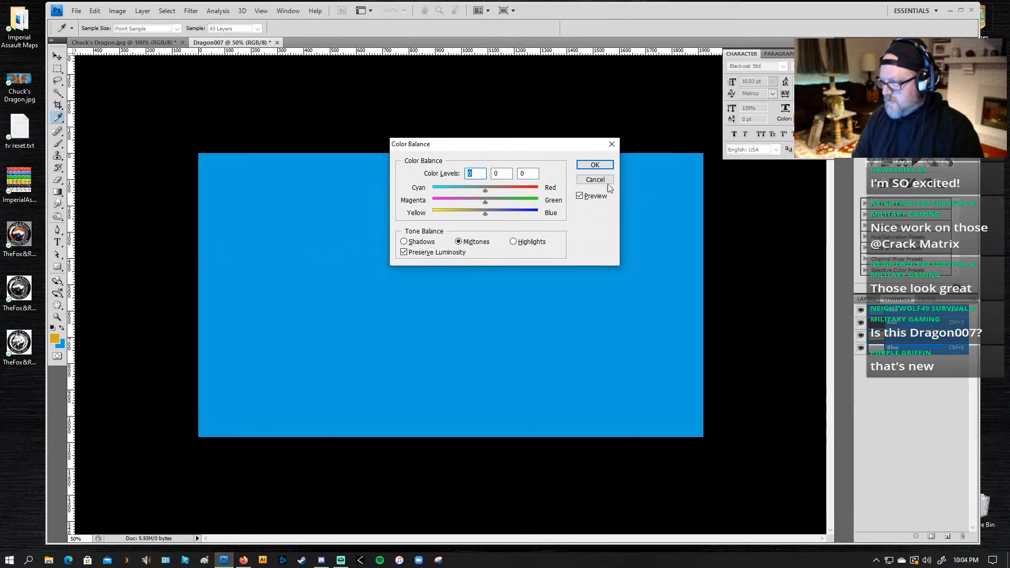
{"action": "left_click", "coordinate": [605, 181]}
{"action": "key", "text": "ctrl+v"}
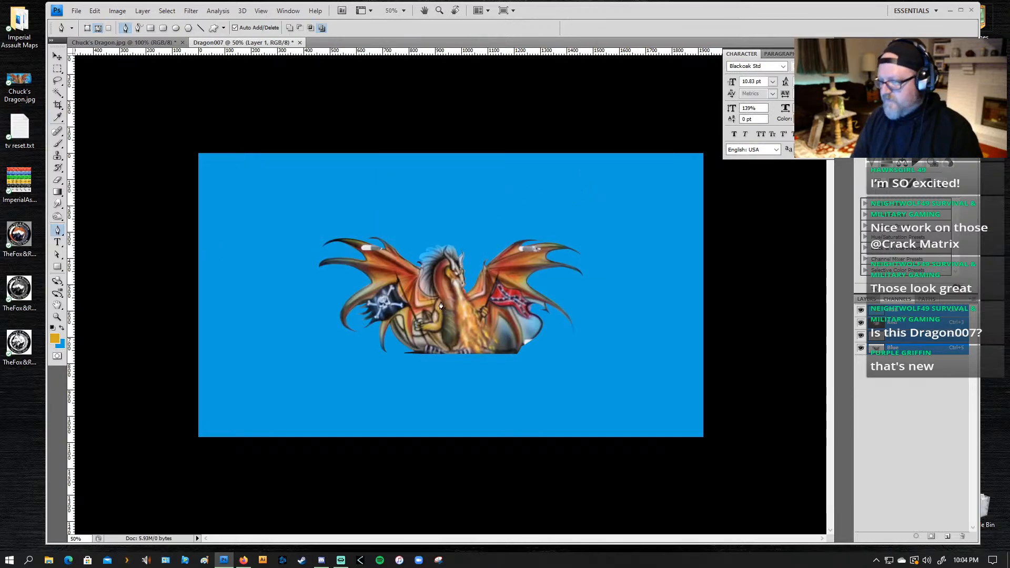
Step: Scale the pasted dragon proportionally about its centre to 188.6% so it nearly spans the canvas width
{"action": "key", "text": "v"}
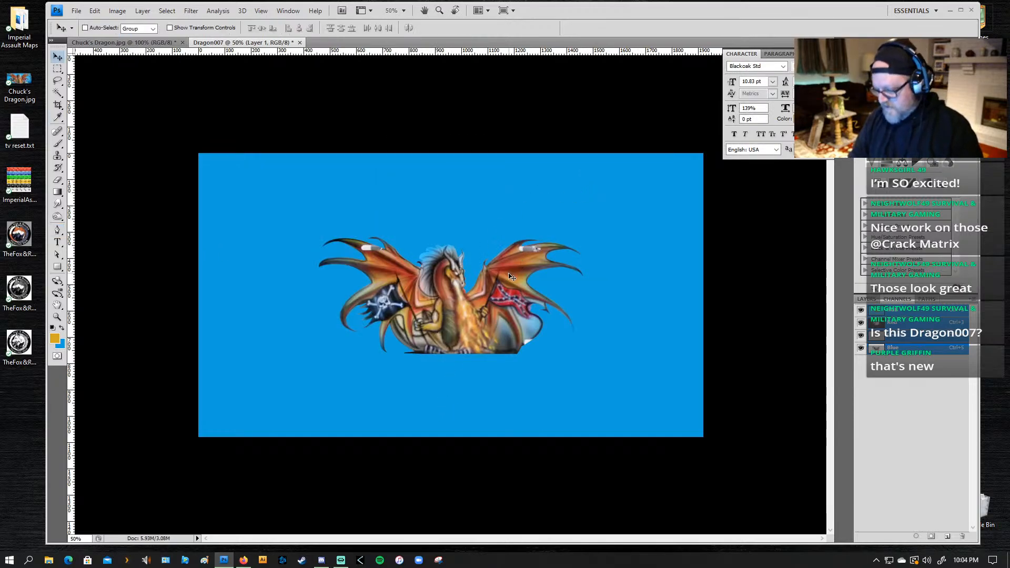
{"action": "key", "text": "ctrl+t"}
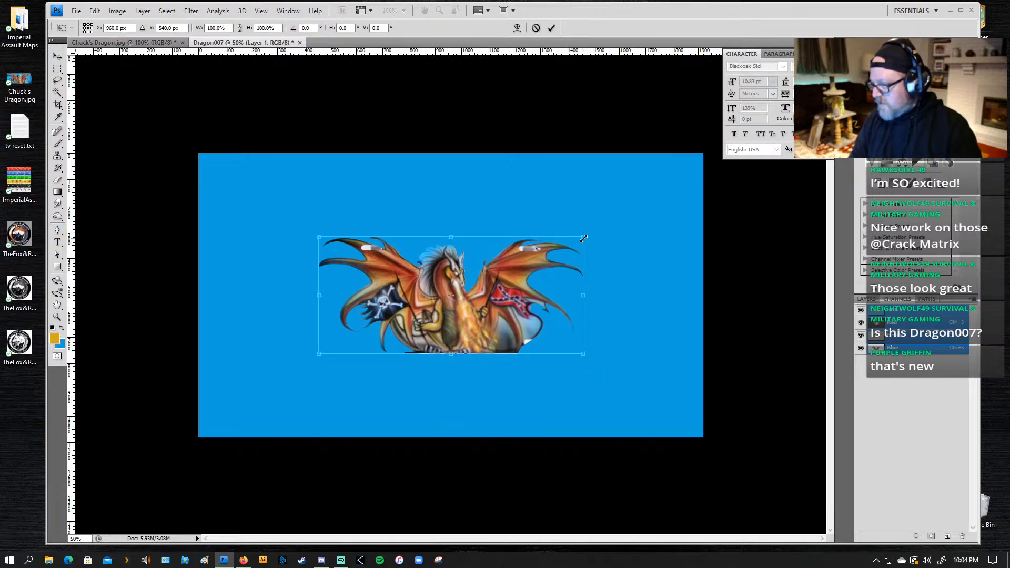
{"action": "left_click_drag", "start_coordinate": [586, 237], "coordinate": [689, 161]}
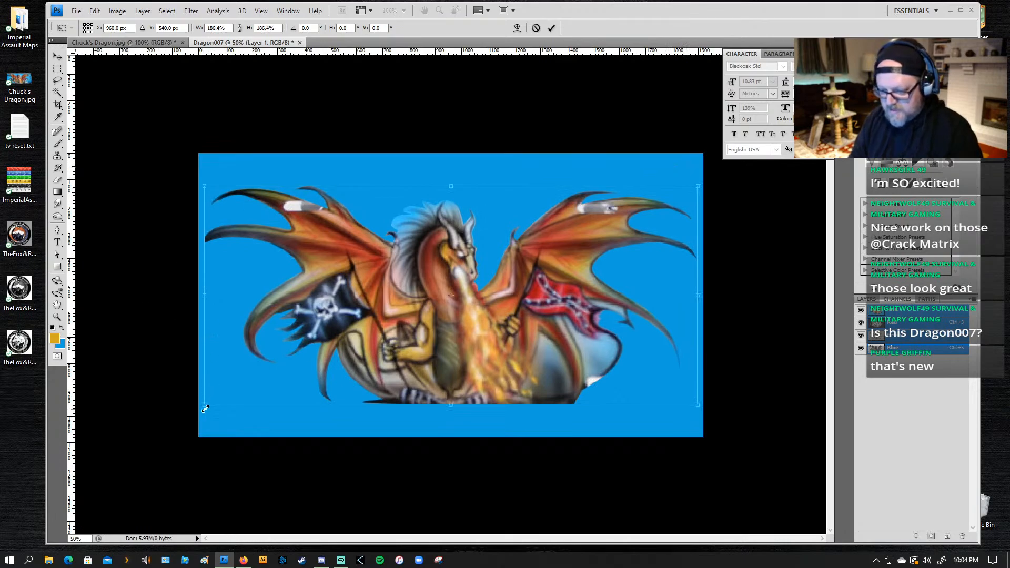
{"action": "left_click_drag", "start_coordinate": [205, 407], "coordinate": [202, 408]}
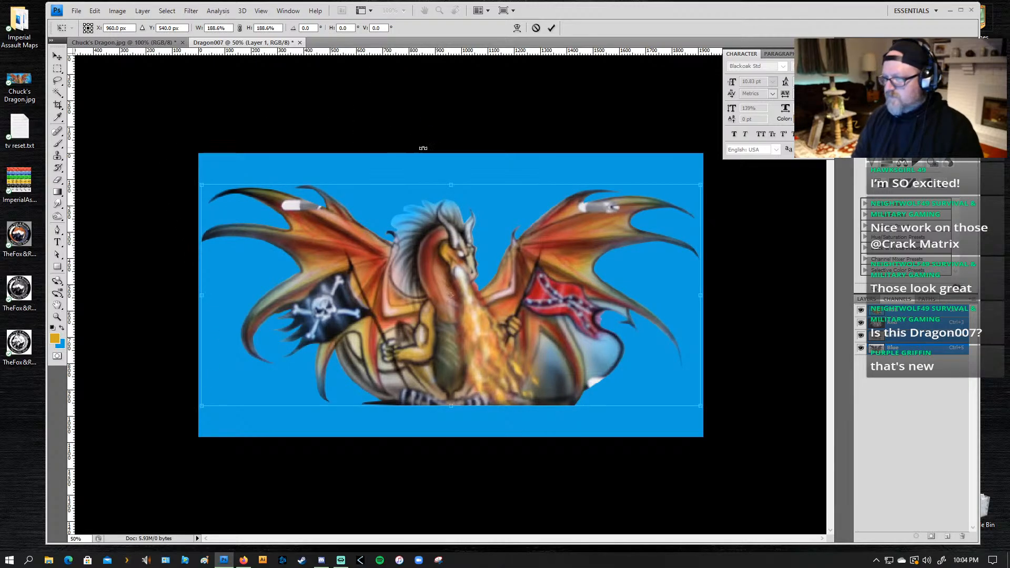
{"action": "left_click", "coordinate": [872, 299]}
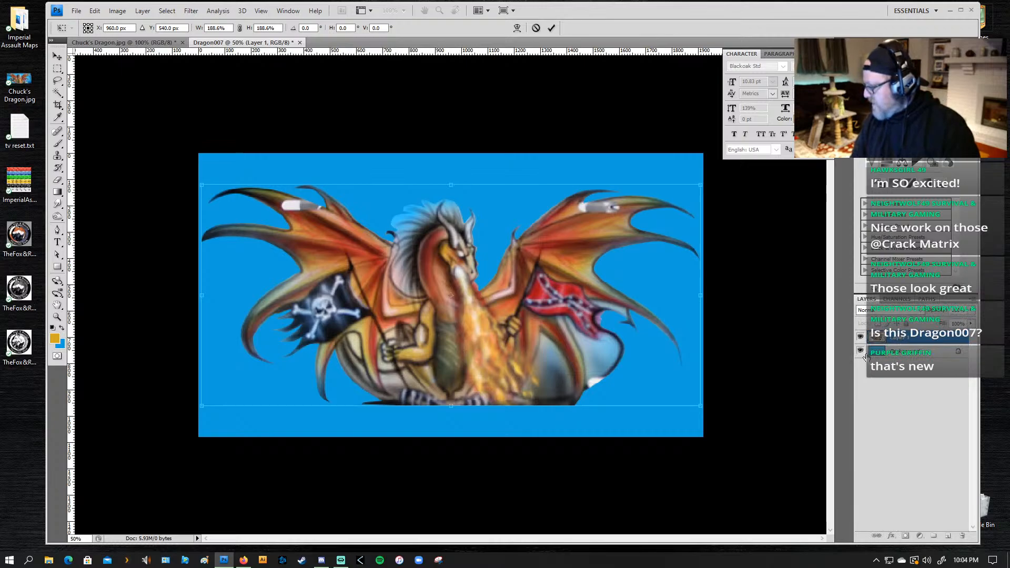
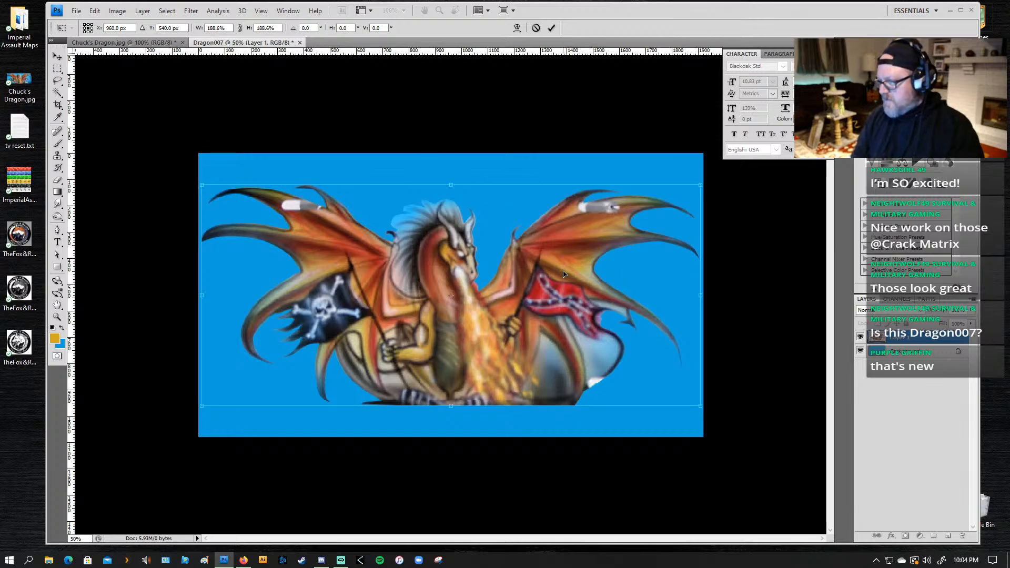
Step: Commit the pasted dragon's scaling and open a Levels adjustment for its layer
{"action": "key", "text": "Return"}
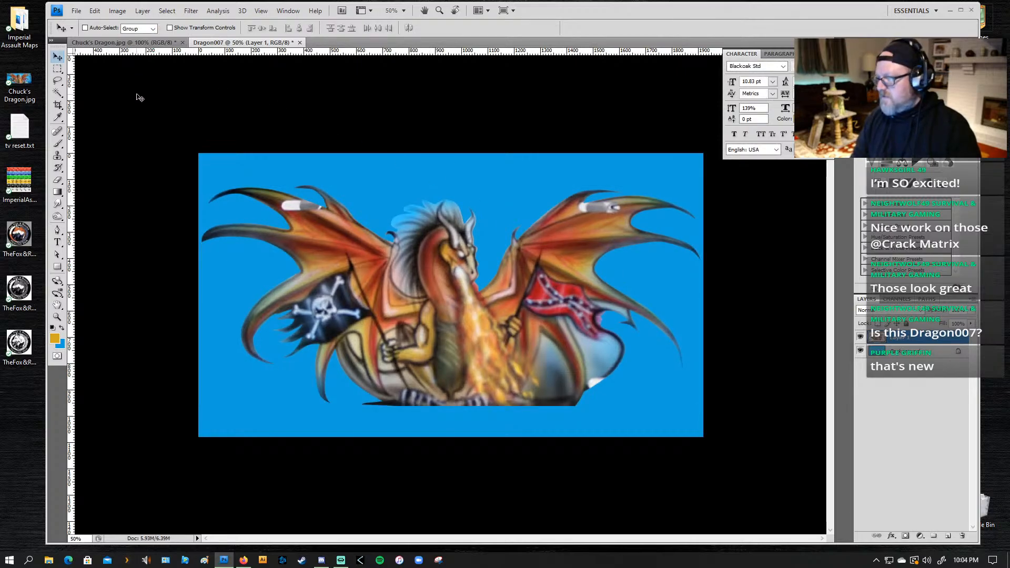
{"action": "left_click", "coordinate": [118, 11]}
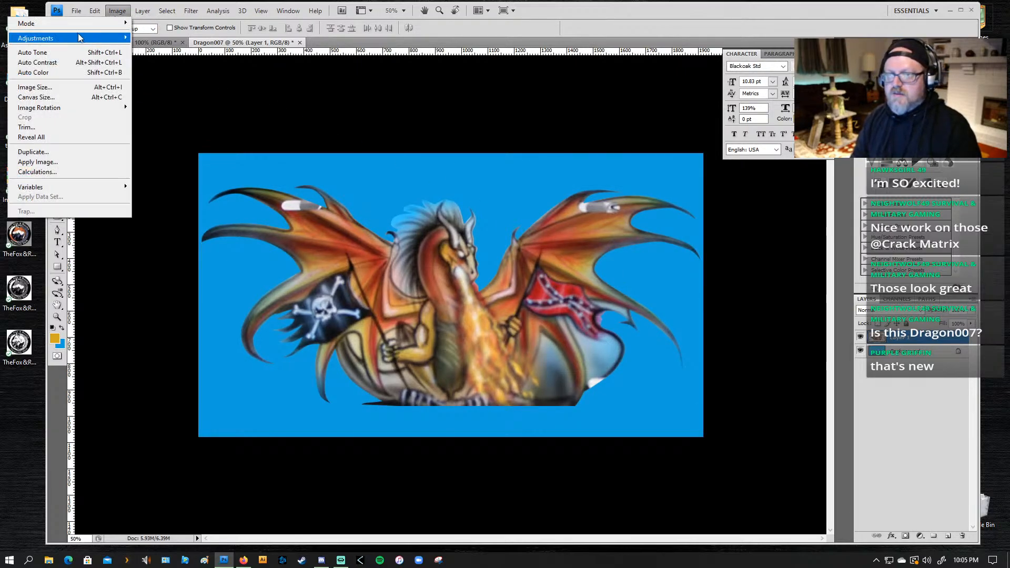
{"action": "mouse_move", "coordinate": [79, 38]}
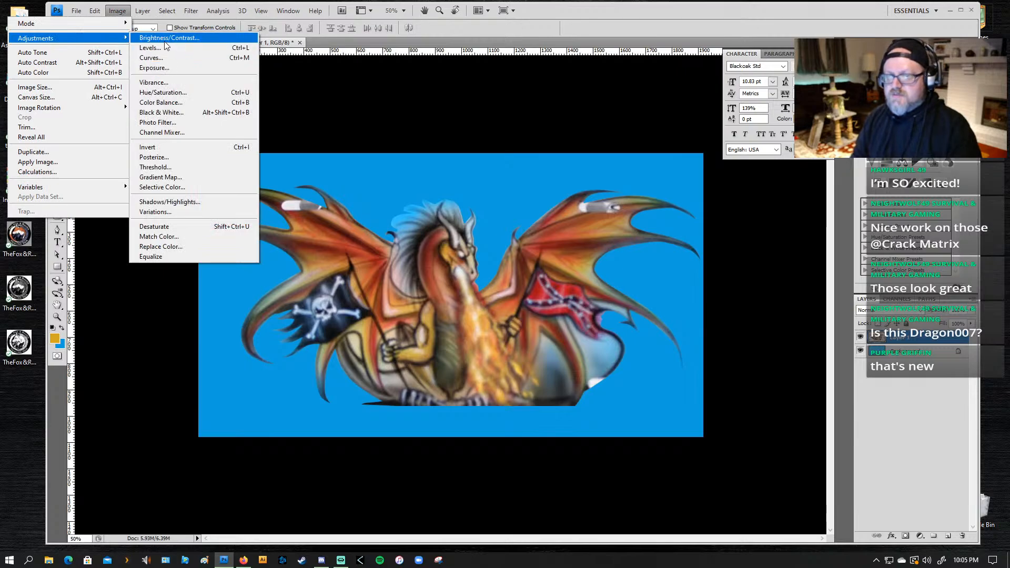
{"action": "left_click", "coordinate": [160, 48]}
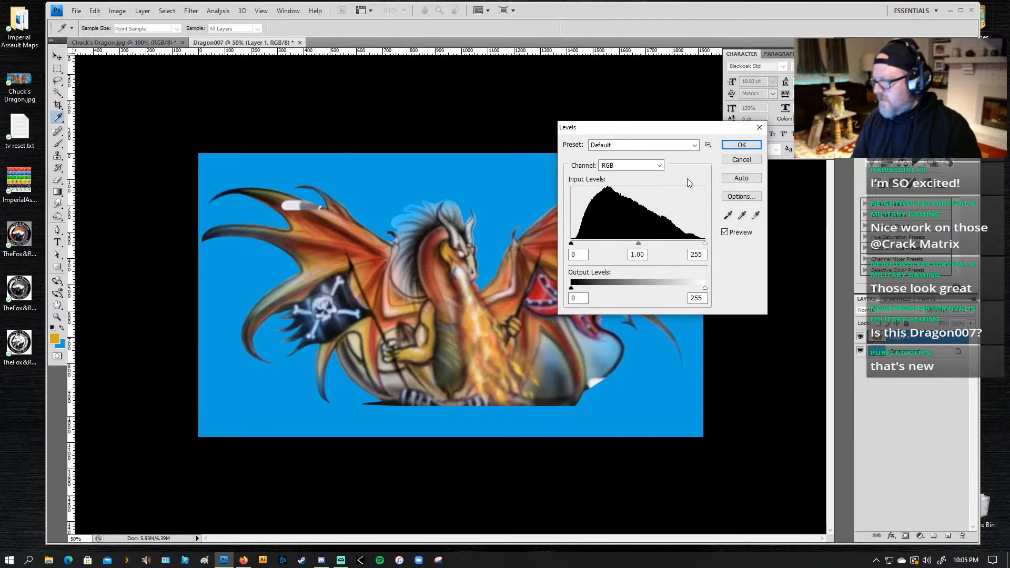
Step: Try the Darker Levels preset on the dragon, customised with midtones at 0.85 and the white input at 211
{"action": "left_click", "coordinate": [695, 146]}
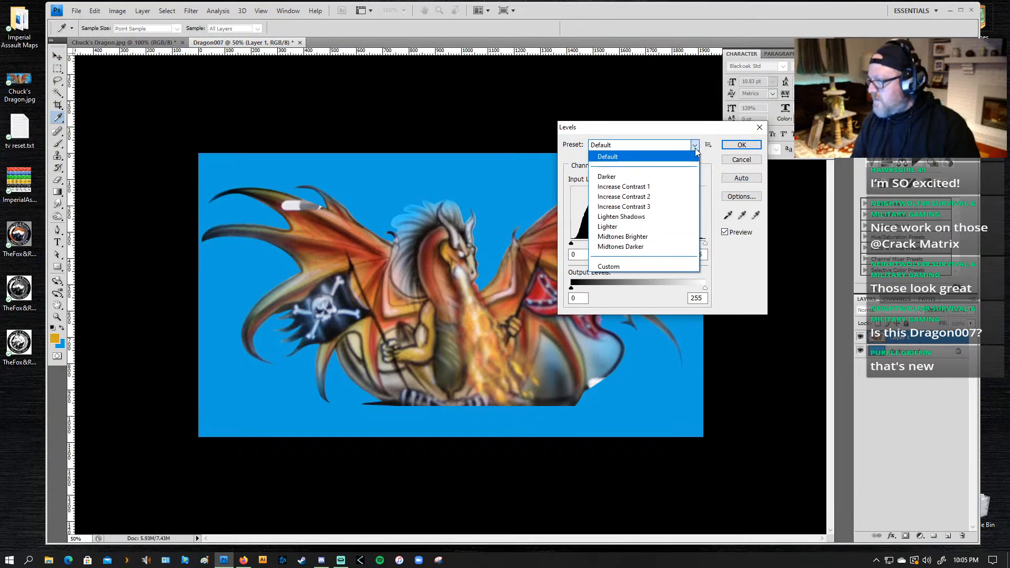
{"action": "left_click", "coordinate": [680, 177]}
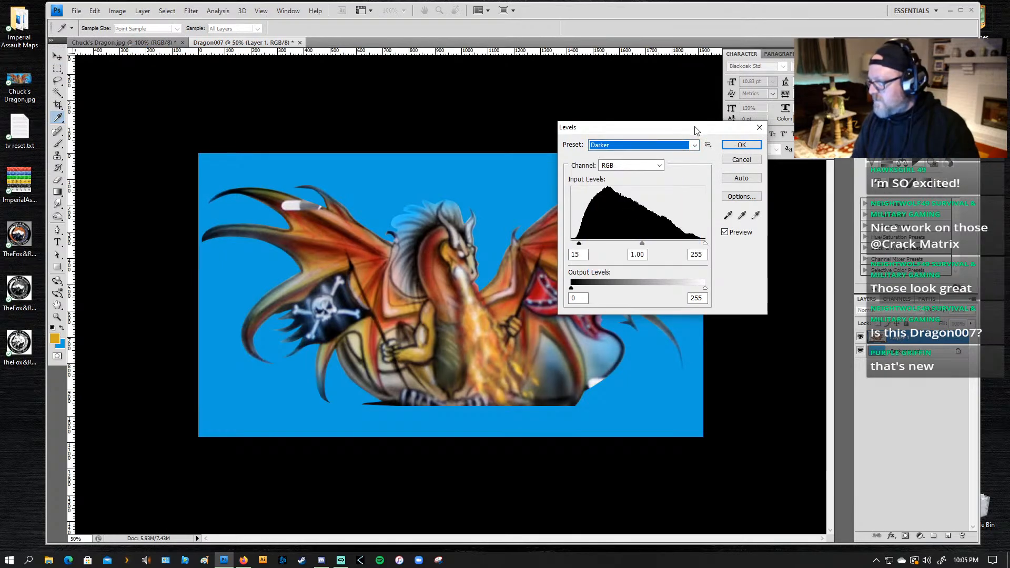
{"action": "left_click_drag", "start_coordinate": [695, 130], "coordinate": [782, 104]}
{"action": "mouse_move", "coordinate": [731, 217]}
{"action": "left_mouse_down"}
{"action": "mouse_move", "coordinate": [718, 217]}
{"action": "mouse_move", "coordinate": [782, 217]}
{"action": "mouse_move", "coordinate": [715, 219]}
{"action": "mouse_move", "coordinate": [724, 215]}
{"action": "left_mouse_up"}
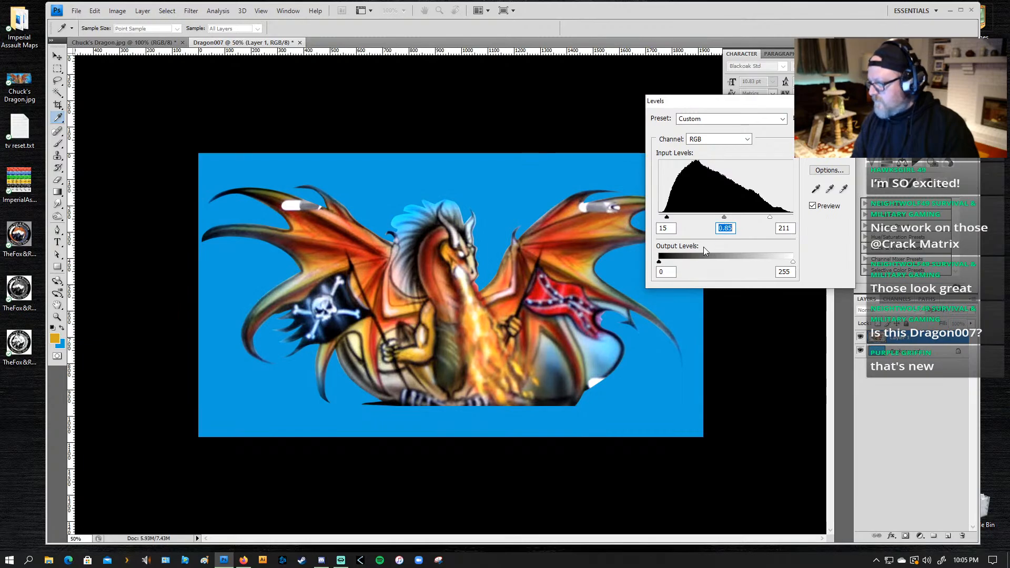
{"action": "mouse_move", "coordinate": [658, 261]}
{"action": "left_mouse_down"}
{"action": "mouse_move", "coordinate": [682, 263]}
{"action": "mouse_move", "coordinate": [651, 260]}
{"action": "left_mouse_up"}
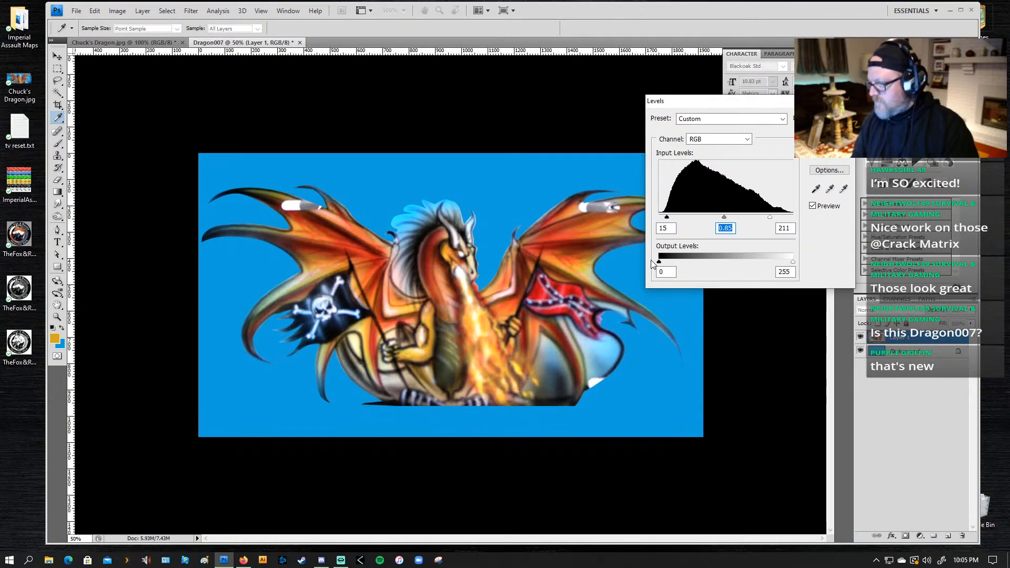
{"action": "mouse_move", "coordinate": [793, 262]}
{"action": "left_mouse_down"}
{"action": "mouse_move", "coordinate": [778, 262]}
{"action": "mouse_move", "coordinate": [792, 262]}
{"action": "left_mouse_up"}
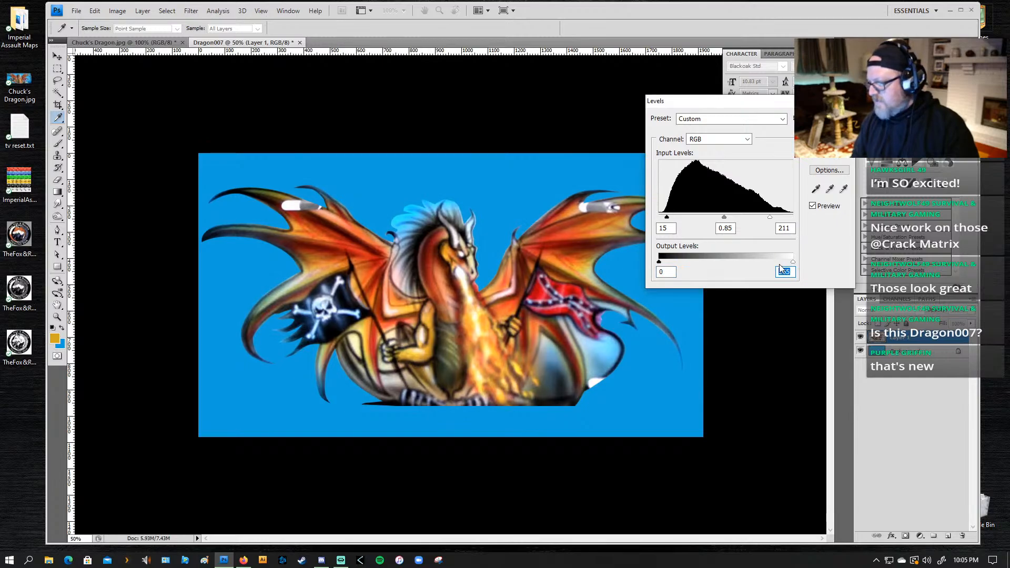
Step: Preview the Darker, Increase Contrast 1 and Increase Contrast 3 Levels presets on the dragon
{"action": "left_click", "coordinate": [745, 119]}
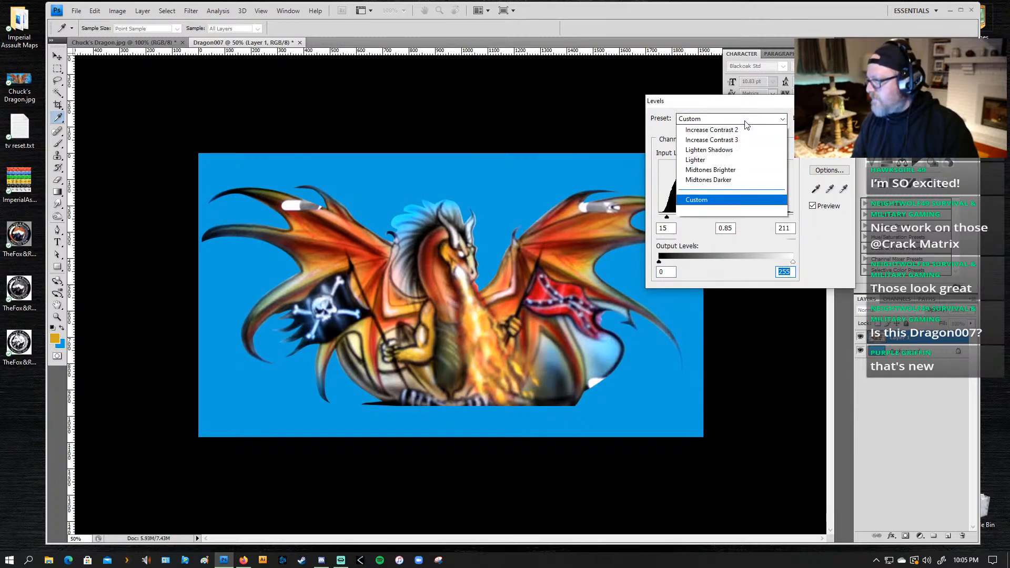
{"action": "scroll", "coordinate": [745, 127], "scroll_direction": "up", "scroll_amount": 1}
{"action": "left_click", "coordinate": [736, 150]}
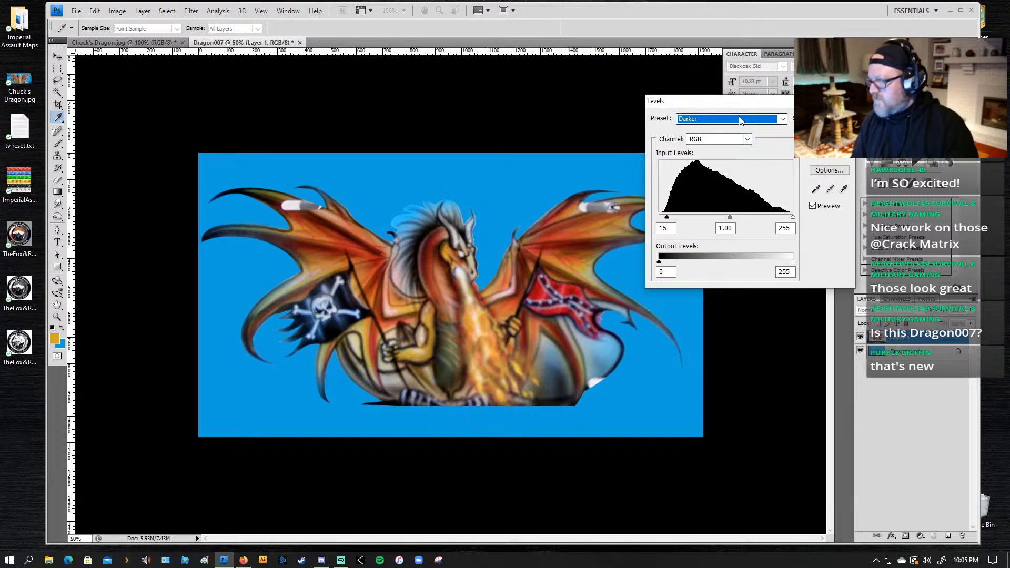
{"action": "left_click", "coordinate": [740, 121]}
{"action": "left_click", "coordinate": [744, 161]}
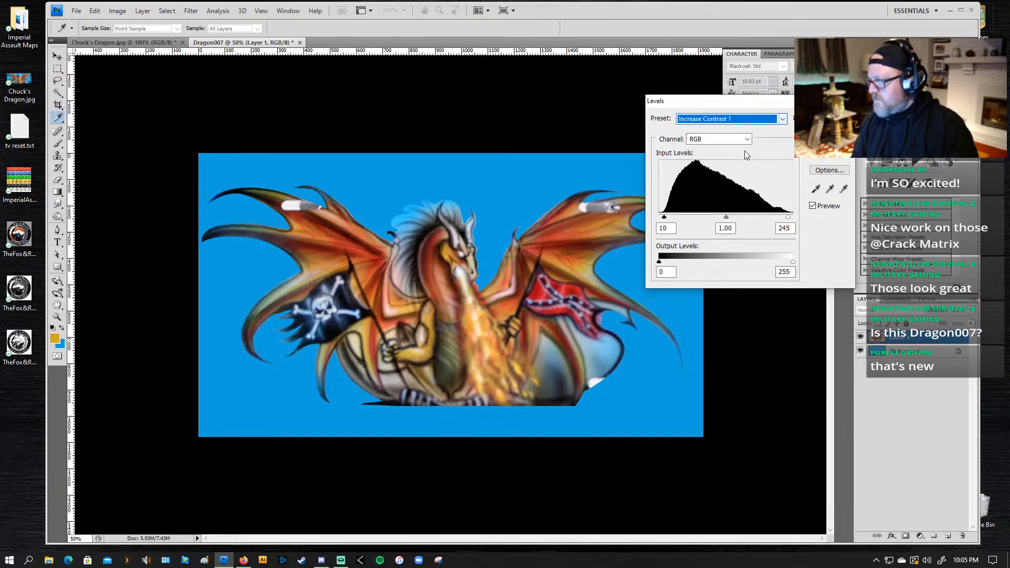
{"action": "left_click", "coordinate": [726, 119]}
{"action": "left_click", "coordinate": [716, 180]}
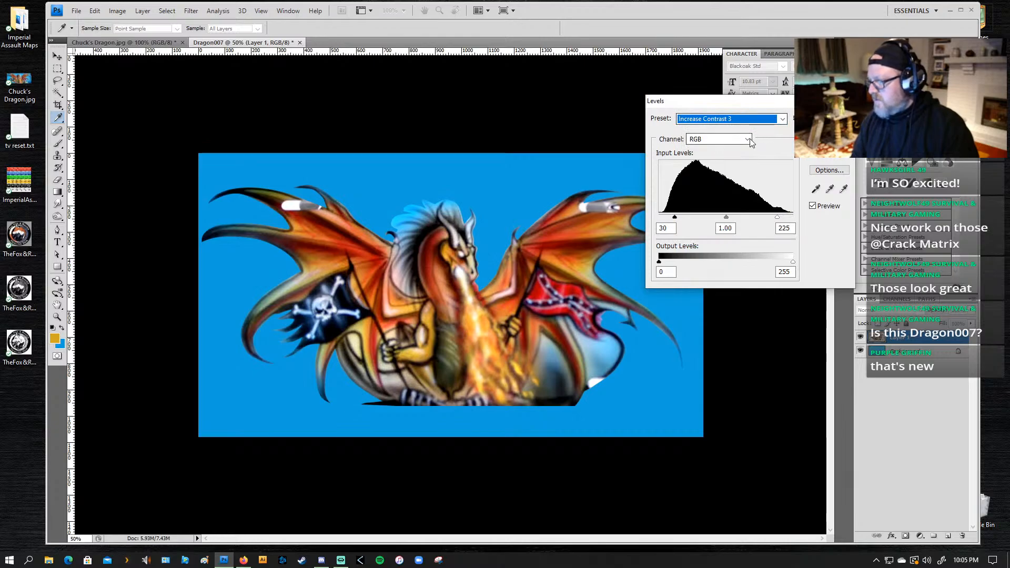
Step: Preview the Midtones Brighter, Midtones Darker and Lighten Shadows presets, returning to Increase Contrast 3
{"action": "left_click", "coordinate": [747, 119]}
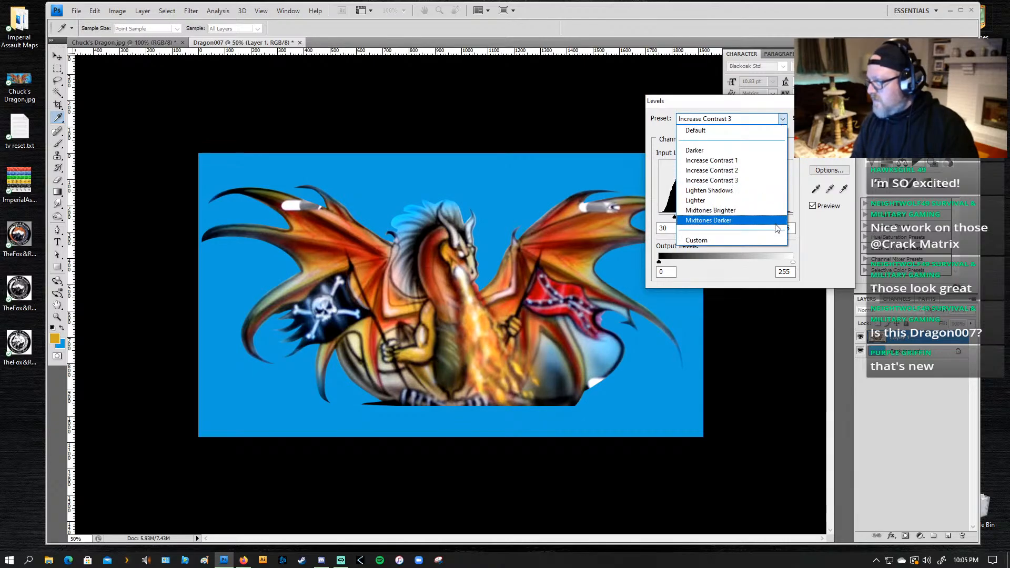
{"action": "left_click", "coordinate": [710, 211]}
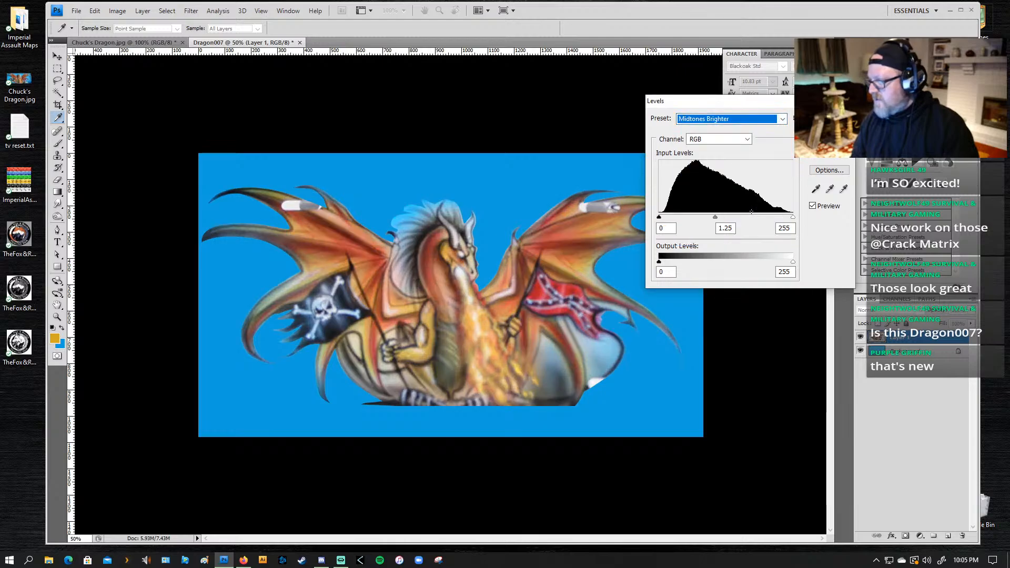
{"action": "left_click", "coordinate": [758, 119]}
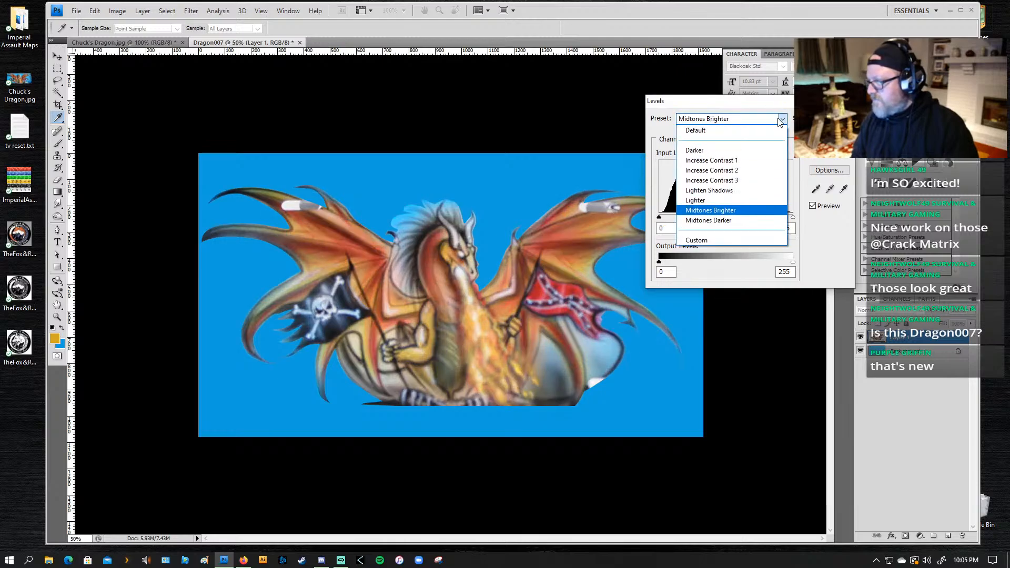
{"action": "left_click", "coordinate": [756, 224]}
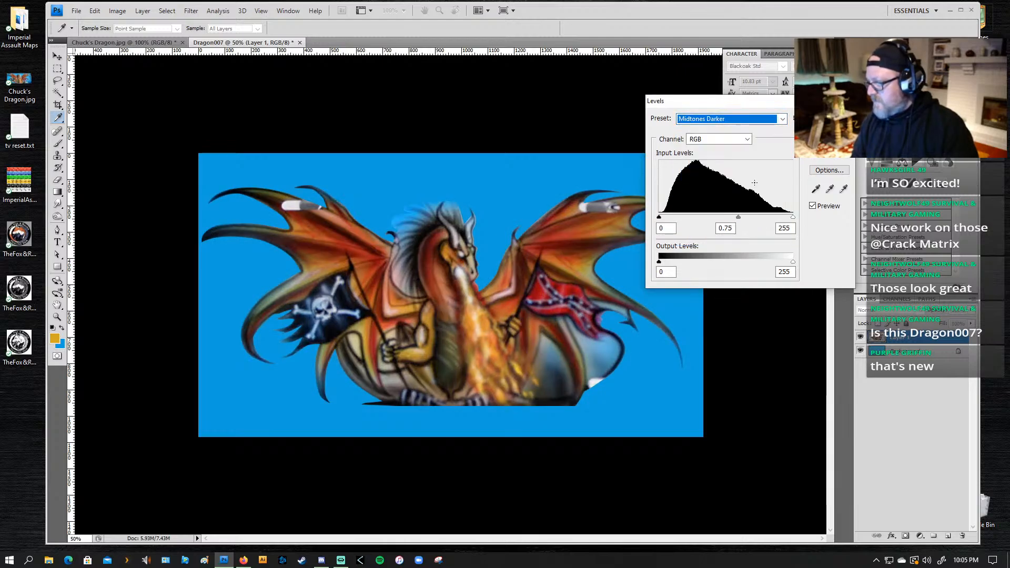
{"action": "left_click", "coordinate": [769, 120]}
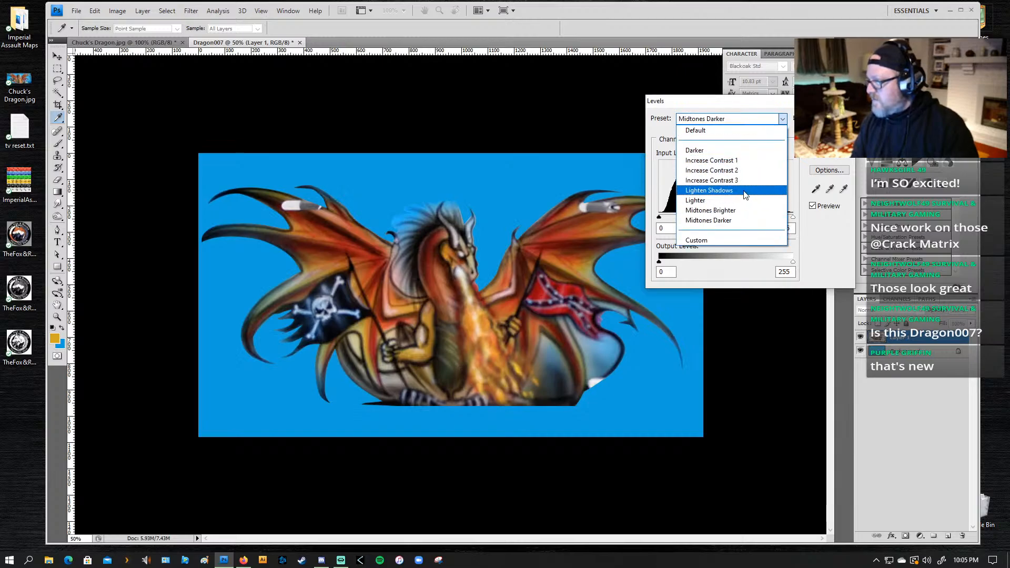
{"action": "left_click", "coordinate": [746, 191]}
{"action": "left_click", "coordinate": [779, 120]}
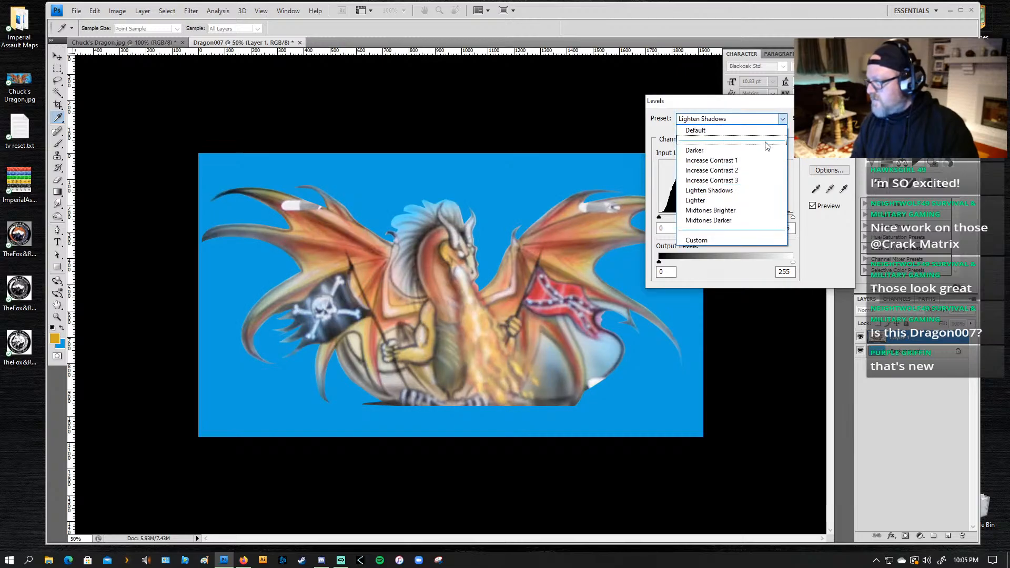
{"action": "left_click", "coordinate": [754, 180]}
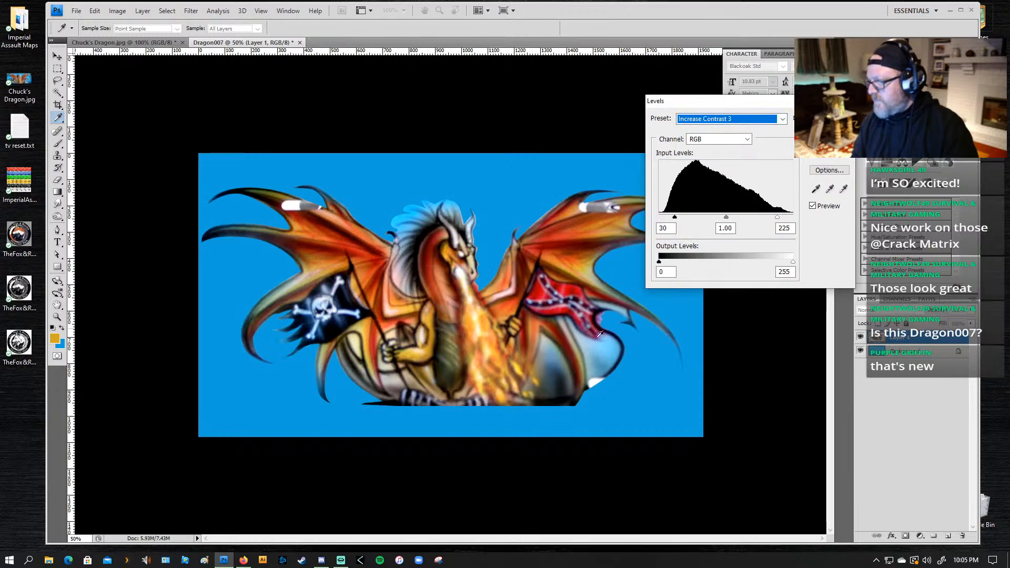
Step: Try the automatic Levels correction on the dragon and compare it with the Default preset
{"action": "left_click", "coordinate": [829, 118]}
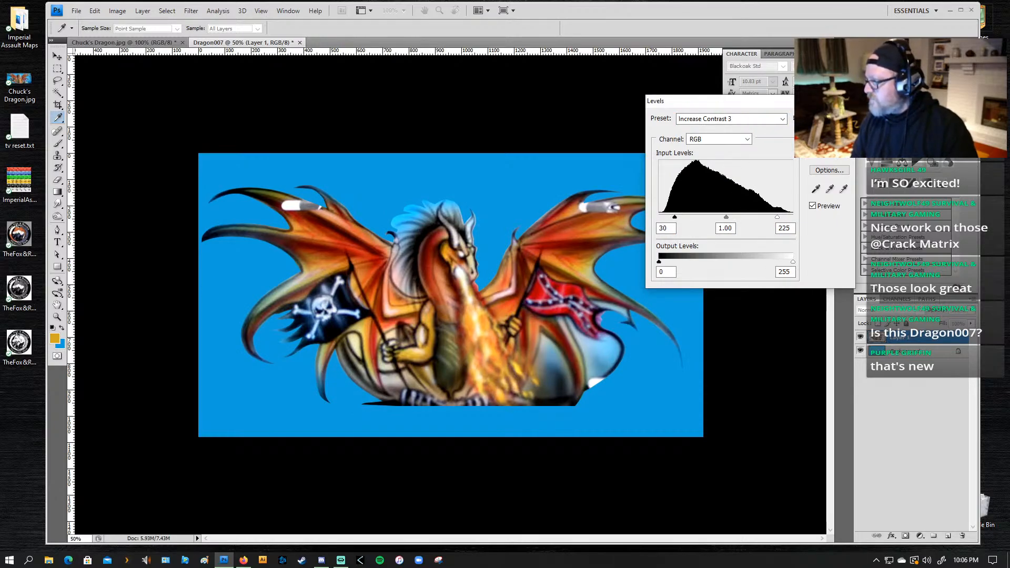
{"action": "left_click", "coordinate": [782, 124]}
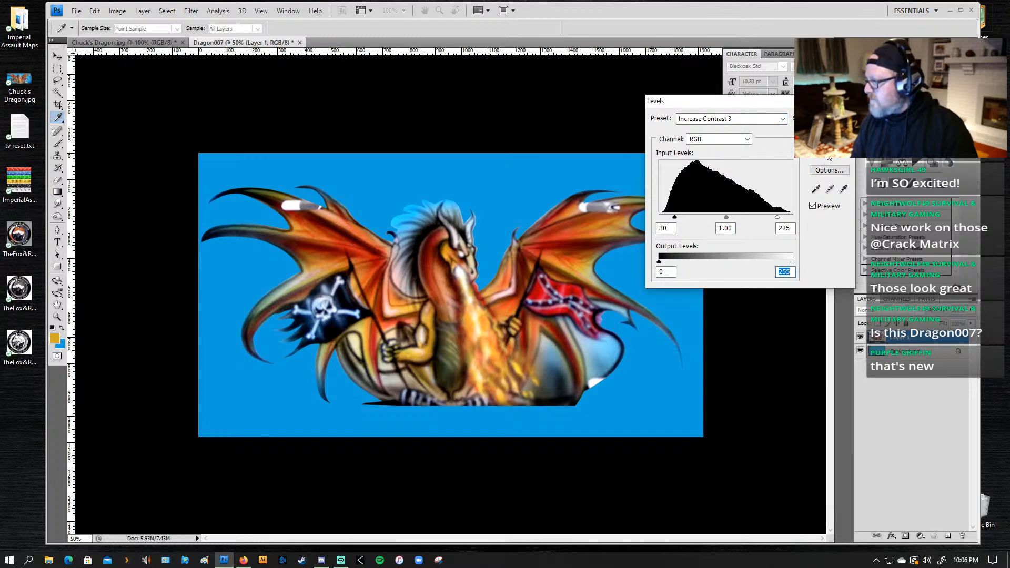
{"action": "left_click", "coordinate": [829, 156]}
{"action": "left_click", "coordinate": [782, 119]}
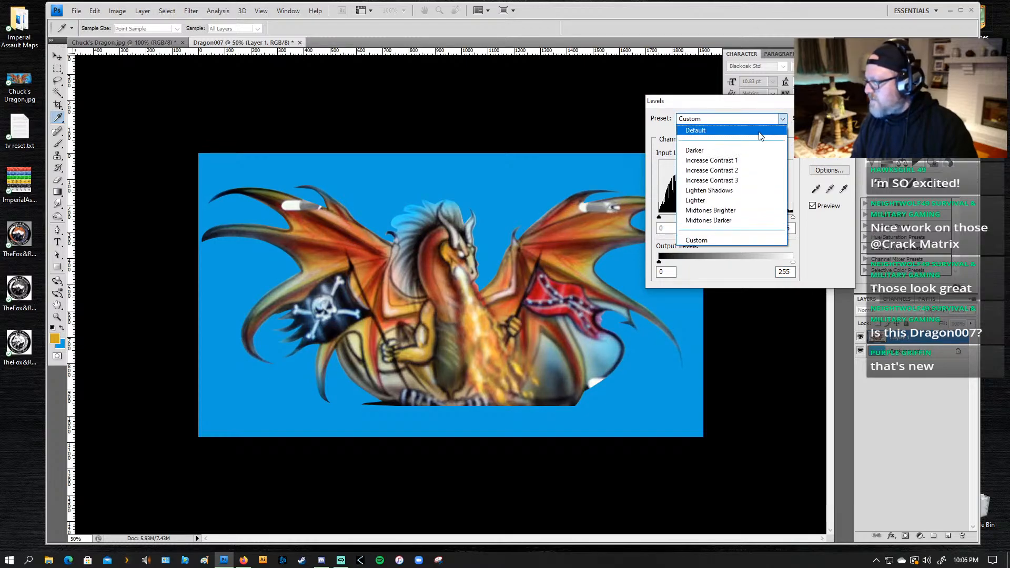
{"action": "left_click", "coordinate": [760, 132]}
{"action": "left_click", "coordinate": [825, 157]}
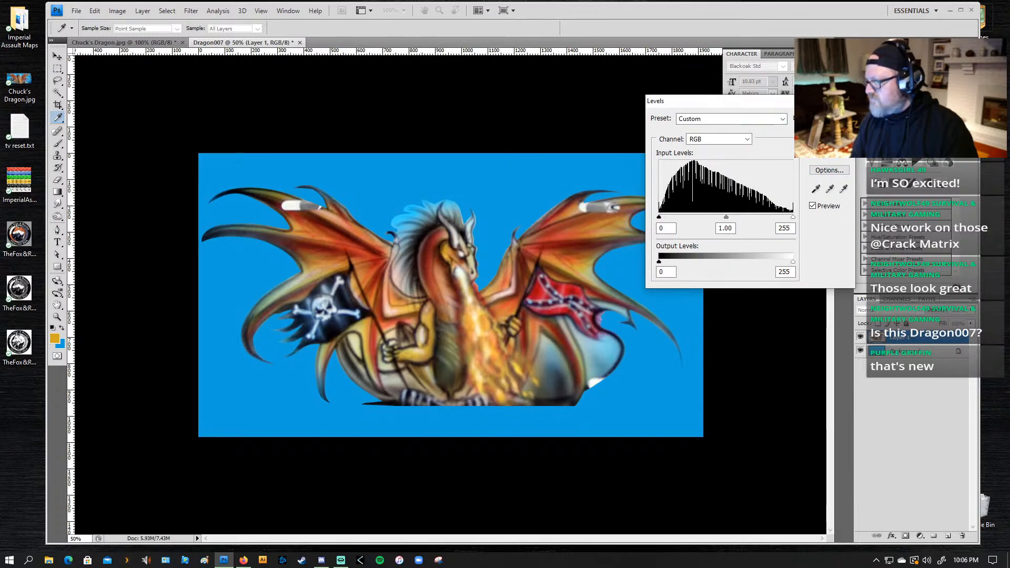
Step: Apply the Increase Contrast 3 Levels preset to the dragon layer
{"action": "left_click", "coordinate": [782, 119]}
{"action": "left_click", "coordinate": [764, 181]}
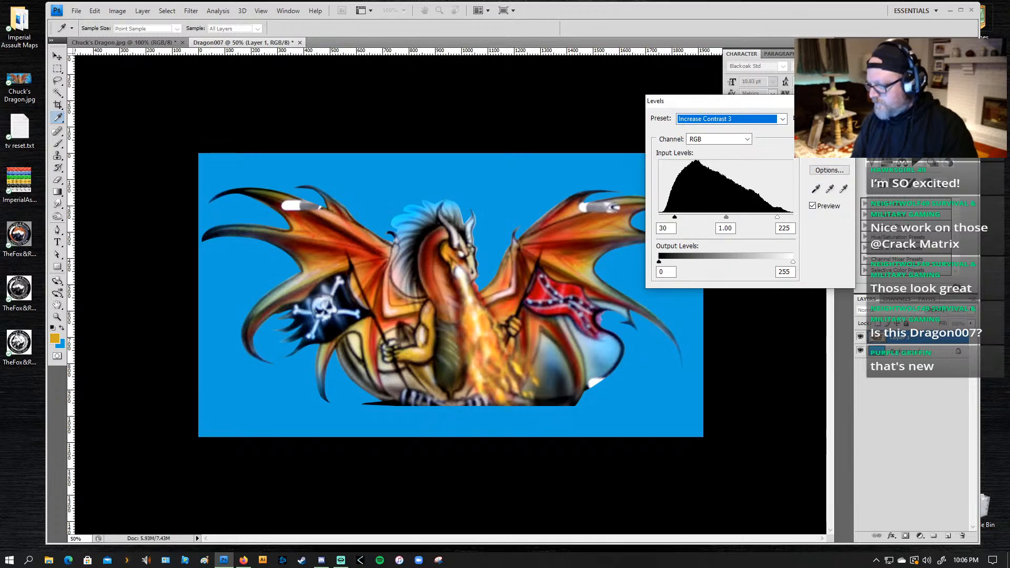
{"action": "key", "text": "Return"}
{"action": "key", "text": "v"}
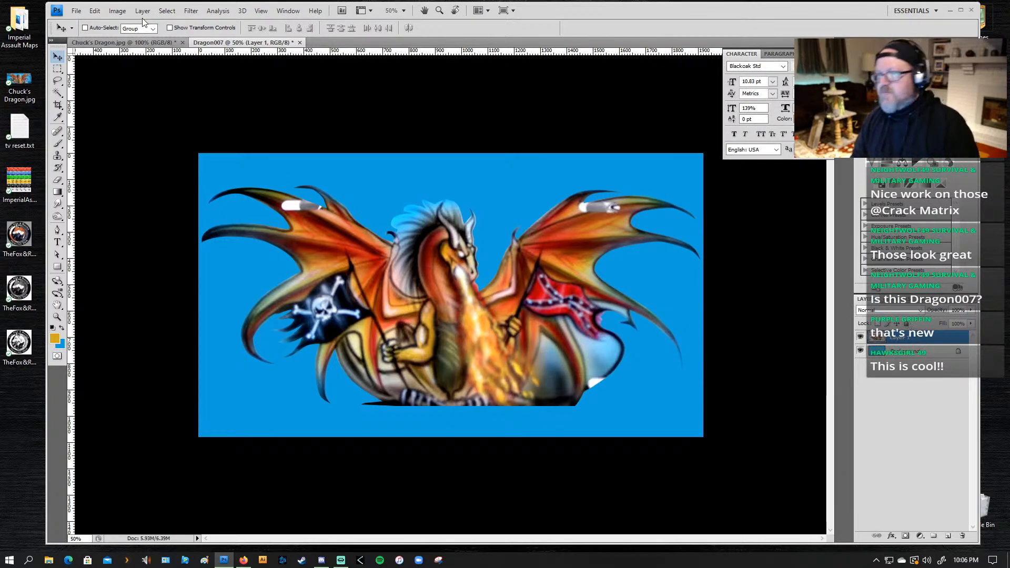
Step: Try a Brightness/Contrast adjustment of brightness 31 and contrast 7 on the dragon and cancel it
{"action": "left_click", "coordinate": [117, 10]}
{"action": "mouse_move", "coordinate": [110, 42]}
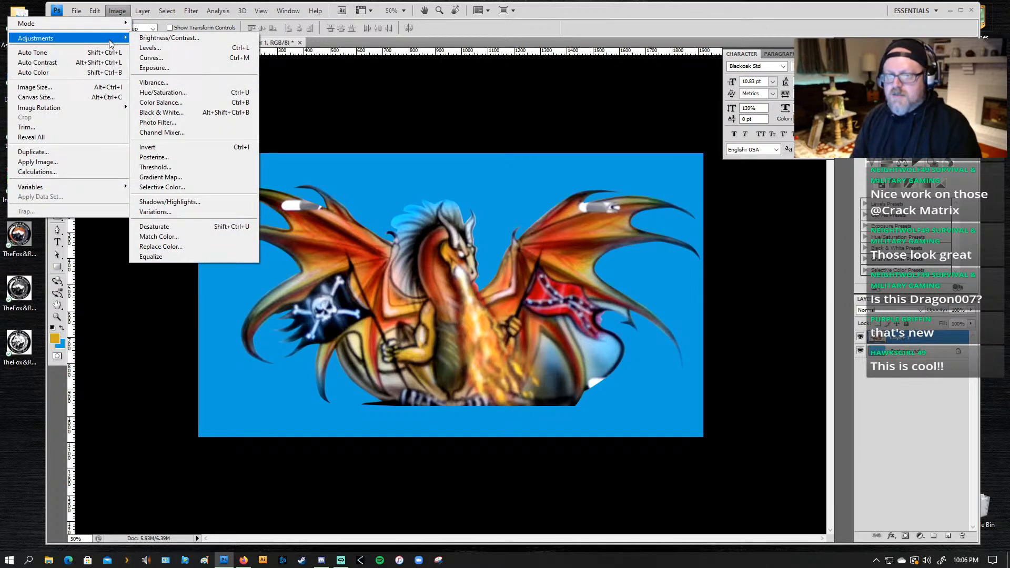
{"action": "left_click", "coordinate": [167, 39]}
{"action": "left_click_drag", "start_coordinate": [644, 207], "coordinate": [658, 187]}
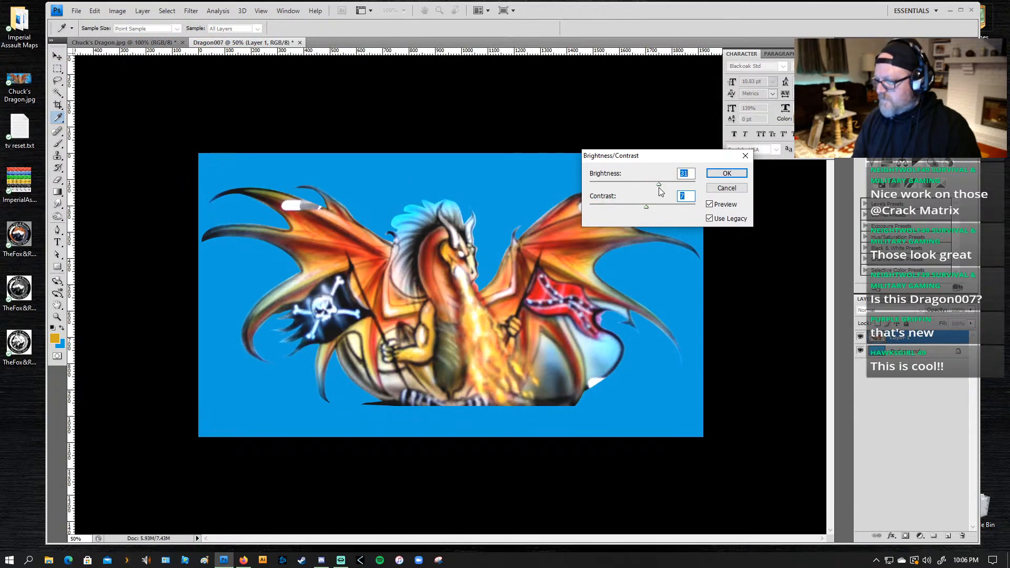
{"action": "left_click", "coordinate": [726, 189]}
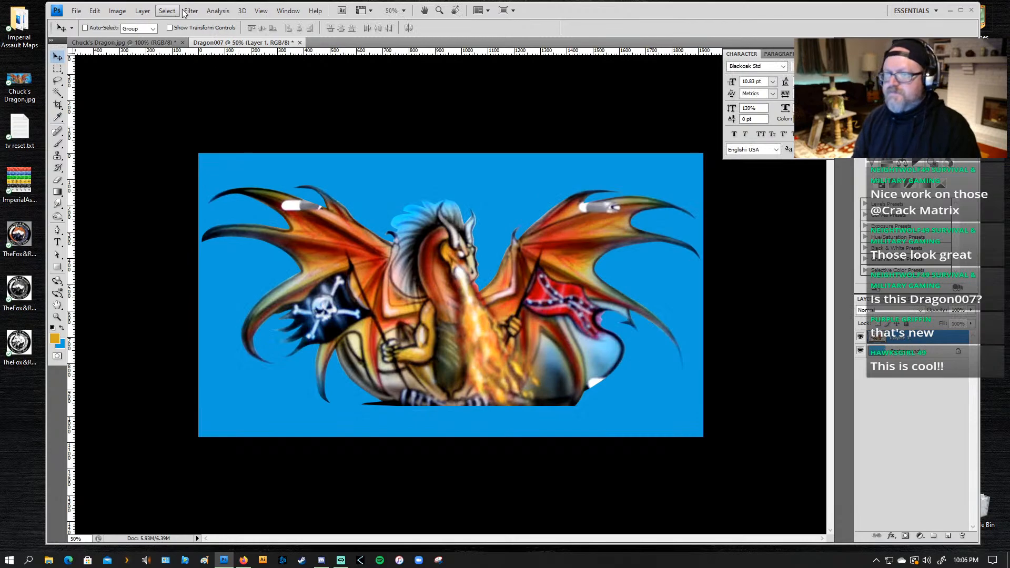
Step: Try the Sharpen Edges filter on the dragon layer and undo it
{"action": "left_click", "coordinate": [211, 13]}
{"action": "mouse_move", "coordinate": [192, 11]}
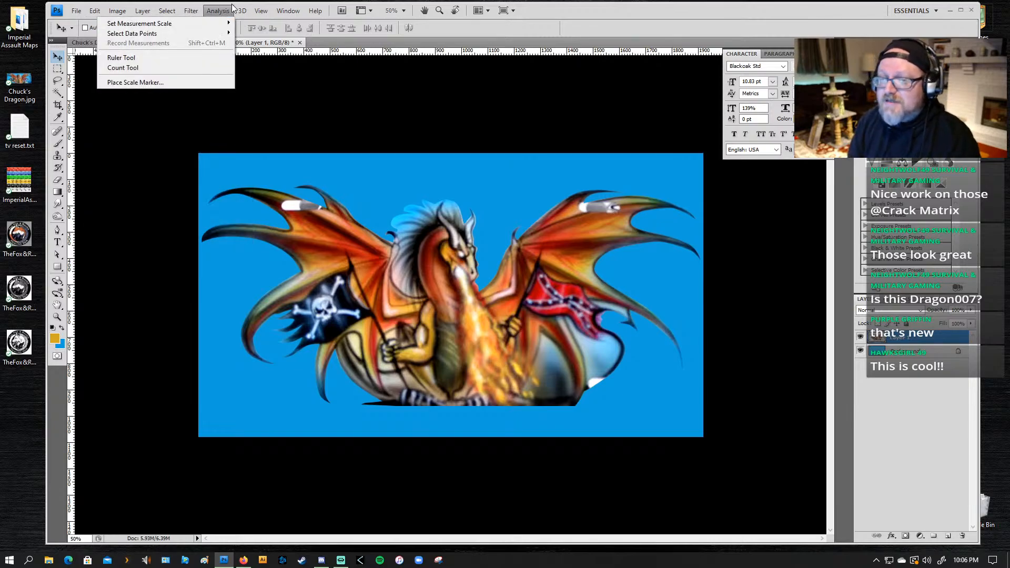
{"action": "mouse_move", "coordinate": [244, 11]}
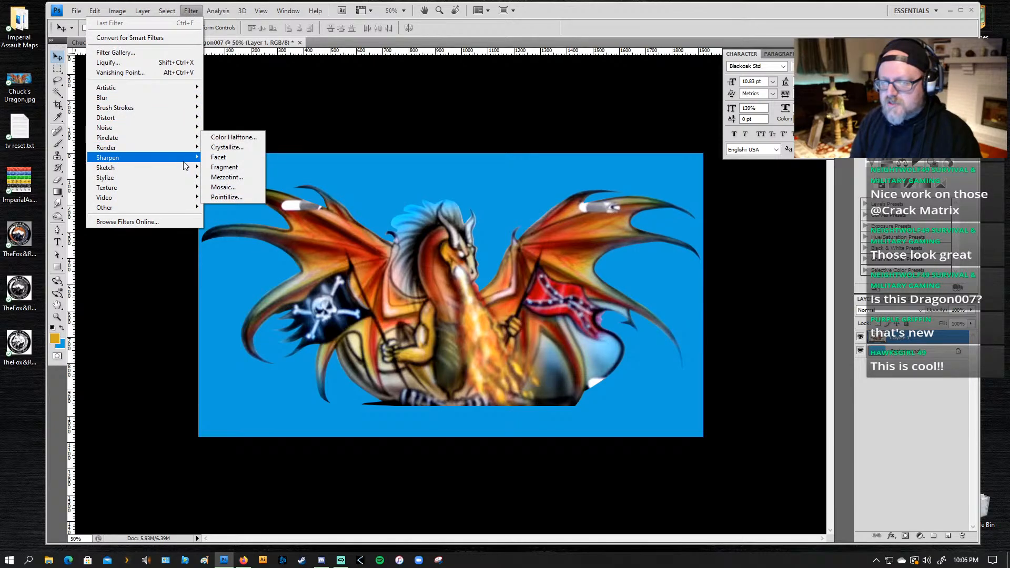
{"action": "mouse_move", "coordinate": [188, 163]}
{"action": "left_click", "coordinate": [226, 167]}
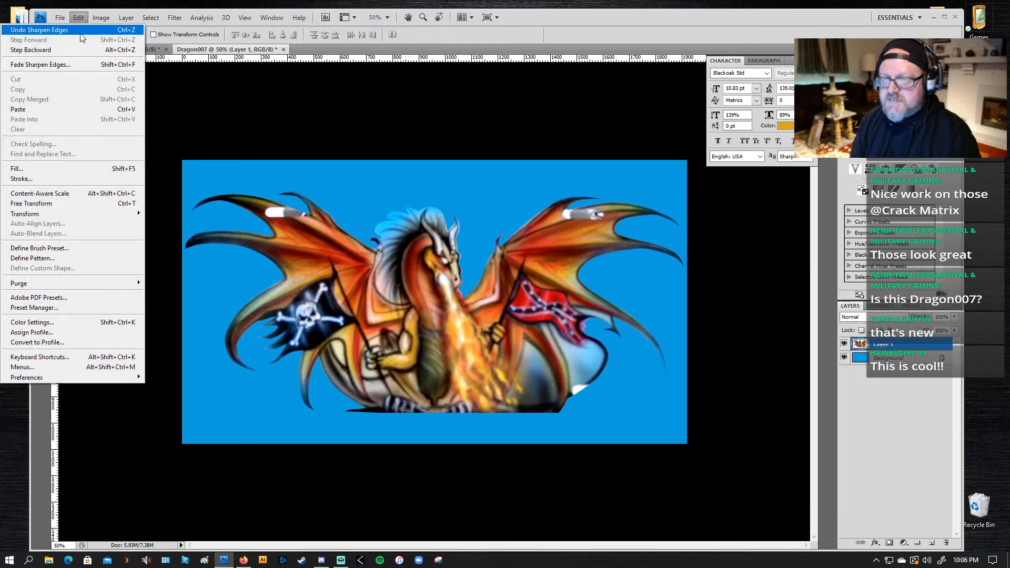
{"action": "left_click", "coordinate": [80, 33]}
{"action": "left_click", "coordinate": [79, 19]}
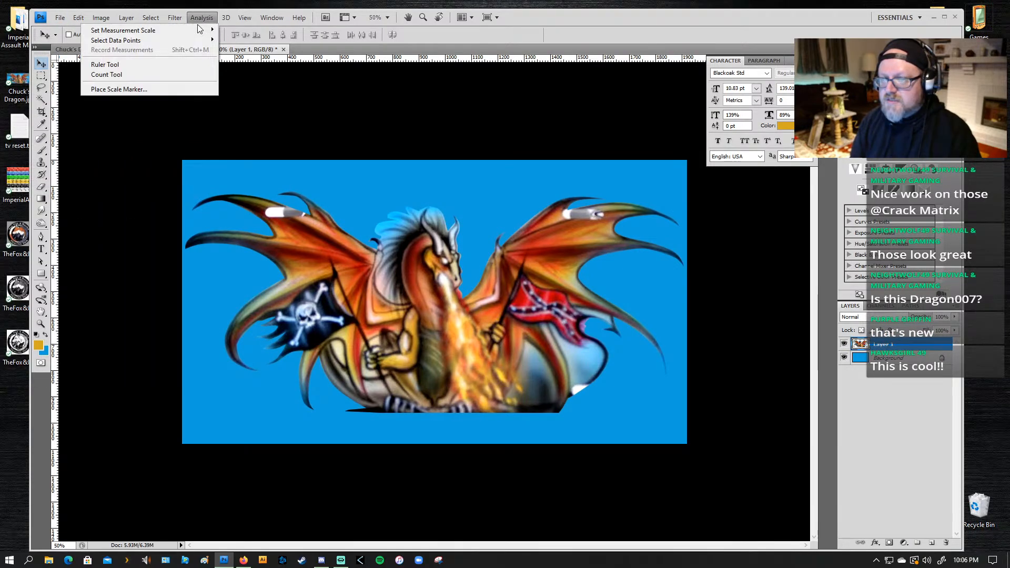
Step: Sharpen the dragon layer with the Sharpen More filter
{"action": "mouse_move", "coordinate": [174, 20]}
{"action": "mouse_move", "coordinate": [121, 148]}
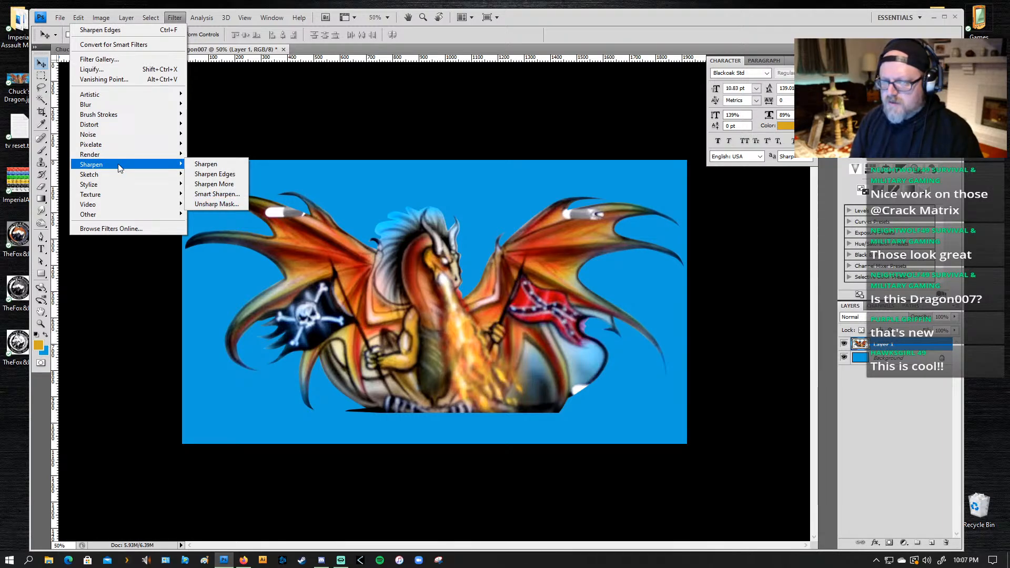
{"action": "left_click", "coordinate": [205, 184]}
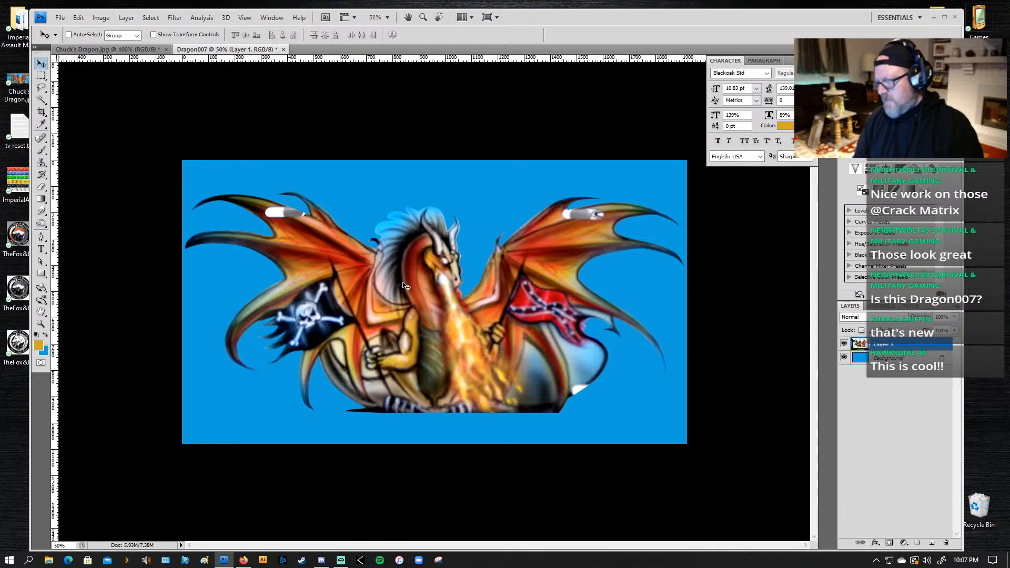
Step: Duplicate the dragon layer within Dragon007 as Layer 1 copy and hide the original Layer 1
{"action": "key", "text": "z"}
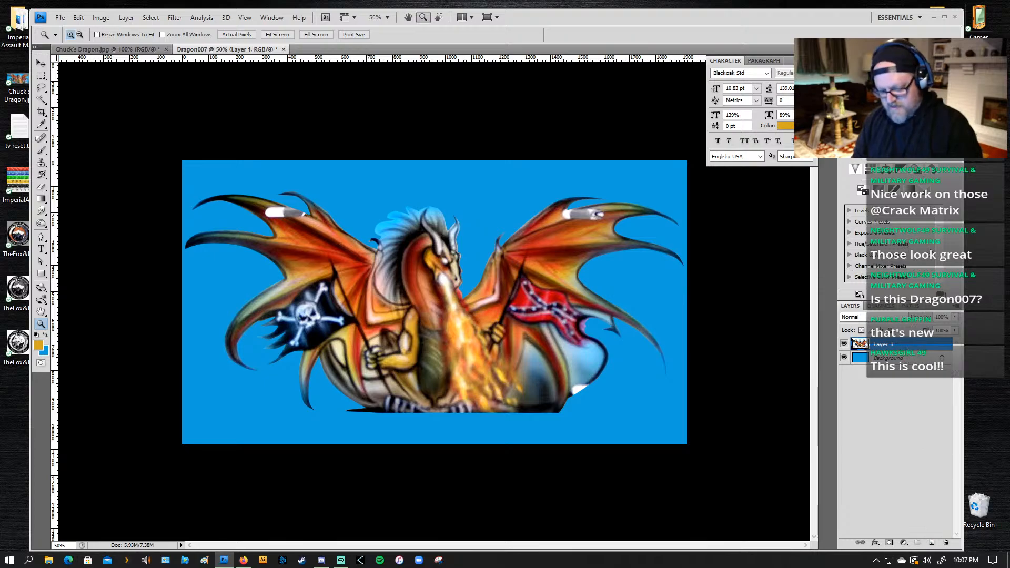
{"action": "right_click", "coordinate": [897, 347]}
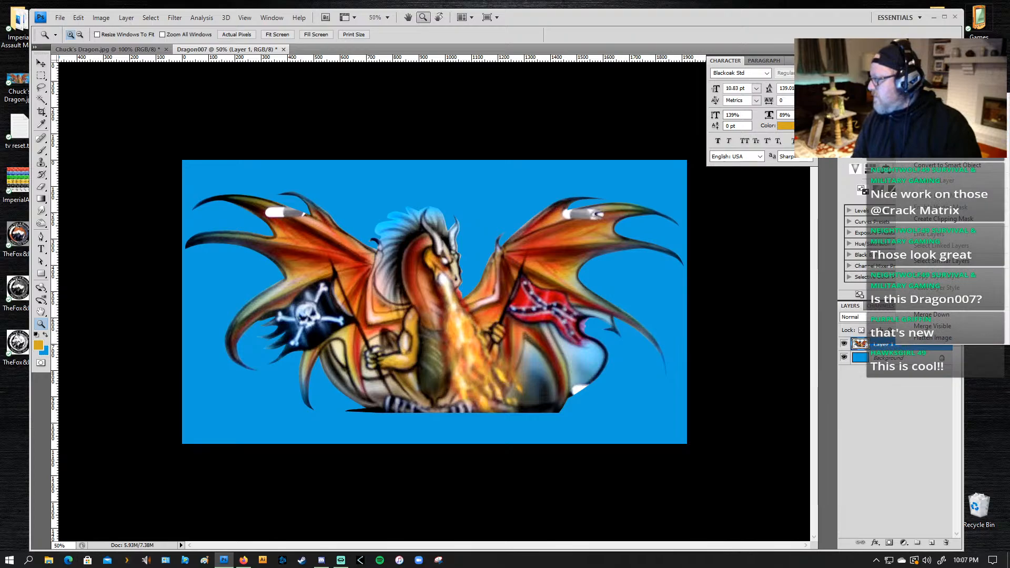
{"action": "left_click", "coordinate": [931, 180]}
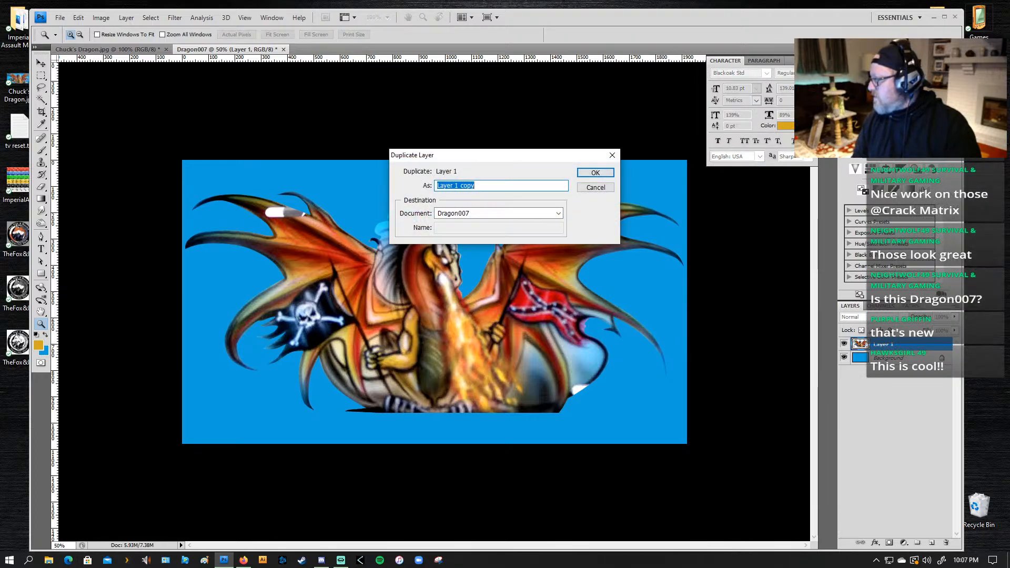
{"action": "left_click", "coordinate": [580, 177]}
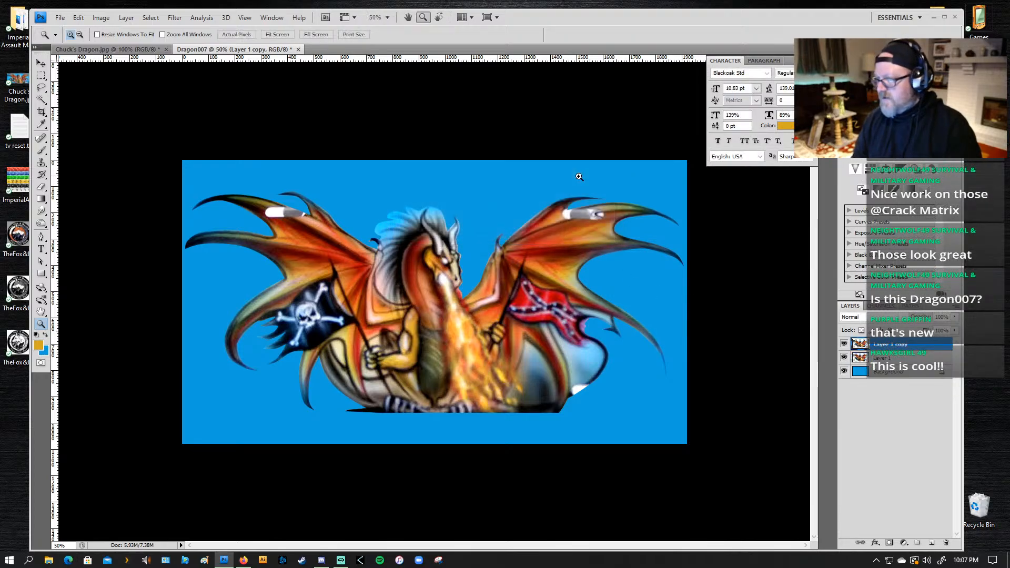
{"action": "left_click", "coordinate": [844, 358]}
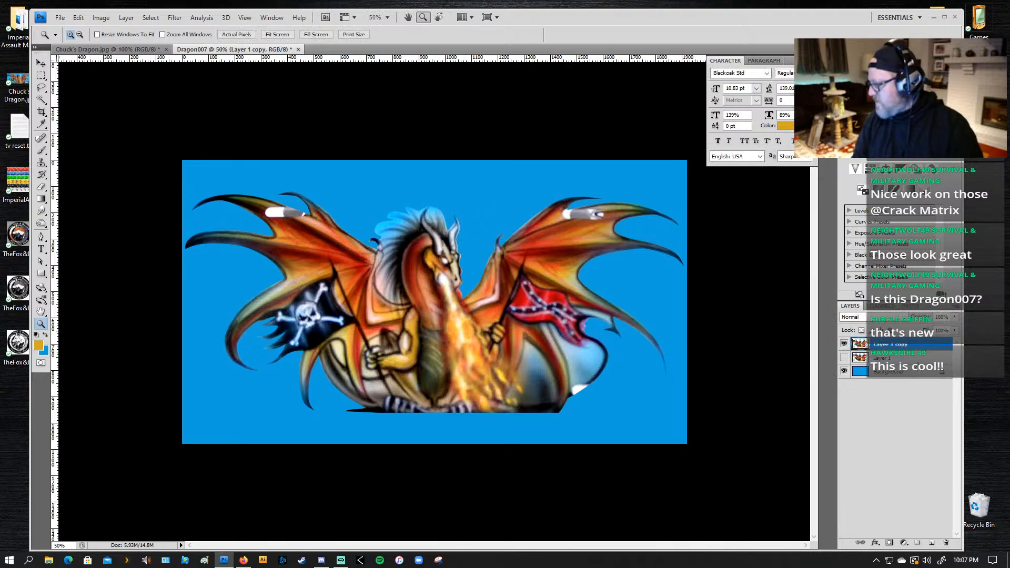
Step: Draw a rough lasso selection around the white-and-grey patch on the dragon's left wing, extending it along the lower edge
{"action": "left_click_drag", "start_coordinate": [322, 189], "coordinate": [252, 237]}
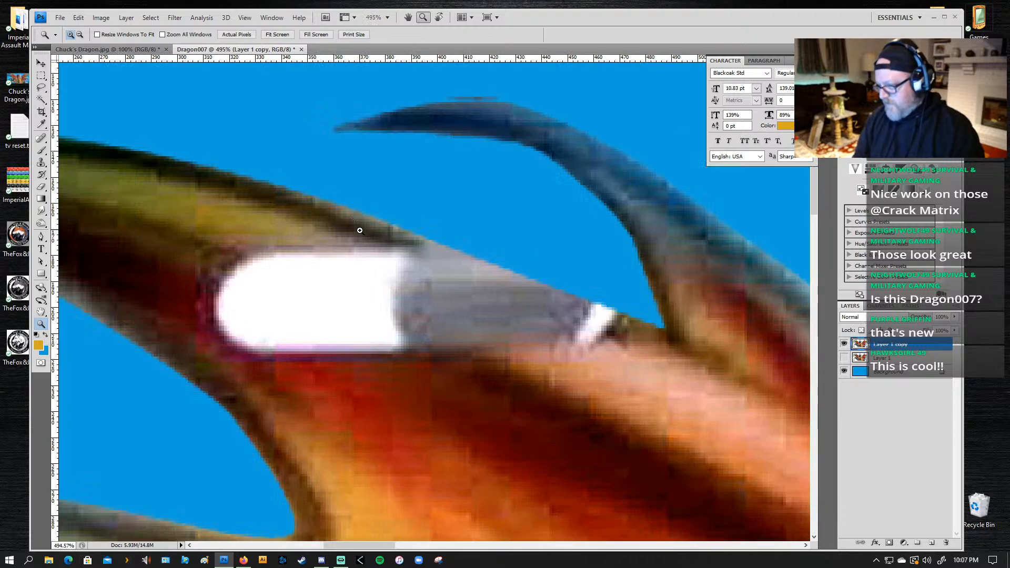
{"action": "left_click_drag", "start_coordinate": [444, 371], "coordinate": [426, 339]}
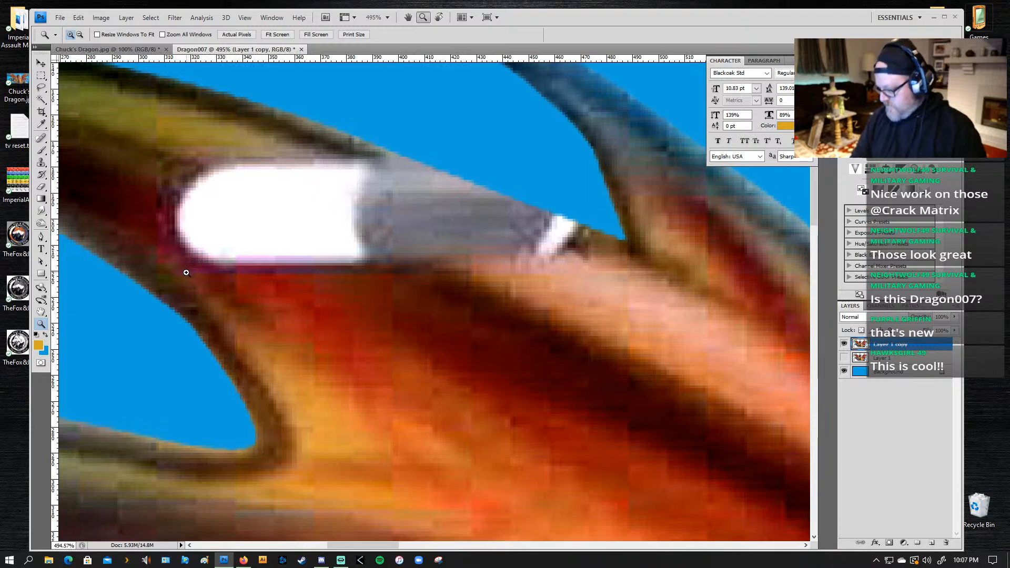
{"action": "key", "text": "p"}
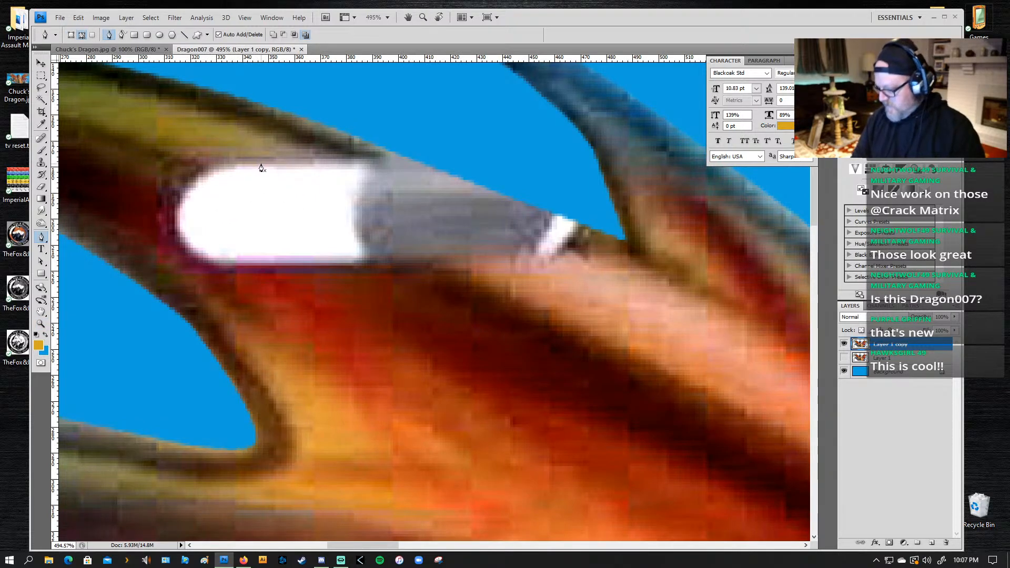
{"action": "key", "text": "l"}
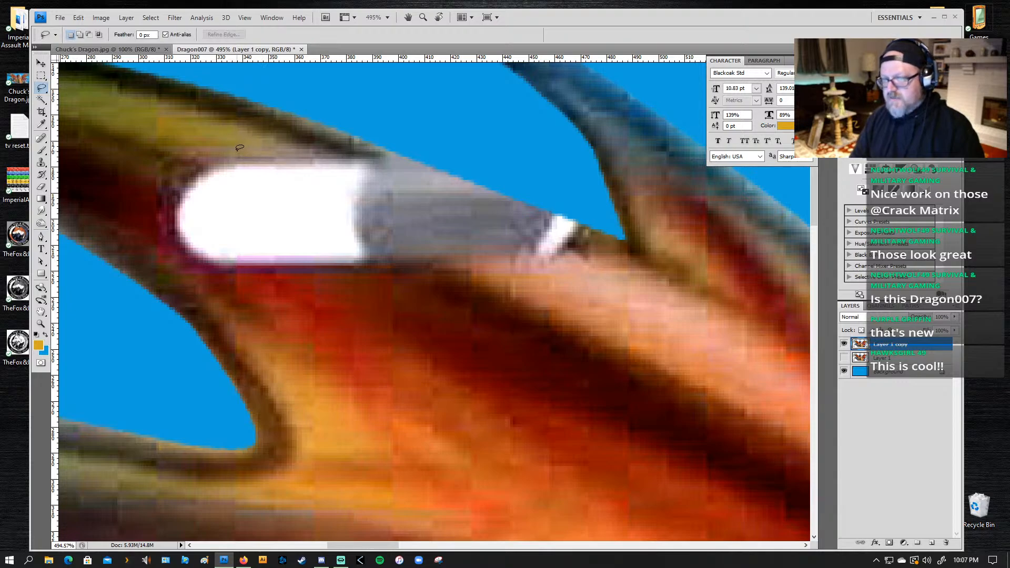
{"action": "mouse_move", "coordinate": [252, 141]}
{"action": "left_mouse_down"}
{"action": "mouse_move", "coordinate": [342, 134]}
{"action": "mouse_move", "coordinate": [572, 202]}
{"action": "mouse_move", "coordinate": [632, 251]}
{"action": "mouse_move", "coordinate": [468, 280]}
{"action": "mouse_move", "coordinate": [633, 276]}
{"action": "mouse_move", "coordinate": [627, 269]}
{"action": "mouse_move", "coordinate": [615, 296]}
{"action": "mouse_move", "coordinate": [215, 306]}
{"action": "mouse_move", "coordinate": [240, 297]}
{"action": "mouse_move", "coordinate": [104, 239]}
{"action": "mouse_move", "coordinate": [97, 195]}
{"action": "mouse_move", "coordinate": [165, 137]}
{"action": "mouse_move", "coordinate": [286, 149]}
{"action": "mouse_move", "coordinate": [310, 141]}
{"action": "left_mouse_up"}
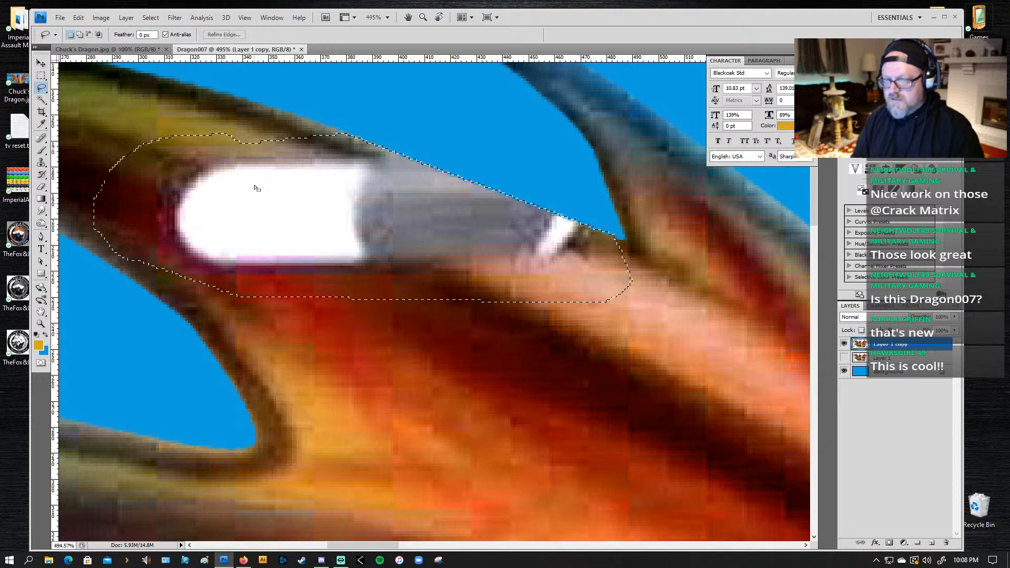
{"action": "left_click_drag", "start_coordinate": [363, 238], "coordinate": [366, 212]}
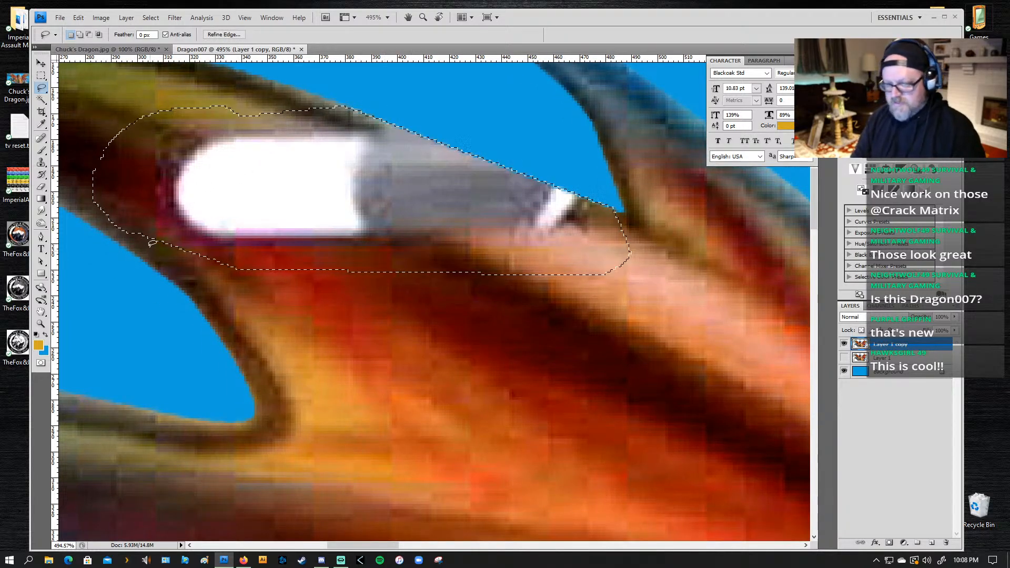
{"action": "mouse_move", "coordinate": [115, 219]}
{"action": "left_mouse_down"}
{"action": "mouse_move", "coordinate": [221, 278]}
{"action": "mouse_move", "coordinate": [266, 283]}
{"action": "mouse_move", "coordinate": [287, 269]}
{"action": "left_mouse_up"}
{"action": "mouse_move", "coordinate": [108, 170]}
{"action": "left_mouse_down"}
{"action": "mouse_move", "coordinate": [110, 148]}
{"action": "mouse_move", "coordinate": [273, 103]}
{"action": "mouse_move", "coordinate": [389, 142]}
{"action": "left_mouse_up"}
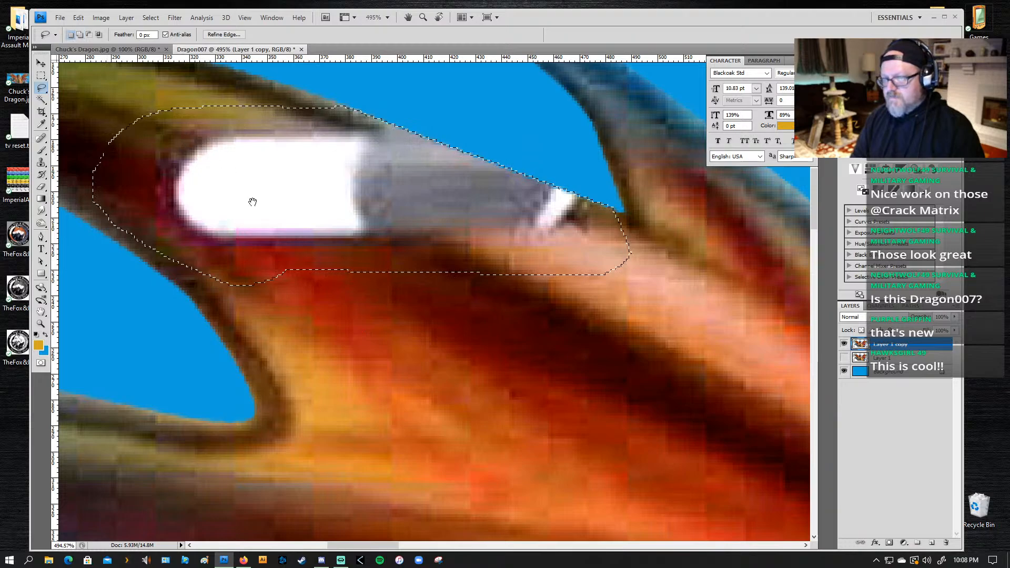
{"action": "key", "text": "space"}
{"action": "mouse_move", "coordinate": [410, 323]}
{"action": "left_mouse_down"}
{"action": "mouse_move", "coordinate": [440, 293]}
{"action": "mouse_move", "coordinate": [500, 302]}
{"action": "left_mouse_up"}
{"action": "left_click_drag", "start_coordinate": [248, 236], "coordinate": [379, 266]}
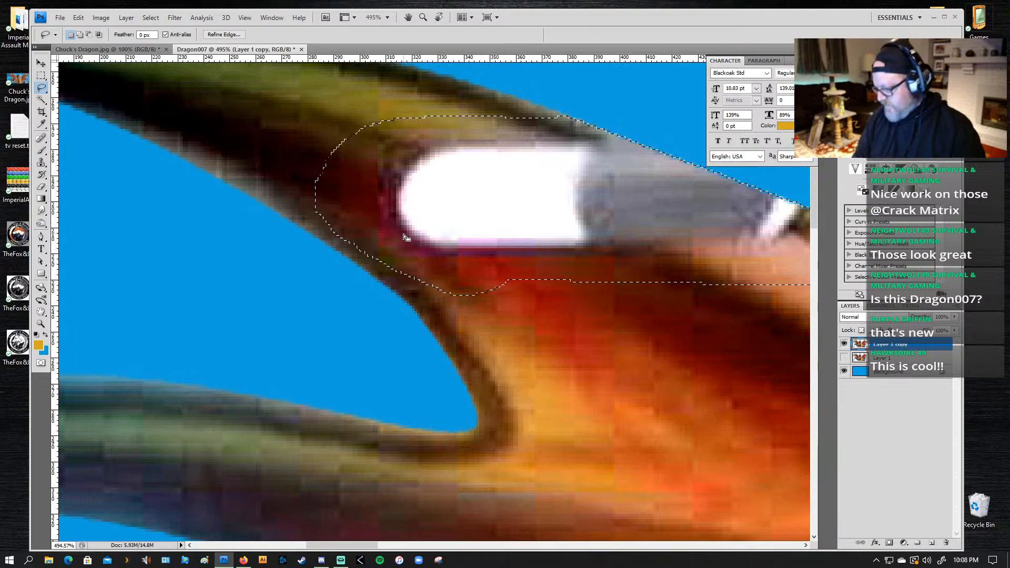
Step: Discard the rough lasso selection around the wing patch
{"action": "key", "text": "s"}
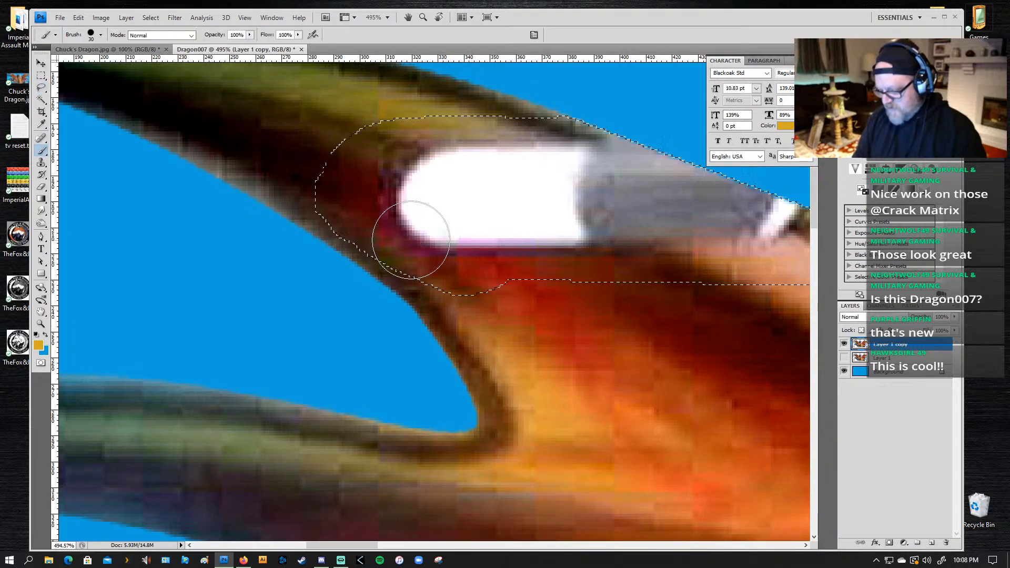
{"action": "right_click", "coordinate": [45, 152]}
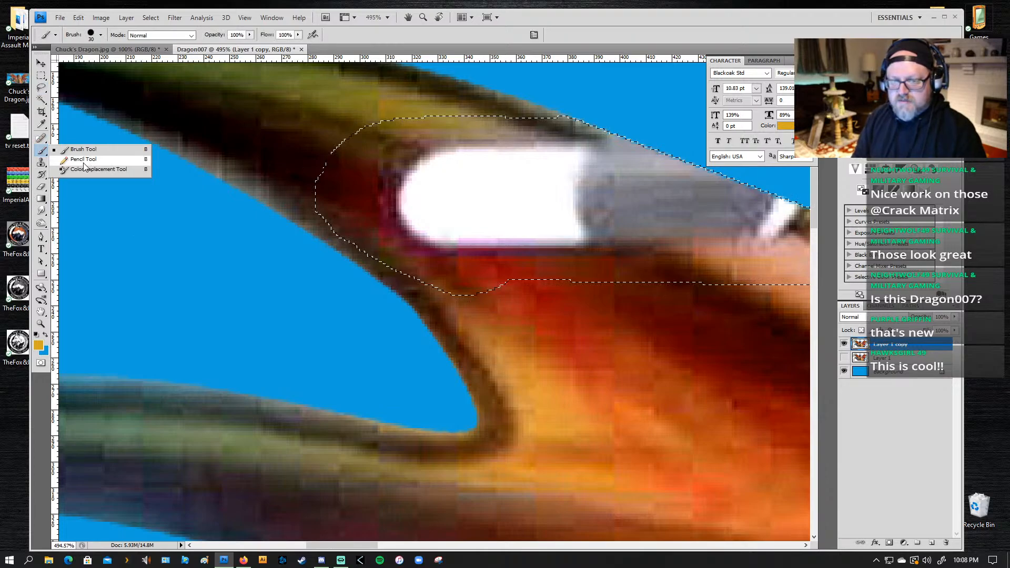
{"action": "left_click", "coordinate": [41, 211]}
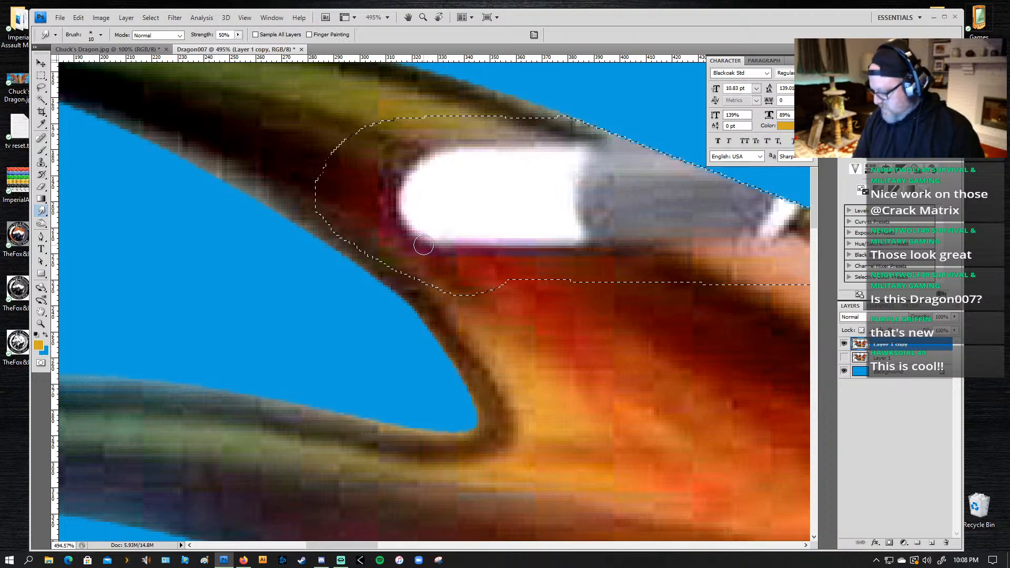
{"action": "key", "text": "l"}
{"action": "key", "text": "ctrl+d"}
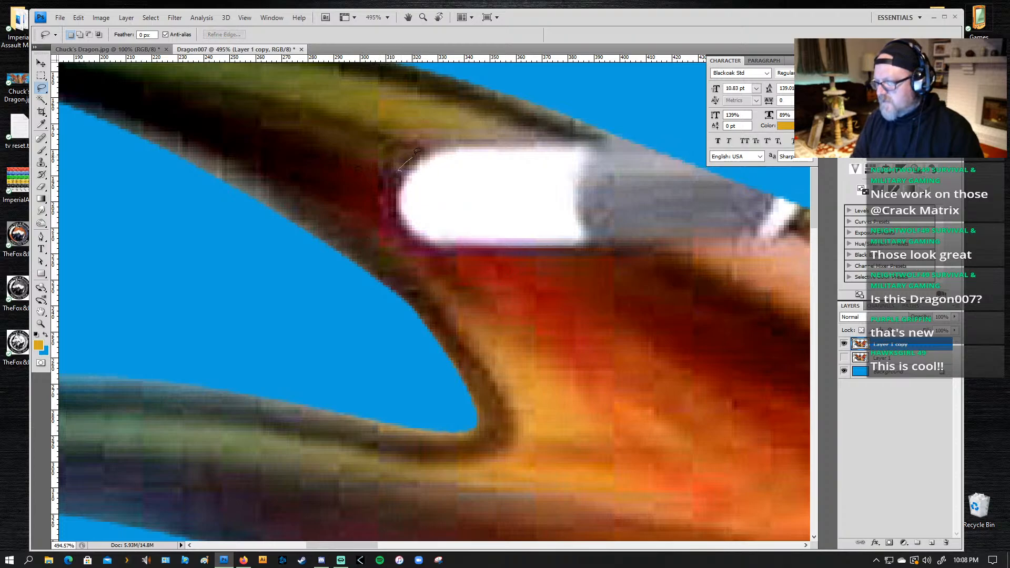
Step: Lasso the lower-left part of the white wing patch, adding a strip along its lower edge to the selection
{"action": "mouse_move", "coordinate": [427, 146]}
{"action": "left_mouse_down"}
{"action": "mouse_move", "coordinate": [653, 250]}
{"action": "mouse_move", "coordinate": [437, 251]}
{"action": "left_mouse_up"}
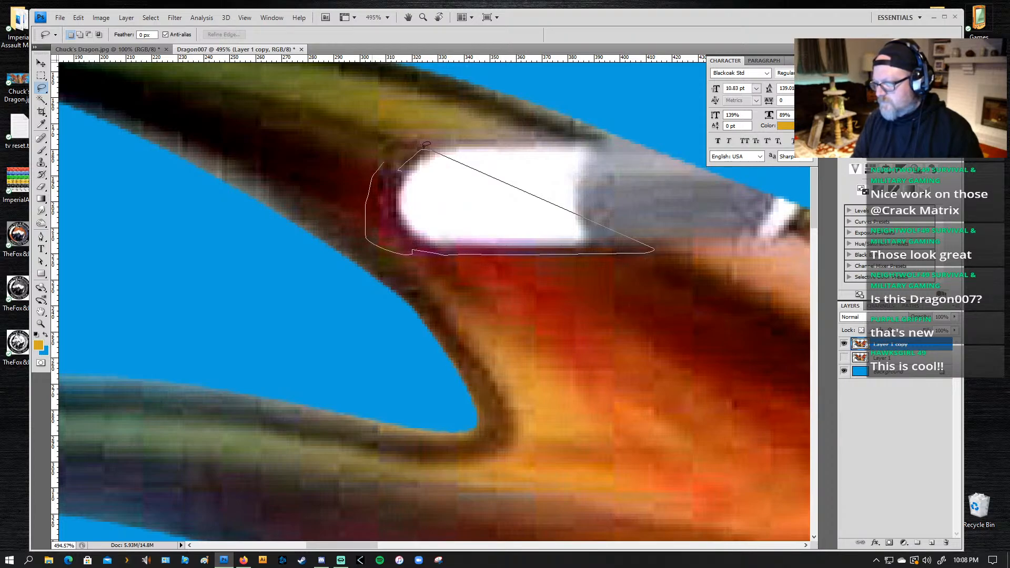
{"action": "left_click_drag", "start_coordinate": [416, 164], "coordinate": [418, 158]}
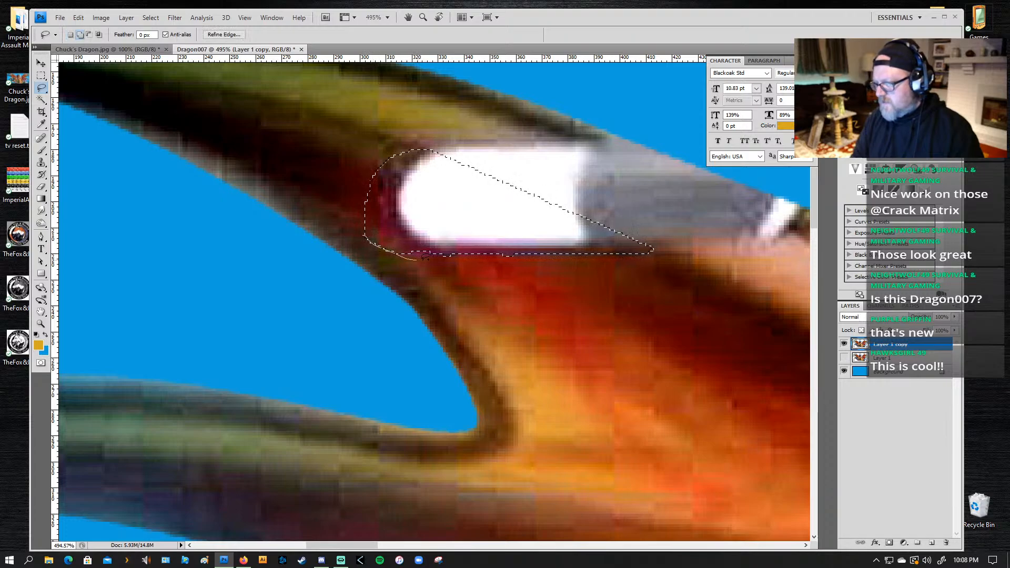
{"action": "left_click_drag", "start_coordinate": [615, 249], "coordinate": [615, 250]}
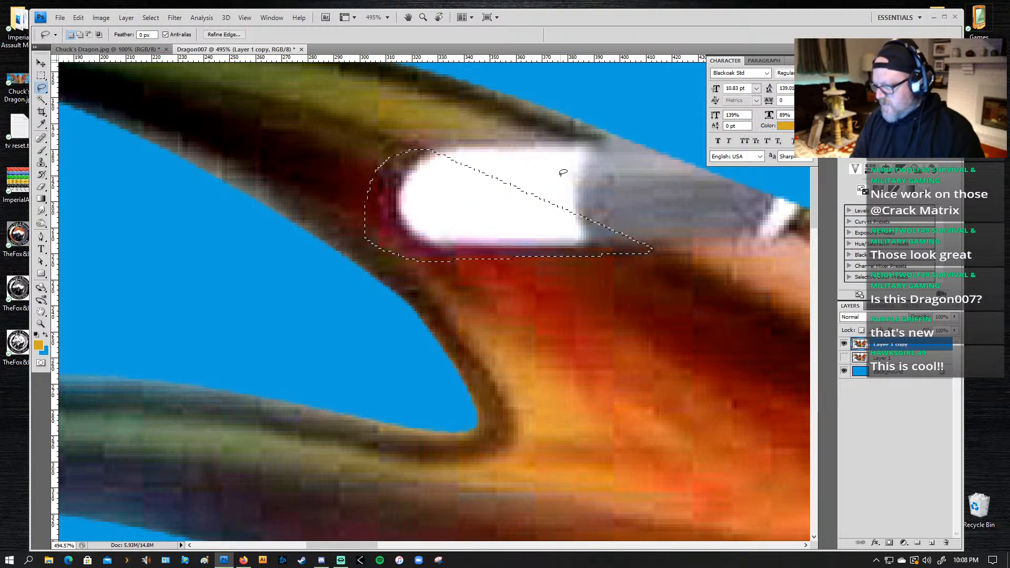
Step: Set up the Brush tool with dark brown as the foreground colour and Normal blending mode
{"action": "key", "text": "b"}
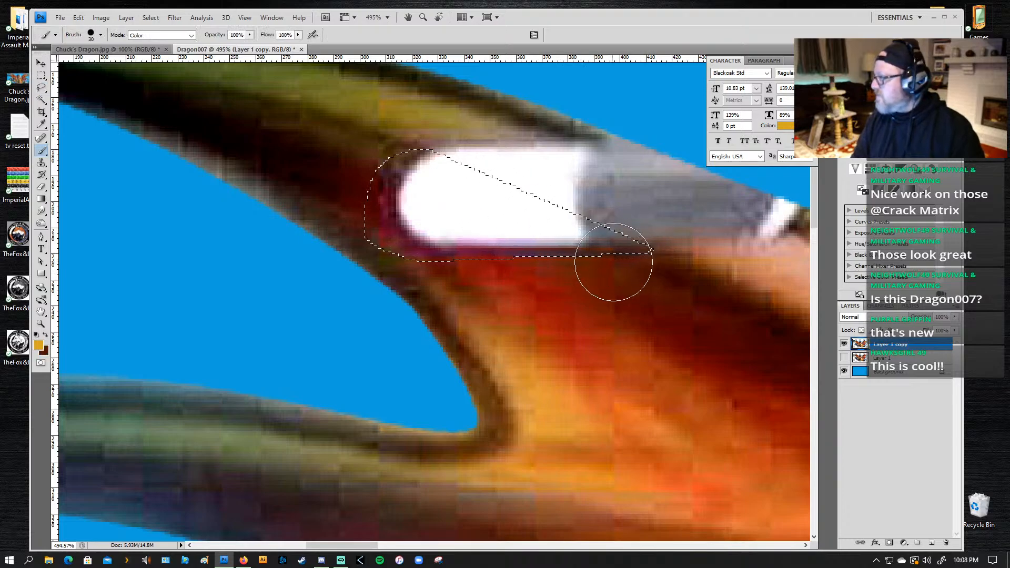
{"action": "key", "text": "z"}
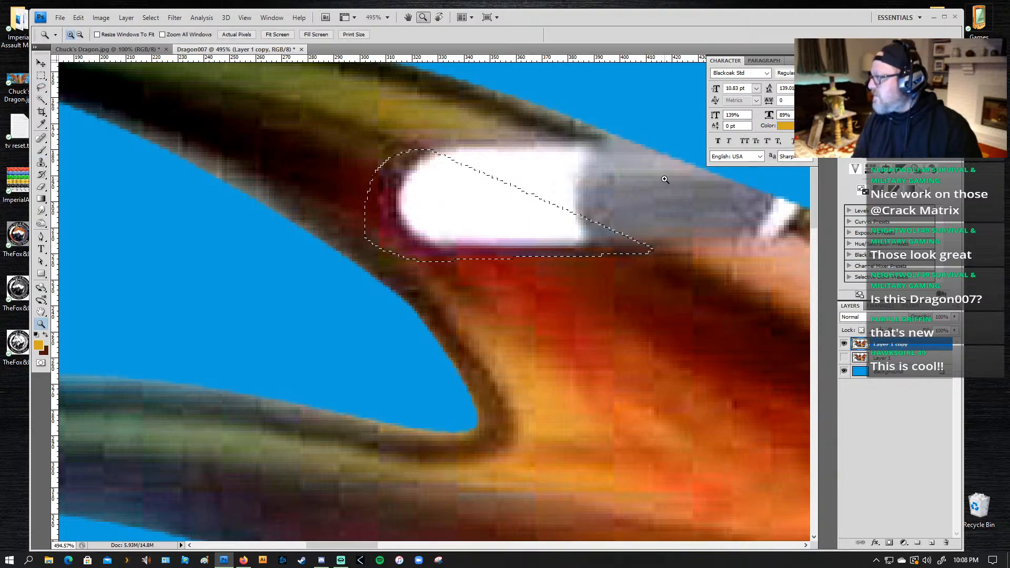
{"action": "key", "text": "x"}
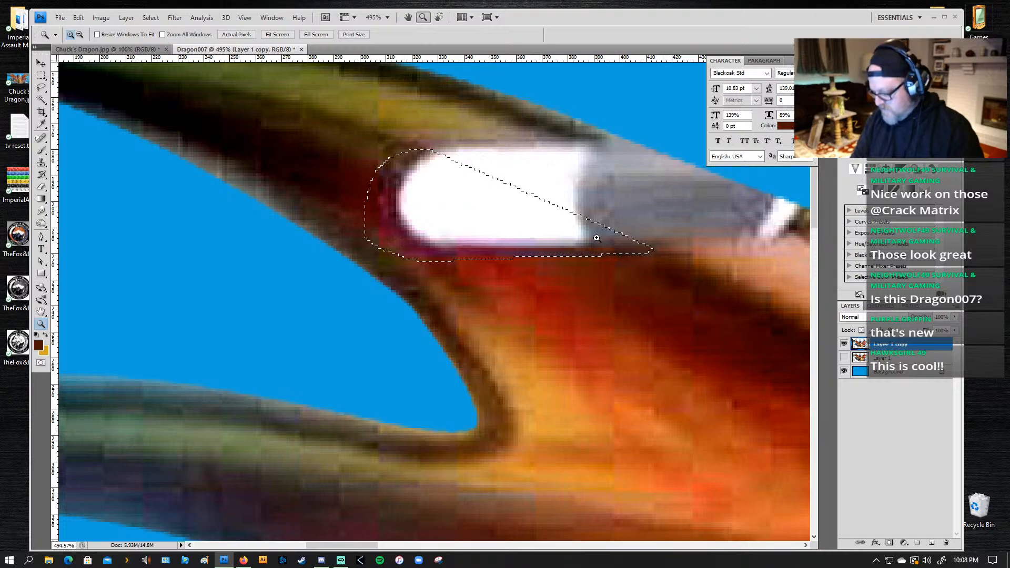
{"action": "key", "text": "b"}
{"action": "left_click", "coordinate": [152, 35]}
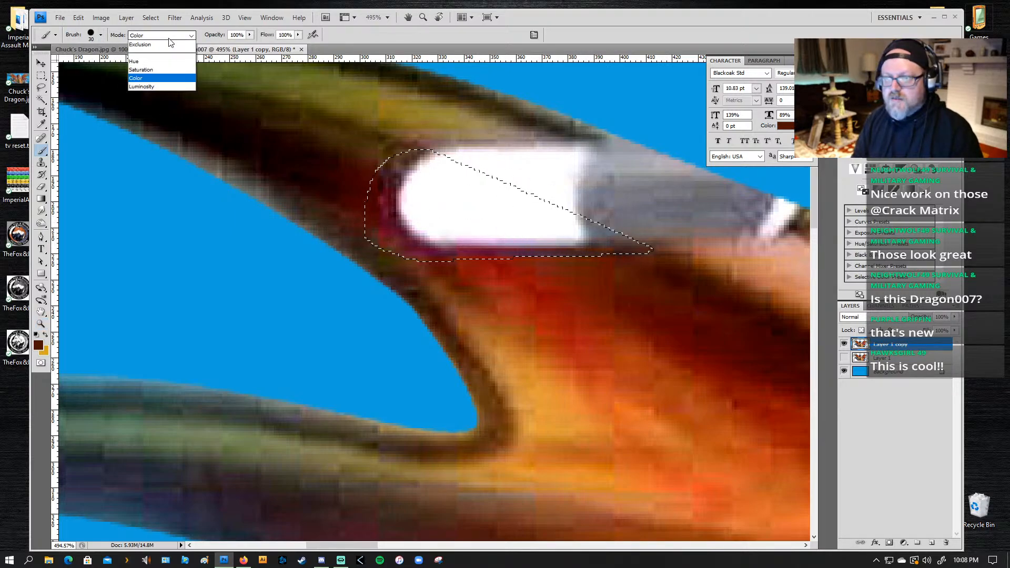
{"action": "left_click", "coordinate": [146, 51]}
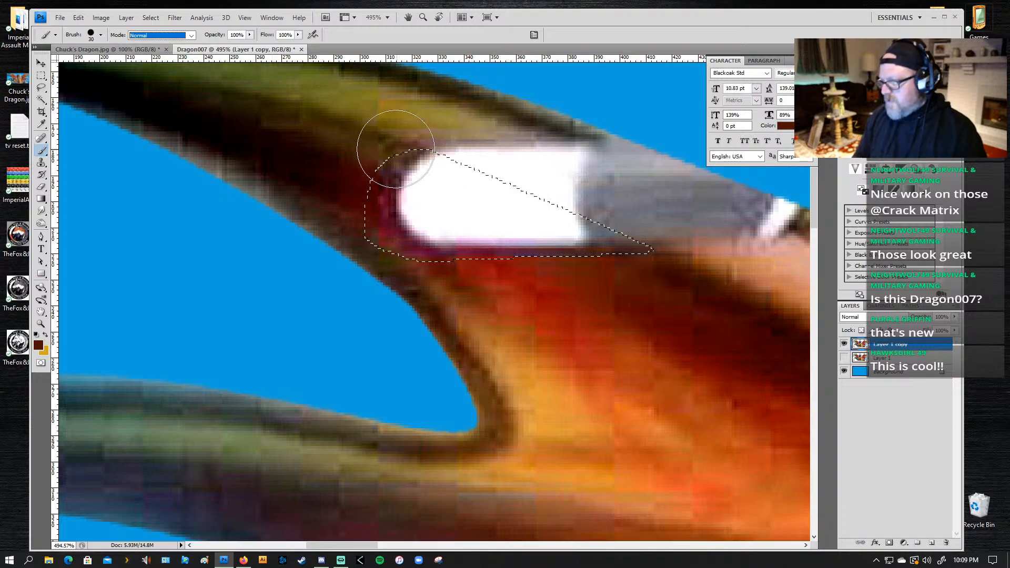
Step: Try painting dark brown over the selected white area with the hard 30 px brush and undo the strokes
{"action": "left_click_drag", "start_coordinate": [396, 149], "coordinate": [653, 240]}
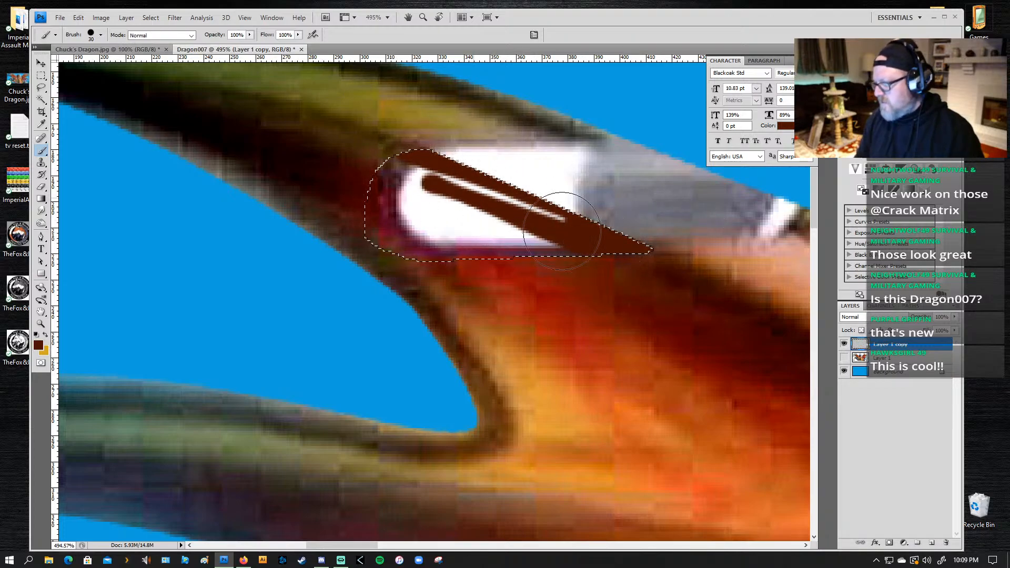
{"action": "left_click_drag", "start_coordinate": [424, 181], "coordinate": [566, 221]}
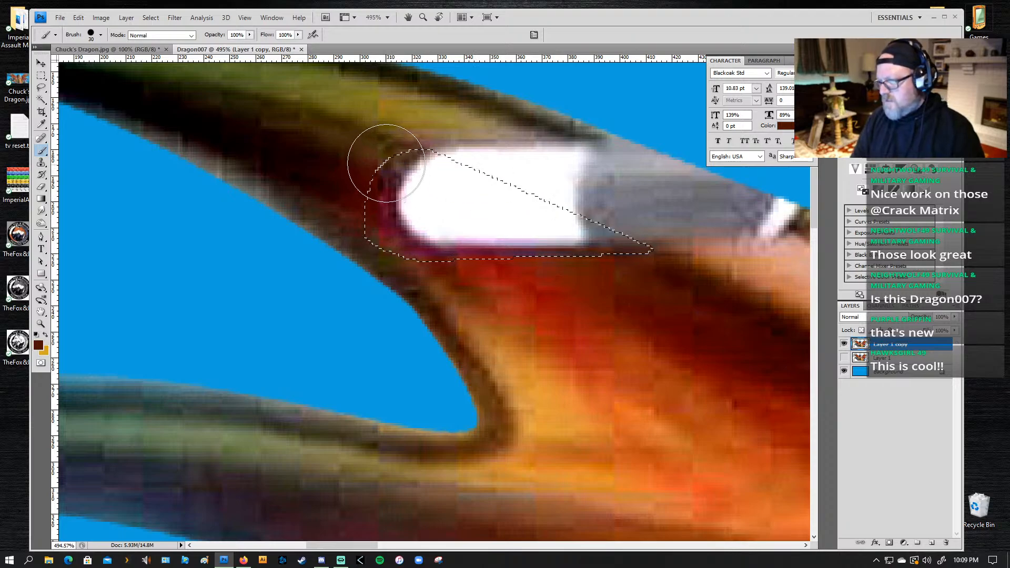
Step: Paint dark brown along the diagonal edge of the selection with the soft 65 px round brush reduced to 30 px
{"action": "left_click", "coordinate": [100, 36]}
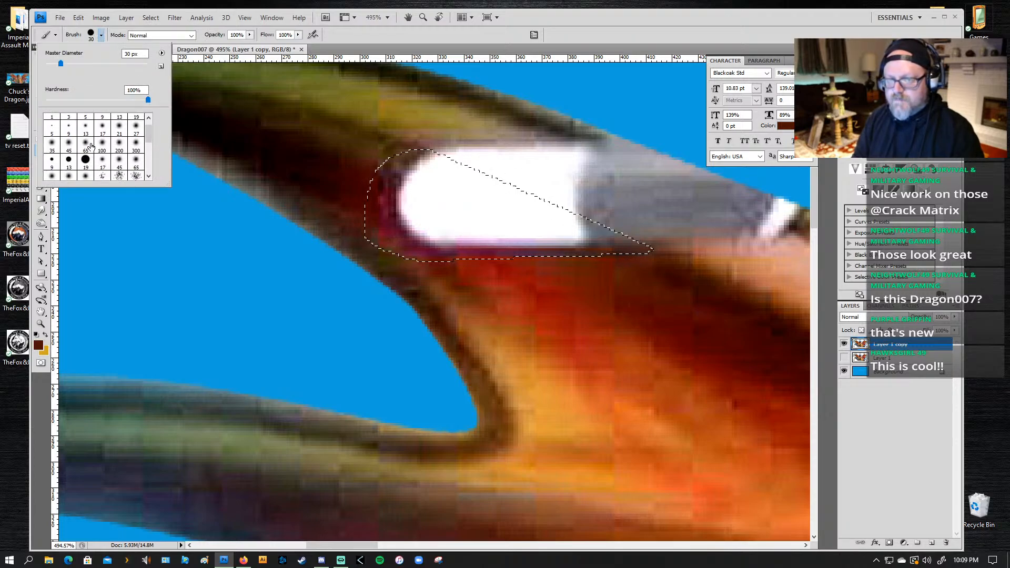
{"action": "left_click", "coordinate": [85, 143]}
{"action": "left_click", "coordinate": [386, 166]}
{"action": "key", "text": "bracketleft"}
{"action": "key", "text": "bracketleft"}
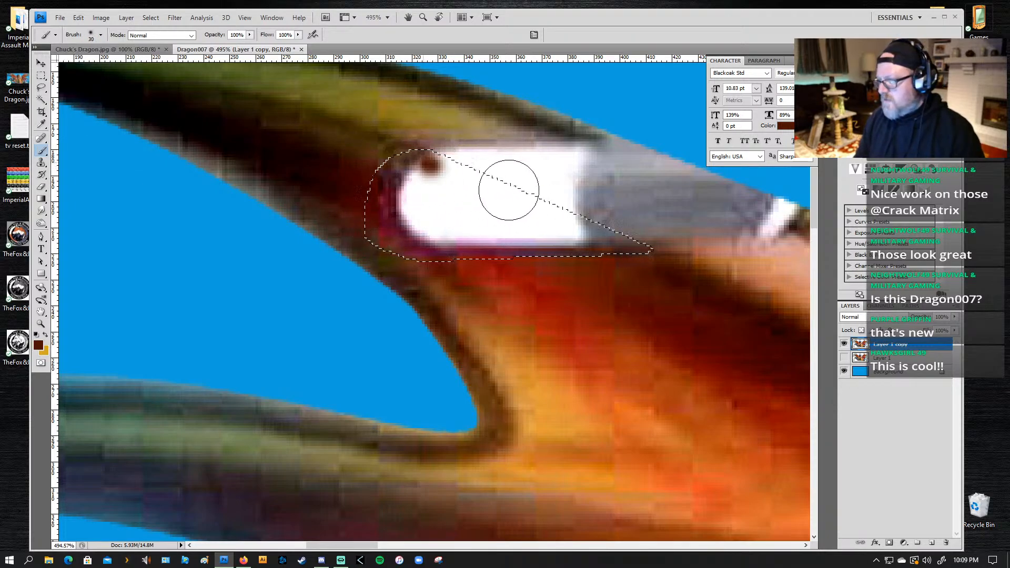
{"action": "left_click_drag", "start_coordinate": [648, 247], "coordinate": [429, 164]}
{"action": "left_click_drag", "start_coordinate": [577, 245], "coordinate": [446, 189]}
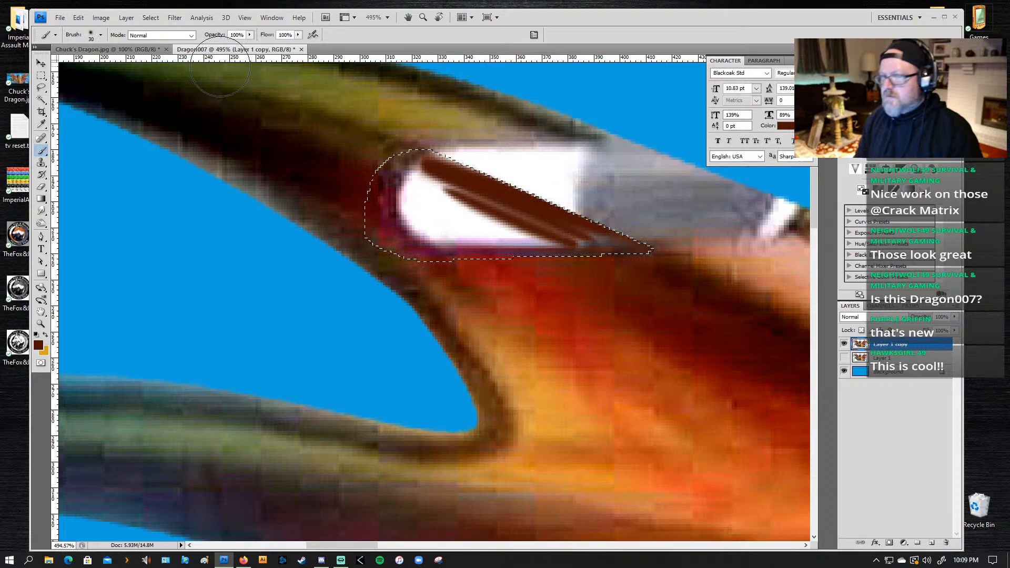
Step: Lower the brush opacity to 66% and paint dark brown over the remaining white inside the selection
{"action": "left_click", "coordinate": [250, 36]}
{"action": "left_click", "coordinate": [612, 247]}
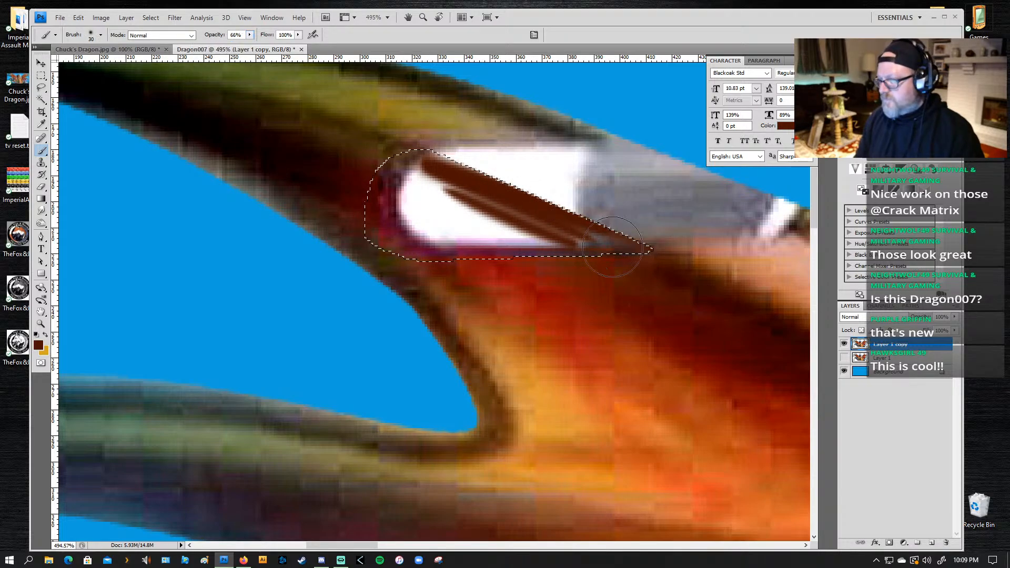
{"action": "left_click_drag", "start_coordinate": [554, 234], "coordinate": [516, 219]}
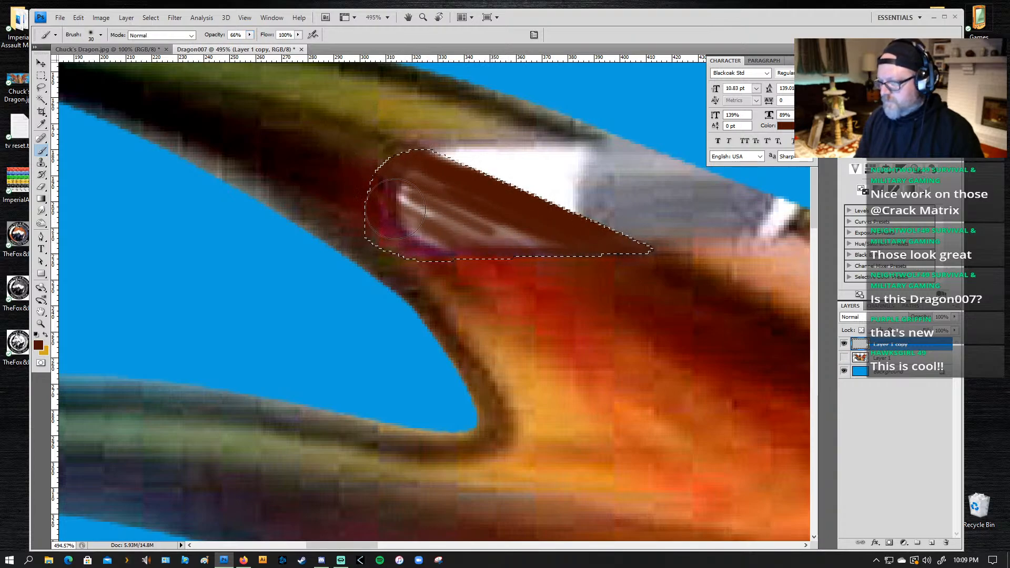
{"action": "left_click_drag", "start_coordinate": [527, 246], "coordinate": [416, 203]}
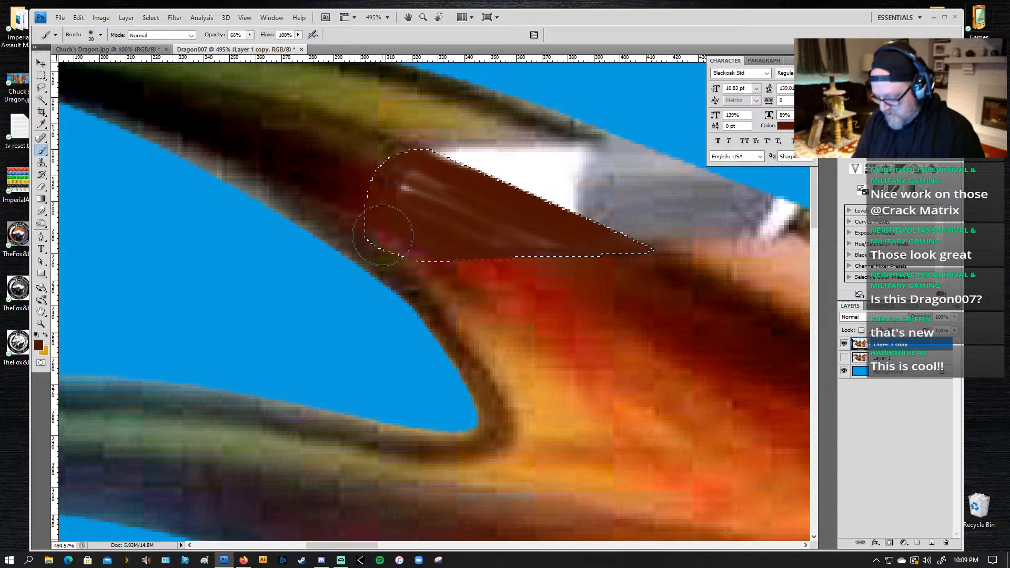
Step: Paint sampled red over the lower-left part of the selection and sampled dark olive brown along its upper side at 66% opacity
{"action": "left_click", "coordinate": [509, 270], "text": "alt"}
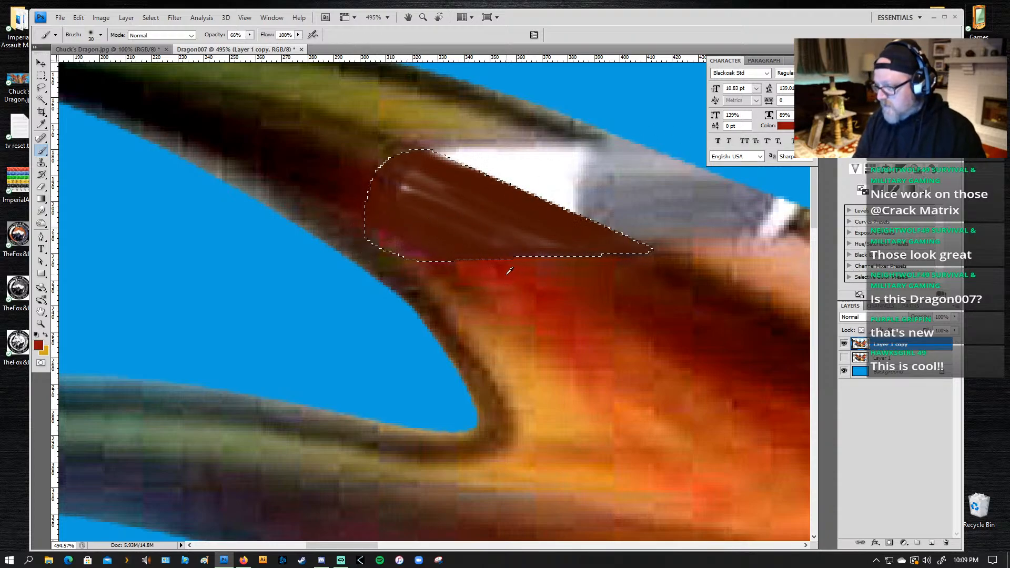
{"action": "left_click_drag", "start_coordinate": [526, 262], "coordinate": [501, 253]}
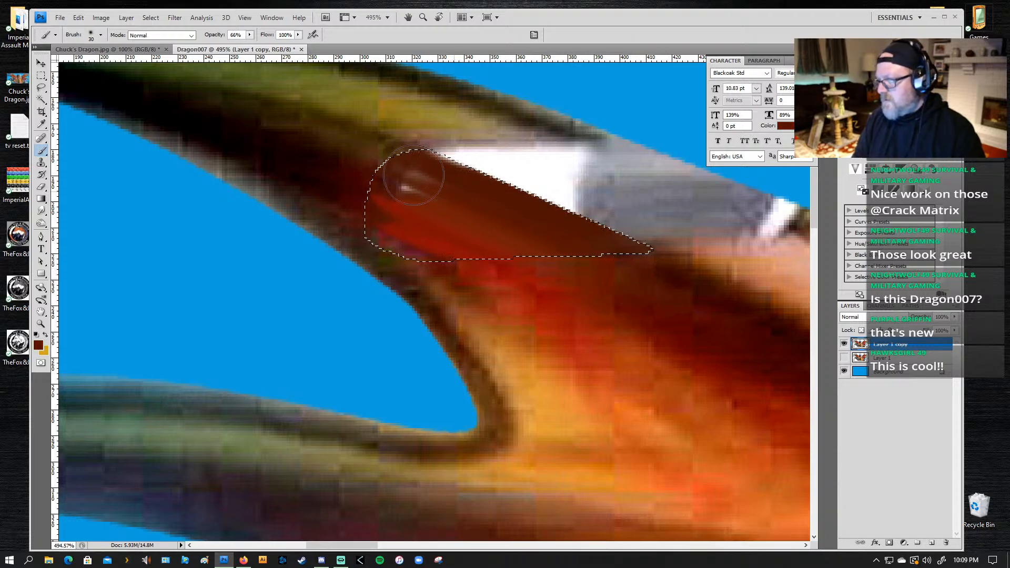
{"action": "left_click", "coordinate": [326, 127], "text": "alt"}
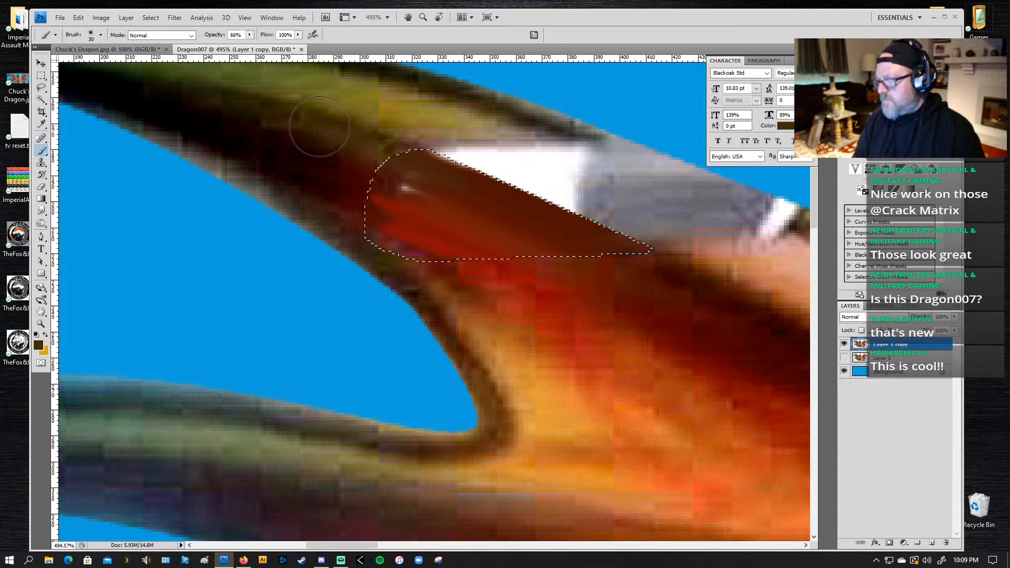
{"action": "left_click_drag", "start_coordinate": [365, 135], "coordinate": [520, 181]}
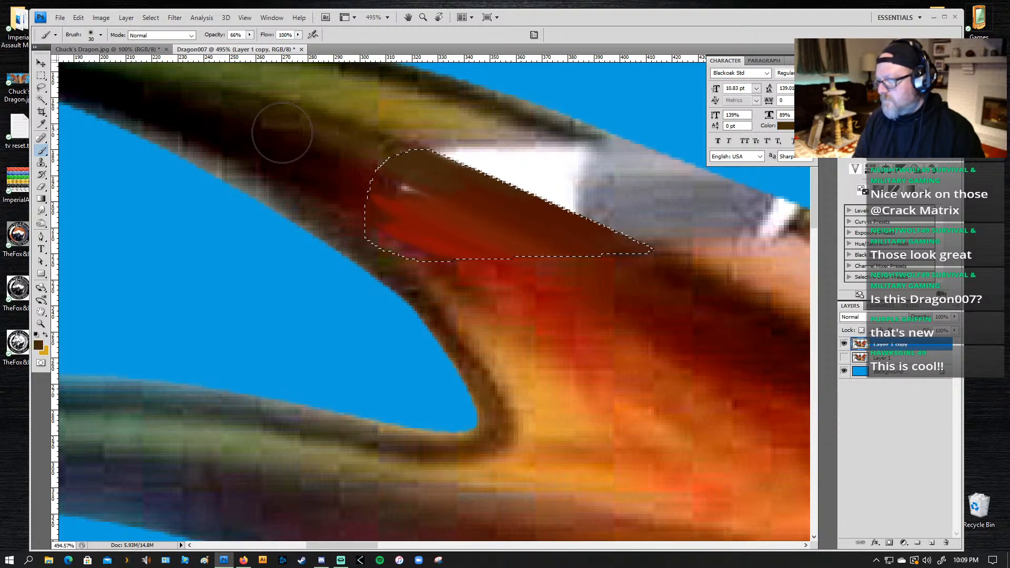
Step: Cover the pale streak near the selection's upper-left end with very dark browns sampled from the adjoining wing edge
{"action": "left_click", "coordinate": [328, 154], "text": "alt"}
{"action": "left_click_drag", "start_coordinate": [327, 155], "coordinate": [409, 183]}
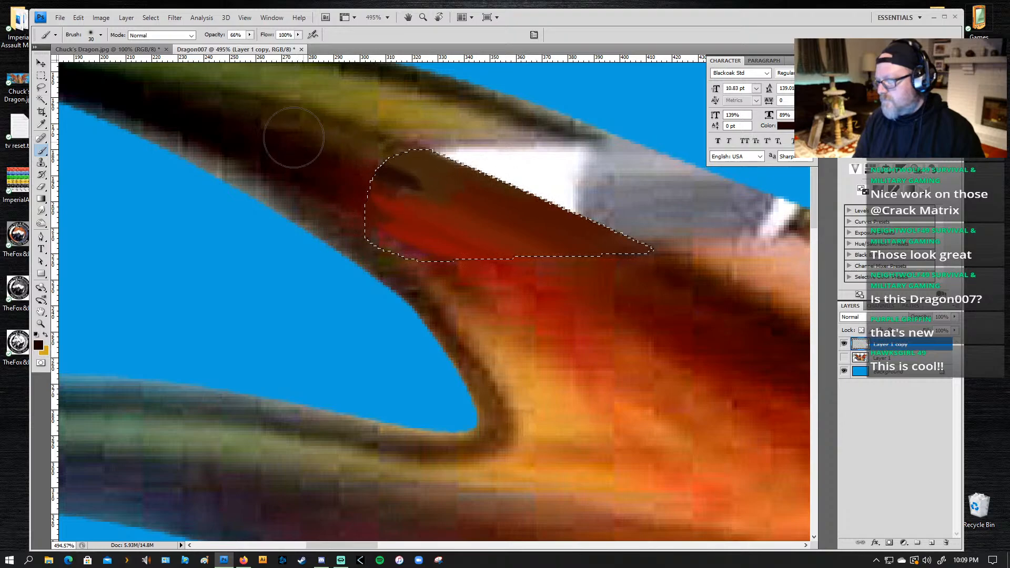
{"action": "left_click", "coordinate": [363, 156], "text": "alt"}
{"action": "mouse_move", "coordinate": [339, 147]}
{"action": "left_mouse_down"}
{"action": "mouse_move", "coordinate": [468, 185]}
{"action": "mouse_move", "coordinate": [415, 182]}
{"action": "mouse_move", "coordinate": [498, 217]}
{"action": "mouse_move", "coordinate": [382, 178]}
{"action": "mouse_move", "coordinate": [459, 209]}
{"action": "mouse_move", "coordinate": [351, 180]}
{"action": "mouse_move", "coordinate": [307, 153]}
{"action": "mouse_move", "coordinate": [402, 191]}
{"action": "left_mouse_up"}
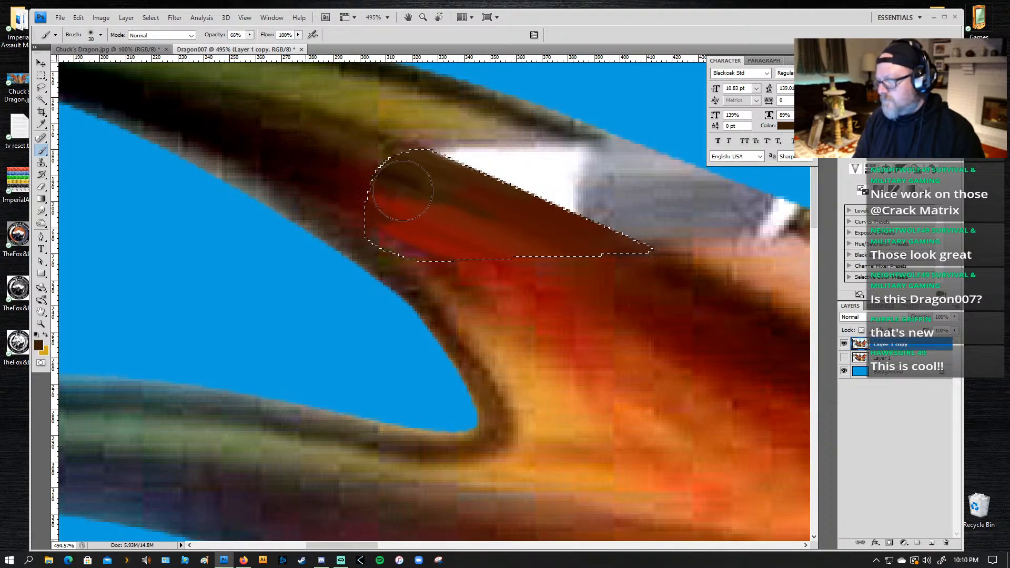
{"action": "left_click", "coordinate": [323, 157], "text": "alt"}
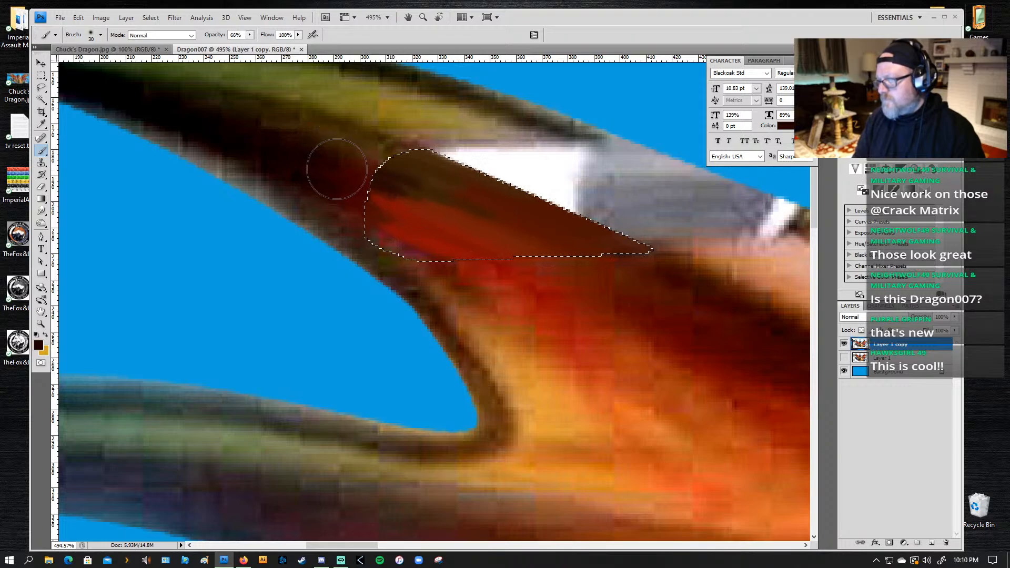
{"action": "left_click_drag", "start_coordinate": [296, 153], "coordinate": [367, 193]}
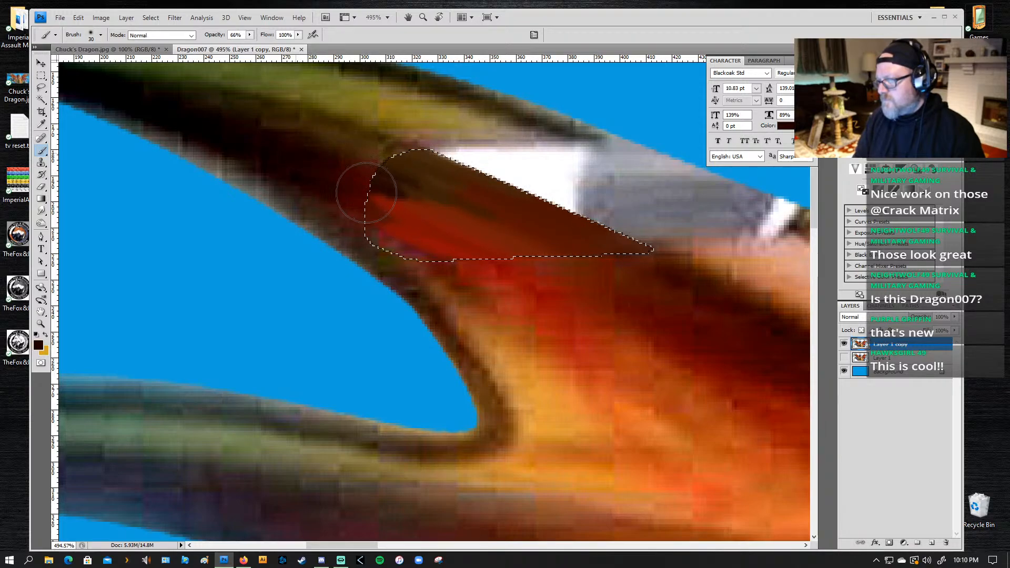
Step: Lower the brush opacity to 22% and blend the left end of the selection with sampled reds and dark brown
{"action": "left_click", "coordinate": [558, 271], "text": "alt"}
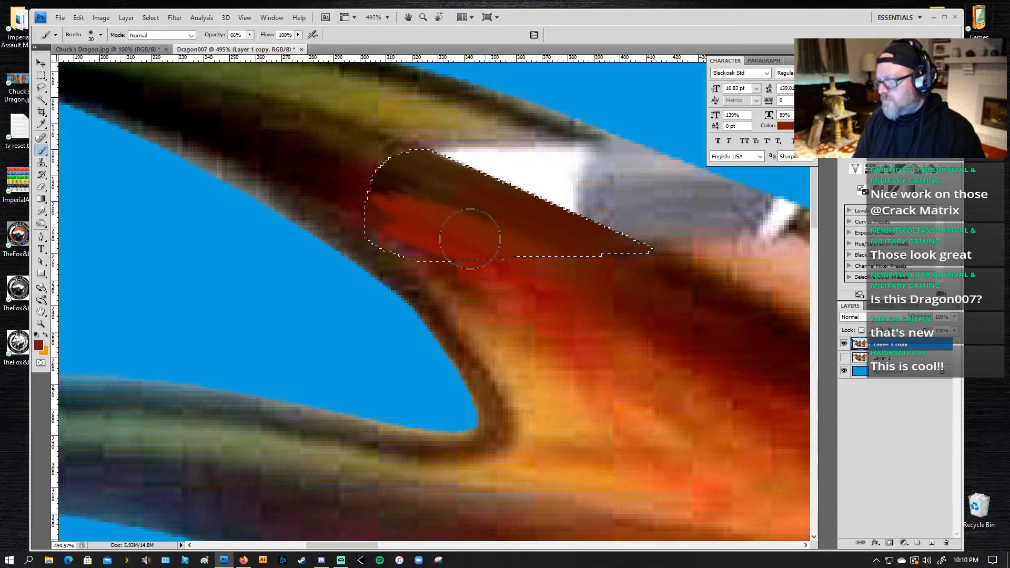
{"action": "left_click_drag", "start_coordinate": [249, 35], "coordinate": [227, 46]}
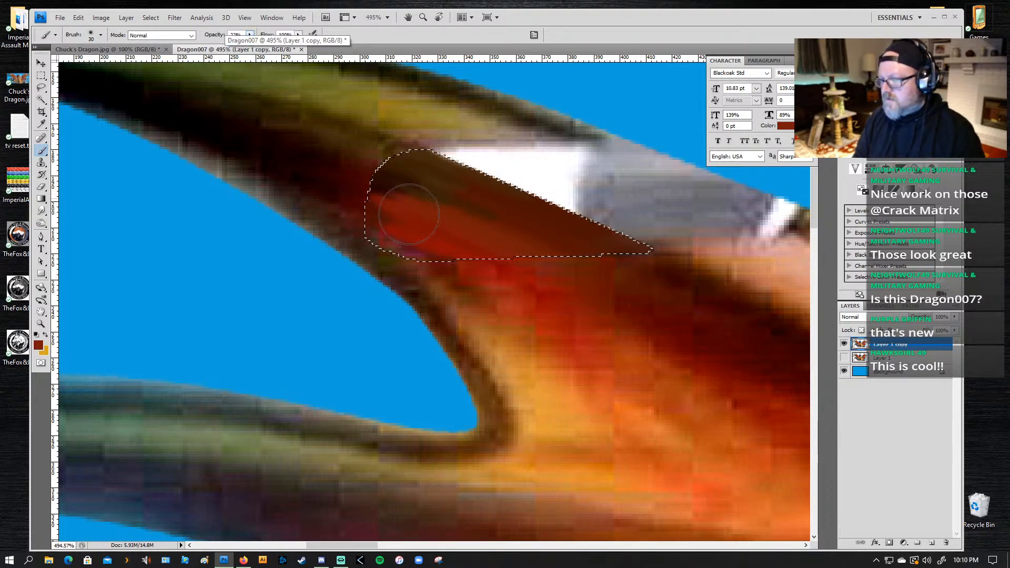
{"action": "left_click", "coordinate": [345, 170], "text": "alt"}
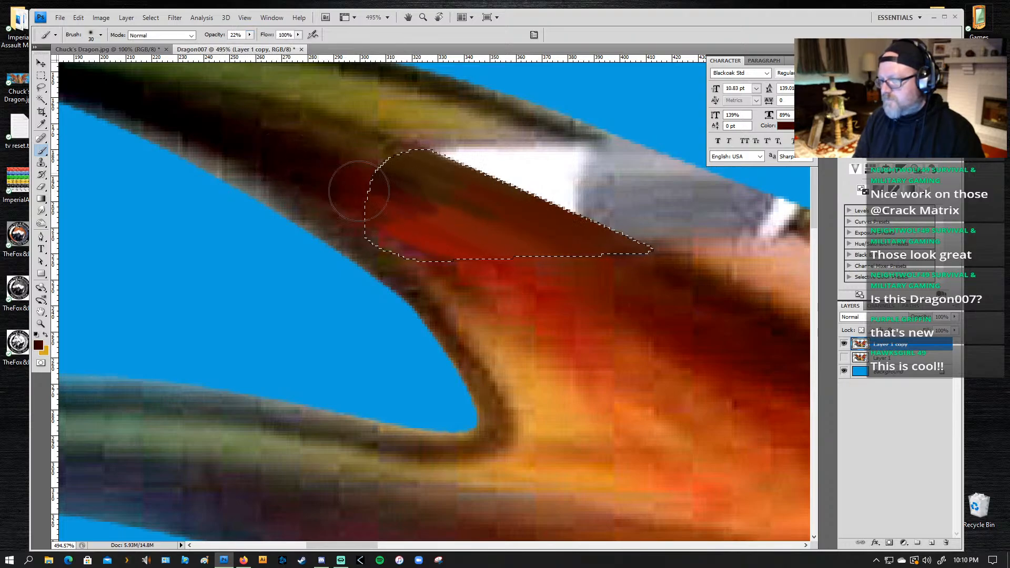
{"action": "mouse_move", "coordinate": [363, 204]}
{"action": "left_mouse_down"}
{"action": "mouse_move", "coordinate": [409, 232]}
{"action": "mouse_move", "coordinate": [386, 236]}
{"action": "mouse_move", "coordinate": [446, 270]}
{"action": "mouse_move", "coordinate": [408, 235]}
{"action": "left_mouse_up"}
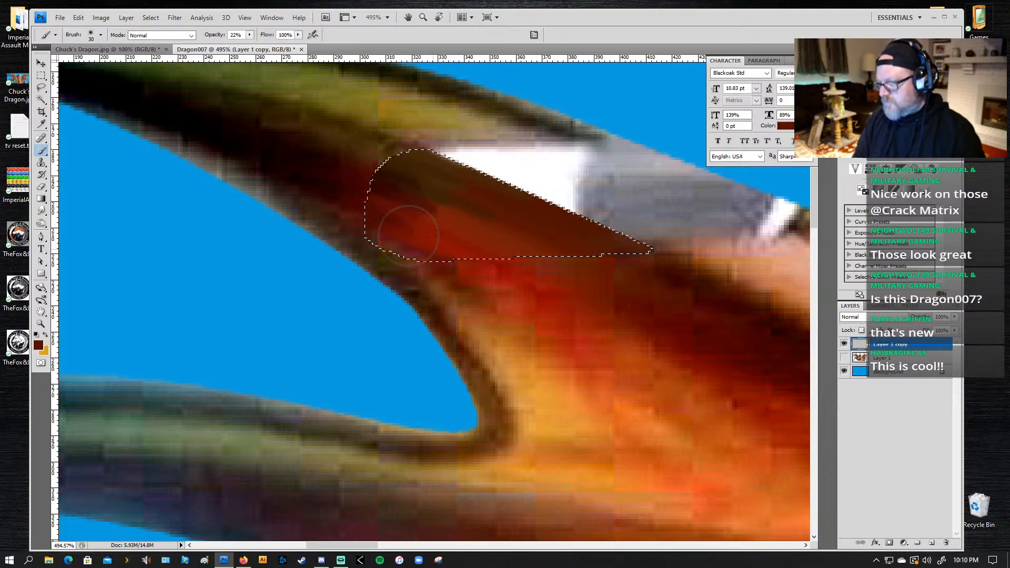
{"action": "left_click", "coordinate": [466, 267], "text": "alt"}
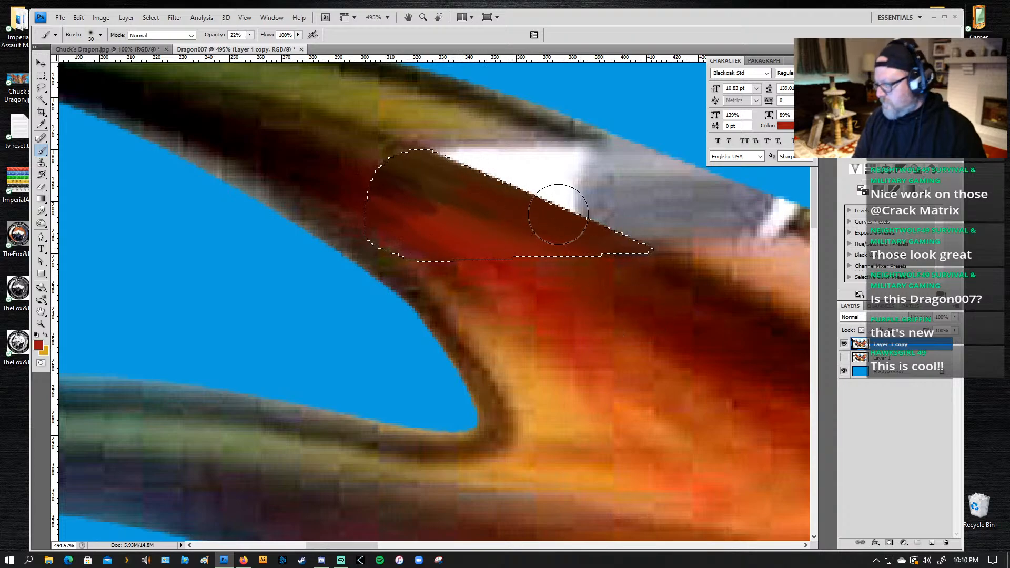
Step: Replace the selection with a lasso outline around the remaining white-and-grey patch along the wing's upper edge
{"action": "key", "text": "l"}
{"action": "left_click", "coordinate": [478, 143]}
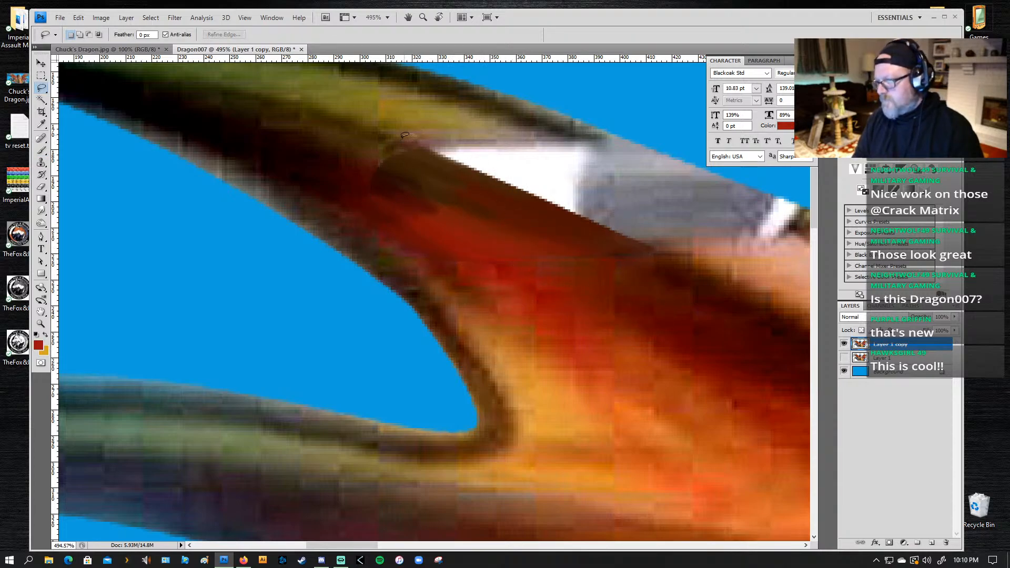
{"action": "mouse_move", "coordinate": [420, 143]}
{"action": "left_mouse_down"}
{"action": "mouse_move", "coordinate": [668, 250]}
{"action": "mouse_move", "coordinate": [750, 238]}
{"action": "mouse_move", "coordinate": [733, 251]}
{"action": "mouse_move", "coordinate": [777, 253]}
{"action": "mouse_move", "coordinate": [813, 223]}
{"action": "mouse_move", "coordinate": [805, 203]}
{"action": "mouse_move", "coordinate": [581, 121]}
{"action": "mouse_move", "coordinate": [456, 117]}
{"action": "mouse_move", "coordinate": [401, 138]}
{"action": "left_mouse_up"}
{"action": "key", "text": "space"}
{"action": "left_click_drag", "start_coordinate": [524, 208], "coordinate": [259, 210]}
Step: Paint the selected patch's upper edge with the 30 px brush in sampled dark olive brown, then medium brown
{"action": "key", "text": "b"}
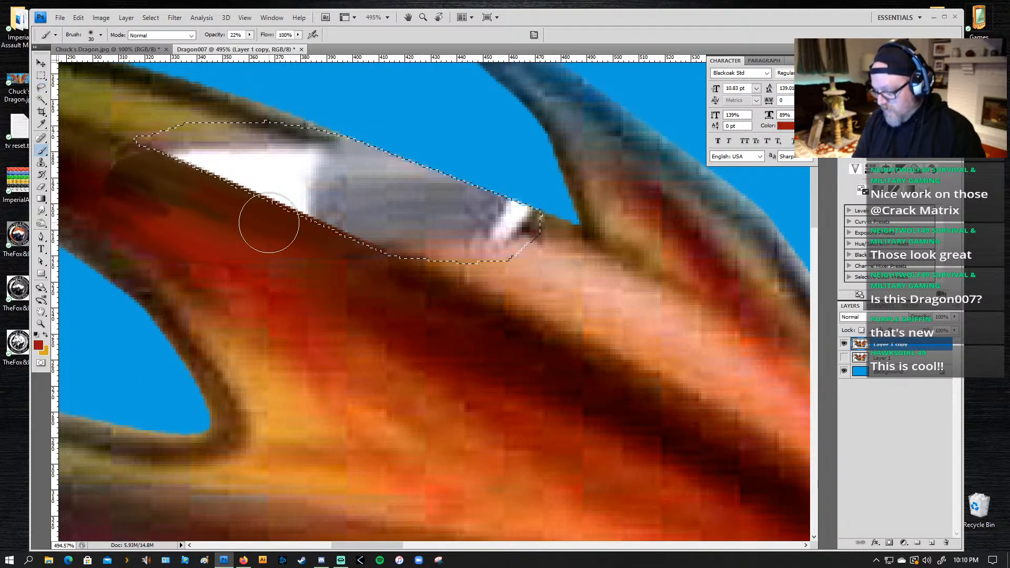
{"action": "left_click", "coordinate": [241, 113], "text": "alt"}
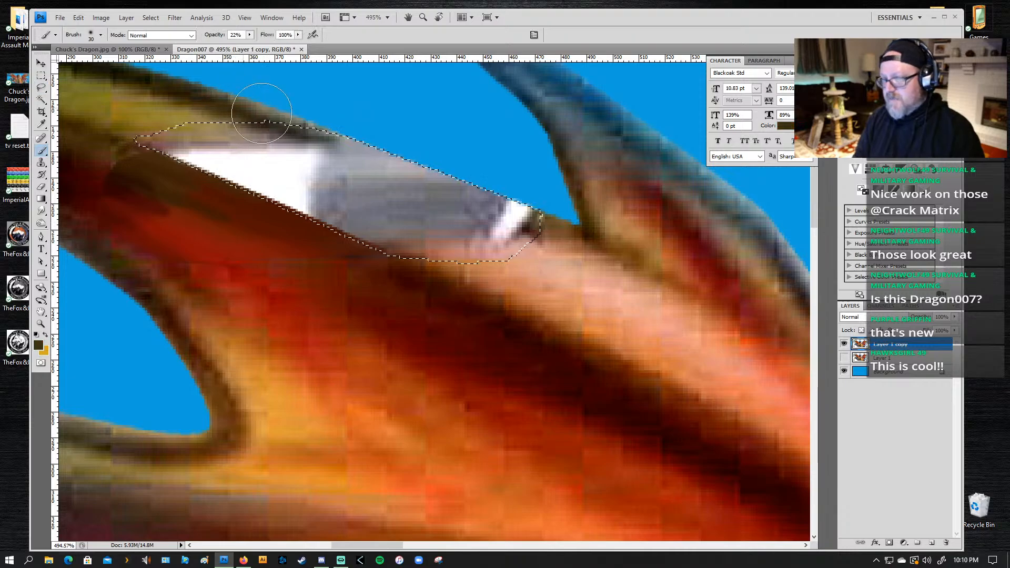
{"action": "mouse_move", "coordinate": [294, 125]}
{"action": "left_mouse_down"}
{"action": "mouse_move", "coordinate": [626, 245]}
{"action": "mouse_move", "coordinate": [565, 216]}
{"action": "mouse_move", "coordinate": [564, 226]}
{"action": "mouse_move", "coordinate": [480, 201]}
{"action": "left_mouse_up"}
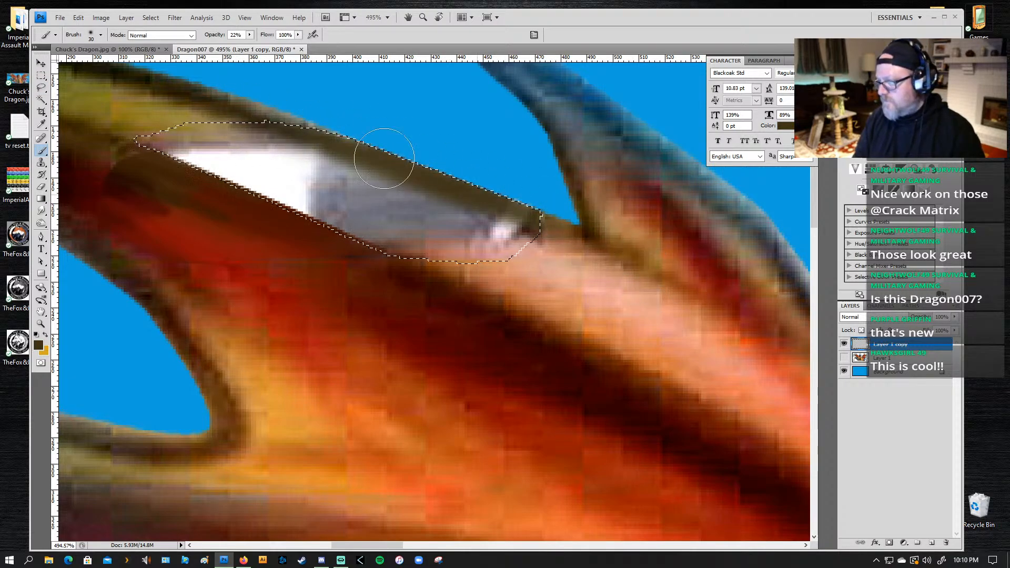
{"action": "left_click_drag", "start_coordinate": [384, 158], "coordinate": [605, 241]}
{"action": "left_click_drag", "start_coordinate": [293, 122], "coordinate": [645, 255]}
{"action": "left_click", "coordinate": [563, 225], "text": "alt"}
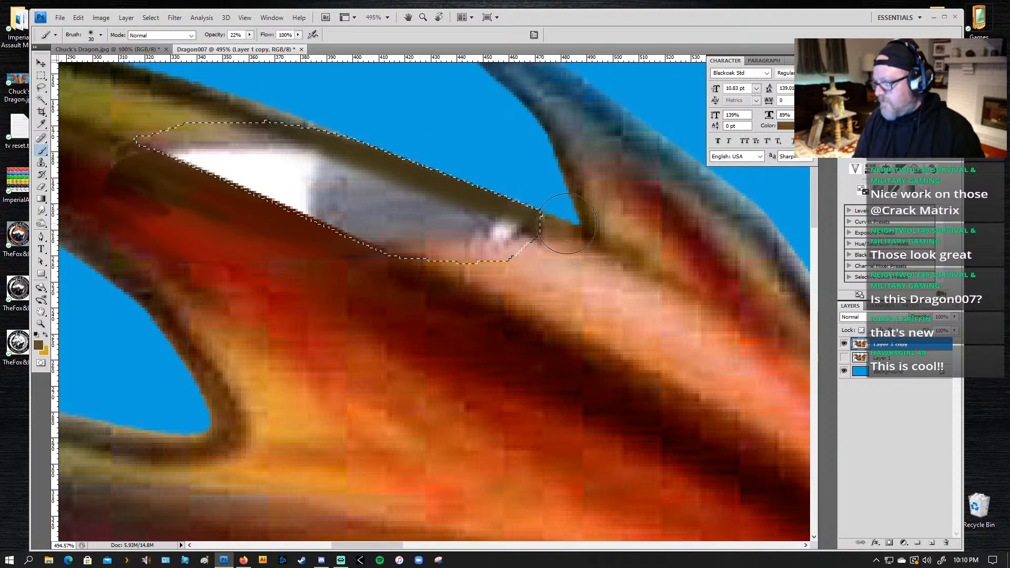
{"action": "left_click_drag", "start_coordinate": [513, 196], "coordinate": [357, 139]}
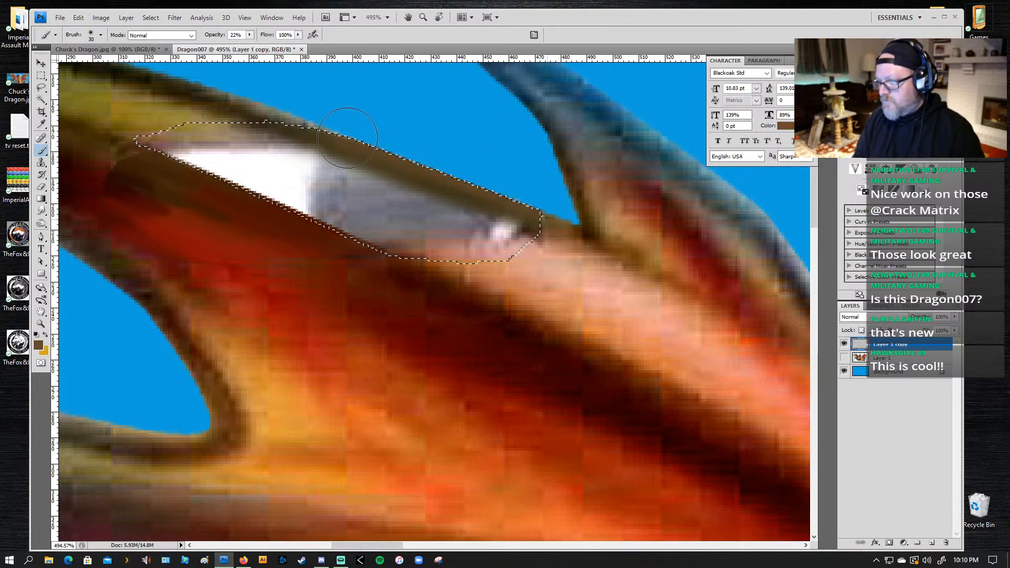
Step: Paint sampled olive gold over the grey area and the bright spot at the selection's right end
{"action": "left_click", "coordinate": [544, 255], "text": "alt"}
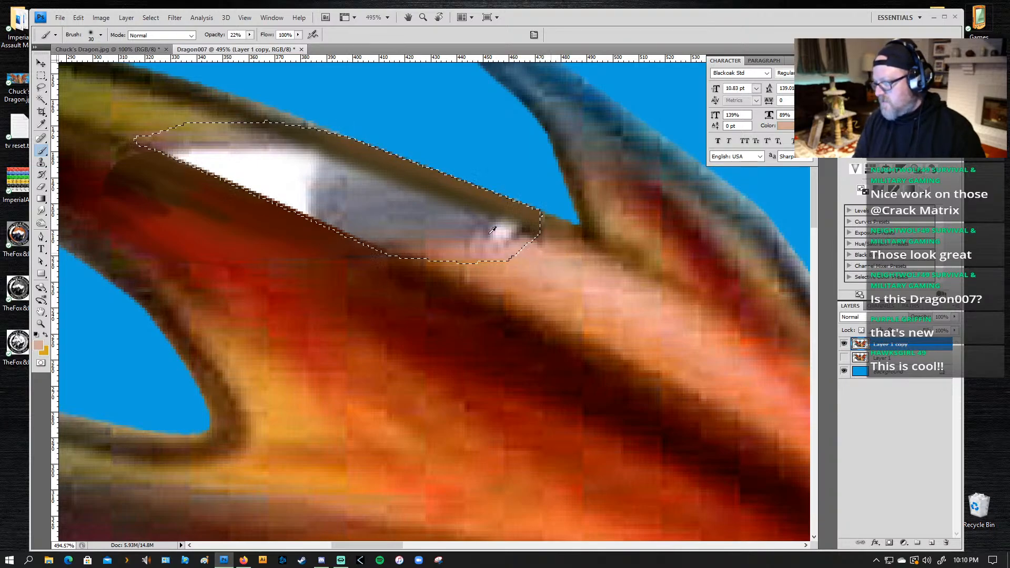
{"action": "left_click", "coordinate": [193, 125], "text": "alt"}
{"action": "left_click_drag", "start_coordinate": [456, 219], "coordinate": [573, 275]}
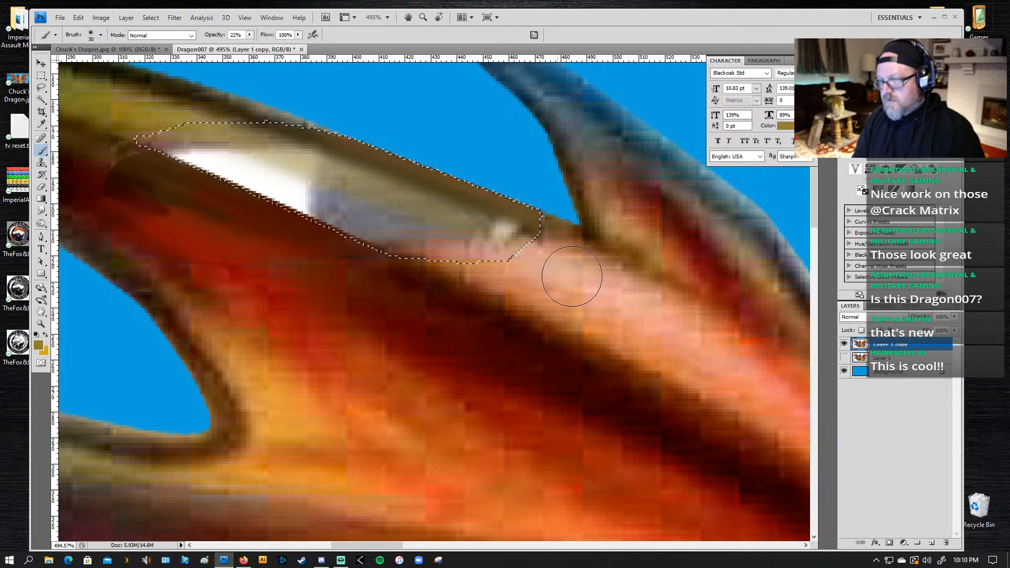
{"action": "mouse_move", "coordinate": [153, 116]}
{"action": "left_mouse_down"}
{"action": "mouse_move", "coordinate": [575, 283]}
{"action": "mouse_move", "coordinate": [585, 269]}
{"action": "mouse_move", "coordinate": [425, 200]}
{"action": "left_mouse_up"}
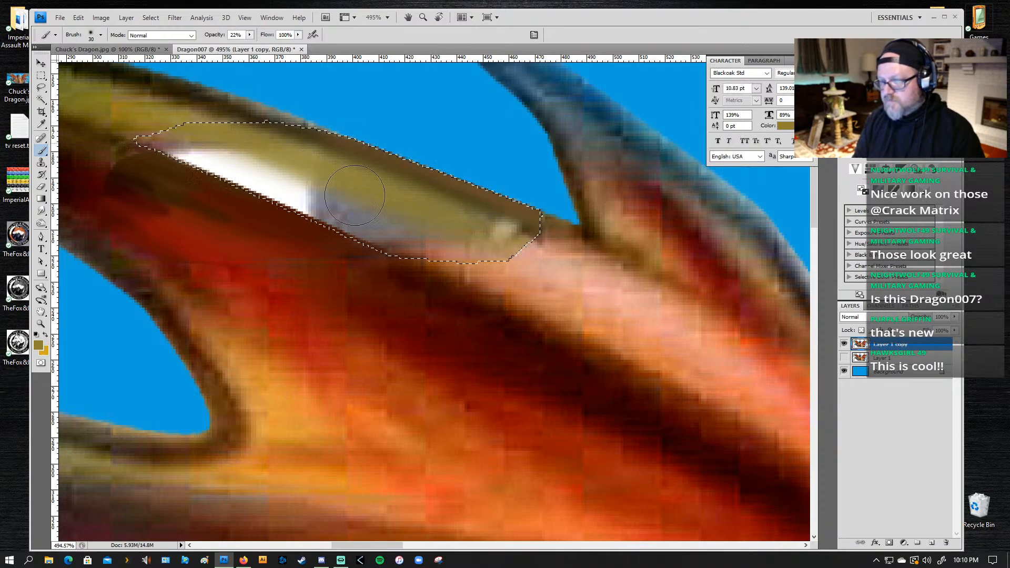
{"action": "left_click_drag", "start_coordinate": [355, 196], "coordinate": [274, 138]}
{"action": "mouse_move", "coordinate": [179, 134]}
{"action": "left_mouse_down"}
{"action": "mouse_move", "coordinate": [236, 175]}
{"action": "mouse_move", "coordinate": [295, 186]}
{"action": "left_mouse_up"}
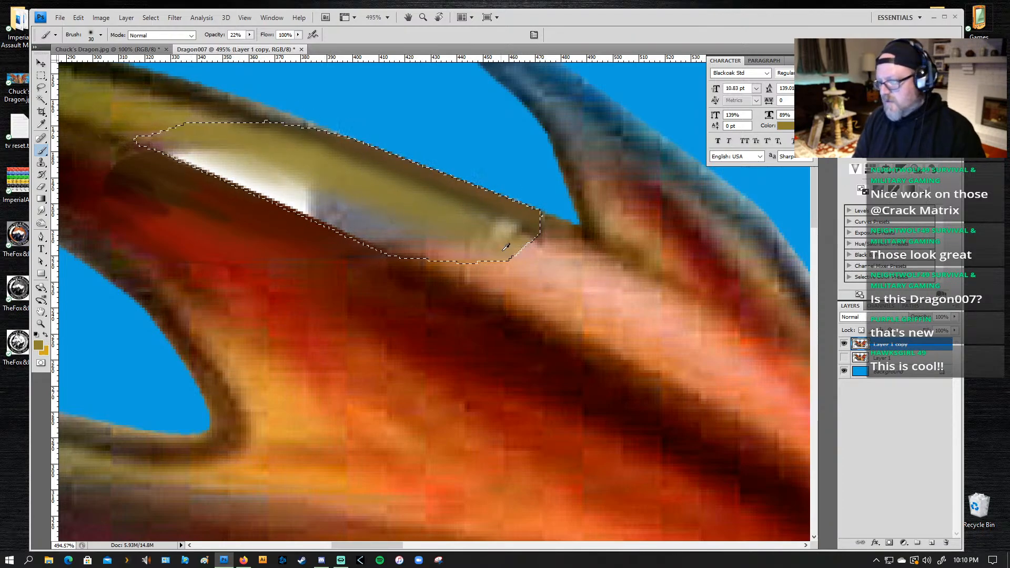
{"action": "key", "text": "alt"}
{"action": "mouse_move", "coordinate": [527, 248]}
{"action": "left_mouse_down"}
{"action": "mouse_move", "coordinate": [489, 220]}
{"action": "mouse_move", "coordinate": [440, 258]}
{"action": "left_mouse_up"}
{"action": "key", "text": "alt"}
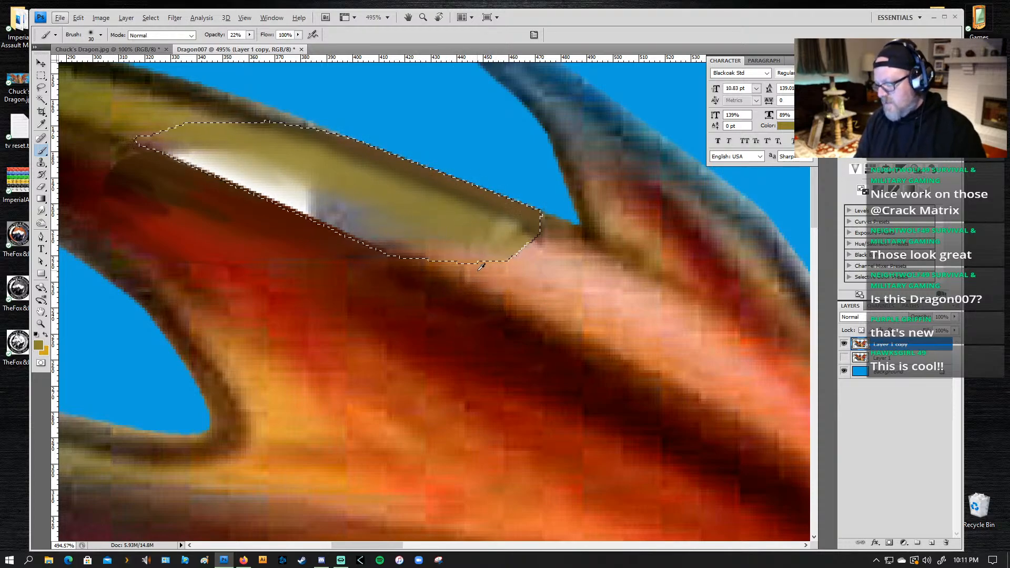
Step: Cover the remaining white and grey in the selection with sampled orange-tan, and shade its lower left with reddish brown
{"action": "left_click", "coordinate": [511, 273], "text": "alt"}
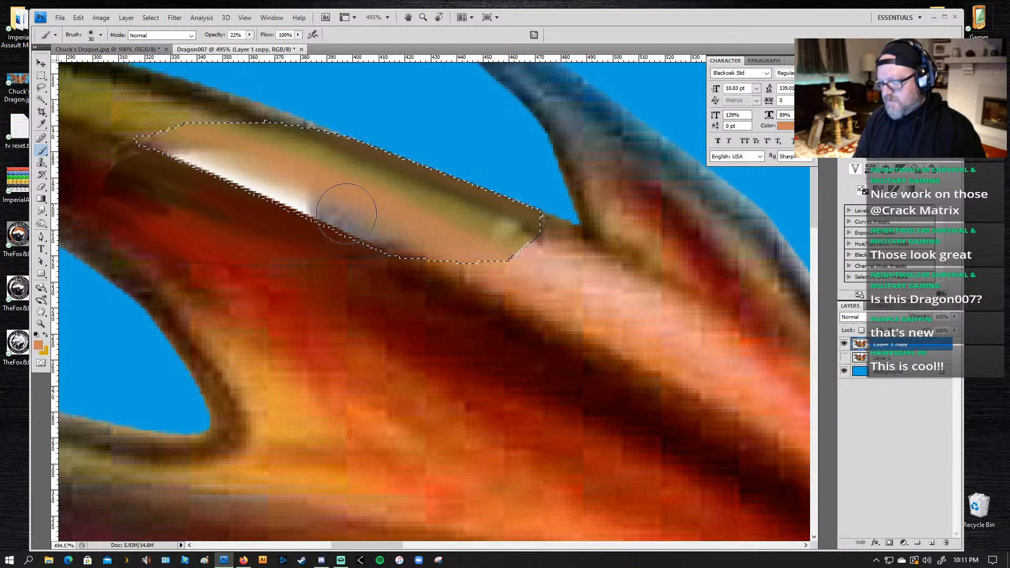
{"action": "left_click", "coordinate": [459, 276], "text": "alt"}
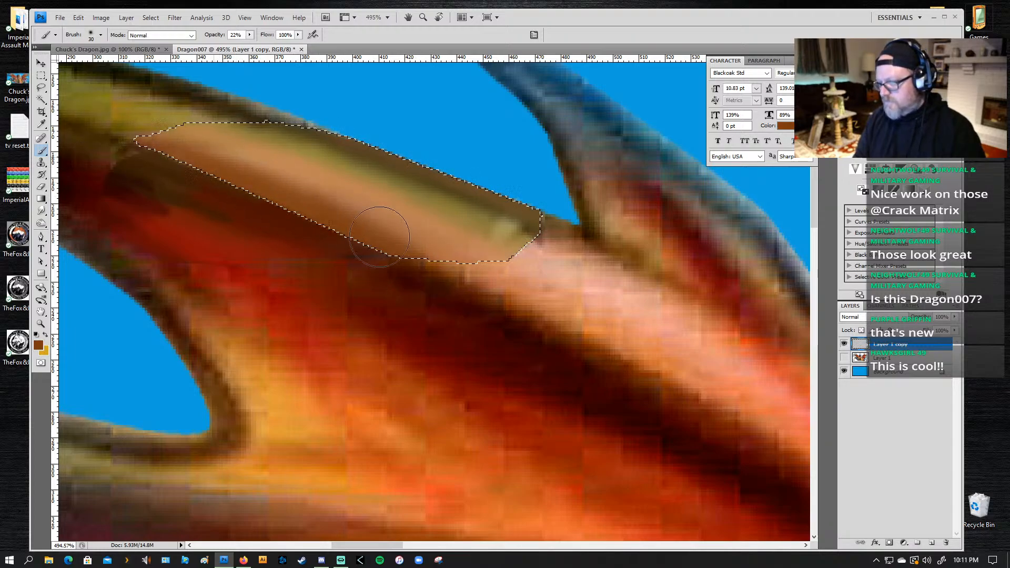
{"action": "left_click_drag", "start_coordinate": [195, 168], "coordinate": [213, 170]}
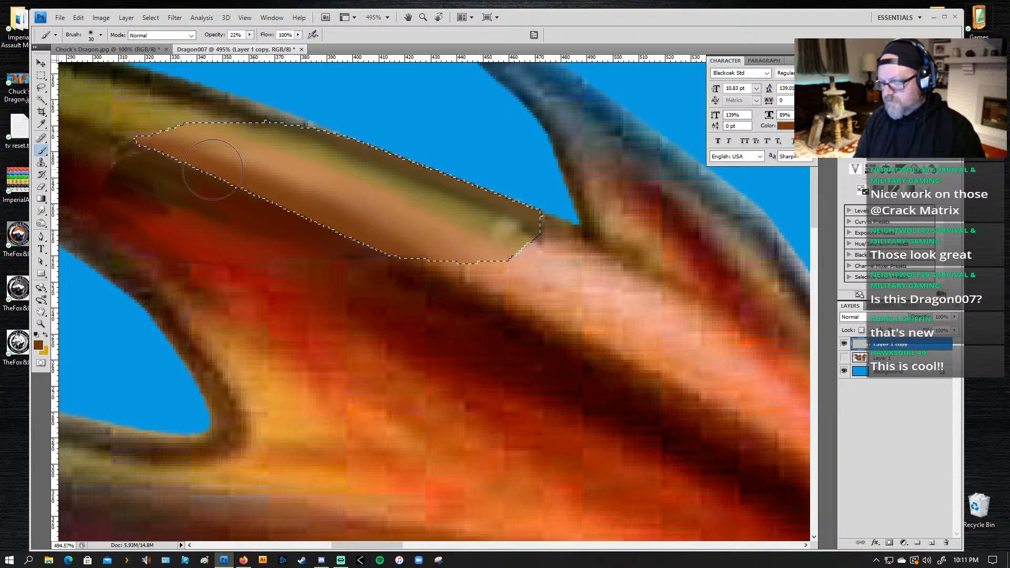
Step: Blend the selection's middle and right end with sampled light tan, and its left end with sampled olive gold
{"action": "left_click", "coordinate": [508, 276], "text": "alt"}
{"action": "mouse_move", "coordinate": [373, 213]}
{"action": "left_mouse_down"}
{"action": "mouse_move", "coordinate": [188, 137]}
{"action": "mouse_move", "coordinate": [422, 225]}
{"action": "left_mouse_up"}
{"action": "left_click", "coordinate": [142, 113], "text": "alt"}
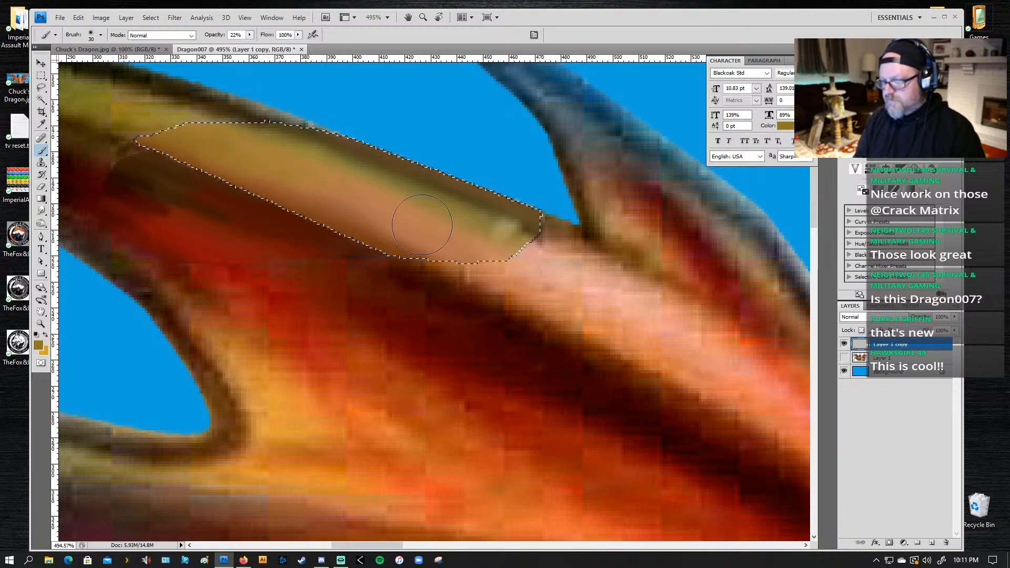
{"action": "left_click", "coordinate": [527, 264], "text": "alt"}
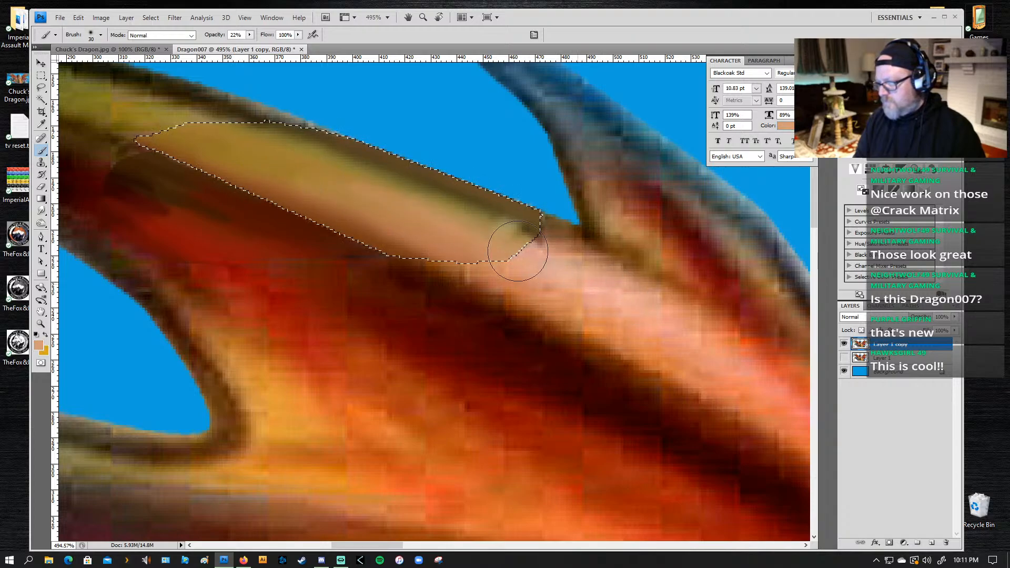
{"action": "mouse_move", "coordinate": [519, 248]}
{"action": "left_mouse_down"}
{"action": "mouse_move", "coordinate": [556, 258]}
{"action": "mouse_move", "coordinate": [434, 208]}
{"action": "mouse_move", "coordinate": [596, 263]}
{"action": "mouse_move", "coordinate": [464, 204]}
{"action": "mouse_move", "coordinate": [482, 221]}
{"action": "mouse_move", "coordinate": [561, 236]}
{"action": "left_mouse_up"}
Step: Reduce the brush to 20 px and darken the selection's upper edge with browns sampled from the wing outline on both sides
{"action": "left_click", "coordinate": [559, 238], "text": "alt"}
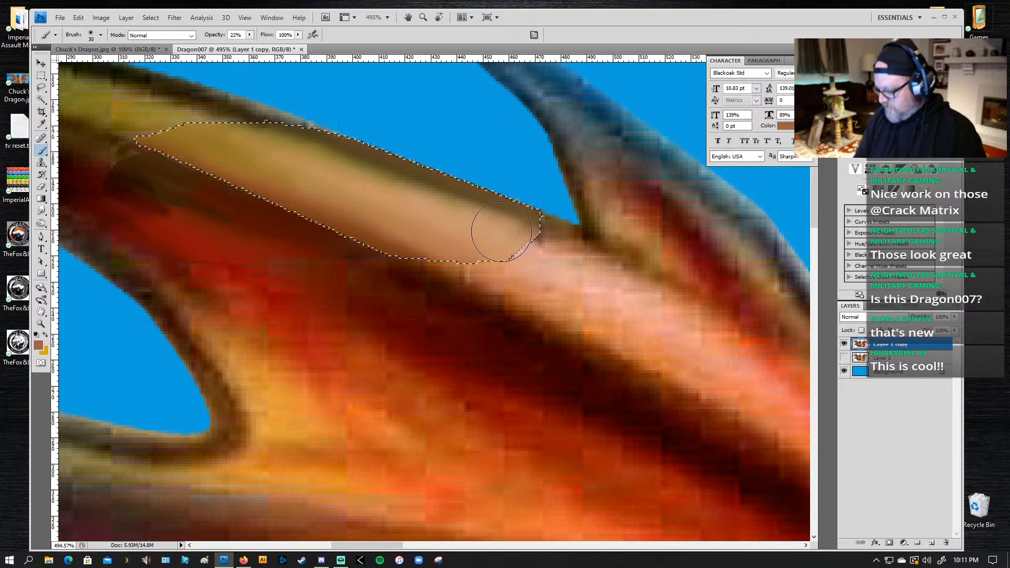
{"action": "key", "text": "bracketleft"}
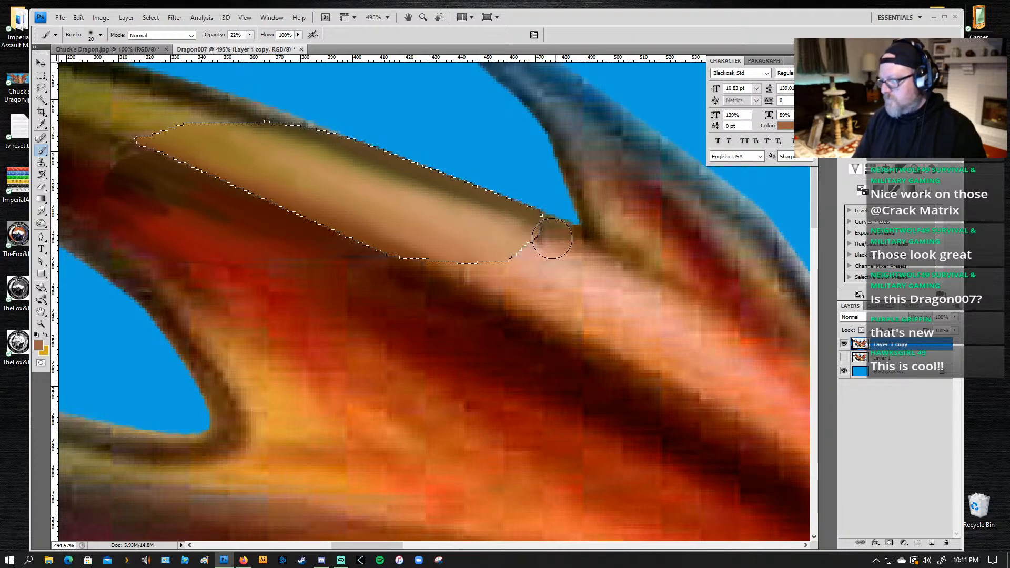
{"action": "mouse_move", "coordinate": [552, 239]}
{"action": "left_mouse_down"}
{"action": "mouse_move", "coordinate": [616, 260]}
{"action": "mouse_move", "coordinate": [478, 223]}
{"action": "mouse_move", "coordinate": [538, 230]}
{"action": "mouse_move", "coordinate": [273, 127]}
{"action": "left_mouse_up"}
{"action": "left_click", "coordinate": [566, 227], "text": "alt"}
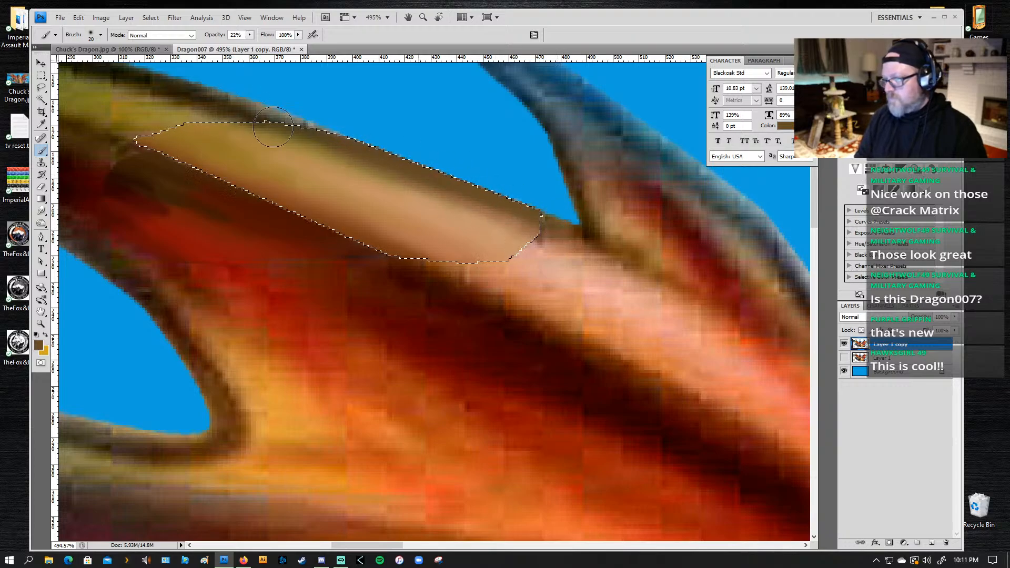
{"action": "left_click", "coordinate": [257, 115], "text": "alt"}
{"action": "left_click", "coordinate": [253, 107], "text": "alt"}
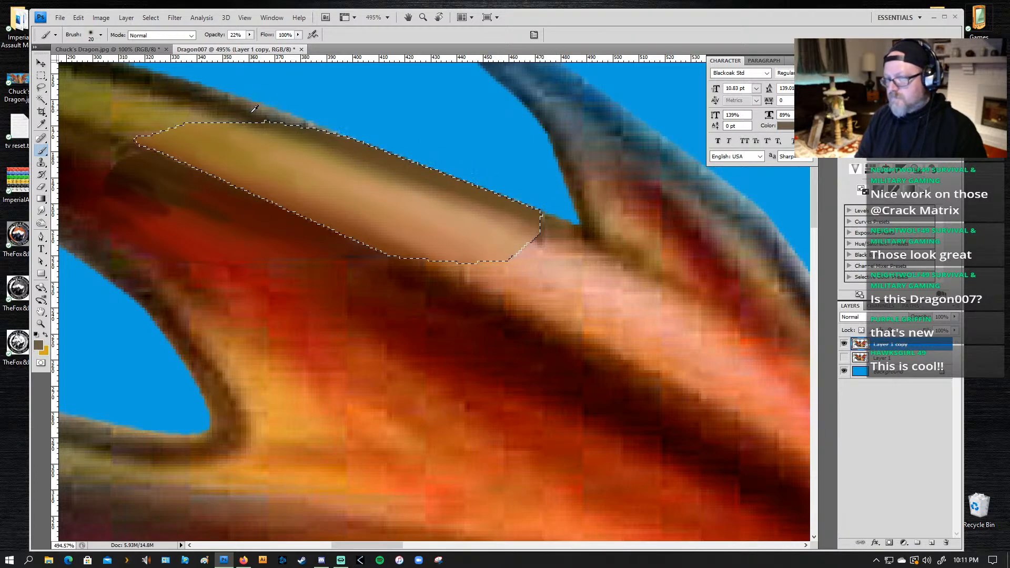
{"action": "left_click", "coordinate": [254, 108], "text": "alt"}
{"action": "left_click_drag", "start_coordinate": [252, 105], "coordinate": [613, 230]}
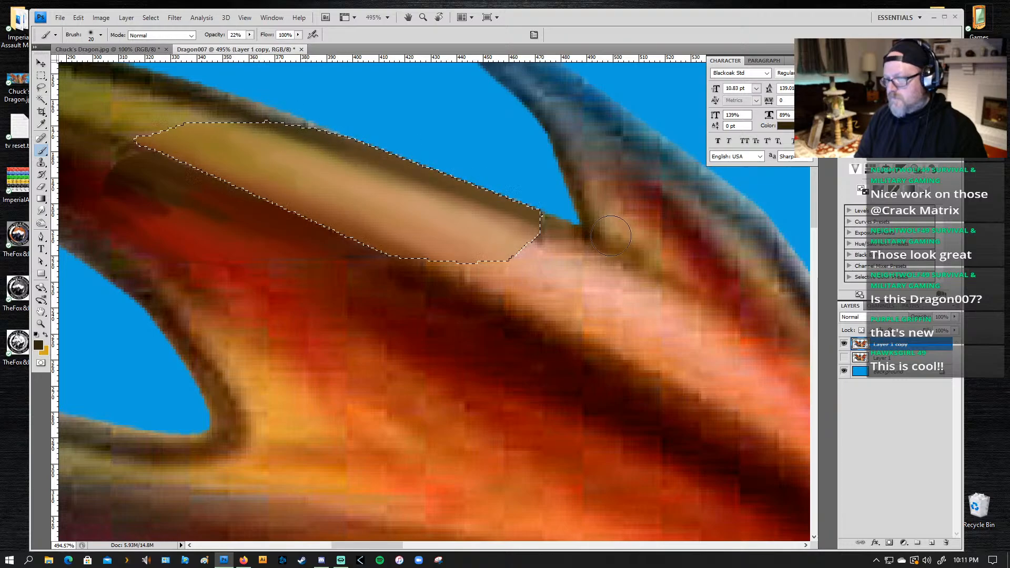
{"action": "left_click_drag", "start_coordinate": [253, 106], "coordinate": [624, 238]}
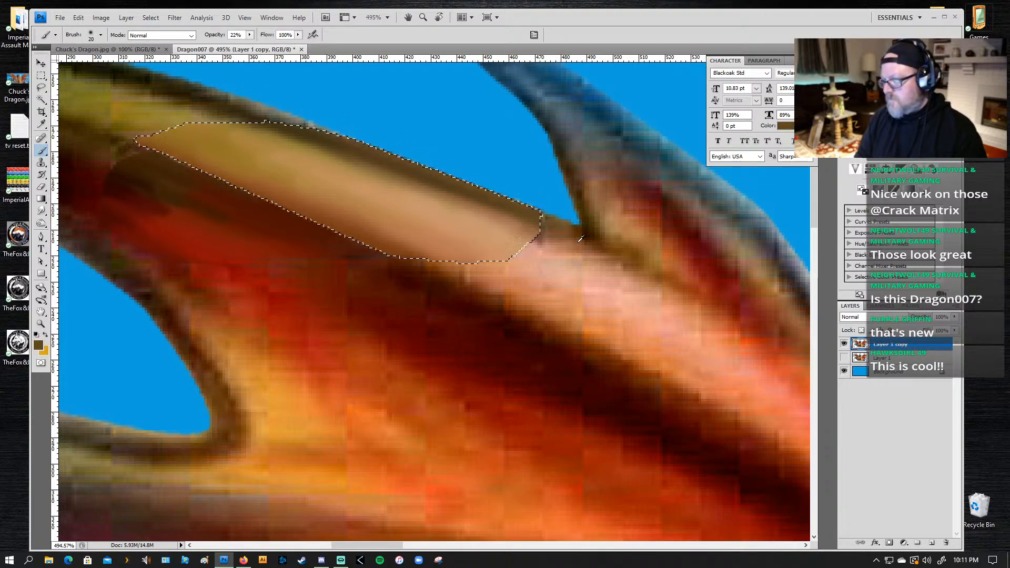
Step: Sample olive-grey from the wing's upper outline, raise the brush opacity to 57%, and darken the selection's upper edge with a smaller brush
{"action": "left_click", "coordinate": [285, 109], "text": "alt"}
{"action": "left_click", "coordinate": [289, 112], "text": "alt"}
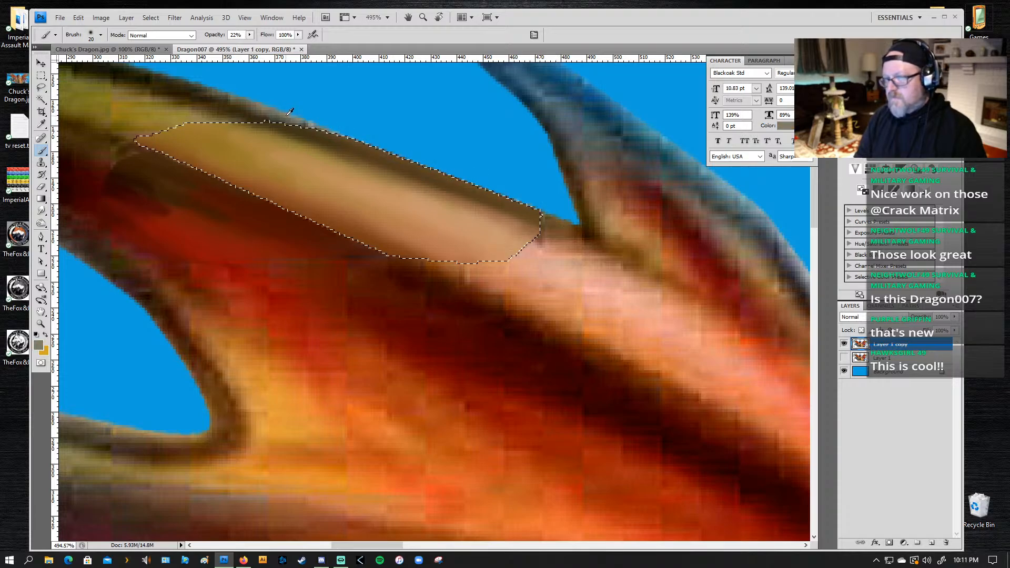
{"action": "left_click_drag", "start_coordinate": [317, 119], "coordinate": [417, 152]}
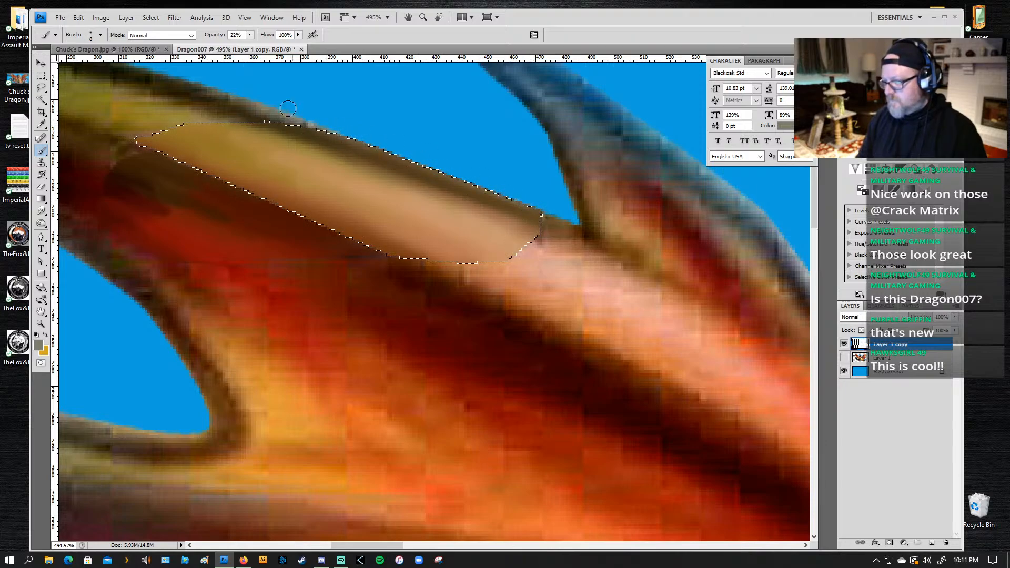
{"action": "left_click", "coordinate": [249, 35]}
{"action": "left_click", "coordinate": [269, 47]}
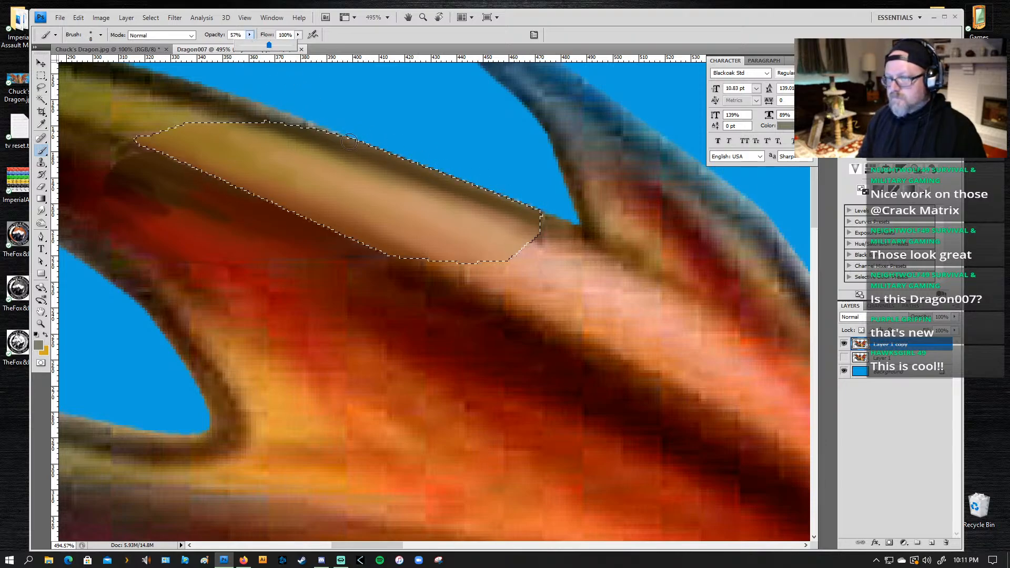
{"action": "left_click", "coordinate": [323, 126]}
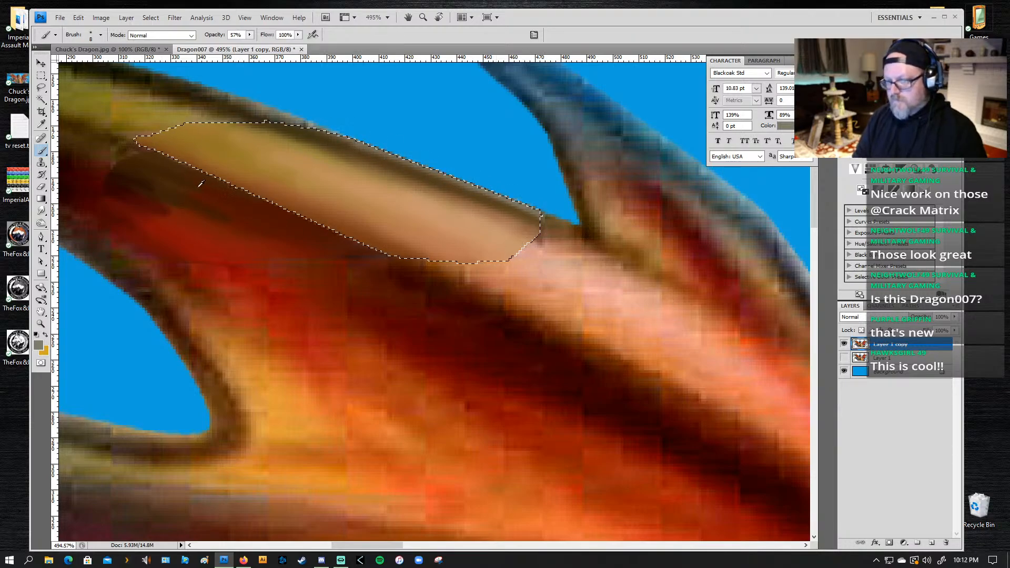
Step: Shade the selection's lower edge with dark brown sampled beside it, and touch up its left end with sampled golden brown
{"action": "left_click", "coordinate": [154, 151], "text": "alt"}
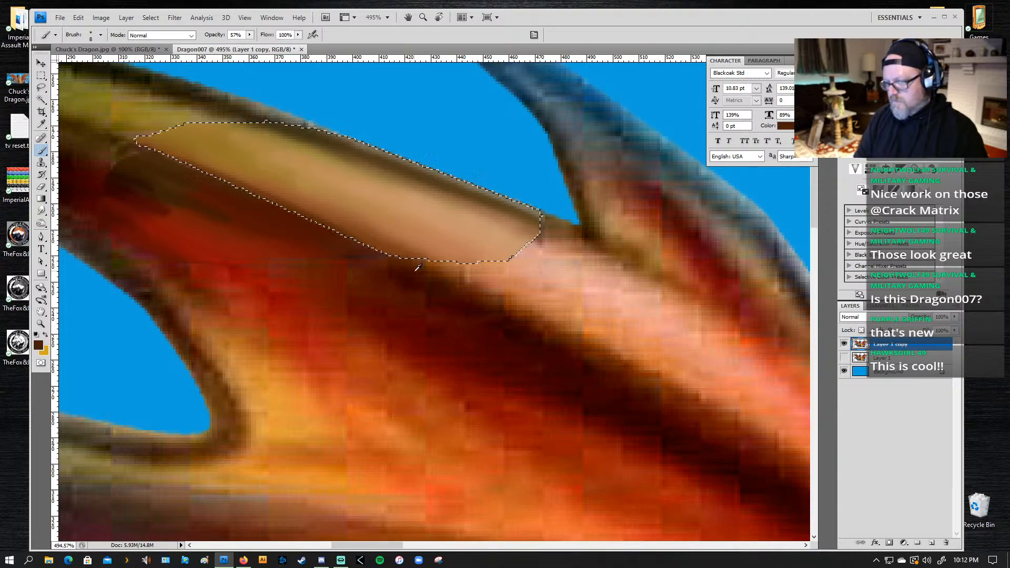
{"action": "left_click_drag", "start_coordinate": [411, 265], "coordinate": [377, 243]}
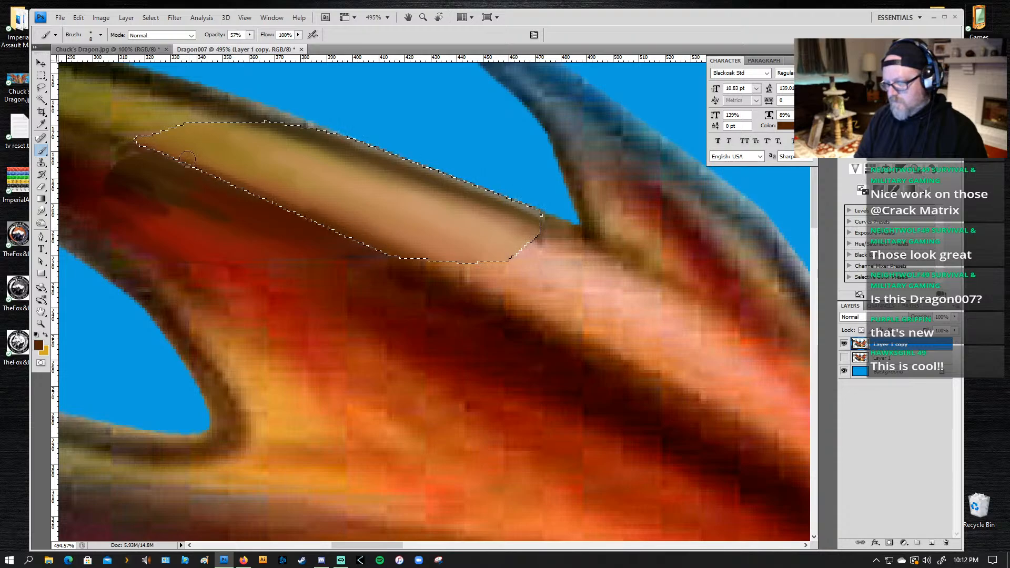
{"action": "left_click", "coordinate": [440, 266], "text": "alt"}
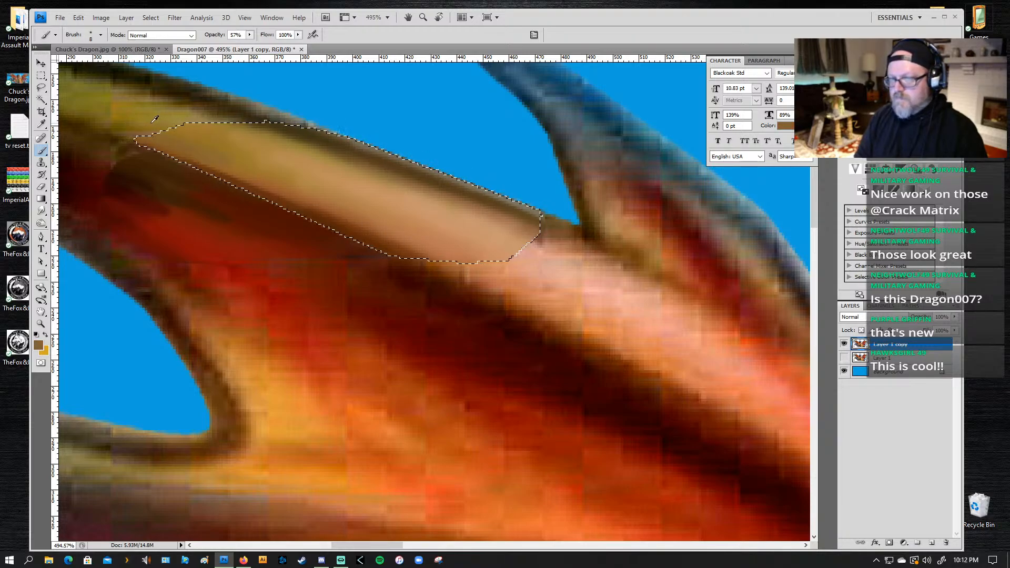
{"action": "left_click", "coordinate": [160, 119], "text": "alt"}
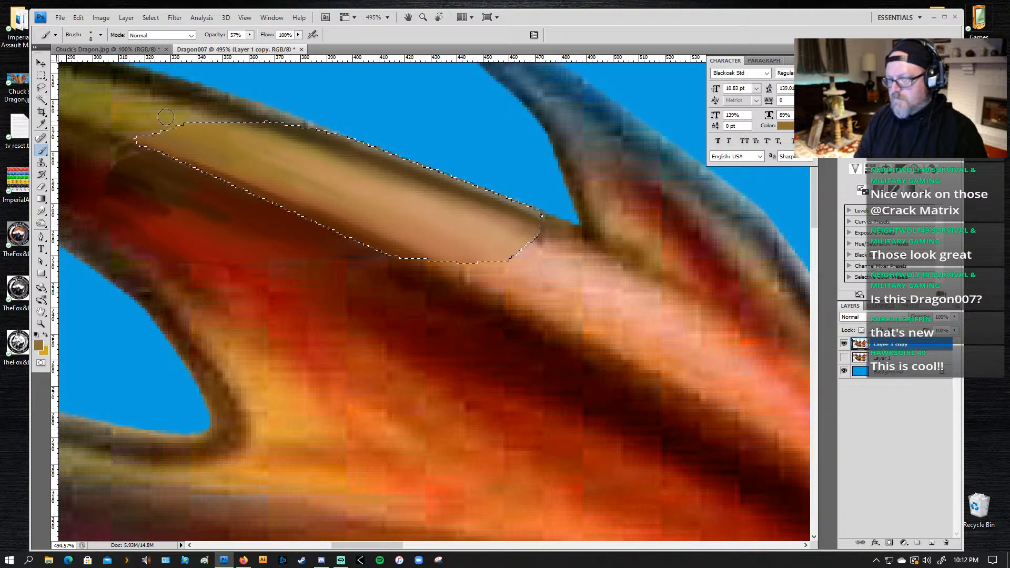
Step: Deselect the retouched patch on the upper wing
{"action": "scroll", "coordinate": [458, 289], "scroll_direction": "down", "scroll_amount": 1}
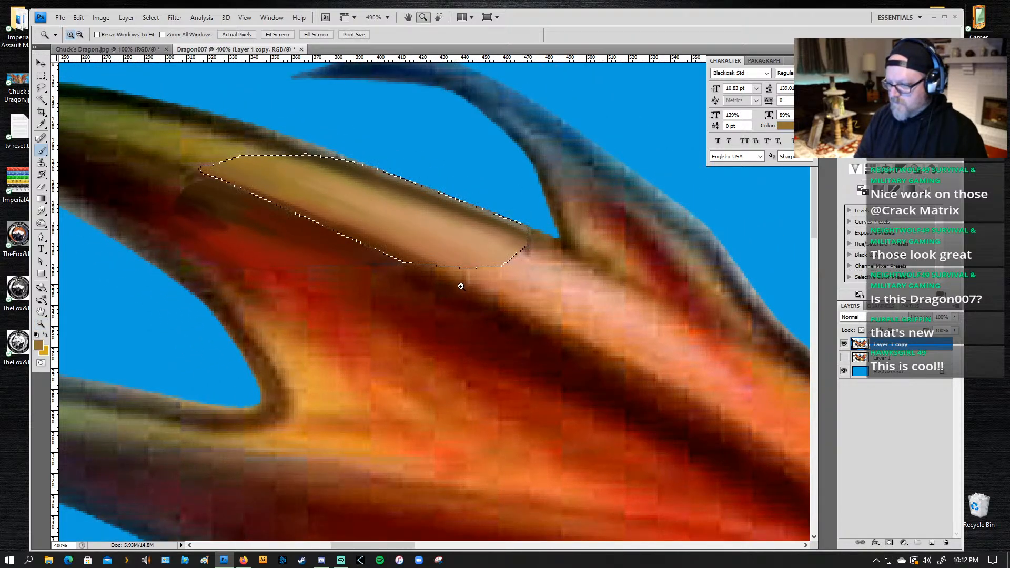
{"action": "left_click", "coordinate": [467, 291], "text": "alt"}
{"action": "key", "text": "z"}
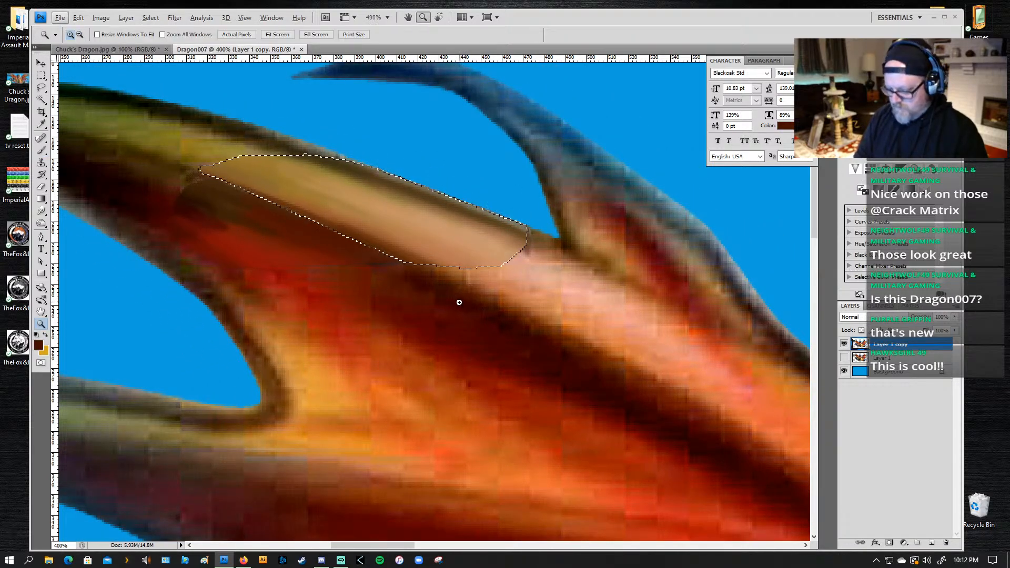
{"action": "left_click", "coordinate": [467, 305], "text": "alt"}
{"action": "left_click", "coordinate": [467, 305], "text": "alt"}
{"action": "left_click", "coordinate": [455, 342], "text": "alt"}
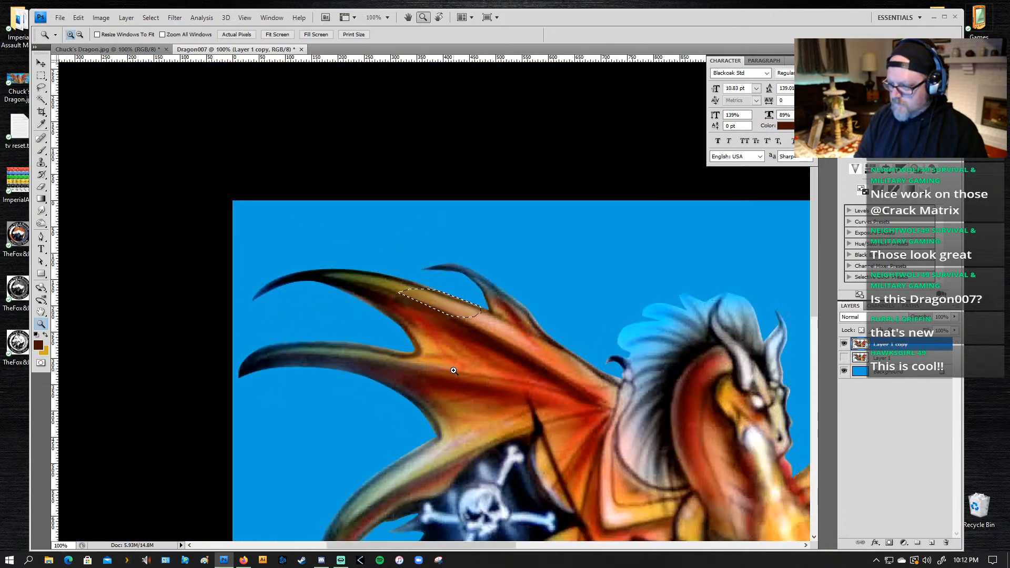
{"action": "key", "text": "ctrl+d"}
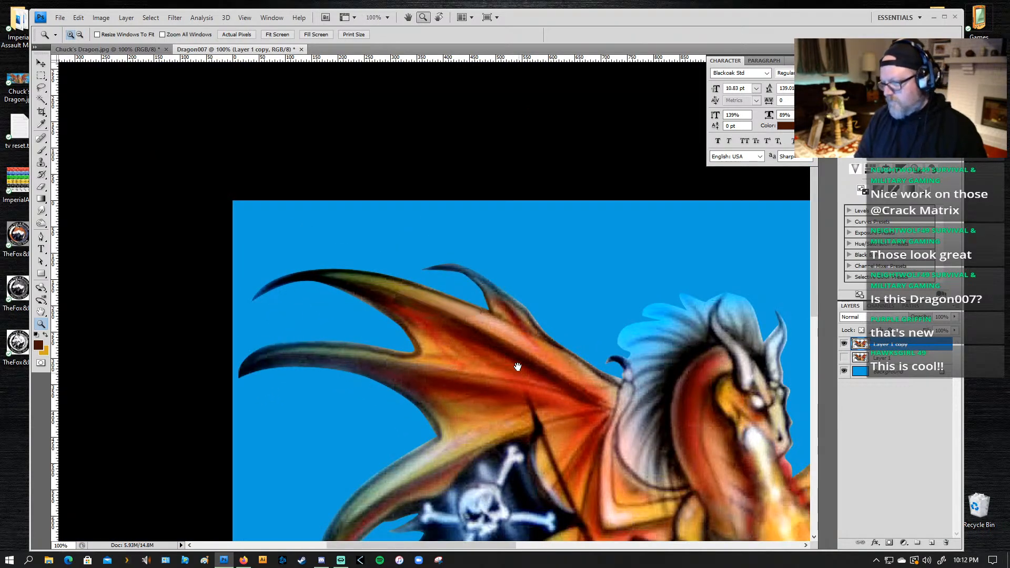
Step: Smudge the retouched patch's right end, upper edge and lower edge into the surrounding wing at 50% strength with a 10 px brush
{"action": "left_click_drag", "start_coordinate": [517, 398], "coordinate": [543, 269]}
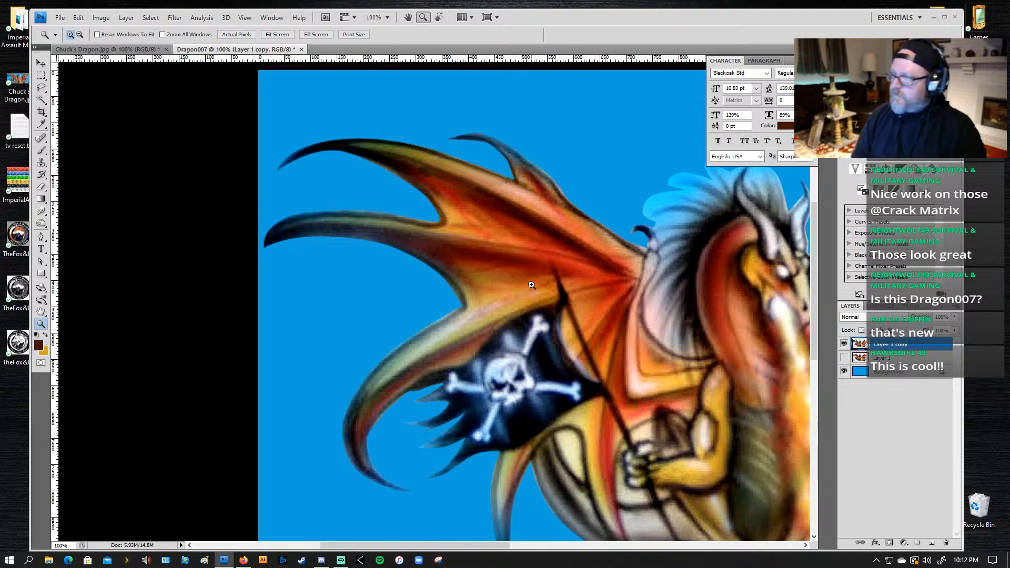
{"action": "left_click_drag", "start_coordinate": [550, 110], "coordinate": [416, 216]}
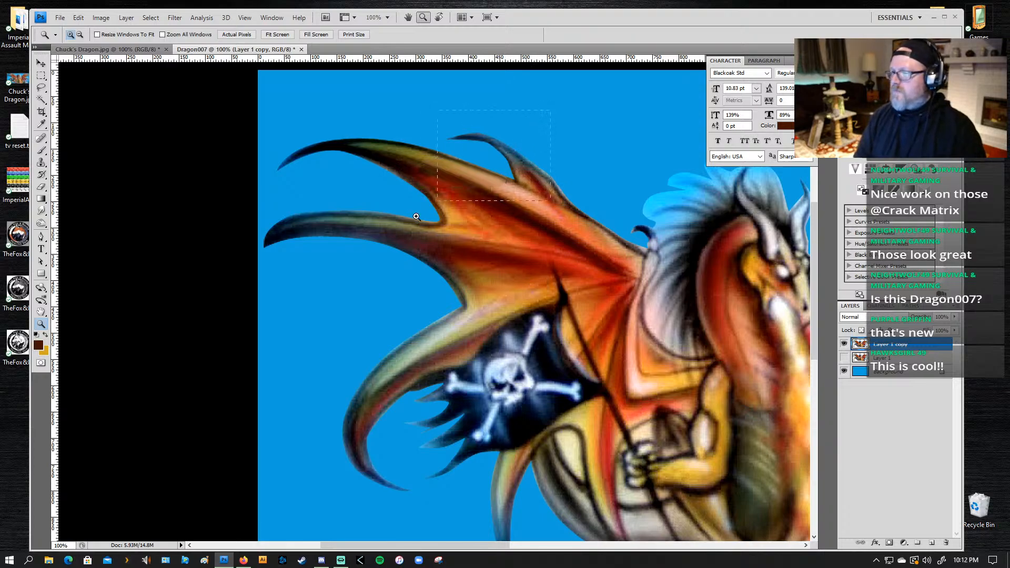
{"action": "left_click_drag", "start_coordinate": [352, 288], "coordinate": [309, 302]}
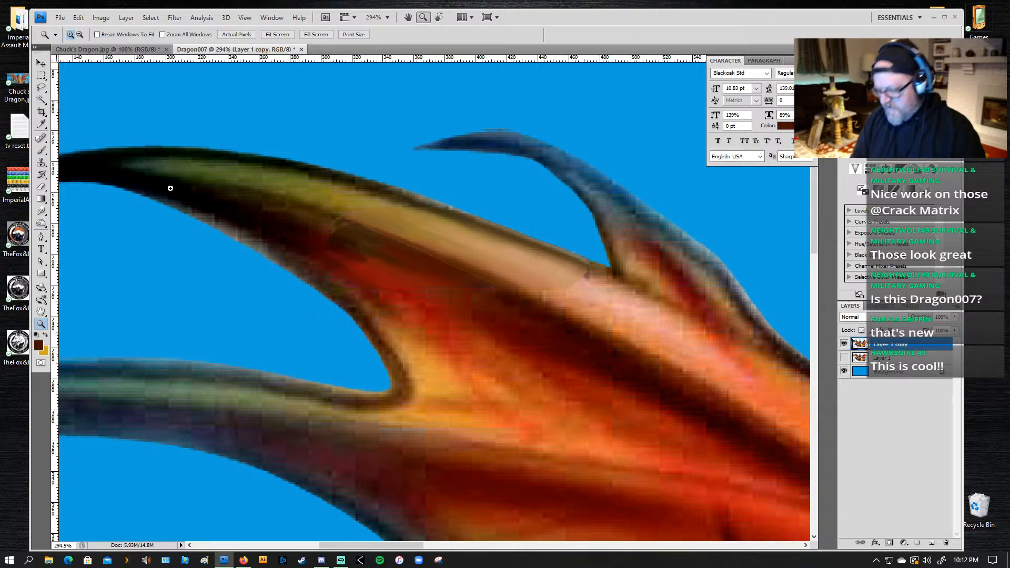
{"action": "left_click", "coordinate": [41, 210]}
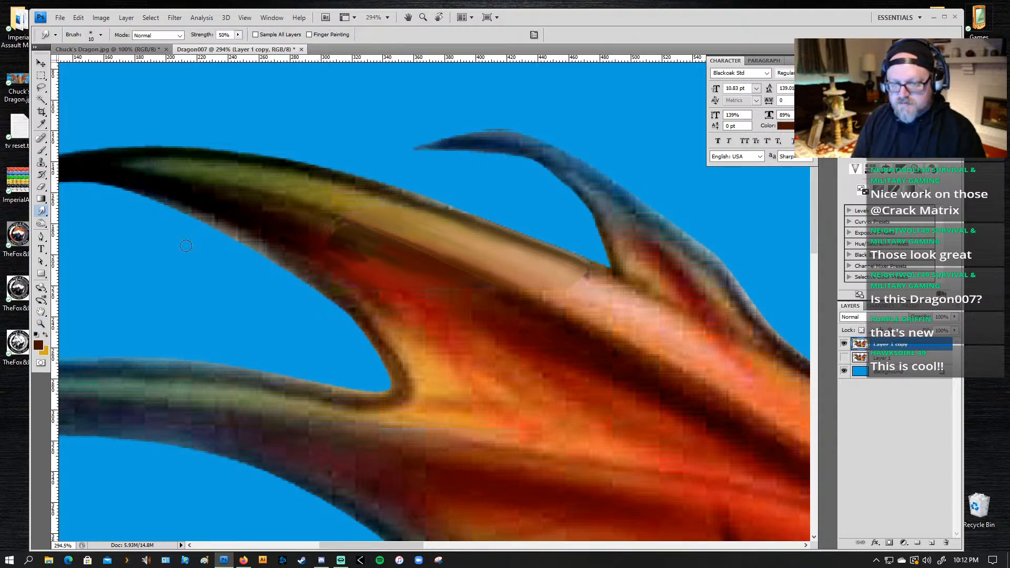
{"action": "mouse_move", "coordinate": [573, 300]}
{"action": "left_mouse_down"}
{"action": "mouse_move", "coordinate": [521, 280]}
{"action": "mouse_move", "coordinate": [583, 301]}
{"action": "mouse_move", "coordinate": [510, 272]}
{"action": "mouse_move", "coordinate": [588, 298]}
{"action": "mouse_move", "coordinate": [484, 252]}
{"action": "mouse_move", "coordinate": [551, 276]}
{"action": "mouse_move", "coordinate": [530, 261]}
{"action": "mouse_move", "coordinate": [593, 275]}
{"action": "mouse_move", "coordinate": [565, 260]}
{"action": "left_mouse_up"}
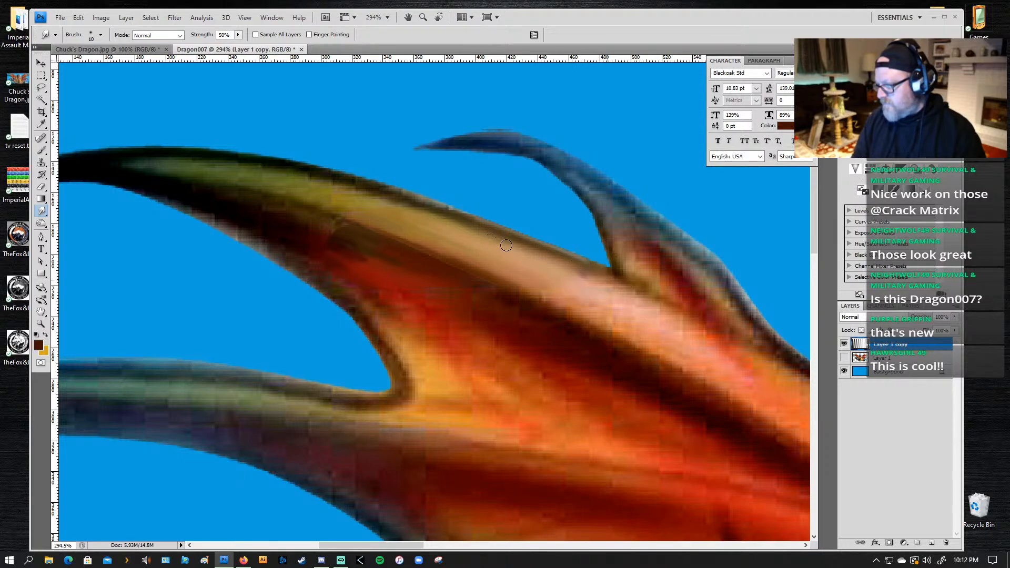
{"action": "left_click_drag", "start_coordinate": [506, 245], "coordinate": [394, 201]}
{"action": "mouse_move", "coordinate": [456, 220]}
{"action": "left_mouse_down"}
{"action": "mouse_move", "coordinate": [332, 197]}
{"action": "mouse_move", "coordinate": [323, 205]}
{"action": "mouse_move", "coordinate": [428, 241]}
{"action": "mouse_move", "coordinate": [356, 222]}
{"action": "mouse_move", "coordinate": [493, 281]}
{"action": "mouse_move", "coordinate": [364, 236]}
{"action": "left_mouse_up"}
{"action": "mouse_move", "coordinate": [363, 236]}
{"action": "left_mouse_down"}
{"action": "mouse_move", "coordinate": [472, 289]}
{"action": "mouse_move", "coordinate": [486, 290]}
{"action": "mouse_move", "coordinate": [456, 280]}
{"action": "mouse_move", "coordinate": [496, 284]}
{"action": "mouse_move", "coordinate": [404, 259]}
{"action": "mouse_move", "coordinate": [519, 301]}
{"action": "mouse_move", "coordinate": [451, 276]}
{"action": "mouse_move", "coordinate": [513, 308]}
{"action": "mouse_move", "coordinate": [452, 275]}
{"action": "mouse_move", "coordinate": [508, 301]}
{"action": "mouse_move", "coordinate": [456, 274]}
{"action": "mouse_move", "coordinate": [488, 284]}
{"action": "mouse_move", "coordinate": [494, 291]}
{"action": "mouse_move", "coordinate": [401, 249]}
{"action": "mouse_move", "coordinate": [525, 310]}
{"action": "mouse_move", "coordinate": [292, 214]}
{"action": "mouse_move", "coordinate": [364, 232]}
{"action": "mouse_move", "coordinate": [372, 240]}
{"action": "mouse_move", "coordinate": [339, 244]}
{"action": "mouse_move", "coordinate": [386, 269]}
{"action": "mouse_move", "coordinate": [313, 239]}
{"action": "mouse_move", "coordinate": [422, 273]}
{"action": "mouse_move", "coordinate": [321, 247]}
{"action": "mouse_move", "coordinate": [382, 285]}
{"action": "mouse_move", "coordinate": [374, 289]}
{"action": "mouse_move", "coordinate": [329, 269]}
{"action": "mouse_move", "coordinate": [332, 247]}
{"action": "mouse_move", "coordinate": [416, 276]}
{"action": "mouse_move", "coordinate": [361, 280]}
{"action": "mouse_move", "coordinate": [374, 285]}
{"action": "mouse_move", "coordinate": [361, 270]}
{"action": "mouse_move", "coordinate": [386, 276]}
{"action": "mouse_move", "coordinate": [474, 313]}
{"action": "mouse_move", "coordinate": [475, 300]}
{"action": "mouse_move", "coordinate": [391, 258]}
{"action": "mouse_move", "coordinate": [487, 308]}
{"action": "mouse_move", "coordinate": [289, 227]}
{"action": "mouse_move", "coordinate": [273, 233]}
{"action": "mouse_move", "coordinate": [389, 310]}
{"action": "mouse_move", "coordinate": [364, 283]}
{"action": "mouse_move", "coordinate": [536, 314]}
{"action": "left_mouse_up"}
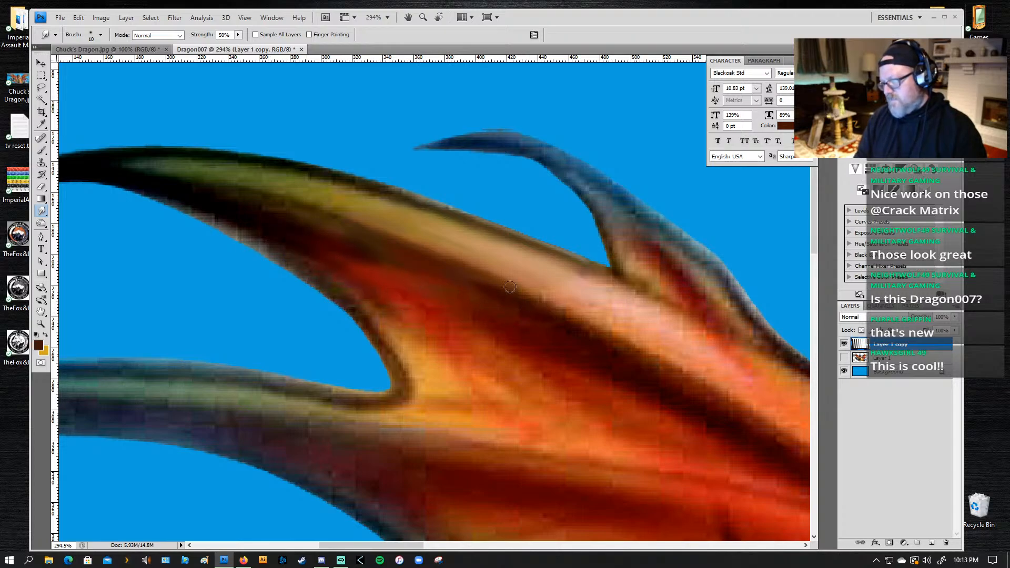
Step: Smudge along the border between the light strip and the dark band beneath it, and soften the strip's upper edge near the small horn
{"action": "left_click_drag", "start_coordinate": [479, 278], "coordinate": [589, 331]}
{"action": "left_click_drag", "start_coordinate": [487, 283], "coordinate": [580, 320]}
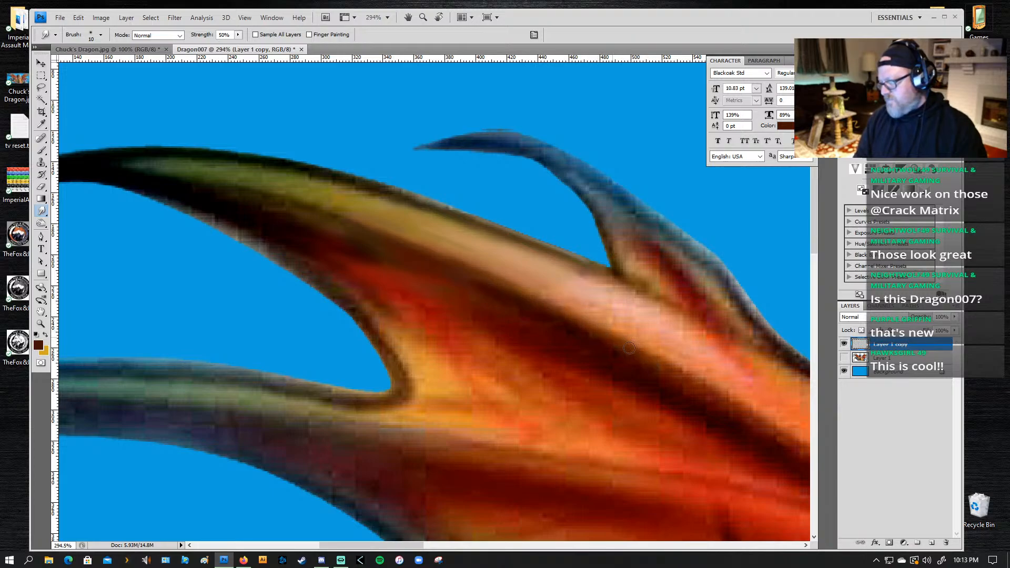
{"action": "left_click_drag", "start_coordinate": [415, 345], "coordinate": [352, 298]}
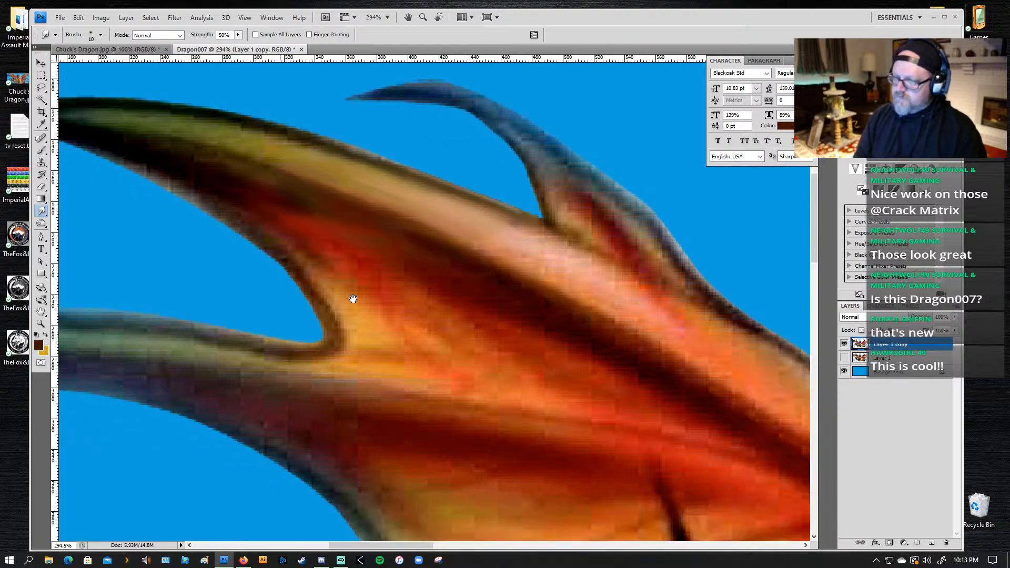
{"action": "left_click_drag", "start_coordinate": [473, 338], "coordinate": [401, 302]}
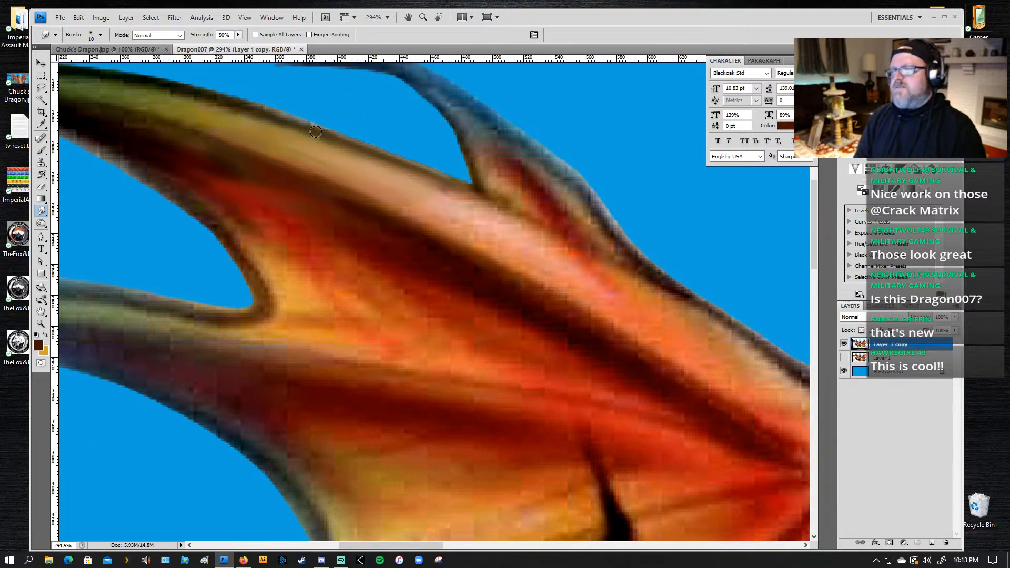
{"action": "mouse_move", "coordinate": [471, 204]}
{"action": "left_mouse_down"}
{"action": "mouse_move", "coordinate": [449, 223]}
{"action": "mouse_move", "coordinate": [402, 206]}
{"action": "mouse_move", "coordinate": [419, 208]}
{"action": "mouse_move", "coordinate": [403, 186]}
{"action": "mouse_move", "coordinate": [438, 184]}
{"action": "mouse_move", "coordinate": [398, 175]}
{"action": "left_mouse_up"}
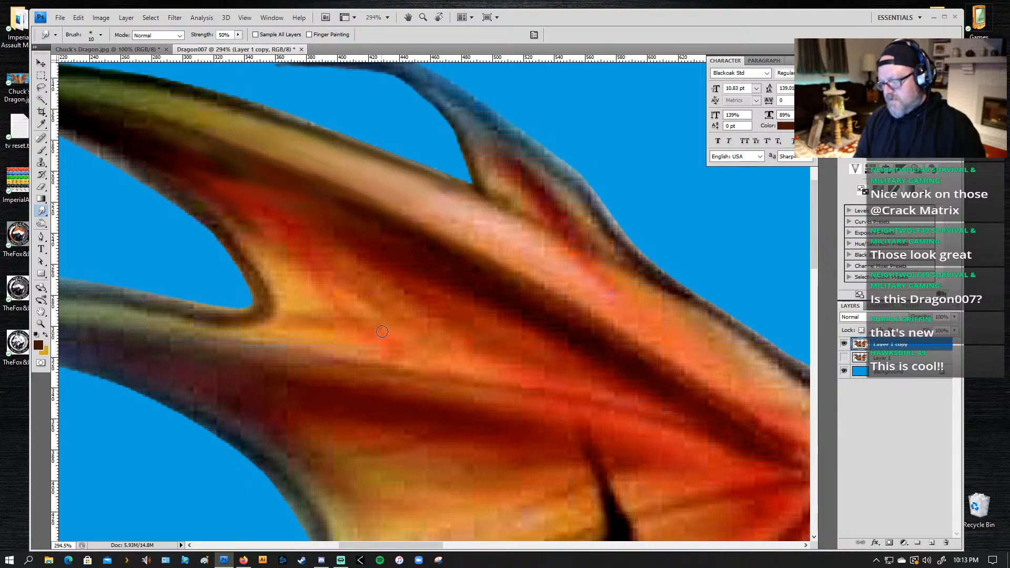
Step: Lasso the smudged area of the upper wing, from the light strip down to the dark red section beneath it
{"action": "key", "text": "l"}
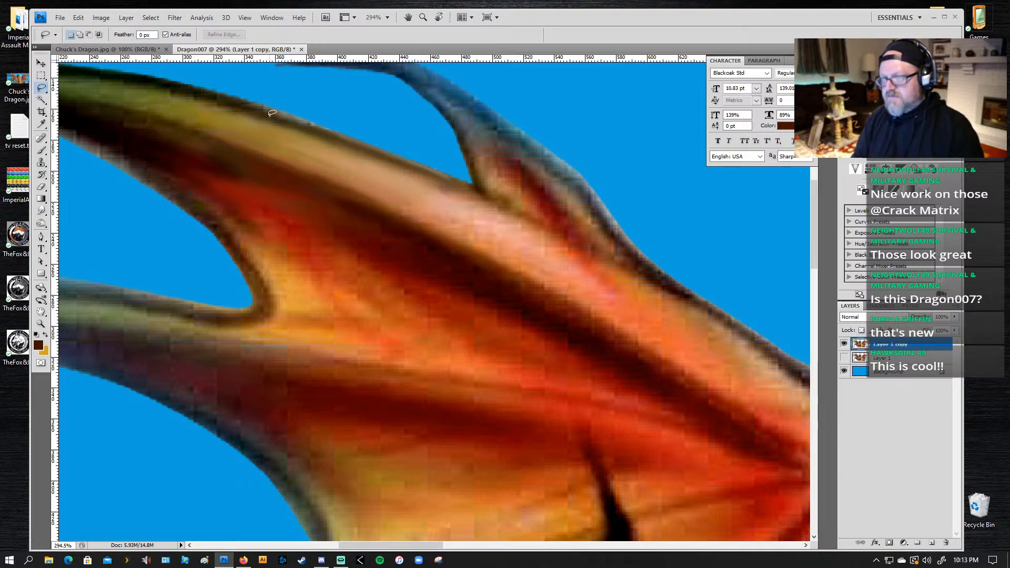
{"action": "mouse_move", "coordinate": [254, 109]}
{"action": "left_mouse_down"}
{"action": "mouse_move", "coordinate": [328, 126]}
{"action": "mouse_move", "coordinate": [487, 192]}
{"action": "mouse_move", "coordinate": [461, 227]}
{"action": "mouse_move", "coordinate": [421, 236]}
{"action": "mouse_move", "coordinate": [245, 223]}
{"action": "left_mouse_up"}
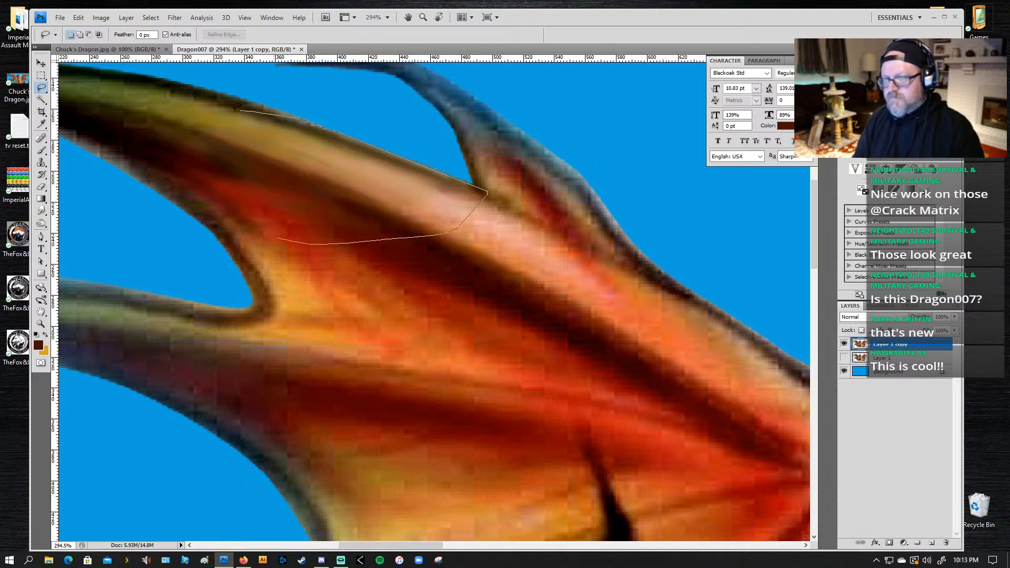
{"action": "left_click_drag", "start_coordinate": [278, 239], "coordinate": [240, 111]}
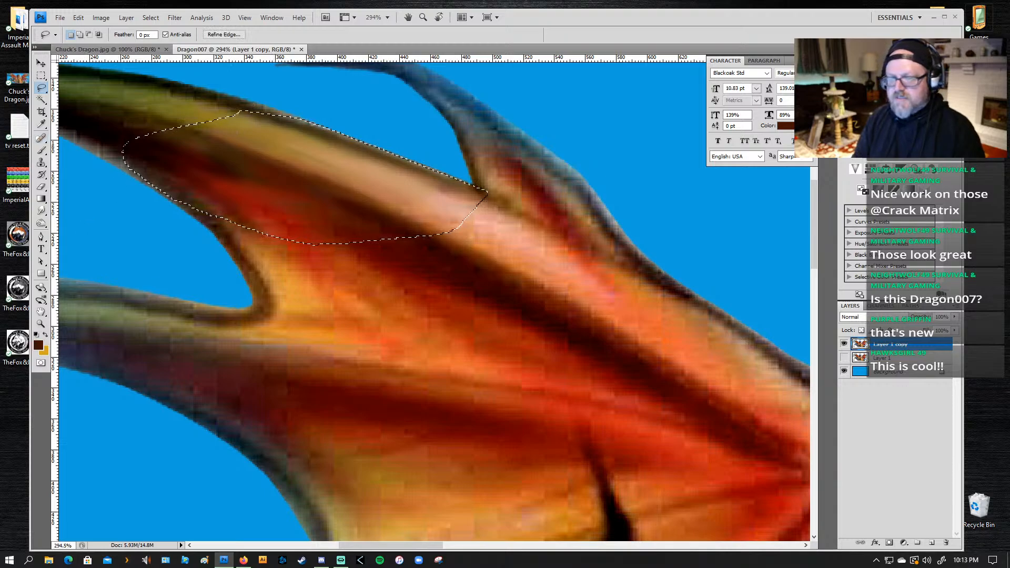
Step: Try the Color Halftone filter with its preset values on the selected wing area, and undo it
{"action": "left_click", "coordinate": [174, 18]}
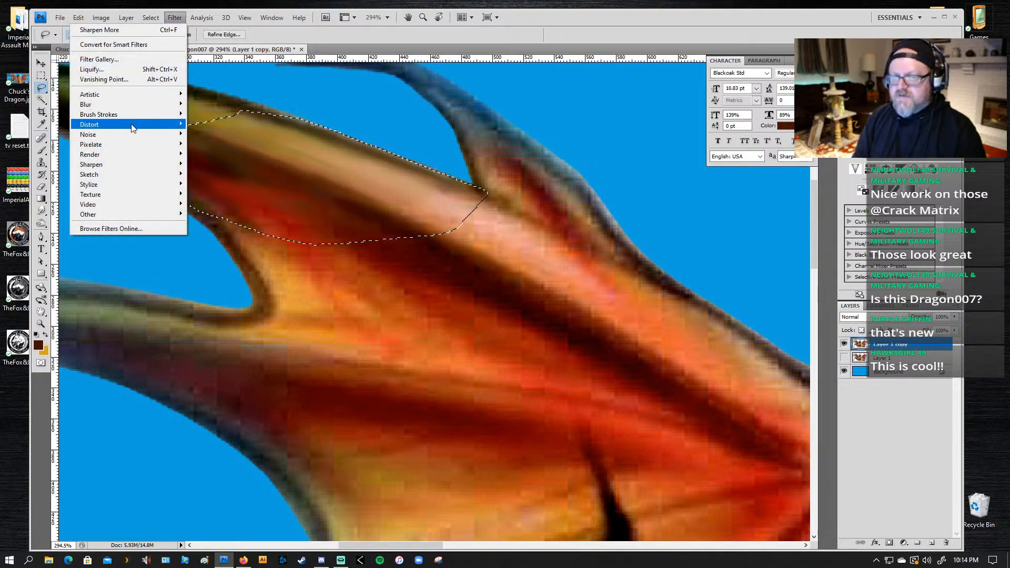
{"action": "mouse_move", "coordinate": [123, 144]}
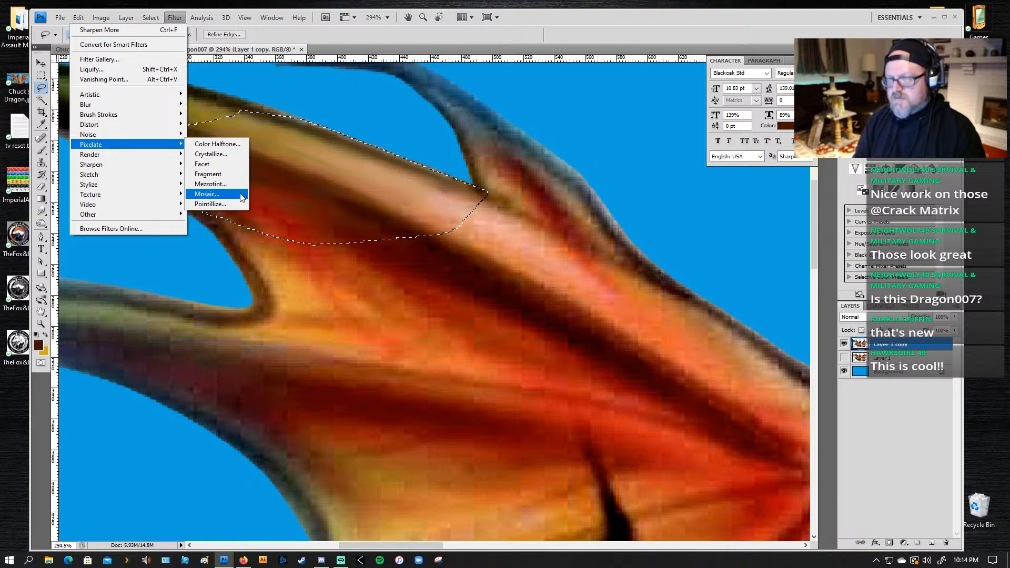
{"action": "left_click", "coordinate": [221, 145]}
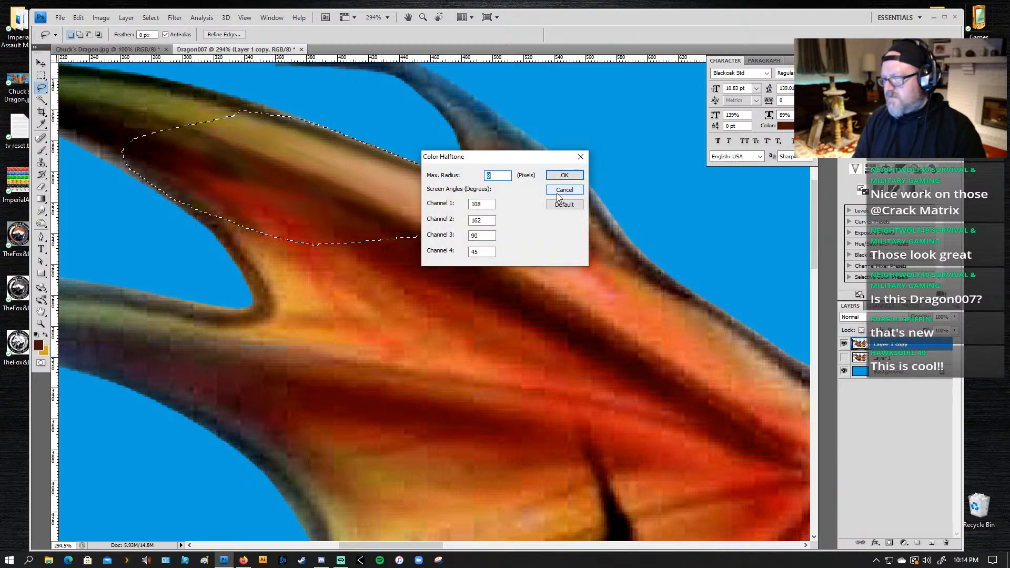
{"action": "left_click", "coordinate": [563, 176]}
{"action": "key", "text": "ctrl+z"}
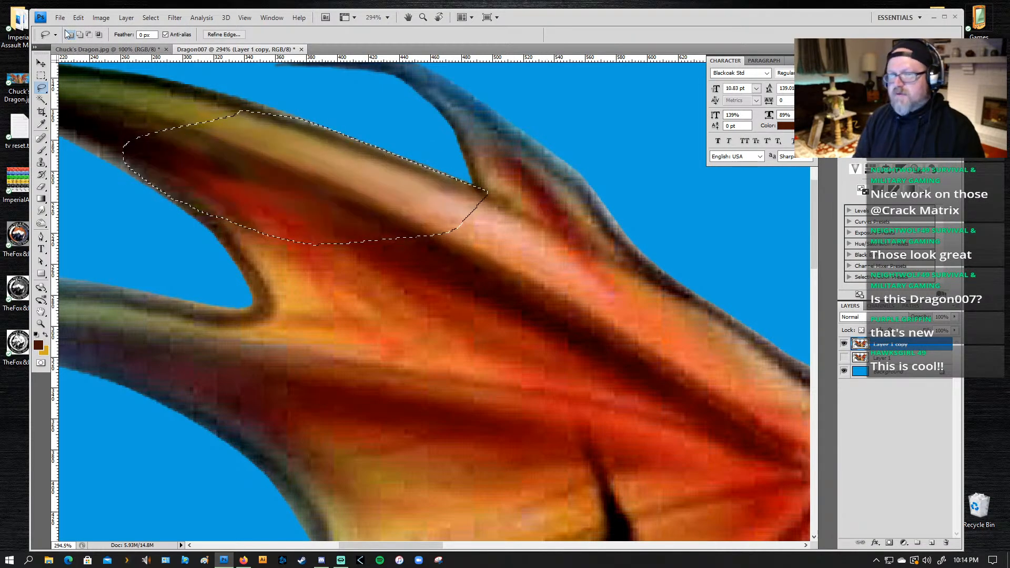
Step: Apply the Sharpen More filter to the selected wing area
{"action": "left_click", "coordinate": [151, 18]}
{"action": "mouse_move", "coordinate": [175, 18]}
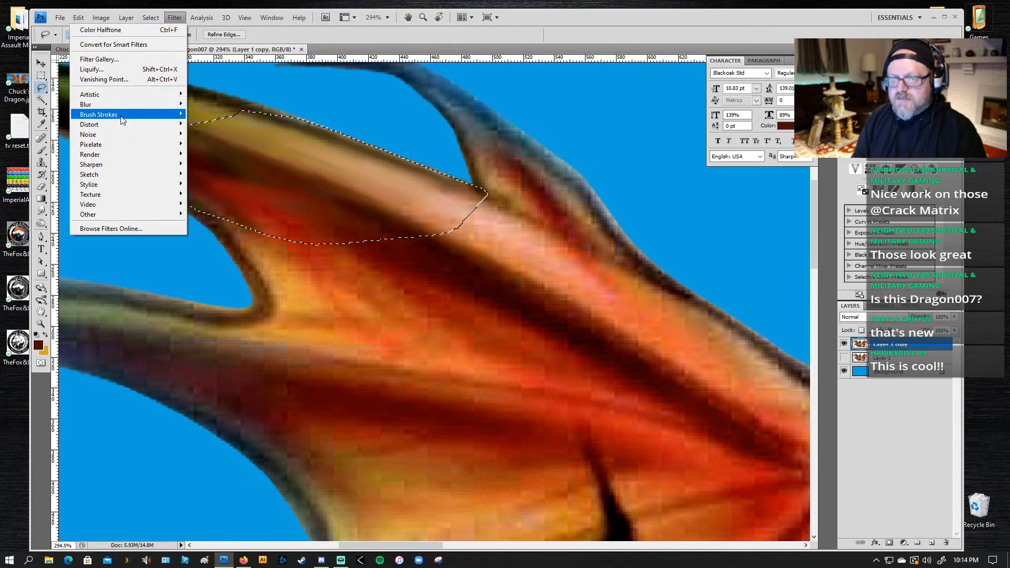
{"action": "mouse_move", "coordinate": [123, 120]}
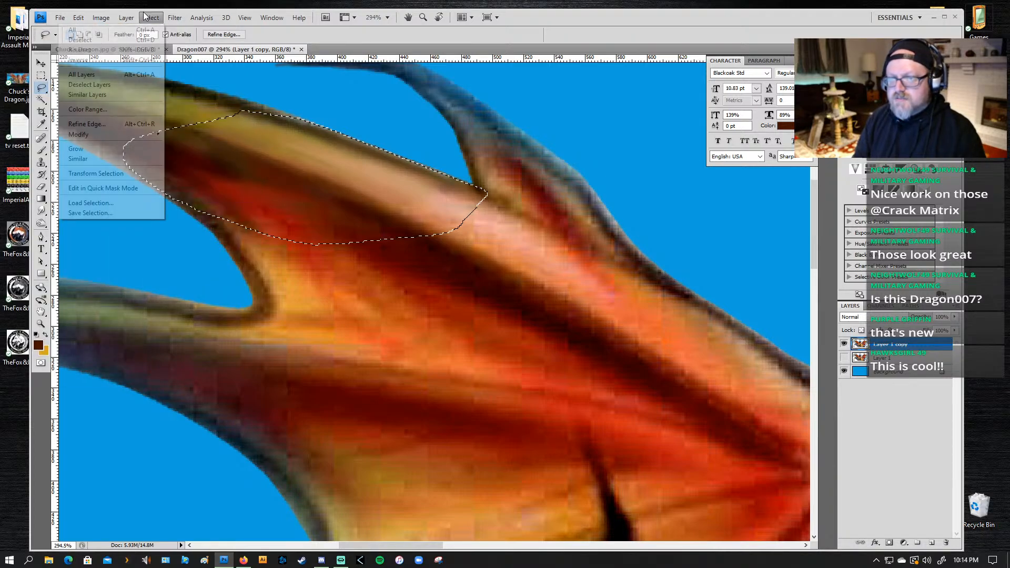
{"action": "mouse_move", "coordinate": [109, 178]}
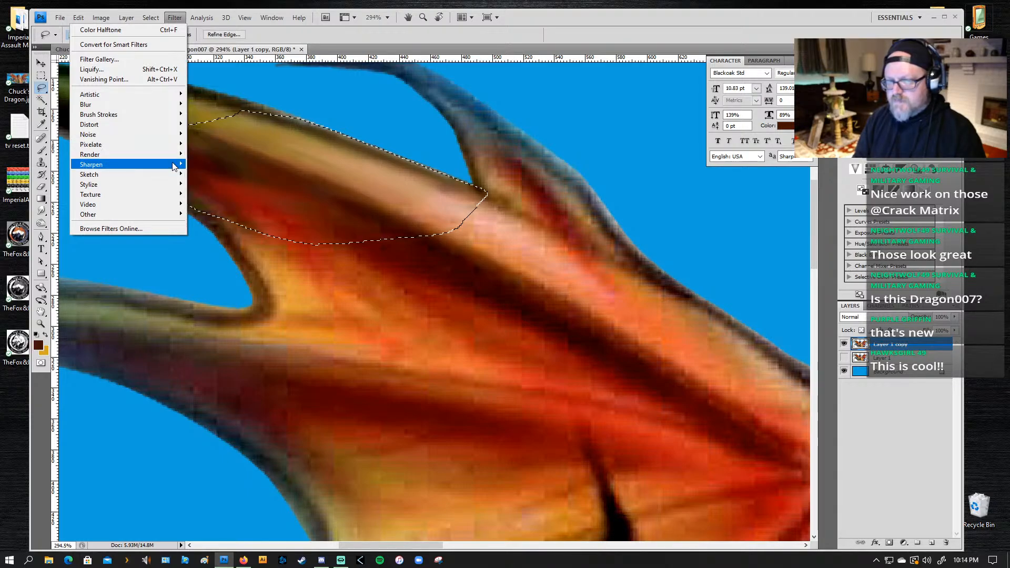
{"action": "mouse_move", "coordinate": [173, 166]}
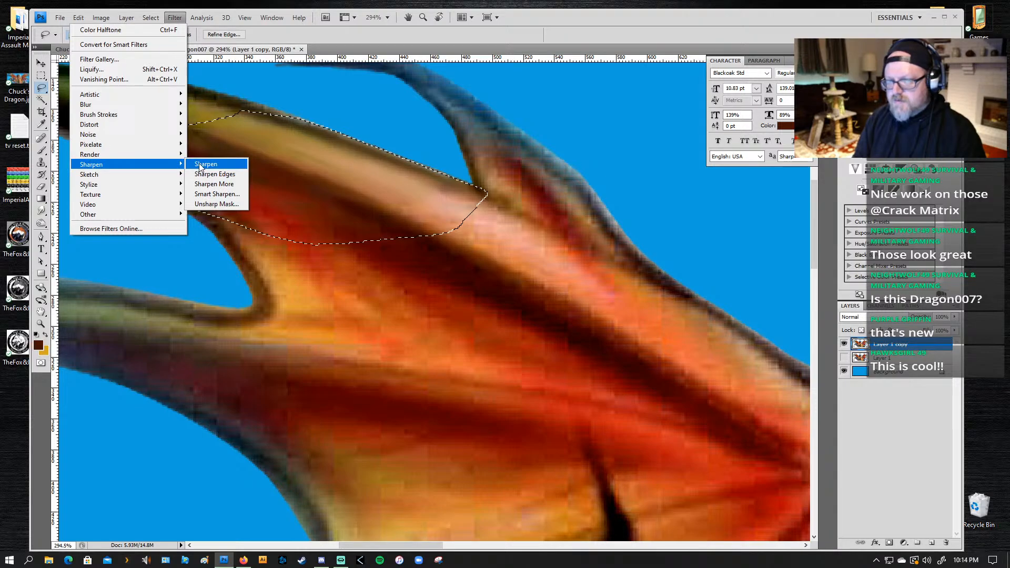
{"action": "left_click", "coordinate": [201, 184]}
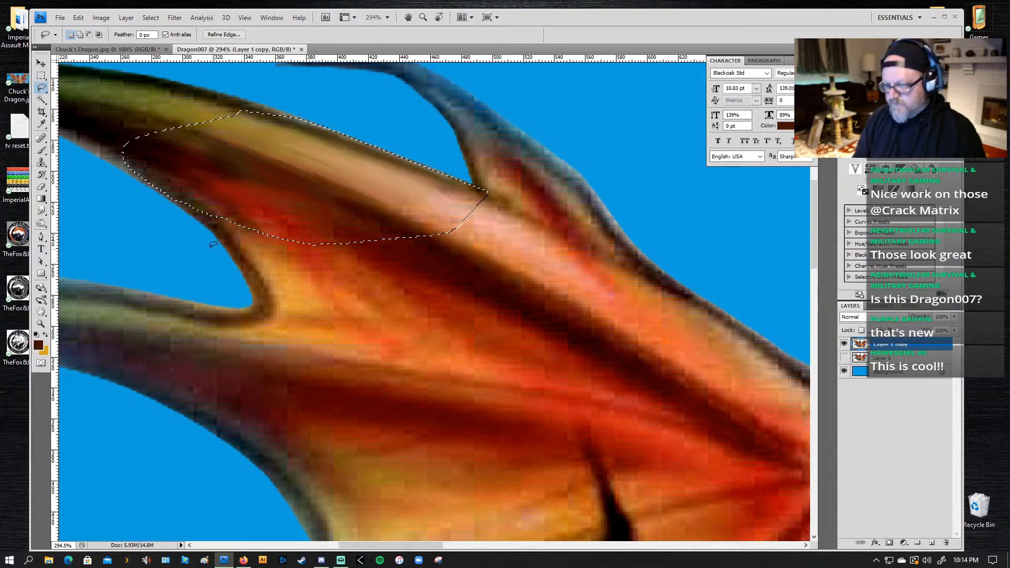
Step: Trim the lower edge of the upper-wing selection and feather the selection by 10 pixels
{"action": "mouse_move", "coordinate": [102, 151]}
{"action": "left_mouse_down"}
{"action": "mouse_move", "coordinate": [124, 179]}
{"action": "mouse_move", "coordinate": [268, 225]}
{"action": "mouse_move", "coordinate": [336, 230]}
{"action": "mouse_move", "coordinate": [478, 210]}
{"action": "mouse_move", "coordinate": [136, 154]}
{"action": "left_mouse_up"}
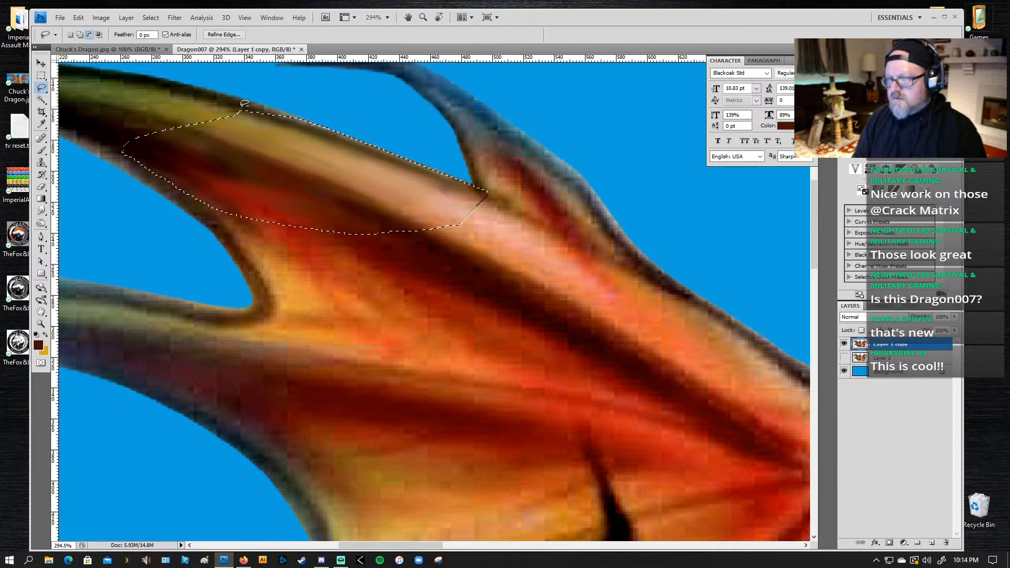
{"action": "left_click", "coordinate": [173, 18]}
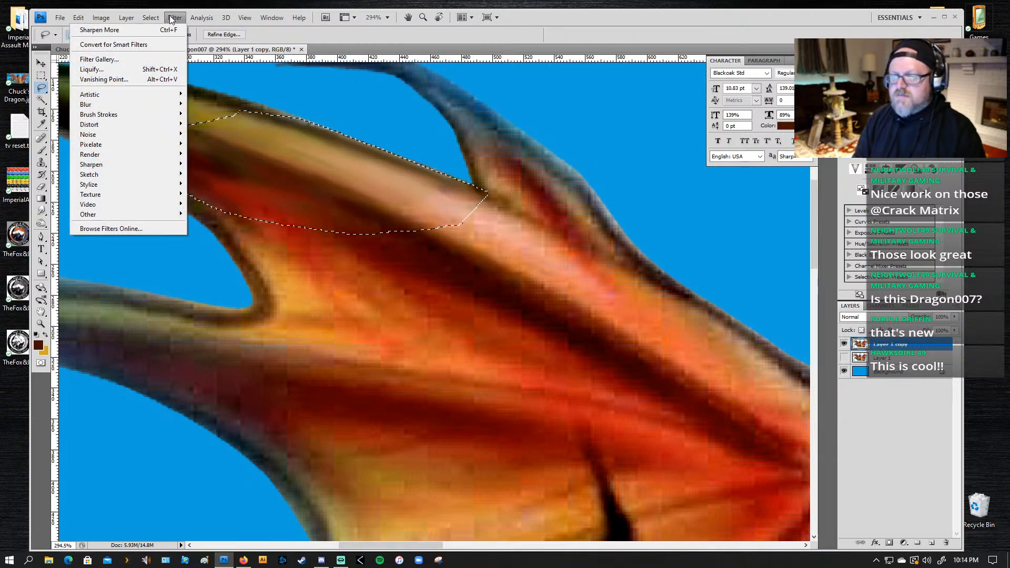
{"action": "mouse_move", "coordinate": [150, 17]}
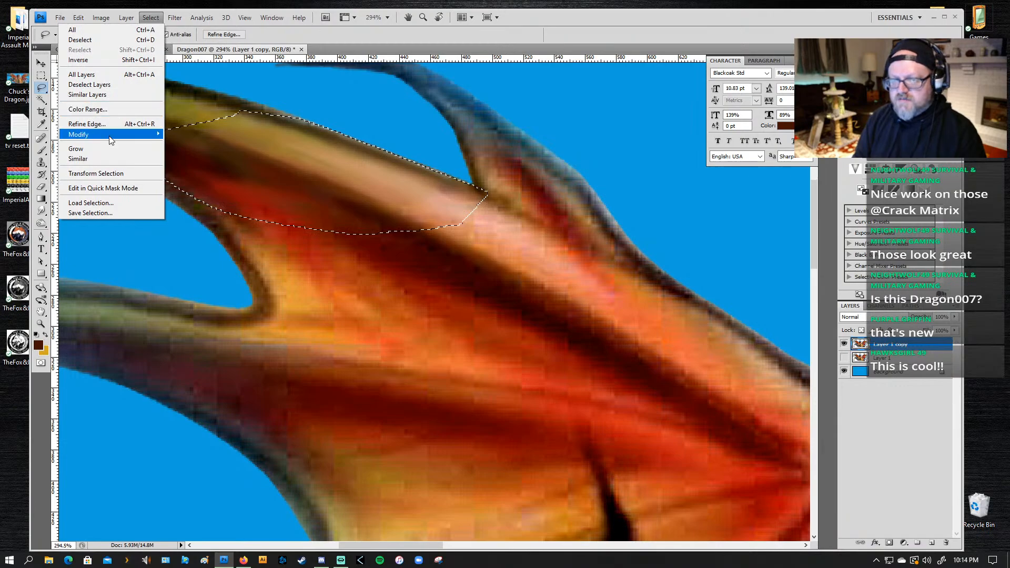
{"action": "mouse_move", "coordinate": [110, 136]}
{"action": "left_click", "coordinate": [195, 175]}
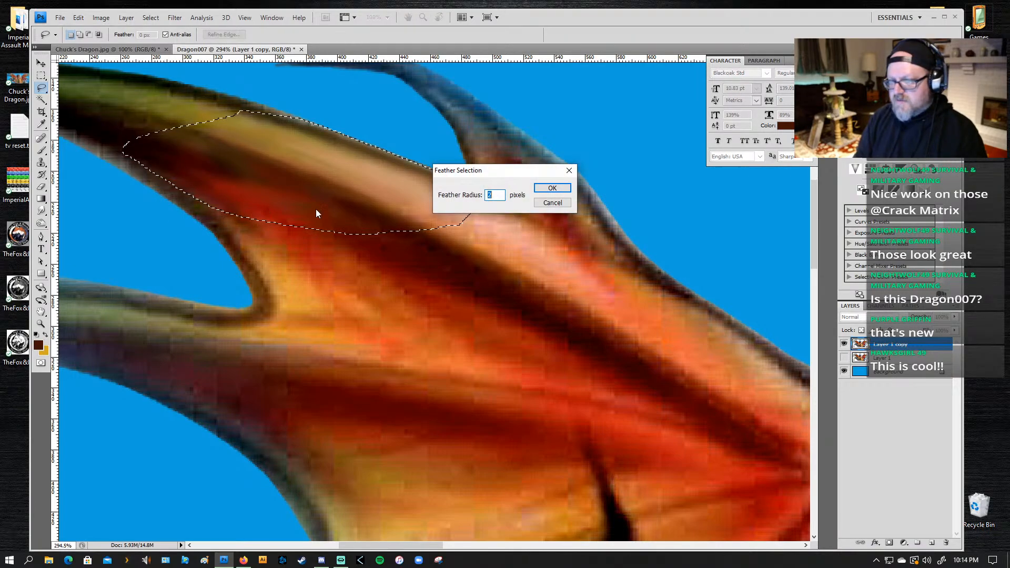
{"action": "type", "text": "10"}
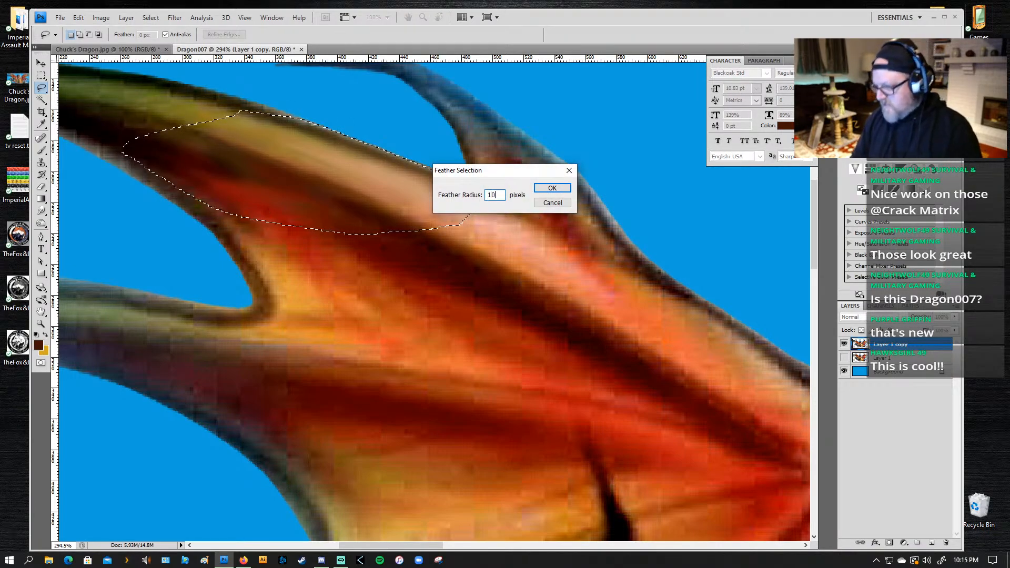
{"action": "key", "text": "Return"}
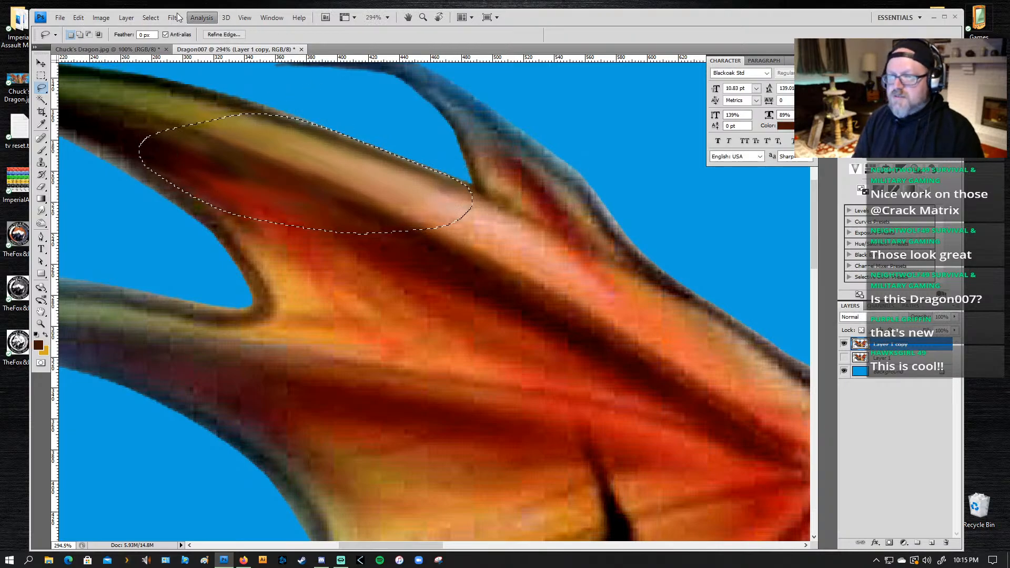
Step: Apply the Sharpen More filter to the feathered selection on the upper wing
{"action": "left_click", "coordinate": [173, 17]}
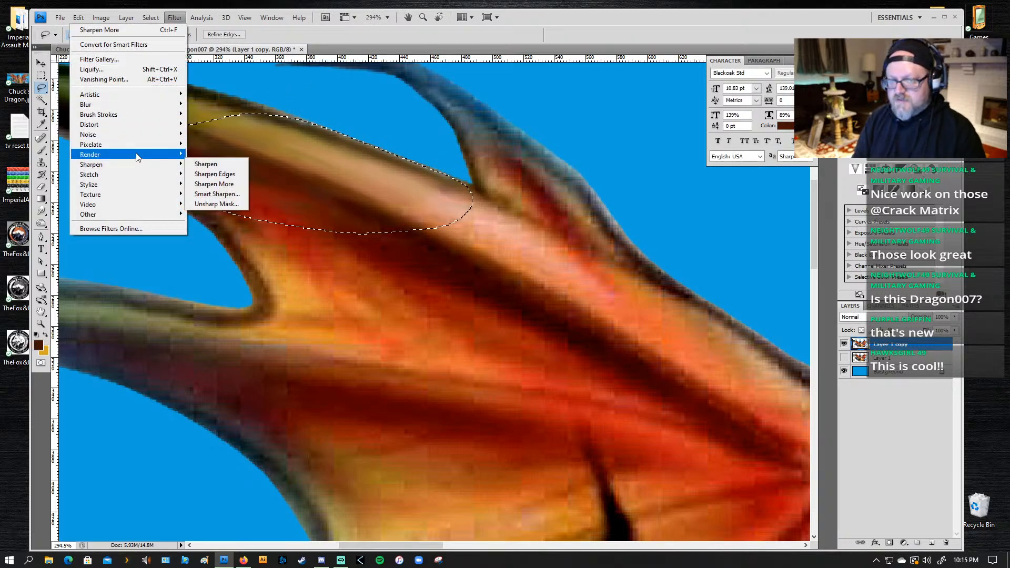
{"action": "mouse_move", "coordinate": [136, 164]}
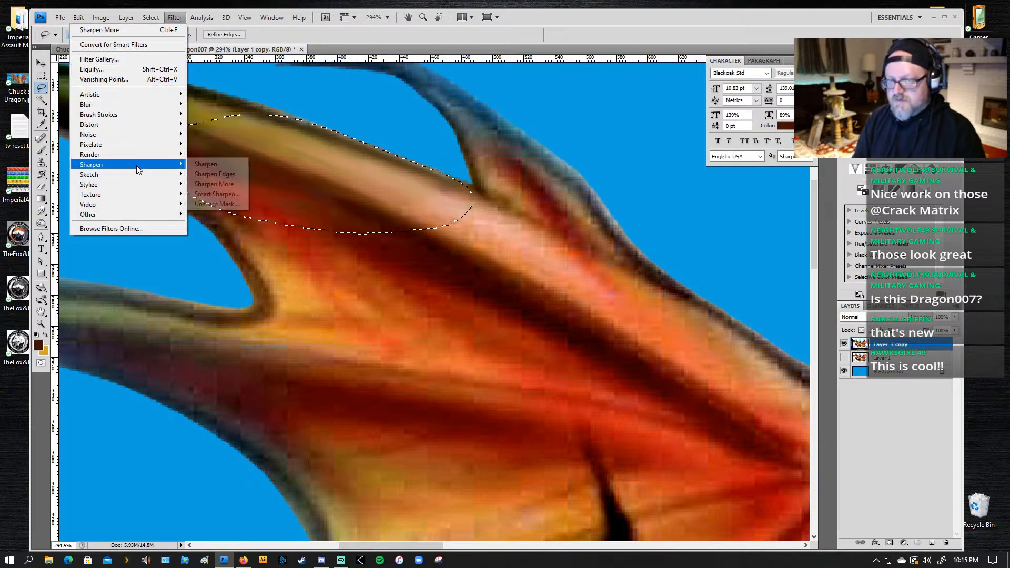
{"action": "left_click", "coordinate": [213, 184]}
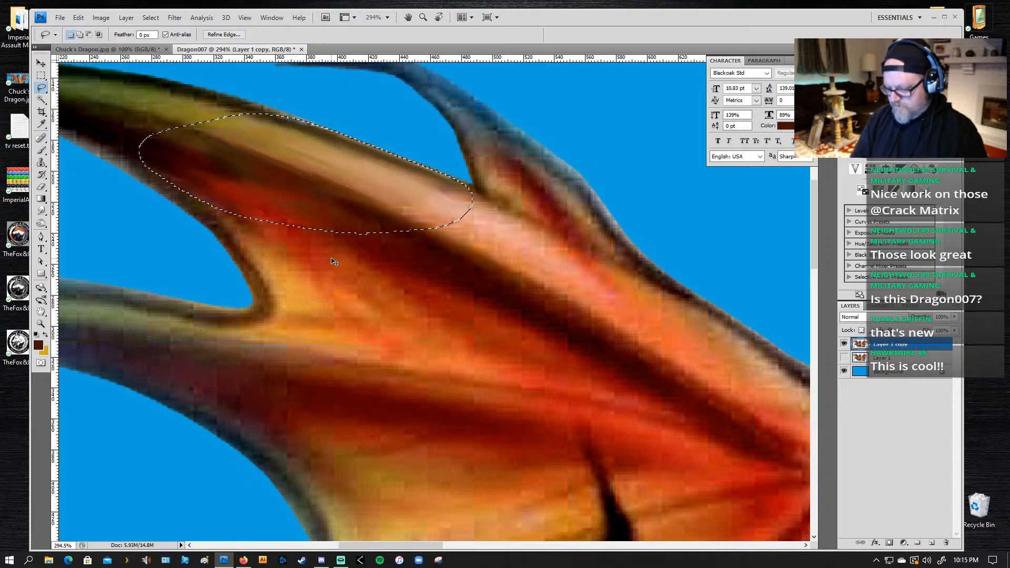
Step: Examine the sharpened wing area against the rest of the dragon at 100% zoom
{"action": "key", "text": "ctrl+d"}
{"action": "key", "text": "z"}
{"action": "left_click", "coordinate": [446, 297], "text": "alt"}
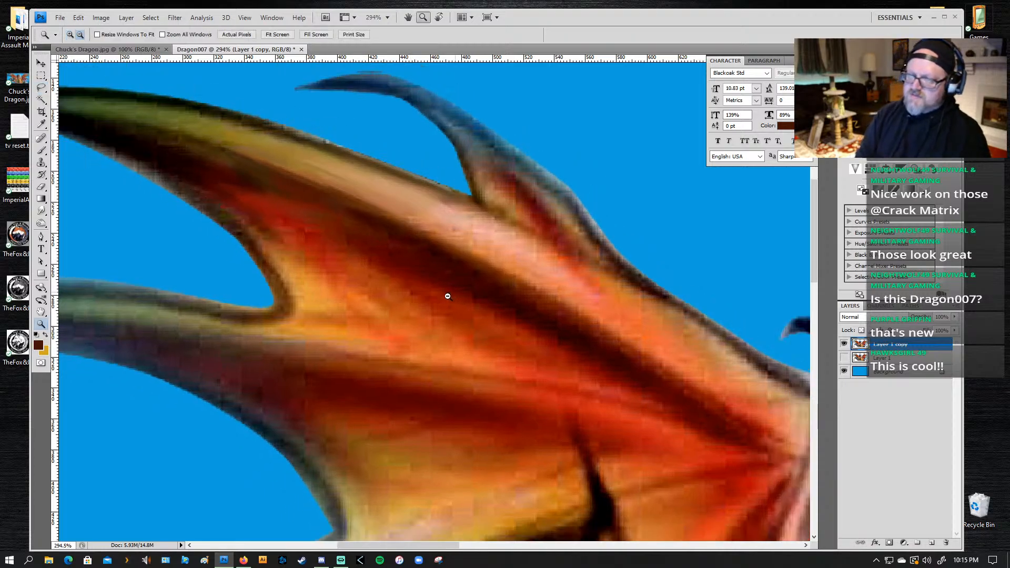
{"action": "left_click", "coordinate": [445, 304], "text": "alt"}
{"action": "key", "text": "h"}
{"action": "mouse_move", "coordinate": [421, 351]}
{"action": "left_mouse_down"}
{"action": "mouse_move", "coordinate": [434, 287]}
{"action": "mouse_move", "coordinate": [444, 293]}
{"action": "left_mouse_up"}
{"action": "key", "text": "l"}
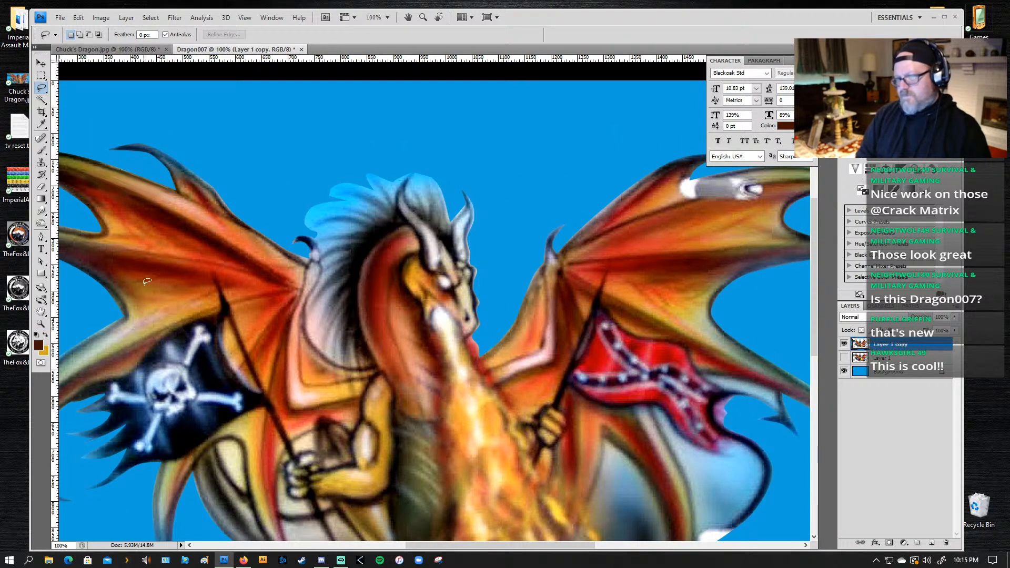
{"action": "left_click_drag", "start_coordinate": [175, 188], "coordinate": [175, 196]}
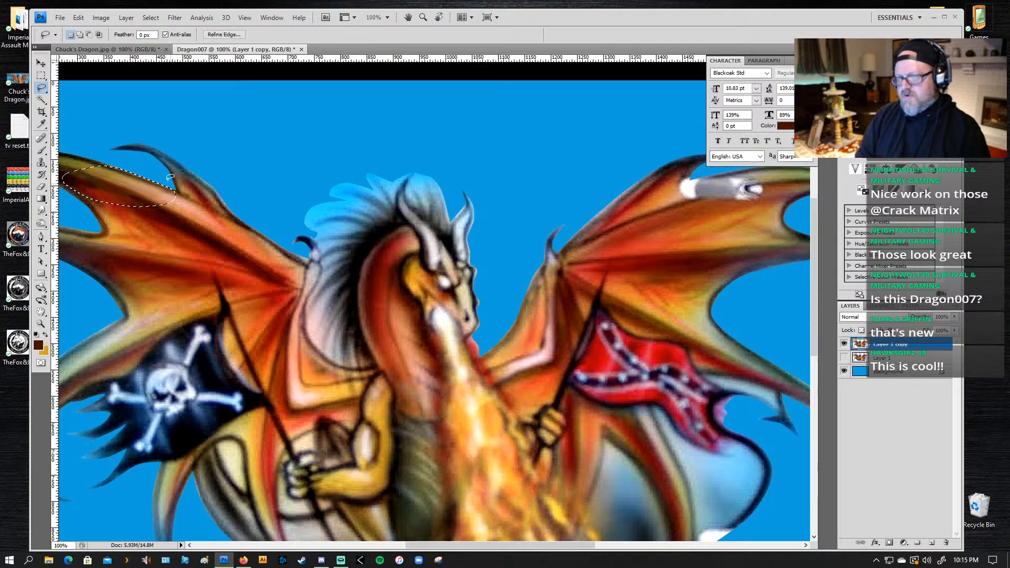
{"action": "key", "text": "z"}
{"action": "left_click", "coordinate": [176, 19]}
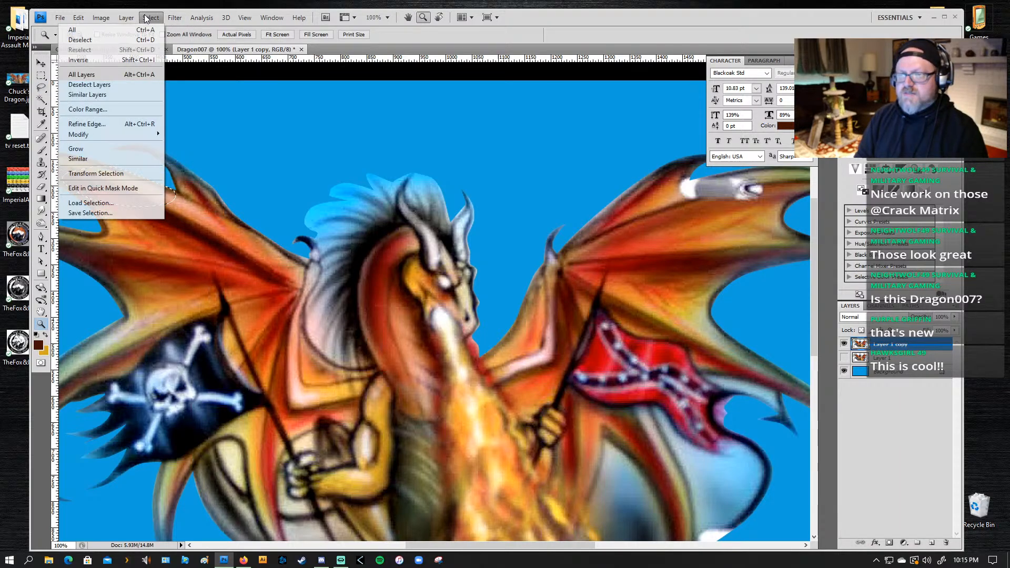
{"action": "left_click", "coordinate": [170, 30]}
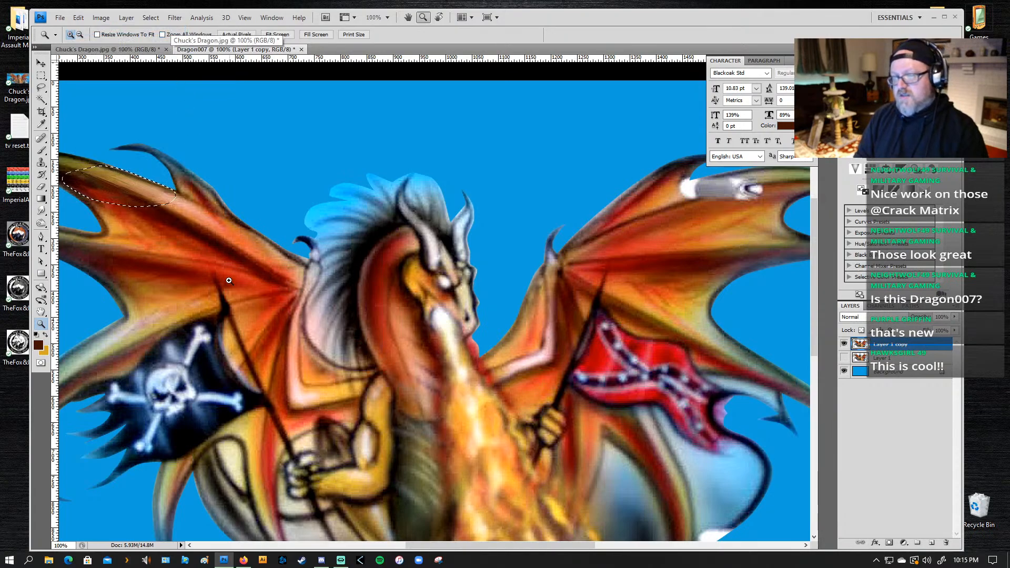
{"action": "key", "text": "a"}
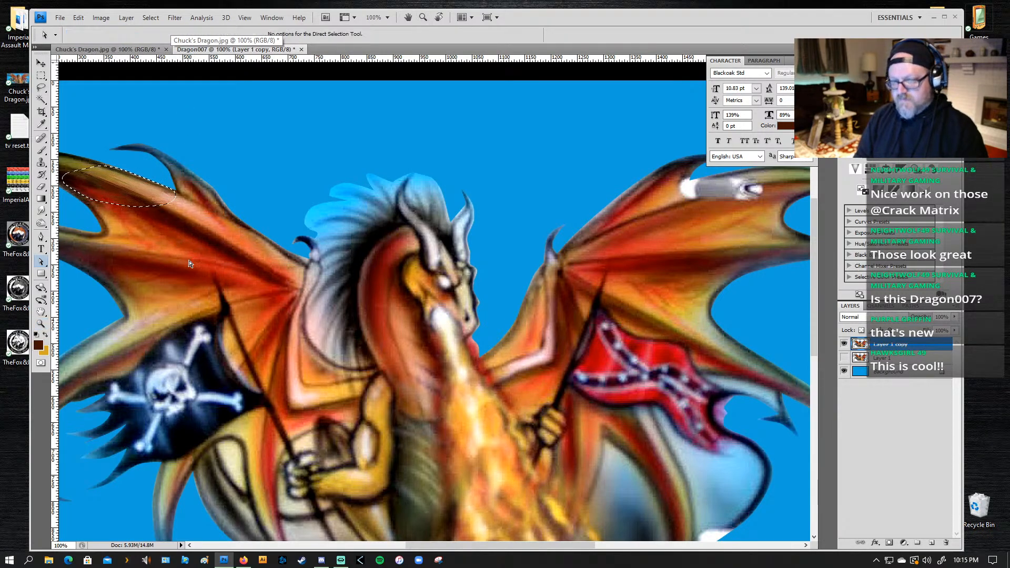
{"action": "left_click_drag", "start_coordinate": [223, 241], "coordinate": [315, 233]}
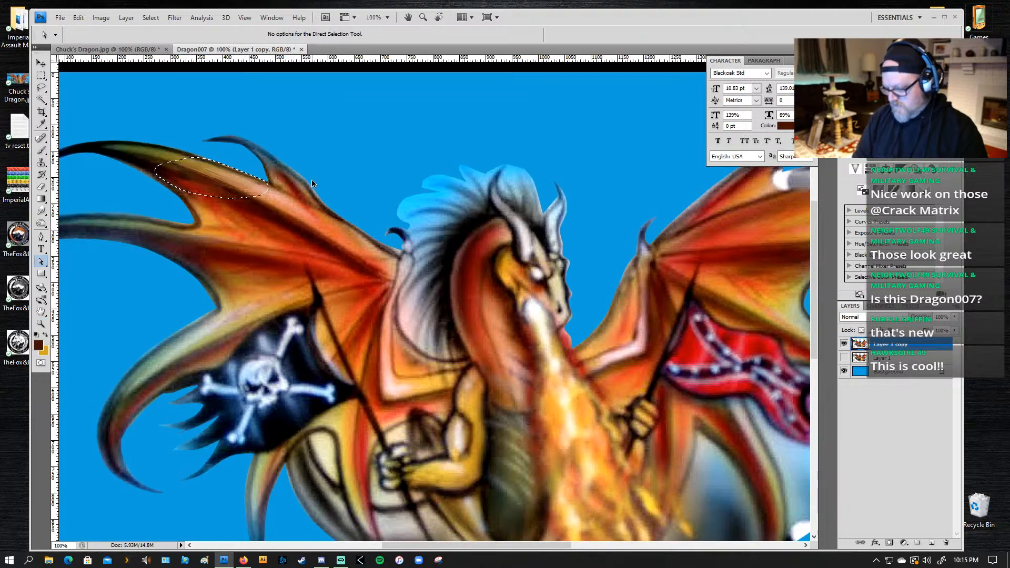
{"action": "key", "text": "ctrl+d"}
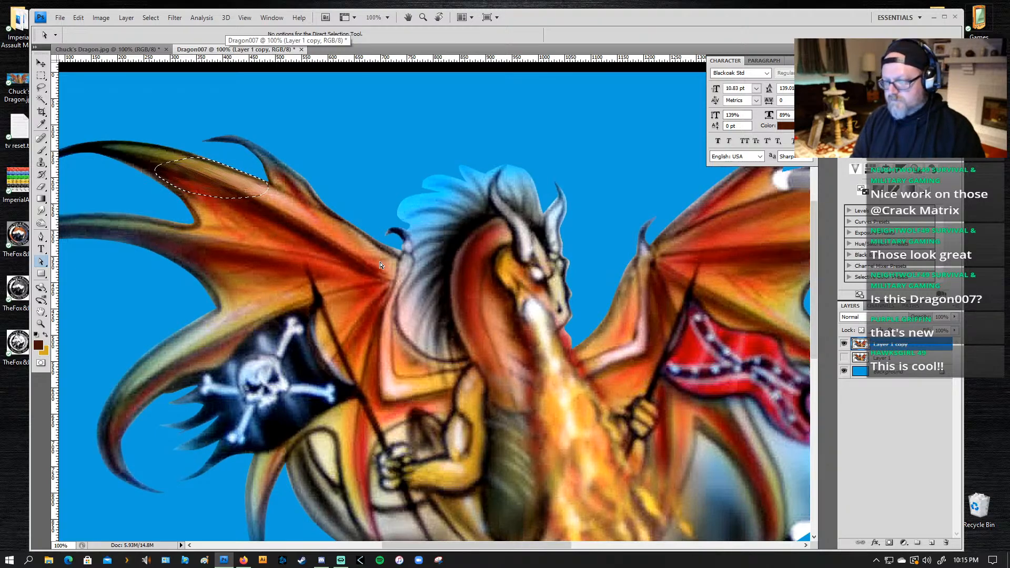
Step: Lasso the pale blue fringe around the mane, tracing pointed hair tufts from the rear horn to the small dark wing horn and looping through the background
{"action": "left_click_drag", "start_coordinate": [374, 213], "coordinate": [318, 142]}
{"action": "key", "text": "z"}
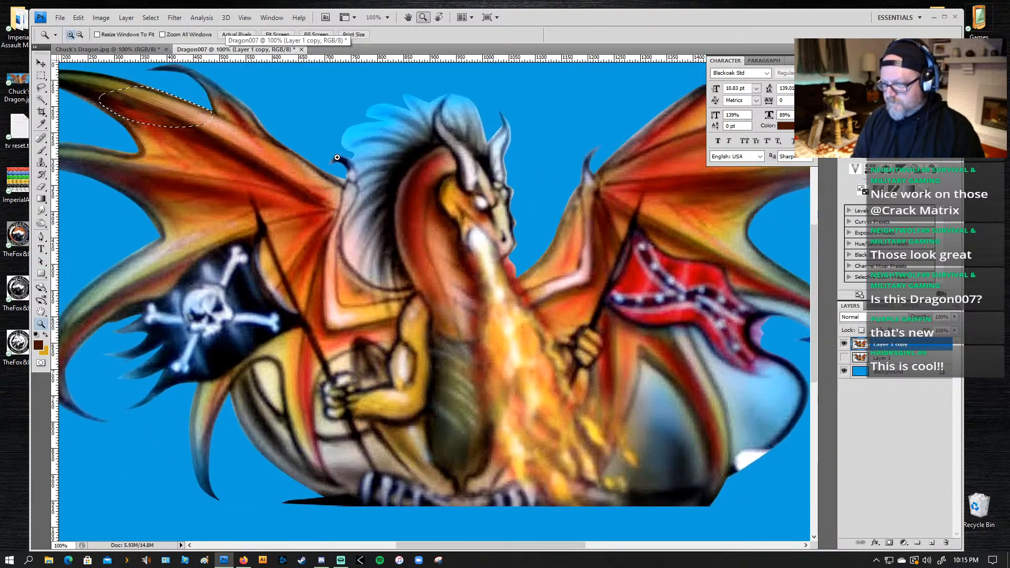
{"action": "left_click", "coordinate": [347, 141]}
{"action": "left_click_drag", "start_coordinate": [367, 202], "coordinate": [335, 257]}
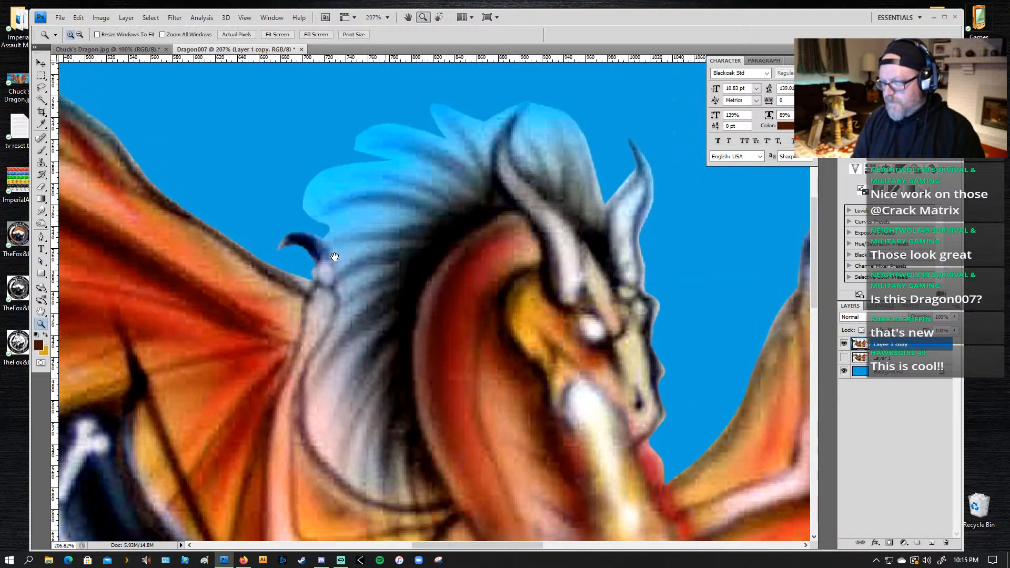
{"action": "left_click_drag", "start_coordinate": [466, 267], "coordinate": [416, 308]}
{"action": "key", "text": "n"}
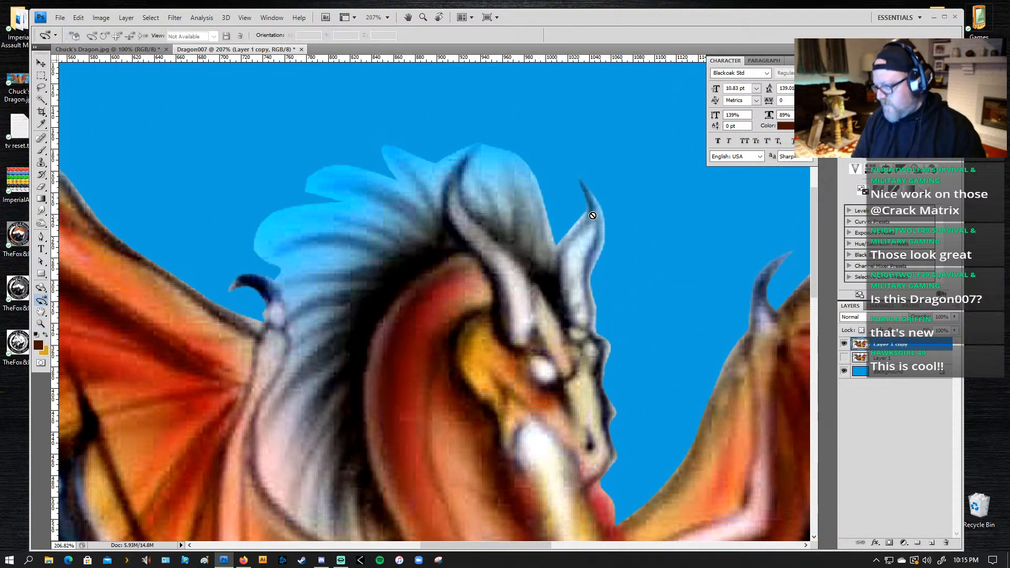
{"action": "key", "text": "l"}
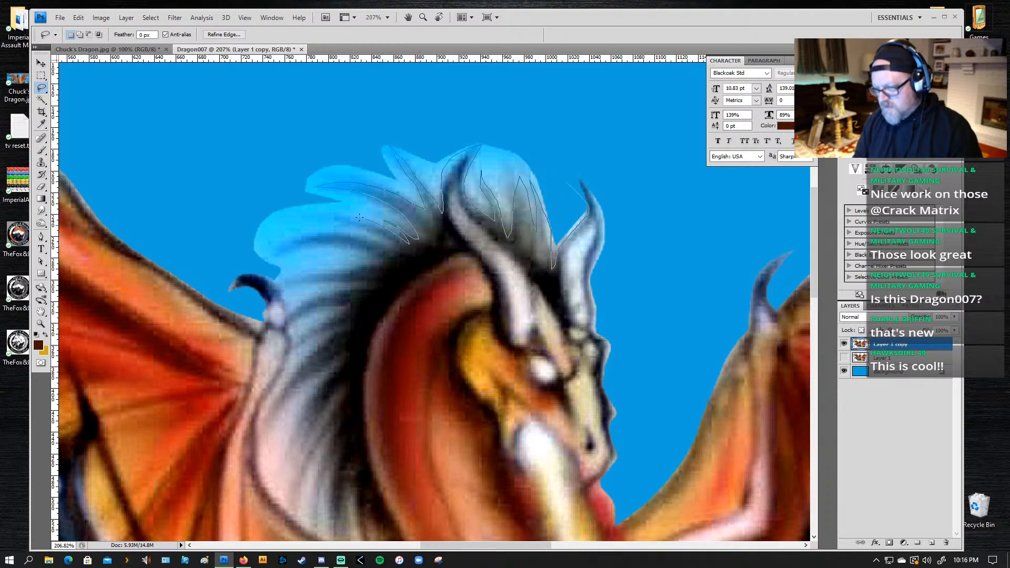
{"action": "left_click_drag", "start_coordinate": [359, 217], "coordinate": [334, 214]}
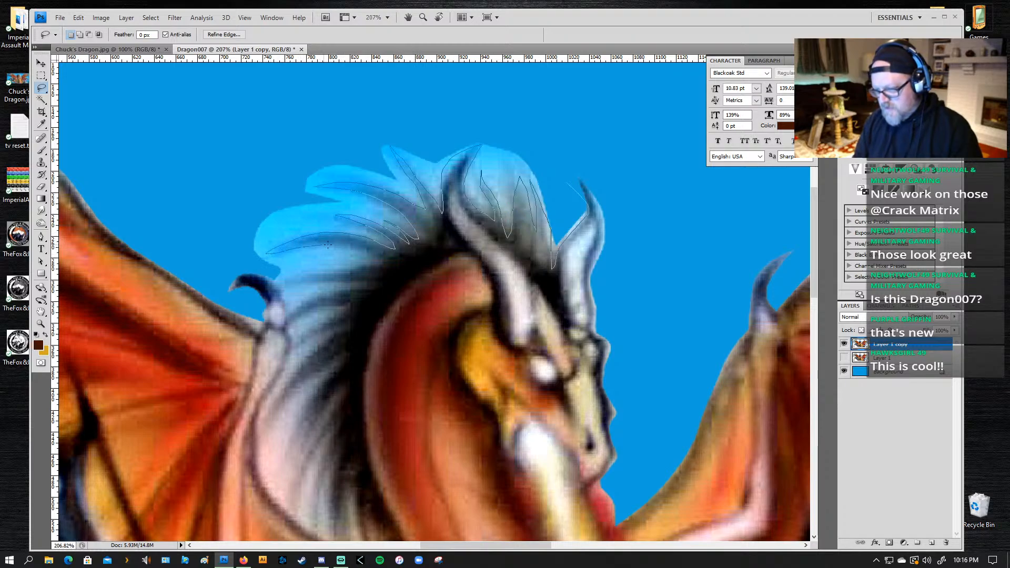
{"action": "left_click_drag", "start_coordinate": [386, 264], "coordinate": [361, 267]}
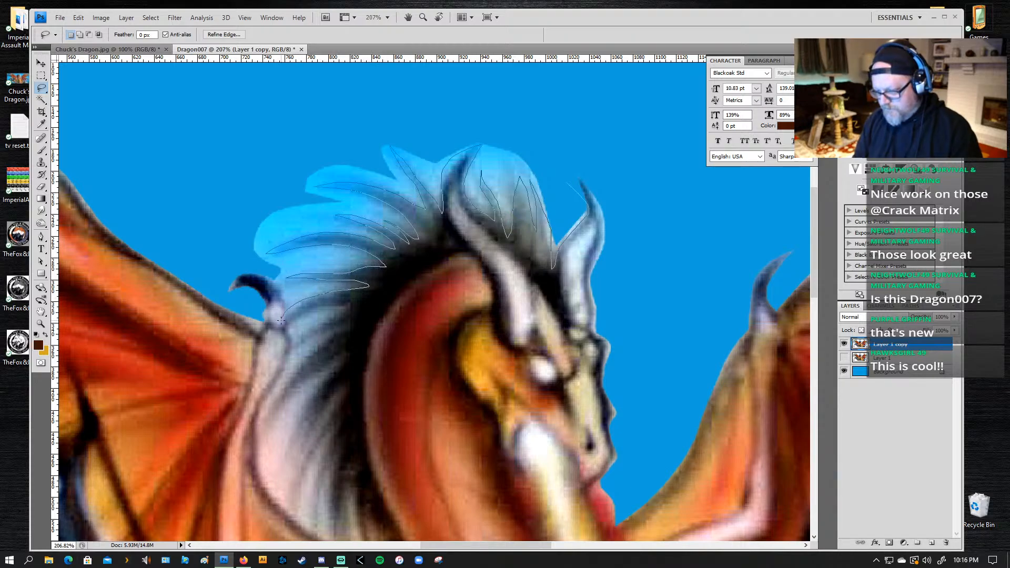
{"action": "left_click_drag", "start_coordinate": [281, 319], "coordinate": [287, 297]}
{"action": "mouse_move", "coordinate": [237, 258]}
{"action": "left_mouse_down"}
{"action": "mouse_move", "coordinate": [252, 161]}
{"action": "mouse_move", "coordinate": [393, 123]}
{"action": "mouse_move", "coordinate": [499, 113]}
{"action": "mouse_move", "coordinate": [594, 141]}
{"action": "left_mouse_up"}
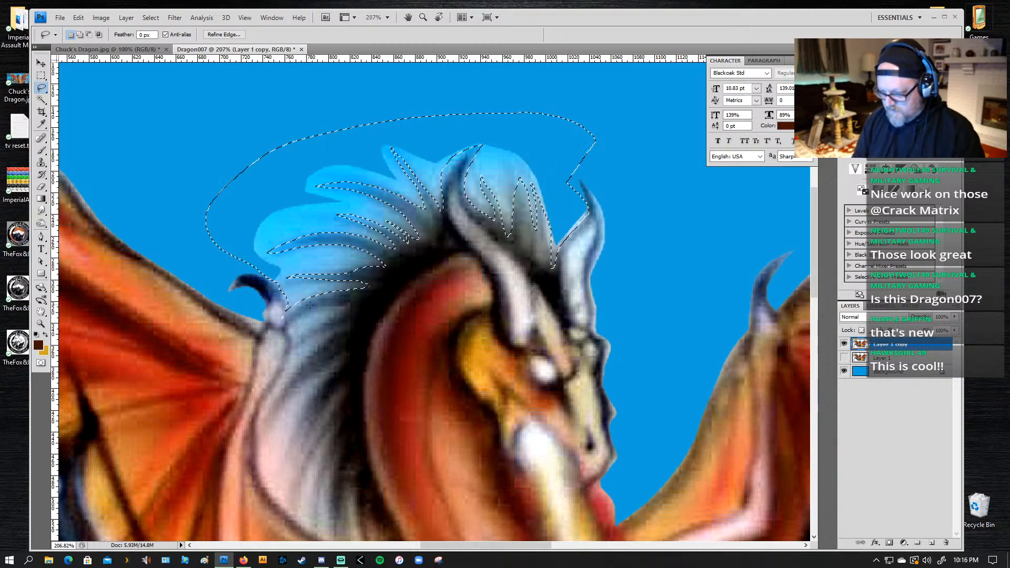
Step: Refine the mane selection beside the small dark wing horn and save the selection as an alpha channel
{"action": "key", "text": "alt"}
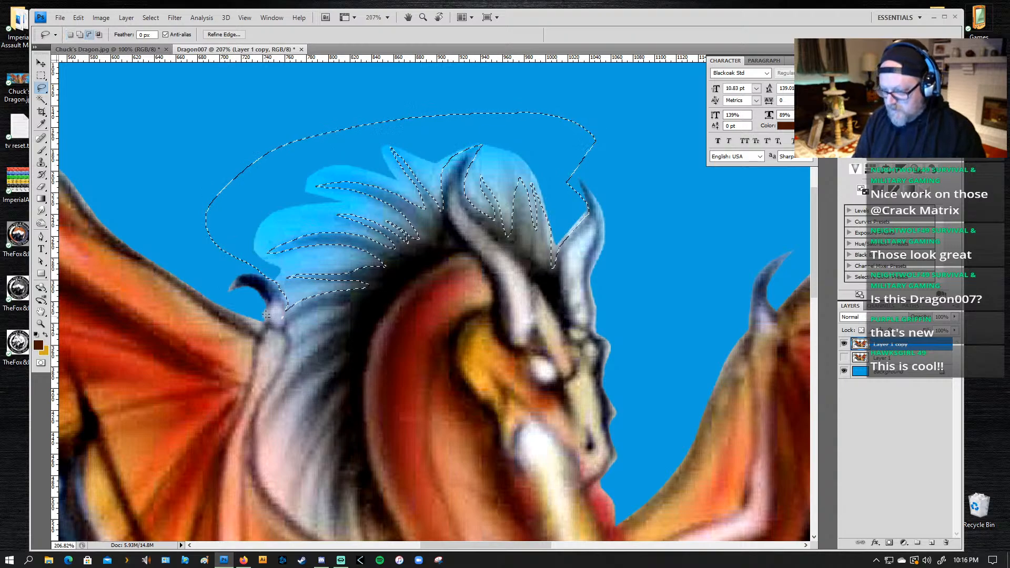
{"action": "left_click_drag", "start_coordinate": [318, 302], "coordinate": [298, 305]}
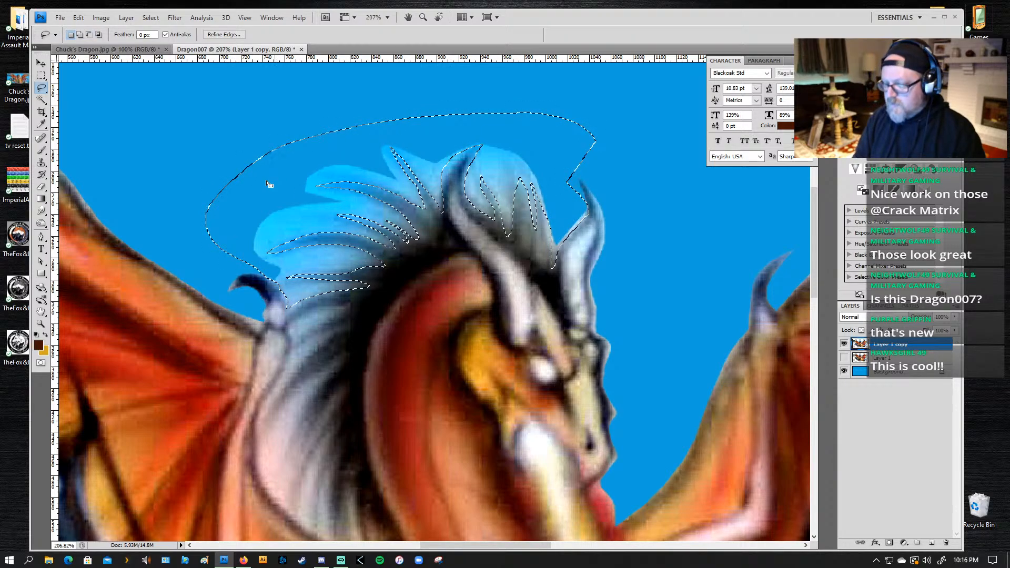
{"action": "key", "text": "alt"}
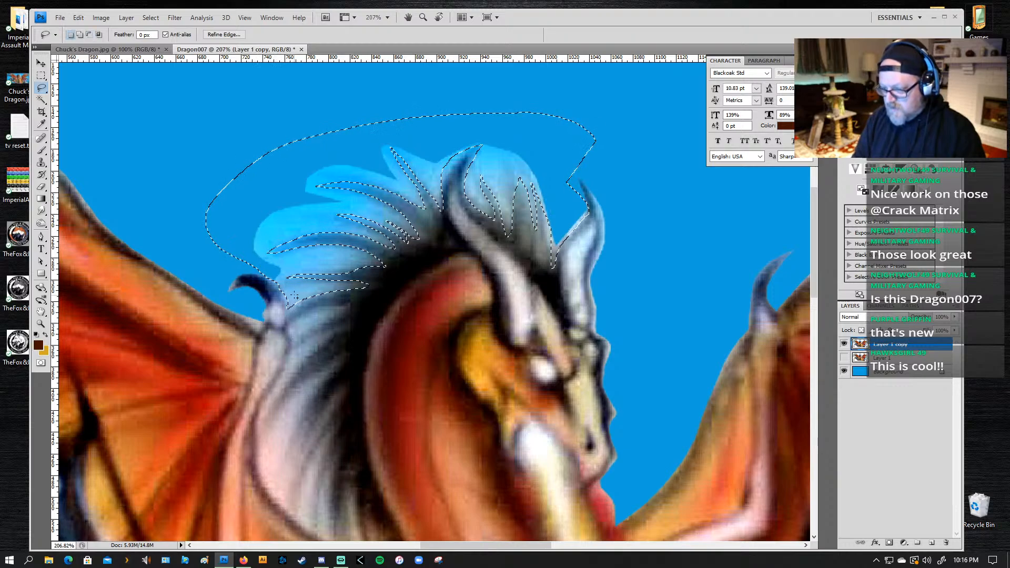
{"action": "key", "text": "shift"}
{"action": "left_click_drag", "start_coordinate": [192, 239], "coordinate": [206, 269]}
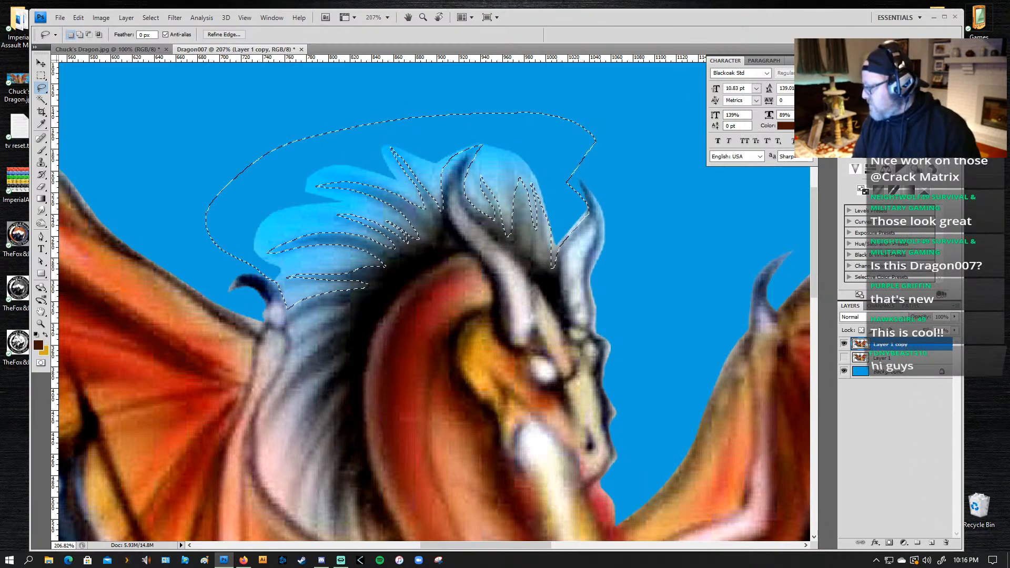
{"action": "left_click", "coordinate": [881, 305]}
{"action": "left_click", "coordinate": [915, 543]}
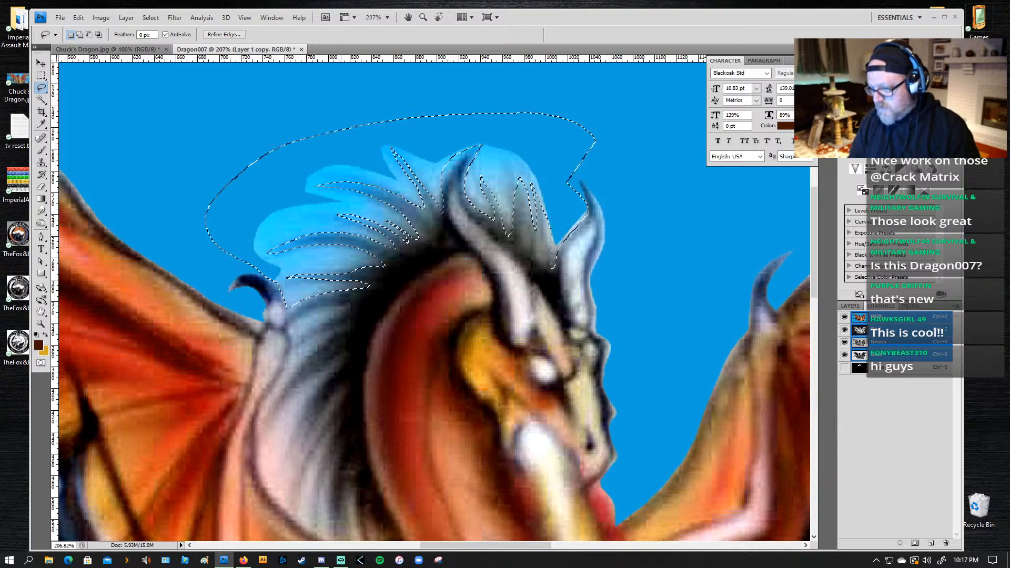
Step: Ready the Brush tool at 57% opacity and sample the blue background beside the mane as the painting colour
{"action": "key", "text": "r"}
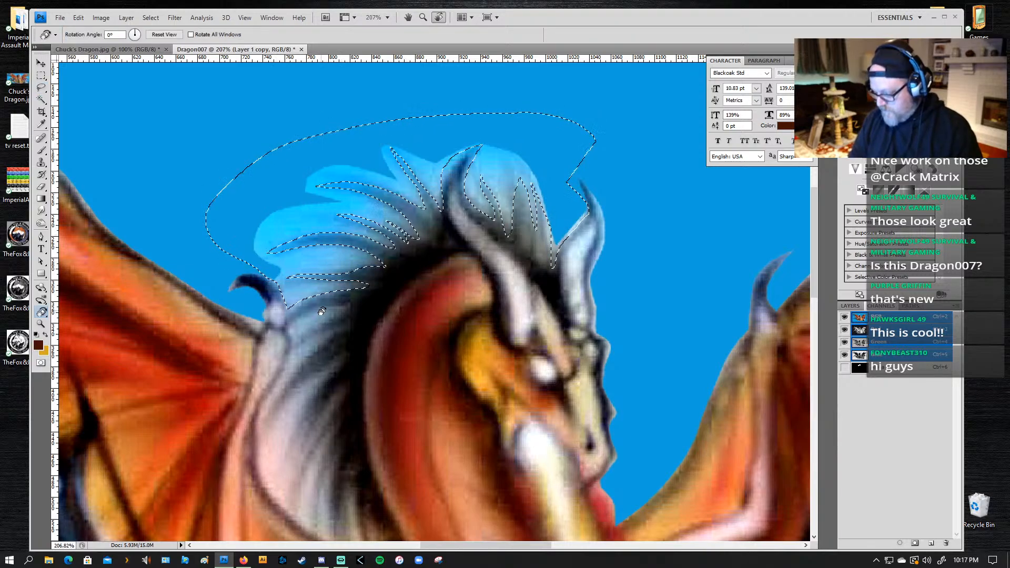
{"action": "key", "text": "b"}
{"action": "left_click", "coordinate": [252, 198], "text": "alt"}
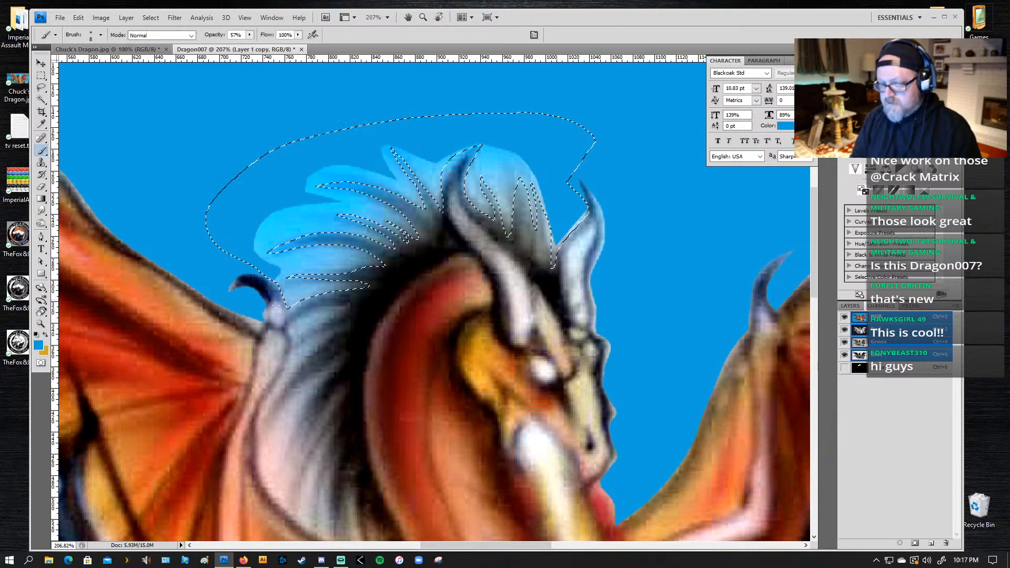
{"action": "key", "text": "bracketright"}
{"action": "key", "text": "bracketright"}
{"action": "key", "text": "bracketright"}
{"action": "key", "text": "bracketright"}
{"action": "key", "text": "bracketright"}
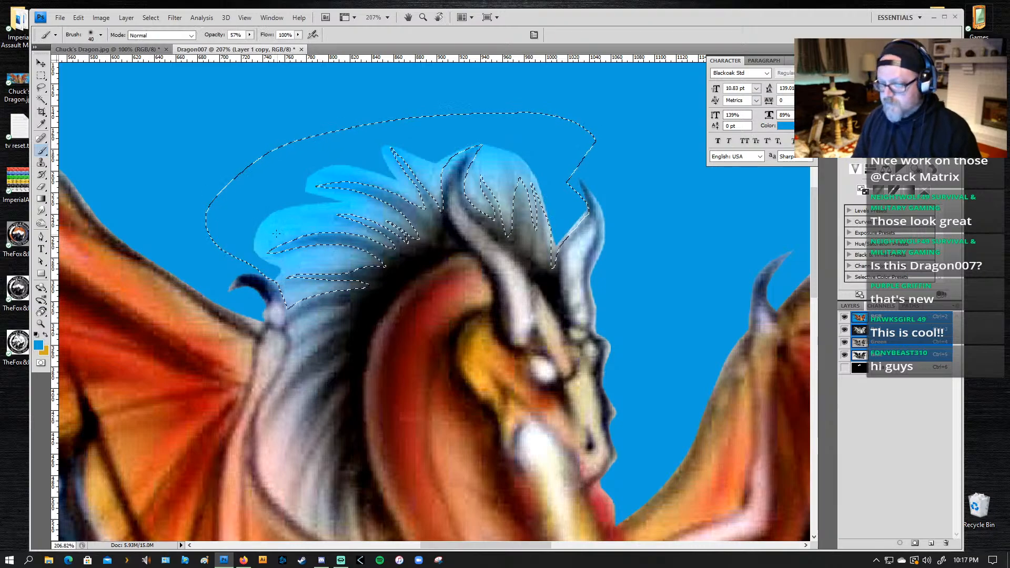
{"action": "key", "text": "bracketright"}
{"action": "key", "text": "bracketright"}
{"action": "key", "text": "bracketright"}
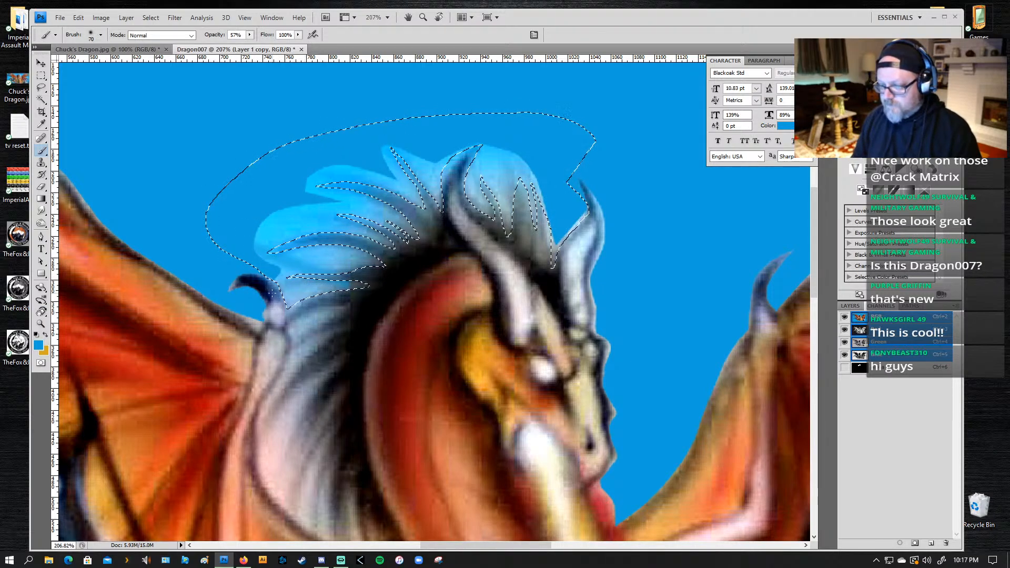
{"action": "key", "text": "bracketright"}
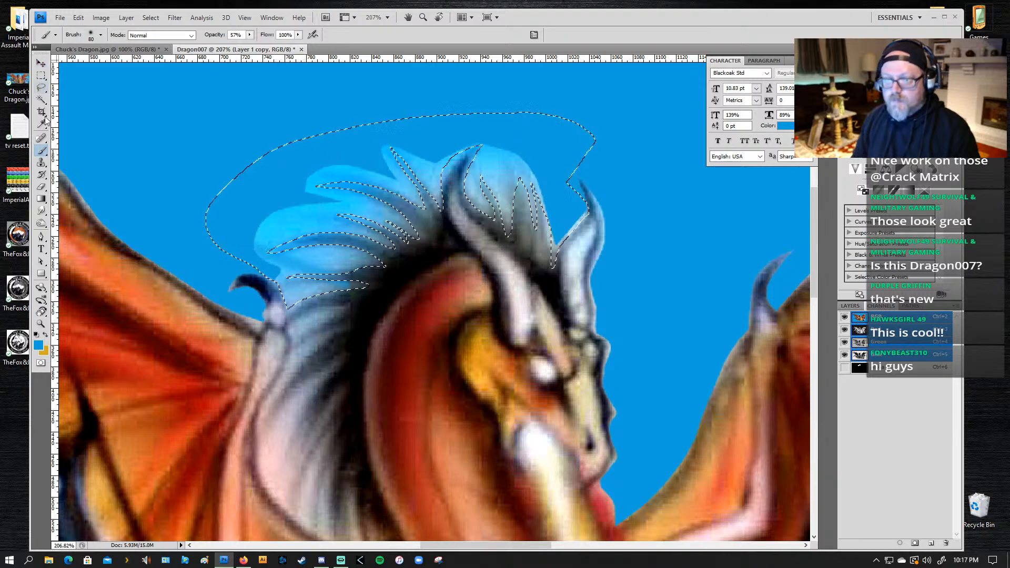
{"action": "key", "text": "bracketleft"}
{"action": "key", "text": "bracketleft"}
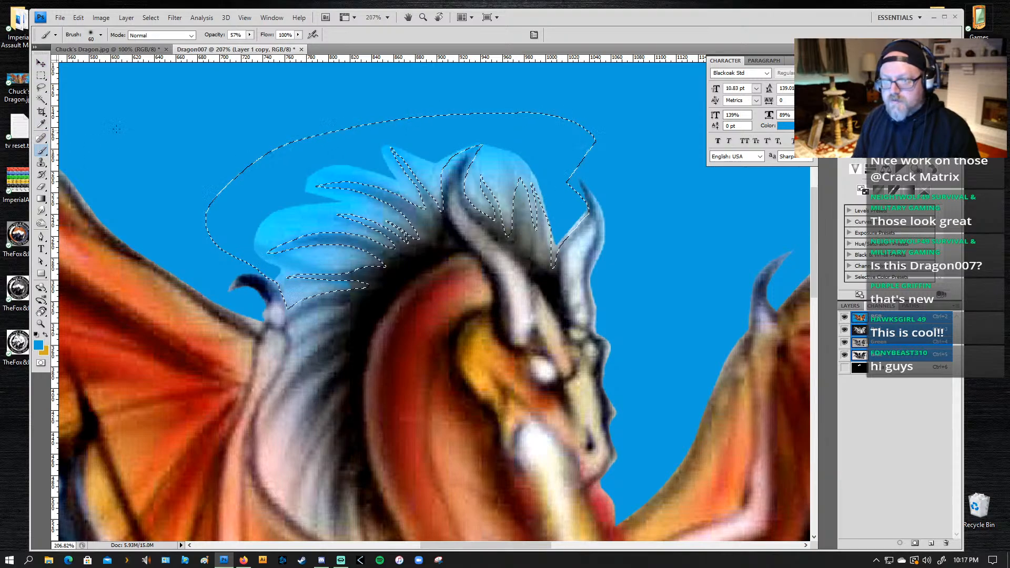
{"action": "key", "text": "bracketleft"}
{"action": "key", "text": "bracketleft"}
{"action": "key", "text": "bracketleft"}
{"action": "key", "text": "bracketleft"}
{"action": "key", "text": "bracketleft"}
{"action": "key", "text": "bracketleft"}
{"action": "key", "text": "bracketleft"}
{"action": "key", "text": "bracketleft"}
{"action": "key", "text": "bracketleft"}
{"action": "key", "text": "bracketleft"}
{"action": "key", "text": "bracketleft"}
{"action": "key", "text": "bracketleft"}
{"action": "key", "text": "bracketleft"}
{"action": "key", "text": "bracketleft"}
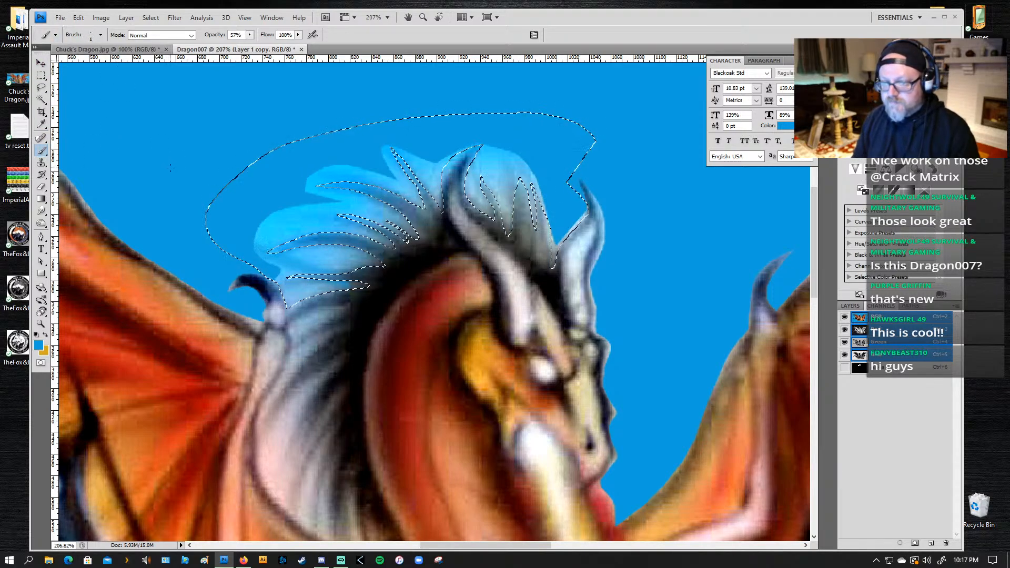
Step: Set the soft brush to 152 px with 0% hardness and start painting background blue over the pale fringe behind the mane
{"action": "left_click", "coordinate": [100, 34]}
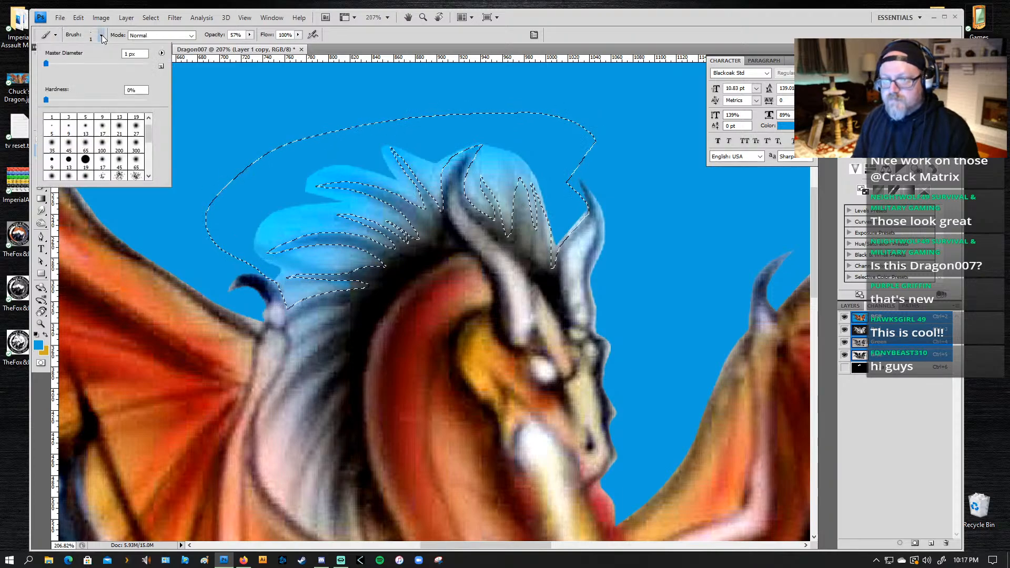
{"action": "left_click", "coordinate": [102, 147]}
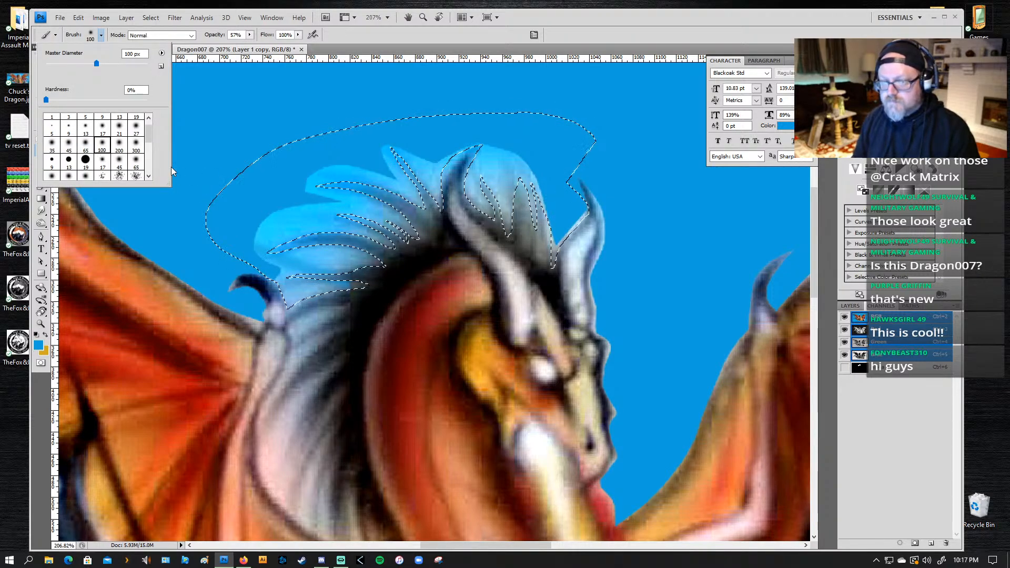
{"action": "left_click", "coordinate": [103, 165]}
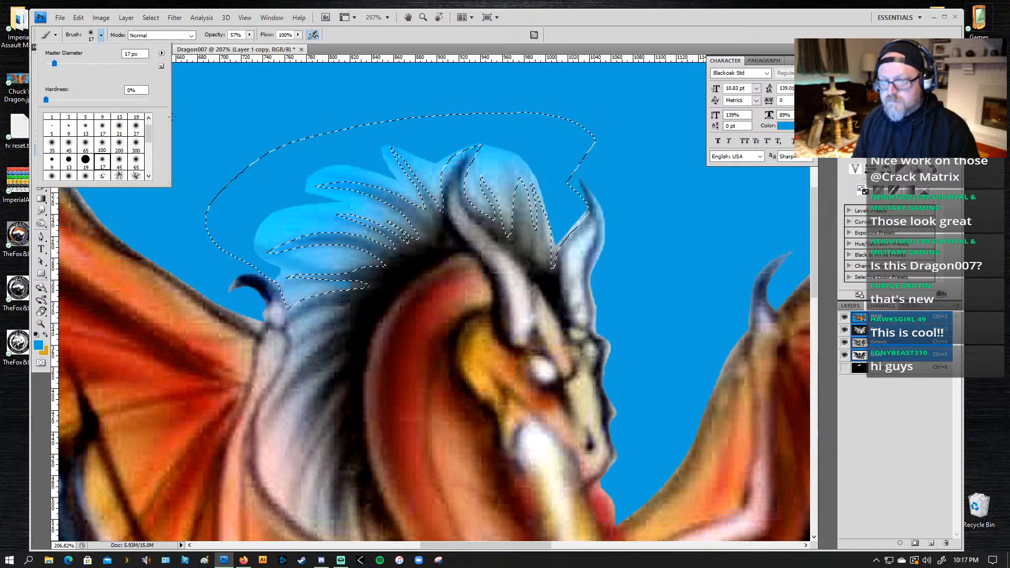
{"action": "left_click", "coordinate": [120, 149]}
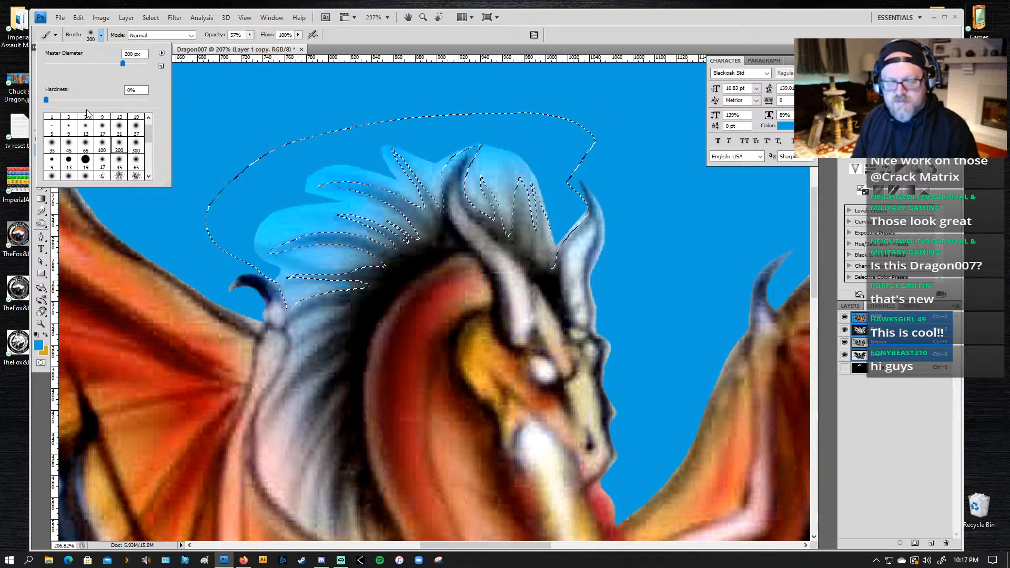
{"action": "left_click", "coordinate": [120, 128]}
{"action": "left_click", "coordinate": [119, 148]}
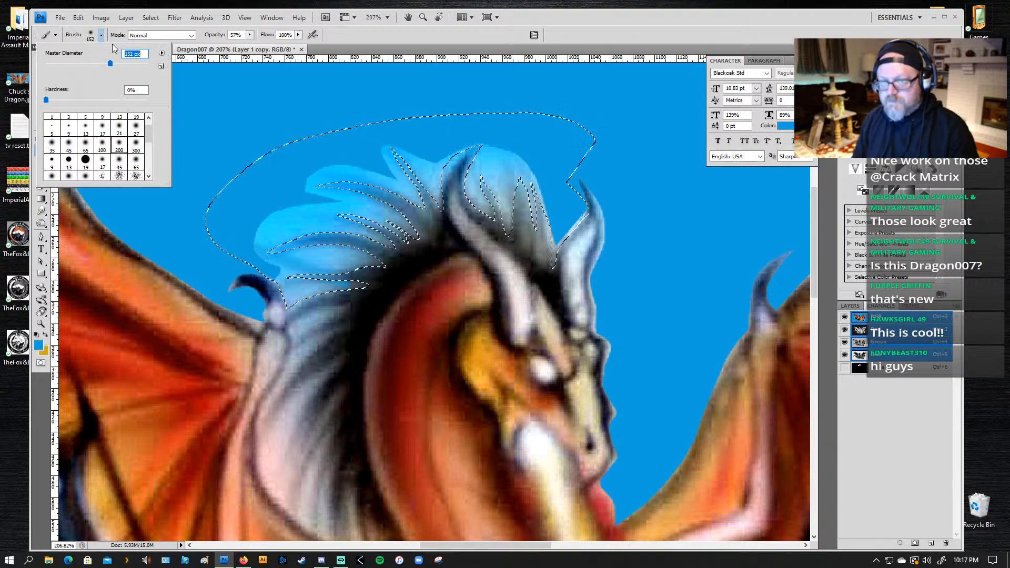
{"action": "left_click", "coordinate": [101, 35]}
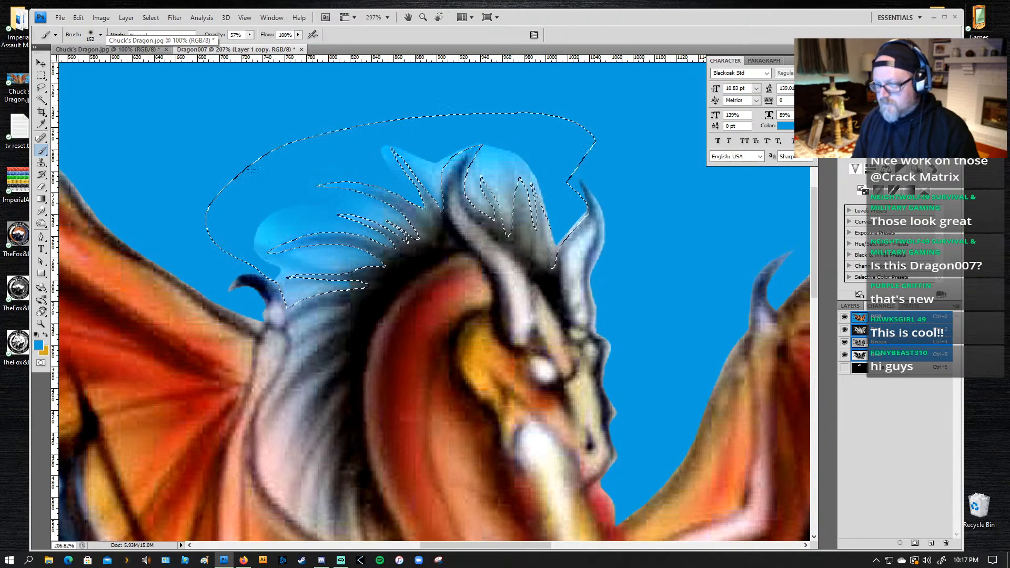
Step: Reduce the brush to 60 px and paint the remaining pale fringe blue between the hair tufts and both horns
{"action": "key", "text": "bracketleft"}
{"action": "key", "text": "bracketleft"}
{"action": "key", "text": "bracketleft"}
{"action": "key", "text": "bracketleft"}
{"action": "key", "text": "bracketleft"}
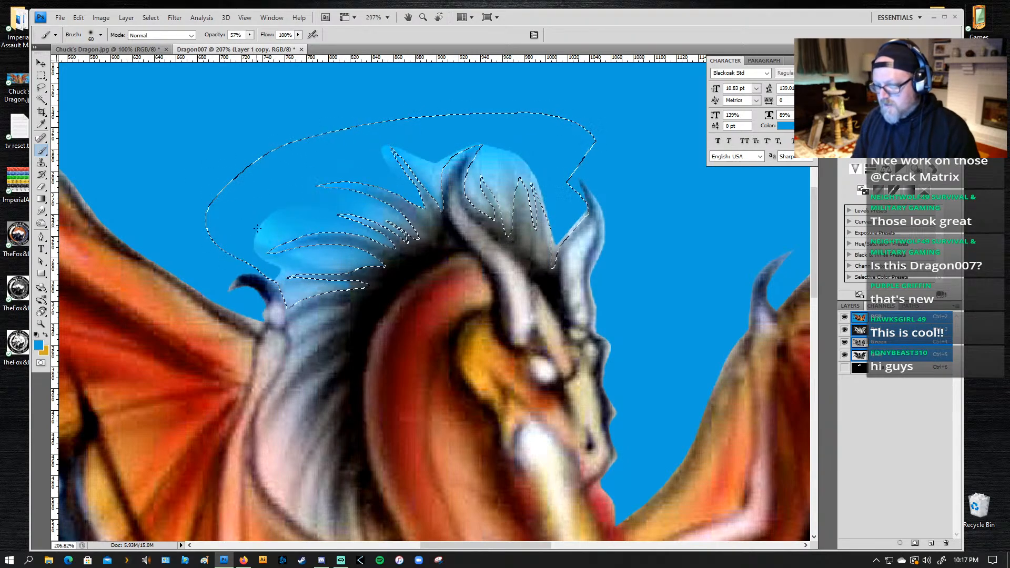
{"action": "key", "text": "ctrl+z"}
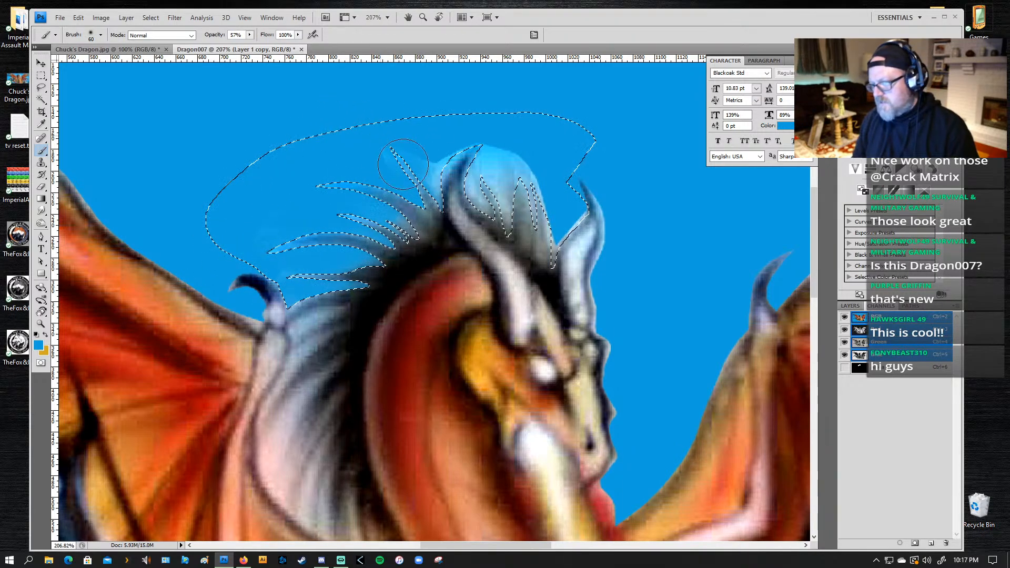
{"action": "mouse_move", "coordinate": [438, 145]}
{"action": "left_mouse_down"}
{"action": "mouse_move", "coordinate": [483, 124]}
{"action": "mouse_move", "coordinate": [433, 166]}
{"action": "left_mouse_up"}
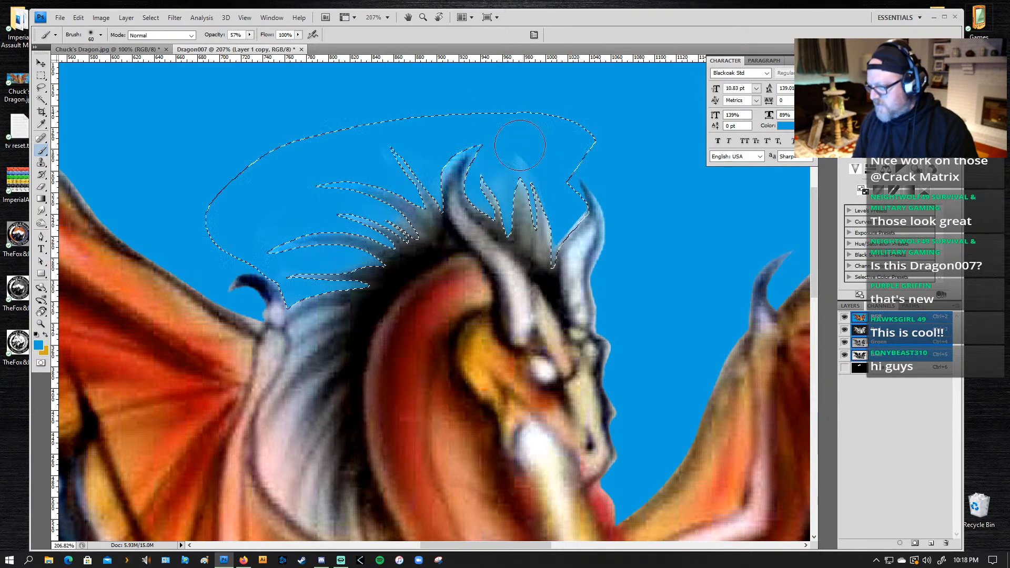
{"action": "mouse_move", "coordinate": [520, 145]}
{"action": "left_mouse_down"}
{"action": "mouse_move", "coordinate": [492, 166]}
{"action": "mouse_move", "coordinate": [487, 138]}
{"action": "mouse_move", "coordinate": [509, 125]}
{"action": "mouse_move", "coordinate": [490, 120]}
{"action": "mouse_move", "coordinate": [509, 142]}
{"action": "mouse_move", "coordinate": [529, 253]}
{"action": "mouse_move", "coordinate": [589, 188]}
{"action": "mouse_move", "coordinate": [568, 231]}
{"action": "left_mouse_up"}
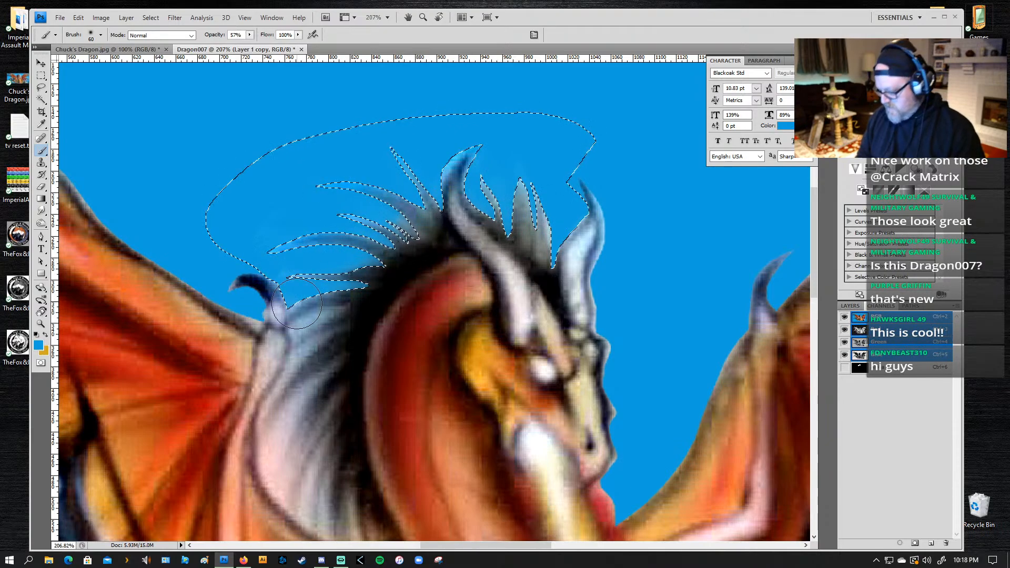
Step: Check the painted mane edge against the rest of the artwork and clear the fringe selection
{"action": "key", "text": "l"}
{"action": "left_click_drag", "start_coordinate": [338, 361], "coordinate": [367, 305]}
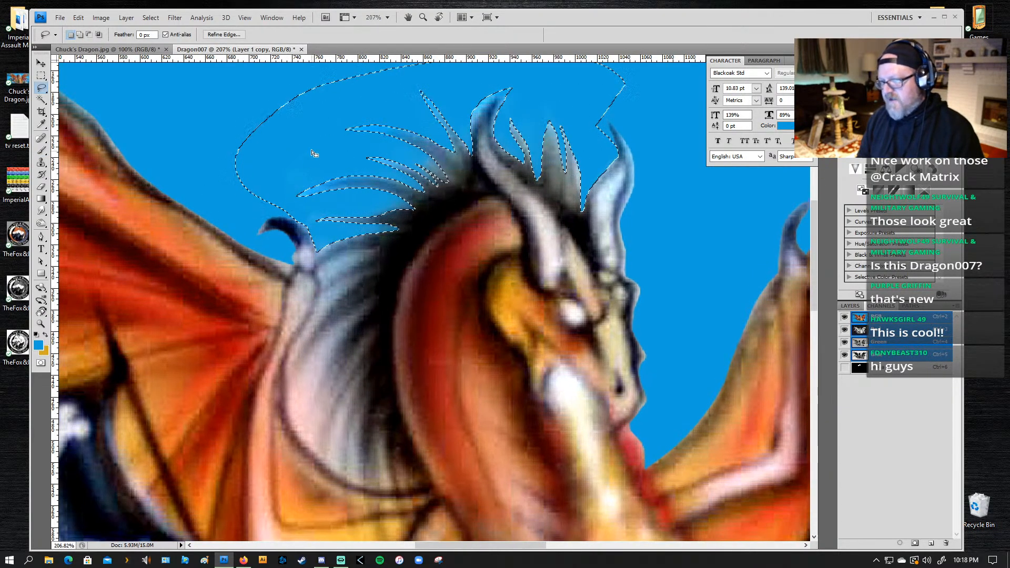
{"action": "key", "text": "b"}
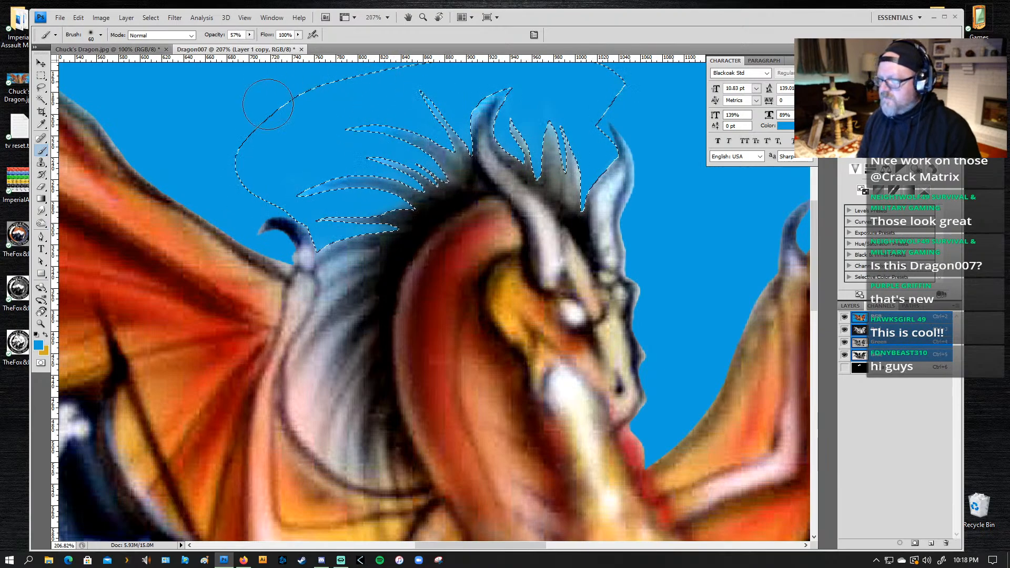
{"action": "left_click_drag", "start_coordinate": [428, 353], "coordinate": [226, 219]}
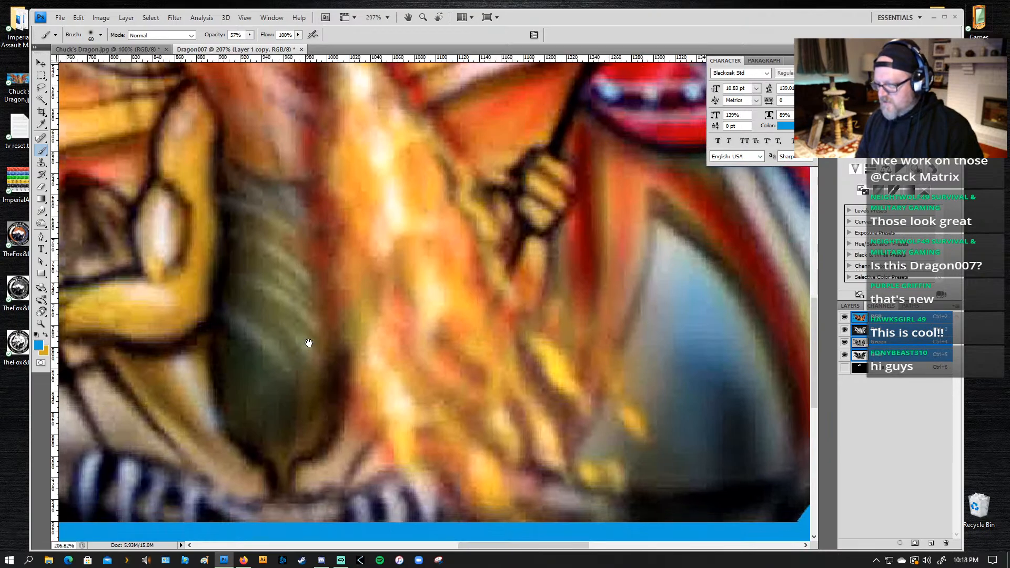
{"action": "left_click_drag", "start_coordinate": [407, 192], "coordinate": [480, 378]}
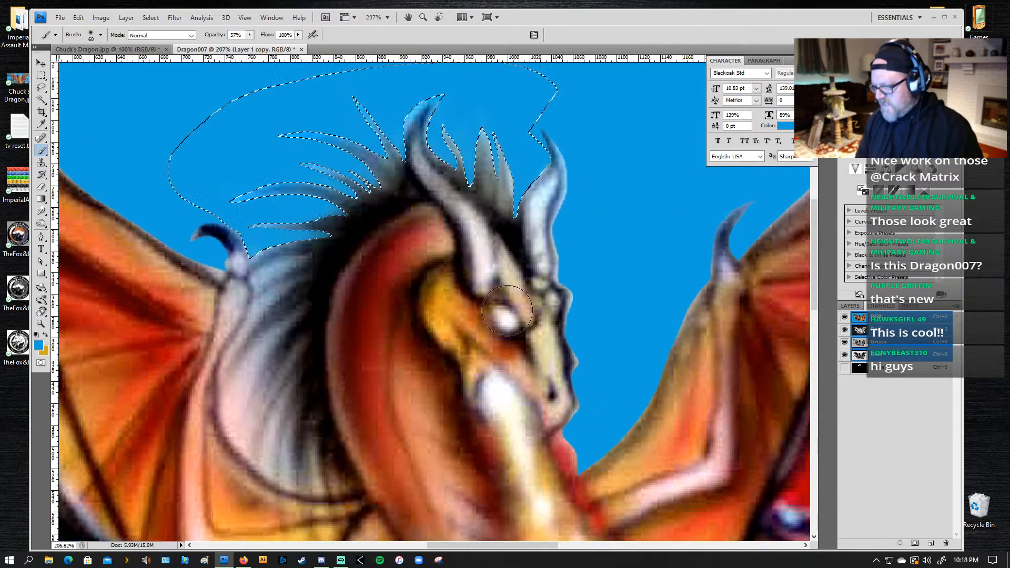
{"action": "key", "text": "l"}
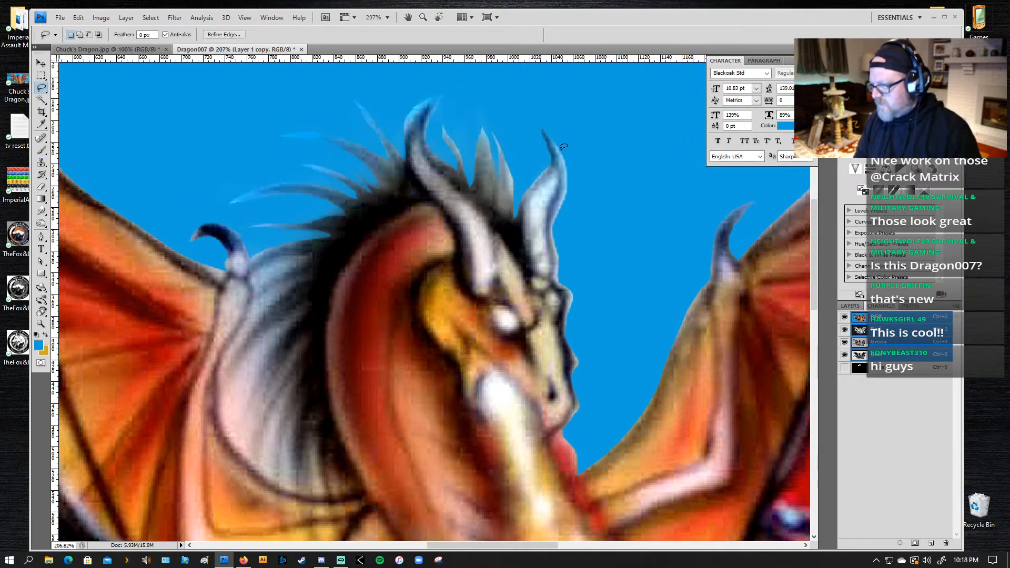
{"action": "key", "text": "ctrl+d"}
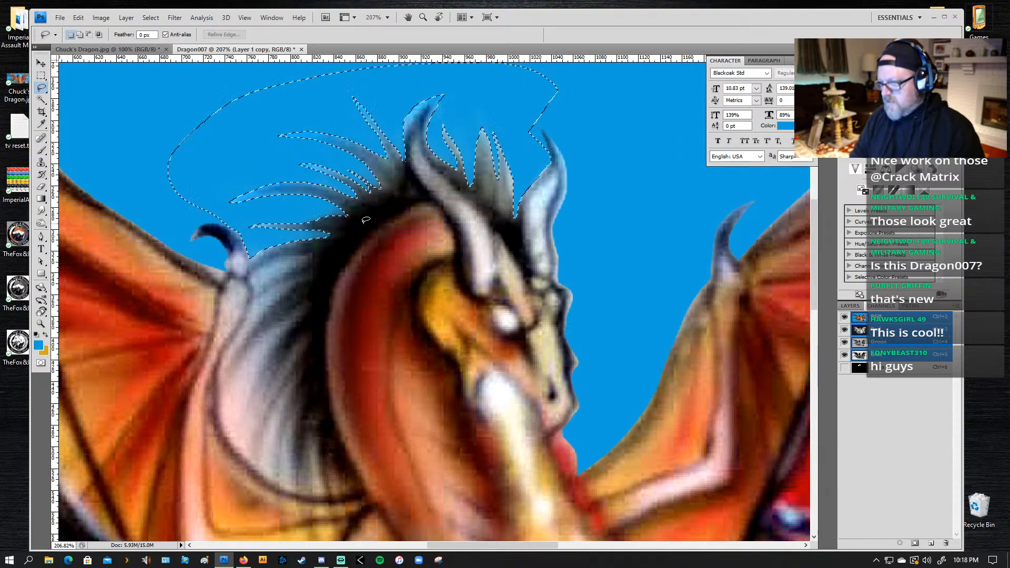
{"action": "left_click_drag", "start_coordinate": [365, 220], "coordinate": [368, 221]}
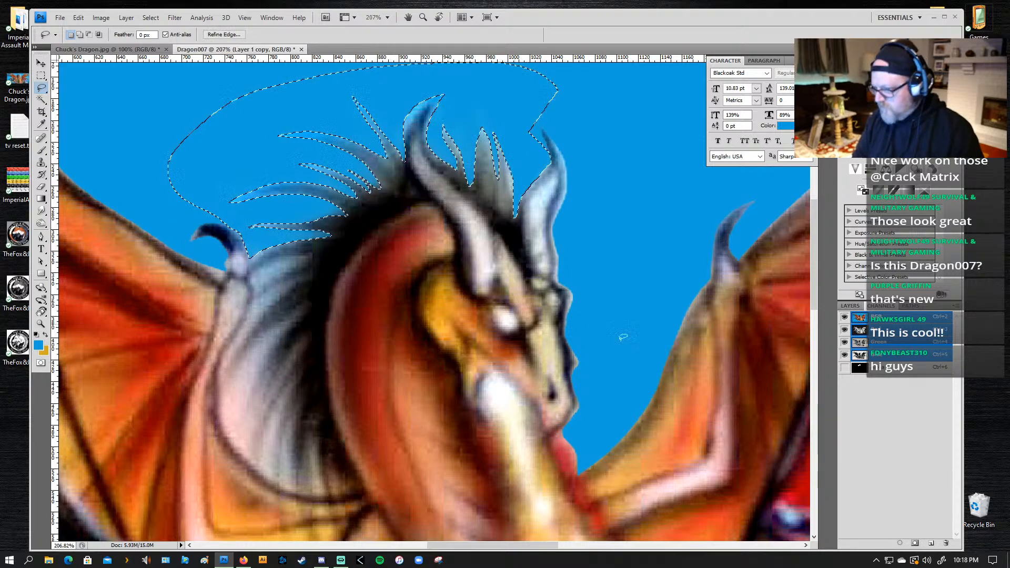
{"action": "left_click", "coordinate": [252, 306]}
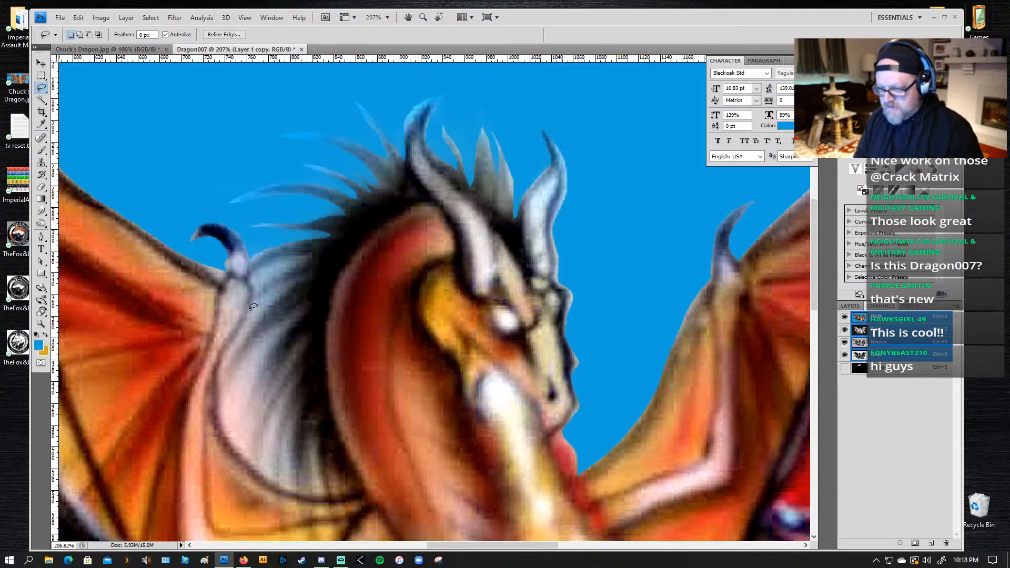
{"action": "mouse_move", "coordinate": [256, 289]}
{"action": "left_mouse_down"}
{"action": "mouse_move", "coordinate": [313, 249]}
{"action": "mouse_move", "coordinate": [272, 251]}
{"action": "mouse_move", "coordinate": [314, 251]}
{"action": "mouse_move", "coordinate": [292, 245]}
{"action": "mouse_move", "coordinate": [307, 262]}
{"action": "left_mouse_up"}
{"action": "left_click", "coordinate": [262, 274]}
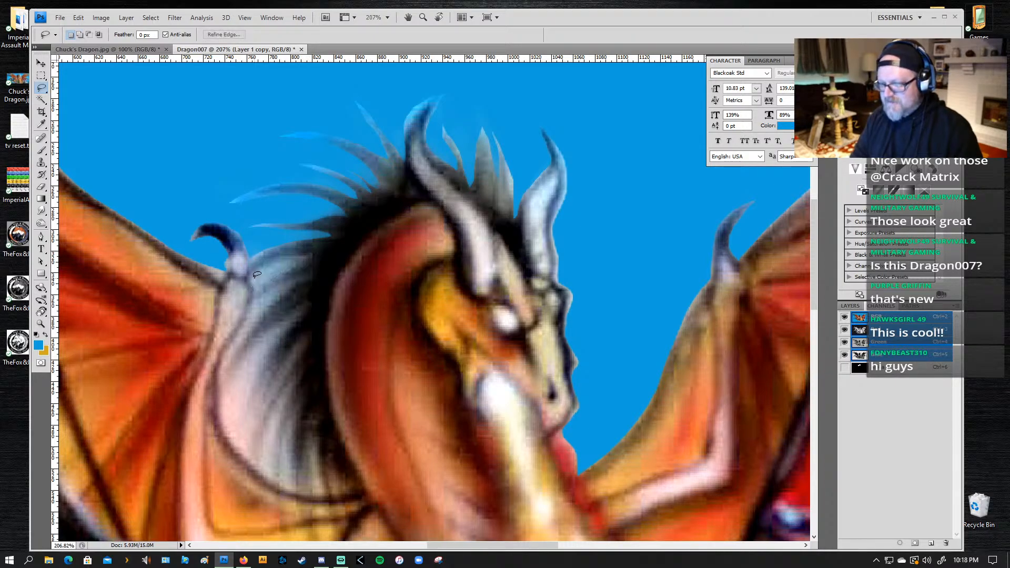
{"action": "key", "text": "ctrl+z"}
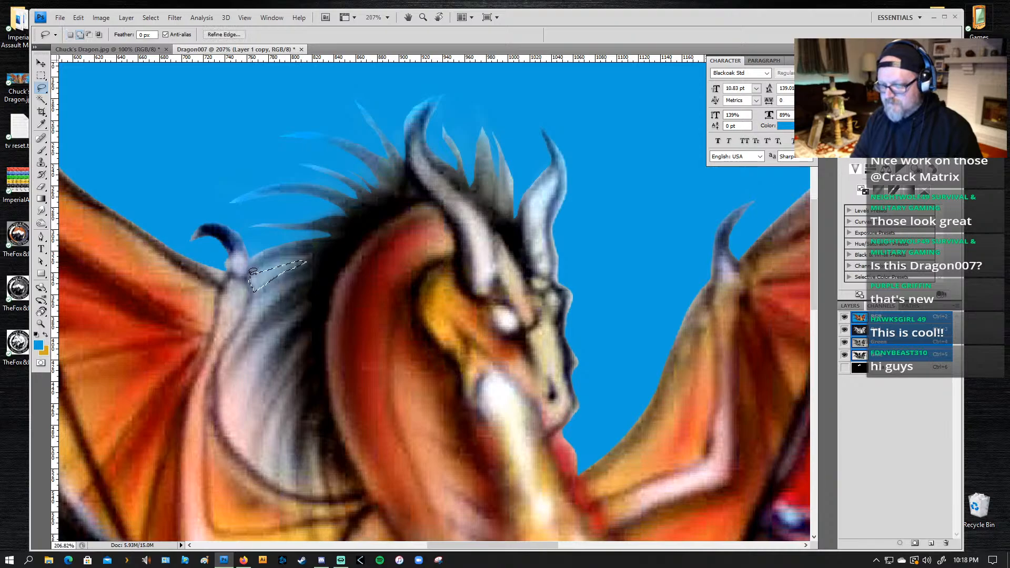
{"action": "mouse_move", "coordinate": [252, 281]}
{"action": "left_mouse_down"}
{"action": "mouse_move", "coordinate": [275, 263]}
{"action": "mouse_move", "coordinate": [255, 283]}
{"action": "mouse_move", "coordinate": [300, 262]}
{"action": "left_mouse_up"}
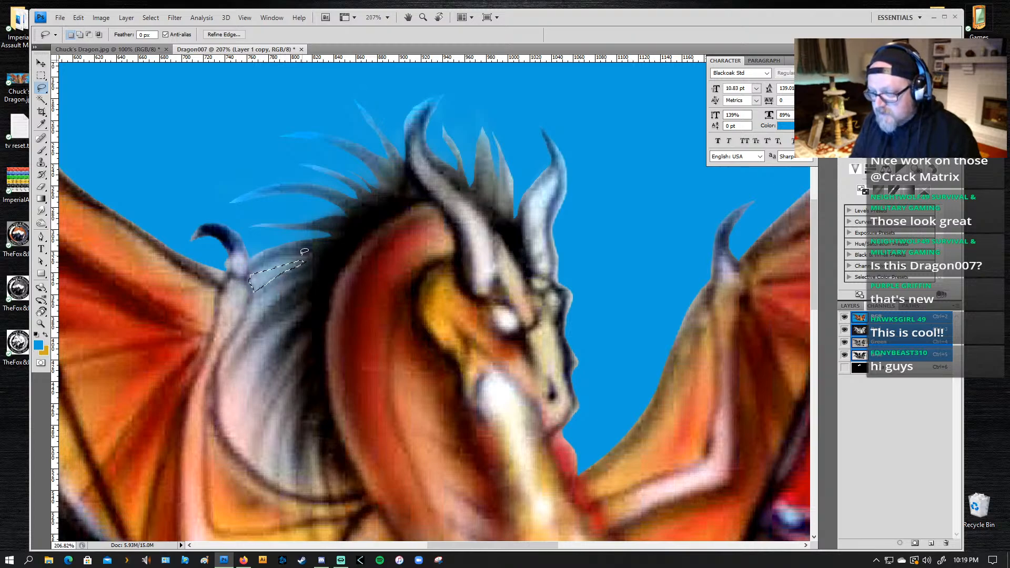
{"action": "left_click", "coordinate": [296, 253]}
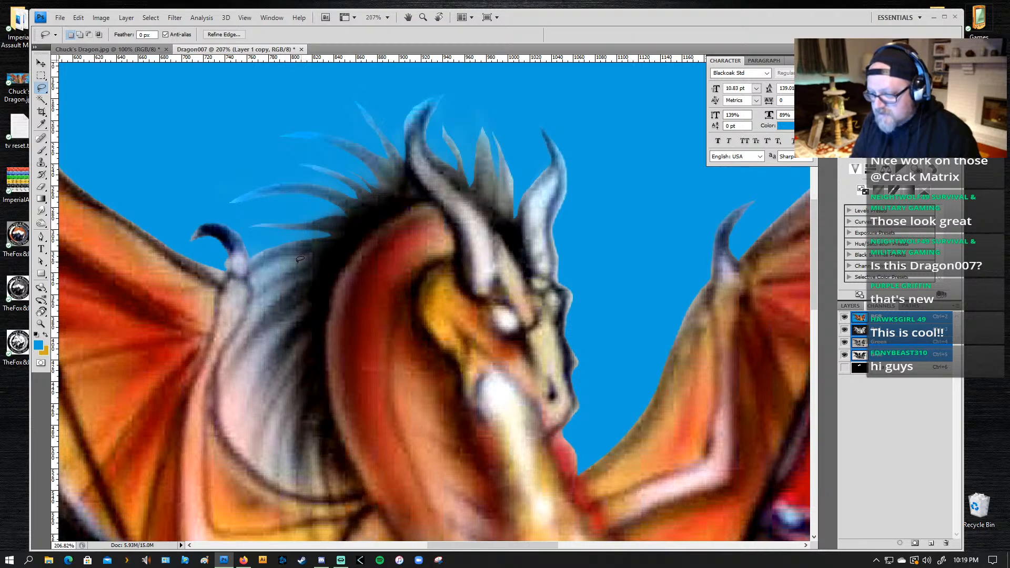
{"action": "left_click_drag", "start_coordinate": [293, 265], "coordinate": [293, 256]}
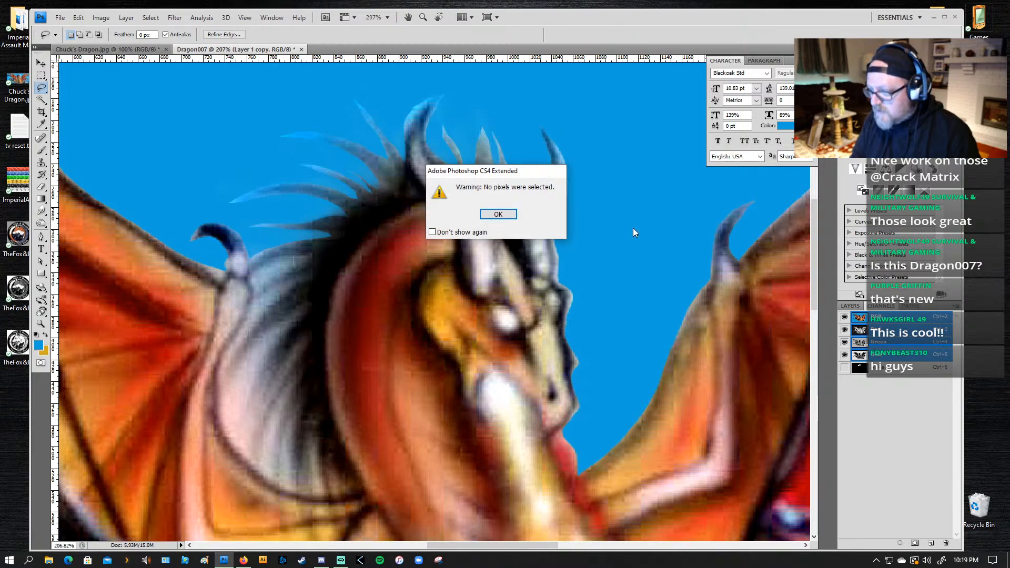
{"action": "left_click", "coordinate": [511, 216]}
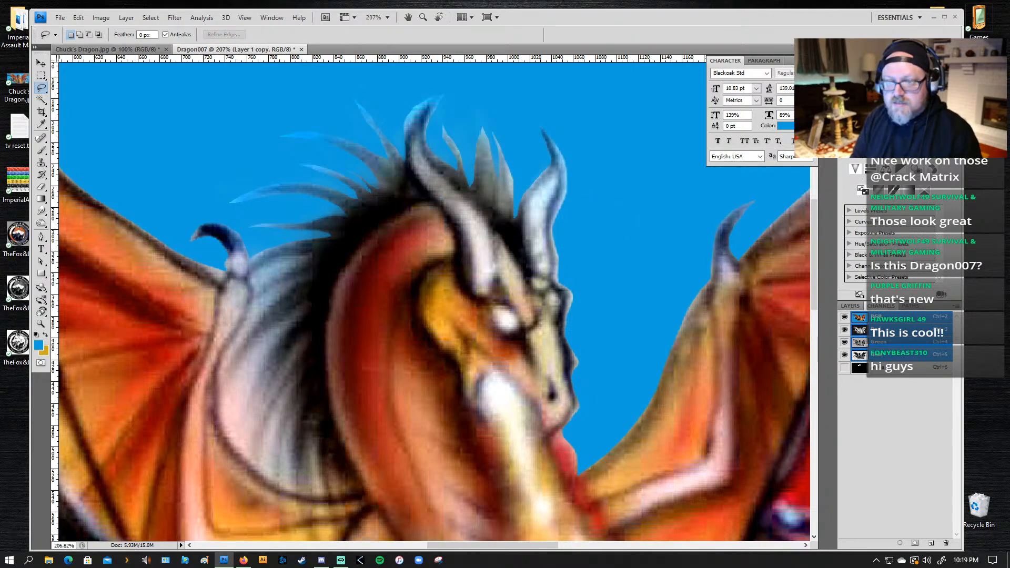
Step: Lasso the pale areas between the upper hair strands beside the wing horn, adding each patch to one selection
{"action": "key", "text": "z"}
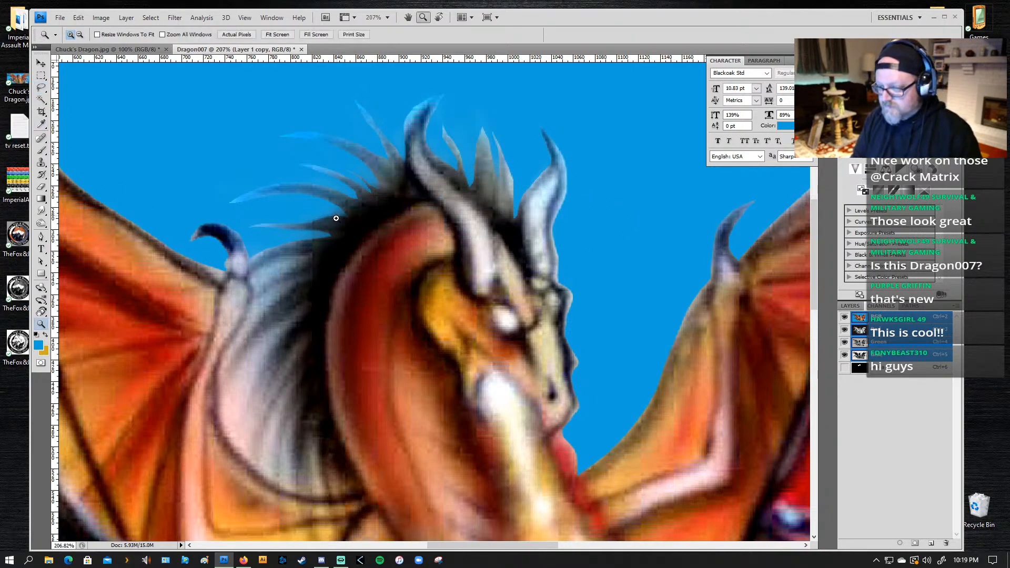
{"action": "left_click_drag", "start_coordinate": [336, 218], "coordinate": [209, 449]}
{"action": "key", "text": "l"}
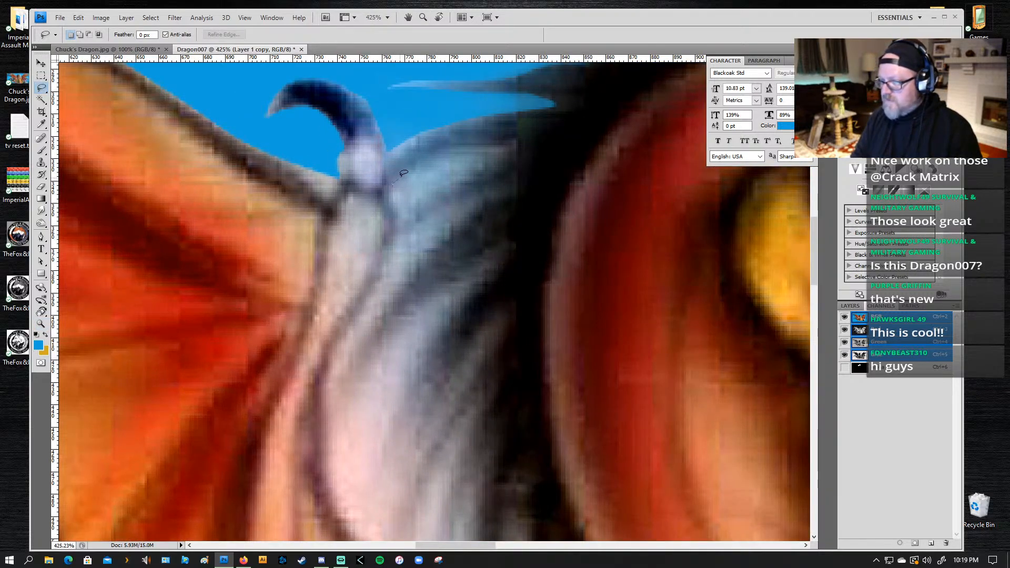
{"action": "mouse_move", "coordinate": [403, 173]}
{"action": "left_mouse_down"}
{"action": "mouse_move", "coordinate": [447, 145]}
{"action": "mouse_move", "coordinate": [494, 136]}
{"action": "left_mouse_up"}
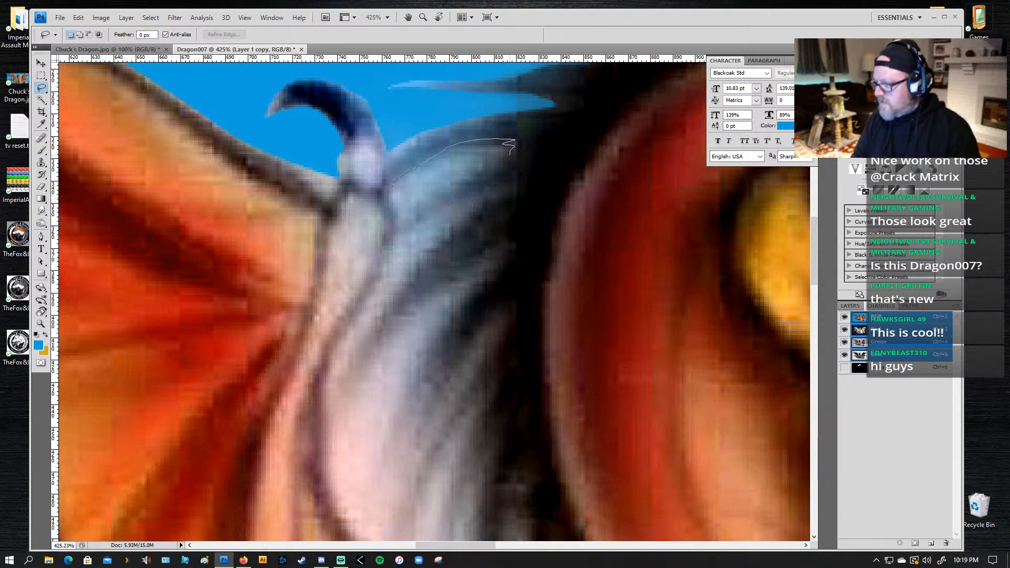
{"action": "left_click_drag", "start_coordinate": [511, 155], "coordinate": [426, 241]}
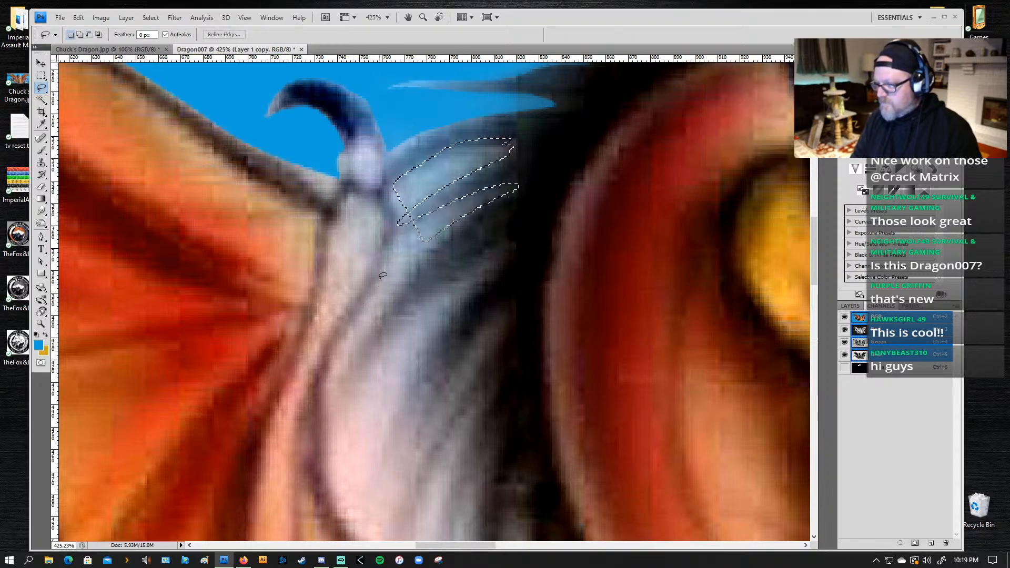
{"action": "mouse_move", "coordinate": [406, 201]}
{"action": "left_mouse_down"}
{"action": "mouse_move", "coordinate": [392, 202]}
{"action": "mouse_move", "coordinate": [396, 190]}
{"action": "mouse_move", "coordinate": [398, 230]}
{"action": "mouse_move", "coordinate": [423, 223]}
{"action": "mouse_move", "coordinate": [393, 243]}
{"action": "mouse_move", "coordinate": [321, 392]}
{"action": "mouse_move", "coordinate": [324, 470]}
{"action": "mouse_move", "coordinate": [346, 494]}
{"action": "mouse_move", "coordinate": [398, 440]}
{"action": "mouse_move", "coordinate": [406, 393]}
{"action": "mouse_move", "coordinate": [447, 322]}
{"action": "mouse_move", "coordinate": [513, 250]}
{"action": "mouse_move", "coordinate": [418, 308]}
{"action": "mouse_move", "coordinate": [345, 399]}
{"action": "mouse_move", "coordinate": [383, 318]}
{"action": "mouse_move", "coordinate": [455, 238]}
{"action": "left_mouse_up"}
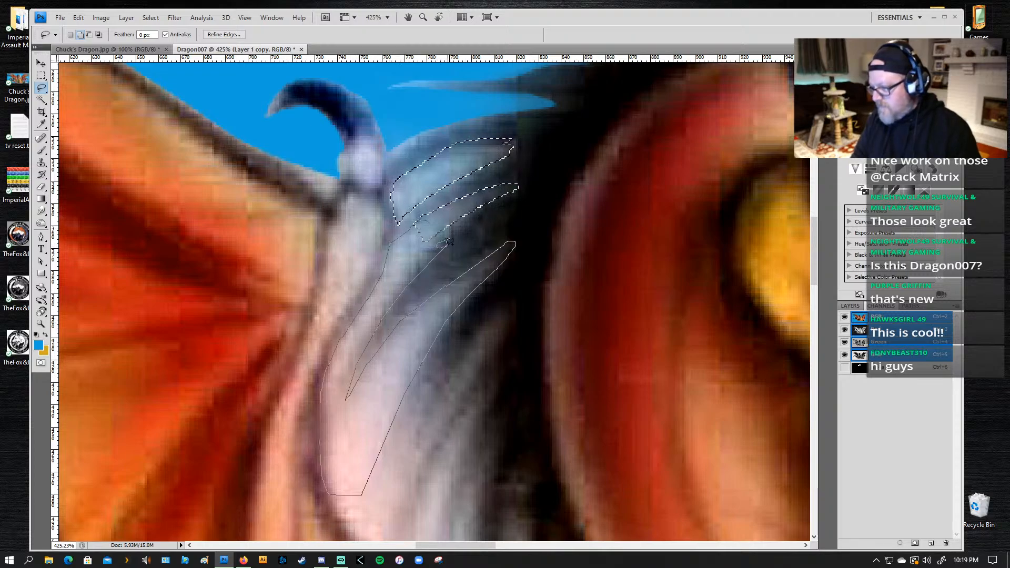
{"action": "left_click_drag", "start_coordinate": [447, 241], "coordinate": [462, 228]}
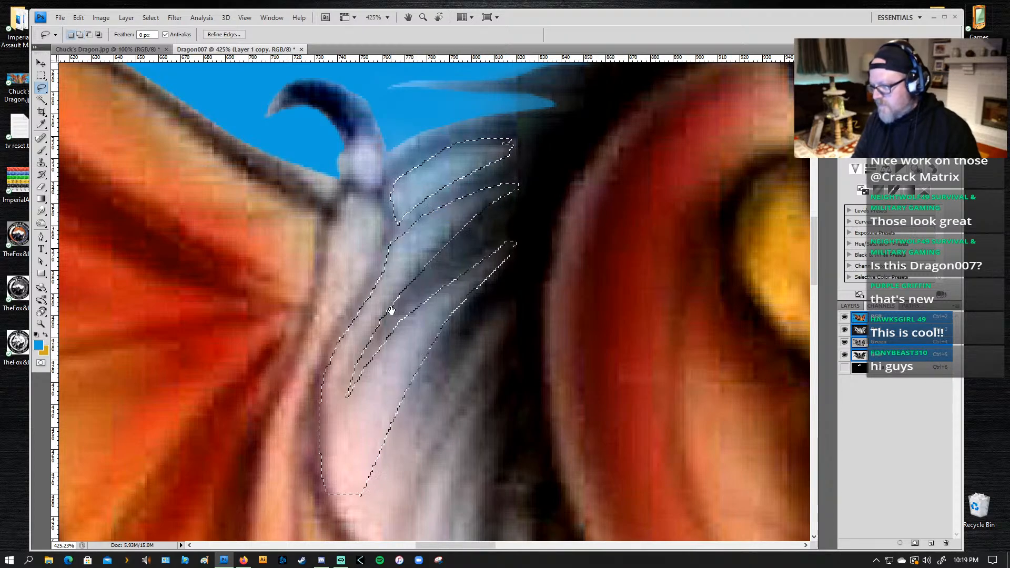
Step: Extend the lasso selection down around the remaining mane tufts and along the wing's curved inner edge
{"action": "mouse_move", "coordinate": [432, 329]}
{"action": "left_mouse_down"}
{"action": "mouse_move", "coordinate": [388, 255]}
{"action": "mouse_move", "coordinate": [384, 218]}
{"action": "left_mouse_up"}
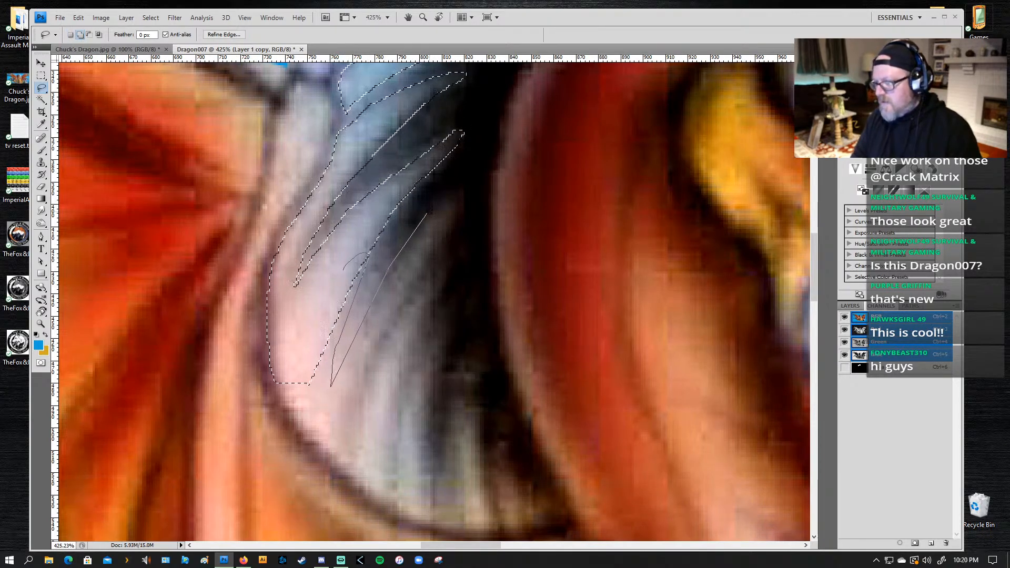
{"action": "mouse_move", "coordinate": [427, 213]}
{"action": "left_mouse_down"}
{"action": "mouse_move", "coordinate": [451, 191]}
{"action": "mouse_move", "coordinate": [465, 198]}
{"action": "mouse_move", "coordinate": [382, 333]}
{"action": "left_mouse_up"}
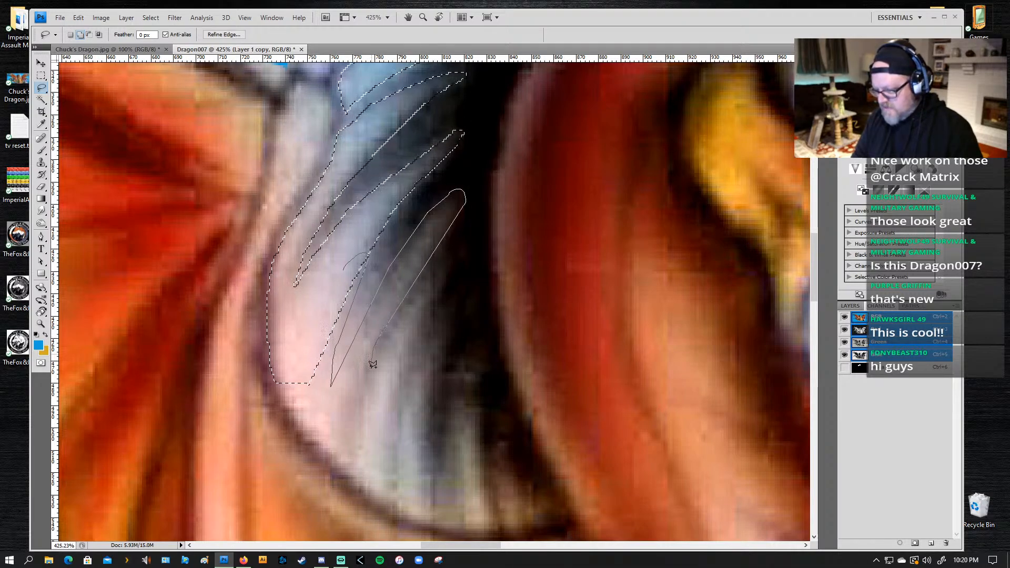
{"action": "mouse_move", "coordinate": [374, 375]}
{"action": "left_mouse_down"}
{"action": "mouse_move", "coordinate": [445, 260]}
{"action": "mouse_move", "coordinate": [391, 413]}
{"action": "mouse_move", "coordinate": [390, 436]}
{"action": "mouse_move", "coordinate": [447, 325]}
{"action": "mouse_move", "coordinate": [421, 443]}
{"action": "mouse_move", "coordinate": [434, 477]}
{"action": "mouse_move", "coordinate": [459, 377]}
{"action": "left_mouse_up"}
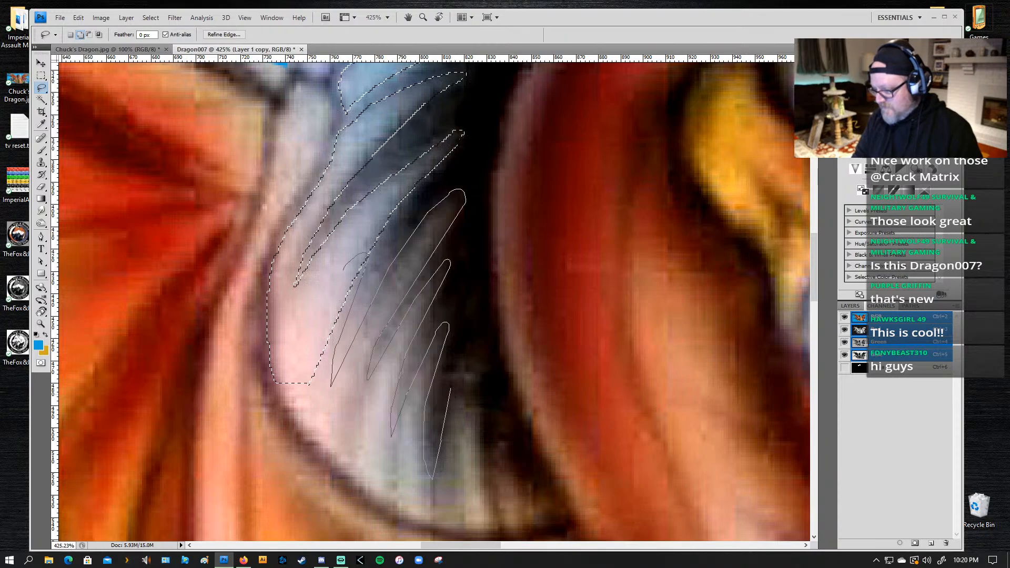
{"action": "mouse_move", "coordinate": [466, 357]}
{"action": "left_mouse_down"}
{"action": "mouse_move", "coordinate": [465, 436]}
{"action": "mouse_move", "coordinate": [473, 411]}
{"action": "mouse_move", "coordinate": [485, 492]}
{"action": "mouse_move", "coordinate": [475, 489]}
{"action": "mouse_move", "coordinate": [500, 520]}
{"action": "mouse_move", "coordinate": [489, 457]}
{"action": "mouse_move", "coordinate": [497, 461]}
{"action": "mouse_move", "coordinate": [502, 440]}
{"action": "mouse_move", "coordinate": [515, 530]}
{"action": "mouse_move", "coordinate": [412, 524]}
{"action": "mouse_move", "coordinate": [330, 463]}
{"action": "mouse_move", "coordinate": [279, 392]}
{"action": "left_mouse_up"}
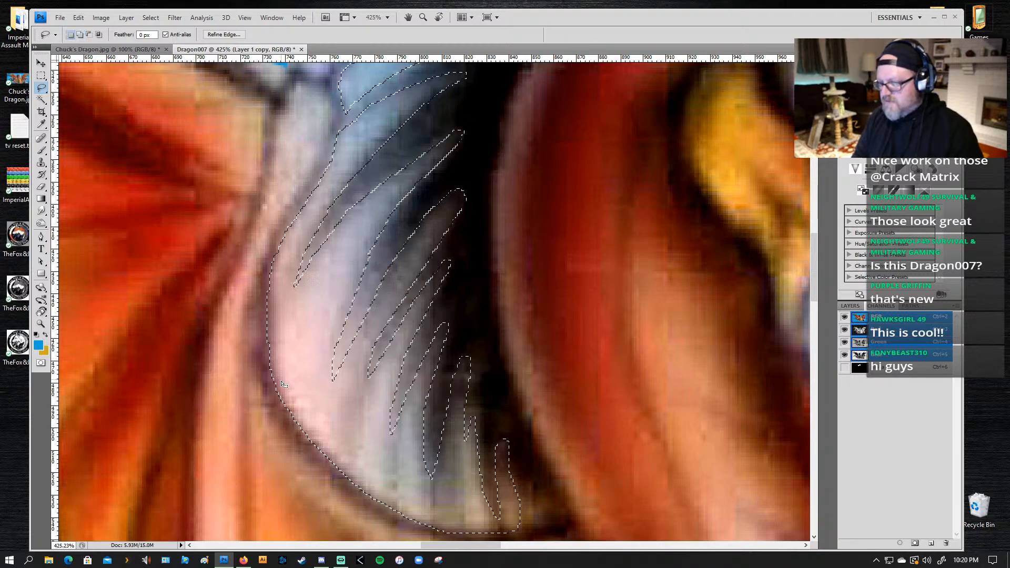
Step: Try to adjust the selection's lower corner near the neck with the Lasso in add and subtract modes
{"action": "scroll", "coordinate": [368, 237], "scroll_direction": "down", "scroll_amount": 3}
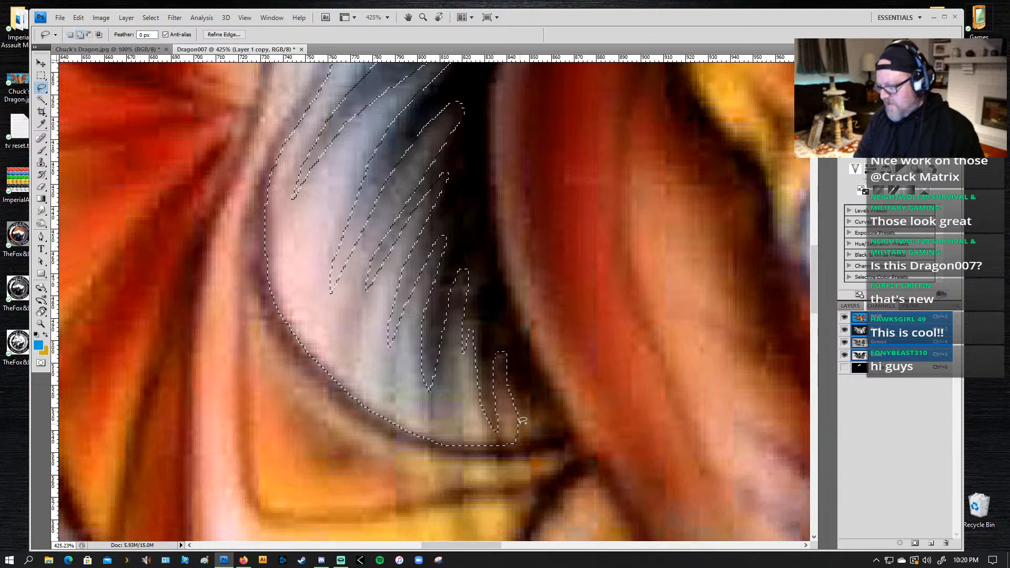
{"action": "left_click_drag", "start_coordinate": [504, 428], "coordinate": [518, 415]}
{"action": "key", "text": "z"}
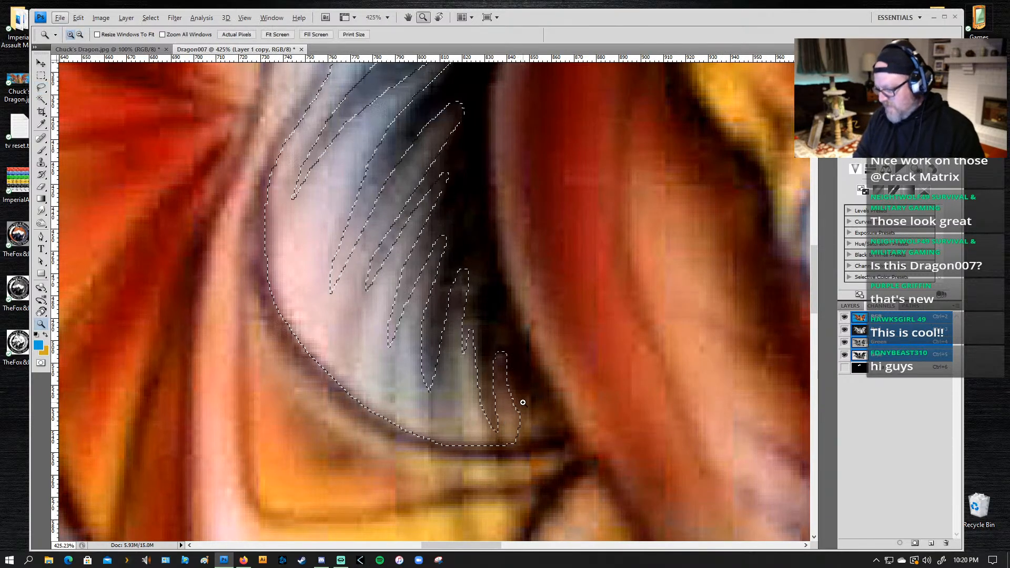
{"action": "key", "text": "alt+l"}
{"action": "key", "text": "alt"}
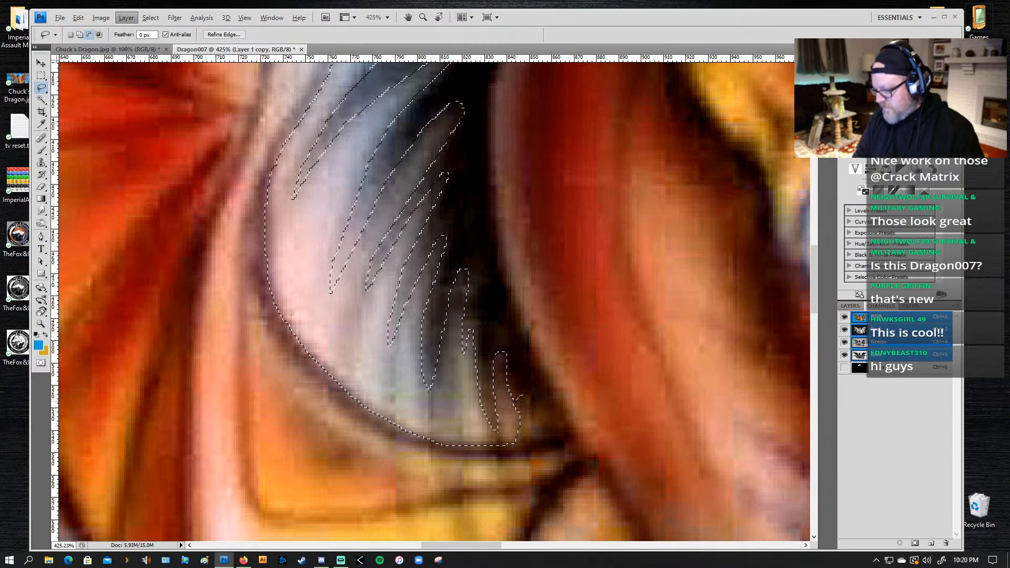
{"action": "mouse_move", "coordinate": [524, 395]}
{"action": "left_mouse_down"}
{"action": "mouse_move", "coordinate": [523, 429]}
{"action": "mouse_move", "coordinate": [524, 396]}
{"action": "left_mouse_up"}
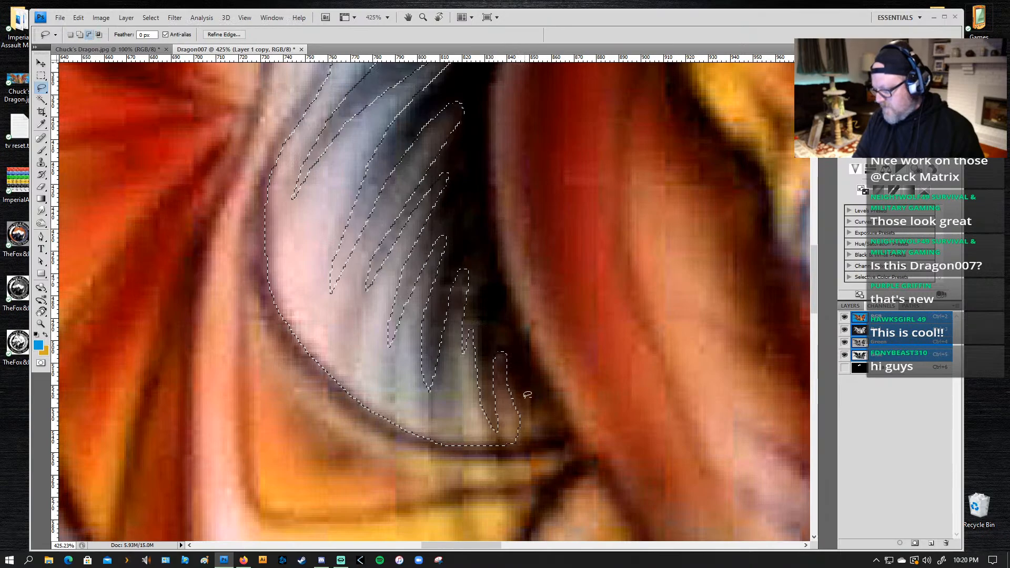
{"action": "key", "text": "alt"}
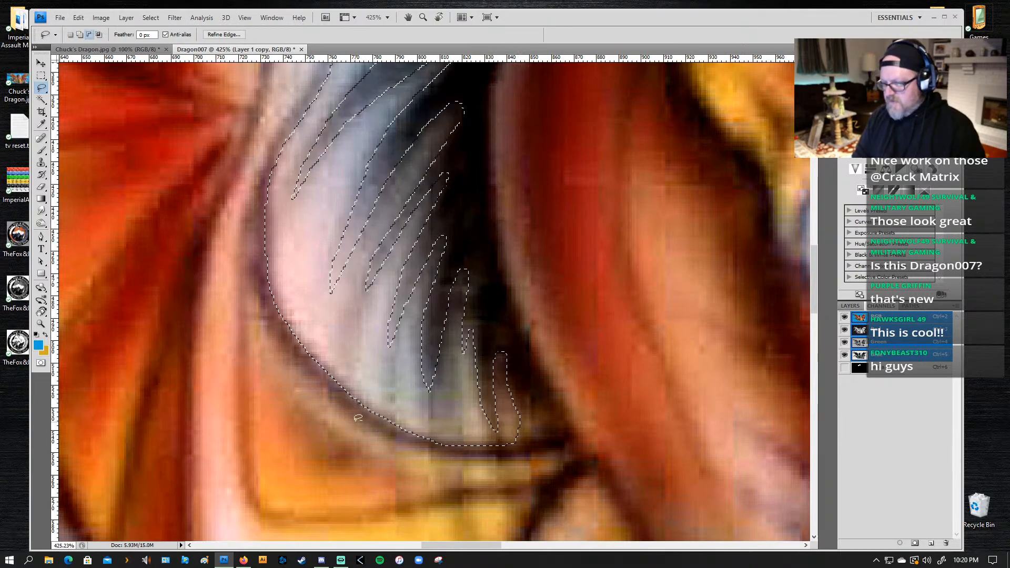
Step: Add the small gaps around the lowest hair tips, where the mane meets the wing edge, to the selection
{"action": "key", "text": "z"}
{"action": "left_click", "coordinate": [444, 230], "text": "alt"}
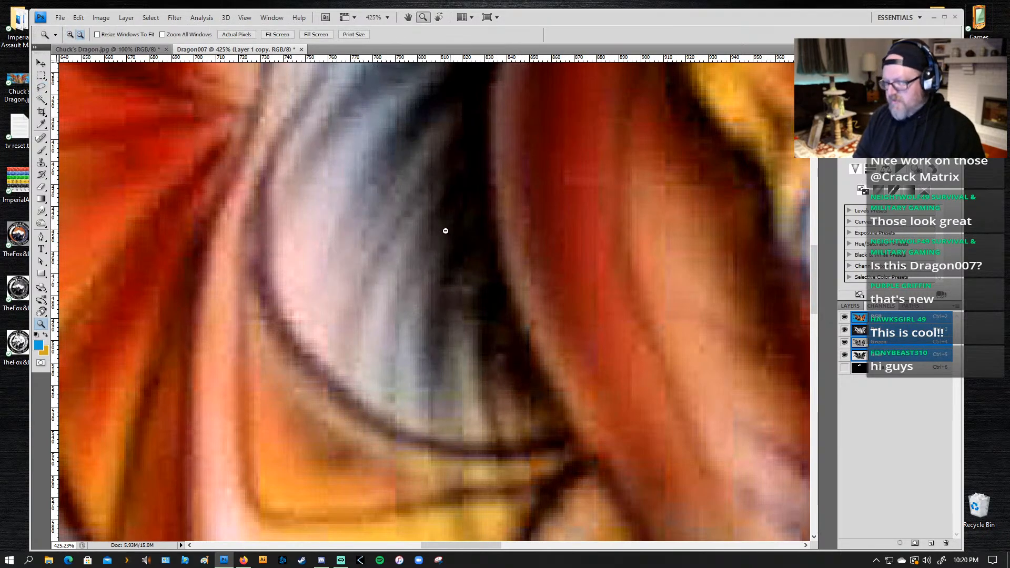
{"action": "left_click", "coordinate": [465, 238], "text": "alt"}
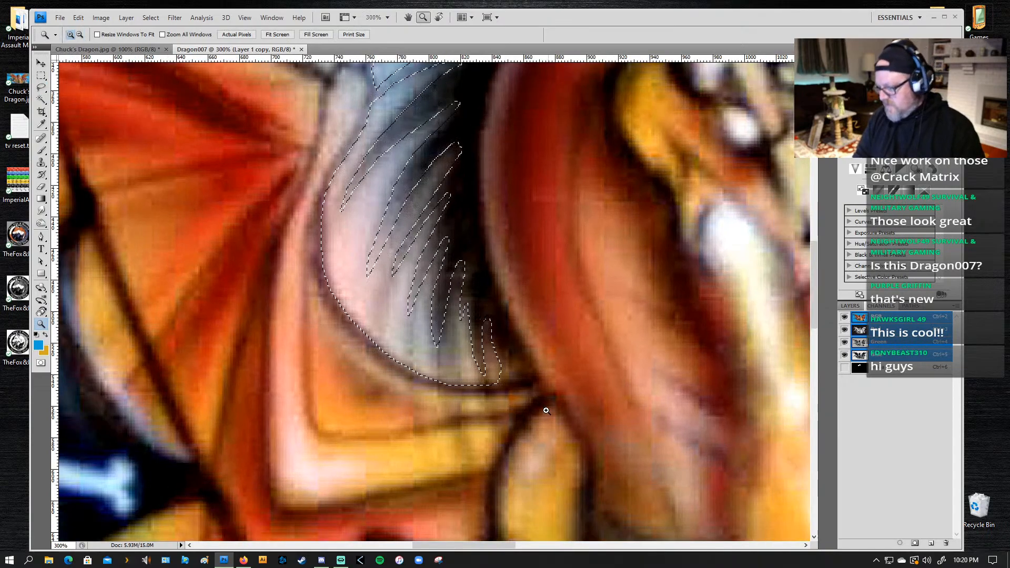
{"action": "key", "text": "l"}
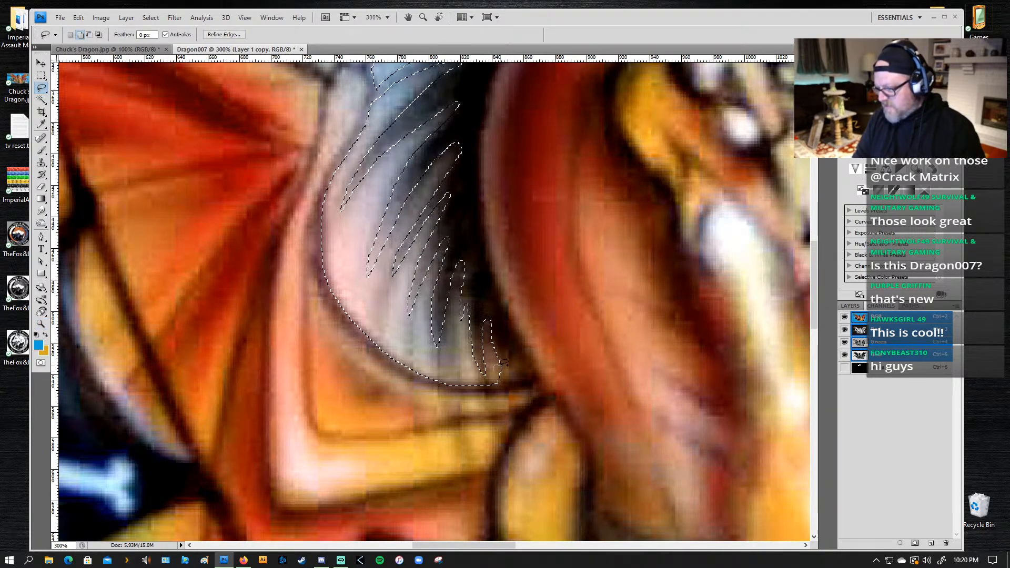
{"action": "left_click_drag", "start_coordinate": [514, 349], "coordinate": [489, 378]}
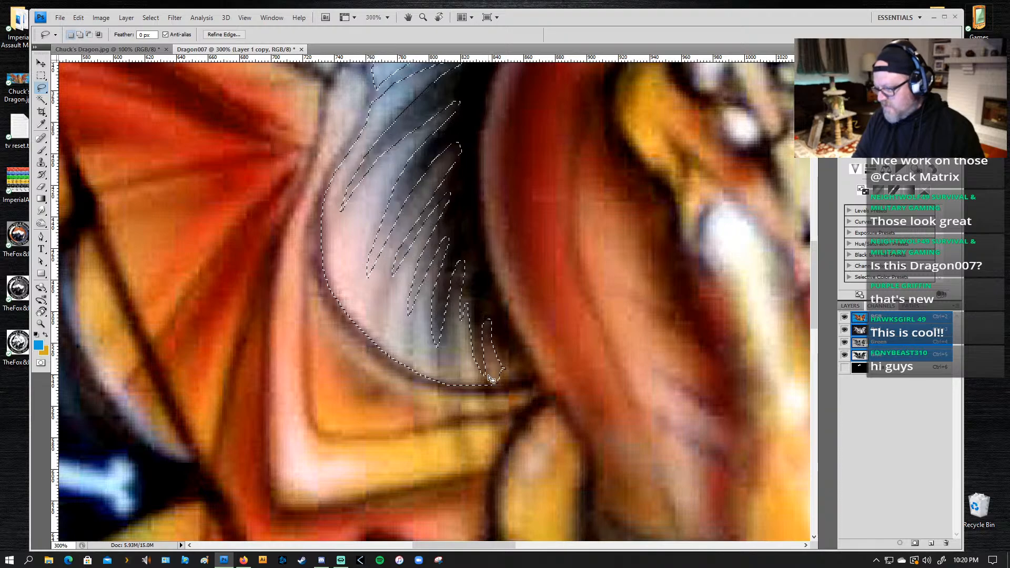
{"action": "key", "text": "shift"}
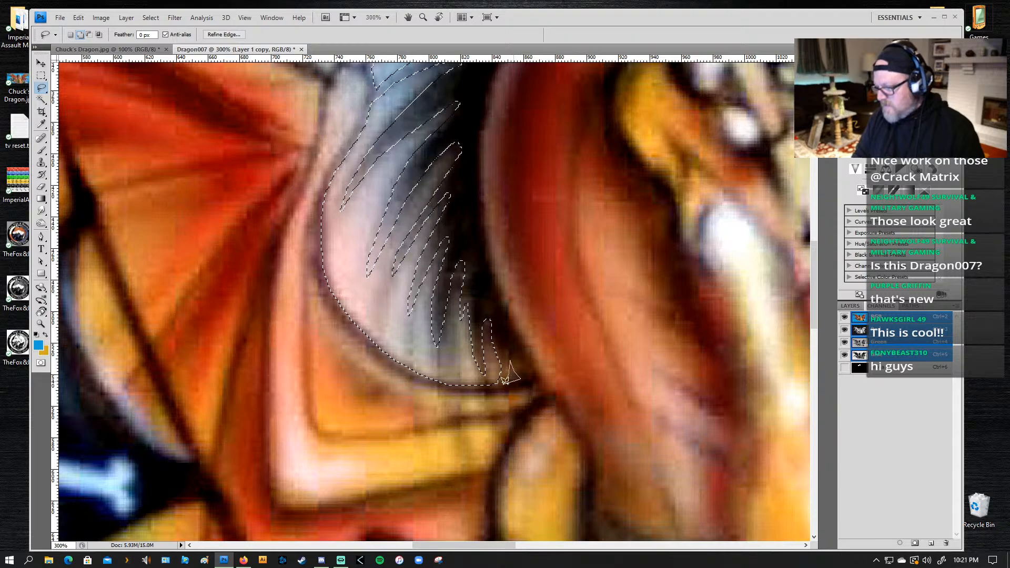
{"action": "left_click_drag", "start_coordinate": [506, 381], "coordinate": [475, 387]}
Step: Review the mane-gap selection against the whole dragon and save it as a new alpha channel
{"action": "key", "text": "z"}
{"action": "left_click", "coordinate": [486, 237], "text": "alt"}
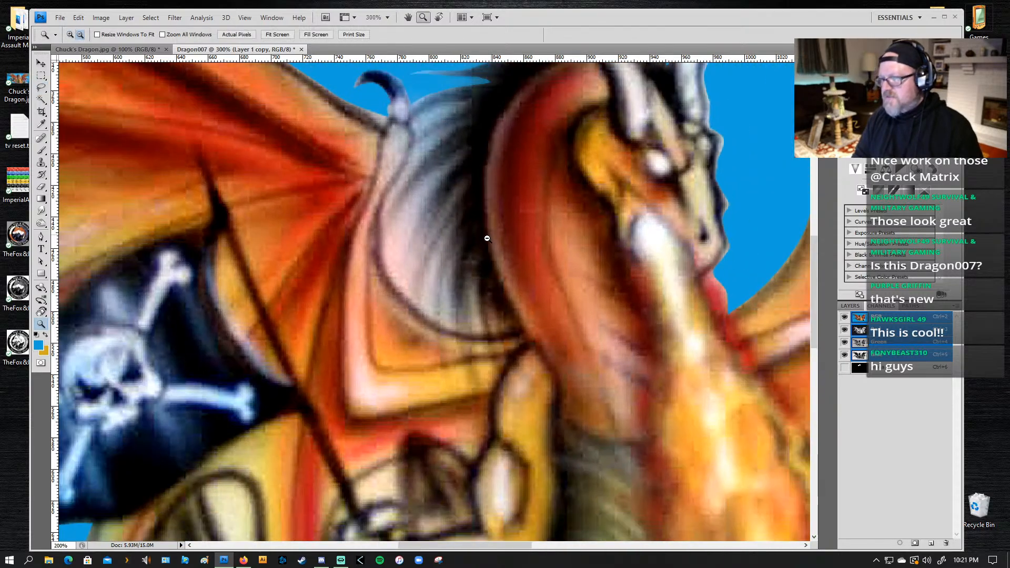
{"action": "left_click", "coordinate": [487, 236], "text": "alt"}
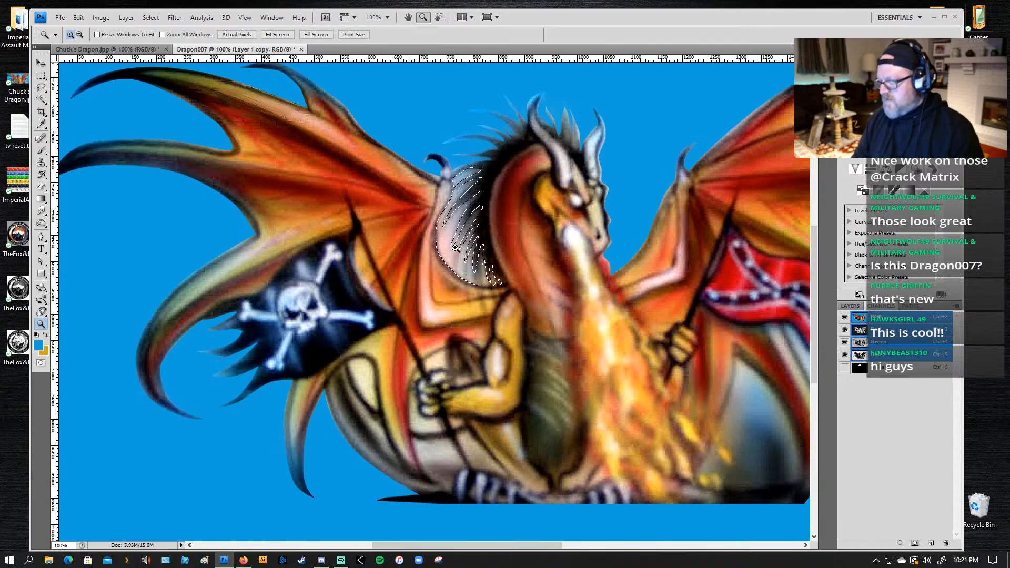
{"action": "key", "text": "l"}
{"action": "key", "text": "Delete"}
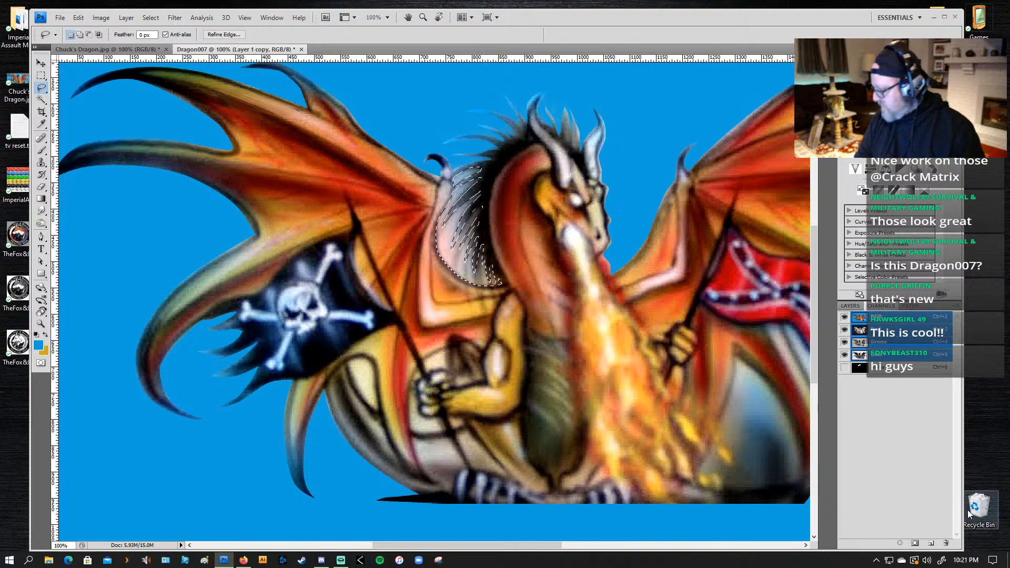
{"action": "left_click", "coordinate": [915, 544]}
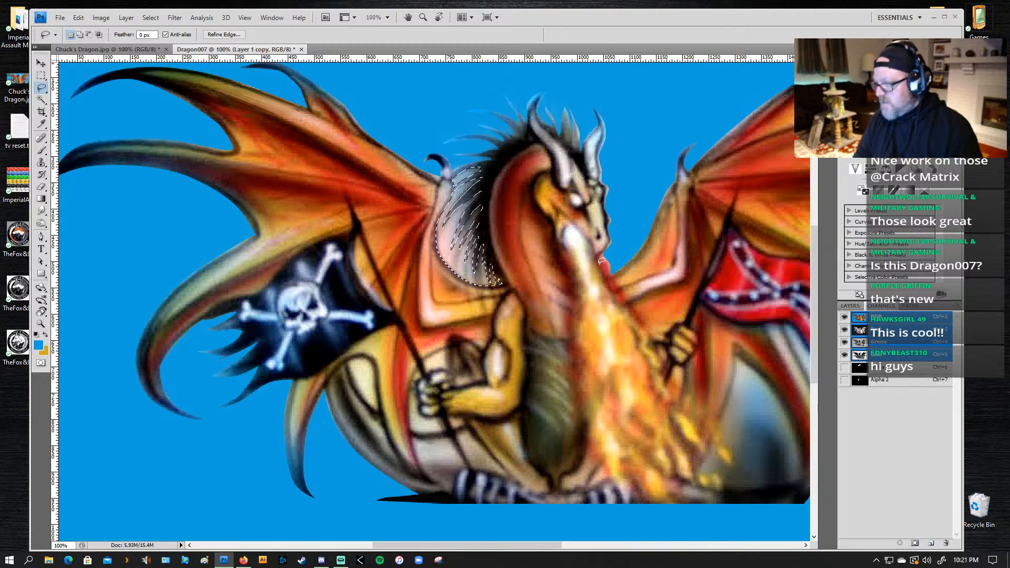
Step: Enlarge the brush to 125 px and paint the selected gaps between the mane tufts and wing background blue
{"action": "key", "text": "z"}
{"action": "left_click_drag", "start_coordinate": [573, 139], "coordinate": [360, 341]}
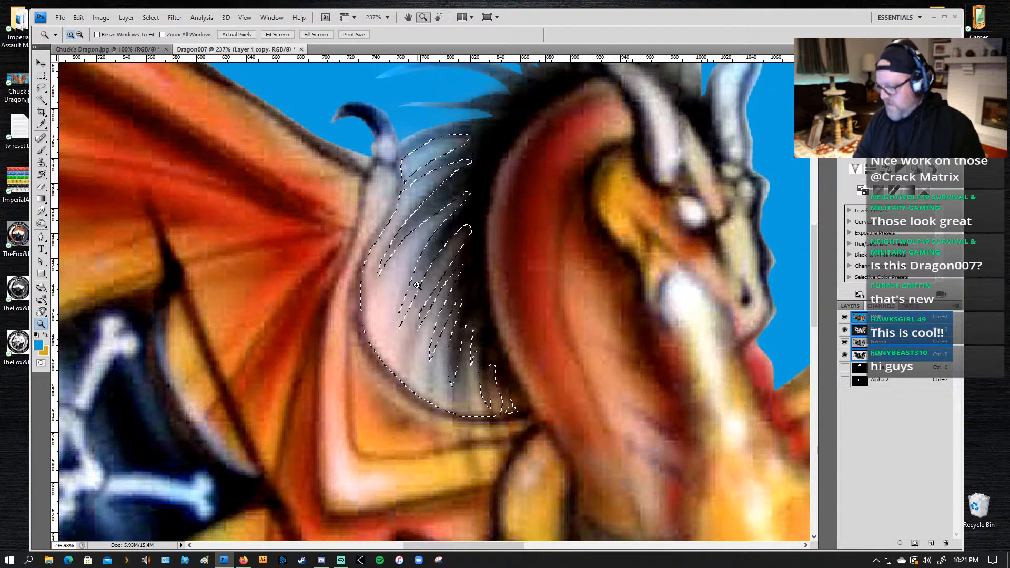
{"action": "key", "text": "b"}
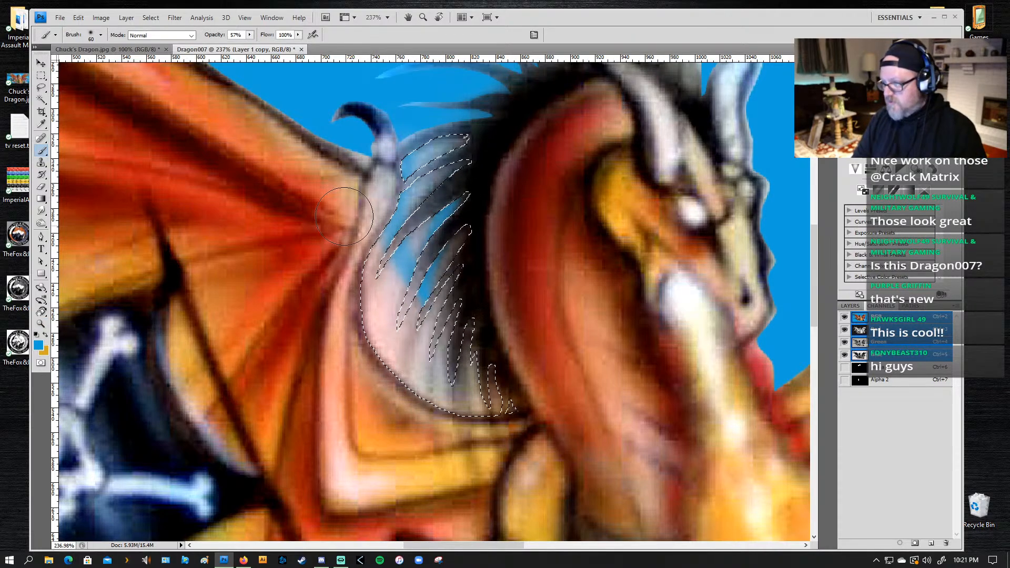
{"action": "key", "text": "bracketright"}
{"action": "key", "text": "bracketright"}
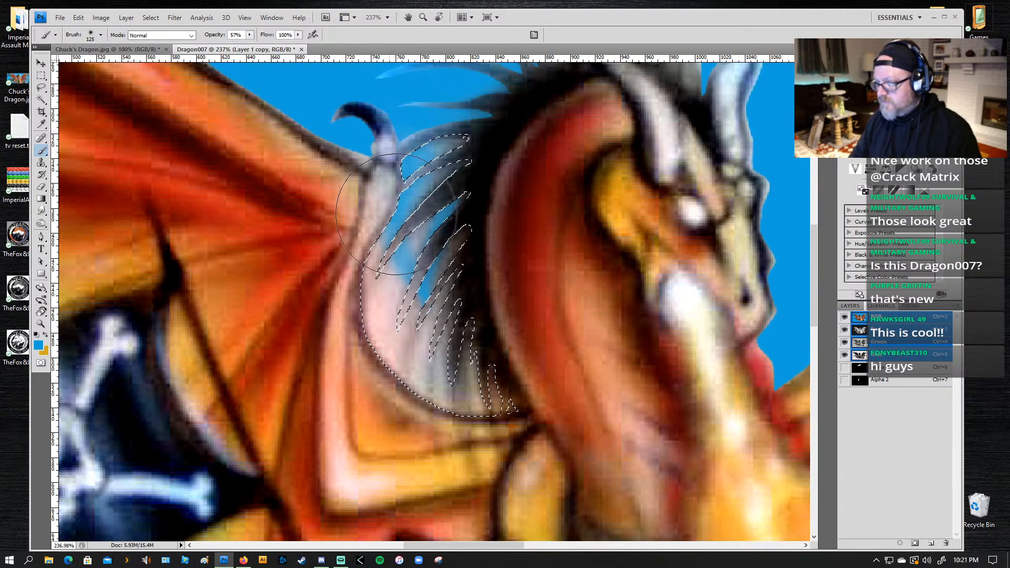
{"action": "mouse_move", "coordinate": [405, 370]}
{"action": "left_mouse_down"}
{"action": "mouse_move", "coordinate": [387, 358]}
{"action": "mouse_move", "coordinate": [374, 251]}
{"action": "mouse_move", "coordinate": [464, 424]}
{"action": "mouse_move", "coordinate": [413, 387]}
{"action": "mouse_move", "coordinate": [549, 431]}
{"action": "mouse_move", "coordinate": [437, 359]}
{"action": "mouse_move", "coordinate": [442, 280]}
{"action": "mouse_move", "coordinate": [459, 410]}
{"action": "mouse_move", "coordinate": [467, 313]}
{"action": "mouse_move", "coordinate": [487, 410]}
{"action": "mouse_move", "coordinate": [514, 421]}
{"action": "mouse_move", "coordinate": [417, 283]}
{"action": "mouse_move", "coordinate": [466, 227]}
{"action": "mouse_move", "coordinate": [422, 344]}
{"action": "mouse_move", "coordinate": [399, 347]}
{"action": "mouse_move", "coordinate": [489, 163]}
{"action": "mouse_move", "coordinate": [394, 259]}
{"action": "mouse_move", "coordinate": [378, 322]}
{"action": "mouse_move", "coordinate": [497, 131]}
{"action": "mouse_move", "coordinate": [380, 242]}
{"action": "mouse_move", "coordinate": [482, 137]}
{"action": "mouse_move", "coordinate": [366, 243]}
{"action": "mouse_move", "coordinate": [448, 171]}
{"action": "mouse_move", "coordinate": [363, 226]}
{"action": "mouse_move", "coordinate": [424, 362]}
{"action": "mouse_move", "coordinate": [437, 303]}
{"action": "left_mouse_up"}
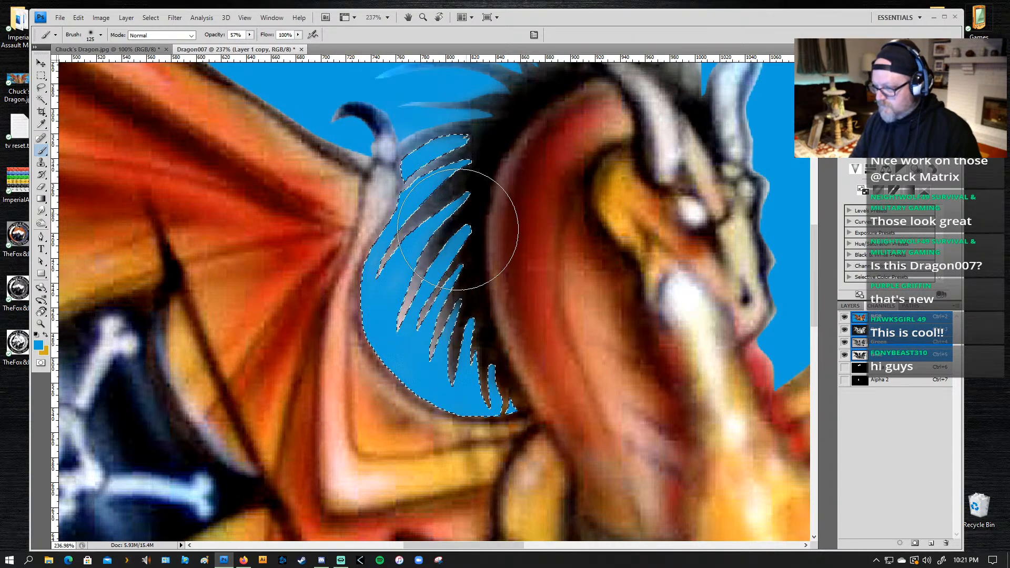
Step: Clear the mane-gap selection and check the painted mane against the full artwork
{"action": "key", "text": "z"}
{"action": "left_click", "coordinate": [550, 278]}
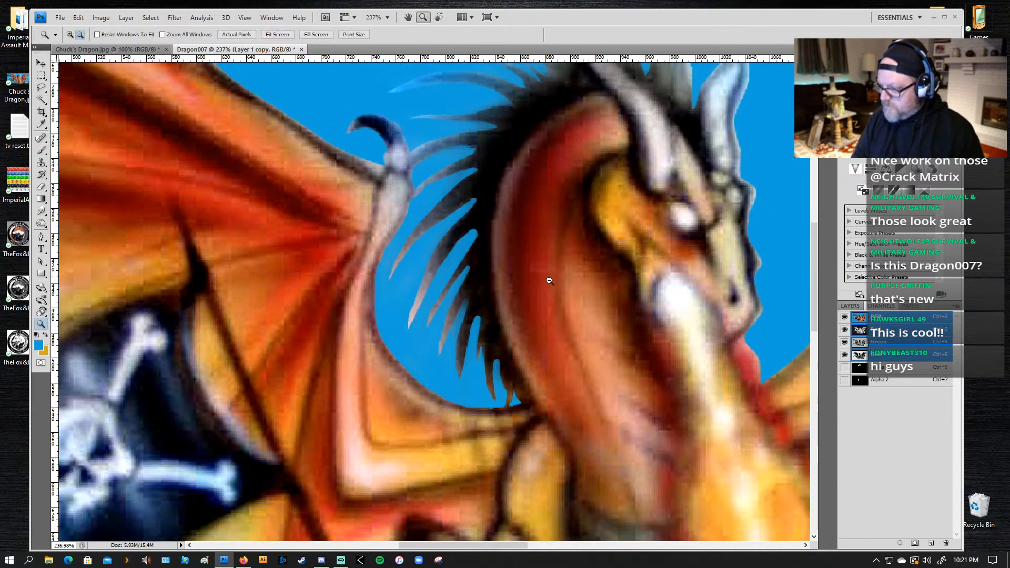
{"action": "left_click", "coordinate": [563, 312]}
{"action": "left_click", "coordinate": [562, 313], "text": "alt"}
{"action": "left_click", "coordinate": [547, 309]}
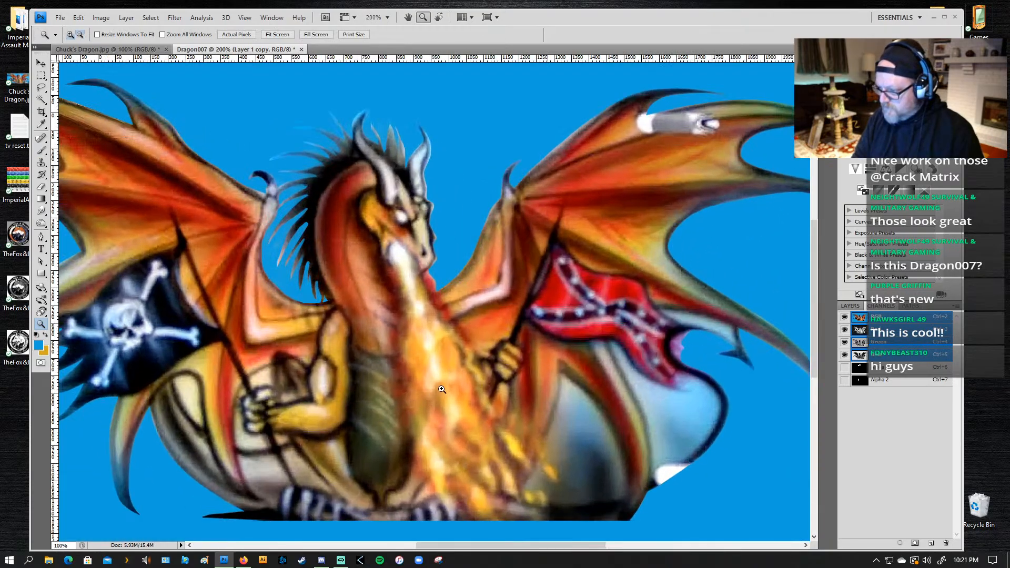
{"action": "left_click", "coordinate": [459, 354], "text": "alt"}
{"action": "left_click", "coordinate": [421, 435], "text": "alt"}
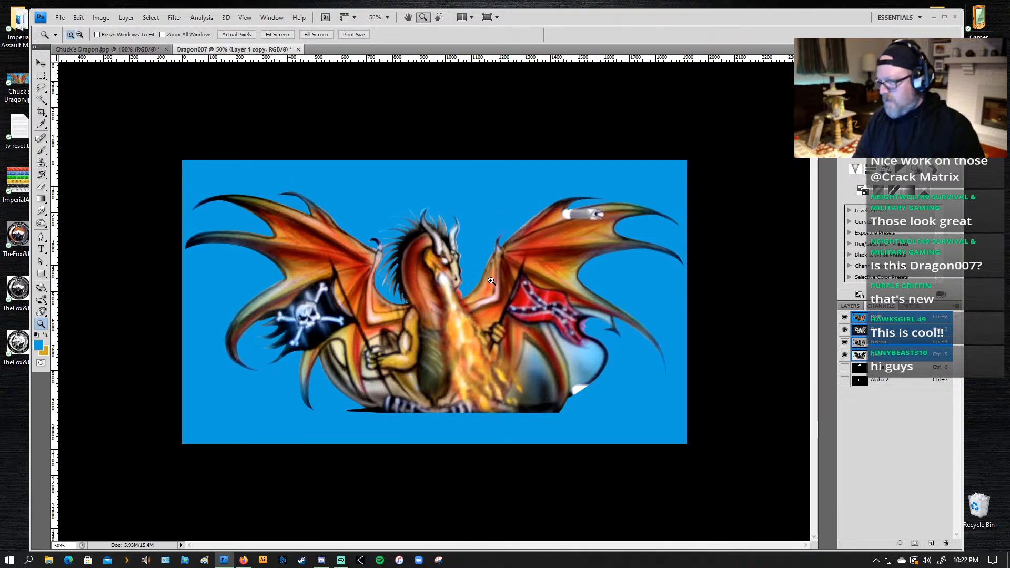
Step: Lasso the pale fringe from the far horn's tip down along the face to the mouth, clear it, and deselect
{"action": "key", "text": "b"}
{"action": "key", "text": "z"}
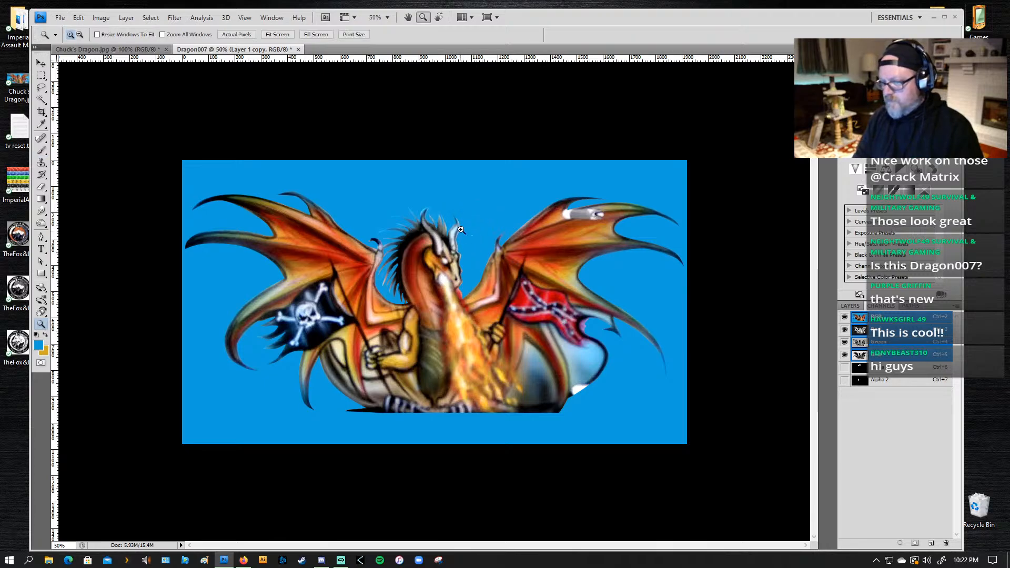
{"action": "left_click", "coordinate": [455, 240]}
{"action": "key", "text": "l"}
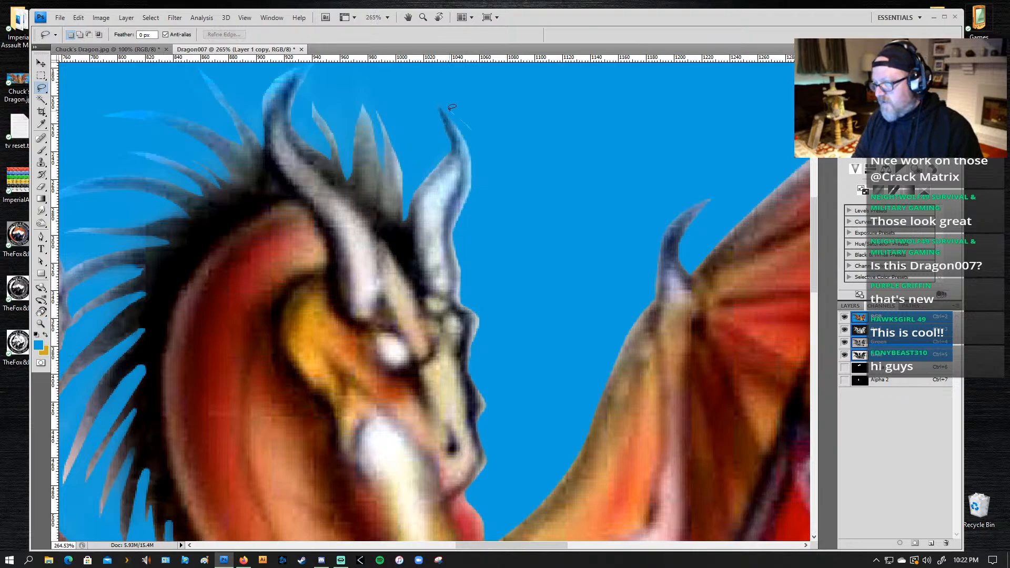
{"action": "mouse_move", "coordinate": [446, 116]}
{"action": "left_mouse_down"}
{"action": "mouse_move", "coordinate": [467, 152]}
{"action": "mouse_move", "coordinate": [457, 121]}
{"action": "mouse_move", "coordinate": [473, 134]}
{"action": "mouse_move", "coordinate": [452, 109]}
{"action": "mouse_move", "coordinate": [471, 164]}
{"action": "mouse_move", "coordinate": [457, 267]}
{"action": "left_mouse_up"}
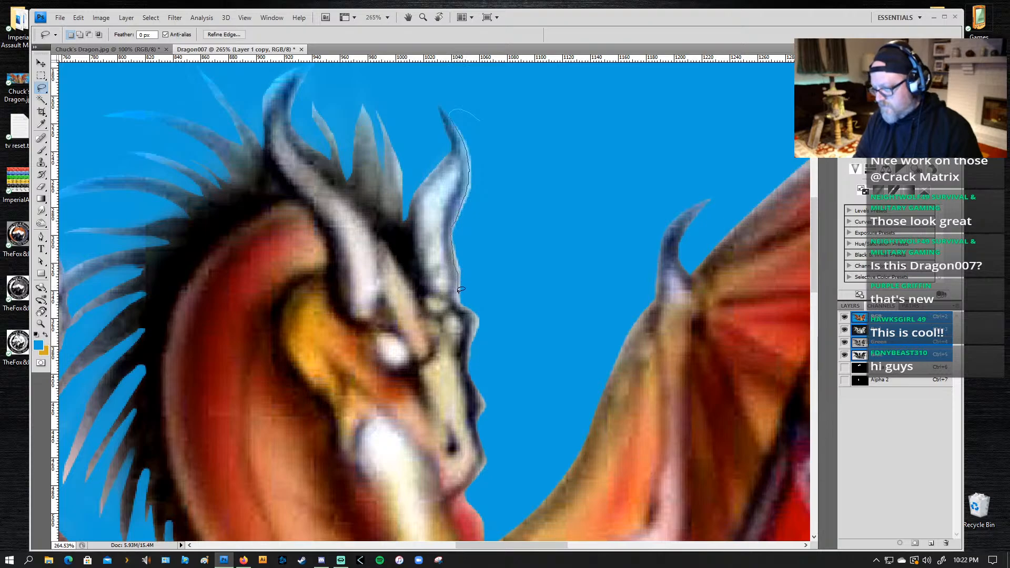
{"action": "mouse_move", "coordinate": [463, 304]}
{"action": "left_mouse_down"}
{"action": "mouse_move", "coordinate": [451, 363]}
{"action": "mouse_move", "coordinate": [469, 345]}
{"action": "mouse_move", "coordinate": [467, 371]}
{"action": "mouse_move", "coordinate": [490, 393]}
{"action": "mouse_move", "coordinate": [476, 392]}
{"action": "mouse_move", "coordinate": [492, 443]}
{"action": "mouse_move", "coordinate": [476, 491]}
{"action": "left_mouse_up"}
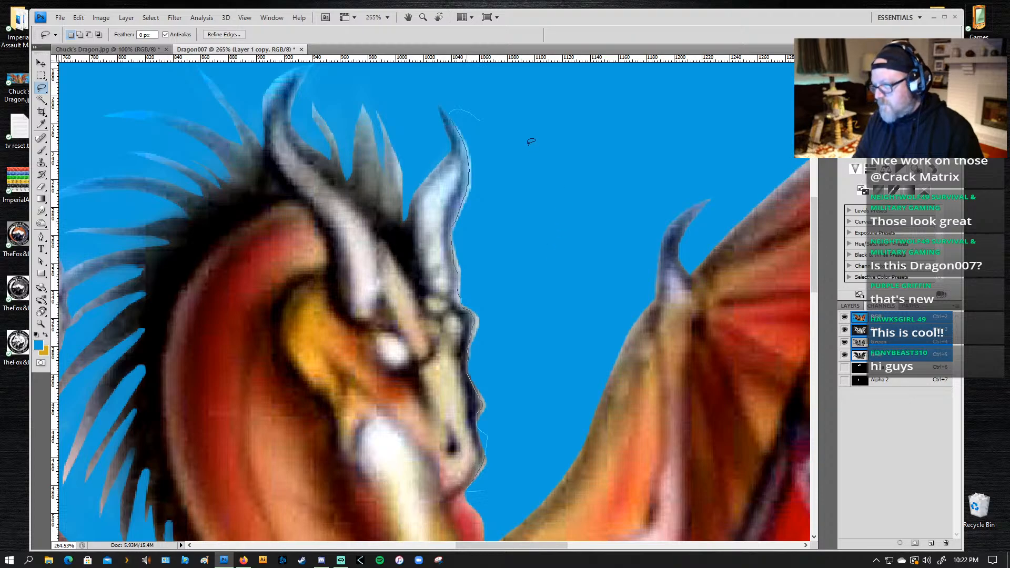
{"action": "left_click_drag", "start_coordinate": [531, 142], "coordinate": [518, 149]}
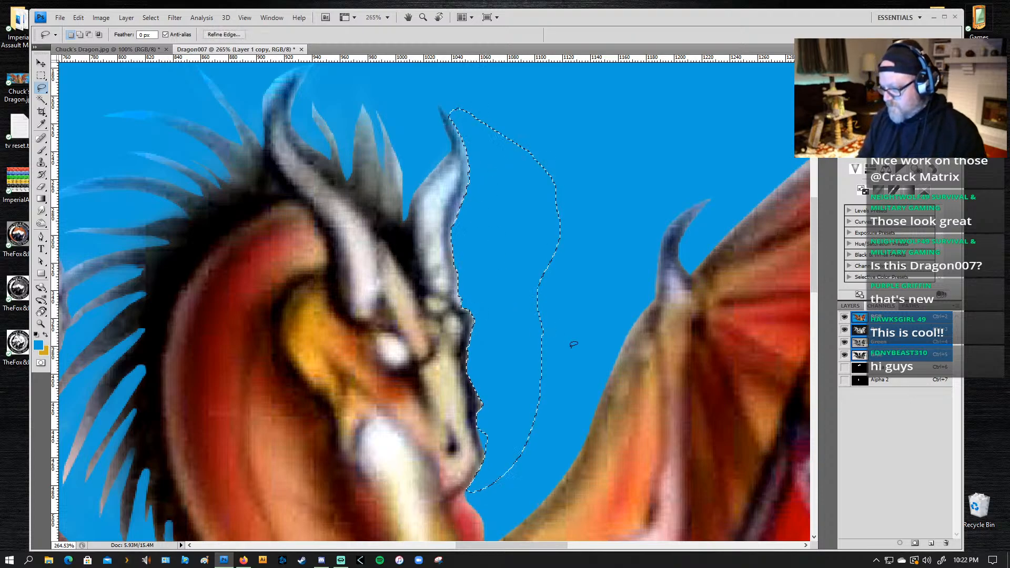
{"action": "key", "text": "ctrl+d"}
Step: Smudge the remaining rough spots along the edge of the dragon's face and horn with a small brush
{"action": "left_click_drag", "start_coordinate": [522, 305], "coordinate": [549, 227]}
{"action": "left_click_drag", "start_coordinate": [516, 333], "coordinate": [543, 226]}
{"action": "key", "text": "ctrl+r"}
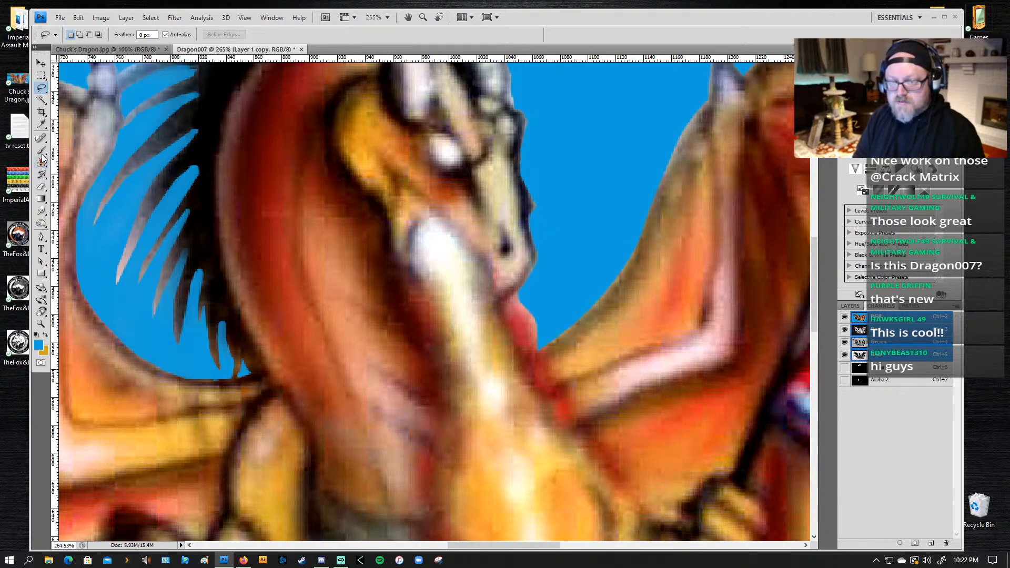
{"action": "left_click", "coordinate": [41, 211]}
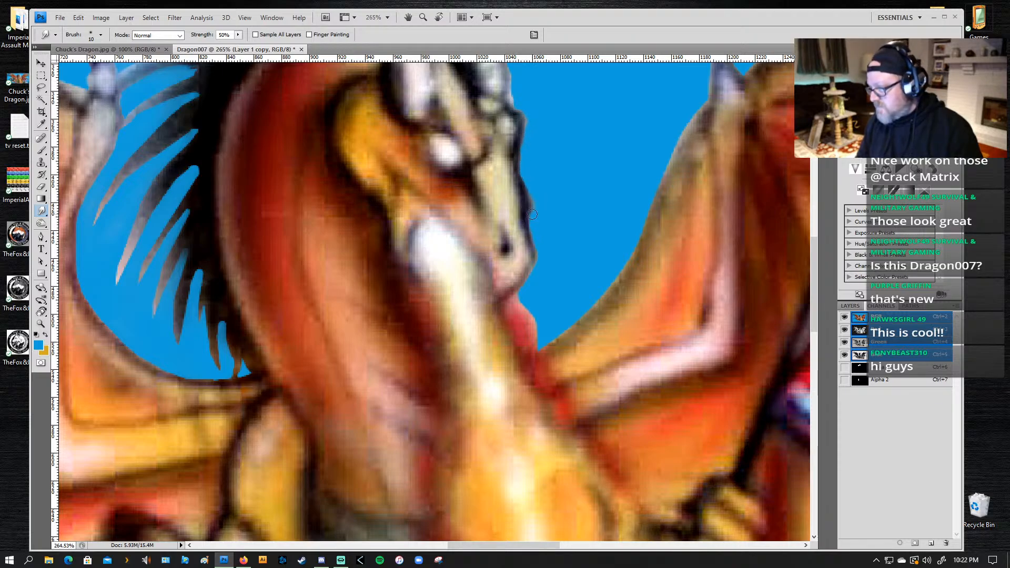
{"action": "left_click_drag", "start_coordinate": [549, 263], "coordinate": [513, 416]}
{"action": "left_click_drag", "start_coordinate": [464, 199], "coordinate": [450, 255]}
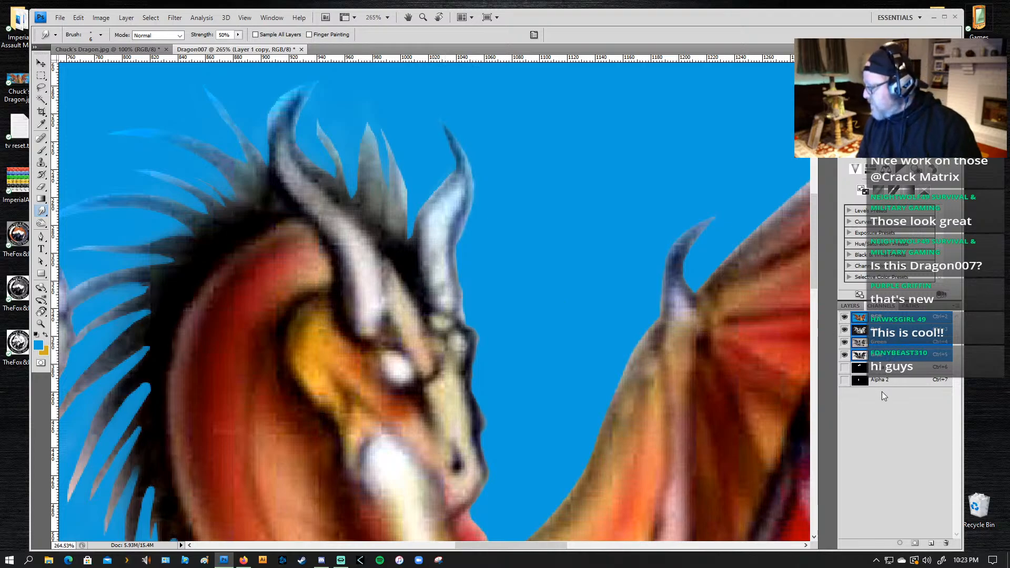
Step: Hide Layer 1 copy and show the unretouched Layer 1 in its place
{"action": "left_click", "coordinate": [850, 306]}
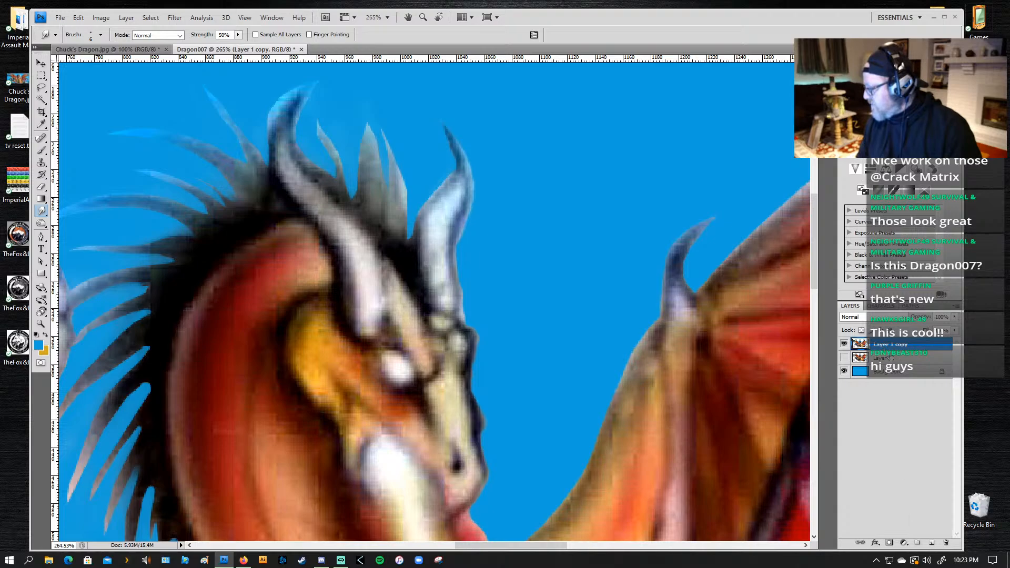
{"action": "left_click", "coordinate": [844, 344]}
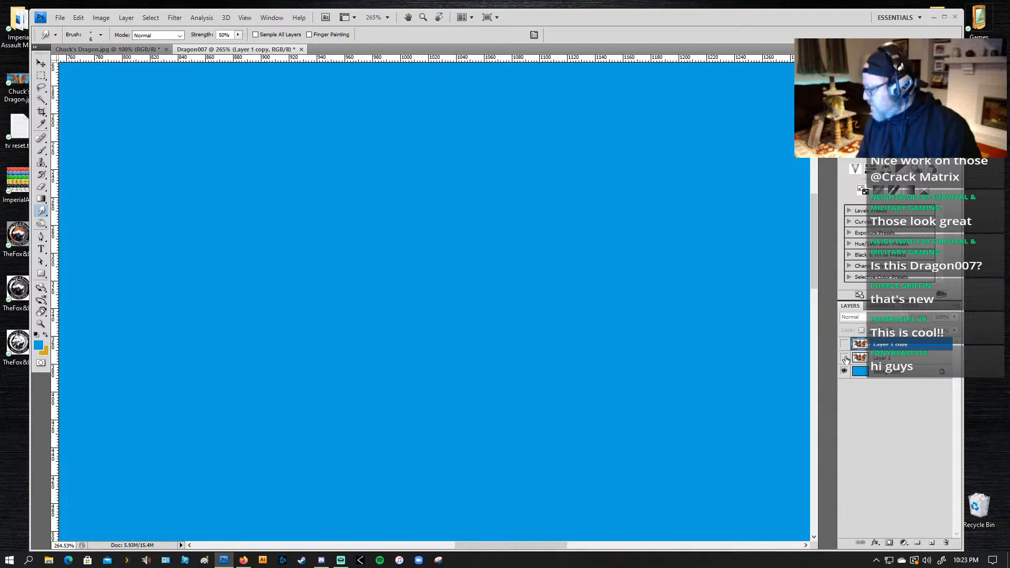
{"action": "left_click", "coordinate": [844, 358]}
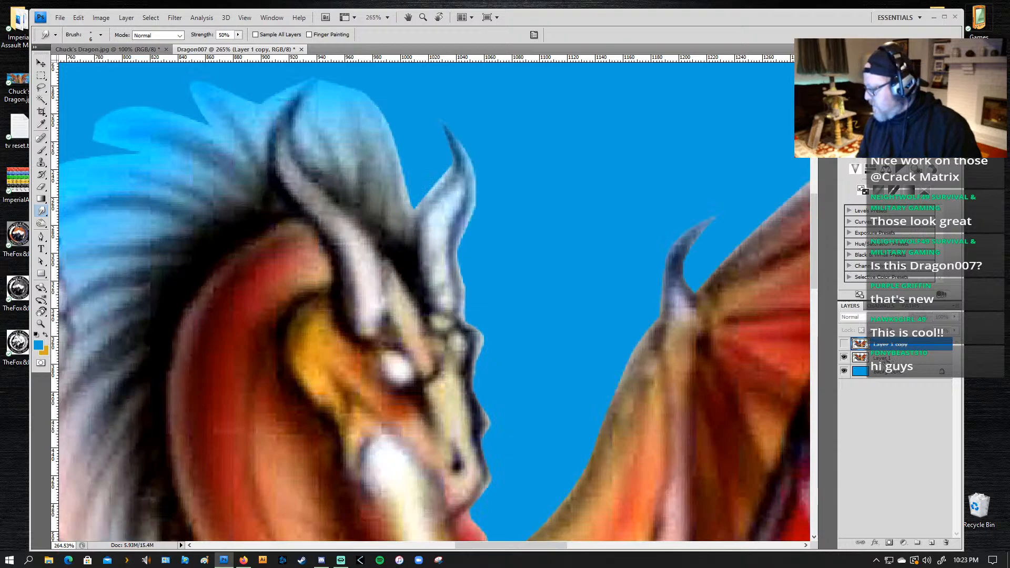
{"action": "left_click", "coordinate": [887, 359]}
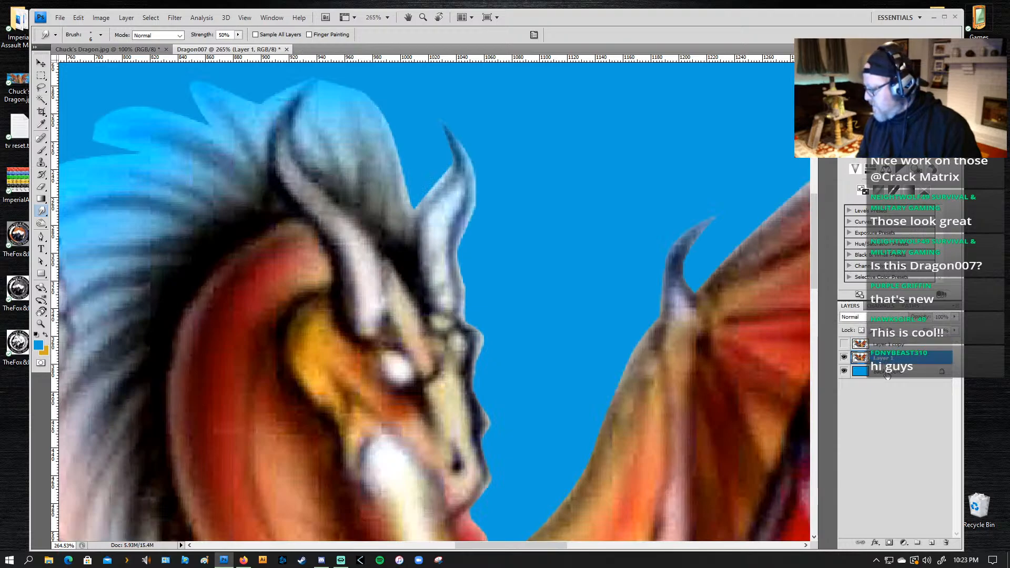
{"action": "left_click", "coordinate": [889, 542]}
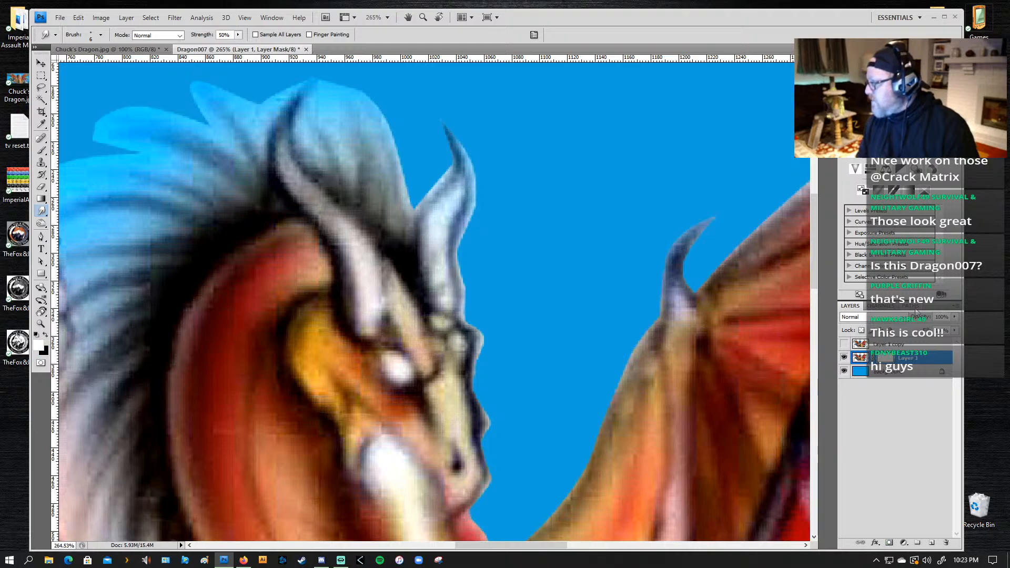
{"action": "left_click", "coordinate": [869, 308]}
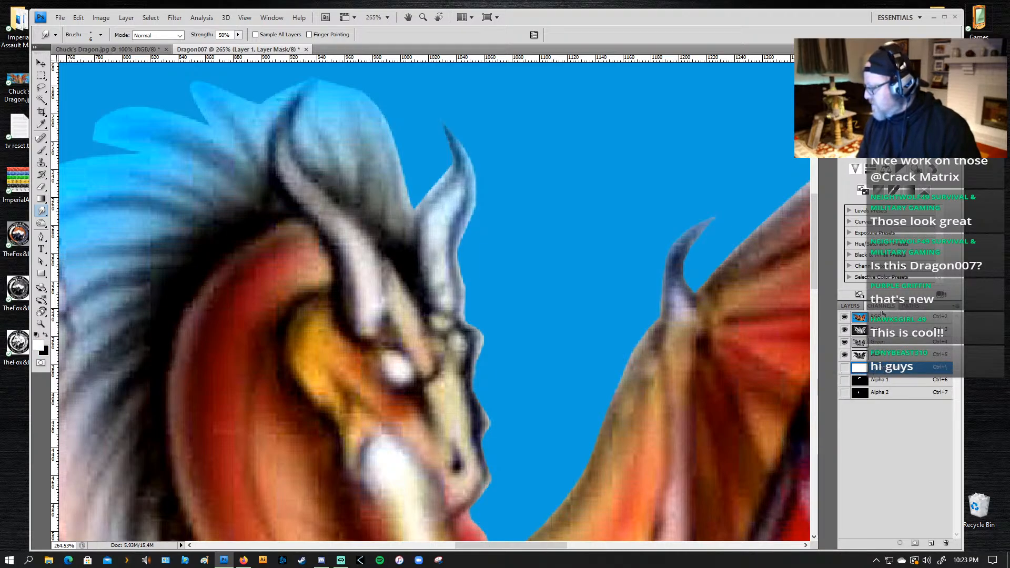
{"action": "left_click", "coordinate": [851, 305]}
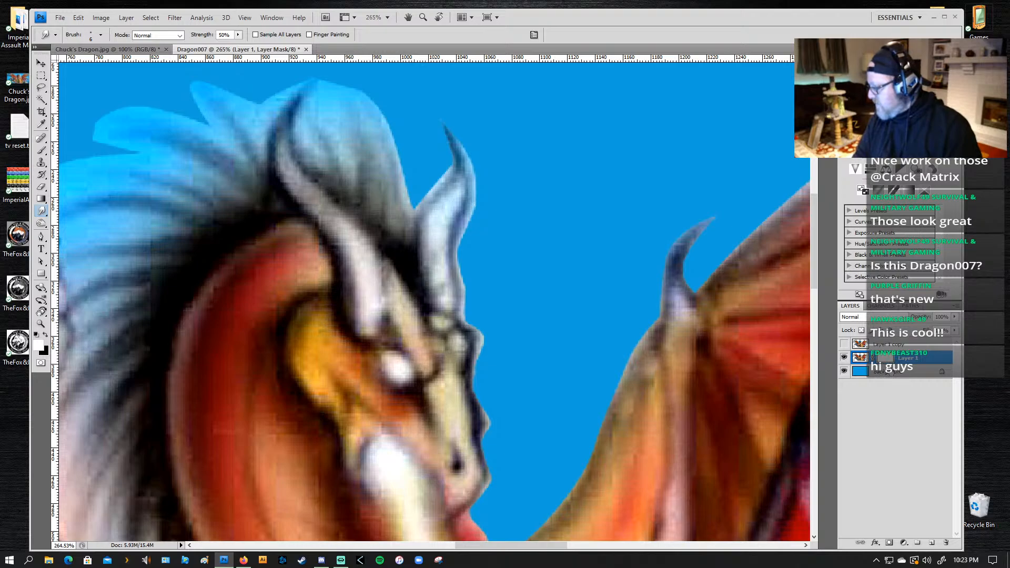
{"action": "key", "text": "alt+bracketright"}
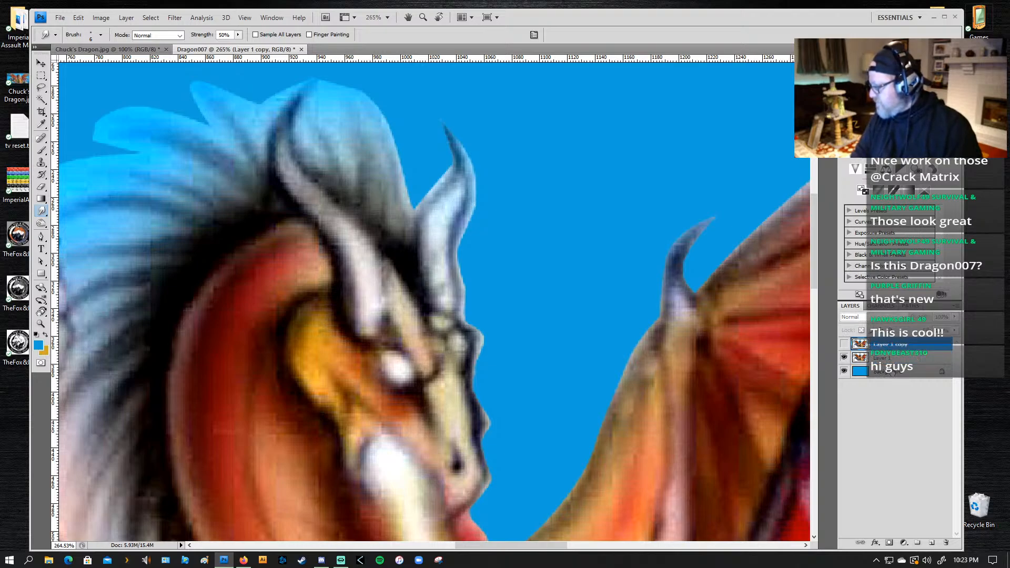
Step: Add a layer mask to Layer 1 from the dragon's outline and check it as an overlay across the whole artwork
{"action": "left_click", "coordinate": [882, 360]}
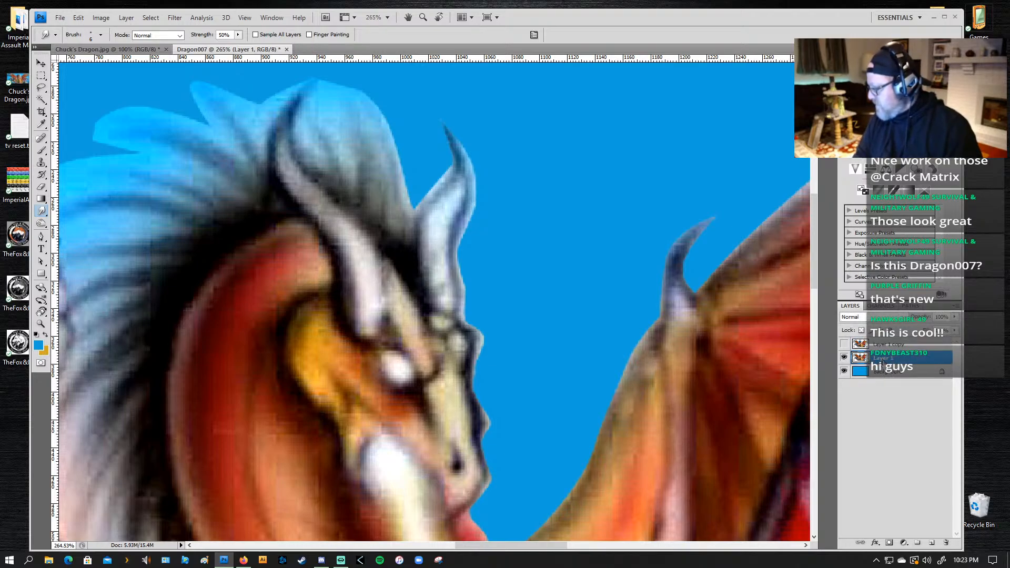
{"action": "left_click", "coordinate": [889, 543]}
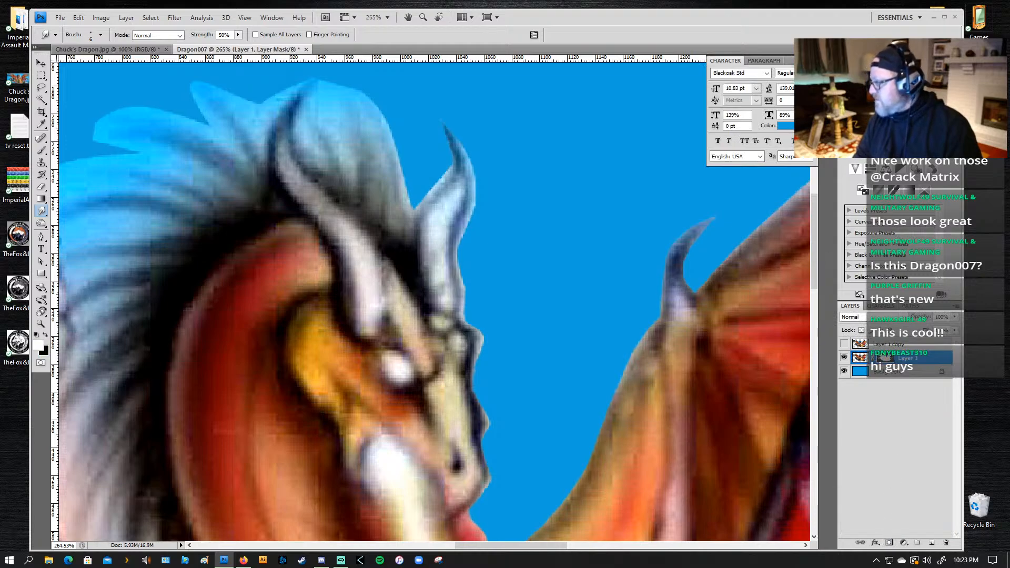
{"action": "left_click", "coordinate": [875, 307]}
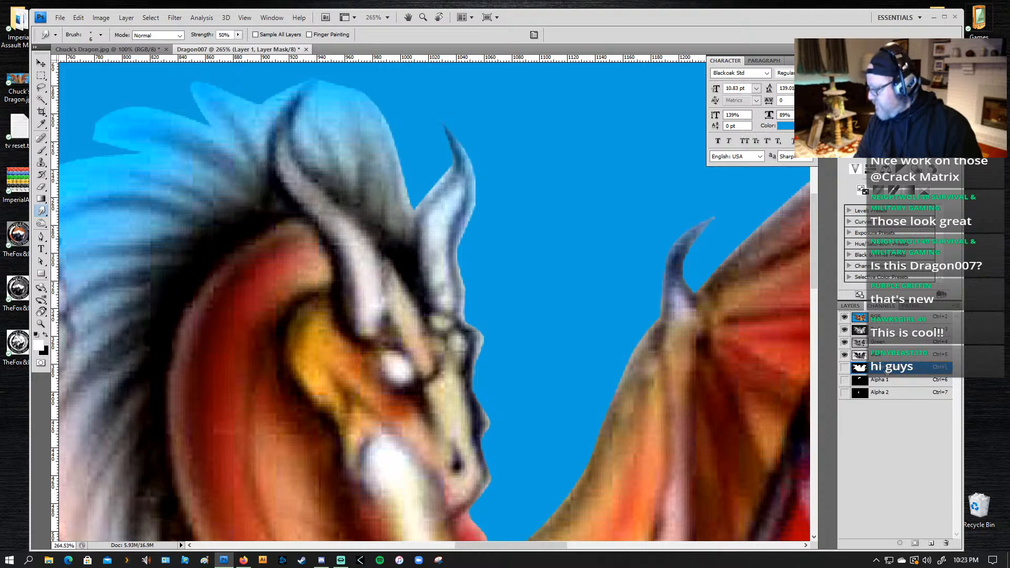
{"action": "left_click", "coordinate": [845, 367]}
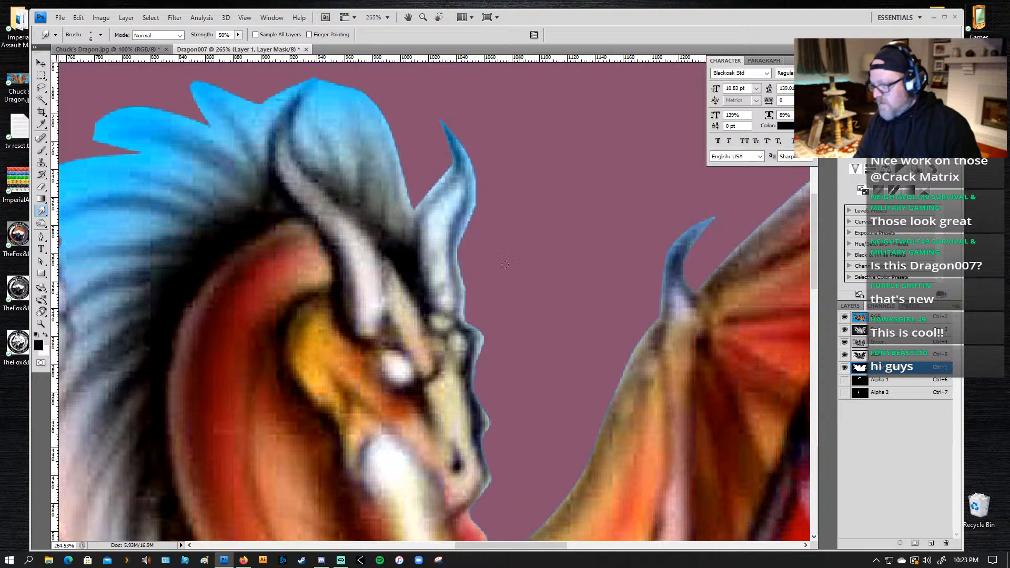
{"action": "key", "text": "z"}
{"action": "left_click", "coordinate": [395, 334], "text": "alt"}
{"action": "left_click", "coordinate": [403, 363], "text": "alt"}
{"action": "left_click", "coordinate": [411, 386], "text": "alt"}
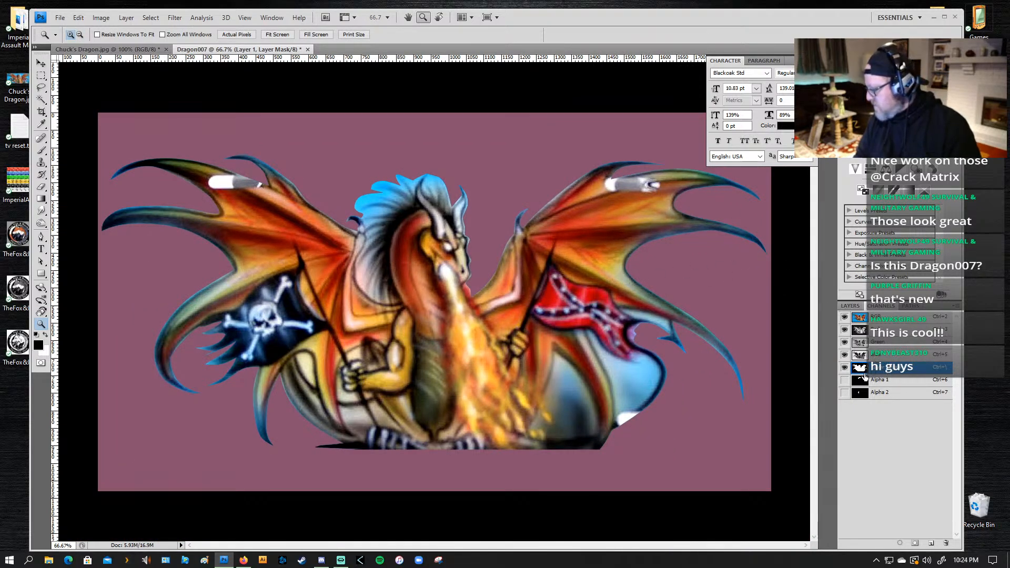
{"action": "left_click", "coordinate": [844, 368]}
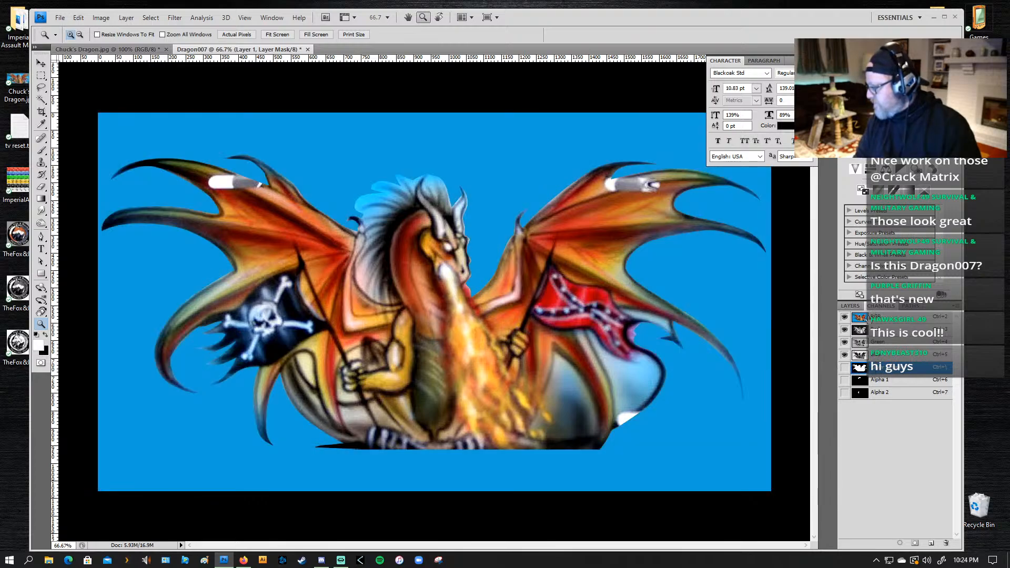
Step: Load Layer 1's mask as a selection and save it as a new alpha channel
{"action": "left_click", "coordinate": [850, 305]}
{"action": "left_click", "coordinate": [863, 348]}
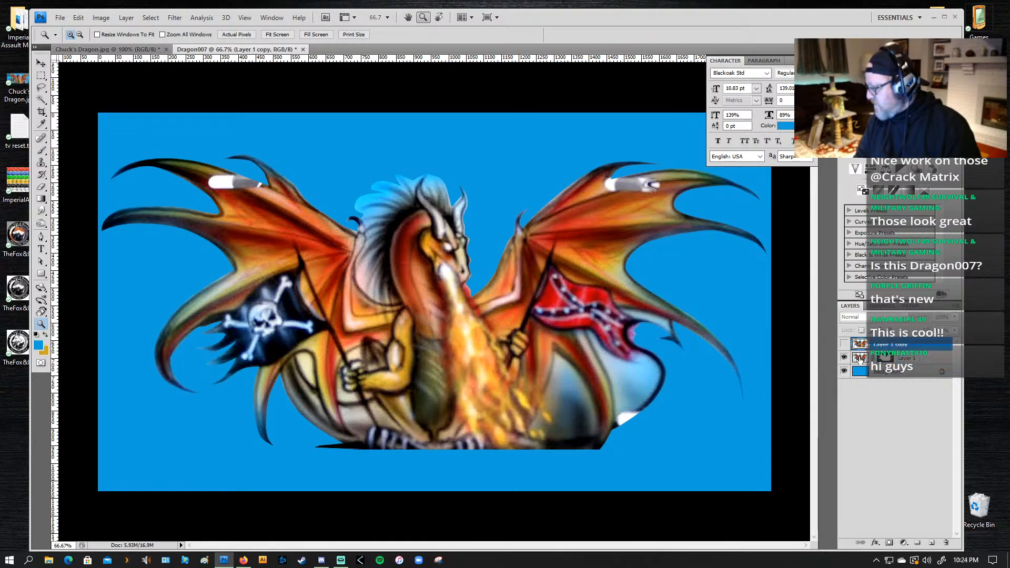
{"action": "left_click", "coordinate": [879, 305]}
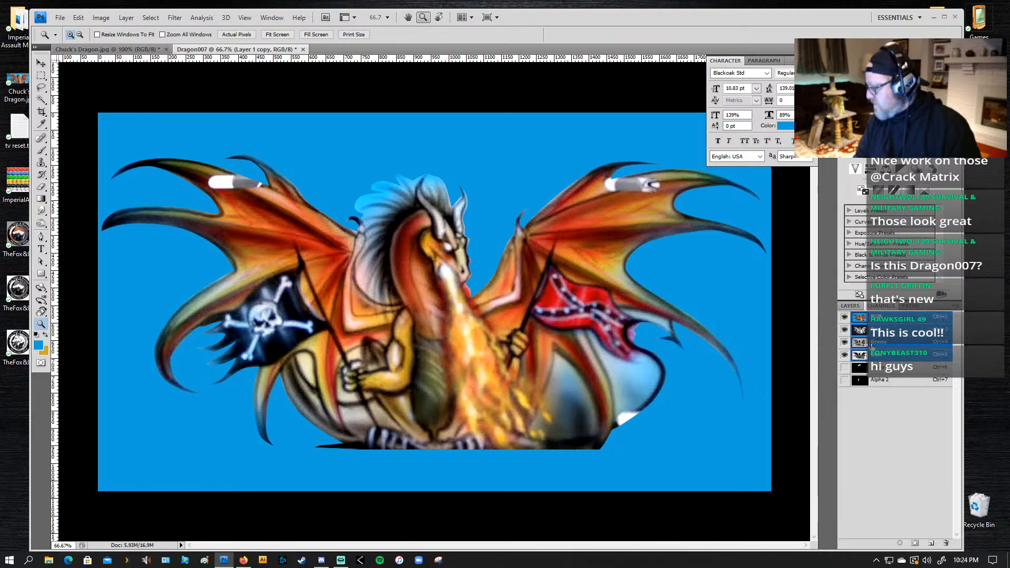
{"action": "left_click", "coordinate": [850, 305]}
{"action": "left_click", "coordinate": [884, 359]}
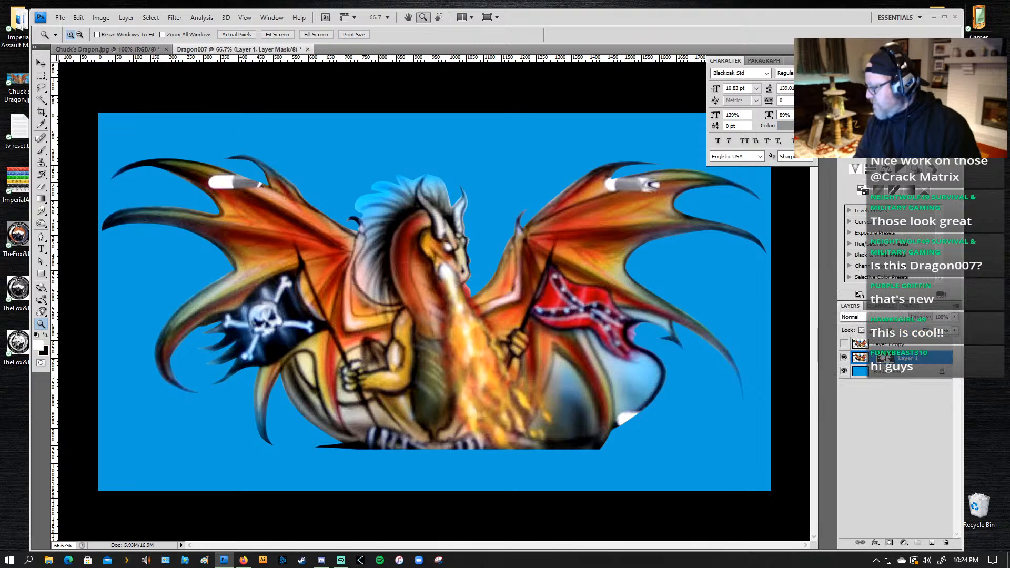
{"action": "left_click_drag", "start_coordinate": [886, 357], "coordinate": [889, 544]}
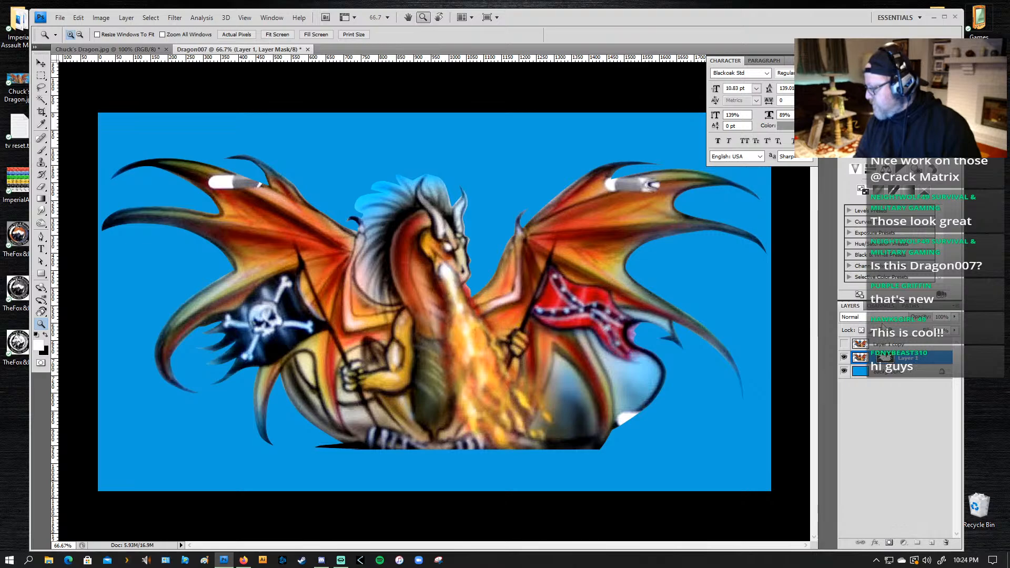
{"action": "left_click", "coordinate": [881, 306]}
{"action": "left_click_drag", "start_coordinate": [887, 370], "coordinate": [898, 544]}
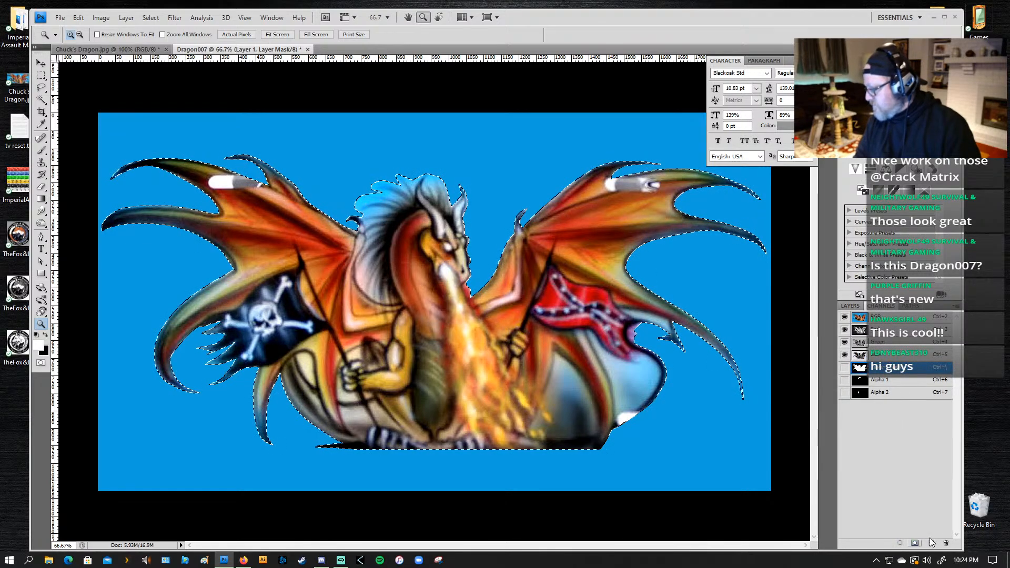
{"action": "left_click", "coordinate": [915, 542]}
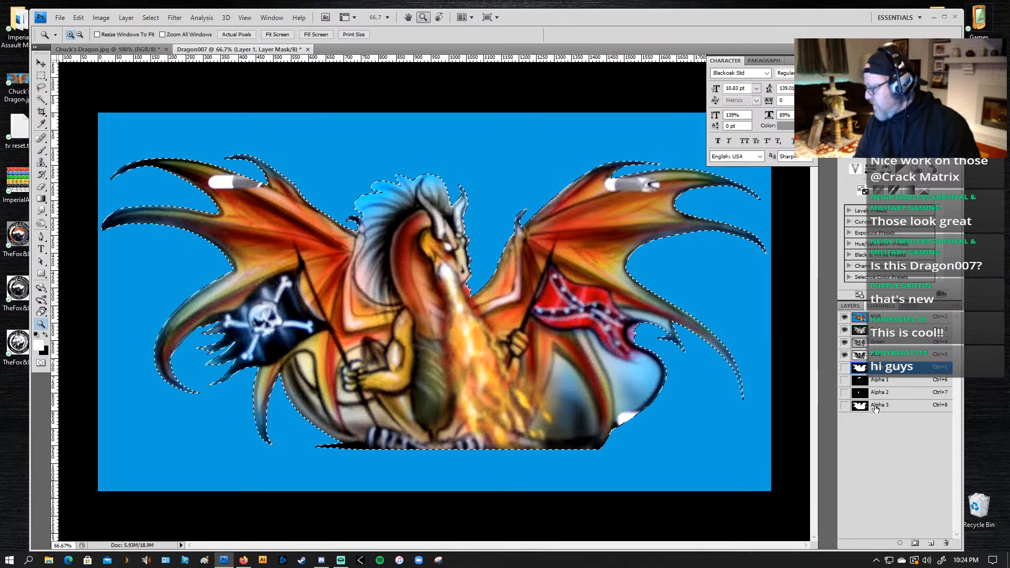
Step: Show Layer 1 copy again, hide Layer 1, and make Layer 1 copy the active layer with its layer style unchanged
{"action": "left_click", "coordinate": [849, 306]}
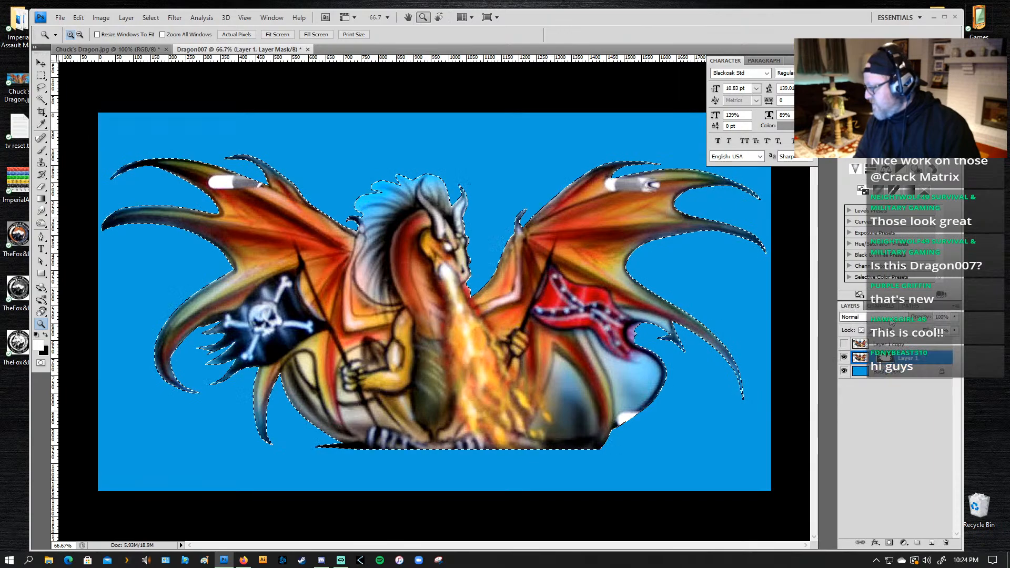
{"action": "left_click", "coordinate": [851, 344]}
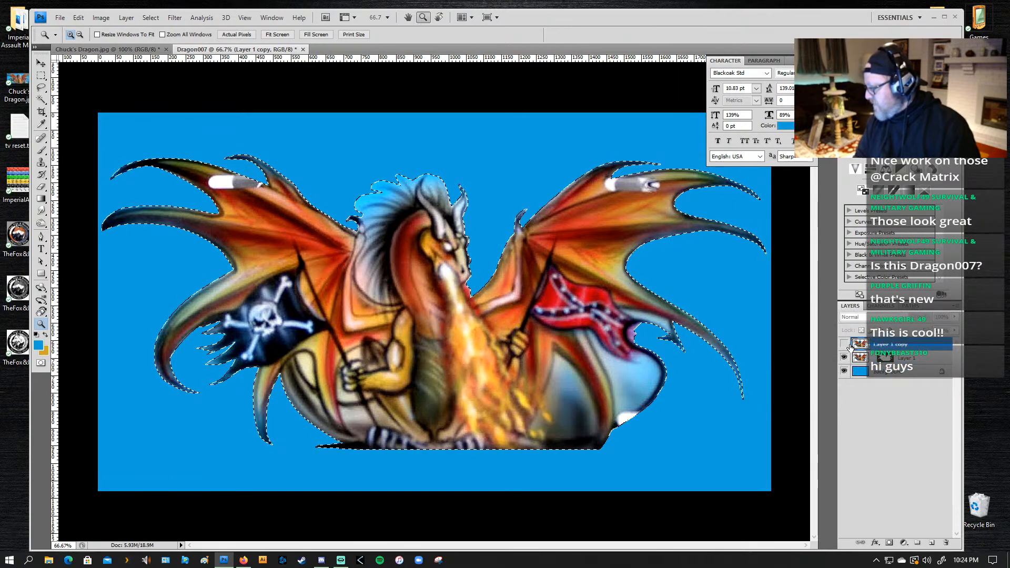
{"action": "left_click", "coordinate": [844, 345]}
{"action": "left_click", "coordinate": [844, 358]}
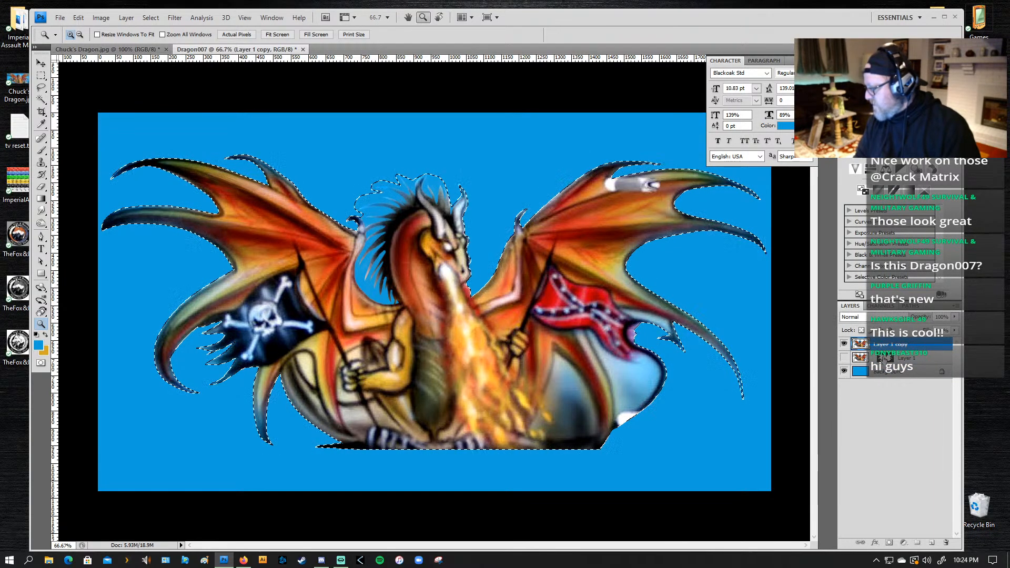
{"action": "left_click", "coordinate": [875, 357]}
{"action": "left_click", "coordinate": [874, 344]}
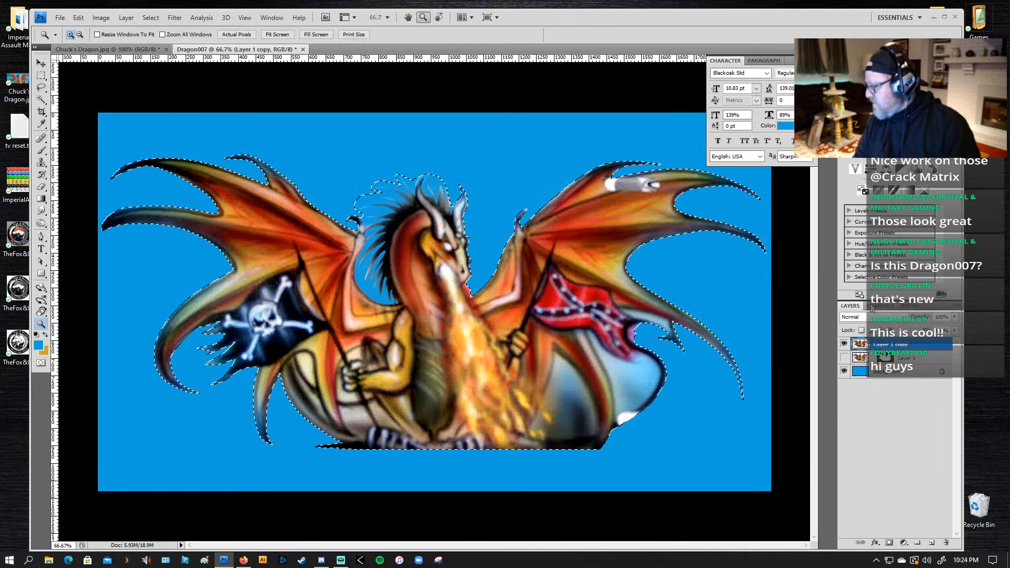
{"action": "double_click", "coordinate": [888, 343]}
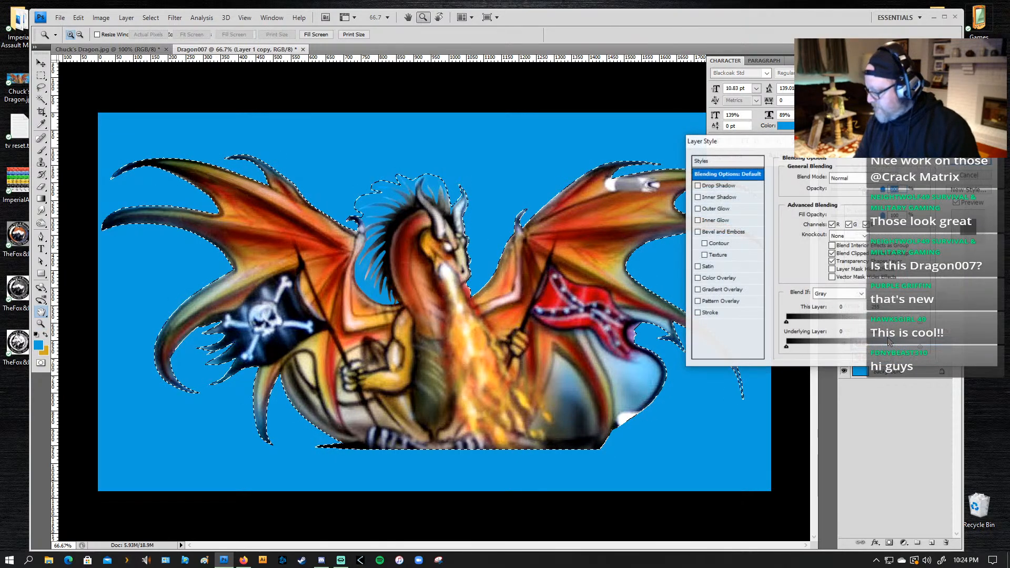
{"action": "left_click", "coordinate": [976, 178]}
Step: Preview the saved dragon-outline alpha channel over Layer 1 copy and turn the preview off again
{"action": "left_click", "coordinate": [880, 307]}
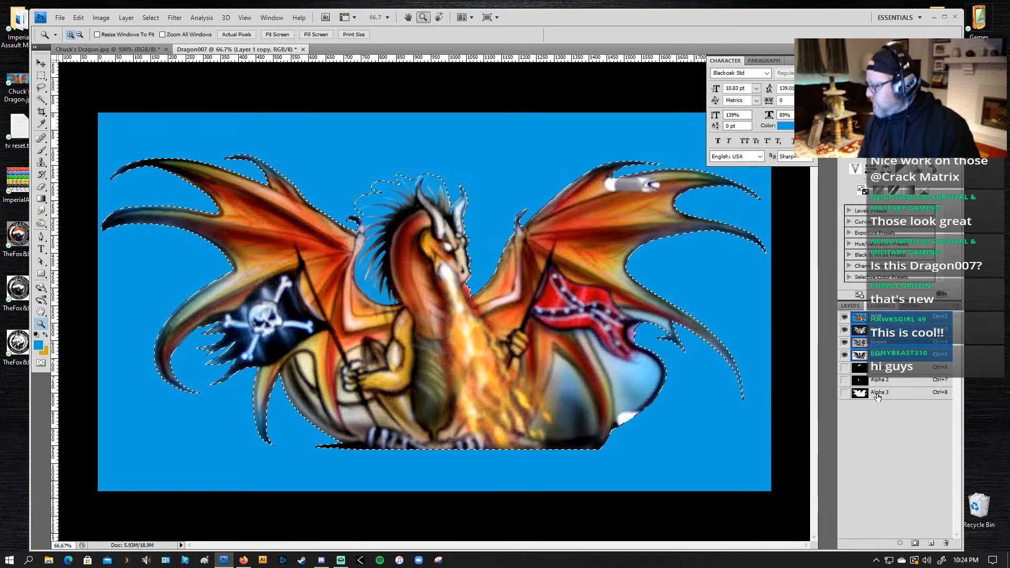
{"action": "left_click", "coordinate": [844, 393]}
{"action": "left_click", "coordinate": [845, 394]}
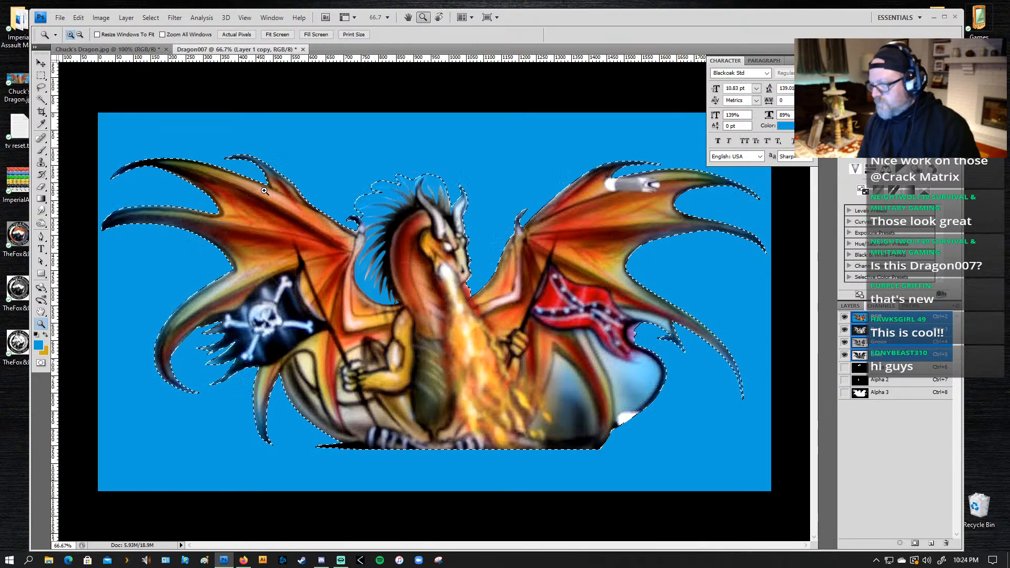
Step: Hide the selection outline on Layer 1 copy and feather the dragon-outline selection by 5 pixels
{"action": "key", "text": "ctrl+d"}
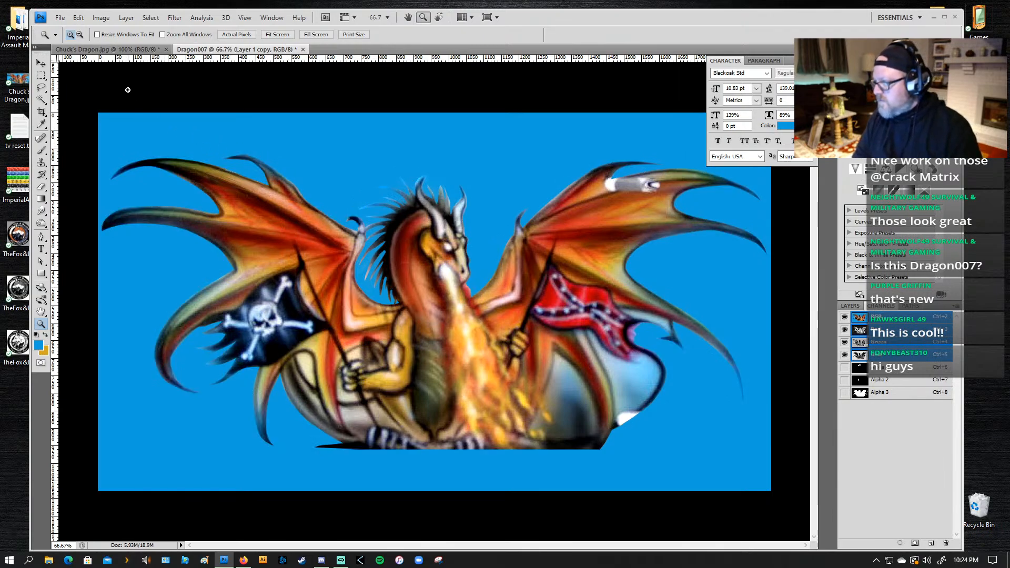
{"action": "left_click", "coordinate": [174, 18]}
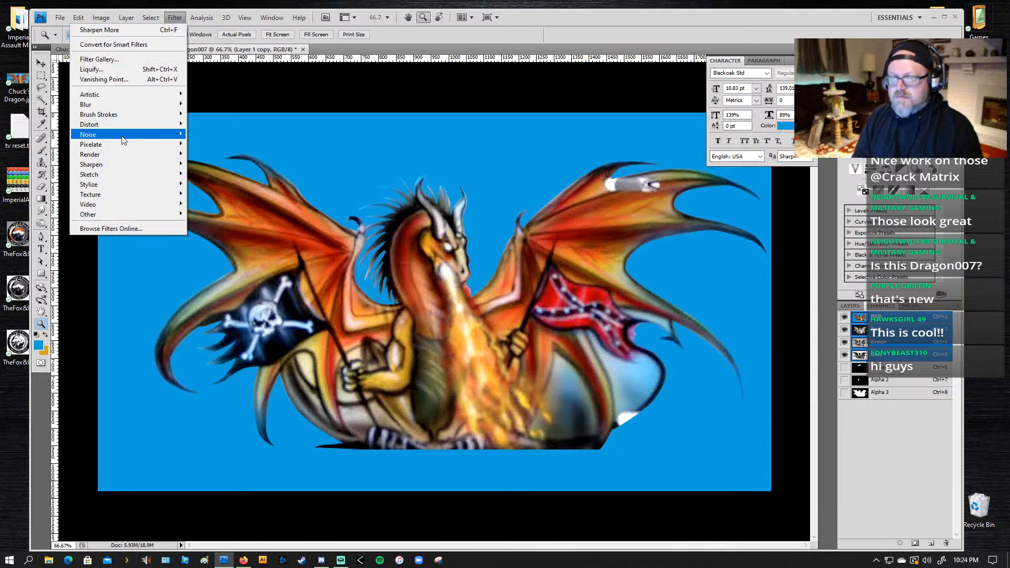
{"action": "mouse_move", "coordinate": [126, 175]}
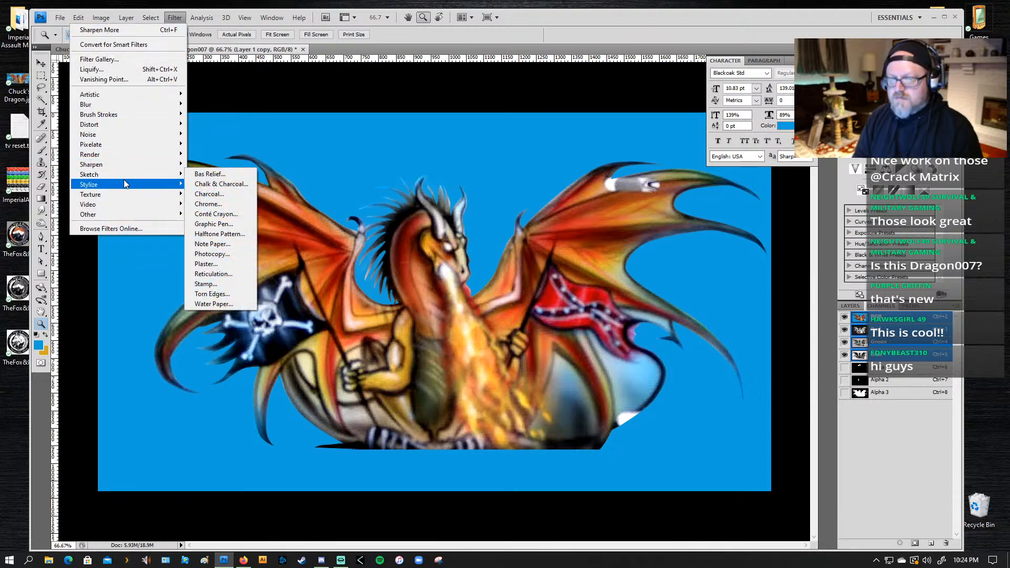
{"action": "mouse_move", "coordinate": [118, 148]}
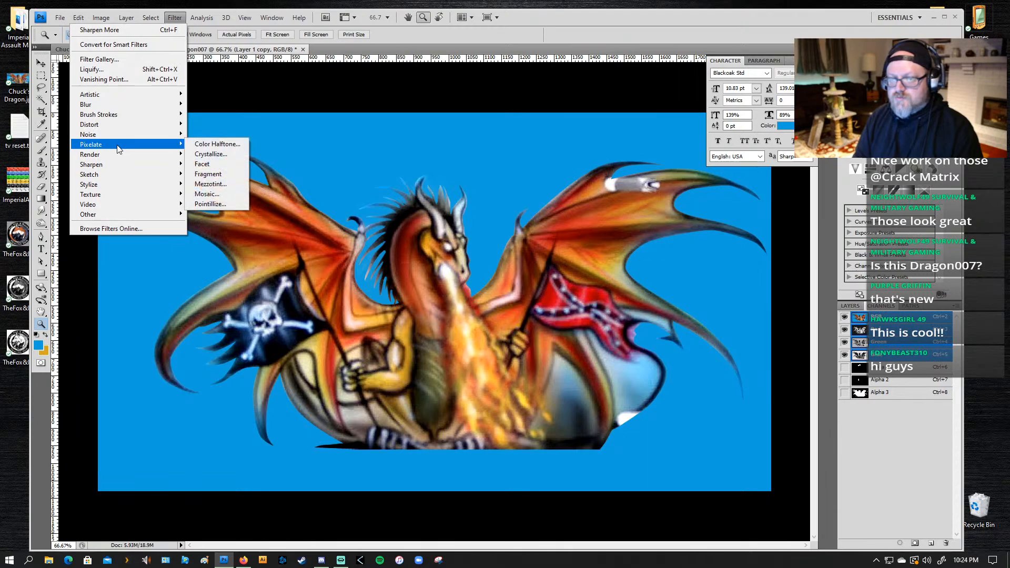
{"action": "mouse_move", "coordinate": [151, 18]}
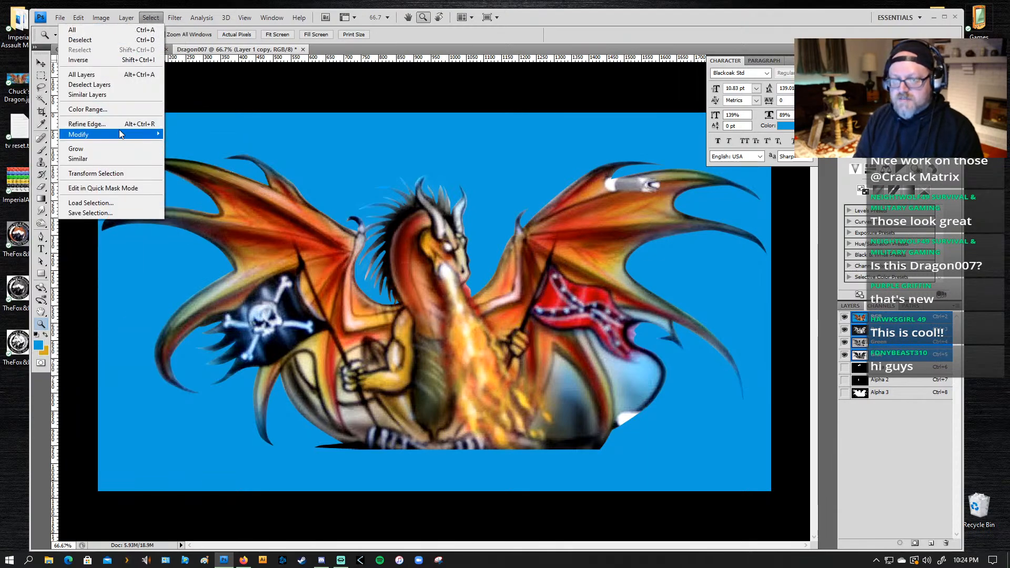
{"action": "left_click", "coordinate": [184, 173]}
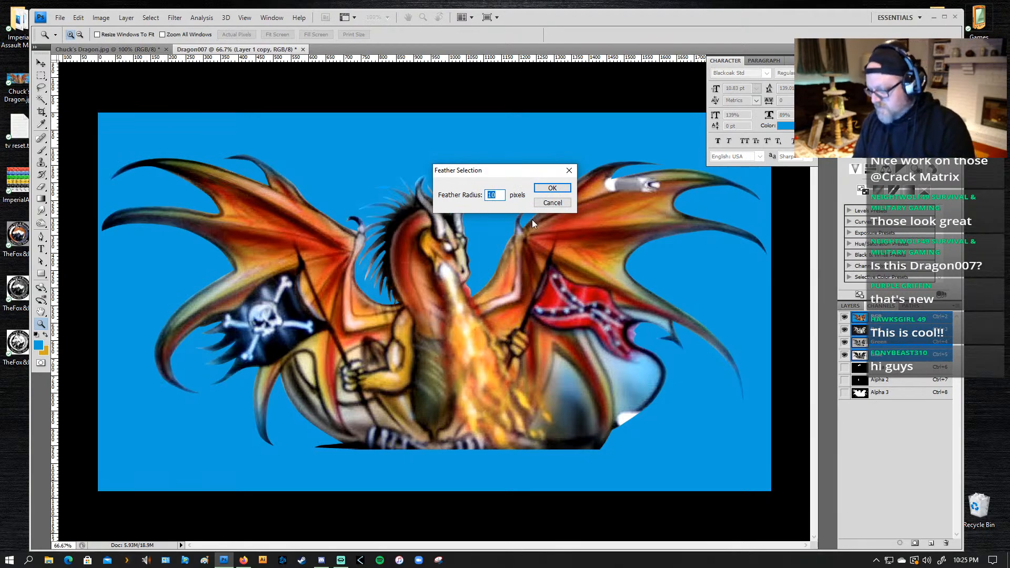
{"action": "type", "text": "5"}
{"action": "left_click", "coordinate": [552, 188]}
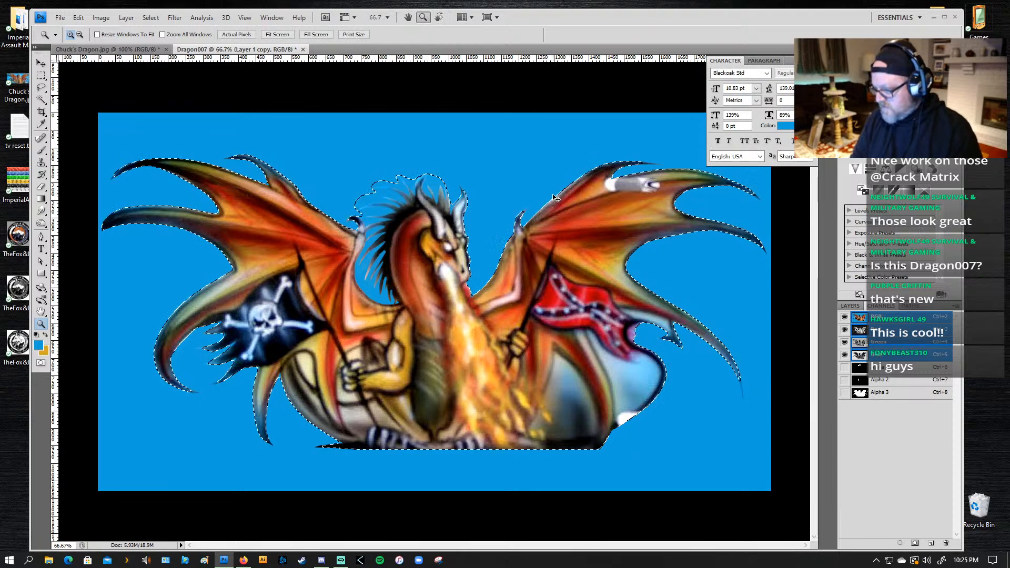
Step: Invert the feathered selection and delete the fringe outside the dragon's outline on Layer 1 copy
{"action": "key", "text": "ctrl+d"}
{"action": "key", "text": "r"}
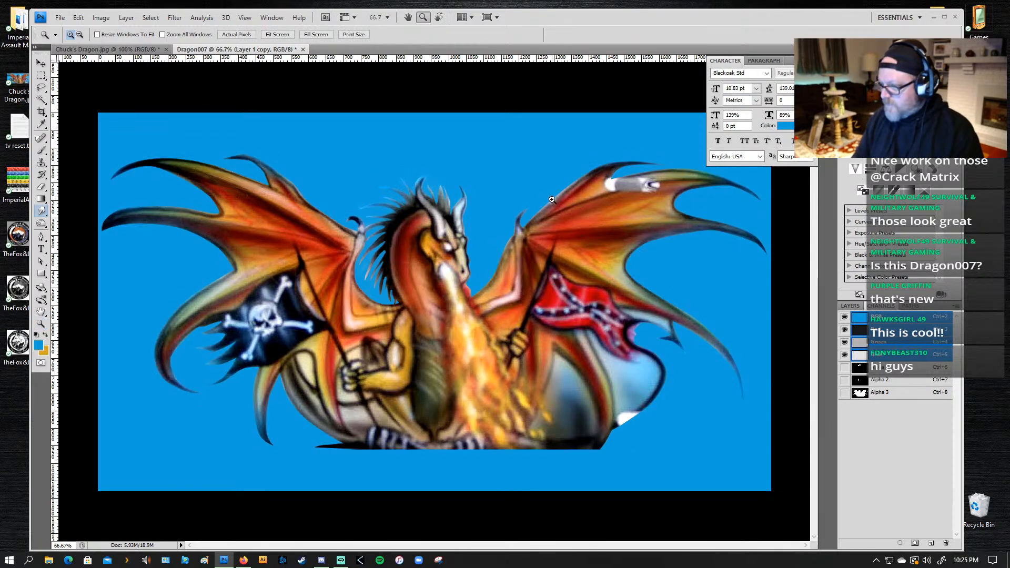
{"action": "key", "text": "Delete"}
{"action": "key", "text": "ctrl+z"}
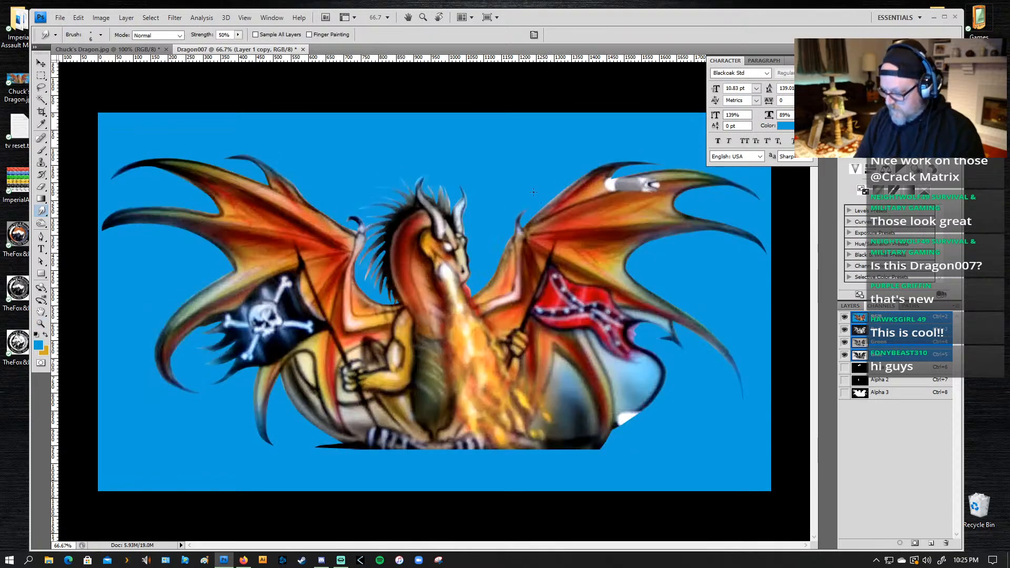
{"action": "key", "text": "ctrl+alt+z"}
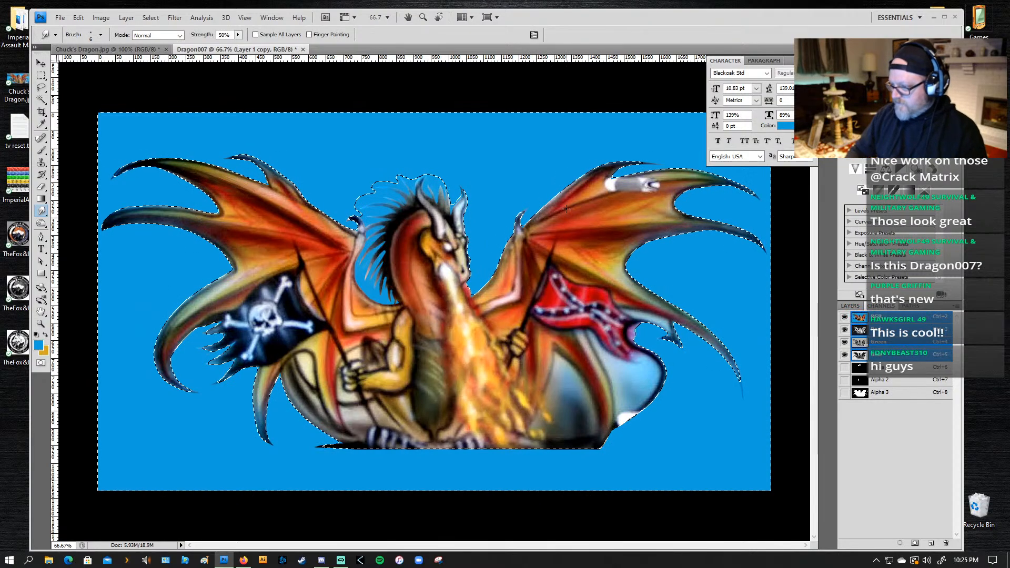
{"action": "key", "text": "ctrl+d"}
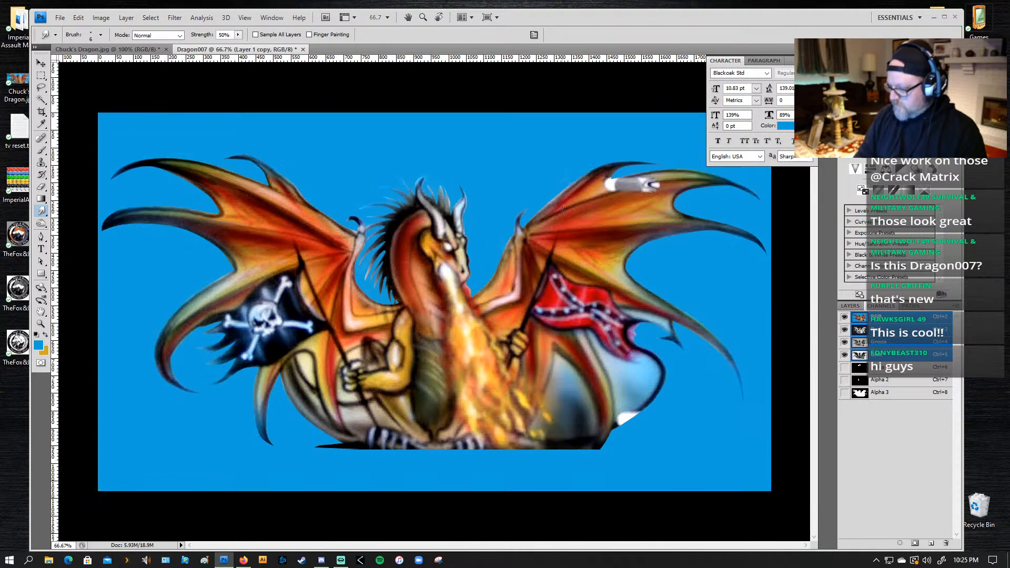
{"action": "key", "text": "Delete"}
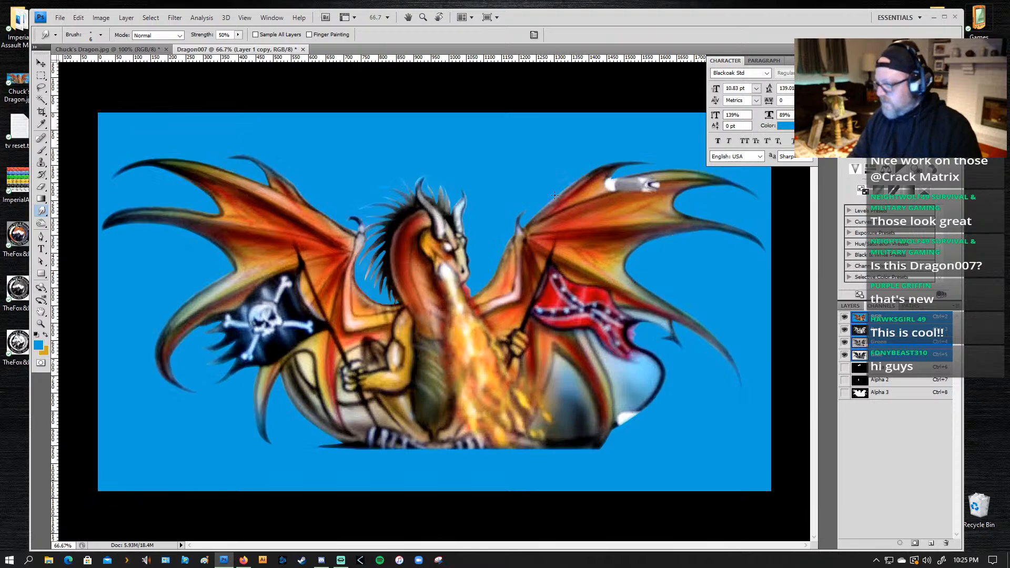
Step: Toggle the feathered fringe deletion off and on to compare the dragon's edges, and leave it undone
{"action": "key", "text": "ctrl+z"}
{"action": "key", "text": "ctrl+z"}
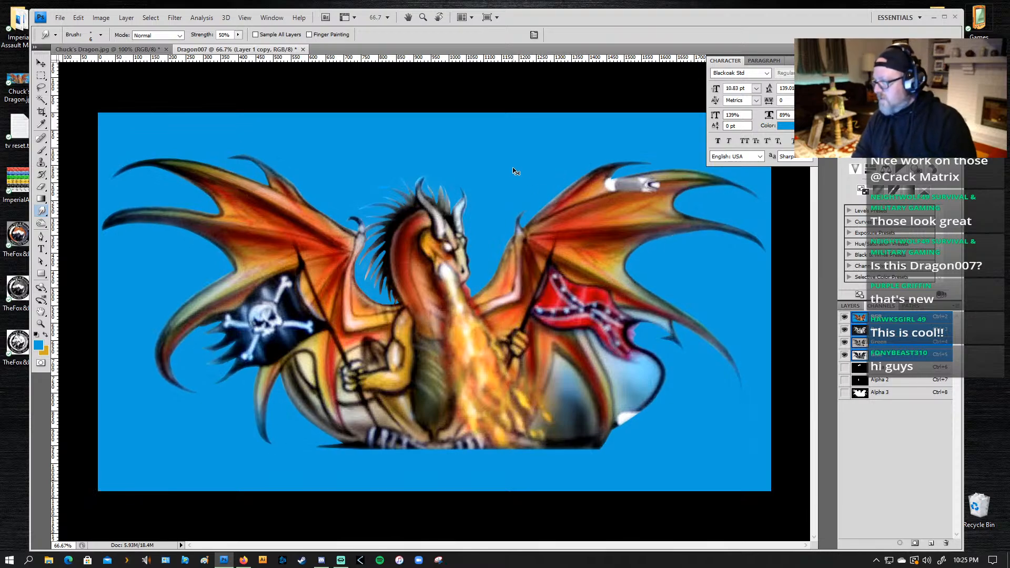
{"action": "key", "text": "ctrl+z"}
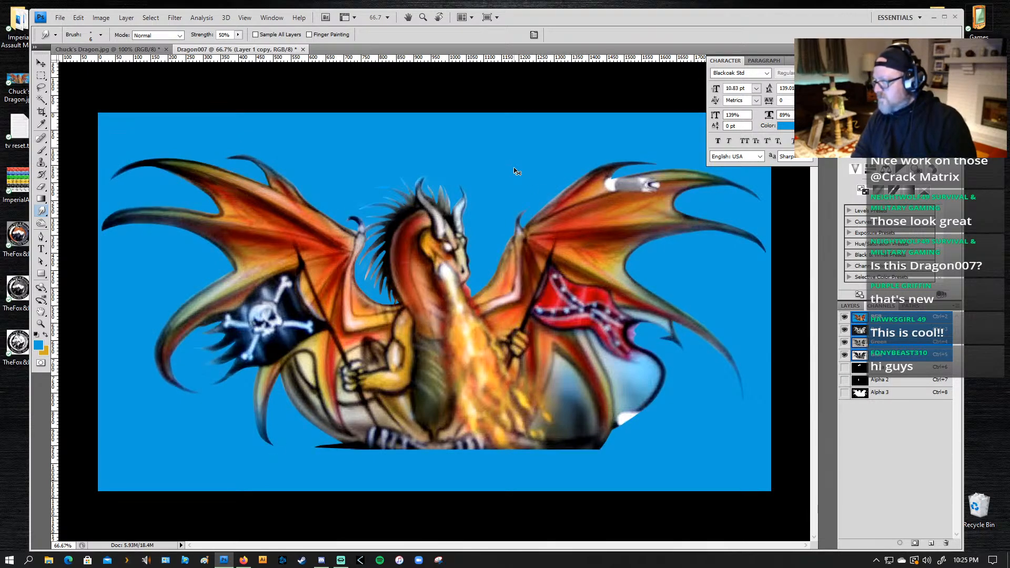
{"action": "key", "text": "ctrl+z"}
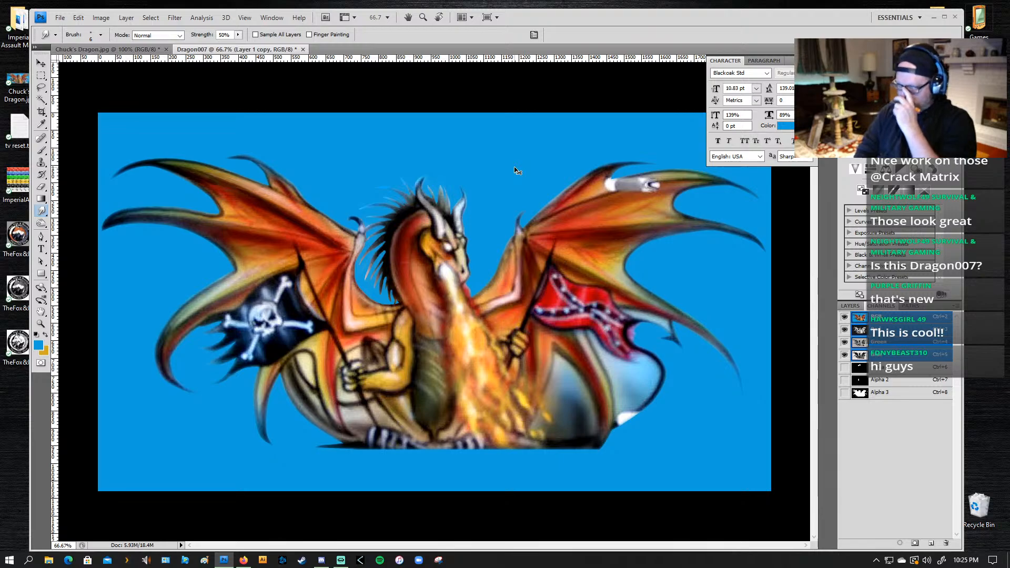
{"action": "key", "text": "ctrl+z"}
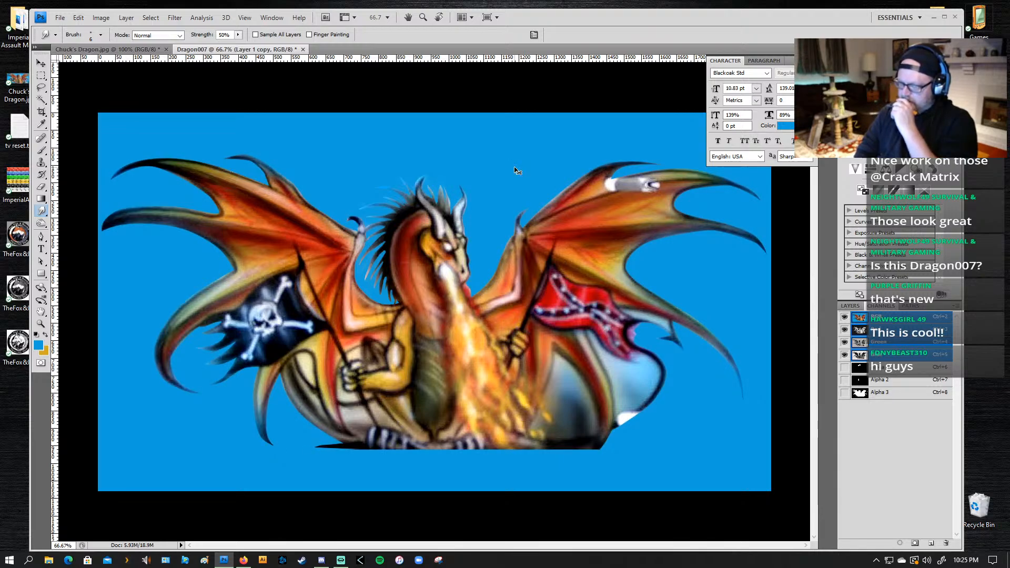
{"action": "key", "text": "ctrl+z"}
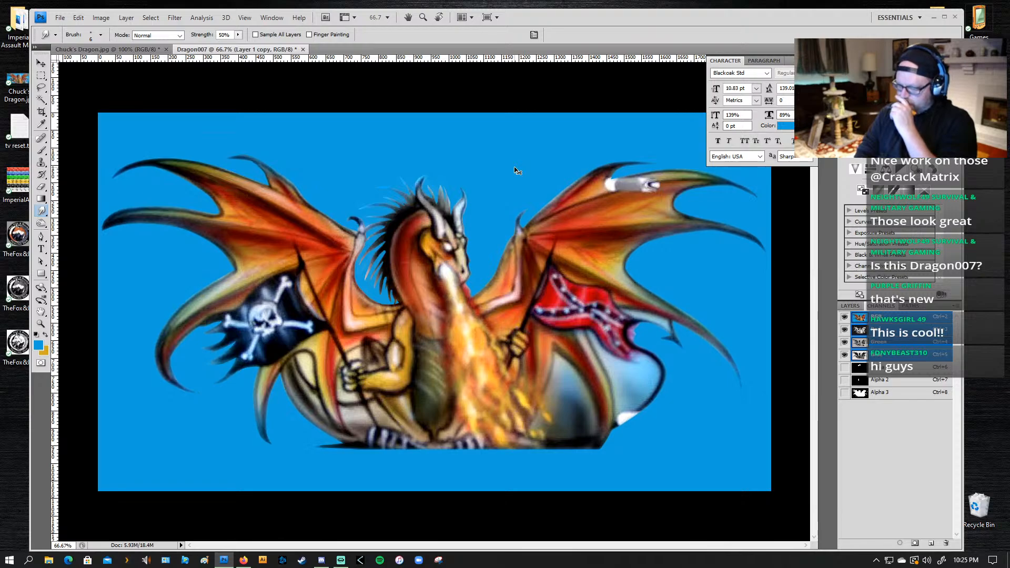
{"action": "key", "text": "ctrl+z"}
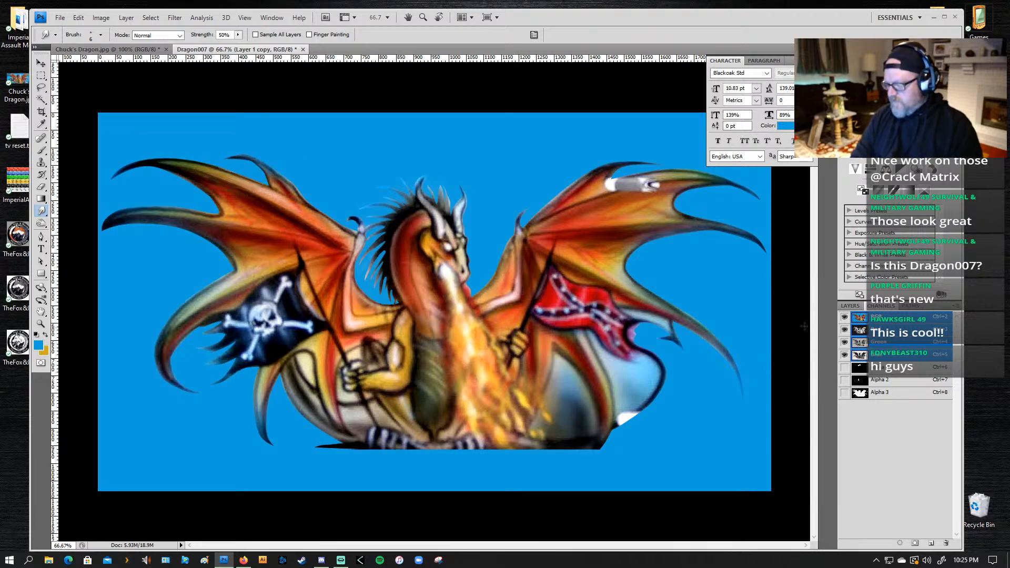
Step: Lasso the grey-and-white cylindrical object on the right-hand wing, following the wing's upper edge against the blue background
{"action": "key", "text": "z"}
{"action": "left_click_drag", "start_coordinate": [680, 161], "coordinate": [595, 219]}
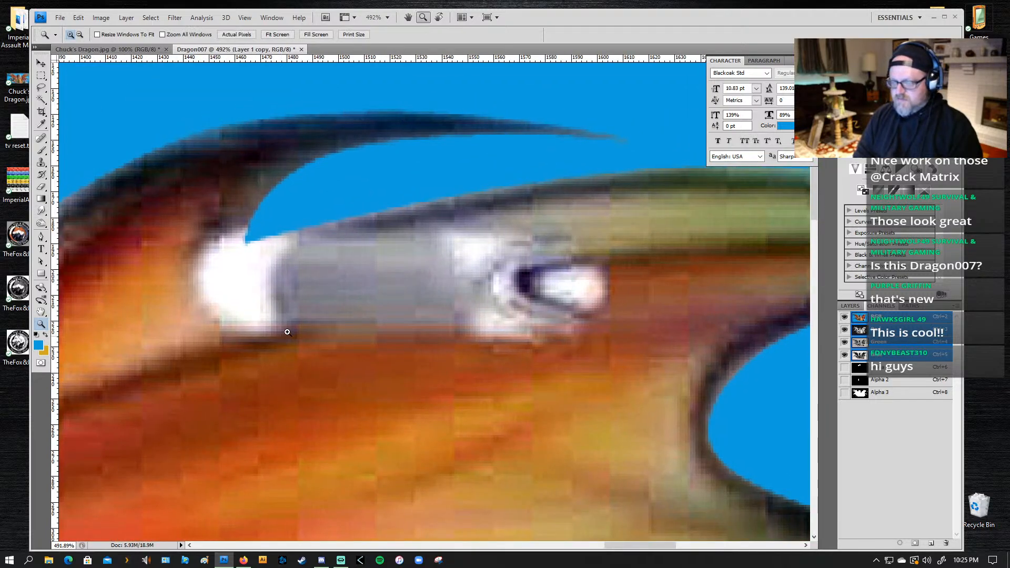
{"action": "key", "text": "l"}
{"action": "mouse_move", "coordinate": [186, 232]}
{"action": "left_mouse_down"}
{"action": "mouse_move", "coordinate": [208, 213]}
{"action": "mouse_move", "coordinate": [256, 209]}
{"action": "left_mouse_up"}
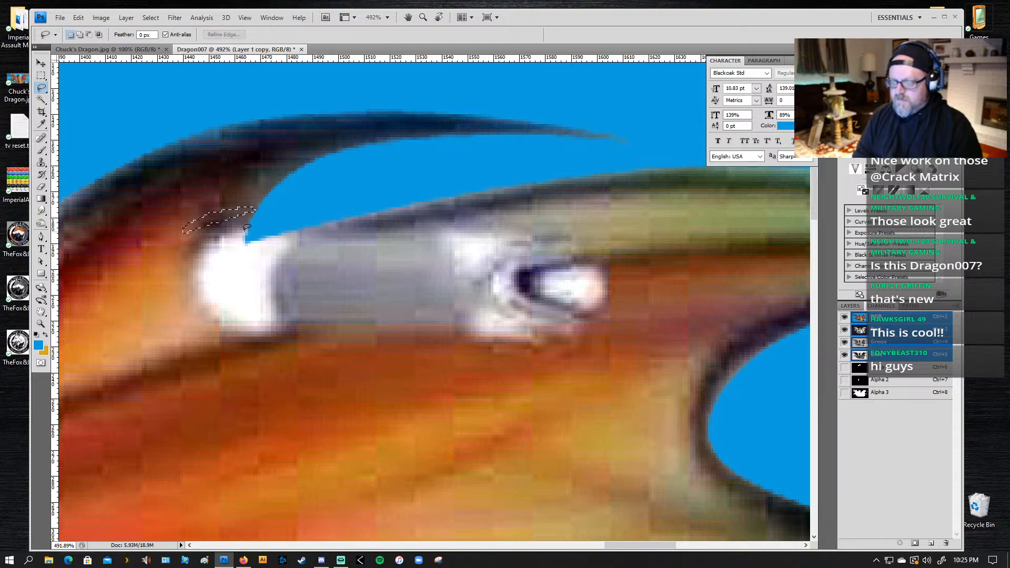
{"action": "left_click", "coordinate": [222, 201]}
{"action": "mouse_move", "coordinate": [185, 230]}
{"action": "left_mouse_down"}
{"action": "mouse_move", "coordinate": [256, 208]}
{"action": "mouse_move", "coordinate": [247, 237]}
{"action": "left_mouse_up"}
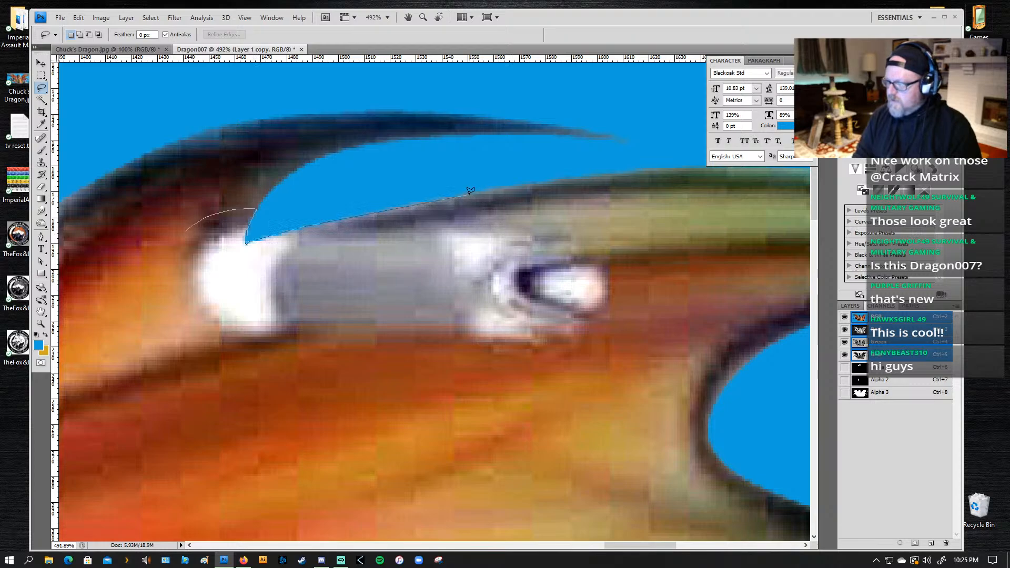
{"action": "mouse_move", "coordinate": [545, 180]}
{"action": "left_mouse_down"}
{"action": "mouse_move", "coordinate": [631, 199]}
{"action": "mouse_move", "coordinate": [625, 317]}
{"action": "left_mouse_up"}
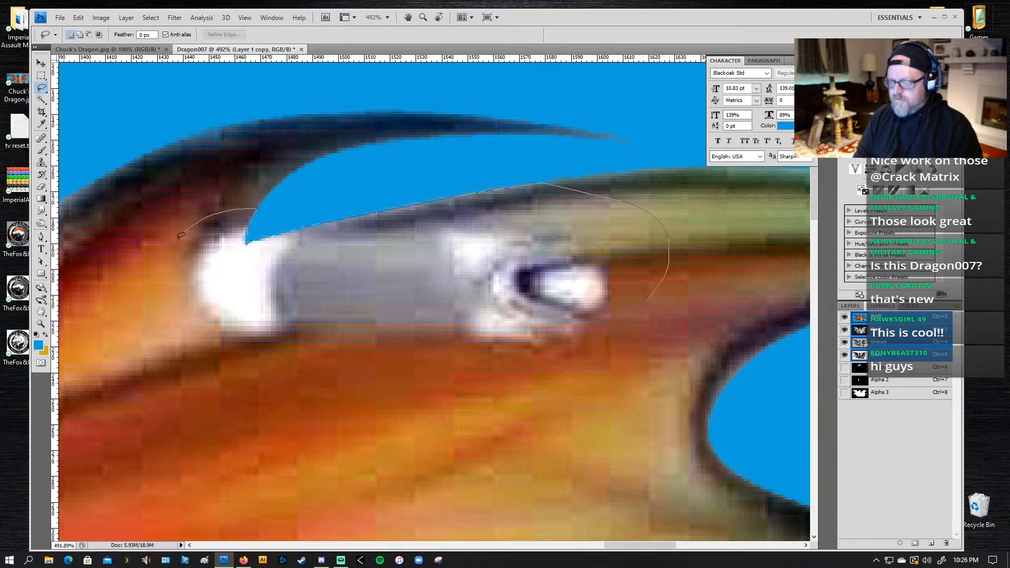
{"action": "mouse_move", "coordinate": [181, 236]}
{"action": "left_mouse_down"}
{"action": "mouse_move", "coordinate": [150, 270]}
{"action": "mouse_move", "coordinate": [178, 240]}
{"action": "left_mouse_up"}
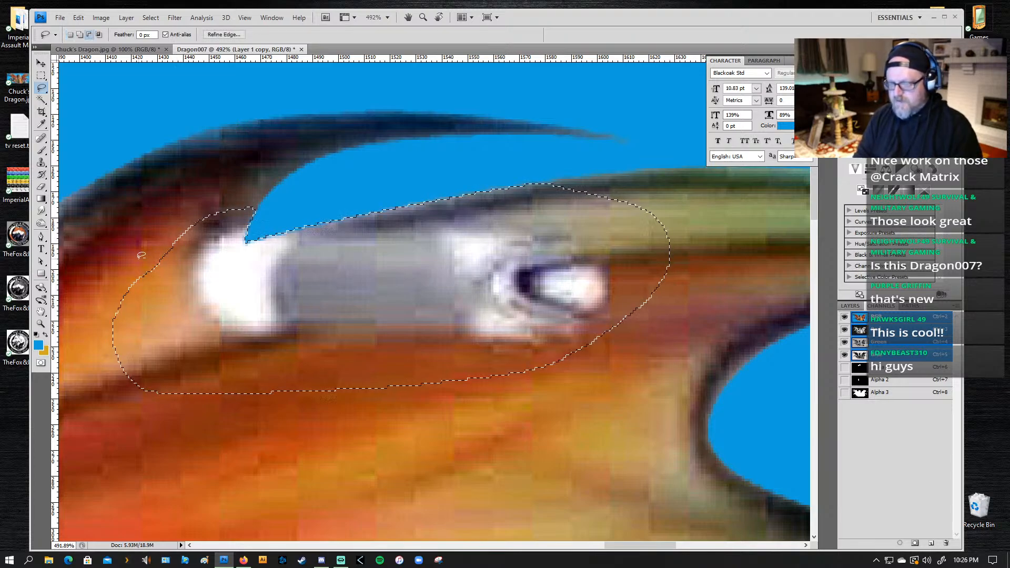
Step: Subtract excess wing area from the lasso selection so it fits closer around both ends and the underside of the grey object
{"action": "mouse_move", "coordinate": [232, 211]}
{"action": "left_mouse_down"}
{"action": "mouse_move", "coordinate": [198, 219]}
{"action": "mouse_move", "coordinate": [145, 274]}
{"action": "mouse_move", "coordinate": [152, 331]}
{"action": "mouse_move", "coordinate": [204, 368]}
{"action": "mouse_move", "coordinate": [539, 371]}
{"action": "mouse_move", "coordinate": [421, 416]}
{"action": "mouse_move", "coordinate": [120, 406]}
{"action": "mouse_move", "coordinate": [89, 322]}
{"action": "mouse_move", "coordinate": [129, 255]}
{"action": "left_mouse_up"}
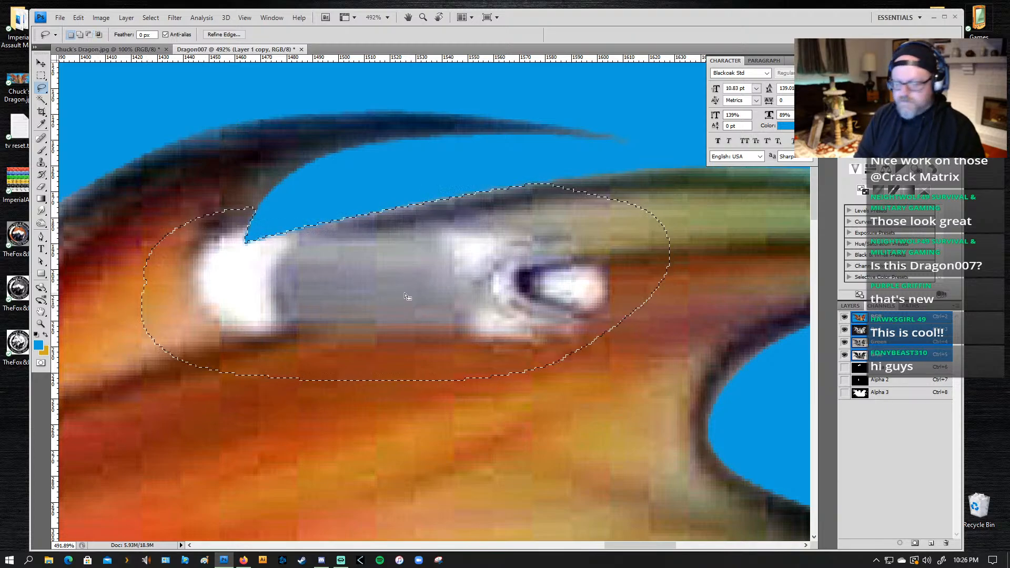
{"action": "key", "text": "shift"}
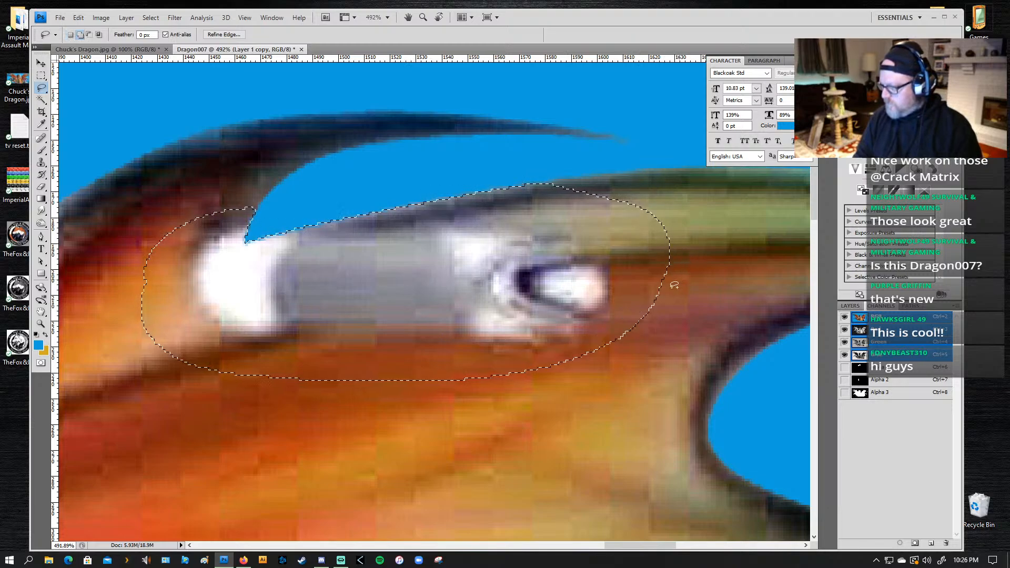
{"action": "key", "text": "alt"}
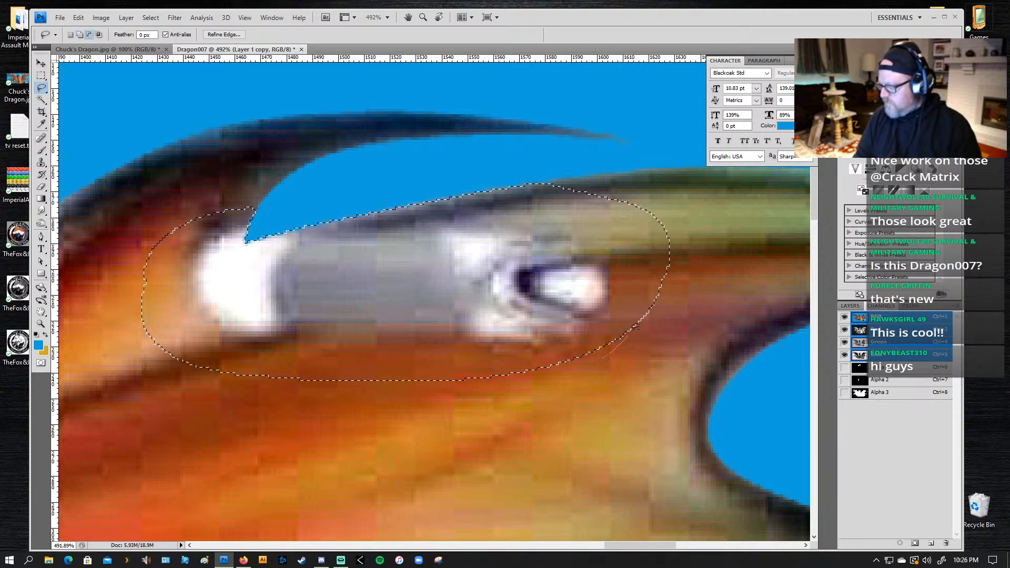
{"action": "left_click_drag", "start_coordinate": [505, 189], "coordinate": [500, 191]}
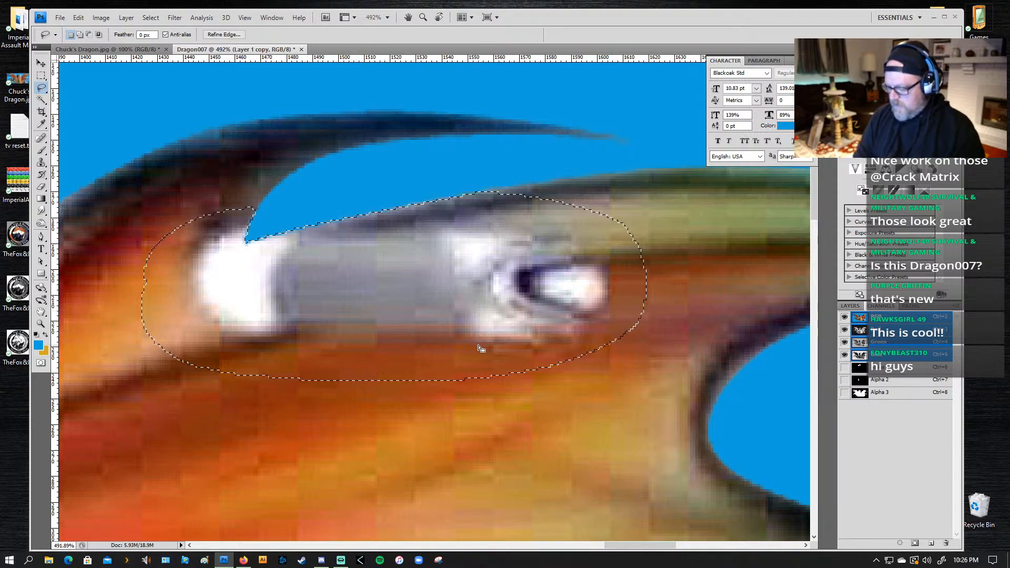
Step: Sample the dark grey of the wing's upper edge as the Brush color and reduce the brush size to 80
{"action": "key", "text": "b"}
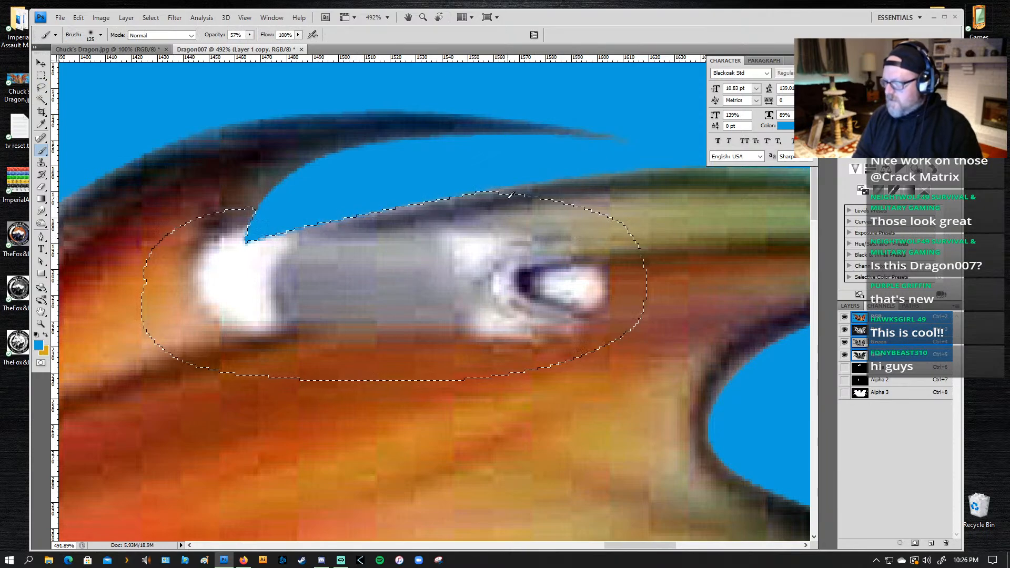
{"action": "left_click", "coordinate": [524, 188], "text": "alt"}
{"action": "key", "text": "bracketleft"}
{"action": "key", "text": "bracketleft"}
{"action": "key", "text": "bracketleft"}
{"action": "key", "text": "bracketleft"}
{"action": "key", "text": "bracketleft"}
{"action": "key", "text": "bracketleft"}
{"action": "key", "text": "bracketleft"}
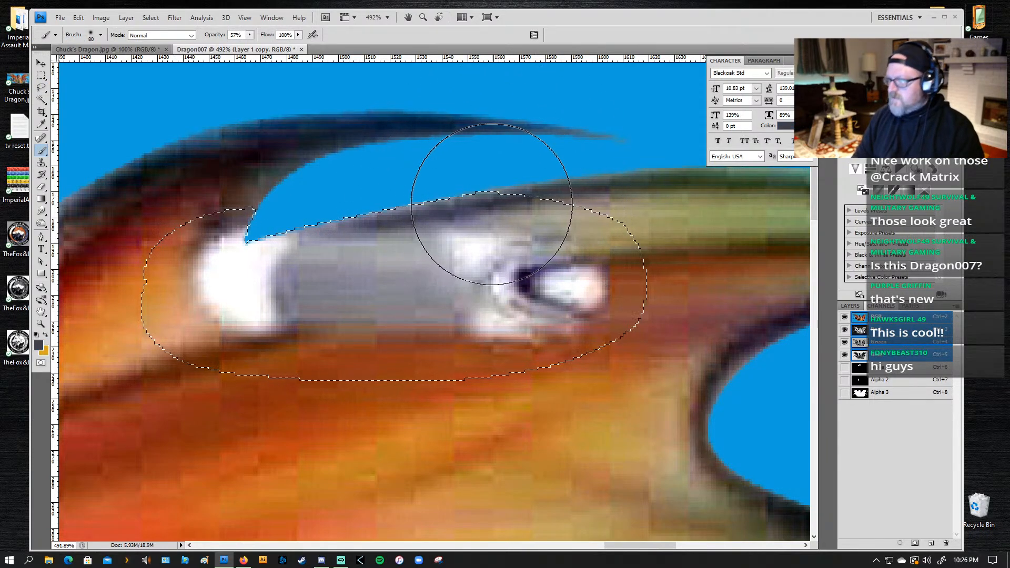
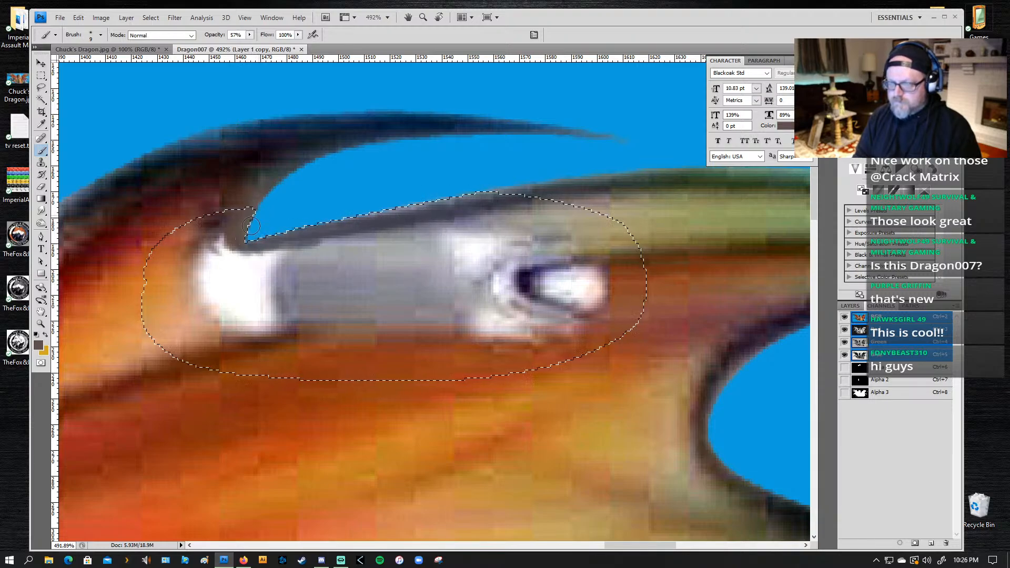
Step: Paint a dark brown vein line with sampled browns across the white and grey patch inside the selection, using a progressively smaller brush
{"action": "left_click", "coordinate": [478, 201], "text": "alt"}
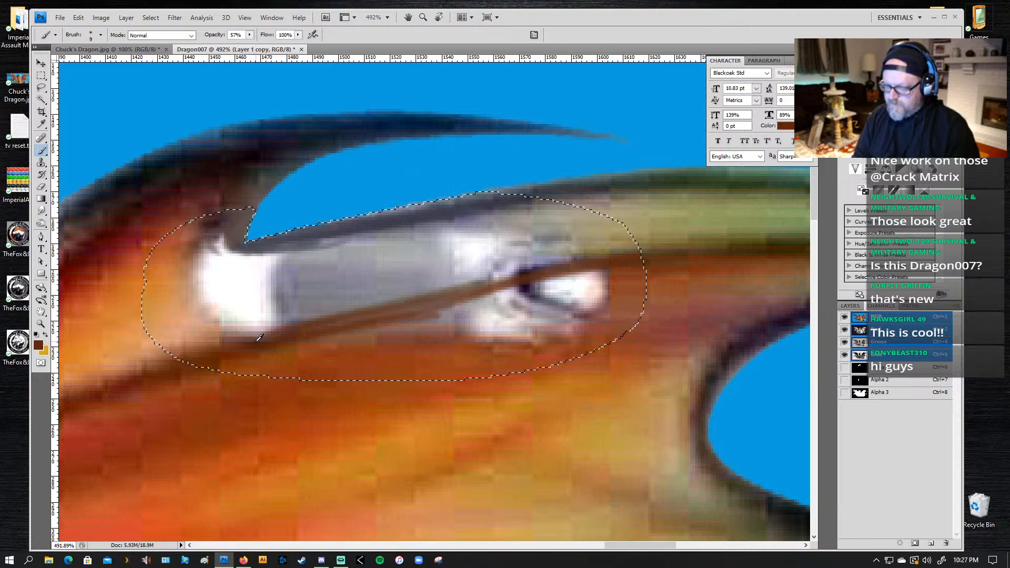
{"action": "left_click", "coordinate": [257, 339], "text": "alt"}
{"action": "key", "text": "bracketleft"}
{"action": "key", "text": "bracketleft"}
{"action": "key", "text": "bracketleft"}
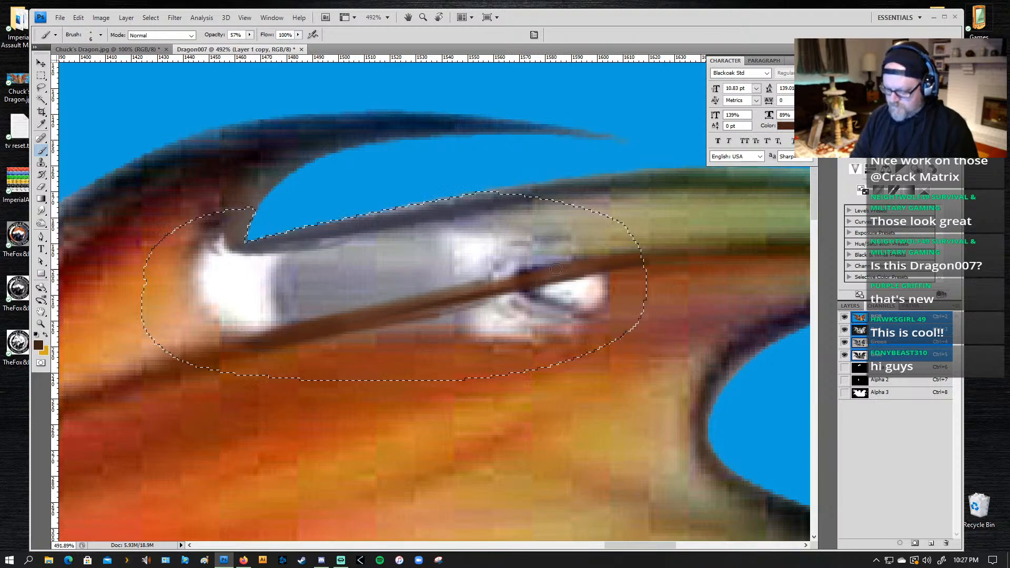
{"action": "key", "text": "alt"}
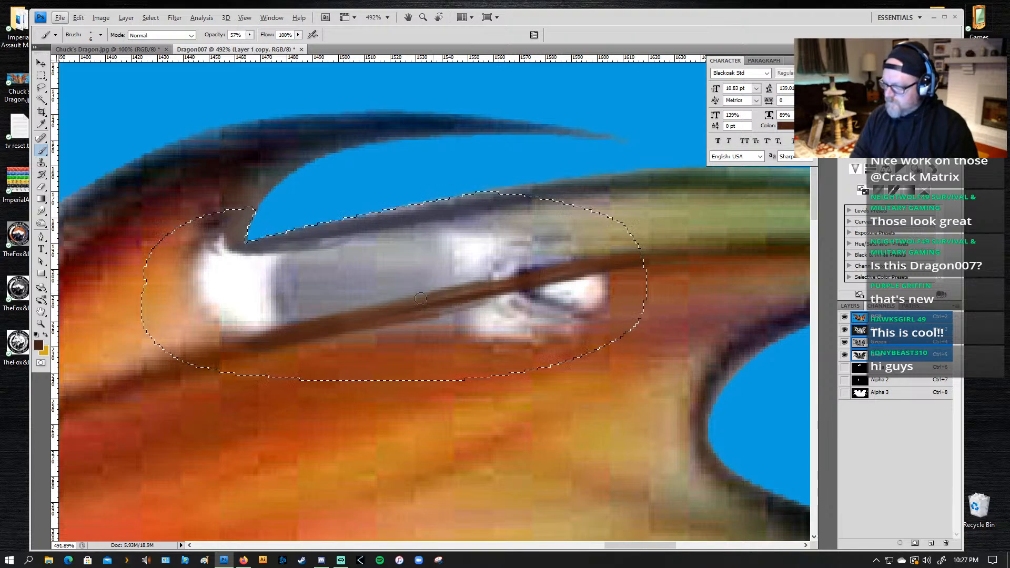
{"action": "left_click_drag", "start_coordinate": [642, 261], "coordinate": [458, 287]}
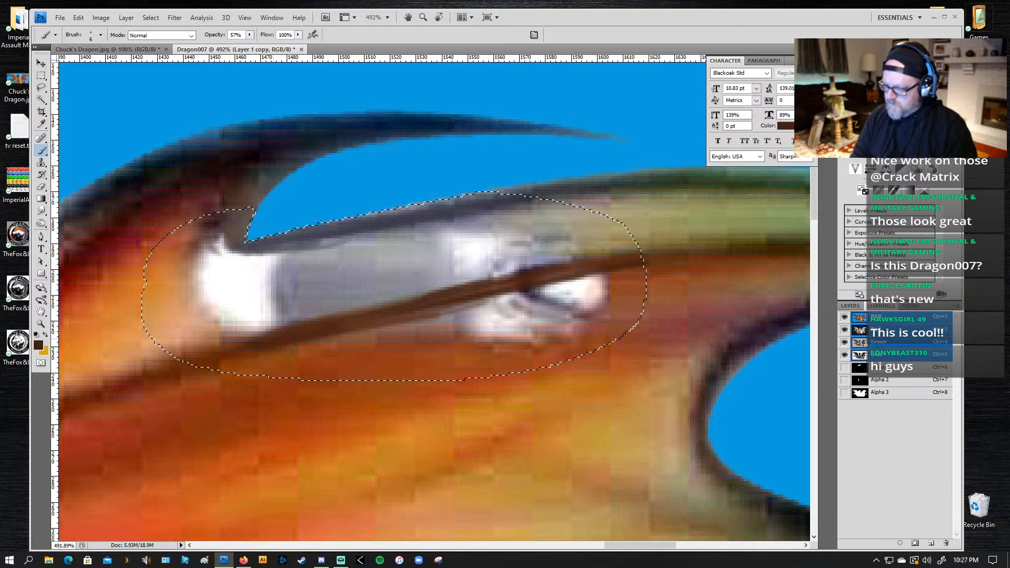
Step: Sample the olive-brown beyond the selection's far end and paint it along the dark vein line to match its colour
{"action": "left_click", "coordinate": [663, 248], "text": "alt"}
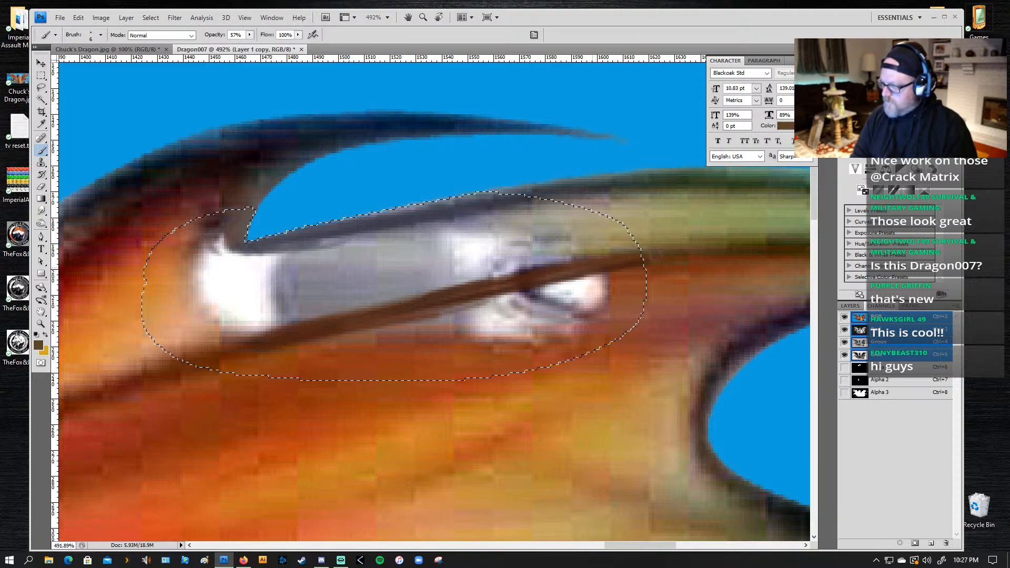
{"action": "mouse_move", "coordinate": [655, 255]}
{"action": "left_mouse_down"}
{"action": "mouse_move", "coordinate": [570, 265]}
{"action": "mouse_move", "coordinate": [458, 300]}
{"action": "left_mouse_up"}
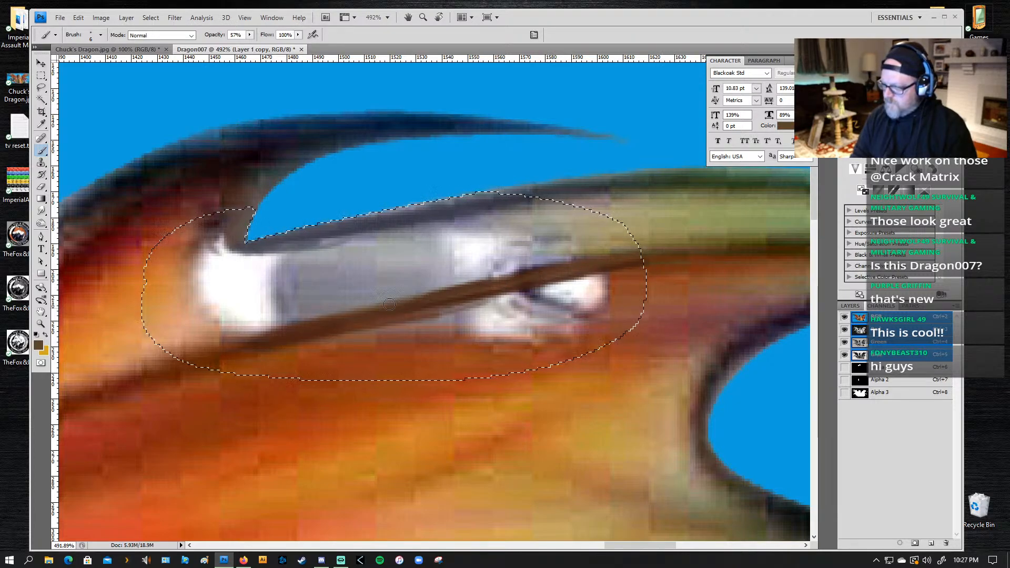
{"action": "left_click_drag", "start_coordinate": [389, 304], "coordinate": [539, 271]}
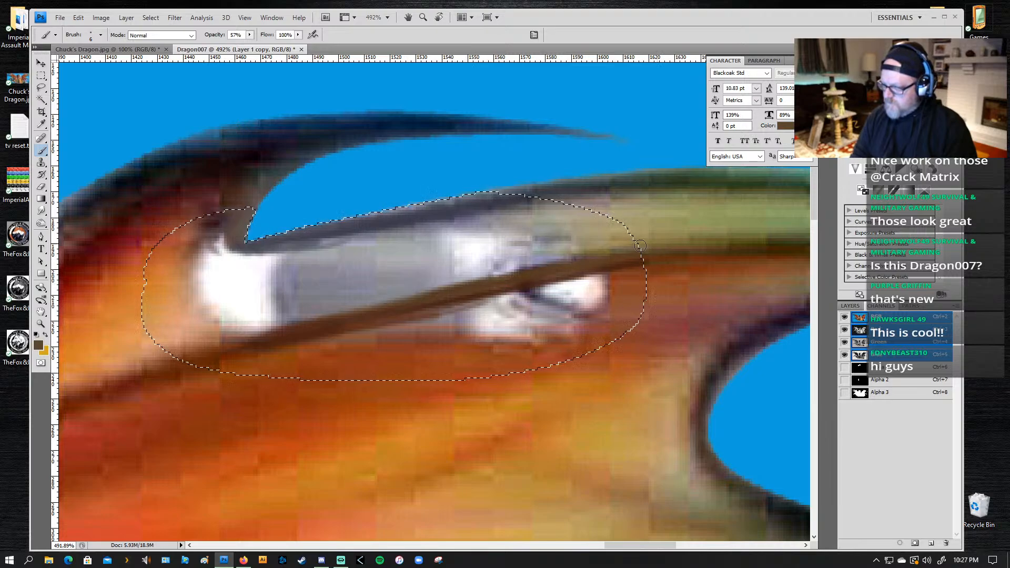
Step: Sample the orange beside the white patch and paint it over the white and grey area above the vein line
{"action": "left_click", "coordinate": [202, 330], "text": "alt"}
{"action": "left_click", "coordinate": [161, 299], "text": "alt"}
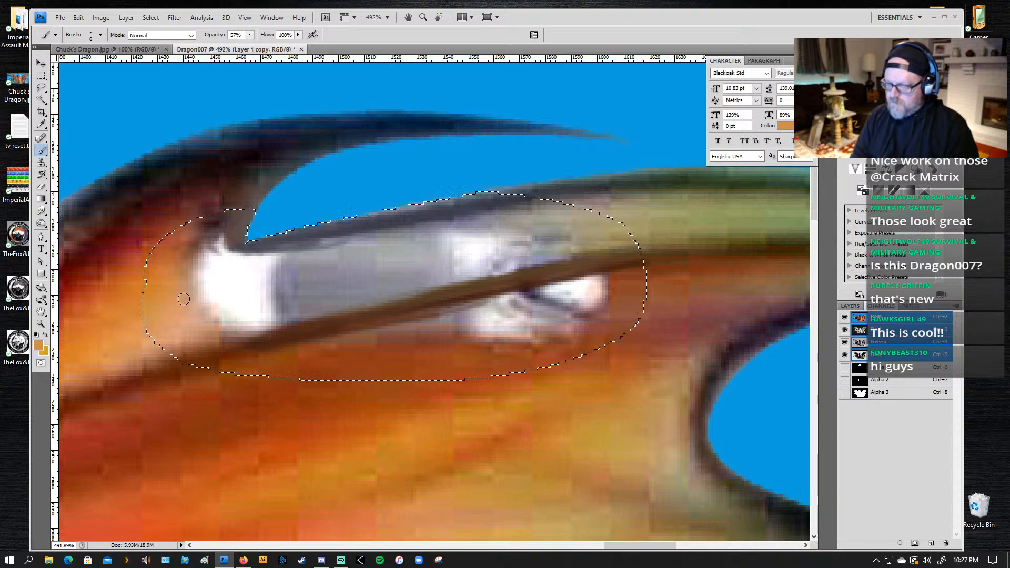
{"action": "left_click_drag", "start_coordinate": [182, 301], "coordinate": [465, 248]}
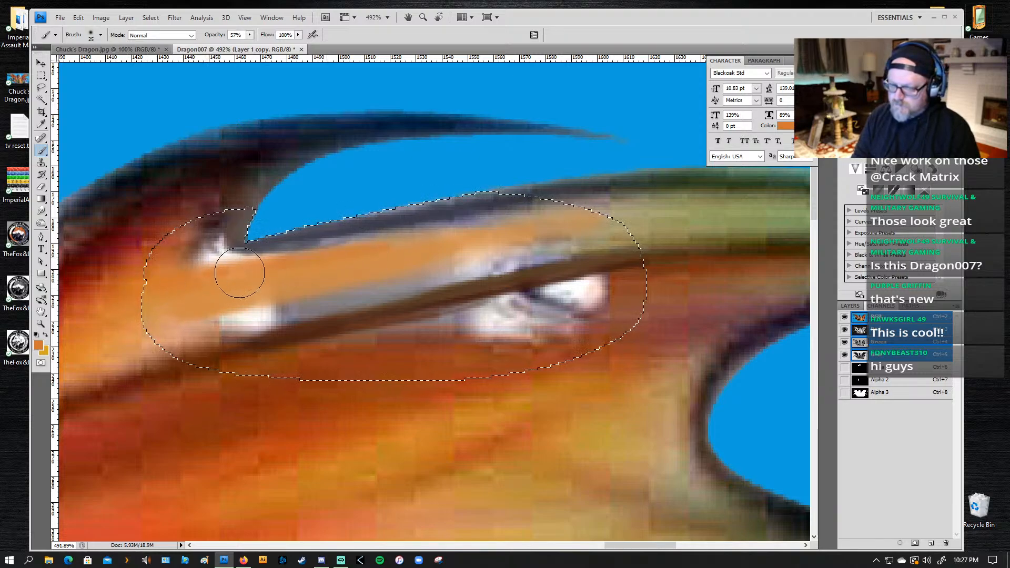
Step: Sample the olive-tan, undo a stroke made with the large brush, and paint a thinner band beneath the dark upper edge
{"action": "left_click", "coordinate": [621, 202], "text": "alt"}
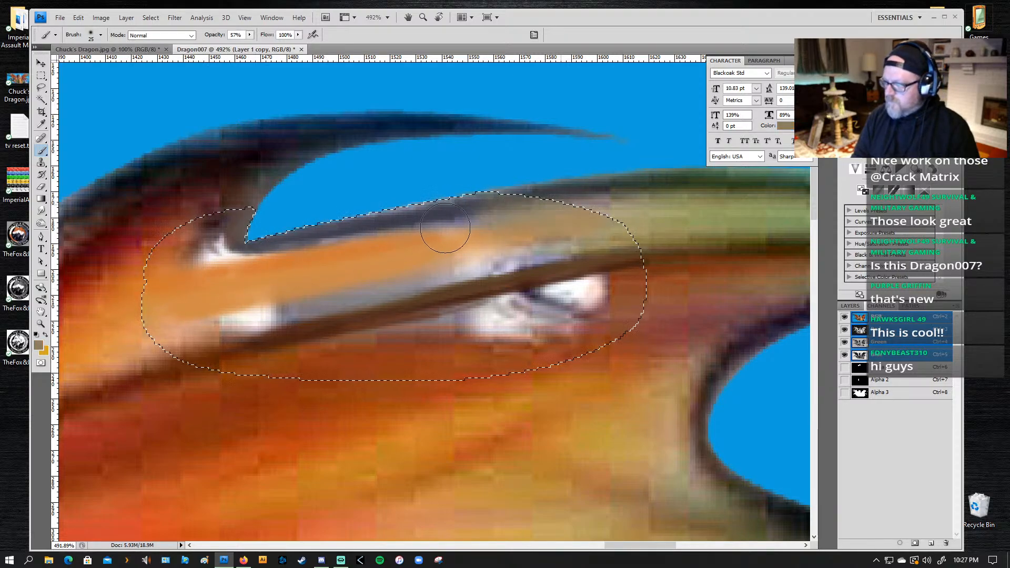
{"action": "left_click_drag", "start_coordinate": [445, 228], "coordinate": [514, 223]}
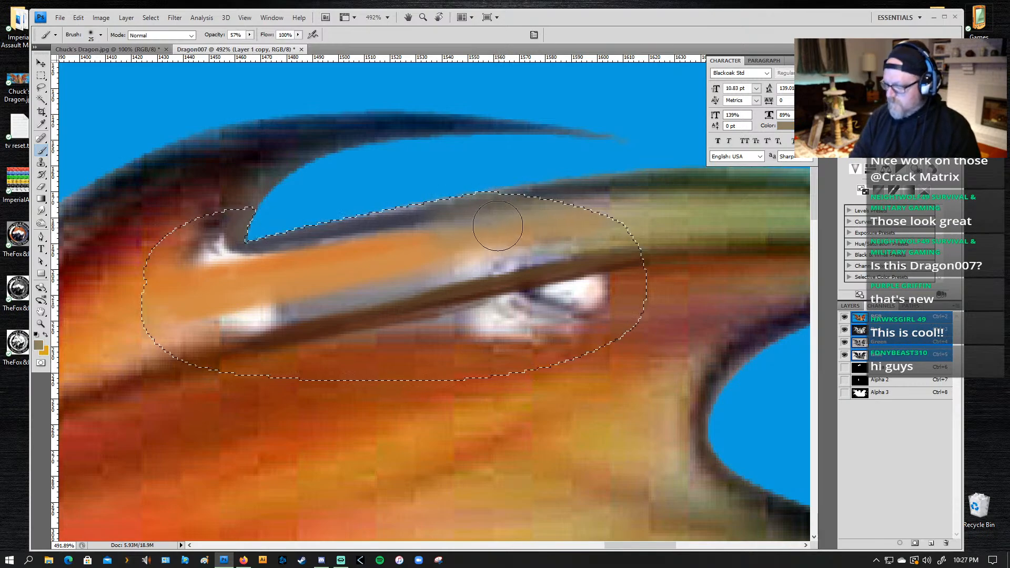
{"action": "key", "text": "ctrl+z"}
{"action": "key", "text": "bracketleft"}
{"action": "key", "text": "bracketleft"}
{"action": "key", "text": "bracketleft"}
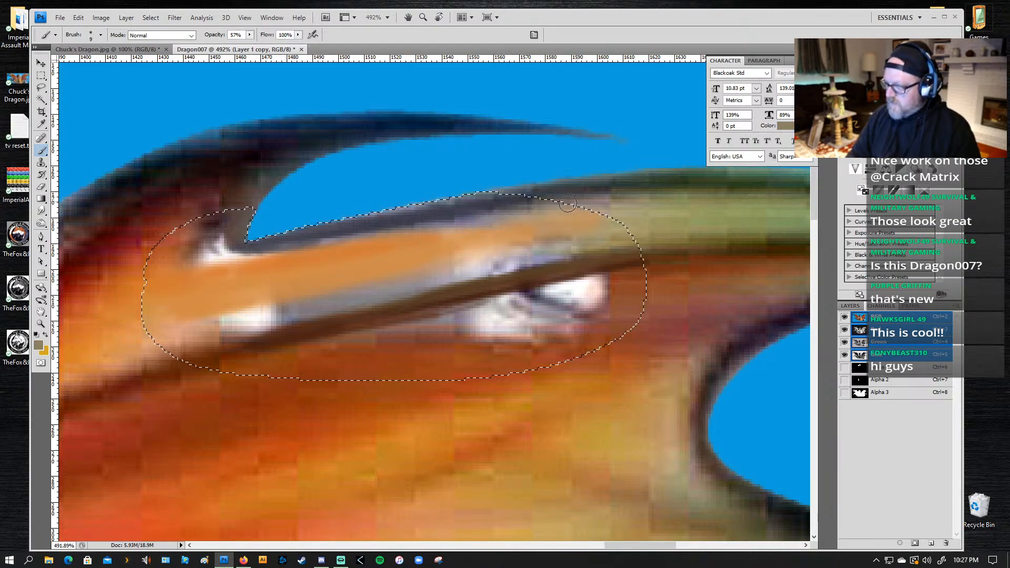
{"action": "left_click_drag", "start_coordinate": [347, 239], "coordinate": [448, 223]}
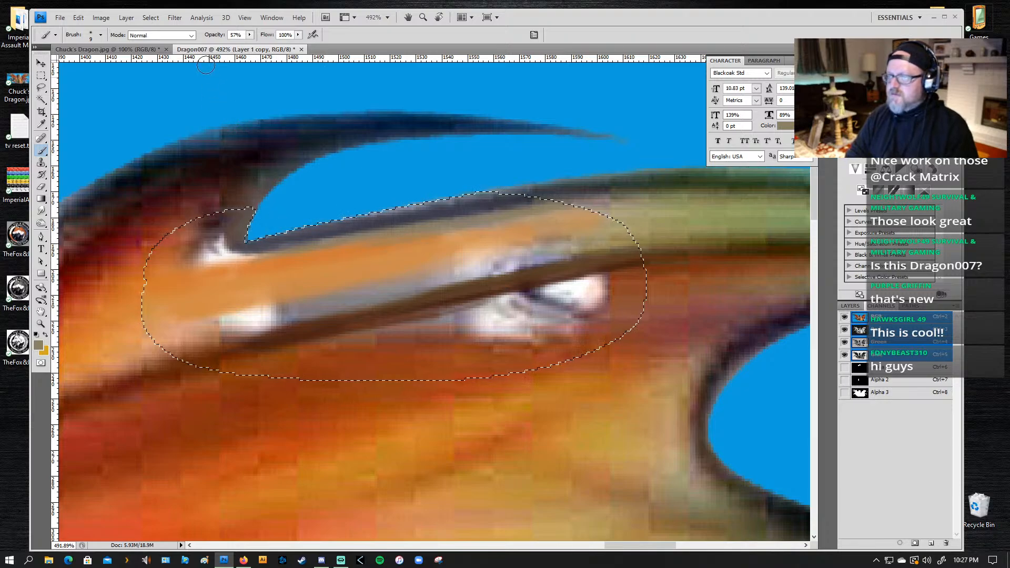
Step: Lower the brush opacity to 26% and paint sampled orange, reddish and dark brown tones over the white spot at the horn's base
{"action": "left_click_drag", "start_coordinate": [249, 34], "coordinate": [238, 46]}
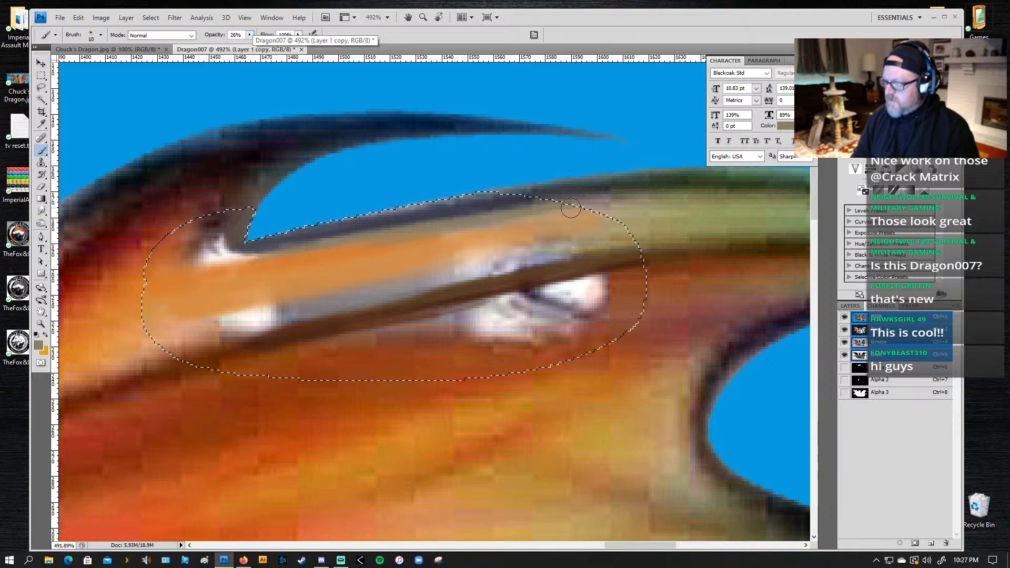
{"action": "key", "text": "bracketright"}
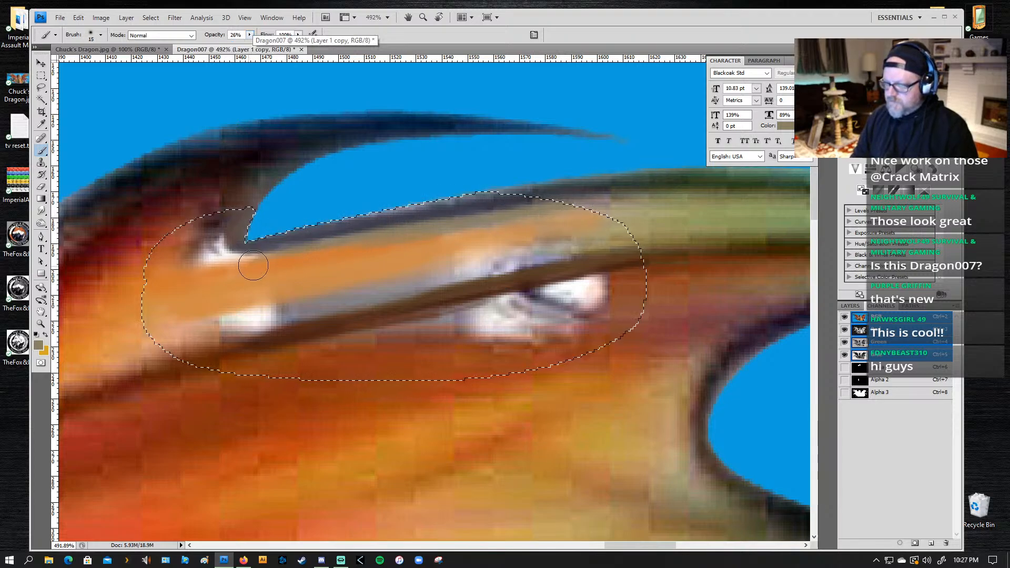
{"action": "left_click", "coordinate": [193, 269], "text": "alt"}
{"action": "left_click", "coordinate": [172, 277], "text": "alt"}
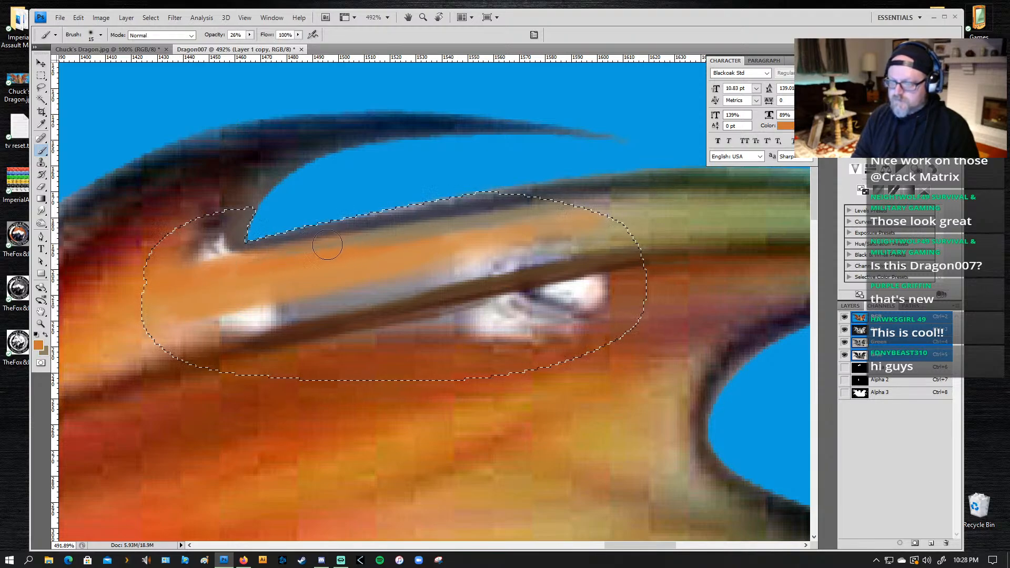
{"action": "left_click", "coordinate": [183, 234], "text": "alt"}
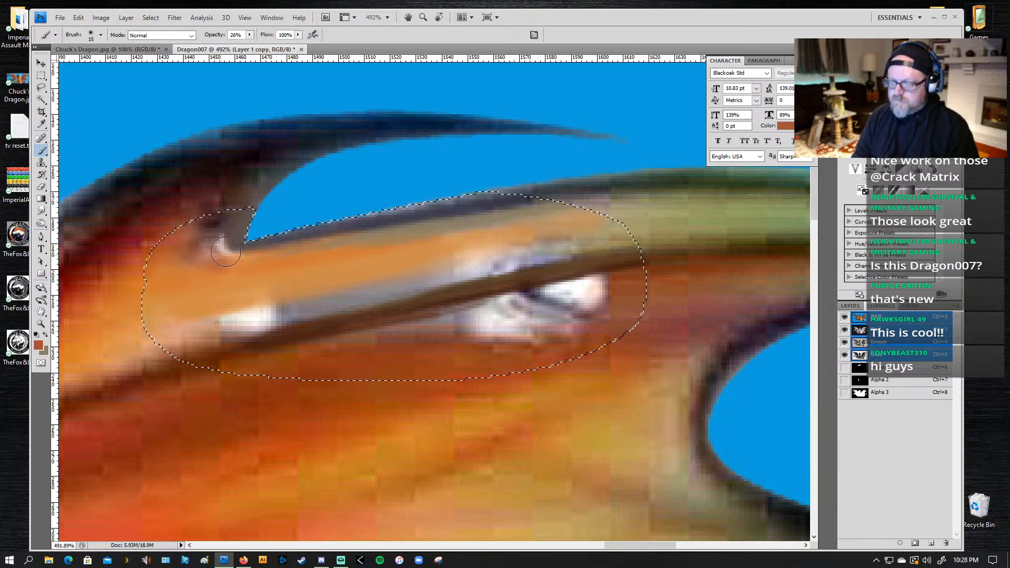
{"action": "left_click", "coordinate": [212, 206], "text": "alt"}
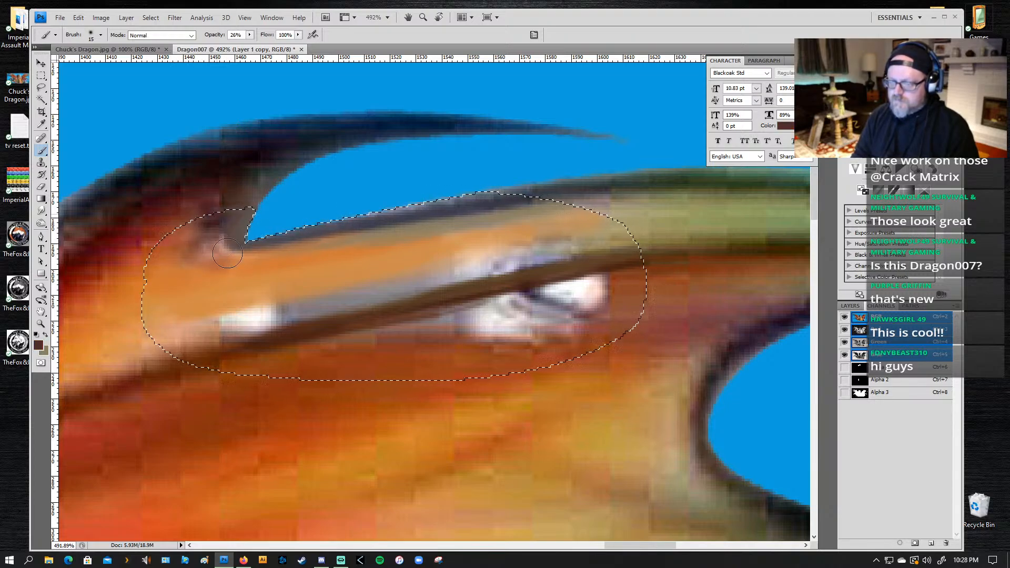
{"action": "left_click", "coordinate": [227, 254]}
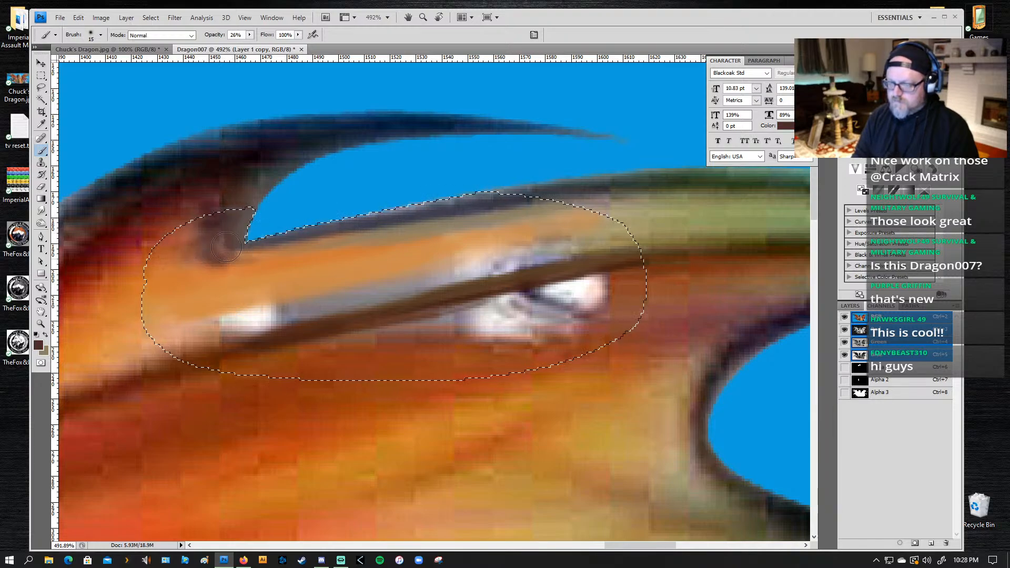
Step: Blend sampled orange-brown into the area around the horn's base, and sample the dark slate tone from the upper edge
{"action": "left_click", "coordinate": [169, 253], "text": "alt"}
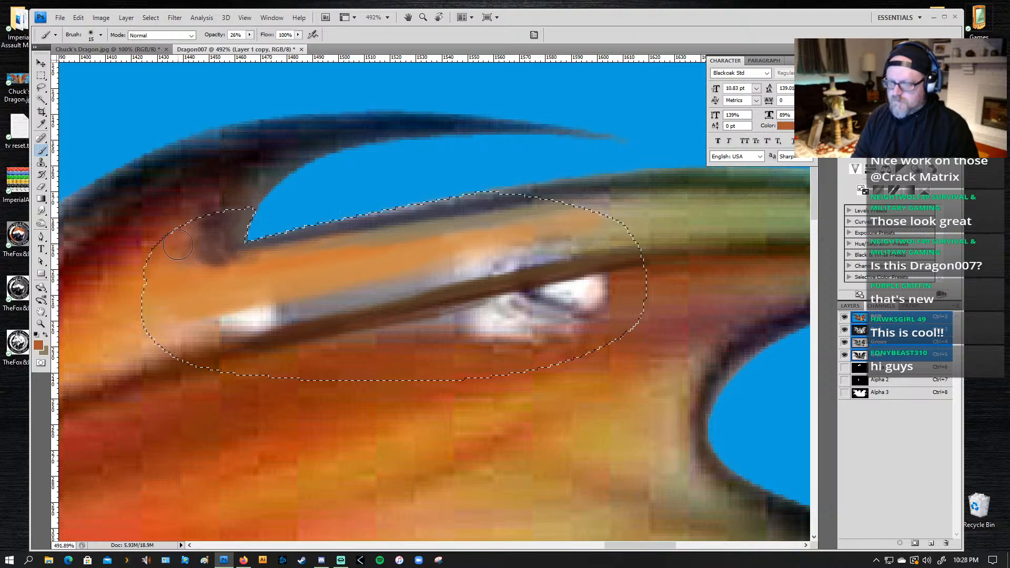
{"action": "mouse_move", "coordinate": [214, 275]}
{"action": "left_mouse_down"}
{"action": "mouse_move", "coordinate": [194, 294]}
{"action": "mouse_move", "coordinate": [167, 275]}
{"action": "left_mouse_up"}
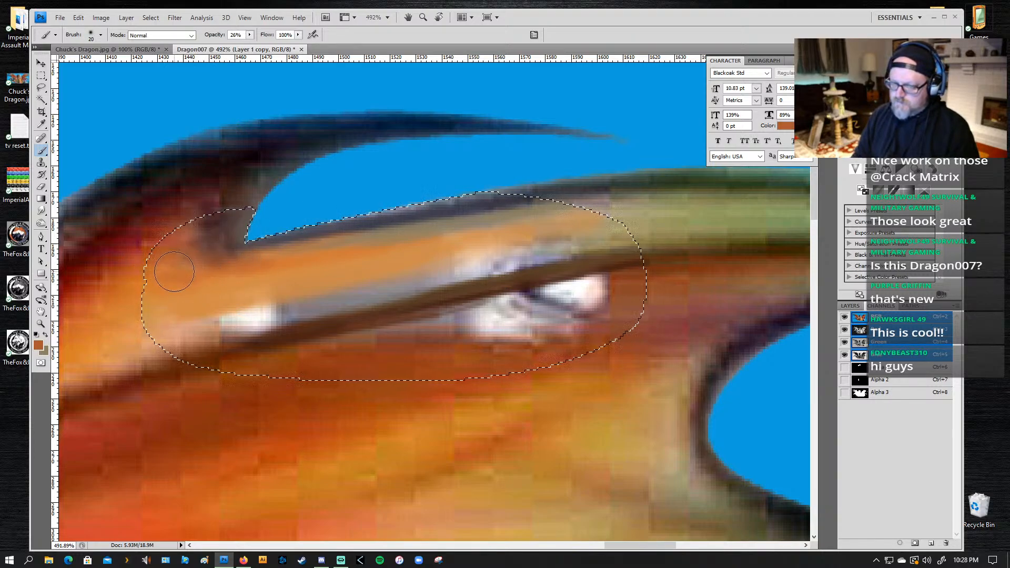
{"action": "key", "text": "bracketleft"}
{"action": "key", "text": "bracketleft"}
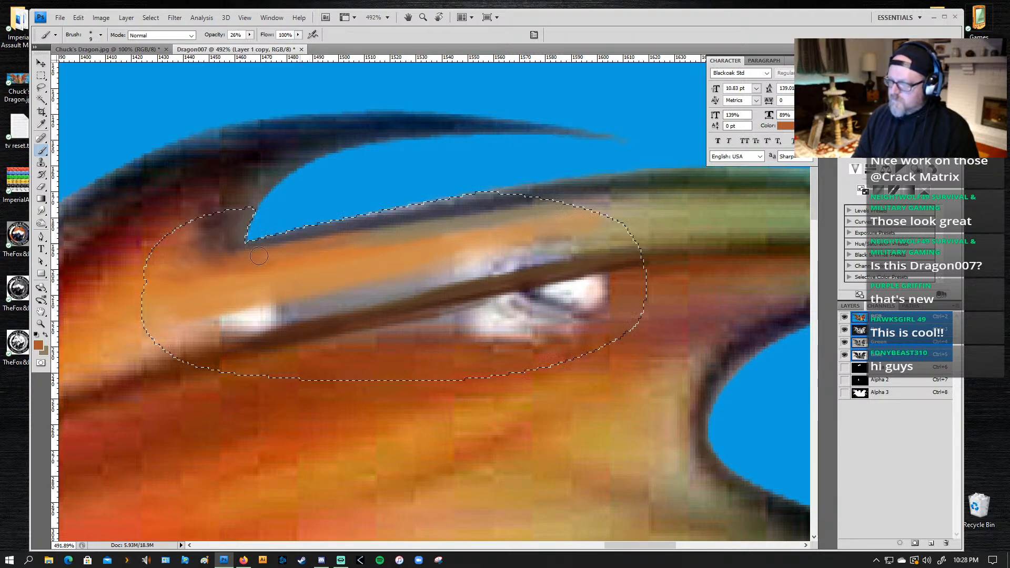
{"action": "left_click", "coordinate": [578, 190], "text": "alt"}
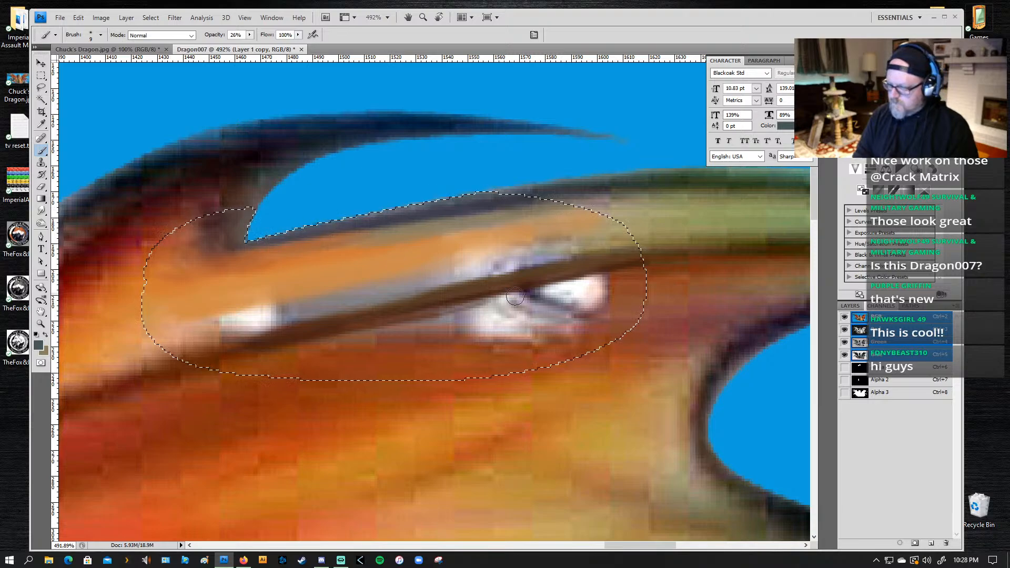
Step: Paint sampled olive-green over the white and grey spots just above the vein line, blending them into the green band
{"action": "left_click", "coordinate": [669, 229], "text": "alt"}
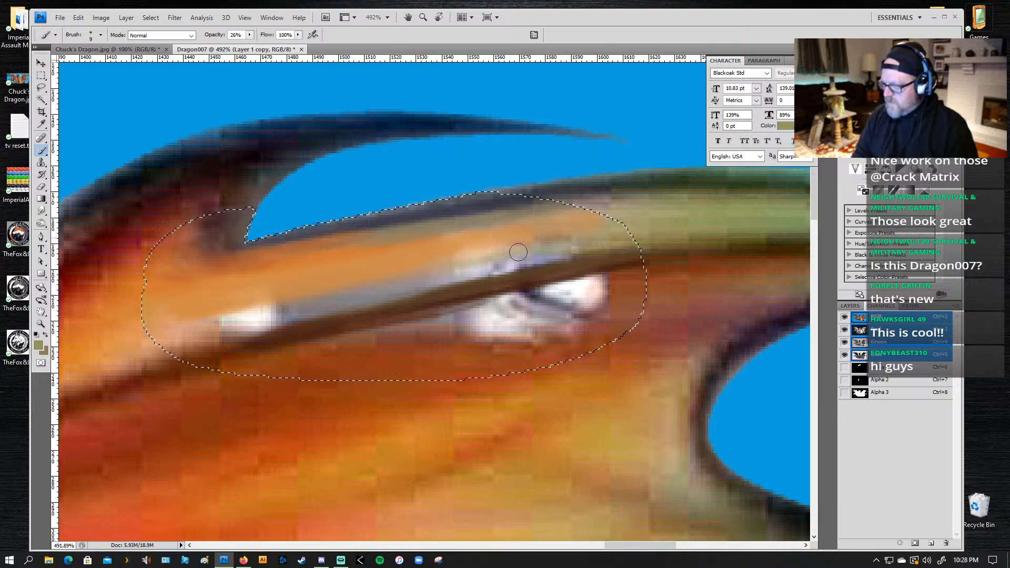
{"action": "key", "text": "["}
{"action": "key", "text": "]"}
{"action": "key", "text": "]"}
{"action": "key", "text": "]"}
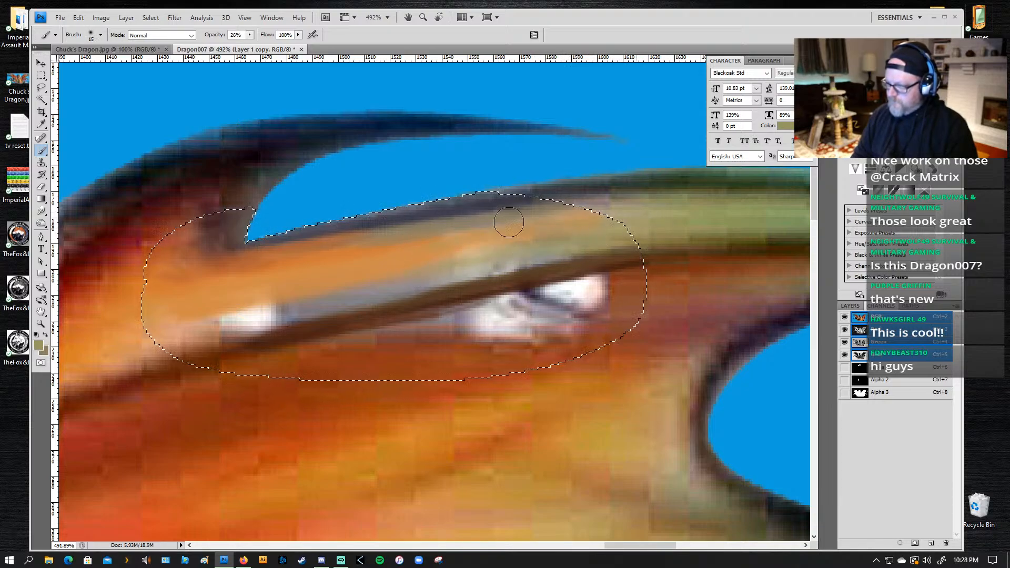
{"action": "mouse_move", "coordinate": [535, 242]}
{"action": "left_mouse_down"}
{"action": "mouse_move", "coordinate": [631, 248]}
{"action": "mouse_move", "coordinate": [508, 269]}
{"action": "left_mouse_up"}
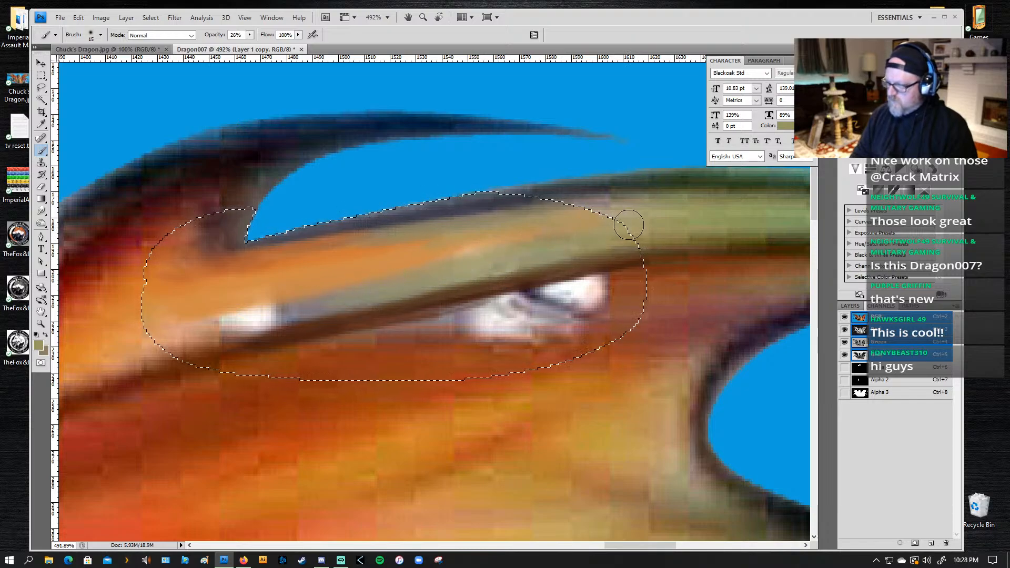
{"action": "left_click", "coordinate": [691, 232], "text": "alt"}
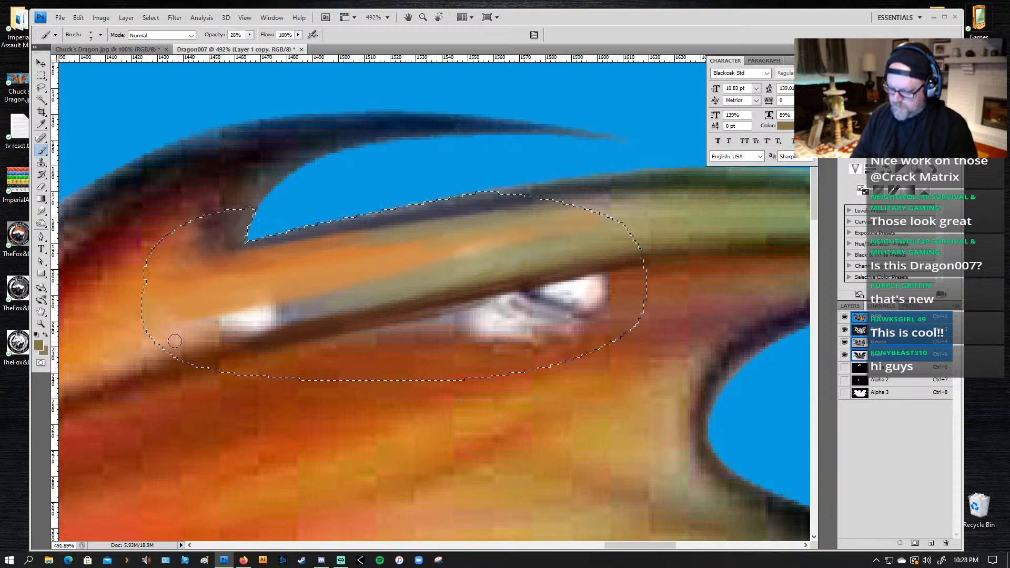
Step: Cover the remaining white patch and grey strip above the vein line with sampled peach and orange-brown tones
{"action": "left_click", "coordinate": [199, 341], "text": "alt"}
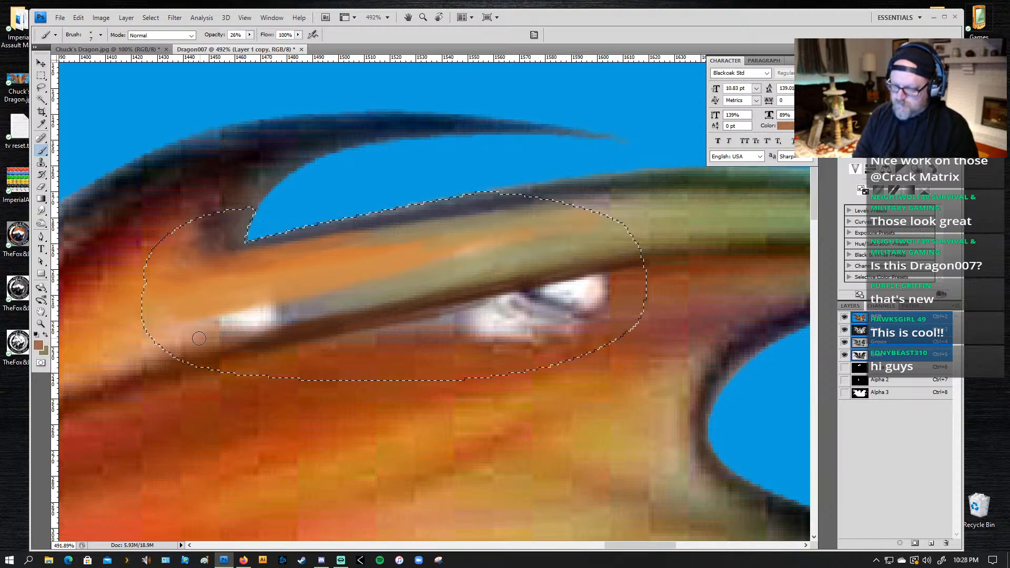
{"action": "key", "text": "bracketright"}
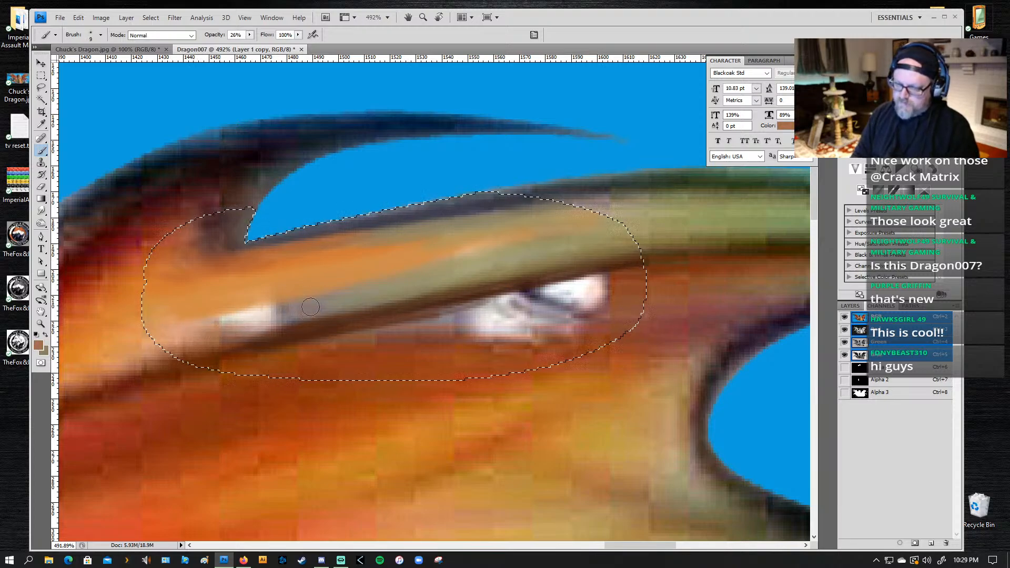
{"action": "left_click", "coordinate": [184, 328], "text": "alt"}
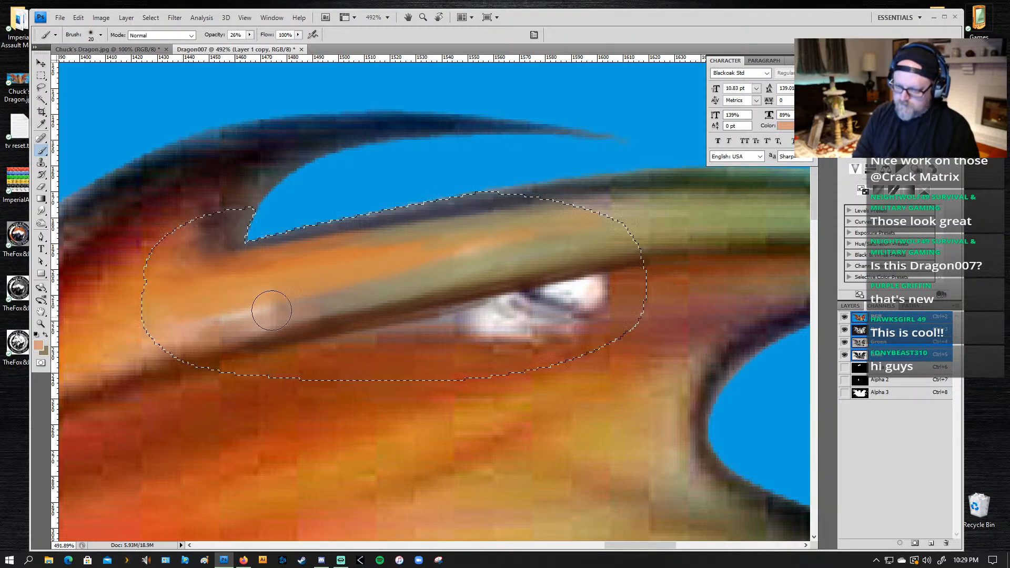
{"action": "key", "text": "bracketleft"}
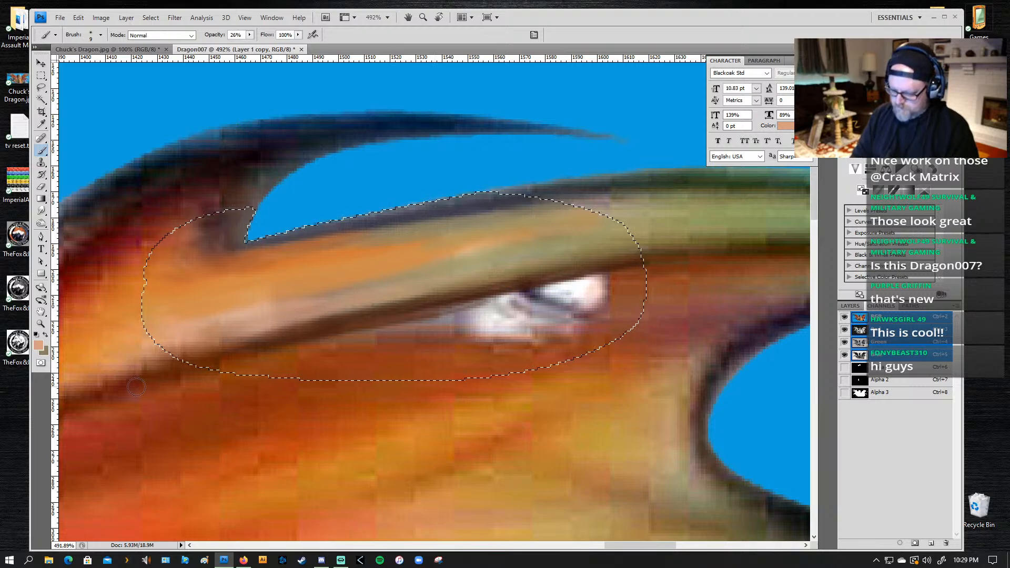
{"action": "left_click", "coordinate": [141, 357], "text": "alt"}
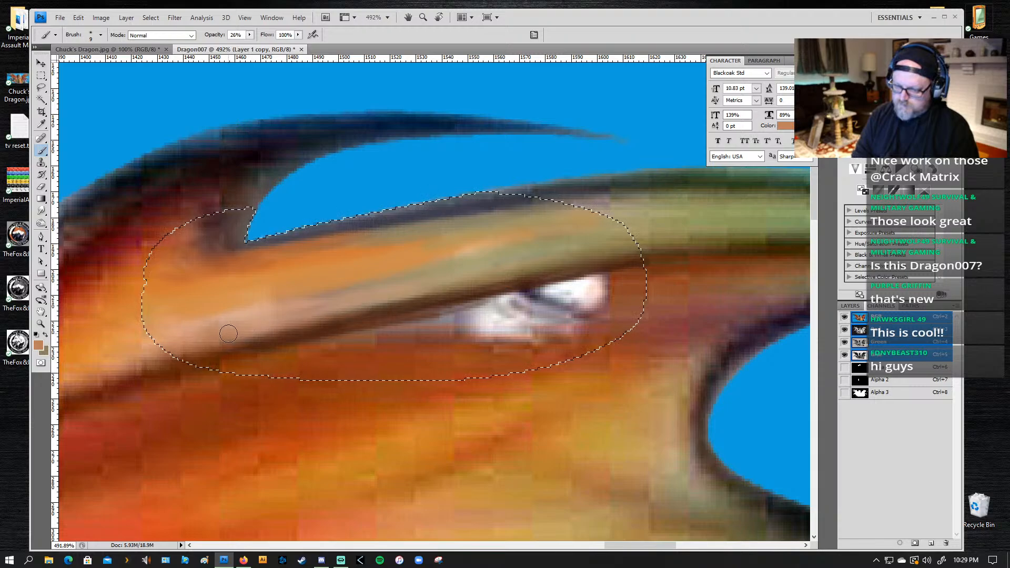
{"action": "left_click", "coordinate": [123, 335], "text": "alt"}
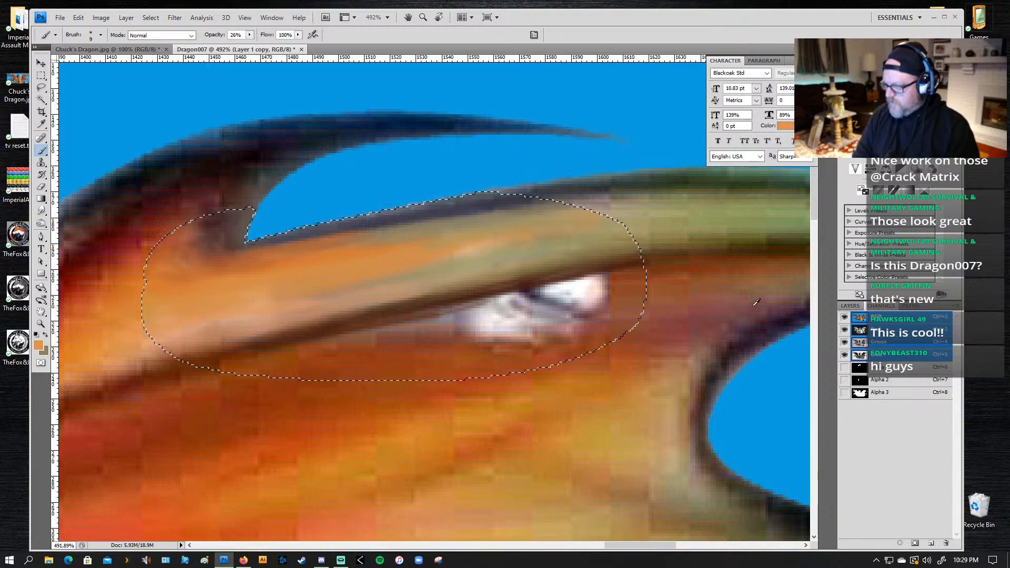
Step: Paint sampled reddish-brown over the white patch beneath the vein line and smudge the remaining white streak into the surrounding wing
{"action": "left_click", "coordinate": [626, 304], "text": "alt"}
{"action": "left_click_drag", "start_coordinate": [600, 288], "coordinate": [495, 299]}
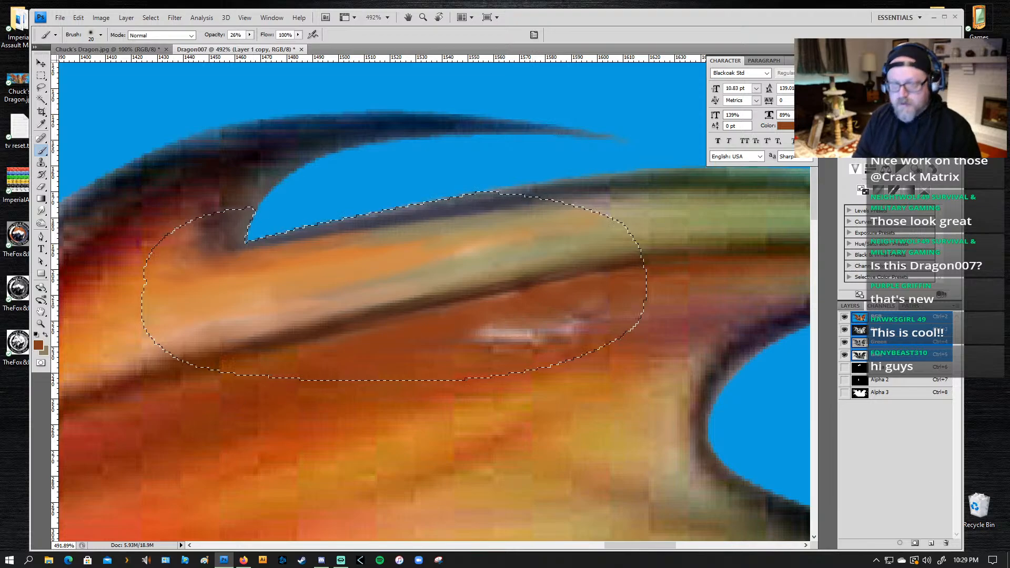
{"action": "left_click", "coordinate": [41, 210]}
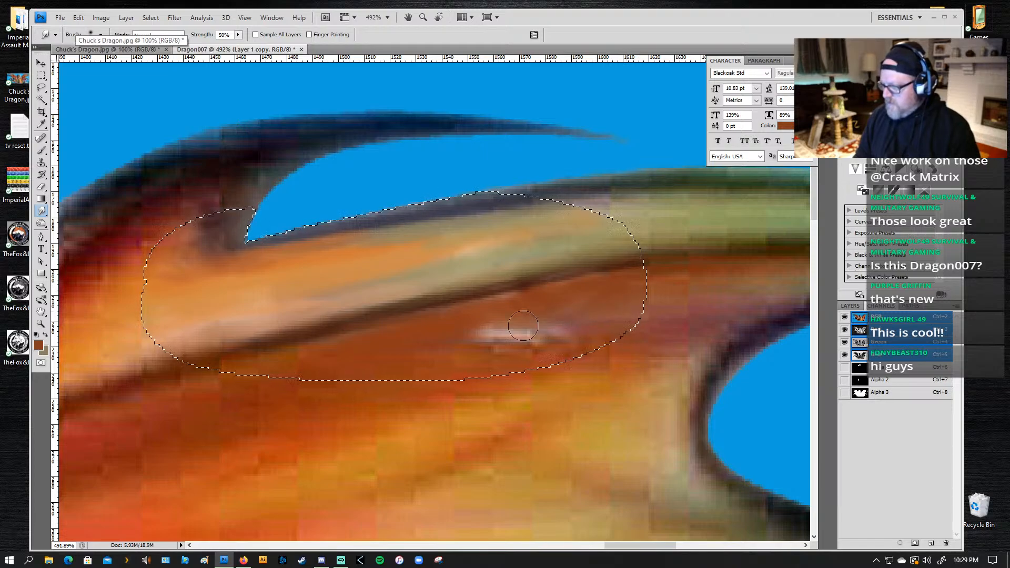
{"action": "left_click_drag", "start_coordinate": [523, 326], "coordinate": [483, 331]}
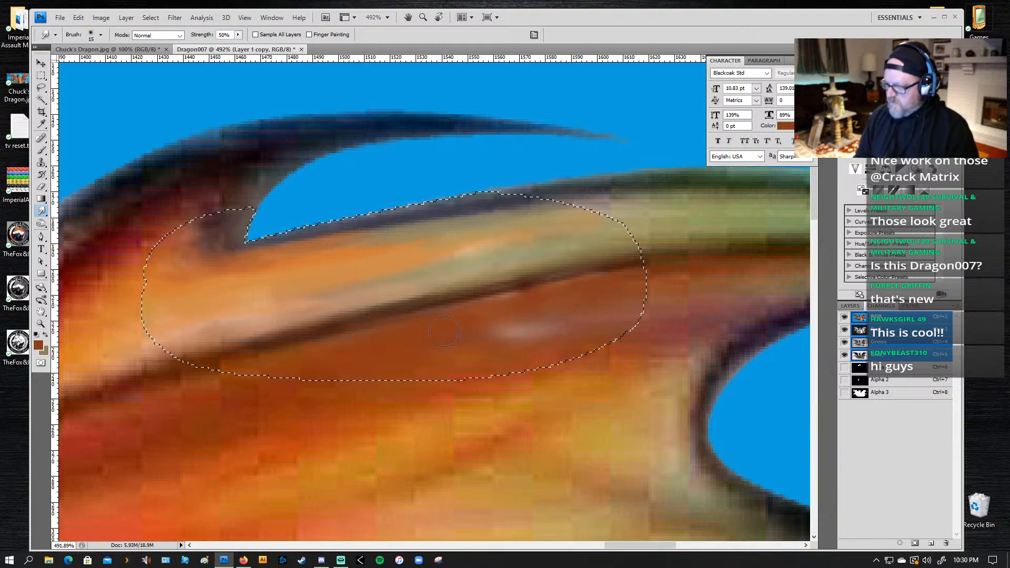
{"action": "left_click_drag", "start_coordinate": [494, 335], "coordinate": [561, 340]}
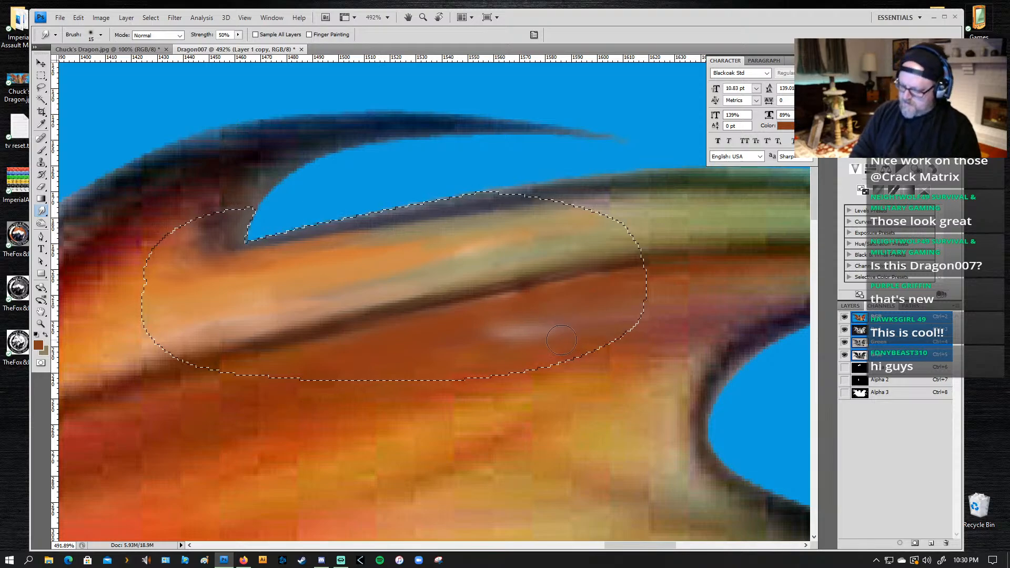
Step: Blend the pale streak beneath the vein line with the brush, using rust, orange-brown and dark brown tones sampled just outside the selection
{"action": "key", "text": "k"}
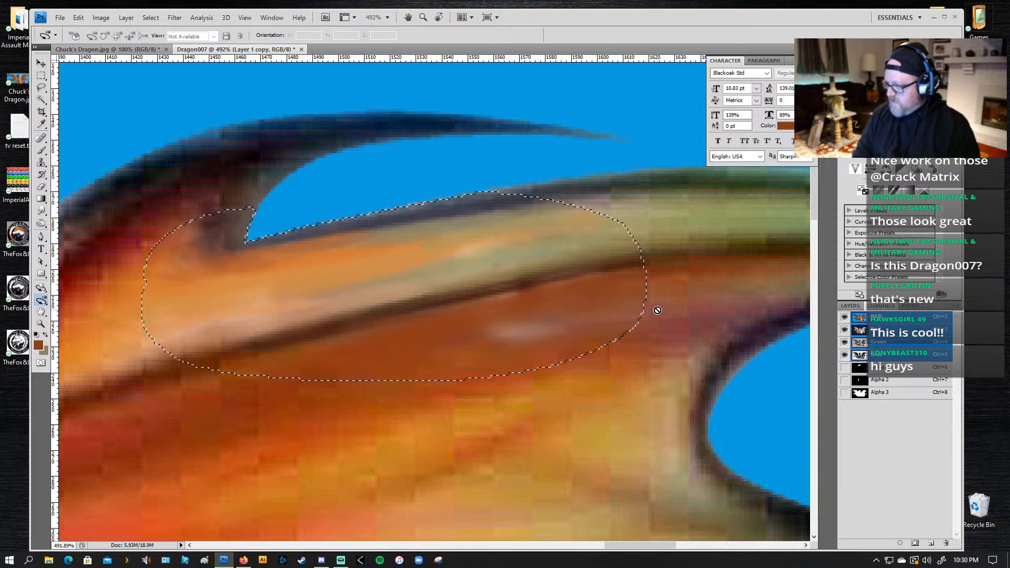
{"action": "key", "text": "b"}
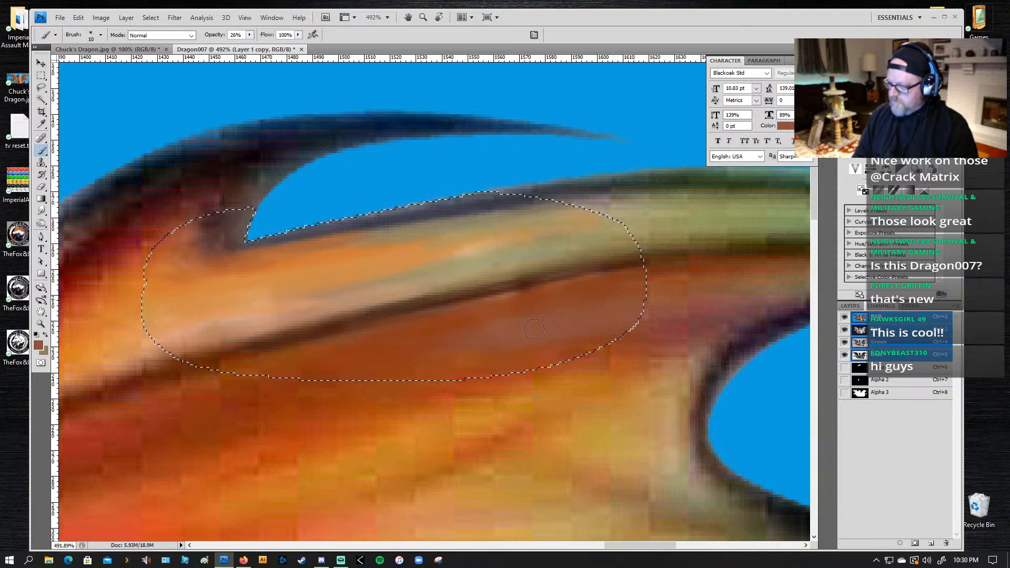
{"action": "left_click", "coordinate": [661, 322], "text": "alt"}
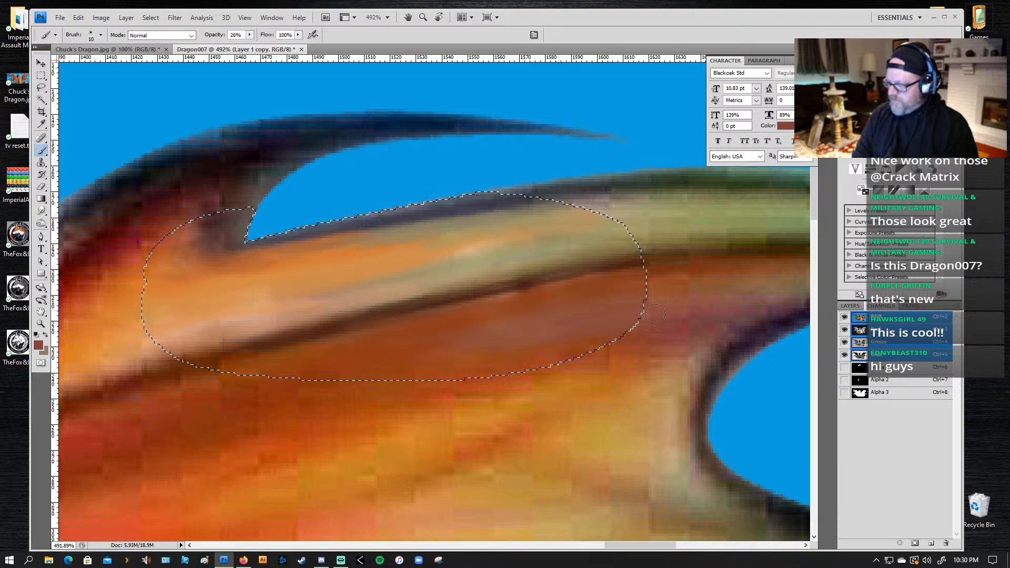
{"action": "left_click", "coordinate": [675, 298], "text": "alt"}
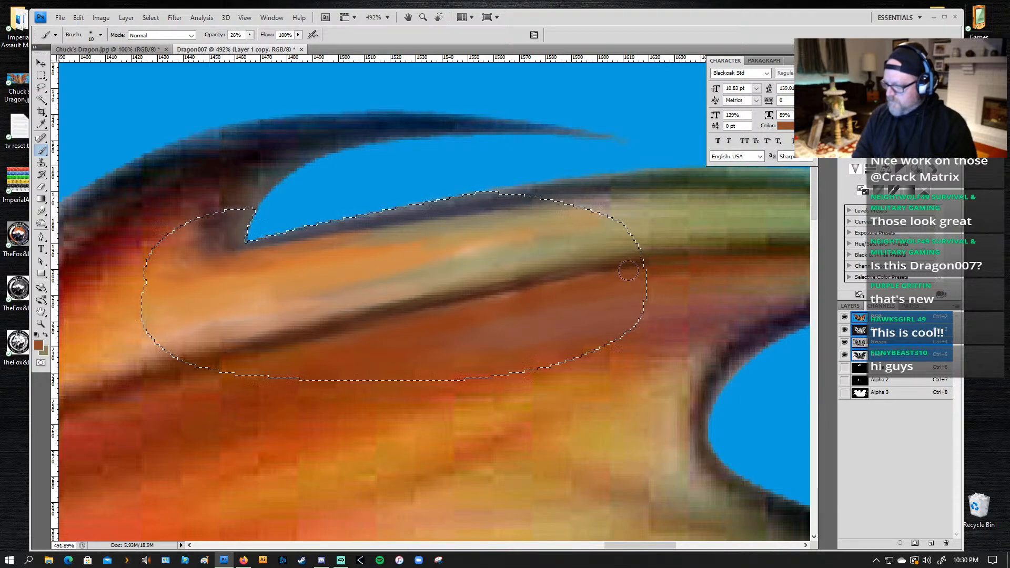
{"action": "left_click", "coordinate": [665, 265], "text": "alt"}
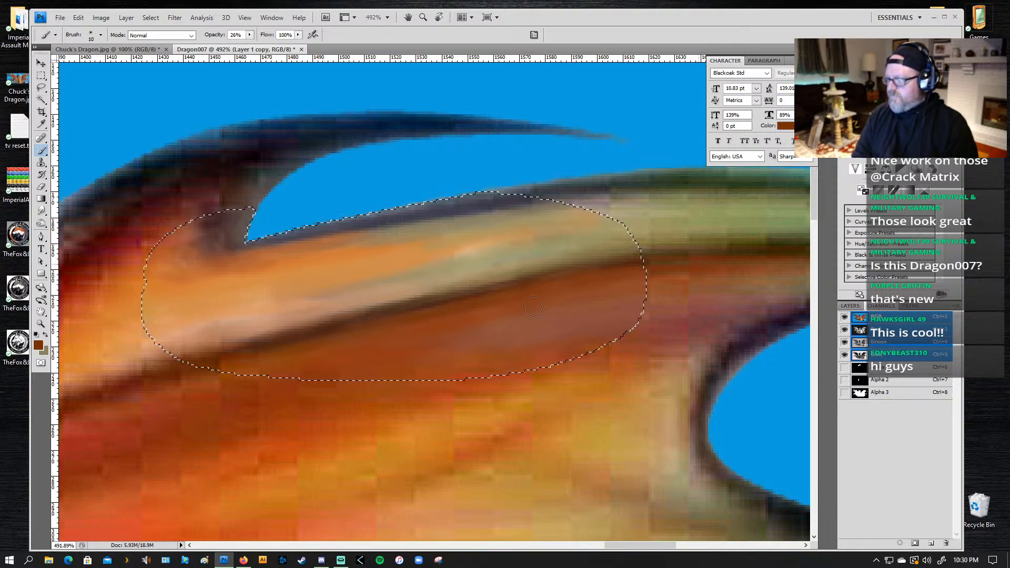
{"action": "key", "text": "alt"}
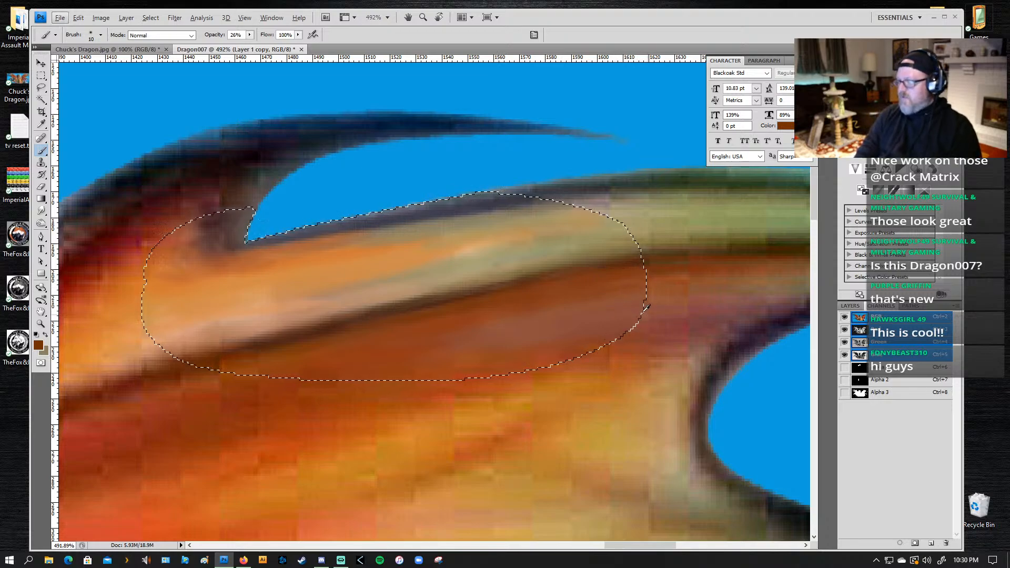
{"action": "left_click", "coordinate": [666, 294], "text": "alt"}
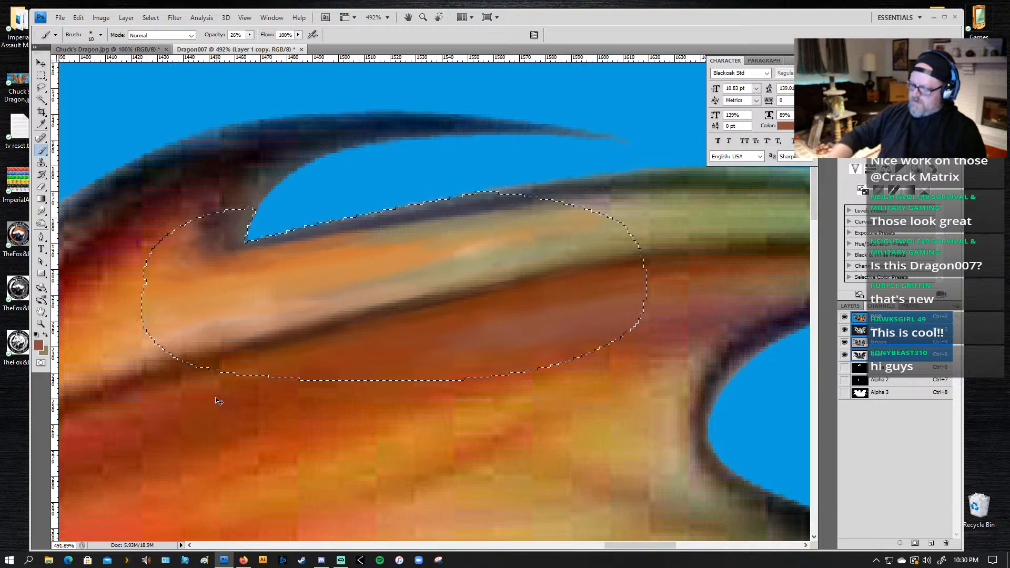
Step: Deselect the retouched wing area and apply the Sharpen More filter to the dragon image
{"action": "key", "text": "ctrl+minus"}
{"action": "key", "text": "ctrl+minus"}
{"action": "key", "text": "ctrl+minus"}
{"action": "key", "text": "ctrl+minus"}
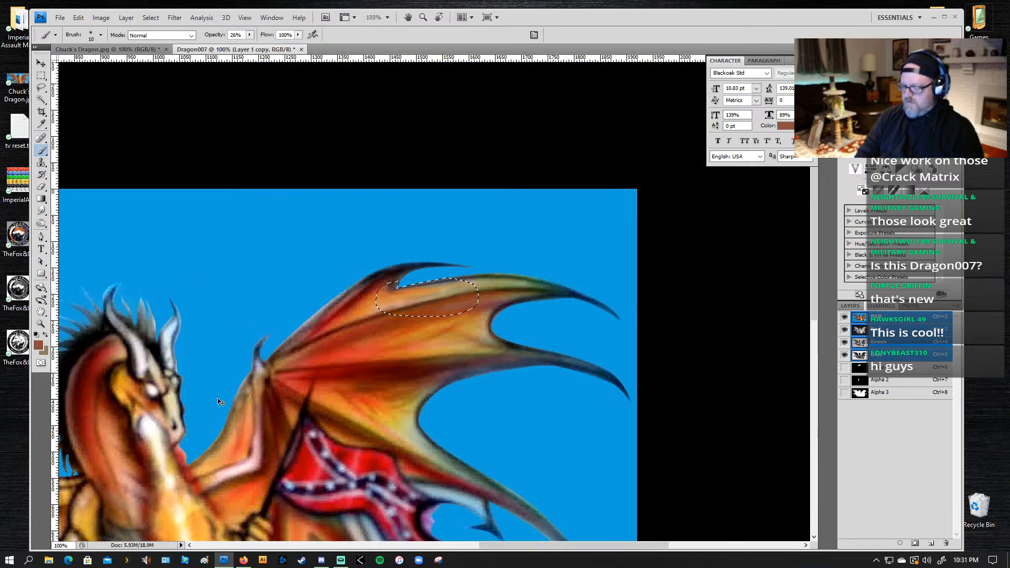
{"action": "key", "text": "ctrl+d"}
{"action": "left_click_drag", "start_coordinate": [431, 341], "coordinate": [470, 272]}
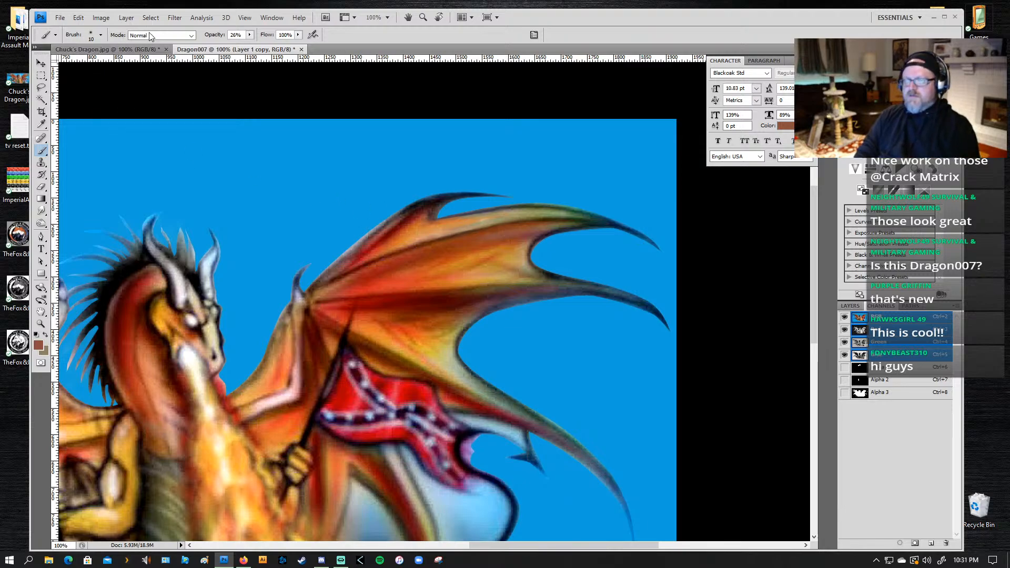
{"action": "left_click", "coordinate": [173, 18]}
{"action": "mouse_move", "coordinate": [122, 149]}
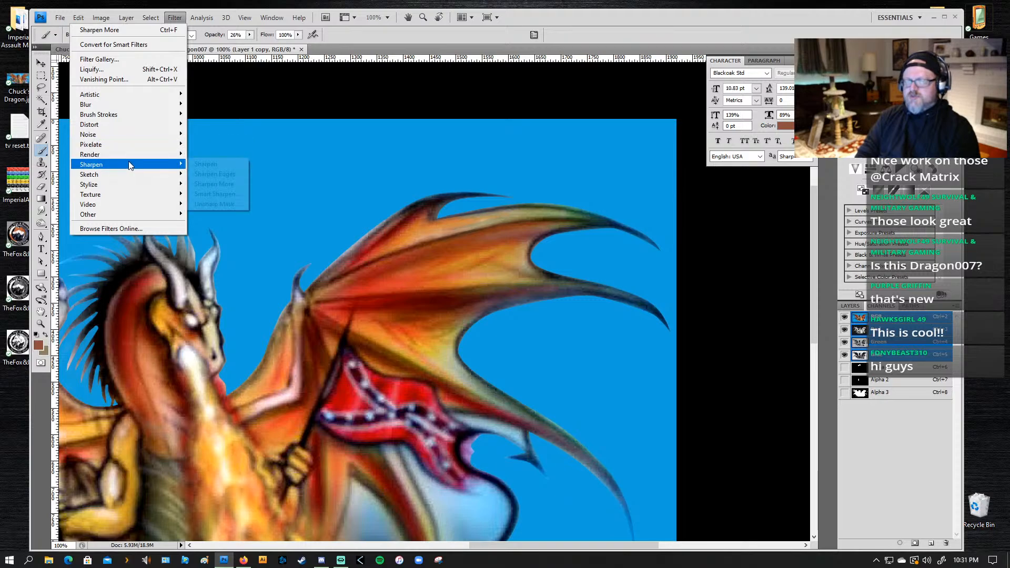
{"action": "left_click", "coordinate": [212, 184]}
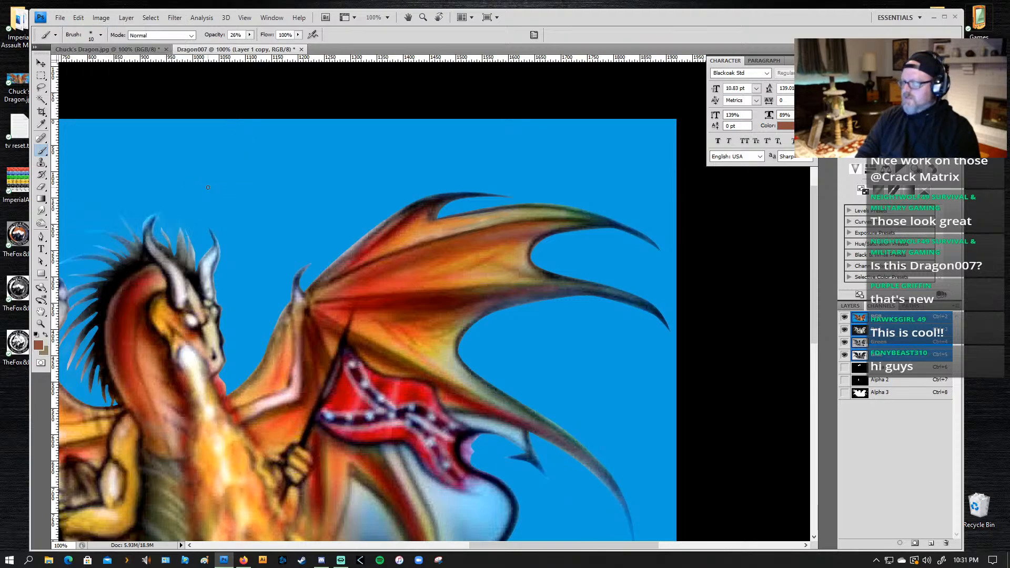
{"action": "left_click", "coordinate": [101, 18]}
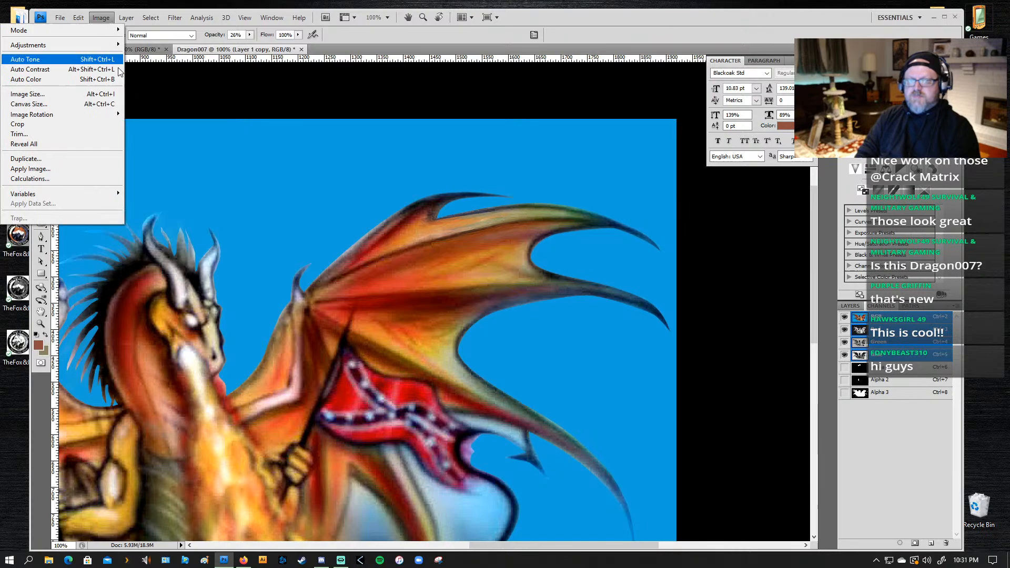
{"action": "left_click", "coordinate": [488, 219]}
Step: Lasso the white patch at the base of the tail's dark outline, leaving the blue background out of the selection
{"action": "key", "text": "z"}
{"action": "left_click_drag", "start_coordinate": [550, 181], "coordinate": [435, 282]}
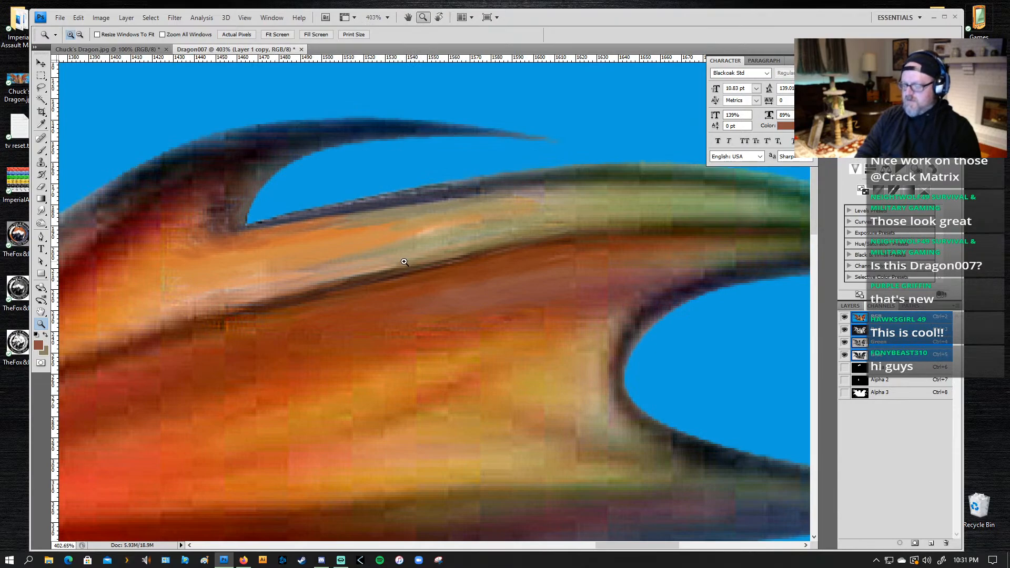
{"action": "left_click", "coordinate": [412, 295], "text": "alt"}
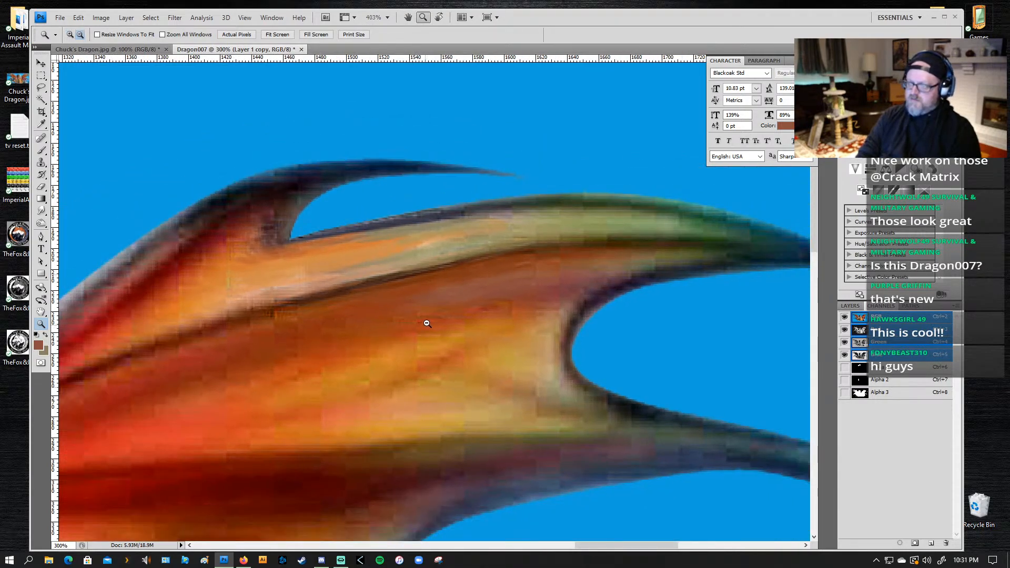
{"action": "left_click", "coordinate": [421, 321], "text": "alt"}
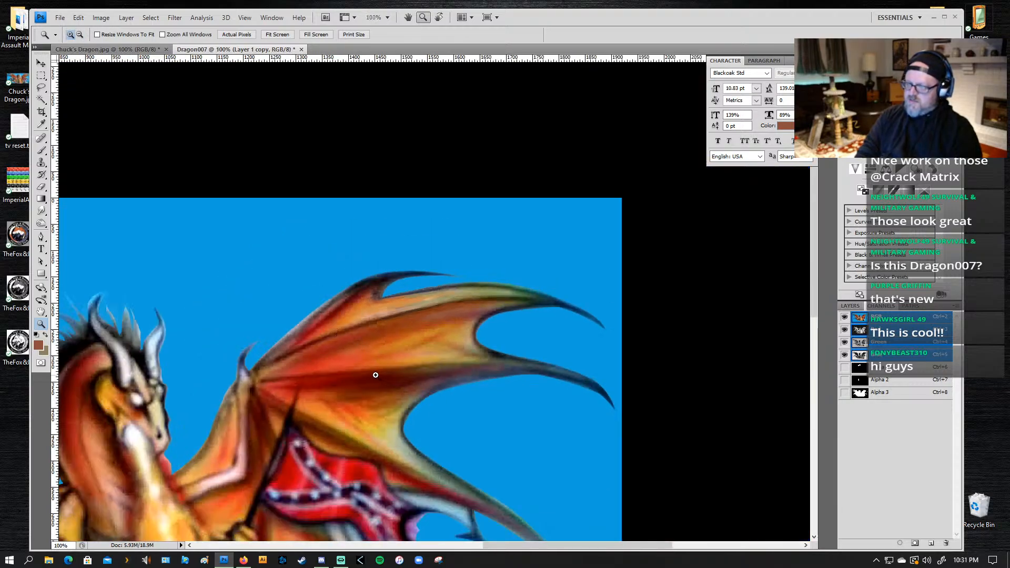
{"action": "left_click", "coordinate": [418, 392], "text": "alt"}
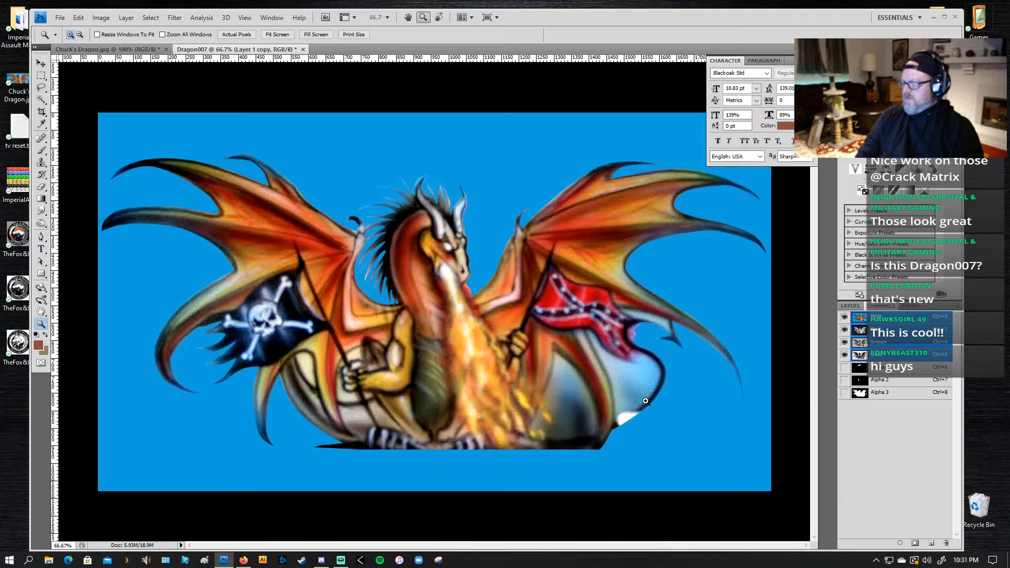
{"action": "left_click_drag", "start_coordinate": [655, 385], "coordinate": [595, 491]}
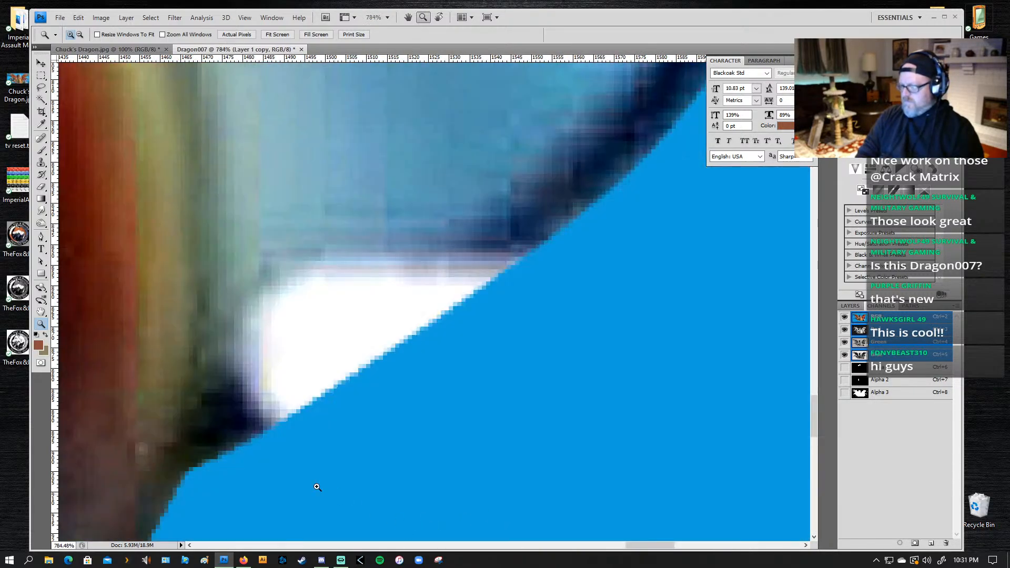
{"action": "left_click_drag", "start_coordinate": [232, 354], "coordinate": [314, 304]}
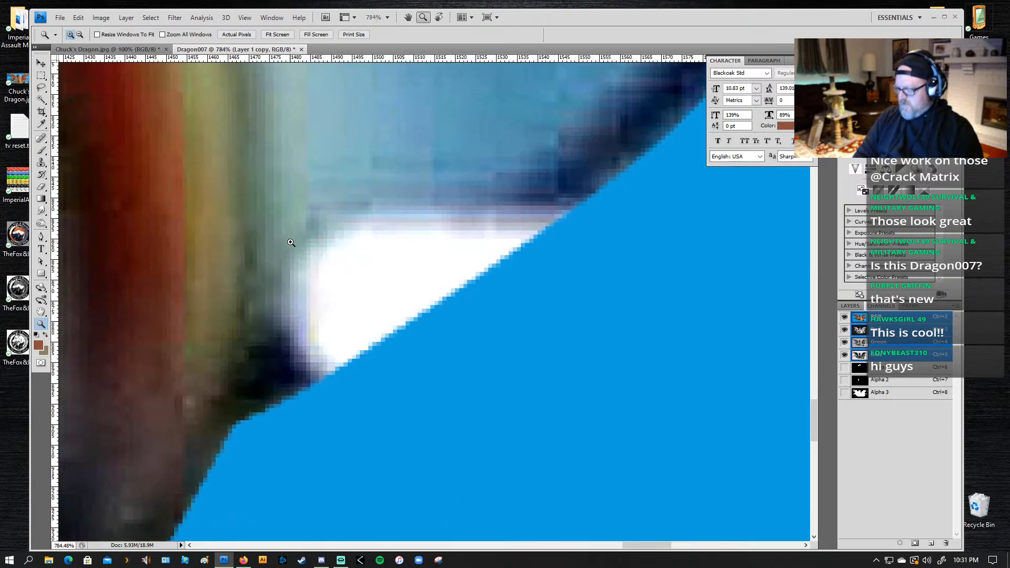
{"action": "key", "text": "p"}
{"action": "key", "text": "l"}
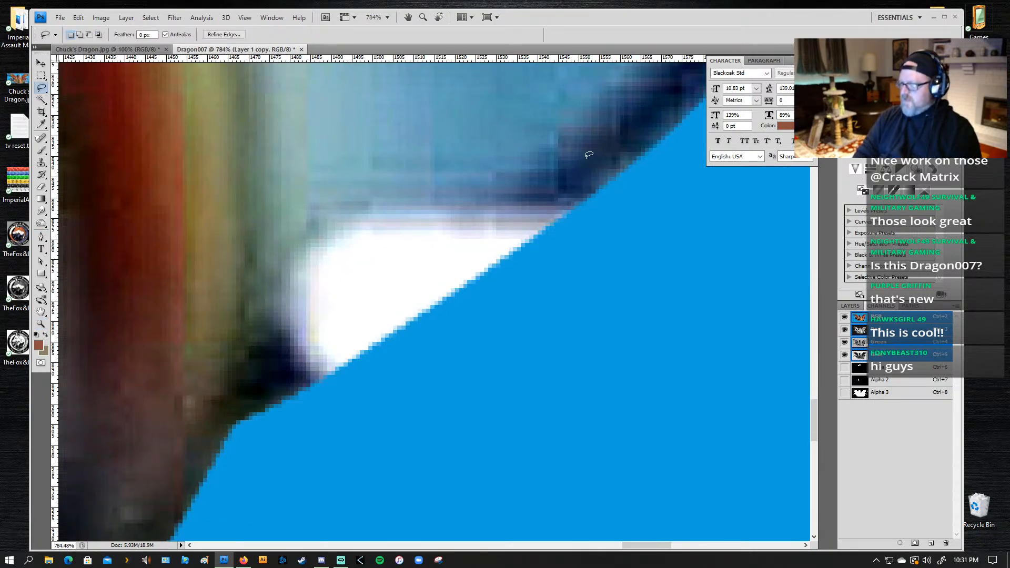
{"action": "mouse_move", "coordinate": [568, 152]}
{"action": "left_mouse_down"}
{"action": "mouse_move", "coordinate": [599, 156]}
{"action": "mouse_move", "coordinate": [605, 183]}
{"action": "mouse_move", "coordinate": [545, 241]}
{"action": "mouse_move", "coordinate": [284, 363]}
{"action": "mouse_move", "coordinate": [345, 373]}
{"action": "mouse_move", "coordinate": [537, 299]}
{"action": "mouse_move", "coordinate": [596, 225]}
{"action": "mouse_move", "coordinate": [574, 204]}
{"action": "mouse_move", "coordinate": [342, 308]}
{"action": "mouse_move", "coordinate": [259, 364]}
{"action": "mouse_move", "coordinate": [338, 376]}
{"action": "mouse_move", "coordinate": [257, 397]}
{"action": "mouse_move", "coordinate": [248, 384]}
{"action": "mouse_move", "coordinate": [190, 243]}
{"action": "mouse_move", "coordinate": [211, 271]}
{"action": "mouse_move", "coordinate": [203, 237]}
{"action": "mouse_move", "coordinate": [224, 191]}
{"action": "mouse_move", "coordinate": [293, 155]}
{"action": "mouse_move", "coordinate": [413, 132]}
{"action": "mouse_move", "coordinate": [576, 152]}
{"action": "left_mouse_up"}
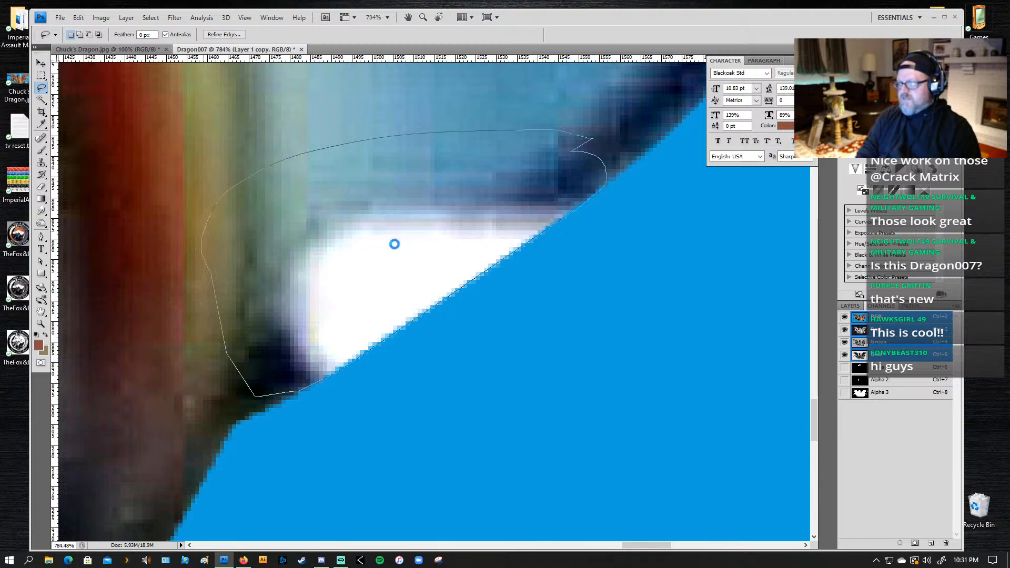
Step: Paint sampled near-black along the lower edge of the selected white patch to continue the tail's dark outline
{"action": "key", "text": "z"}
{"action": "left_click", "coordinate": [436, 275], "text": "alt"}
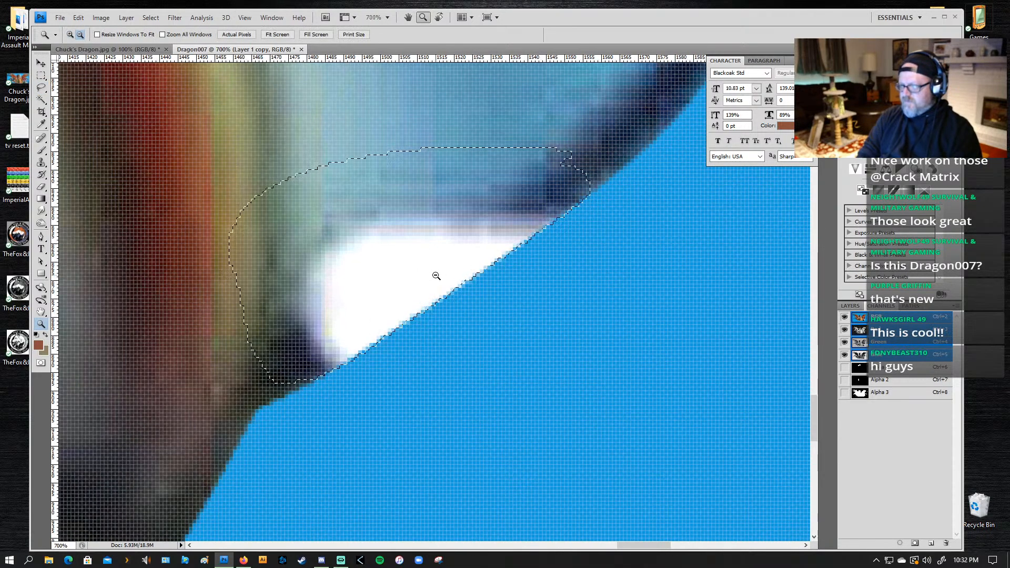
{"action": "left_click", "coordinate": [436, 275], "text": "alt"}
{"action": "left_click", "coordinate": [436, 275], "text": "alt"}
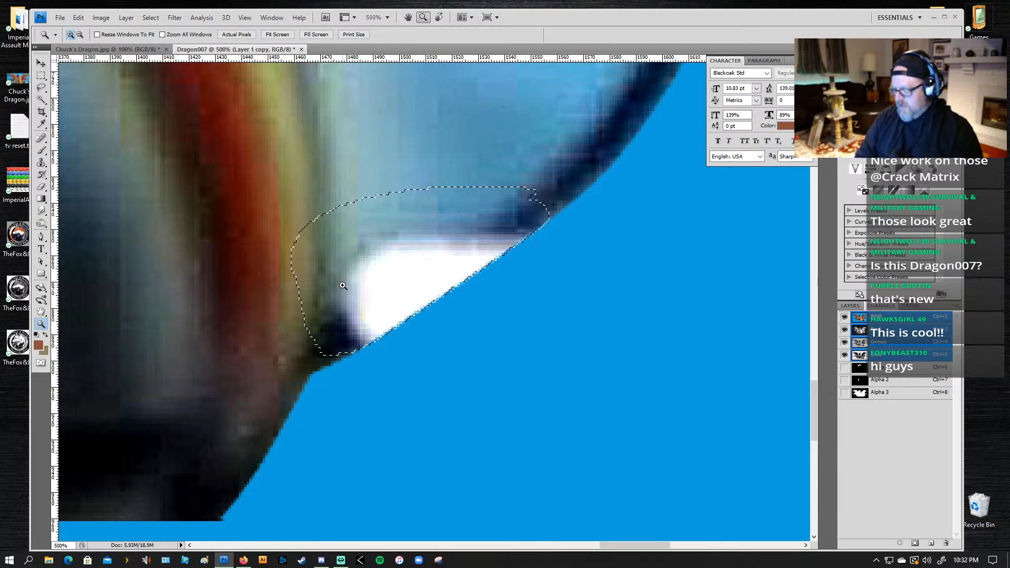
{"action": "key", "text": "l"}
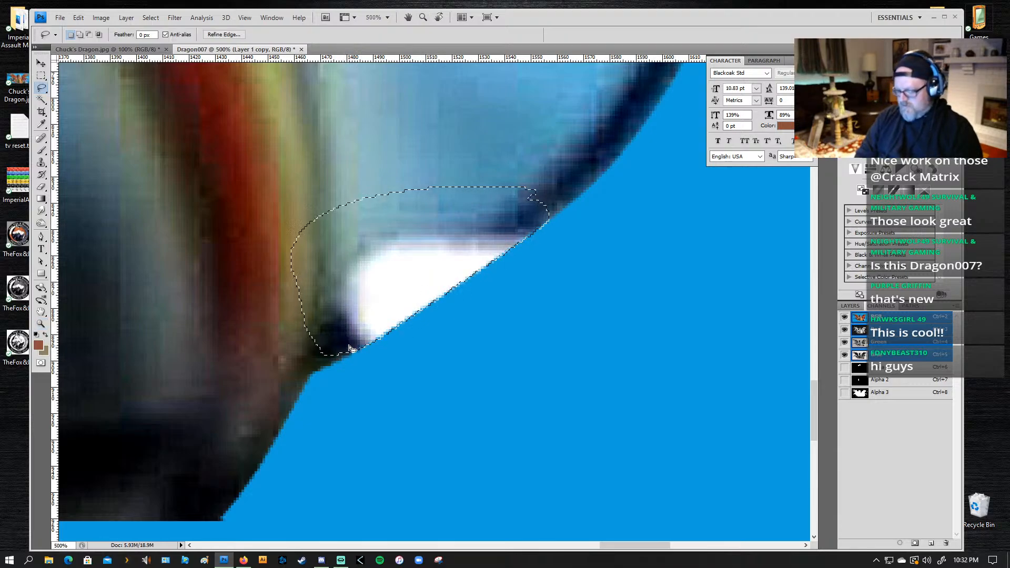
{"action": "key", "text": "b"}
{"action": "left_click", "coordinate": [349, 335], "text": "alt"}
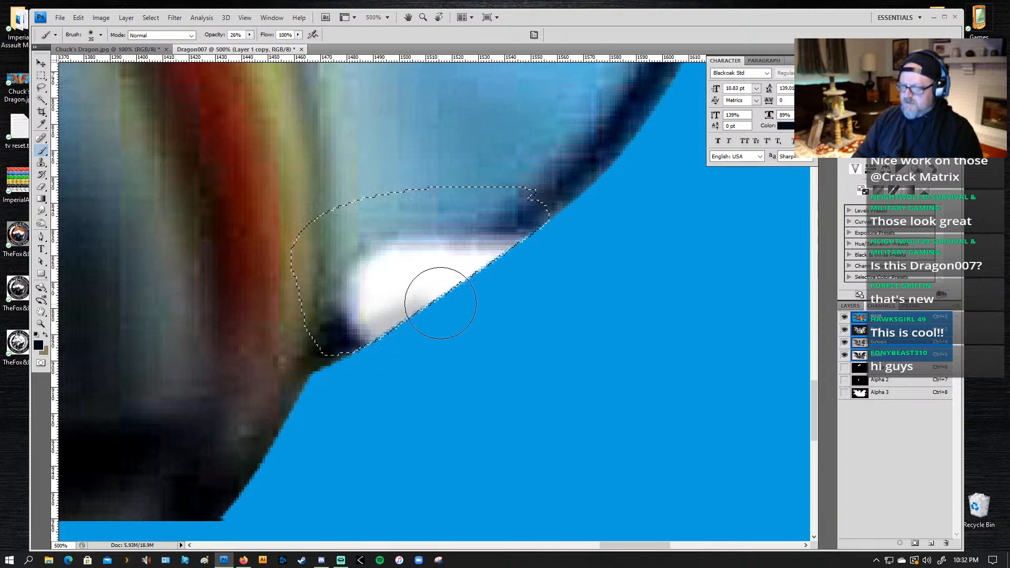
{"action": "mouse_move", "coordinate": [344, 334]}
{"action": "left_mouse_down"}
{"action": "mouse_move", "coordinate": [439, 299]}
{"action": "mouse_move", "coordinate": [458, 248]}
{"action": "mouse_move", "coordinate": [526, 224]}
{"action": "left_mouse_up"}
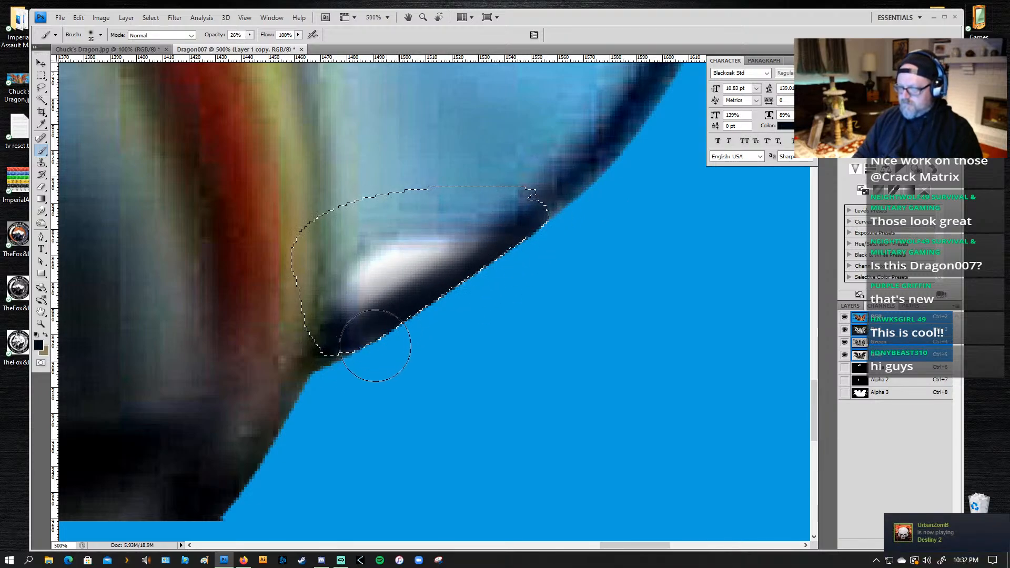
Step: Sample dark navy from the tail outline above the selection and brush it along the new dark band
{"action": "left_click", "coordinate": [563, 194], "text": "alt"}
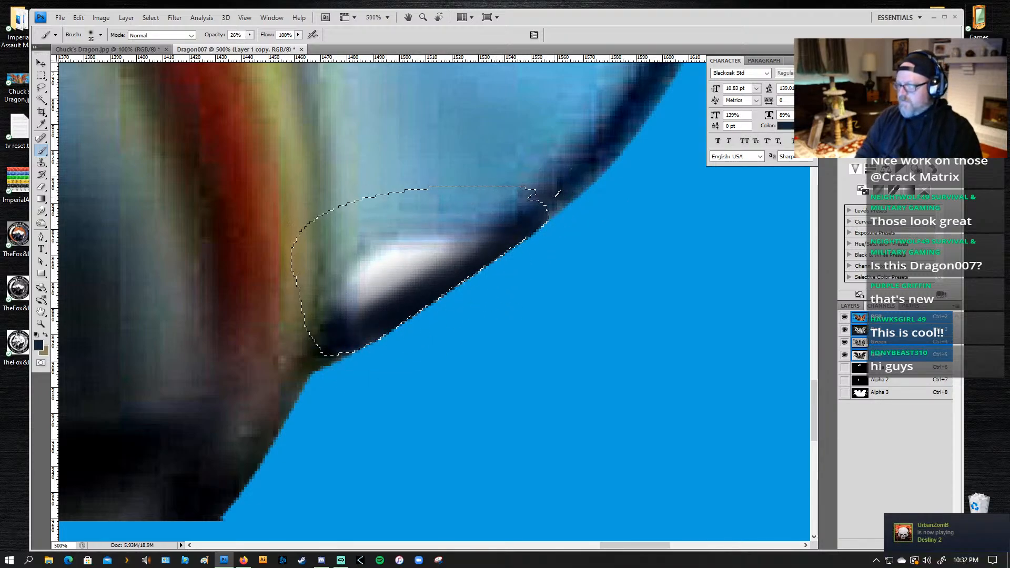
{"action": "mouse_move", "coordinate": [558, 201]}
{"action": "left_mouse_down"}
{"action": "mouse_move", "coordinate": [567, 198]}
{"action": "mouse_move", "coordinate": [349, 338]}
{"action": "mouse_move", "coordinate": [371, 346]}
{"action": "left_mouse_up"}
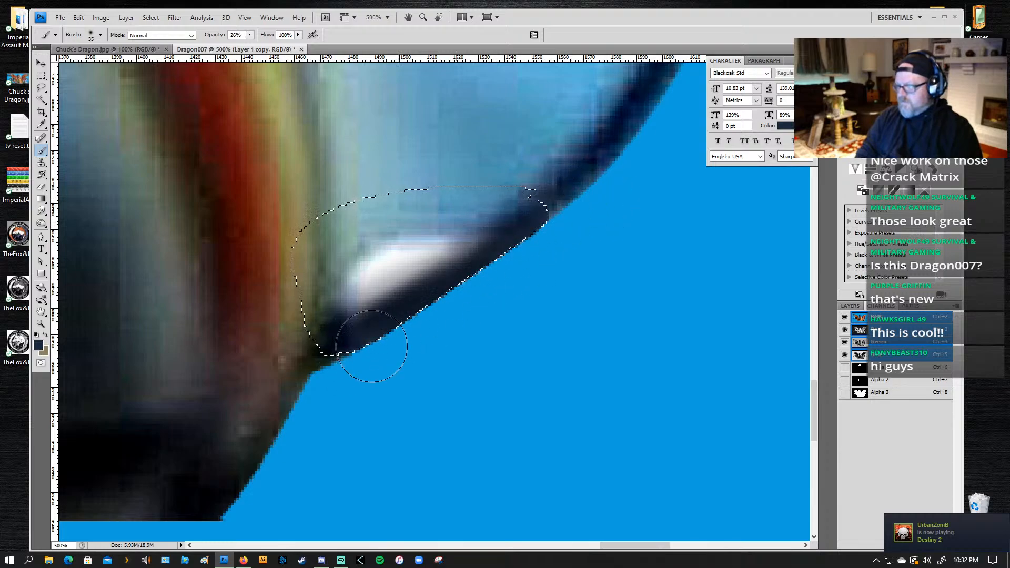
{"action": "mouse_move", "coordinate": [468, 270]}
{"action": "left_mouse_down"}
{"action": "mouse_move", "coordinate": [594, 189]}
{"action": "mouse_move", "coordinate": [308, 344]}
{"action": "left_mouse_up"}
{"action": "left_click_drag", "start_coordinate": [543, 215], "coordinate": [533, 238]}
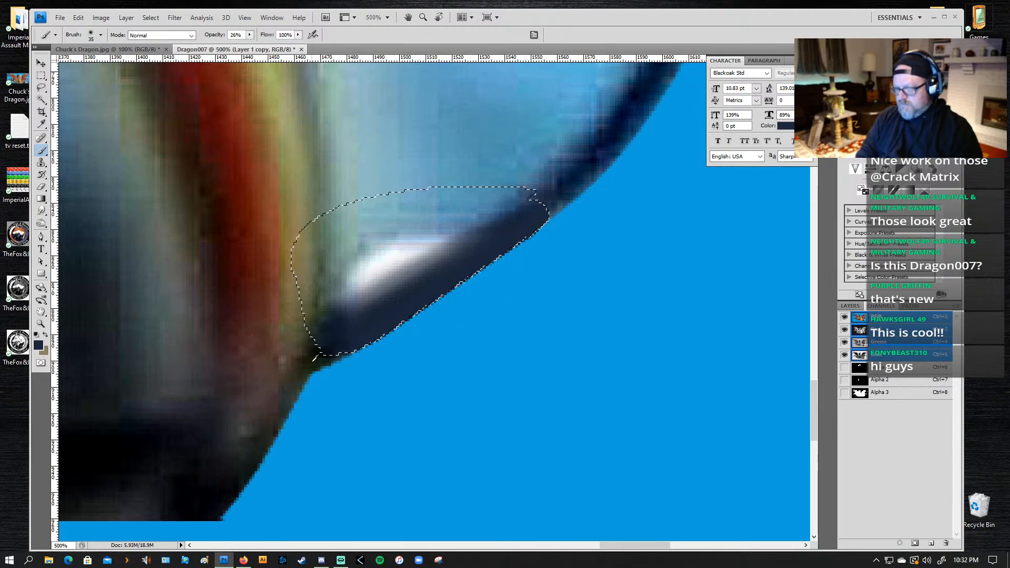
Step: Resample the darkest tones at the band's lower end and repaint the band in deep navy to match the tail outline
{"action": "left_click", "coordinate": [316, 352], "text": "alt"}
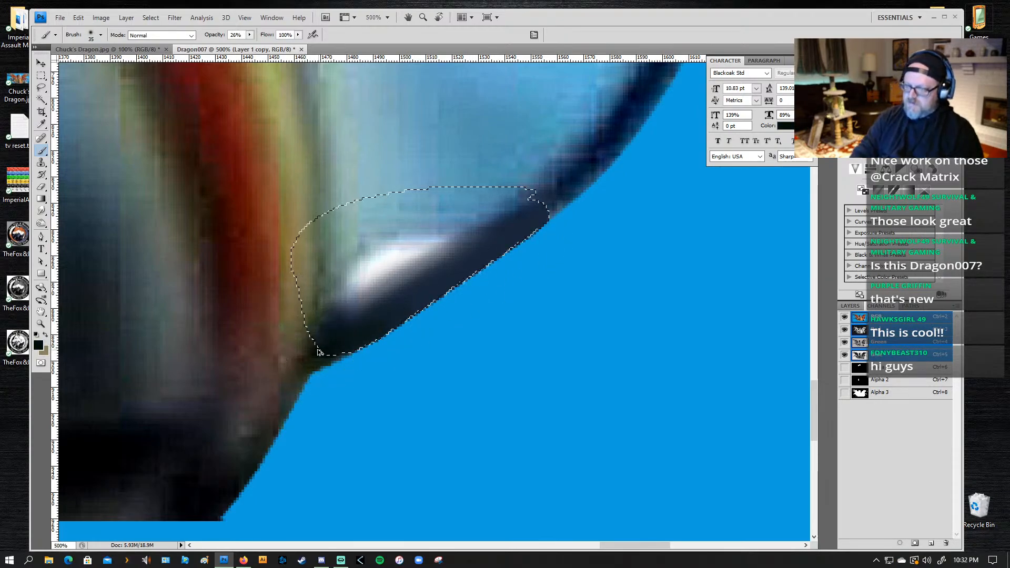
{"action": "key", "text": "alt"}
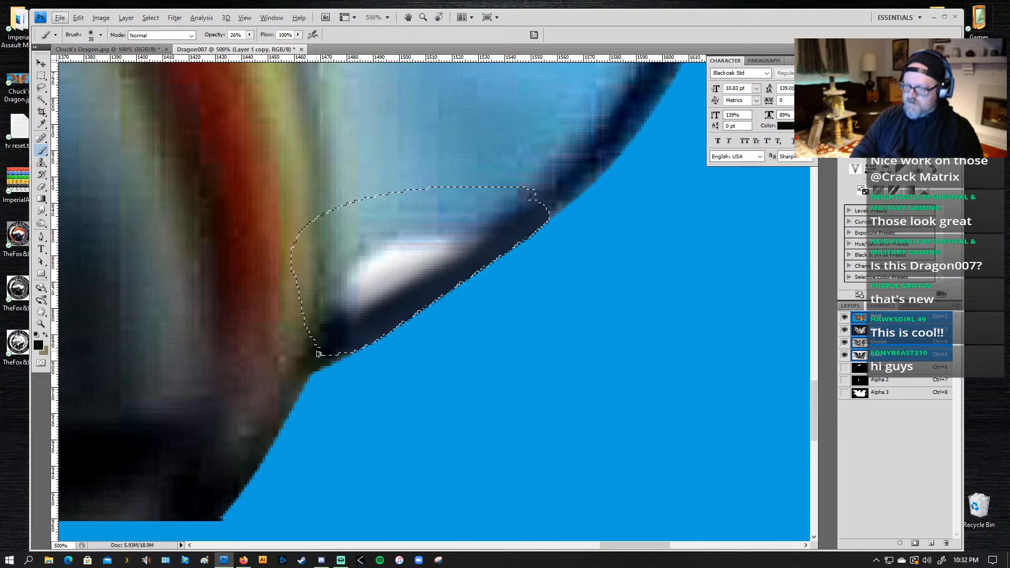
{"action": "left_click", "coordinate": [341, 340], "text": "alt"}
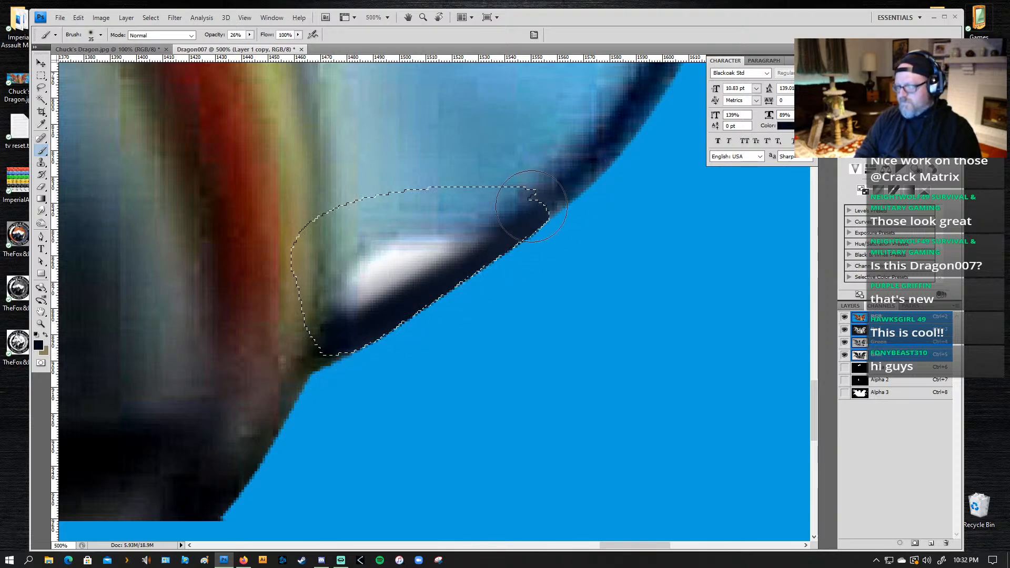
Step: Brush more dark navy along the band at the lower edge of the selected white patch to deepen it
{"action": "mouse_move", "coordinate": [337, 327]}
{"action": "left_mouse_down"}
{"action": "mouse_move", "coordinate": [551, 183]}
{"action": "mouse_move", "coordinate": [420, 281]}
{"action": "left_mouse_up"}
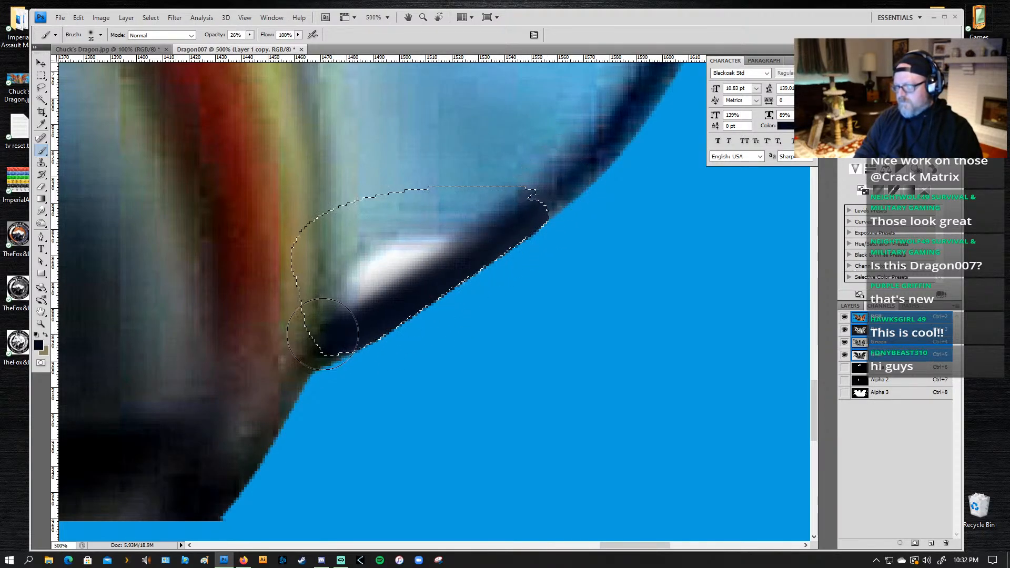
{"action": "mouse_move", "coordinate": [322, 334]}
{"action": "left_mouse_down"}
{"action": "mouse_move", "coordinate": [412, 169]}
{"action": "mouse_move", "coordinate": [463, 270]}
{"action": "left_mouse_up"}
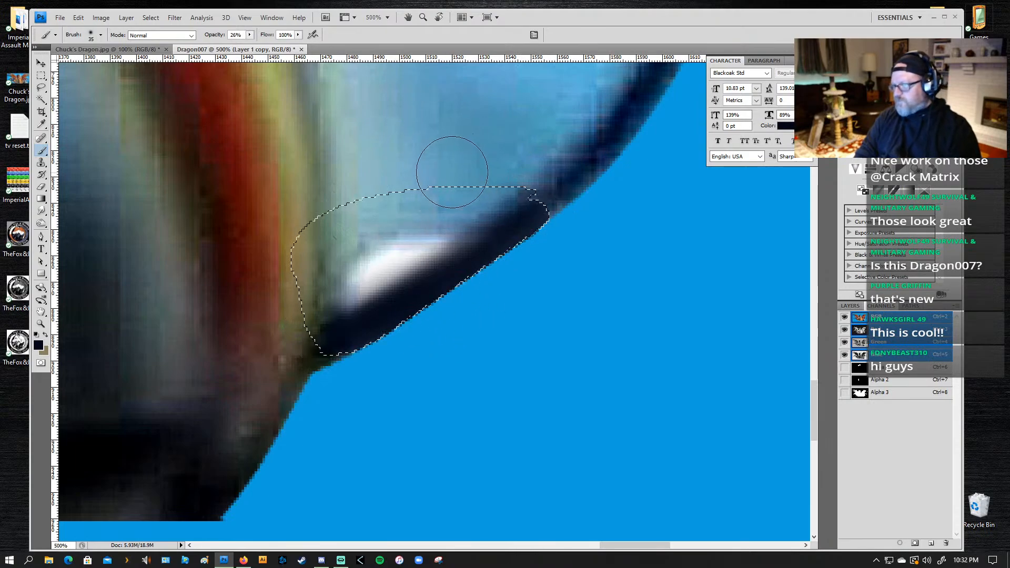
{"action": "left_click_drag", "start_coordinate": [556, 279], "coordinate": [573, 454]}
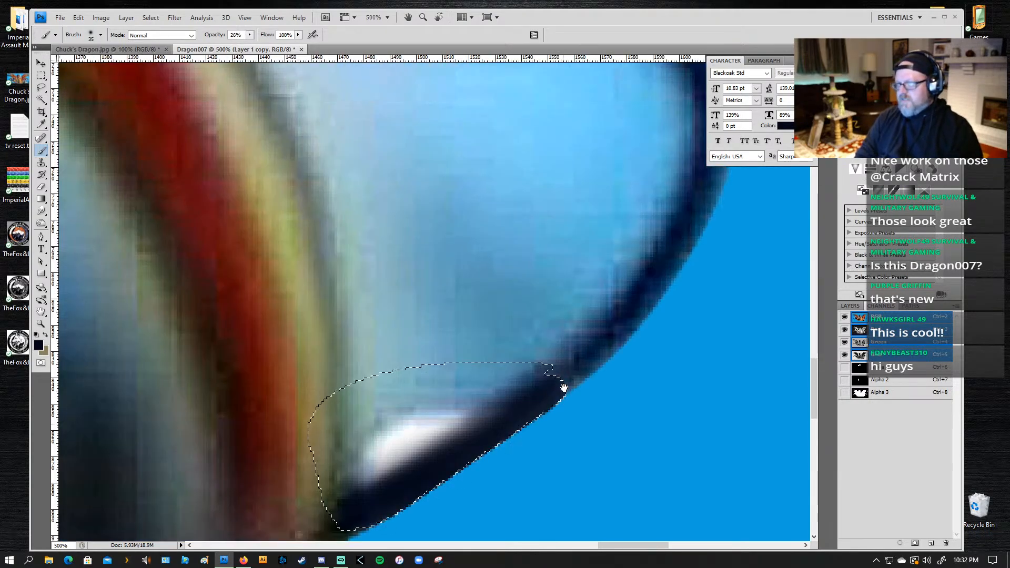
{"action": "key", "text": "ctrl+alt+space"}
{"action": "left_click", "coordinate": [400, 328], "text": "ctrl+alt"}
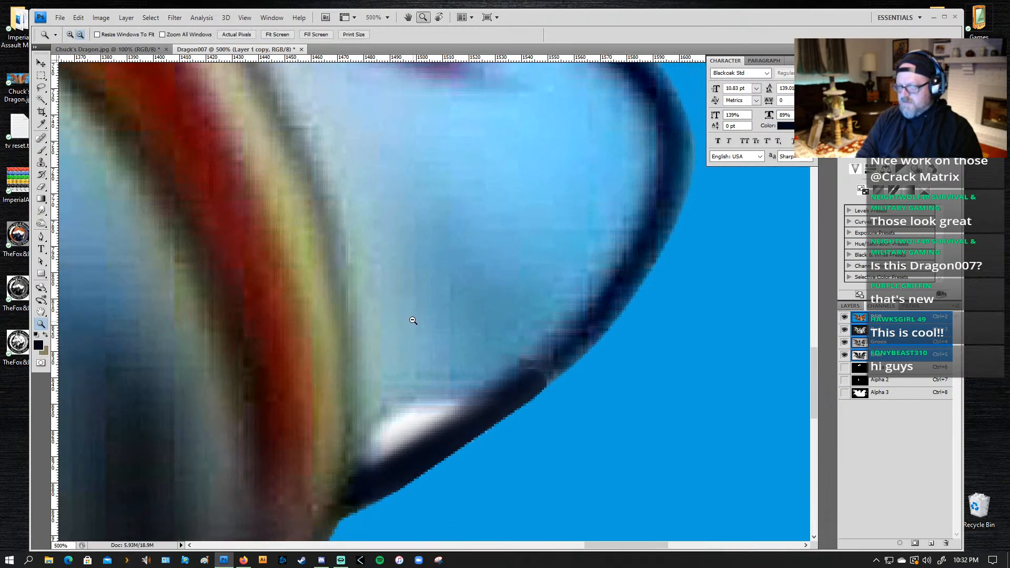
{"action": "left_click", "coordinate": [411, 329], "text": "ctrl+alt"}
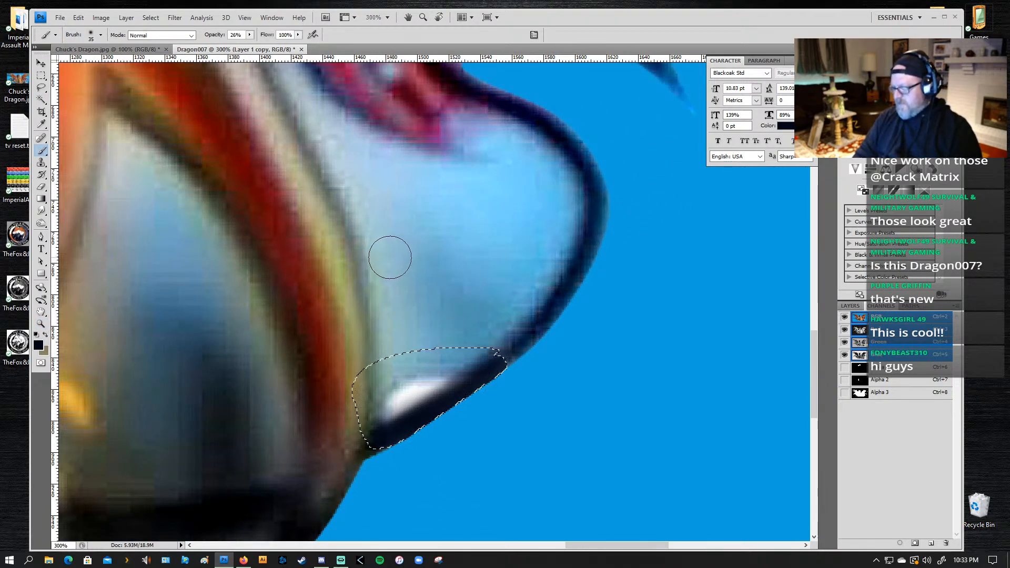
Step: Clear the old selection and lasso the pale blue area enclosed by the yellow-red wing edge, the pink fin and the dark tail outline
{"action": "key", "text": "l"}
{"action": "key", "text": "ctrl+d"}
{"action": "left_click_drag", "start_coordinate": [406, 134], "coordinate": [442, 259]}
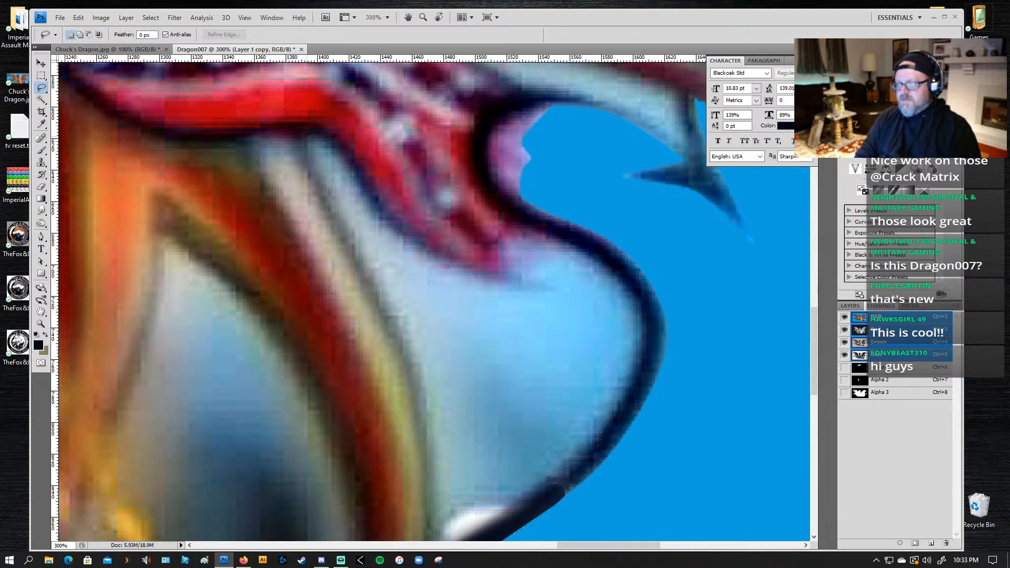
{"action": "mouse_move", "coordinate": [311, 135]}
{"action": "left_mouse_down"}
{"action": "mouse_move", "coordinate": [331, 140]}
{"action": "mouse_move", "coordinate": [392, 217]}
{"action": "mouse_move", "coordinate": [441, 252]}
{"action": "mouse_move", "coordinate": [521, 278]}
{"action": "mouse_move", "coordinate": [504, 257]}
{"action": "mouse_move", "coordinate": [506, 240]}
{"action": "mouse_move", "coordinate": [547, 238]}
{"action": "left_mouse_up"}
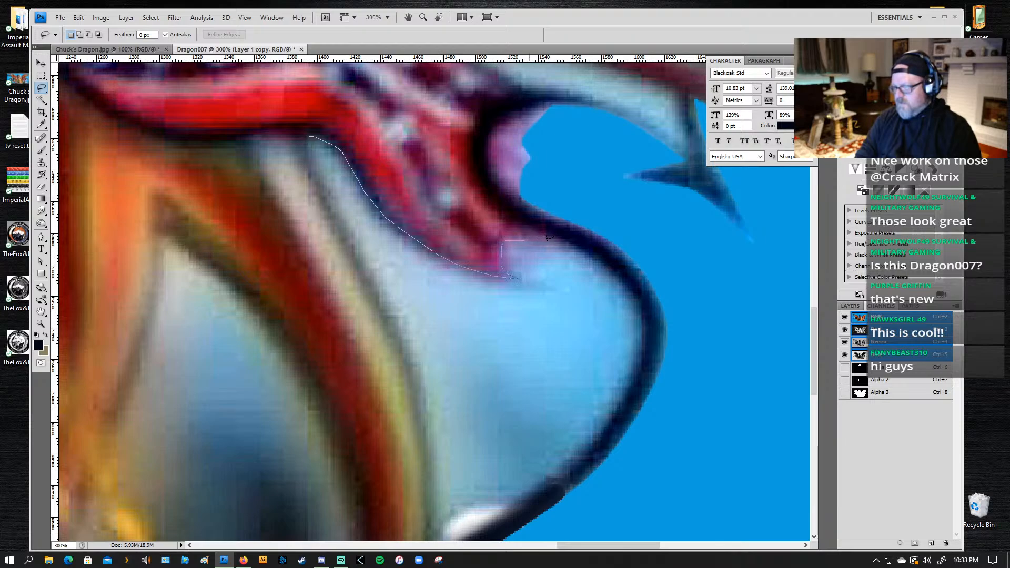
{"action": "mouse_move", "coordinate": [611, 285]}
{"action": "left_mouse_down"}
{"action": "mouse_move", "coordinate": [616, 274]}
{"action": "mouse_move", "coordinate": [636, 304]}
{"action": "left_mouse_up"}
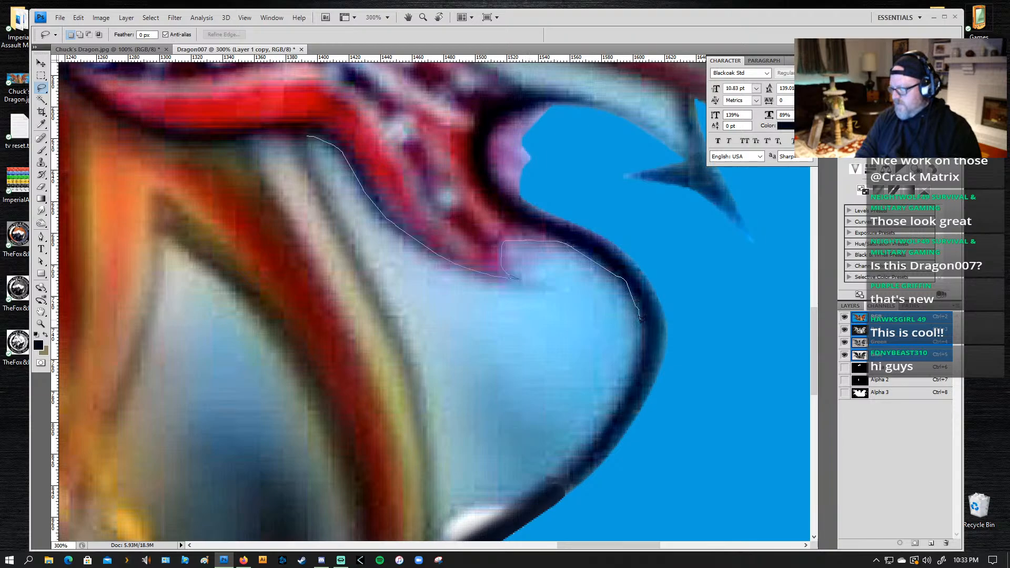
{"action": "mouse_move", "coordinate": [640, 348]}
{"action": "left_mouse_down"}
{"action": "mouse_move", "coordinate": [555, 476]}
{"action": "mouse_move", "coordinate": [444, 538]}
{"action": "mouse_move", "coordinate": [454, 536]}
{"action": "mouse_move", "coordinate": [448, 481]}
{"action": "mouse_move", "coordinate": [473, 477]}
{"action": "mouse_move", "coordinate": [433, 493]}
{"action": "mouse_move", "coordinate": [434, 384]}
{"action": "mouse_move", "coordinate": [436, 422]}
{"action": "mouse_move", "coordinate": [432, 371]}
{"action": "mouse_move", "coordinate": [411, 315]}
{"action": "mouse_move", "coordinate": [427, 325]}
{"action": "mouse_move", "coordinate": [339, 164]}
{"action": "left_mouse_up"}
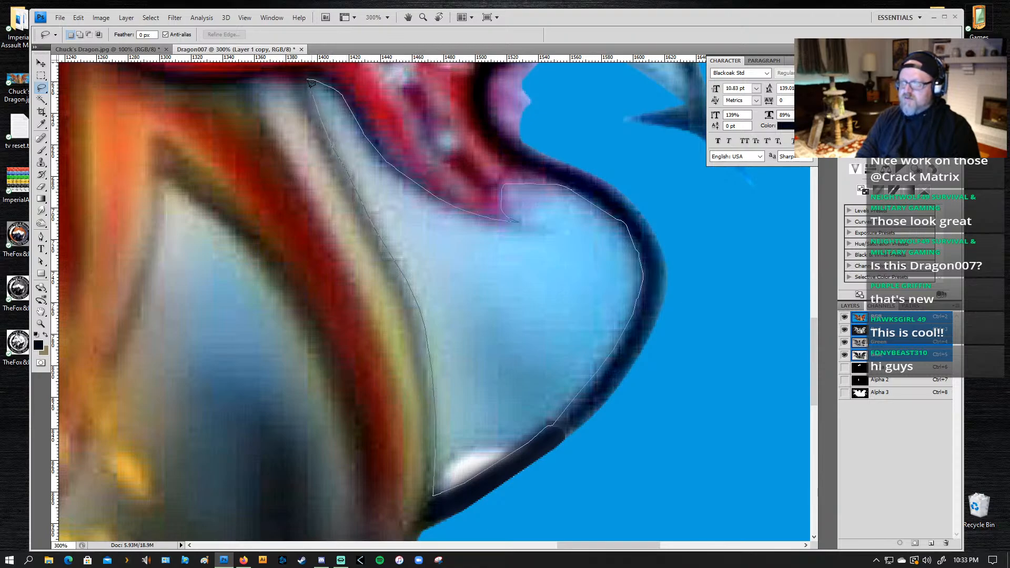
{"action": "left_click_drag", "start_coordinate": [528, 428], "coordinate": [521, 349]}
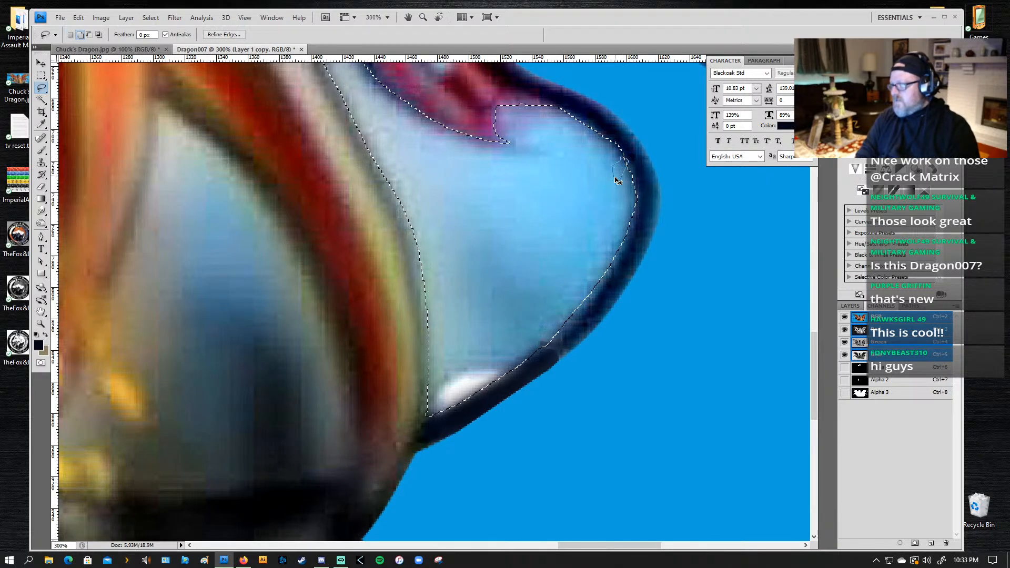
Step: Correct the selection edge along the inner side of the dark tail outline at its upper curve and near the white patch
{"action": "left_click_drag", "start_coordinate": [616, 178], "coordinate": [615, 164]}
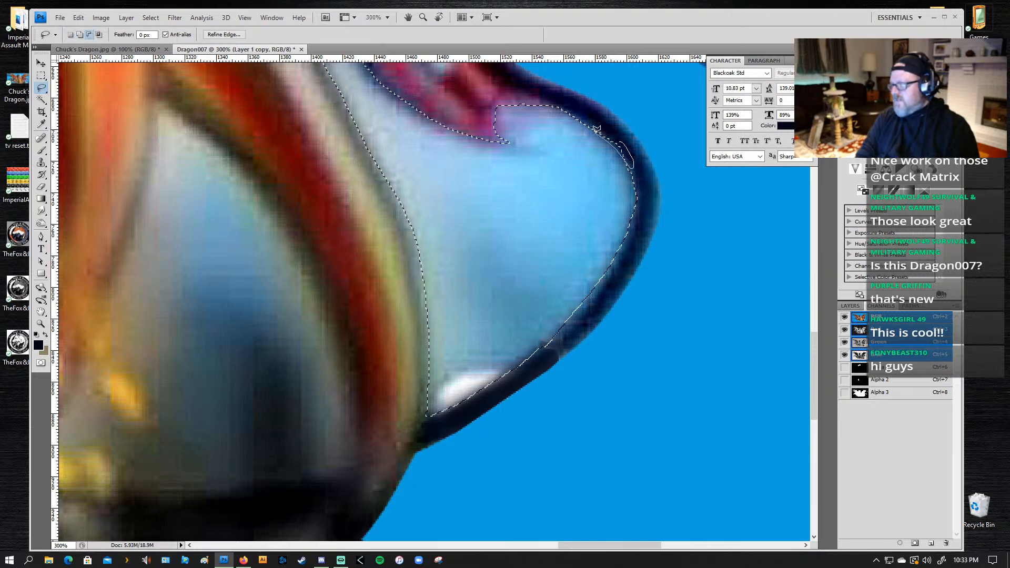
{"action": "left_click_drag", "start_coordinate": [633, 167], "coordinate": [620, 143]}
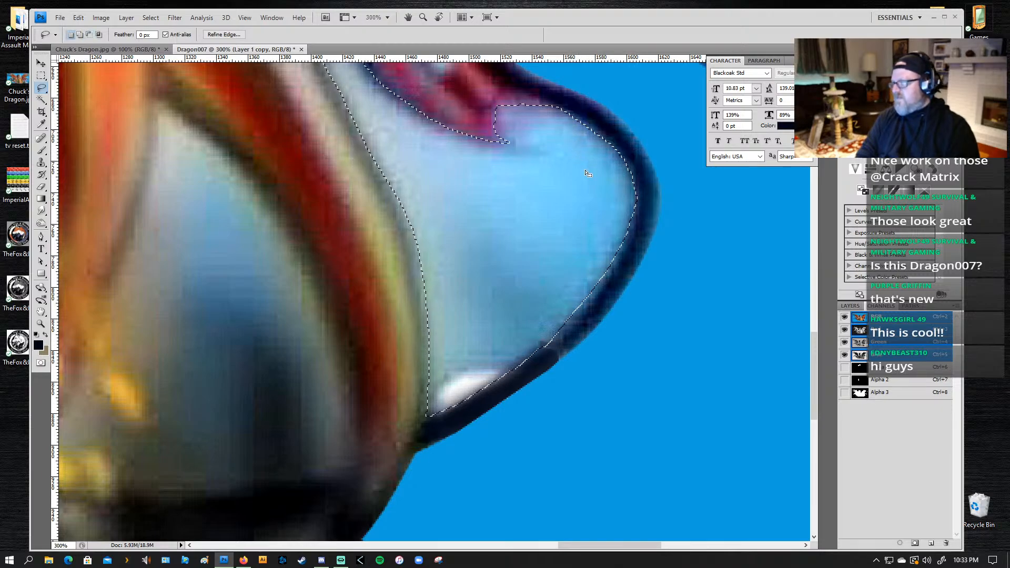
{"action": "key", "text": "shift"}
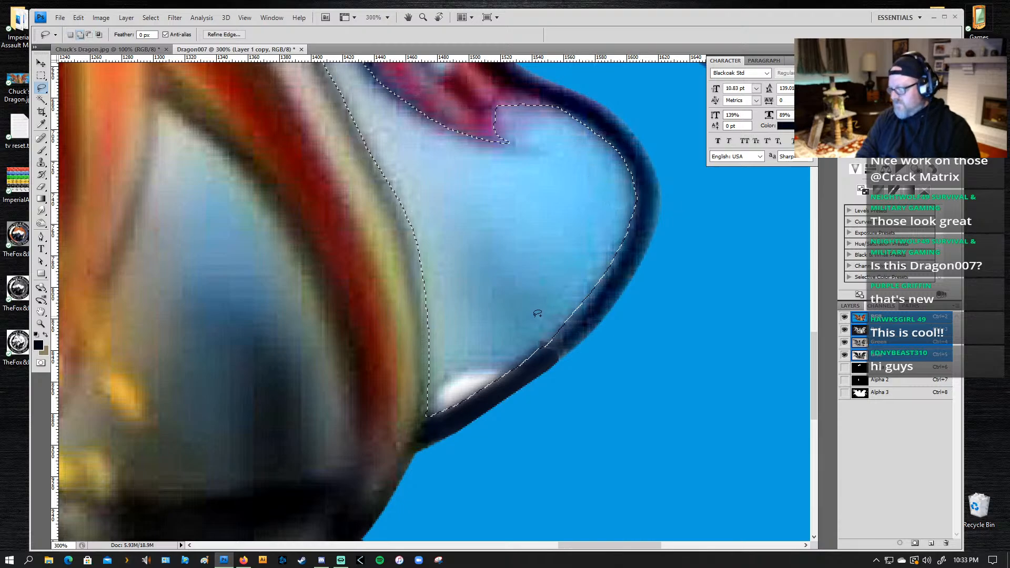
{"action": "key", "text": "alt"}
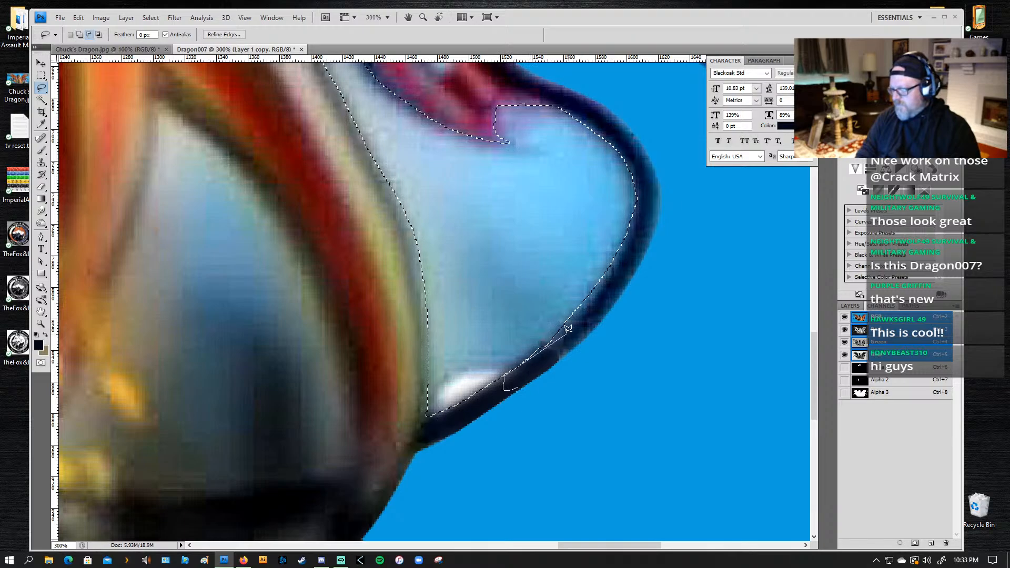
{"action": "left_click_drag", "start_coordinate": [506, 389], "coordinate": [499, 409]}
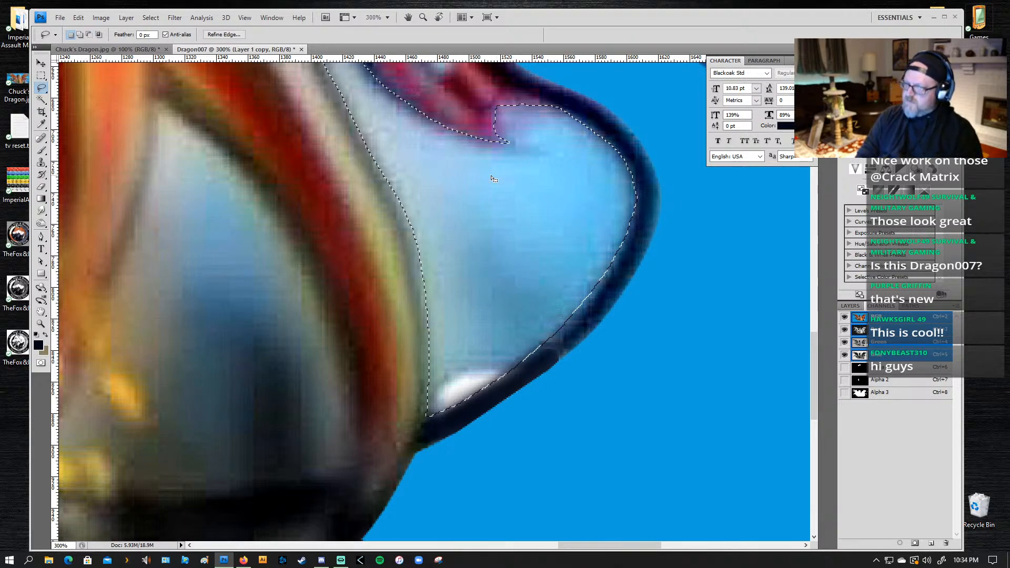
Step: Save the selection as an alpha channel, then delete the pale blue area inside the tail curve and deselect
{"action": "scroll", "coordinate": [493, 179], "scroll_direction": "up", "scroll_amount": 2}
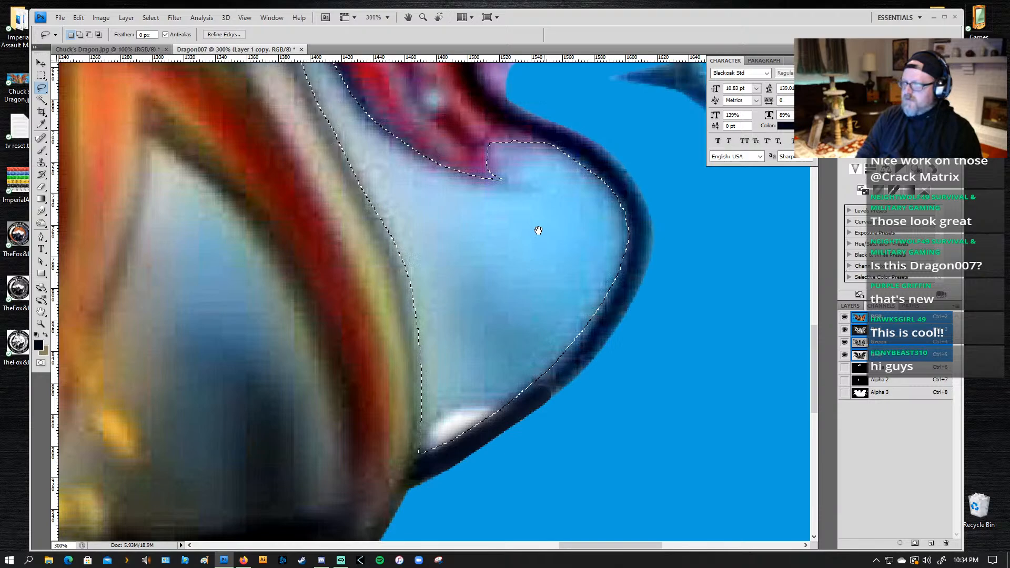
{"action": "left_click", "coordinate": [914, 544]}
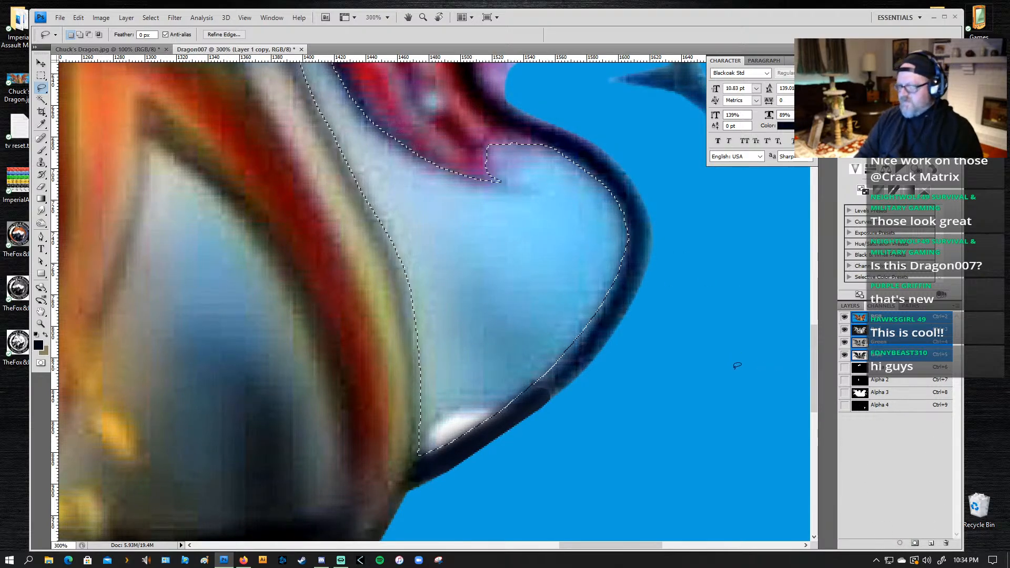
{"action": "key", "text": "Delete"}
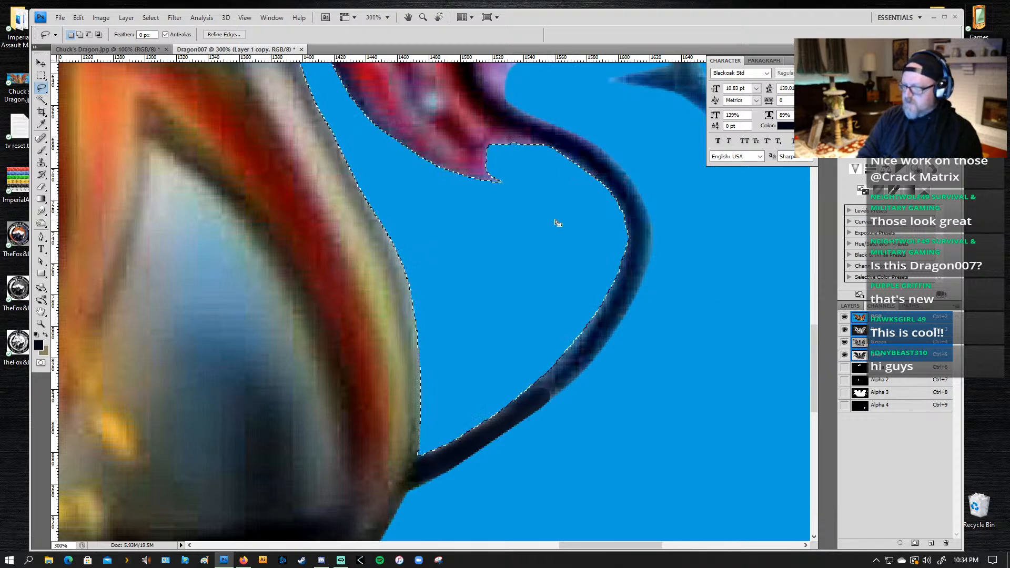
{"action": "key", "text": "ctrl+d"}
Step: Brush dark navy with a small brush over the joint between the repainted band and the original tail outline
{"action": "key", "text": "z"}
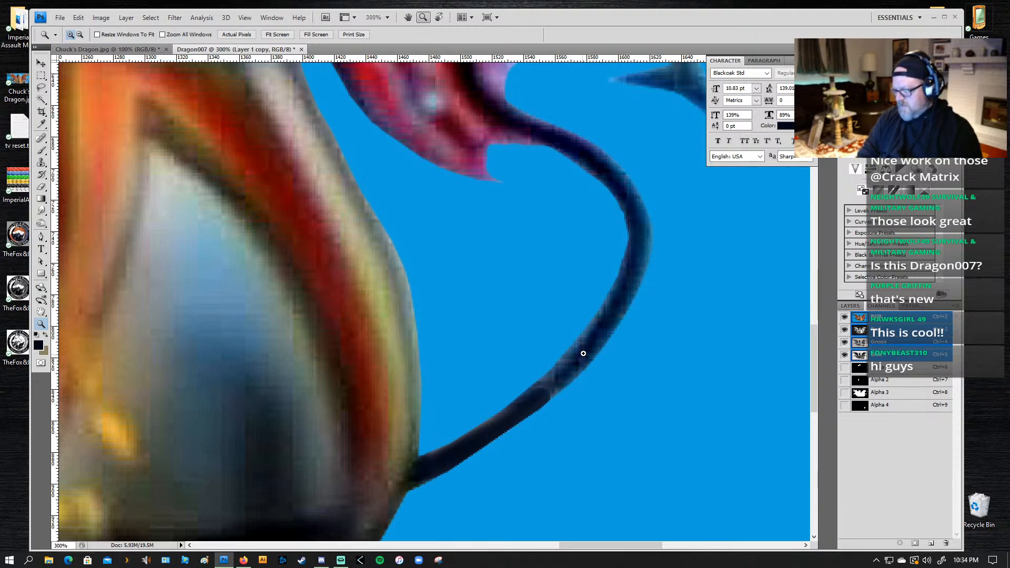
{"action": "key", "text": "l"}
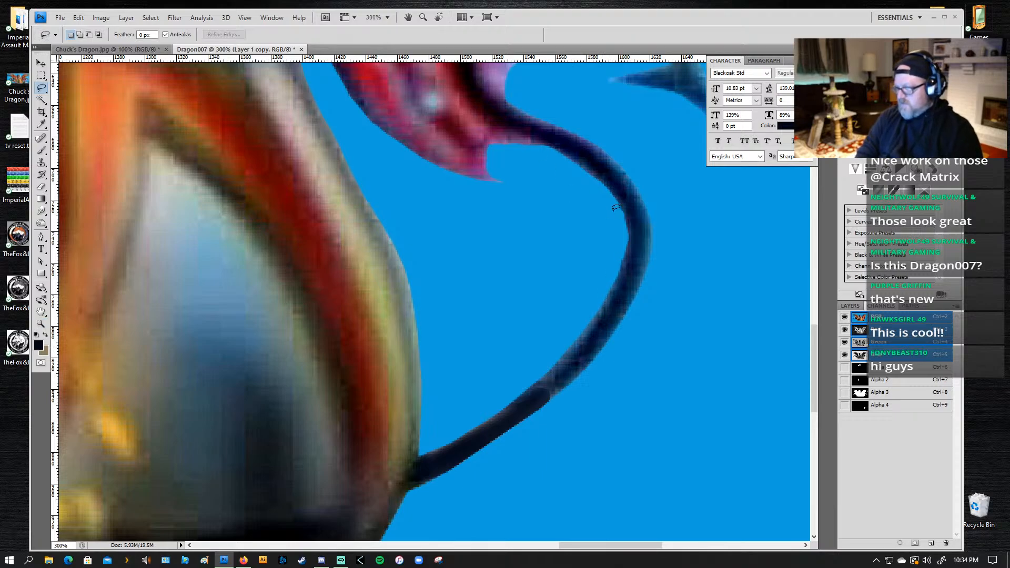
{"action": "key", "text": "b"}
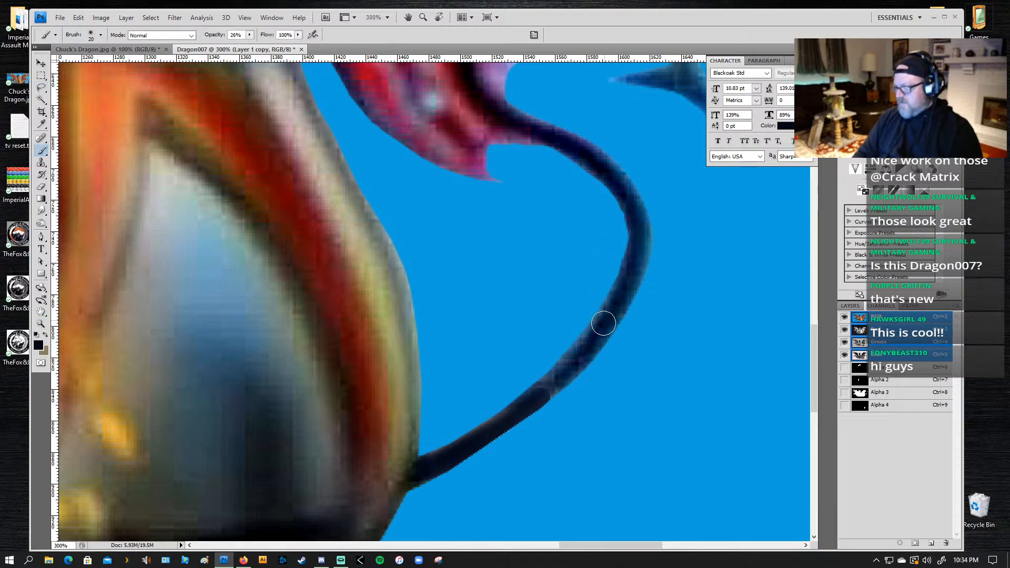
{"action": "key", "text": "bracketleft"}
{"action": "key", "text": "bracketleft"}
{"action": "key", "text": "bracketleft"}
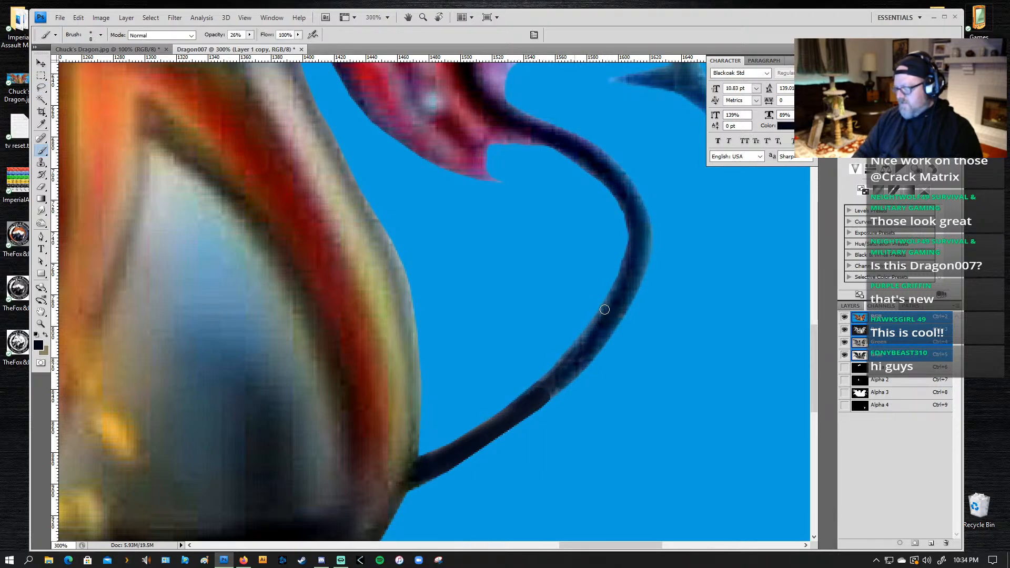
{"action": "mouse_move", "coordinate": [505, 413]}
{"action": "left_mouse_down"}
{"action": "mouse_move", "coordinate": [425, 465]}
{"action": "mouse_move", "coordinate": [552, 384]}
{"action": "mouse_move", "coordinate": [453, 452]}
{"action": "mouse_move", "coordinate": [541, 392]}
{"action": "left_mouse_up"}
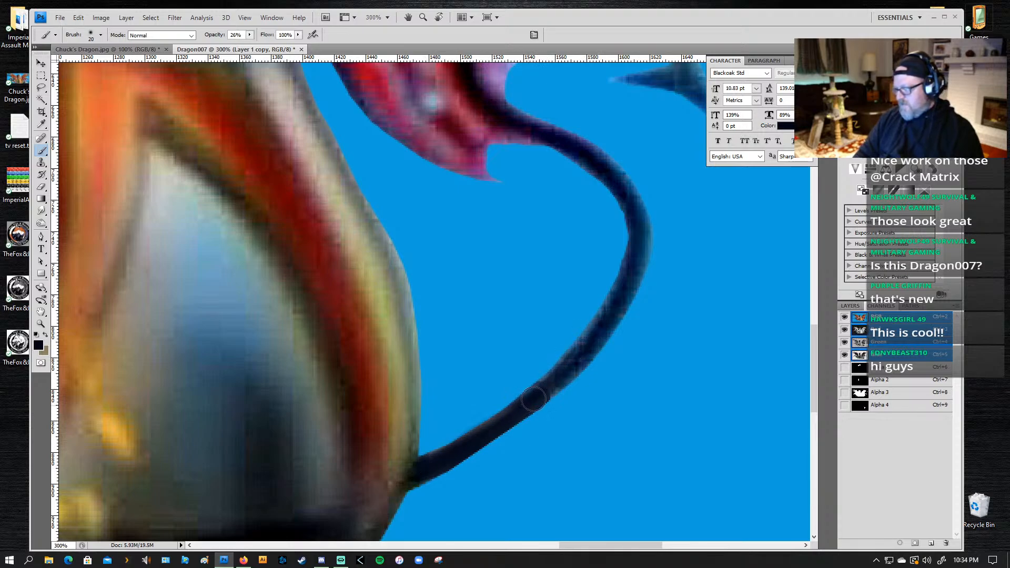
Step: Set the brush size to 15 and darken the curved tail outline up towards the pink fin
{"action": "key", "text": "bracketright"}
{"action": "key", "text": "bracketright"}
{"action": "key", "text": "bracketright"}
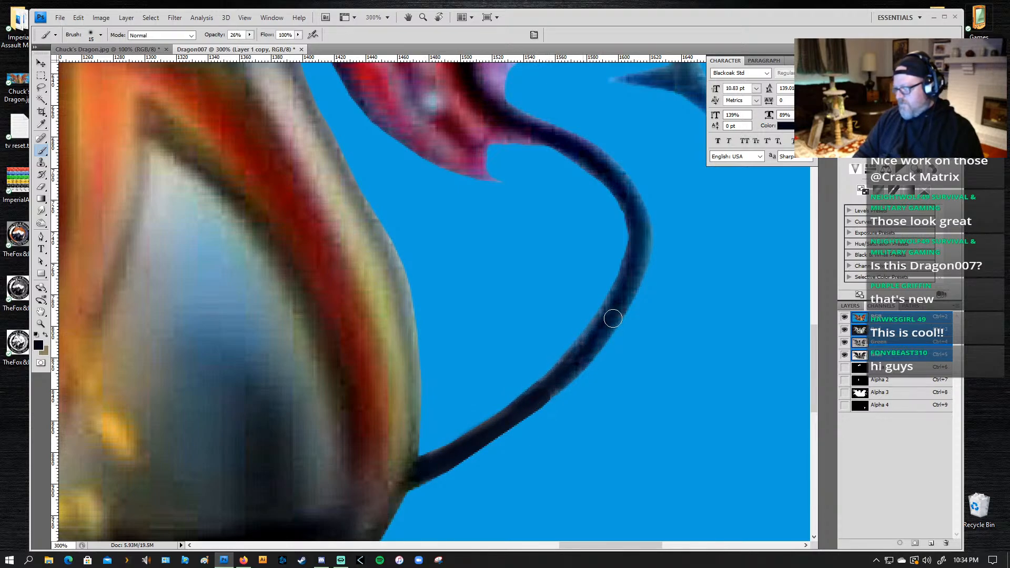
{"action": "key", "text": "bracketleft"}
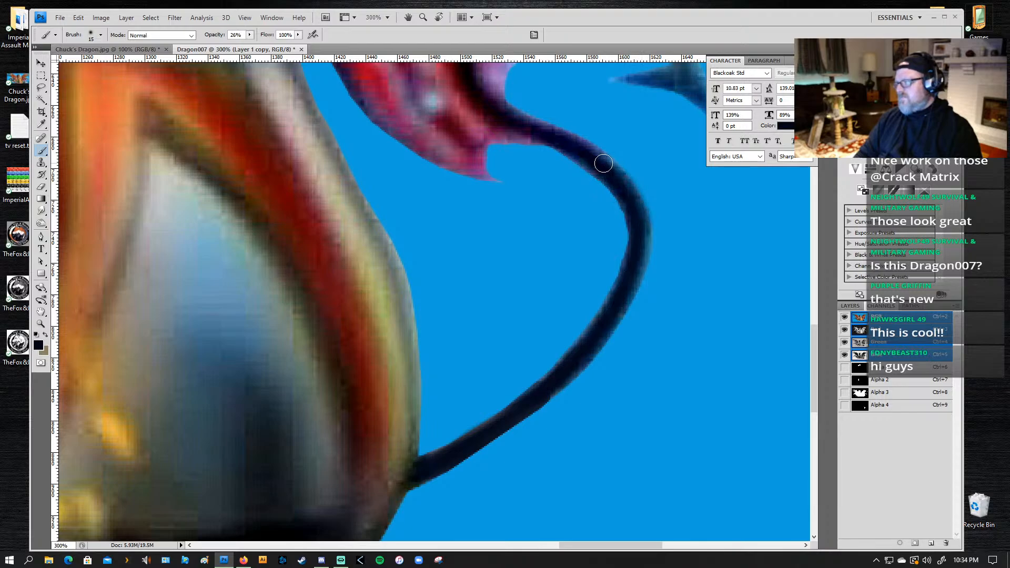
{"action": "left_click_drag", "start_coordinate": [603, 163], "coordinate": [635, 260]}
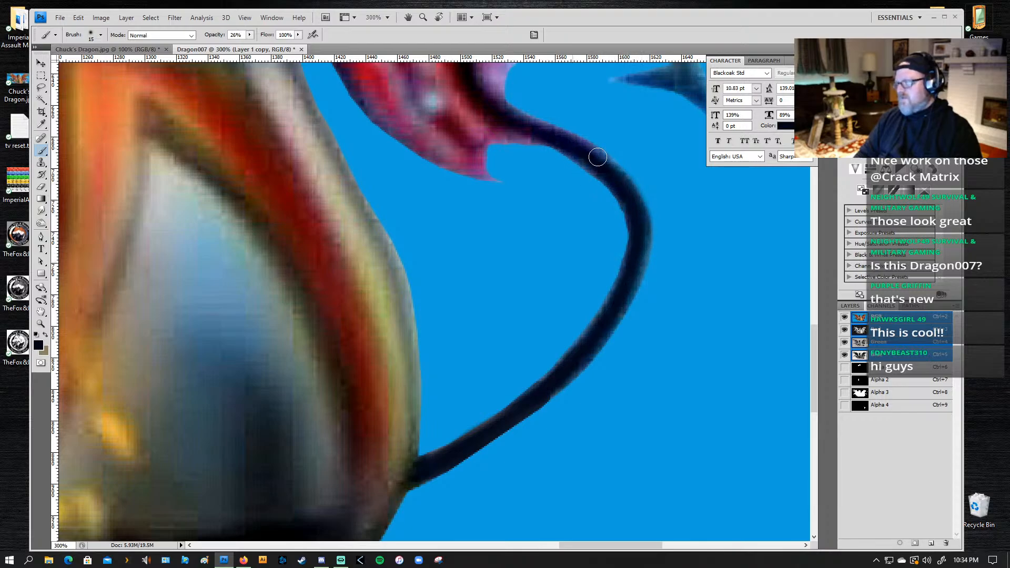
Step: Reduce the brush size to suit the thin edge of the pale blue membrane above the tail
{"action": "left_click_drag", "start_coordinate": [749, 274], "coordinate": [476, 181]}
{"action": "mouse_move", "coordinate": [362, 171]}
{"action": "left_mouse_down"}
{"action": "mouse_move", "coordinate": [365, 255]}
{"action": "mouse_move", "coordinate": [388, 311]}
{"action": "left_mouse_up"}
{"action": "mouse_move", "coordinate": [384, 128]}
{"action": "left_mouse_down"}
{"action": "mouse_move", "coordinate": [409, 320]}
{"action": "mouse_move", "coordinate": [423, 347]}
{"action": "left_mouse_up"}
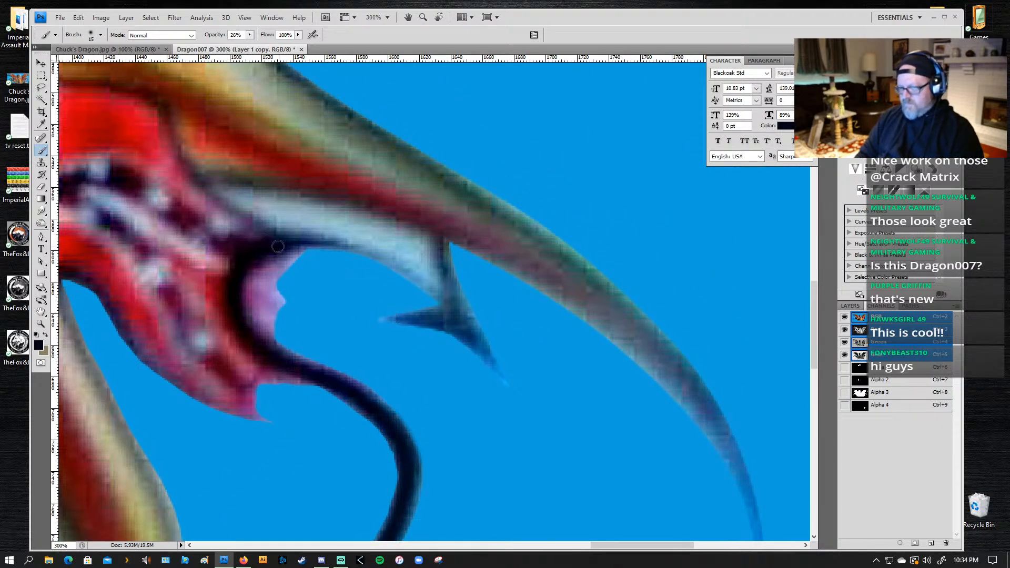
{"action": "key", "text": "bracketleft"}
{"action": "key", "text": "bracketleft"}
{"action": "key", "text": "bracketleft"}
{"action": "mouse_move", "coordinate": [271, 243]}
{"action": "left_mouse_down"}
{"action": "mouse_move", "coordinate": [360, 247]}
{"action": "mouse_move", "coordinate": [451, 300]}
{"action": "left_mouse_up"}
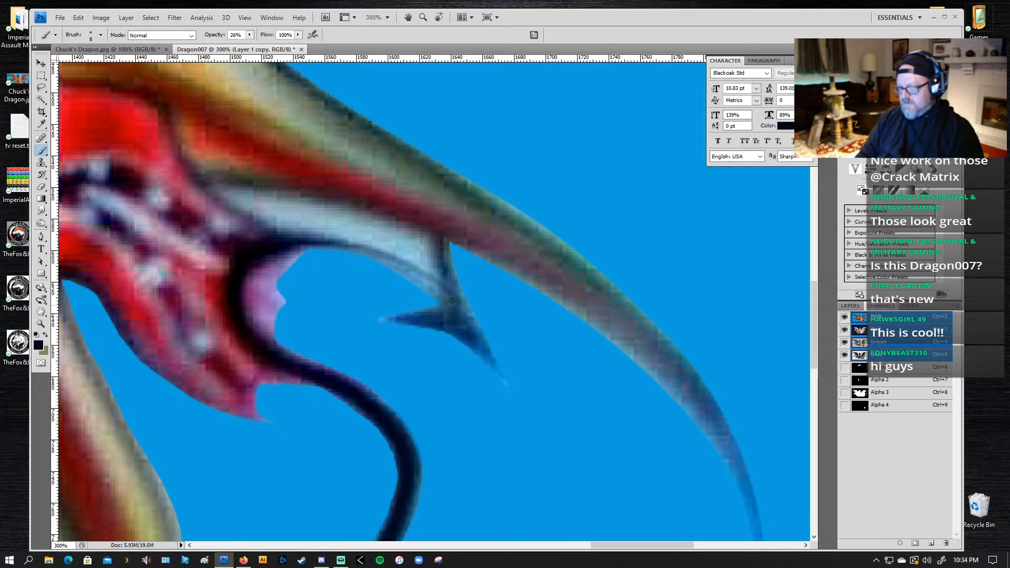
{"action": "key", "text": "ctrl+alt+z"}
{"action": "key", "text": "ctrl+alt+z"}
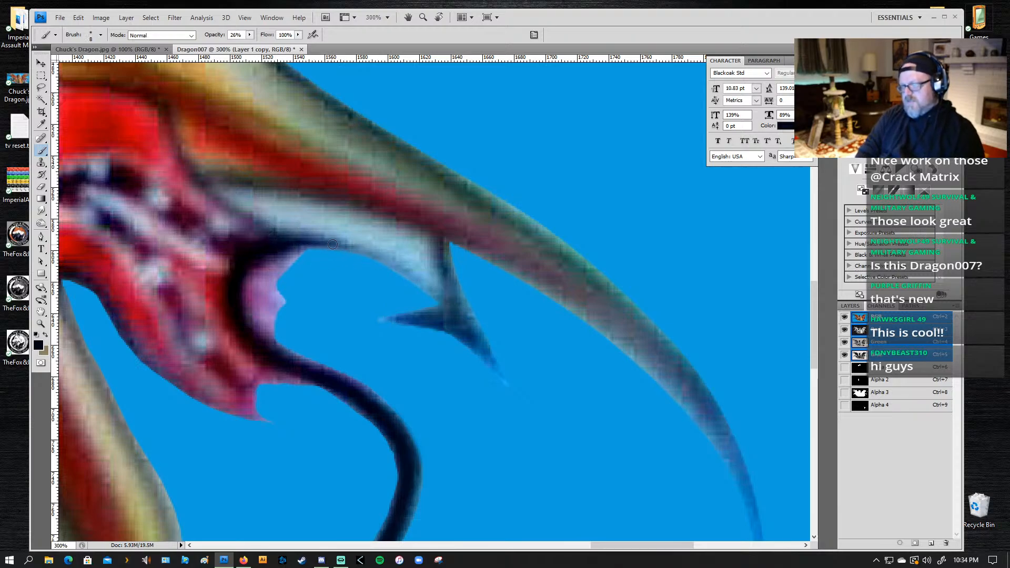
Step: Paint a thin dark navy outline along the lower edge of the pale blue membrane to the barbed tip, undoing the stray stroke
{"action": "mouse_move", "coordinate": [333, 244]}
{"action": "left_mouse_down"}
{"action": "mouse_move", "coordinate": [410, 271]}
{"action": "mouse_move", "coordinate": [454, 310]}
{"action": "mouse_move", "coordinate": [392, 263]}
{"action": "mouse_move", "coordinate": [454, 310]}
{"action": "mouse_move", "coordinate": [419, 282]}
{"action": "mouse_move", "coordinate": [439, 293]}
{"action": "left_mouse_up"}
{"action": "left_click_drag", "start_coordinate": [384, 261], "coordinate": [426, 285]}
{"action": "left_click_drag", "start_coordinate": [335, 241], "coordinate": [452, 298]}
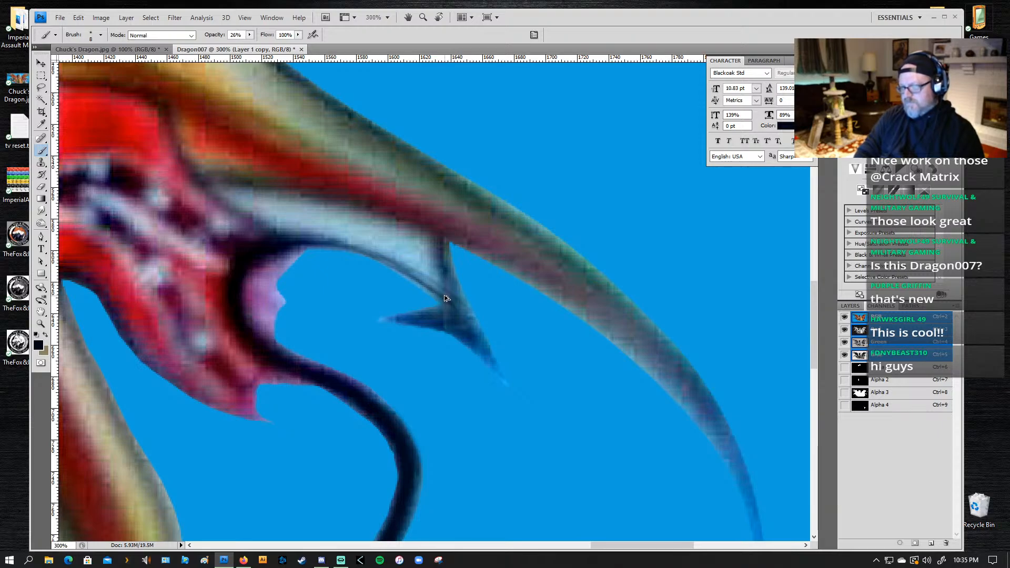
{"action": "key", "text": "ctrl+z"}
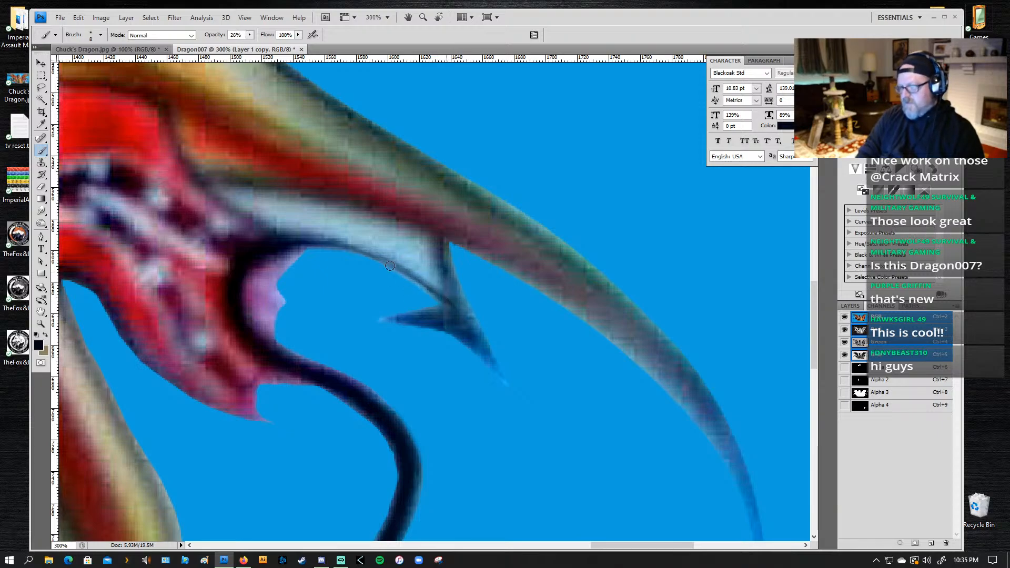
{"action": "mouse_move", "coordinate": [363, 256]}
{"action": "left_mouse_down"}
{"action": "mouse_move", "coordinate": [428, 291]}
{"action": "mouse_move", "coordinate": [376, 257]}
{"action": "mouse_move", "coordinate": [271, 240]}
{"action": "mouse_move", "coordinate": [348, 245]}
{"action": "mouse_move", "coordinate": [428, 284]}
{"action": "left_mouse_up"}
{"action": "mouse_move", "coordinate": [301, 238]}
{"action": "left_mouse_down"}
{"action": "mouse_move", "coordinate": [387, 259]}
{"action": "mouse_move", "coordinate": [452, 312]}
{"action": "mouse_move", "coordinate": [399, 268]}
{"action": "mouse_move", "coordinate": [413, 271]}
{"action": "mouse_move", "coordinate": [459, 320]}
{"action": "left_mouse_up"}
{"action": "left_click_drag", "start_coordinate": [304, 236], "coordinate": [447, 303]}
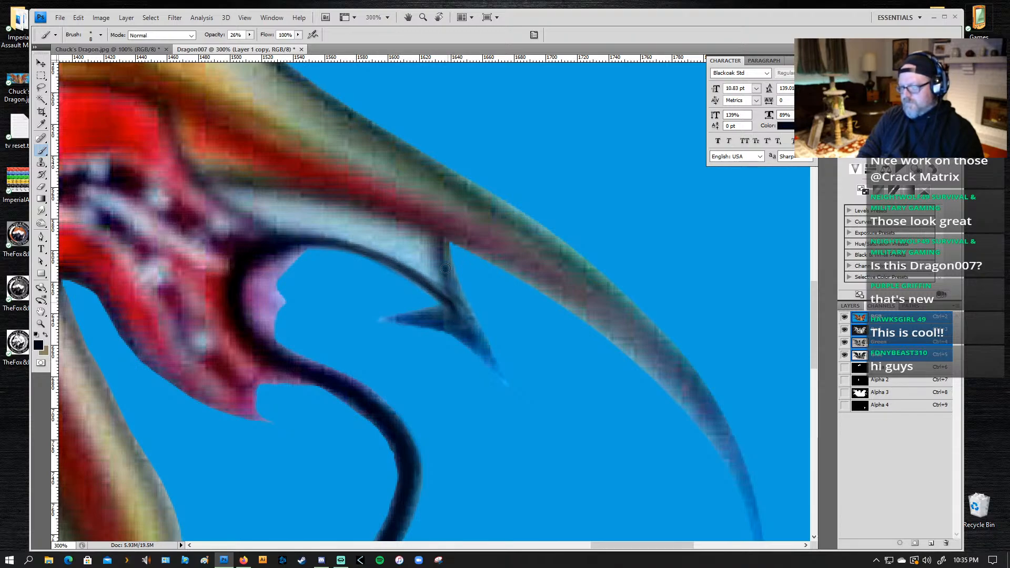
Step: Paint dark navy along the outer edge of the barbed tip, from the red wing bone down to its lower point
{"action": "left_click_drag", "start_coordinate": [448, 270], "coordinate": [472, 339]}
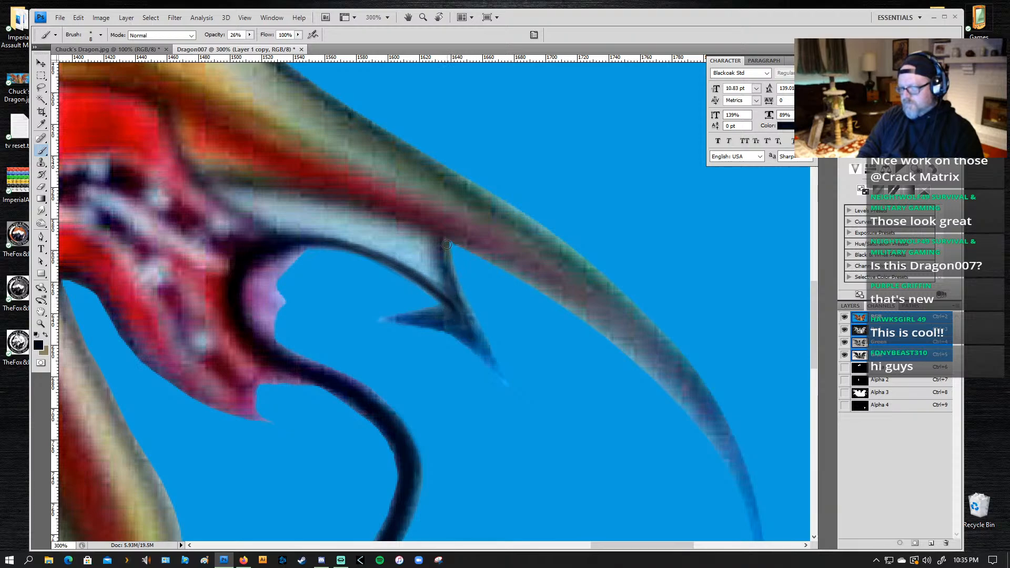
{"action": "left_click_drag", "start_coordinate": [446, 247], "coordinate": [451, 300]}
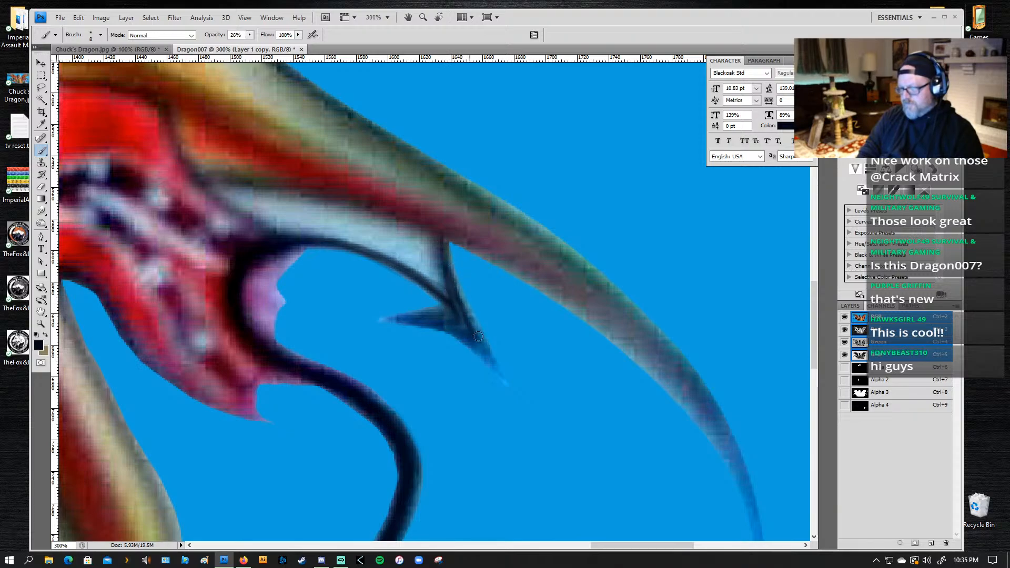
{"action": "left_click_drag", "start_coordinate": [478, 336], "coordinate": [484, 351]}
{"action": "left_click_drag", "start_coordinate": [457, 306], "coordinate": [493, 363]}
{"action": "left_click_drag", "start_coordinate": [451, 280], "coordinate": [496, 367]}
{"action": "left_click_drag", "start_coordinate": [454, 284], "coordinate": [502, 375]}
{"action": "left_click_drag", "start_coordinate": [467, 313], "coordinate": [498, 375]}
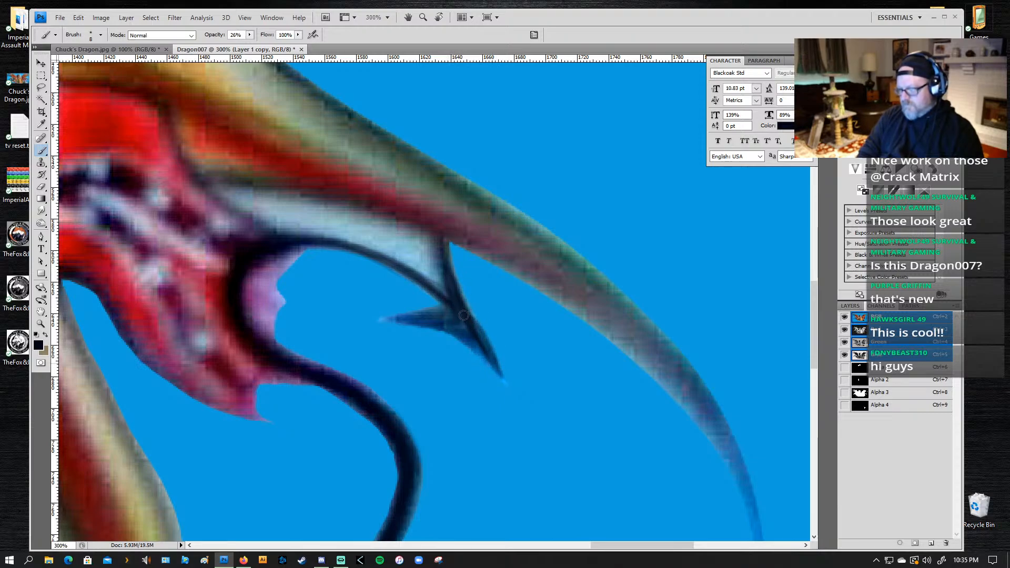
Step: Paint the inside and lower edges of the barbed tip dark navy and darken the thin tail outline back to the pink fin
{"action": "left_click_drag", "start_coordinate": [466, 315], "coordinate": [486, 349]}
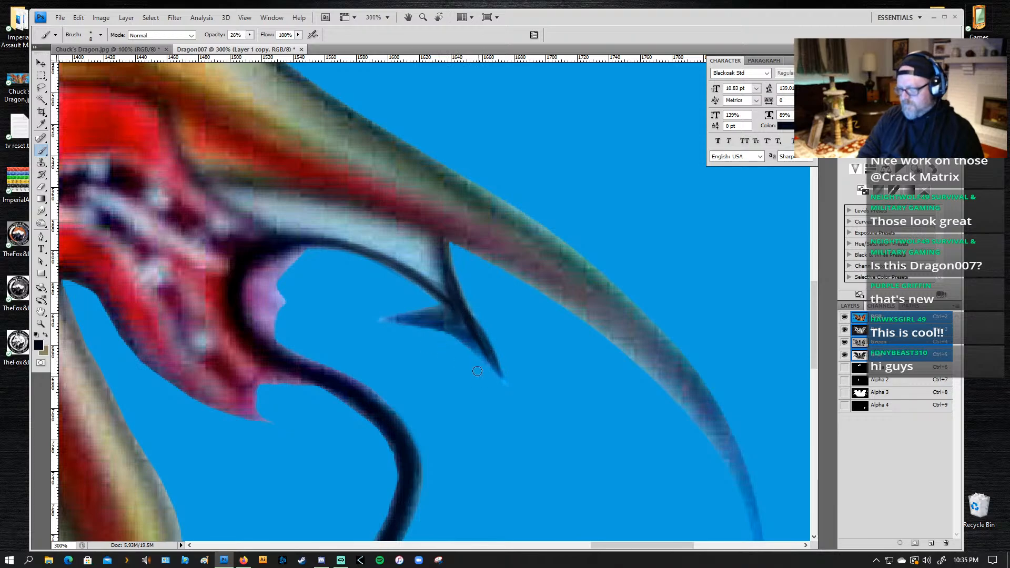
{"action": "left_click_drag", "start_coordinate": [427, 297], "coordinate": [494, 370]}
{"action": "mouse_move", "coordinate": [457, 337]}
{"action": "left_mouse_down"}
{"action": "mouse_move", "coordinate": [492, 365]}
{"action": "mouse_move", "coordinate": [435, 328]}
{"action": "mouse_move", "coordinate": [443, 332]}
{"action": "mouse_move", "coordinate": [388, 320]}
{"action": "mouse_move", "coordinate": [455, 310]}
{"action": "mouse_move", "coordinate": [373, 318]}
{"action": "mouse_move", "coordinate": [460, 333]}
{"action": "mouse_move", "coordinate": [450, 324]}
{"action": "mouse_move", "coordinate": [489, 362]}
{"action": "mouse_move", "coordinate": [446, 327]}
{"action": "mouse_move", "coordinate": [471, 345]}
{"action": "mouse_move", "coordinate": [457, 306]}
{"action": "mouse_move", "coordinate": [458, 327]}
{"action": "mouse_move", "coordinate": [445, 311]}
{"action": "mouse_move", "coordinate": [432, 319]}
{"action": "mouse_move", "coordinate": [457, 325]}
{"action": "left_mouse_up"}
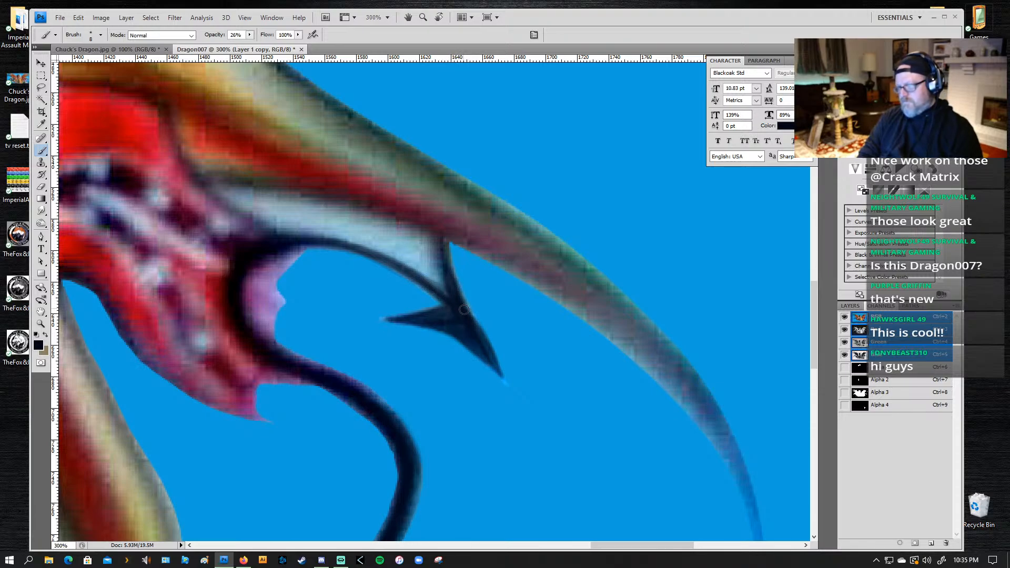
{"action": "mouse_move", "coordinate": [398, 269]}
{"action": "left_mouse_down"}
{"action": "mouse_move", "coordinate": [361, 254]}
{"action": "mouse_move", "coordinate": [394, 264]}
{"action": "mouse_move", "coordinate": [447, 304]}
{"action": "left_mouse_up"}
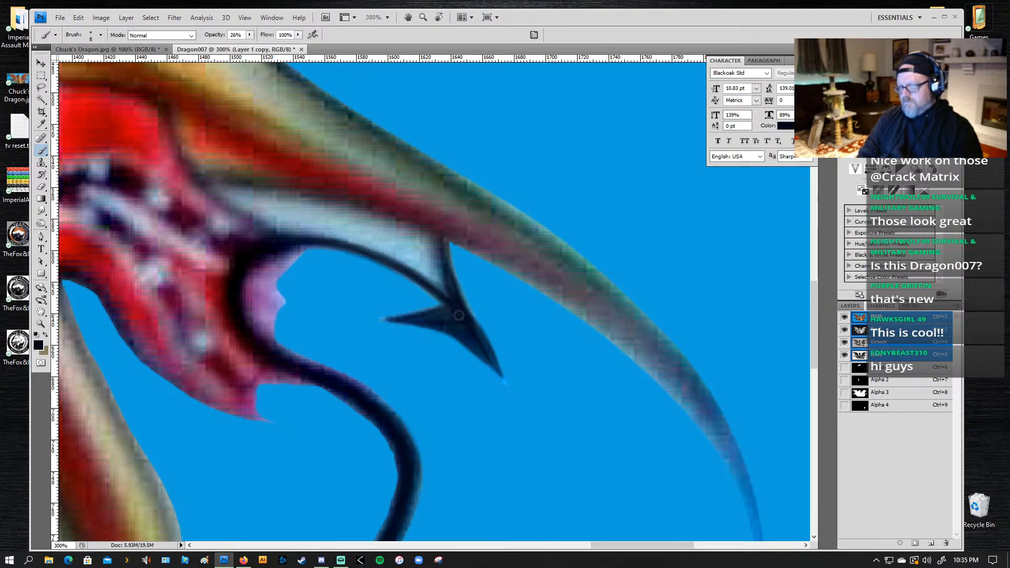
{"action": "left_click_drag", "start_coordinate": [403, 272], "coordinate": [376, 261]}
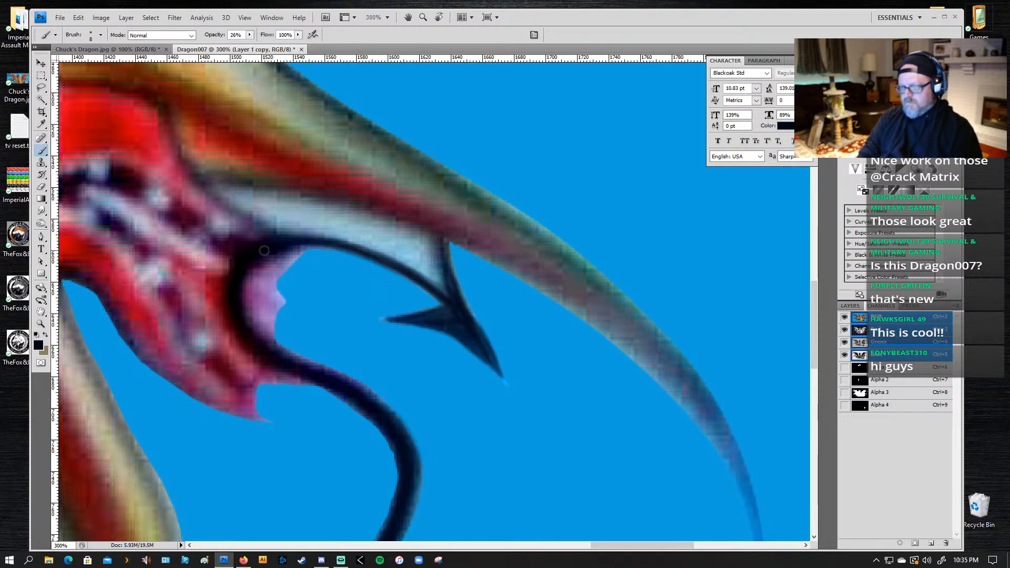
{"action": "left_click_drag", "start_coordinate": [294, 243], "coordinate": [336, 246]}
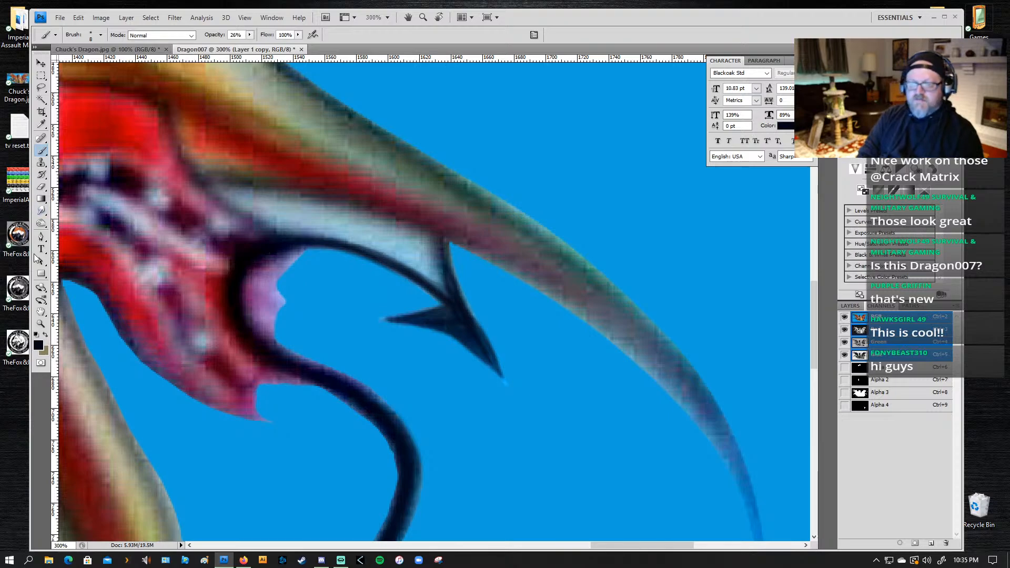
Step: Switch to the Smudge tool and reduce its brush size to suit the narrow edges of the barbed tip
{"action": "left_click", "coordinate": [41, 210]}
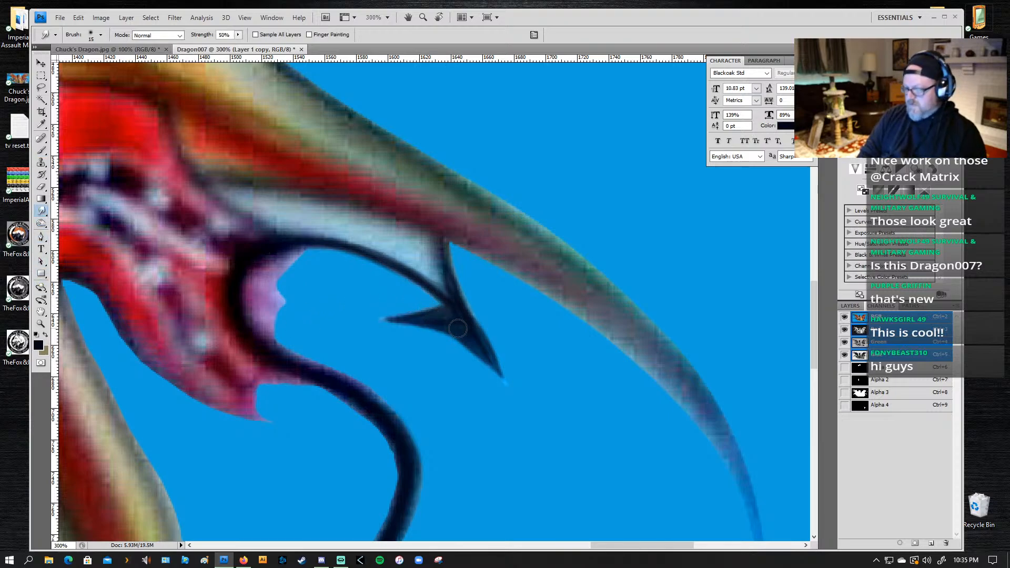
{"action": "key", "text": "bracketleft"}
{"action": "key", "text": "bracketleft"}
{"action": "key", "text": "bracketleft"}
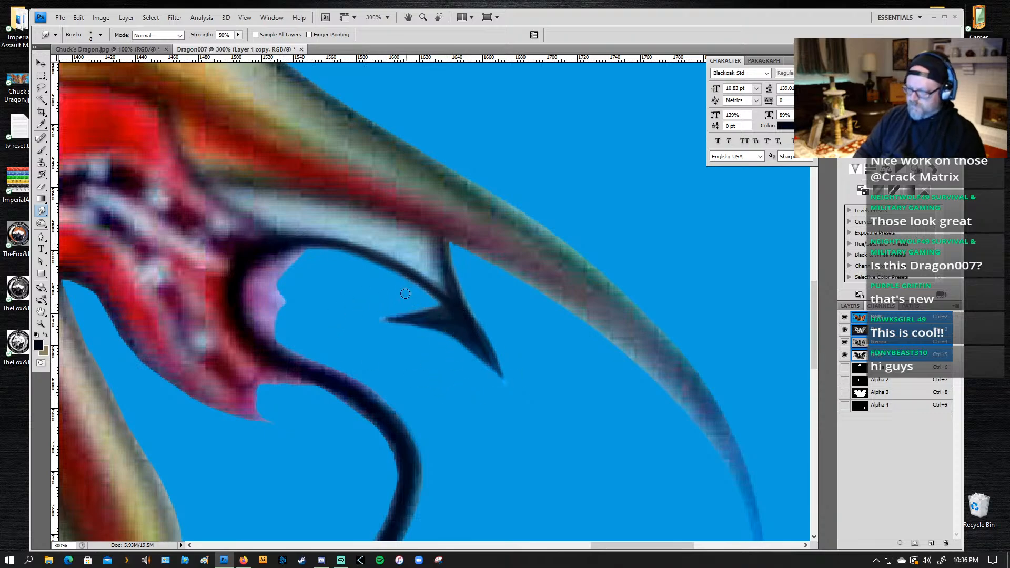
Step: Lasso the faint fringe along the lower edge and points of the barbed tip, delete it and deselect
{"action": "key", "text": "l"}
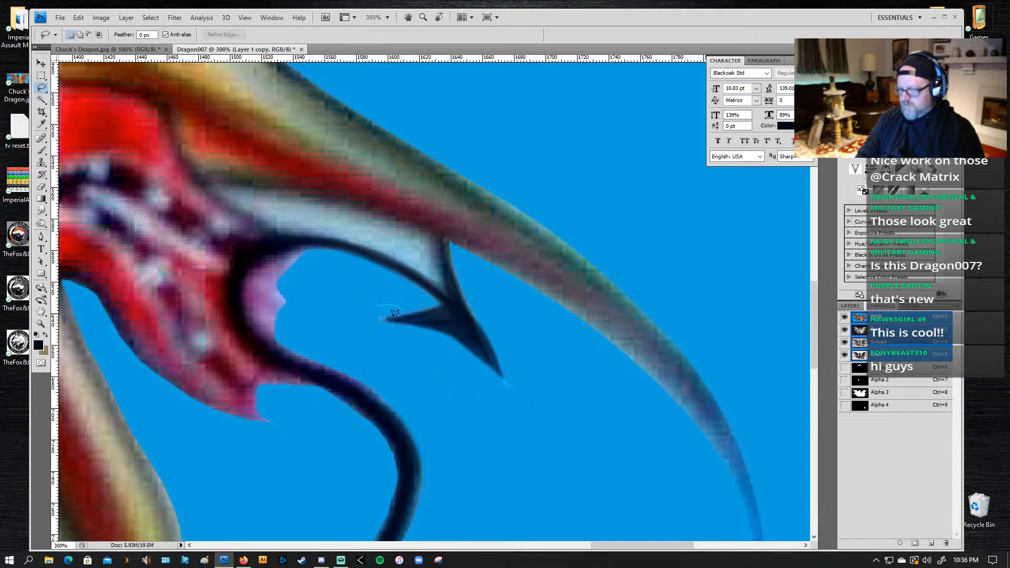
{"action": "mouse_move", "coordinate": [390, 318]}
{"action": "left_mouse_down"}
{"action": "mouse_move", "coordinate": [439, 334]}
{"action": "mouse_move", "coordinate": [502, 378]}
{"action": "mouse_move", "coordinate": [495, 351]}
{"action": "mouse_move", "coordinate": [521, 365]}
{"action": "mouse_move", "coordinate": [454, 420]}
{"action": "mouse_move", "coordinate": [370, 347]}
{"action": "mouse_move", "coordinate": [371, 299]}
{"action": "left_mouse_up"}
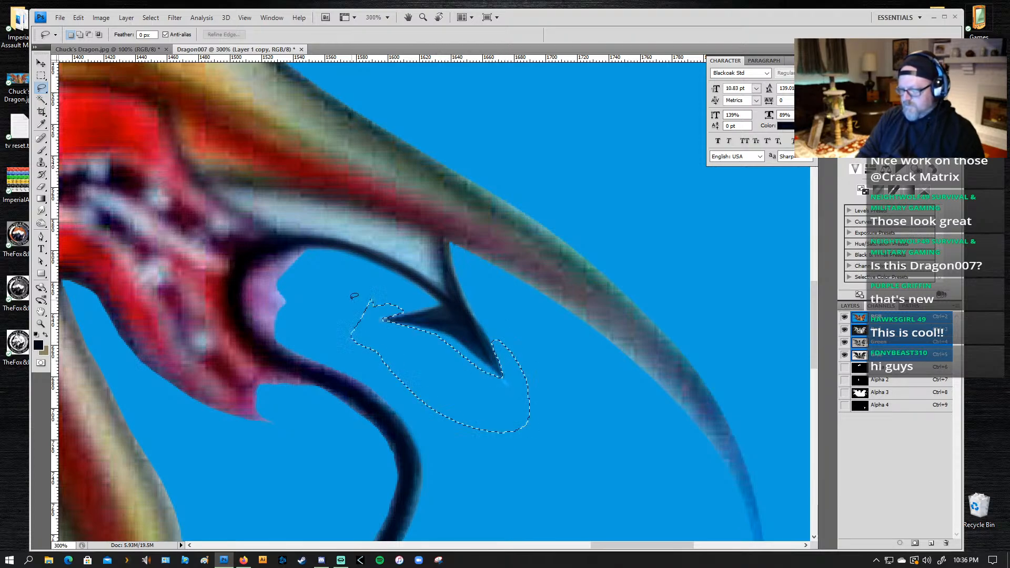
{"action": "key", "text": "ctrl+d"}
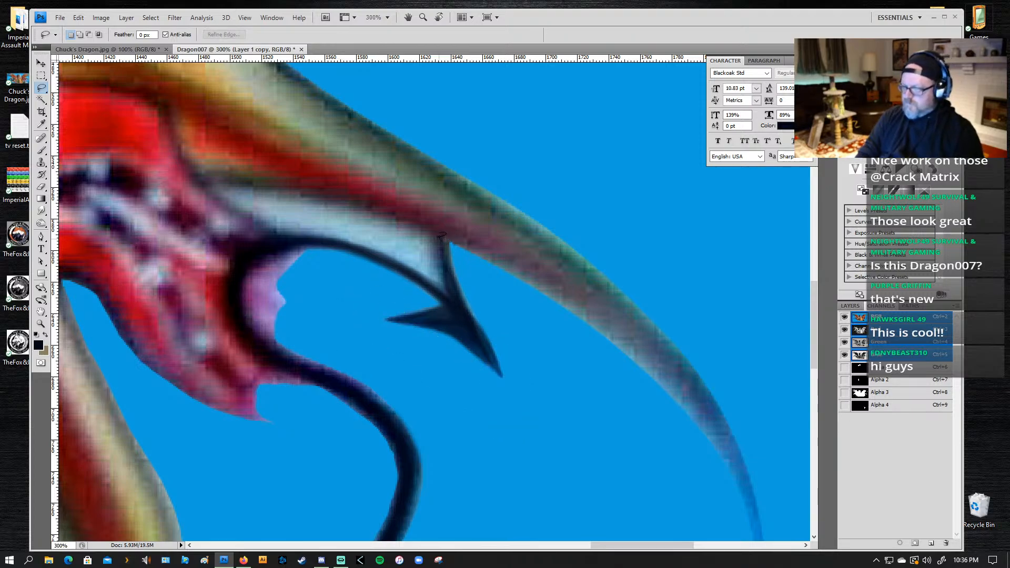
Step: Lasso and delete the pale blue membrane above the tail, and trim the outer edge of the spike joining the barbed tip to the wing
{"action": "mouse_move", "coordinate": [445, 256]}
{"action": "left_mouse_down"}
{"action": "mouse_move", "coordinate": [448, 293]}
{"action": "mouse_move", "coordinate": [378, 248]}
{"action": "mouse_move", "coordinate": [283, 233]}
{"action": "mouse_move", "coordinate": [208, 187]}
{"action": "mouse_move", "coordinate": [272, 186]}
{"action": "mouse_move", "coordinate": [378, 212]}
{"action": "left_mouse_up"}
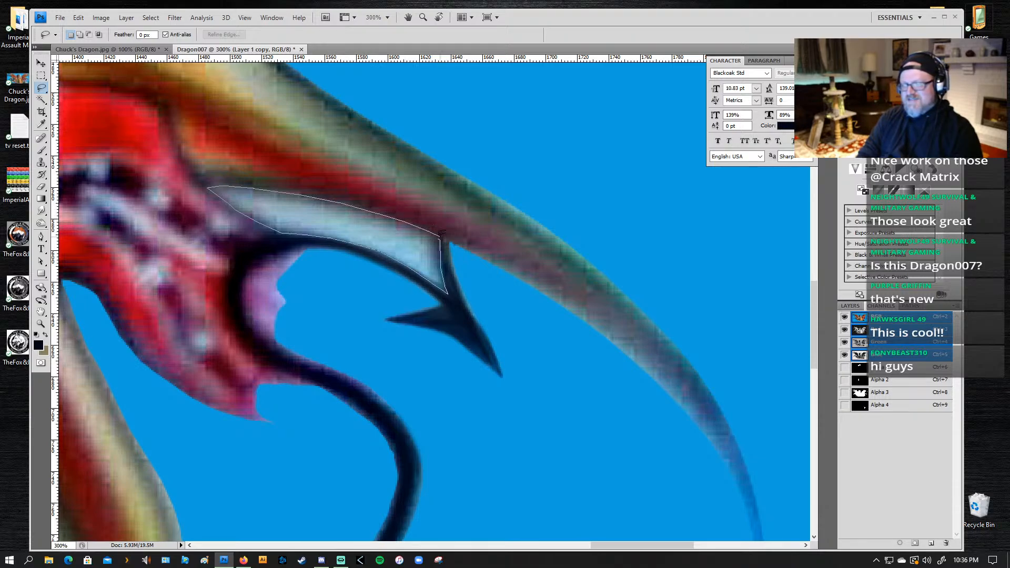
{"action": "left_click_drag", "start_coordinate": [441, 232], "coordinate": [442, 239]}
{"action": "key", "text": "Delete"}
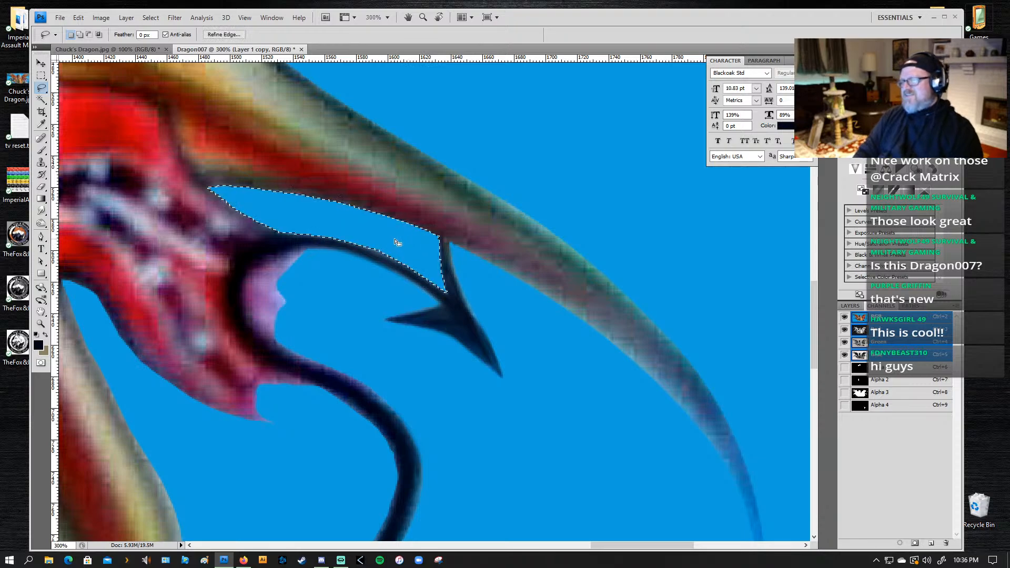
{"action": "key", "text": "ctrl+d"}
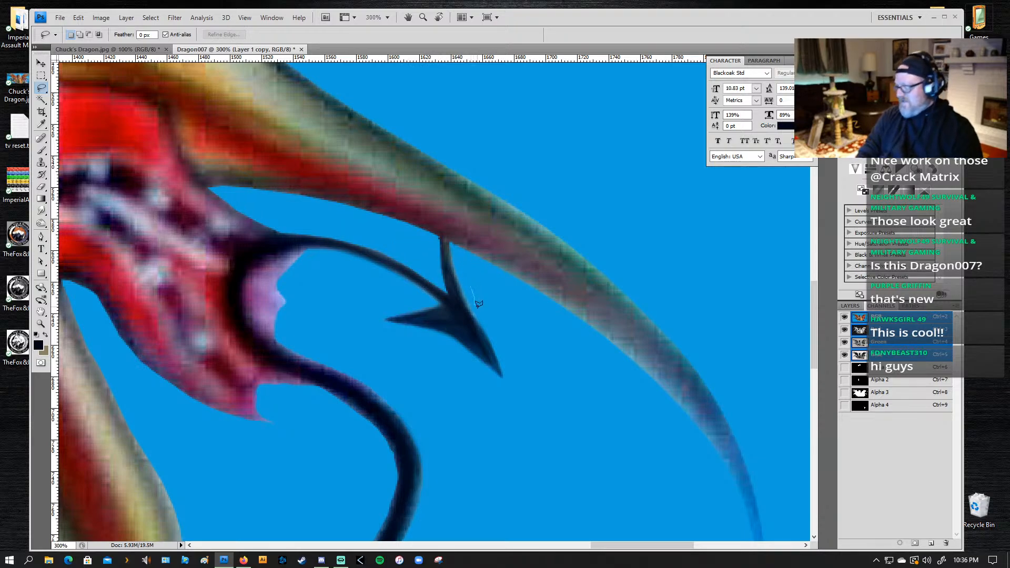
{"action": "left_click_drag", "start_coordinate": [478, 304], "coordinate": [462, 287]}
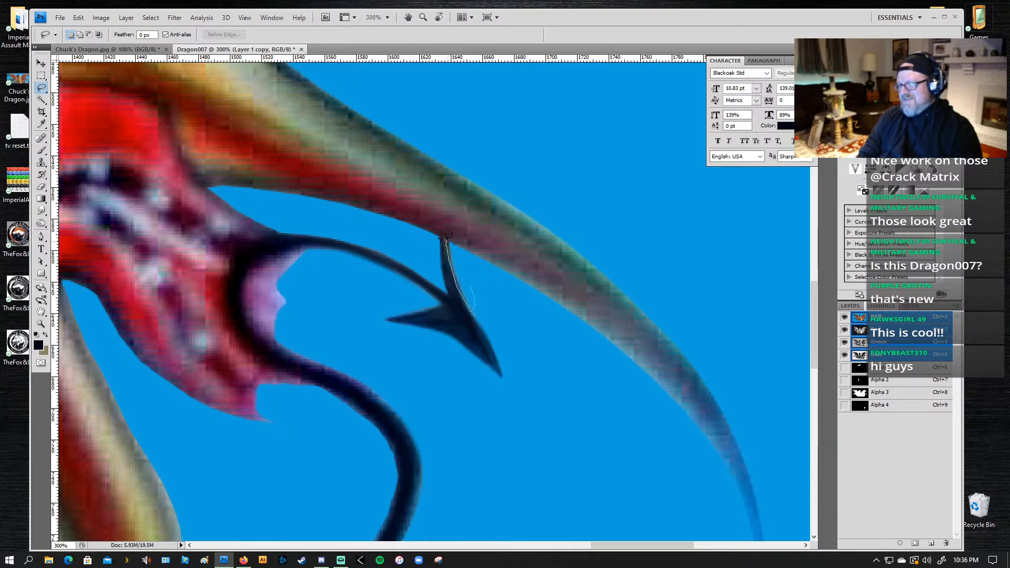
{"action": "left_click_drag", "start_coordinate": [467, 254], "coordinate": [446, 242]}
Step: Start a Pen path around the cream gap below the skull flag, following its left edge down to the lower point
{"action": "key", "text": "z"}
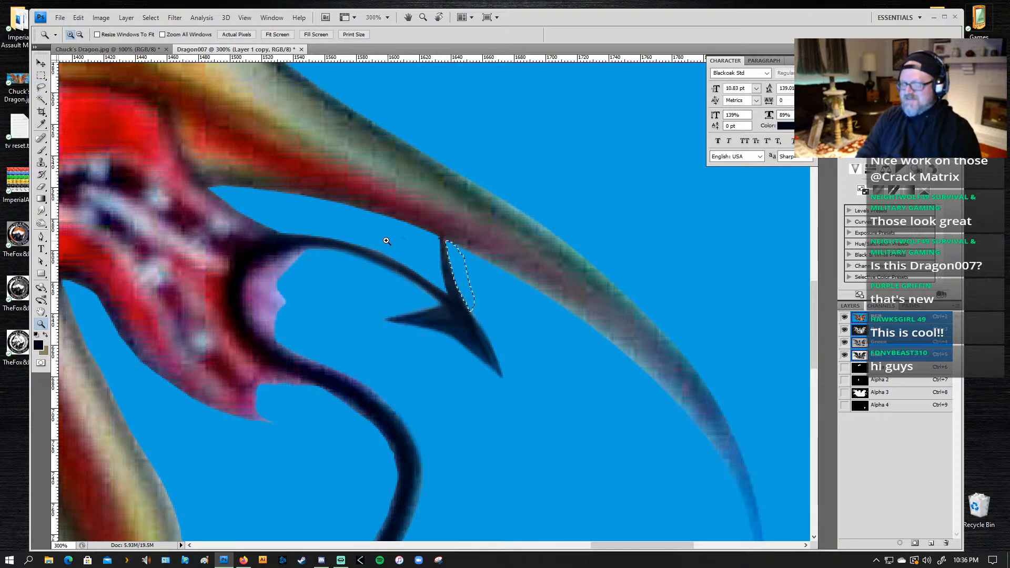
{"action": "left_click", "coordinate": [384, 234], "text": "alt"}
{"action": "left_click", "coordinate": [312, 341], "text": "alt"}
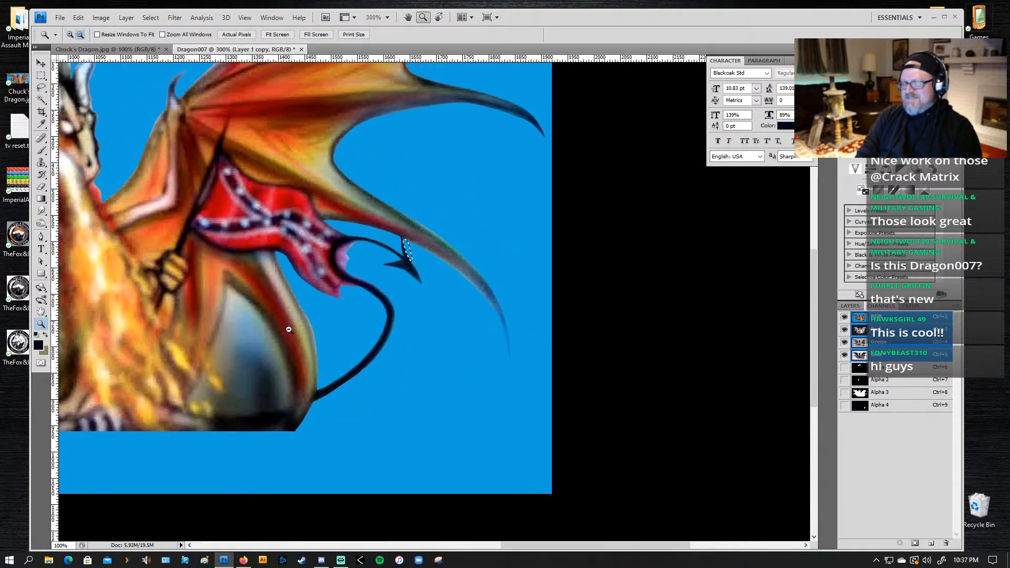
{"action": "left_click", "coordinate": [286, 330], "text": "alt"}
{"action": "left_click", "coordinate": [276, 322], "text": "alt"}
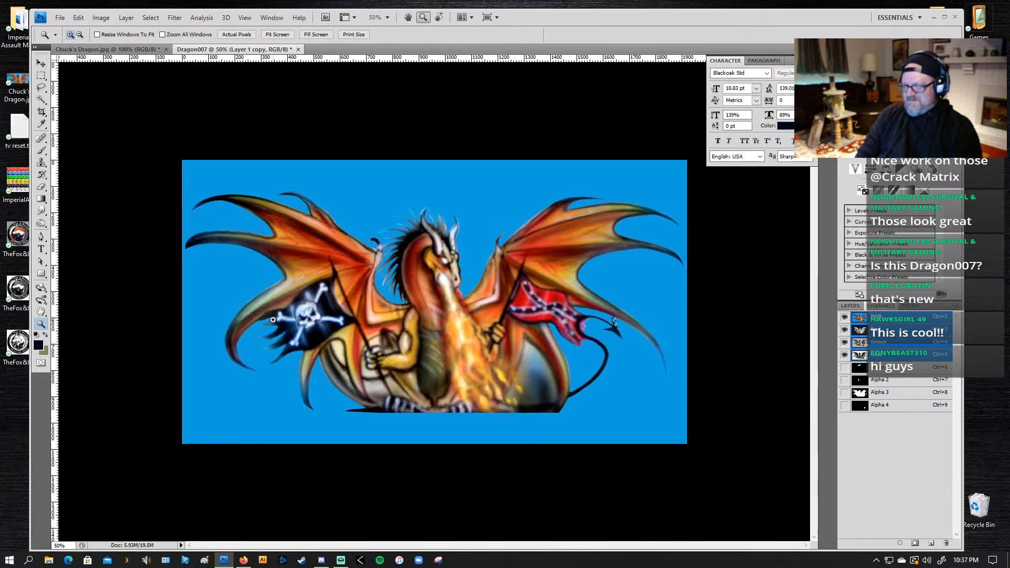
{"action": "left_click", "coordinate": [334, 347]}
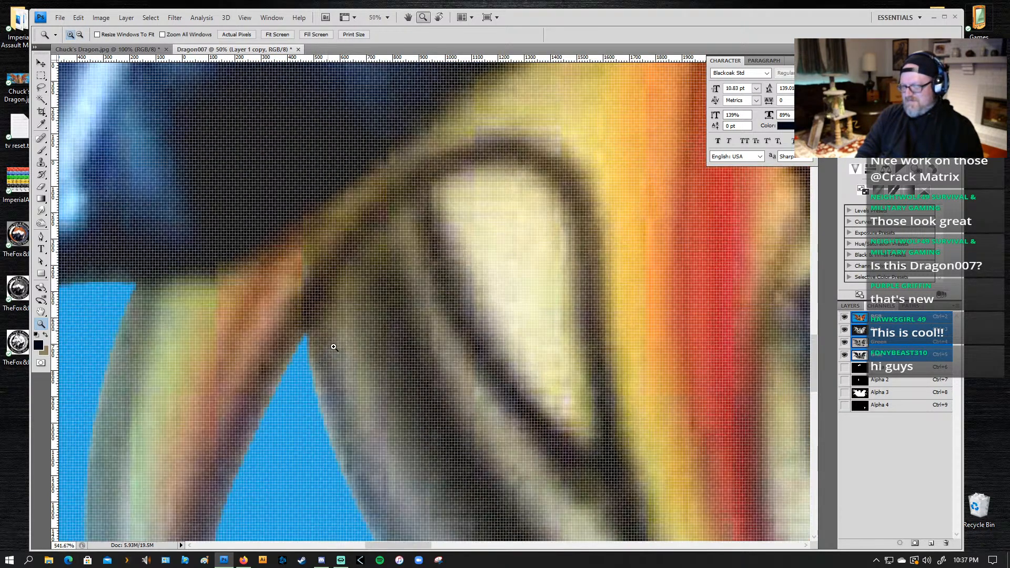
{"action": "left_click_drag", "start_coordinate": [594, 314], "coordinate": [516, 280]}
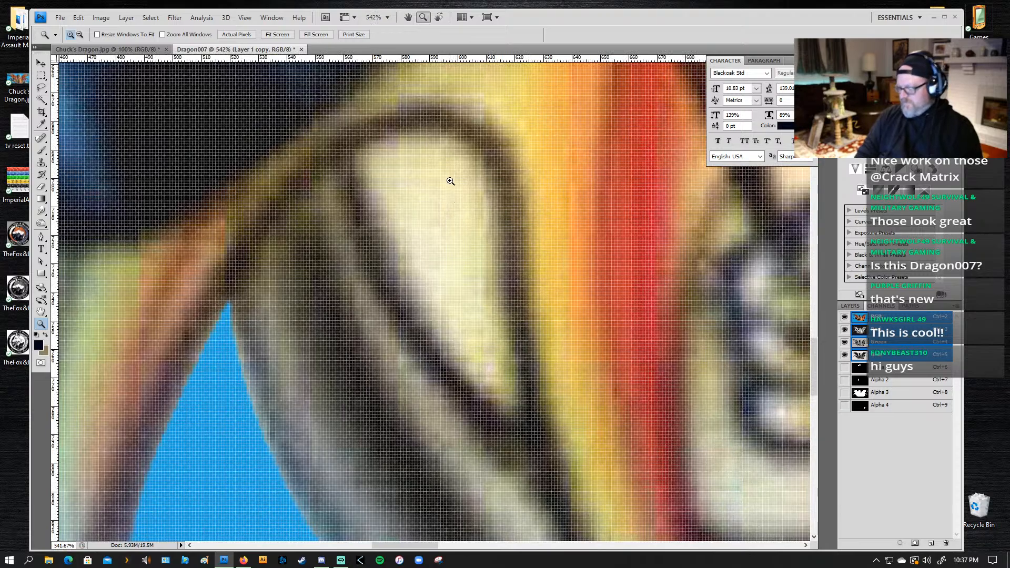
{"action": "key", "text": "p"}
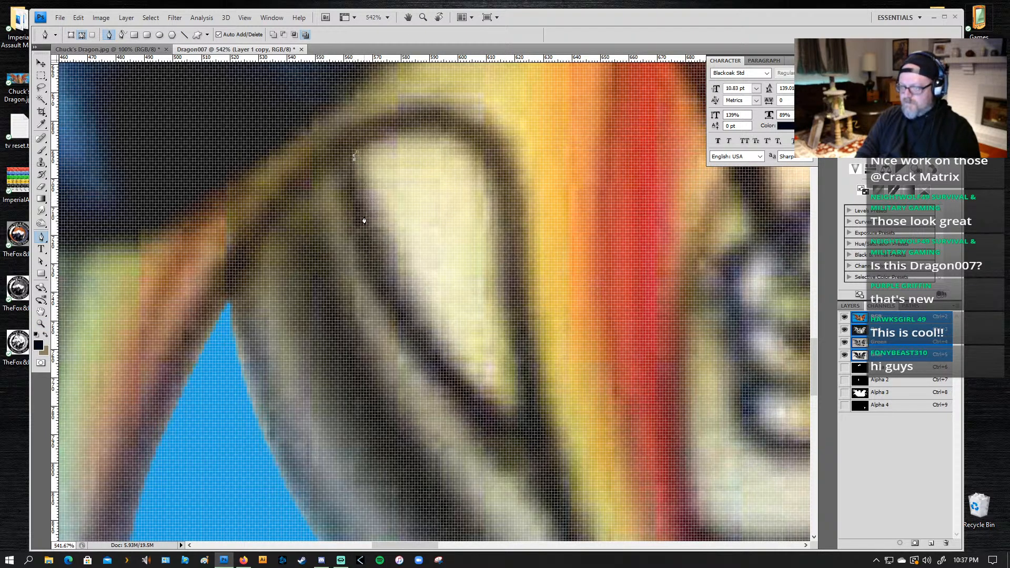
{"action": "left_click_drag", "start_coordinate": [369, 223], "coordinate": [377, 242]}
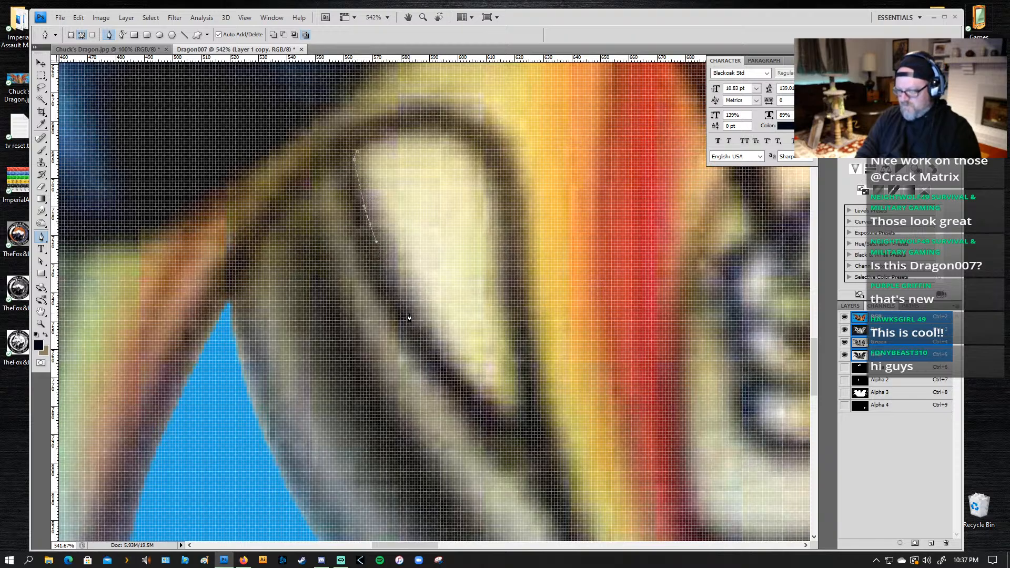
{"action": "left_click_drag", "start_coordinate": [409, 318], "coordinate": [431, 345]}
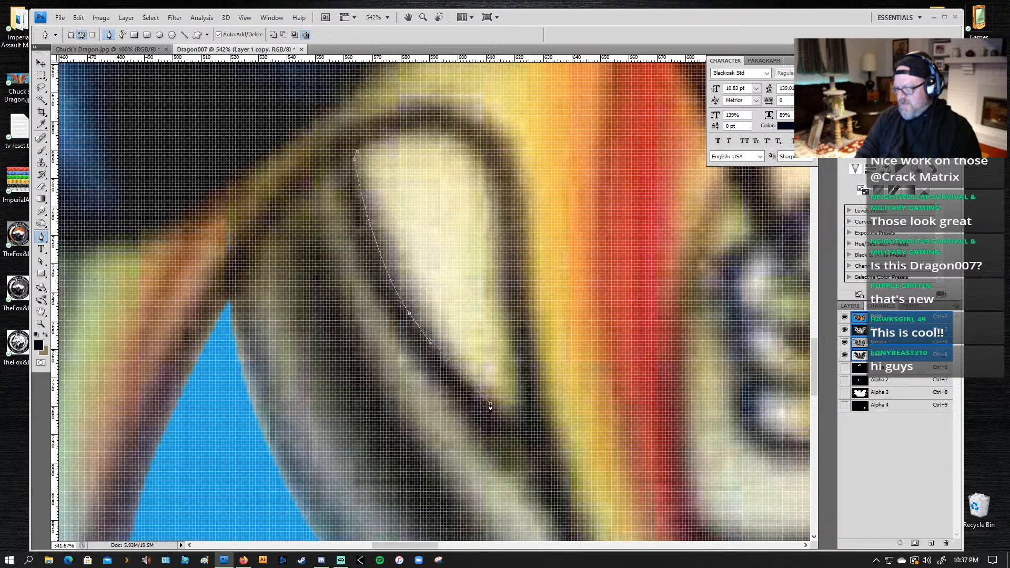
{"action": "left_click", "coordinate": [520, 426]}
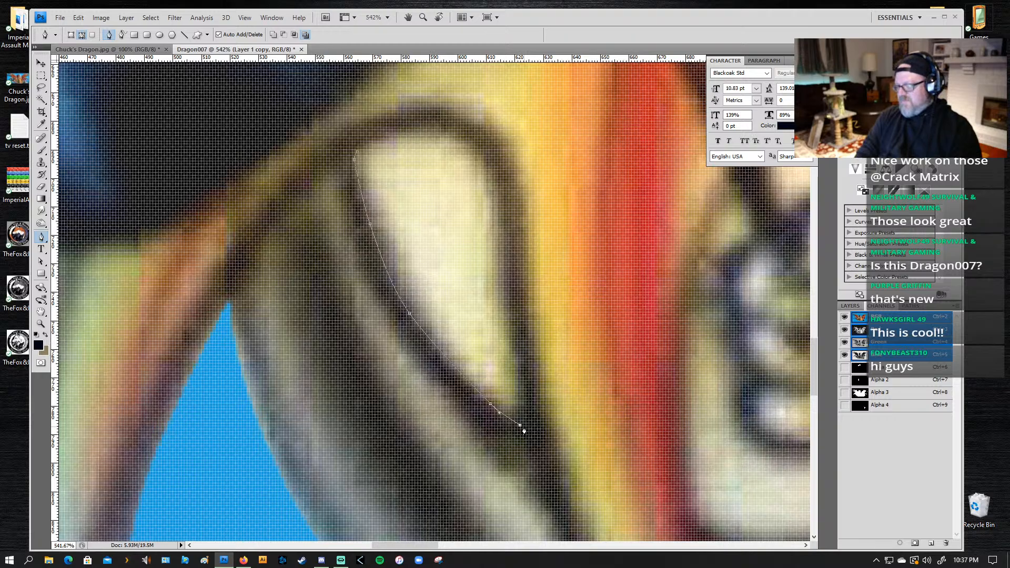
Step: Continue the path up the right edge of the cream gap and around its rounded top, closing it at the starting point
{"action": "left_click_drag", "start_coordinate": [515, 361], "coordinate": [515, 348]}
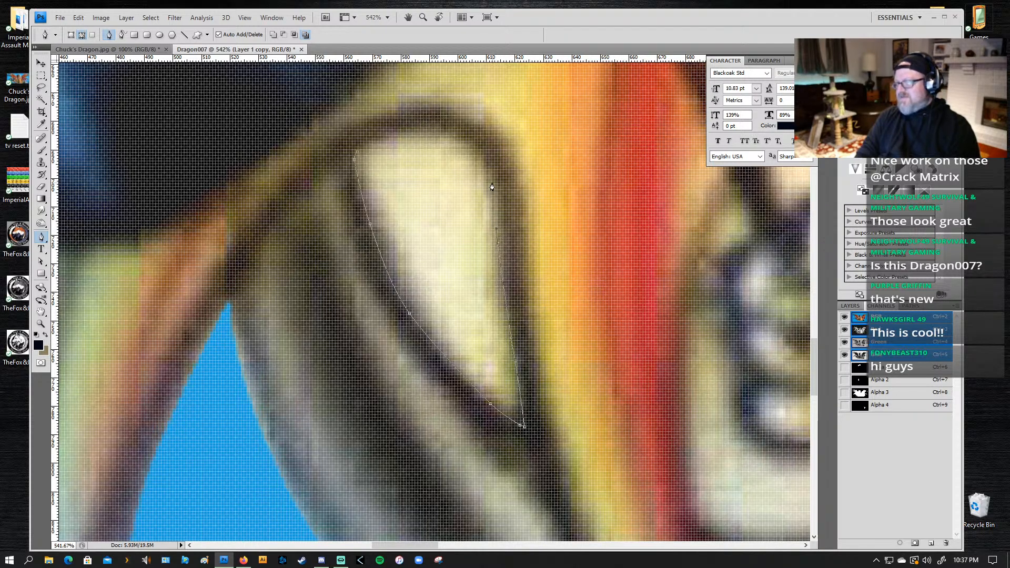
{"action": "left_click_drag", "start_coordinate": [497, 185], "coordinate": [493, 170]}
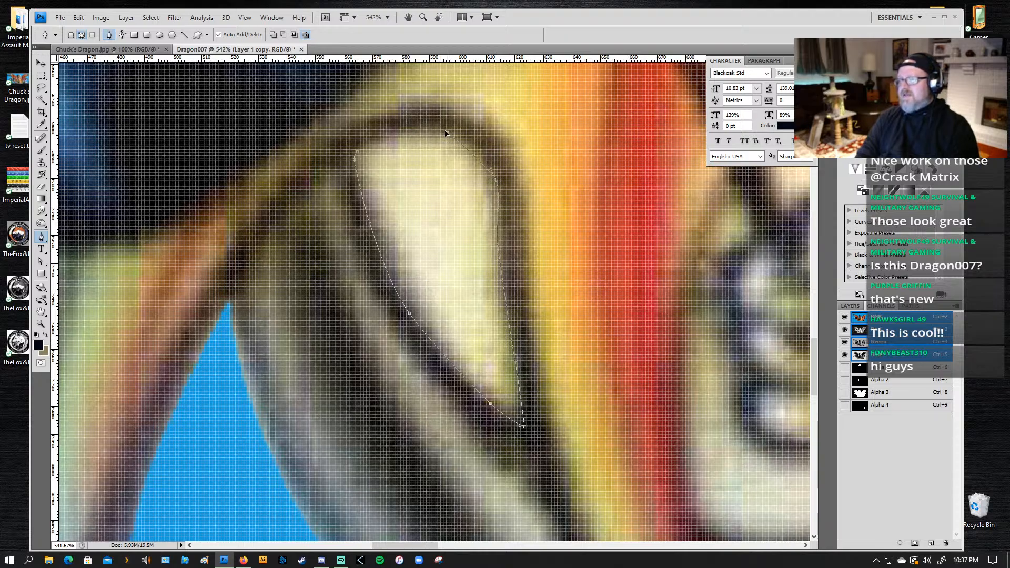
{"action": "left_click", "coordinate": [482, 143]}
{"action": "left_click", "coordinate": [415, 121]}
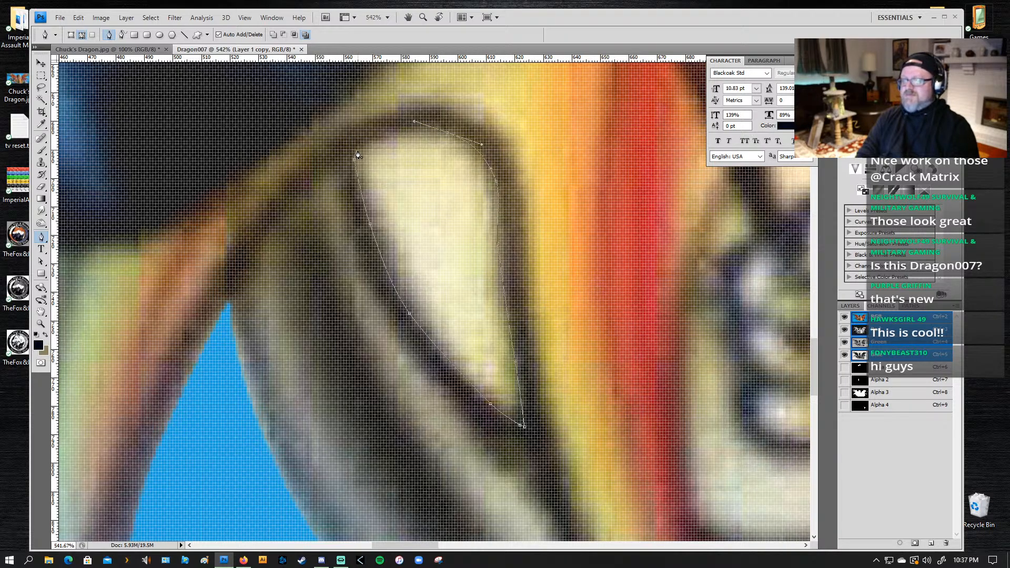
{"action": "left_click_drag", "start_coordinate": [355, 157], "coordinate": [323, 184]}
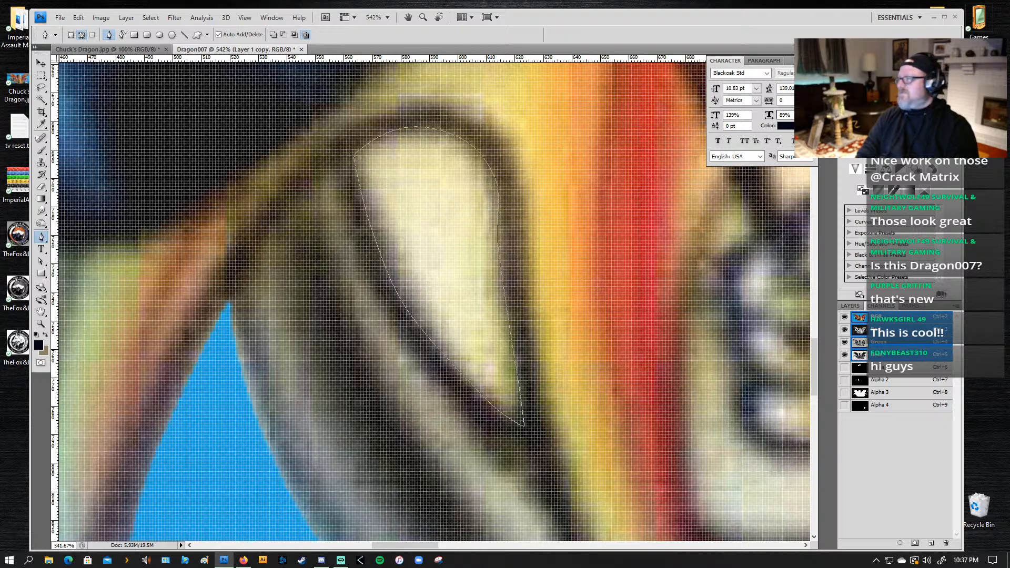
Step: Load the work path as a selection and delete the cream fill inside it
{"action": "left_click", "coordinate": [911, 309]}
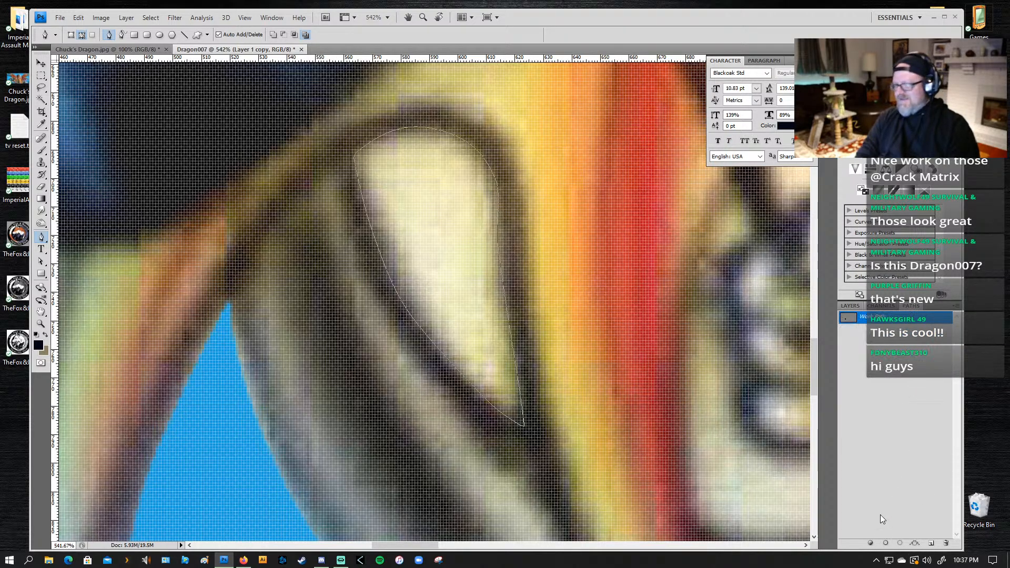
{"action": "left_click", "coordinate": [900, 543]}
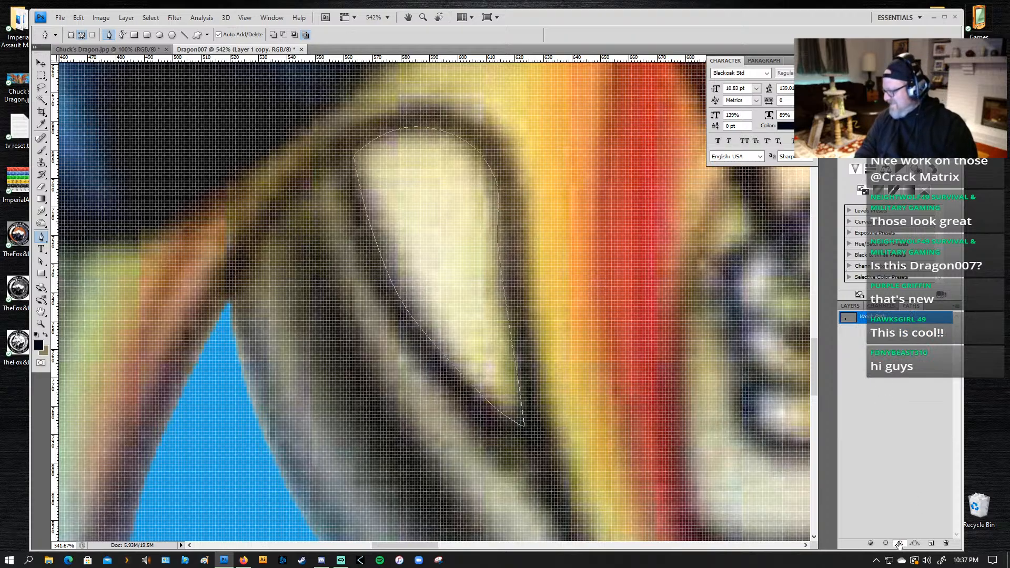
{"action": "key", "text": "Delete"}
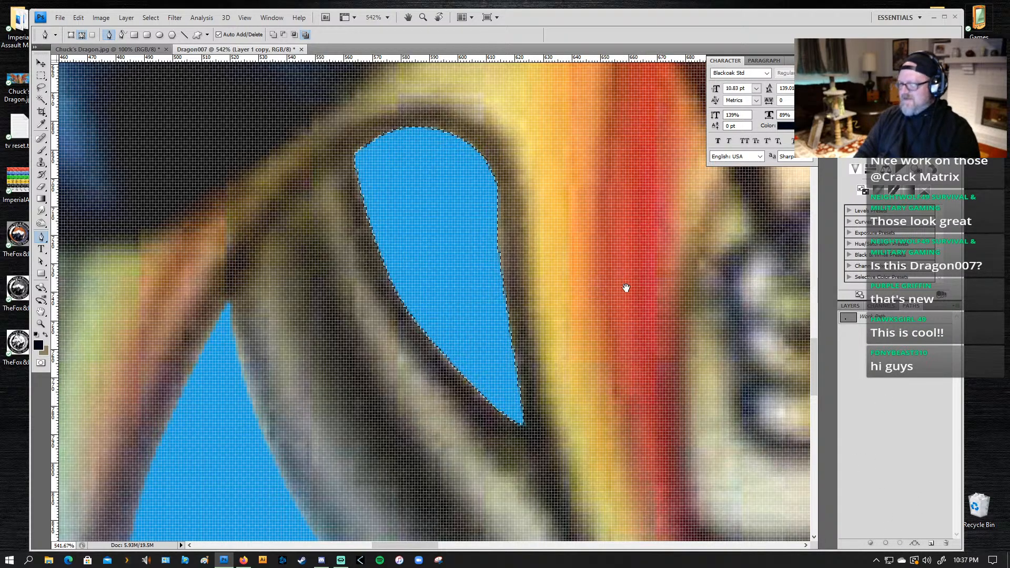
Step: Examine the area around the flagpole, fist and bent arm for leftover enclosed background
{"action": "left_click_drag", "start_coordinate": [626, 286], "coordinate": [343, 309]}
{"action": "left_click_drag", "start_coordinate": [468, 272], "coordinate": [516, 244]}
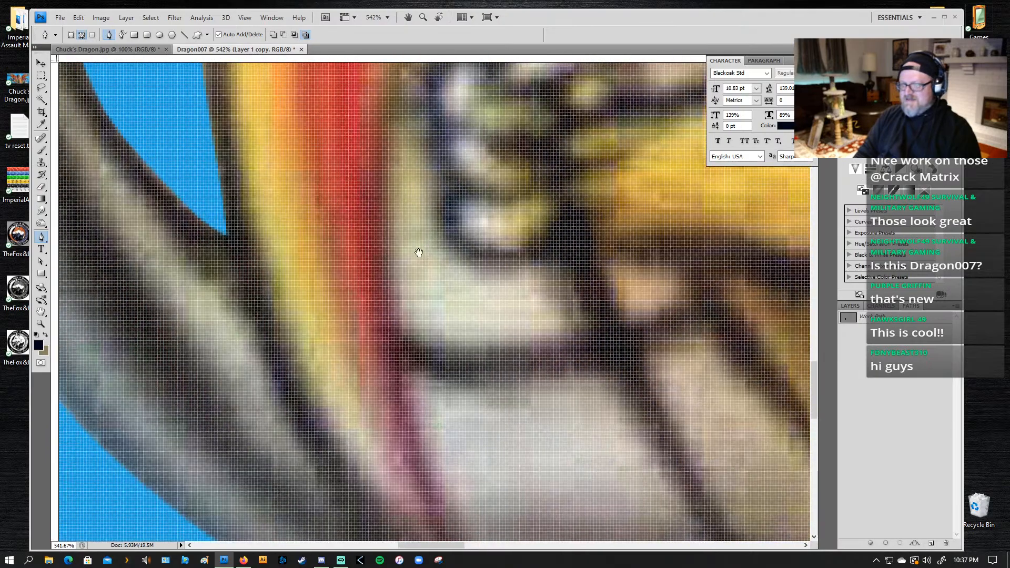
{"action": "key", "text": "ctrl+minus"}
{"action": "key", "text": "ctrl+minus"}
{"action": "key", "text": "ctrl+minus"}
{"action": "key", "text": "ctrl+minus"}
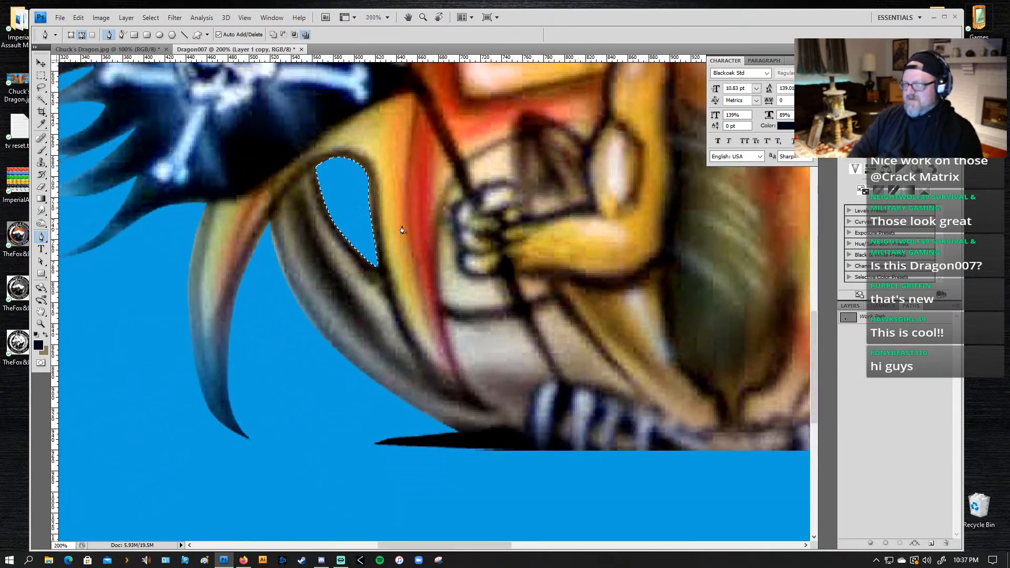
{"action": "left_click_drag", "start_coordinate": [406, 226], "coordinate": [403, 302]}
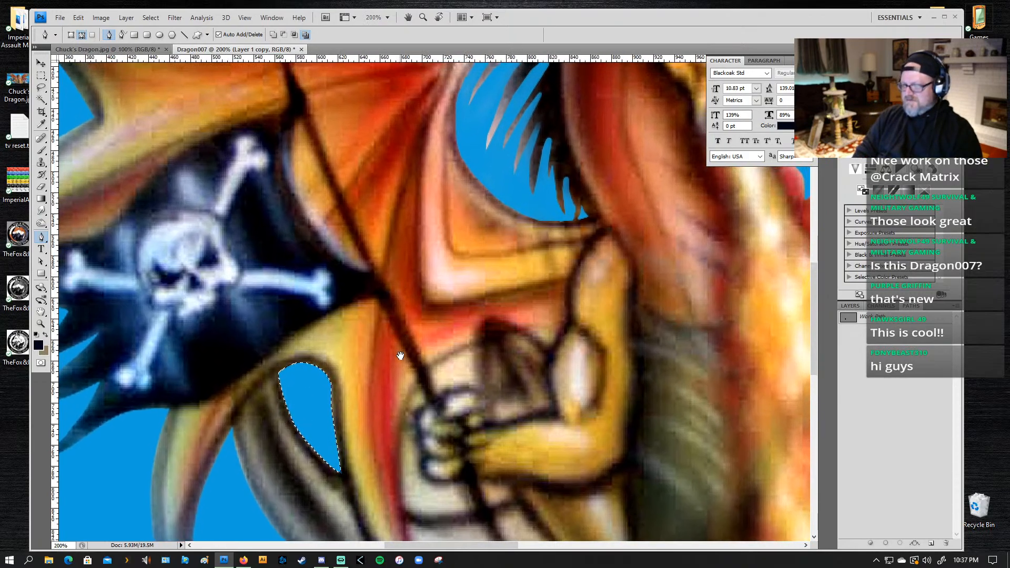
{"action": "left_click_drag", "start_coordinate": [415, 376], "coordinate": [390, 275]}
{"action": "key", "text": "z"}
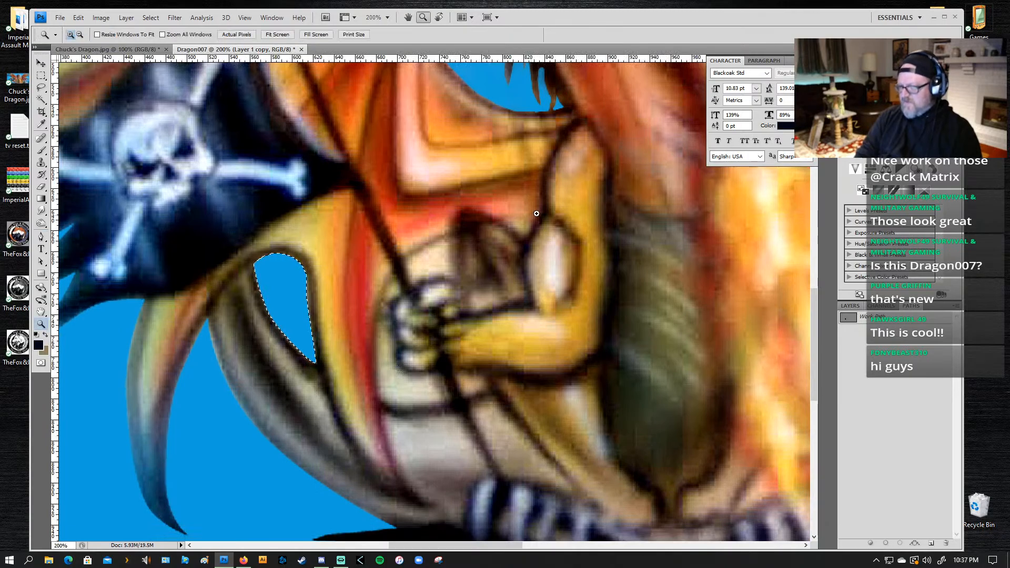
{"action": "left_click_drag", "start_coordinate": [550, 194], "coordinate": [302, 461]}
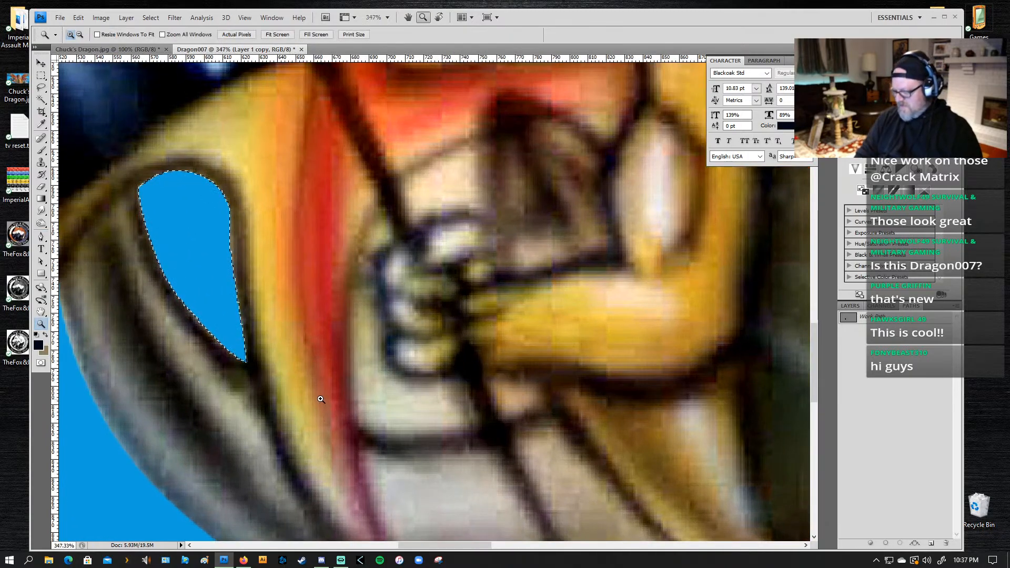
Step: Outline the small tan gap under the forearm, beside the flagpole, with a closed Pen path
{"action": "key", "text": "p"}
{"action": "left_click_drag", "start_coordinate": [537, 385], "coordinate": [548, 405]}
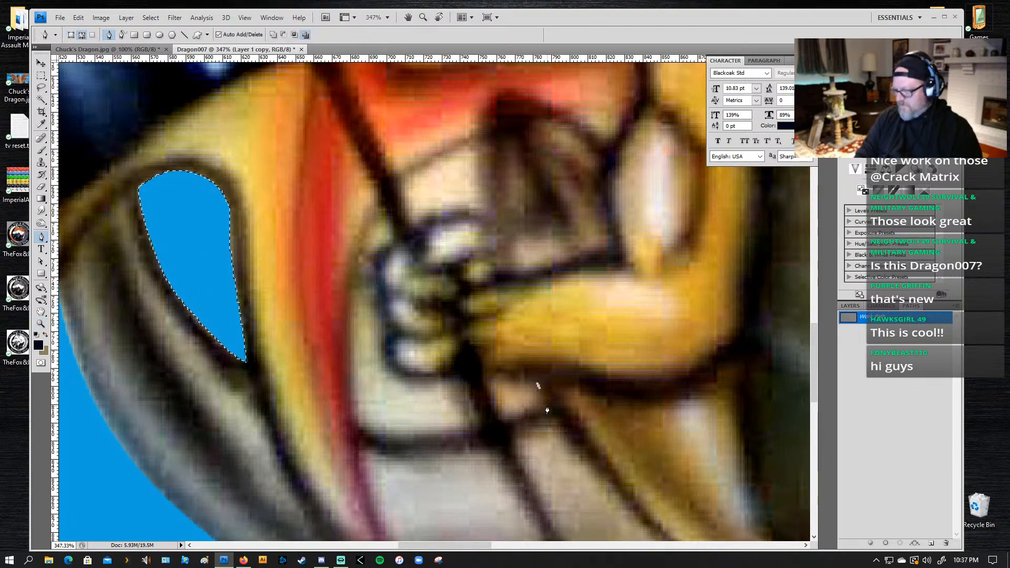
{"action": "left_click", "coordinate": [508, 422]}
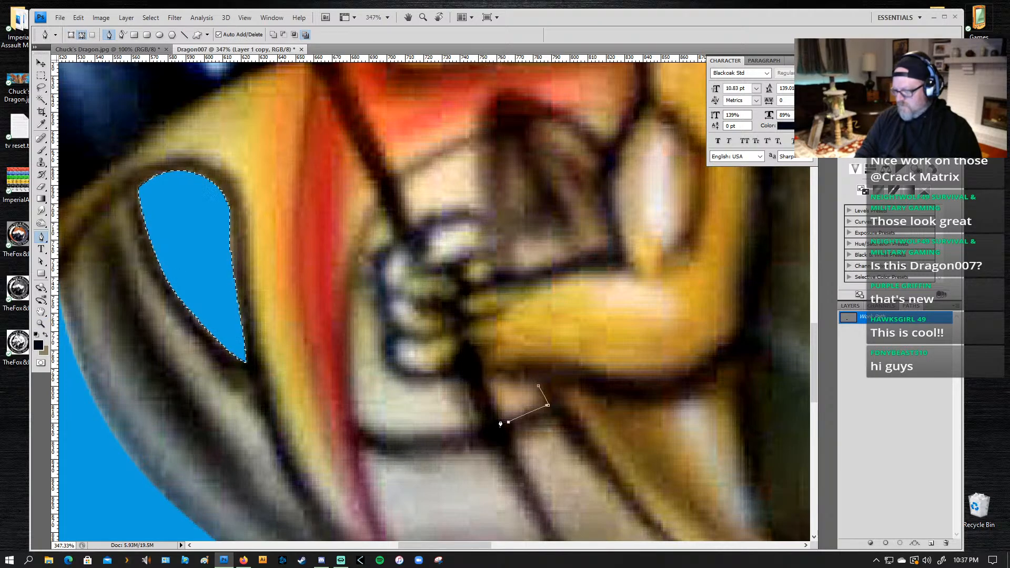
{"action": "left_click", "coordinate": [502, 375]}
{"action": "left_click_drag", "start_coordinate": [522, 376], "coordinate": [533, 377]}
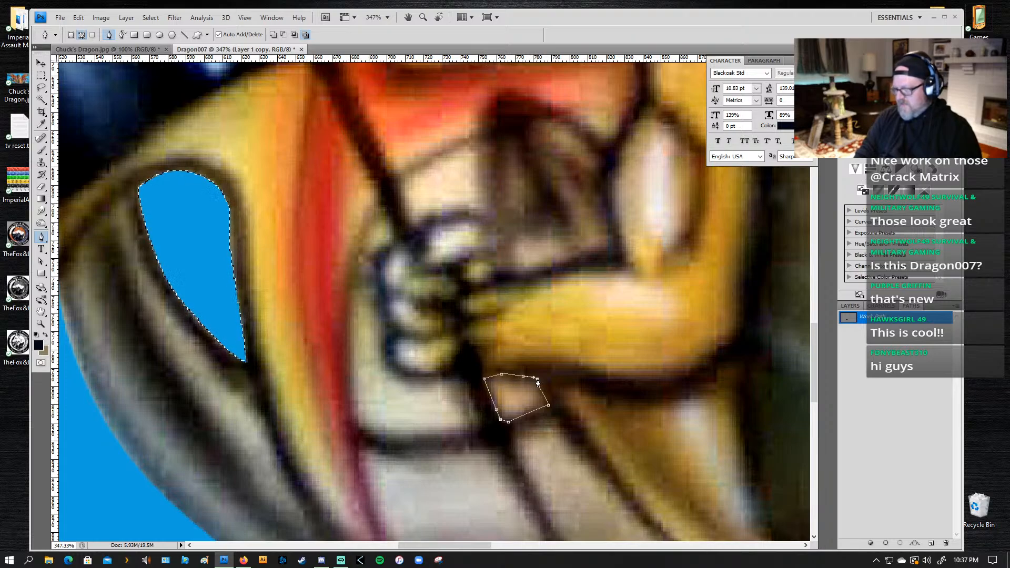
{"action": "left_click", "coordinate": [537, 387]}
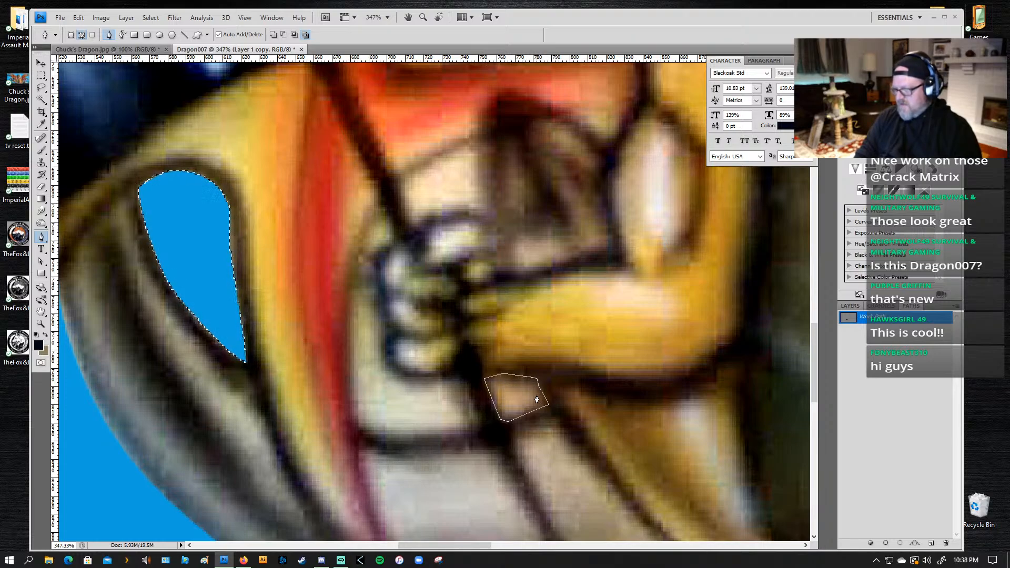
Step: Start a Pen path around the cream gap beside the fist, following the flagpole down, along its lower edge and up the red wing edge
{"action": "left_click", "coordinate": [856, 306]}
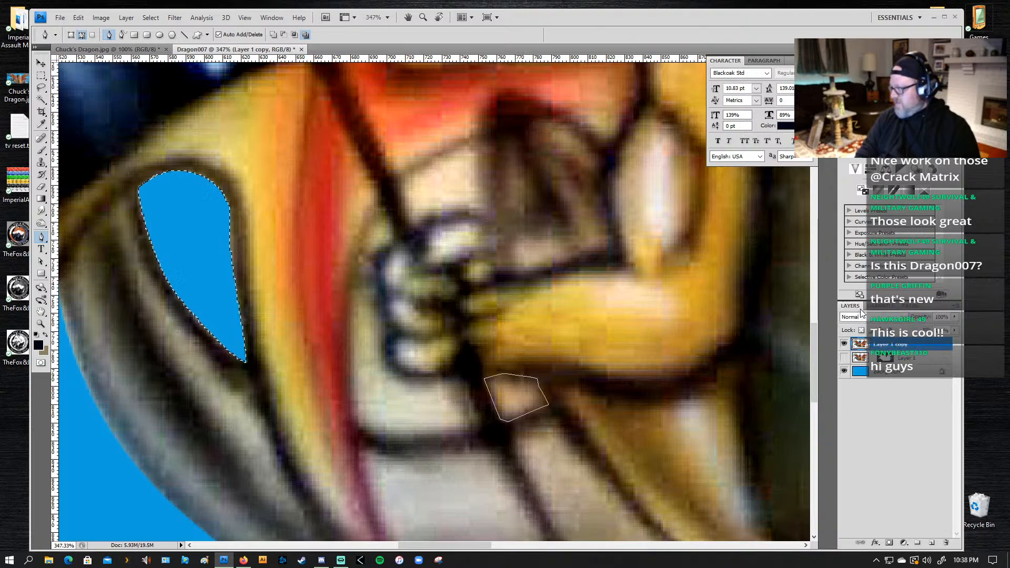
{"action": "left_click", "coordinate": [881, 307]}
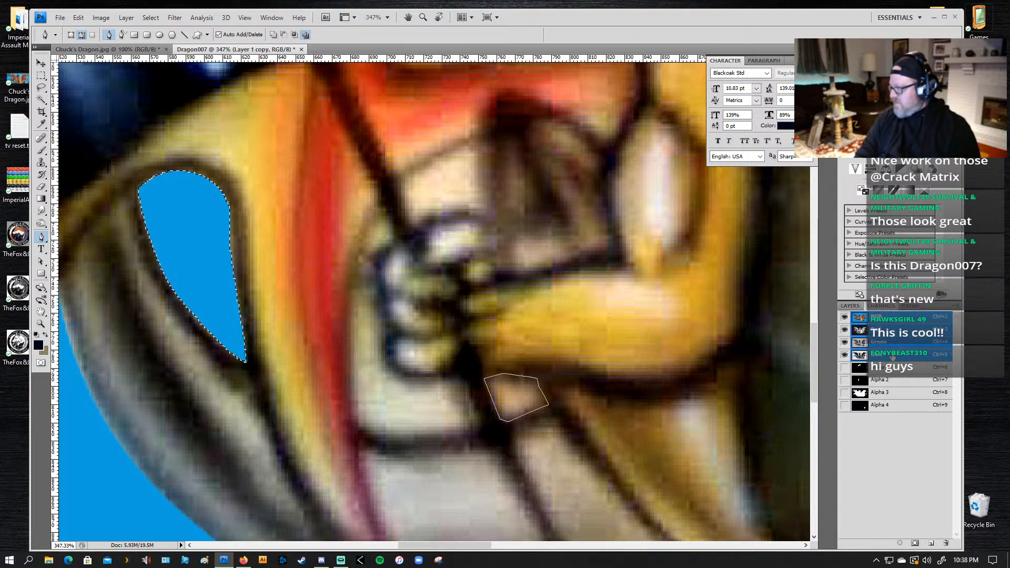
{"action": "left_click", "coordinate": [464, 383]}
{"action": "left_click", "coordinate": [482, 421]}
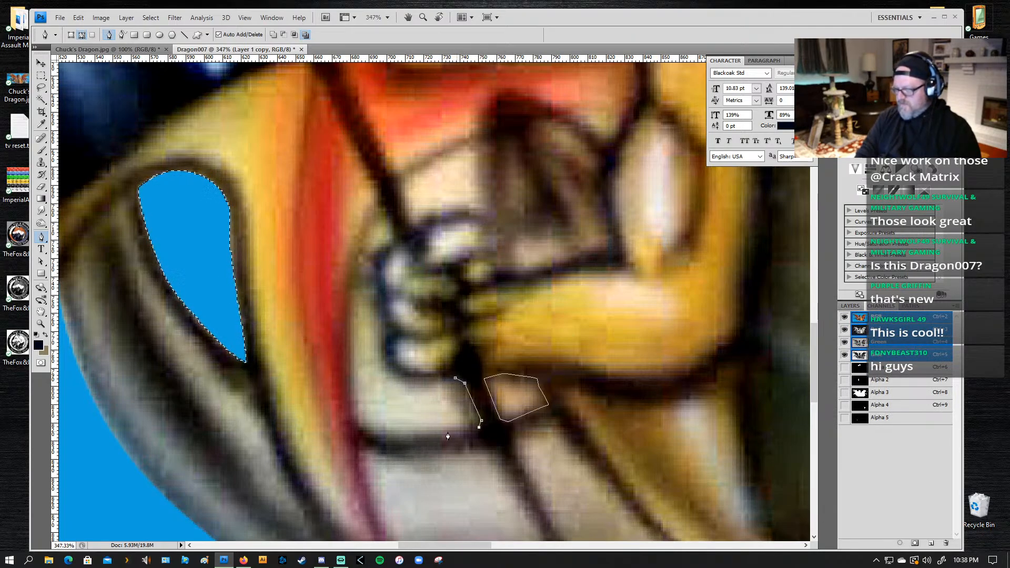
{"action": "left_click_drag", "start_coordinate": [407, 445], "coordinate": [369, 438]}
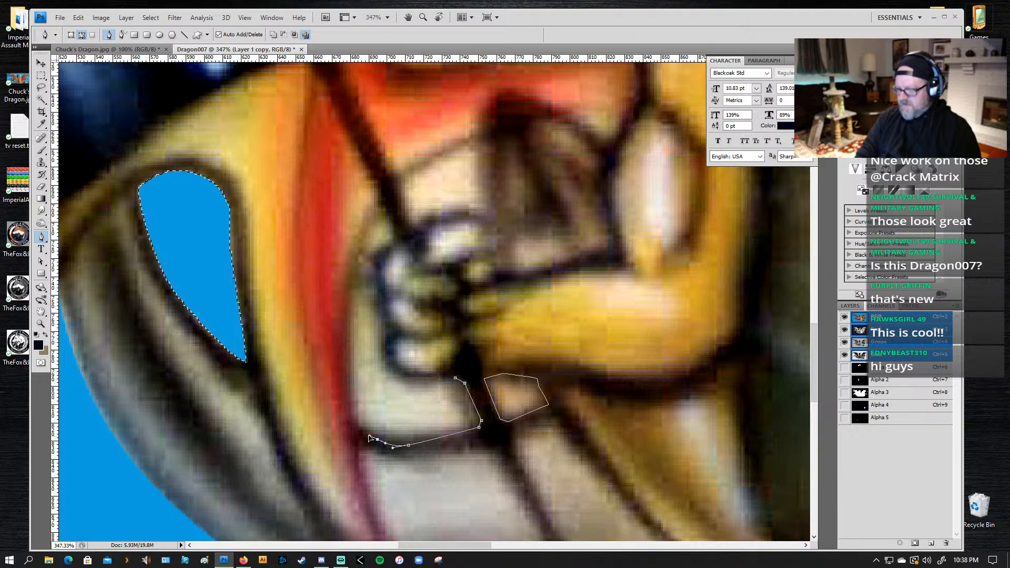
{"action": "left_click", "coordinate": [356, 424]}
{"action": "left_click_drag", "start_coordinate": [350, 372], "coordinate": [350, 354]}
{"action": "left_click", "coordinate": [902, 309]}
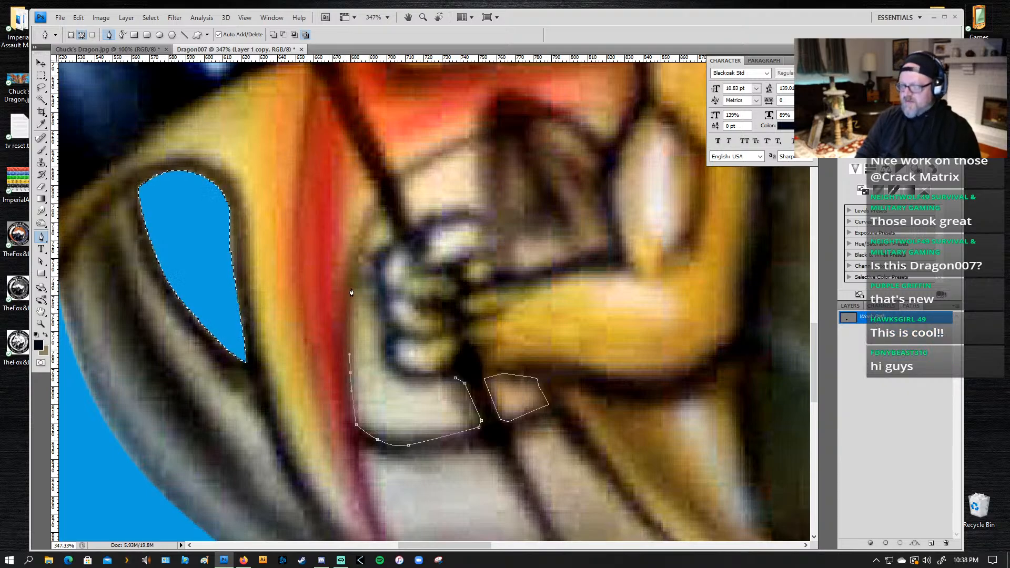
Step: Continue the path up to the flagpole and back down along the knuckles, closing it at its starting point below the fist
{"action": "left_click_drag", "start_coordinate": [352, 286], "coordinate": [368, 226]}
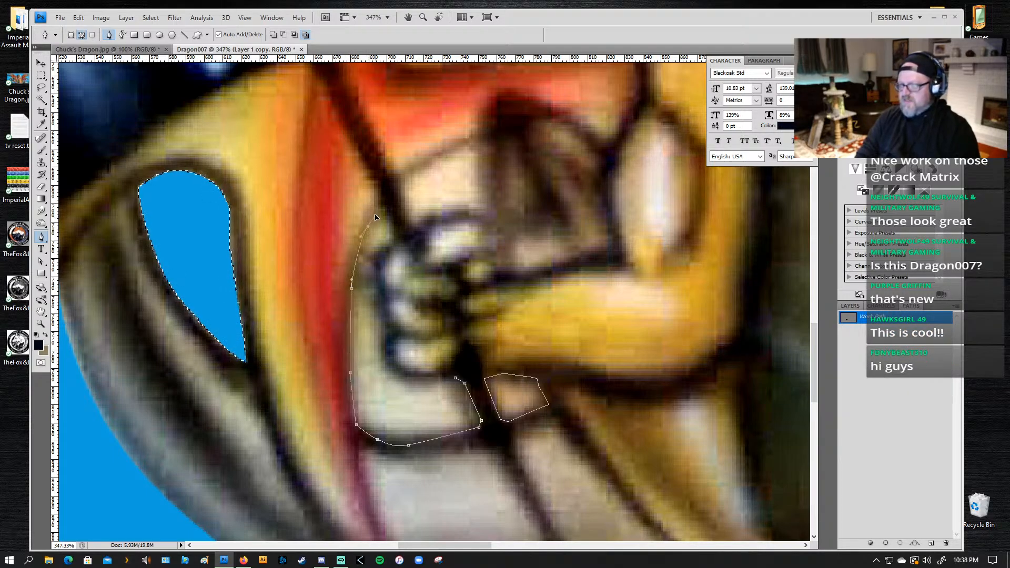
{"action": "left_click", "coordinate": [380, 207]}
{"action": "left_click", "coordinate": [396, 238]}
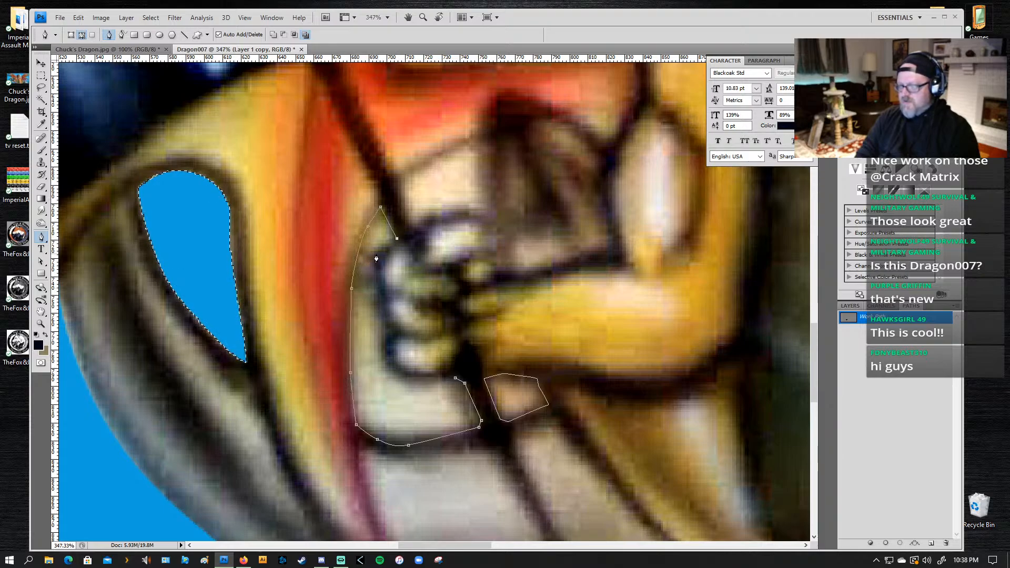
{"action": "left_click", "coordinate": [377, 254]}
{"action": "left_click_drag", "start_coordinate": [375, 269], "coordinate": [415, 378]}
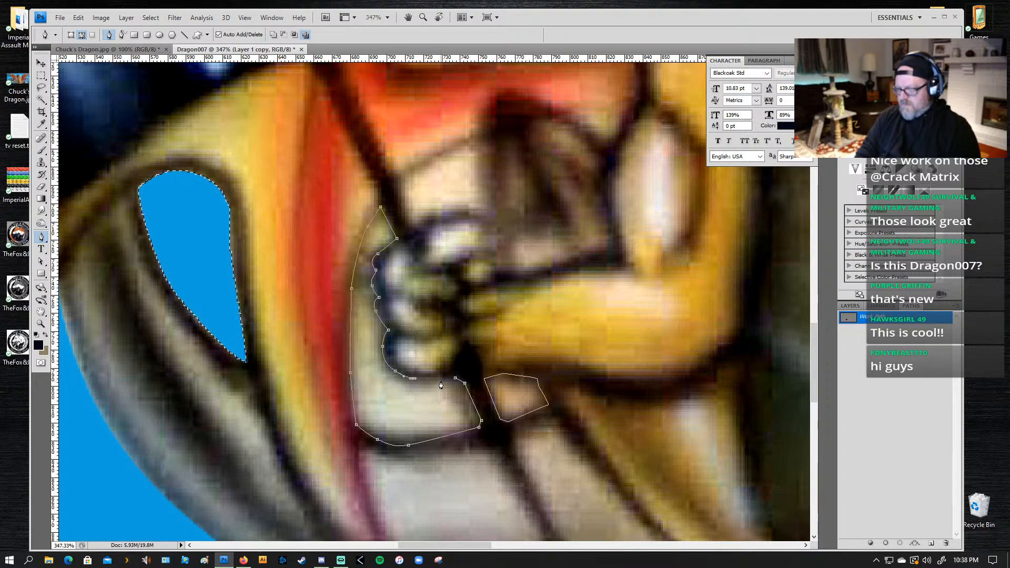
{"action": "left_click", "coordinate": [437, 377]}
{"action": "left_click", "coordinate": [455, 382]}
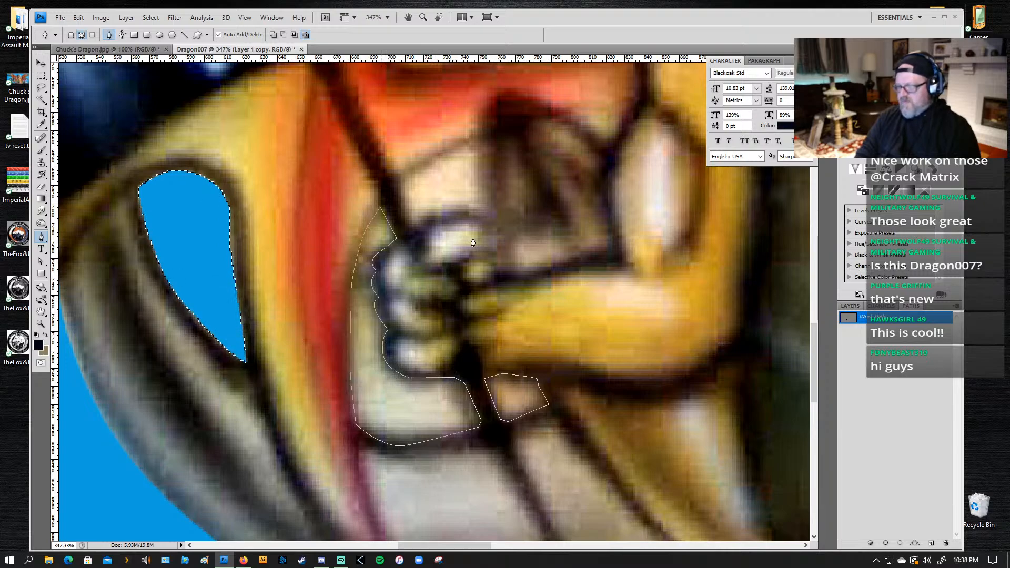
Step: Outline the cream gap above the fist, between the flagpole and the dark brown area, with a closed Pen path
{"action": "left_click", "coordinate": [399, 187]}
{"action": "left_click", "coordinate": [437, 161]}
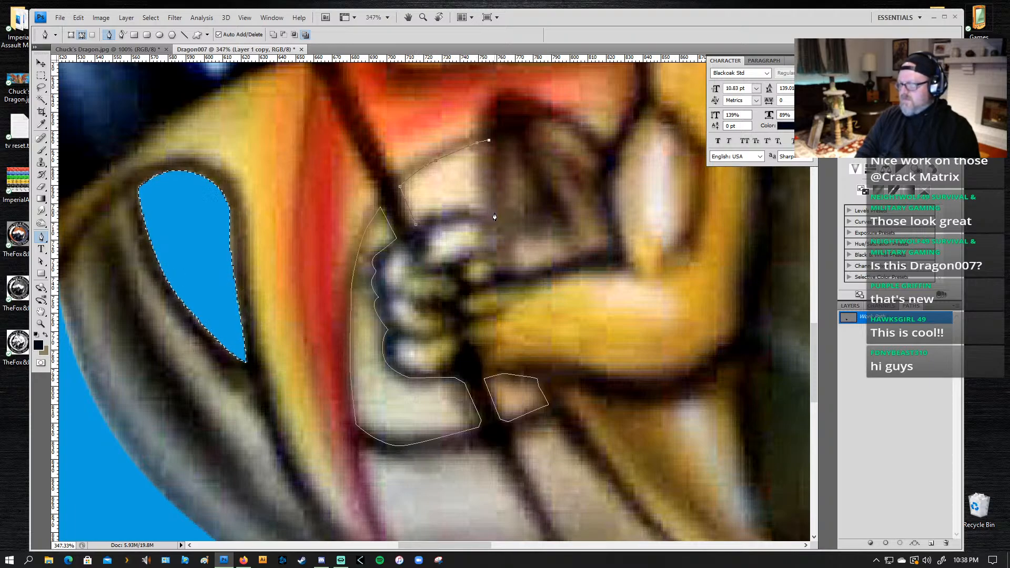
{"action": "left_click_drag", "start_coordinate": [494, 218], "coordinate": [498, 247]}
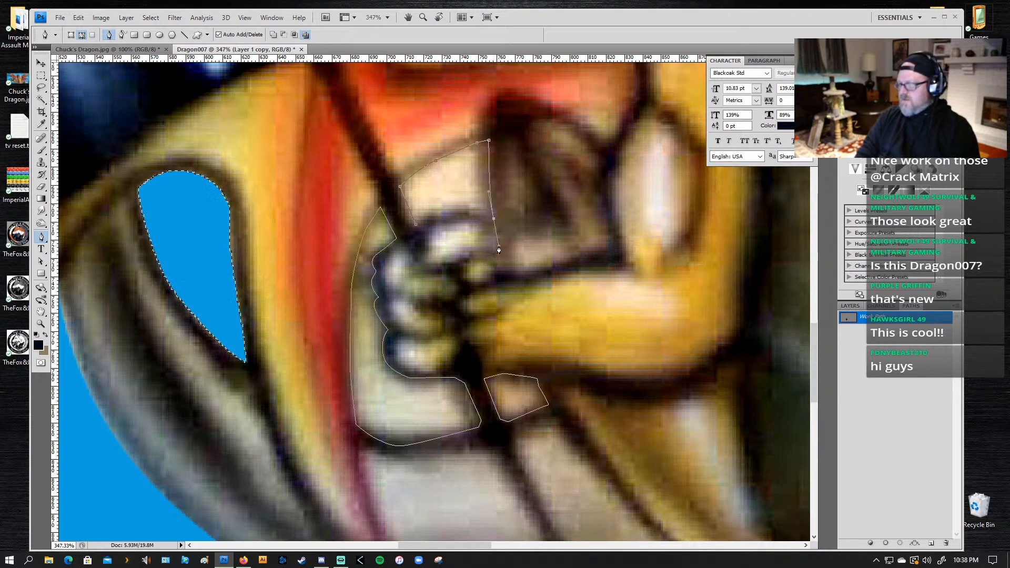
{"action": "key", "text": "ctrl+z"}
{"action": "left_click_drag", "start_coordinate": [489, 182], "coordinate": [455, 212]}
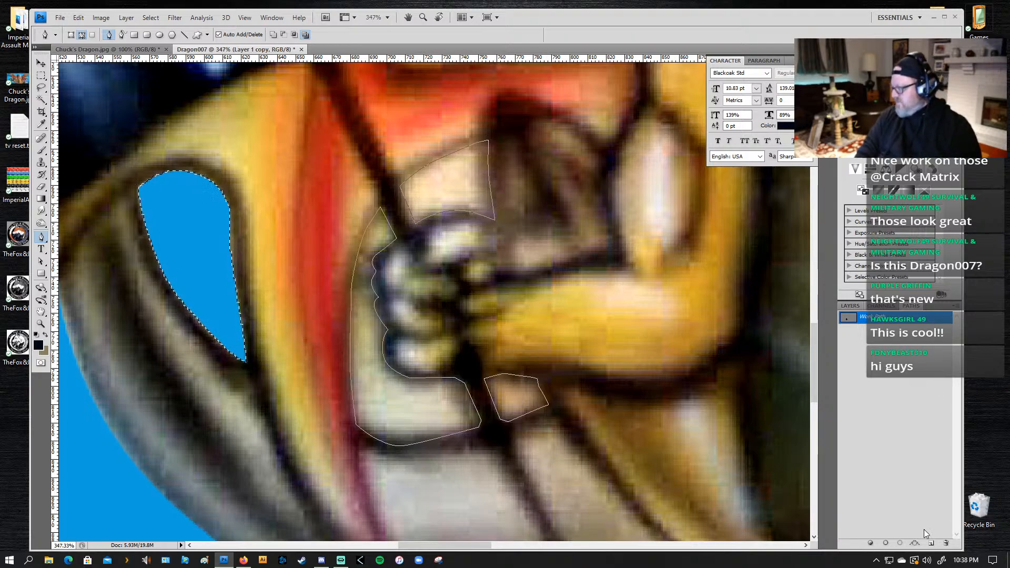
Step: Load the work path as a selection, save it as a new alpha channel and delete the background inside the three gaps
{"action": "left_click", "coordinate": [900, 543]}
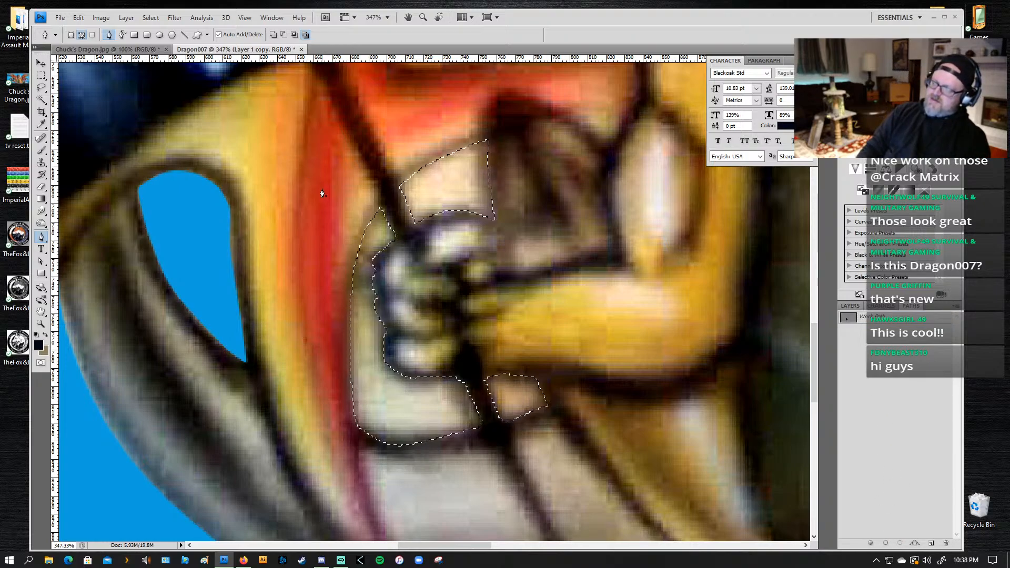
{"action": "left_click", "coordinate": [881, 305]}
{"action": "left_click", "coordinate": [915, 542]}
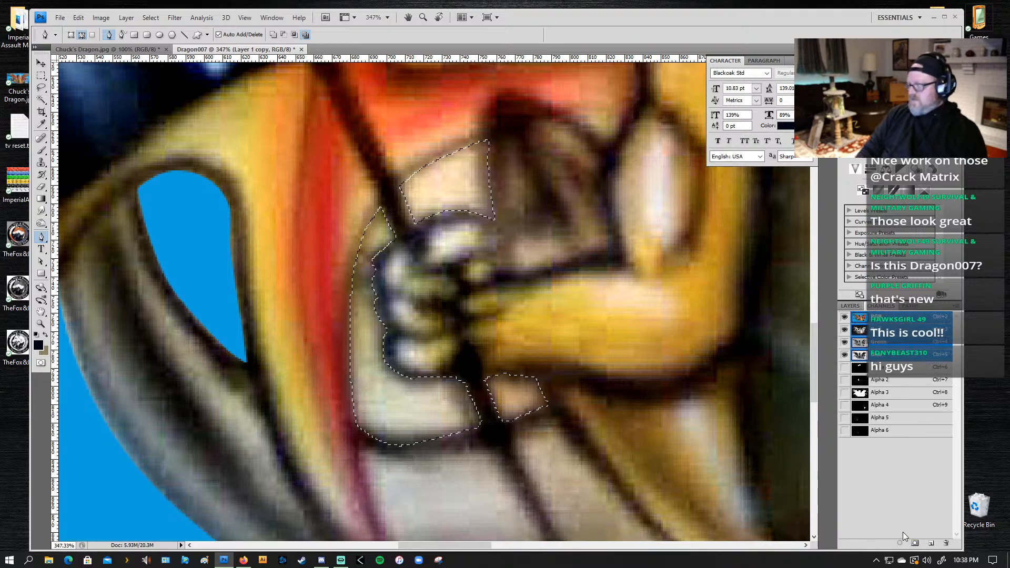
{"action": "key", "text": "Delete"}
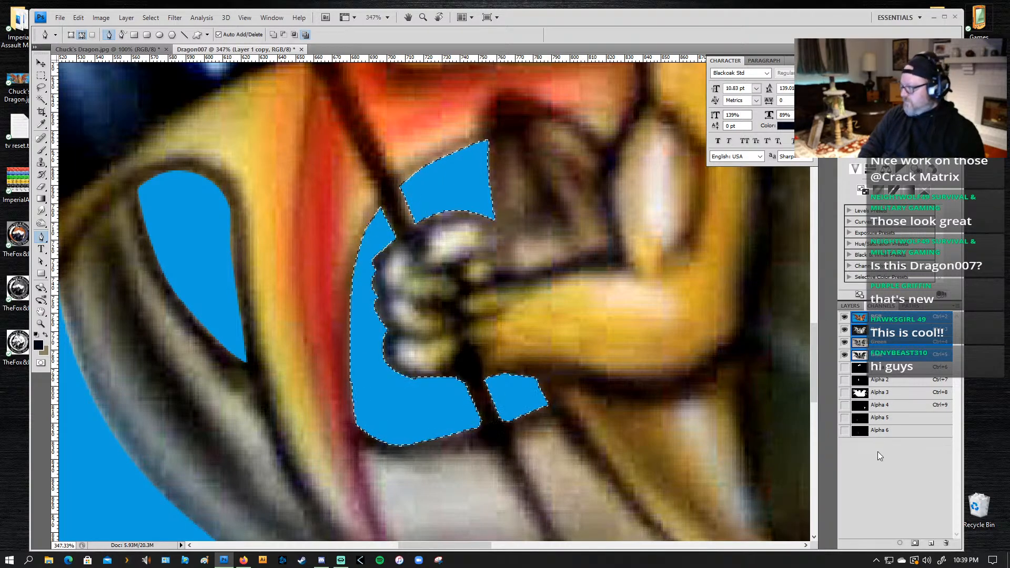
Step: Fill the selected gap shapes with white in the Alpha 5 channel and delete the redundant Alpha 6 channel
{"action": "left_click", "coordinate": [882, 431]}
{"action": "double_click", "coordinate": [878, 430]}
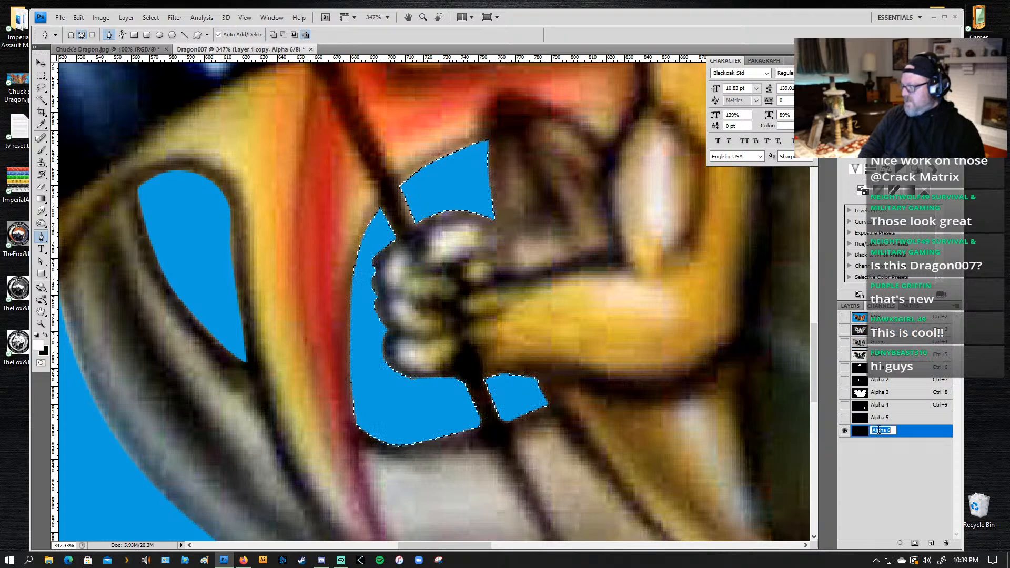
{"action": "left_click", "coordinate": [875, 419]}
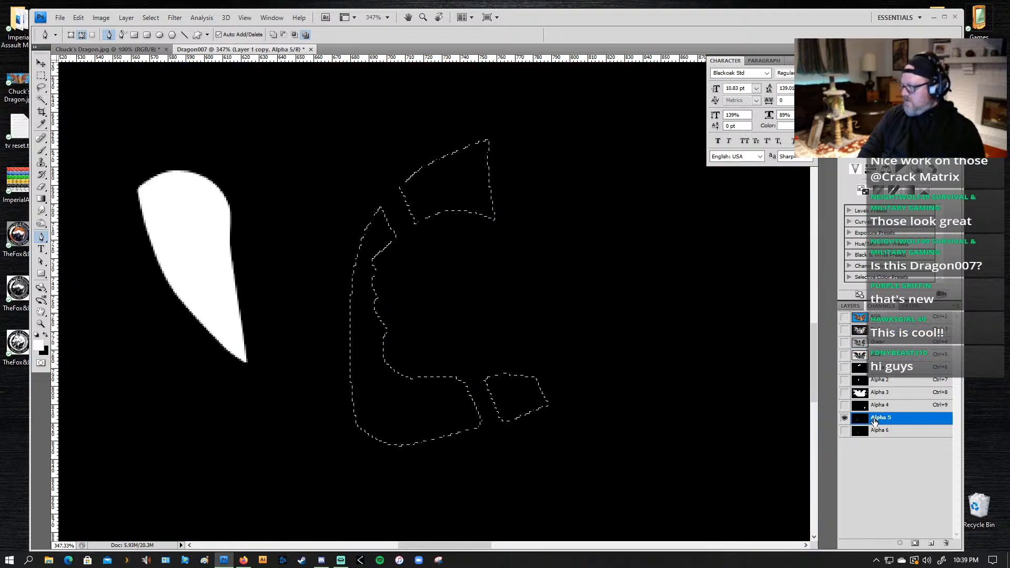
{"action": "key", "text": "x"}
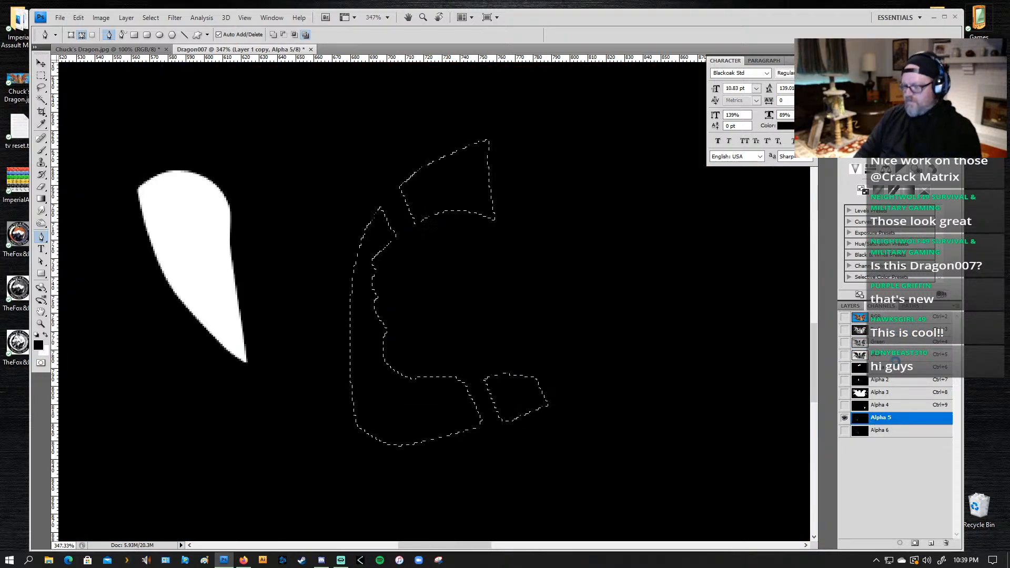
{"action": "key", "text": "Delete"}
{"action": "left_click_drag", "start_coordinate": [878, 436], "coordinate": [946, 542]}
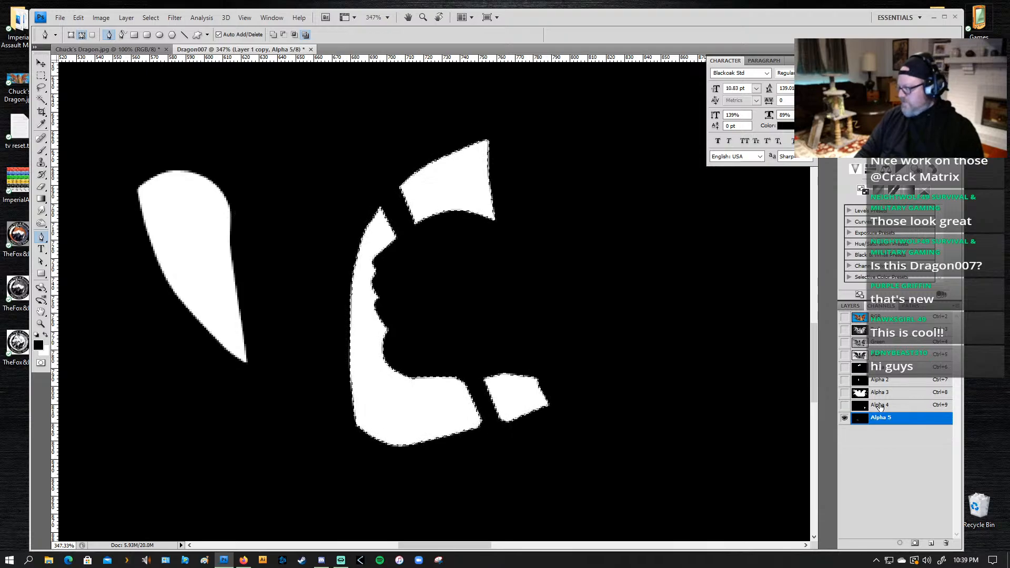
Step: Load Alpha 5 as a selection, fill its shapes with white in the Alpha 4 channel and delete Alpha 5
{"action": "left_click_drag", "start_coordinate": [884, 410], "coordinate": [884, 481]}
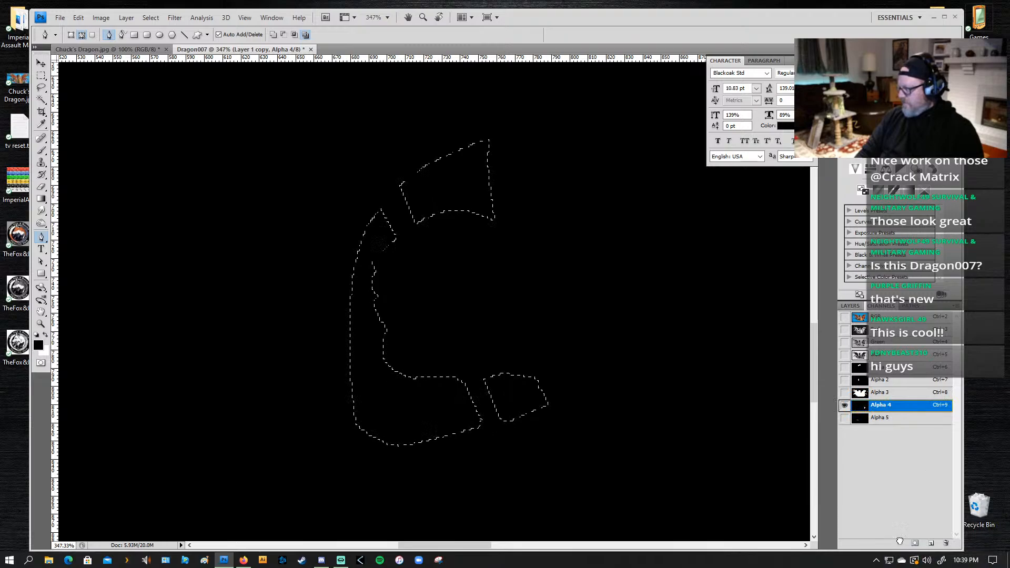
{"action": "key", "text": "ctrl+d"}
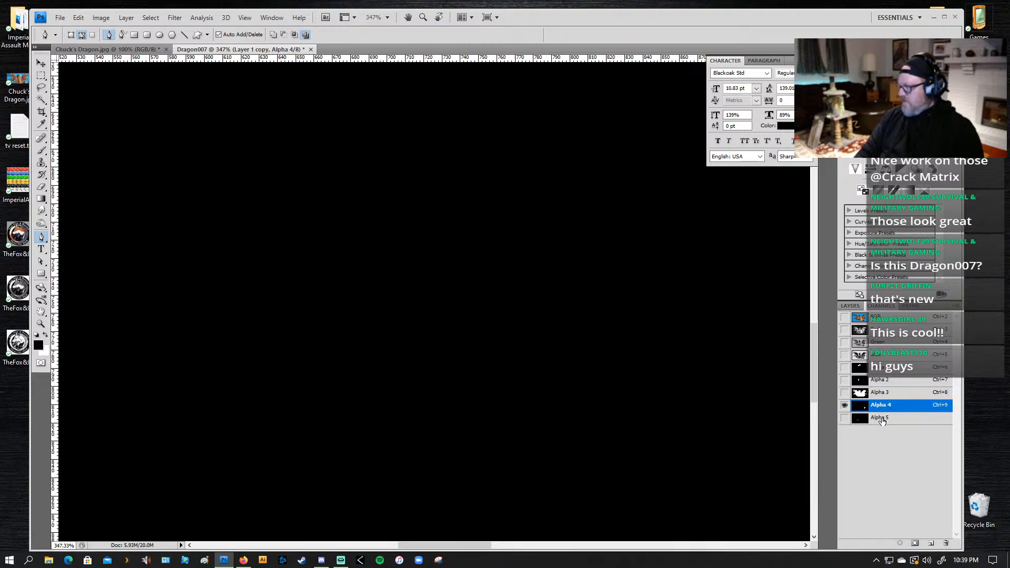
{"action": "left_click", "coordinate": [882, 419]}
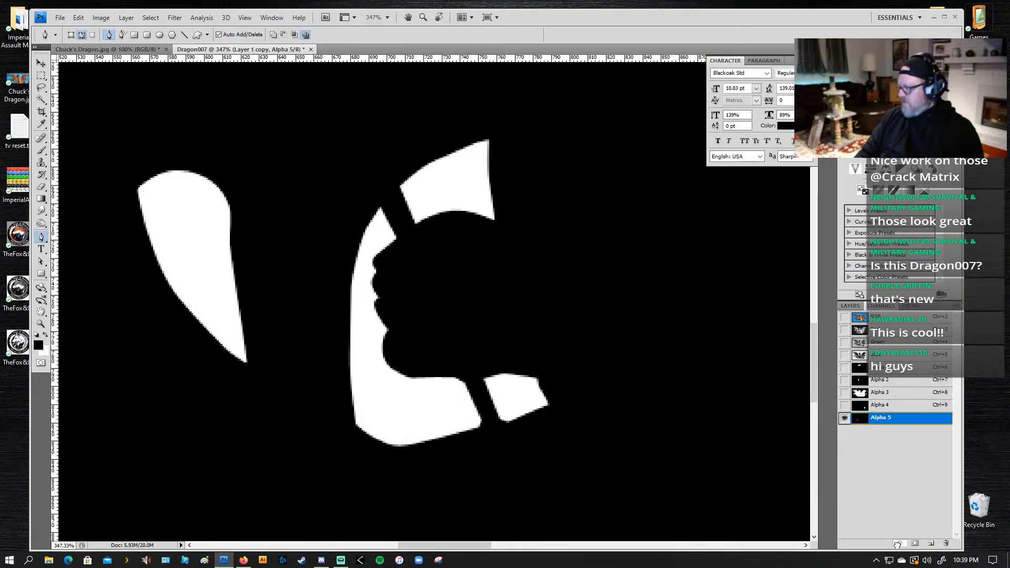
{"action": "left_click", "coordinate": [897, 543]}
{"action": "left_click", "coordinate": [888, 405]}
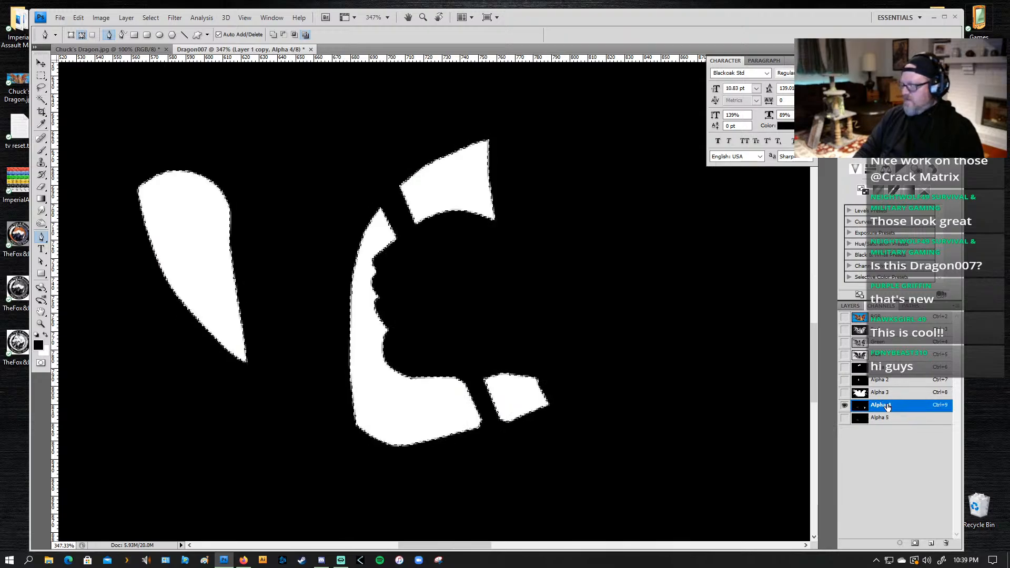
{"action": "left_click_drag", "start_coordinate": [888, 406], "coordinate": [944, 543]}
Step: Fit the whole image in view, return to the RGB composite channel and clear the selection
{"action": "key", "text": "ctrl+0"}
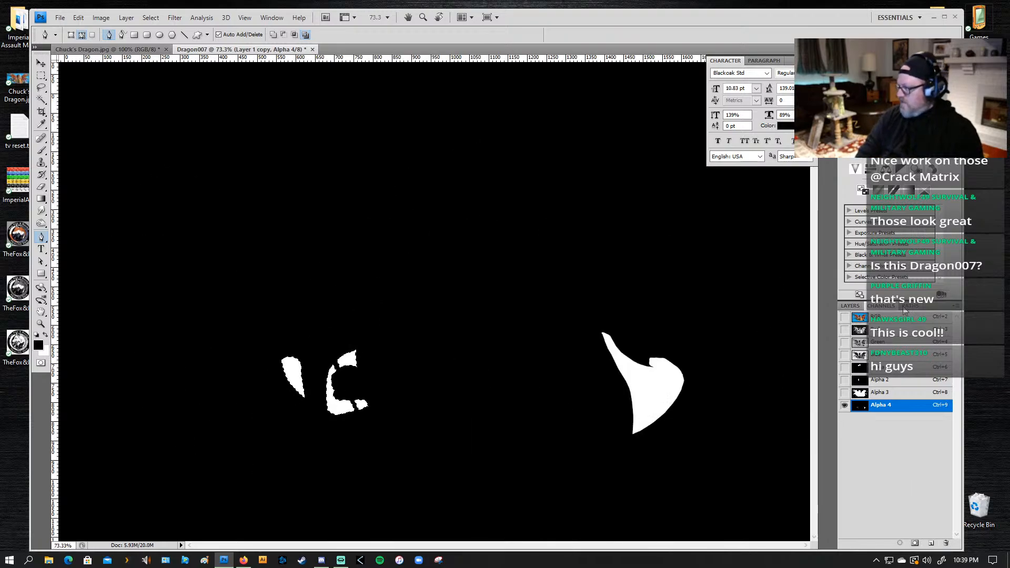
{"action": "left_click", "coordinate": [900, 316]}
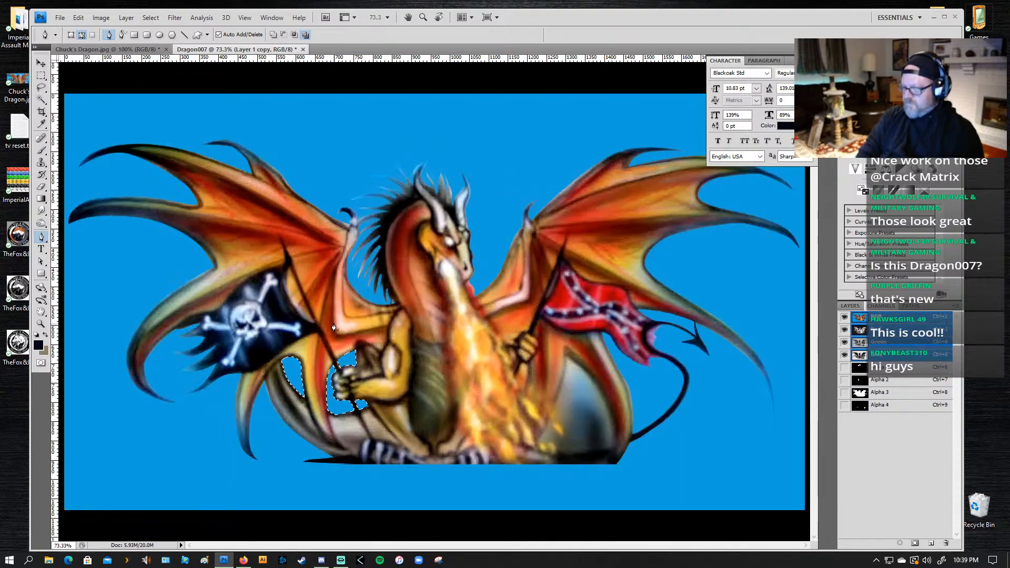
{"action": "key", "text": "ctrl+d"}
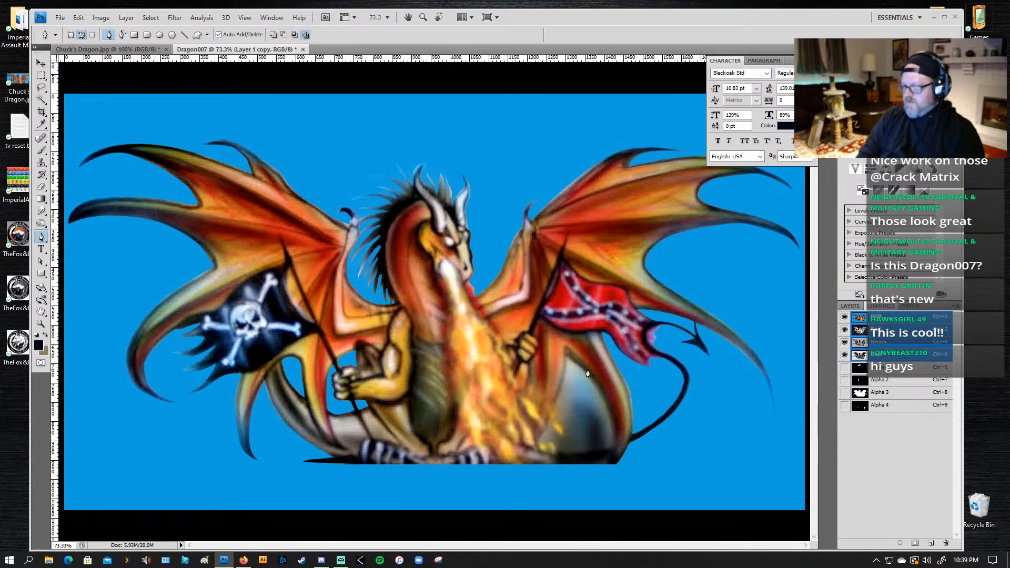
{"action": "key", "text": "z"}
{"action": "left_click_drag", "start_coordinate": [645, 325], "coordinate": [486, 482]}
{"action": "key", "text": "p"}
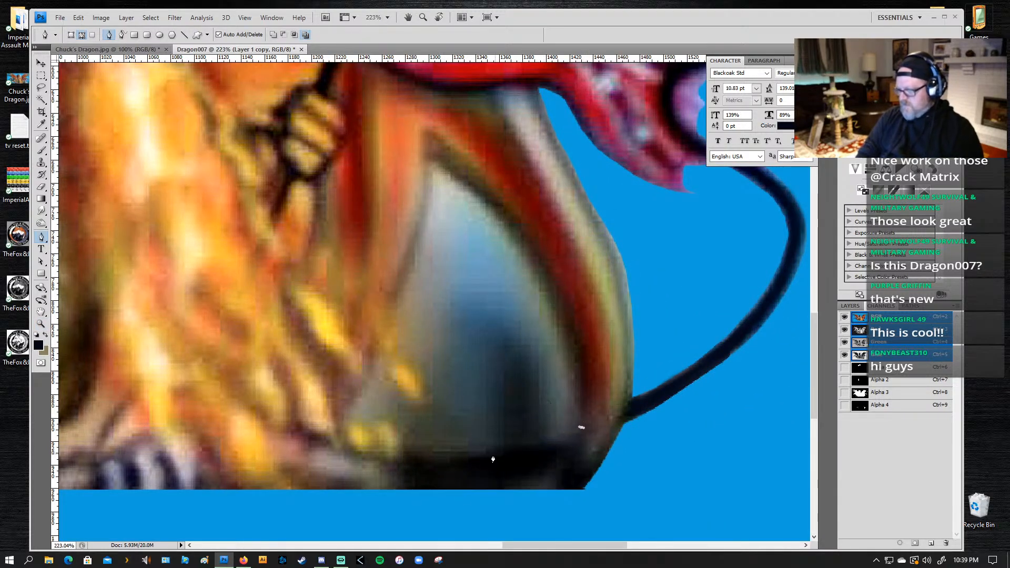
{"action": "left_click_drag", "start_coordinate": [480, 455], "coordinate": [458, 462]}
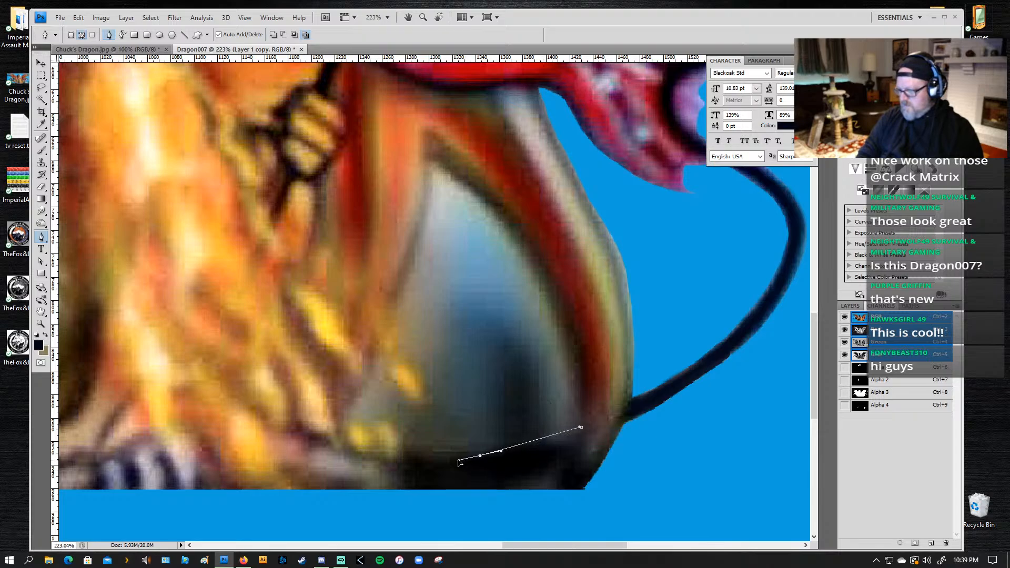
{"action": "left_click", "coordinate": [427, 463]}
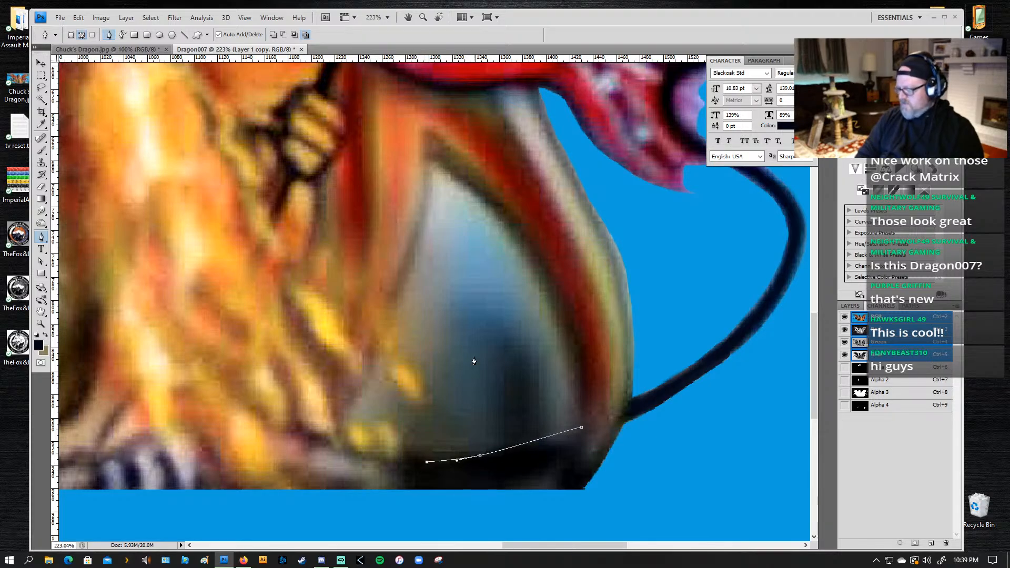
{"action": "key", "text": "Delete"}
{"action": "key", "text": "Delete"}
{"action": "key", "text": "Delete"}
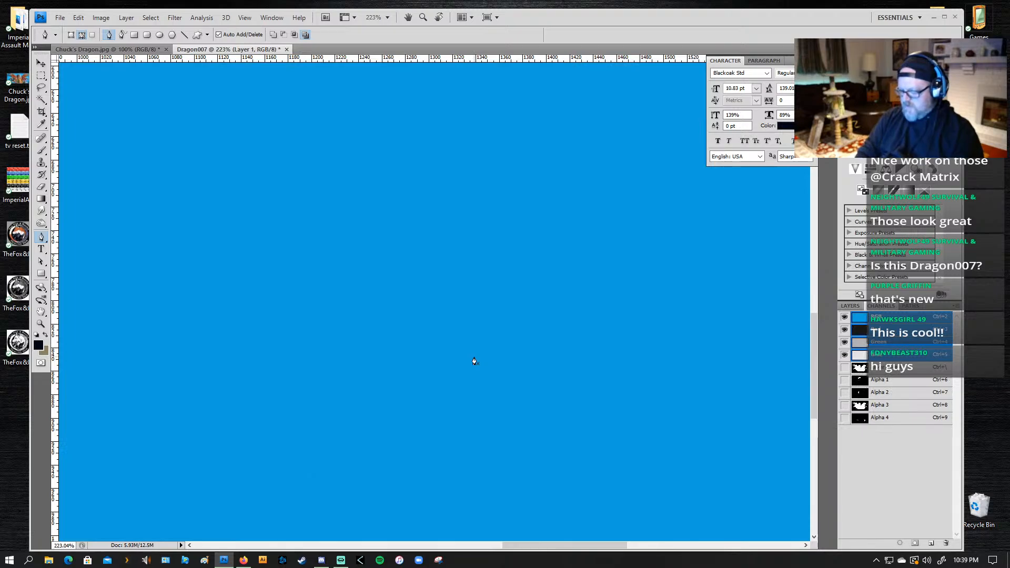
{"action": "key", "text": "ctrl+z"}
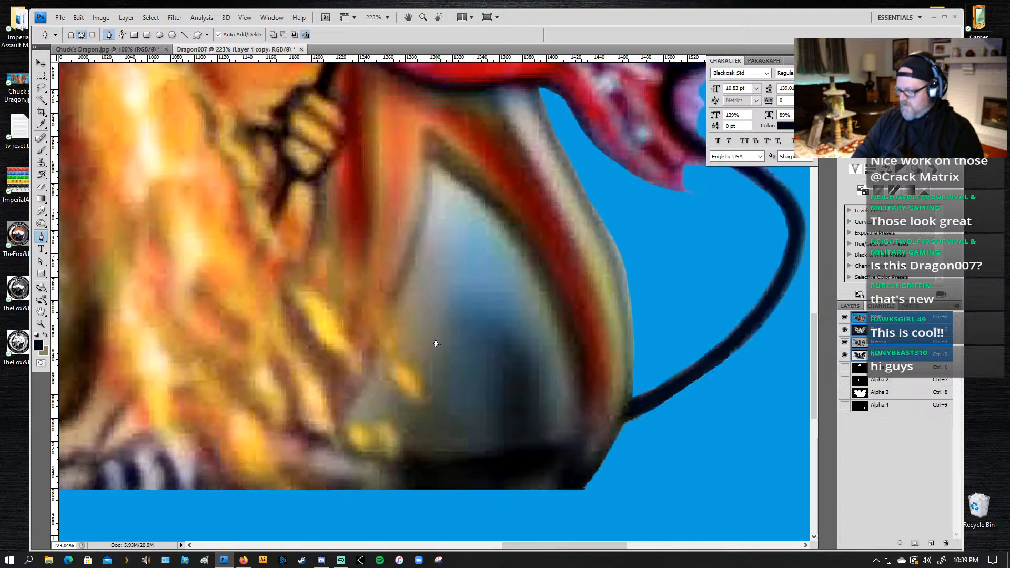
Step: Lasso the leftover background gap between the flames and the curved tail-side limb, following the flame tips, and refine the selection's flame-side edge
{"action": "key", "text": "l"}
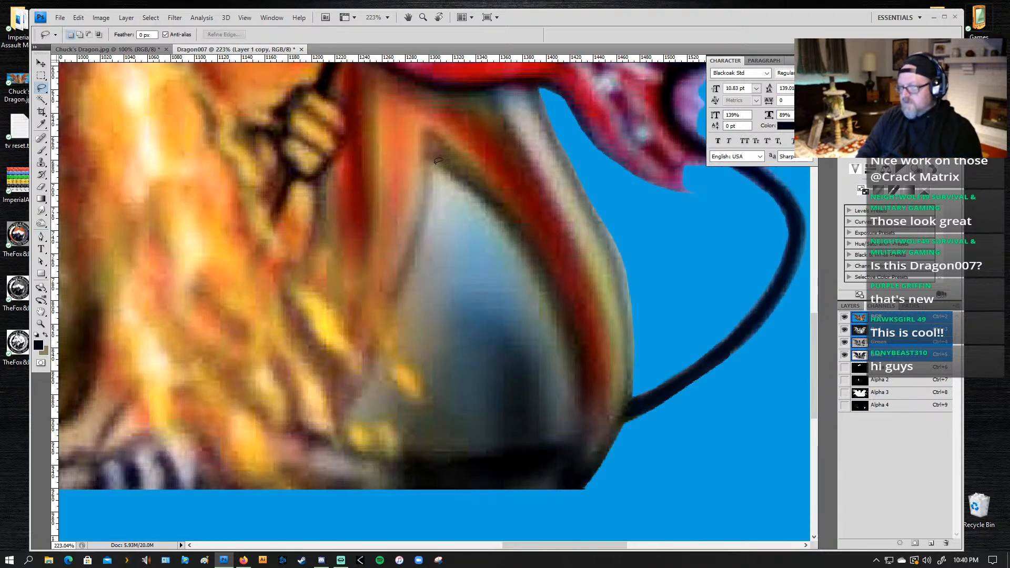
{"action": "left_click_drag", "start_coordinate": [456, 174], "coordinate": [502, 218]}
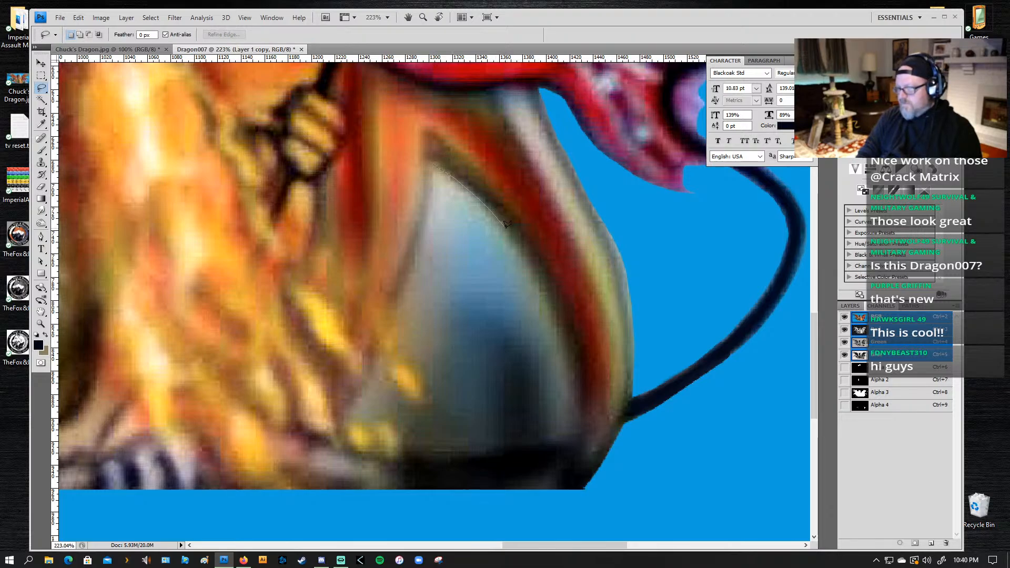
{"action": "left_click_drag", "start_coordinate": [525, 250], "coordinate": [575, 371]}
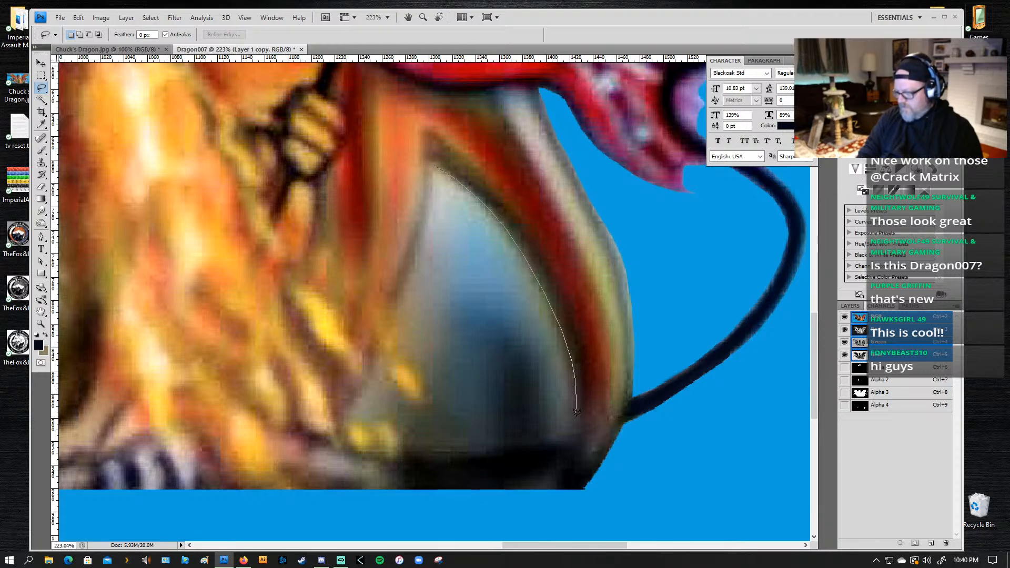
{"action": "mouse_move", "coordinate": [576, 412]}
{"action": "left_mouse_down"}
{"action": "mouse_move", "coordinate": [558, 433]}
{"action": "mouse_move", "coordinate": [576, 429]}
{"action": "mouse_move", "coordinate": [460, 457]}
{"action": "left_mouse_up"}
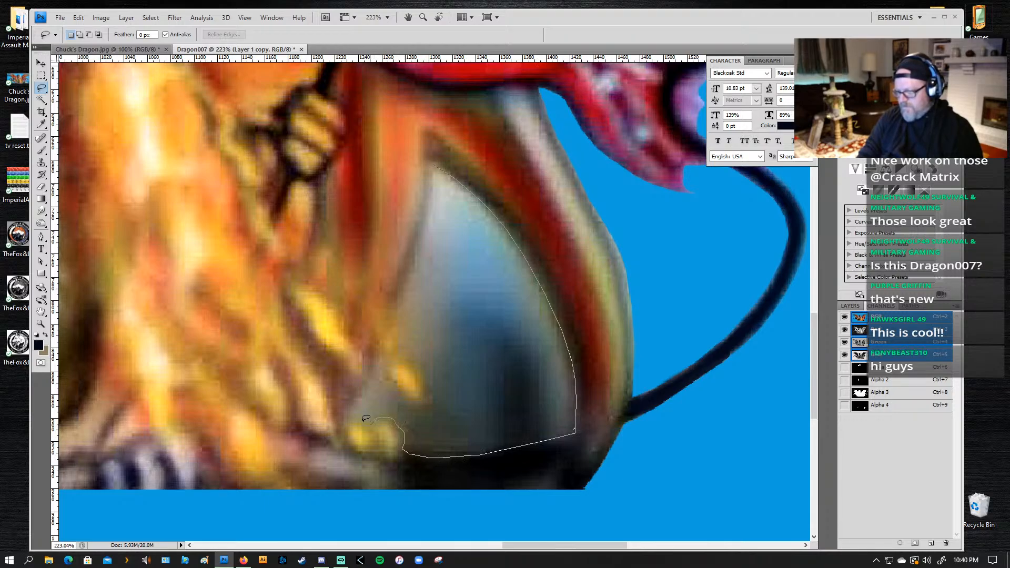
{"action": "left_click_drag", "start_coordinate": [366, 419], "coordinate": [354, 406]}
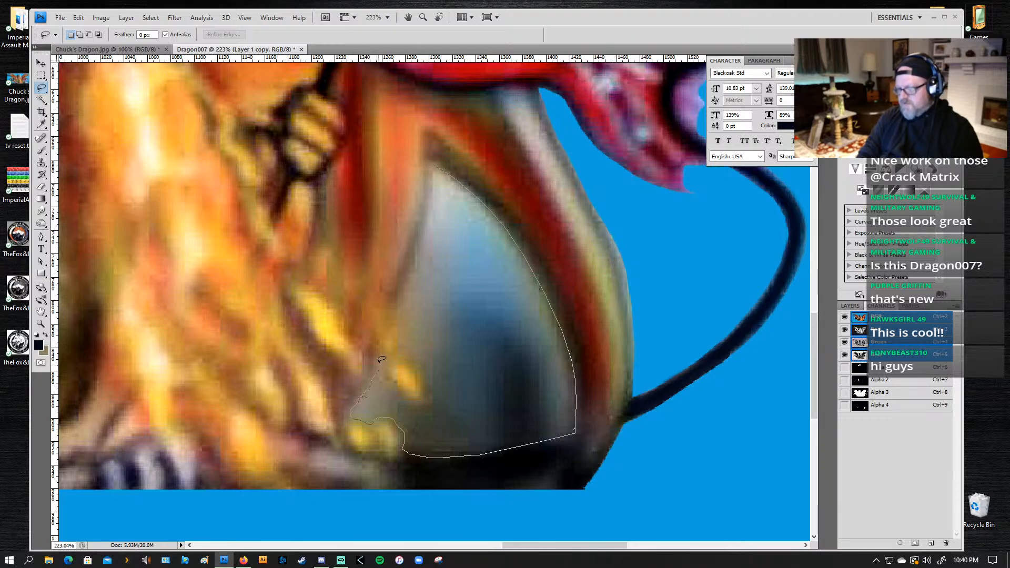
{"action": "left_click_drag", "start_coordinate": [391, 379], "coordinate": [399, 394]}
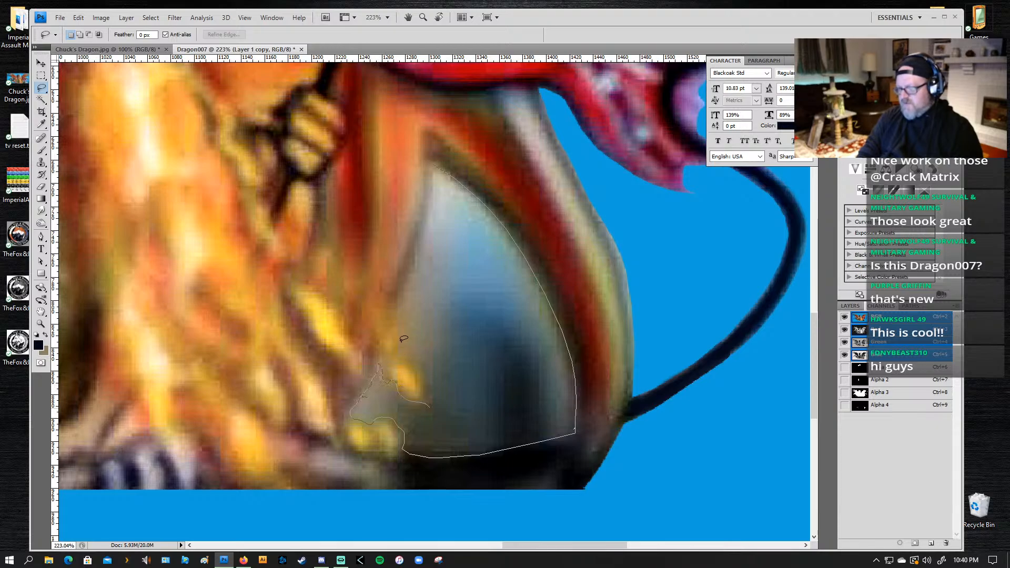
{"action": "left_click_drag", "start_coordinate": [400, 307], "coordinate": [432, 166]}
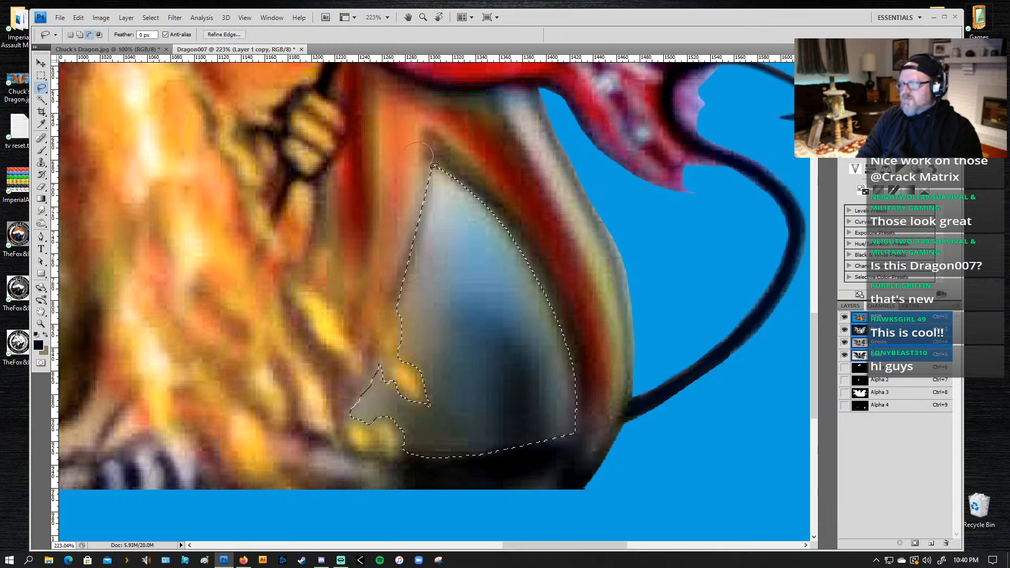
{"action": "left_click_drag", "start_coordinate": [425, 216], "coordinate": [398, 299]}
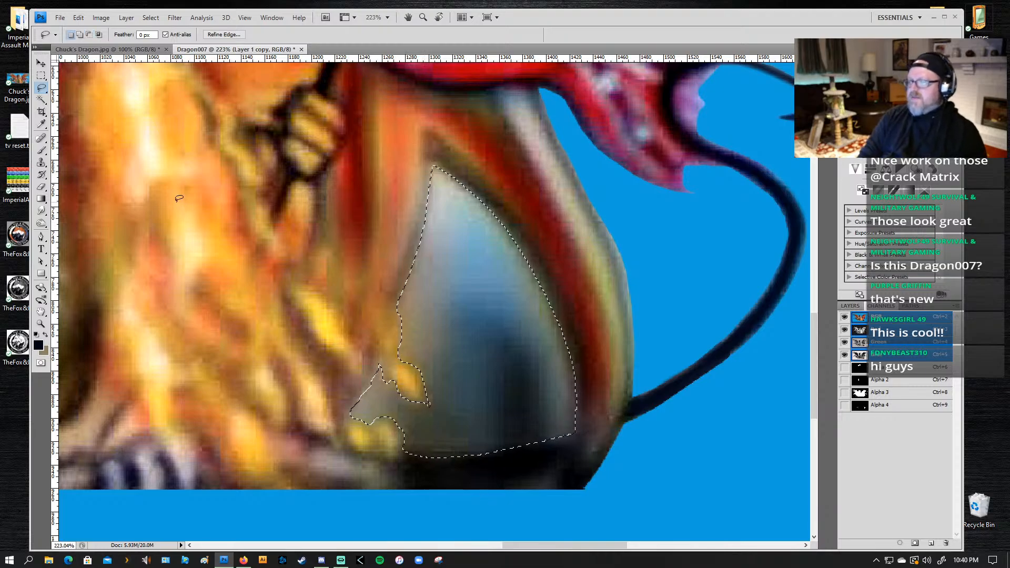
Step: Fill the selected gap shape with white in the Alpha 4 channel
{"action": "left_click", "coordinate": [879, 407]}
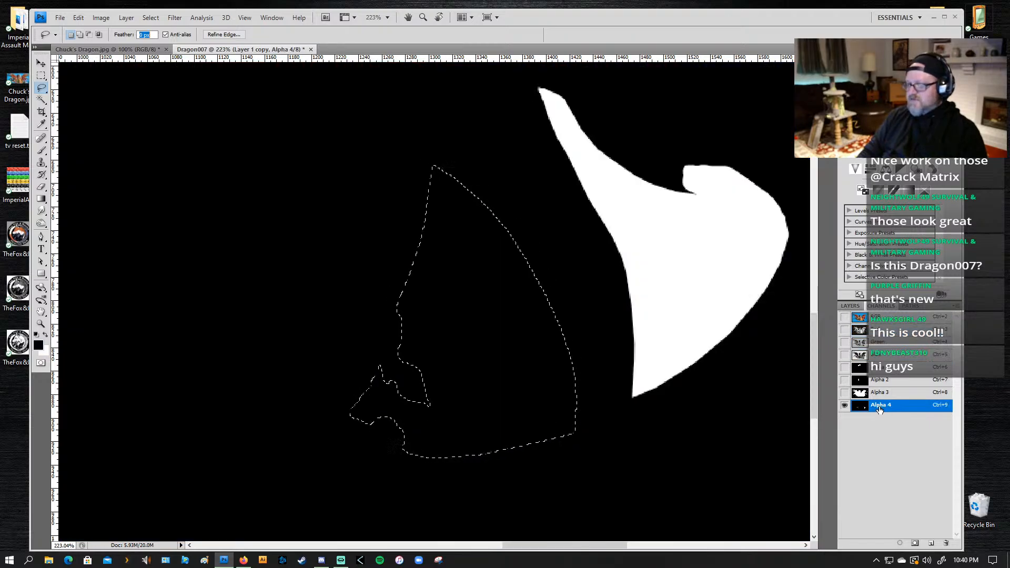
{"action": "key", "text": "Return"}
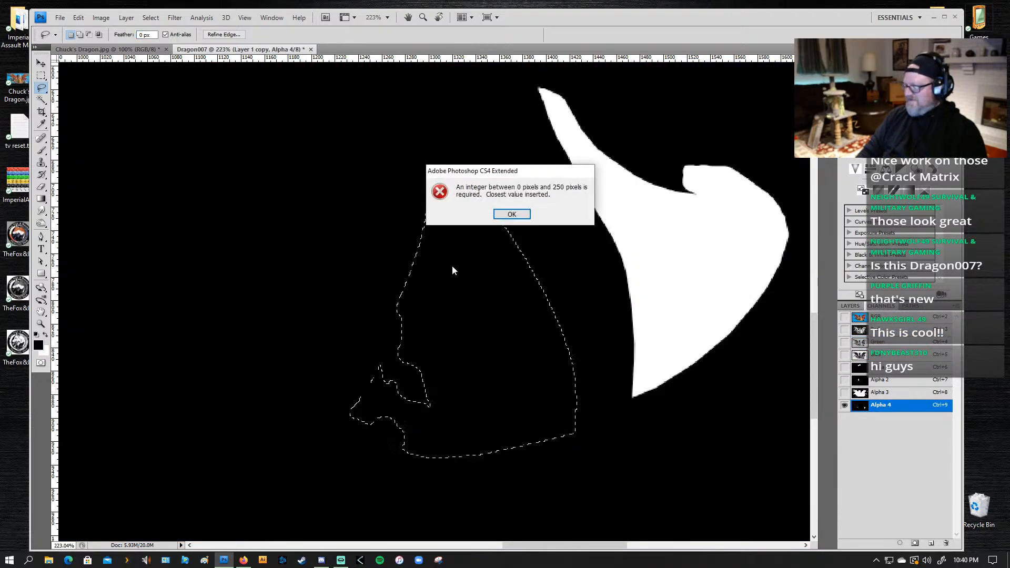
{"action": "left_click", "coordinate": [500, 217]}
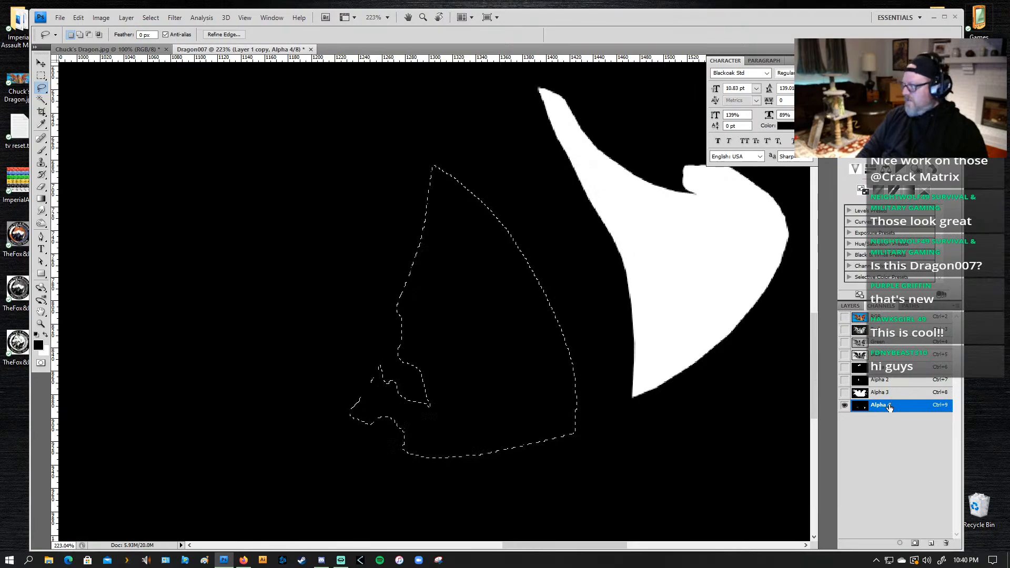
{"action": "key", "text": "Delete"}
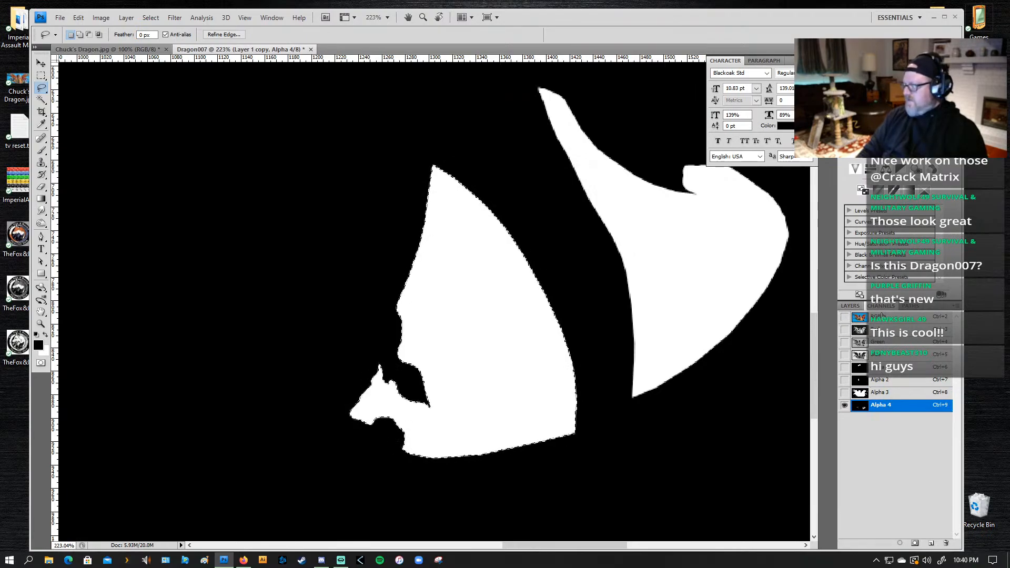
Step: Return to the RGB composite channel and delete the leftover background inside the selected gap
{"action": "left_click", "coordinate": [861, 318]}
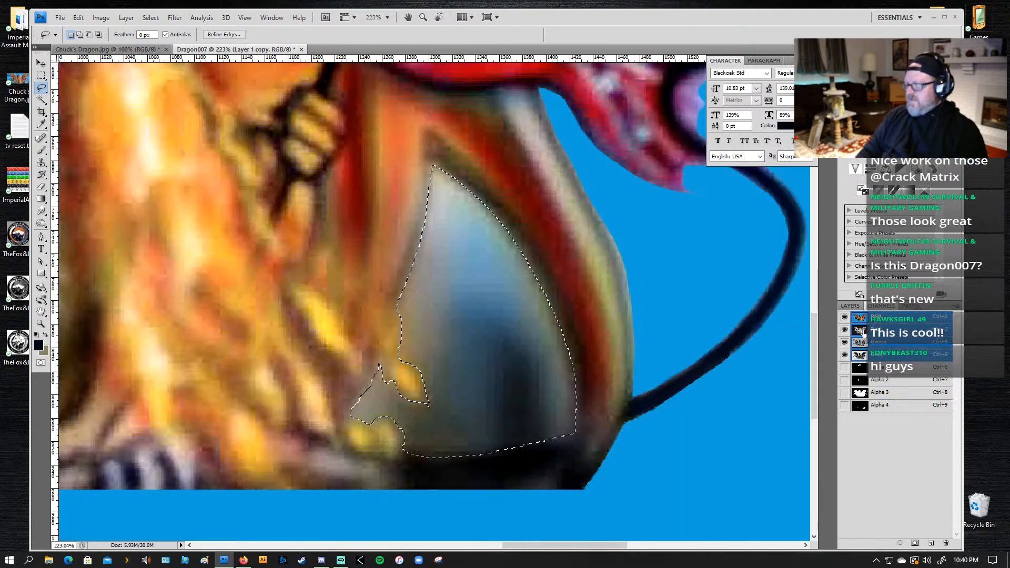
{"action": "key", "text": "Delete"}
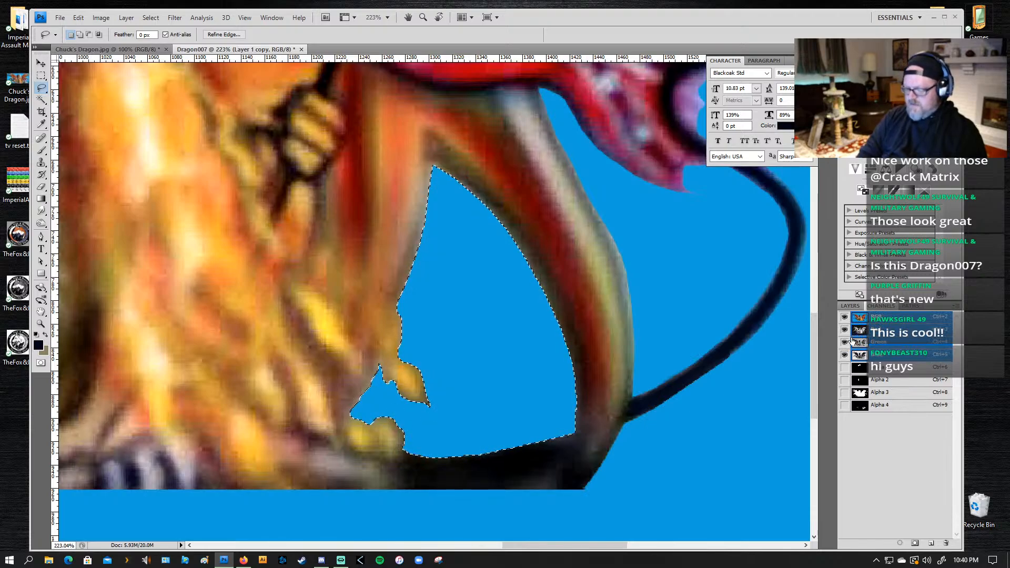
{"action": "key", "text": "ctrl+d"}
{"action": "key", "text": "ctrl+alt+z"}
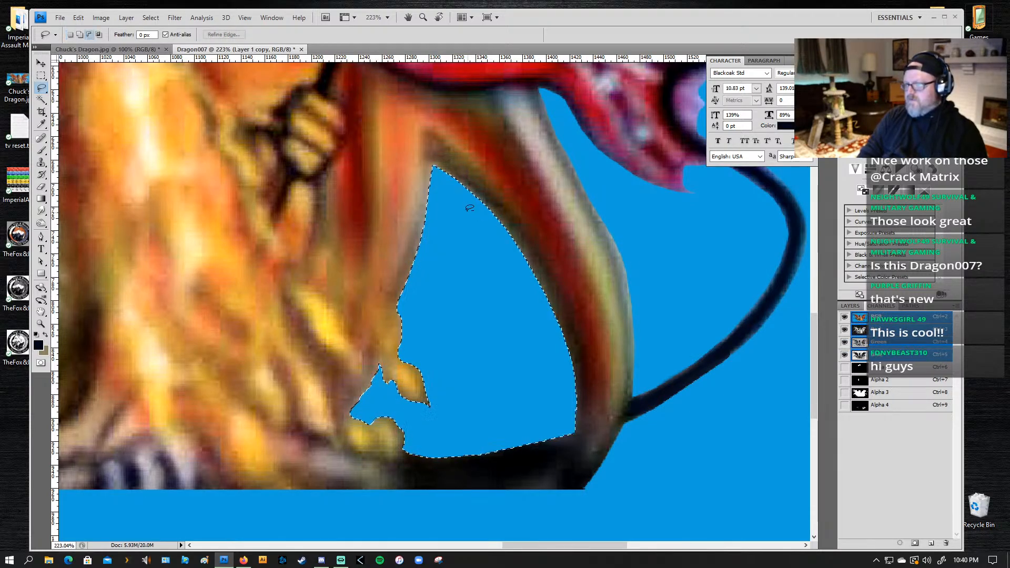
{"action": "key", "text": "z"}
{"action": "key", "text": "ctrl+d"}
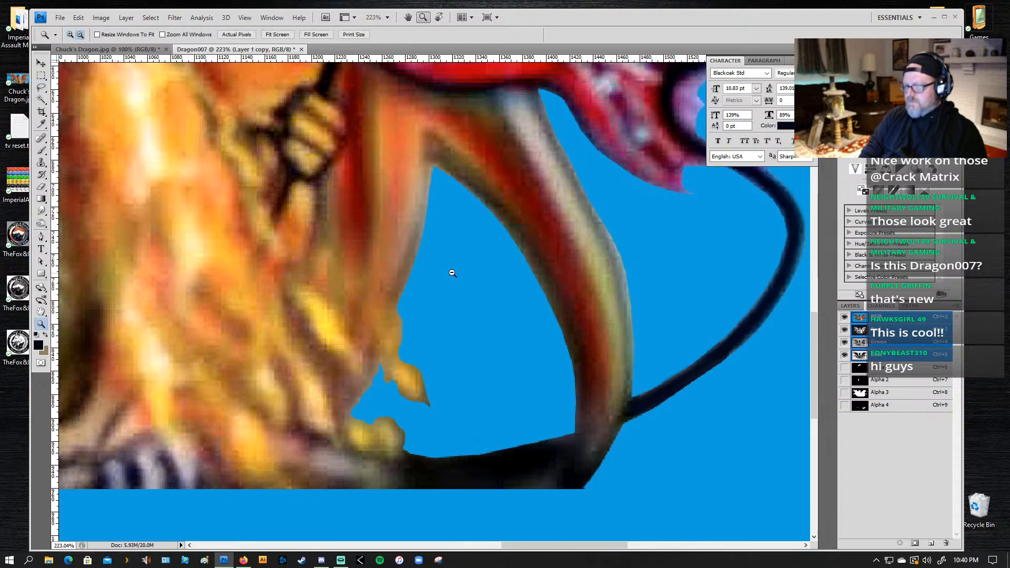
{"action": "left_click", "coordinate": [451, 273], "text": "alt"}
{"action": "left_click", "coordinate": [449, 274], "text": "alt"}
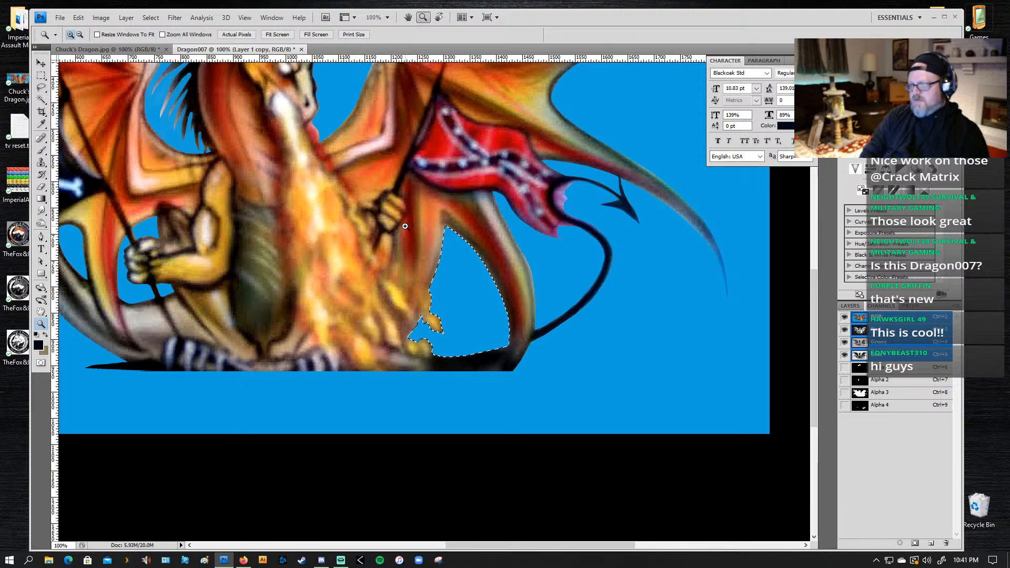
{"action": "key", "text": "l"}
{"action": "left_click_drag", "start_coordinate": [431, 183], "coordinate": [421, 198]}
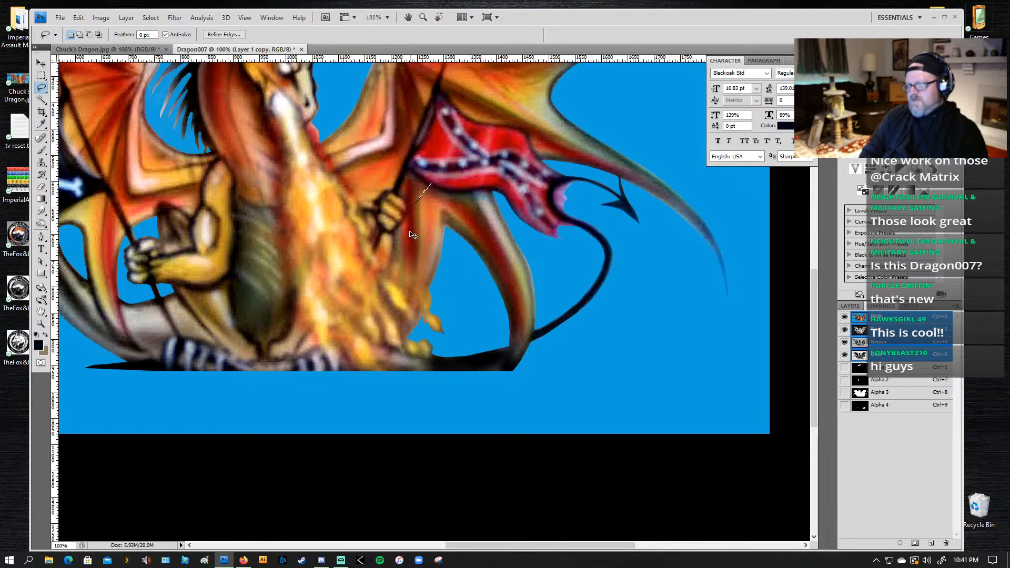
{"action": "key", "text": "ctrl+z"}
Step: Clear the selection, lasso the small gap beside the dragon's hand holding the red flag and delete the background inside it
{"action": "key", "text": "z"}
{"action": "left_click", "coordinate": [358, 227]}
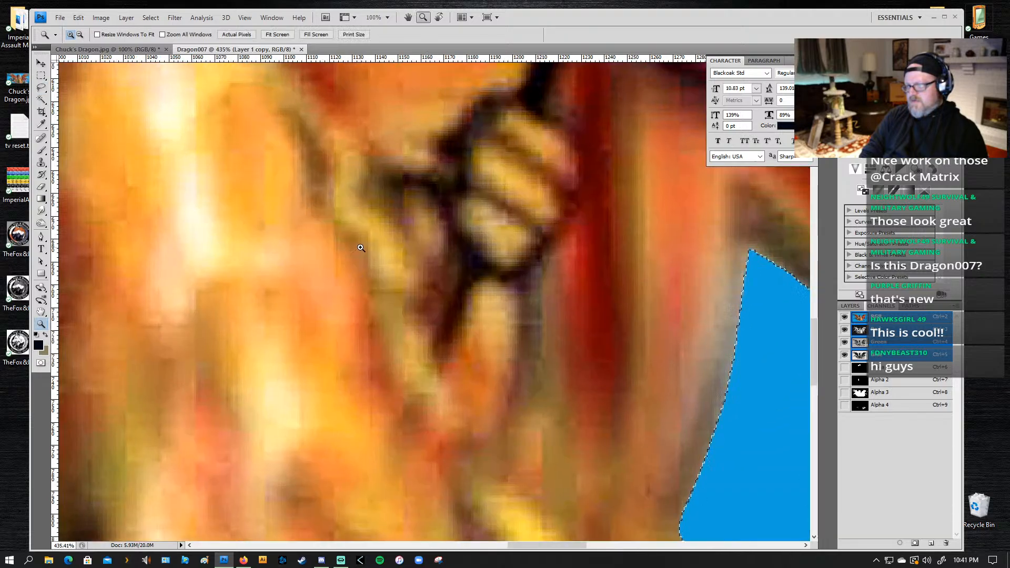
{"action": "key", "text": "p"}
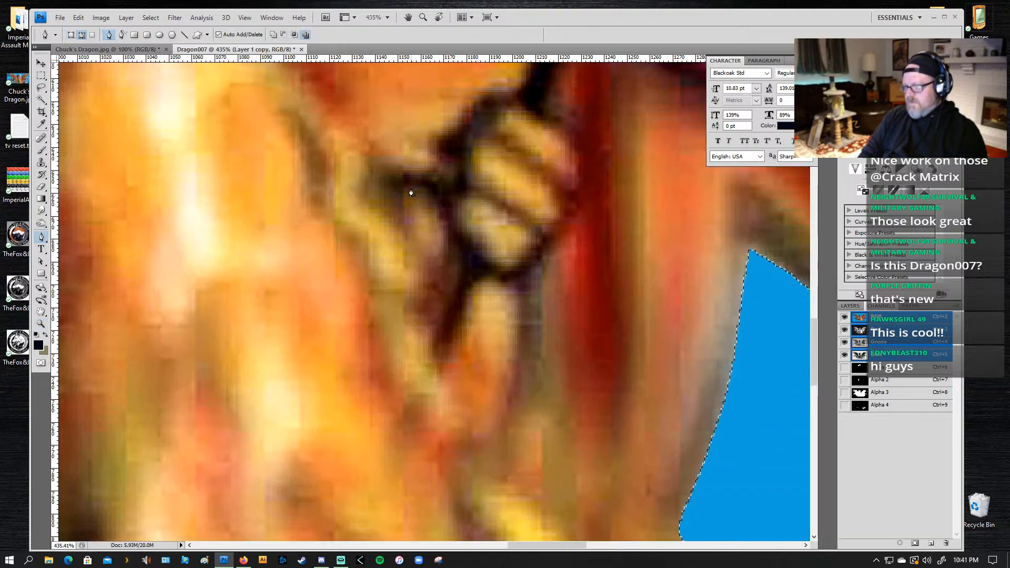
{"action": "key", "text": "n"}
{"action": "key", "text": "l"}
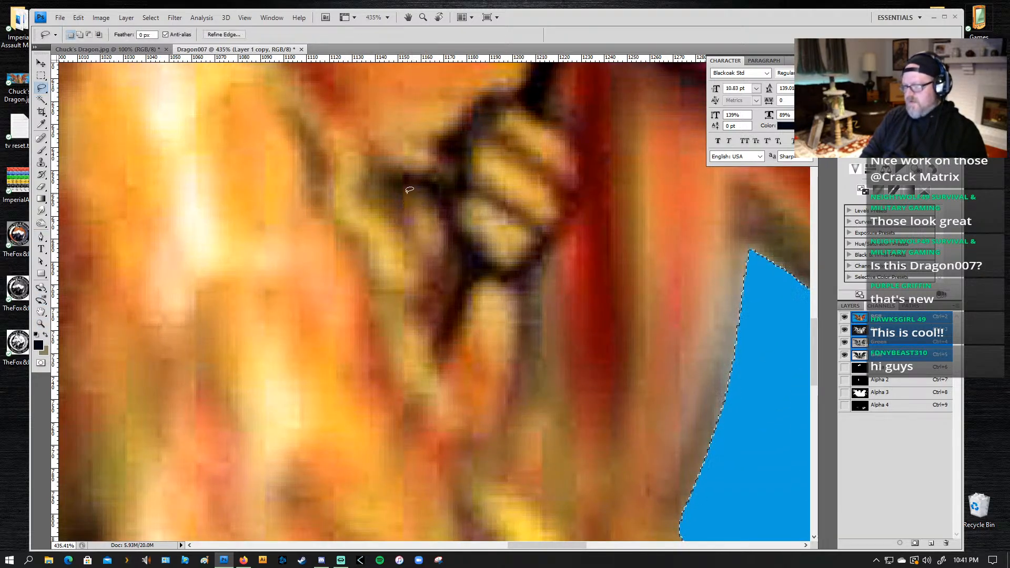
{"action": "key", "text": "ctrl+d"}
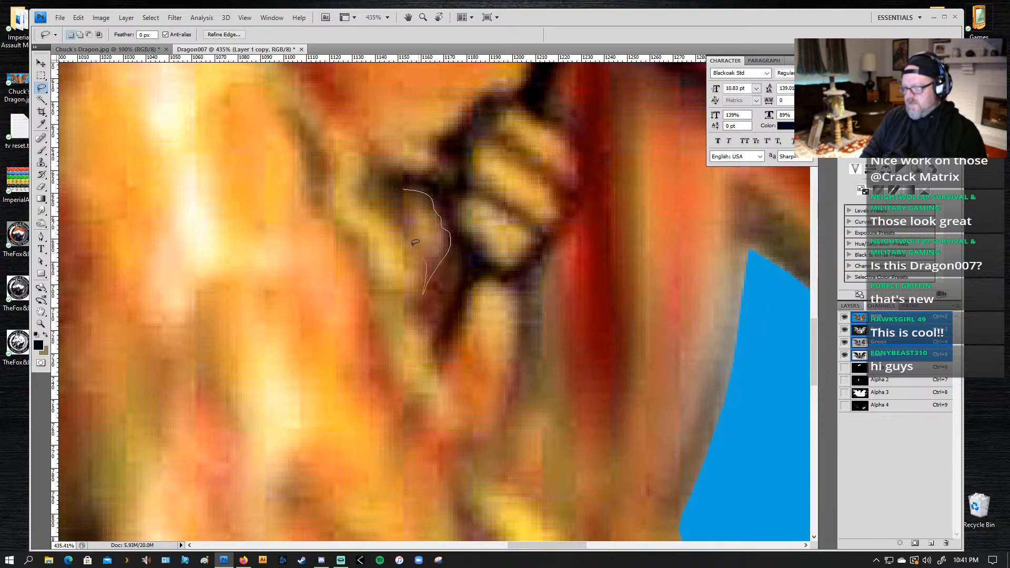
{"action": "left_click_drag", "start_coordinate": [388, 197], "coordinate": [401, 189]}
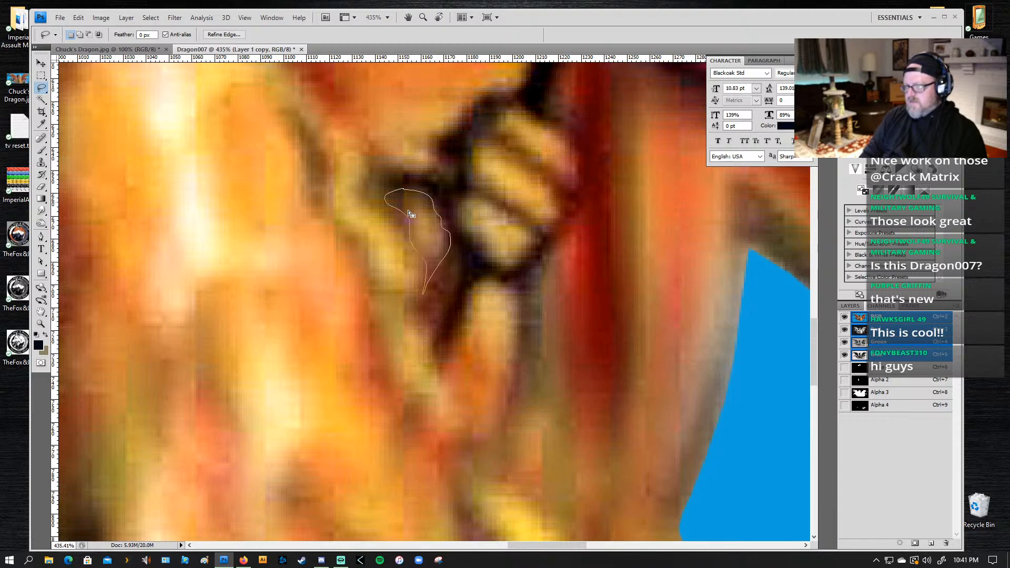
Step: Fill the small hand gap with white in the Alpha 4 channel and return to the RGB composite channel
{"action": "left_click", "coordinate": [900, 405]}
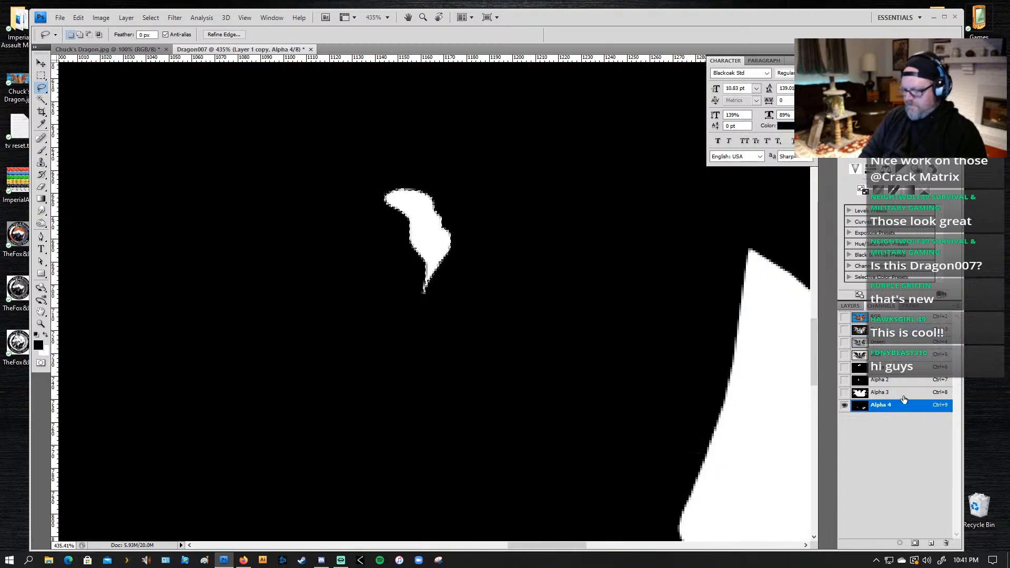
{"action": "left_click", "coordinate": [872, 317]}
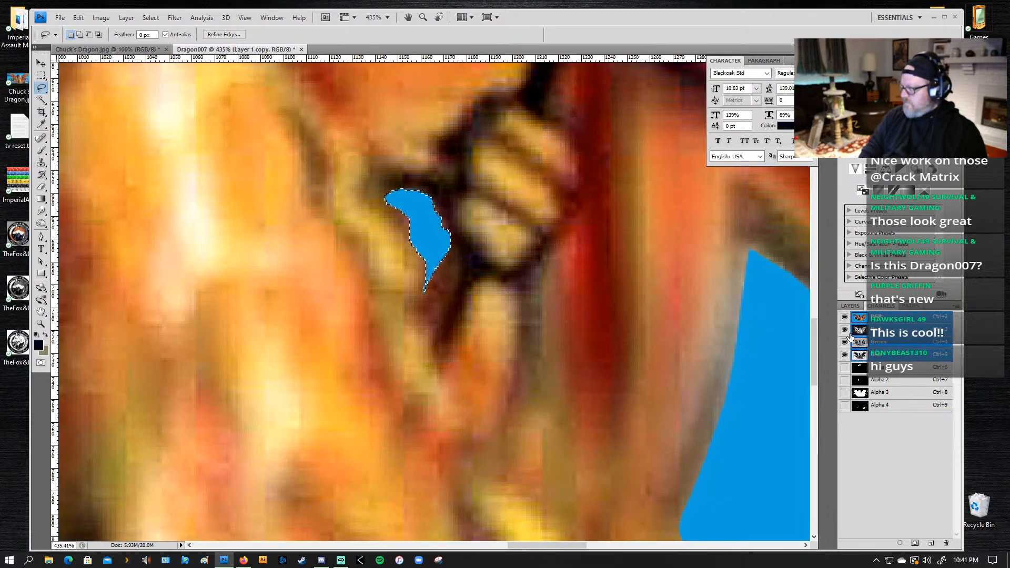
{"action": "key", "text": "z"}
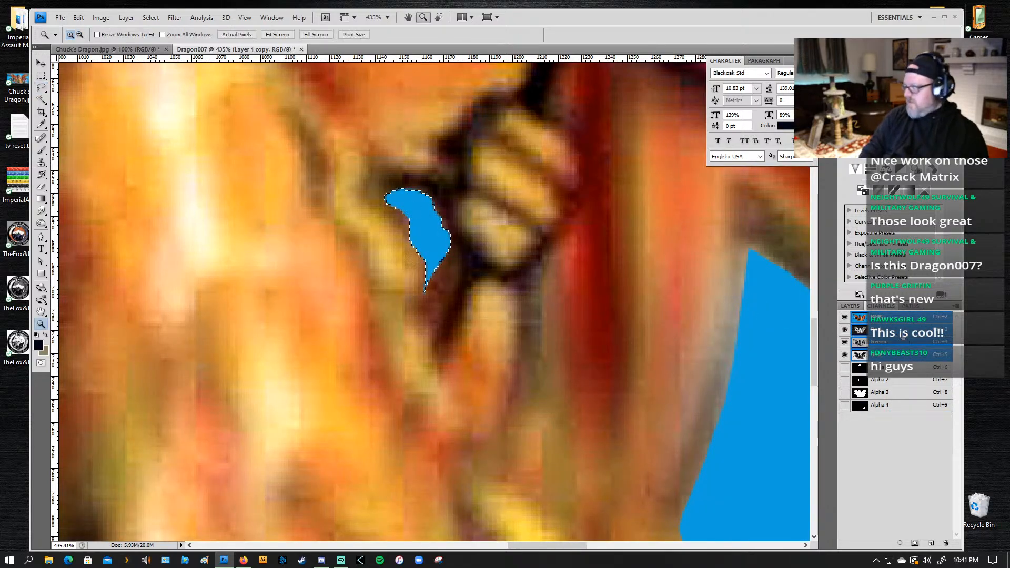
Step: Compare the cut gap with the original artwork by briefly showing Layer 1, and return to the channel list
{"action": "left_click", "coordinate": [855, 306]}
{"action": "left_click", "coordinate": [843, 358]}
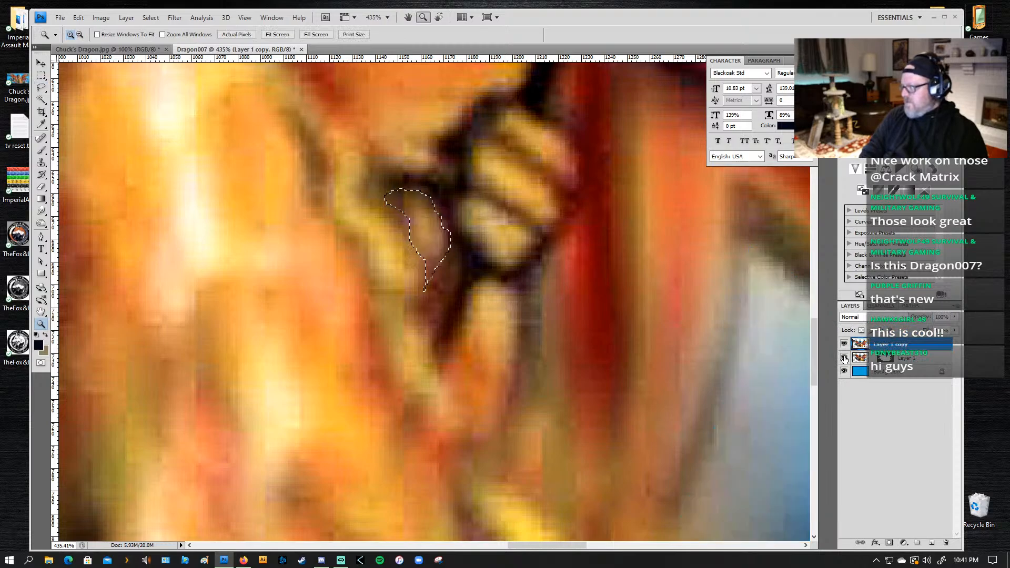
{"action": "left_click", "coordinate": [845, 357]}
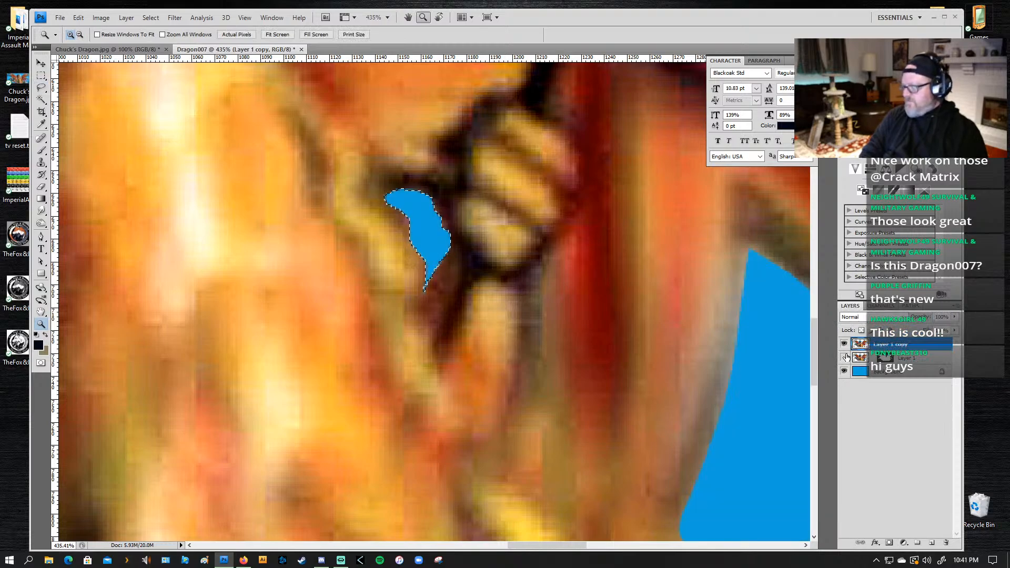
{"action": "left_click", "coordinate": [877, 306]}
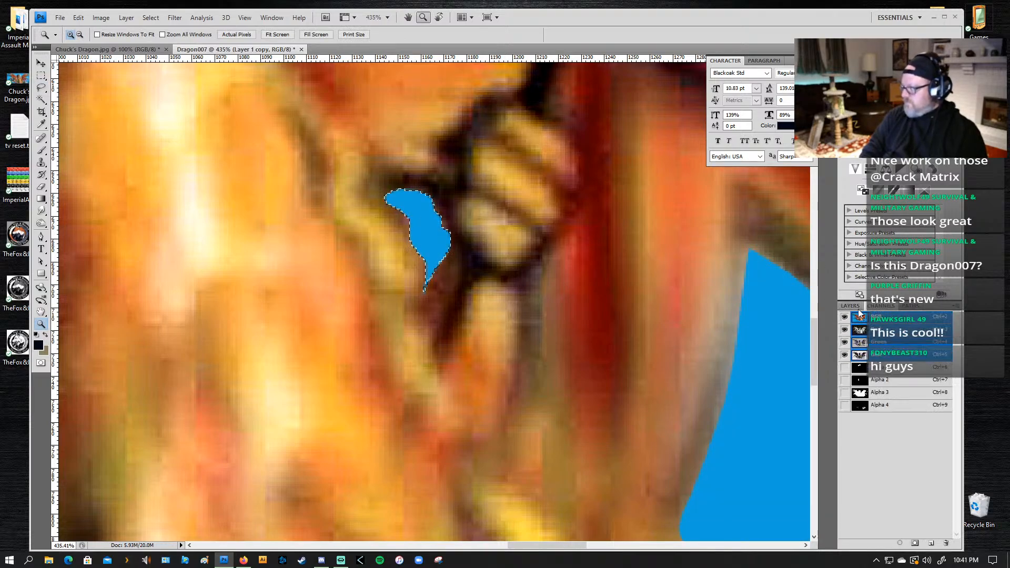
Step: Save the document to the Desktop as Dragon007.psd in Photoshop format with alpha channels and layers
{"action": "key", "text": "ctrl+d"}
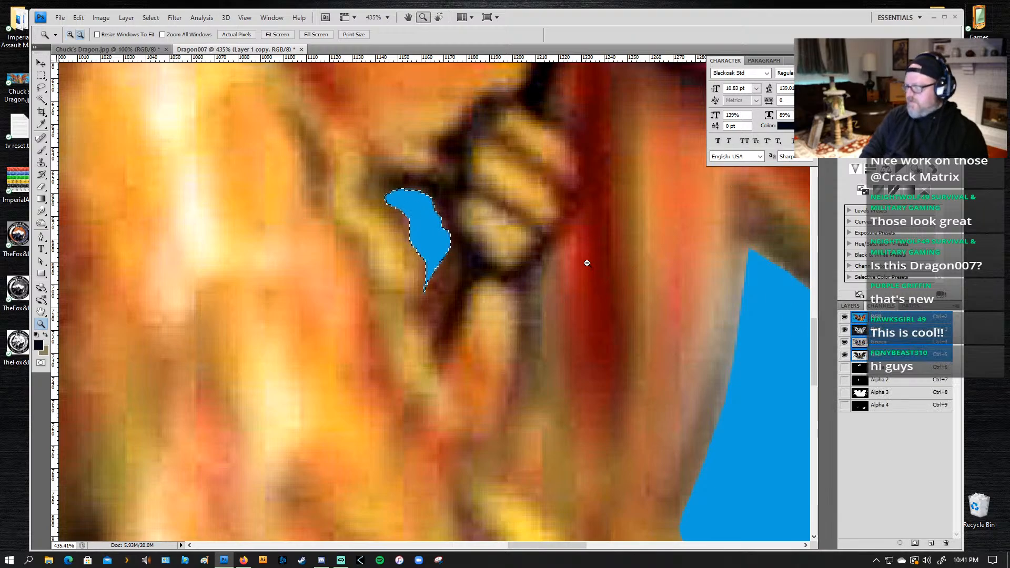
{"action": "left_click", "coordinate": [585, 263], "text": "alt"}
{"action": "left_click", "coordinate": [584, 264], "text": "alt"}
{"action": "left_click", "coordinate": [276, 290], "text": "alt"}
{"action": "left_click", "coordinate": [277, 295], "text": "alt"}
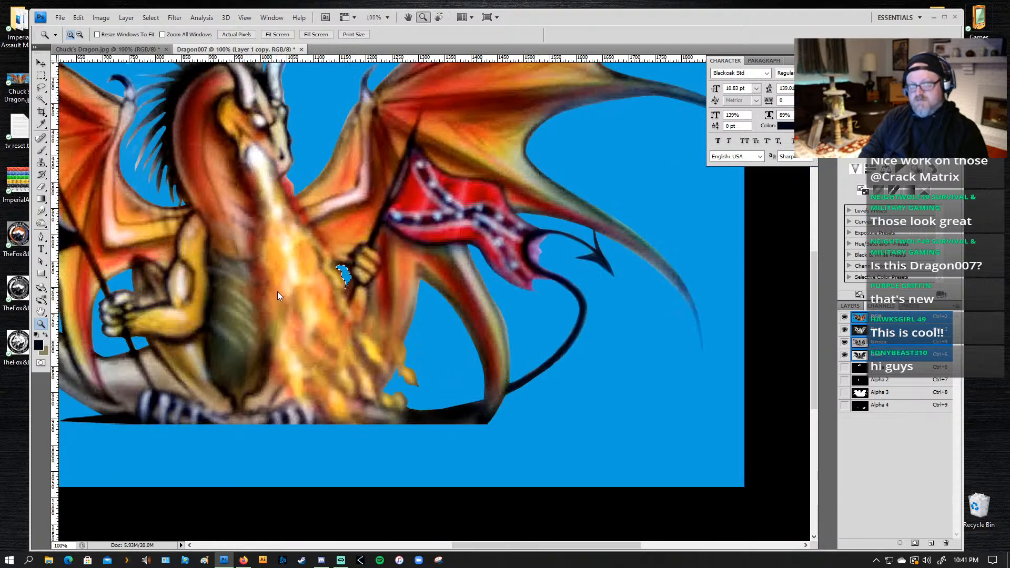
{"action": "key", "text": "ctrl+shift+s"}
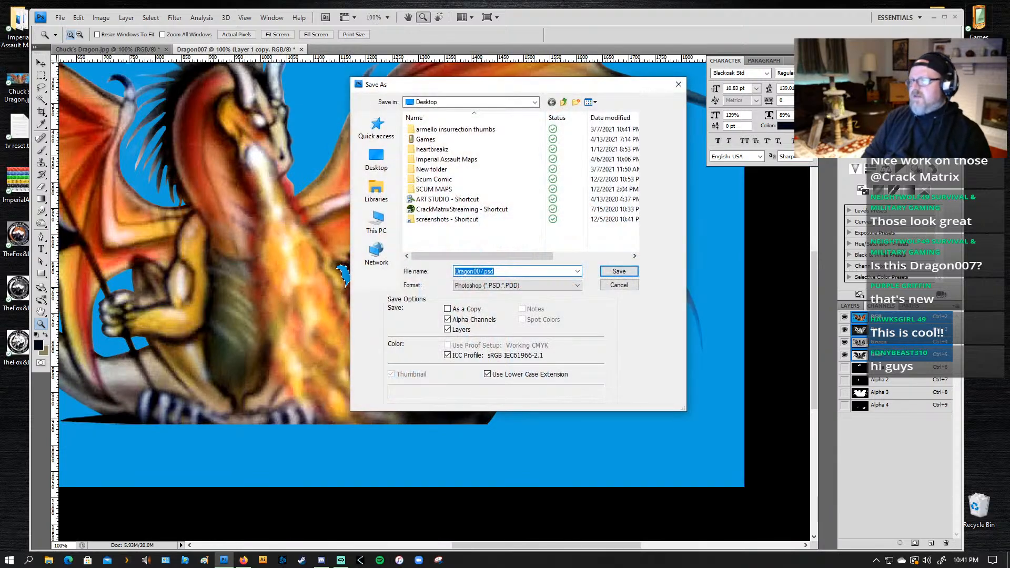
{"action": "left_click", "coordinate": [378, 163]}
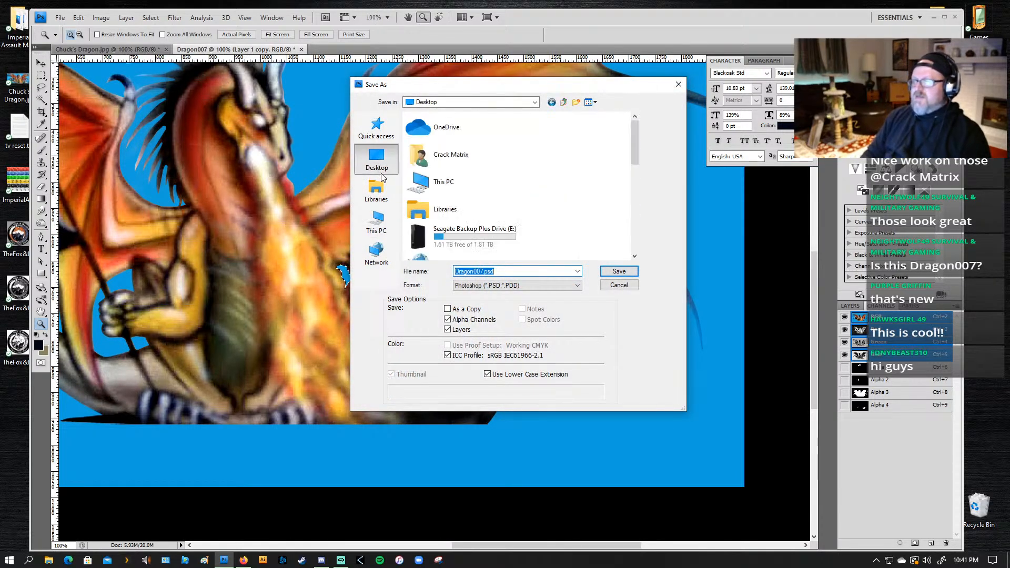
{"action": "key", "text": "Return"}
{"action": "left_click", "coordinate": [622, 181]}
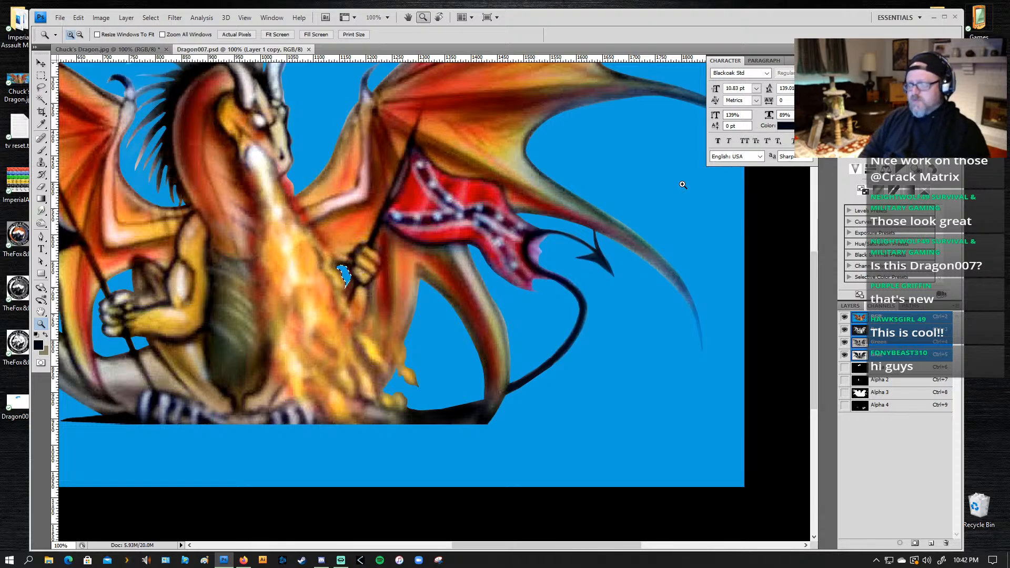
{"action": "key", "text": "ctrl+0"}
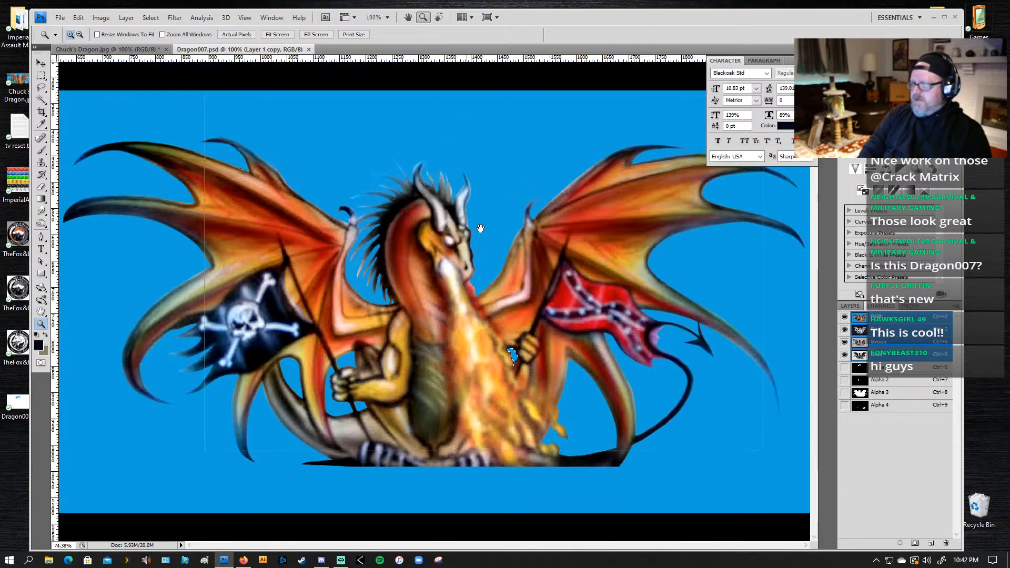
Step: Examine the Alpha 1 and Alpha 2 masks by overlaying each in turn on the dragon artwork
{"action": "left_click", "coordinate": [479, 236]}
{"action": "key", "text": "l"}
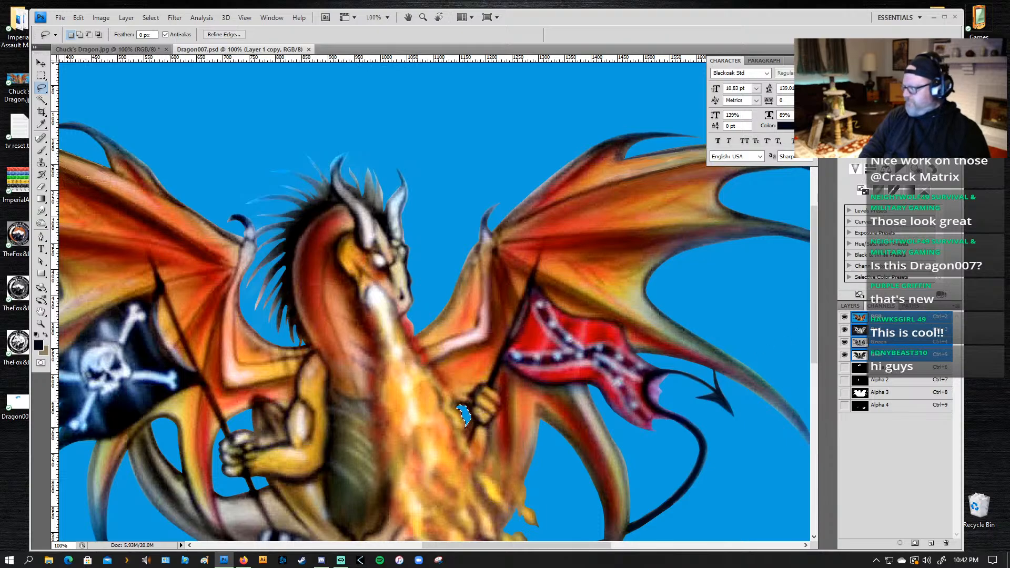
{"action": "left_click", "coordinate": [850, 307]}
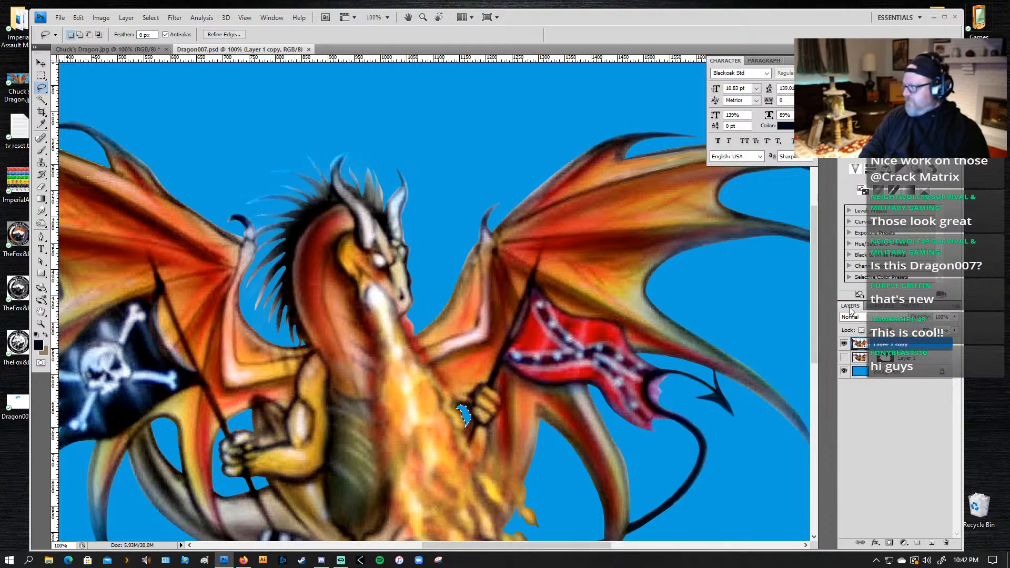
{"action": "left_click", "coordinate": [875, 307]}
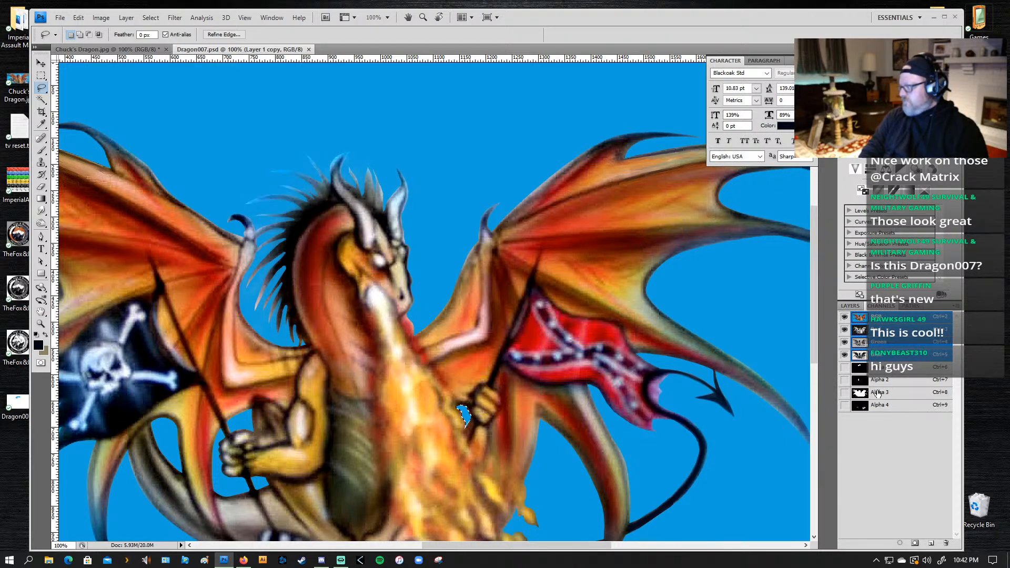
{"action": "left_click", "coordinate": [845, 368]}
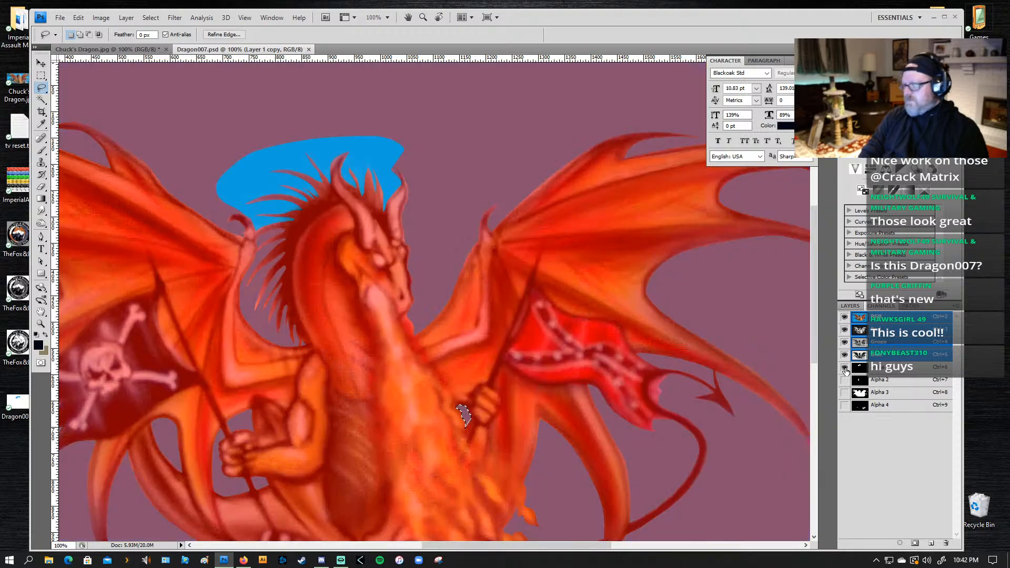
{"action": "left_click", "coordinate": [845, 368]}
{"action": "left_click", "coordinate": [844, 380]}
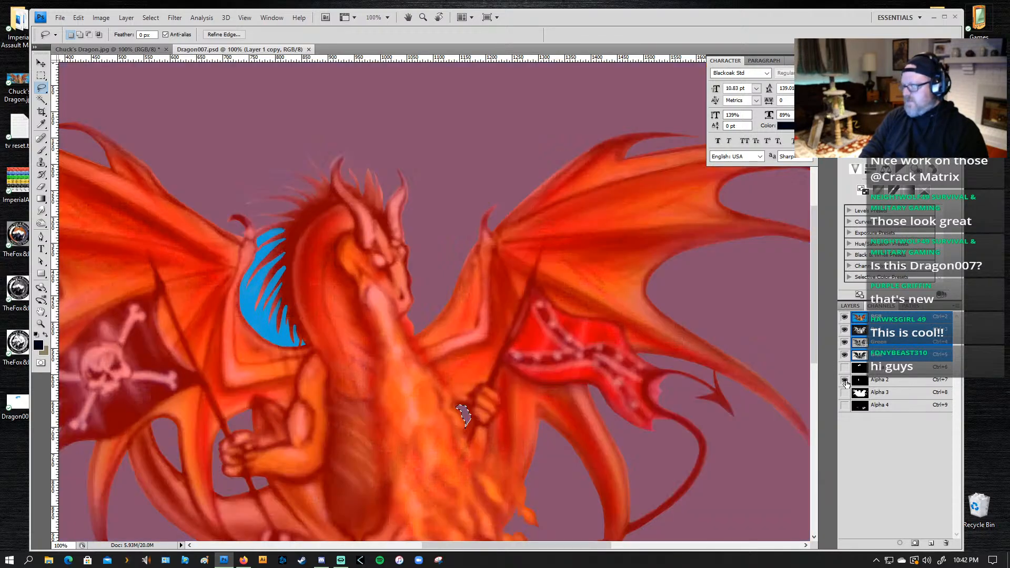
{"action": "left_click", "coordinate": [845, 380]}
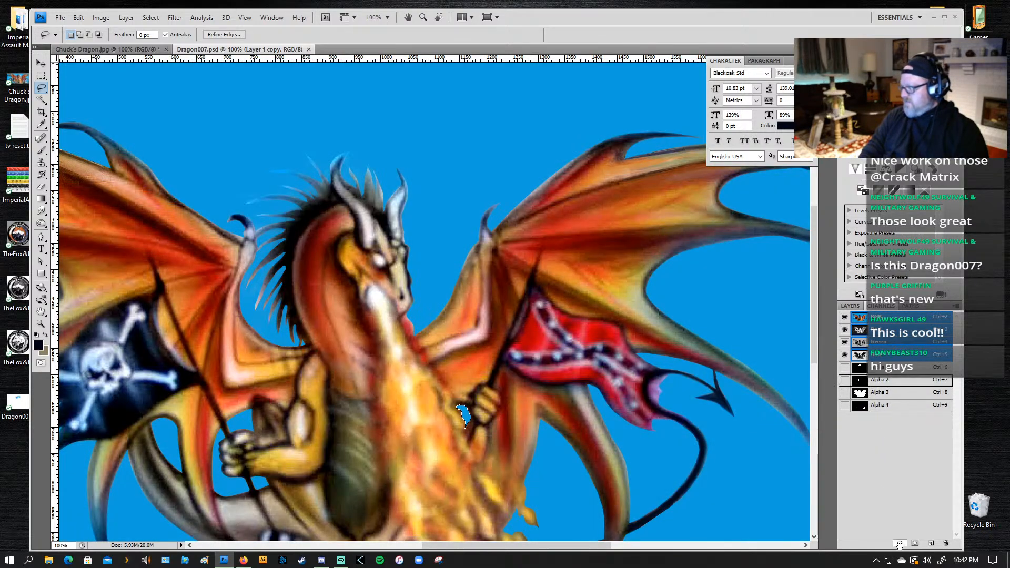
Step: Fill the Alpha 2 selection with white in the Alpha 1 channel, return to RGB and load the combined mask as a selection
{"action": "left_click", "coordinate": [877, 368]}
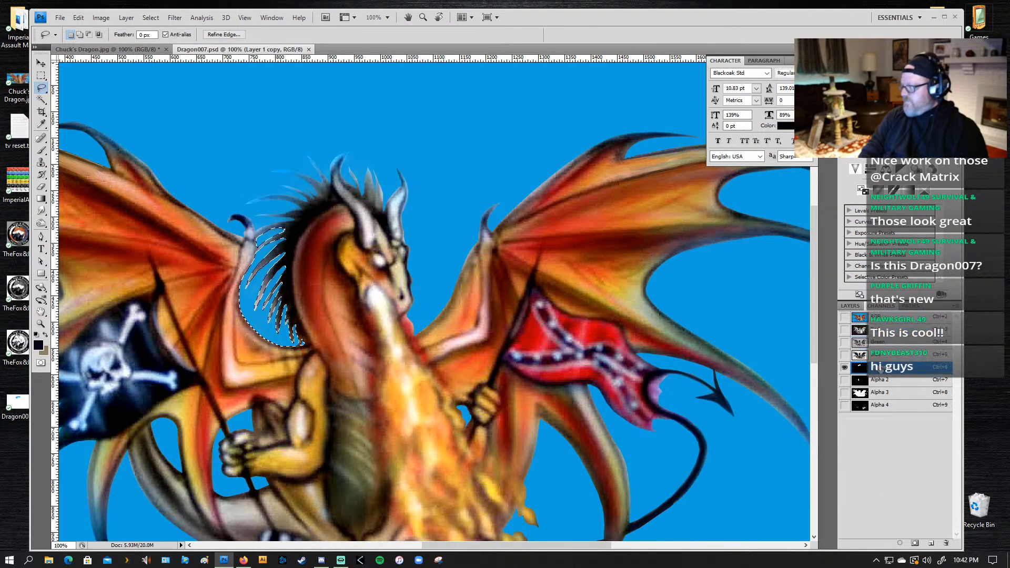
{"action": "key", "text": "Delete"}
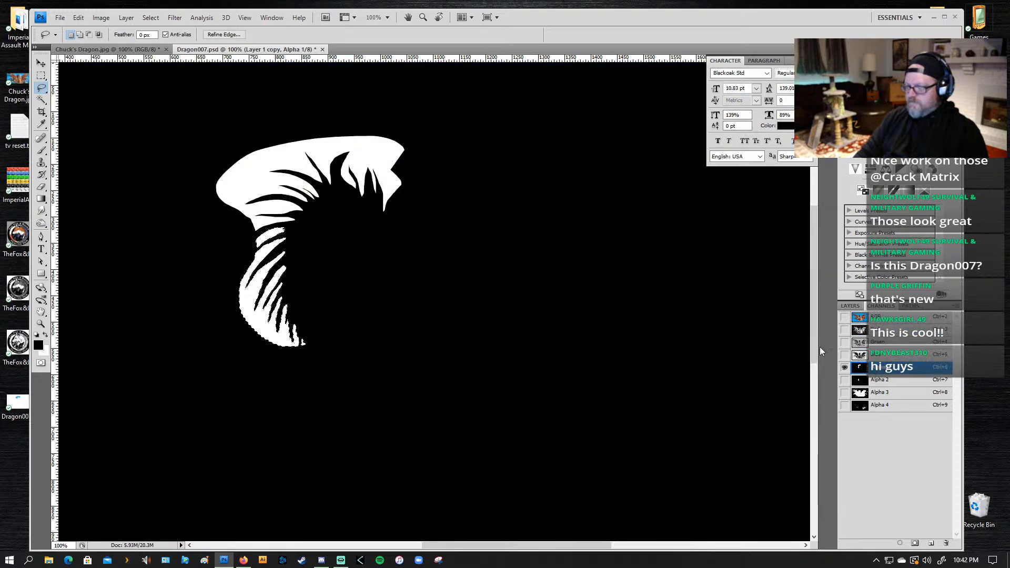
{"action": "left_click", "coordinate": [886, 317]}
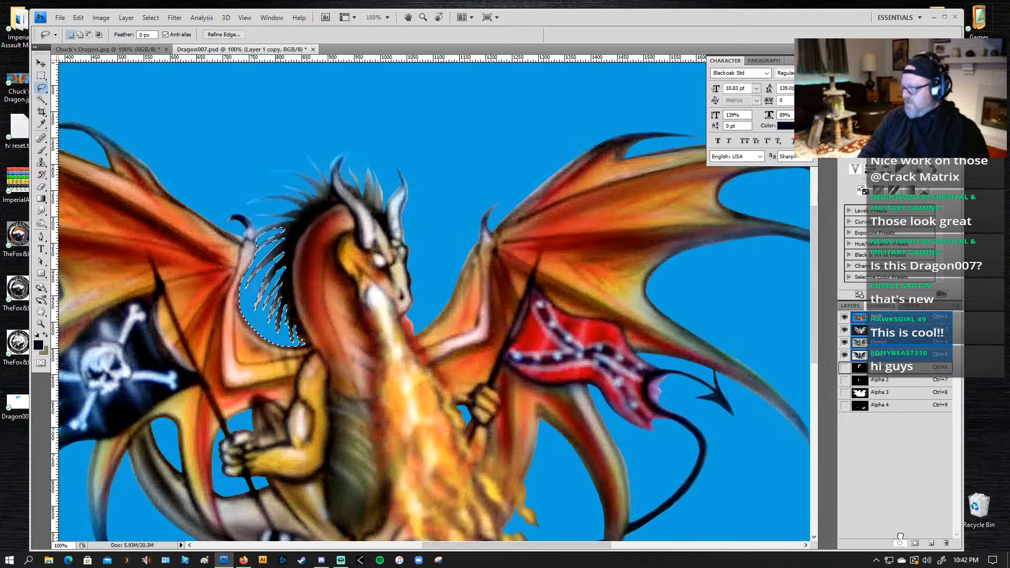
{"action": "left_click_drag", "start_coordinate": [900, 536], "coordinate": [900, 540]}
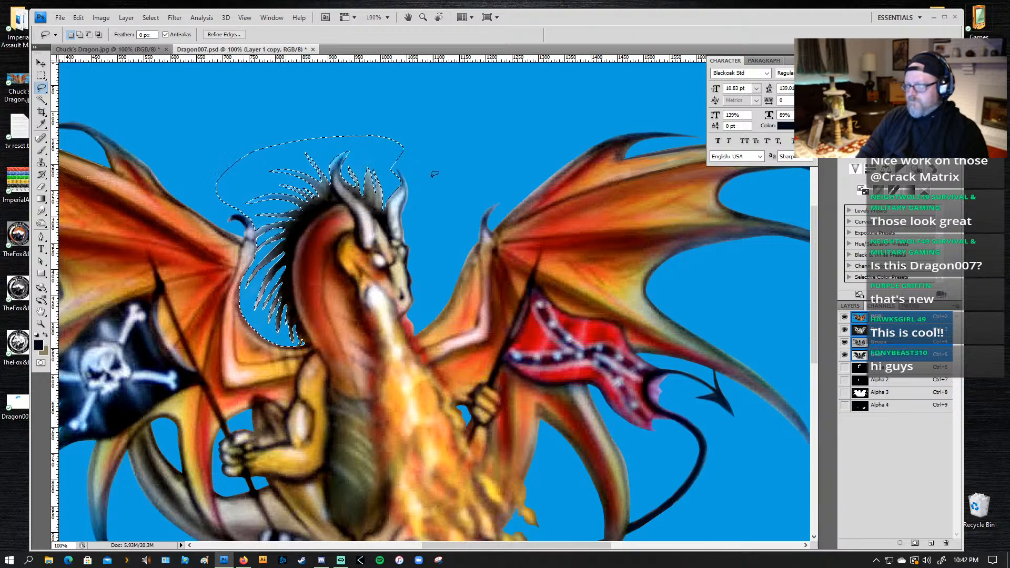
Step: Lasso around the dragon's head and mane, subtracting the Alpha 1 mask and the leftover strips above the head from the selection
{"action": "mouse_move", "coordinate": [379, 154]}
{"action": "left_mouse_down"}
{"action": "mouse_move", "coordinate": [410, 168]}
{"action": "mouse_move", "coordinate": [425, 202]}
{"action": "mouse_move", "coordinate": [412, 300]}
{"action": "mouse_move", "coordinate": [398, 311]}
{"action": "mouse_move", "coordinate": [368, 282]}
{"action": "left_mouse_up"}
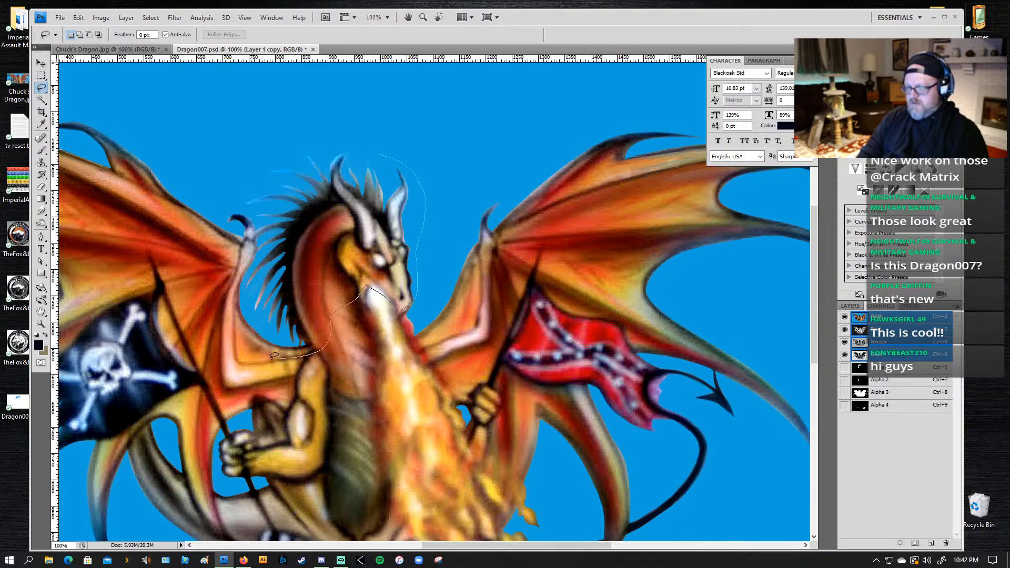
{"action": "mouse_move", "coordinate": [223, 234]}
{"action": "left_mouse_down"}
{"action": "mouse_move", "coordinate": [235, 163]}
{"action": "mouse_move", "coordinate": [333, 123]}
{"action": "left_mouse_up"}
{"action": "left_click_drag", "start_coordinate": [388, 148], "coordinate": [383, 153]}
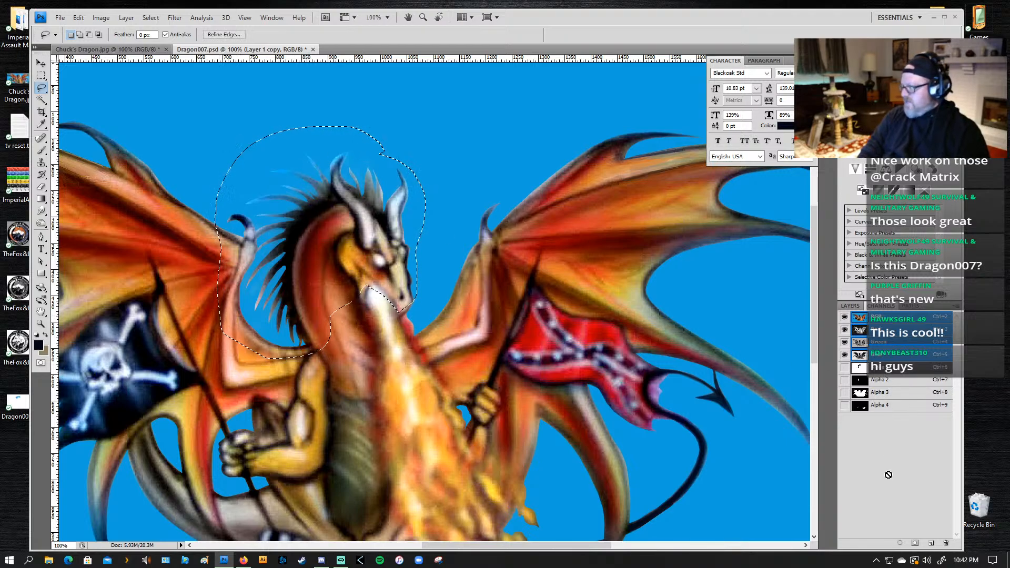
{"action": "left_click", "coordinate": [860, 367], "text": "ctrl+alt"}
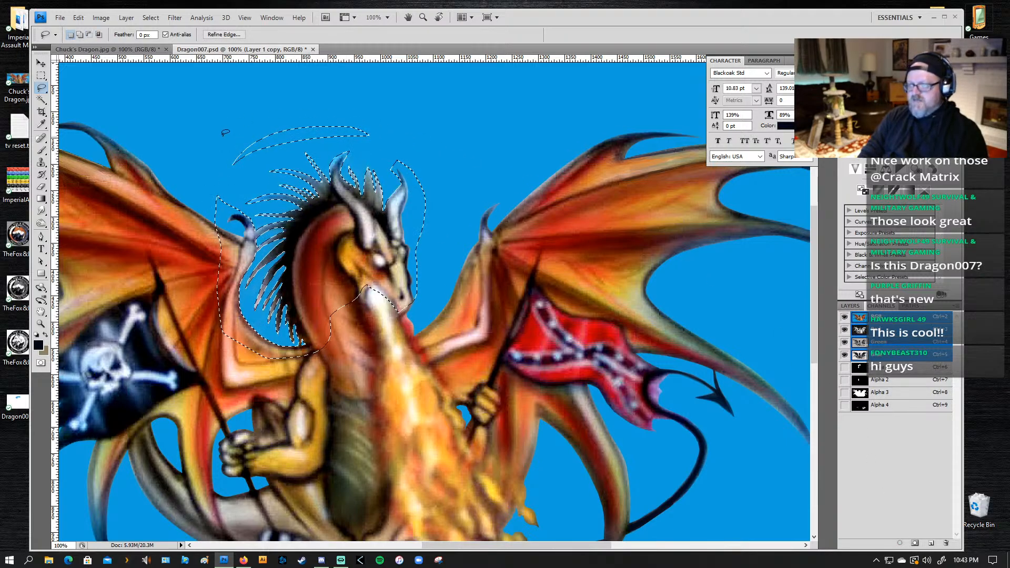
{"action": "mouse_move", "coordinate": [276, 111]}
{"action": "left_mouse_down"}
{"action": "mouse_move", "coordinate": [401, 132]}
{"action": "mouse_move", "coordinate": [381, 143]}
{"action": "mouse_move", "coordinate": [314, 142]}
{"action": "mouse_move", "coordinate": [218, 179]}
{"action": "mouse_move", "coordinate": [231, 122]}
{"action": "left_mouse_up"}
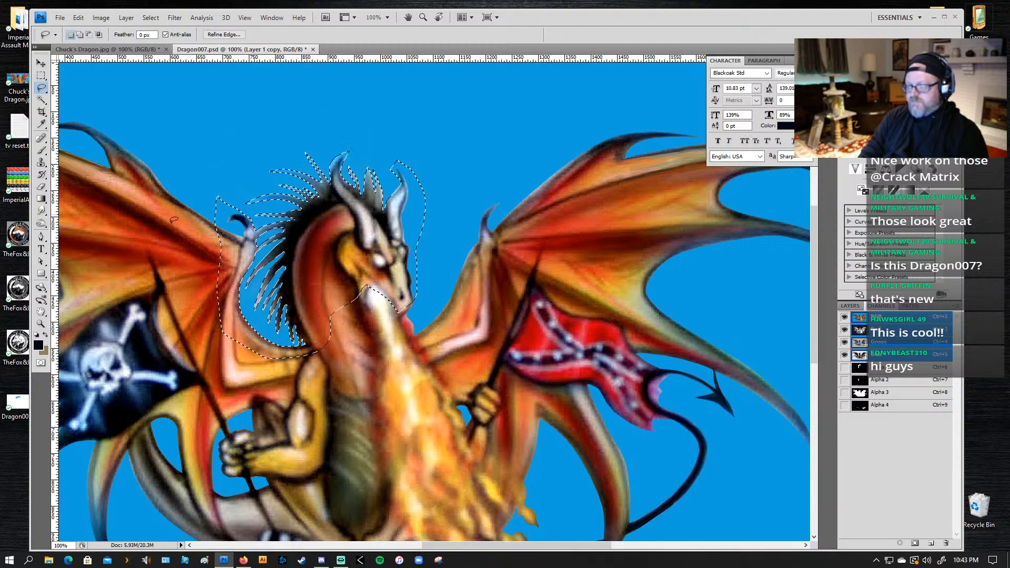
Step: Subtract the wing, neck, face and front horn areas from the selection, keeping only the mane spikes selected
{"action": "key", "text": "z"}
{"action": "left_click_drag", "start_coordinate": [445, 135], "coordinate": [172, 379]}
{"action": "key", "text": "space"}
{"action": "left_click_drag", "start_coordinate": [340, 380], "coordinate": [330, 334]}
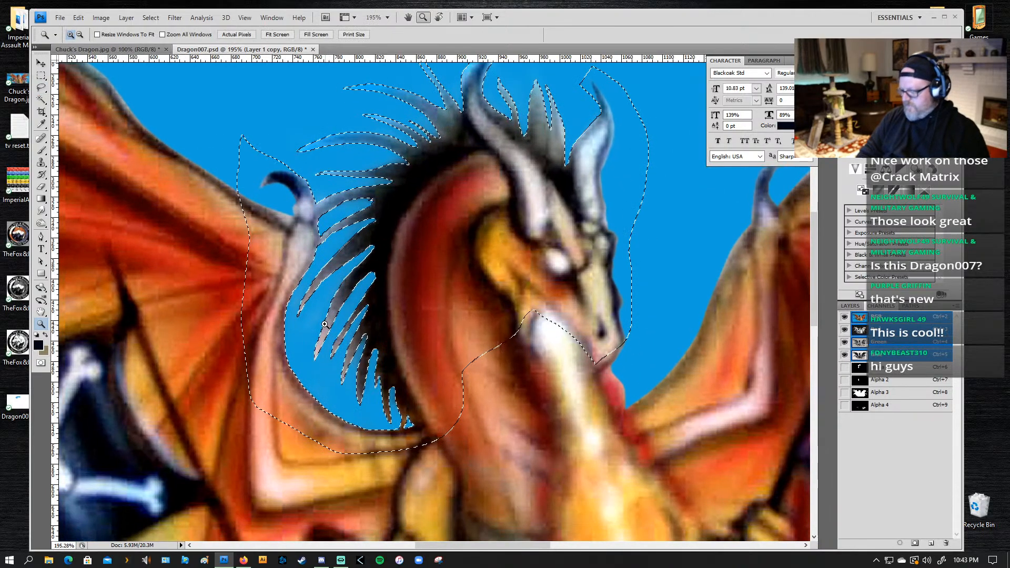
{"action": "key", "text": "l"}
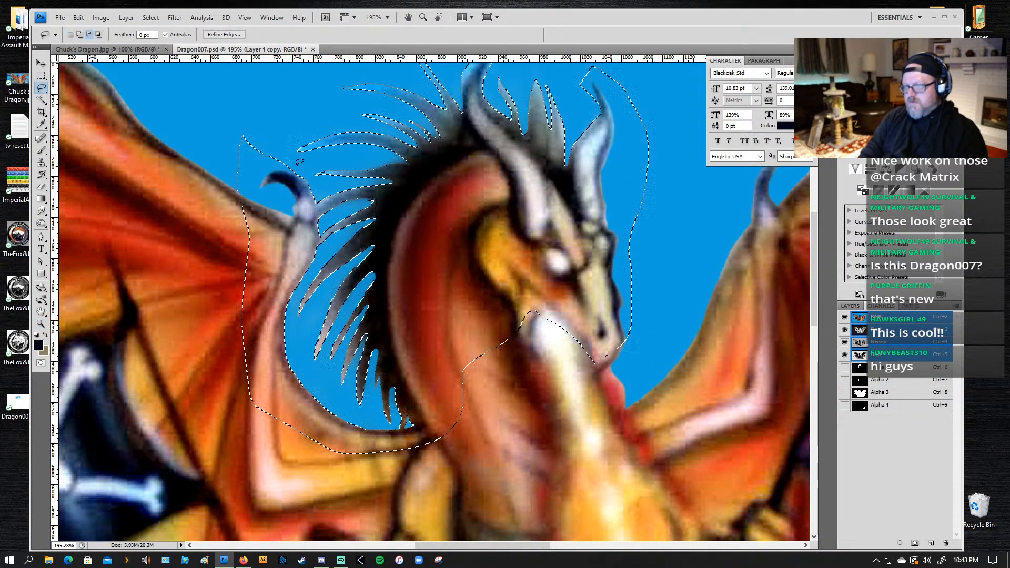
{"action": "left_click_drag", "start_coordinate": [285, 156], "coordinate": [316, 194]}
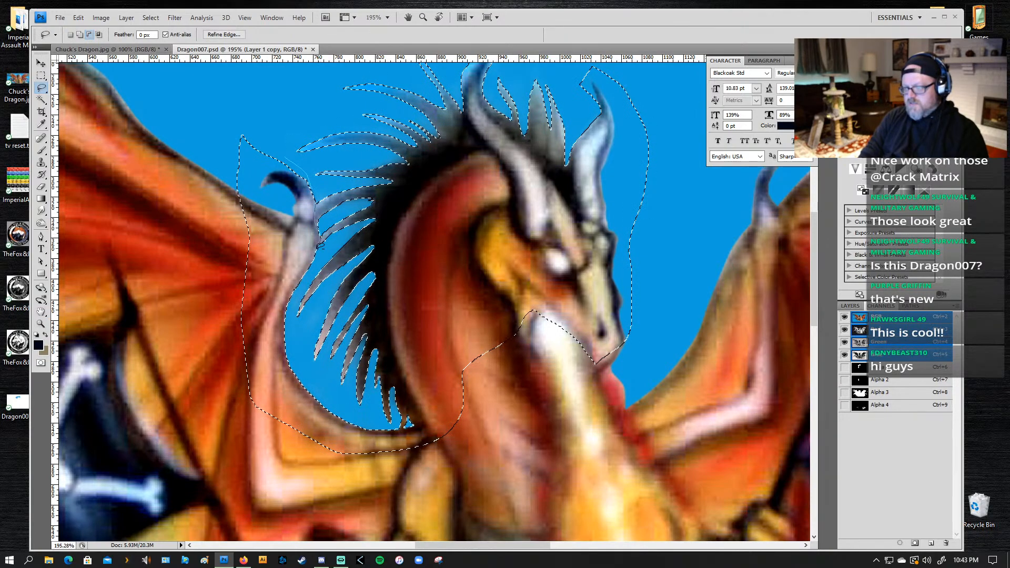
{"action": "mouse_move", "coordinate": [297, 310]}
{"action": "left_mouse_down"}
{"action": "mouse_move", "coordinate": [290, 330]}
{"action": "mouse_move", "coordinate": [321, 383]}
{"action": "left_mouse_up"}
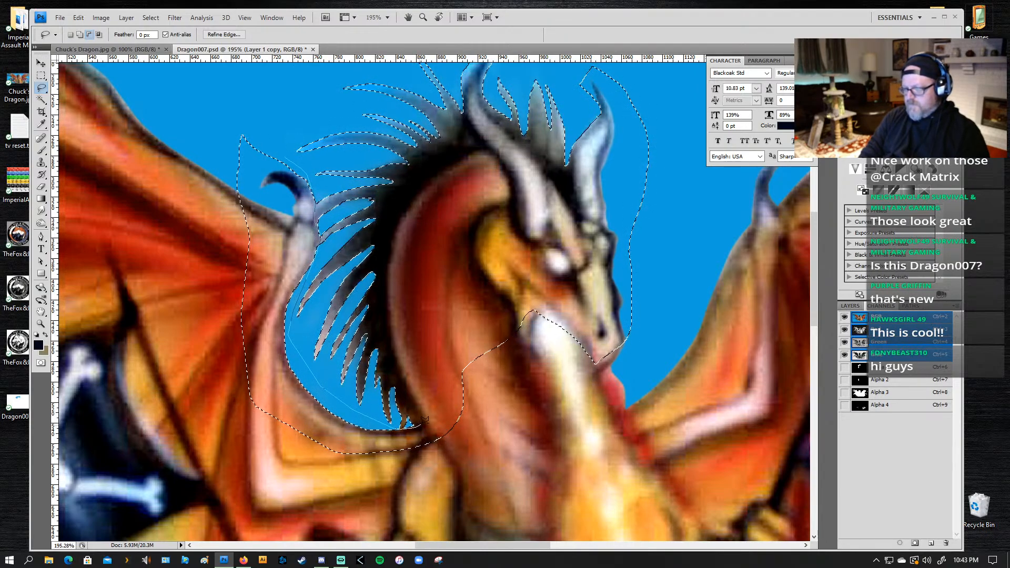
{"action": "left_click_drag", "start_coordinate": [425, 419], "coordinate": [403, 357]}
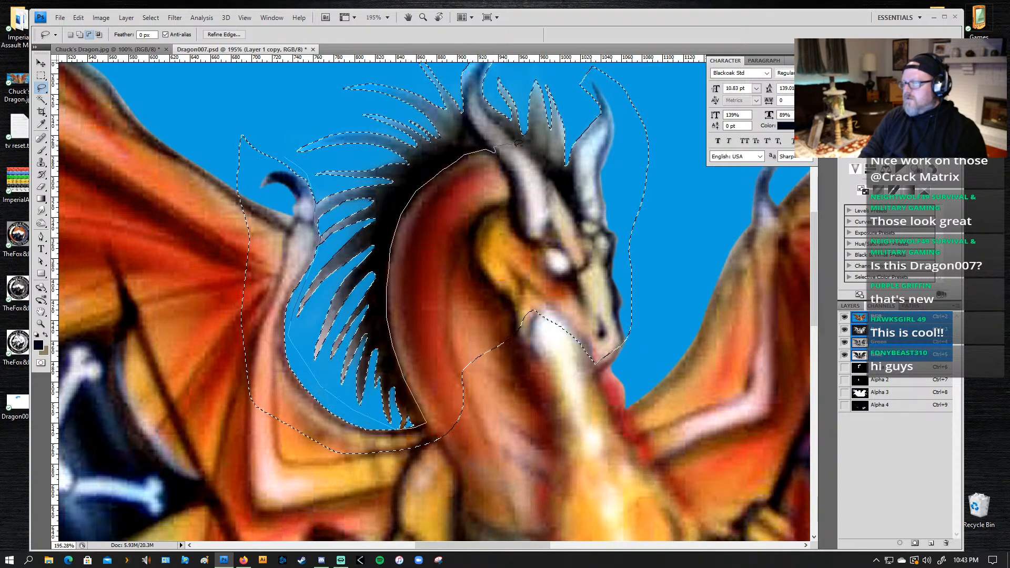
{"action": "mouse_move", "coordinate": [547, 178]}
{"action": "left_mouse_down"}
{"action": "mouse_move", "coordinate": [578, 208]}
{"action": "mouse_move", "coordinate": [573, 76]}
{"action": "mouse_move", "coordinate": [588, 63]}
{"action": "left_mouse_up"}
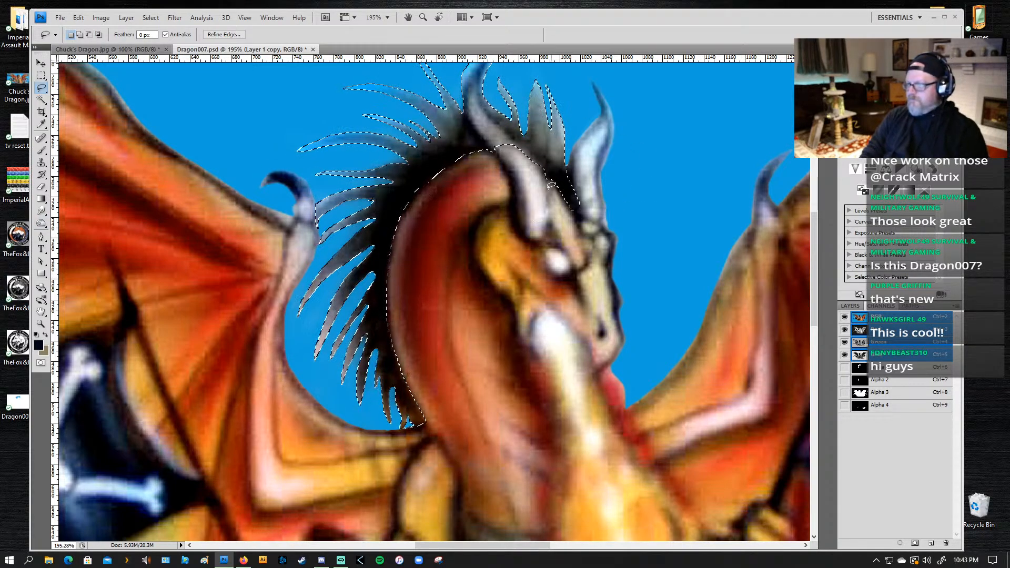
Step: Darken the upper mane spikes with a 70 px black brush at 26% opacity, undoing the unwanted strokes
{"action": "left_click_drag", "start_coordinate": [520, 203], "coordinate": [516, 240]}
{"action": "key", "text": "alt"}
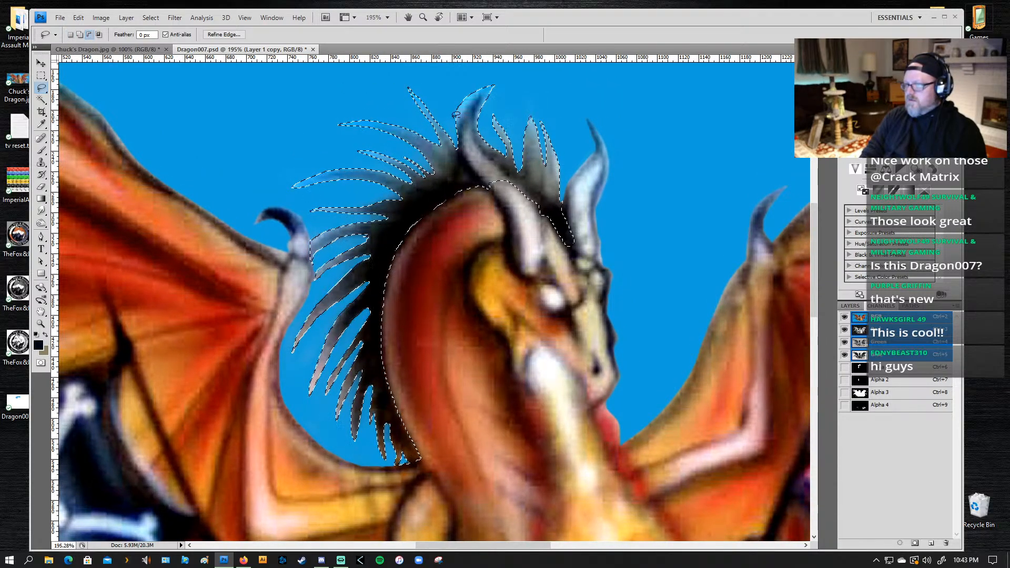
{"action": "key", "text": "b"}
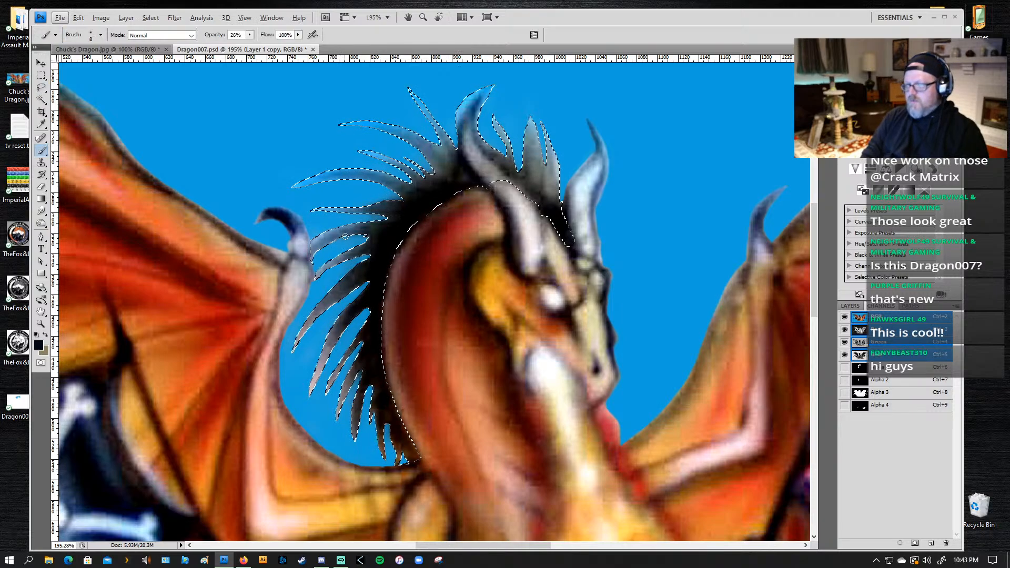
{"action": "key", "text": "bracketright"}
{"action": "key", "text": "bracketright"}
{"action": "key", "text": "bracketright"}
{"action": "key", "text": "bracketright"}
{"action": "key", "text": "bracketright"}
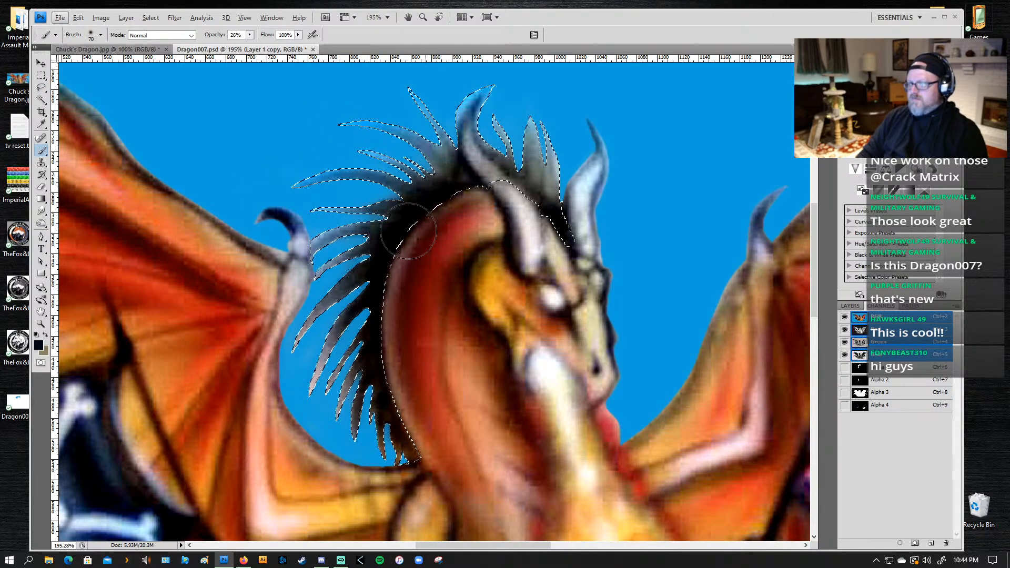
{"action": "mouse_move", "coordinate": [305, 178]}
{"action": "left_mouse_down"}
{"action": "mouse_move", "coordinate": [254, 181]}
{"action": "mouse_move", "coordinate": [322, 176]}
{"action": "mouse_move", "coordinate": [365, 278]}
{"action": "left_mouse_up"}
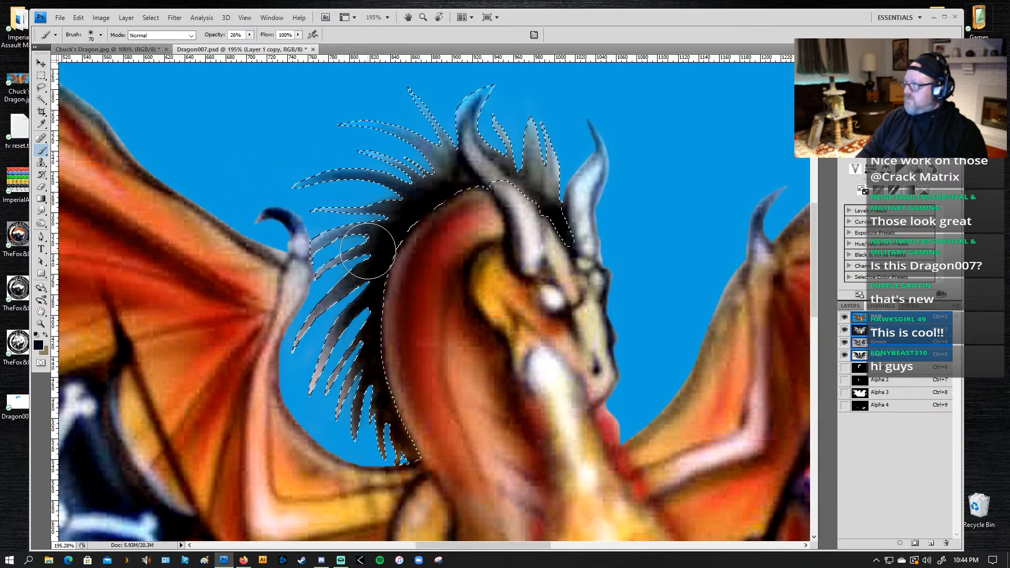
{"action": "key", "text": "ctrl+z"}
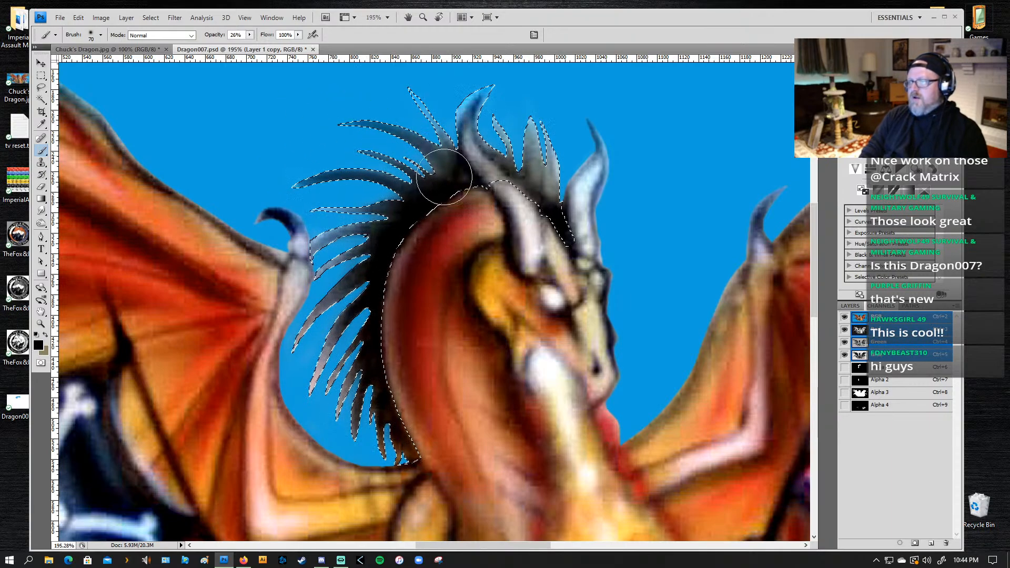
{"action": "left_click_drag", "start_coordinate": [445, 177], "coordinate": [453, 148]}
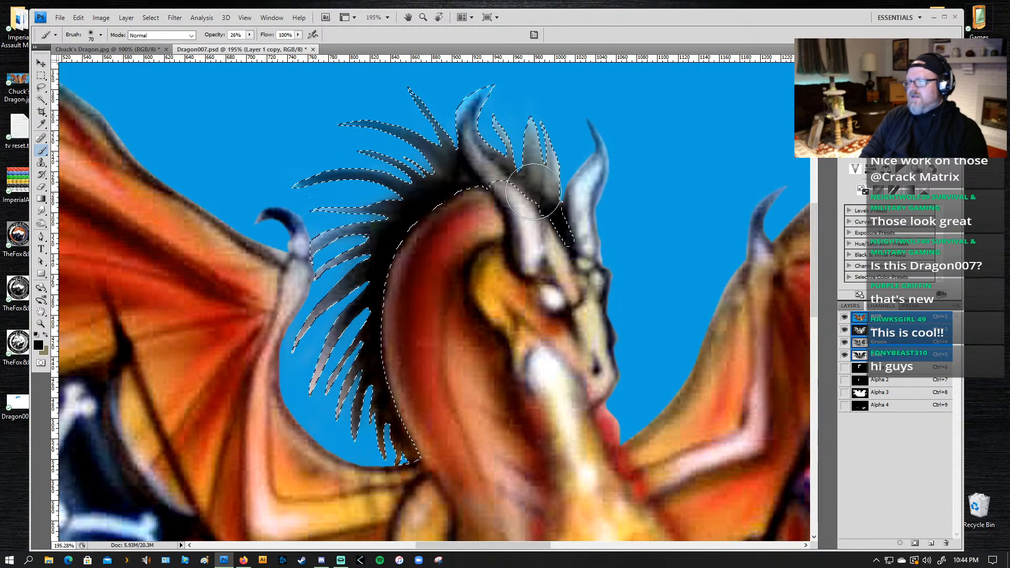
{"action": "key", "text": "ctrl+z"}
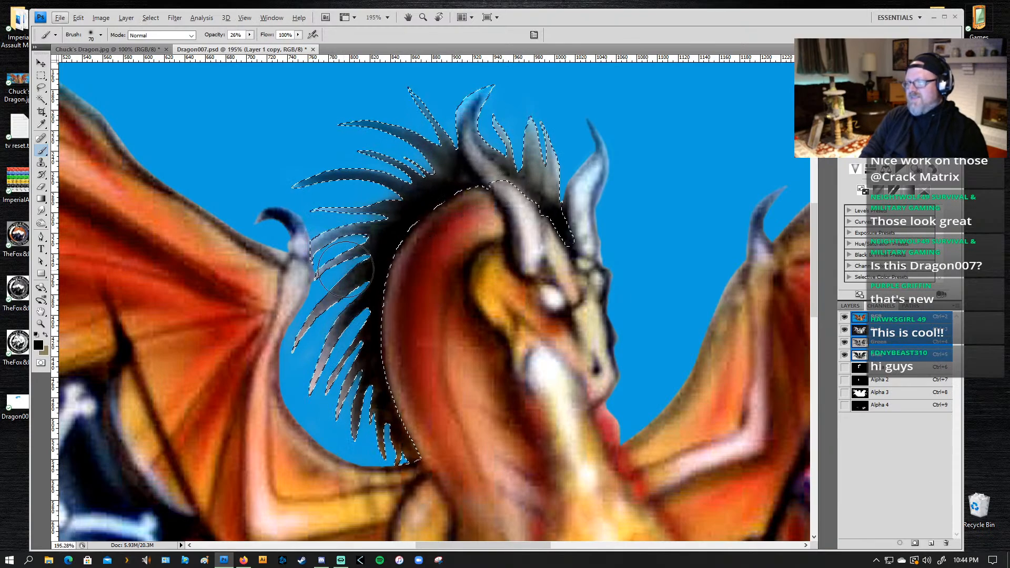
Step: Darken the selected mane spikes down the back of the dragon's neck with the 70 px brush
{"action": "mouse_move", "coordinate": [285, 239]}
{"action": "left_mouse_down"}
{"action": "mouse_move", "coordinate": [398, 248]}
{"action": "mouse_move", "coordinate": [363, 247]}
{"action": "left_mouse_up"}
{"action": "left_click_drag", "start_coordinate": [343, 285], "coordinate": [366, 295]}
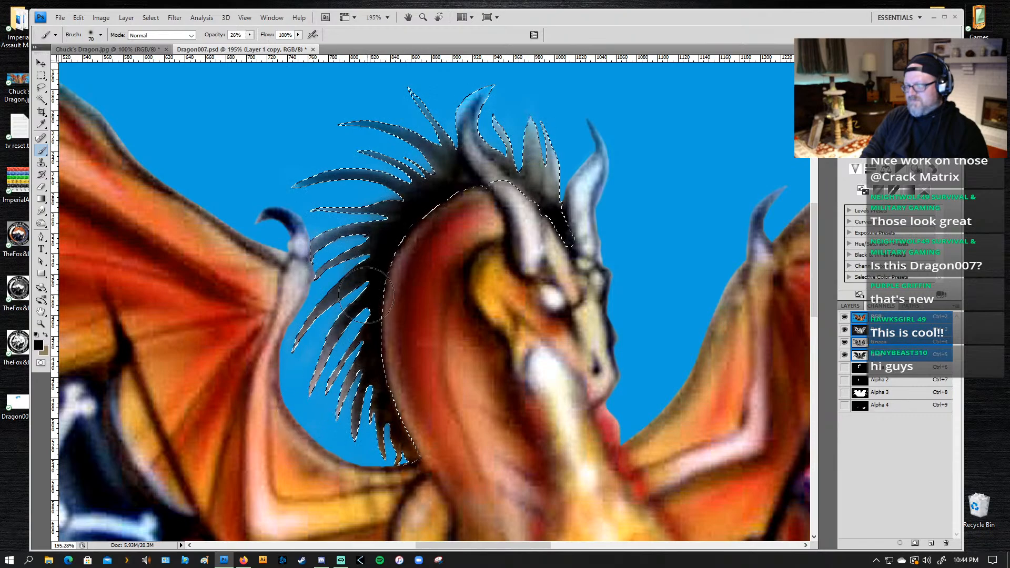
{"action": "mouse_move", "coordinate": [354, 387]}
{"action": "left_mouse_down"}
{"action": "mouse_move", "coordinate": [382, 399]}
{"action": "mouse_move", "coordinate": [398, 441]}
{"action": "left_mouse_up"}
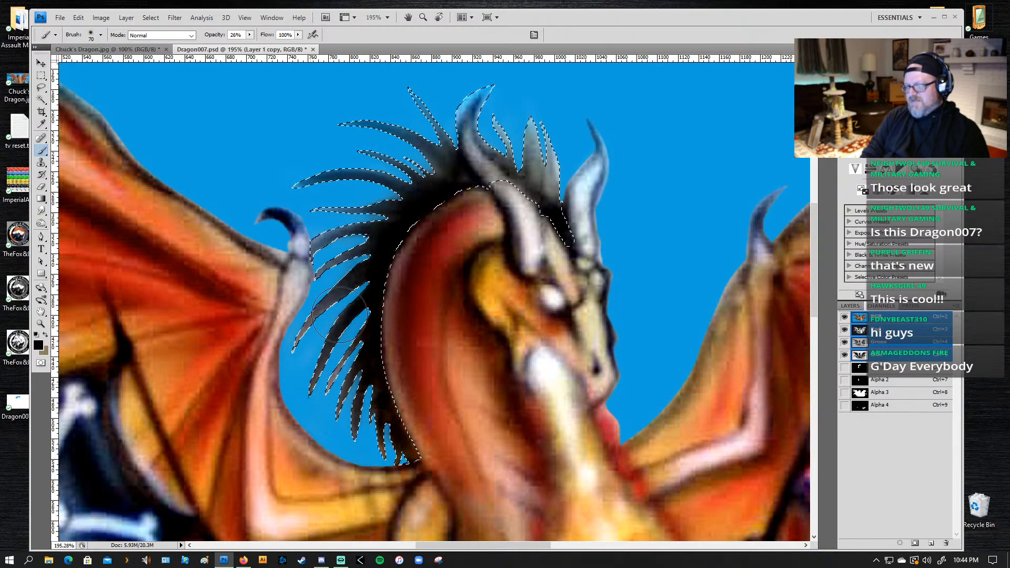
{"action": "mouse_move", "coordinate": [339, 314]}
{"action": "left_mouse_down"}
{"action": "mouse_move", "coordinate": [382, 238]}
{"action": "mouse_move", "coordinate": [237, 280]}
{"action": "mouse_move", "coordinate": [347, 238]}
{"action": "mouse_move", "coordinate": [334, 293]}
{"action": "mouse_move", "coordinate": [263, 320]}
{"action": "mouse_move", "coordinate": [396, 220]}
{"action": "left_mouse_up"}
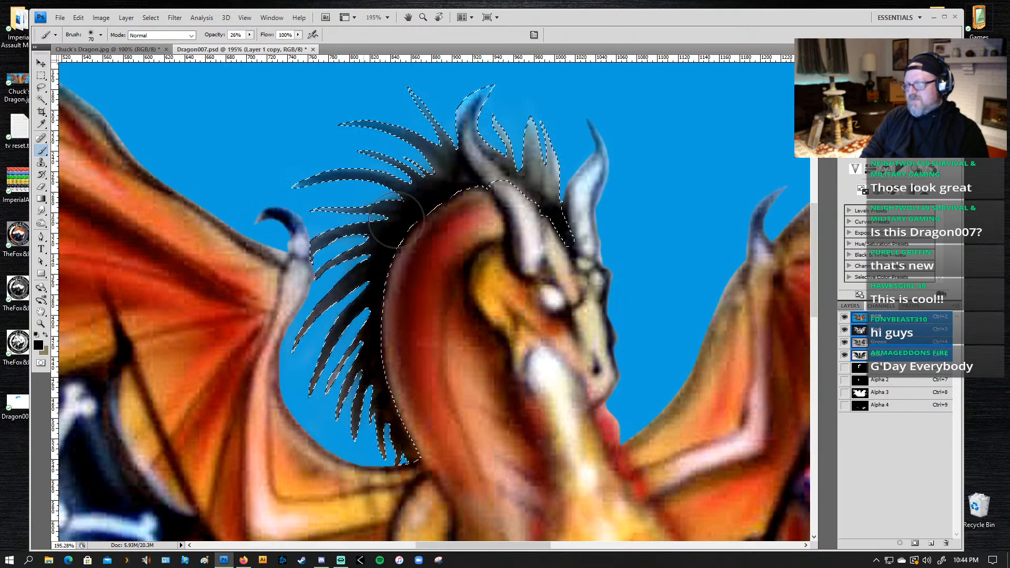
Step: Darken the mane spikes between the two horns, reducing the brush to 30 px for the finer strokes
{"action": "left_click_drag", "start_coordinate": [575, 179], "coordinate": [553, 153]}
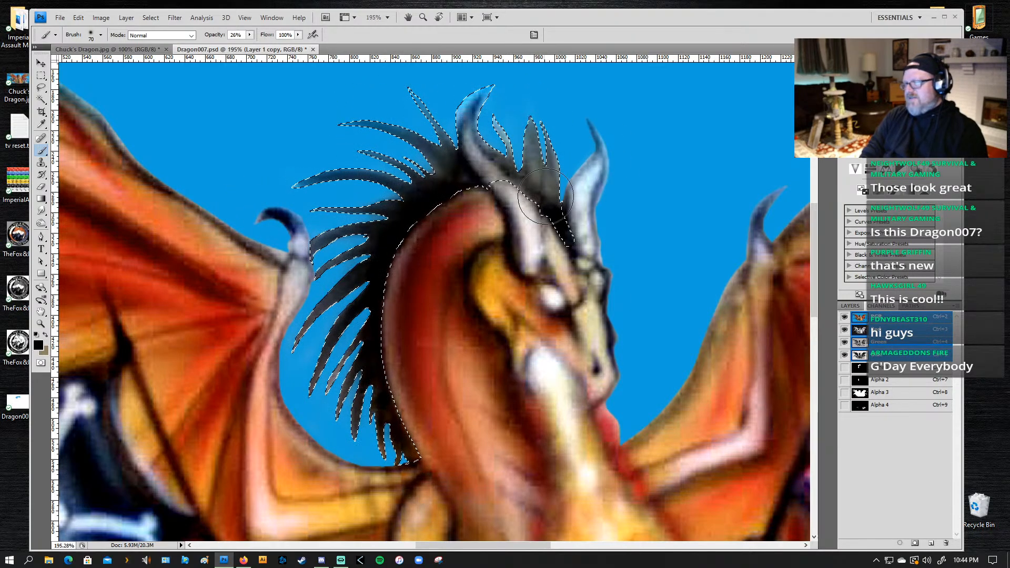
{"action": "key", "text": "bracketleft"}
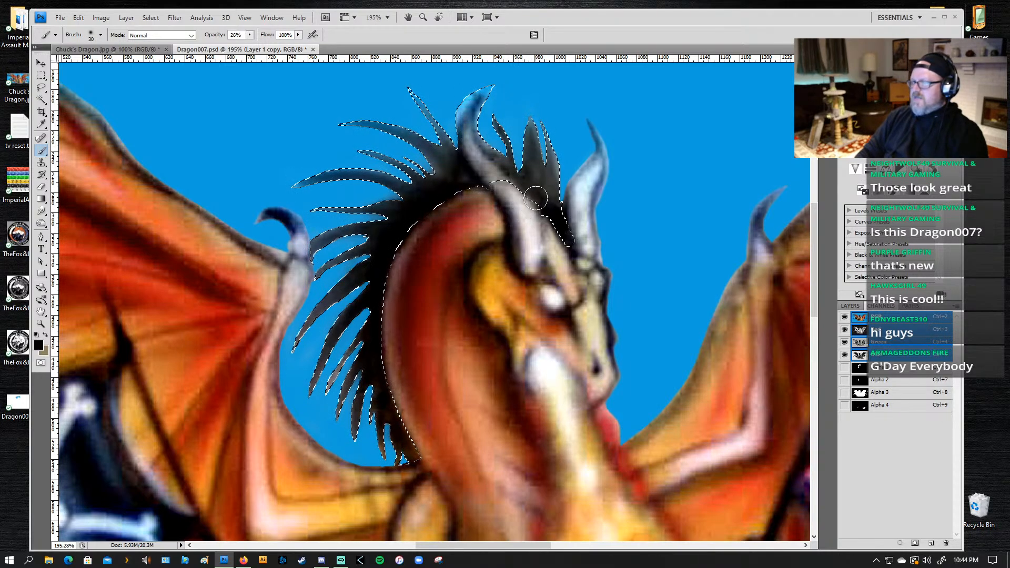
{"action": "left_click_drag", "start_coordinate": [535, 198], "coordinate": [531, 125]}
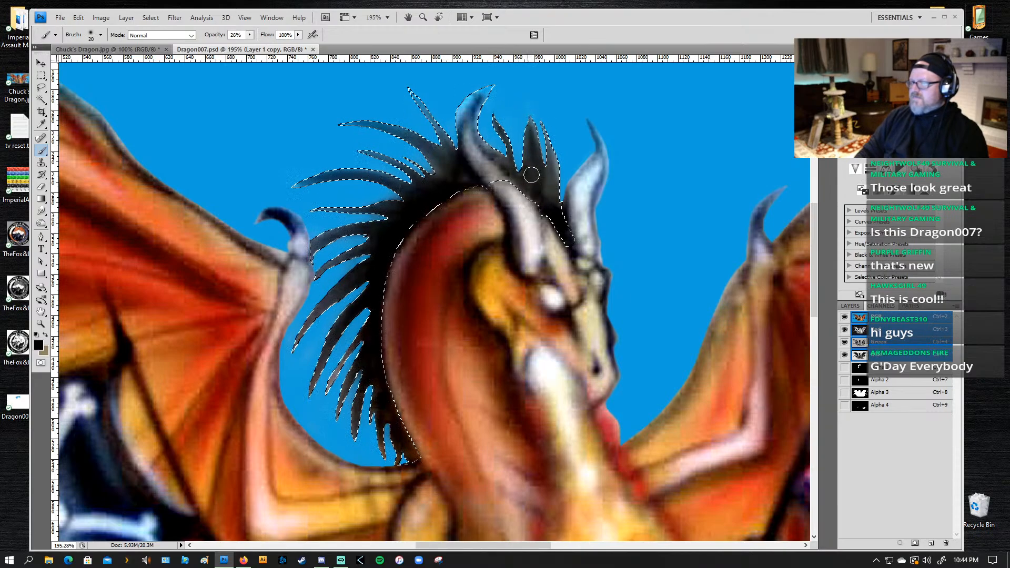
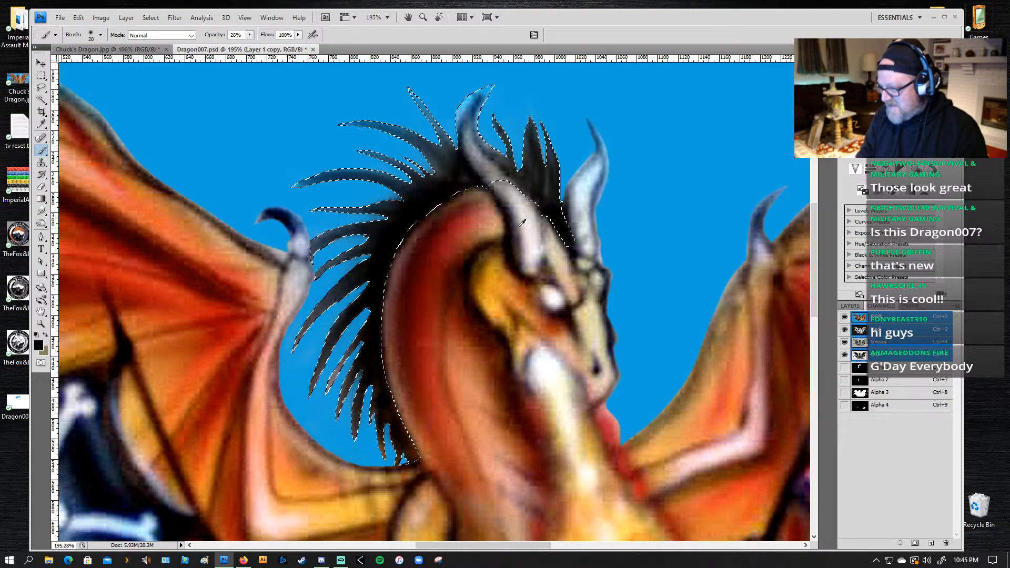
Step: Deselect the mane and touch up the front horn with light tones sampled from it, using the 20 px brush at 26% opacity
{"action": "left_click", "coordinate": [525, 198], "text": "alt"}
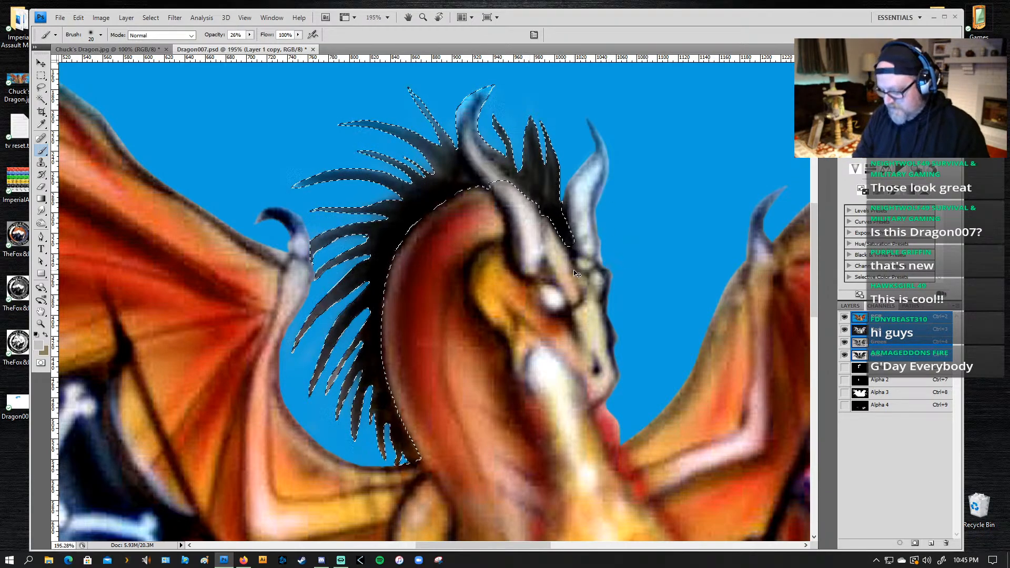
{"action": "key", "text": "ctrl+d"}
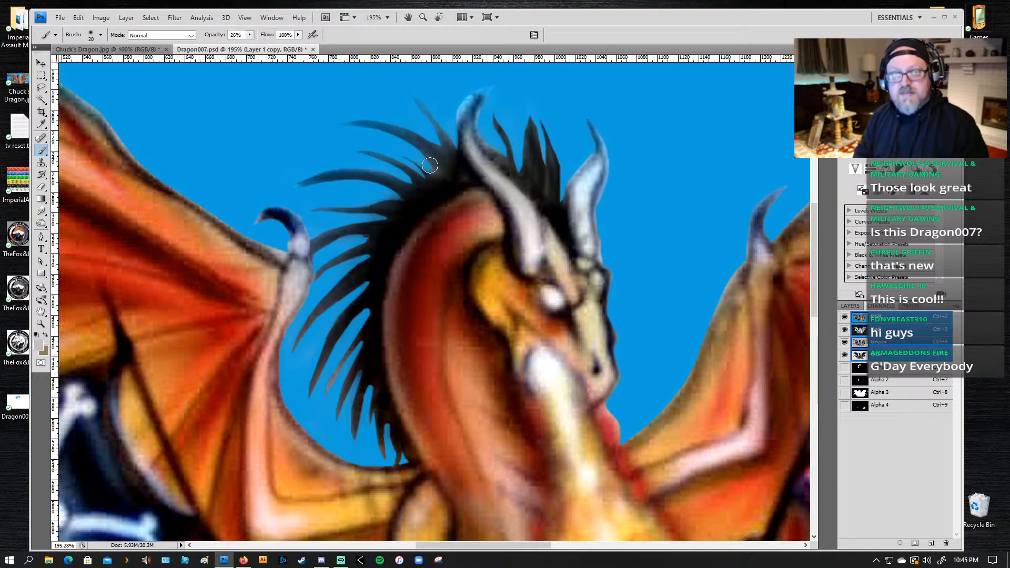
{"action": "left_click", "coordinate": [534, 233], "text": "alt"}
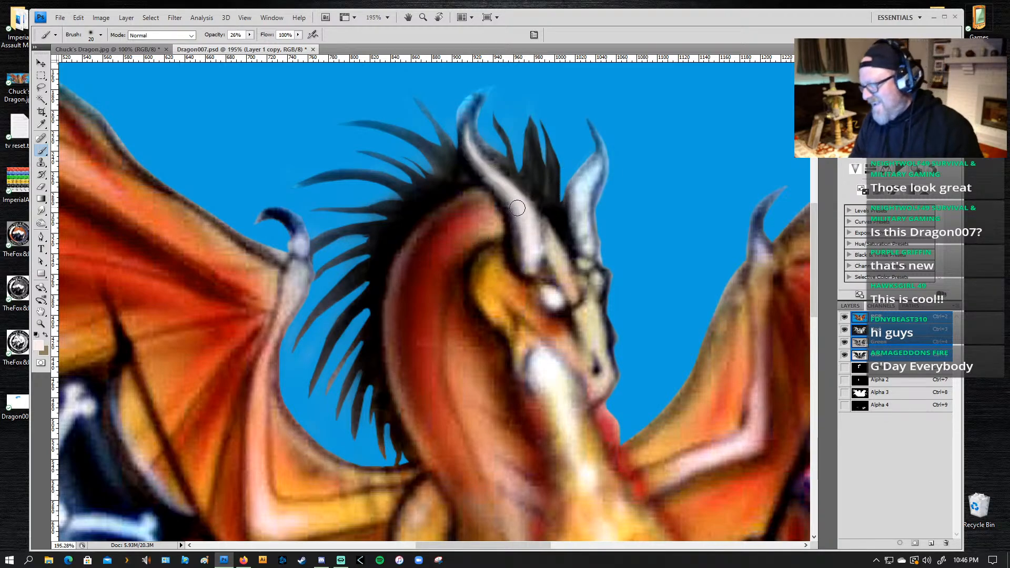
Step: Outline the background around the front horn's tip with the Lasso and clean up that edge, checking it against the Alpha 1 mask
{"action": "key", "text": "l"}
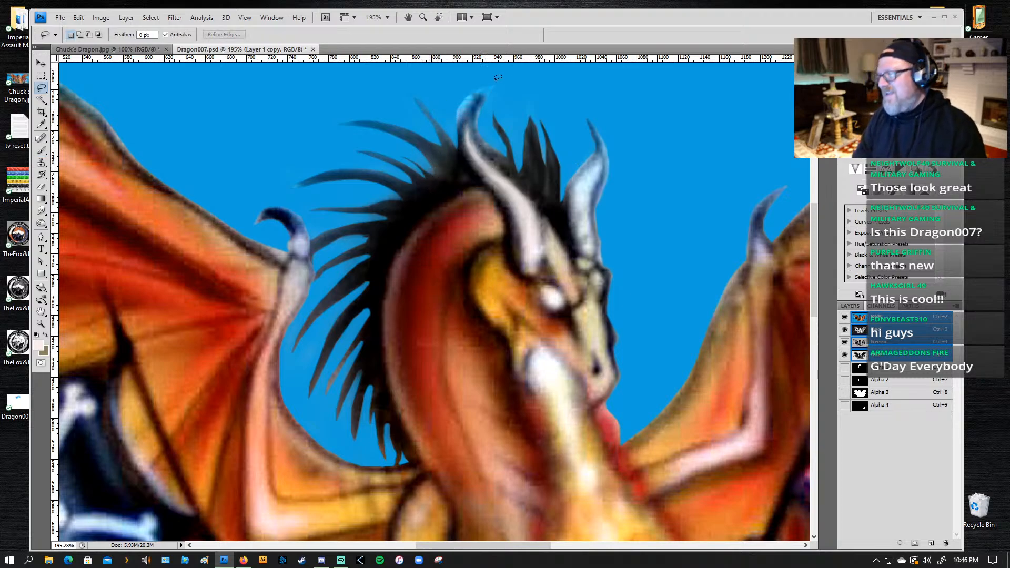
{"action": "mouse_move", "coordinate": [480, 71]}
{"action": "left_mouse_down"}
{"action": "mouse_move", "coordinate": [504, 84]}
{"action": "mouse_move", "coordinate": [480, 113]}
{"action": "mouse_move", "coordinate": [479, 134]}
{"action": "mouse_move", "coordinate": [483, 89]}
{"action": "mouse_move", "coordinate": [455, 137]}
{"action": "mouse_move", "coordinate": [444, 80]}
{"action": "left_mouse_up"}
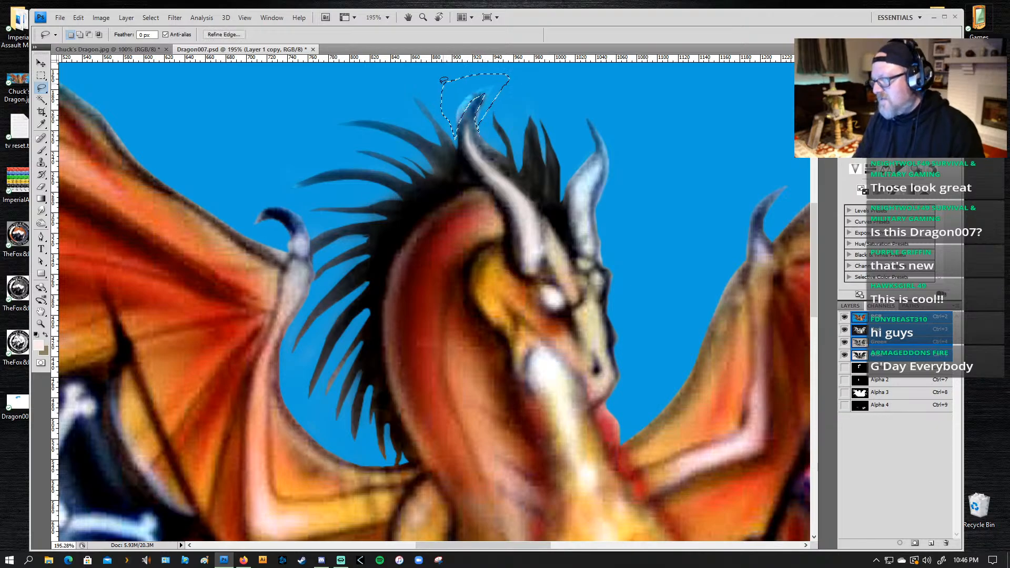
{"action": "left_click", "coordinate": [878, 372]}
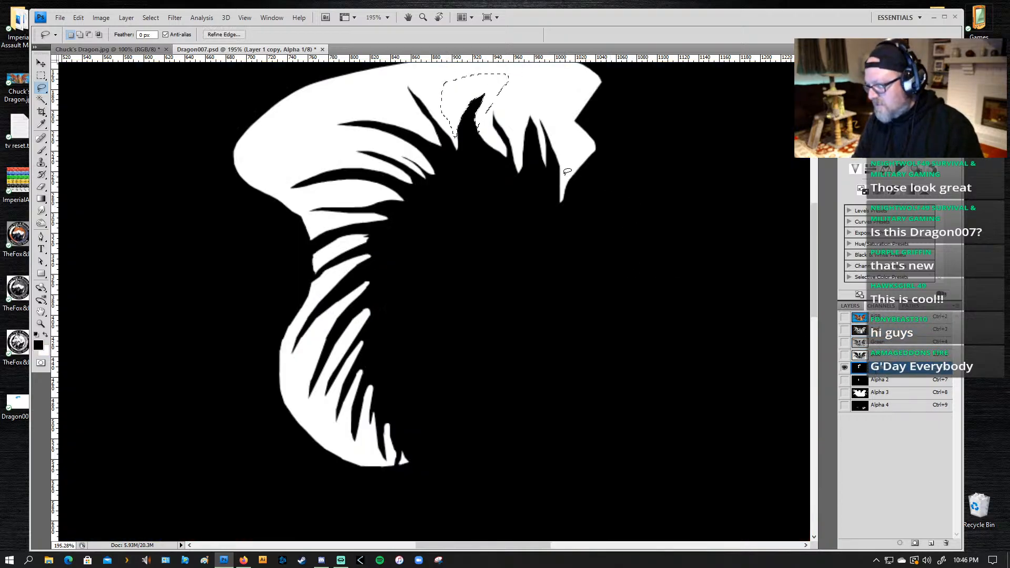
{"action": "left_click", "coordinate": [845, 318]}
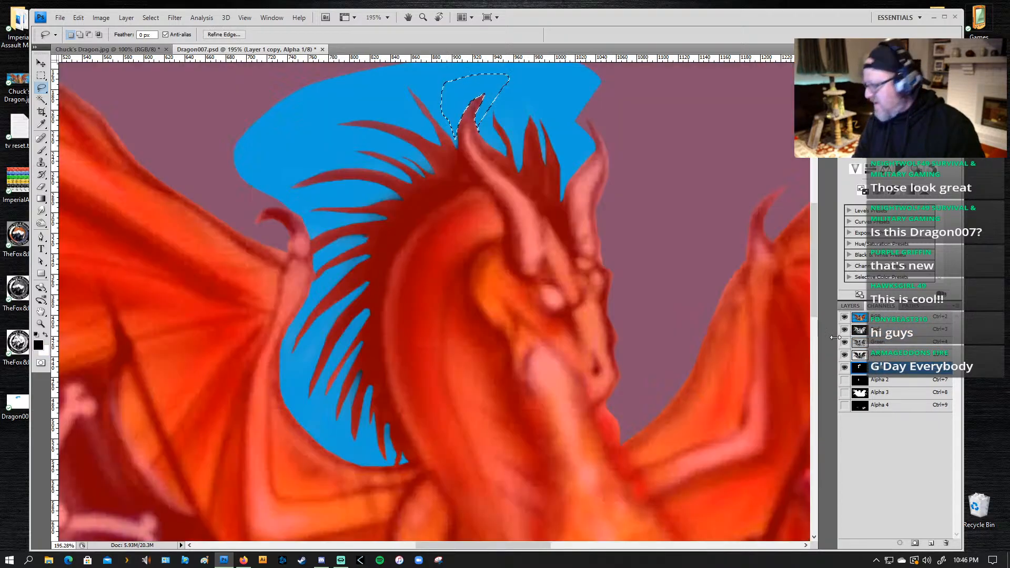
{"action": "left_click", "coordinate": [844, 318]}
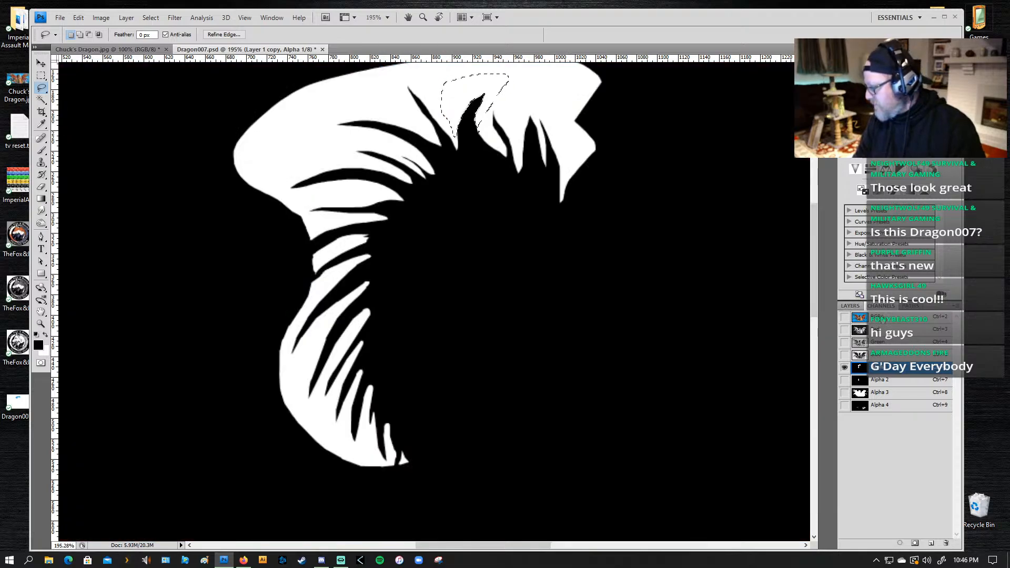
{"action": "left_click", "coordinate": [871, 319]}
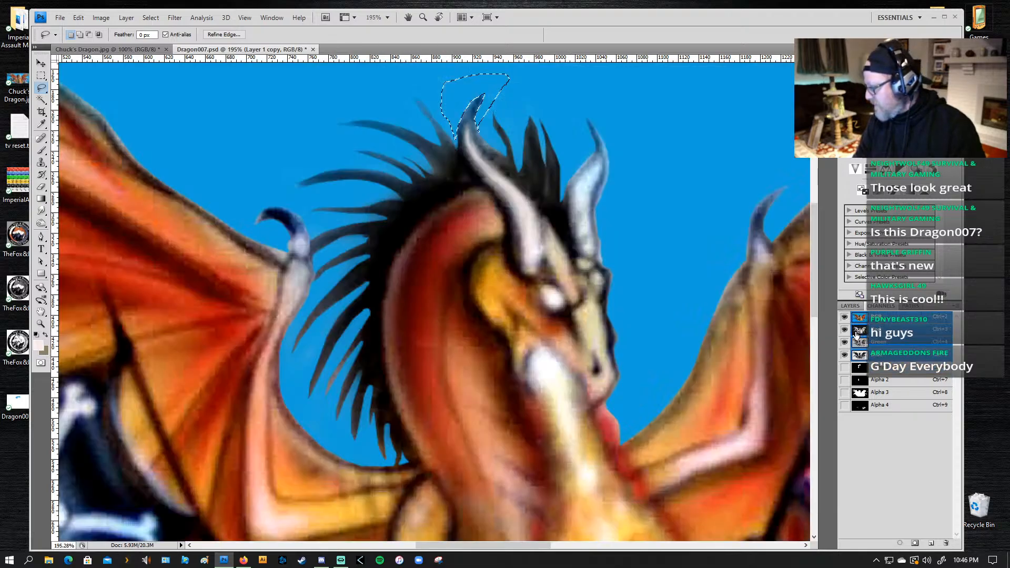
Step: Select the upper mane spikes behind the front horn with the Lasso, refining the edges and adding the next long spike below
{"action": "left_click", "coordinate": [386, 109]}
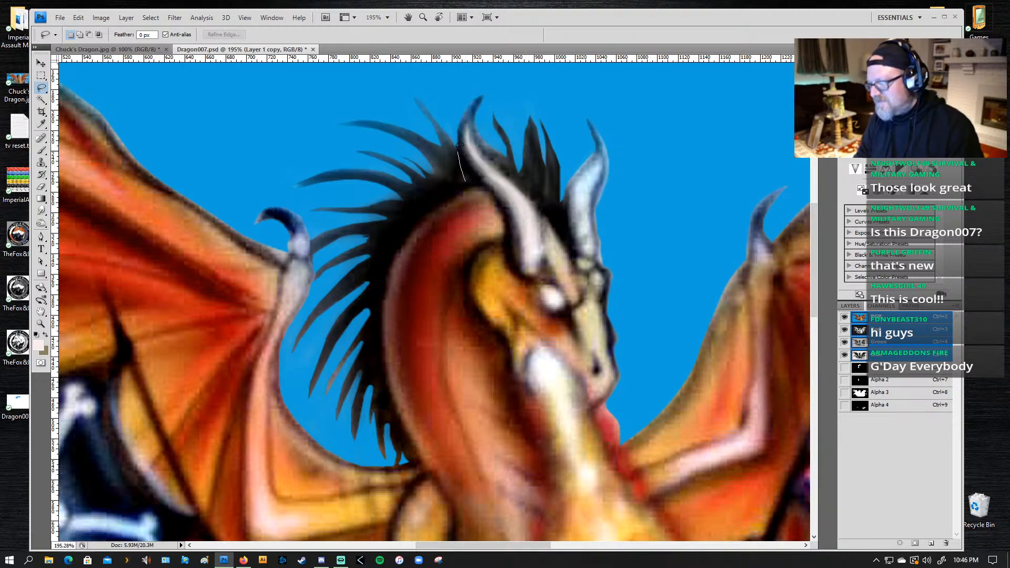
{"action": "mouse_move", "coordinate": [453, 137]}
{"action": "left_mouse_down"}
{"action": "mouse_move", "coordinate": [409, 89]}
{"action": "mouse_move", "coordinate": [443, 150]}
{"action": "mouse_move", "coordinate": [415, 129]}
{"action": "mouse_move", "coordinate": [340, 122]}
{"action": "mouse_move", "coordinate": [401, 133]}
{"action": "mouse_move", "coordinate": [444, 172]}
{"action": "mouse_move", "coordinate": [403, 155]}
{"action": "mouse_move", "coordinate": [426, 179]}
{"action": "mouse_move", "coordinate": [374, 148]}
{"action": "mouse_move", "coordinate": [414, 169]}
{"action": "mouse_move", "coordinate": [380, 151]}
{"action": "left_mouse_up"}
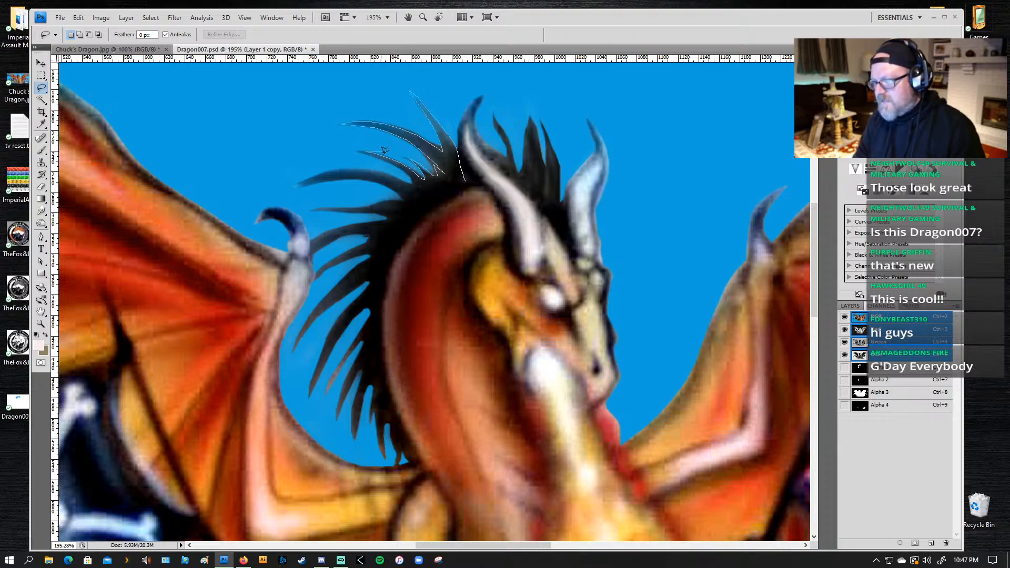
{"action": "left_click", "coordinate": [407, 168]}
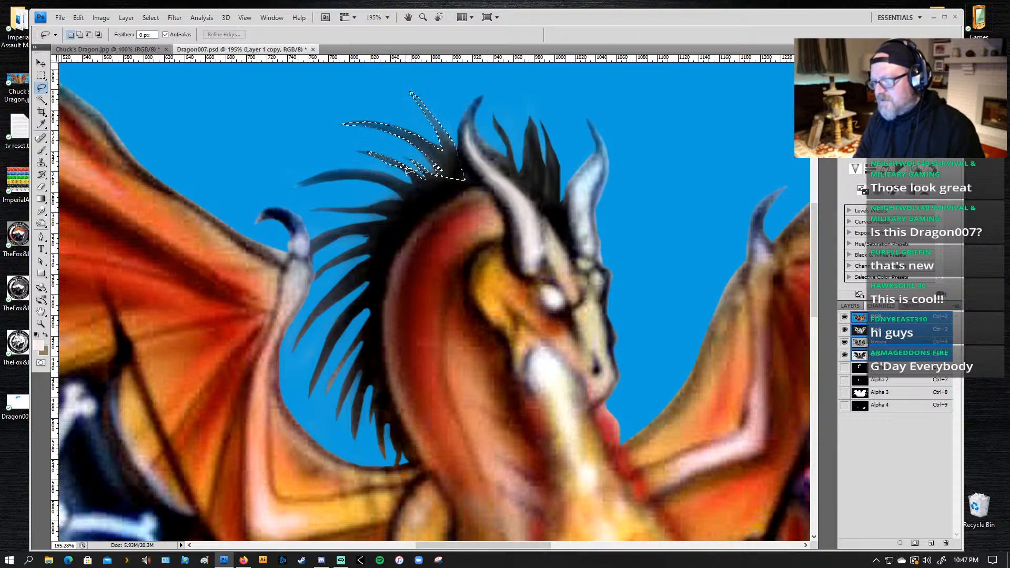
{"action": "key", "text": "ctrl+d"}
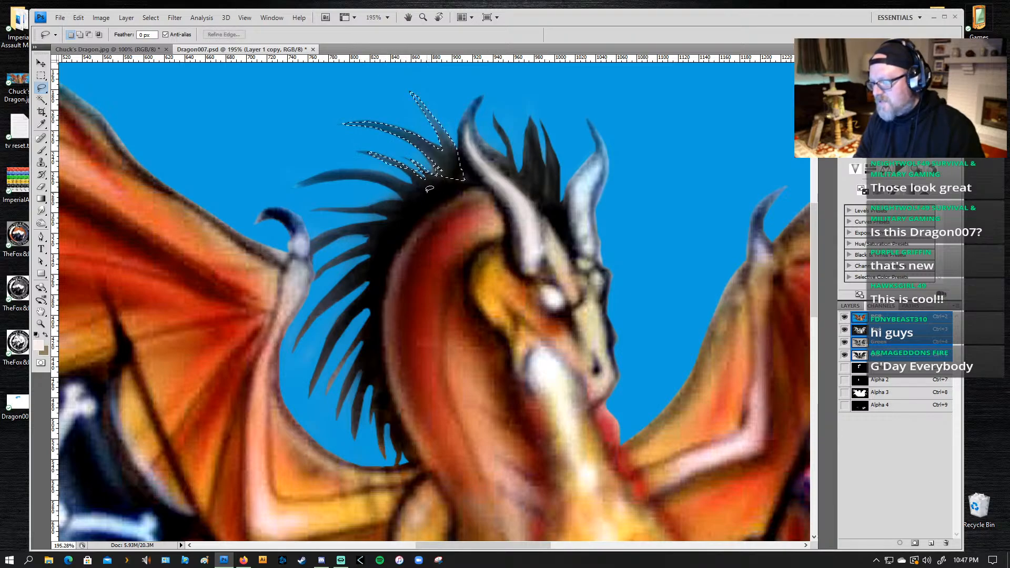
{"action": "mouse_move", "coordinate": [406, 154]}
{"action": "left_mouse_down"}
{"action": "mouse_move", "coordinate": [430, 165]}
{"action": "mouse_move", "coordinate": [404, 194]}
{"action": "mouse_move", "coordinate": [345, 150]}
{"action": "mouse_move", "coordinate": [401, 152]}
{"action": "left_mouse_up"}
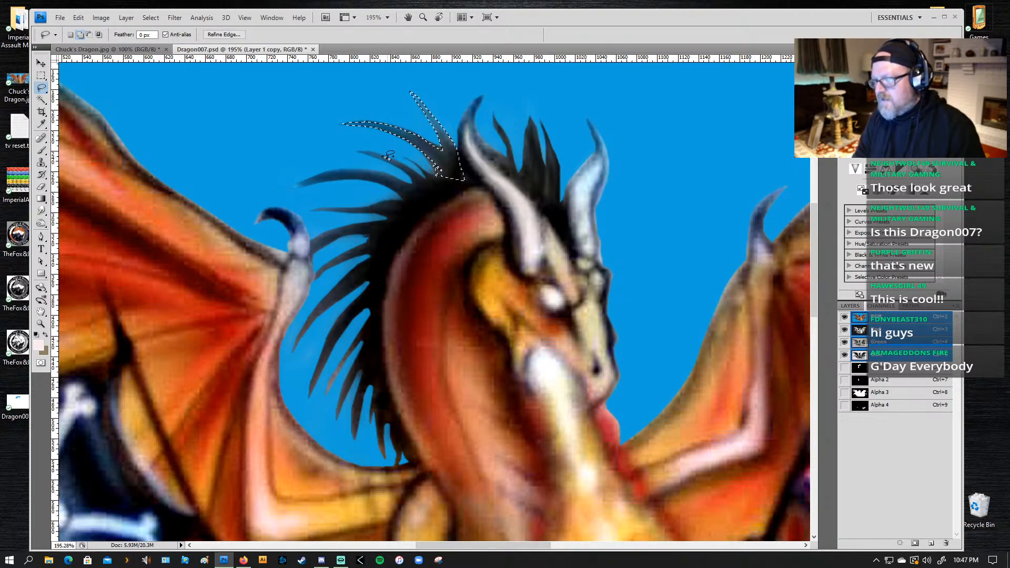
{"action": "mouse_move", "coordinate": [386, 157]}
{"action": "left_mouse_down"}
{"action": "mouse_move", "coordinate": [431, 176]}
{"action": "mouse_move", "coordinate": [406, 155]}
{"action": "mouse_move", "coordinate": [436, 168]}
{"action": "left_mouse_up"}
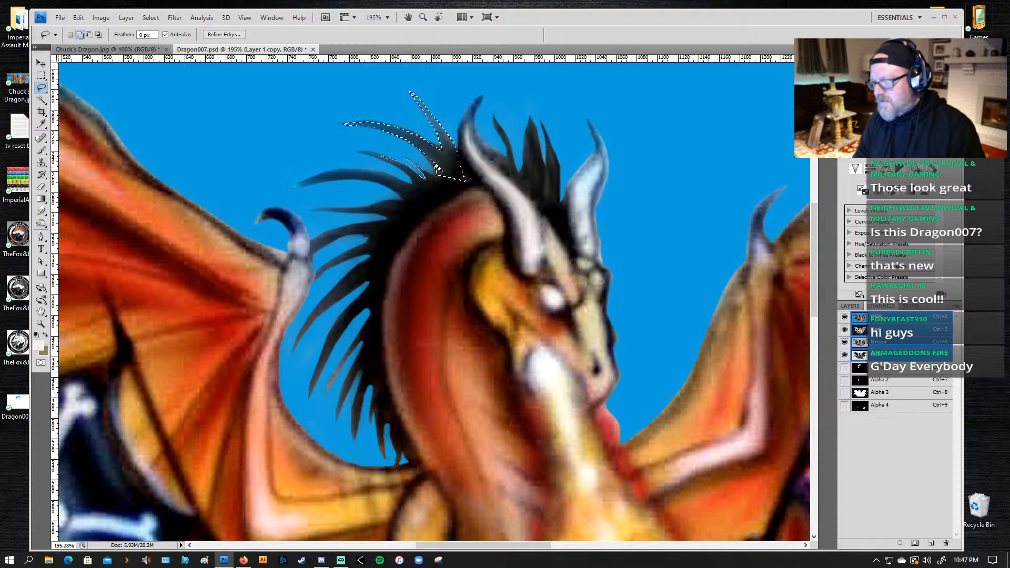
{"action": "left_click_drag", "start_coordinate": [390, 184], "coordinate": [342, 174]}
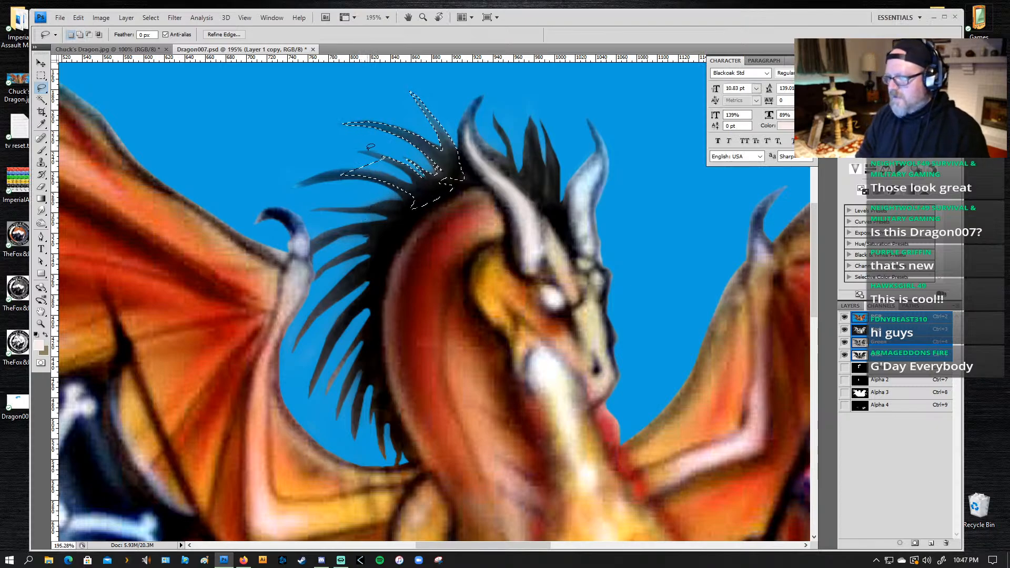
{"action": "mouse_move", "coordinate": [373, 152]}
{"action": "left_mouse_down"}
{"action": "mouse_move", "coordinate": [411, 170]}
{"action": "mouse_move", "coordinate": [330, 166]}
{"action": "mouse_move", "coordinate": [338, 133]}
{"action": "left_mouse_up"}
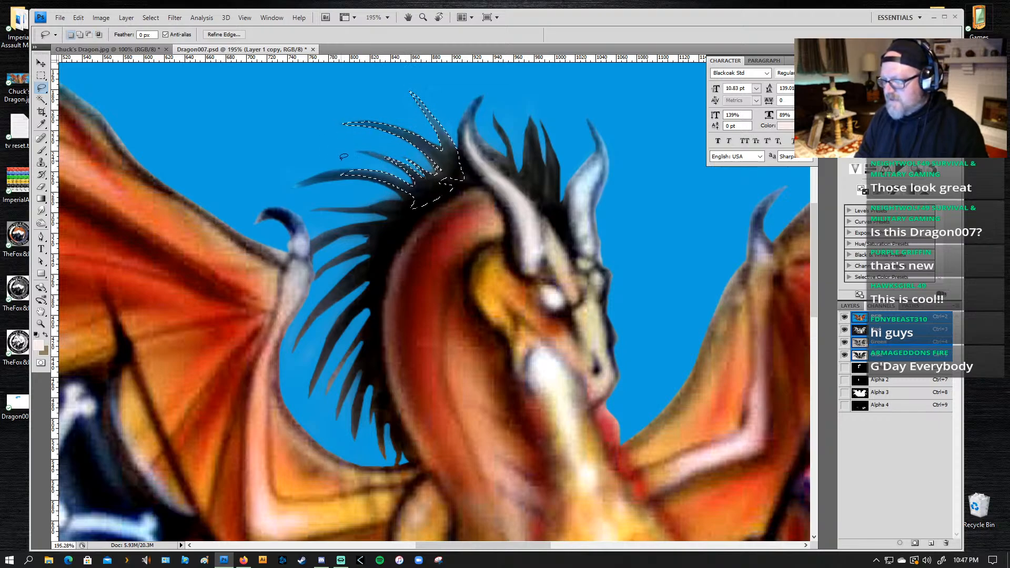
Step: Darken the selected upper mane spikes with a 70 px black brush at 26% opacity, undoing the stray stroke, and deselect
{"action": "key", "text": "b"}
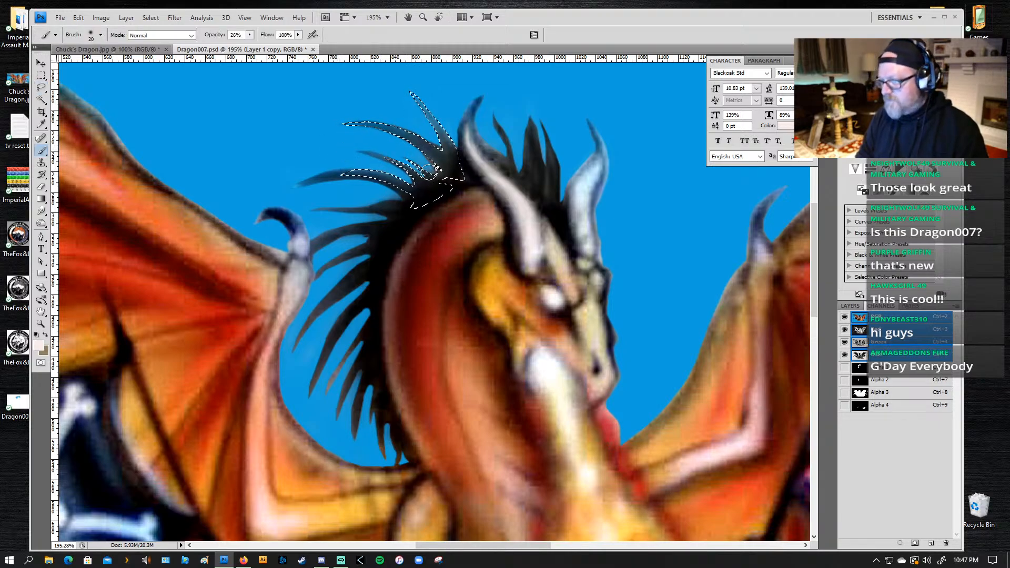
{"action": "key", "text": "bracketright"}
{"action": "key", "text": "bracketright"}
{"action": "key", "text": "bracketright"}
{"action": "key", "text": "bracketright"}
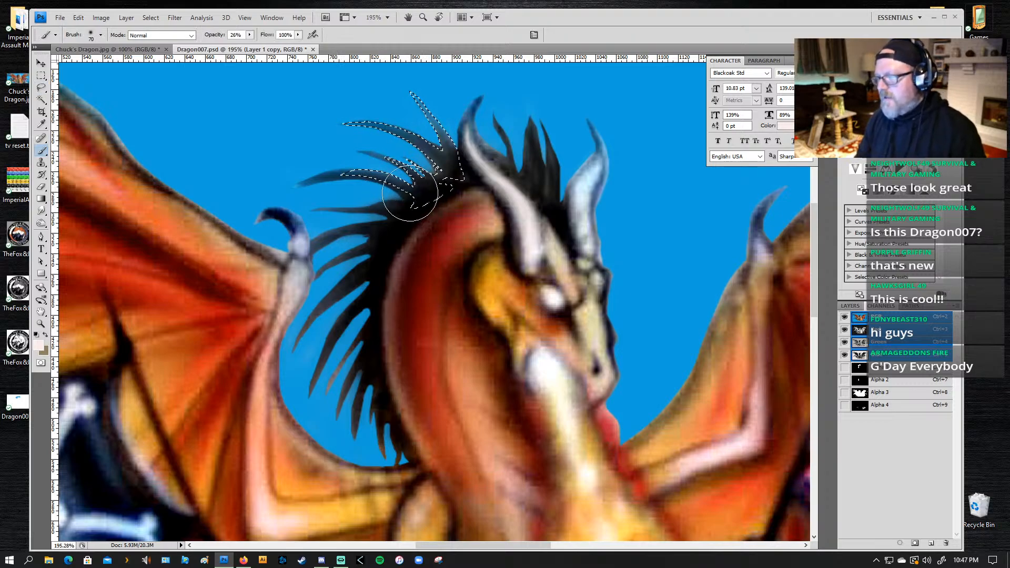
{"action": "key", "text": "ctrl+z"}
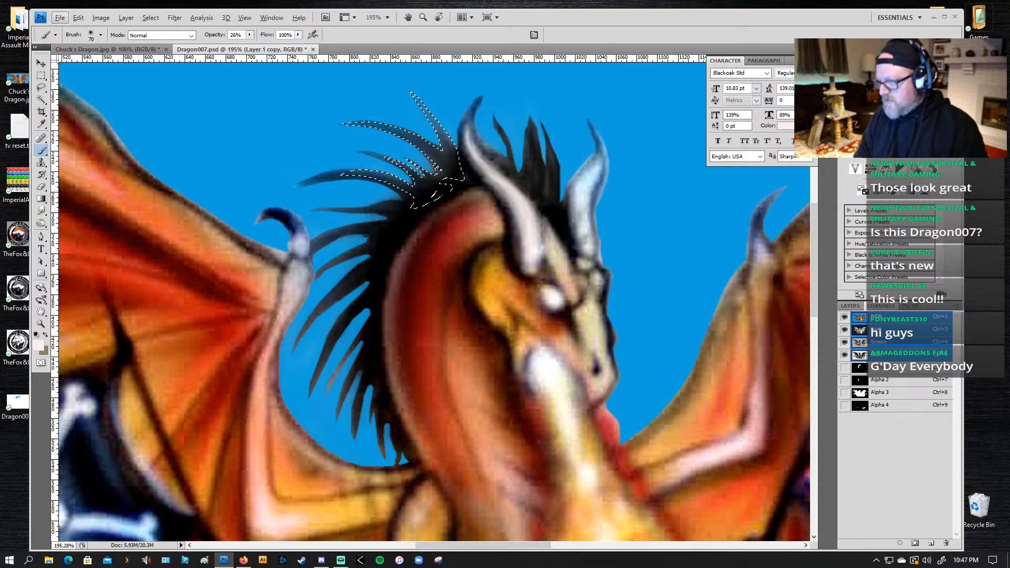
{"action": "left_click", "coordinate": [435, 196], "text": "alt"}
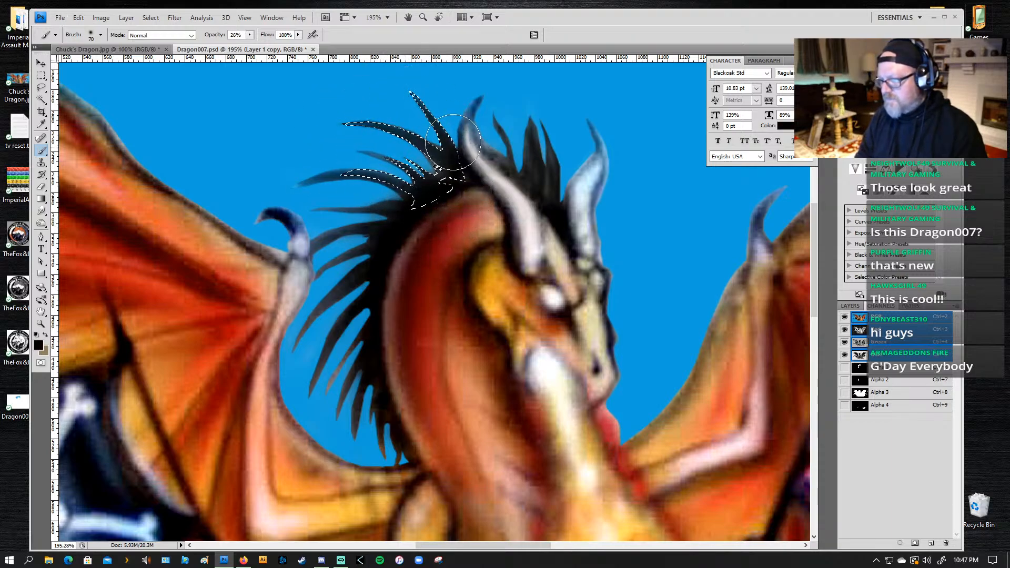
{"action": "left_click_drag", "start_coordinate": [457, 153], "coordinate": [452, 167]}
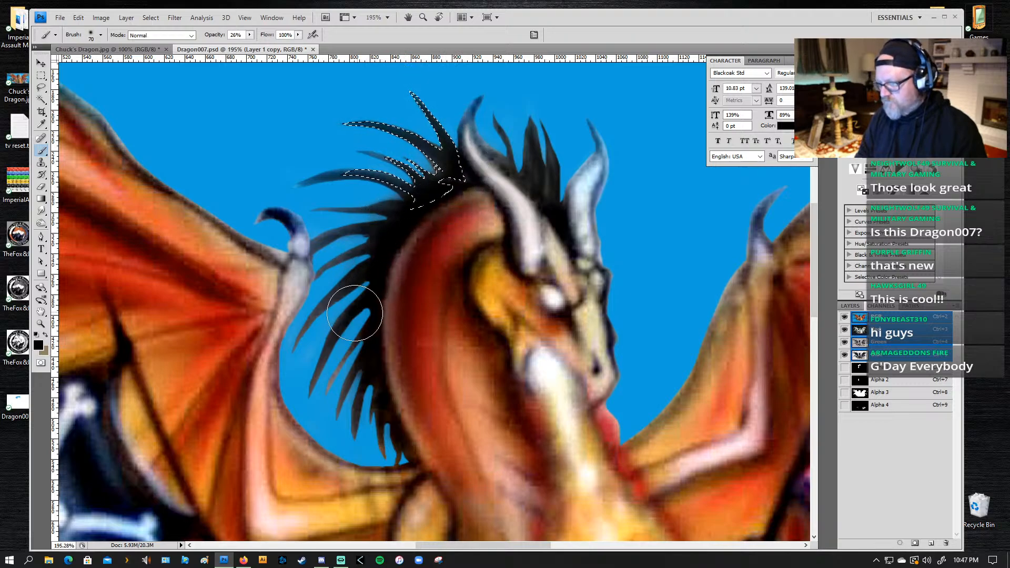
{"action": "key", "text": "l"}
{"action": "key", "text": "ctrl+d"}
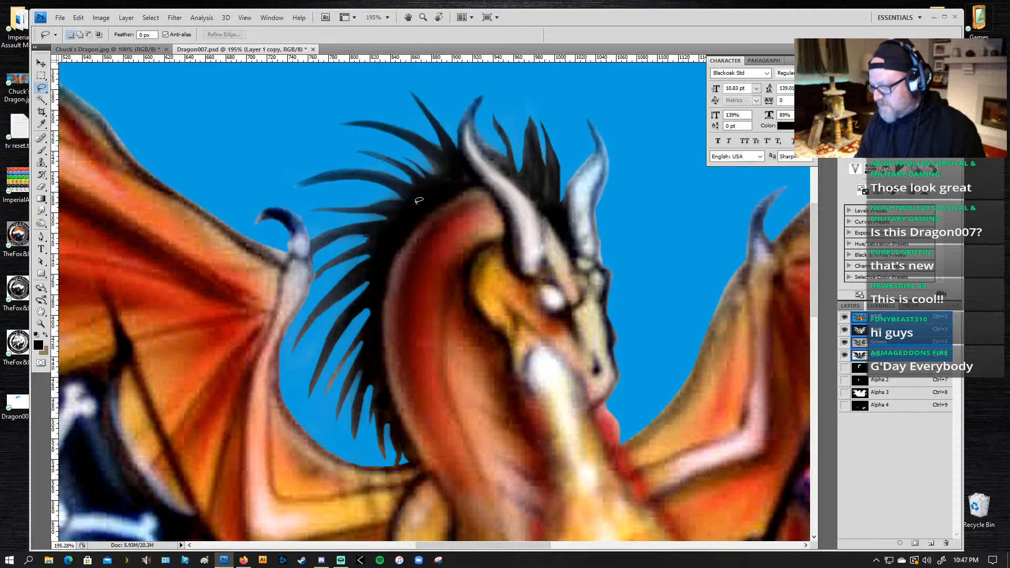
Step: Outline the mane spikes behind the upper neck with the Lasso, following each spike and the edge of the neck
{"action": "mouse_move", "coordinate": [414, 204]}
{"action": "left_mouse_down"}
{"action": "mouse_move", "coordinate": [331, 207]}
{"action": "mouse_move", "coordinate": [397, 218]}
{"action": "mouse_move", "coordinate": [356, 220]}
{"action": "mouse_move", "coordinate": [311, 244]}
{"action": "mouse_move", "coordinate": [342, 232]}
{"action": "left_mouse_up"}
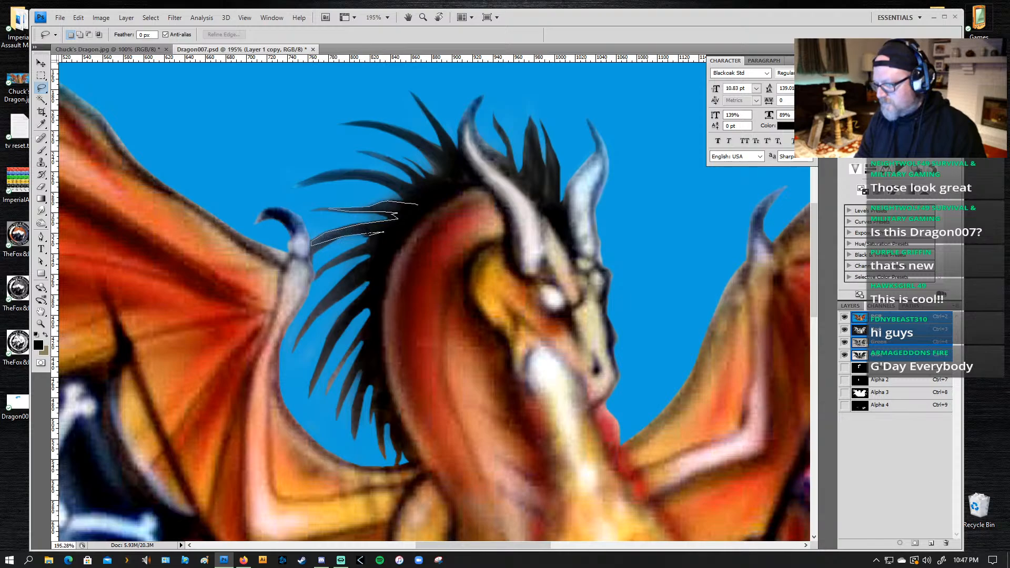
{"action": "mouse_move", "coordinate": [368, 236]}
{"action": "left_mouse_down"}
{"action": "mouse_move", "coordinate": [315, 267]}
{"action": "mouse_move", "coordinate": [370, 252]}
{"action": "left_mouse_up"}
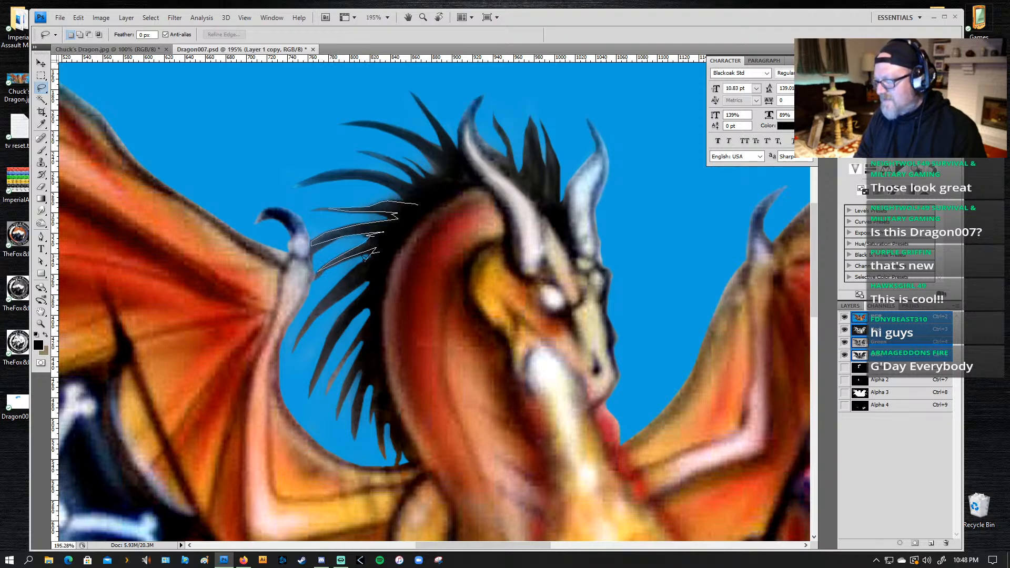
{"action": "mouse_move", "coordinate": [335, 283]}
{"action": "left_mouse_down"}
{"action": "mouse_move", "coordinate": [294, 336]}
{"action": "mouse_move", "coordinate": [340, 289]}
{"action": "left_mouse_up"}
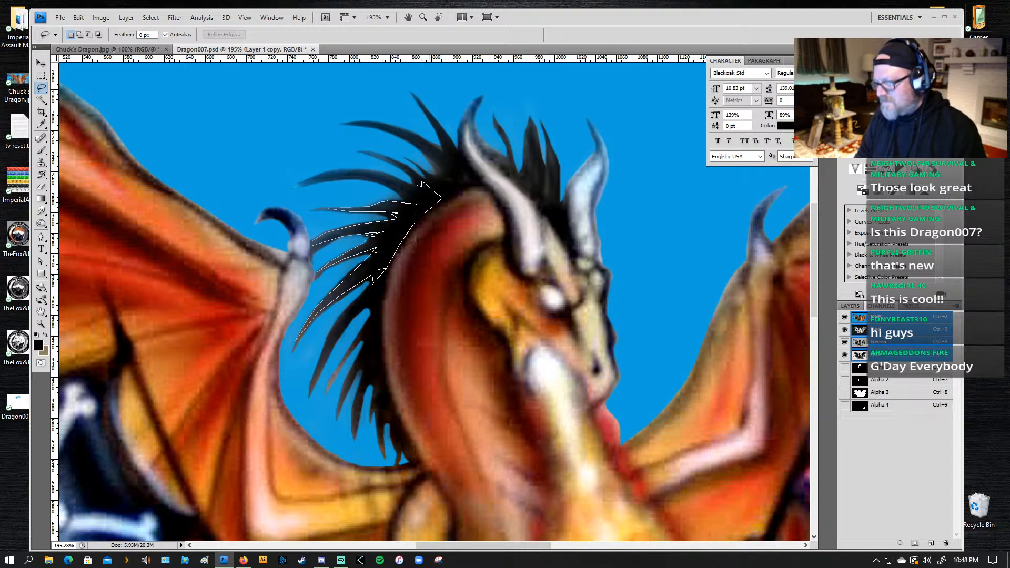
{"action": "left_click_drag", "start_coordinate": [378, 172], "coordinate": [338, 169]}
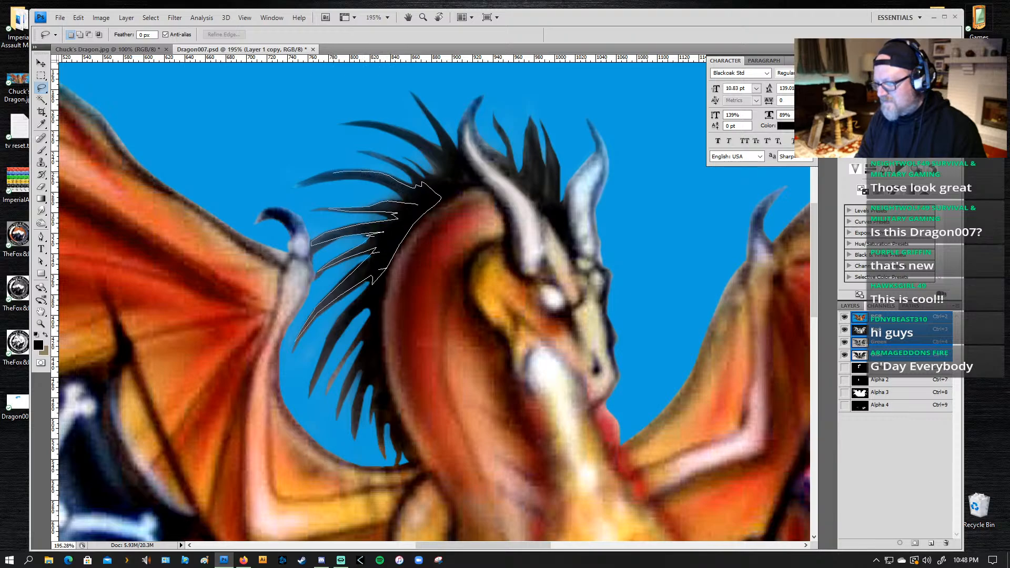
{"action": "left_click_drag", "start_coordinate": [333, 171], "coordinate": [334, 172]}
Step: Darken the selected spikes behind the upper neck with the 70 px black brush and clear the selection
{"action": "key", "text": "b"}
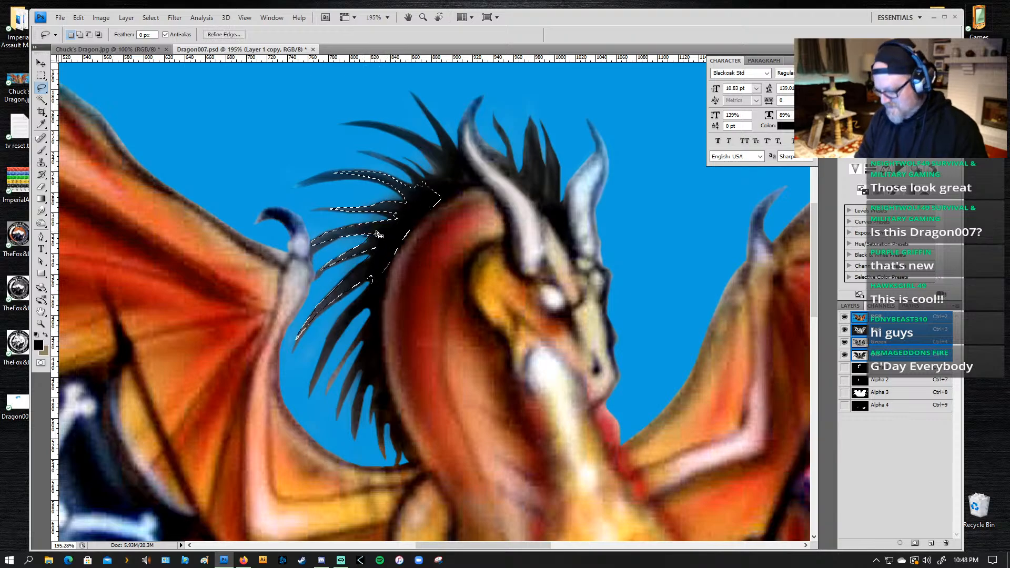
{"action": "mouse_move", "coordinate": [400, 182]}
{"action": "left_mouse_down"}
{"action": "mouse_move", "coordinate": [419, 198]}
{"action": "mouse_move", "coordinate": [321, 176]}
{"action": "mouse_move", "coordinate": [420, 233]}
{"action": "mouse_move", "coordinate": [371, 220]}
{"action": "mouse_move", "coordinate": [322, 233]}
{"action": "mouse_move", "coordinate": [390, 236]}
{"action": "mouse_move", "coordinate": [293, 287]}
{"action": "mouse_move", "coordinate": [381, 250]}
{"action": "mouse_move", "coordinate": [316, 304]}
{"action": "mouse_move", "coordinate": [406, 224]}
{"action": "mouse_move", "coordinate": [273, 359]}
{"action": "mouse_move", "coordinate": [299, 318]}
{"action": "mouse_move", "coordinate": [405, 233]}
{"action": "mouse_move", "coordinate": [400, 202]}
{"action": "mouse_move", "coordinate": [355, 273]}
{"action": "mouse_move", "coordinate": [432, 182]}
{"action": "mouse_move", "coordinate": [372, 285]}
{"action": "mouse_move", "coordinate": [430, 205]}
{"action": "left_mouse_up"}
{"action": "key", "text": "l"}
{"action": "key", "text": "ctrl+d"}
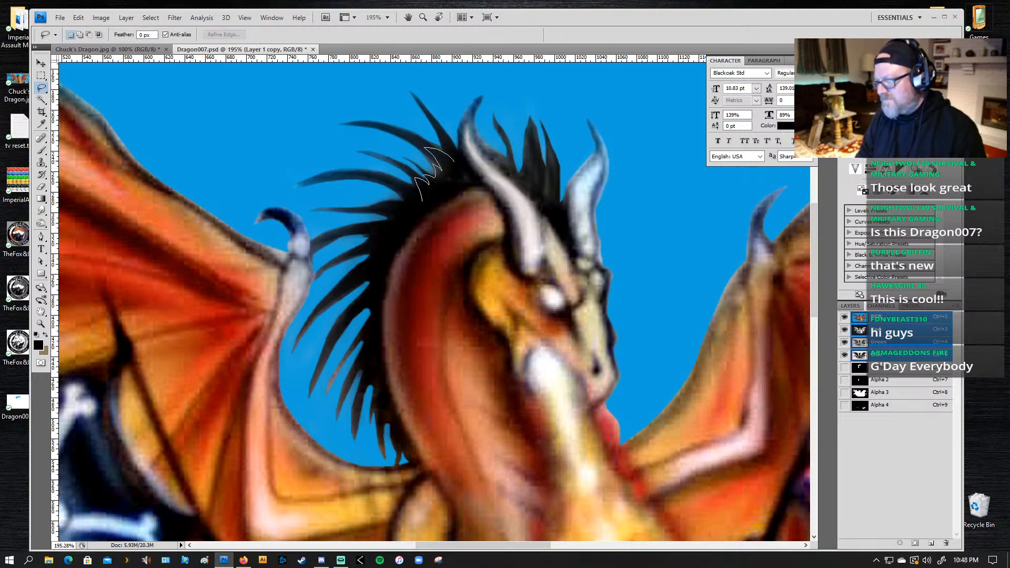
Step: Lasso a jagged area at the base of the upper mane spikes, darken it with the 70 px black brush, and deselect
{"action": "left_click_drag", "start_coordinate": [455, 153], "coordinate": [467, 176]}
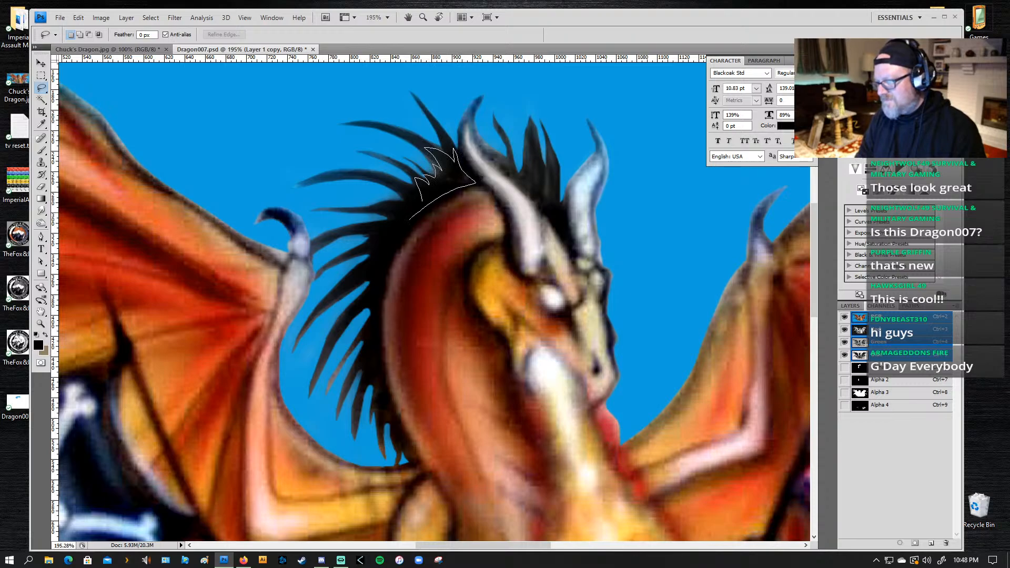
{"action": "left_click_drag", "start_coordinate": [430, 204], "coordinate": [426, 206]}
{"action": "key", "text": "b"}
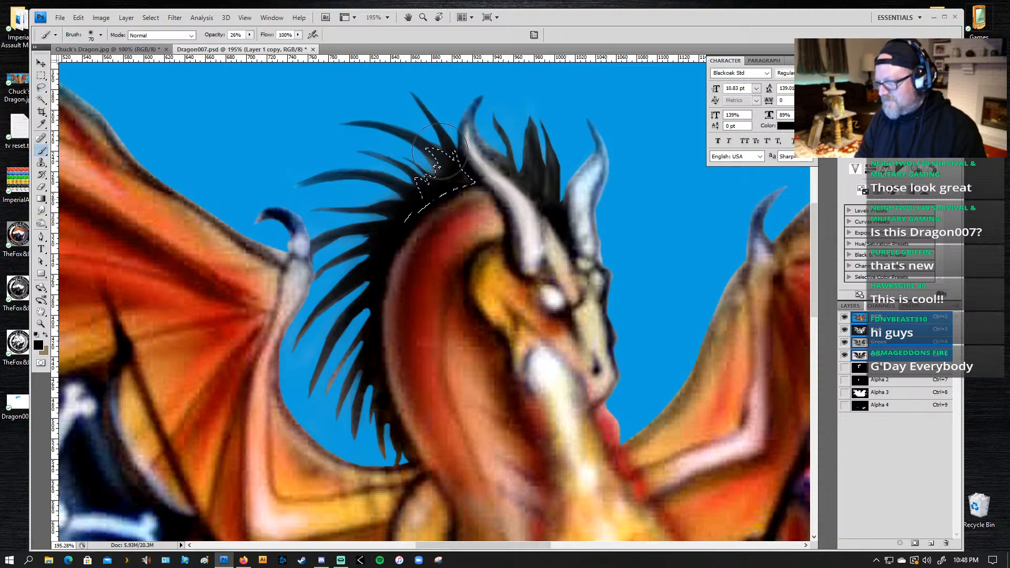
{"action": "mouse_move", "coordinate": [487, 172]}
{"action": "left_mouse_down"}
{"action": "mouse_move", "coordinate": [455, 182]}
{"action": "mouse_move", "coordinate": [441, 150]}
{"action": "left_mouse_up"}
{"action": "key", "text": "ctrl+d"}
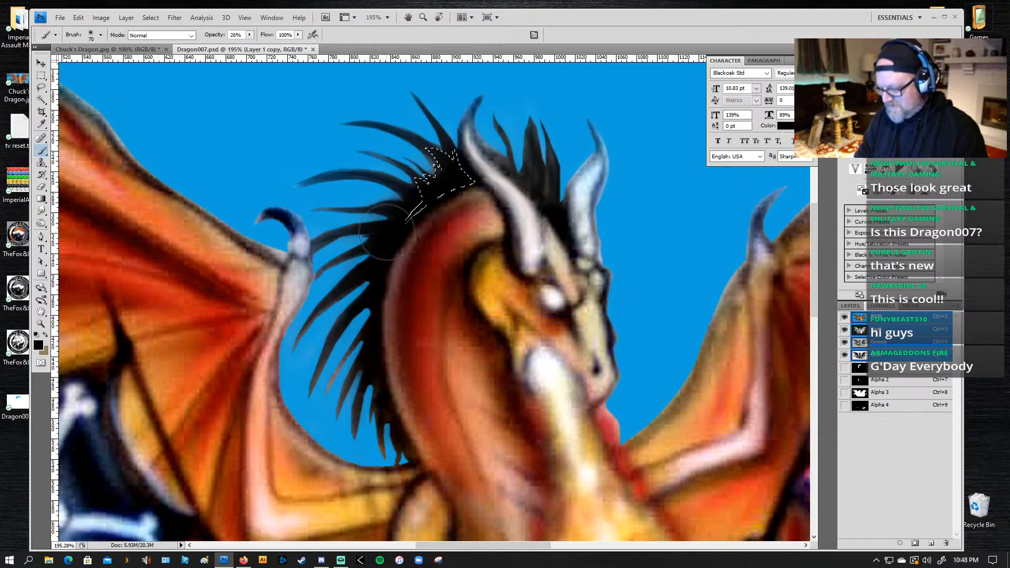
Step: Lasso the lower mane spikes down the back of the neck, darken them with the 70 px black brush at 26% opacity, and deselect
{"action": "left_click_drag", "start_coordinate": [380, 471], "coordinate": [424, 316]}
{"action": "key", "text": "ctrl+r"}
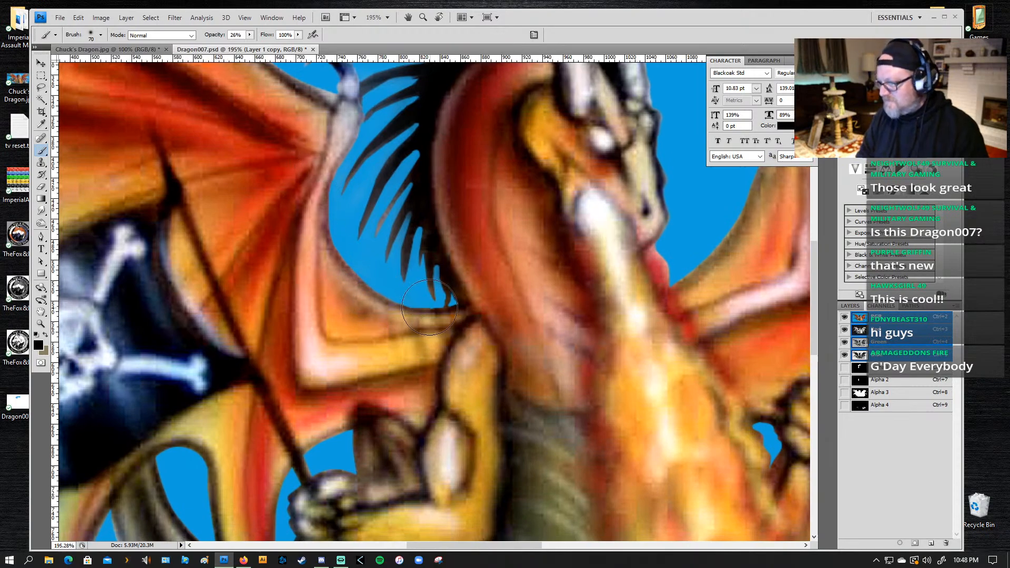
{"action": "key", "text": "l"}
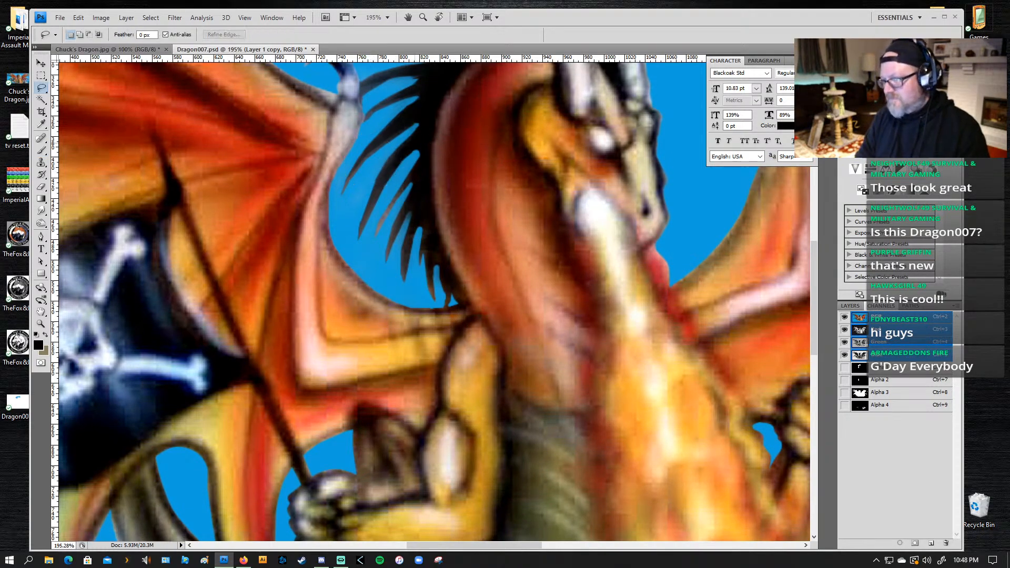
{"action": "mouse_move", "coordinate": [402, 168]}
{"action": "left_mouse_down"}
{"action": "mouse_move", "coordinate": [376, 234]}
{"action": "mouse_move", "coordinate": [411, 188]}
{"action": "mouse_move", "coordinate": [402, 185]}
{"action": "mouse_move", "coordinate": [387, 253]}
{"action": "mouse_move", "coordinate": [406, 213]}
{"action": "mouse_move", "coordinate": [399, 257]}
{"action": "mouse_move", "coordinate": [405, 264]}
{"action": "mouse_move", "coordinate": [415, 231]}
{"action": "mouse_move", "coordinate": [432, 290]}
{"action": "mouse_move", "coordinate": [429, 250]}
{"action": "left_mouse_up"}
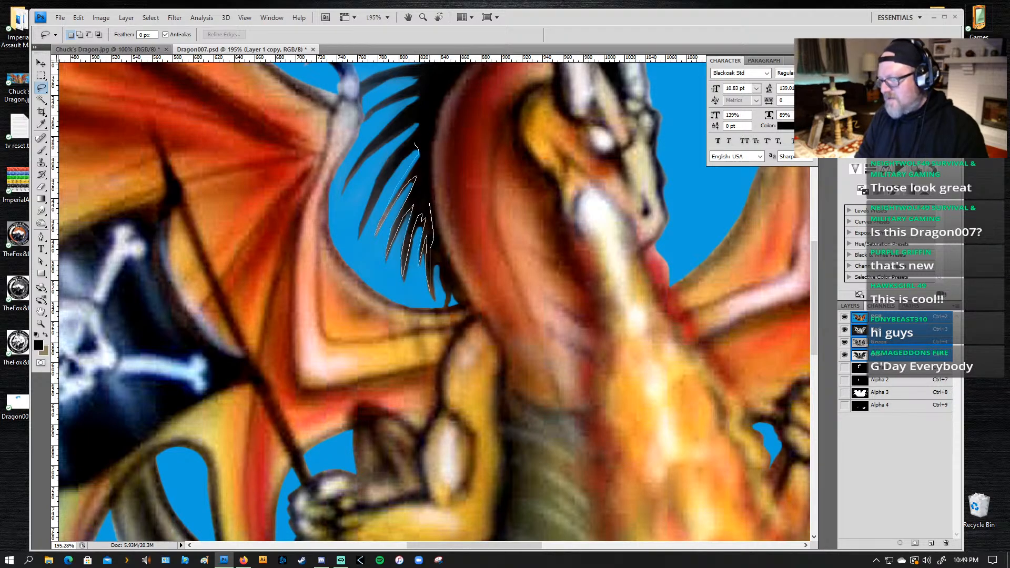
{"action": "left_click_drag", "start_coordinate": [431, 204], "coordinate": [429, 169]}
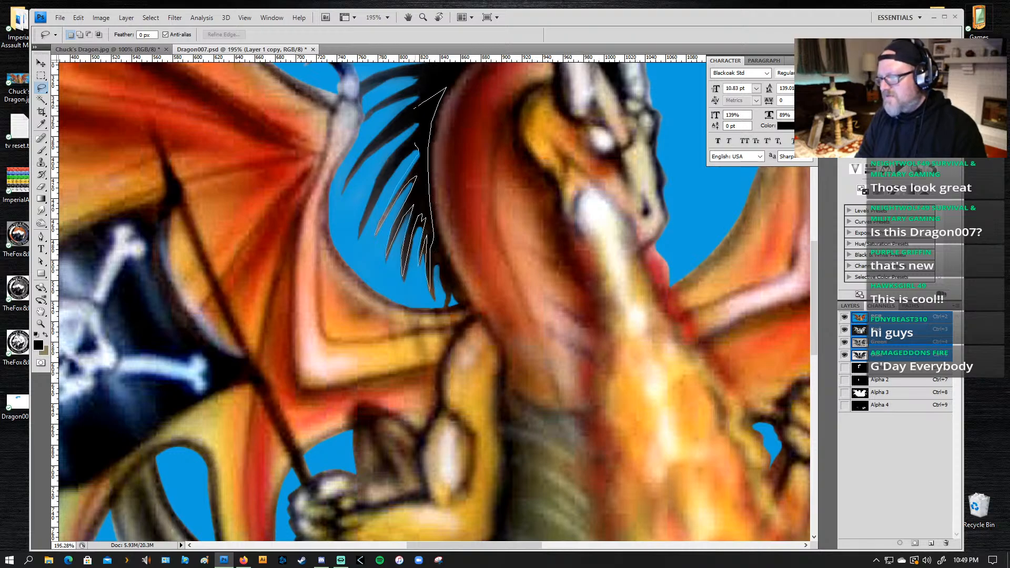
{"action": "mouse_move", "coordinate": [414, 109]}
{"action": "left_mouse_down"}
{"action": "mouse_move", "coordinate": [387, 132]}
{"action": "mouse_move", "coordinate": [422, 121]}
{"action": "mouse_move", "coordinate": [406, 137]}
{"action": "left_mouse_up"}
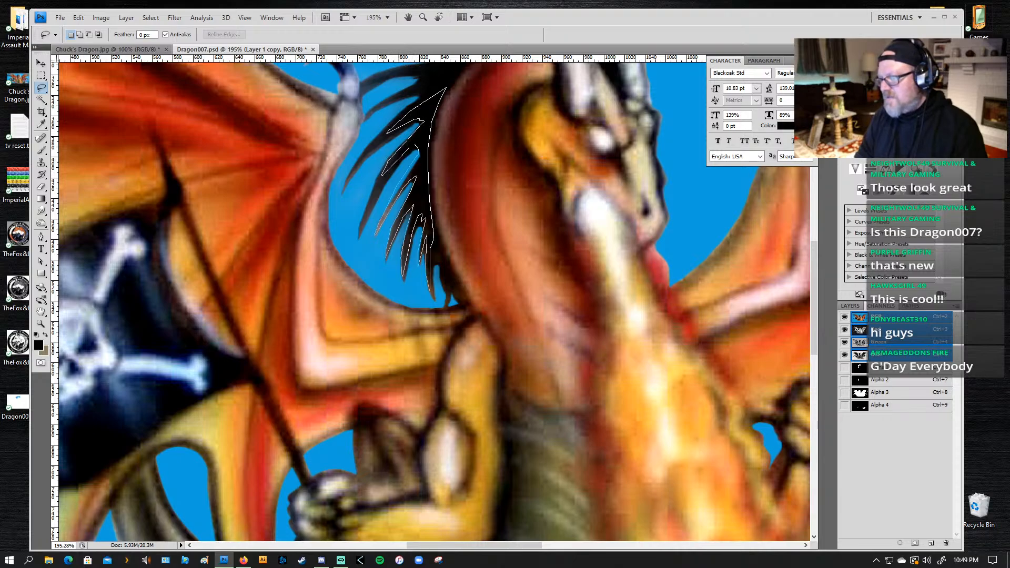
{"action": "left_click_drag", "start_coordinate": [446, 88], "coordinate": [445, 90]}
{"action": "key", "text": "b"}
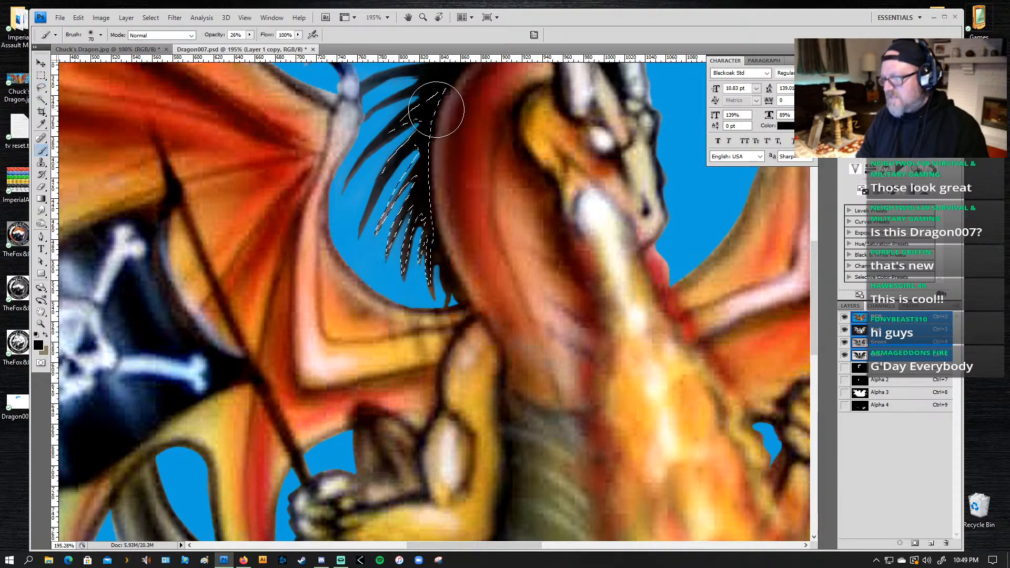
{"action": "left_click_drag", "start_coordinate": [424, 166], "coordinate": [389, 218]}
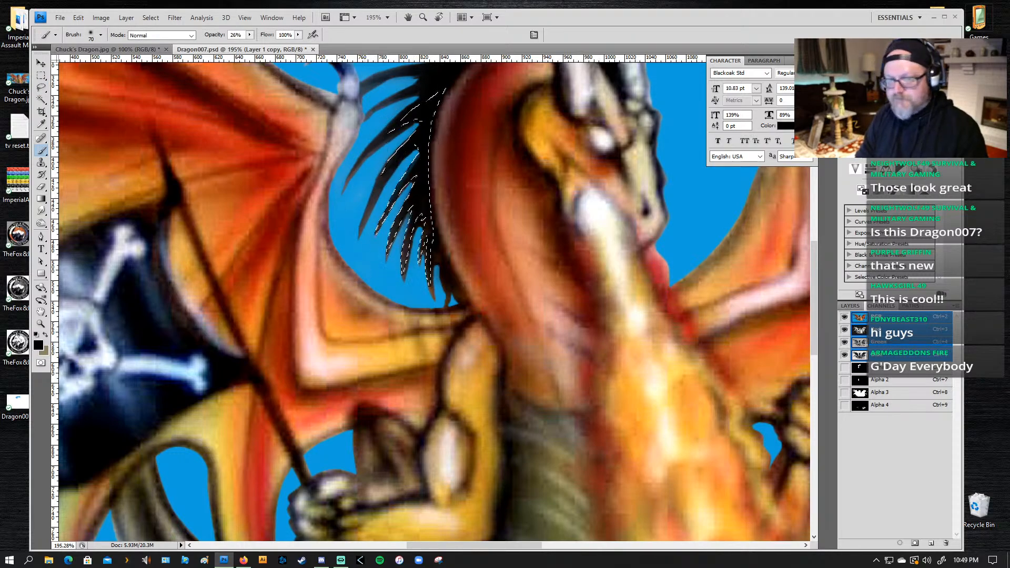
{"action": "left_click", "coordinate": [41, 210]}
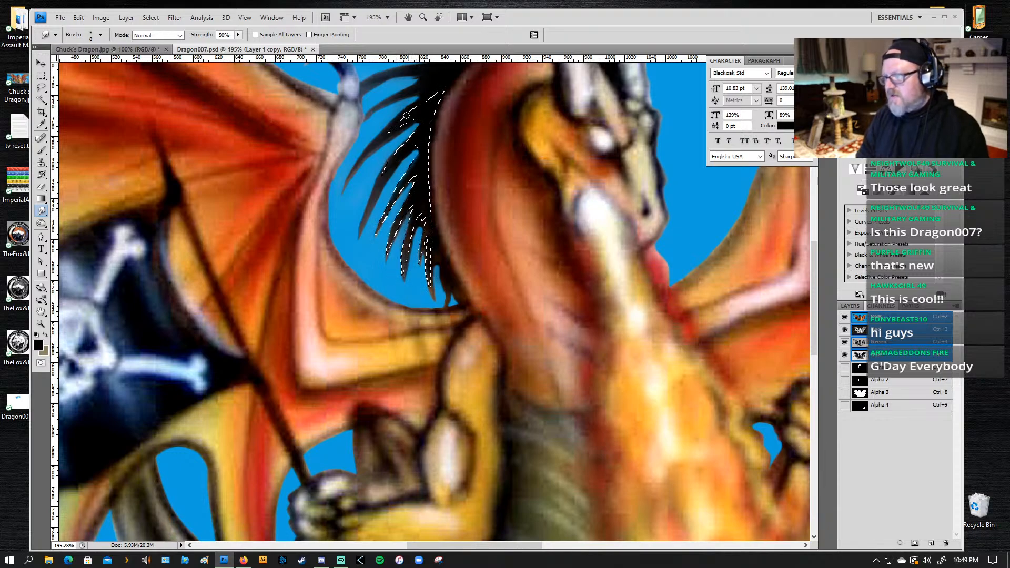
{"action": "key", "text": "ctrl+d"}
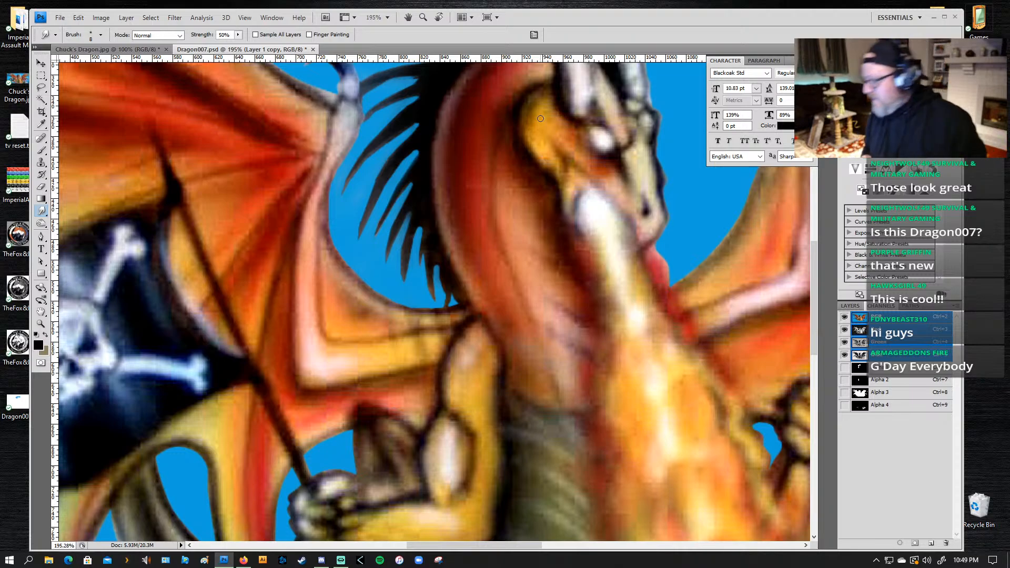
Step: Lasso the background between the lower wing's outer edge and the curved tail, clear it in the Alpha 1 channel, and return to the RGB composite
{"action": "key", "text": "ctrl+0"}
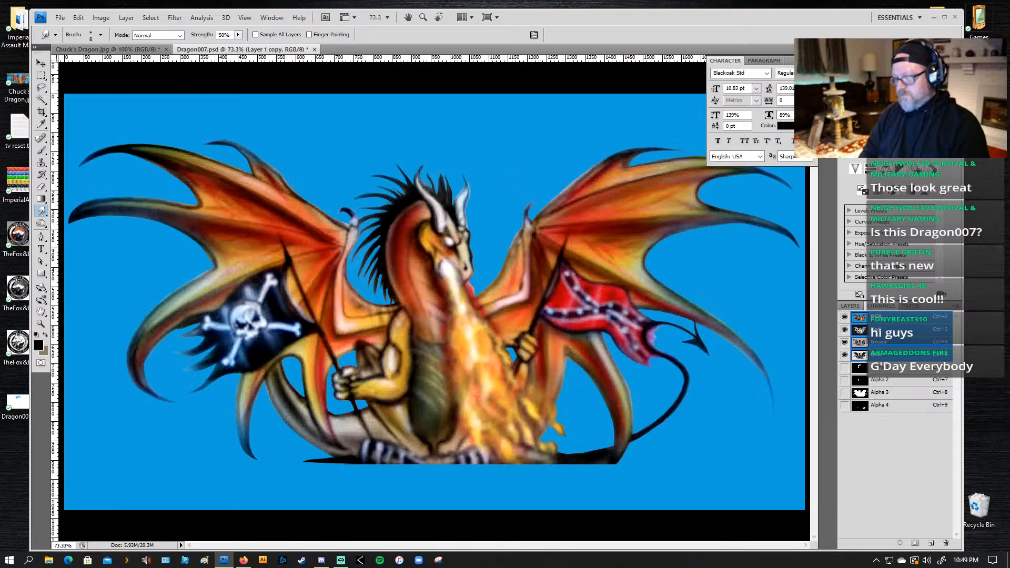
{"action": "key", "text": "z"}
{"action": "left_click", "coordinate": [447, 318], "text": "alt"}
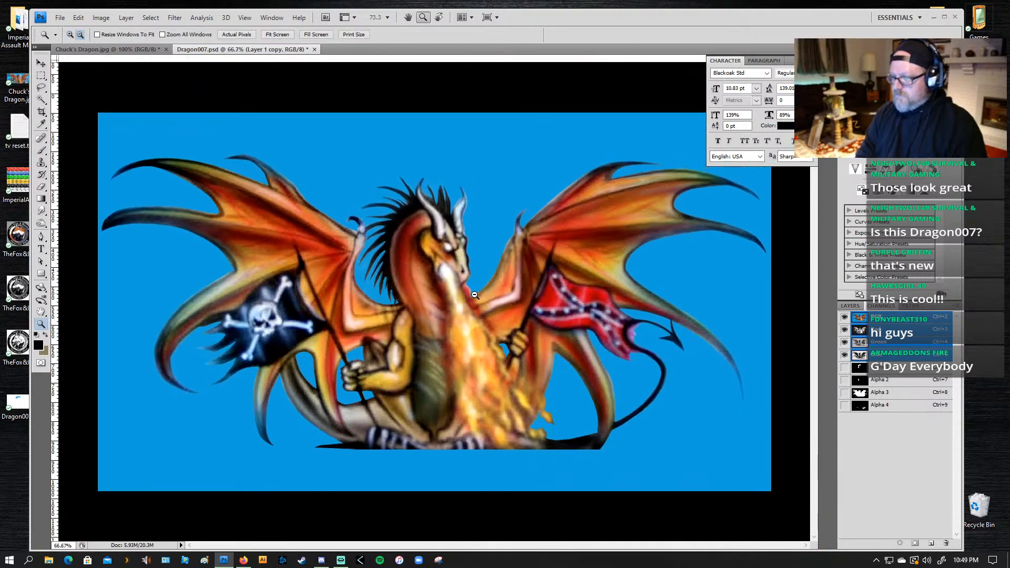
{"action": "left_click", "coordinate": [430, 322], "text": "alt"}
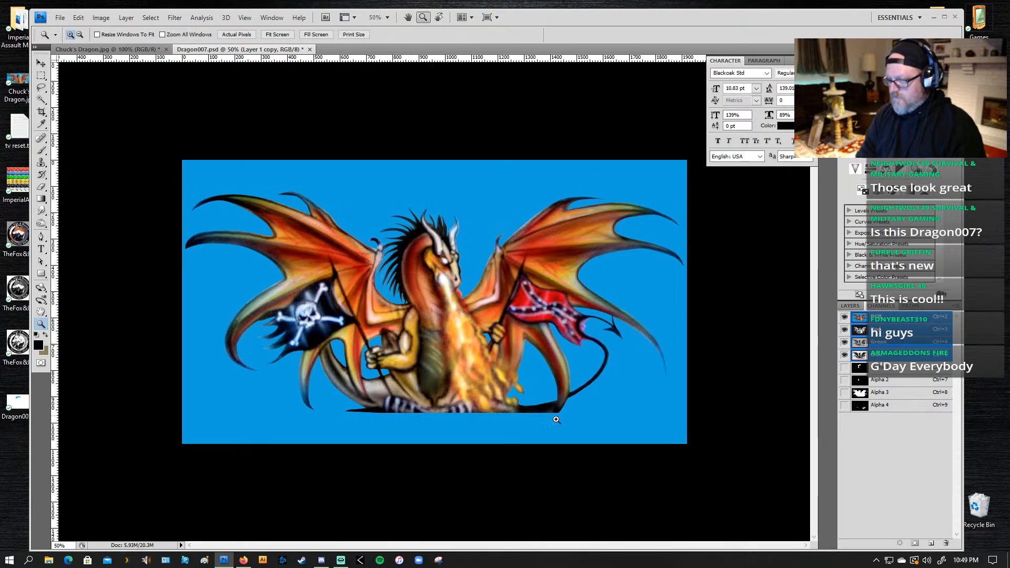
{"action": "left_click", "coordinate": [565, 368]}
{"action": "key", "text": "l"}
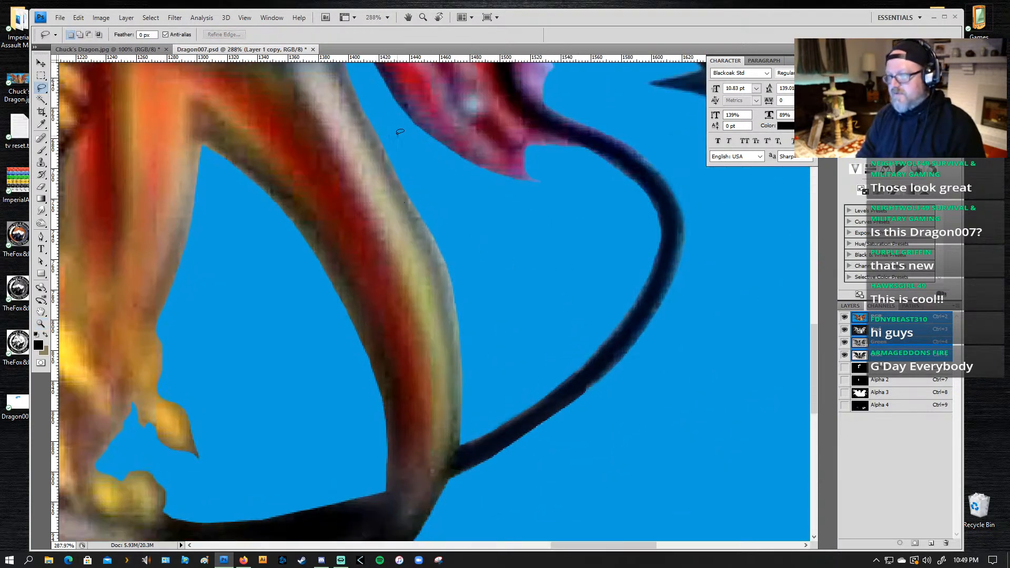
{"action": "mouse_move", "coordinate": [380, 130]}
{"action": "left_mouse_down"}
{"action": "mouse_move", "coordinate": [449, 288]}
{"action": "mouse_move", "coordinate": [462, 386]}
{"action": "mouse_move", "coordinate": [456, 445]}
{"action": "mouse_move", "coordinate": [544, 384]}
{"action": "mouse_move", "coordinate": [508, 220]}
{"action": "left_mouse_up"}
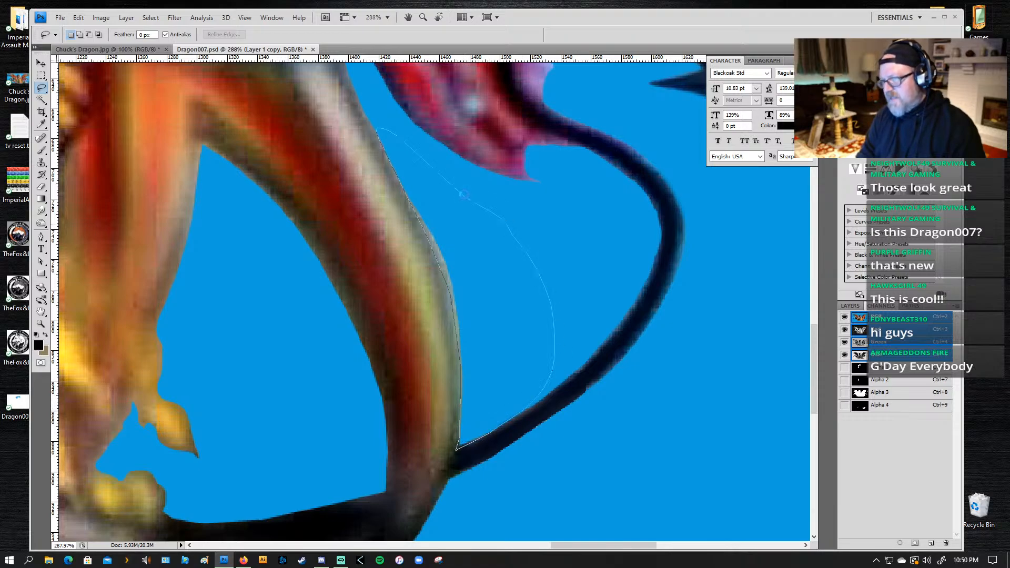
{"action": "left_click_drag", "start_coordinate": [463, 194], "coordinate": [381, 132]}
{"action": "left_click", "coordinate": [892, 370]}
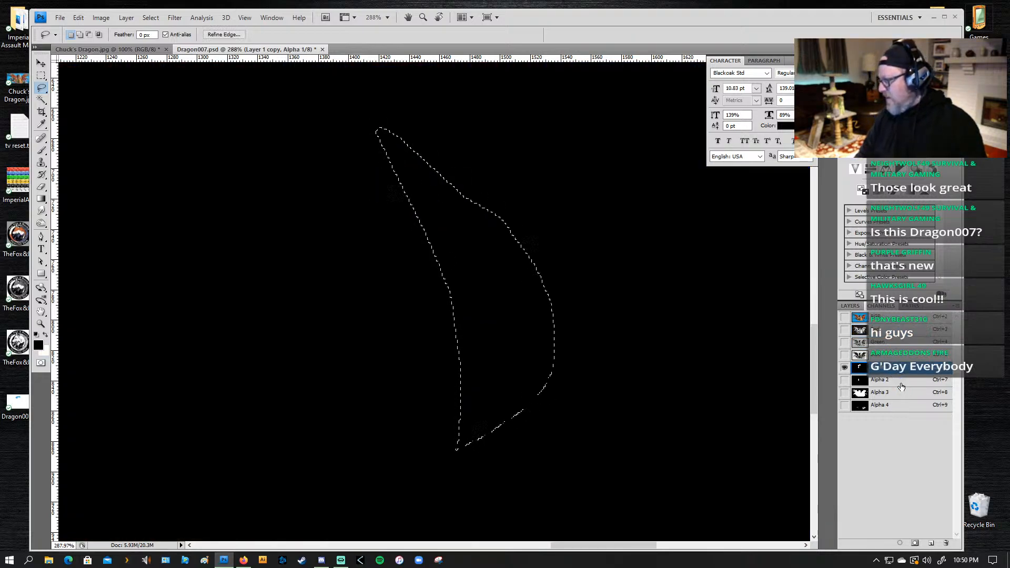
{"action": "key", "text": "Delete"}
{"action": "left_click", "coordinate": [883, 320]}
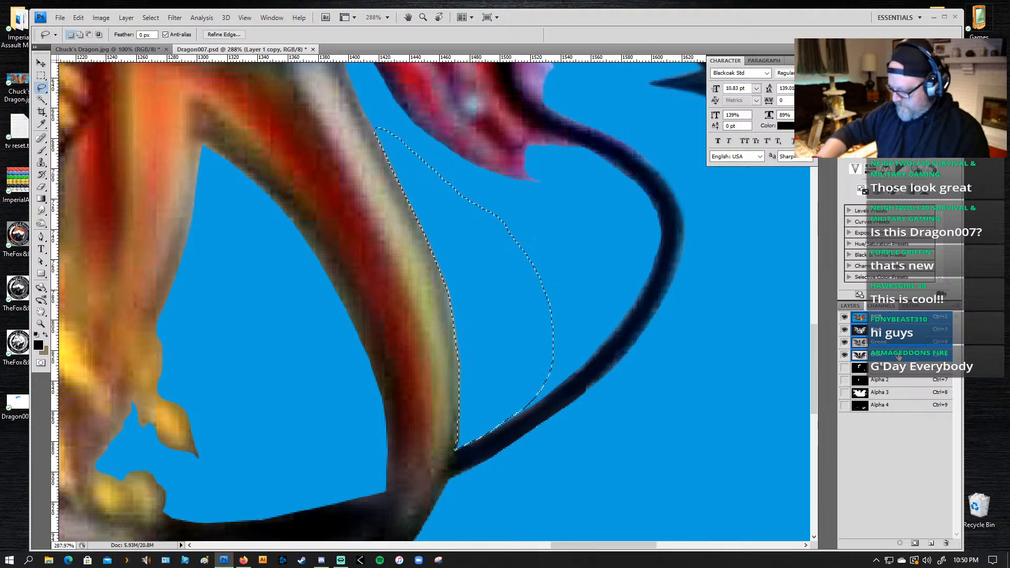
Step: Replace the old selection with a jagged Lasso outline on the far horn's inner edge, shade it with the 70 px black brush, and deselect
{"action": "key", "text": "ctrl+0"}
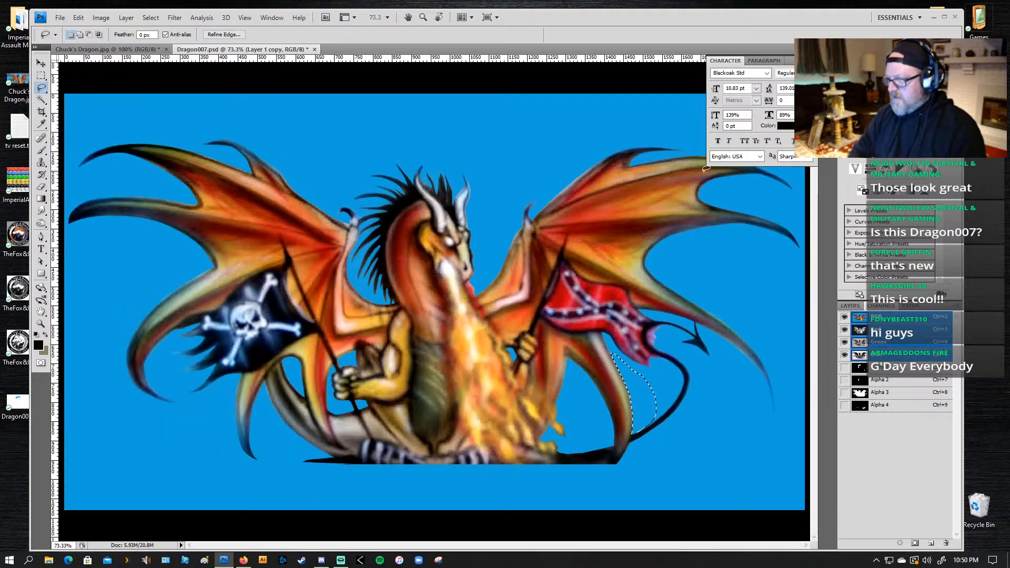
{"action": "key", "text": "z"}
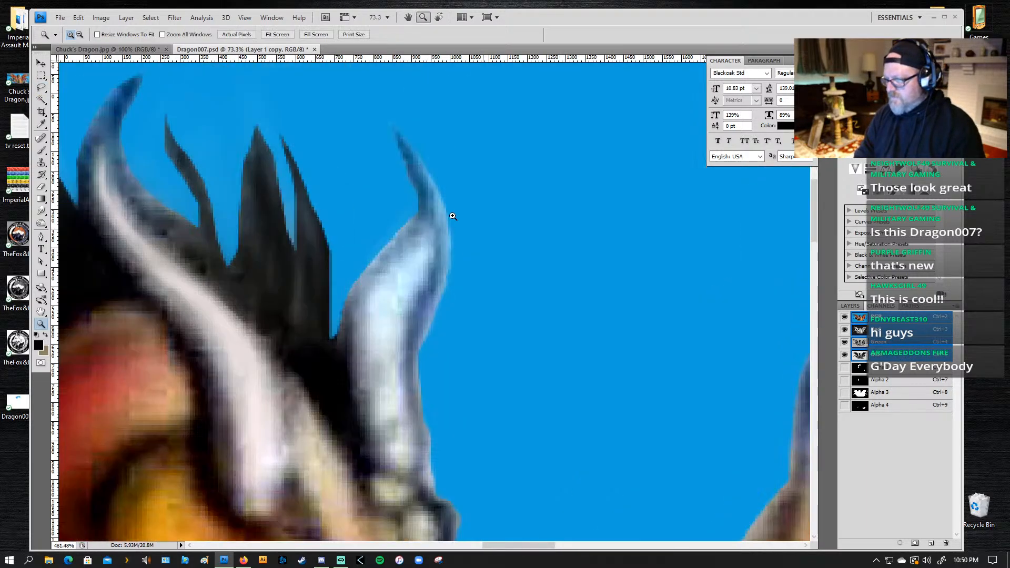
{"action": "left_click", "coordinate": [455, 215]}
{"action": "key", "text": "l"}
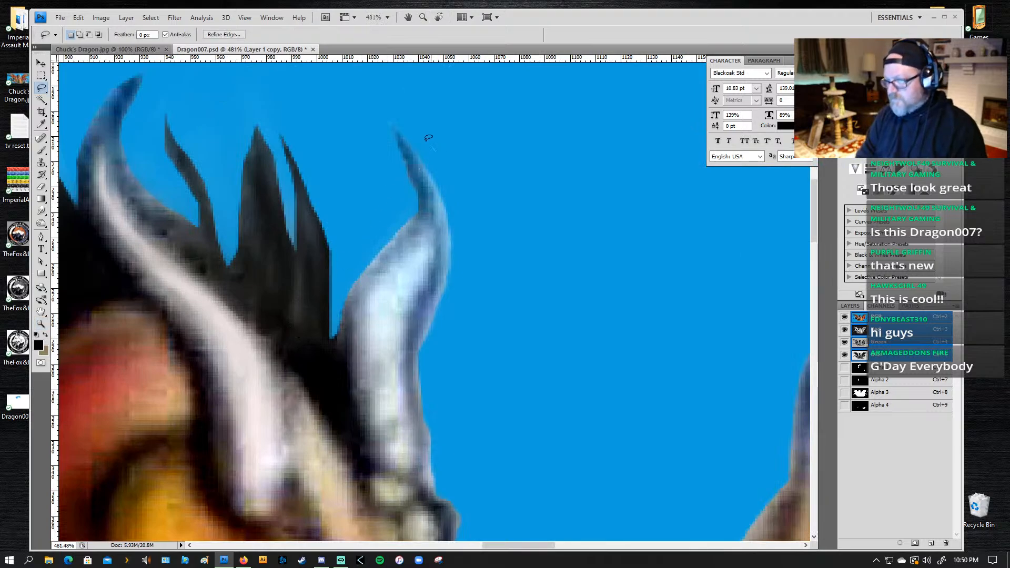
{"action": "key", "text": "ctrl+d"}
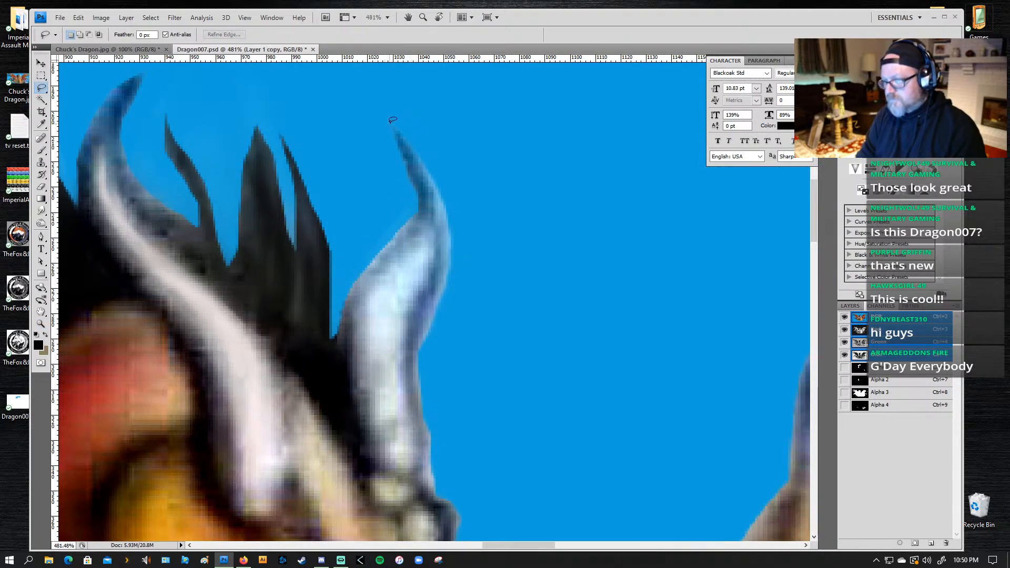
{"action": "mouse_move", "coordinate": [415, 154]}
{"action": "left_mouse_down"}
{"action": "mouse_move", "coordinate": [429, 214]}
{"action": "mouse_move", "coordinate": [378, 259]}
{"action": "mouse_move", "coordinate": [422, 227]}
{"action": "mouse_move", "coordinate": [415, 250]}
{"action": "mouse_move", "coordinate": [399, 245]}
{"action": "mouse_move", "coordinate": [386, 268]}
{"action": "mouse_move", "coordinate": [422, 189]}
{"action": "left_mouse_up"}
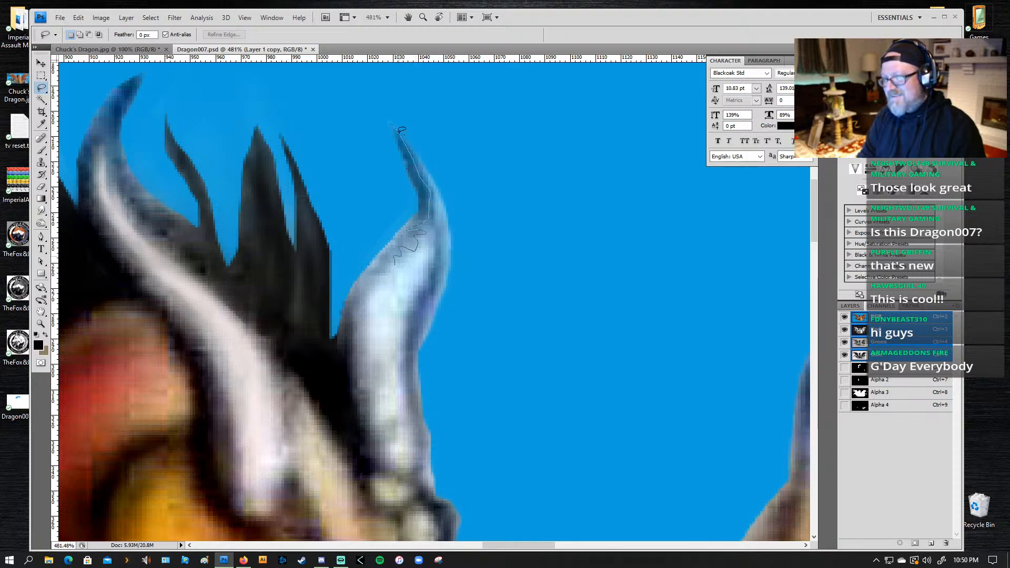
{"action": "left_click_drag", "start_coordinate": [392, 155], "coordinate": [388, 175]}
{"action": "key", "text": "b"}
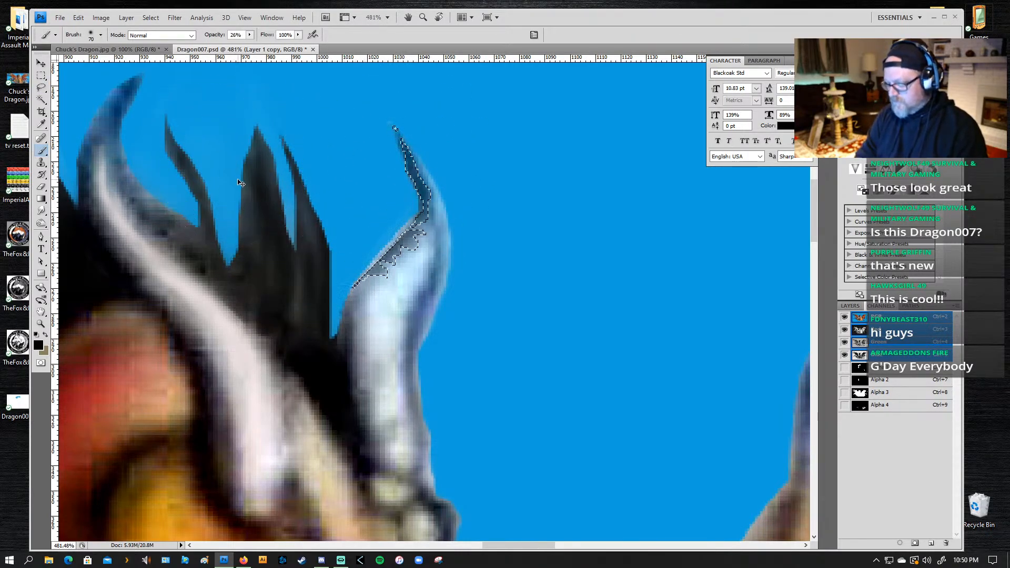
{"action": "key", "text": "ctrl+d"}
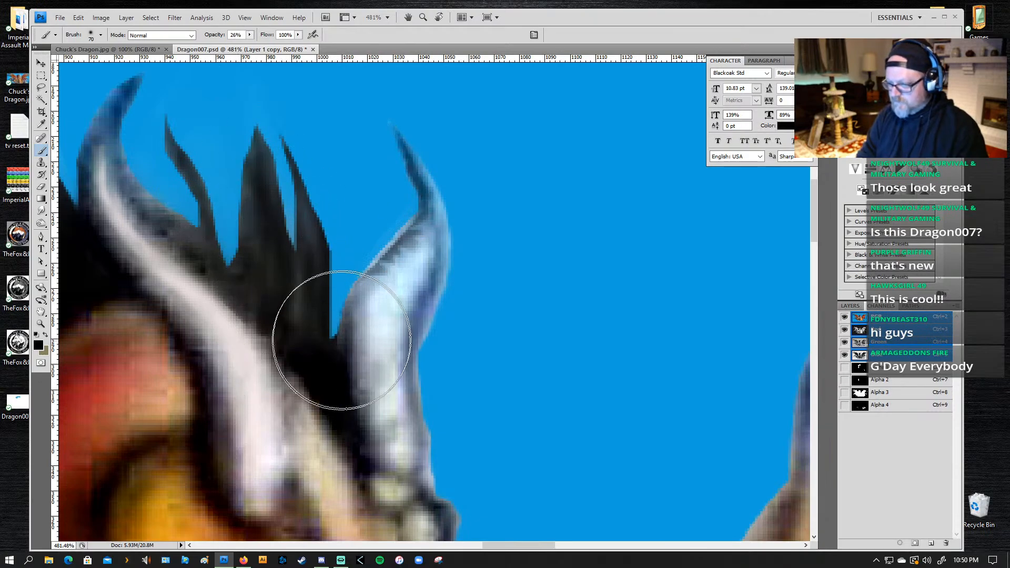
Step: Lasso a narrow strip along the far horn's outer edge, delete it to trim the contour, and deselect
{"action": "key", "text": "l"}
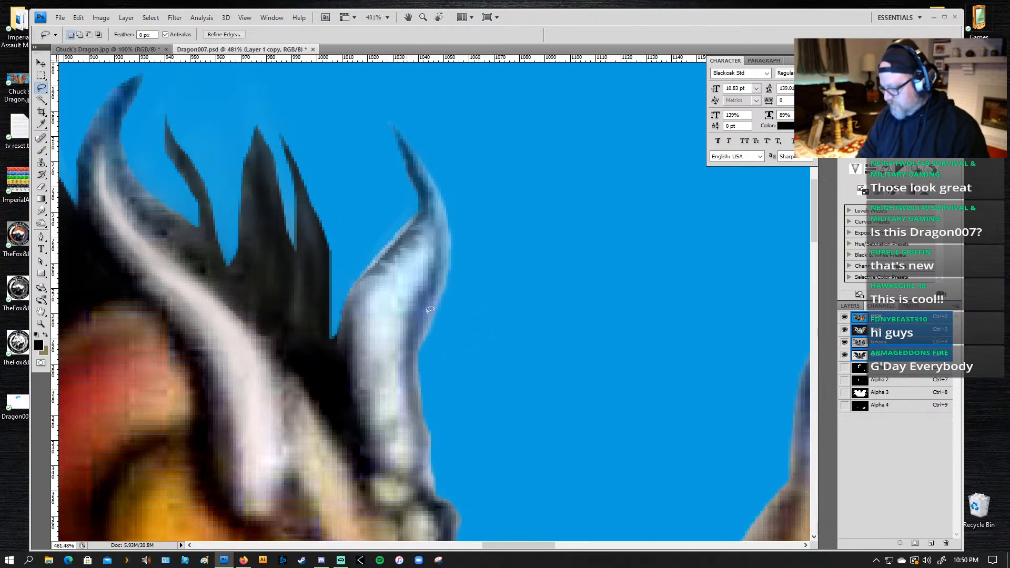
{"action": "mouse_move", "coordinate": [462, 260]}
{"action": "left_mouse_down"}
{"action": "mouse_move", "coordinate": [439, 349]}
{"action": "mouse_move", "coordinate": [425, 386]}
{"action": "left_mouse_up"}
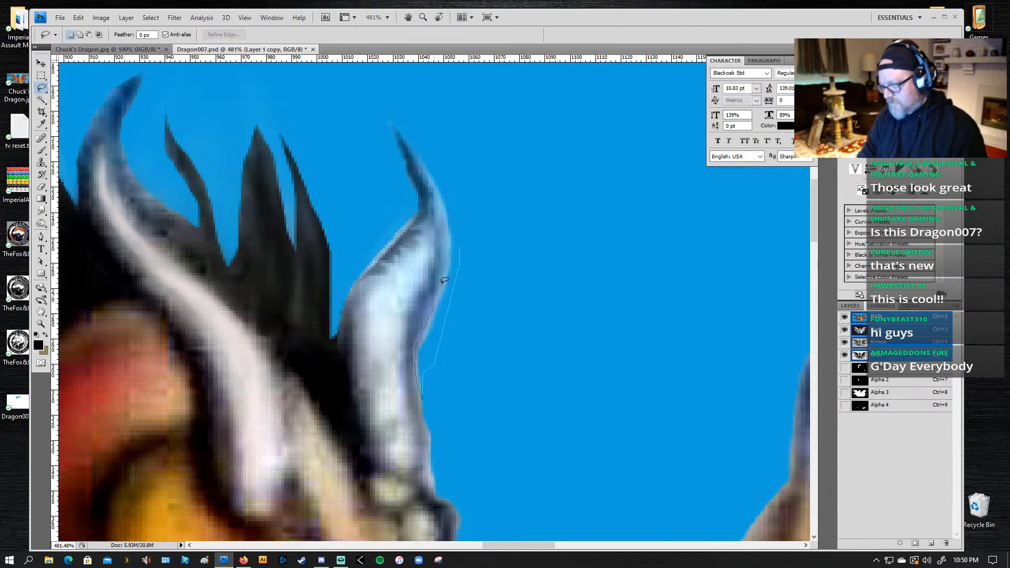
{"action": "left_click_drag", "start_coordinate": [443, 281], "coordinate": [455, 213]}
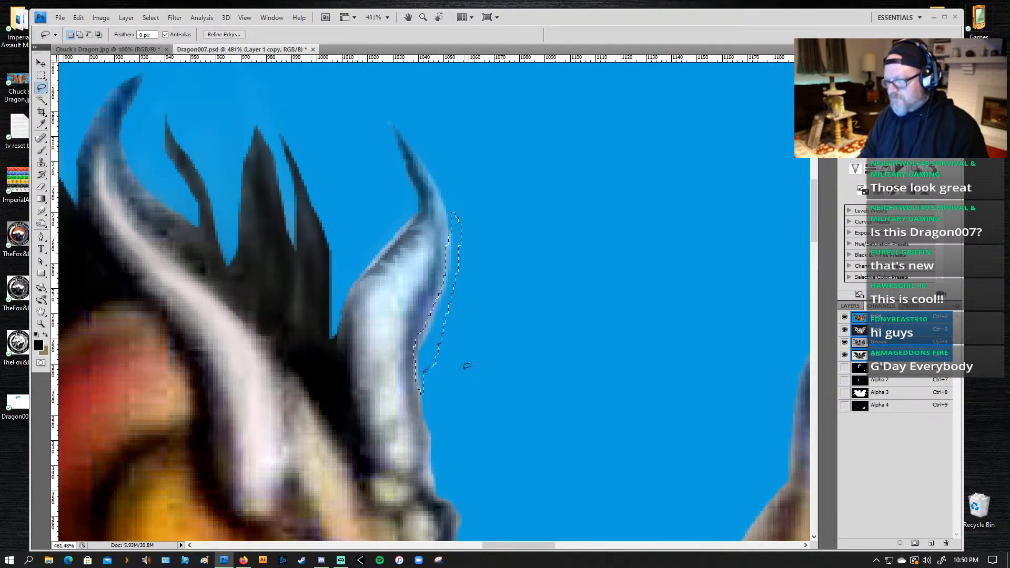
{"action": "key", "text": "Delete"}
{"action": "left_click_drag", "start_coordinate": [464, 374], "coordinate": [478, 284]}
{"action": "key", "text": "ctrl+d"}
Step: Trim the rough outer edge at the base of the far horn with a small Lasso selection and clear the selection
{"action": "left_click_drag", "start_coordinate": [445, 385], "coordinate": [474, 277]}
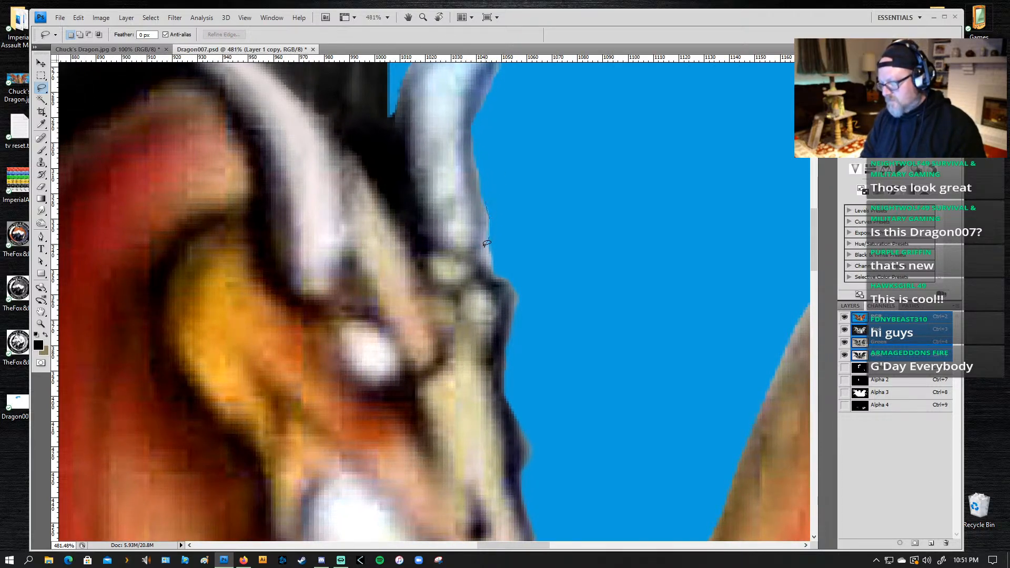
{"action": "mouse_move", "coordinate": [486, 243]}
{"action": "left_mouse_down"}
{"action": "mouse_move", "coordinate": [495, 277]}
{"action": "mouse_move", "coordinate": [505, 258]}
{"action": "mouse_move", "coordinate": [483, 187]}
{"action": "left_mouse_up"}
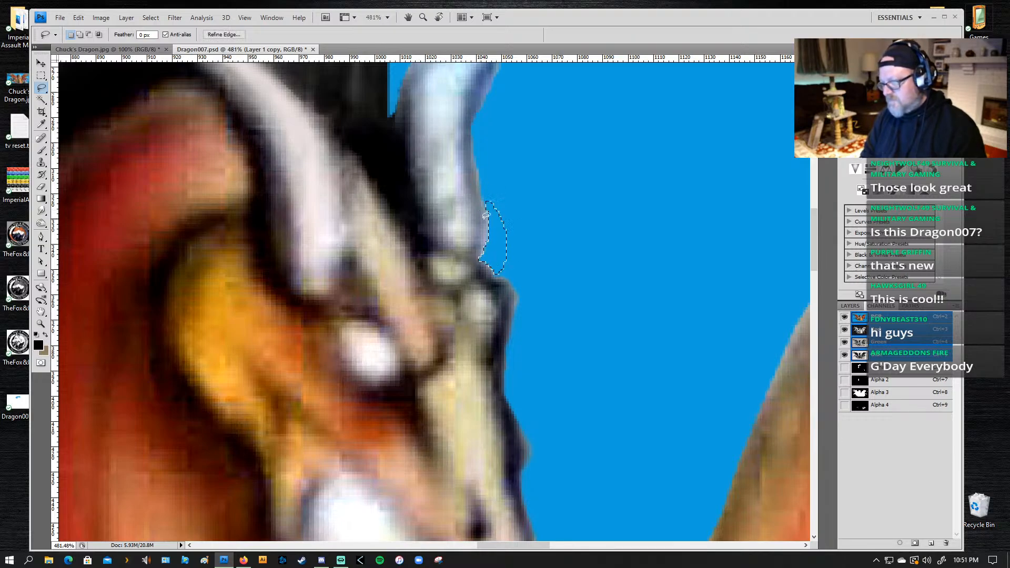
{"action": "left_click", "coordinate": [534, 212]}
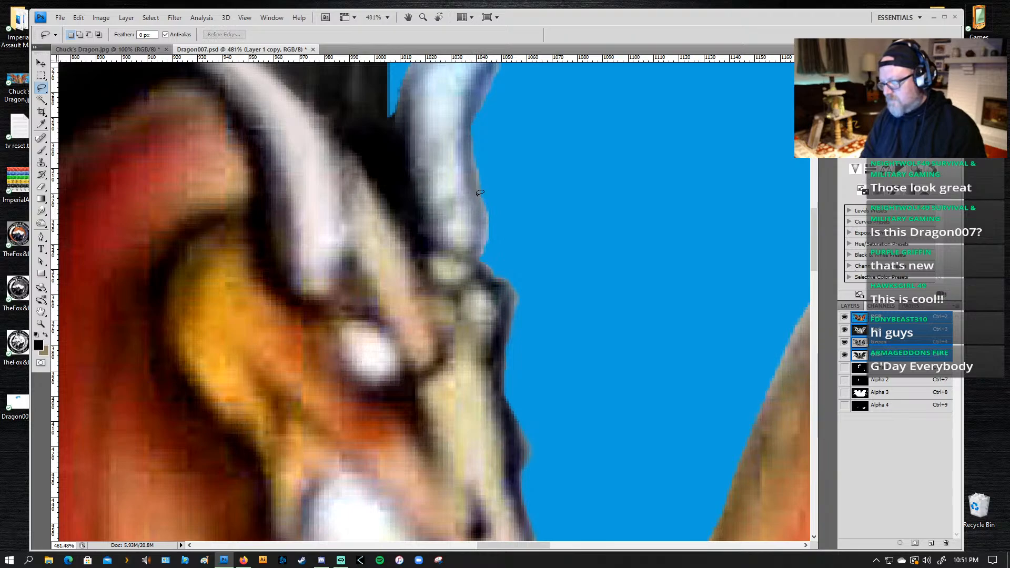
Step: Lasso the far horn's lower outer edge, shade it with the 70 px black brush at 26% opacity, redo the shading more lightly, and deselect
{"action": "left_click_drag", "start_coordinate": [484, 199], "coordinate": [478, 251]}
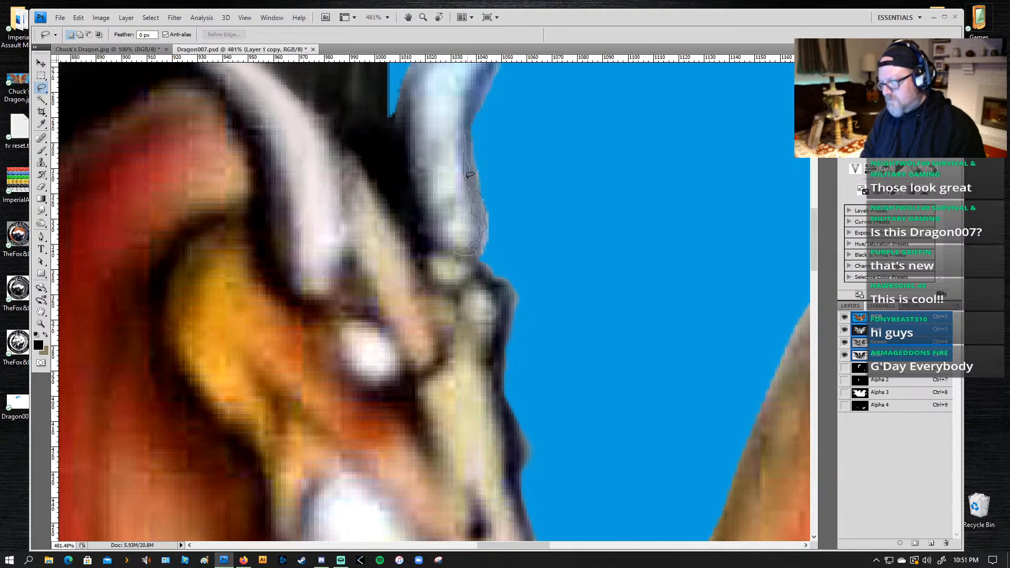
{"action": "left_click_drag", "start_coordinate": [475, 203], "coordinate": [473, 206]}
{"action": "key", "text": "b"}
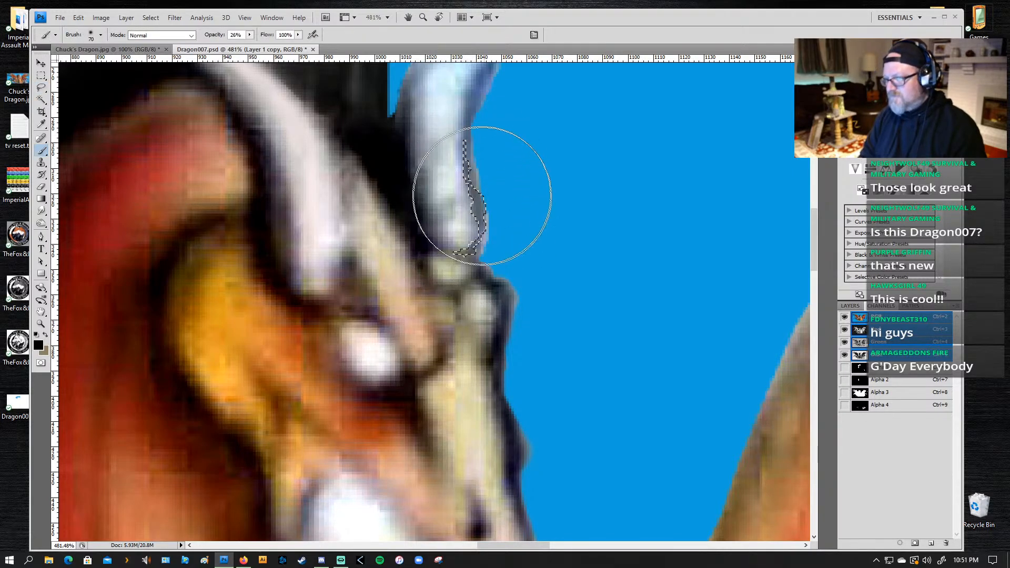
{"action": "key", "text": "ctrl+d"}
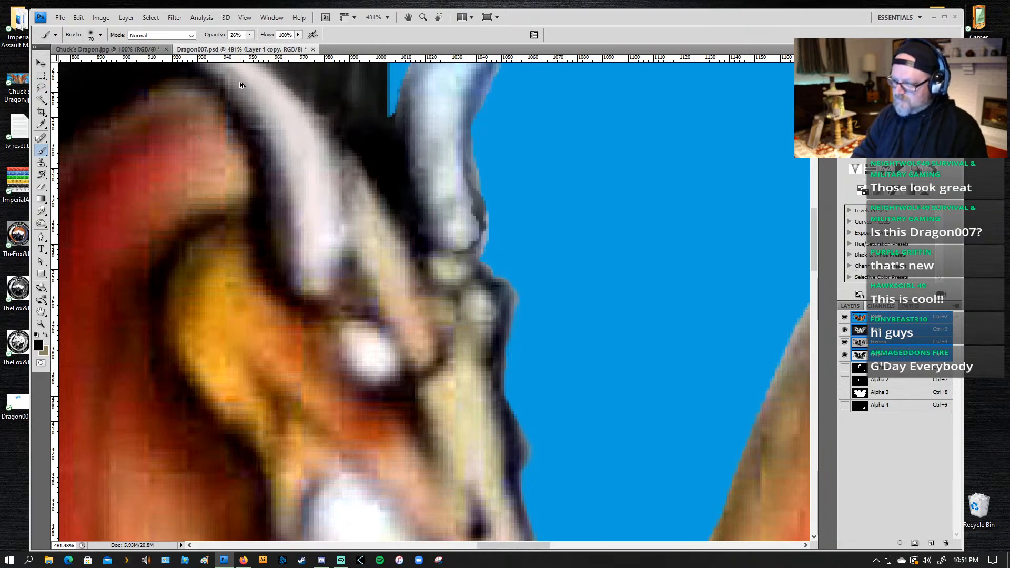
{"action": "key", "text": "ctrl+shift+d"}
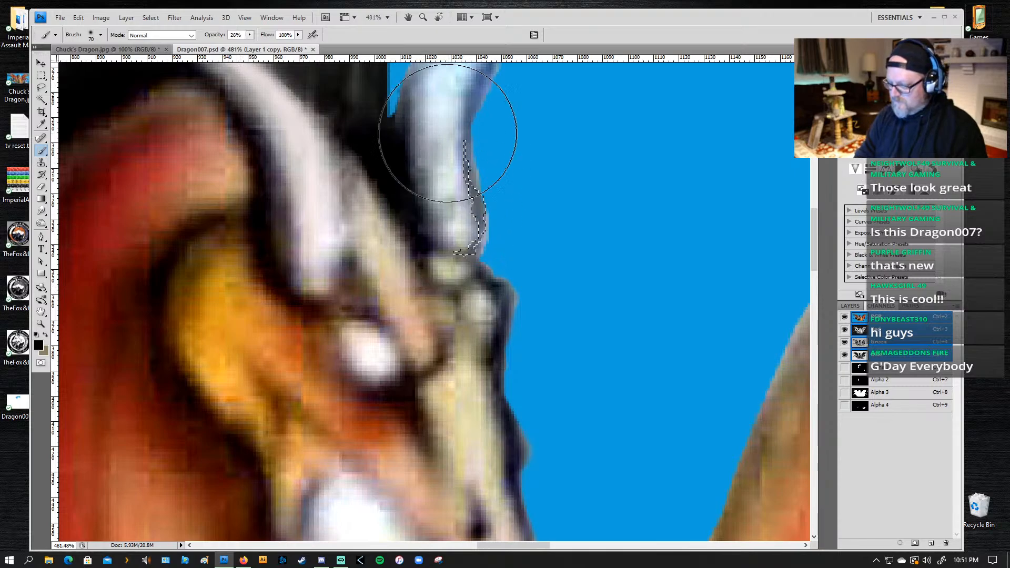
{"action": "key", "text": "ctrl+d"}
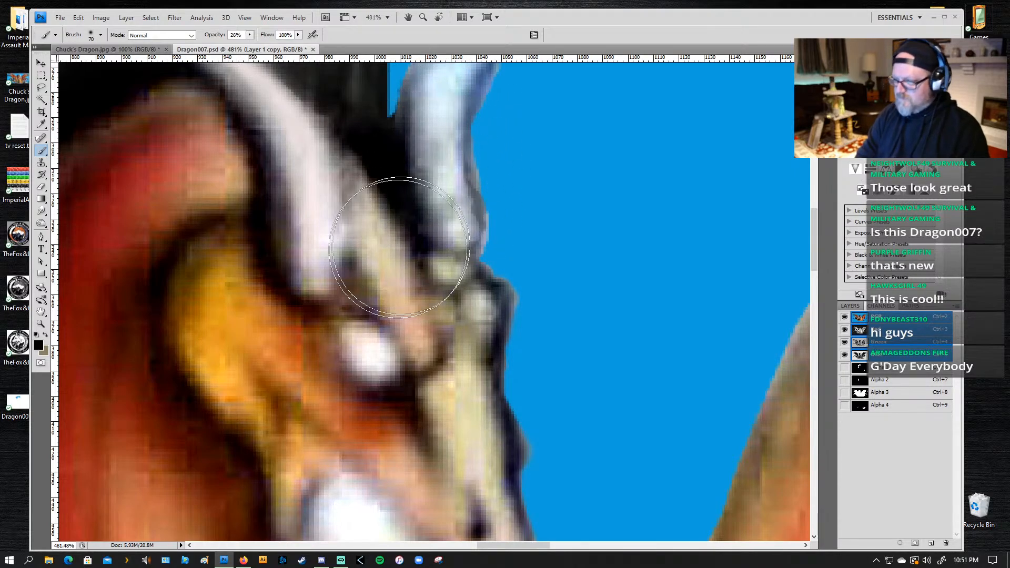
{"action": "key", "text": "z"}
{"action": "left_click", "coordinate": [478, 336], "text": "alt"}
{"action": "left_click", "coordinate": [480, 336], "text": "alt"}
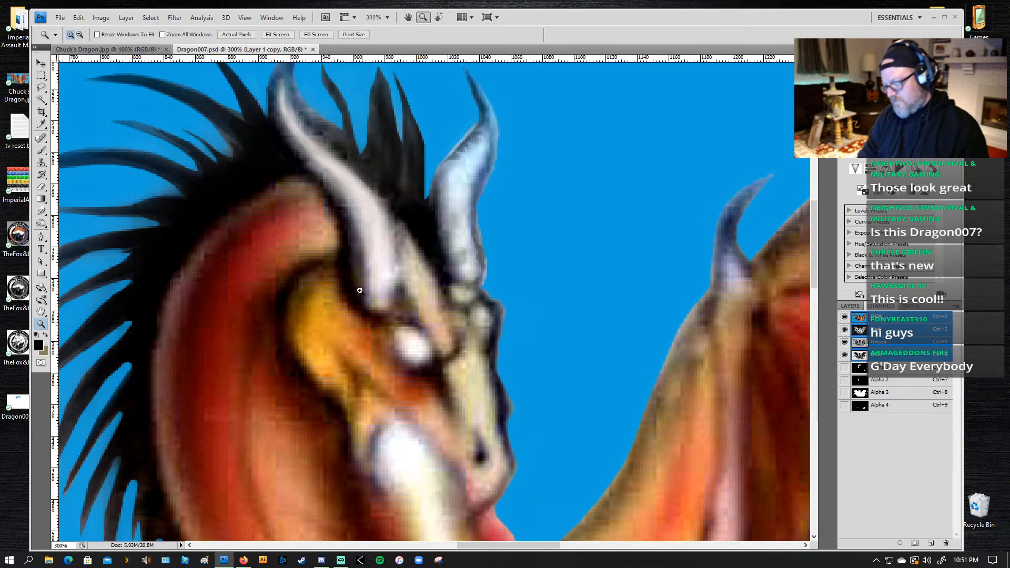
Step: Lasso a thin strip along the near horn's inner edge, shade it with the 70 px black brush at 26% opacity, and deselect
{"action": "key", "text": "b"}
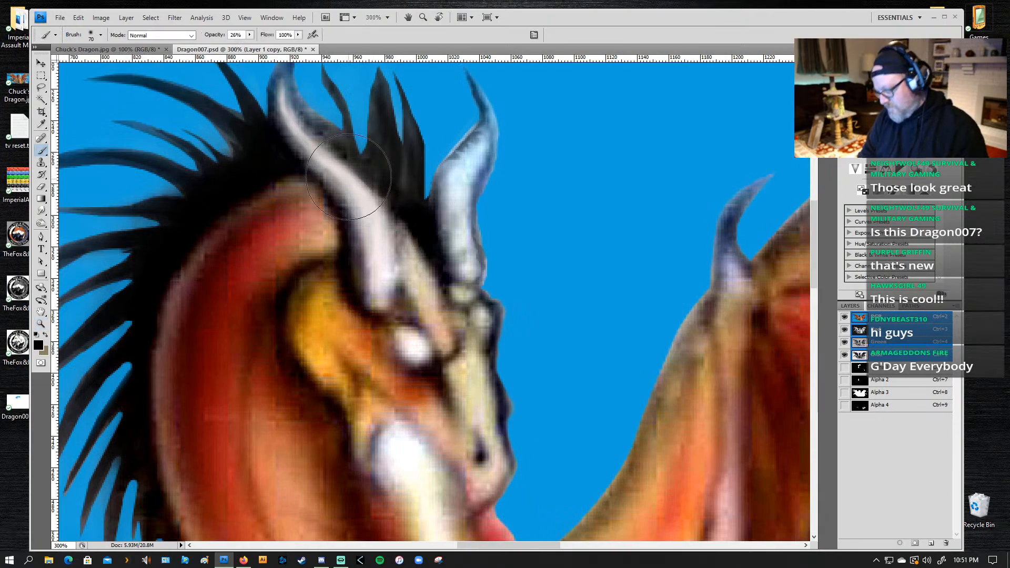
{"action": "key", "text": "l"}
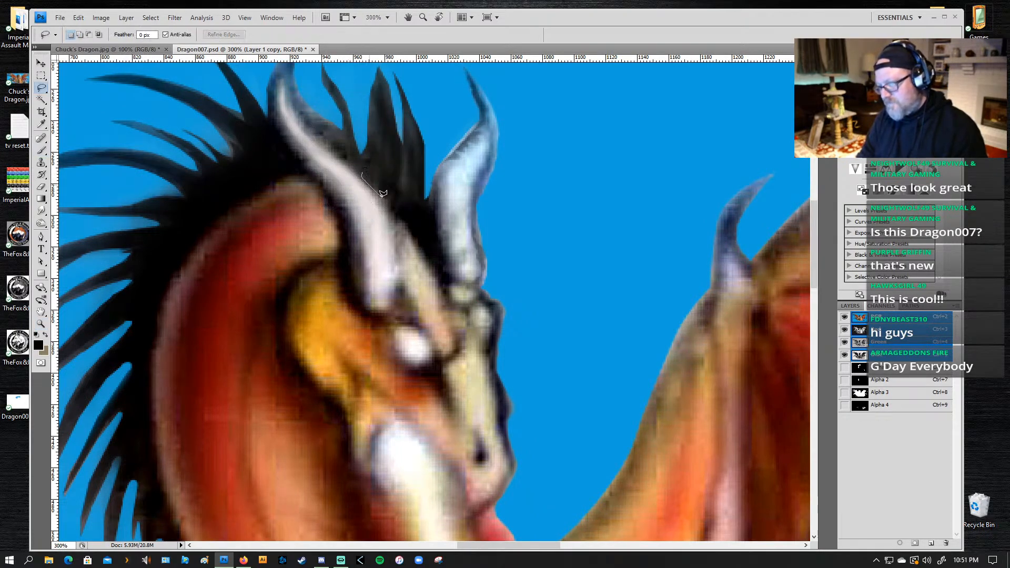
{"action": "left_click_drag", "start_coordinate": [382, 193], "coordinate": [382, 199]}
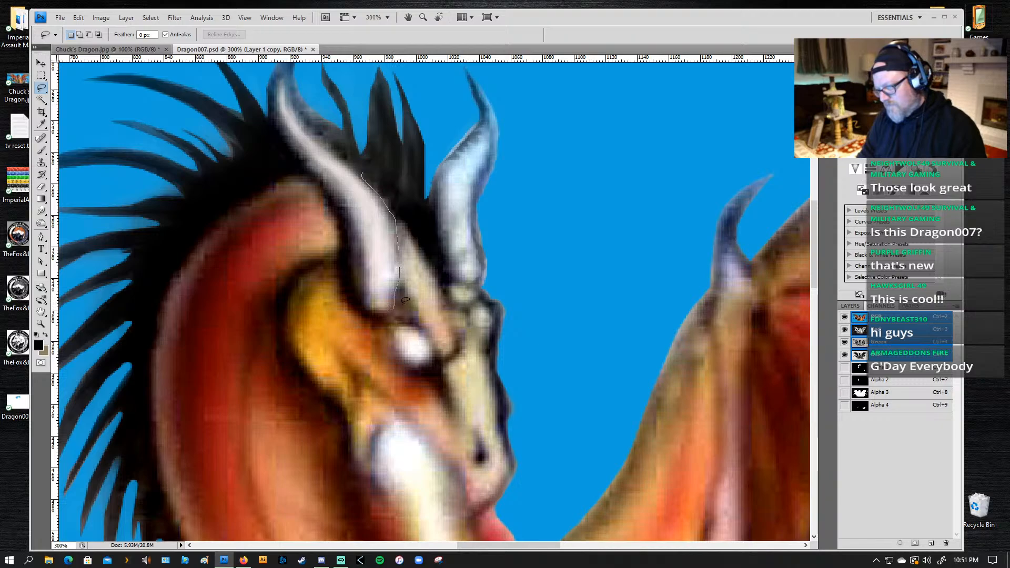
{"action": "left_click_drag", "start_coordinate": [404, 288], "coordinate": [401, 270]}
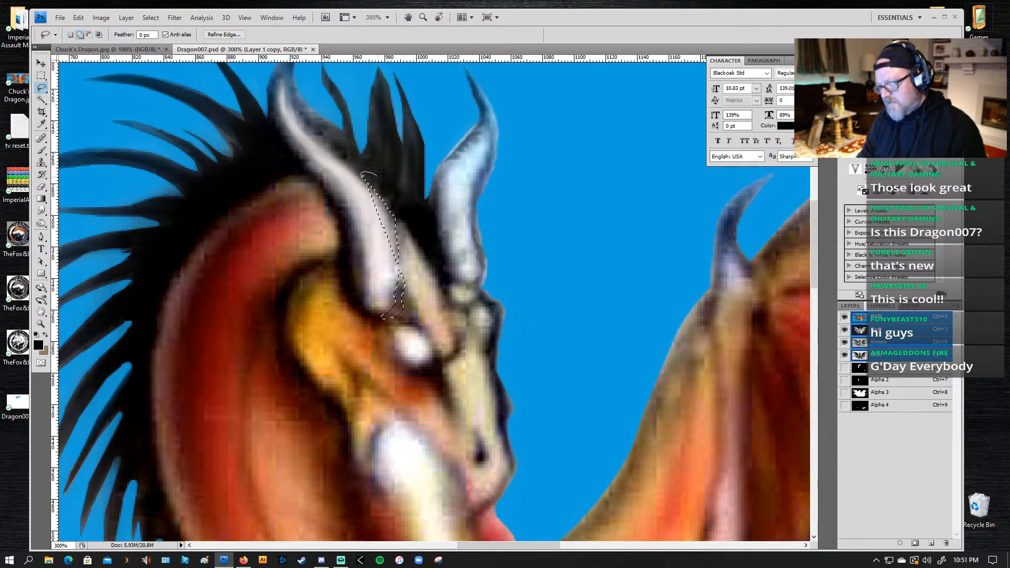
{"action": "left_click_drag", "start_coordinate": [382, 172], "coordinate": [394, 197]}
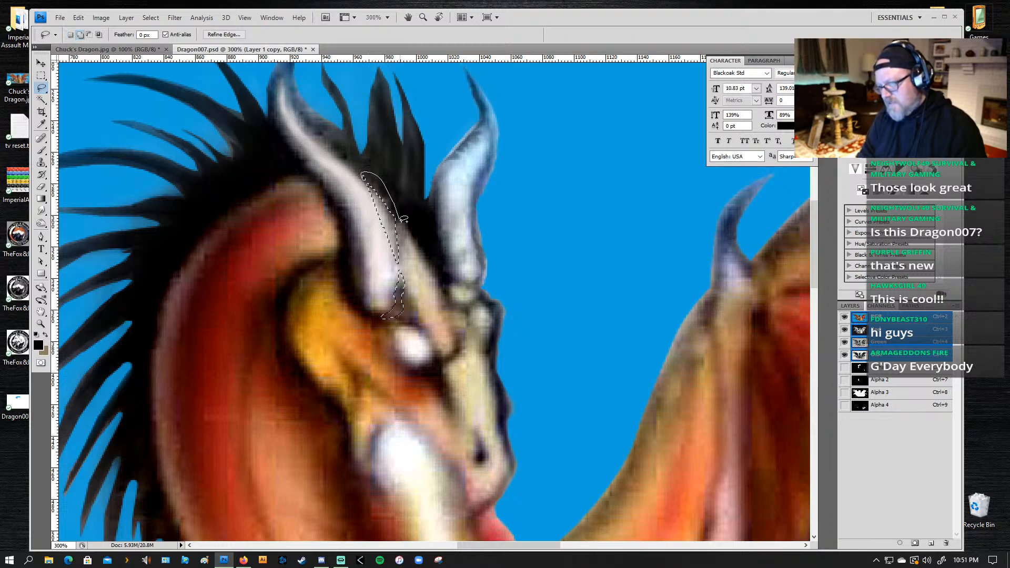
{"action": "mouse_move", "coordinate": [409, 257]}
{"action": "left_mouse_down"}
{"action": "mouse_move", "coordinate": [407, 284]}
{"action": "mouse_move", "coordinate": [393, 247]}
{"action": "left_mouse_up"}
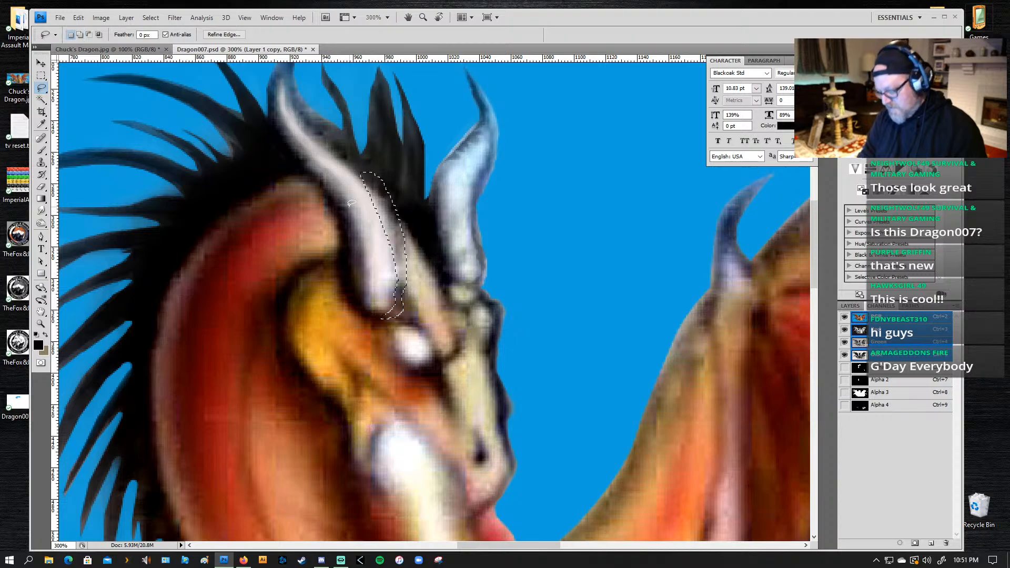
{"action": "key", "text": "alt"}
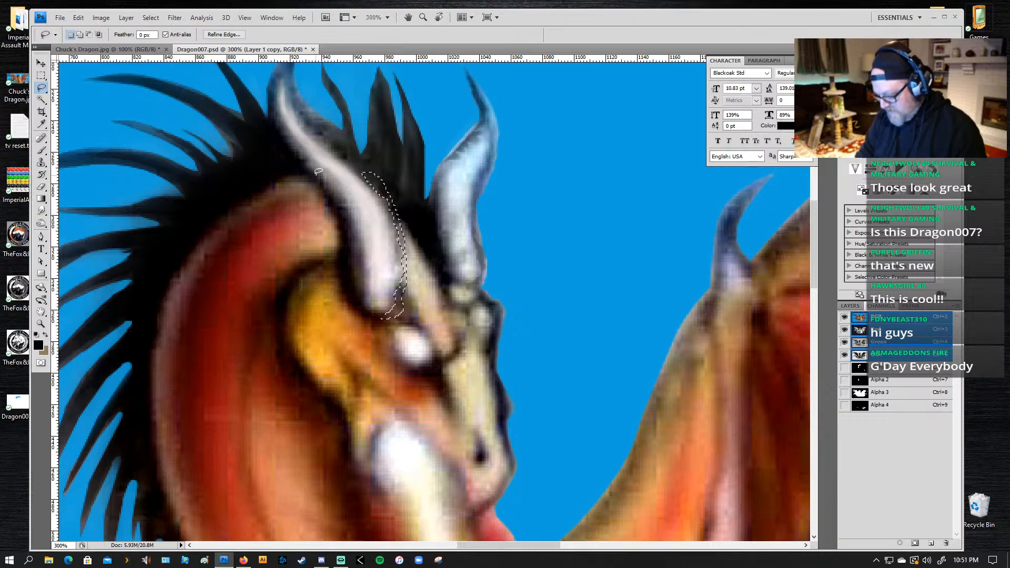
{"action": "key", "text": "b"}
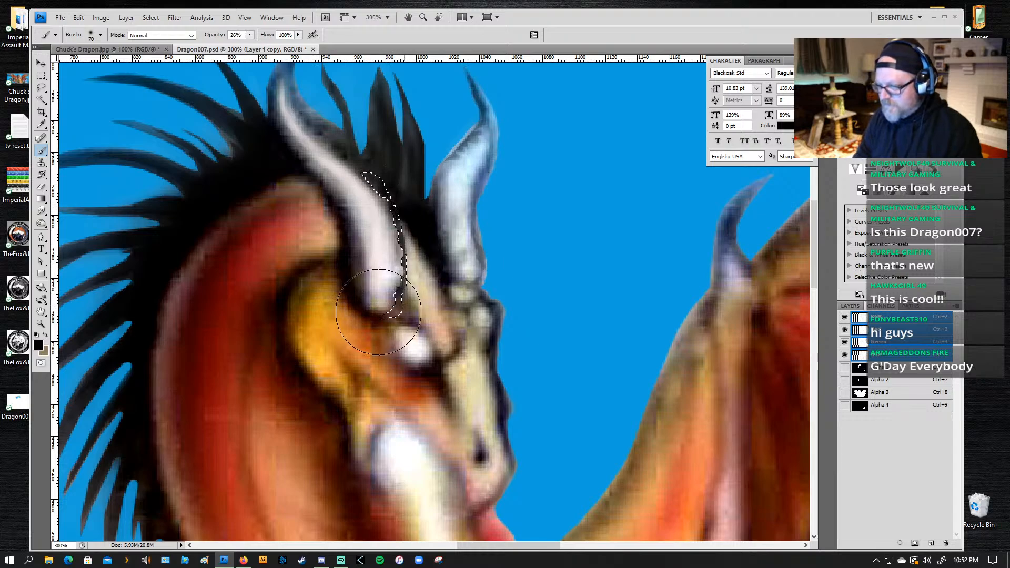
{"action": "key", "text": "ctrl+d"}
{"action": "key", "text": "z"}
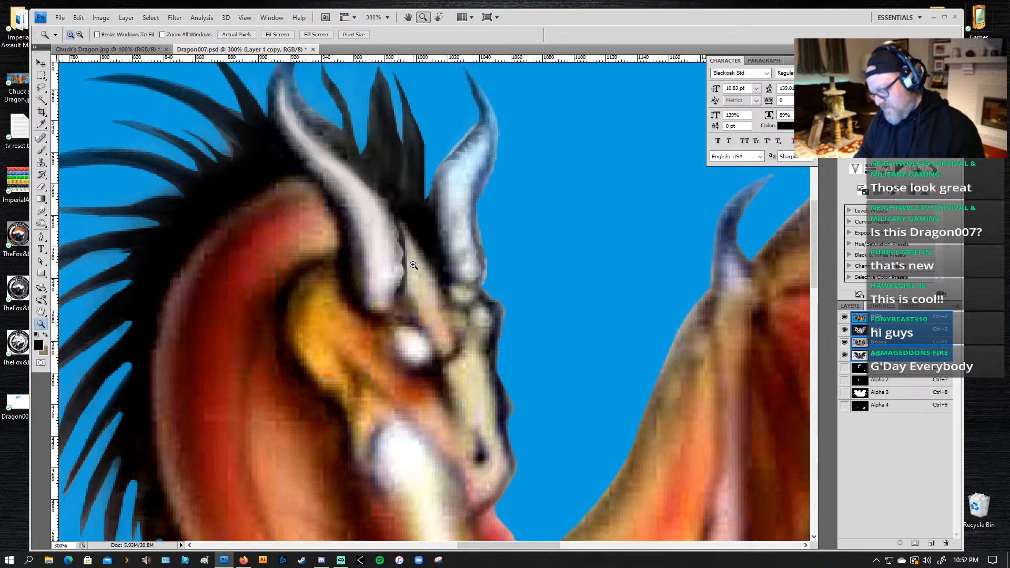
Step: Lasso a narrow crescent between the near horn's lower inner edge and the brow and shade it with the 35 px black brush at 26% opacity
{"action": "key", "text": "b"}
{"action": "key", "text": "l"}
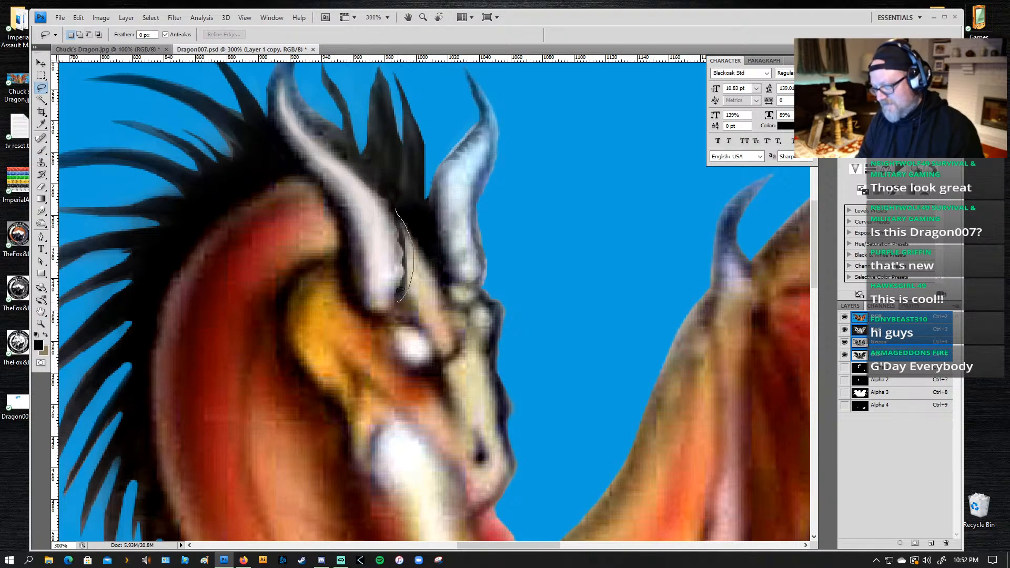
{"action": "left_click_drag", "start_coordinate": [406, 246], "coordinate": [397, 209]}
{"action": "key", "text": "v"}
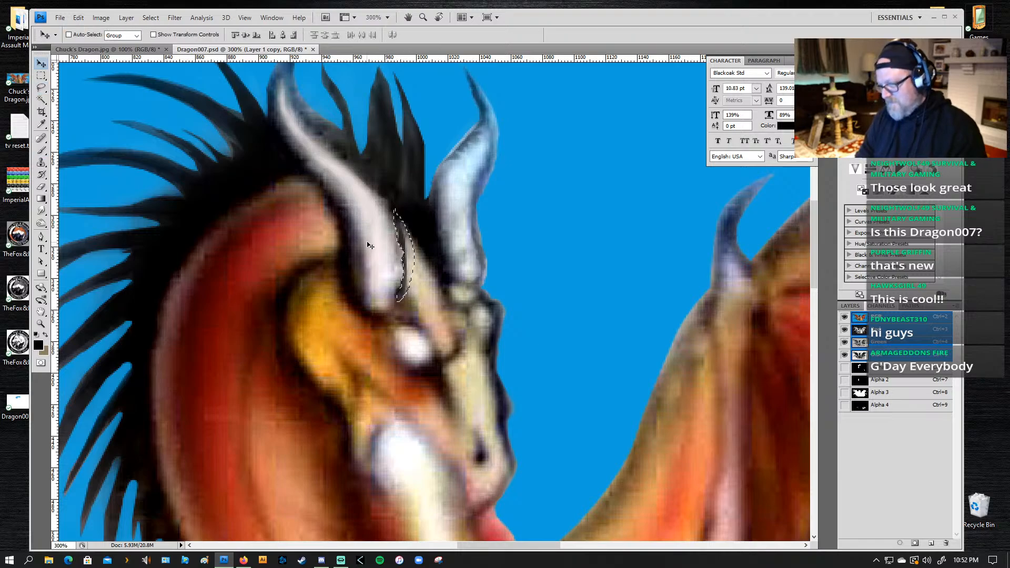
{"action": "key", "text": "b"}
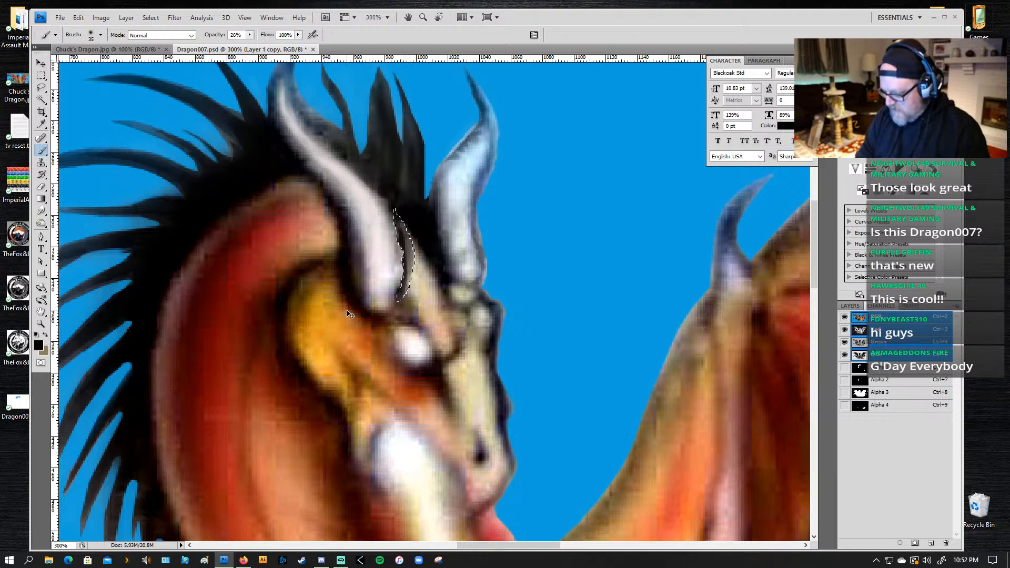
Step: Try a 21 px History Brush stroke along the near horn from the earliest Lasso history state, undo it, and return to the last Brush Tool state
{"action": "key", "text": "y"}
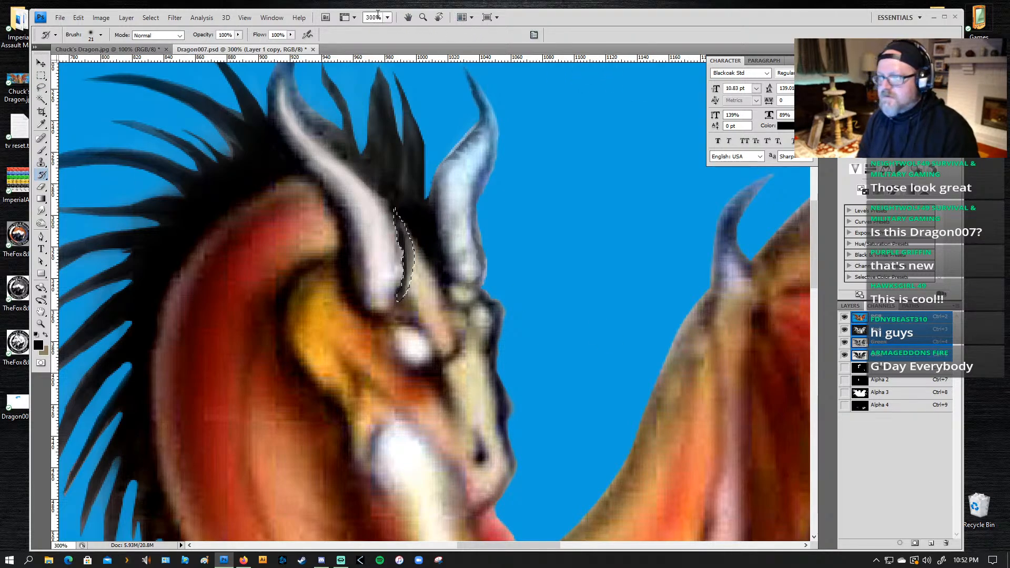
{"action": "left_click", "coordinate": [267, 19]}
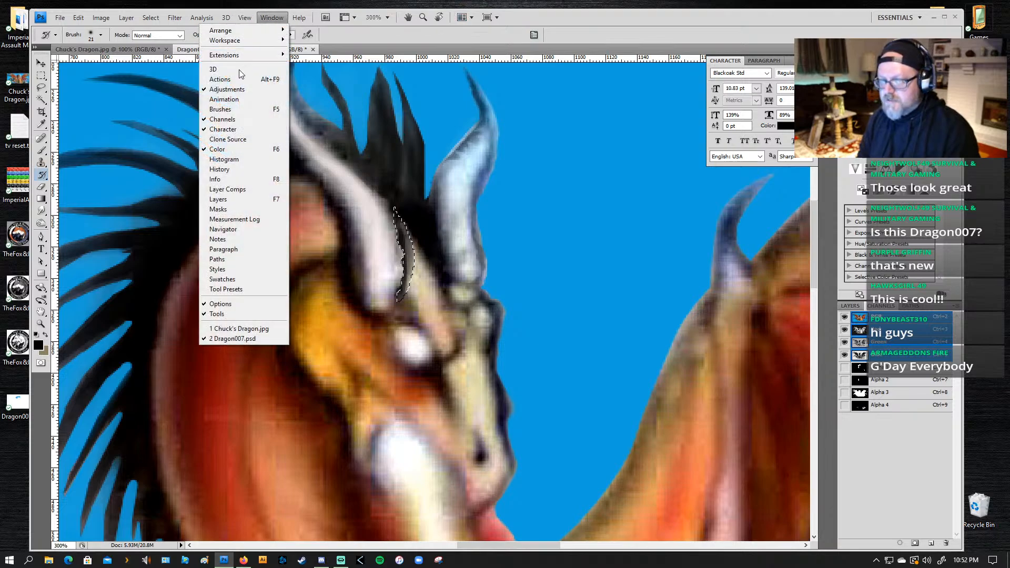
{"action": "left_click", "coordinate": [234, 169]}
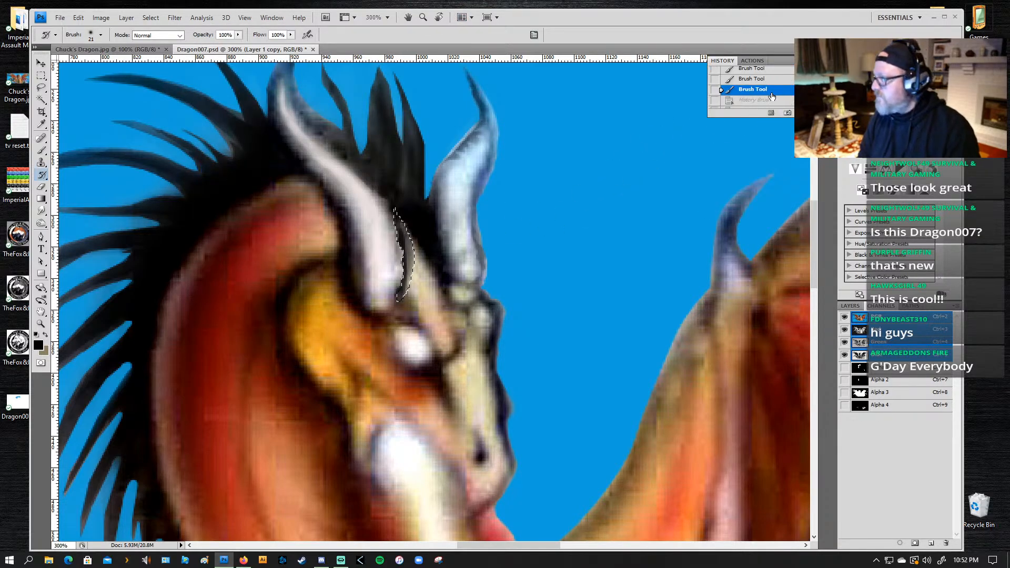
{"action": "scroll", "coordinate": [721, 90], "scroll_direction": "up", "scroll_amount": 5}
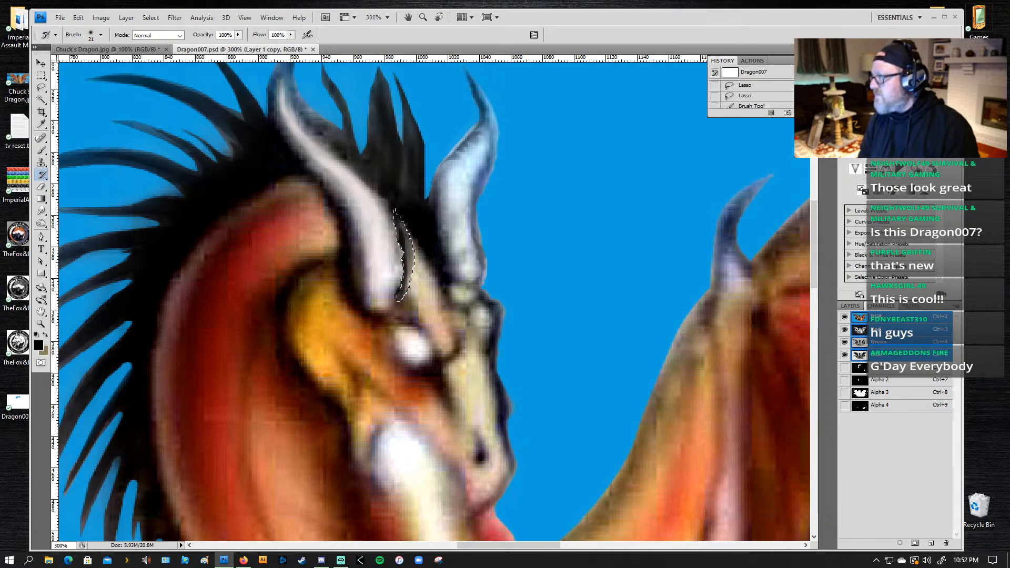
{"action": "left_click", "coordinate": [762, 86]}
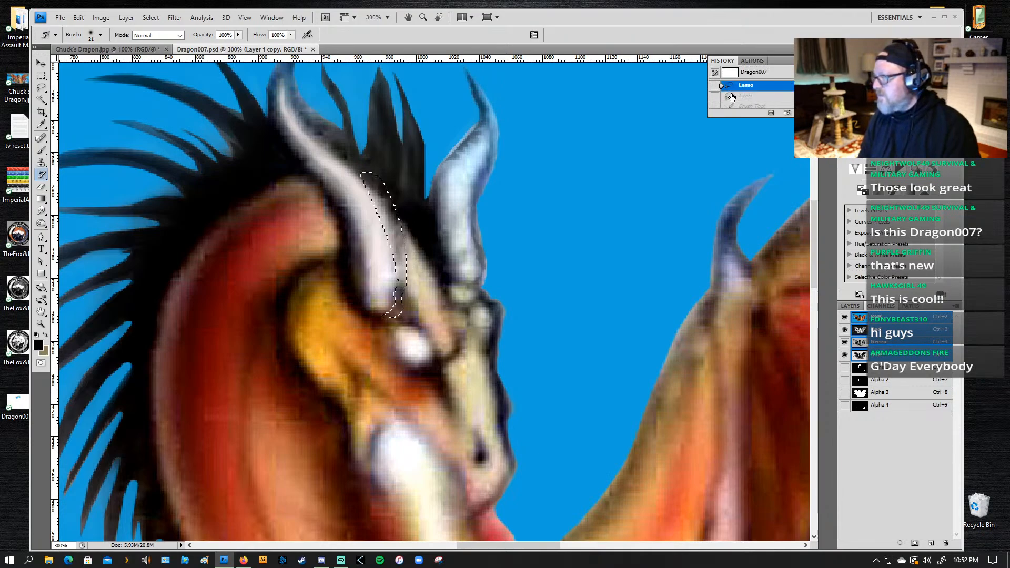
{"action": "left_click_drag", "start_coordinate": [376, 202], "coordinate": [404, 304]}
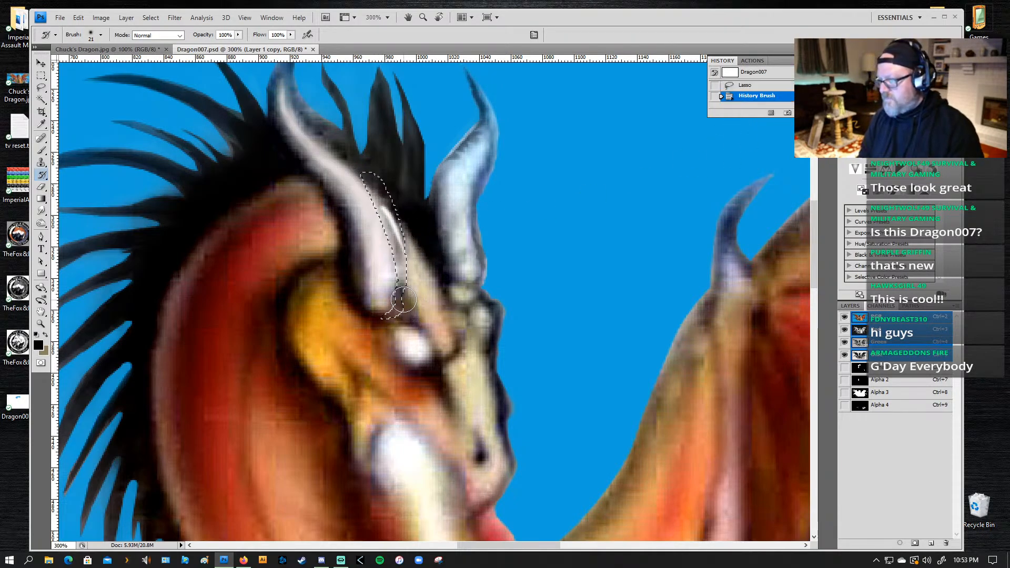
{"action": "key", "text": "ctrl+z"}
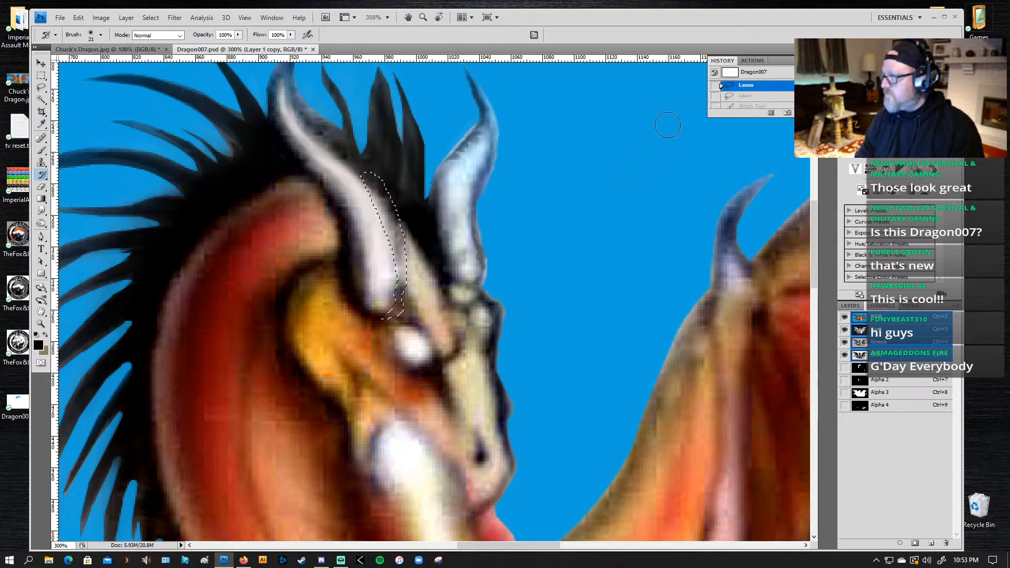
{"action": "scroll", "coordinate": [721, 86], "scroll_direction": "down", "scroll_amount": 3}
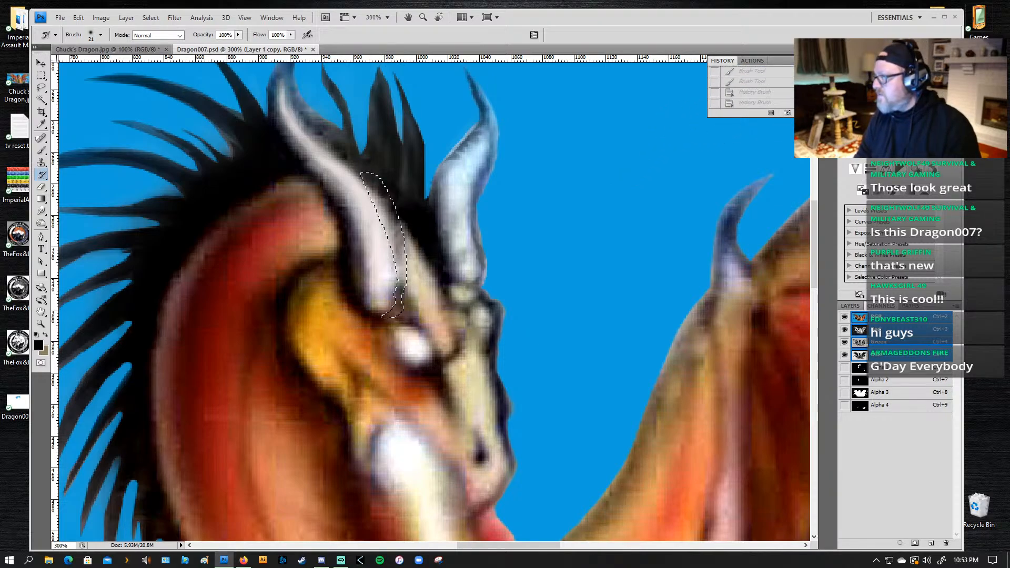
{"action": "left_click", "coordinate": [751, 82]}
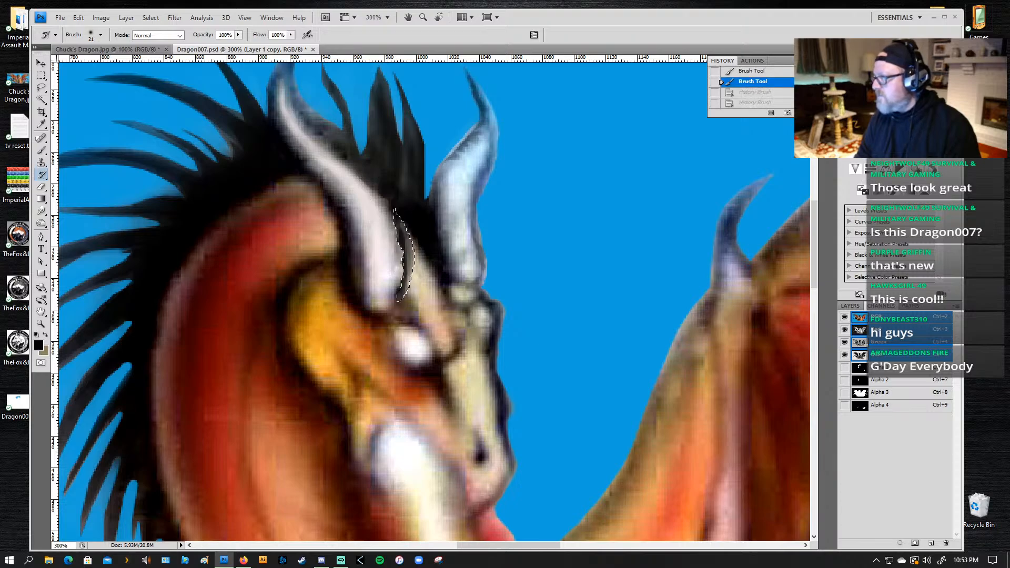
Step: Set the earliest Lasso state as the History Brush source and paint back the crescent beside the near horn, reducing the opacity to 43%
{"action": "scroll", "coordinate": [721, 82], "scroll_direction": "up", "scroll_amount": 10}
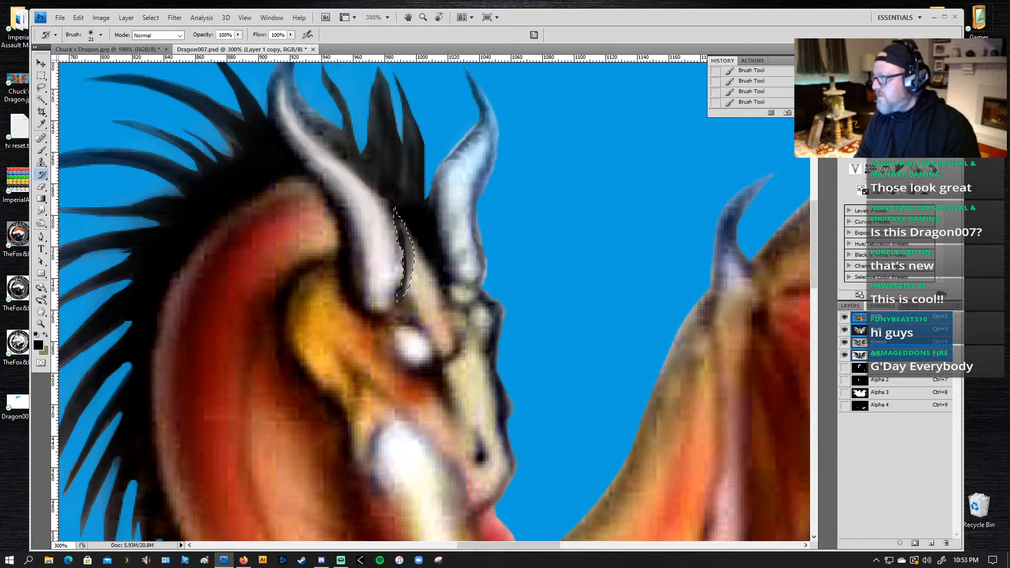
{"action": "scroll", "coordinate": [751, 87], "scroll_direction": "up", "scroll_amount": 3}
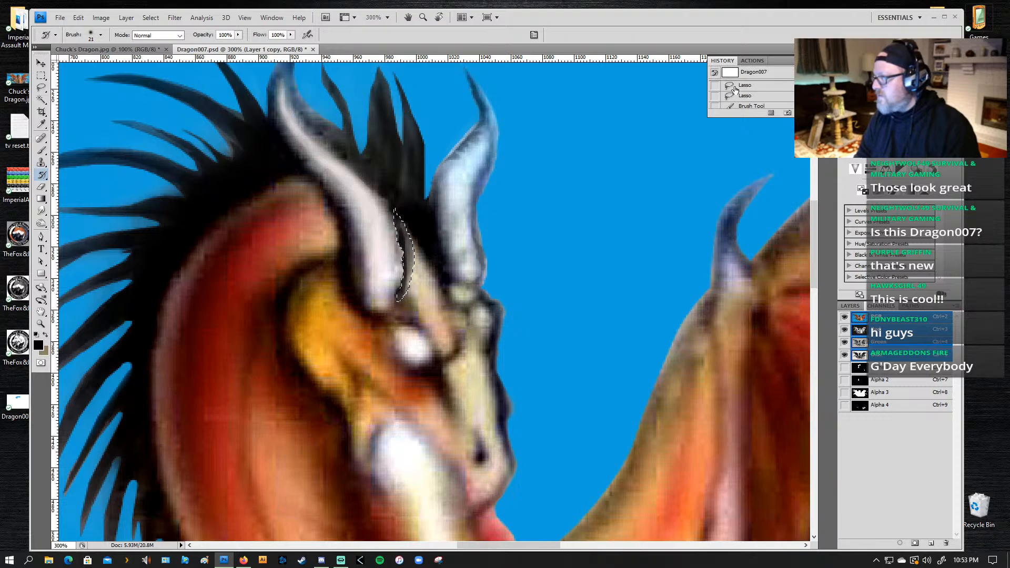
{"action": "left_click", "coordinate": [715, 86]}
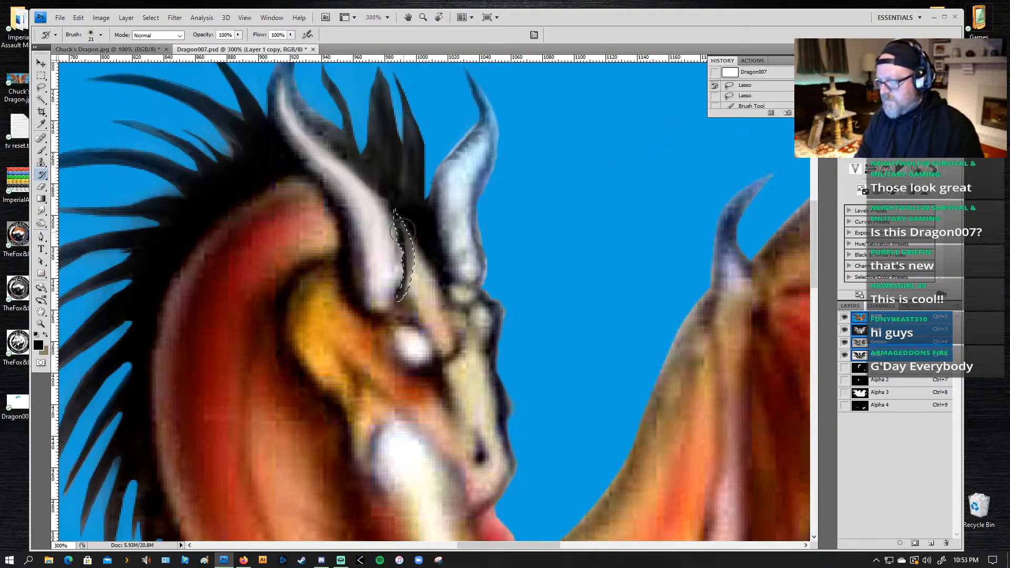
{"action": "left_click_drag", "start_coordinate": [402, 231], "coordinate": [404, 282]}
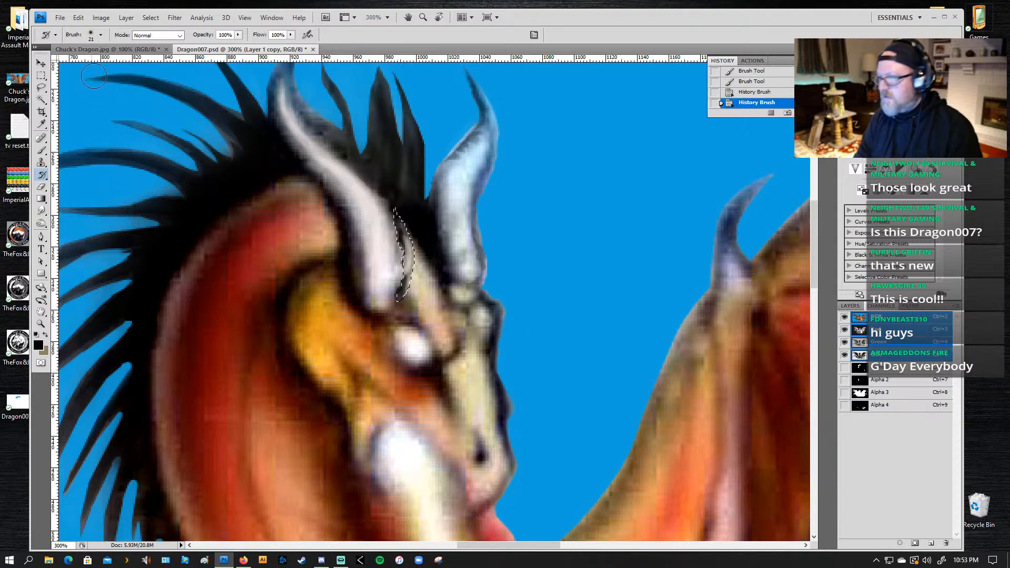
{"action": "left_click", "coordinate": [239, 35]}
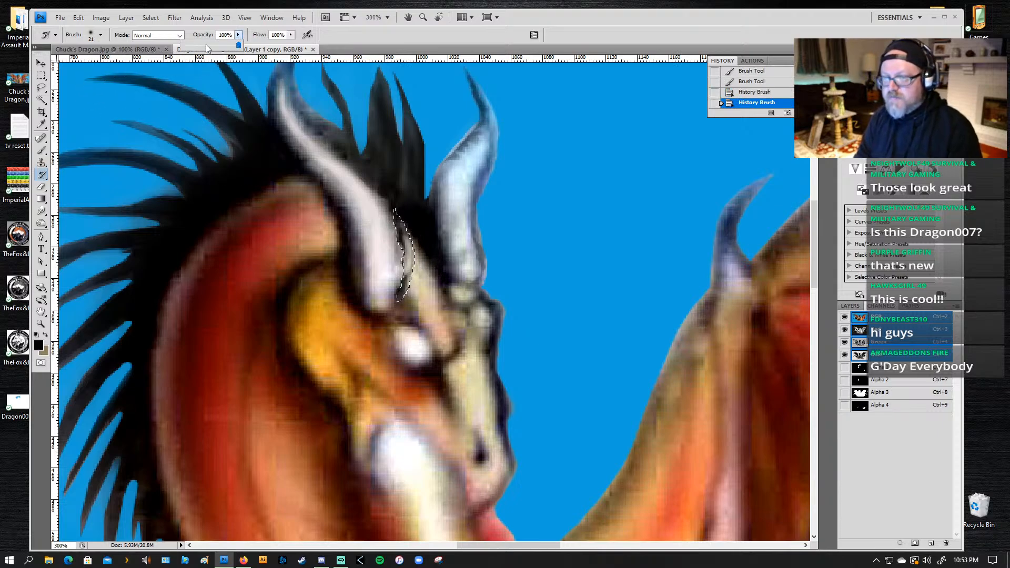
{"action": "mouse_move", "coordinate": [396, 223]}
{"action": "left_mouse_down"}
{"action": "mouse_move", "coordinate": [393, 280]}
{"action": "mouse_move", "coordinate": [404, 236]}
{"action": "left_mouse_up"}
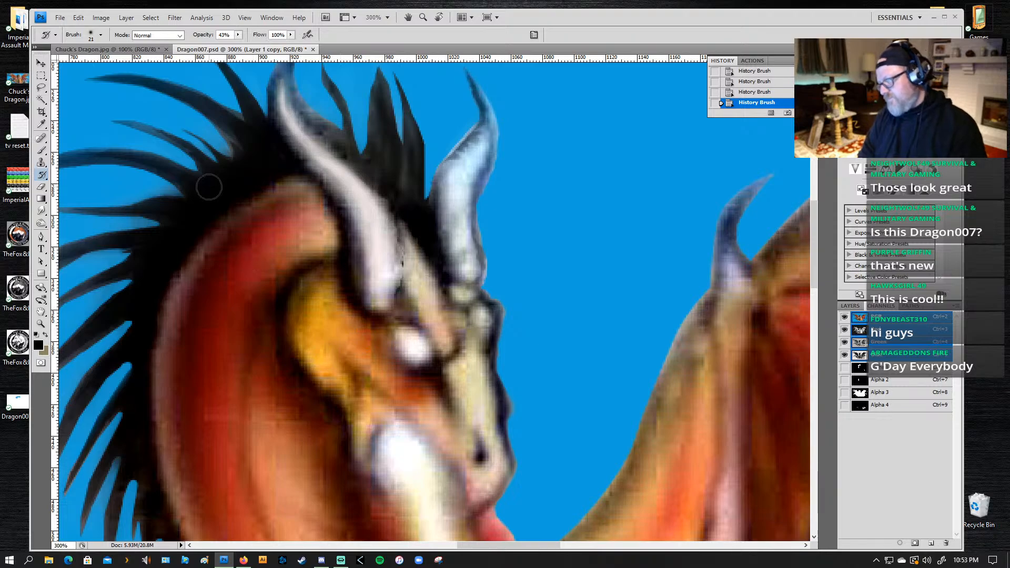
Step: Undo the History Brush and shading strokes beside the near horn, back to the Lasso state before the brush strokes
{"action": "key", "text": "ctrl+alt+z"}
{"action": "key", "text": "ctrl+alt+z"}
{"action": "key", "text": "ctrl+alt+z"}
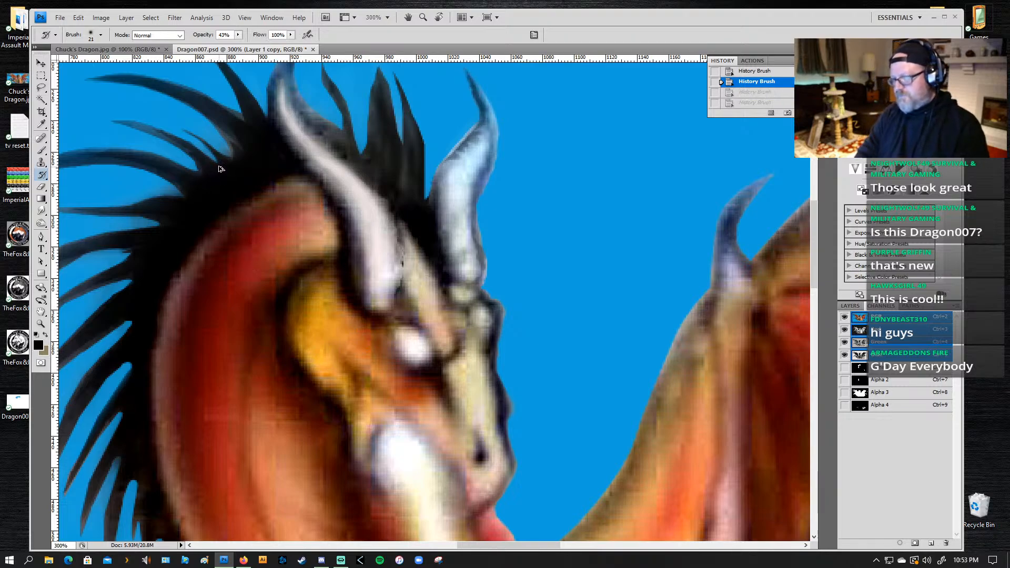
{"action": "key", "text": "ctrl+alt+z"}
{"action": "key", "text": "ctrl+alt+z"}
{"action": "key", "text": "ctrl+alt+z"}
{"action": "key", "text": "ctrl+alt+z"}
{"action": "key", "text": "ctrl+alt+z"}
{"action": "key", "text": "ctrl+alt+z"}
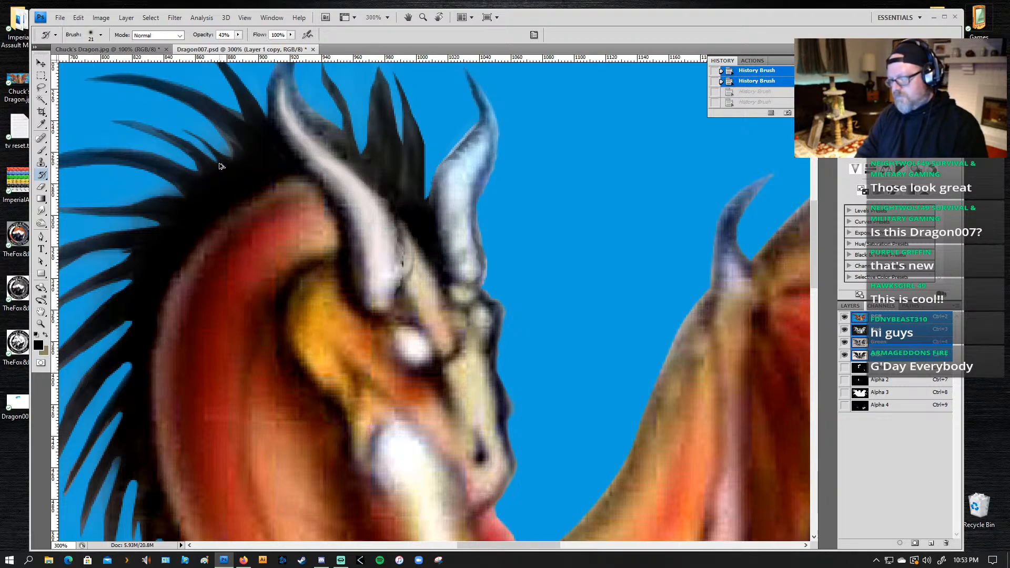
{"action": "key", "text": "ctrl+alt+z"}
{"action": "key", "text": "ctrl+alt+z"}
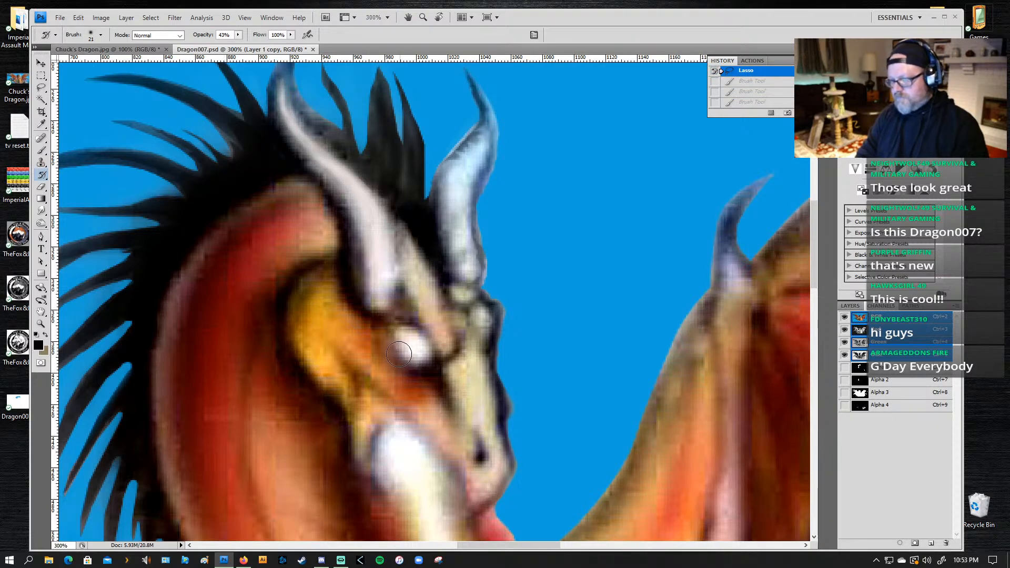
Step: Lasso the dark patch between the near horn's base and the eye, shade it with the 35 px black brush at 26% opacity, and deselect
{"action": "key", "text": "l"}
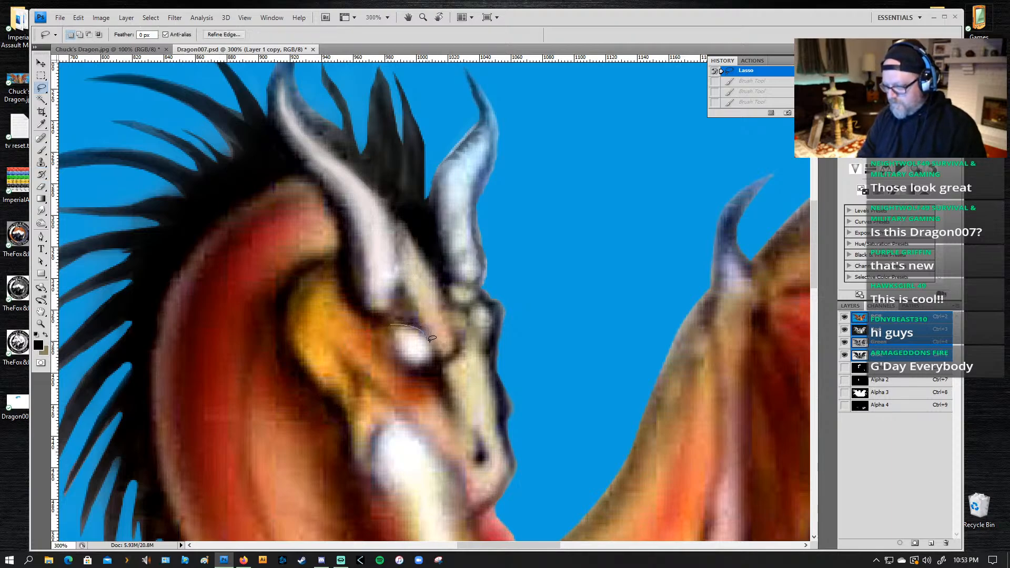
{"action": "left_click_drag", "start_coordinate": [430, 339], "coordinate": [437, 354]}
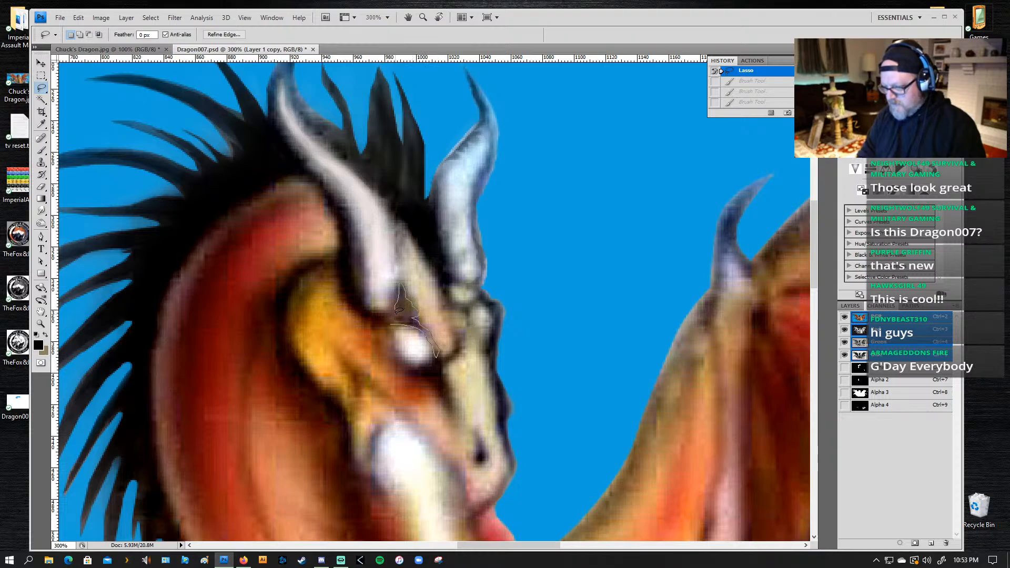
{"action": "mouse_move", "coordinate": [388, 320]}
{"action": "left_mouse_down"}
{"action": "mouse_move", "coordinate": [388, 334]}
{"action": "mouse_move", "coordinate": [415, 331]}
{"action": "mouse_move", "coordinate": [432, 351]}
{"action": "left_mouse_up"}
{"action": "key", "text": "b"}
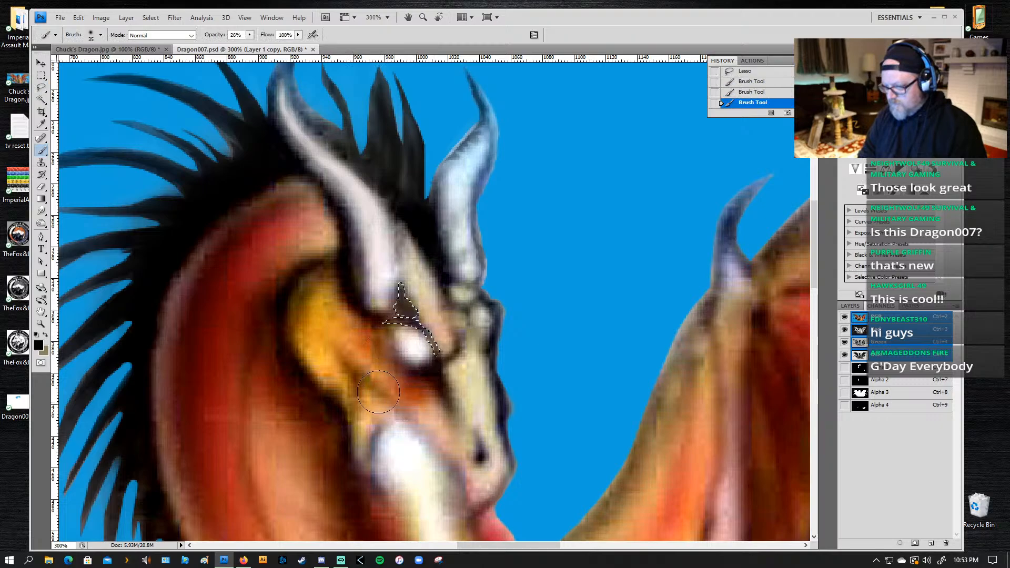
{"action": "mouse_move", "coordinate": [377, 330]}
{"action": "left_mouse_down"}
{"action": "mouse_move", "coordinate": [364, 322]}
{"action": "mouse_move", "coordinate": [432, 367]}
{"action": "left_mouse_up"}
{"action": "left_click_drag", "start_coordinate": [434, 333], "coordinate": [449, 348]}
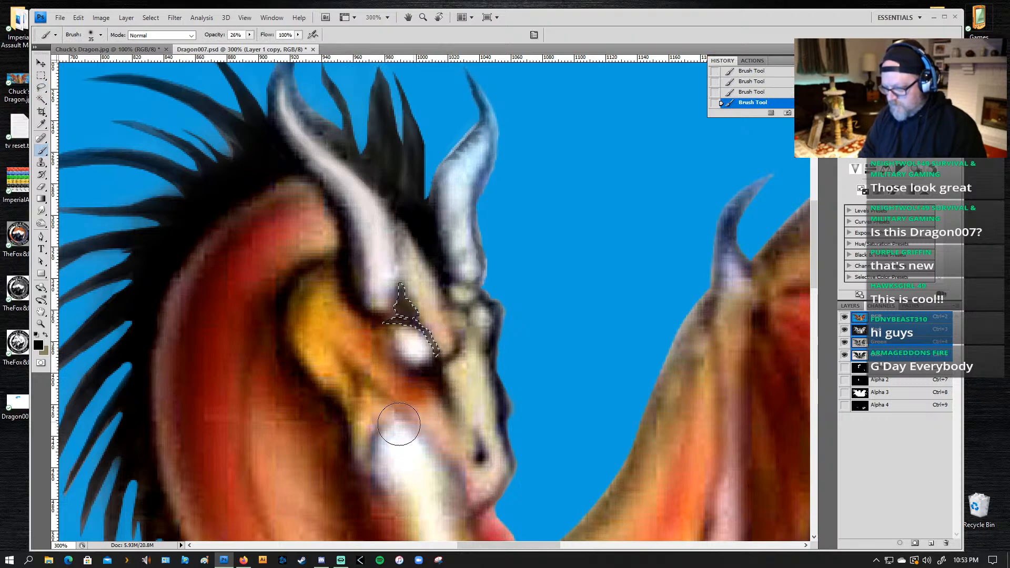
{"action": "key", "text": "ctrl+d"}
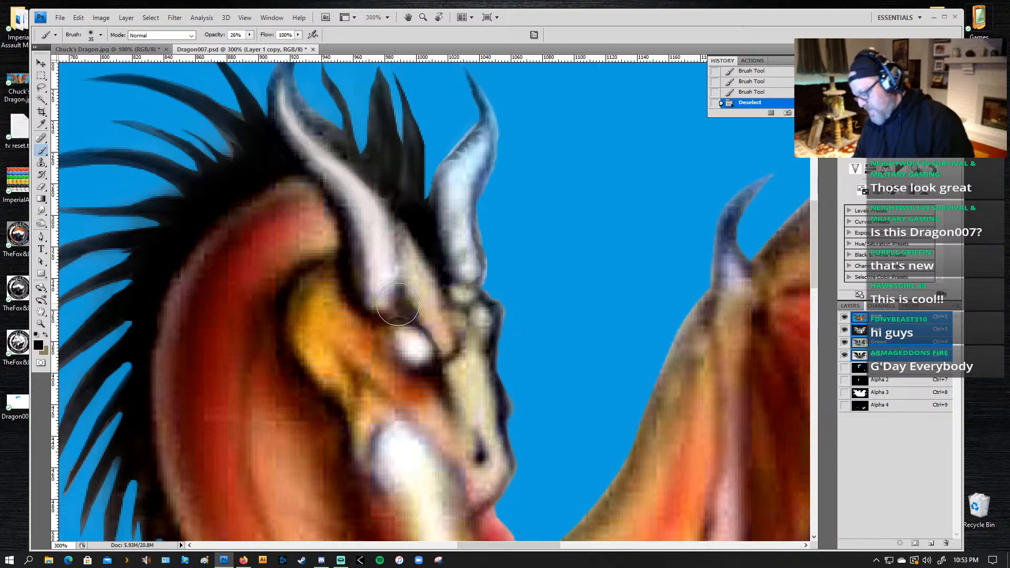
Step: Lasso a thin crescent along the inner edge of the near horn, shade it with the 35 px black brush at 26% opacity, and deselect
{"action": "key", "text": "l"}
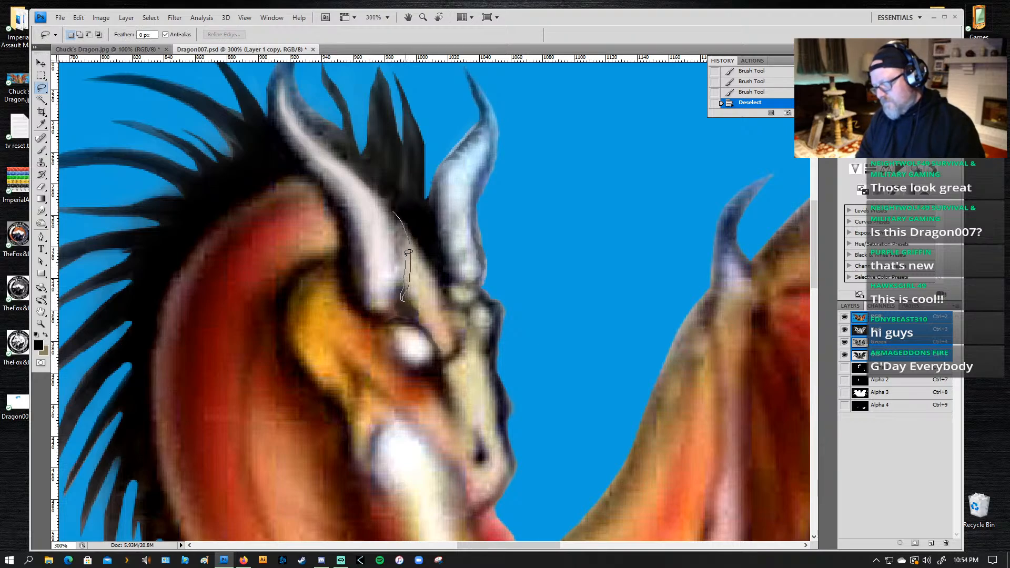
{"action": "mouse_move", "coordinate": [408, 253]}
{"action": "left_mouse_down"}
{"action": "mouse_move", "coordinate": [379, 189]}
{"action": "mouse_move", "coordinate": [401, 258]}
{"action": "left_mouse_up"}
{"action": "key", "text": "b"}
{"action": "left_click_drag", "start_coordinate": [387, 195], "coordinate": [402, 294]}
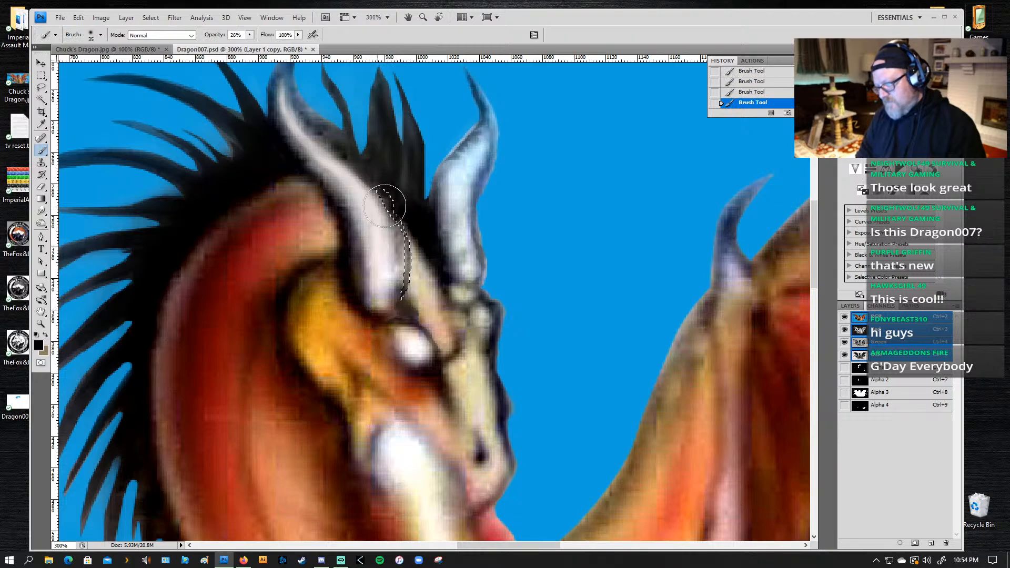
{"action": "key", "text": "ctrl+d"}
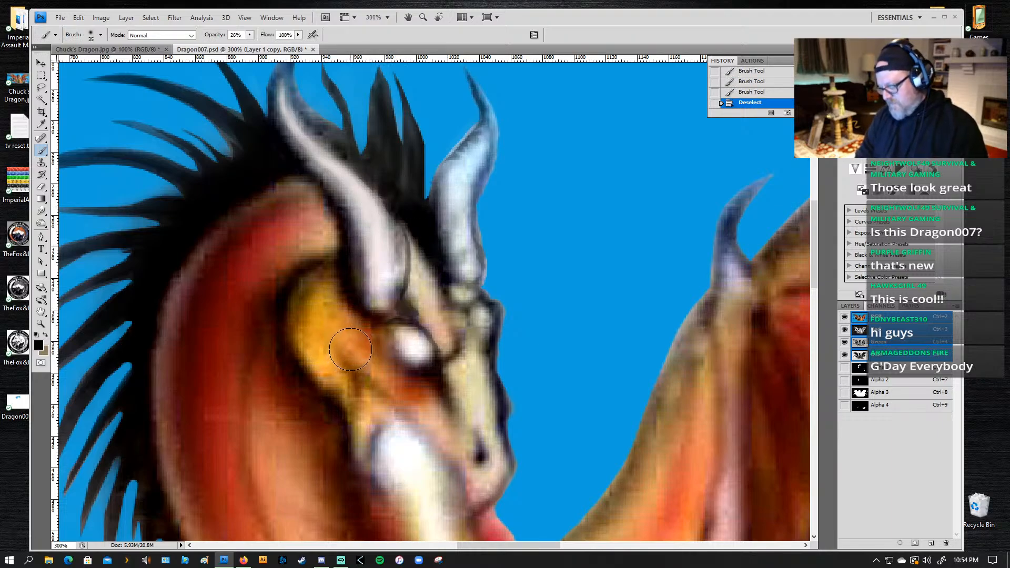
Step: Lasso the narrow strip just beneath the near horn's base, darken it with the 35 px brush at 26% opacity, and deselect
{"action": "key", "text": "l"}
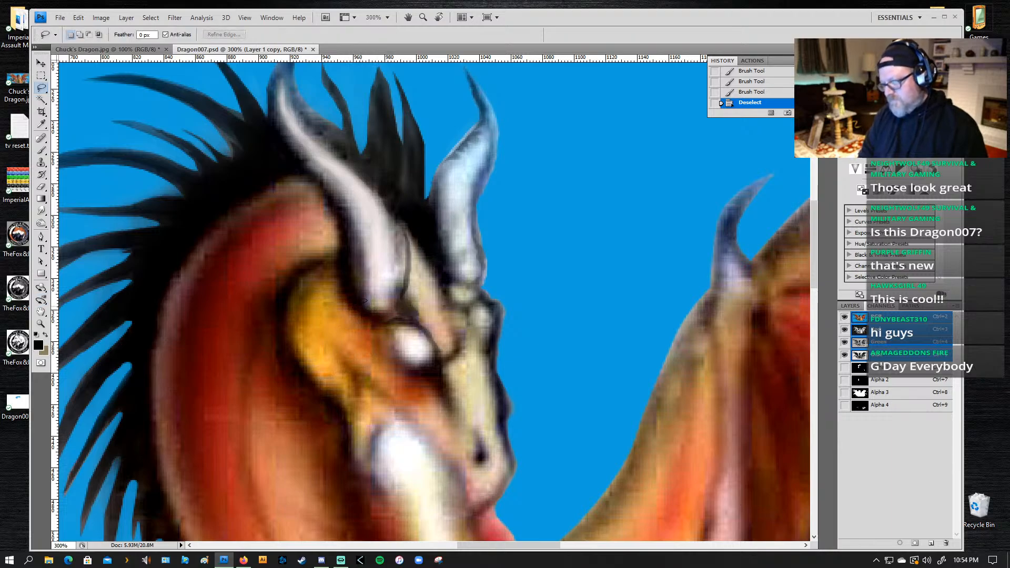
{"action": "mouse_move", "coordinate": [361, 304]}
{"action": "left_mouse_down"}
{"action": "mouse_move", "coordinate": [406, 313]}
{"action": "mouse_move", "coordinate": [373, 326]}
{"action": "mouse_move", "coordinate": [347, 303]}
{"action": "mouse_move", "coordinate": [390, 315]}
{"action": "left_mouse_up"}
{"action": "key", "text": "b"}
{"action": "left_click_drag", "start_coordinate": [391, 314], "coordinate": [368, 309]}
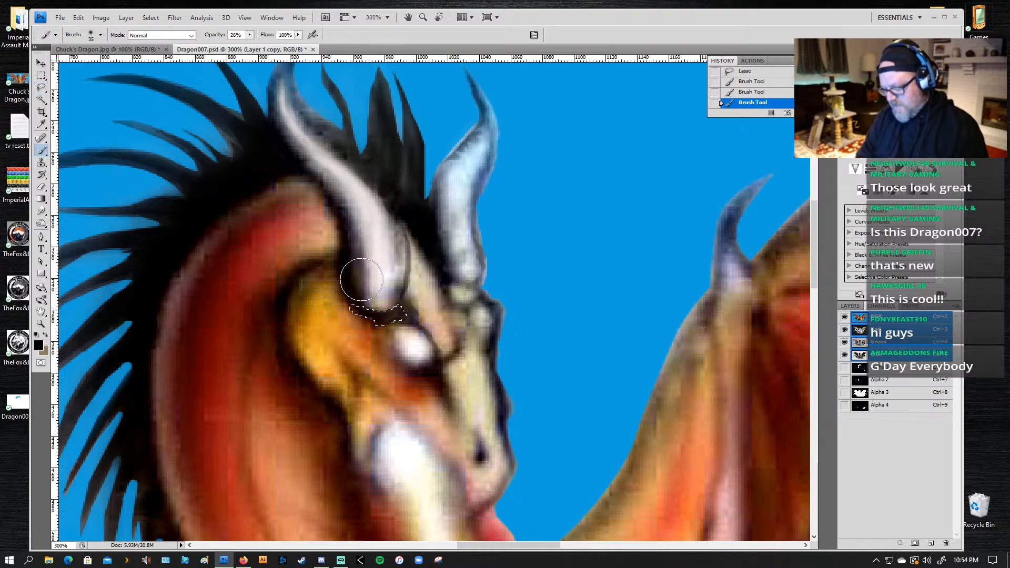
{"action": "key", "text": "ctrl+d"}
Step: Lasso the shaded crescent beside the near horn, paint it back with the 21 px History Brush at 43% opacity, and deselect
{"action": "key", "text": "z"}
{"action": "left_click", "coordinate": [430, 313], "text": "alt"}
{"action": "left_click", "coordinate": [429, 312], "text": "alt"}
{"action": "left_click", "coordinate": [430, 312], "text": "alt"}
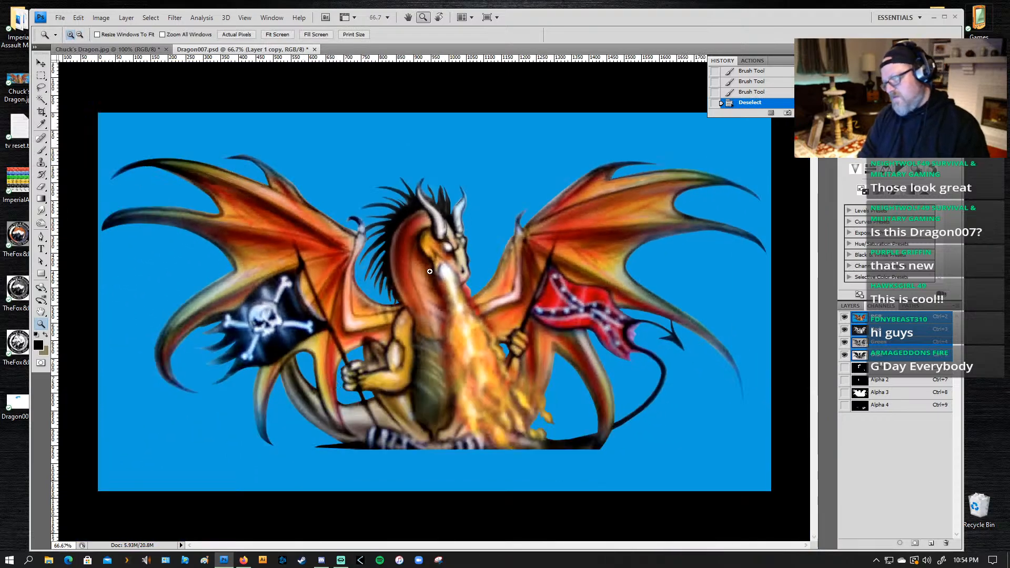
{"action": "key", "text": "b"}
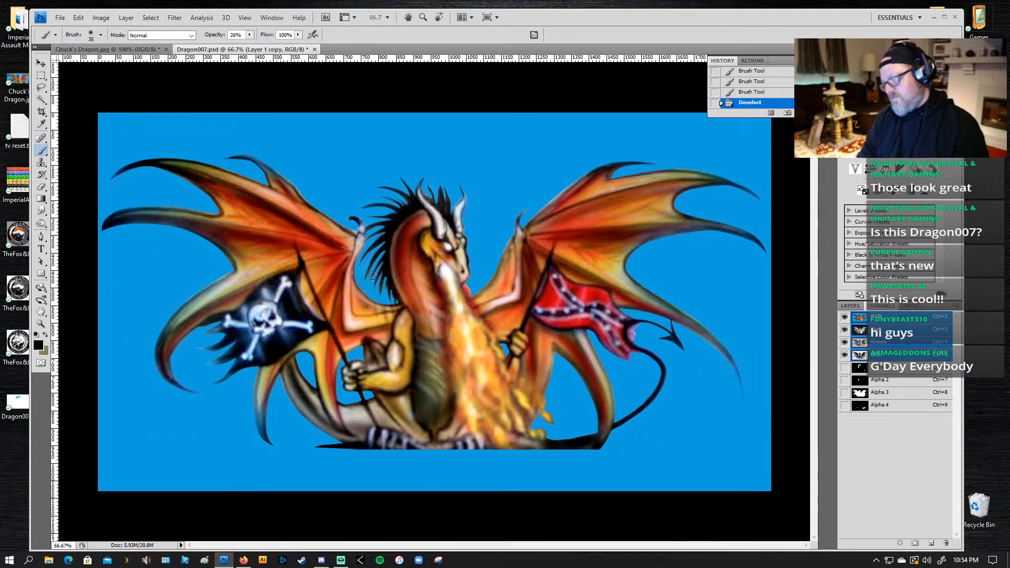
{"action": "key", "text": "z"}
{"action": "left_click", "coordinate": [443, 211]}
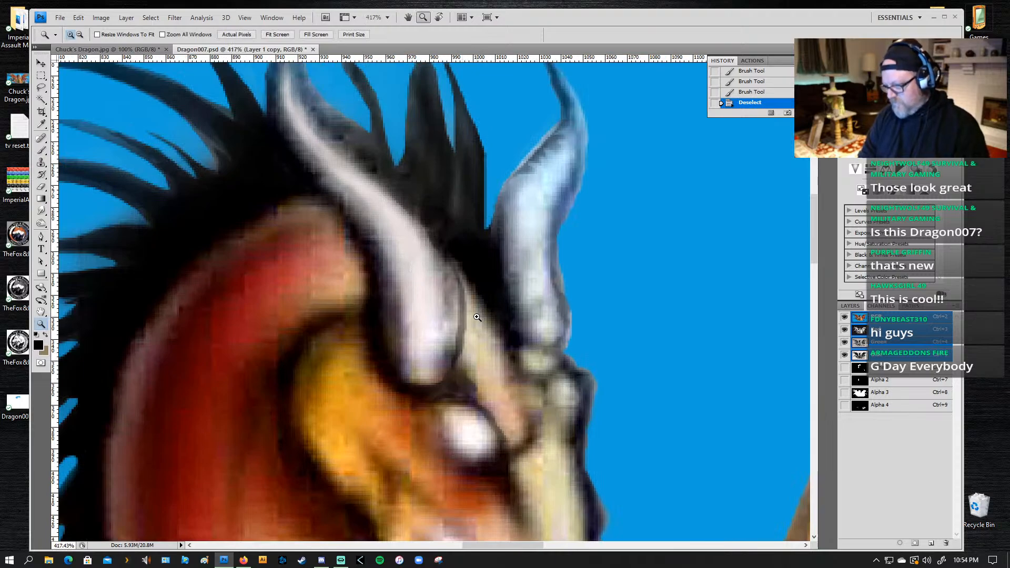
{"action": "key", "text": "l"}
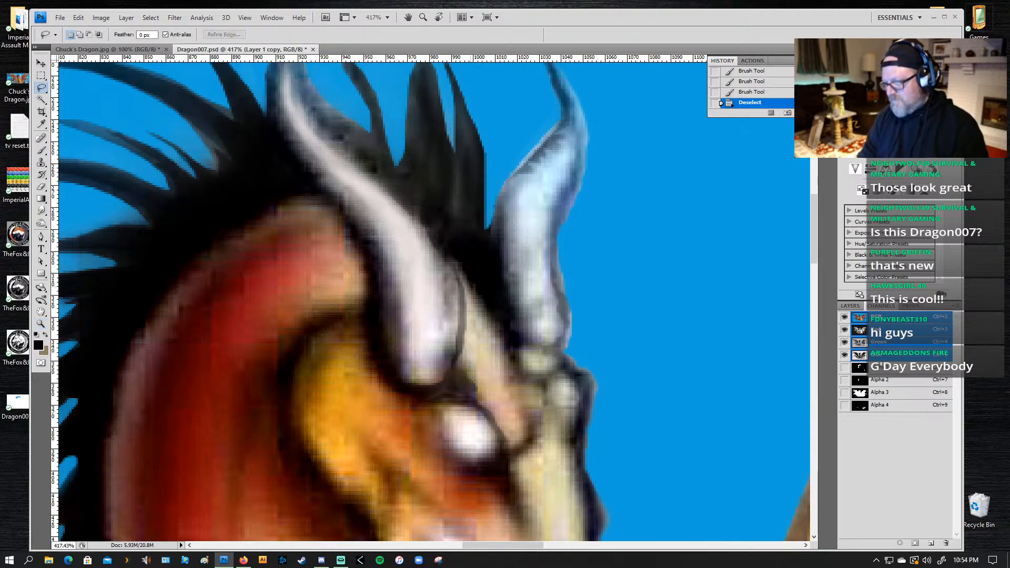
{"action": "left_click_drag", "start_coordinate": [458, 370], "coordinate": [476, 361]}
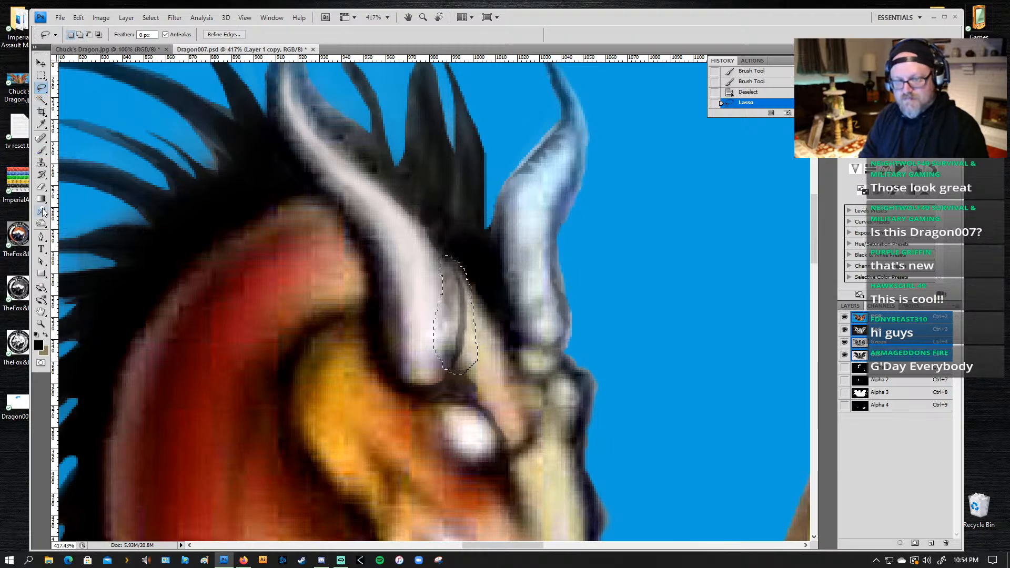
{"action": "left_click", "coordinate": [41, 174]}
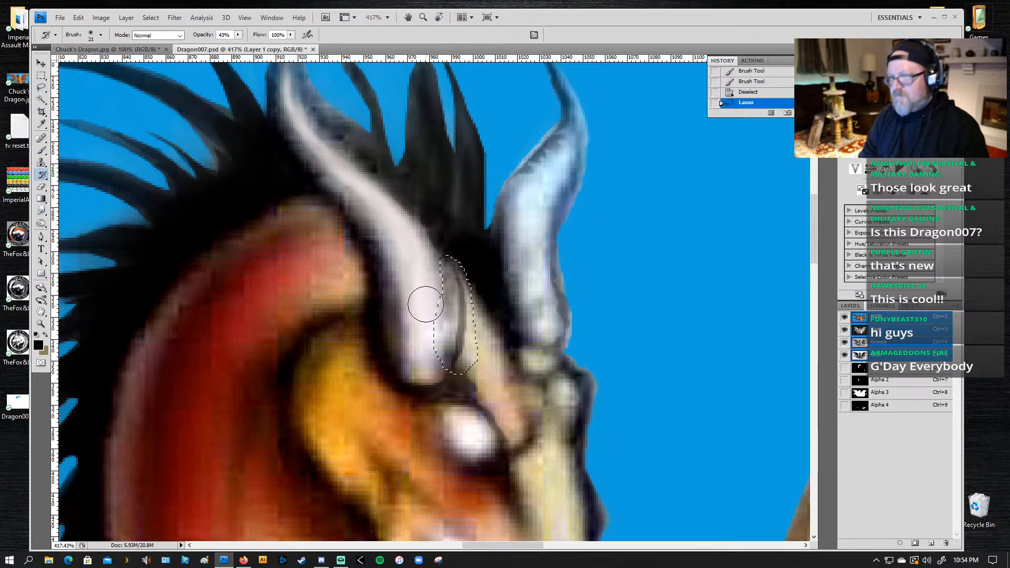
{"action": "mouse_move", "coordinate": [463, 303]}
{"action": "left_mouse_down"}
{"action": "mouse_move", "coordinate": [454, 352]}
{"action": "mouse_move", "coordinate": [456, 281]}
{"action": "mouse_move", "coordinate": [462, 319]}
{"action": "mouse_move", "coordinate": [464, 302]}
{"action": "mouse_move", "coordinate": [440, 361]}
{"action": "mouse_move", "coordinate": [463, 355]}
{"action": "mouse_move", "coordinate": [466, 304]}
{"action": "mouse_move", "coordinate": [449, 262]}
{"action": "mouse_move", "coordinate": [462, 293]}
{"action": "mouse_move", "coordinate": [462, 345]}
{"action": "left_mouse_up"}
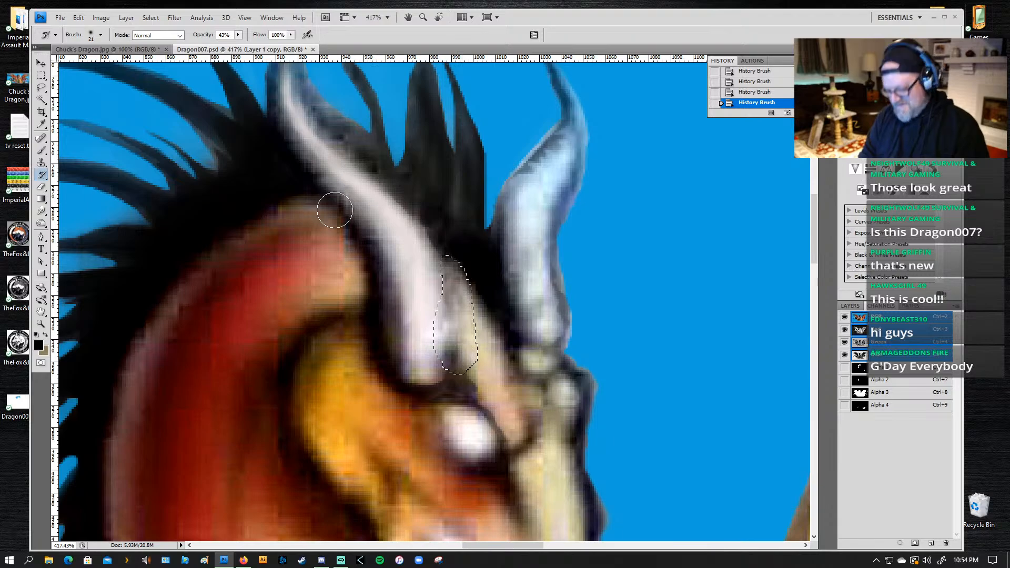
{"action": "key", "text": "ctrl+d"}
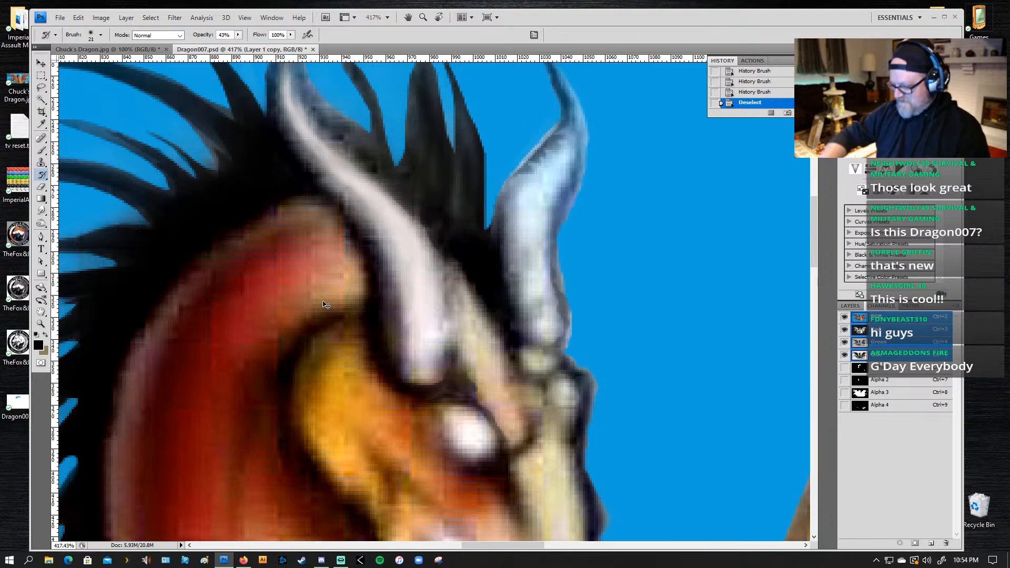
Step: Lasso the small pale triangle between the wing's lower edge and the bent arm holding the skull flag, and clear it from the artwork
{"action": "key", "text": "ctrl+0"}
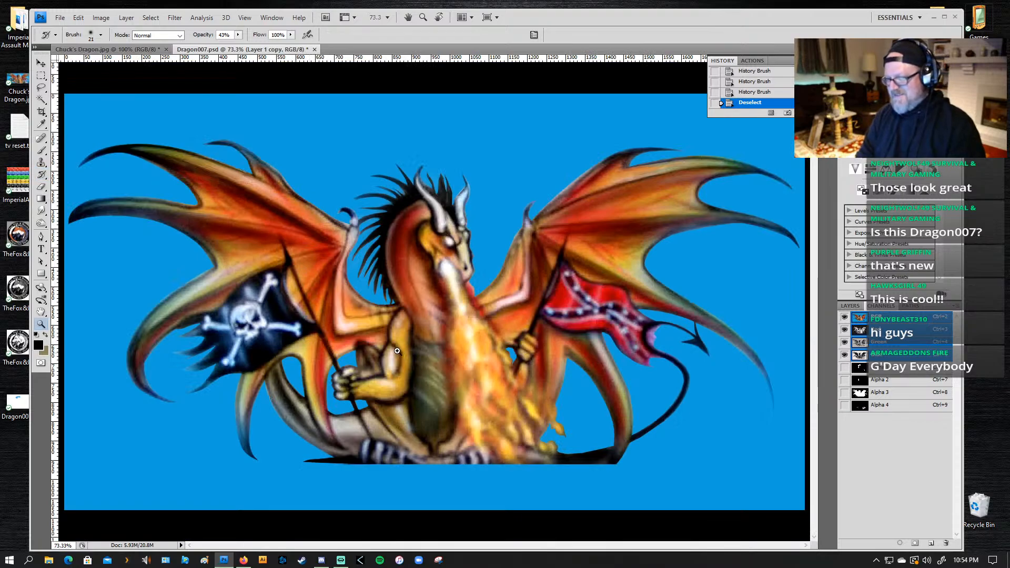
{"action": "key", "text": "z"}
{"action": "left_click_drag", "start_coordinate": [349, 371], "coordinate": [361, 360]}
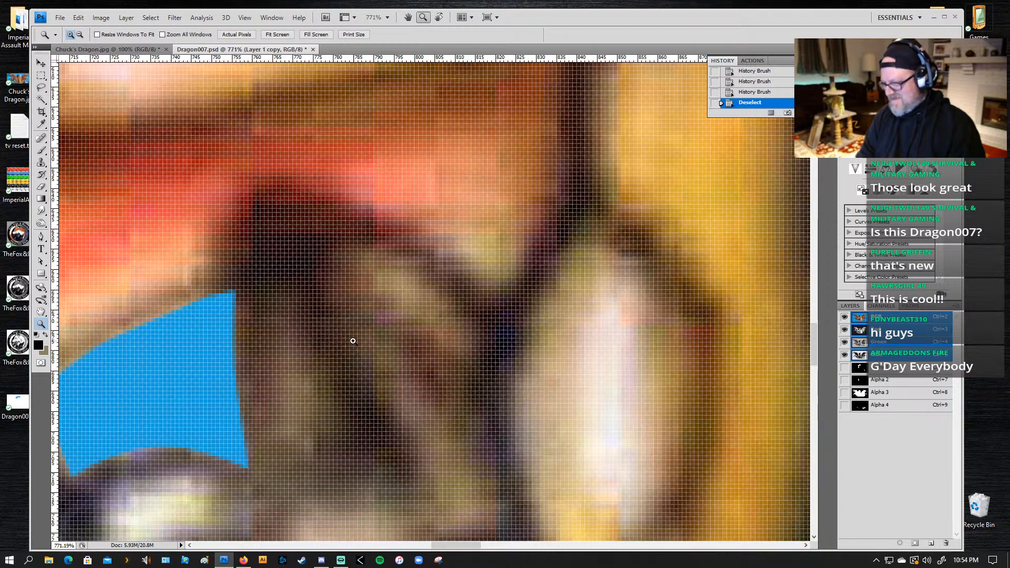
{"action": "key", "text": "l"}
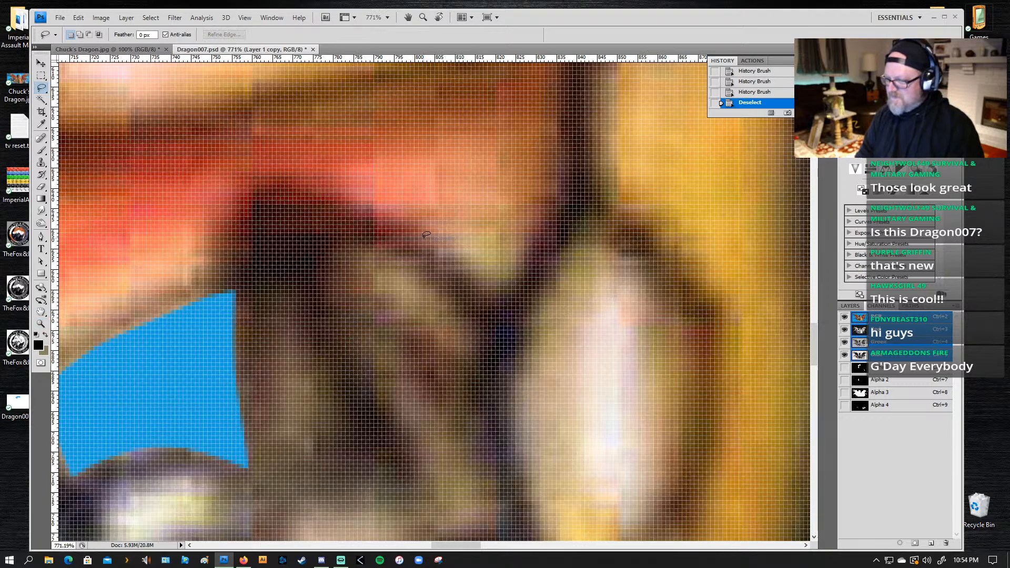
{"action": "left_click_drag", "start_coordinate": [424, 238], "coordinate": [433, 238]}
{"action": "left_click", "coordinate": [494, 220]}
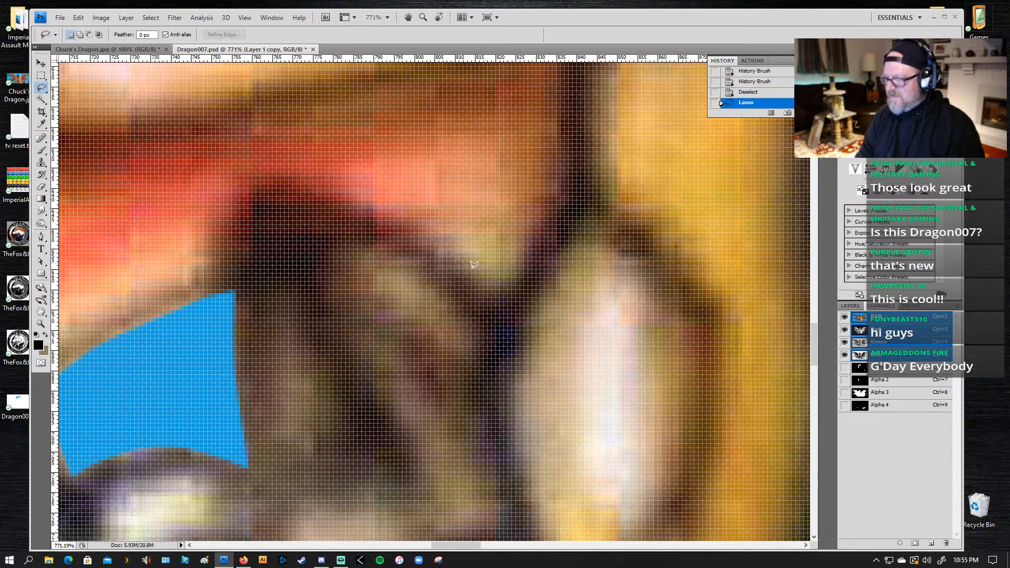
{"action": "mouse_move", "coordinate": [475, 265]}
{"action": "left_mouse_down"}
{"action": "mouse_move", "coordinate": [497, 292]}
{"action": "mouse_move", "coordinate": [520, 278]}
{"action": "mouse_move", "coordinate": [536, 232]}
{"action": "mouse_move", "coordinate": [426, 233]}
{"action": "left_mouse_up"}
{"action": "key", "text": "Delete"}
Step: Clear the same triangular selection in the Alpha 1 channel and return to the RGB composite
{"action": "left_click_drag", "start_coordinate": [594, 245], "coordinate": [247, 239]}
{"action": "left_click_drag", "start_coordinate": [705, 273], "coordinate": [311, 260]}
{"action": "left_click", "coordinate": [898, 372]}
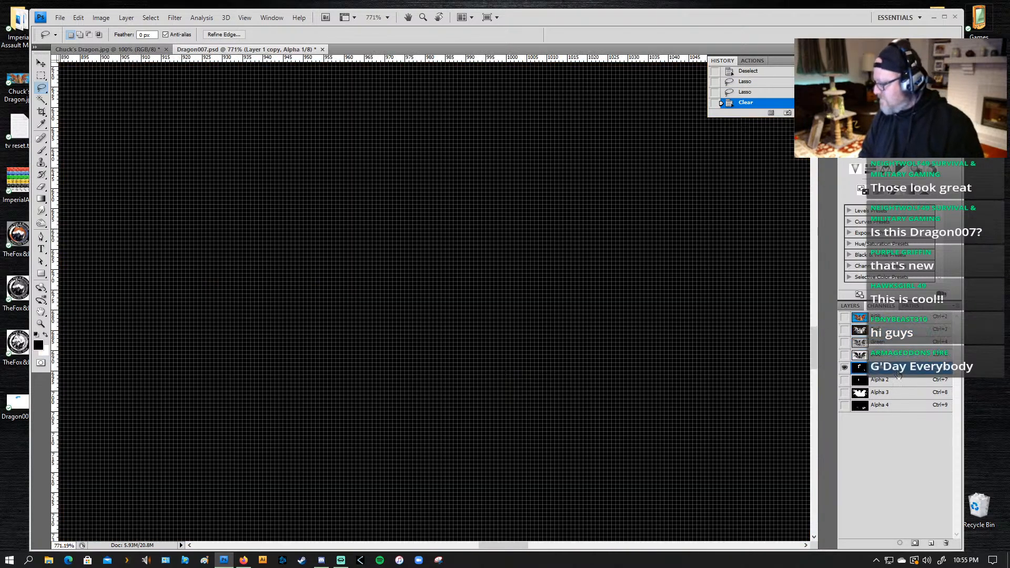
{"action": "key", "text": "Delete"}
{"action": "left_click", "coordinate": [857, 319]}
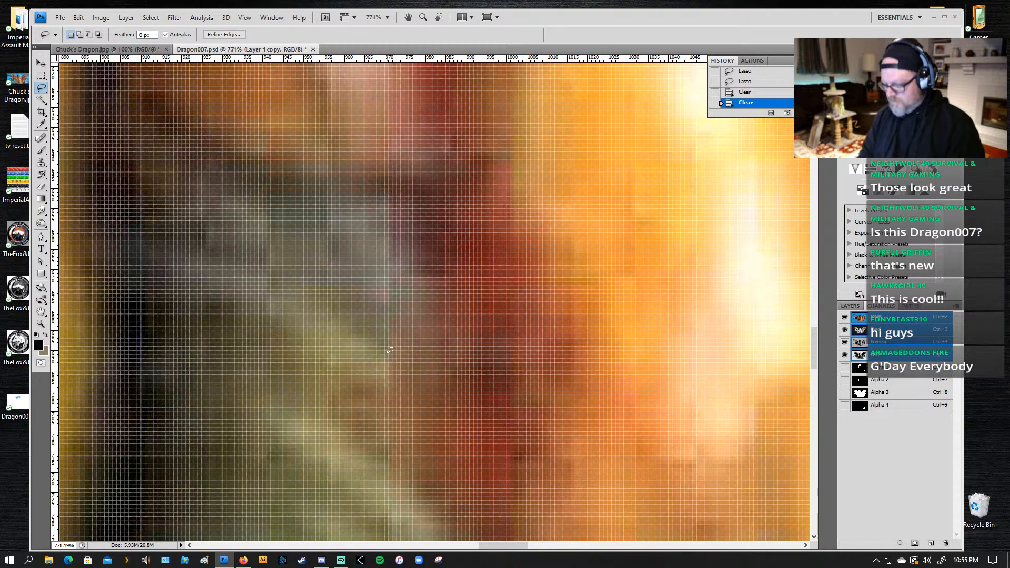
Step: Lasso the leftover fringe along the far horn's mane-side edge, clear it from the artwork, and deselect
{"action": "scroll", "coordinate": [400, 358], "scroll_direction": "down", "scroll_amount": 2}
{"action": "scroll", "coordinate": [400, 367], "scroll_direction": "down", "scroll_amount": 2}
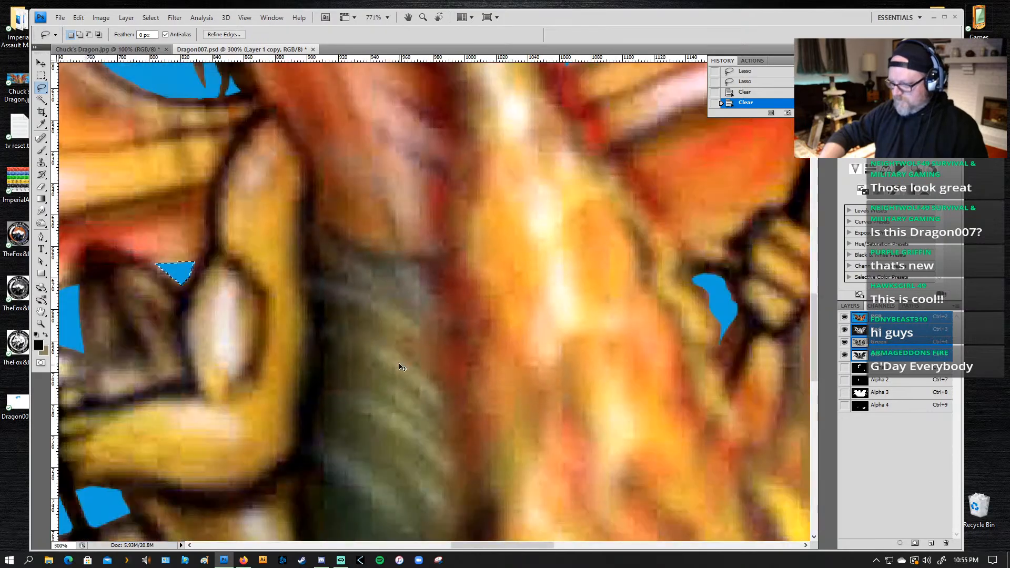
{"action": "scroll", "coordinate": [400, 365], "scroll_direction": "down", "scroll_amount": 2}
{"action": "scroll", "coordinate": [401, 365], "scroll_direction": "down", "scroll_amount": 3}
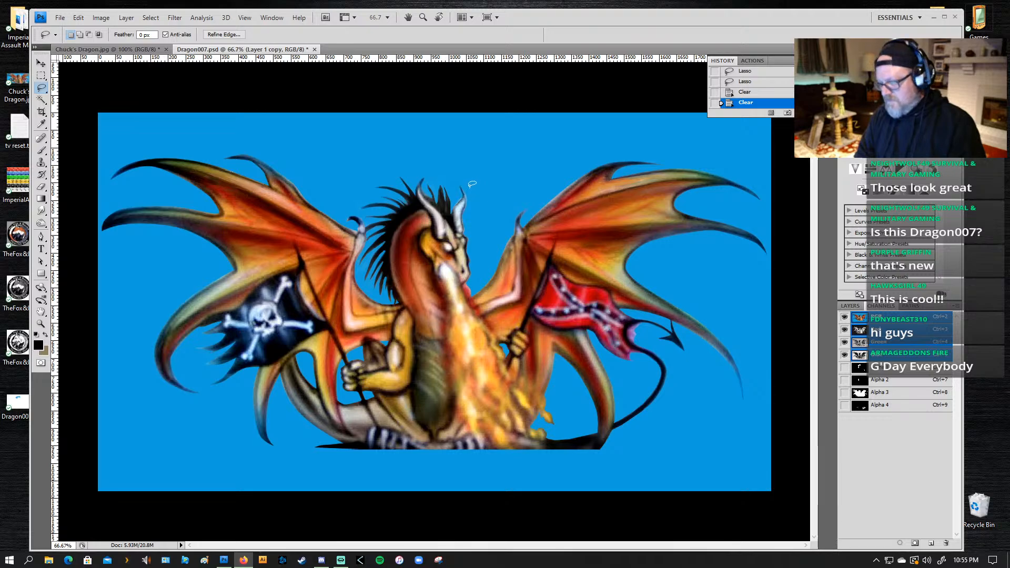
{"action": "key", "text": "z"}
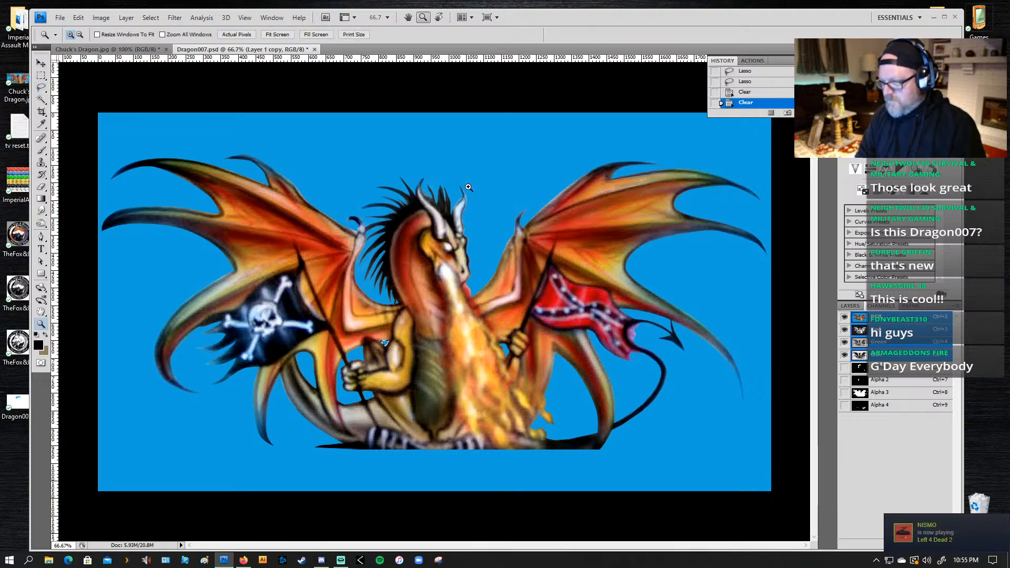
{"action": "left_click_drag", "start_coordinate": [432, 252], "coordinate": [497, 158]}
{"action": "key", "text": "l"}
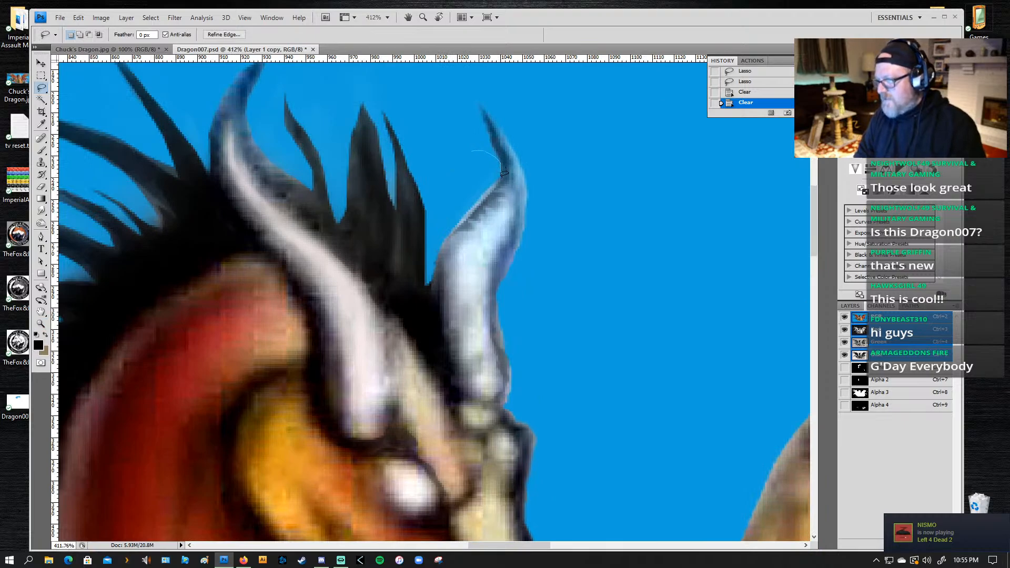
{"action": "mouse_move", "coordinate": [482, 197]}
{"action": "left_mouse_down"}
{"action": "mouse_move", "coordinate": [437, 243]}
{"action": "mouse_move", "coordinate": [442, 208]}
{"action": "left_mouse_up"}
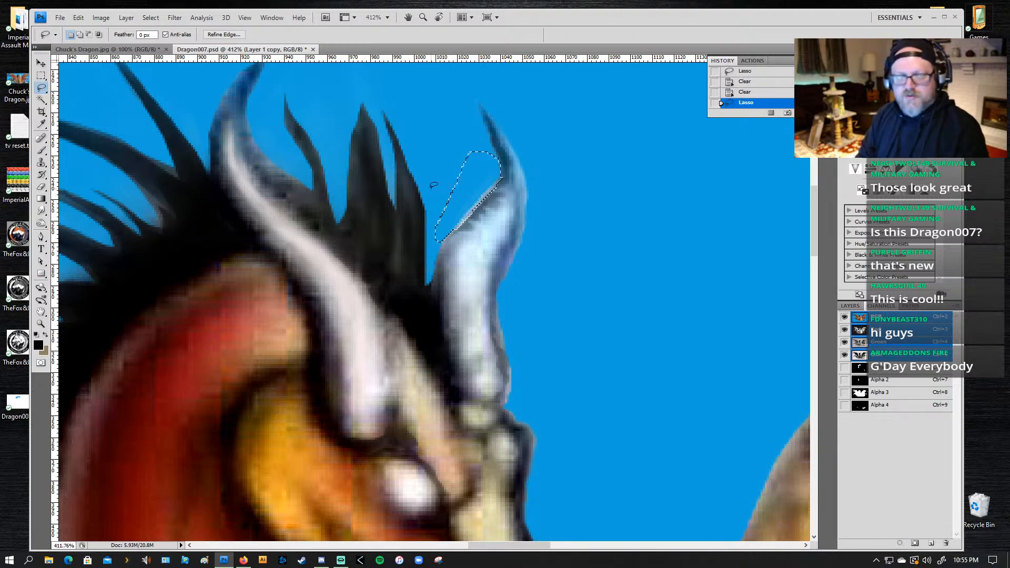
{"action": "key", "text": "Delete"}
{"action": "key", "text": "ctrl+d"}
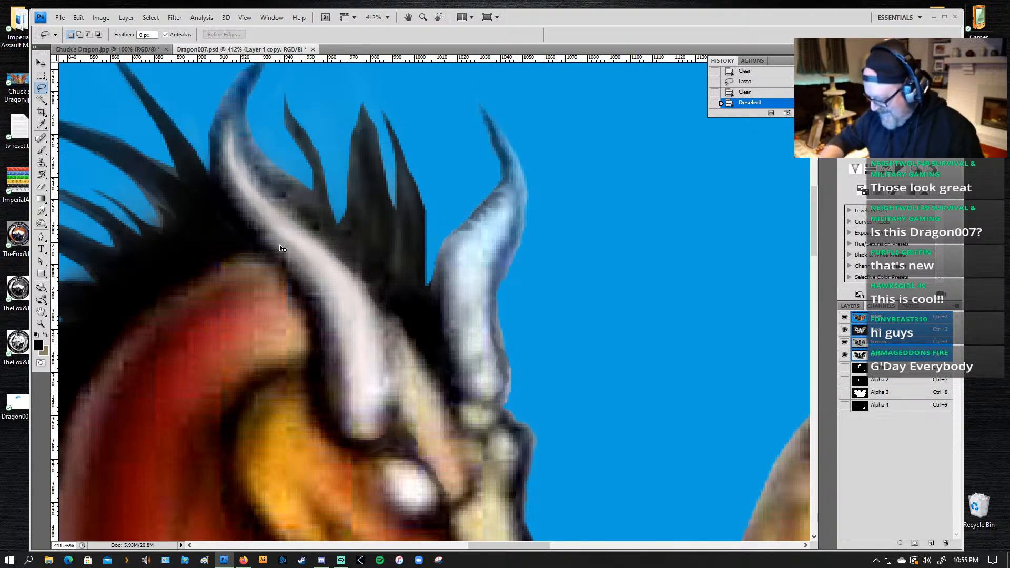
Step: Lasso the strip along the wing tip's upper edge above the arrow-shaped tail, and clear it in Alpha 3 with a black background colour and in the artwork
{"action": "key", "text": "ctrl+0"}
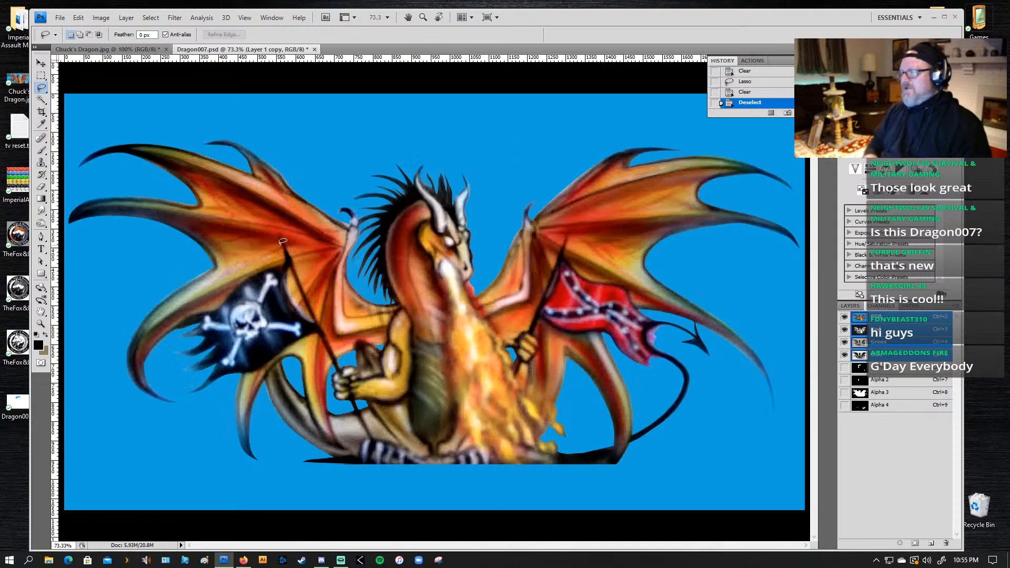
{"action": "key", "text": "z"}
{"action": "left_click", "coordinate": [521, 332], "text": "alt"}
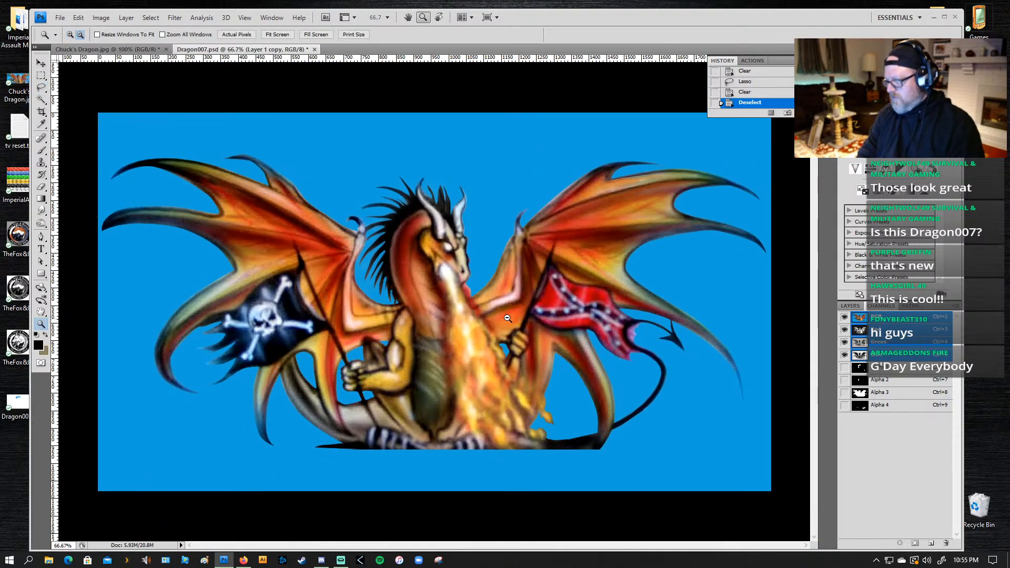
{"action": "left_click_drag", "start_coordinate": [727, 310], "coordinate": [621, 398]}
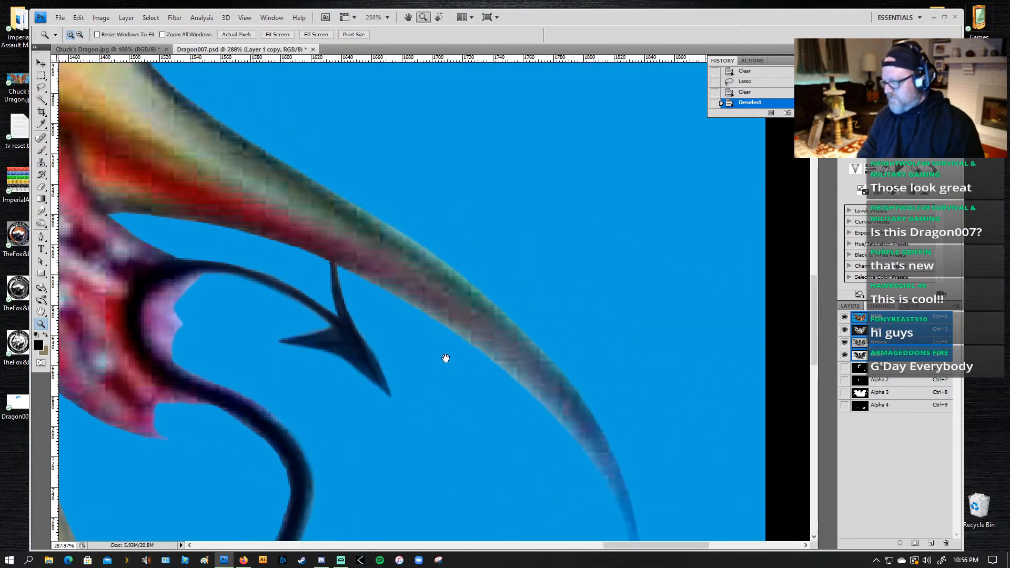
{"action": "key", "text": "l"}
{"action": "mouse_move", "coordinate": [352, 147]}
{"action": "left_mouse_down"}
{"action": "mouse_move", "coordinate": [287, 126]}
{"action": "mouse_move", "coordinate": [275, 153]}
{"action": "mouse_move", "coordinate": [449, 265]}
{"action": "left_mouse_up"}
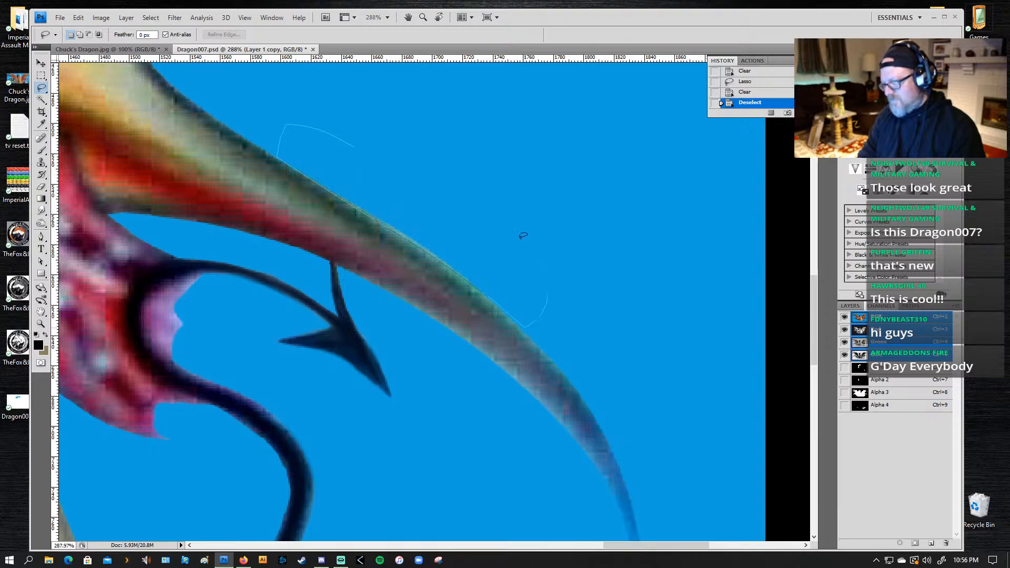
{"action": "left_click_drag", "start_coordinate": [523, 236], "coordinate": [413, 199]}
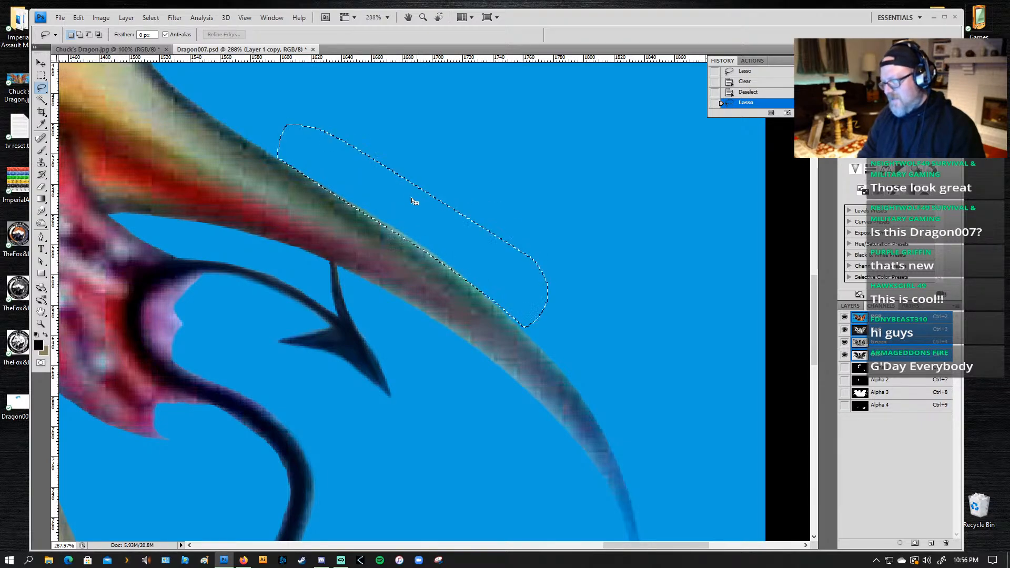
{"action": "left_click", "coordinate": [897, 368]}
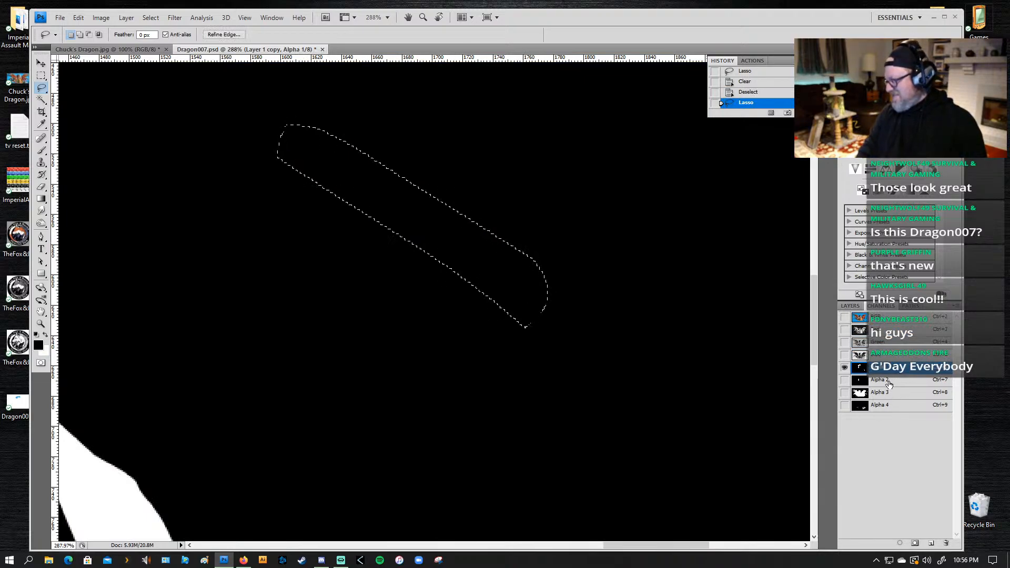
{"action": "left_click", "coordinate": [888, 395]}
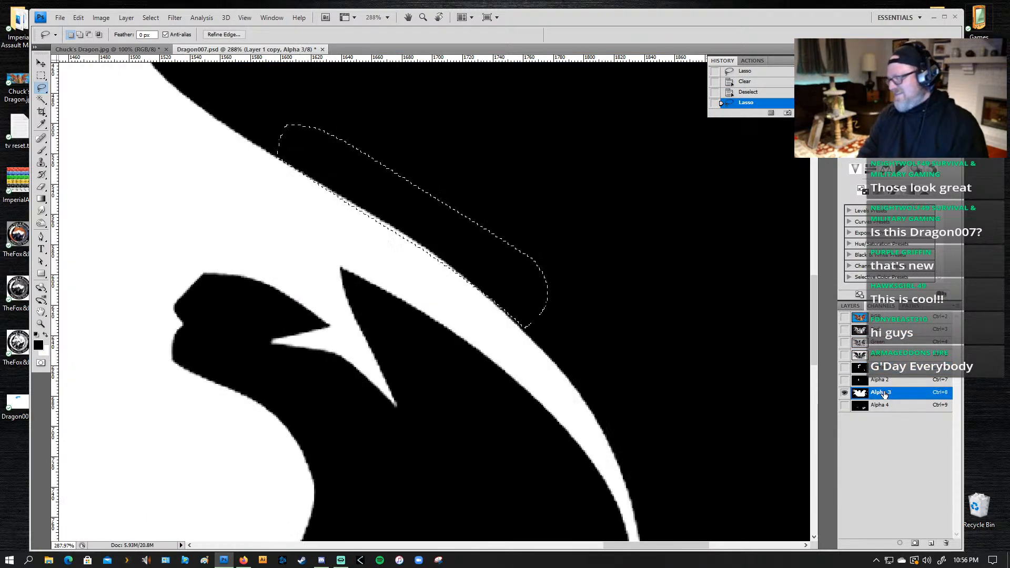
{"action": "key", "text": "x"}
{"action": "key", "text": "Delete"}
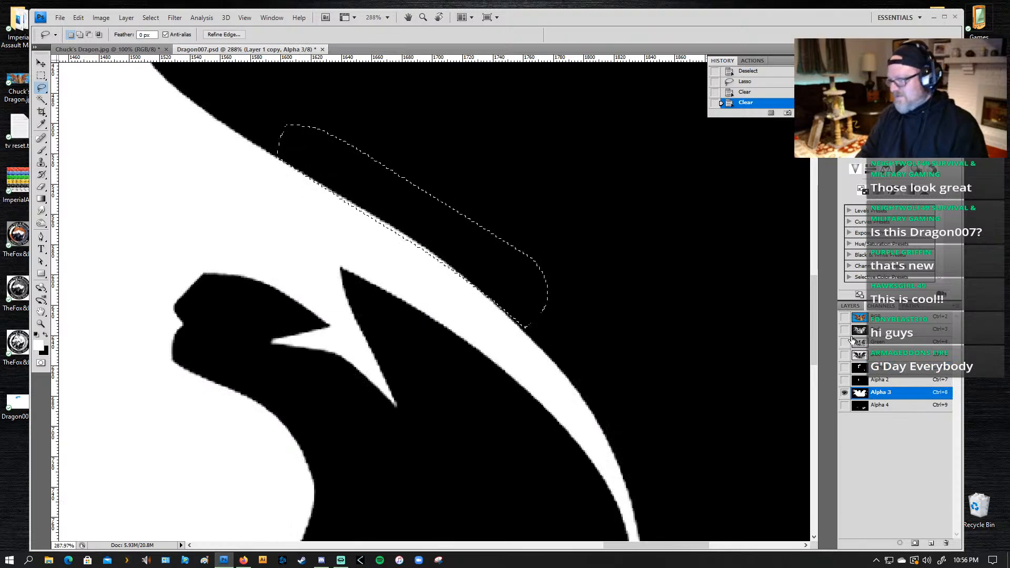
{"action": "left_click", "coordinate": [847, 318]}
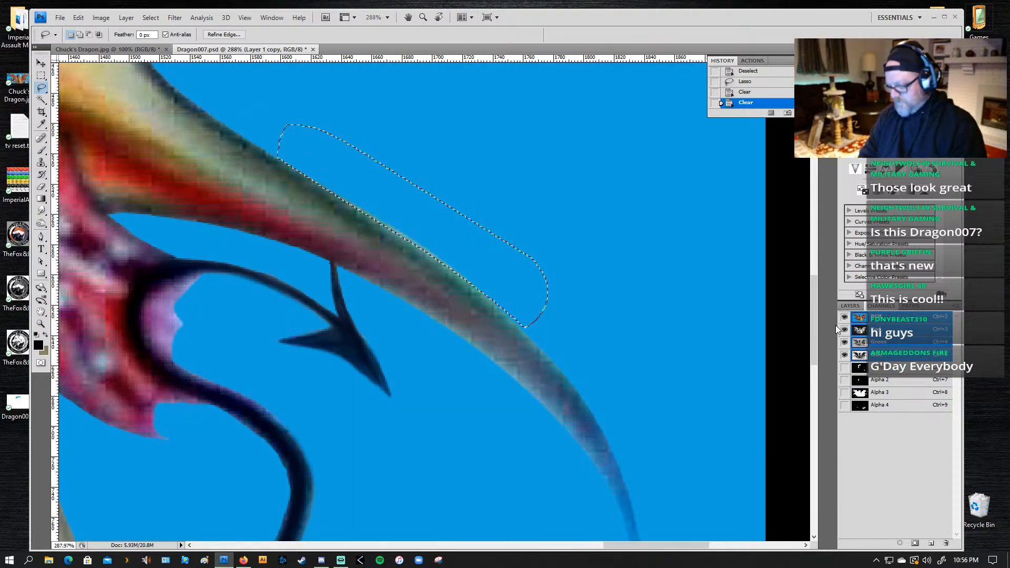
{"action": "key", "text": "Delete"}
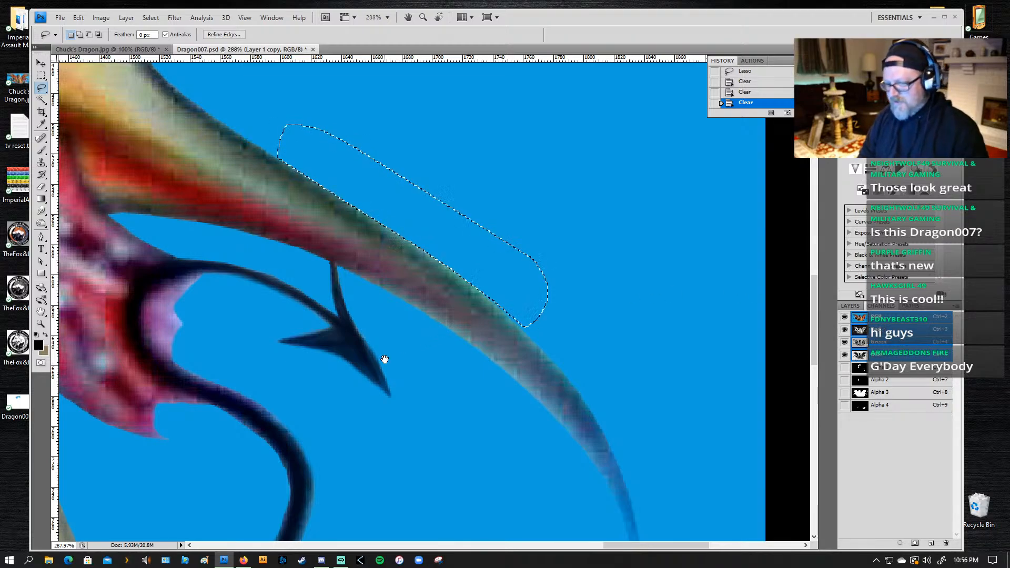
Step: Deselect the strip along the wing tip's upper edge above the arrow-shaped tail
{"action": "left_click_drag", "start_coordinate": [384, 359], "coordinate": [399, 226]}
{"action": "left_click_drag", "start_coordinate": [165, 255], "coordinate": [397, 313]}
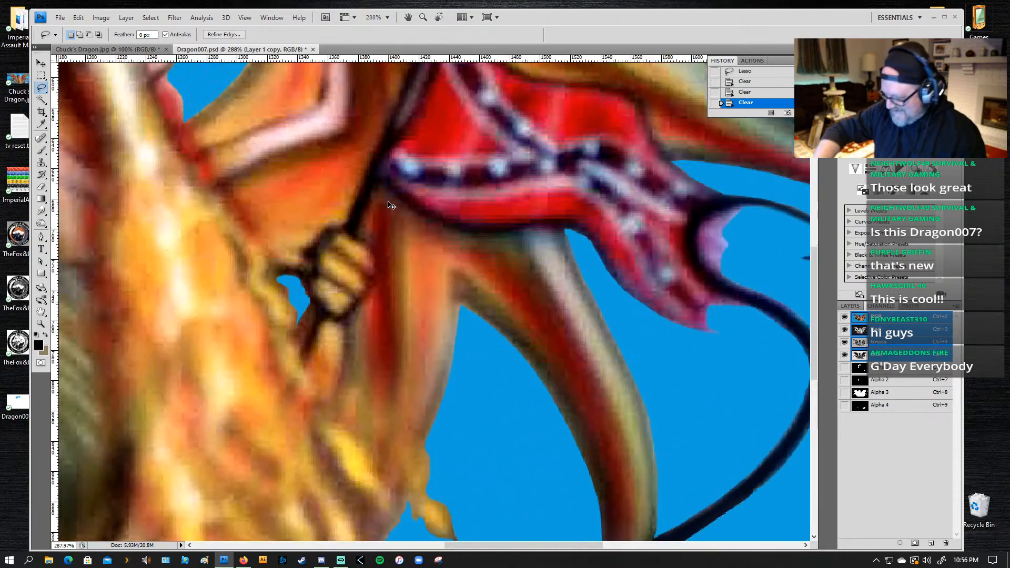
{"action": "key", "text": "ctrl+0"}
{"action": "key", "text": "ctrl+d"}
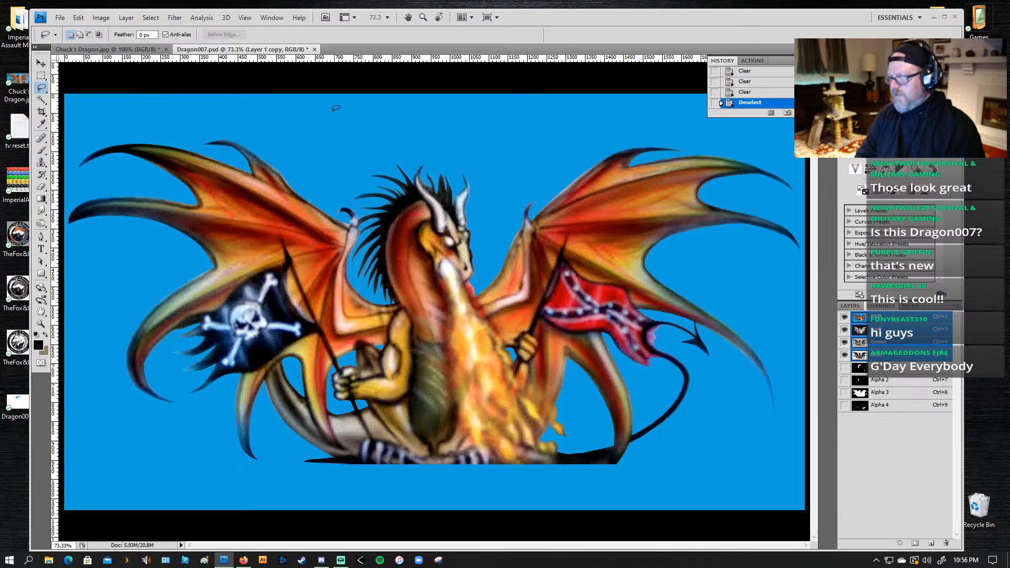
Step: Lasso the greyish parts of the mane tufts between the two horns, following the spikes' edges down to the forehead
{"action": "key", "text": "z"}
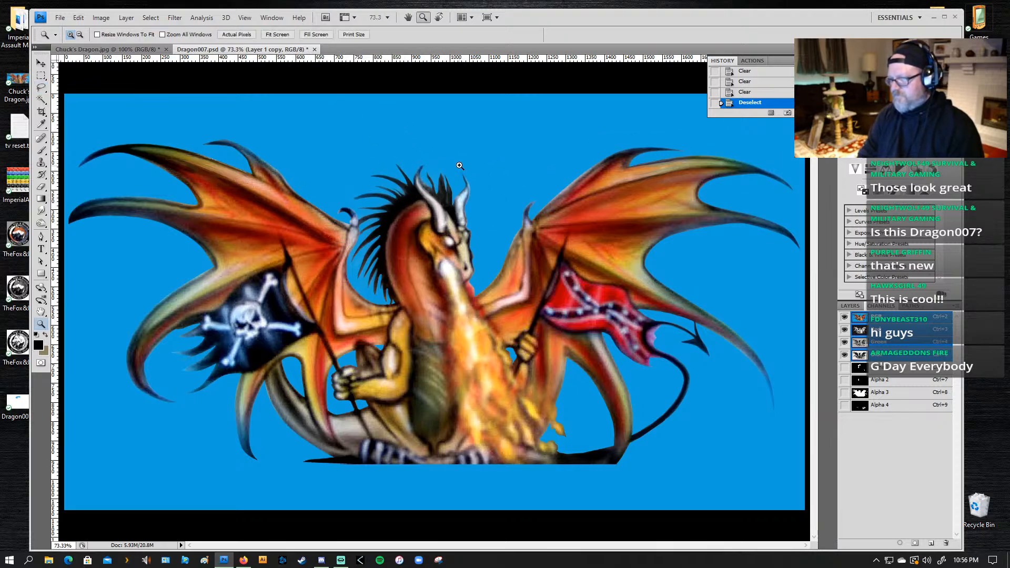
{"action": "left_click_drag", "start_coordinate": [416, 235], "coordinate": [416, 235]}
{"action": "key", "text": "l"}
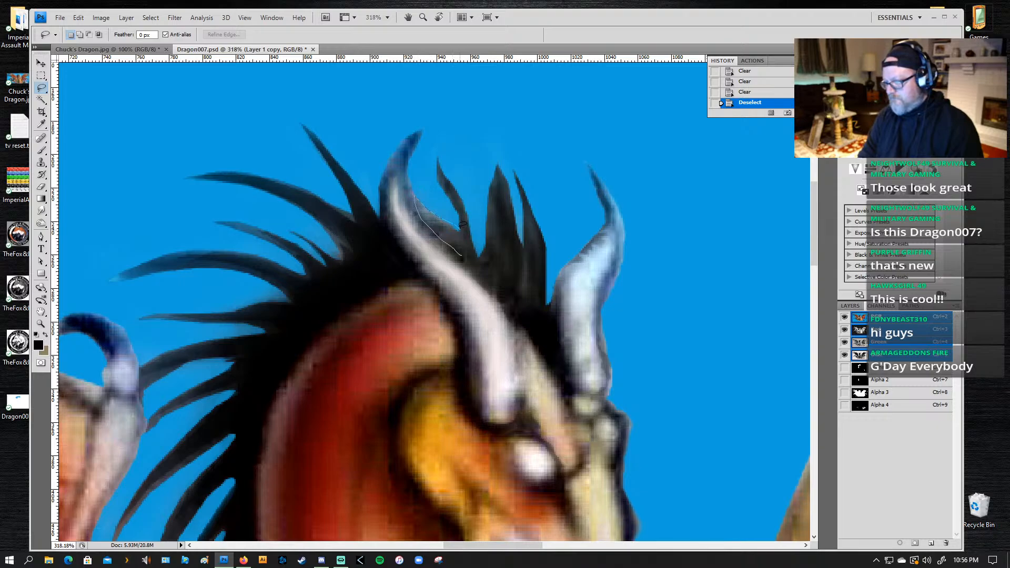
{"action": "mouse_move", "coordinate": [447, 179]}
{"action": "left_mouse_down"}
{"action": "mouse_move", "coordinate": [480, 260]}
{"action": "mouse_move", "coordinate": [492, 212]}
{"action": "mouse_move", "coordinate": [487, 261]}
{"action": "left_mouse_up"}
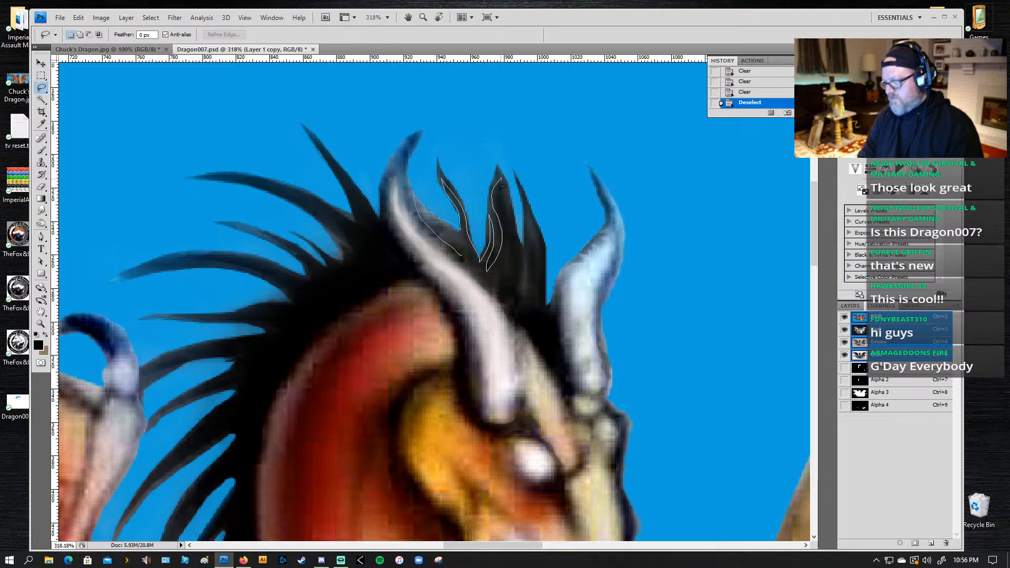
{"action": "left_click_drag", "start_coordinate": [497, 277], "coordinate": [516, 245]}
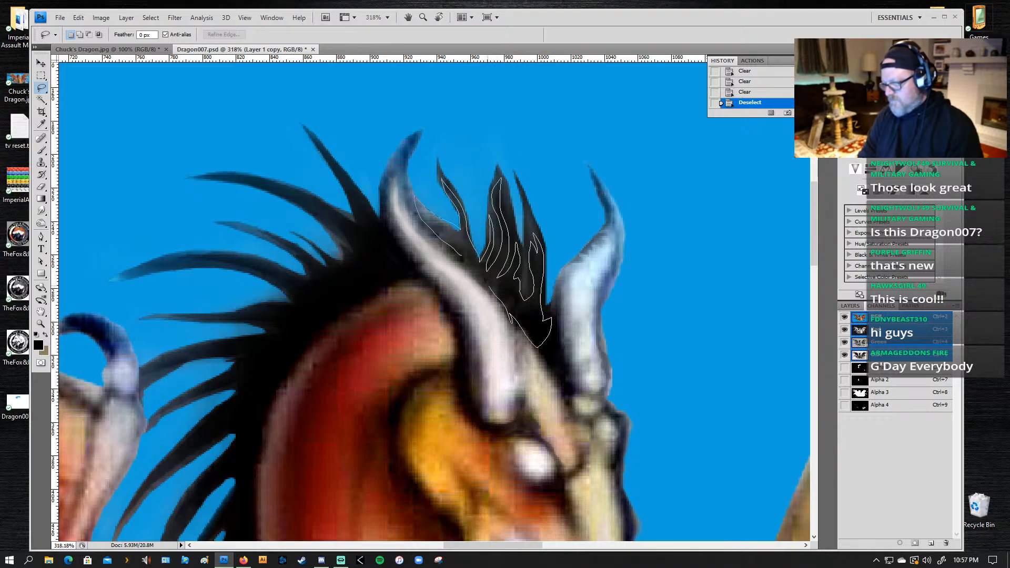
{"action": "left_click_drag", "start_coordinate": [488, 285], "coordinate": [469, 266]}
{"action": "left_click_drag", "start_coordinate": [417, 201], "coordinate": [415, 199]}
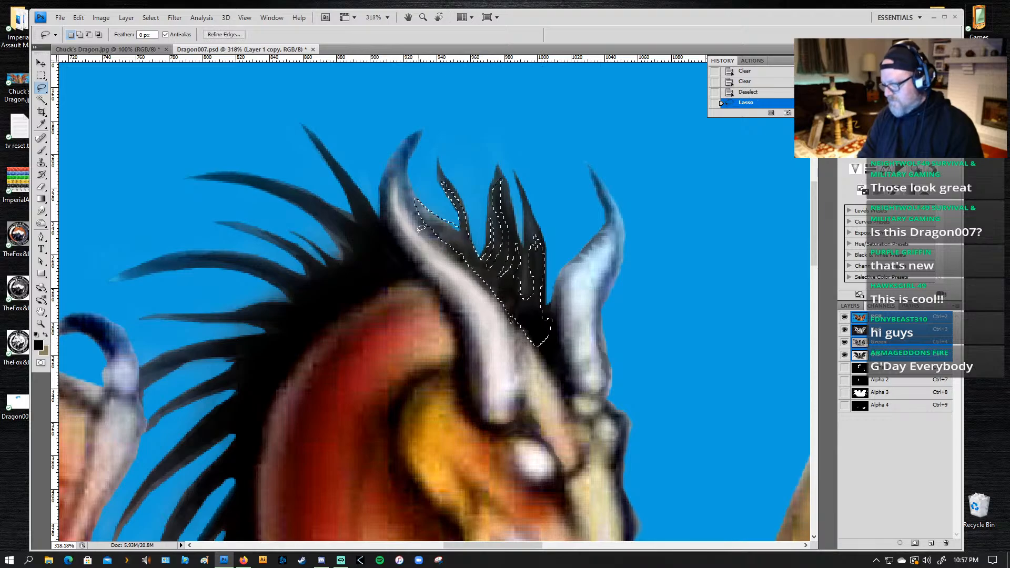
Step: Darken the selected mane tufts between the horns with a black brush of size 80 at 26% opacity
{"action": "key", "text": "b"}
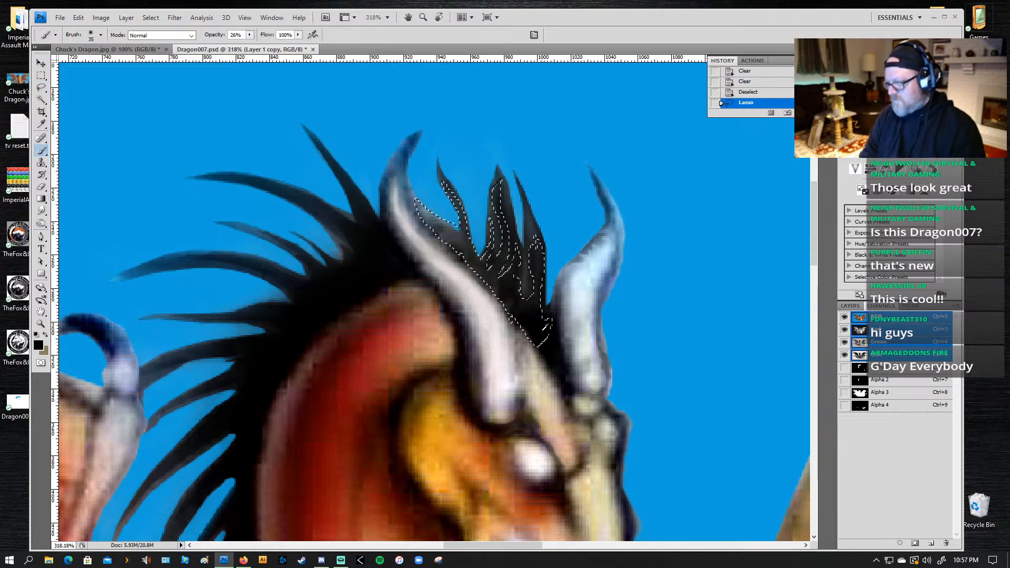
{"action": "key", "text": "bracketright"}
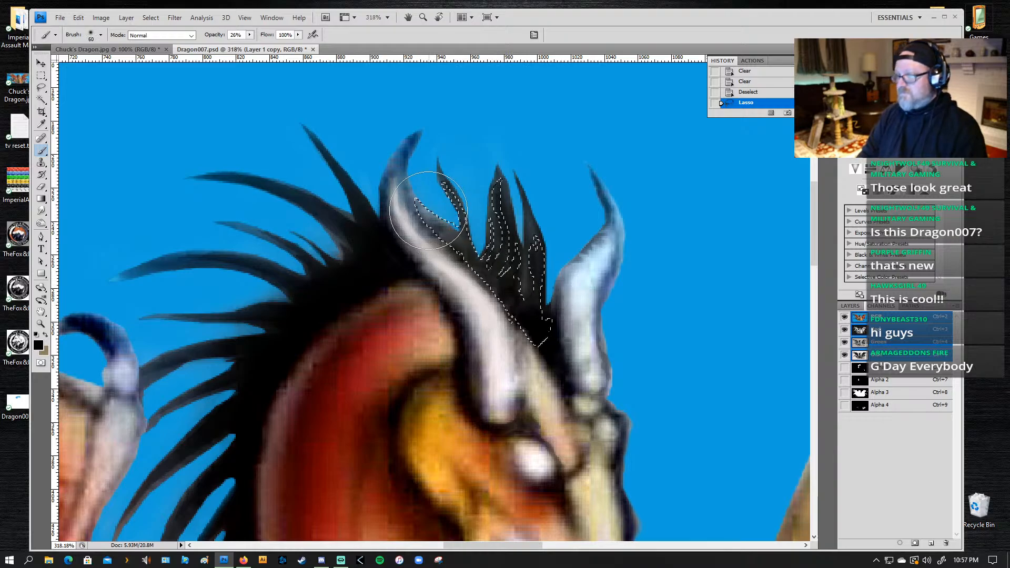
{"action": "key", "text": "bracketright"}
{"action": "key", "text": "bracketright"}
{"action": "mouse_move", "coordinate": [424, 202]}
{"action": "left_mouse_down"}
{"action": "mouse_move", "coordinate": [525, 245]}
{"action": "mouse_move", "coordinate": [540, 314]}
{"action": "mouse_move", "coordinate": [399, 204]}
{"action": "mouse_move", "coordinate": [520, 310]}
{"action": "mouse_move", "coordinate": [410, 175]}
{"action": "mouse_move", "coordinate": [545, 314]}
{"action": "left_mouse_up"}
{"action": "mouse_move", "coordinate": [538, 179]}
{"action": "left_mouse_down"}
{"action": "mouse_move", "coordinate": [566, 342]}
{"action": "mouse_move", "coordinate": [501, 279]}
{"action": "mouse_move", "coordinate": [404, 216]}
{"action": "left_mouse_up"}
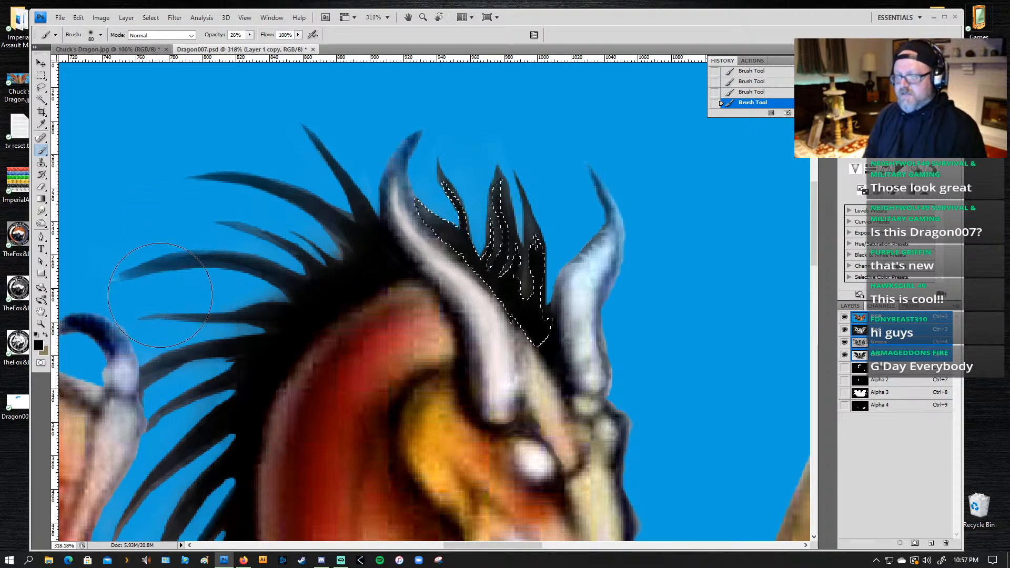
Step: Add the long curved mane spike and the thinner one above it to the selection, darken them with the black brush, and deselect
{"action": "key", "text": "l"}
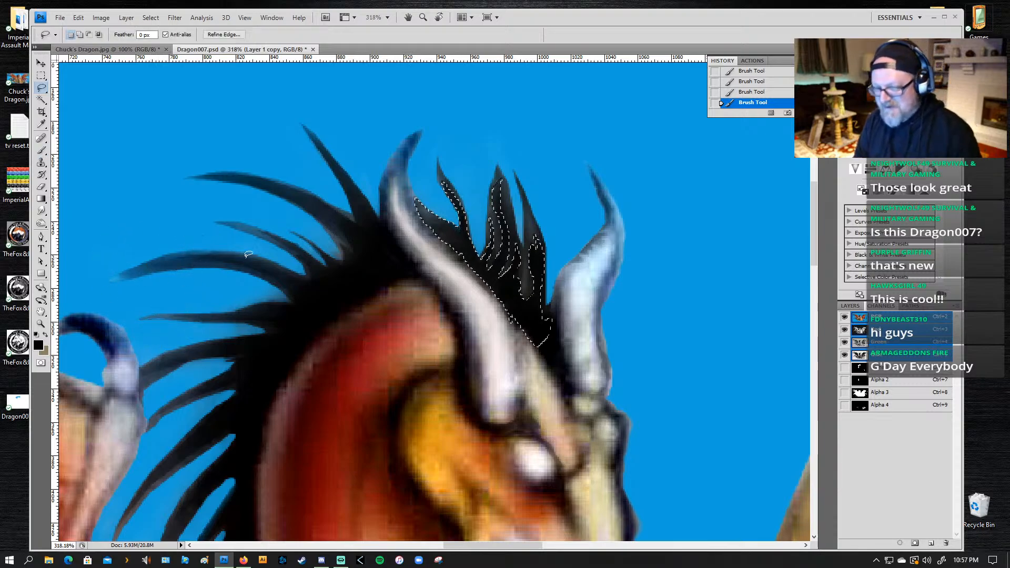
{"action": "mouse_move", "coordinate": [295, 270]}
{"action": "left_mouse_down"}
{"action": "mouse_move", "coordinate": [242, 249]}
{"action": "mouse_move", "coordinate": [199, 248]}
{"action": "mouse_move", "coordinate": [104, 273]}
{"action": "mouse_move", "coordinate": [238, 269]}
{"action": "left_mouse_up"}
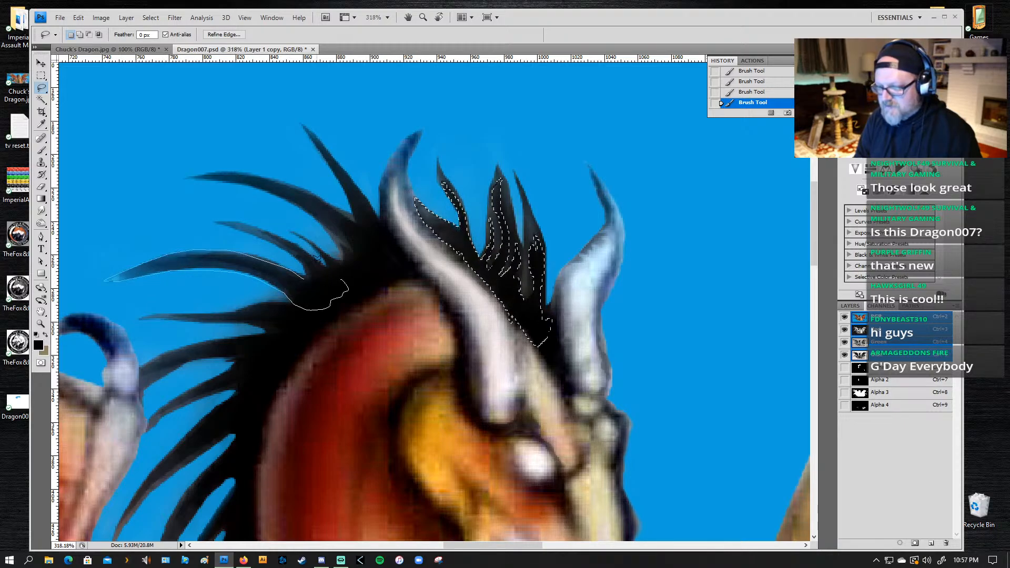
{"action": "mouse_move", "coordinate": [342, 281]}
{"action": "left_mouse_down"}
{"action": "mouse_move", "coordinate": [310, 251]}
{"action": "mouse_move", "coordinate": [242, 220]}
{"action": "mouse_move", "coordinate": [288, 243]}
{"action": "left_mouse_up"}
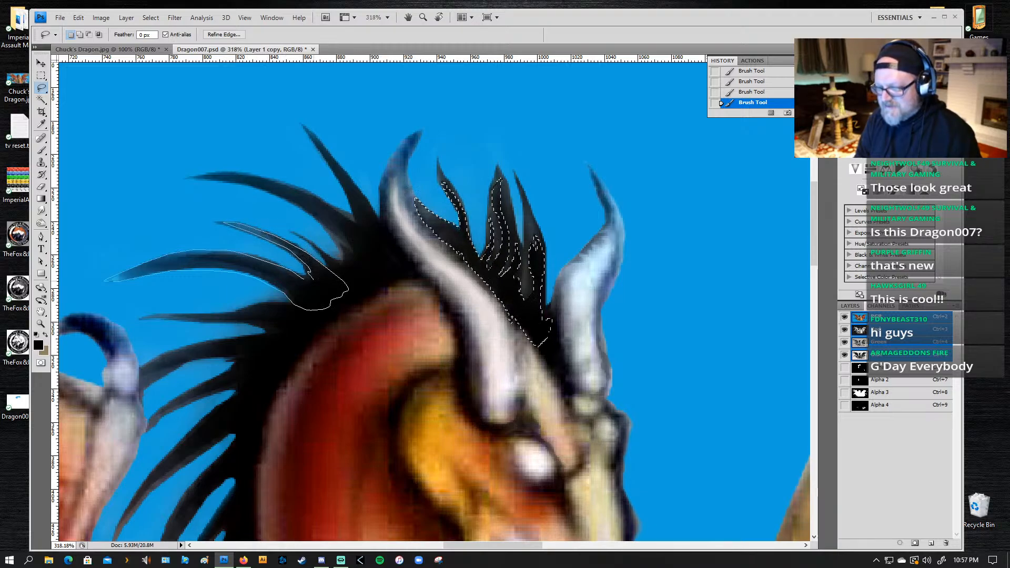
{"action": "left_click_drag", "start_coordinate": [310, 283], "coordinate": [312, 284]}
{"action": "key", "text": "b"}
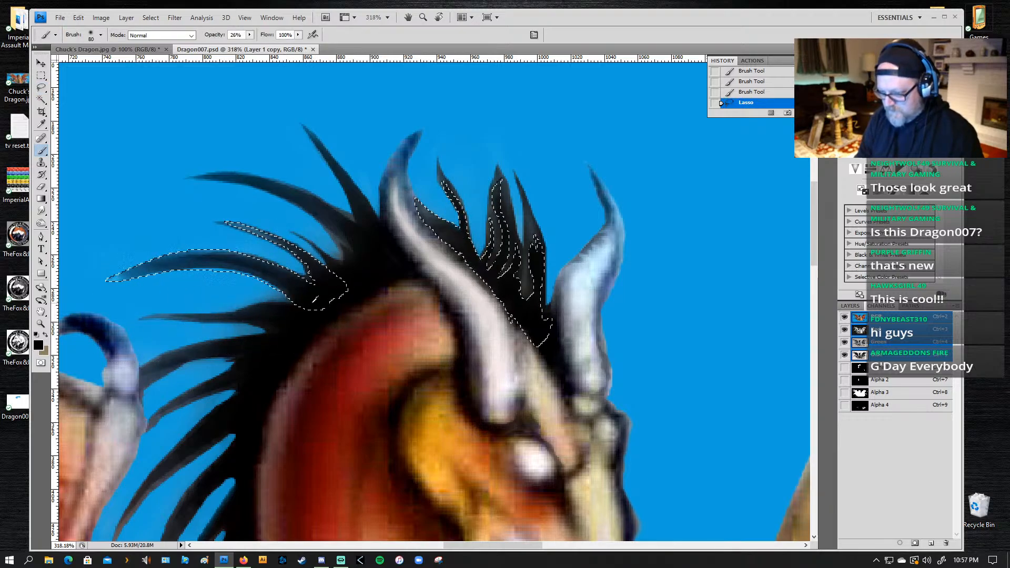
{"action": "mouse_move", "coordinate": [309, 298]}
{"action": "left_mouse_down"}
{"action": "mouse_move", "coordinate": [180, 253]}
{"action": "mouse_move", "coordinate": [80, 267]}
{"action": "mouse_move", "coordinate": [252, 266]}
{"action": "mouse_move", "coordinate": [120, 273]}
{"action": "mouse_move", "coordinate": [84, 288]}
{"action": "mouse_move", "coordinate": [170, 315]}
{"action": "mouse_move", "coordinate": [80, 295]}
{"action": "left_mouse_up"}
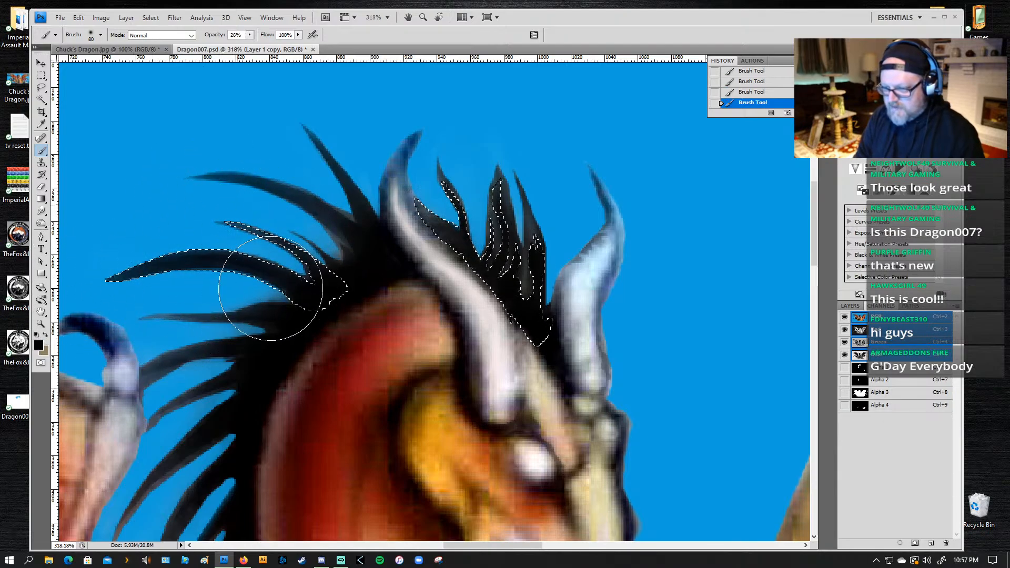
{"action": "key", "text": "ctrl+d"}
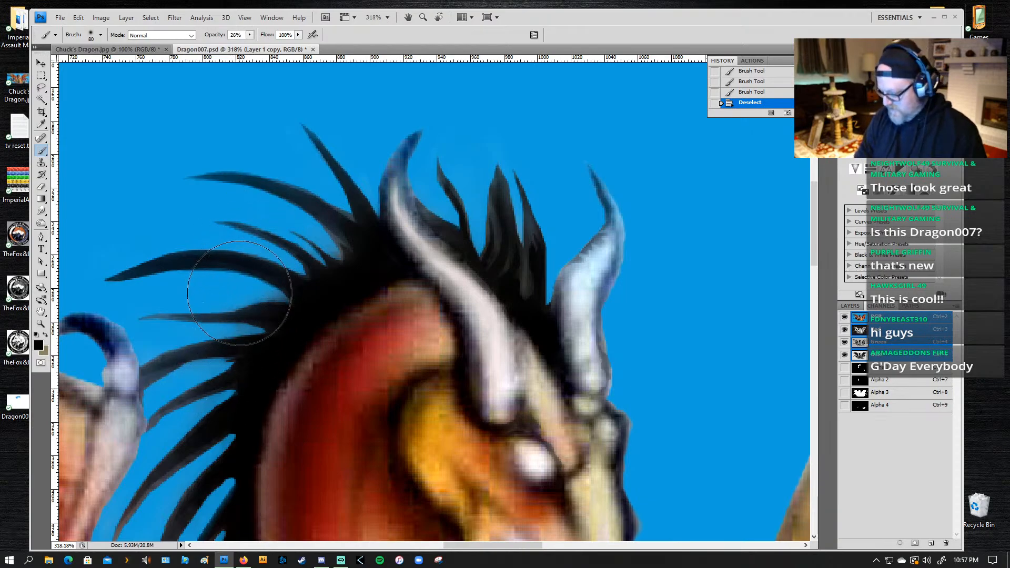
Step: Lasso the thin horizontal mane spike below the long curved one, darken it with the black brush, and deselect
{"action": "key", "text": "l"}
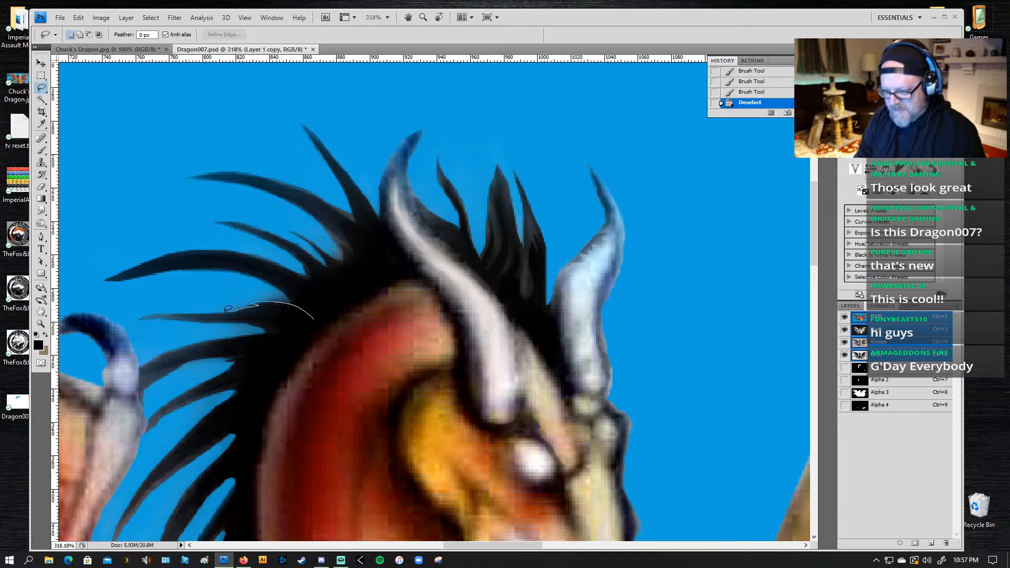
{"action": "mouse_move", "coordinate": [168, 310]}
{"action": "left_mouse_down"}
{"action": "mouse_move", "coordinate": [146, 316]}
{"action": "mouse_move", "coordinate": [184, 316]}
{"action": "left_mouse_up"}
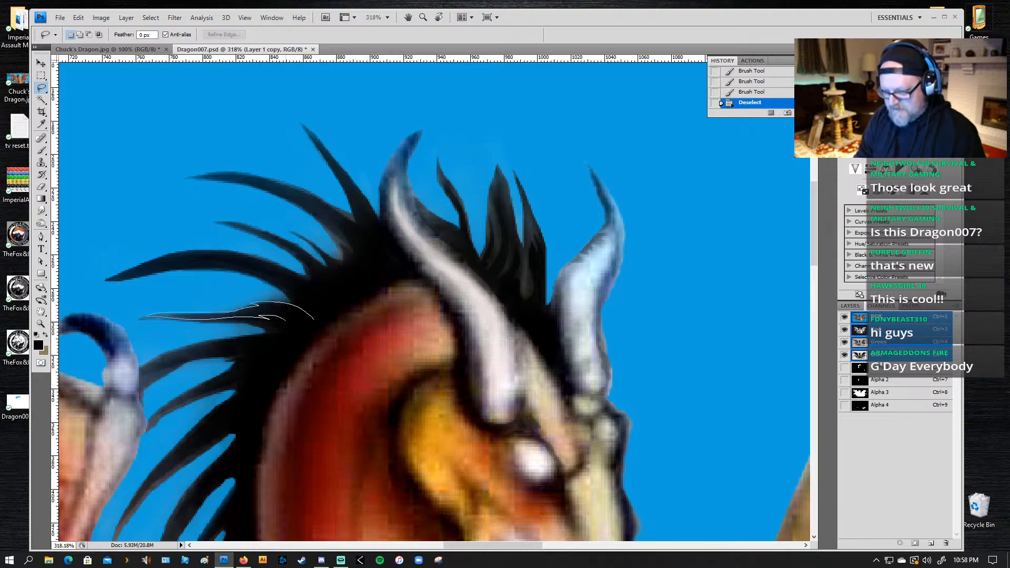
{"action": "mouse_move", "coordinate": [284, 319]}
{"action": "left_mouse_down"}
{"action": "mouse_move", "coordinate": [260, 321]}
{"action": "mouse_move", "coordinate": [280, 333]}
{"action": "mouse_move", "coordinate": [315, 327]}
{"action": "left_mouse_up"}
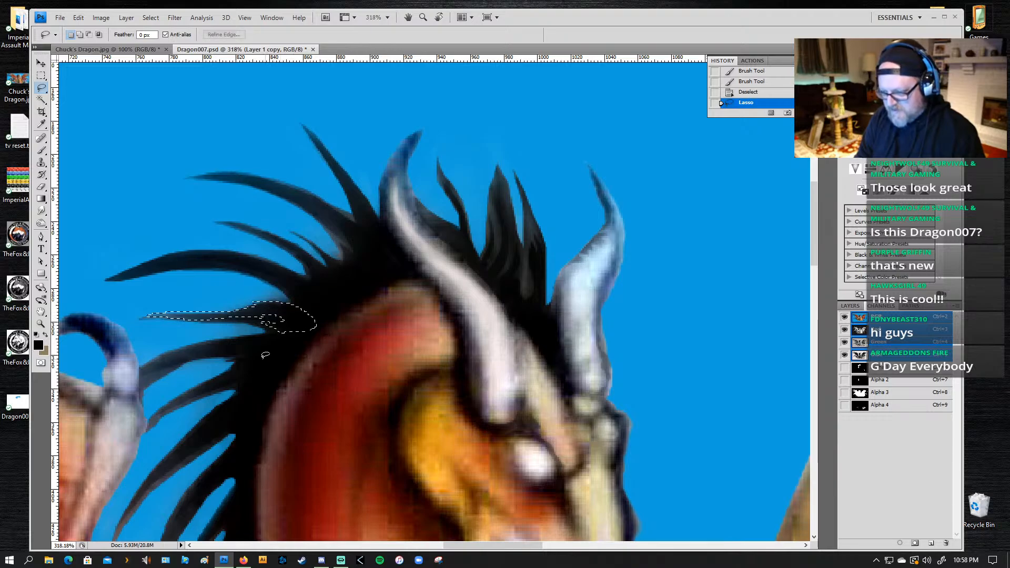
{"action": "key", "text": "v"}
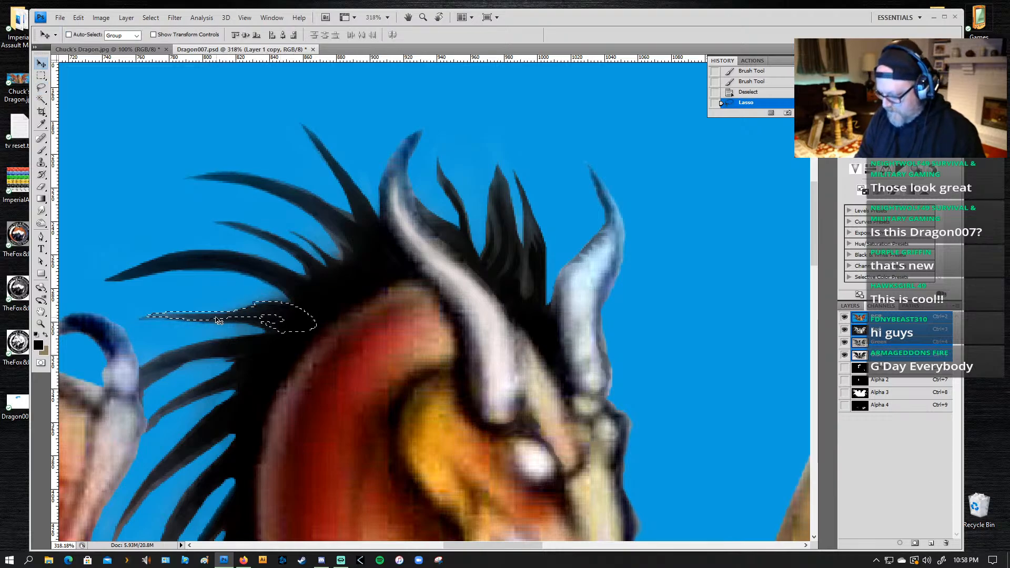
{"action": "key", "text": "b"}
{"action": "mouse_move", "coordinate": [174, 316]}
{"action": "left_mouse_down"}
{"action": "mouse_move", "coordinate": [286, 303]}
{"action": "mouse_move", "coordinate": [131, 307]}
{"action": "left_mouse_up"}
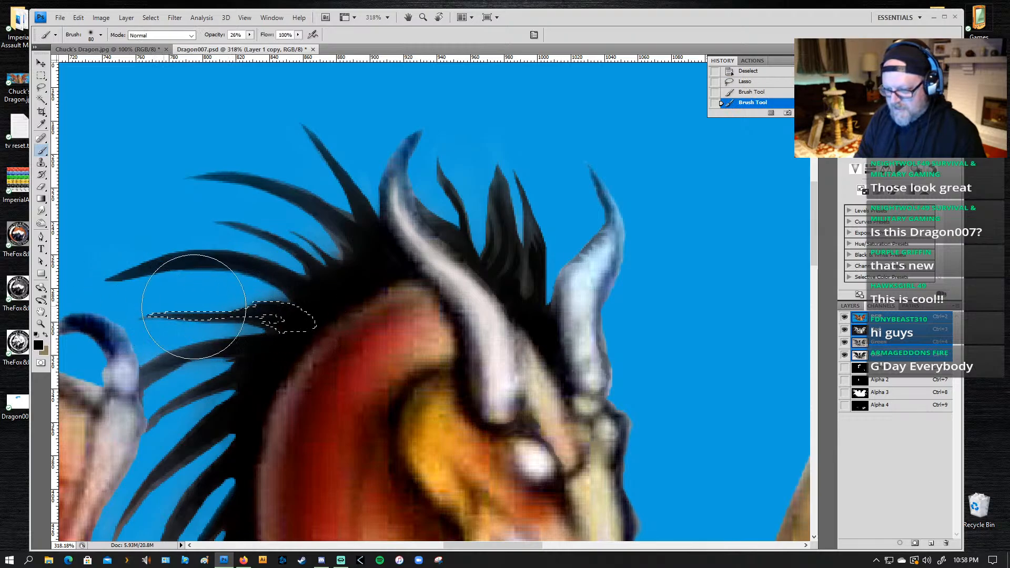
{"action": "mouse_move", "coordinate": [311, 325]}
{"action": "left_mouse_down"}
{"action": "mouse_move", "coordinate": [199, 327]}
{"action": "mouse_move", "coordinate": [231, 318]}
{"action": "left_mouse_up"}
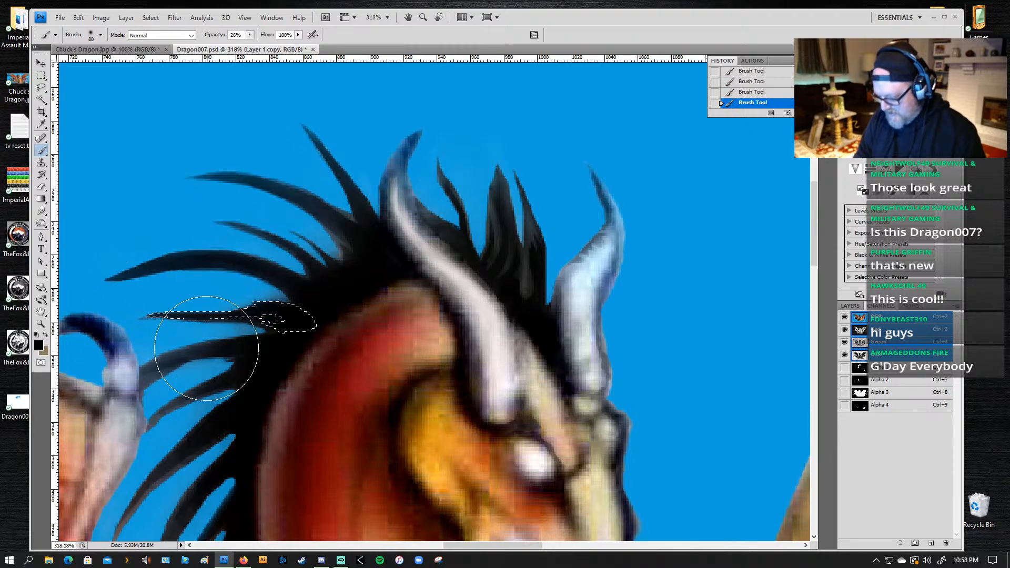
{"action": "key", "text": "l"}
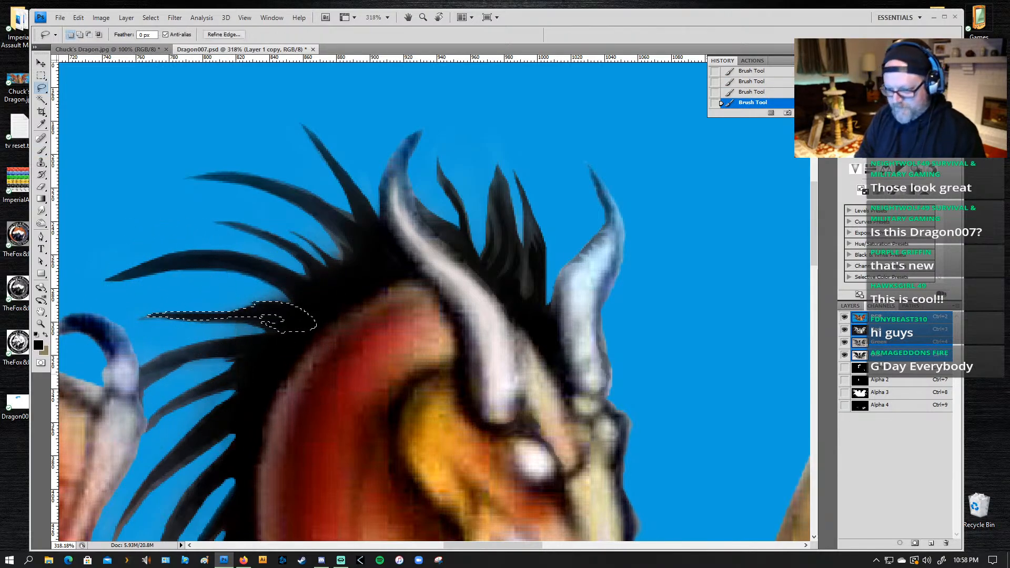
{"action": "left_click", "coordinate": [267, 360]}
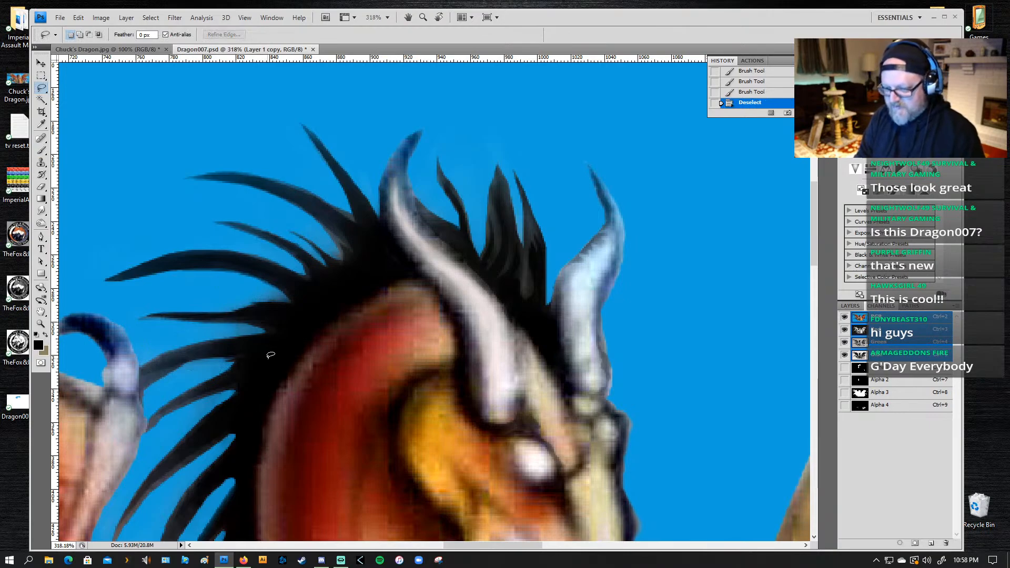
Step: Lasso the mane spike that reaches toward the wing claw, darken it with the black brush, and deselect
{"action": "mouse_move", "coordinate": [236, 333]}
{"action": "left_mouse_down"}
{"action": "mouse_move", "coordinate": [185, 341]}
{"action": "mouse_move", "coordinate": [200, 342]}
{"action": "mouse_move", "coordinate": [140, 364]}
{"action": "mouse_move", "coordinate": [142, 382]}
{"action": "mouse_move", "coordinate": [179, 365]}
{"action": "left_mouse_up"}
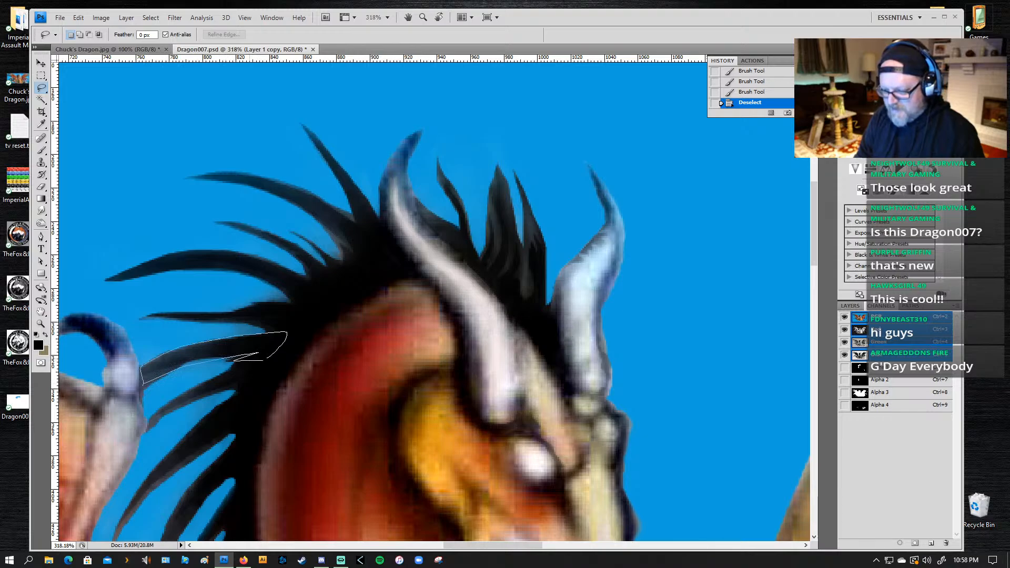
{"action": "left_click_drag", "start_coordinate": [258, 353], "coordinate": [182, 353]}
{"action": "key", "text": "b"}
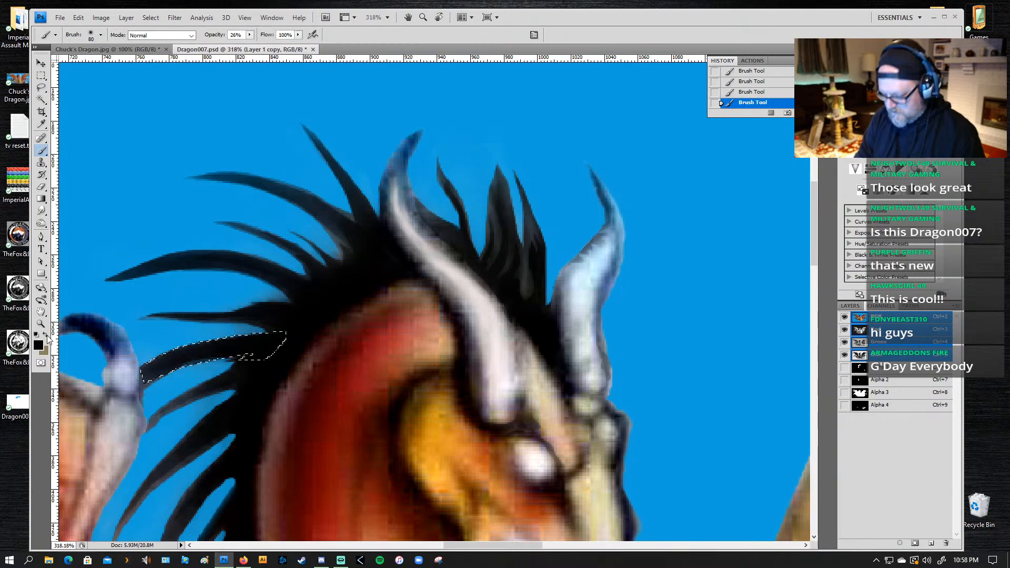
{"action": "key", "text": "ctrl+d"}
Step: Lasso the two uppermost mane spikes behind the near horn down to their shared base, darken them with the black brush, and deselect
{"action": "left_click_drag", "start_coordinate": [370, 265], "coordinate": [338, 226]}
{"action": "key", "text": "l"}
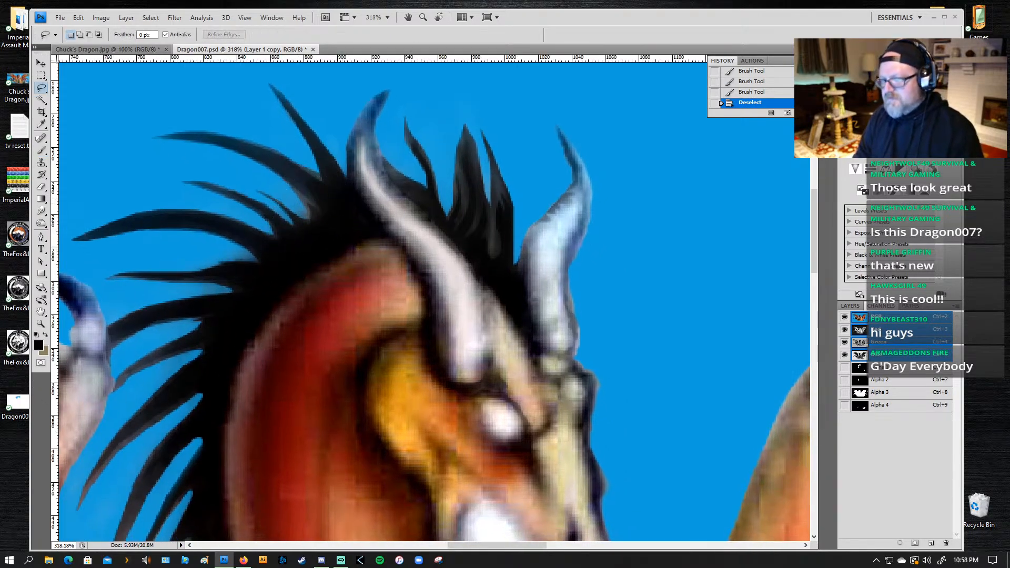
{"action": "mouse_move", "coordinate": [333, 188]}
{"action": "left_mouse_down"}
{"action": "mouse_move", "coordinate": [248, 140]}
{"action": "mouse_move", "coordinate": [176, 131]}
{"action": "mouse_move", "coordinate": [260, 151]}
{"action": "left_mouse_up"}
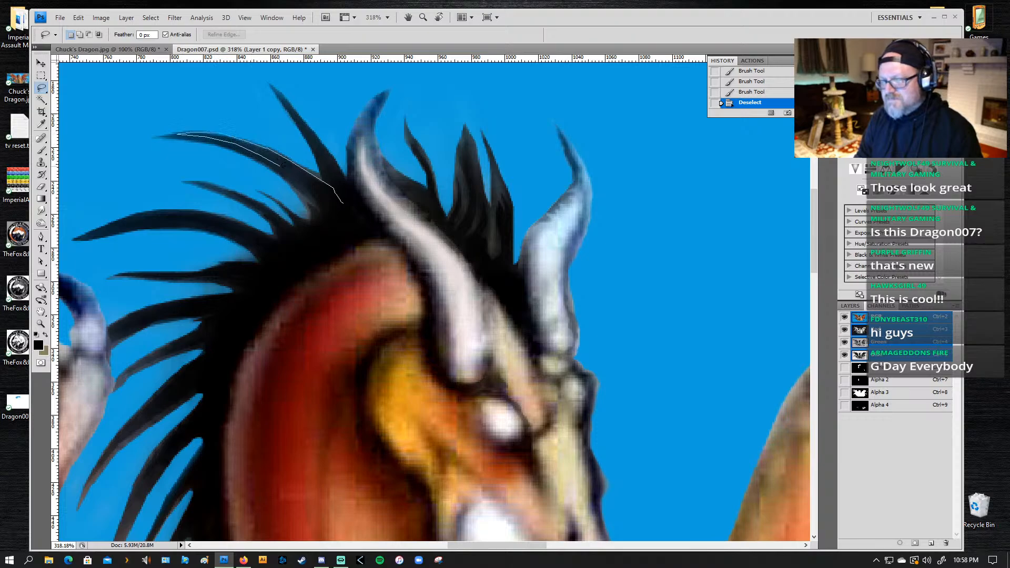
{"action": "mouse_move", "coordinate": [309, 199]}
{"action": "left_mouse_down"}
{"action": "mouse_move", "coordinate": [327, 234]}
{"action": "mouse_move", "coordinate": [362, 226]}
{"action": "mouse_move", "coordinate": [330, 148]}
{"action": "mouse_move", "coordinate": [283, 92]}
{"action": "mouse_move", "coordinate": [317, 150]}
{"action": "left_mouse_up"}
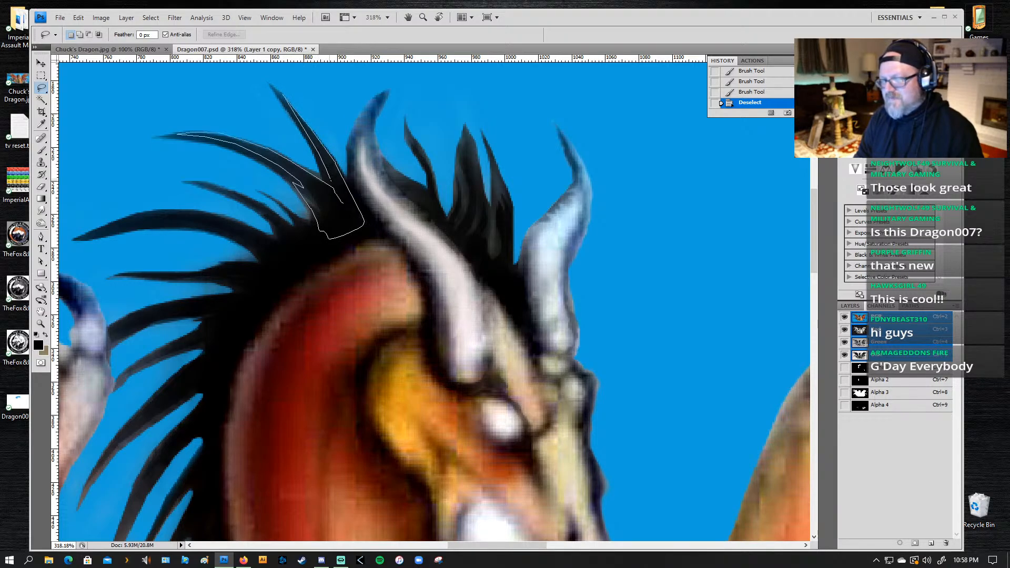
{"action": "left_click_drag", "start_coordinate": [298, 184], "coordinate": [297, 183]}
{"action": "key", "text": "b"}
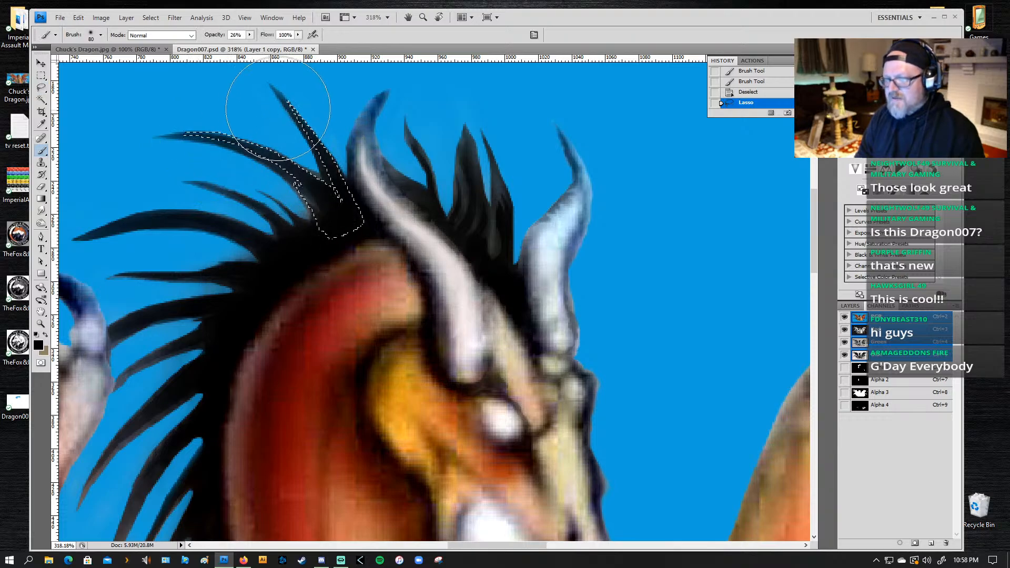
{"action": "left_click_drag", "start_coordinate": [277, 109], "coordinate": [310, 209]}
{"action": "mouse_move", "coordinate": [310, 209]}
{"action": "left_mouse_down"}
{"action": "mouse_move", "coordinate": [113, 142]}
{"action": "mouse_move", "coordinate": [326, 218]}
{"action": "left_mouse_up"}
{"action": "key", "text": "ctrl+d"}
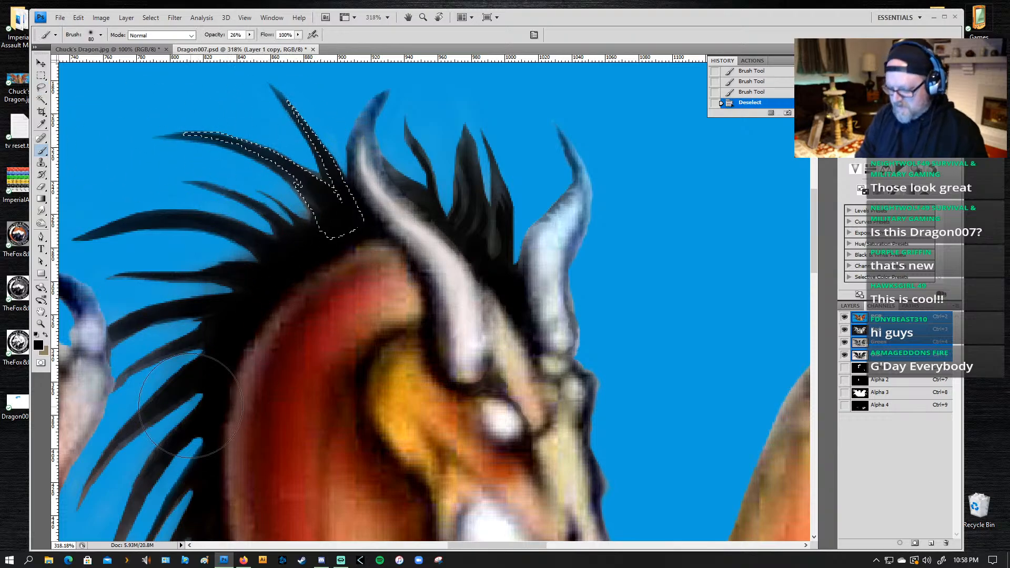
{"action": "left_click_drag", "start_coordinate": [259, 394], "coordinate": [387, 300]}
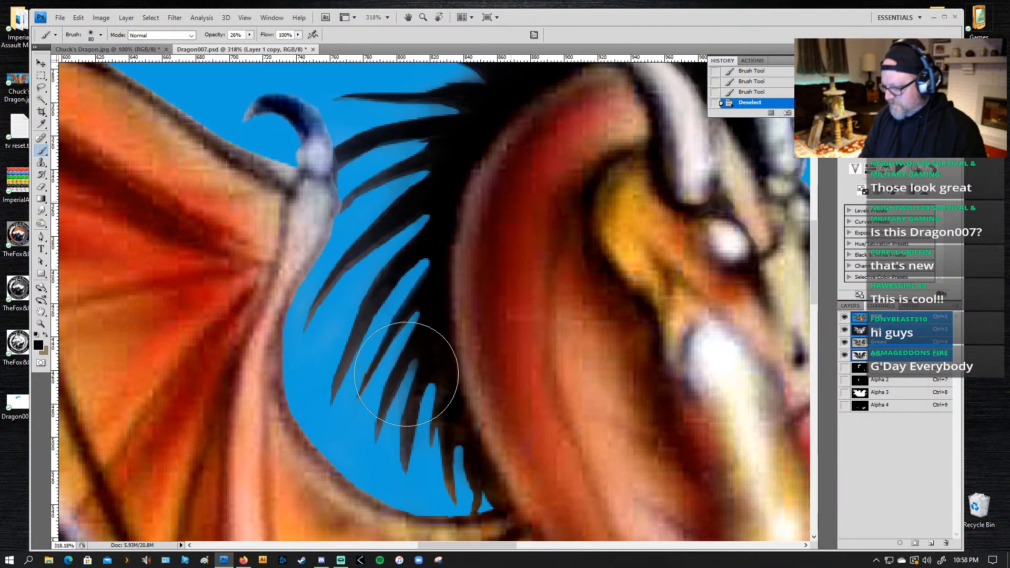
{"action": "key", "text": "ctrl+0"}
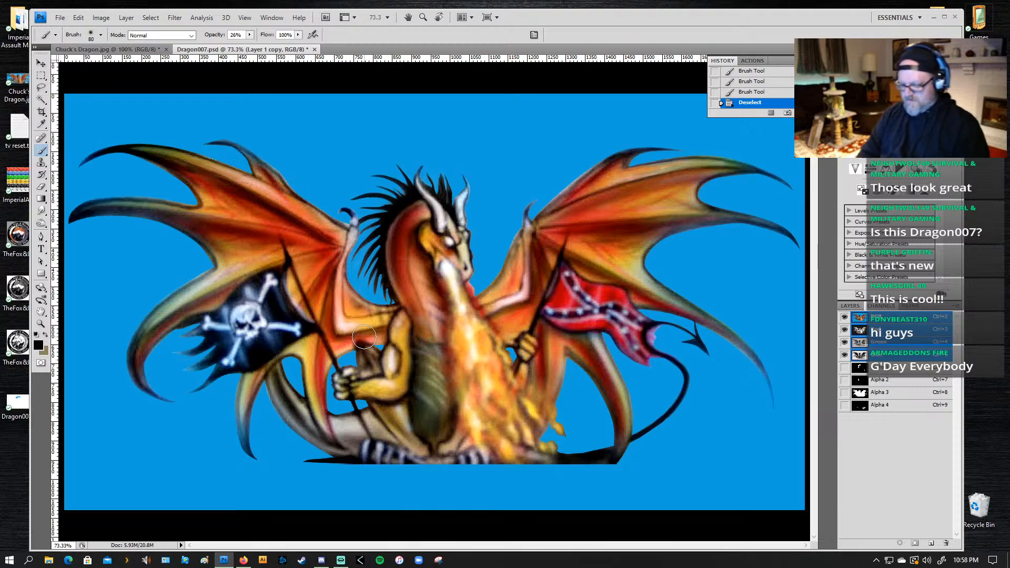
{"action": "key", "text": "z"}
{"action": "left_click", "coordinate": [518, 288], "text": "alt"}
{"action": "left_click", "coordinate": [473, 309], "text": "alt"}
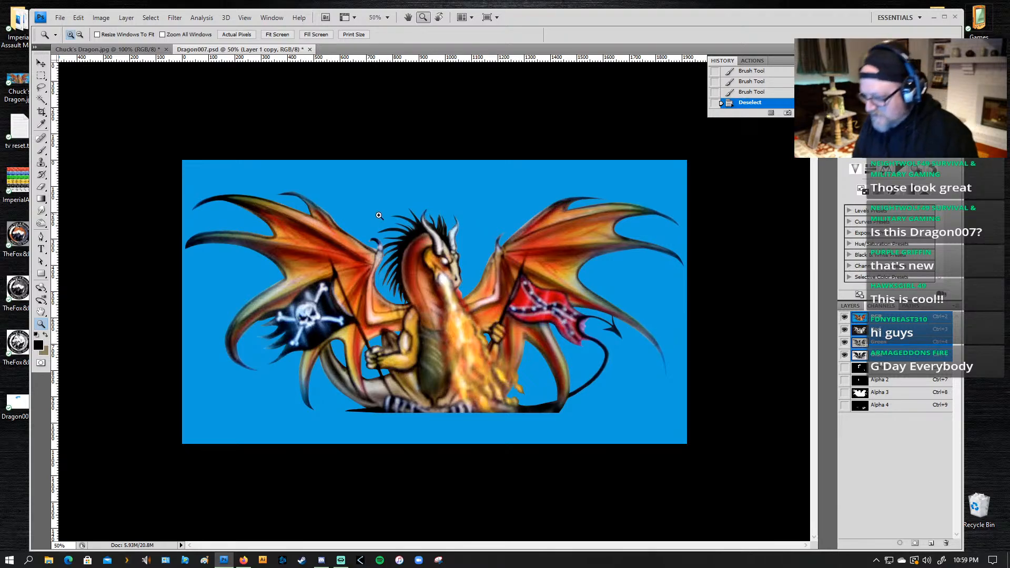
{"action": "left_click_drag", "start_coordinate": [354, 275], "coordinate": [326, 277]}
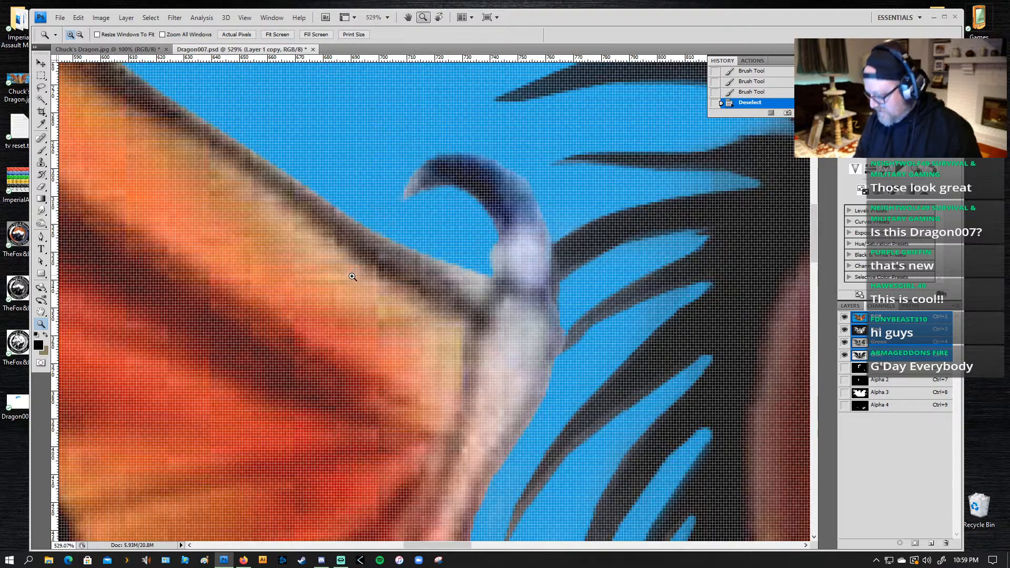
Step: Lasso the gray web between the wing edge and the wing claw, and clear it from both Alpha 3 and the RGB image
{"action": "key", "text": "b"}
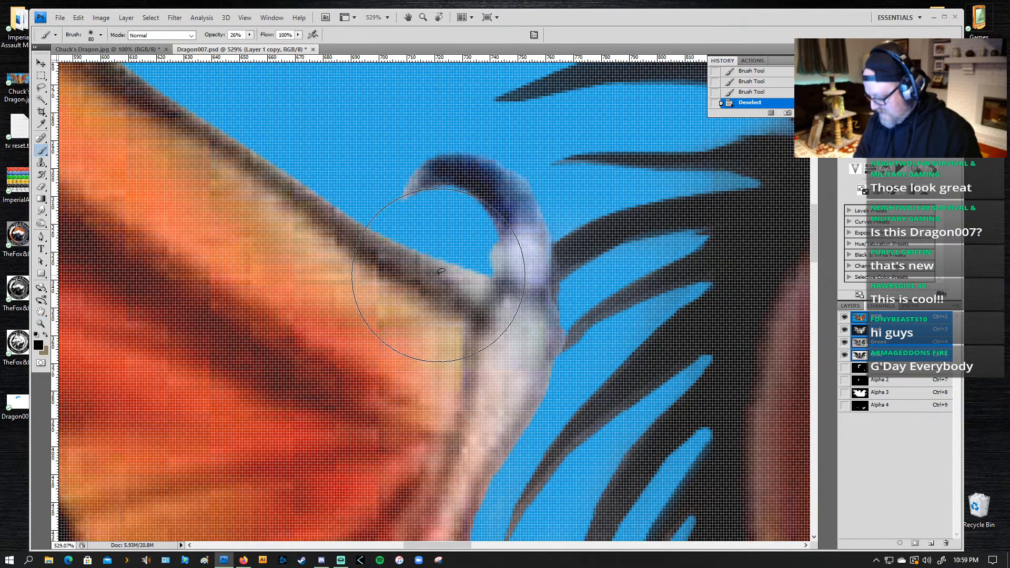
{"action": "key", "text": "l"}
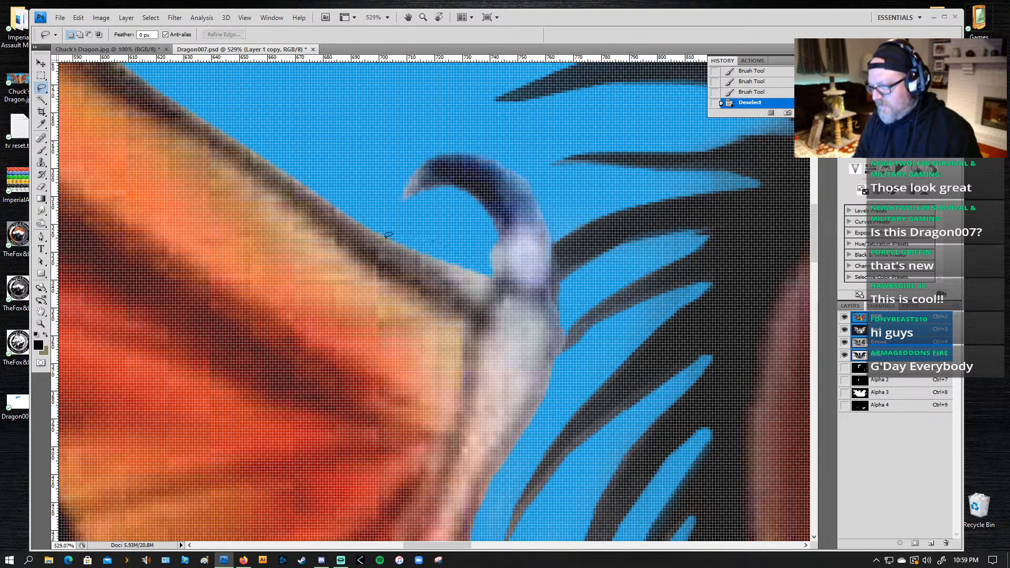
{"action": "left_click_drag", "start_coordinate": [387, 235], "coordinate": [428, 256]}
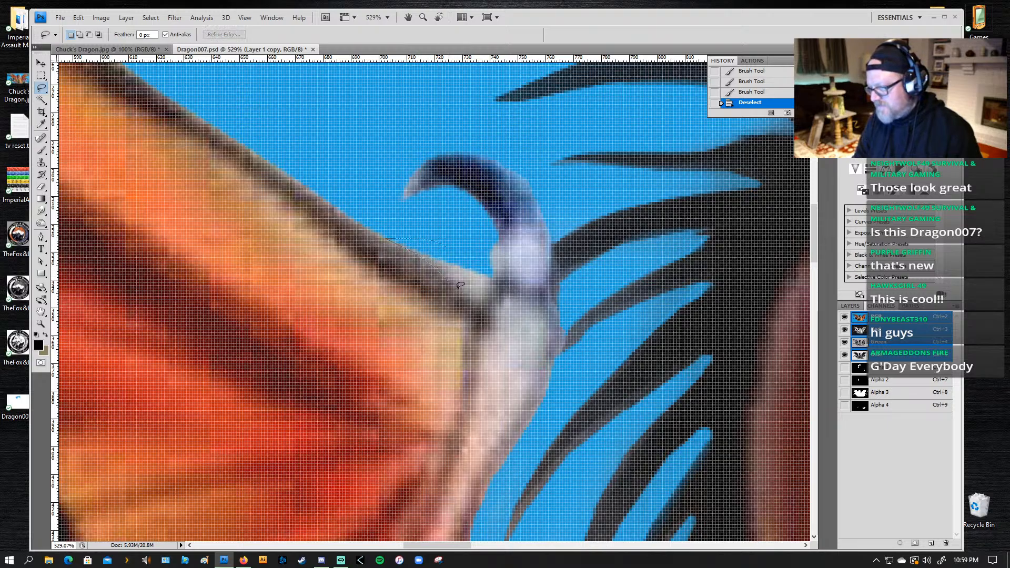
{"action": "mouse_move", "coordinate": [477, 296]}
{"action": "left_mouse_down"}
{"action": "mouse_move", "coordinate": [498, 278]}
{"action": "mouse_move", "coordinate": [501, 243]}
{"action": "mouse_move", "coordinate": [424, 237]}
{"action": "left_mouse_up"}
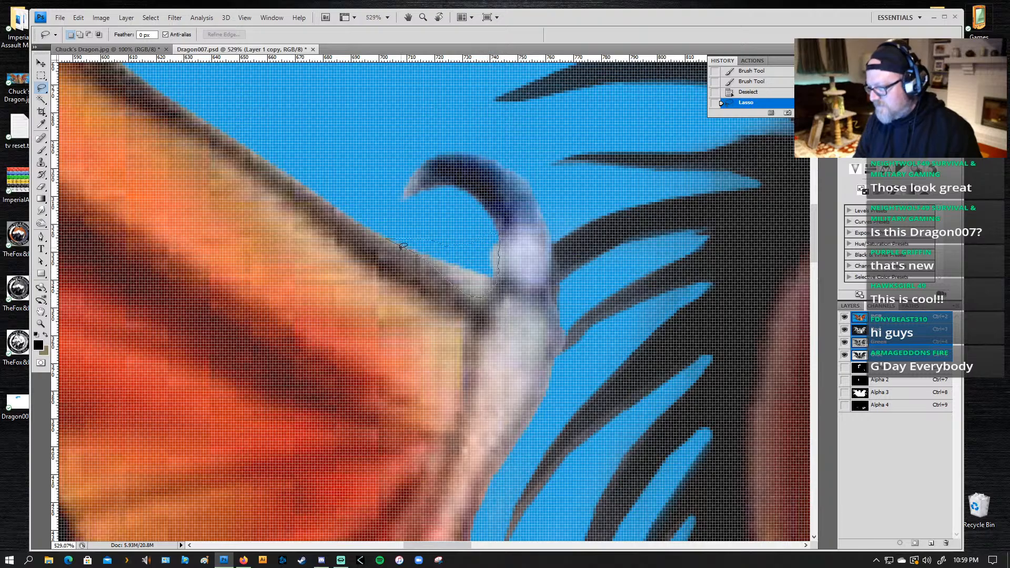
{"action": "left_click", "coordinate": [893, 392]}
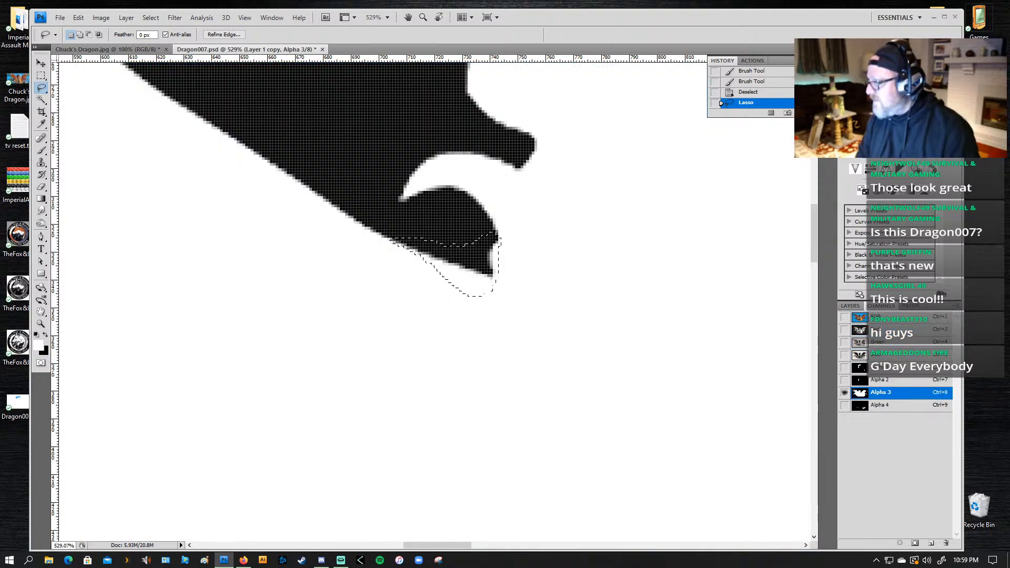
{"action": "key", "text": "Delete"}
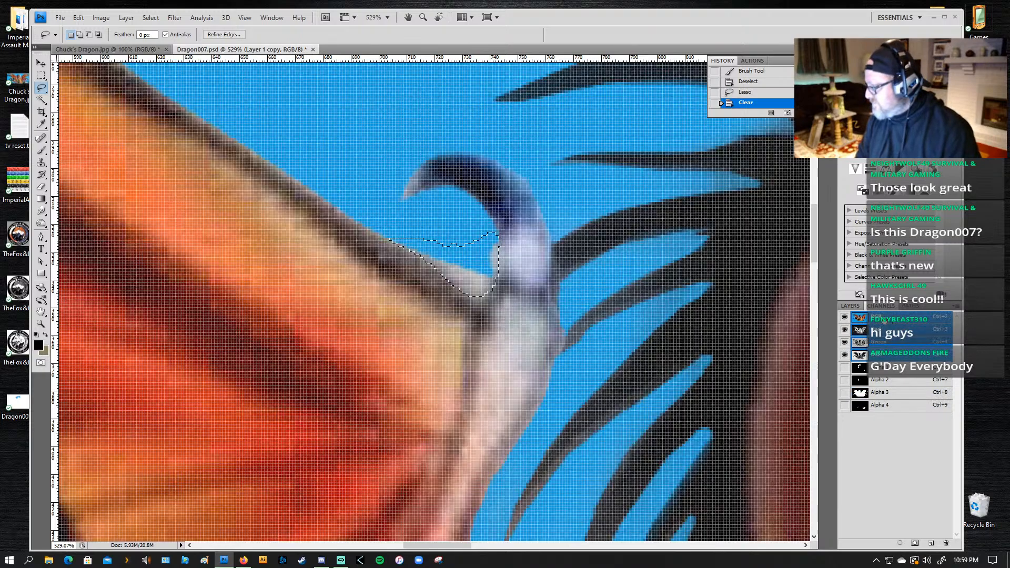
{"action": "left_click", "coordinate": [888, 319]}
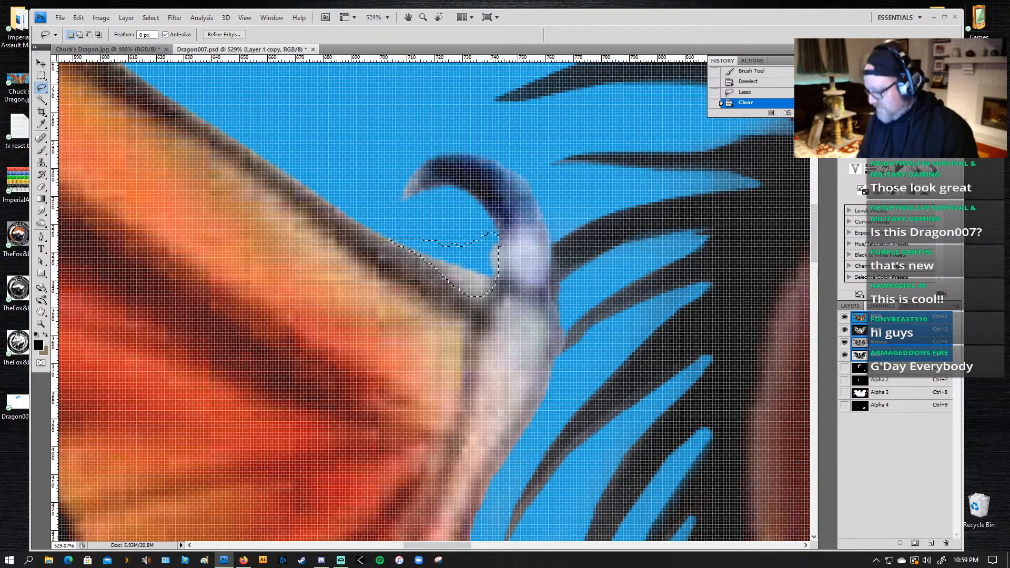
{"action": "key", "text": "Delete"}
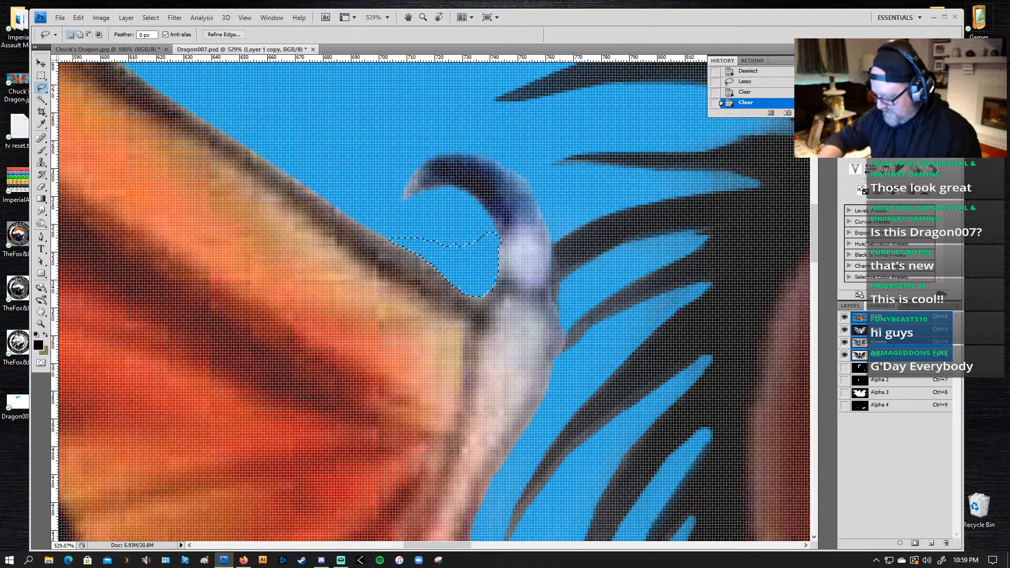
Step: Load the Alpha 3 channel as a selection and check its outline around the lower wing spike beyond the tail tip
{"action": "key", "text": "ctrl+0"}
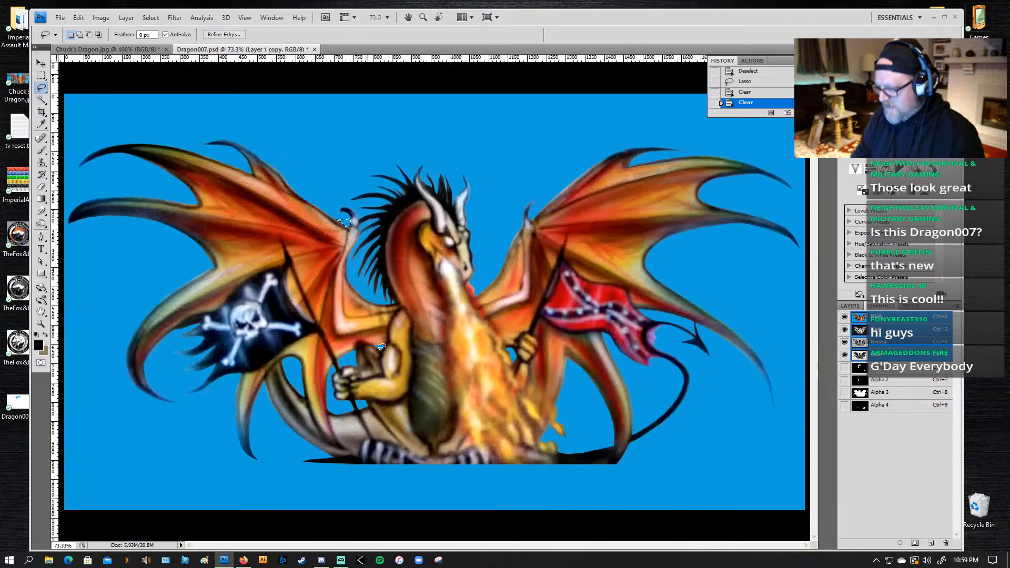
{"action": "key", "text": "z"}
{"action": "left_click", "coordinate": [416, 309], "text": "alt"}
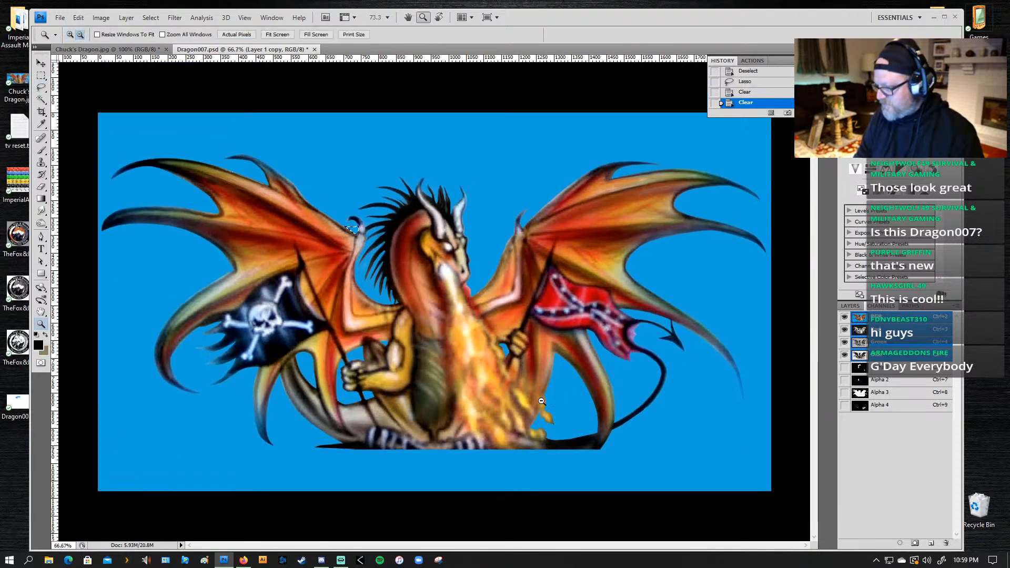
{"action": "left_click", "coordinate": [416, 310], "text": "alt"}
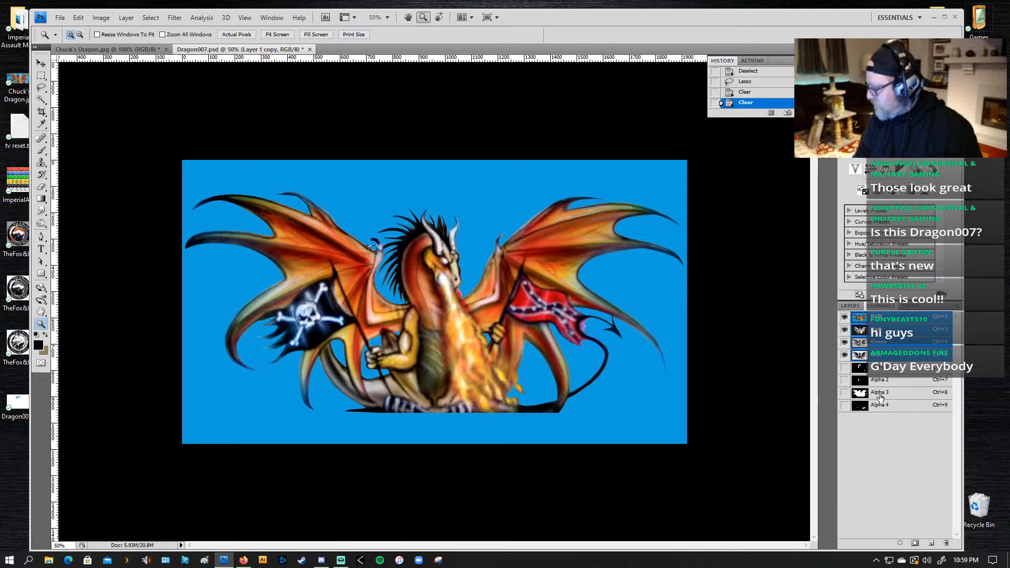
{"action": "left_click_drag", "start_coordinate": [881, 398], "coordinate": [899, 544]}
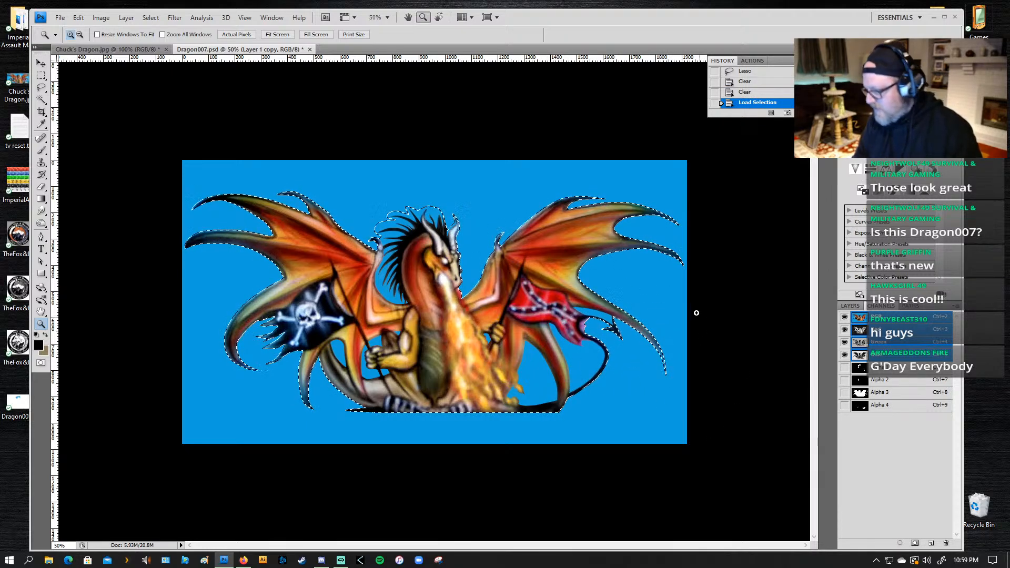
{"action": "left_click_drag", "start_coordinate": [628, 356], "coordinate": [568, 405]}
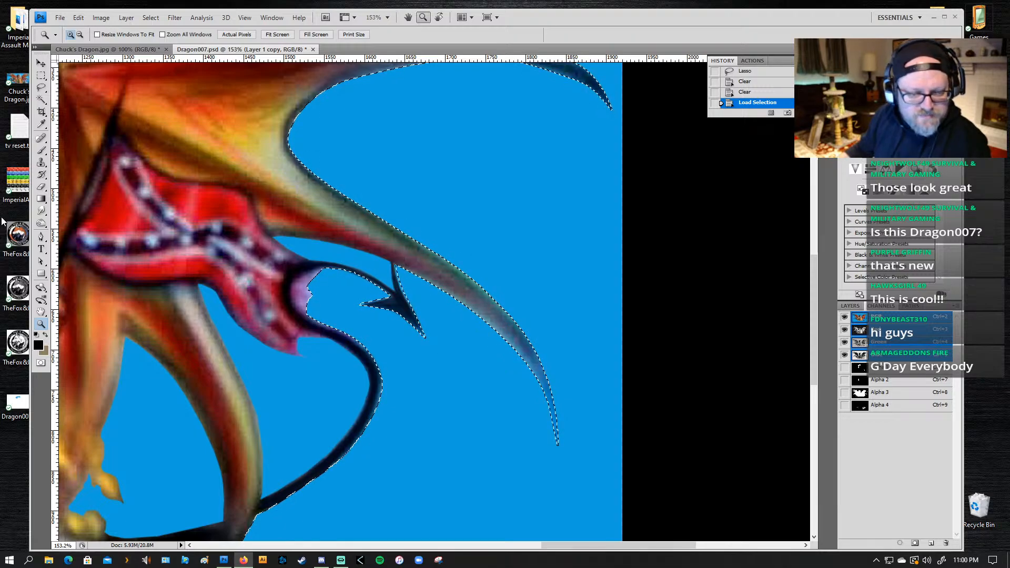
{"action": "key", "text": "ctrl+h"}
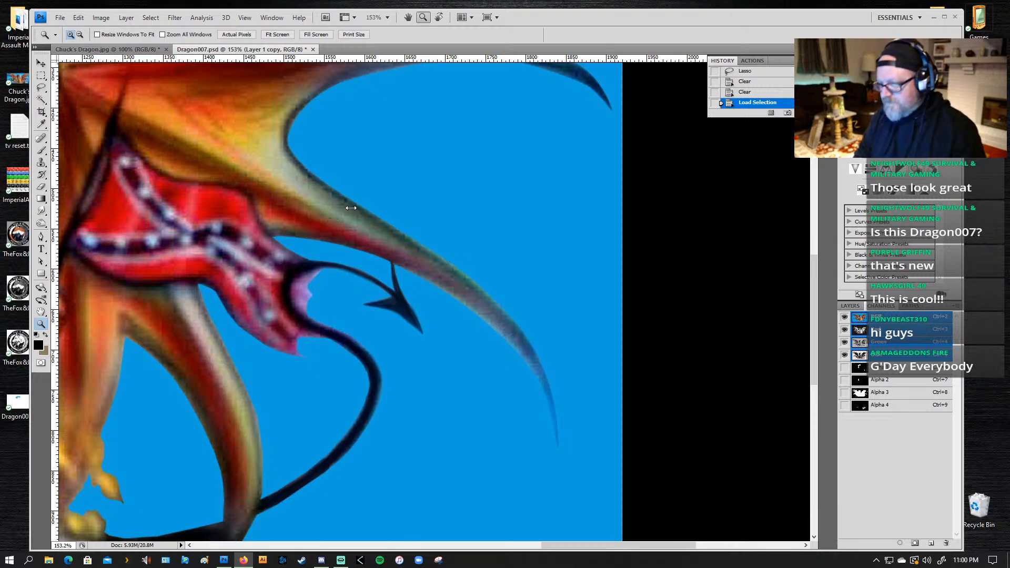
{"action": "key", "text": "ctrl+h"}
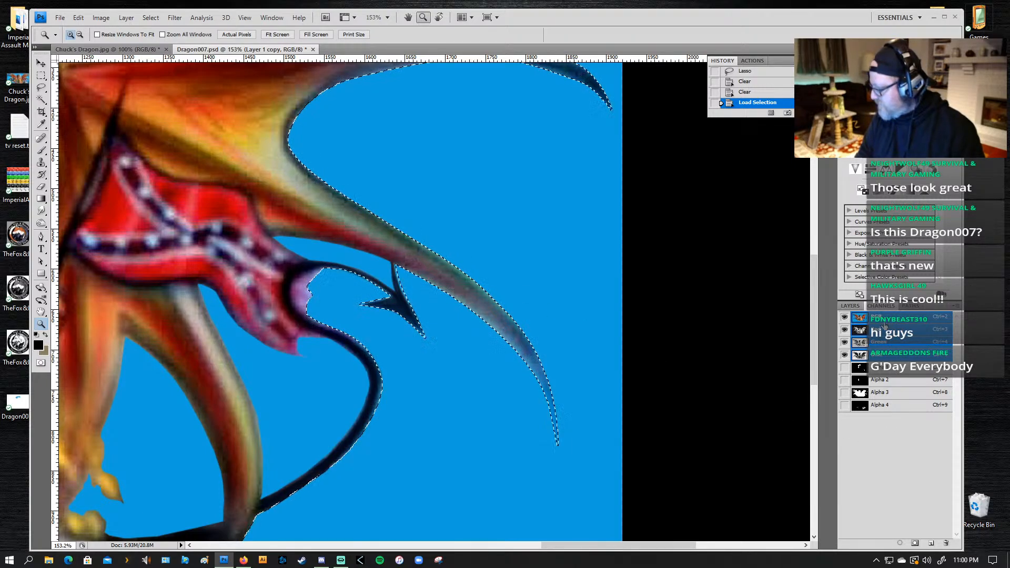
Step: Reduce the brush size and sample the dark red along the underside of the lower wing spike as the paint color
{"action": "key", "text": "b"}
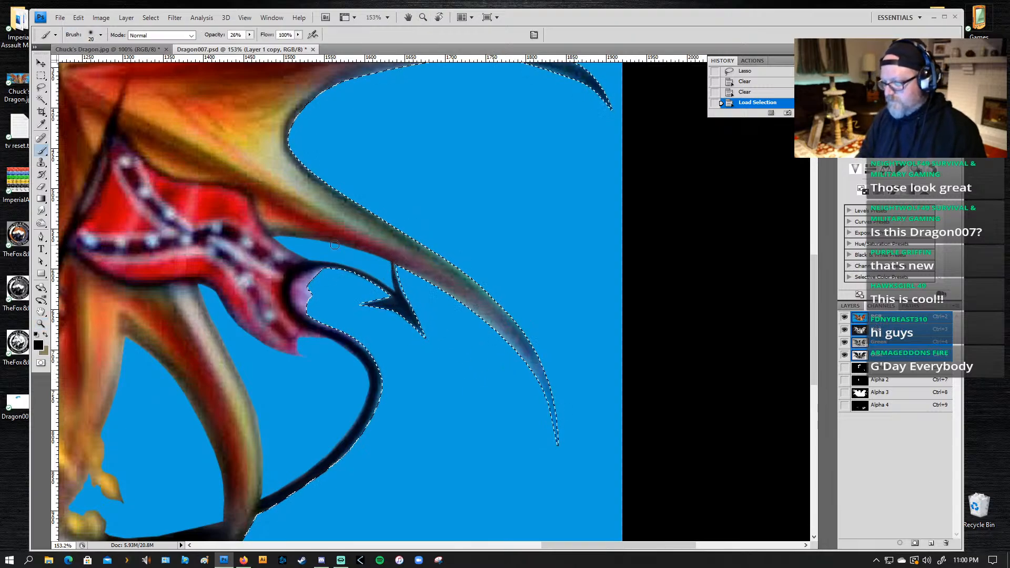
{"action": "key", "text": "bracketleft"}
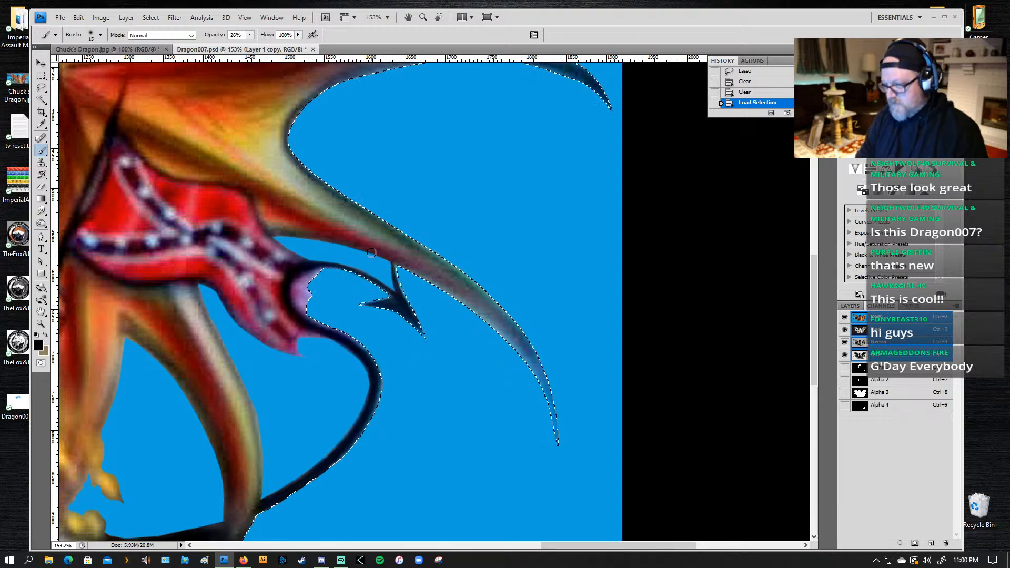
{"action": "key", "text": "alt"}
{"action": "left_click", "coordinate": [387, 253], "text": "alt"}
{"action": "left_click_drag", "start_coordinate": [395, 263], "coordinate": [436, 288]}
{"action": "key", "text": "ctrl+alt+z"}
{"action": "key", "text": "ctrl+alt+z"}
{"action": "key", "text": "ctrl+alt+z"}
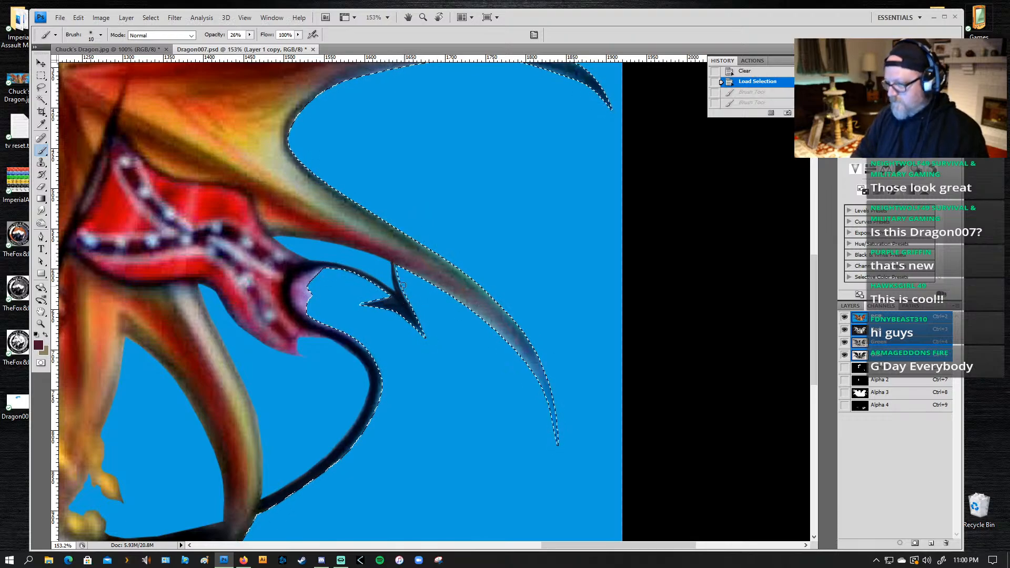
Step: Pick the soft 100 px brush, shrink it to about 30 px, and paint dark red along the underside of the lower wing spike
{"action": "key", "text": "bracketright"}
{"action": "left_click", "coordinate": [101, 35]}
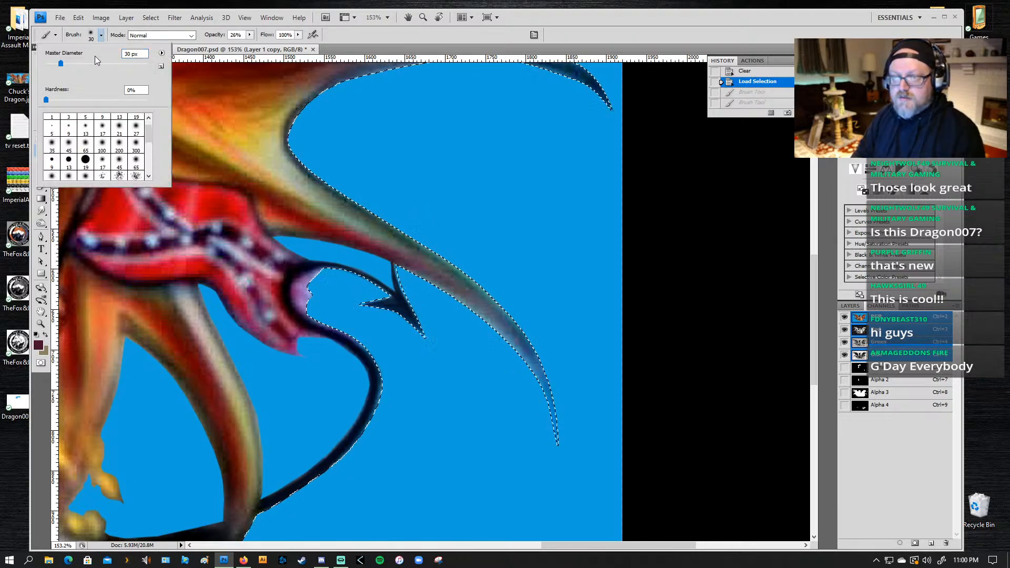
{"action": "left_click", "coordinate": [106, 149]}
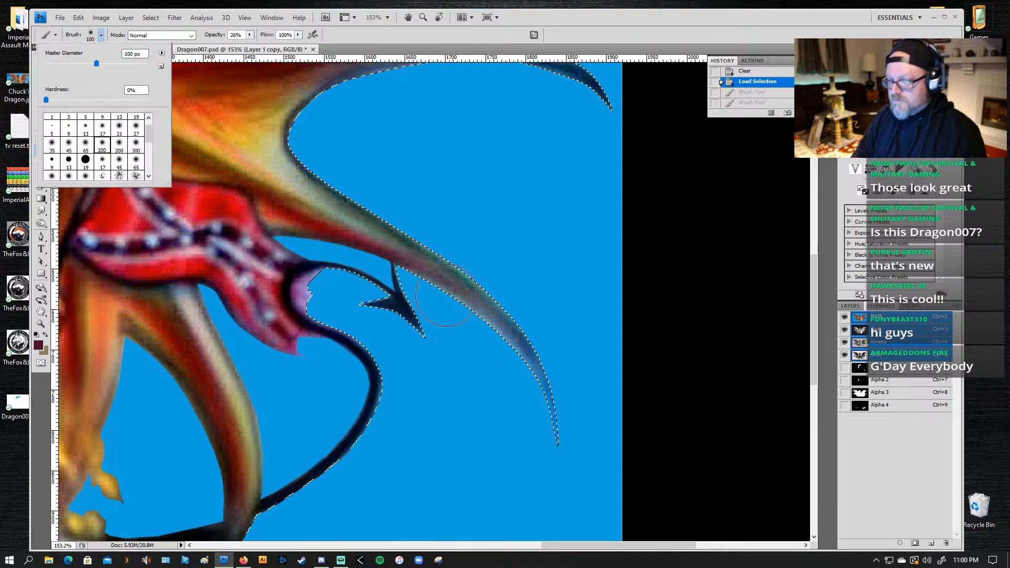
{"action": "left_click", "coordinate": [414, 276]}
{"action": "key", "text": "bracketleft"}
{"action": "key", "text": "bracketleft"}
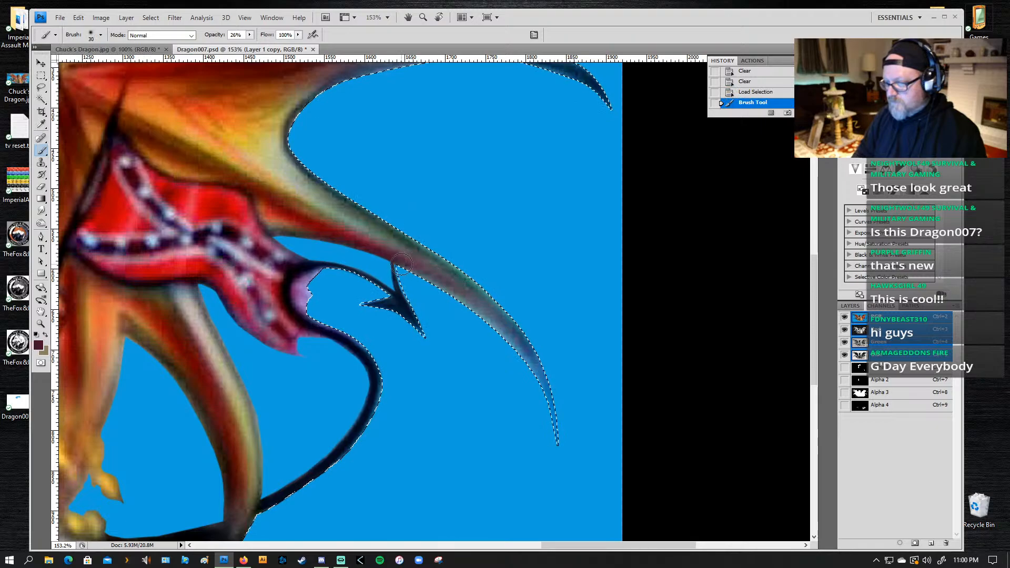
{"action": "left_click_drag", "start_coordinate": [442, 290], "coordinate": [492, 322]}
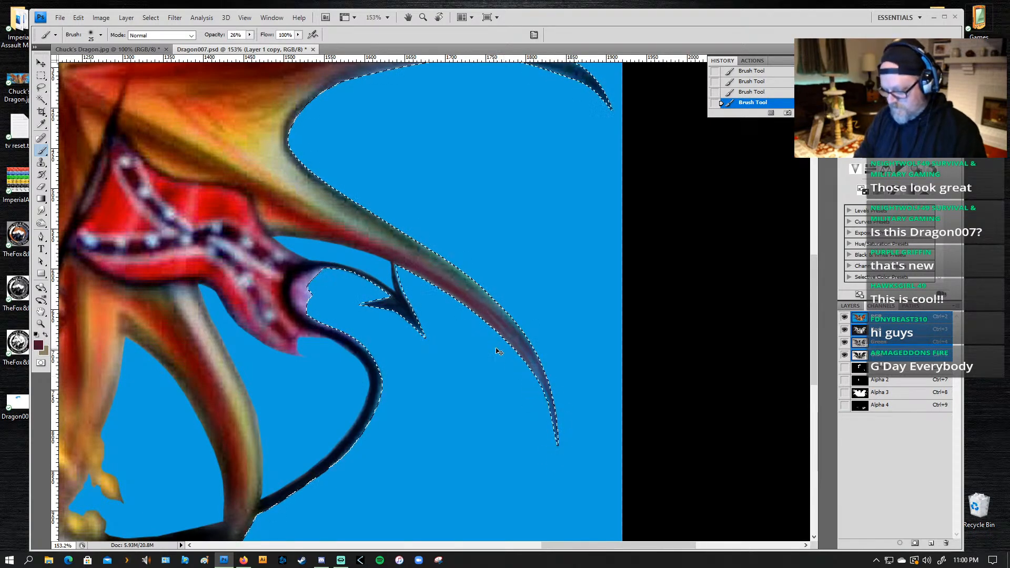
Step: Step back through the last dark red strokes to compare, switch to full-screen view, and restore the strokes
{"action": "key", "text": "ctrl+alt+z"}
{"action": "key", "text": "ctrl+alt+z"}
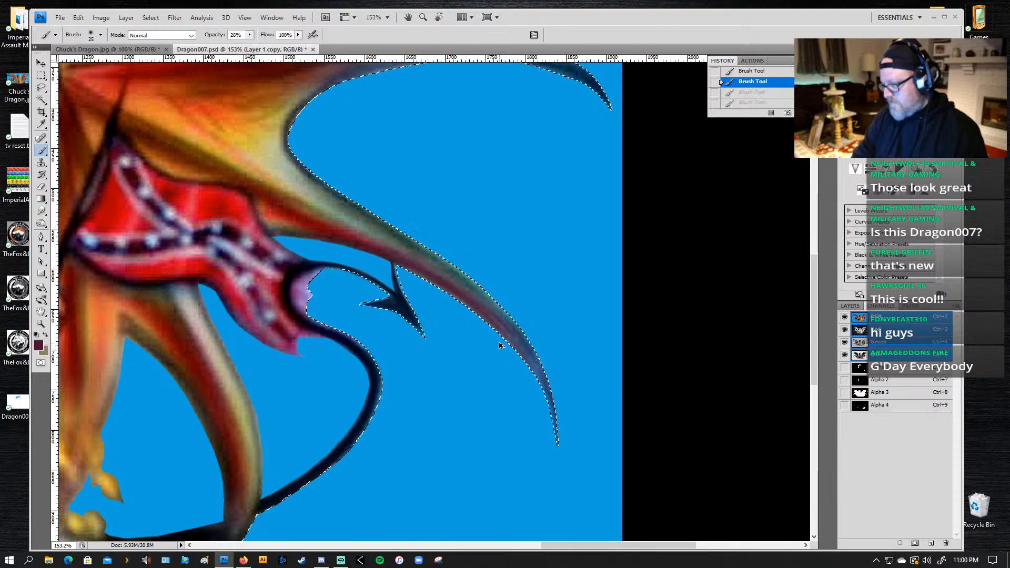
{"action": "key", "text": "ctrl+alt+z"}
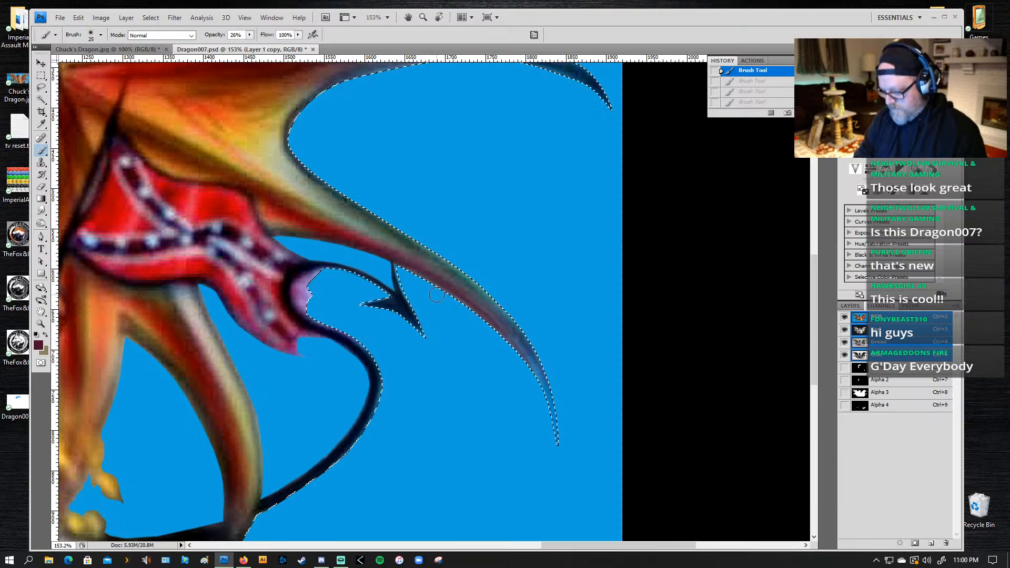
{"action": "key", "text": "f"}
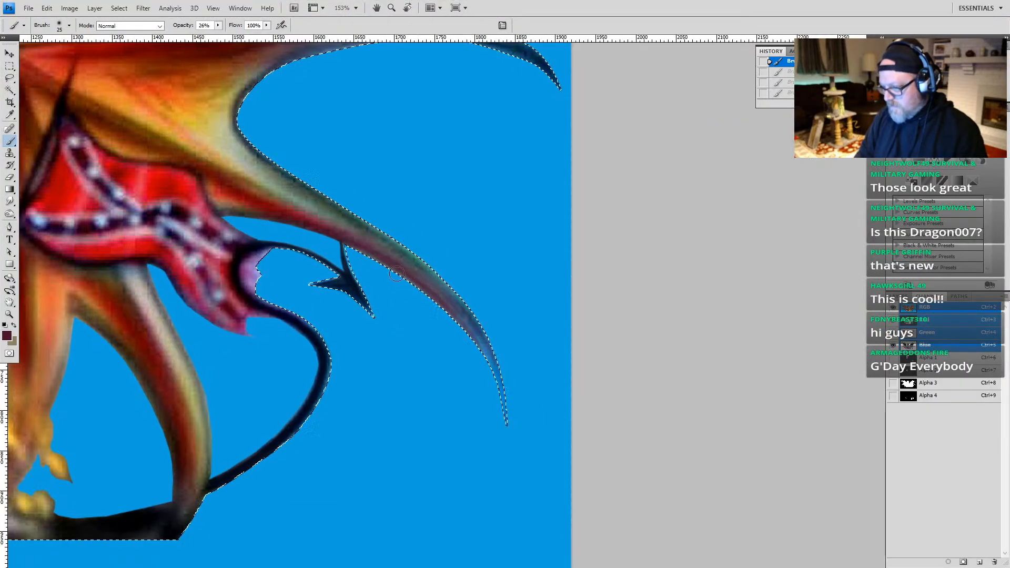
{"action": "key", "text": "ctrl+shift+z"}
{"action": "key", "text": "ctrl+shift+z"}
{"action": "key", "text": "ctrl+shift+z"}
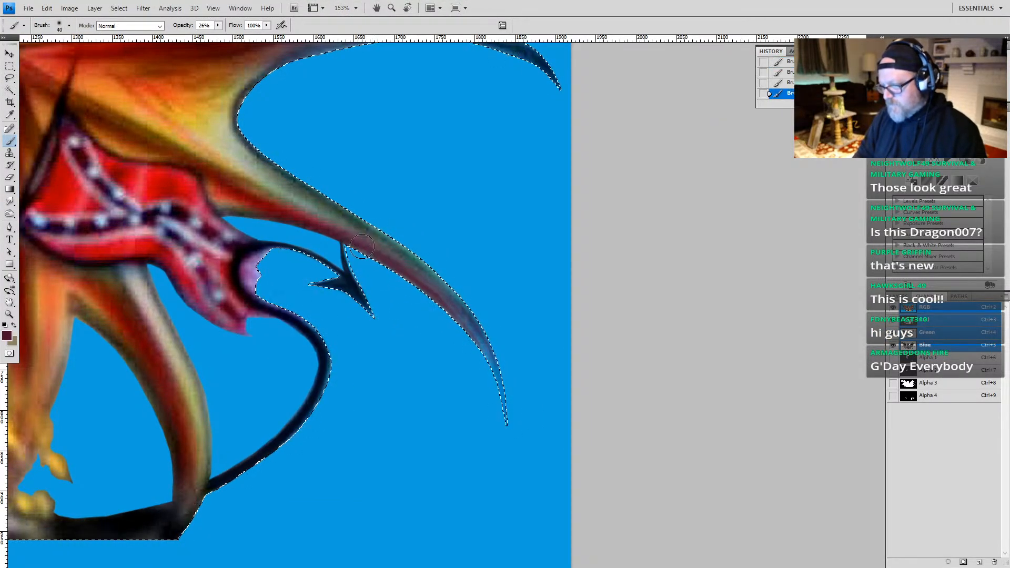
Step: Smudge the dark red shading along the lower wing spike at 50% strength to blend it
{"action": "key", "text": "bracketleft"}
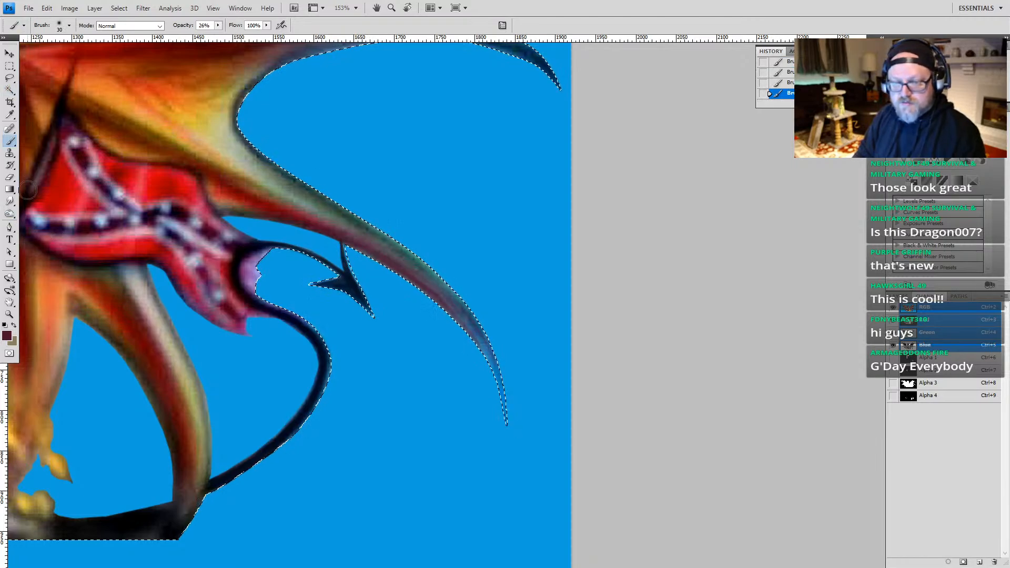
{"action": "left_click", "coordinate": [11, 202]}
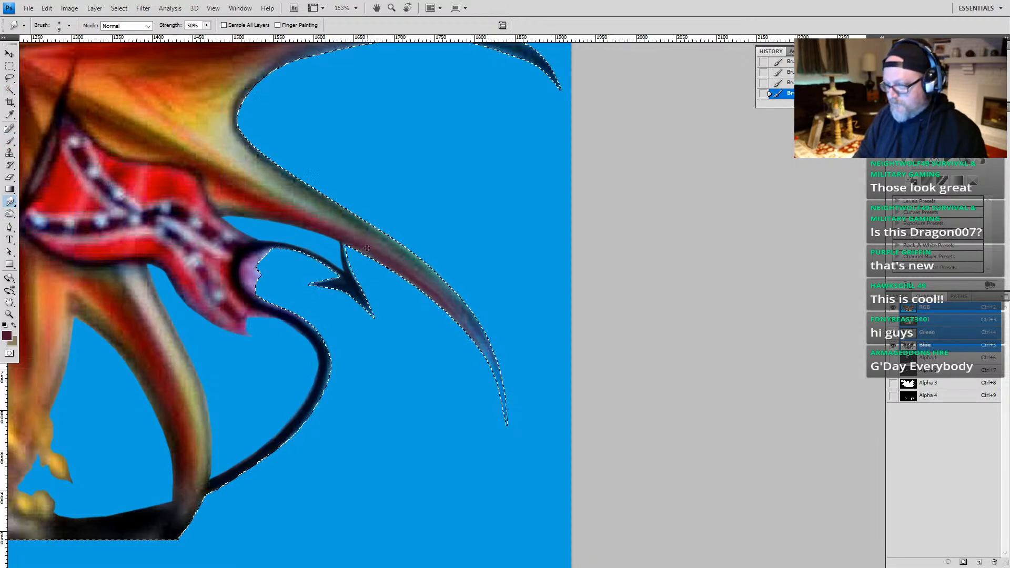
{"action": "mouse_move", "coordinate": [345, 237]}
{"action": "left_mouse_down"}
{"action": "mouse_move", "coordinate": [397, 271]}
{"action": "mouse_move", "coordinate": [357, 249]}
{"action": "mouse_move", "coordinate": [390, 263]}
{"action": "left_mouse_up"}
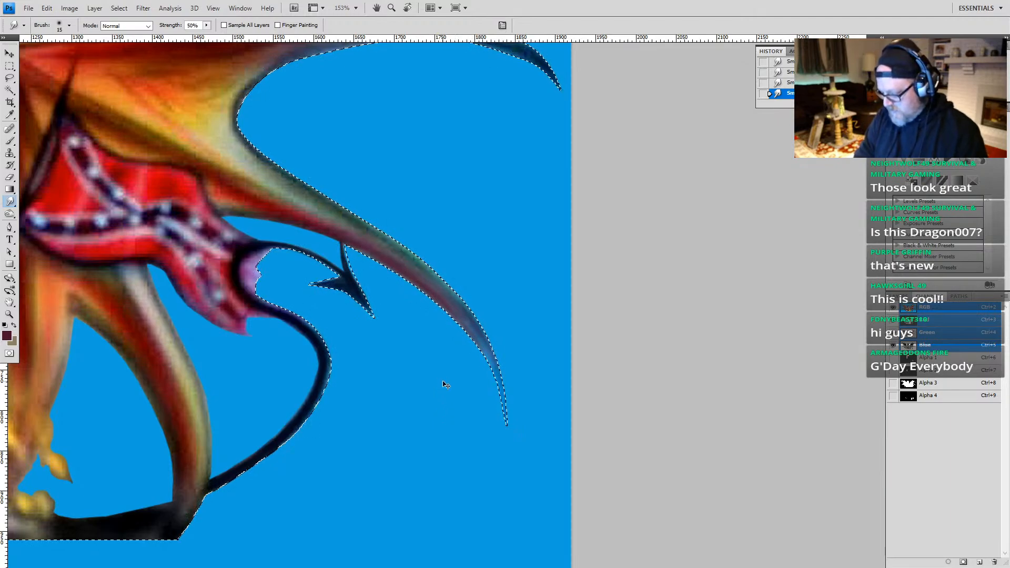
Step: Brush dark red at 26% opacity over the bluish tip of the lower wing spike
{"action": "key", "text": "b"}
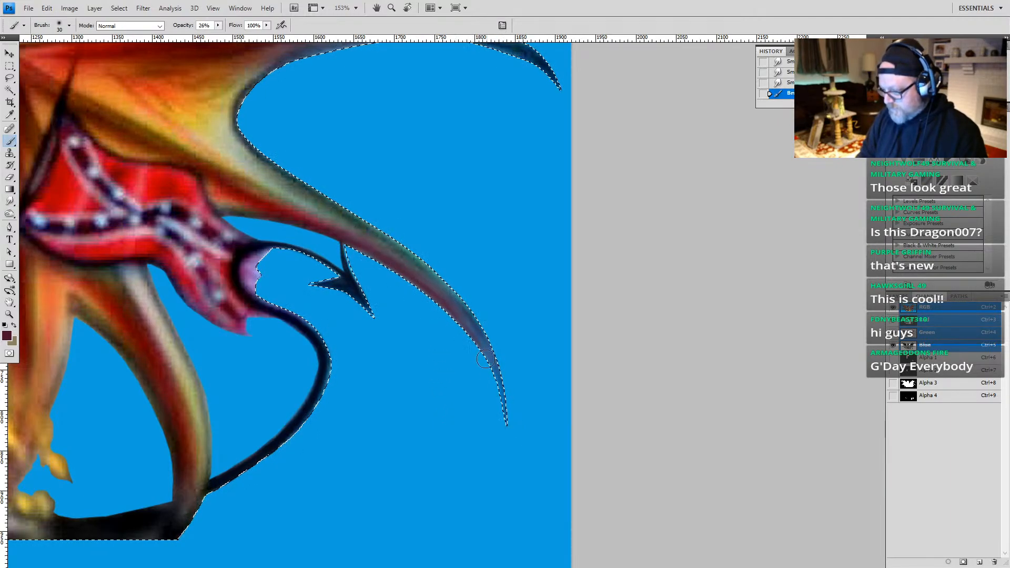
{"action": "left_click", "coordinate": [505, 429]}
{"action": "left_click", "coordinate": [509, 419]}
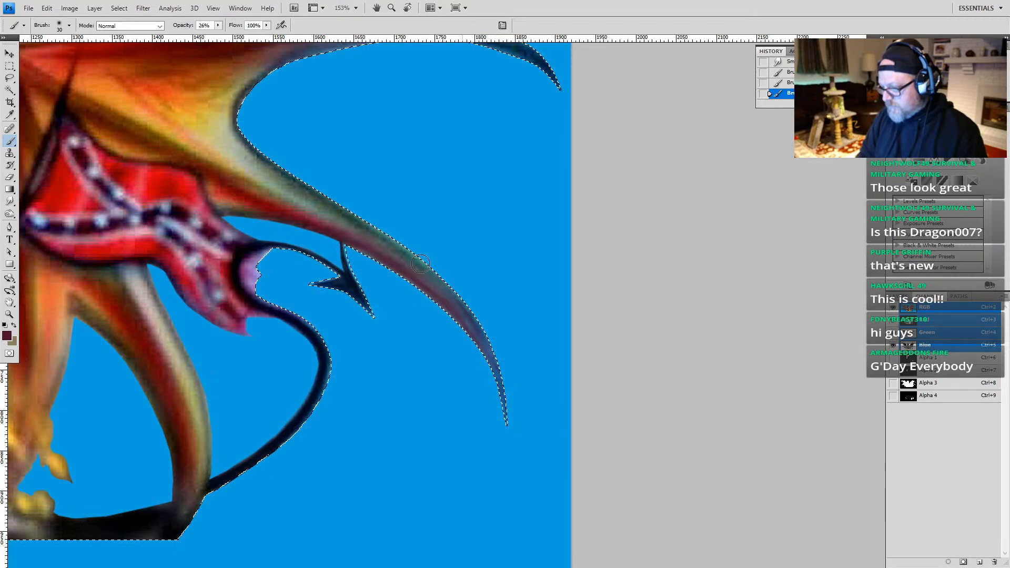
{"action": "left_click", "coordinate": [515, 404]}
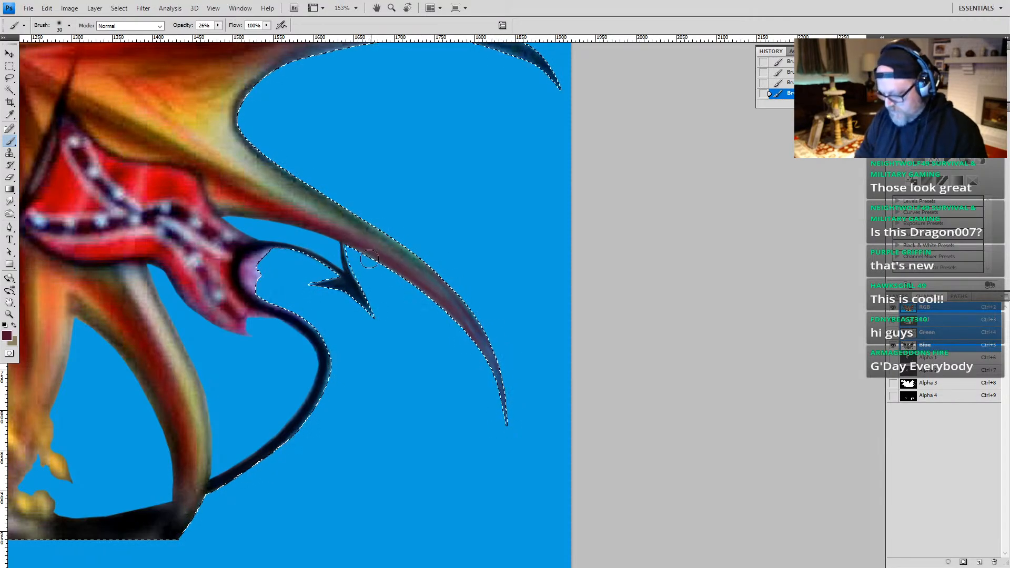
Step: Sample dark green and lighter gray-green from the lower wing spike and brush them along its upper side toward the tip
{"action": "left_click", "coordinate": [360, 223], "text": "alt"}
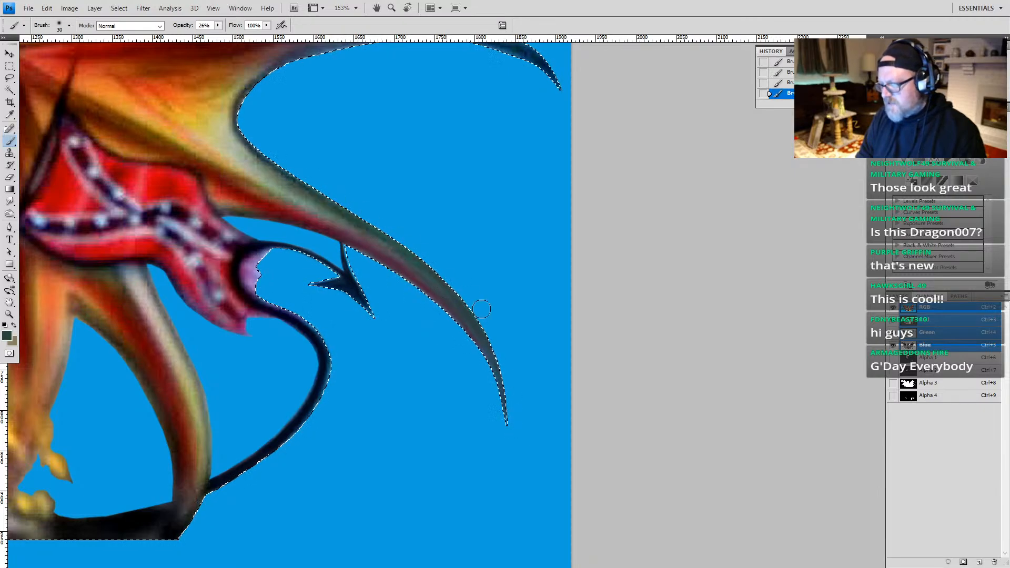
{"action": "left_click", "coordinate": [342, 220], "text": "alt"}
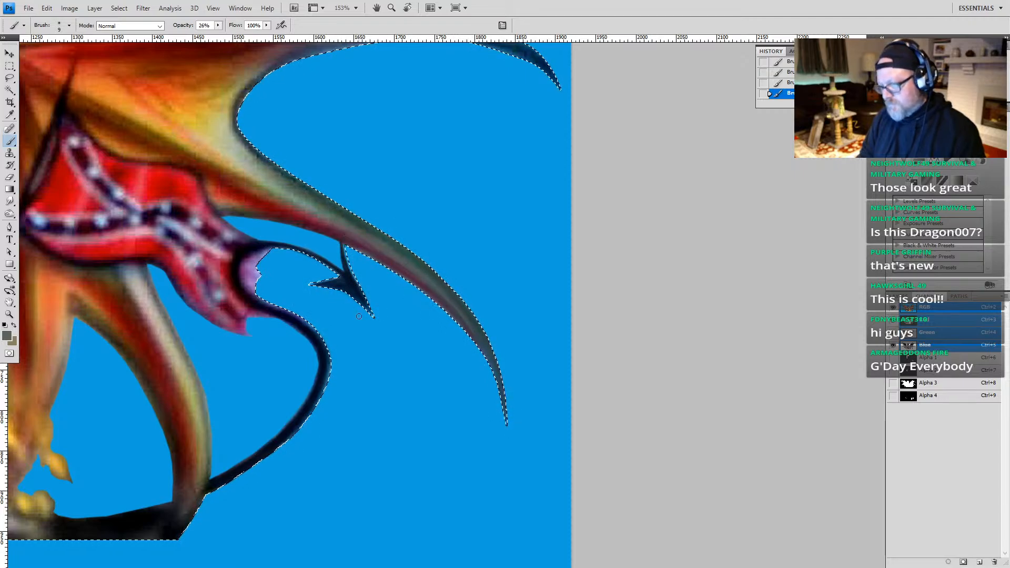
{"action": "key", "text": "r"}
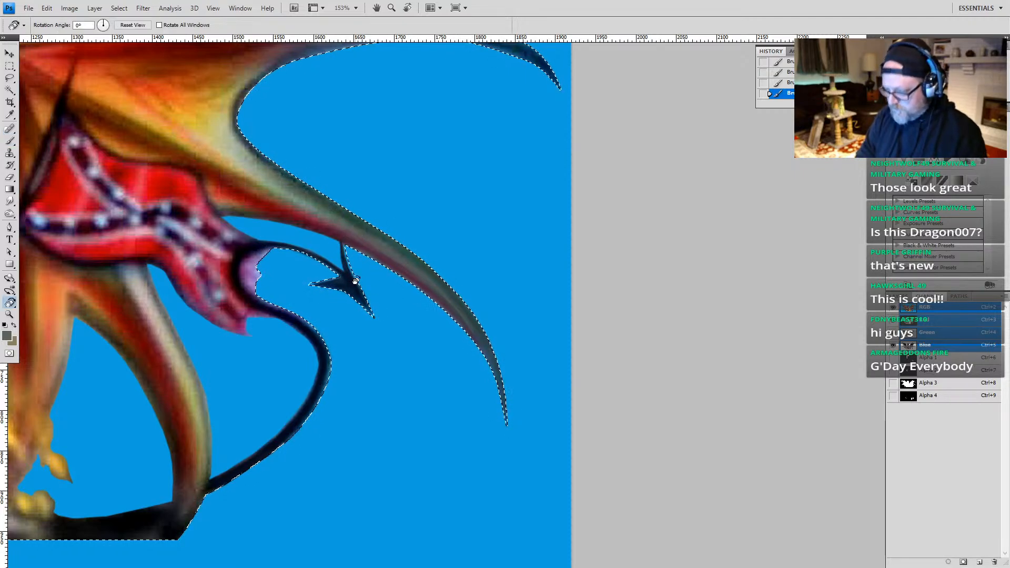
Step: Smudge the green and red shading along the right wing's lower spike at 50% strength to blend it
{"action": "left_click", "coordinate": [9, 203]}
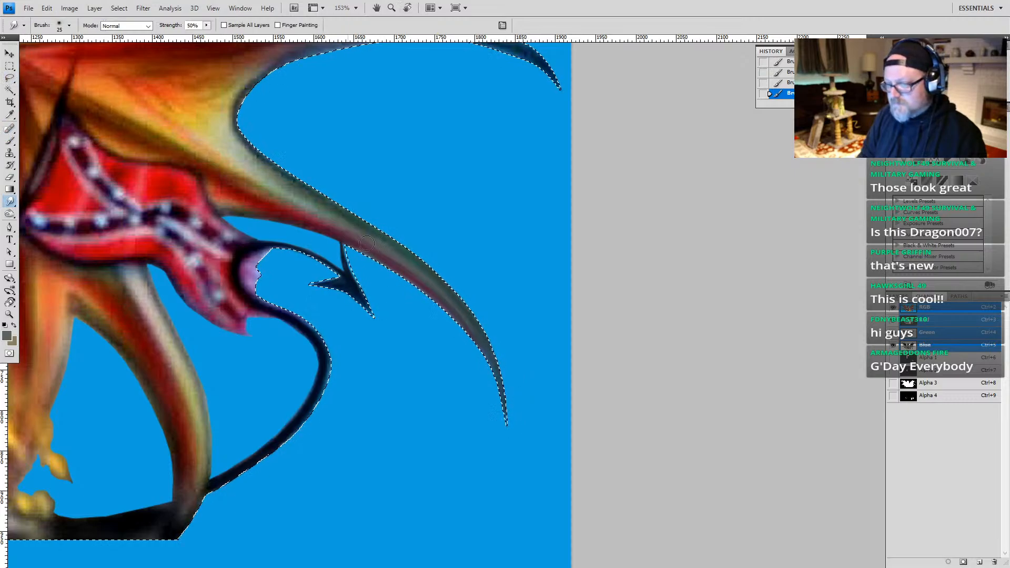
{"action": "left_click_drag", "start_coordinate": [366, 243], "coordinate": [329, 229]}
{"action": "left_click_drag", "start_coordinate": [418, 278], "coordinate": [368, 295]}
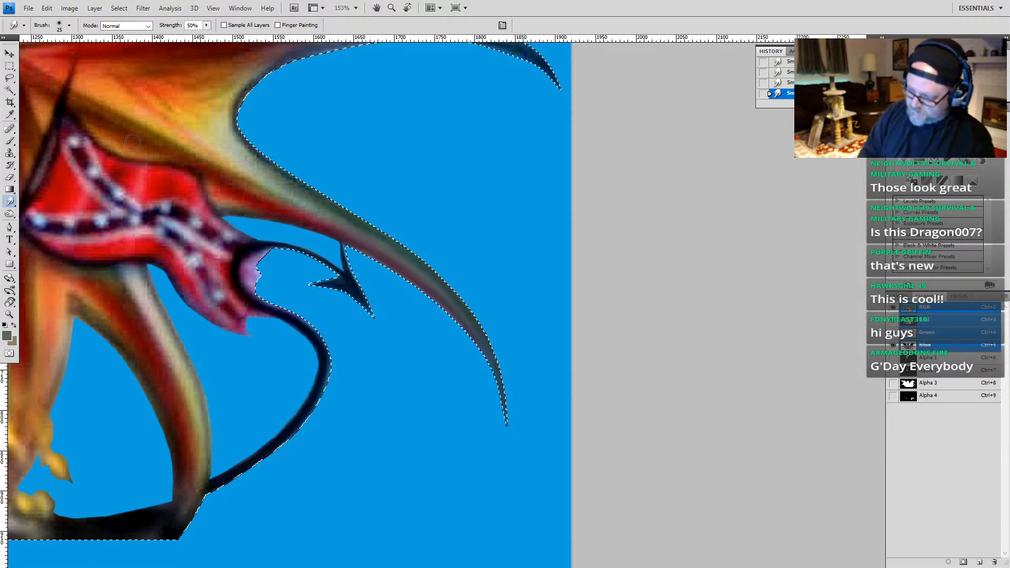
Step: Narrow the selection with a freehand lasso to just the right wing's lower spike
{"action": "key", "text": "z"}
{"action": "left_click", "coordinate": [371, 329], "text": "alt"}
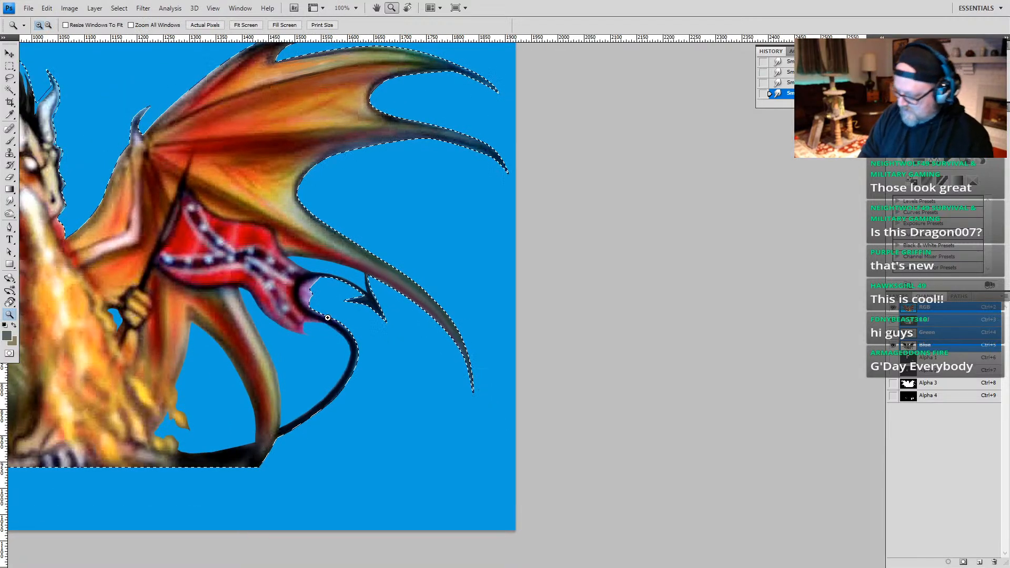
{"action": "key", "text": "r"}
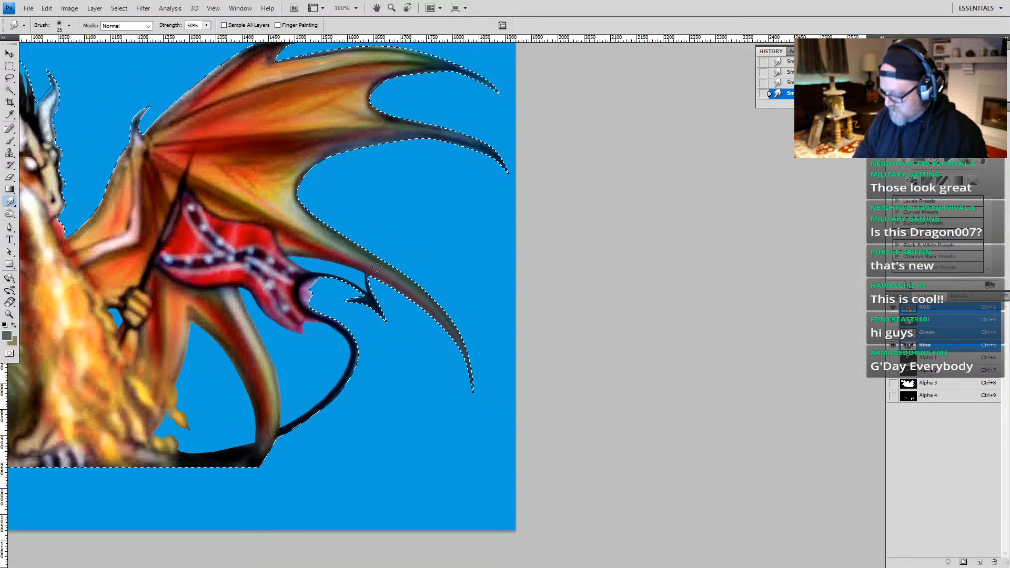
{"action": "key", "text": "l"}
{"action": "mouse_move", "coordinate": [397, 241]}
{"action": "left_mouse_down"}
{"action": "mouse_move", "coordinate": [360, 231]}
{"action": "mouse_move", "coordinate": [351, 266]}
{"action": "mouse_move", "coordinate": [375, 277]}
{"action": "mouse_move", "coordinate": [413, 338]}
{"action": "mouse_move", "coordinate": [445, 437]}
{"action": "mouse_move", "coordinate": [456, 267]}
{"action": "mouse_move", "coordinate": [408, 234]}
{"action": "mouse_move", "coordinate": [404, 193]}
{"action": "left_mouse_up"}
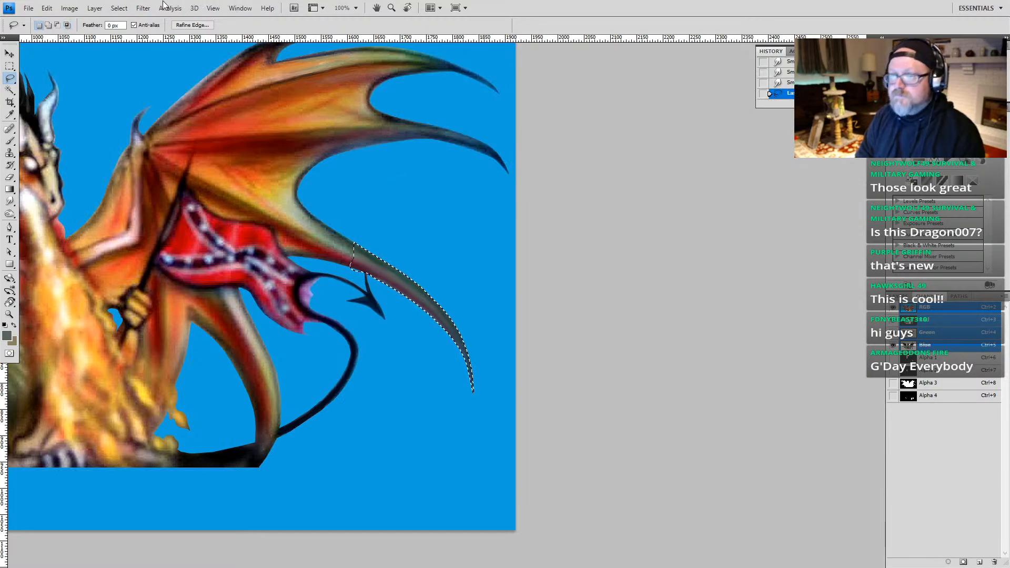
Step: Try the Sharpen Edges filter on the selected wing spike
{"action": "left_click", "coordinate": [142, 8]}
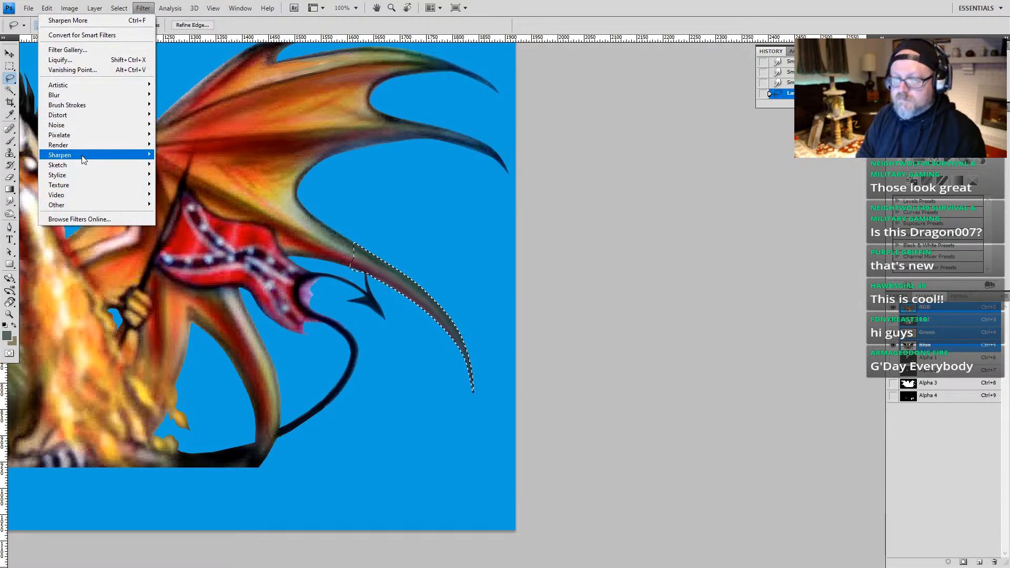
{"action": "mouse_move", "coordinate": [84, 155]}
{"action": "left_click", "coordinate": [179, 165]}
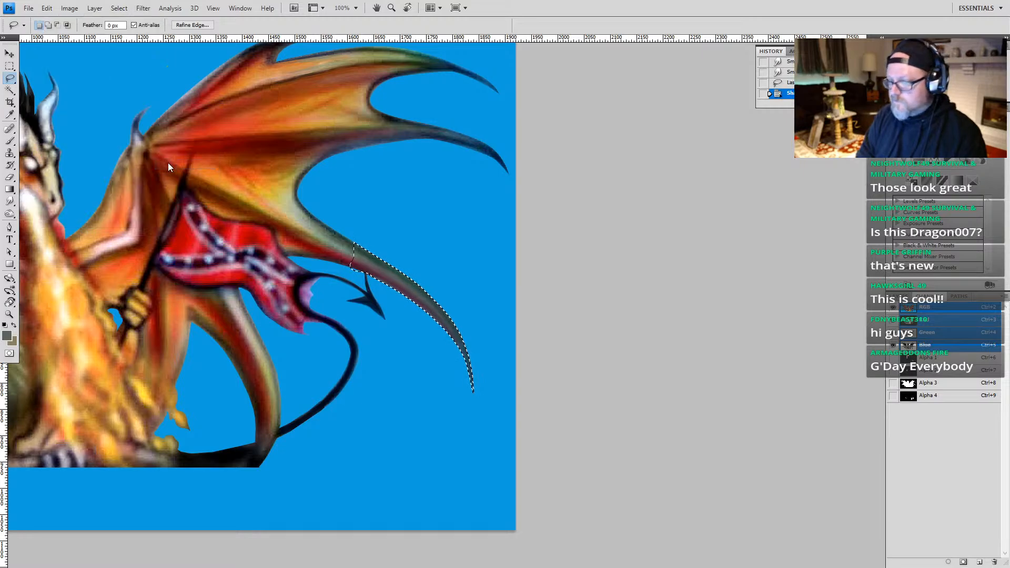
Step: Apply the Sharpen More filter to the selected wing spike and clear the selection
{"action": "left_click", "coordinate": [142, 8]}
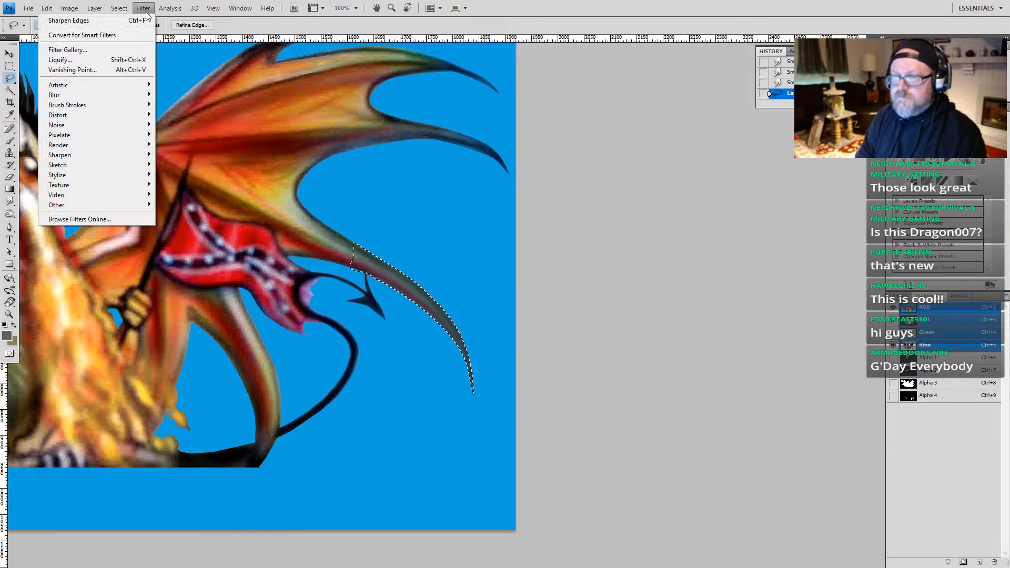
{"action": "mouse_move", "coordinate": [120, 11]}
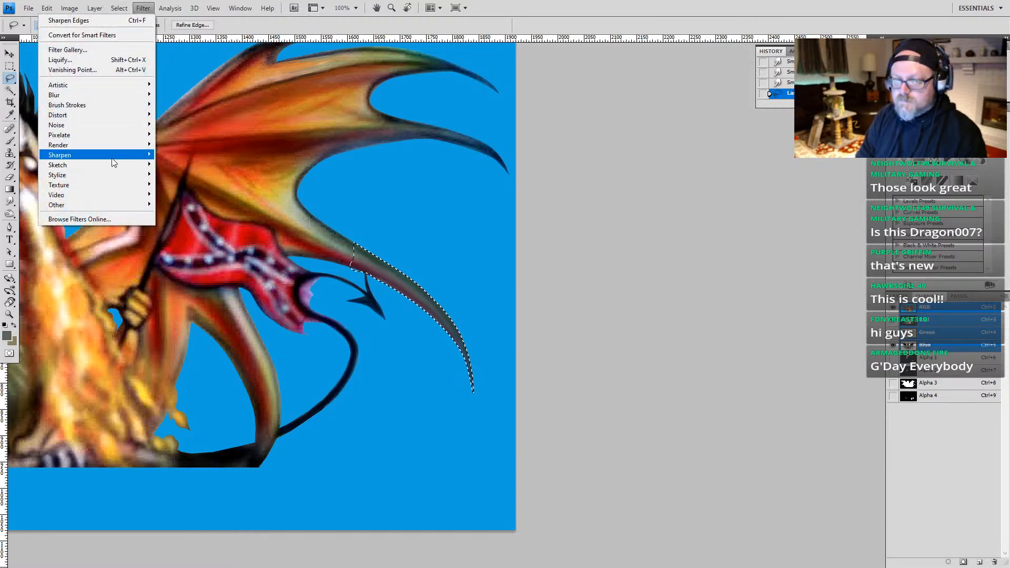
{"action": "mouse_move", "coordinate": [115, 156]}
{"action": "left_click", "coordinate": [167, 175]}
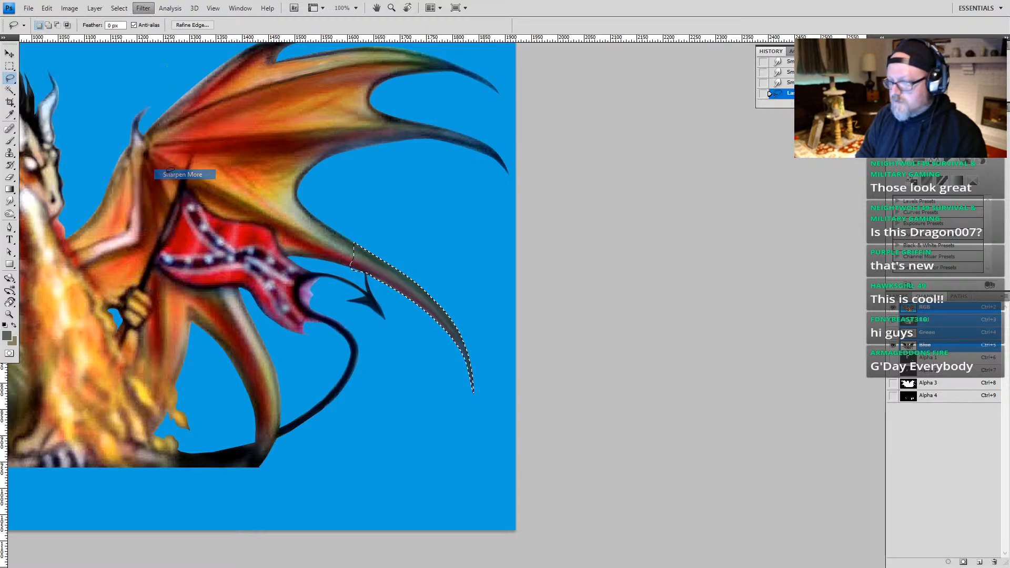
{"action": "left_click", "coordinate": [401, 327]}
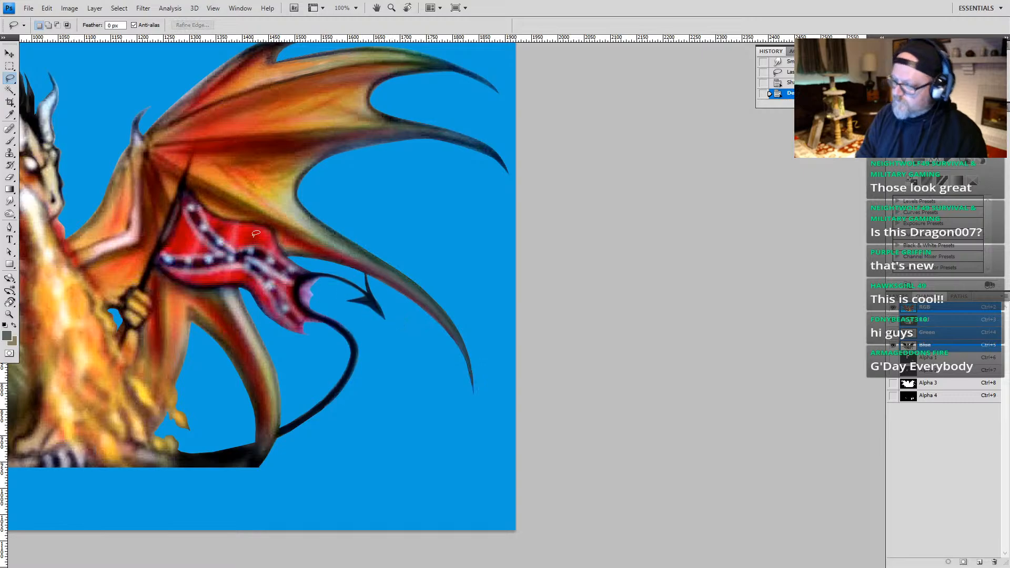
Step: Lasso the fringe along the upper edge of the left wing's lower spike and clear it from Alpha 3 and the RGB artwork
{"action": "key", "text": "z"}
{"action": "left_click", "coordinate": [375, 353], "text": "alt"}
{"action": "left_click", "coordinate": [378, 363], "text": "alt"}
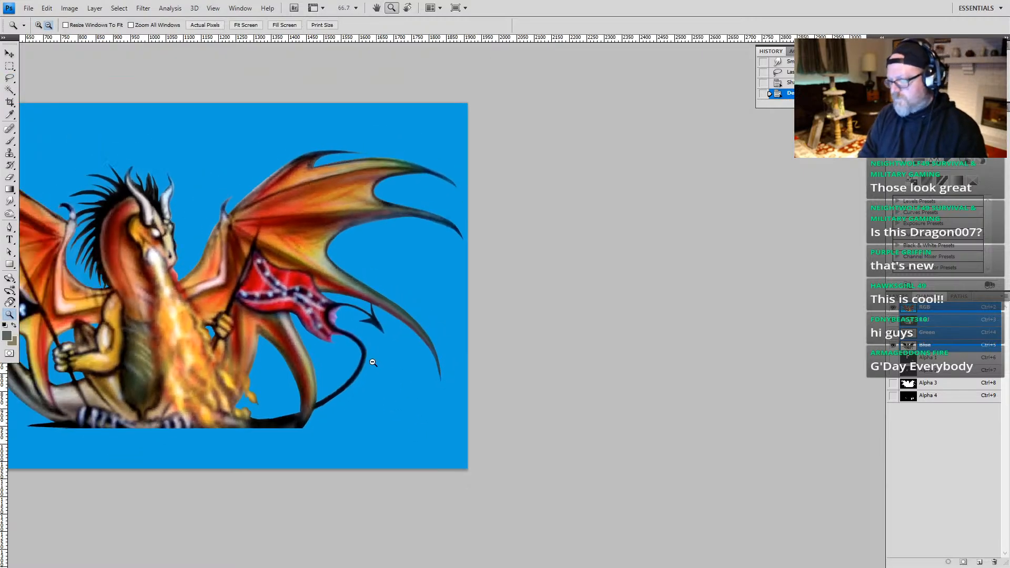
{"action": "left_click_drag", "start_coordinate": [53, 387], "coordinate": [176, 367]}
{"action": "left_click_drag", "start_coordinate": [232, 205], "coordinate": [62, 341]}
{"action": "key", "text": "l"}
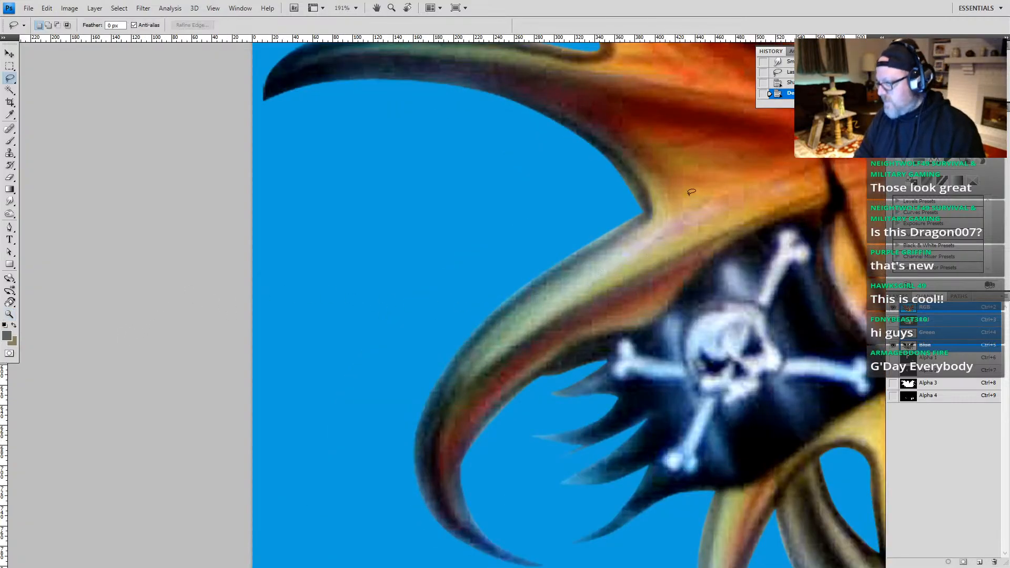
{"action": "mouse_move", "coordinate": [616, 196]}
{"action": "left_mouse_down"}
{"action": "mouse_move", "coordinate": [609, 159]}
{"action": "mouse_move", "coordinate": [644, 212]}
{"action": "mouse_move", "coordinate": [447, 332]}
{"action": "mouse_move", "coordinate": [473, 325]}
{"action": "mouse_move", "coordinate": [451, 350]}
{"action": "mouse_move", "coordinate": [436, 310]}
{"action": "mouse_move", "coordinate": [441, 271]}
{"action": "left_mouse_up"}
{"action": "left_click", "coordinate": [929, 358]}
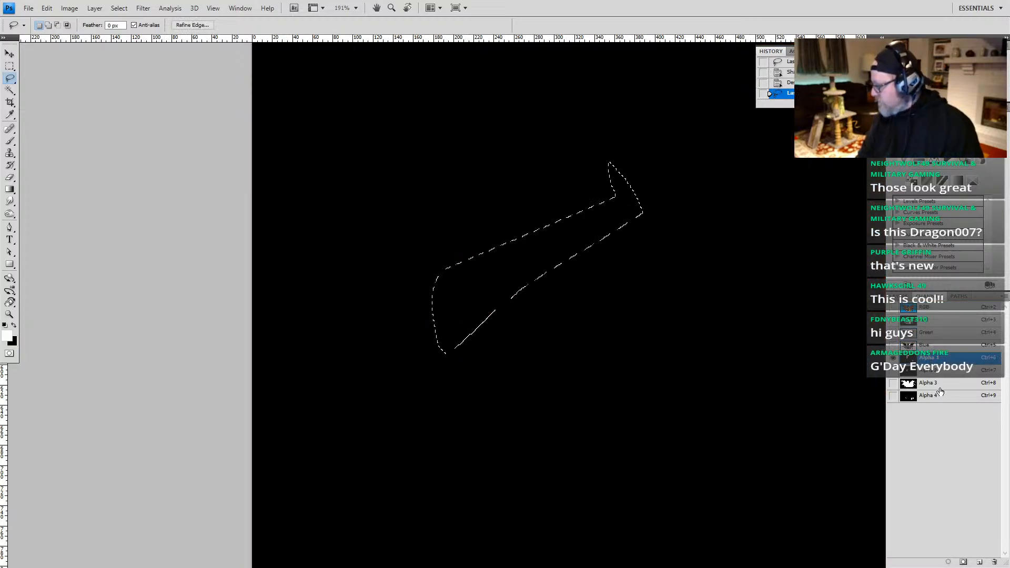
{"action": "left_click", "coordinate": [929, 383]}
{"action": "key", "text": "Delete"}
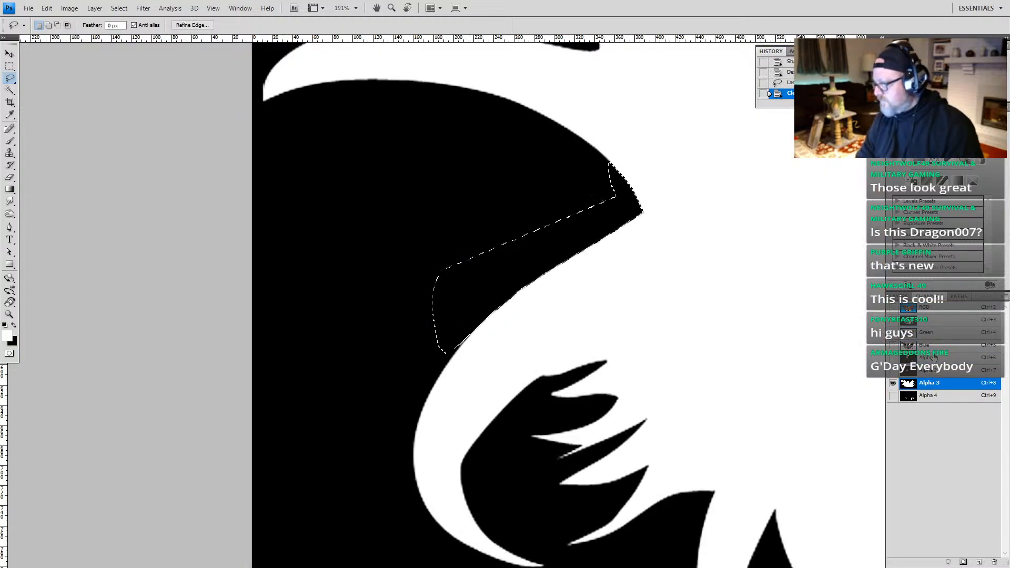
{"action": "left_click", "coordinate": [933, 312]}
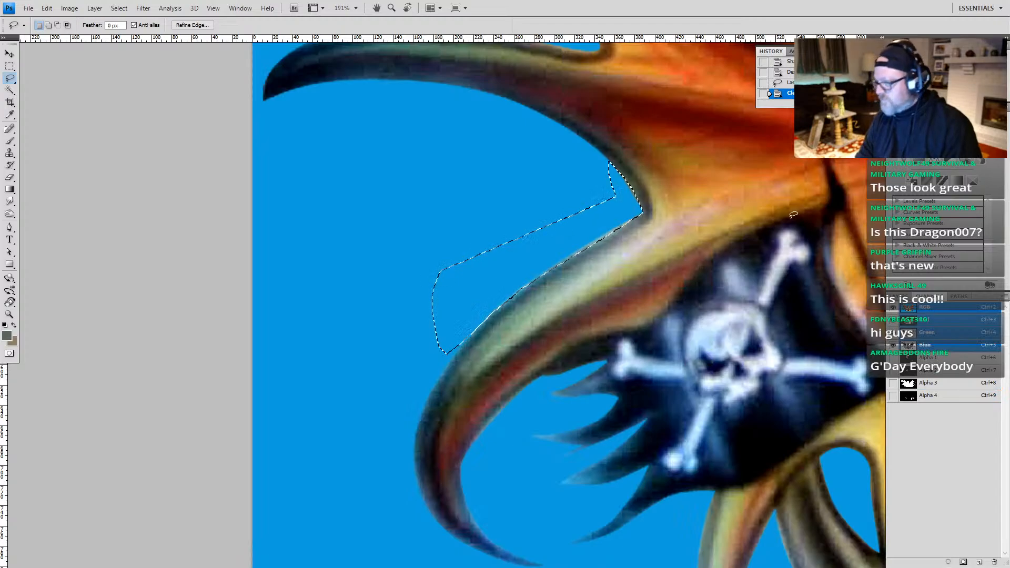
{"action": "key", "text": "Delete"}
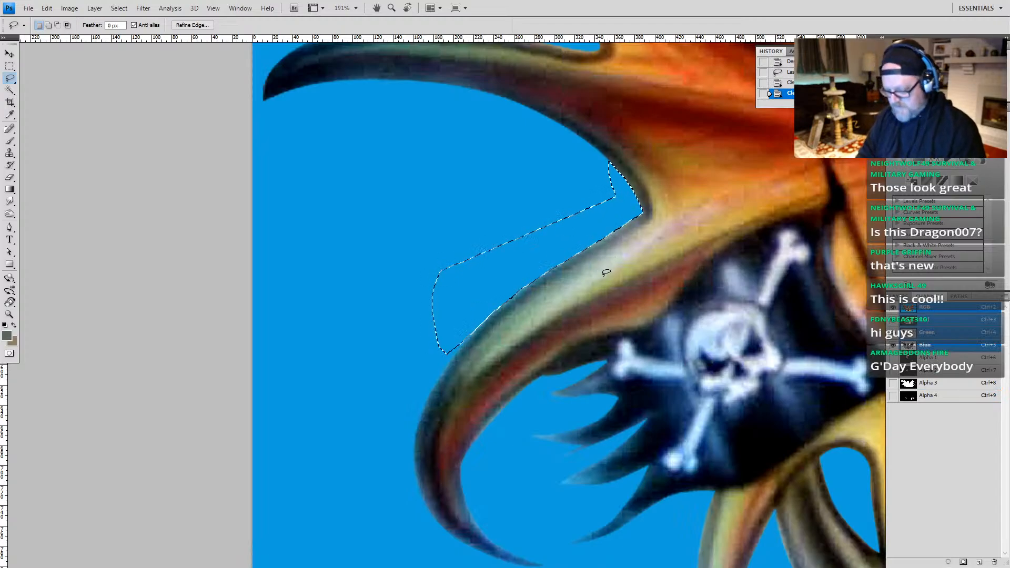
Step: Clear the lasso selection beside the left wing and show the whole dragon at 50% zoom
{"action": "key", "text": "z"}
{"action": "left_click", "coordinate": [605, 309], "text": "alt"}
{"action": "left_click", "coordinate": [608, 308], "text": "alt"}
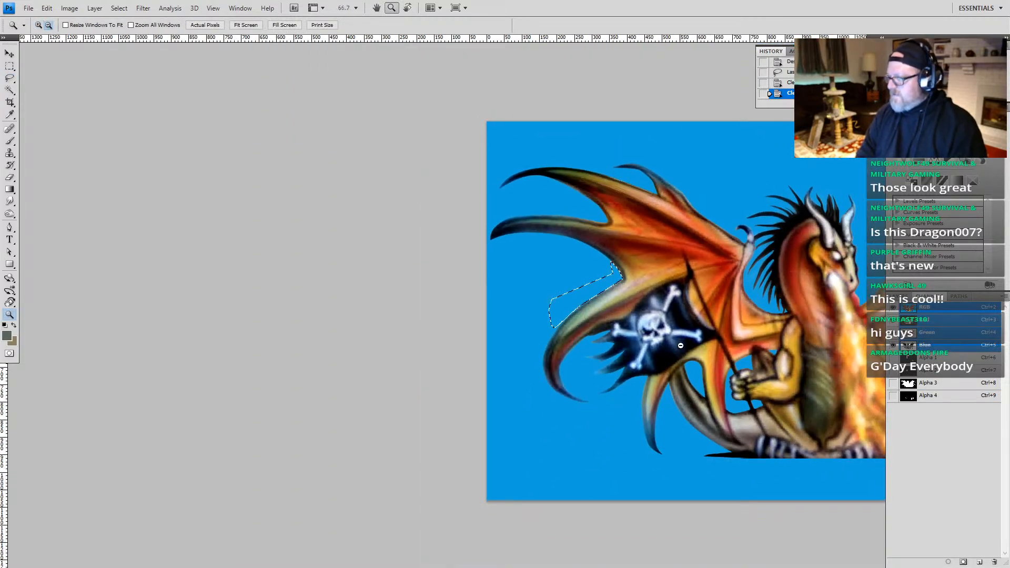
{"action": "left_click", "coordinate": [599, 427], "text": "alt"}
{"action": "left_click", "coordinate": [613, 434], "text": "alt"}
{"action": "mouse_move", "coordinate": [750, 394]}
{"action": "left_mouse_down"}
{"action": "mouse_move", "coordinate": [667, 390]}
{"action": "mouse_move", "coordinate": [638, 367]}
{"action": "mouse_move", "coordinate": [604, 367]}
{"action": "left_mouse_up"}
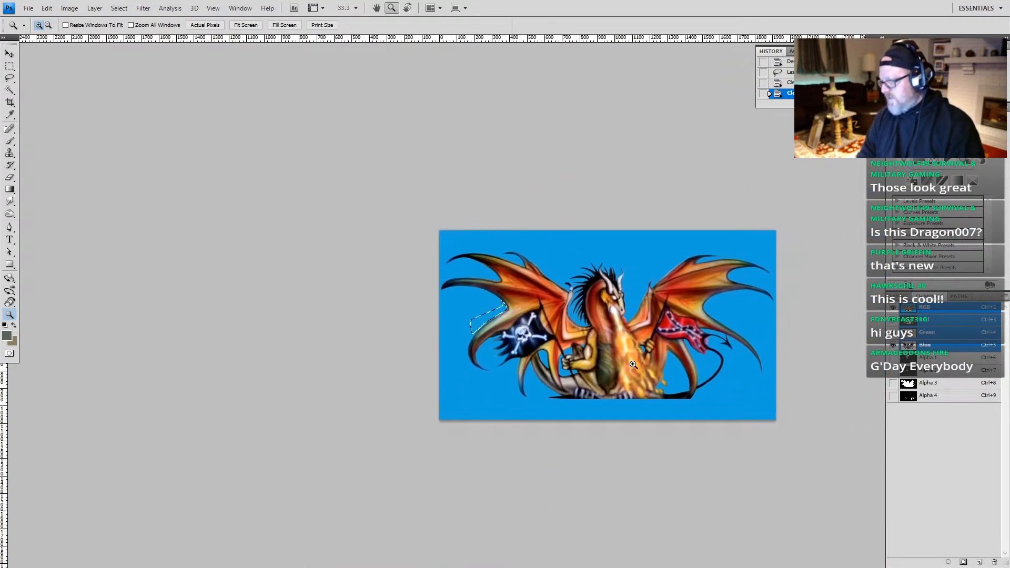
{"action": "key", "text": "l"}
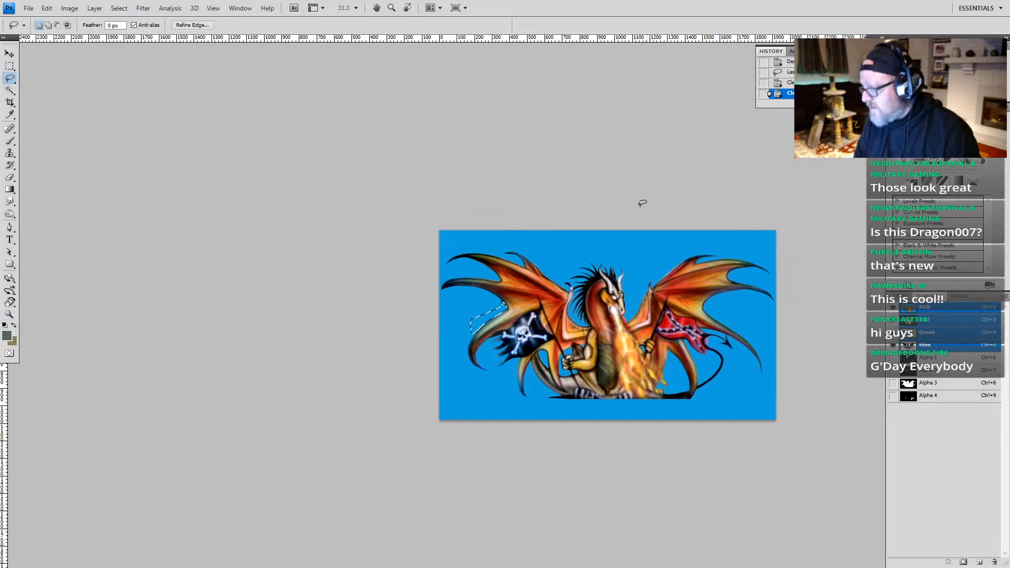
{"action": "key", "text": "ctrl+d"}
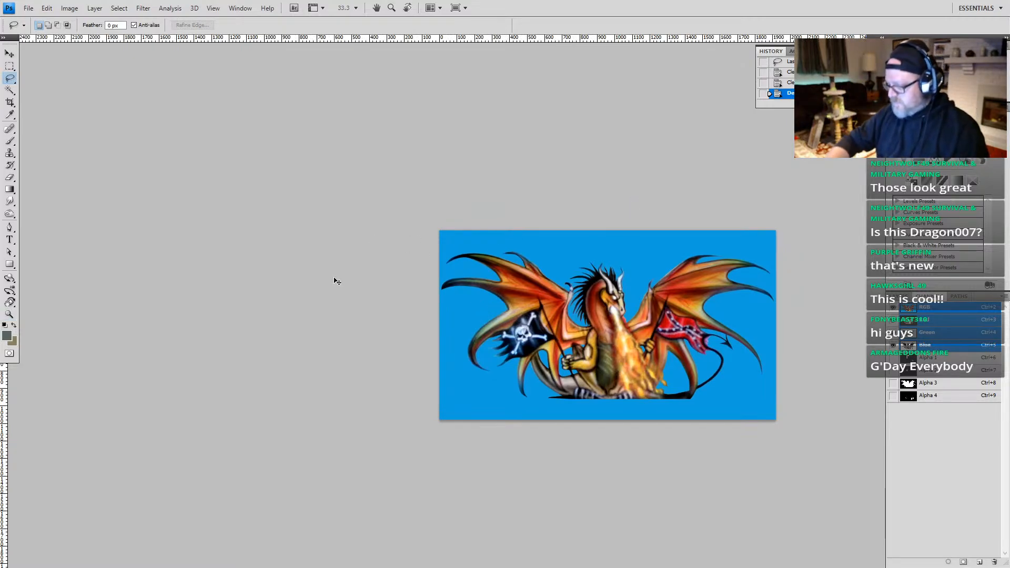
{"action": "key", "text": "ctrl+plus"}
{"action": "left_click_drag", "start_coordinate": [655, 339], "coordinate": [436, 331]}
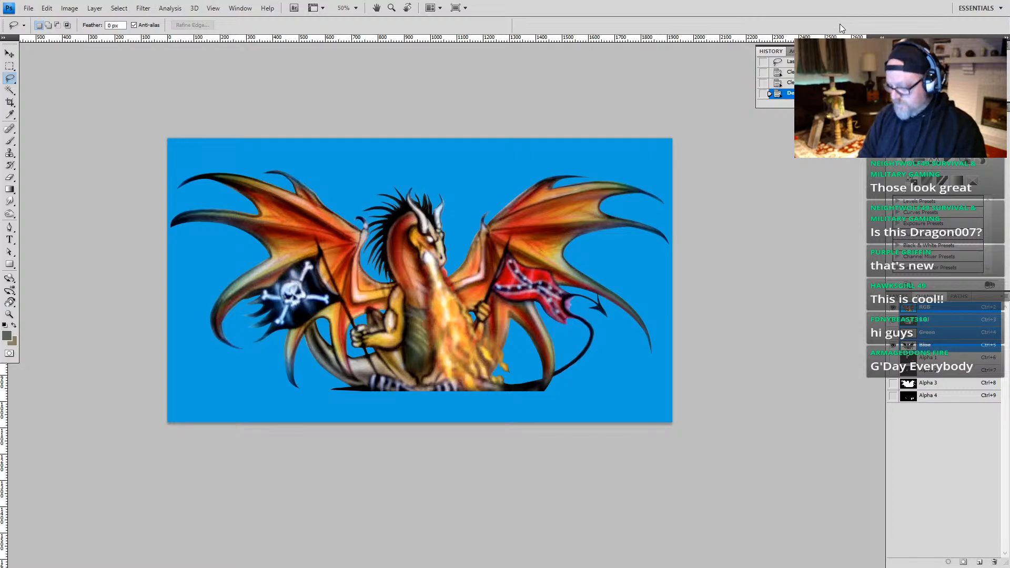
Step: Return to the standard screen mode and shift the editor window aside to uncover the desktop files
{"action": "key", "text": "f"}
{"action": "key", "text": "f"}
{"action": "left_click_drag", "start_coordinate": [807, 12], "coordinate": [647, 96]}
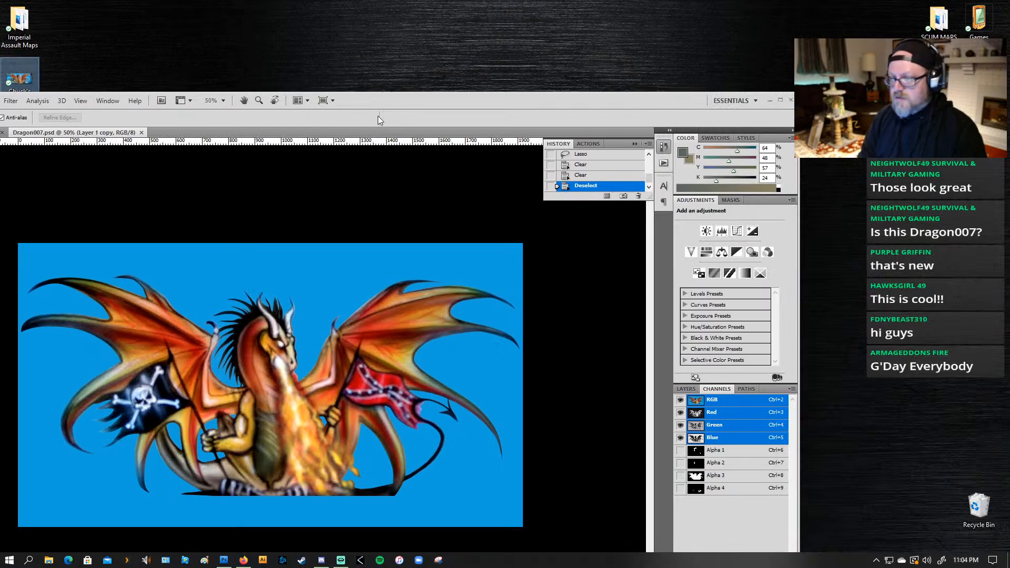
{"action": "left_click_drag", "start_coordinate": [354, 95], "coordinate": [581, 34]}
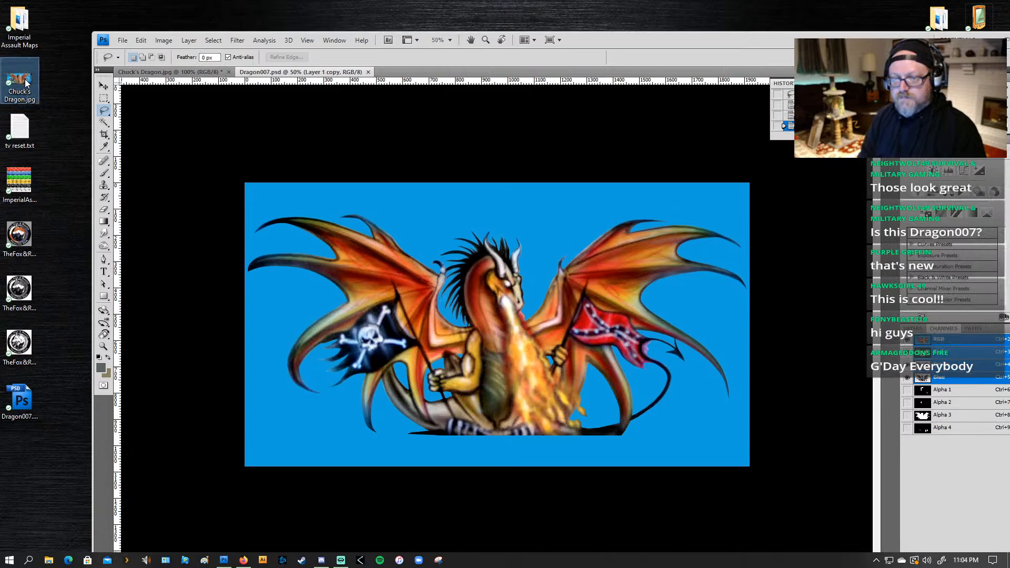
Step: Open the original dragon JPG from the desktop and place its viewer window beside the edited artwork for comparison
{"action": "mouse_move", "coordinate": [28, 82]}
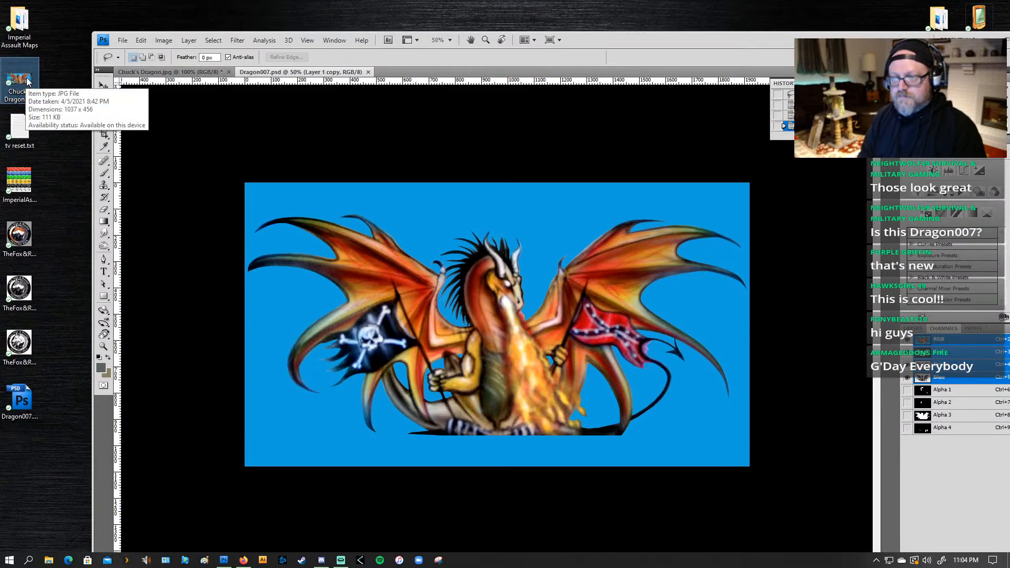
{"action": "double_click", "coordinate": [27, 81]}
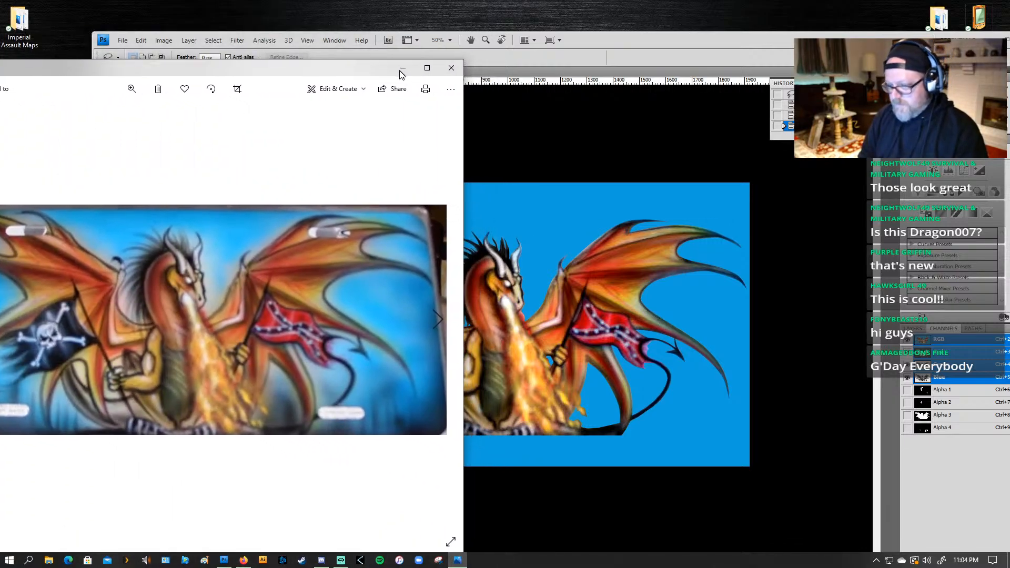
{"action": "left_click_drag", "start_coordinate": [399, 71], "coordinate": [381, 74]}
{"action": "left_click", "coordinate": [298, 79]}
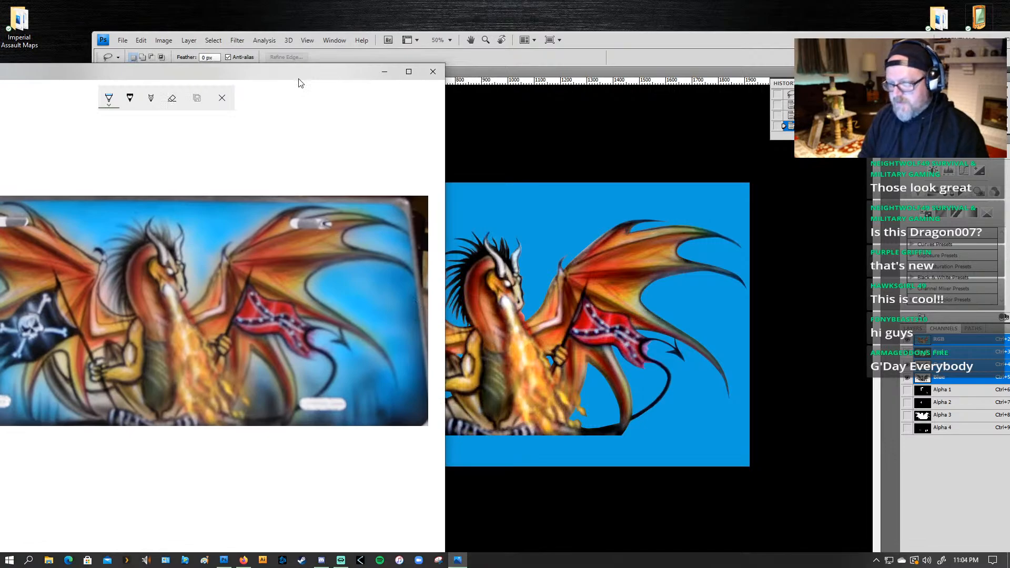
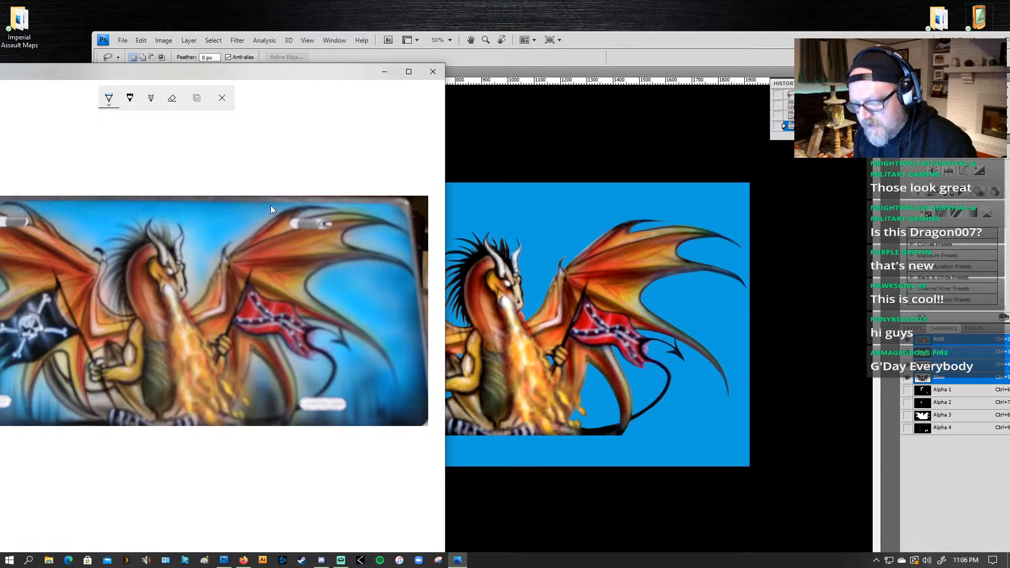
Step: Compare the edited dragon artwork with the original photo, bringing each window forward in turn and ending on the artwork
{"action": "left_click", "coordinate": [543, 164]}
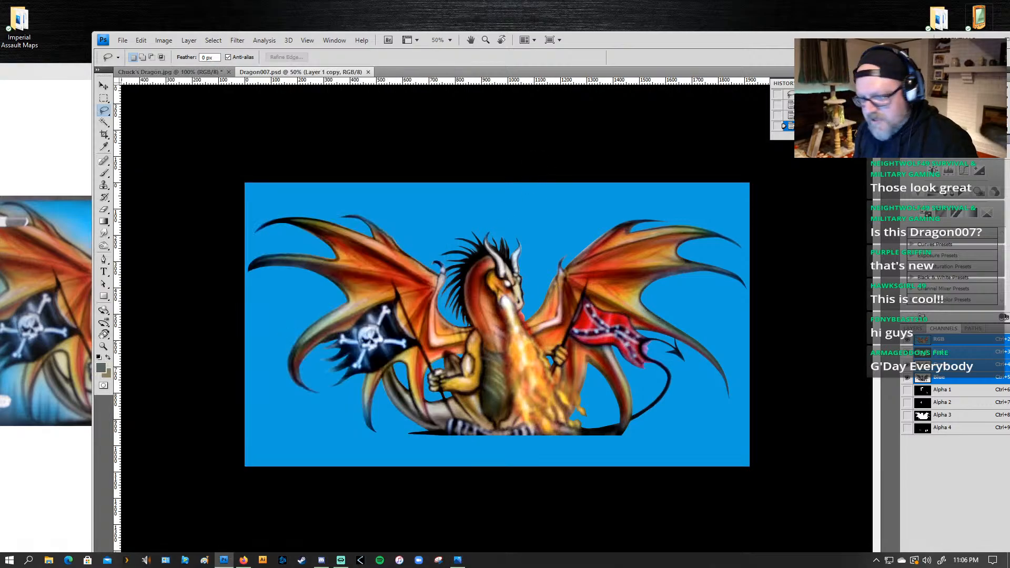
{"action": "left_click", "coordinate": [62, 175]}
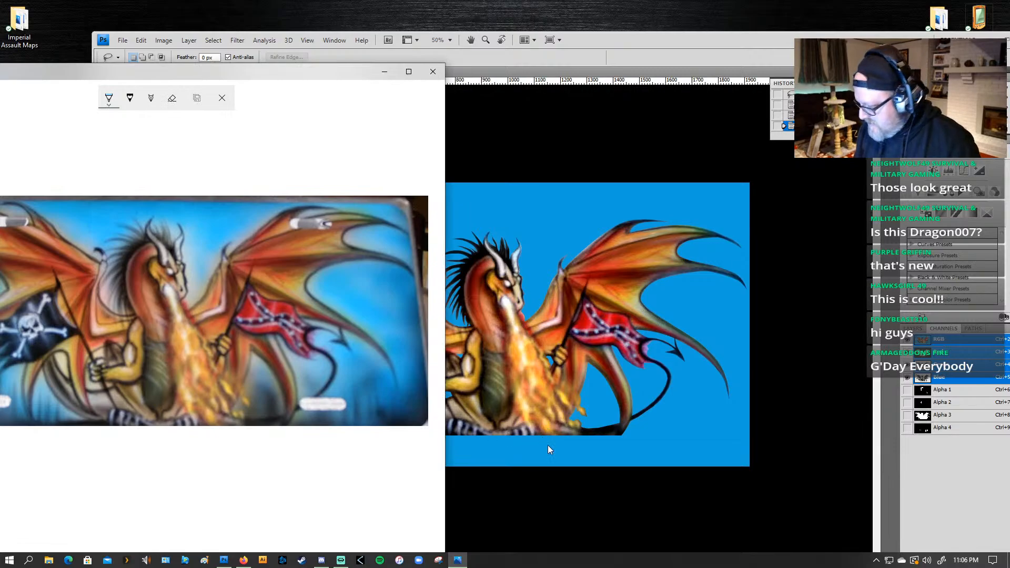
{"action": "left_click", "coordinate": [671, 488]}
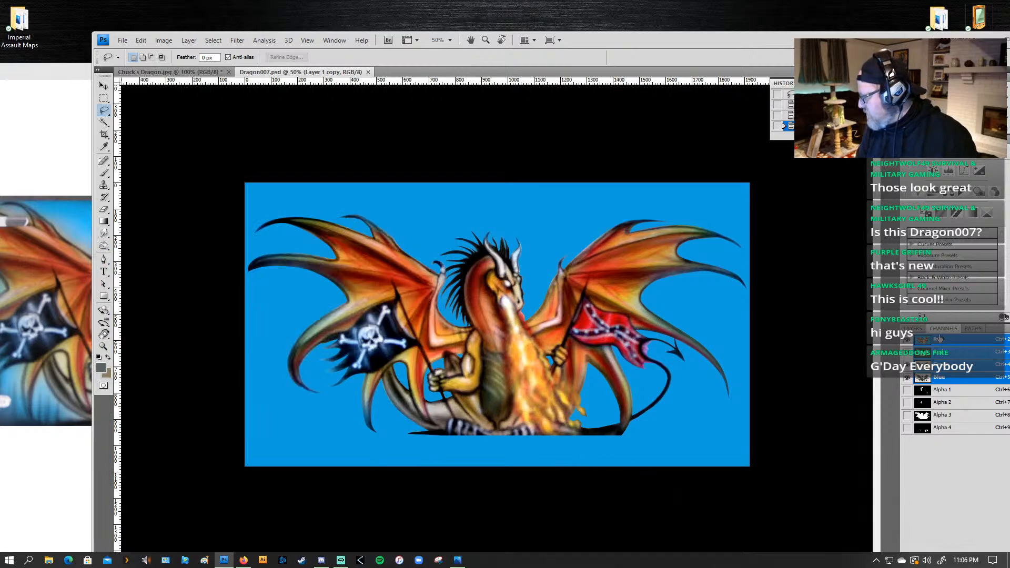
Step: Add a new empty layer directly above the Background layer in Dragon007.psd
{"action": "left_click", "coordinate": [913, 328]}
{"action": "left_click", "coordinate": [937, 398]}
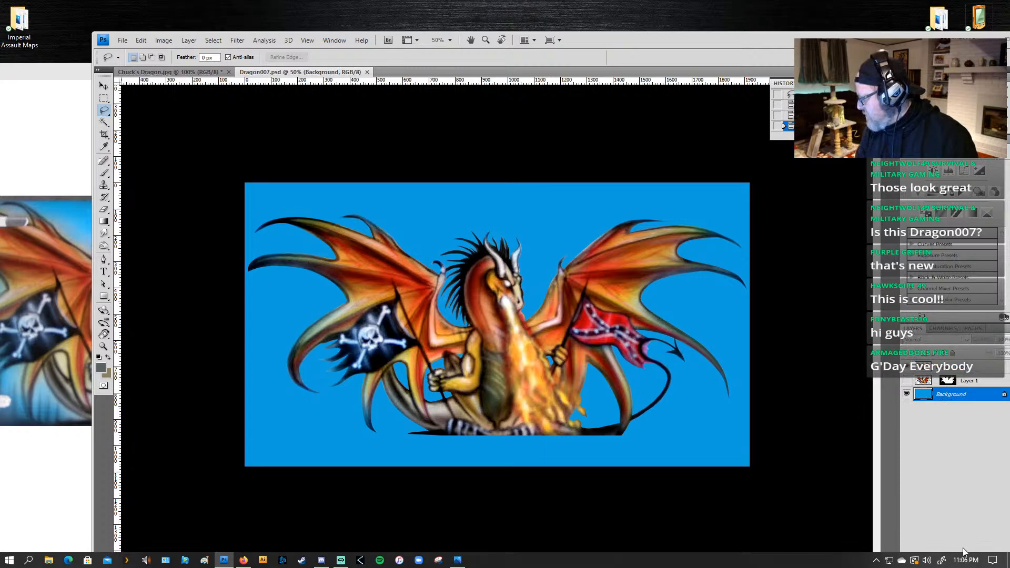
{"action": "double_click", "coordinate": [787, 40]}
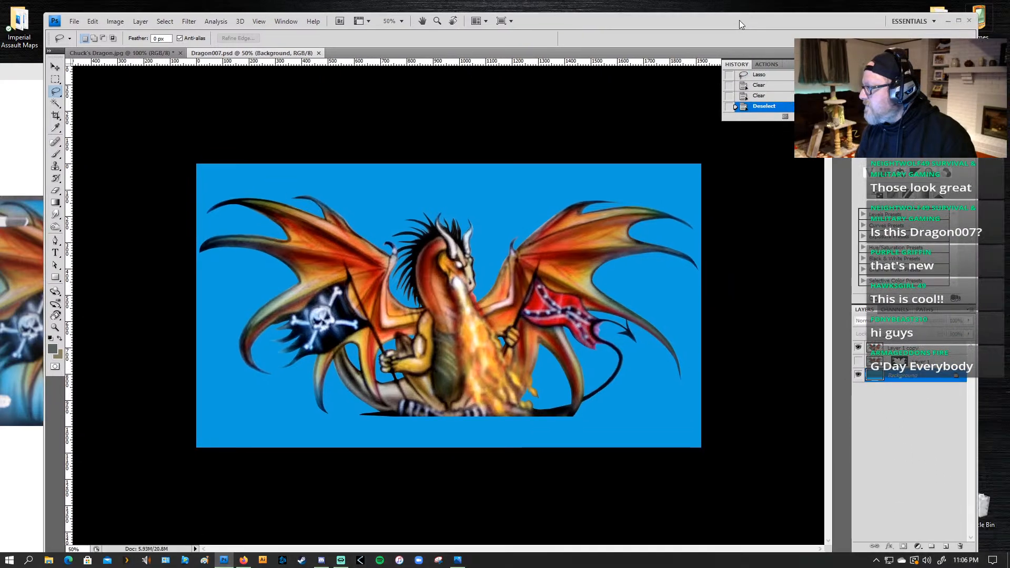
{"action": "left_click", "coordinate": [940, 543]}
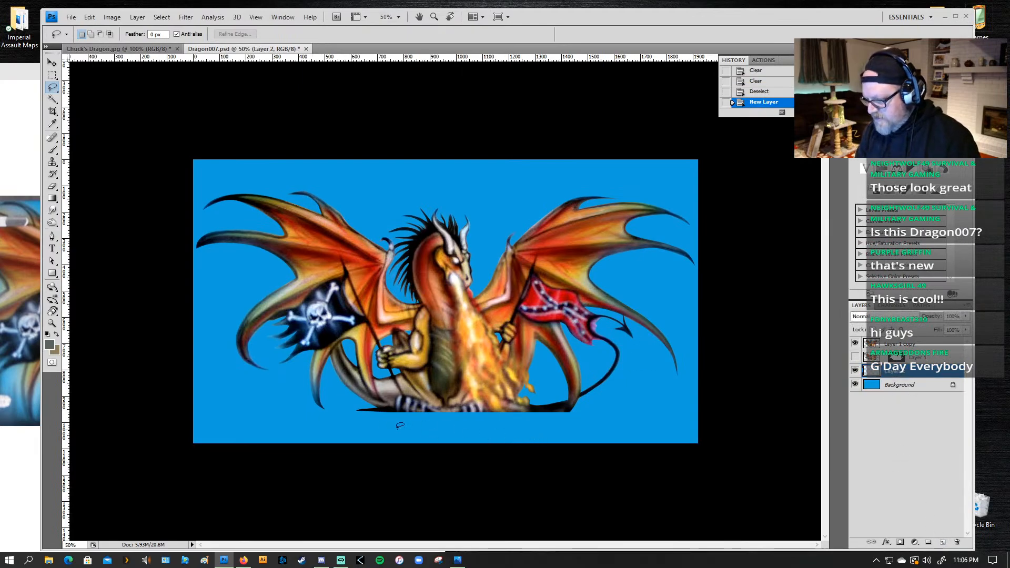
Step: Ready the Gradient tool with a black foreground colour and check the original photo's dark lower background beside the artwork
{"action": "key", "text": "g"}
{"action": "left_click", "coordinate": [382, 406], "text": "alt"}
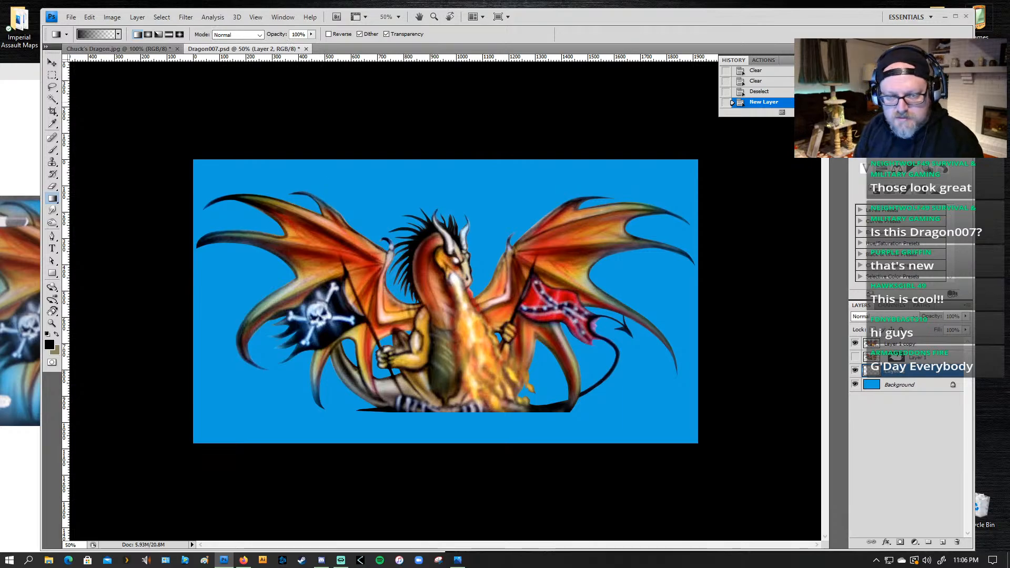
{"action": "left_click_drag", "start_coordinate": [595, 19], "coordinate": [862, 12]}
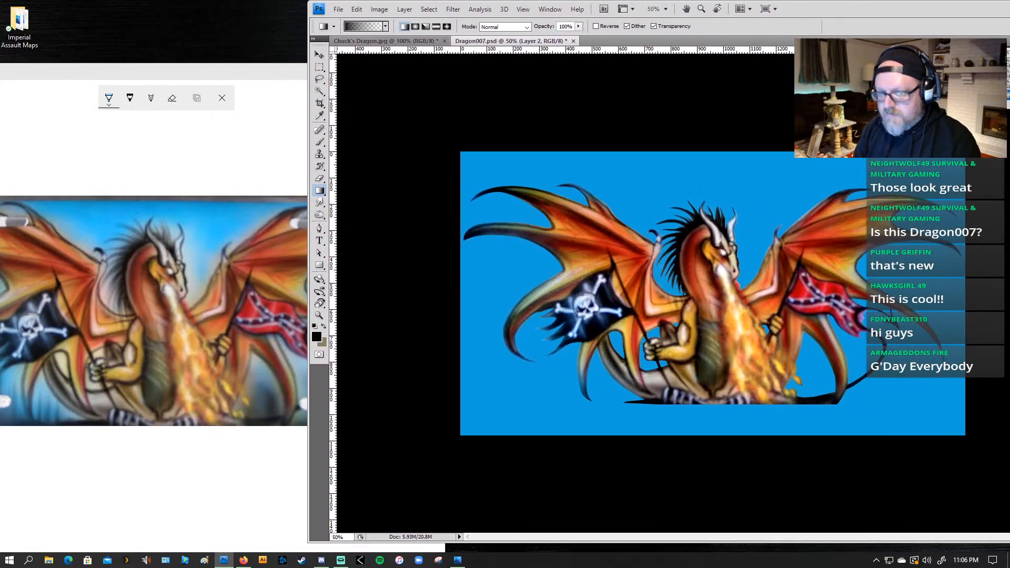
{"action": "left_click", "coordinate": [121, 330]}
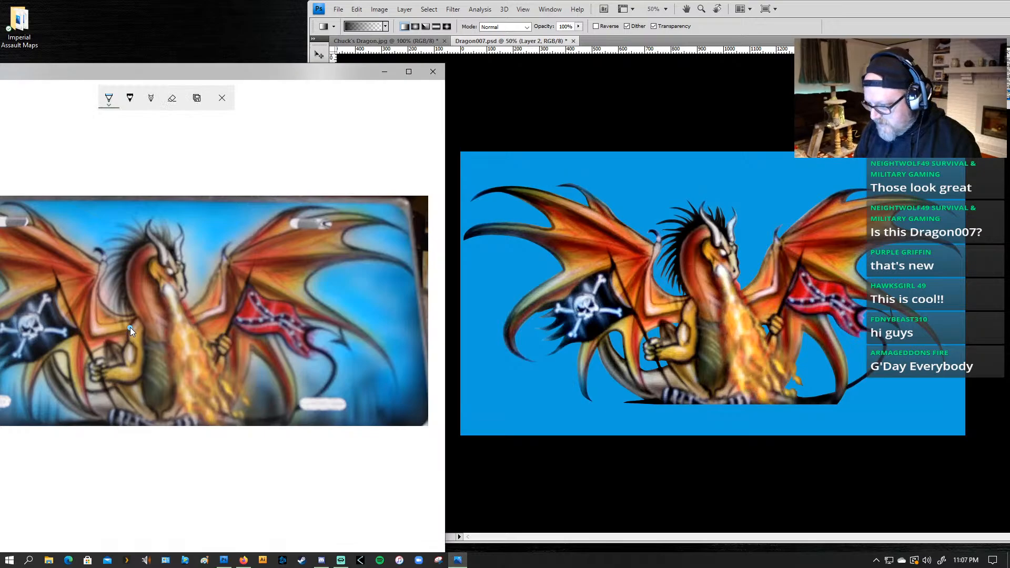
{"action": "left_click_drag", "start_coordinate": [842, 5], "coordinate": [573, 21]}
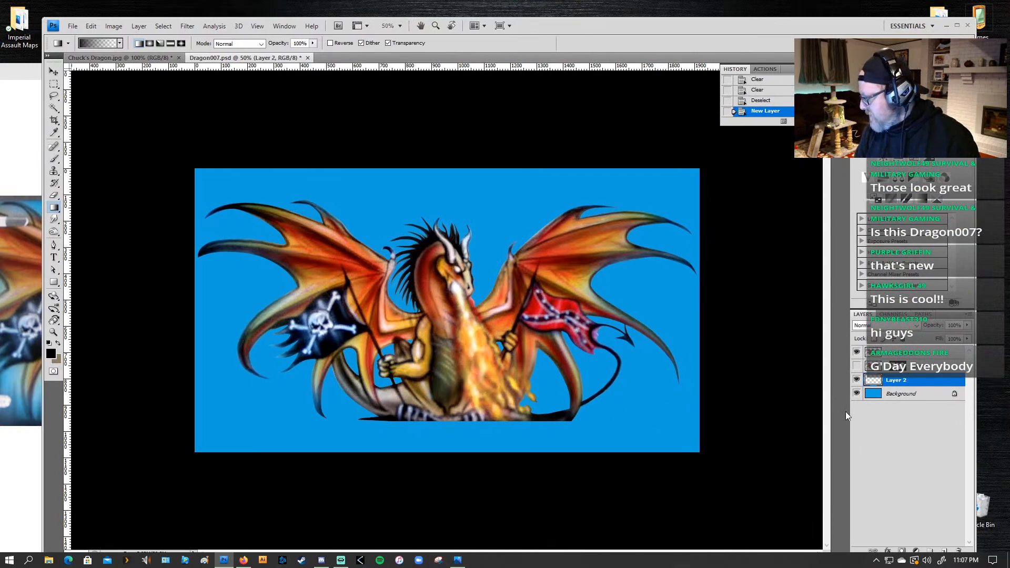
Step: Try a black Foreground to Transparent gradient across the bottom of Layer 2, and undo it
{"action": "left_click", "coordinate": [107, 43]}
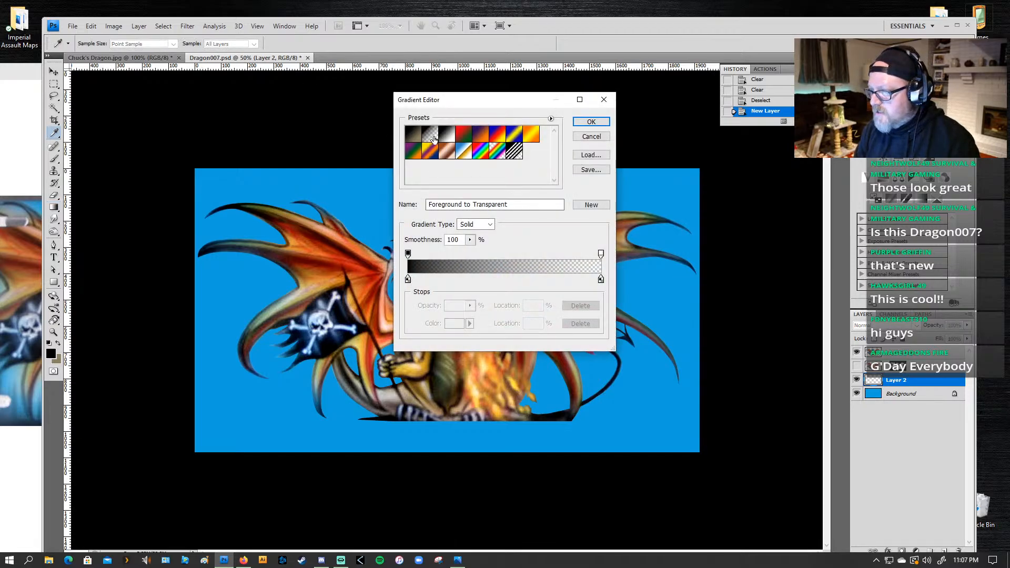
{"action": "left_click", "coordinate": [590, 138]}
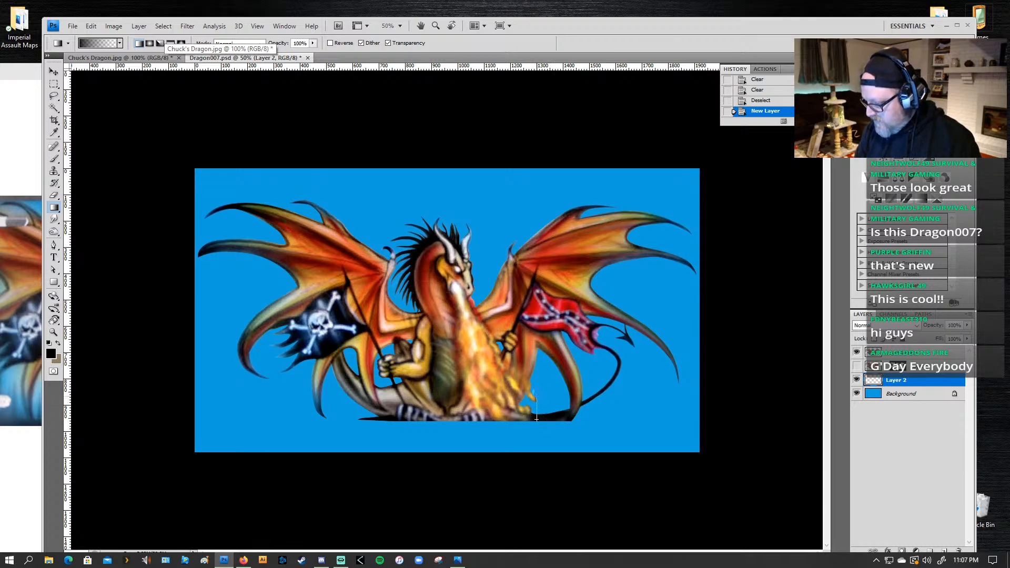
{"action": "left_click_drag", "start_coordinate": [536, 418], "coordinate": [536, 418]}
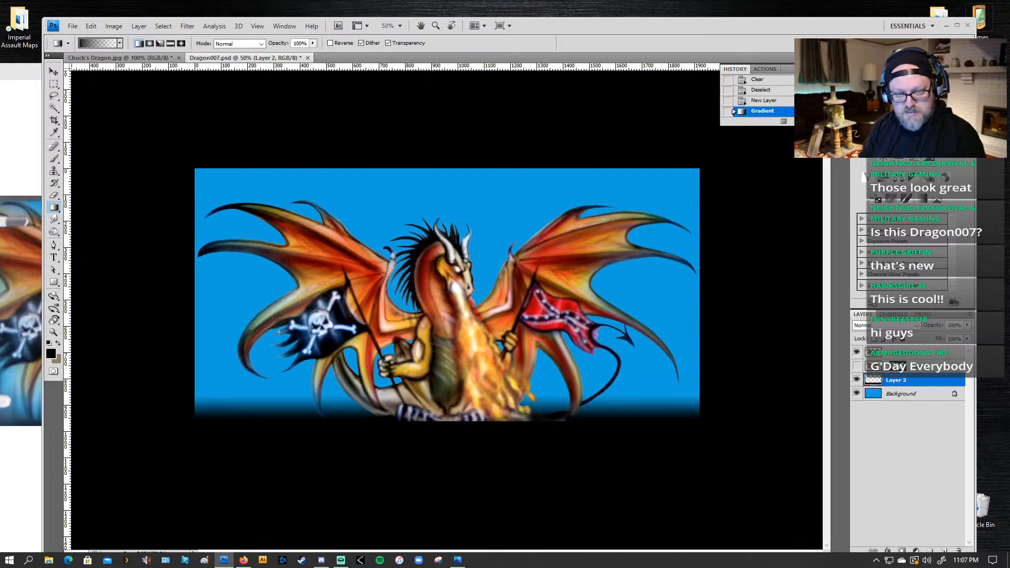
{"action": "key", "text": "ctrl+z"}
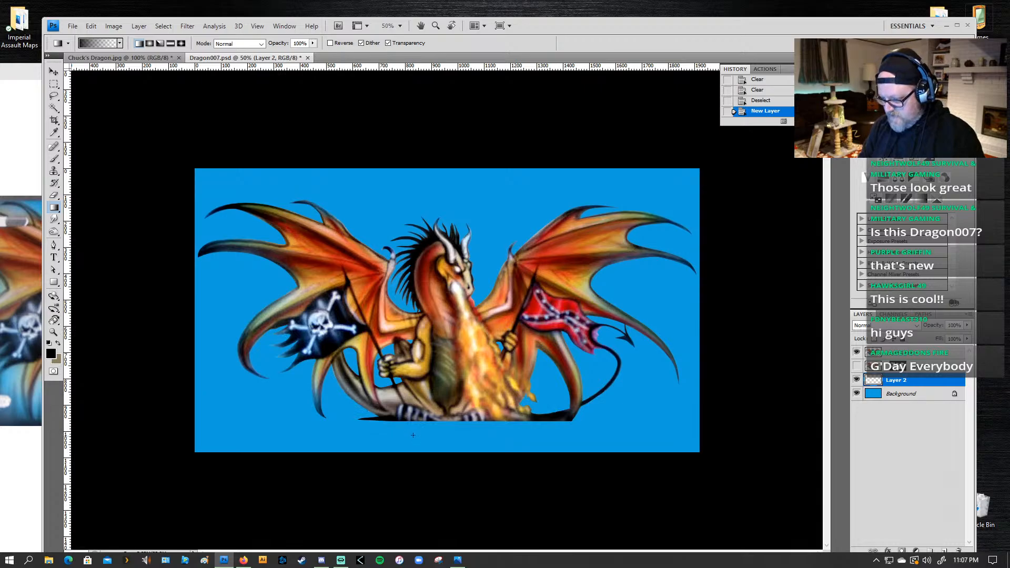
Step: Fade the bottom of Layer 2 to black with a gradient and smudge its edge into vertical streaks at 50% strength below the left wing
{"action": "left_click_drag", "start_coordinate": [409, 392], "coordinate": [410, 391]}
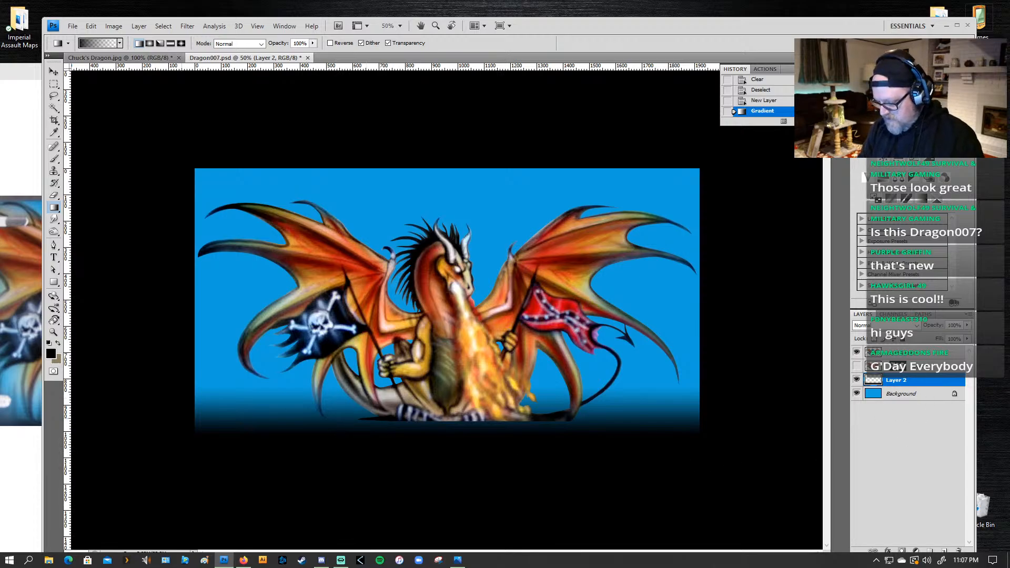
{"action": "left_click", "coordinate": [54, 219]}
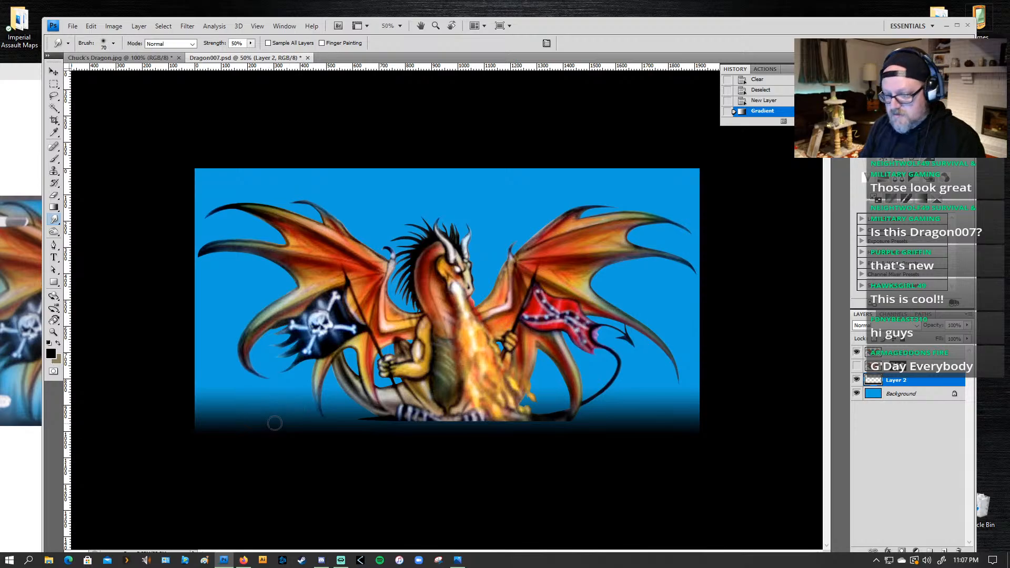
{"action": "left_click_drag", "start_coordinate": [273, 292], "coordinate": [245, 358]}
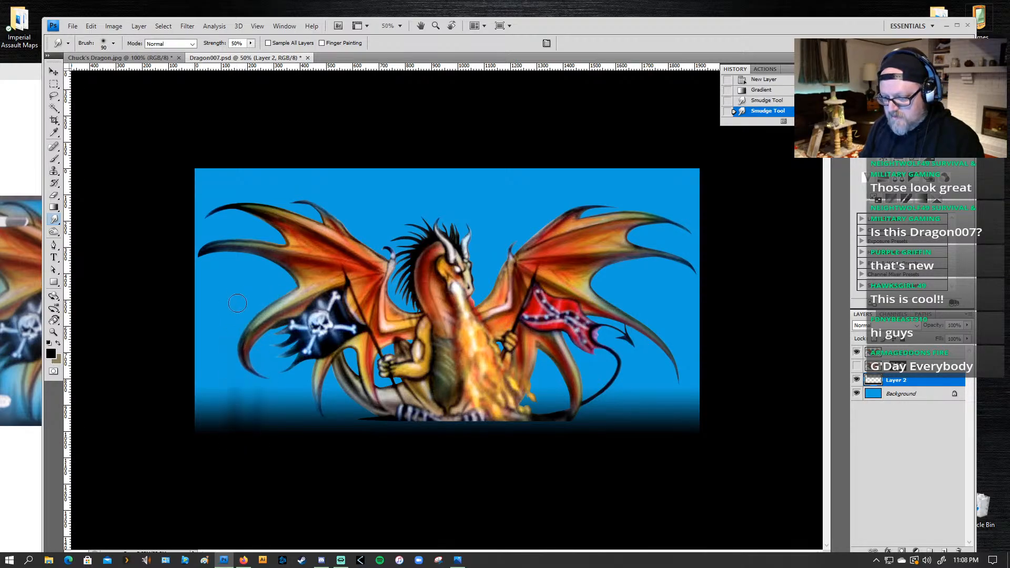
{"action": "left_click_drag", "start_coordinate": [238, 303], "coordinate": [224, 379]}
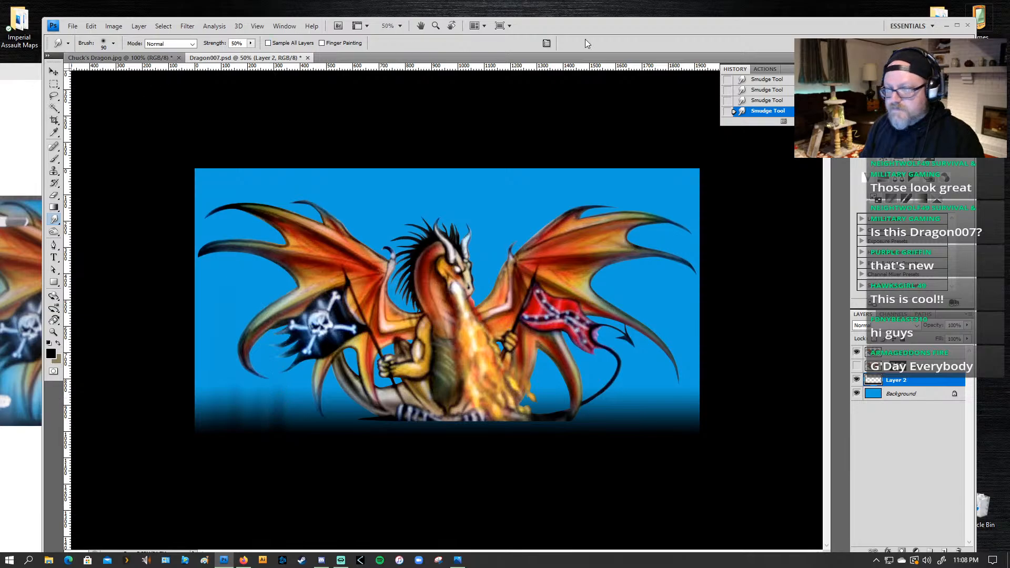
Step: Compare the smudged dark base with the original photo, placing the photo window higher beside the artwork
{"action": "left_click_drag", "start_coordinate": [617, 25], "coordinate": [713, 18]}
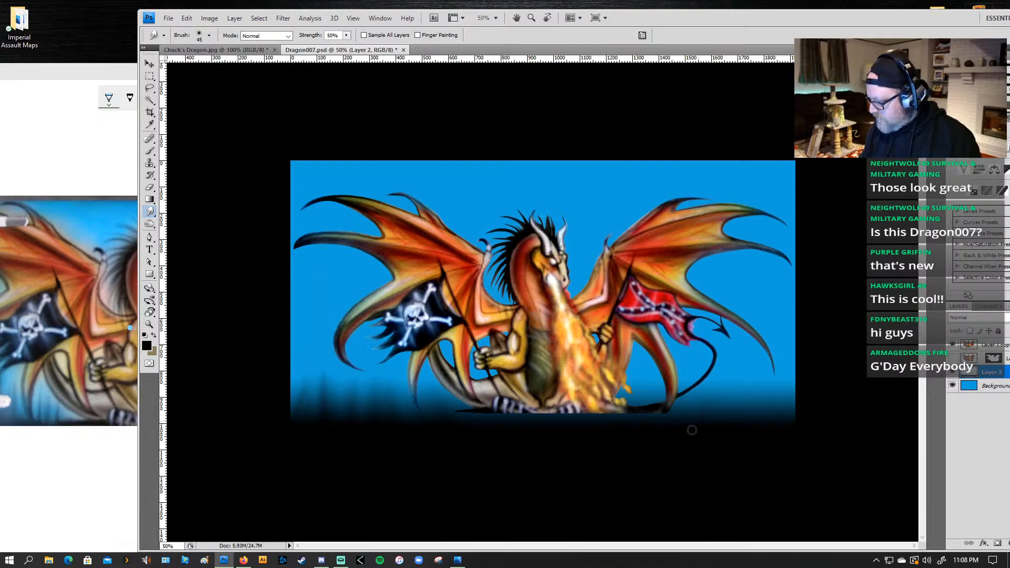
{"action": "left_click", "coordinate": [97, 69]}
{"action": "left_click_drag", "start_coordinate": [127, 72], "coordinate": [83, 40]}
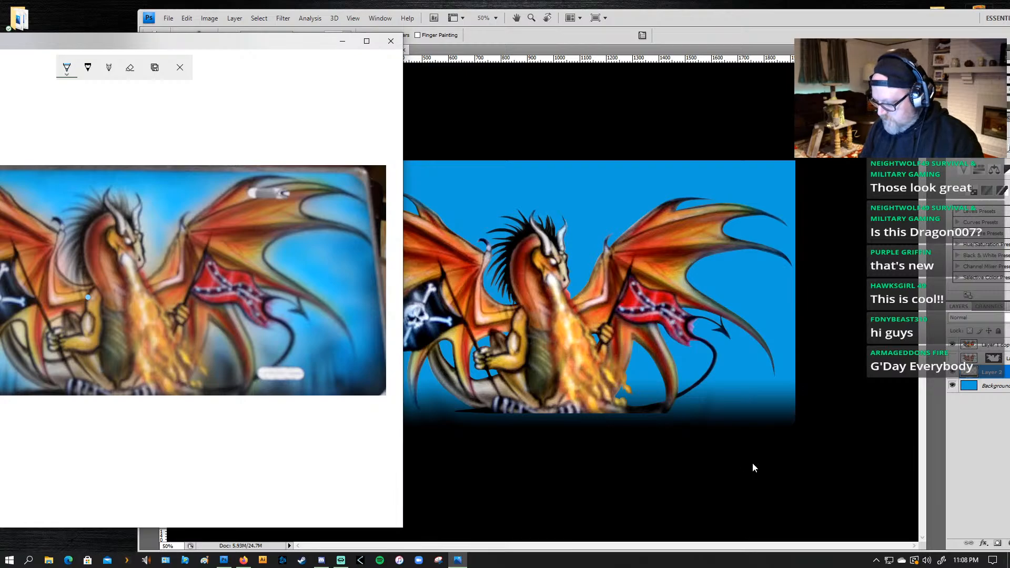
{"action": "left_click", "coordinate": [738, 387]}
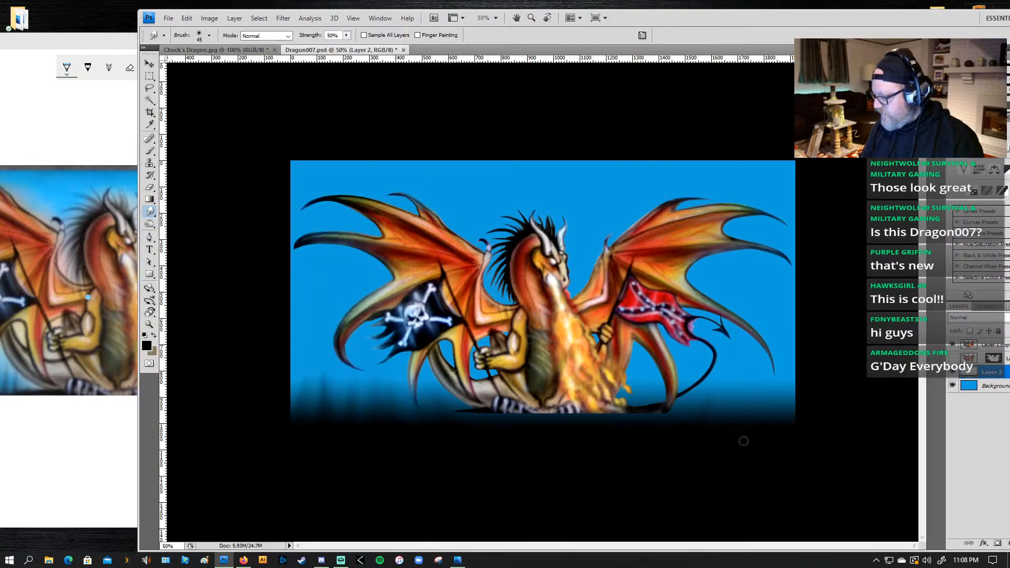
Step: Try a dark vertical stroke near the lower-left corner of the artwork with a textured 17 px brush at 26% opacity, and undo it
{"action": "key", "text": "b"}
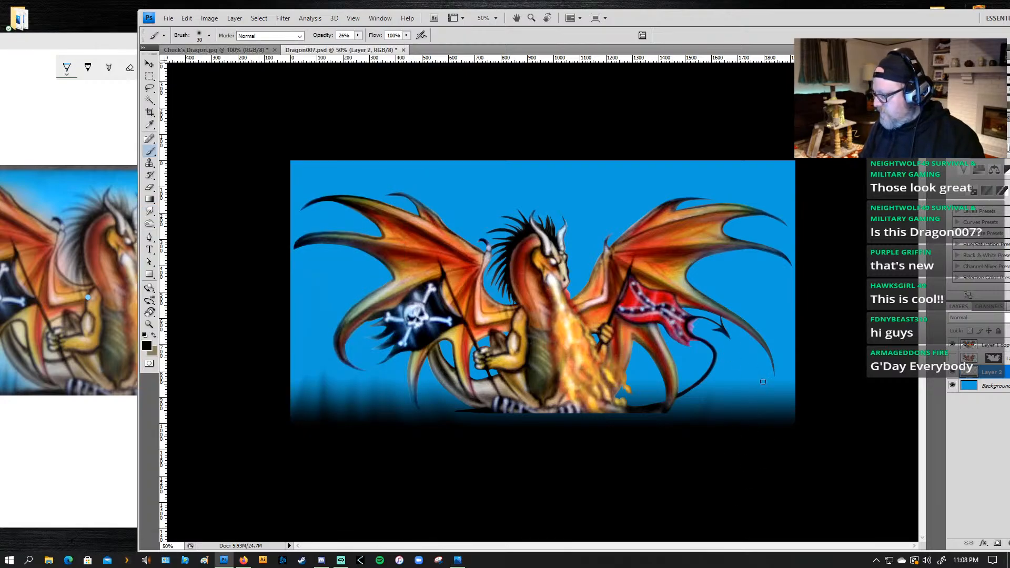
{"action": "left_click", "coordinate": [209, 35]}
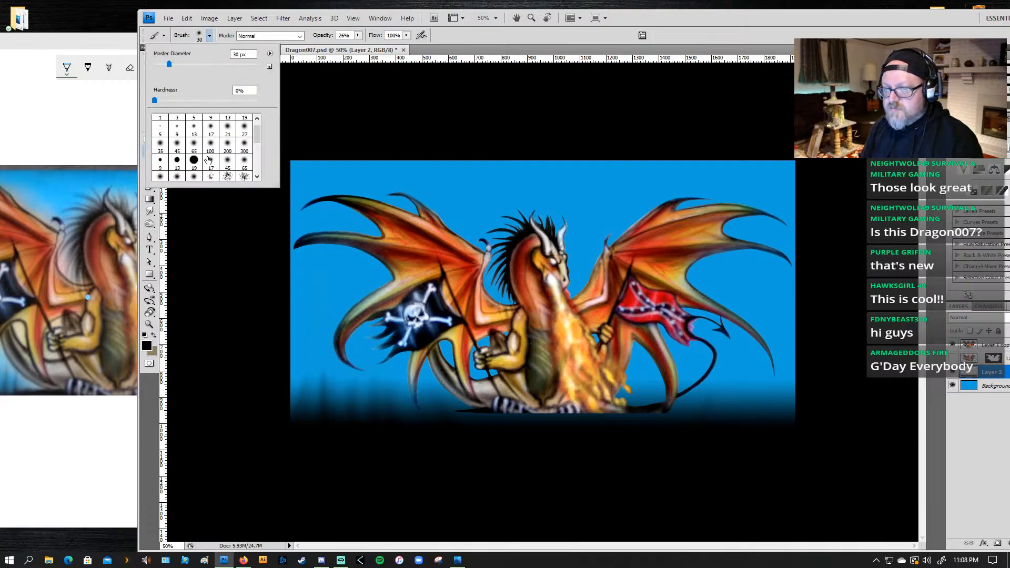
{"action": "mouse_move", "coordinate": [260, 135]}
{"action": "left_mouse_down"}
{"action": "mouse_move", "coordinate": [256, 149]}
{"action": "mouse_move", "coordinate": [257, 139]}
{"action": "left_mouse_up"}
{"action": "left_click", "coordinate": [228, 177]}
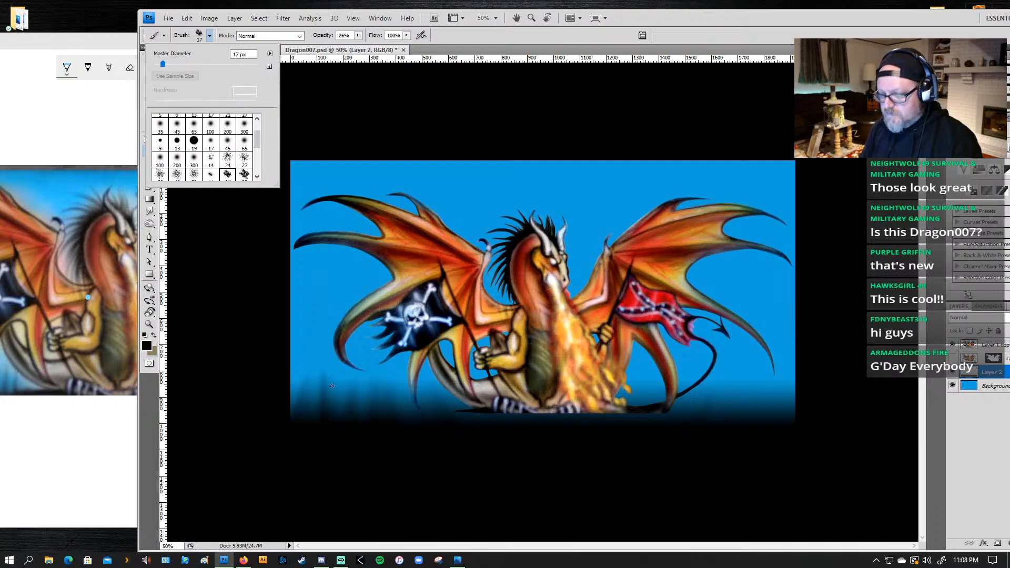
{"action": "left_click", "coordinate": [325, 409]}
{"action": "left_click_drag", "start_coordinate": [325, 400], "coordinate": [329, 342]}
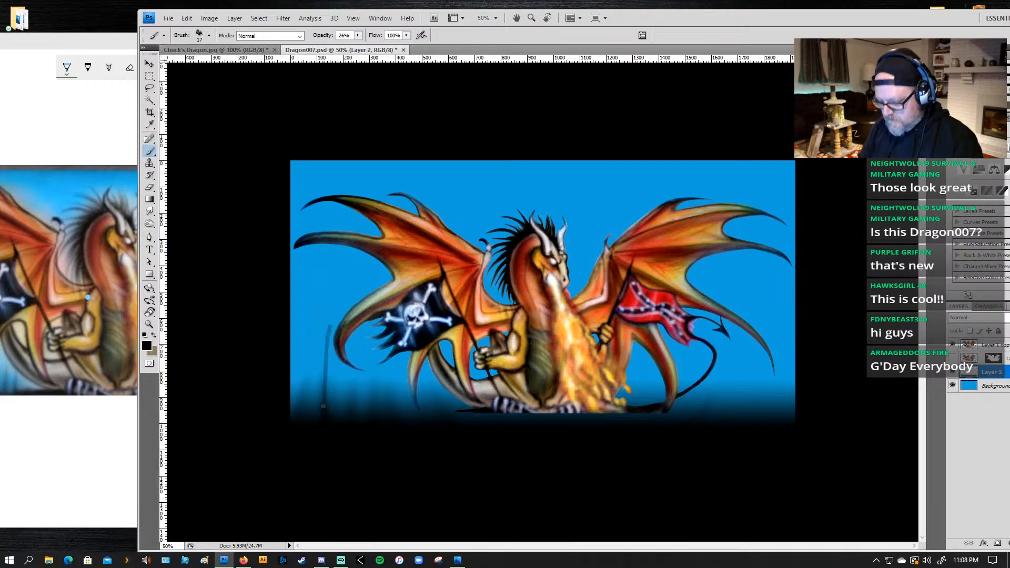
{"action": "key", "text": "ctrl+z"}
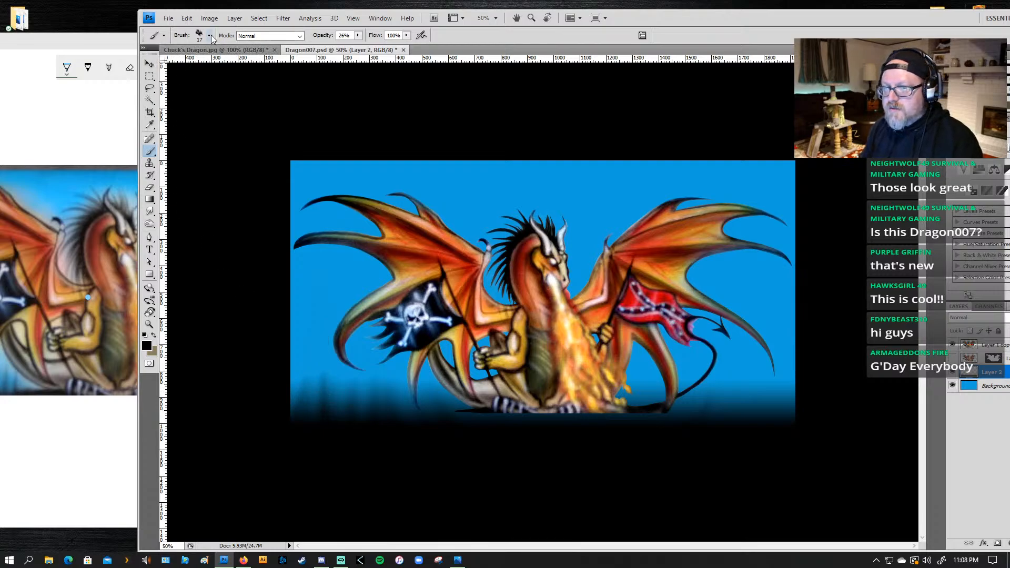
Step: Paint tall dark grass-like strokes rising from the artwork's lower-left corner with a soft 200 px brush at 26% opacity
{"action": "left_click", "coordinate": [209, 36]}
{"action": "left_click_drag", "start_coordinate": [258, 143], "coordinate": [254, 135]}
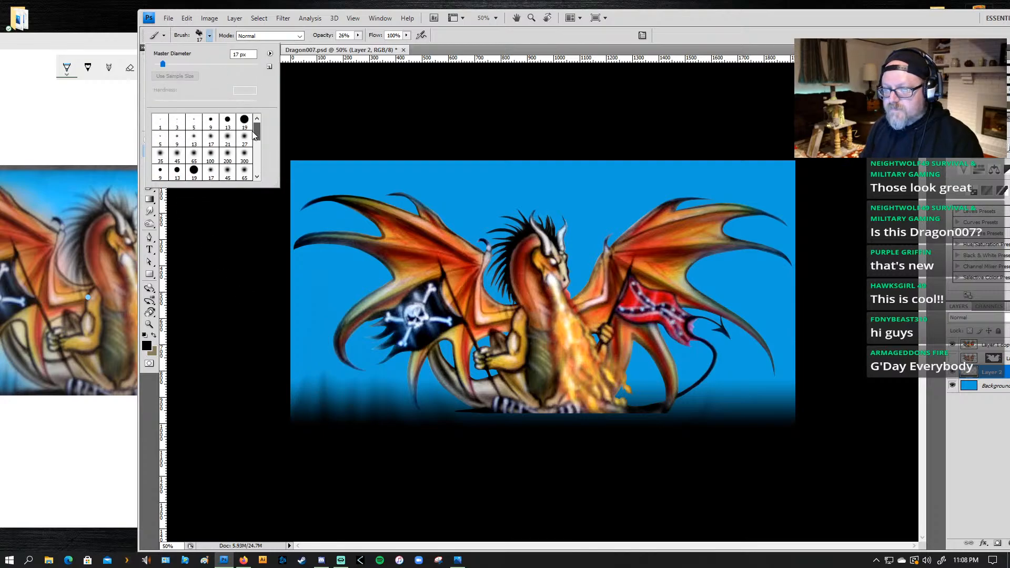
{"action": "left_click", "coordinate": [225, 159]}
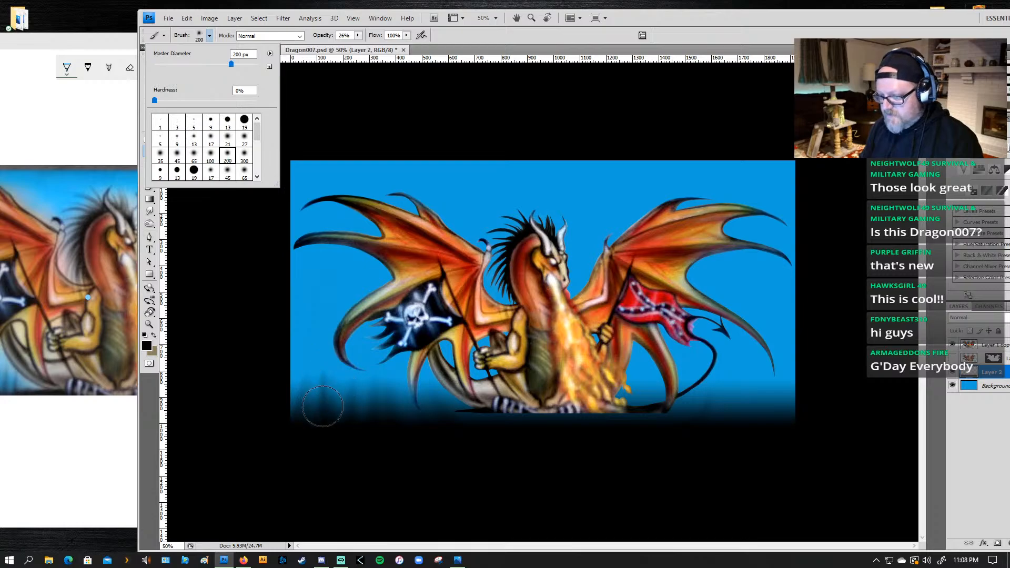
{"action": "left_click", "coordinate": [322, 423]}
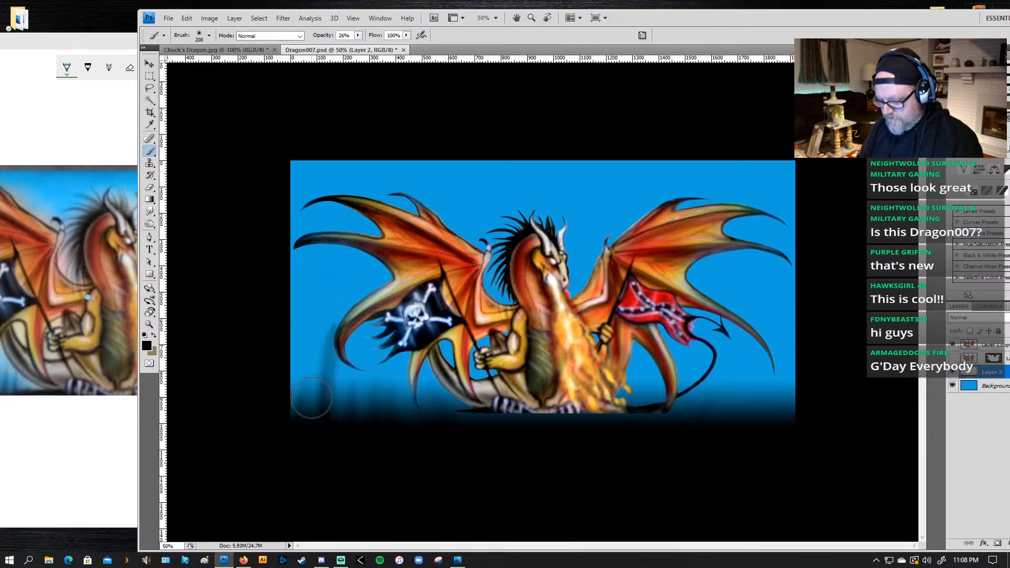
{"action": "left_click_drag", "start_coordinate": [314, 421], "coordinate": [332, 311]}
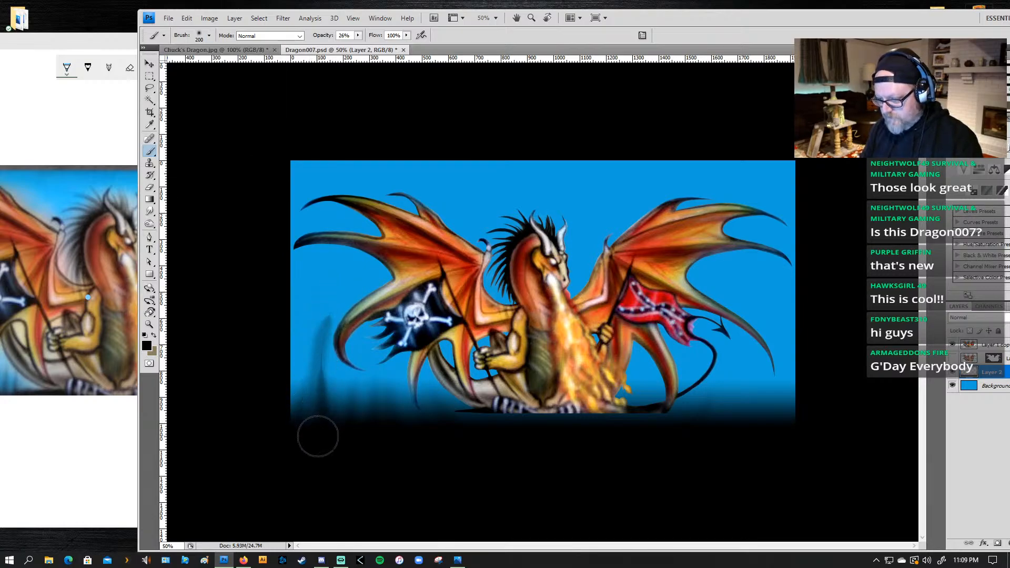
{"action": "left_click_drag", "start_coordinate": [318, 436], "coordinate": [326, 351]}
{"action": "left_click_drag", "start_coordinate": [320, 420], "coordinate": [321, 347]}
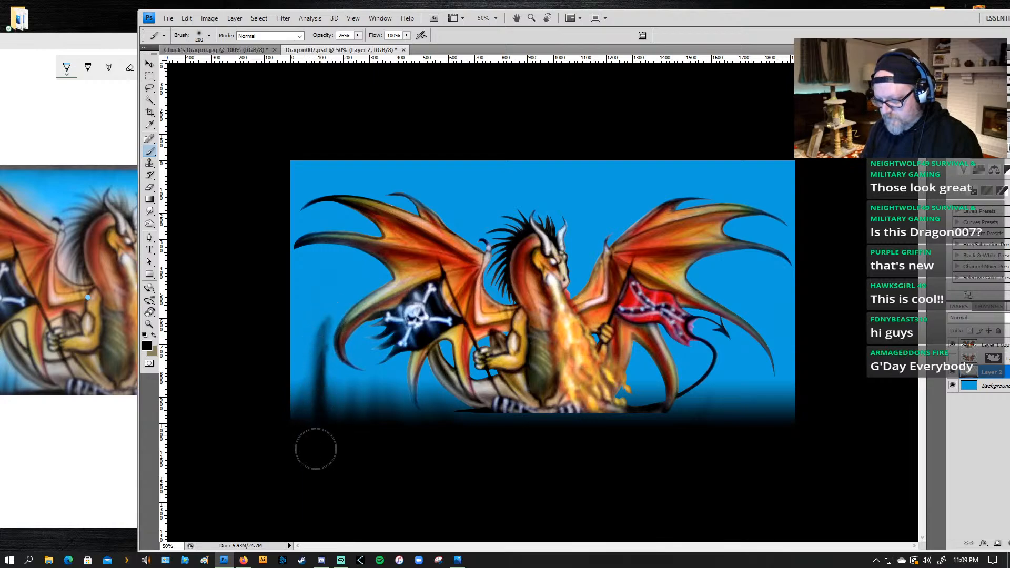
{"action": "left_click_drag", "start_coordinate": [306, 437], "coordinate": [322, 303]}
{"action": "mouse_move", "coordinate": [300, 417]}
{"action": "left_mouse_down"}
{"action": "mouse_move", "coordinate": [295, 388]}
{"action": "mouse_move", "coordinate": [286, 418]}
{"action": "mouse_move", "coordinate": [297, 336]}
{"action": "left_mouse_up"}
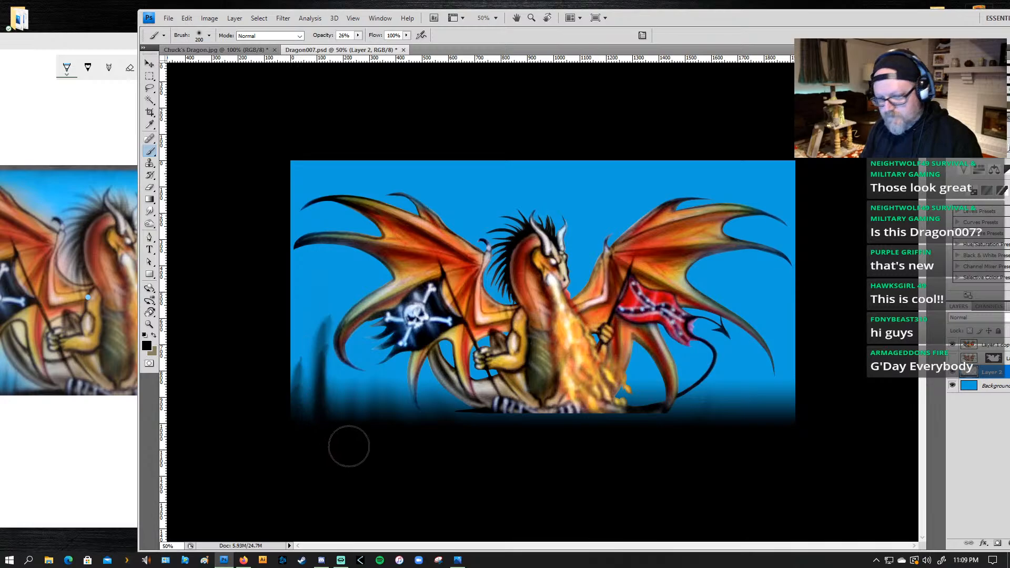
{"action": "mouse_move", "coordinate": [334, 422]}
{"action": "left_mouse_down"}
{"action": "mouse_move", "coordinate": [345, 366]}
{"action": "mouse_move", "coordinate": [315, 432]}
{"action": "mouse_move", "coordinate": [331, 376]}
{"action": "left_mouse_up"}
Step: Paint shorter slanted dark strokes along the base below the pirate flag, between the lower-left corner and the wing's lower tip
{"action": "mouse_move", "coordinate": [304, 439]}
{"action": "left_mouse_down"}
{"action": "mouse_move", "coordinate": [302, 361]}
{"action": "mouse_move", "coordinate": [300, 435]}
{"action": "mouse_move", "coordinate": [313, 386]}
{"action": "mouse_move", "coordinate": [317, 426]}
{"action": "mouse_move", "coordinate": [360, 399]}
{"action": "left_mouse_up"}
{"action": "mouse_move", "coordinate": [364, 434]}
{"action": "left_mouse_down"}
{"action": "mouse_move", "coordinate": [380, 389]}
{"action": "mouse_move", "coordinate": [382, 440]}
{"action": "mouse_move", "coordinate": [394, 380]}
{"action": "left_mouse_up"}
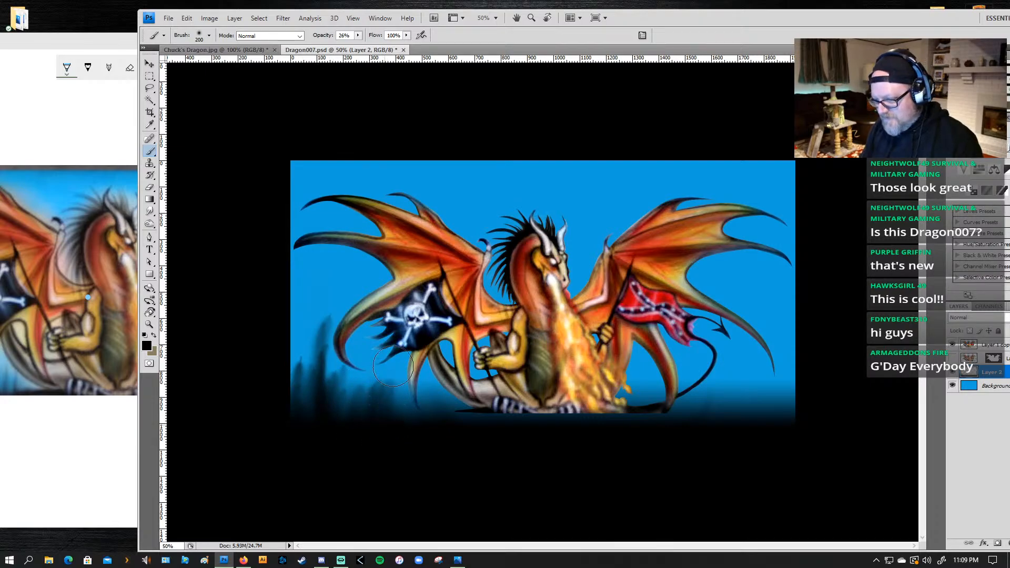
{"action": "left_click_drag", "start_coordinate": [376, 414], "coordinate": [385, 370]}
{"action": "left_click_drag", "start_coordinate": [360, 433], "coordinate": [381, 374]}
{"action": "left_click_drag", "start_coordinate": [354, 416], "coordinate": [369, 379]}
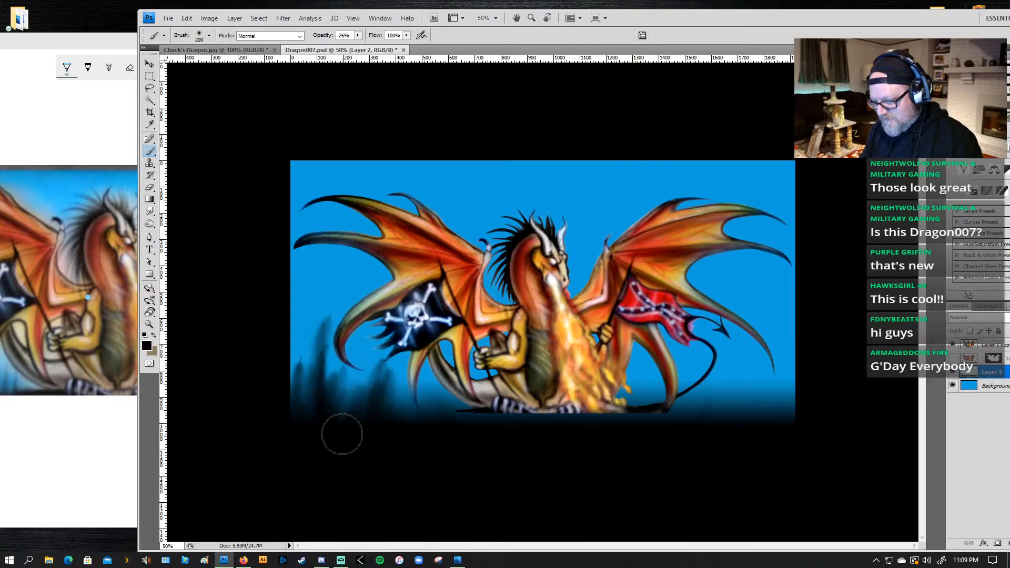
{"action": "left_click_drag", "start_coordinate": [342, 434], "coordinate": [368, 398]}
{"action": "left_click_drag", "start_coordinate": [371, 440], "coordinate": [392, 393]}
{"action": "left_click_drag", "start_coordinate": [402, 435], "coordinate": [396, 399]}
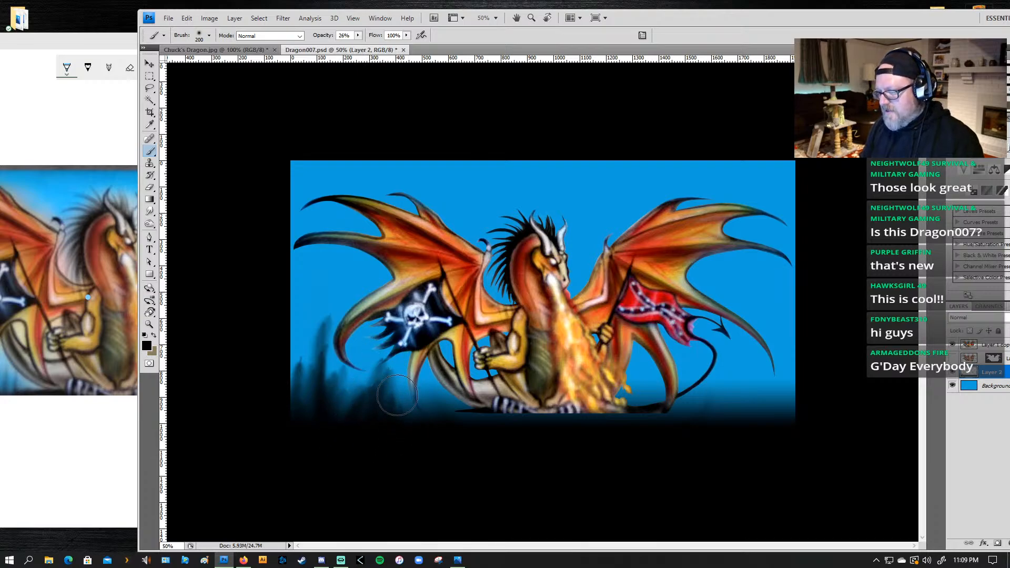
Step: Add more dark grass-like strokes below the pirate flag and upward along the artwork's lower-left edge with the 200 px brush at 26% opacity
{"action": "mouse_move", "coordinate": [460, 434]}
{"action": "left_mouse_down"}
{"action": "mouse_move", "coordinate": [434, 394]}
{"action": "mouse_move", "coordinate": [461, 422]}
{"action": "mouse_move", "coordinate": [422, 382]}
{"action": "mouse_move", "coordinate": [463, 421]}
{"action": "mouse_move", "coordinate": [439, 390]}
{"action": "mouse_move", "coordinate": [443, 424]}
{"action": "mouse_move", "coordinate": [419, 412]}
{"action": "left_mouse_up"}
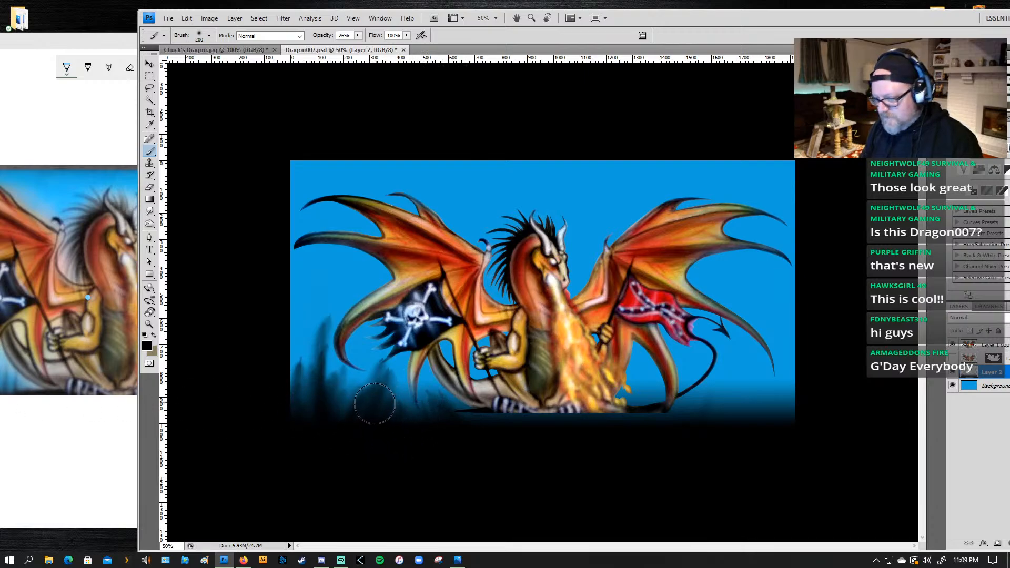
{"action": "left_click_drag", "start_coordinate": [409, 425], "coordinate": [403, 388]}
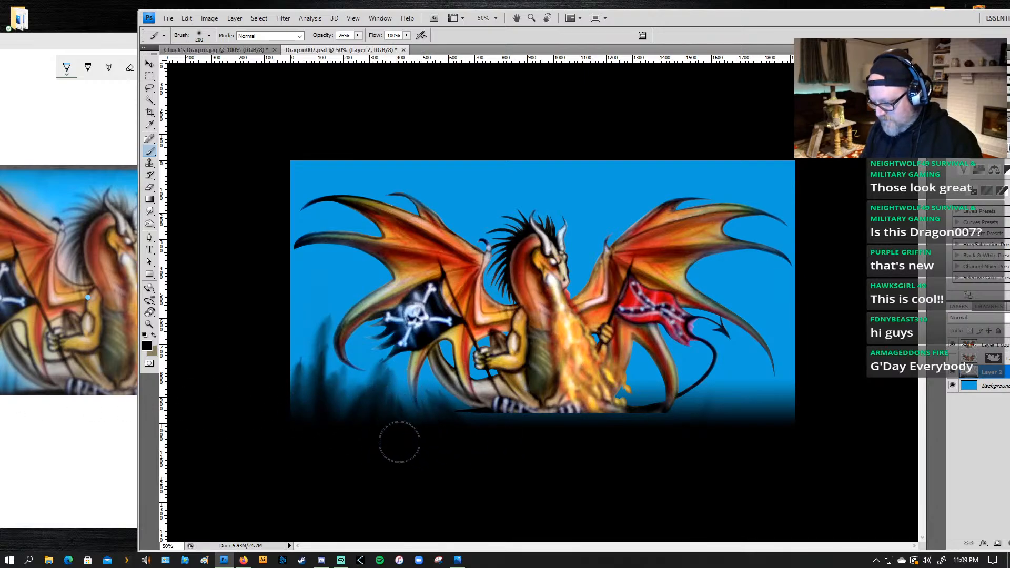
{"action": "mouse_move", "coordinate": [410, 433]}
{"action": "left_mouse_down"}
{"action": "mouse_move", "coordinate": [407, 384]}
{"action": "mouse_move", "coordinate": [387, 428]}
{"action": "mouse_move", "coordinate": [391, 387]}
{"action": "left_mouse_up"}
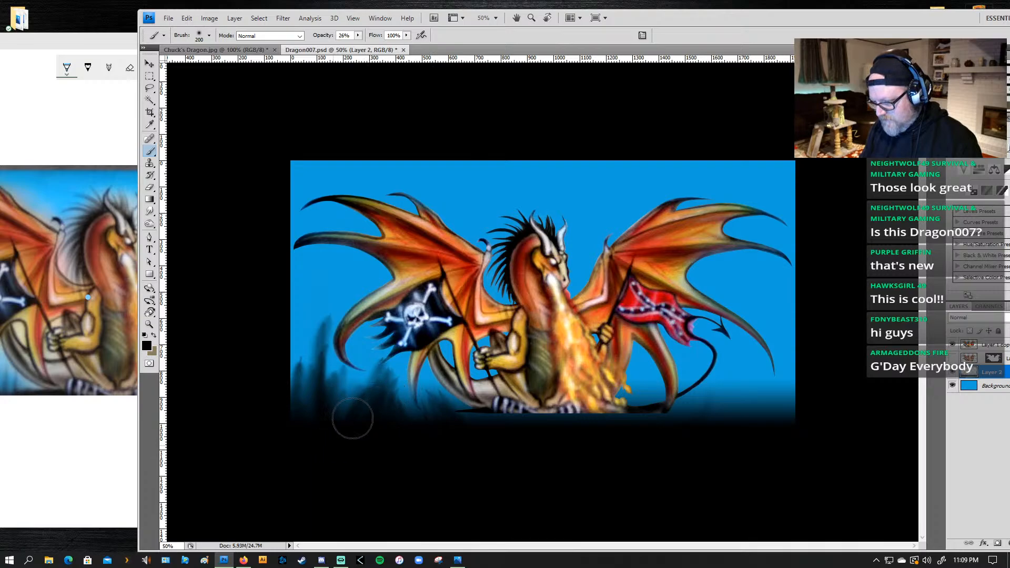
{"action": "left_click_drag", "start_coordinate": [294, 434], "coordinate": [301, 358]}
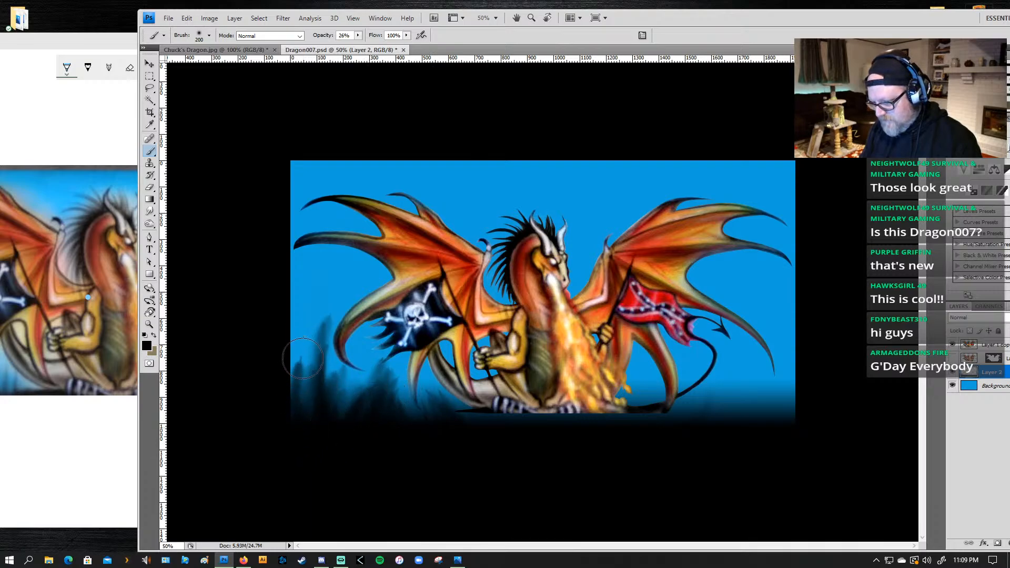
{"action": "left_click_drag", "start_coordinate": [289, 413], "coordinate": [300, 341]}
{"action": "left_click_drag", "start_coordinate": [294, 406], "coordinate": [299, 339]}
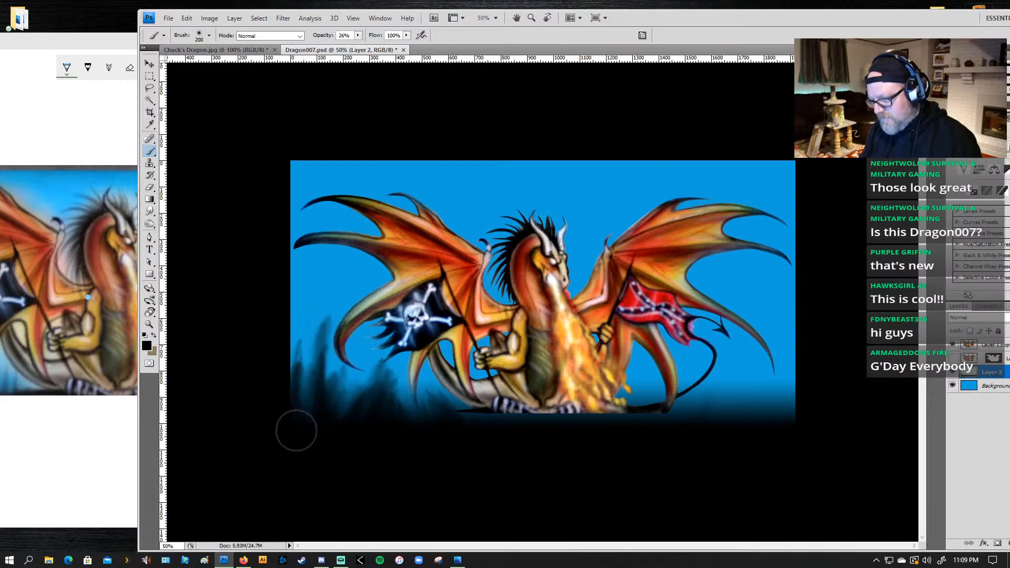
{"action": "left_click_drag", "start_coordinate": [295, 430], "coordinate": [306, 366]}
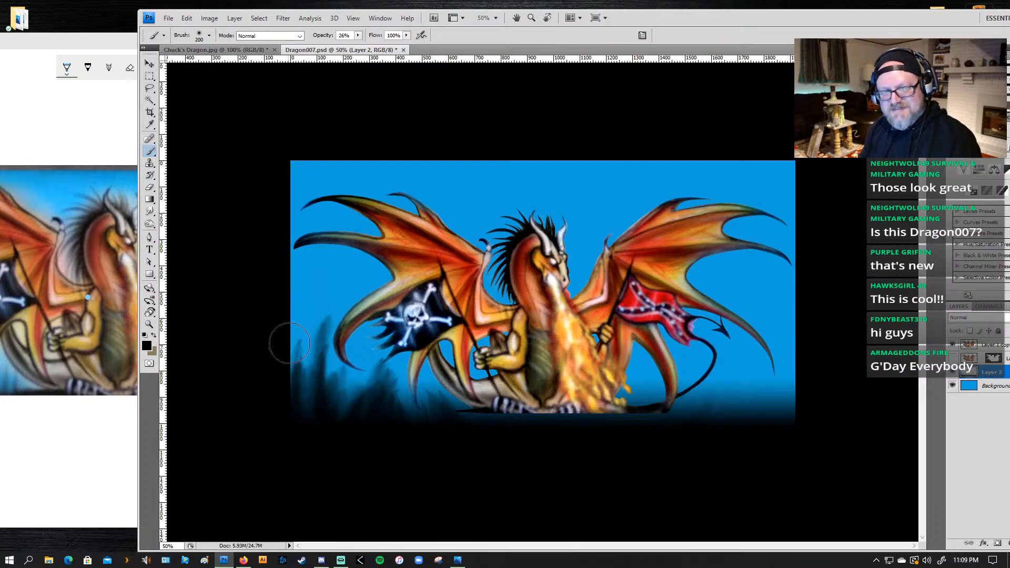
Step: Paint tall dark grass-like strokes rising from the artwork's lower-right corner, from beside the tail to the right edge
{"action": "mouse_move", "coordinate": [727, 415]}
{"action": "left_mouse_down"}
{"action": "mouse_move", "coordinate": [700, 446]}
{"action": "mouse_move", "coordinate": [731, 411]}
{"action": "mouse_move", "coordinate": [740, 368]}
{"action": "left_mouse_up"}
{"action": "mouse_move", "coordinate": [740, 442]}
{"action": "left_mouse_down"}
{"action": "mouse_move", "coordinate": [726, 364]}
{"action": "mouse_move", "coordinate": [763, 448]}
{"action": "mouse_move", "coordinate": [742, 353]}
{"action": "left_mouse_up"}
{"action": "mouse_move", "coordinate": [772, 427]}
{"action": "left_mouse_down"}
{"action": "mouse_move", "coordinate": [752, 348]}
{"action": "mouse_move", "coordinate": [792, 434]}
{"action": "mouse_move", "coordinate": [800, 418]}
{"action": "mouse_move", "coordinate": [770, 331]}
{"action": "left_mouse_up"}
{"action": "left_click_drag", "start_coordinate": [799, 419], "coordinate": [797, 324]}
{"action": "left_click_drag", "start_coordinate": [817, 398], "coordinate": [749, 289]}
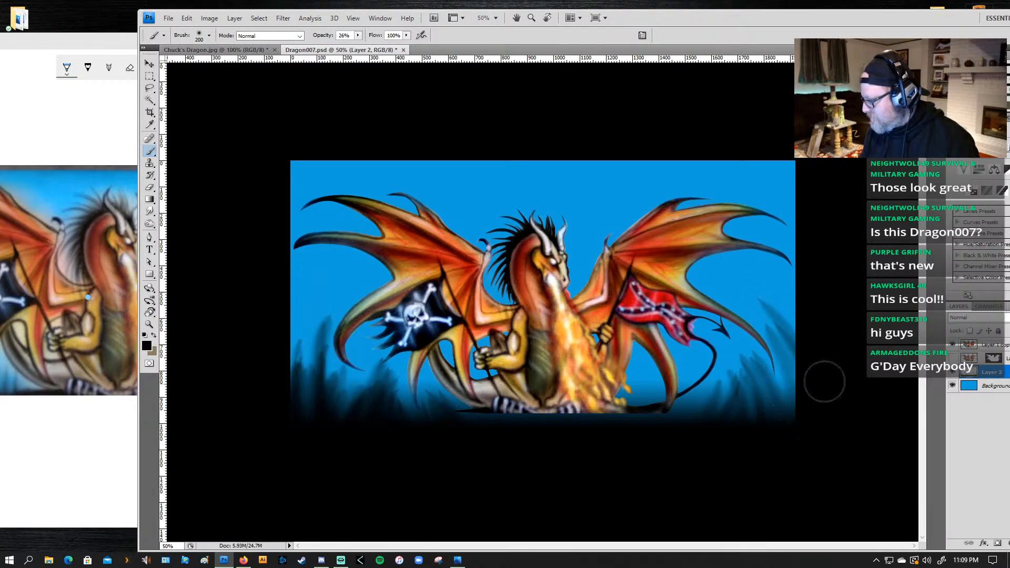
{"action": "mouse_move", "coordinate": [824, 381]}
{"action": "left_mouse_down"}
{"action": "mouse_move", "coordinate": [774, 298]}
{"action": "mouse_move", "coordinate": [797, 291]}
{"action": "left_mouse_up"}
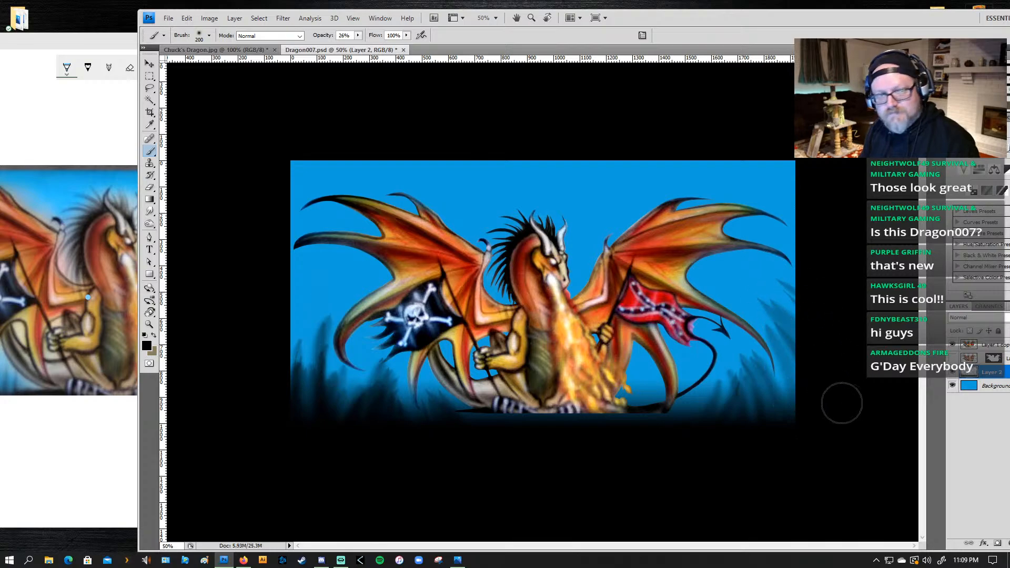
Step: Check the original photo and thicken the dark grass in the lower-right corner with strokes leaning inward from the right edge
{"action": "left_click", "coordinate": [92, 122]}
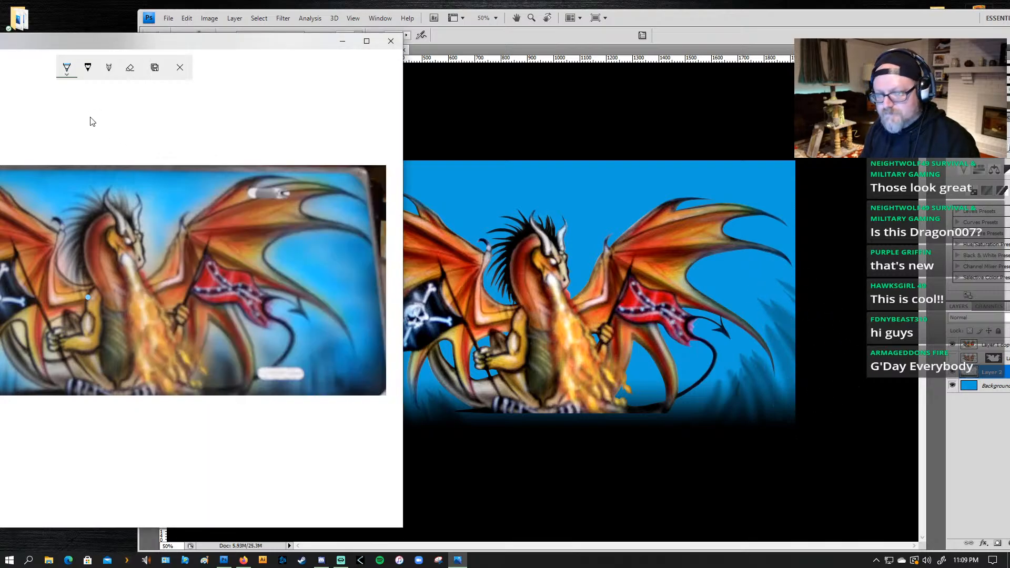
{"action": "left_click", "coordinate": [810, 298]}
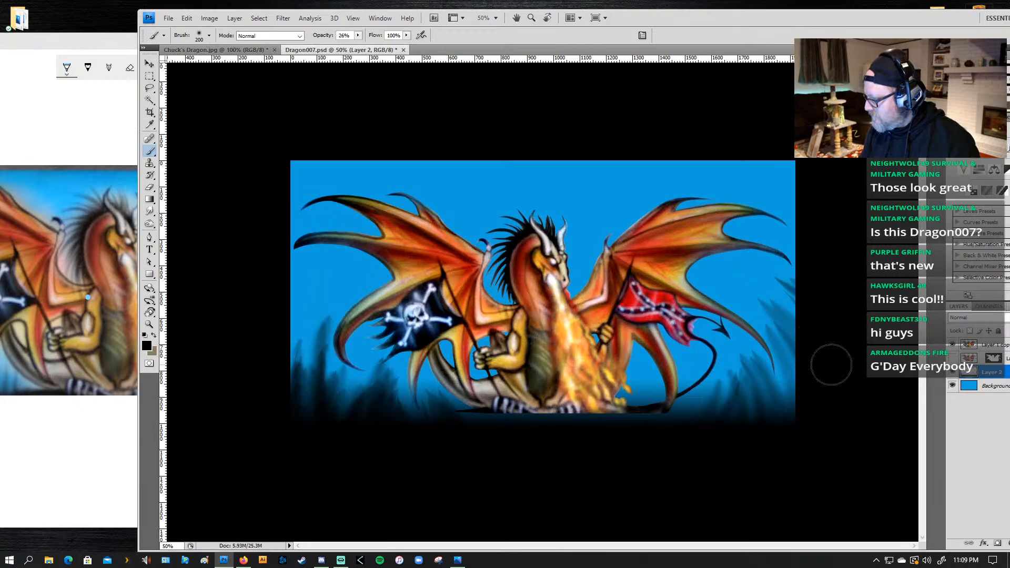
{"action": "mouse_move", "coordinate": [831, 364]}
{"action": "left_mouse_down"}
{"action": "mouse_move", "coordinate": [790, 294]}
{"action": "mouse_move", "coordinate": [789, 308]}
{"action": "left_mouse_up"}
{"action": "mouse_move", "coordinate": [809, 381]}
{"action": "left_mouse_down"}
{"action": "mouse_move", "coordinate": [783, 331]}
{"action": "mouse_move", "coordinate": [804, 392]}
{"action": "mouse_move", "coordinate": [778, 337]}
{"action": "left_mouse_up"}
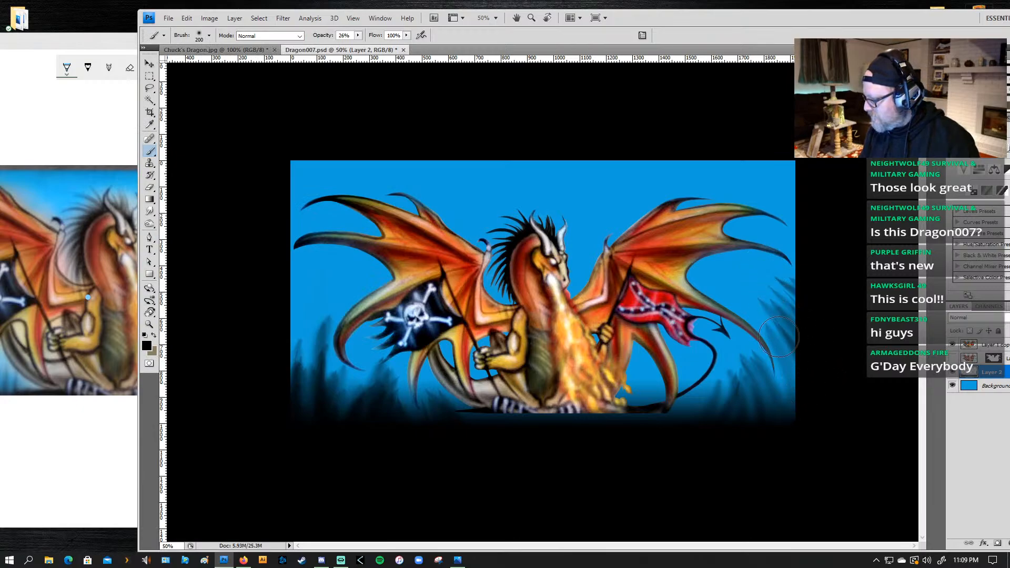
{"action": "left_click_drag", "start_coordinate": [804, 416], "coordinate": [789, 365]}
{"action": "left_click_drag", "start_coordinate": [784, 436], "coordinate": [758, 320]}
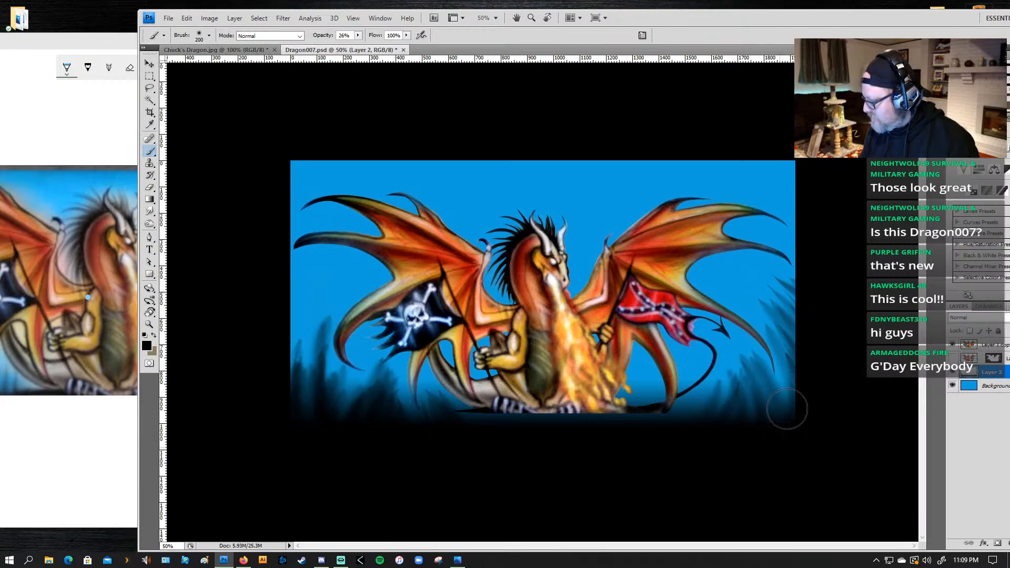
{"action": "left_click_drag", "start_coordinate": [788, 408], "coordinate": [783, 365]}
{"action": "left_click_drag", "start_coordinate": [749, 454], "coordinate": [763, 376]}
{"action": "left_click_drag", "start_coordinate": [742, 410], "coordinate": [758, 379]}
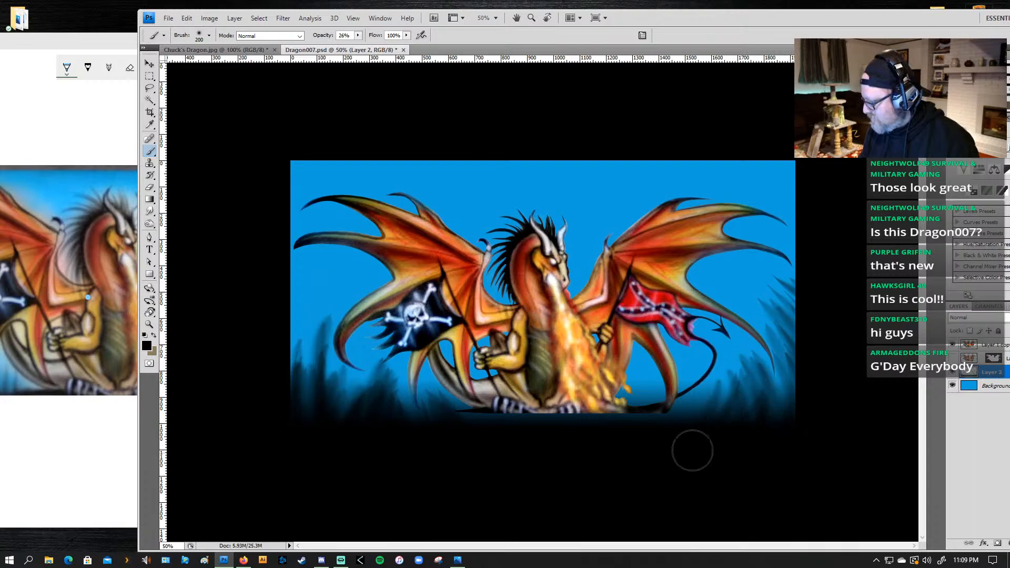
Step: Paint short dark strokes slanting up to the right along the base between the tail and the lower-right corner
{"action": "left_click_drag", "start_coordinate": [692, 451], "coordinate": [730, 395]}
{"action": "left_click_drag", "start_coordinate": [679, 431], "coordinate": [732, 390]}
{"action": "mouse_move", "coordinate": [656, 443]}
{"action": "left_mouse_down"}
{"action": "mouse_move", "coordinate": [761, 364]}
{"action": "mouse_move", "coordinate": [742, 425]}
{"action": "mouse_move", "coordinate": [748, 438]}
{"action": "mouse_move", "coordinate": [757, 385]}
{"action": "left_mouse_up"}
{"action": "left_click_drag", "start_coordinate": [748, 439], "coordinate": [769, 383]}
{"action": "left_click_drag", "start_coordinate": [796, 420], "coordinate": [789, 368]}
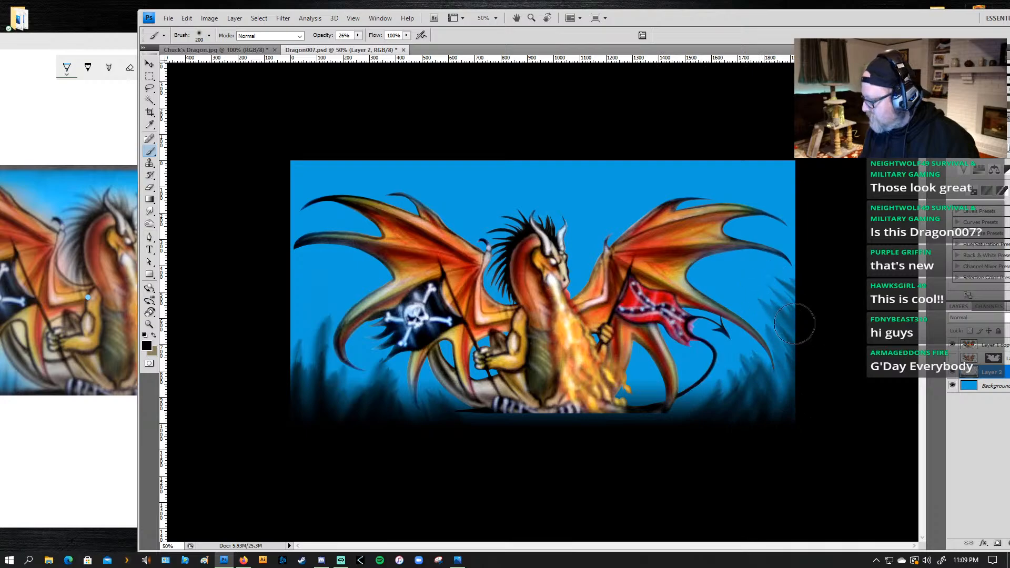
Step: Sweep long dark strokes from the artwork's right edge inward and upward into the gap below the right wing's middle tip
{"action": "left_click_drag", "start_coordinate": [824, 316], "coordinate": [728, 276]}
{"action": "left_click_drag", "start_coordinate": [836, 298], "coordinate": [724, 276]}
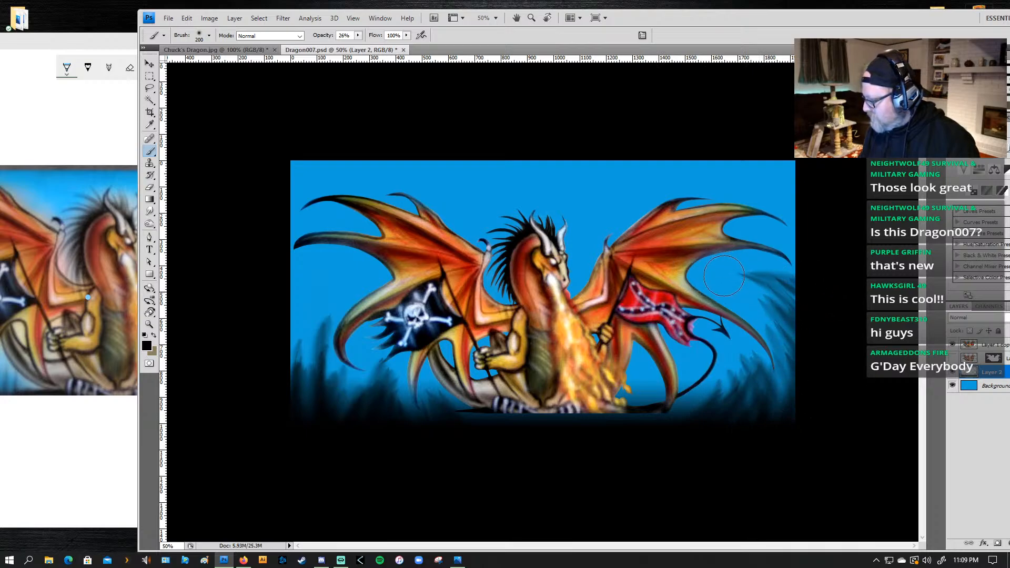
{"action": "left_click_drag", "start_coordinate": [831, 332], "coordinate": [752, 287]}
{"action": "left_click_drag", "start_coordinate": [808, 409], "coordinate": [742, 292]}
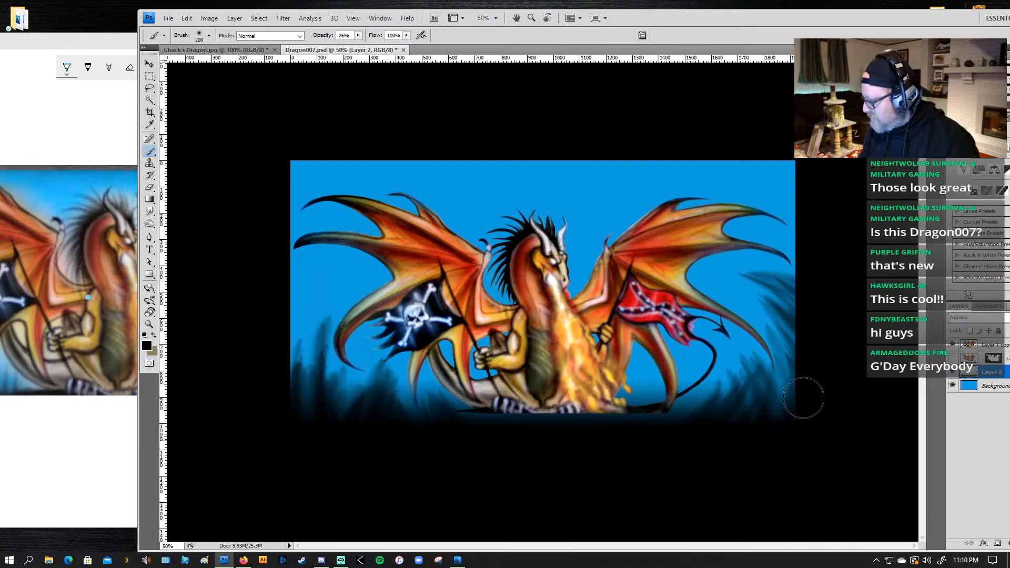
{"action": "left_click_drag", "start_coordinate": [804, 395], "coordinate": [723, 282]}
{"action": "left_click_drag", "start_coordinate": [804, 392], "coordinate": [737, 284]}
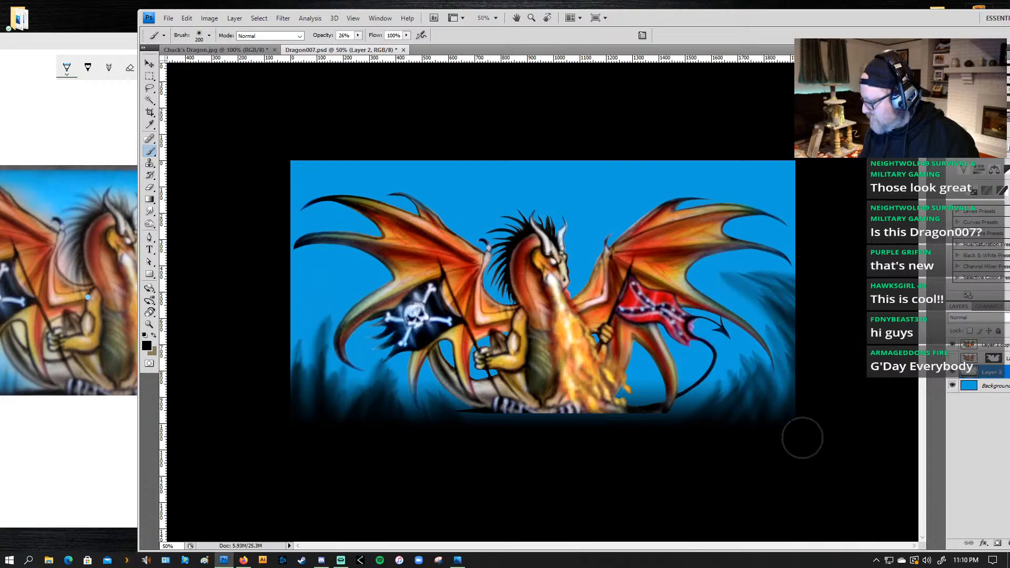
Step: Paint dark strokes inward from the right edge between the right wing's upper tips and across the artwork's upper-right corner
{"action": "left_click_drag", "start_coordinate": [788, 412], "coordinate": [765, 227]}
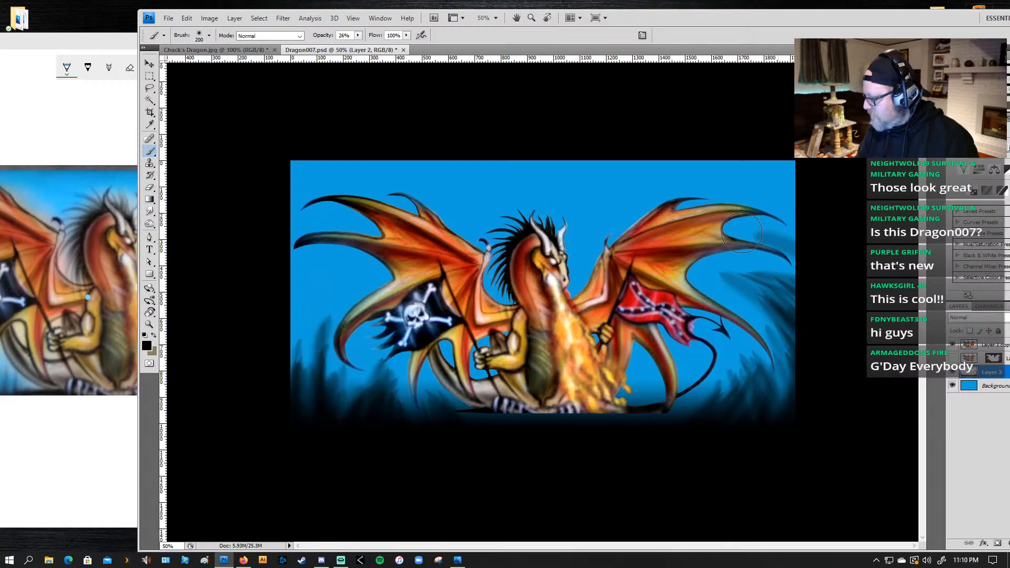
{"action": "left_click_drag", "start_coordinate": [809, 243], "coordinate": [753, 227]}
{"action": "left_click_drag", "start_coordinate": [814, 243], "coordinate": [757, 228]}
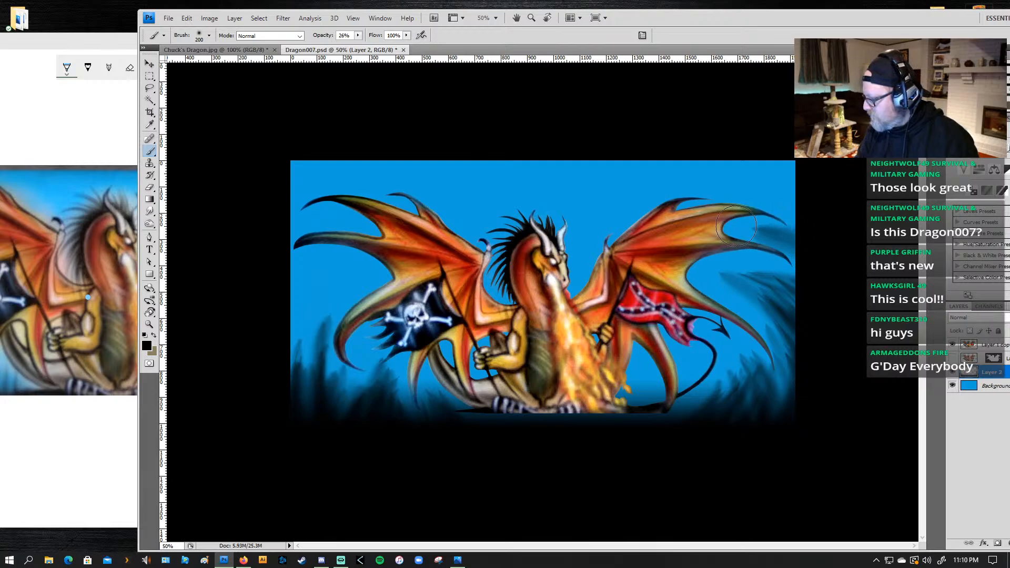
{"action": "left_click_drag", "start_coordinate": [808, 248], "coordinate": [738, 227]}
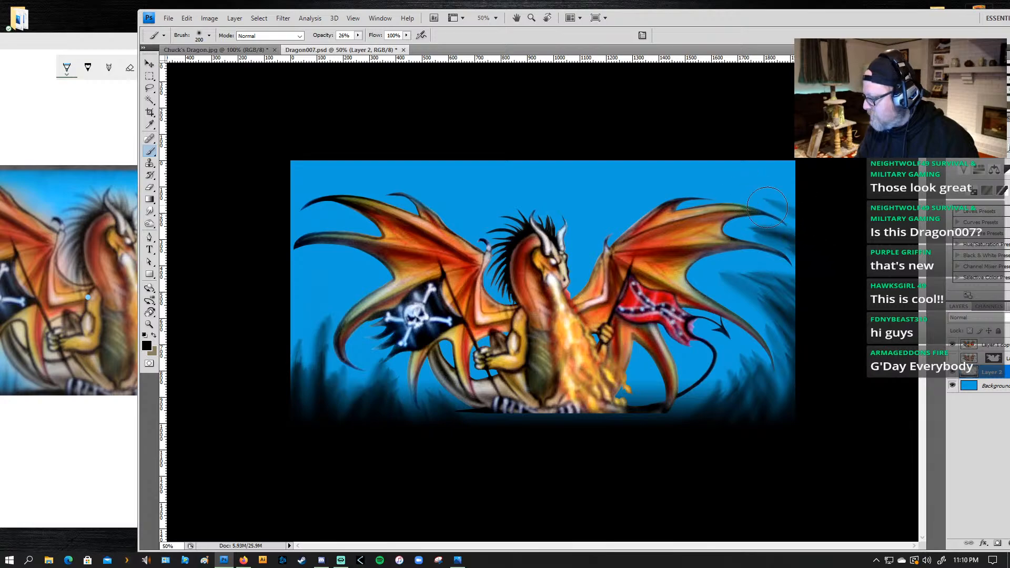
{"action": "mouse_move", "coordinate": [838, 193]}
{"action": "left_mouse_down"}
{"action": "mouse_move", "coordinate": [837, 158]}
{"action": "mouse_move", "coordinate": [618, 187]}
{"action": "mouse_move", "coordinate": [757, 147]}
{"action": "mouse_move", "coordinate": [579, 171]}
{"action": "left_mouse_up"}
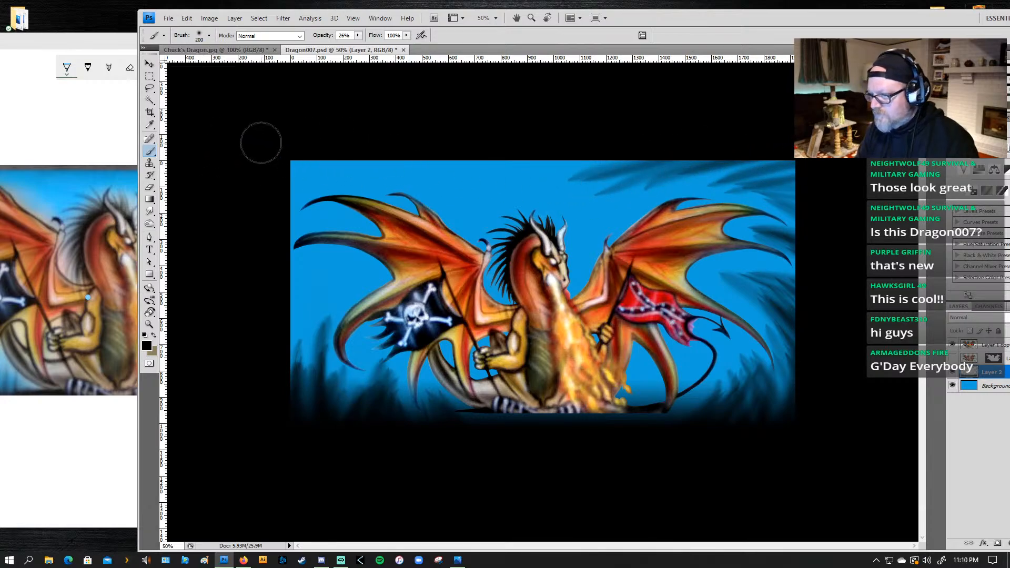
Step: Paint dark sweeping strokes along the artwork's top edge above the left wing and into the upper-left corner
{"action": "left_click_drag", "start_coordinate": [474, 180], "coordinate": [400, 162]}
{"action": "left_click_drag", "start_coordinate": [499, 183], "coordinate": [426, 173]}
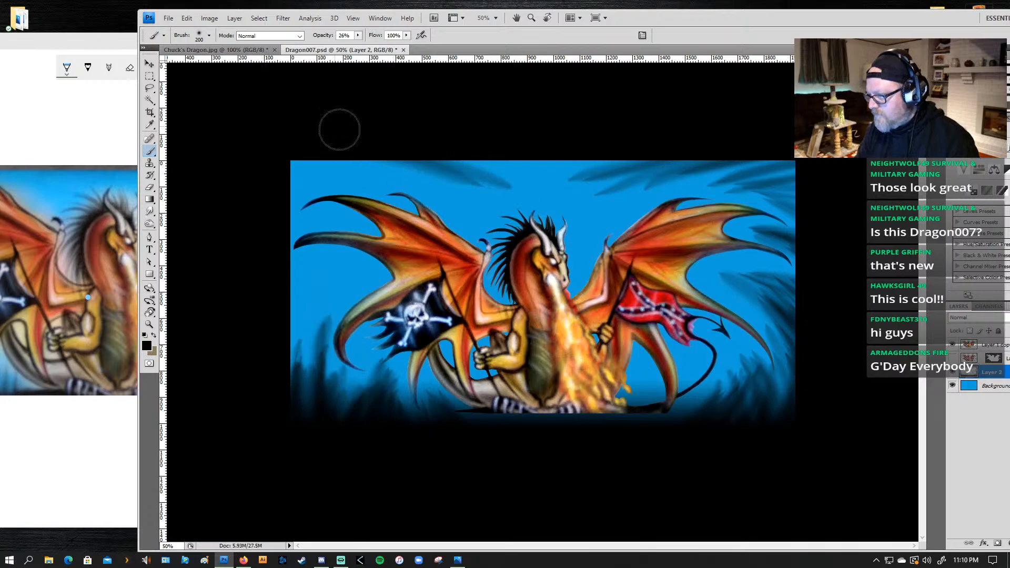
{"action": "mouse_move", "coordinate": [242, 149]}
{"action": "left_mouse_down"}
{"action": "mouse_move", "coordinate": [437, 189]}
{"action": "mouse_move", "coordinate": [363, 160]}
{"action": "mouse_move", "coordinate": [421, 173]}
{"action": "mouse_move", "coordinate": [321, 158]}
{"action": "left_mouse_up"}
{"action": "mouse_move", "coordinate": [233, 158]}
{"action": "left_mouse_down"}
{"action": "mouse_move", "coordinate": [351, 168]}
{"action": "mouse_move", "coordinate": [203, 156]}
{"action": "mouse_move", "coordinate": [303, 162]}
{"action": "left_mouse_up"}
{"action": "left_click_drag", "start_coordinate": [234, 164], "coordinate": [305, 165]}
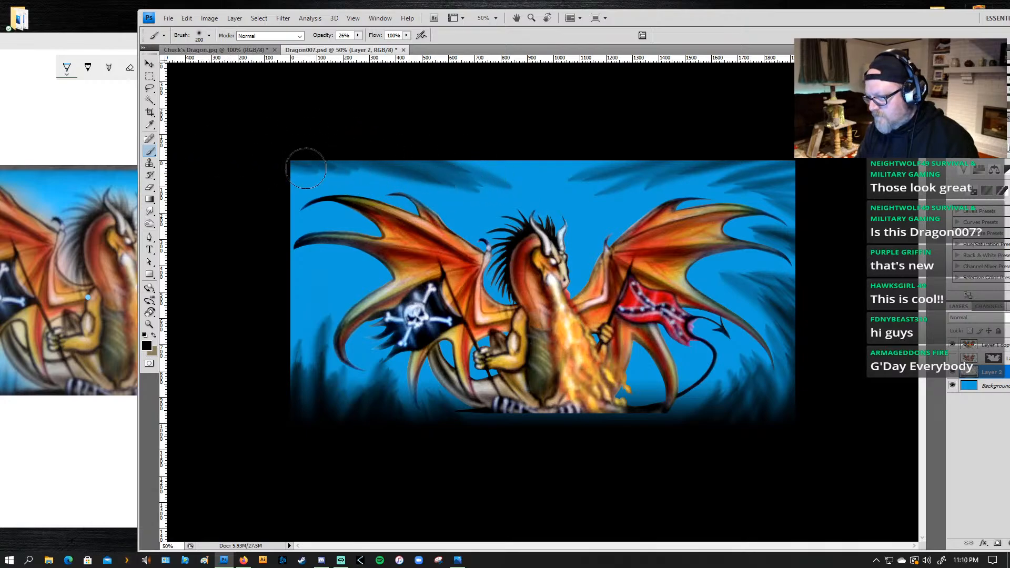
{"action": "left_click_drag", "start_coordinate": [203, 157], "coordinate": [373, 166]}
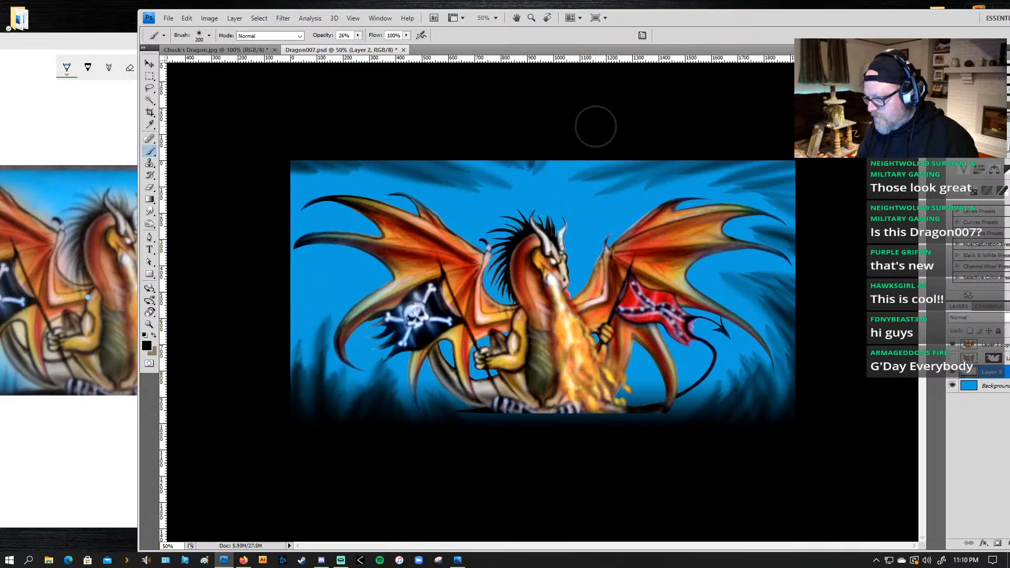
Step: Fill the middle of the artwork's top edge above the dragon's head with short slanted dark strokes
{"action": "left_click_drag", "start_coordinate": [602, 144], "coordinate": [536, 171]}
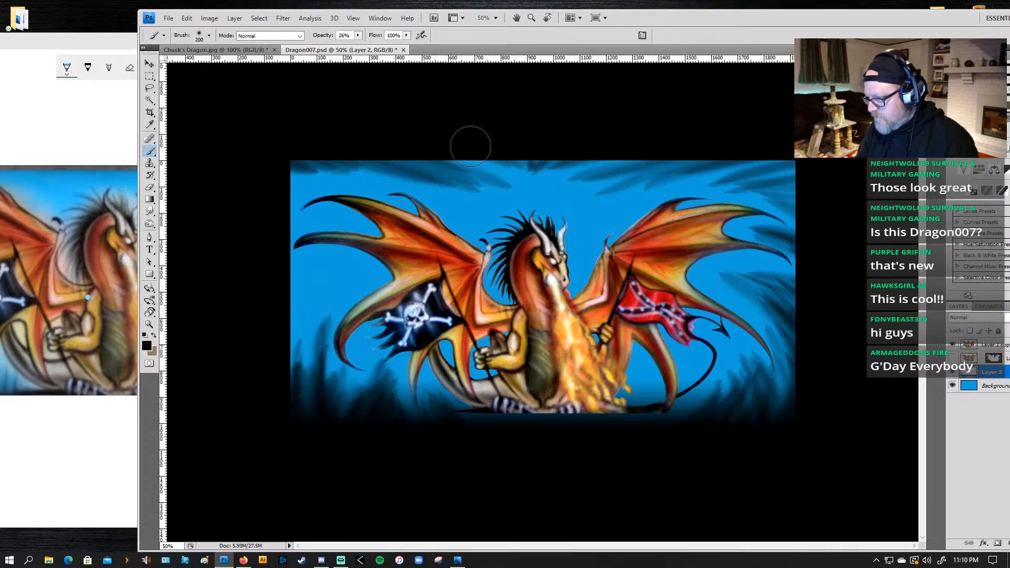
{"action": "left_click_drag", "start_coordinate": [471, 144], "coordinate": [544, 175]}
{"action": "left_click_drag", "start_coordinate": [431, 147], "coordinate": [502, 170]}
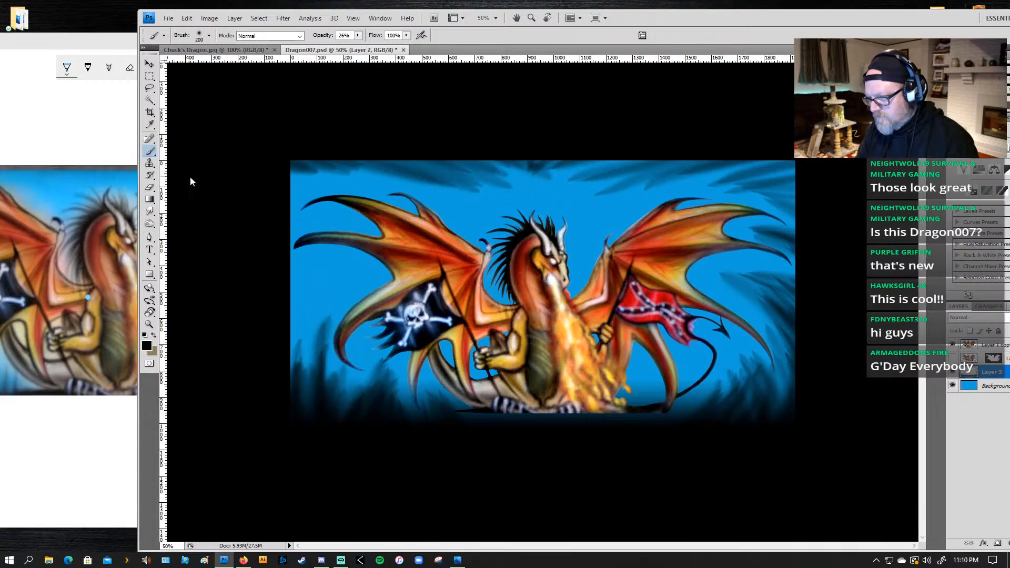
Step: Paint slanted dark strokes inward from the left edge around the left wing's upper tips, and undo the last one
{"action": "left_click_drag", "start_coordinate": [259, 203], "coordinate": [302, 185]}
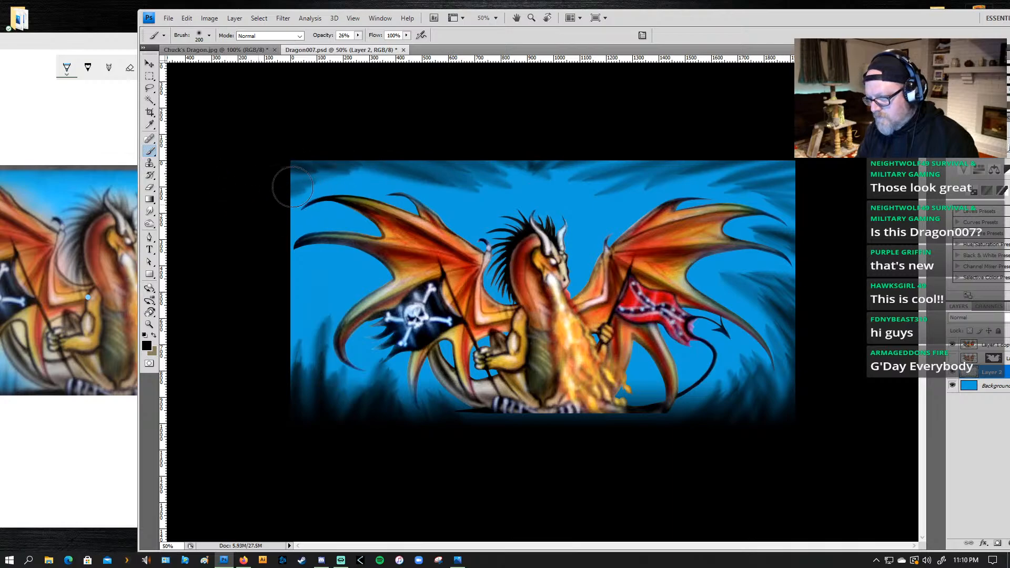
{"action": "left_click_drag", "start_coordinate": [240, 243], "coordinate": [325, 215]}
{"action": "left_click_drag", "start_coordinate": [232, 265], "coordinate": [316, 226]}
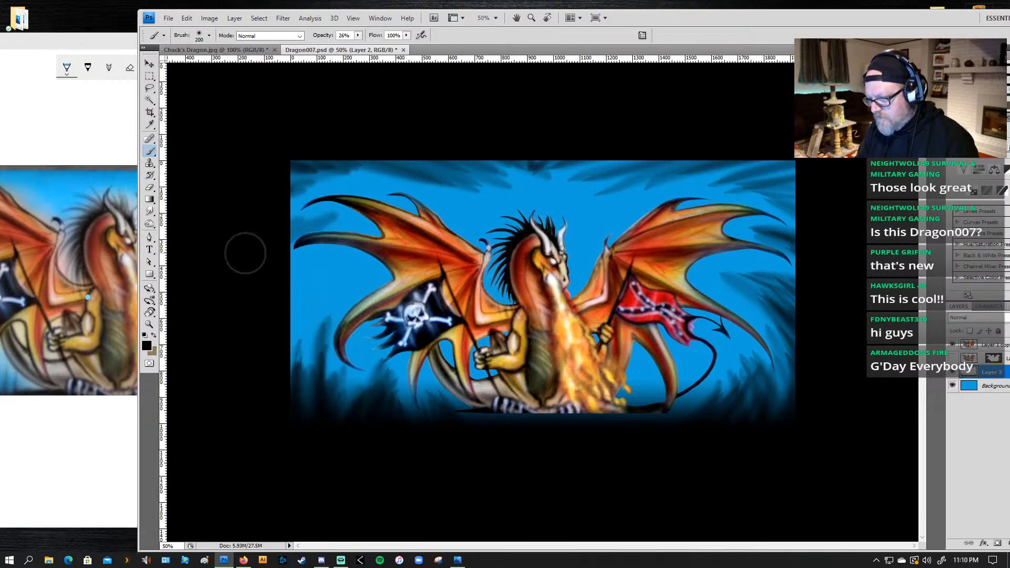
{"action": "key", "text": "ctrl+z"}
{"action": "key", "text": "ctrl+z"}
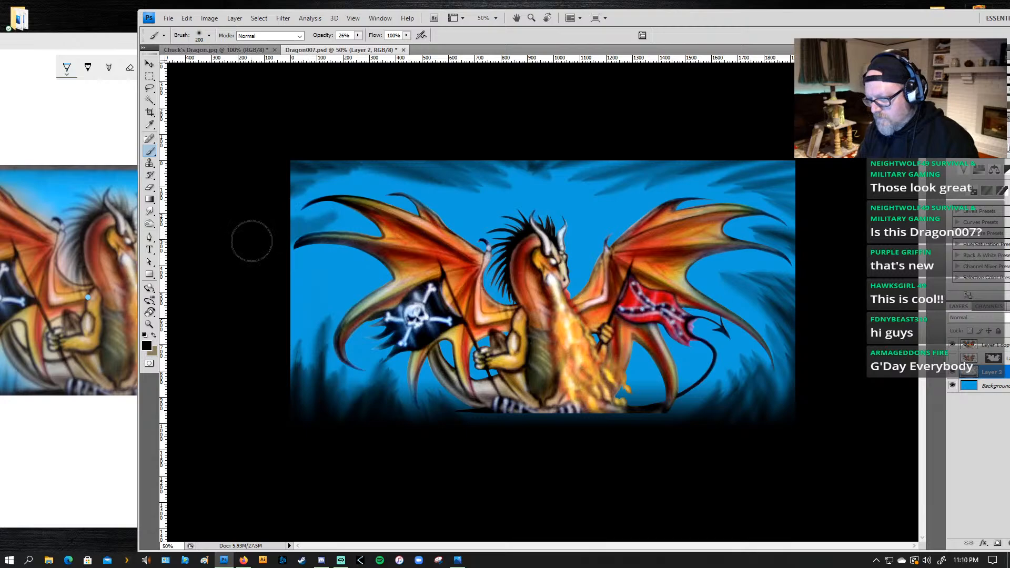
{"action": "key", "text": "ctrl+z"}
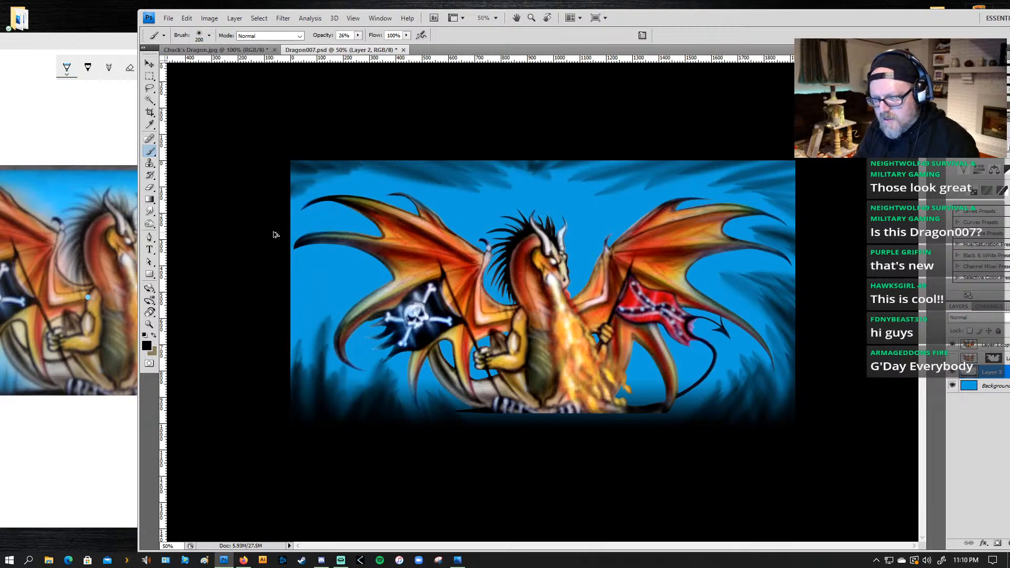
Step: Paint a dark stroke between the left wing's two upper tips and darken the area above them near the upper-left corner
{"action": "mouse_move", "coordinate": [244, 259]}
{"action": "left_mouse_down"}
{"action": "mouse_move", "coordinate": [299, 221]}
{"action": "mouse_move", "coordinate": [342, 211]}
{"action": "left_mouse_up"}
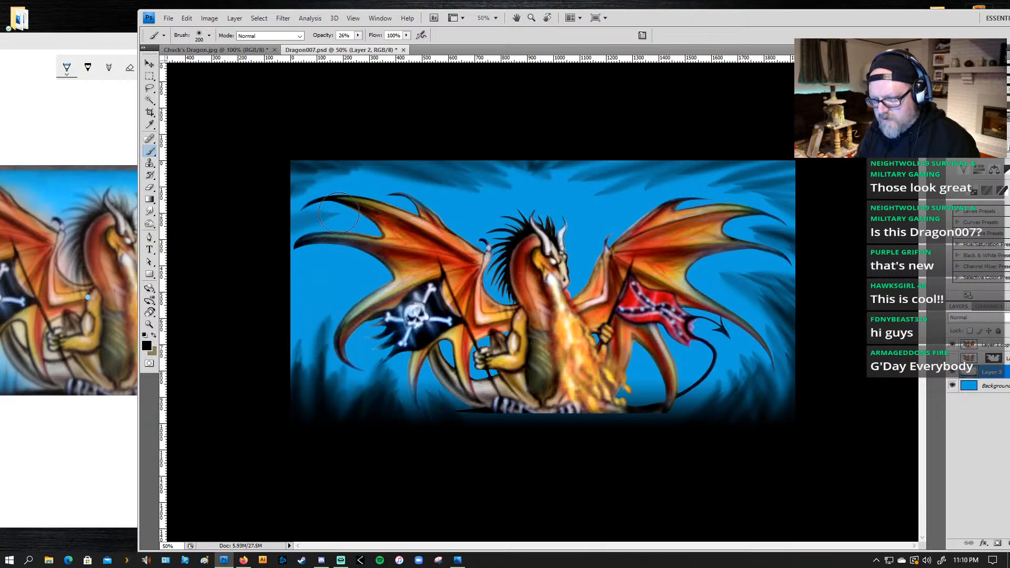
{"action": "mouse_move", "coordinate": [250, 208]}
{"action": "left_mouse_down"}
{"action": "mouse_move", "coordinate": [312, 184]}
{"action": "mouse_move", "coordinate": [226, 205]}
{"action": "mouse_move", "coordinate": [344, 172]}
{"action": "left_mouse_up"}
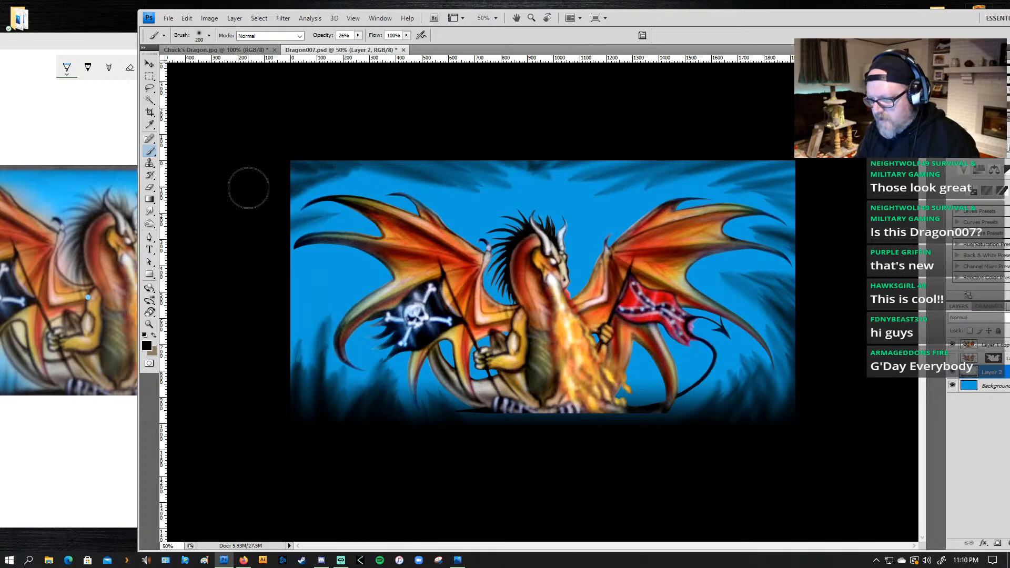
{"action": "left_click_drag", "start_coordinate": [248, 188], "coordinate": [319, 183]}
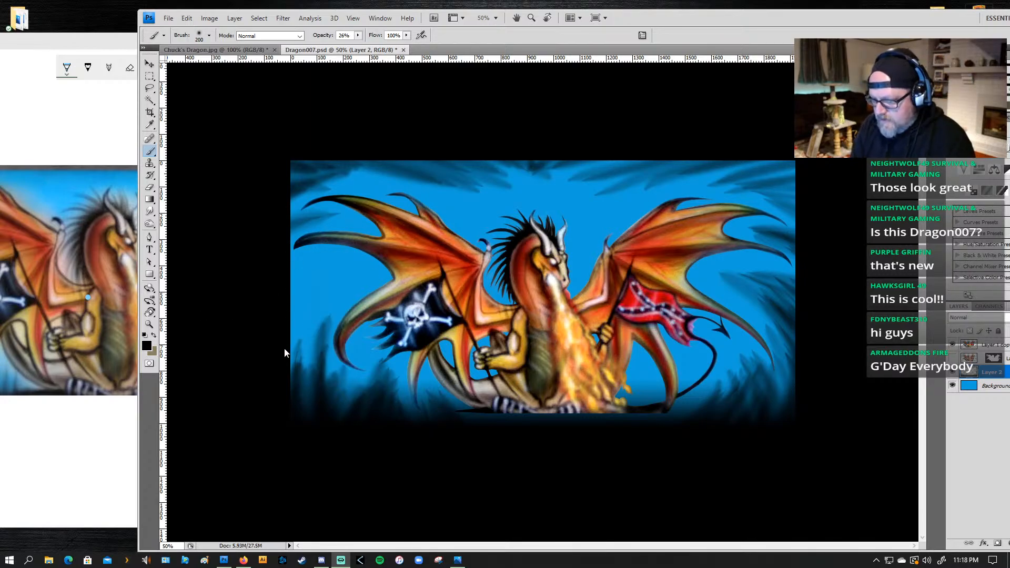
Step: Compare the darkened background with the original photo, maximizing the photo window and restoring it beside the artwork
{"action": "left_click", "coordinate": [131, 317]}
{"action": "mouse_move", "coordinate": [117, 45]}
{"action": "left_mouse_down"}
{"action": "mouse_move", "coordinate": [334, 55]}
{"action": "mouse_move", "coordinate": [217, 48]}
{"action": "mouse_move", "coordinate": [135, 24]}
{"action": "mouse_move", "coordinate": [145, 31]}
{"action": "left_mouse_up"}
{"action": "double_click", "coordinate": [153, 31]}
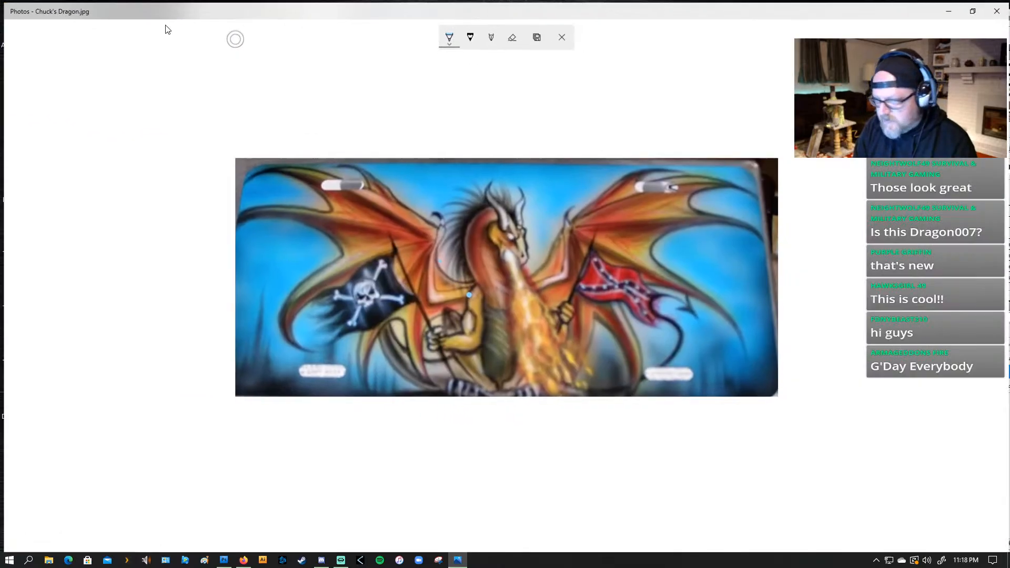
{"action": "double_click", "coordinate": [420, 8]}
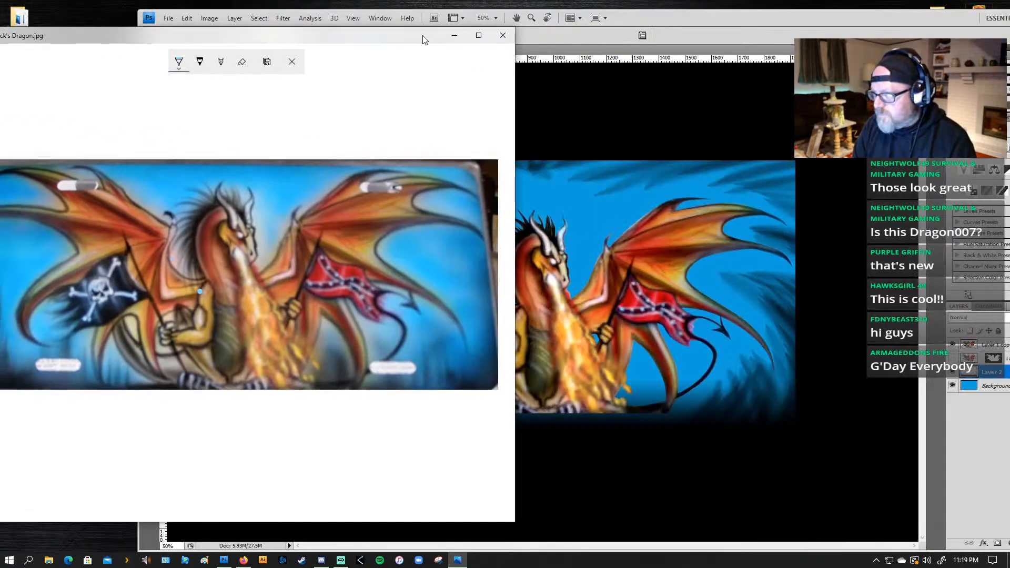
Step: Move the reference photo aside and paint 200 px dark strokes inward from the artwork's left edge beside the left wing's lower tips
{"action": "left_click_drag", "start_coordinate": [420, 36], "coordinate": [293, 42]}
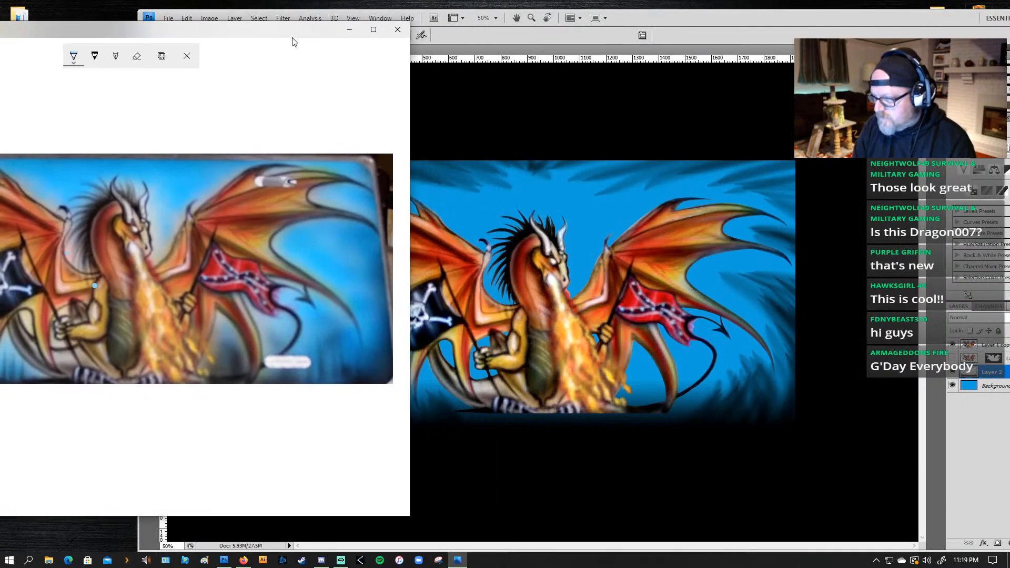
{"action": "left_click", "coordinate": [458, 136]}
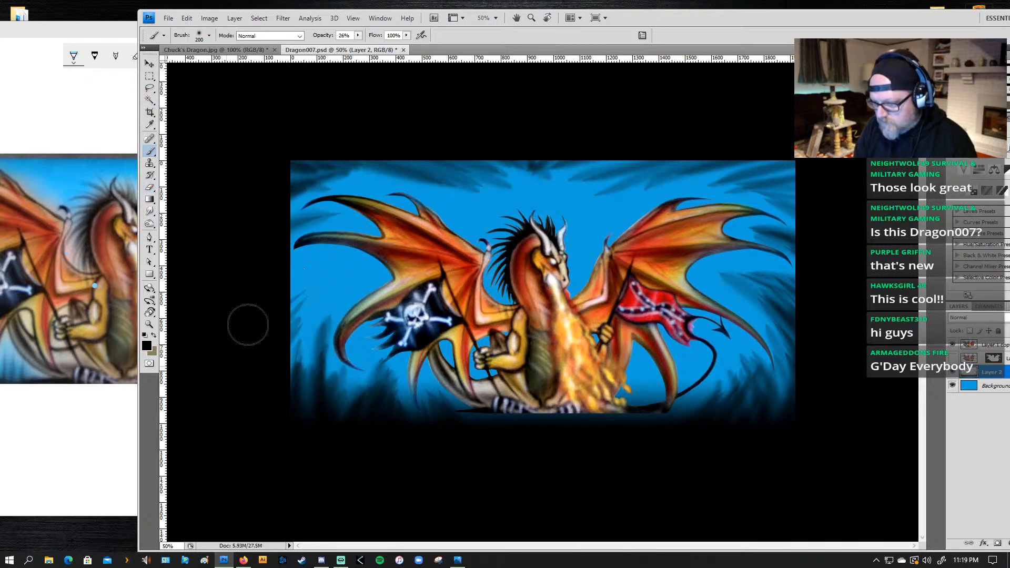
{"action": "mouse_move", "coordinate": [273, 324]}
{"action": "left_mouse_down"}
{"action": "mouse_move", "coordinate": [319, 273]}
{"action": "mouse_move", "coordinate": [314, 263]}
{"action": "left_mouse_up"}
{"action": "mouse_move", "coordinate": [244, 294]}
{"action": "left_mouse_down"}
{"action": "mouse_move", "coordinate": [317, 270]}
{"action": "mouse_move", "coordinate": [244, 284]}
{"action": "mouse_move", "coordinate": [322, 262]}
{"action": "mouse_move", "coordinate": [230, 305]}
{"action": "mouse_move", "coordinate": [302, 286]}
{"action": "mouse_move", "coordinate": [270, 340]}
{"action": "mouse_move", "coordinate": [320, 303]}
{"action": "mouse_move", "coordinate": [292, 313]}
{"action": "mouse_move", "coordinate": [322, 276]}
{"action": "mouse_move", "coordinate": [264, 280]}
{"action": "mouse_move", "coordinate": [338, 271]}
{"action": "mouse_move", "coordinate": [269, 275]}
{"action": "mouse_move", "coordinate": [260, 291]}
{"action": "mouse_move", "coordinate": [328, 286]}
{"action": "mouse_move", "coordinate": [282, 328]}
{"action": "mouse_move", "coordinate": [281, 365]}
{"action": "mouse_move", "coordinate": [308, 310]}
{"action": "left_mouse_up"}
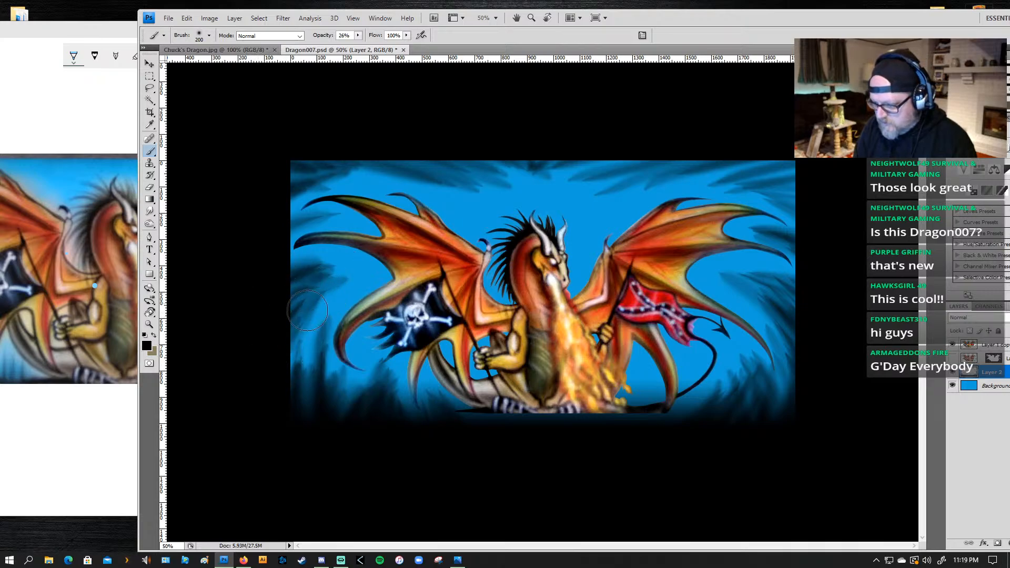
{"action": "left_click_drag", "start_coordinate": [266, 375], "coordinate": [317, 279]}
{"action": "left_click_drag", "start_coordinate": [253, 308], "coordinate": [321, 278]}
{"action": "mouse_move", "coordinate": [240, 283]}
{"action": "left_mouse_down"}
{"action": "mouse_move", "coordinate": [336, 258]}
{"action": "mouse_move", "coordinate": [230, 276]}
{"action": "mouse_move", "coordinate": [331, 265]}
{"action": "mouse_move", "coordinate": [260, 355]}
{"action": "mouse_move", "coordinate": [274, 398]}
{"action": "mouse_move", "coordinate": [361, 286]}
{"action": "mouse_move", "coordinate": [318, 332]}
{"action": "mouse_move", "coordinate": [272, 354]}
{"action": "left_mouse_up"}
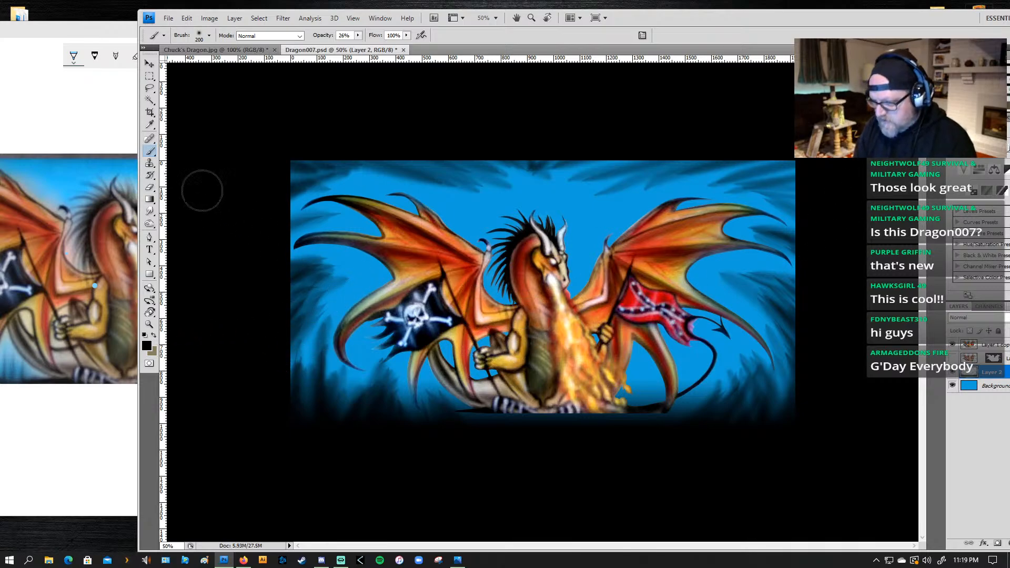
Step: Smudge the dark grass upward below the pirate flag using the Smudge tool at 50% strength and a 20 px brush
{"action": "left_click", "coordinate": [149, 210]}
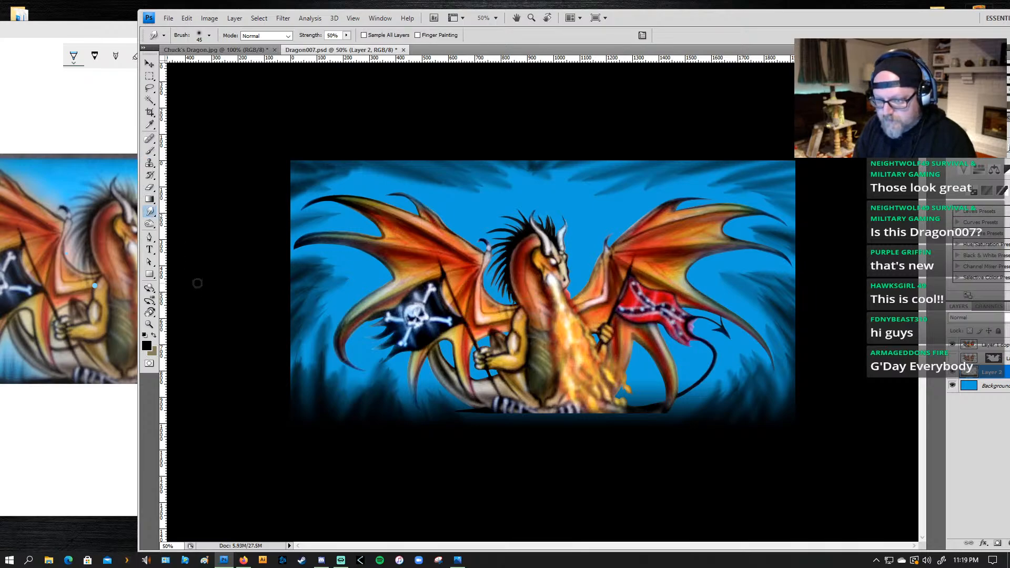
{"action": "key", "text": "bracketright"}
{"action": "key", "text": "bracketright"}
{"action": "key", "text": "bracketright"}
{"action": "key", "text": "bracketright"}
{"action": "key", "text": "bracketright"}
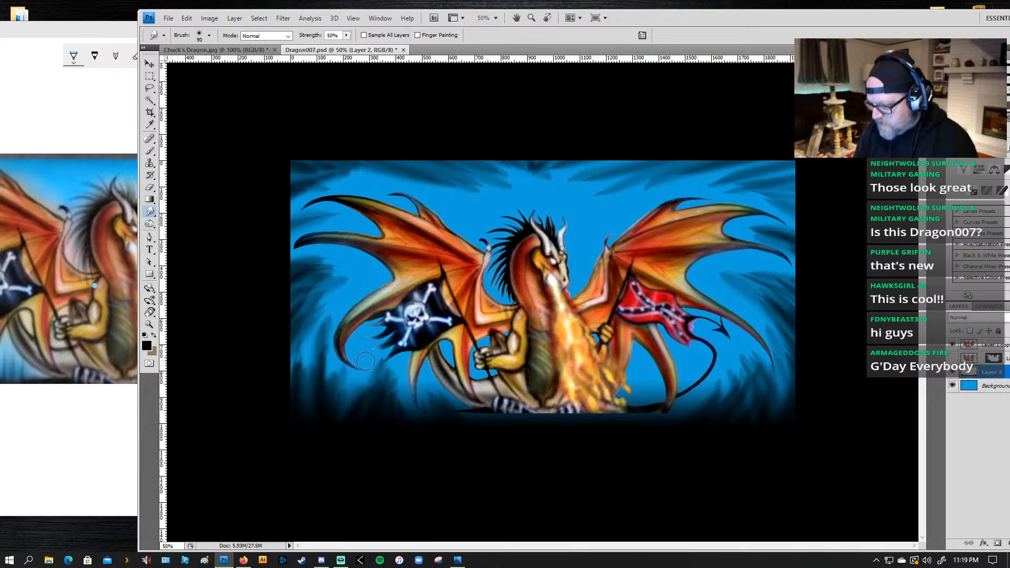
{"action": "key", "text": "bracketright"}
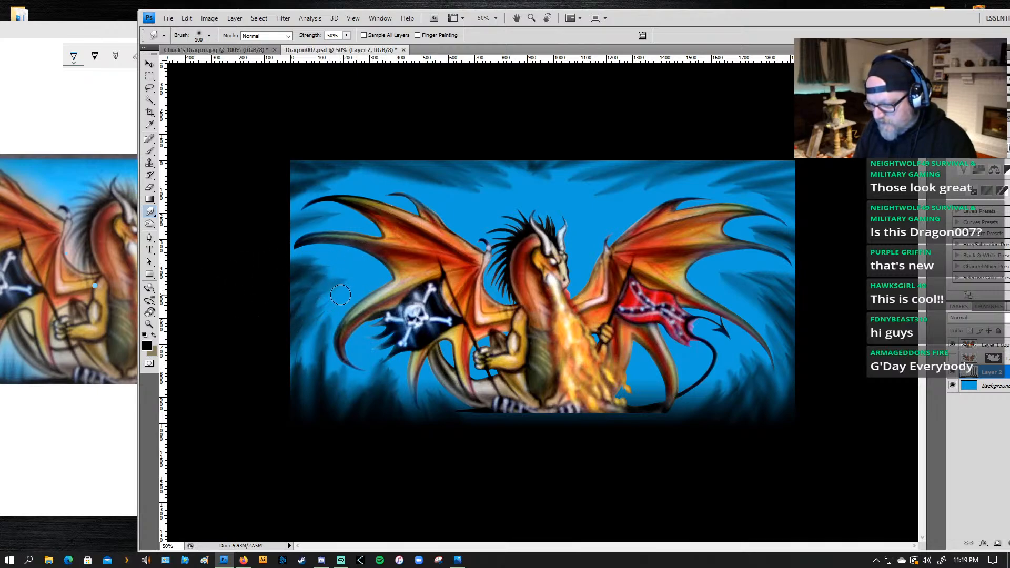
{"action": "key", "text": "bracketleft"}
{"action": "key", "text": "bracketleft"}
{"action": "key", "text": "bracketleft"}
{"action": "key", "text": "bracketleft"}
{"action": "key", "text": "bracketleft"}
{"action": "key", "text": "bracketleft"}
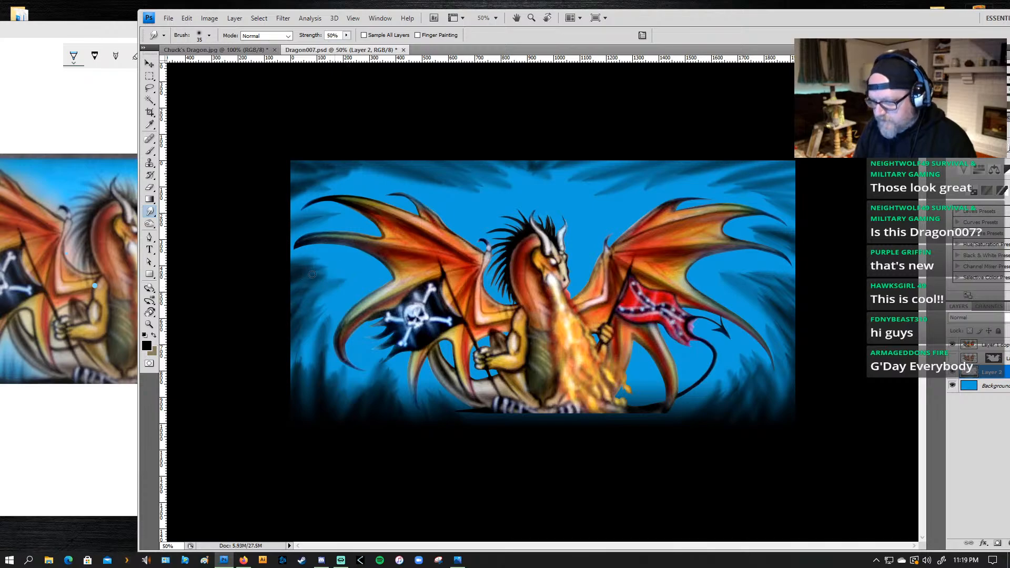
{"action": "key", "text": "bracketleft"}
{"action": "key", "text": "bracketleft"}
{"action": "key", "text": "bracketleft"}
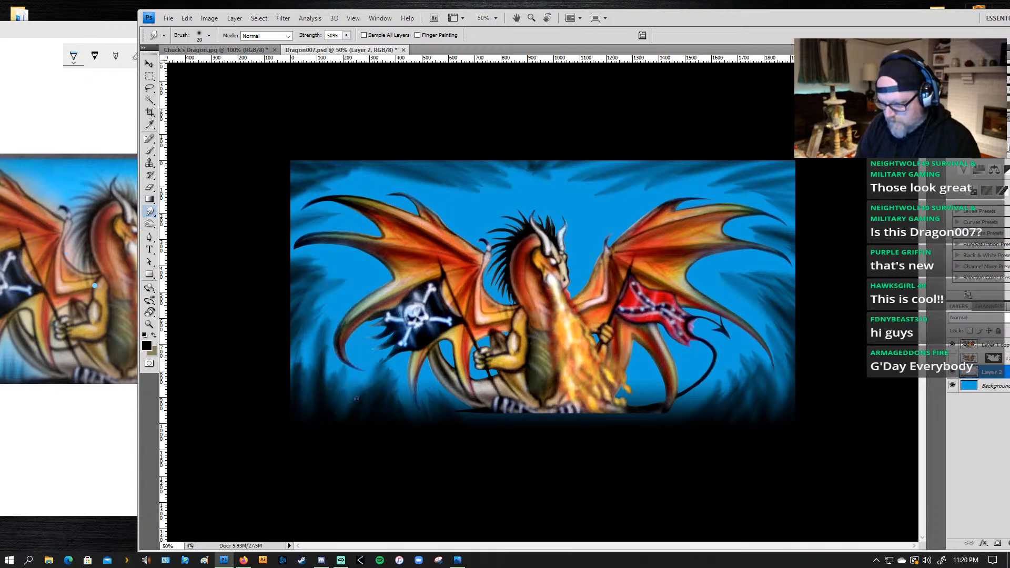
{"action": "left_click_drag", "start_coordinate": [360, 405], "coordinate": [396, 347]}
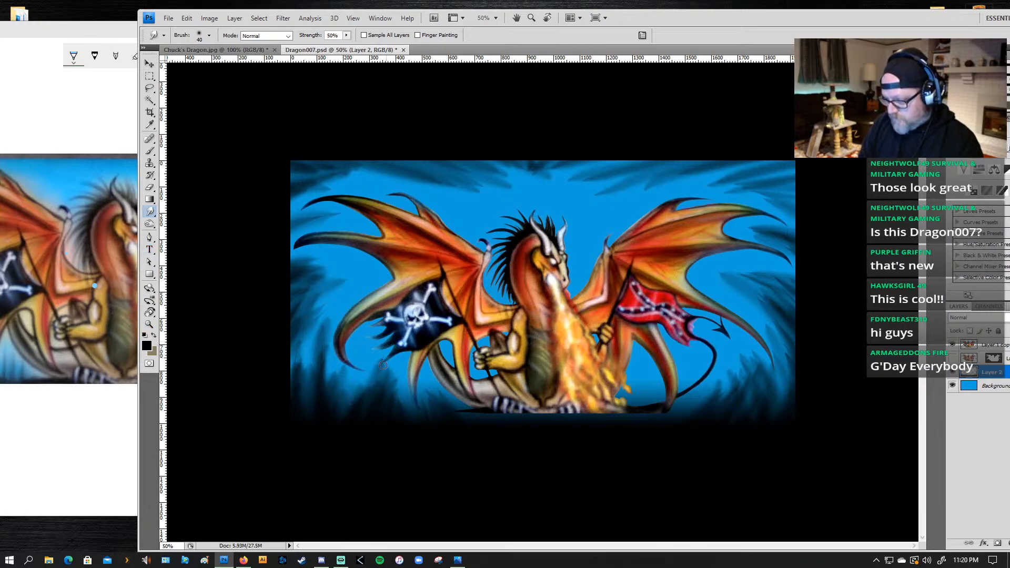
Step: Smudge more of the lower-left grass upward into blades beneath the left wing with a 40 px brush
{"action": "mouse_move", "coordinate": [367, 390]}
{"action": "left_mouse_down"}
{"action": "mouse_move", "coordinate": [392, 351]}
{"action": "mouse_move", "coordinate": [399, 362]}
{"action": "left_mouse_up"}
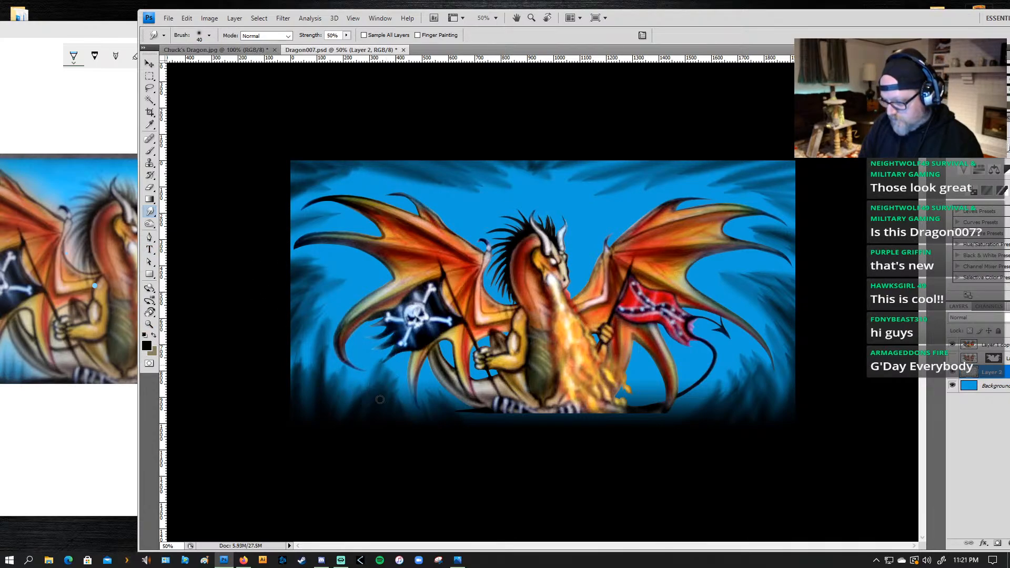
{"action": "left_click_drag", "start_coordinate": [388, 415], "coordinate": [399, 360]}
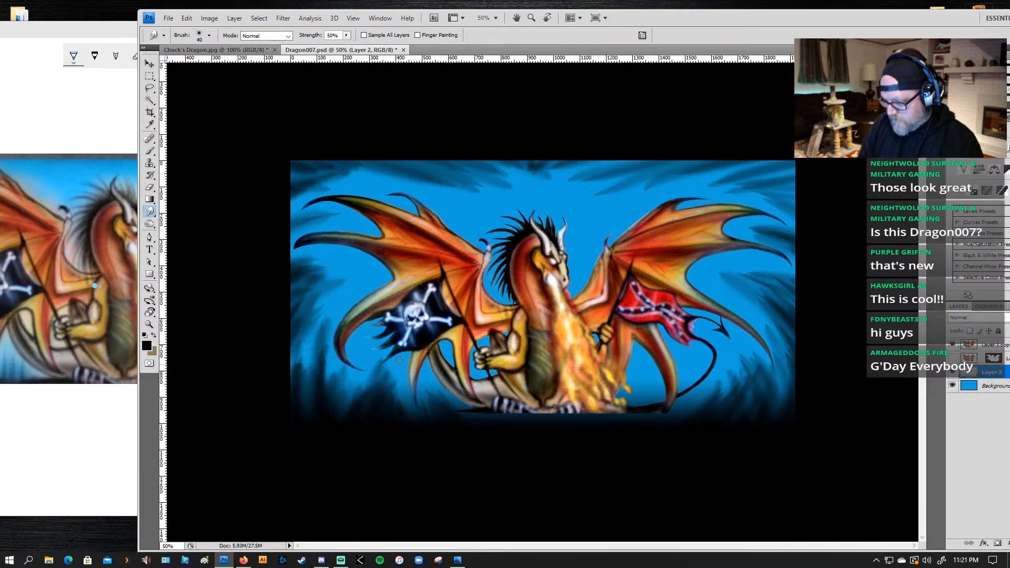
{"action": "left_click_drag", "start_coordinate": [374, 398], "coordinate": [395, 354]}
{"action": "mouse_move", "coordinate": [346, 409]}
{"action": "left_mouse_down"}
{"action": "mouse_move", "coordinate": [387, 357]}
{"action": "mouse_move", "coordinate": [353, 375]}
{"action": "left_mouse_up"}
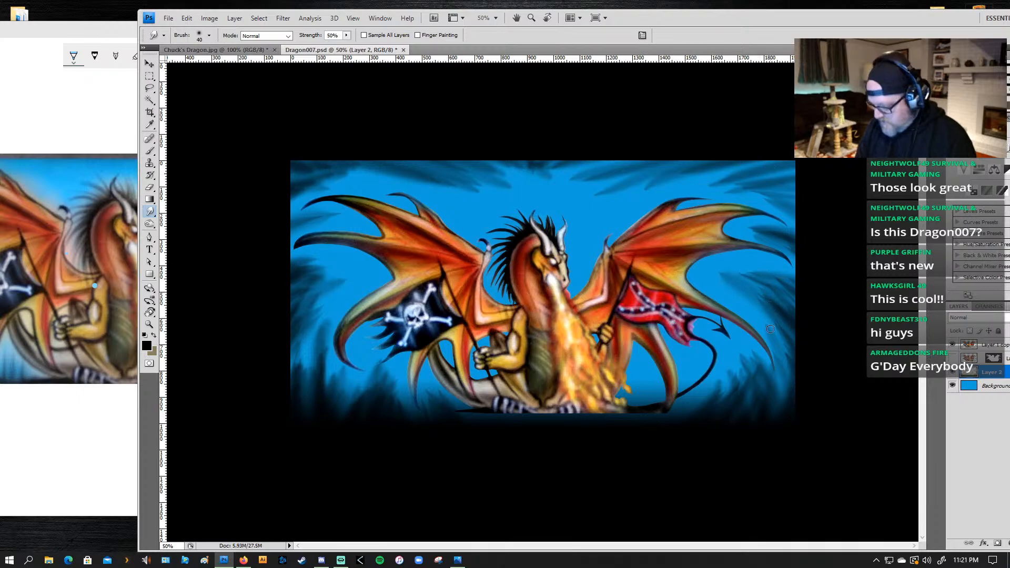
Step: Sample the background's blue beside the dragon's horns as the Brush colour and reduce the brush to 45 px
{"action": "key", "text": "b"}
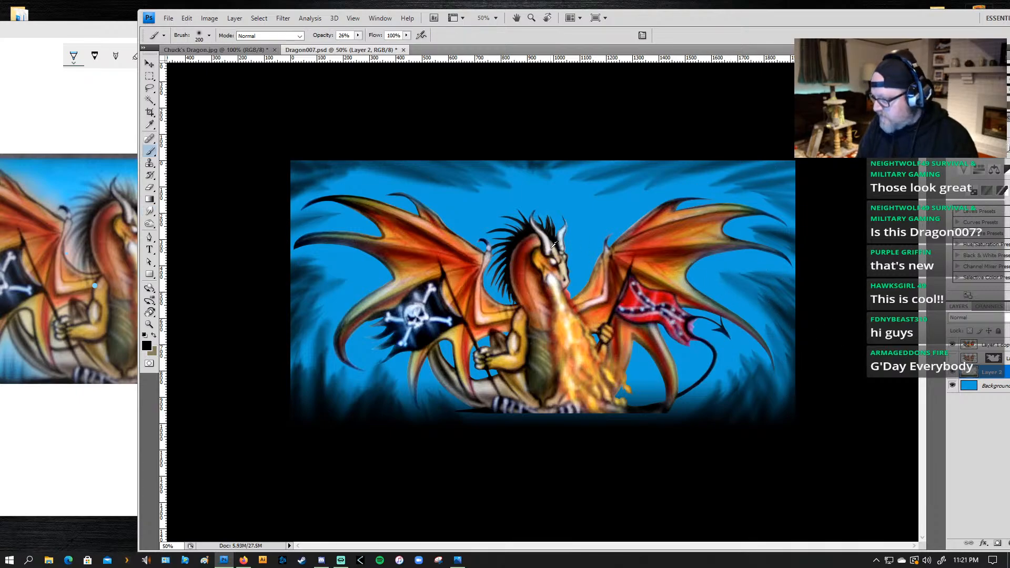
{"action": "left_click", "coordinate": [581, 245], "text": "alt"}
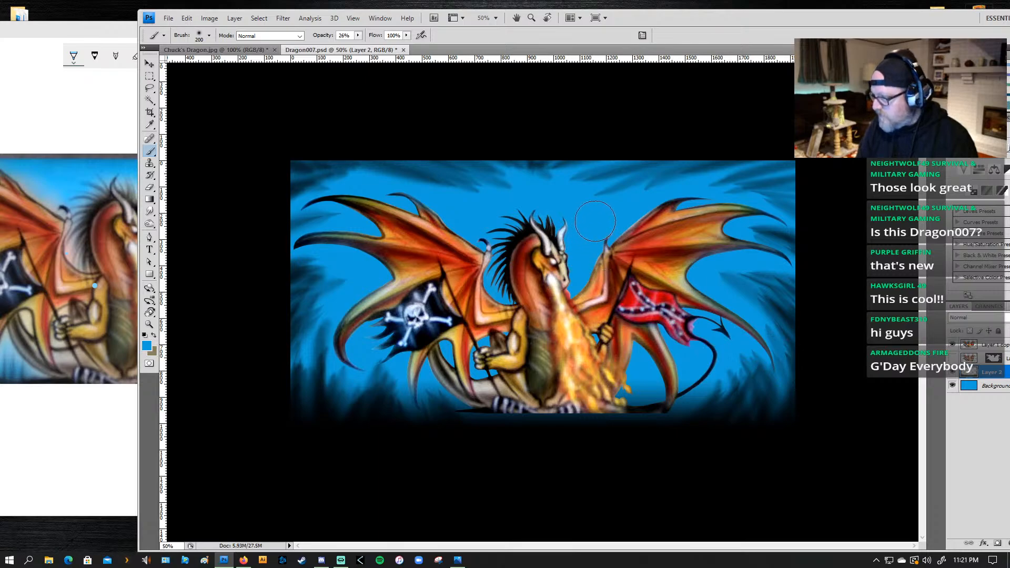
{"action": "key", "text": "bracketleft"}
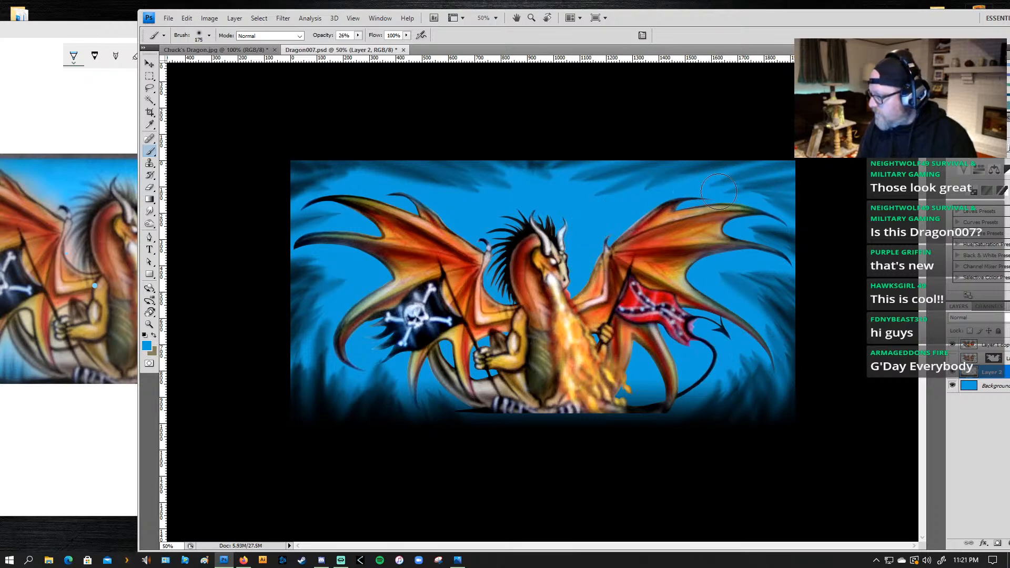
{"action": "key", "text": "bracketleft"}
{"action": "key", "text": "bracketleft"}
{"action": "key", "text": "bracketleft"}
{"action": "key", "text": "bracketleft"}
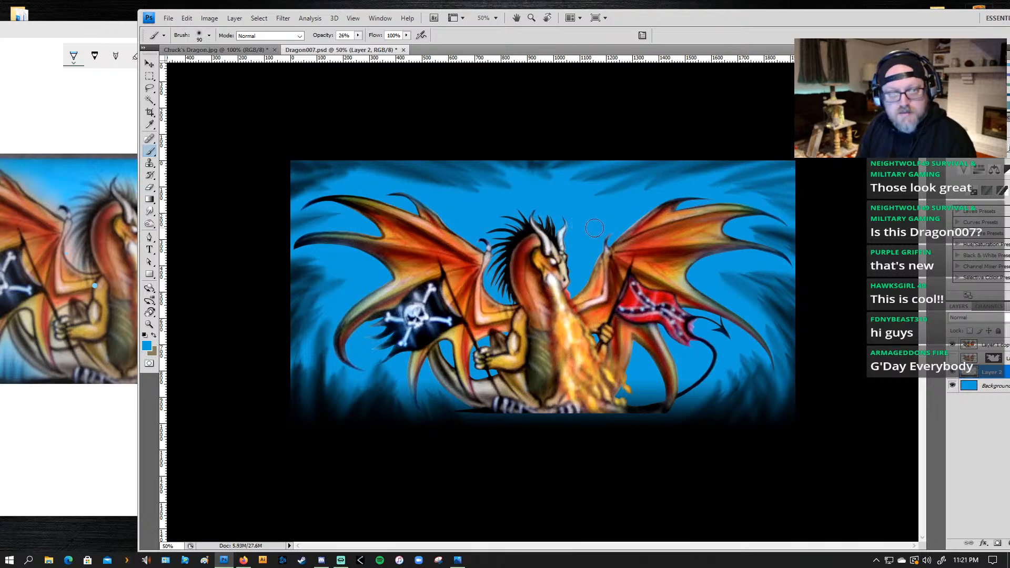
{"action": "key", "text": "bracketleft"}
{"action": "key", "text": "bracketleft"}
{"action": "key", "text": "bracketleft"}
{"action": "key", "text": "bracketleft"}
{"action": "key", "text": "bracketleft"}
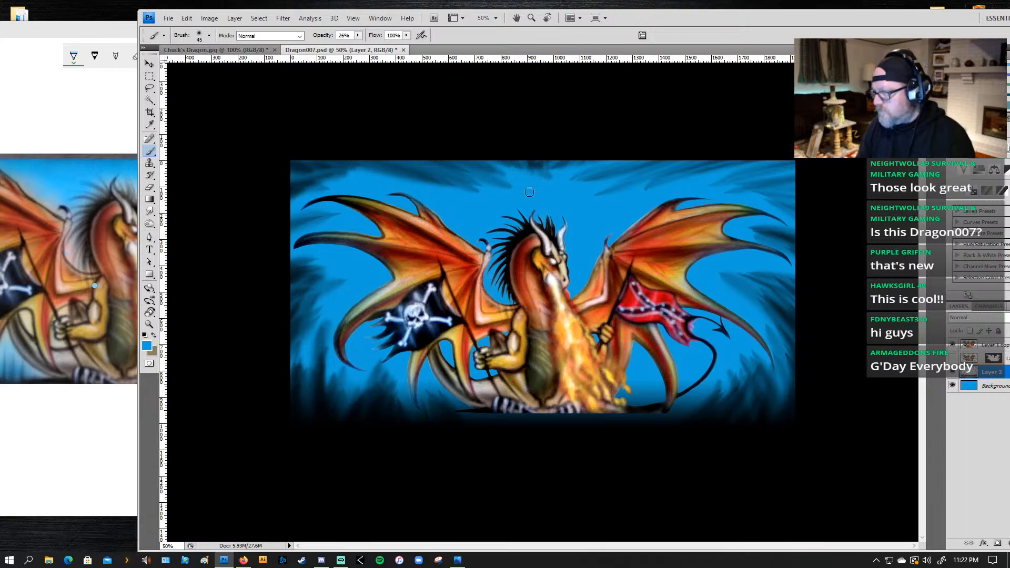
Step: Paint slanted blue strokes with a 90 px brush through the dark top edge above the left wing
{"action": "key", "text": "bracketright"}
{"action": "key", "text": "bracketright"}
{"action": "key", "text": "bracketright"}
{"action": "key", "text": "bracketright"}
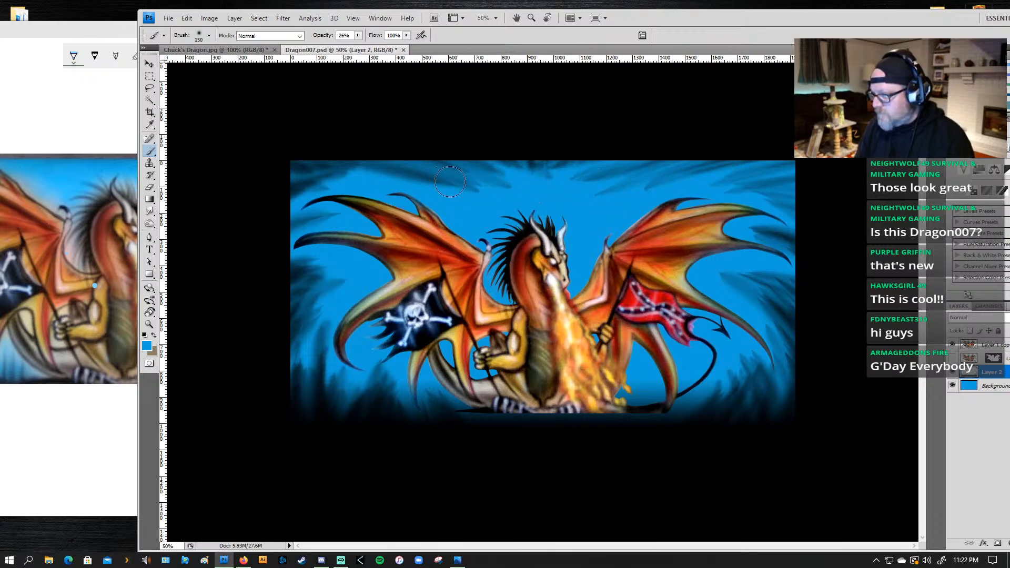
{"action": "key", "text": "bracketleft"}
{"action": "key", "text": "bracketleft"}
{"action": "key", "text": "bracketleft"}
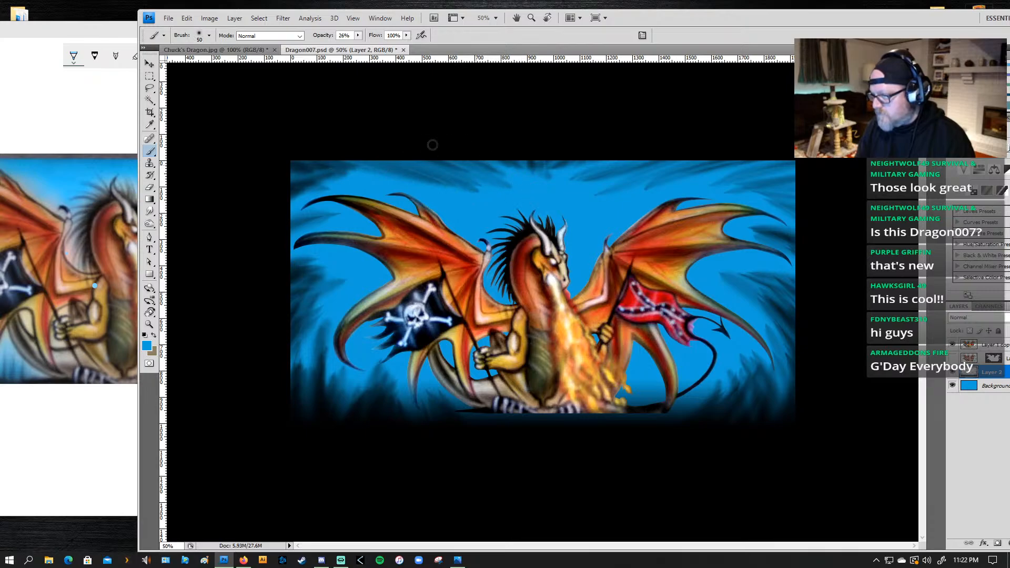
{"action": "key", "text": "bracketright"}
{"action": "left_click_drag", "start_coordinate": [373, 151], "coordinate": [449, 178]}
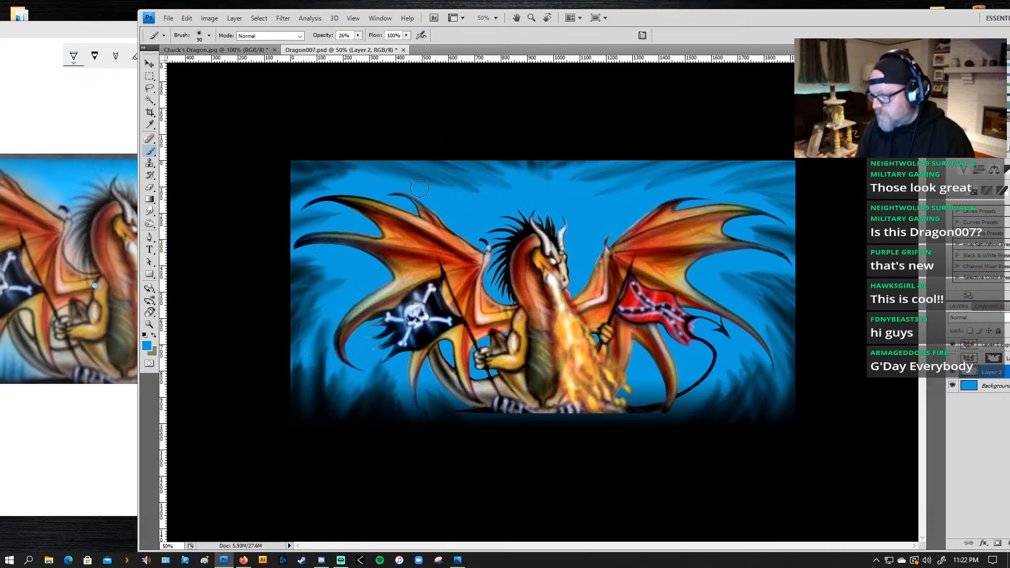
{"action": "left_click_drag", "start_coordinate": [326, 149], "coordinate": [367, 165]}
Step: Brush blue strokes inward across the dark upper-left corner above the left wing's tip, using 70 and 80 px sizes
{"action": "key", "text": "bracketleft"}
{"action": "key", "text": "bracketleft"}
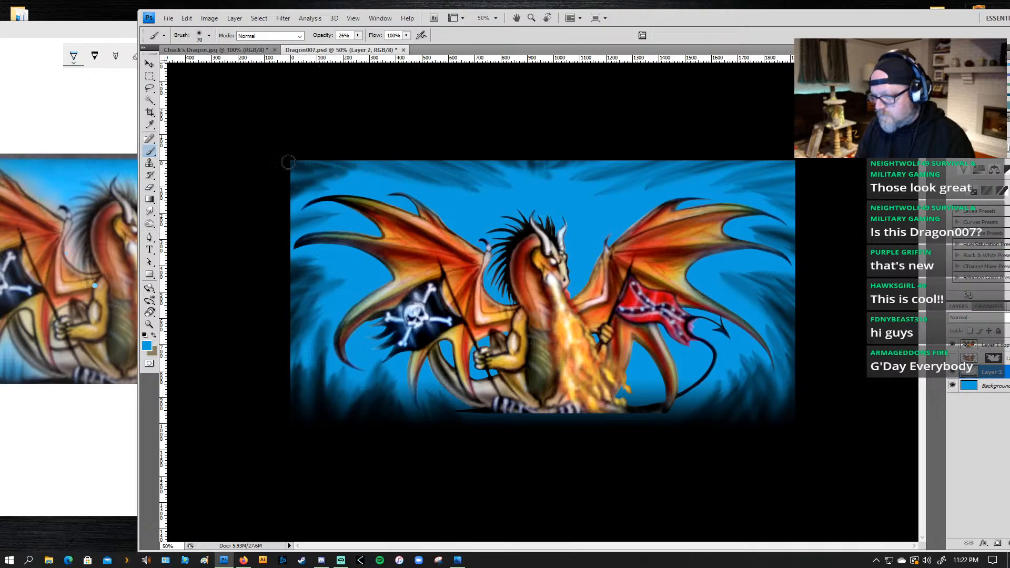
{"action": "left_click_drag", "start_coordinate": [271, 180], "coordinate": [316, 183]}
{"action": "mouse_move", "coordinate": [232, 202]}
{"action": "left_mouse_down"}
{"action": "mouse_move", "coordinate": [342, 189]}
{"action": "mouse_move", "coordinate": [330, 196]}
{"action": "left_mouse_up"}
{"action": "key", "text": "bracketright"}
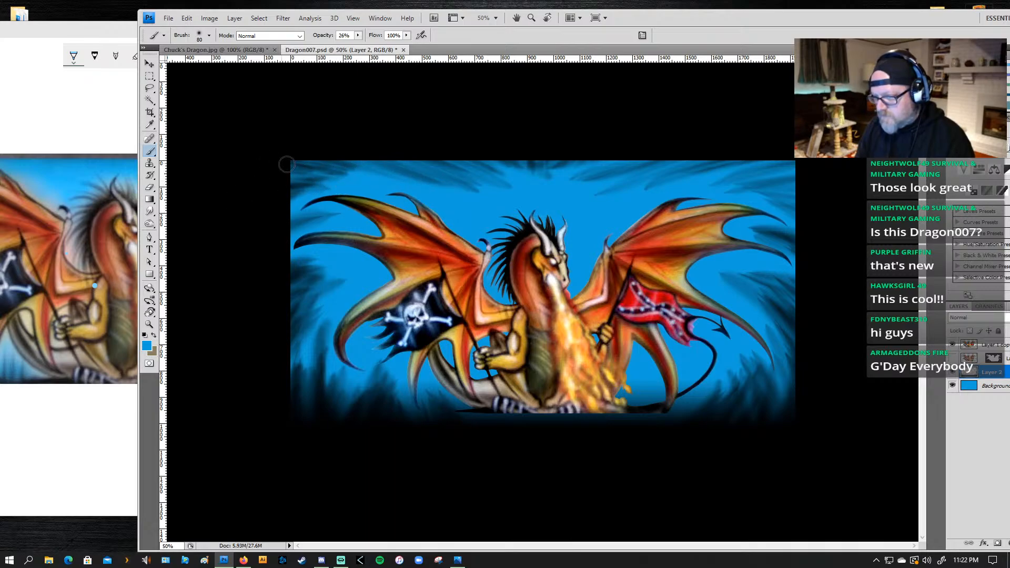
{"action": "left_click_drag", "start_coordinate": [271, 186], "coordinate": [339, 194]}
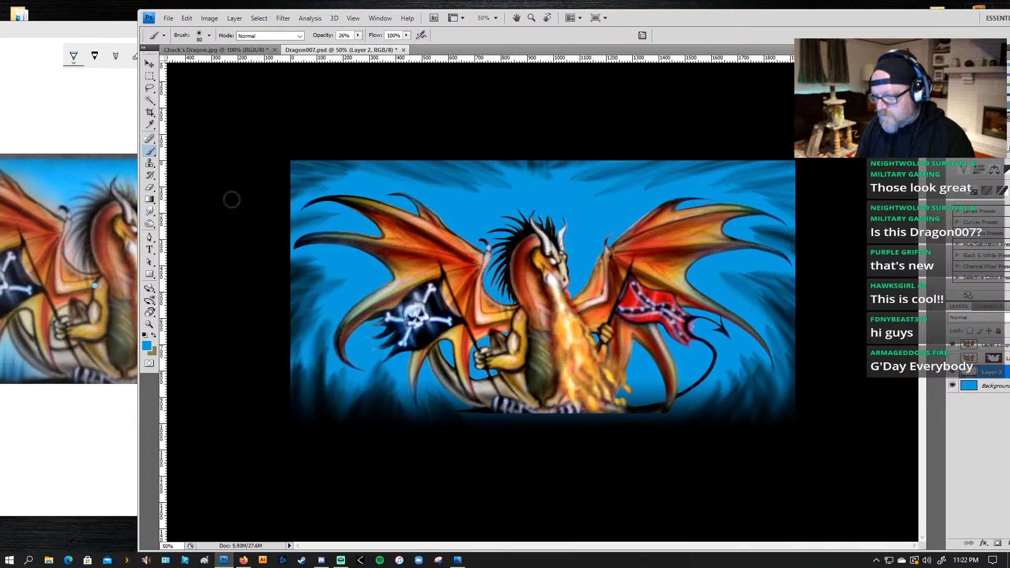
{"action": "left_click_drag", "start_coordinate": [232, 199], "coordinate": [362, 187]}
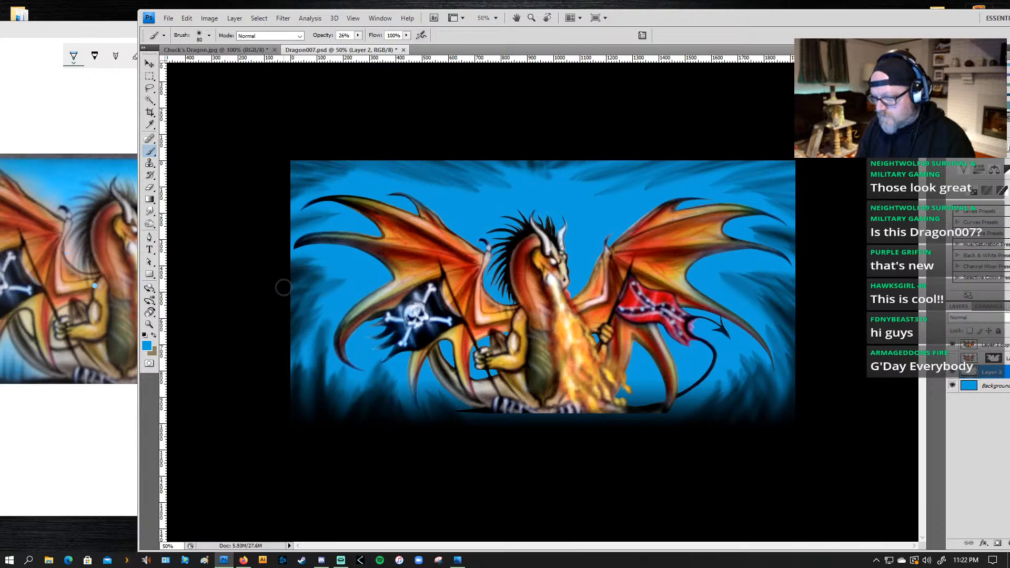
{"action": "mouse_move", "coordinate": [271, 174]}
{"action": "left_mouse_down"}
{"action": "mouse_move", "coordinate": [338, 180]}
{"action": "mouse_move", "coordinate": [329, 170]}
{"action": "left_mouse_up"}
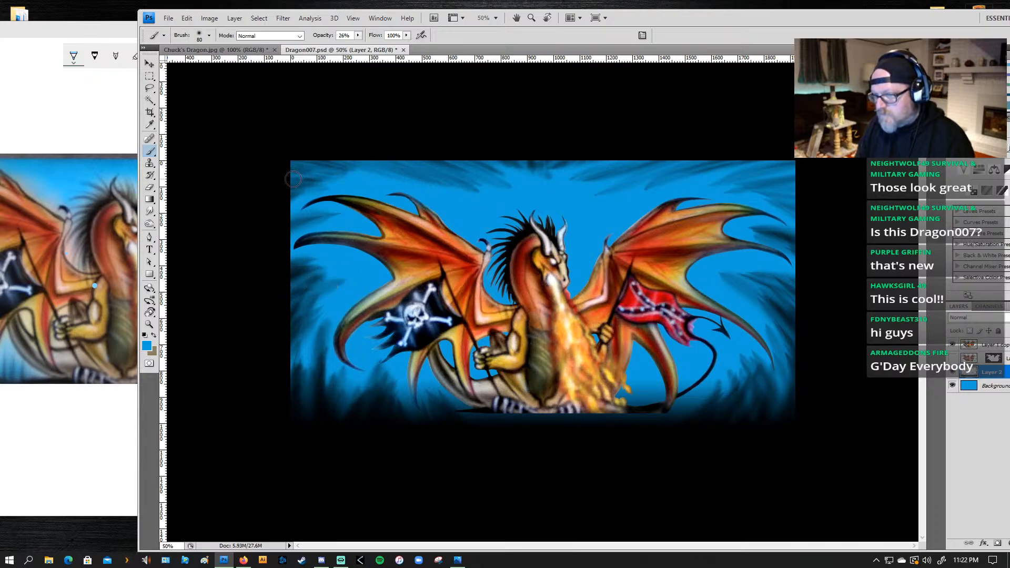
{"action": "left_click_drag", "start_coordinate": [259, 148], "coordinate": [346, 164]}
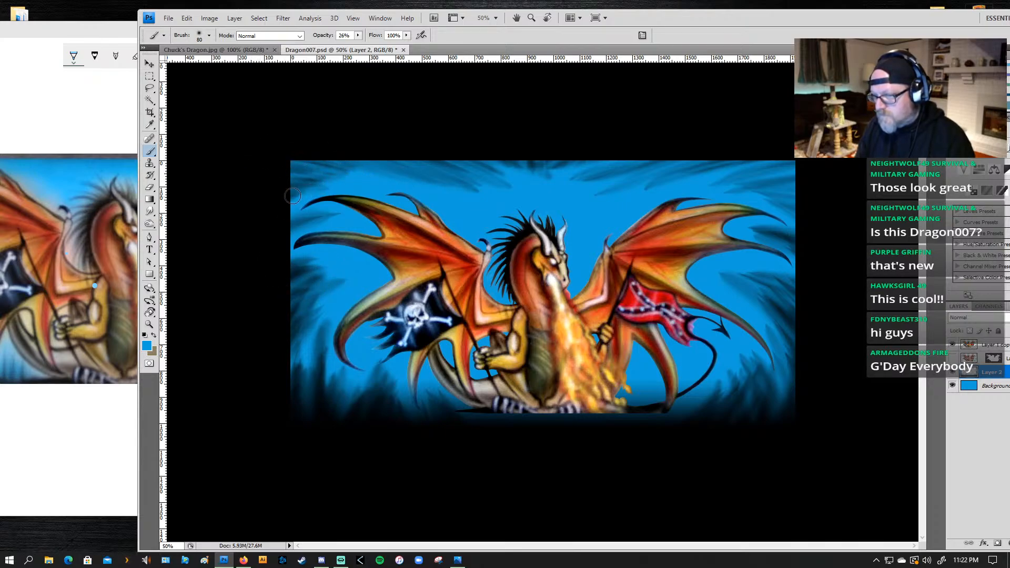
Step: Paint 80 px blue strokes inward from the left edge through the dark area under the left wing's outer tips
{"action": "mouse_move", "coordinate": [284, 223]}
{"action": "left_mouse_down"}
{"action": "mouse_move", "coordinate": [334, 225]}
{"action": "mouse_move", "coordinate": [304, 220]}
{"action": "mouse_move", "coordinate": [339, 216]}
{"action": "mouse_move", "coordinate": [297, 237]}
{"action": "mouse_move", "coordinate": [336, 258]}
{"action": "mouse_move", "coordinate": [281, 269]}
{"action": "mouse_move", "coordinate": [356, 261]}
{"action": "mouse_move", "coordinate": [289, 282]}
{"action": "mouse_move", "coordinate": [358, 273]}
{"action": "left_mouse_up"}
{"action": "mouse_move", "coordinate": [287, 316]}
{"action": "left_mouse_down"}
{"action": "mouse_move", "coordinate": [380, 276]}
{"action": "mouse_move", "coordinate": [282, 327]}
{"action": "mouse_move", "coordinate": [361, 288]}
{"action": "mouse_move", "coordinate": [304, 315]}
{"action": "mouse_move", "coordinate": [322, 291]}
{"action": "mouse_move", "coordinate": [374, 274]}
{"action": "mouse_move", "coordinate": [297, 295]}
{"action": "mouse_move", "coordinate": [315, 284]}
{"action": "mouse_move", "coordinate": [373, 263]}
{"action": "left_mouse_up"}
{"action": "left_click_drag", "start_coordinate": [287, 279], "coordinate": [337, 266]}
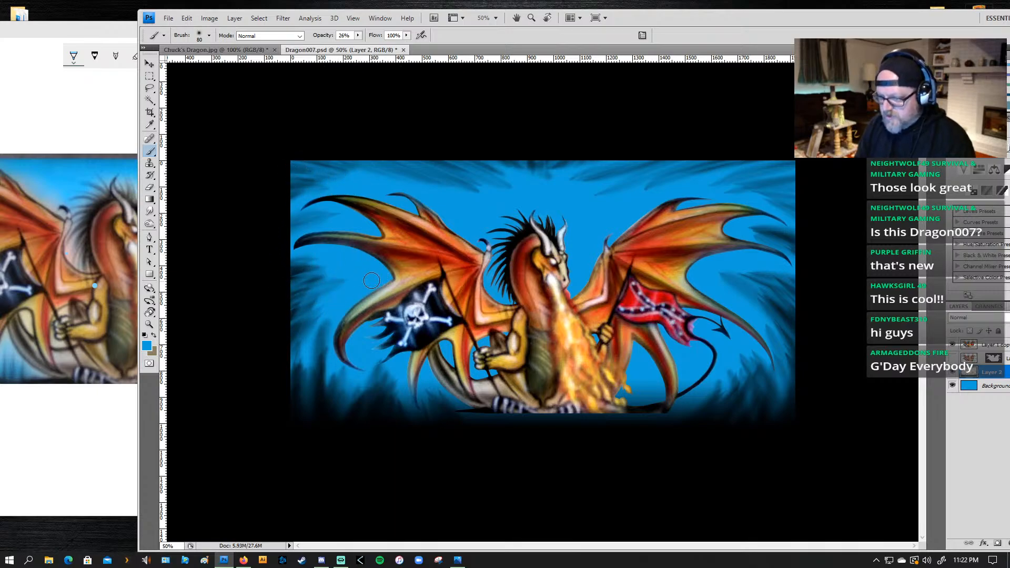
{"action": "left_click_drag", "start_coordinate": [290, 313], "coordinate": [344, 291]}
{"action": "left_click_drag", "start_coordinate": [282, 352], "coordinate": [355, 298]}
{"action": "left_click_drag", "start_coordinate": [301, 370], "coordinate": [339, 314]}
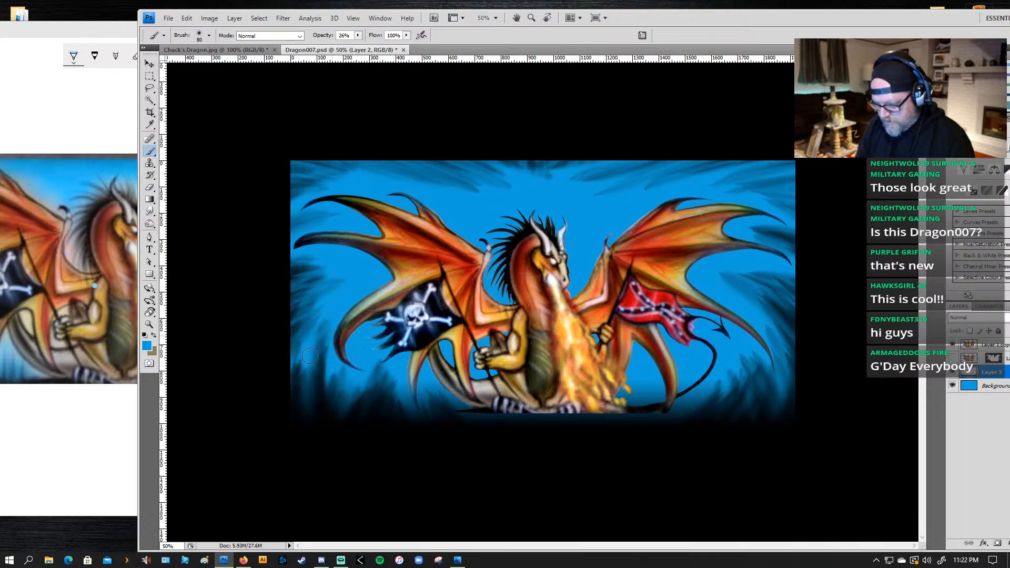
{"action": "left_click_drag", "start_coordinate": [302, 390], "coordinate": [324, 344]}
{"action": "mouse_move", "coordinate": [320, 408]}
{"action": "left_mouse_down"}
{"action": "mouse_move", "coordinate": [323, 353]}
{"action": "mouse_move", "coordinate": [298, 365]}
{"action": "mouse_move", "coordinate": [320, 352]}
{"action": "mouse_move", "coordinate": [336, 371]}
{"action": "mouse_move", "coordinate": [345, 365]}
{"action": "left_mouse_up"}
{"action": "key", "text": "ctrl+alt+z"}
{"action": "key", "text": "ctrl+alt+z"}
{"action": "key", "text": "ctrl+alt+z"}
{"action": "key", "text": "ctrl+alt+z"}
{"action": "key", "text": "ctrl+alt+z"}
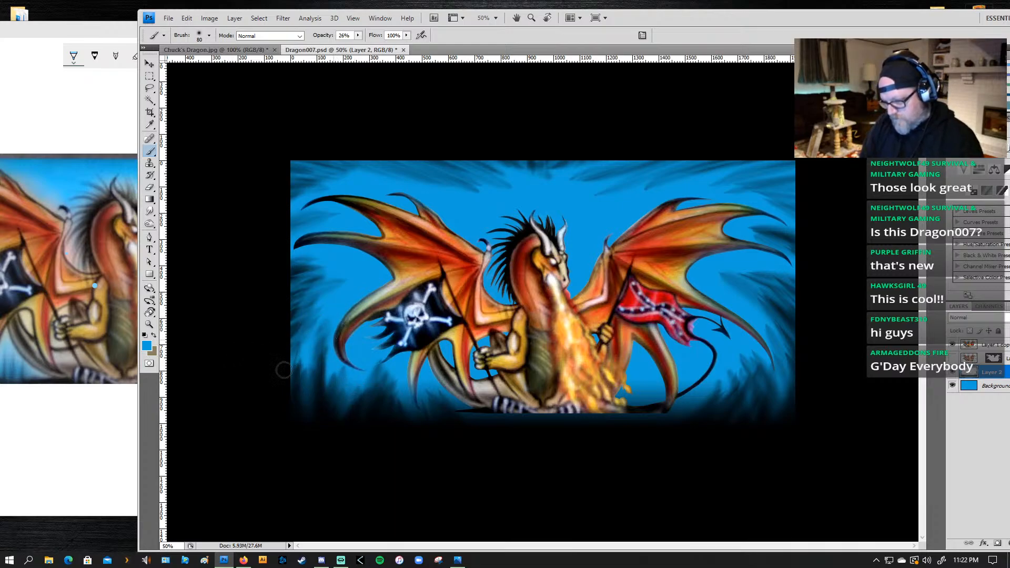
Step: Paint 80 px blue blades slanting up through the dark grass in the artwork's lower-left corner
{"action": "left_click_drag", "start_coordinate": [303, 406], "coordinate": [357, 348]}
{"action": "left_click_drag", "start_coordinate": [334, 416], "coordinate": [388, 339]}
{"action": "mouse_move", "coordinate": [358, 428]}
{"action": "left_mouse_down"}
{"action": "mouse_move", "coordinate": [371, 394]}
{"action": "mouse_move", "coordinate": [389, 389]}
{"action": "left_mouse_up"}
Step: Add broader blue strokes rising from the bottom edge through the lower-left grass with a 150 px brush
{"action": "key", "text": "bracketright"}
{"action": "key", "text": "bracketright"}
{"action": "key", "text": "bracketright"}
{"action": "key", "text": "bracketright"}
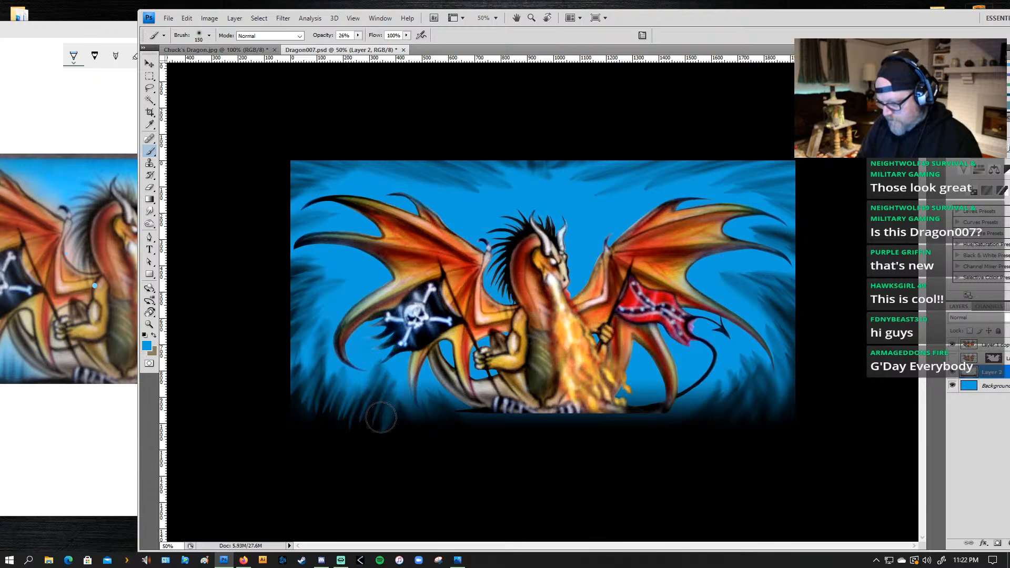
{"action": "mouse_move", "coordinate": [330, 437]}
{"action": "left_mouse_down"}
{"action": "mouse_move", "coordinate": [394, 352]}
{"action": "mouse_move", "coordinate": [342, 438]}
{"action": "mouse_move", "coordinate": [365, 357]}
{"action": "mouse_move", "coordinate": [318, 445]}
{"action": "mouse_move", "coordinate": [350, 352]}
{"action": "left_mouse_up"}
{"action": "left_click_drag", "start_coordinate": [321, 416], "coordinate": [325, 371]}
{"action": "left_click_drag", "start_coordinate": [286, 415], "coordinate": [317, 363]}
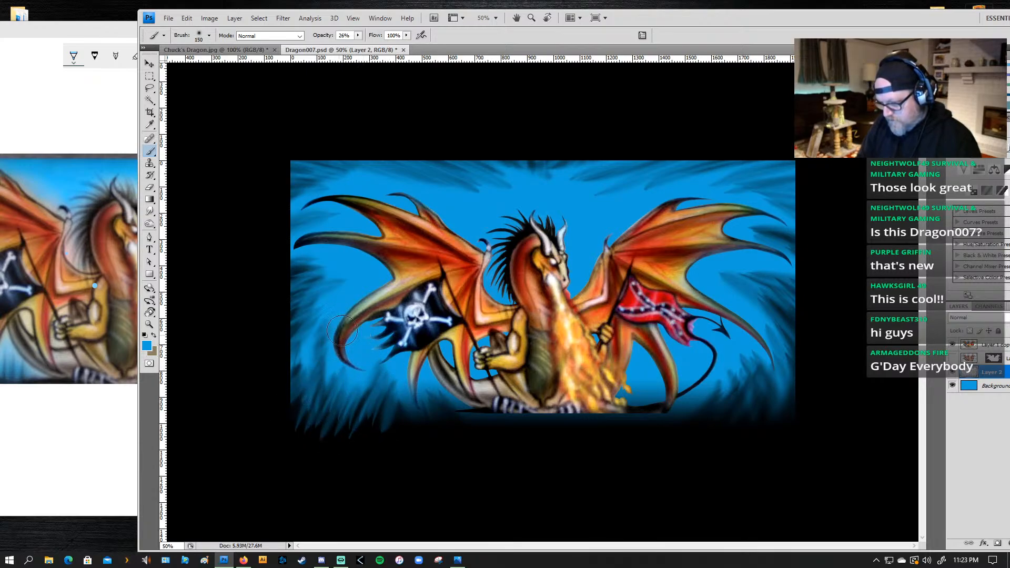
{"action": "left_click_drag", "start_coordinate": [297, 444], "coordinate": [343, 346]}
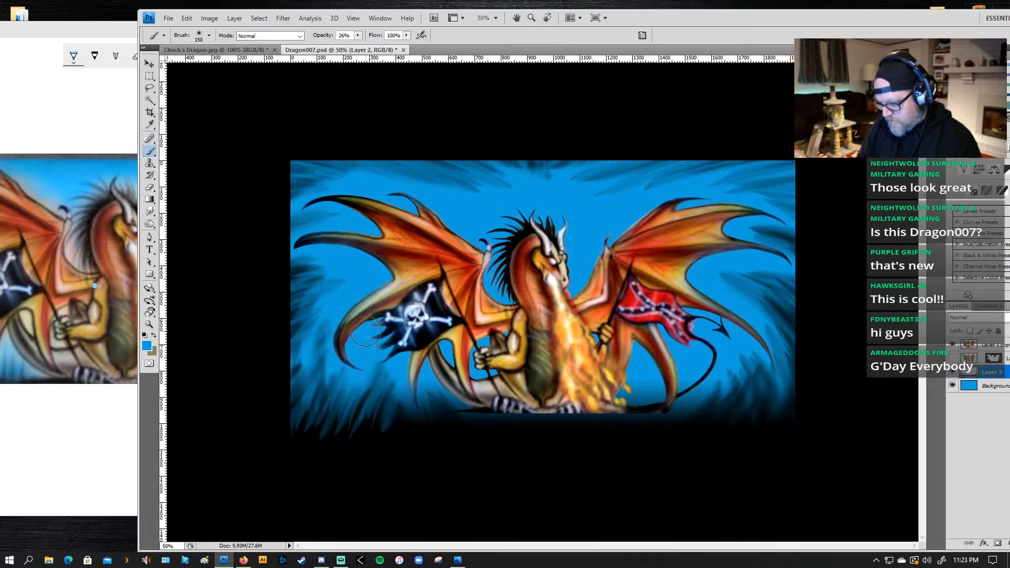
Step: Brush blue over the dark bottom-left corner beneath the grass with a 300 px brush
{"action": "key", "text": "bracketright"}
{"action": "key", "text": "bracketright"}
{"action": "key", "text": "bracketright"}
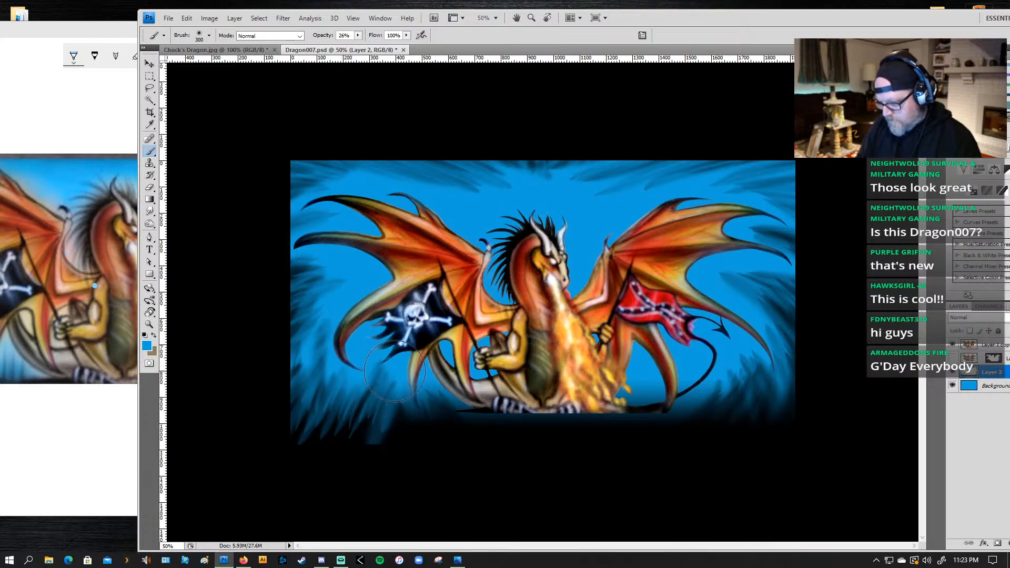
{"action": "key", "text": "bracketright"}
{"action": "left_click_drag", "start_coordinate": [327, 444], "coordinate": [342, 407]}
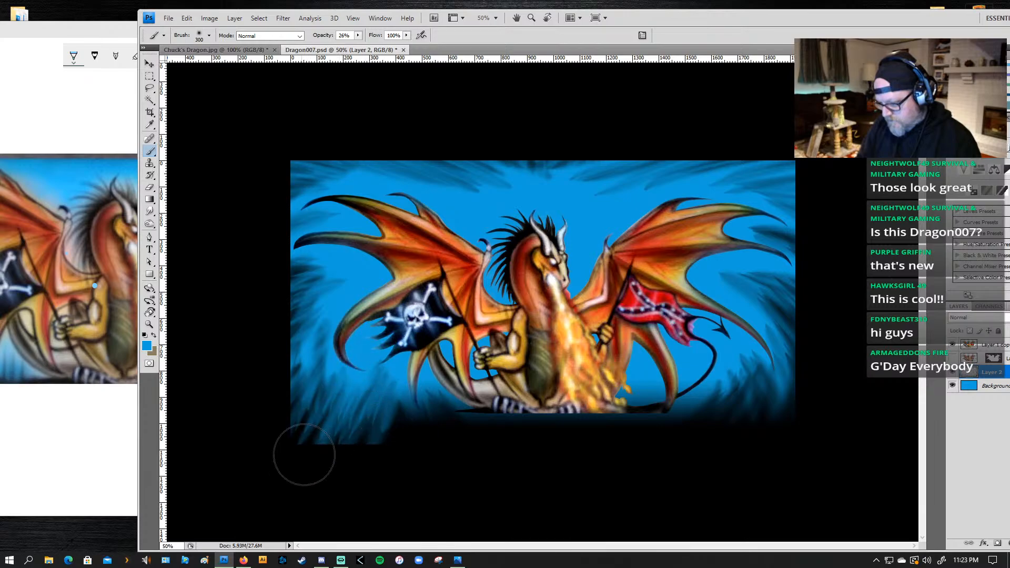
Step: Brush blue with the 300 px brush along the dark bottom edge from the lower-left corner to beneath the dragon's feet
{"action": "mouse_move", "coordinate": [304, 455]}
{"action": "left_mouse_down"}
{"action": "mouse_move", "coordinate": [329, 395]}
{"action": "mouse_move", "coordinate": [283, 461]}
{"action": "mouse_move", "coordinate": [310, 401]}
{"action": "left_mouse_up"}
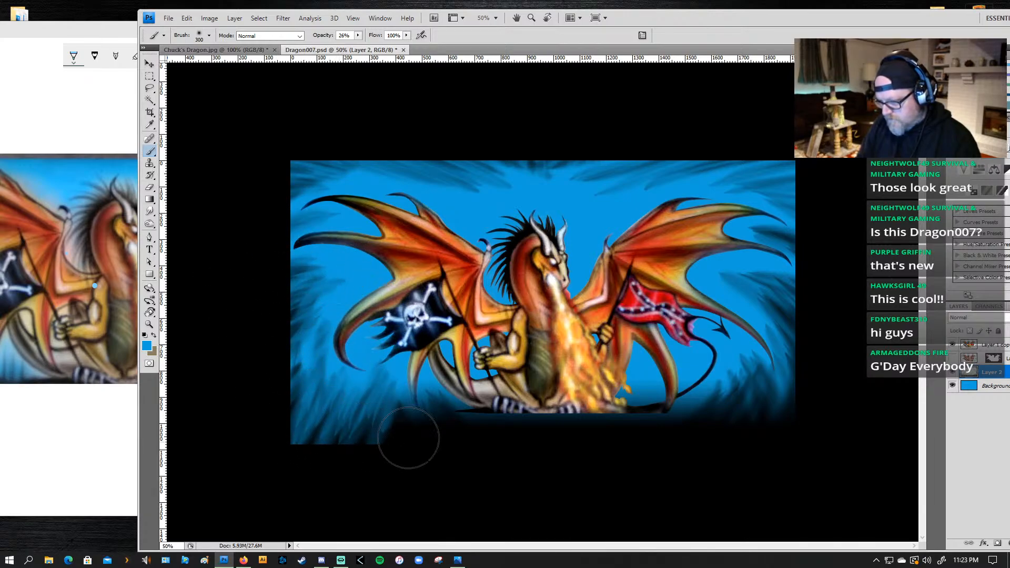
{"action": "left_click_drag", "start_coordinate": [415, 418], "coordinate": [419, 471]}
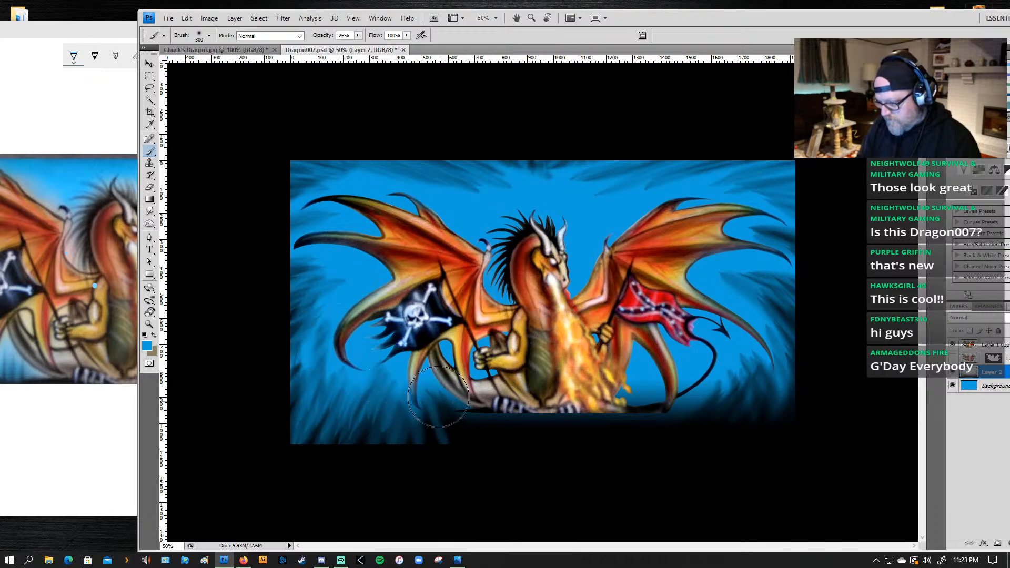
{"action": "mouse_move", "coordinate": [438, 400]}
{"action": "left_mouse_down"}
{"action": "mouse_move", "coordinate": [463, 463]}
{"action": "mouse_move", "coordinate": [432, 394]}
{"action": "mouse_move", "coordinate": [500, 457]}
{"action": "left_mouse_up"}
{"action": "mouse_move", "coordinate": [477, 404]}
{"action": "left_mouse_down"}
{"action": "mouse_move", "coordinate": [501, 394]}
{"action": "mouse_move", "coordinate": [530, 425]}
{"action": "left_mouse_up"}
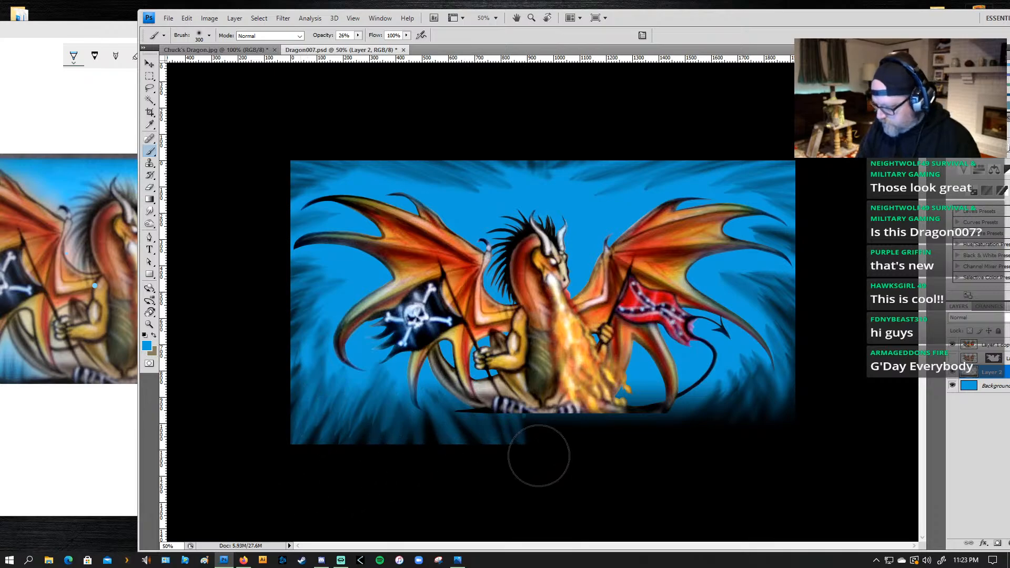
{"action": "key", "text": "g"}
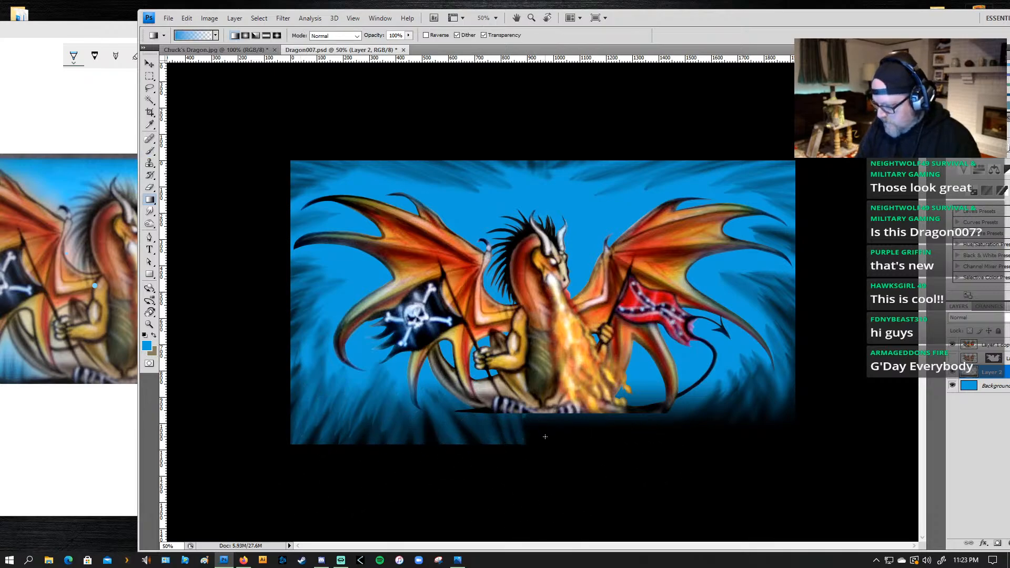
{"action": "left_click_drag", "start_coordinate": [540, 429], "coordinate": [537, 382]}
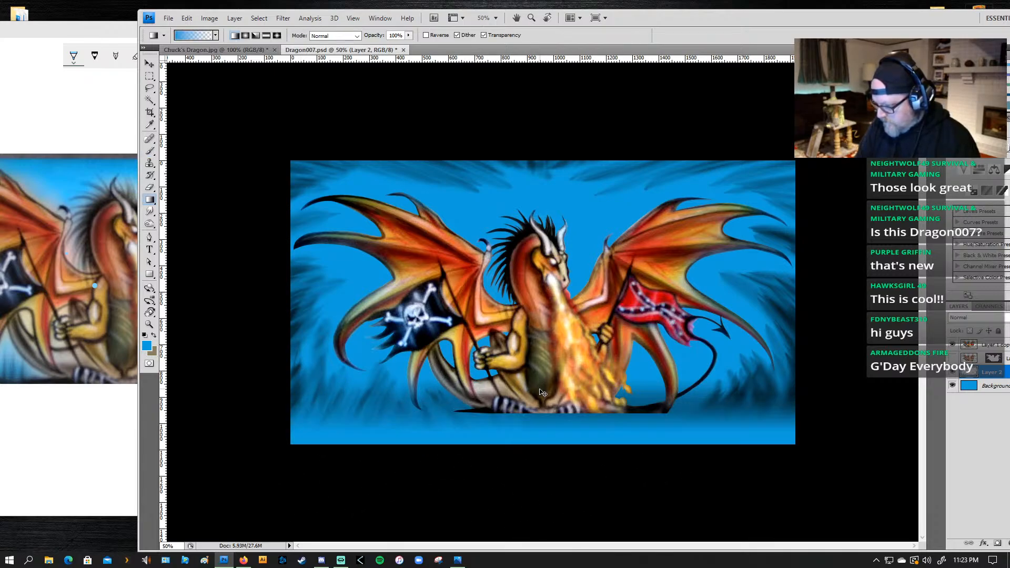
{"action": "key", "text": "ctrl+z"}
Step: Sample black from beside the dragon's feet and fade it upward from the bottom edge with foreground-to-transparent linear gradients
{"action": "key", "text": "x"}
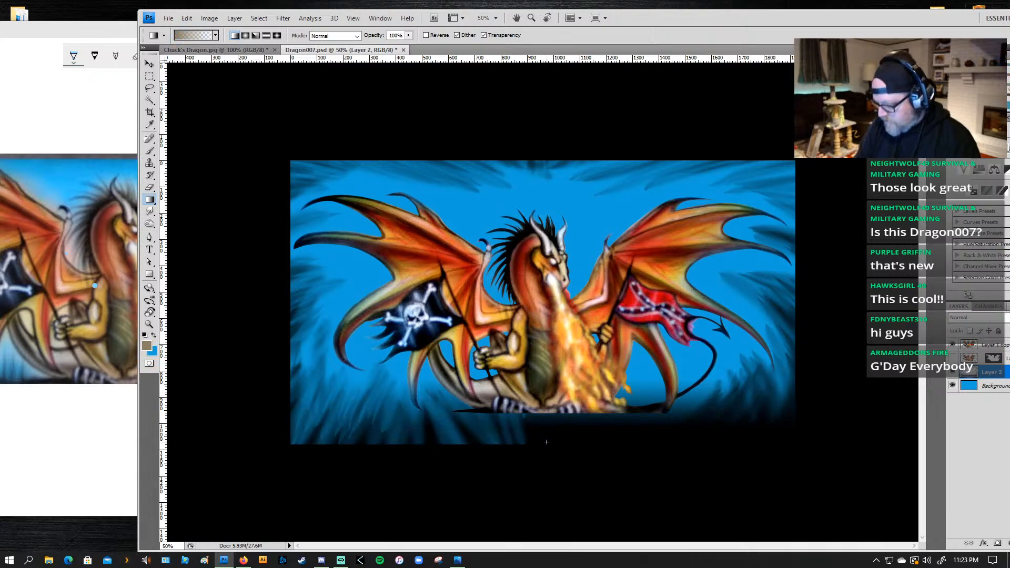
{"action": "key", "text": "i"}
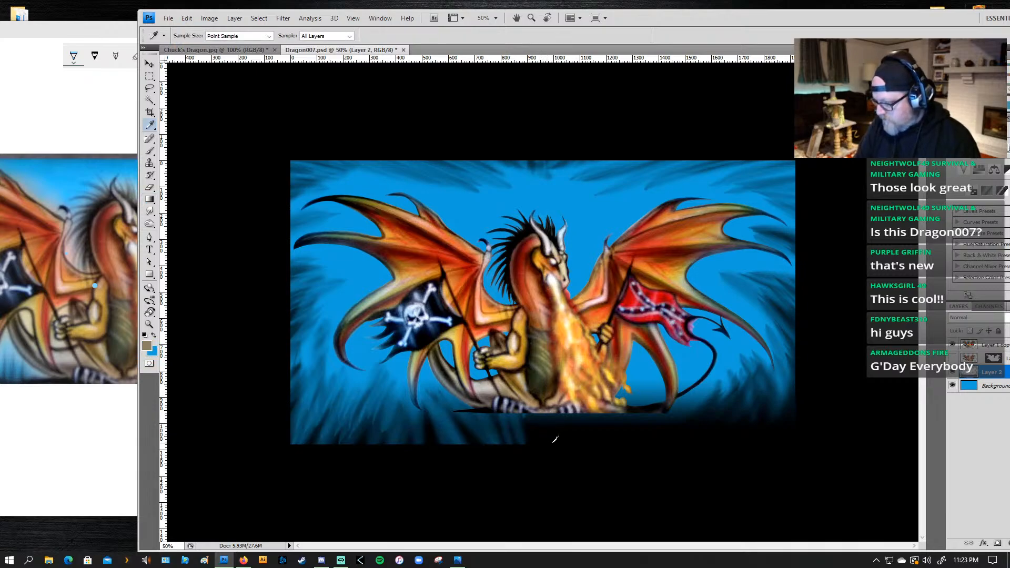
{"action": "left_click", "coordinate": [489, 408]}
{"action": "key", "text": "g"}
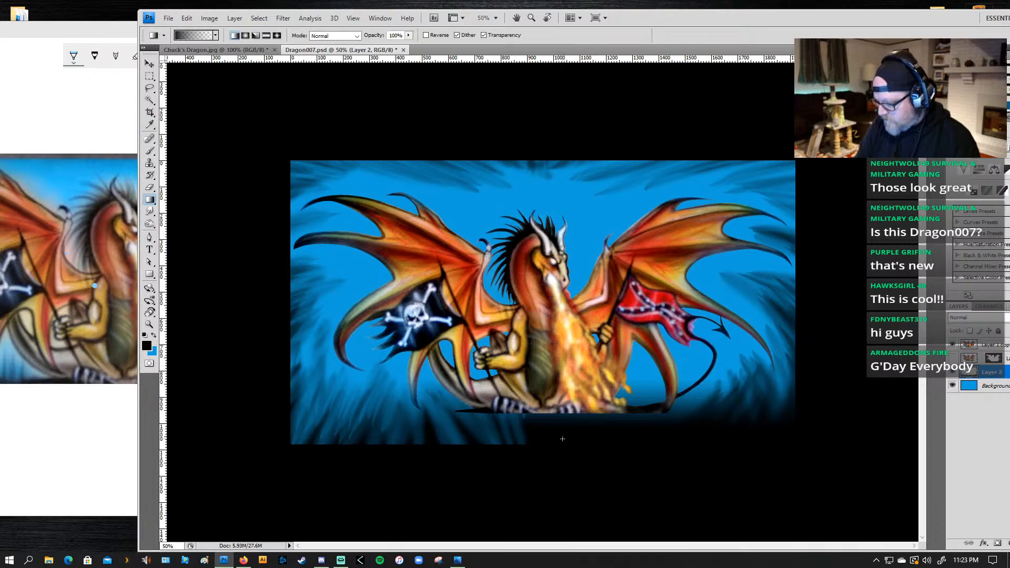
{"action": "left_click_drag", "start_coordinate": [557, 438], "coordinate": [558, 438]}
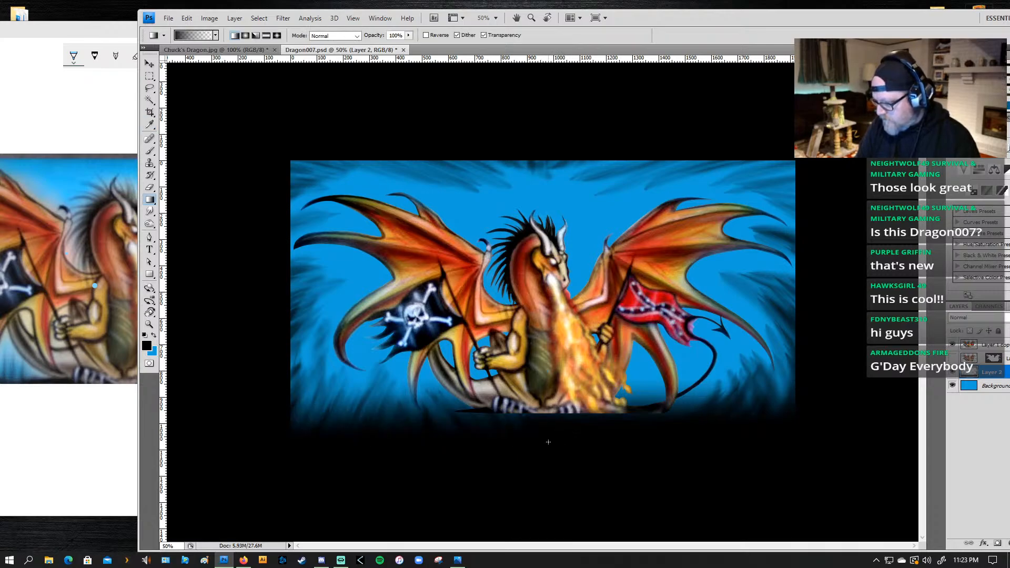
{"action": "left_click_drag", "start_coordinate": [491, 442], "coordinate": [492, 383]}
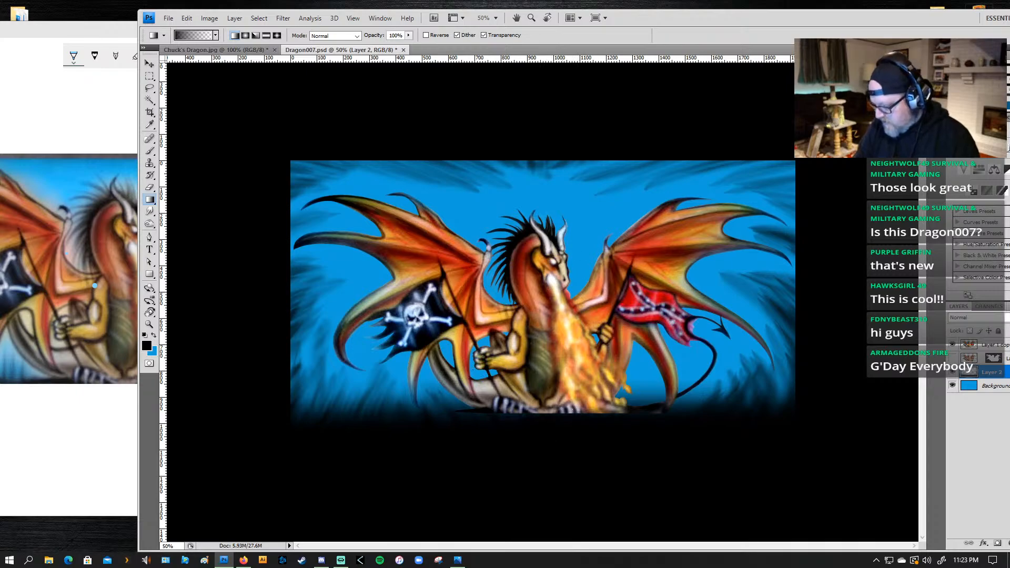
Step: Switch the painting colour back to blue and brush 300 px strokes through the dark grass in the artwork's lower-right corner
{"action": "key", "text": "b"}
{"action": "key", "text": "z"}
{"action": "key", "text": "x"}
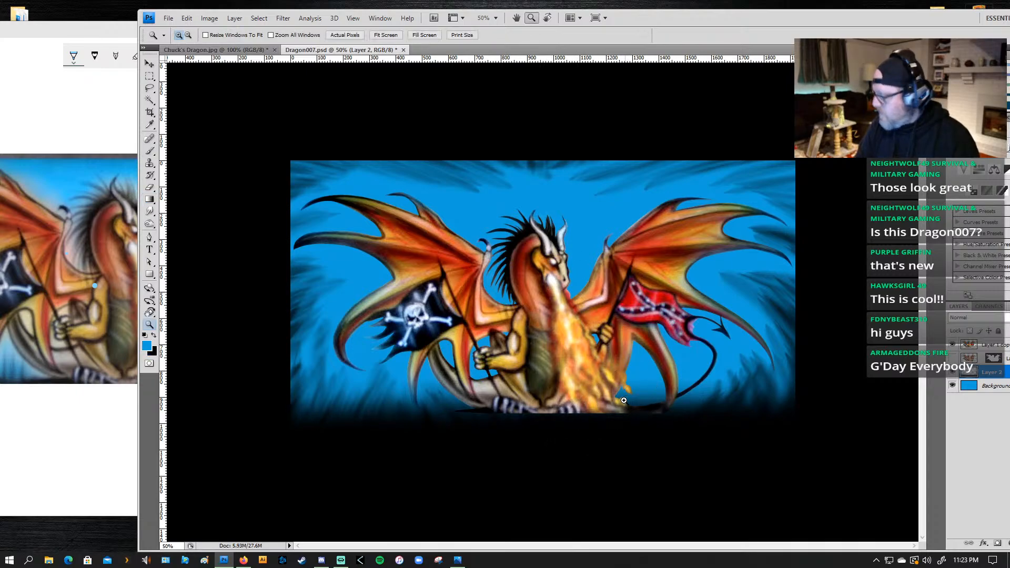
{"action": "key", "text": "b"}
{"action": "mouse_move", "coordinate": [635, 421]}
{"action": "left_mouse_down"}
{"action": "mouse_move", "coordinate": [693, 383]}
{"action": "mouse_move", "coordinate": [655, 435]}
{"action": "mouse_move", "coordinate": [717, 376]}
{"action": "mouse_move", "coordinate": [679, 363]}
{"action": "mouse_move", "coordinate": [685, 443]}
{"action": "mouse_move", "coordinate": [701, 372]}
{"action": "mouse_move", "coordinate": [723, 440]}
{"action": "mouse_move", "coordinate": [714, 357]}
{"action": "mouse_move", "coordinate": [722, 442]}
{"action": "mouse_move", "coordinate": [735, 356]}
{"action": "mouse_move", "coordinate": [741, 396]}
{"action": "mouse_move", "coordinate": [784, 413]}
{"action": "mouse_move", "coordinate": [744, 374]}
{"action": "mouse_move", "coordinate": [782, 426]}
{"action": "mouse_move", "coordinate": [733, 374]}
{"action": "mouse_move", "coordinate": [769, 363]}
{"action": "mouse_move", "coordinate": [728, 396]}
{"action": "mouse_move", "coordinate": [745, 448]}
{"action": "mouse_move", "coordinate": [751, 388]}
{"action": "mouse_move", "coordinate": [795, 432]}
{"action": "mouse_move", "coordinate": [736, 321]}
{"action": "left_mouse_up"}
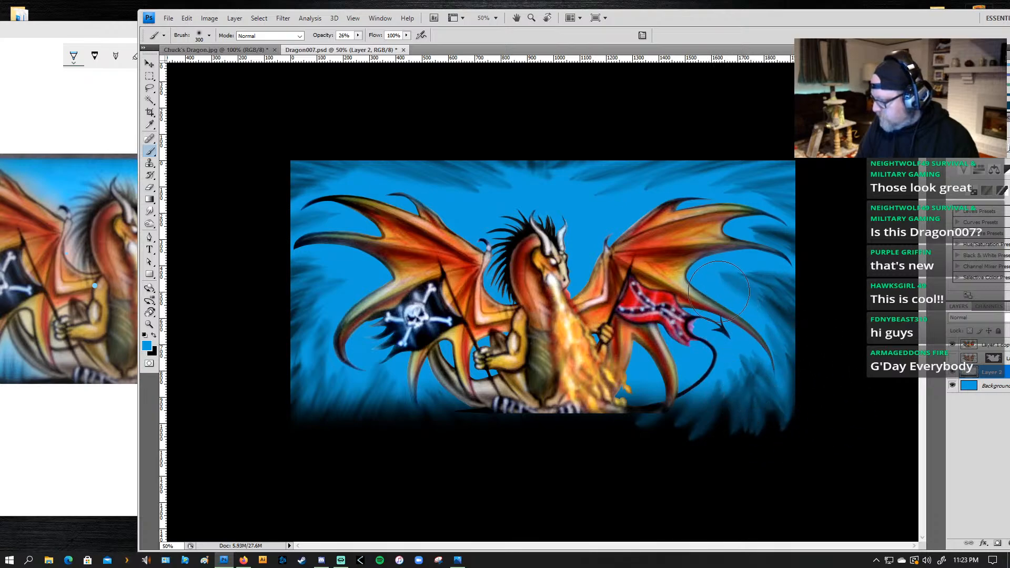
Step: Paint finer 60 px blue strokes through the lower-right grass and the dark areas around the right wing's outer tips
{"action": "key", "text": "bracketleft"}
{"action": "key", "text": "bracketleft"}
{"action": "key", "text": "bracketleft"}
{"action": "key", "text": "bracketleft"}
{"action": "key", "text": "bracketleft"}
{"action": "key", "text": "bracketleft"}
{"action": "key", "text": "bracketleft"}
{"action": "key", "text": "bracketleft"}
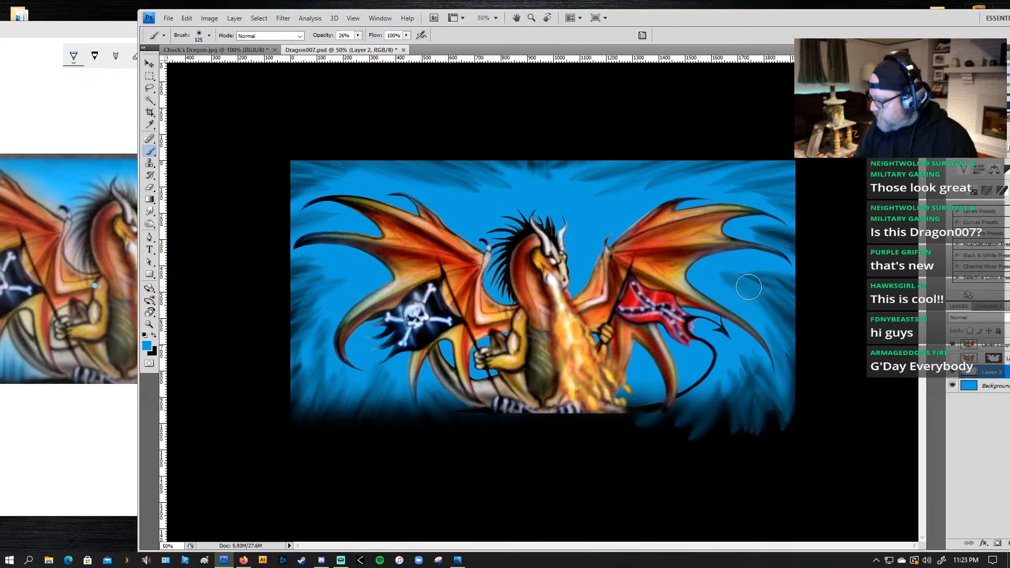
{"action": "key", "text": "bracketleft"}
{"action": "key", "text": "bracketleft"}
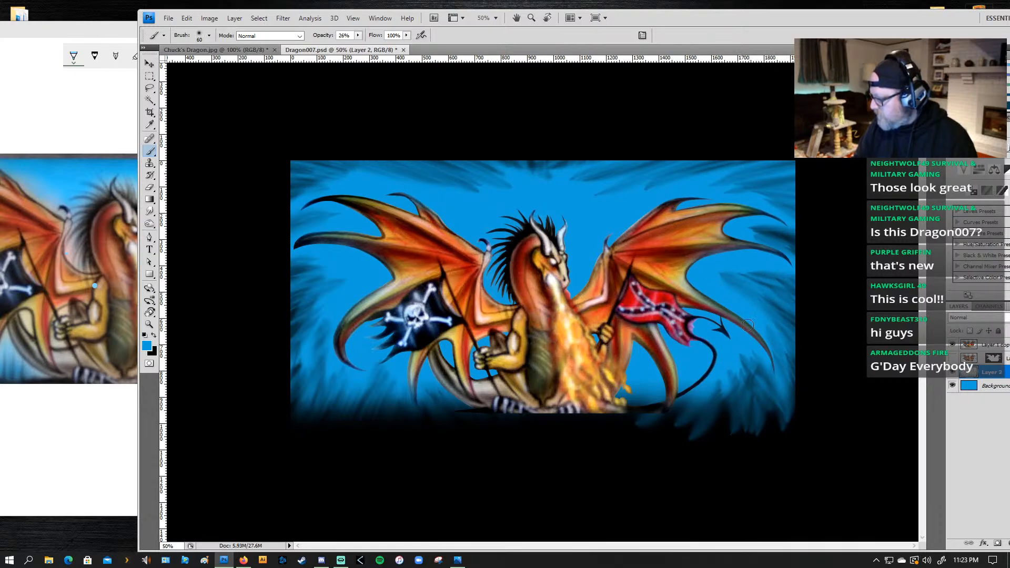
{"action": "mouse_move", "coordinate": [766, 374]}
{"action": "left_mouse_down"}
{"action": "mouse_move", "coordinate": [767, 391]}
{"action": "mouse_move", "coordinate": [755, 397]}
{"action": "left_mouse_up"}
{"action": "mouse_move", "coordinate": [746, 355]}
{"action": "left_mouse_down"}
{"action": "mouse_move", "coordinate": [736, 397]}
{"action": "mouse_move", "coordinate": [719, 359]}
{"action": "mouse_move", "coordinate": [713, 403]}
{"action": "left_mouse_up"}
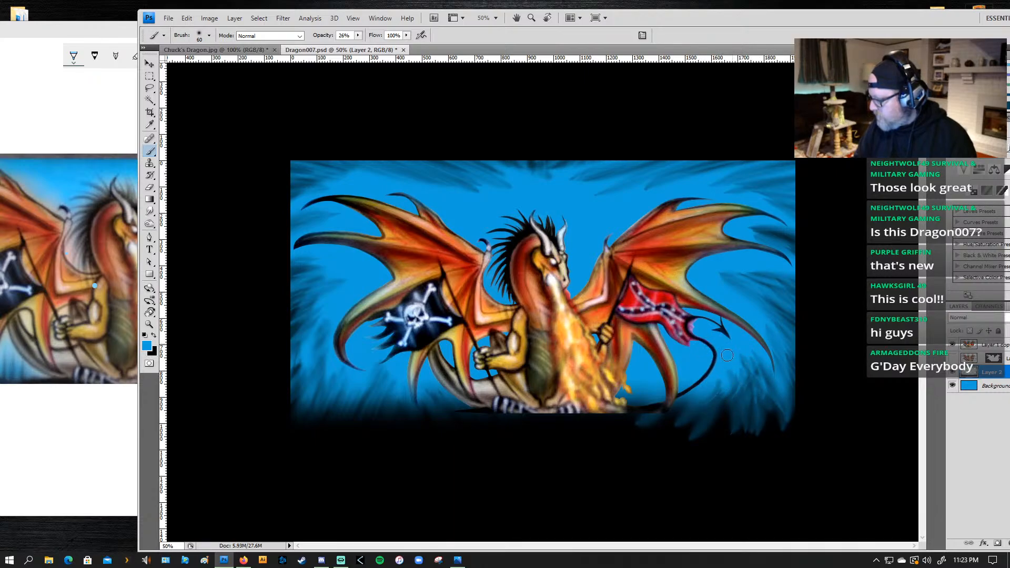
{"action": "left_click_drag", "start_coordinate": [716, 281], "coordinate": [797, 298]}
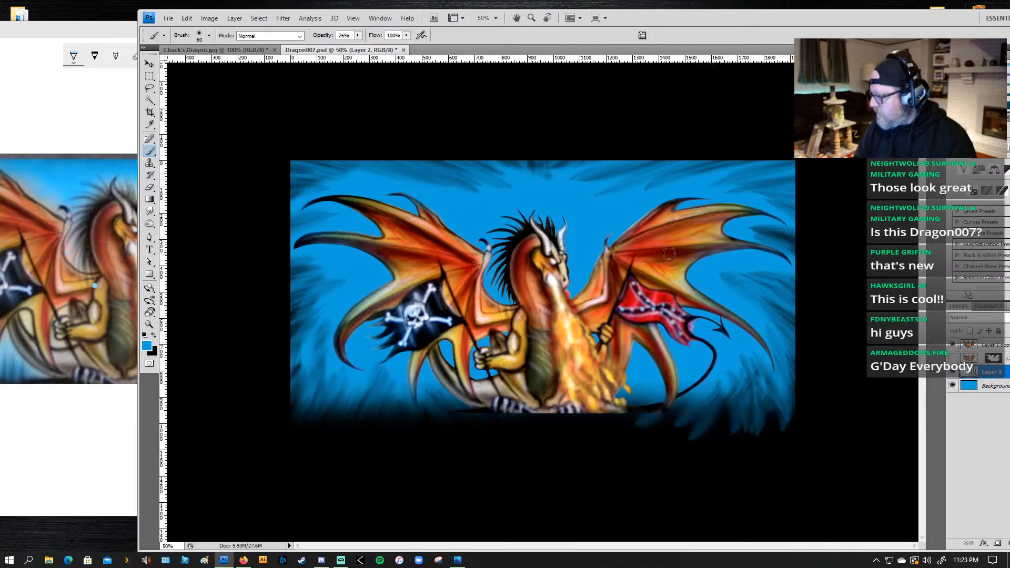
{"action": "left_click_drag", "start_coordinate": [737, 230], "coordinate": [786, 235]}
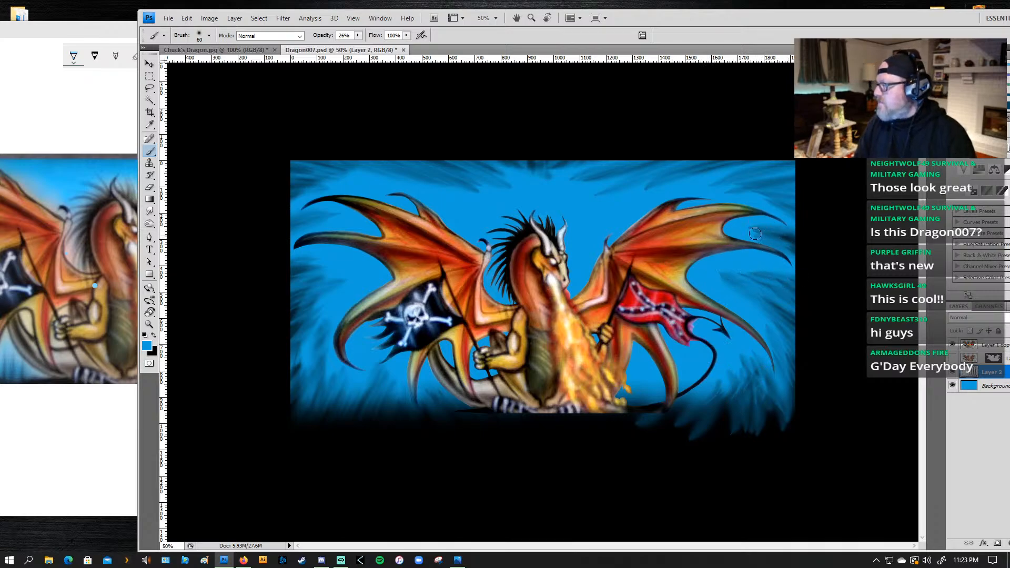
Step: Paint slanting blue strokes down through the lower-left grass to the bottom edge, enlarging the brush from 90 to 175 px
{"action": "key", "text": "bracketright"}
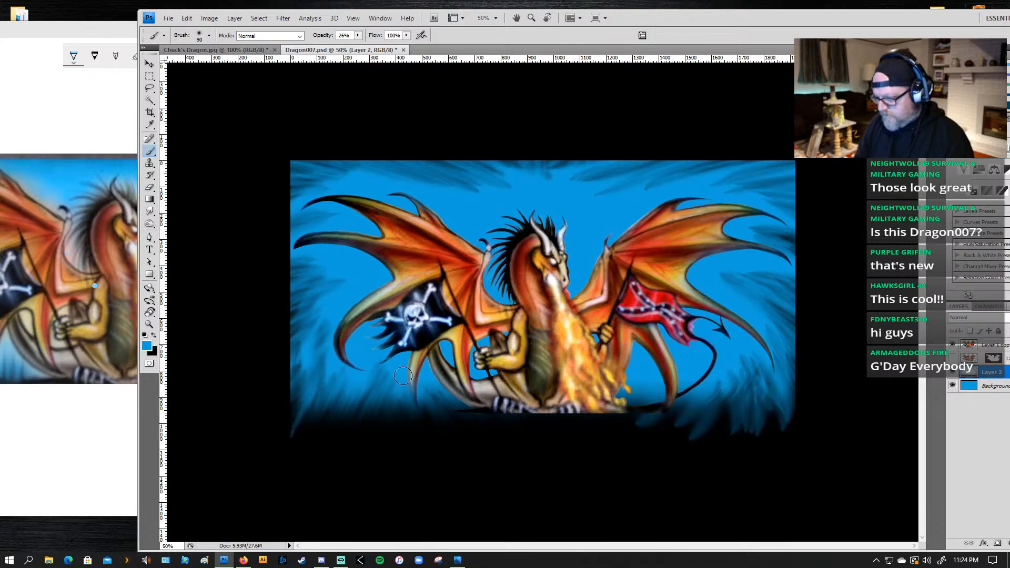
{"action": "left_click_drag", "start_coordinate": [353, 374], "coordinate": [314, 439]}
{"action": "key", "text": "bracketright"}
{"action": "key", "text": "bracketright"}
{"action": "key", "text": "bracketright"}
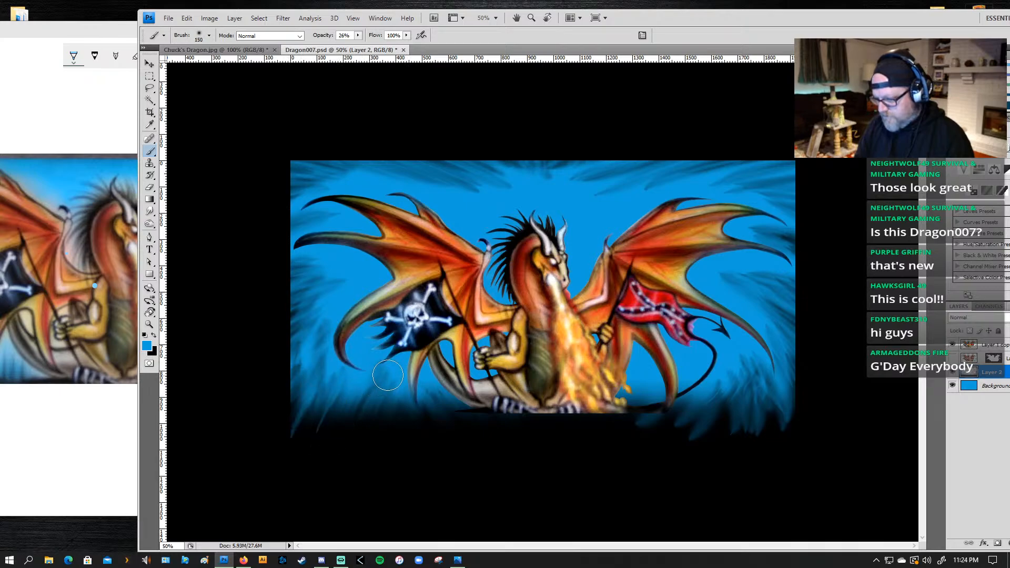
{"action": "left_click_drag", "start_coordinate": [386, 377], "coordinate": [343, 480]}
{"action": "key", "text": "bracketright"}
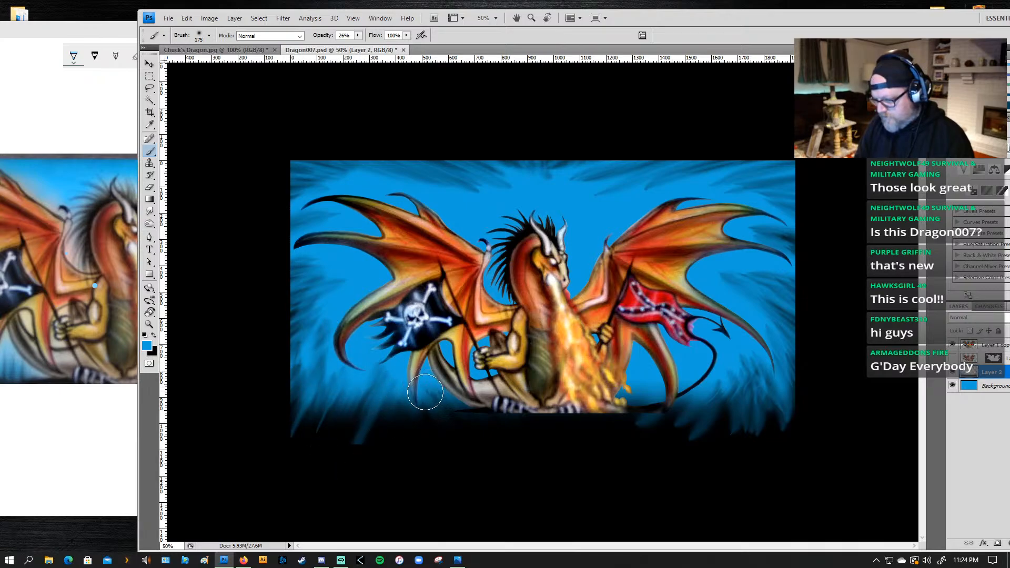
{"action": "mouse_move", "coordinate": [394, 369]}
{"action": "left_mouse_down"}
{"action": "mouse_move", "coordinate": [360, 426]}
{"action": "mouse_move", "coordinate": [354, 471]}
{"action": "left_mouse_up"}
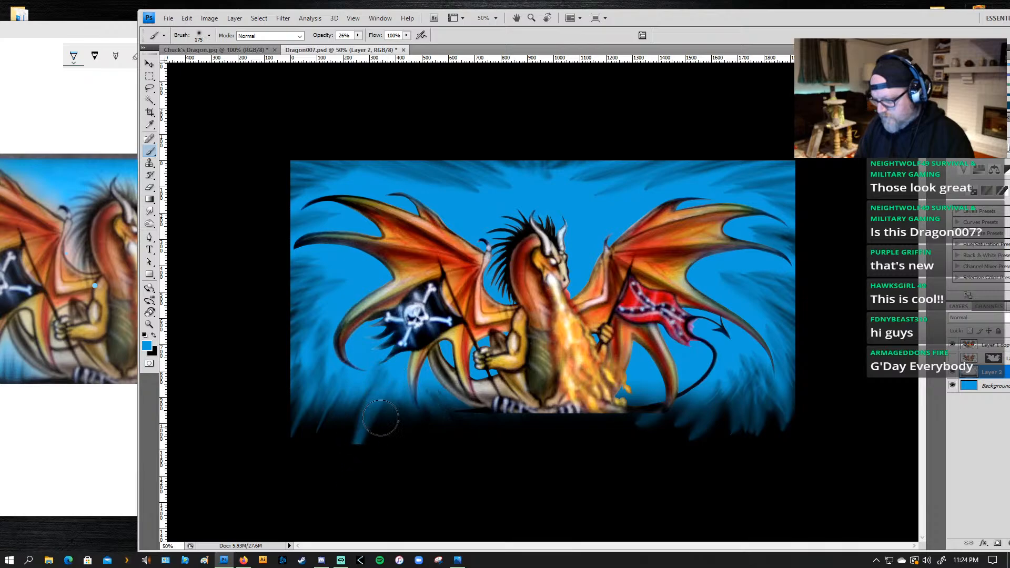
{"action": "left_click_drag", "start_coordinate": [407, 371], "coordinate": [340, 487]}
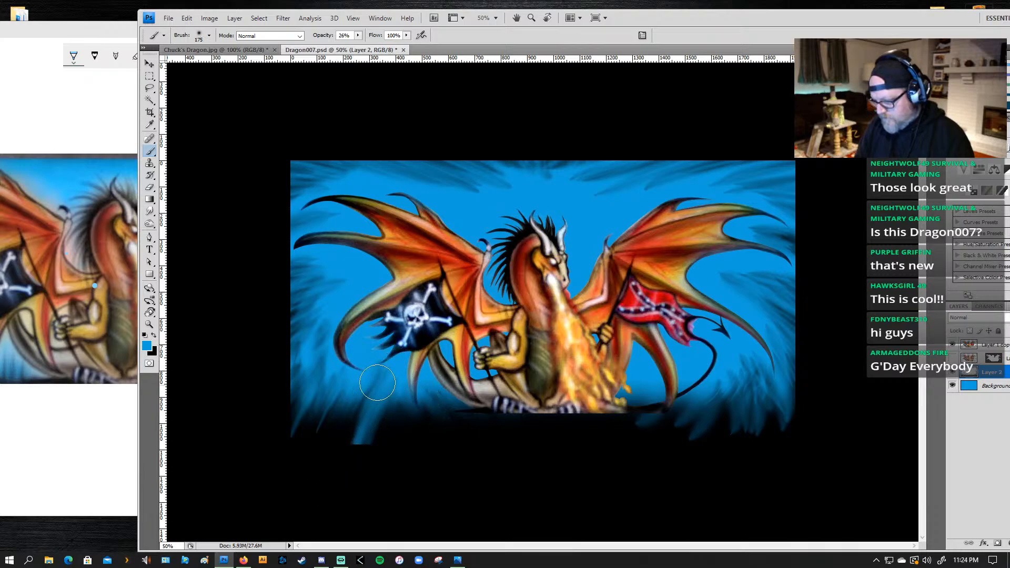
{"action": "left_click_drag", "start_coordinate": [377, 381], "coordinate": [304, 489]}
{"action": "left_click_drag", "start_coordinate": [356, 392], "coordinate": [291, 494]}
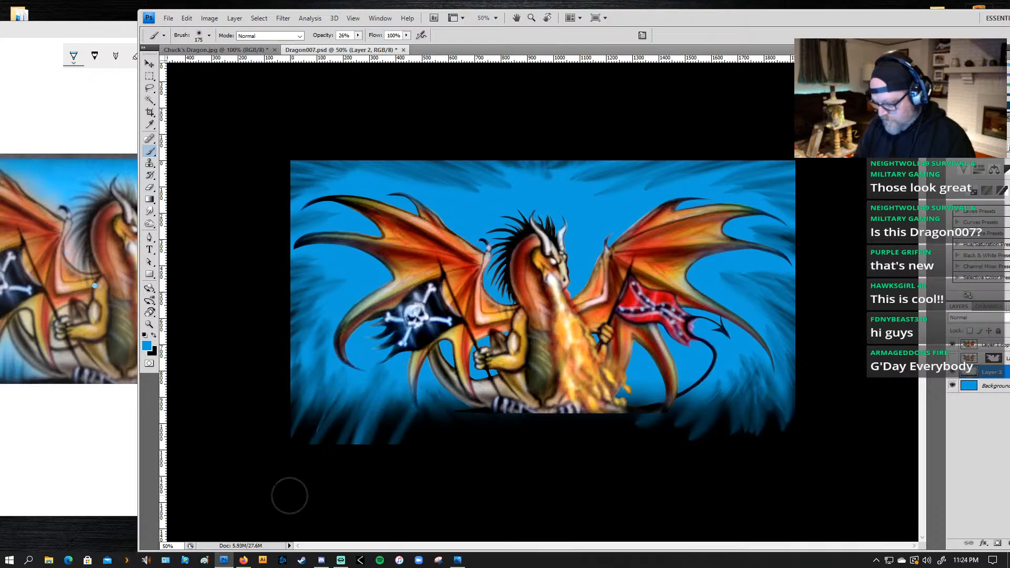
Step: Step back through the history to remove the slanting blue strokes from the lower-left grass
{"action": "key", "text": "ctrl+alt+z"}
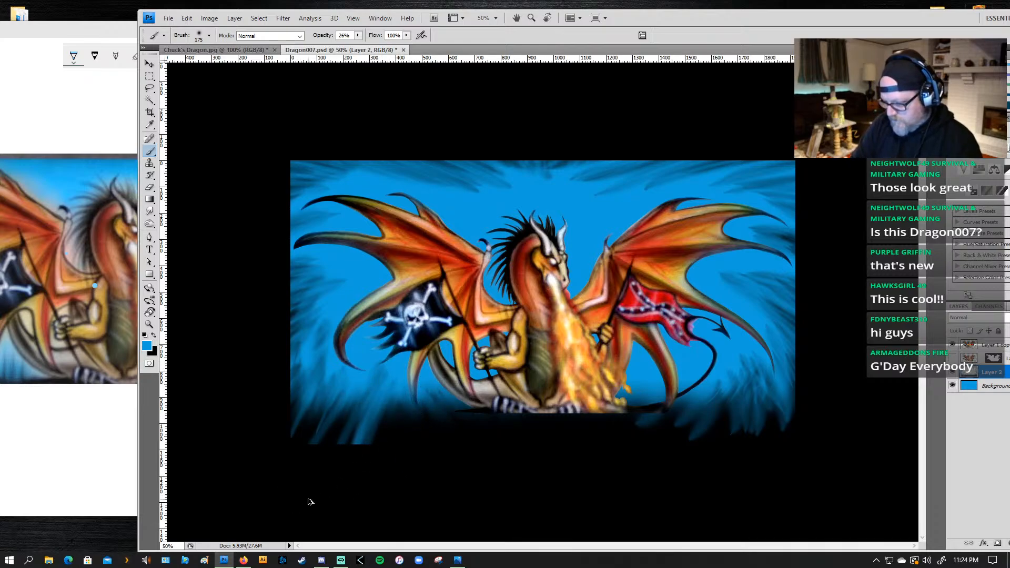
{"action": "key", "text": "ctrl+alt+z"}
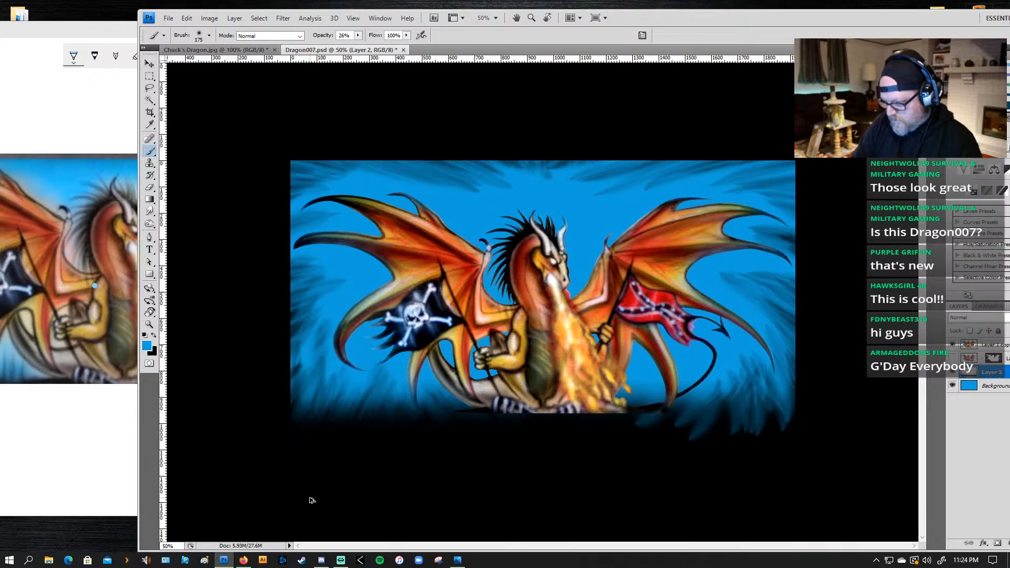
{"action": "key", "text": "ctrl+alt+z"}
{"action": "key", "text": "ctrl+alt+z"}
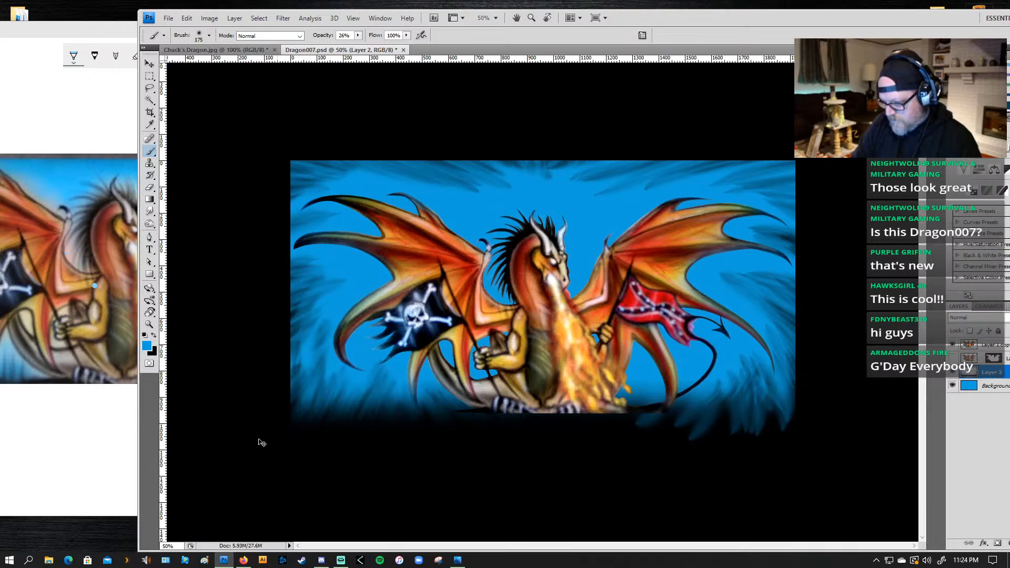
{"action": "left_click_drag", "start_coordinate": [306, 401], "coordinate": [289, 442]}
{"action": "key", "text": "ctrl+shift+z"}
{"action": "key", "text": "ctrl+shift+z"}
{"action": "key", "text": "ctrl+shift+z"}
{"action": "key", "text": "ctrl+shift+z"}
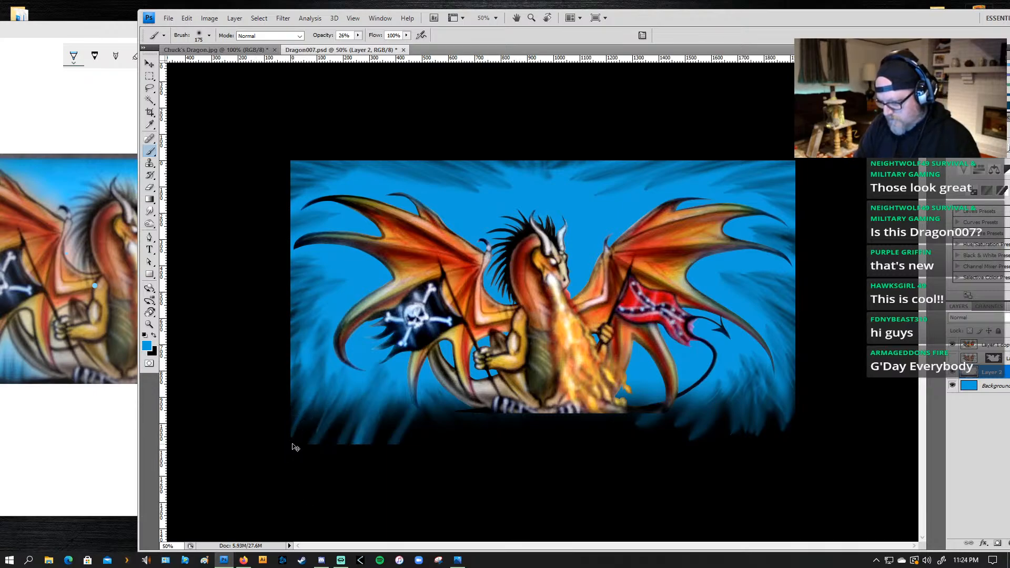
{"action": "key", "text": "ctrl+alt+z"}
{"action": "key", "text": "ctrl+alt+z"}
{"action": "key", "text": "ctrl+alt+z"}
{"action": "key", "text": "ctrl+alt+z"}
{"action": "key", "text": "ctrl+alt+z"}
{"action": "key", "text": "ctrl+alt+z"}
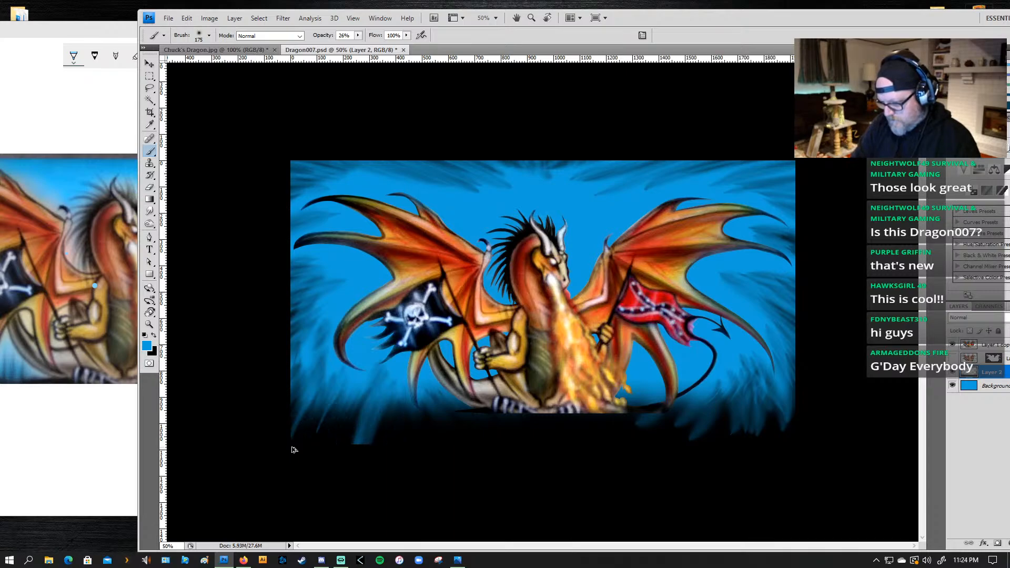
{"action": "key", "text": "ctrl+alt+z"}
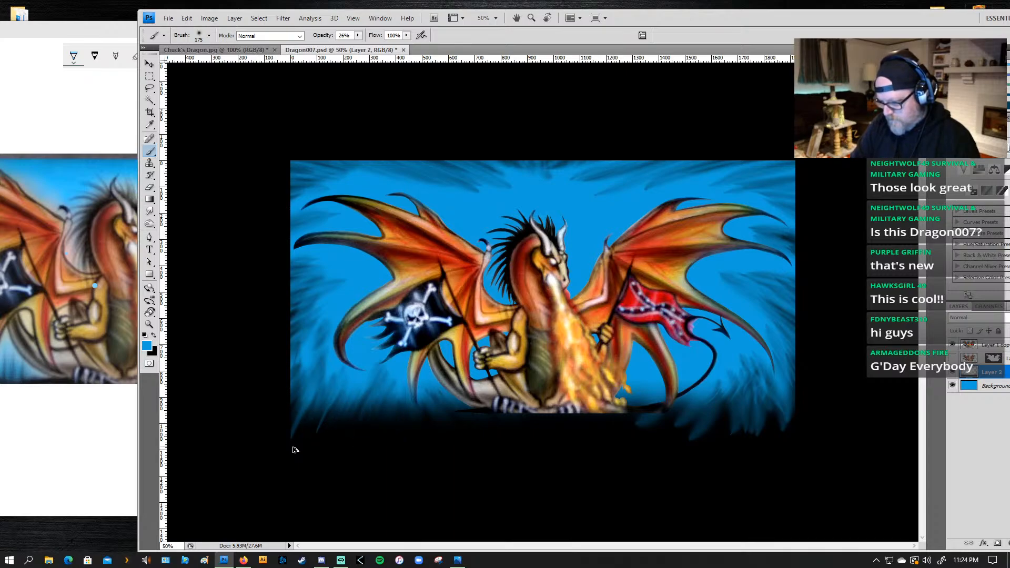
Step: Flick 175 px blue grass blades upward from the bottom edge, from the lower-left corner to beneath the dragon's feet
{"action": "mouse_move", "coordinate": [347, 411]}
{"action": "left_mouse_down"}
{"action": "mouse_move", "coordinate": [321, 444]}
{"action": "mouse_move", "coordinate": [356, 428]}
{"action": "left_mouse_up"}
{"action": "left_click_drag", "start_coordinate": [336, 476], "coordinate": [377, 412]}
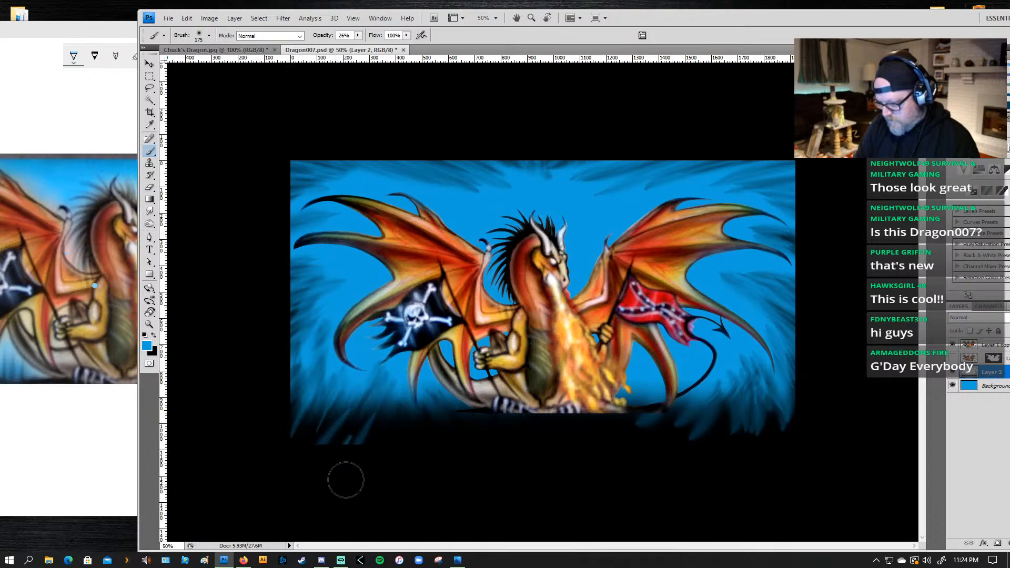
{"action": "left_click_drag", "start_coordinate": [346, 480], "coordinate": [389, 413]}
{"action": "mouse_move", "coordinate": [369, 505]}
{"action": "left_mouse_down"}
{"action": "mouse_move", "coordinate": [417, 397]}
{"action": "mouse_move", "coordinate": [396, 501]}
{"action": "mouse_move", "coordinate": [416, 495]}
{"action": "mouse_move", "coordinate": [408, 413]}
{"action": "left_mouse_up"}
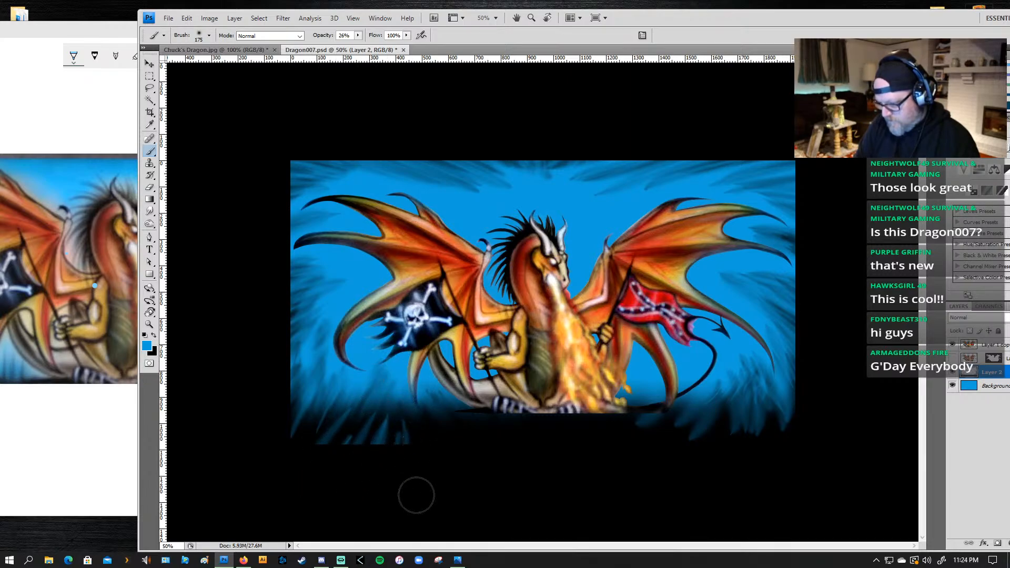
{"action": "left_click_drag", "start_coordinate": [417, 495], "coordinate": [415, 413]}
{"action": "left_click_drag", "start_coordinate": [471, 480], "coordinate": [442, 410]}
{"action": "mouse_move", "coordinate": [491, 499]}
{"action": "left_mouse_down"}
{"action": "mouse_move", "coordinate": [531, 434]}
{"action": "mouse_move", "coordinate": [480, 500]}
{"action": "mouse_move", "coordinate": [517, 409]}
{"action": "mouse_move", "coordinate": [467, 504]}
{"action": "mouse_move", "coordinate": [478, 437]}
{"action": "left_mouse_up"}
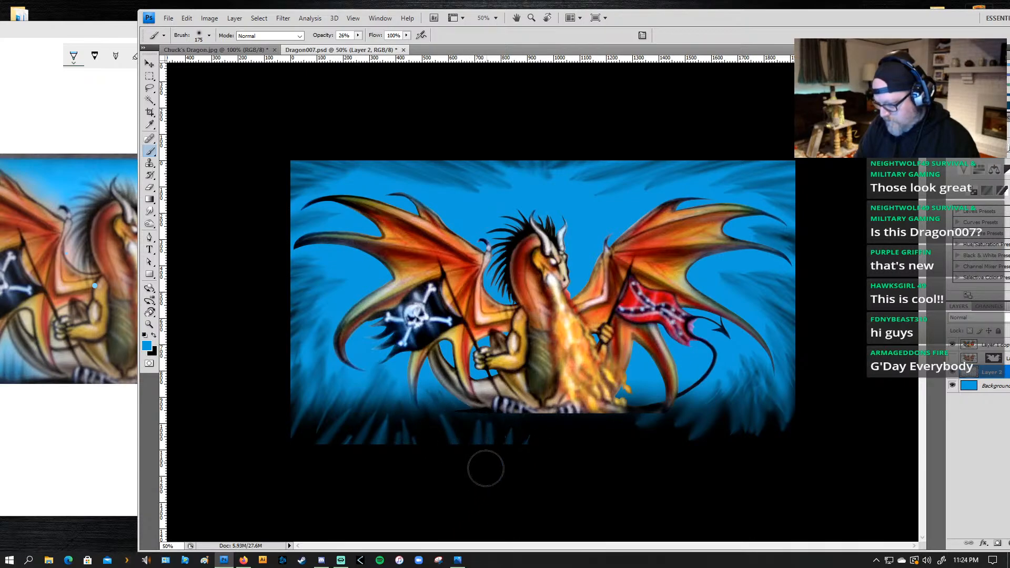
Step: Continue the 175 px blue grass blades along the bottom edge from beneath the dragon to the lower-right corner
{"action": "left_click_drag", "start_coordinate": [486, 486], "coordinate": [511, 428]}
{"action": "left_click_drag", "start_coordinate": [530, 471], "coordinate": [534, 426]}
{"action": "mouse_move", "coordinate": [575, 469]}
{"action": "left_mouse_down"}
{"action": "mouse_move", "coordinate": [568, 423]}
{"action": "mouse_move", "coordinate": [603, 415]}
{"action": "left_mouse_up"}
{"action": "mouse_move", "coordinate": [644, 473]}
{"action": "left_mouse_down"}
{"action": "mouse_move", "coordinate": [631, 426]}
{"action": "mouse_move", "coordinate": [660, 418]}
{"action": "left_mouse_up"}
{"action": "mouse_move", "coordinate": [704, 454]}
{"action": "left_mouse_down"}
{"action": "mouse_move", "coordinate": [663, 422]}
{"action": "mouse_move", "coordinate": [726, 455]}
{"action": "mouse_move", "coordinate": [685, 441]}
{"action": "left_mouse_up"}
{"action": "mouse_move", "coordinate": [746, 412]}
{"action": "left_mouse_down"}
{"action": "mouse_move", "coordinate": [690, 448]}
{"action": "mouse_move", "coordinate": [710, 422]}
{"action": "mouse_move", "coordinate": [754, 401]}
{"action": "mouse_move", "coordinate": [766, 412]}
{"action": "mouse_move", "coordinate": [745, 453]}
{"action": "mouse_move", "coordinate": [780, 383]}
{"action": "mouse_move", "coordinate": [769, 461]}
{"action": "mouse_move", "coordinate": [797, 373]}
{"action": "left_mouse_up"}
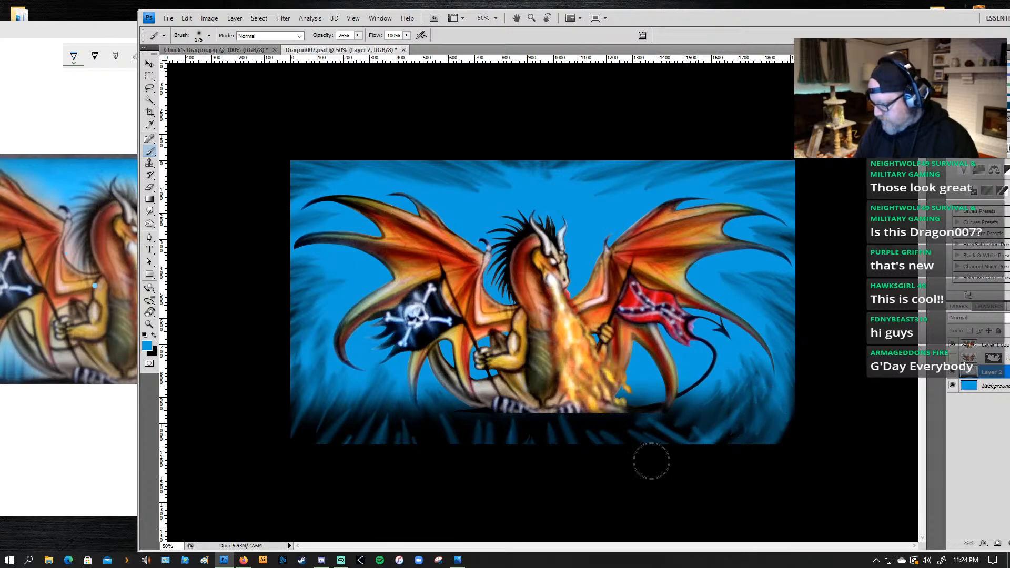
Step: Add 175 px blue strokes slanting up to the right through the dark grass beneath the flames and the dragon's tail
{"action": "left_click_drag", "start_coordinate": [651, 460], "coordinate": [731, 413]}
{"action": "left_click_drag", "start_coordinate": [660, 435], "coordinate": [707, 413]}
{"action": "mouse_move", "coordinate": [631, 448]}
{"action": "left_mouse_down"}
{"action": "mouse_move", "coordinate": [707, 410]}
{"action": "mouse_move", "coordinate": [678, 413]}
{"action": "left_mouse_up"}
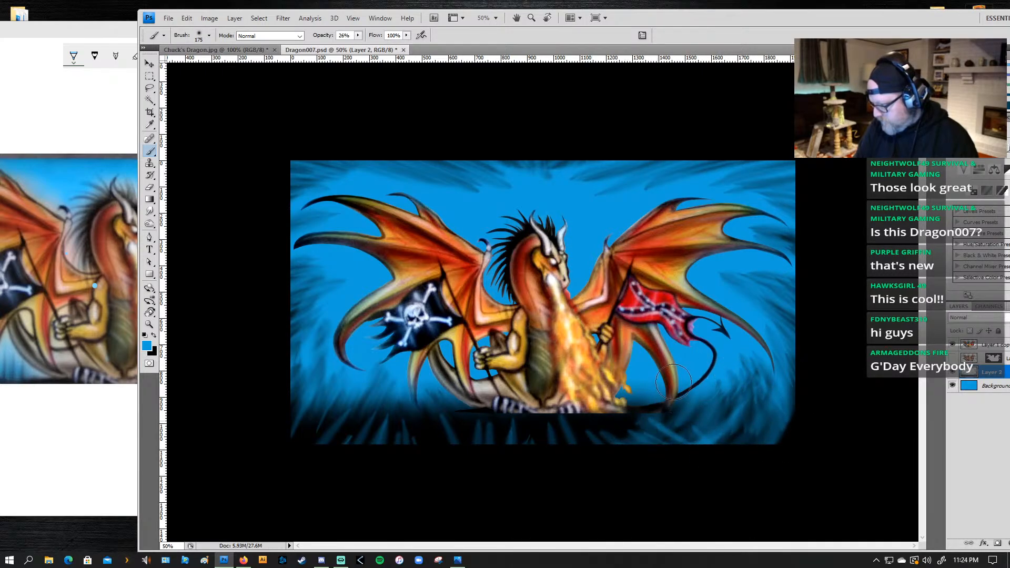
{"action": "left_click_drag", "start_coordinate": [600, 447], "coordinate": [650, 413]}
{"action": "mouse_move", "coordinate": [585, 459]}
{"action": "left_mouse_down"}
{"action": "mouse_move", "coordinate": [553, 438]}
{"action": "mouse_move", "coordinate": [643, 405]}
{"action": "left_mouse_up"}
{"action": "left_click_drag", "start_coordinate": [554, 439], "coordinate": [626, 405]}
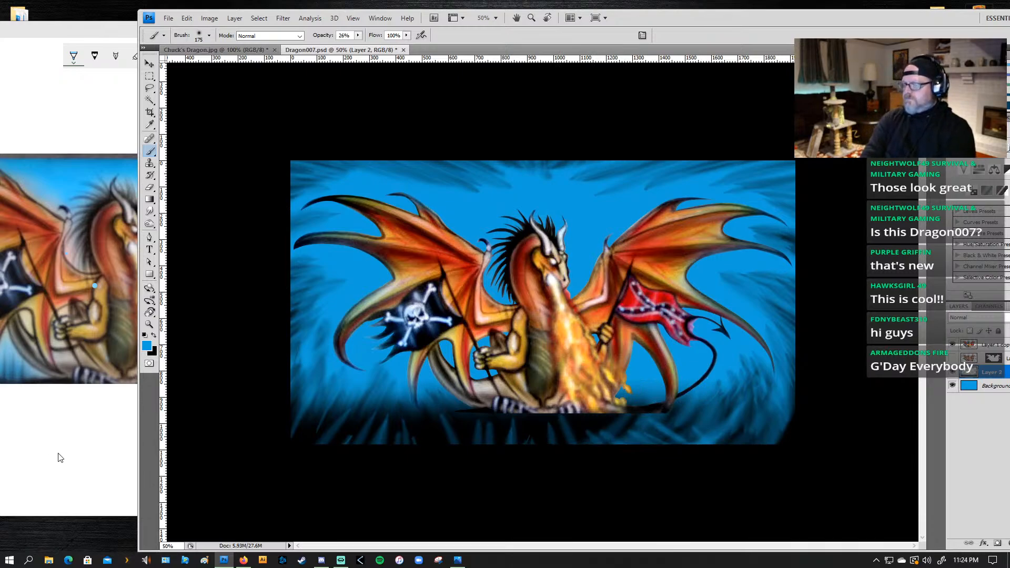
Step: Undo the last three slanting blue strokes in the dark grass near the lower-right corner
{"action": "key", "text": "ctrl+alt+z"}
{"action": "key", "text": "ctrl+alt+z"}
{"action": "key", "text": "ctrl+alt+z"}
{"action": "key", "text": "ctrl+alt+z"}
{"action": "key", "text": "ctrl+alt+z"}
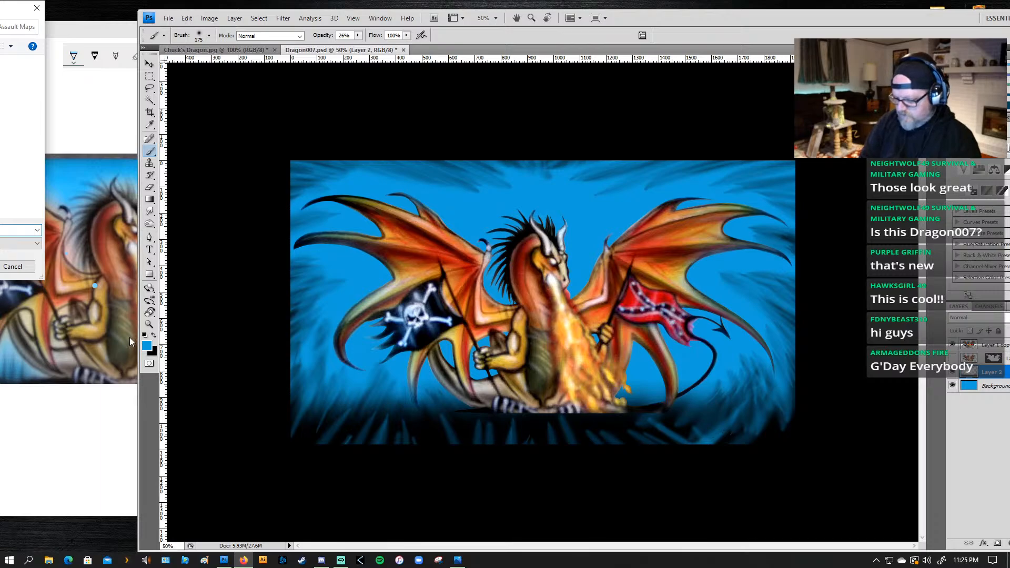
{"action": "left_click", "coordinate": [12, 265]}
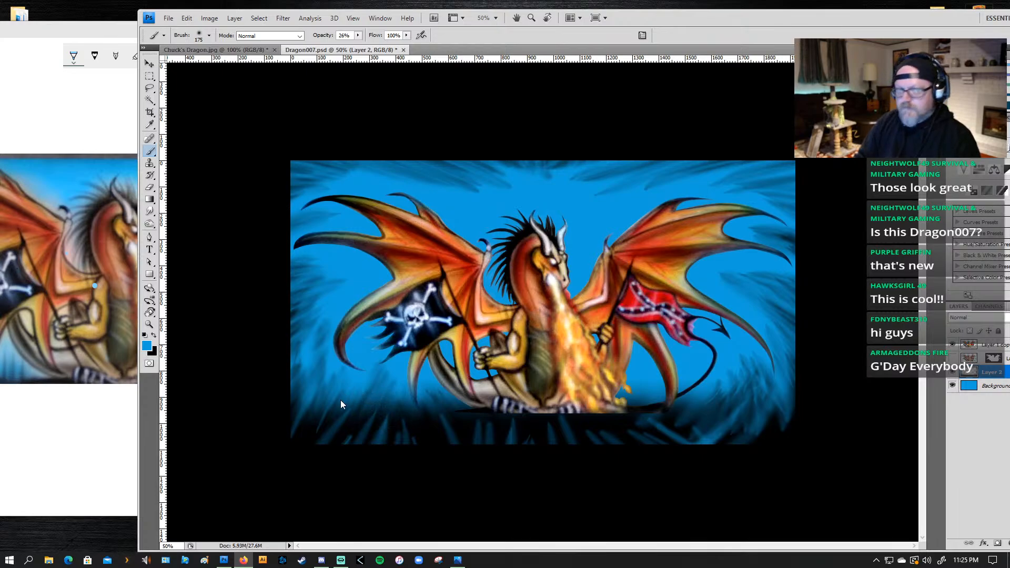
{"action": "key", "text": "ctrl+e"}
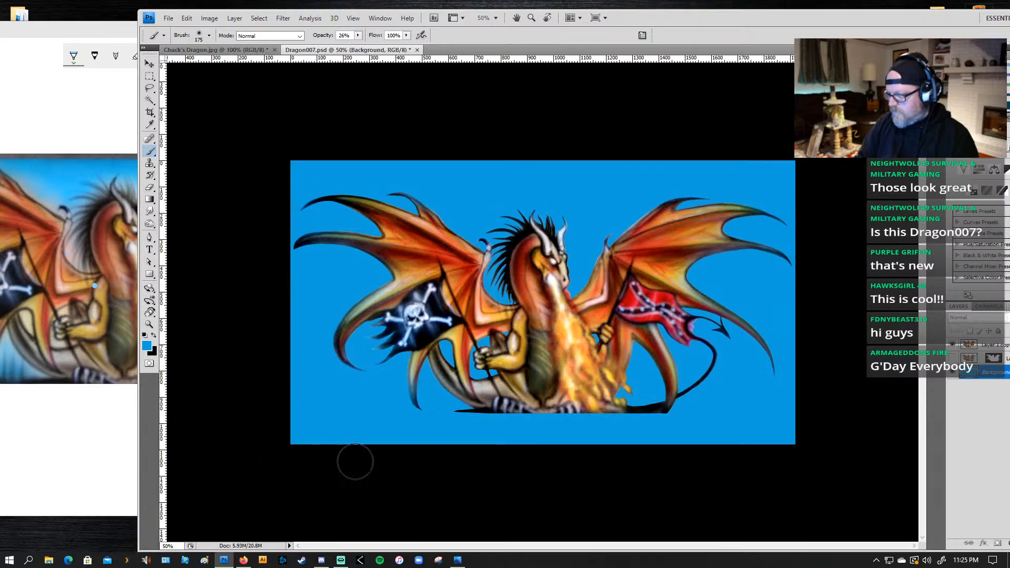
{"action": "key", "text": "g"}
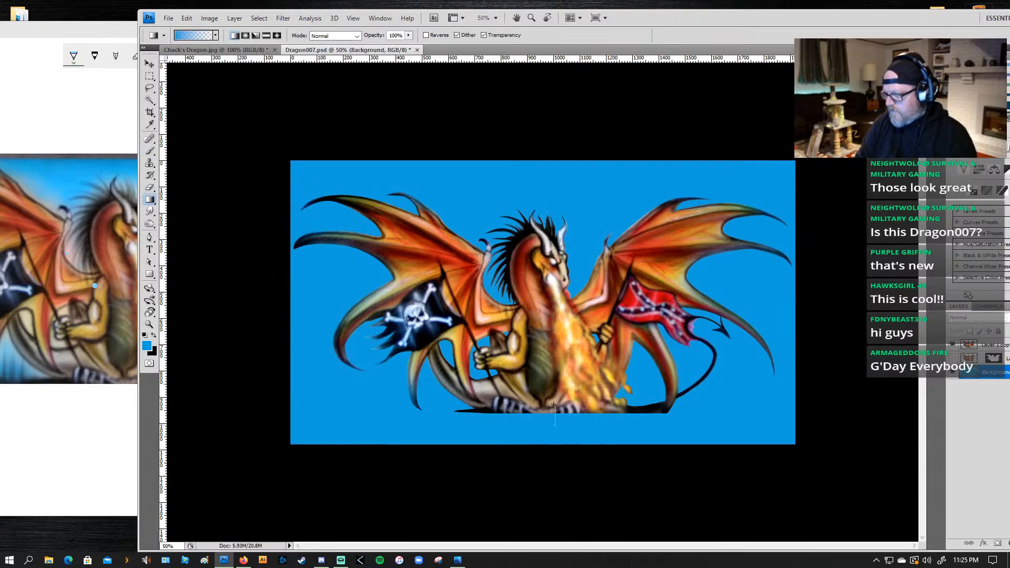
{"action": "key", "text": "x"}
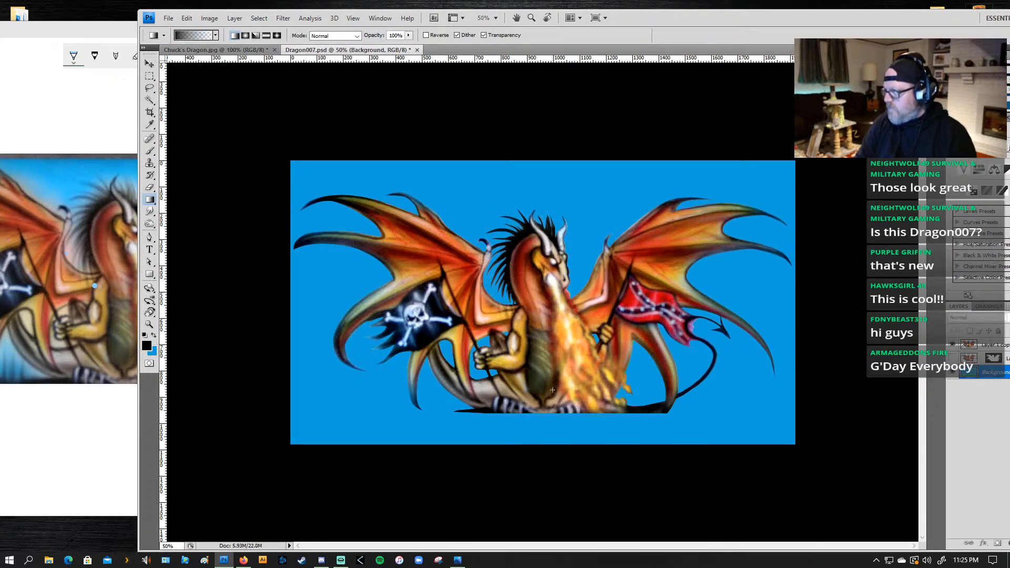
{"action": "left_click_drag", "start_coordinate": [542, 442], "coordinate": [542, 379]}
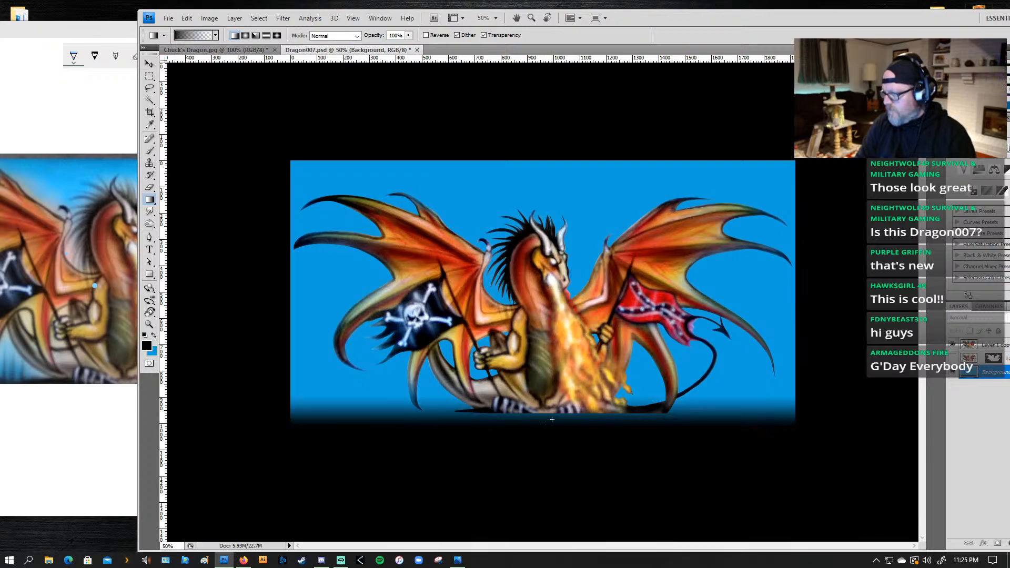
{"action": "left_click_drag", "start_coordinate": [552, 434], "coordinate": [552, 384]}
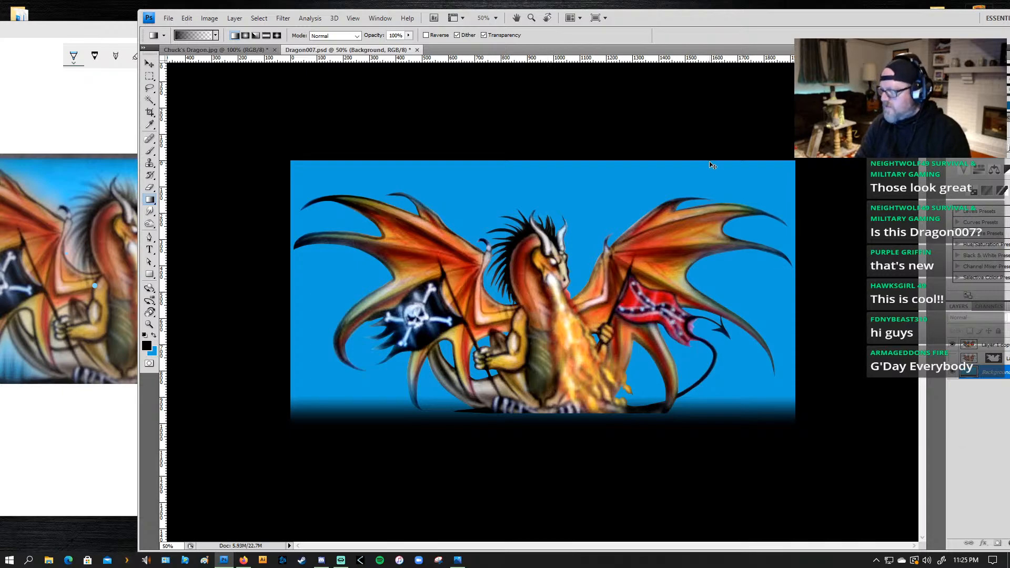
{"action": "key", "text": "ctrl+alt+z"}
{"action": "key", "text": "ctrl+alt+z"}
{"action": "key", "text": "ctrl+alt+z"}
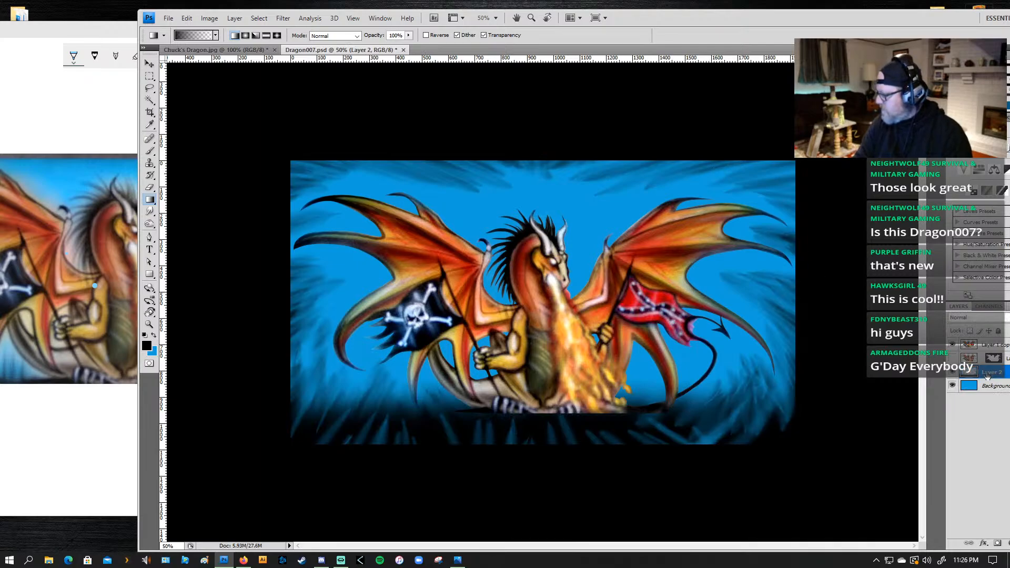
Step: Hide Layer 2, add a new layer above it, and fade the bottom edge to black with upward linear black-to-transparent gradients
{"action": "left_click", "coordinate": [952, 373]}
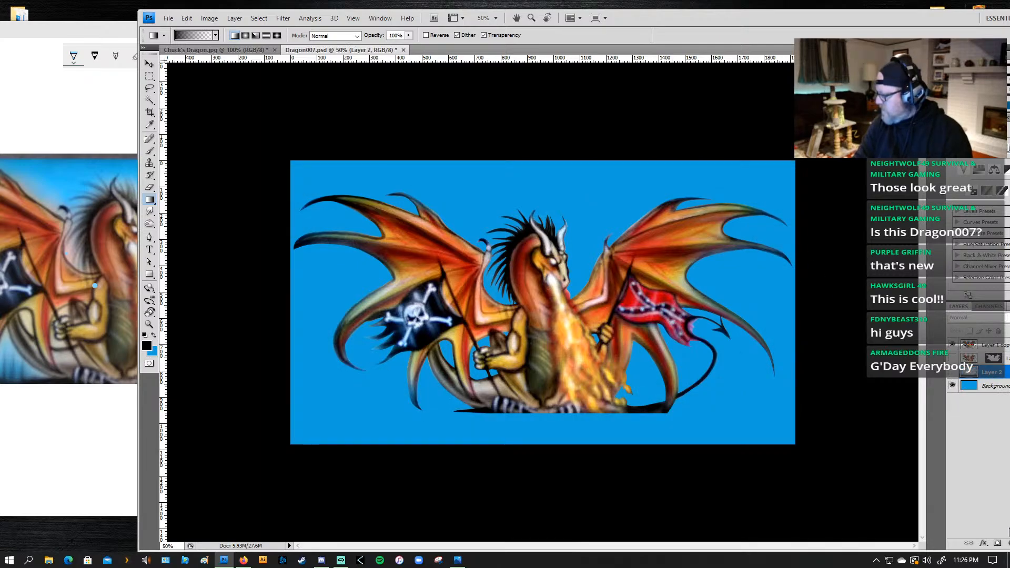
{"action": "left_click_drag", "start_coordinate": [744, 21], "coordinate": [622, 17]}
{"action": "left_click", "coordinate": [910, 540]}
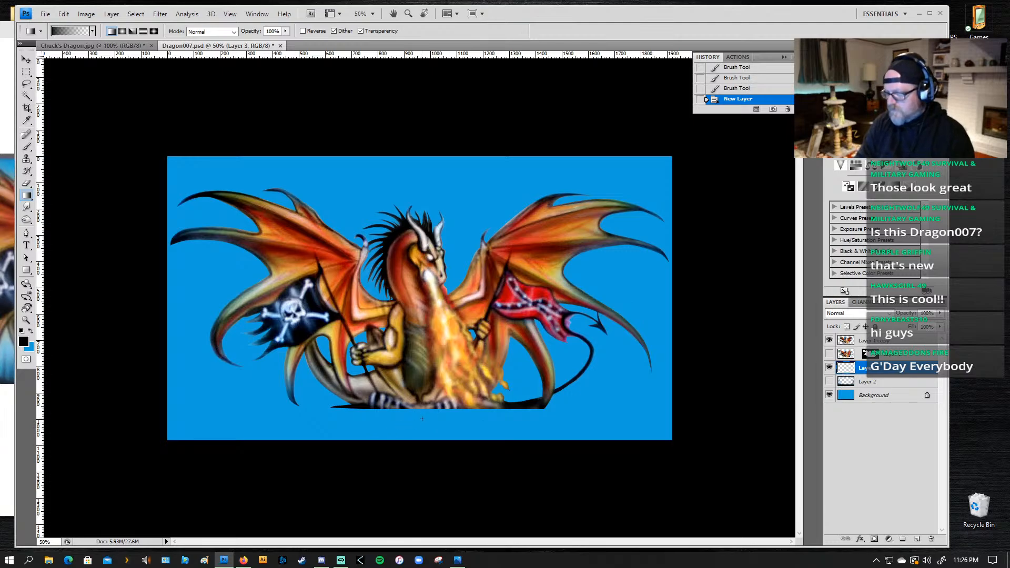
{"action": "left_click_drag", "start_coordinate": [421, 419], "coordinate": [421, 418]}
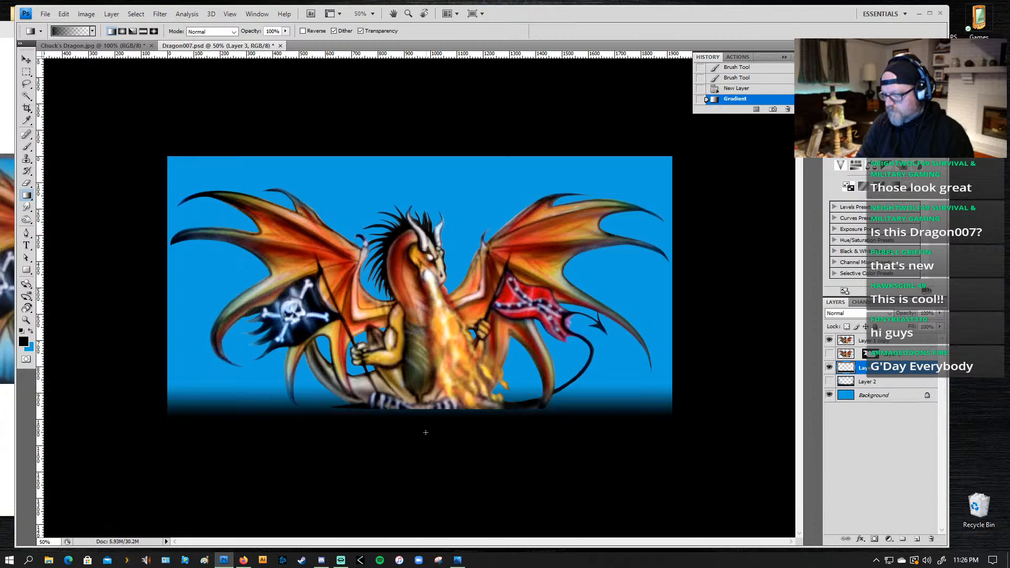
{"action": "left_click_drag", "start_coordinate": [424, 429], "coordinate": [424, 430]}
{"action": "left_click_drag", "start_coordinate": [423, 474], "coordinate": [416, 343]}
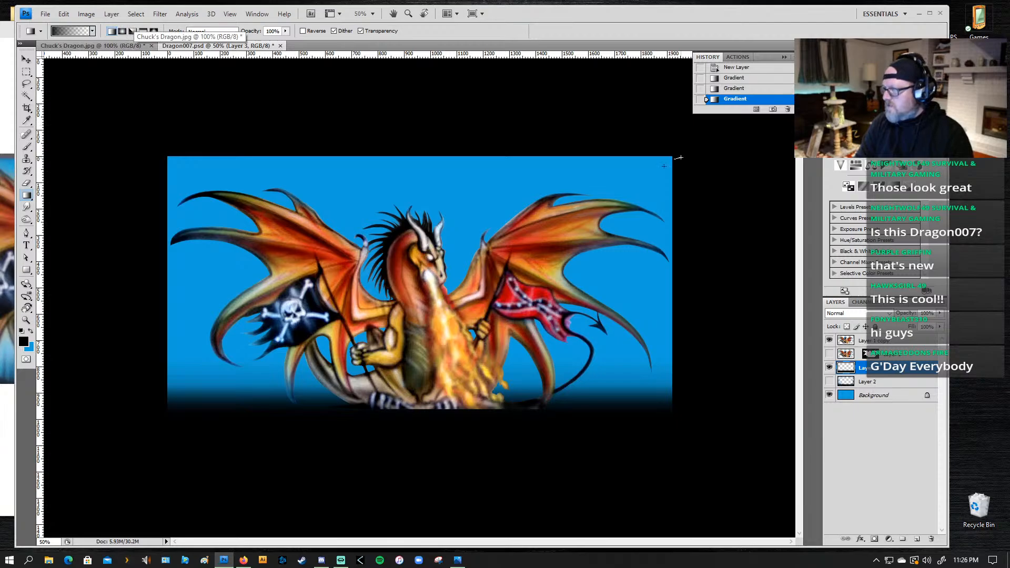
{"action": "left_click_drag", "start_coordinate": [664, 166], "coordinate": [653, 178]}
{"action": "left_click_drag", "start_coordinate": [668, 225], "coordinate": [637, 225]}
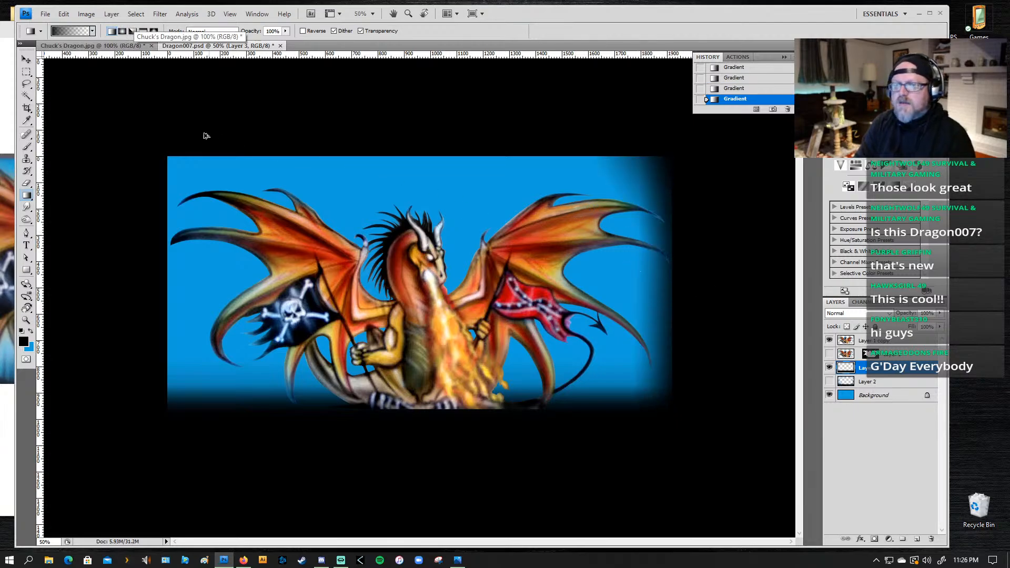
{"action": "key", "text": "ctrl+alt+z"}
{"action": "key", "text": "ctrl+alt+z"}
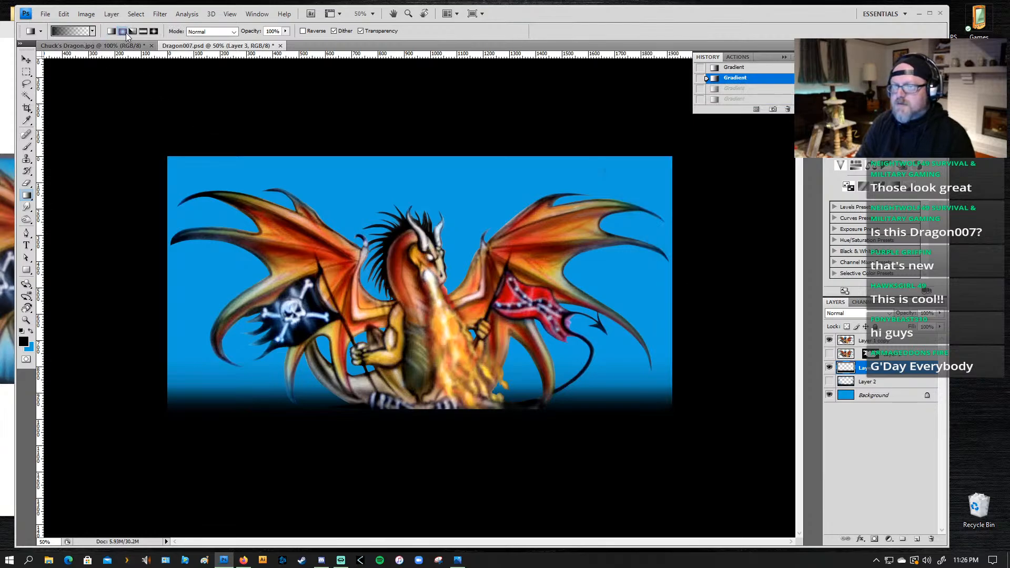
Step: Darken the right edge from the upper to the lower corner with overlapping black-to-transparent radial gradients
{"action": "left_click_drag", "start_coordinate": [676, 150], "coordinate": [676, 151]}
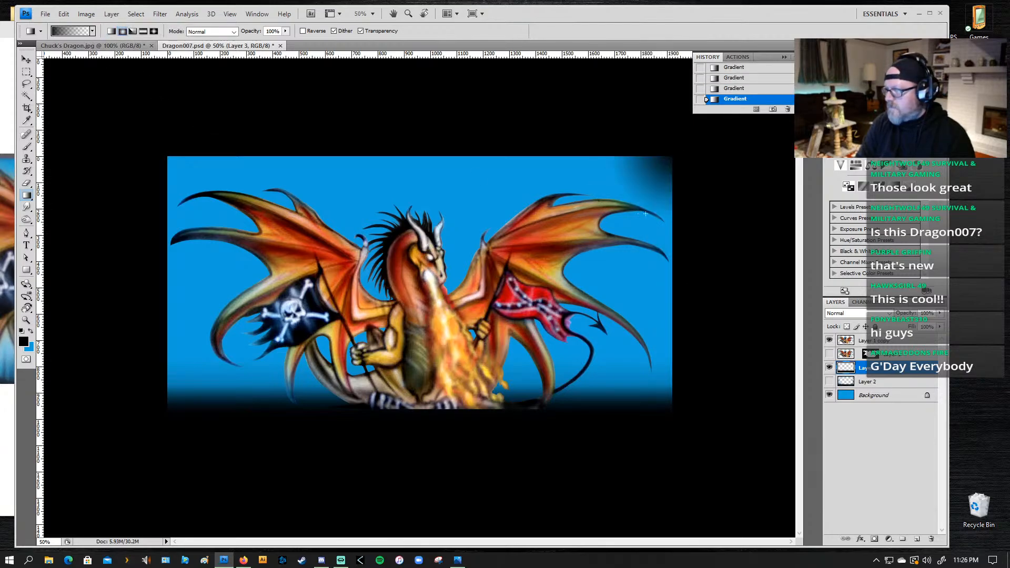
{"action": "left_click_drag", "start_coordinate": [713, 243], "coordinate": [624, 275]}
{"action": "left_click_drag", "start_coordinate": [700, 355], "coordinate": [625, 275]}
{"action": "left_click_drag", "start_coordinate": [681, 311], "coordinate": [631, 281]}
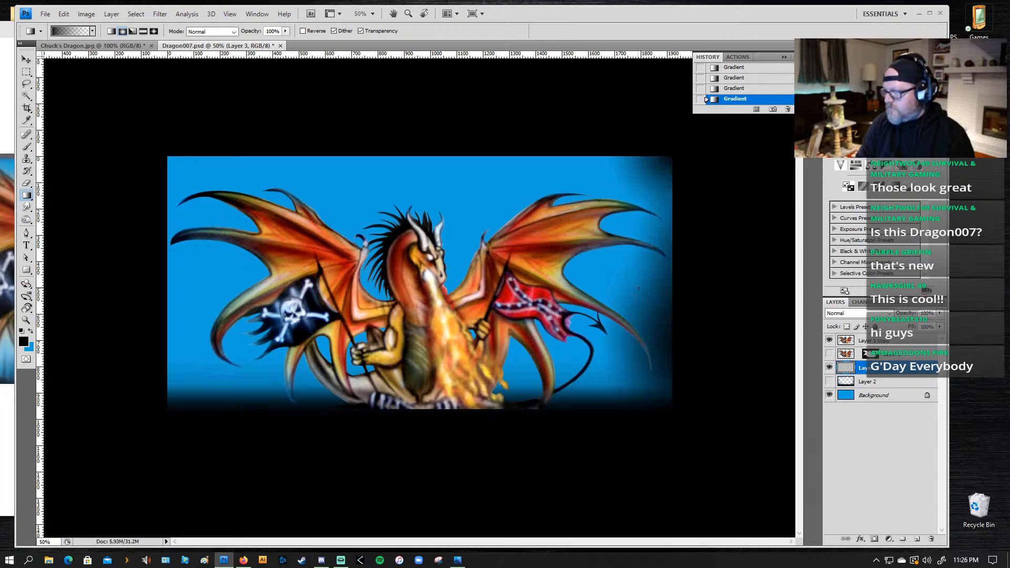
{"action": "left_click_drag", "start_coordinate": [669, 409], "coordinate": [614, 371]}
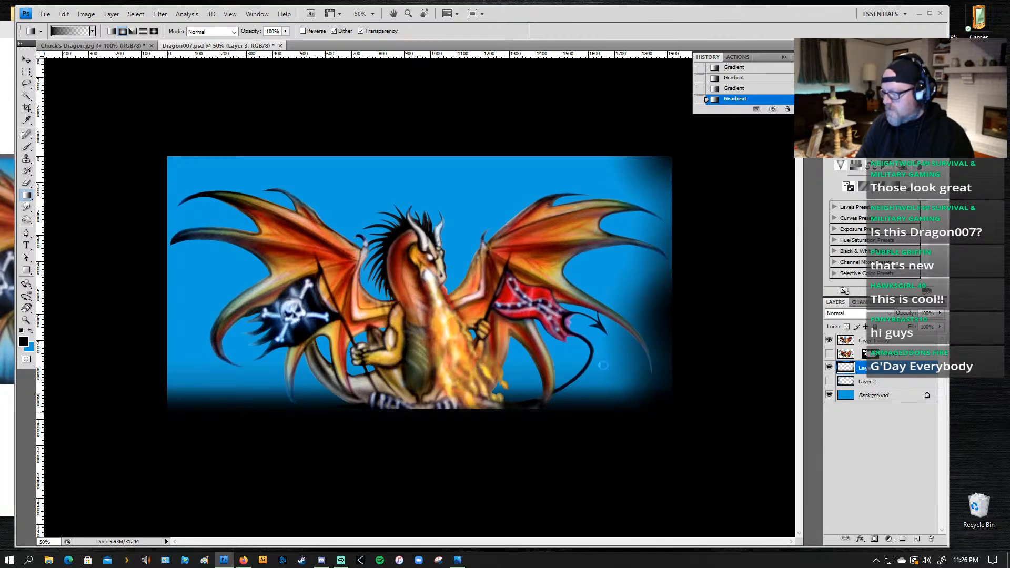
Step: Continue the black radial gradients along the top edge from the upper-right corner to above the dragon's head
{"action": "left_click_drag", "start_coordinate": [645, 128], "coordinate": [581, 181]}
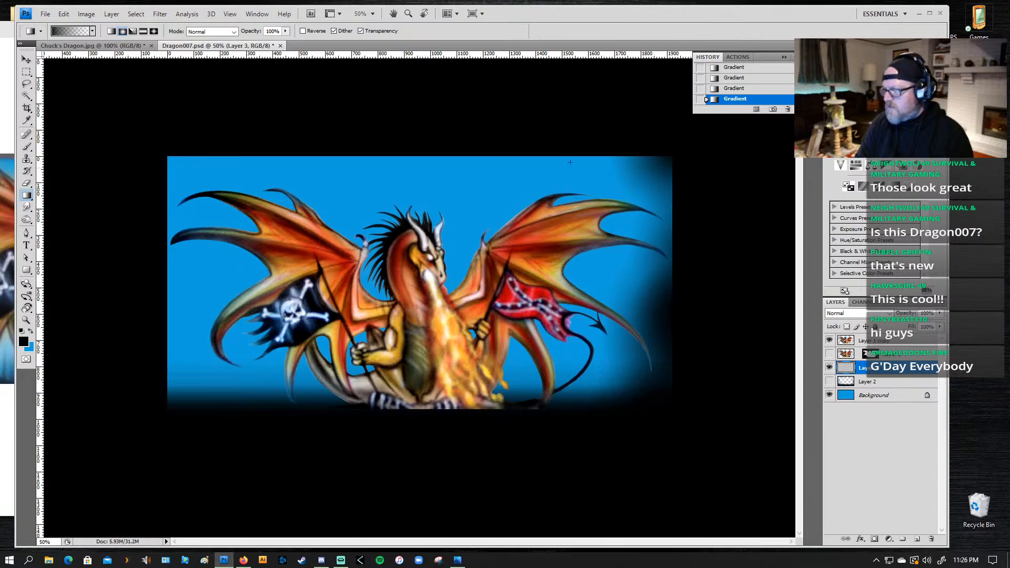
{"action": "left_click_drag", "start_coordinate": [597, 135], "coordinate": [566, 184]}
{"action": "left_click_drag", "start_coordinate": [560, 133], "coordinate": [503, 177]}
{"action": "mouse_move", "coordinate": [524, 130]}
{"action": "left_mouse_down"}
{"action": "mouse_move", "coordinate": [464, 201]}
{"action": "mouse_move", "coordinate": [494, 202]}
{"action": "left_mouse_up"}
{"action": "left_click_drag", "start_coordinate": [490, 151], "coordinate": [483, 197]}
{"action": "left_click_drag", "start_coordinate": [463, 143], "coordinate": [458, 206]}
{"action": "left_click_drag", "start_coordinate": [435, 131], "coordinate": [425, 198]}
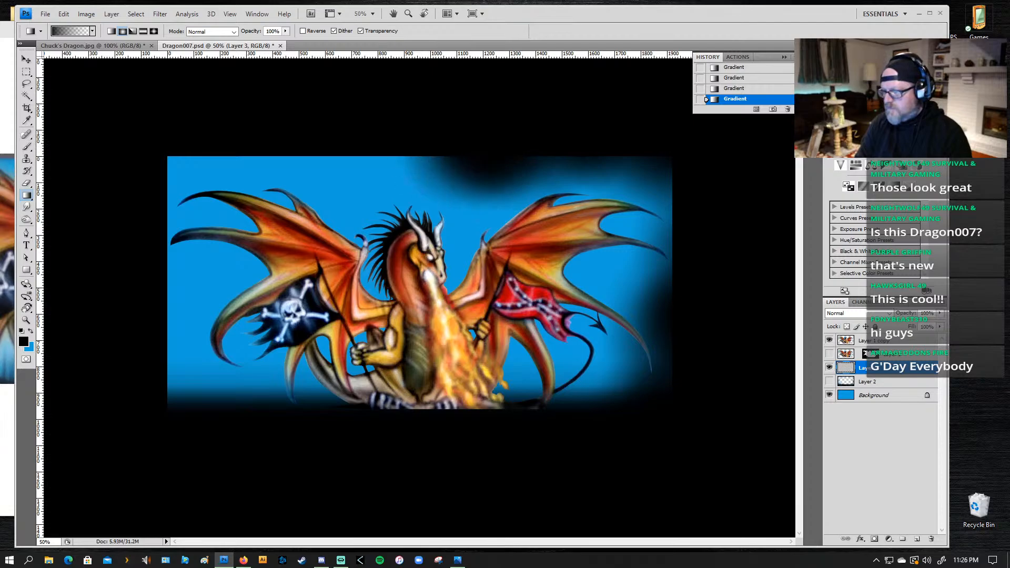
Step: Extend the black radial gradients along the top edge from above the dragon's mane to the upper-left corner
{"action": "left_click_drag", "start_coordinate": [390, 132], "coordinate": [382, 190]}
{"action": "left_click_drag", "start_coordinate": [360, 142], "coordinate": [354, 201]}
{"action": "left_click_drag", "start_coordinate": [315, 154], "coordinate": [309, 211]}
{"action": "left_click_drag", "start_coordinate": [284, 147], "coordinate": [280, 209]}
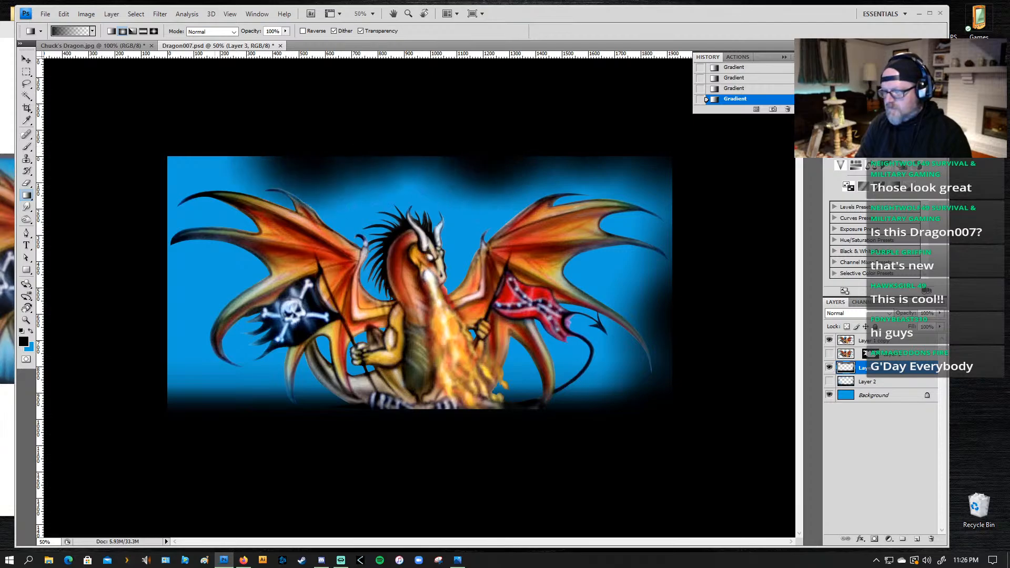
{"action": "left_click_drag", "start_coordinate": [213, 143], "coordinate": [209, 204]}
{"action": "mouse_move", "coordinate": [170, 147]}
{"action": "left_mouse_down"}
{"action": "mouse_move", "coordinate": [169, 216]}
{"action": "mouse_move", "coordinate": [158, 221]}
{"action": "left_mouse_up"}
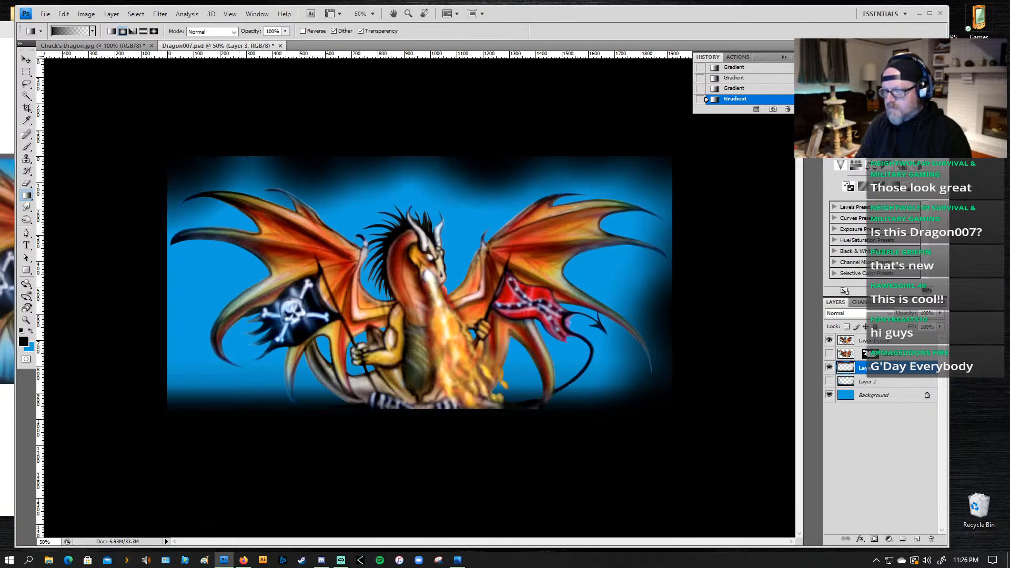
Step: Darken the left edge from beside the wing tip to the lower-left corner with black radial gradients
{"action": "left_click_drag", "start_coordinate": [135, 188], "coordinate": [202, 219]}
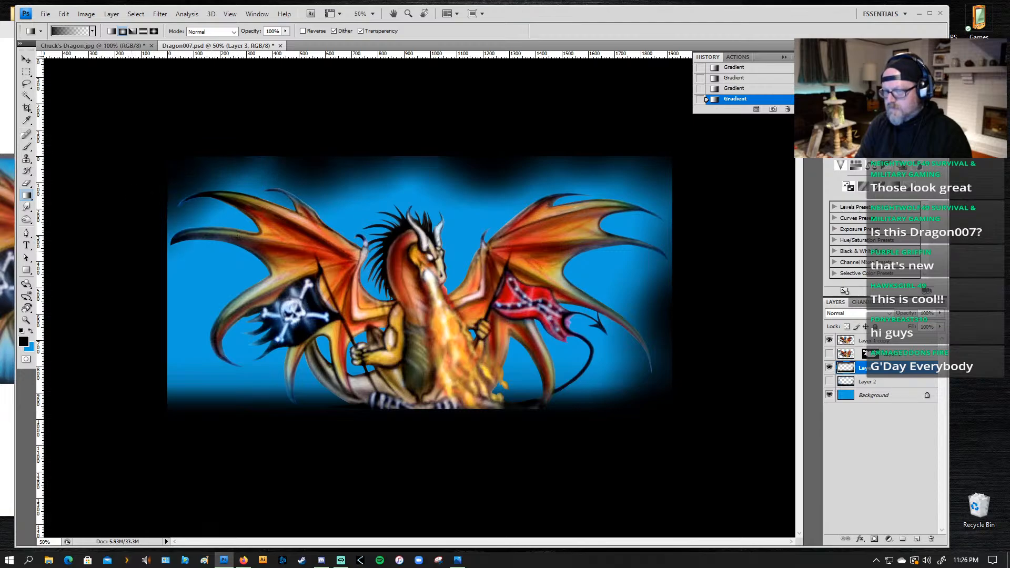
{"action": "left_click_drag", "start_coordinate": [124, 261], "coordinate": [227, 261]}
{"action": "left_click_drag", "start_coordinate": [146, 283], "coordinate": [230, 261]}
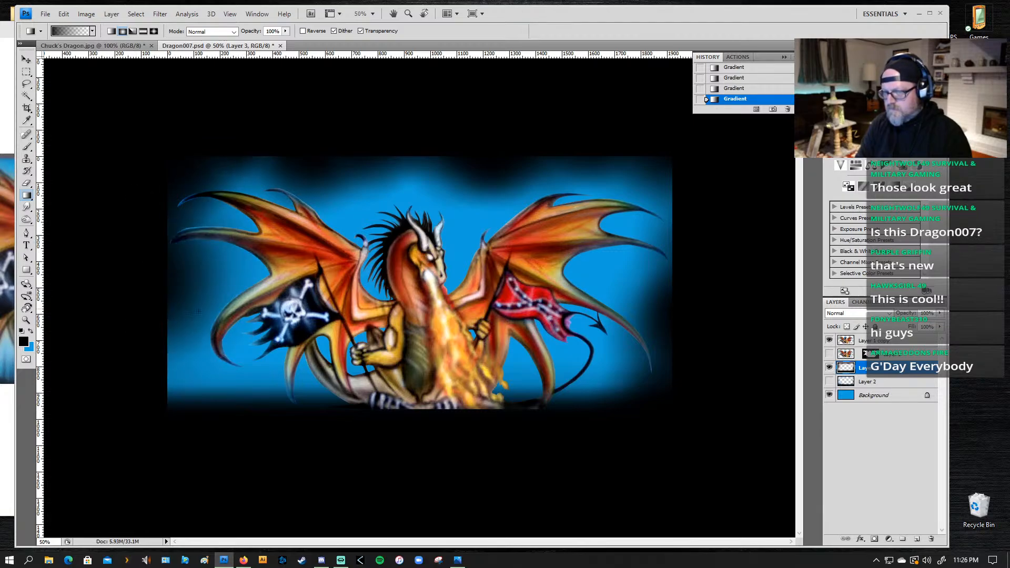
{"action": "left_click_drag", "start_coordinate": [195, 379], "coordinate": [135, 416]}
{"action": "left_click_drag", "start_coordinate": [195, 391], "coordinate": [207, 369]}
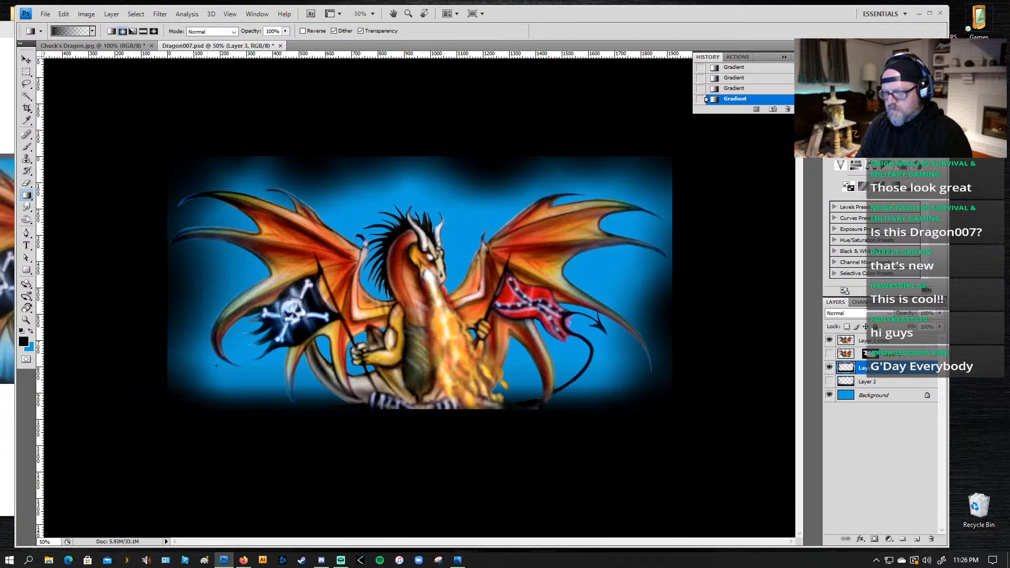
Step: Deepen the black fade along the bottom edge from the lower-left corner to beneath the tail with radial gradients
{"action": "left_click_drag", "start_coordinate": [216, 405], "coordinate": [227, 363]}
{"action": "left_click_drag", "start_coordinate": [259, 412], "coordinate": [276, 357]}
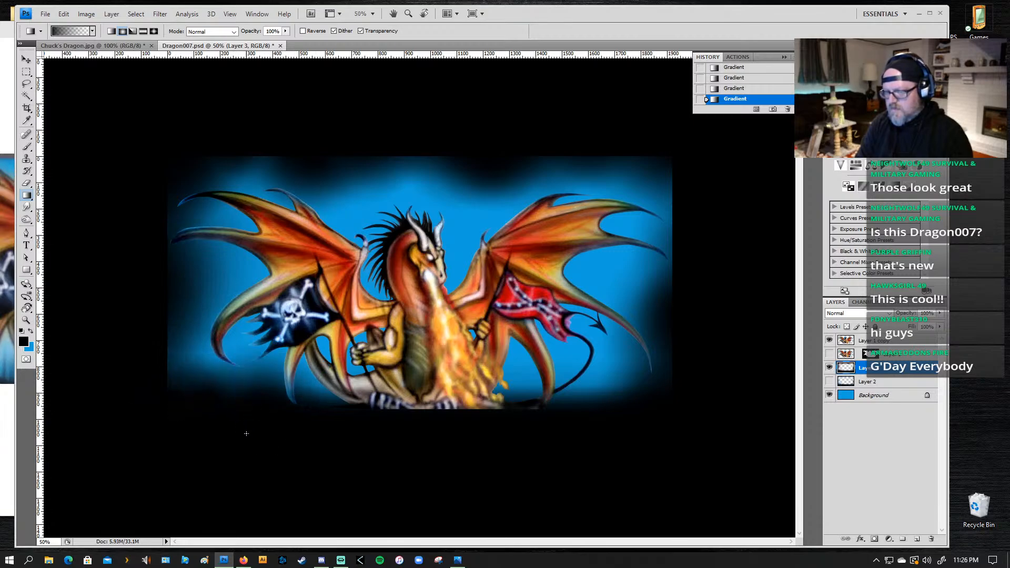
{"action": "left_click_drag", "start_coordinate": [355, 453], "coordinate": [355, 452]}
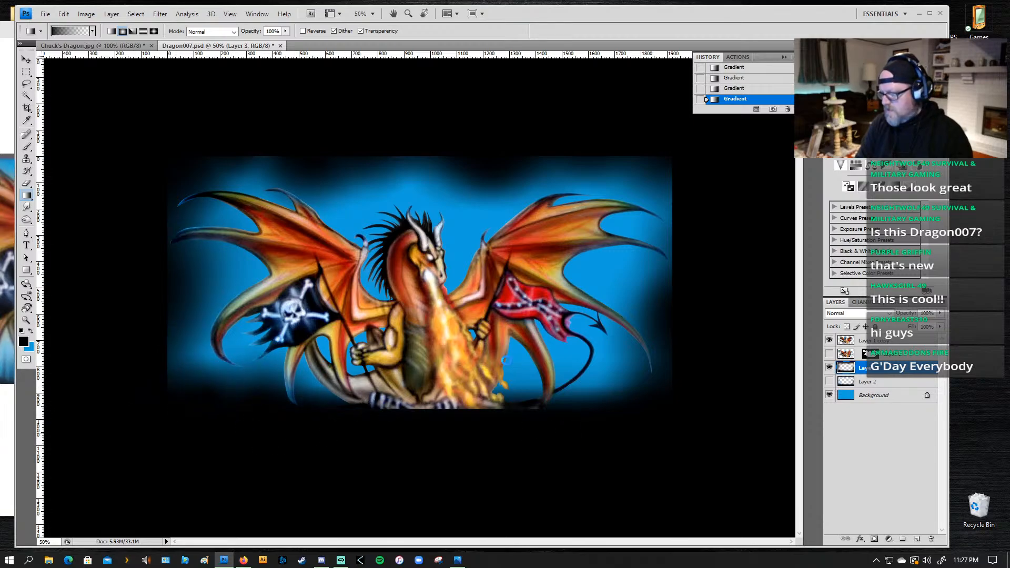
{"action": "left_click_drag", "start_coordinate": [562, 433], "coordinate": [518, 329]}
{"action": "left_click_drag", "start_coordinate": [632, 413], "coordinate": [582, 366]}
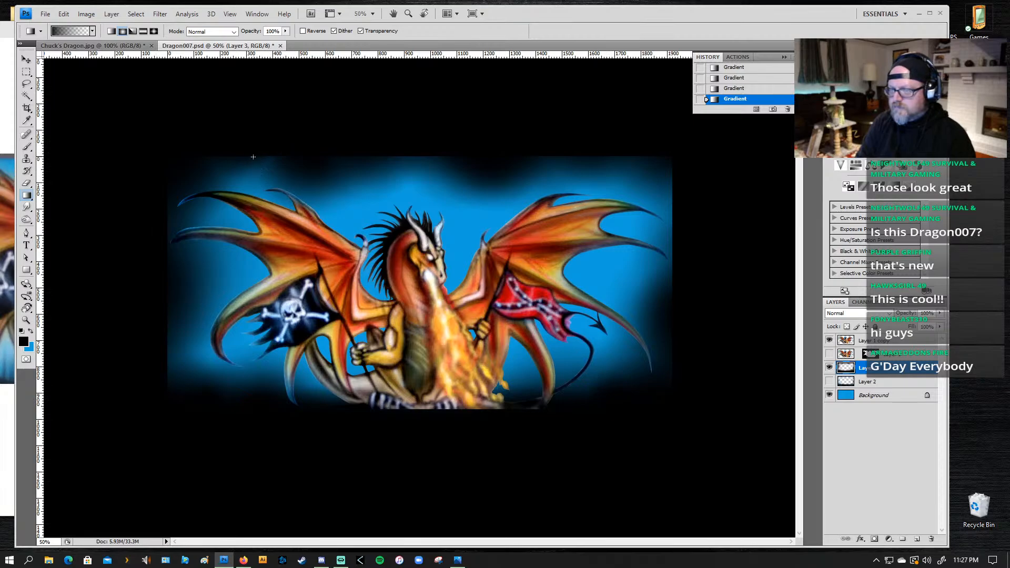
Step: Fill remaining blue gaps along the top edge with black radial gradients, and check the fade by toggling the gradient and dragon layers
{"action": "left_click_drag", "start_coordinate": [259, 149], "coordinate": [280, 171]}
{"action": "left_click_drag", "start_coordinate": [372, 179], "coordinate": [376, 230]}
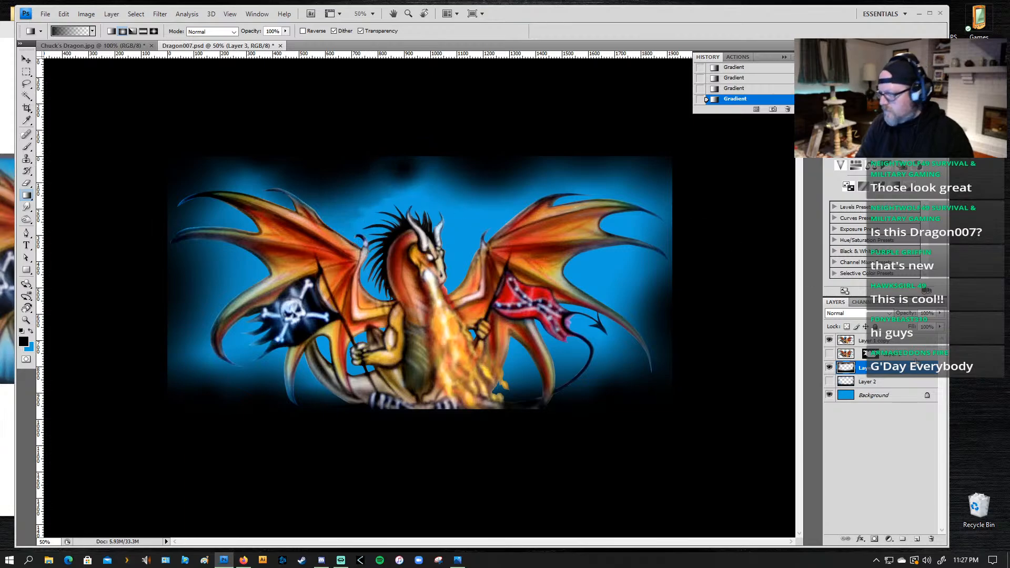
{"action": "left_click", "coordinate": [830, 369]}
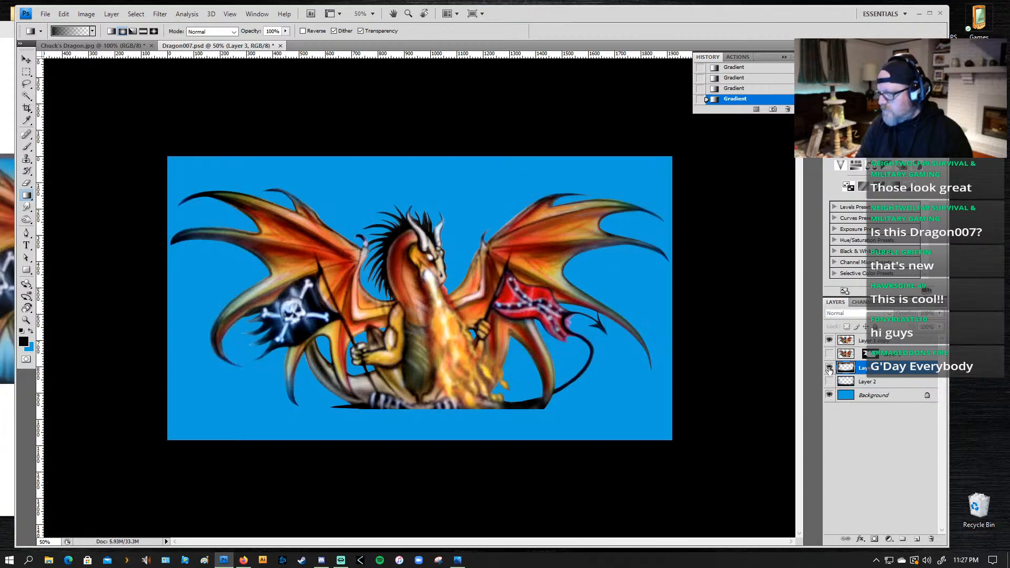
{"action": "left_click", "coordinate": [830, 369]}
{"action": "left_click", "coordinate": [829, 342]}
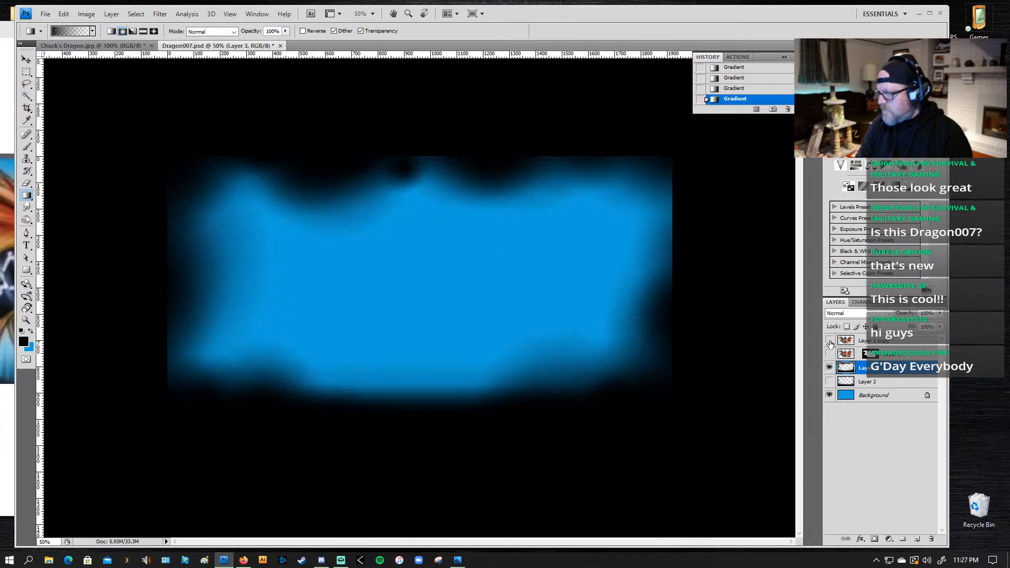
{"action": "left_click", "coordinate": [830, 341]}
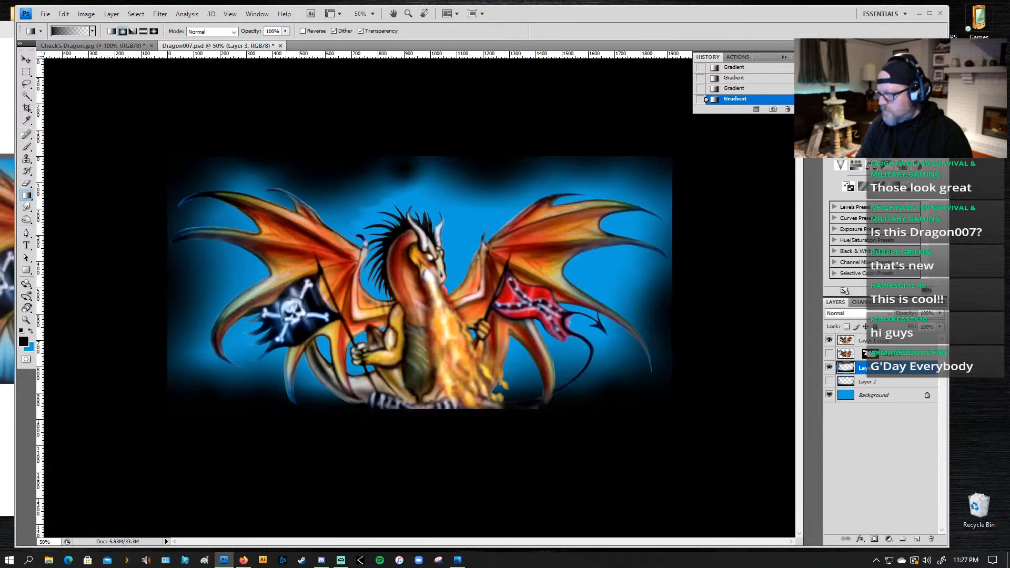
Step: Load the Alpha 1 channel as a selection around the dragon's mane and tail, and return to the layer list
{"action": "left_click", "coordinate": [860, 301]}
{"action": "left_click_drag", "start_coordinate": [865, 367], "coordinate": [883, 539]}
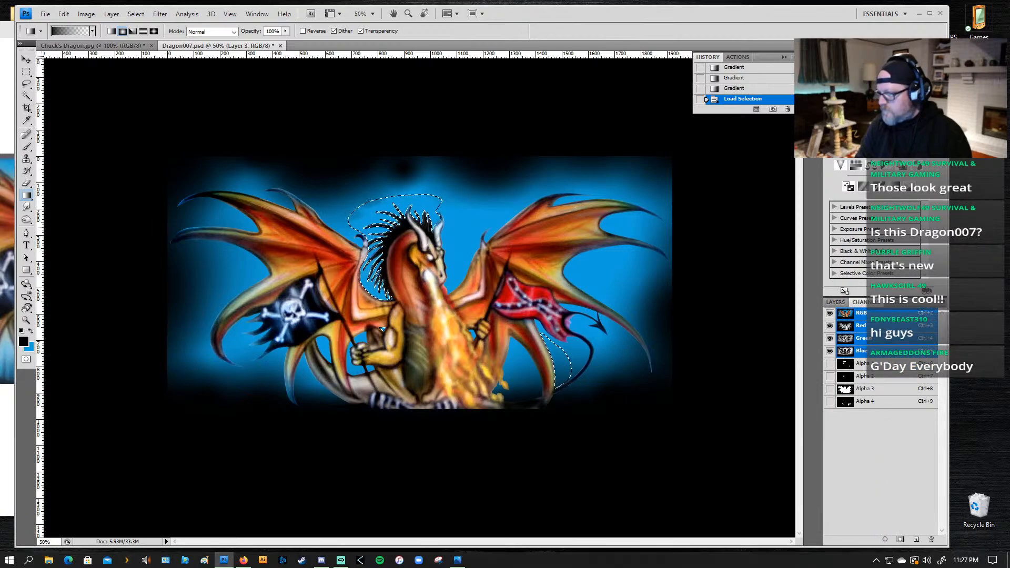
{"action": "left_click", "coordinate": [836, 302]}
Step: Try clearing the selected area from the black gradient layer, and hide that layer to inspect the plain blue background
{"action": "key", "text": "Delete"}
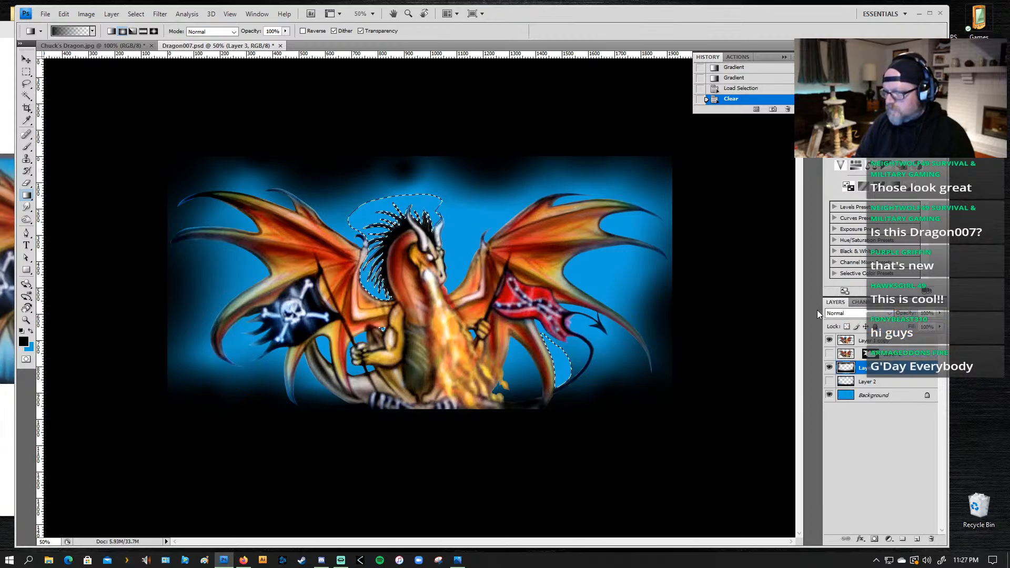
{"action": "key", "text": "ctrl+z"}
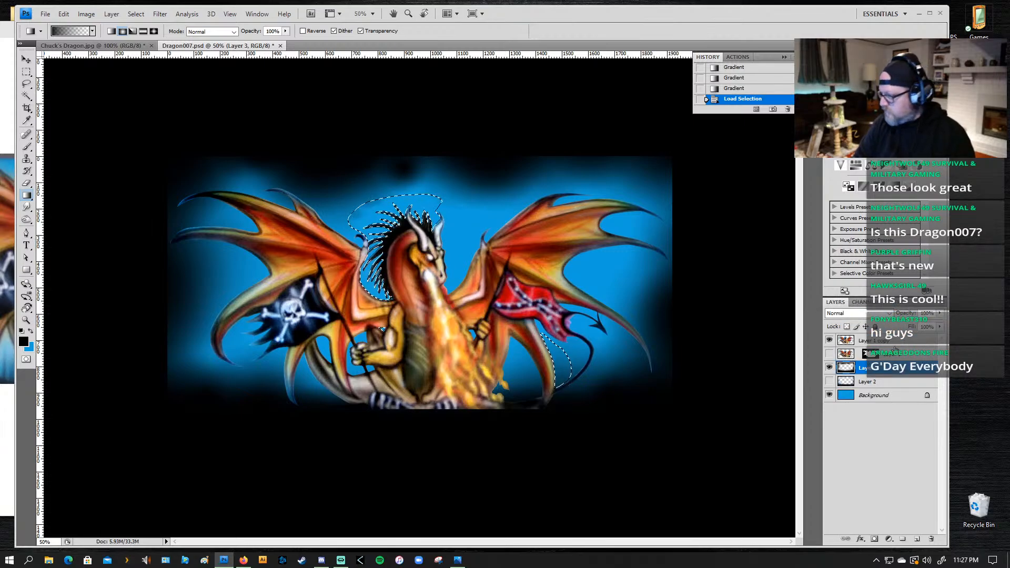
{"action": "left_click", "coordinate": [830, 368]}
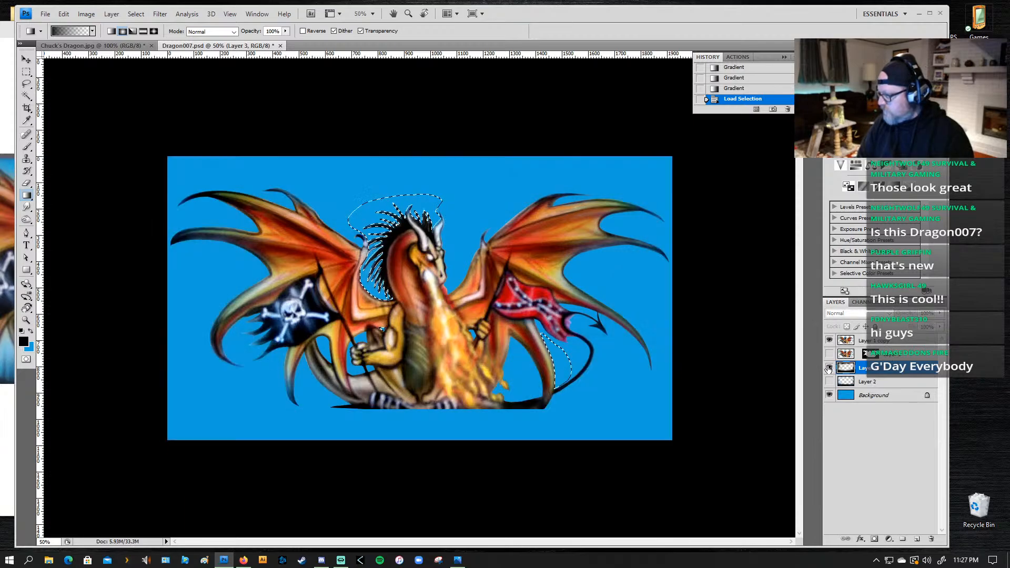
Step: Show the black gradient layer again, clear the selected mane and tail area from the top dragon copy layer, and deselect
{"action": "left_click", "coordinate": [830, 368]}
{"action": "left_click", "coordinate": [865, 341]}
{"action": "key", "text": "Delete"}
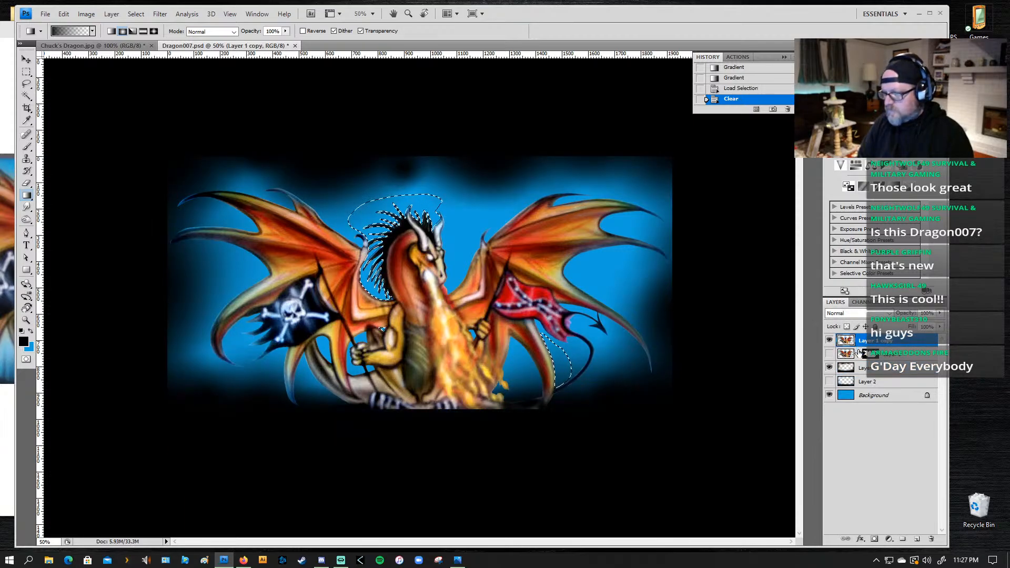
{"action": "key", "text": "ctrl+d"}
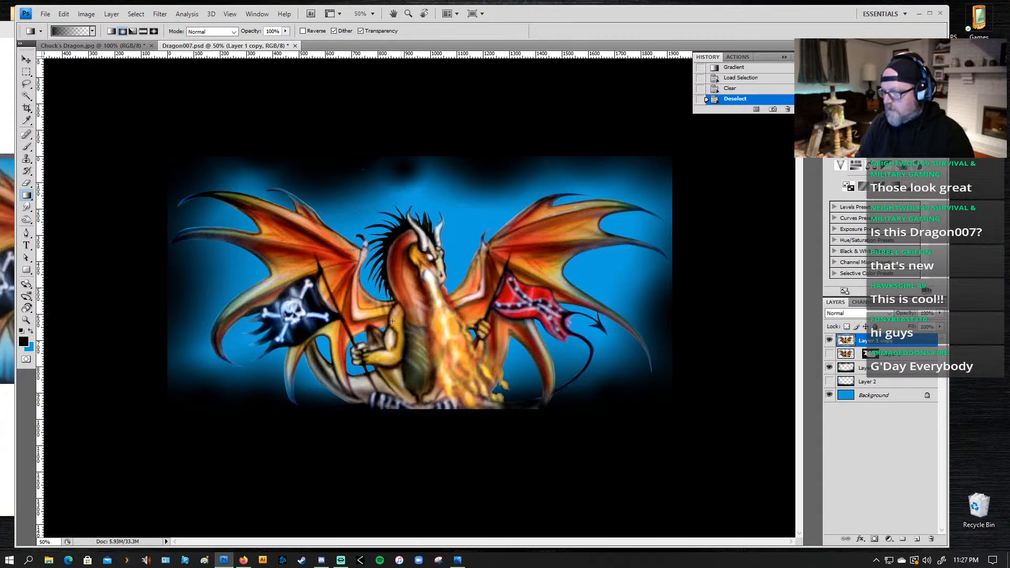
Step: Try a Radial Blur on the dragon copy layer with amount 33, Zoom method and Good quality
{"action": "left_click", "coordinate": [160, 13]}
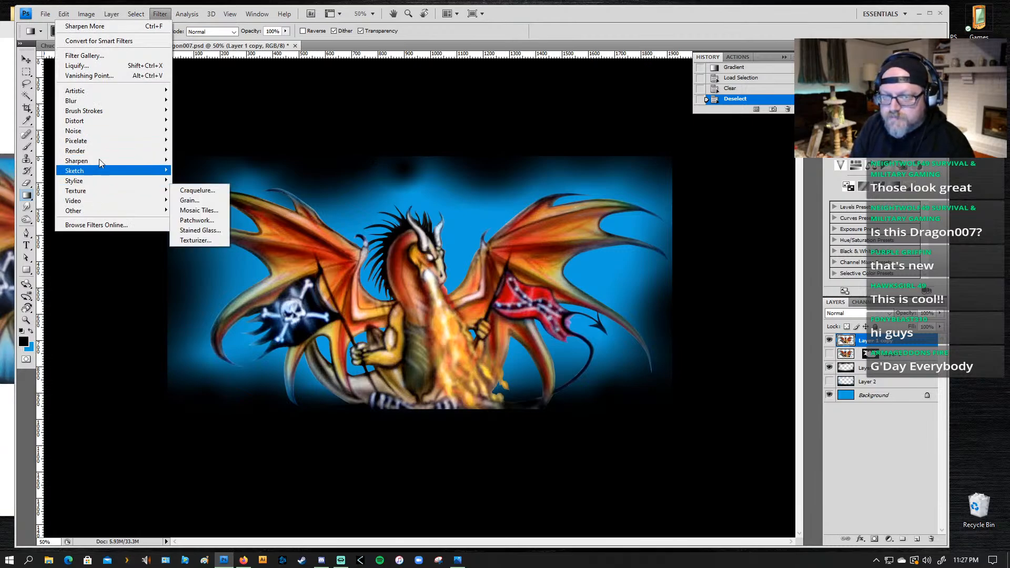
{"action": "mouse_move", "coordinate": [72, 101]}
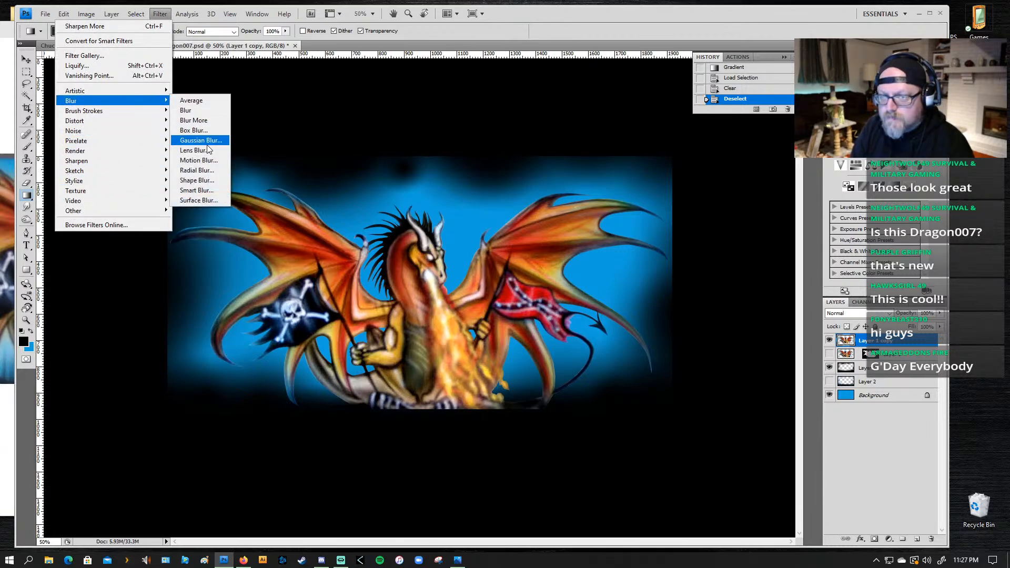
{"action": "left_click", "coordinate": [199, 171]}
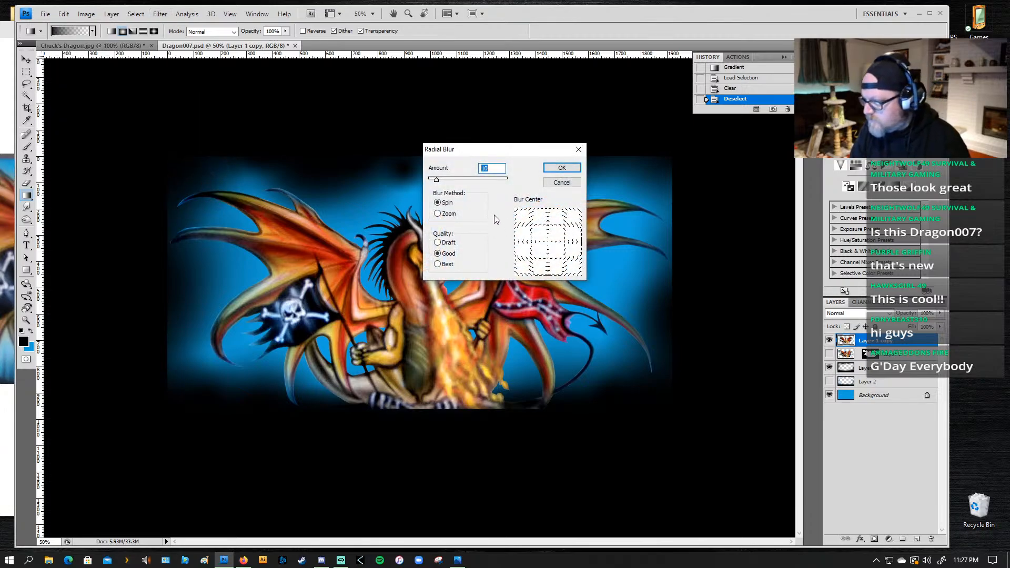
{"action": "left_click", "coordinate": [437, 214]}
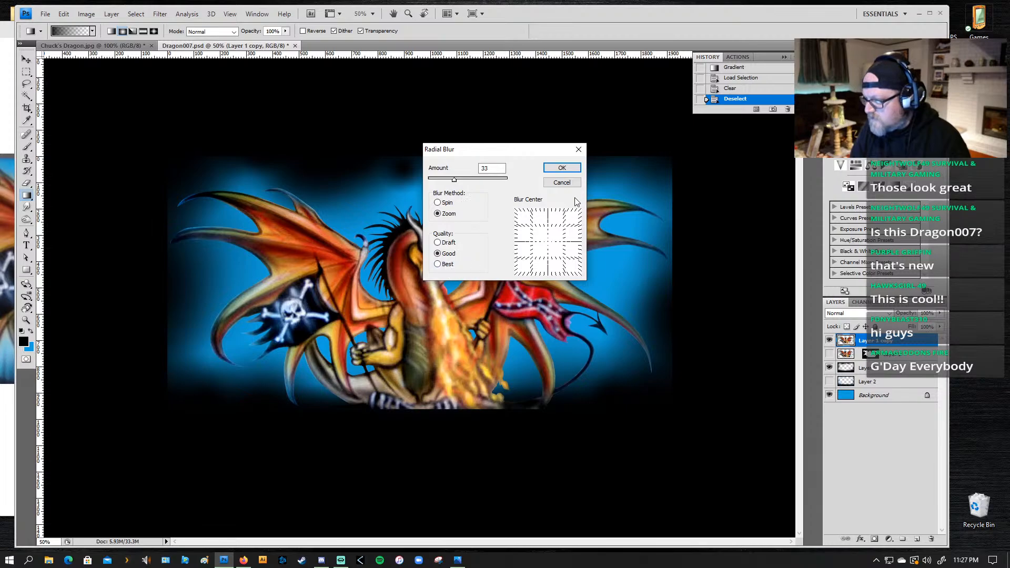
{"action": "left_click", "coordinate": [562, 168]}
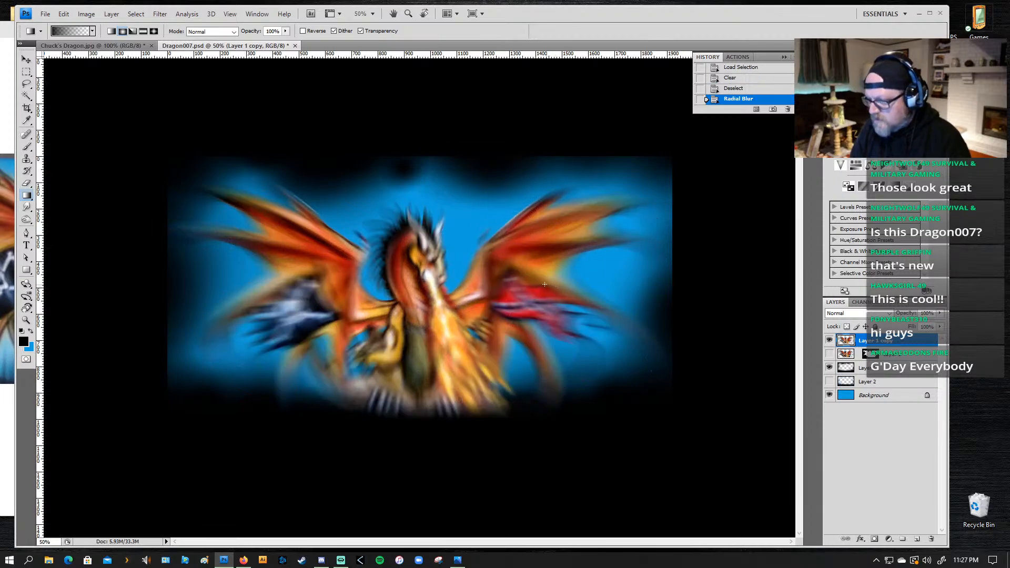
{"action": "key", "text": "ctrl+z"}
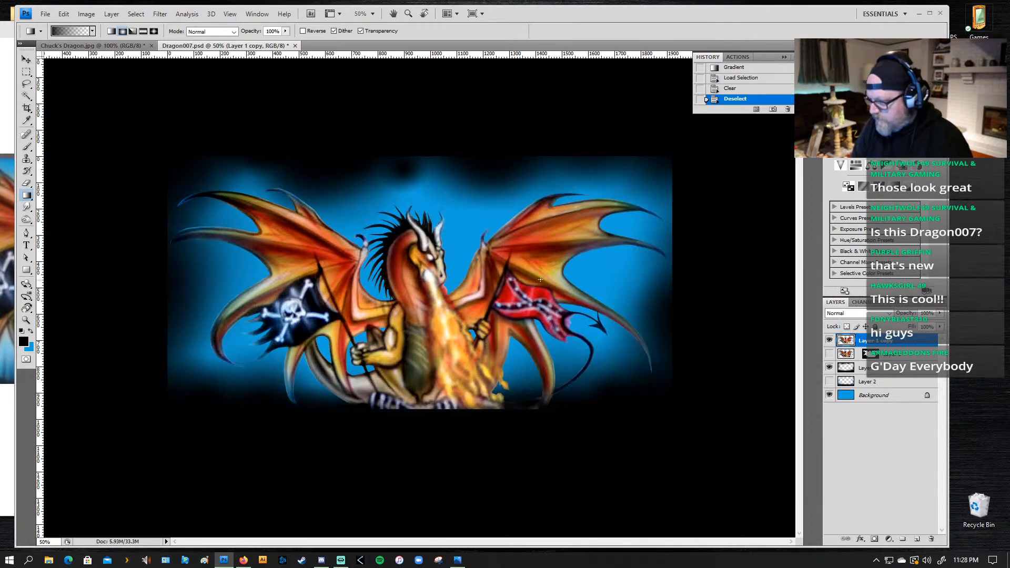
Step: Apply the same zoom Radial Blur three times to the black gradient layer
{"action": "left_click", "coordinate": [867, 367]}
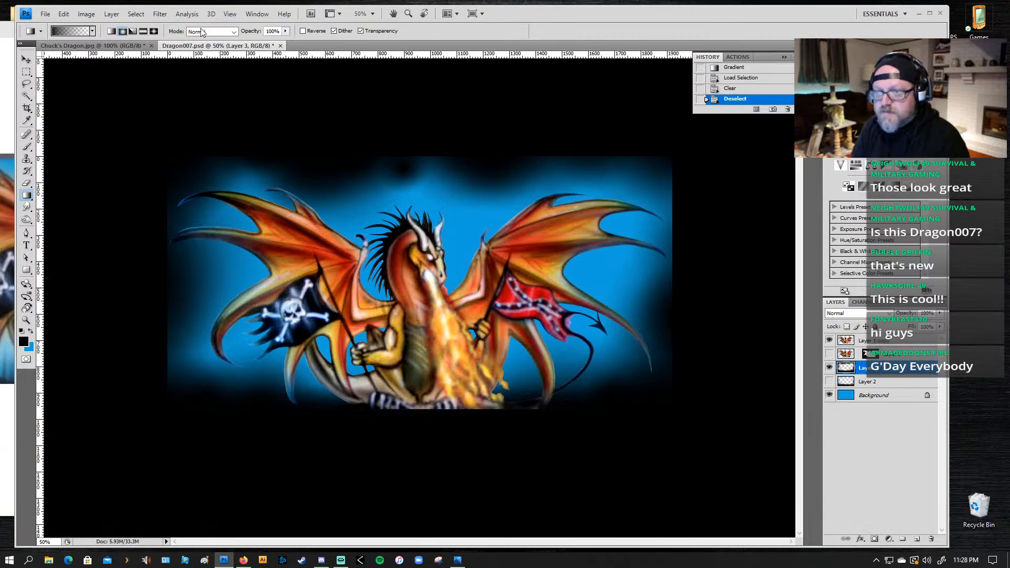
{"action": "left_click", "coordinate": [158, 14]}
{"action": "mouse_move", "coordinate": [115, 91]}
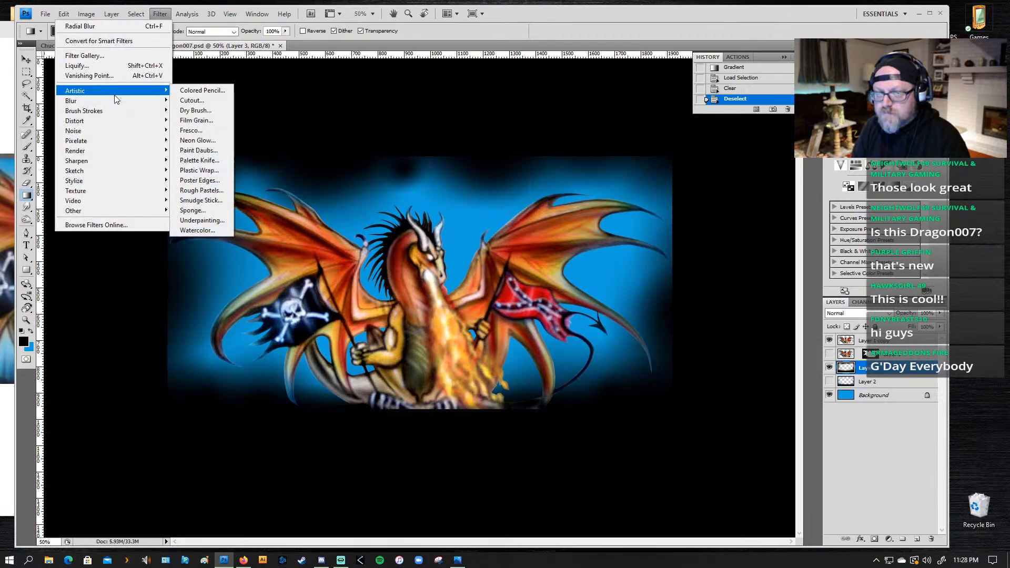
{"action": "mouse_move", "coordinate": [137, 16]}
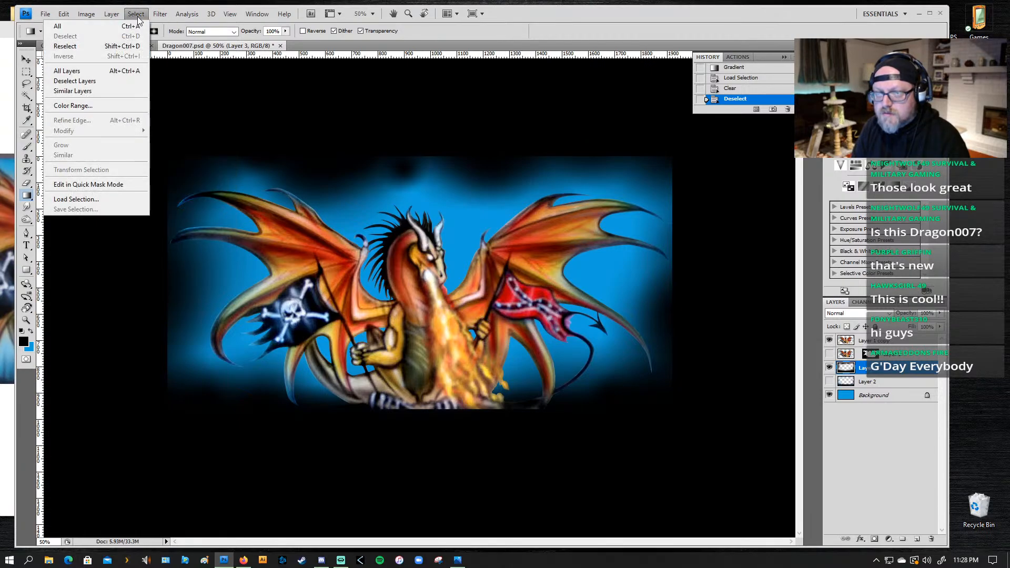
{"action": "left_click", "coordinate": [159, 26]}
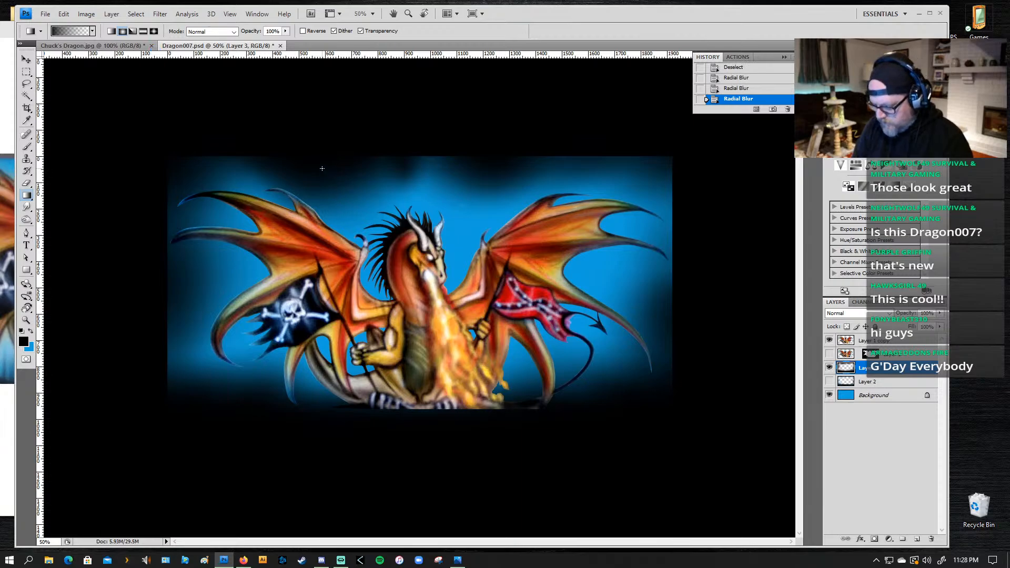
Step: Brush blue streaks at 26% opacity with a 175 px brush from the top-left edge and corner inward toward the dragon
{"action": "key", "text": "b"}
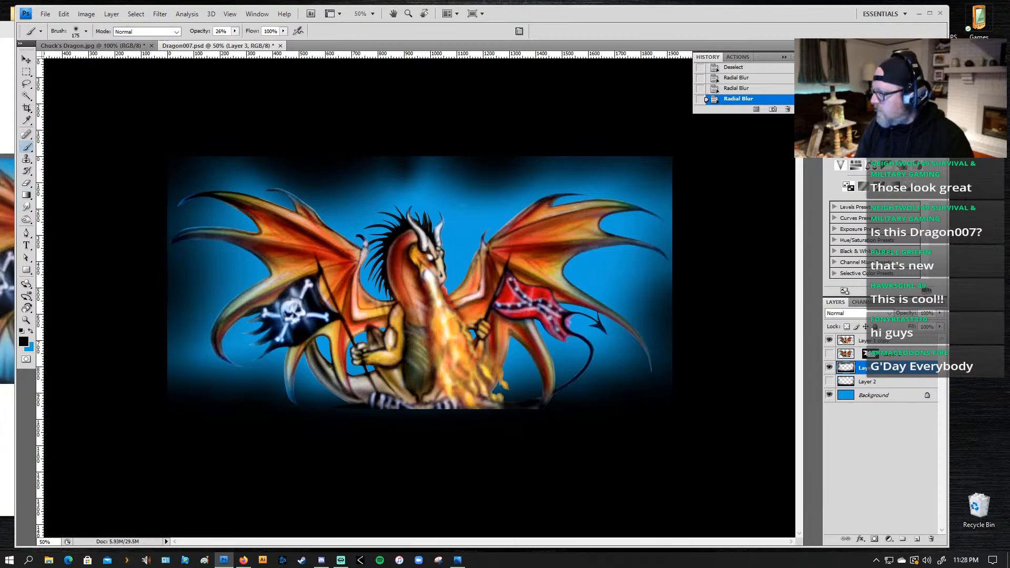
{"action": "key", "text": "x"}
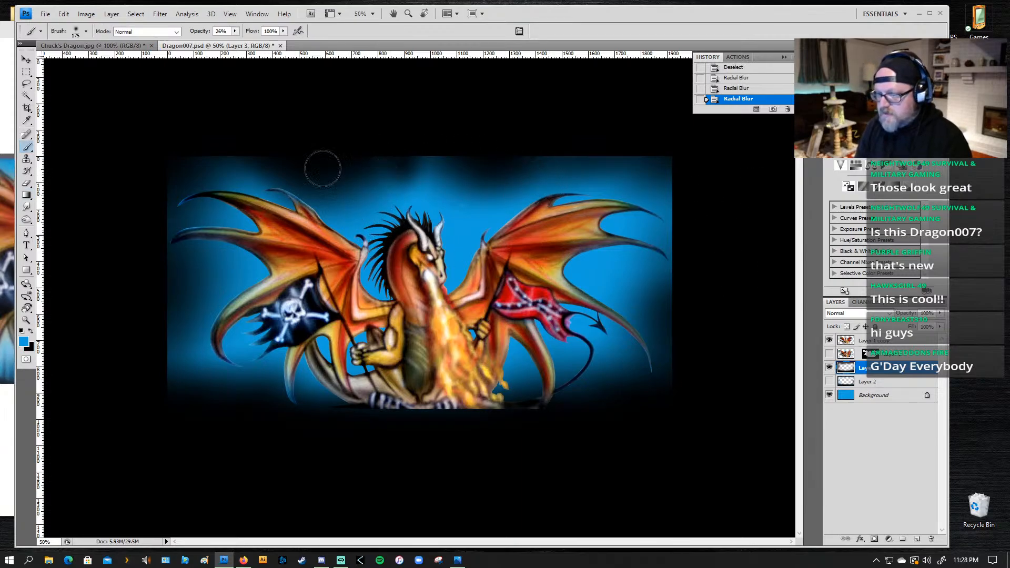
{"action": "left_click_drag", "start_coordinate": [323, 168], "coordinate": [369, 213]}
{"action": "left_click_drag", "start_coordinate": [334, 149], "coordinate": [387, 231]}
{"action": "left_click_drag", "start_coordinate": [341, 169], "coordinate": [377, 210]}
{"action": "left_click_drag", "start_coordinate": [353, 143], "coordinate": [387, 210]}
{"action": "mouse_move", "coordinate": [324, 152]}
{"action": "left_mouse_down"}
{"action": "mouse_move", "coordinate": [356, 226]}
{"action": "mouse_move", "coordinate": [308, 157]}
{"action": "mouse_move", "coordinate": [329, 212]}
{"action": "left_mouse_up"}
{"action": "mouse_move", "coordinate": [302, 165]}
{"action": "left_mouse_down"}
{"action": "mouse_move", "coordinate": [316, 214]}
{"action": "mouse_move", "coordinate": [308, 209]}
{"action": "left_mouse_up"}
{"action": "mouse_move", "coordinate": [268, 155]}
{"action": "left_mouse_down"}
{"action": "mouse_move", "coordinate": [330, 232]}
{"action": "mouse_move", "coordinate": [294, 167]}
{"action": "mouse_move", "coordinate": [298, 194]}
{"action": "left_mouse_up"}
{"action": "left_click_drag", "start_coordinate": [236, 156], "coordinate": [256, 172]}
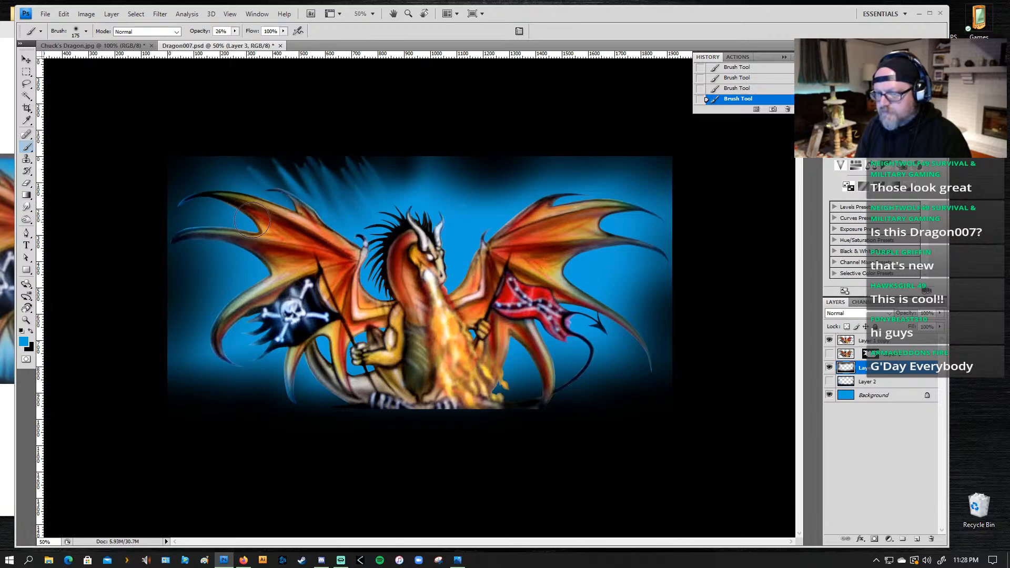
{"action": "left_click_drag", "start_coordinate": [187, 159], "coordinate": [232, 198]}
{"action": "left_click_drag", "start_coordinate": [169, 186], "coordinate": [211, 220]}
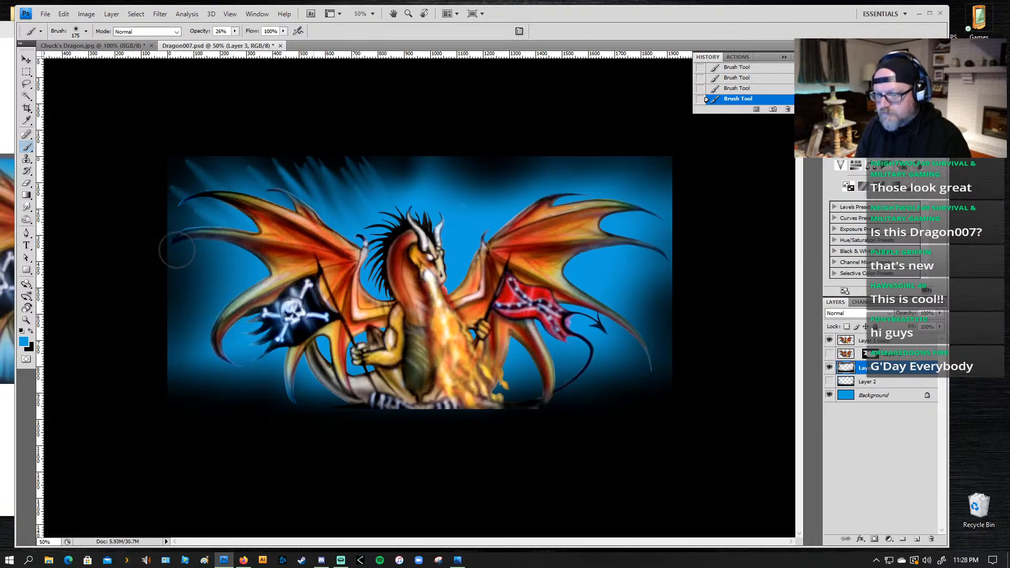
Step: Brush blue streaks inward from the artwork's left edge, lower-left corner and bottom edge behind the skull flag and wing
{"action": "left_click_drag", "start_coordinate": [177, 250], "coordinate": [228, 254]}
{"action": "left_click_drag", "start_coordinate": [158, 268], "coordinate": [233, 276]}
{"action": "left_click_drag", "start_coordinate": [158, 303], "coordinate": [233, 292]}
{"action": "left_click_drag", "start_coordinate": [137, 317], "coordinate": [227, 305]}
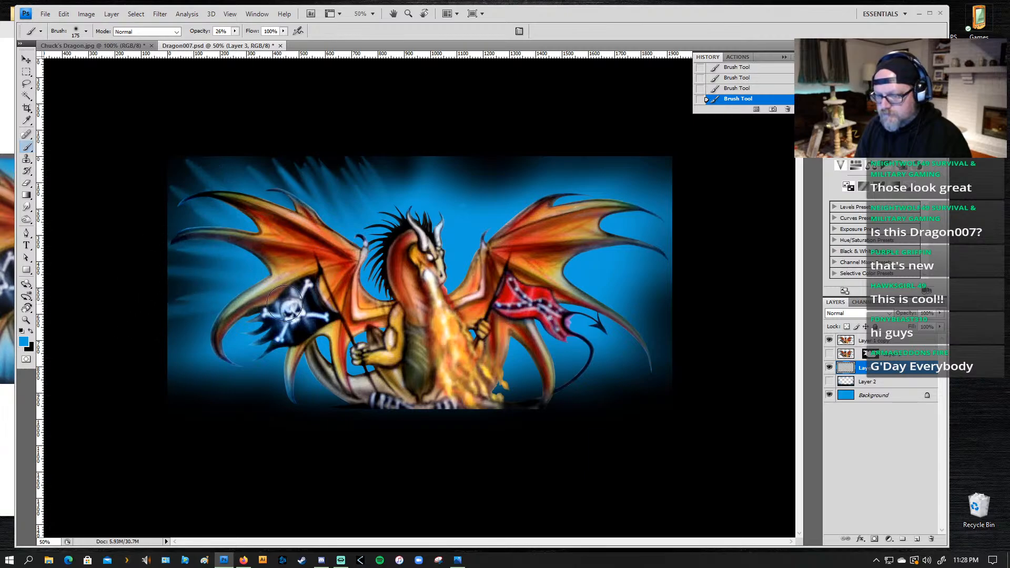
{"action": "left_click_drag", "start_coordinate": [177, 341], "coordinate": [252, 314]}
{"action": "left_click_drag", "start_coordinate": [195, 366], "coordinate": [257, 337]}
{"action": "left_click_drag", "start_coordinate": [223, 380], "coordinate": [309, 331]}
{"action": "left_click_drag", "start_coordinate": [257, 388], "coordinate": [309, 334]}
{"action": "left_click_drag", "start_coordinate": [286, 399], "coordinate": [380, 363]}
{"action": "left_click_drag", "start_coordinate": [322, 394], "coordinate": [426, 319]}
{"action": "left_click_drag", "start_coordinate": [312, 390], "coordinate": [417, 356]}
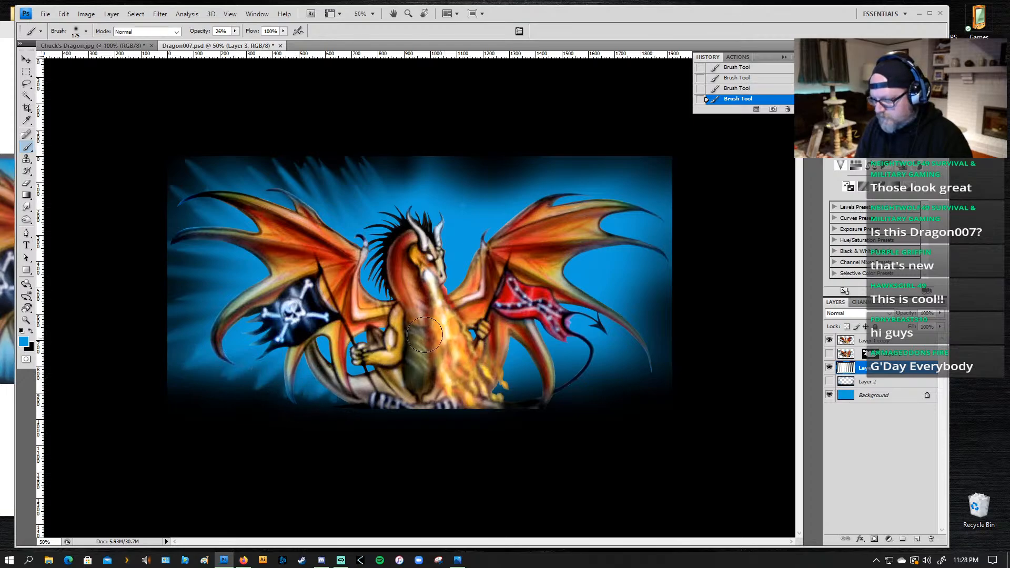
Step: Brush blue streaks inward from the artwork's lower-right and upper-right edges toward the dragon's body and right wing
{"action": "mouse_move", "coordinate": [552, 397]}
{"action": "left_mouse_down"}
{"action": "mouse_move", "coordinate": [502, 370]}
{"action": "mouse_move", "coordinate": [508, 363]}
{"action": "left_mouse_up"}
{"action": "left_click_drag", "start_coordinate": [576, 384], "coordinate": [531, 352]}
{"action": "left_click_drag", "start_coordinate": [610, 375], "coordinate": [481, 328]}
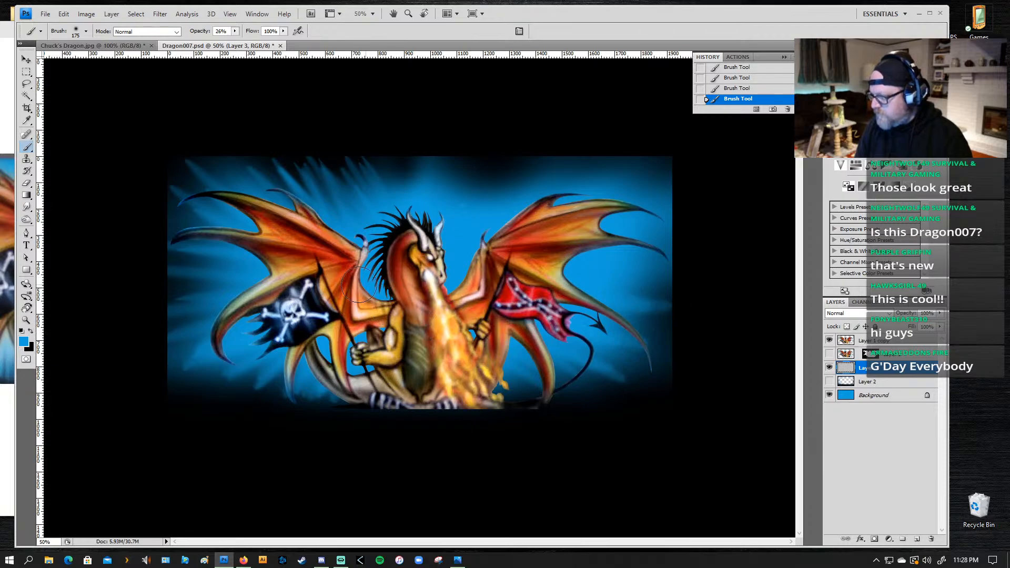
{"action": "left_click_drag", "start_coordinate": [666, 223], "coordinate": [589, 243]}
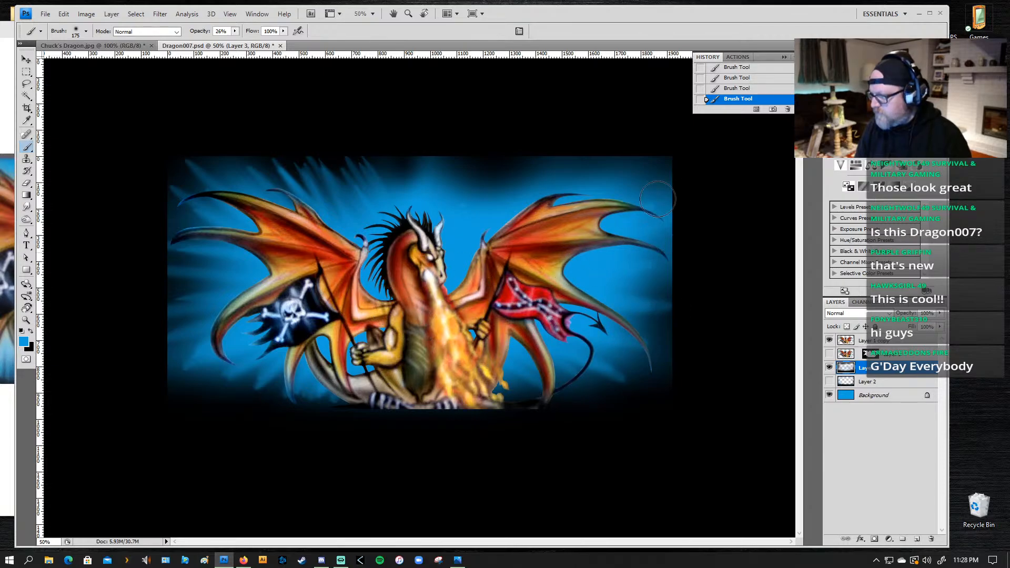
{"action": "left_click_drag", "start_coordinate": [659, 197], "coordinate": [573, 227]}
{"action": "mouse_move", "coordinate": [643, 184]}
{"action": "left_mouse_down"}
{"action": "mouse_move", "coordinate": [501, 271]}
{"action": "mouse_move", "coordinate": [621, 194]}
{"action": "mouse_move", "coordinate": [584, 218]}
{"action": "left_mouse_up"}
{"action": "mouse_move", "coordinate": [648, 169]}
{"action": "left_mouse_down"}
{"action": "mouse_move", "coordinate": [583, 214]}
{"action": "mouse_move", "coordinate": [558, 210]}
{"action": "left_mouse_up"}
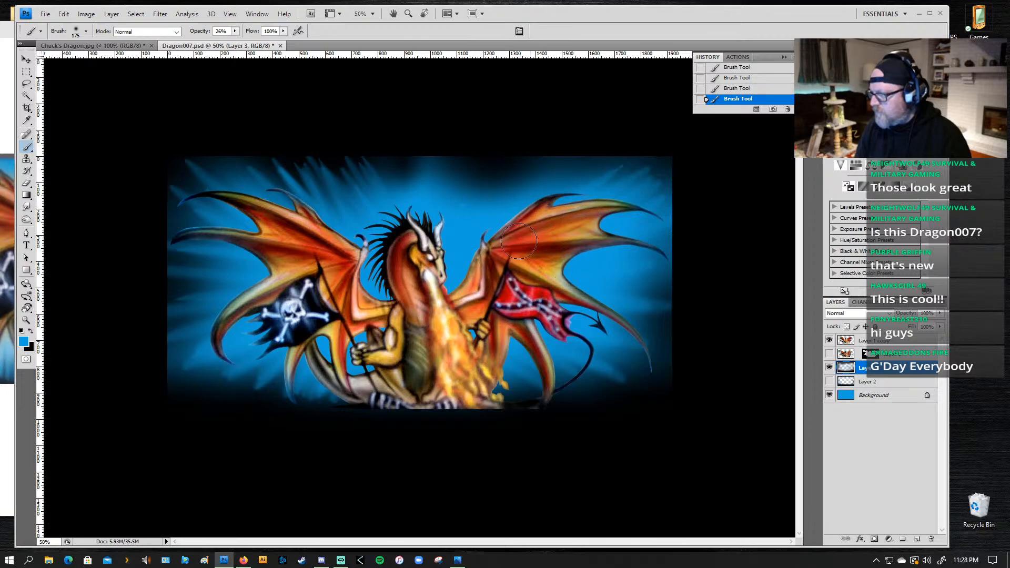
{"action": "left_click_drag", "start_coordinate": [598, 167], "coordinate": [526, 213]}
{"action": "mouse_move", "coordinate": [569, 155]}
{"action": "left_mouse_down"}
{"action": "mouse_move", "coordinate": [526, 202]}
{"action": "mouse_move", "coordinate": [473, 221]}
{"action": "left_mouse_up"}
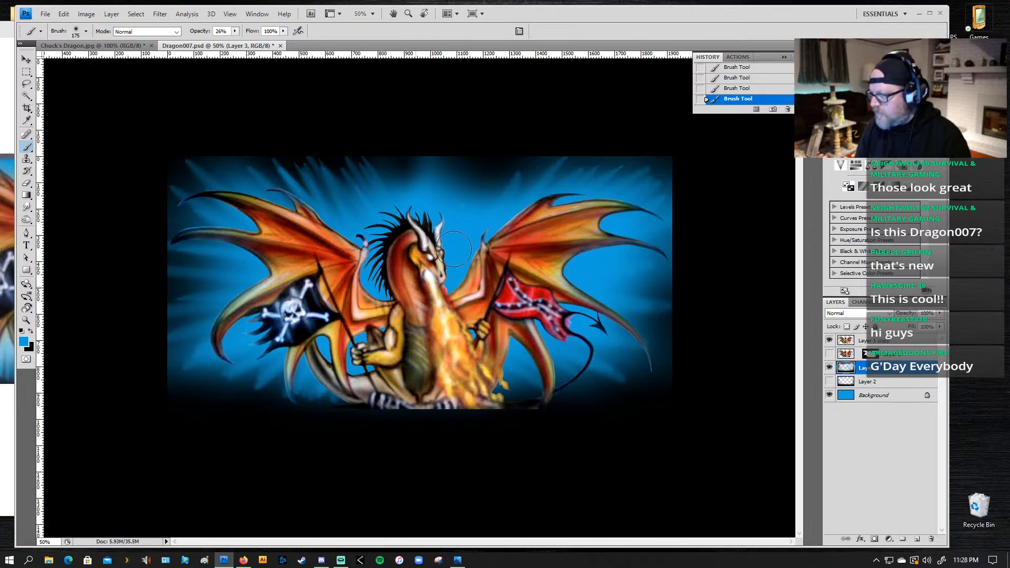
{"action": "mouse_move", "coordinate": [522, 171]}
{"action": "left_mouse_down"}
{"action": "mouse_move", "coordinate": [450, 252]}
{"action": "mouse_move", "coordinate": [473, 218]}
{"action": "mouse_move", "coordinate": [500, 211]}
{"action": "mouse_move", "coordinate": [479, 210]}
{"action": "left_mouse_up"}
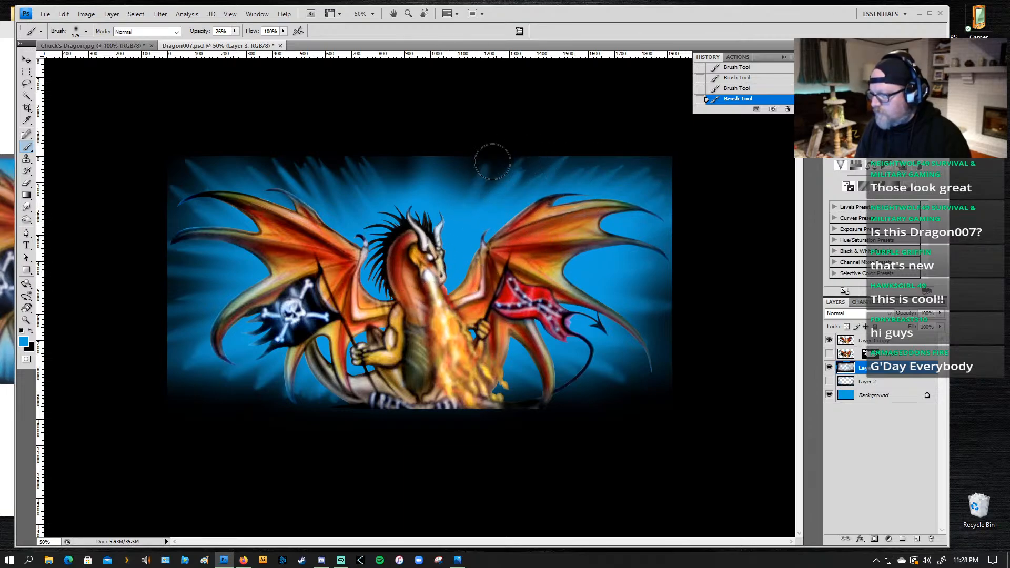
Step: Fill the dark gaps along the top edge with blue streaks, from above the dragon's head across to the upper-left corner
{"action": "left_click_drag", "start_coordinate": [492, 162], "coordinate": [460, 221]}
{"action": "mouse_move", "coordinate": [510, 171]}
{"action": "left_mouse_down"}
{"action": "mouse_move", "coordinate": [480, 239]}
{"action": "mouse_move", "coordinate": [422, 252]}
{"action": "left_mouse_up"}
{"action": "mouse_move", "coordinate": [469, 164]}
{"action": "left_mouse_down"}
{"action": "mouse_move", "coordinate": [425, 237]}
{"action": "mouse_move", "coordinate": [418, 221]}
{"action": "left_mouse_up"}
{"action": "left_click_drag", "start_coordinate": [415, 150], "coordinate": [416, 217]}
{"action": "mouse_move", "coordinate": [408, 161]}
{"action": "left_mouse_down"}
{"action": "mouse_move", "coordinate": [404, 208]}
{"action": "mouse_move", "coordinate": [418, 219]}
{"action": "mouse_move", "coordinate": [384, 204]}
{"action": "left_mouse_up"}
{"action": "mouse_move", "coordinate": [358, 164]}
{"action": "left_mouse_down"}
{"action": "mouse_move", "coordinate": [387, 240]}
{"action": "mouse_move", "coordinate": [344, 181]}
{"action": "left_mouse_up"}
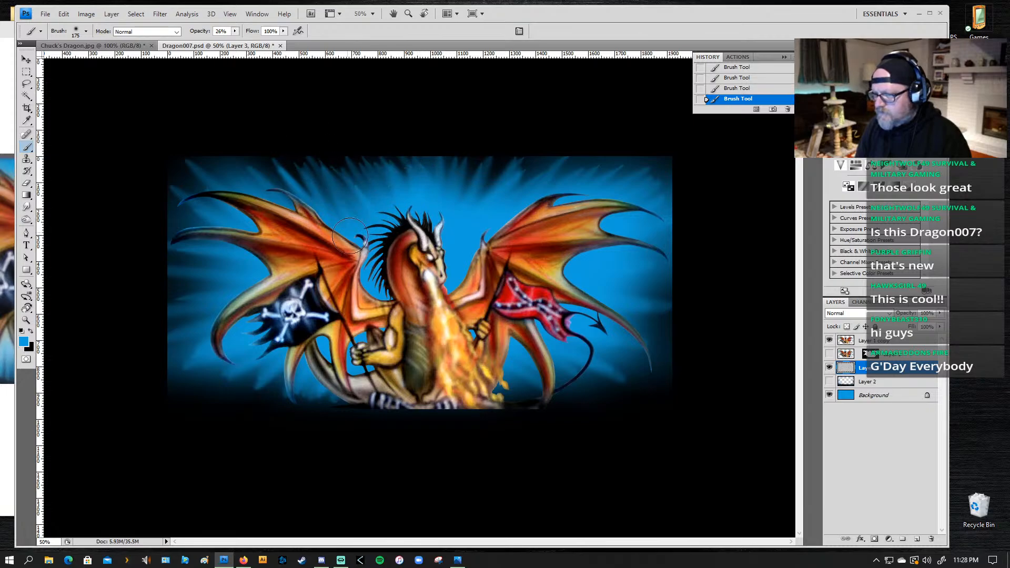
{"action": "left_click_drag", "start_coordinate": [286, 164], "coordinate": [316, 202]}
{"action": "mouse_move", "coordinate": [228, 138]}
{"action": "left_mouse_down"}
{"action": "mouse_move", "coordinate": [263, 171]}
{"action": "mouse_move", "coordinate": [273, 202]}
{"action": "left_mouse_up"}
{"action": "mouse_move", "coordinate": [192, 138]}
{"action": "left_mouse_down"}
{"action": "mouse_move", "coordinate": [232, 190]}
{"action": "mouse_move", "coordinate": [221, 181]}
{"action": "left_mouse_up"}
{"action": "left_click_drag", "start_coordinate": [149, 131], "coordinate": [191, 181]}
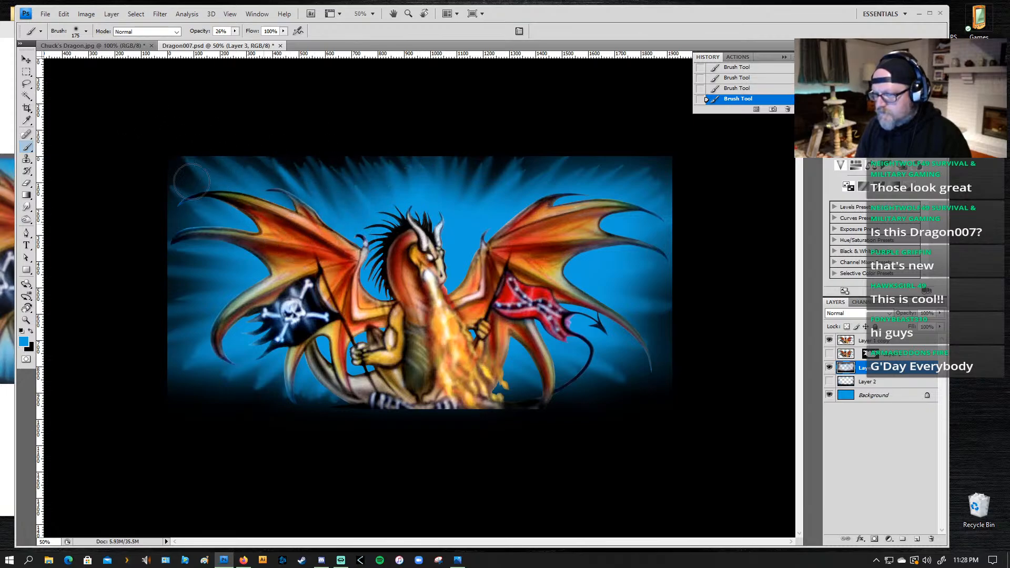
Step: Add a blue streak at the lower-right edge and reapply the zoom Radial Blur to the streaked layer
{"action": "left_click_drag", "start_coordinate": [686, 368], "coordinate": [613, 368]}
{"action": "left_click", "coordinate": [160, 13]}
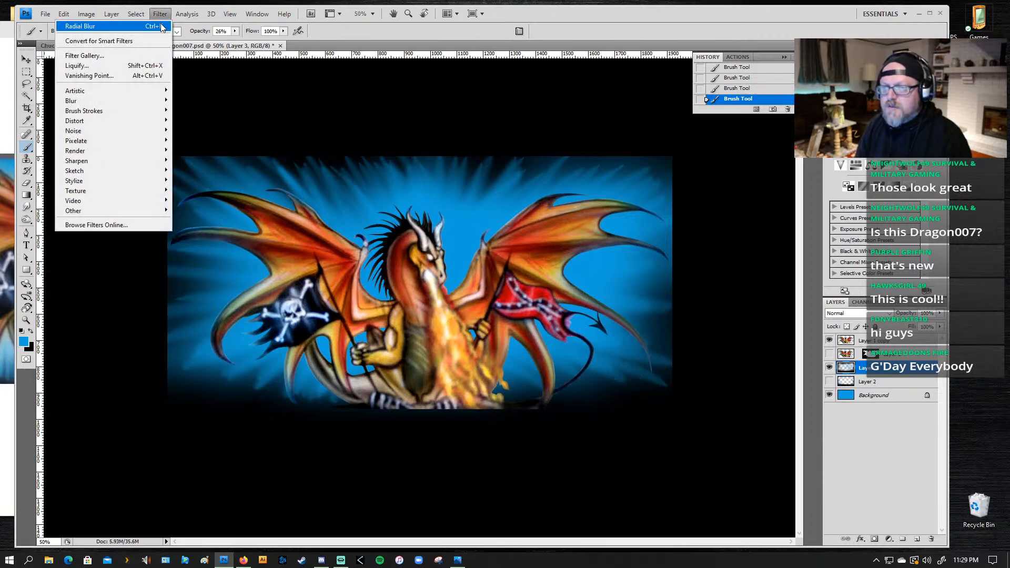
{"action": "left_click", "coordinate": [167, 23]}
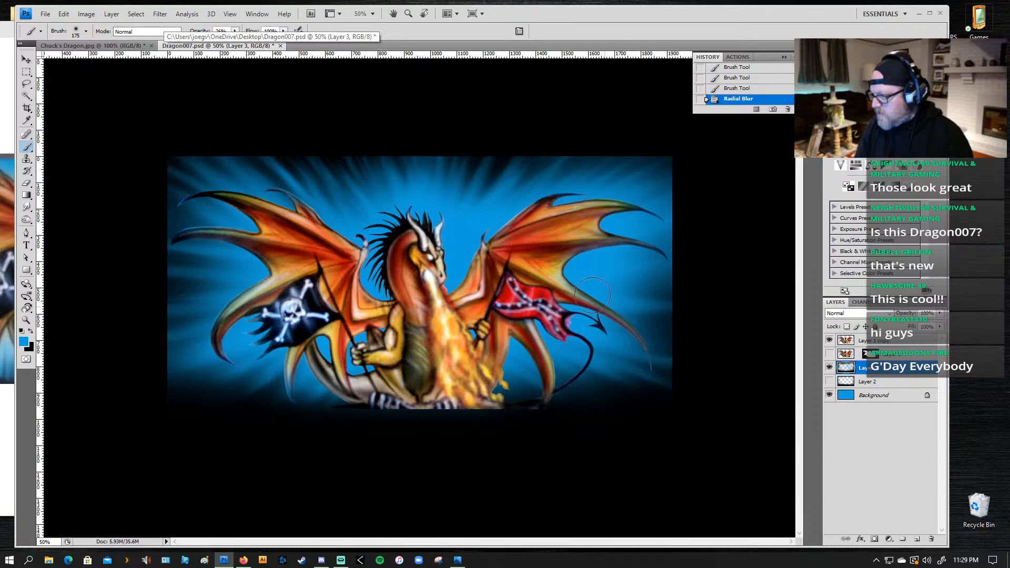
Step: Paint blue rays outward past the tail to the lower-right corner, reducing the brush to 90 px, and undo the last two strokes
{"action": "left_click_drag", "start_coordinate": [563, 357], "coordinate": [620, 394]}
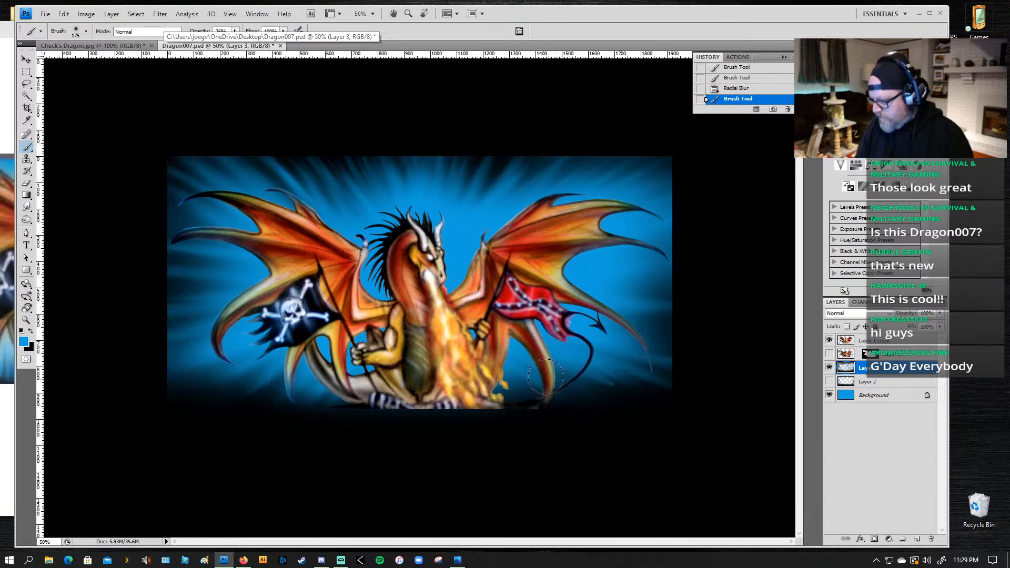
{"action": "left_click_drag", "start_coordinate": [547, 353], "coordinate": [647, 397]}
{"action": "key", "text": "bracketleft"}
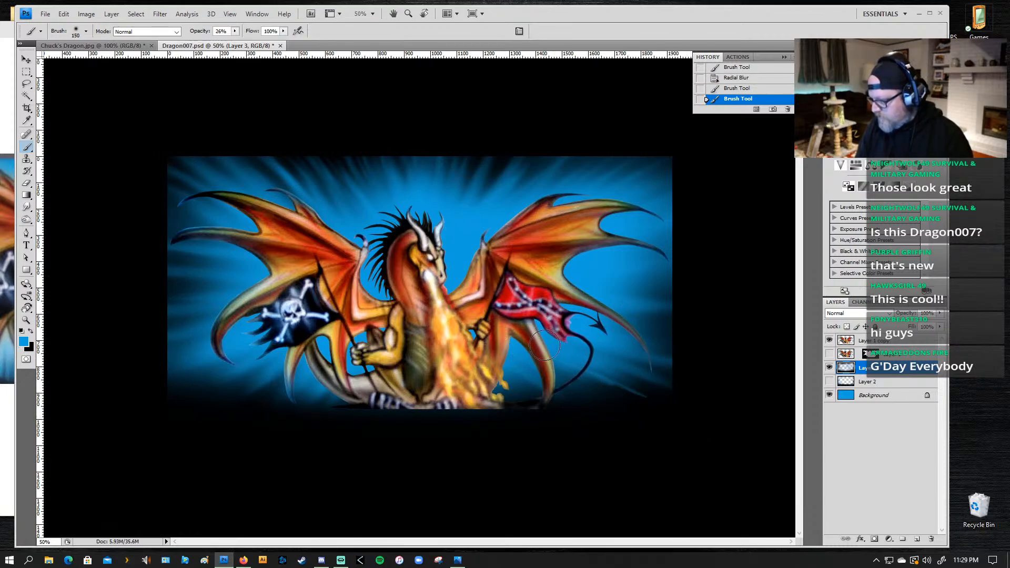
{"action": "key", "text": "bracketleft"}
{"action": "left_click_drag", "start_coordinate": [526, 348], "coordinate": [701, 413]}
{"action": "left_click_drag", "start_coordinate": [529, 331], "coordinate": [754, 391]}
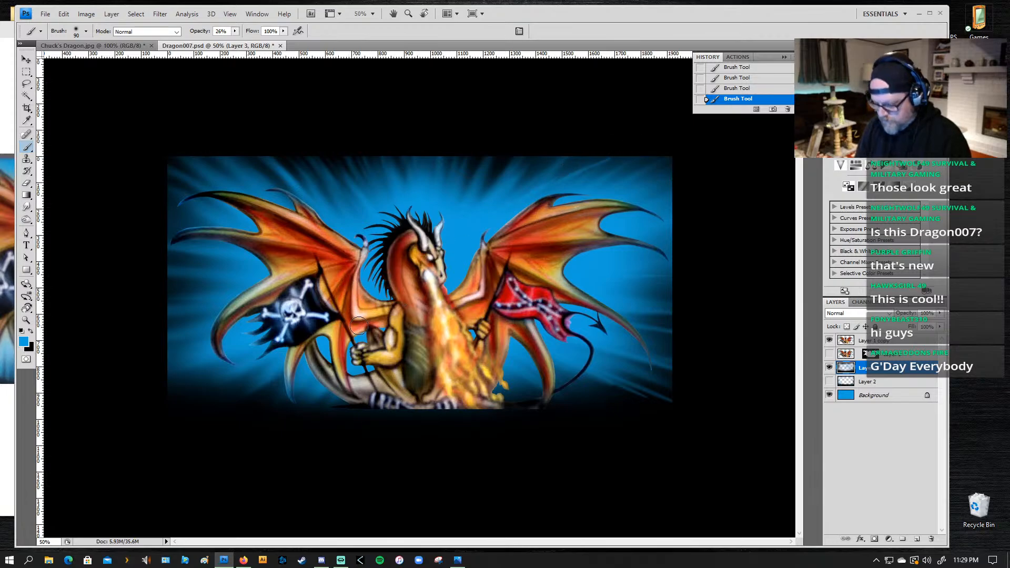
{"action": "key", "text": "ctrl+alt+z"}
{"action": "key", "text": "ctrl+alt+z"}
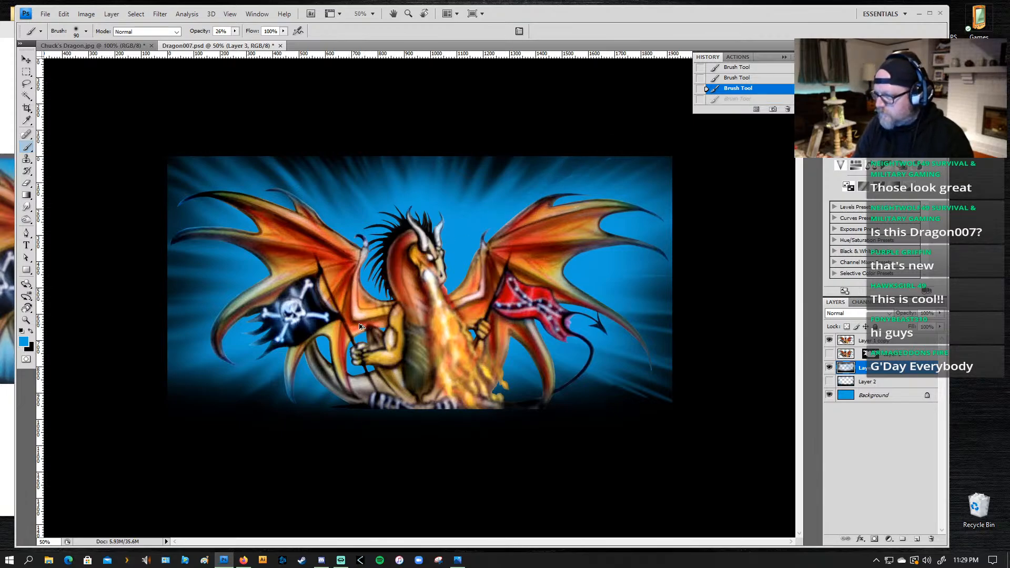
Step: Set the brush blending mode to Screen and paint blue rays radiating outward around the tail and above the dragon's head
{"action": "left_click", "coordinate": [139, 31]}
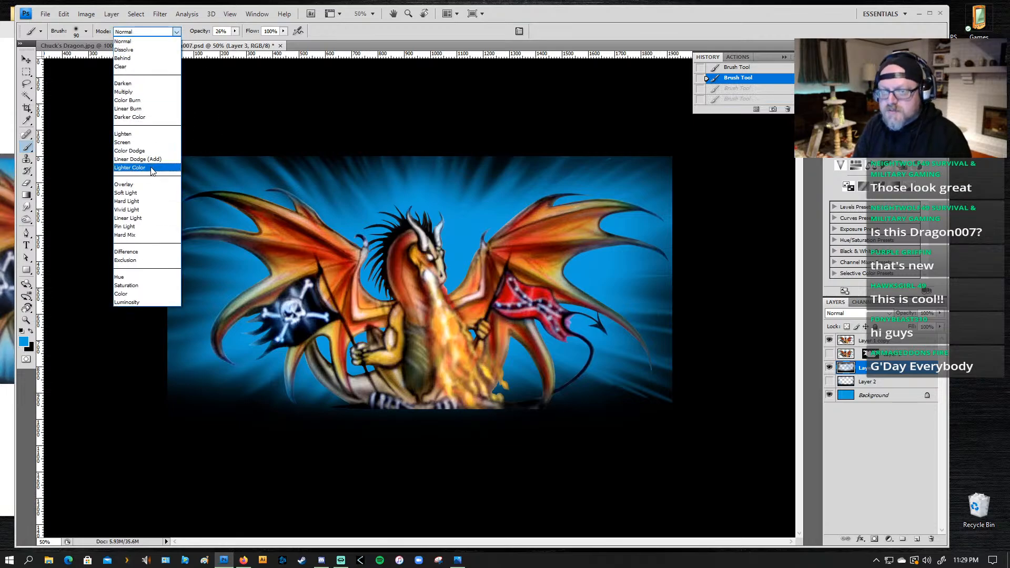
{"action": "left_click", "coordinate": [134, 140]}
{"action": "mouse_move", "coordinate": [590, 375]}
{"action": "left_mouse_down"}
{"action": "mouse_move", "coordinate": [631, 382]}
{"action": "mouse_move", "coordinate": [650, 363]}
{"action": "mouse_move", "coordinate": [599, 348]}
{"action": "left_mouse_up"}
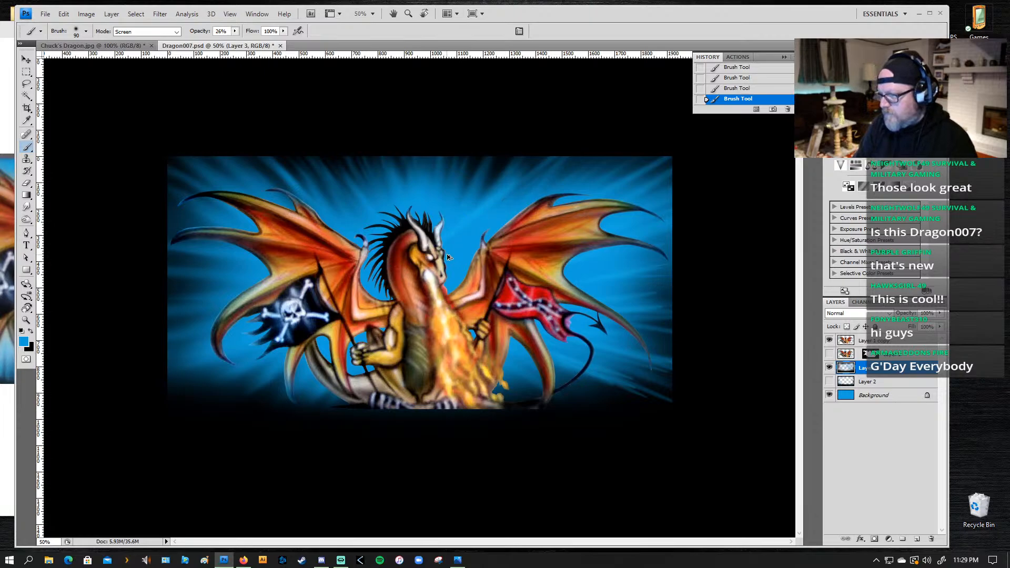
{"action": "key", "text": "ctrl+z"}
{"action": "key", "text": "ctrl+z"}
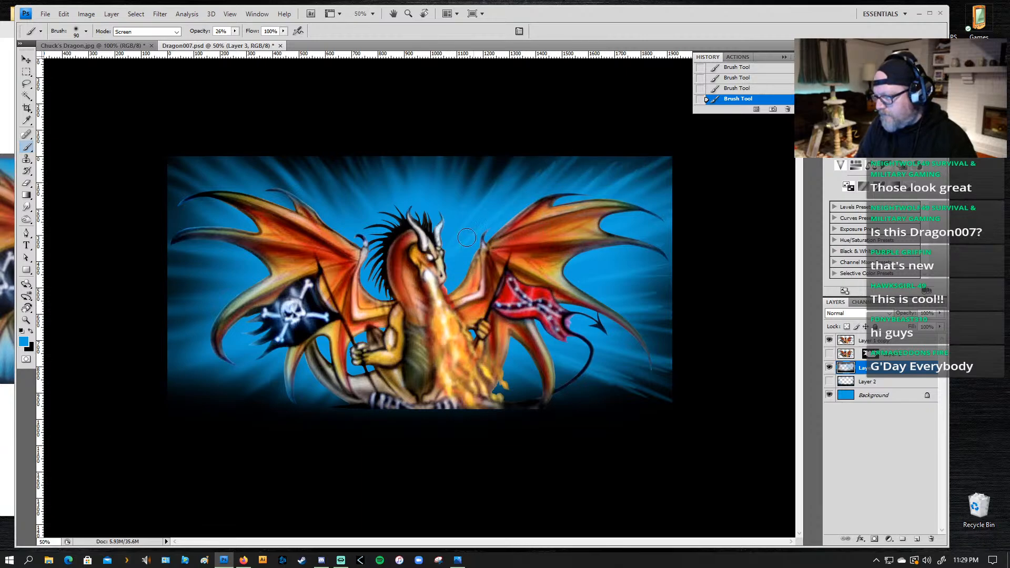
{"action": "mouse_move", "coordinate": [414, 275]}
{"action": "left_mouse_down"}
{"action": "mouse_move", "coordinate": [524, 173]}
{"action": "mouse_move", "coordinate": [483, 194]}
{"action": "left_mouse_up"}
{"action": "mouse_move", "coordinate": [412, 256]}
{"action": "left_mouse_down"}
{"action": "mouse_move", "coordinate": [478, 166]}
{"action": "mouse_move", "coordinate": [459, 175]}
{"action": "left_mouse_up"}
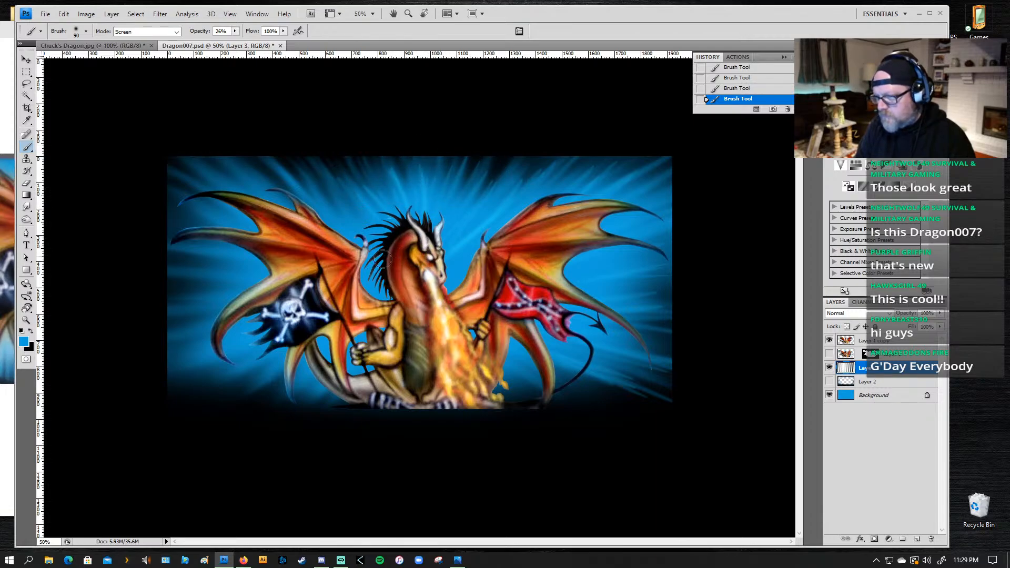
Step: Paint blue rays outward behind the left wing, from the dragon's neck up to the artwork's top edge and upper-left corner
{"action": "left_click_drag", "start_coordinate": [343, 212], "coordinate": [325, 190]}
{"action": "mouse_move", "coordinate": [379, 252]}
{"action": "left_mouse_down"}
{"action": "mouse_move", "coordinate": [315, 176]}
{"action": "mouse_move", "coordinate": [323, 167]}
{"action": "left_mouse_up"}
{"action": "left_click_drag", "start_coordinate": [384, 289], "coordinate": [305, 180]}
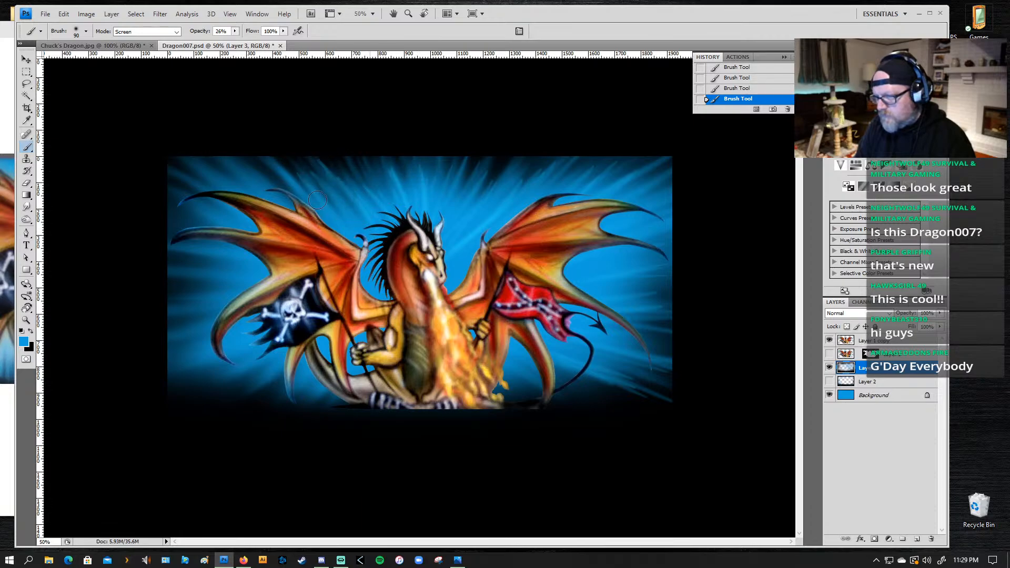
{"action": "mouse_move", "coordinate": [368, 266]}
{"action": "left_mouse_down"}
{"action": "mouse_move", "coordinate": [290, 191]}
{"action": "mouse_move", "coordinate": [231, 166]}
{"action": "left_mouse_up"}
{"action": "left_click_drag", "start_coordinate": [303, 227], "coordinate": [200, 171]}
{"action": "left_click_drag", "start_coordinate": [330, 243], "coordinate": [165, 169]}
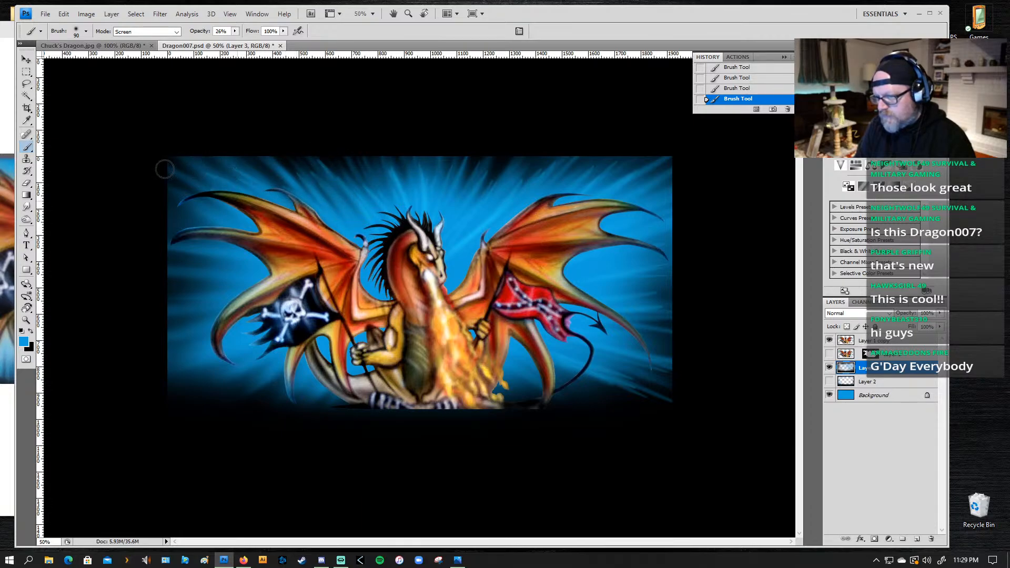
Step: Paint blue rays from the left wing outward to the artwork's left edge, from the wing tips down to beside the pirate flag
{"action": "mouse_move", "coordinate": [318, 261]}
{"action": "left_mouse_down"}
{"action": "mouse_move", "coordinate": [261, 226]}
{"action": "mouse_move", "coordinate": [153, 239]}
{"action": "left_mouse_up"}
{"action": "left_click_drag", "start_coordinate": [254, 273], "coordinate": [171, 273]}
{"action": "mouse_move", "coordinate": [289, 271]}
{"action": "left_mouse_down"}
{"action": "mouse_move", "coordinate": [166, 274]}
{"action": "mouse_move", "coordinate": [177, 287]}
{"action": "left_mouse_up"}
{"action": "left_click_drag", "start_coordinate": [258, 282], "coordinate": [166, 292]}
{"action": "left_click_drag", "start_coordinate": [294, 276], "coordinate": [174, 295]}
{"action": "left_click_drag", "start_coordinate": [267, 287], "coordinate": [166, 312]}
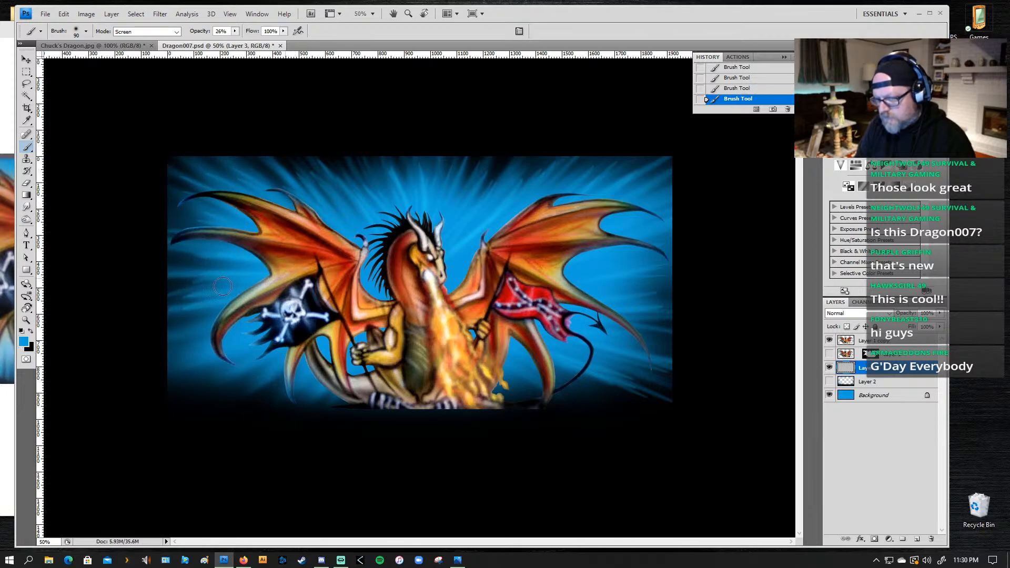
{"action": "left_click_drag", "start_coordinate": [223, 286], "coordinate": [186, 289]}
{"action": "left_click_drag", "start_coordinate": [265, 259], "coordinate": [168, 257]}
{"action": "left_click_drag", "start_coordinate": [226, 214], "coordinate": [163, 198]}
{"action": "left_click_drag", "start_coordinate": [211, 197], "coordinate": [163, 182]}
Step: Paint blue rays outward below the pirate flag into the lower-left corner and across the dark area beneath the left wing
{"action": "mouse_move", "coordinate": [279, 295]}
{"action": "left_mouse_down"}
{"action": "mouse_move", "coordinate": [138, 332]}
{"action": "mouse_move", "coordinate": [203, 347]}
{"action": "left_mouse_up"}
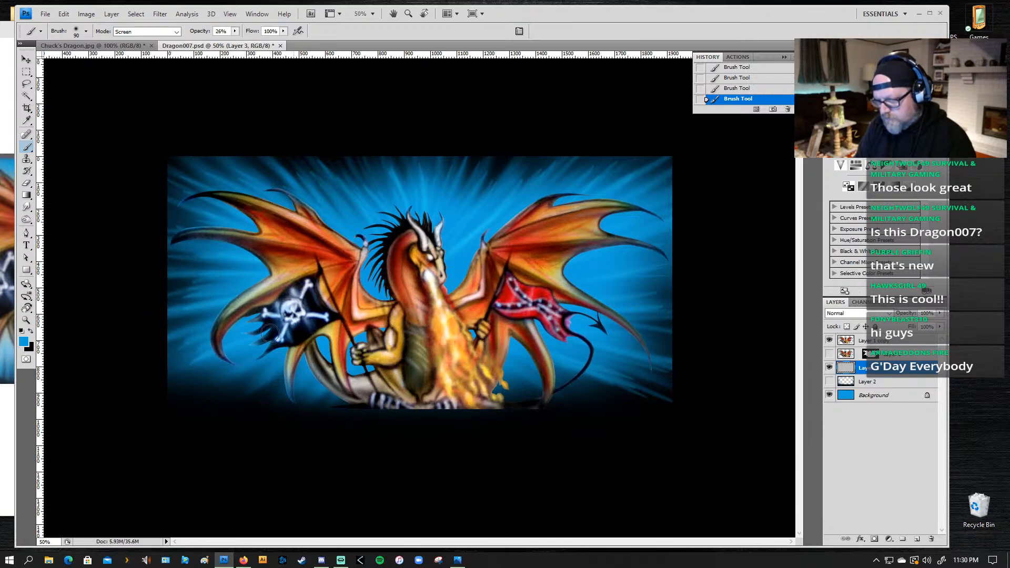
{"action": "left_click_drag", "start_coordinate": [295, 320], "coordinate": [186, 378]}
{"action": "mouse_move", "coordinate": [281, 346]}
{"action": "left_mouse_down"}
{"action": "mouse_move", "coordinate": [204, 384]}
{"action": "mouse_move", "coordinate": [243, 376]}
{"action": "left_mouse_up"}
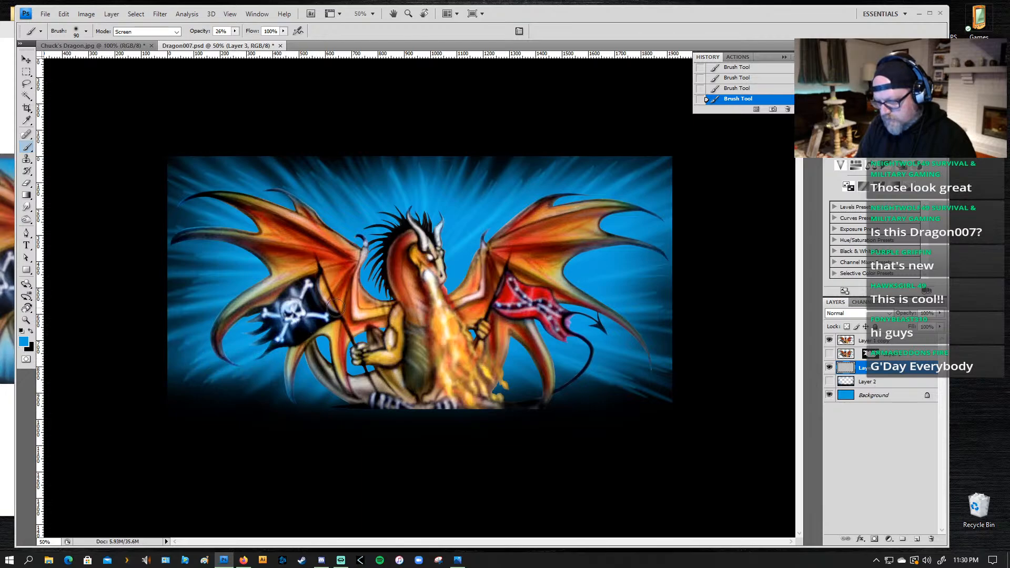
{"action": "left_click_drag", "start_coordinate": [309, 331], "coordinate": [234, 386]}
{"action": "left_click_drag", "start_coordinate": [305, 351], "coordinate": [254, 382]}
{"action": "left_click_drag", "start_coordinate": [302, 348], "coordinate": [242, 387]}
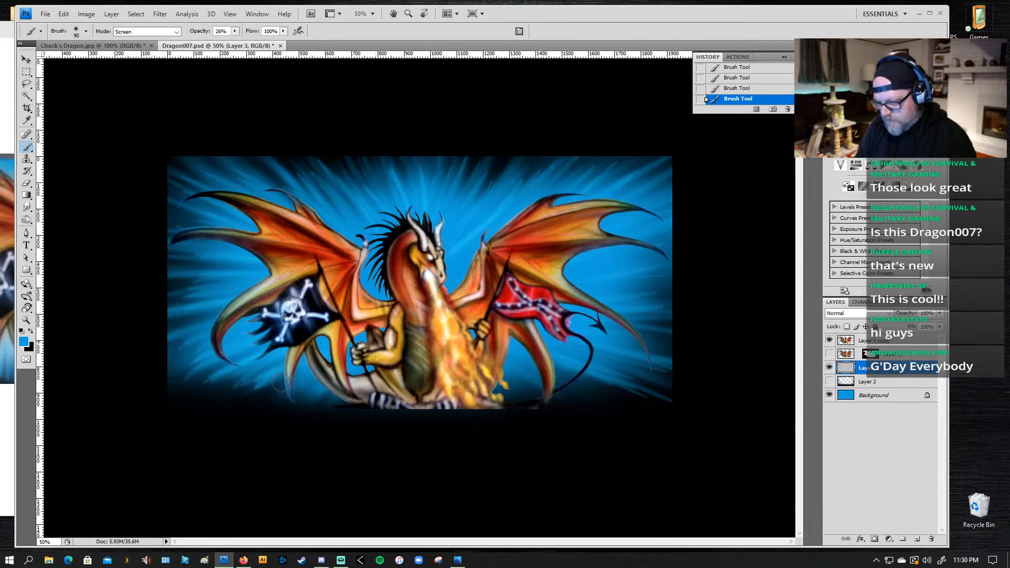
{"action": "left_click_drag", "start_coordinate": [348, 373], "coordinate": [296, 392]}
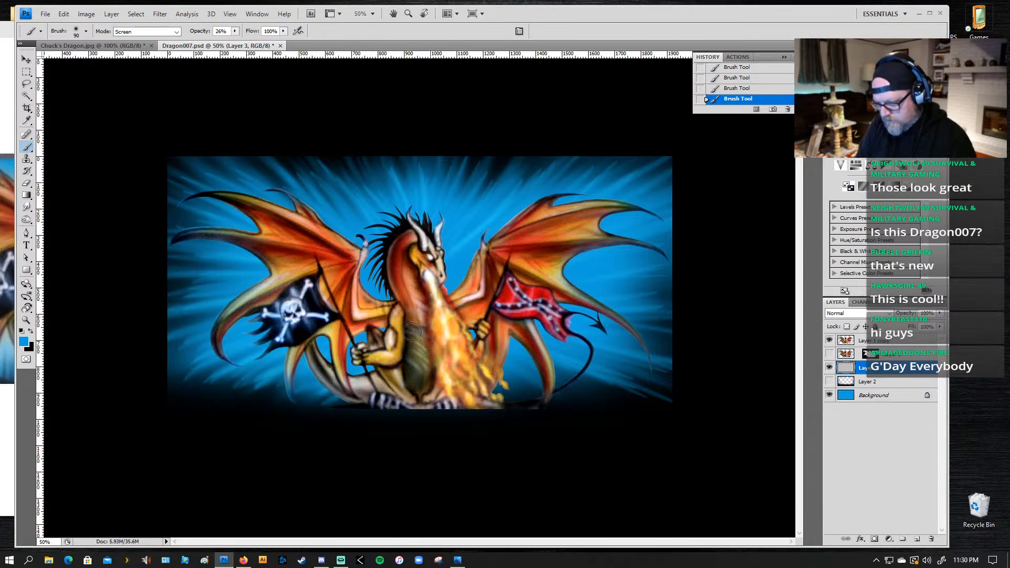
{"action": "left_click_drag", "start_coordinate": [407, 327], "coordinate": [272, 406]}
{"action": "mouse_move", "coordinate": [387, 327]}
{"action": "left_mouse_down"}
{"action": "mouse_move", "coordinate": [279, 395]}
{"action": "mouse_move", "coordinate": [262, 394]}
{"action": "left_mouse_up"}
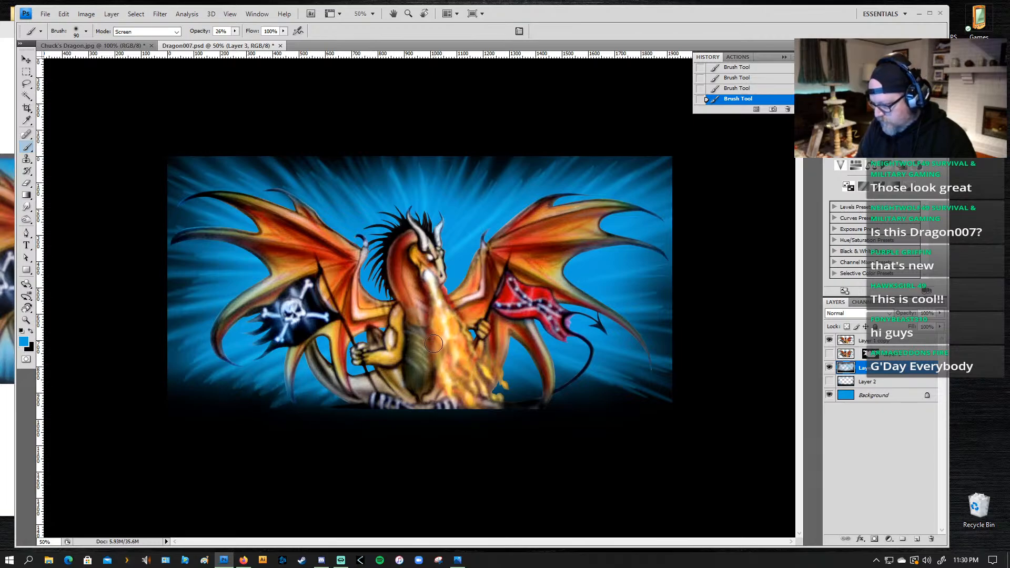
Step: Paint blue rays from the dragon's belly and fire outward beneath the tail to the lower-right corner
{"action": "left_click_drag", "start_coordinate": [433, 344], "coordinate": [585, 415]}
{"action": "mouse_move", "coordinate": [468, 356]}
{"action": "left_mouse_down"}
{"action": "mouse_move", "coordinate": [616, 395]}
{"action": "mouse_move", "coordinate": [607, 399]}
{"action": "left_mouse_up"}
{"action": "left_click_drag", "start_coordinate": [482, 364], "coordinate": [590, 402]}
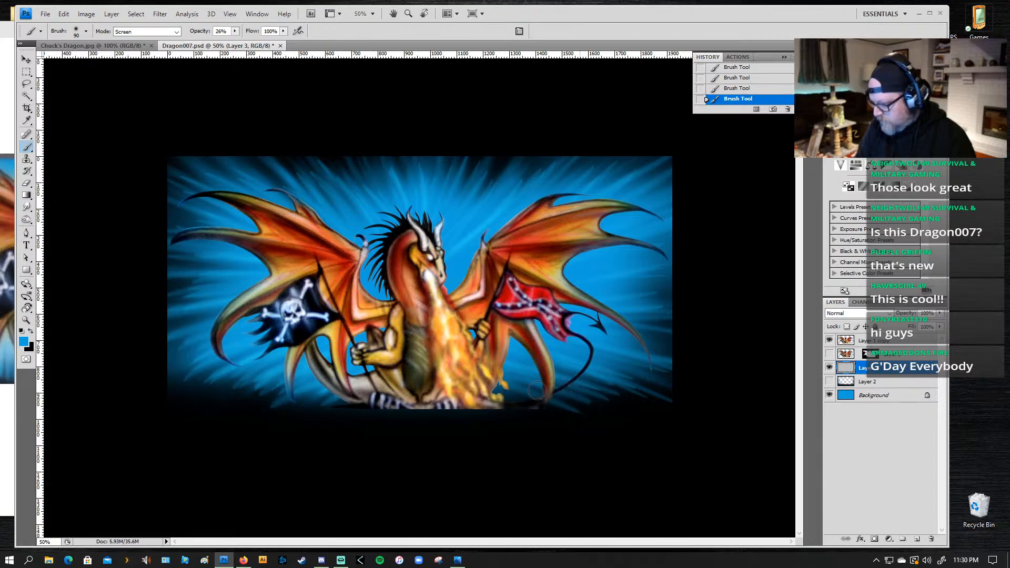
{"action": "mouse_move", "coordinate": [507, 381]}
{"action": "left_mouse_down"}
{"action": "mouse_move", "coordinate": [597, 406]}
{"action": "mouse_move", "coordinate": [668, 400]}
{"action": "left_mouse_up"}
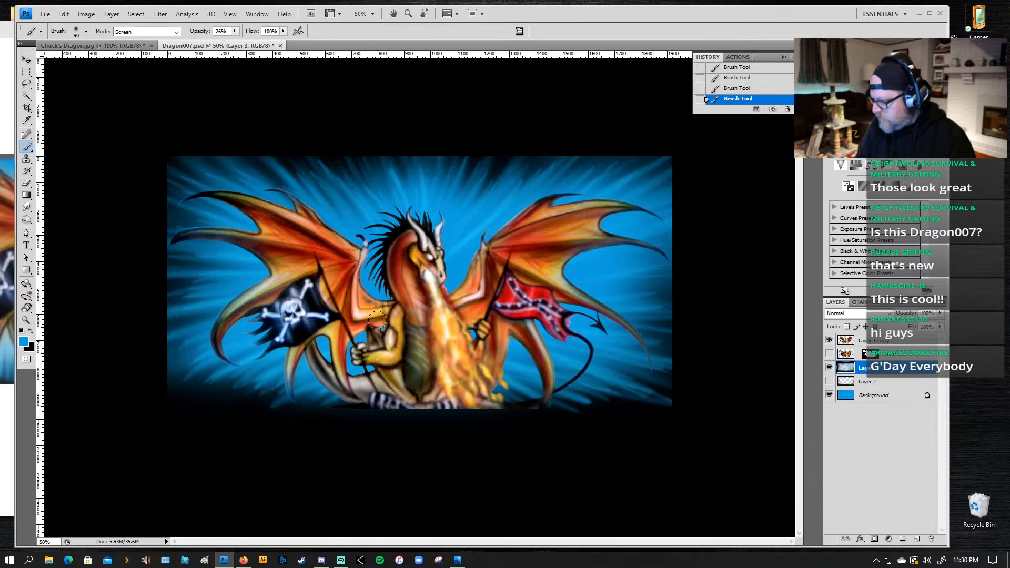
Step: Reapply the Radial Blur to the ray layer and brush more blue over the dark gaps along the top edge
{"action": "left_click", "coordinate": [160, 14]}
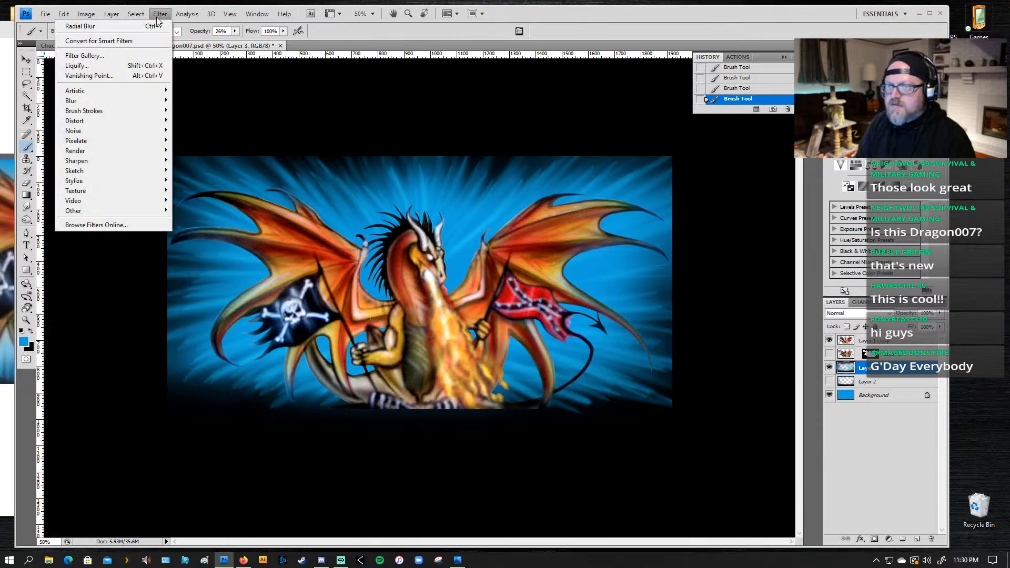
{"action": "key", "text": "Escape"}
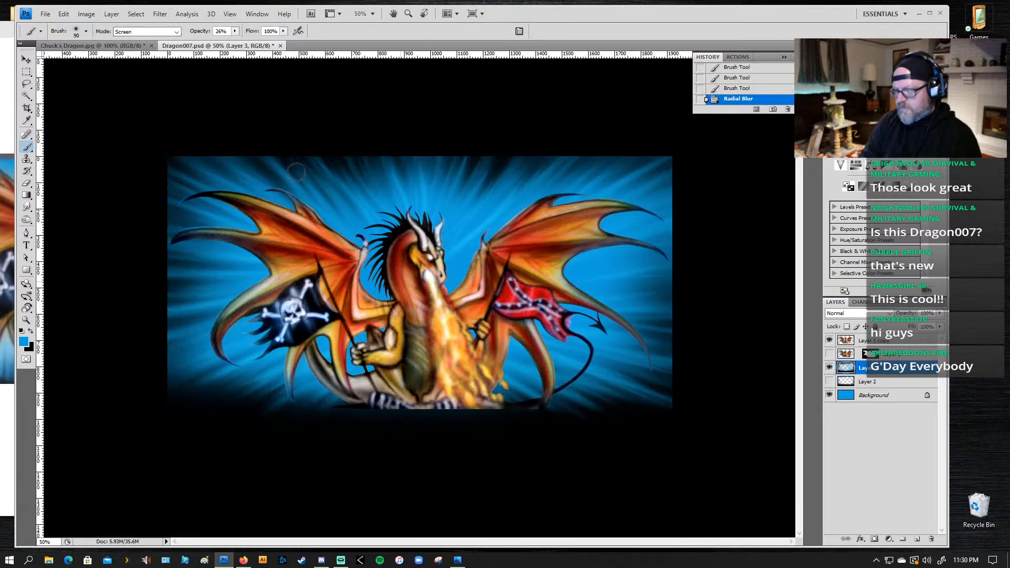
{"action": "mouse_move", "coordinate": [295, 170]}
{"action": "left_mouse_down"}
{"action": "mouse_move", "coordinate": [391, 280]}
{"action": "mouse_move", "coordinate": [341, 209]}
{"action": "mouse_move", "coordinate": [402, 290]}
{"action": "mouse_move", "coordinate": [348, 188]}
{"action": "mouse_move", "coordinate": [403, 279]}
{"action": "mouse_move", "coordinate": [392, 194]}
{"action": "left_mouse_up"}
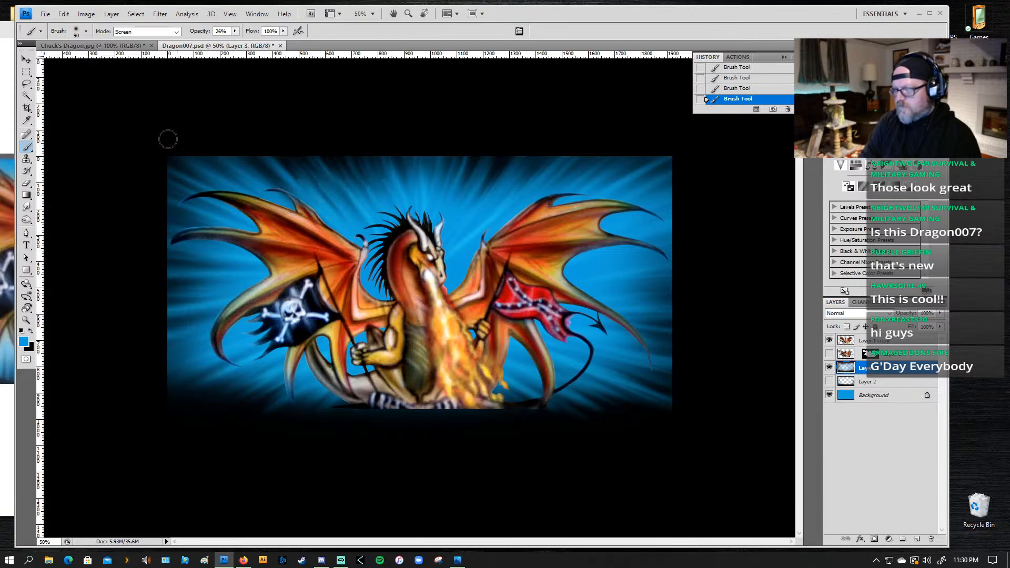
Step: Set the radial gradient's blending mode to Screen and try large blue glows from the dragon's chest and neck, undoing the attempts
{"action": "left_click", "coordinate": [26, 195]}
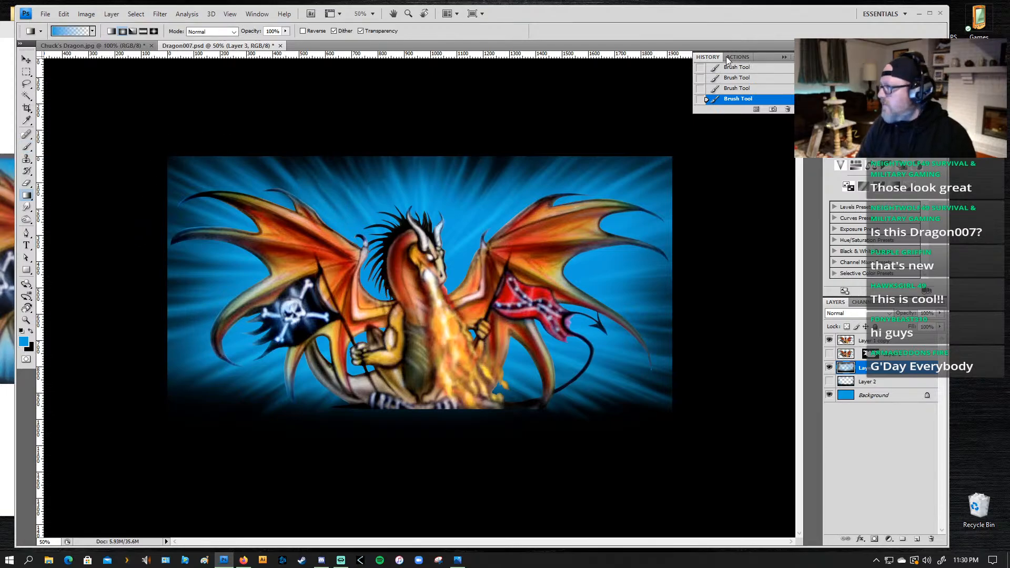
{"action": "left_click", "coordinate": [211, 32]}
{"action": "left_click", "coordinate": [210, 136]}
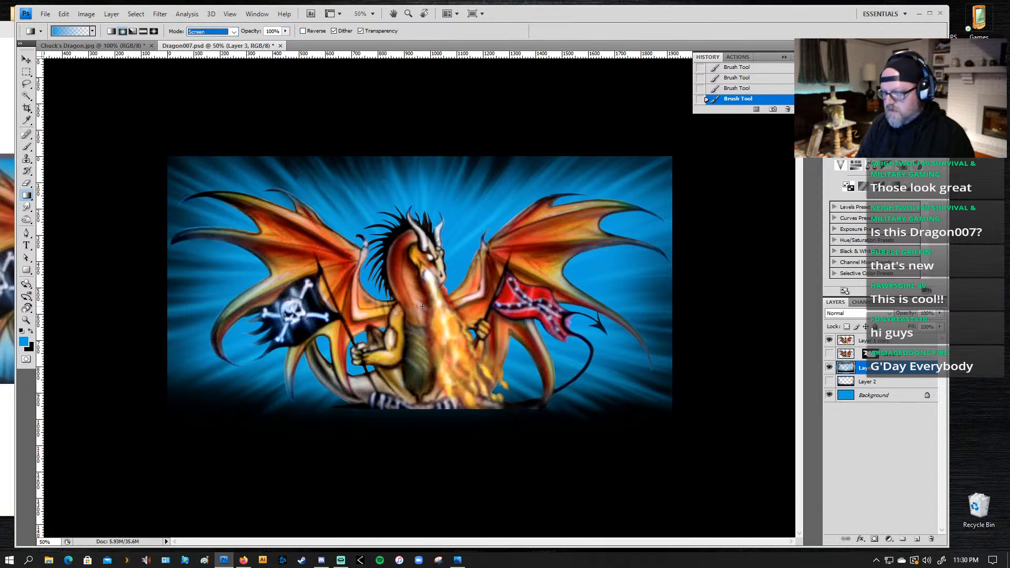
{"action": "left_click_drag", "start_coordinate": [423, 306], "coordinate": [533, 163]}
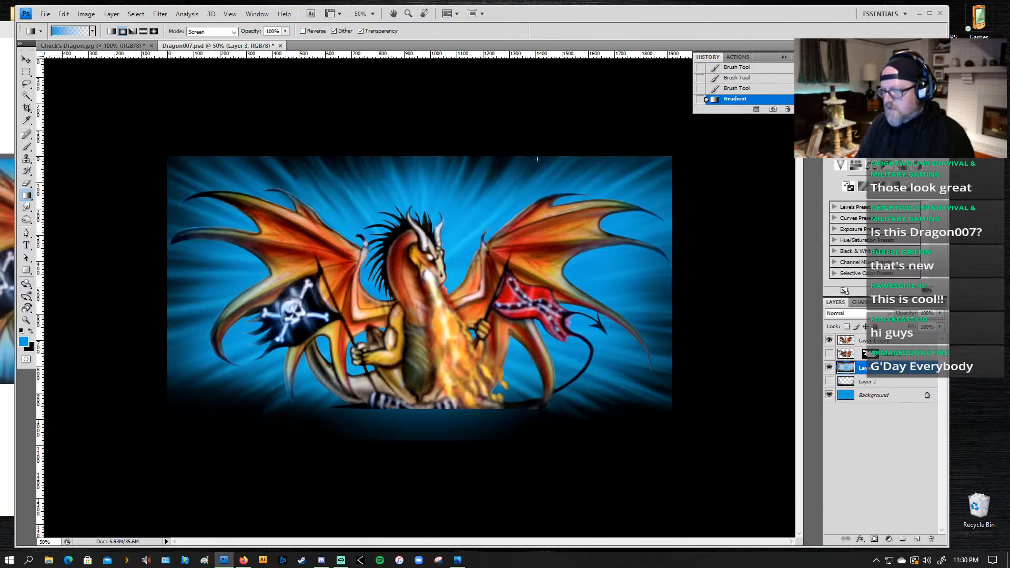
{"action": "key", "text": "ctrl+z"}
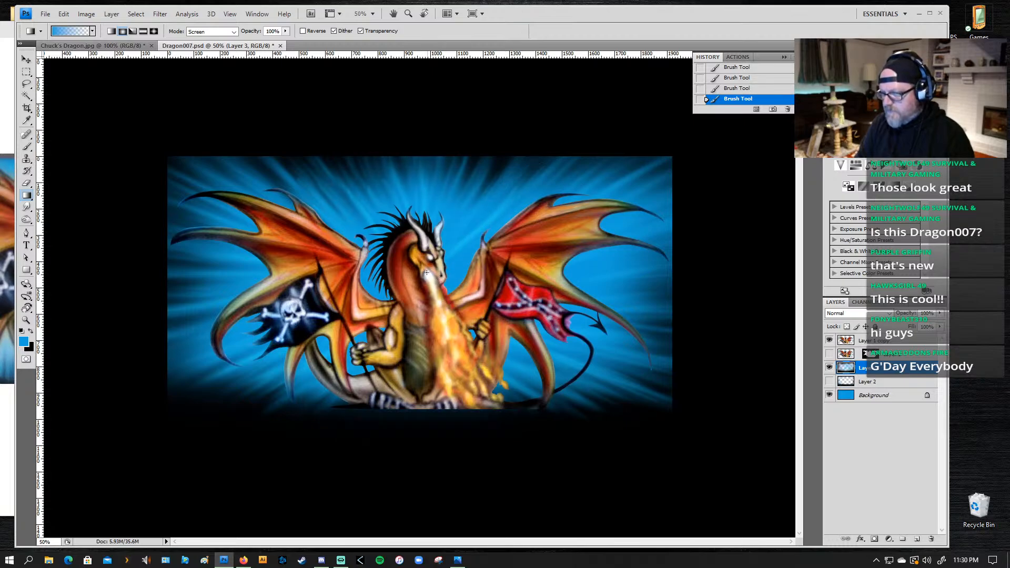
{"action": "left_click_drag", "start_coordinate": [425, 268], "coordinate": [571, 272]}
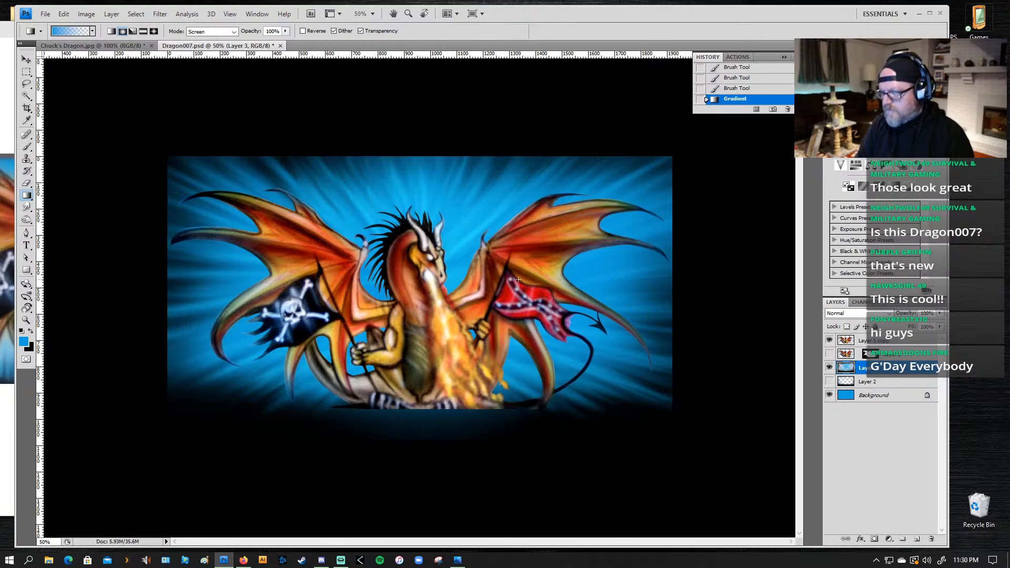
{"action": "key", "text": "ctrl+z"}
{"action": "key", "text": "ctrl+z"}
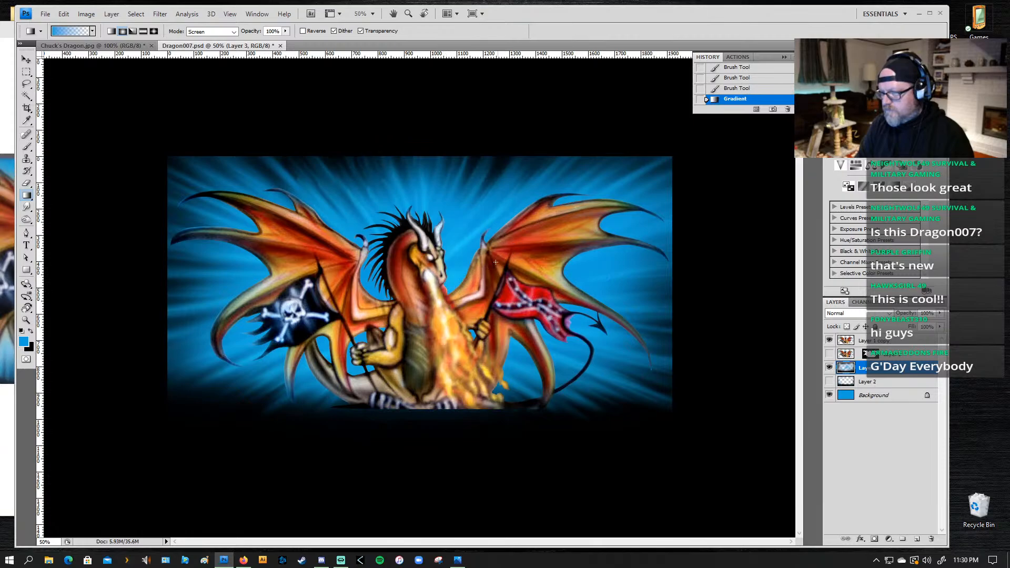
Step: Add small blue radial gradient glows behind the dragon's neck and the left wing
{"action": "mouse_move", "coordinate": [416, 283]}
{"action": "left_mouse_down"}
{"action": "mouse_move", "coordinate": [453, 210]}
{"action": "mouse_move", "coordinate": [439, 195]}
{"action": "mouse_move", "coordinate": [374, 197]}
{"action": "left_mouse_up"}
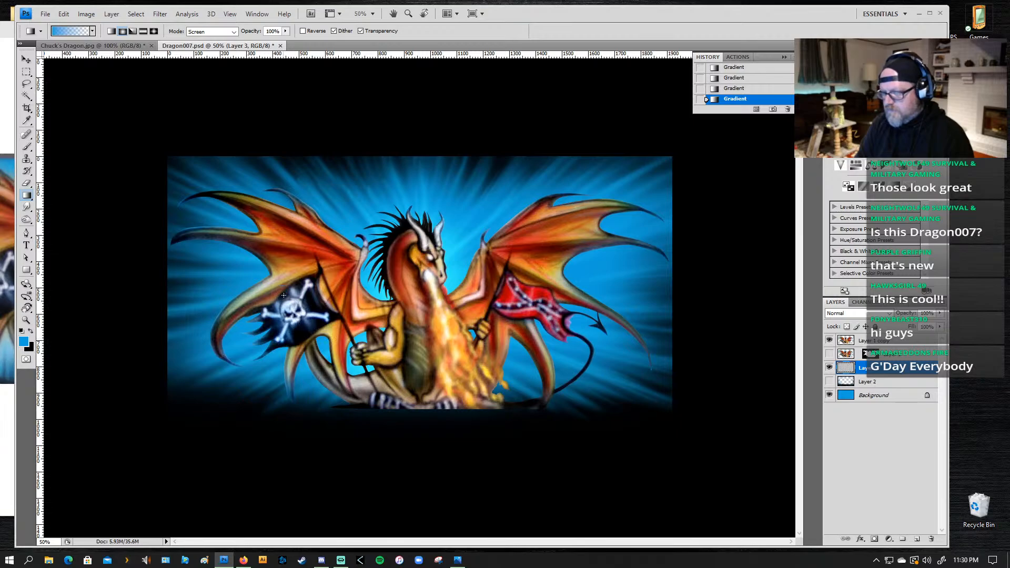
{"action": "left_click_drag", "start_coordinate": [272, 274], "coordinate": [213, 212]}
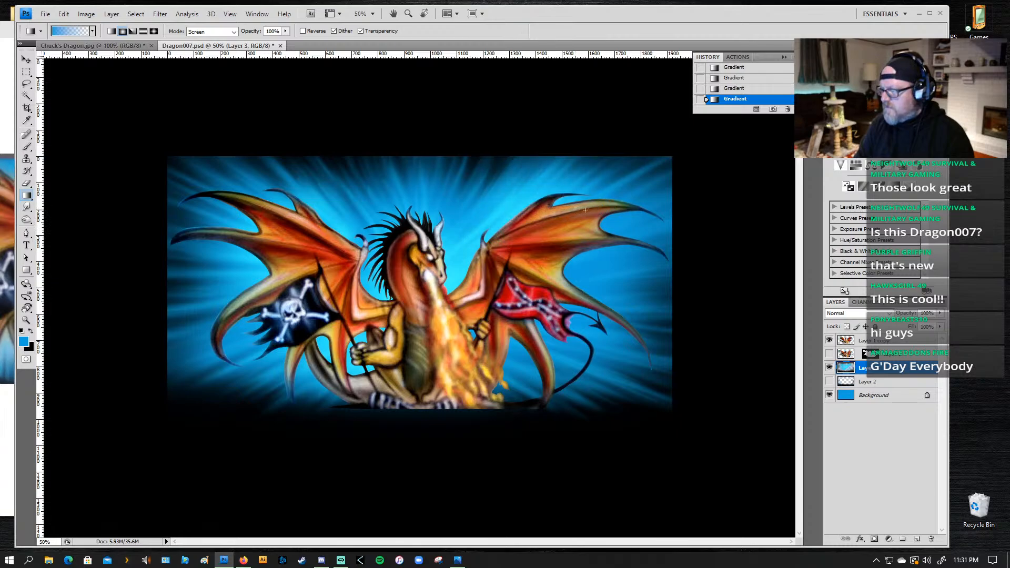
Step: Compare the background with and without the last gradient glows by undoing and restoring them
{"action": "key", "text": "ctrl+z"}
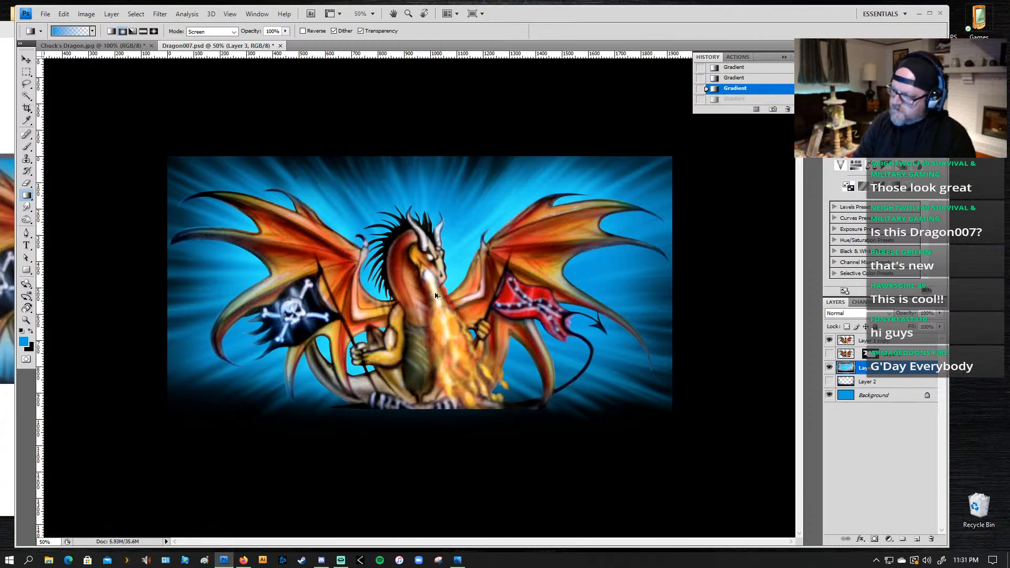
{"action": "key", "text": "ctrl+alt+z"}
{"action": "key", "text": "ctrl+alt+z"}
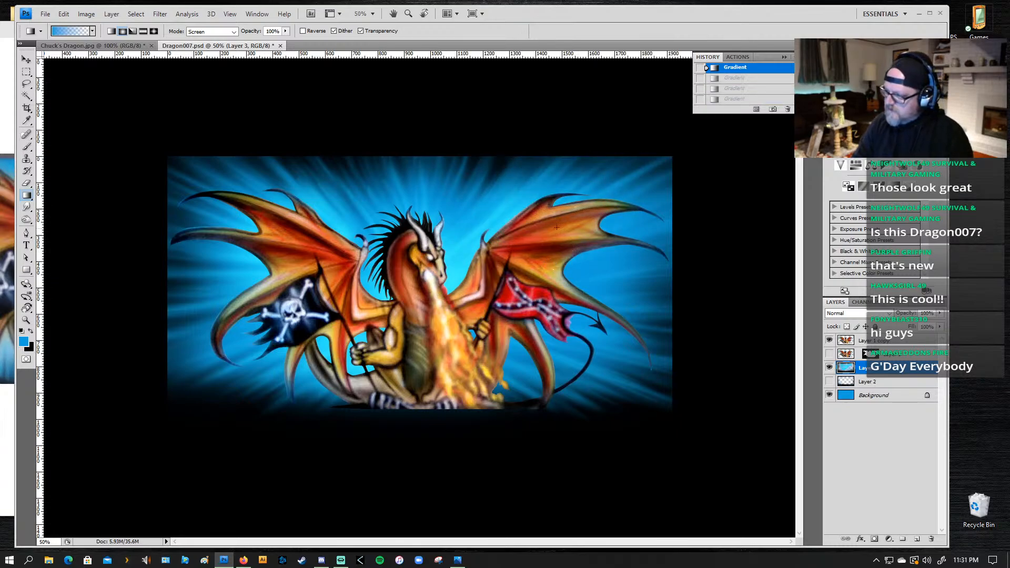
{"action": "key", "text": "ctrl+shift+z"}
{"action": "key", "text": "ctrl+shift+z"}
{"action": "key", "text": "ctrl+shift+z"}
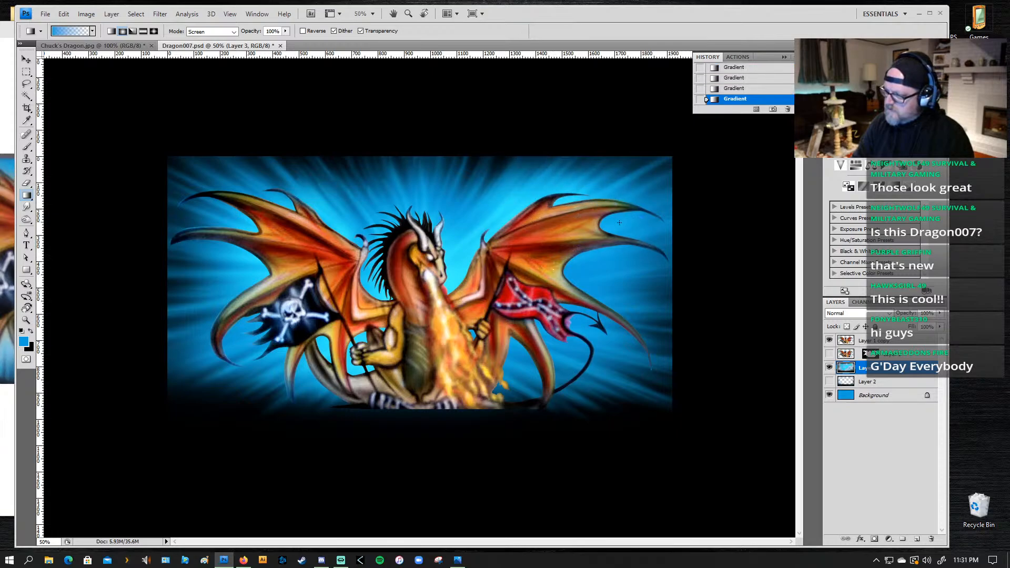
Step: Add blue radial gradient glows between the right wing's tips, behind that wing, and above the dragon's head
{"action": "mouse_move", "coordinate": [596, 222]}
{"action": "left_mouse_down"}
{"action": "mouse_move", "coordinate": [649, 231]}
{"action": "mouse_move", "coordinate": [647, 242]}
{"action": "left_mouse_up"}
{"action": "mouse_move", "coordinate": [544, 250]}
{"action": "left_mouse_down"}
{"action": "mouse_move", "coordinate": [595, 262]}
{"action": "mouse_move", "coordinate": [646, 310]}
{"action": "left_mouse_up"}
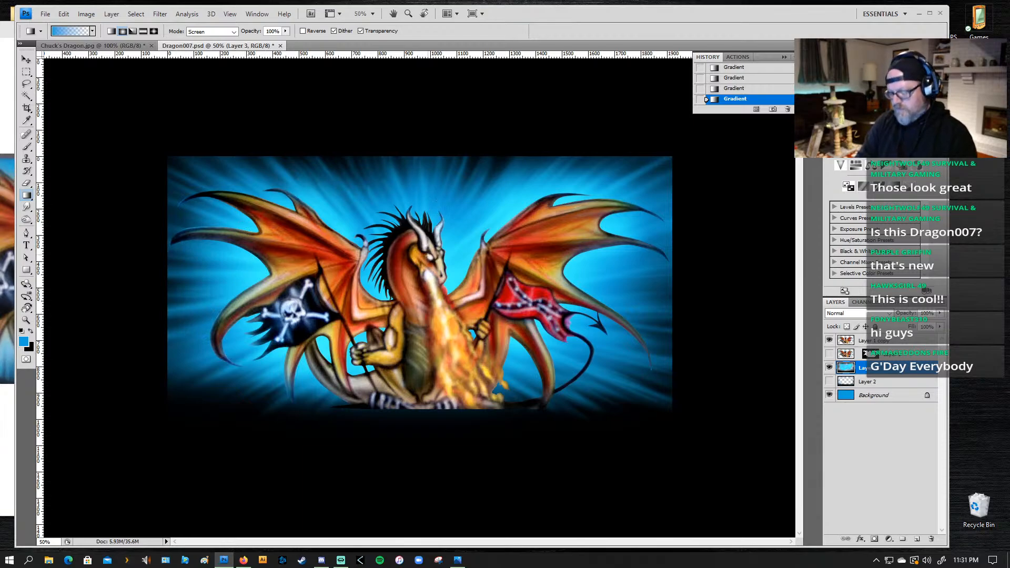
{"action": "left_click_drag", "start_coordinate": [414, 225], "coordinate": [415, 159]}
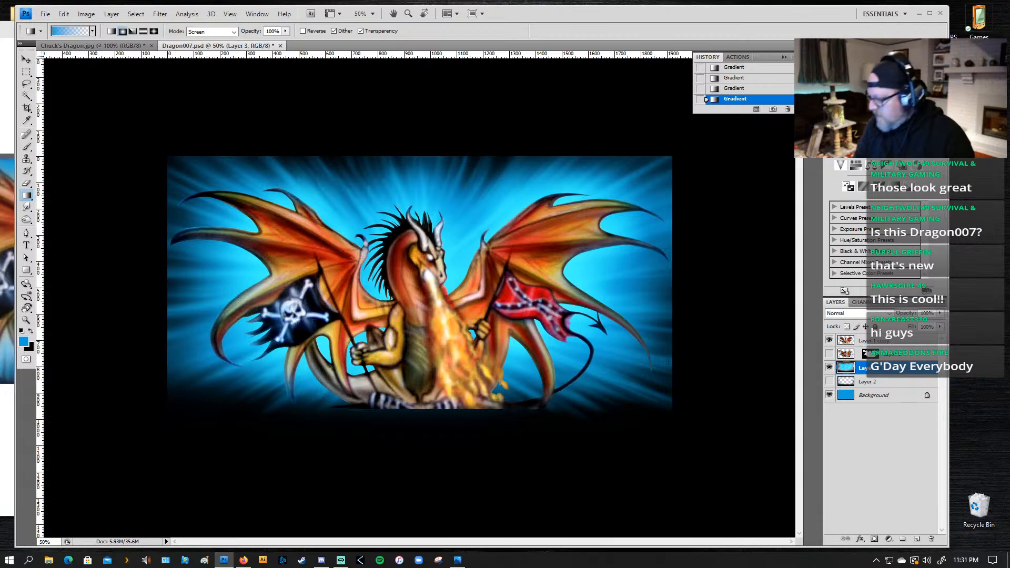
{"action": "key", "text": "z"}
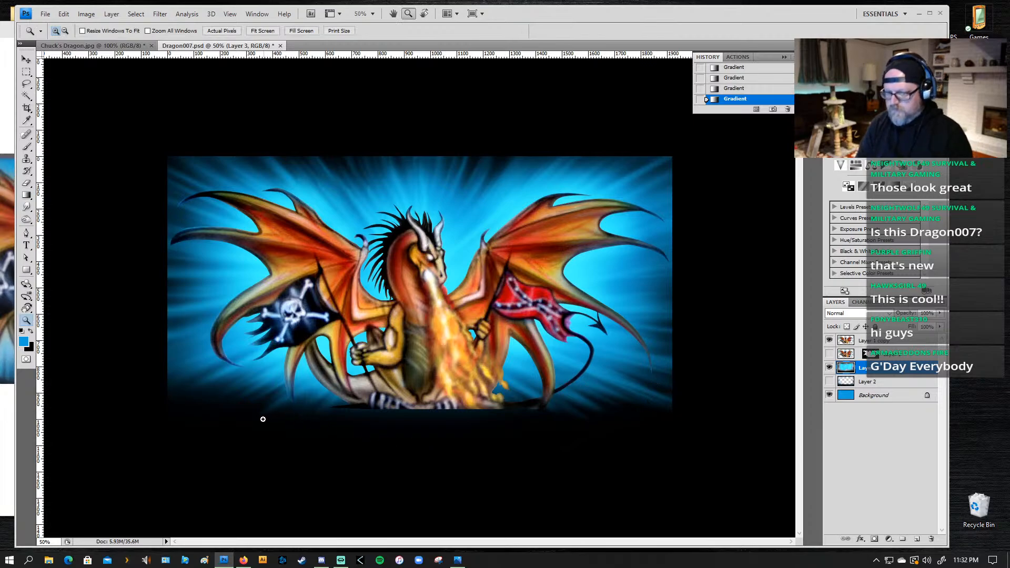
Step: Adjust the ray layer's Brightness/Contrast with brightness -1 and contrast 12
{"action": "left_click", "coordinate": [160, 14]}
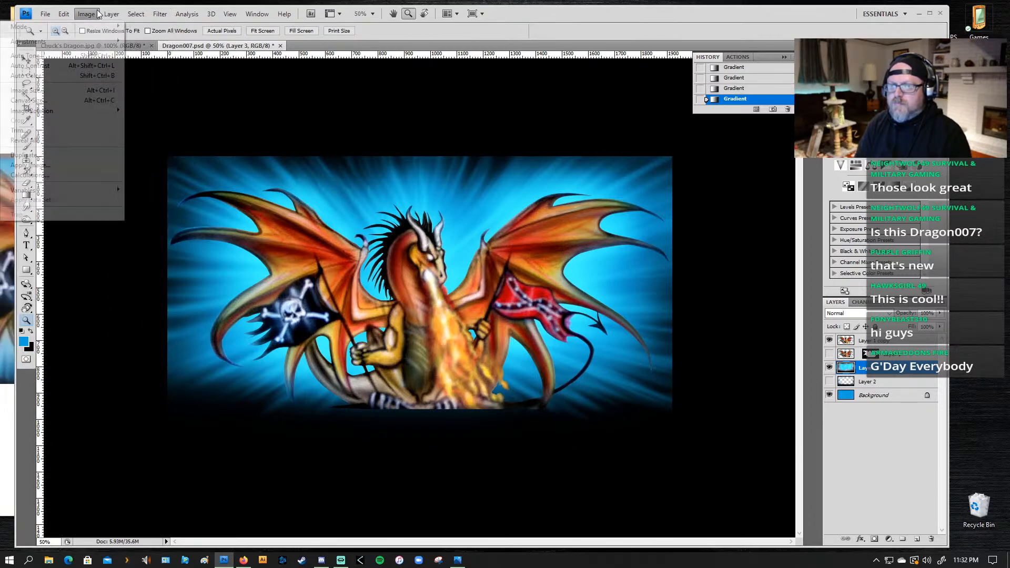
{"action": "mouse_move", "coordinate": [85, 42]}
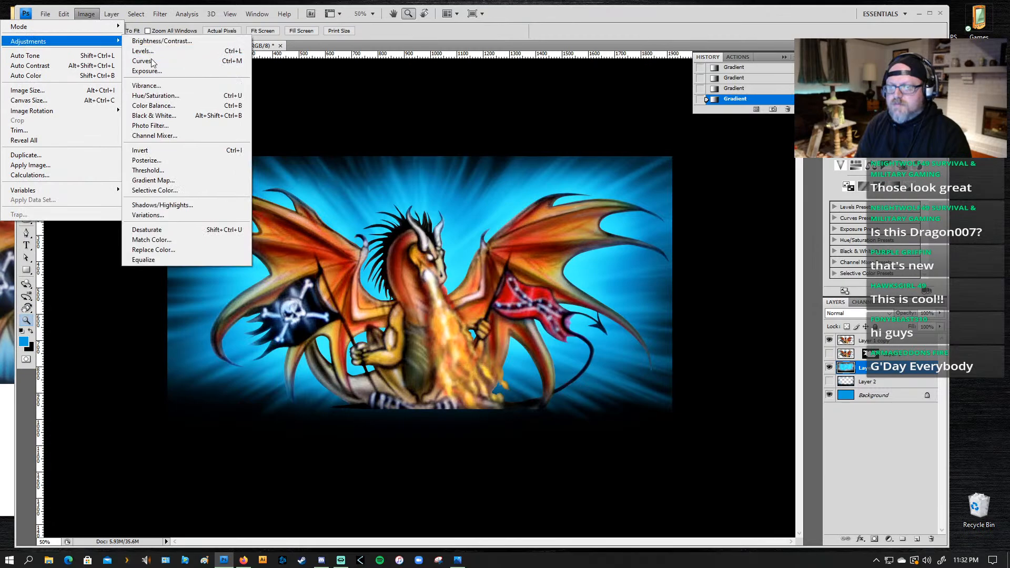
{"action": "left_click", "coordinate": [164, 41]}
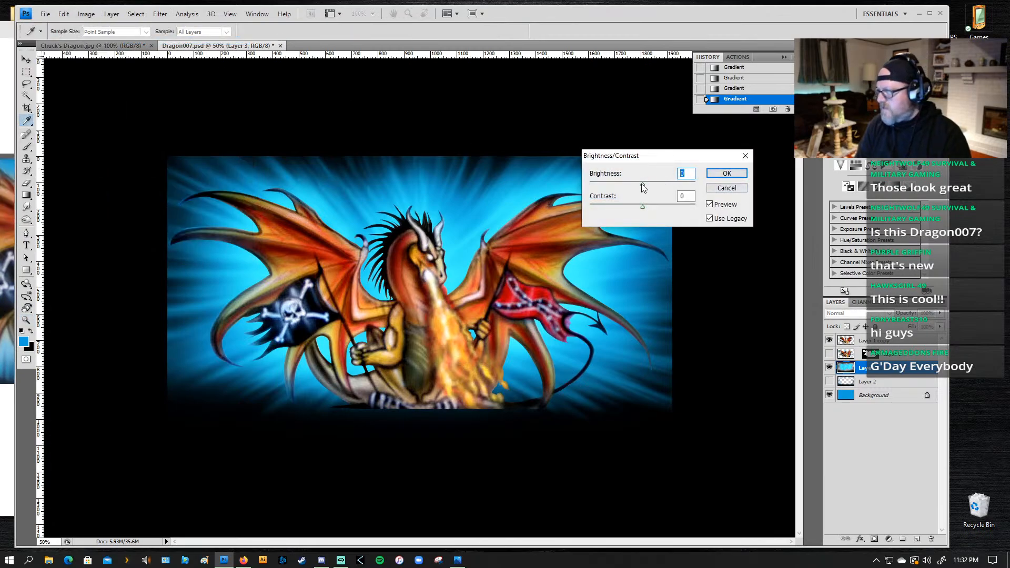
{"action": "left_click_drag", "start_coordinate": [642, 185], "coordinate": [659, 204]}
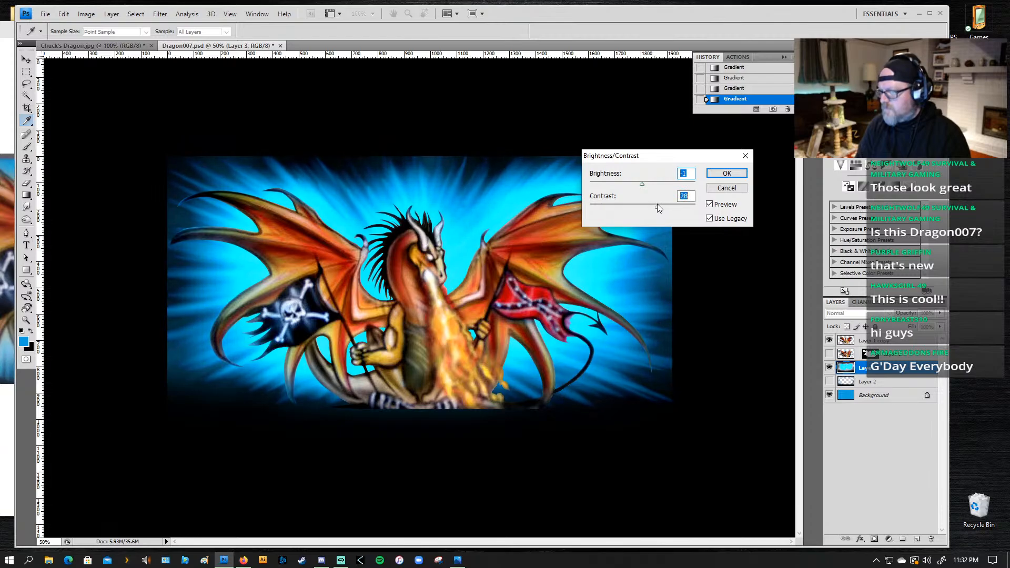
{"action": "mouse_move", "coordinate": [652, 206]}
{"action": "left_mouse_down"}
{"action": "mouse_move", "coordinate": [637, 205]}
{"action": "mouse_move", "coordinate": [649, 202]}
{"action": "left_mouse_up"}
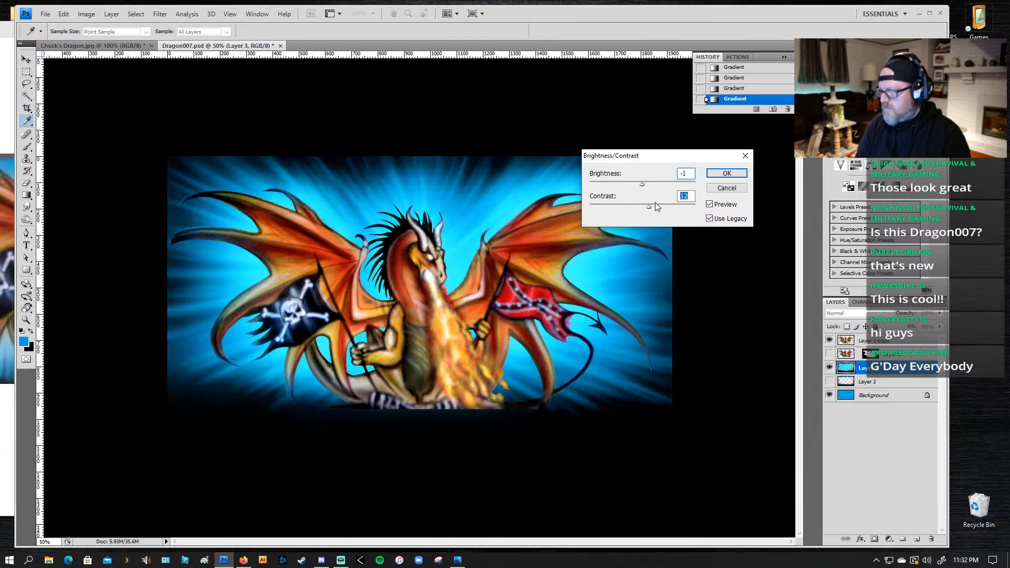
{"action": "left_click", "coordinate": [725, 174]}
{"action": "key", "text": "z"}
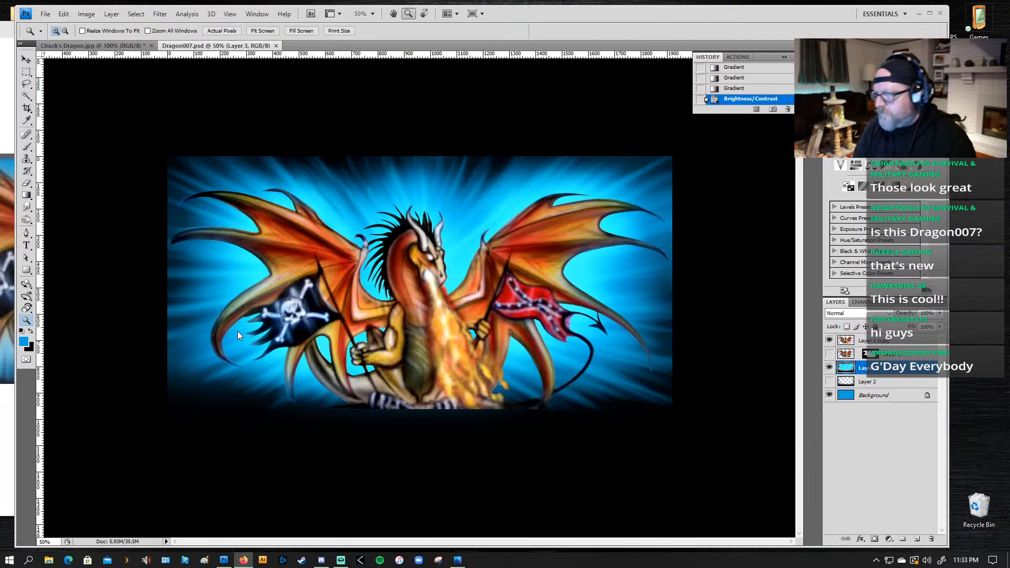
Step: Save the Dragon007.psd artwork and dismiss the open file dialog
{"action": "key", "text": "ctrl+s"}
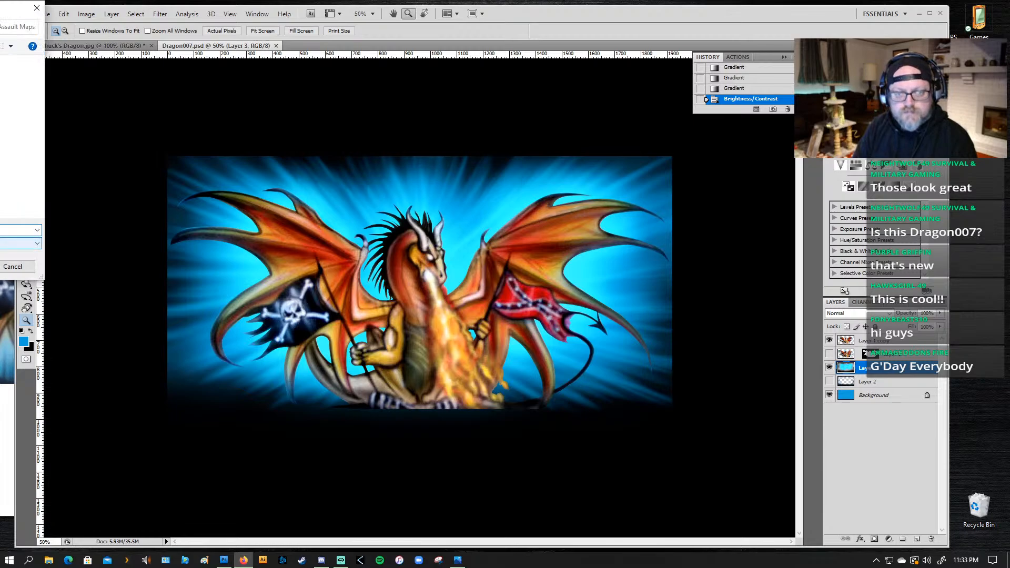
{"action": "left_click", "coordinate": [17, 267]}
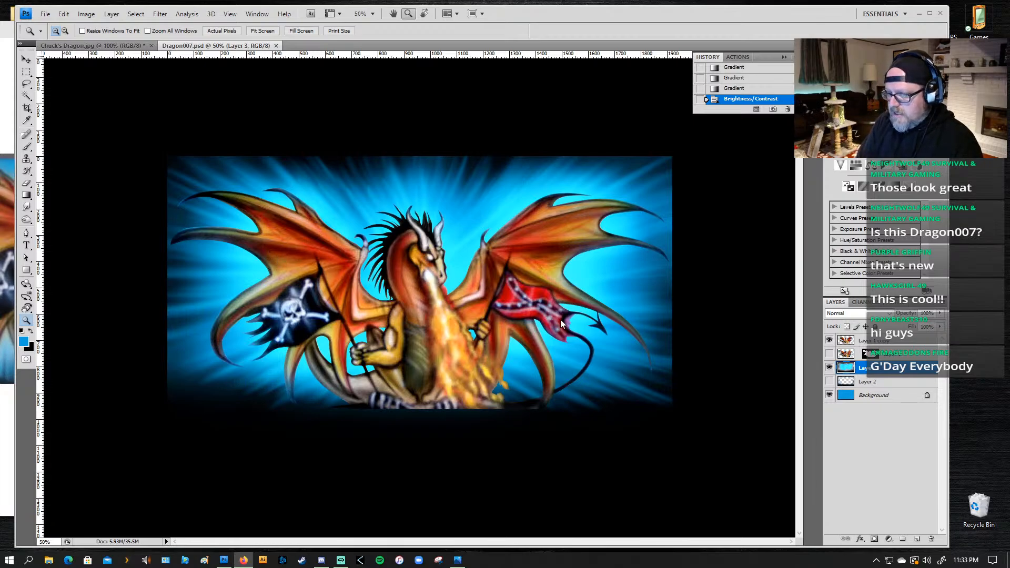
Step: Examine the finished dragon artwork at several zoom levels and in full-screen view on a black surround
{"action": "left_click", "coordinate": [416, 349]}
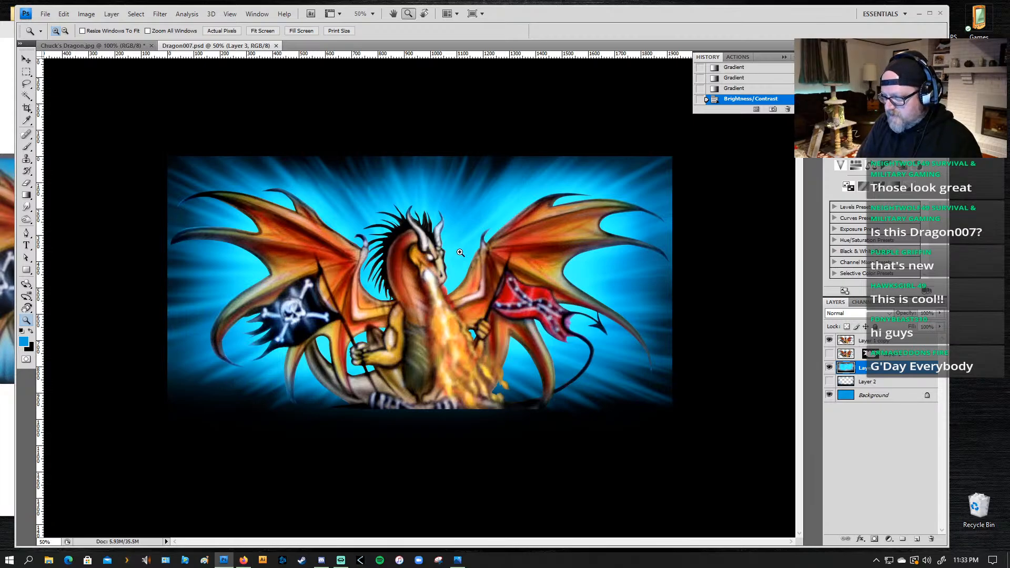
{"action": "left_click_drag", "start_coordinate": [459, 248], "coordinate": [421, 350]}
{"action": "left_click_drag", "start_coordinate": [366, 376], "coordinate": [389, 351]}
{"action": "left_click", "coordinate": [411, 326], "text": "alt"}
{"action": "left_click", "coordinate": [411, 326], "text": "alt"}
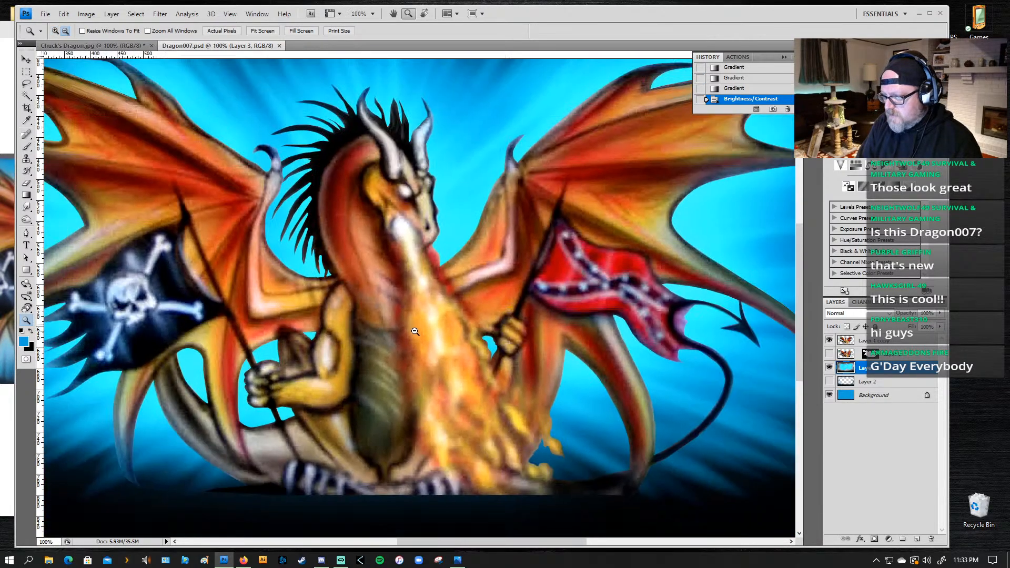
{"action": "left_click", "coordinate": [414, 334], "text": "alt"}
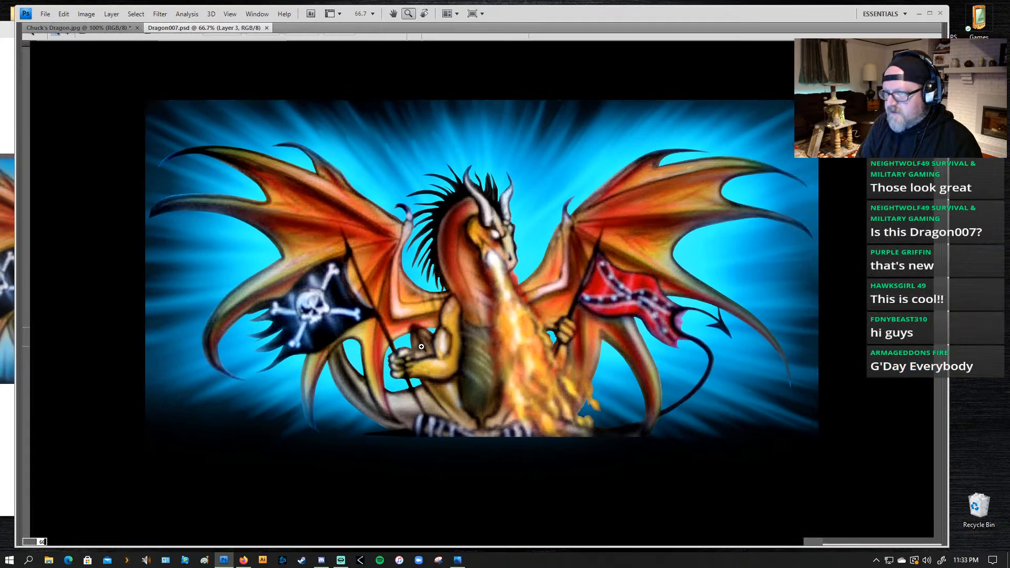
{"action": "key", "text": "f"}
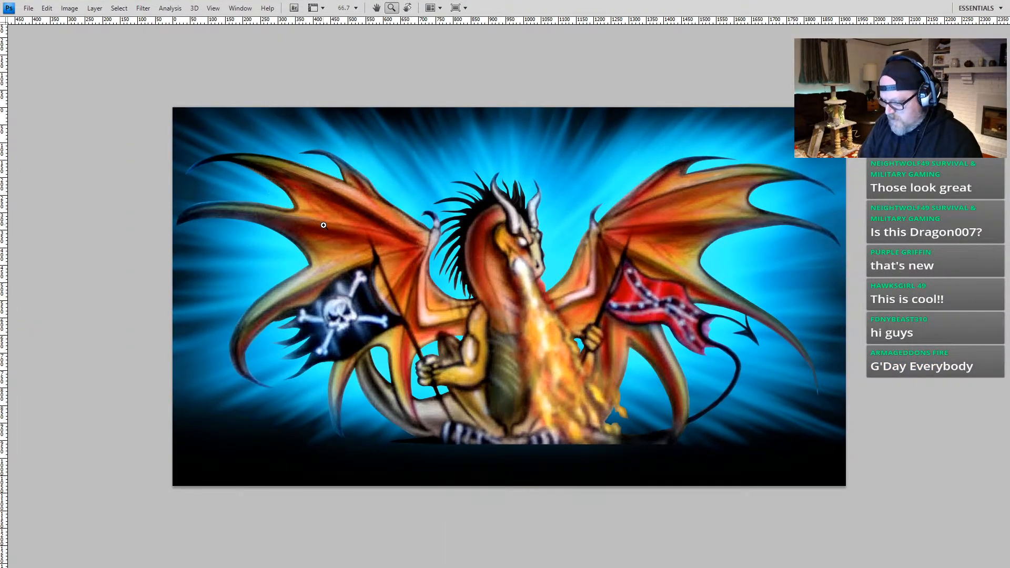
{"action": "key", "text": "f"}
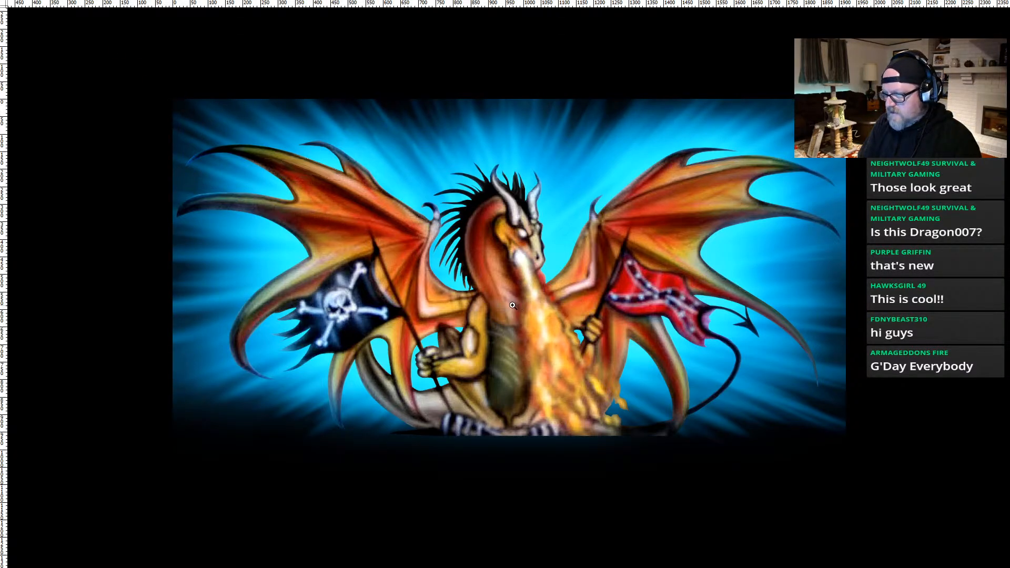
{"action": "left_click_drag", "start_coordinate": [508, 307], "coordinate": [507, 307]}
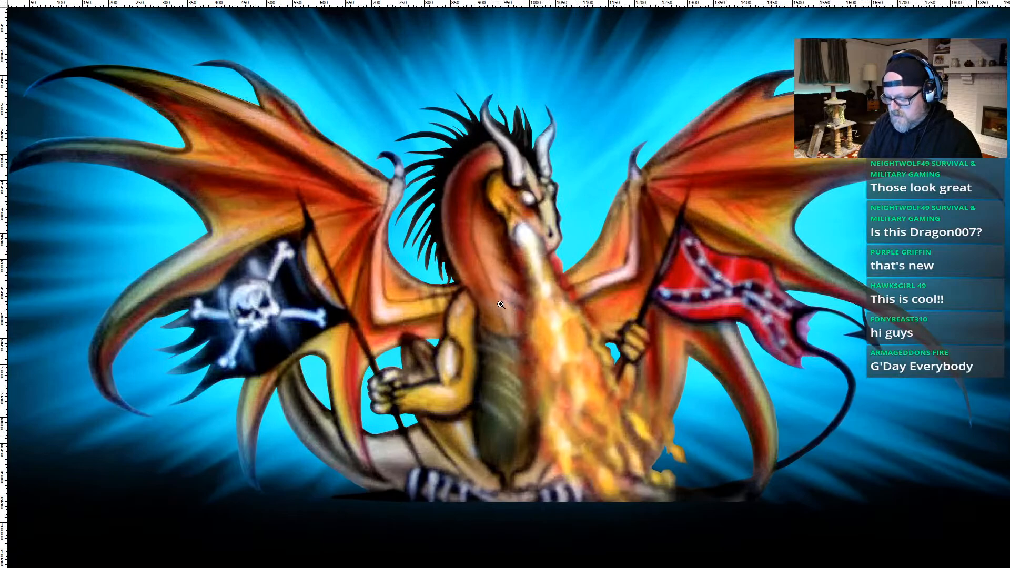
{"action": "key", "text": "f"}
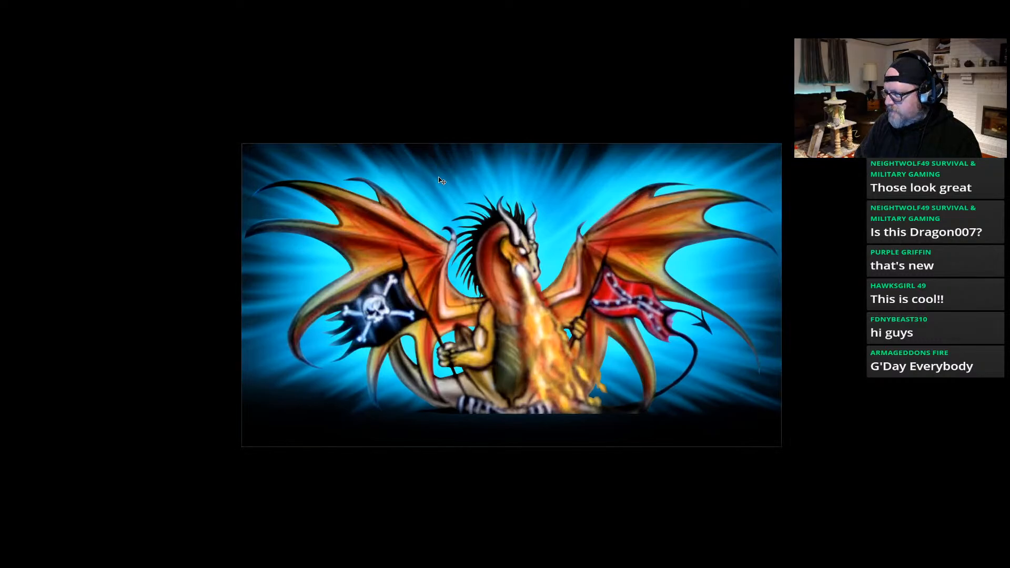
{"action": "key", "text": "Escape"}
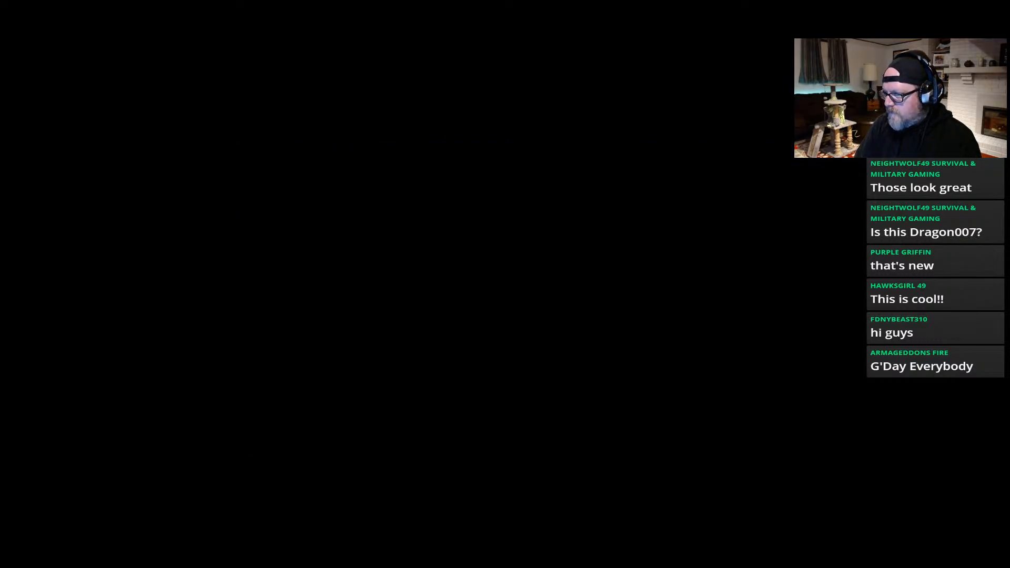
Step: Inspect the original dragon photo's layers and channels, and show its saved alpha channel as a mask overlay on the image
{"action": "key", "text": "f"}
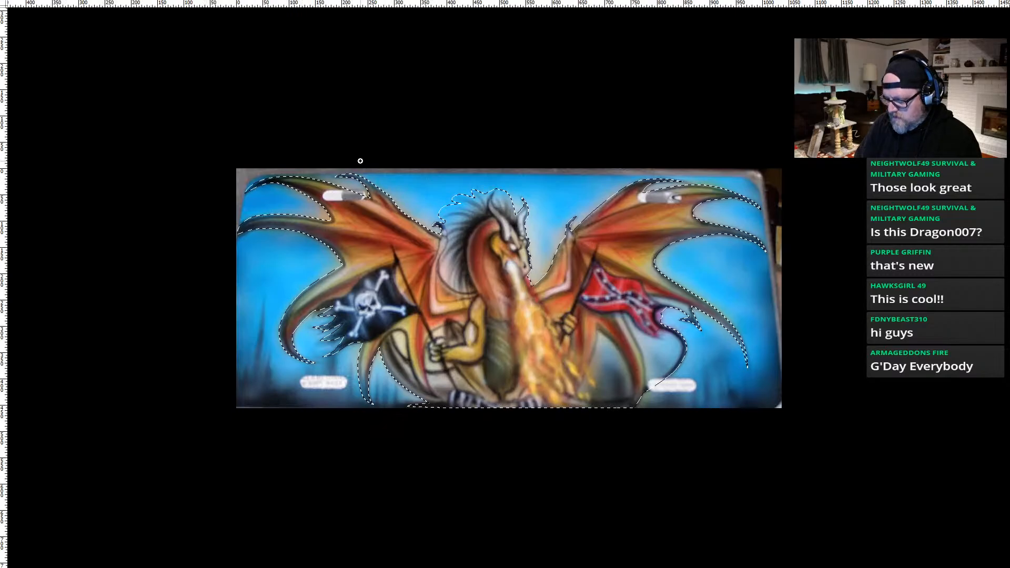
{"action": "key", "text": "f"}
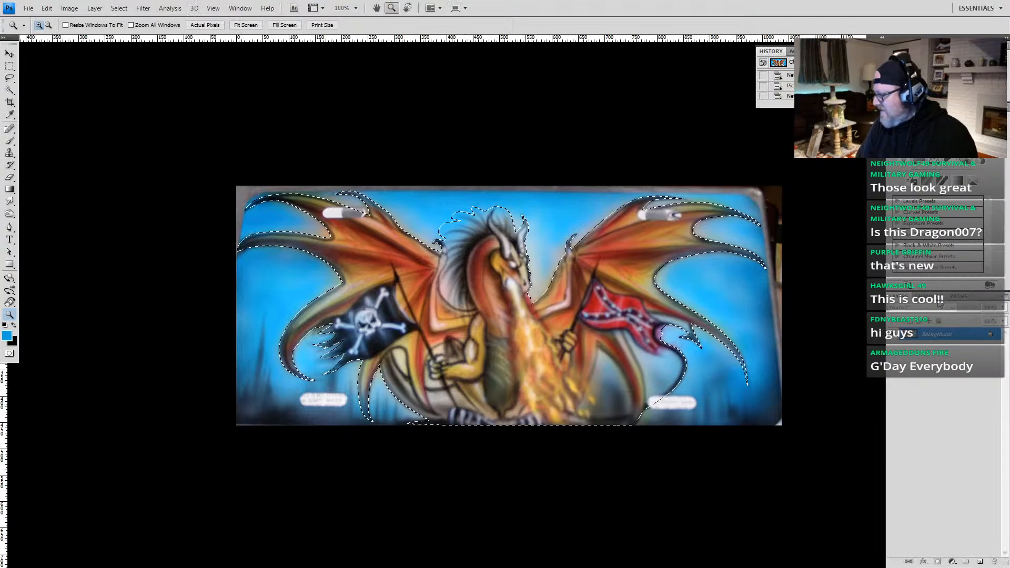
{"action": "left_click", "coordinate": [918, 298]}
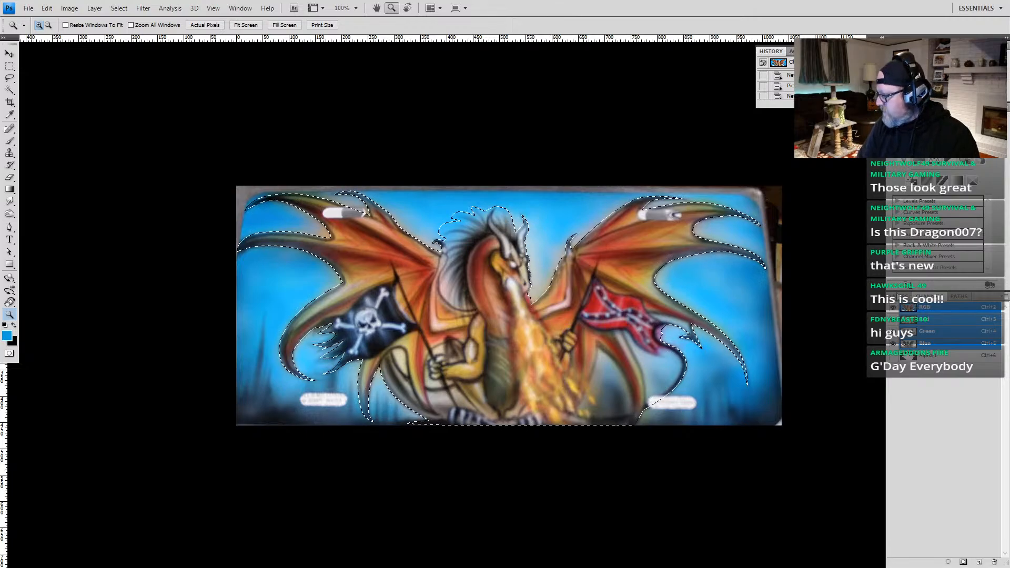
{"action": "left_click", "coordinate": [897, 297]}
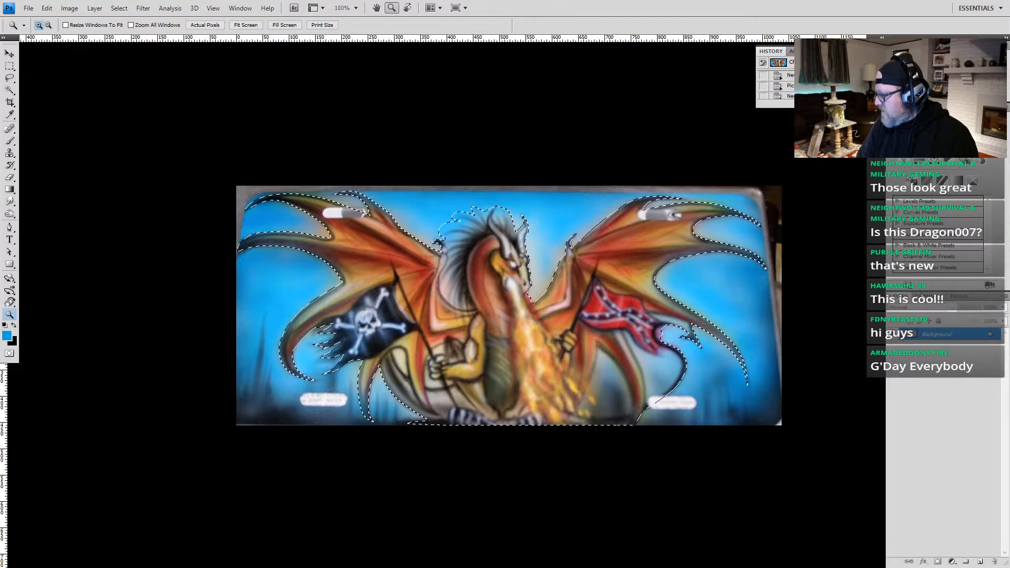
{"action": "left_click", "coordinate": [923, 296]}
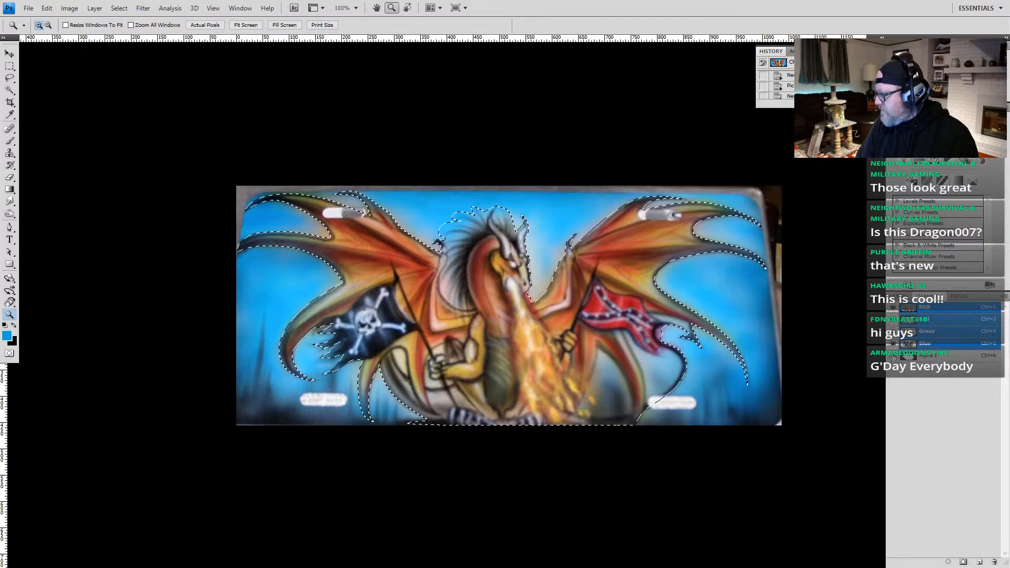
{"action": "left_click", "coordinate": [893, 356]}
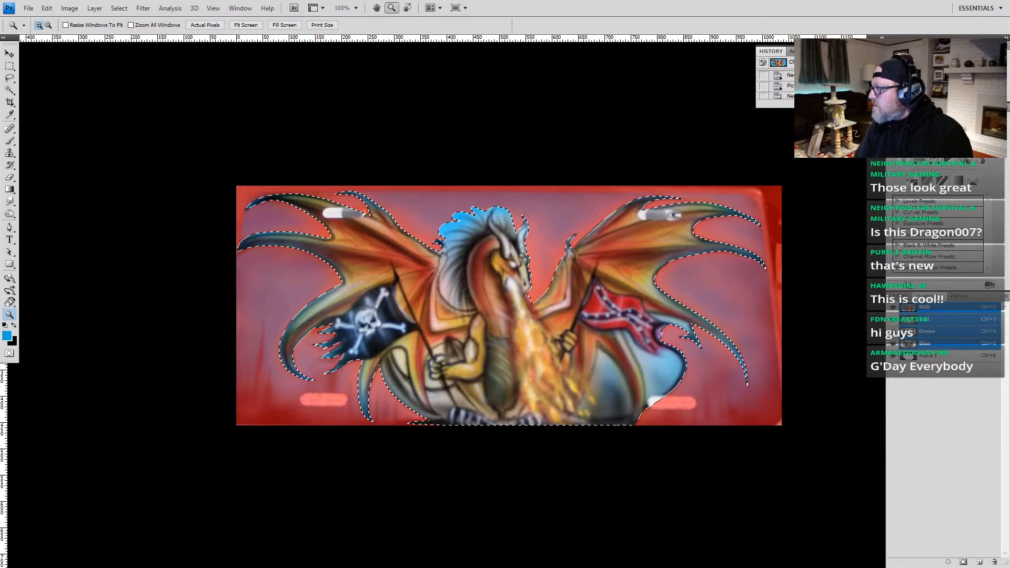
Step: Review the dragon photo's edit history, comparing the states before and after the selection was saved, and display the recorded actions
{"action": "scroll", "coordinate": [769, 94], "scroll_direction": "down", "scroll_amount": 3}
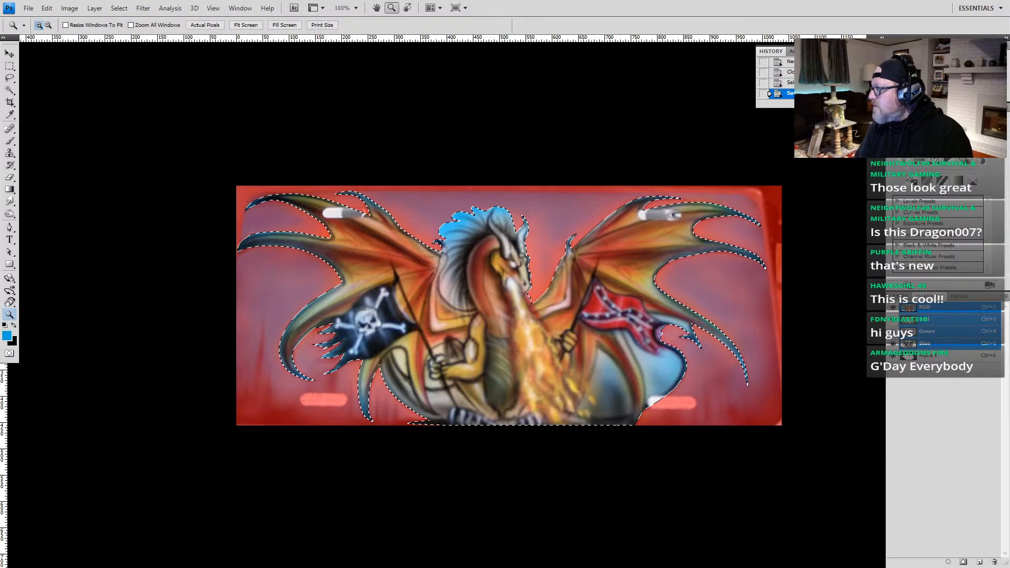
{"action": "left_click", "coordinate": [769, 83]}
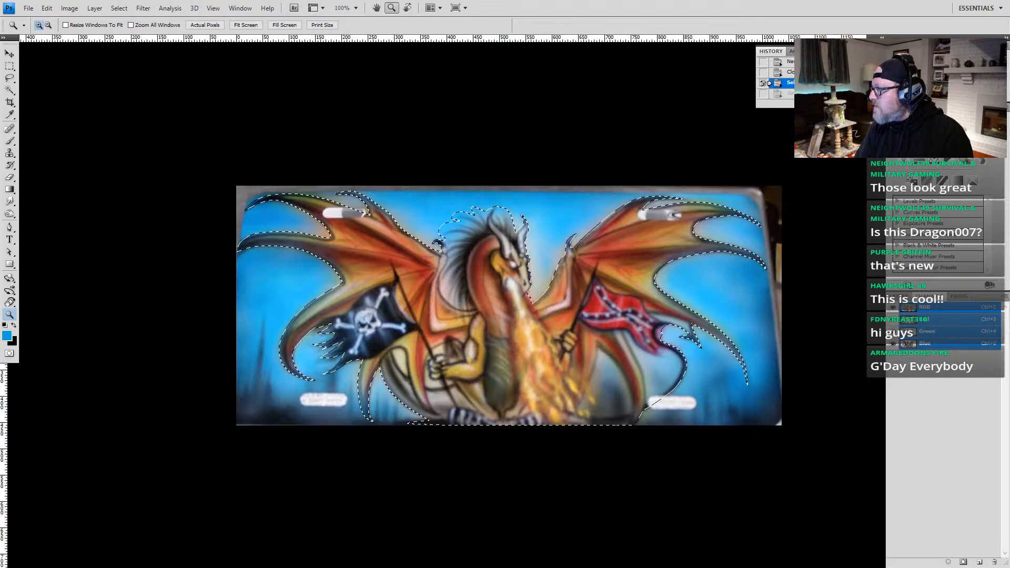
{"action": "scroll", "coordinate": [769, 83], "scroll_direction": "up", "scroll_amount": 3}
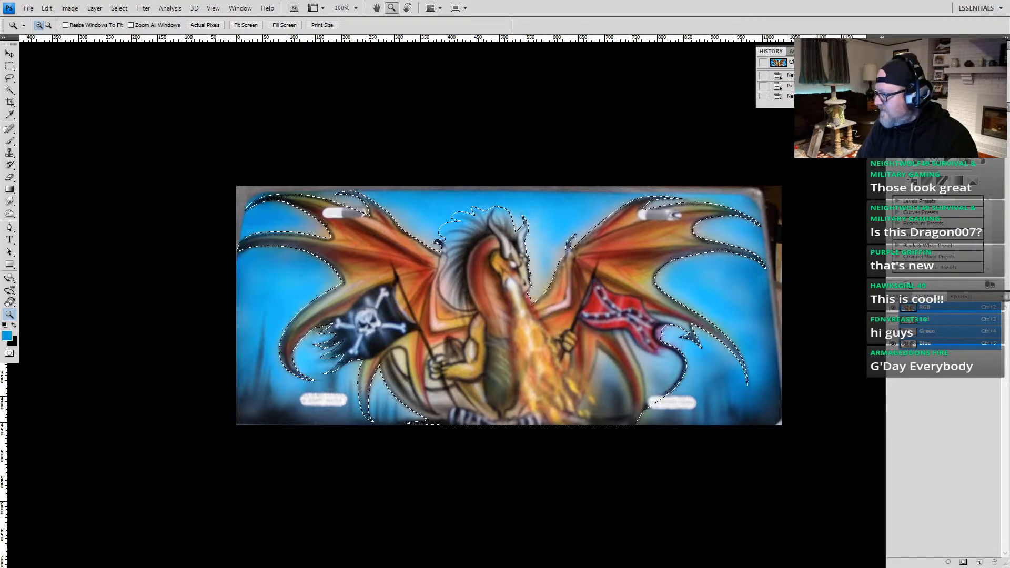
{"action": "scroll", "coordinate": [769, 83], "scroll_direction": "down", "scroll_amount": 3}
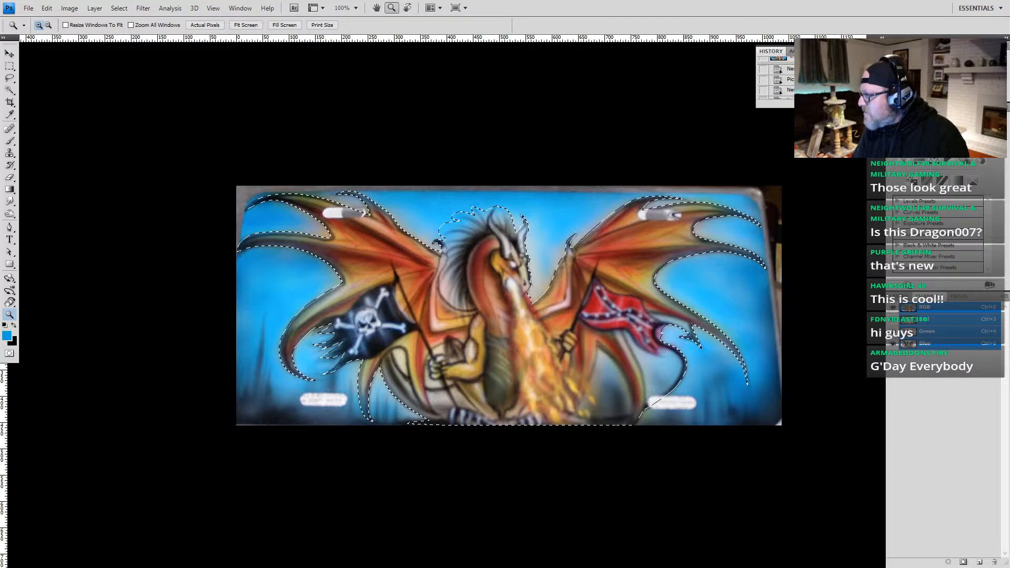
{"action": "left_click", "coordinate": [770, 83]}
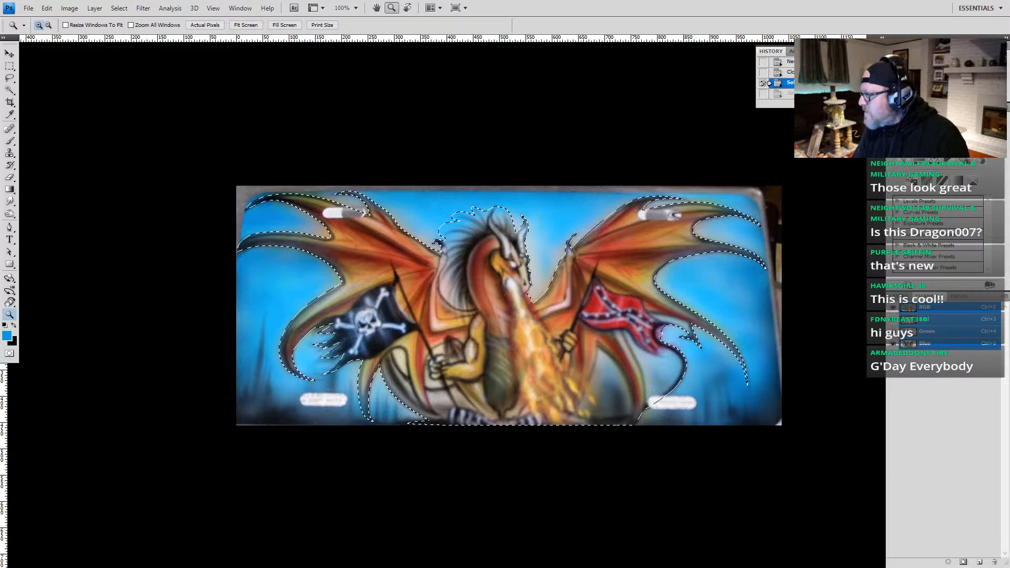
{"action": "left_click", "coordinate": [769, 93]}
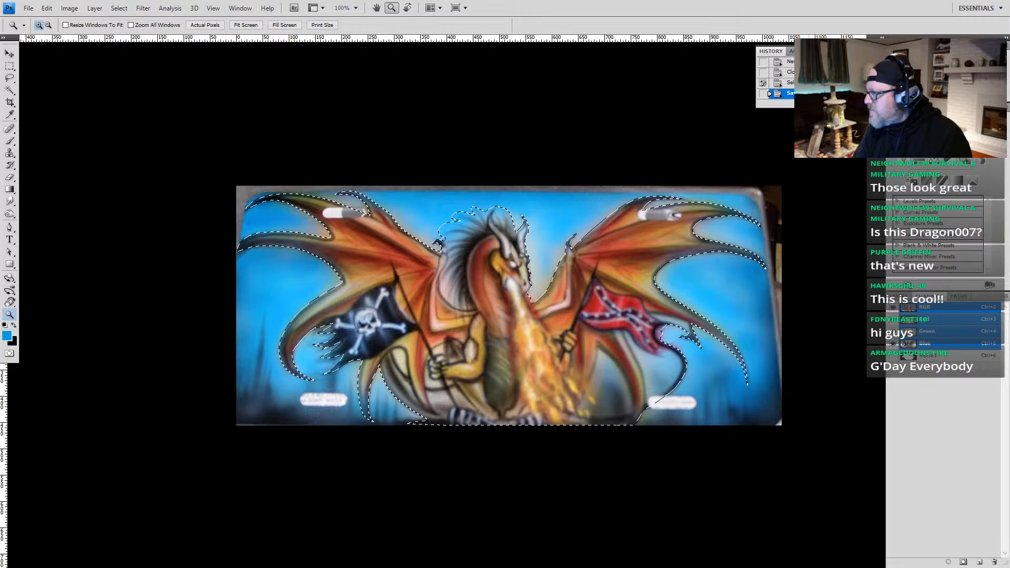
{"action": "left_click", "coordinate": [799, 51]}
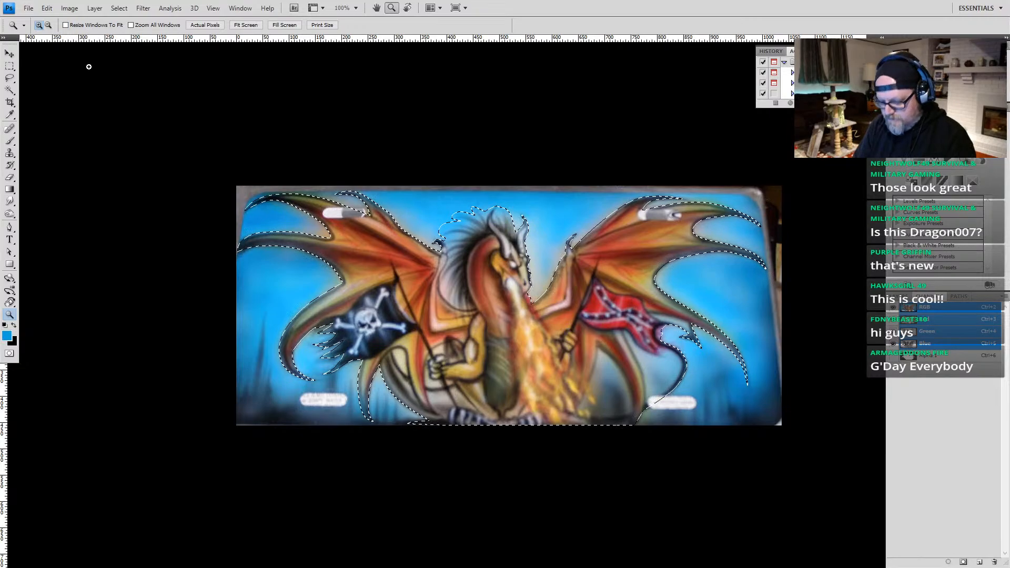
Step: Undo the dragon photo's edits back to the editable outline path and close the photo without saving changes
{"action": "key", "text": "ctrl+alt+z"}
{"action": "key", "text": "ctrl+alt+z"}
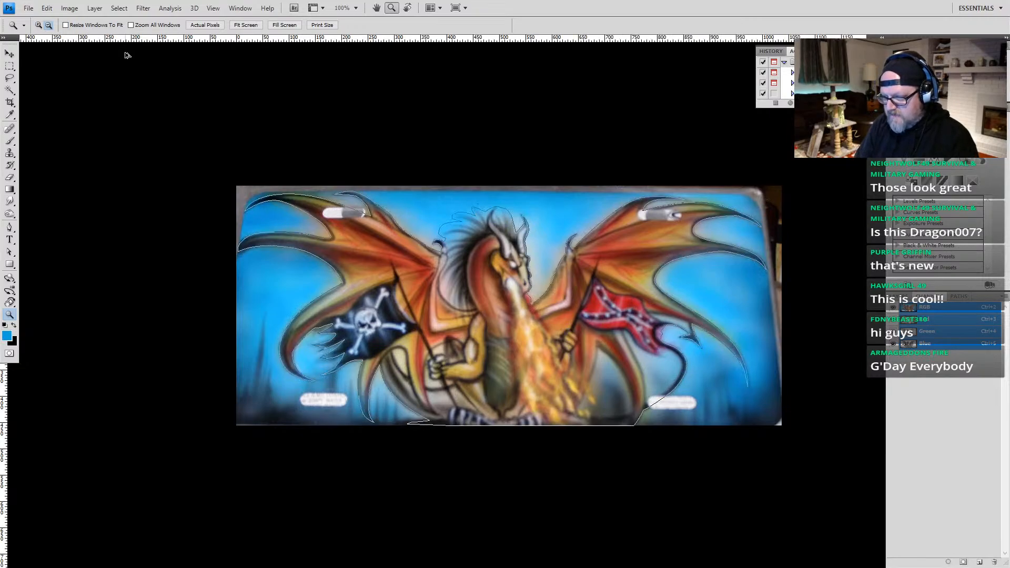
{"action": "key", "text": "ctrl+alt+z"}
{"action": "key", "text": "ctrl+alt+z"}
{"action": "key", "text": "ctrl+alt+z"}
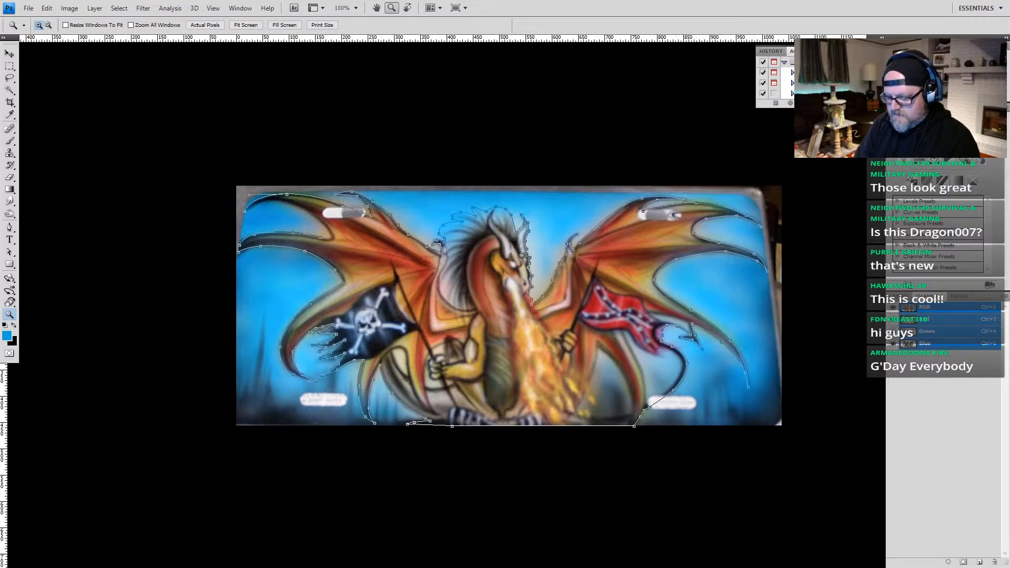
{"action": "key", "text": "ctrl+w"}
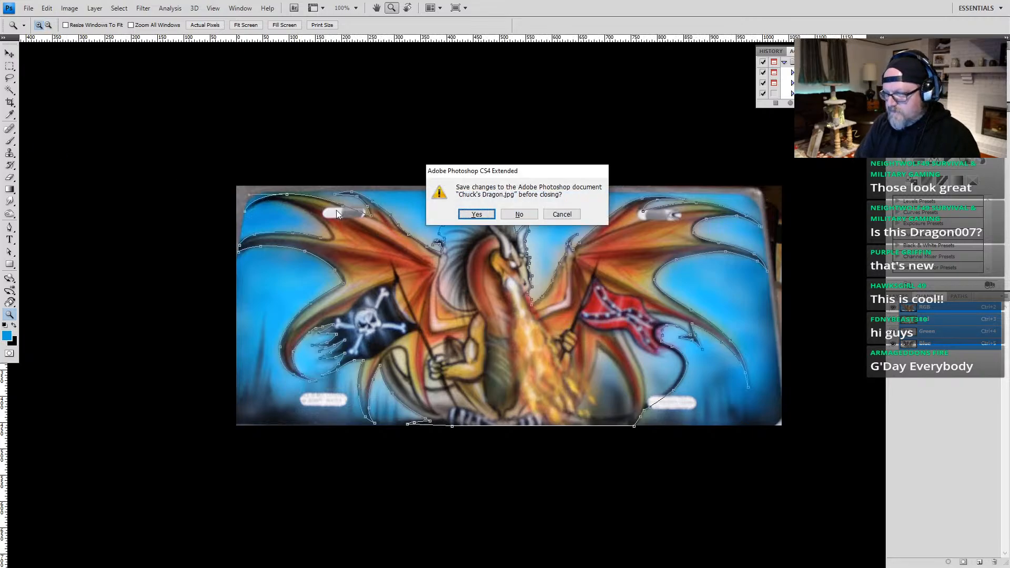
{"action": "left_click", "coordinate": [519, 216]}
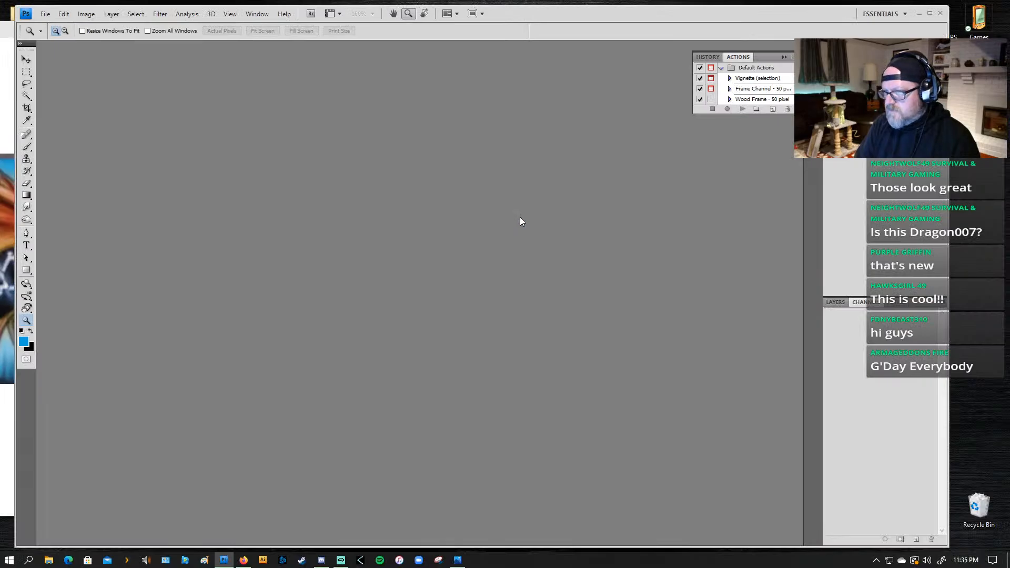
Step: Reopen Dragon007.psd from the recent files to check the saved artwork, and close it again
{"action": "left_click", "coordinate": [46, 14]}
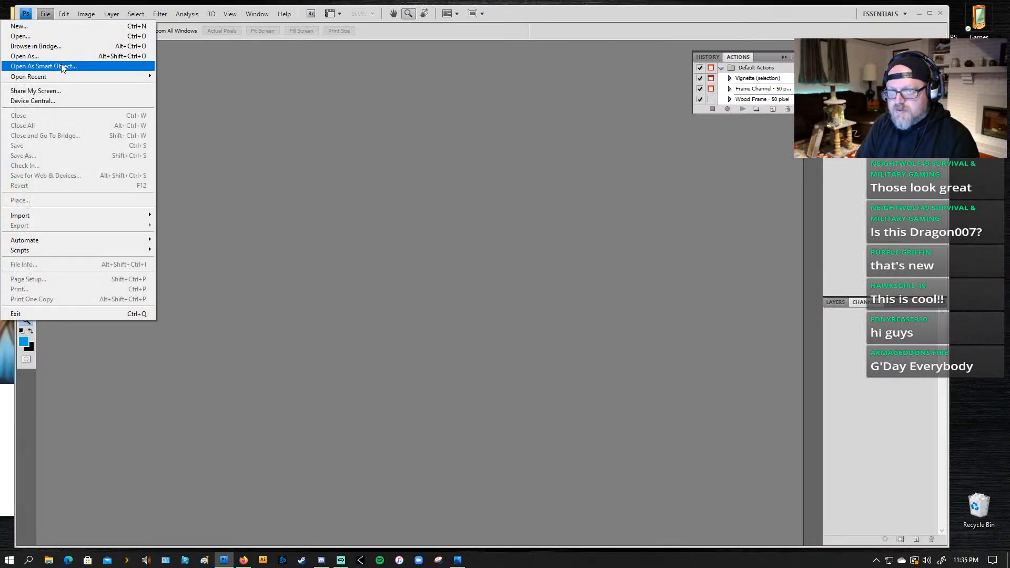
{"action": "mouse_move", "coordinate": [64, 76]}
{"action": "left_click", "coordinate": [184, 78]}
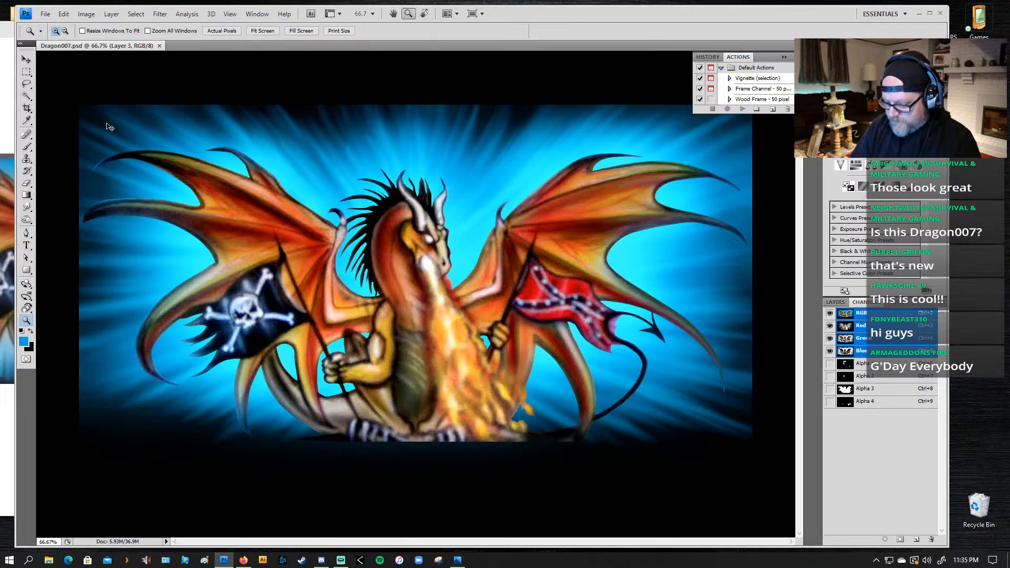
{"action": "key", "text": "ctrl+w"}
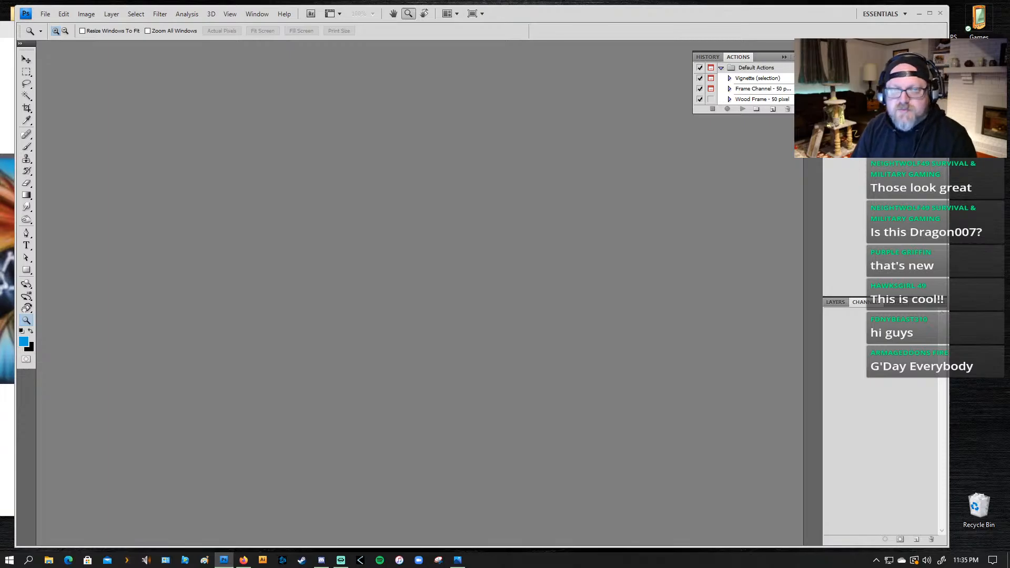
{"action": "key", "text": "alt+Tab"}
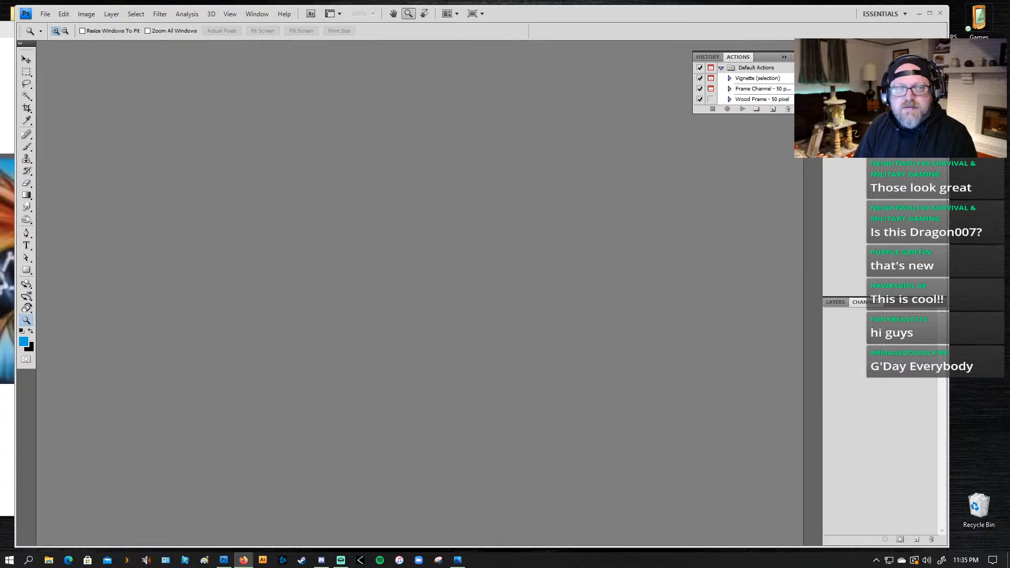